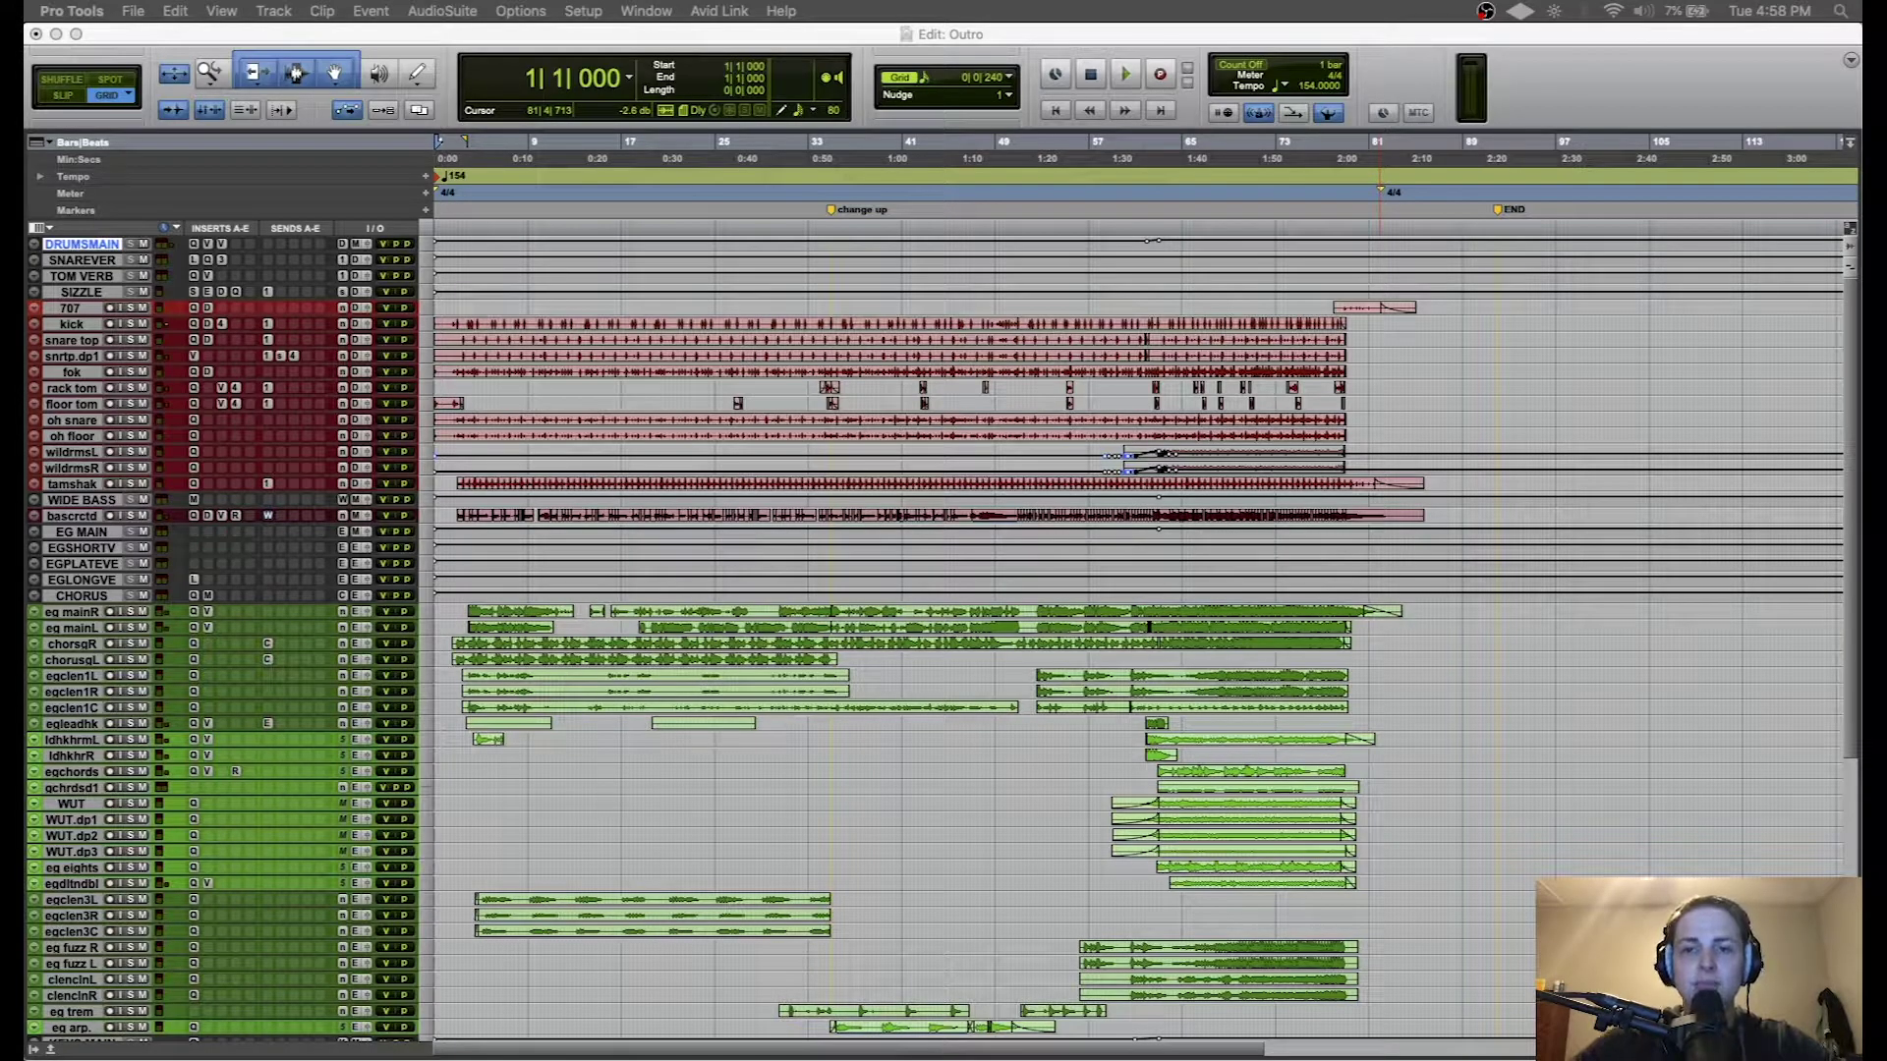
- Select the guitar tracks from eg mainR through egleadhk and look over the remaining tracks down to MASTER
{"action": "left_click", "coordinate": [924, 763]}
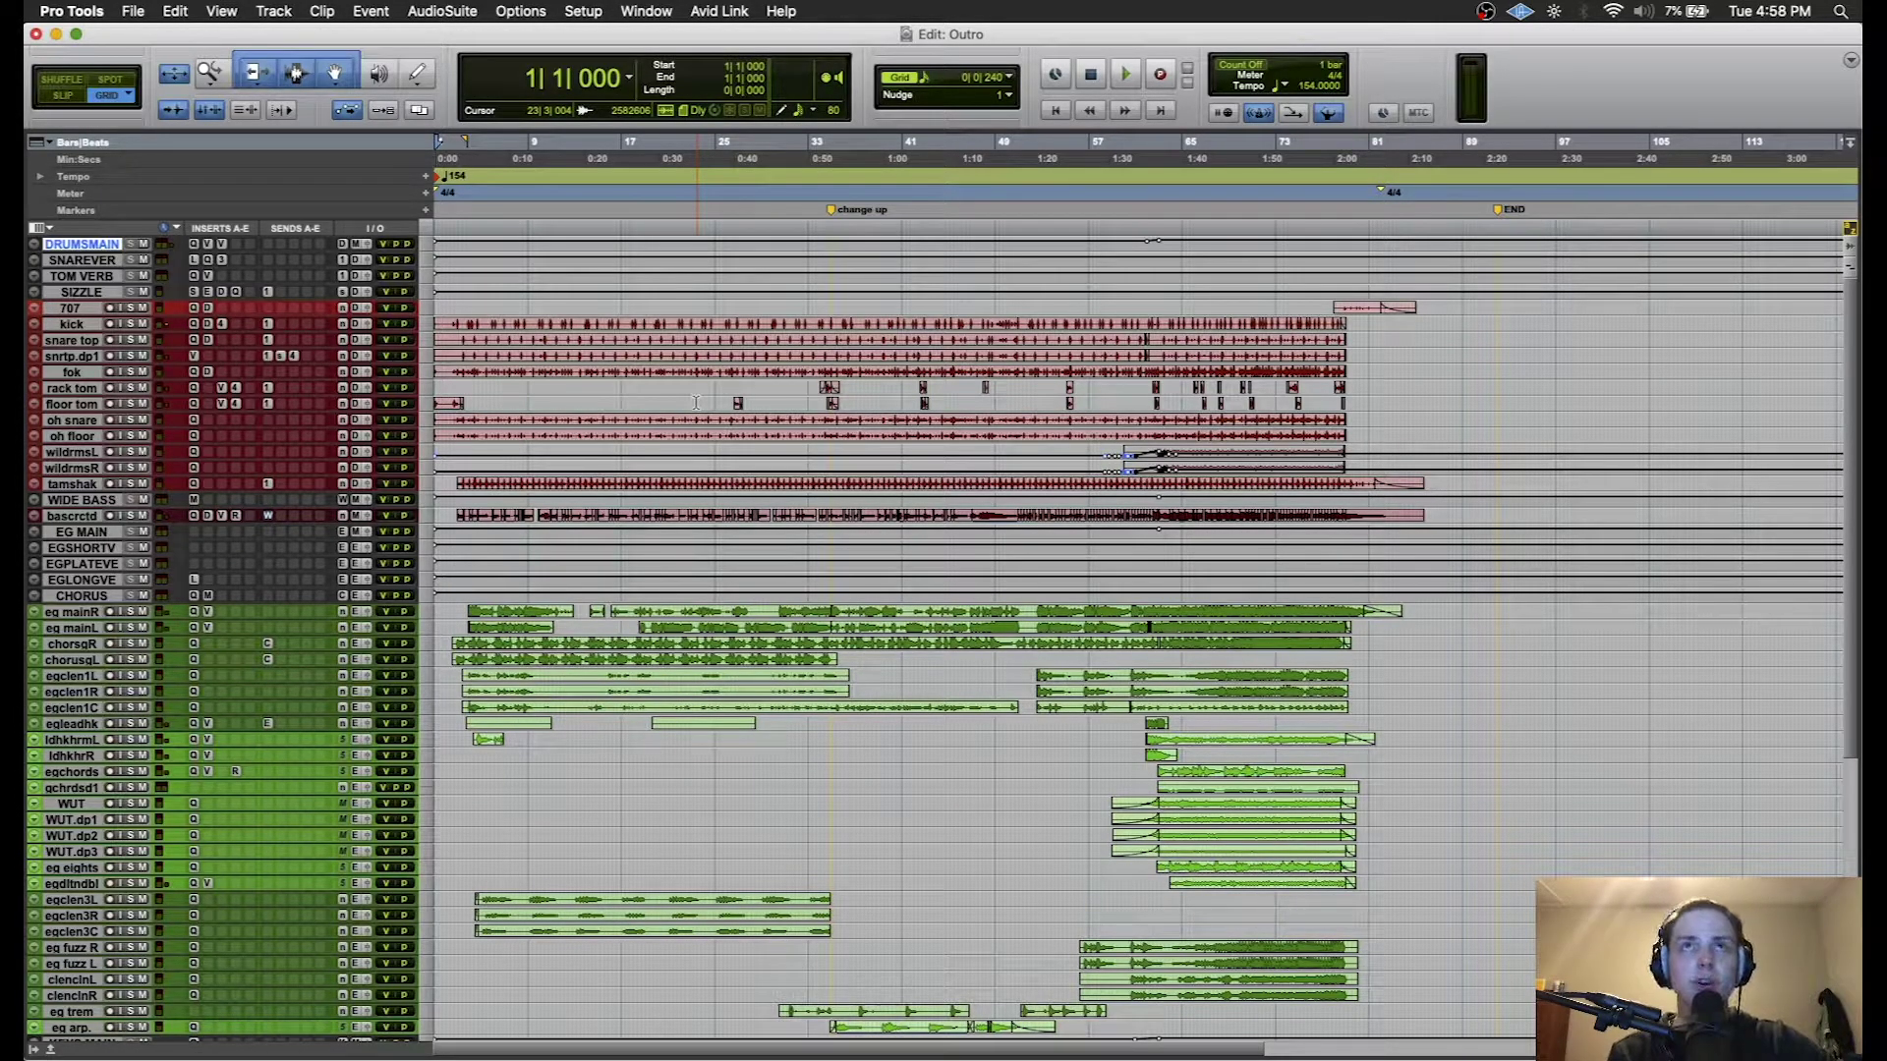
{"action": "scroll", "coordinate": [123, 425], "scroll_direction": "down", "scroll_amount": 6}
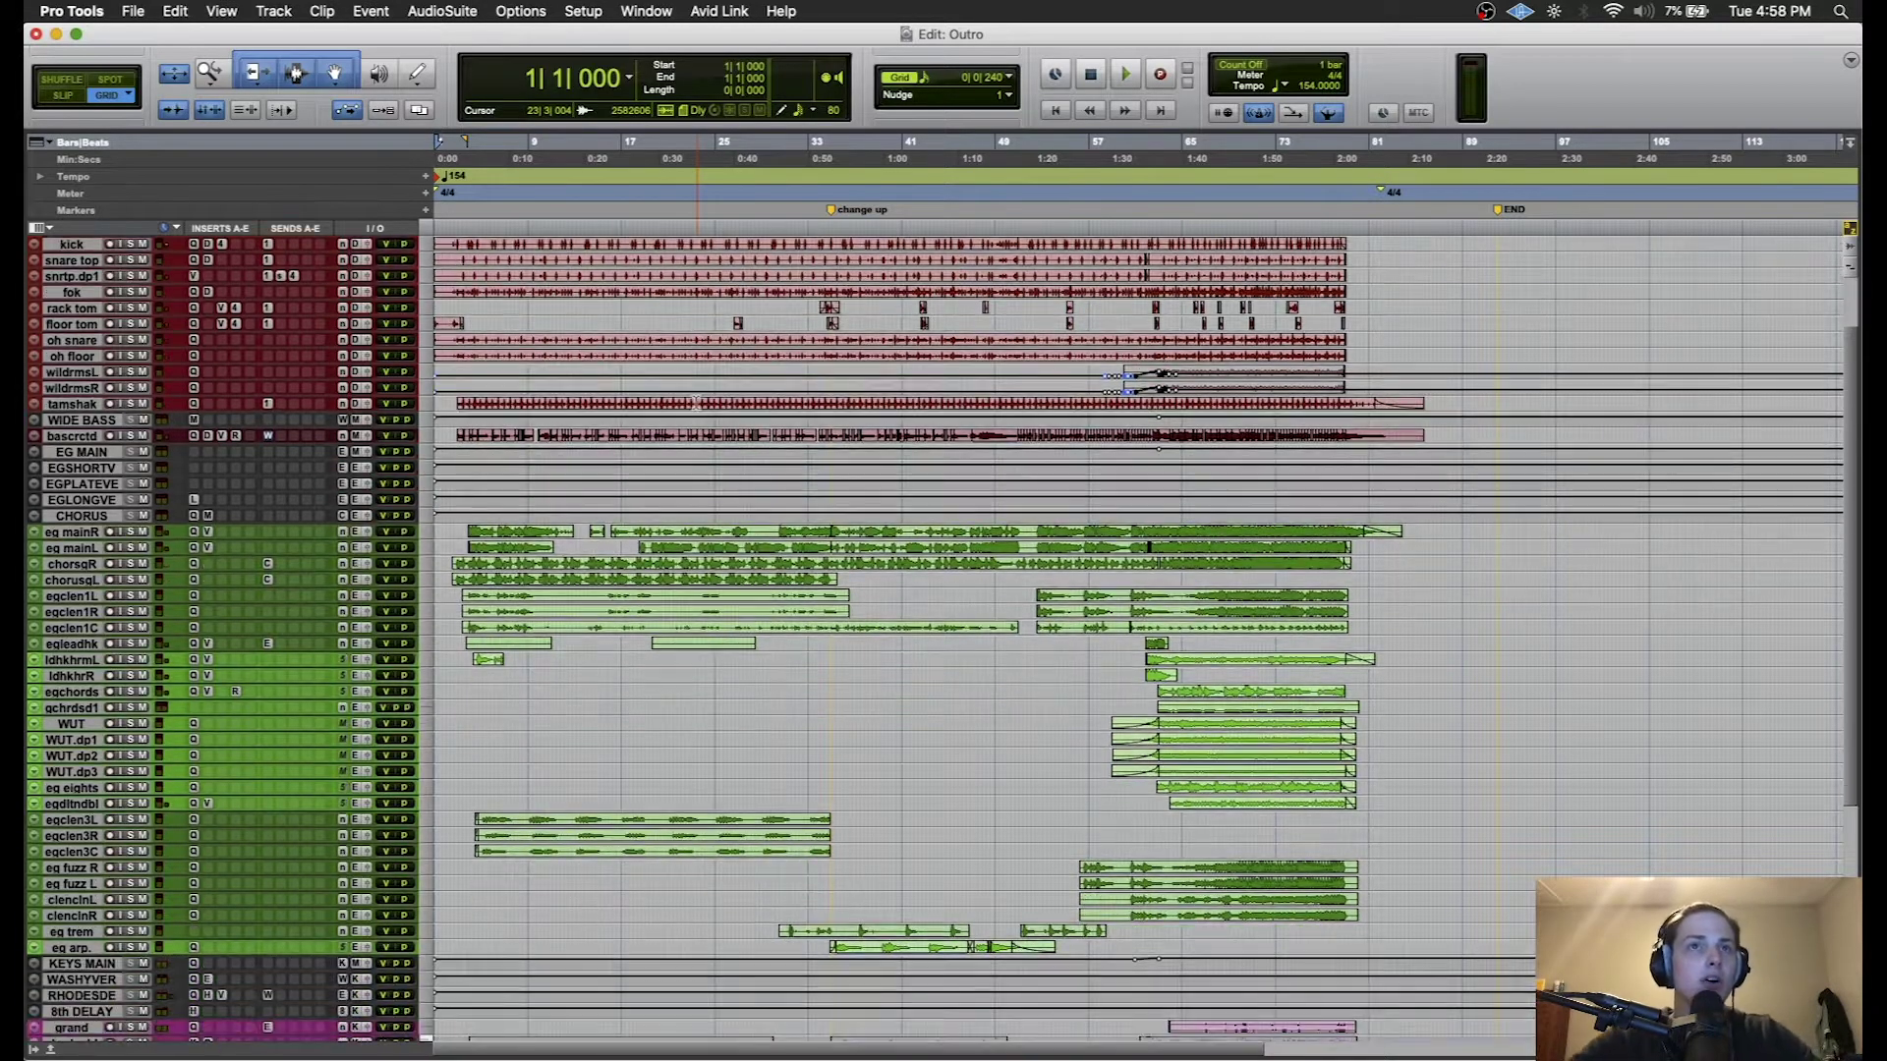
{"action": "left_click", "coordinate": [67, 419]}
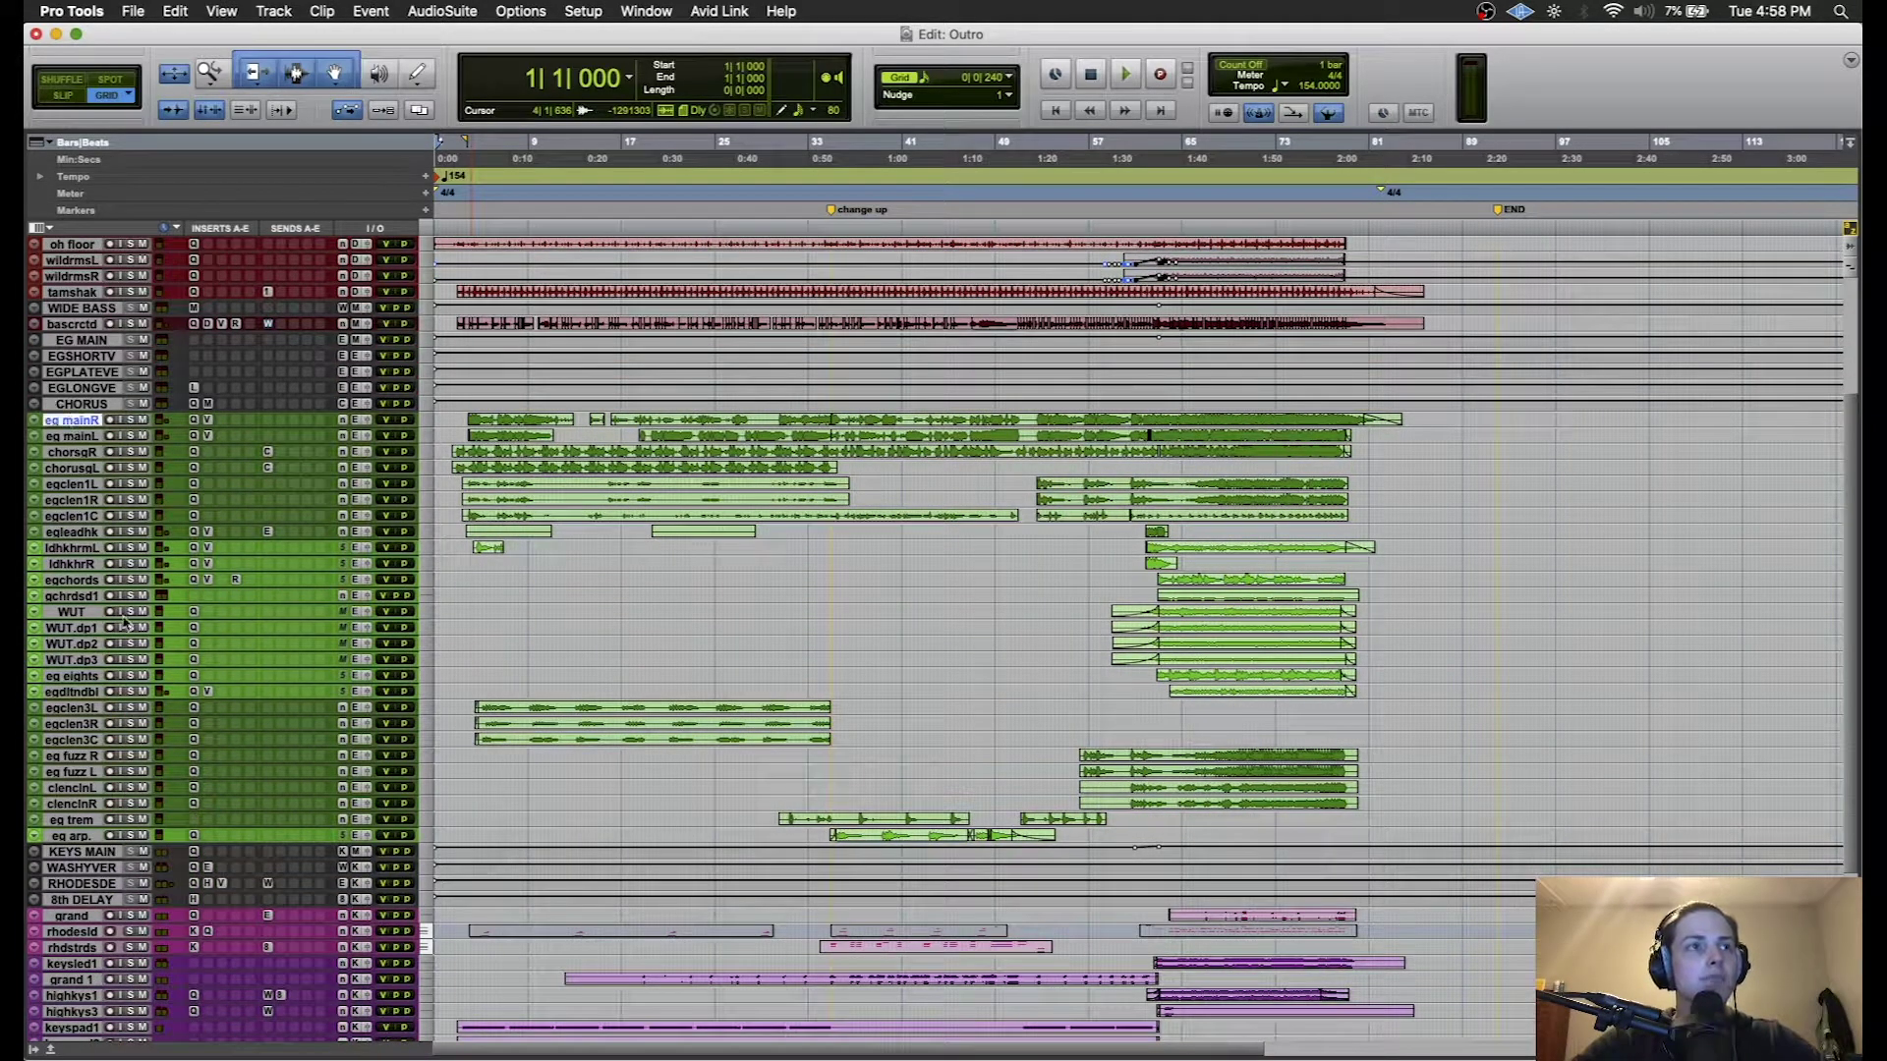
{"action": "left_click", "coordinate": [71, 531], "text": "shift"}
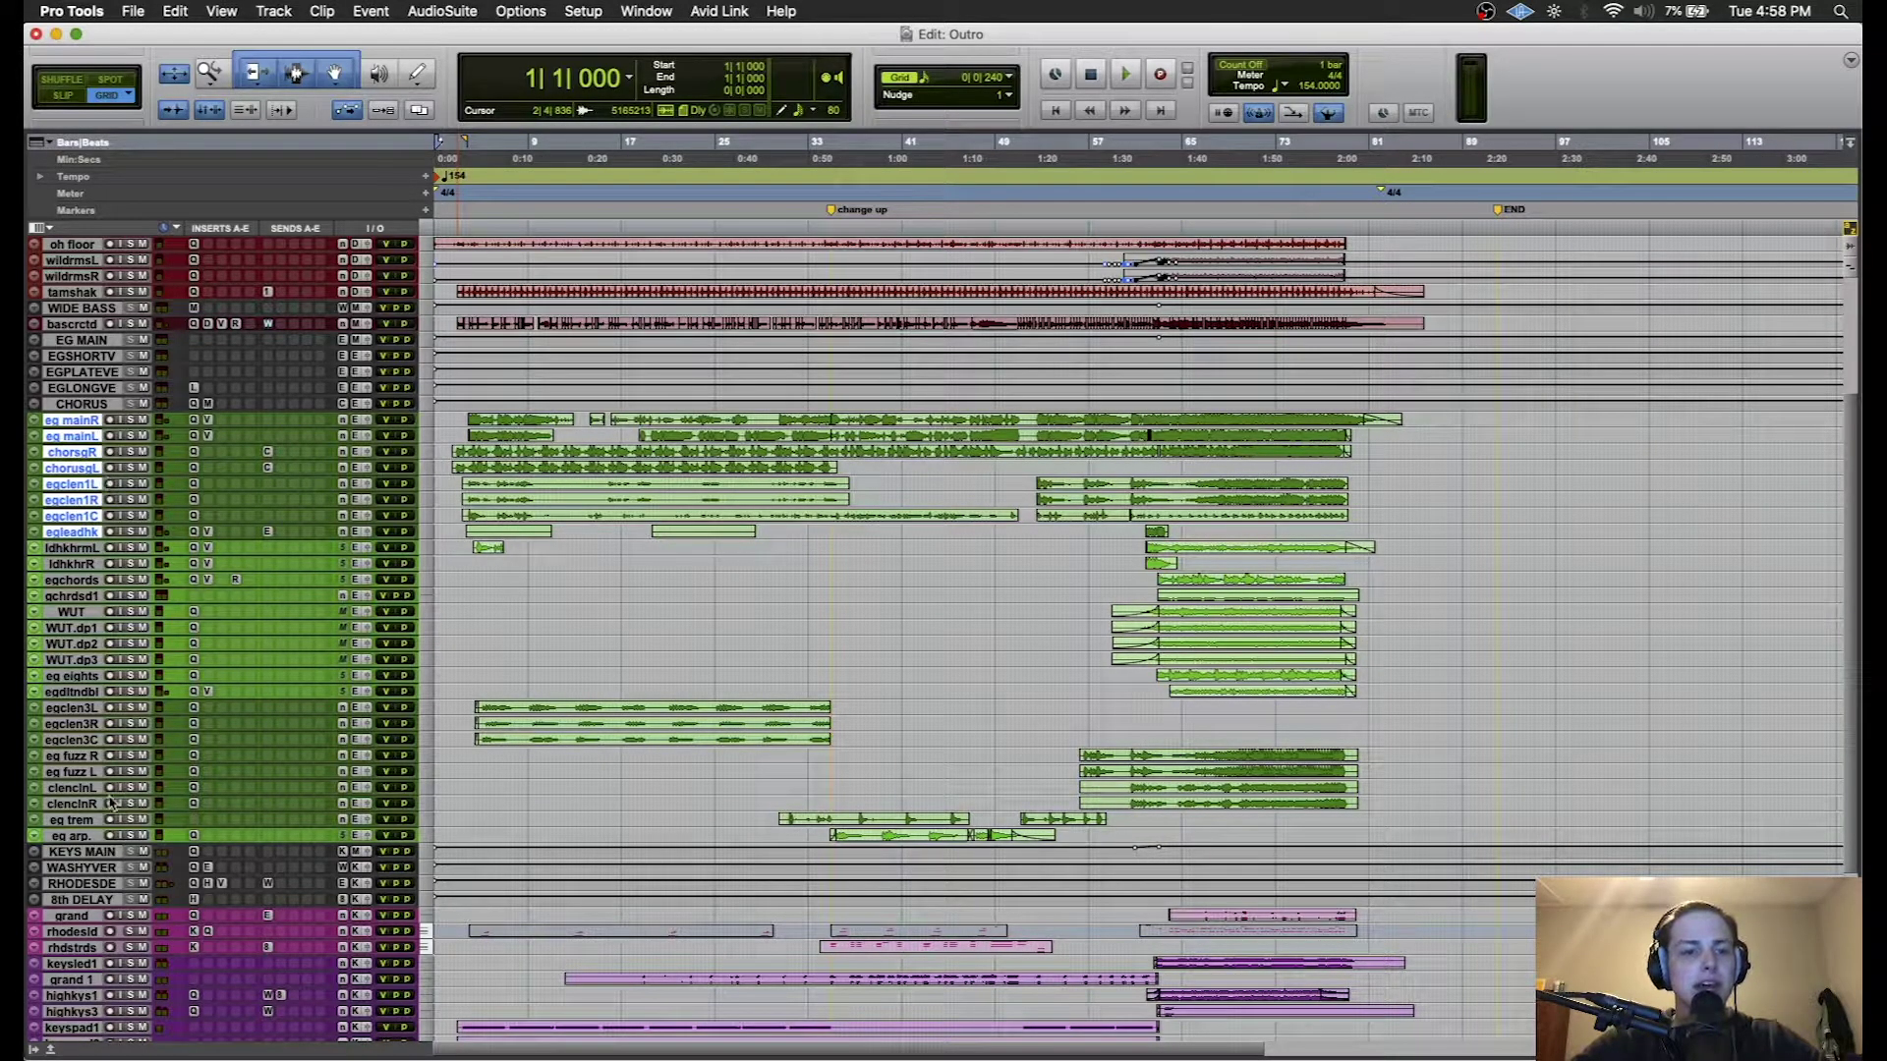
{"action": "scroll", "coordinate": [111, 803], "scroll_direction": "down", "scroll_amount": 5}
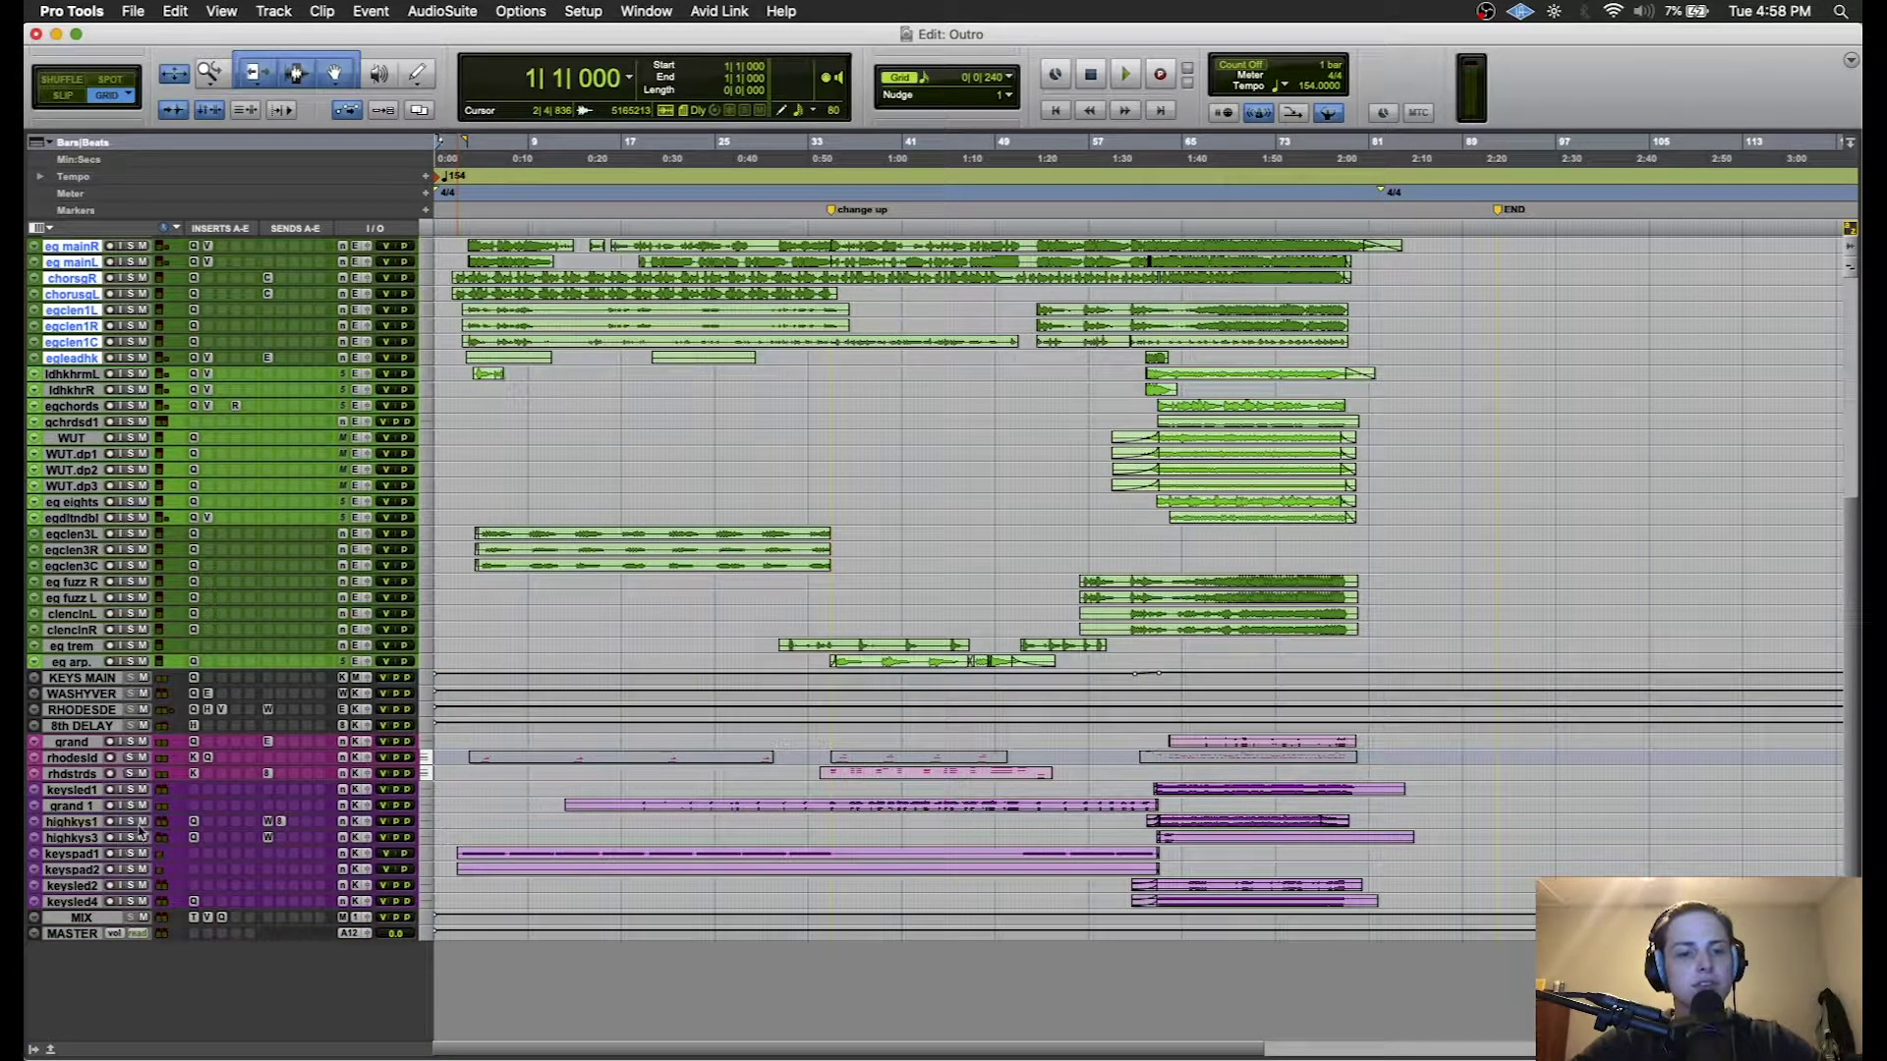
{"action": "scroll", "coordinate": [138, 799], "scroll_direction": "up", "scroll_amount": 10}
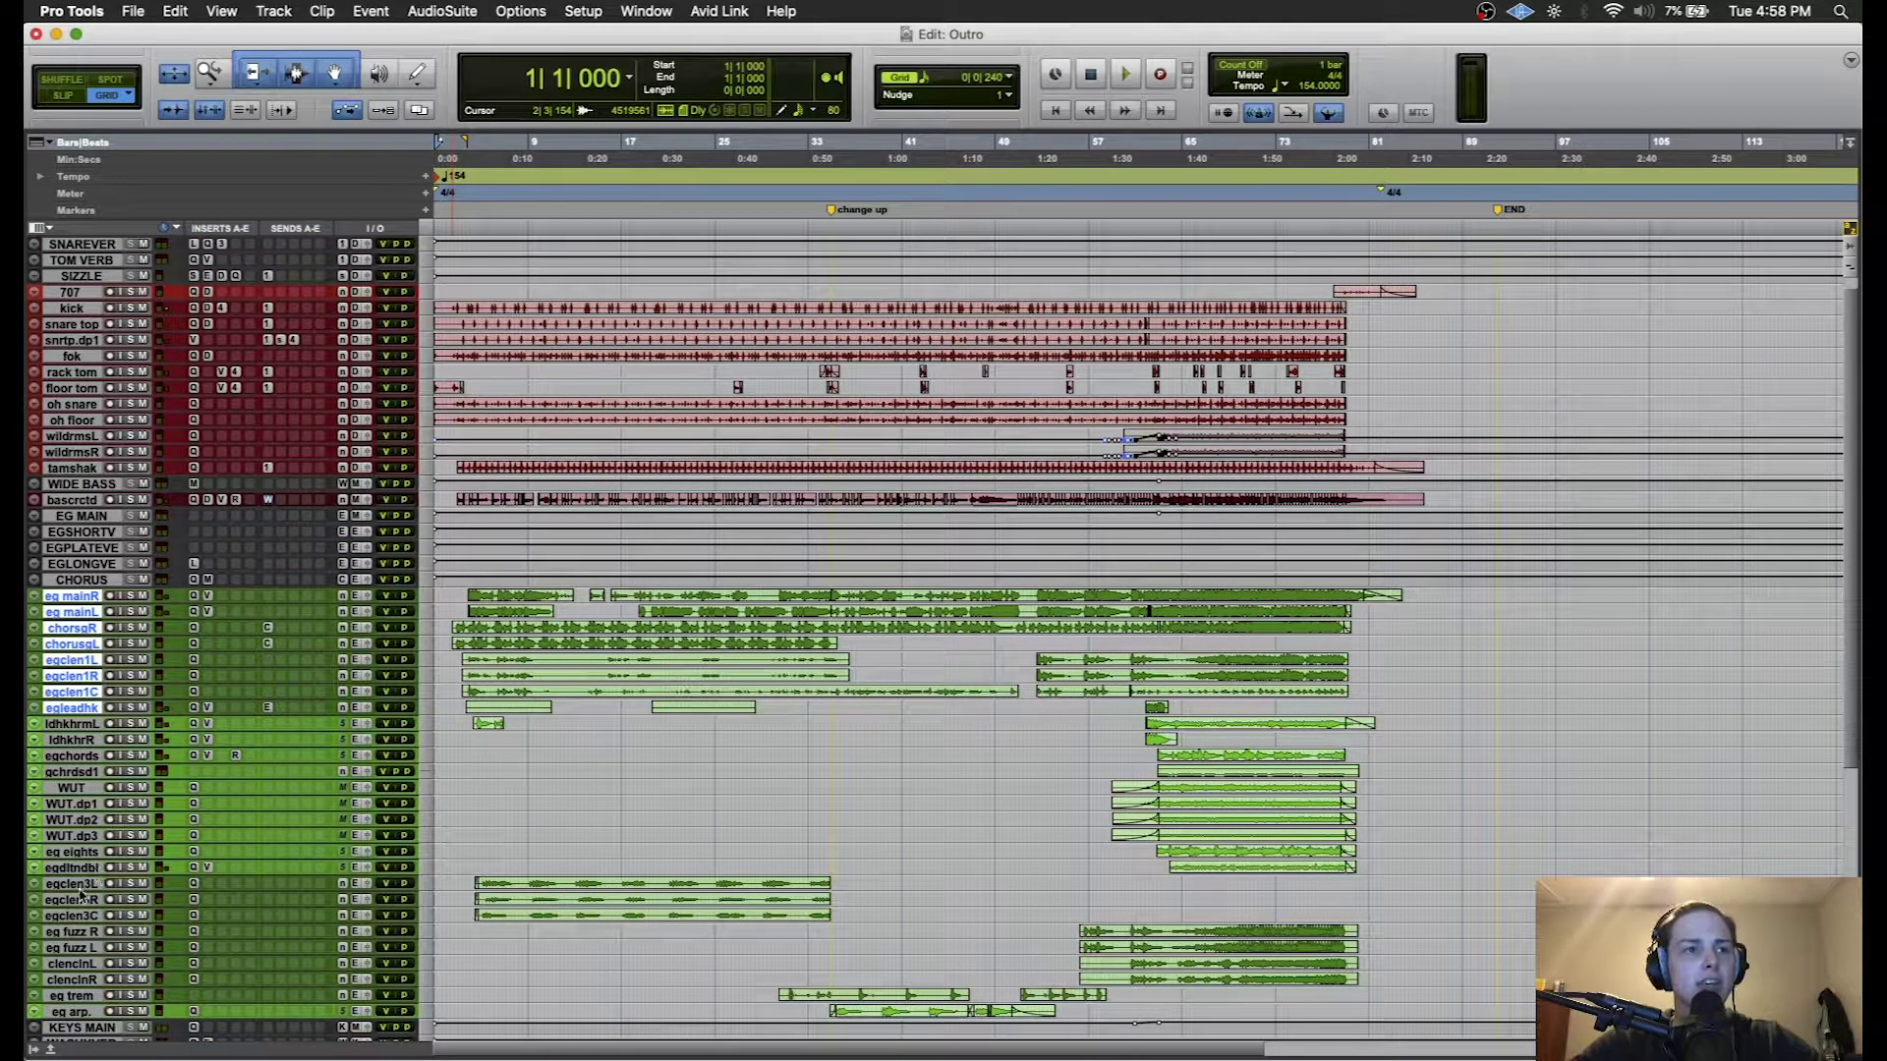
- Select the guitar tracks from ldhkhrmL through egdltndbl, narrow the selection to WUT through egdltndbl, and clear it
{"action": "left_click", "coordinate": [85, 726]}
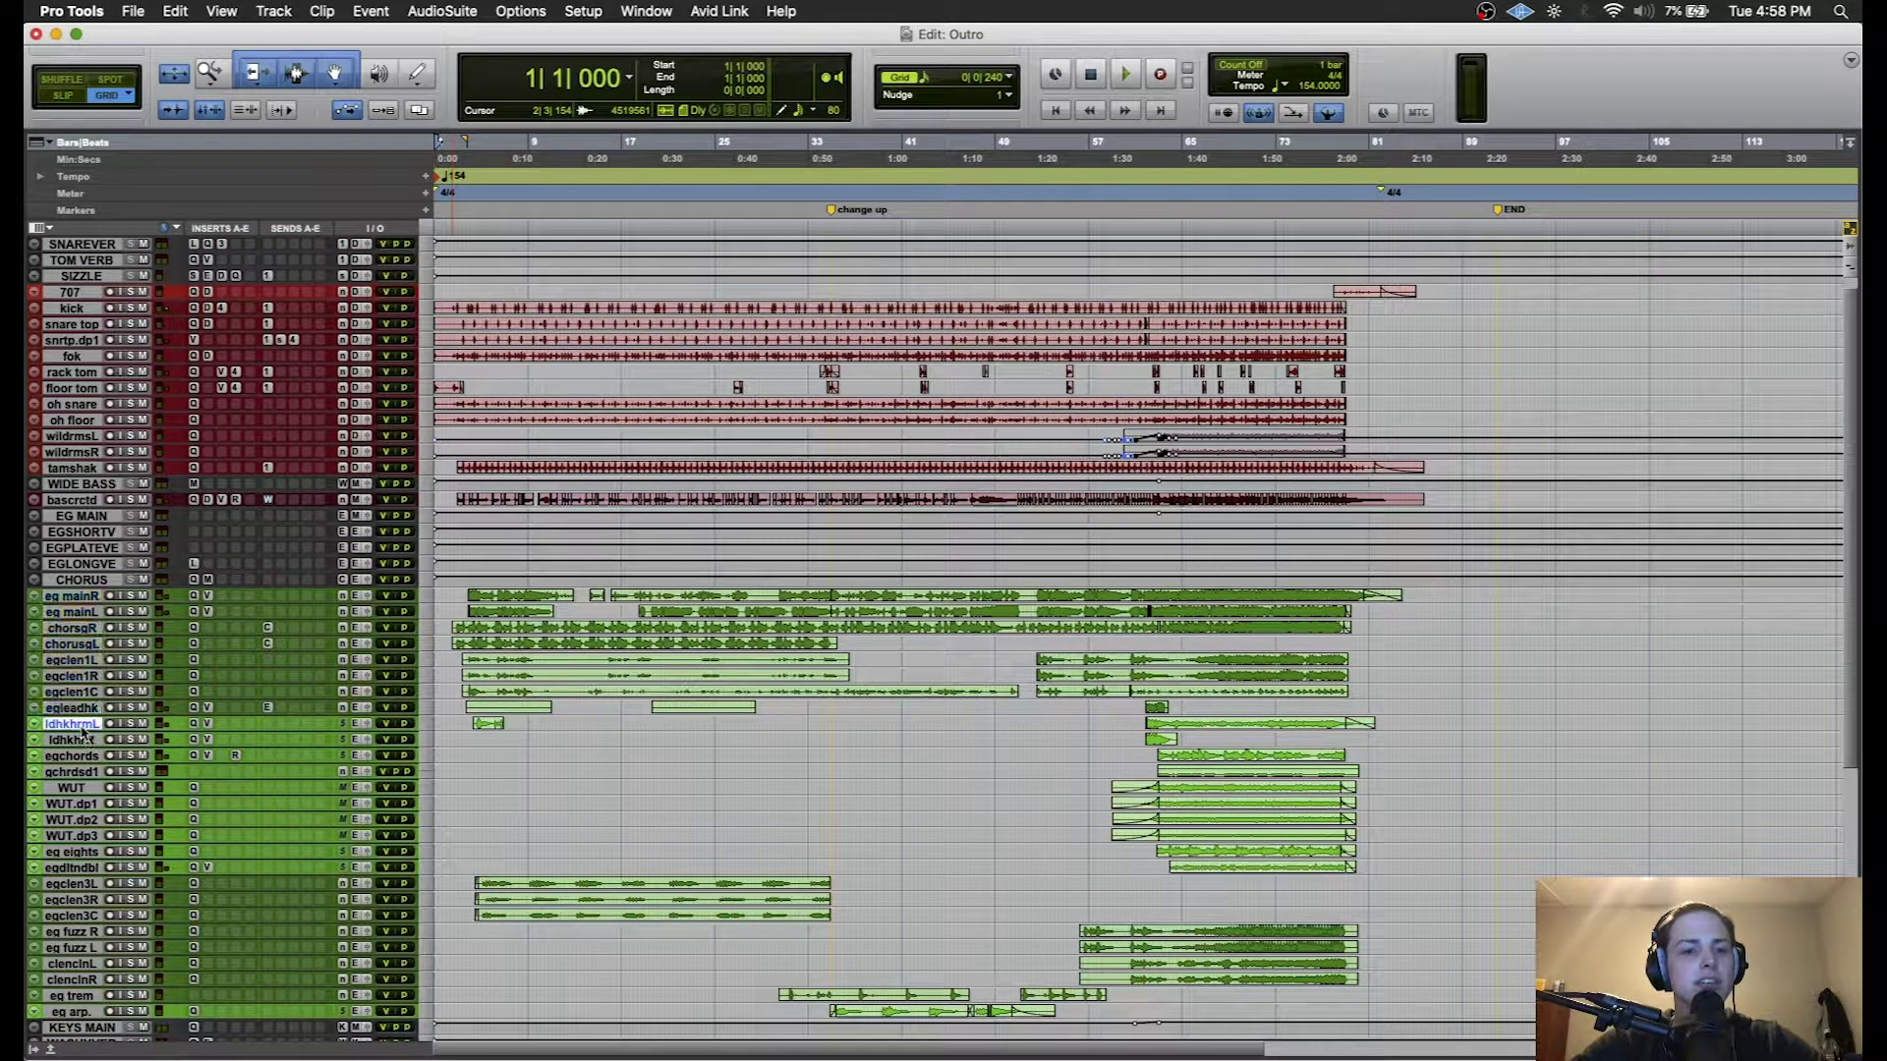
{"action": "left_click", "coordinate": [77, 868], "text": "shift"}
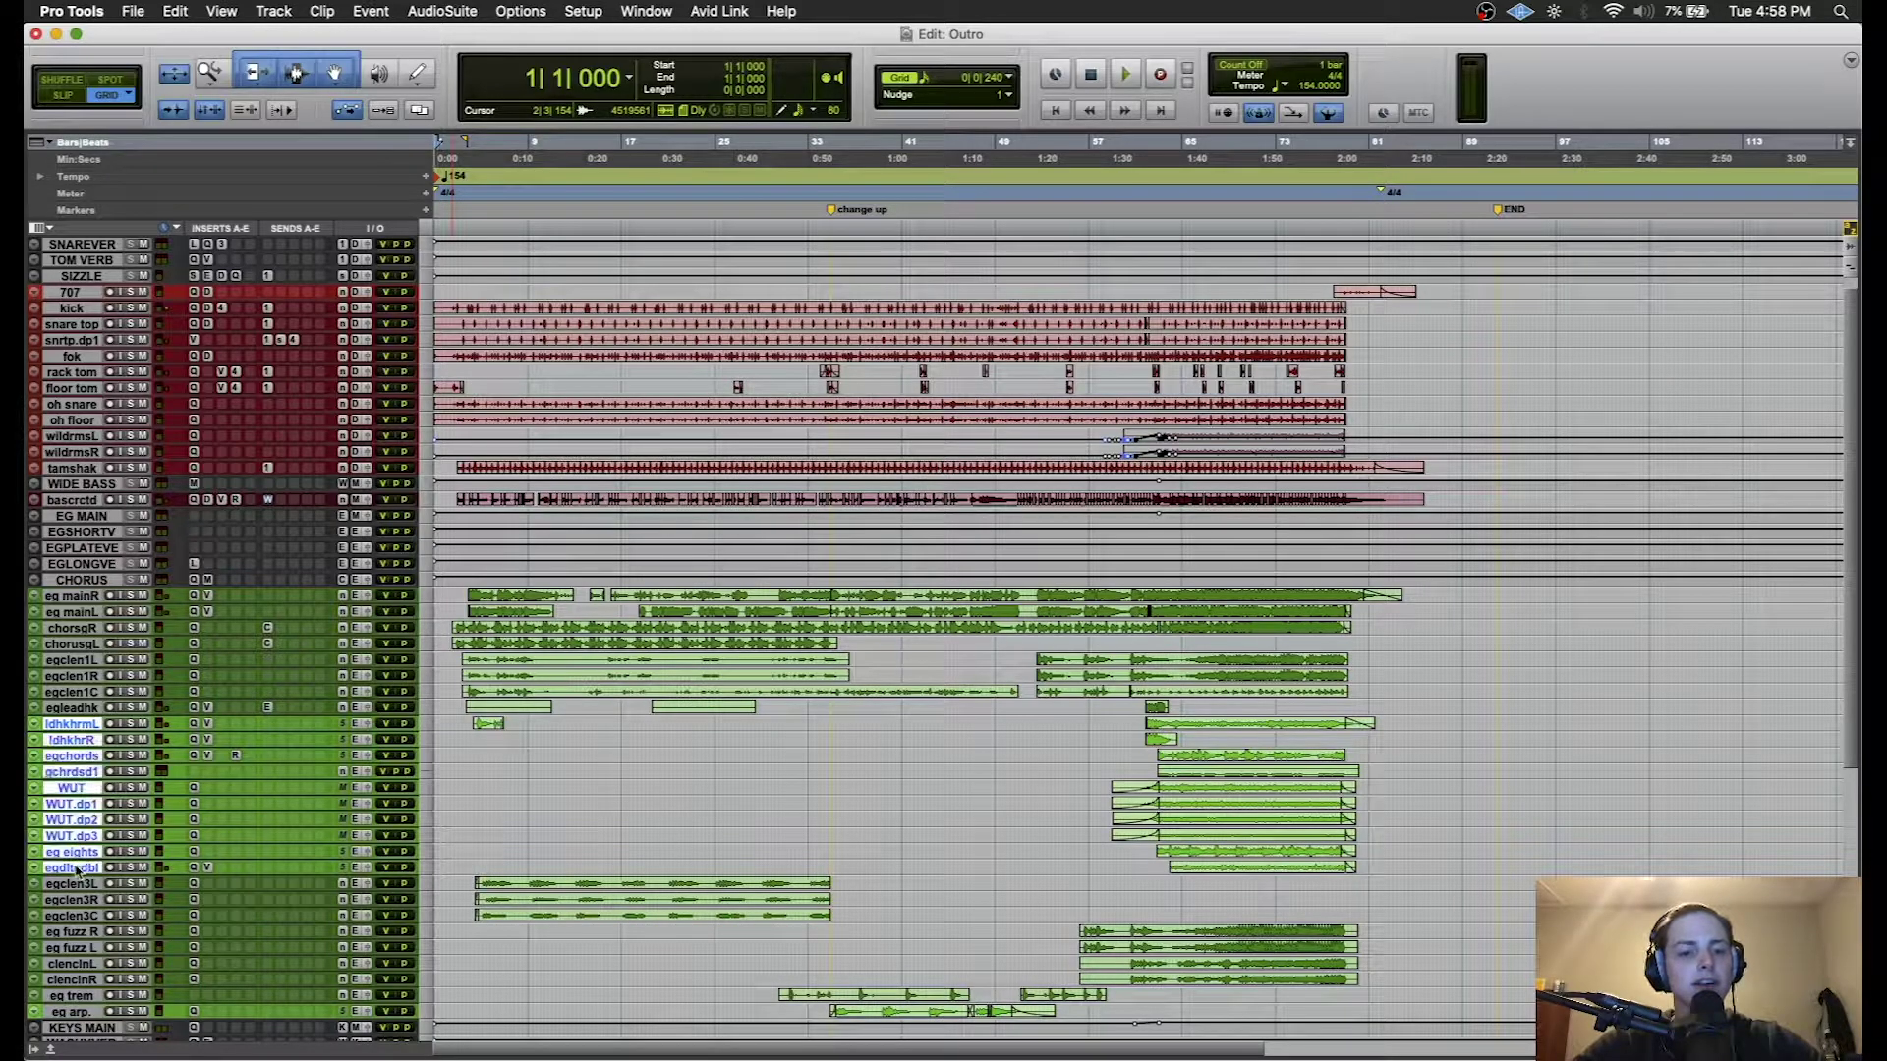
{"action": "left_click", "coordinate": [67, 790]}
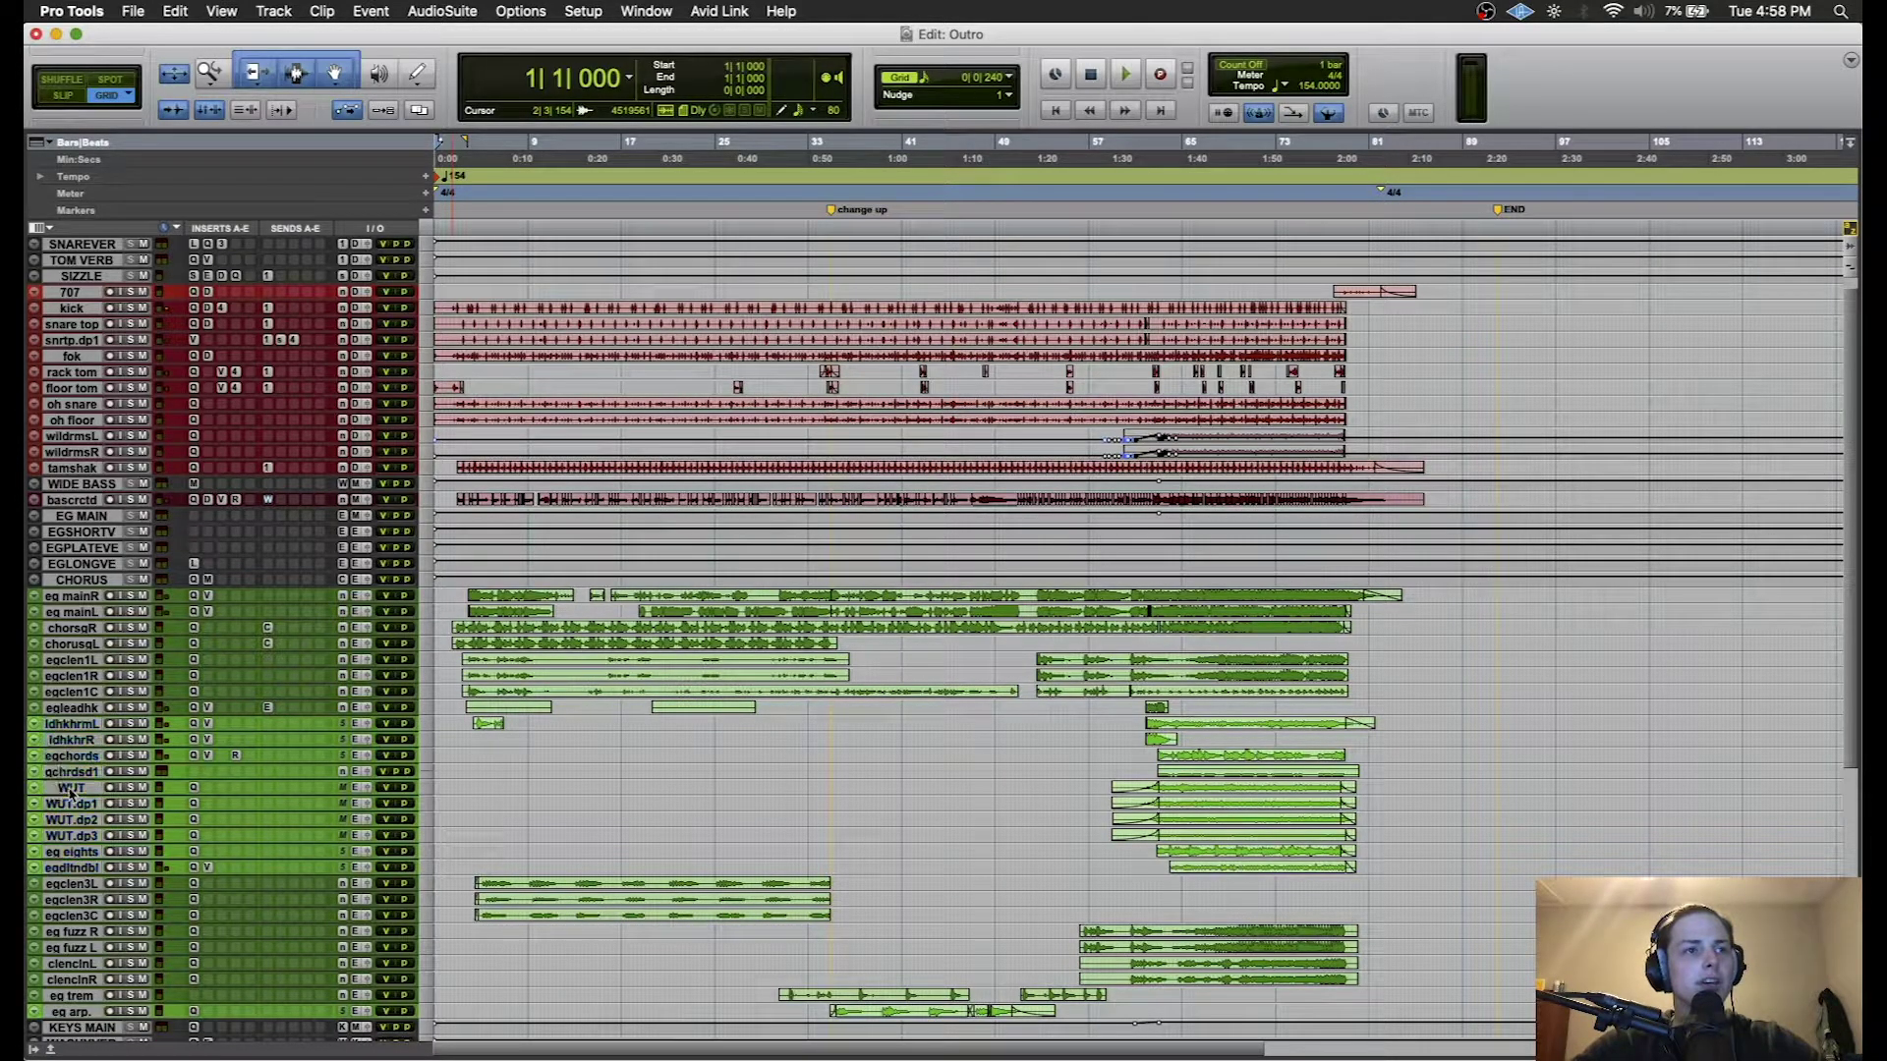
{"action": "left_click", "coordinate": [81, 869], "text": "shift"}
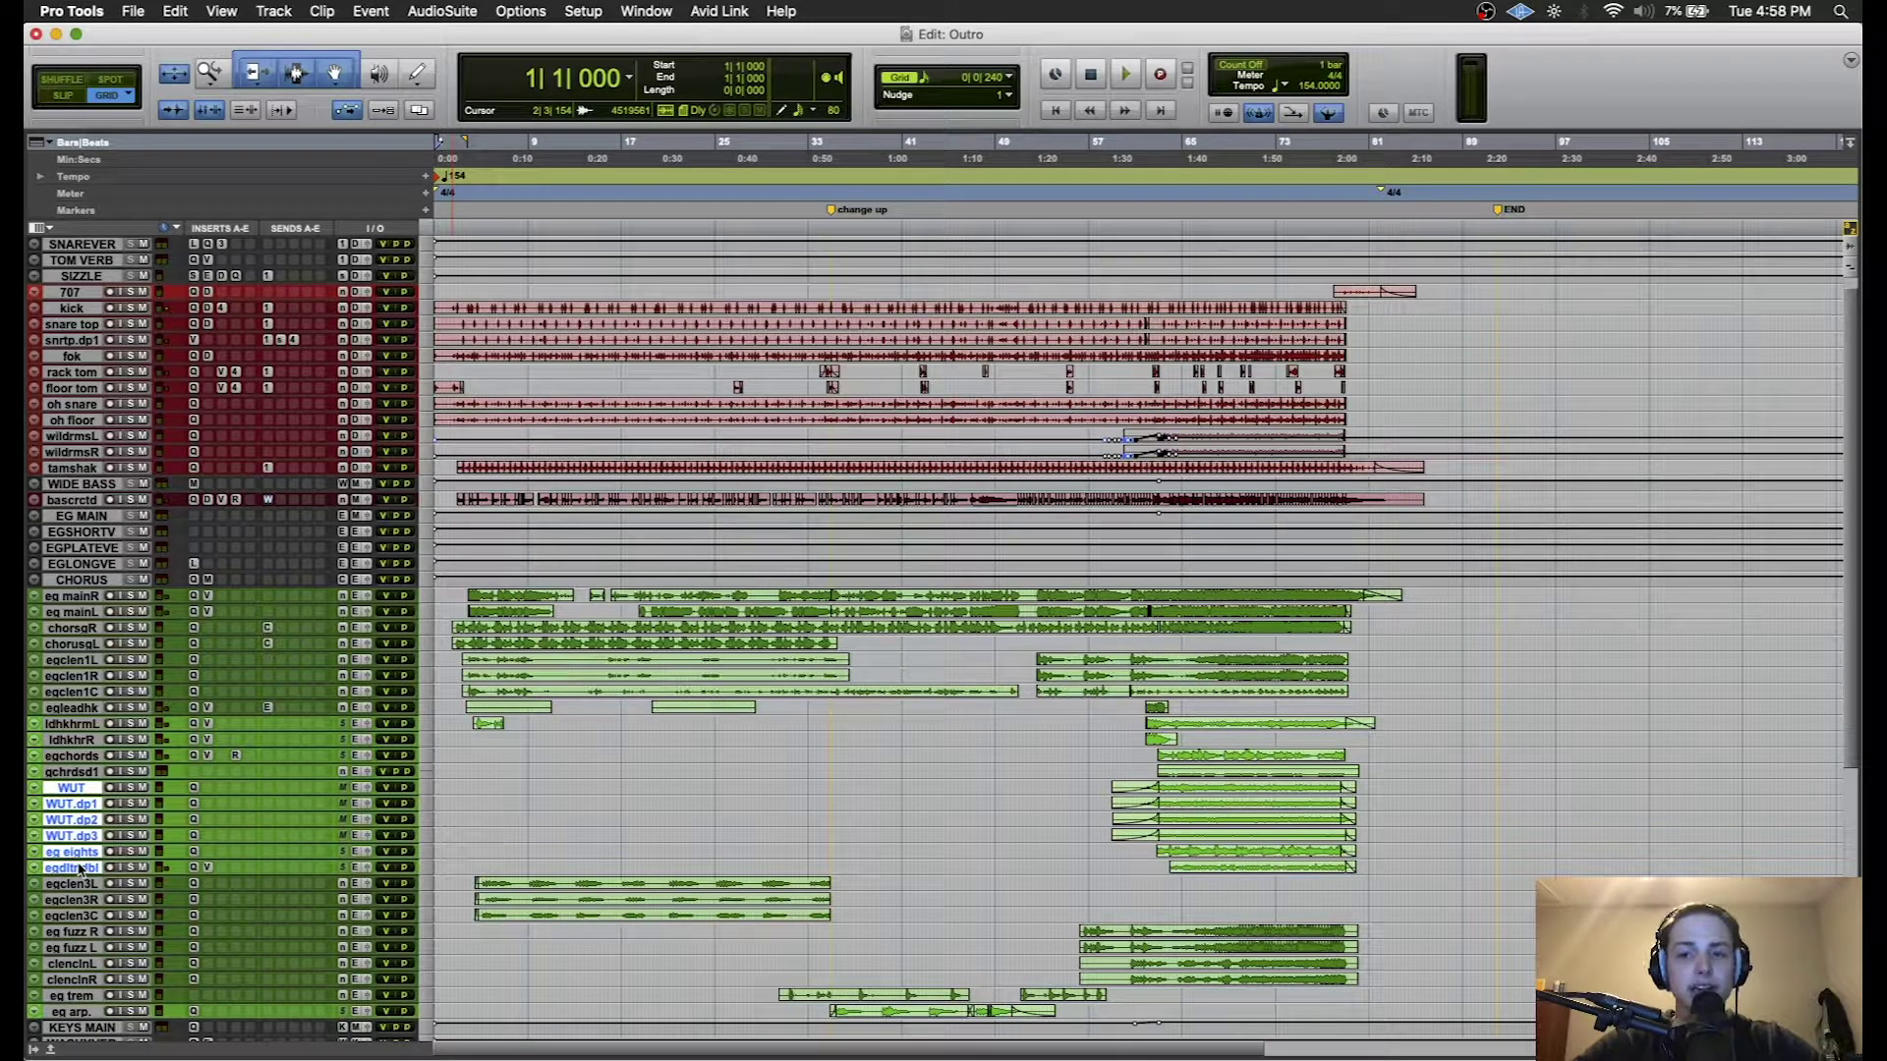
{"action": "left_click", "coordinate": [79, 787], "text": "alt"}
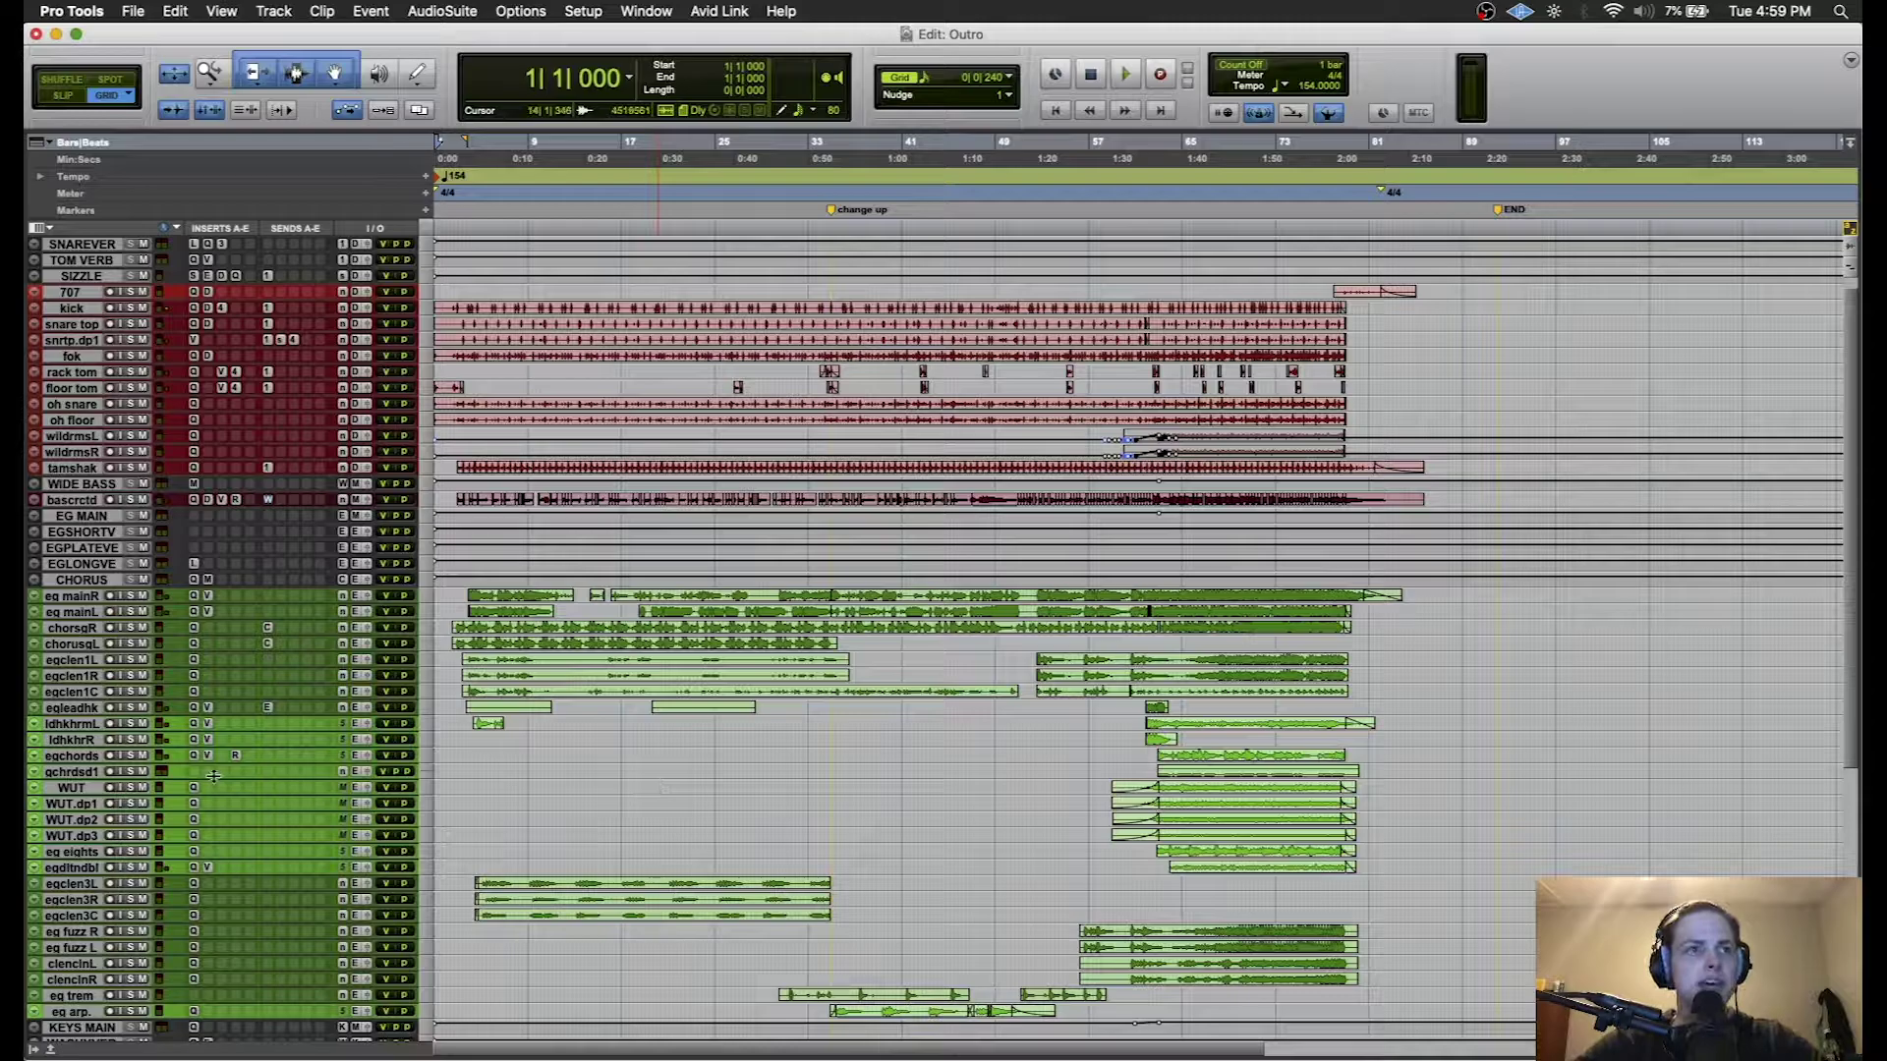
- Select the WUT track together with its three duplicates, WUT.dp1 to WUT.dp3, and clear the selection
{"action": "left_click", "coordinate": [84, 791]}
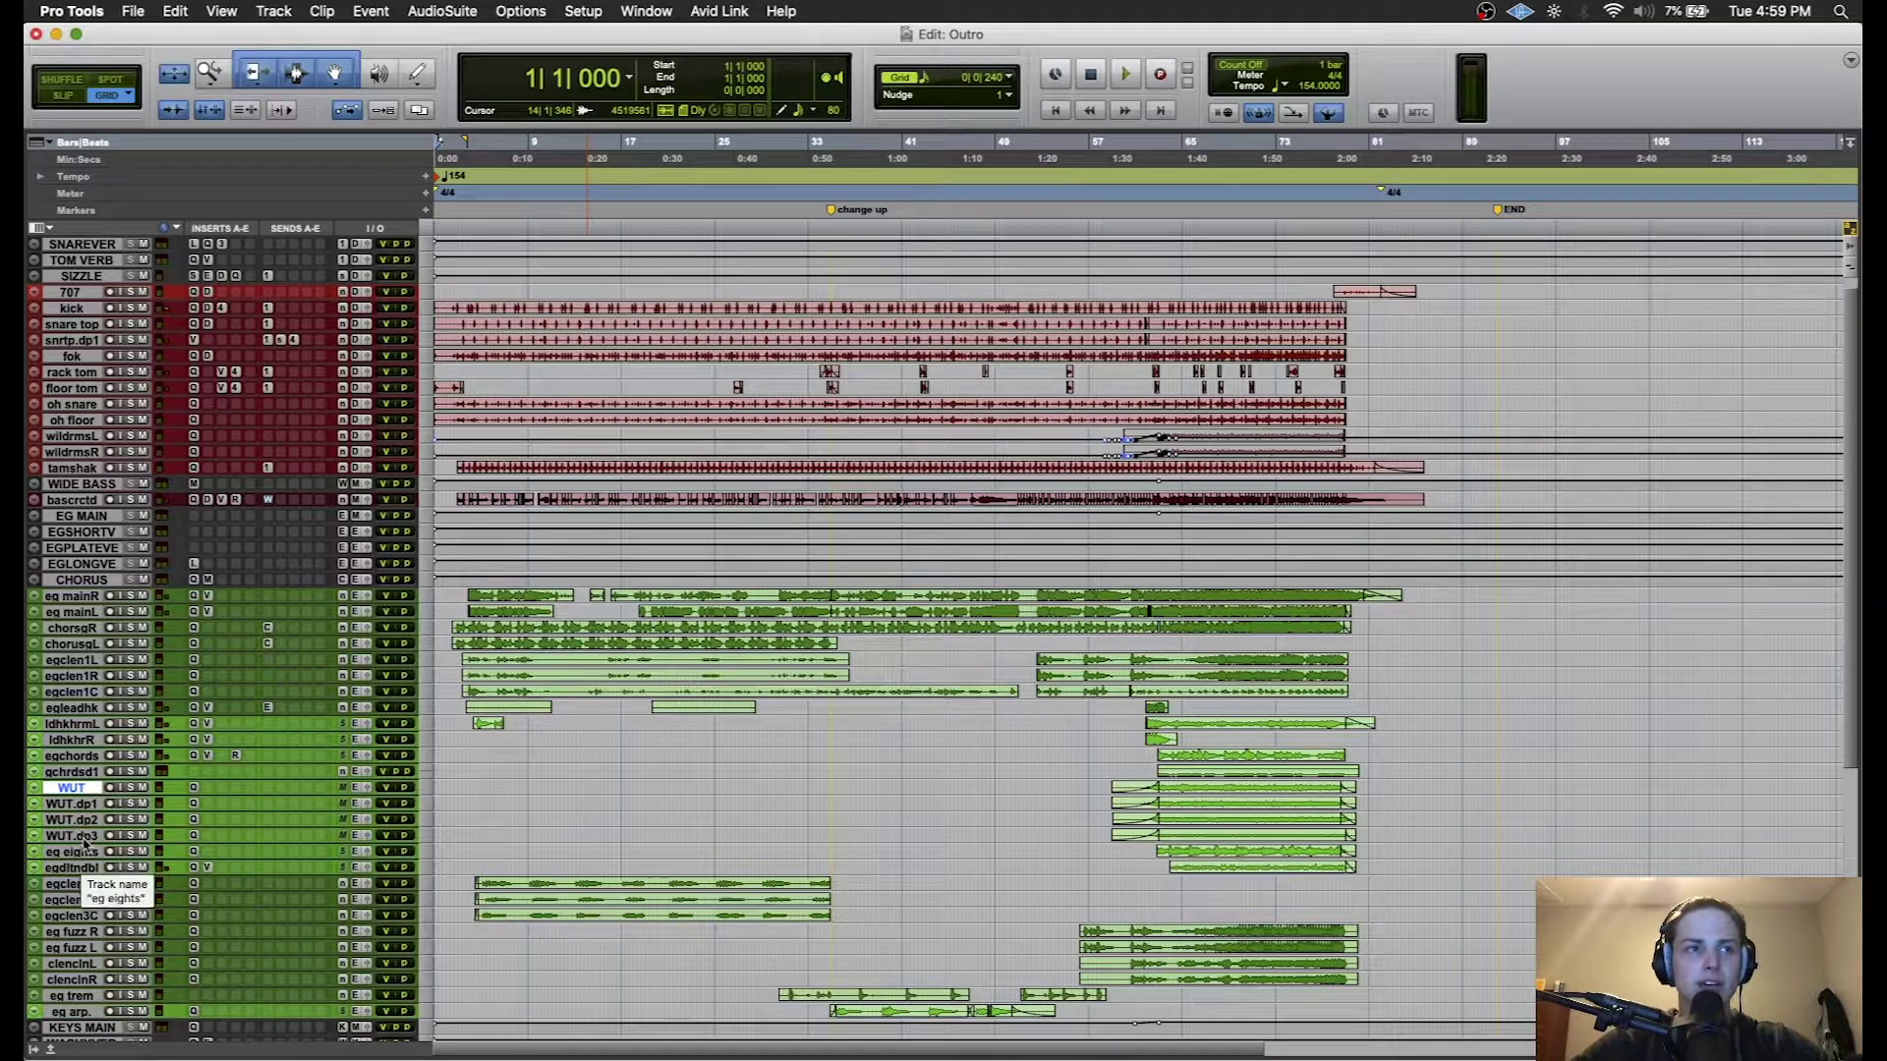
{"action": "left_click", "coordinate": [87, 840], "text": "shift"}
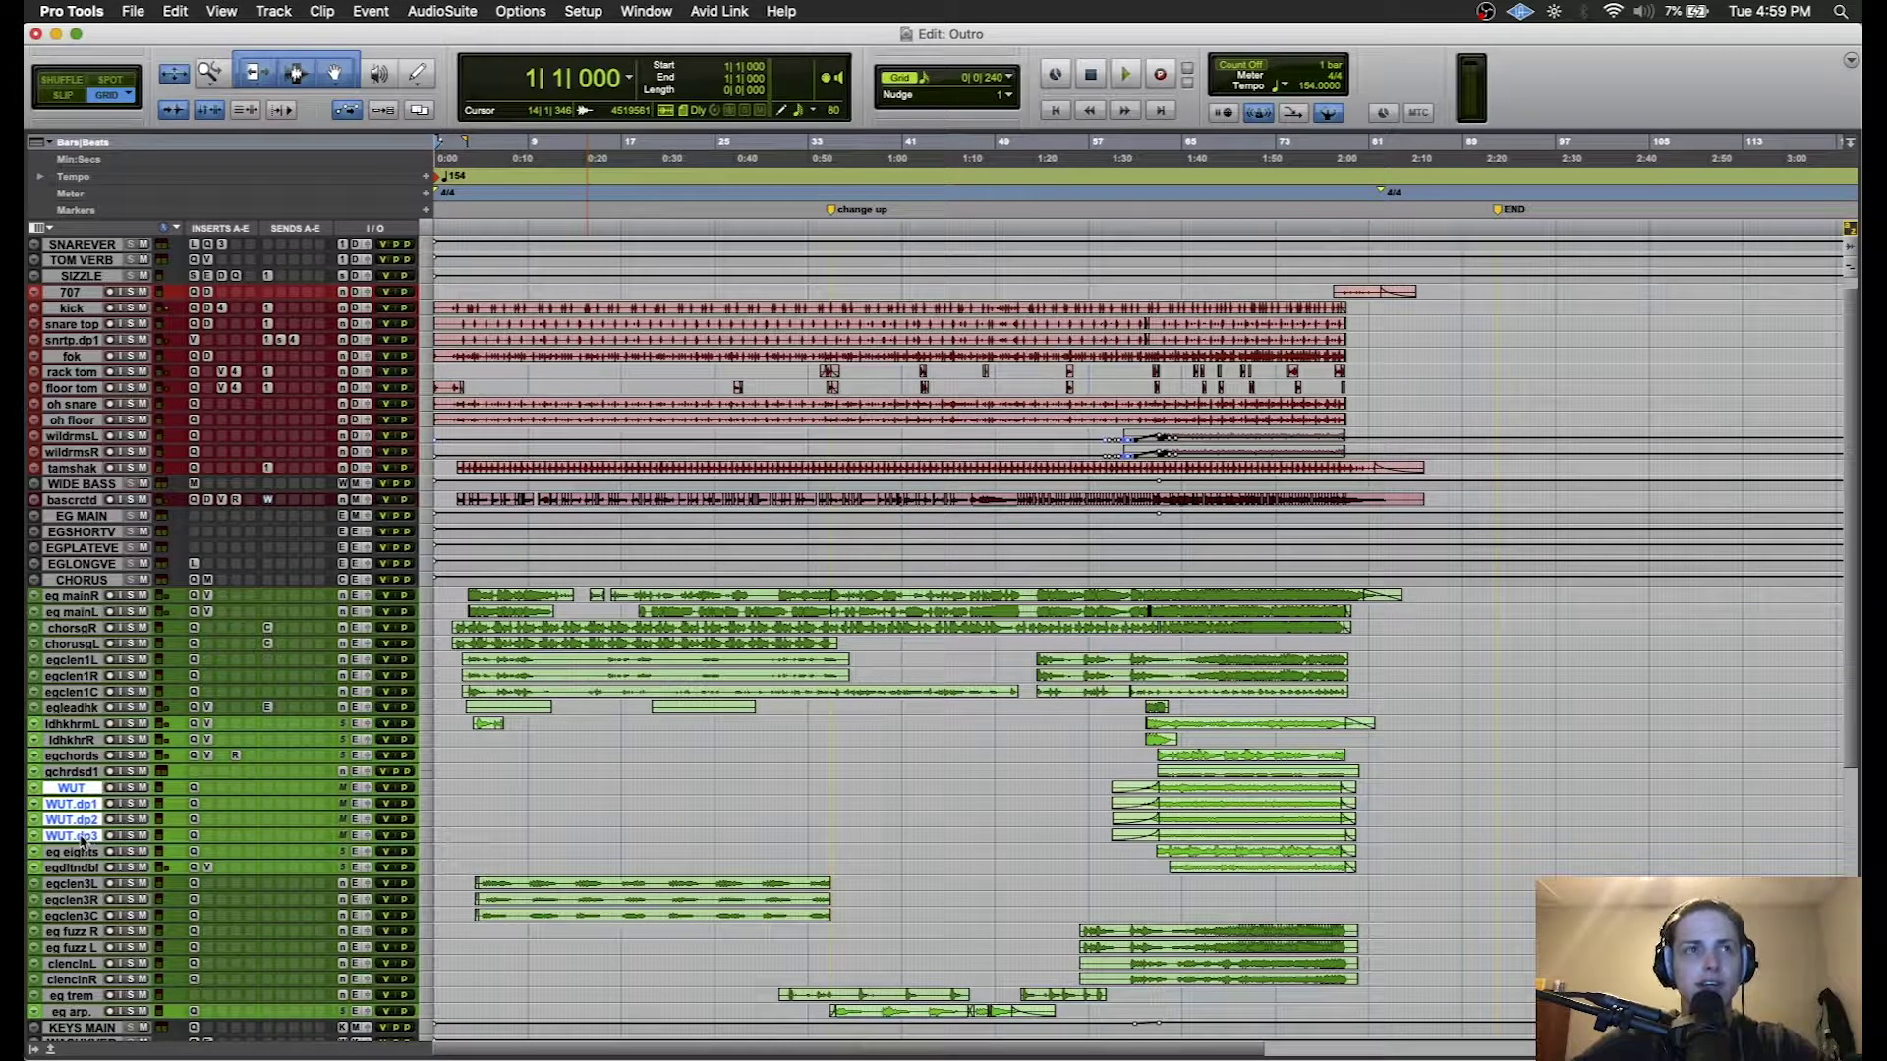
{"action": "left_click", "coordinate": [78, 838]}
{"action": "scroll", "coordinate": [328, 630], "scroll_direction": "up", "scroll_amount": 1}
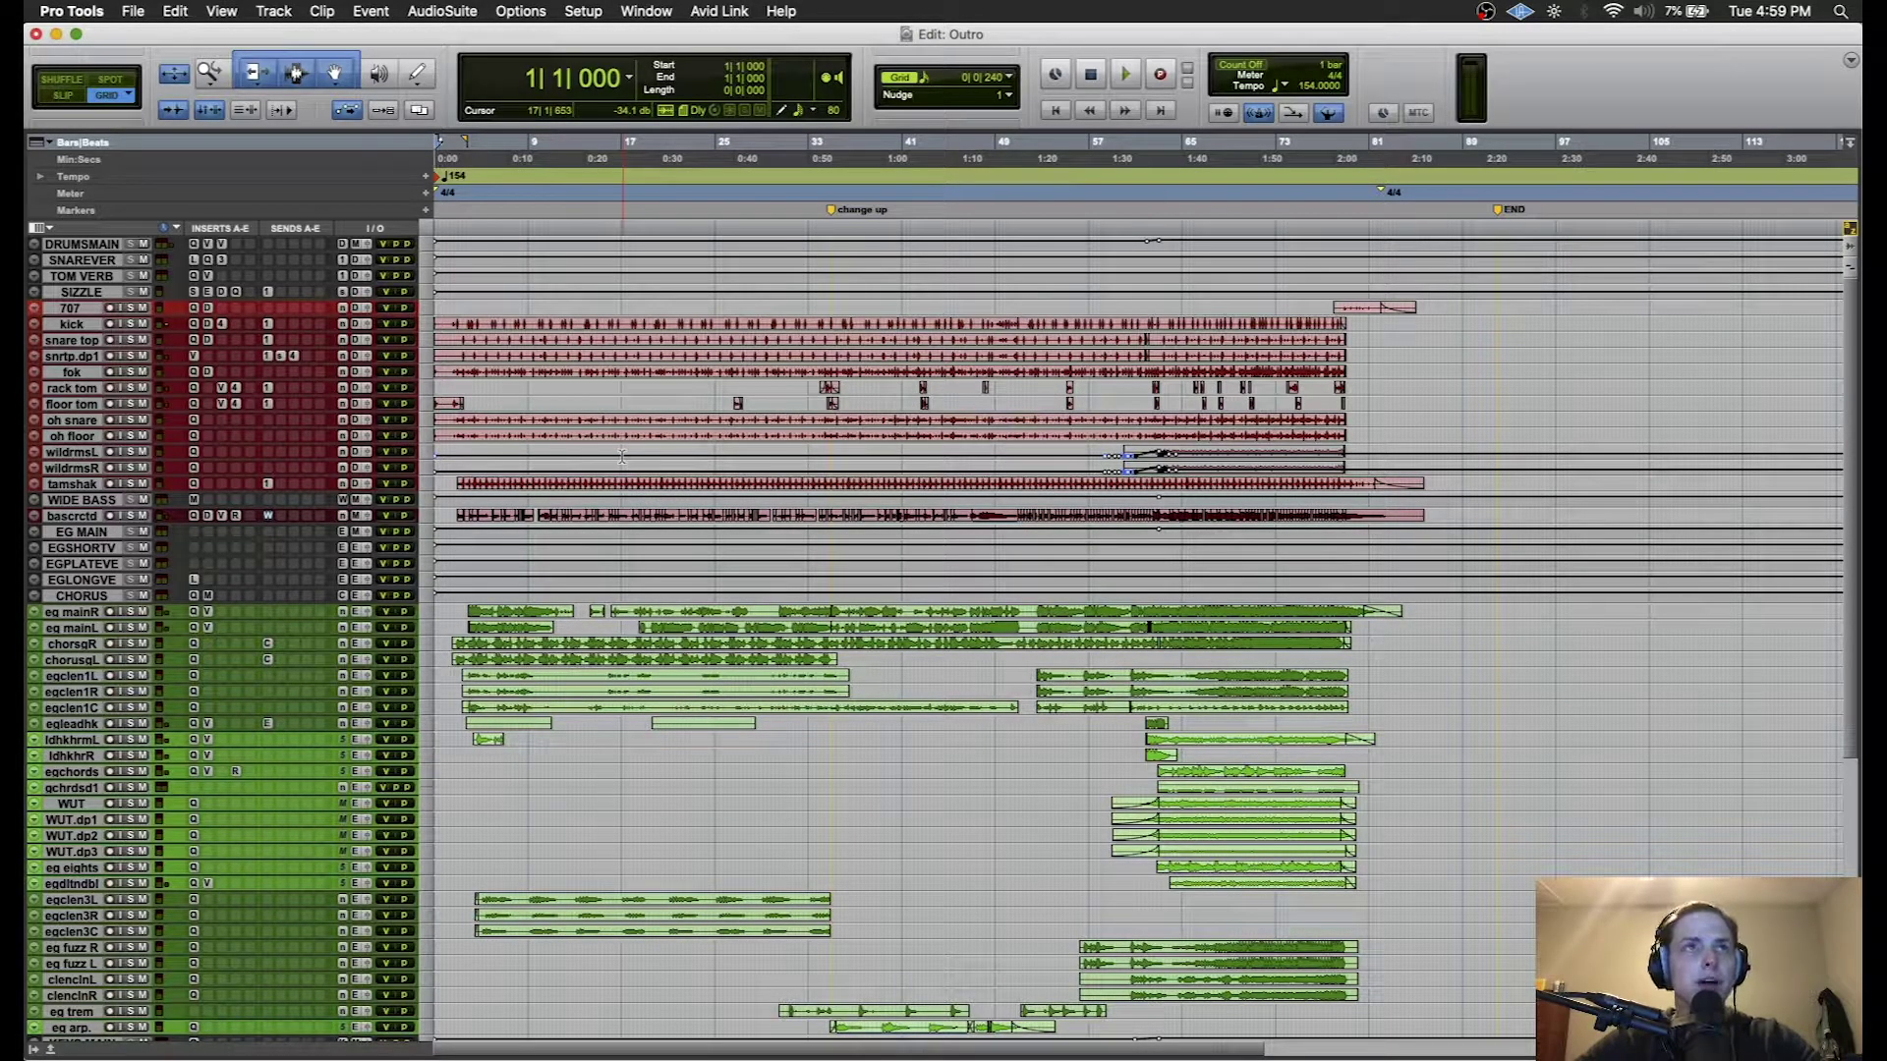
- Select the corrected bass, 707, kick and snare top tracks one at a time, ending on 707
{"action": "left_click", "coordinate": [584, 253]}
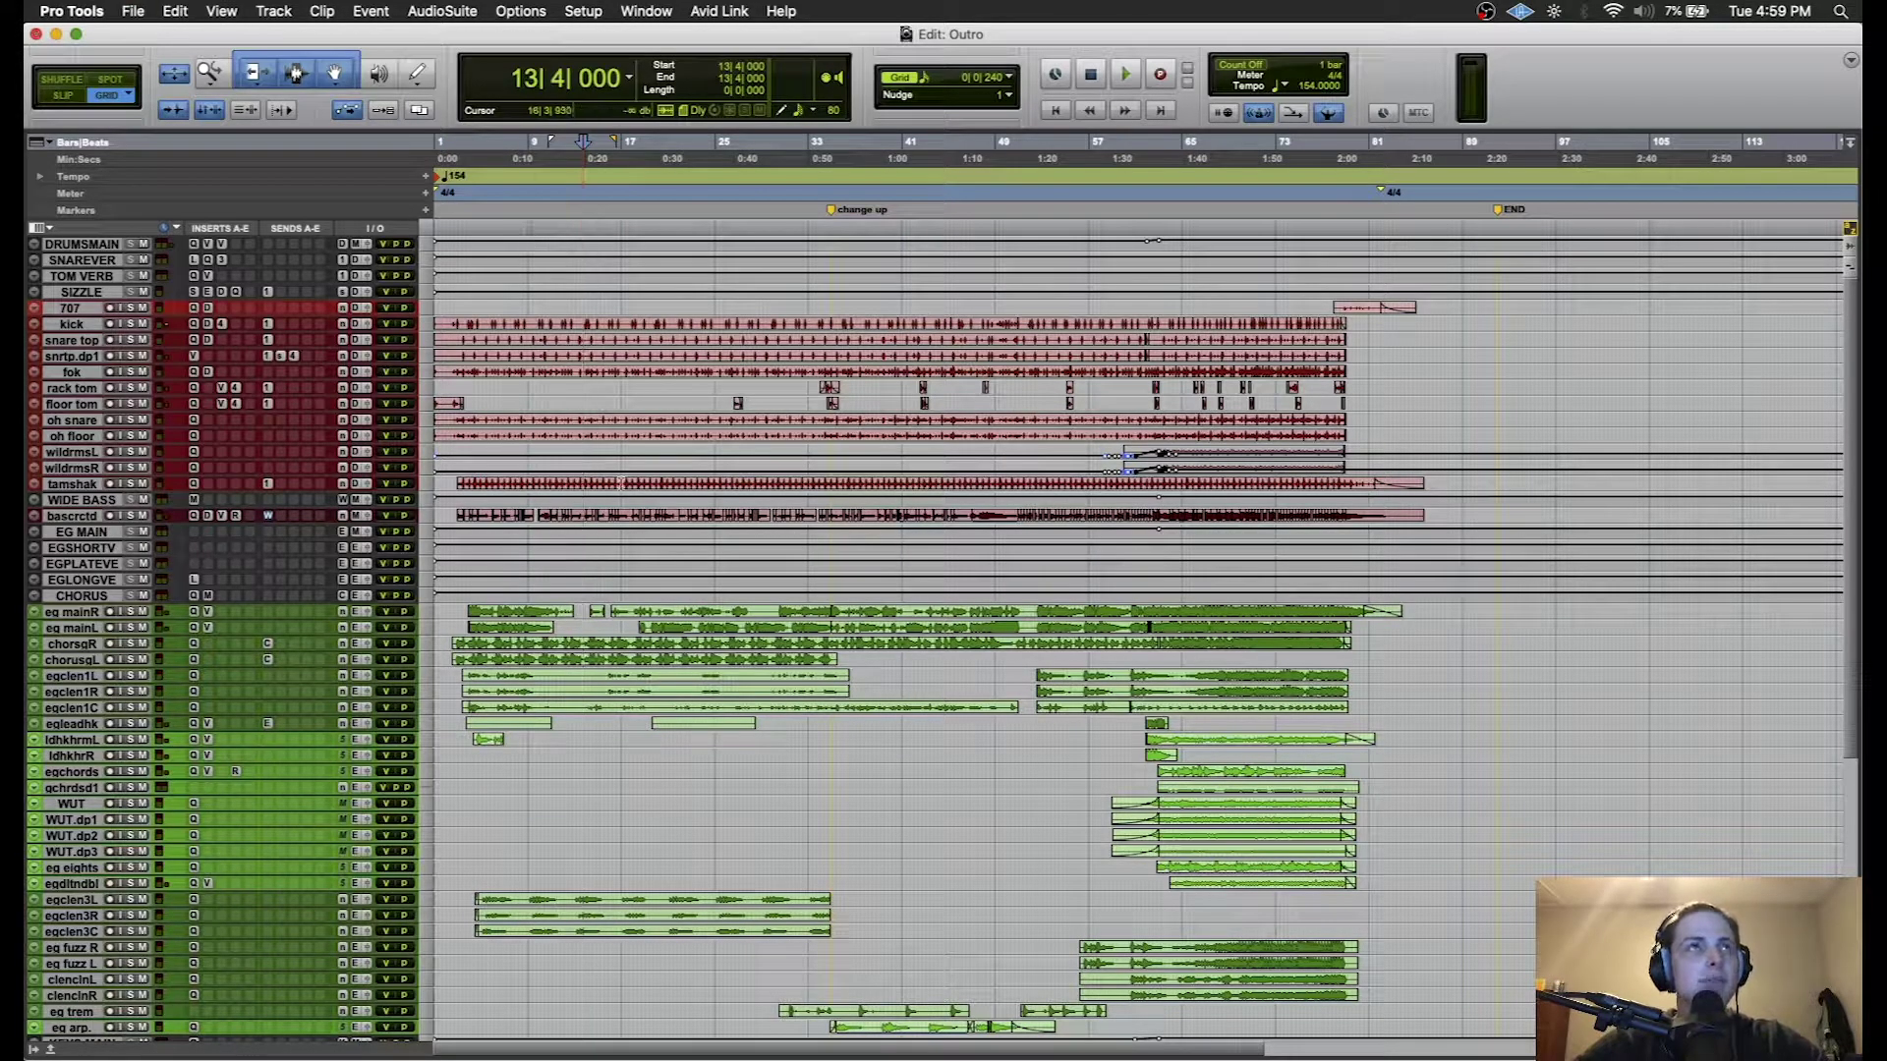
{"action": "left_click", "coordinate": [72, 515]}
{"action": "left_click", "coordinate": [85, 308]}
{"action": "left_click", "coordinate": [87, 325]}
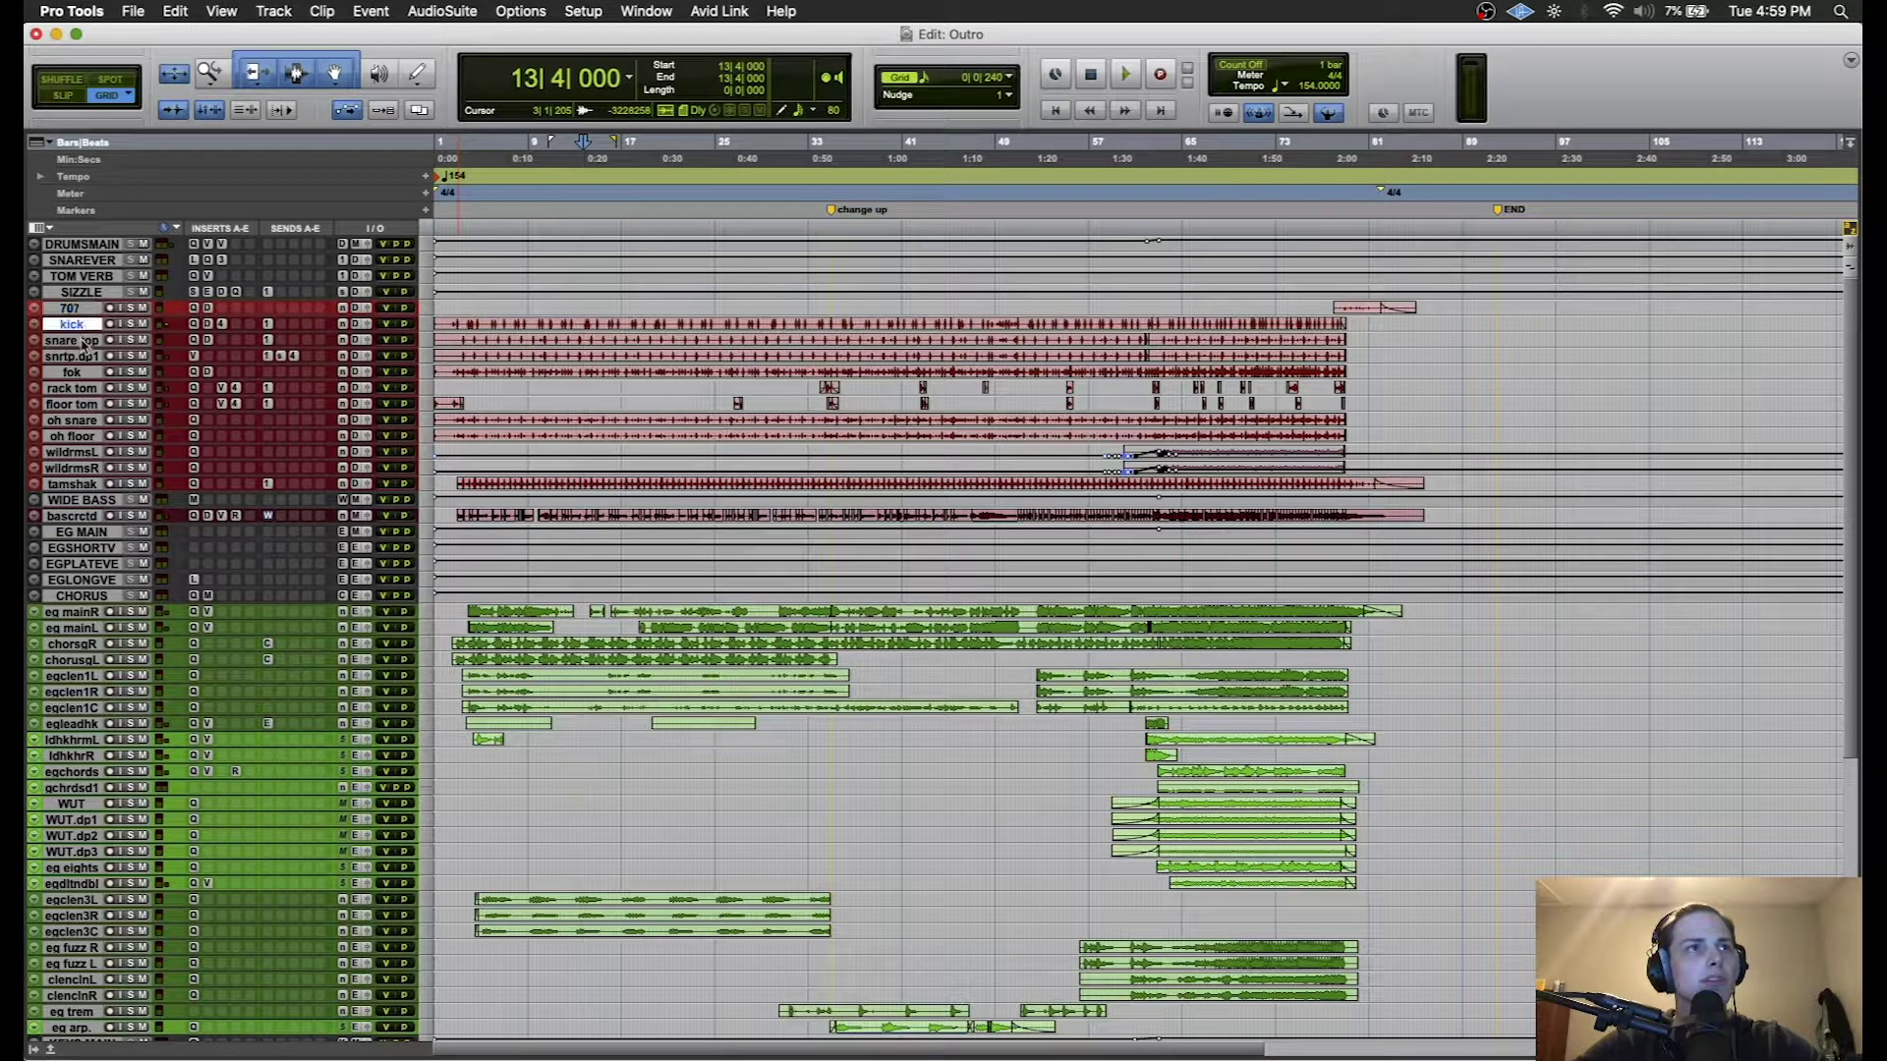
{"action": "left_click", "coordinate": [85, 341]}
{"action": "left_click", "coordinate": [85, 308]}
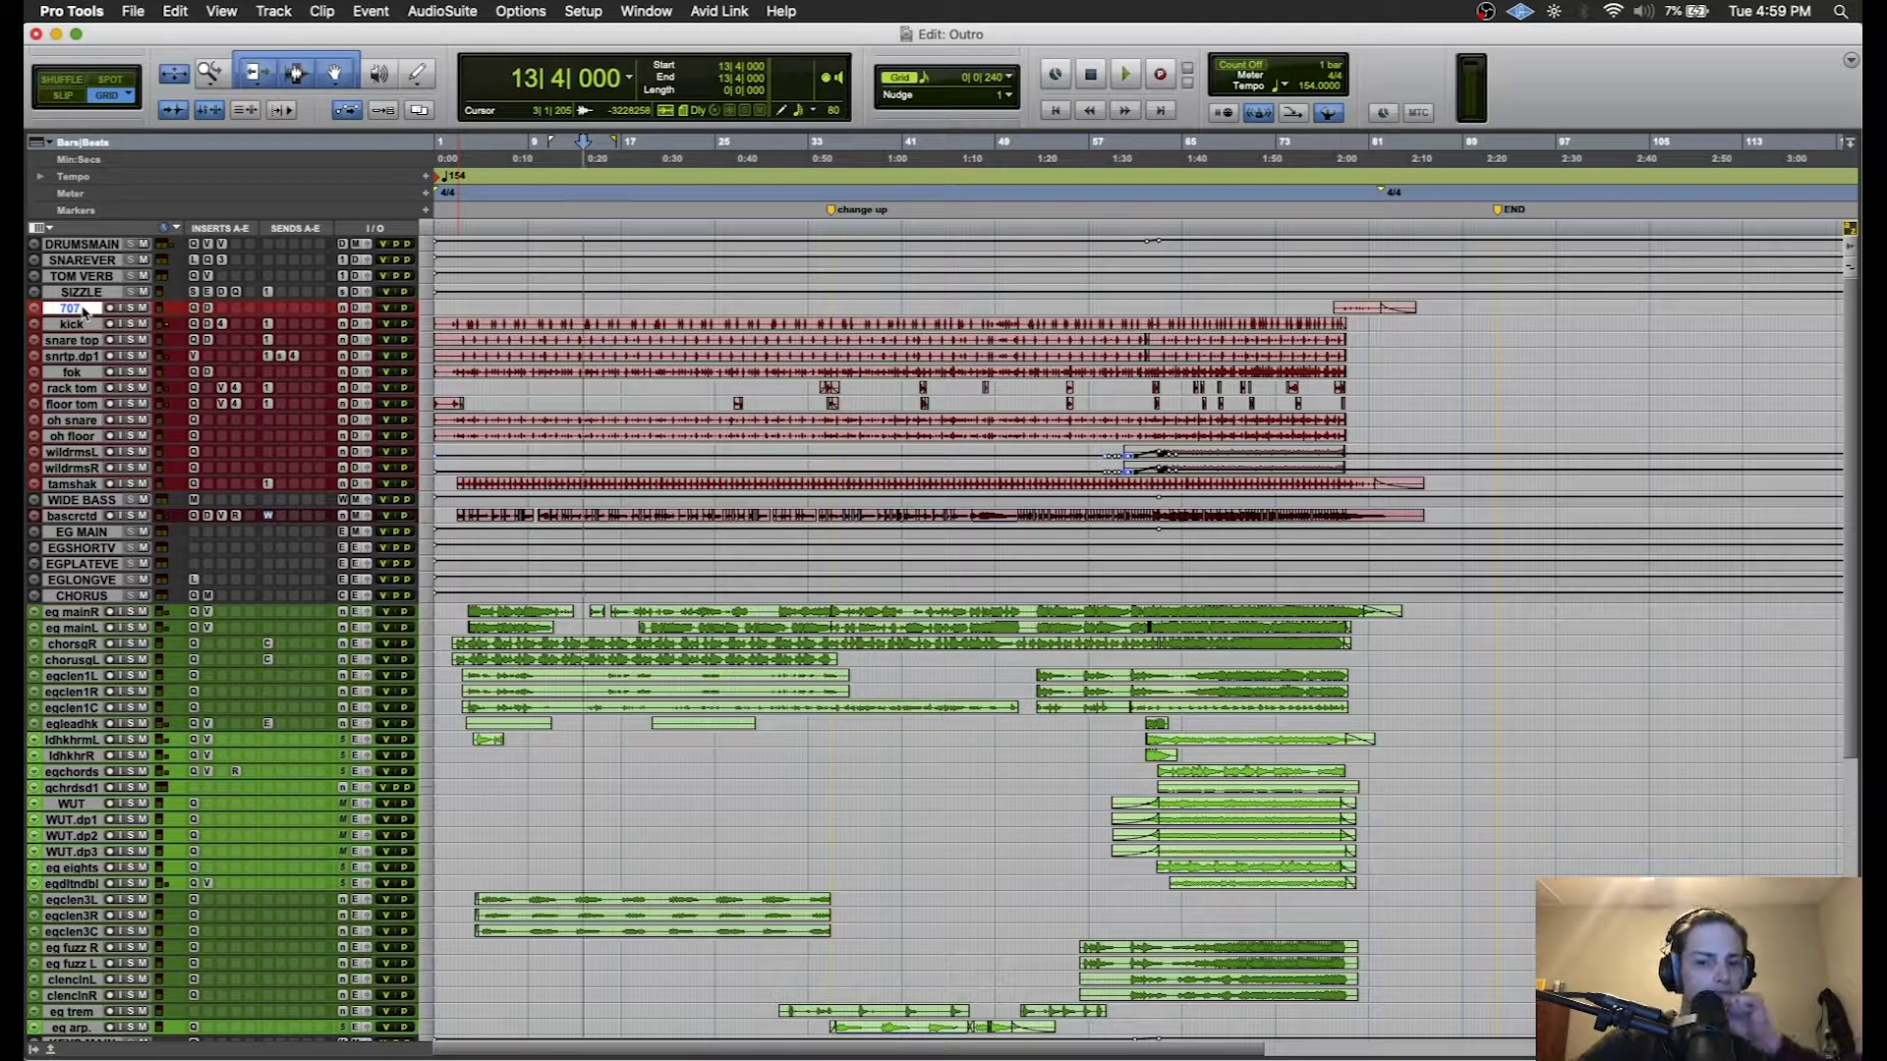
- Play the whole session from bar 1 and stop playback once the last clips have ended
{"action": "left_click", "coordinate": [676, 284]}
{"action": "key", "text": "Return"}
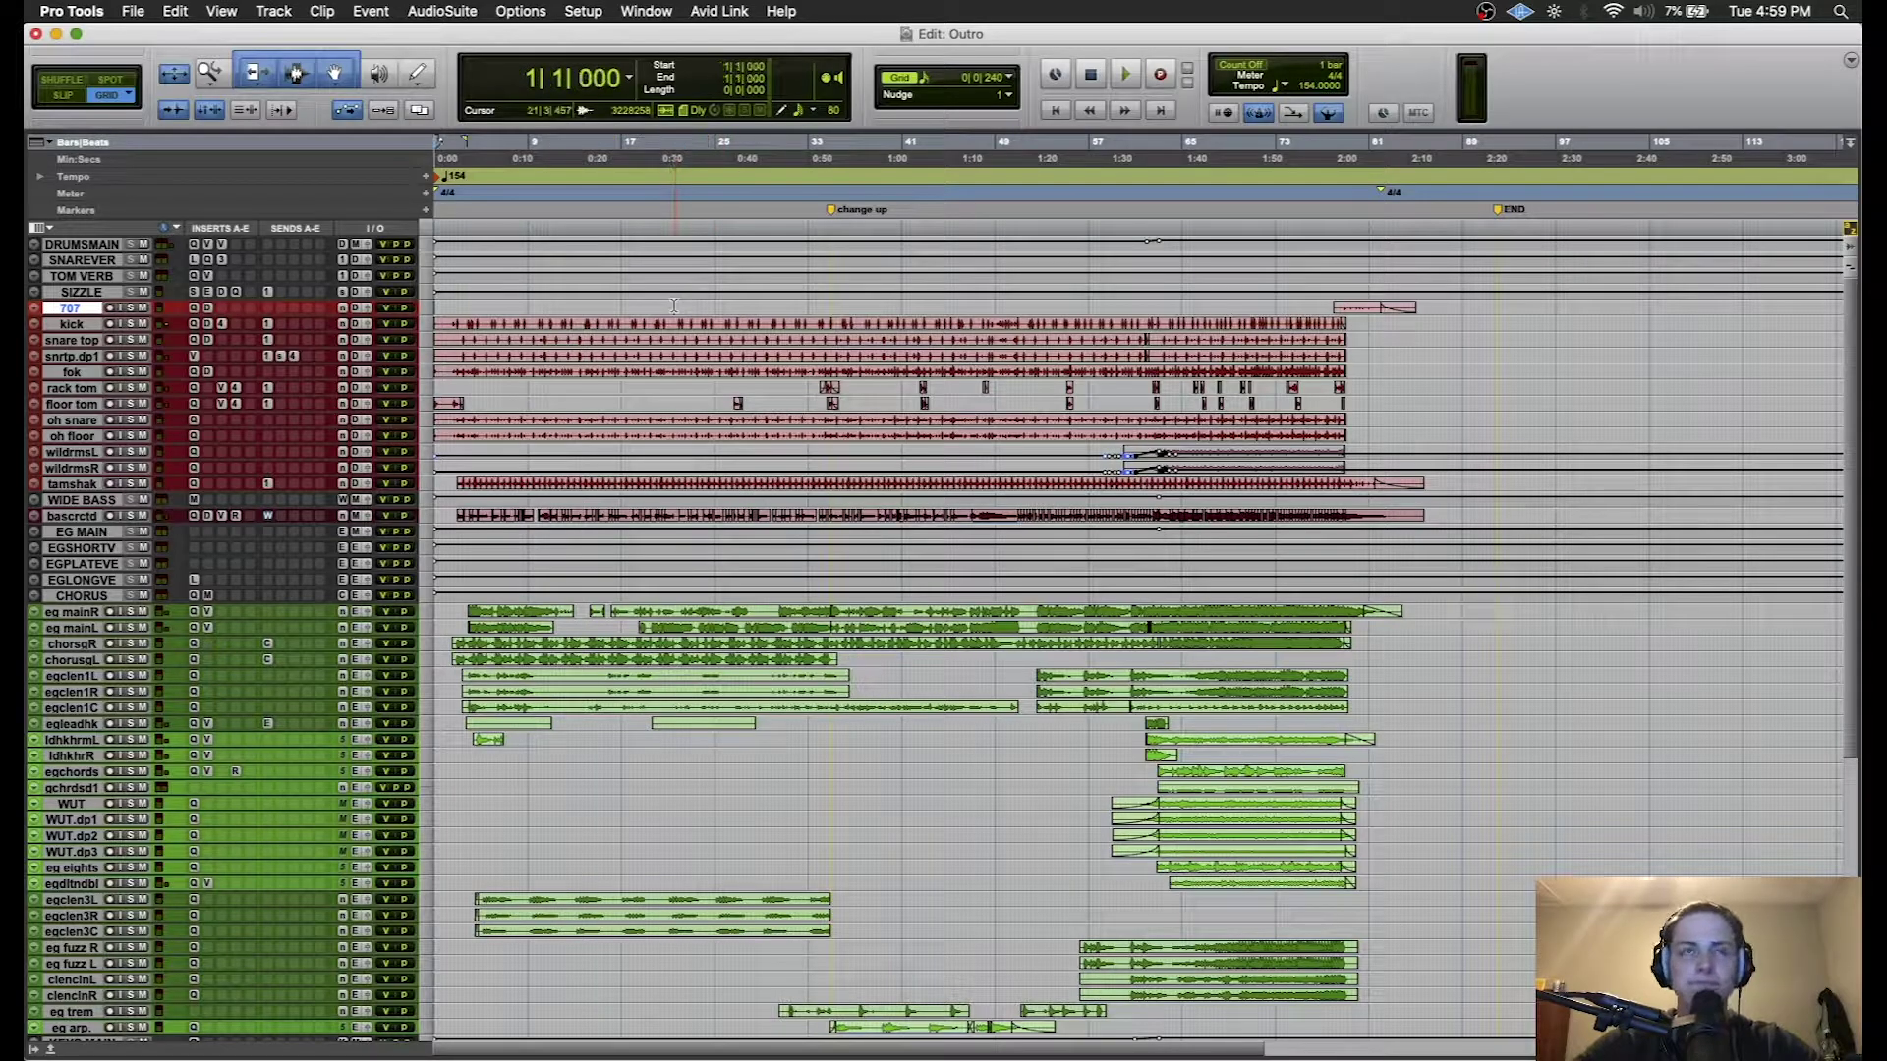
{"action": "left_click", "coordinate": [1531, 172]}
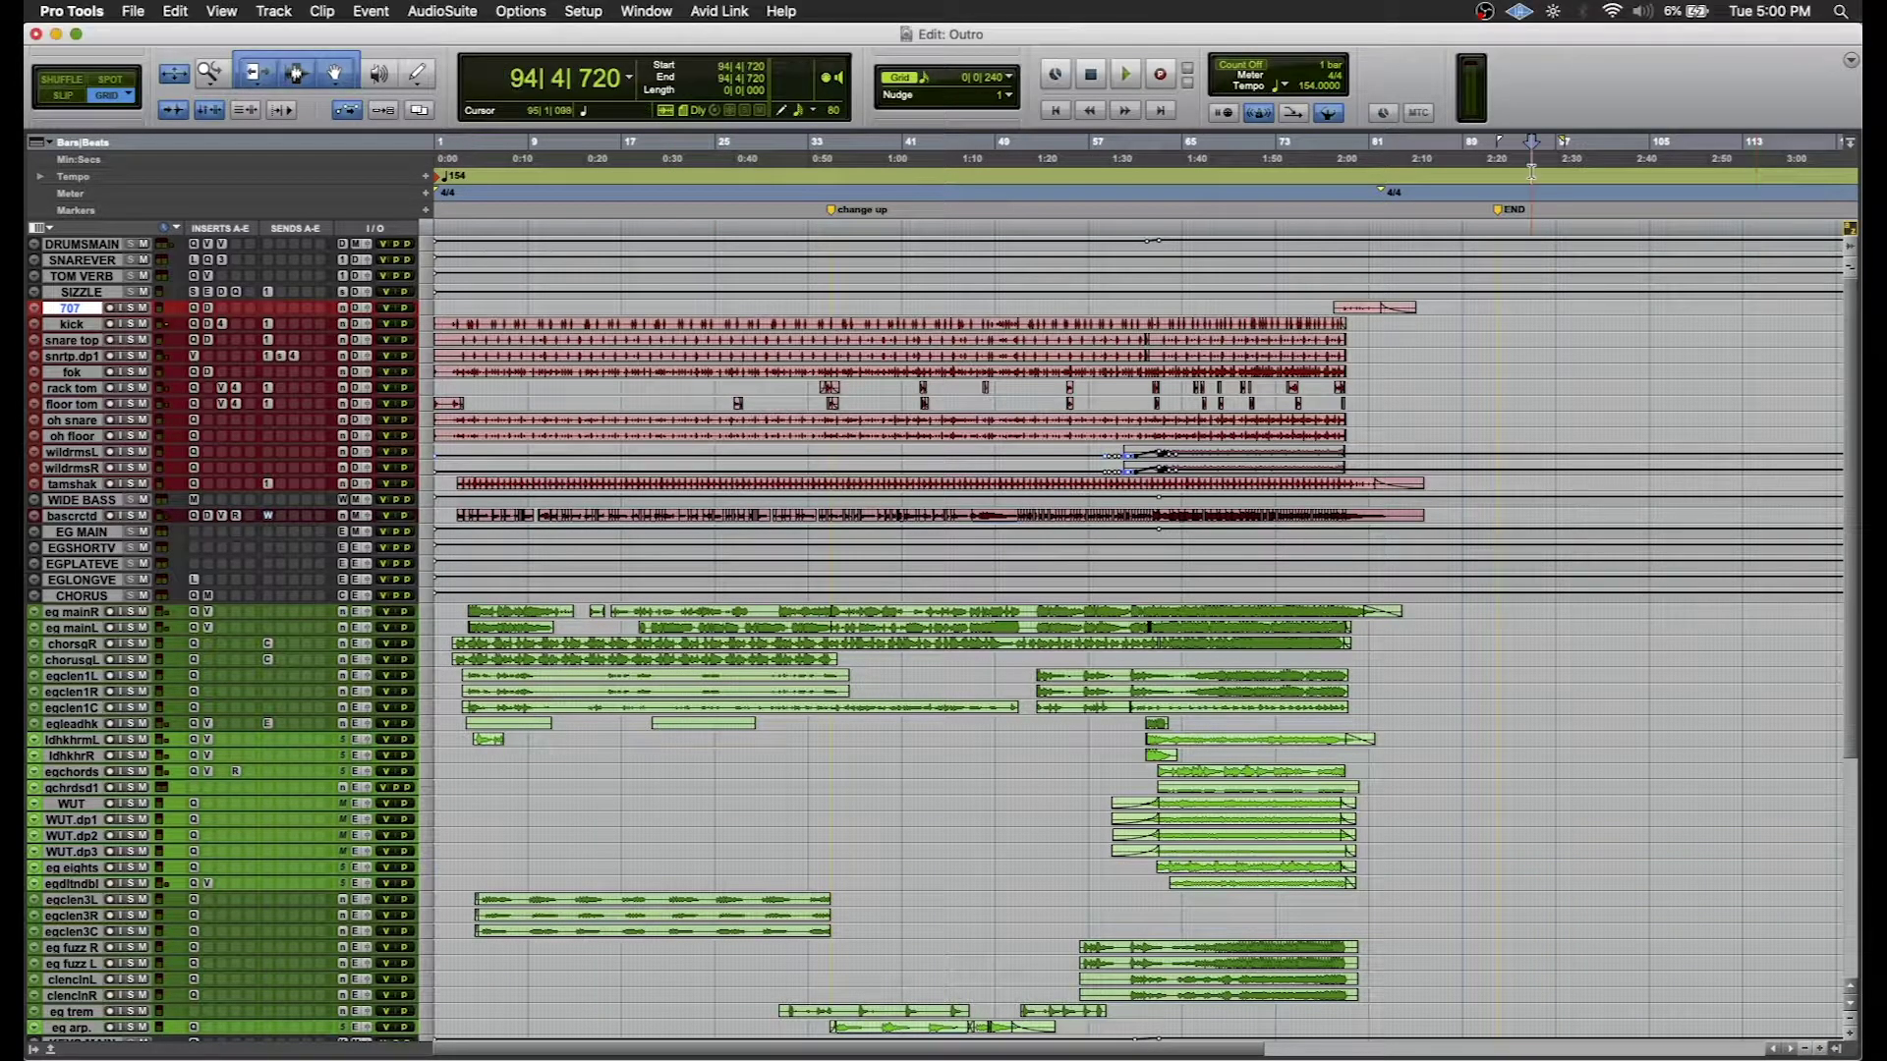
{"action": "key", "text": "Return"}
{"action": "key", "text": "space"}
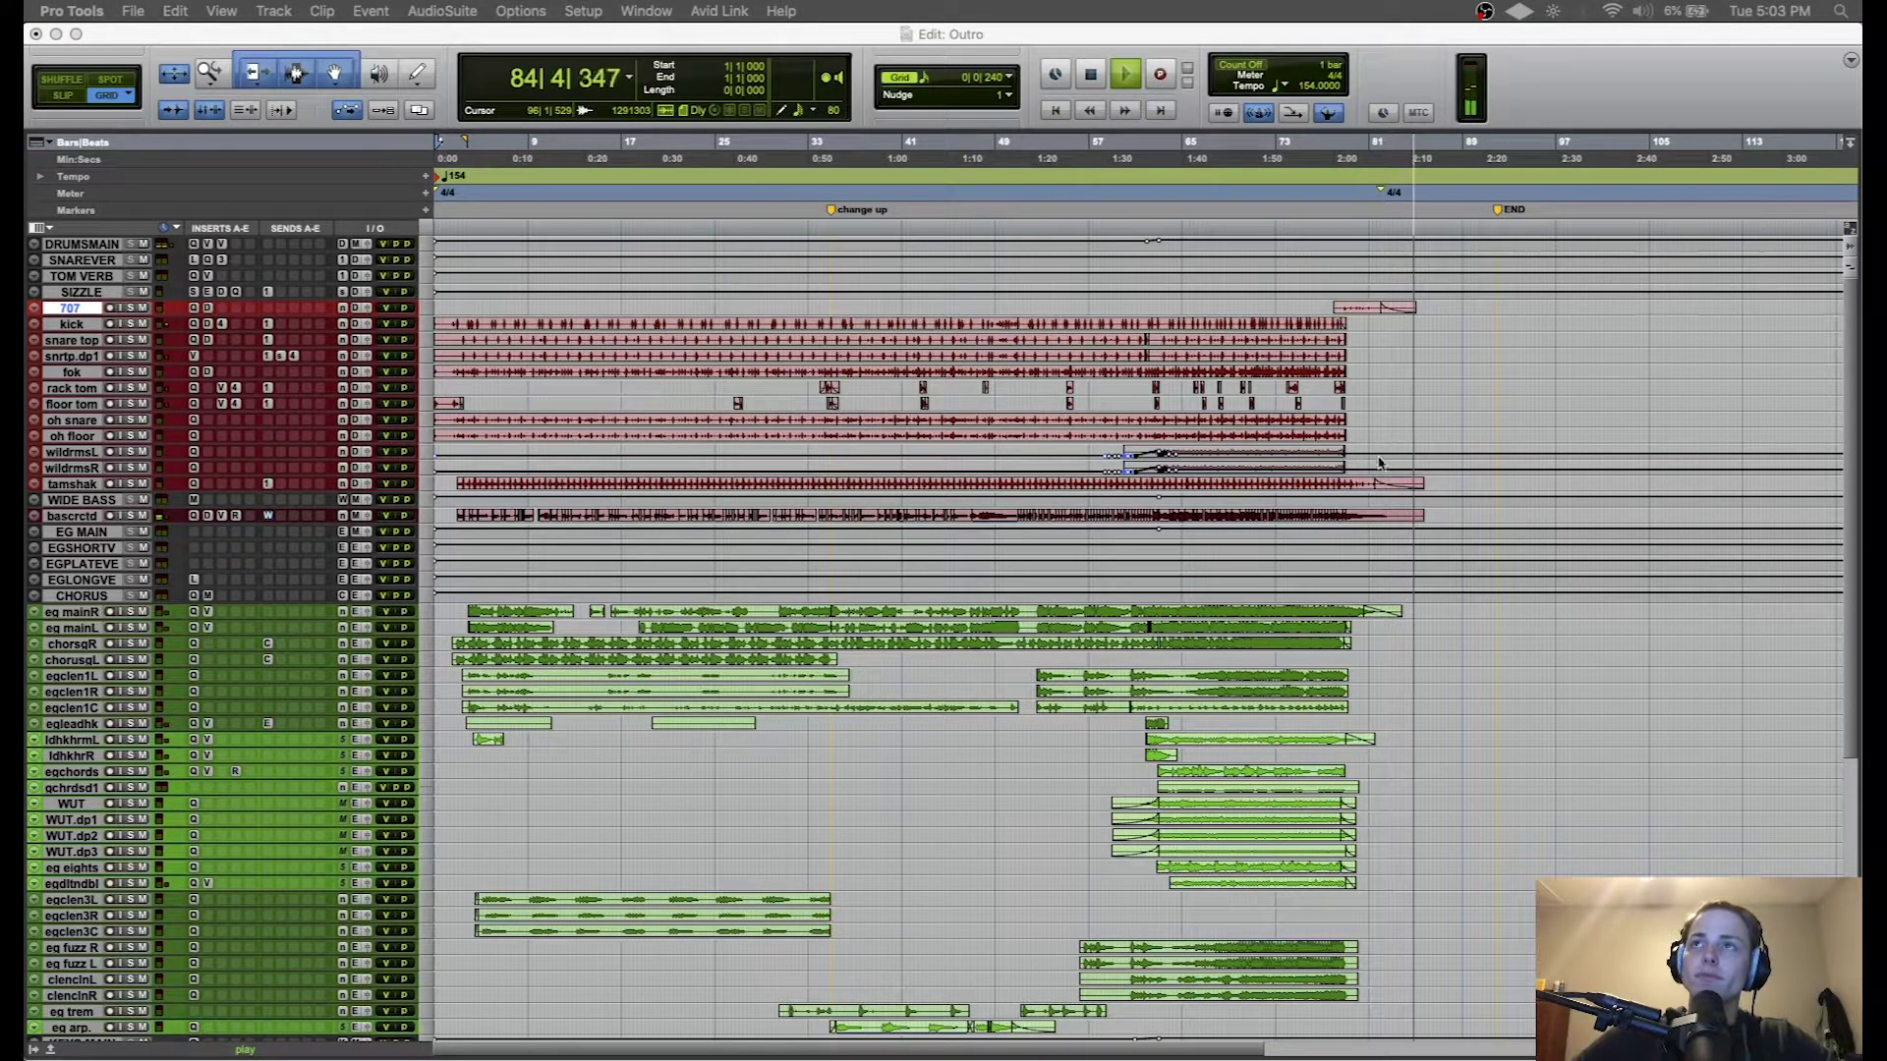
{"action": "left_click", "coordinate": [1653, 43]}
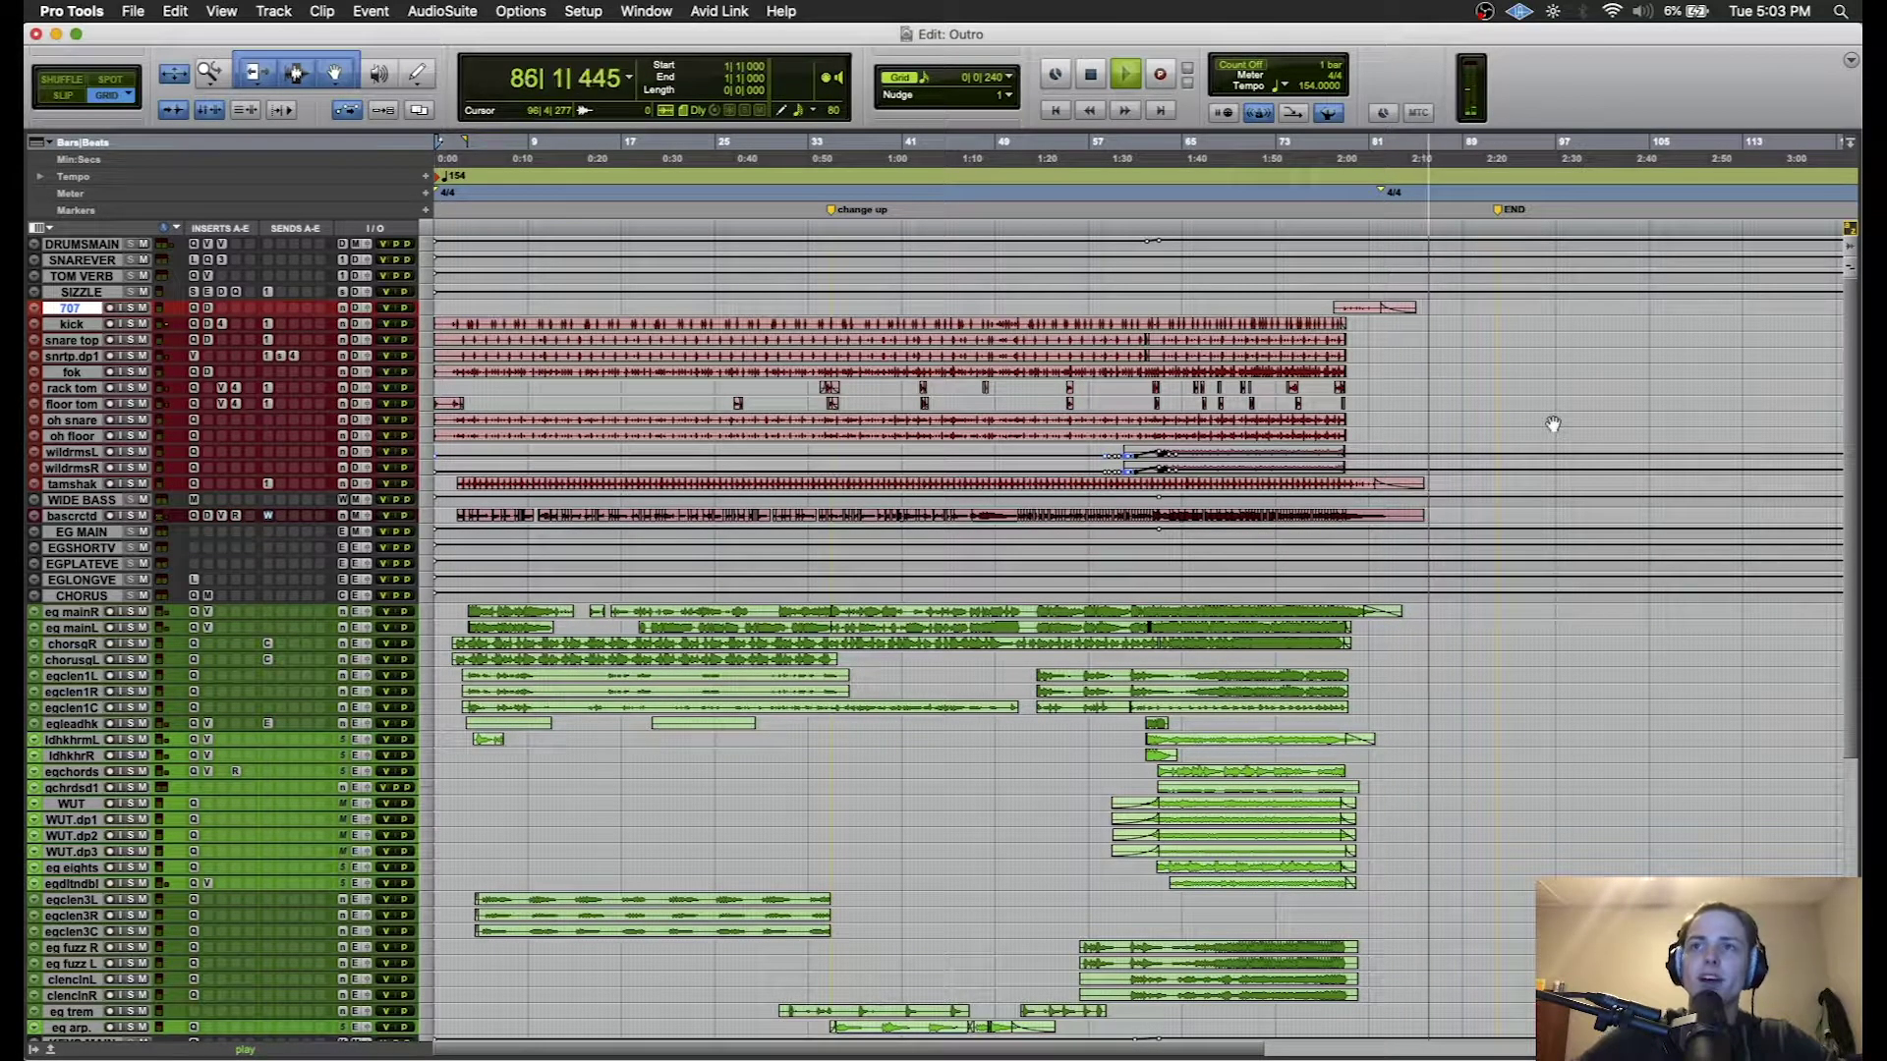
{"action": "key", "text": "space"}
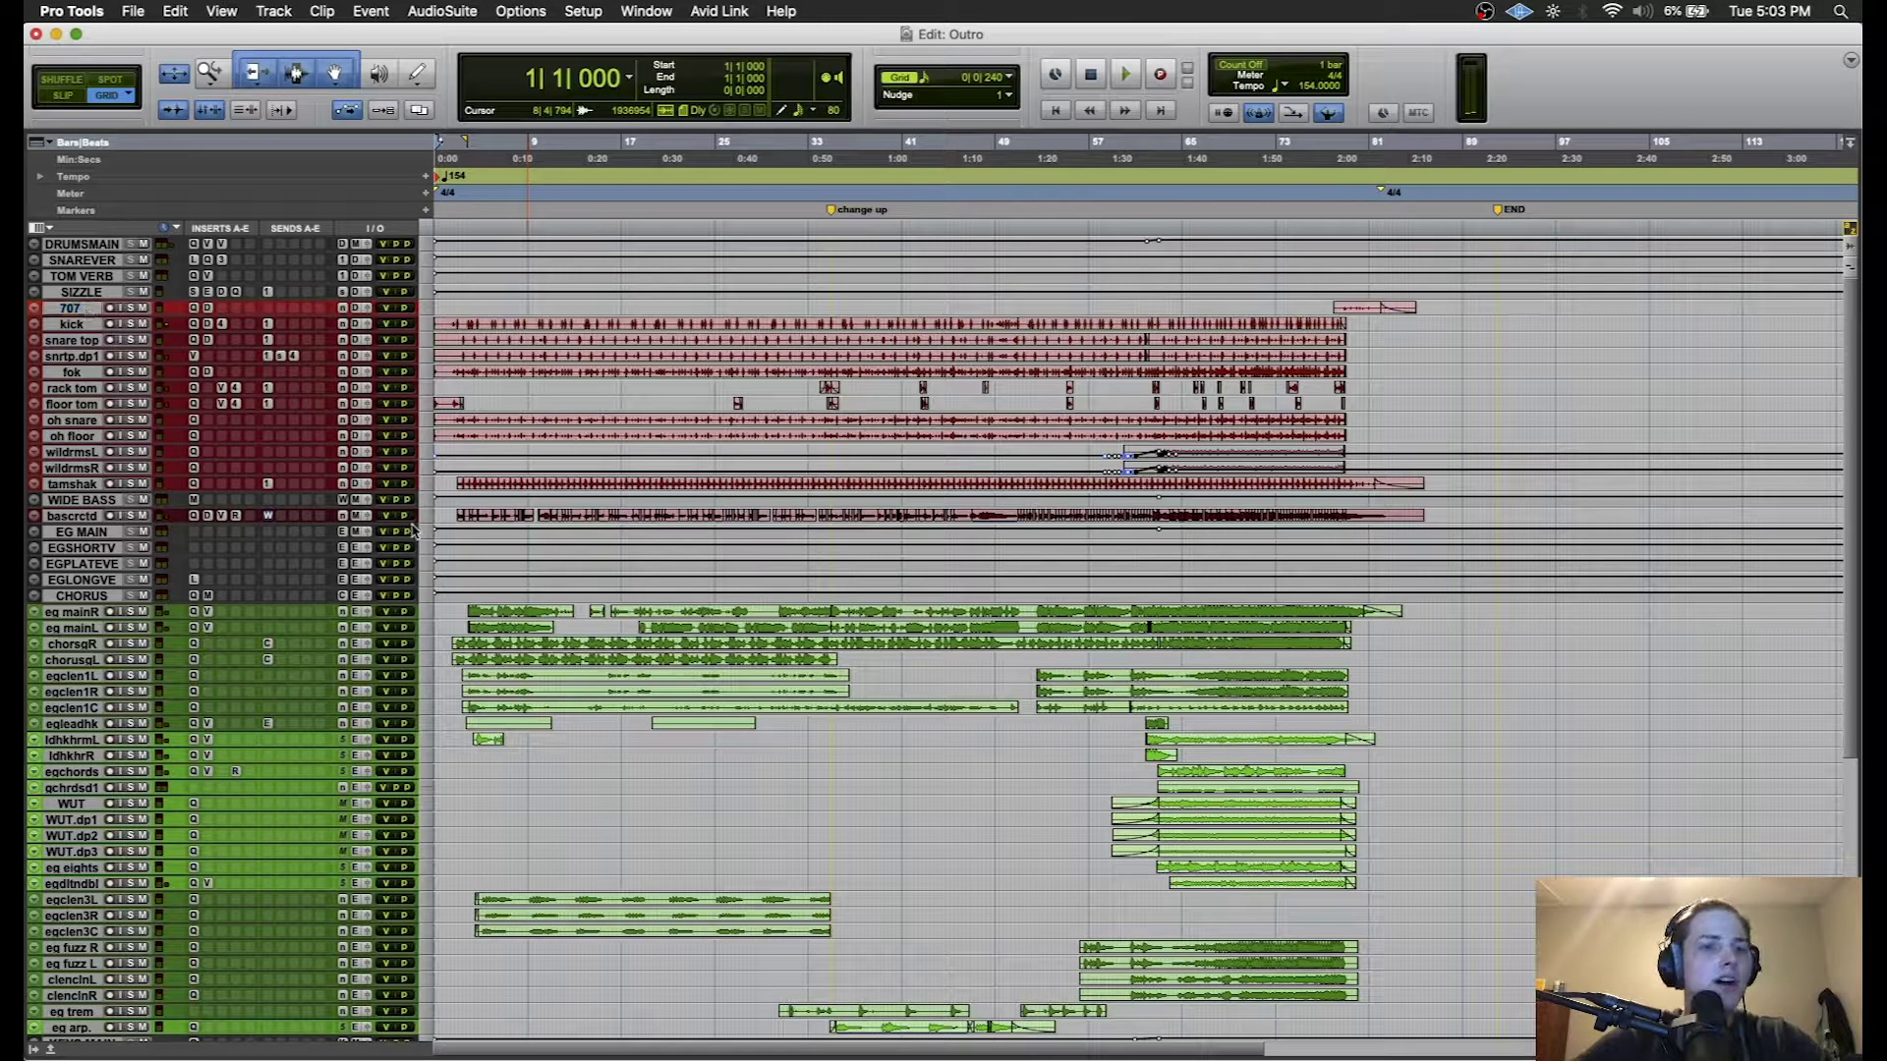
- Enlarge the track height of all tracks from DRUMSMAIN through the corrected bass, and deselect them
{"action": "key", "text": "t"}
{"action": "key", "text": "t"}
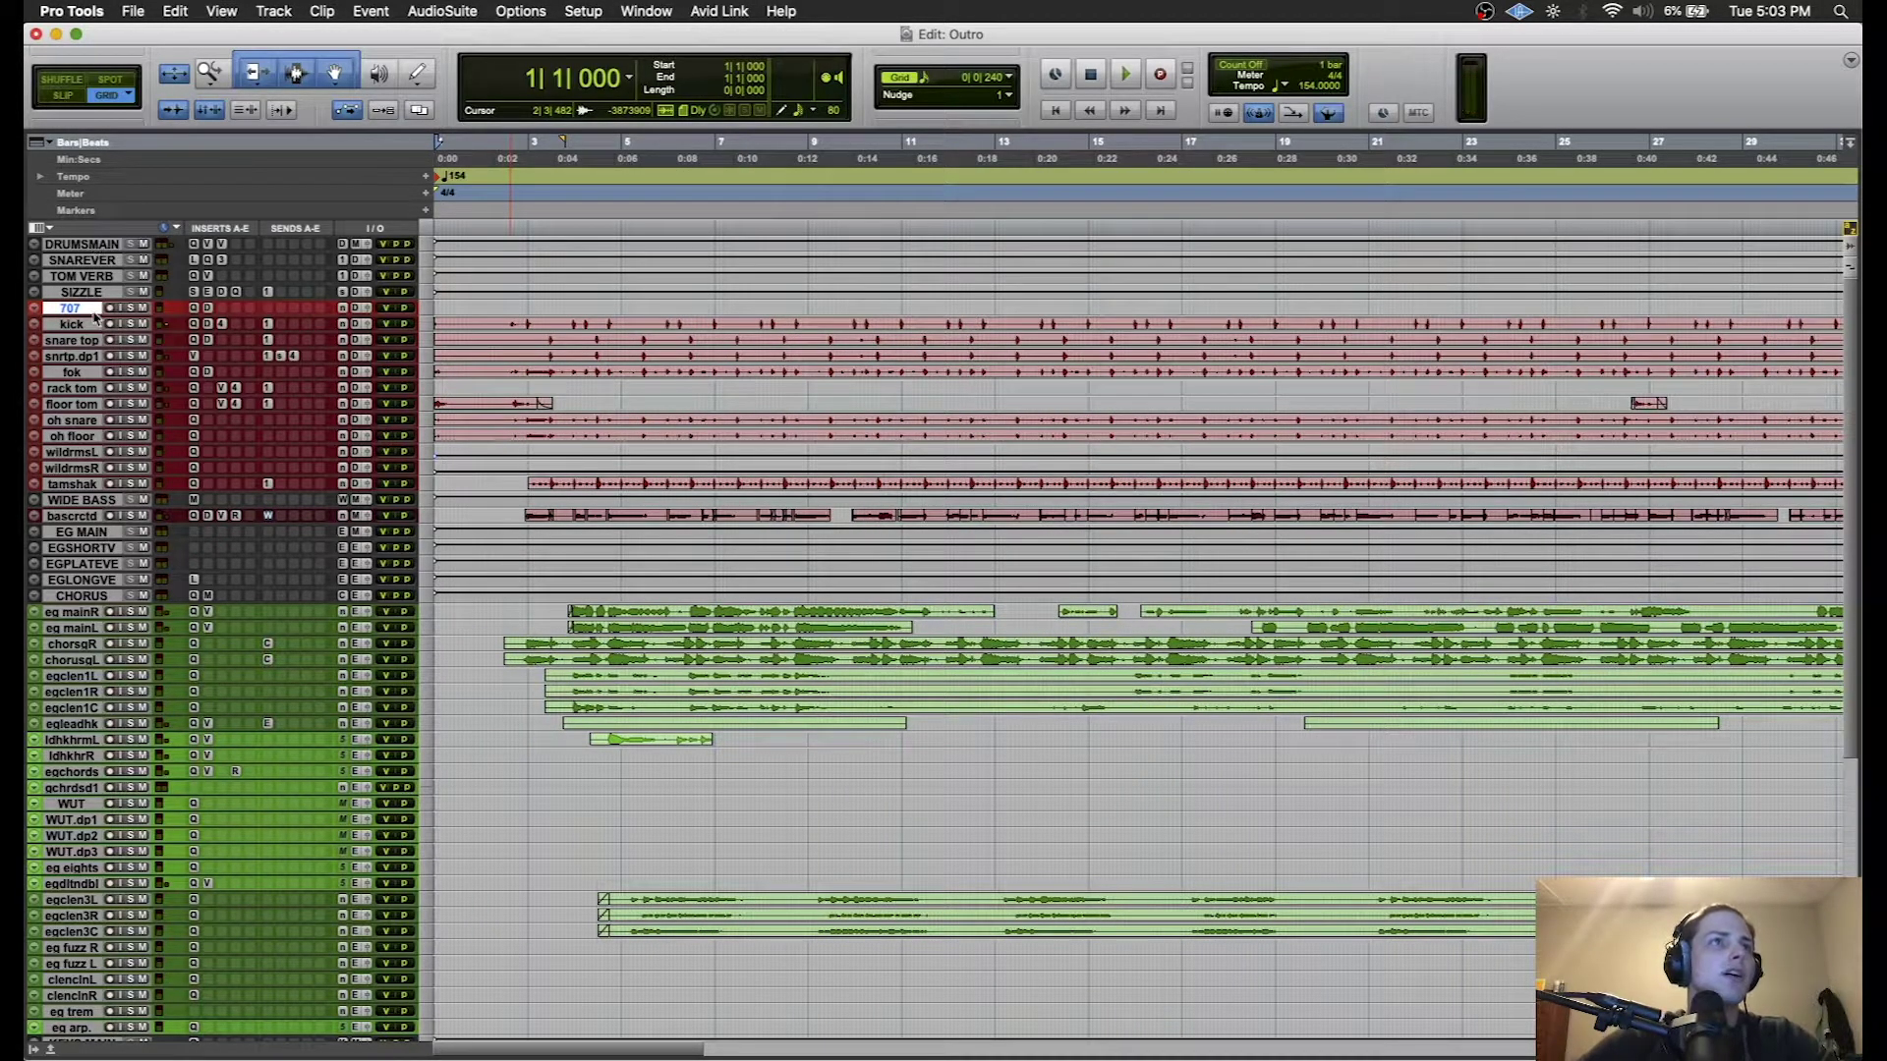
{"action": "left_click", "coordinate": [91, 246]}
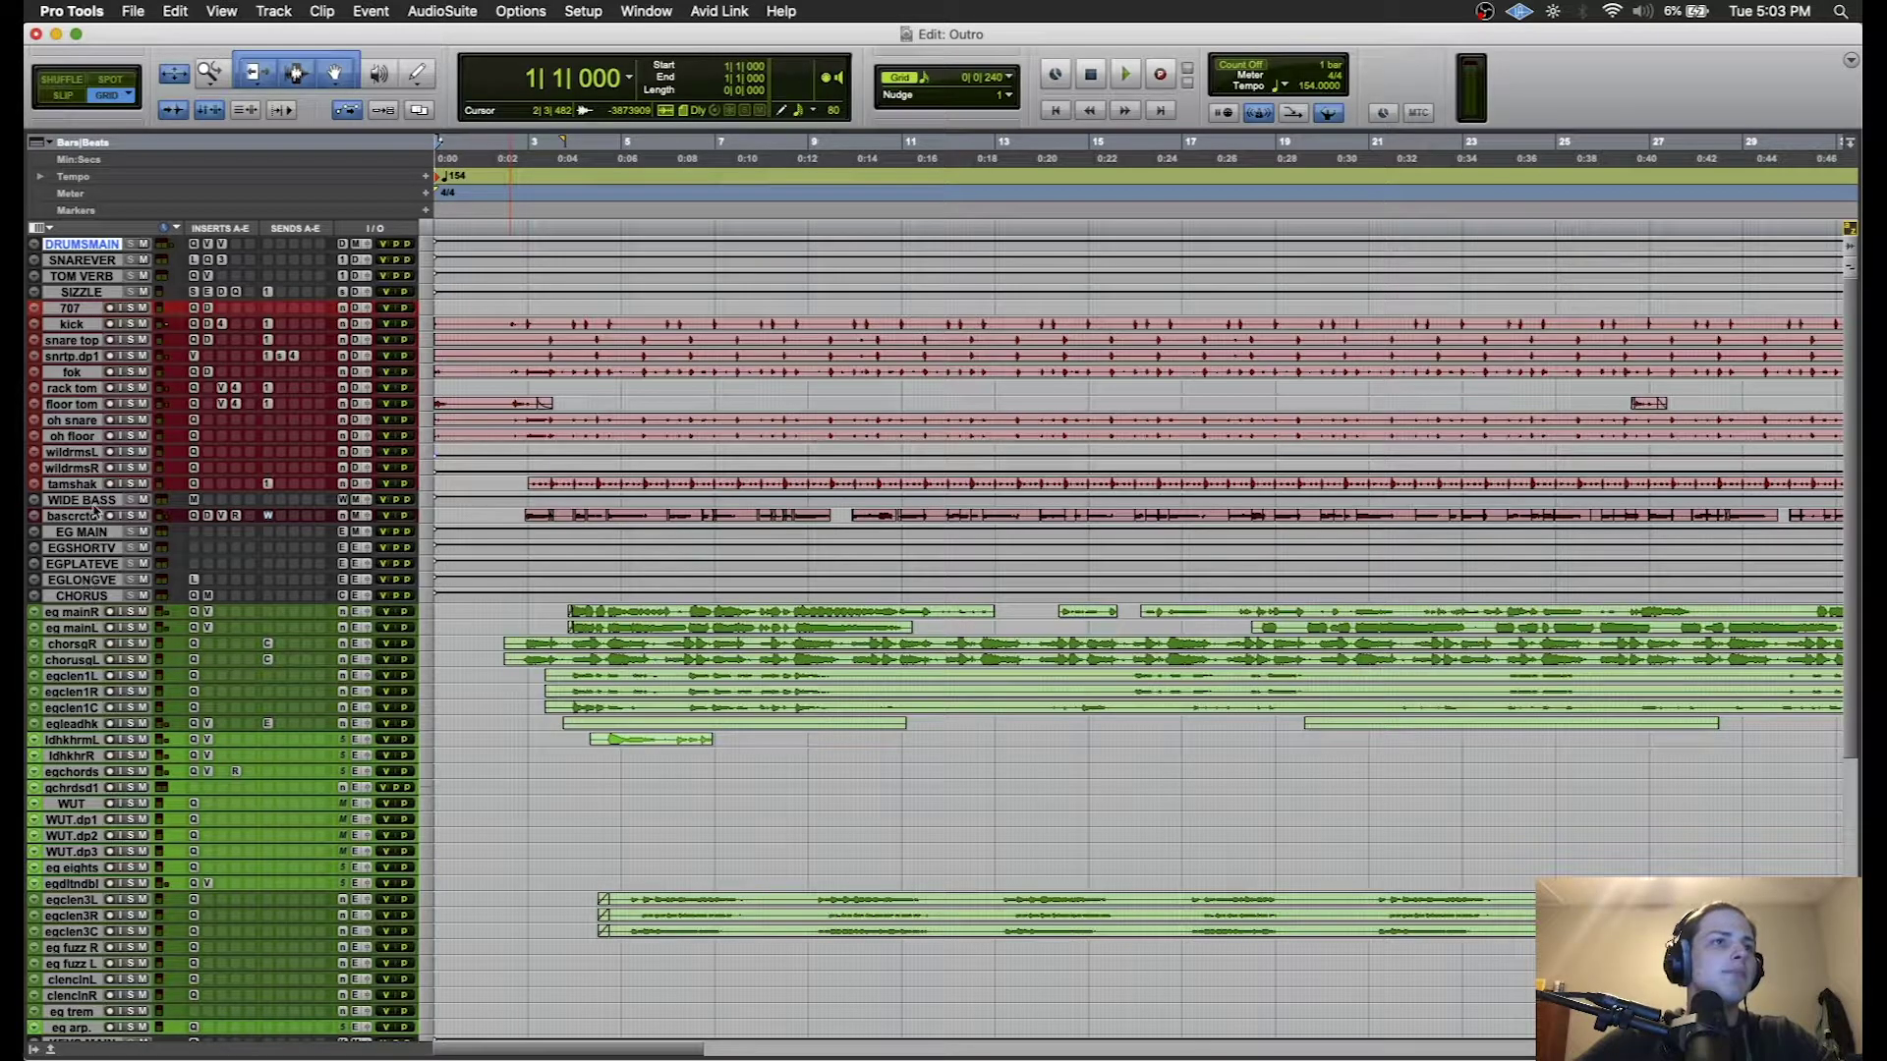
{"action": "scroll", "coordinate": [91, 811], "scroll_direction": "down", "scroll_amount": 5}
{"action": "scroll", "coordinate": [92, 811], "scroll_direction": "up", "scroll_amount": 5}
{"action": "left_click", "coordinate": [83, 486], "text": "shift"}
{"action": "left_click", "coordinate": [93, 517], "text": "shift"}
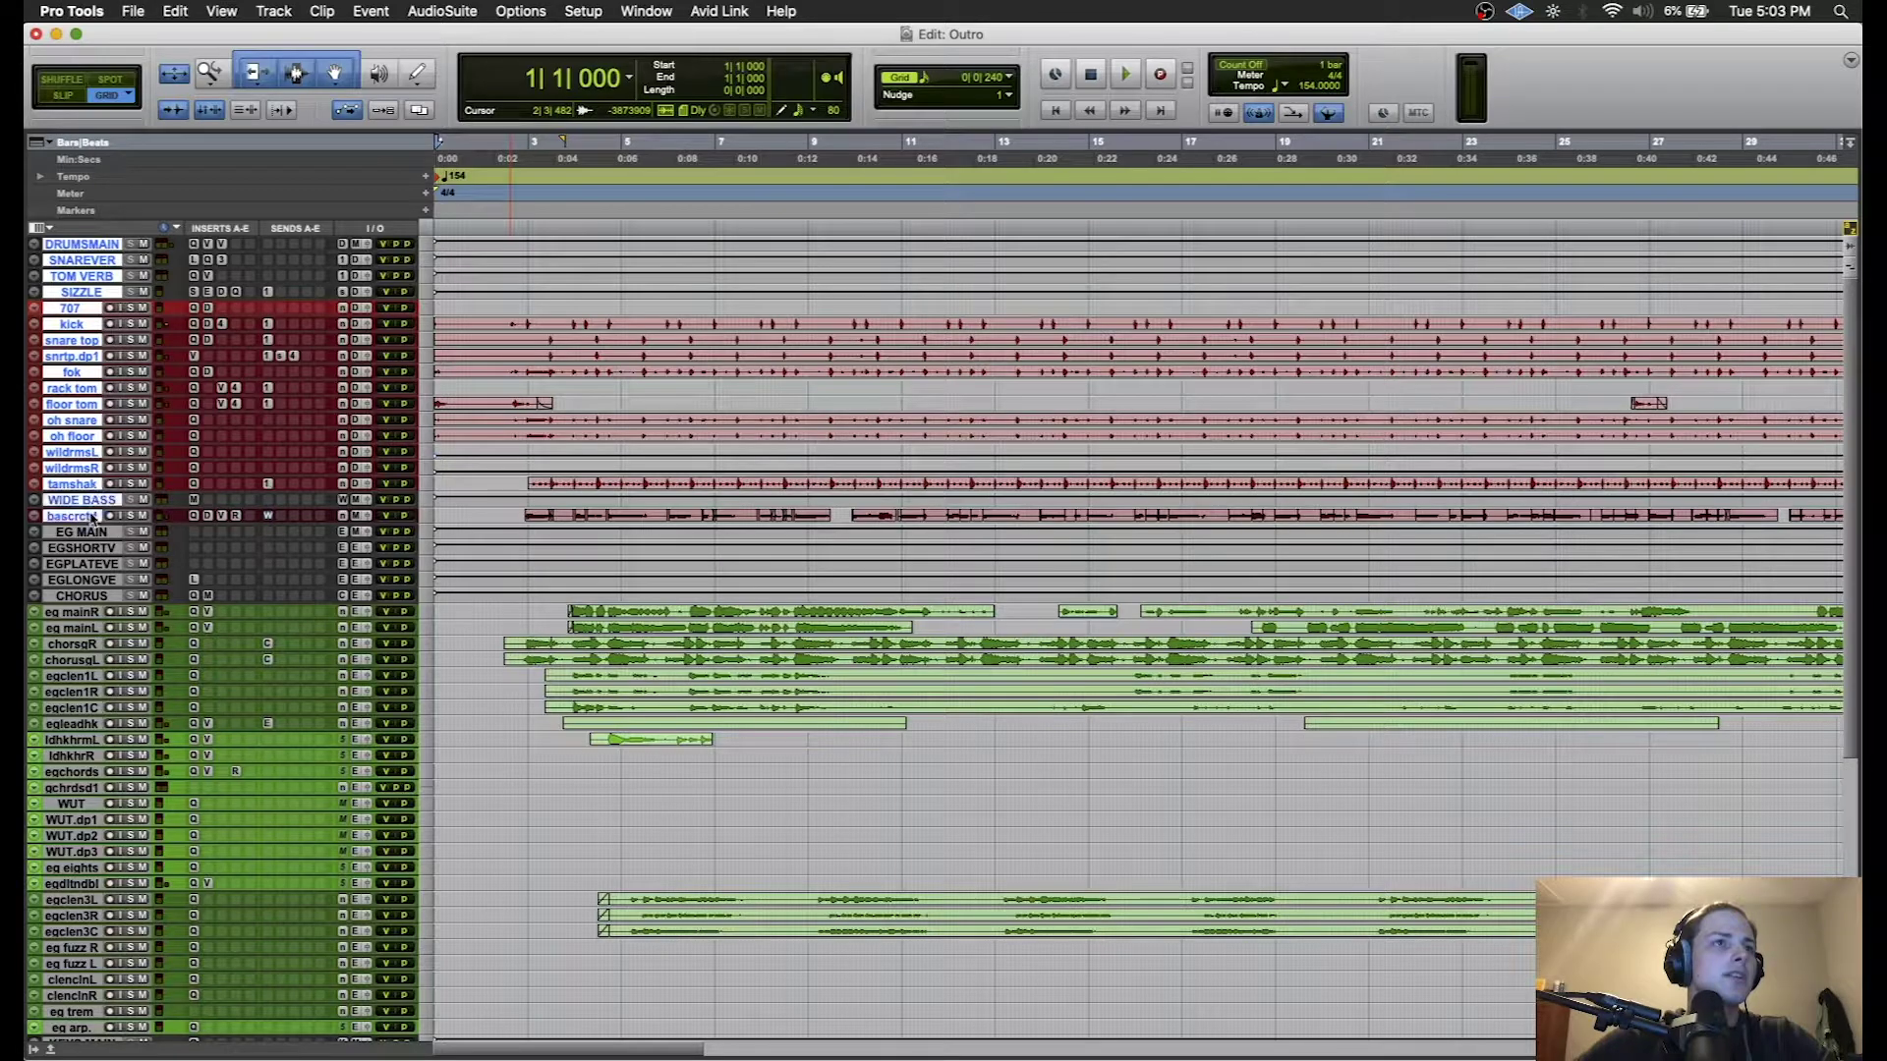
{"action": "left_click_drag", "start_coordinate": [168, 523], "coordinate": [169, 604]}
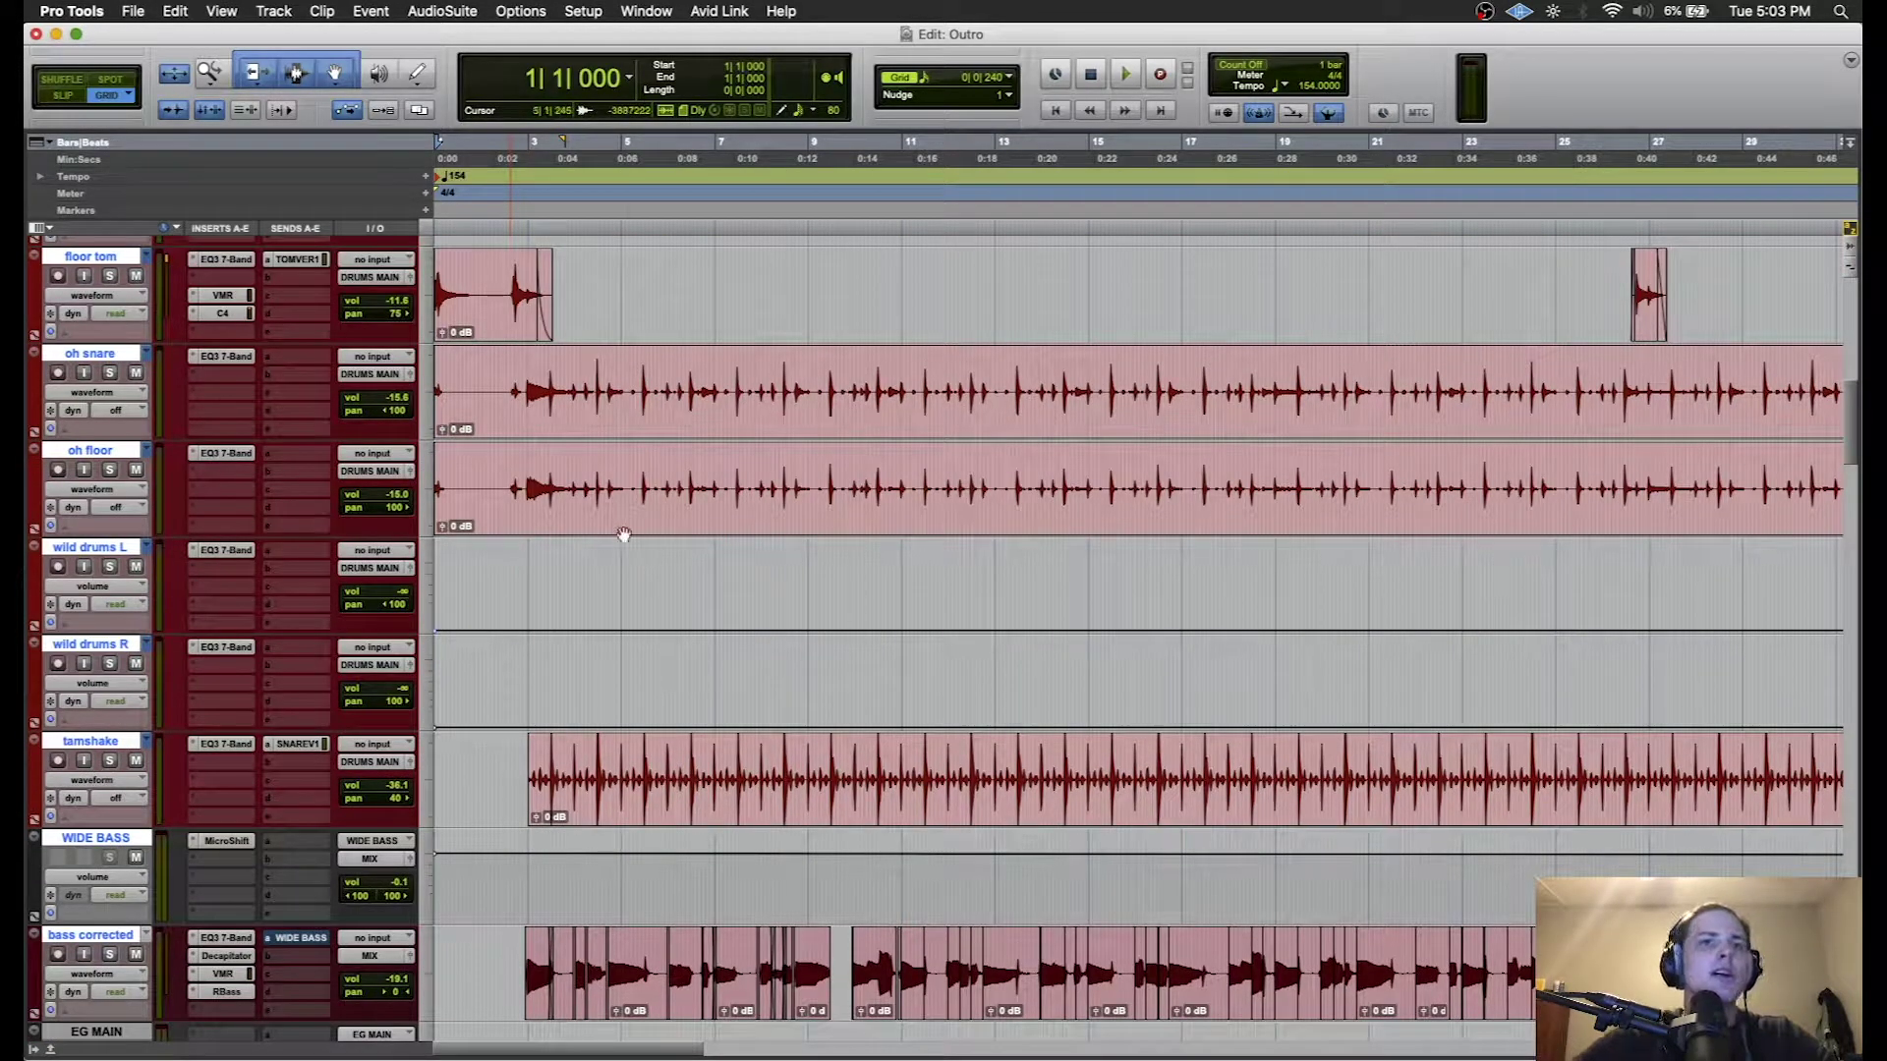
{"action": "scroll", "coordinate": [621, 550], "scroll_direction": "up", "scroll_amount": 10}
{"action": "scroll", "coordinate": [628, 497], "scroll_direction": "down", "scroll_amount": 5}
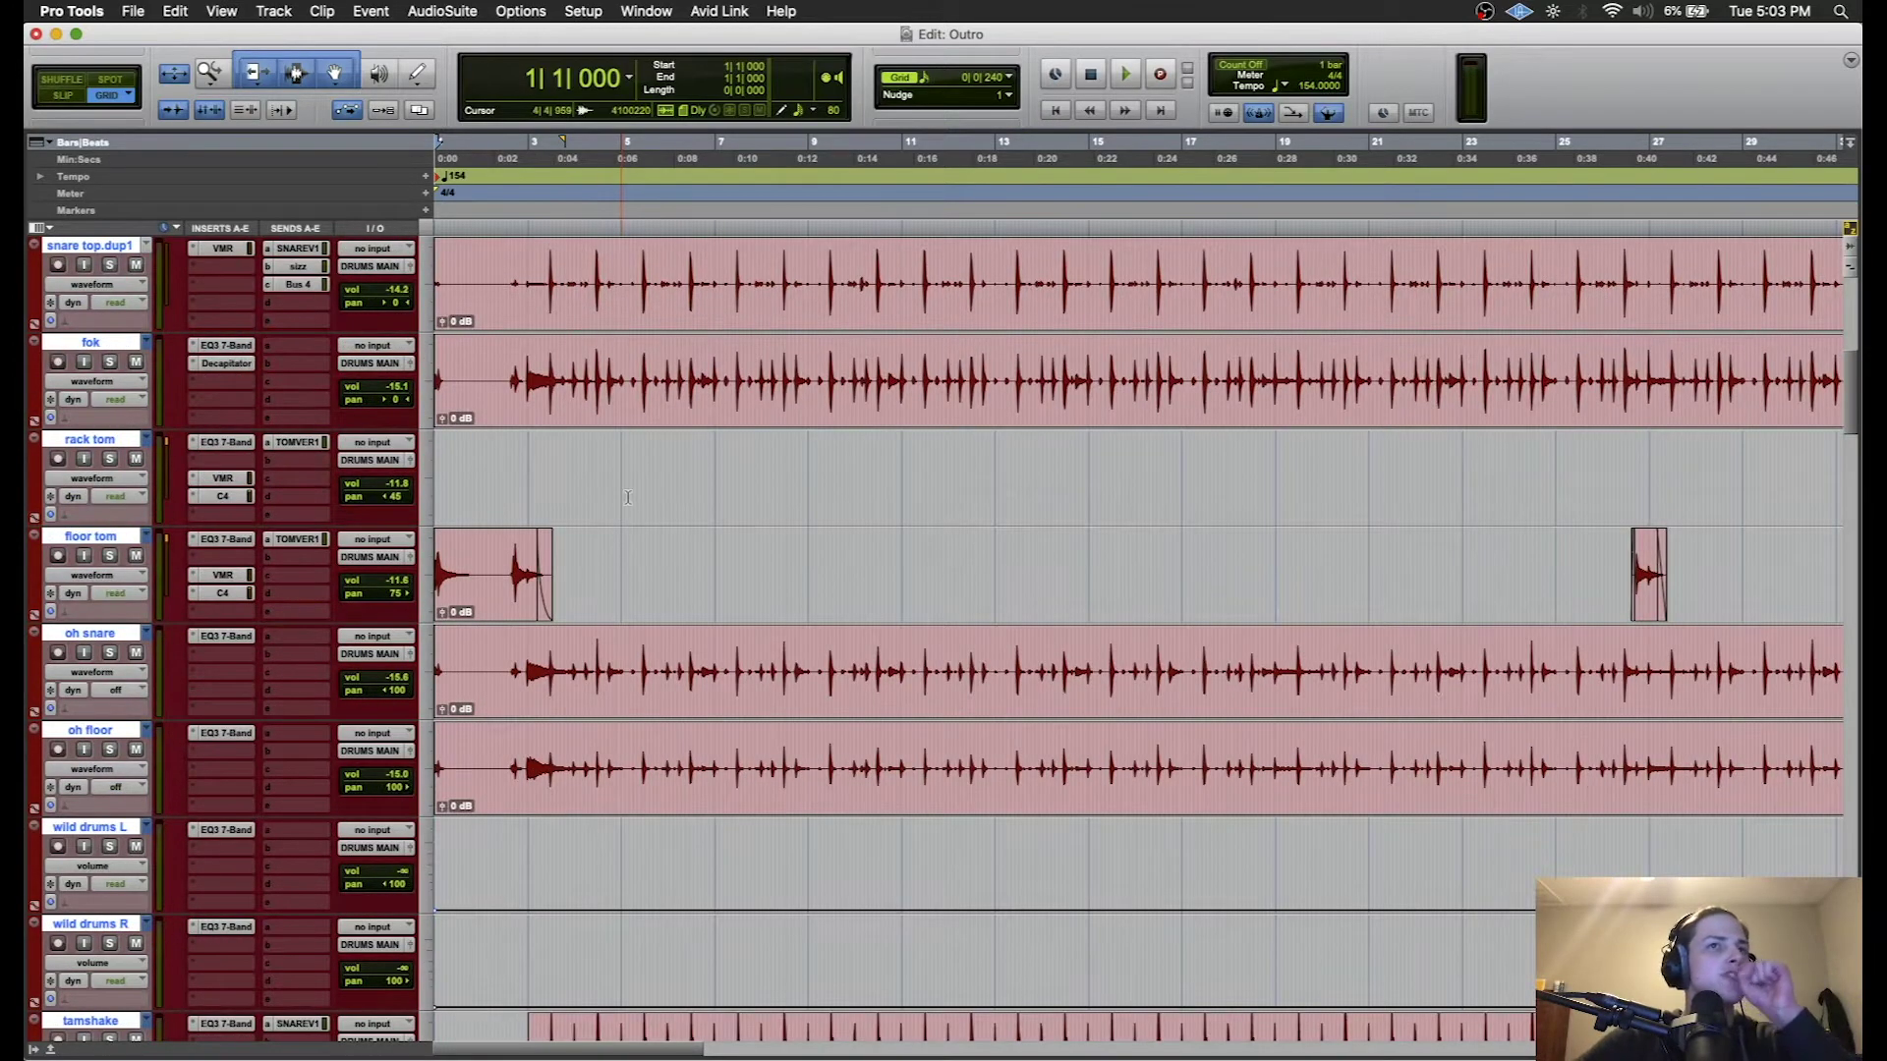
{"action": "left_click", "coordinate": [113, 440], "text": "alt"}
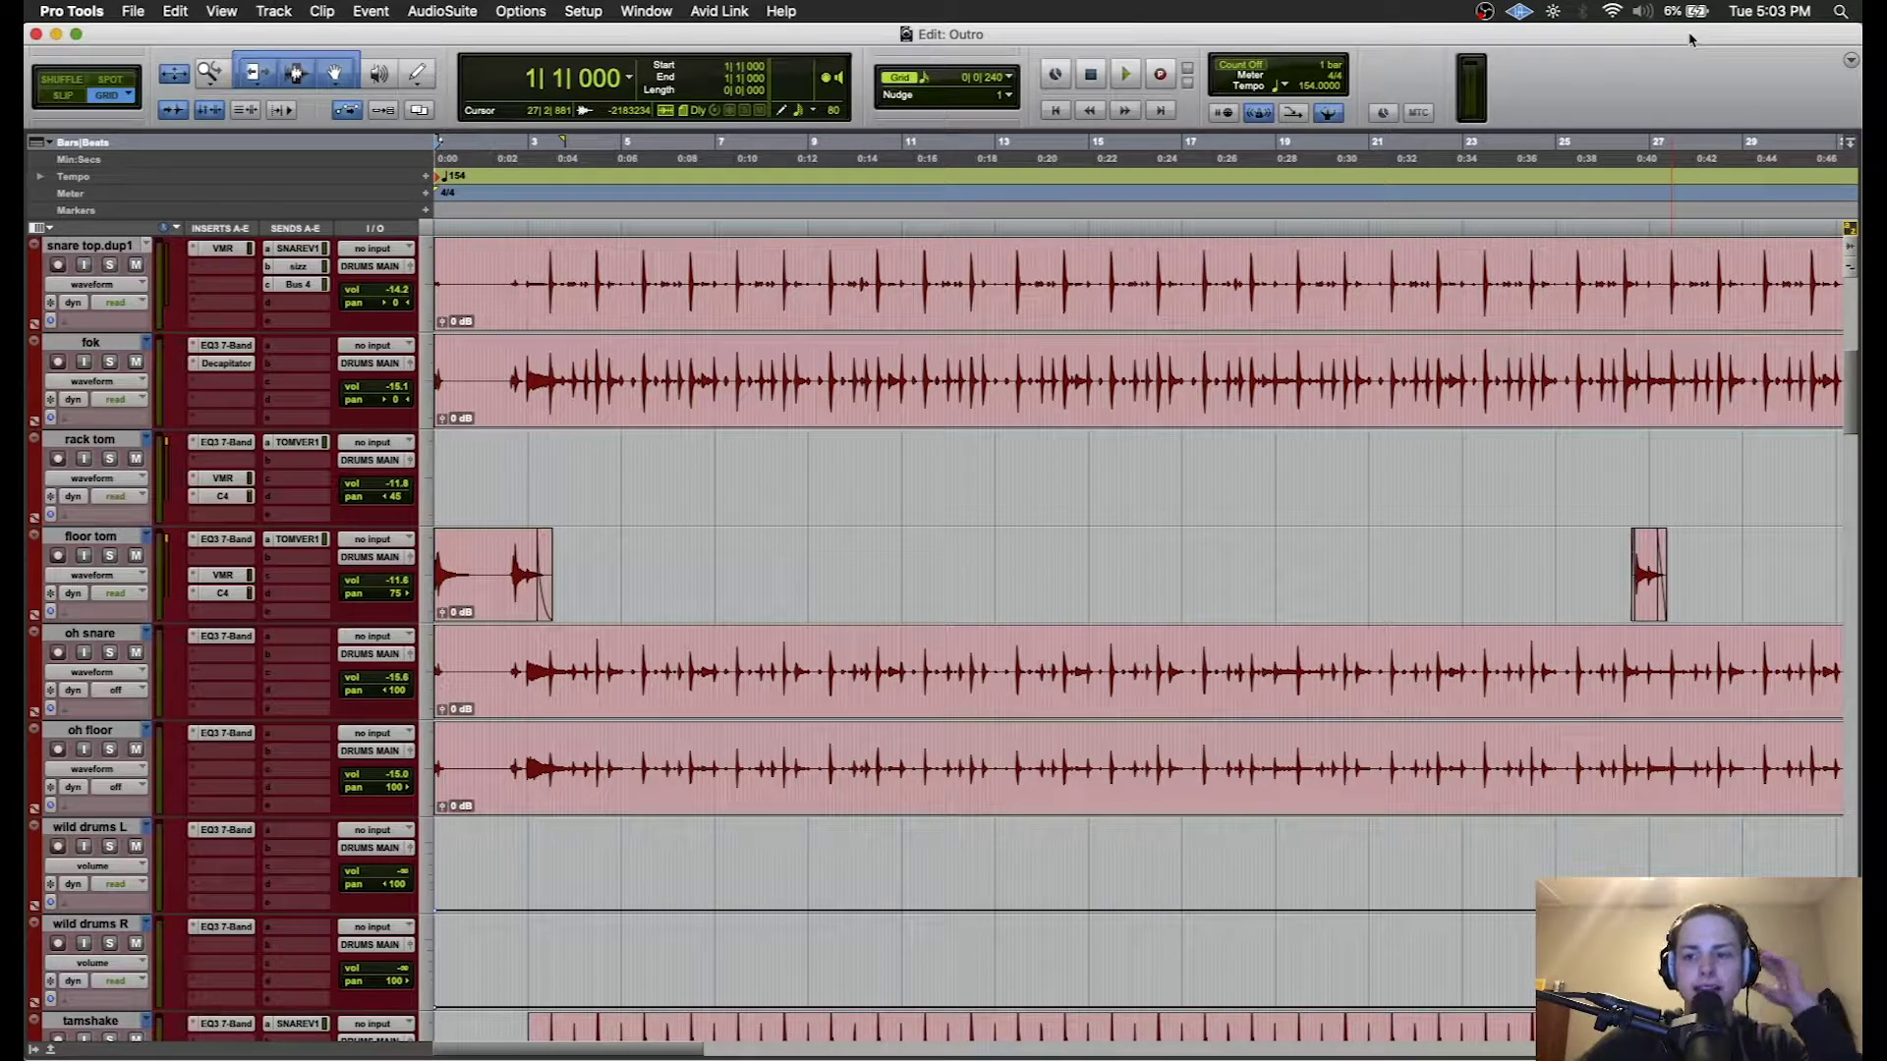
- Reduce the track height of the drum tracks from 707 through tamshake, and deselect them
{"action": "left_click_drag", "start_coordinate": [1689, 40], "coordinate": [1692, 39]}
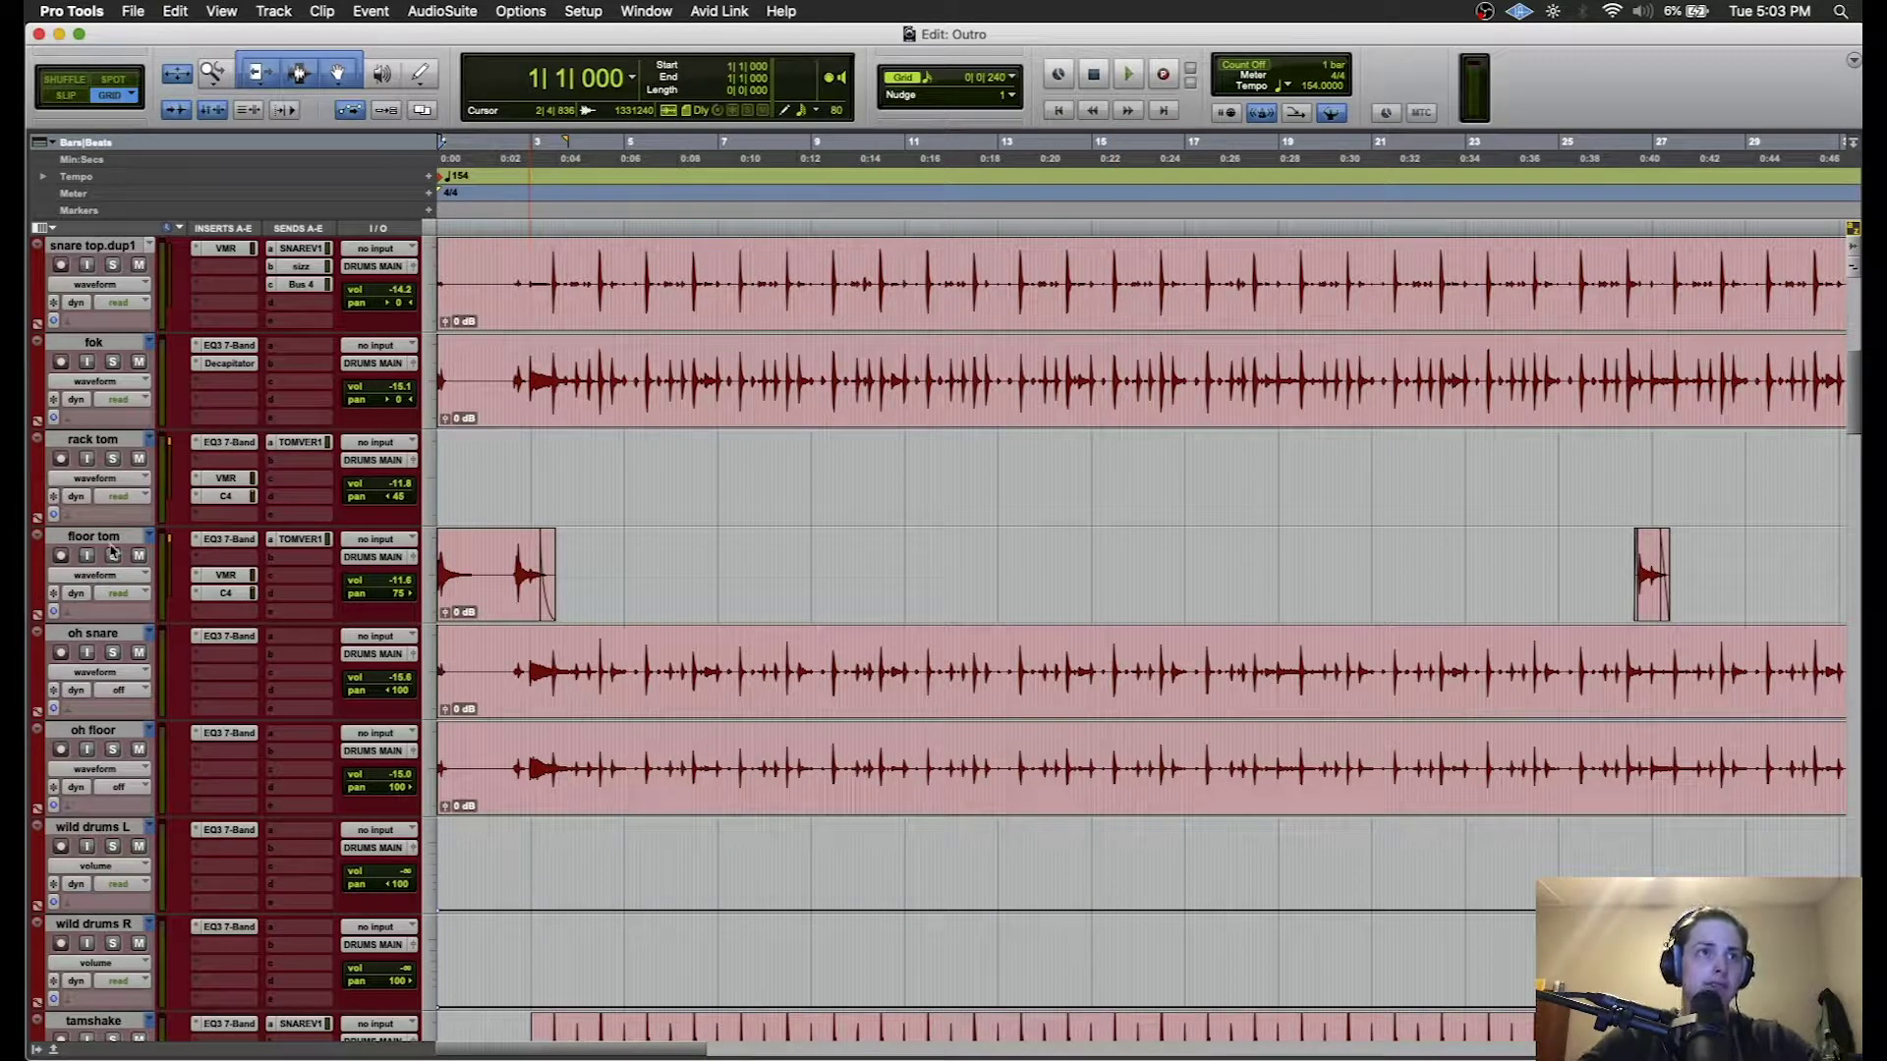
{"action": "scroll", "coordinate": [113, 552], "scroll_direction": "up", "scroll_amount": 7}
{"action": "scroll", "coordinate": [148, 659], "scroll_direction": "down", "scroll_amount": 5}
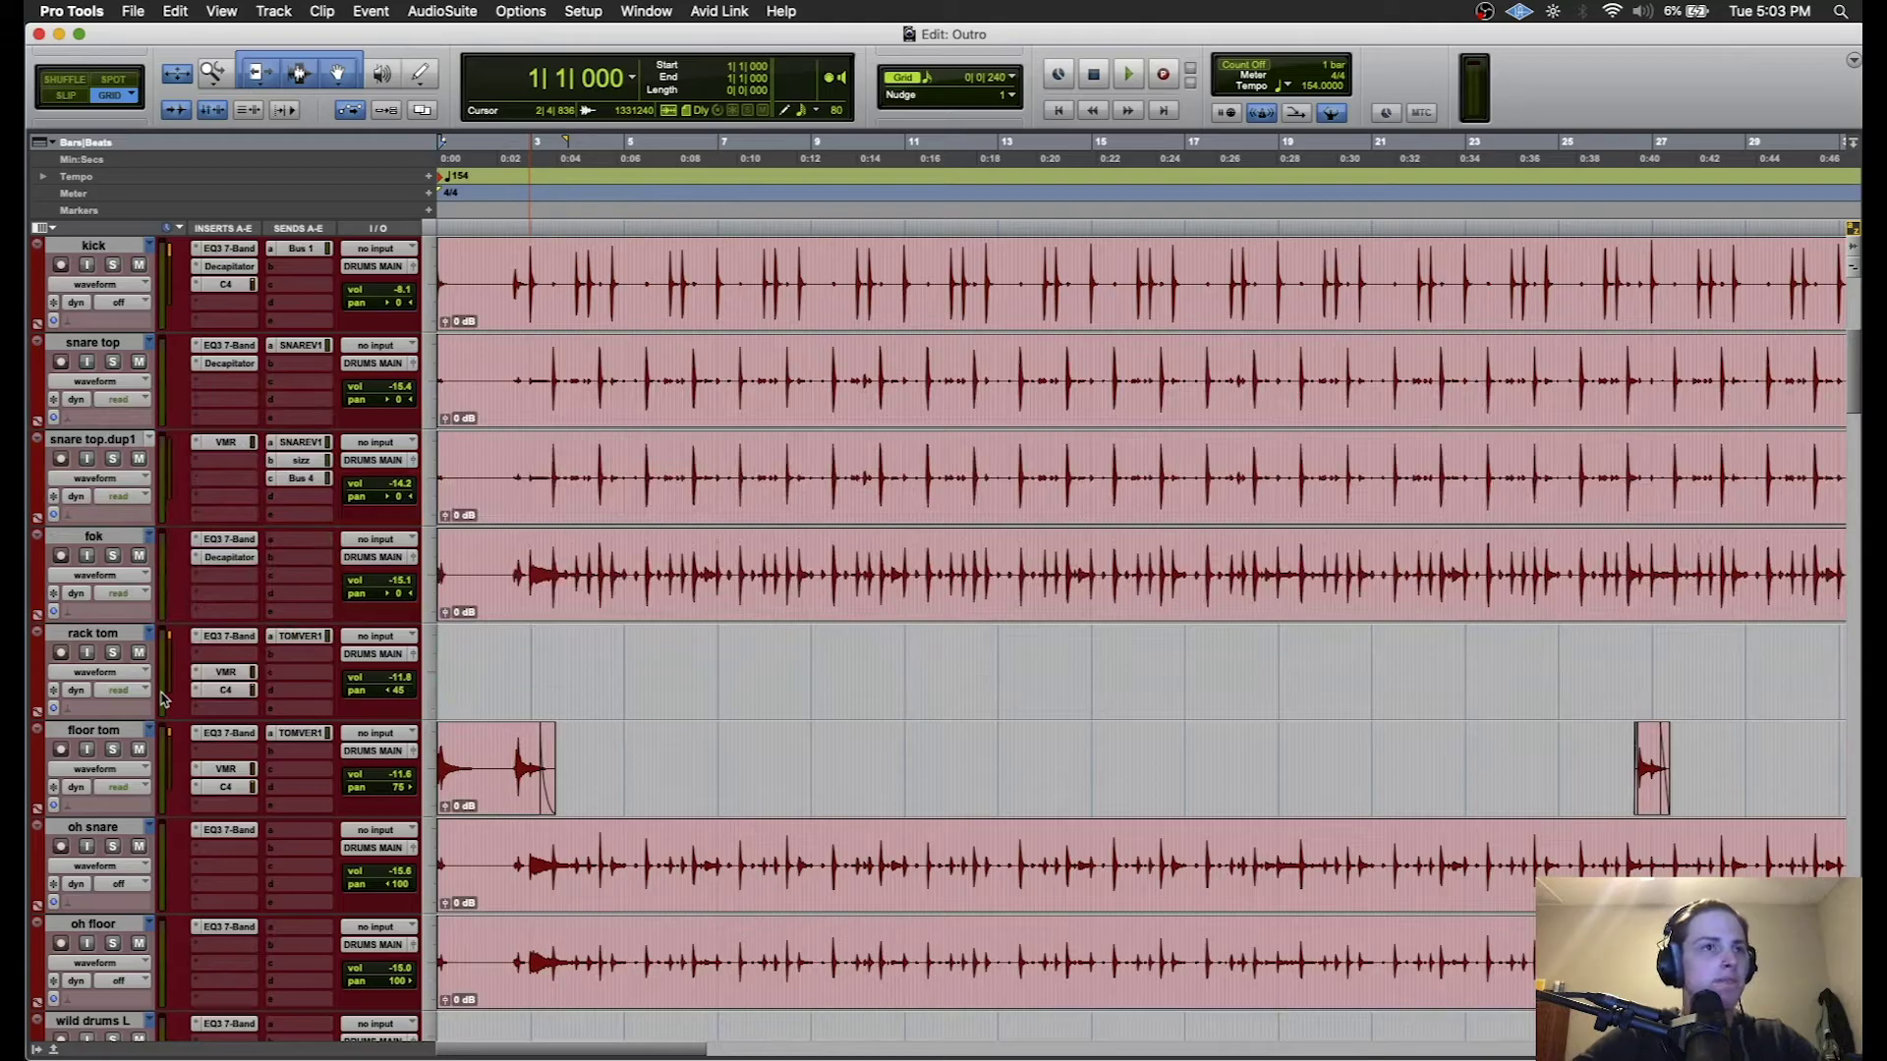
{"action": "scroll", "coordinate": [102, 837], "scroll_direction": "down", "scroll_amount": 5}
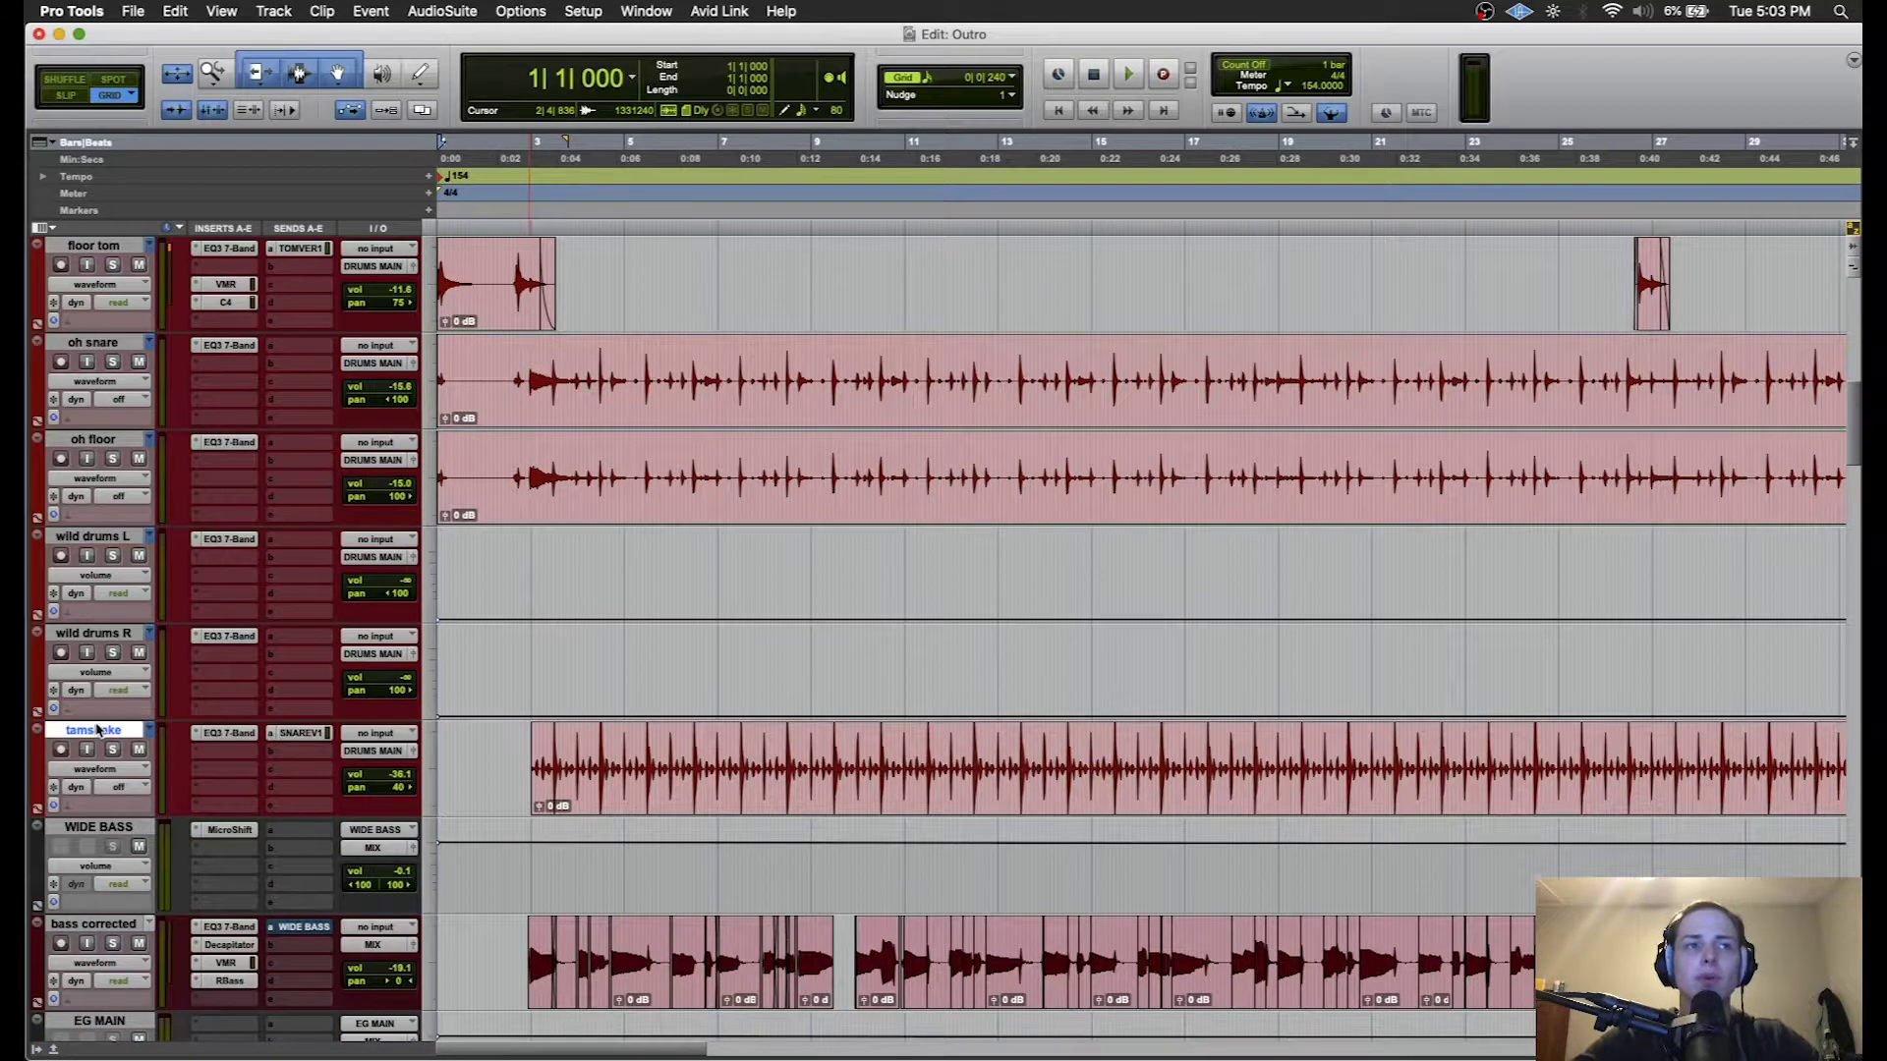
{"action": "scroll", "coordinate": [98, 727], "scroll_direction": "up", "scroll_amount": 9}
{"action": "left_click", "coordinate": [91, 541], "text": "shift"}
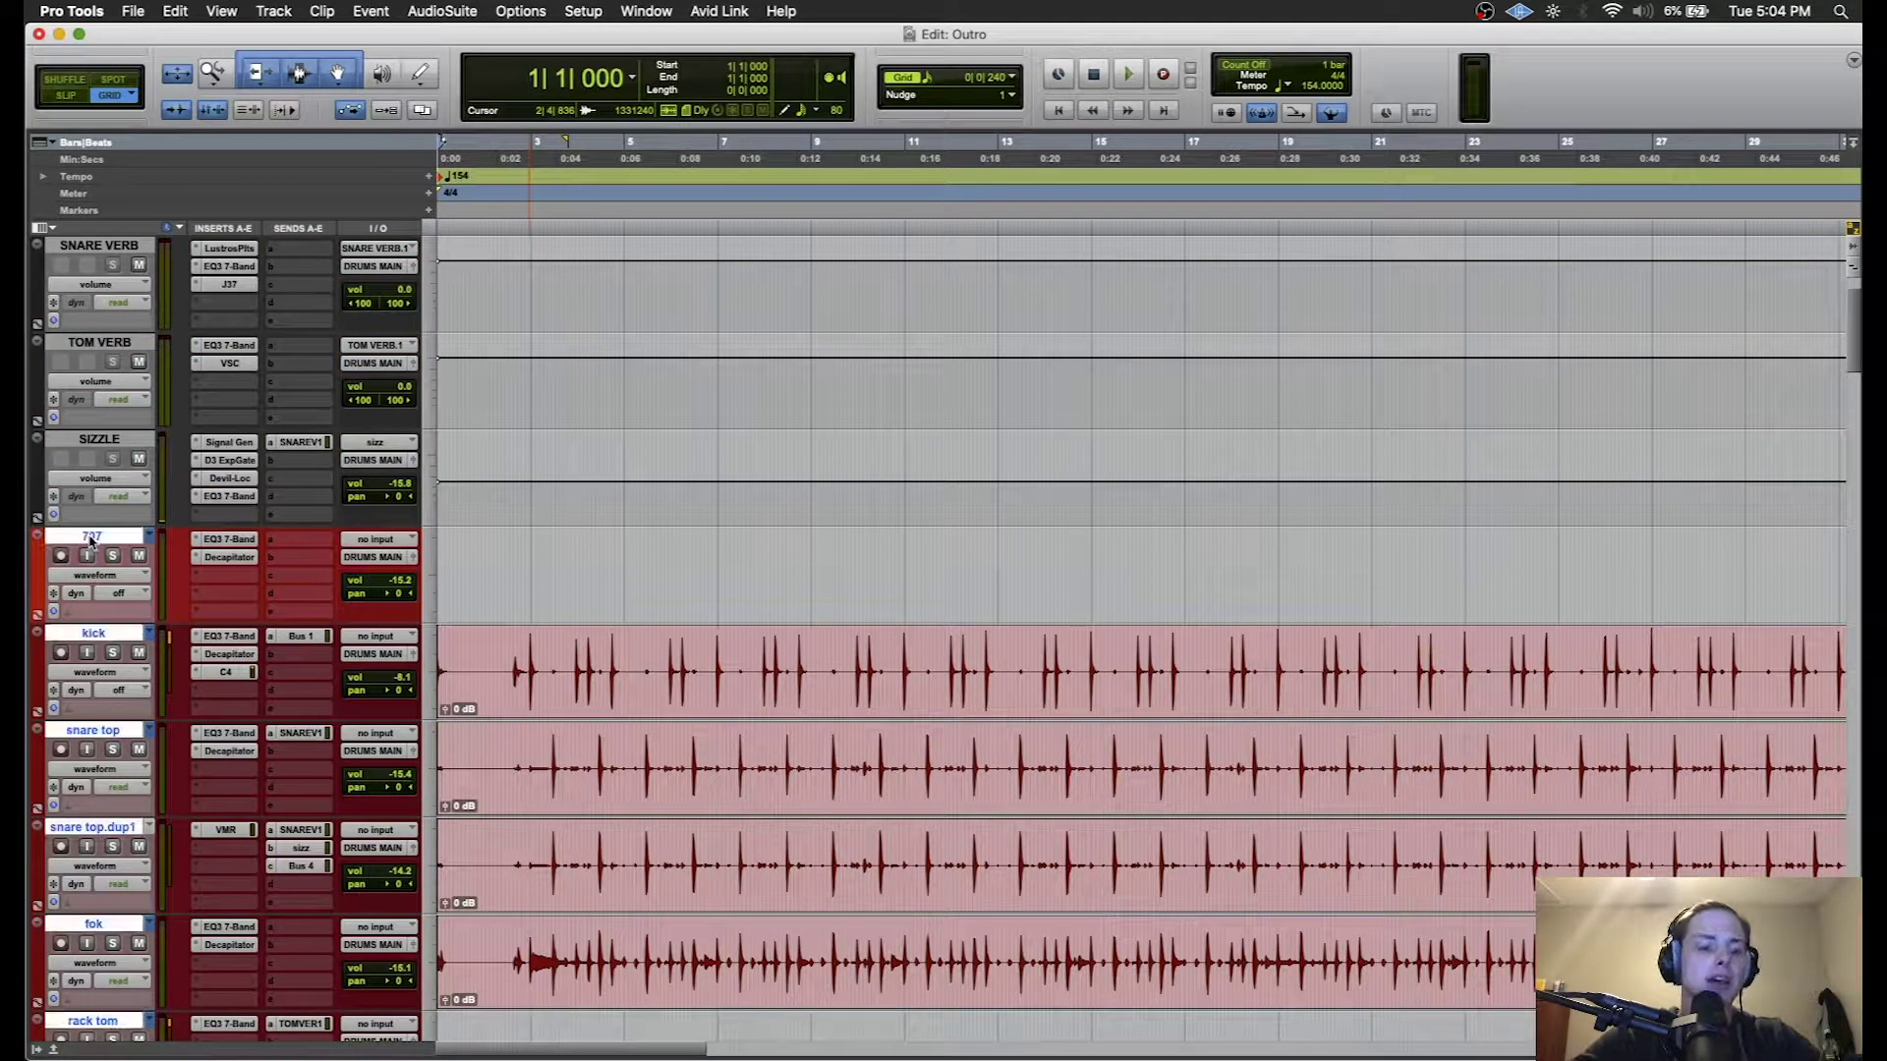
{"action": "mouse_move", "coordinate": [144, 592]}
{"action": "left_mouse_down"}
{"action": "mouse_move", "coordinate": [149, 570]}
{"action": "mouse_move", "coordinate": [149, 590]}
{"action": "left_mouse_up"}
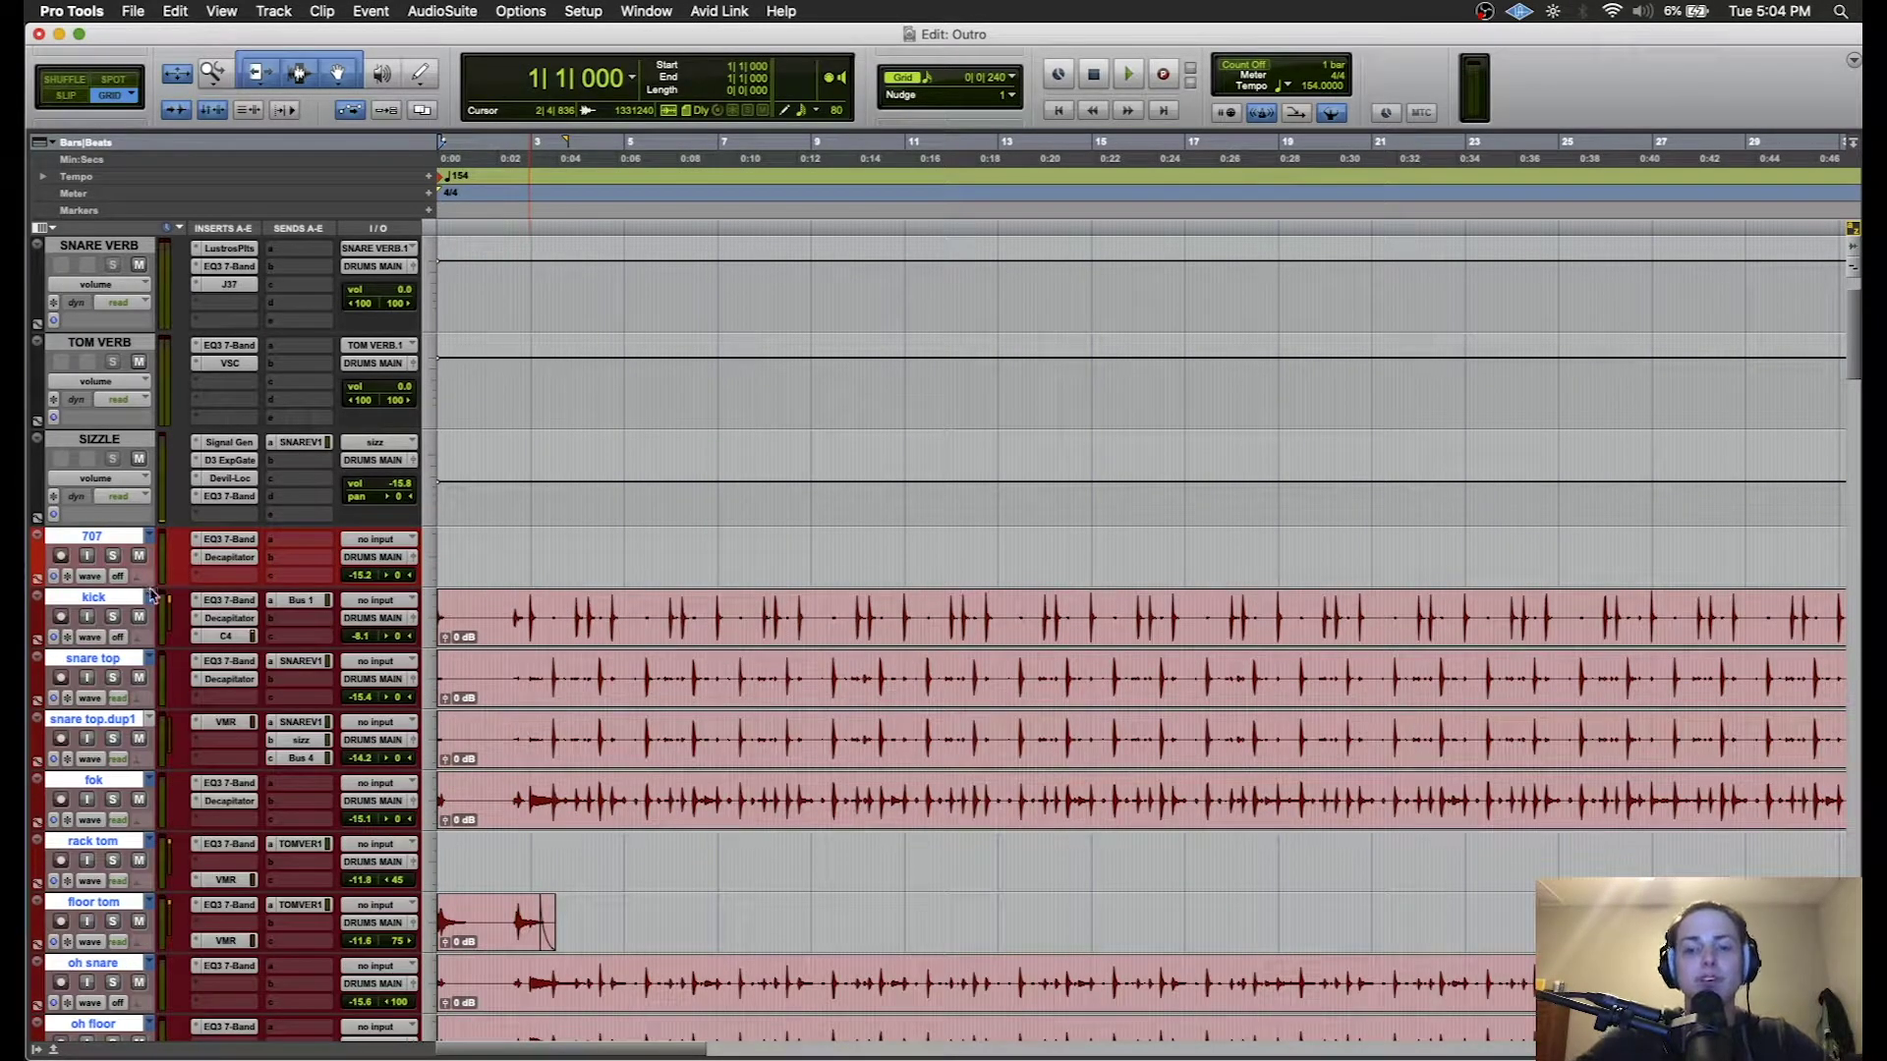
{"action": "left_click", "coordinate": [695, 535]}
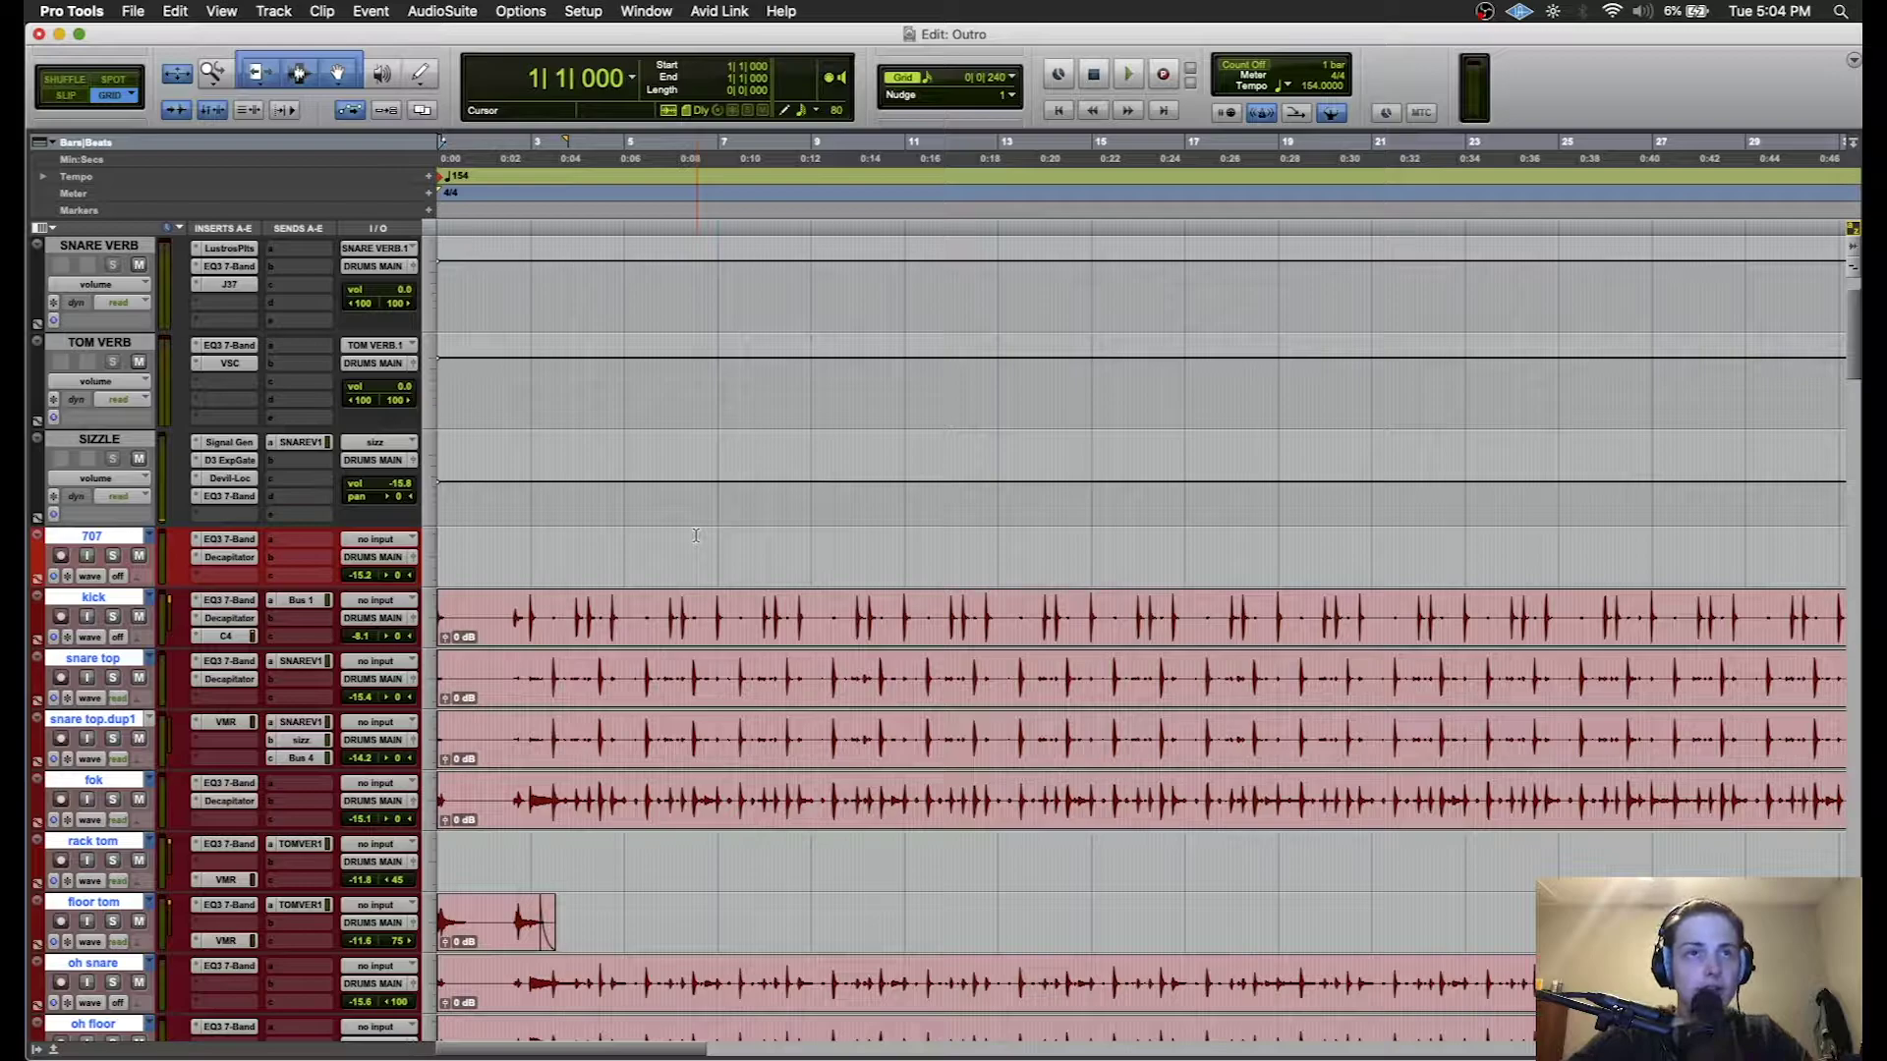
{"action": "left_click", "coordinate": [79, 540], "text": "alt"}
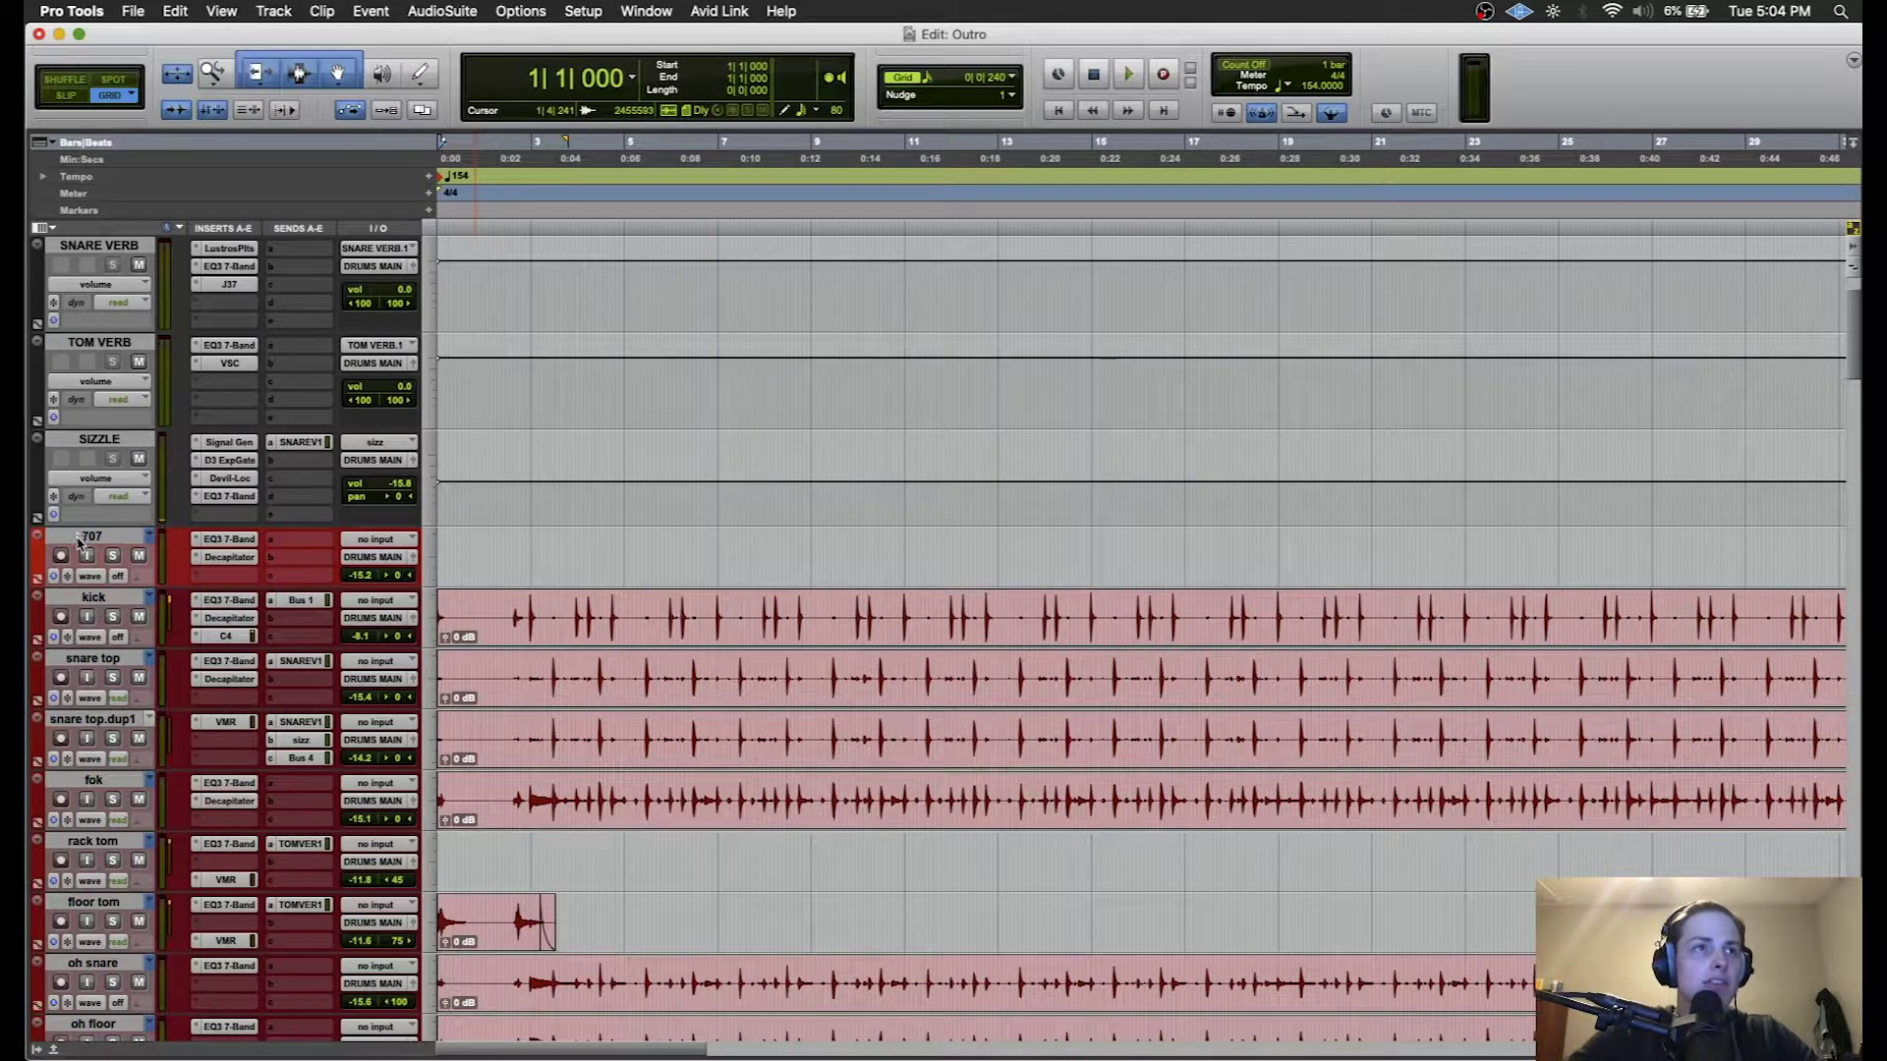
- Solo the drum tracks with SNARE VERB and TOM VERB muted, and play from bar 1 while viewing the 707 track's Decapitator
{"action": "left_click", "coordinate": [110, 617], "text": "alt"}
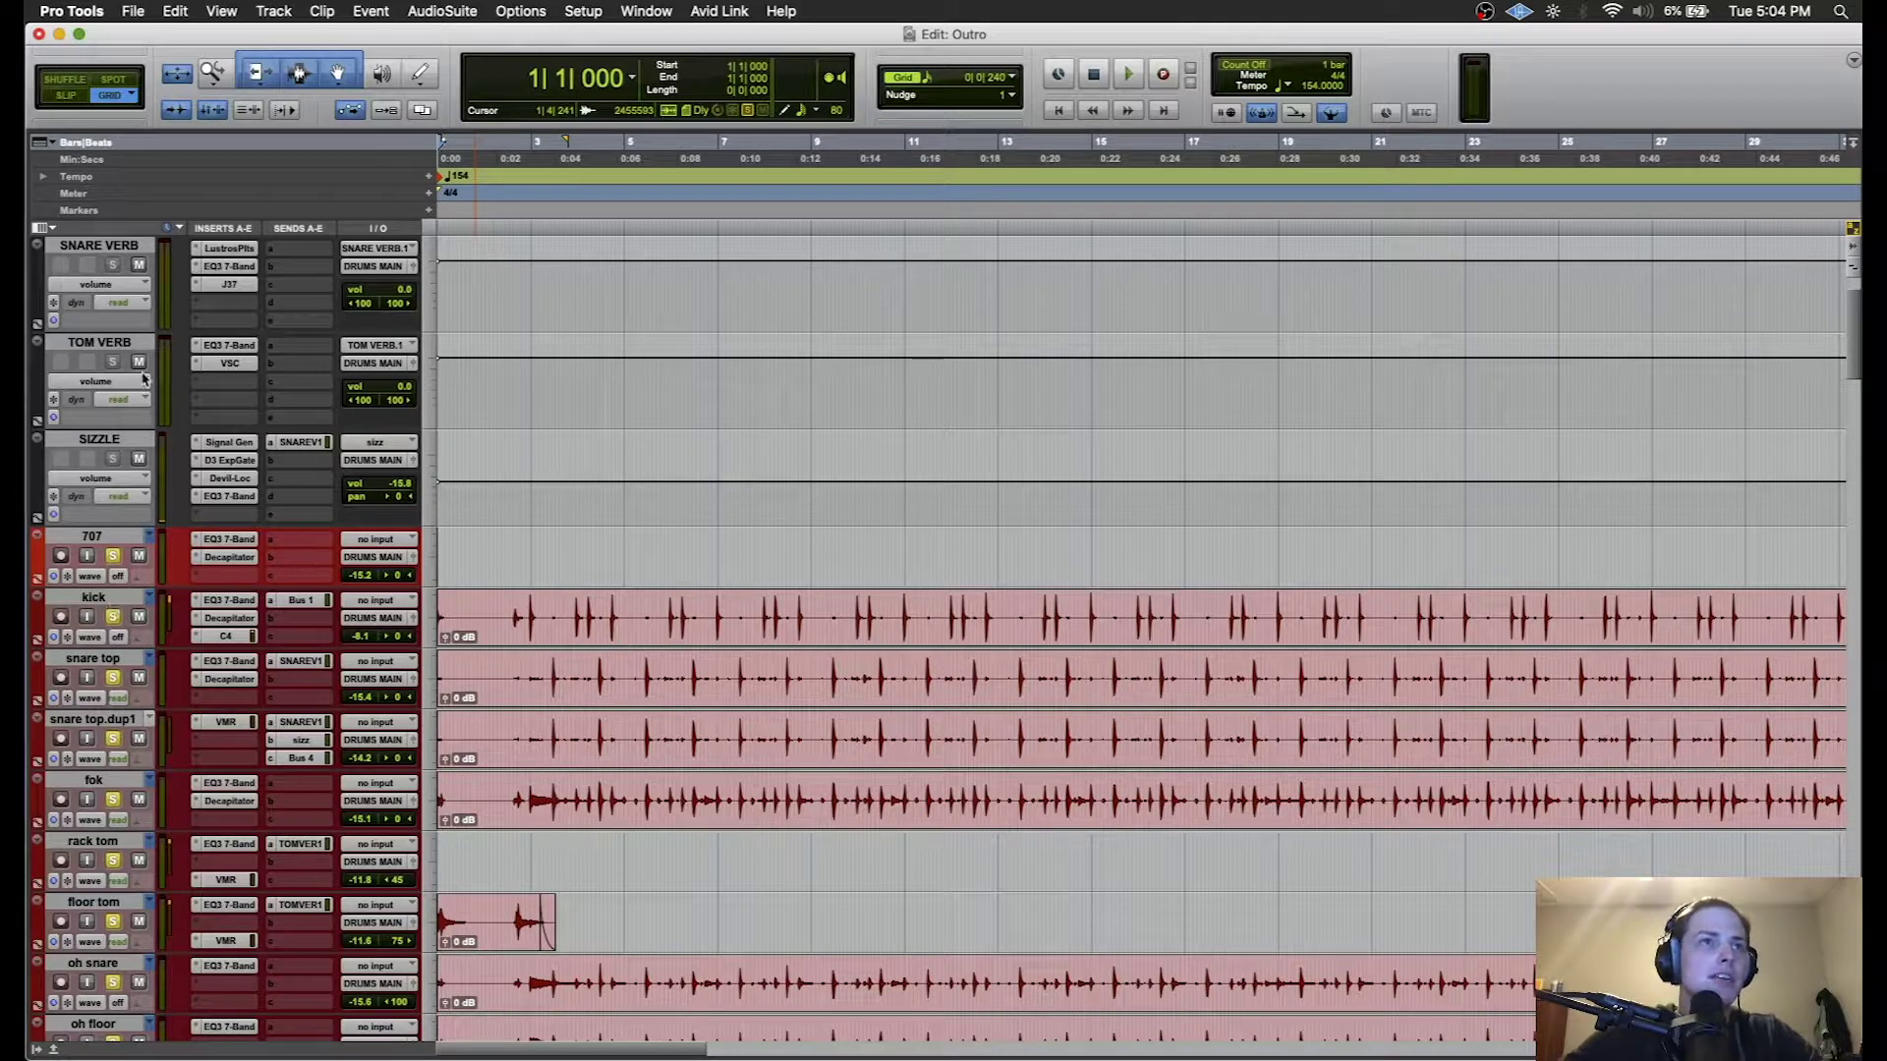
{"action": "left_click", "coordinate": [139, 266]}
{"action": "key", "text": "space"}
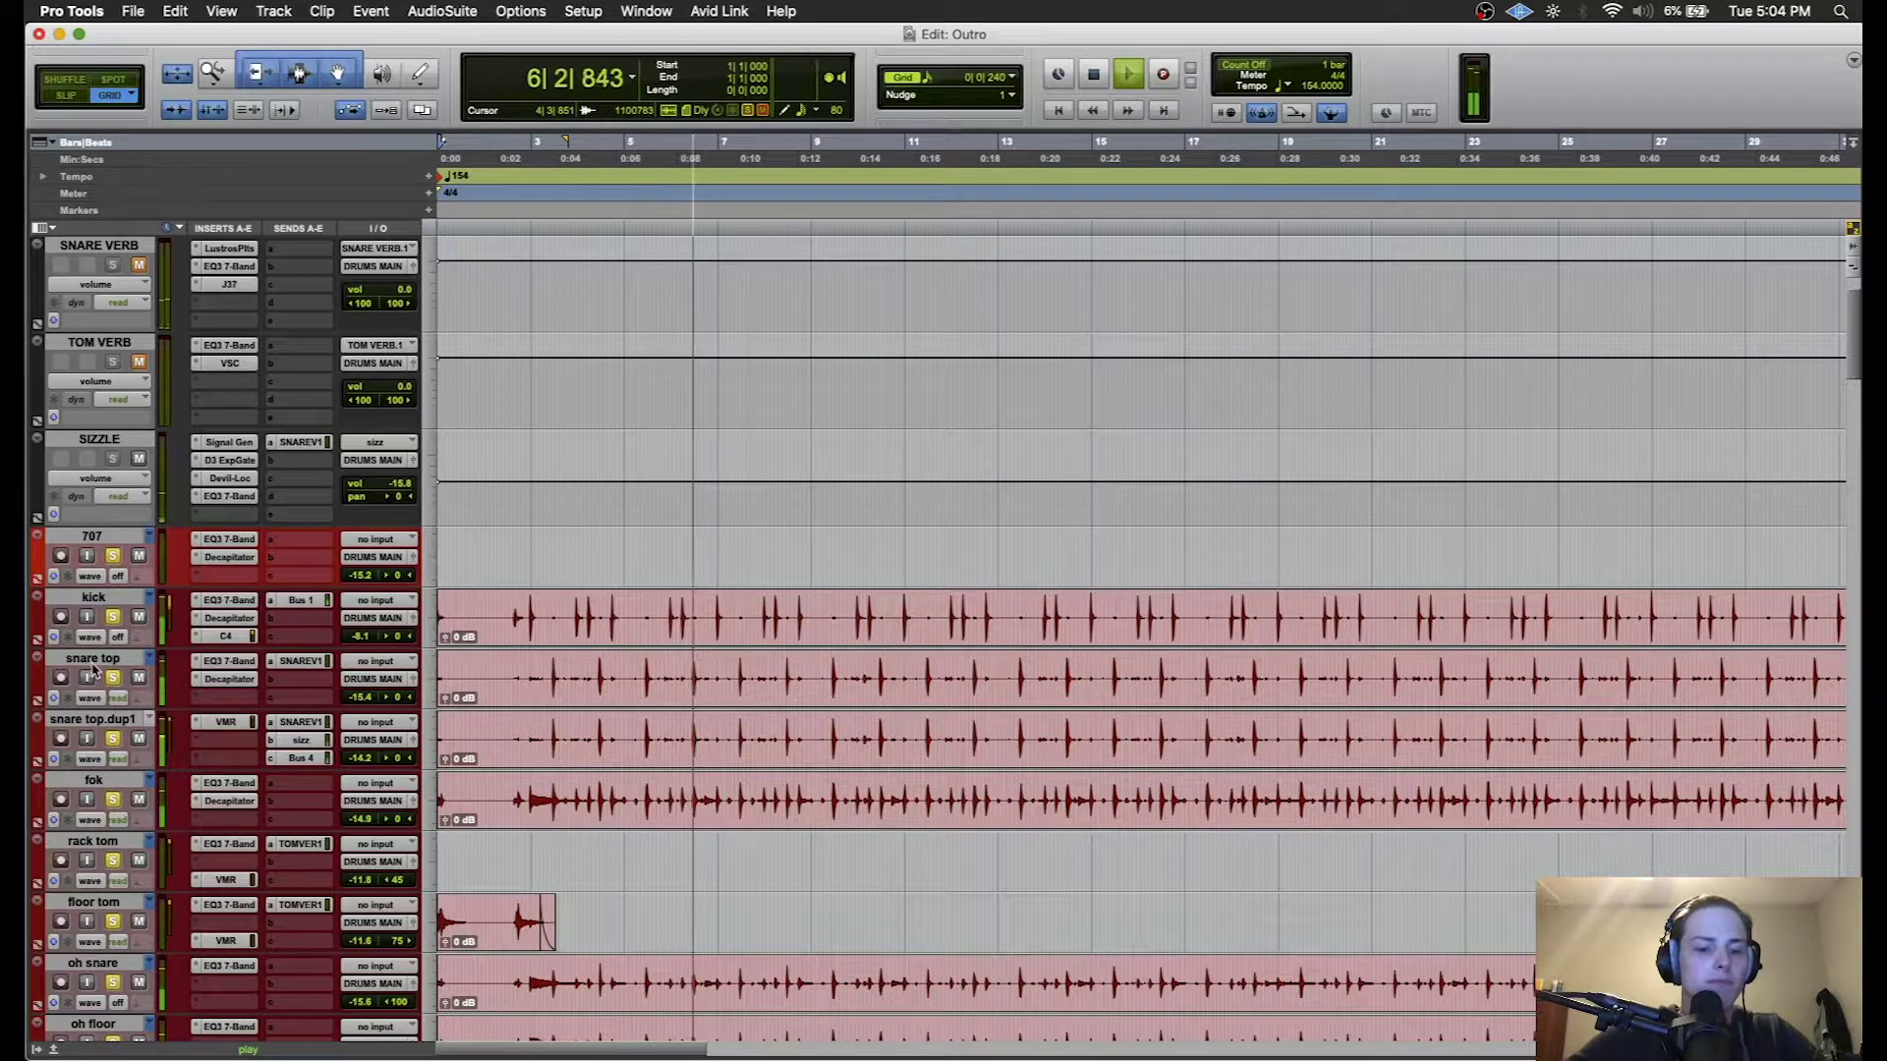
{"action": "left_click", "coordinate": [240, 559]}
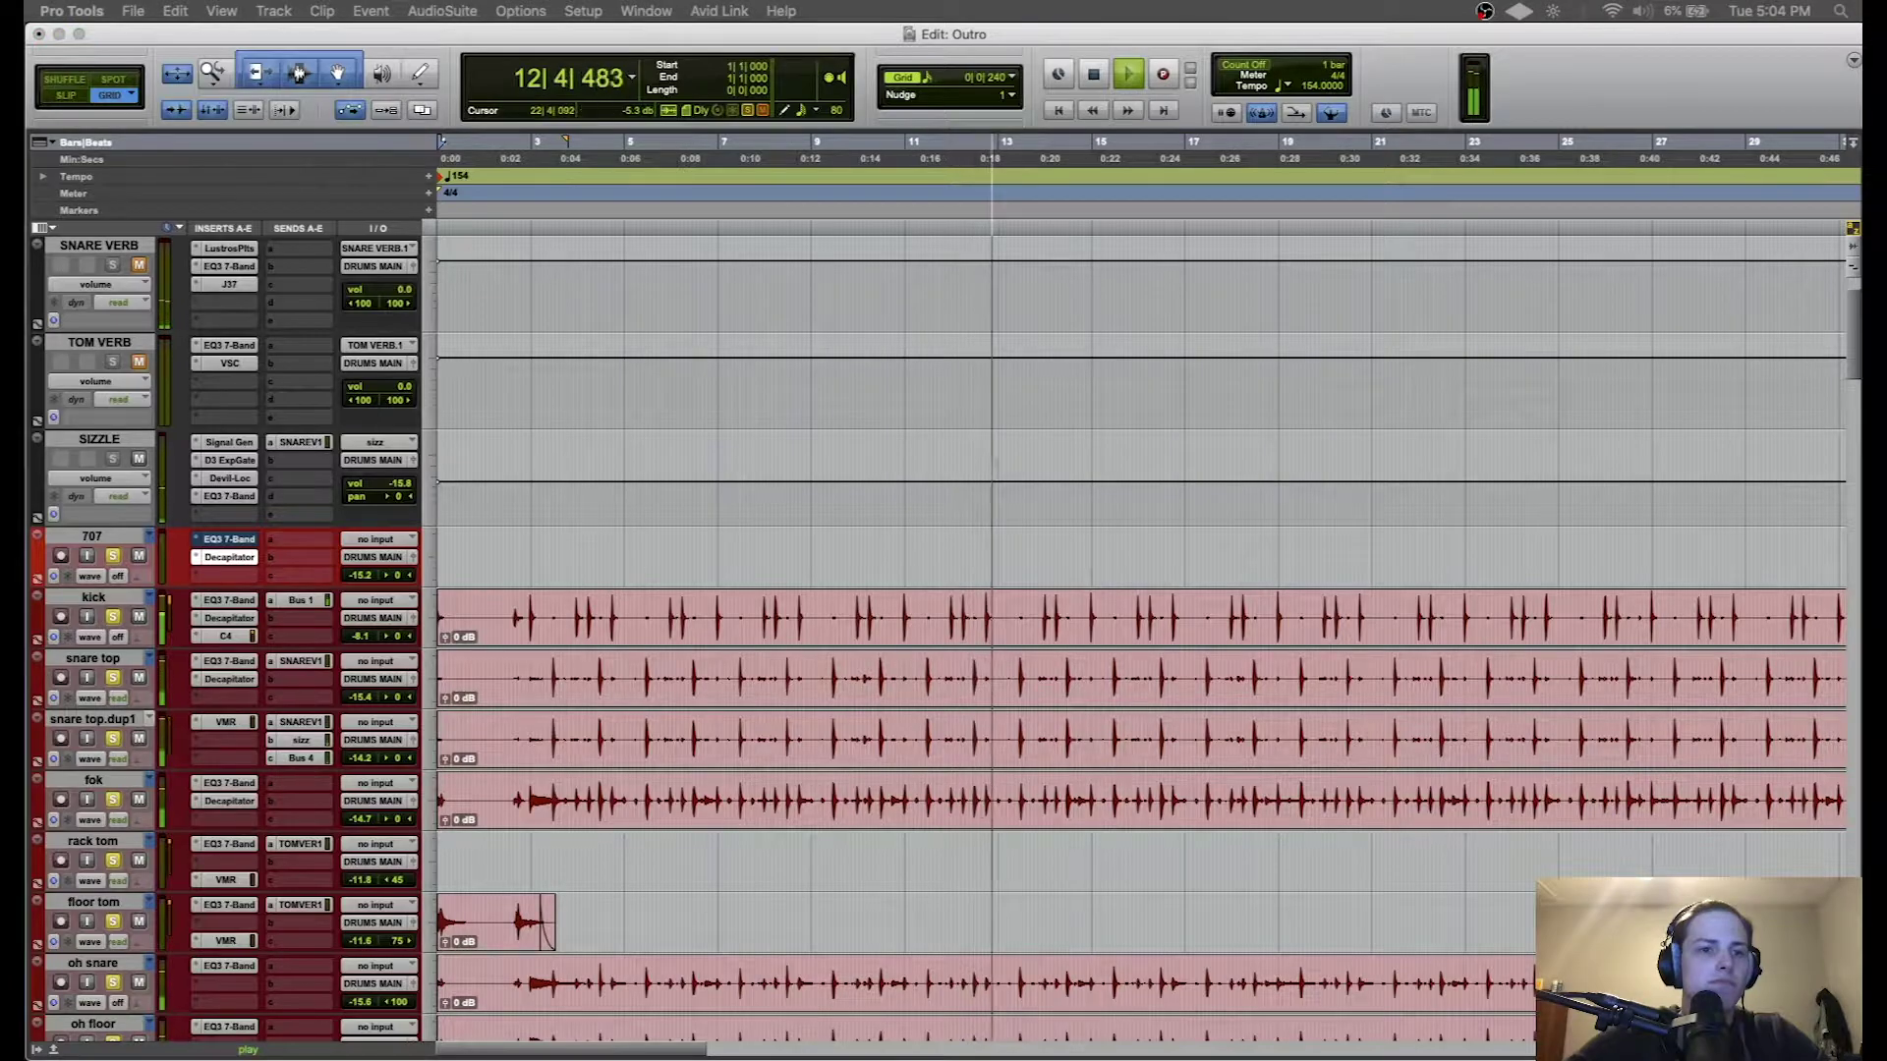
{"action": "key", "text": "super+w"}
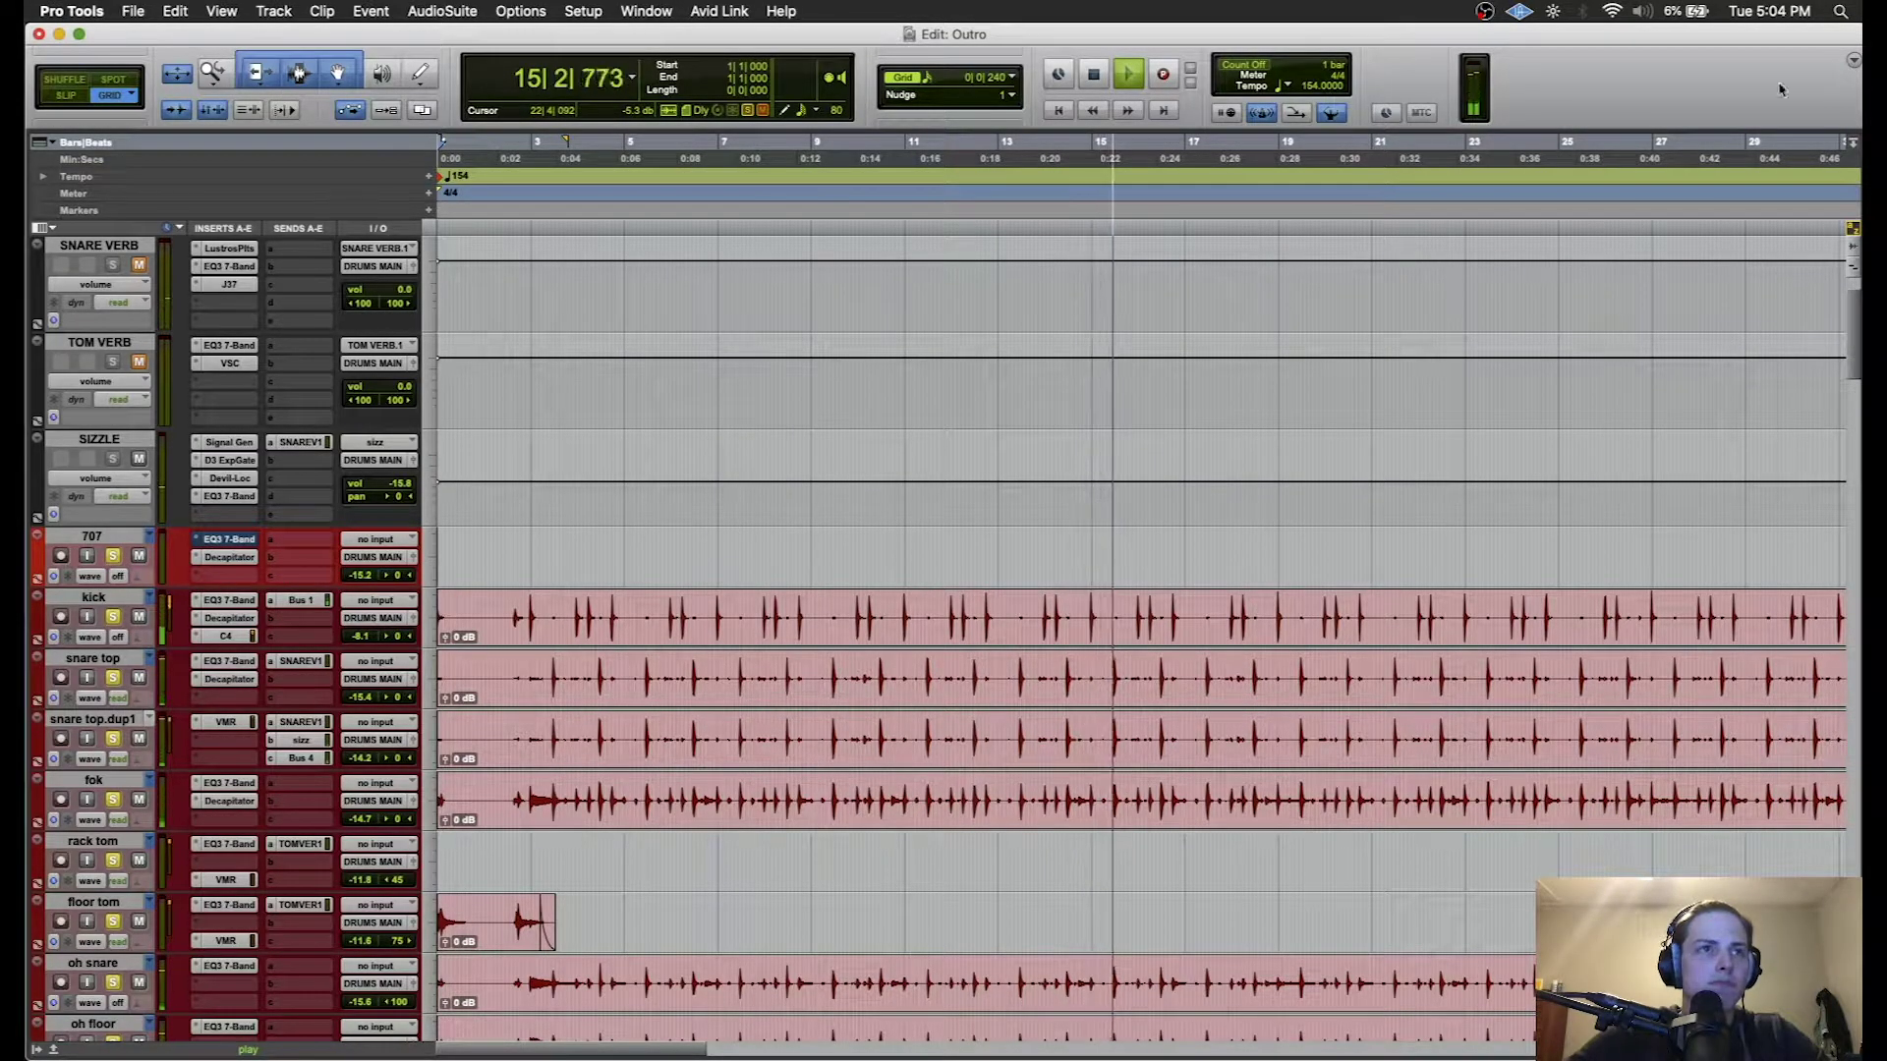
- Clear the drum solos during playback, unmute SNARE VERB and TOM VERB, and solo the drum tracks again
{"action": "left_click", "coordinate": [113, 557], "text": "alt"}
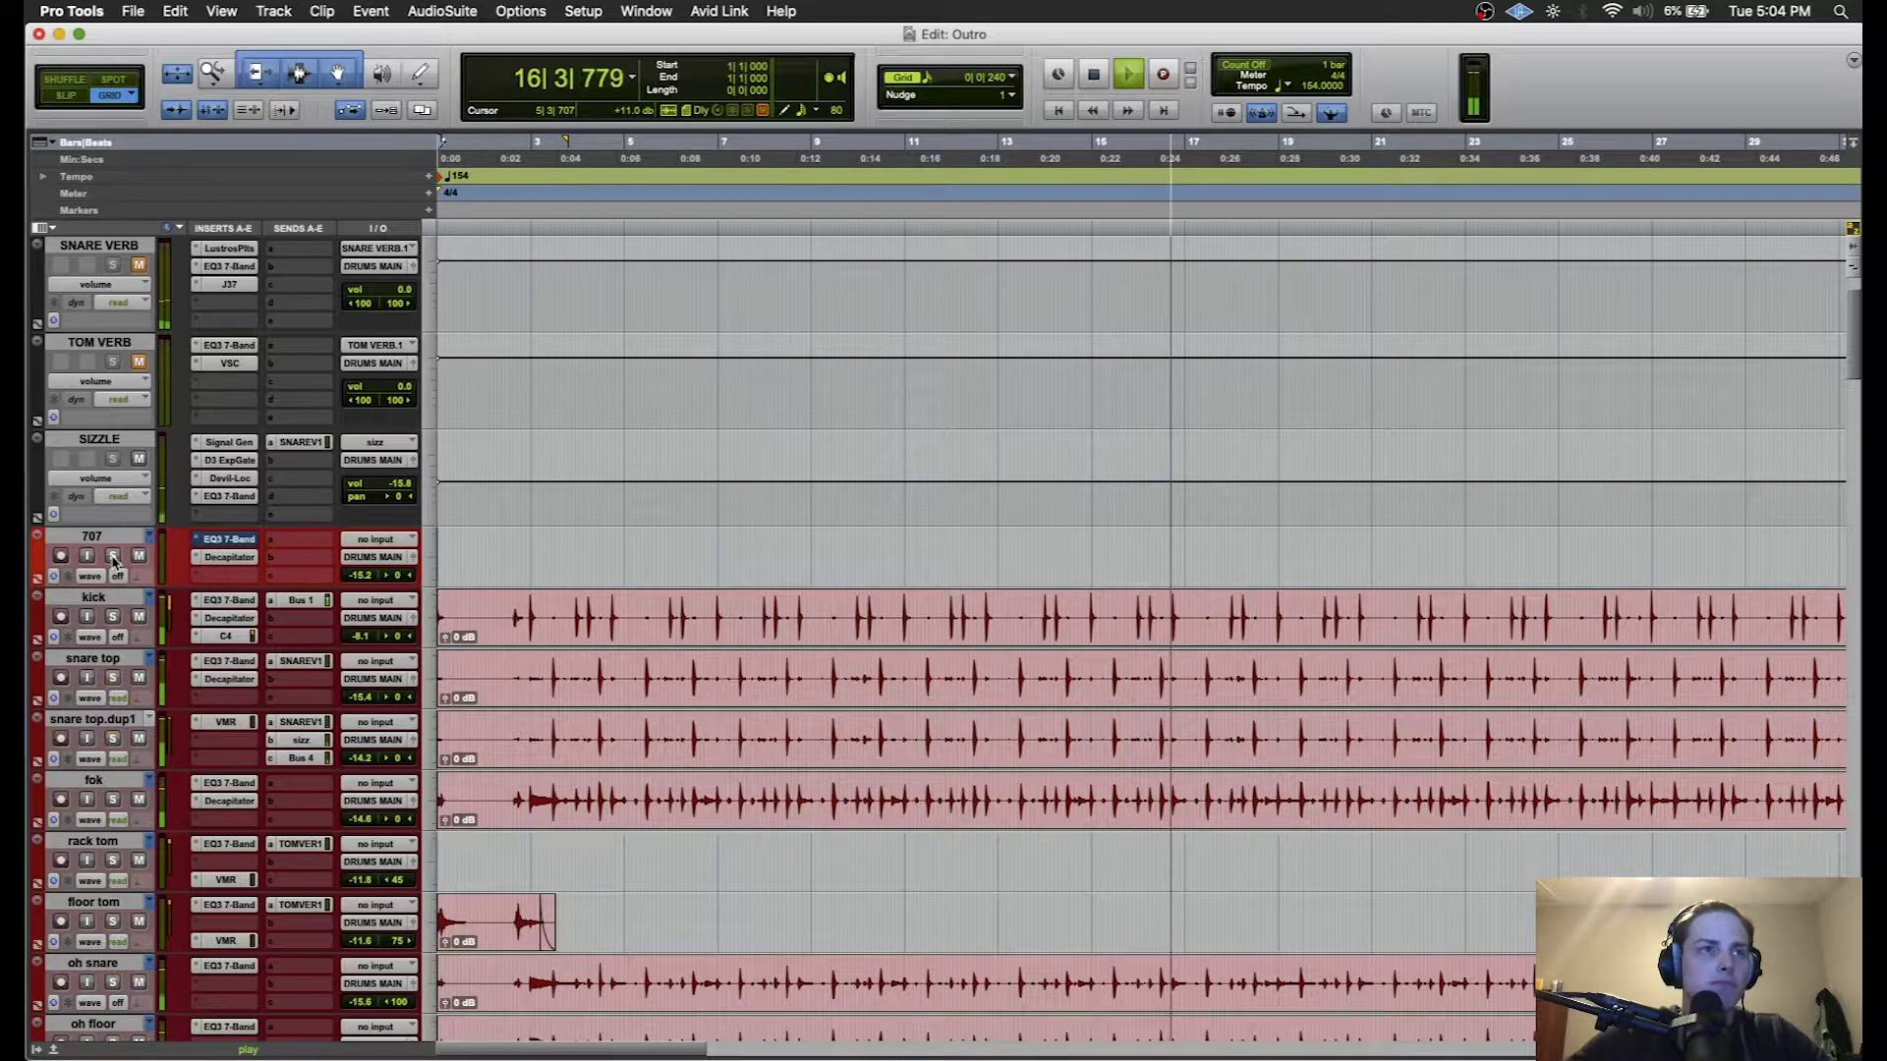
{"action": "left_click", "coordinate": [139, 361], "text": "alt"}
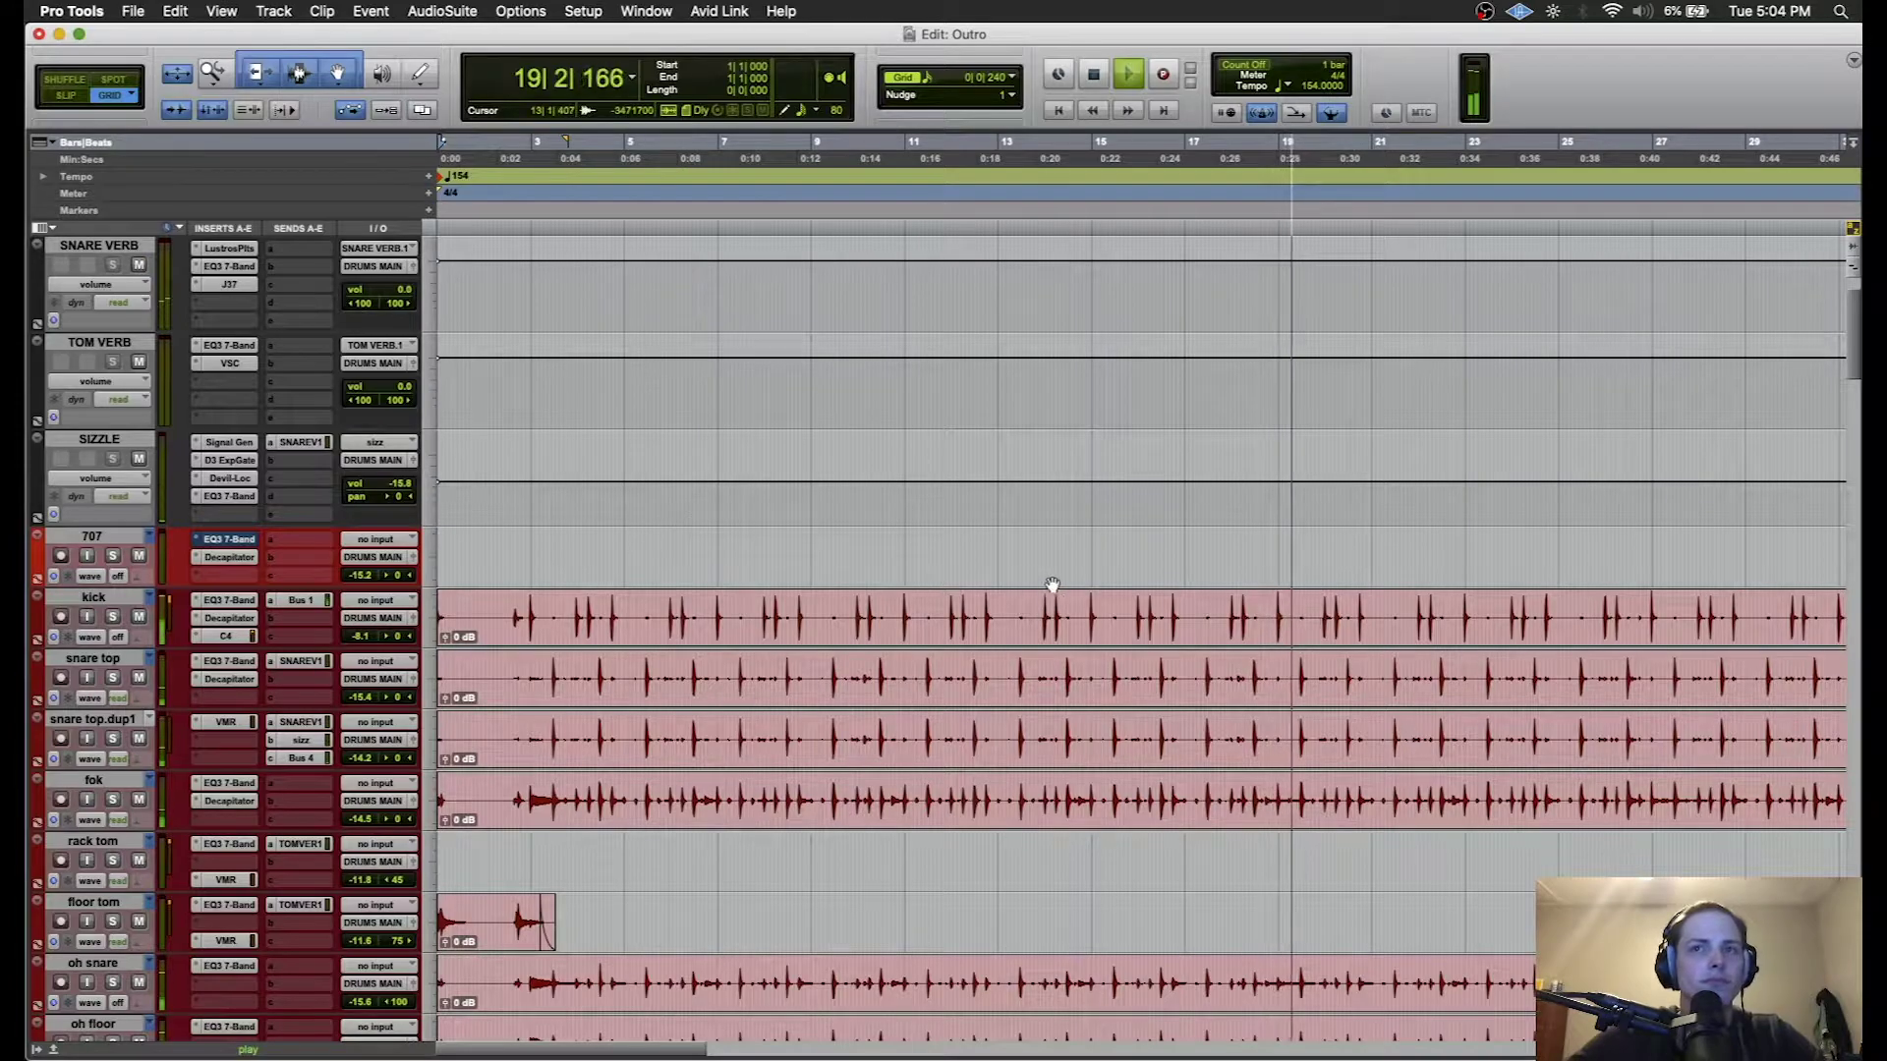
{"action": "left_click", "coordinate": [113, 617], "text": "alt"}
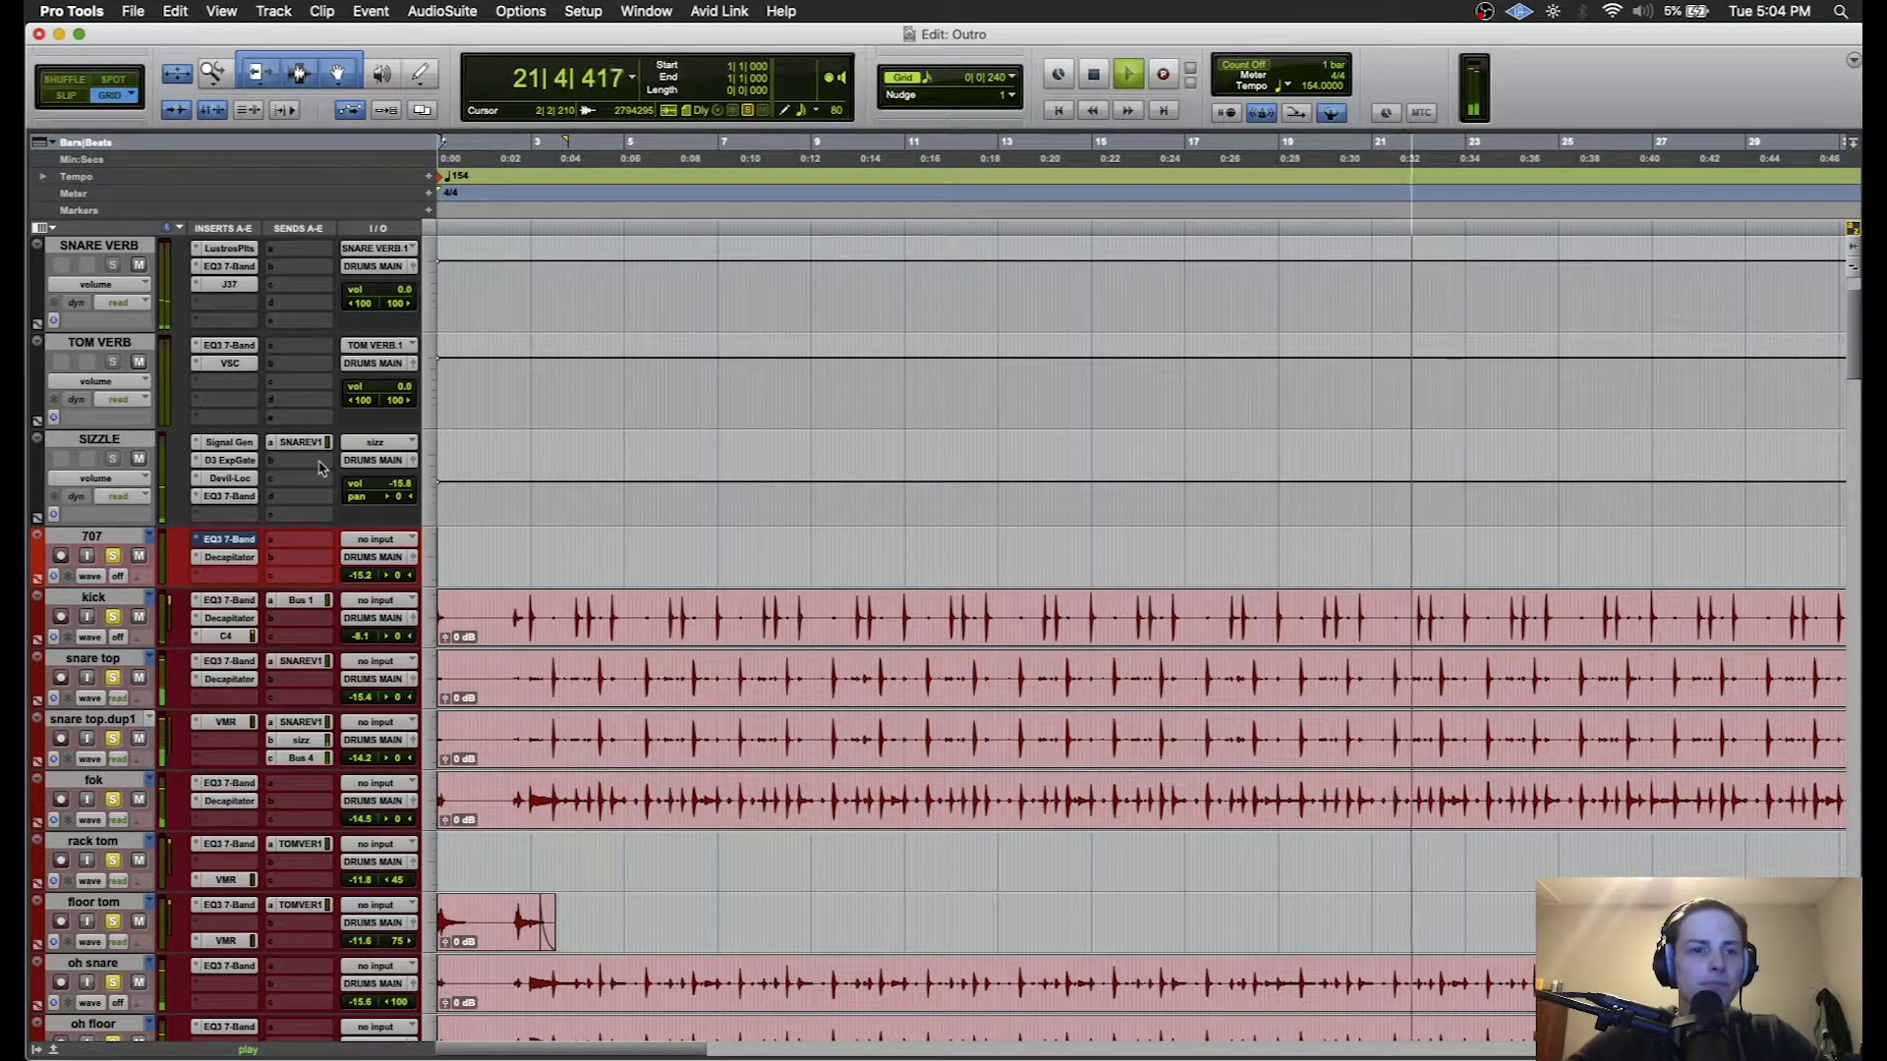
- Stop playback, select the 707 track and clear the solo on the drum tracks
{"action": "key", "text": "space"}
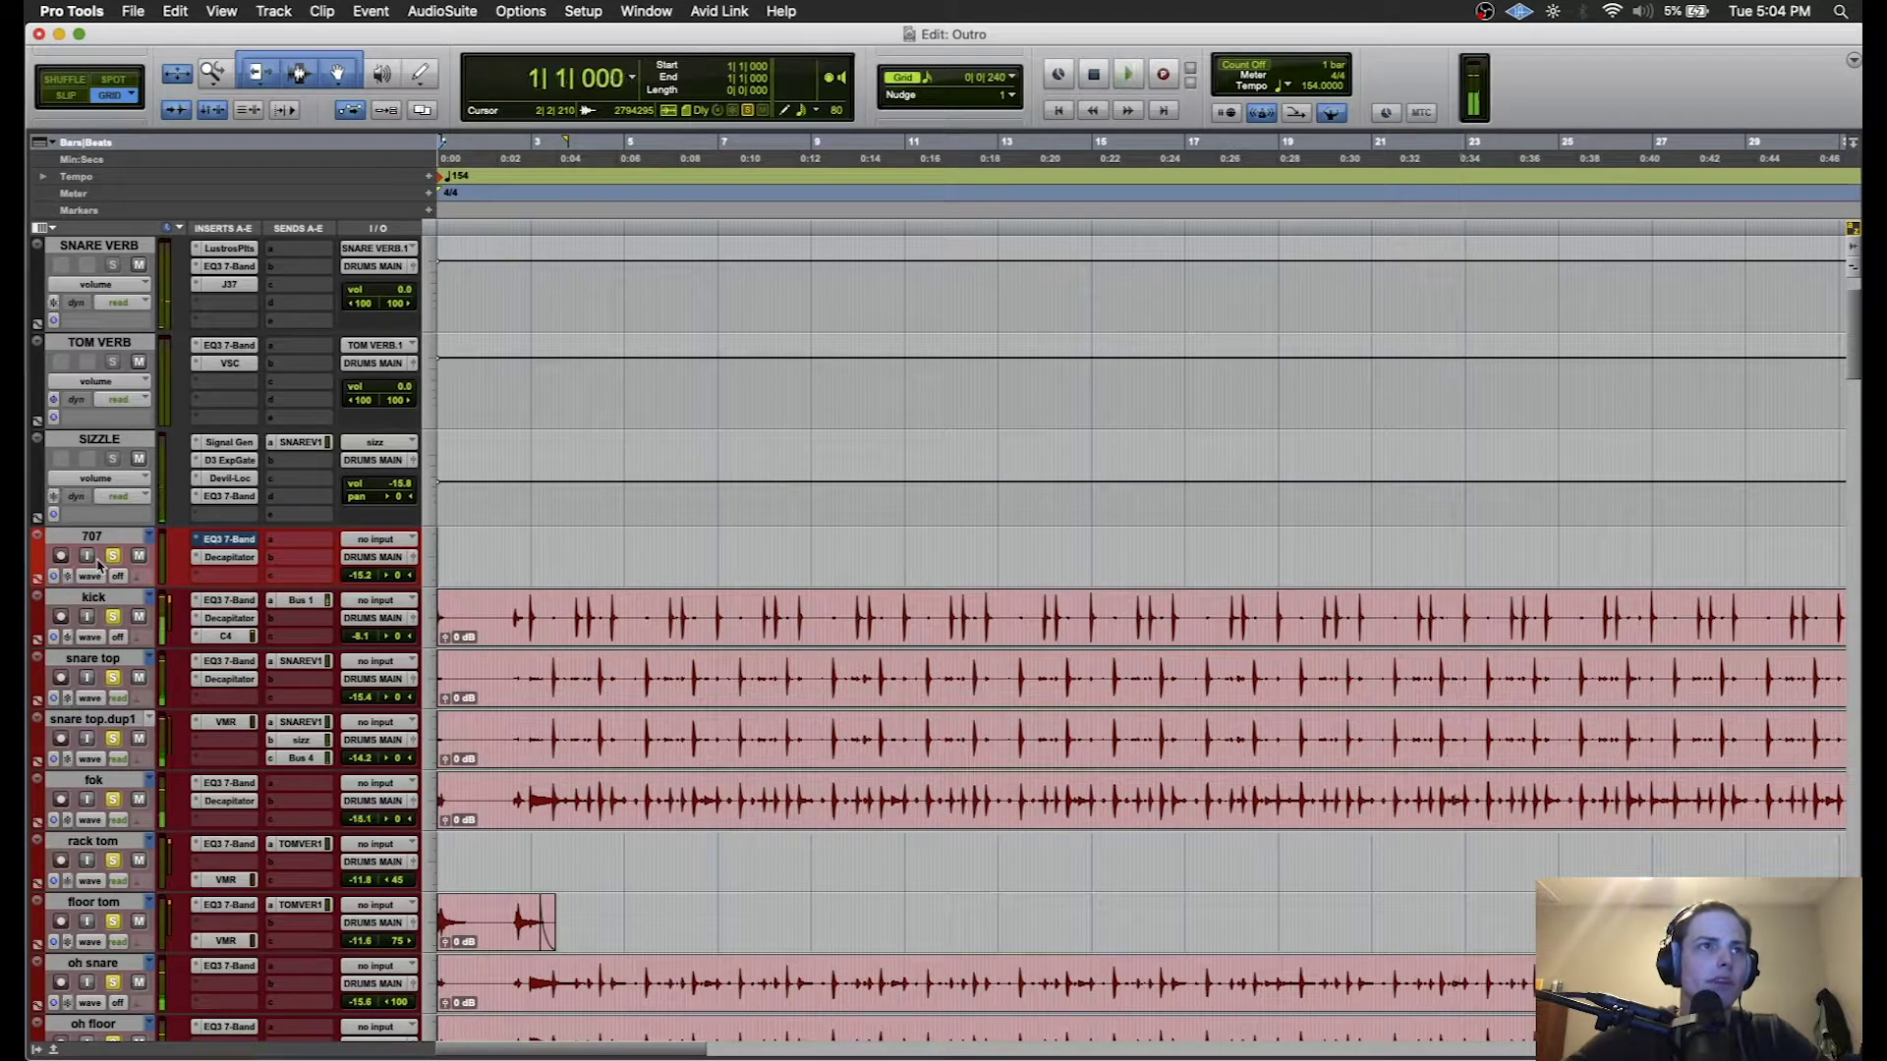
{"action": "left_click", "coordinate": [116, 538]}
{"action": "left_click", "coordinate": [114, 556]}
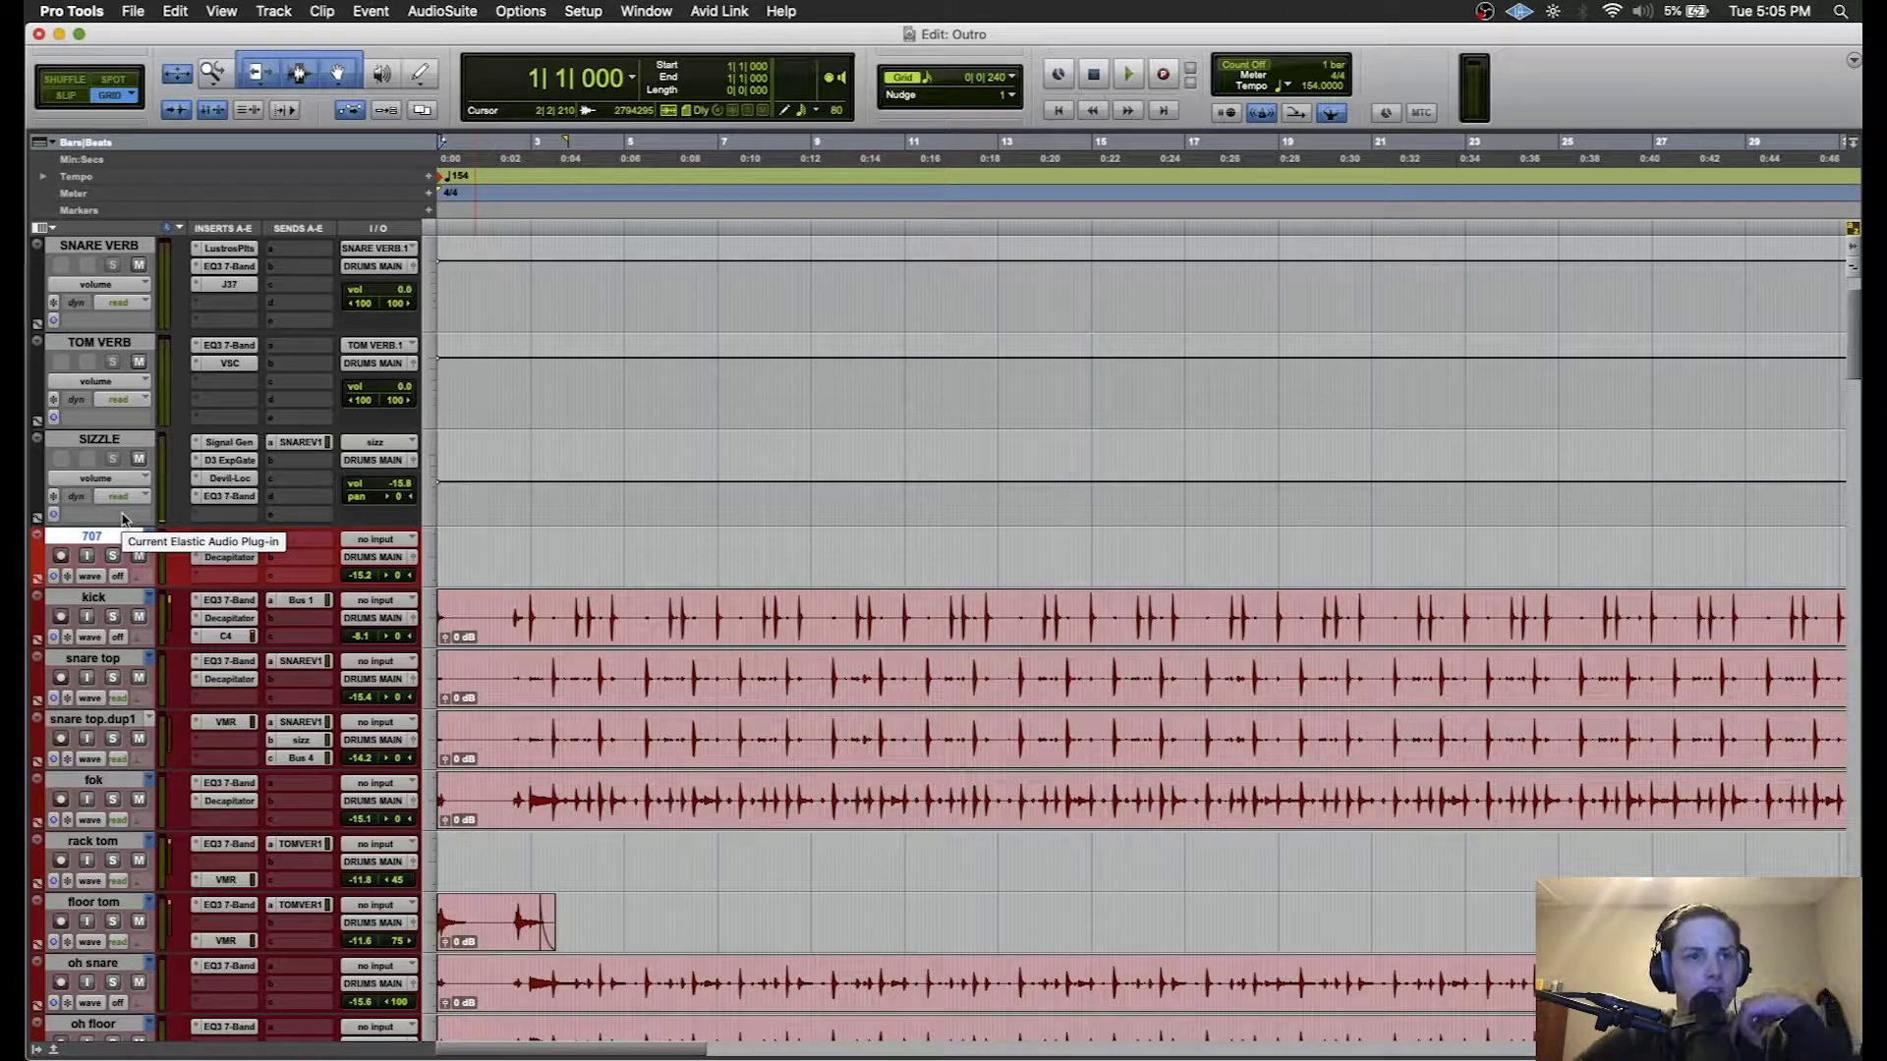
- Solo only the kick track
{"action": "scroll", "coordinate": [93, 494], "scroll_direction": "up", "scroll_amount": 1}
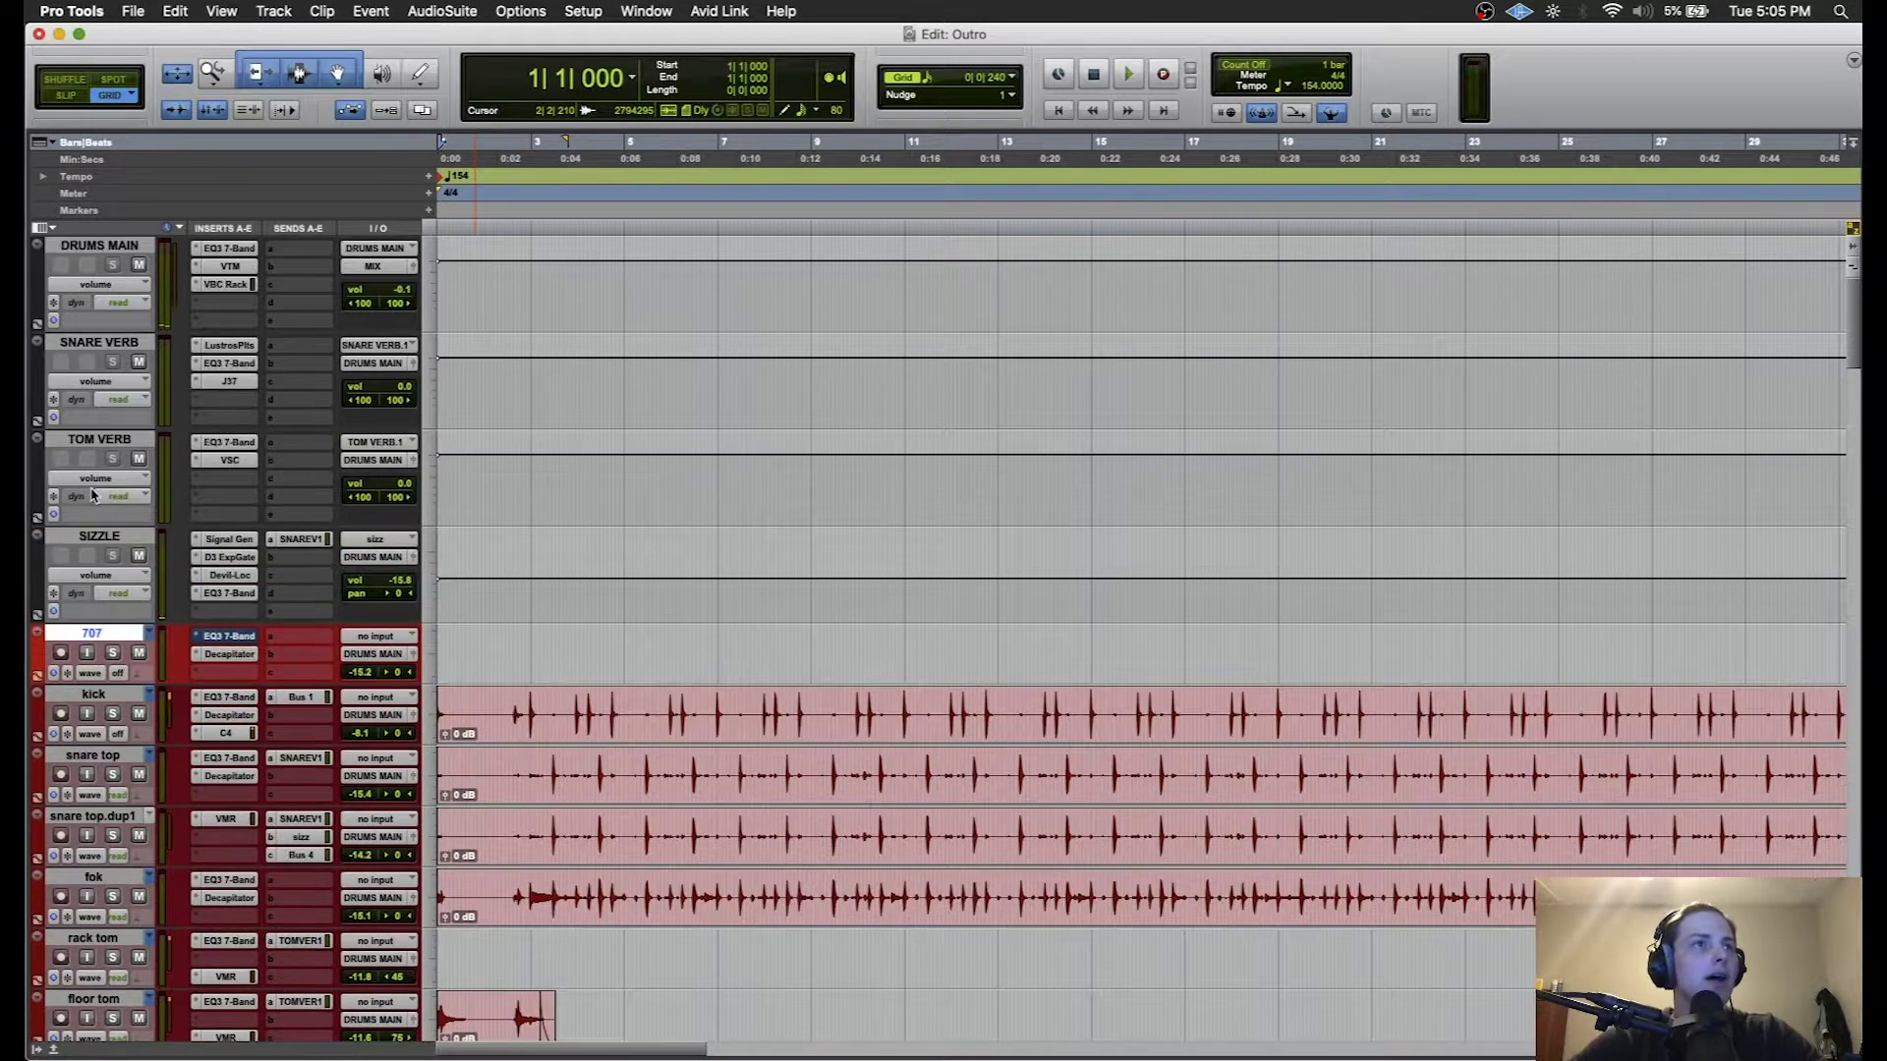
{"action": "scroll", "coordinate": [277, 743], "scroll_direction": "down", "scroll_amount": 3}
{"action": "scroll", "coordinate": [96, 436], "scroll_direction": "up", "scroll_amount": 7}
{"action": "scroll", "coordinate": [118, 462], "scroll_direction": "down", "scroll_amount": 7}
{"action": "scroll", "coordinate": [128, 436], "scroll_direction": "up", "scroll_amount": 1}
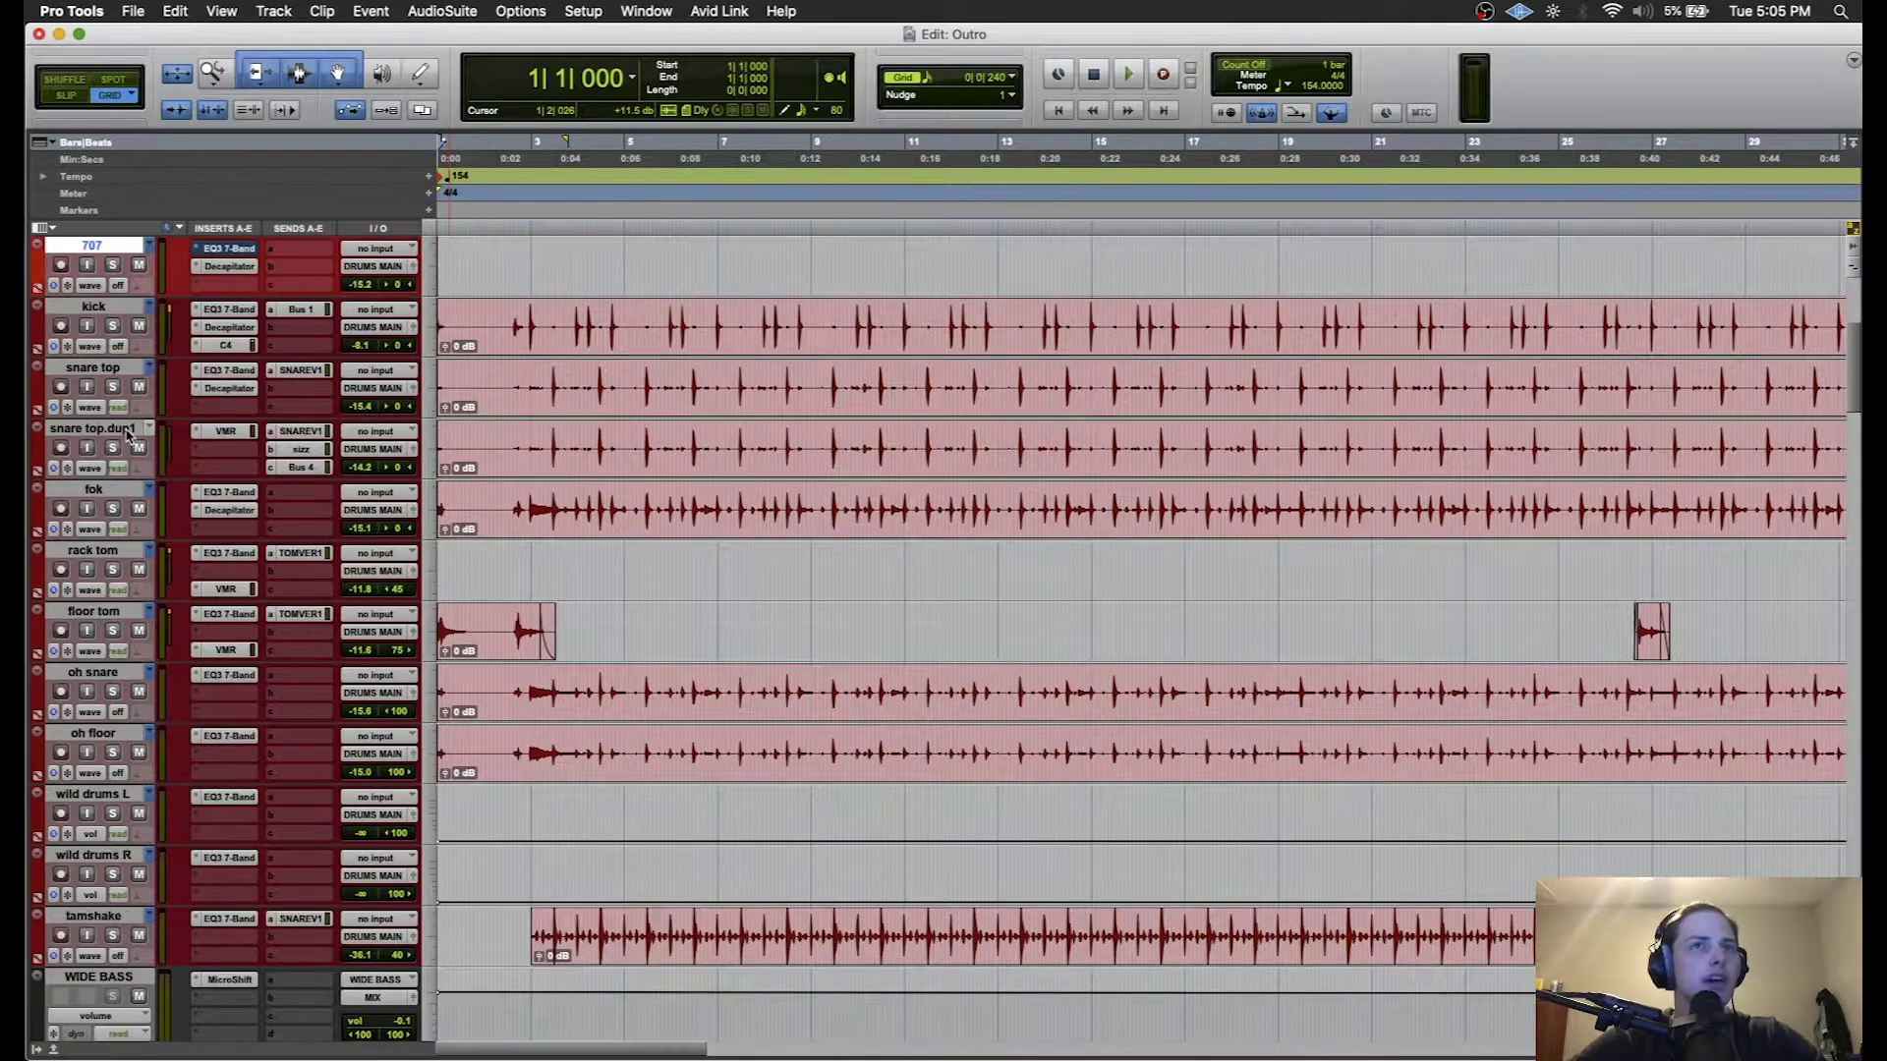
{"action": "left_click", "coordinate": [112, 329], "text": "alt"}
{"action": "left_click", "coordinate": [114, 326], "text": "alt"}
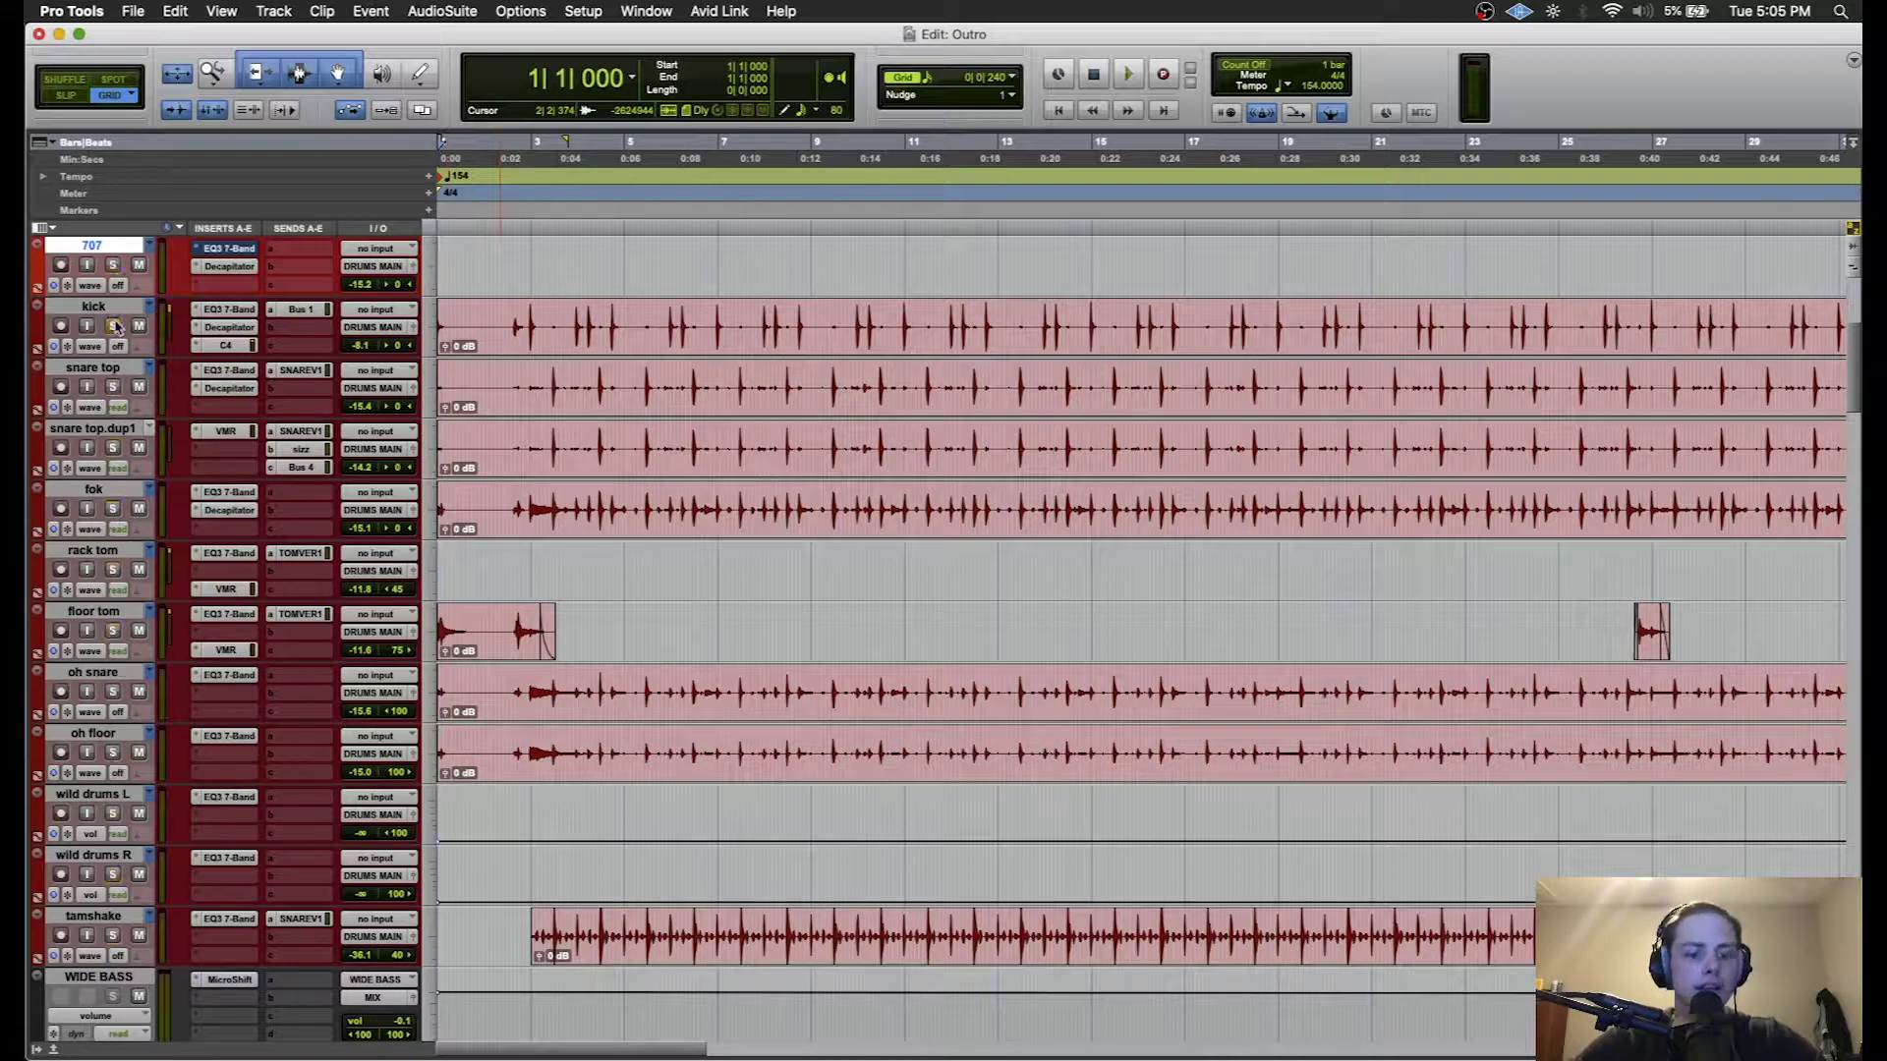
{"action": "left_click", "coordinate": [114, 326]}
- Listen to the soloed kick from bar 1 and again from 1|3|720
{"action": "key", "text": "space"}
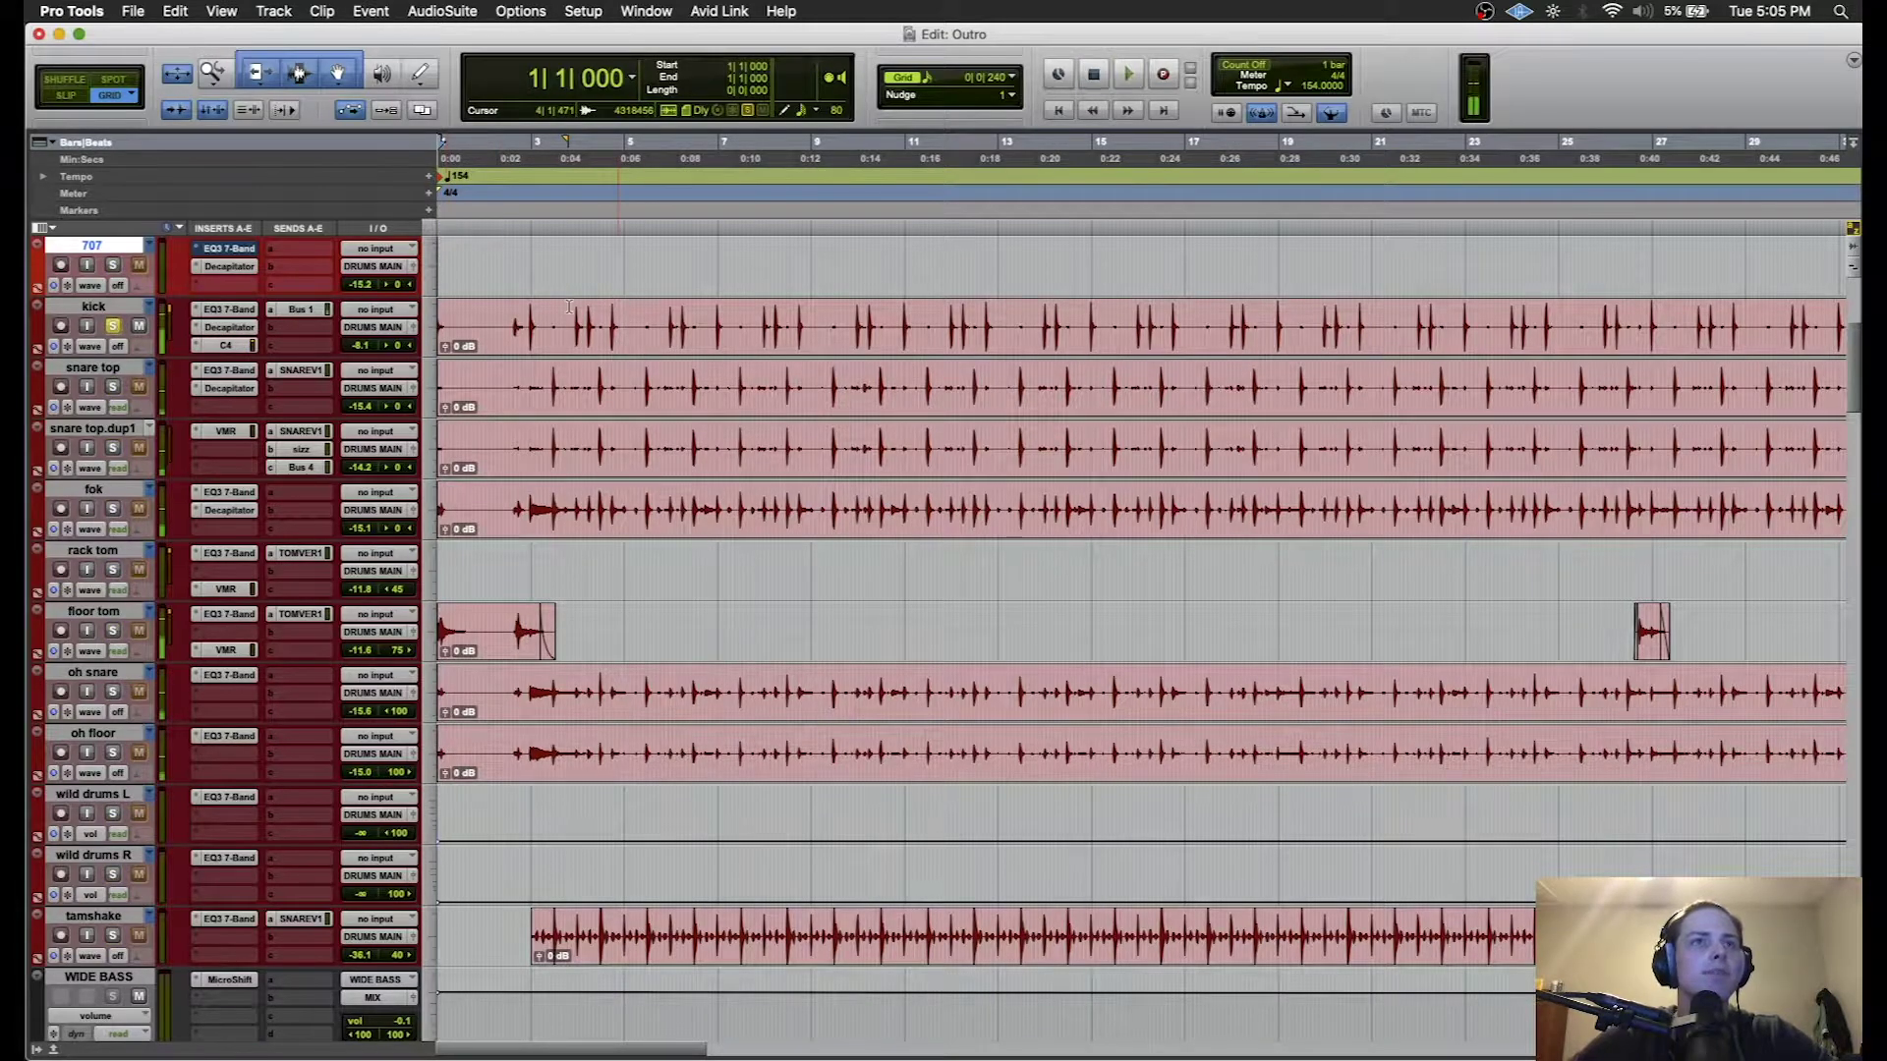
{"action": "key", "text": "space"}
{"action": "key", "text": "space"}
{"action": "key", "text": "space"}
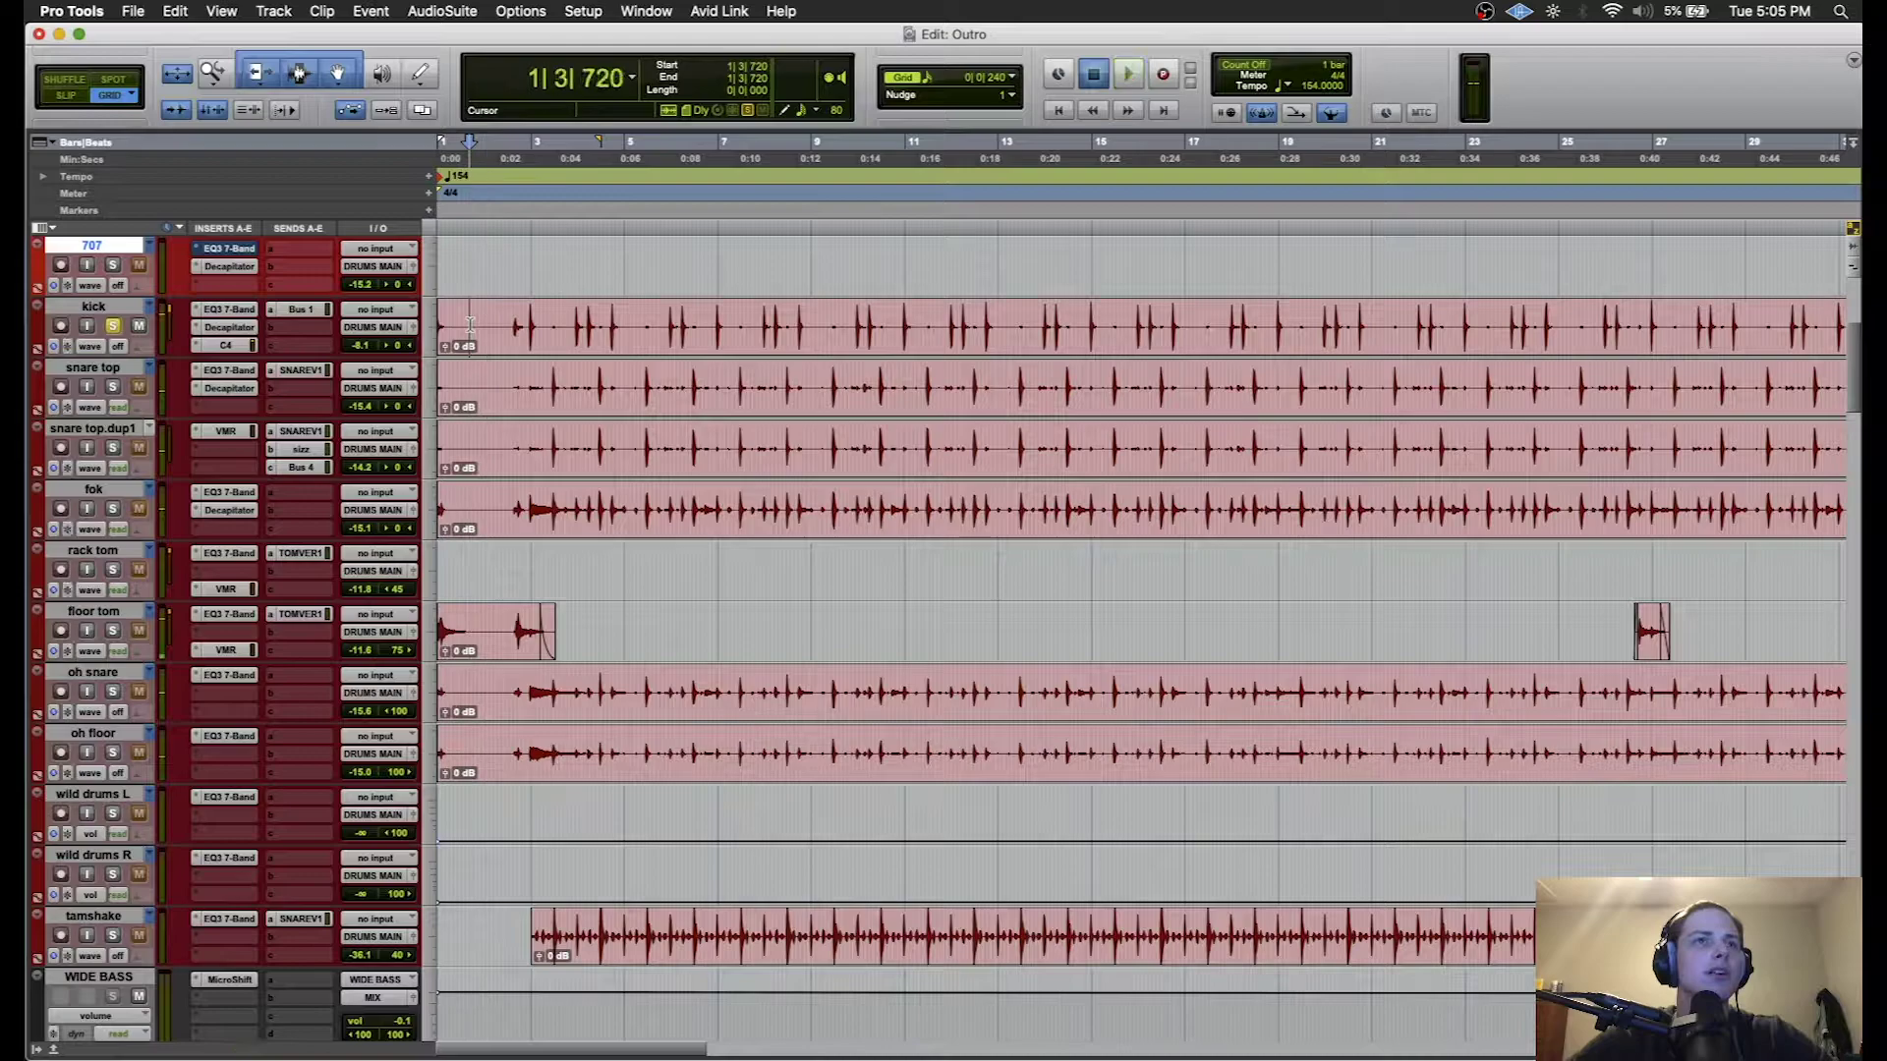
{"action": "key", "text": "space"}
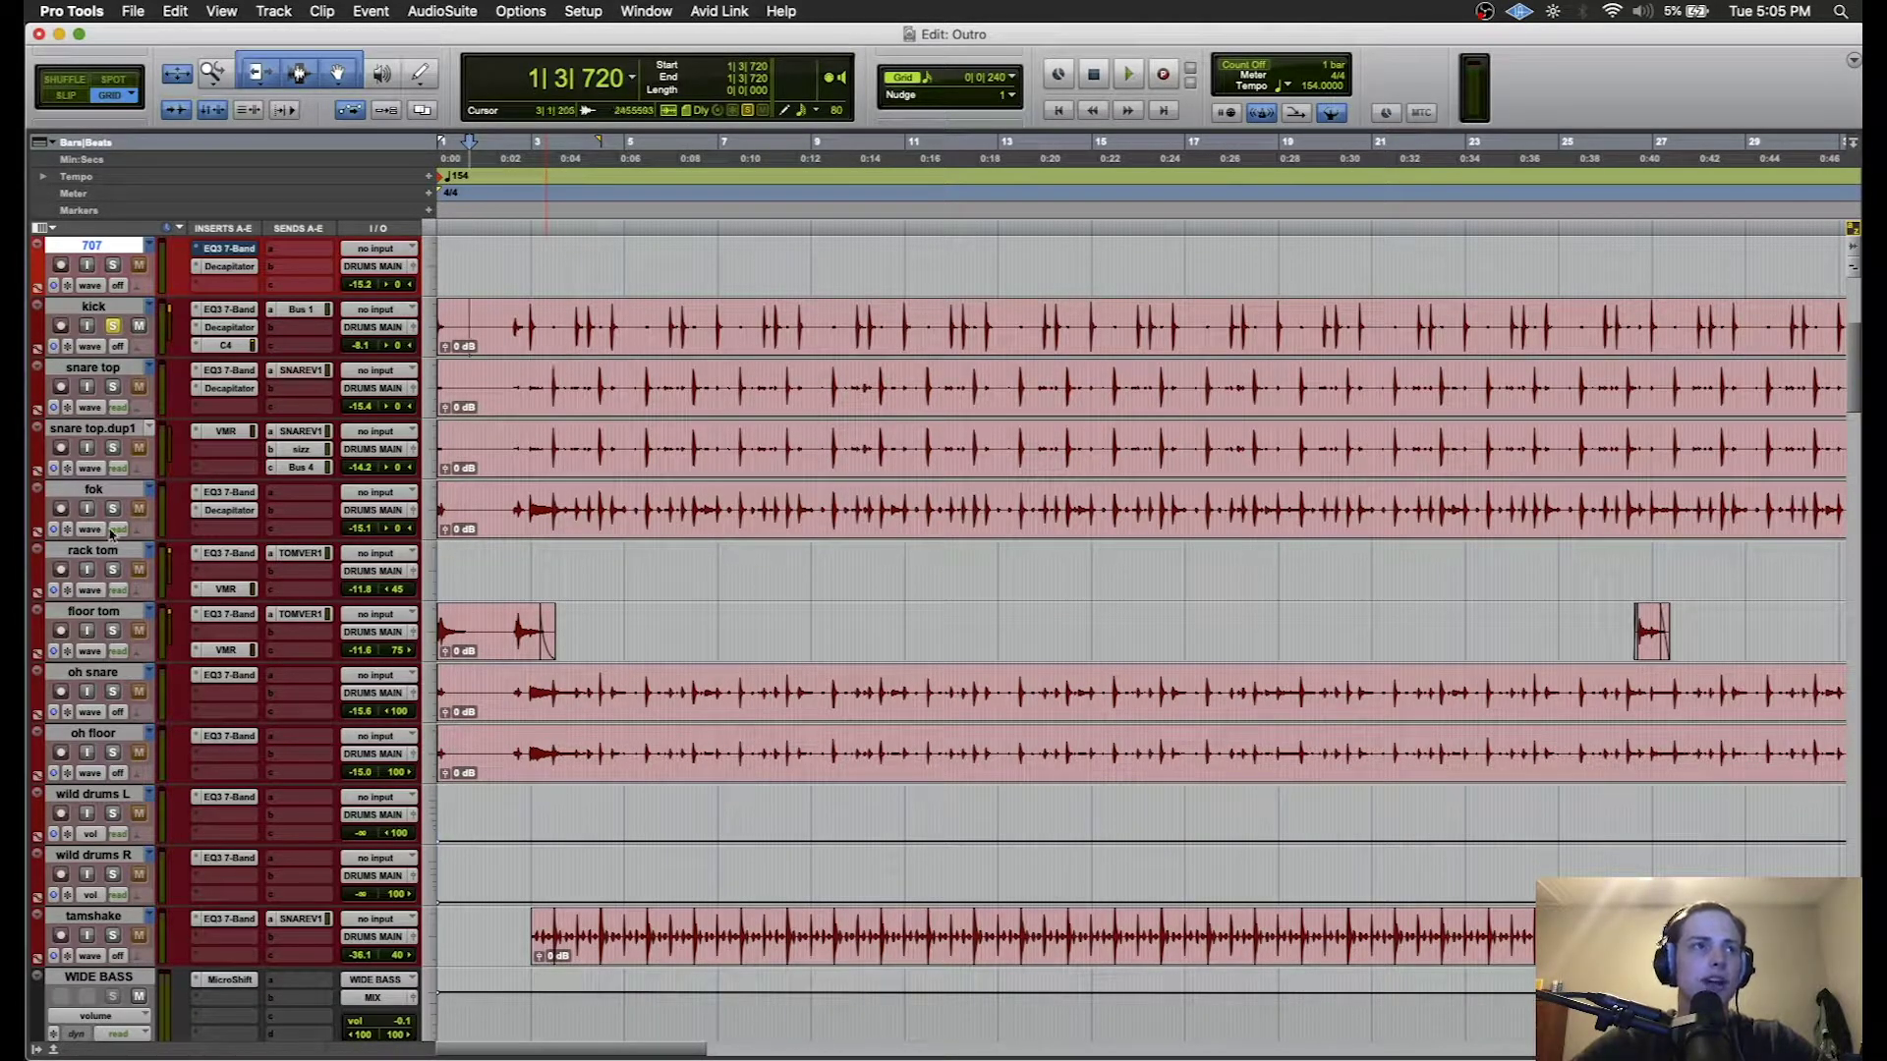
{"action": "key", "text": "space"}
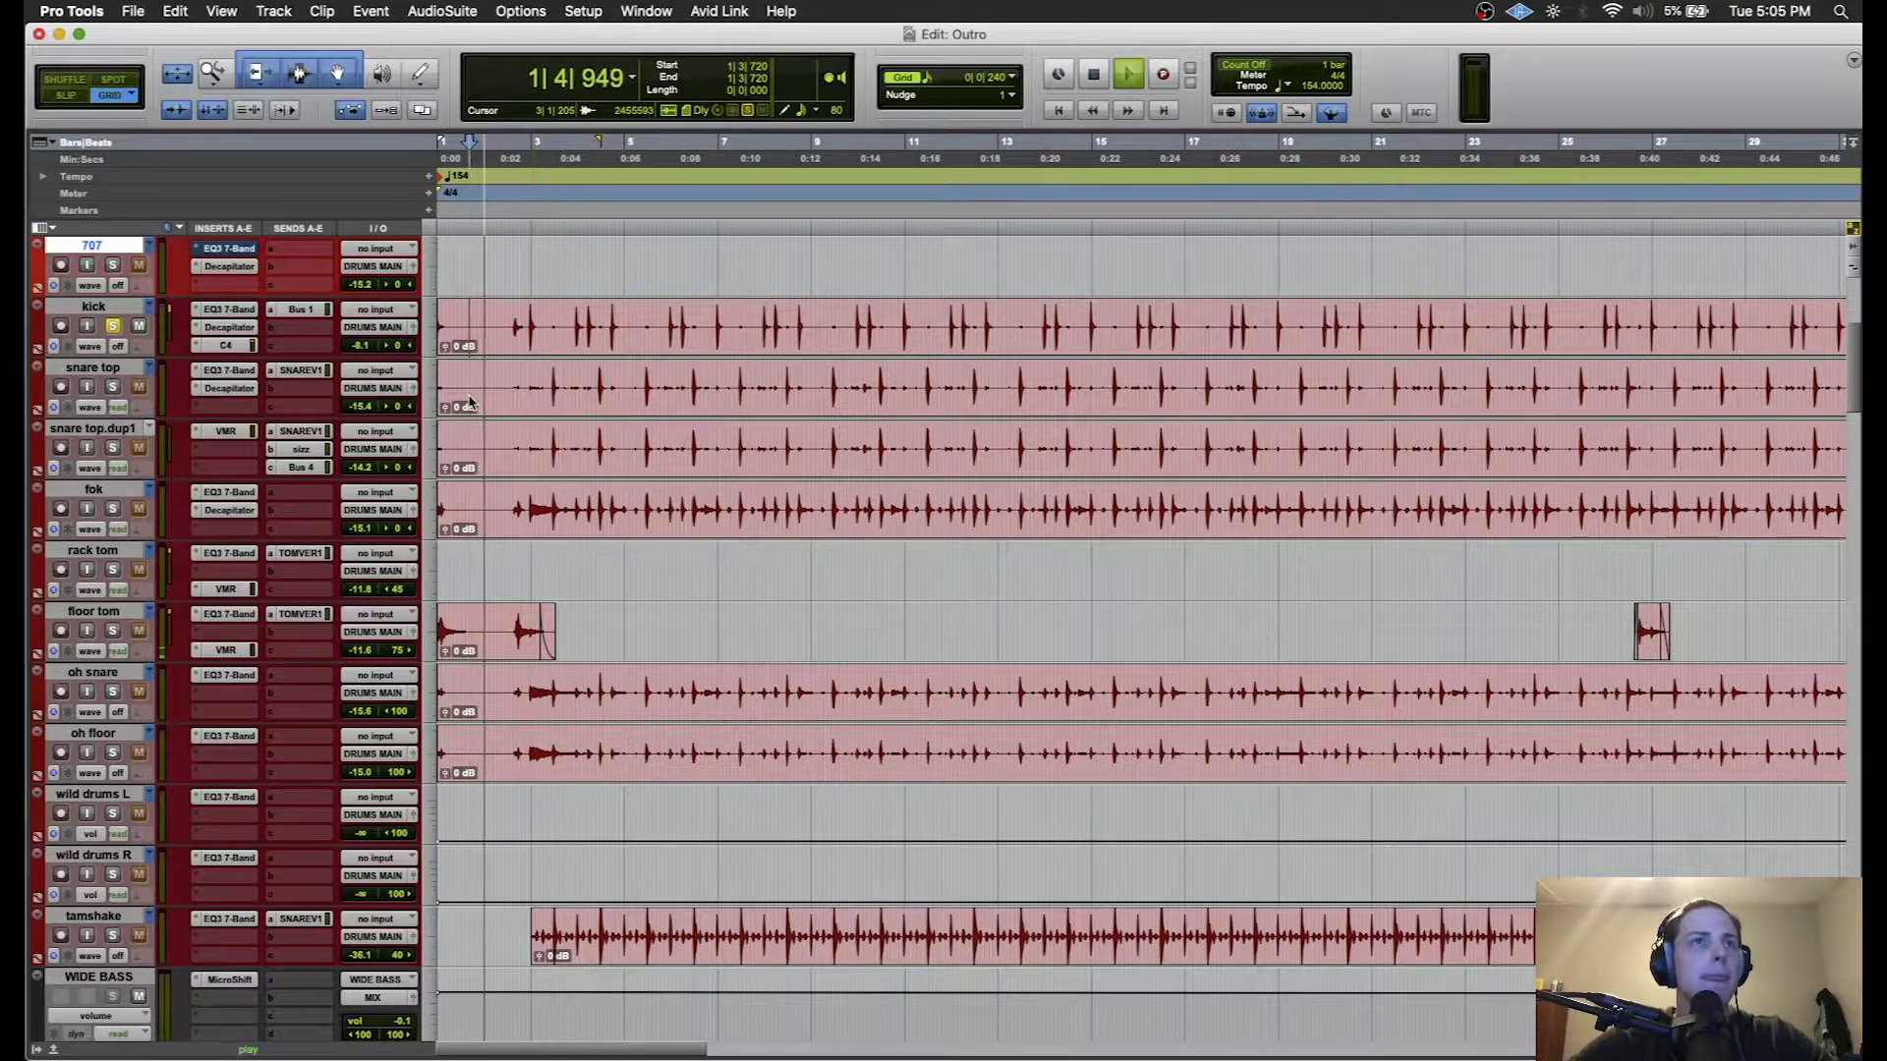
- Select the kick audio from 3|4|000 to 4|4|480, enable loop playback and play the selection
{"action": "left_click_drag", "start_coordinate": [566, 326], "coordinate": [616, 327]}
{"action": "key", "text": "space"}
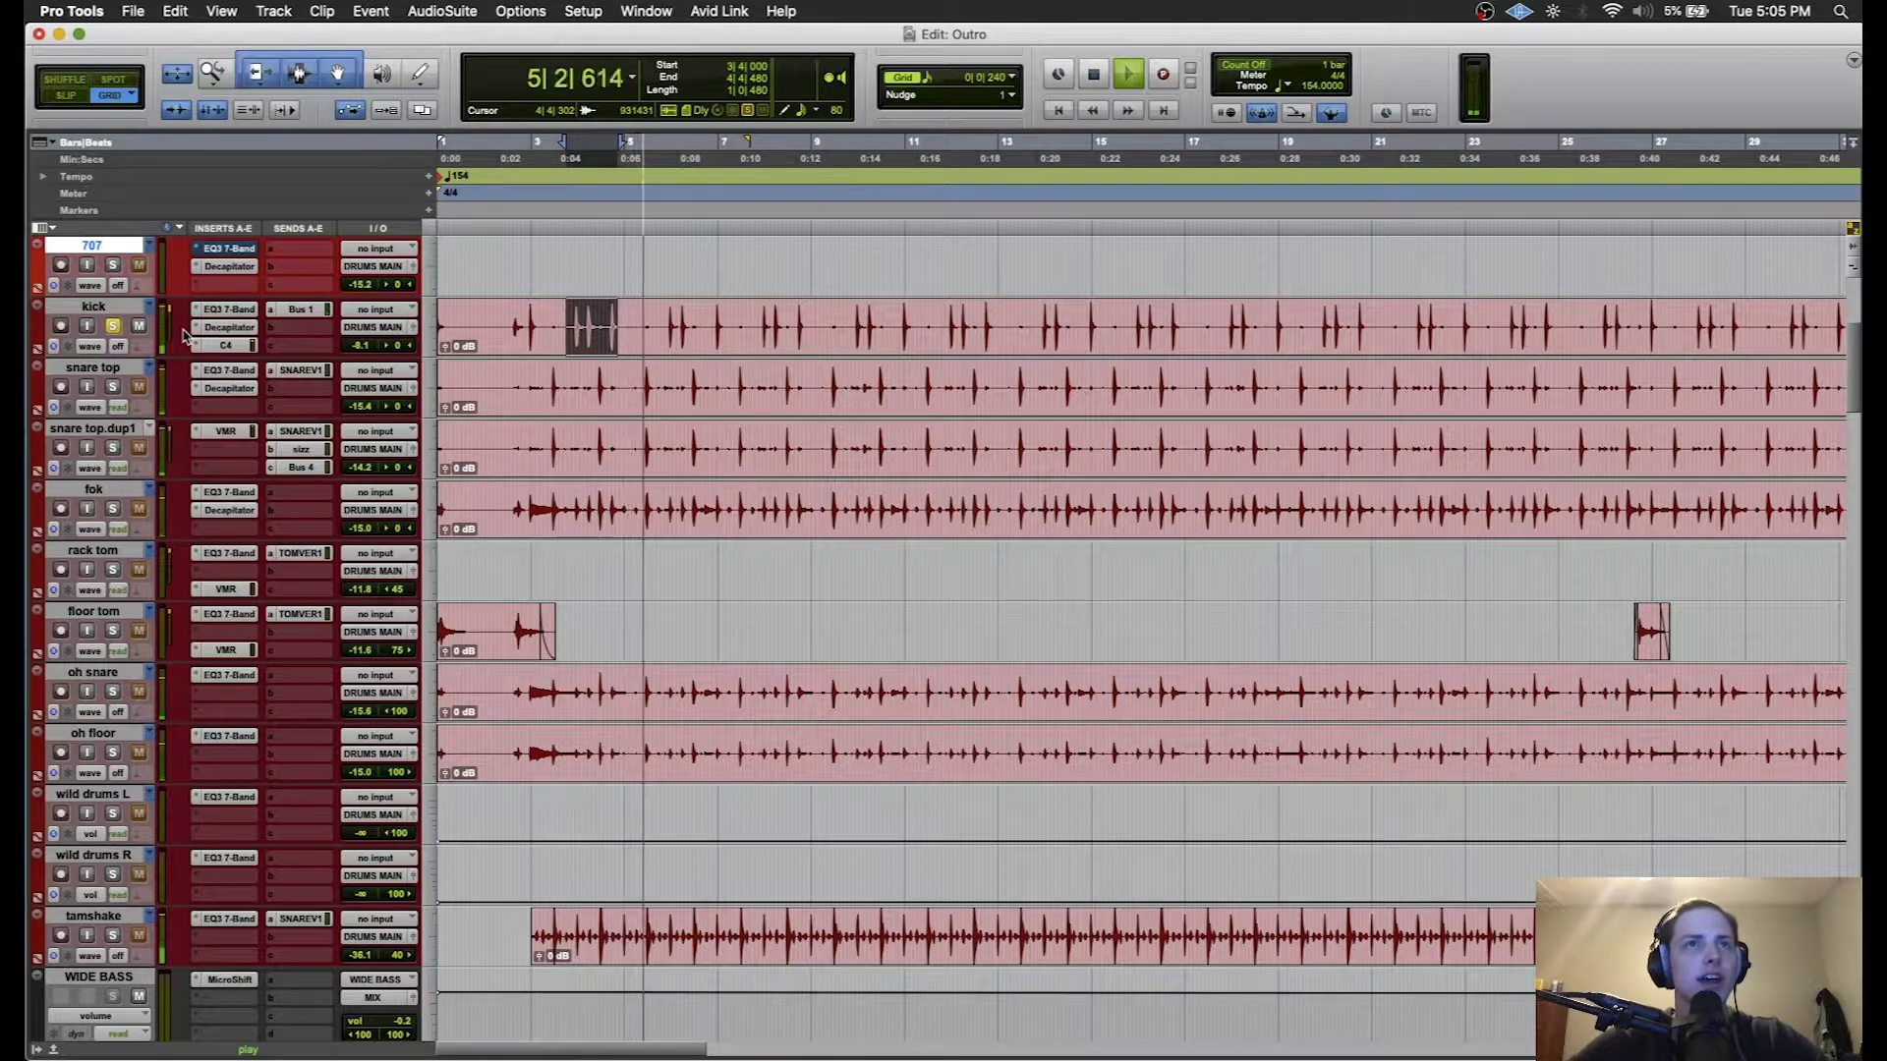
{"action": "key", "text": "space"}
{"action": "right_click", "coordinate": [1135, 86]}
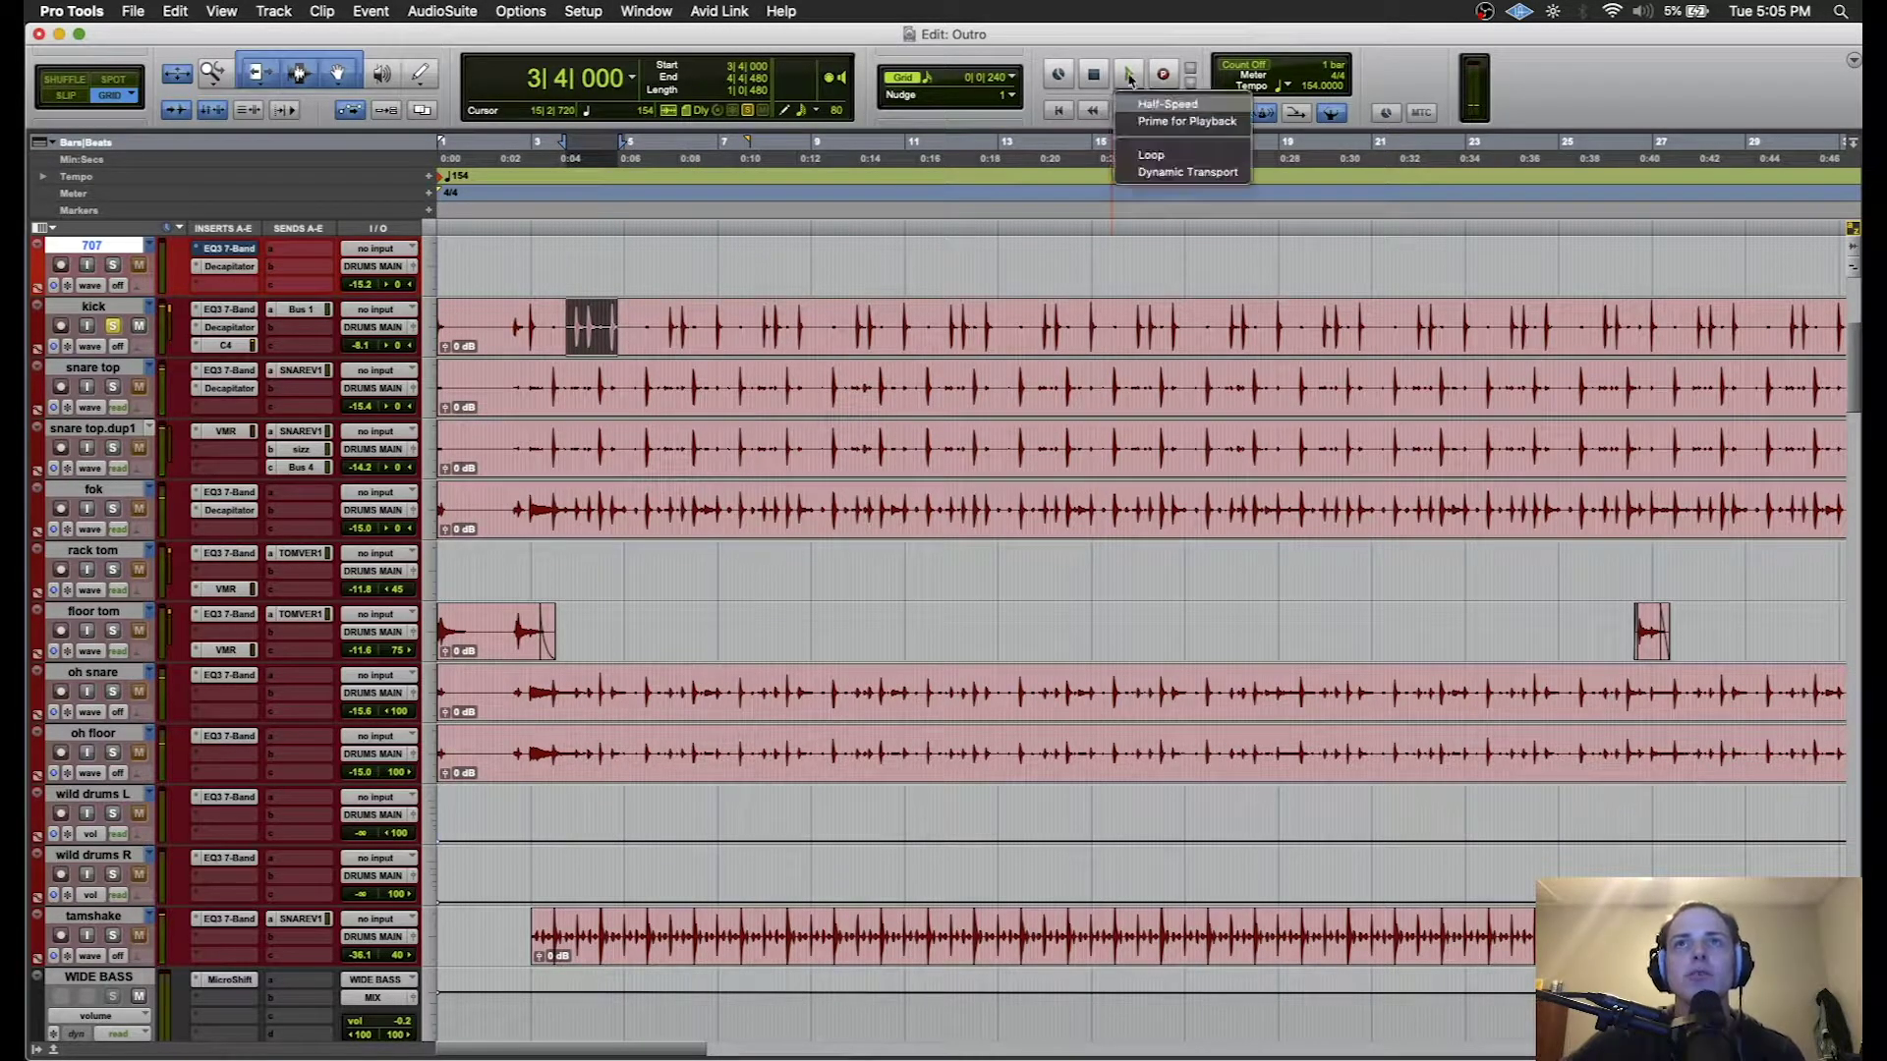
{"action": "left_click", "coordinate": [1149, 149]}
{"action": "key", "text": "space"}
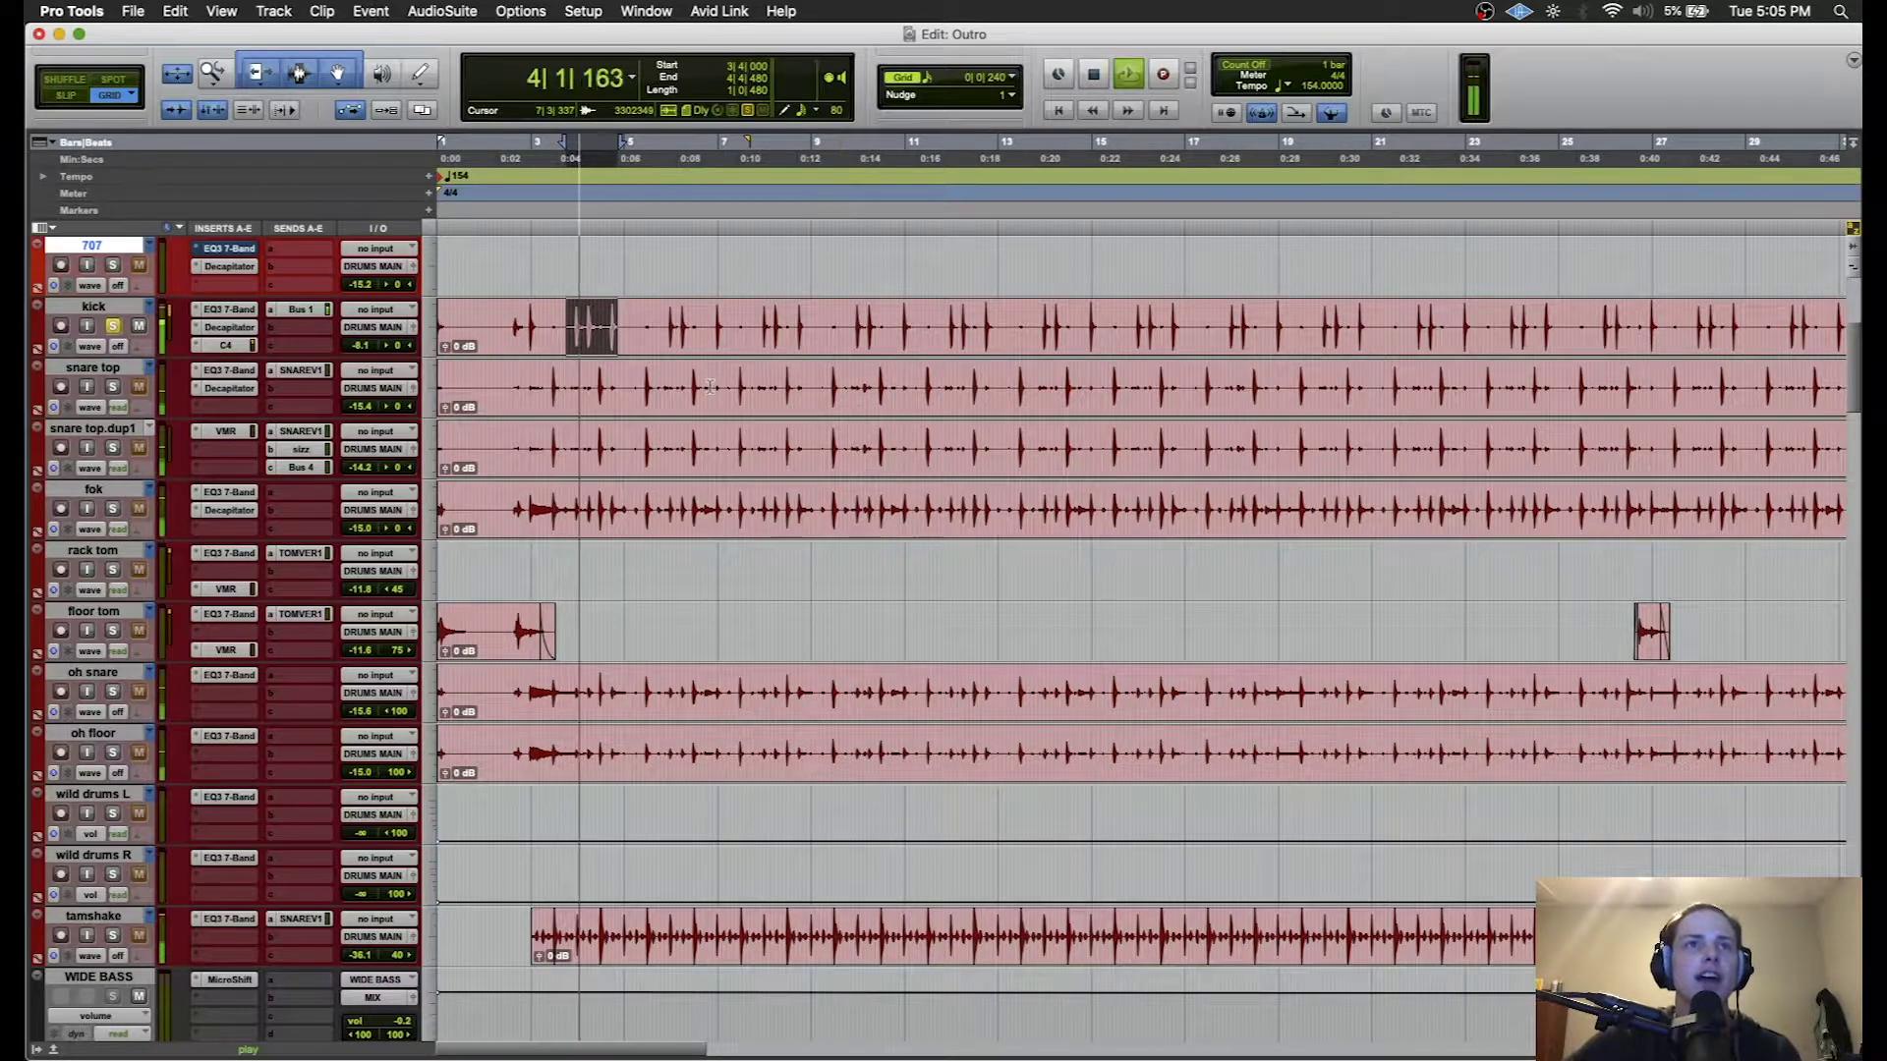
- Examine the kick track's EQ3 7-Band, Decapitator and C4 settings while the selection loops
{"action": "left_click", "coordinate": [225, 311]}
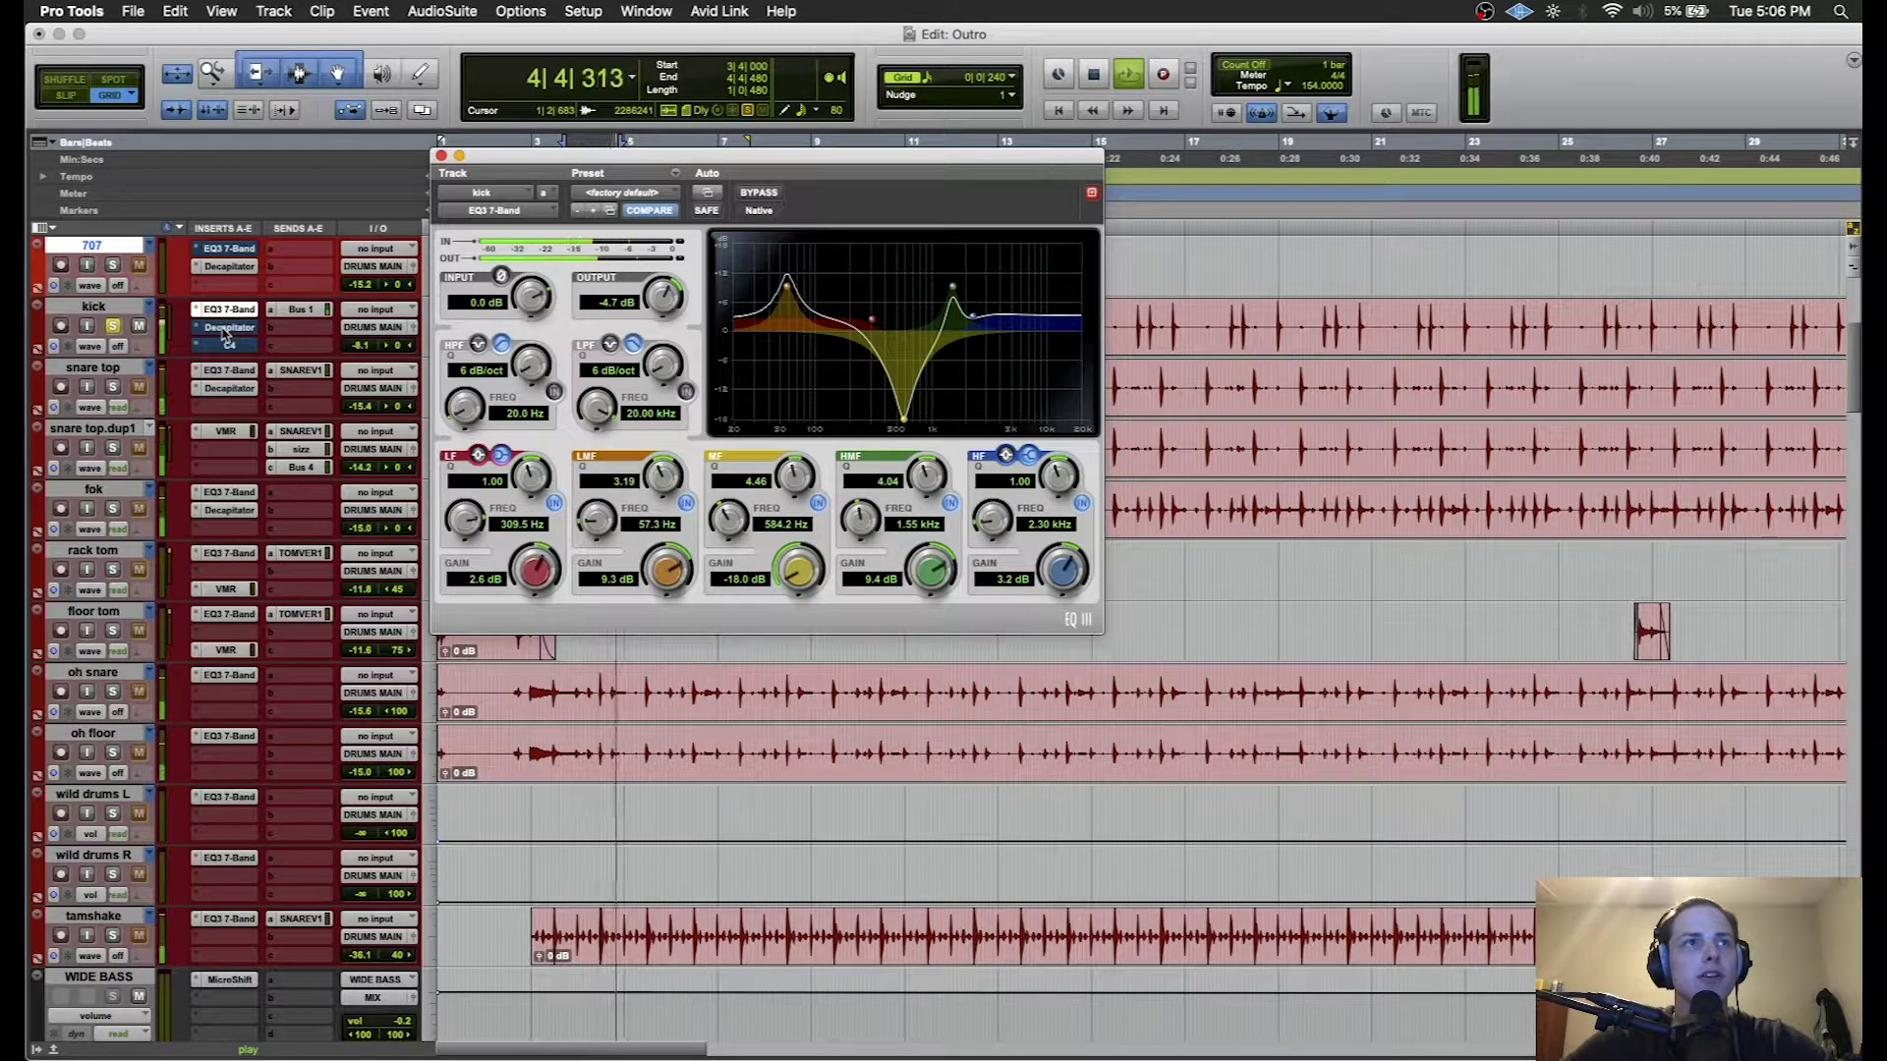
{"action": "left_click", "coordinate": [225, 330]}
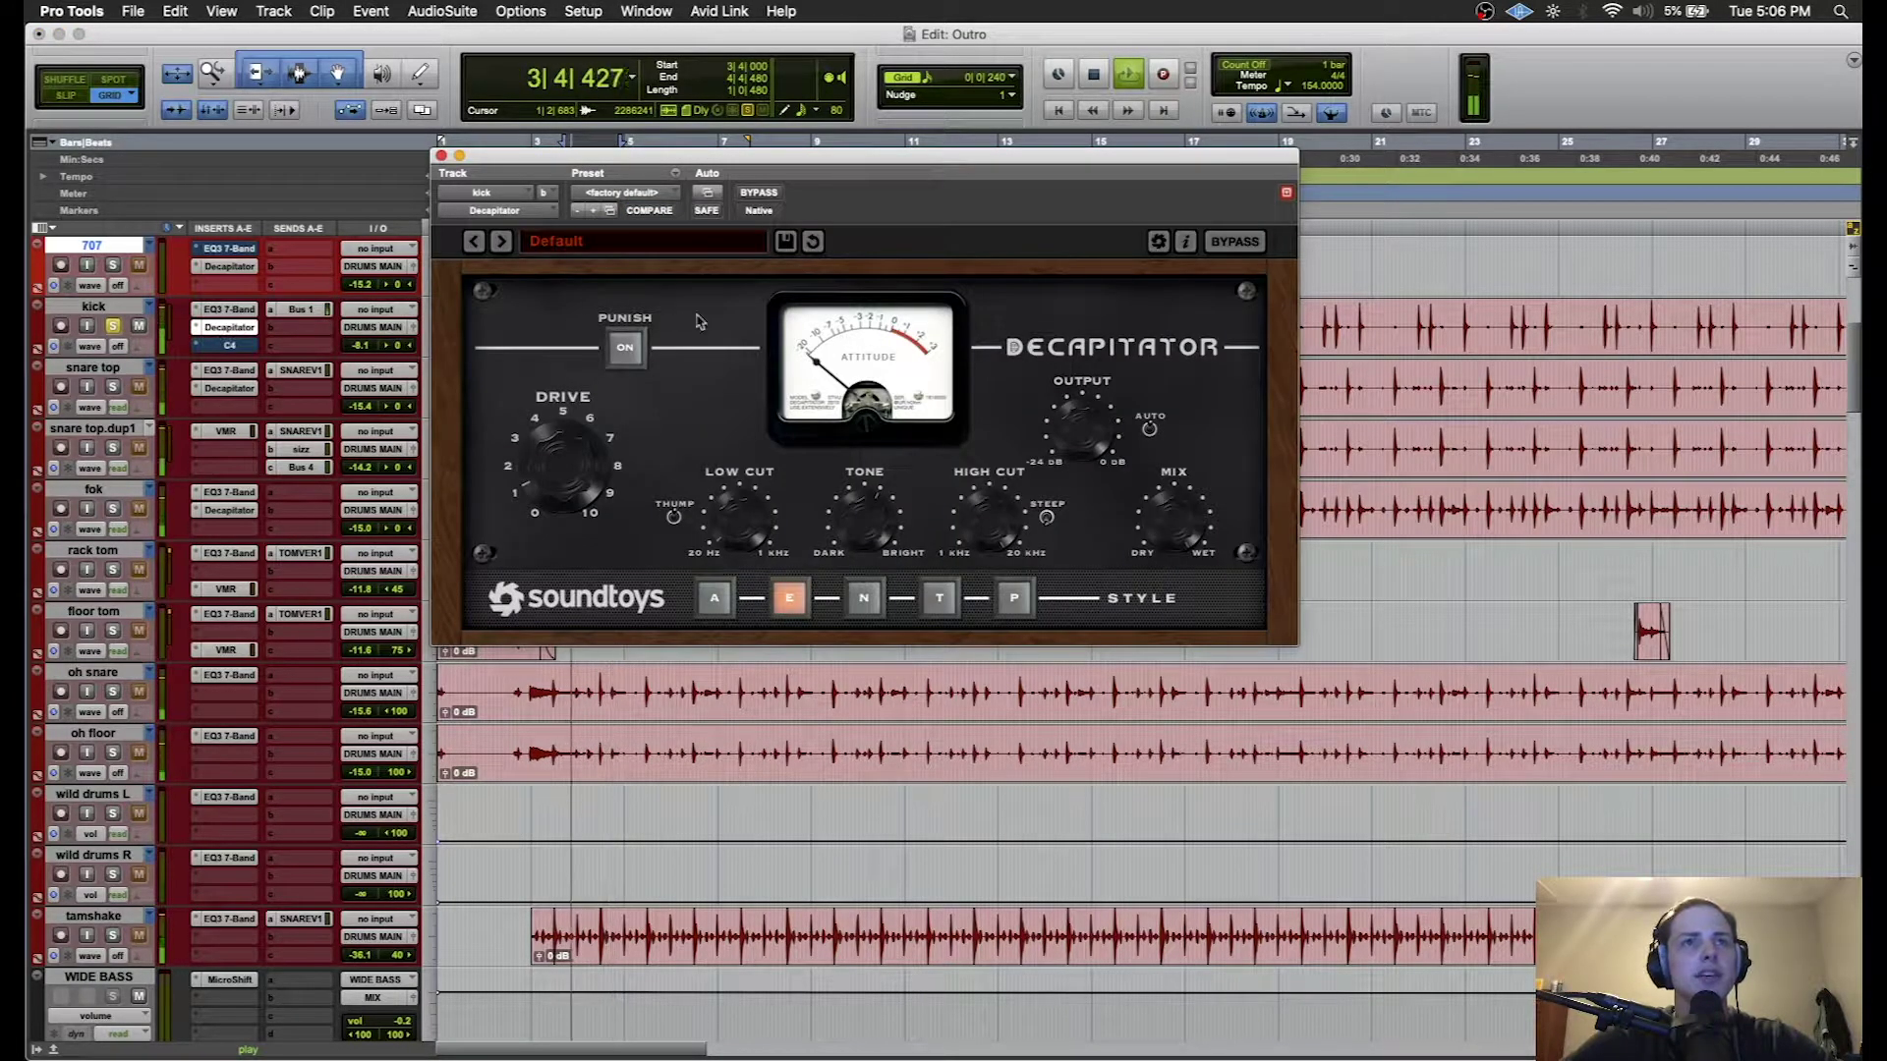
{"action": "left_click", "coordinate": [226, 346]}
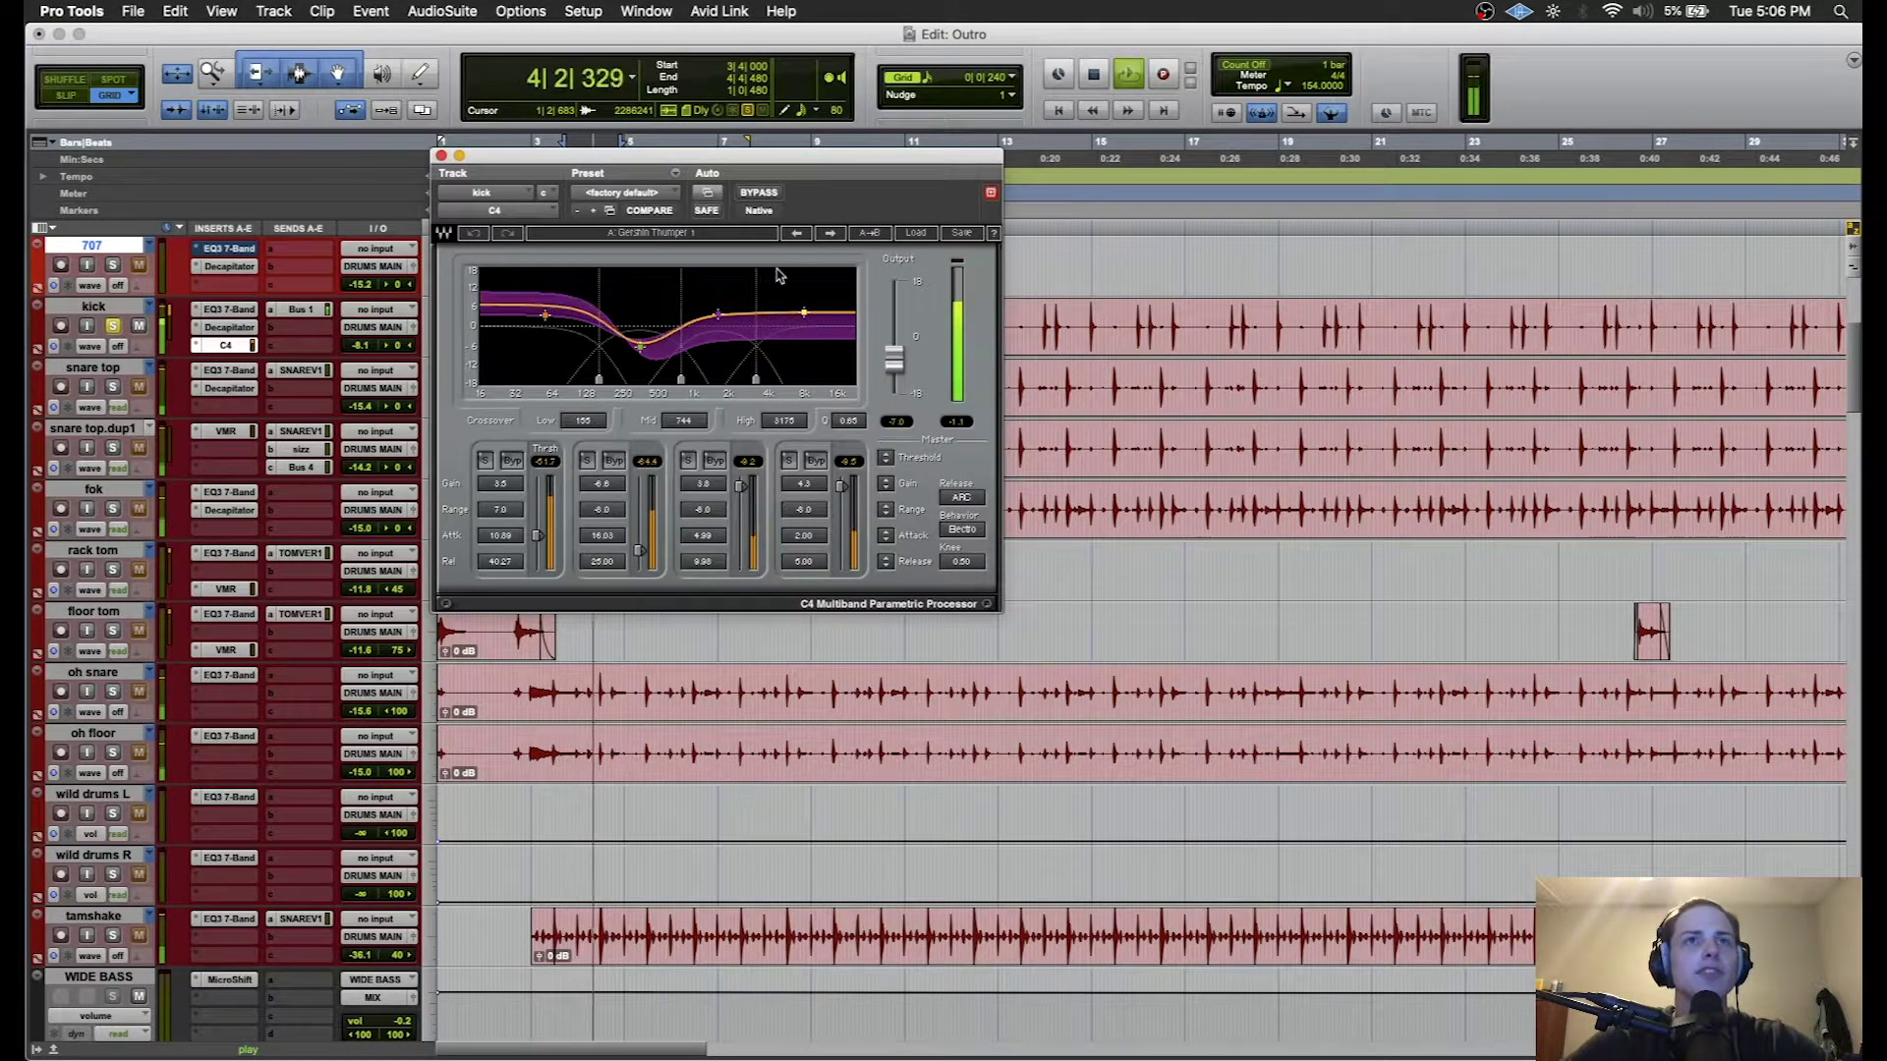
- View the Scott Gershin Thumper presets available for the kick's C4 and dismiss the list without loading one
{"action": "left_click", "coordinate": [915, 233]}
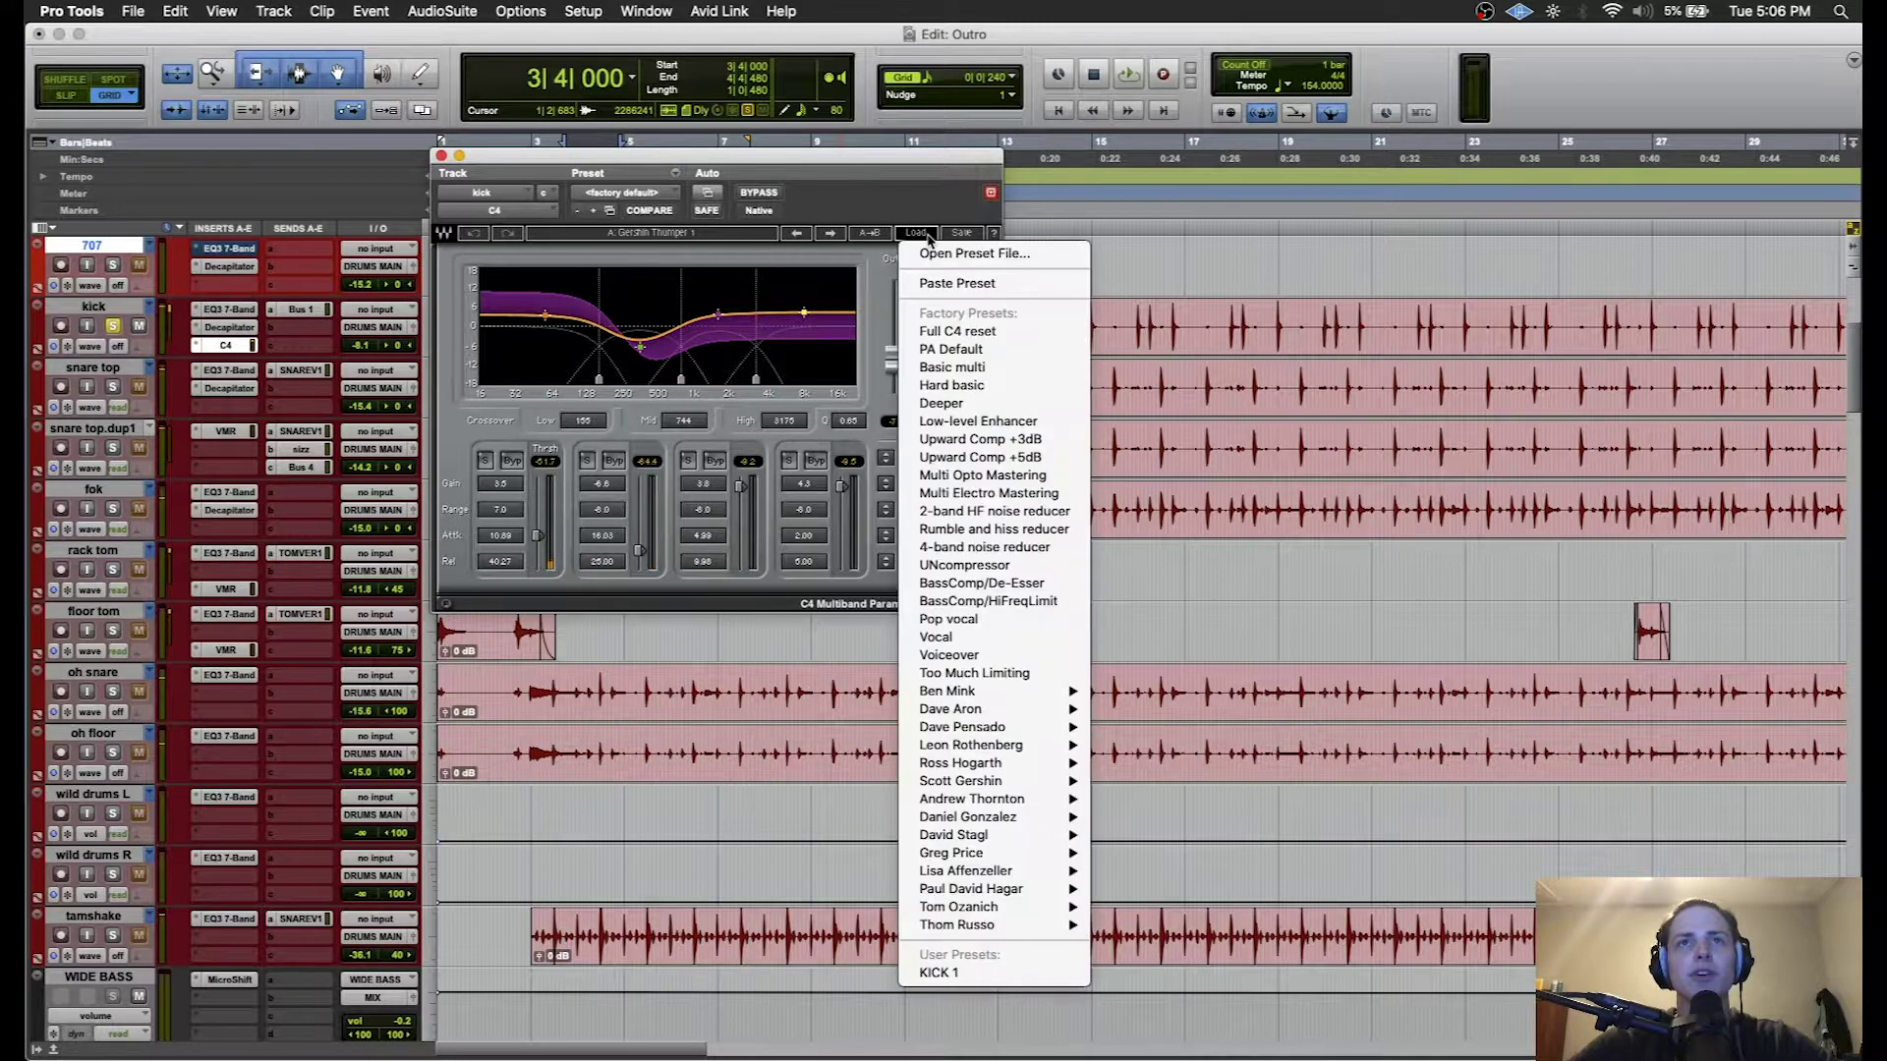
{"action": "mouse_move", "coordinate": [988, 764]}
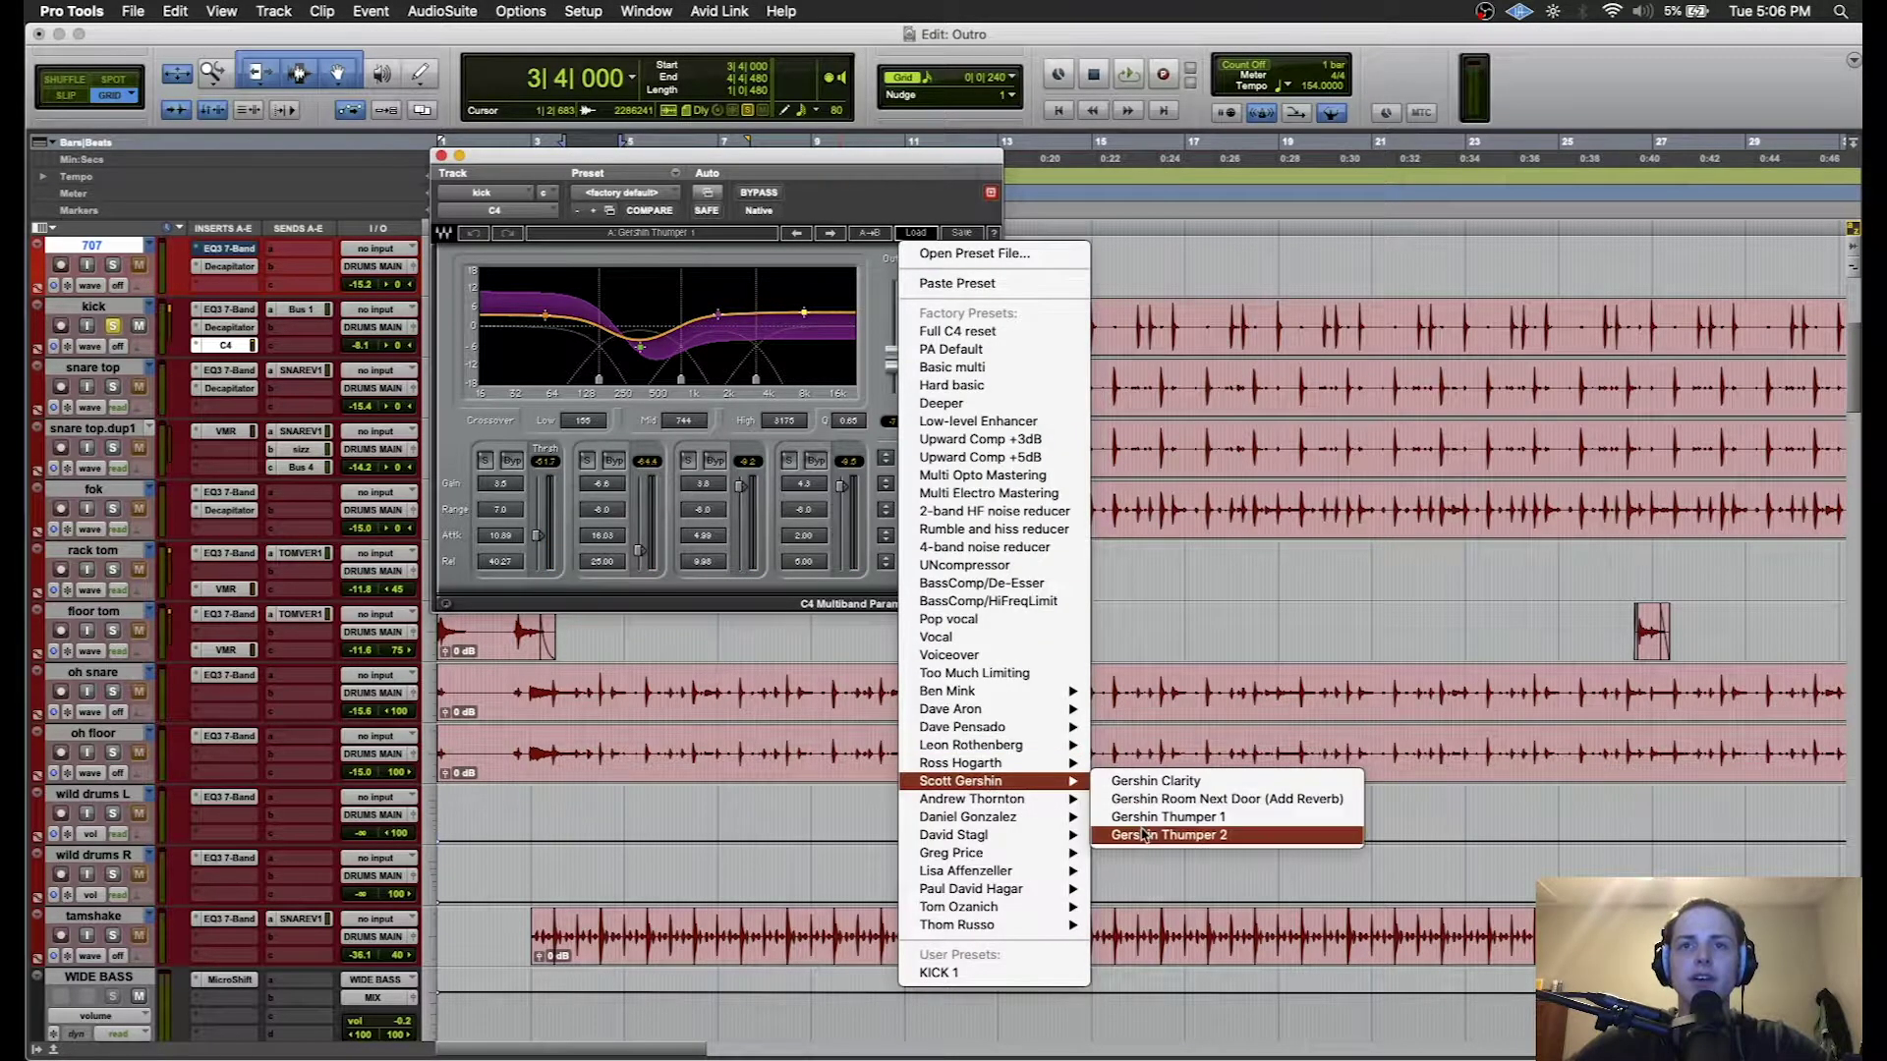
{"action": "left_click", "coordinate": [870, 177]}
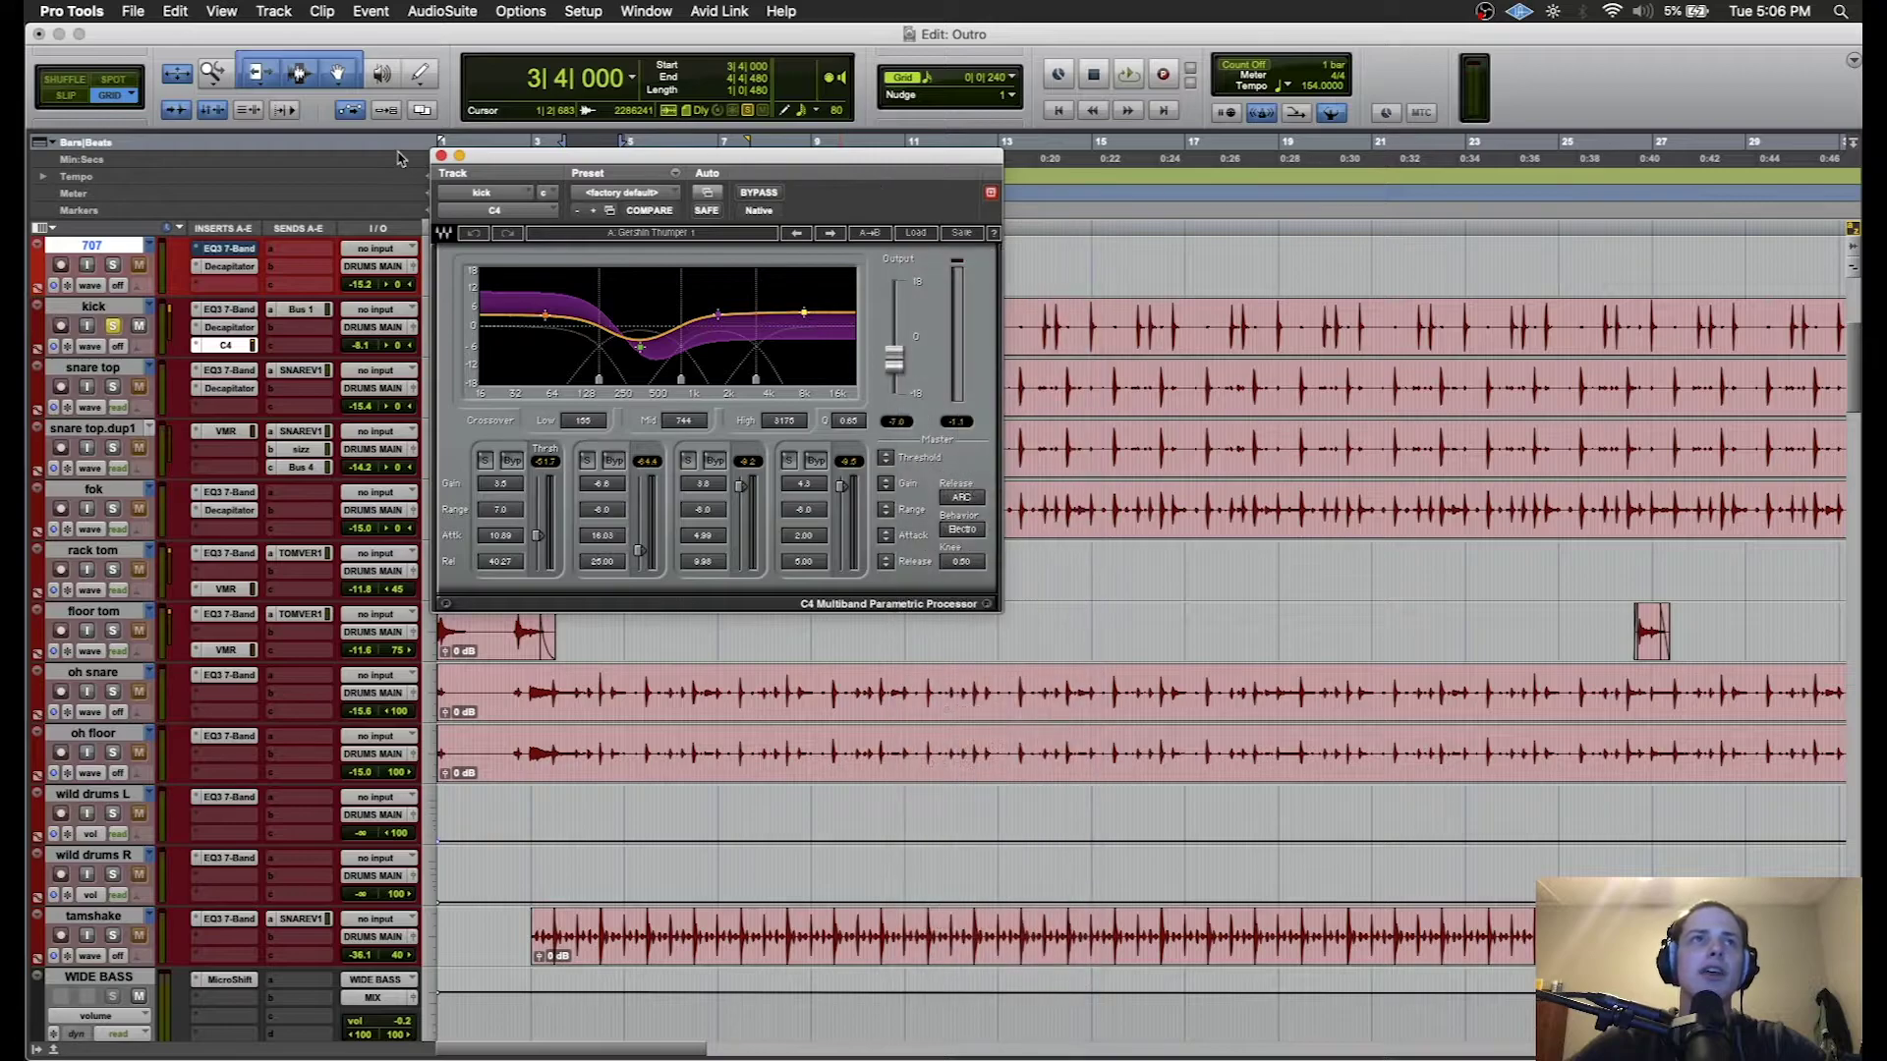
- Close the C4 window and audition the looped kick with the C4 bypassed and re-enabled
{"action": "left_click", "coordinate": [441, 156]}
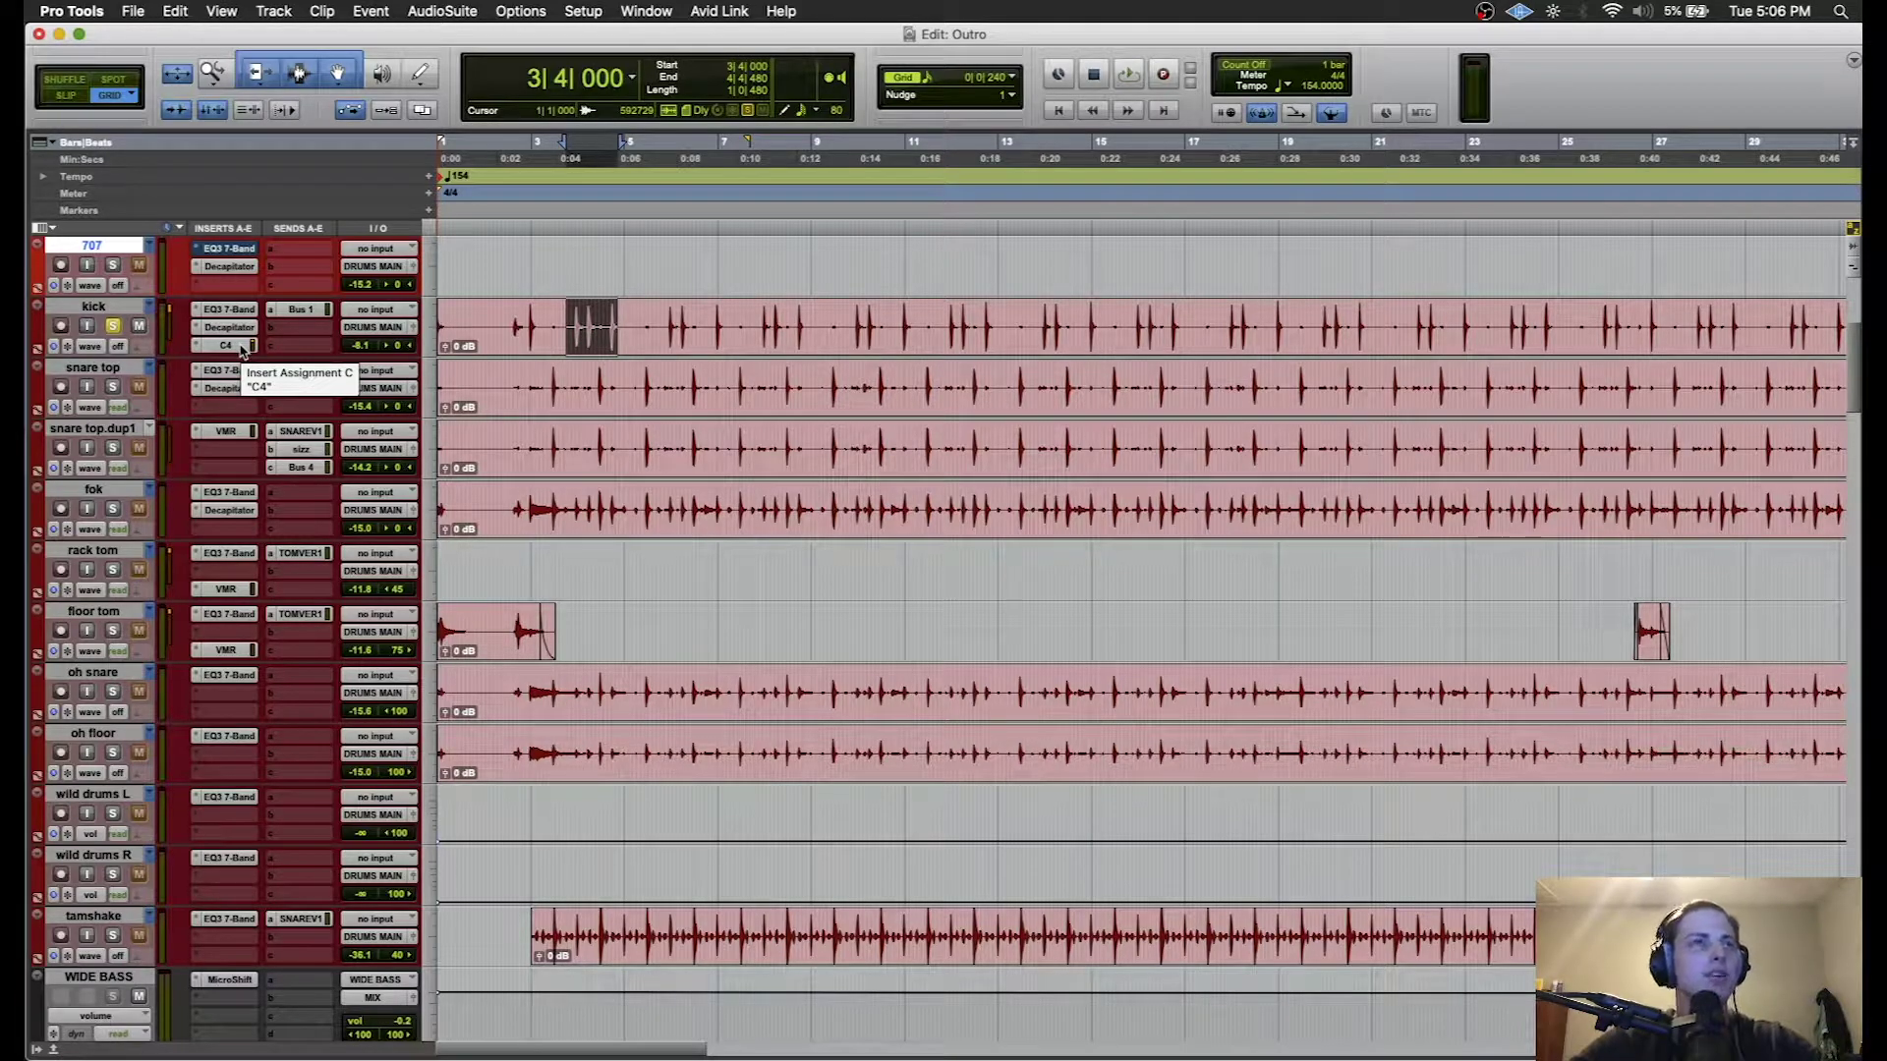
{"action": "key", "text": "space"}
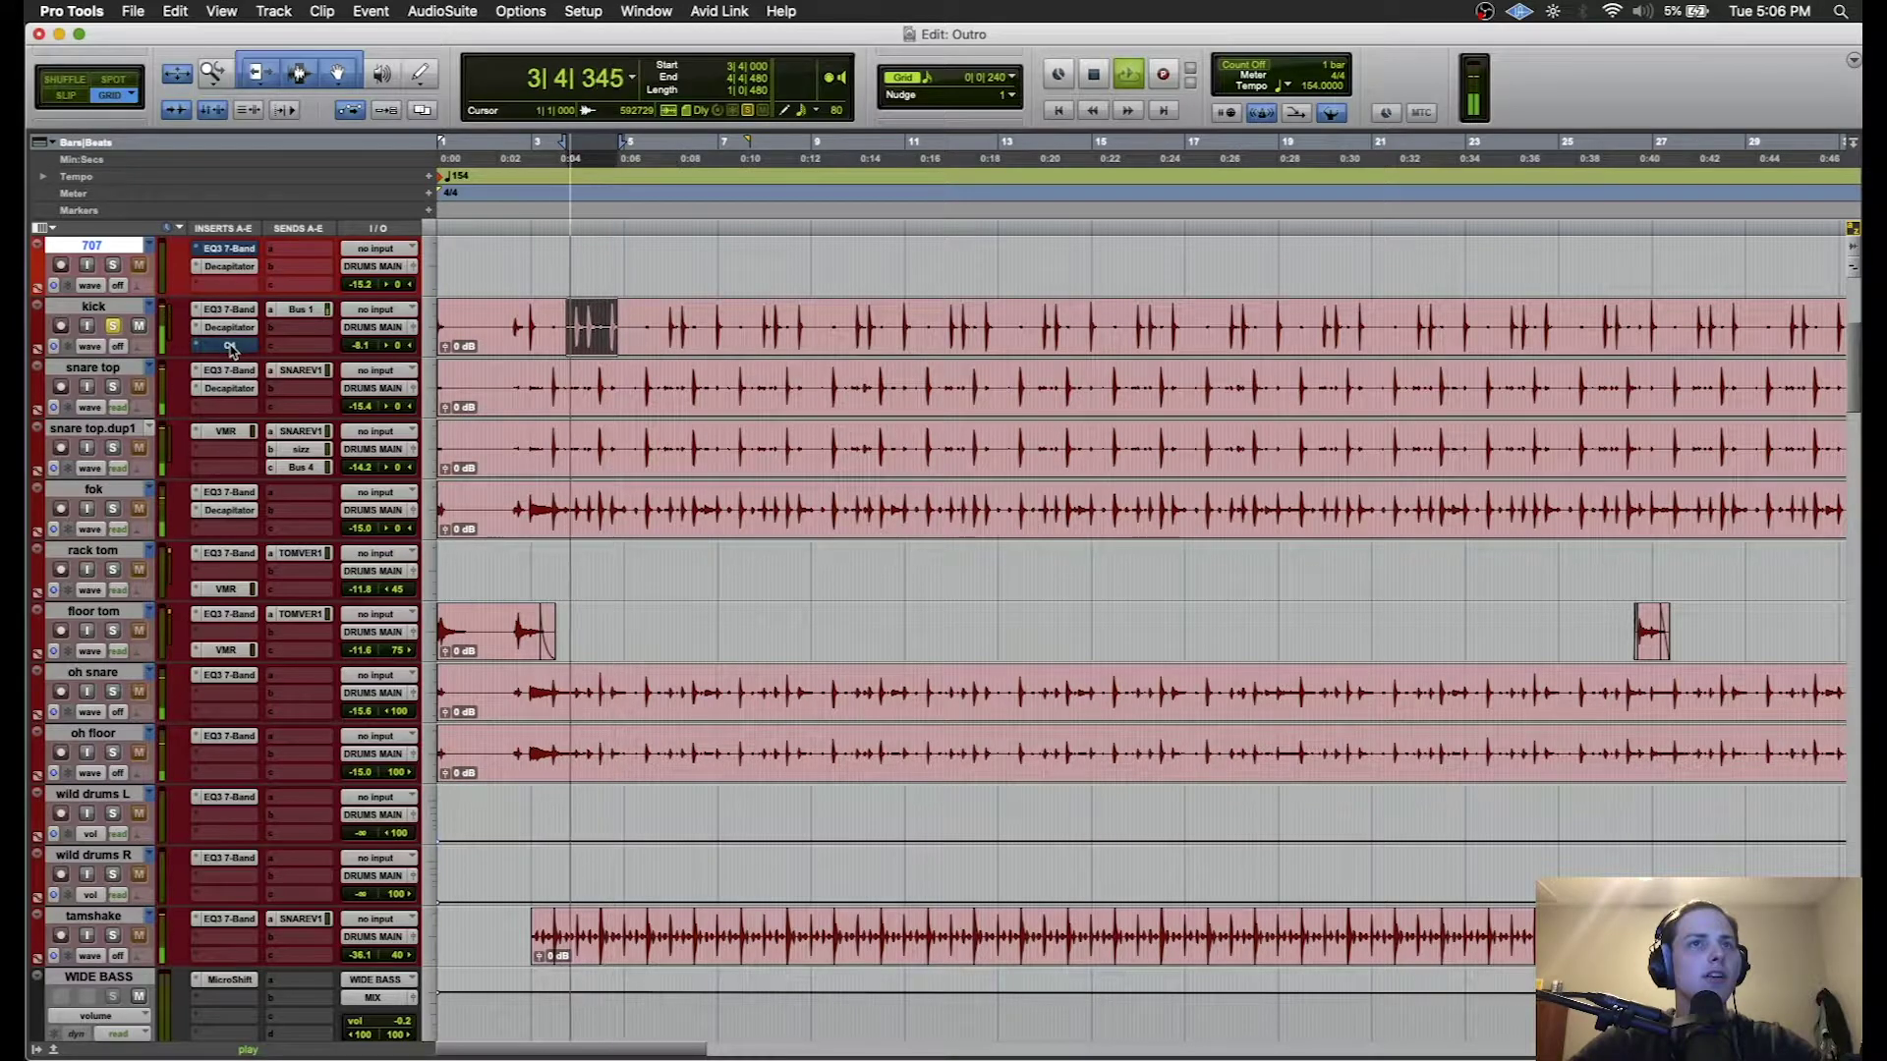
{"action": "key", "text": "space"}
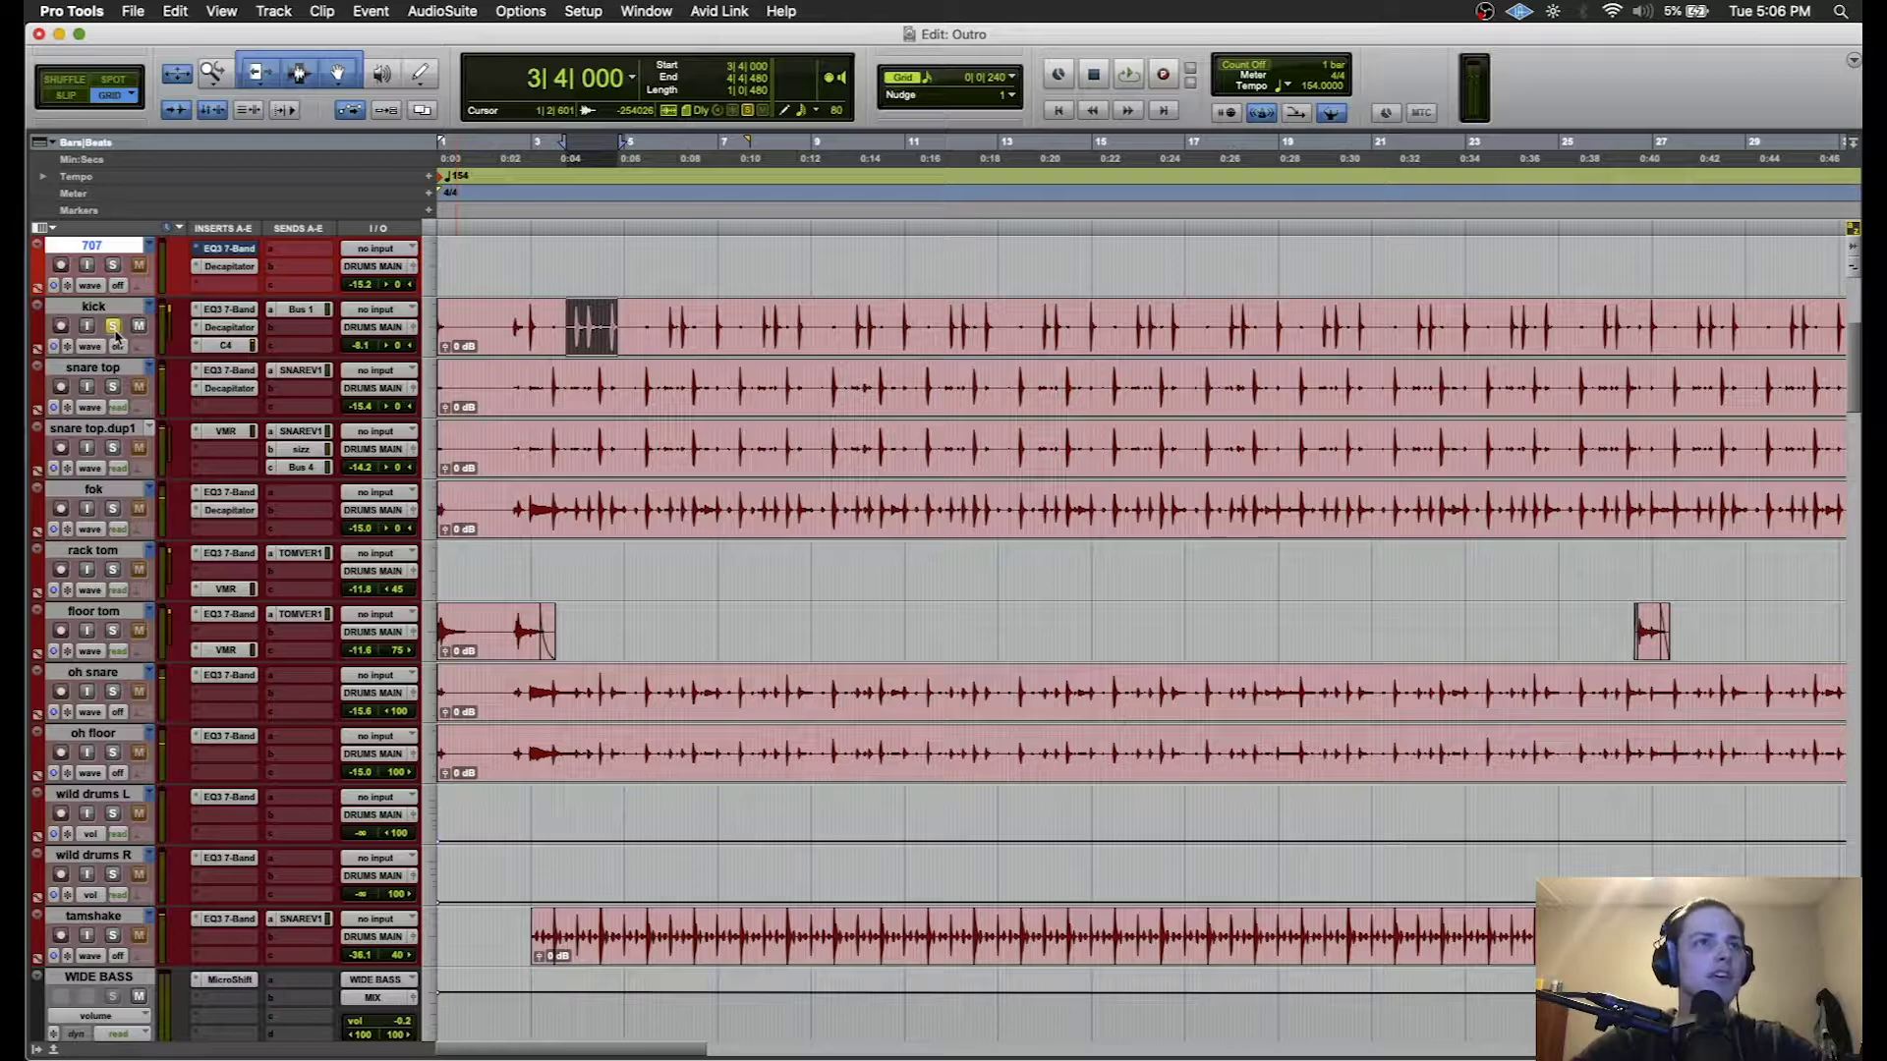
- Switch the solo from the kick to snare top and snare top.dup1, and enlarge the height of both snare tracks
{"action": "scroll", "coordinate": [118, 381], "scroll_direction": "up", "scroll_amount": 3}
{"action": "left_click", "coordinate": [112, 519]}
{"action": "left_click", "coordinate": [113, 582]}
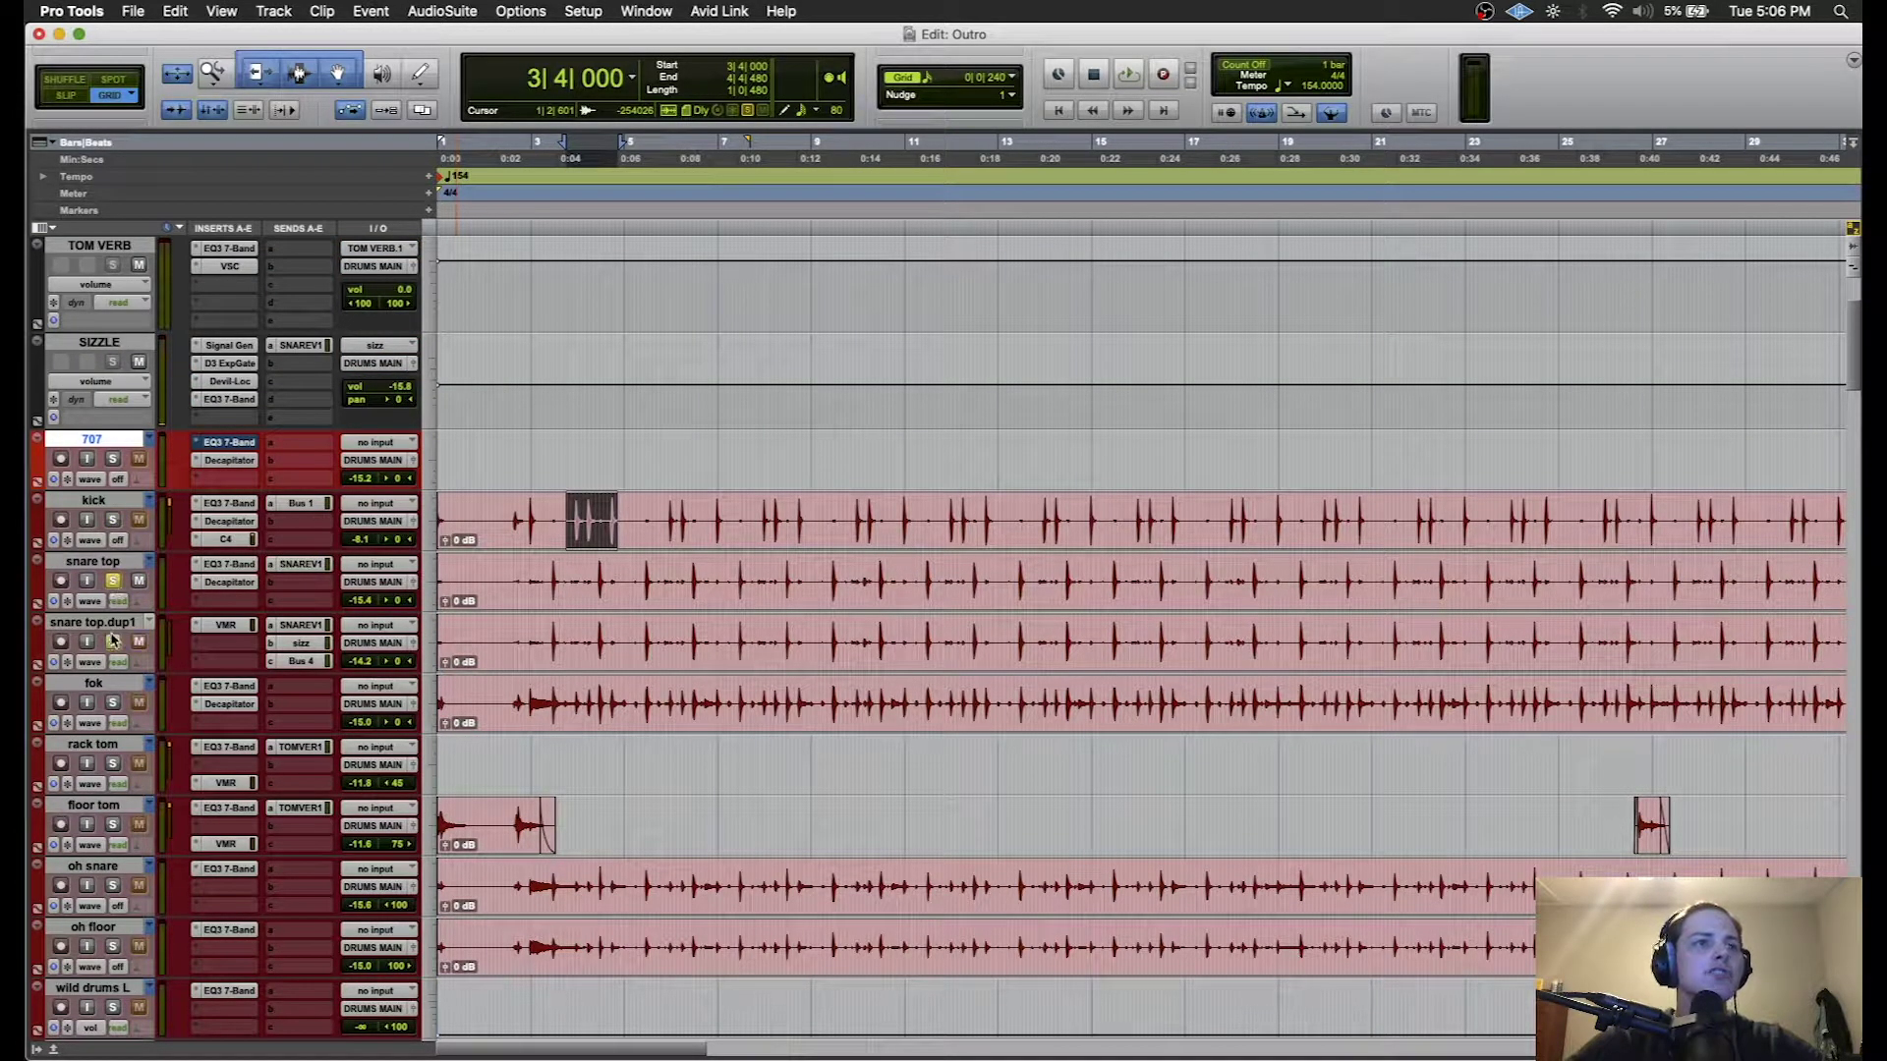
{"action": "scroll", "coordinate": [655, 676], "scroll_direction": "down", "scroll_amount": 2}
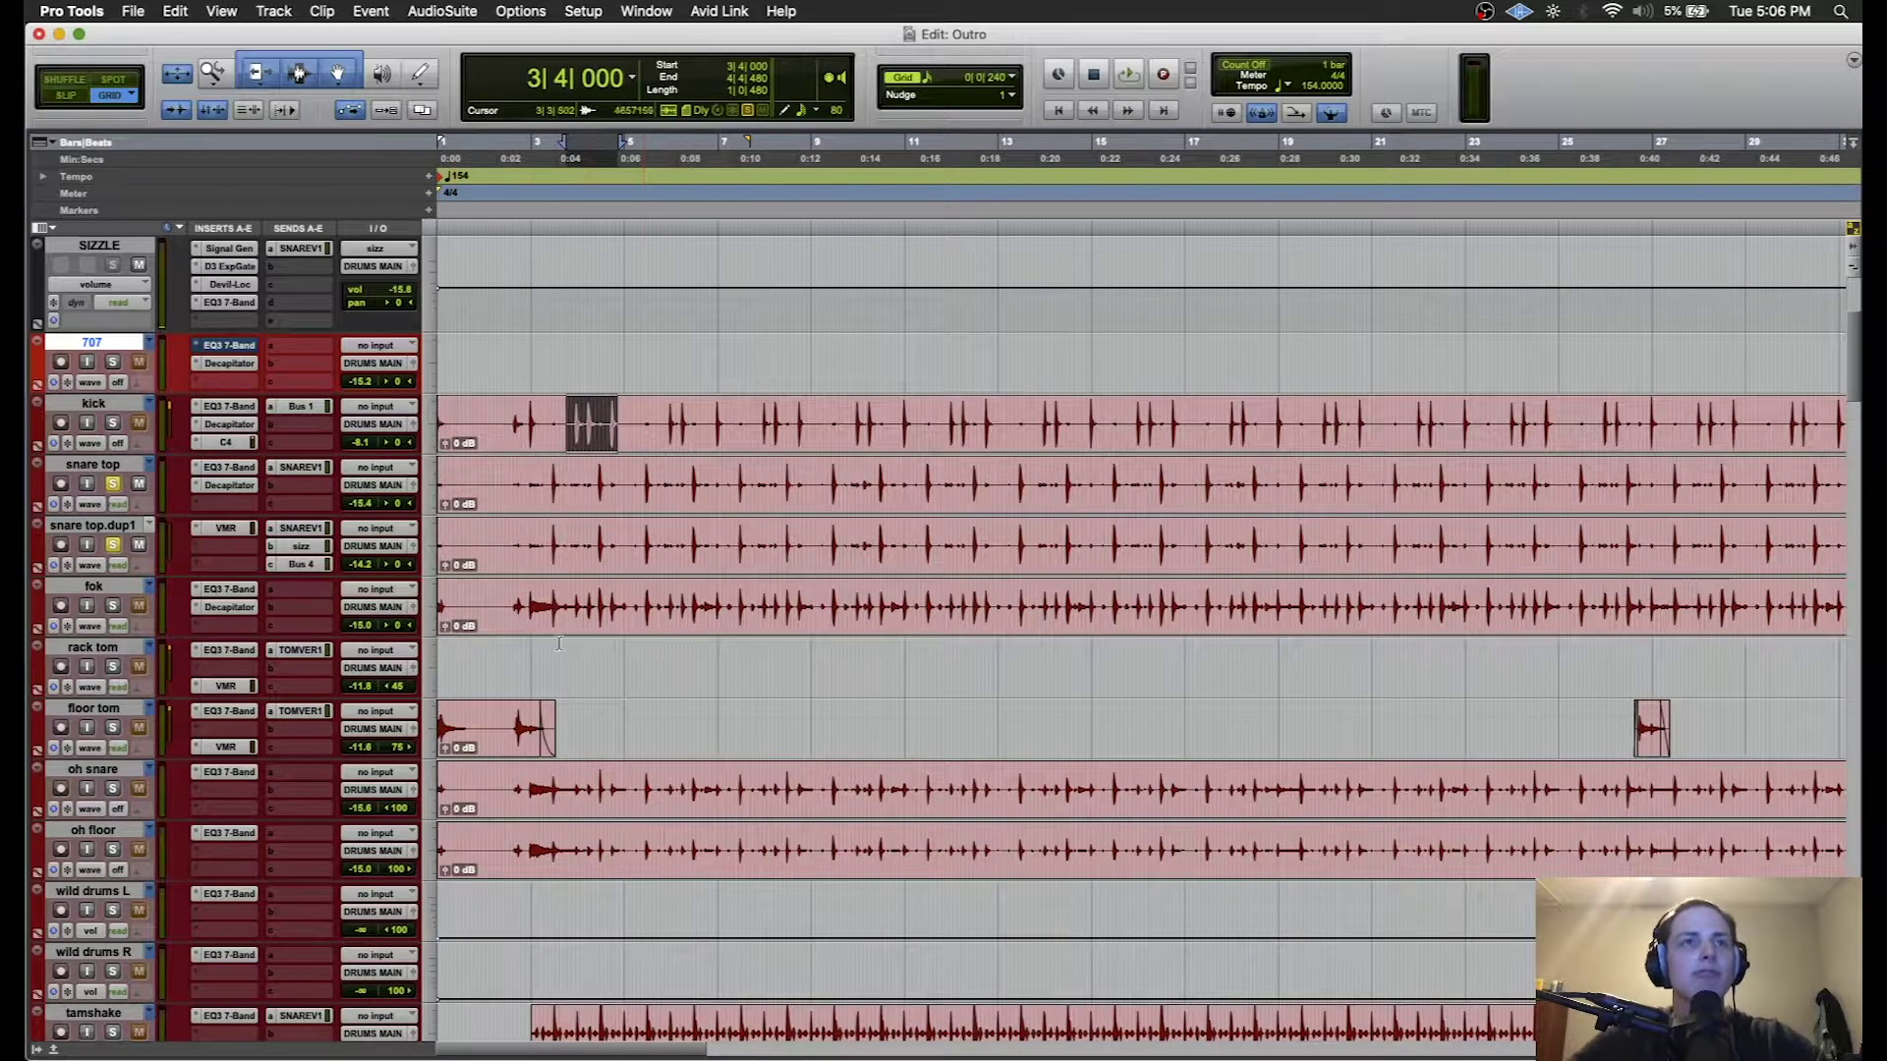
{"action": "left_click_drag", "start_coordinate": [264, 513], "coordinate": [262, 611]}
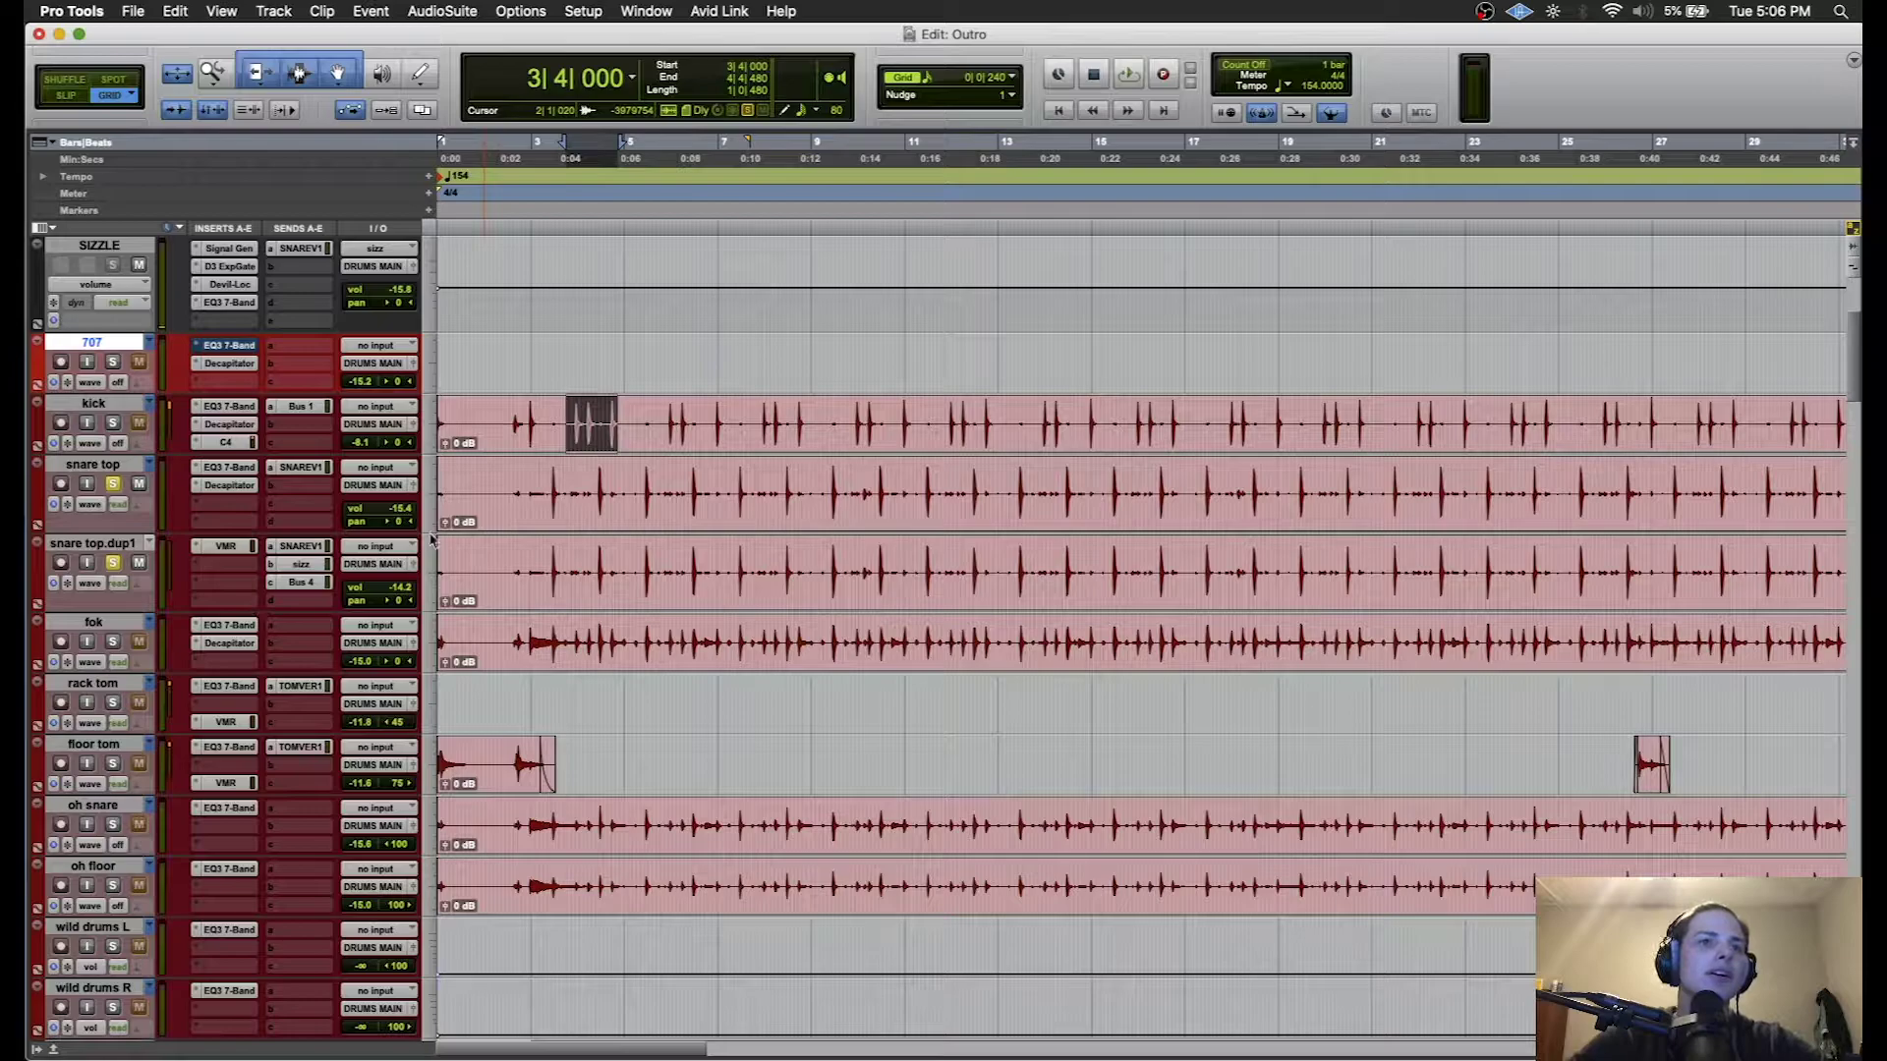
- Play snare top on its own from 2|3|000, open its EQ3 7-Band to examine the settings, and stop playback
{"action": "left_click", "coordinate": [506, 483]}
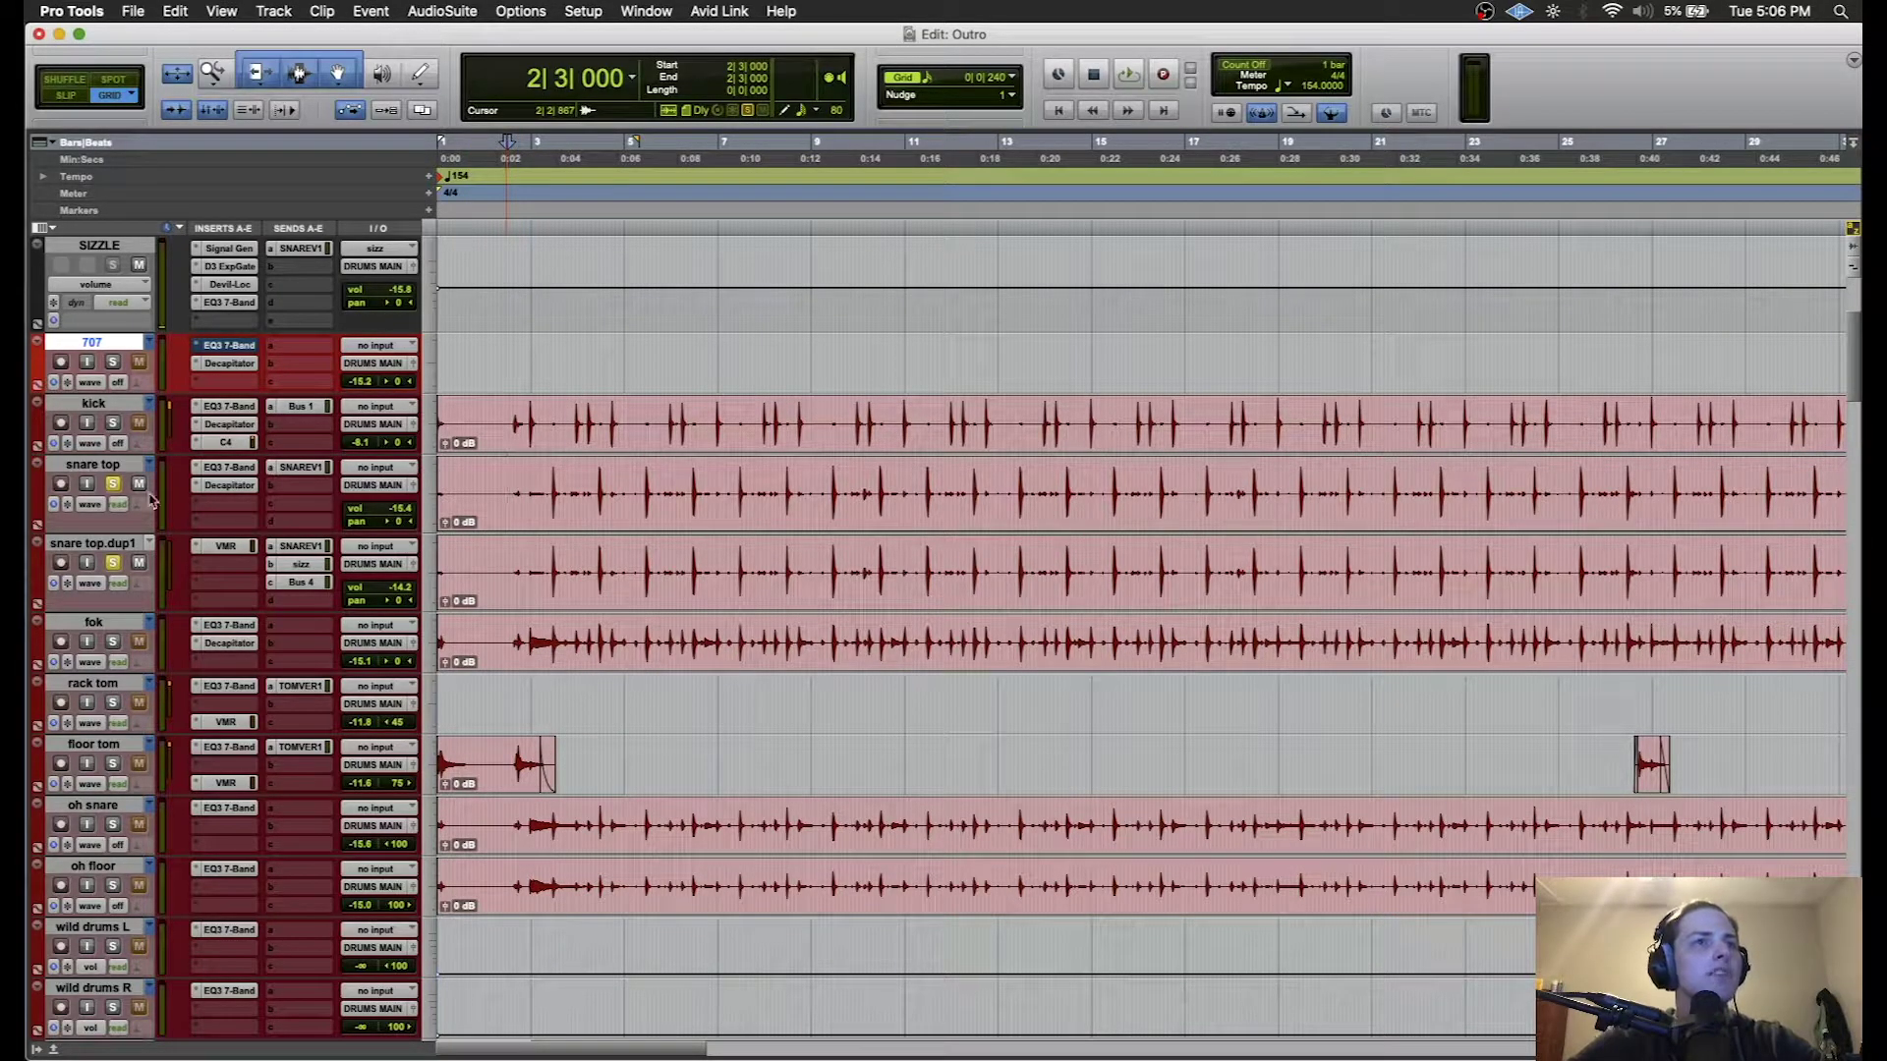
{"action": "key", "text": "space"}
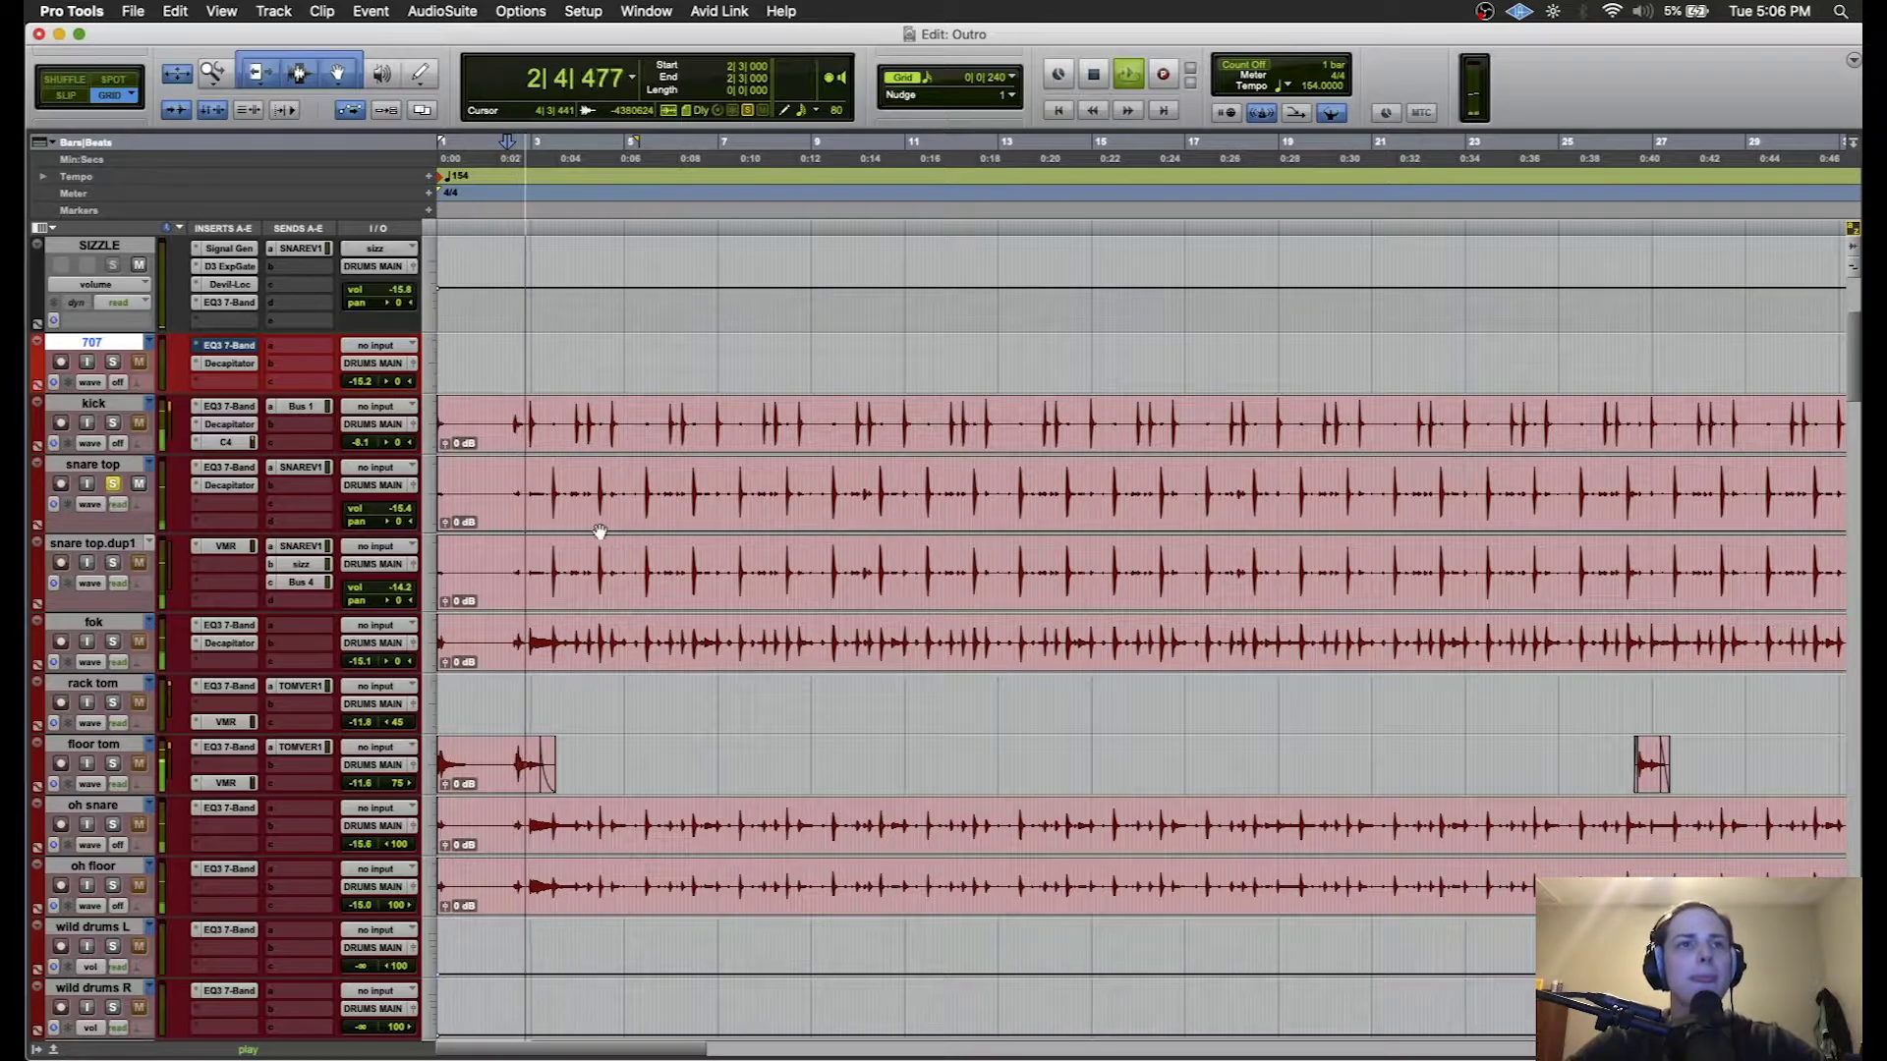
{"action": "left_click", "coordinate": [229, 468]}
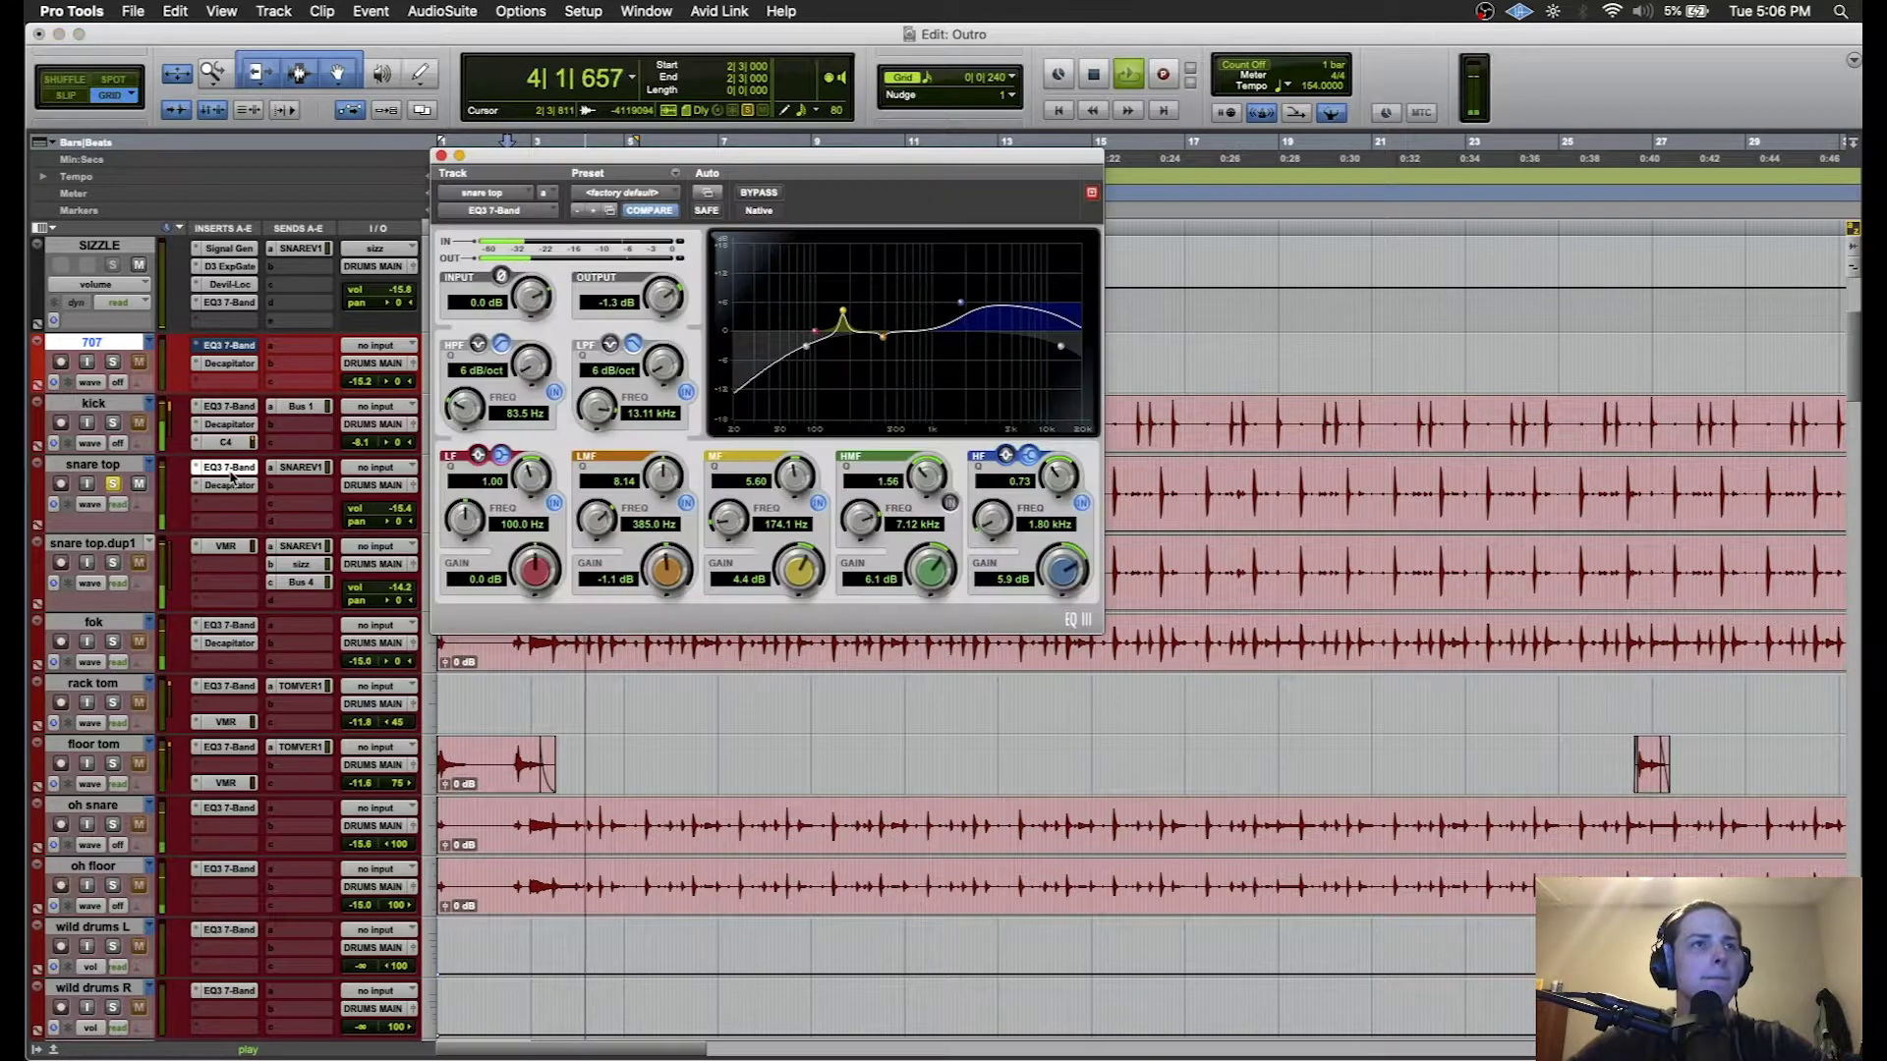
{"action": "key", "text": "space"}
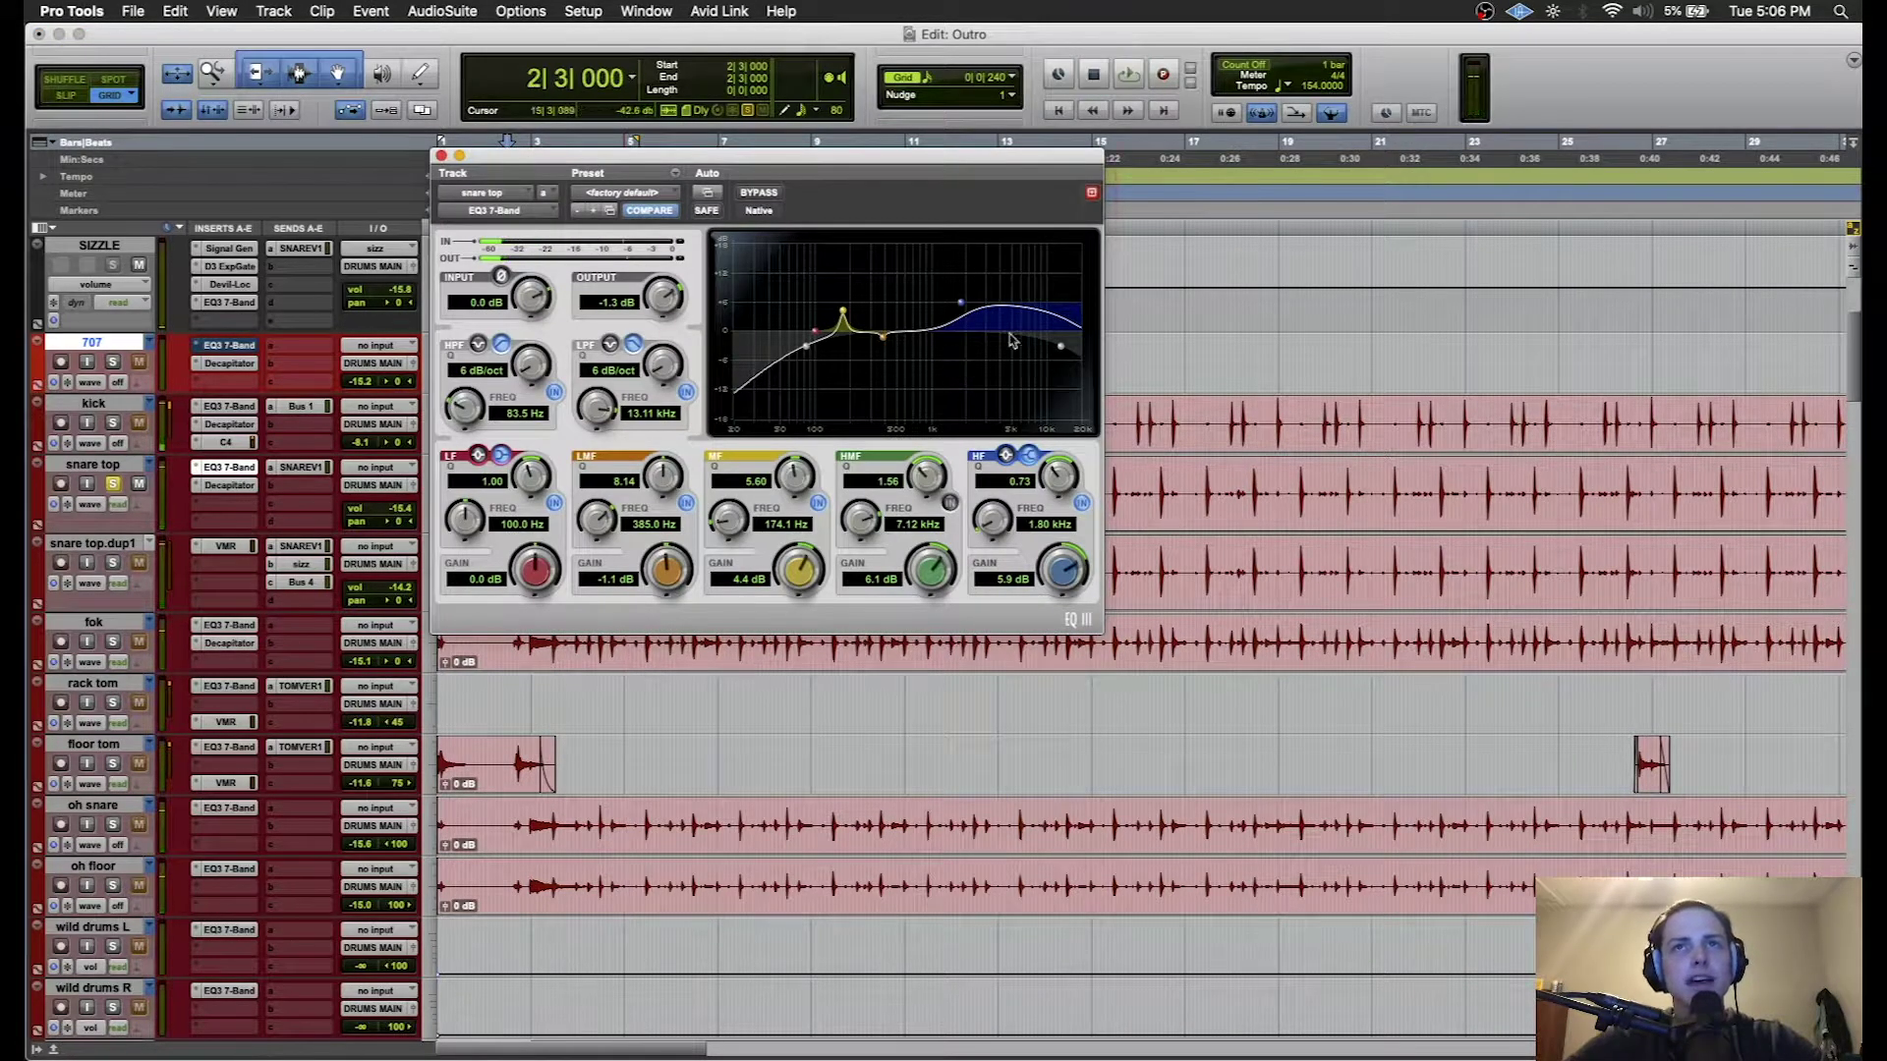
- Audition the soloed snare top with its EQ3 7-Band bypassed and re-enabled, and stop playback
{"action": "key", "text": "space"}
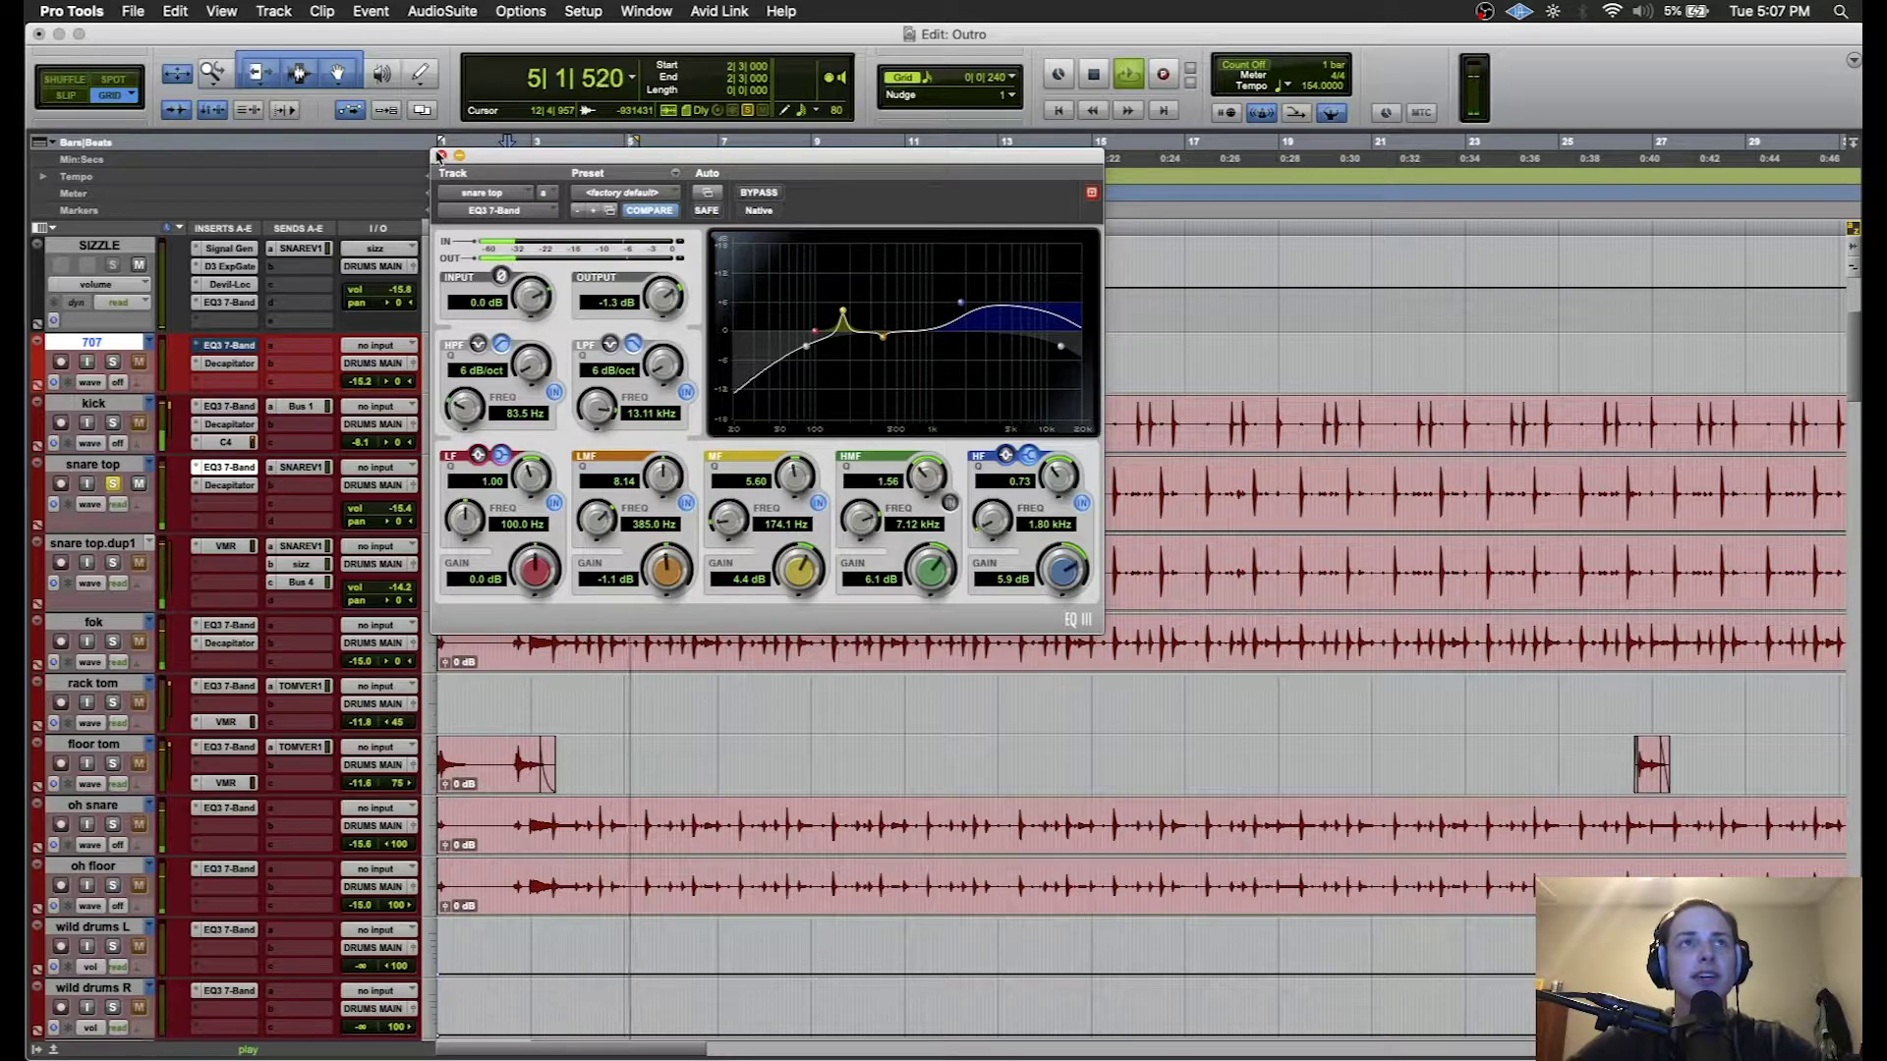
{"action": "left_click", "coordinate": [771, 195]}
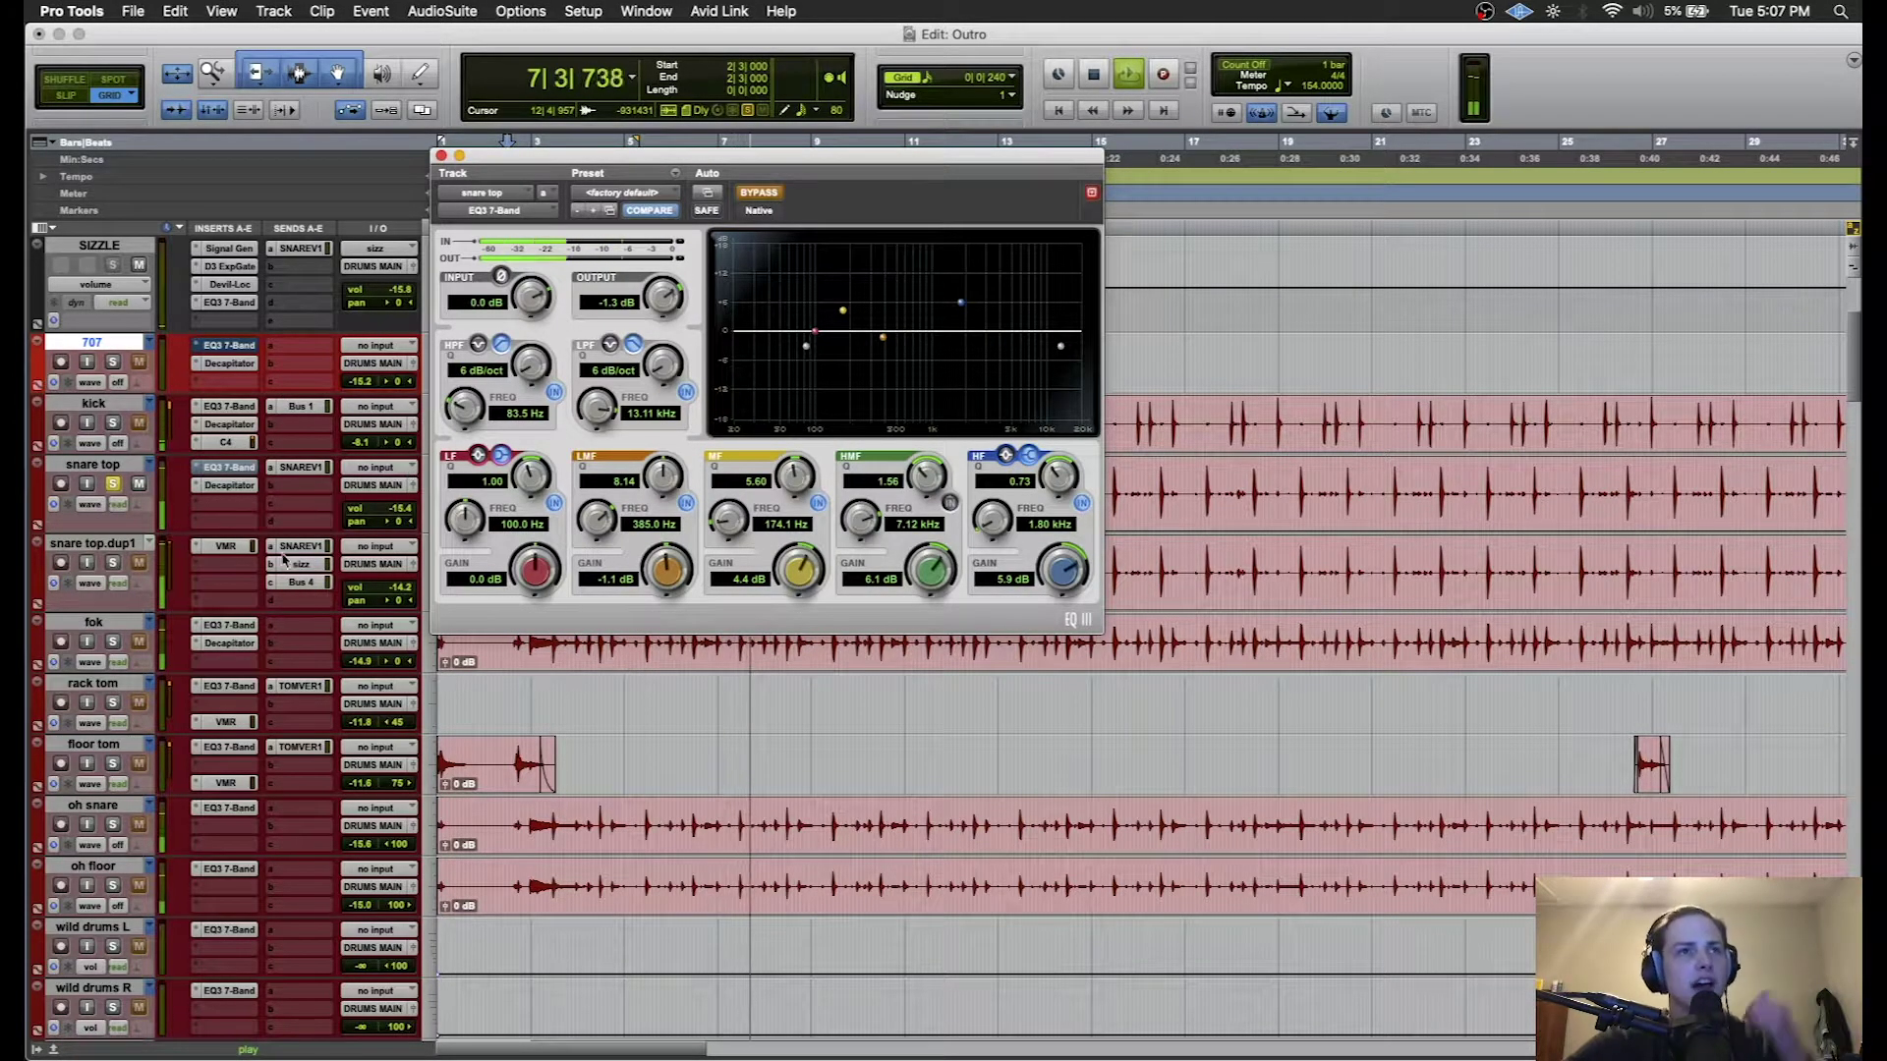
{"action": "left_click", "coordinate": [231, 469], "text": "super"}
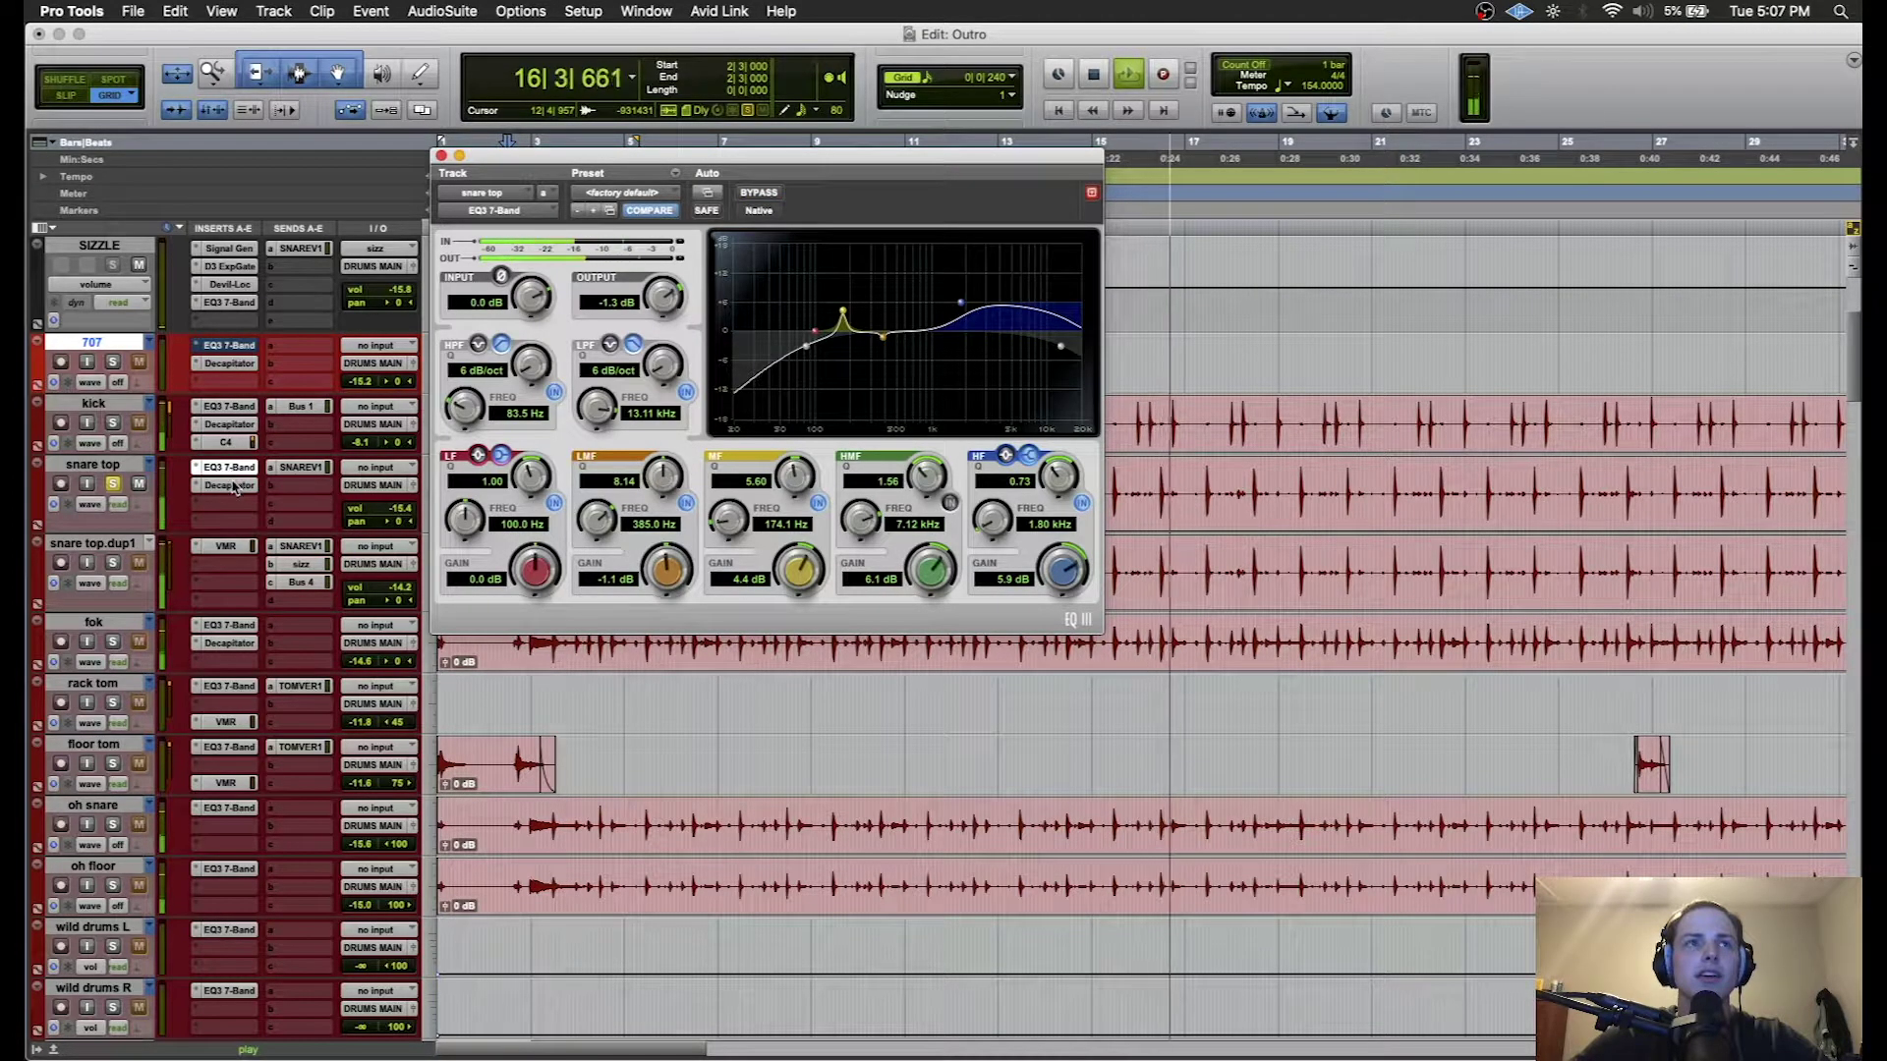
{"action": "key", "text": "space"}
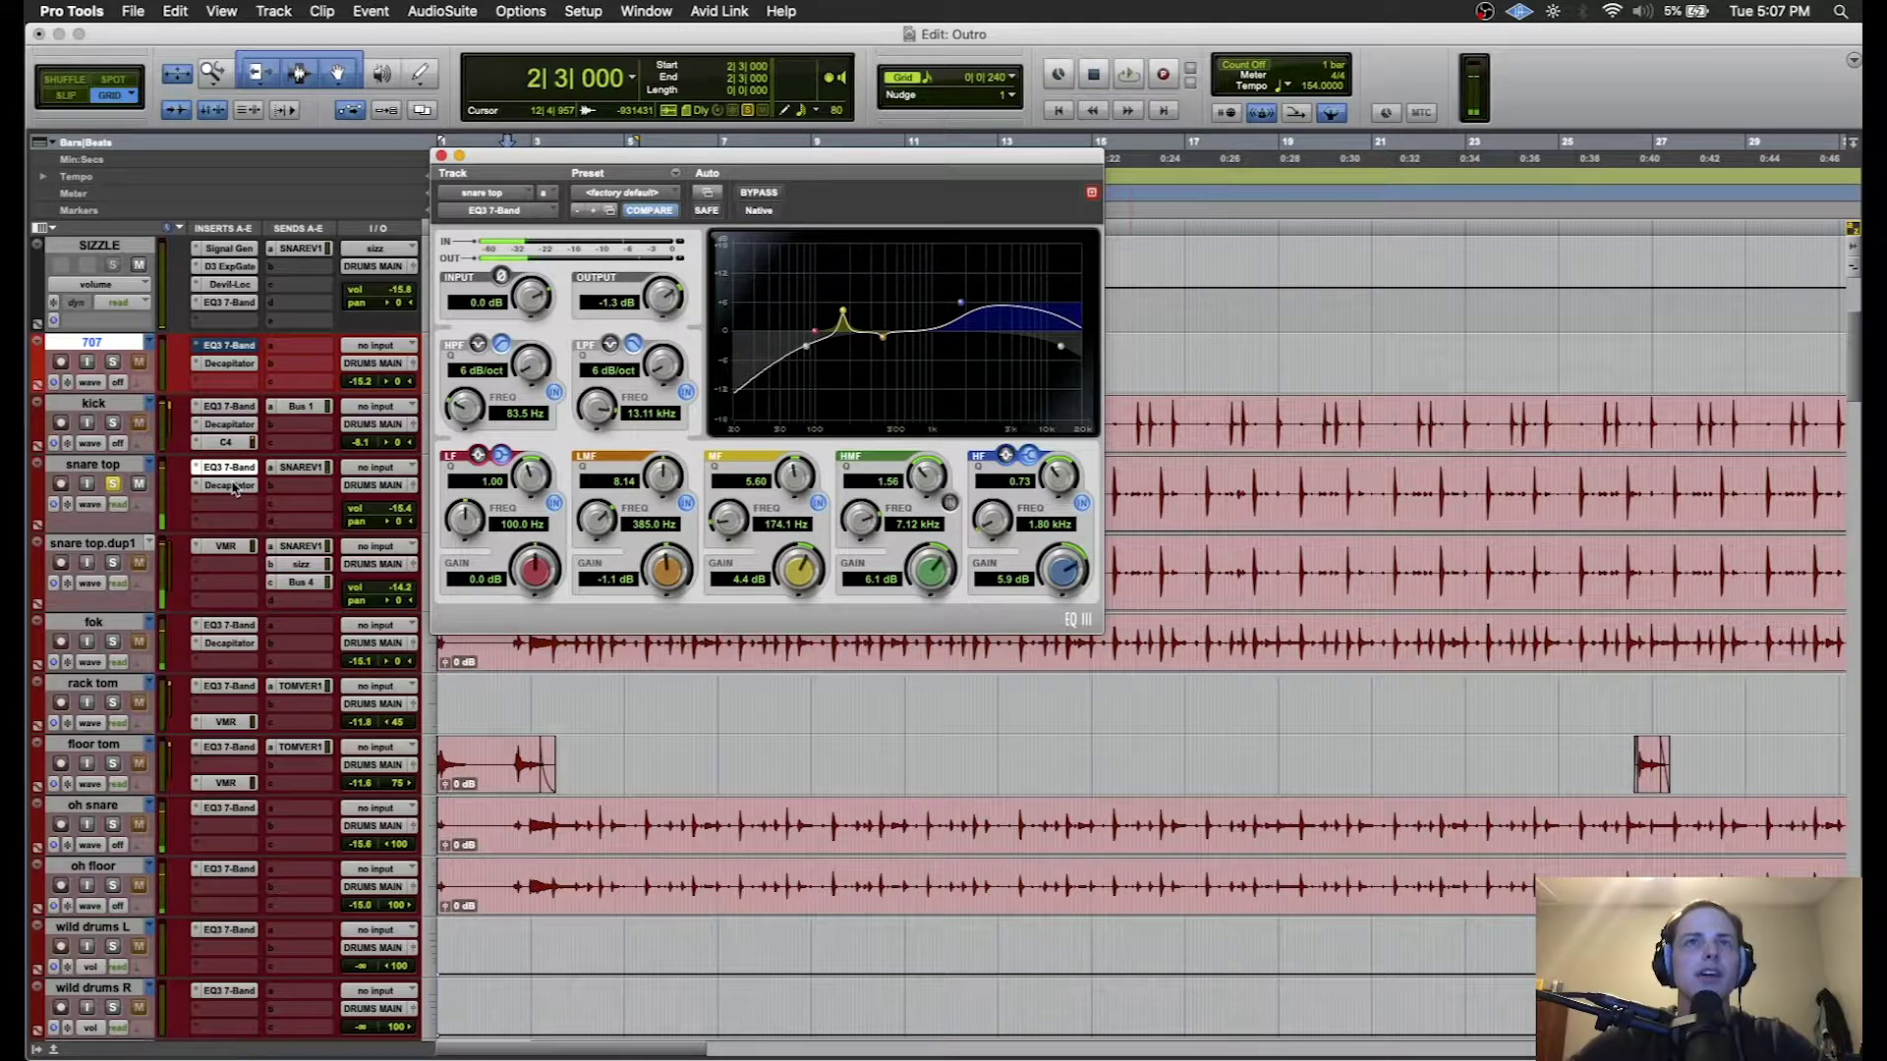
- Open snare top's send to SNARE VERB to examine its level, and close the send window
{"action": "left_click", "coordinate": [304, 472]}
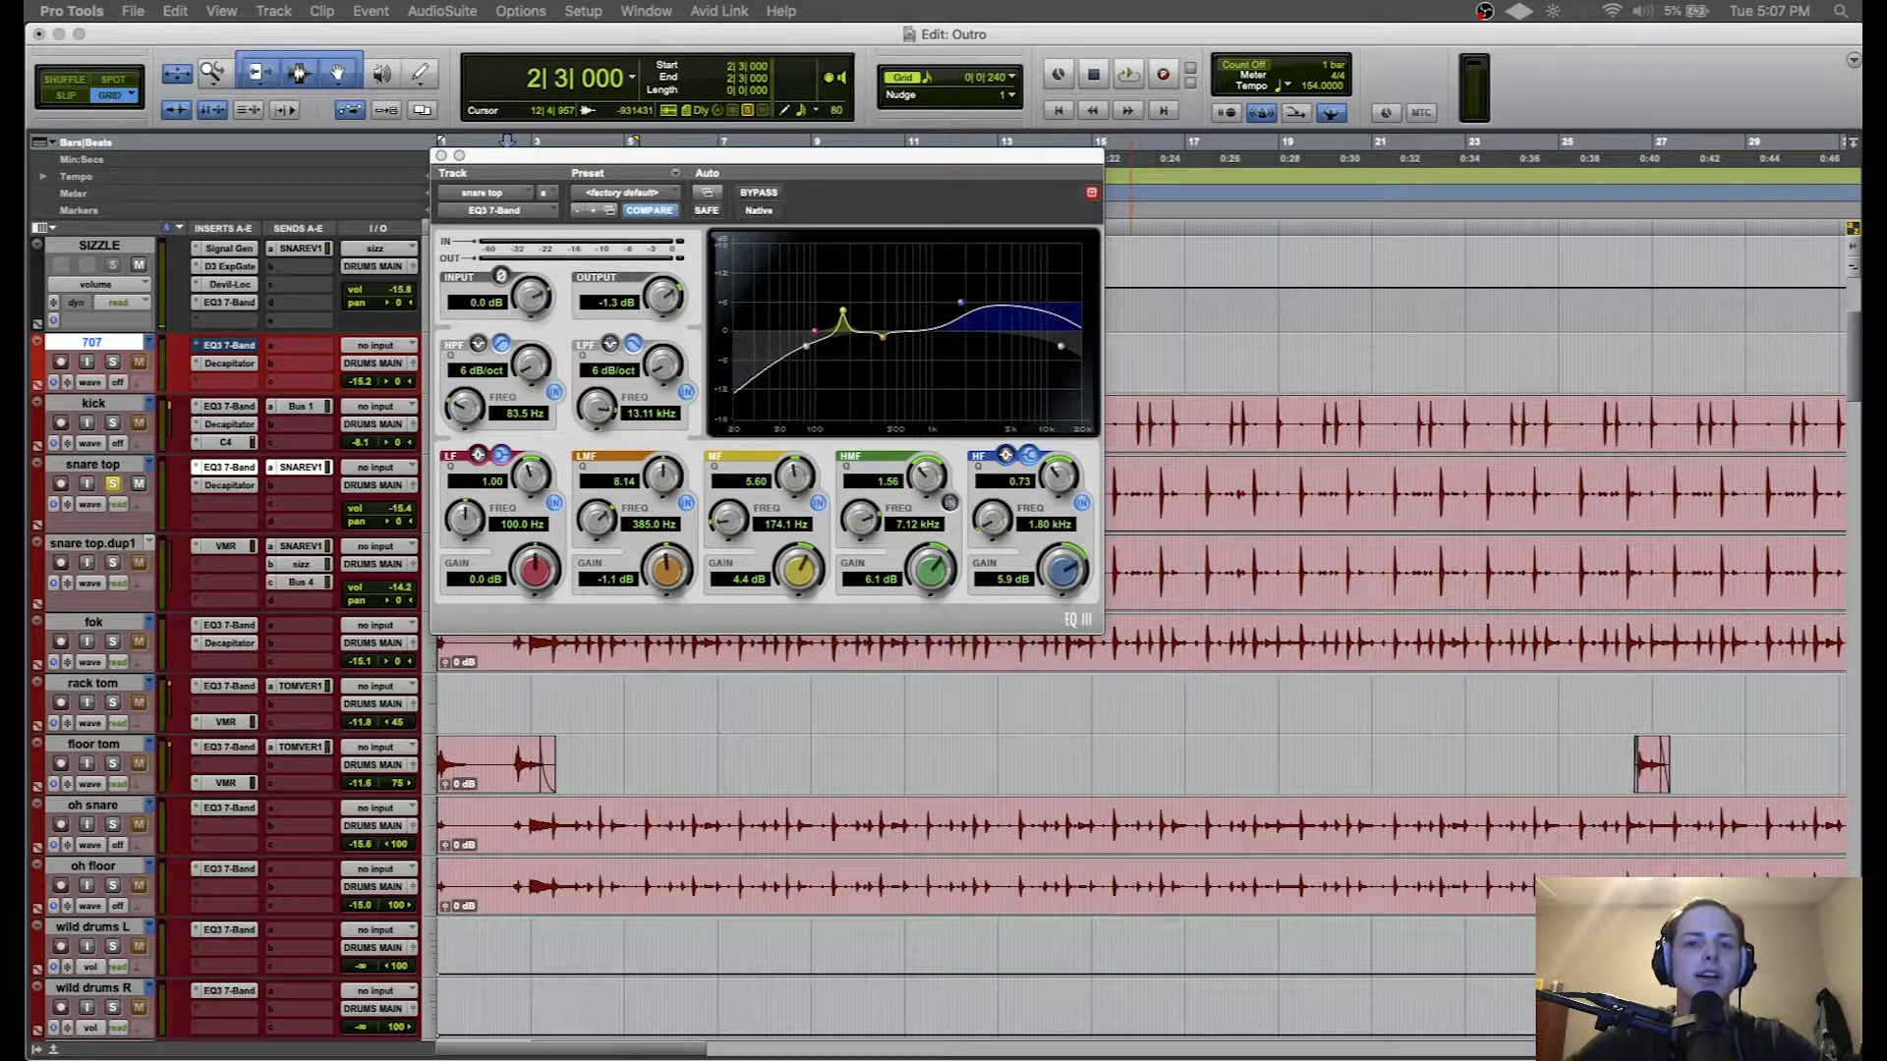
{"action": "left_click_drag", "start_coordinate": [1435, 5], "coordinate": [1374, 78]}
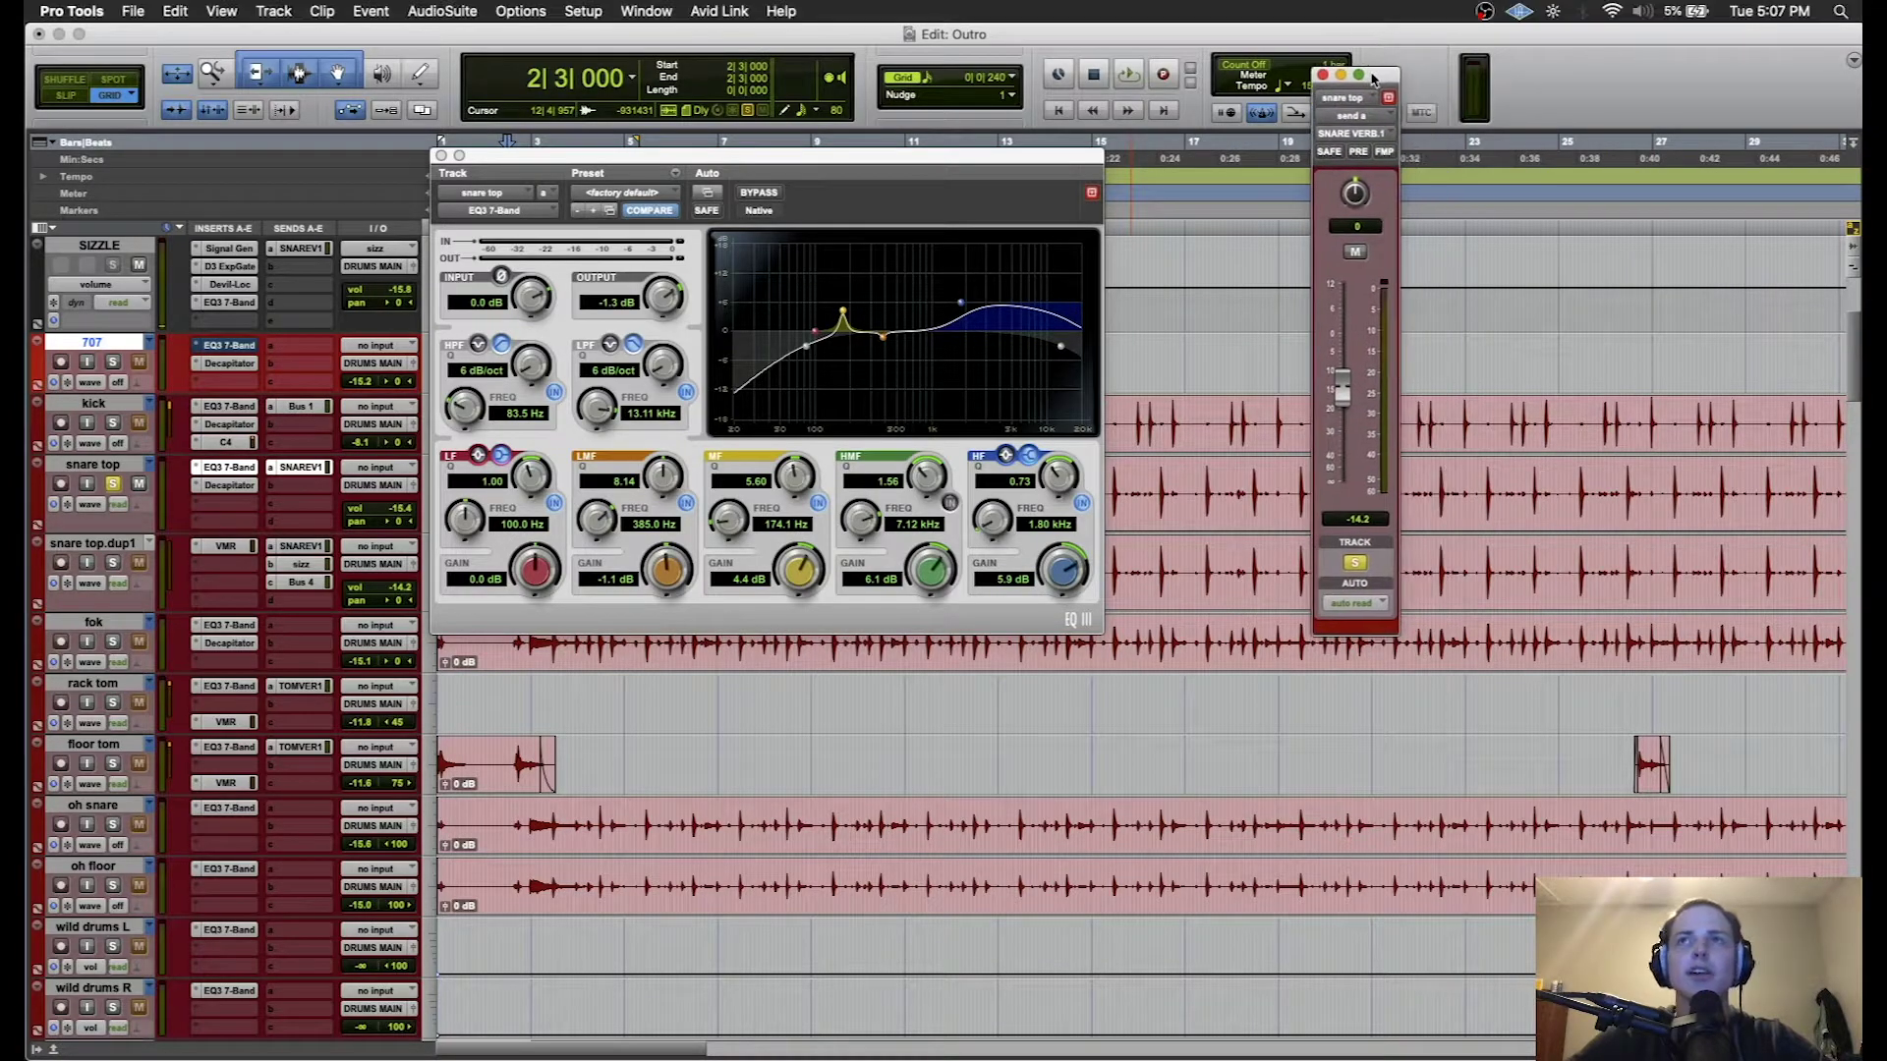
{"action": "left_click", "coordinate": [1323, 76]}
{"action": "left_click", "coordinate": [301, 468]}
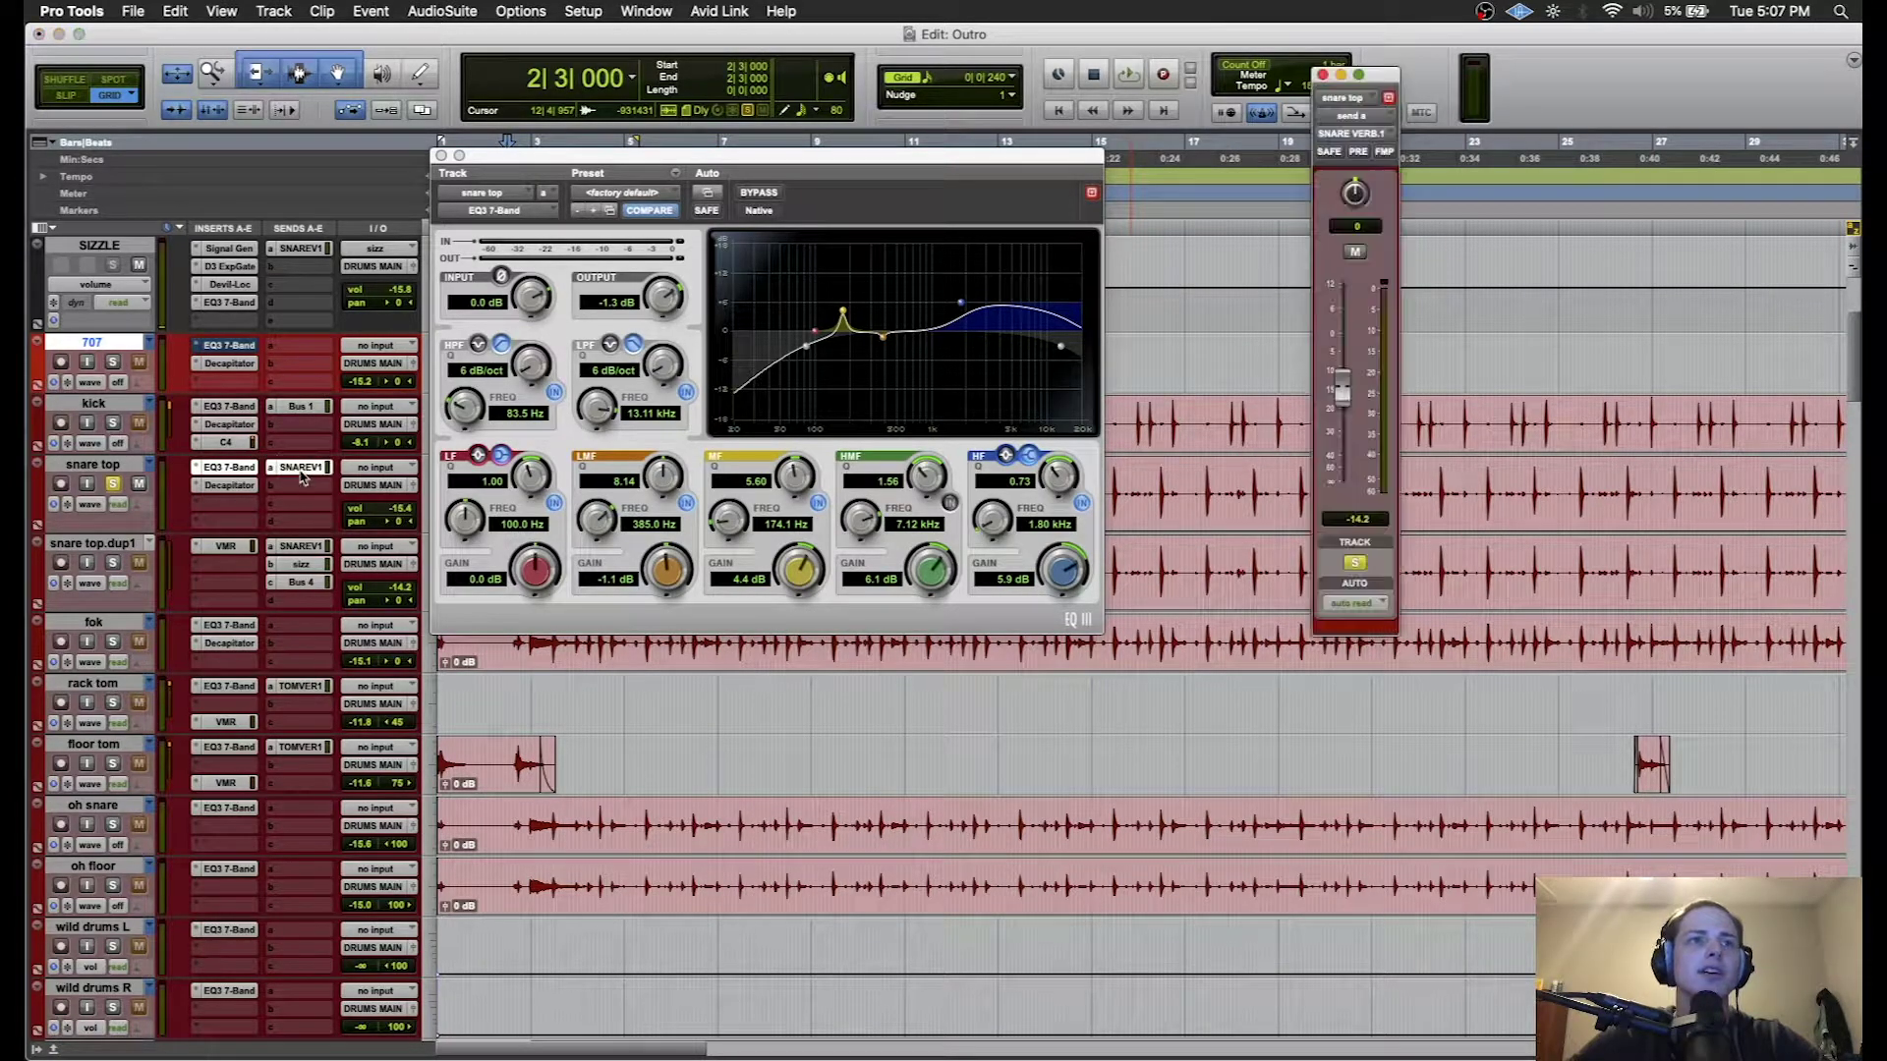
{"action": "left_click", "coordinate": [1322, 76]}
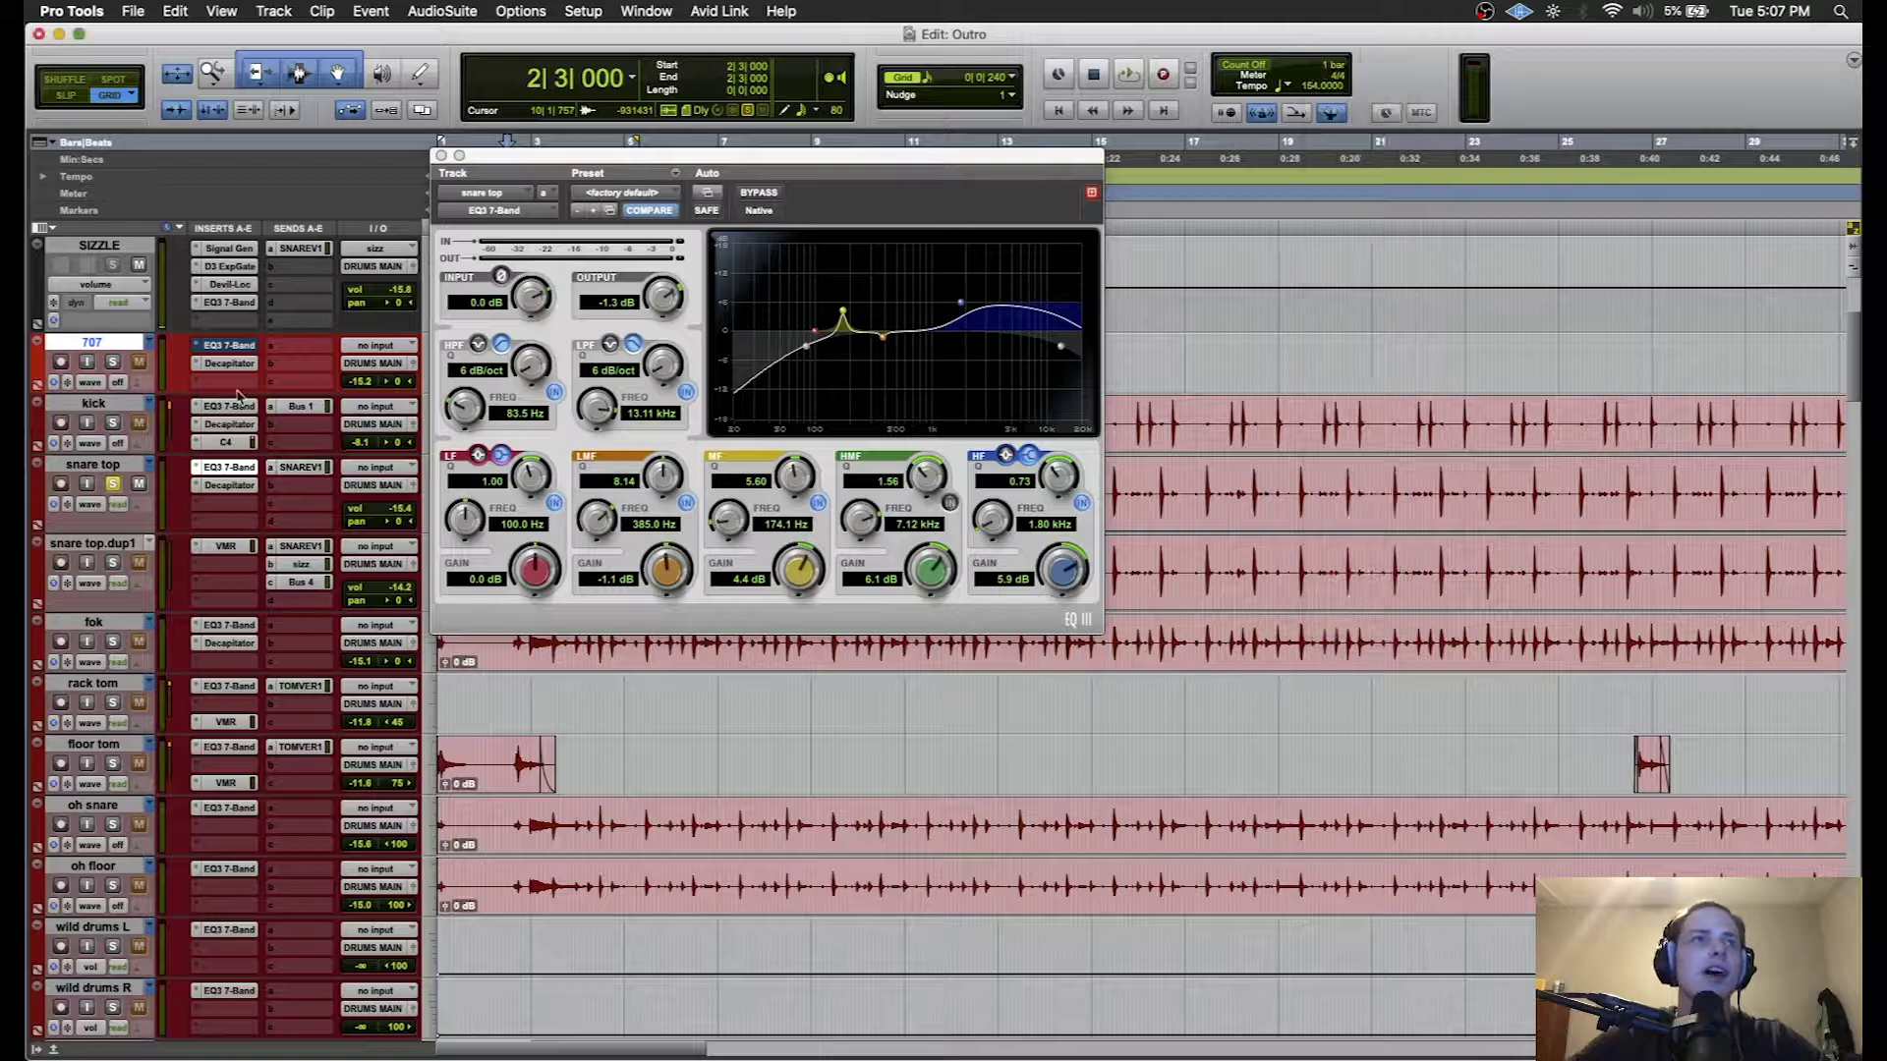
- Open the SNARE VERB track's Lustrous Plates, play the snare through it, and close the reverb before stopping playback
{"action": "left_click", "coordinate": [228, 302]}
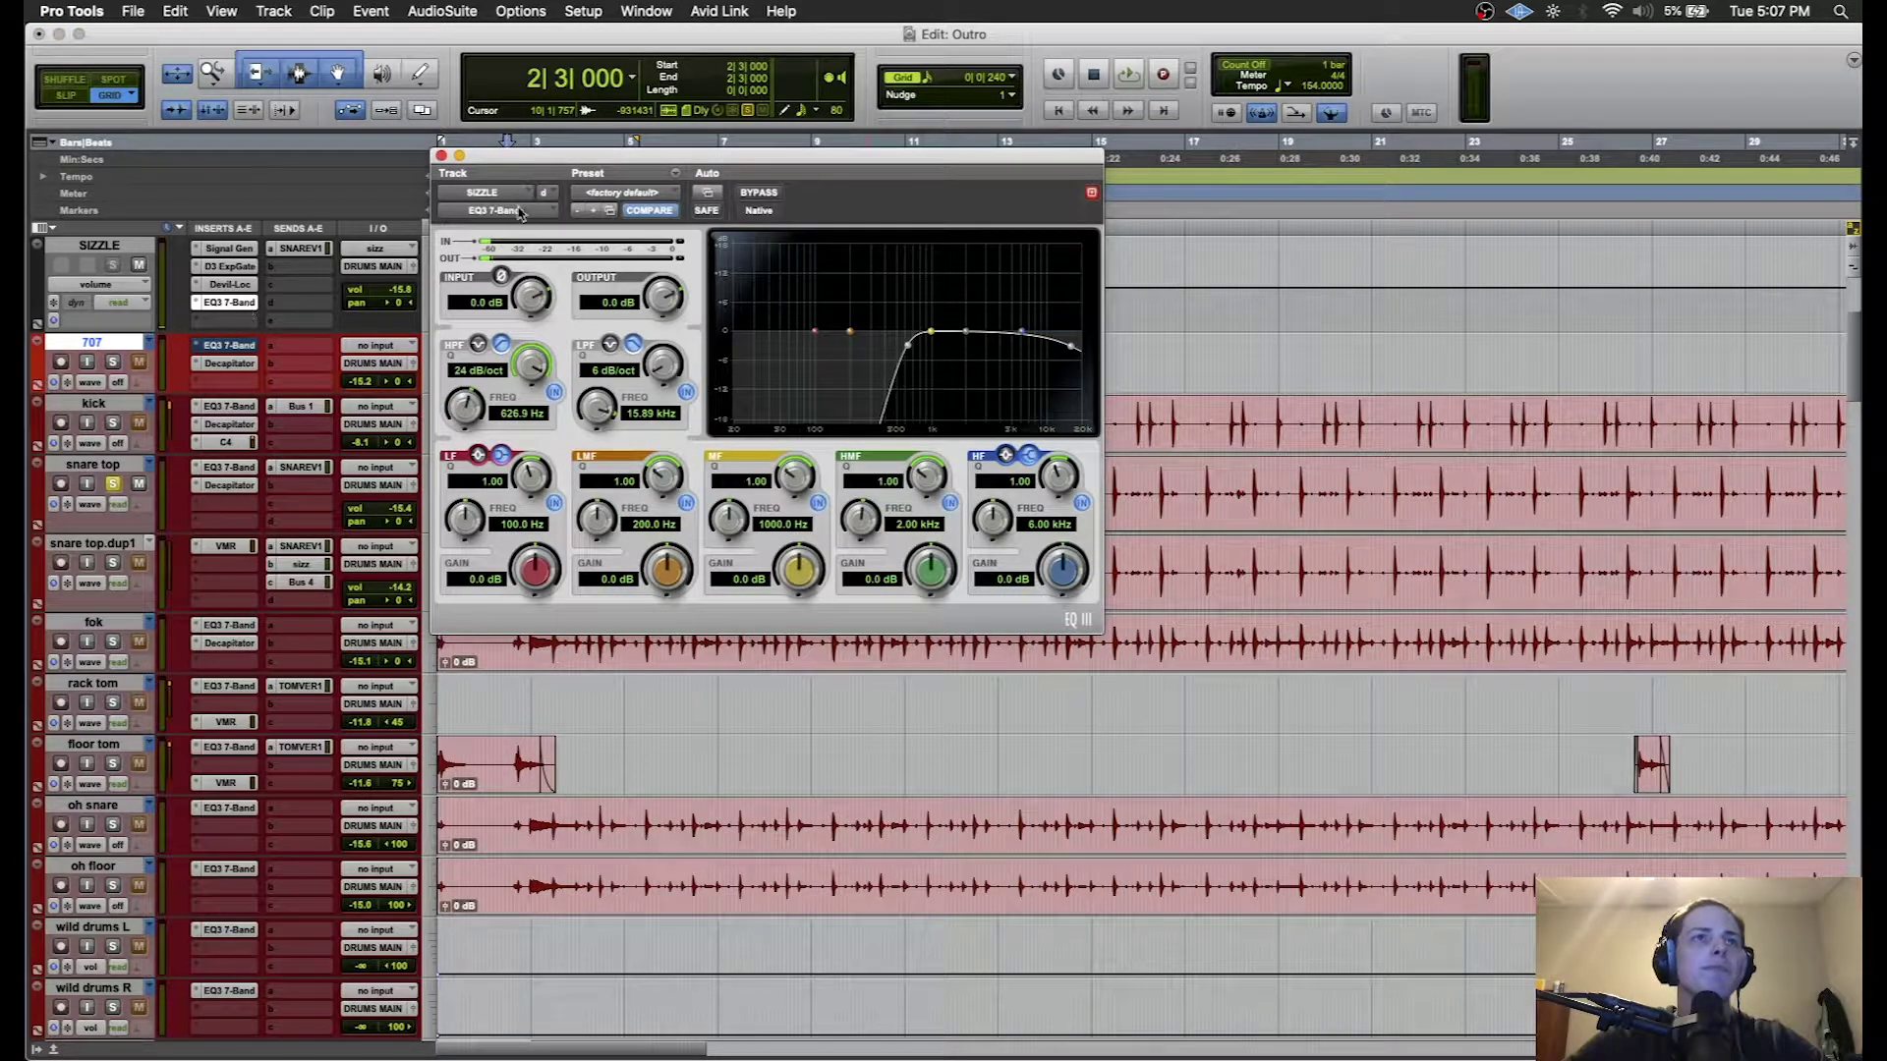
{"action": "left_click", "coordinate": [440, 157]}
{"action": "scroll", "coordinate": [254, 367], "scroll_direction": "up", "scroll_amount": 3}
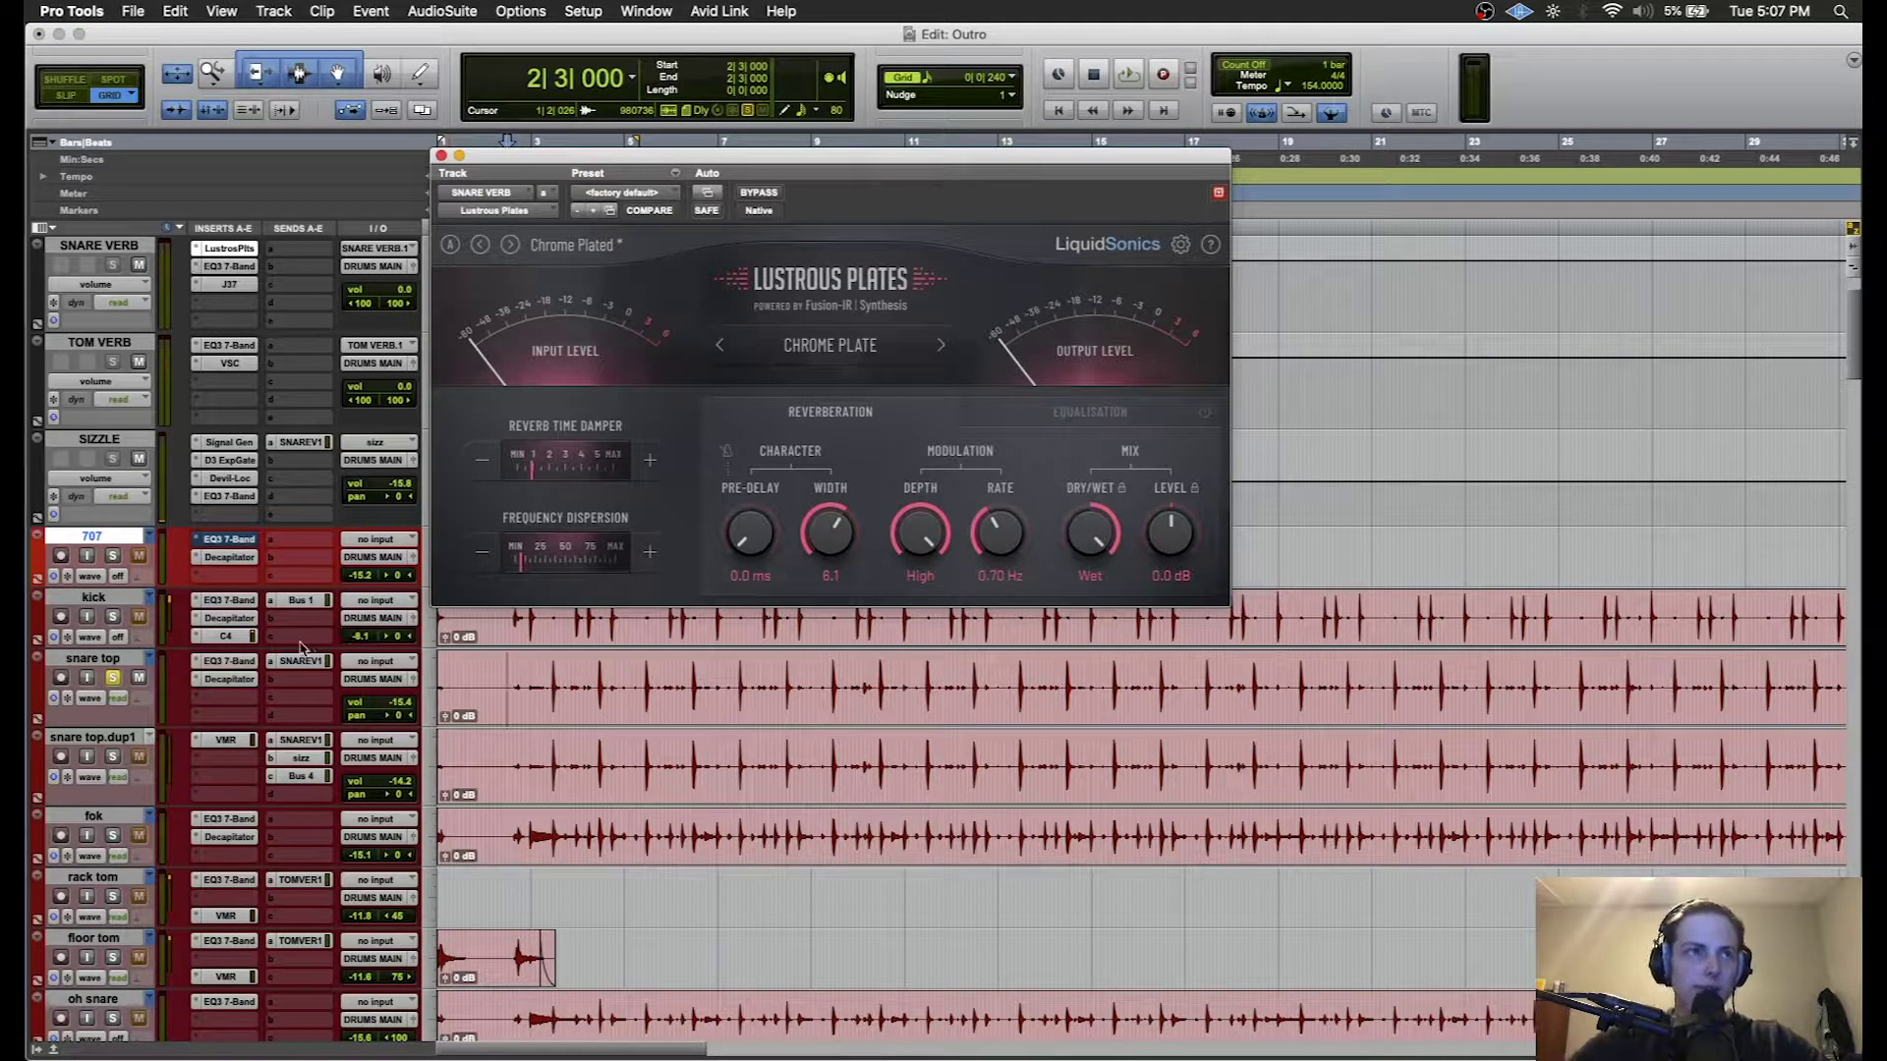
{"action": "key", "text": "space"}
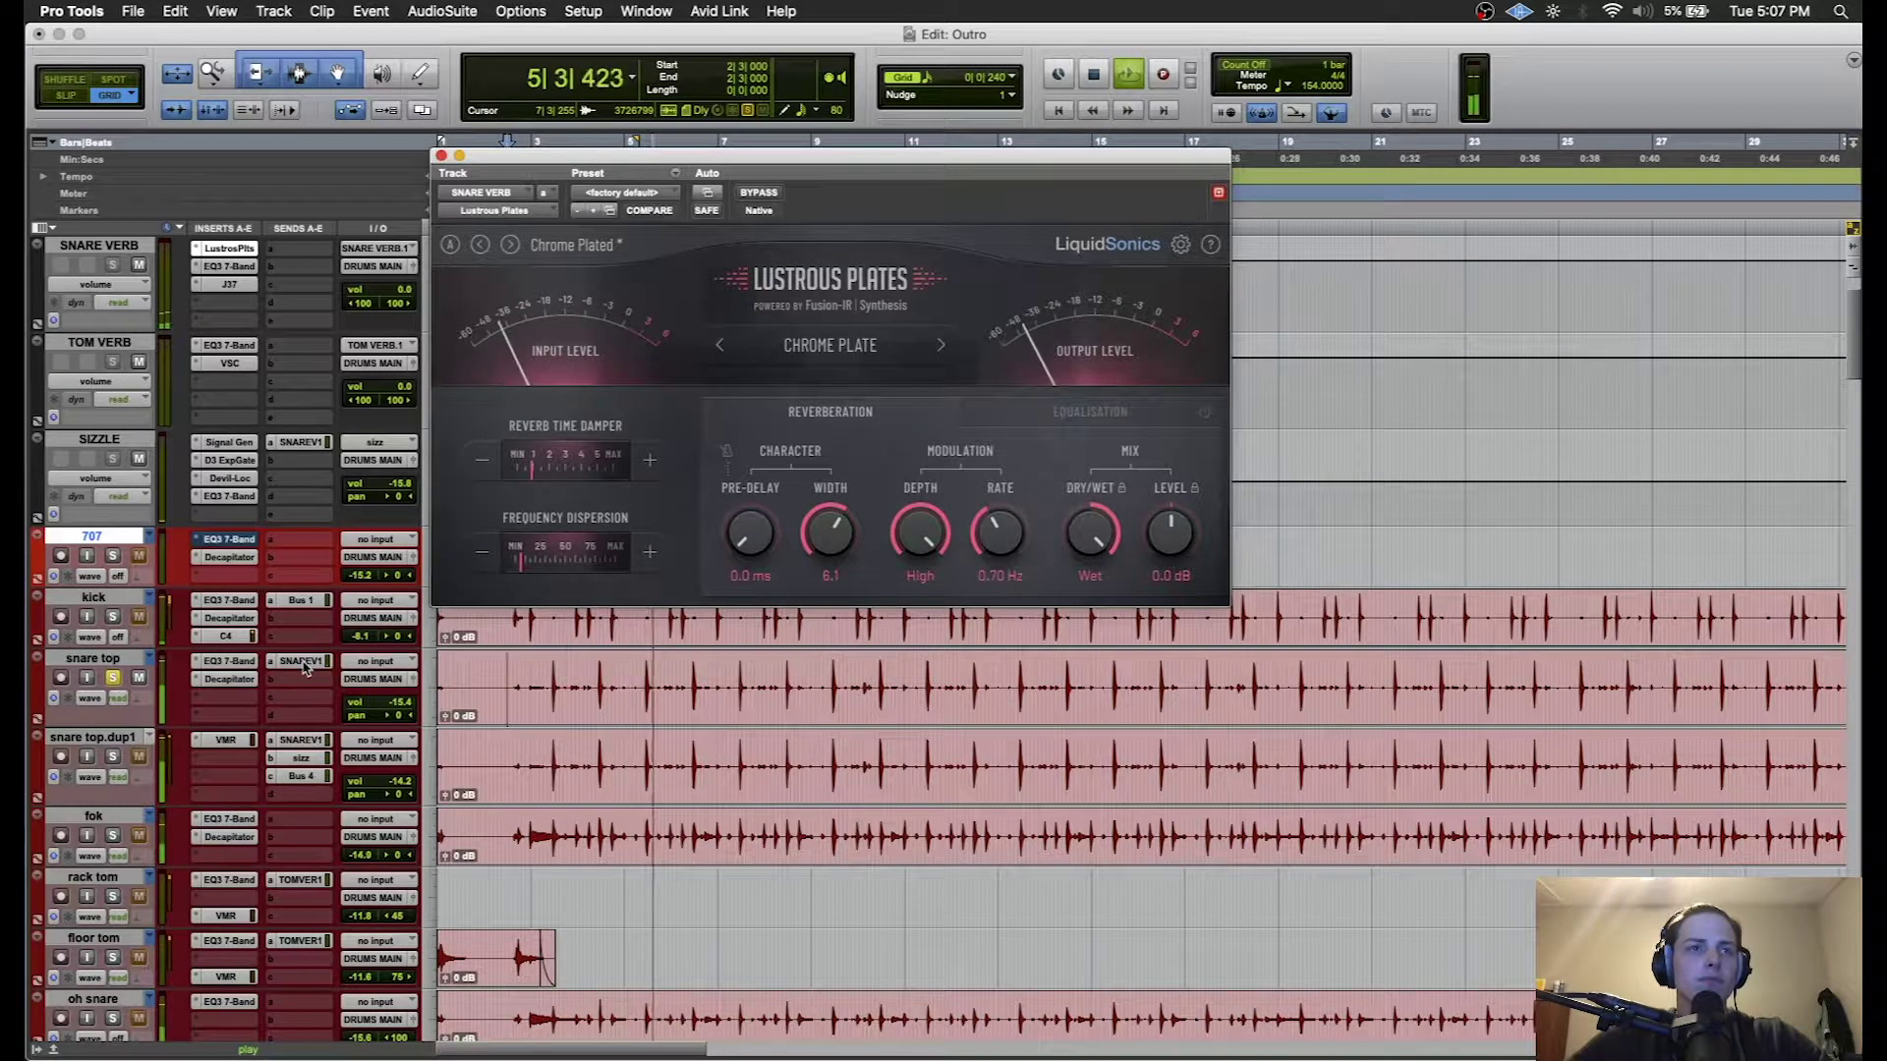
{"action": "left_click", "coordinate": [230, 249]}
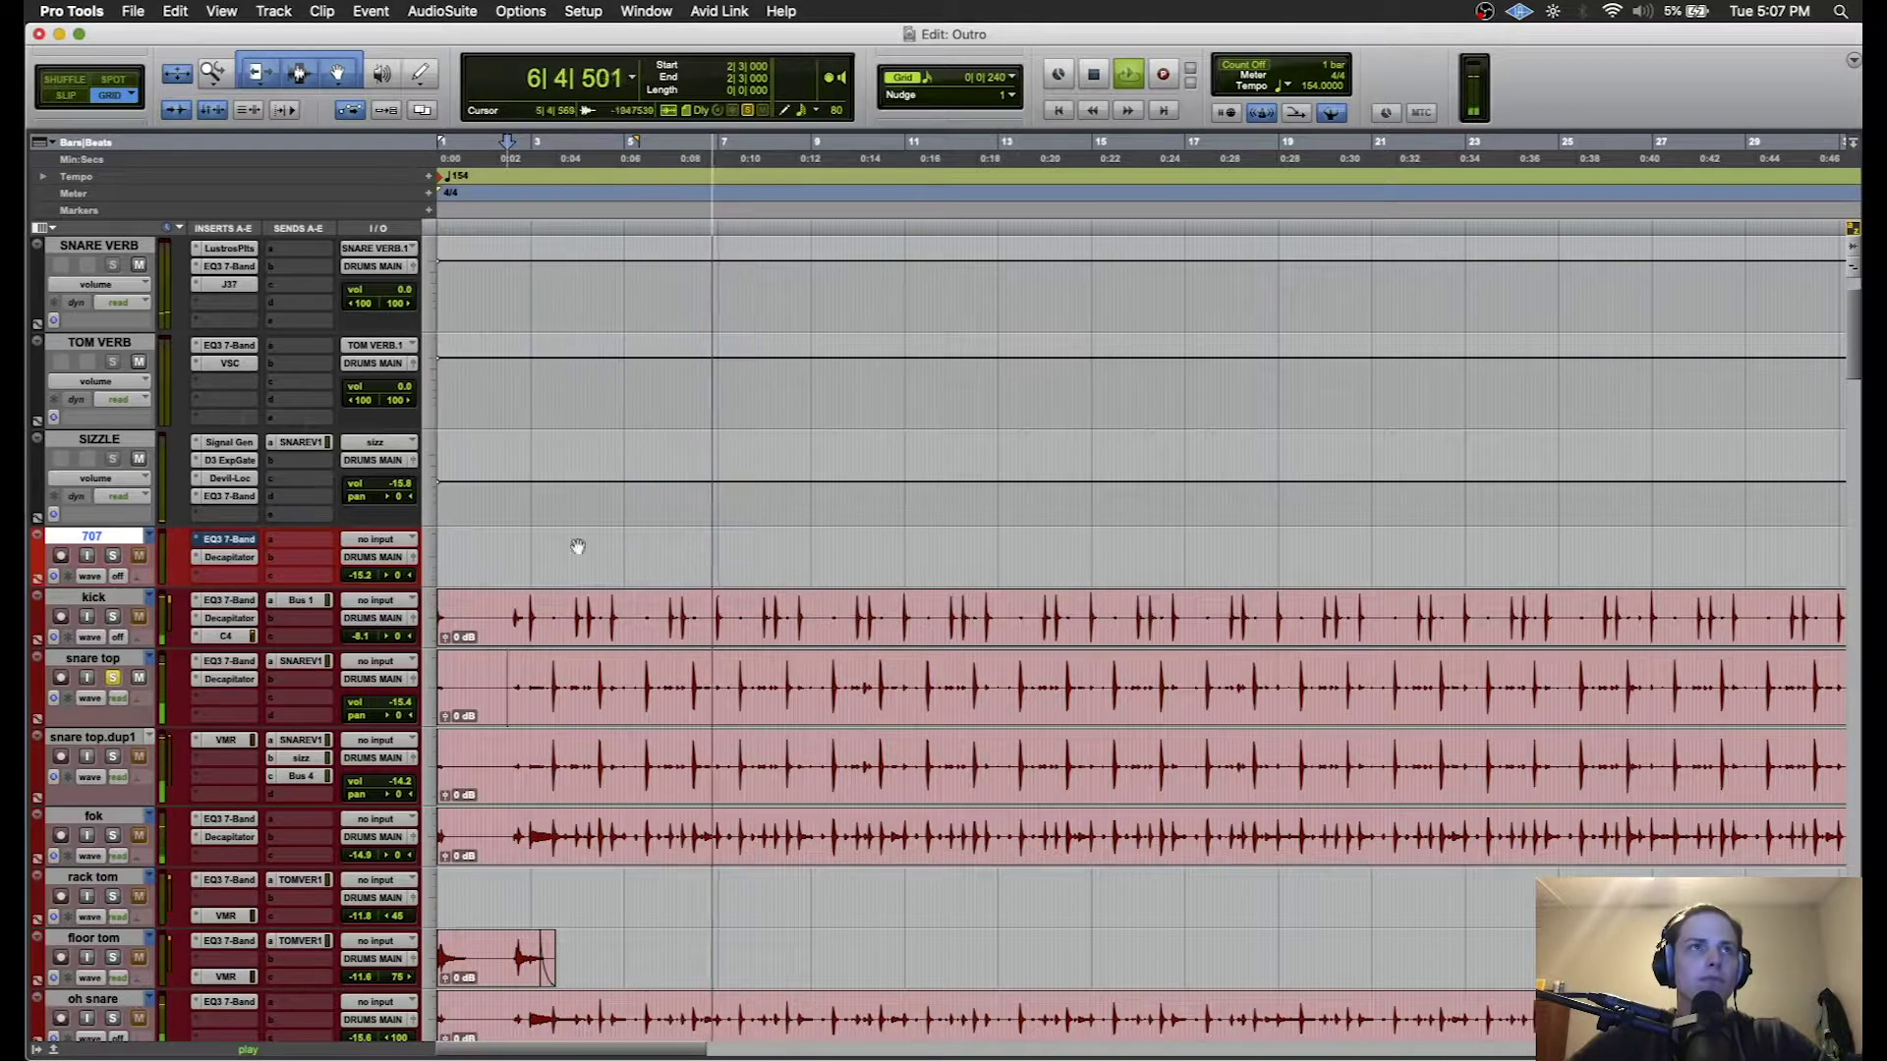
{"action": "key", "text": "space"}
- Open the SNARE VERB track's EQ3 7-Band and audition the snare reverb with this EQ bypassed and re-enabled
{"action": "left_click", "coordinate": [230, 266]}
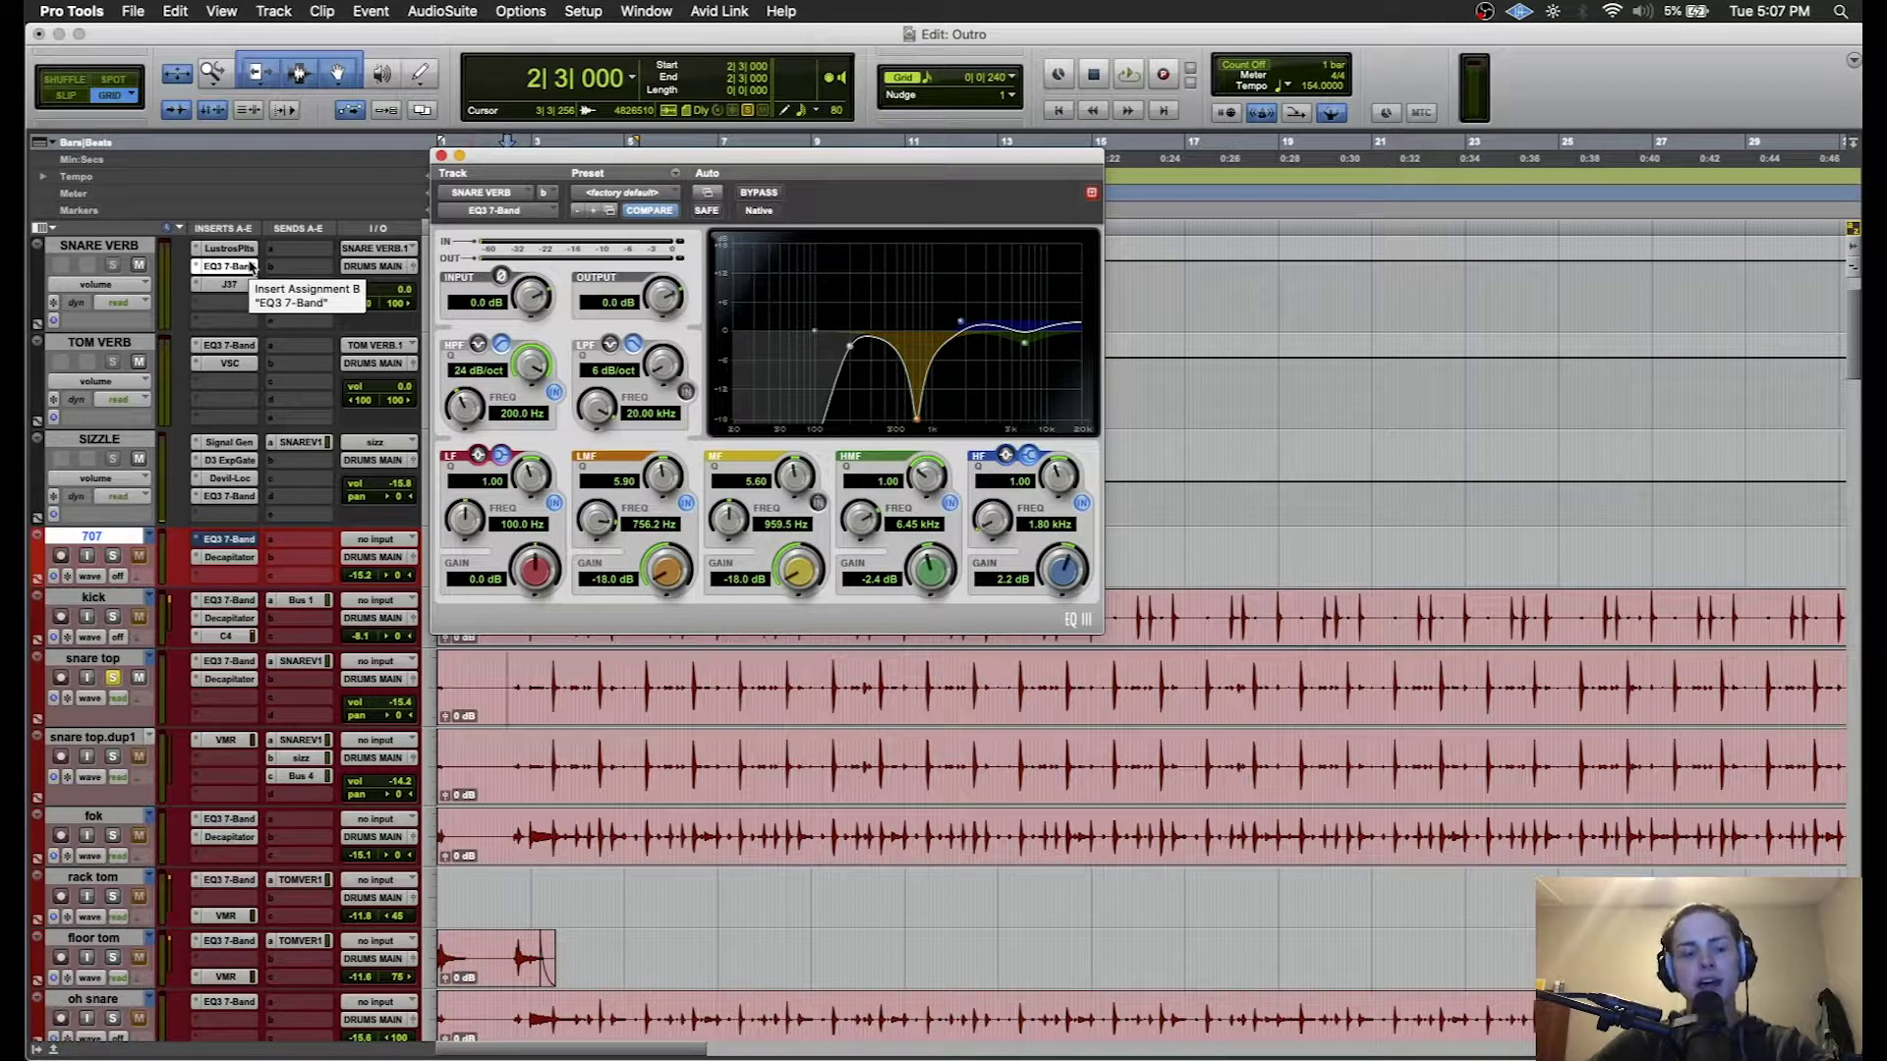
{"action": "key", "text": "space"}
{"action": "left_click", "coordinate": [244, 269], "text": "super"}
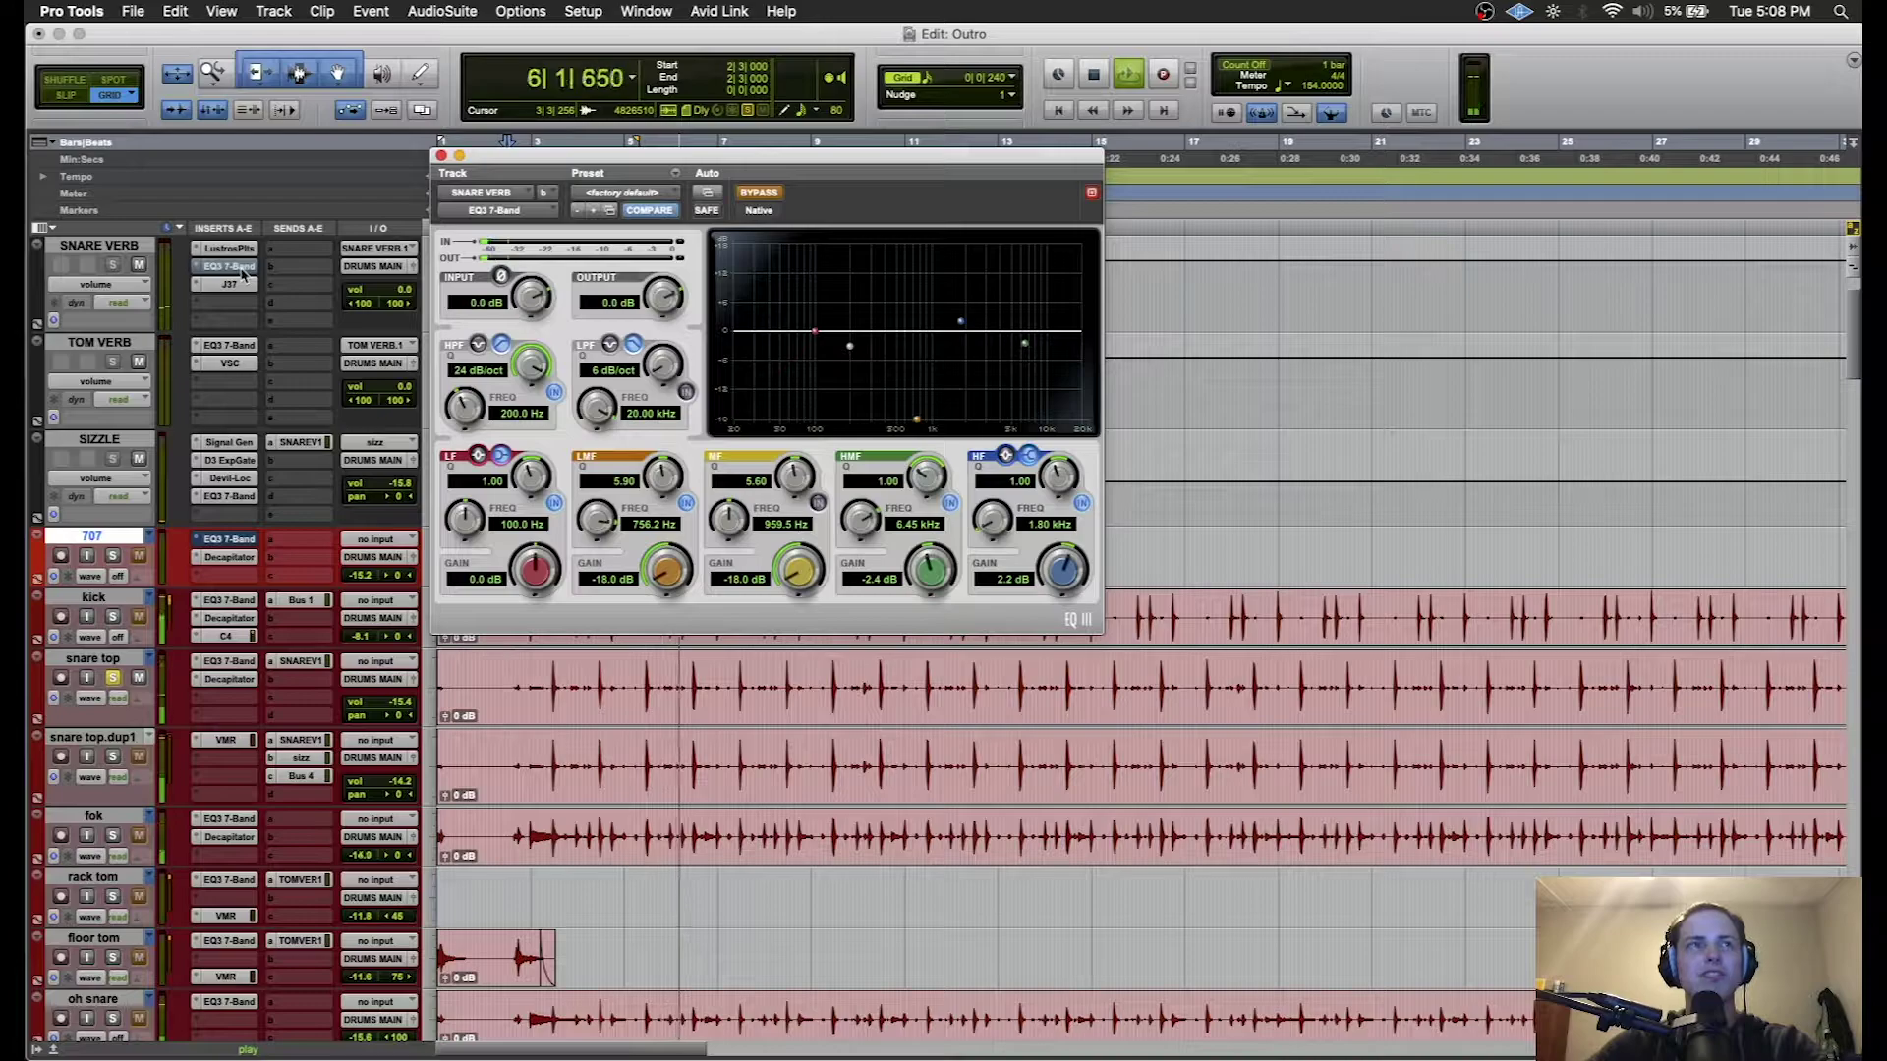
{"action": "left_click", "coordinate": [243, 269], "text": "super"}
{"action": "key", "text": "space"}
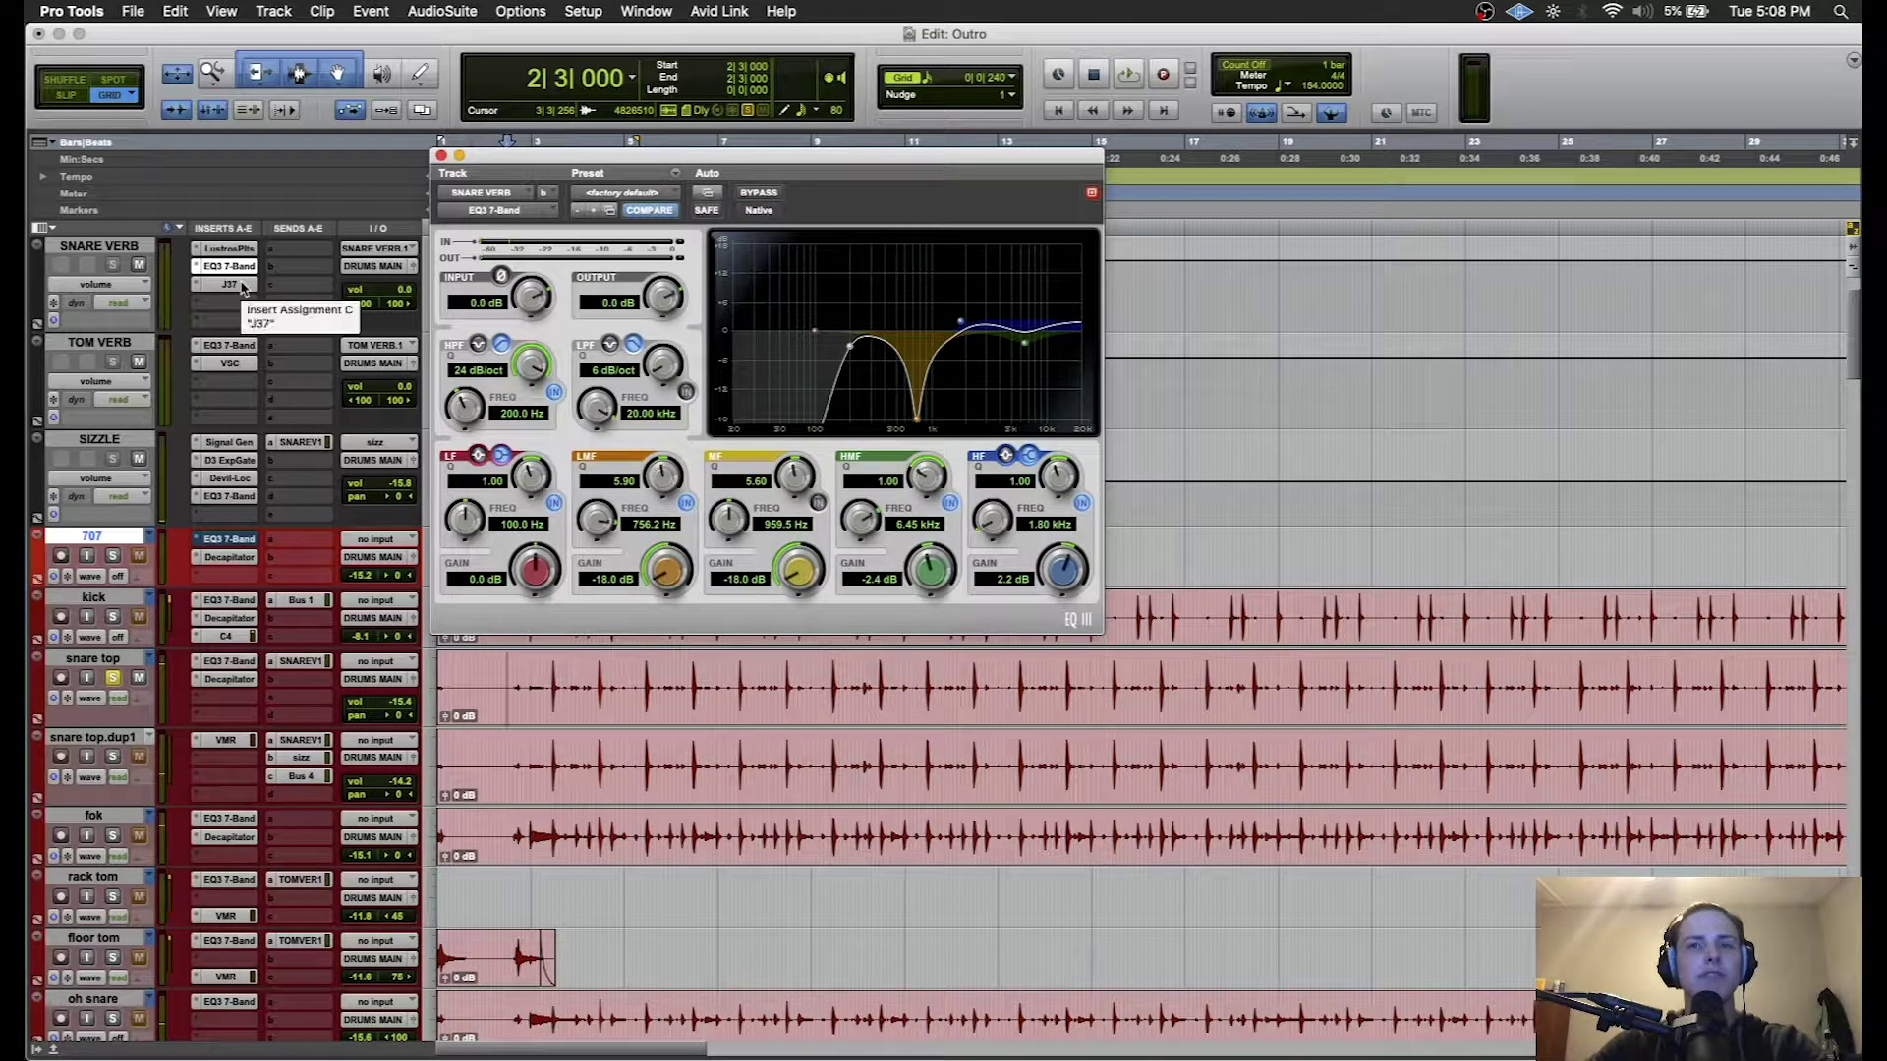
- Open the SNARE VERB track's J37 and snare top's SNARE VERB send, arranging their windows side by side
{"action": "left_click", "coordinate": [243, 293]}
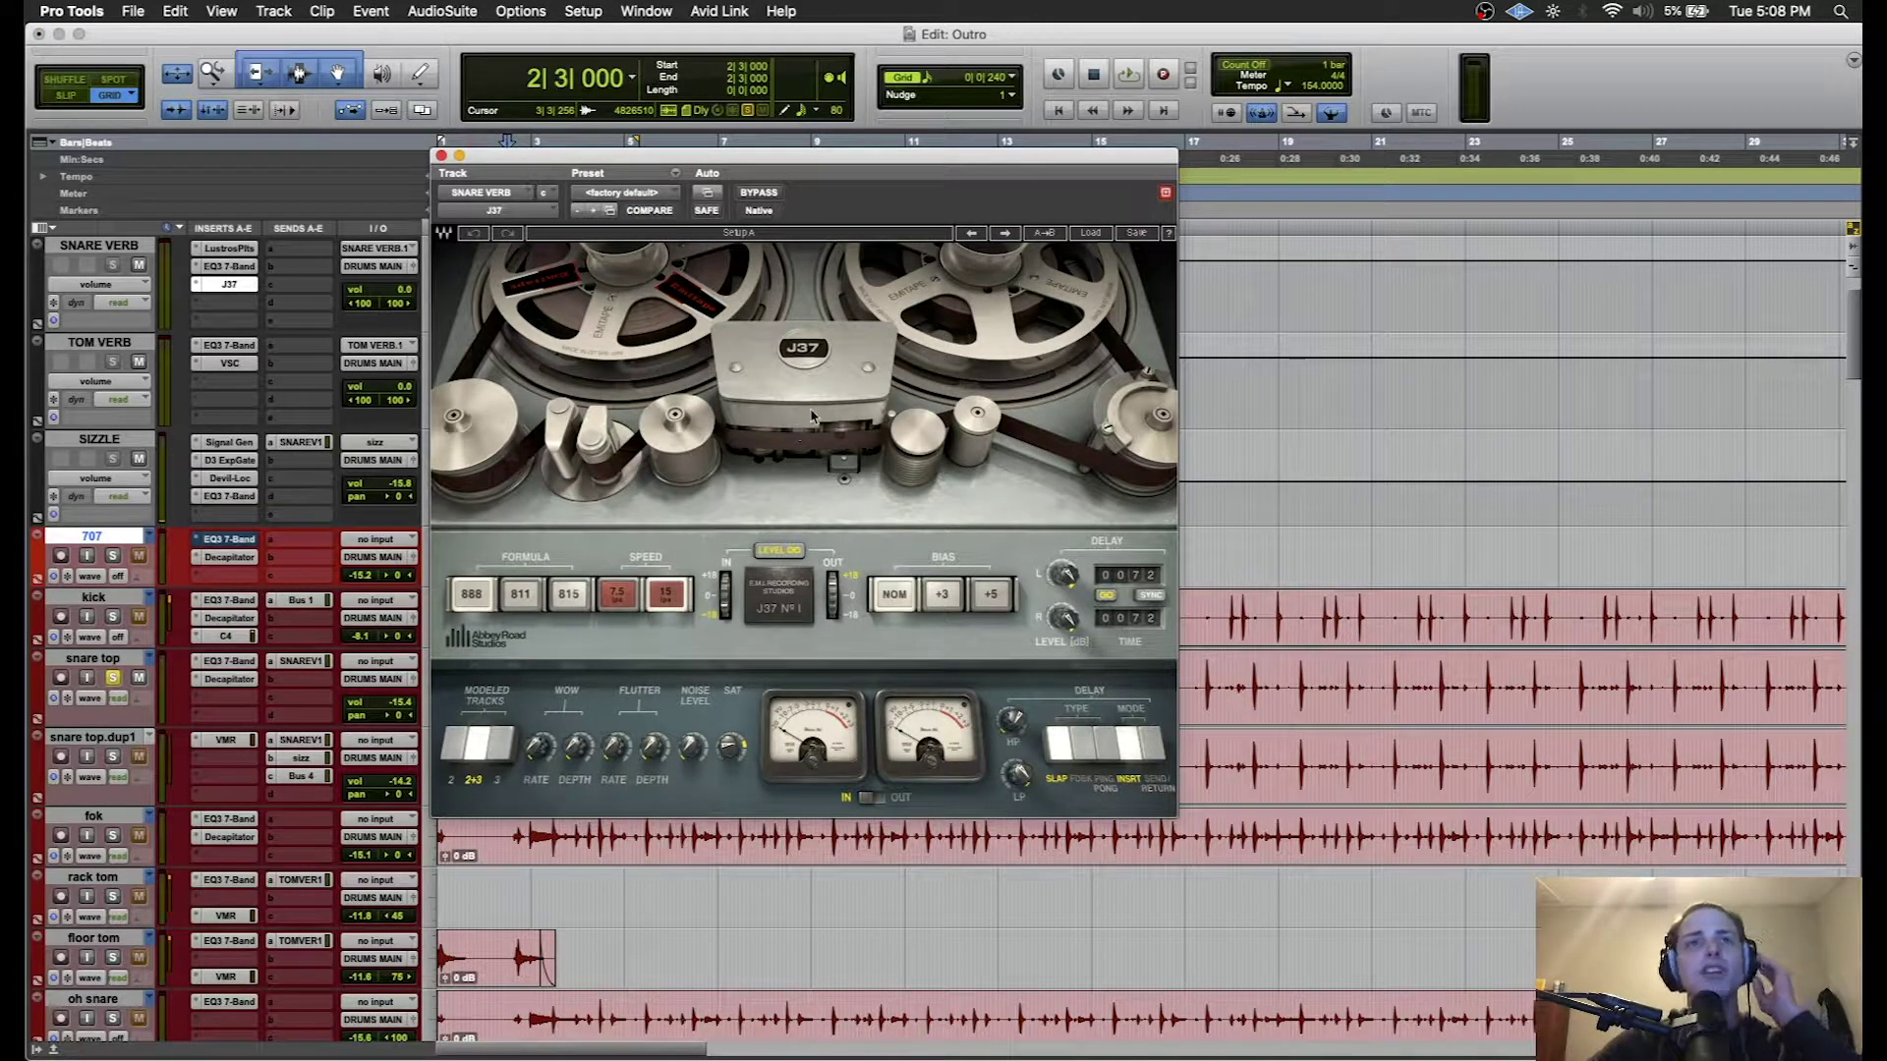
{"action": "left_click_drag", "start_coordinate": [840, 167], "coordinate": [828, 46]}
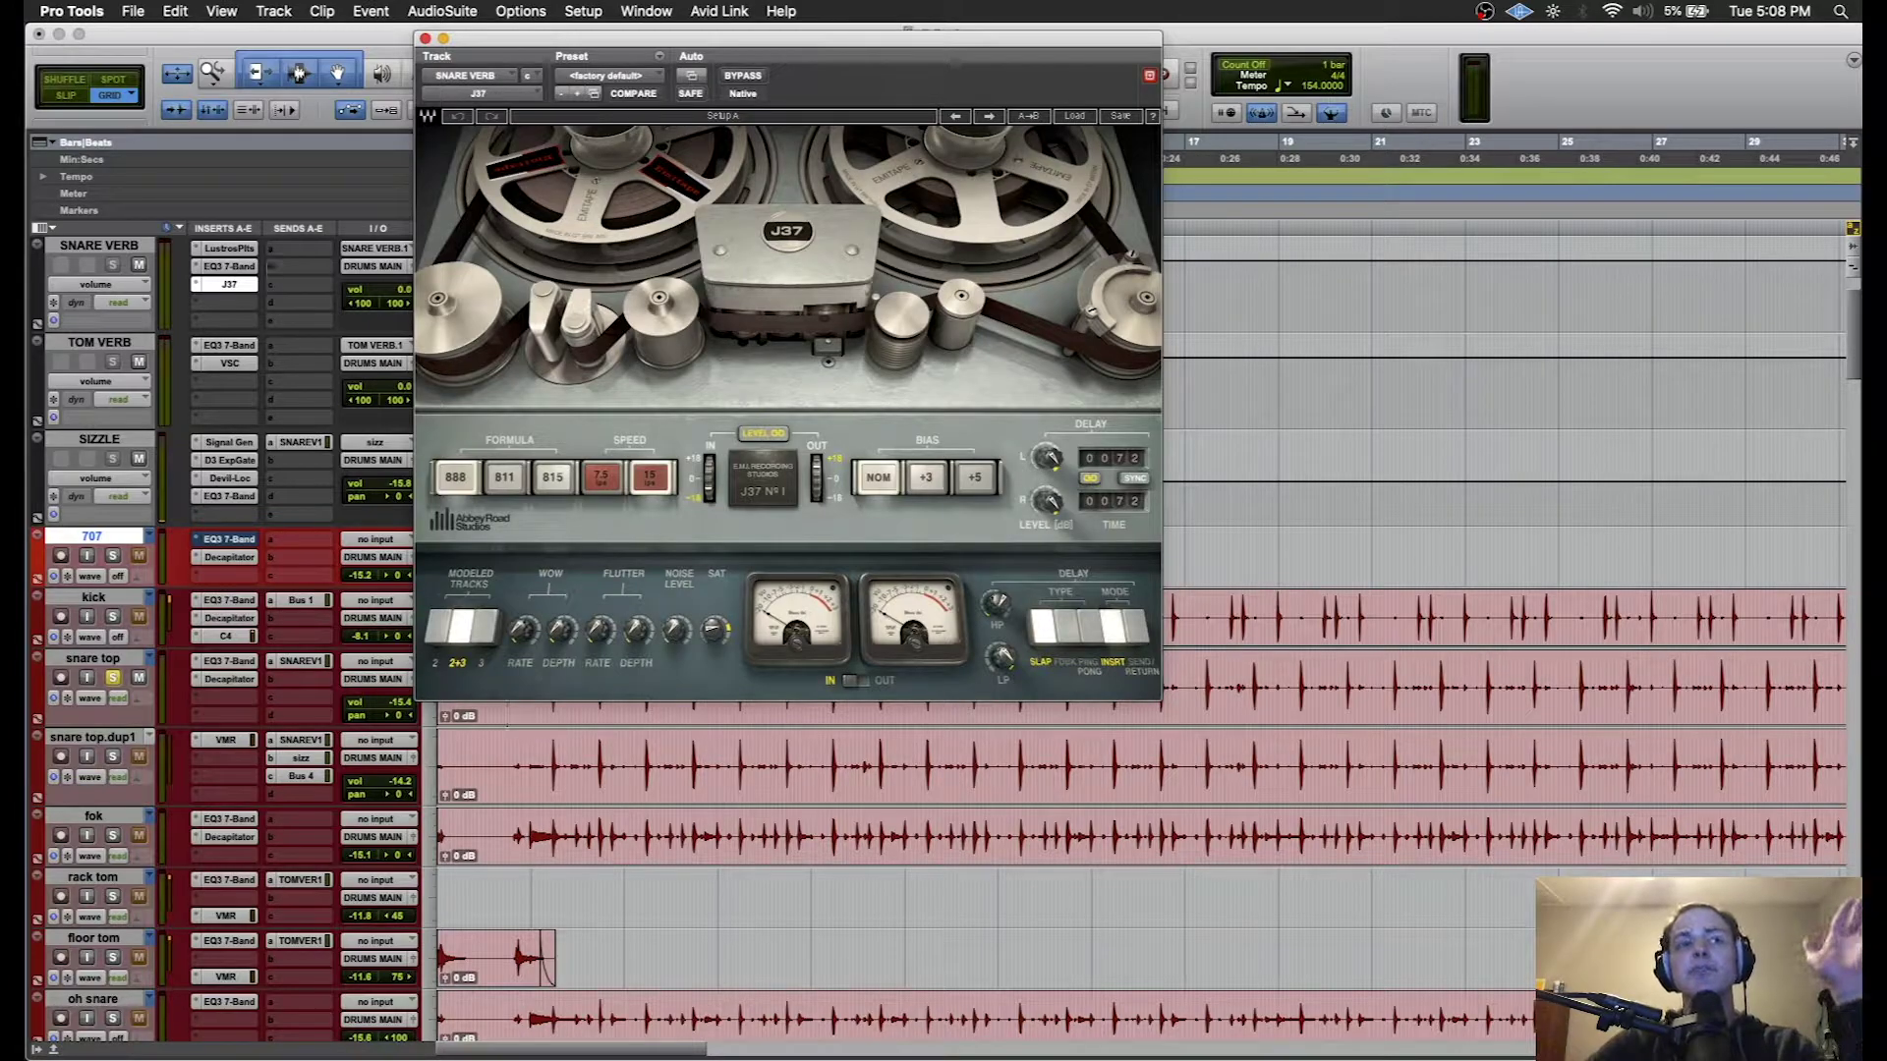
{"action": "left_click", "coordinate": [299, 661]}
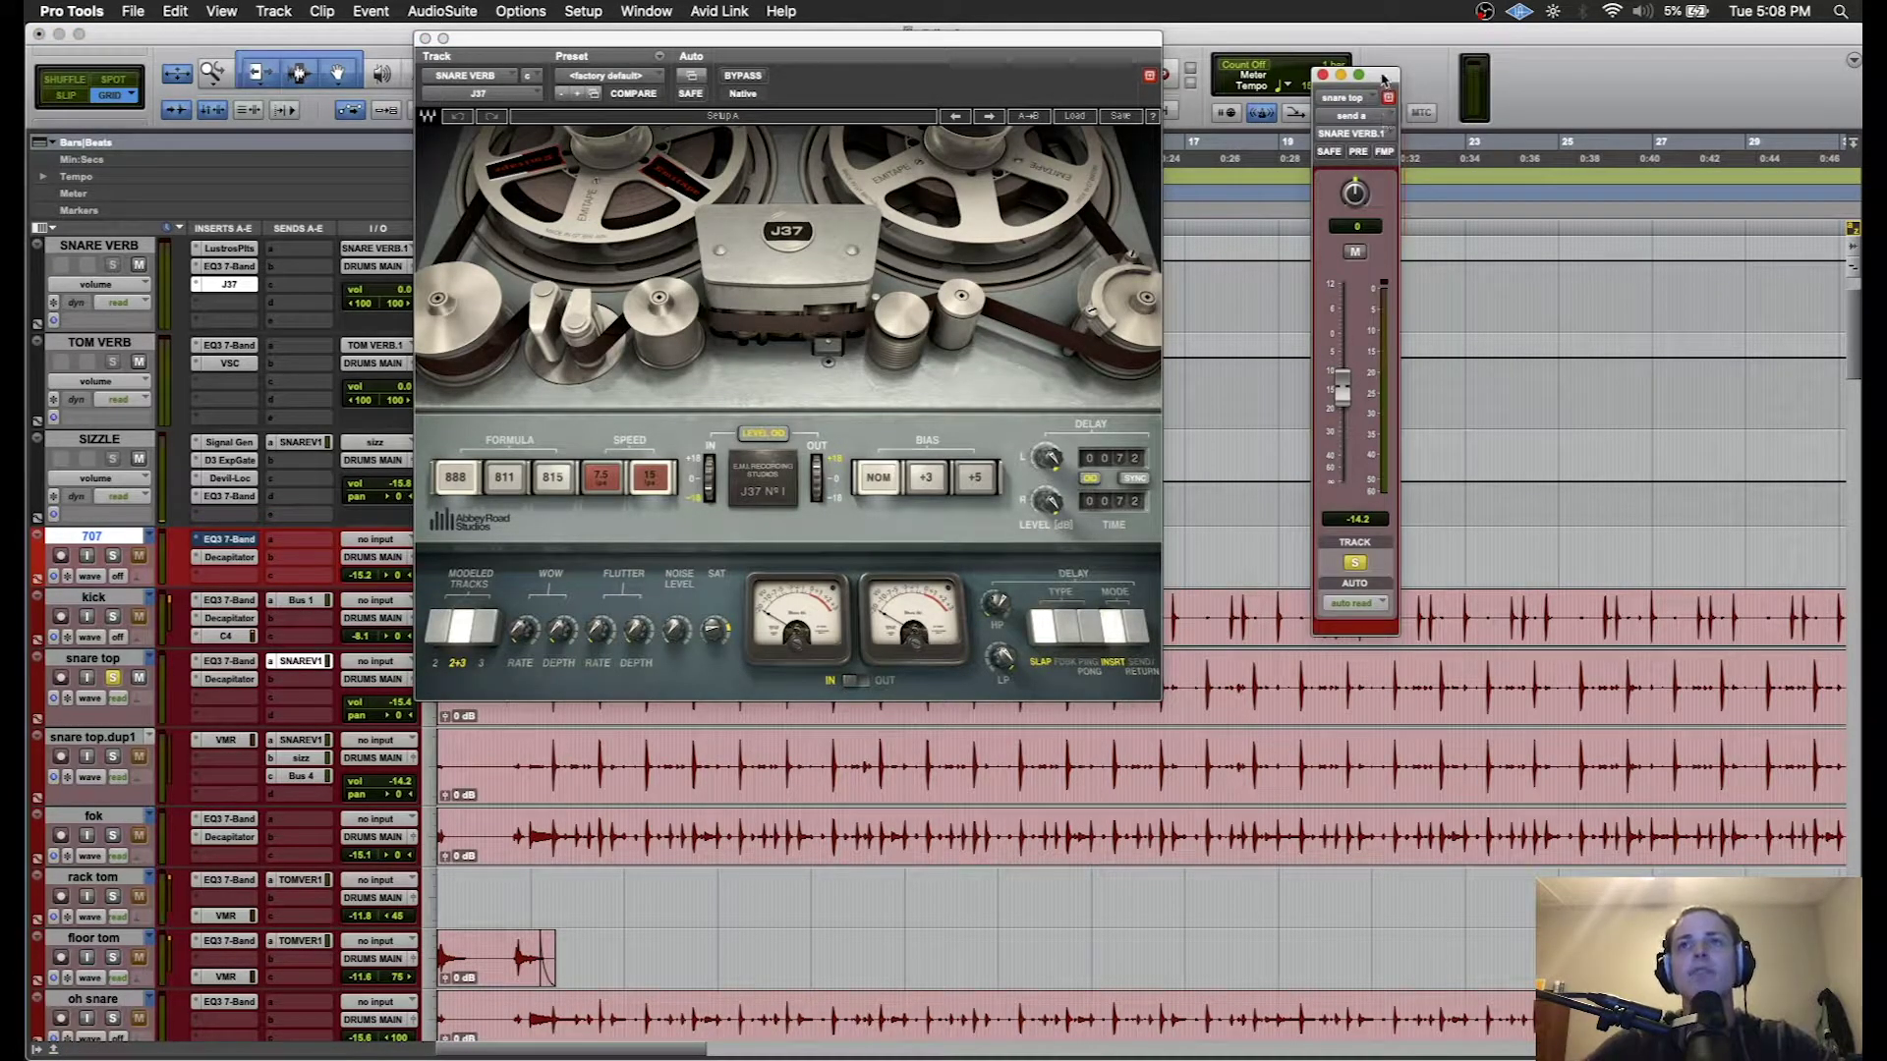
{"action": "left_click_drag", "start_coordinate": [1383, 78], "coordinate": [1275, 204]}
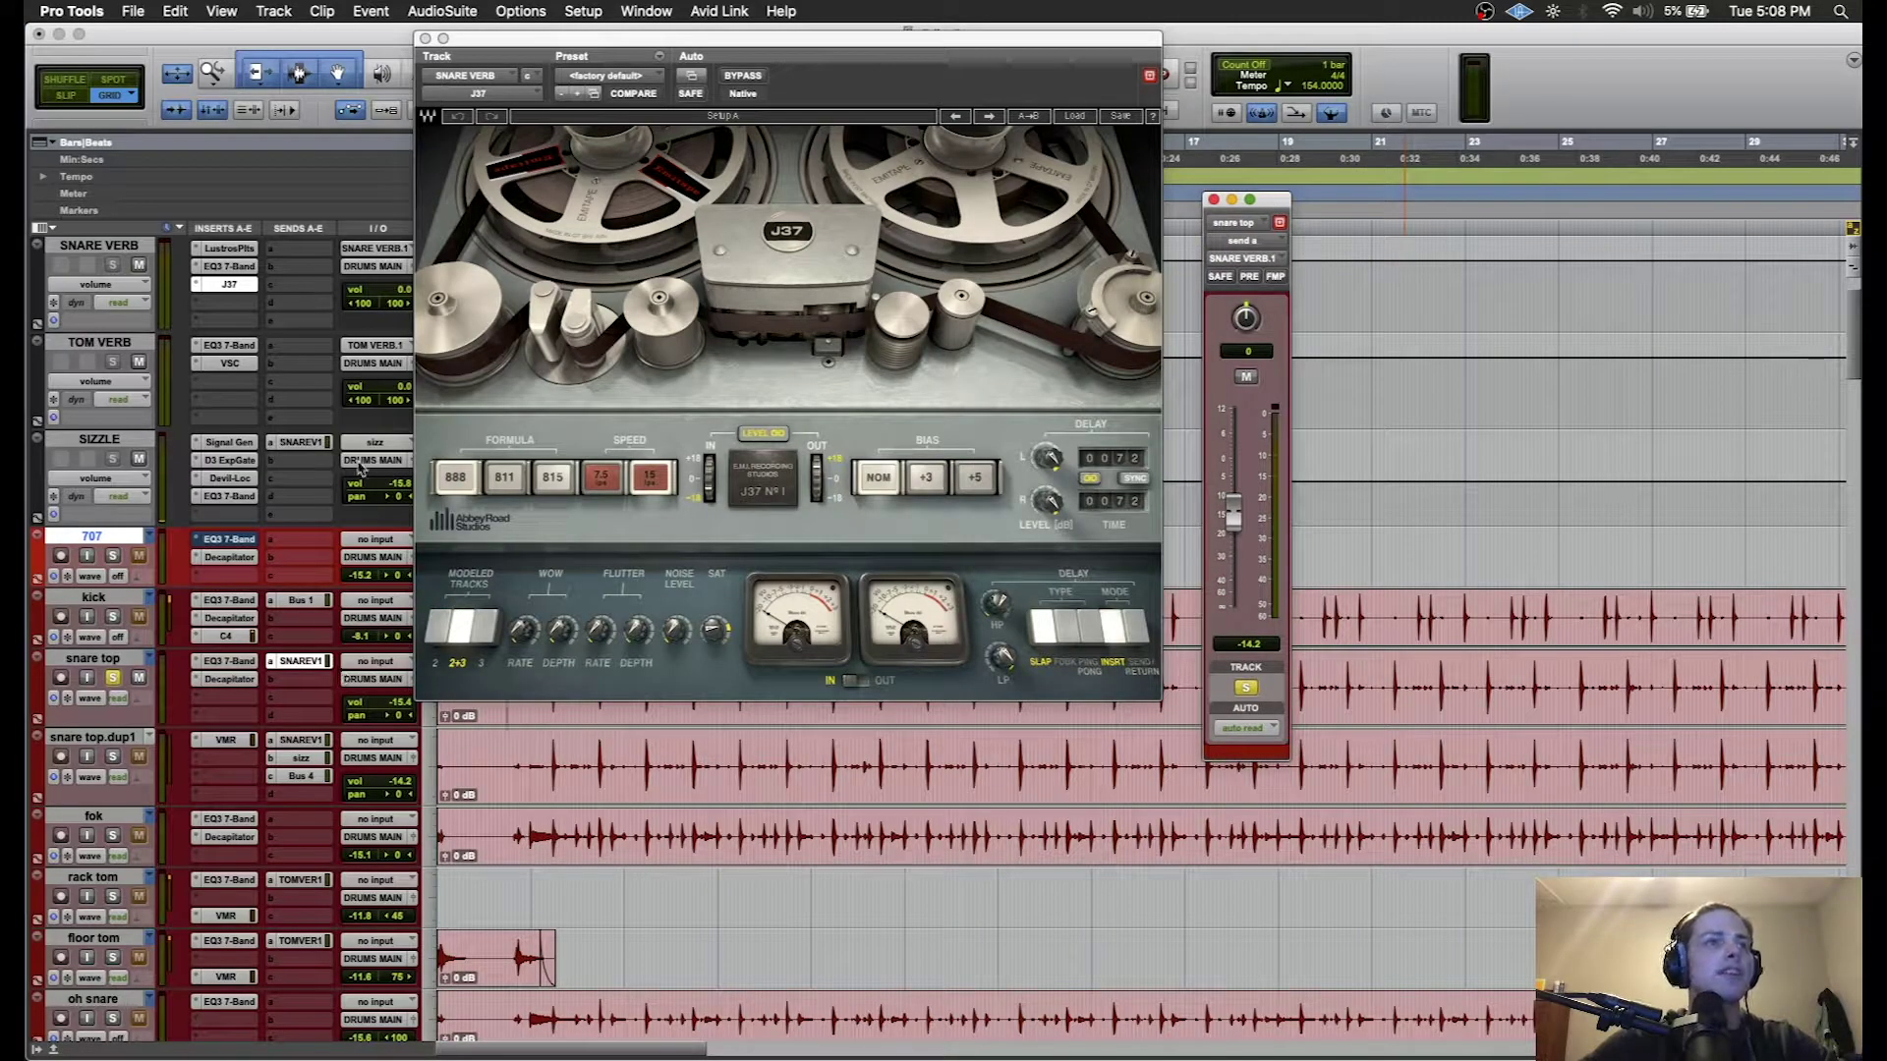
- Audition the J37 bypassed and re-enabled with snare top's verb send raised to +1.1 dB, and return the send to -14.2 dB
{"action": "key", "text": "space"}
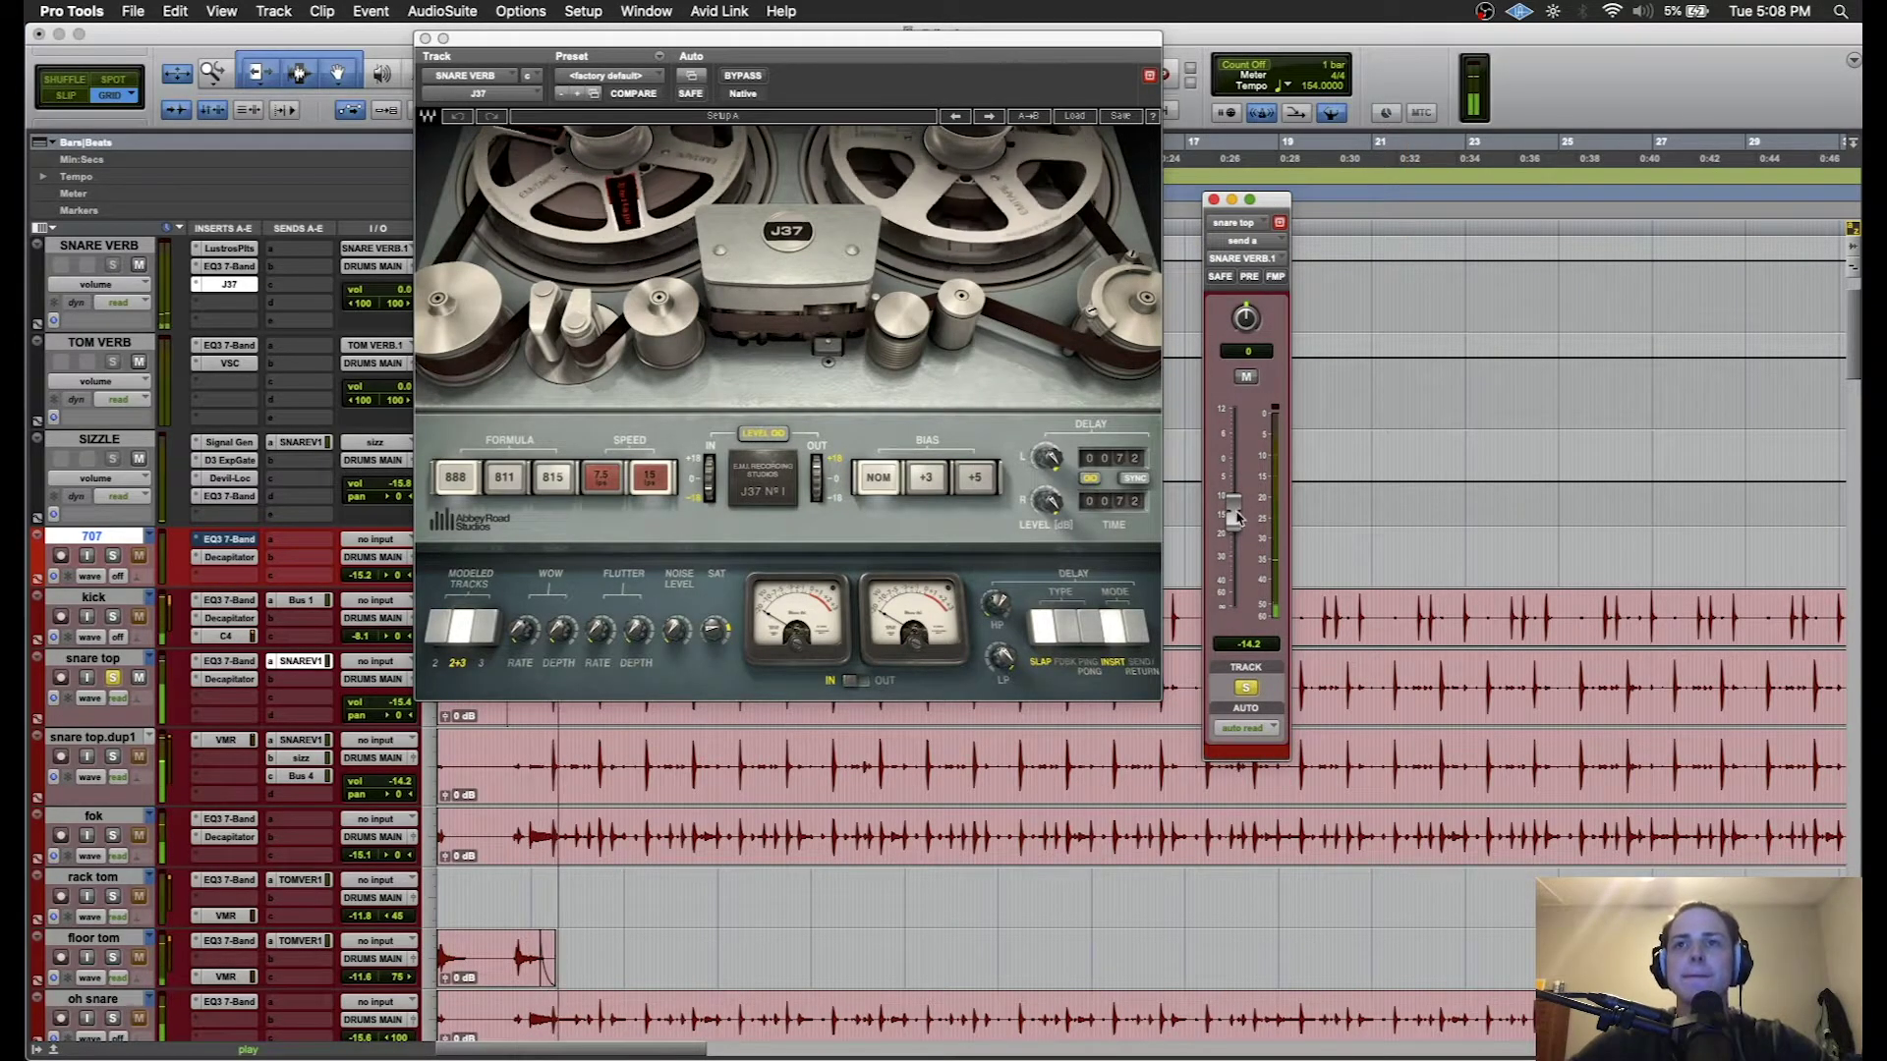
{"action": "left_click_drag", "start_coordinate": [1236, 517], "coordinate": [1256, 459]}
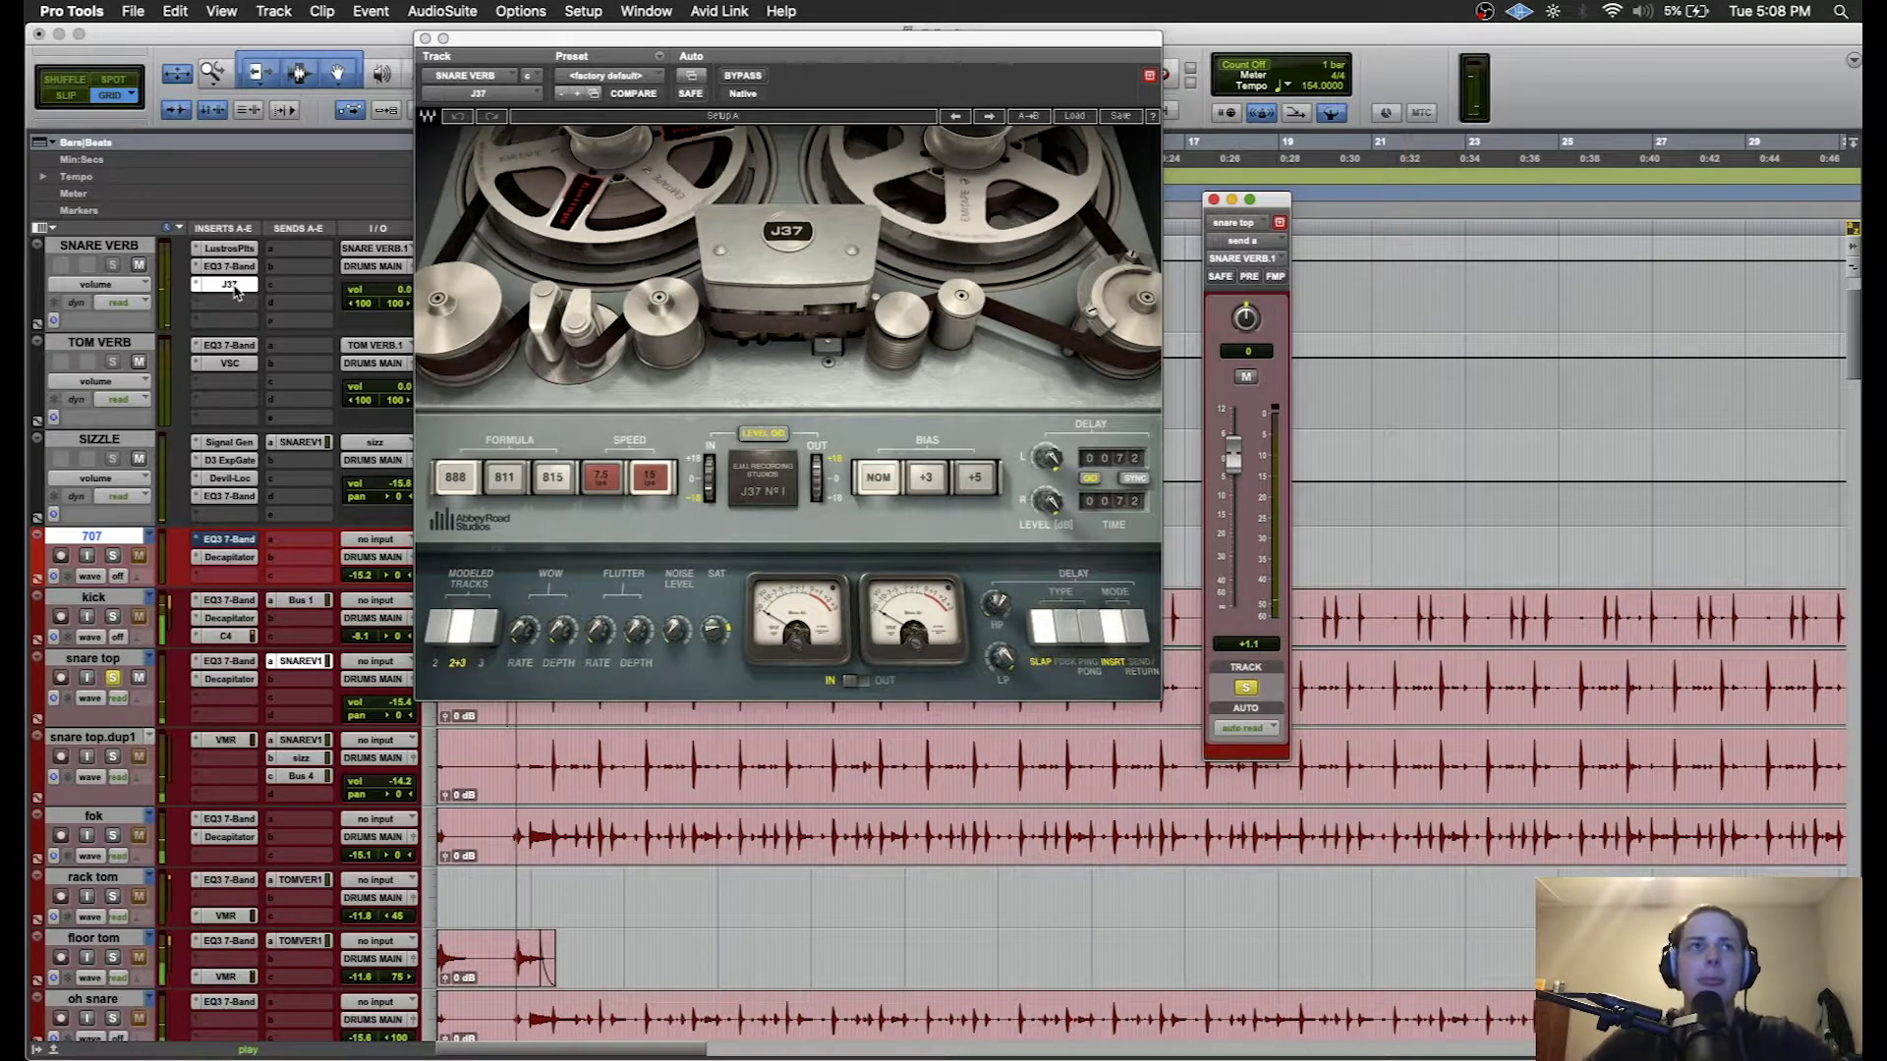
{"action": "left_click", "coordinate": [232, 286], "text": "super"}
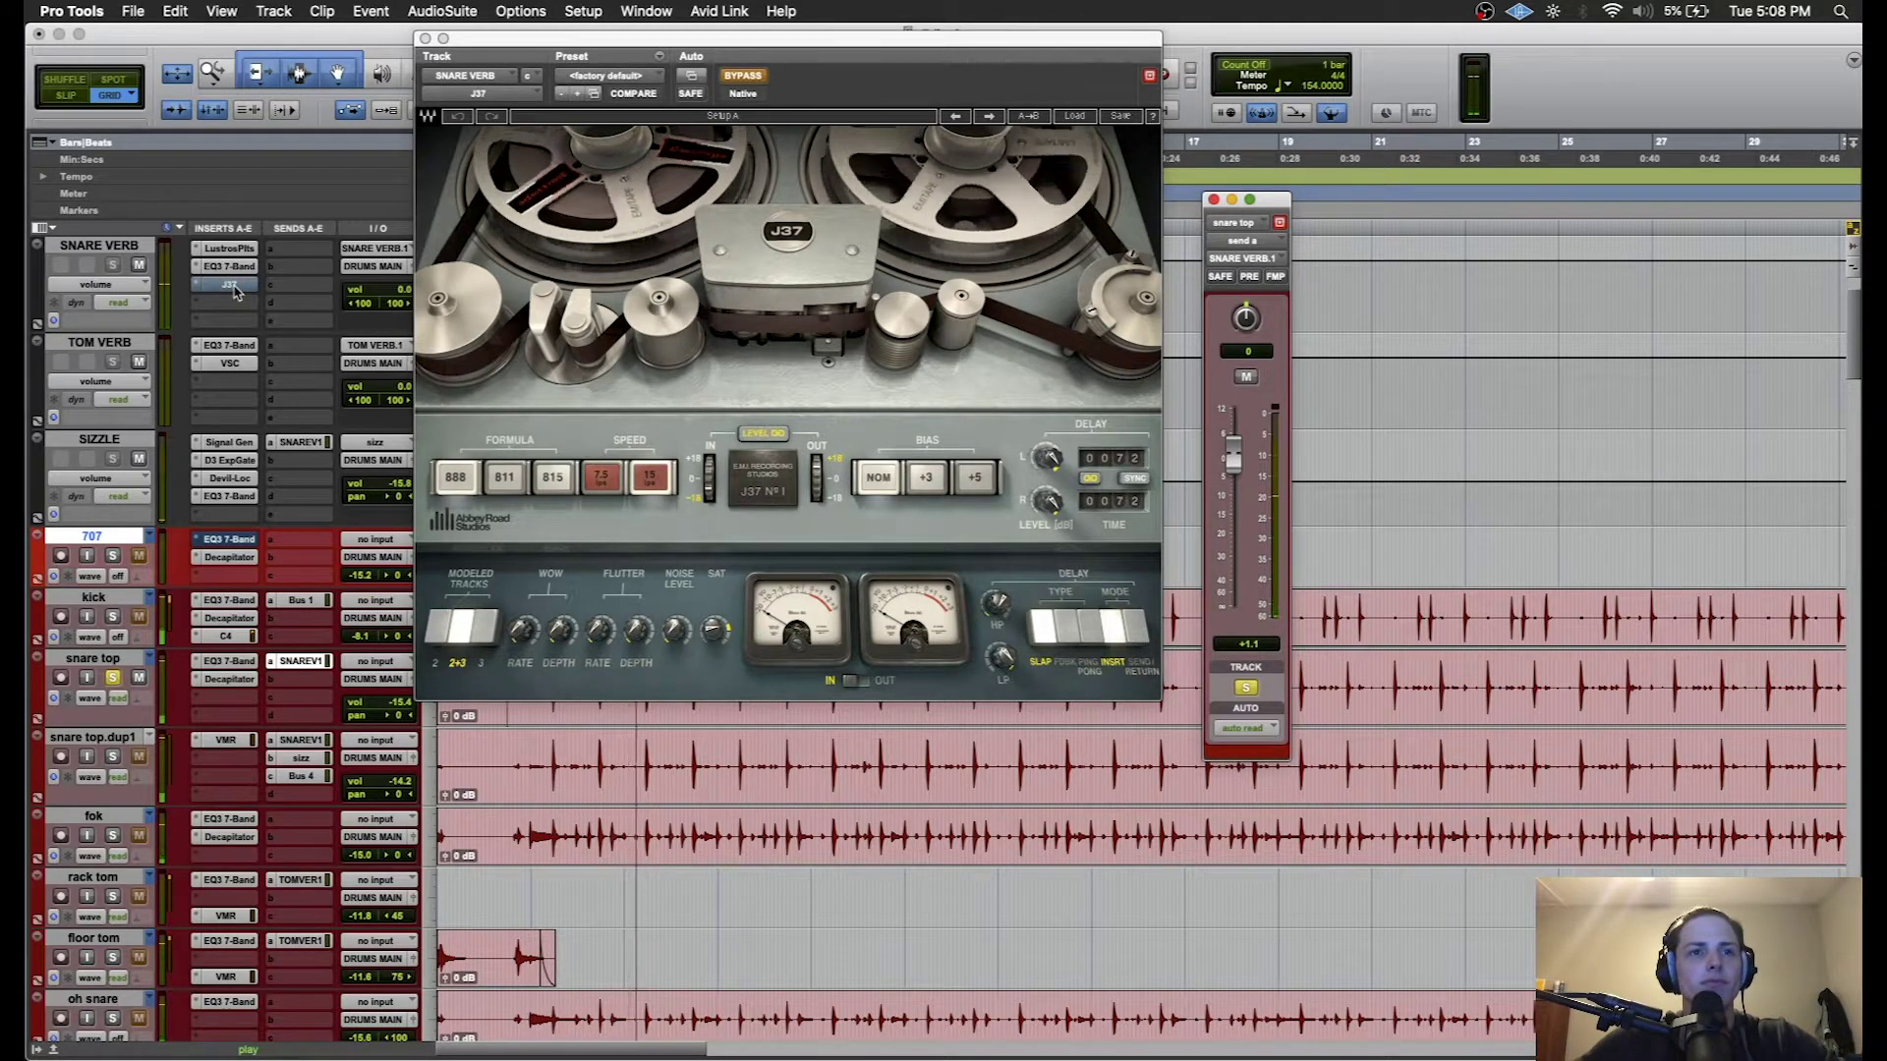
{"action": "left_click", "coordinate": [232, 286], "text": "super"}
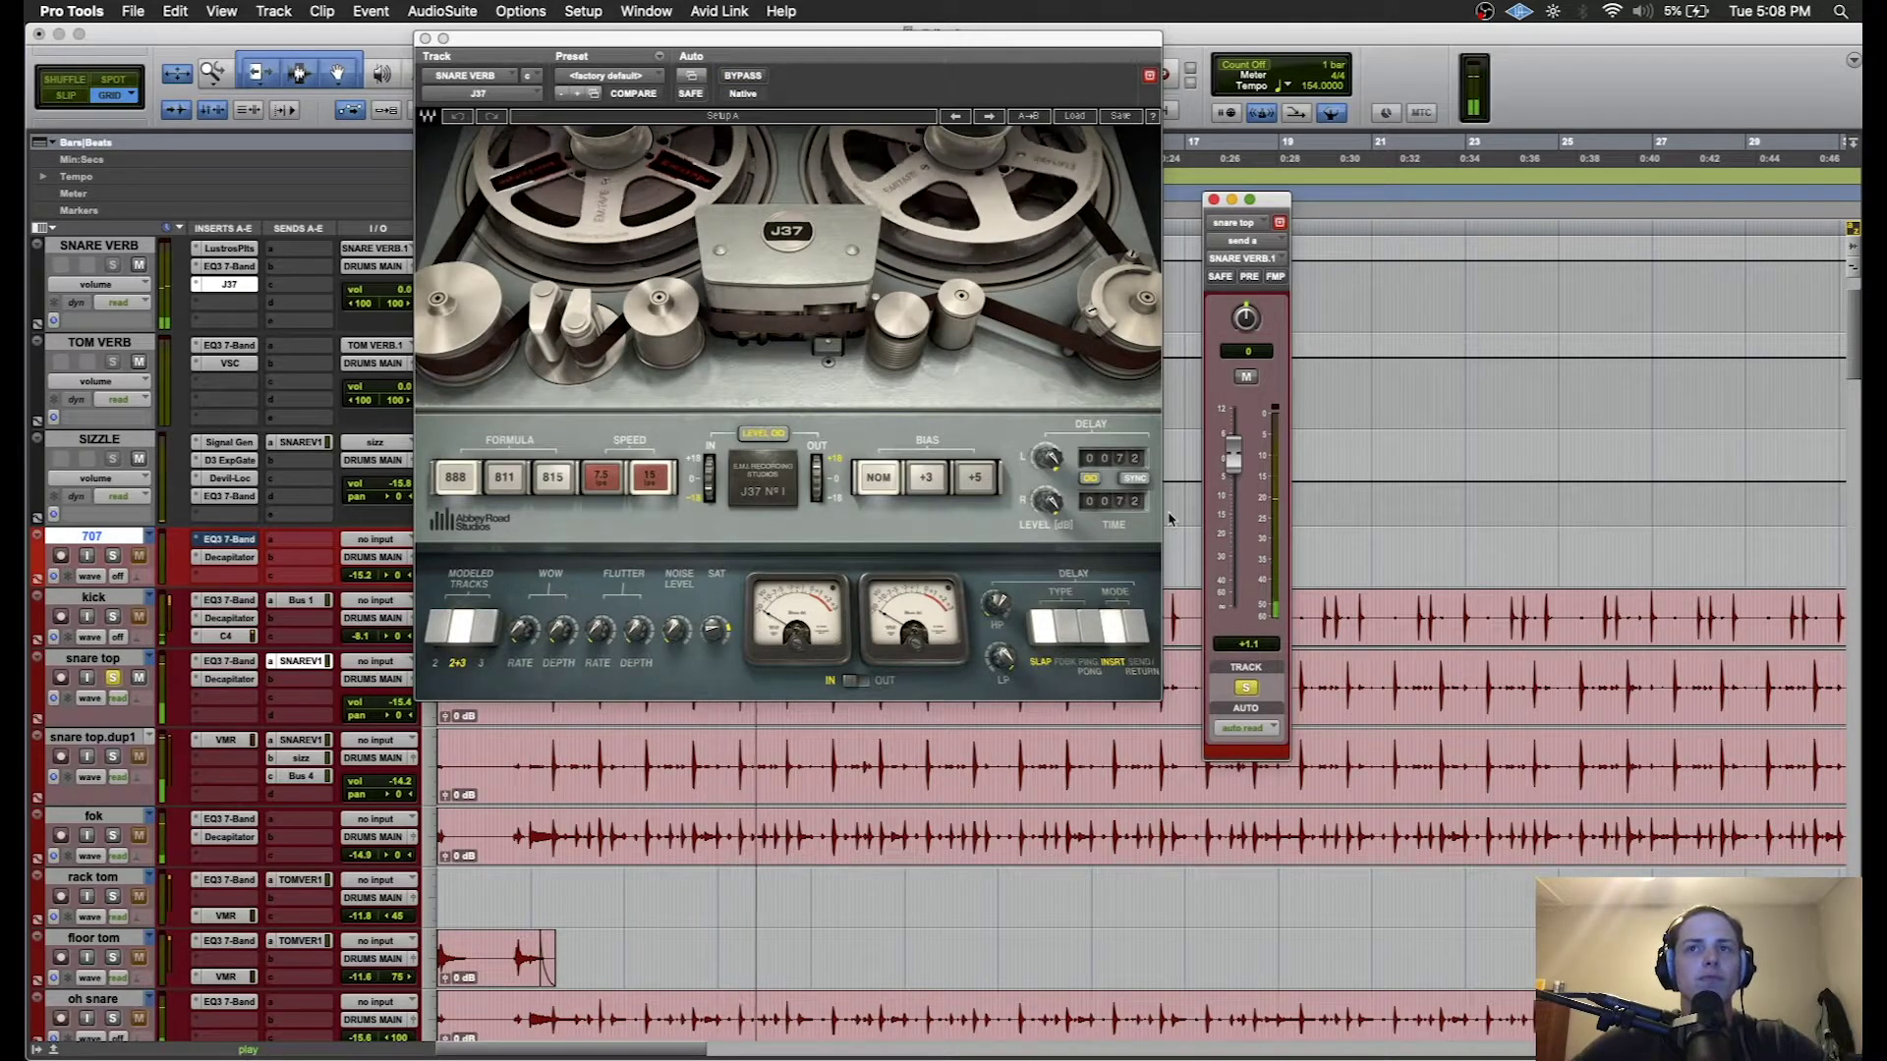
{"action": "left_click_drag", "start_coordinate": [1242, 472], "coordinate": [1242, 528]}
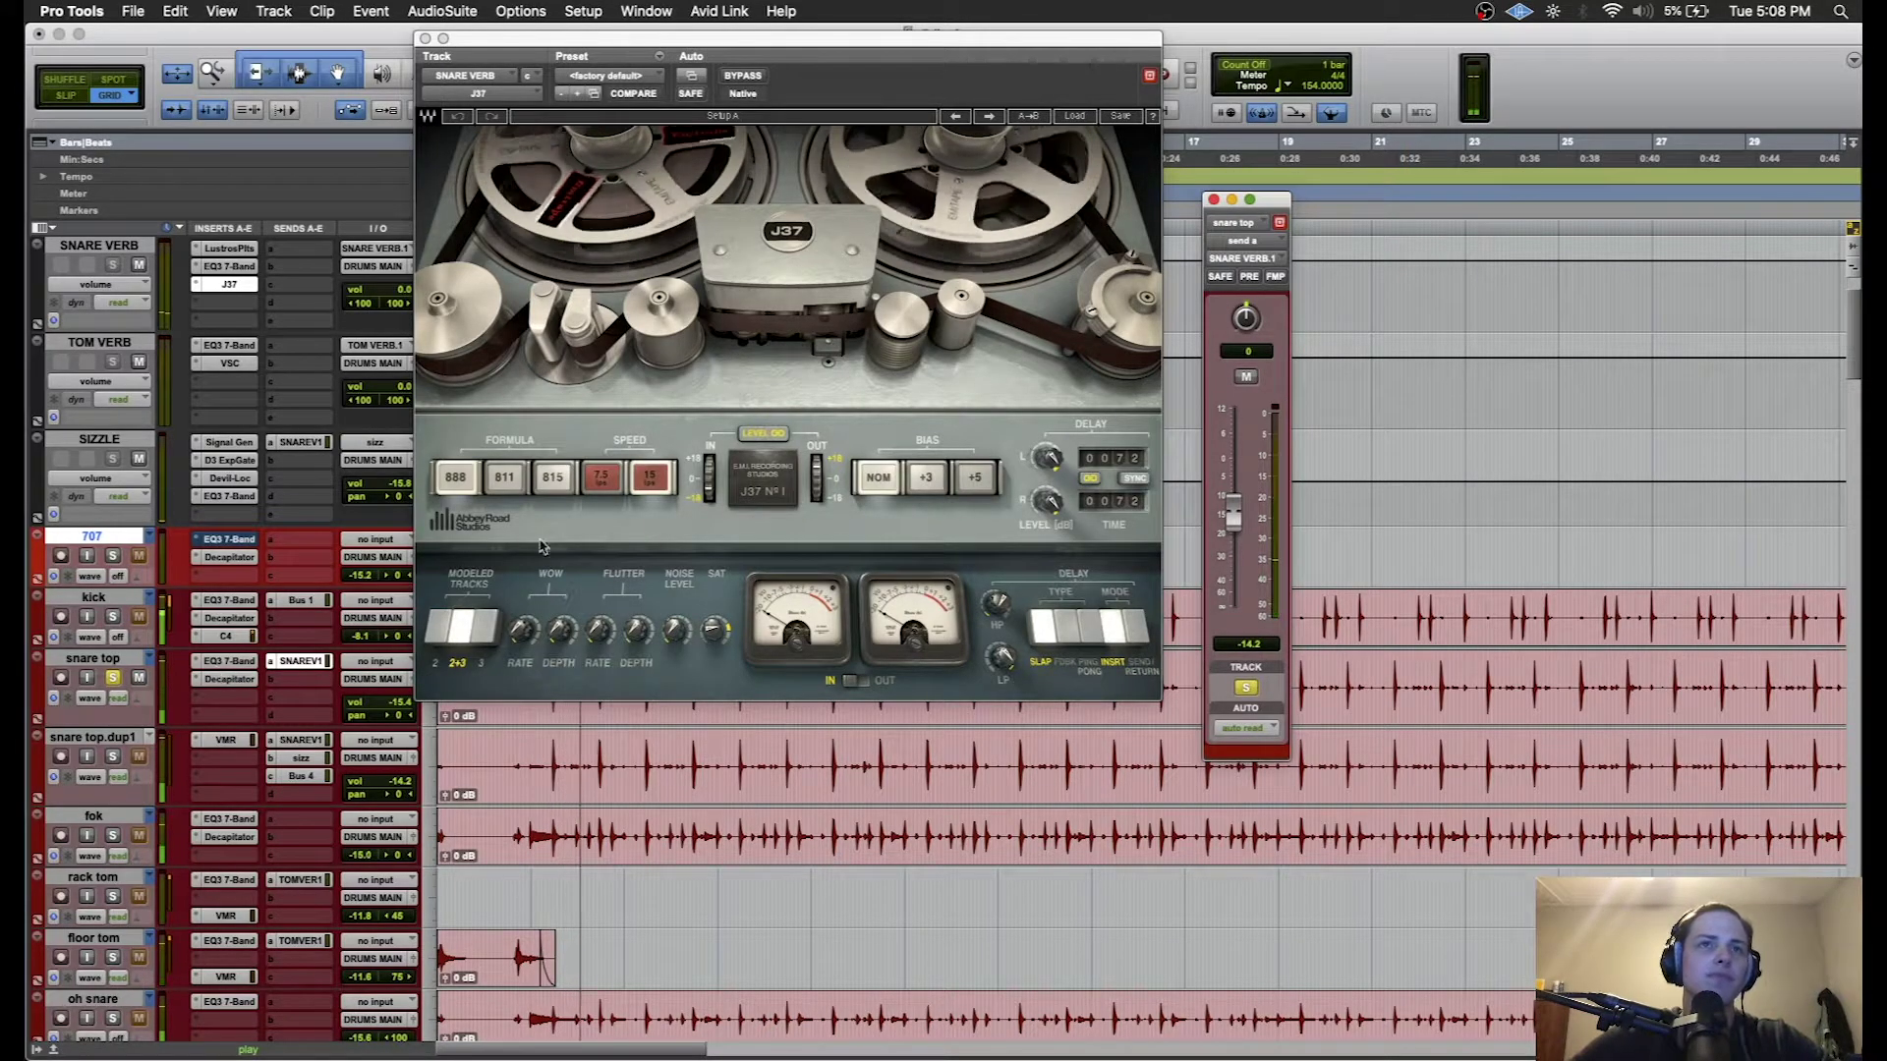
{"action": "key", "text": "space"}
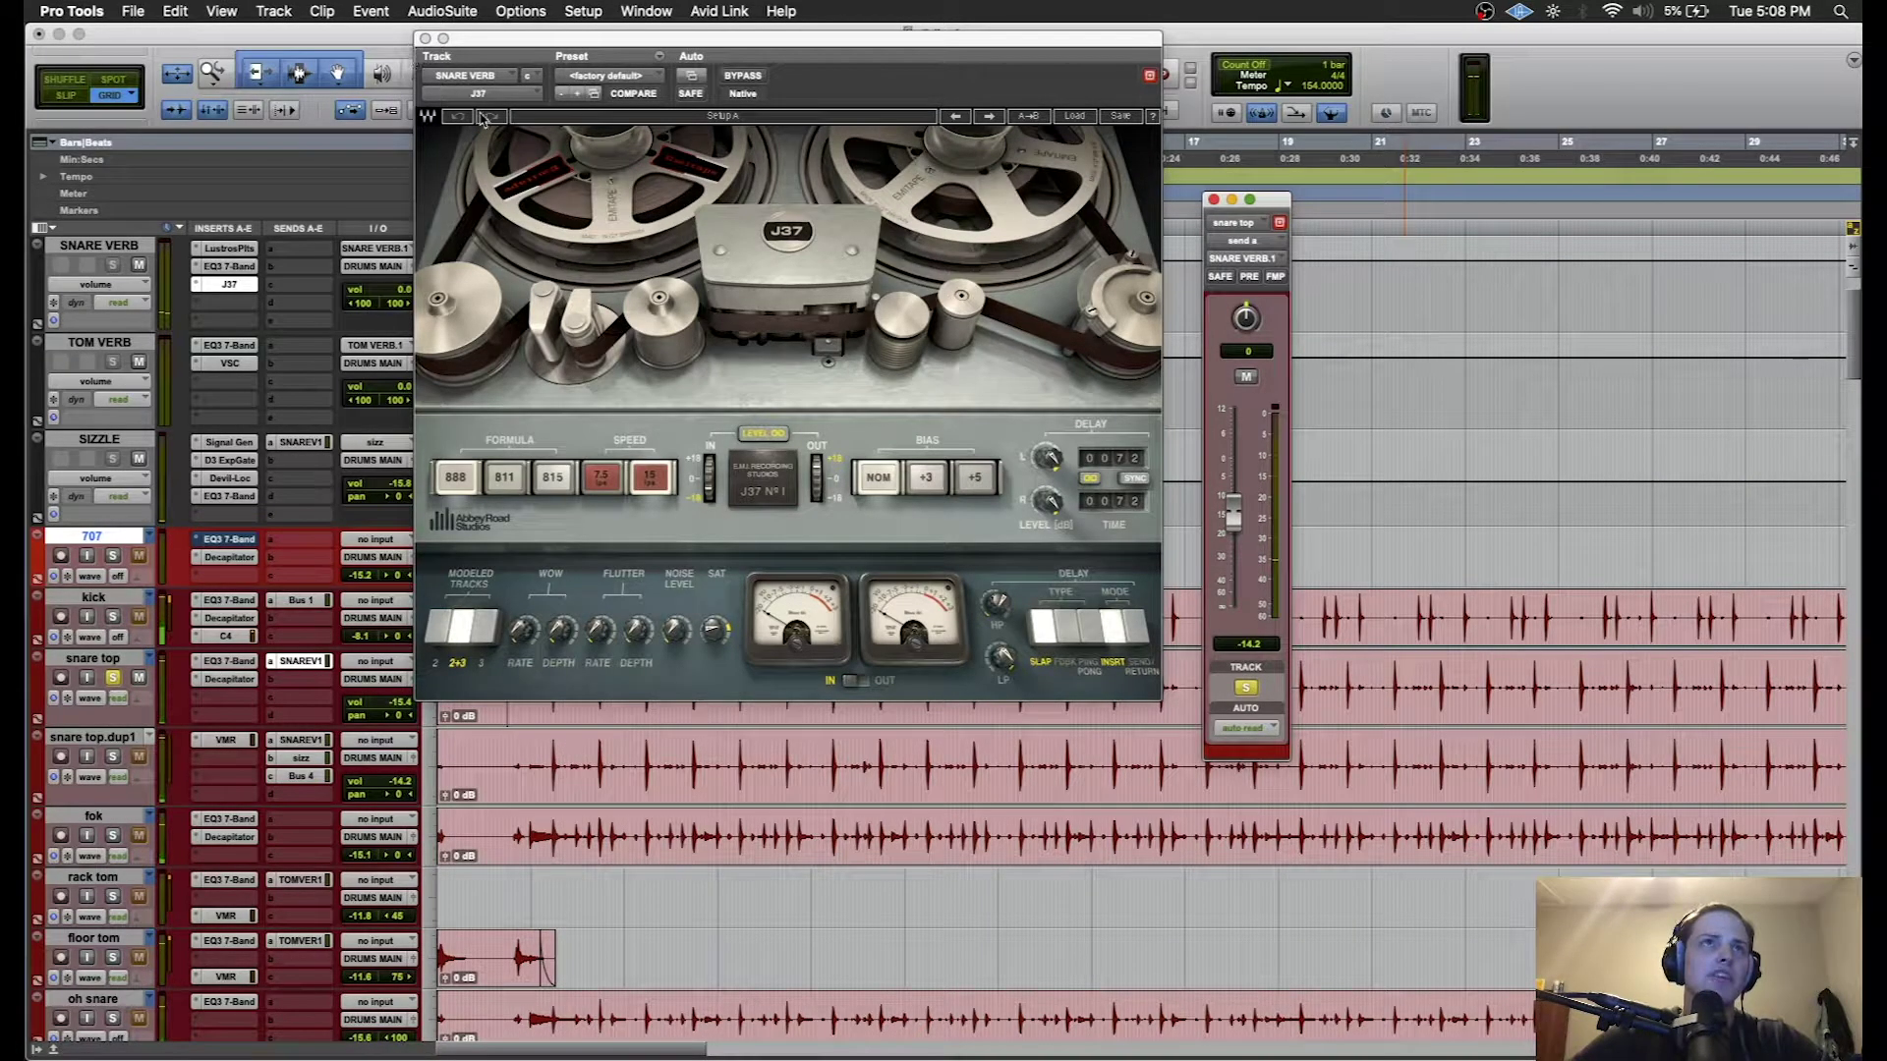
- Close the J37 and send windows, and switch the solo from snare top to snare top.dup1
{"action": "left_click", "coordinate": [722, 633]}
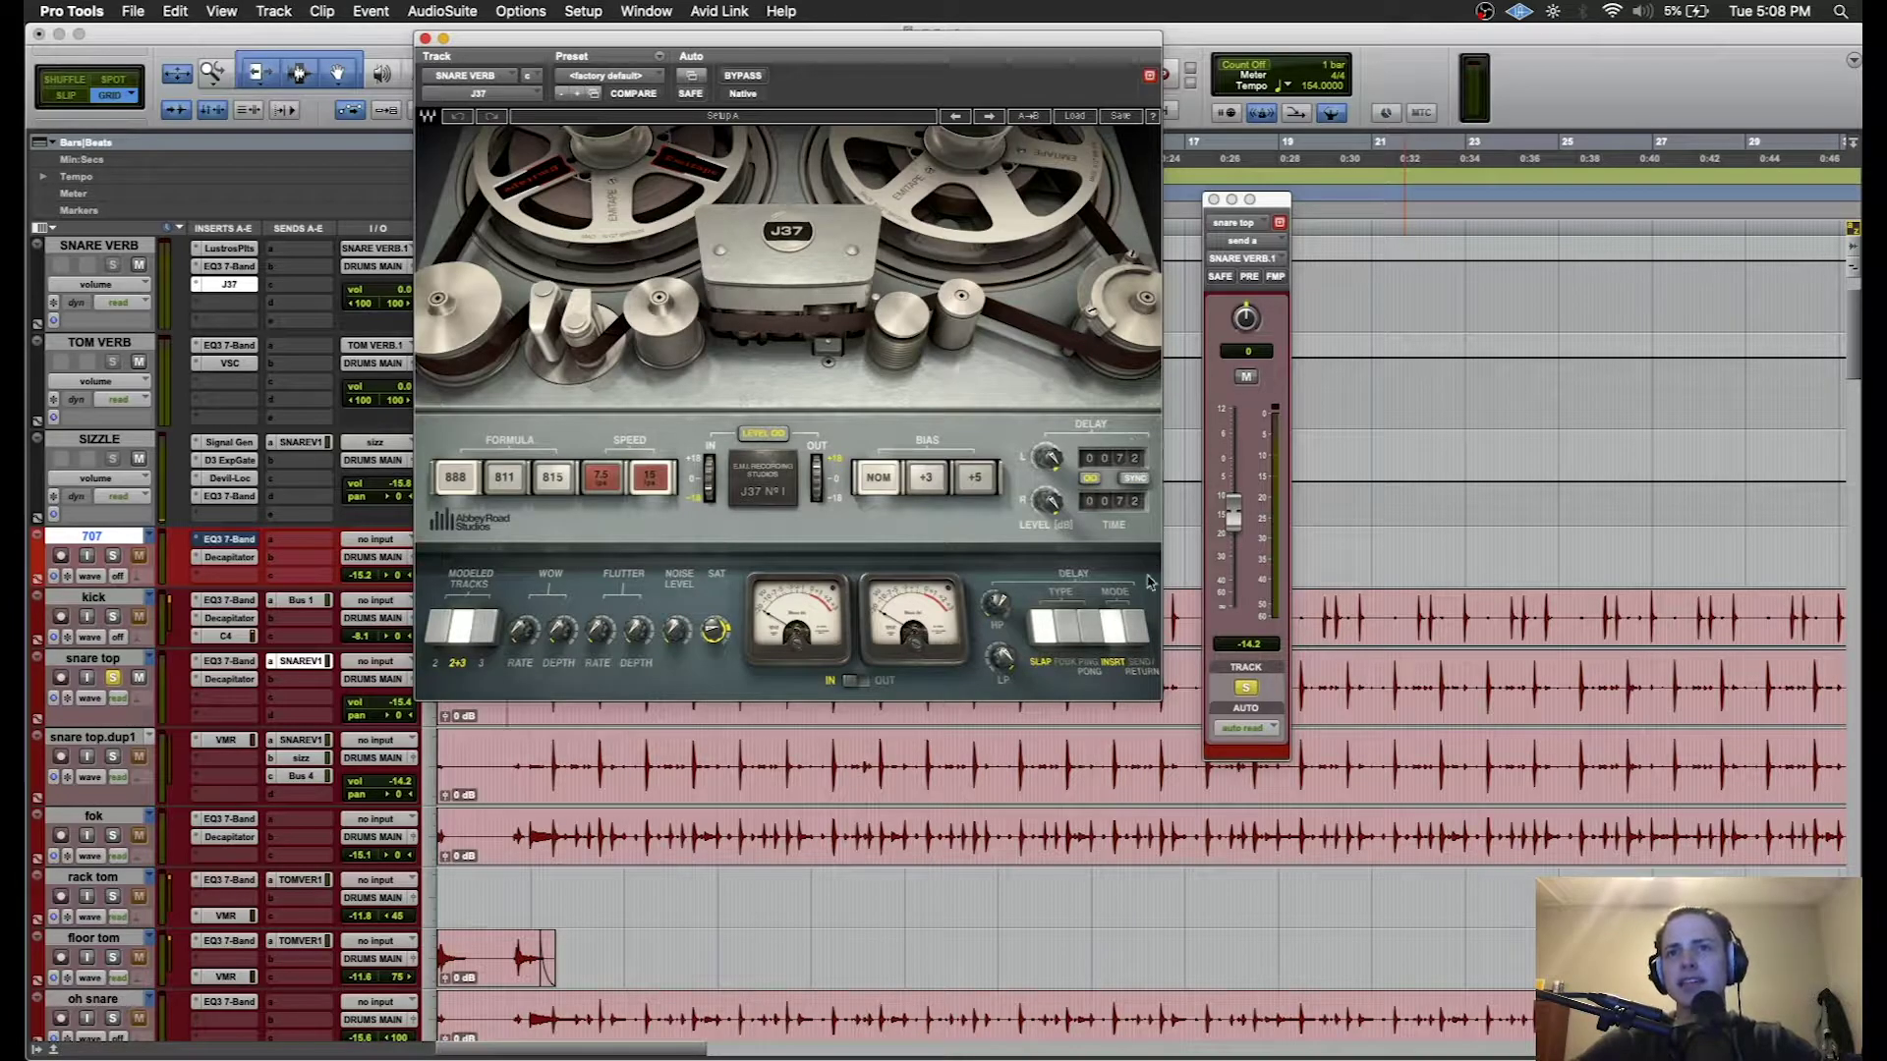
{"action": "left_click", "coordinate": [424, 38]}
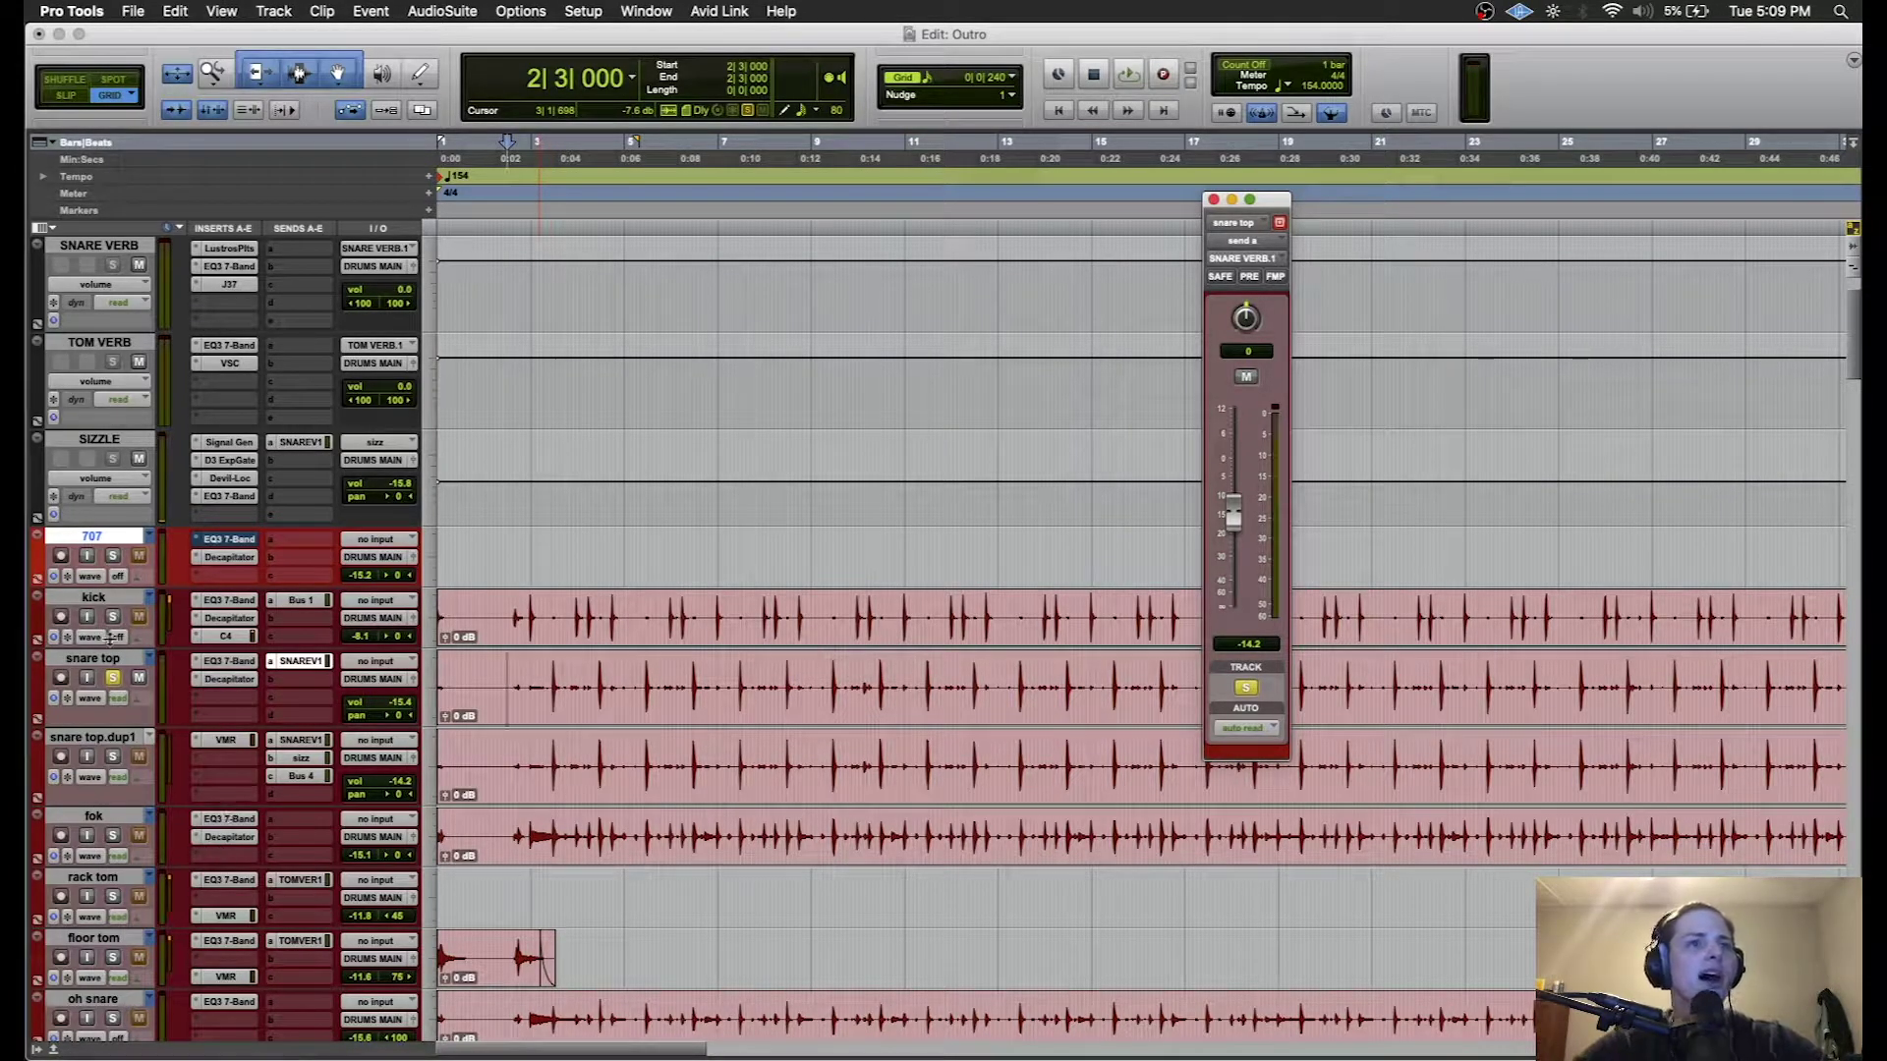
{"action": "left_click", "coordinate": [112, 656]}
{"action": "left_click", "coordinate": [120, 738]}
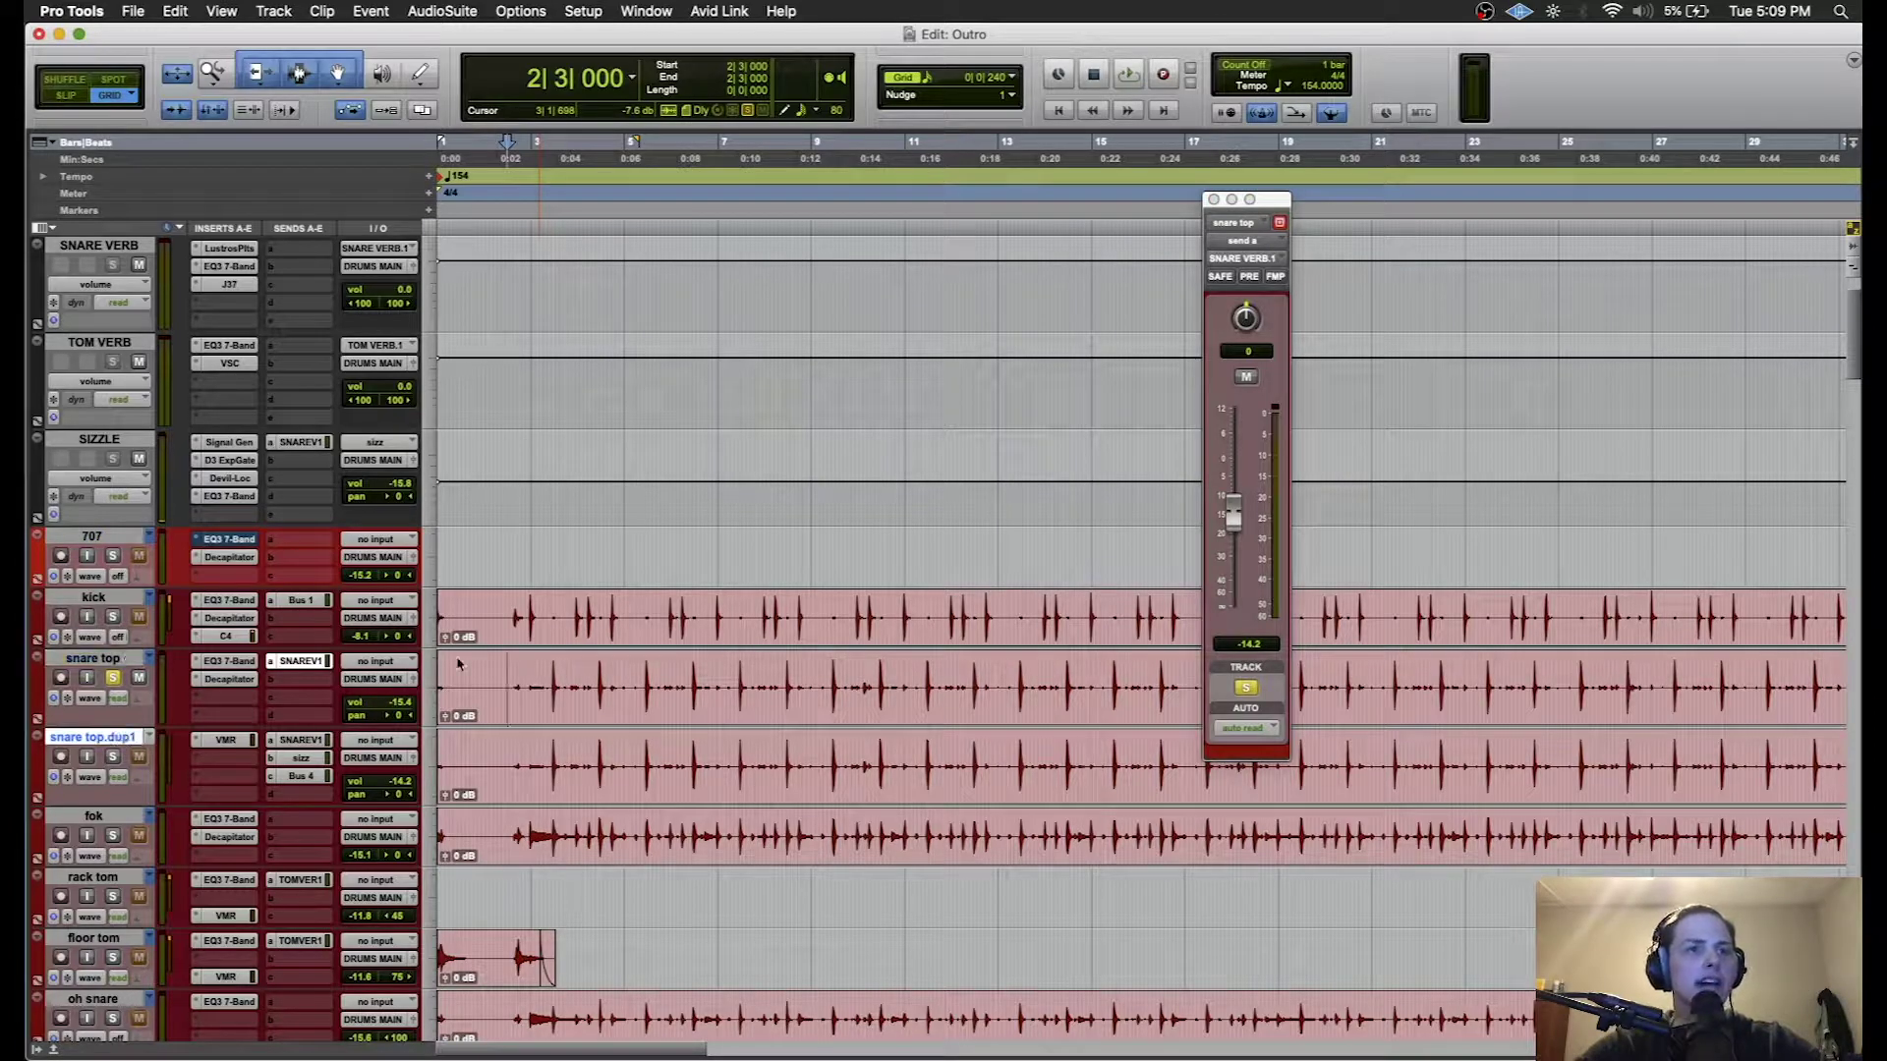
{"action": "left_click", "coordinate": [112, 757]}
{"action": "left_click", "coordinate": [113, 678]}
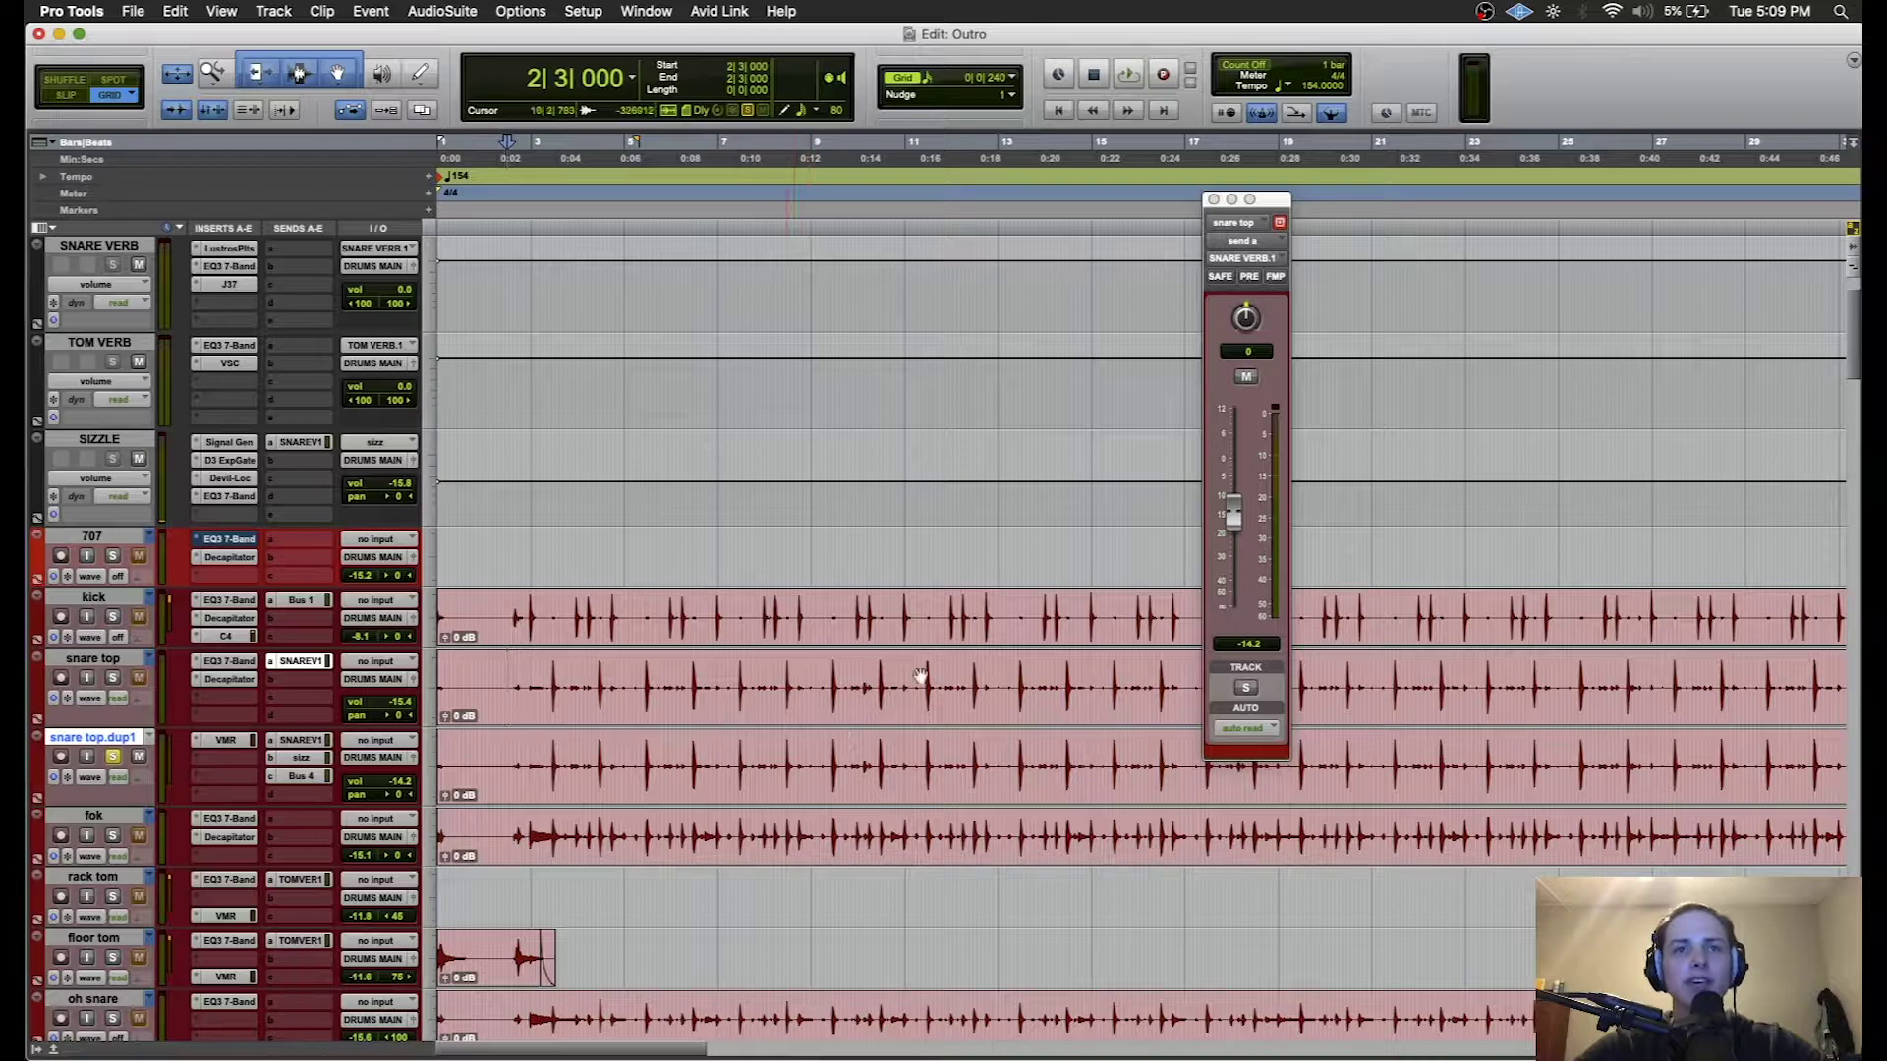
{"action": "left_click", "coordinate": [1214, 200]}
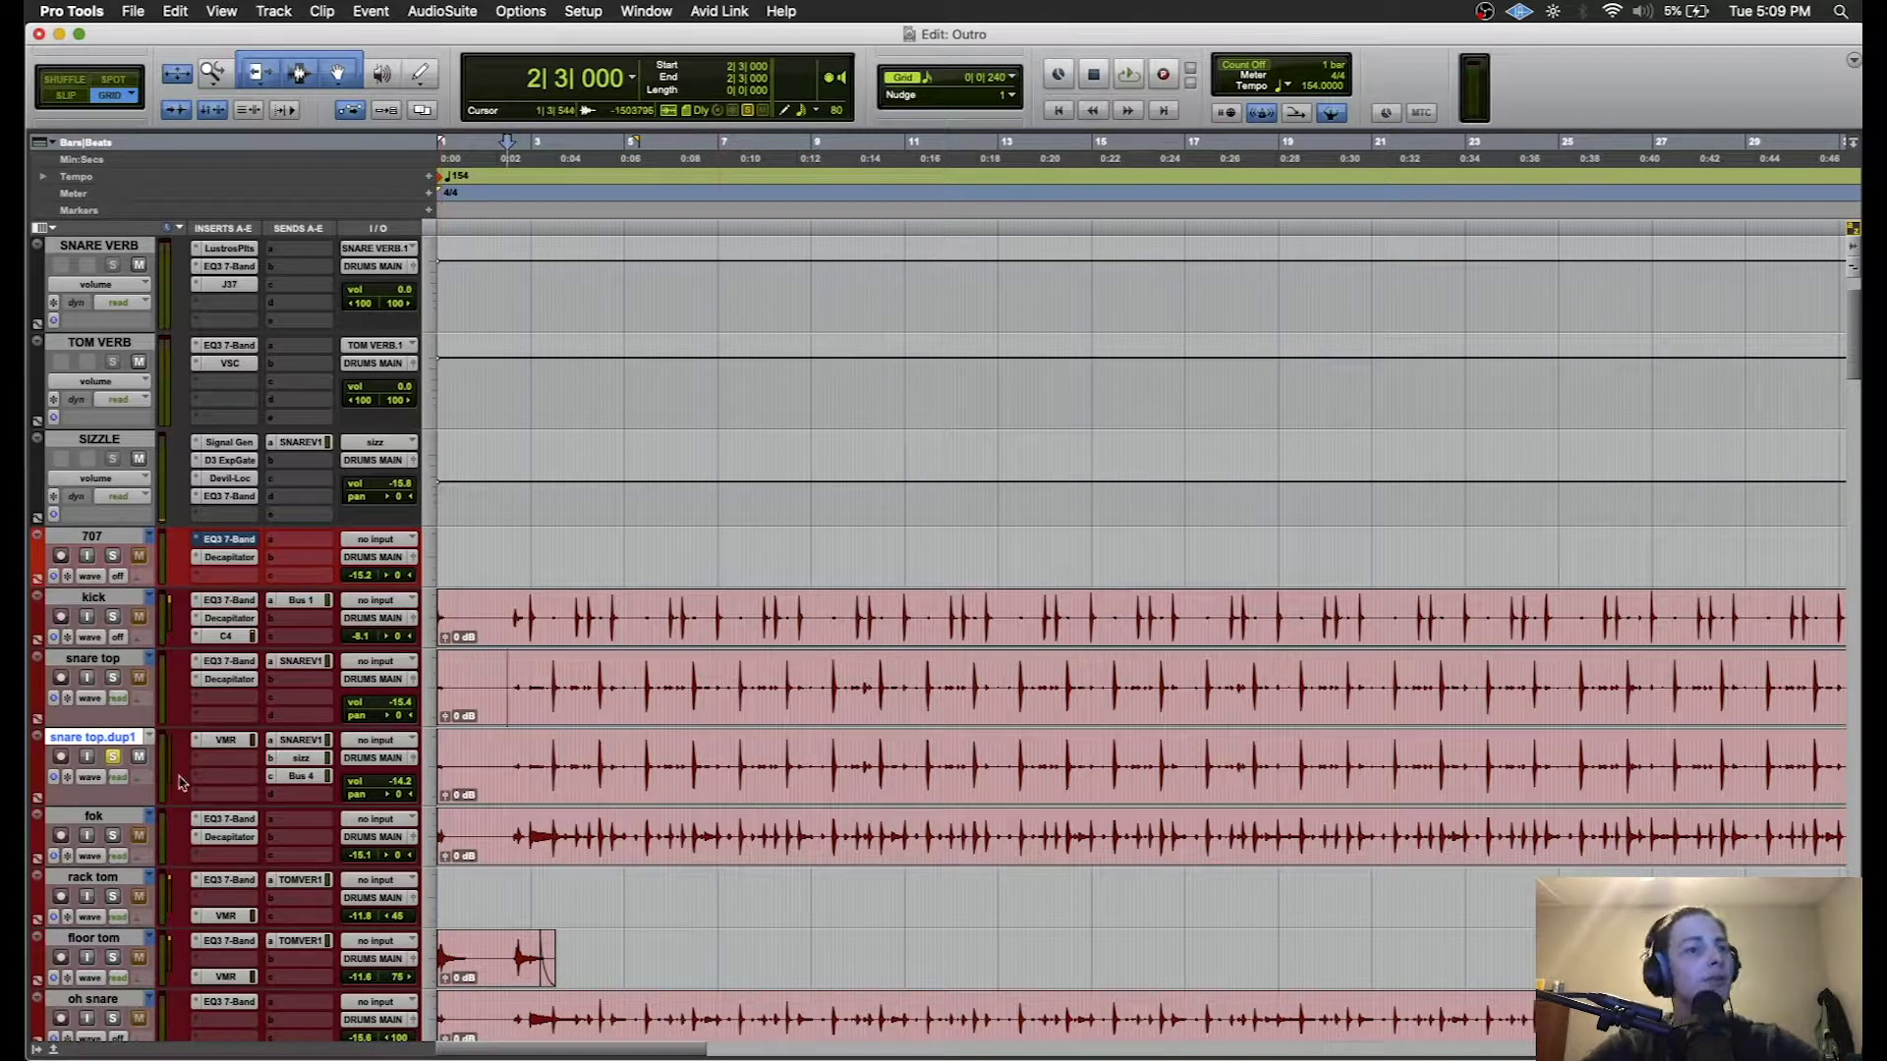
- Open the Virtual Mix Rack on snare top.dup1 to examine its modules, and move its window clear of the transport controls
{"action": "left_click", "coordinate": [225, 739]}
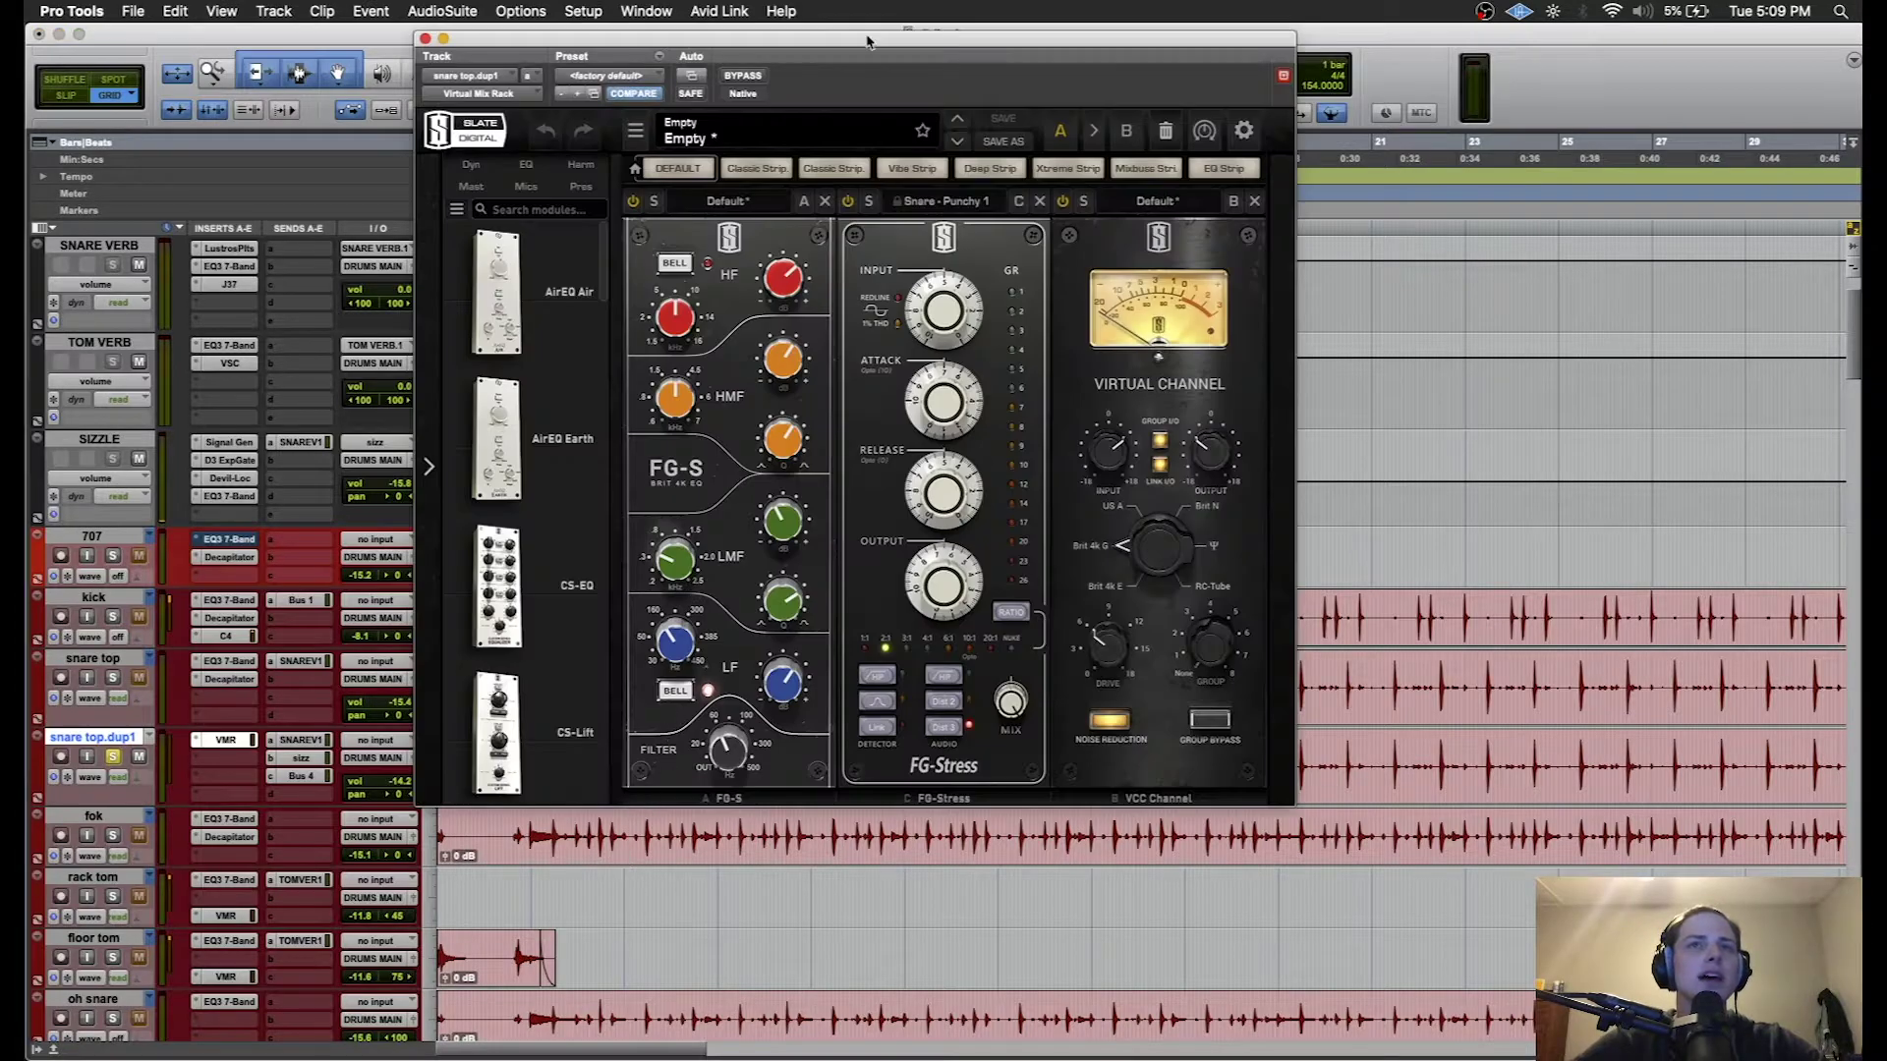
{"action": "left_click_drag", "start_coordinate": [802, 49], "coordinate": [833, 173]}
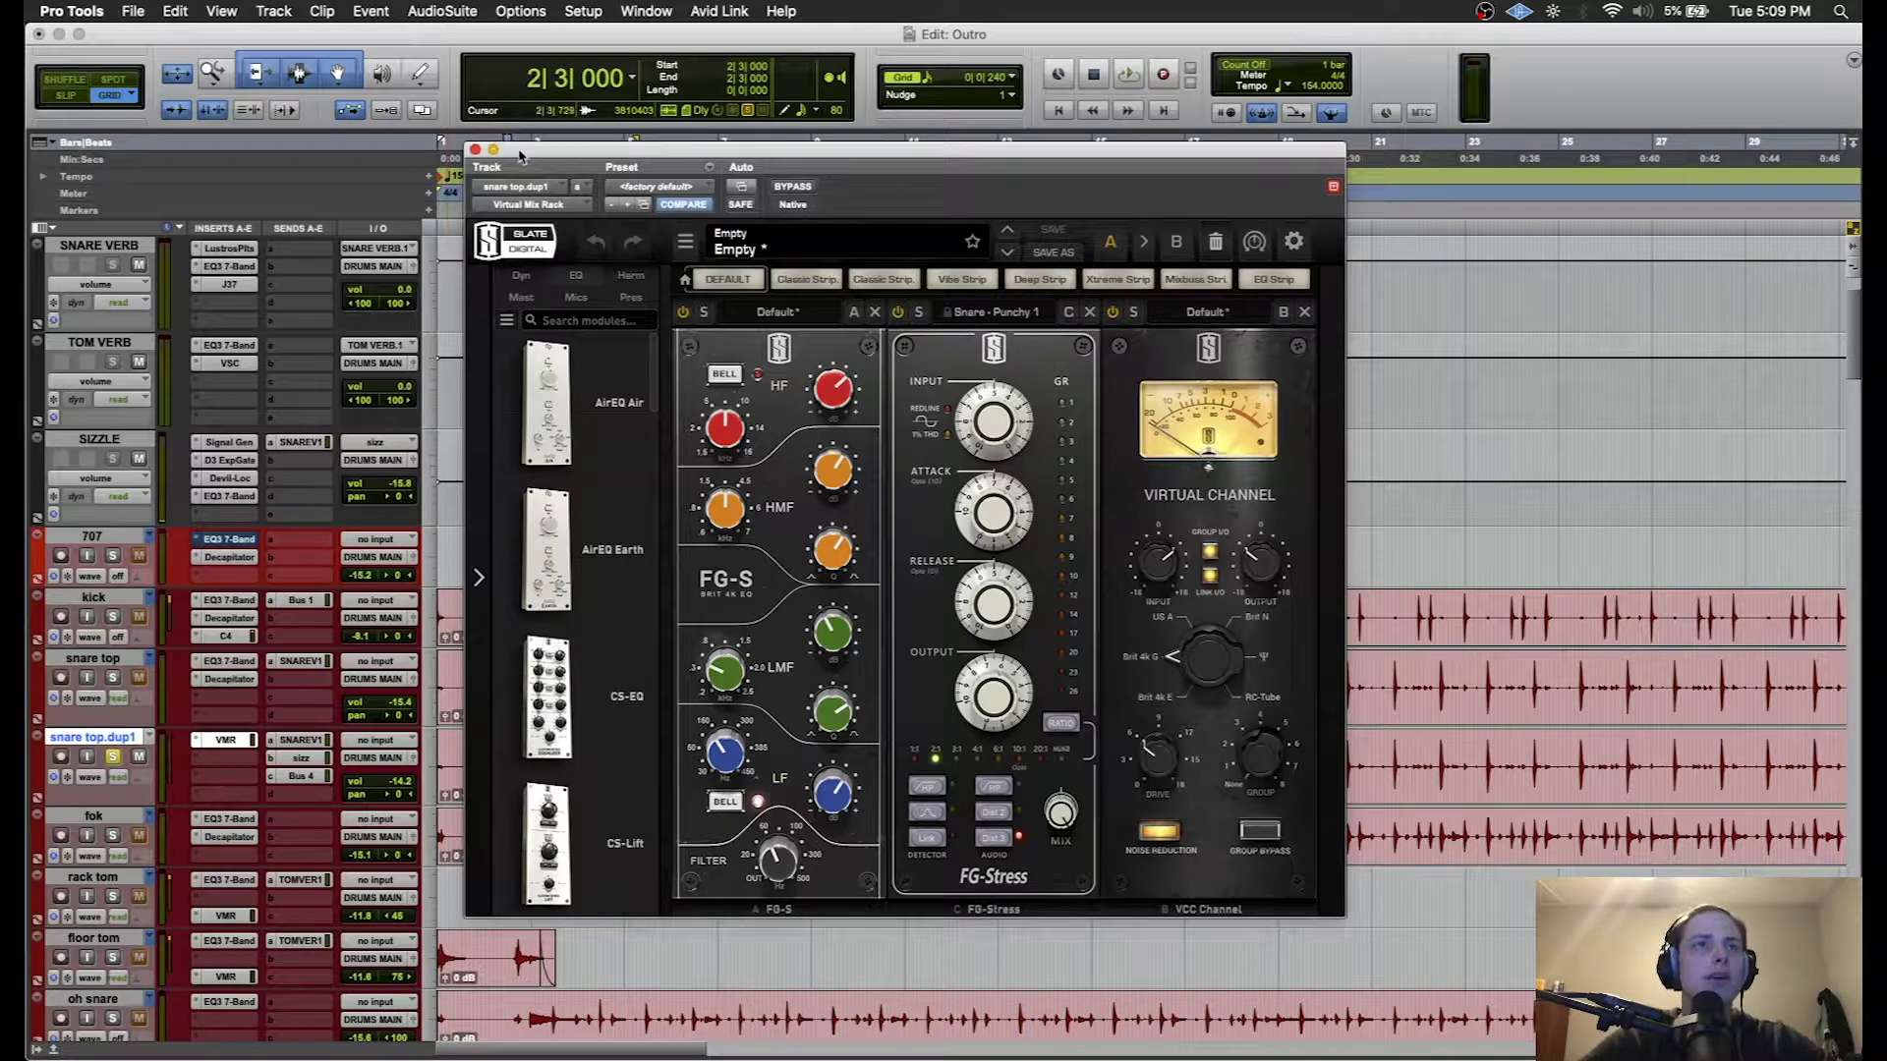
{"action": "left_click_drag", "start_coordinate": [520, 155], "coordinate": [513, 171]}
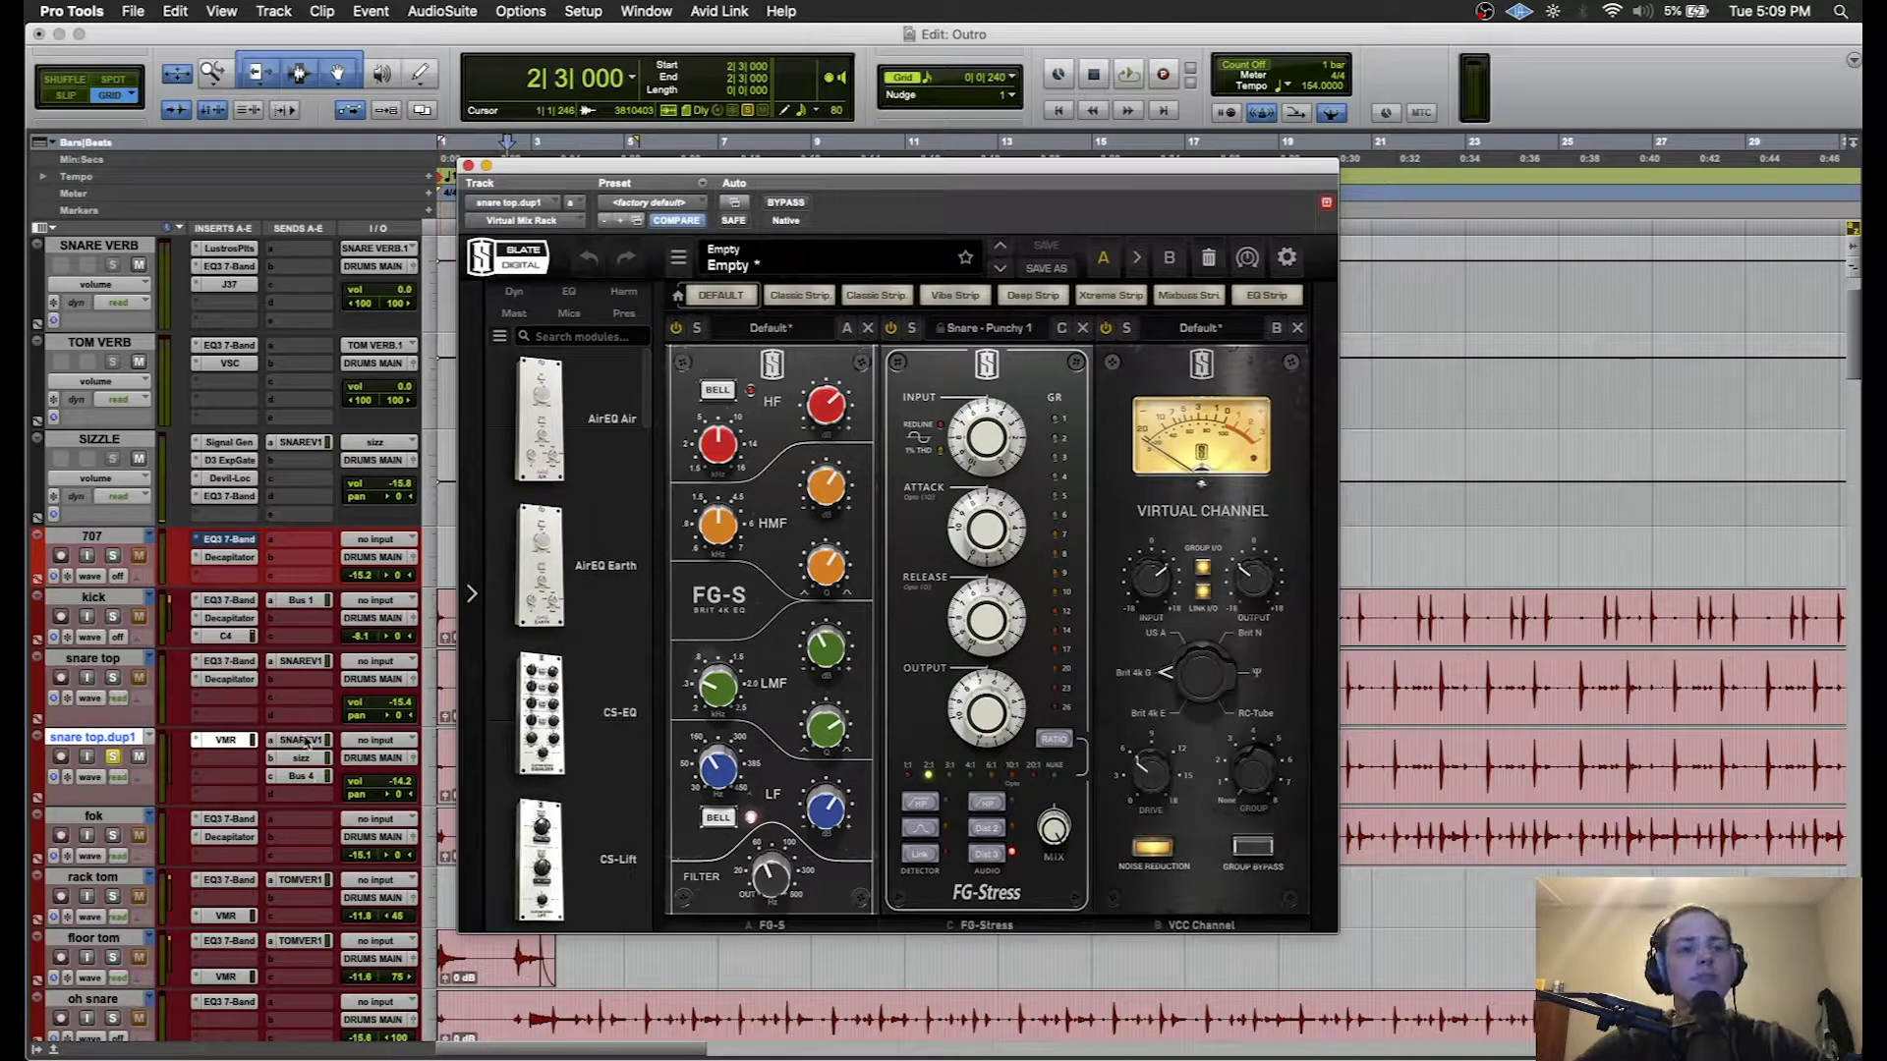
- Select the SIZZLE track, open its Signal Generator to examine the settings, and reposition the plug-in window
{"action": "left_click", "coordinate": [110, 443]}
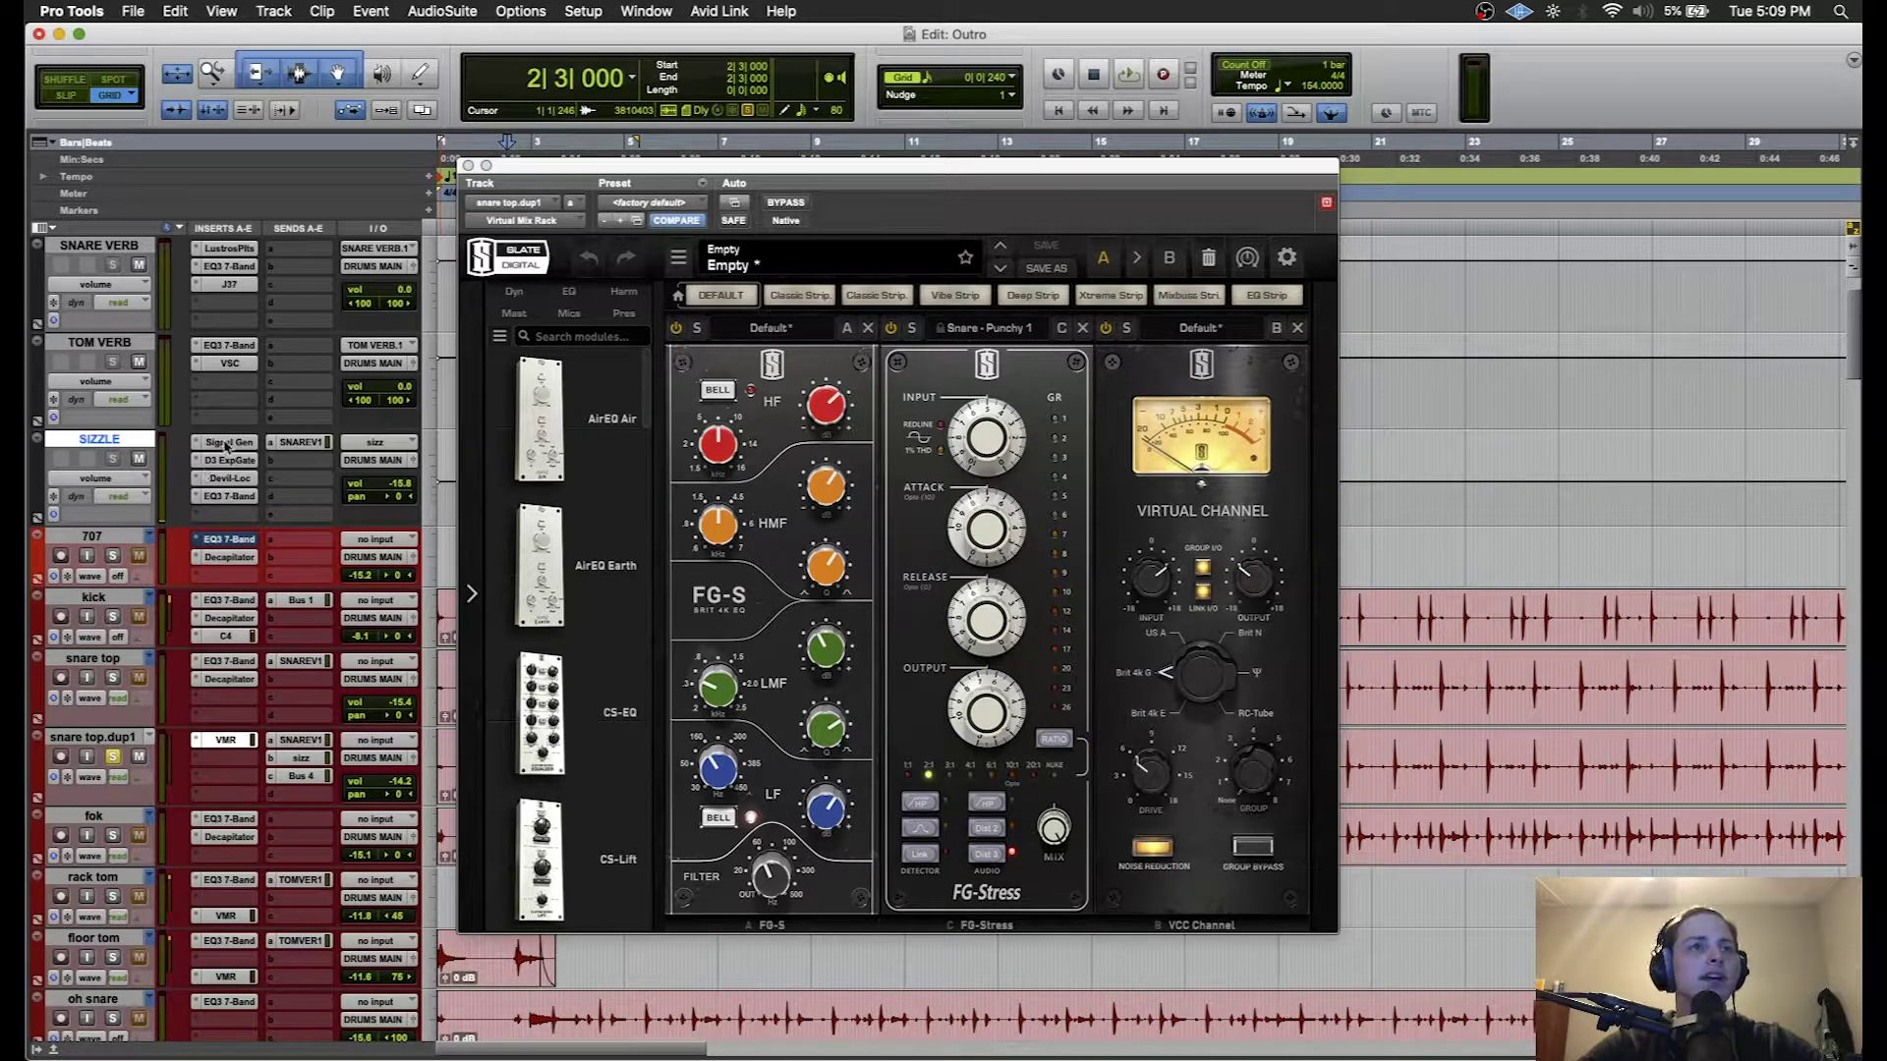
{"action": "left_click", "coordinate": [225, 445]}
{"action": "left_click_drag", "start_coordinate": [764, 173], "coordinate": [979, 255]}
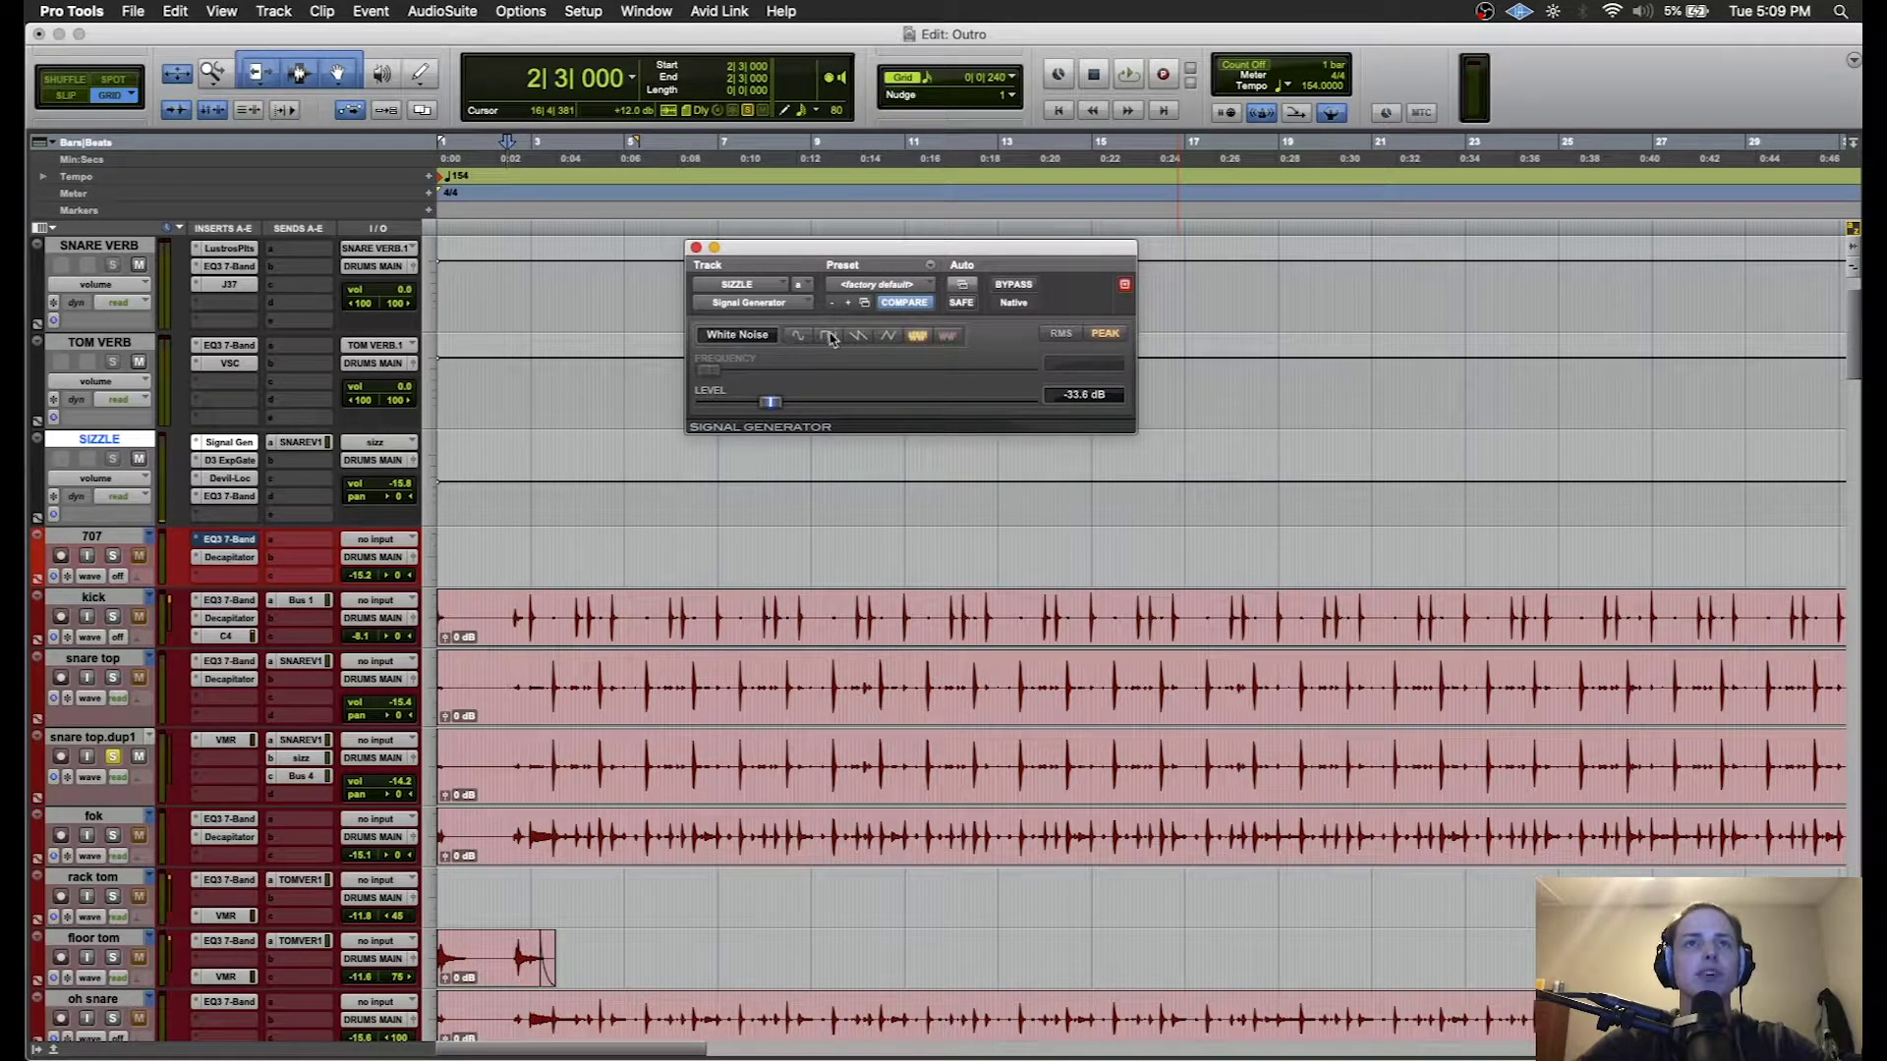
- Examine SIZZLE's Expander/Gate and snare top.dup1's sizz and snare verb sends, and close the plug-in window
{"action": "left_click", "coordinate": [229, 460]}
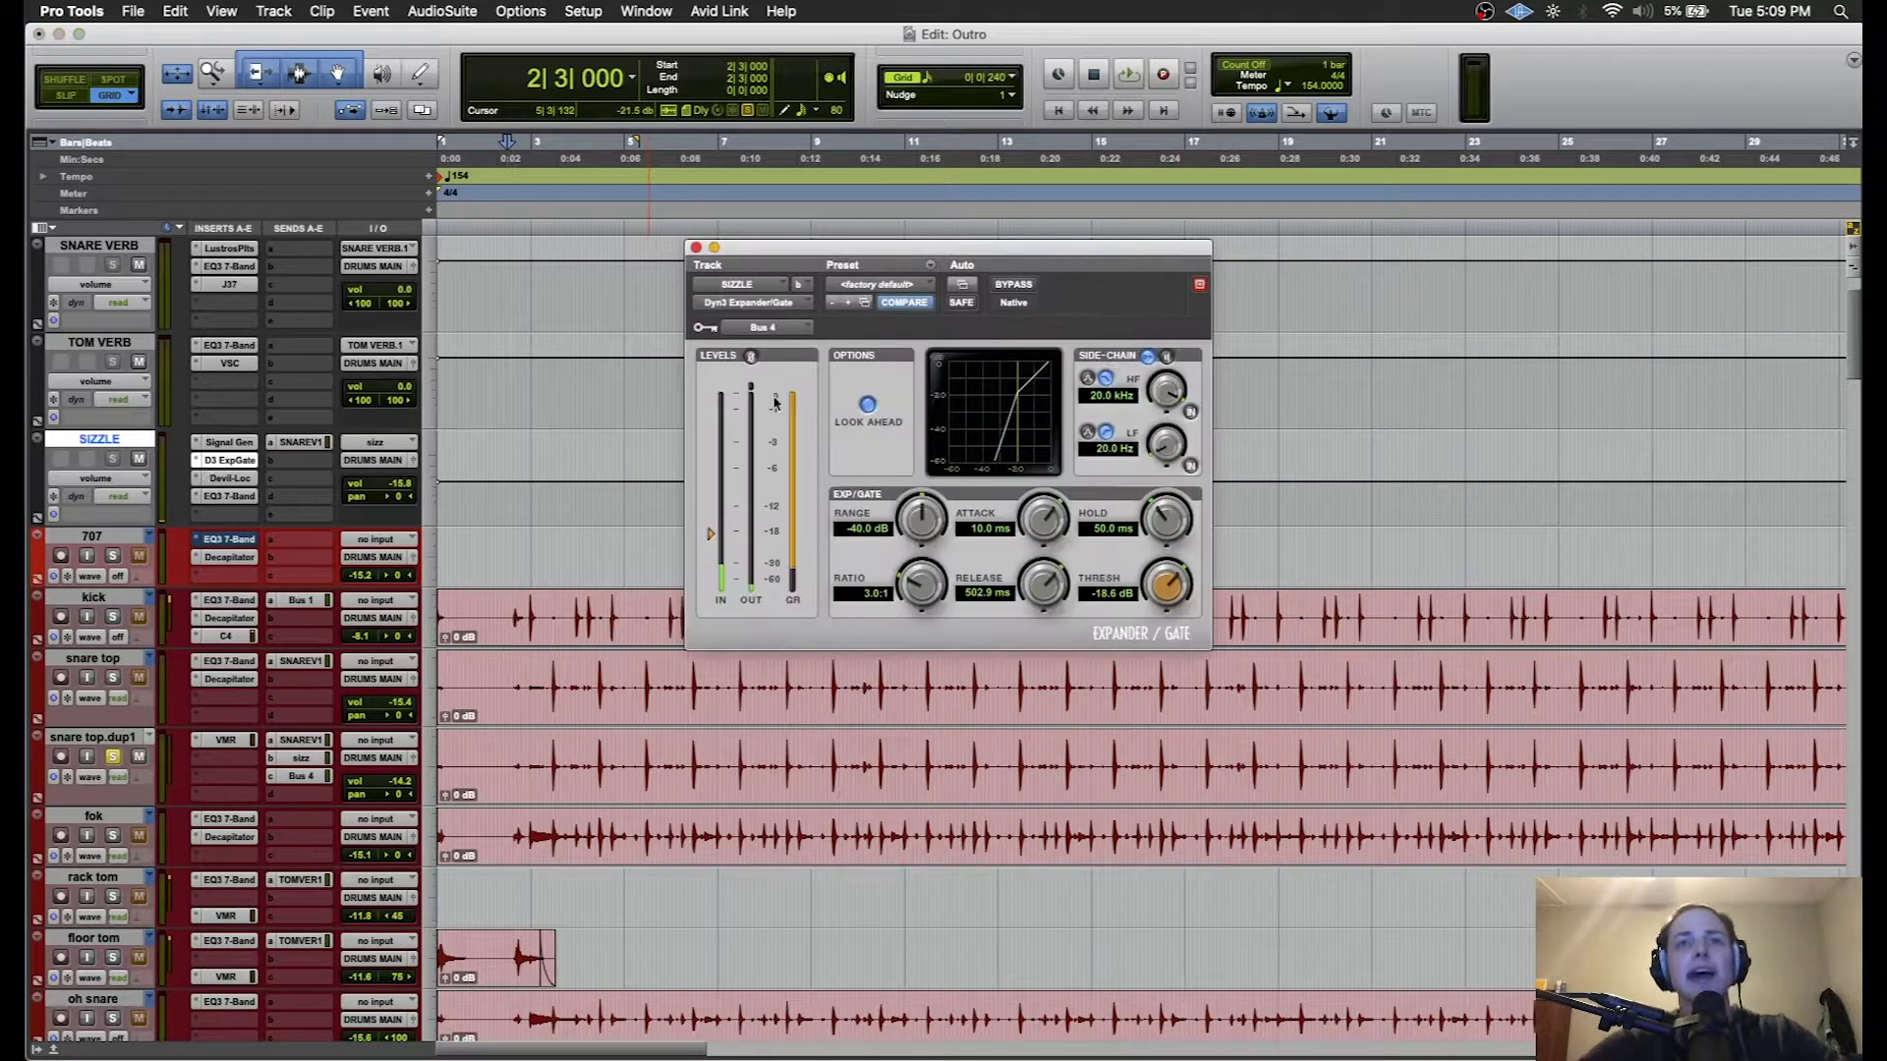
{"action": "left_click", "coordinate": [306, 740]}
{"action": "left_click", "coordinate": [304, 760]}
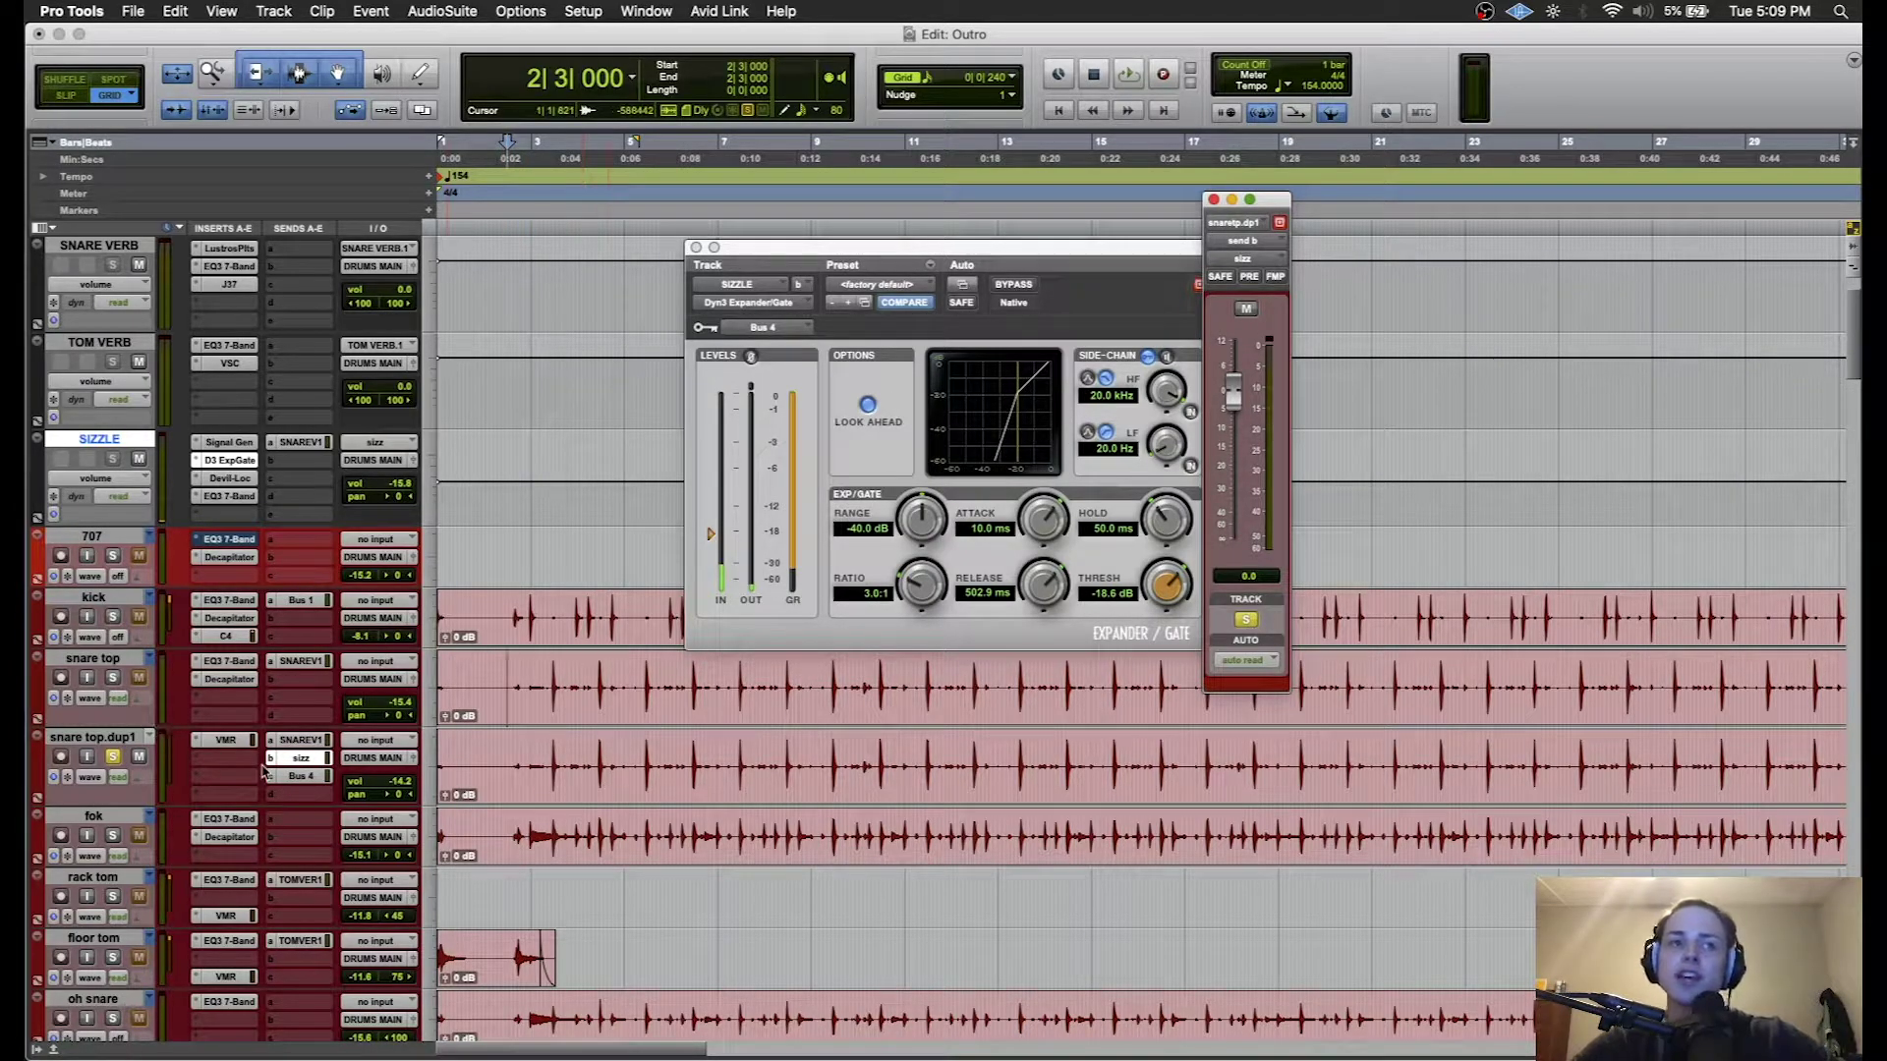
{"action": "left_click", "coordinate": [293, 745]}
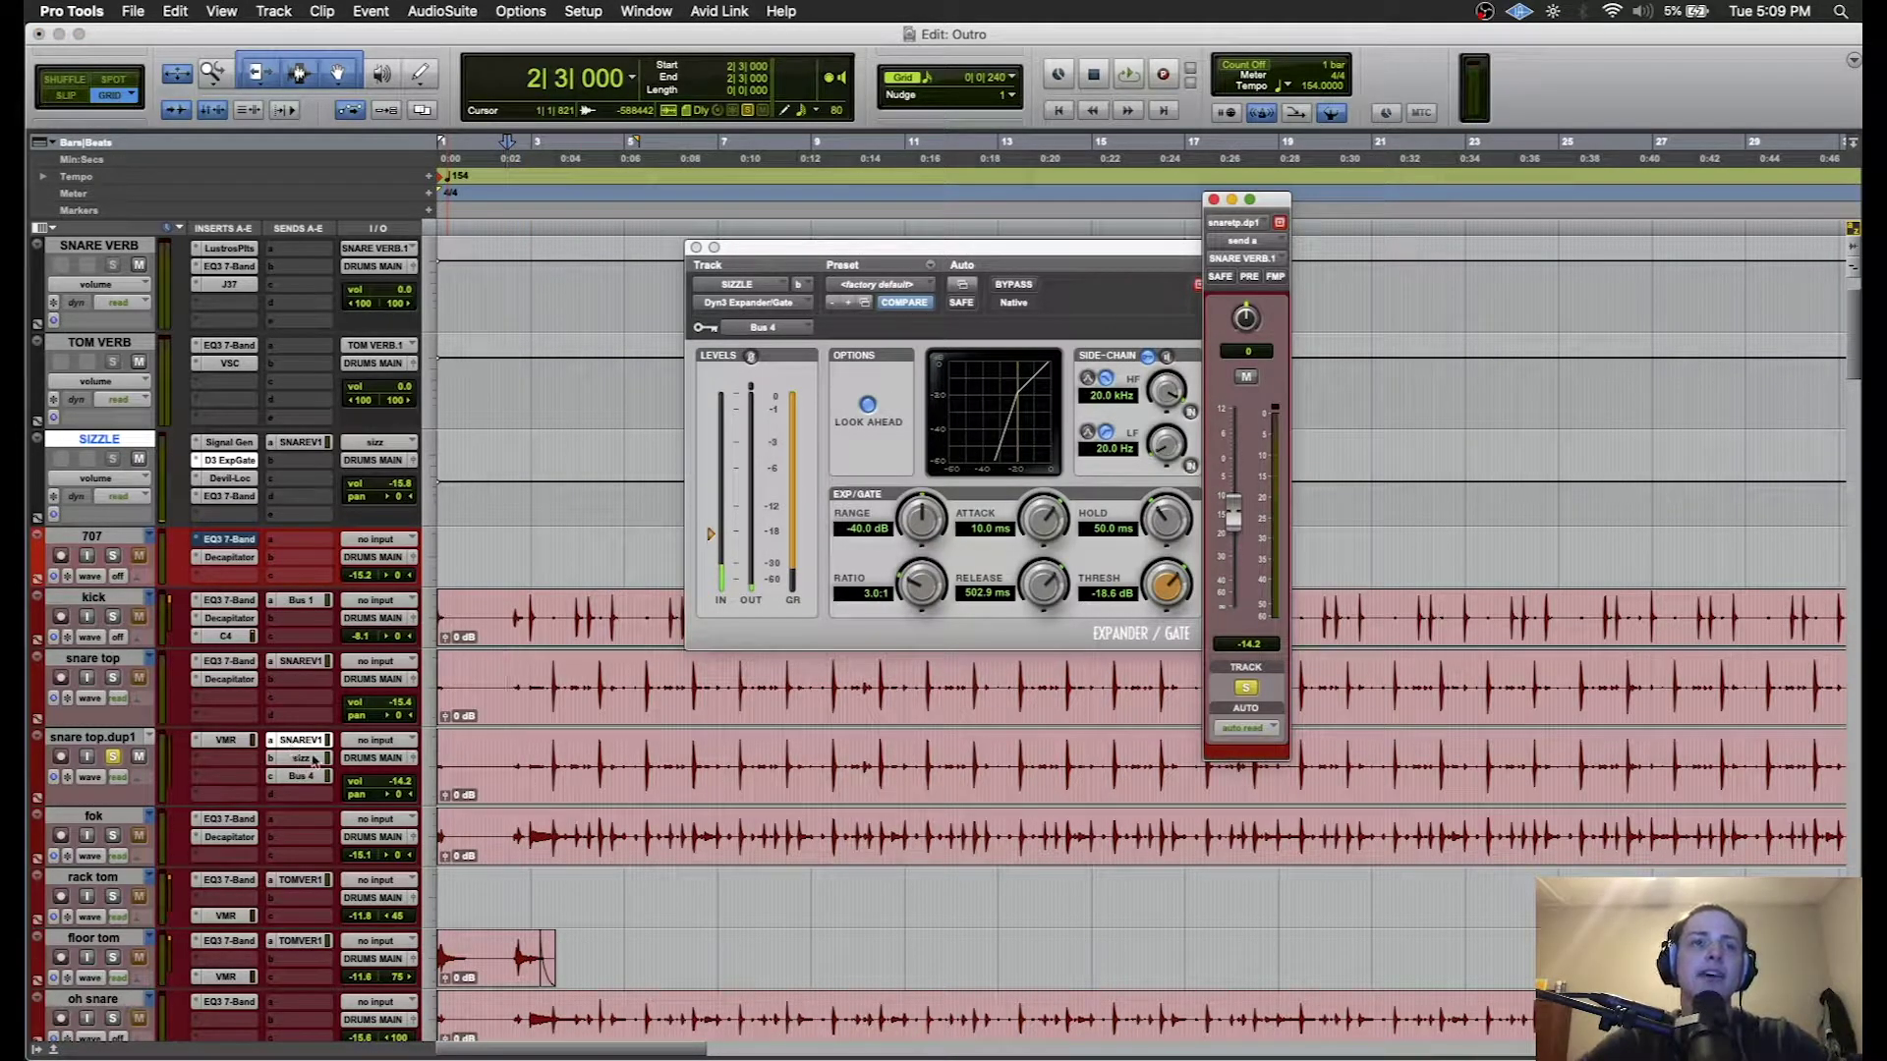
{"action": "left_click", "coordinate": [696, 248]}
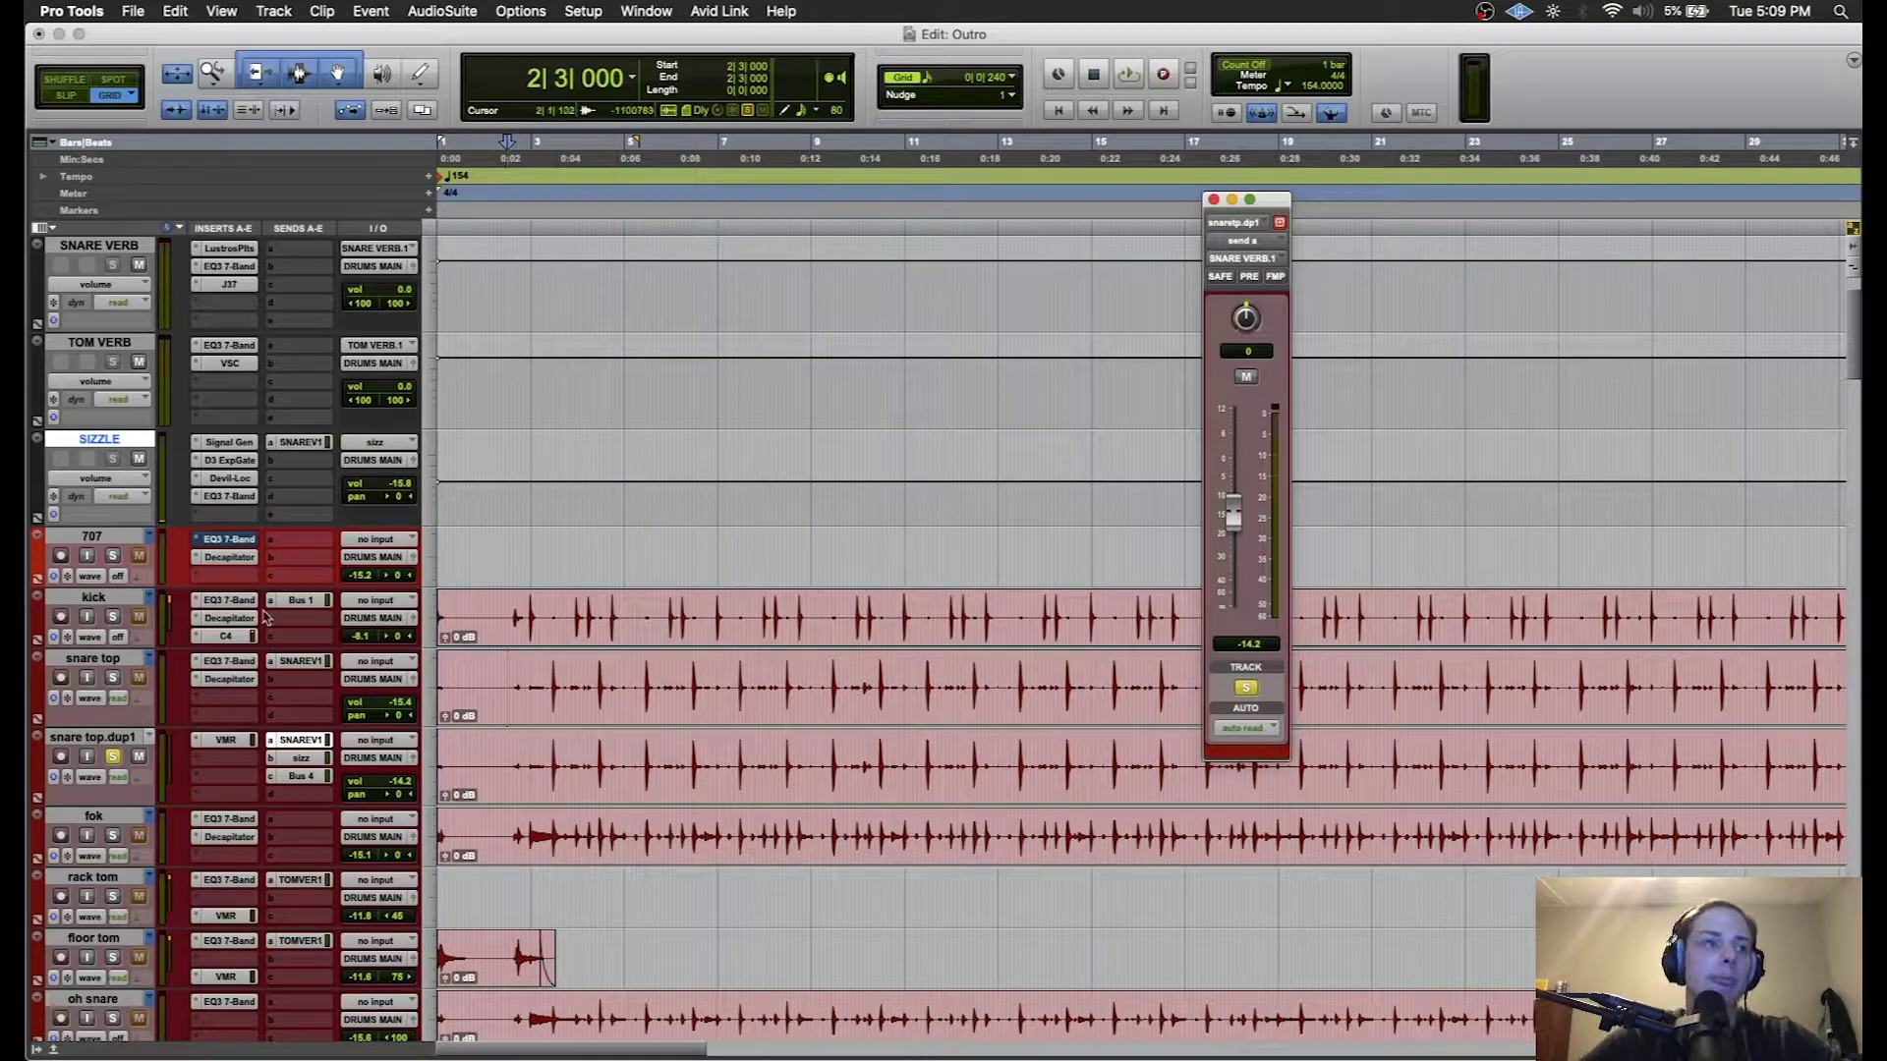
- Play the soloed snare top.dup1 and audition it with its snare verb send raised to -10.5 dB
{"action": "key", "text": "space"}
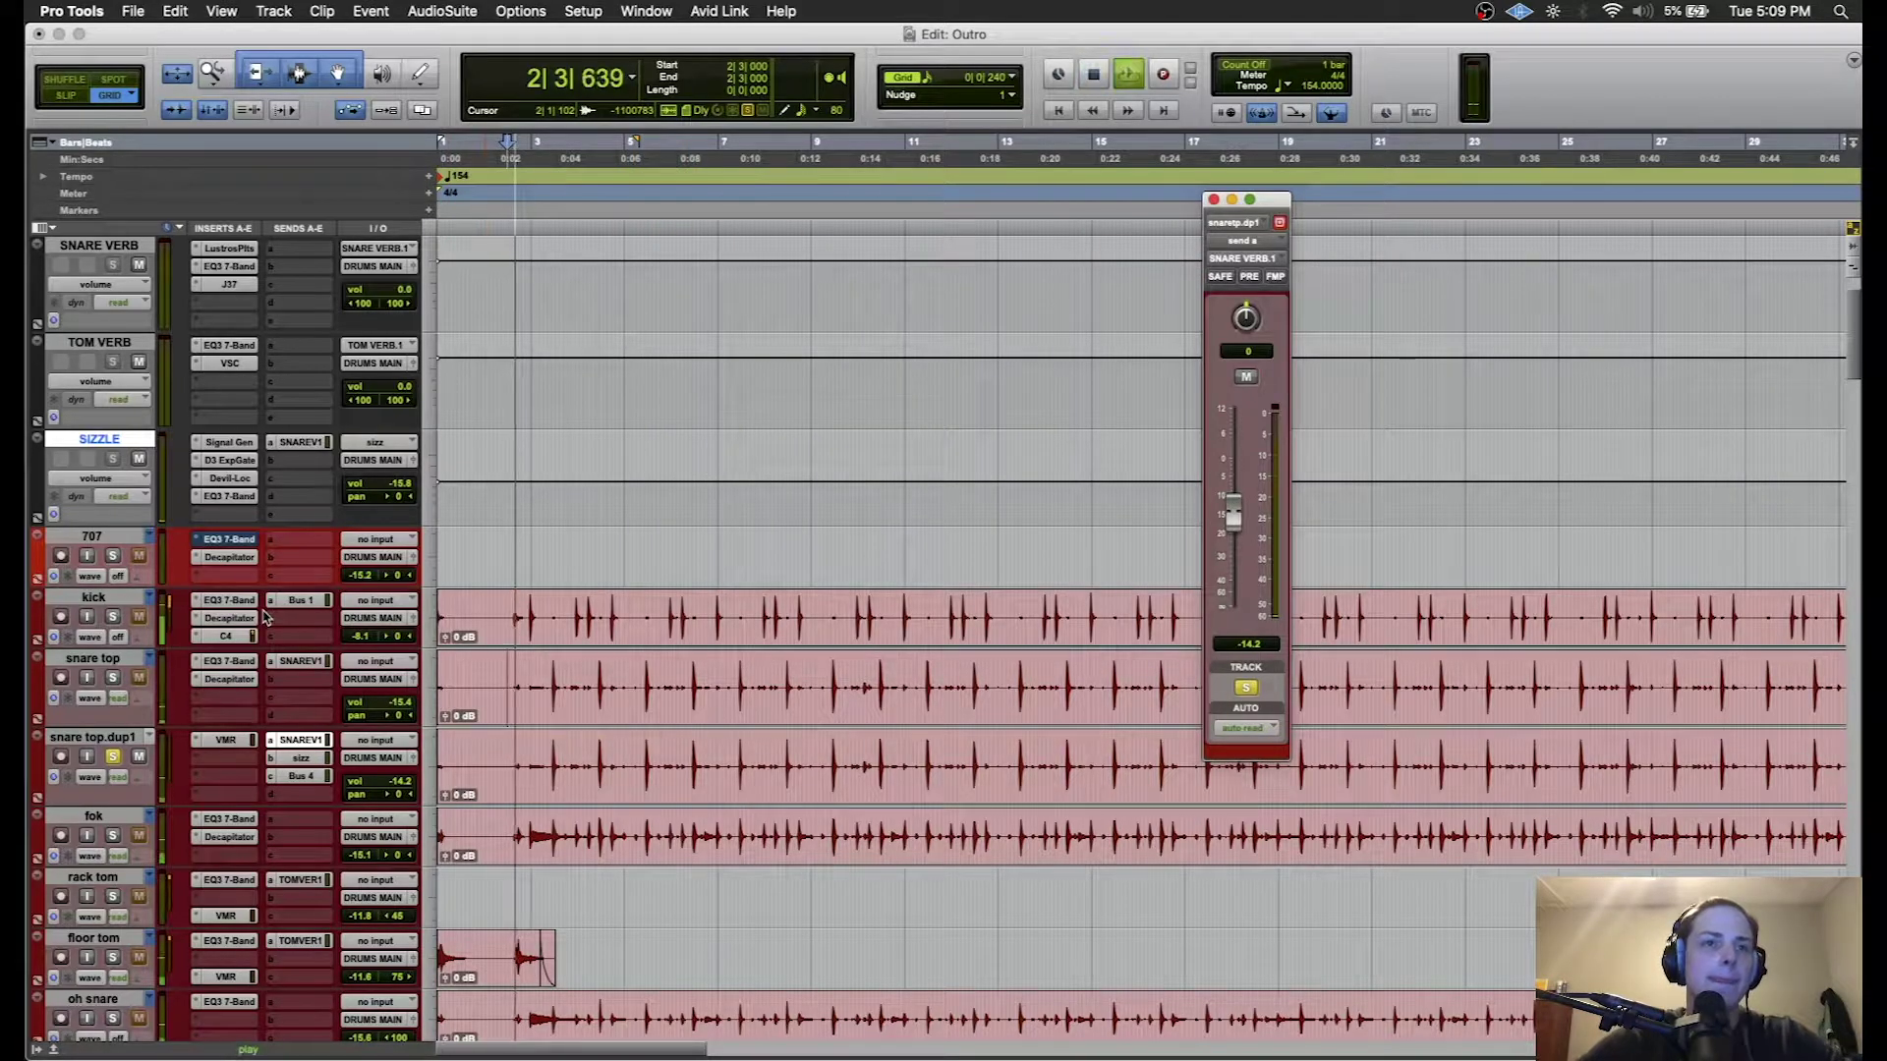
{"action": "left_click", "coordinate": [1213, 200]}
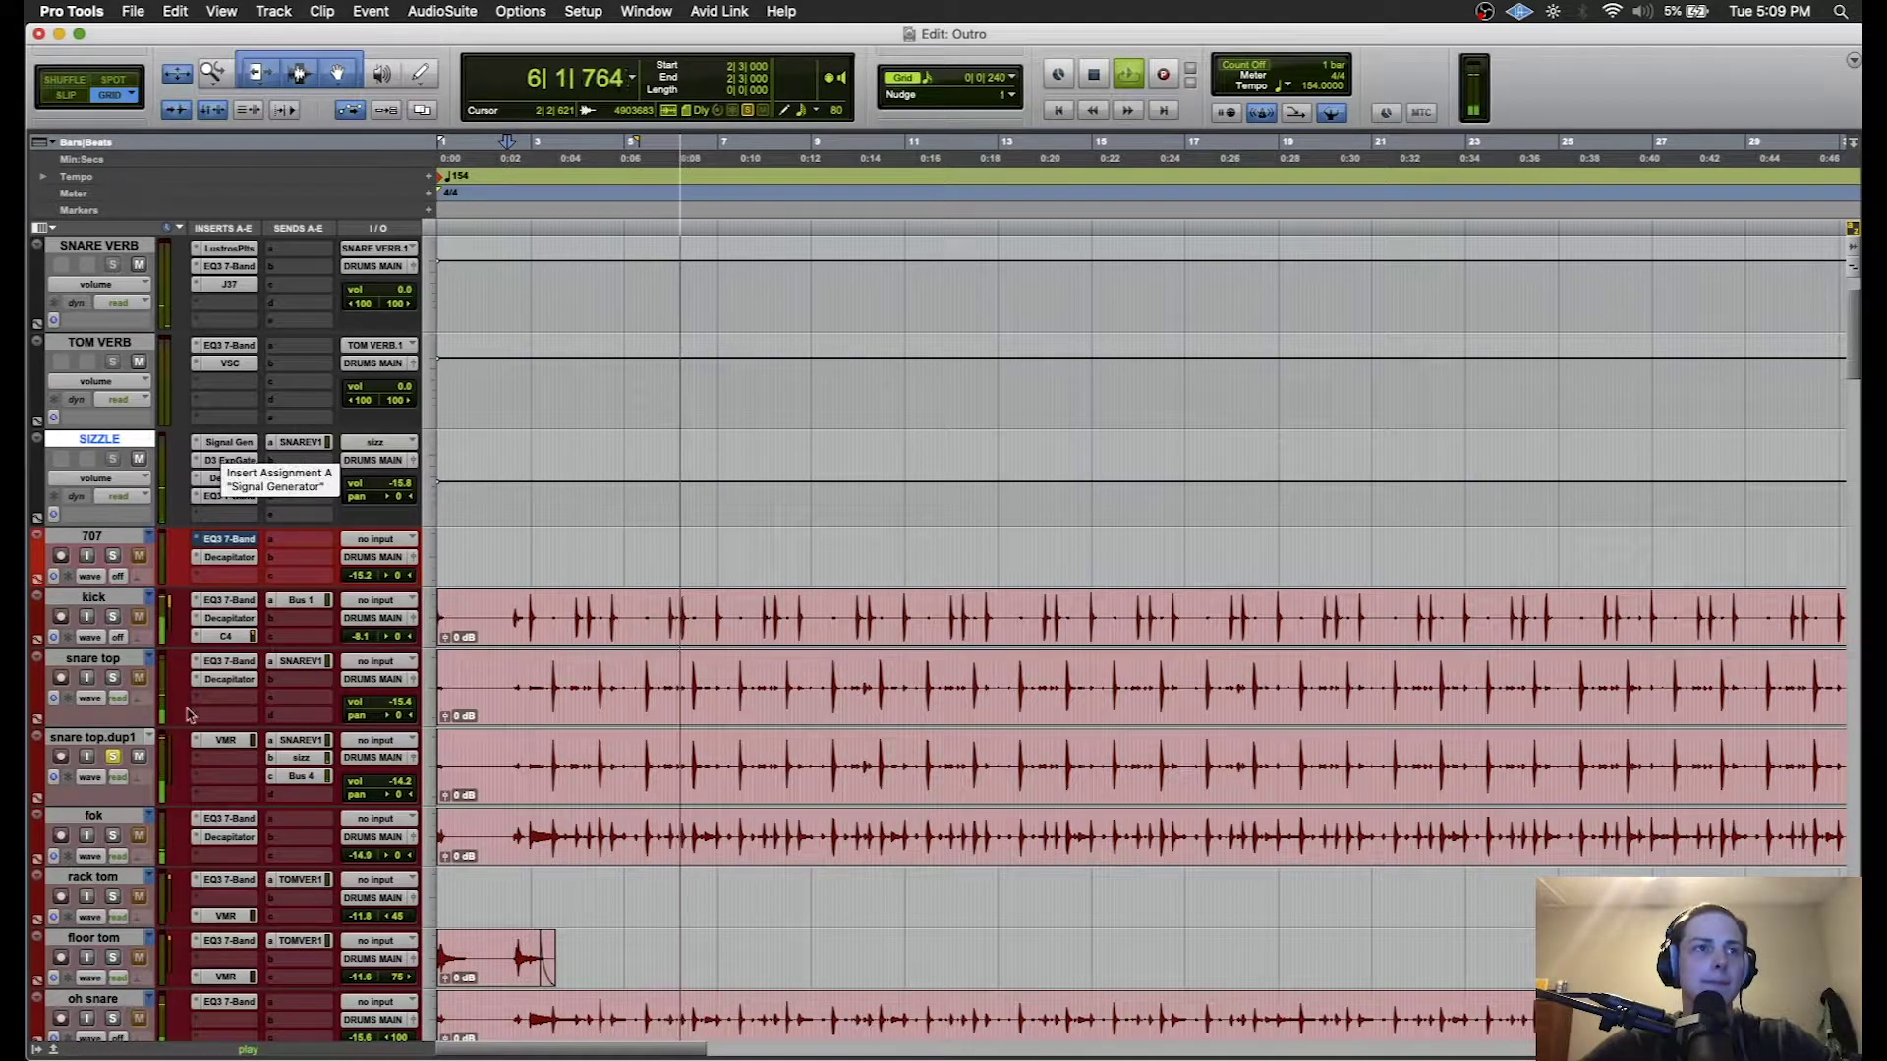
{"action": "left_click", "coordinate": [299, 740]}
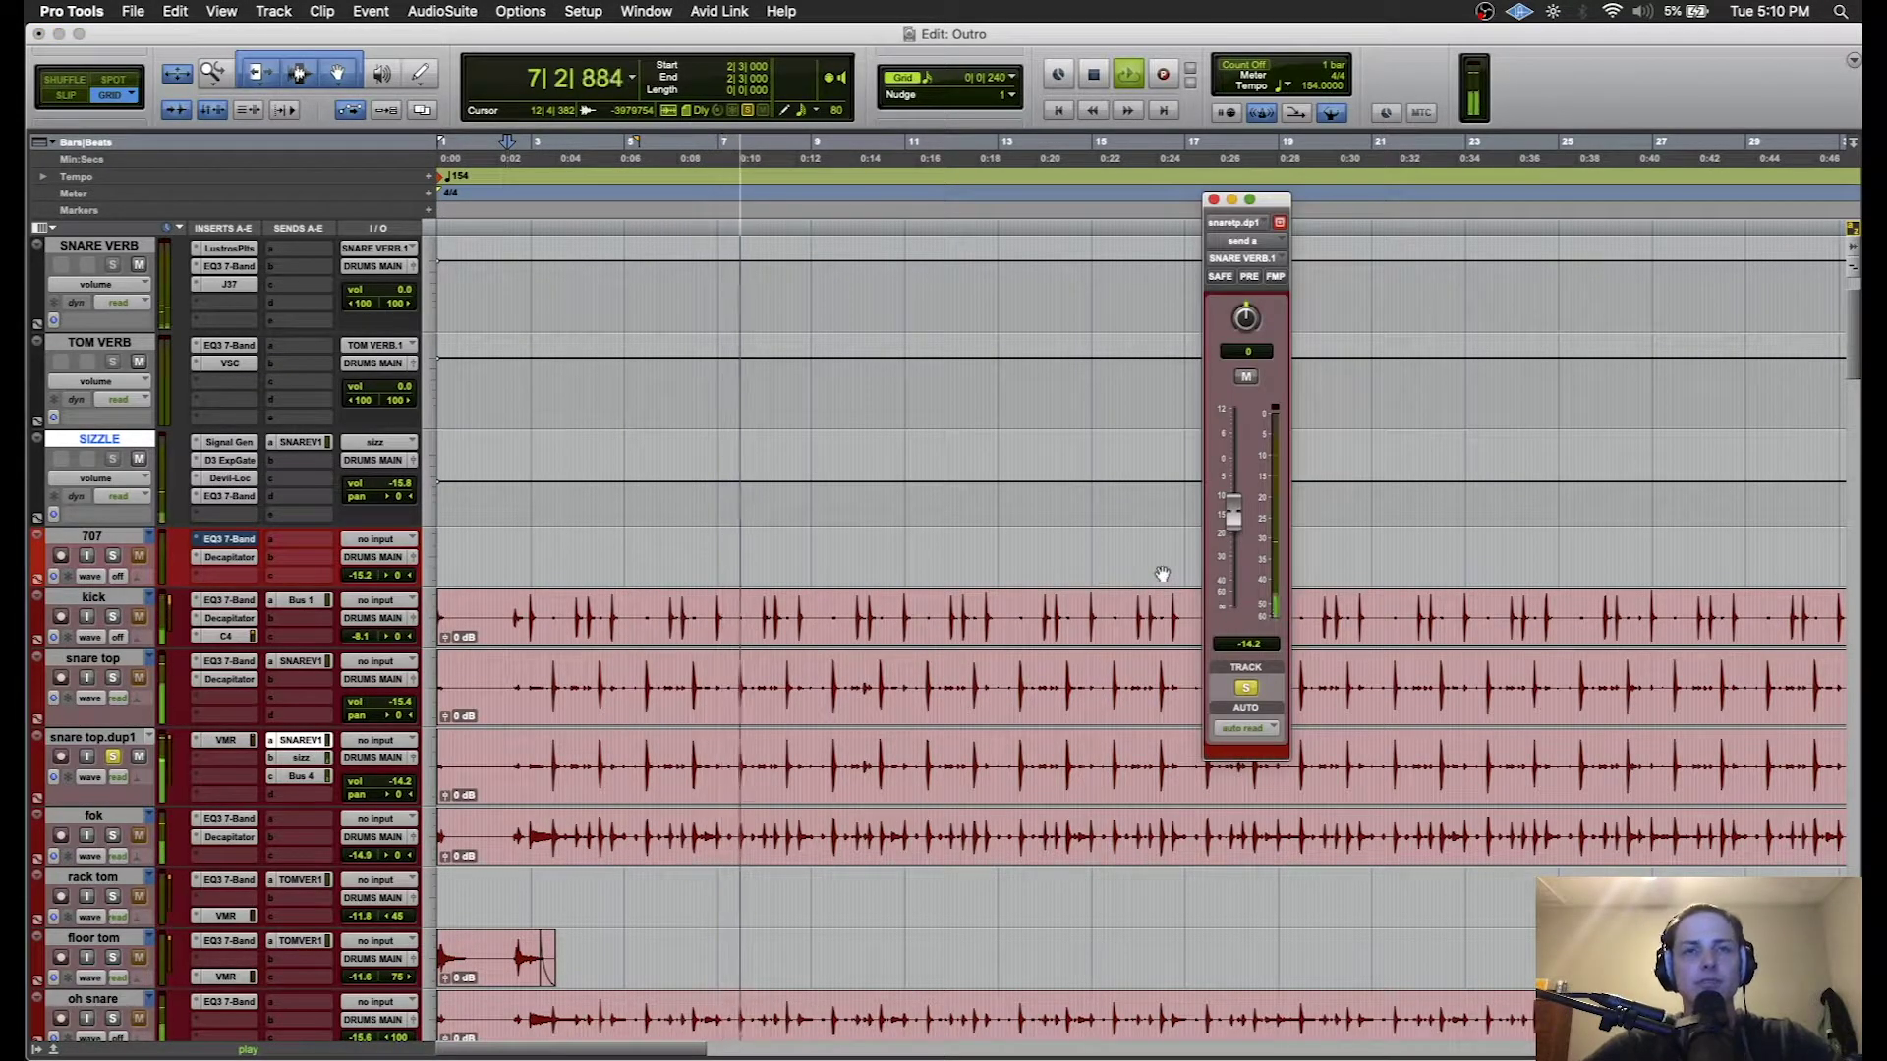
{"action": "mouse_move", "coordinate": [1233, 513]}
{"action": "left_mouse_down"}
{"action": "mouse_move", "coordinate": [1237, 457]}
{"action": "mouse_move", "coordinate": [1248, 511]}
{"action": "left_mouse_up"}
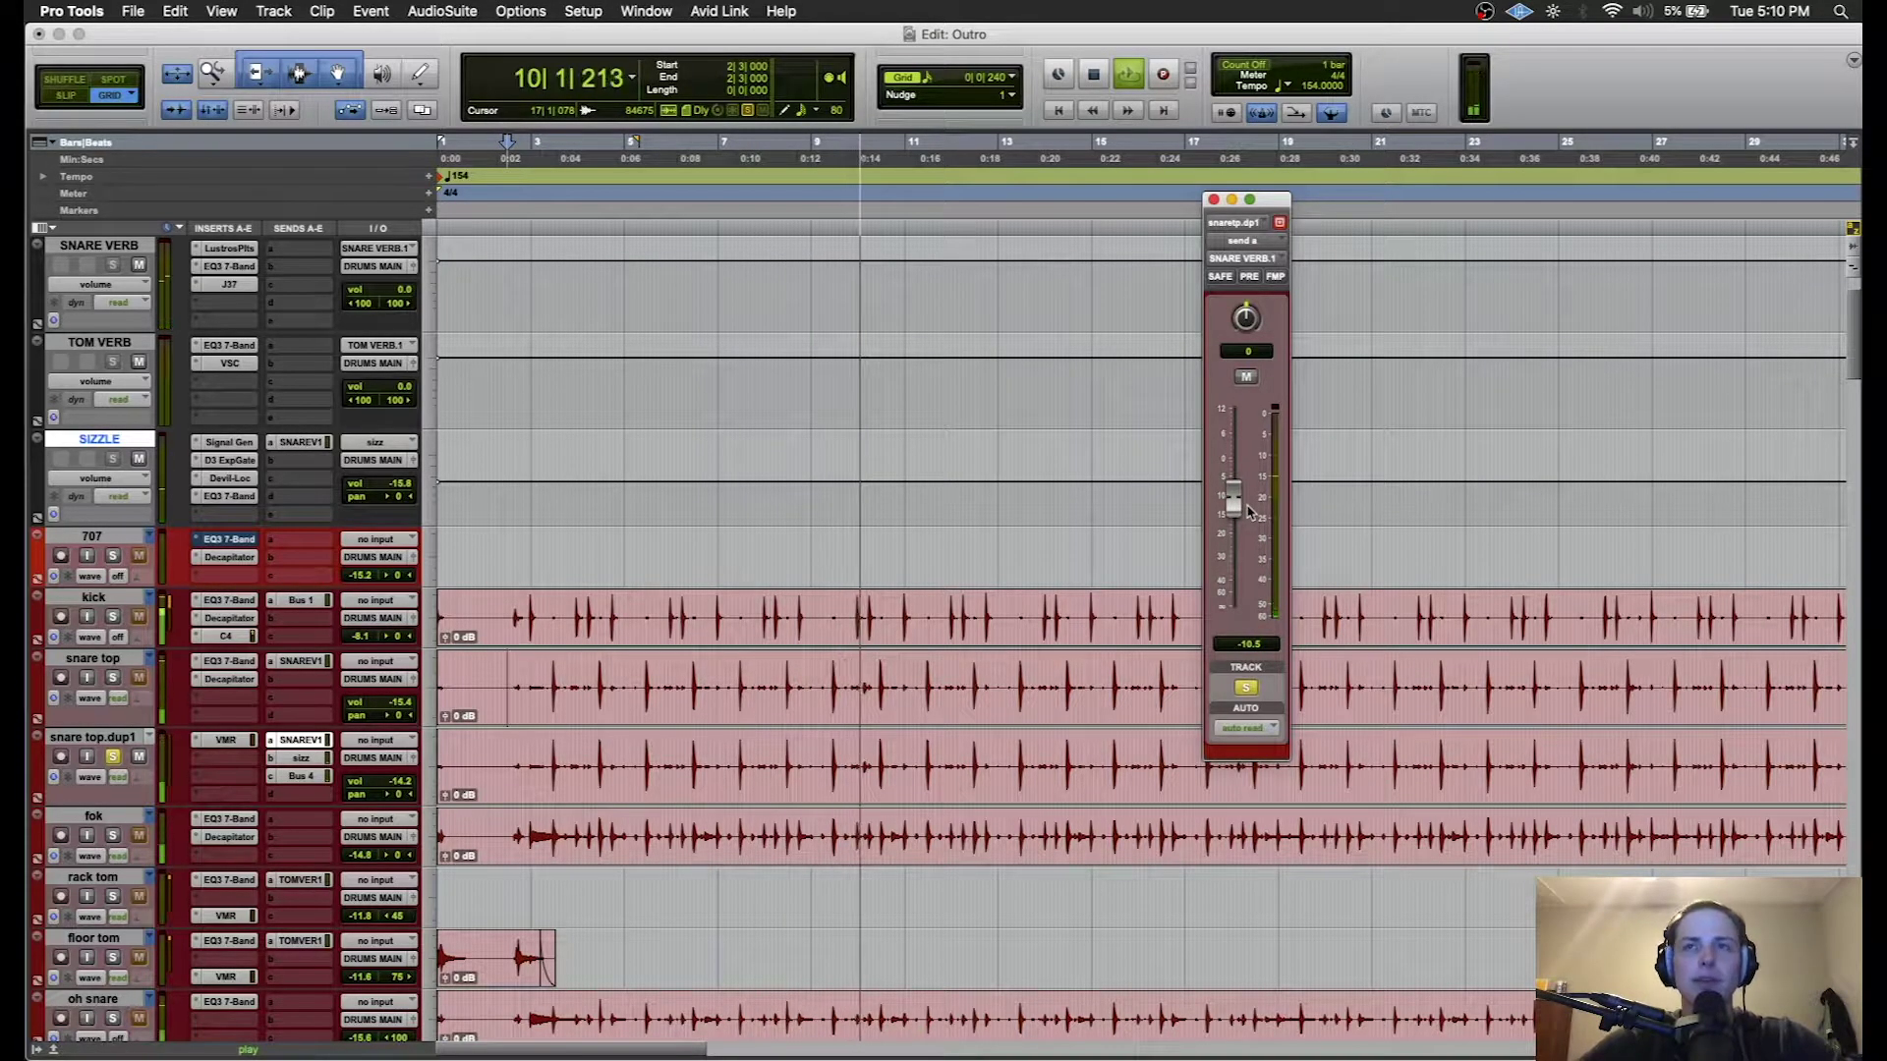
- Raise snare top.dup1's sizz send to +12.0 dB and its Bus 4 send to +9.4 dB during playback, and stop
{"action": "left_click", "coordinate": [297, 759]}
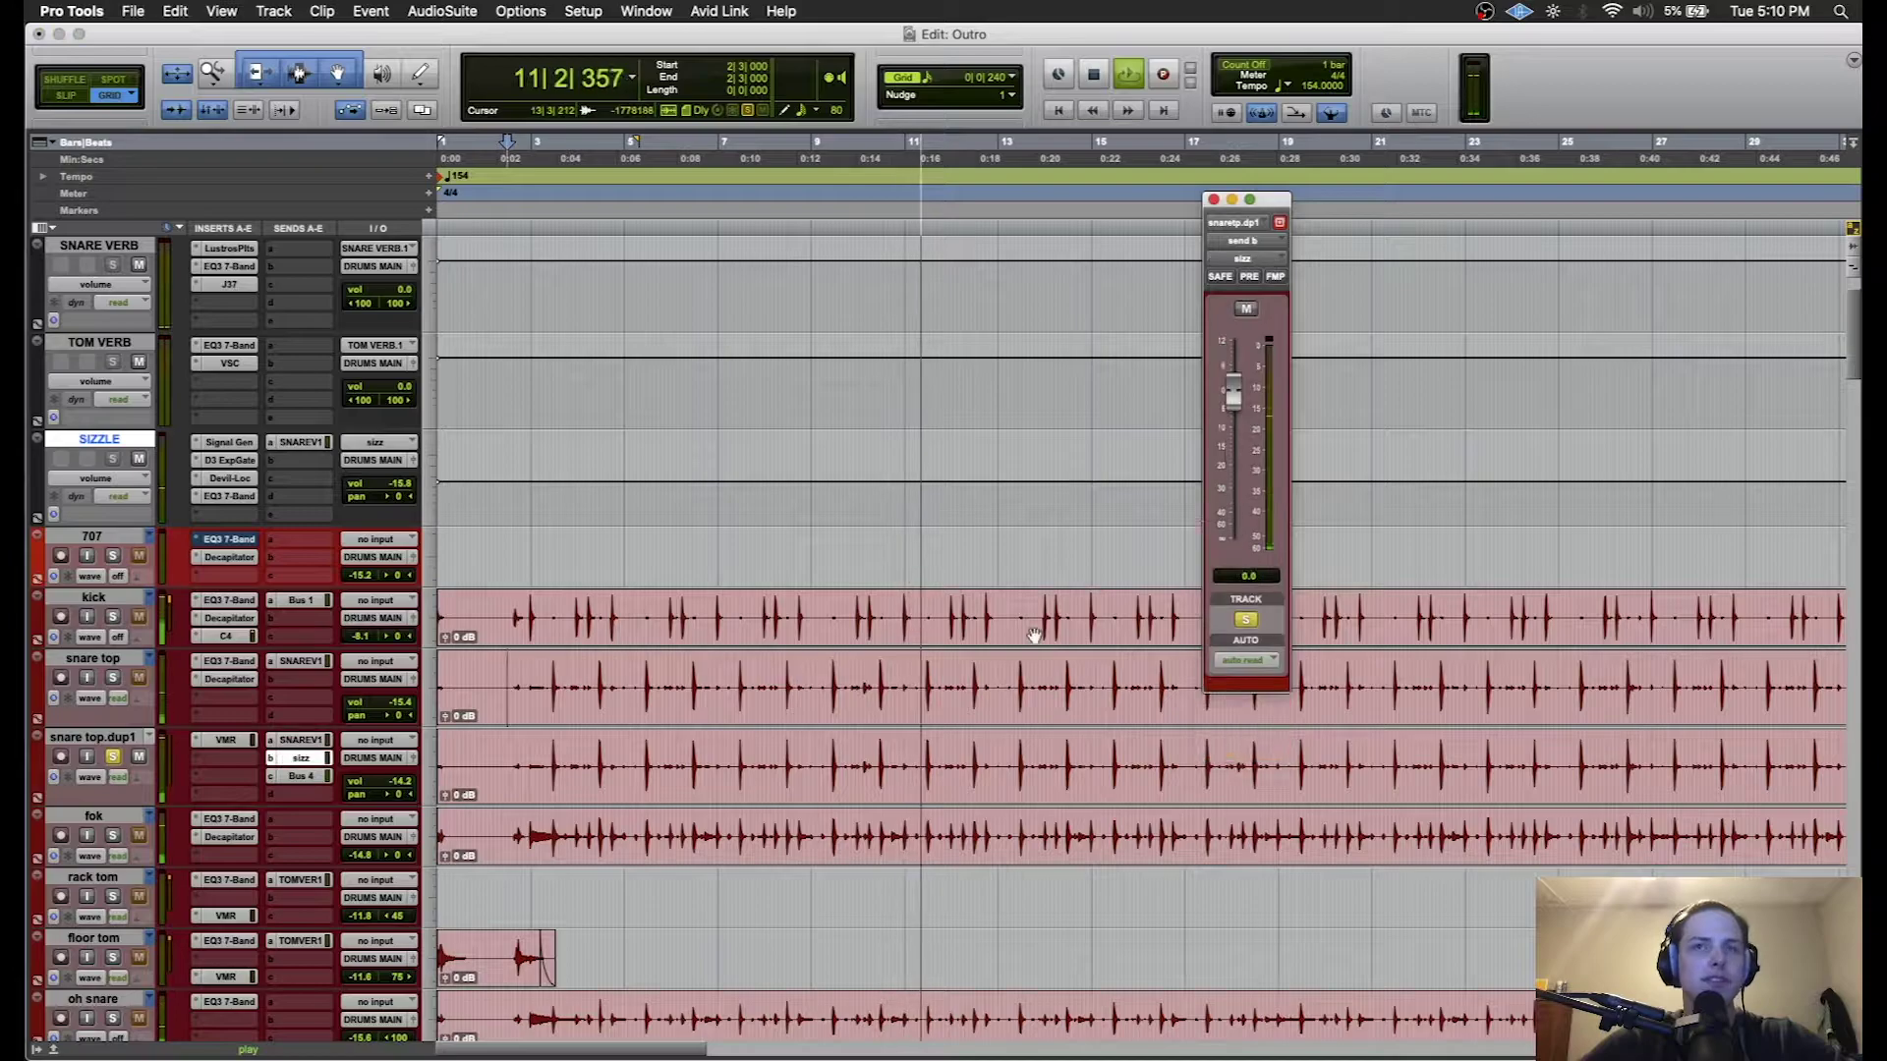
{"action": "left_click_drag", "start_coordinate": [1234, 393], "coordinate": [1238, 339]}
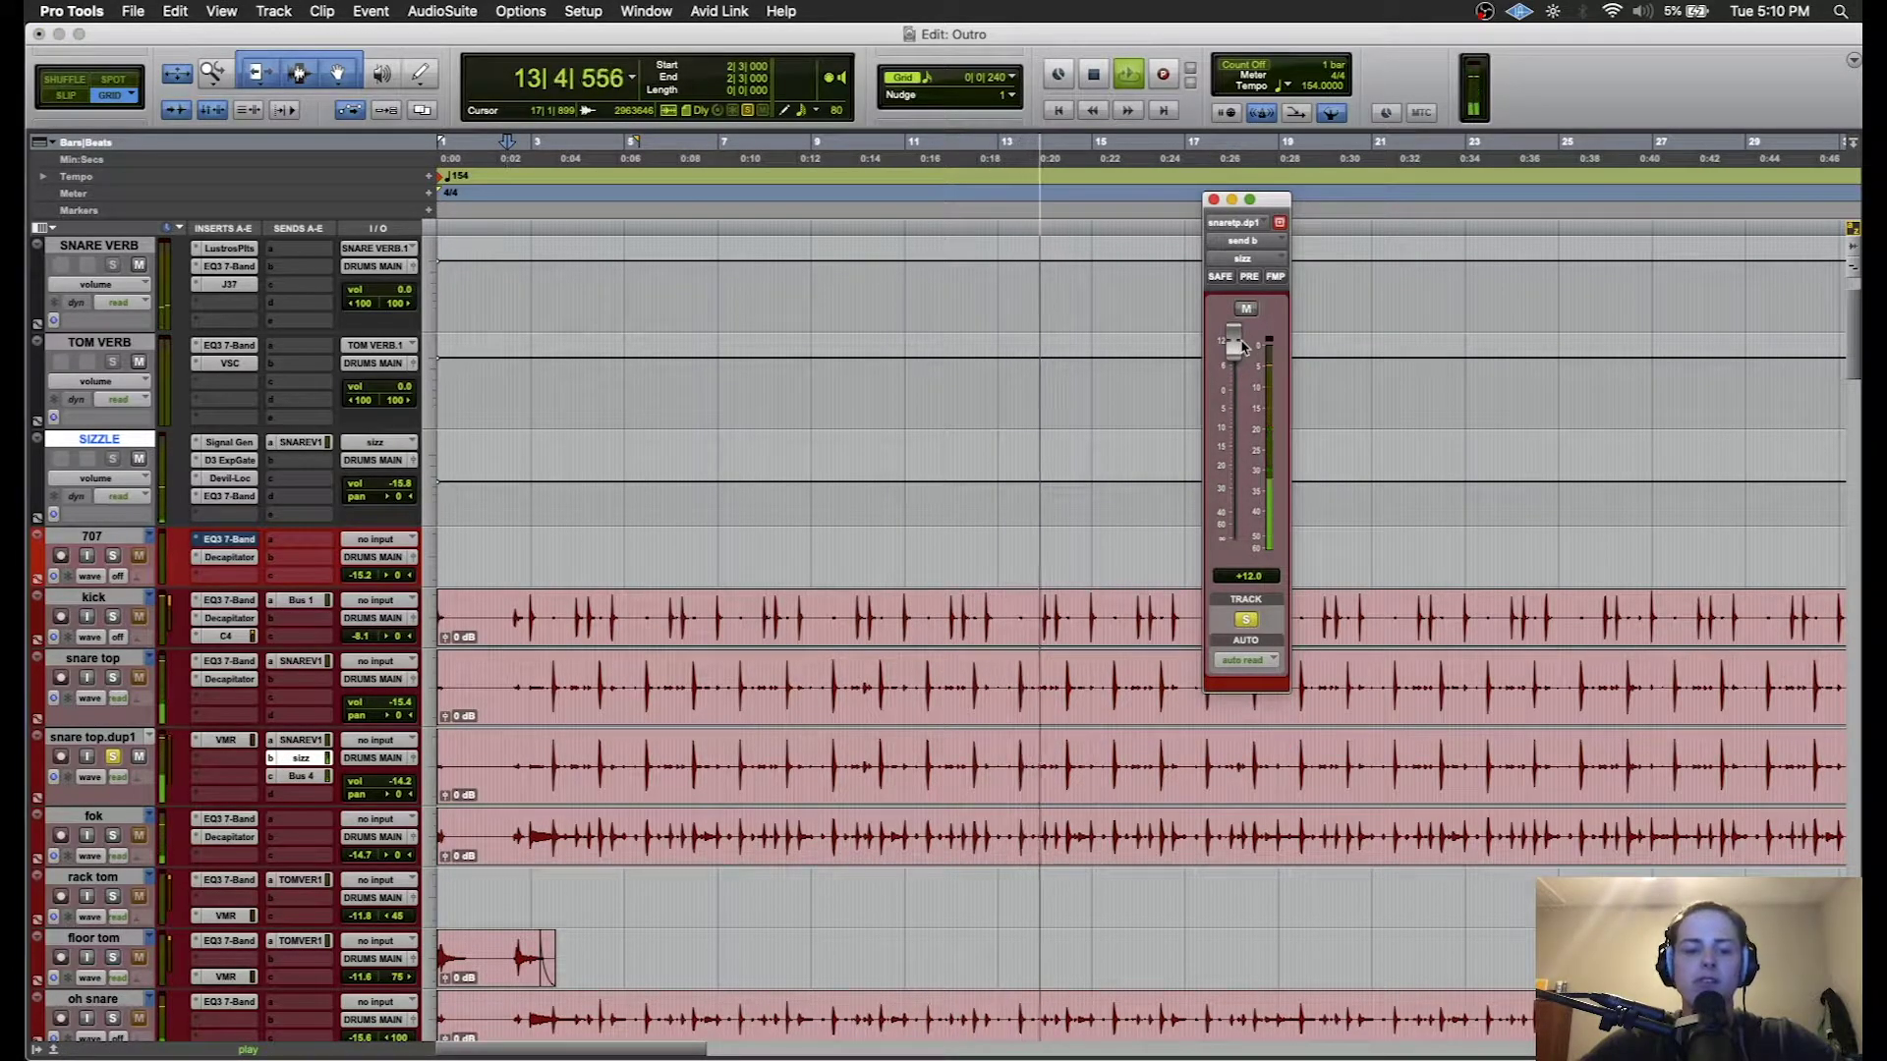
{"action": "left_click", "coordinate": [299, 777]}
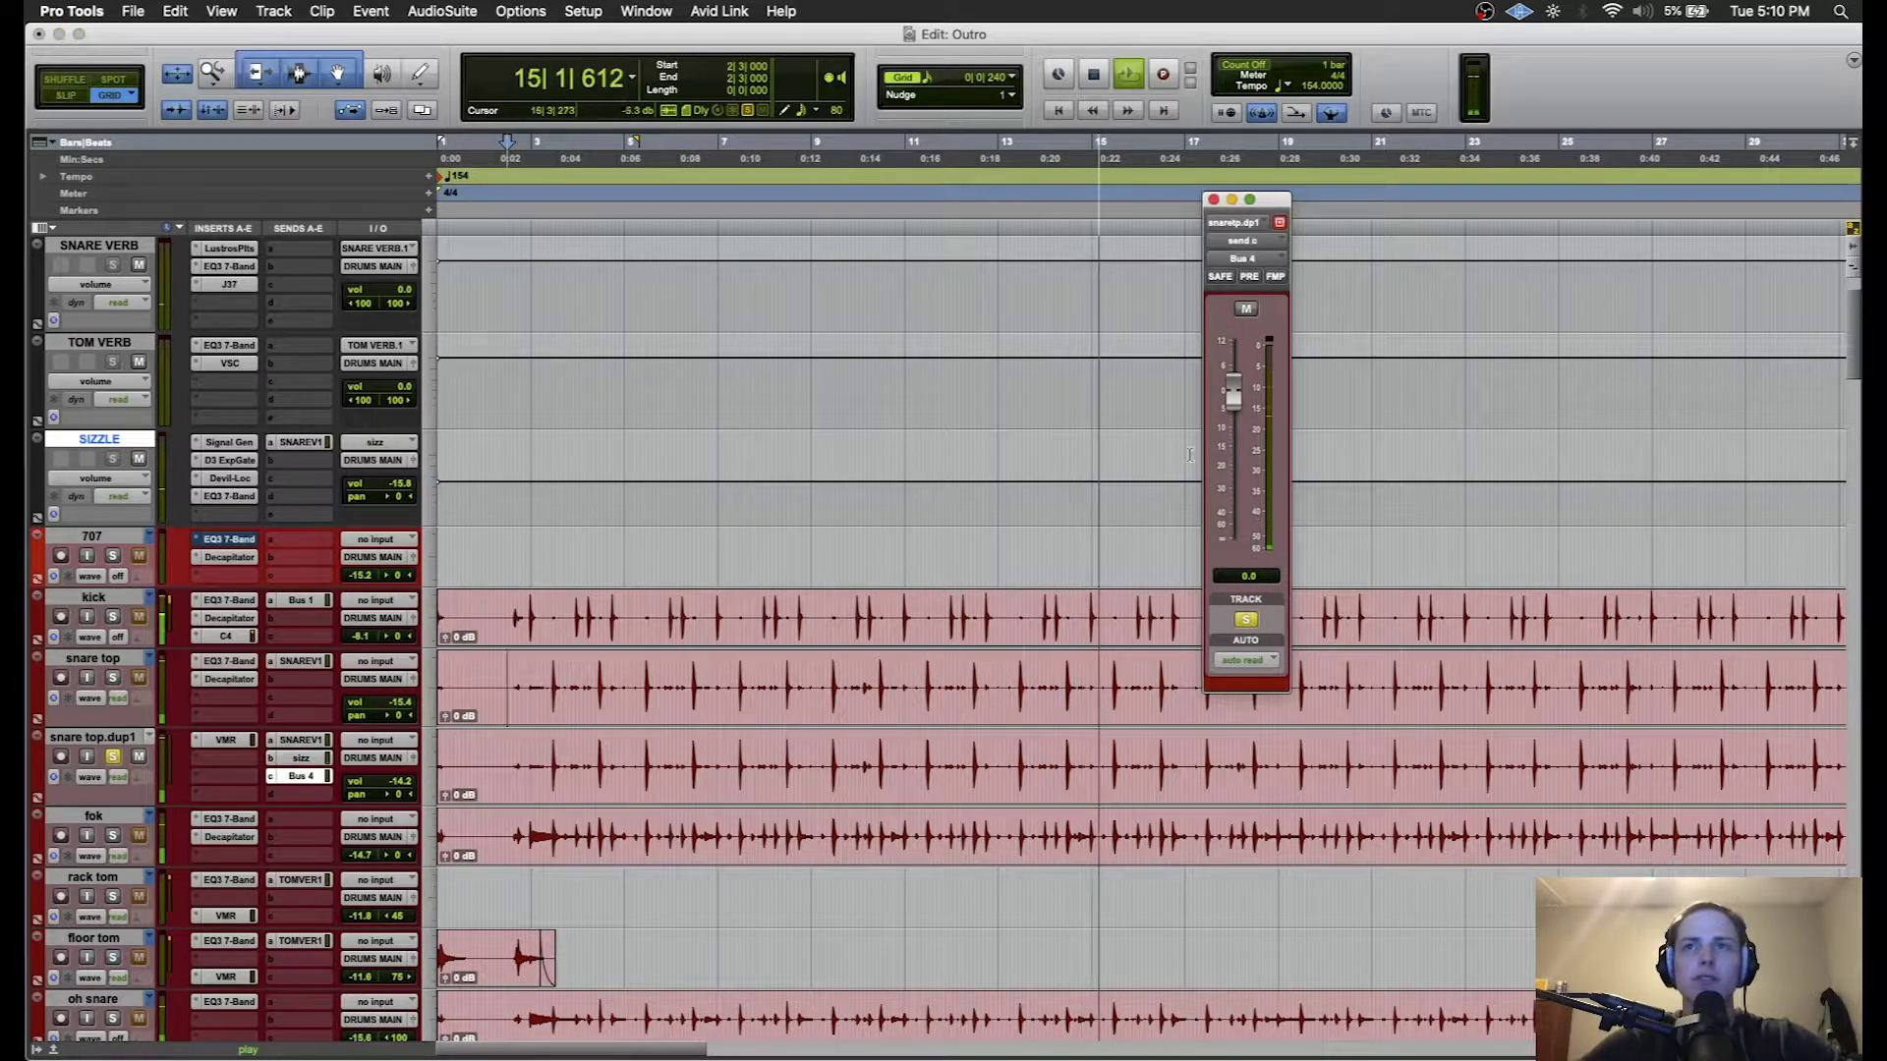
{"action": "left_click_drag", "start_coordinate": [1233, 393], "coordinate": [1244, 360]}
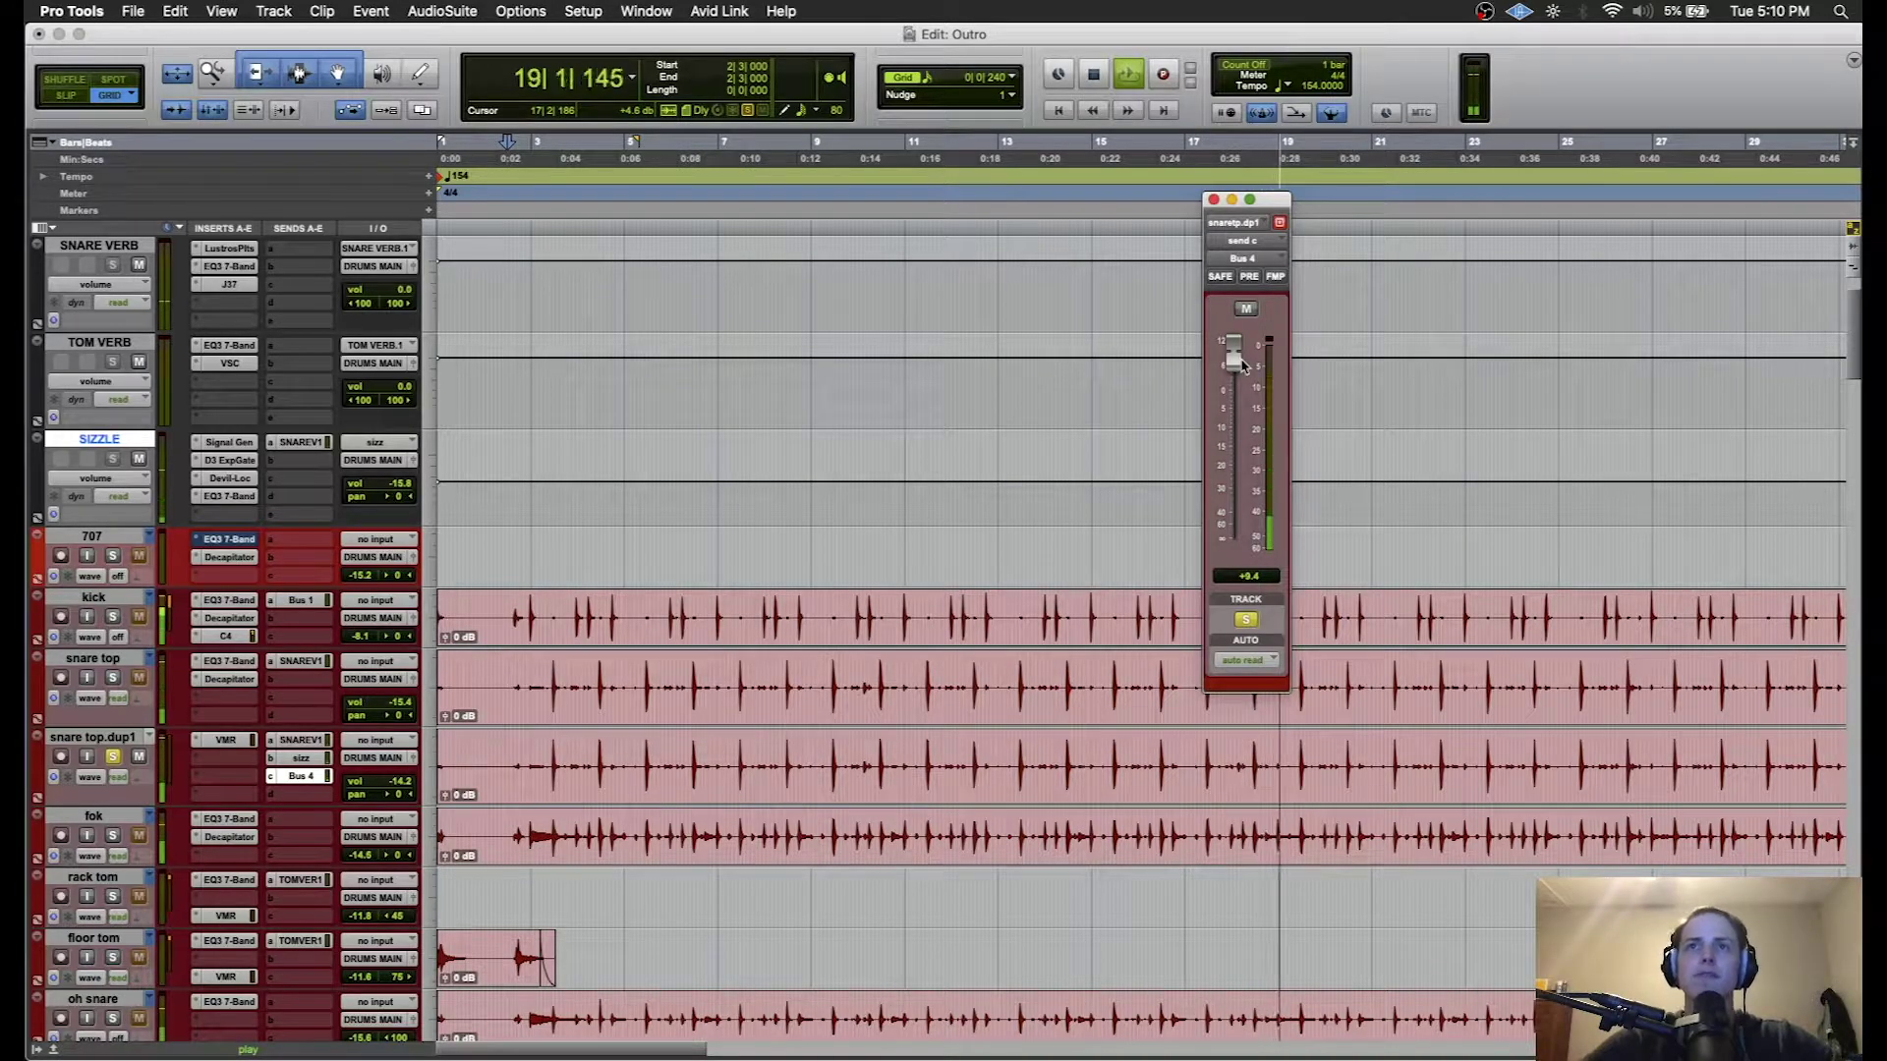
{"action": "key", "text": "space"}
- Open SIZZLE's Devil-Loc and EQ3 7-Band to examine their settings, and close the plug-in window
{"action": "left_click", "coordinate": [252, 478]}
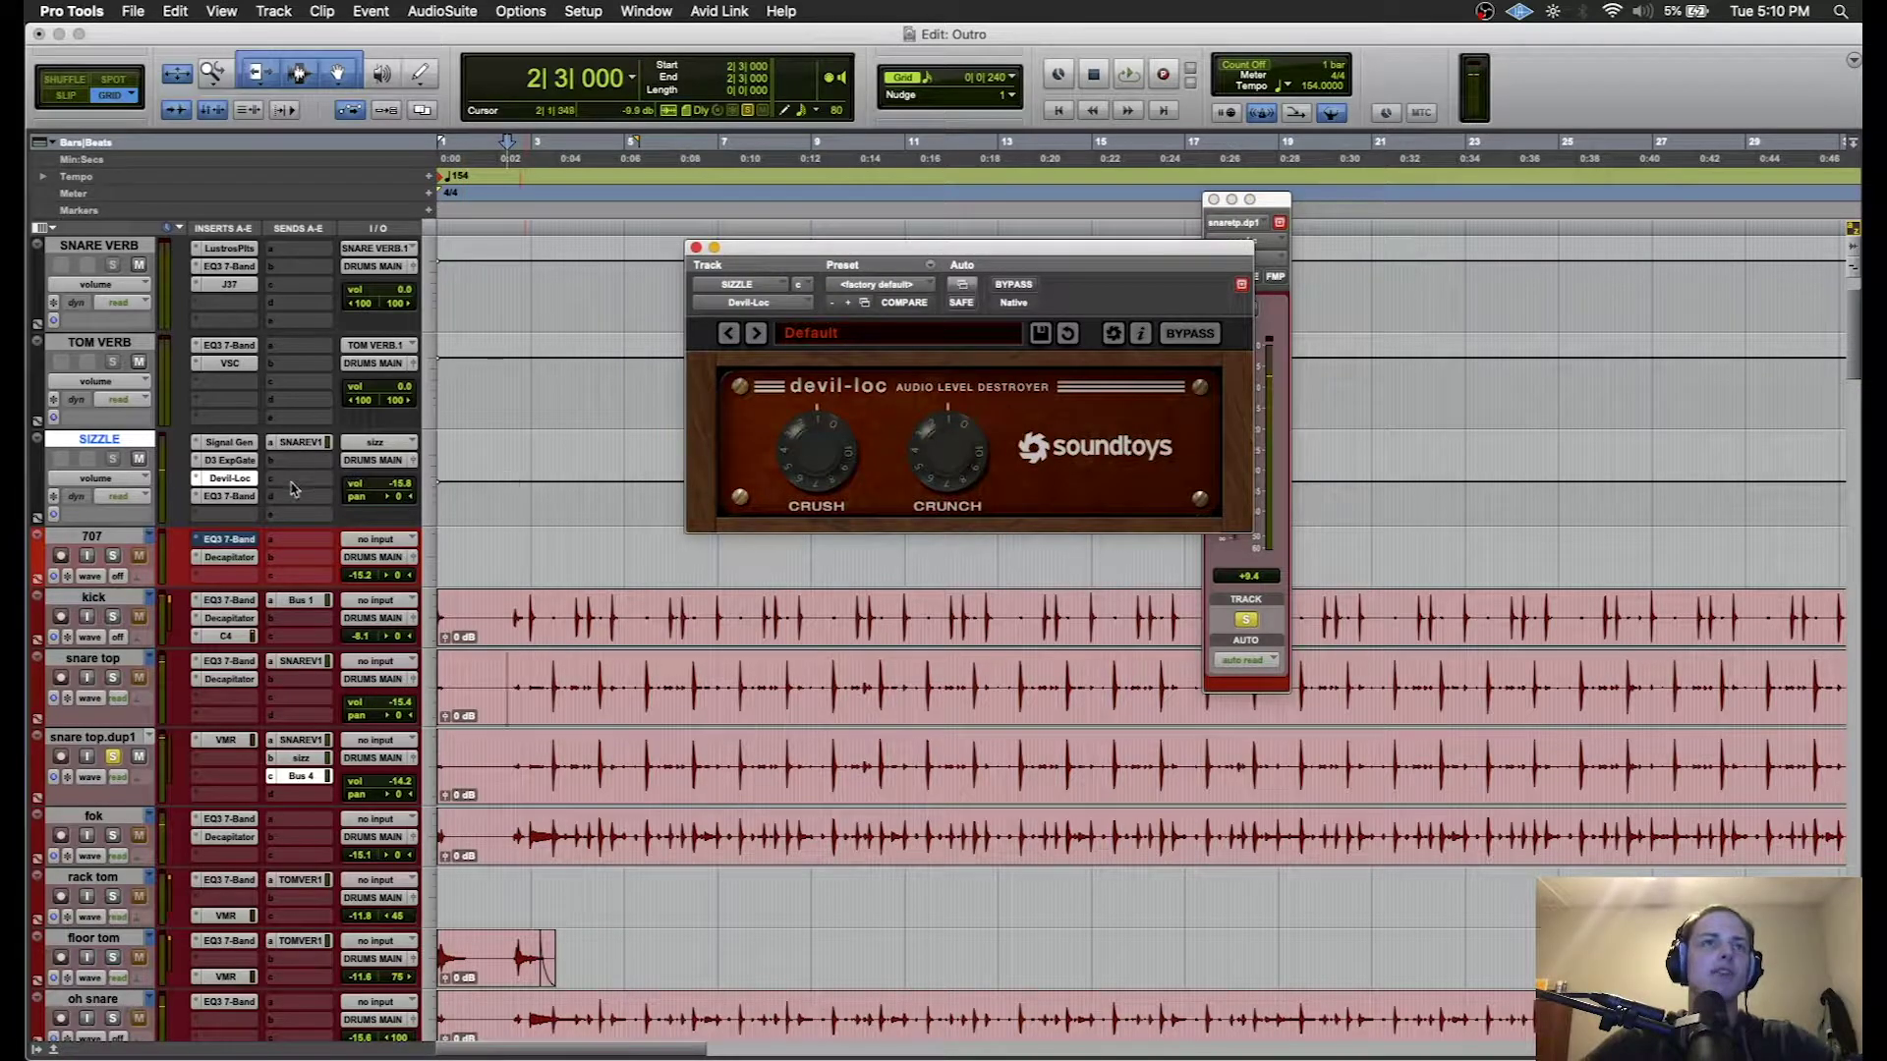
{"action": "left_click", "coordinate": [247, 498]}
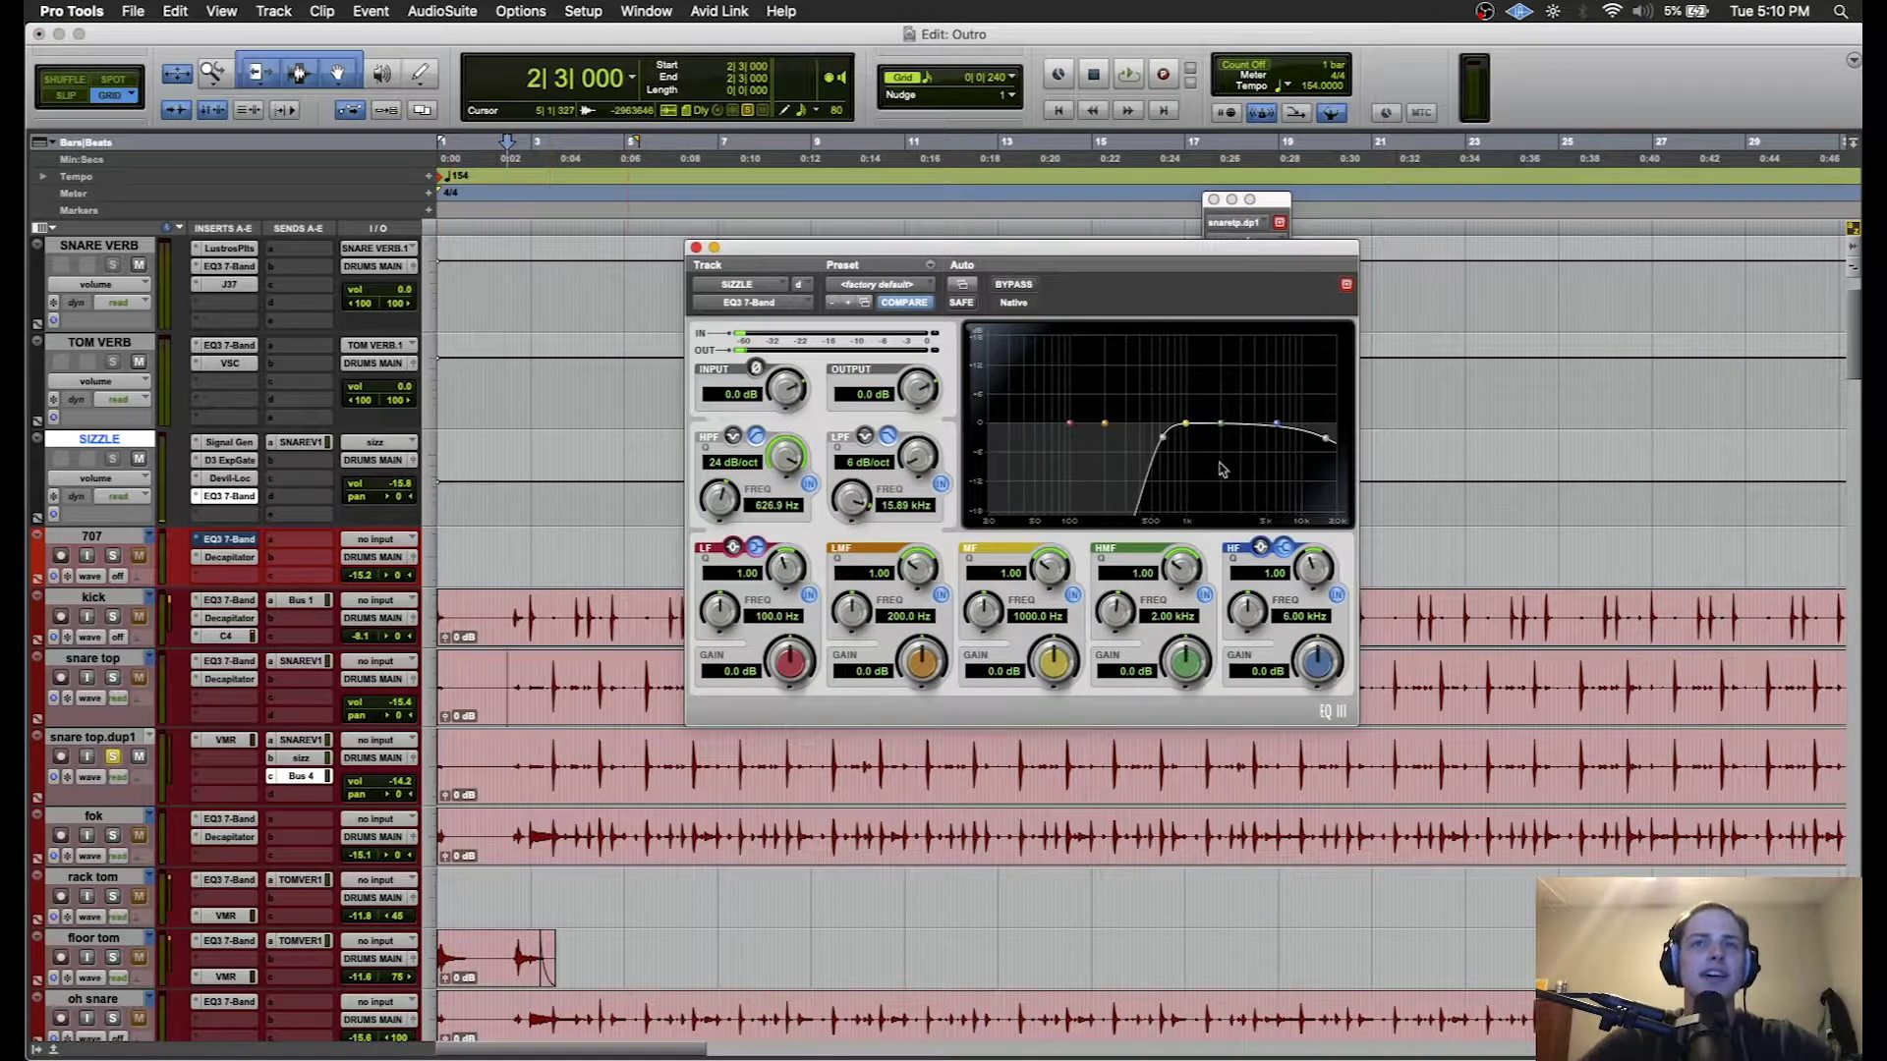
{"action": "left_click", "coordinate": [696, 247]}
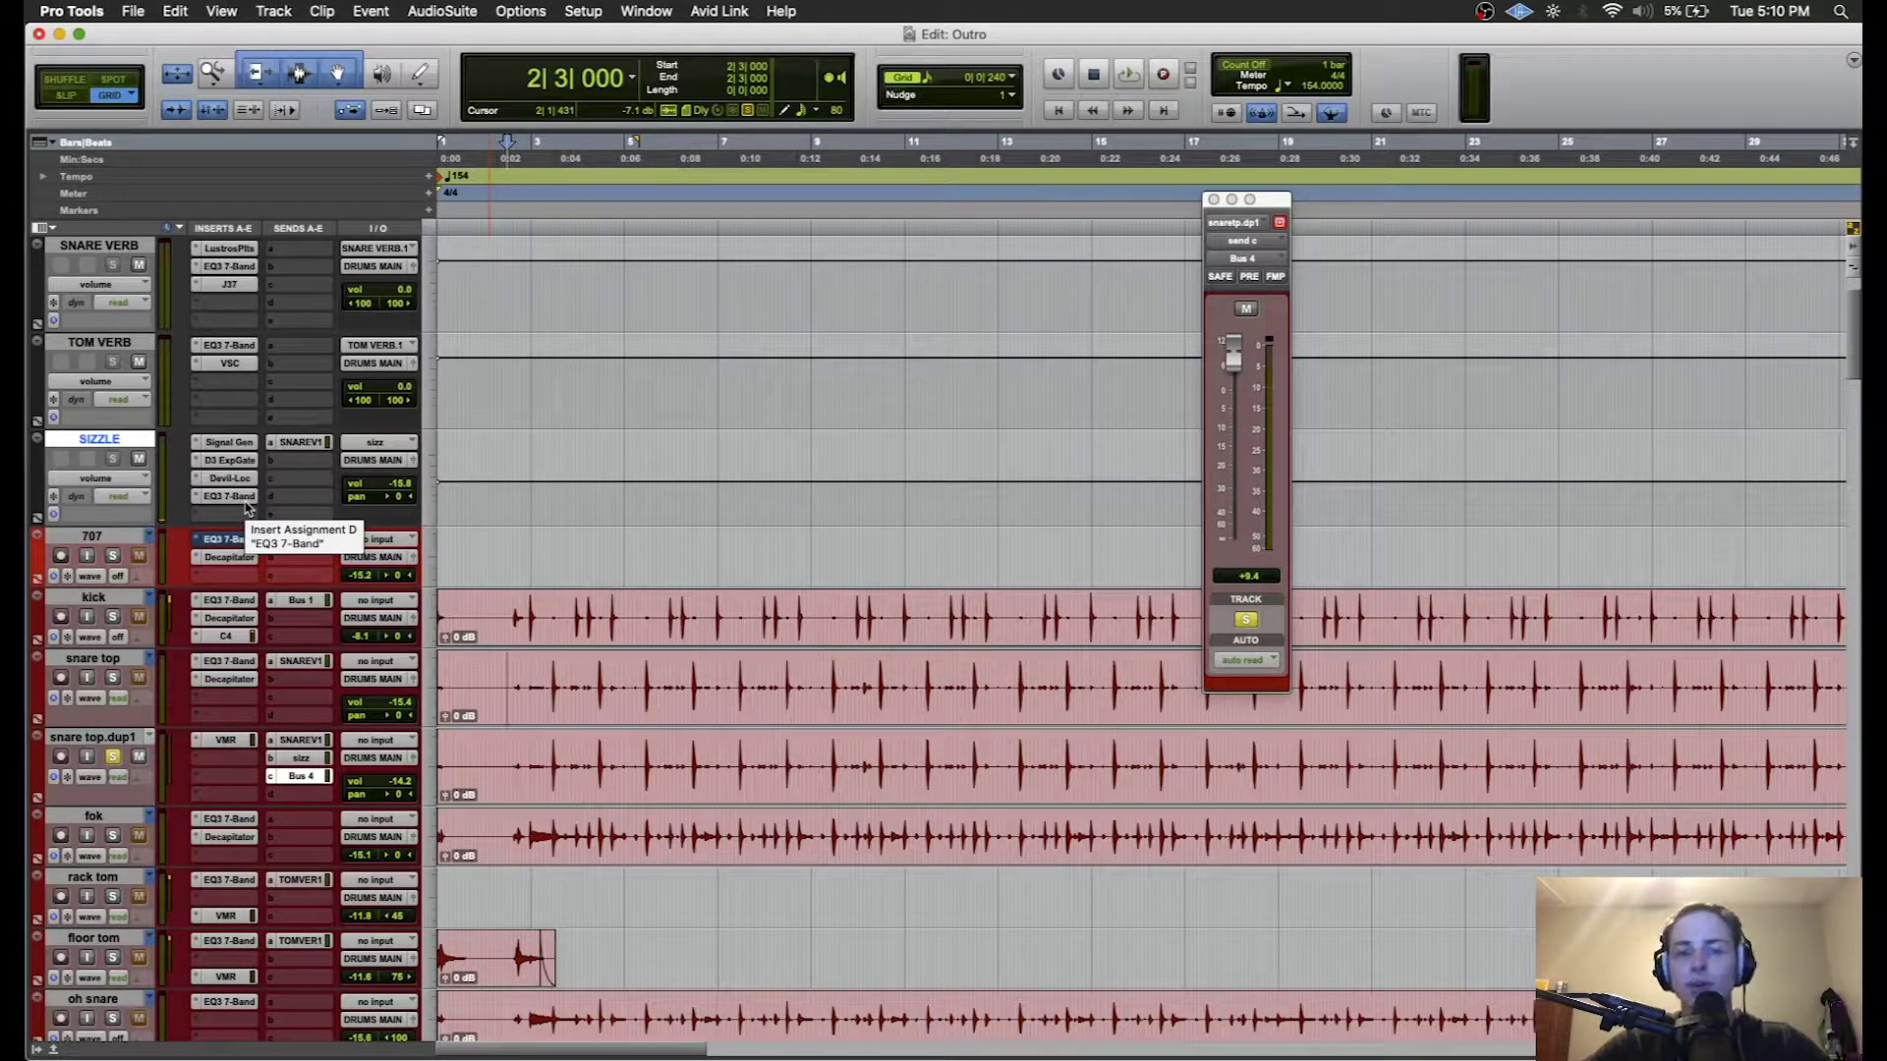
- Return the Bus 4 send to 0.0 dB, audition snare top.dup1 while toggling SIZZLE's mute, and close the send window
{"action": "key", "text": "space"}
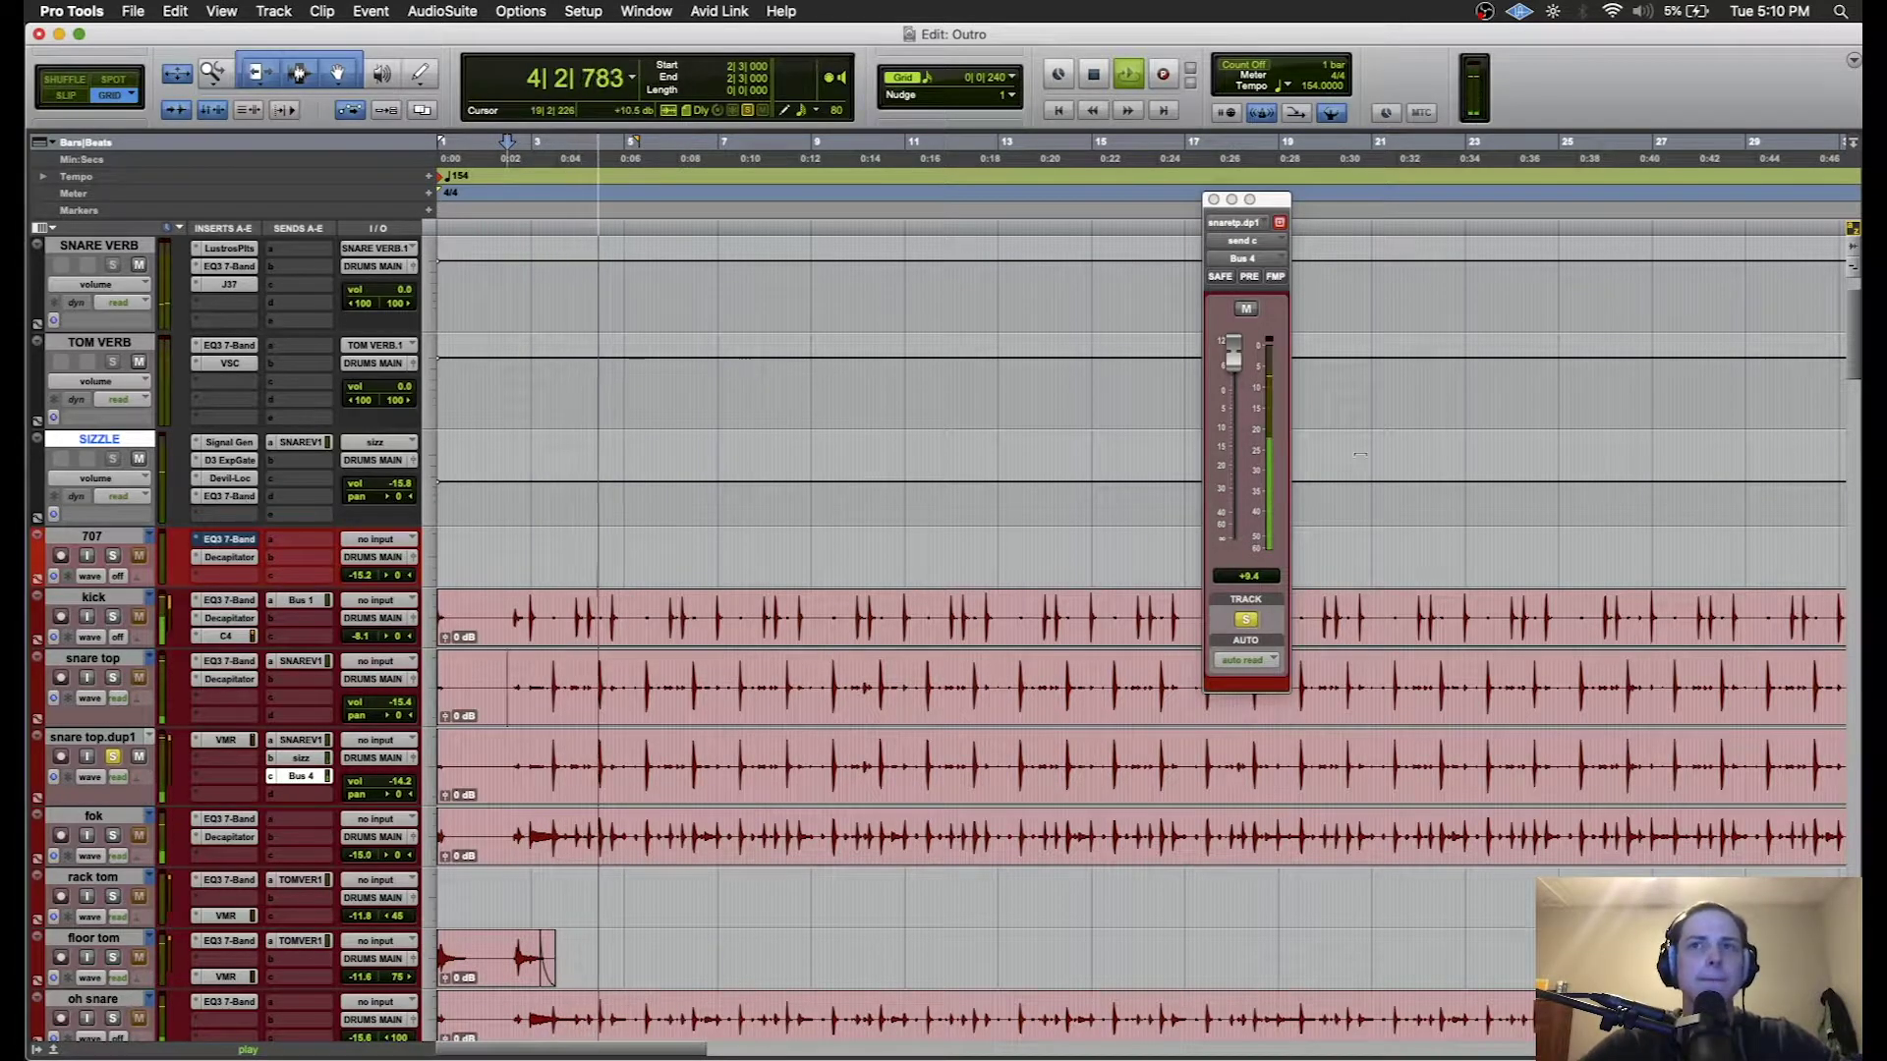
{"action": "key", "text": "space"}
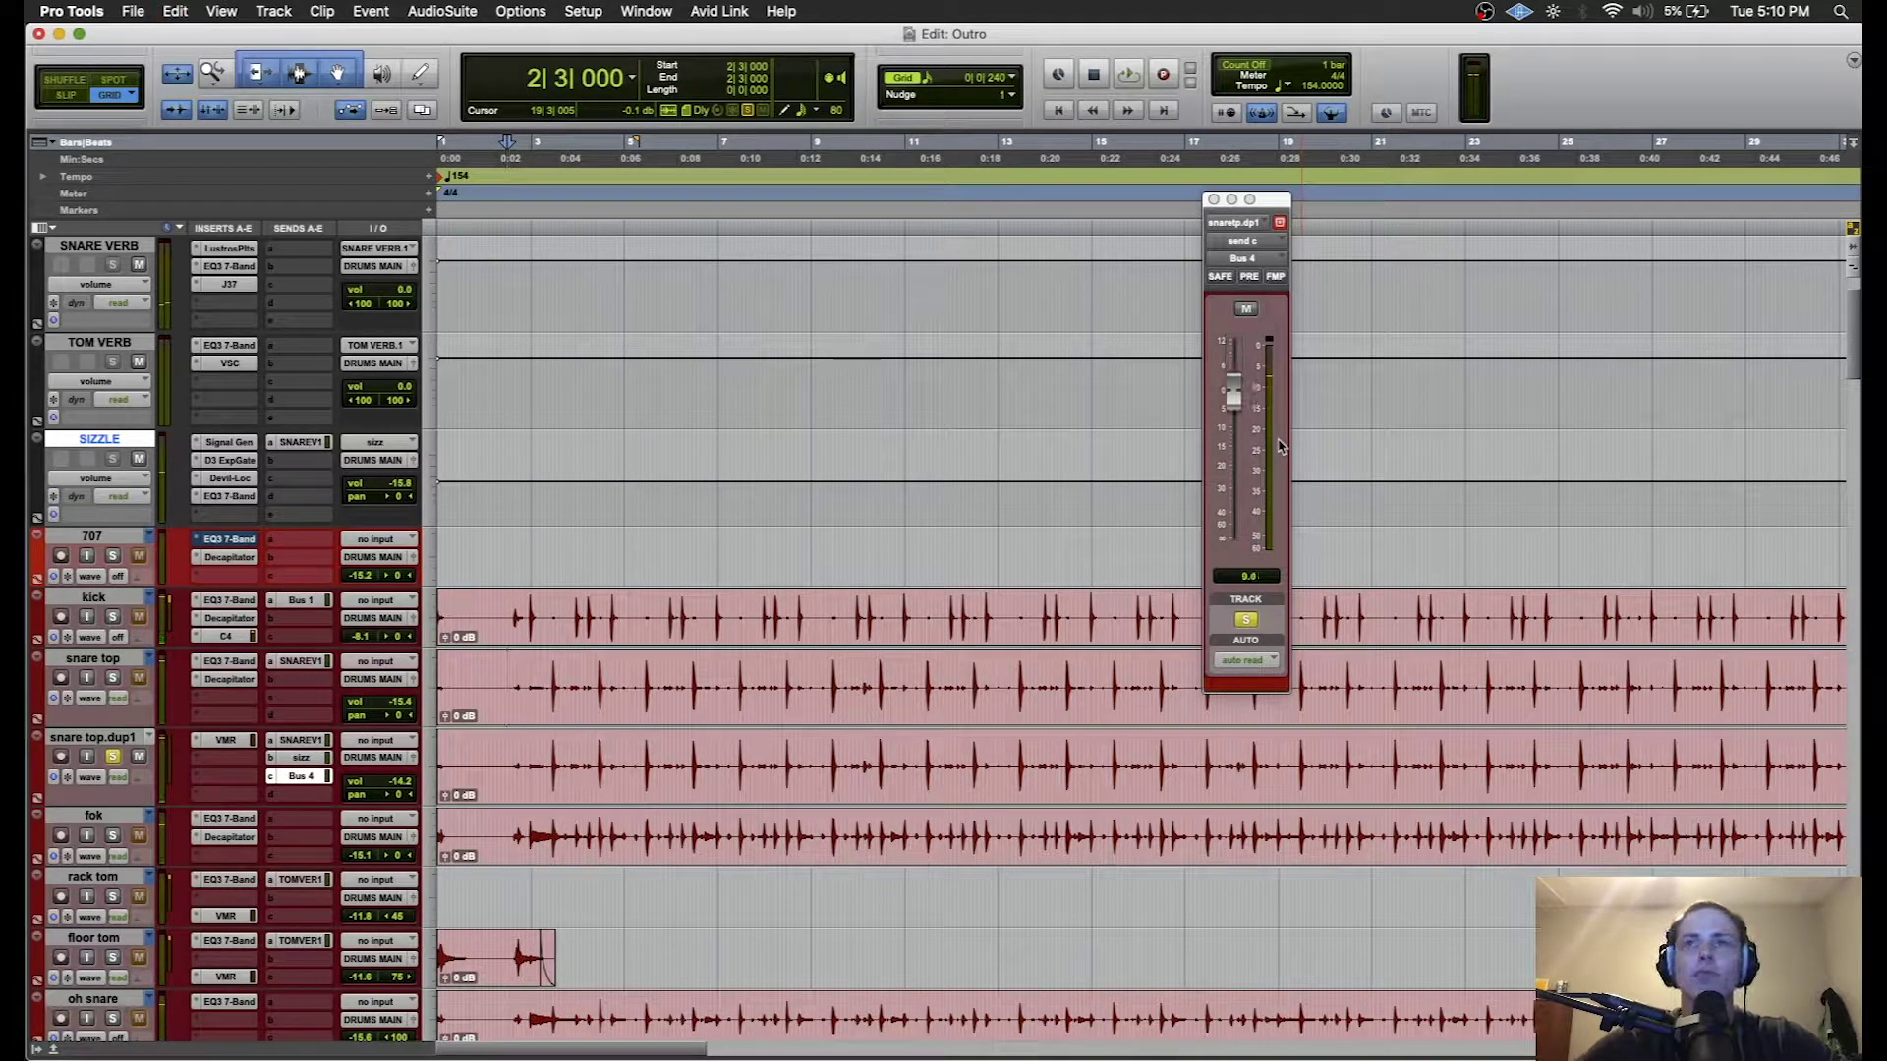
{"action": "key", "text": "space"}
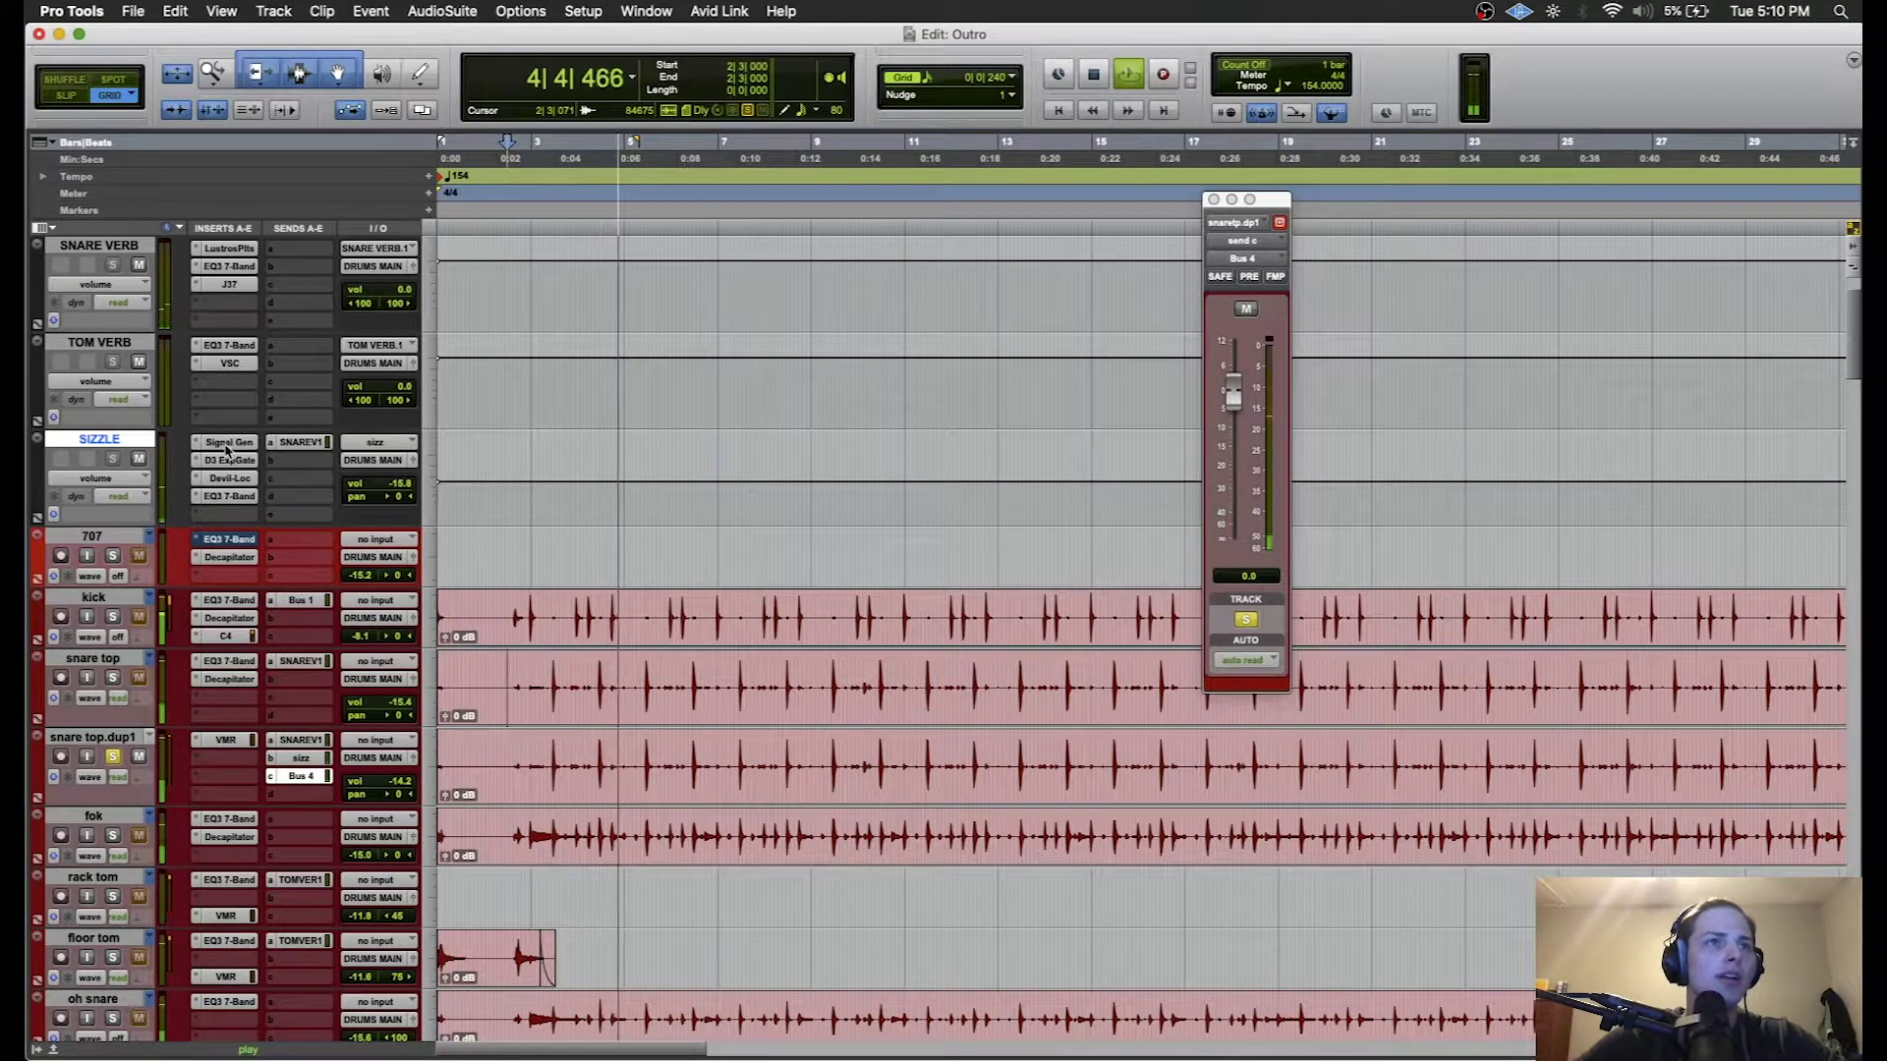
{"action": "left_click", "coordinate": [139, 459]}
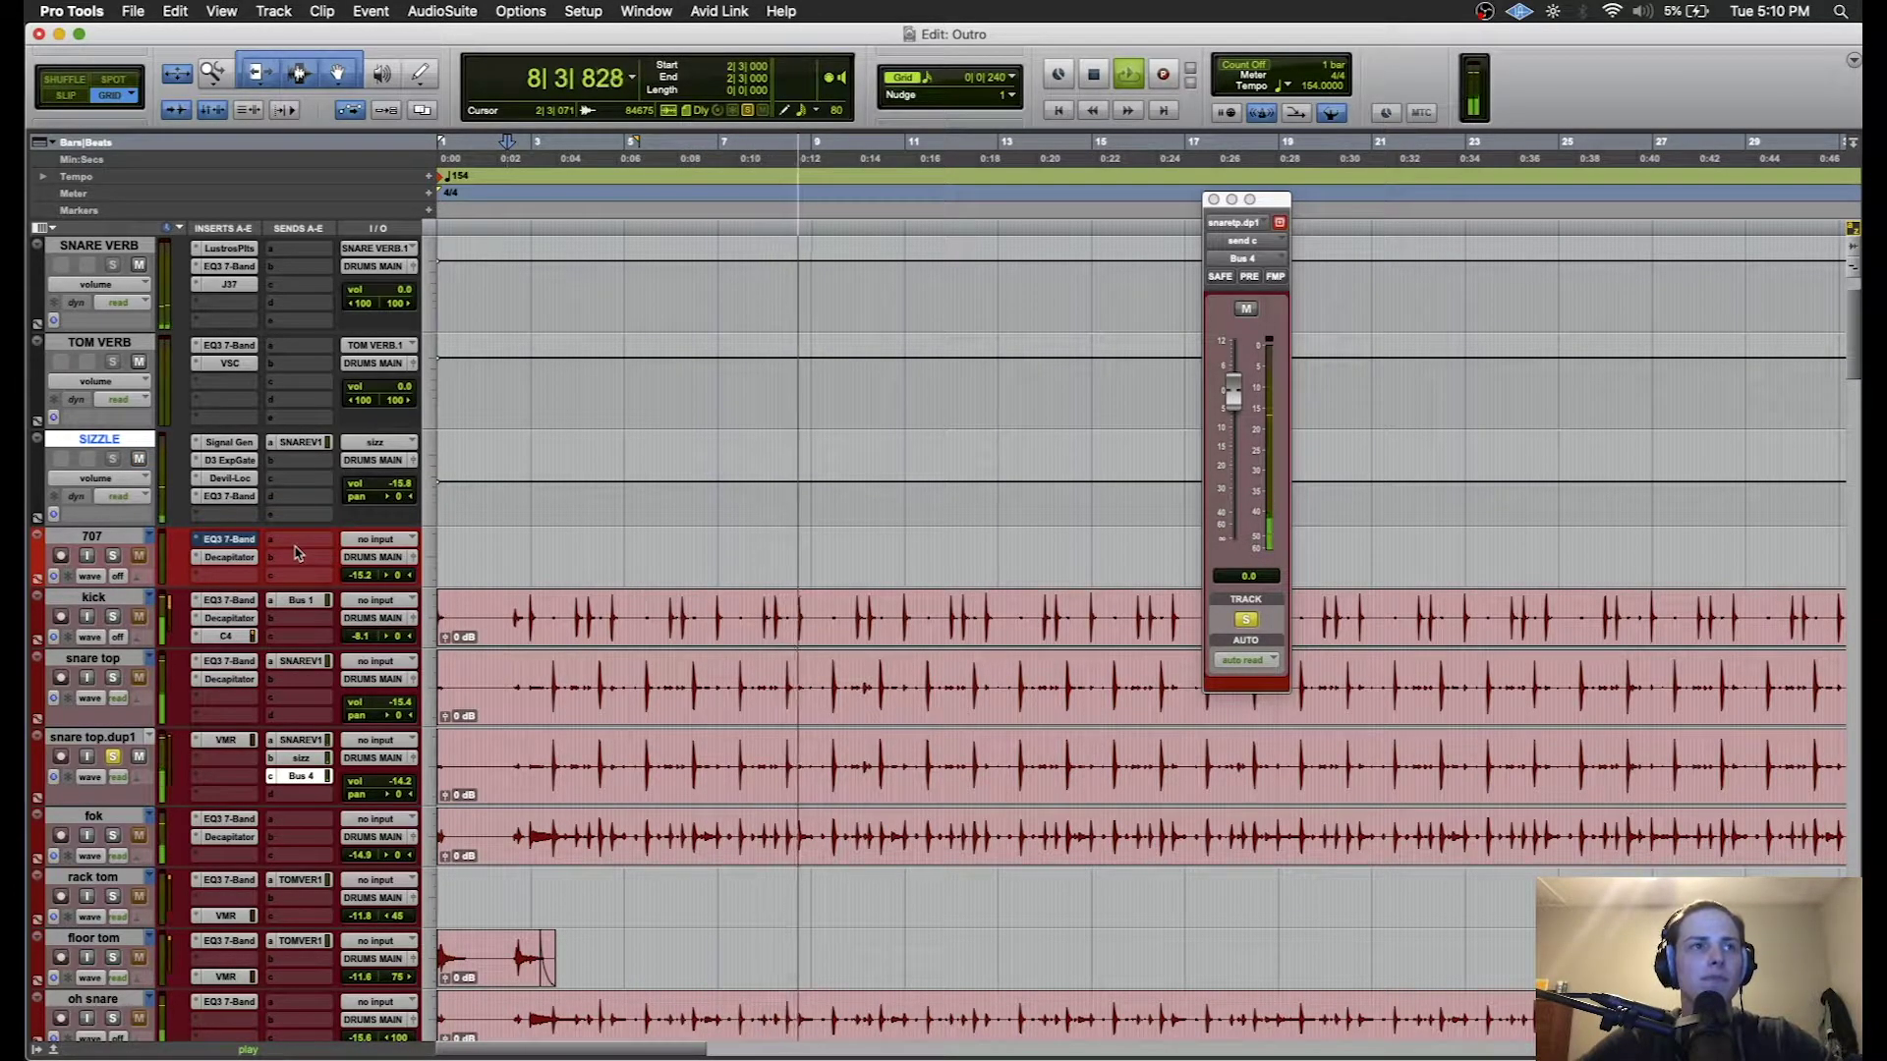
{"action": "left_click", "coordinate": [1213, 202]}
{"action": "key", "text": "space"}
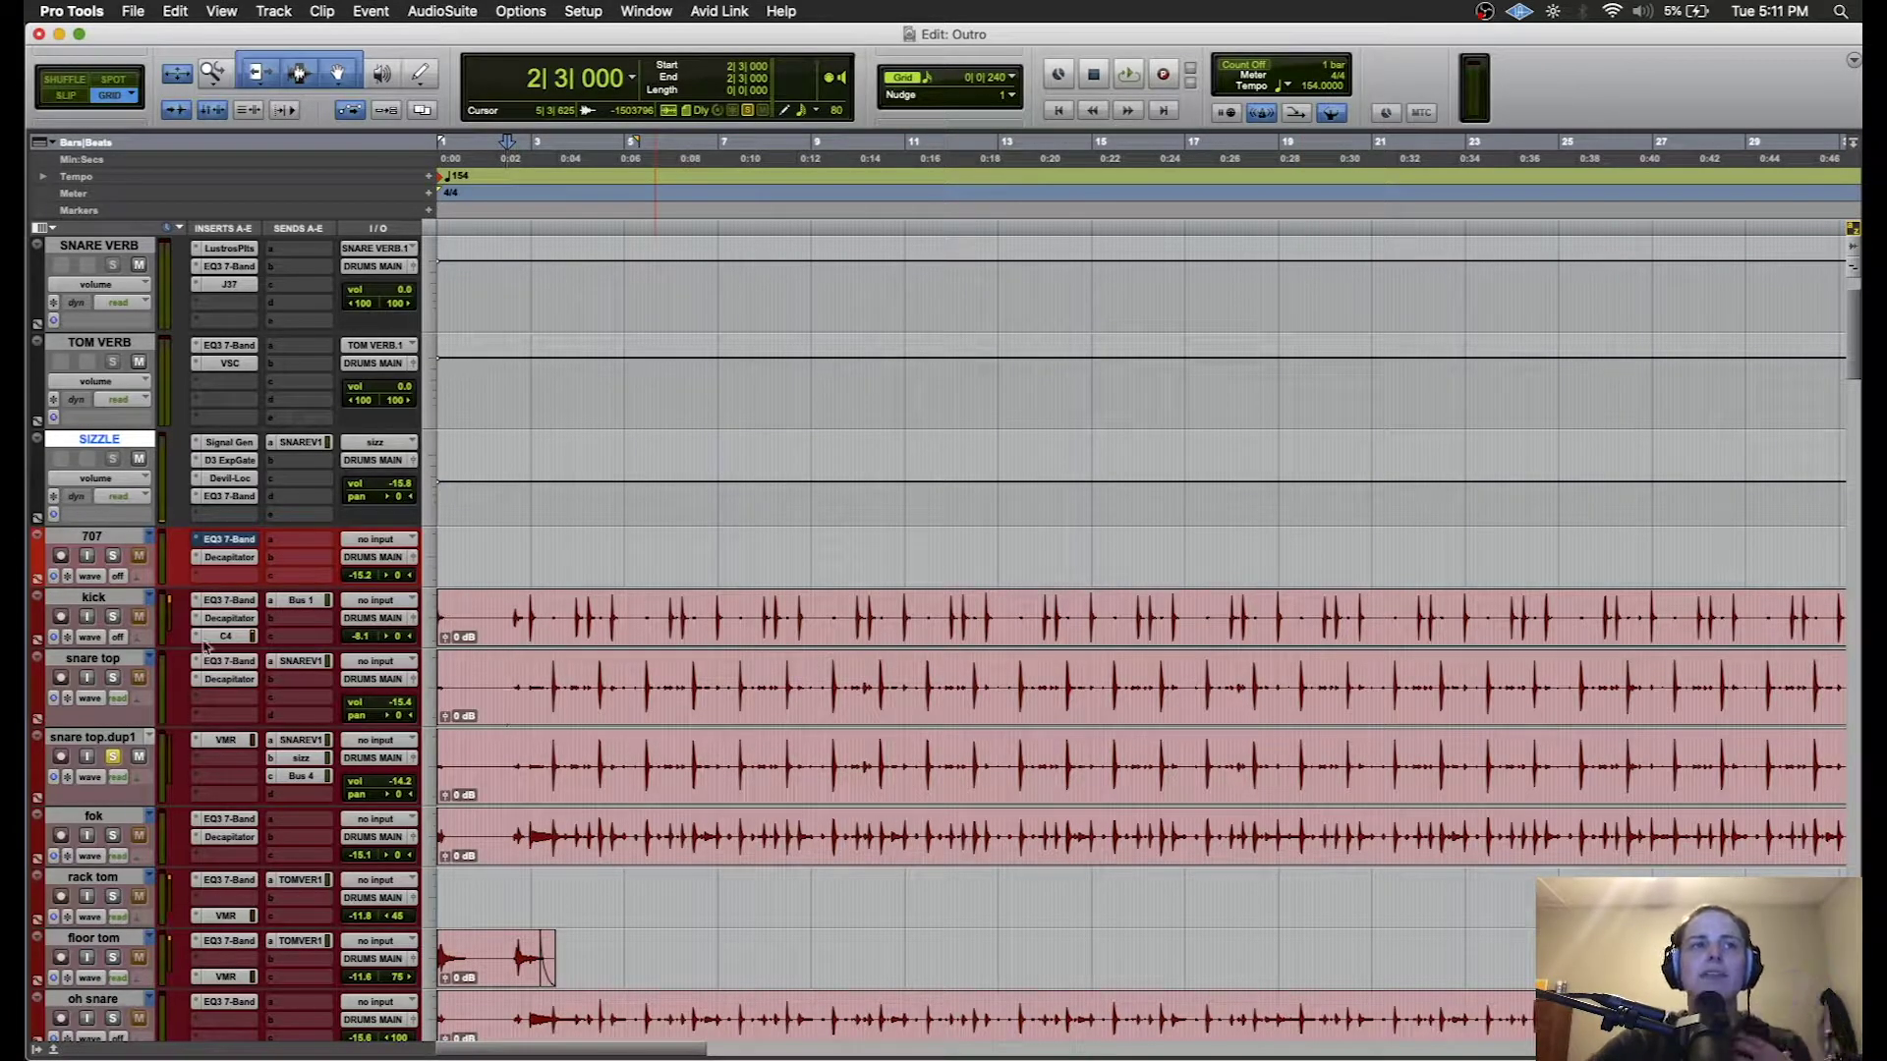
- Examine the EQ3 7-Band curve and band settings on snare top, and close the plug-in window
{"action": "left_click", "coordinate": [229, 660]}
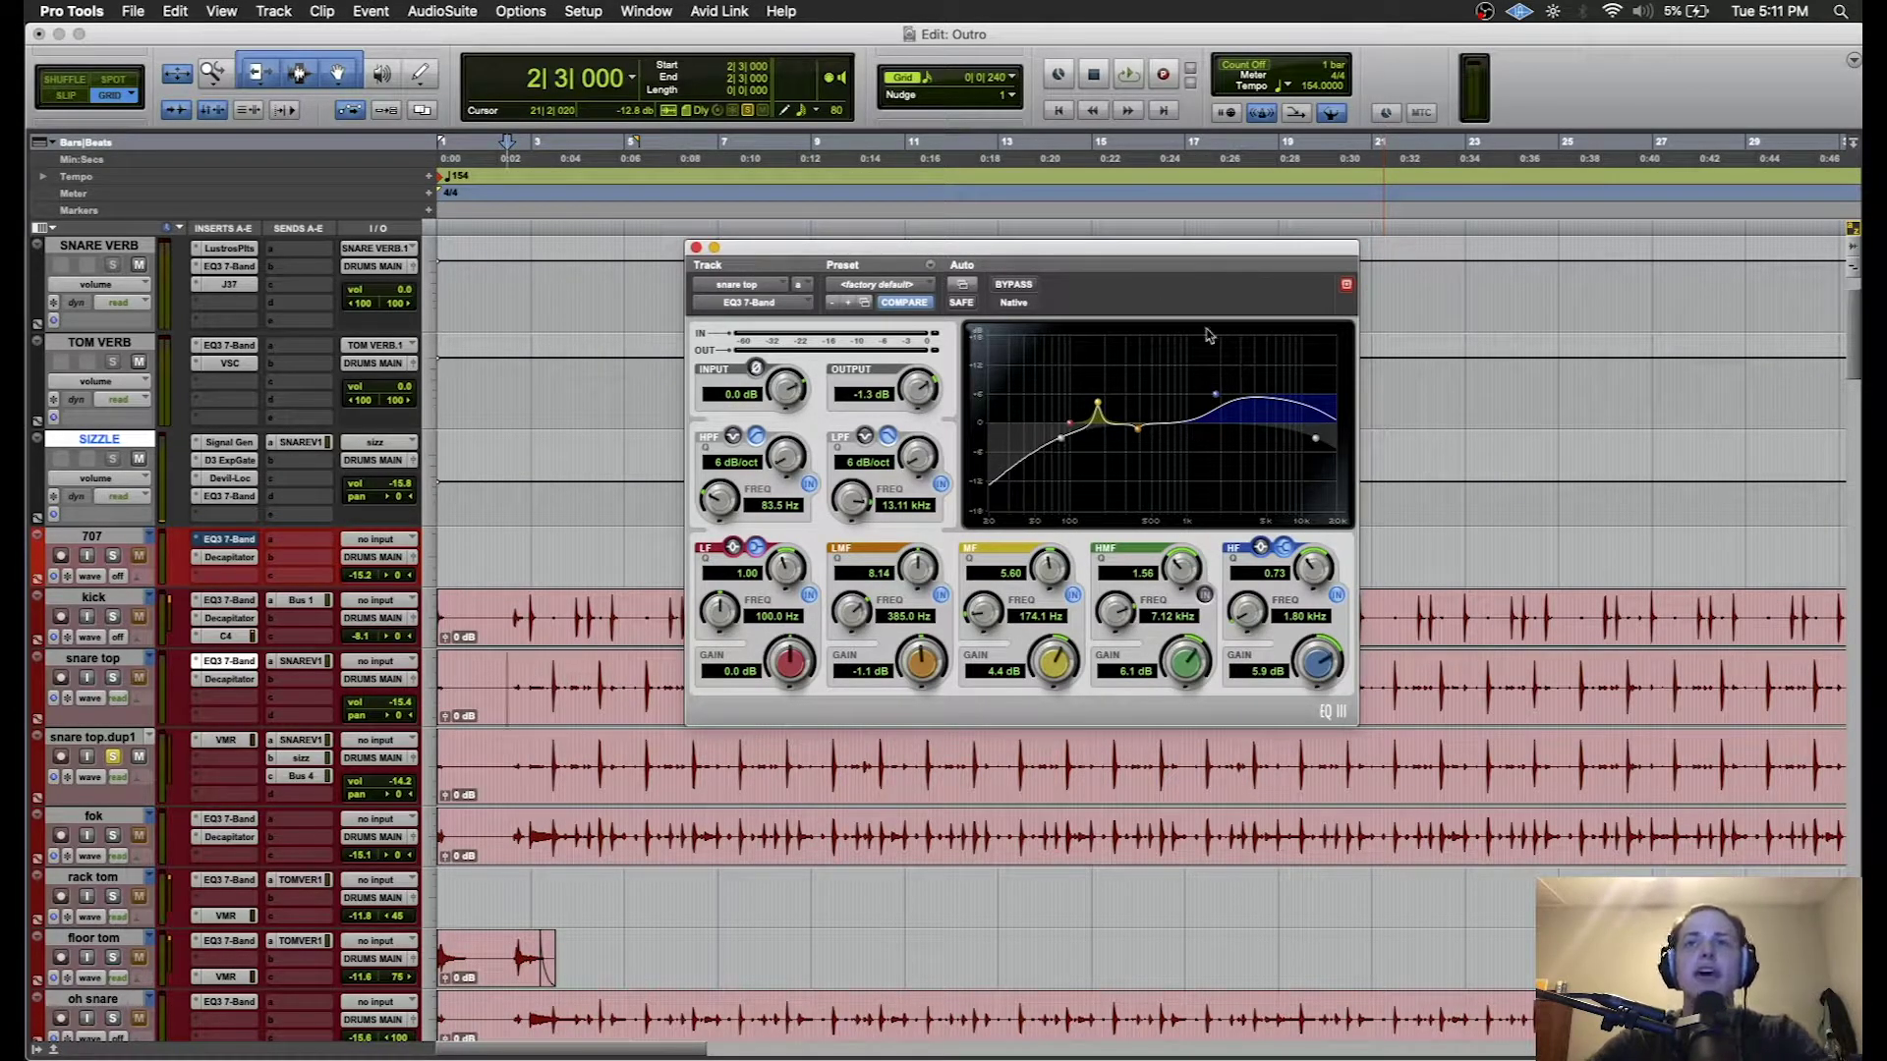
{"action": "left_click", "coordinate": [696, 246]}
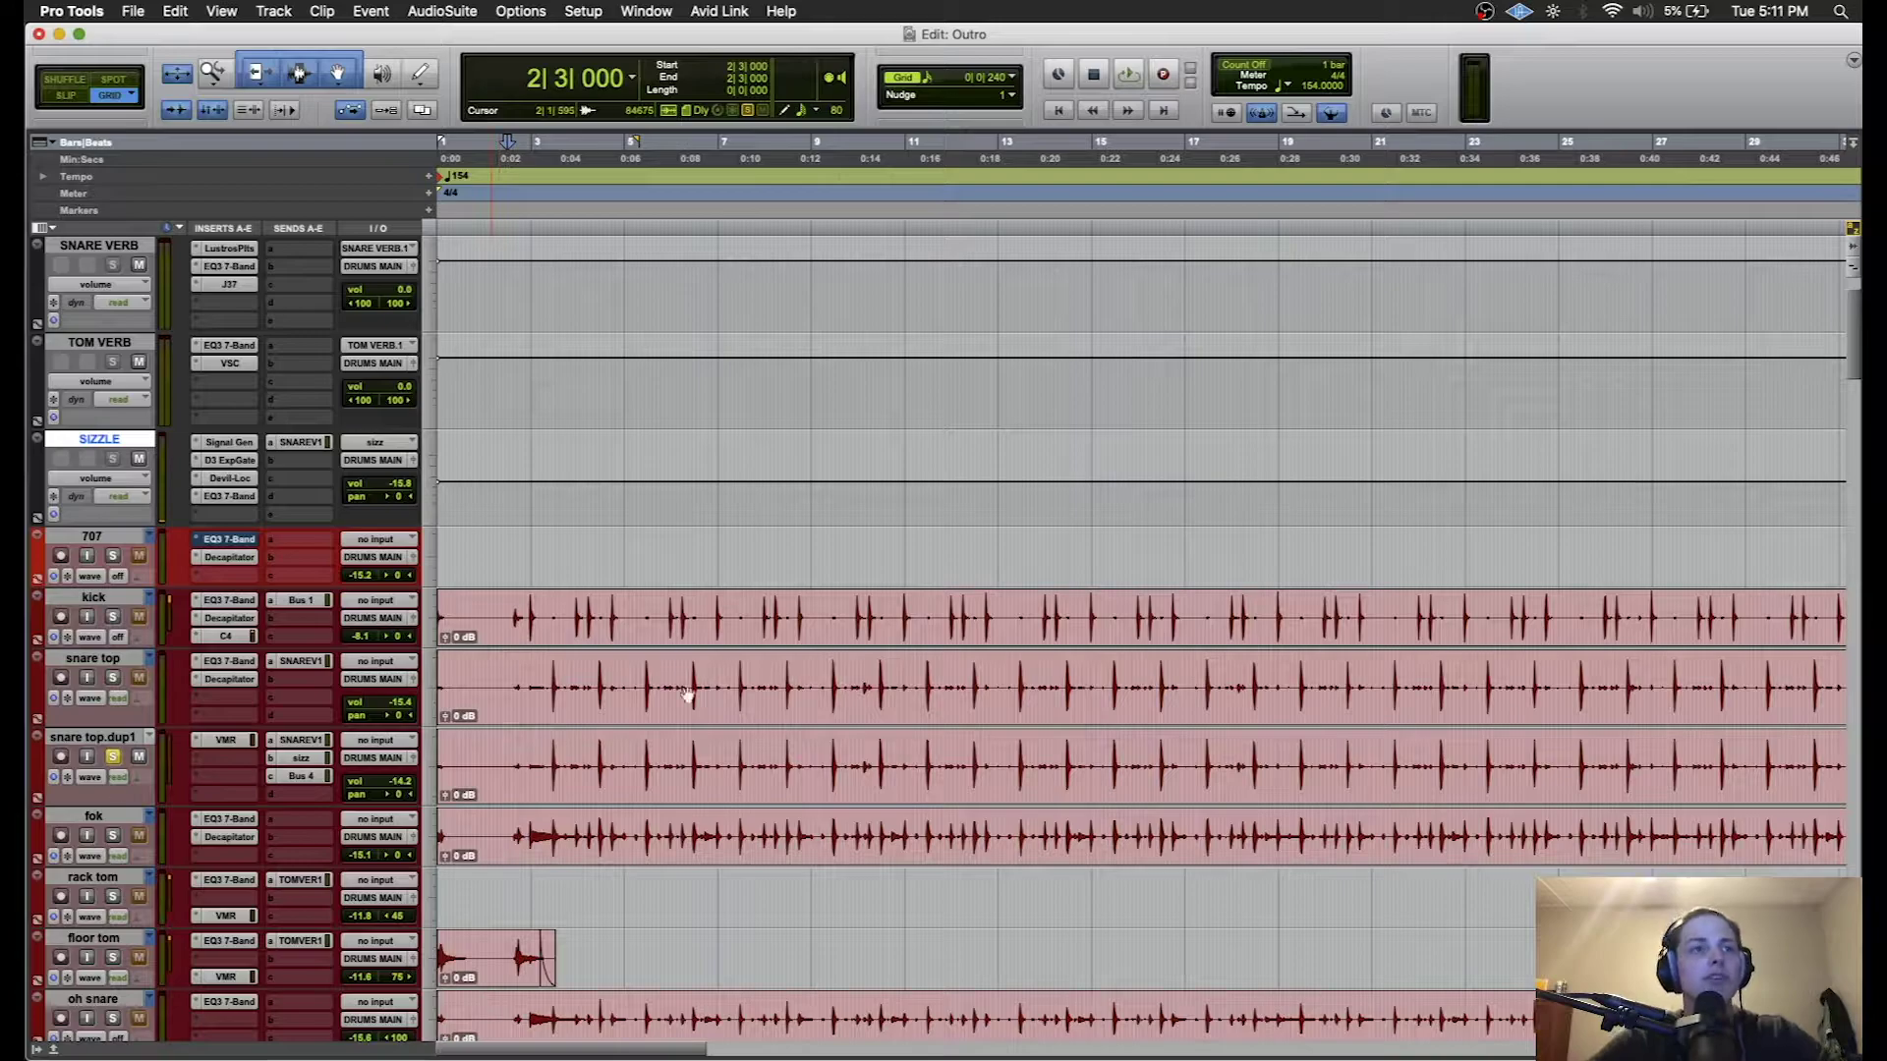
{"action": "left_click", "coordinate": [229, 661]}
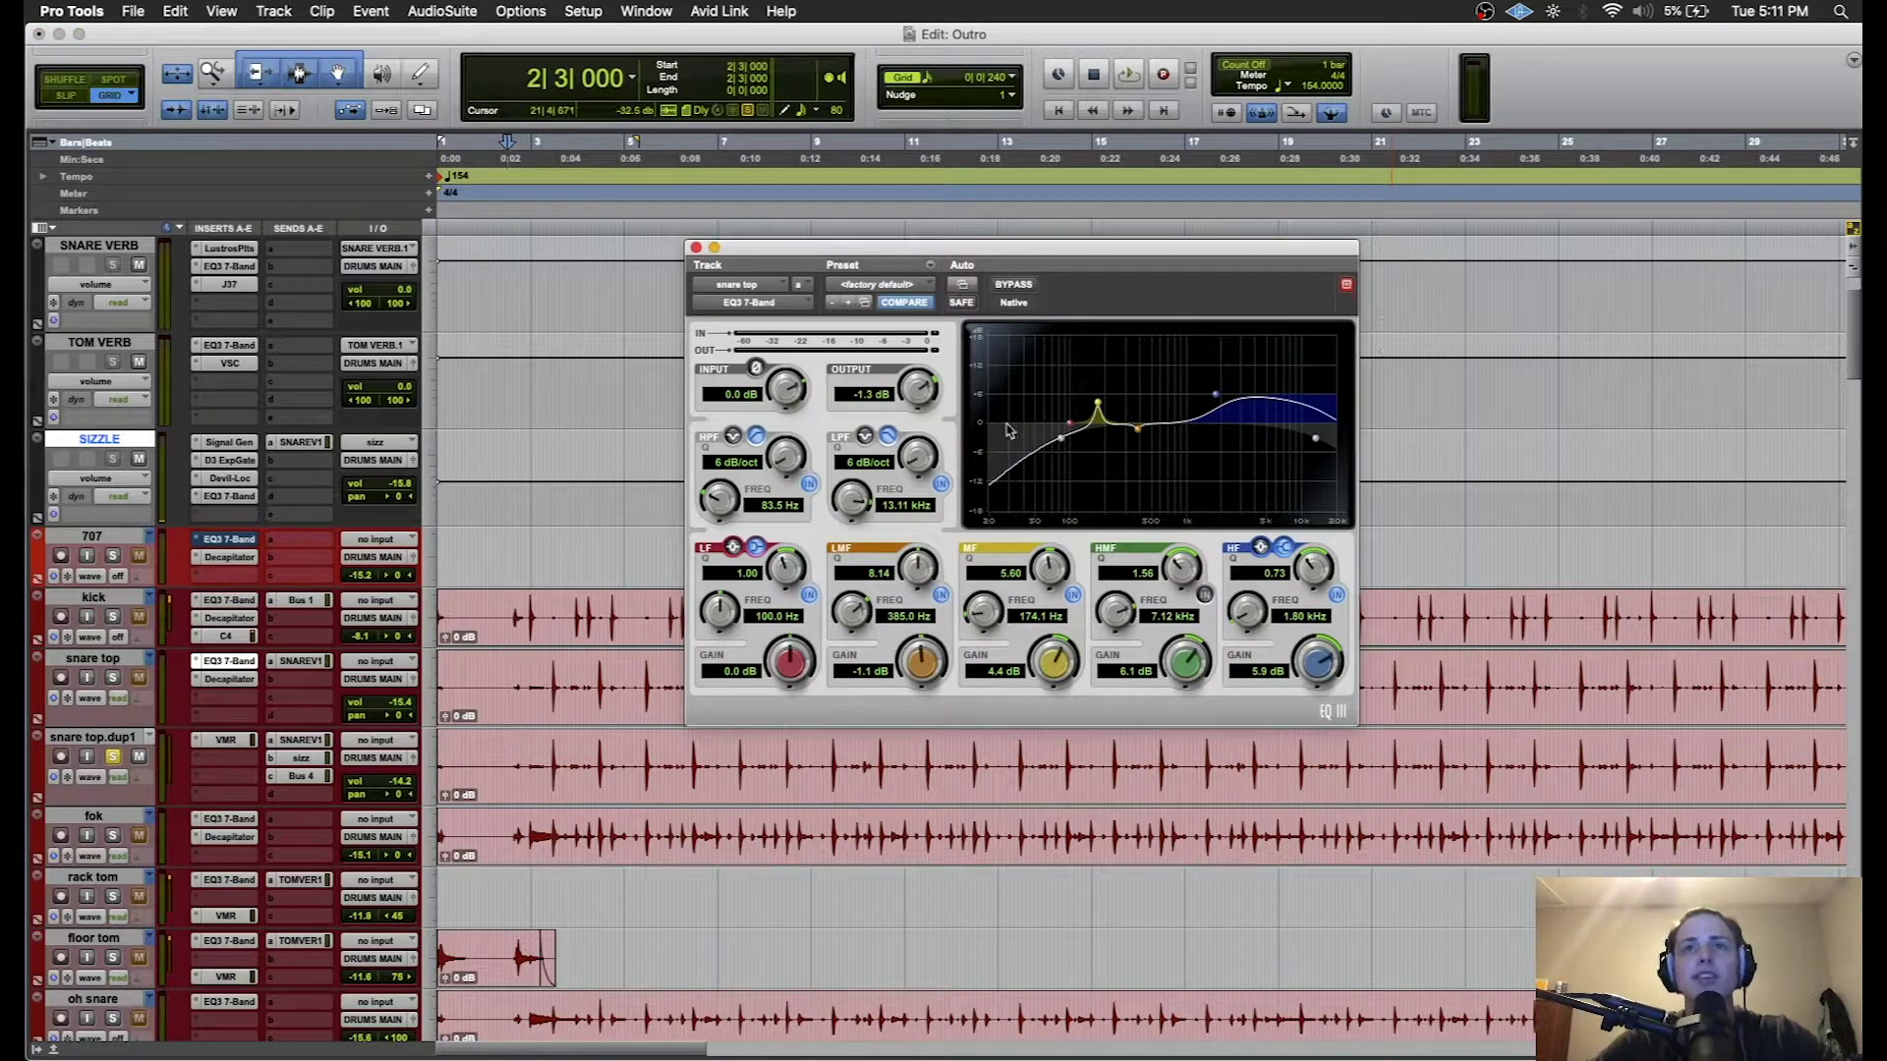
{"action": "left_click", "coordinate": [696, 248]}
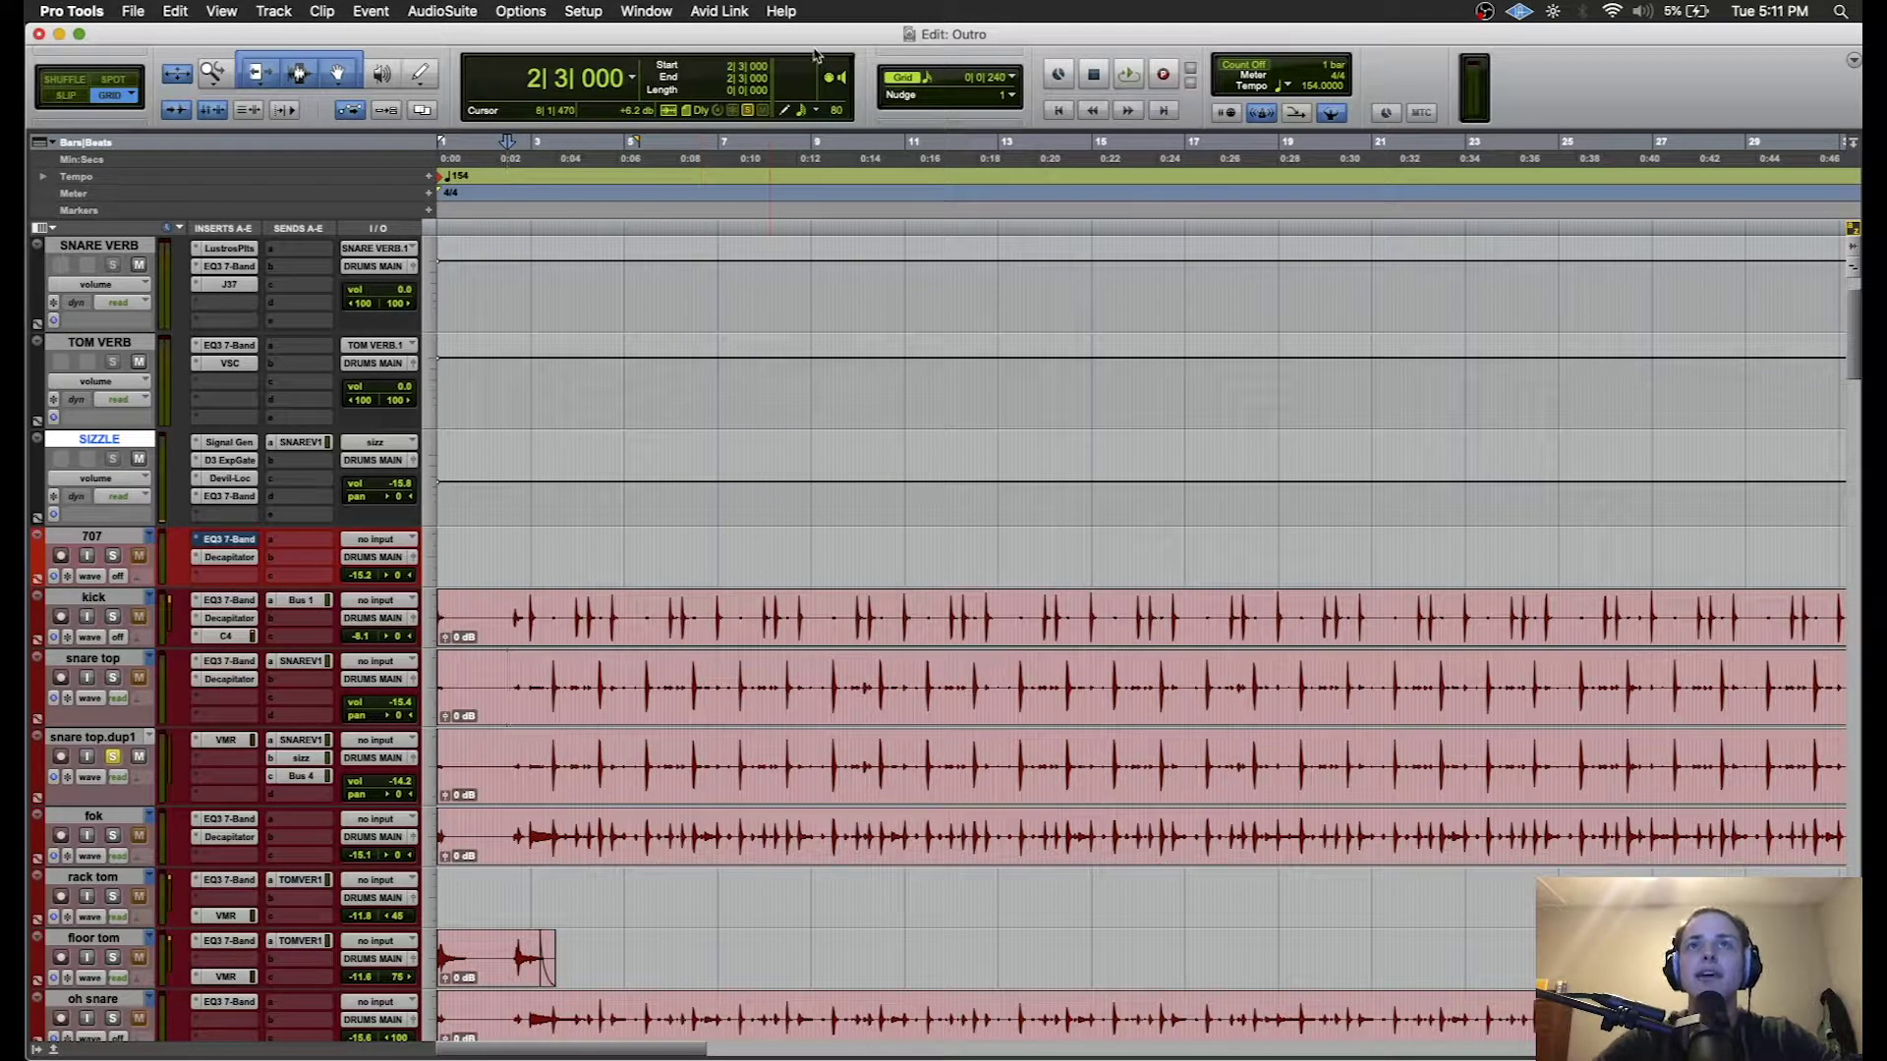
- Save the session and set the playback start to 2|4|240 on the snare top.dup1 track
{"action": "key", "text": "Return"}
{"action": "key", "text": "super+s"}
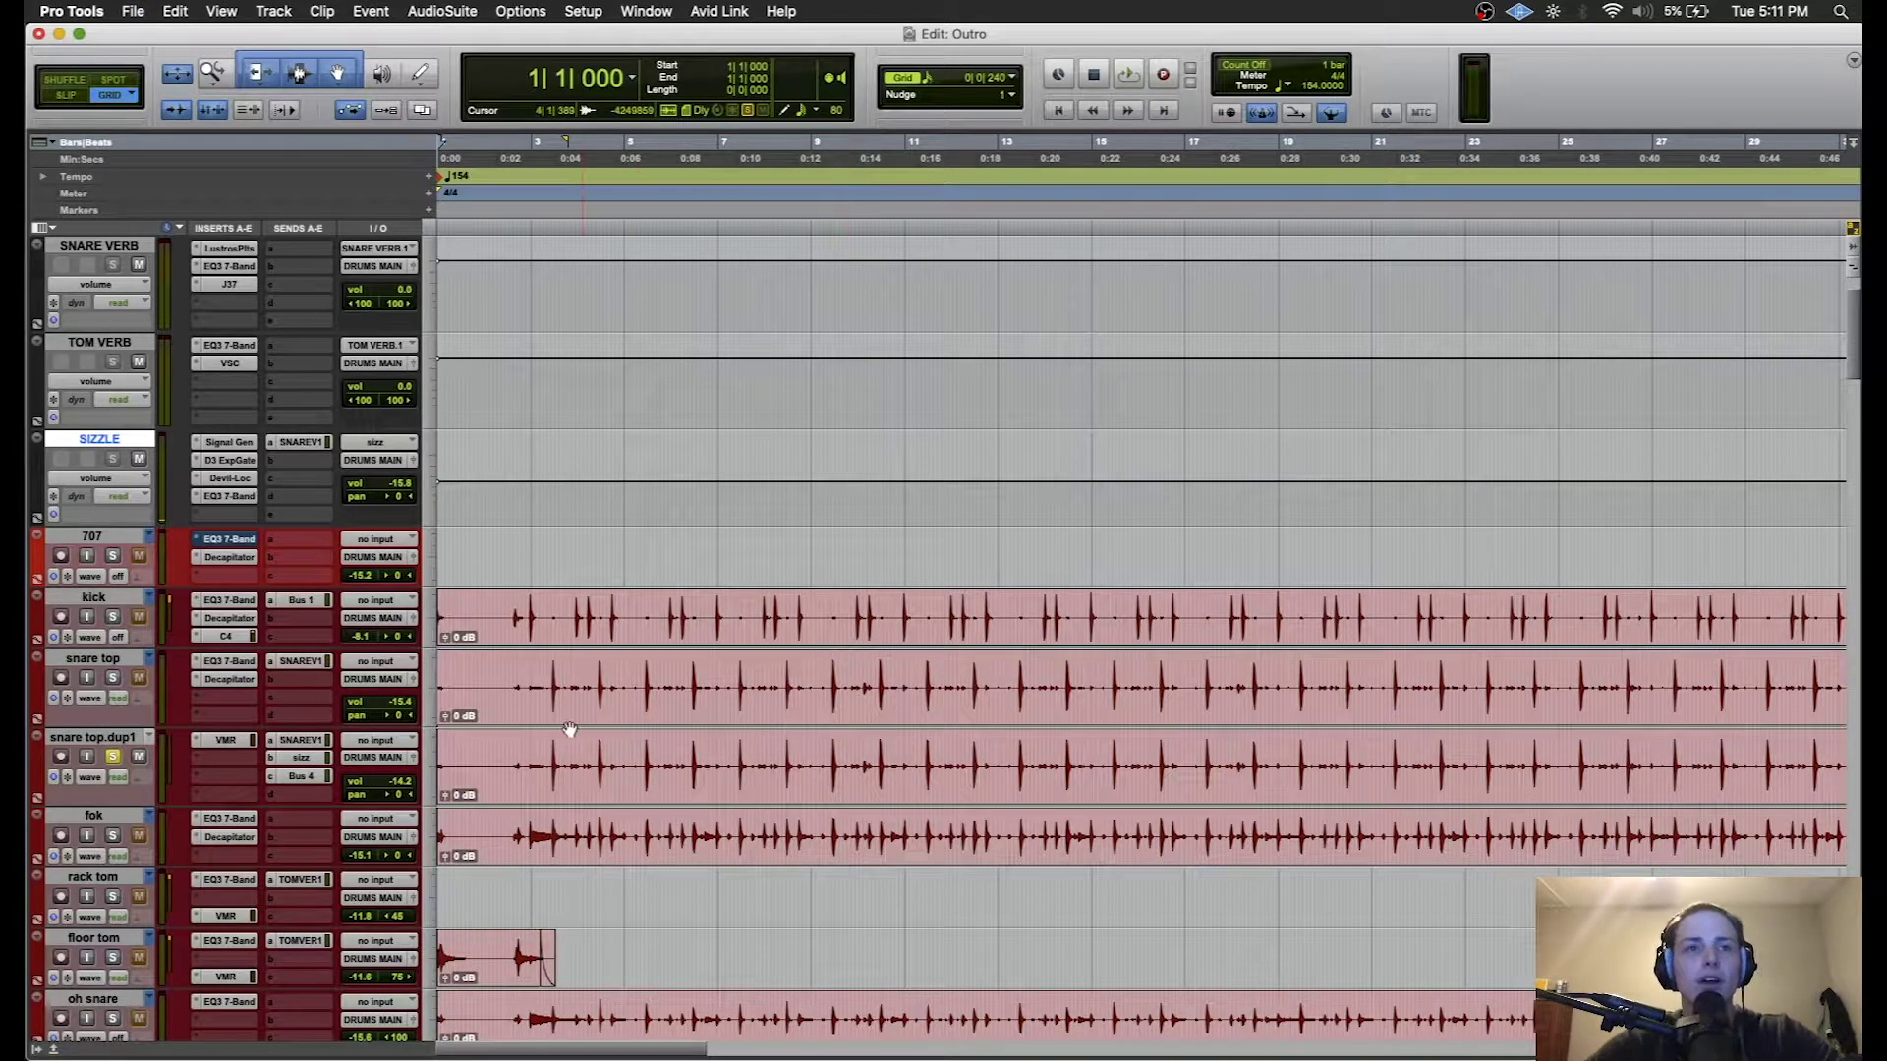
{"action": "left_click", "coordinate": [518, 774]}
{"action": "left_click", "coordinate": [522, 755]}
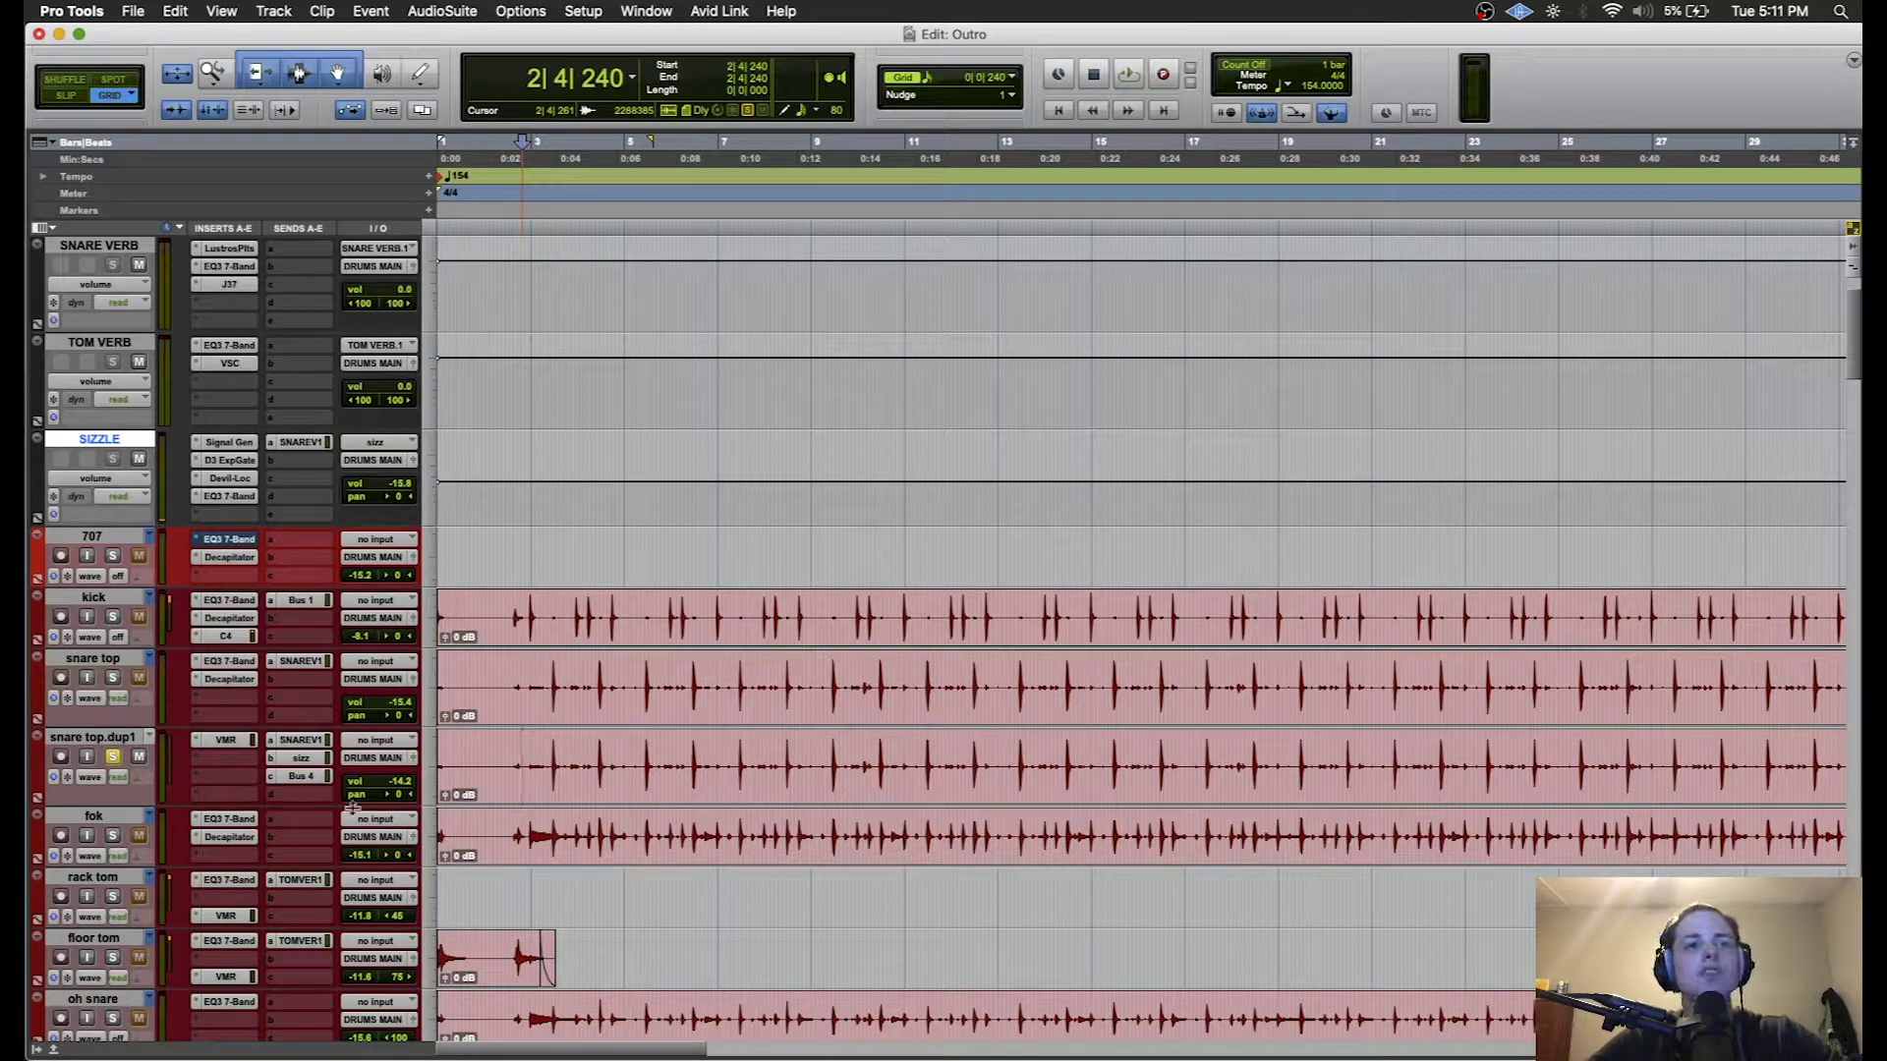
- Check snare top.dup1's snare verb send, and audition the drums with SIZZLE's snare verb send muted and unmuted
{"action": "left_click", "coordinate": [313, 745]}
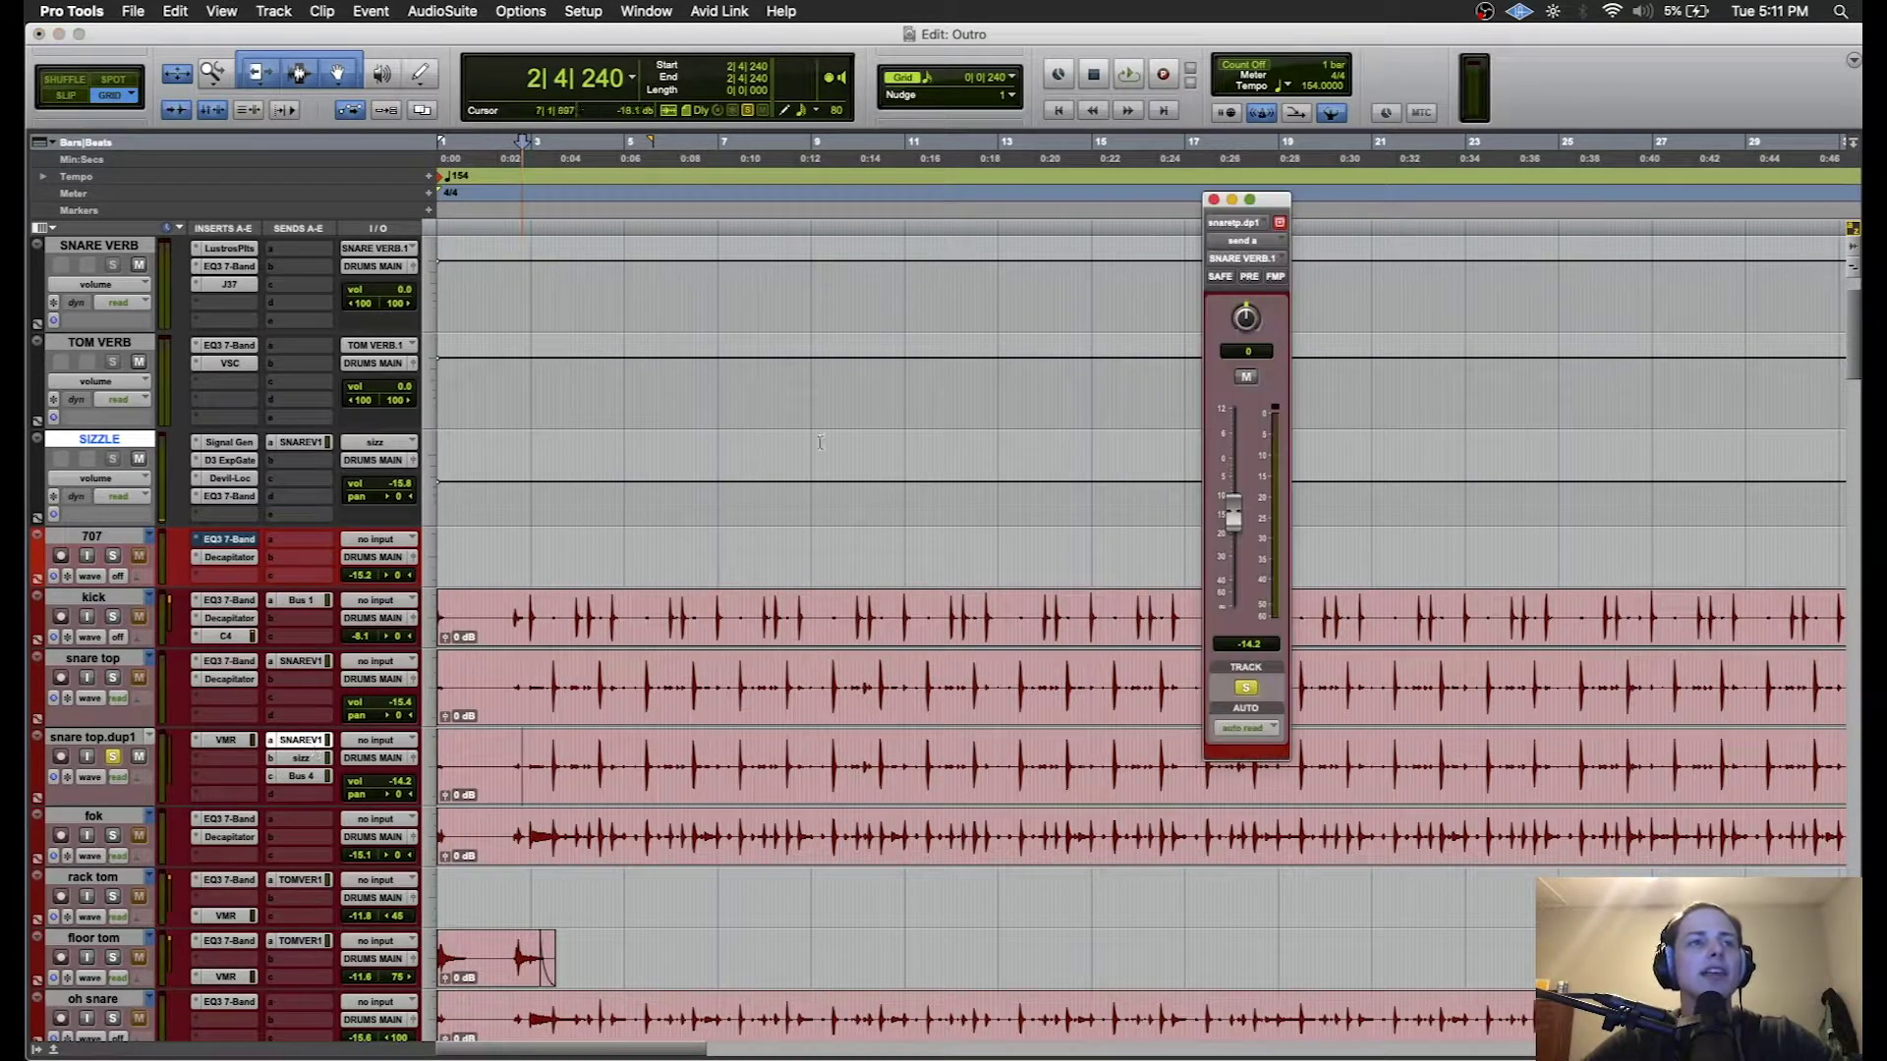
{"action": "left_click", "coordinate": [1213, 200]}
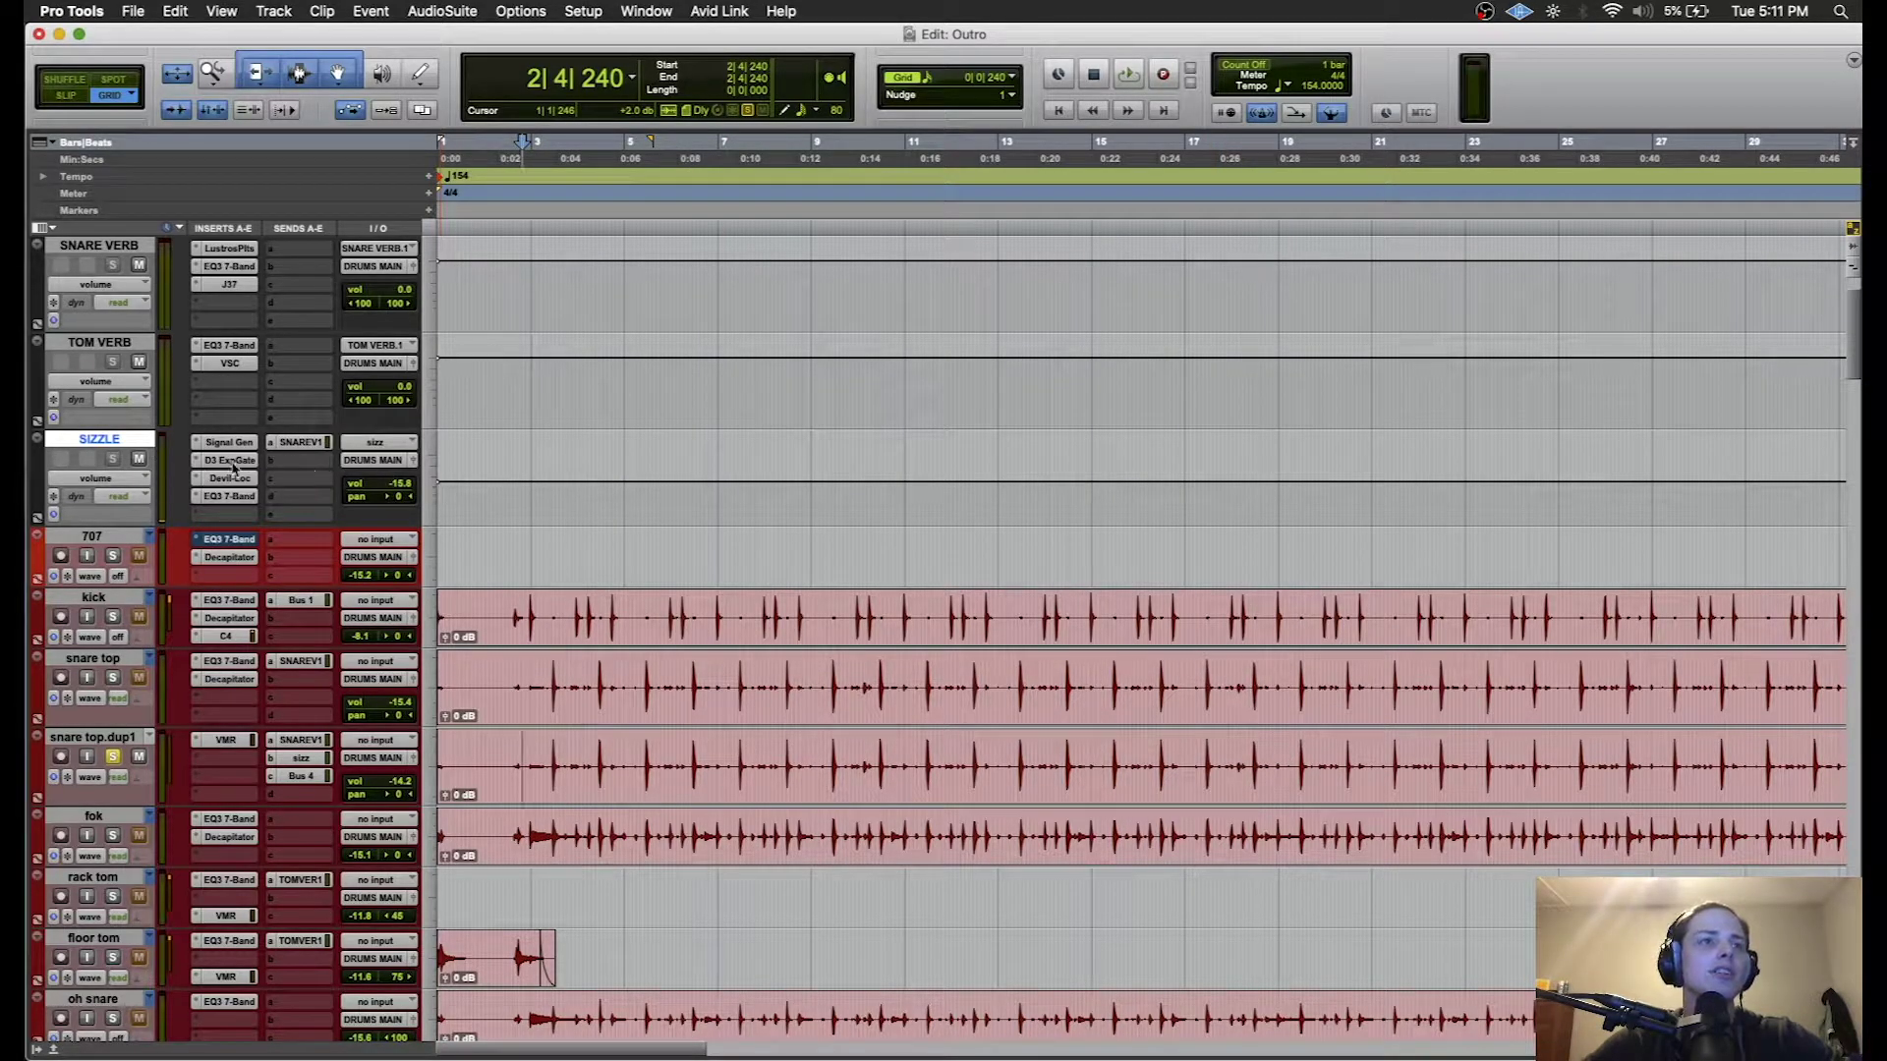
{"action": "left_click", "coordinate": [293, 443]}
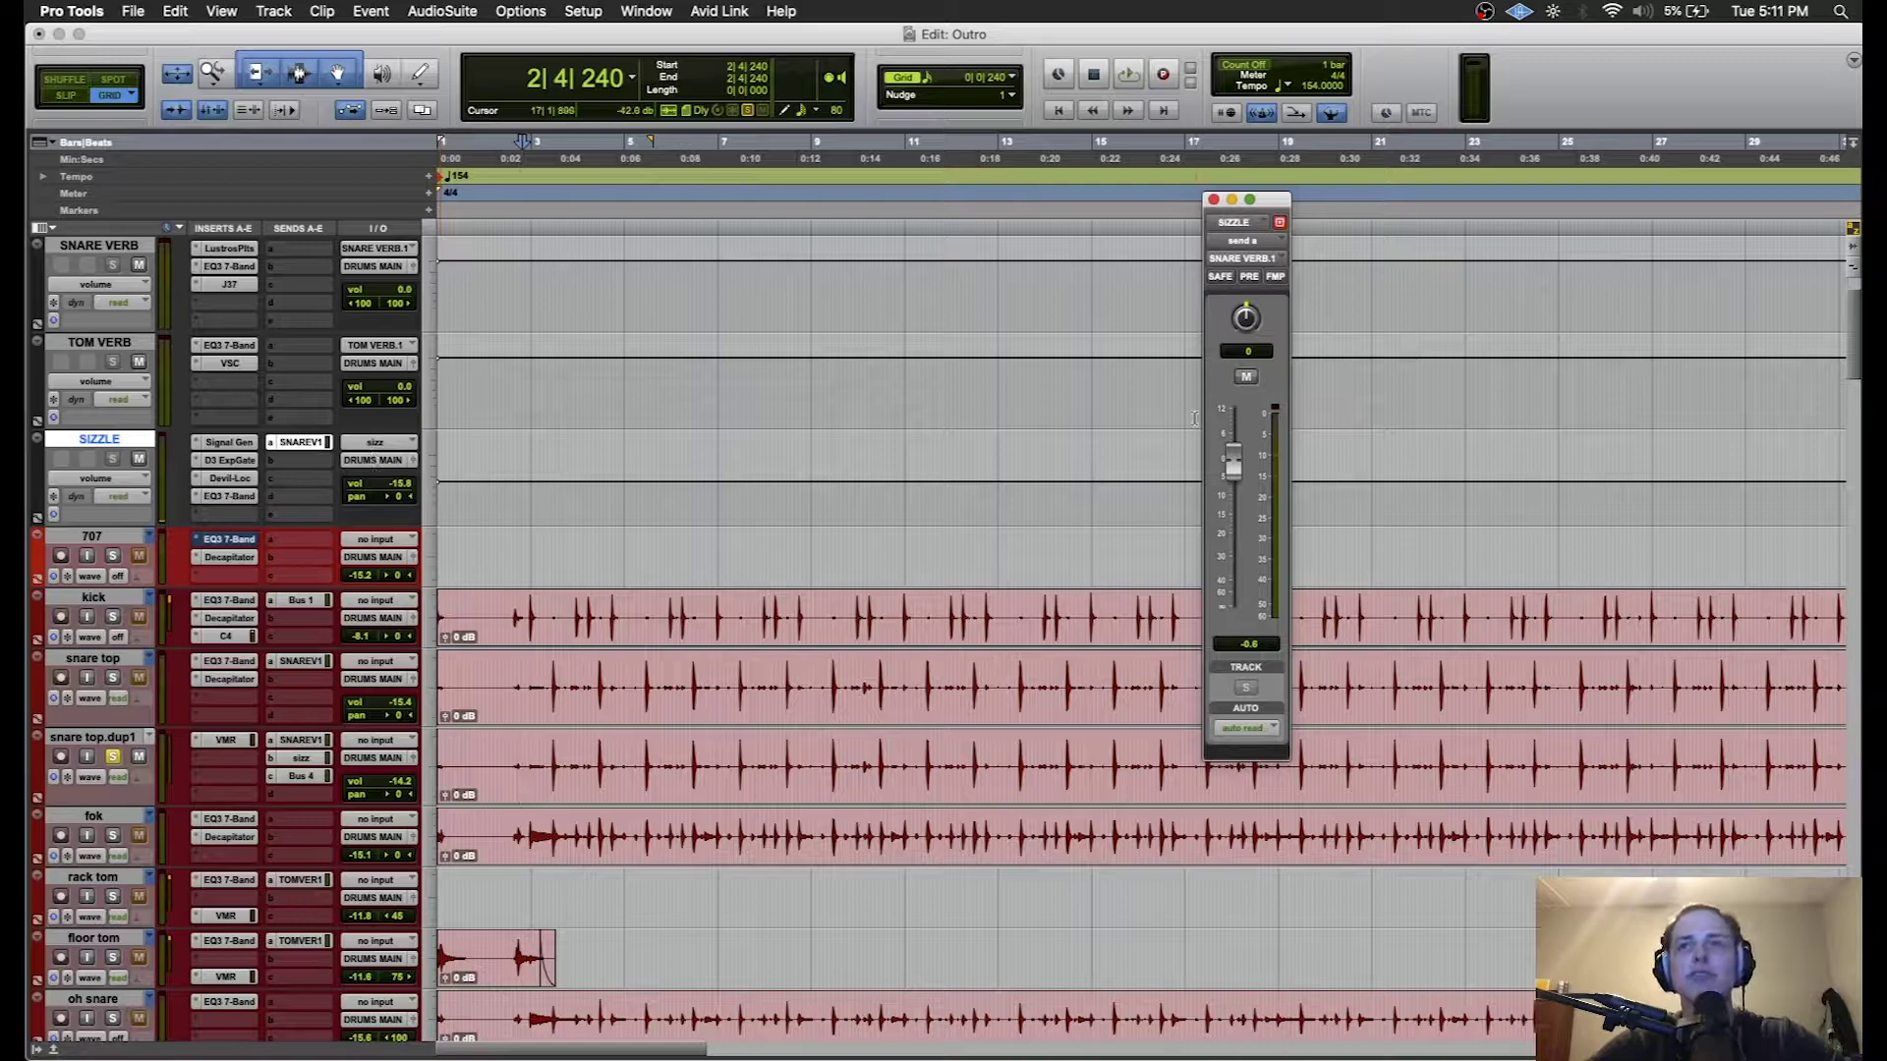
{"action": "key", "text": "space"}
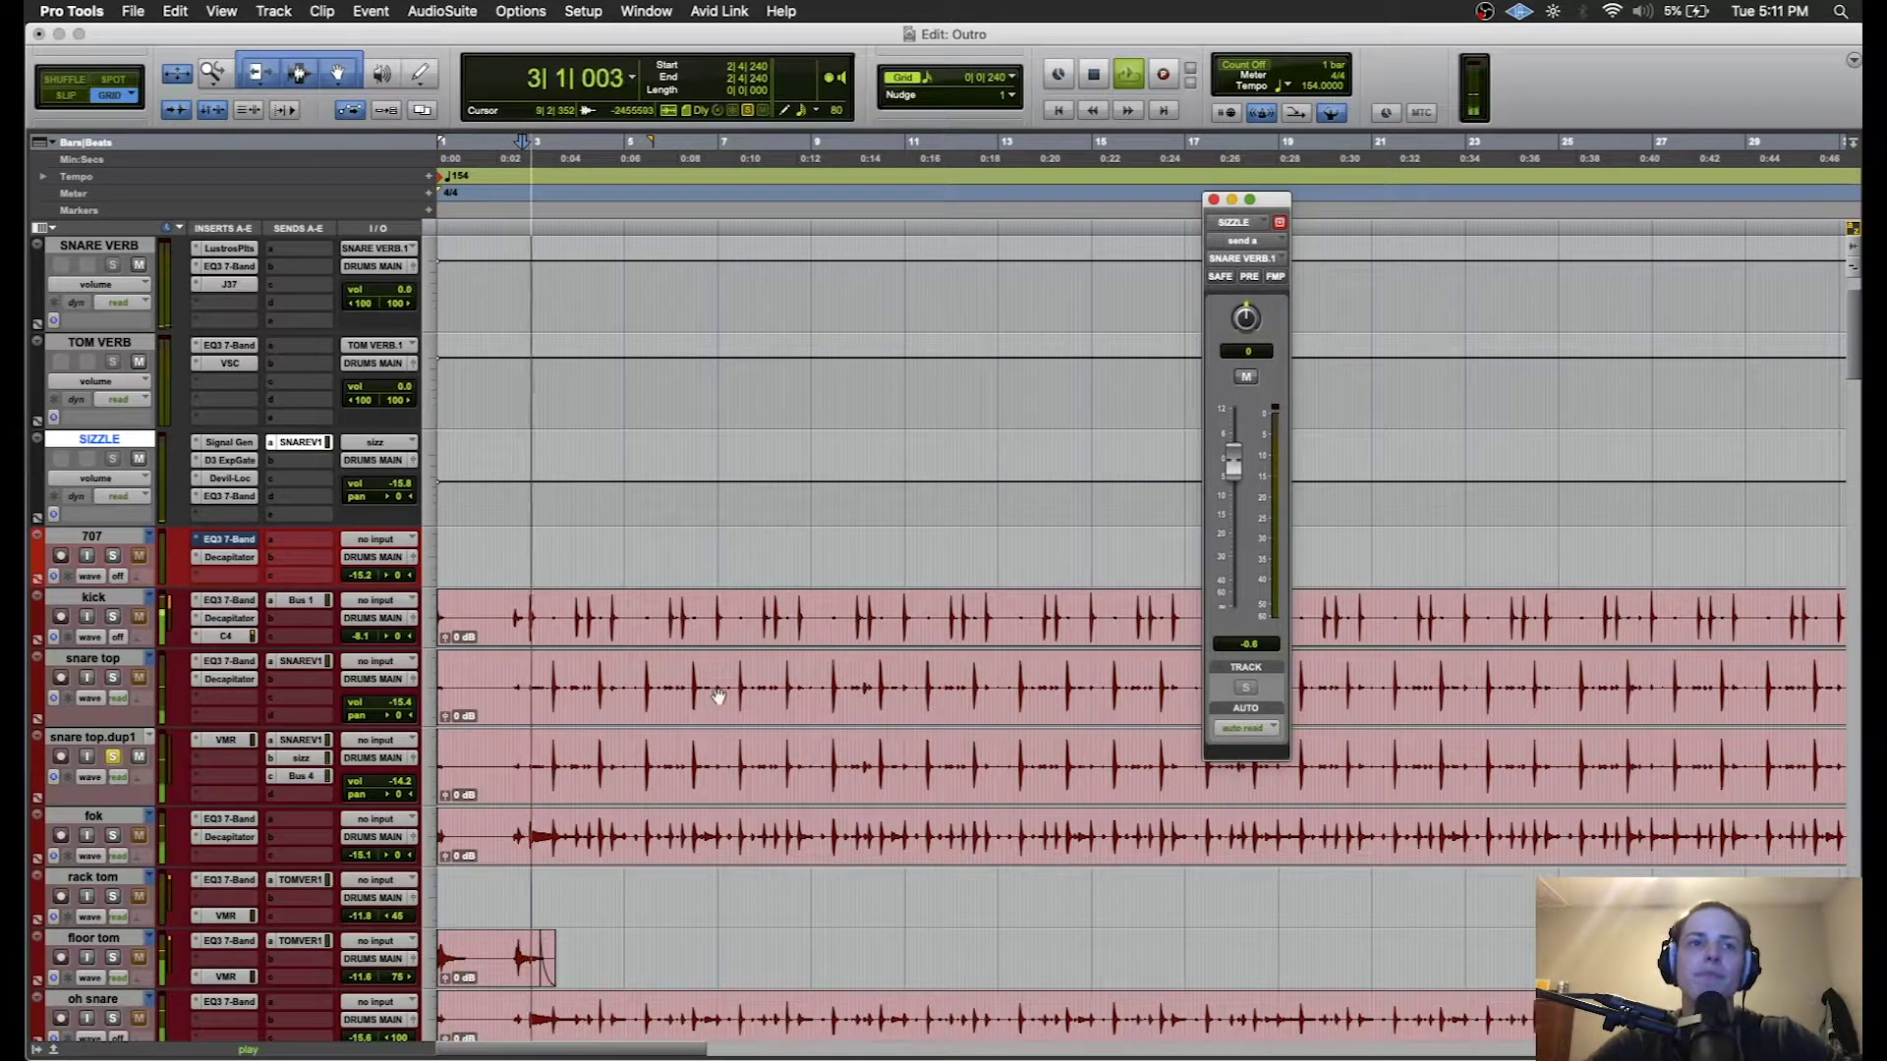
{"action": "left_click", "coordinate": [1245, 377]}
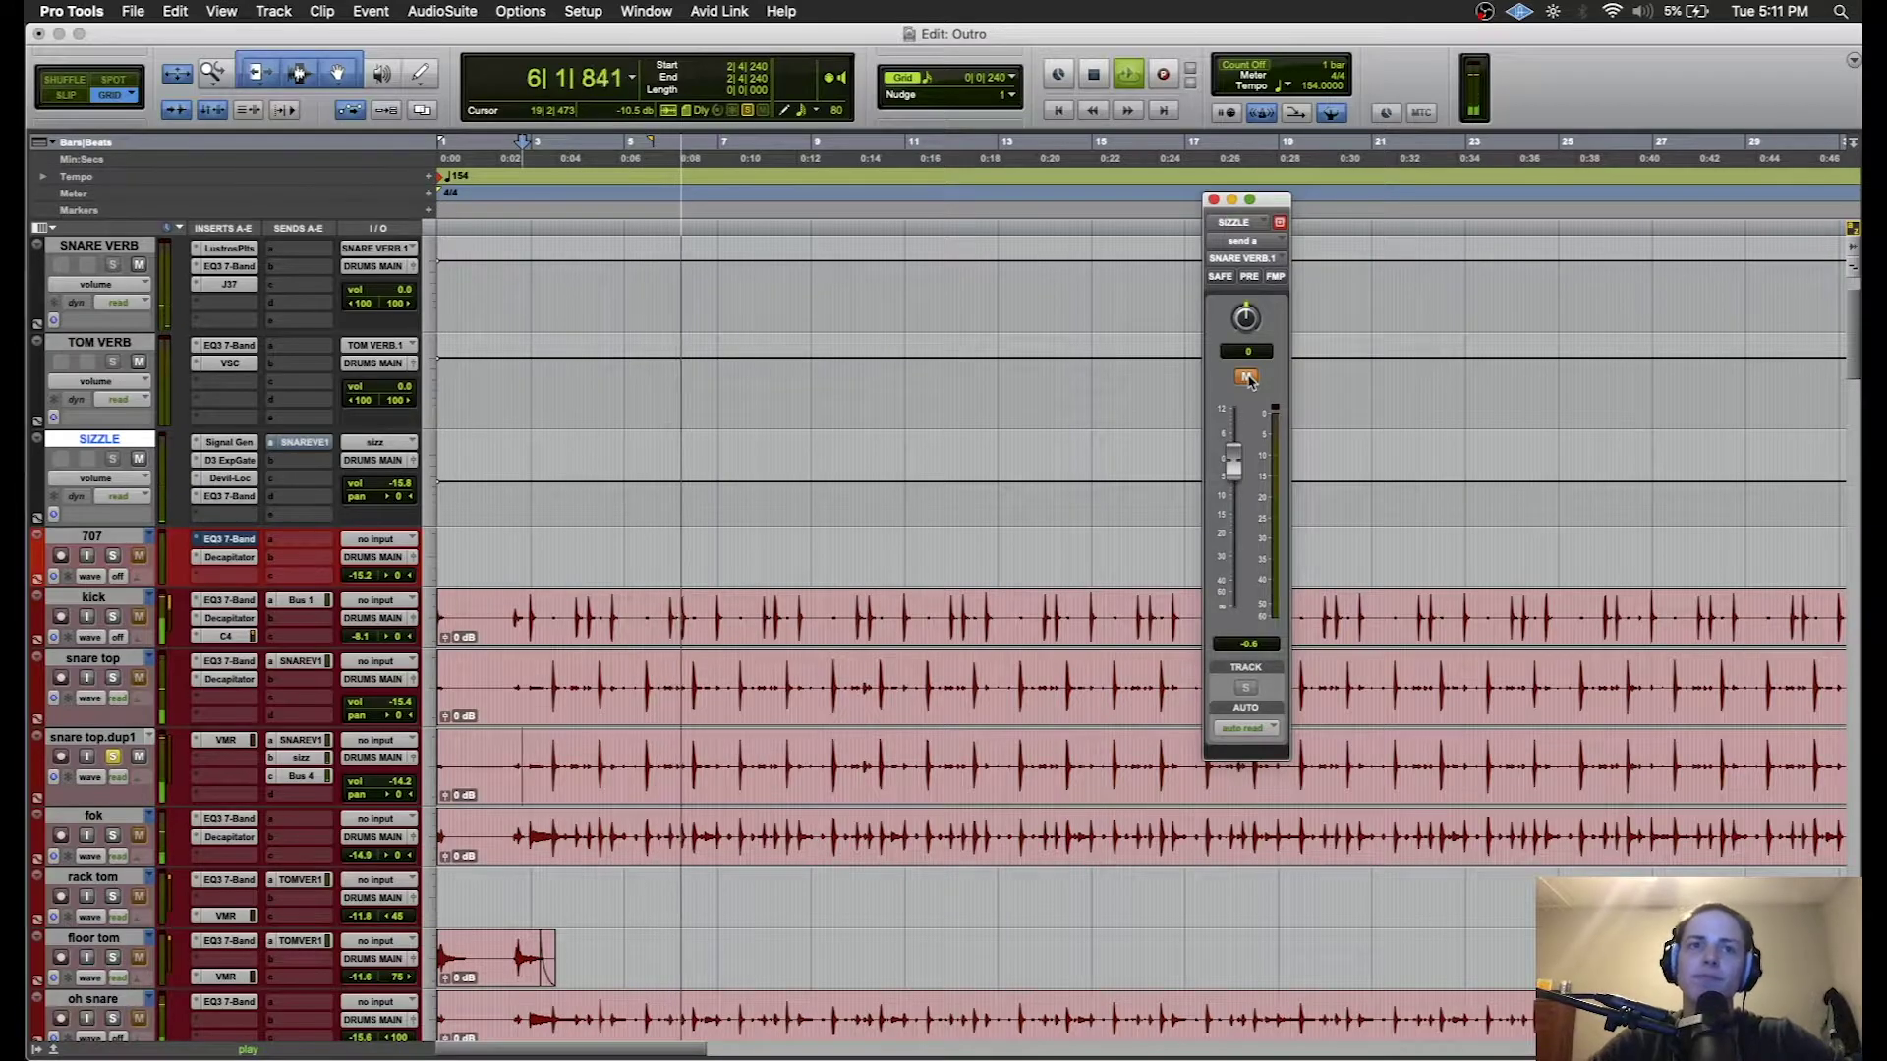
{"action": "left_click", "coordinate": [1246, 377]}
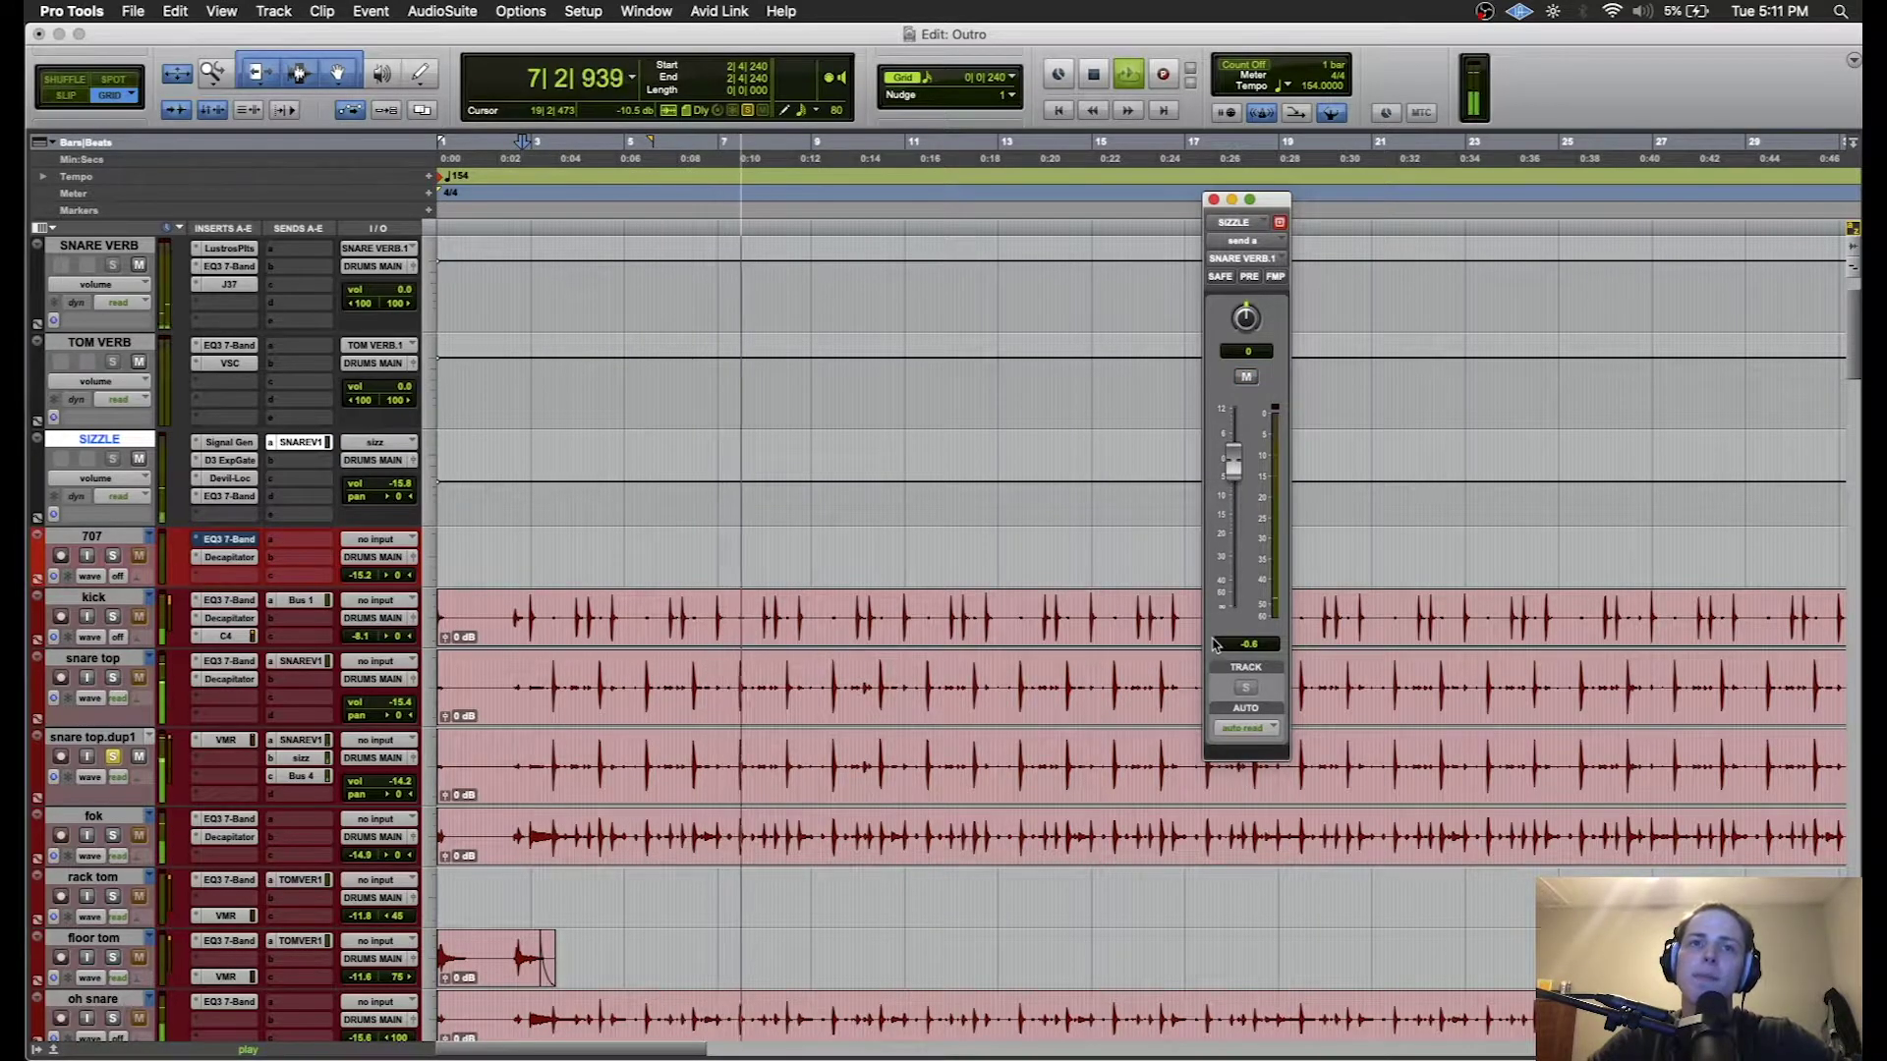
{"action": "left_click", "coordinate": [1214, 200]}
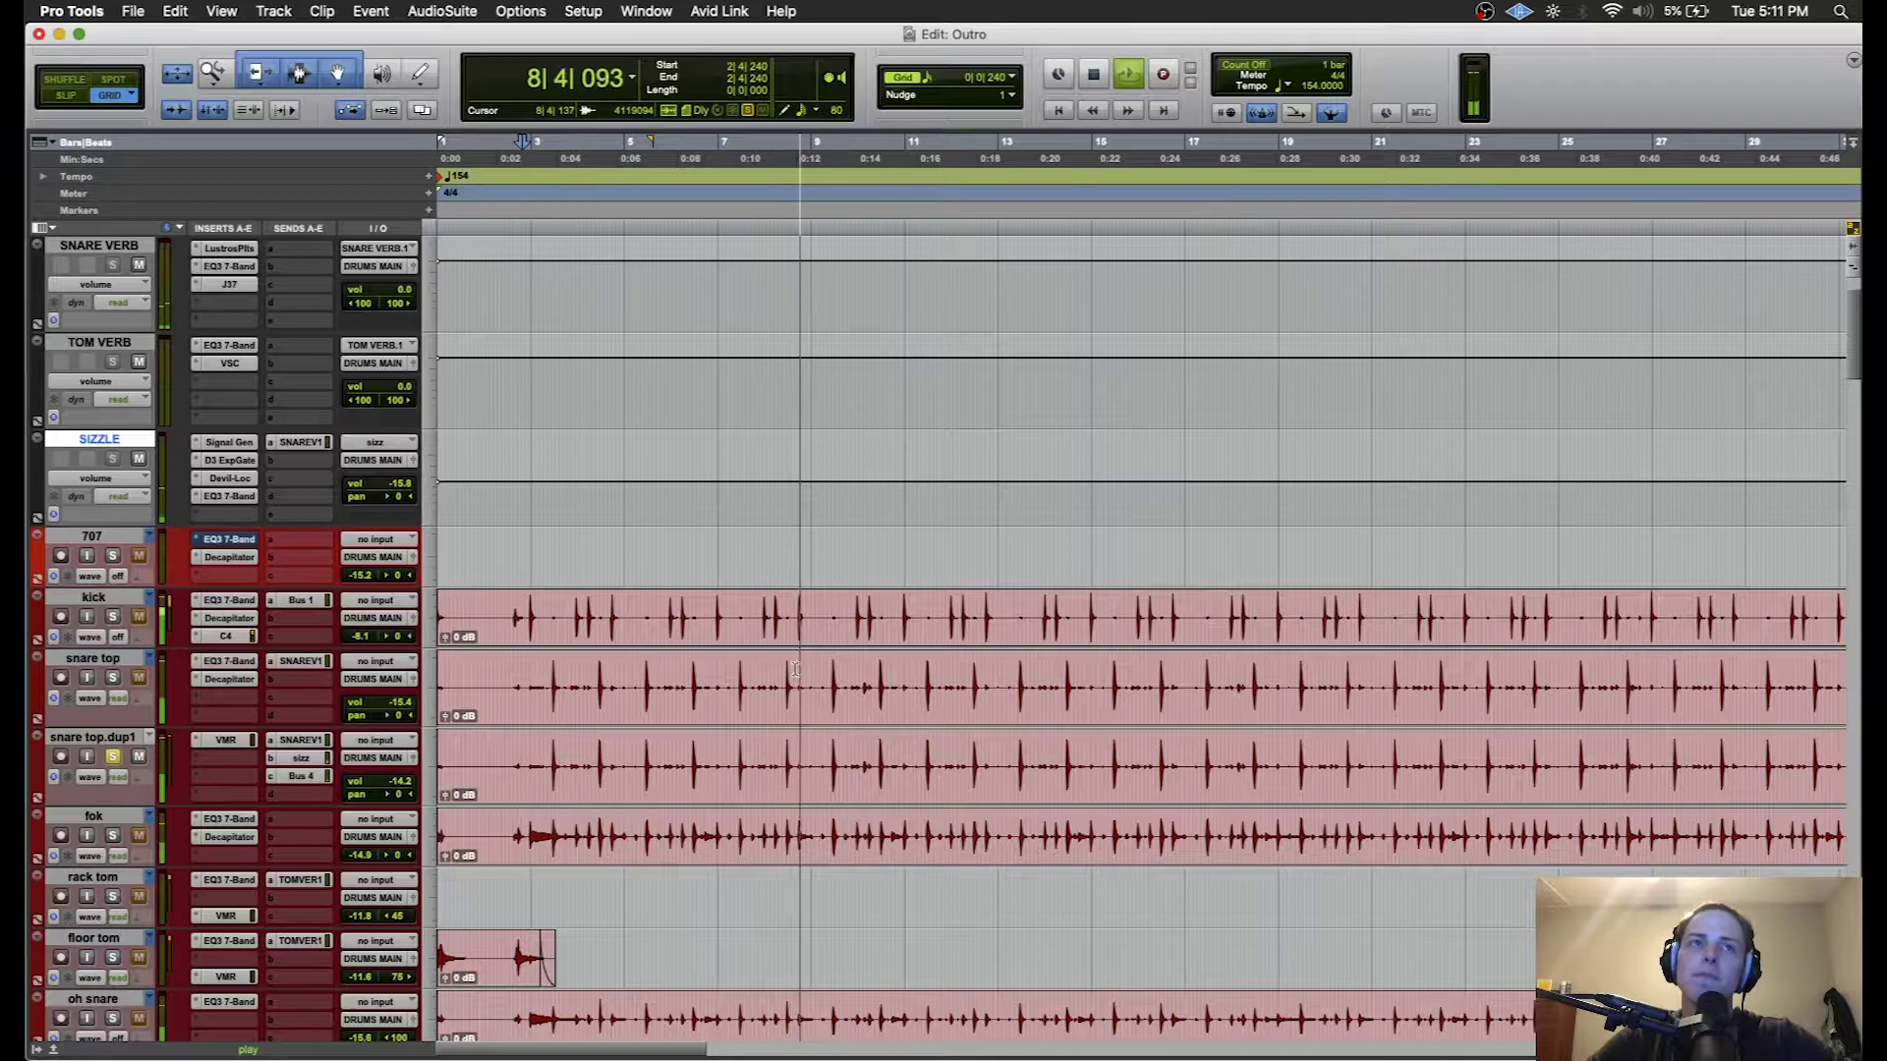
{"action": "key", "text": "space"}
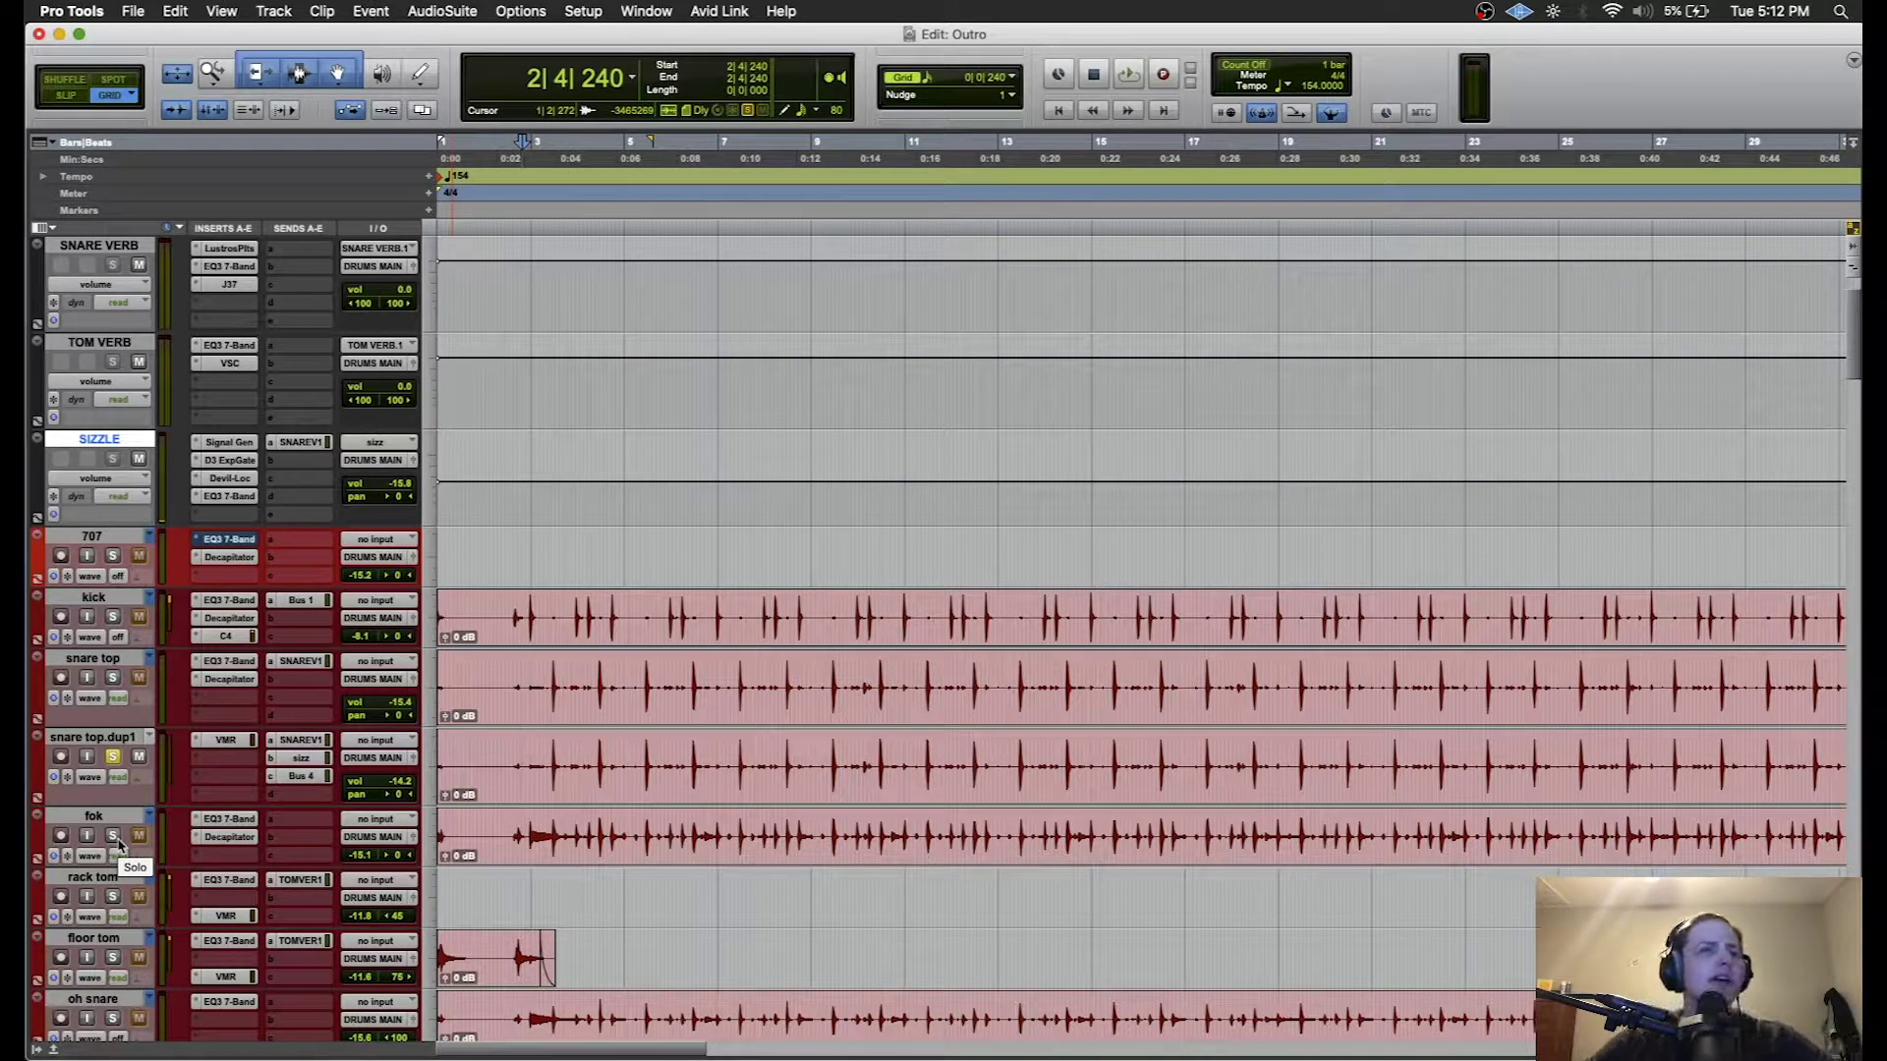
- Clear the solo on snare top.dup1 and bring the remaining drum tracks into view
{"action": "left_click", "coordinate": [113, 757]}
{"action": "scroll", "coordinate": [115, 837], "scroll_direction": "down", "scroll_amount": 8}
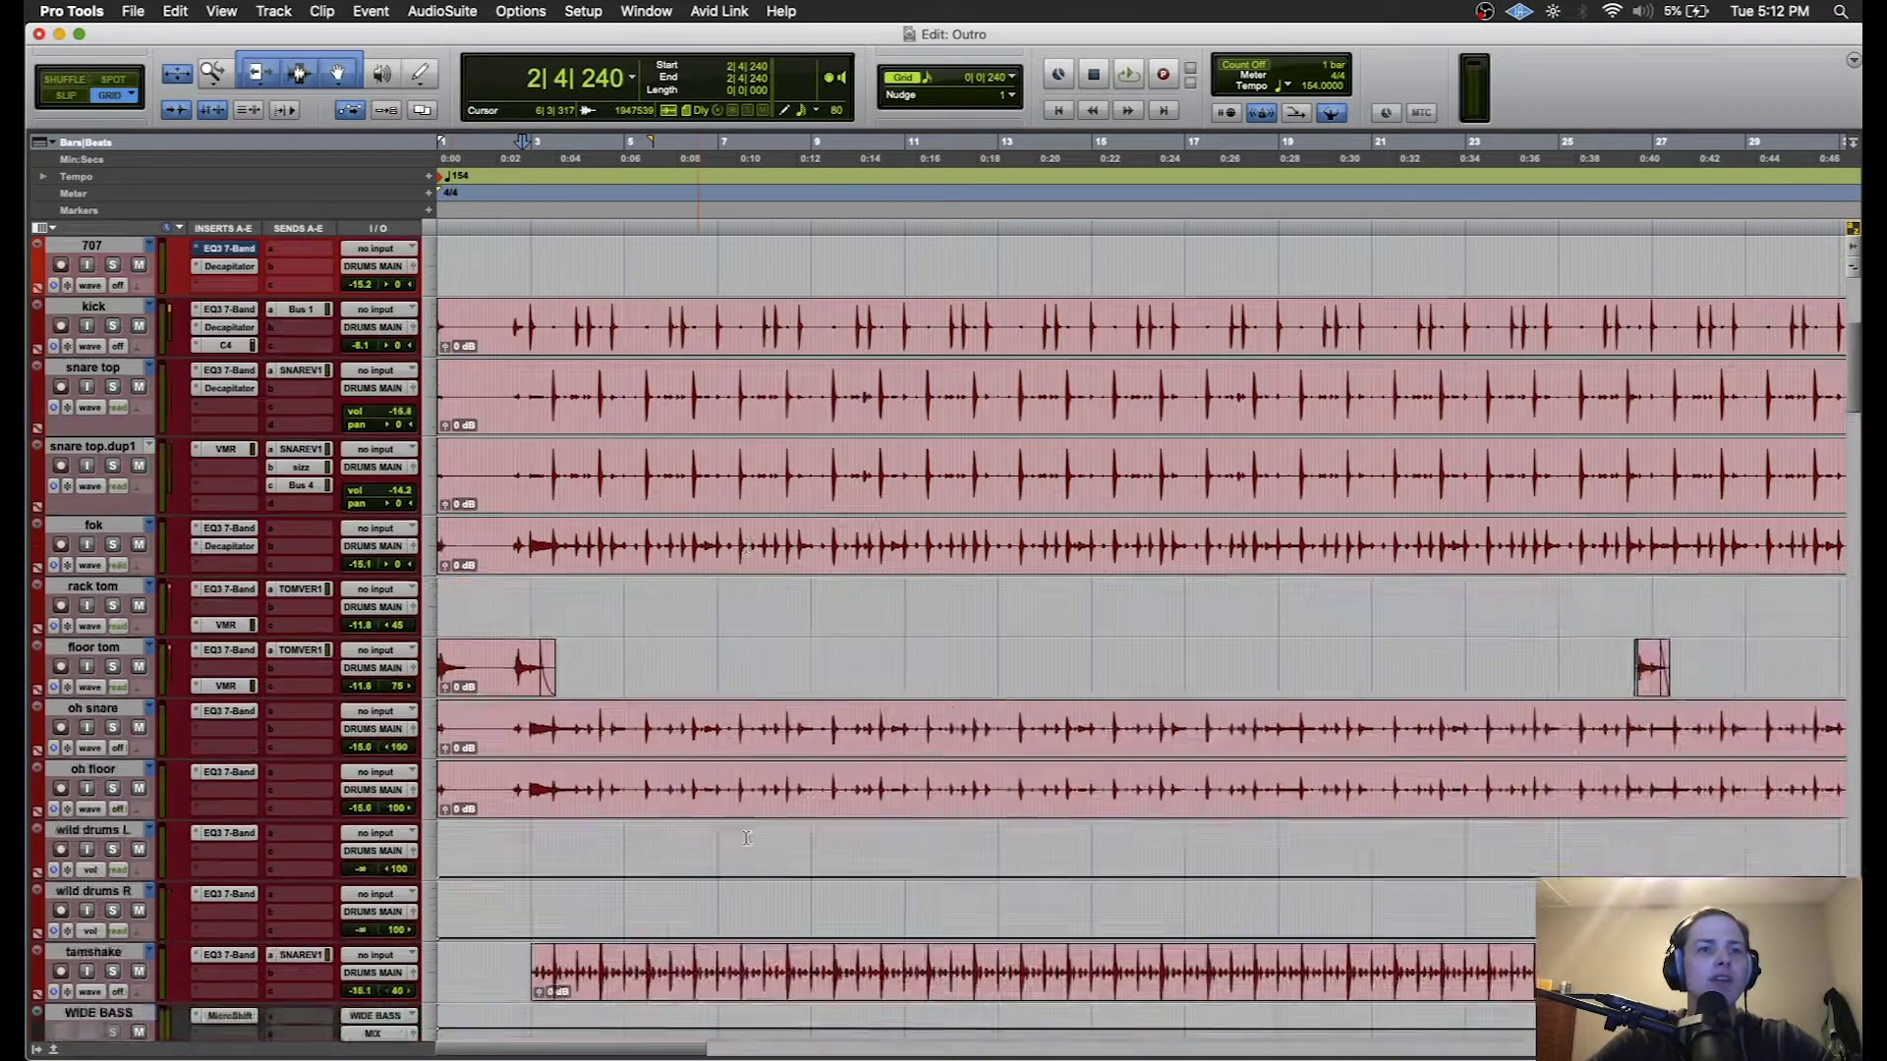
- Solo the fok track and play the session from 1|4|720
{"action": "scroll", "coordinate": [112, 546], "scroll_direction": "up", "scroll_amount": 3}
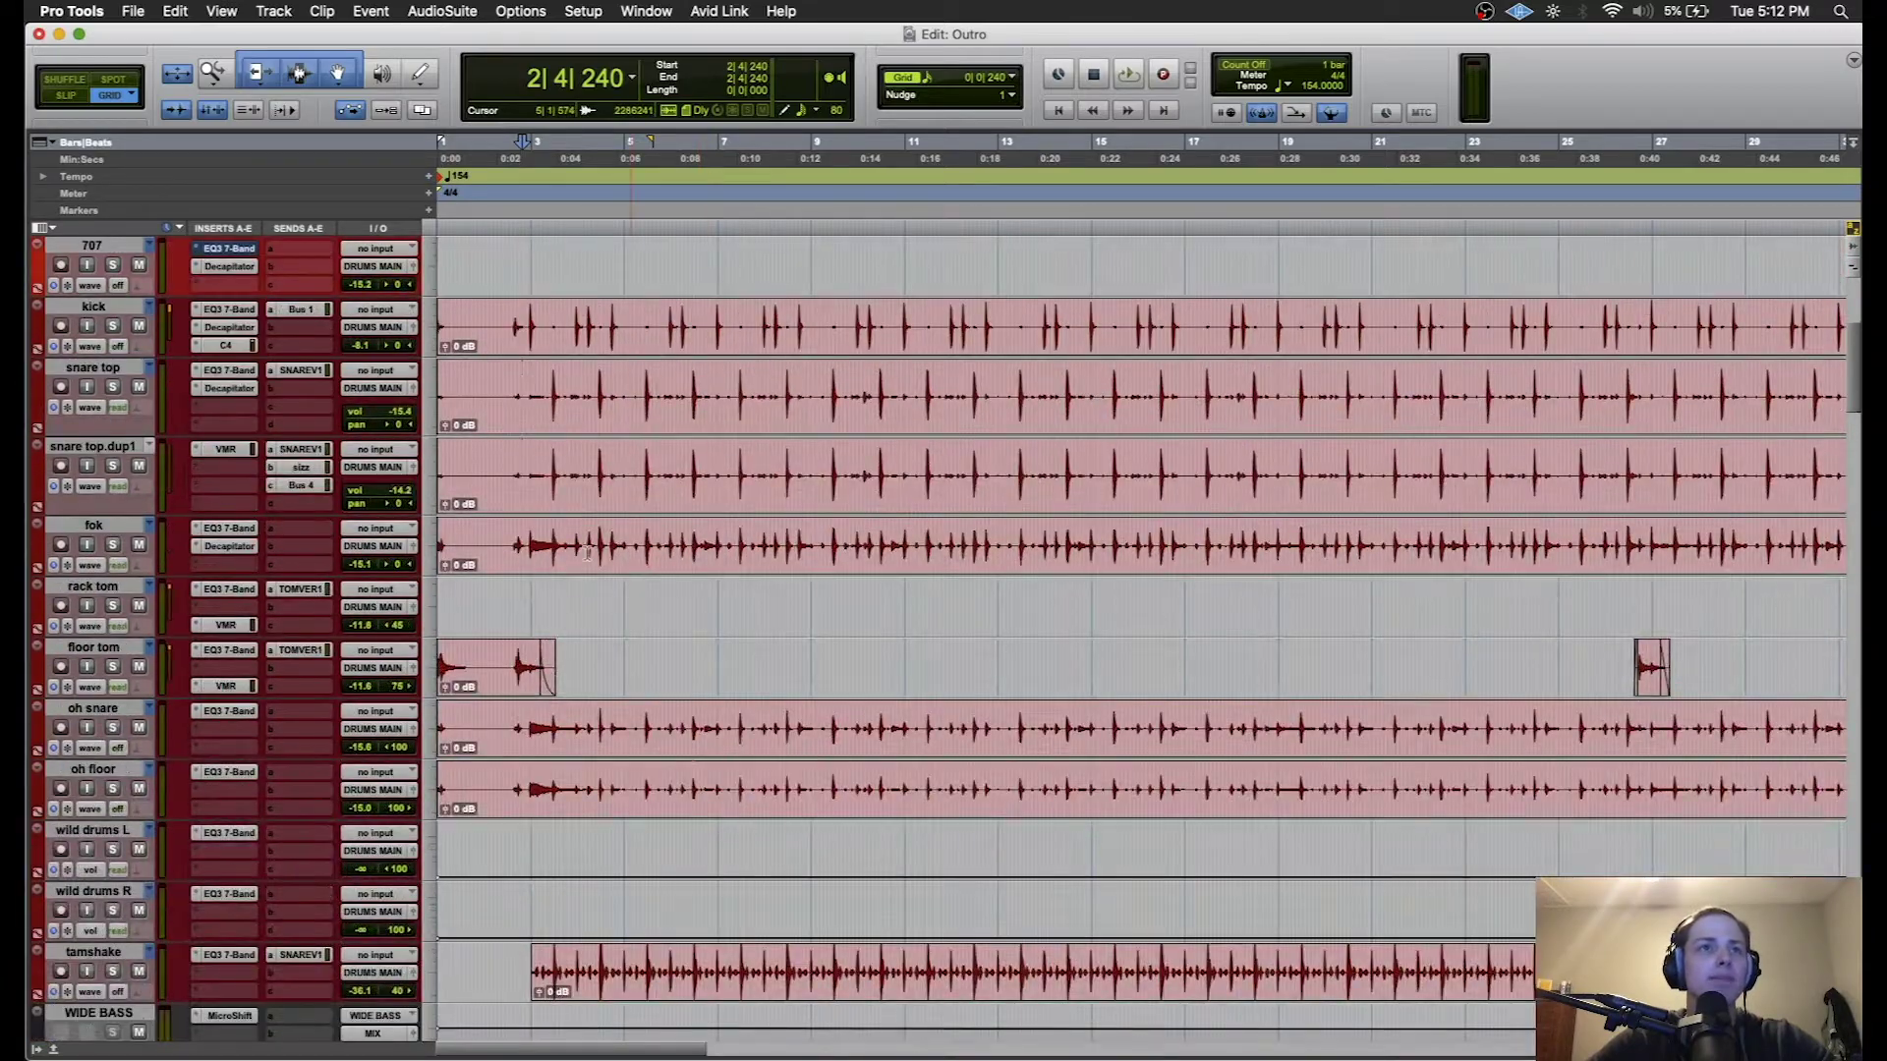
{"action": "left_click", "coordinate": [113, 546]}
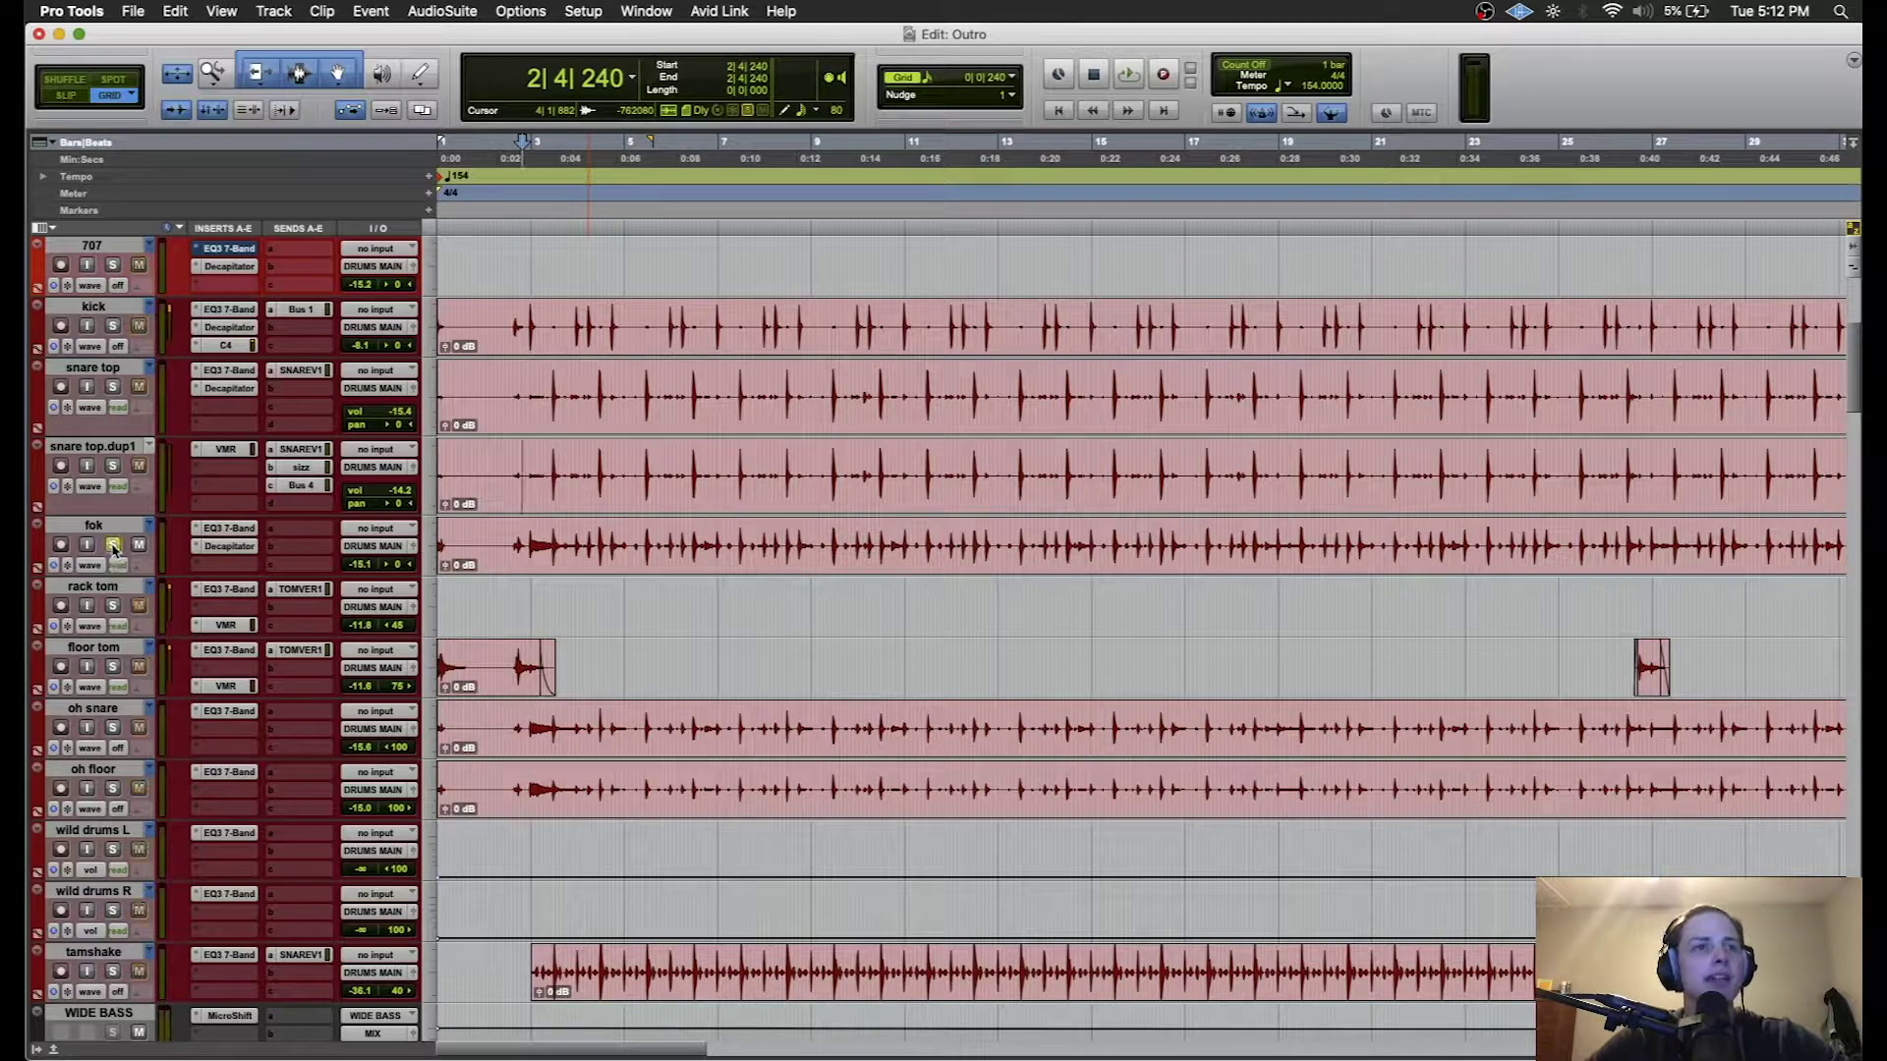
{"action": "key", "text": "Return"}
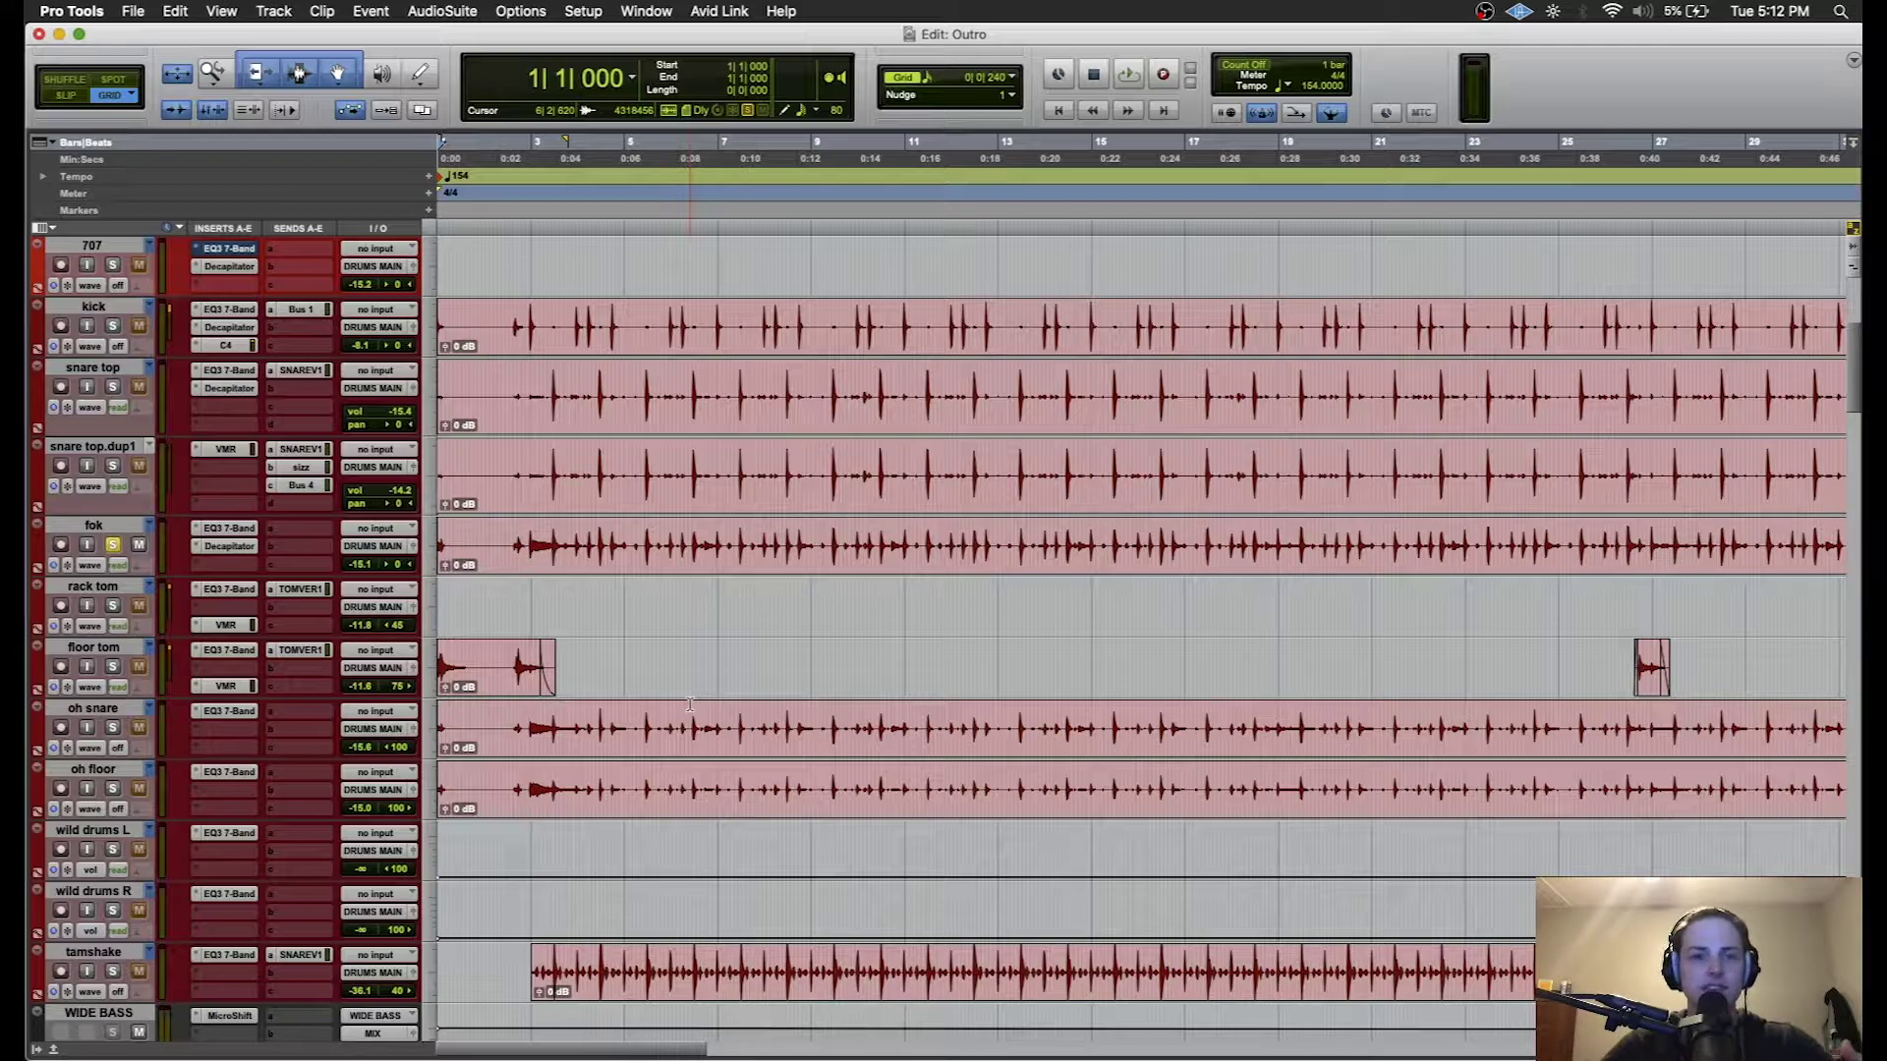
{"action": "left_click", "coordinate": [480, 608]}
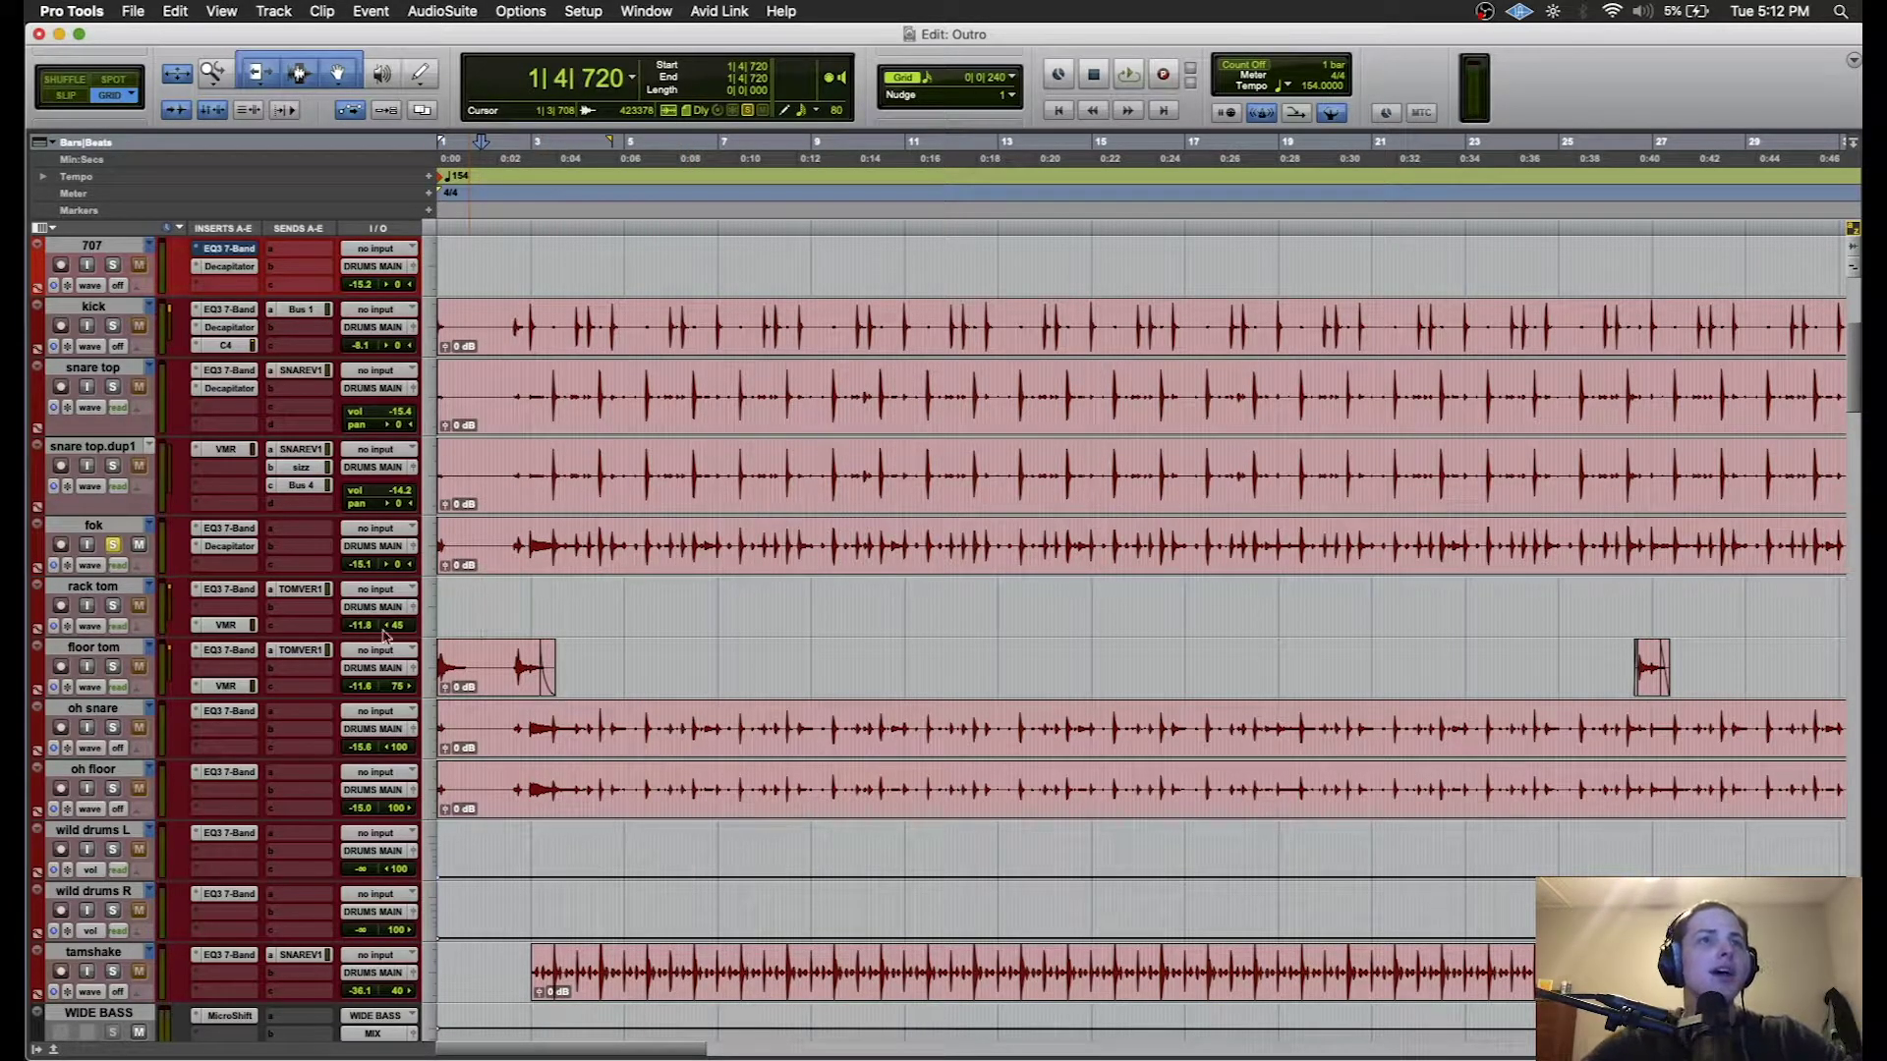
{"action": "key", "text": "space"}
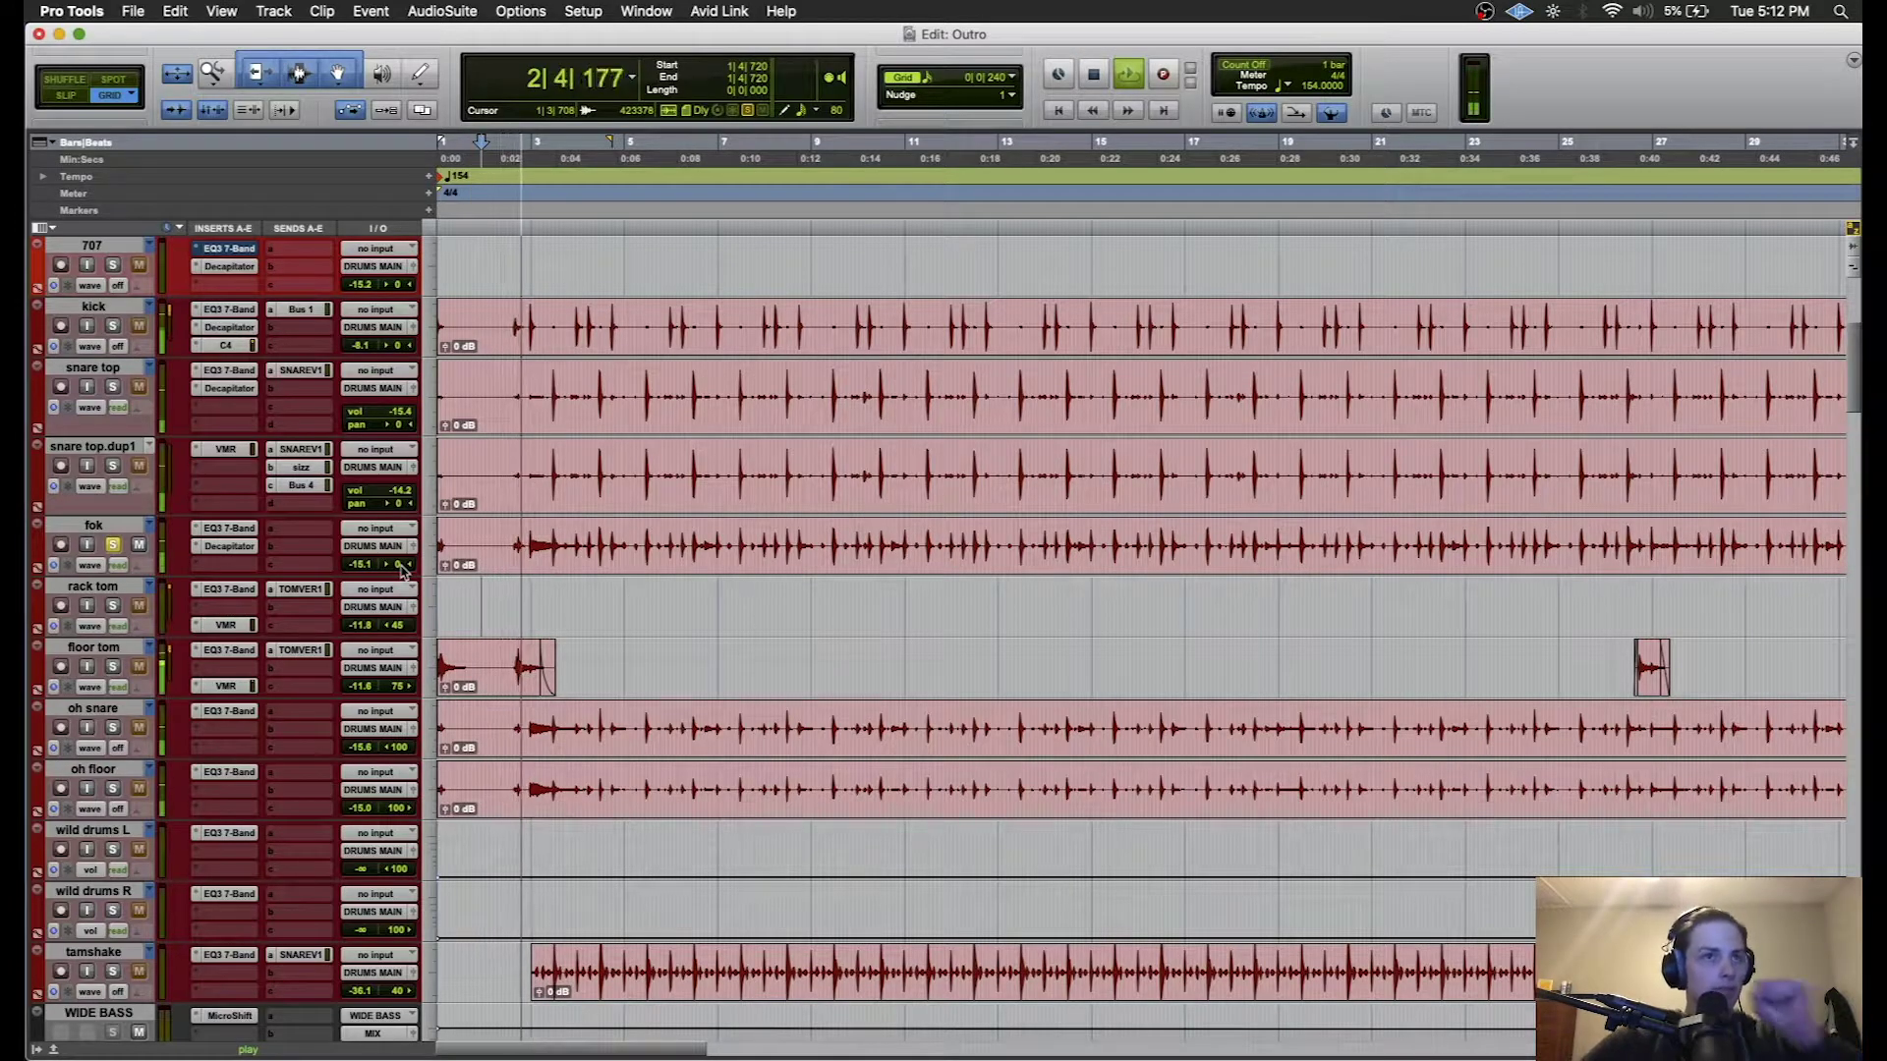
- Audition fok with its EQ3 7-Band and Decapitator bypassed, reactivate each insert, and view the EQ3 7-Band settings
{"action": "left_click", "coordinate": [225, 531], "text": "super"}
{"action": "left_click", "coordinate": [226, 551], "text": "super"}
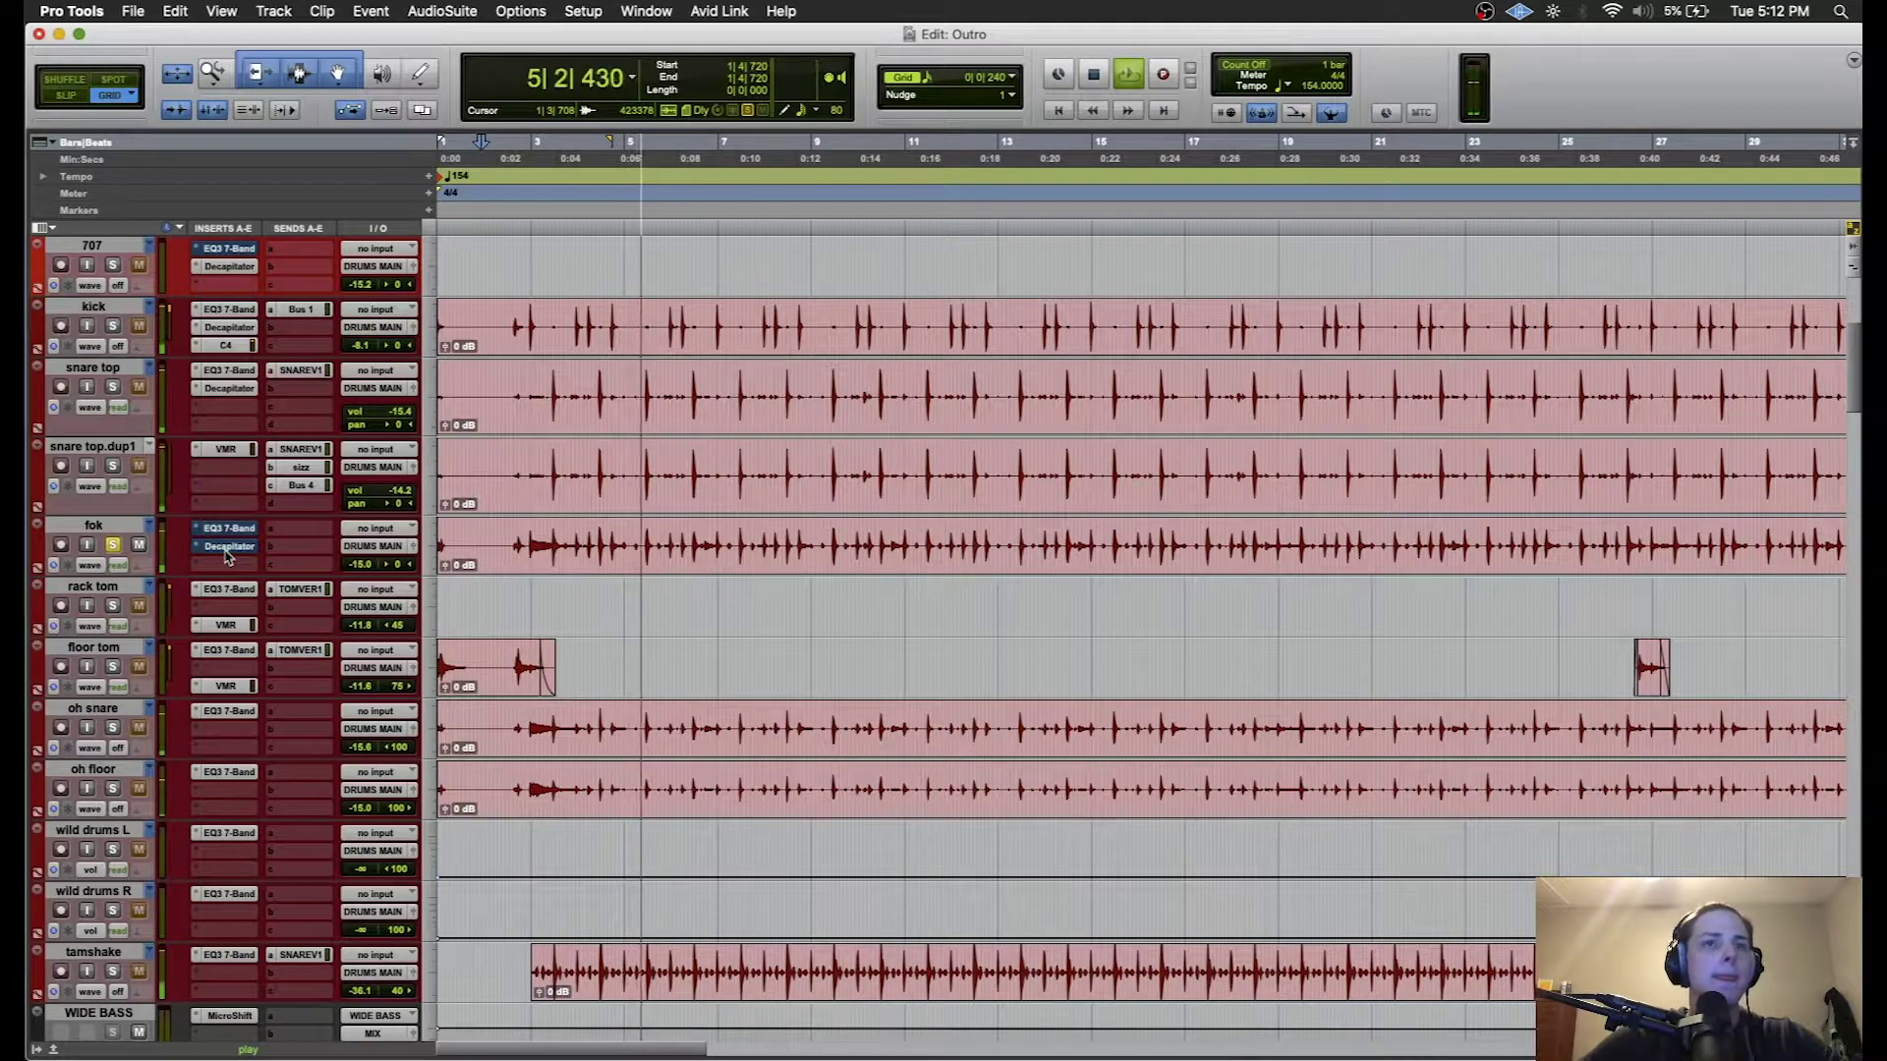
{"action": "left_click", "coordinate": [232, 531], "text": "super"}
{"action": "left_click", "coordinate": [239, 530]}
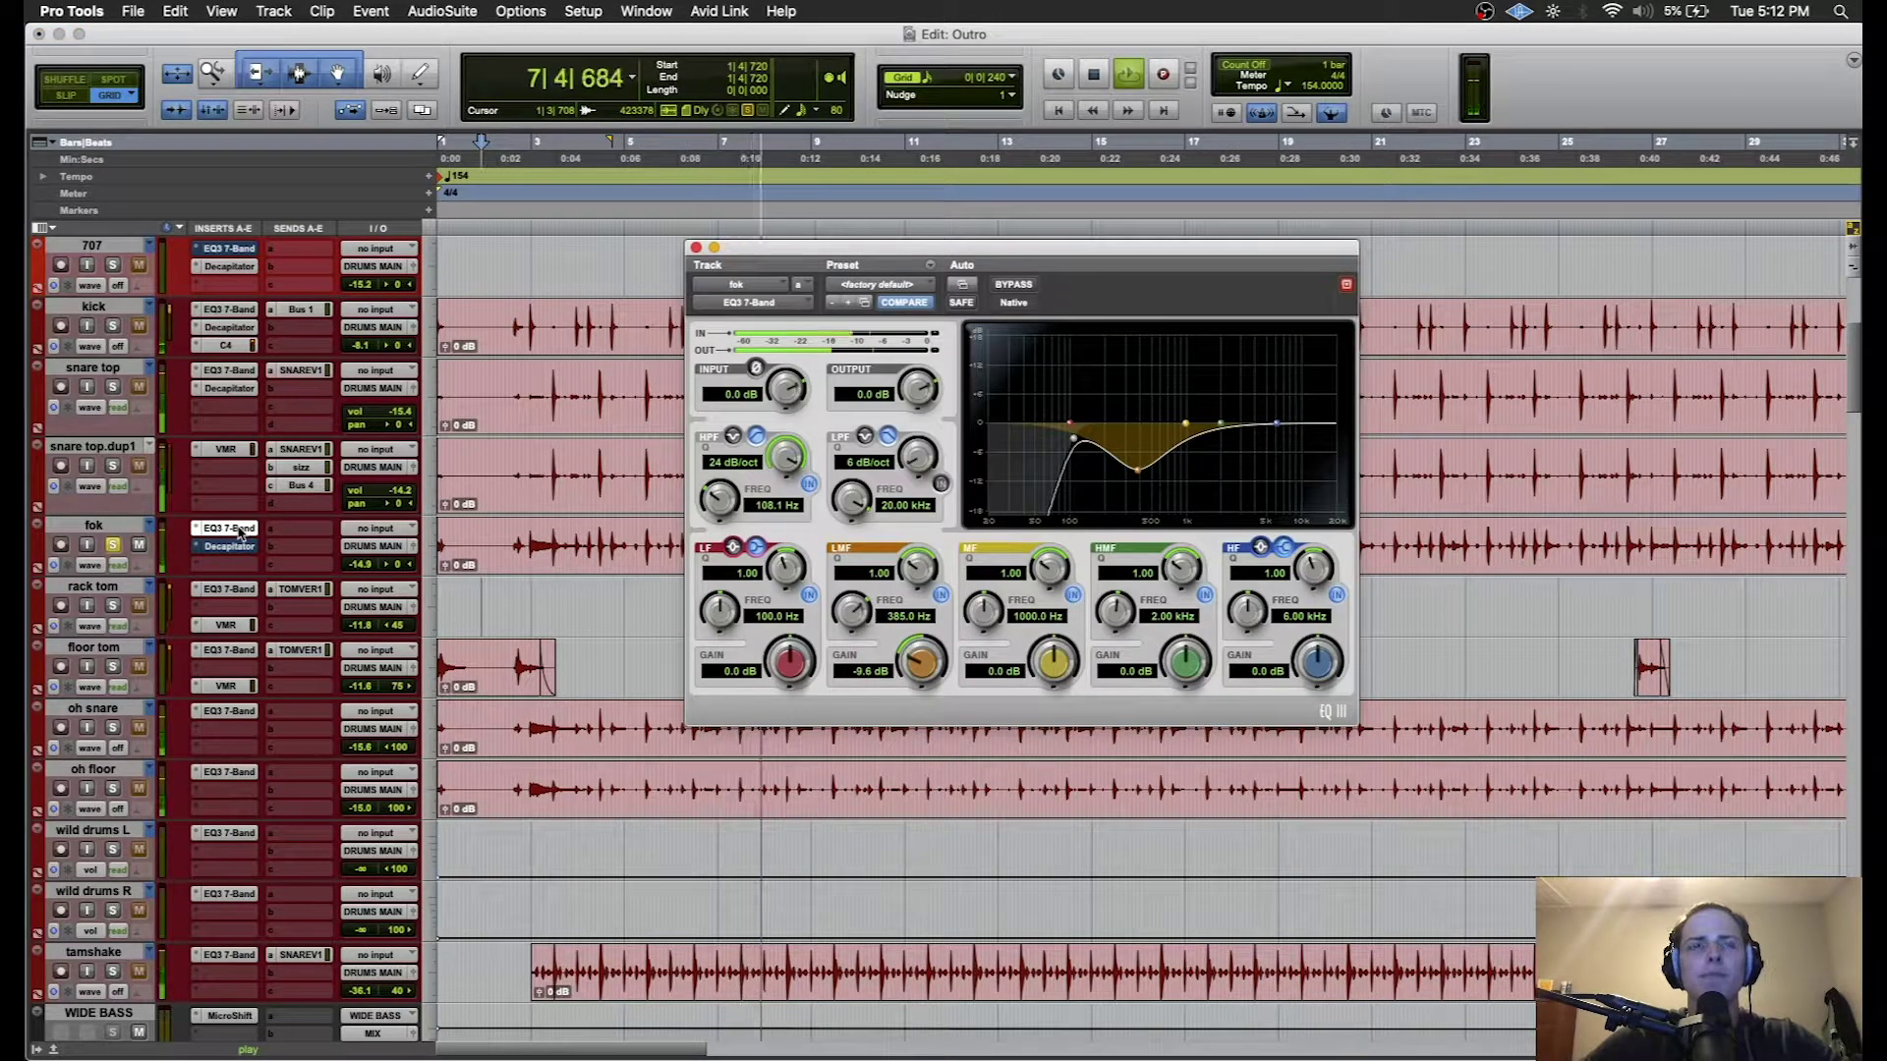
{"action": "left_click", "coordinate": [239, 549], "text": "super"}
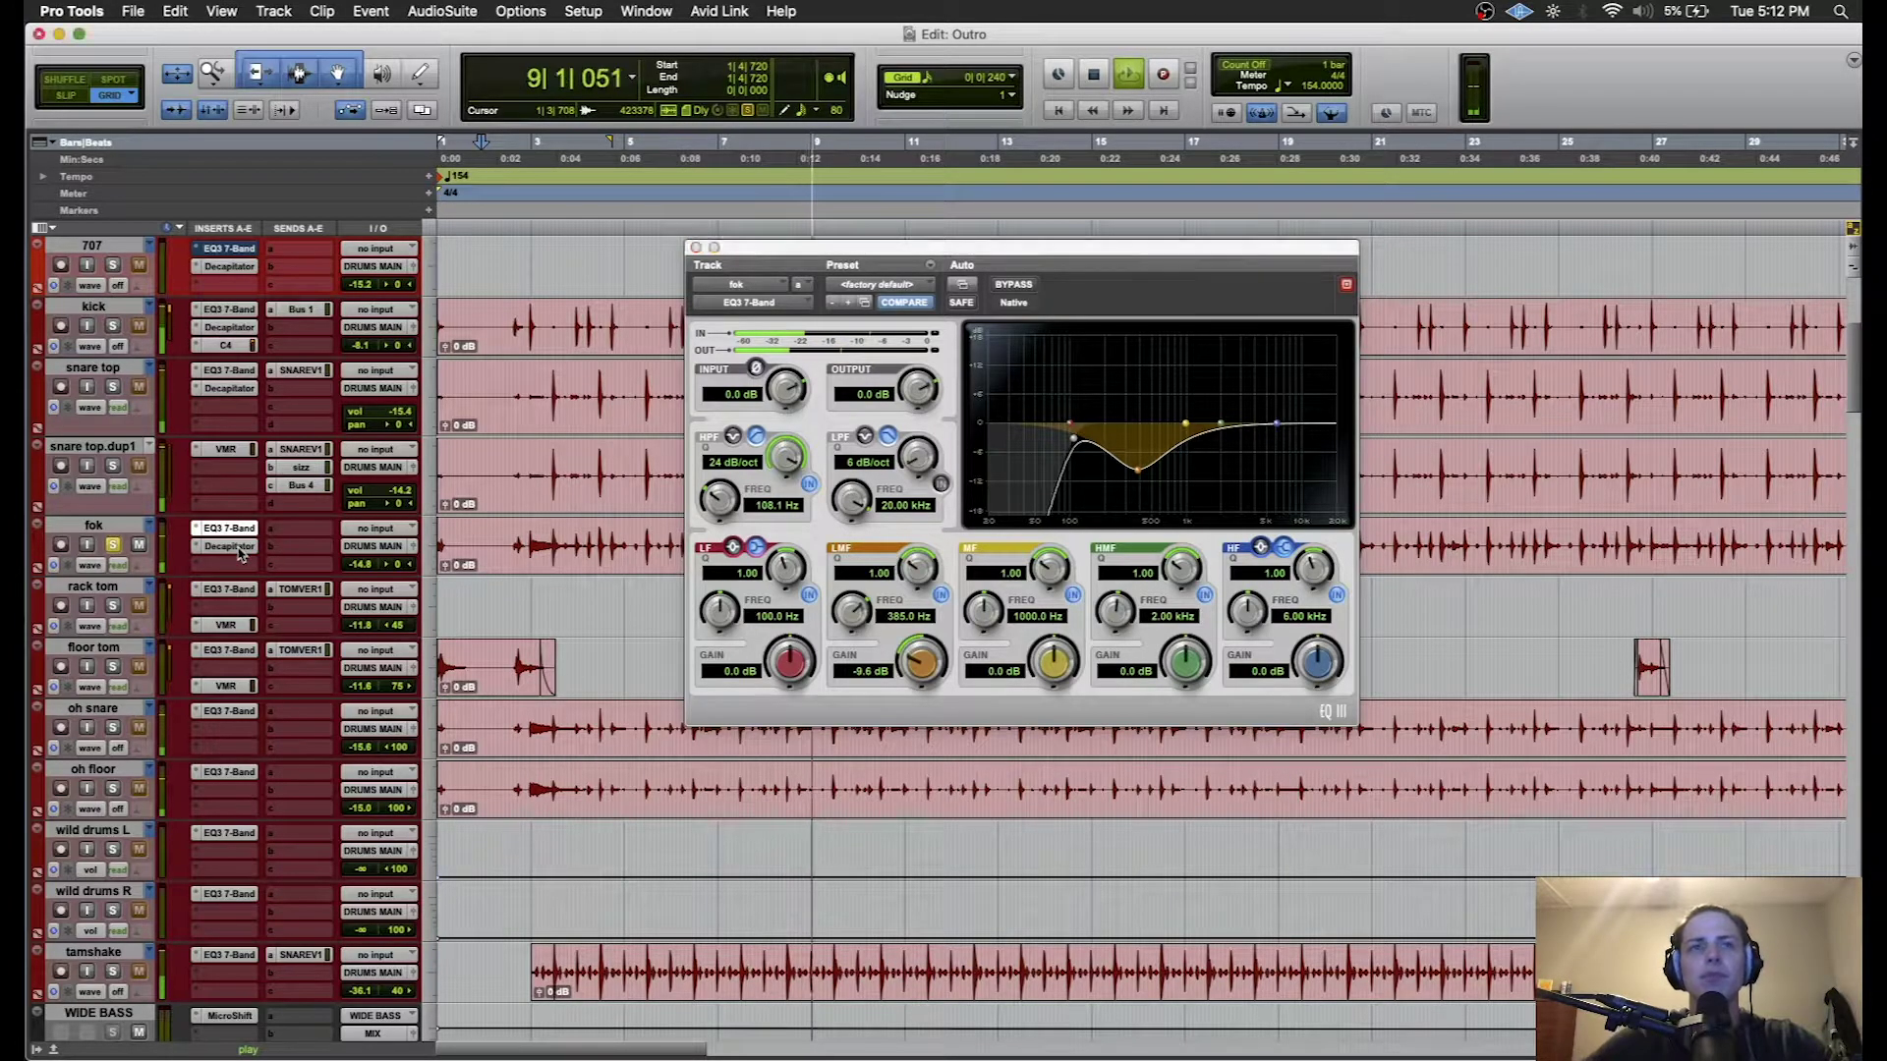
- Examine the Decapitator settings on fok with the Room Driver preset, stop playback, and close the plug-in window
{"action": "left_click", "coordinate": [236, 548]}
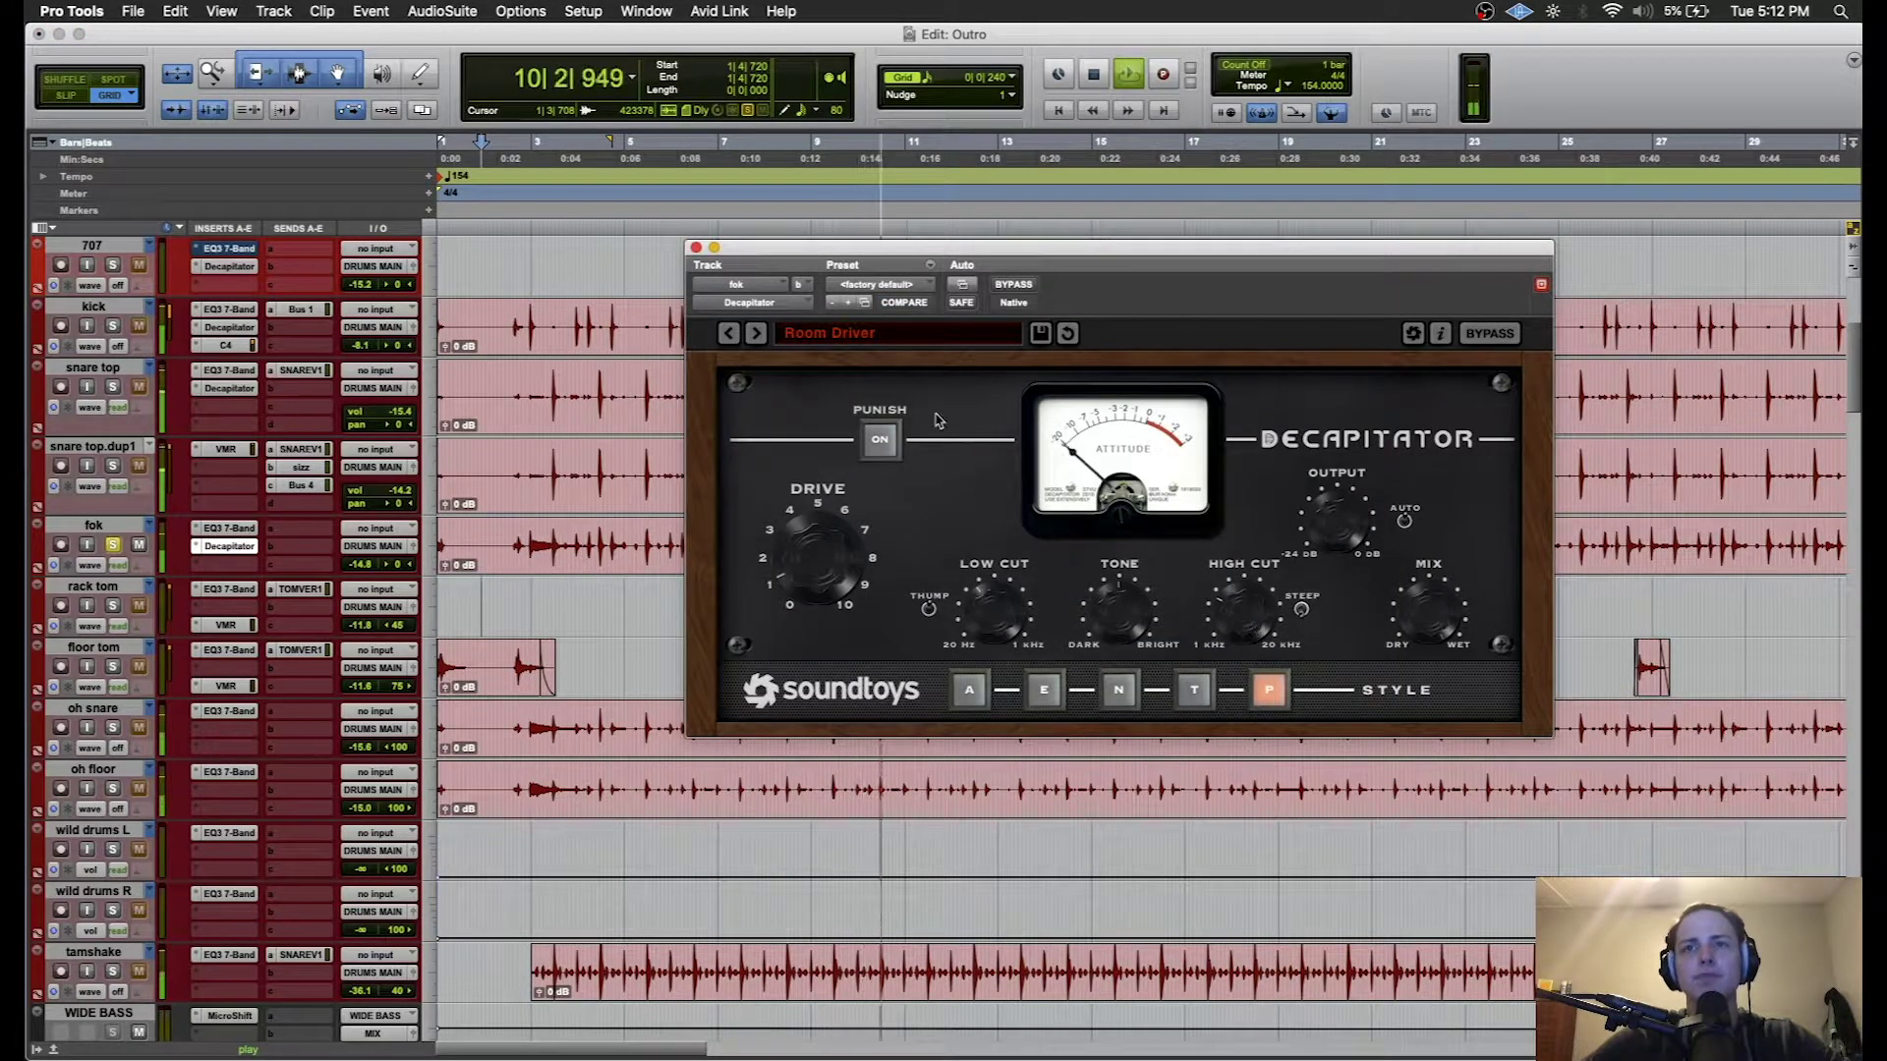
{"action": "left_click", "coordinate": [696, 248]}
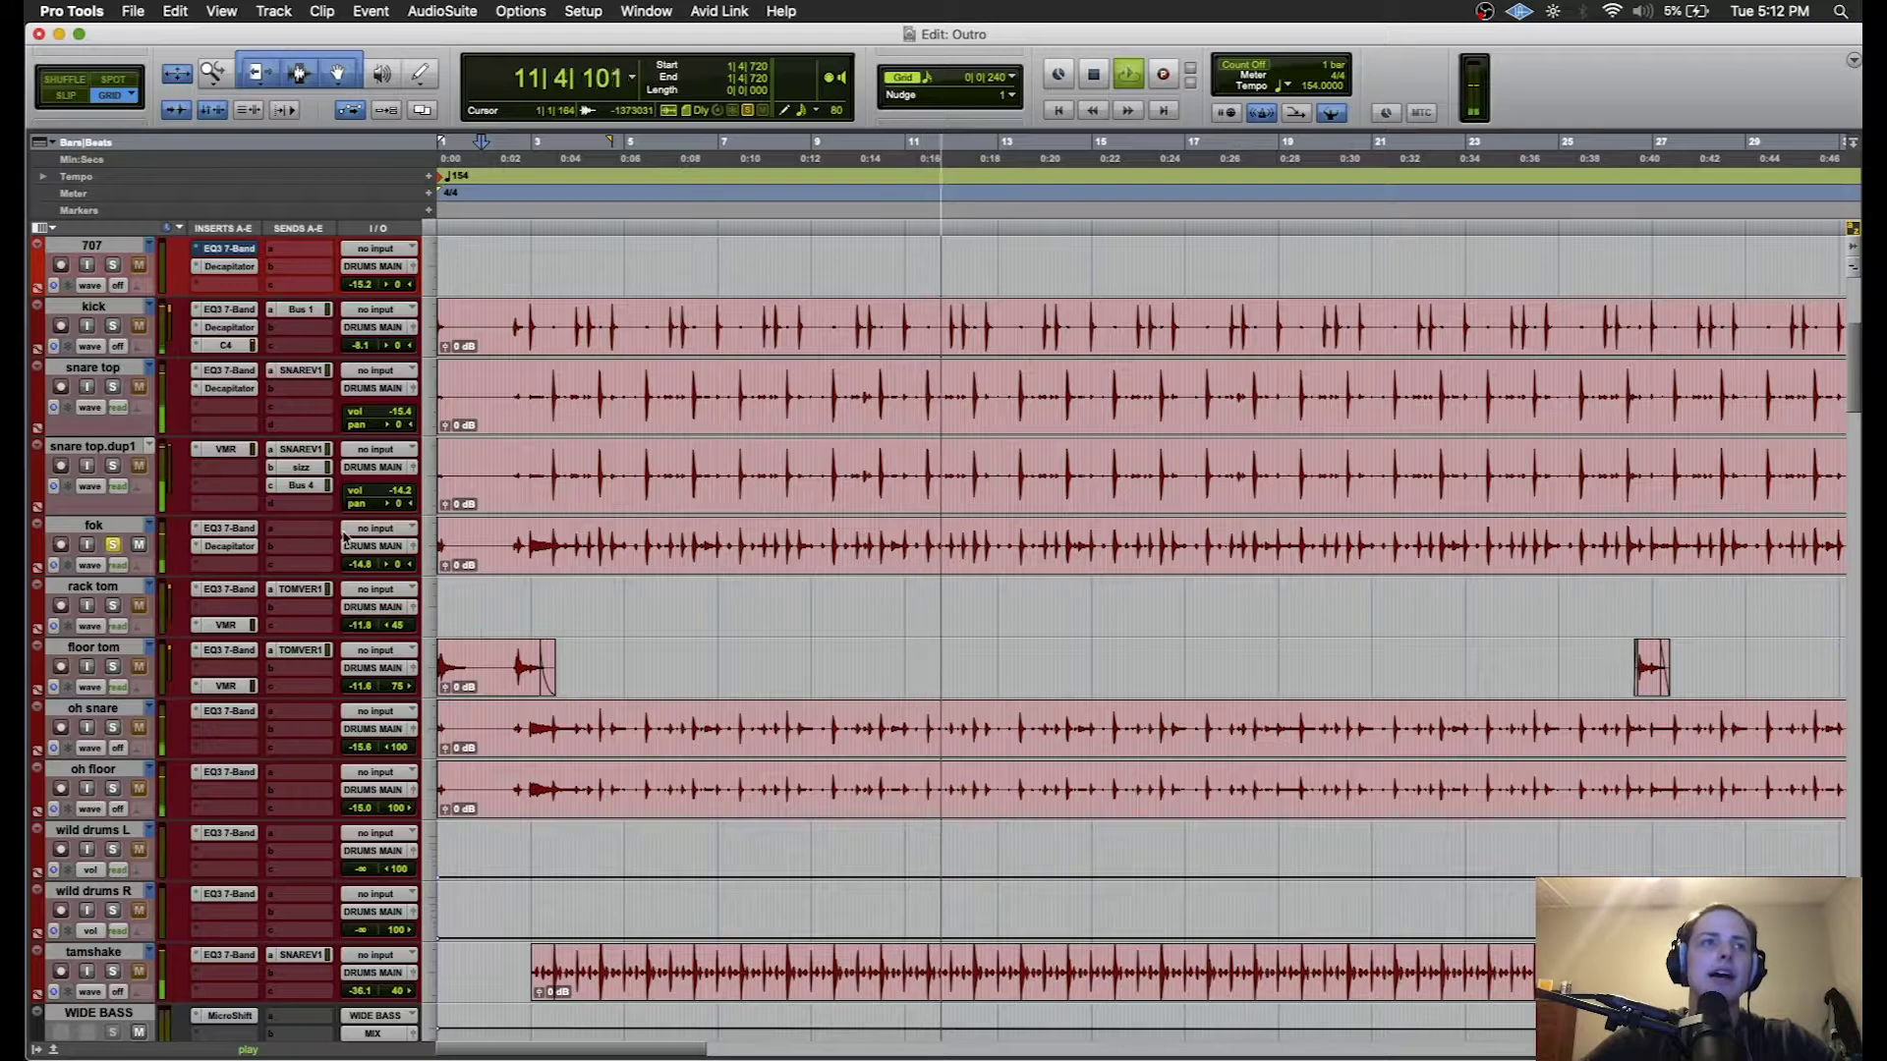
{"action": "left_click", "coordinate": [229, 547]}
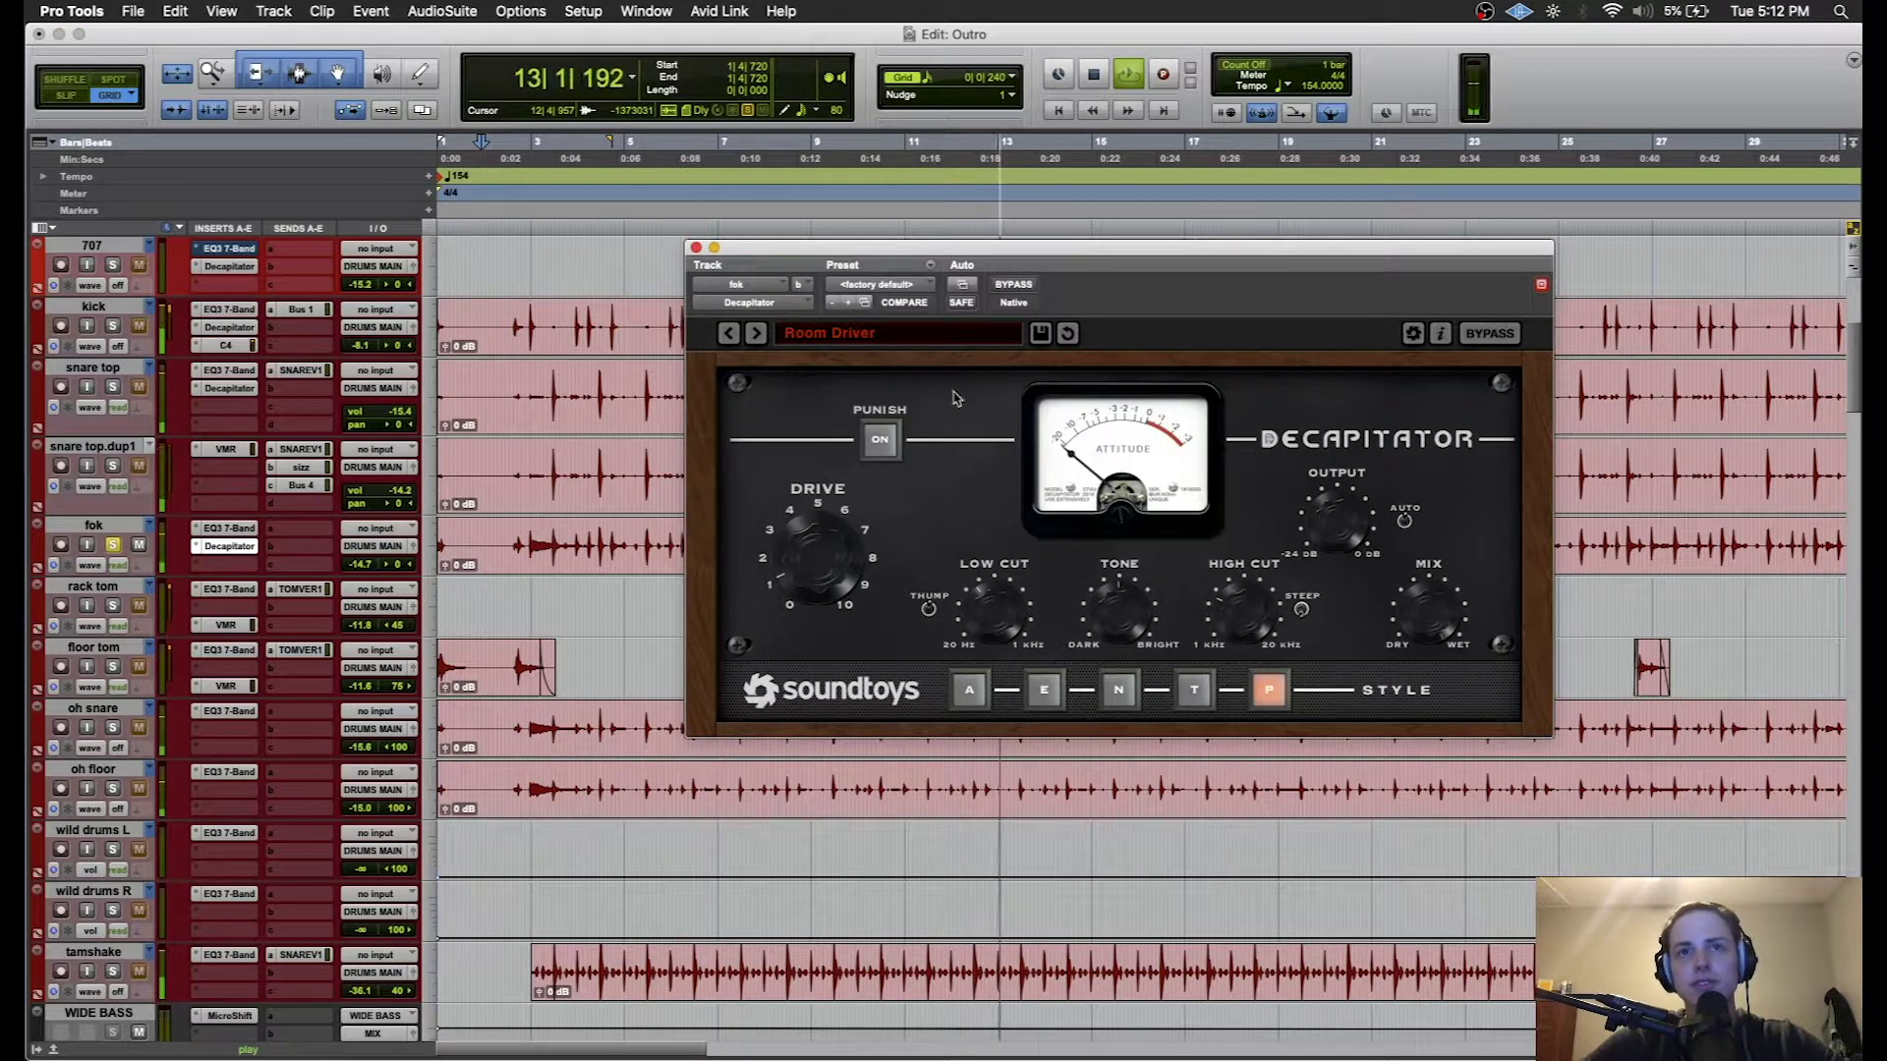
{"action": "key", "text": "space"}
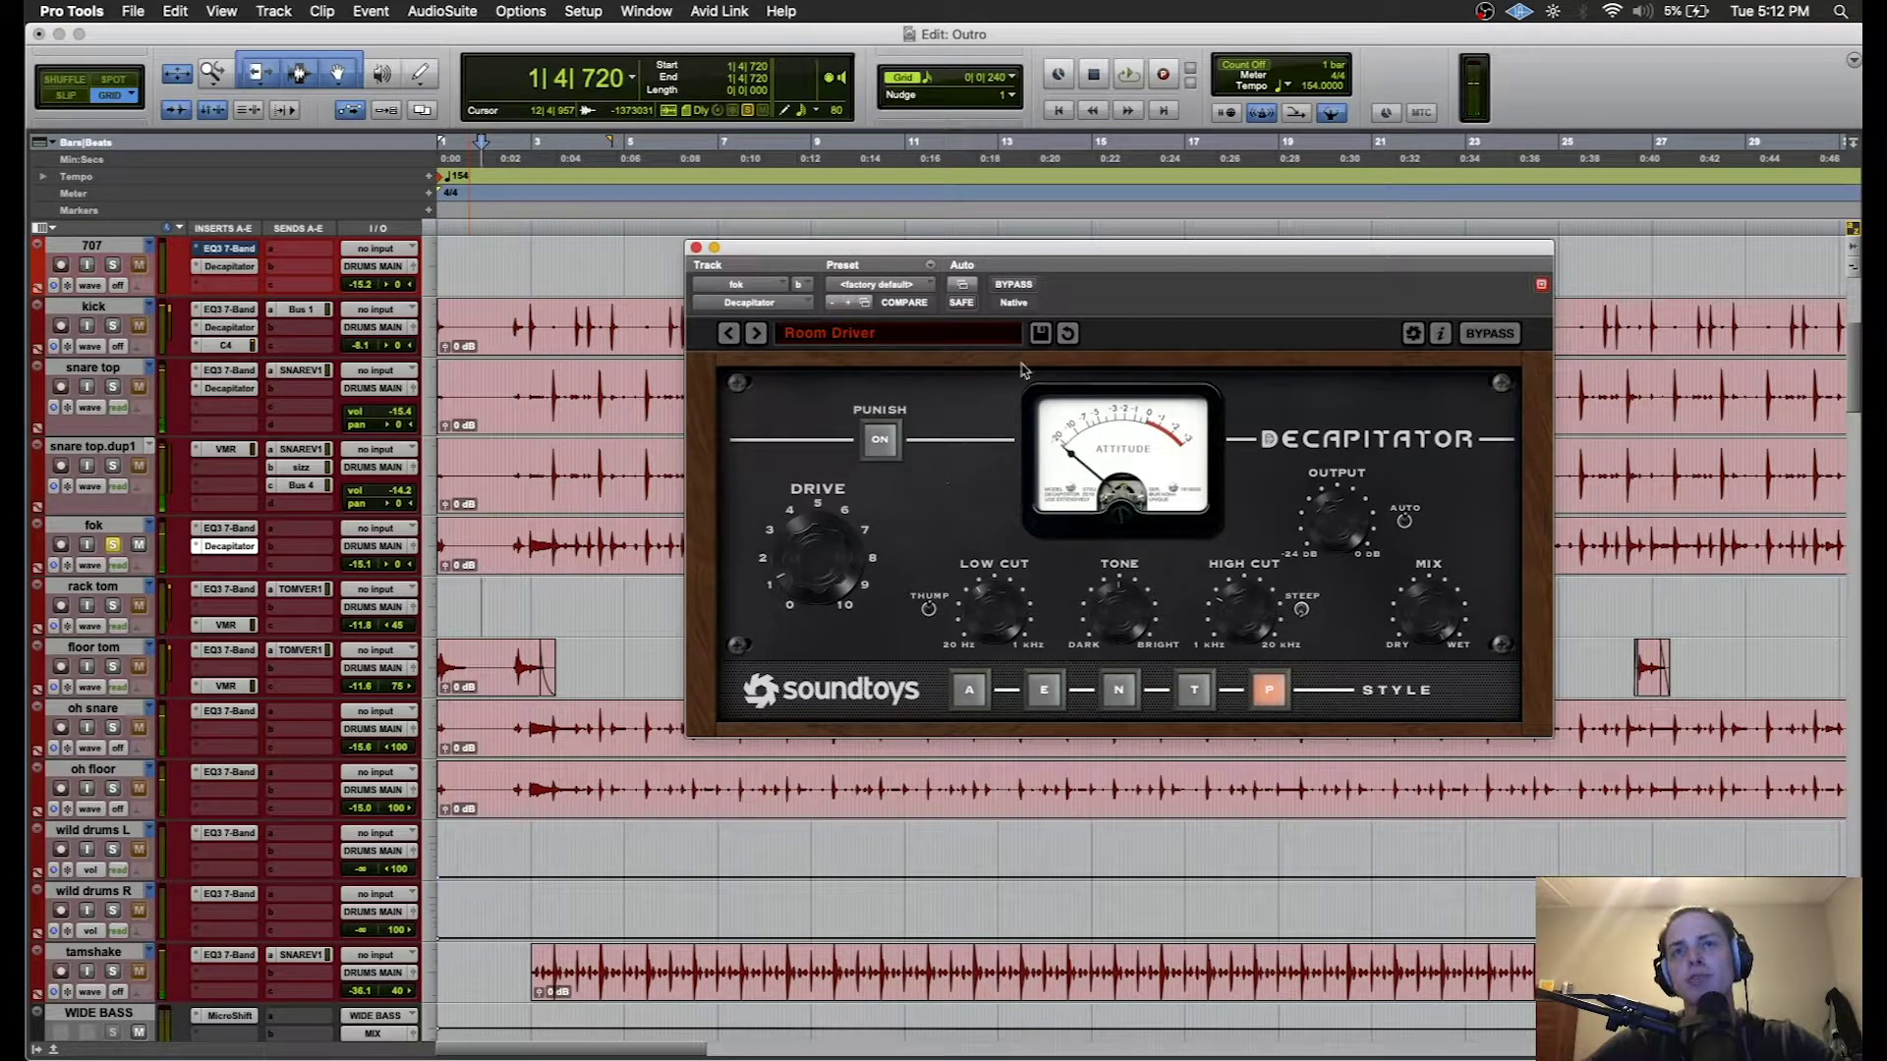
{"action": "left_click", "coordinate": [696, 249]}
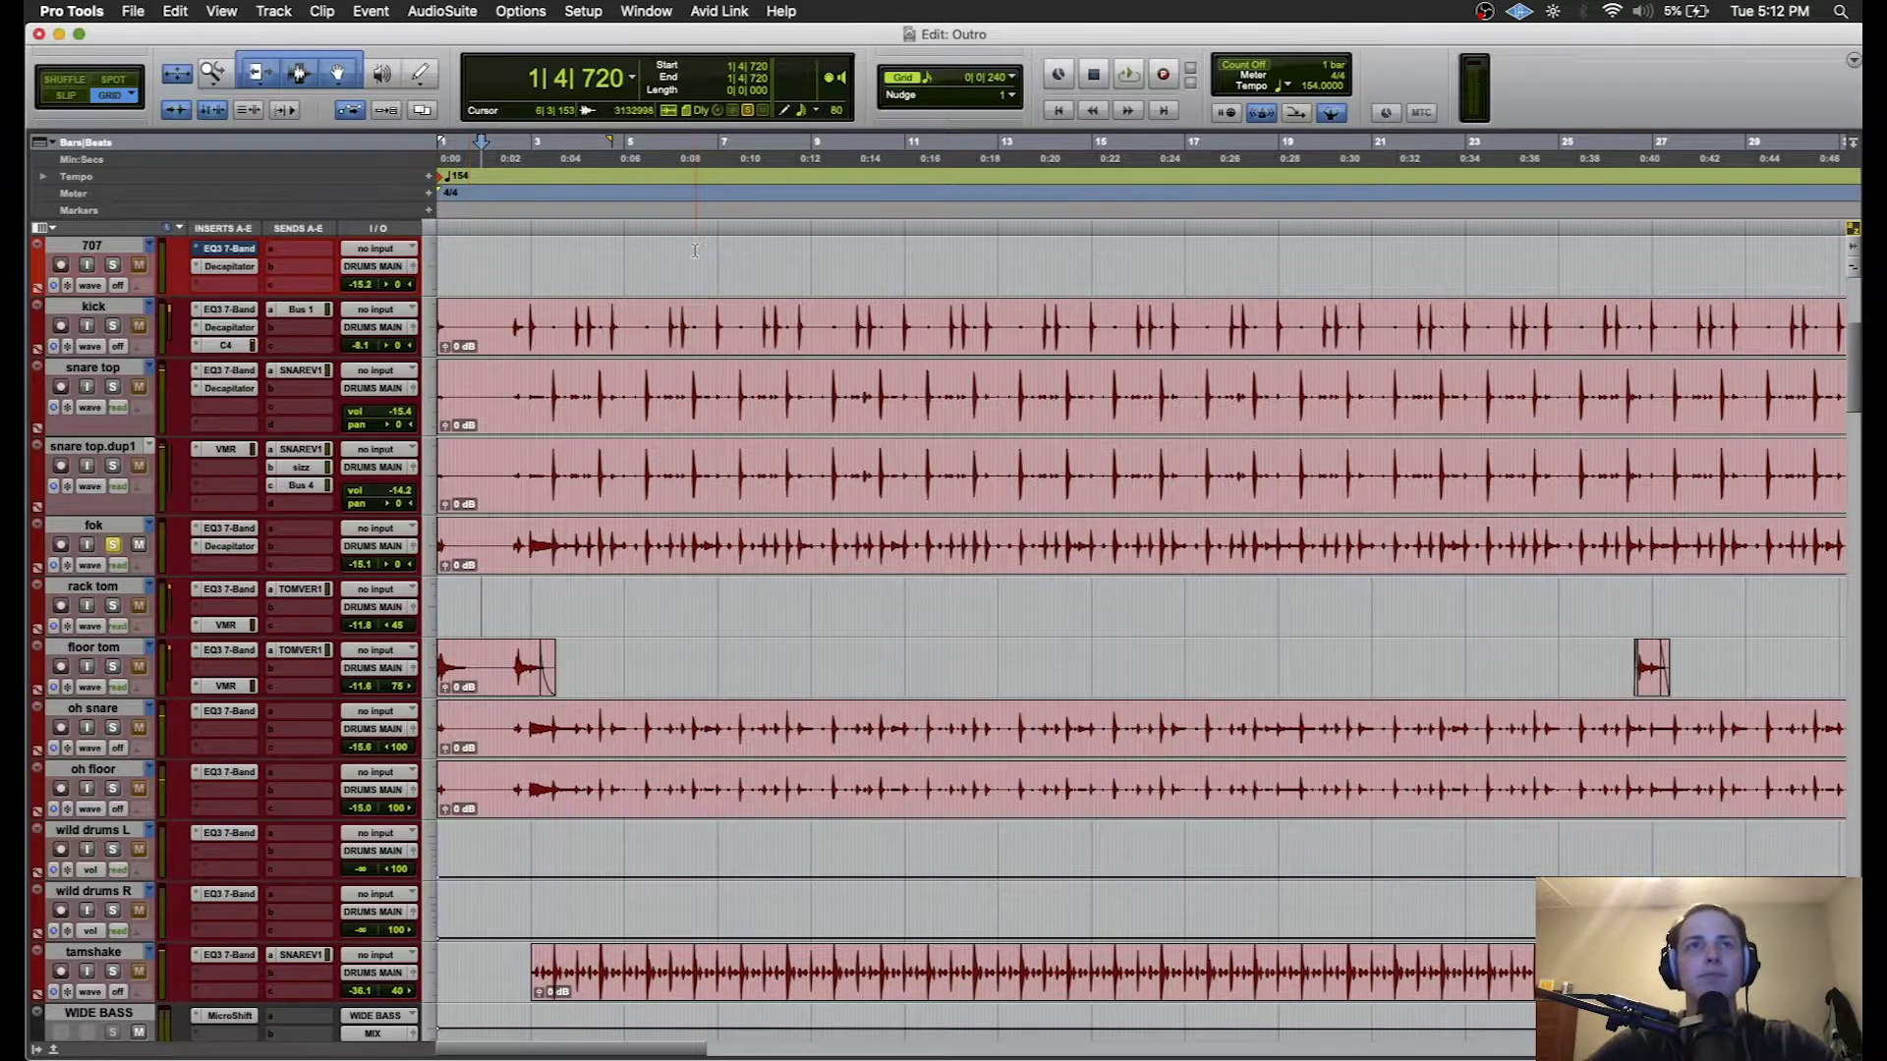
- Solo rack tom instead of fok, and enlarge the rack tom and floor tom tracks enough to show their C4 inserts
{"action": "left_click", "coordinate": [641, 597]}
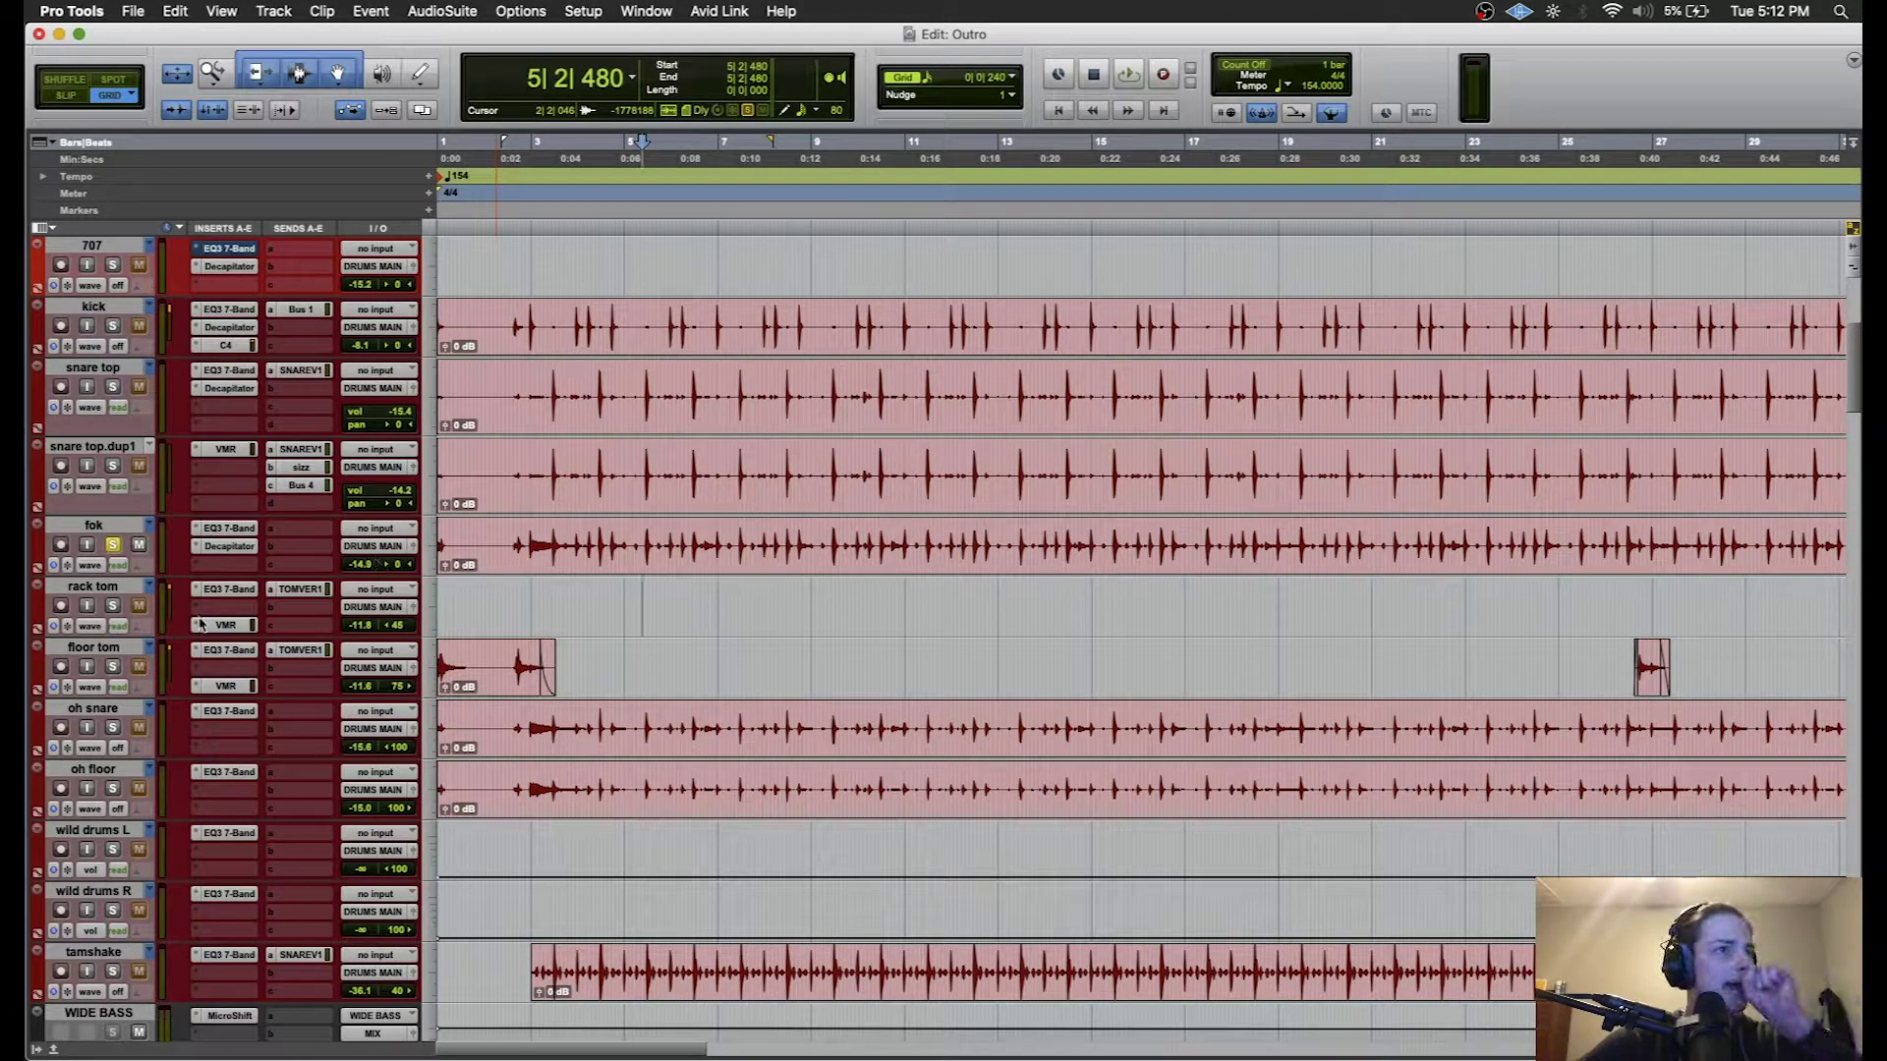
{"action": "left_click", "coordinate": [113, 605]}
{"action": "left_click", "coordinate": [113, 544]}
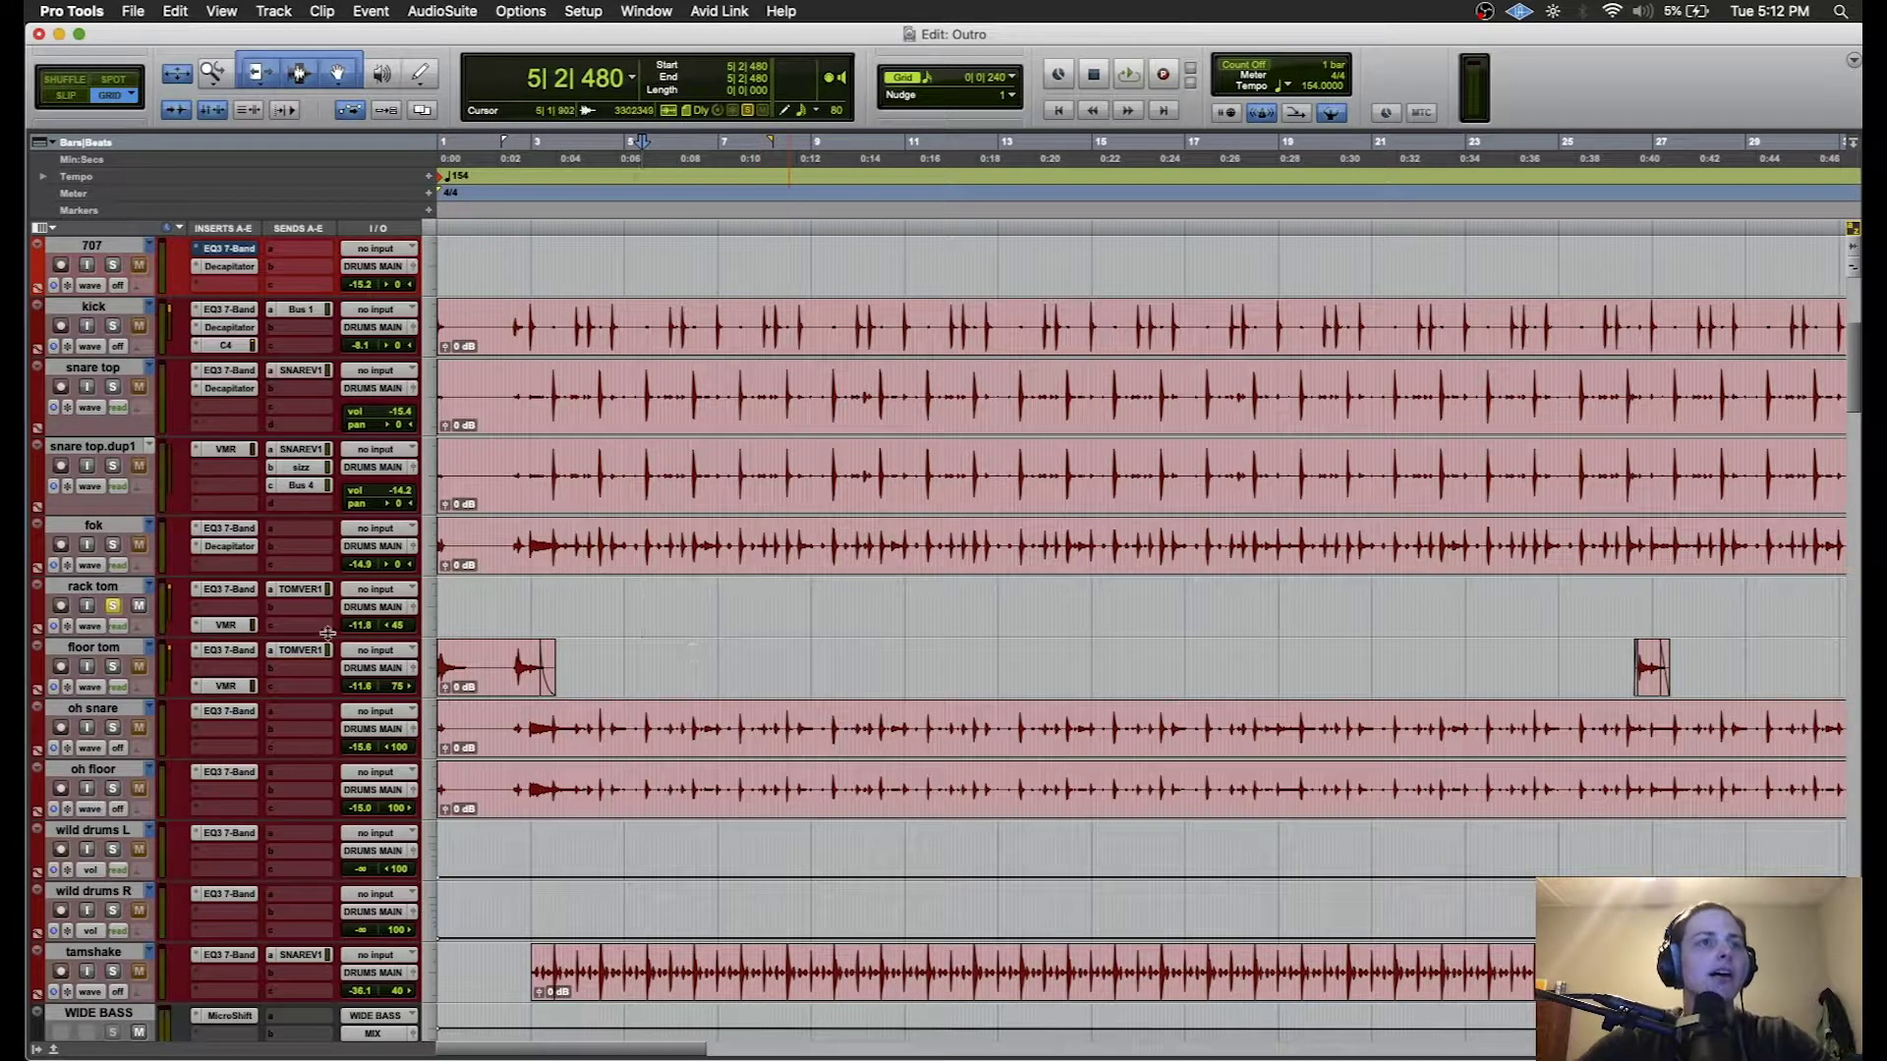
{"action": "left_click_drag", "start_coordinate": [327, 637], "coordinate": [331, 652]}
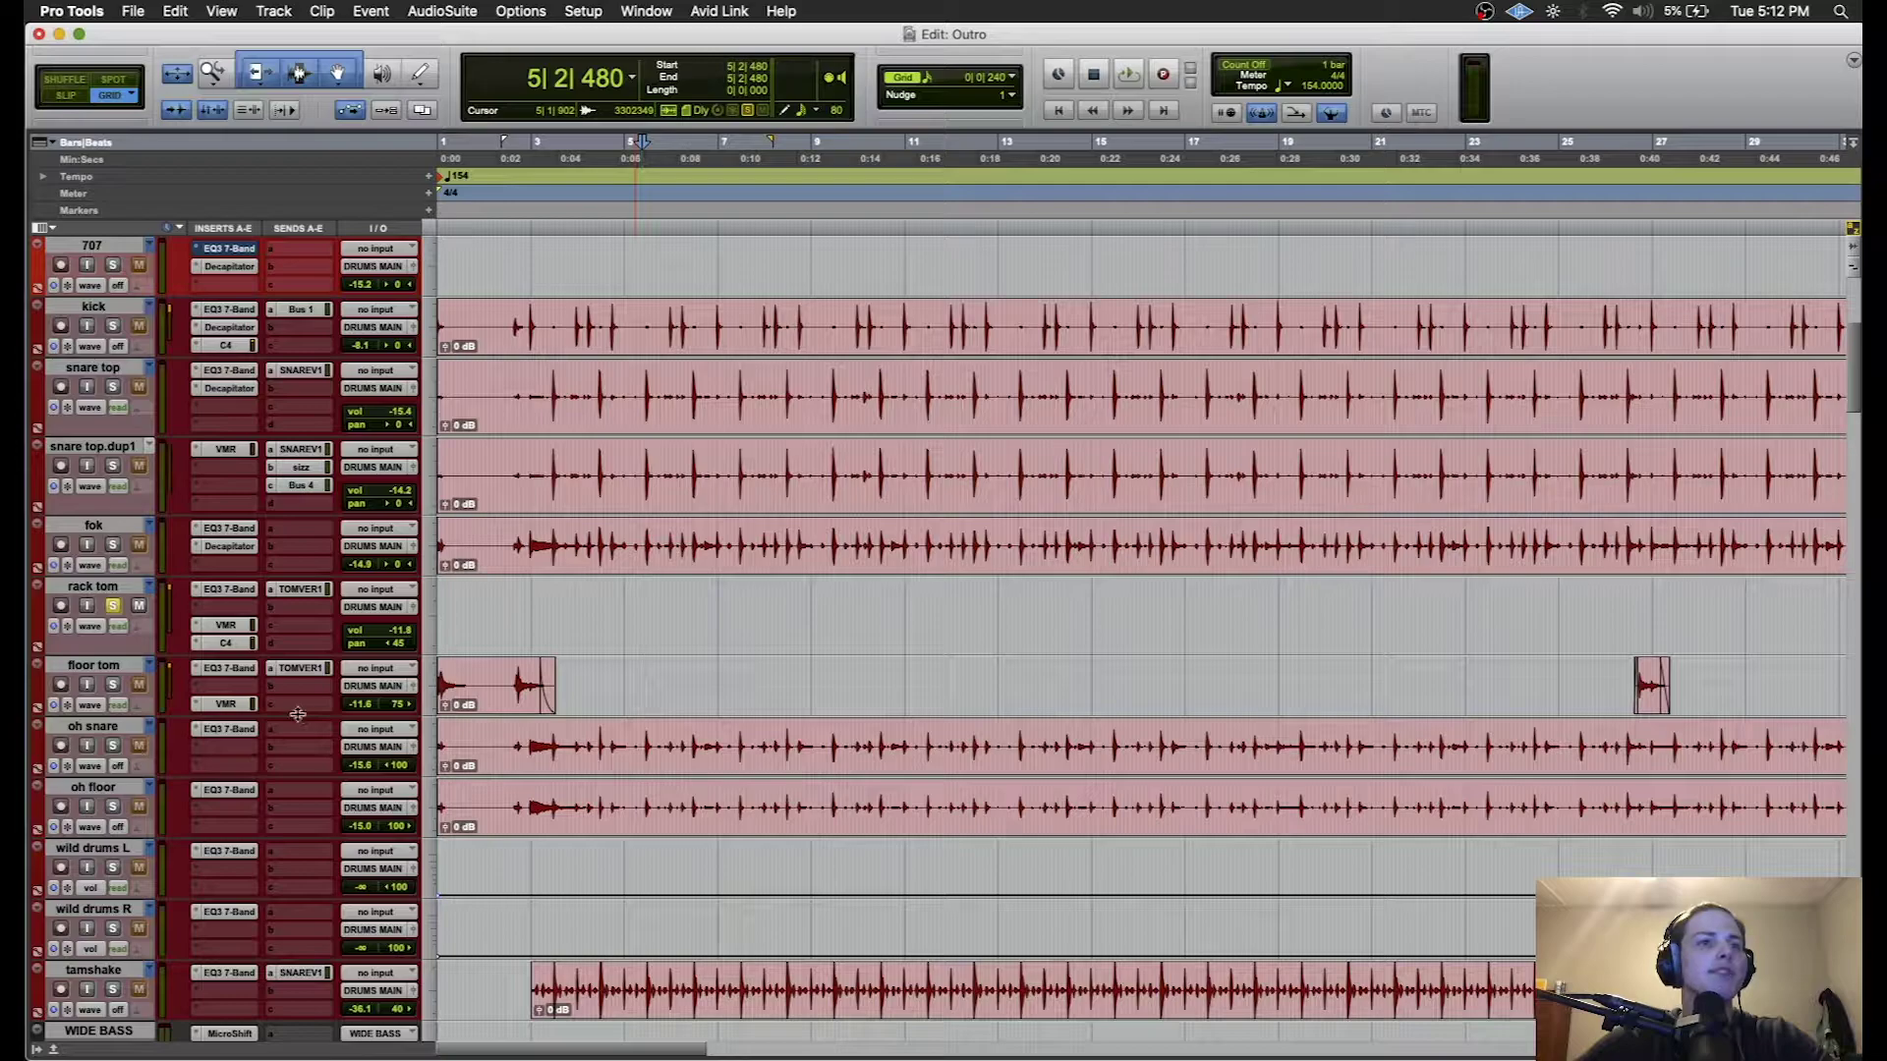
{"action": "left_click_drag", "start_coordinate": [298, 715], "coordinate": [298, 732]}
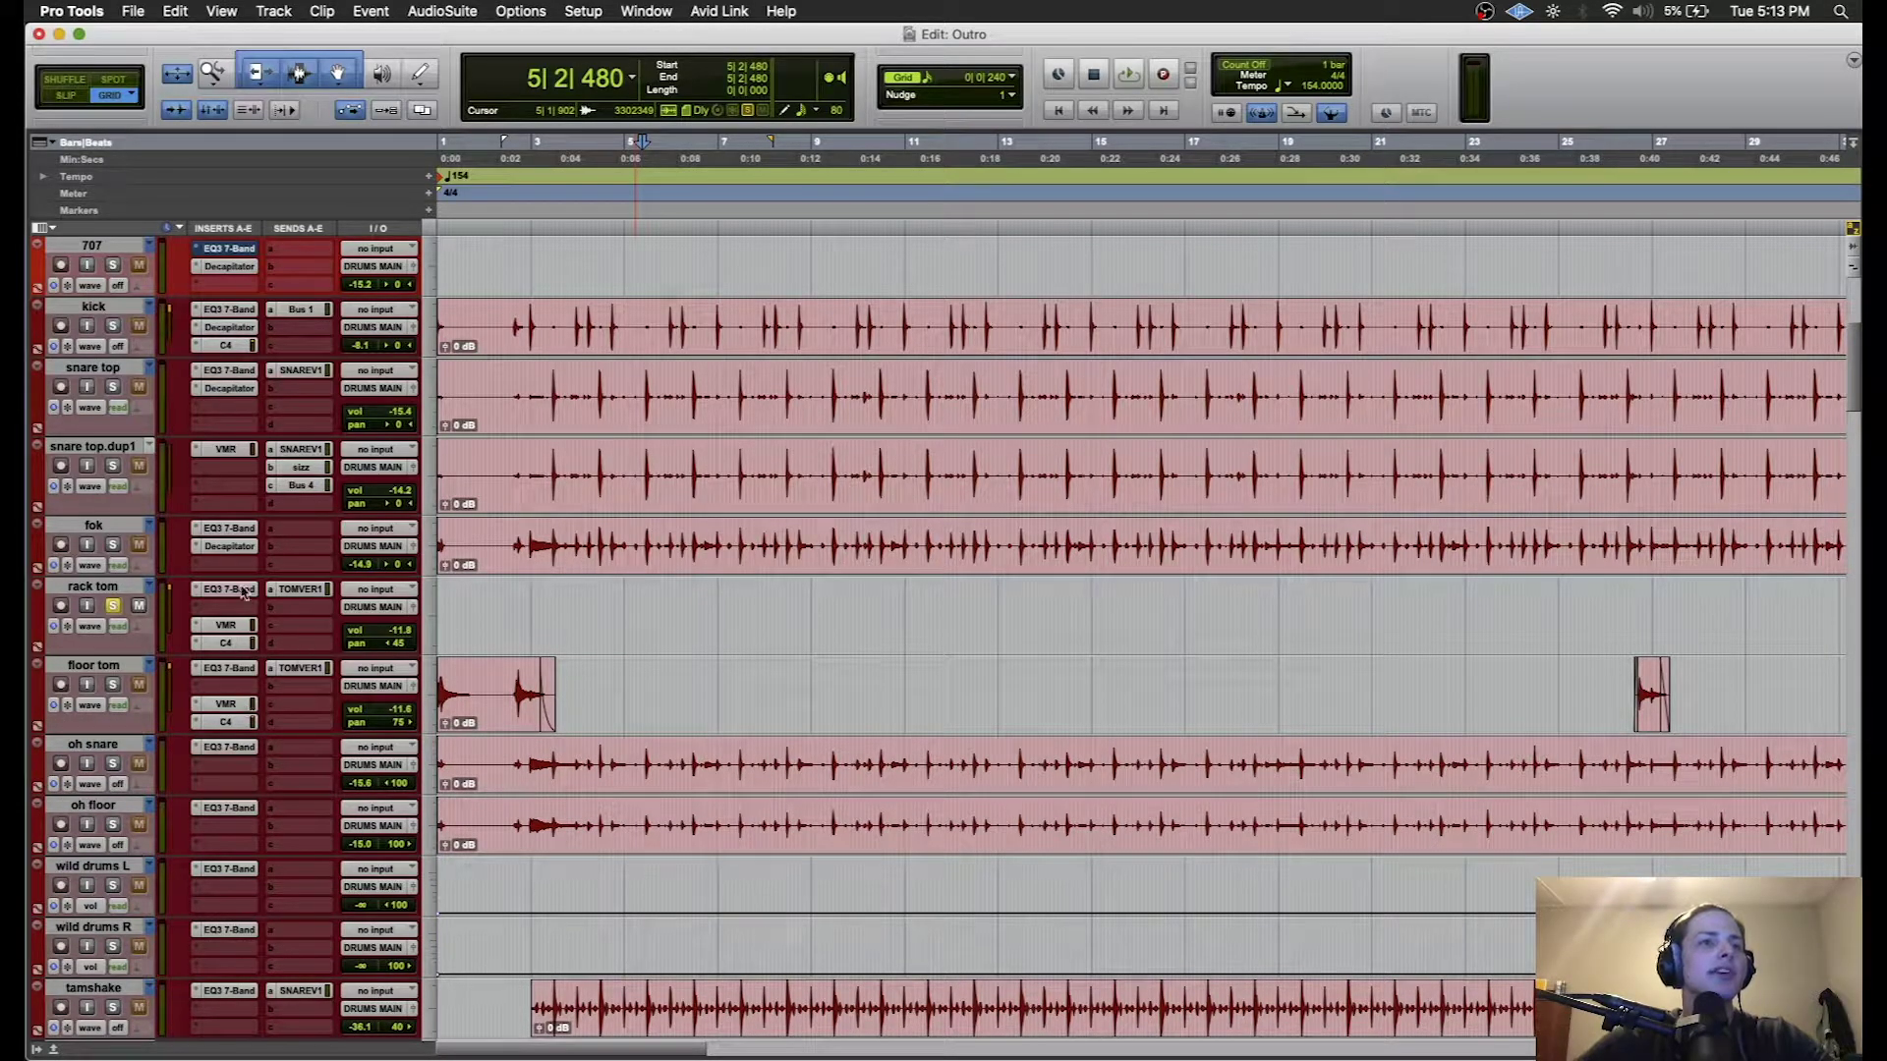
- Examine the Virtual Mix Rack module chain on rack tom, and close the plug-in window
{"action": "left_click", "coordinate": [226, 625]}
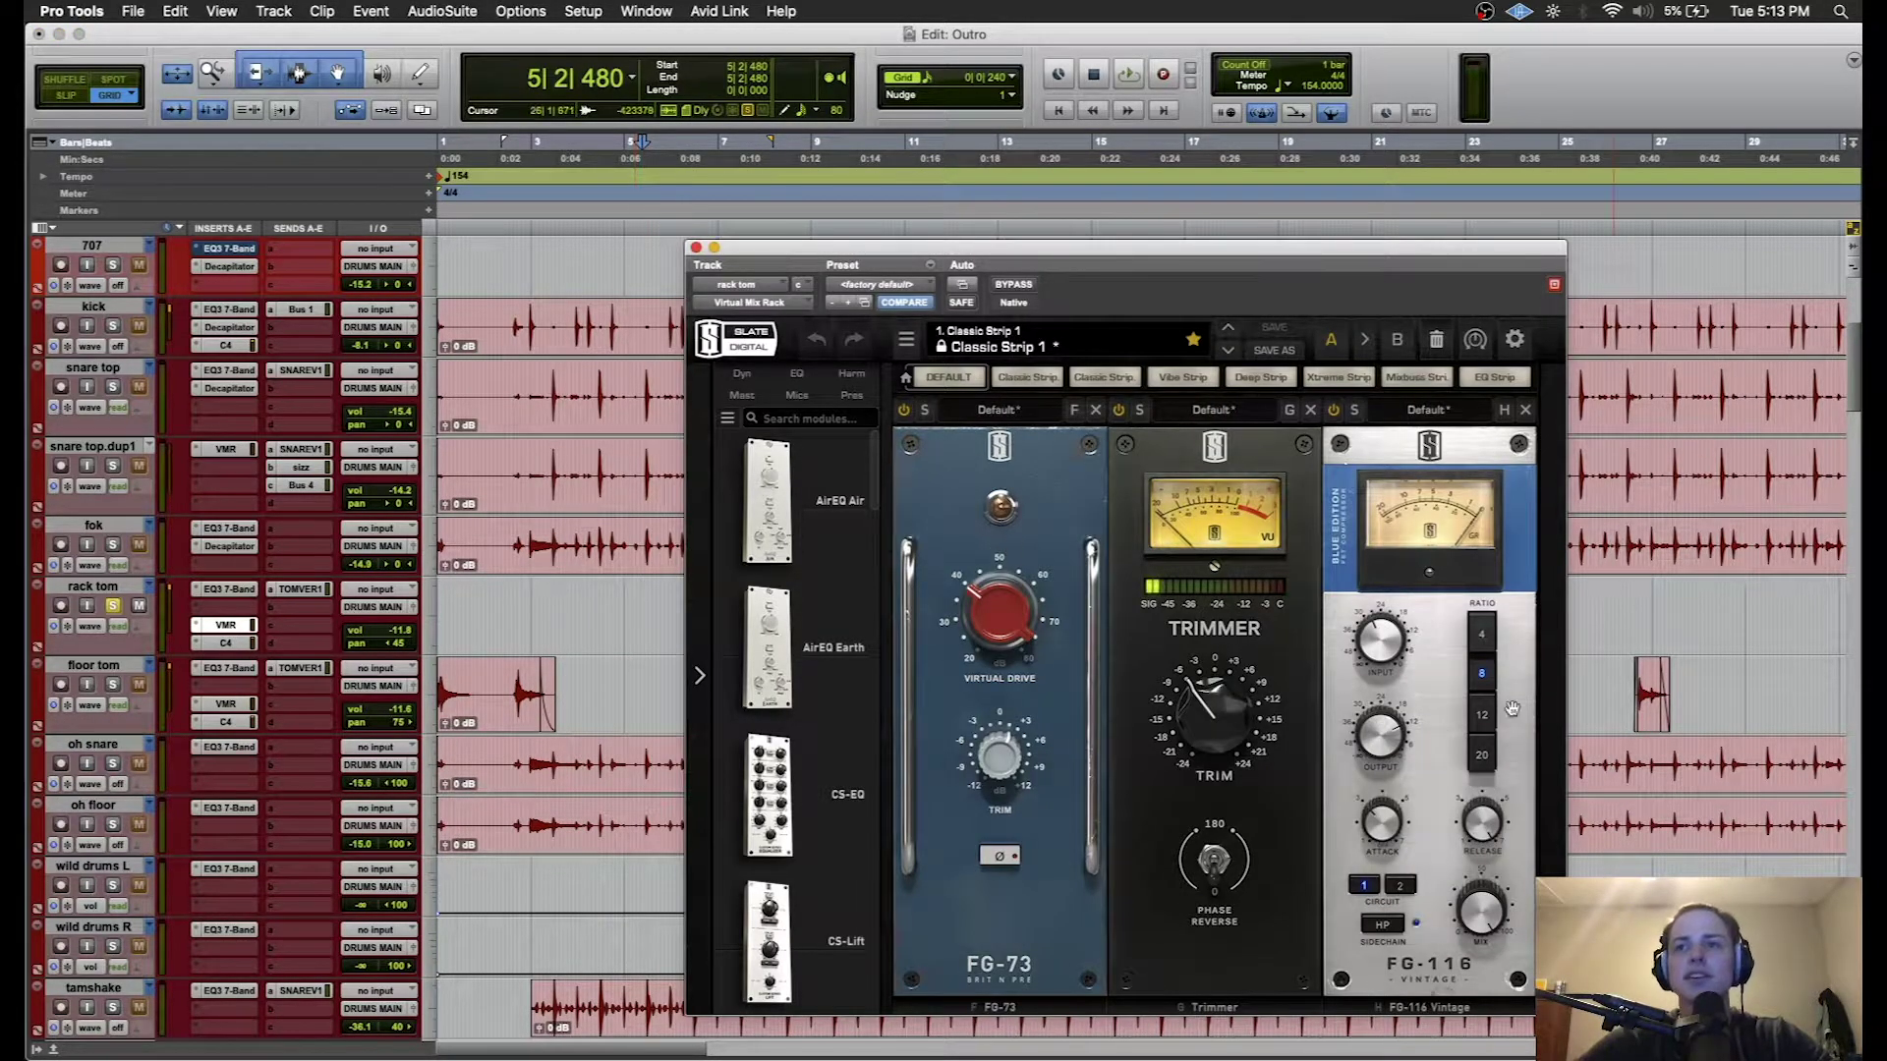
{"action": "left_click_drag", "start_coordinate": [1367, 249], "coordinate": [1312, 139]}
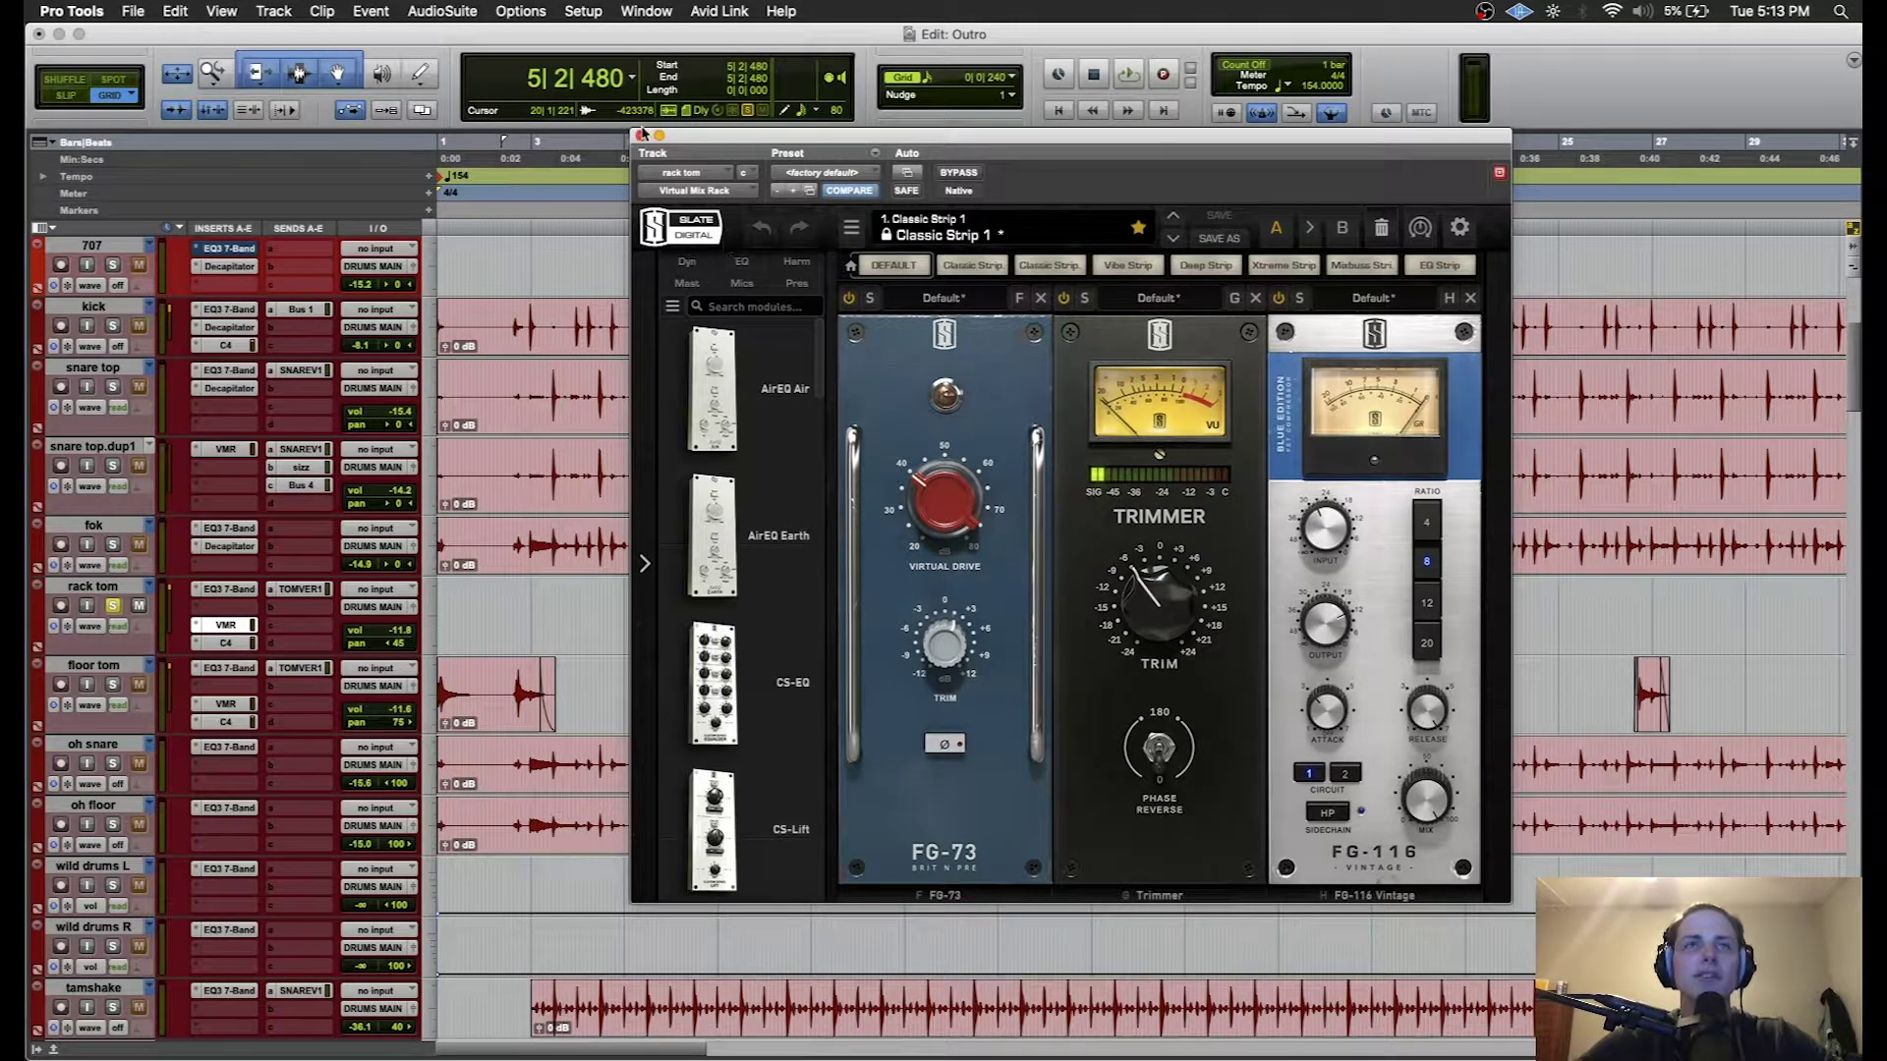
{"action": "left_click", "coordinate": [641, 136]}
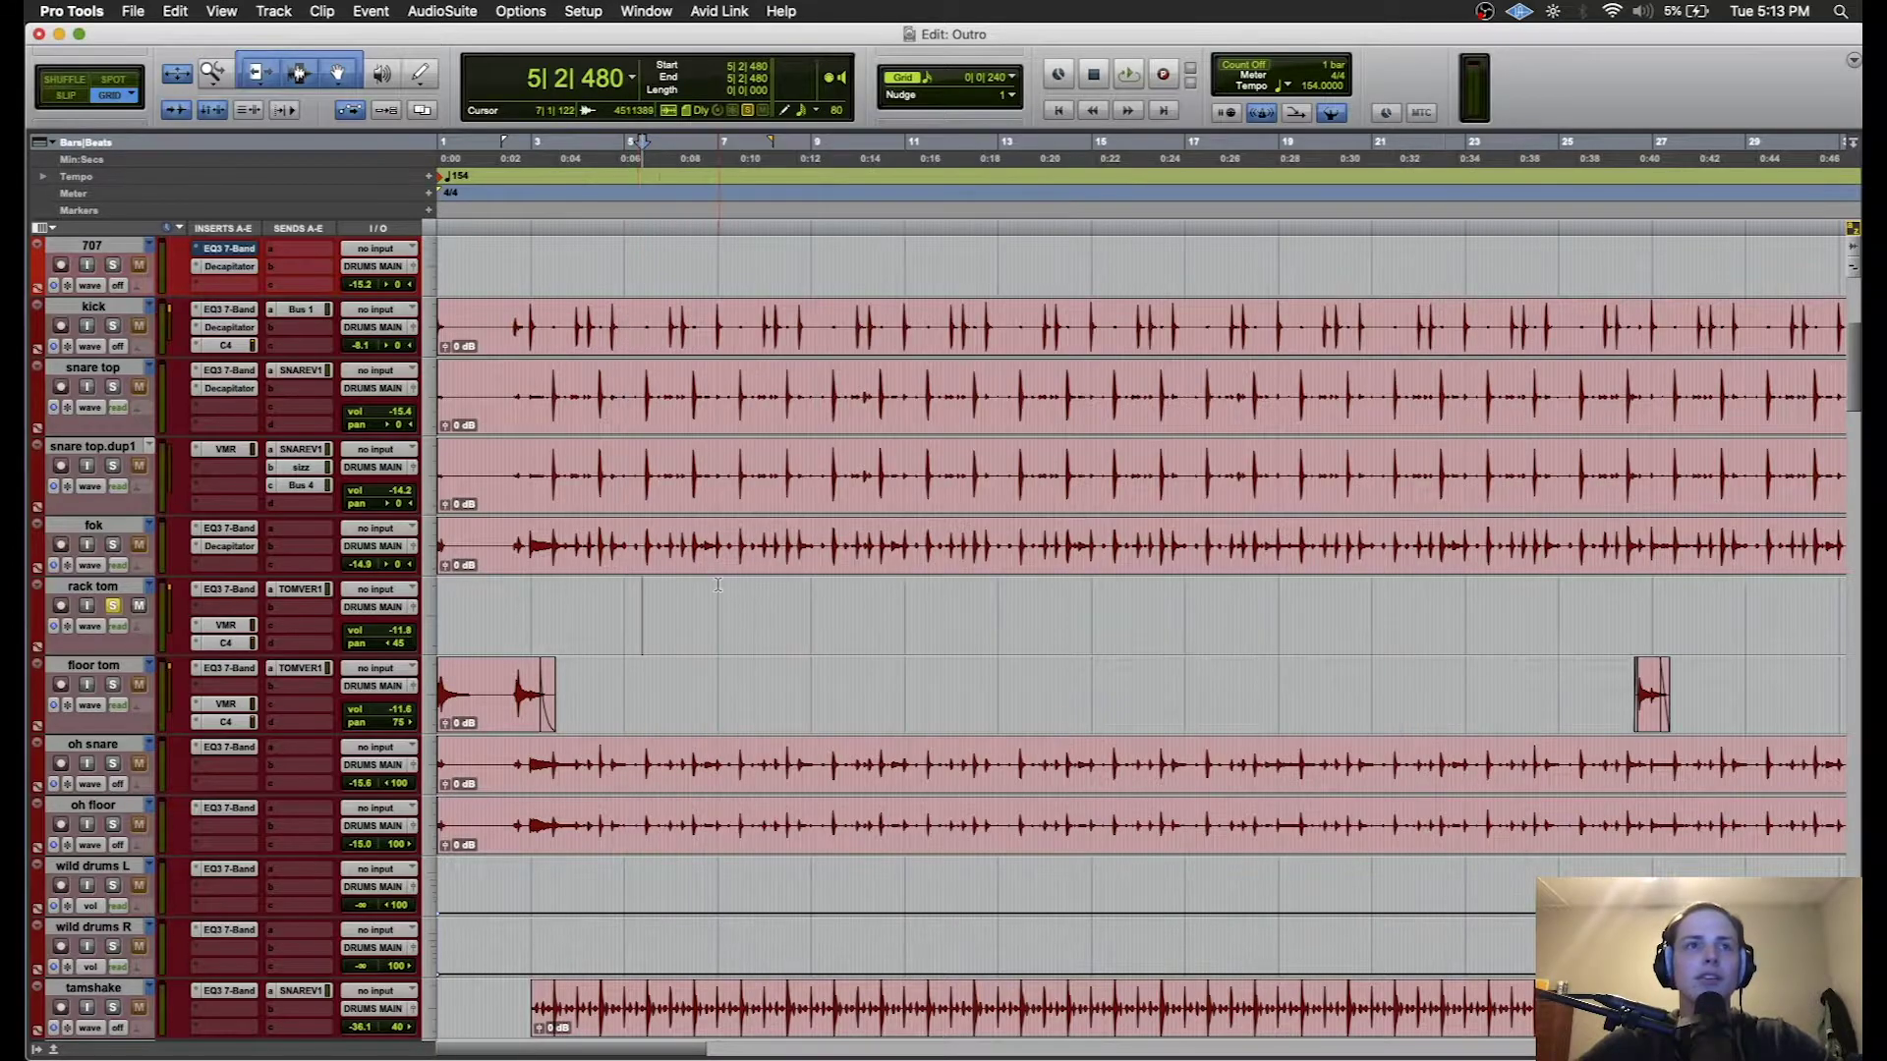
- Solo floor tom instead of rack tom, and audition it from the session start
{"action": "key", "text": "Return"}
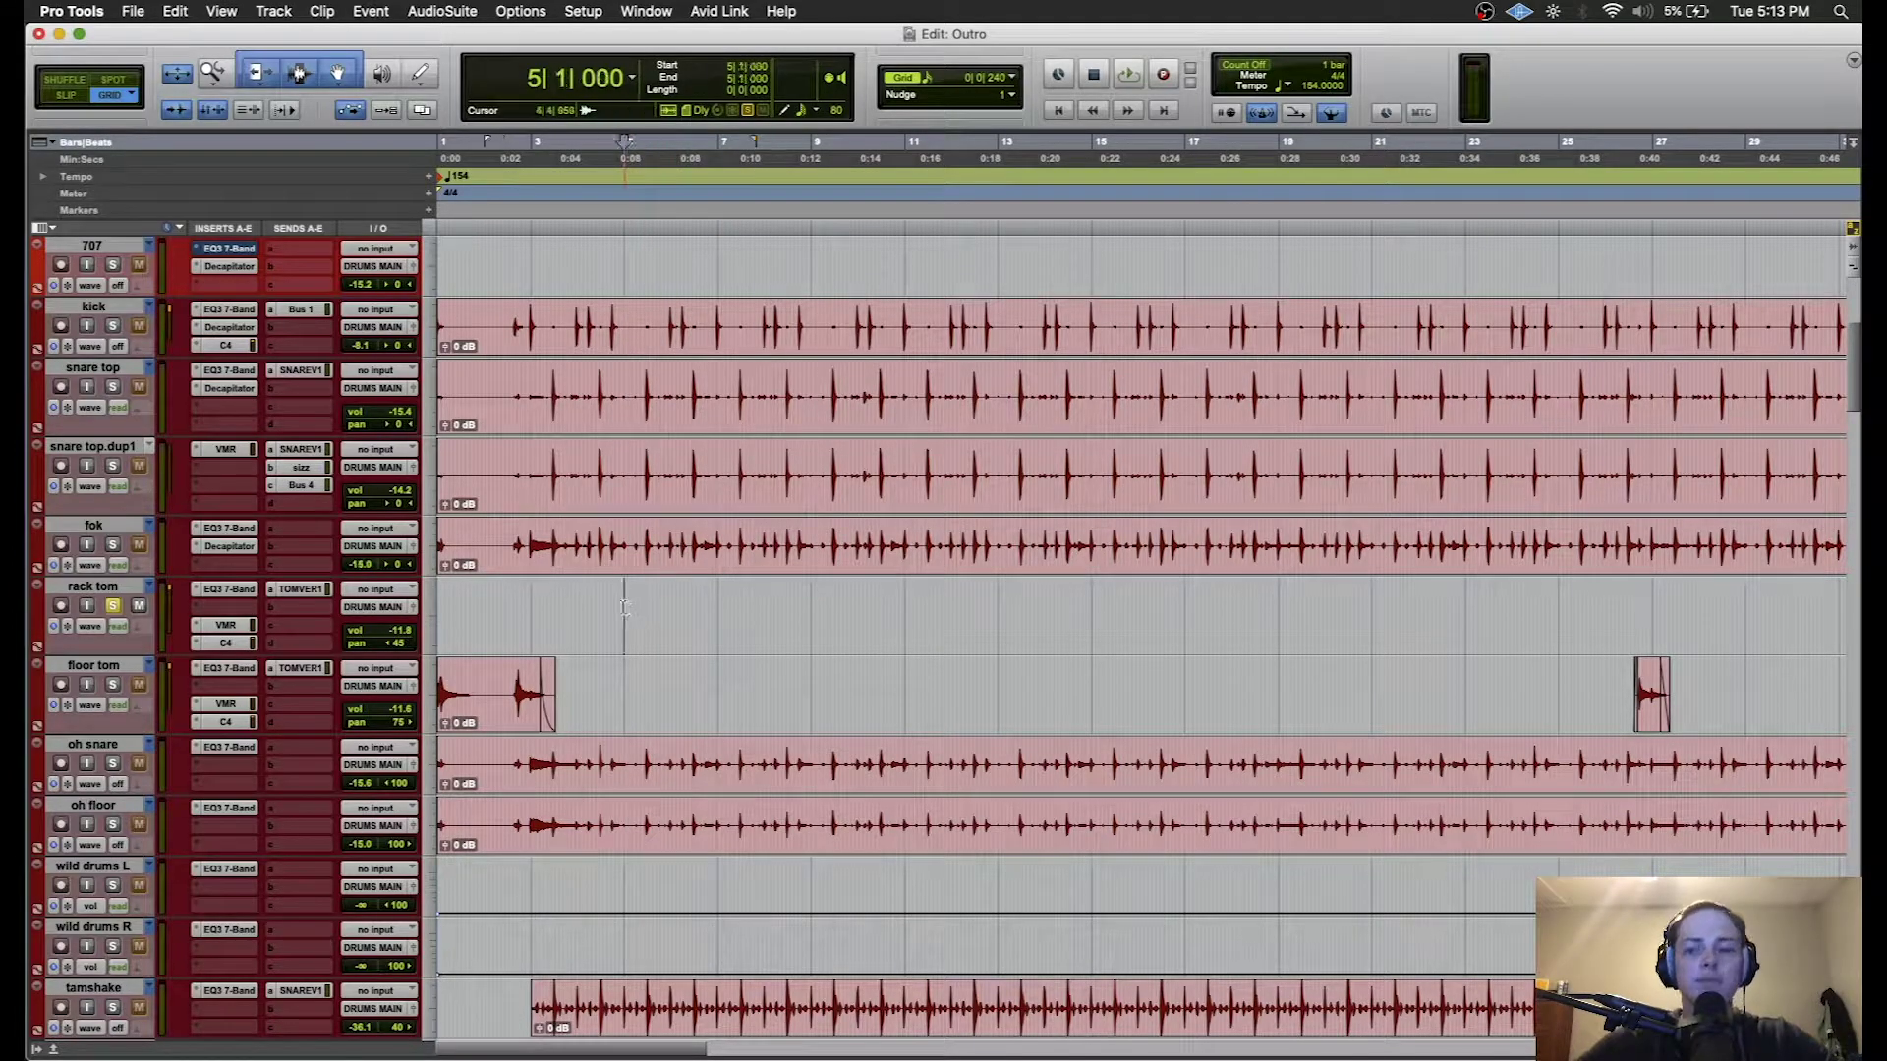
{"action": "left_click", "coordinate": [114, 683]}
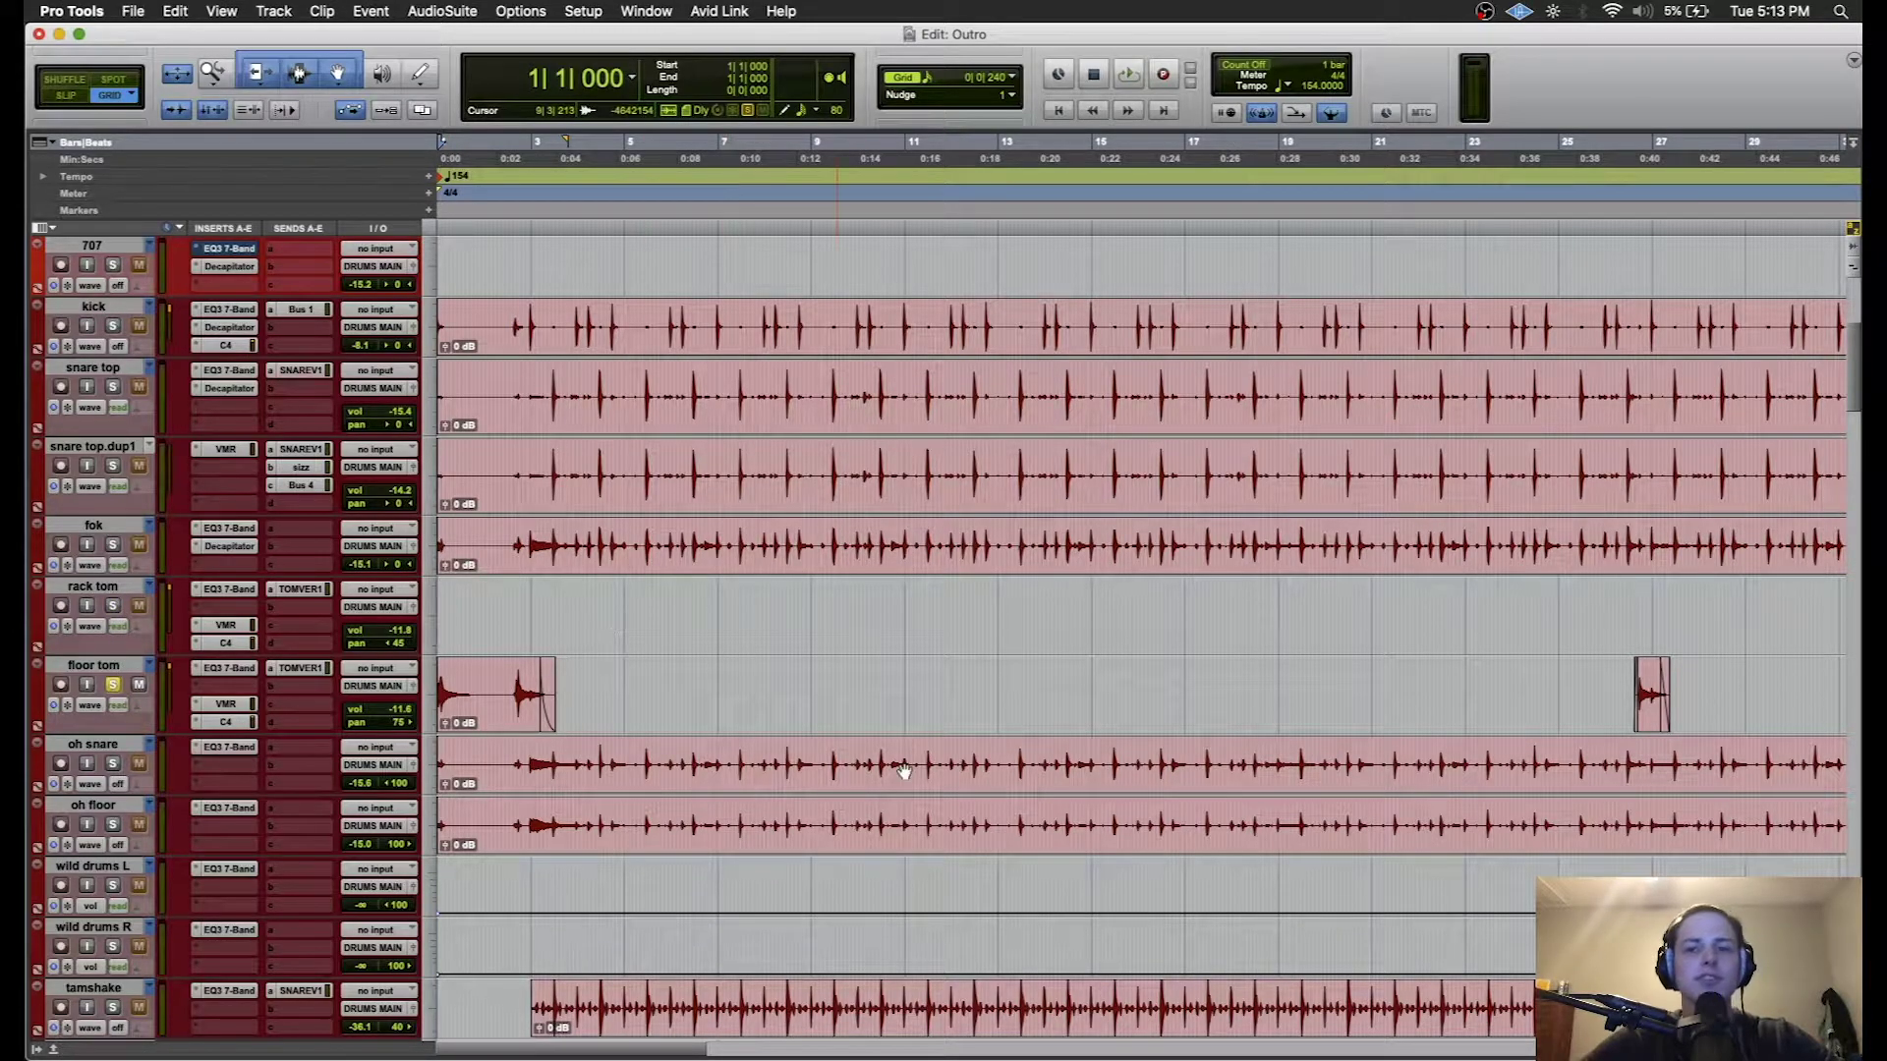
{"action": "key", "text": "space"}
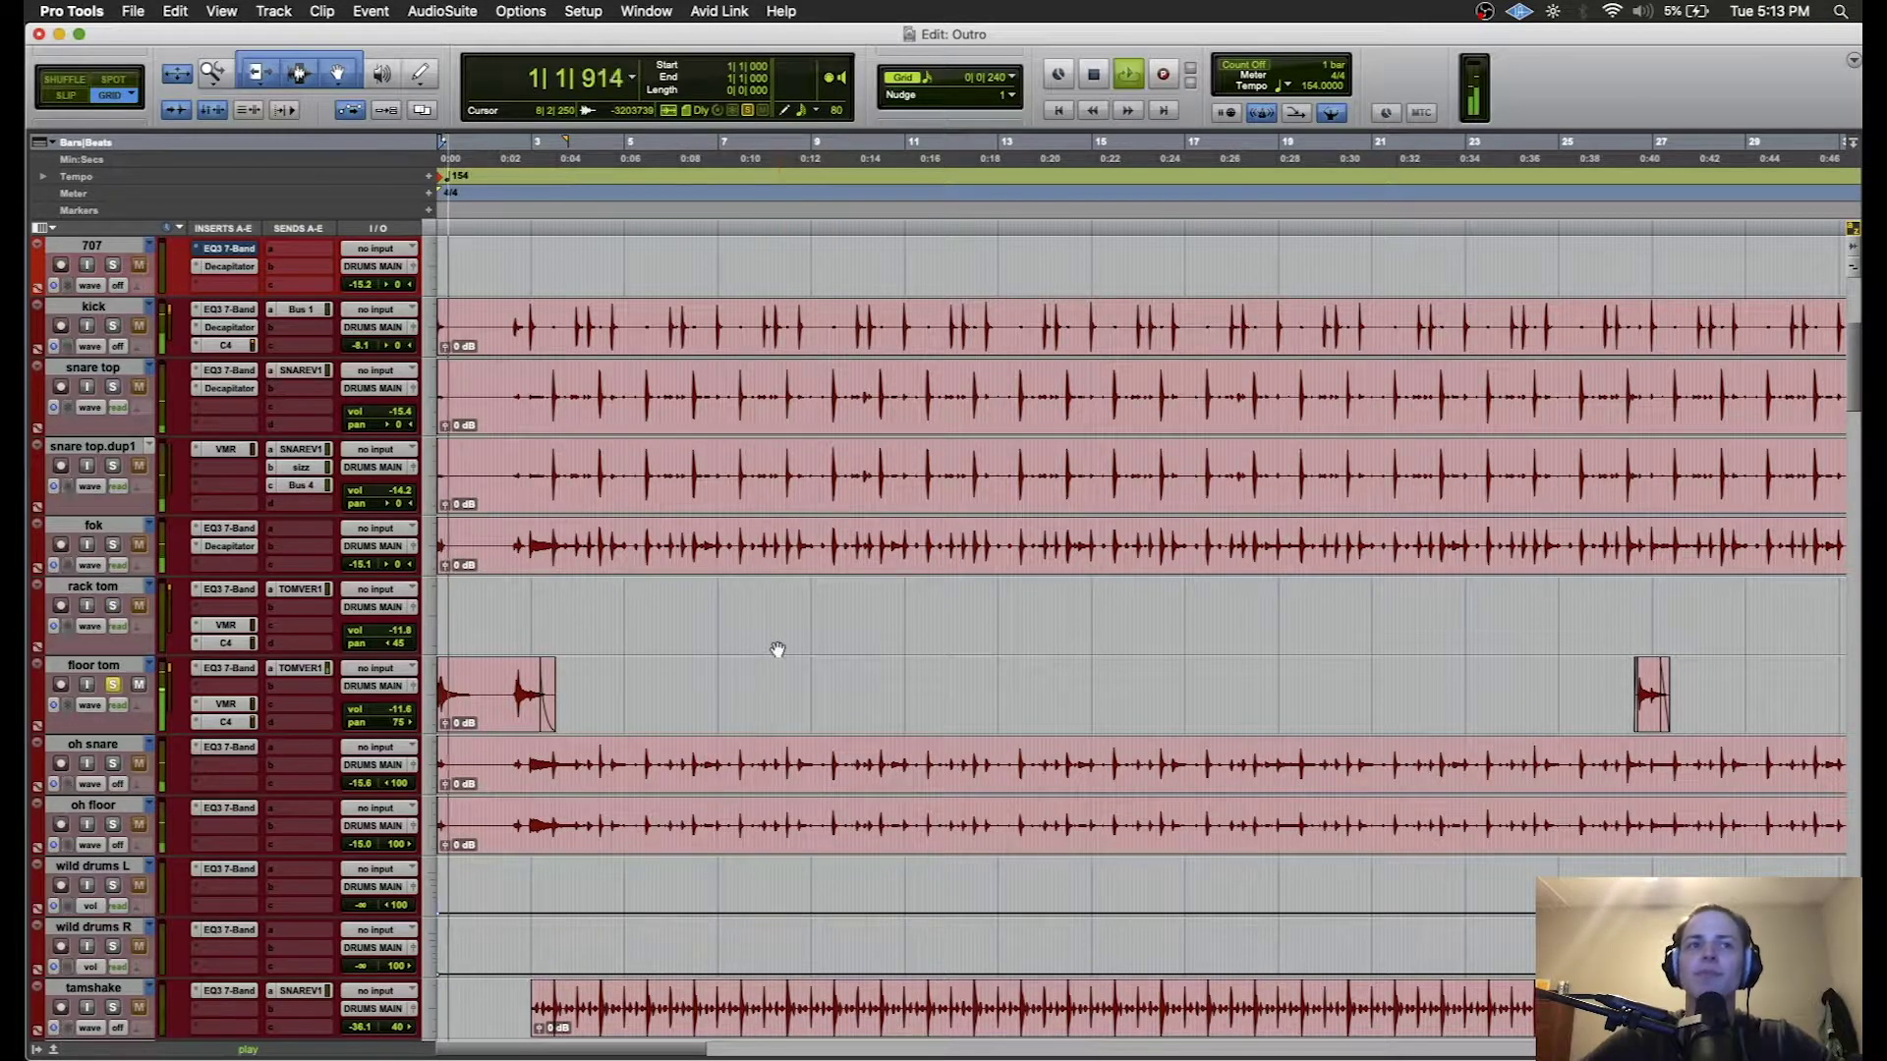
{"action": "key", "text": "space"}
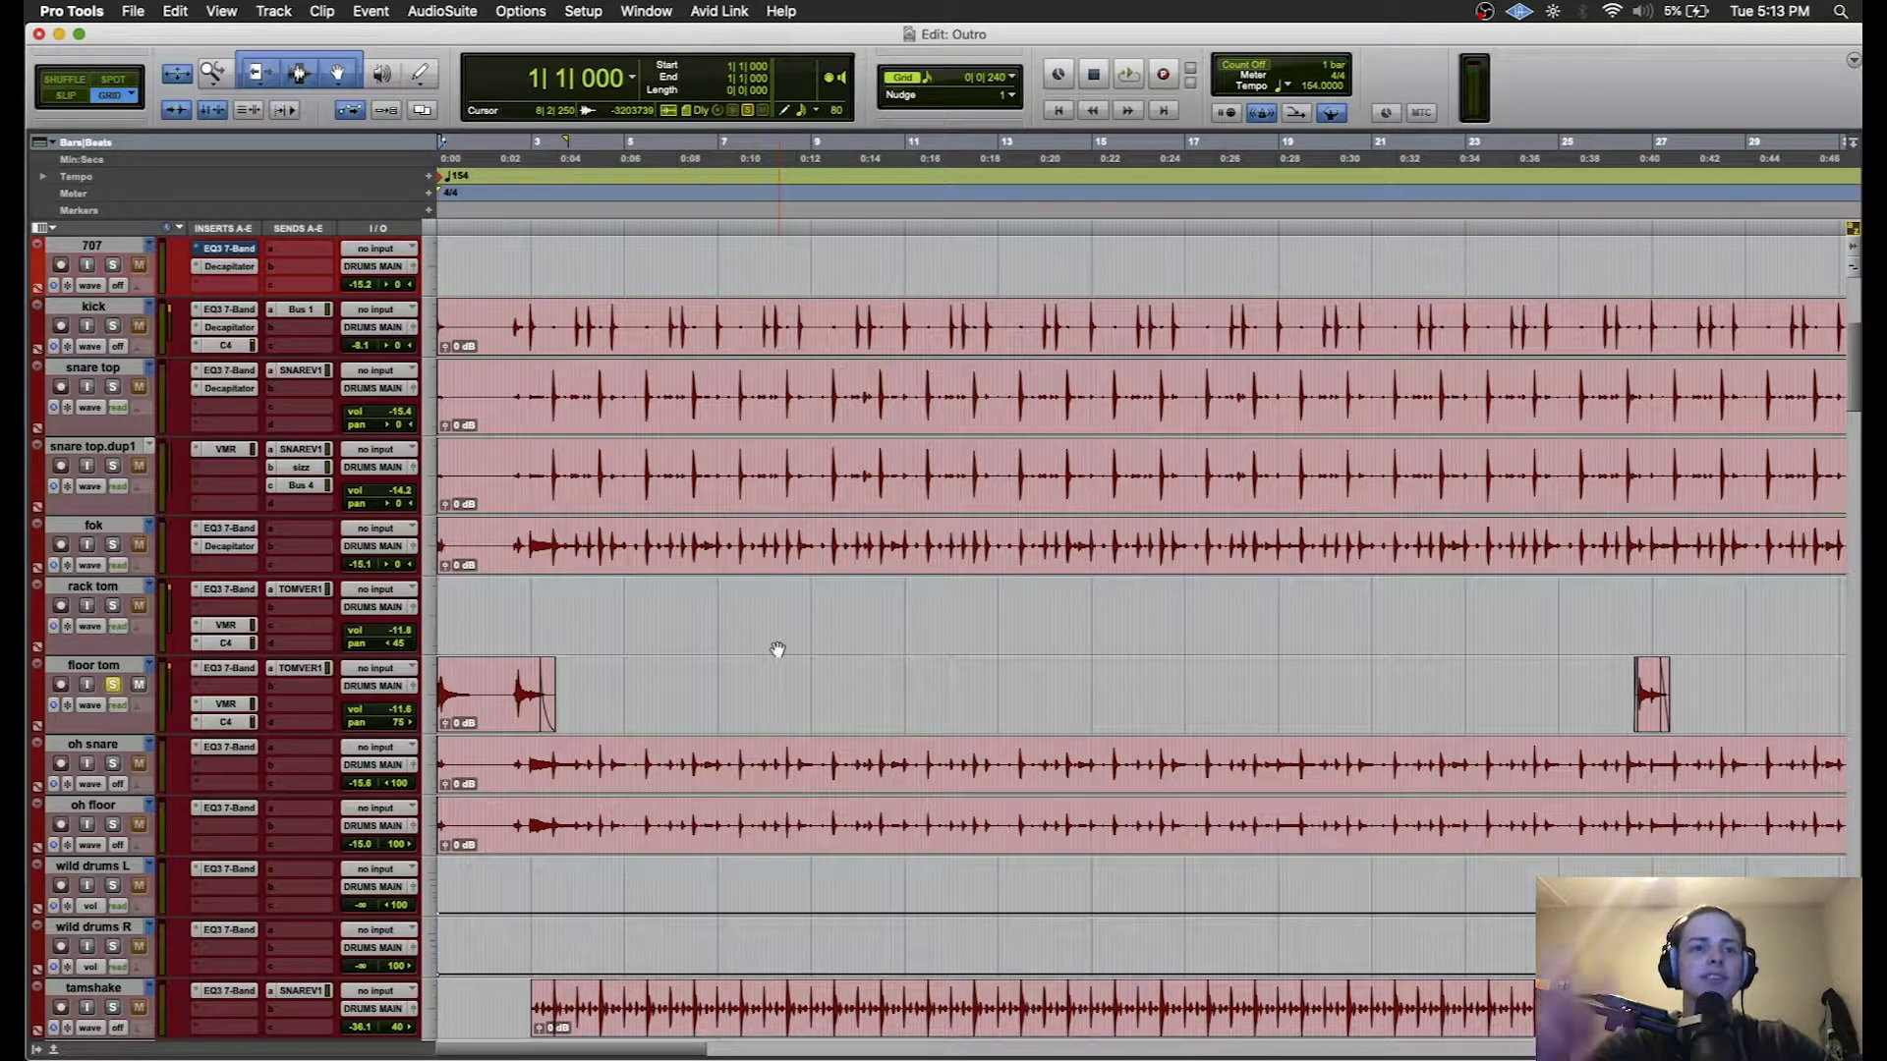
{"action": "key", "text": "space"}
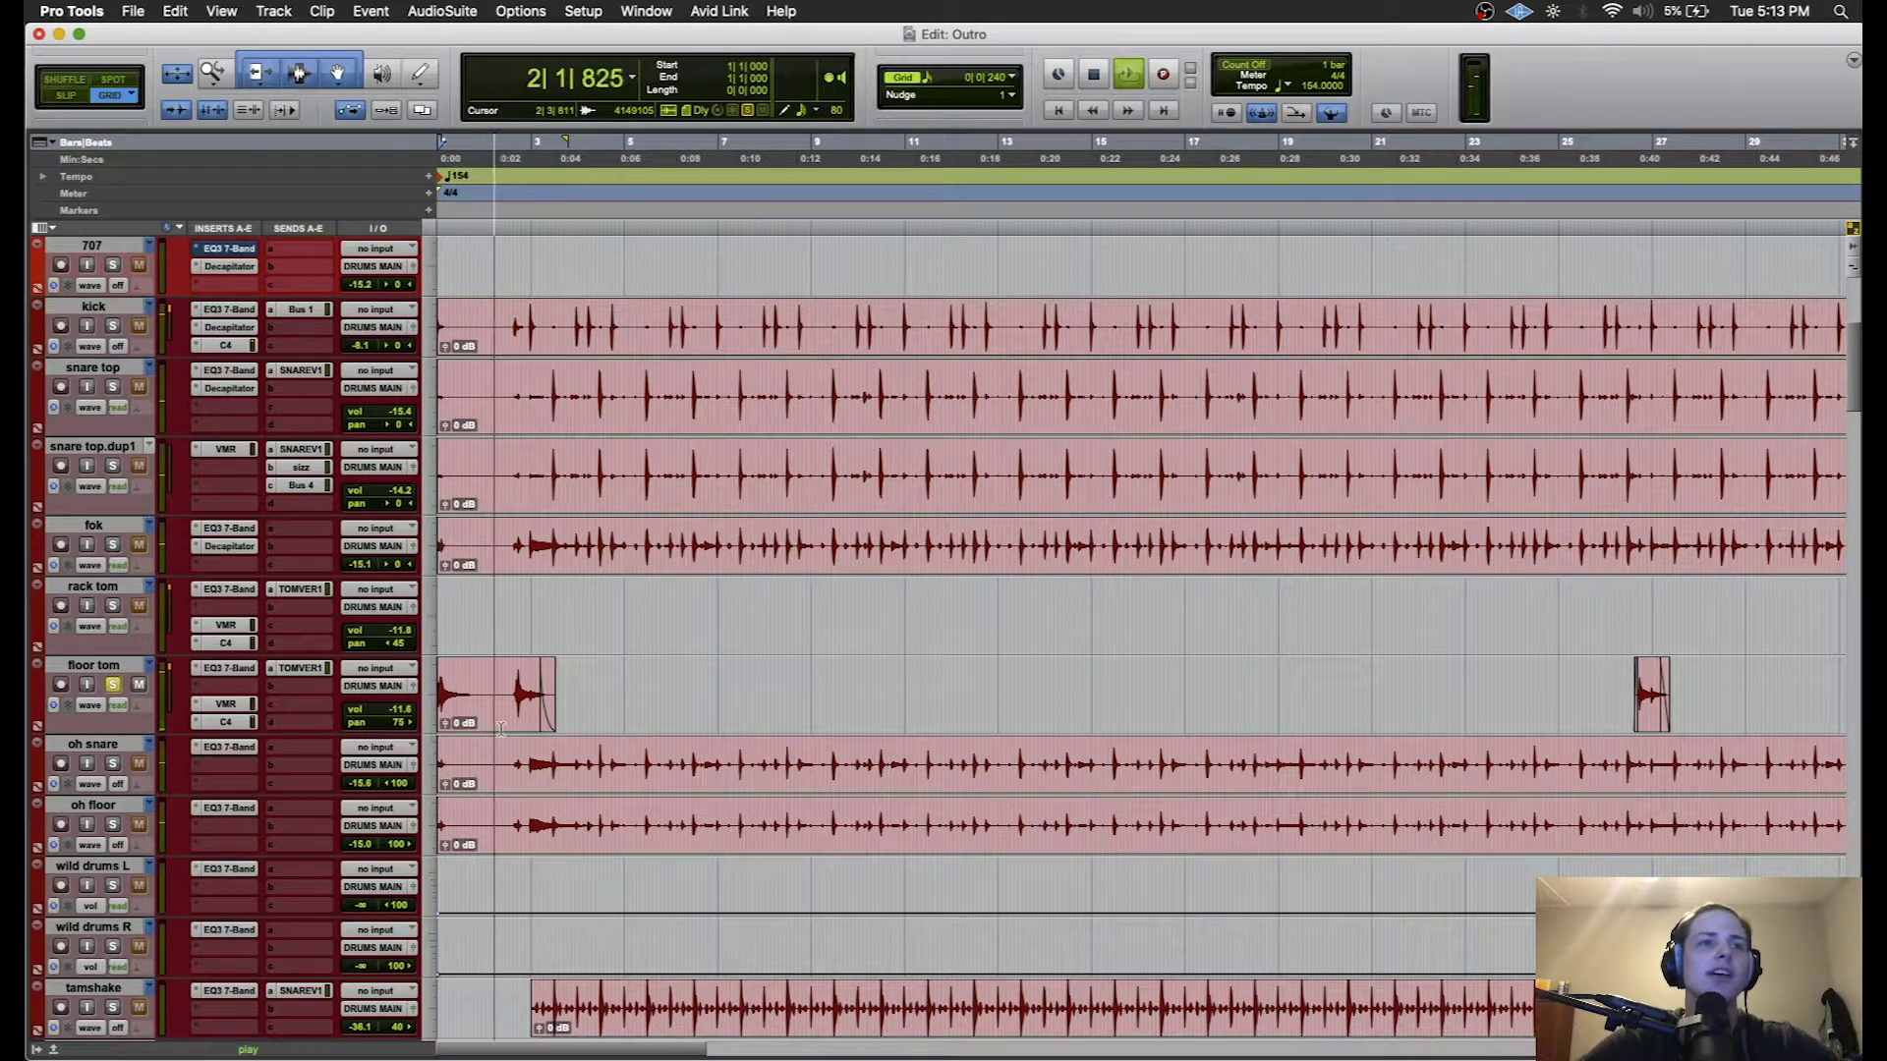
{"action": "key", "text": "space"}
- Select floor tom's opening hit from 1|1|000 to 2|1|000, and toggle the bypass of its EQ3 7-Band, VMR and C4 inserts
{"action": "left_click_drag", "start_coordinate": [486, 693], "coordinate": [362, 681]}
{"action": "left_click_drag", "start_coordinate": [230, 670], "coordinate": [230, 723]}
{"action": "left_click", "coordinate": [227, 670], "text": "super"}
{"action": "left_click", "coordinate": [228, 705], "text": "super"}
{"action": "left_click", "coordinate": [228, 722], "text": "super"}
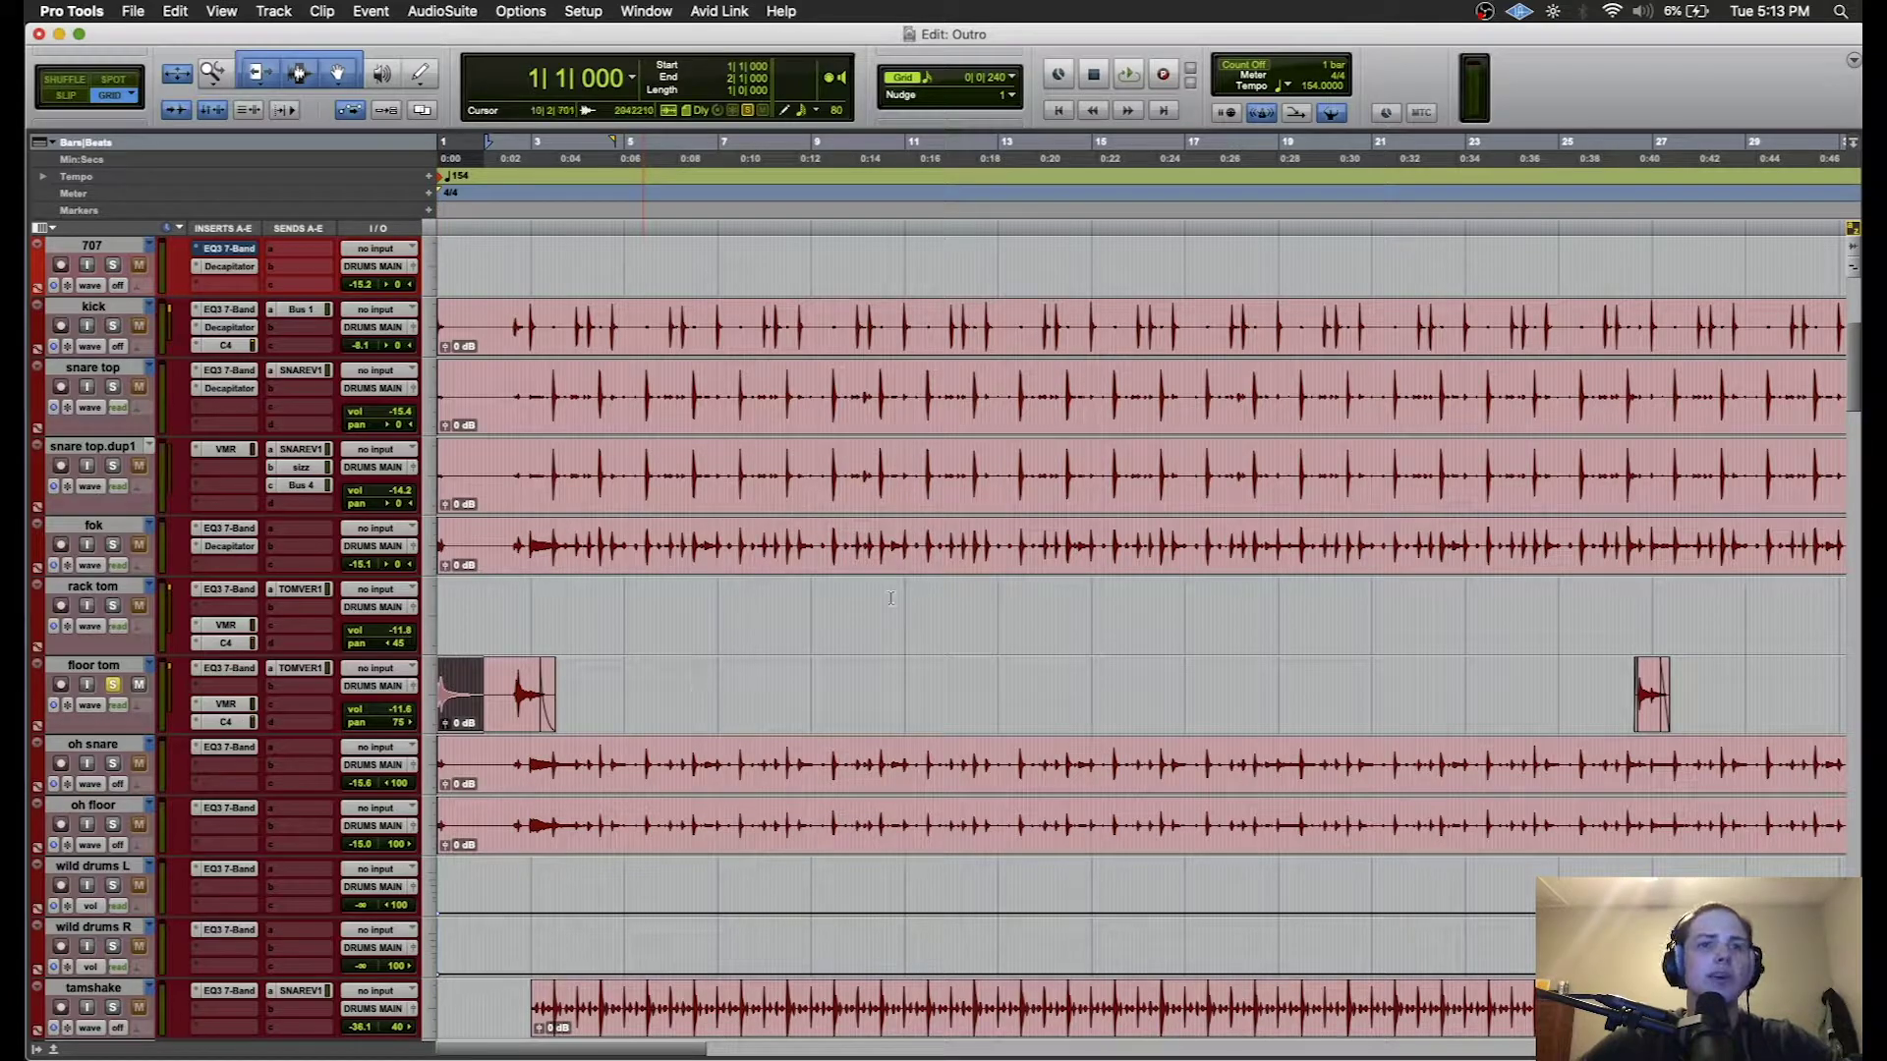
- Look through the tom clips further along the timeline, and audition the floor tom from 42|1|480
{"action": "scroll", "coordinate": [891, 597], "scroll_direction": "right", "scroll_amount": 15}
{"action": "scroll", "coordinate": [890, 598], "scroll_direction": "down", "scroll_amount": 1}
{"action": "scroll", "coordinate": [1388, 598], "scroll_direction": "right", "scroll_amount": 8}
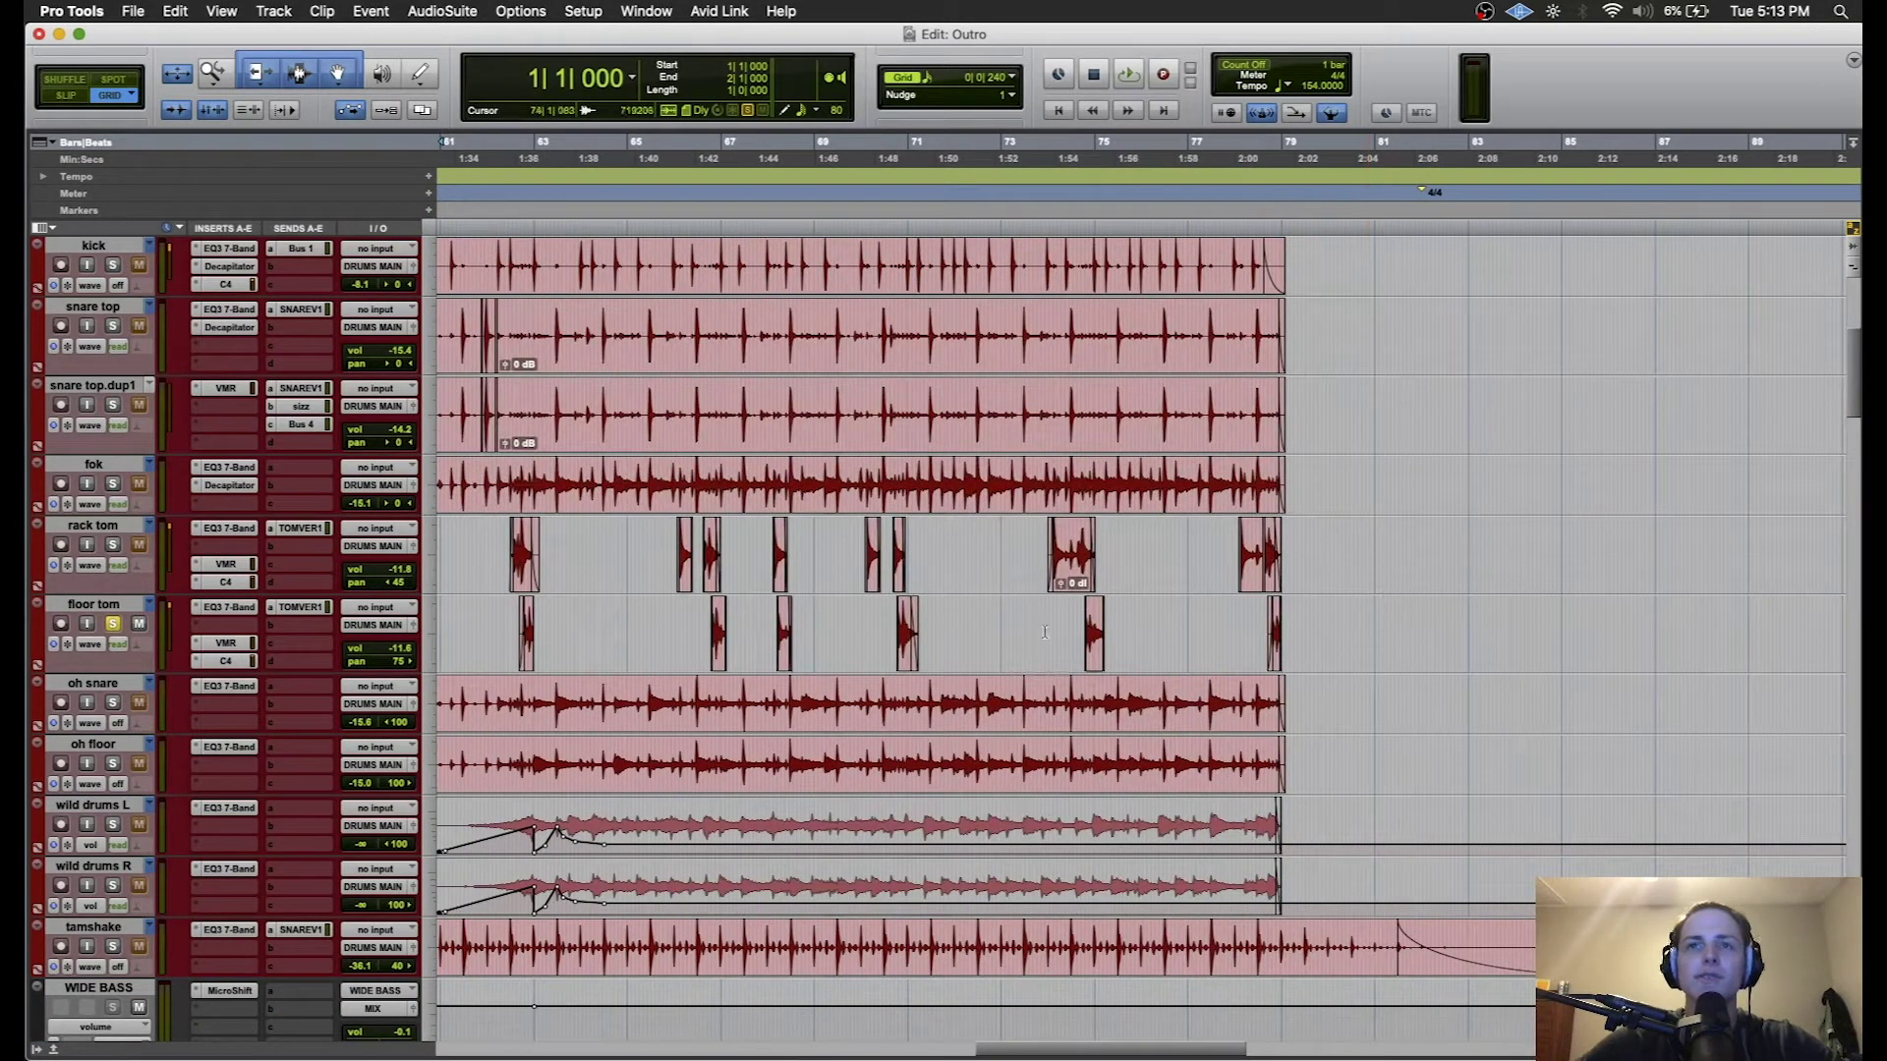
{"action": "scroll", "coordinate": [1044, 632], "scroll_direction": "right", "scroll_amount": 3}
{"action": "scroll", "coordinate": [1045, 632], "scroll_direction": "left", "scroll_amount": 17}
{"action": "scroll", "coordinate": [1044, 632], "scroll_direction": "down", "scroll_amount": 1}
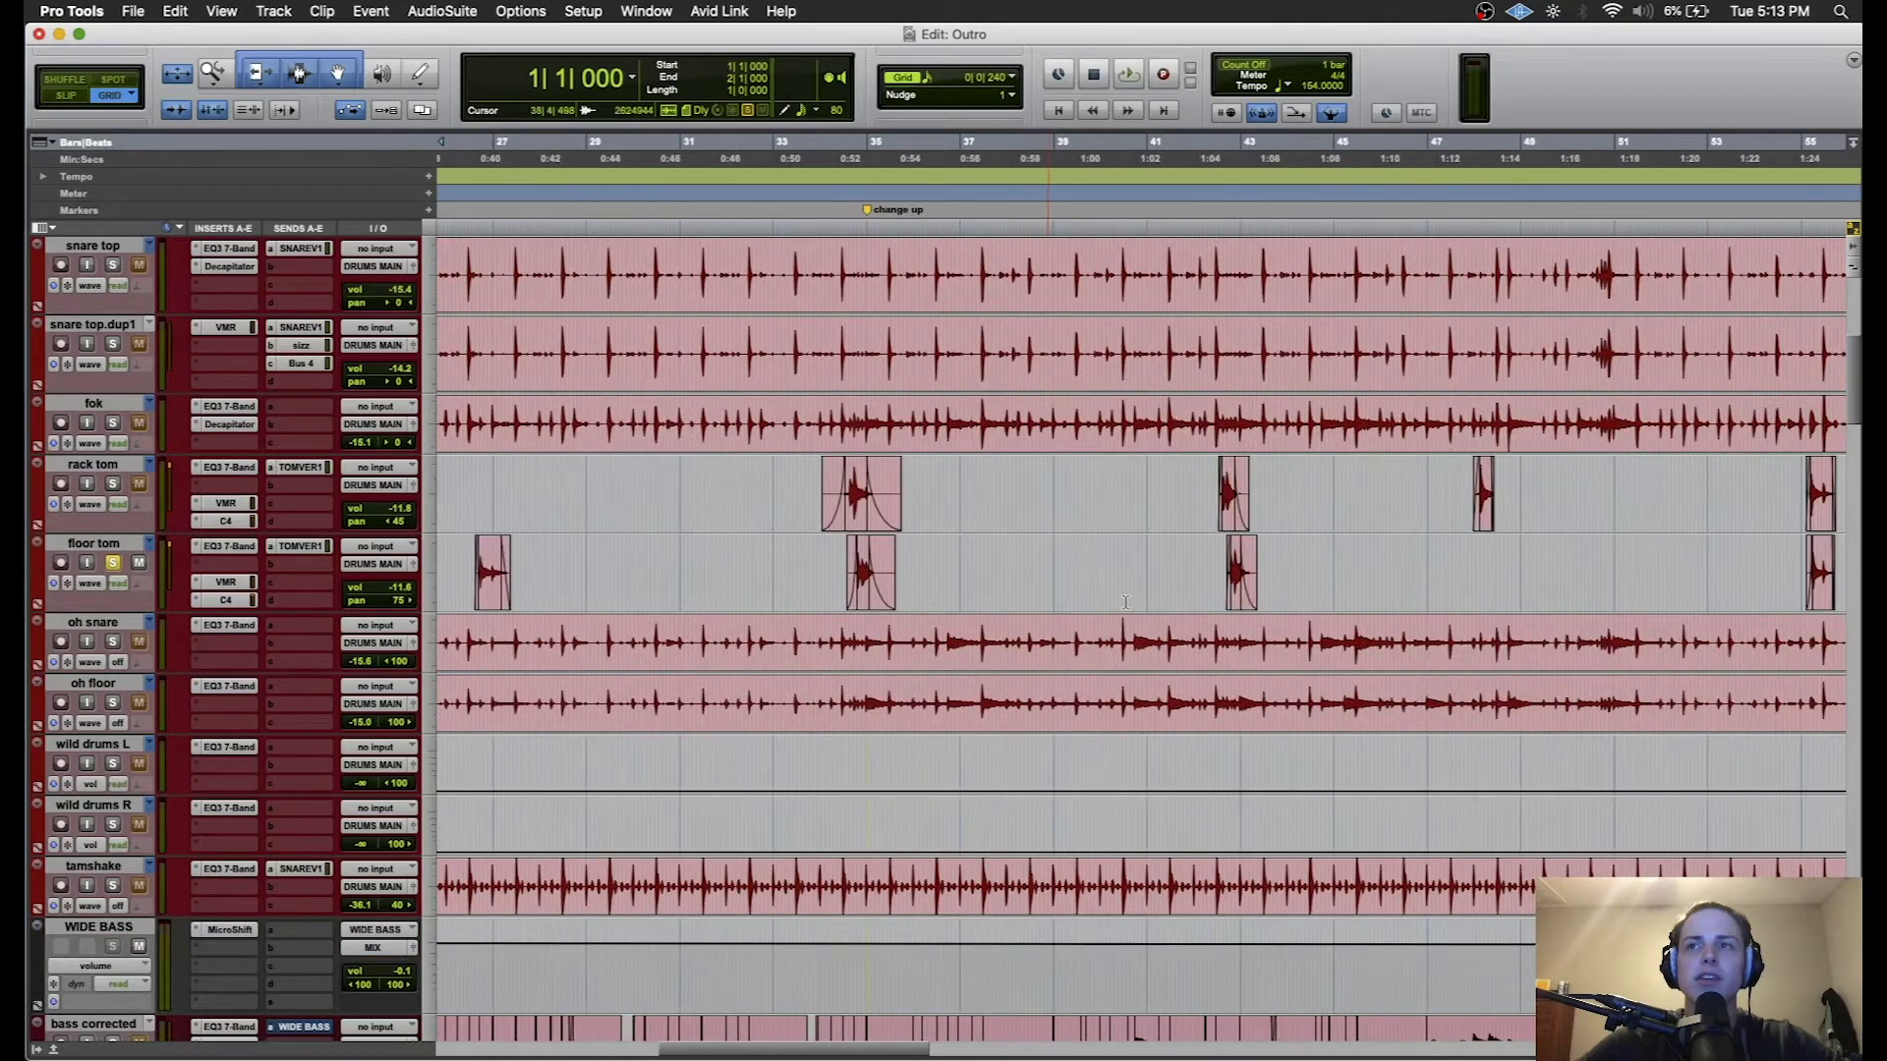
{"action": "left_click", "coordinate": [1202, 567]}
{"action": "key", "text": "space"}
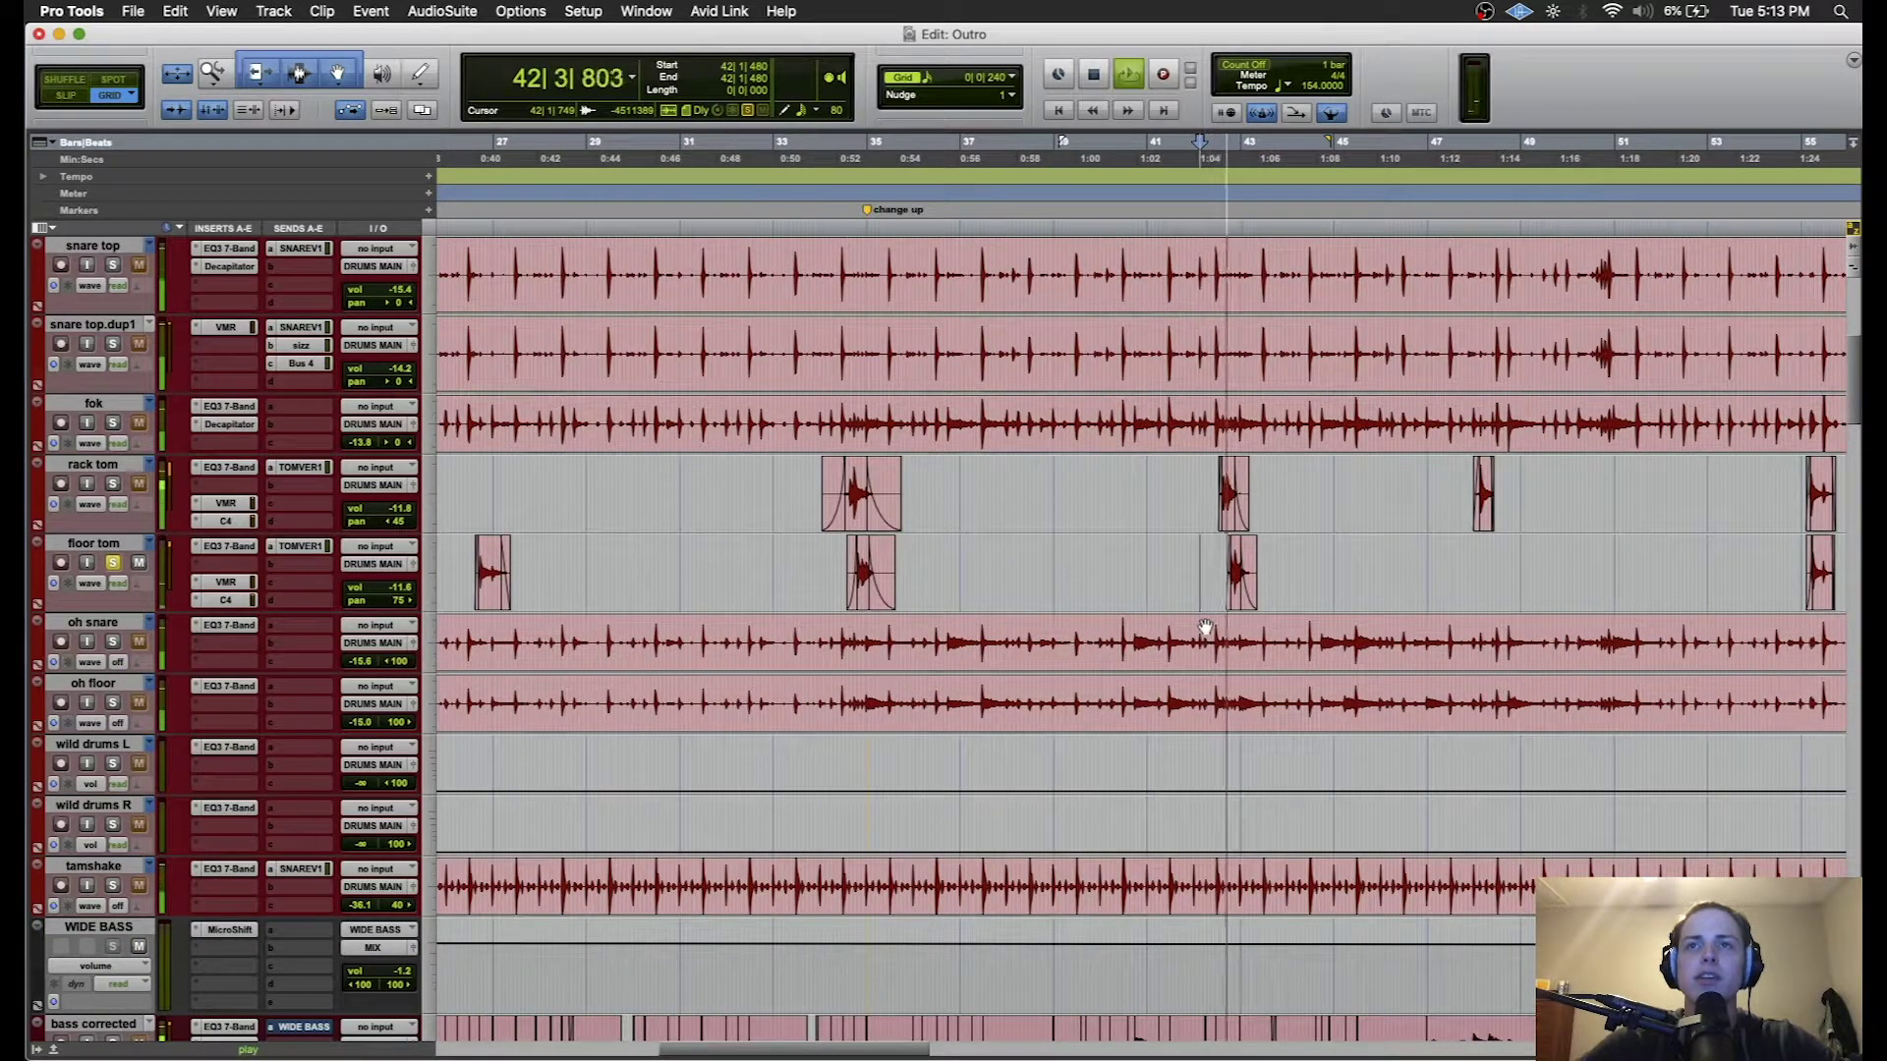
{"action": "key", "text": "space"}
- Select floor tom's opening hit from 1|1|000 to 1|4|720, bypass its EQ3 7-Band, VMR and C4, mute its TOMVERB send, and play it
{"action": "scroll", "coordinate": [786, 590], "scroll_direction": "left", "scroll_amount": 10}
{"action": "scroll", "coordinate": [786, 590], "scroll_direction": "up", "scroll_amount": 2}
{"action": "left_click", "coordinate": [475, 687]}
{"action": "left_click_drag", "start_coordinate": [475, 687], "coordinate": [336, 682]}
{"action": "left_click", "coordinate": [493, 701]}
{"action": "left_click_drag", "start_coordinate": [493, 686], "coordinate": [235, 724]}
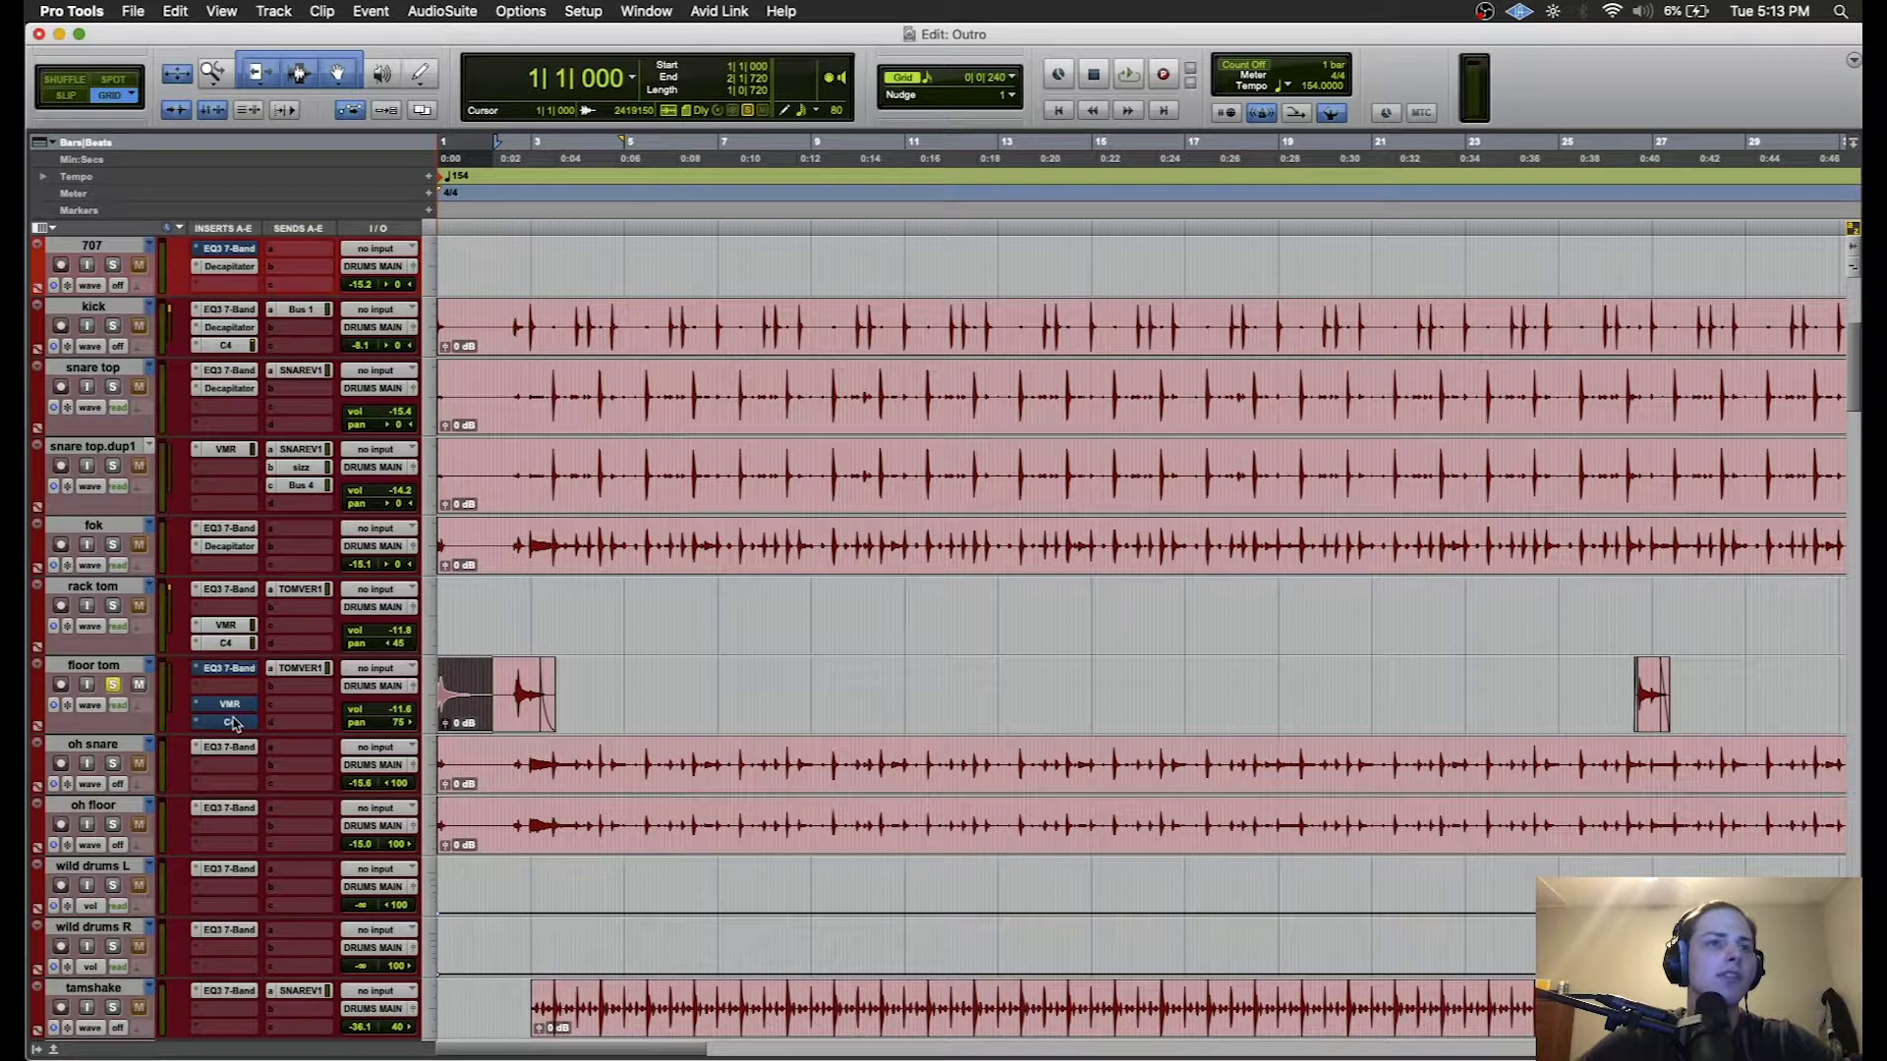
{"action": "left_click", "coordinate": [300, 678]}
{"action": "key", "text": "space"}
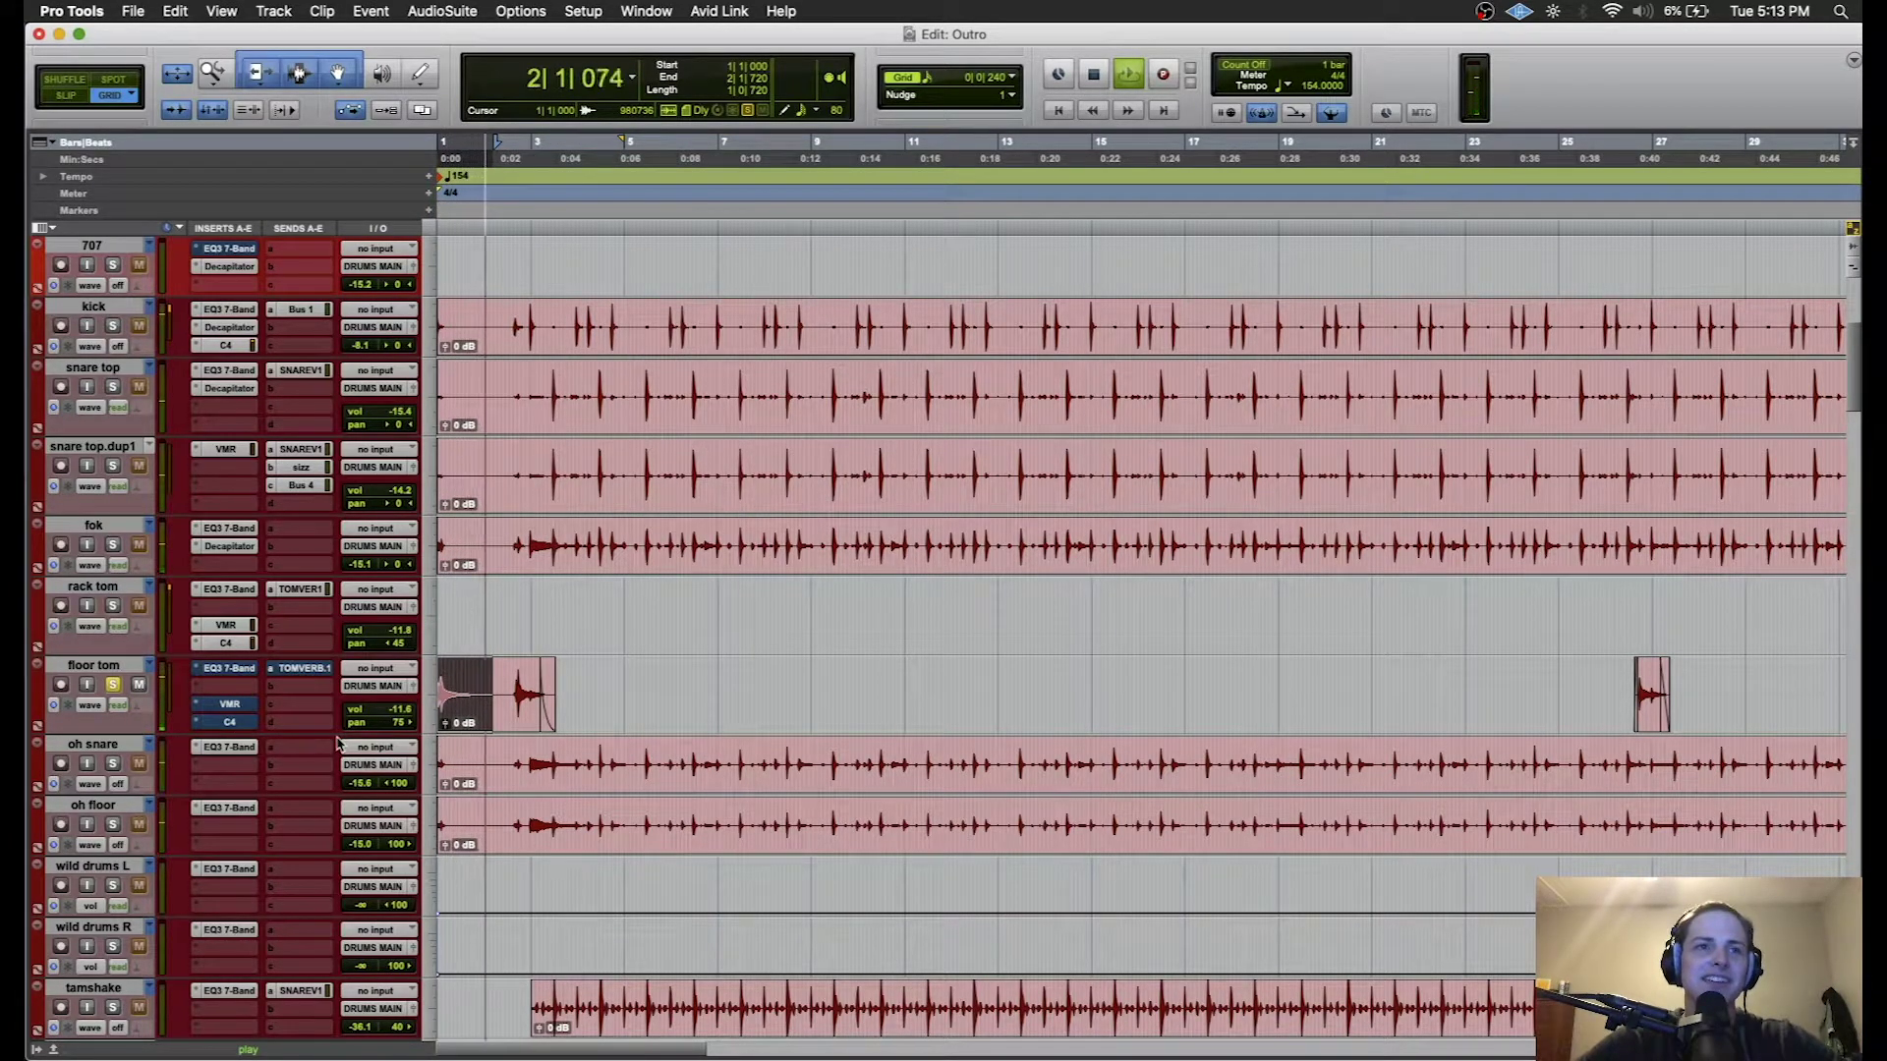
- Reactivate floor tom's EQ3 7-Band, examine its settings, and audition the hit with the MF band switched off
{"action": "left_click", "coordinate": [229, 669]}
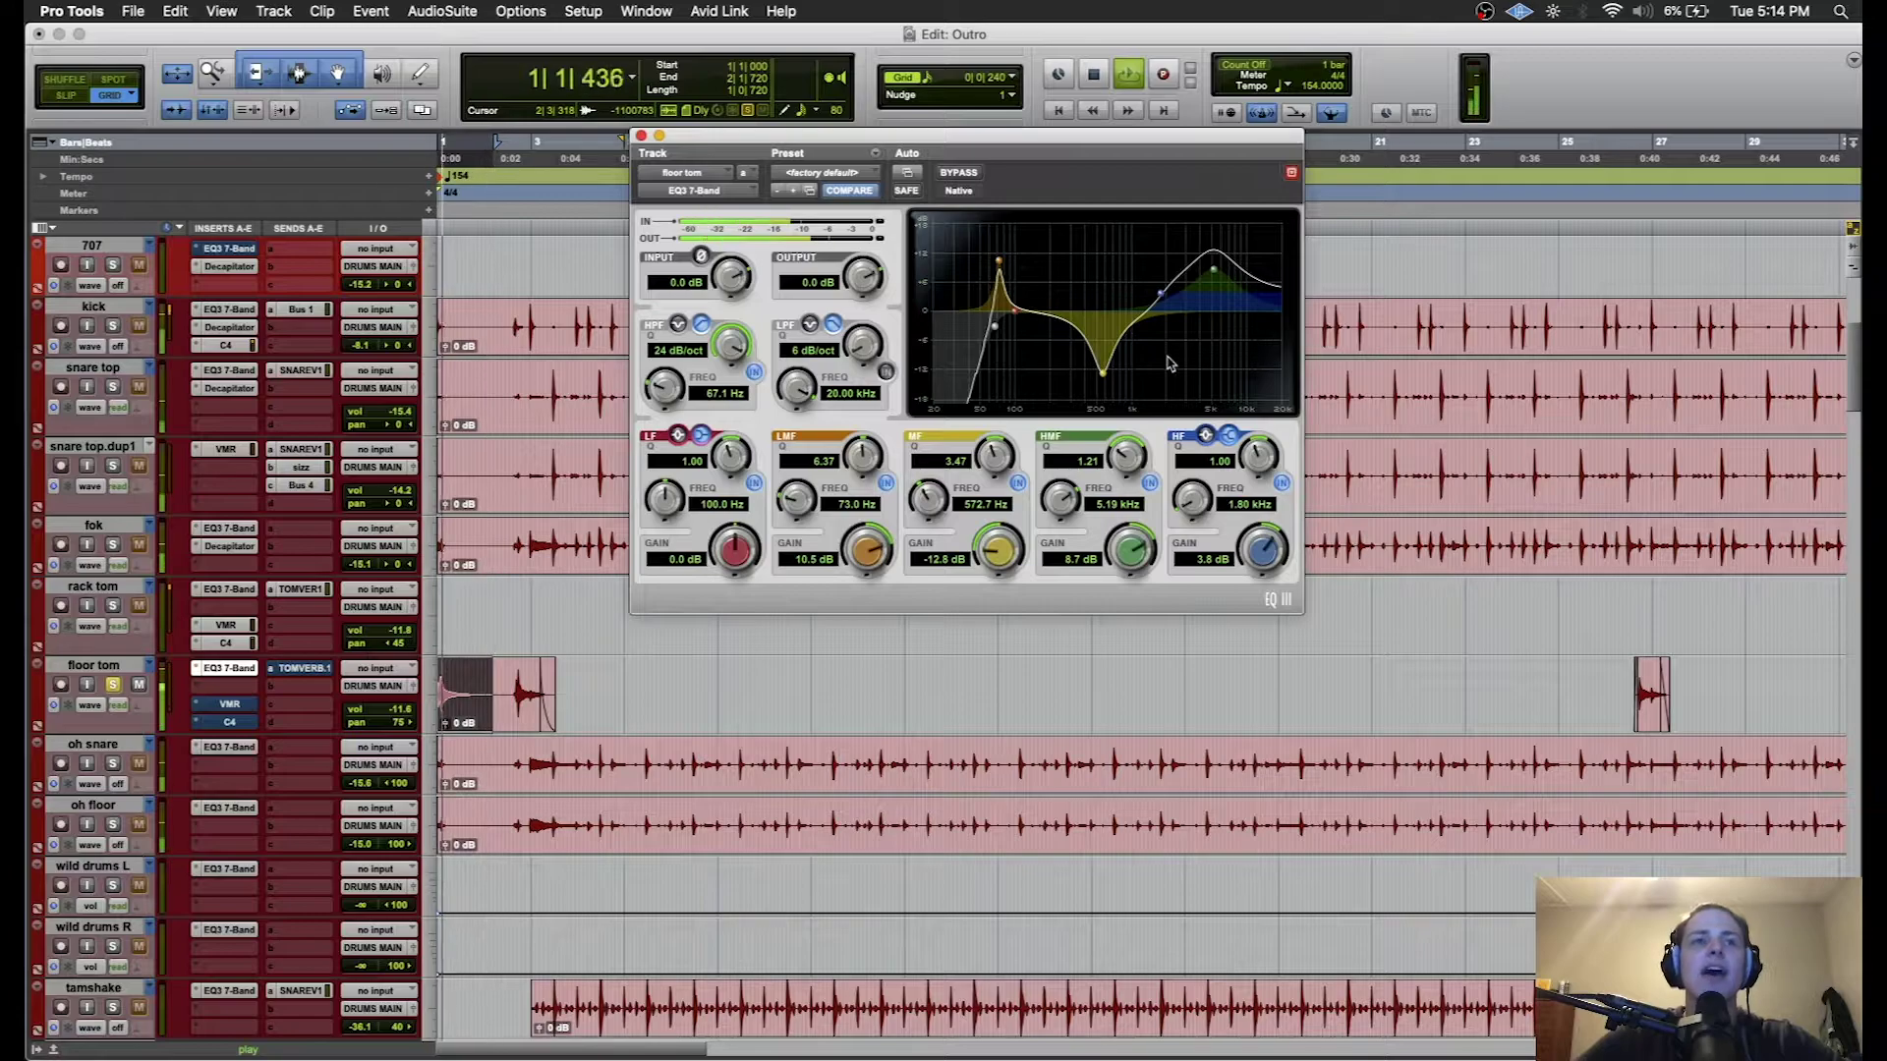
{"action": "key", "text": "space"}
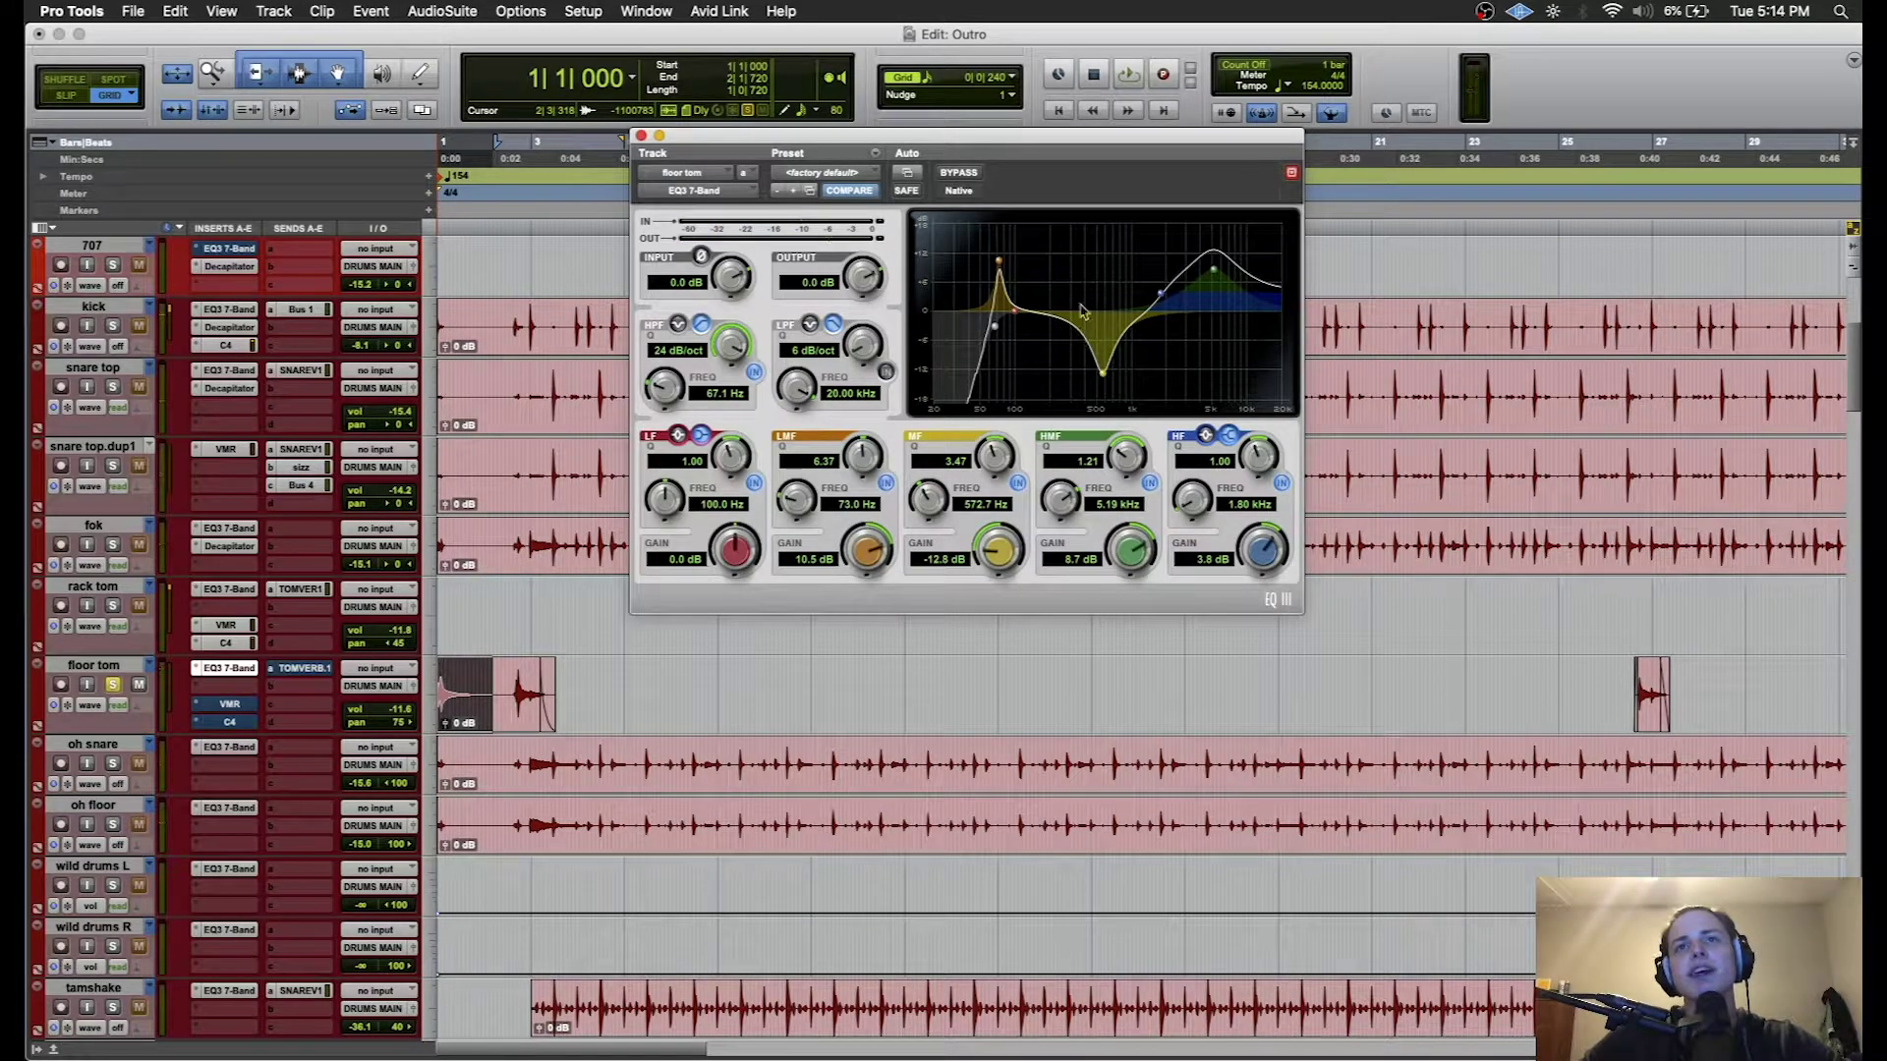
{"action": "key", "text": "space"}
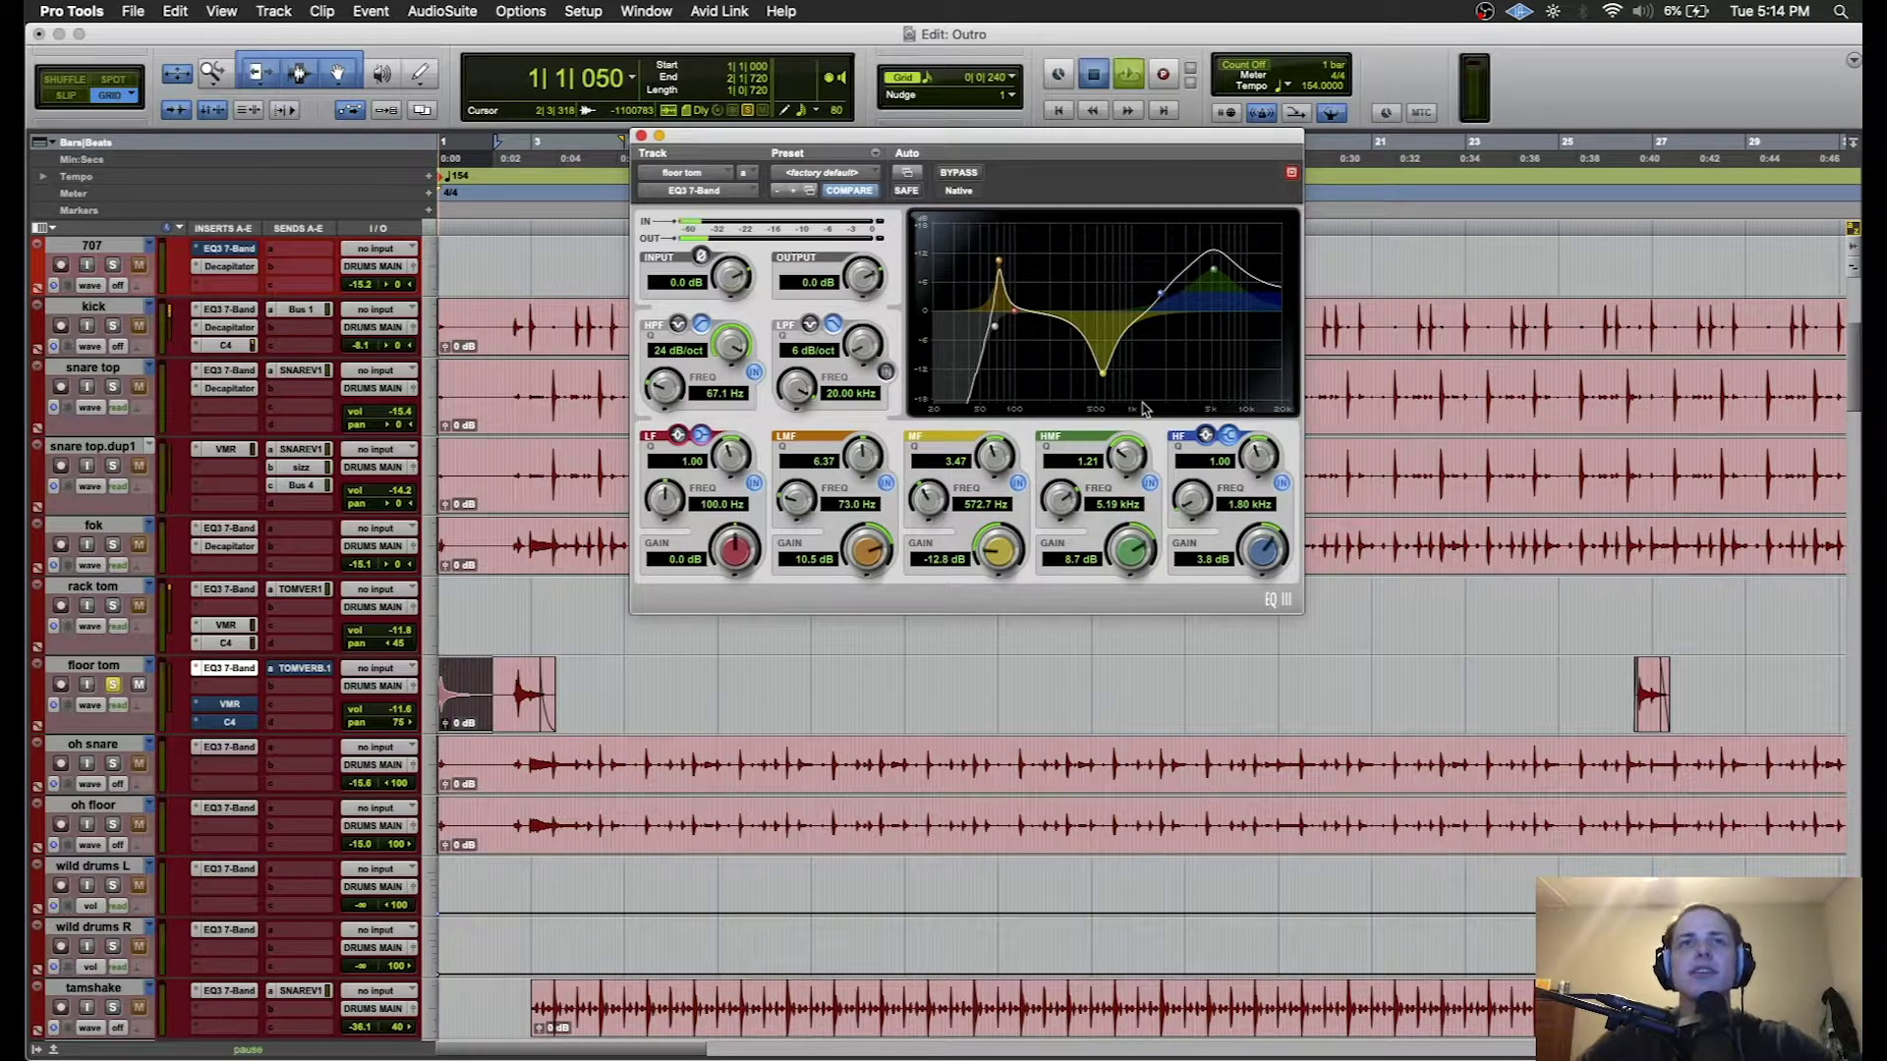
{"action": "left_click", "coordinate": [1018, 482]}
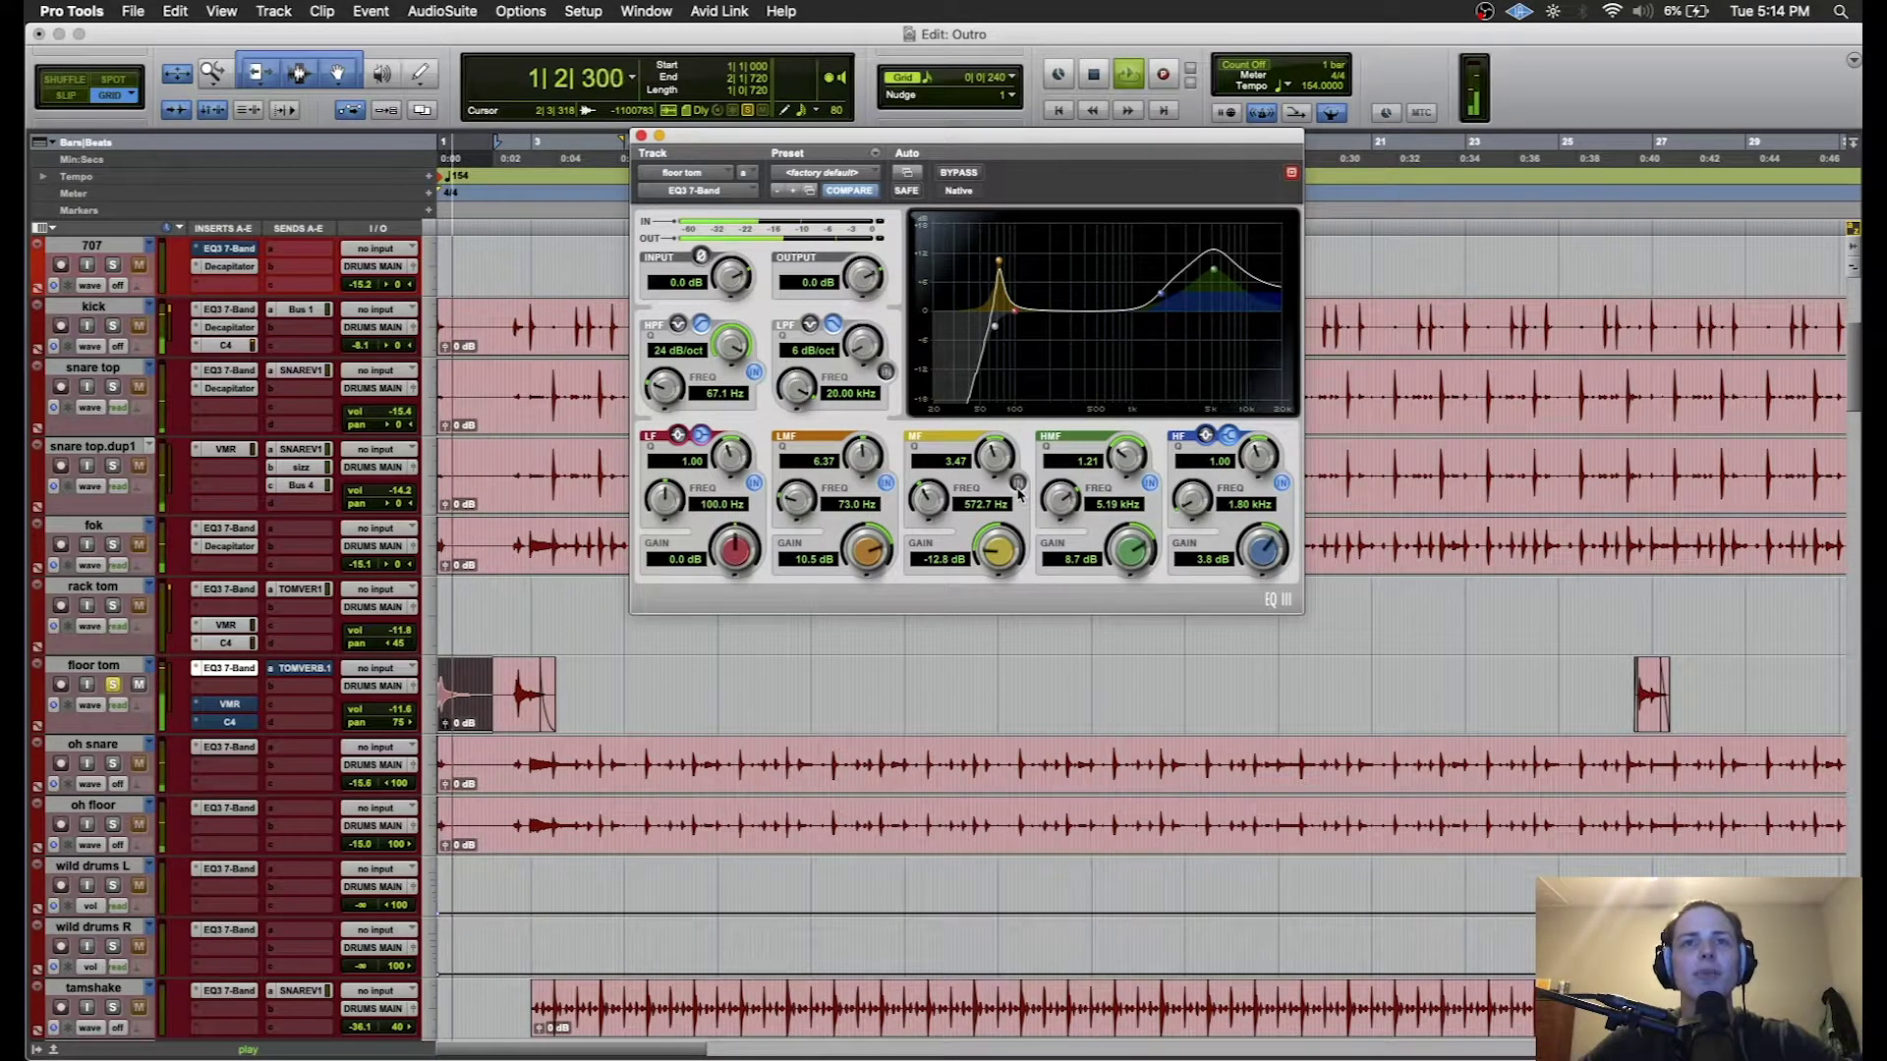
- Switch the MF band of floor tom's EQ3 7-Band back on, and audition the hit while toggling VMR, leaving it active
{"action": "left_click", "coordinate": [1018, 482]}
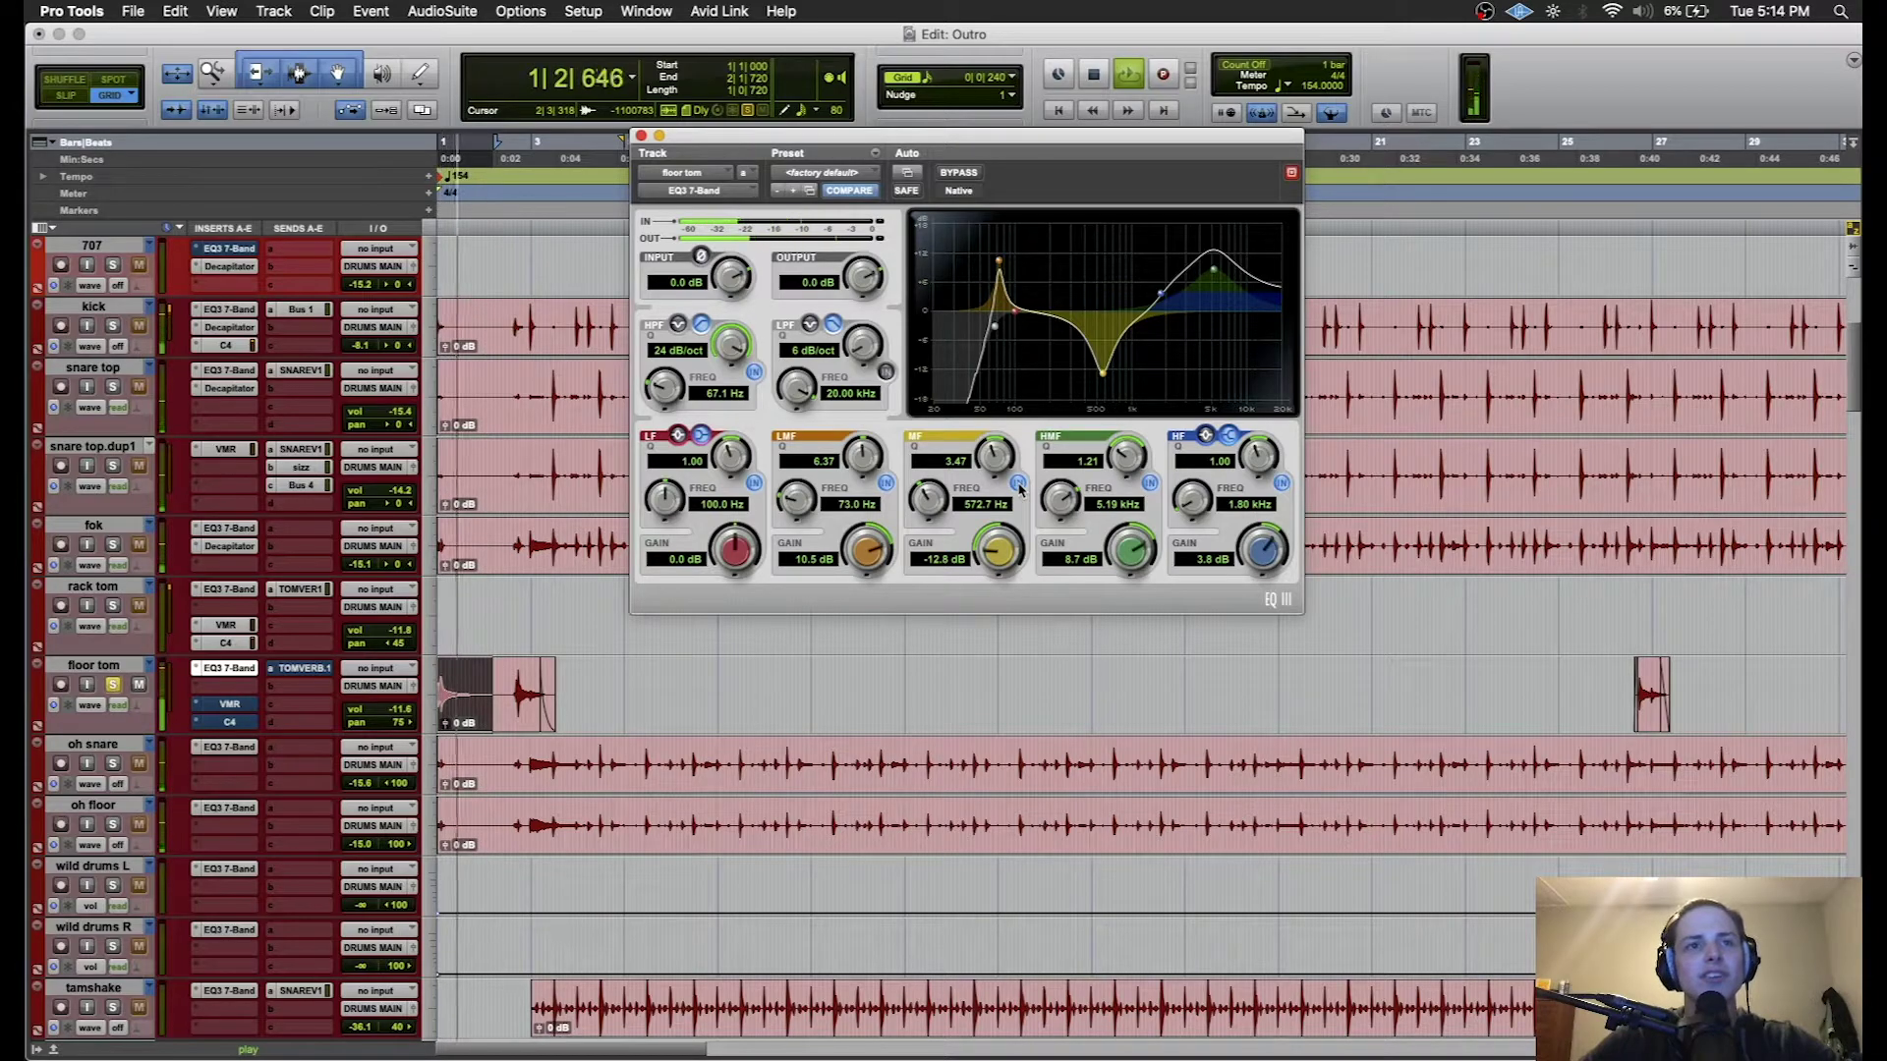
{"action": "key", "text": "space"}
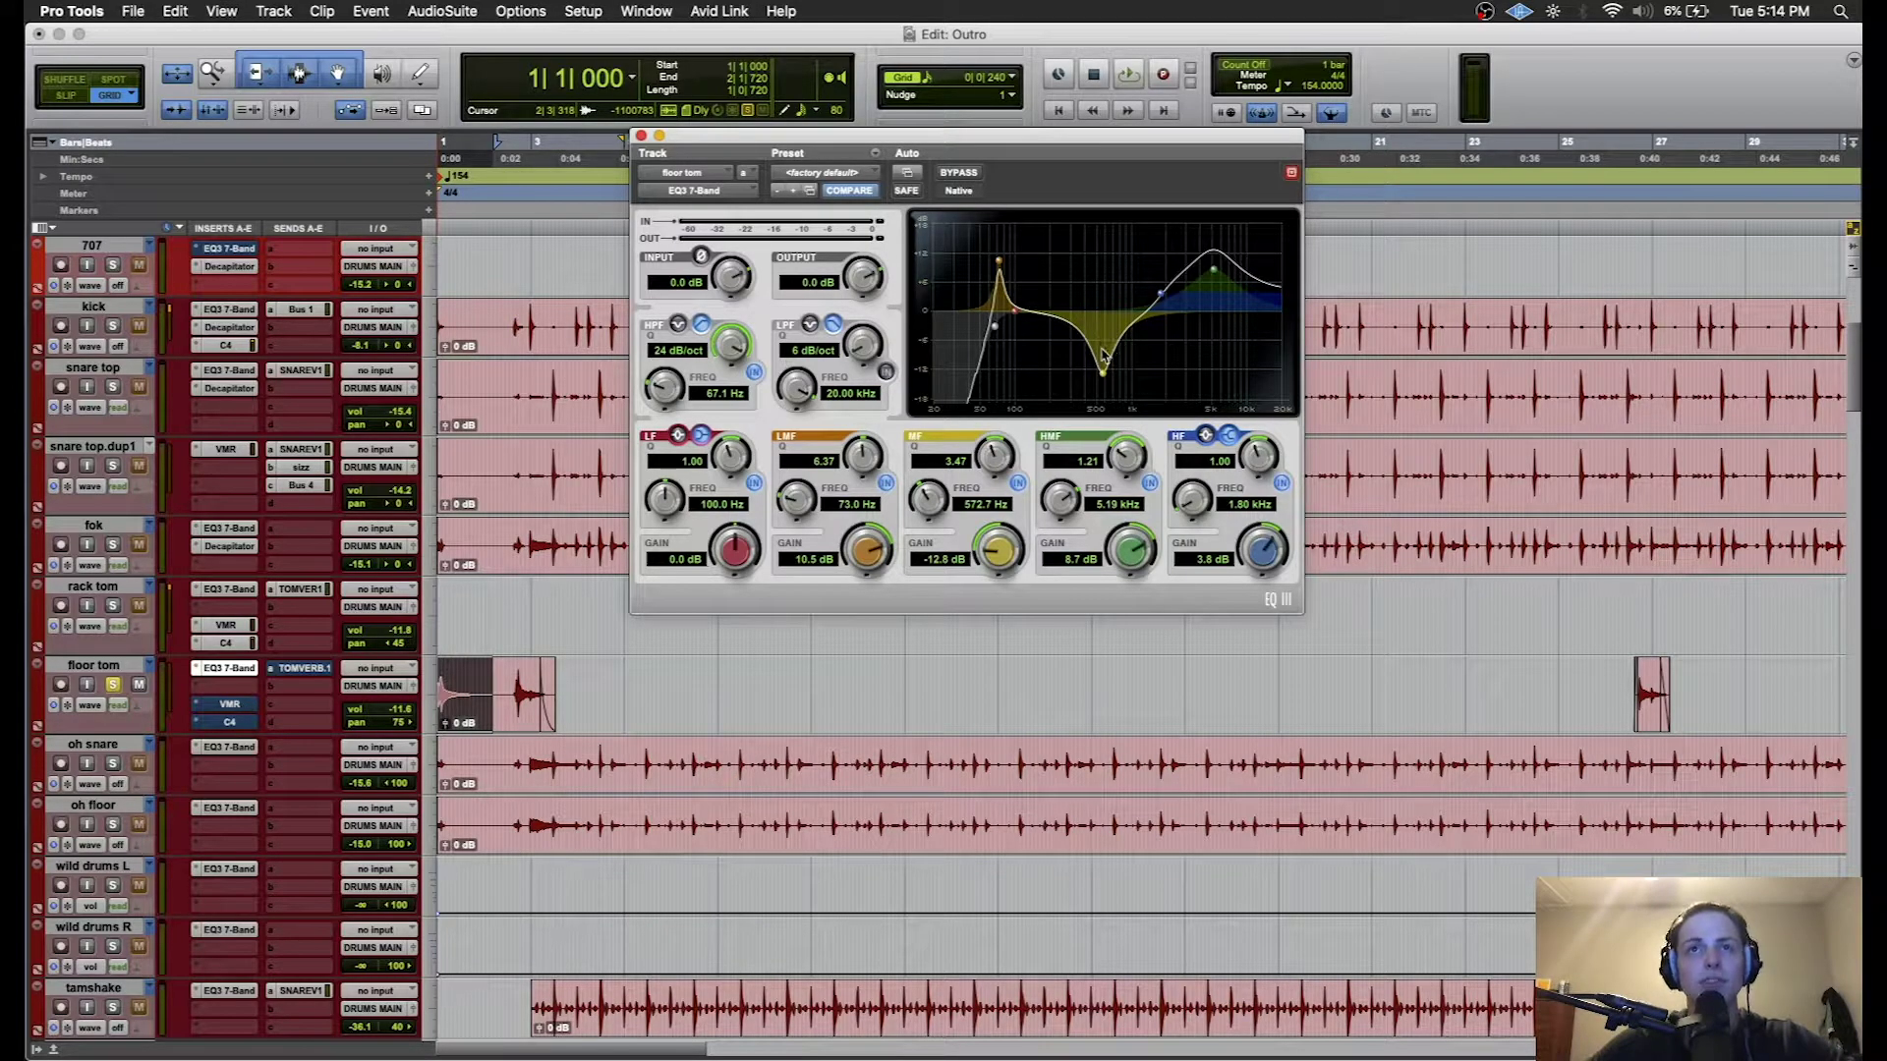
{"action": "left_click", "coordinate": [226, 707], "text": "super"}
{"action": "key", "text": "space"}
{"action": "left_click", "coordinate": [226, 708], "text": "super"}
{"action": "left_click", "coordinate": [226, 707], "text": "super"}
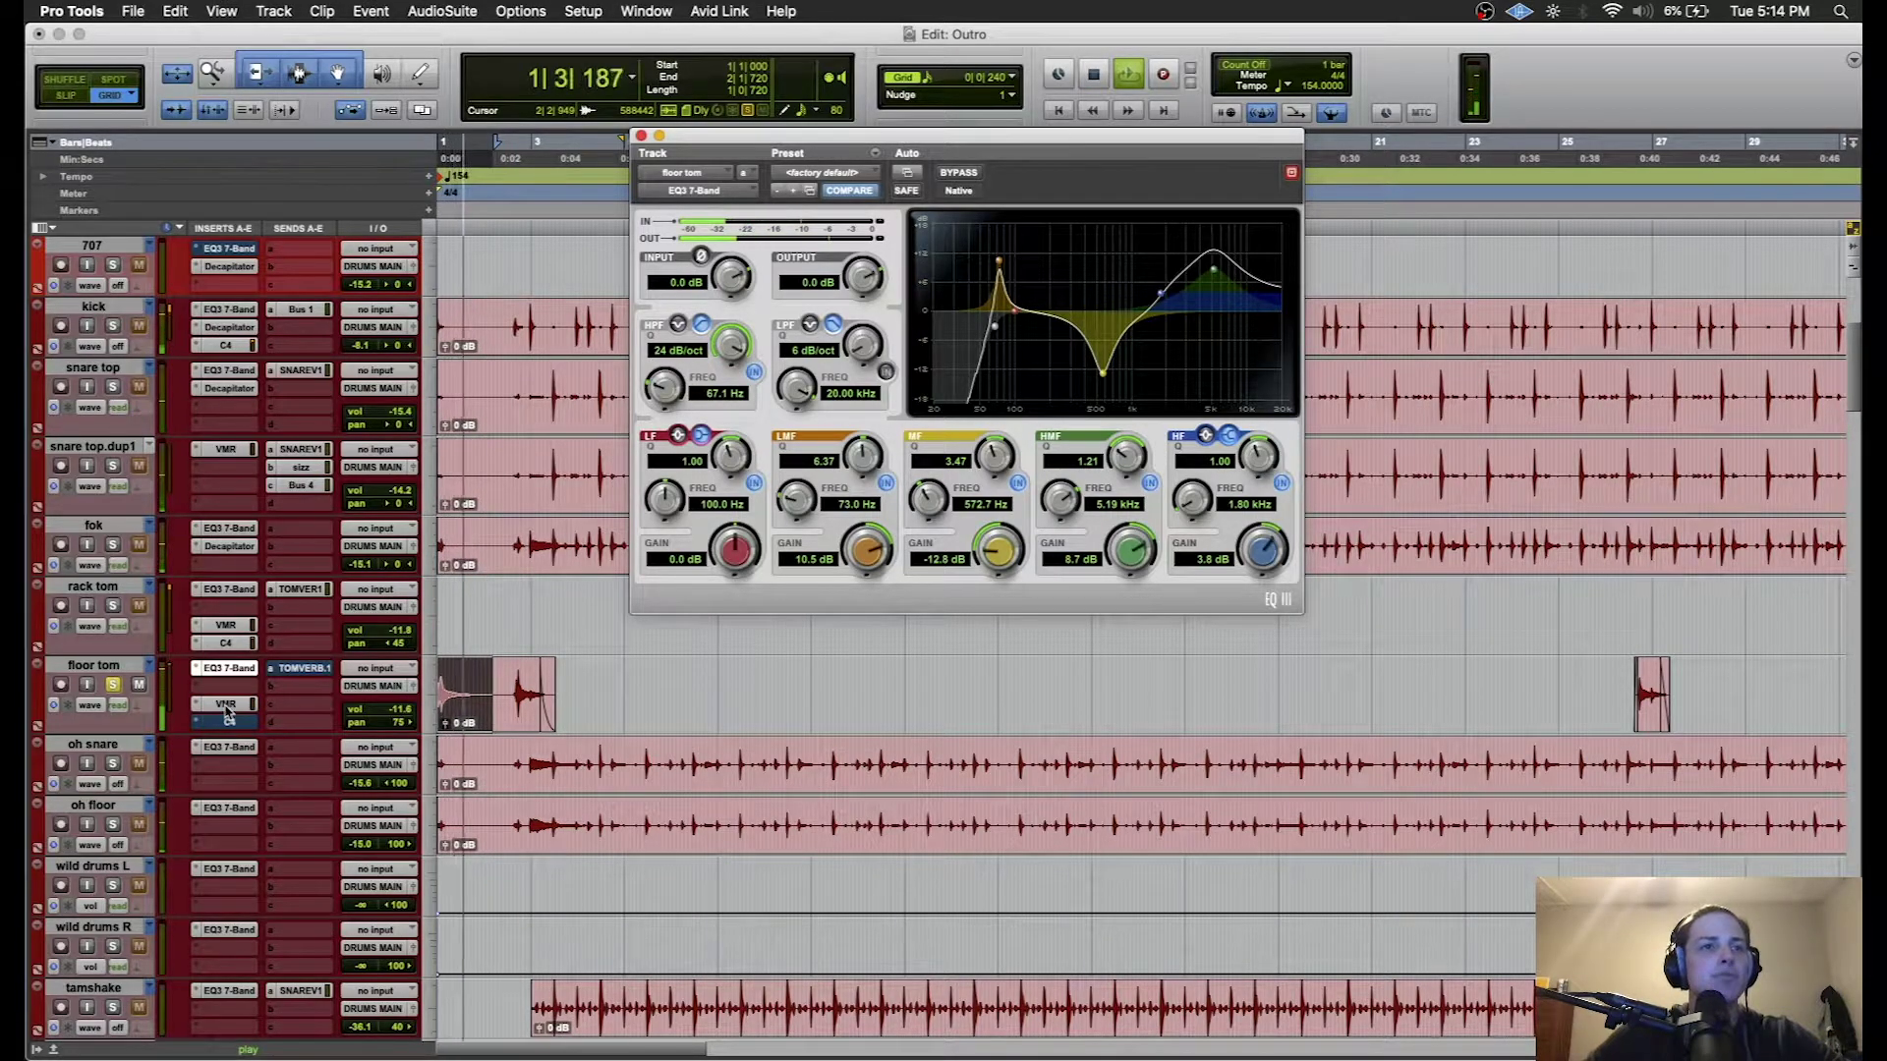
- Open floor tom's C4, compare the hit with it active and bypassed, and leave it active
{"action": "left_click", "coordinate": [228, 721]}
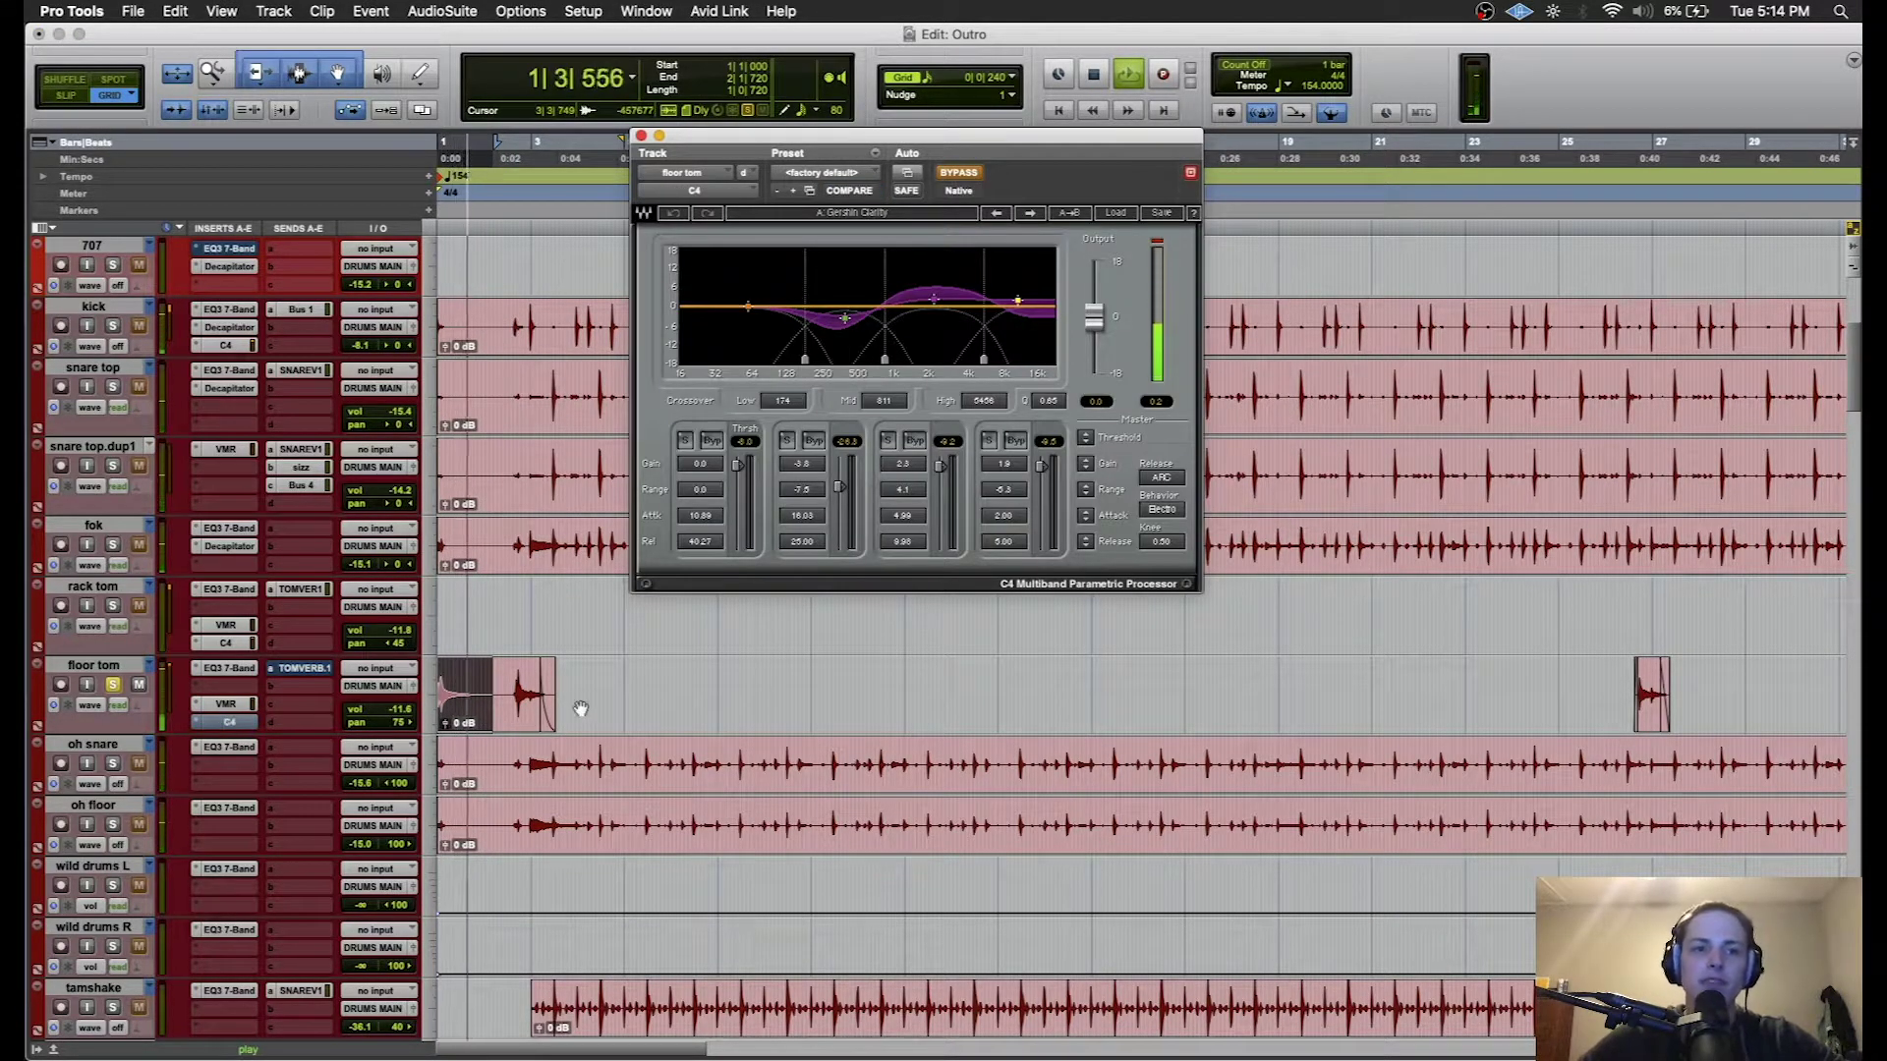
{"action": "left_click", "coordinate": [960, 173]}
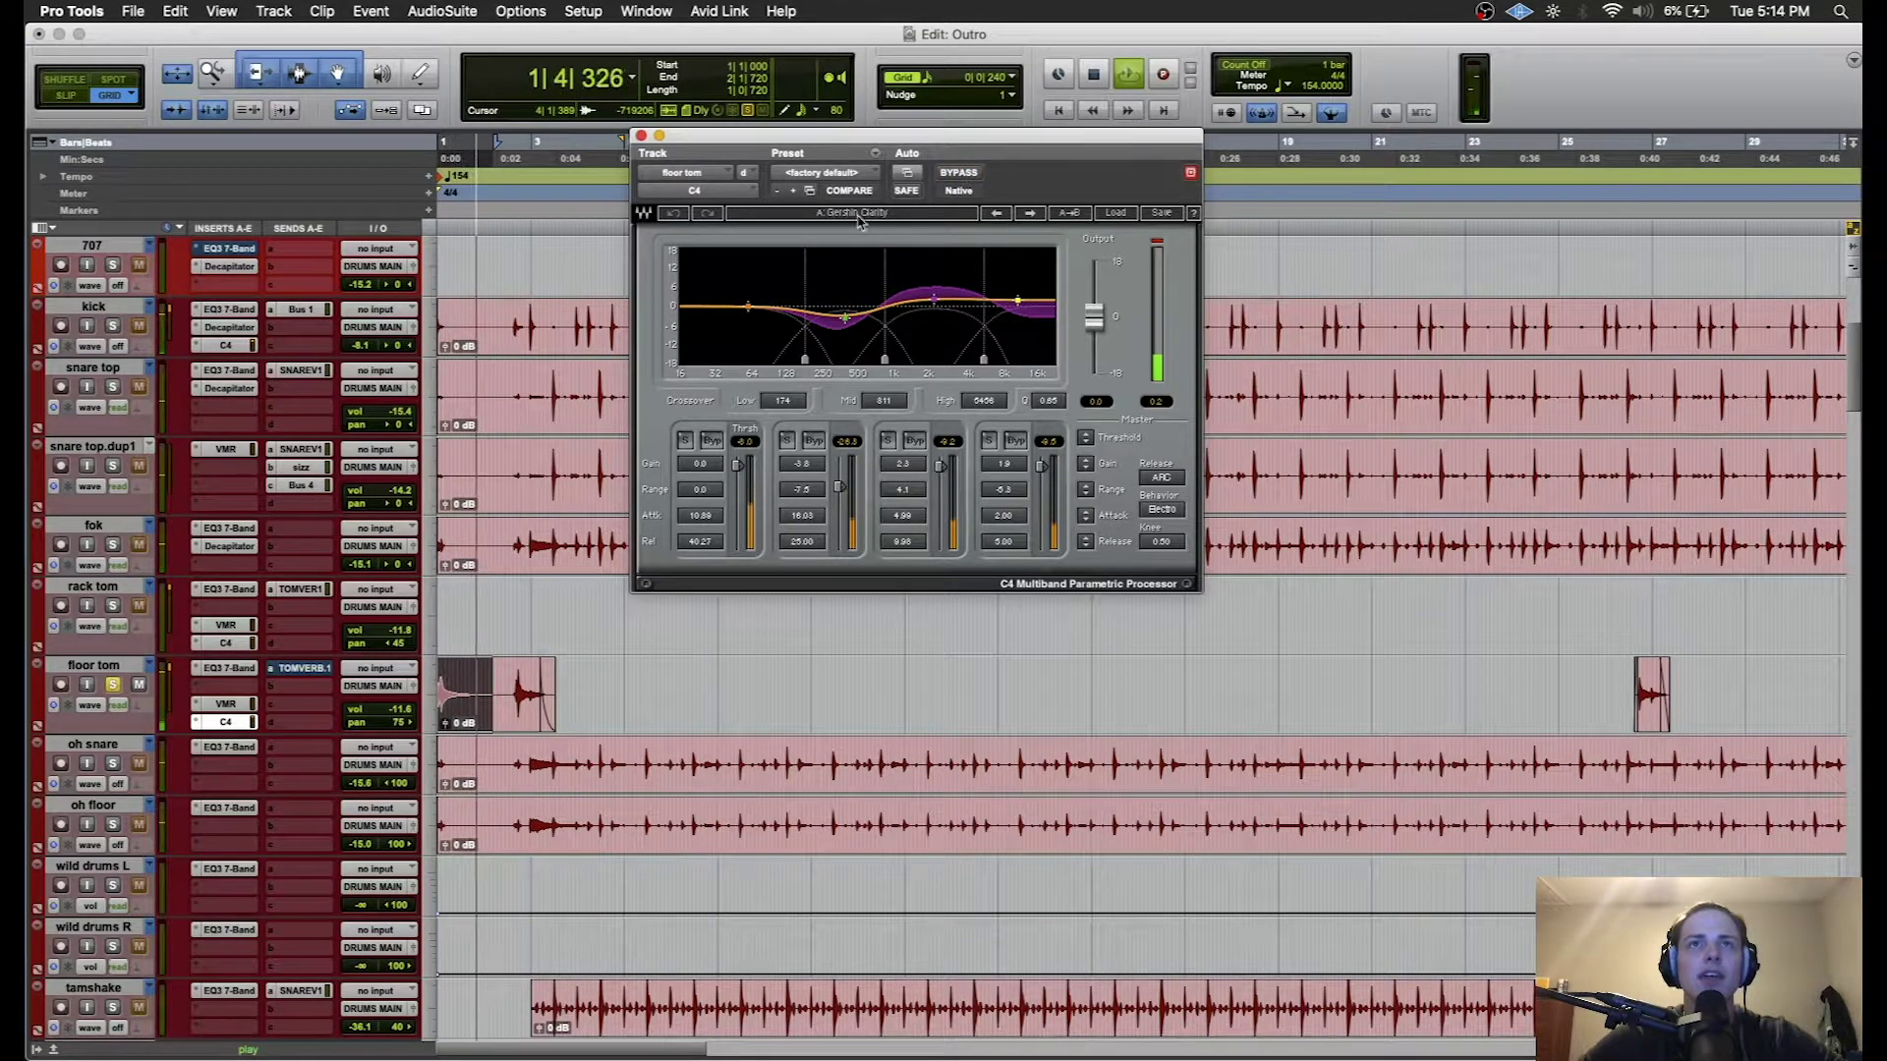
{"action": "left_click", "coordinate": [960, 173]}
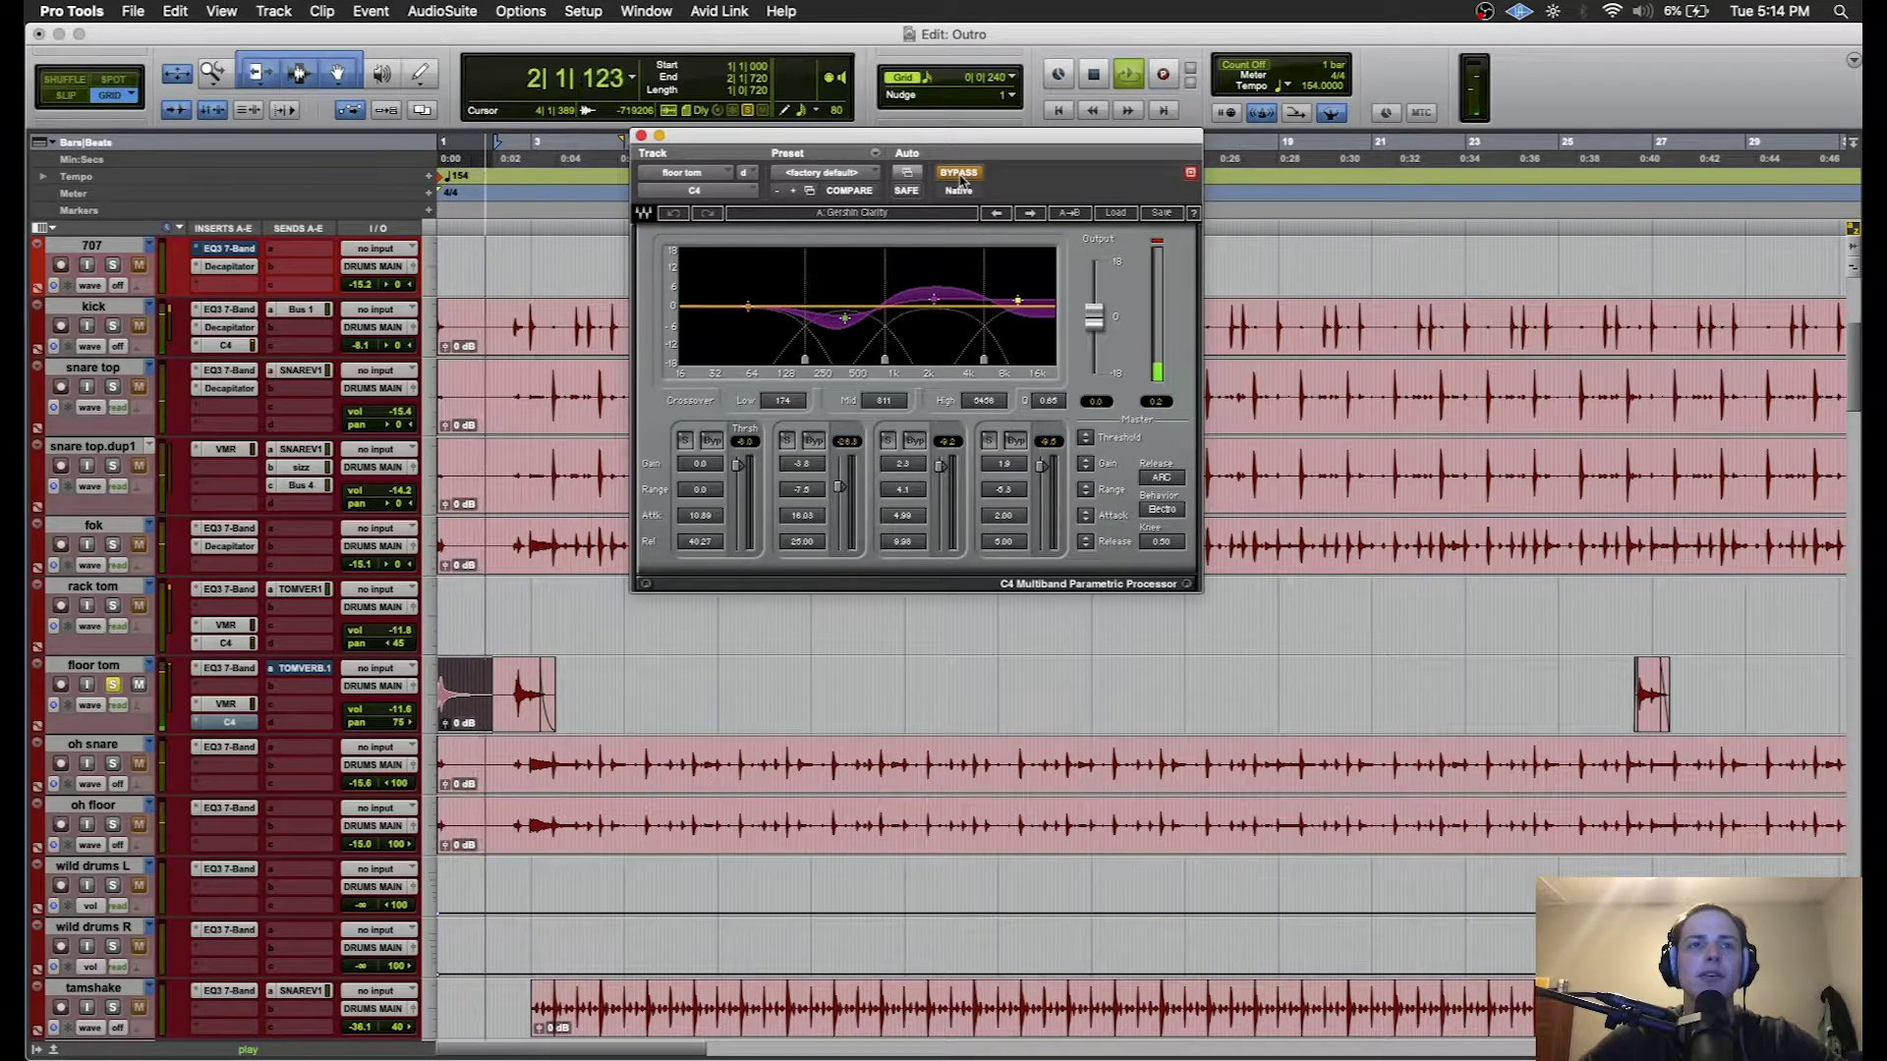
{"action": "left_click", "coordinate": [960, 174]}
{"action": "left_click", "coordinate": [641, 135]}
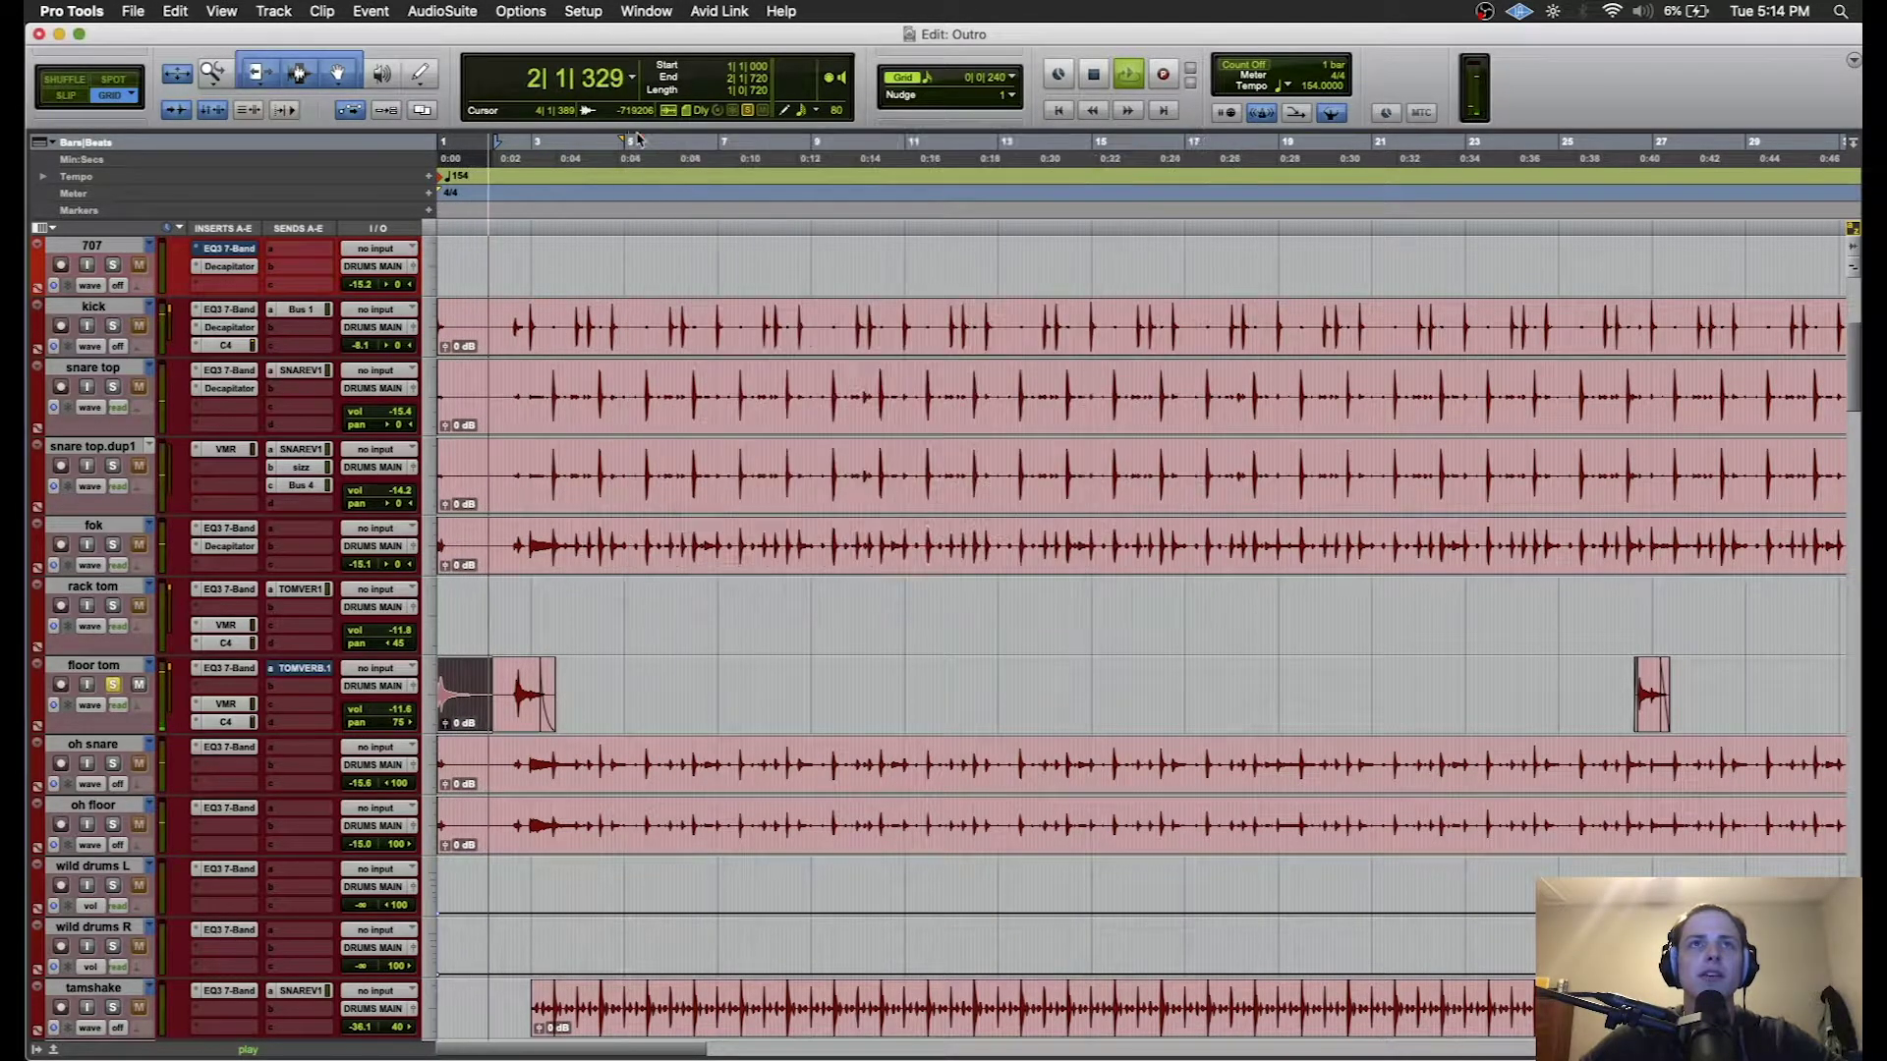
{"action": "key", "text": "space"}
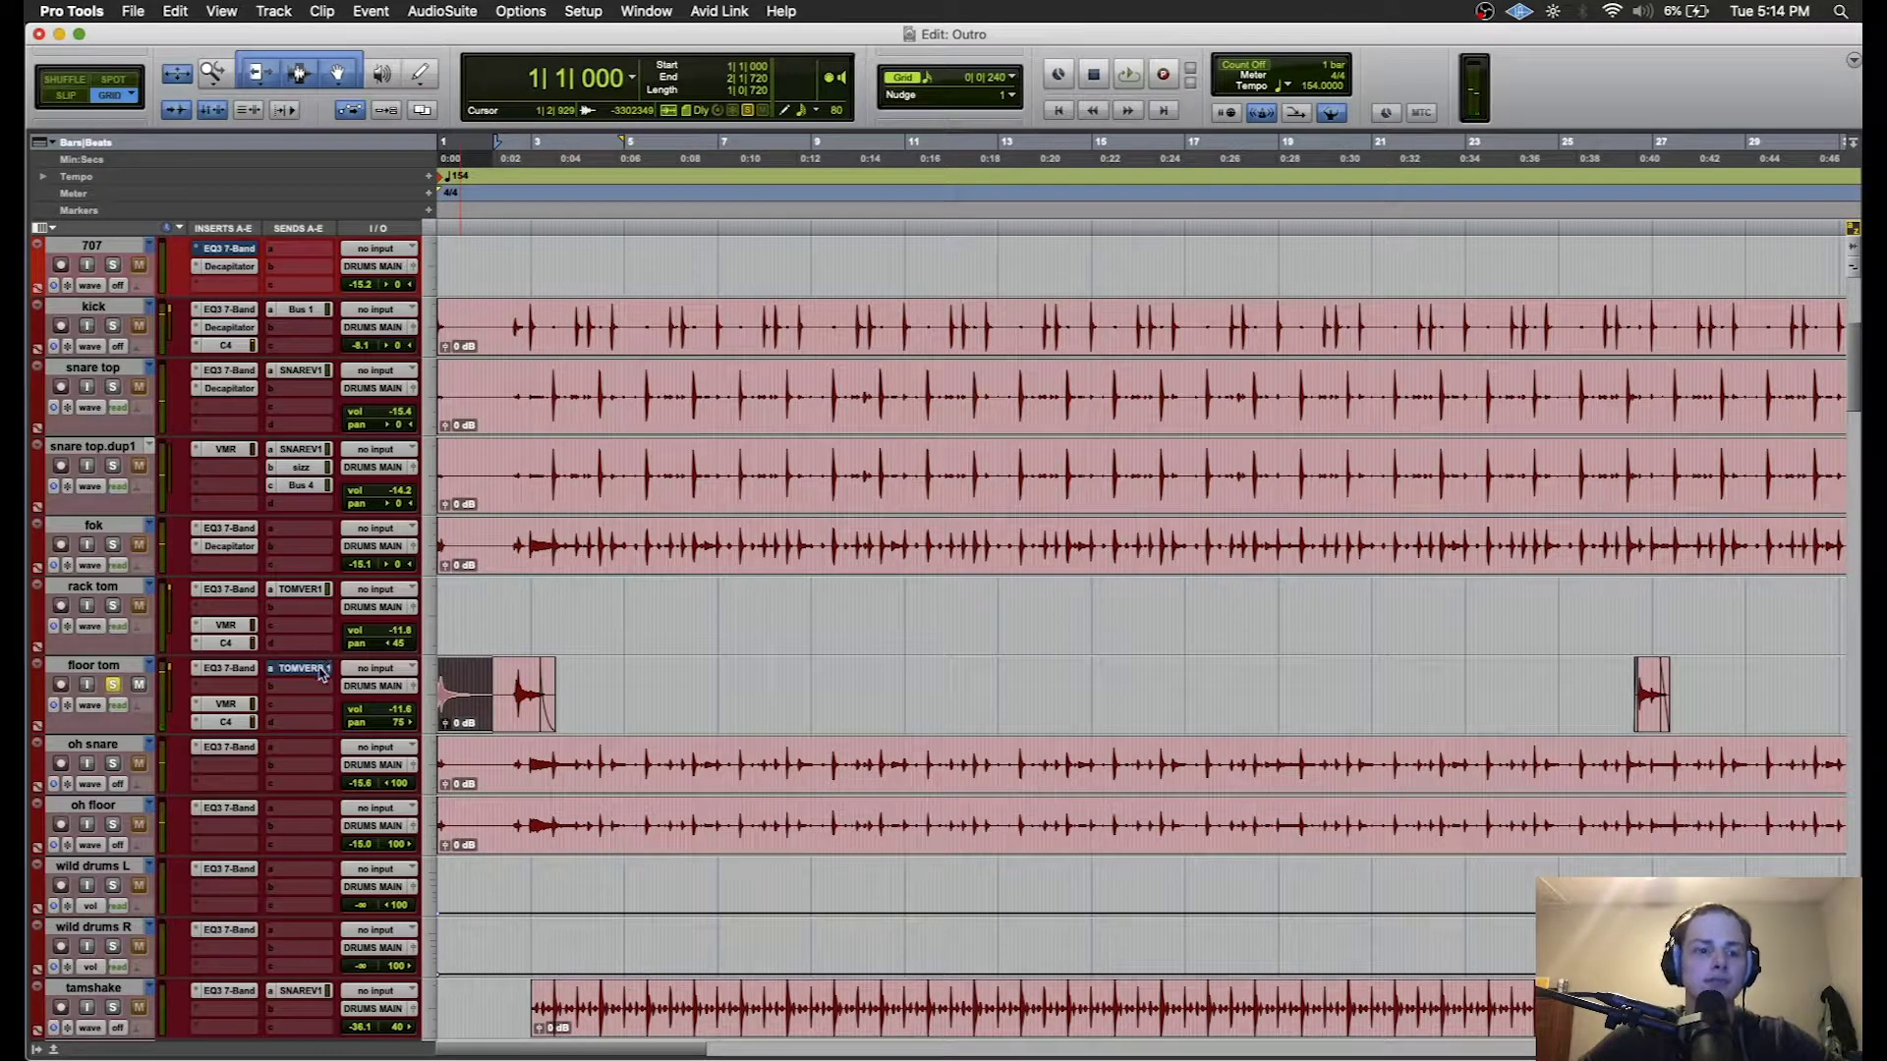
- Reactivate floor tom's TOMVERB send, and examine TOM VERB's EQ3 7-Band and VerbSuite Classics settings while the hit plays
{"action": "key", "text": "space"}
{"action": "scroll", "coordinate": [322, 674], "scroll_direction": "up", "scroll_amount": 4}
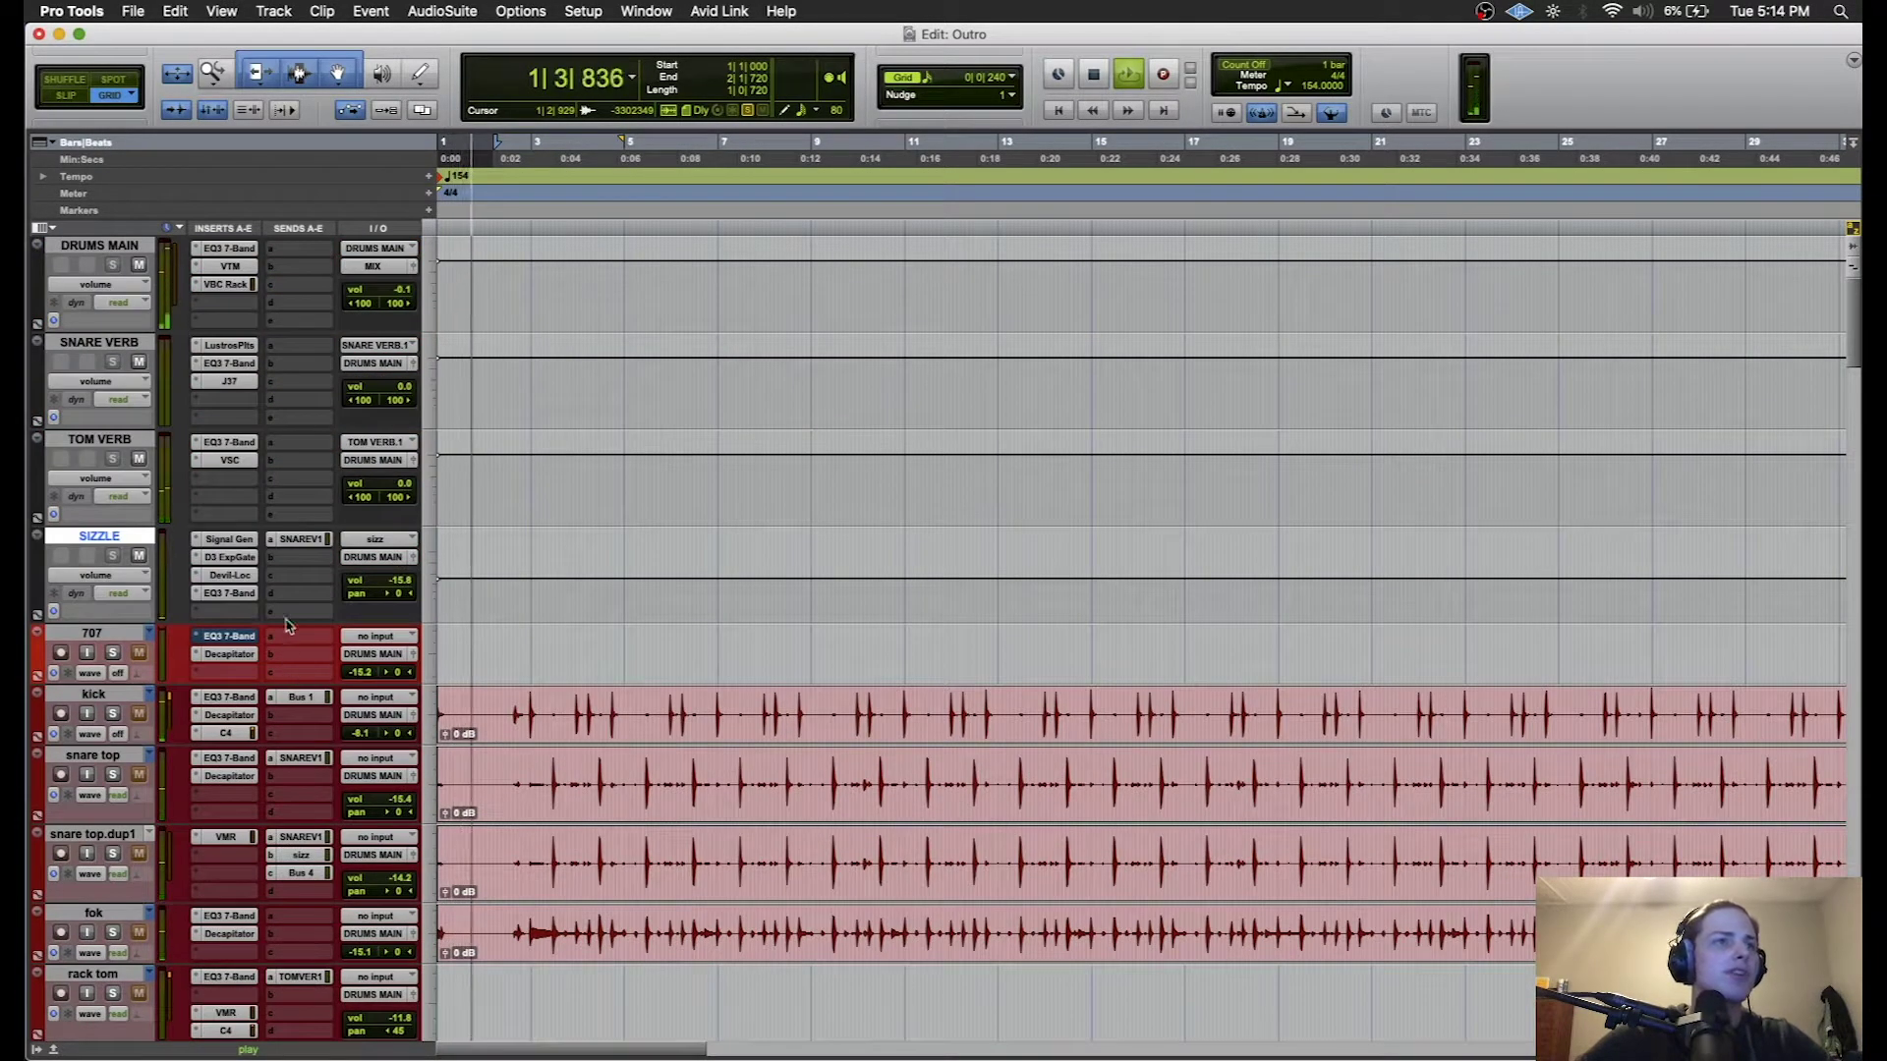
{"action": "left_click", "coordinate": [234, 443]}
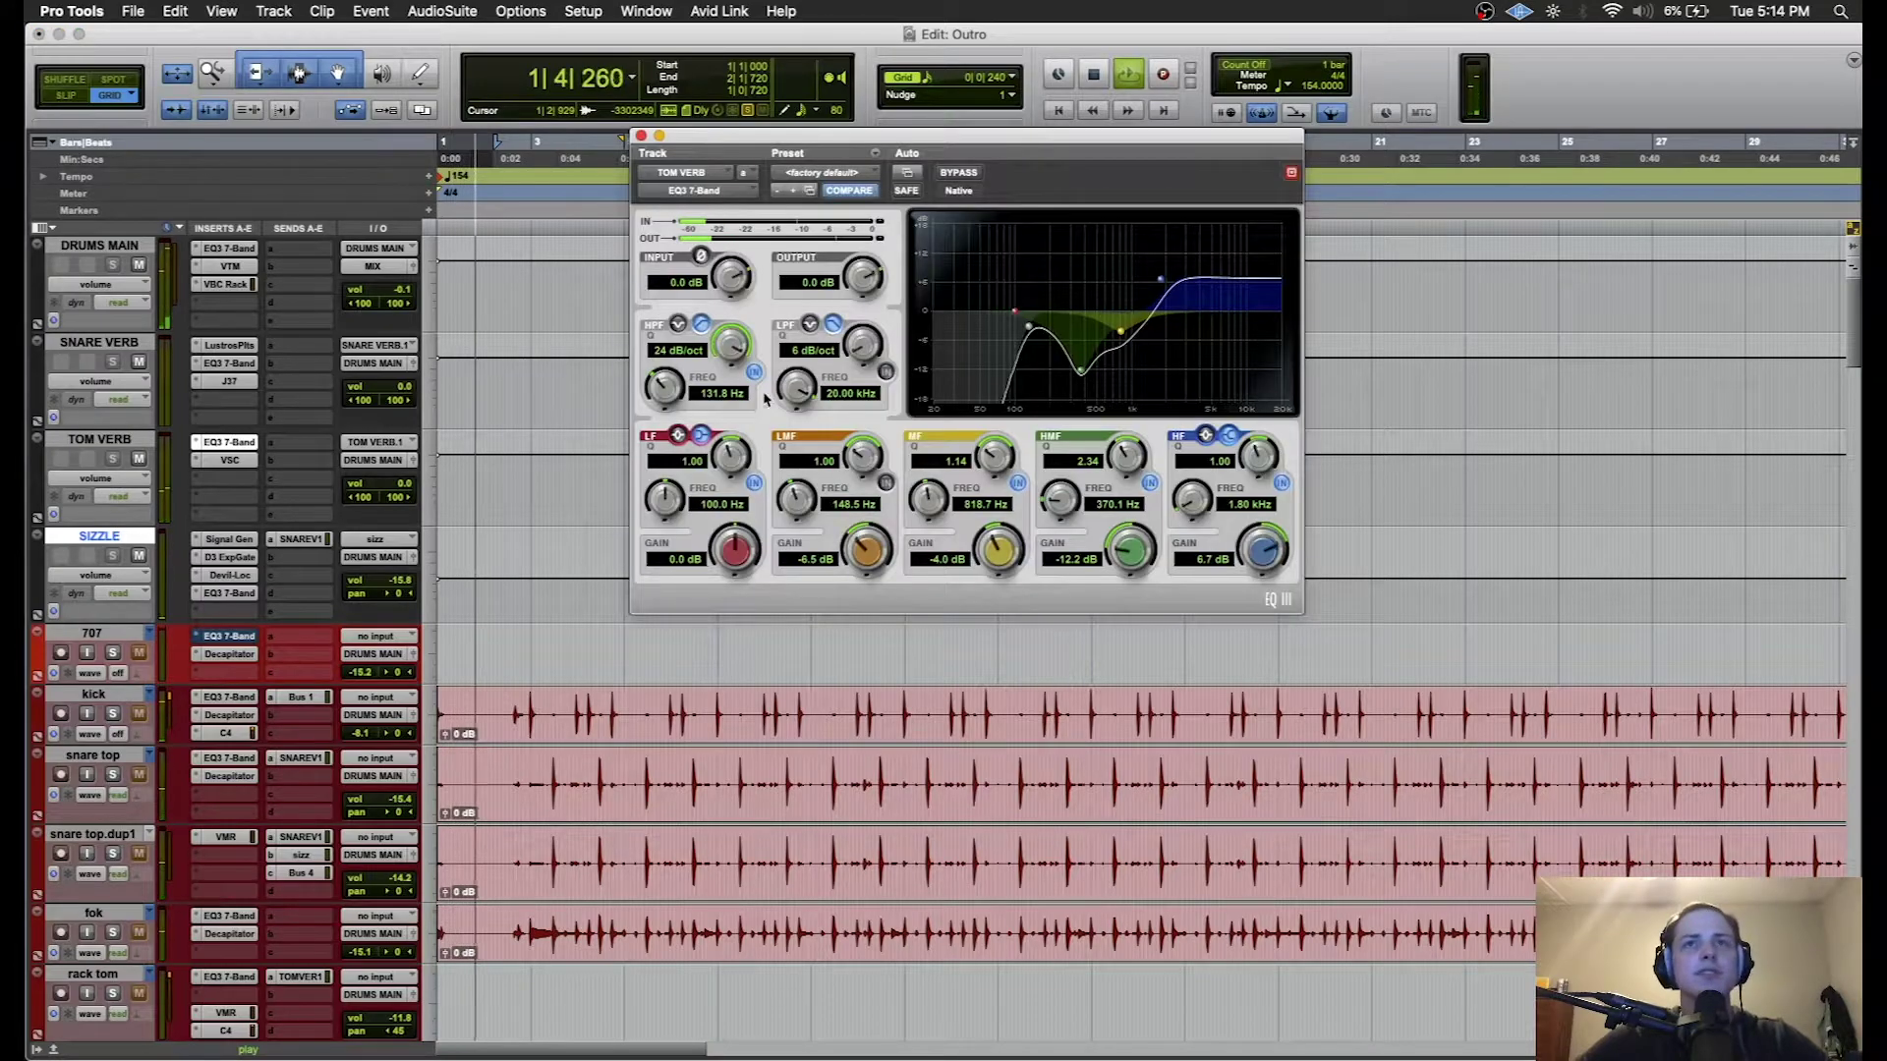
{"action": "left_click", "coordinate": [226, 461]}
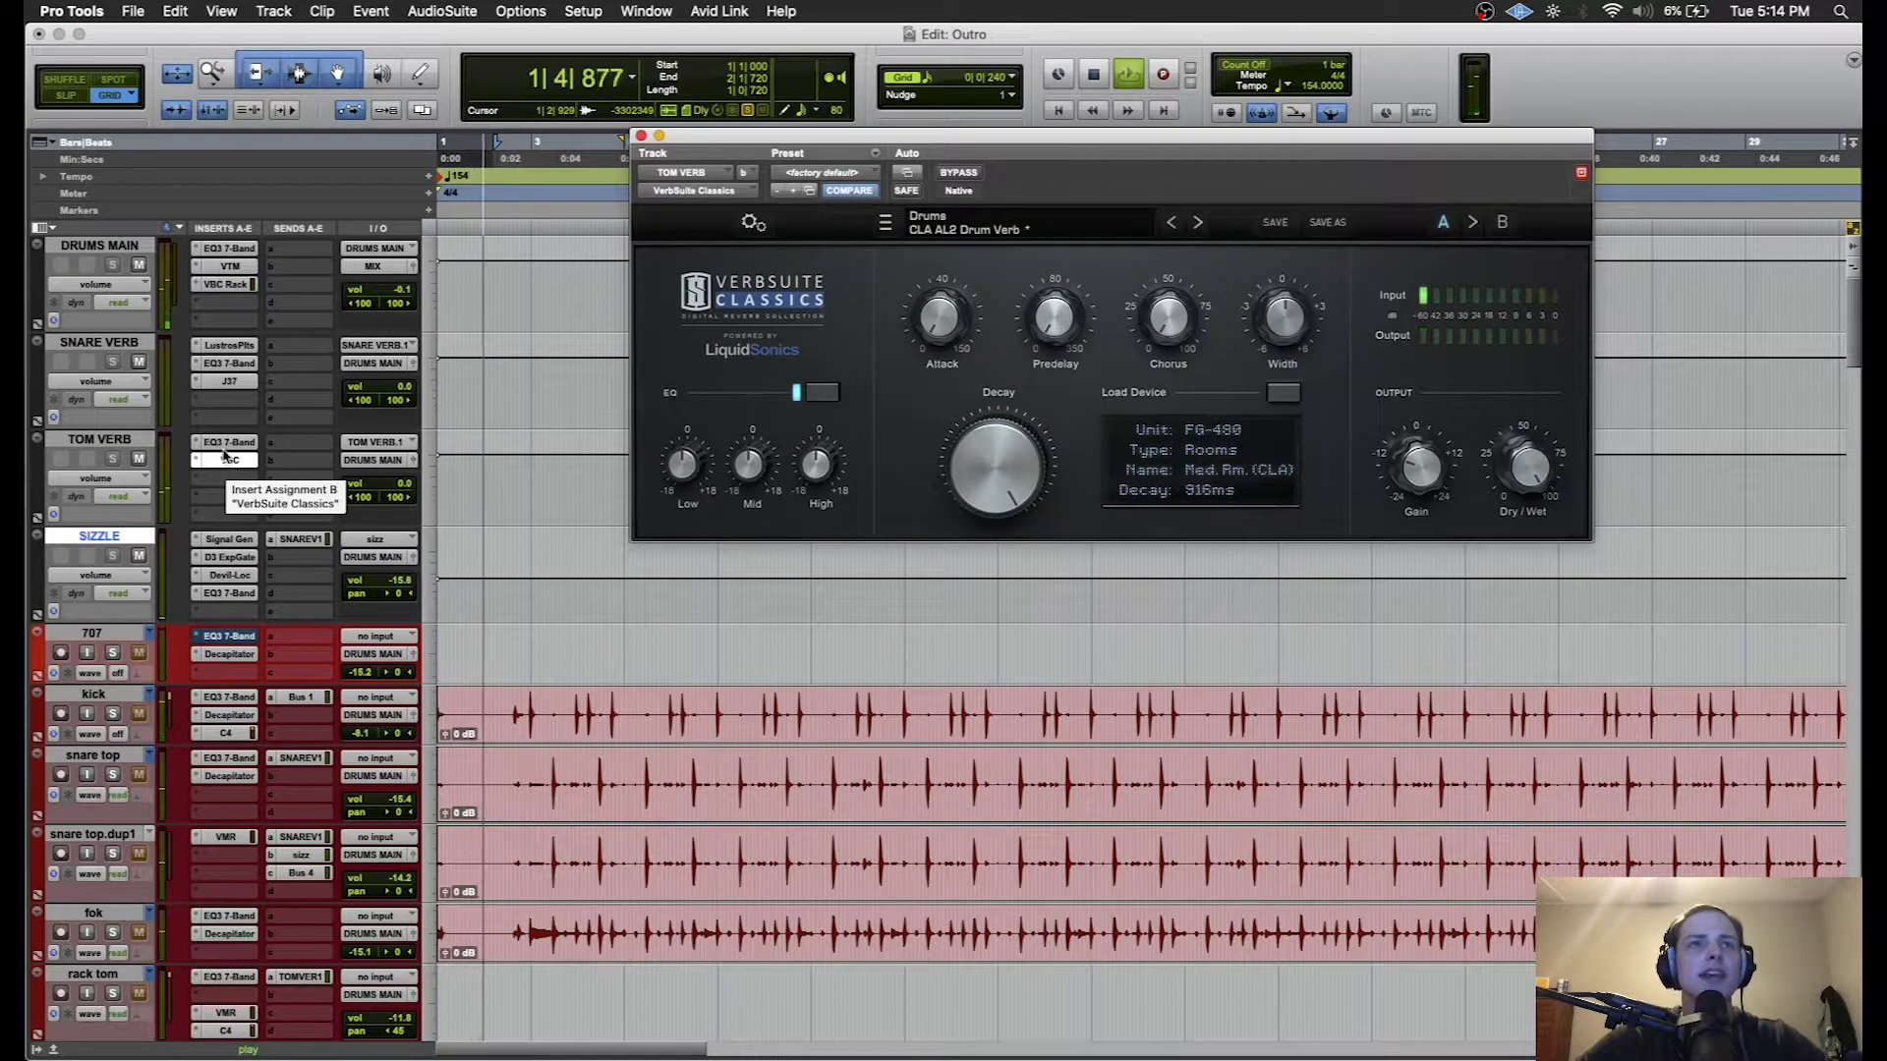
{"action": "left_click", "coordinate": [226, 444]}
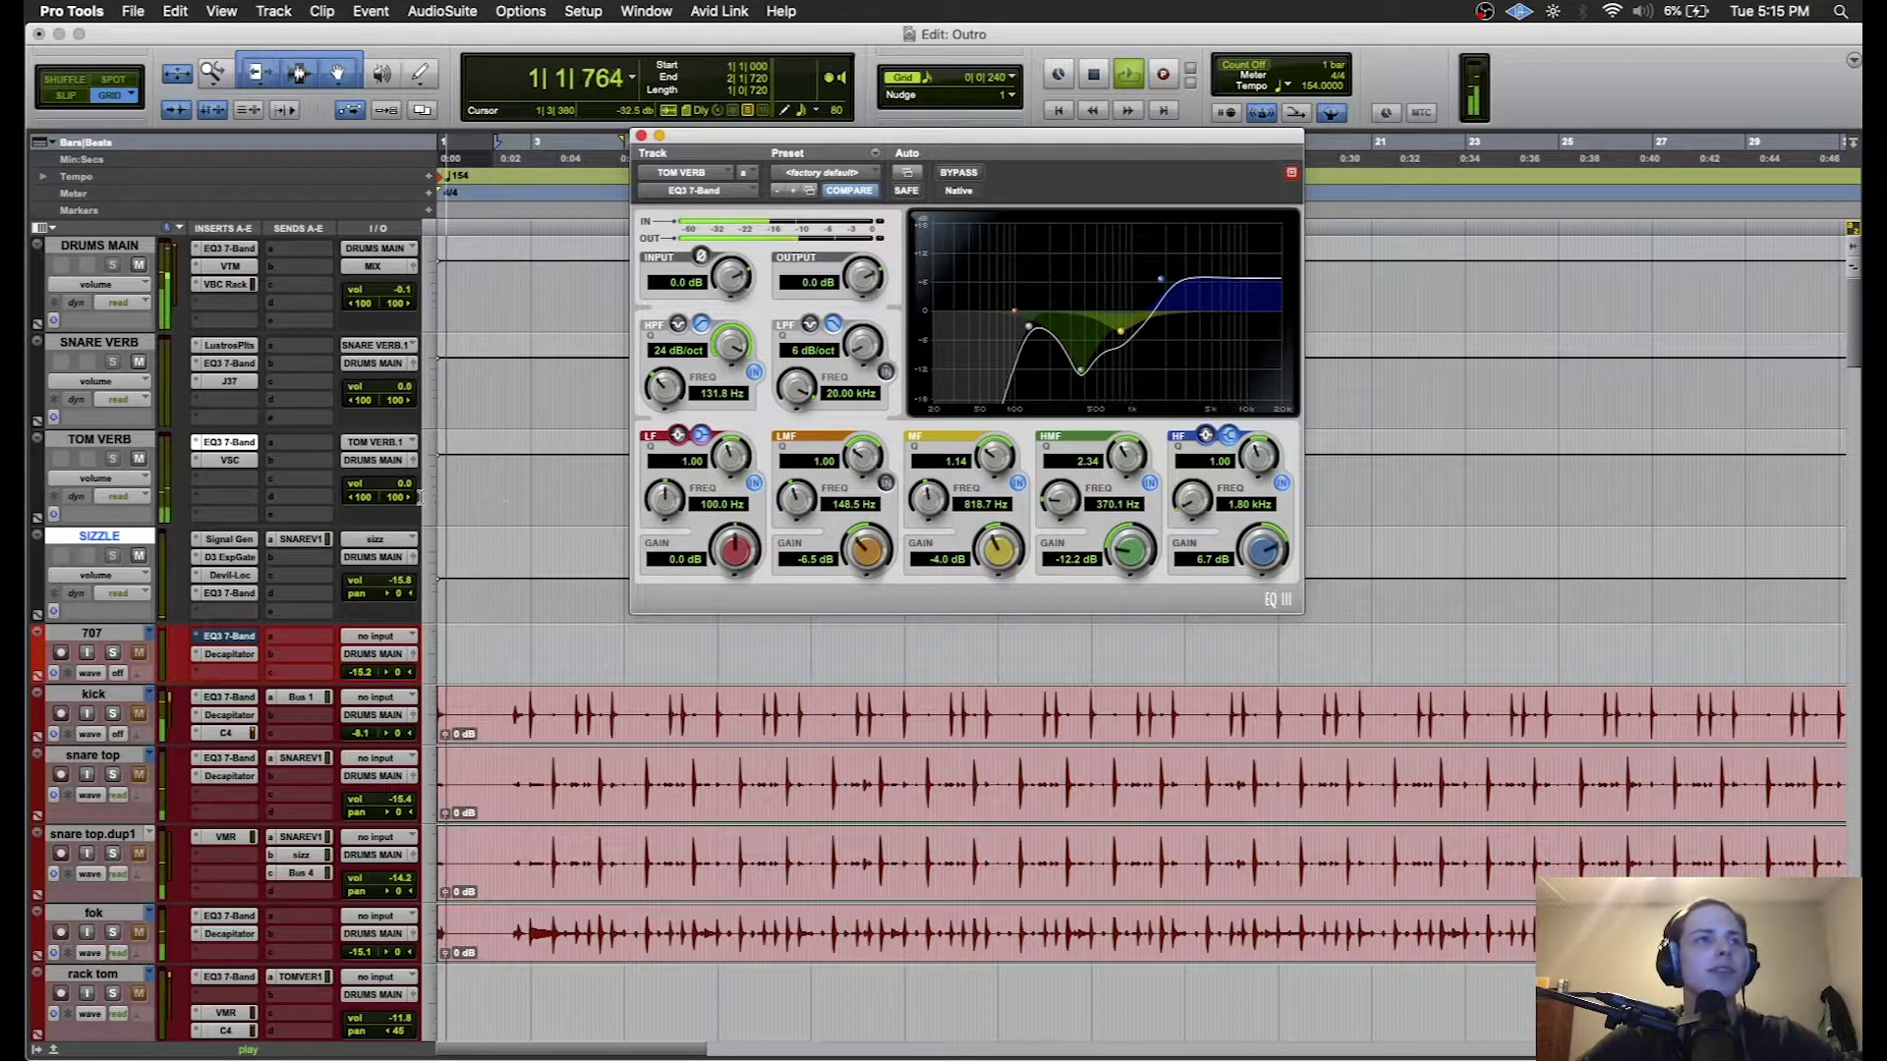
{"action": "left_click", "coordinate": [229, 460]}
{"action": "left_click_drag", "start_coordinate": [1157, 204], "coordinate": [1088, 238]}
{"action": "key", "text": "space"}
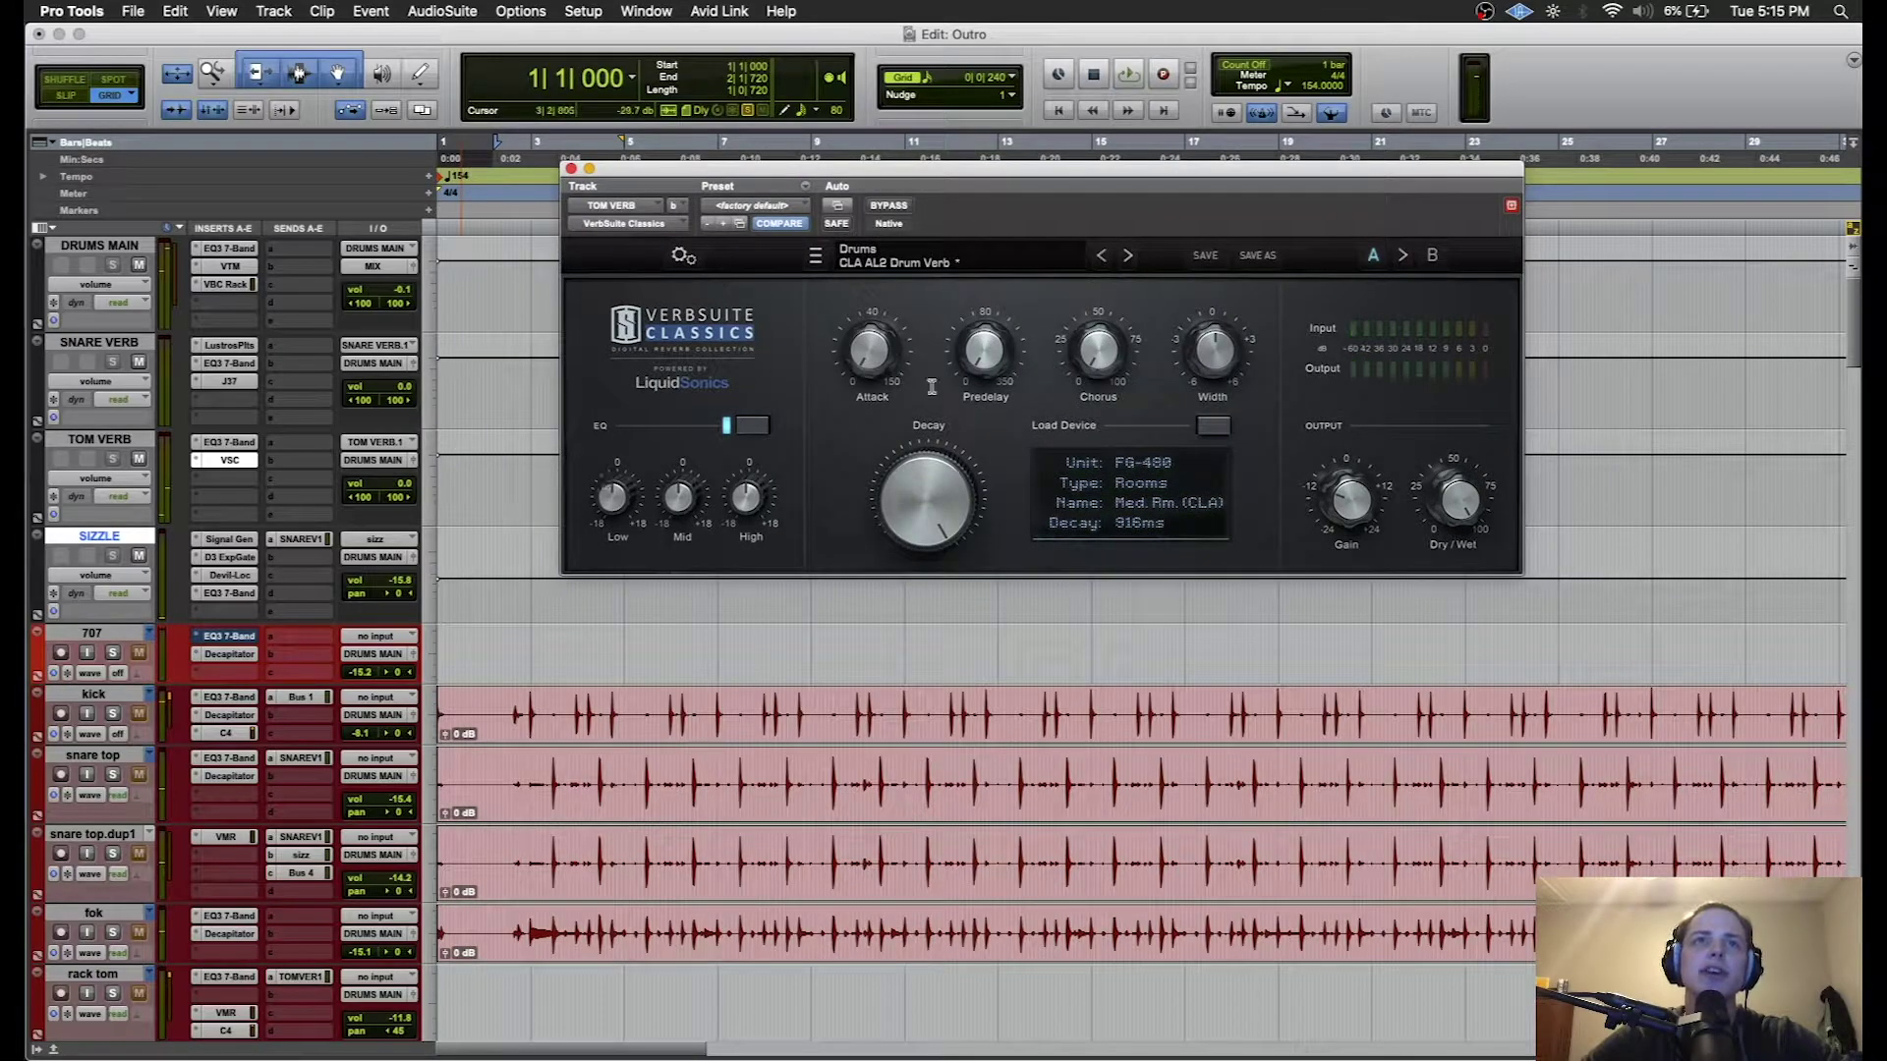
{"action": "left_click", "coordinate": [572, 169]}
- Solo rack tom along with floor tom, select their hits from 33|2|000 to 36|1|720, and play them
{"action": "left_click", "coordinate": [915, 575]}
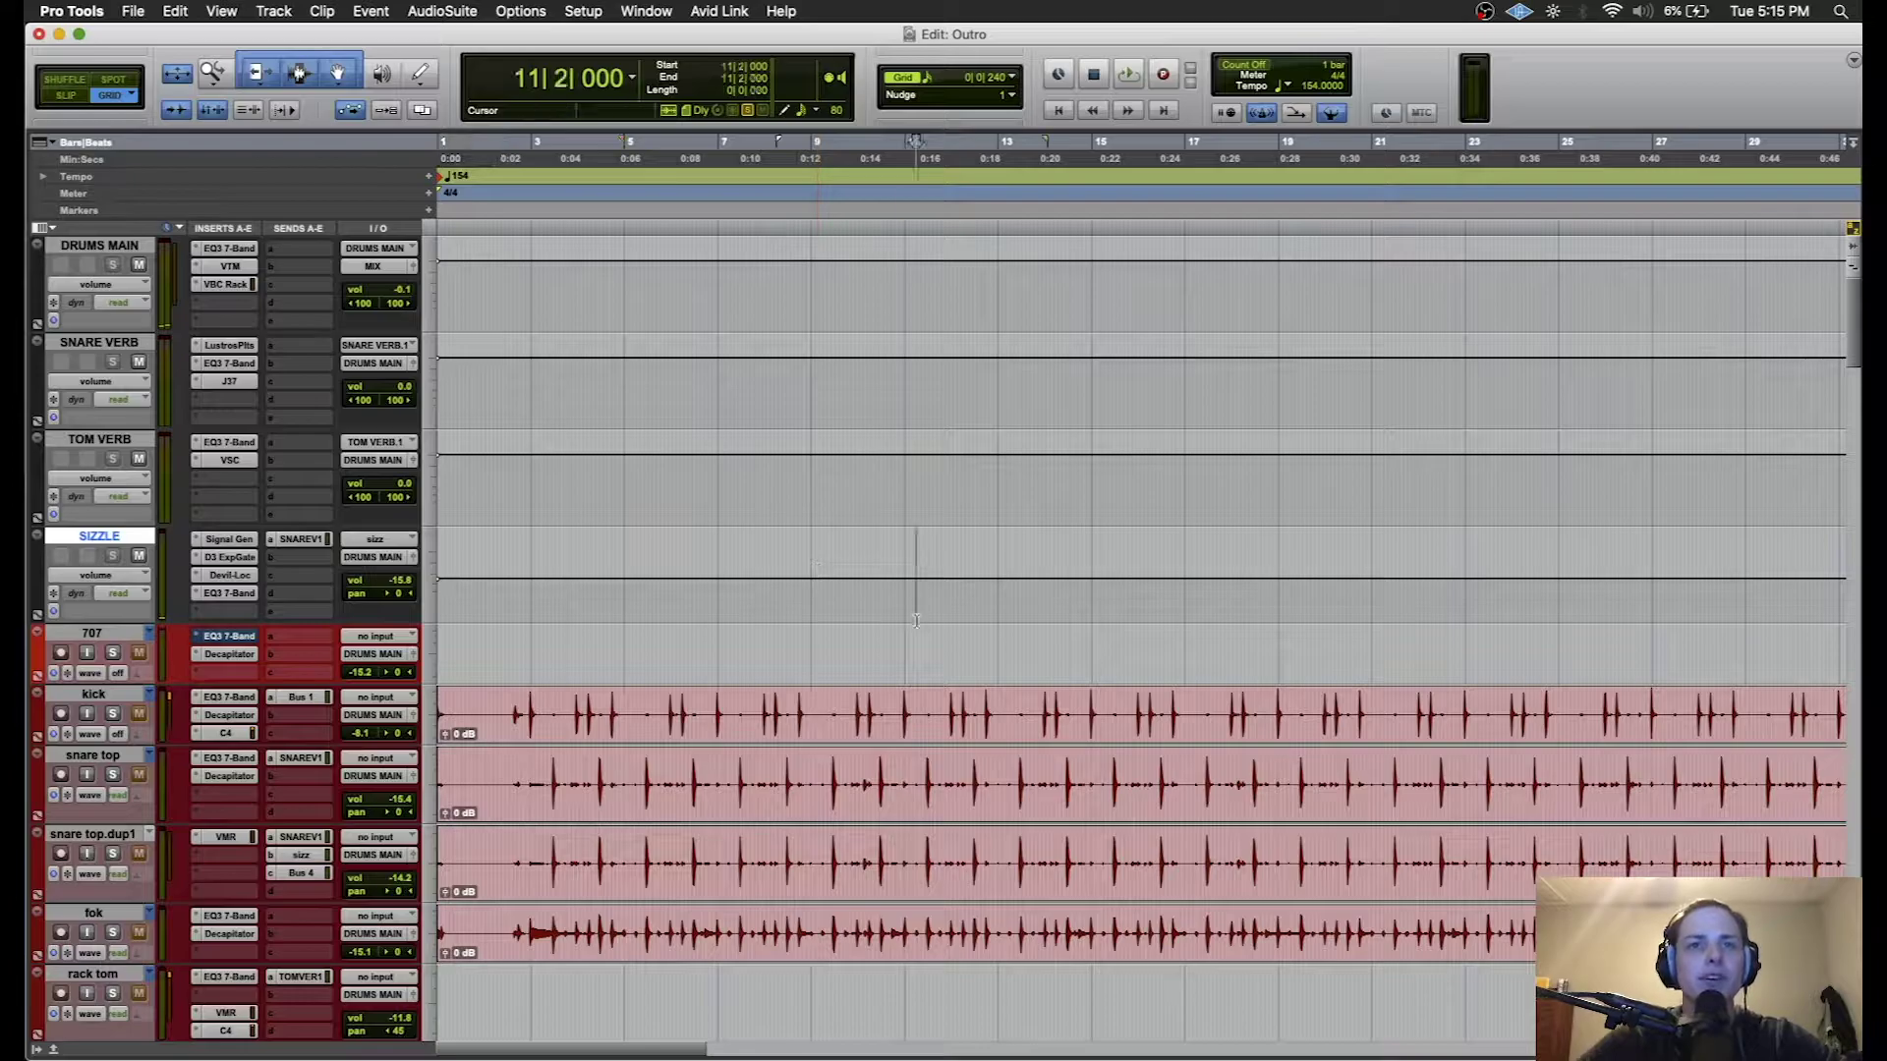
{"action": "scroll", "coordinate": [131, 570], "scroll_direction": "down", "scroll_amount": 10}
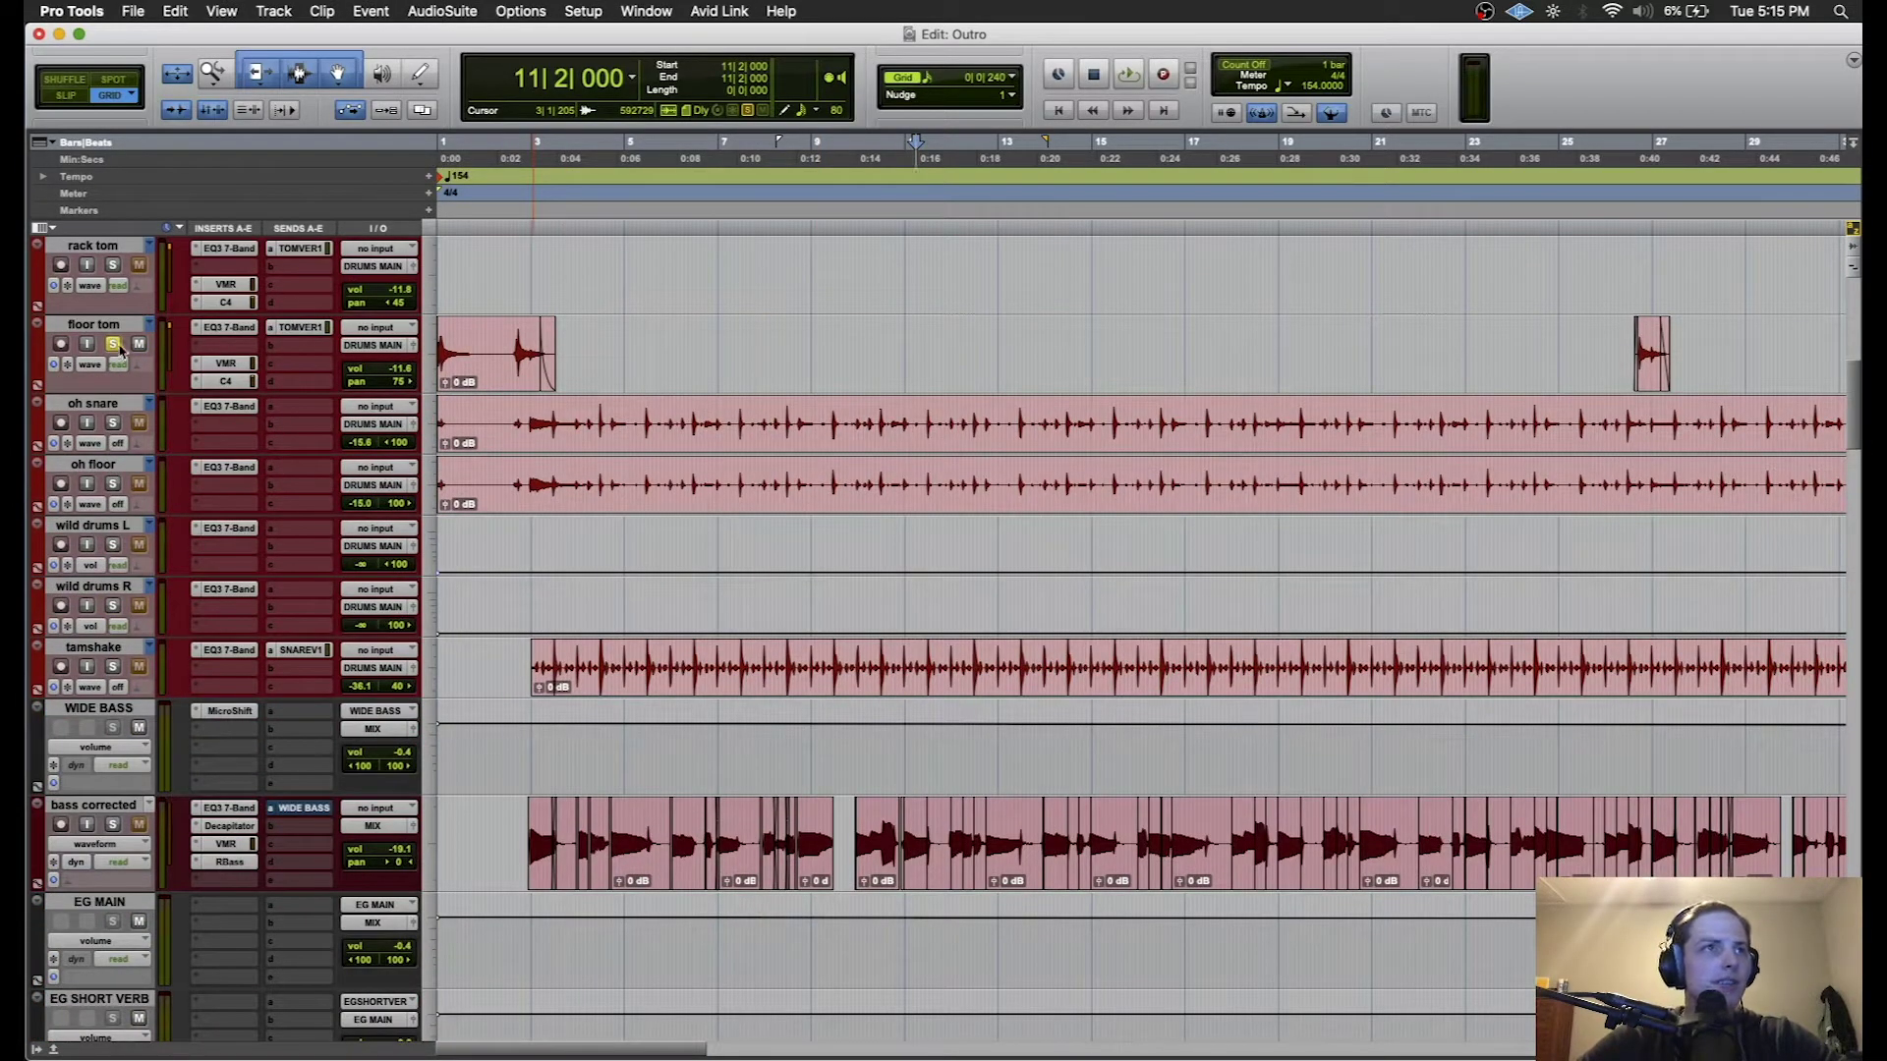
{"action": "left_click", "coordinate": [113, 264]}
{"action": "scroll", "coordinate": [933, 541], "scroll_direction": "up", "scroll_amount": 8}
{"action": "scroll", "coordinate": [937, 541], "scroll_direction": "right", "scroll_amount": 8}
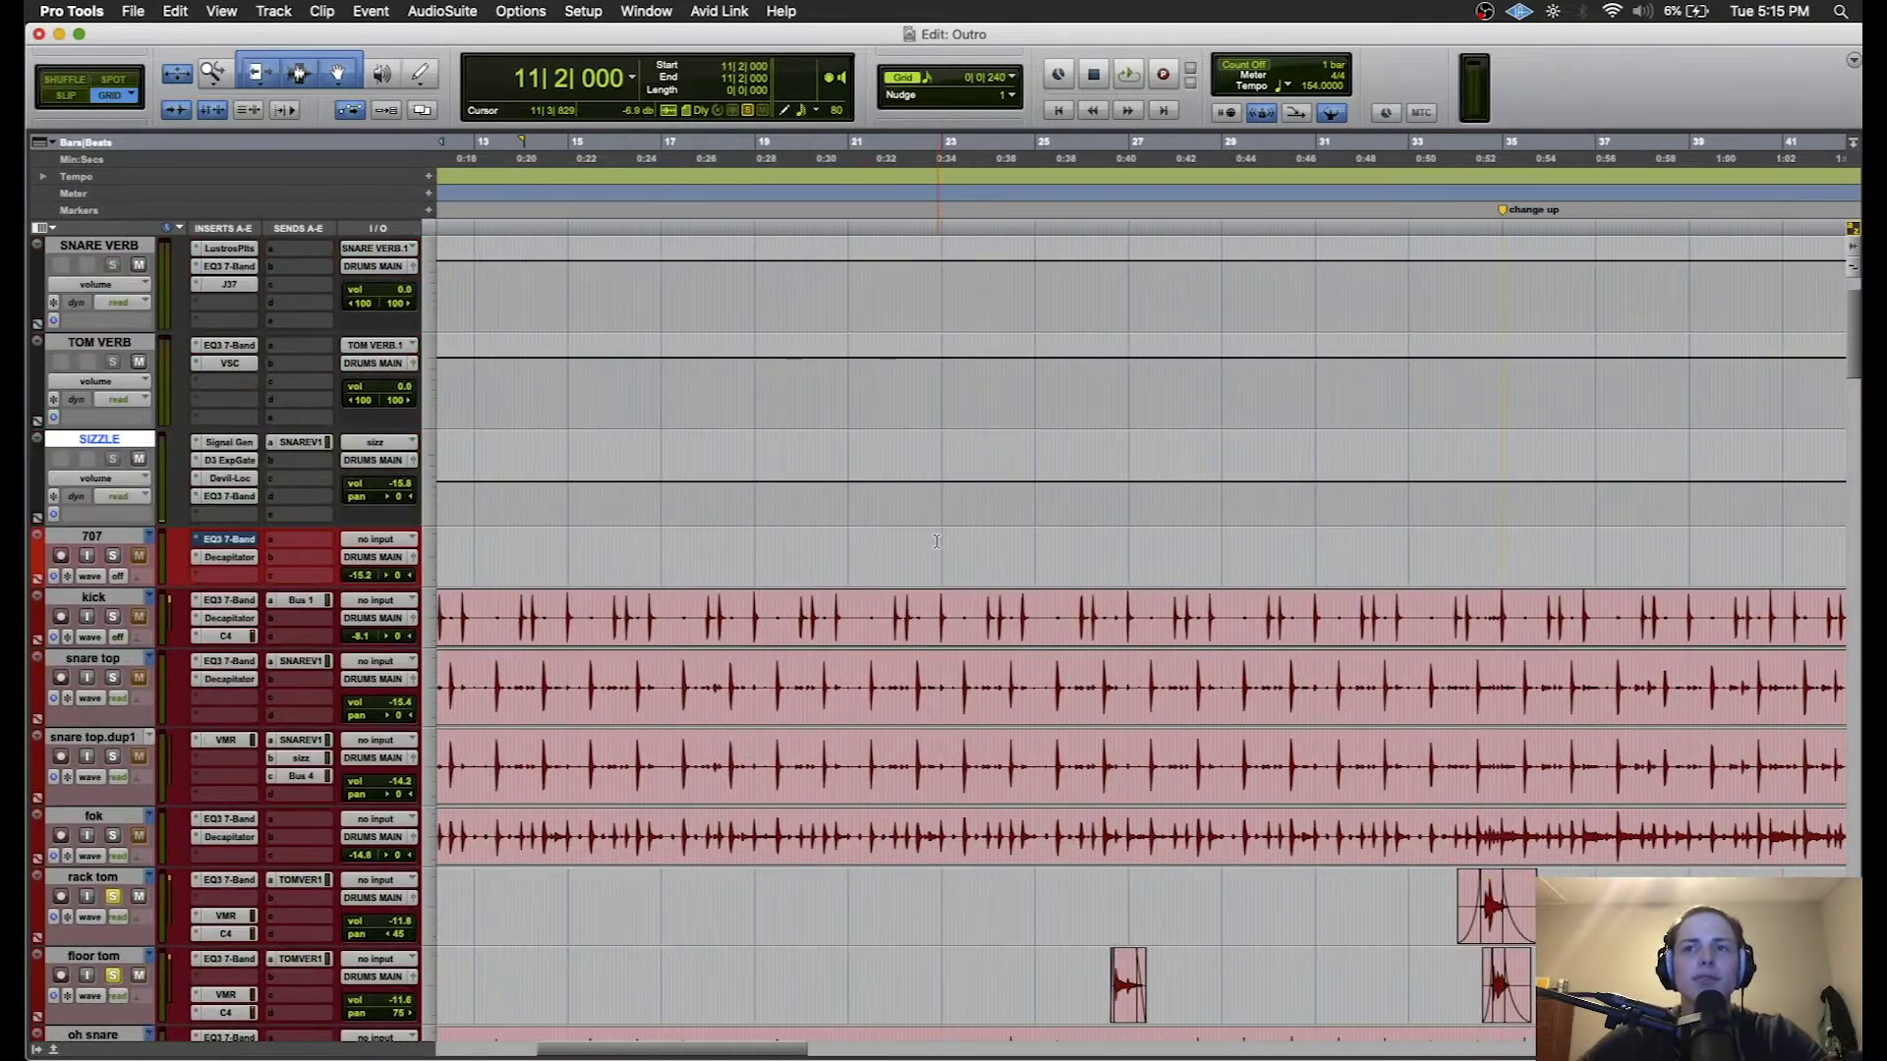
{"action": "scroll", "coordinate": [937, 541], "scroll_direction": "down", "scroll_amount": 6}
{"action": "left_click_drag", "start_coordinate": [1296, 417], "coordinate": [1435, 504]}
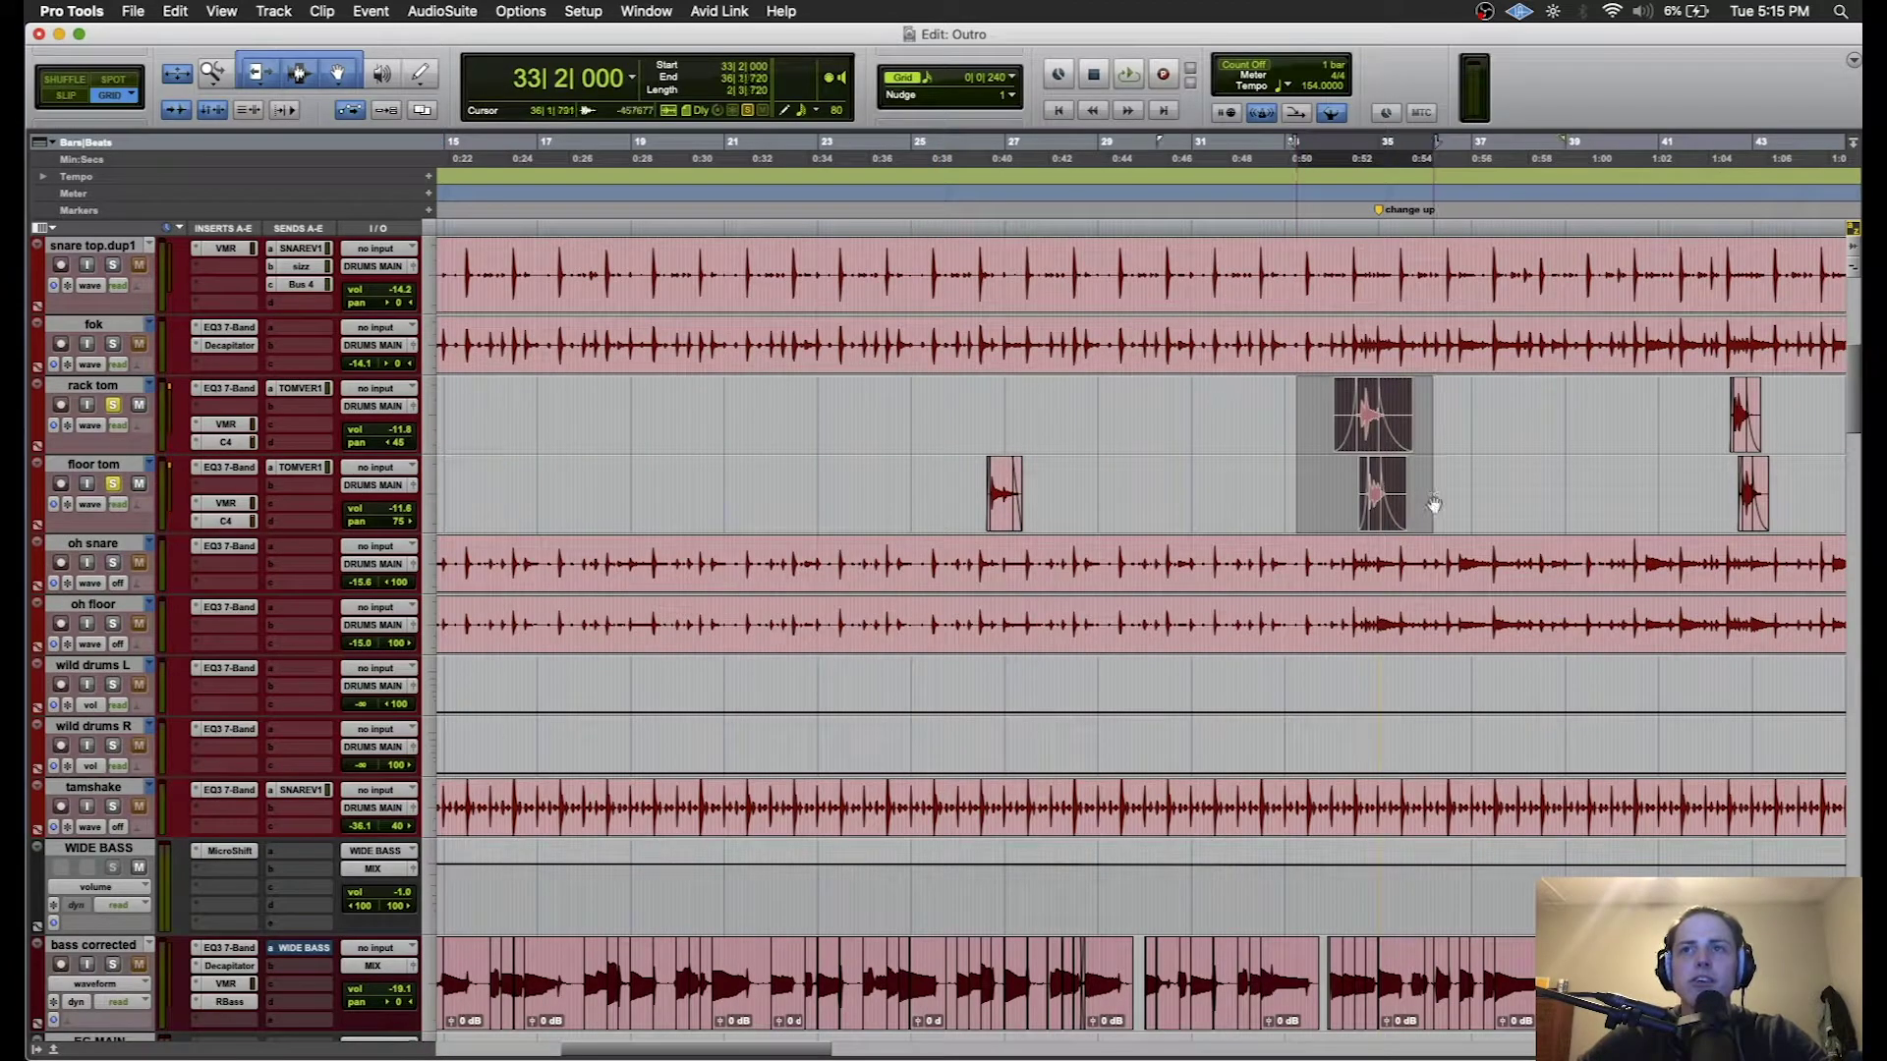
{"action": "key", "text": "space"}
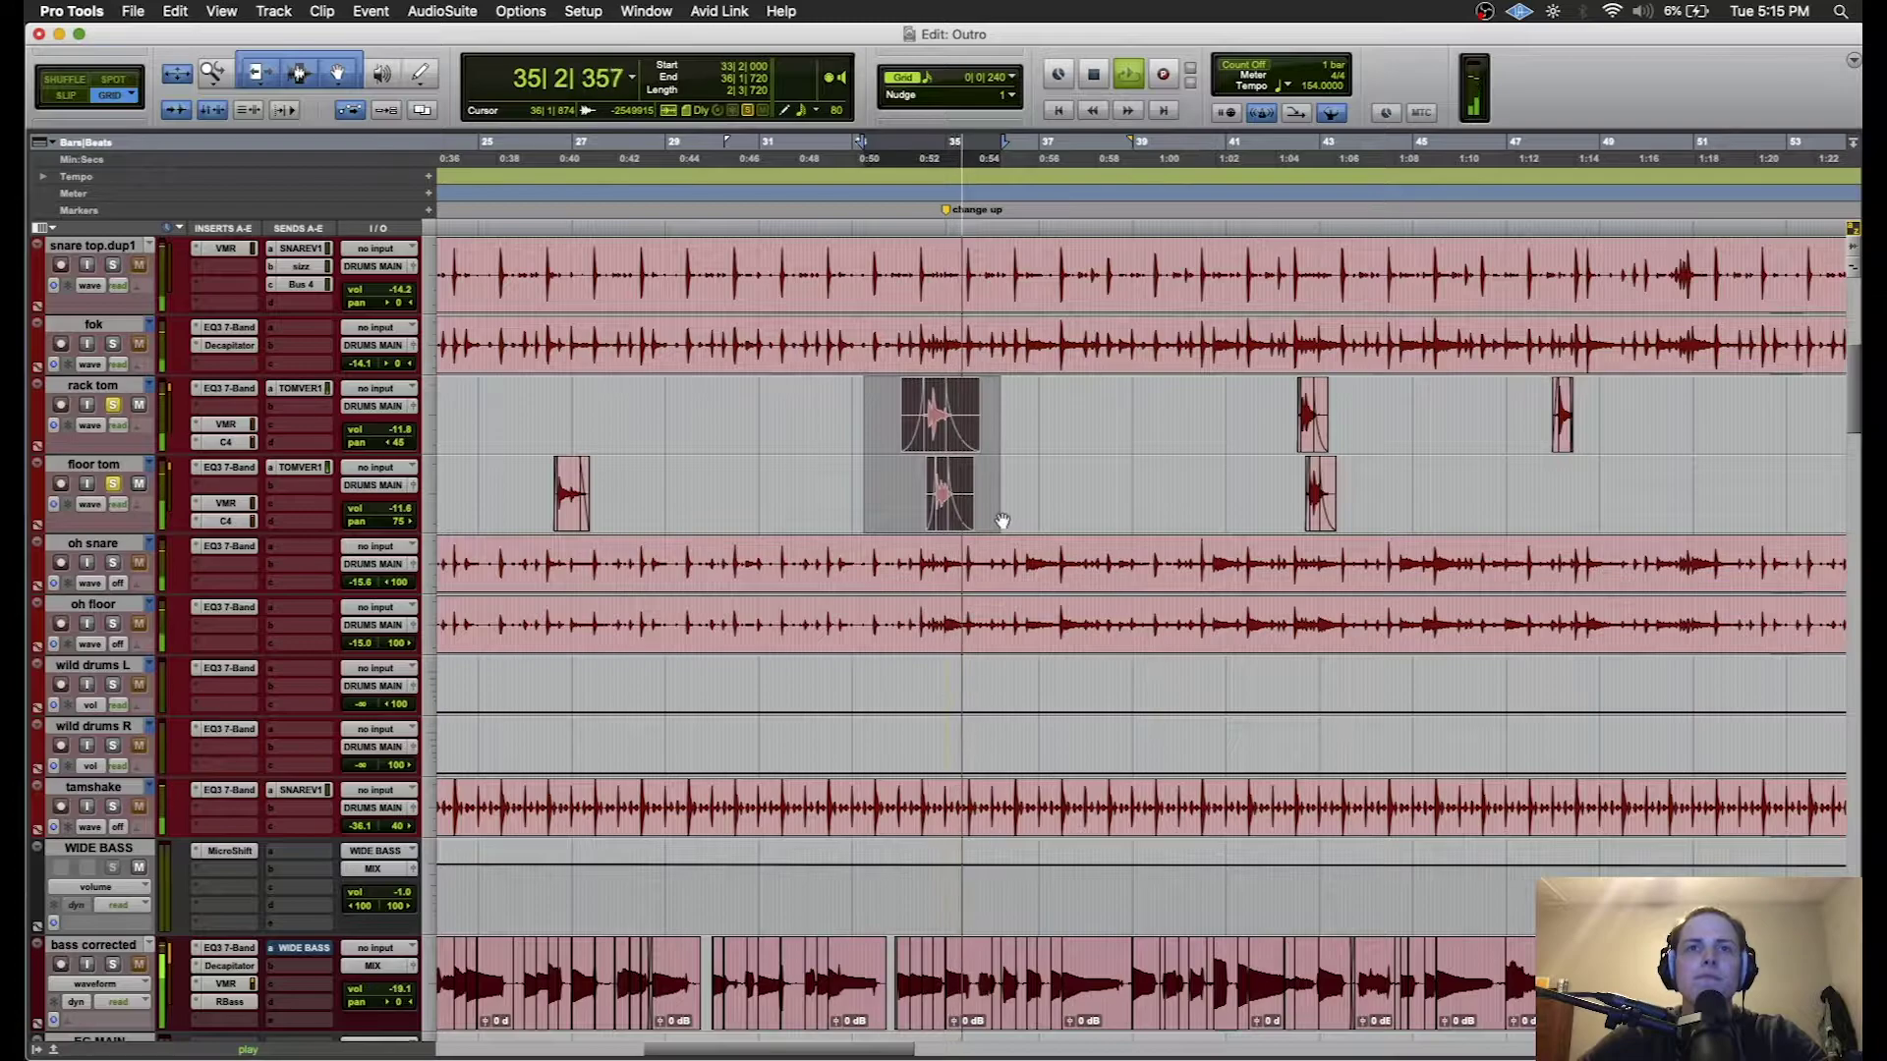
{"action": "key", "text": "space"}
- Select 34|2|240 to 35|4|000 on the fok track, and play that range with both toms soloed
{"action": "left_click", "coordinate": [914, 331]}
{"action": "key", "text": "space"}
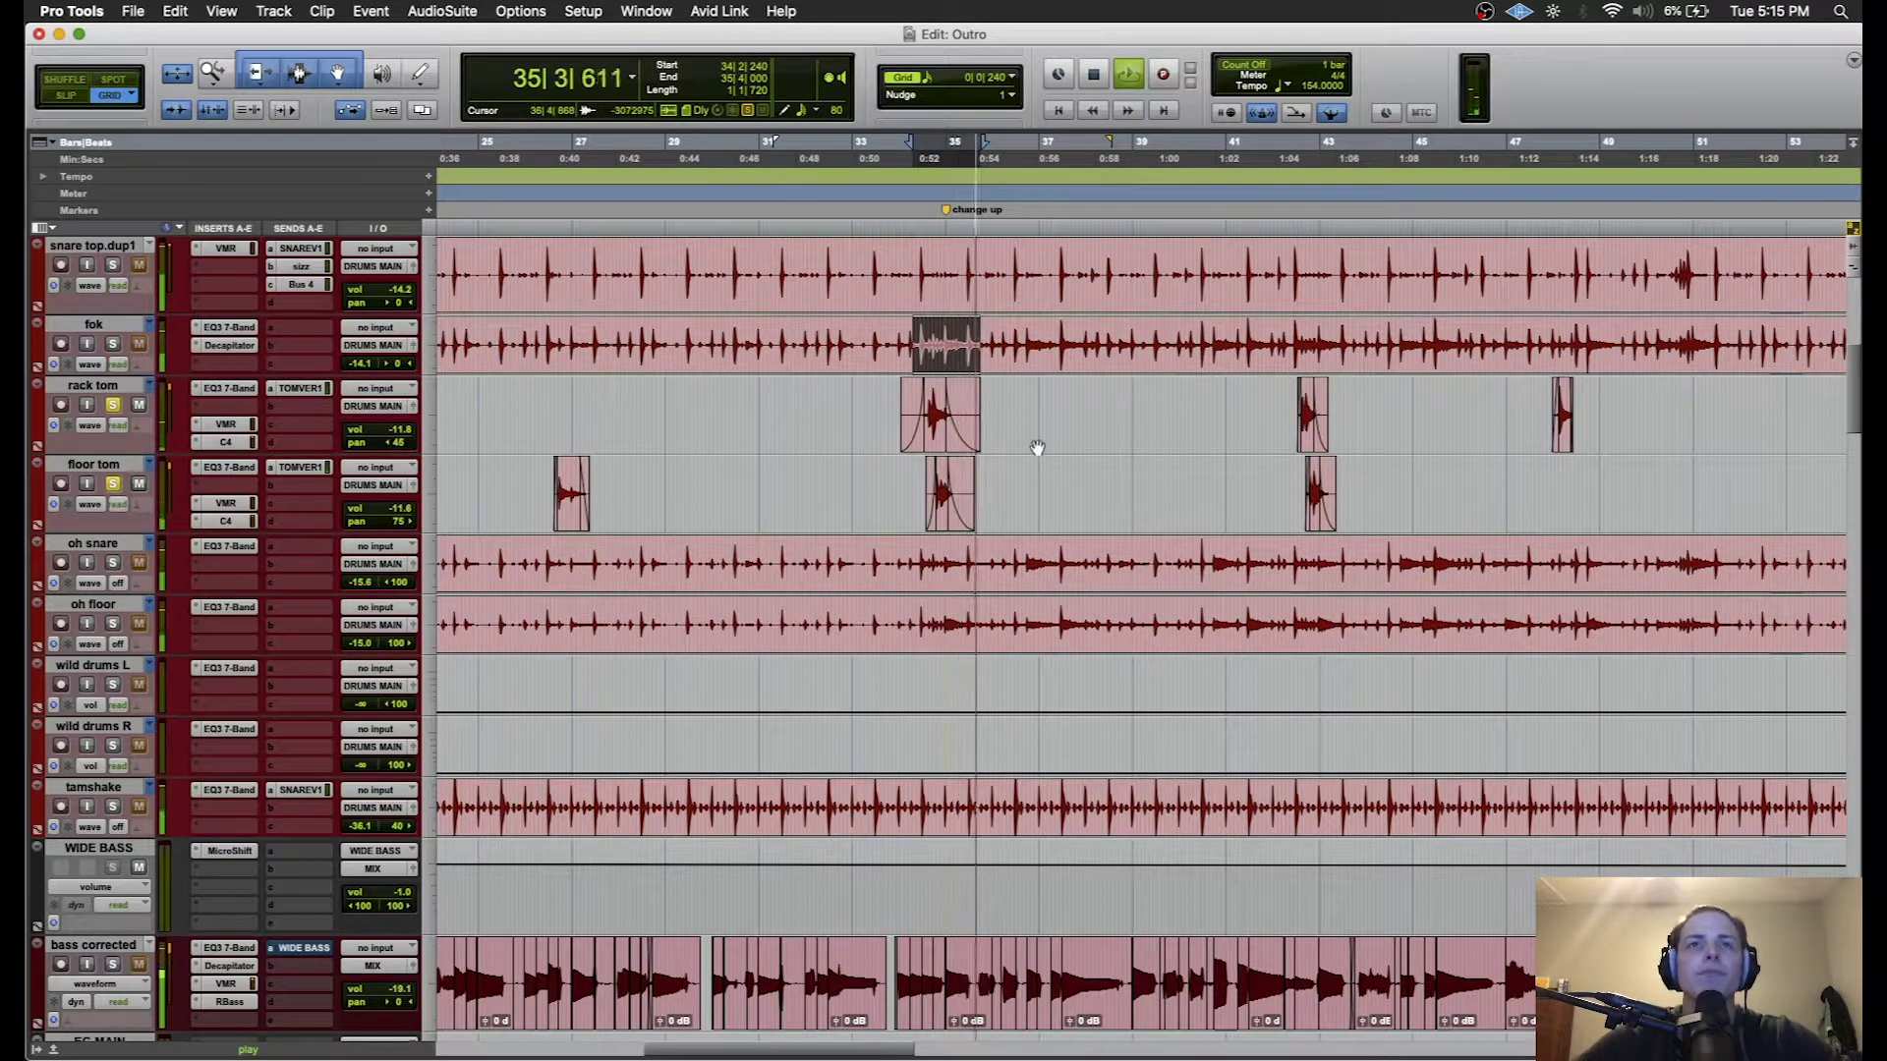
{"action": "key", "text": "space"}
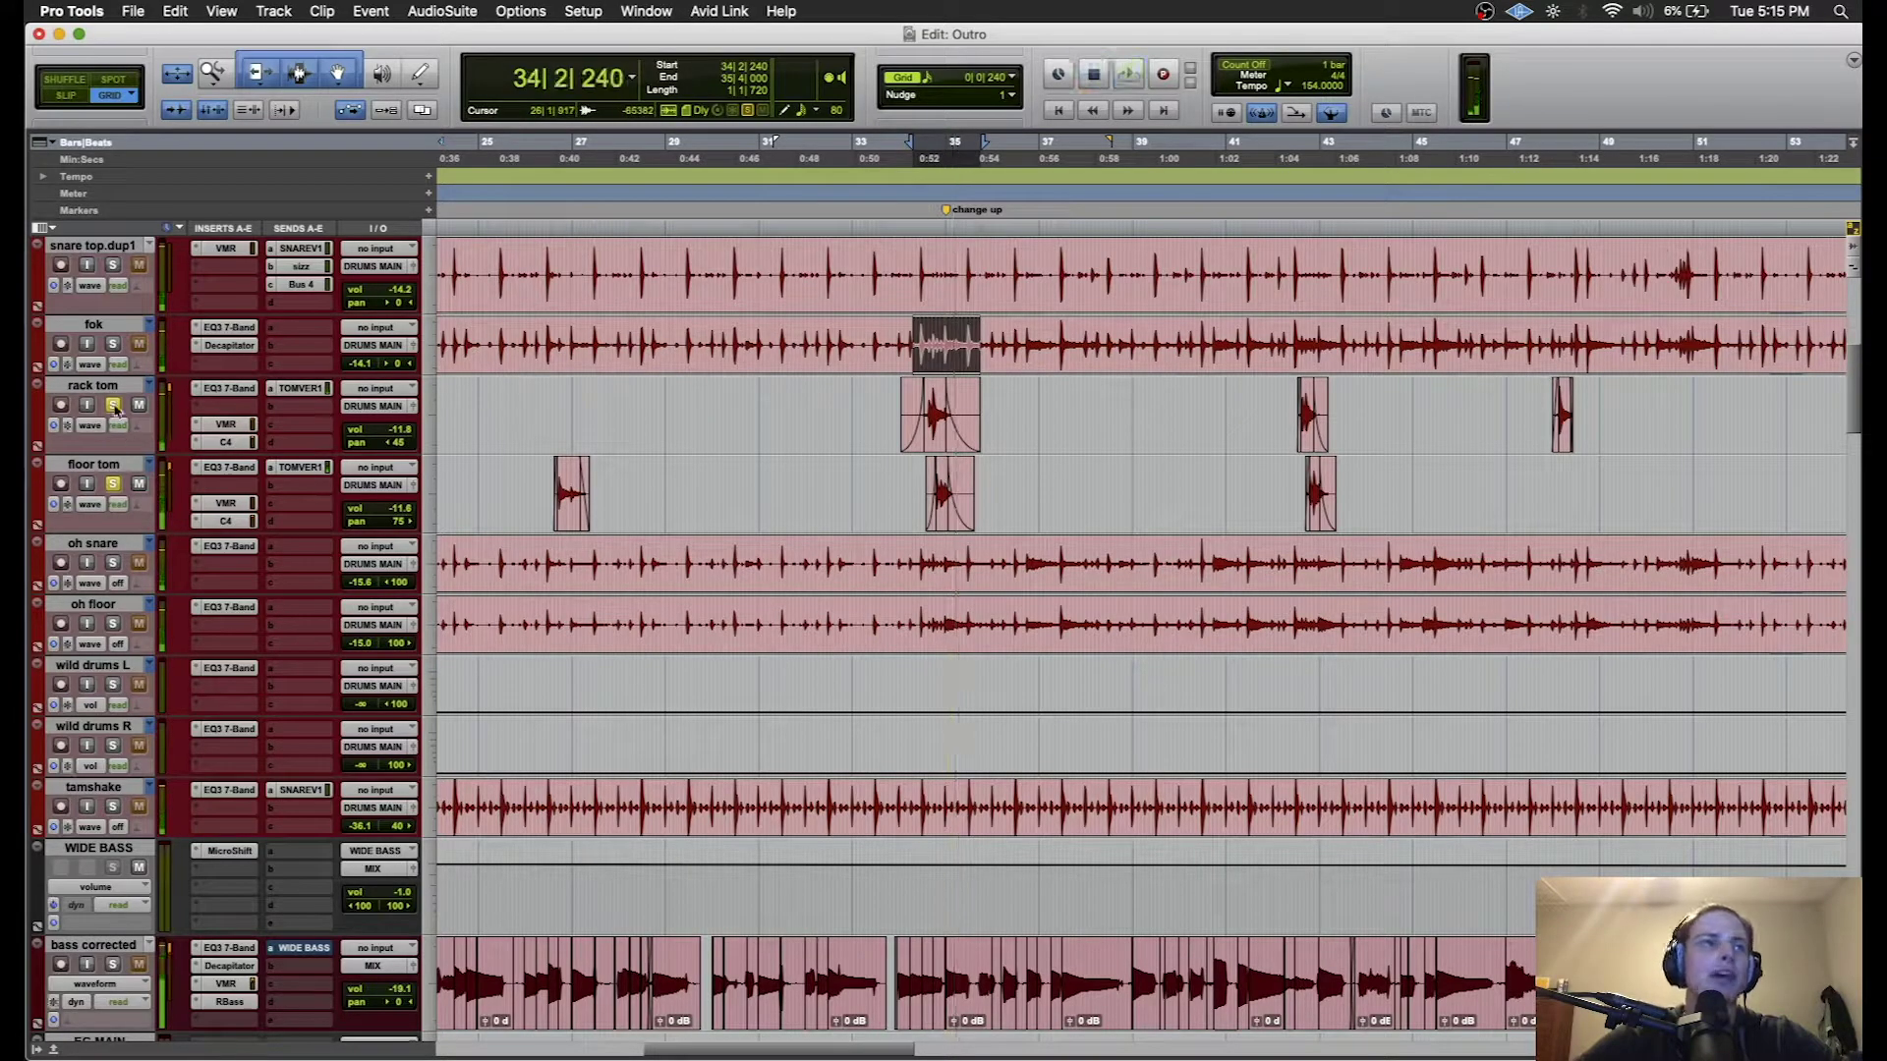
- Unsolo rack tom and floor tom, solo oh snare and oh floor, and place the cursor at 34|1|240
{"action": "left_click", "coordinate": [114, 485]}
{"action": "left_click", "coordinate": [113, 563]}
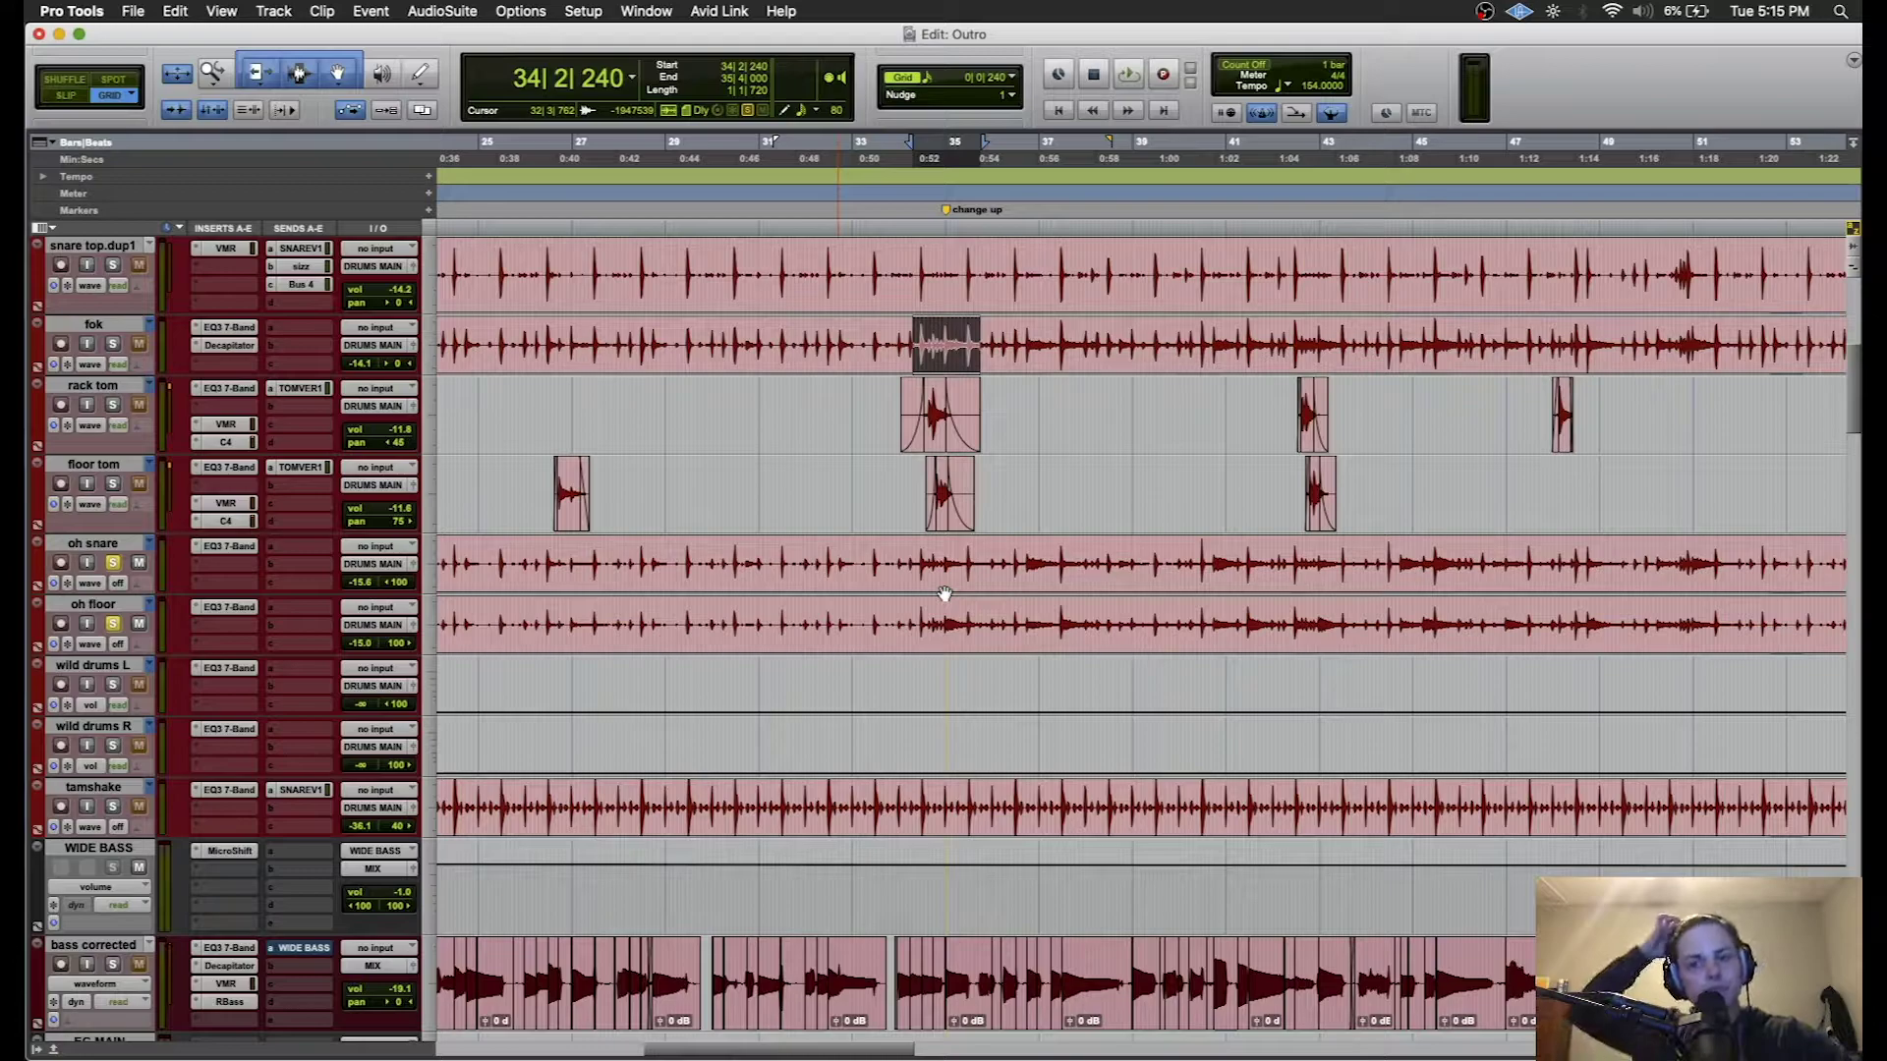
{"action": "left_click", "coordinate": [906, 494]}
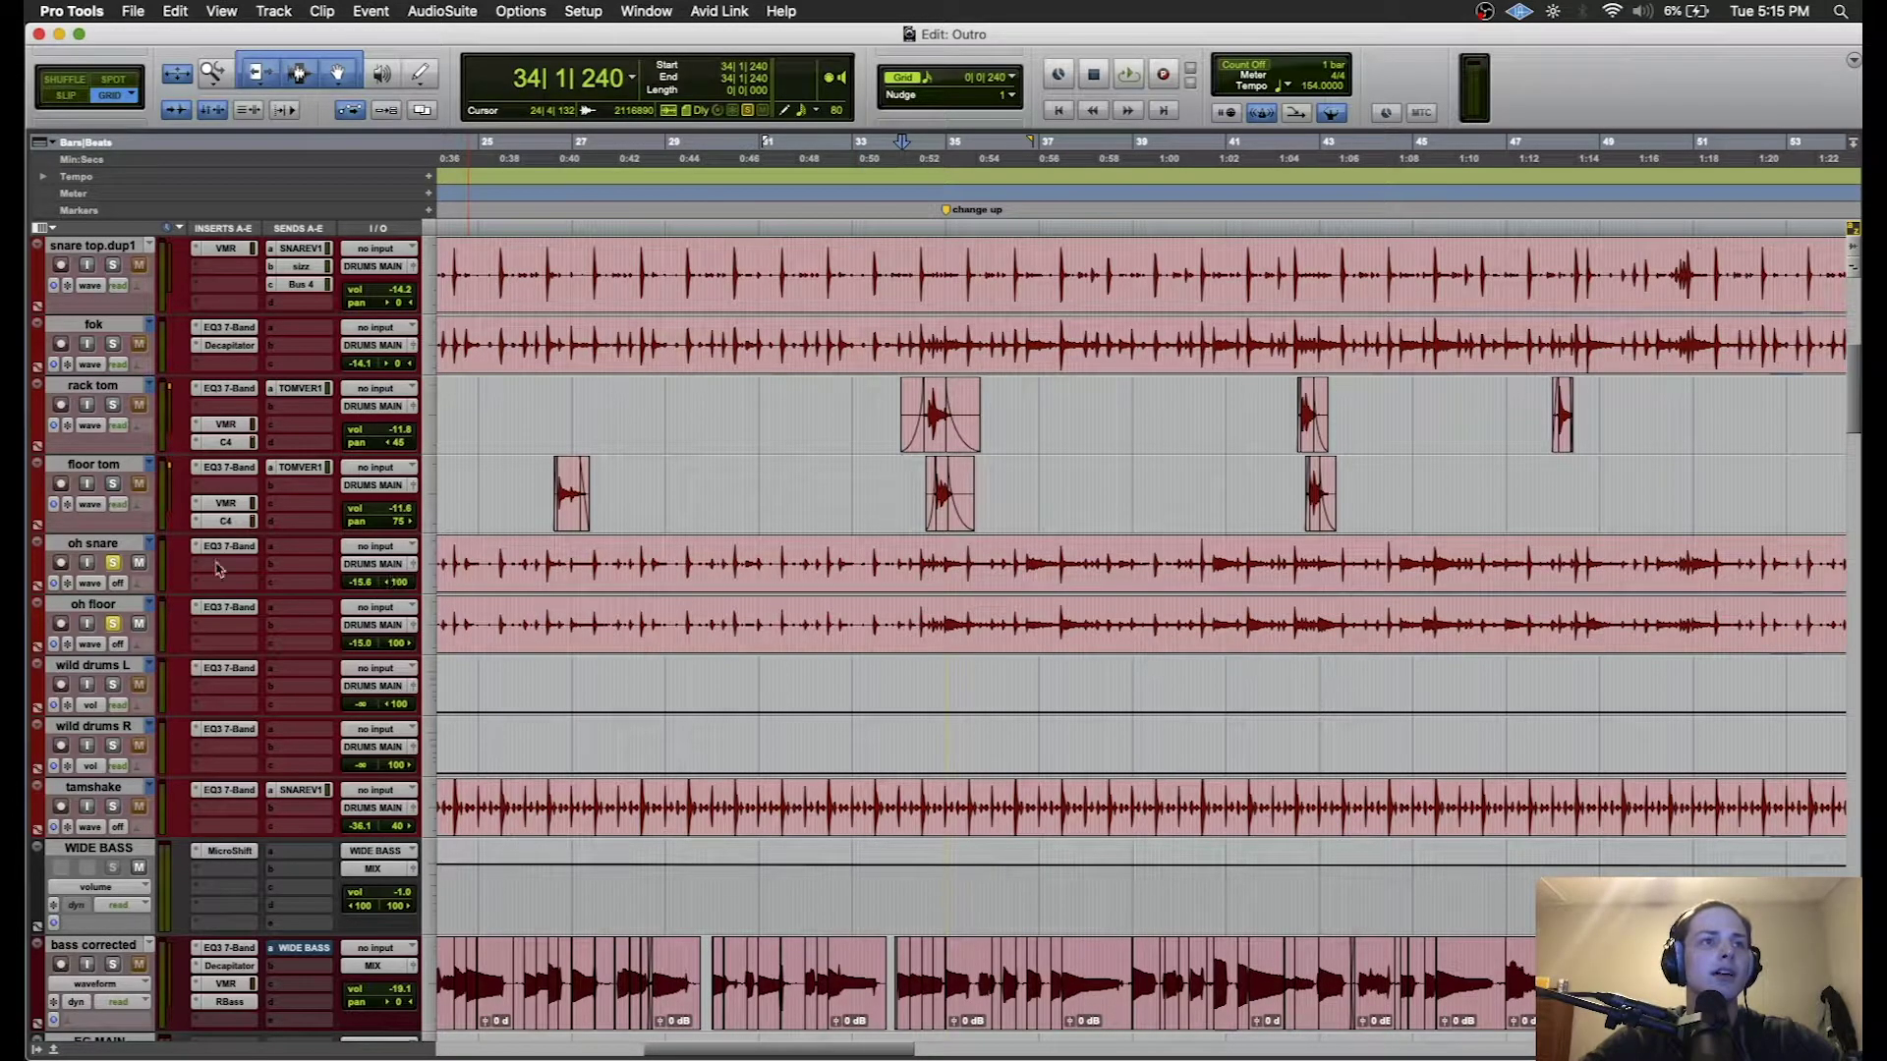
- Open the VBC Rack on DRUMS MAIN to view its compressors, and close it again
{"action": "scroll", "coordinate": [225, 558], "scroll_direction": "up", "scroll_amount": 10}
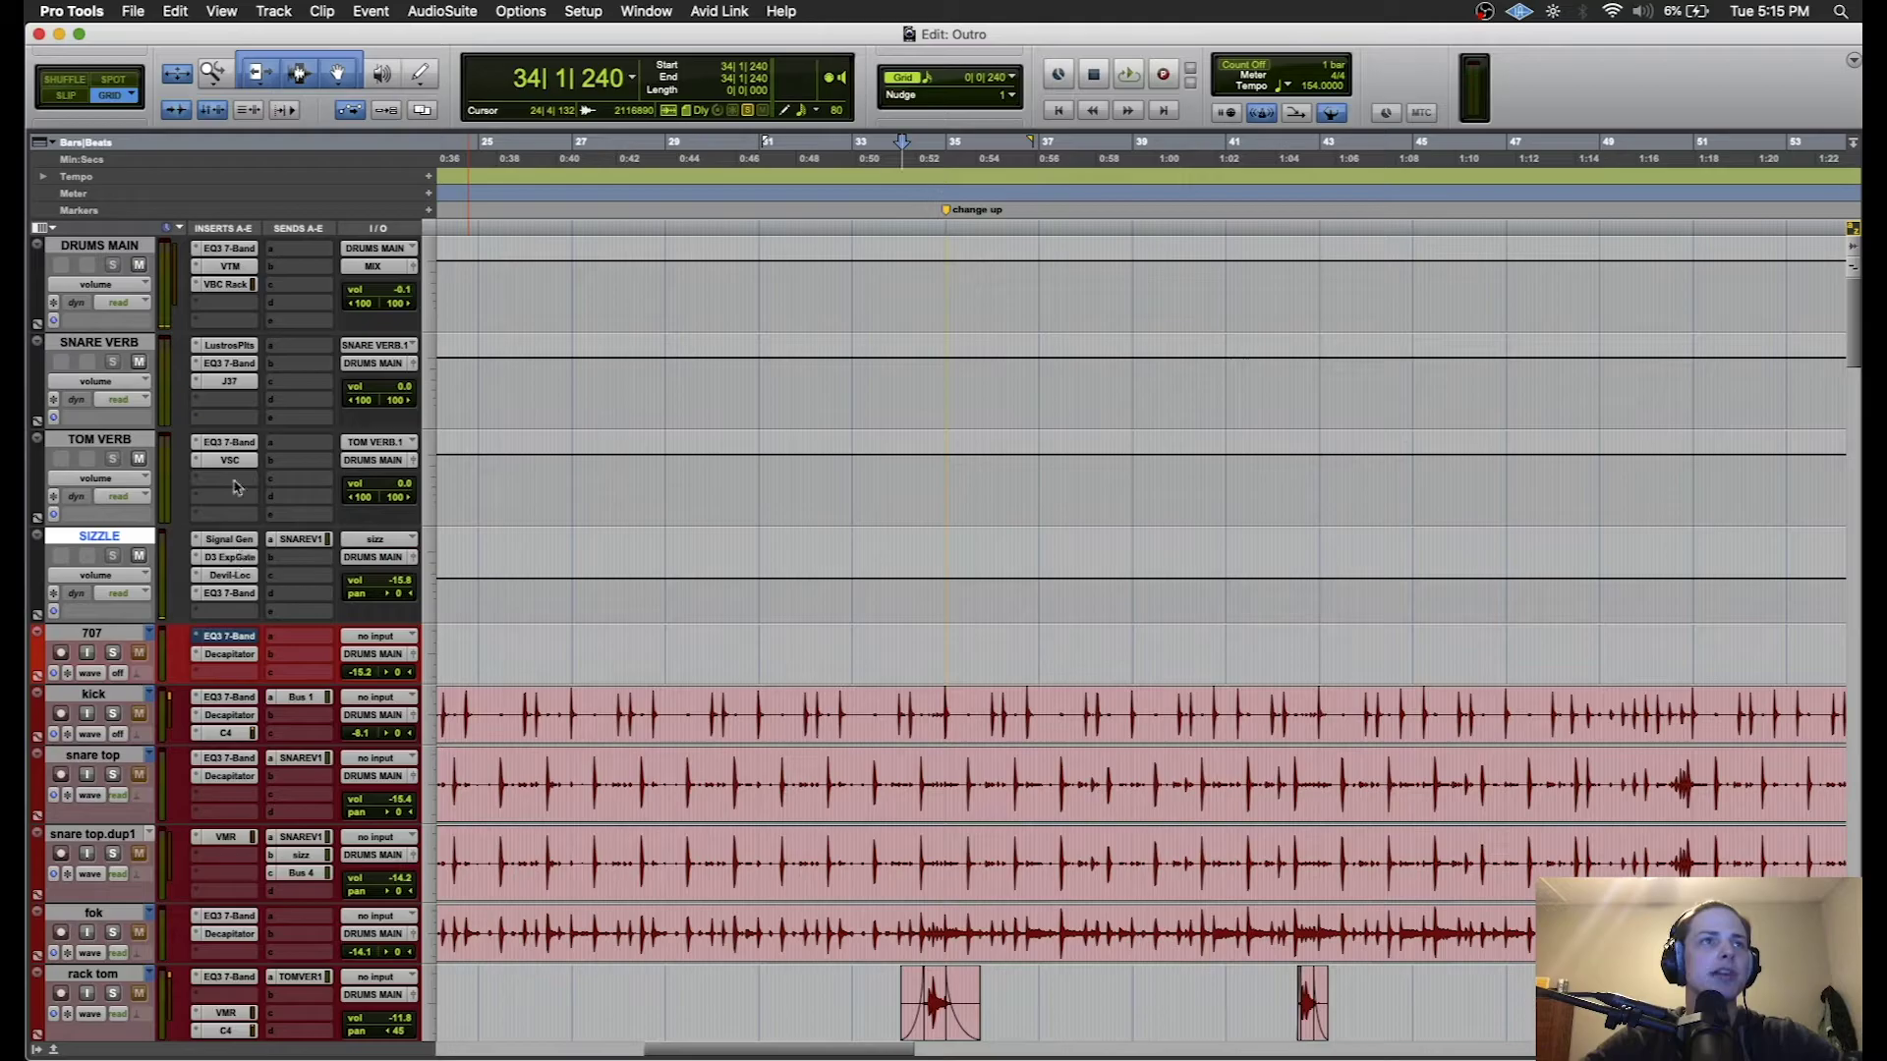
{"action": "left_click", "coordinate": [228, 285]}
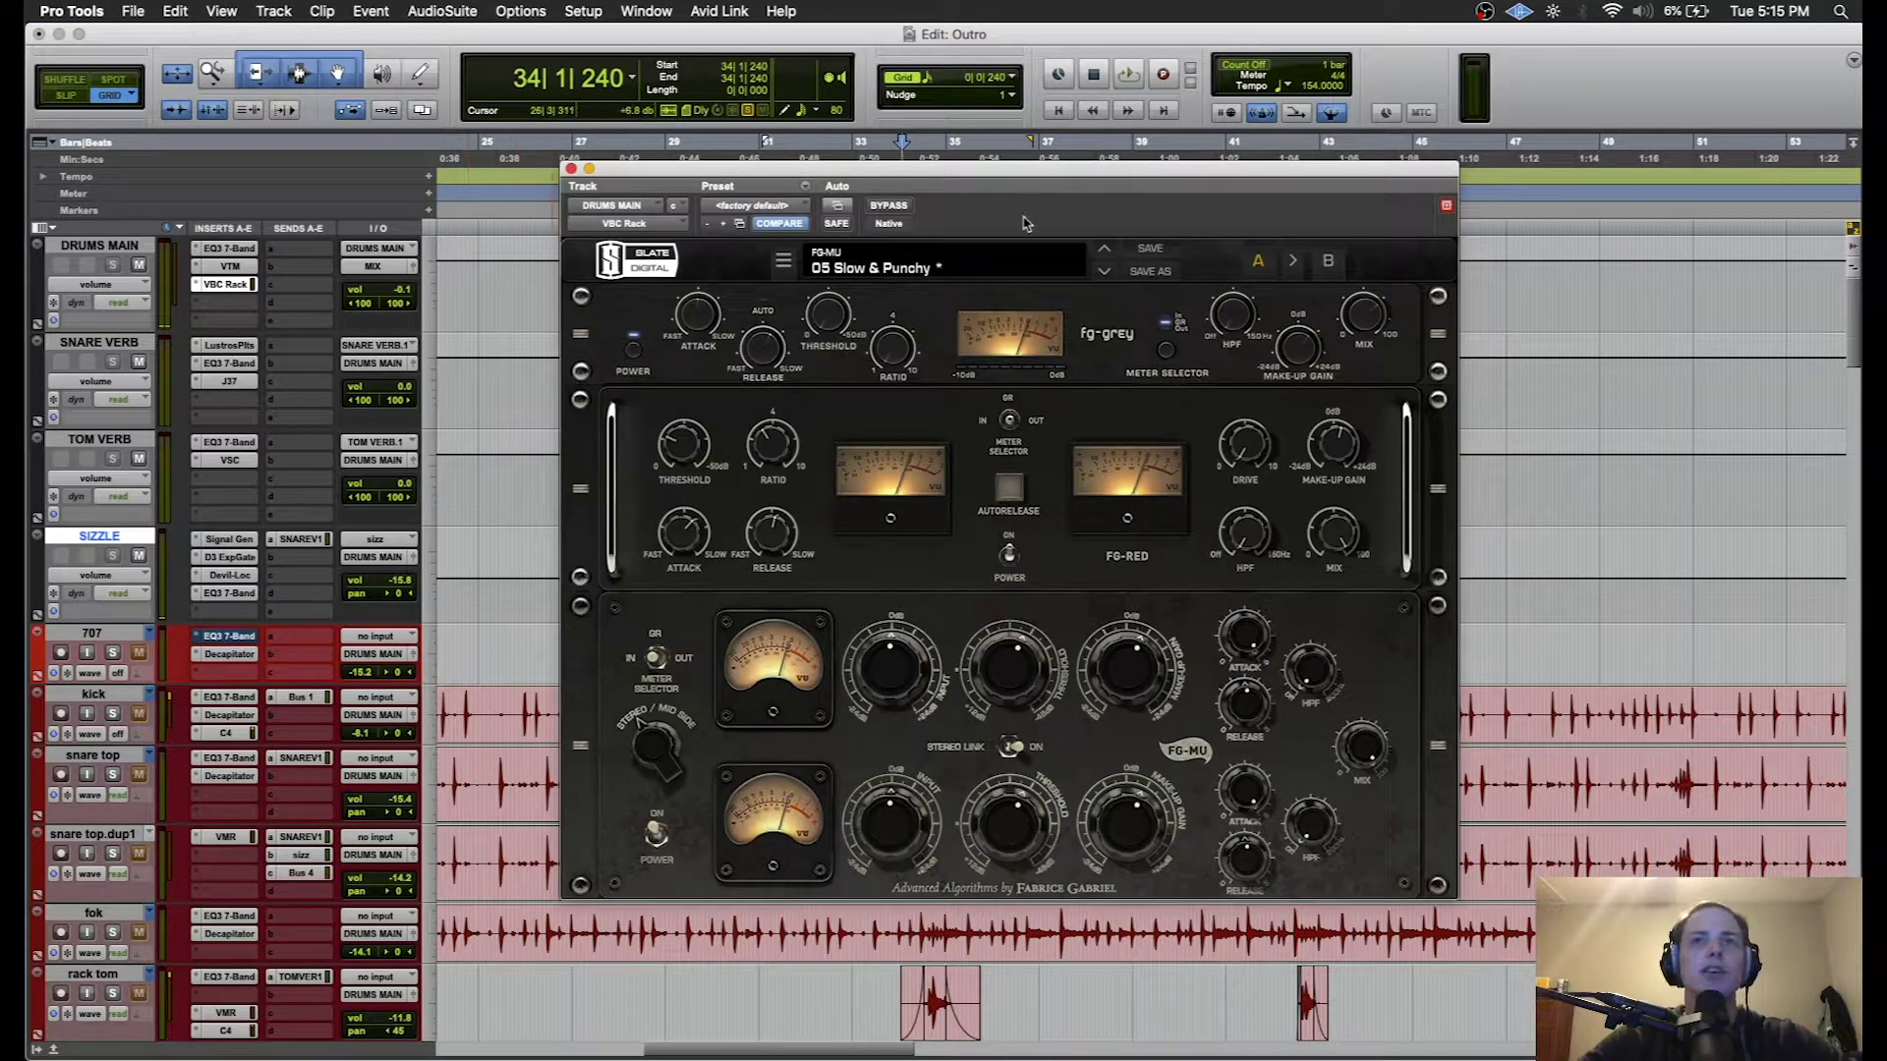
{"action": "left_click", "coordinate": [571, 168]}
{"action": "scroll", "coordinate": [893, 659], "scroll_direction": "down", "scroll_amount": 12}
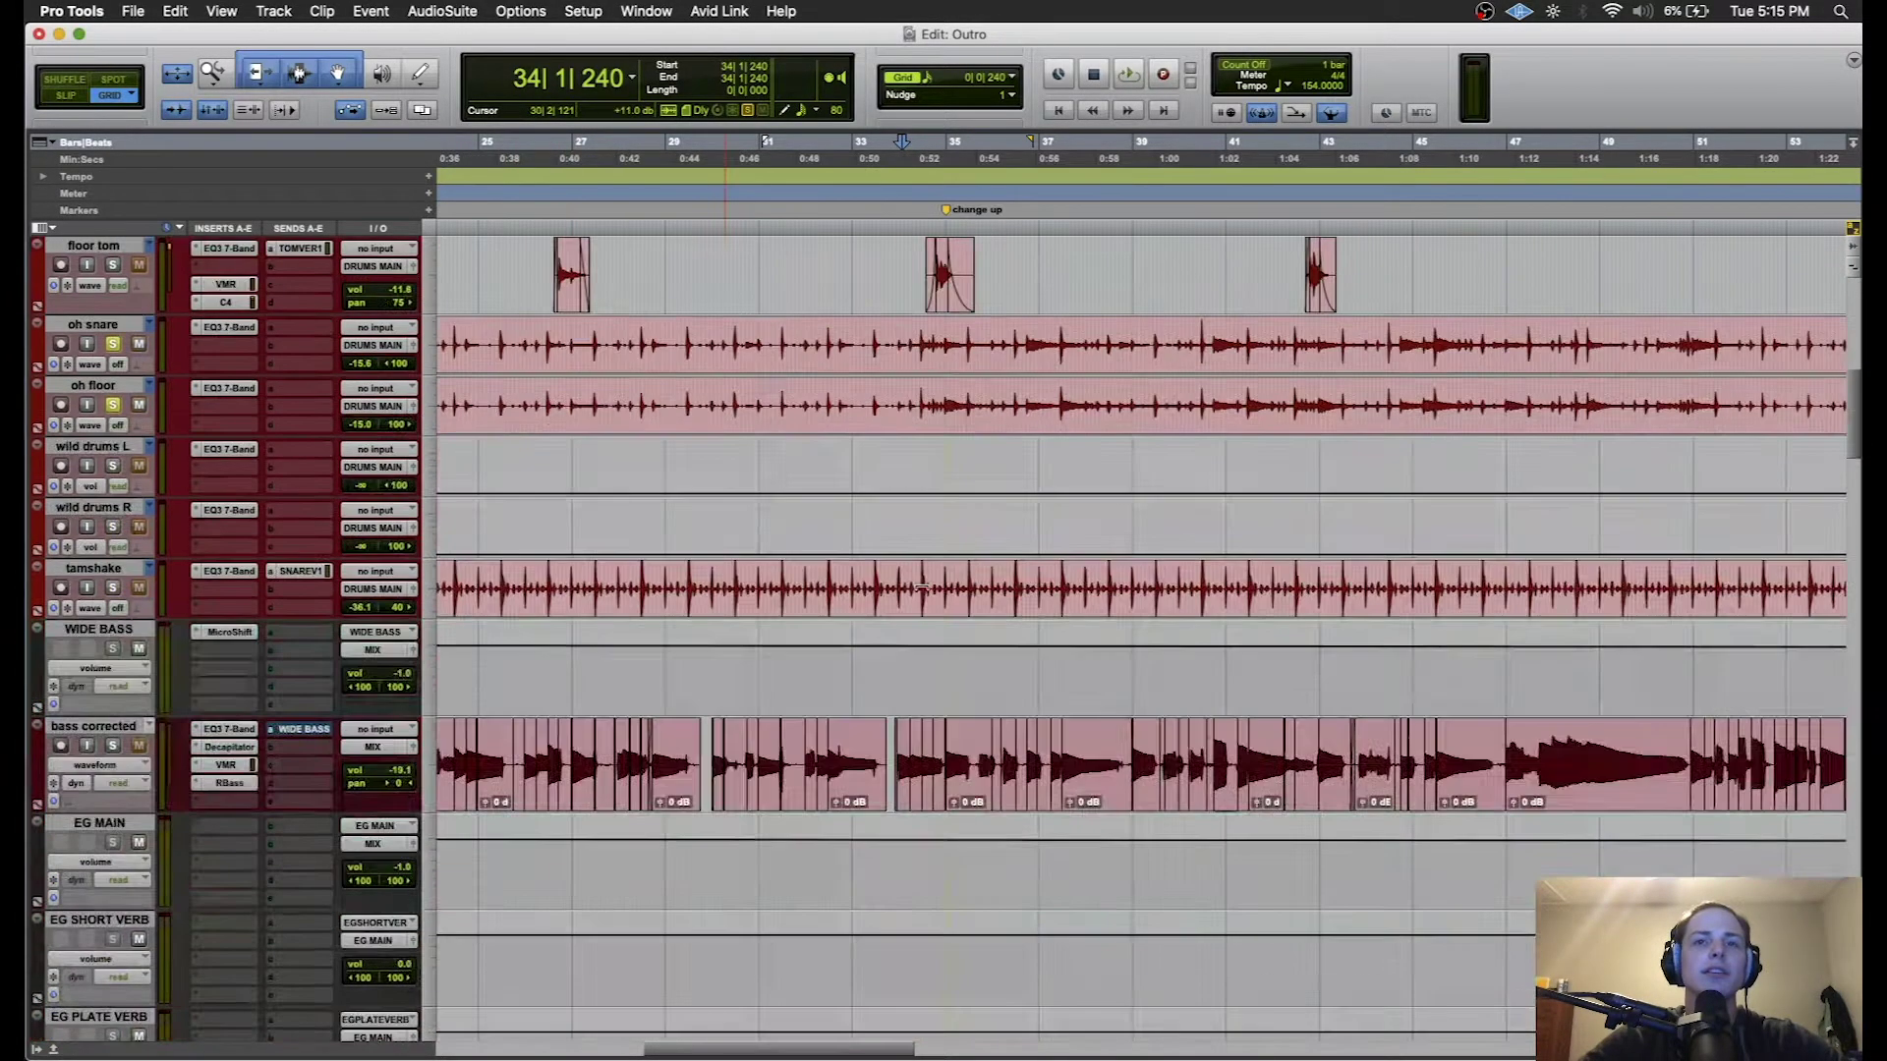
- Audition the soloed oh snare and oh floor tracks from 32|4|480
{"action": "scroll", "coordinate": [893, 659], "scroll_direction": "up", "scroll_amount": 9}
{"action": "left_click", "coordinate": [845, 955]}
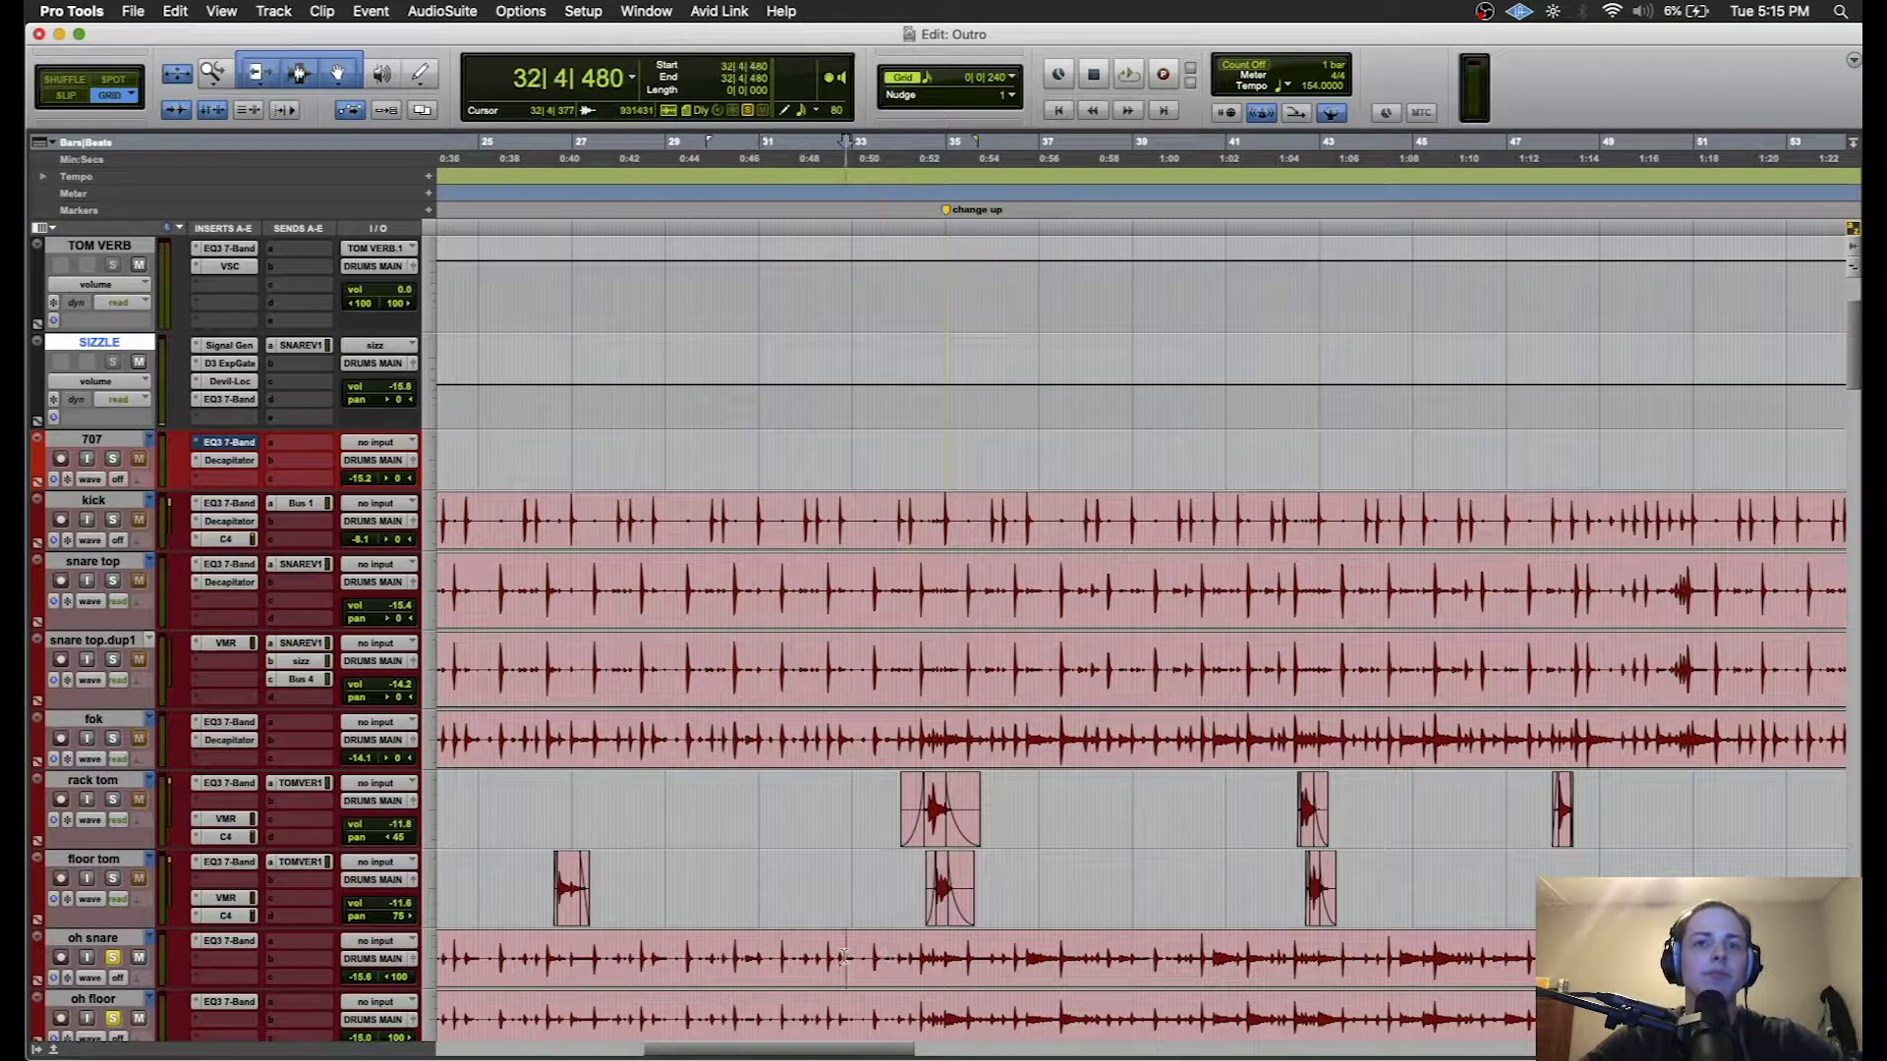
{"action": "key", "text": "space"}
{"action": "scroll", "coordinate": [231, 621], "scroll_direction": "down", "scroll_amount": 10}
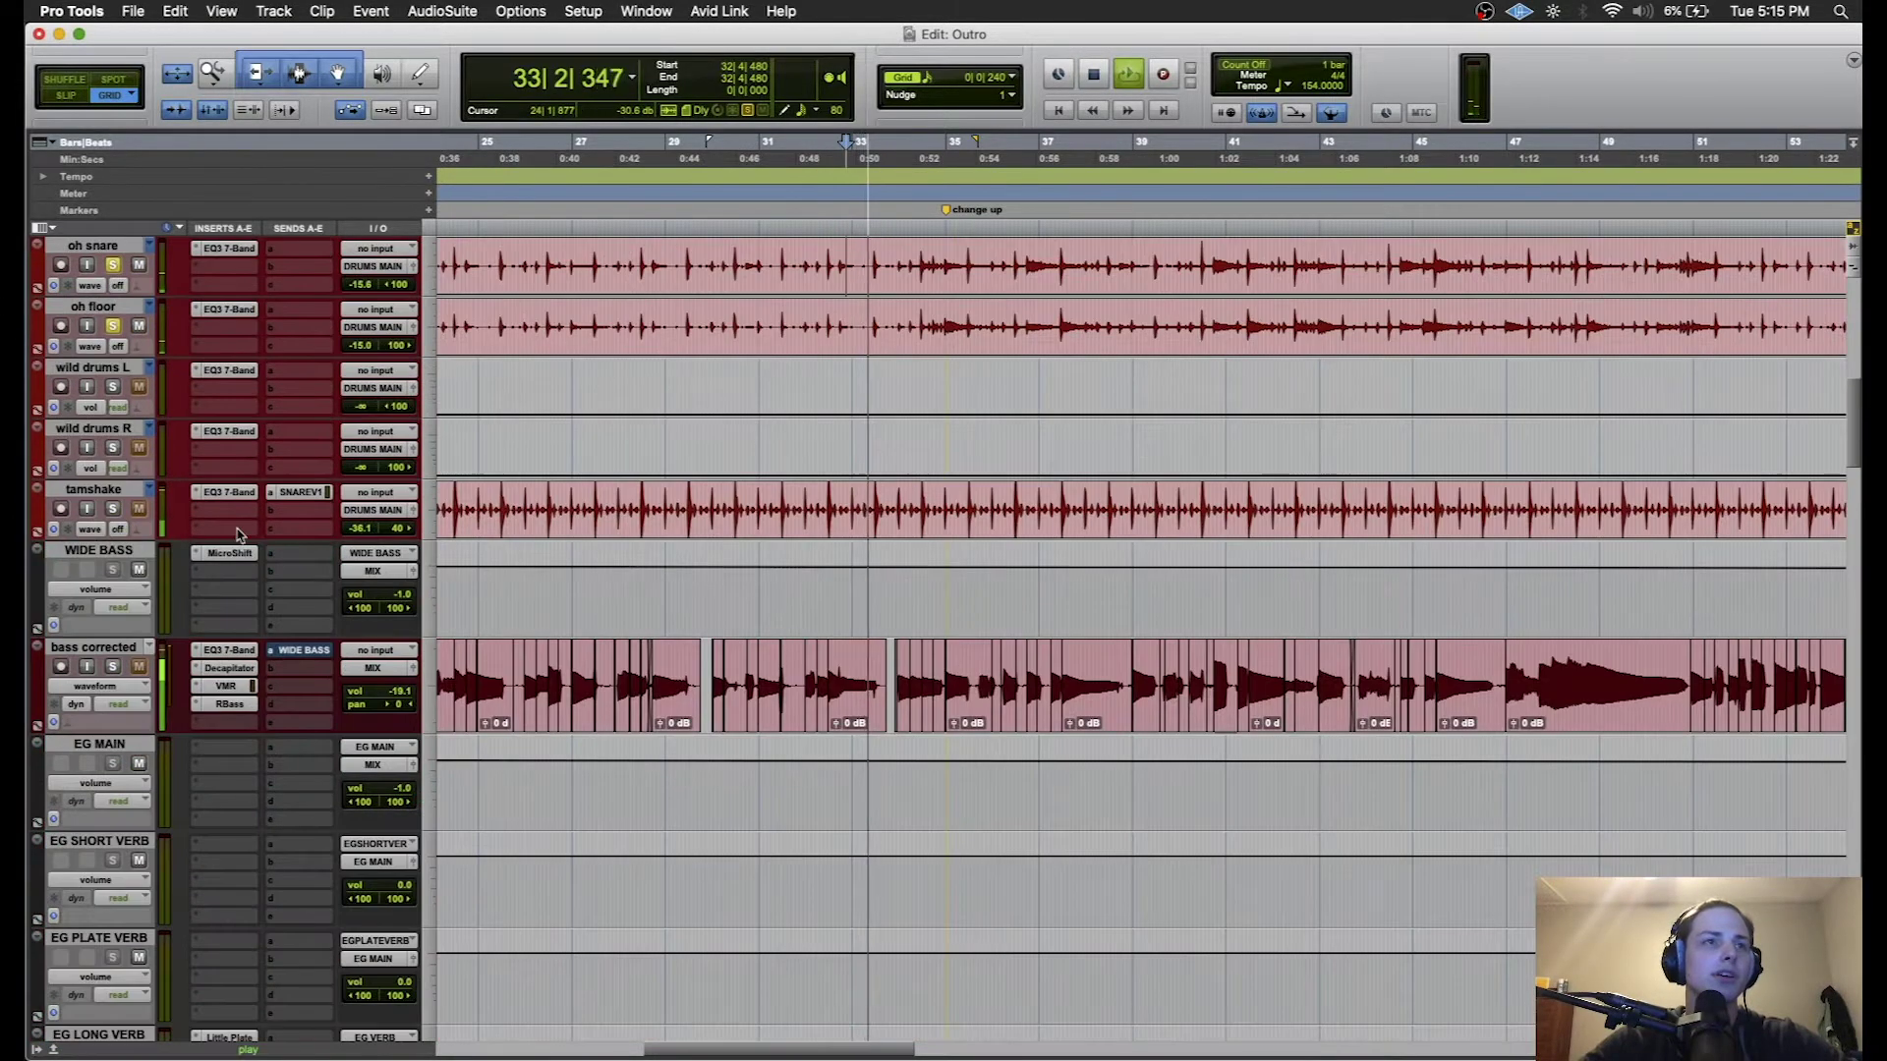
{"action": "scroll", "coordinate": [231, 621], "scroll_direction": "up", "scroll_amount": 5}
{"action": "left_click", "coordinate": [226, 644]}
{"action": "left_click", "coordinate": [182, 649]}
{"action": "key", "text": "space"}
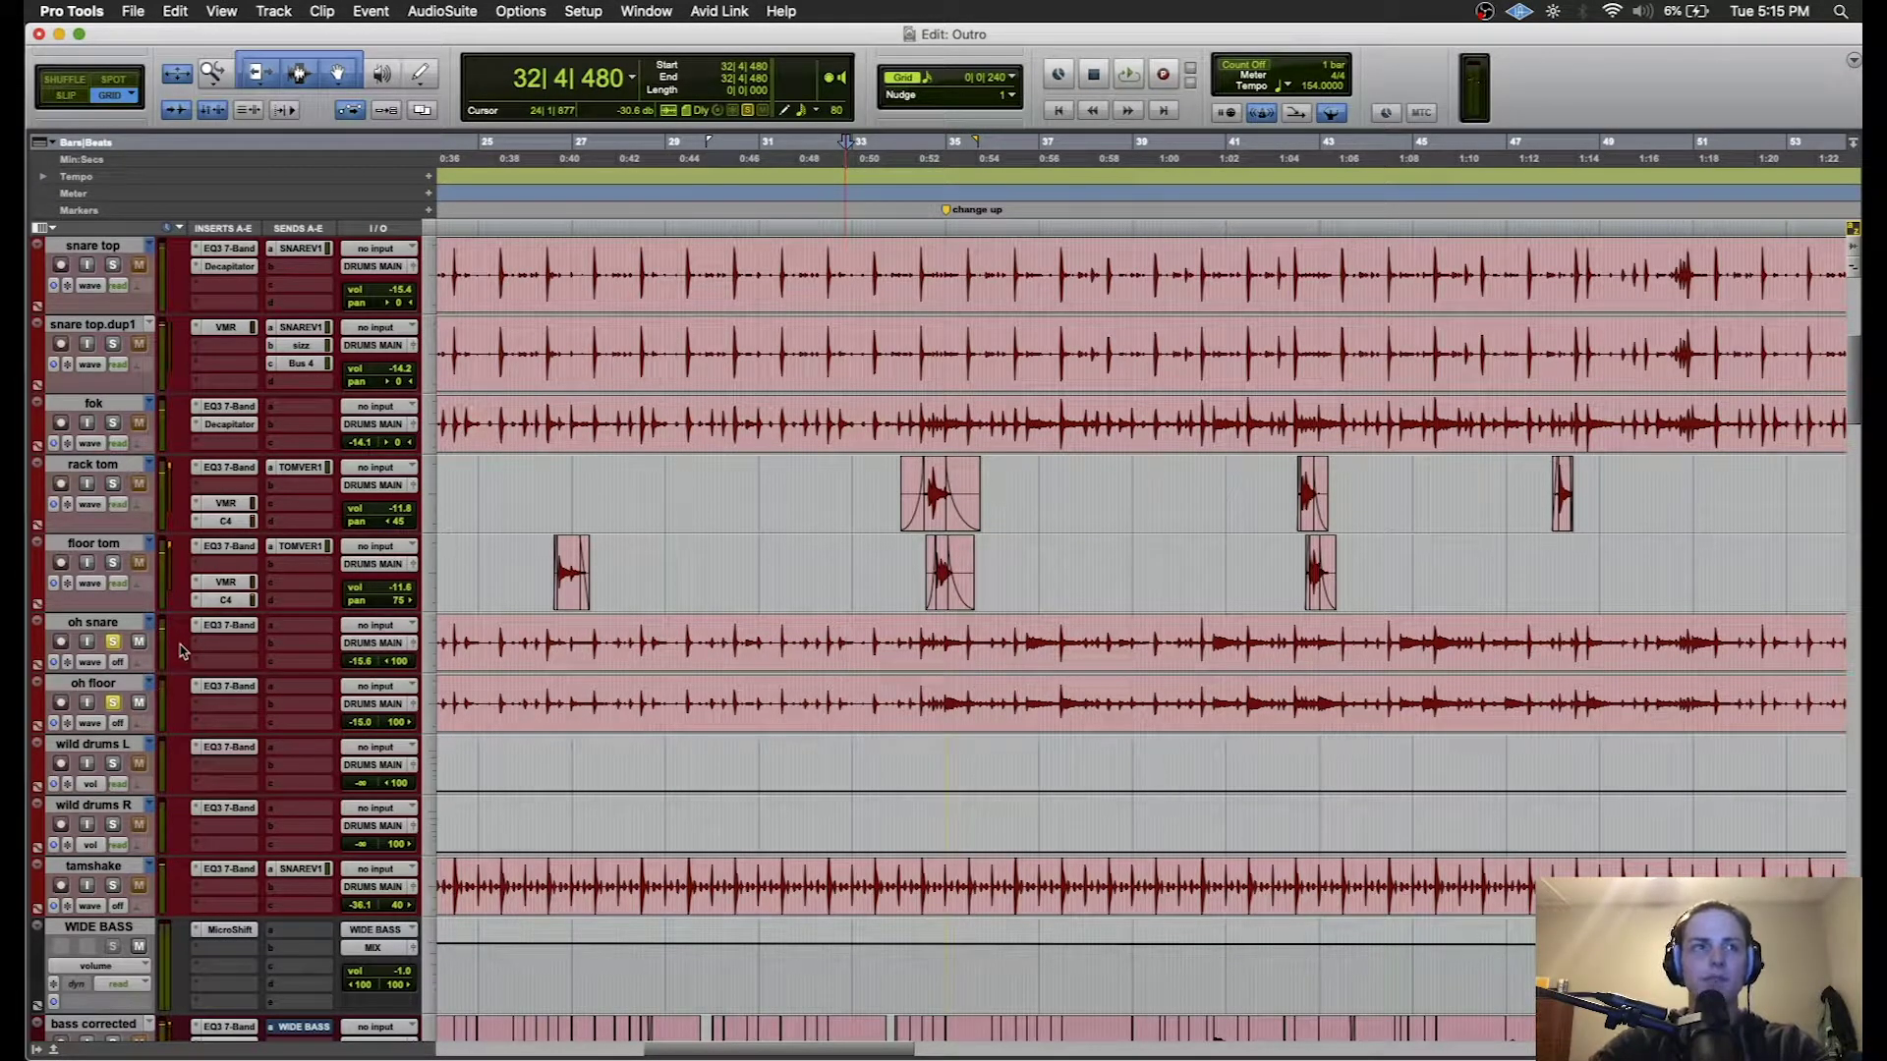
{"action": "key", "text": "space"}
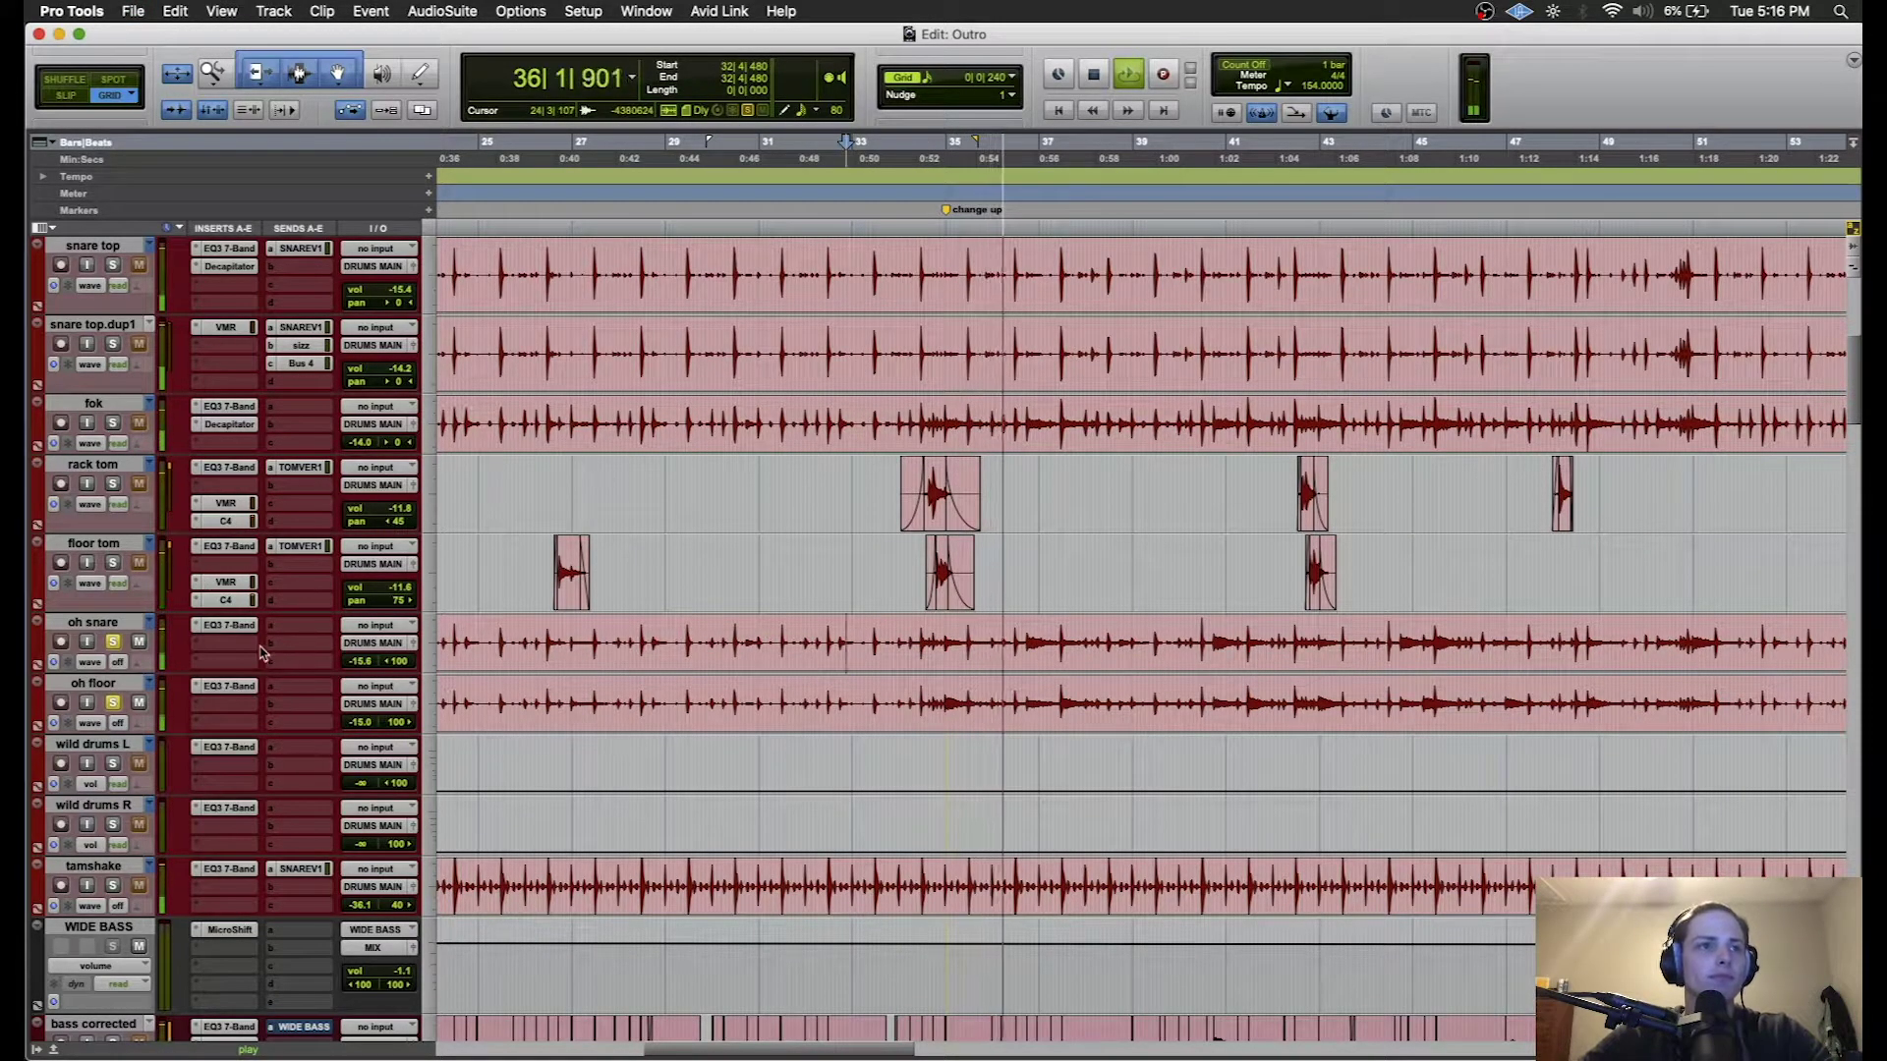
- Examine the EQ3 7-Band settings of oh snare and oh floor with playback stopped
{"action": "left_click", "coordinate": [234, 627]}
{"action": "key", "text": "space"}
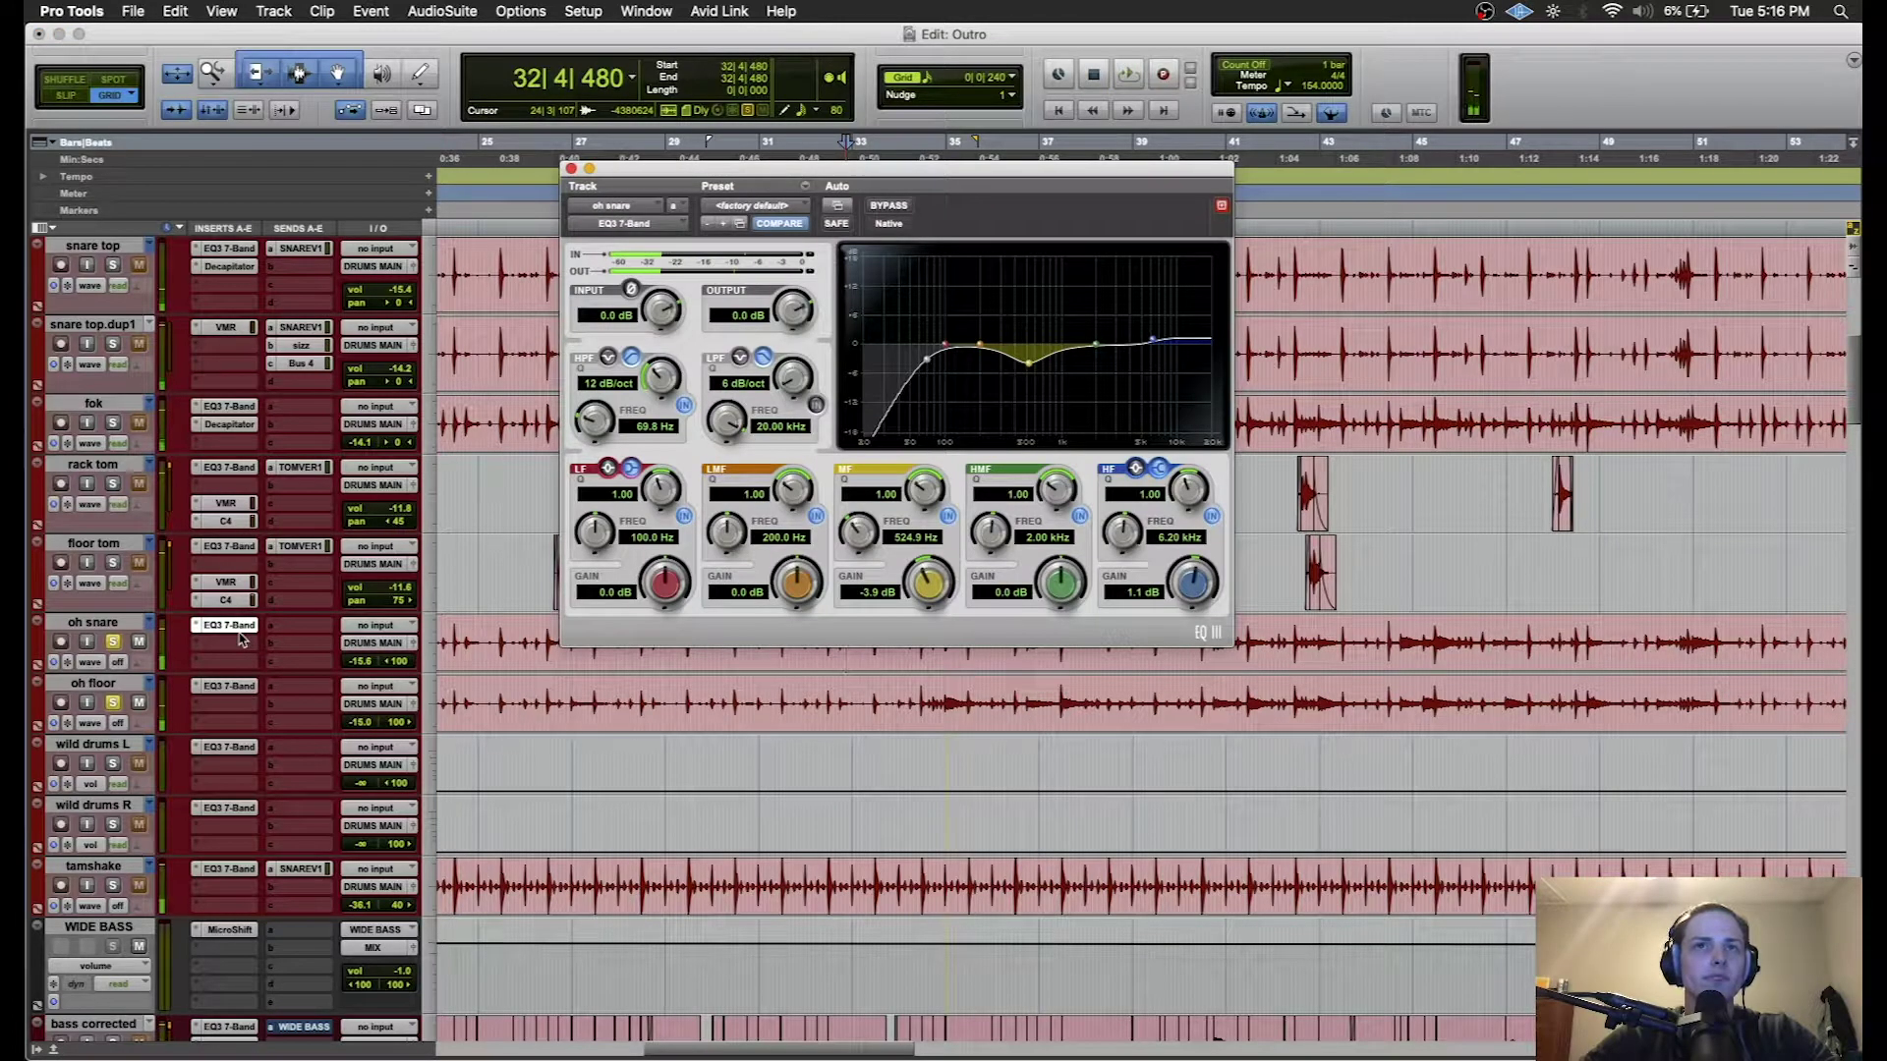
{"action": "left_click", "coordinate": [233, 688]}
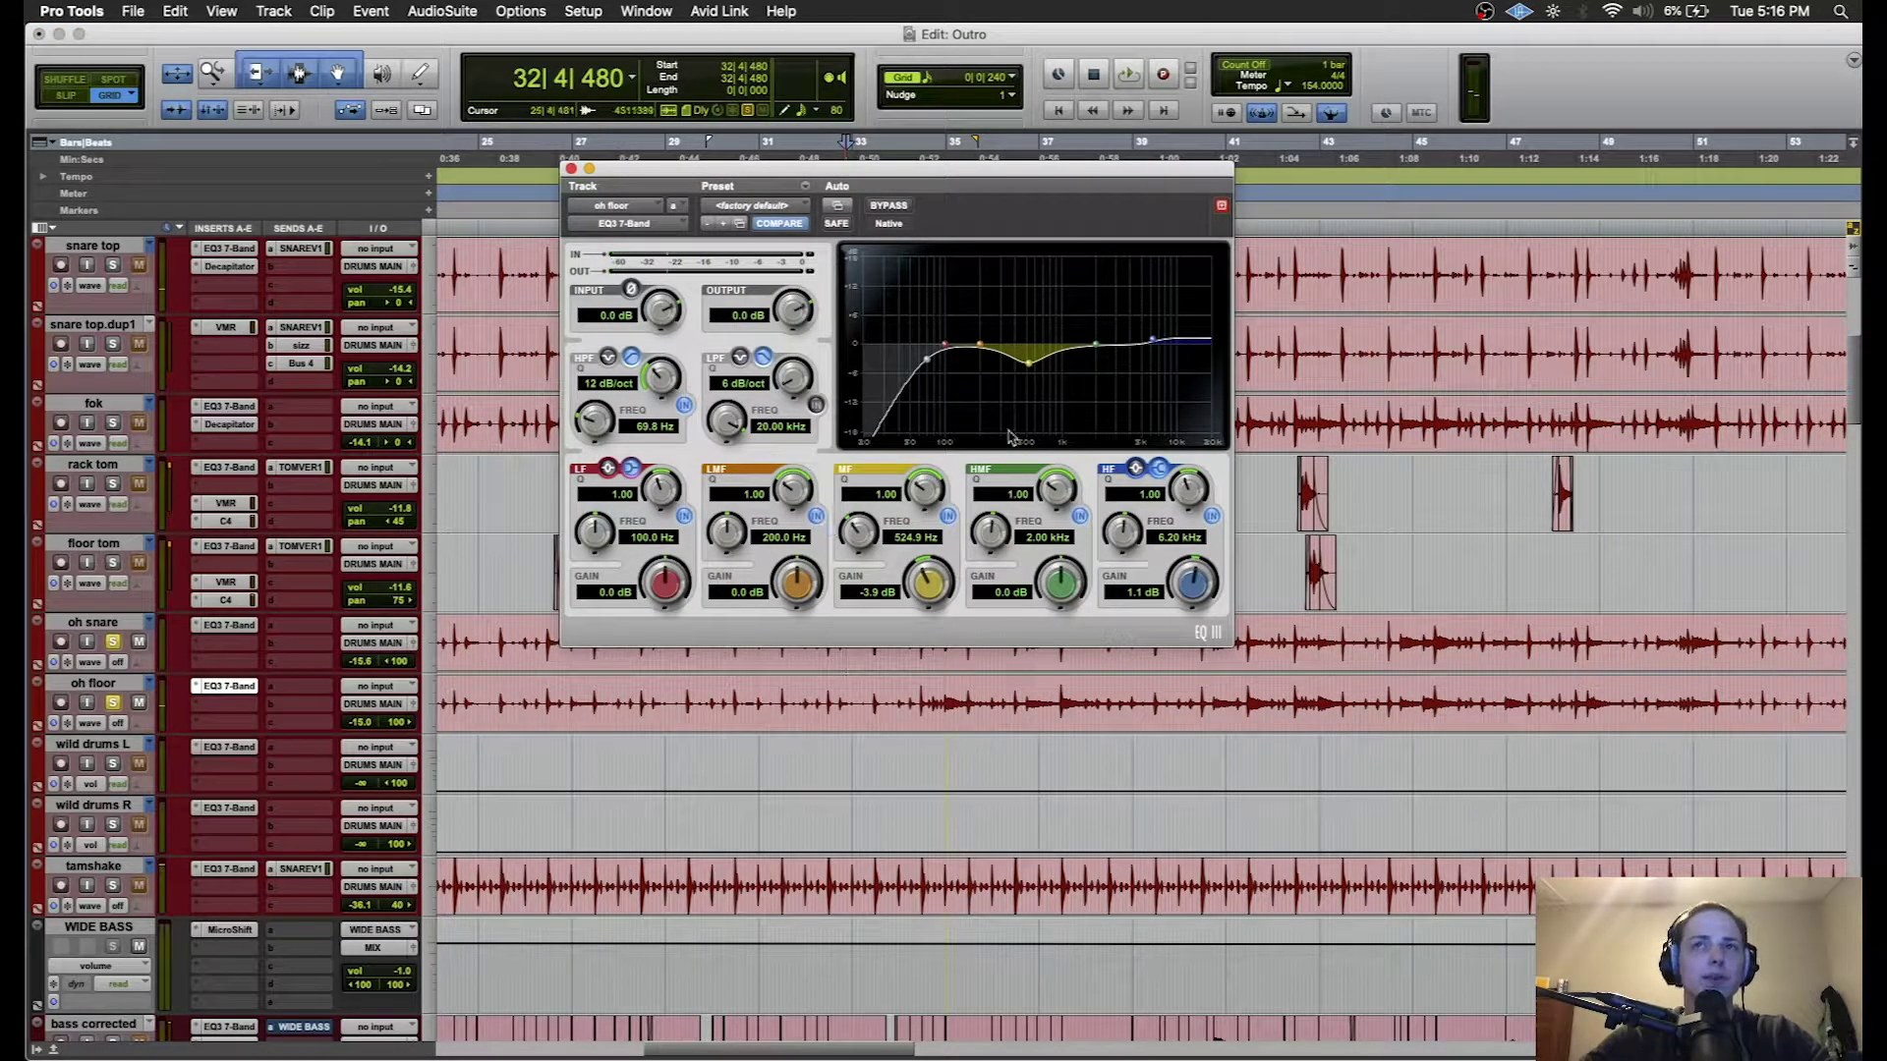
{"action": "left_click", "coordinate": [571, 169]}
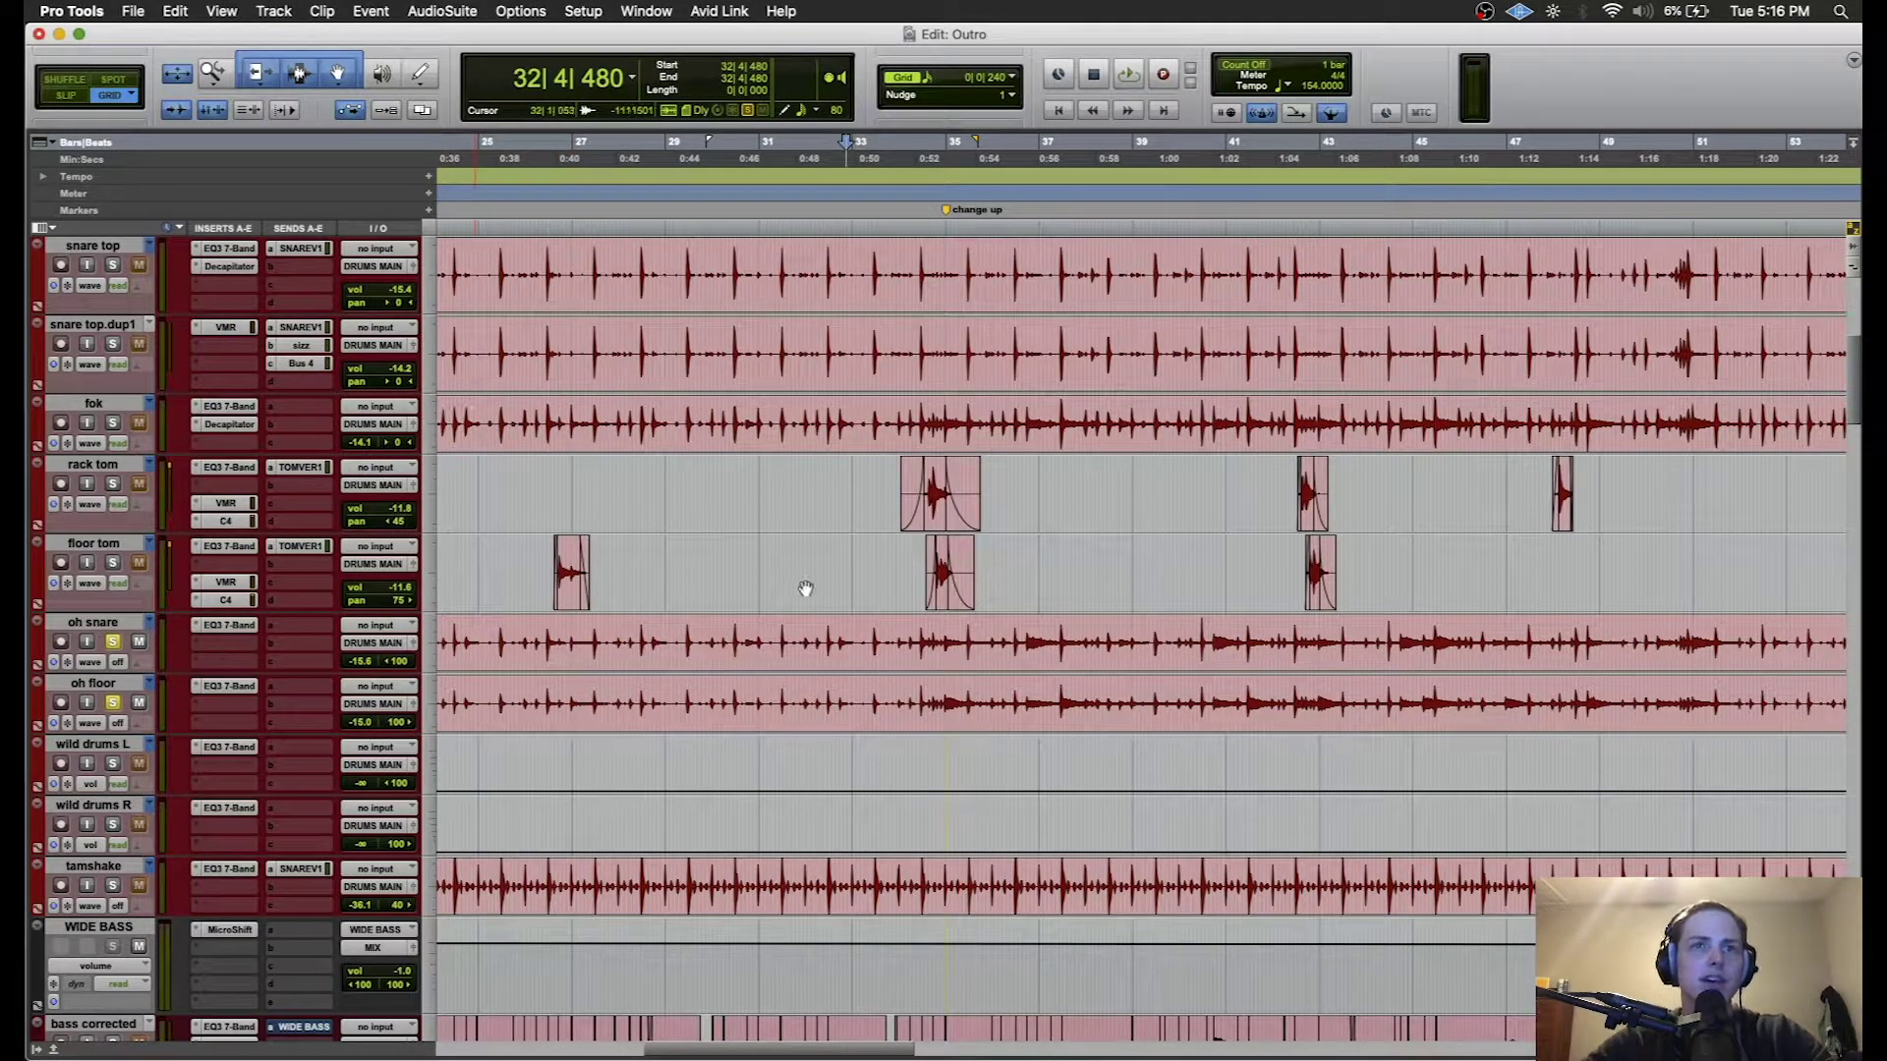
- Unsolo oh snare and oh floor, and select wild drums L and R from 61|1|480 to 64|4|720
{"action": "left_click", "coordinate": [114, 704]}
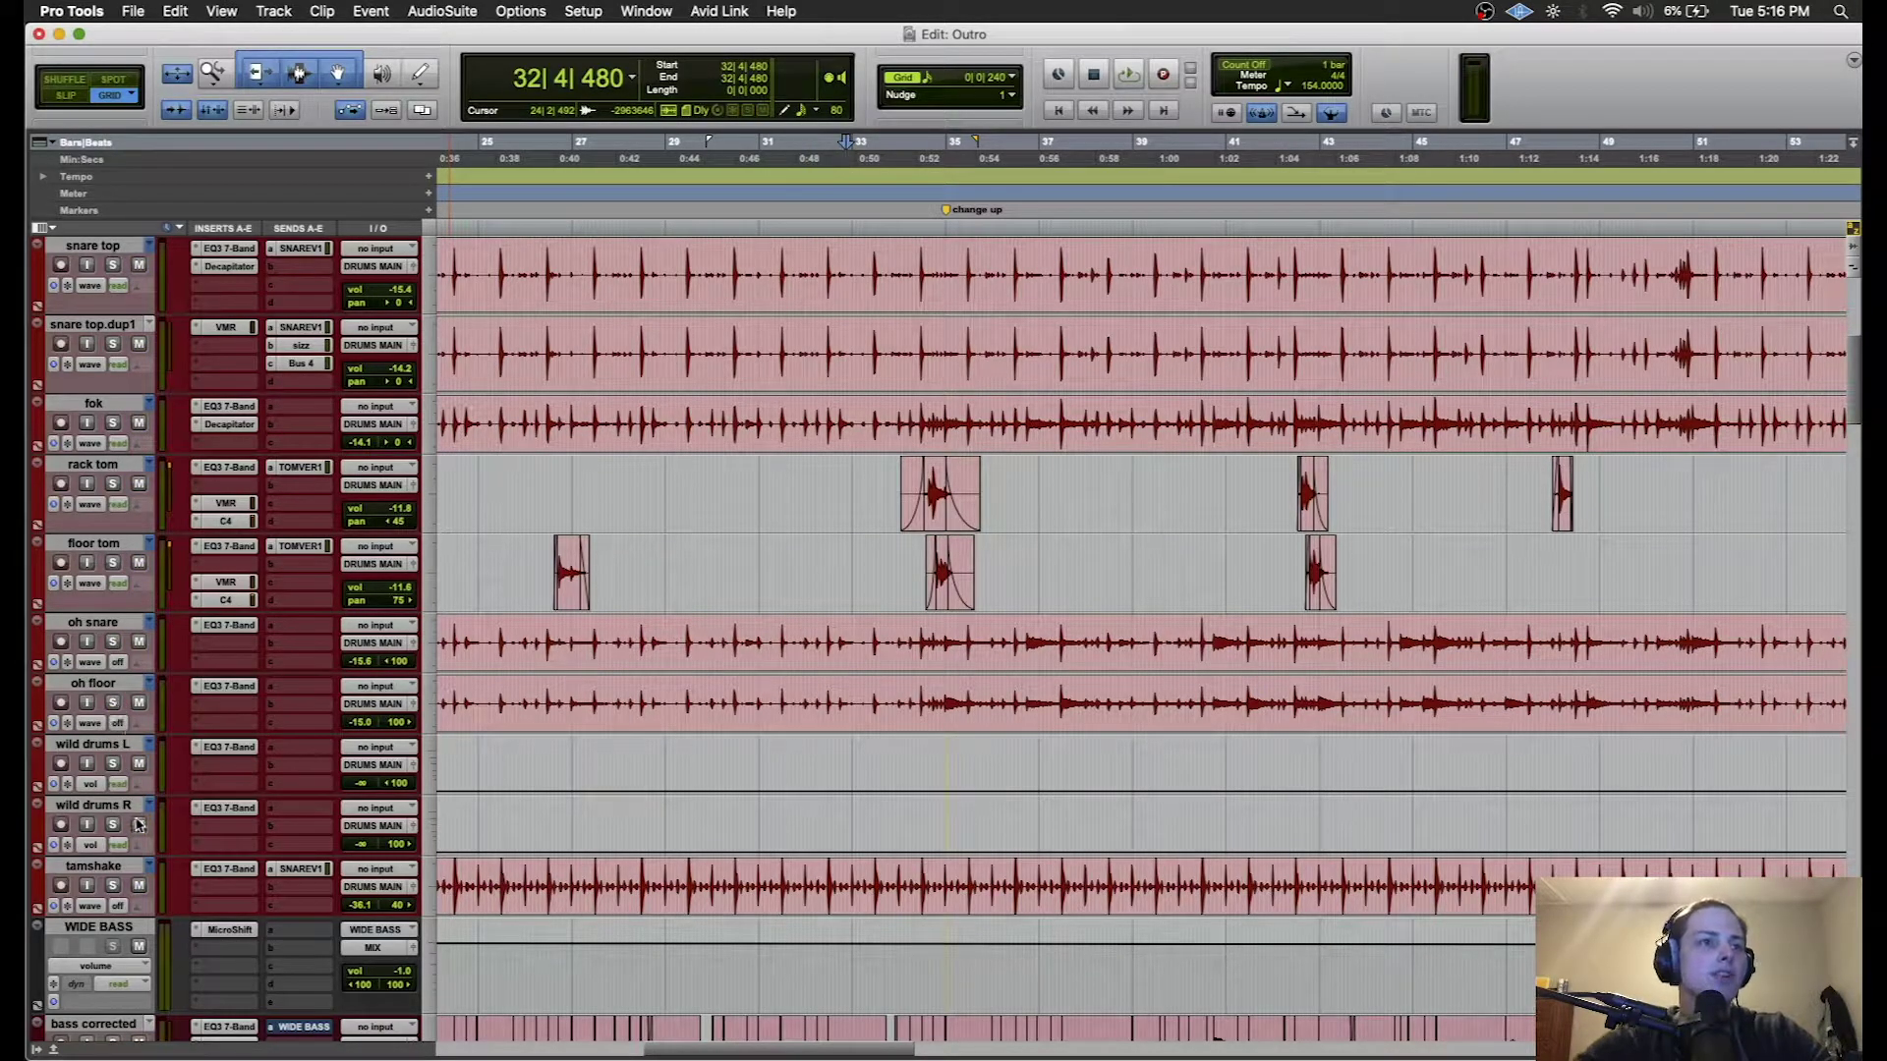
{"action": "scroll", "coordinate": [909, 720], "scroll_direction": "right", "scroll_amount": 15}
{"action": "left_click_drag", "start_coordinate": [553, 679], "coordinate": [729, 756]}
{"action": "key", "text": "t"}
{"action": "key", "text": "t"}
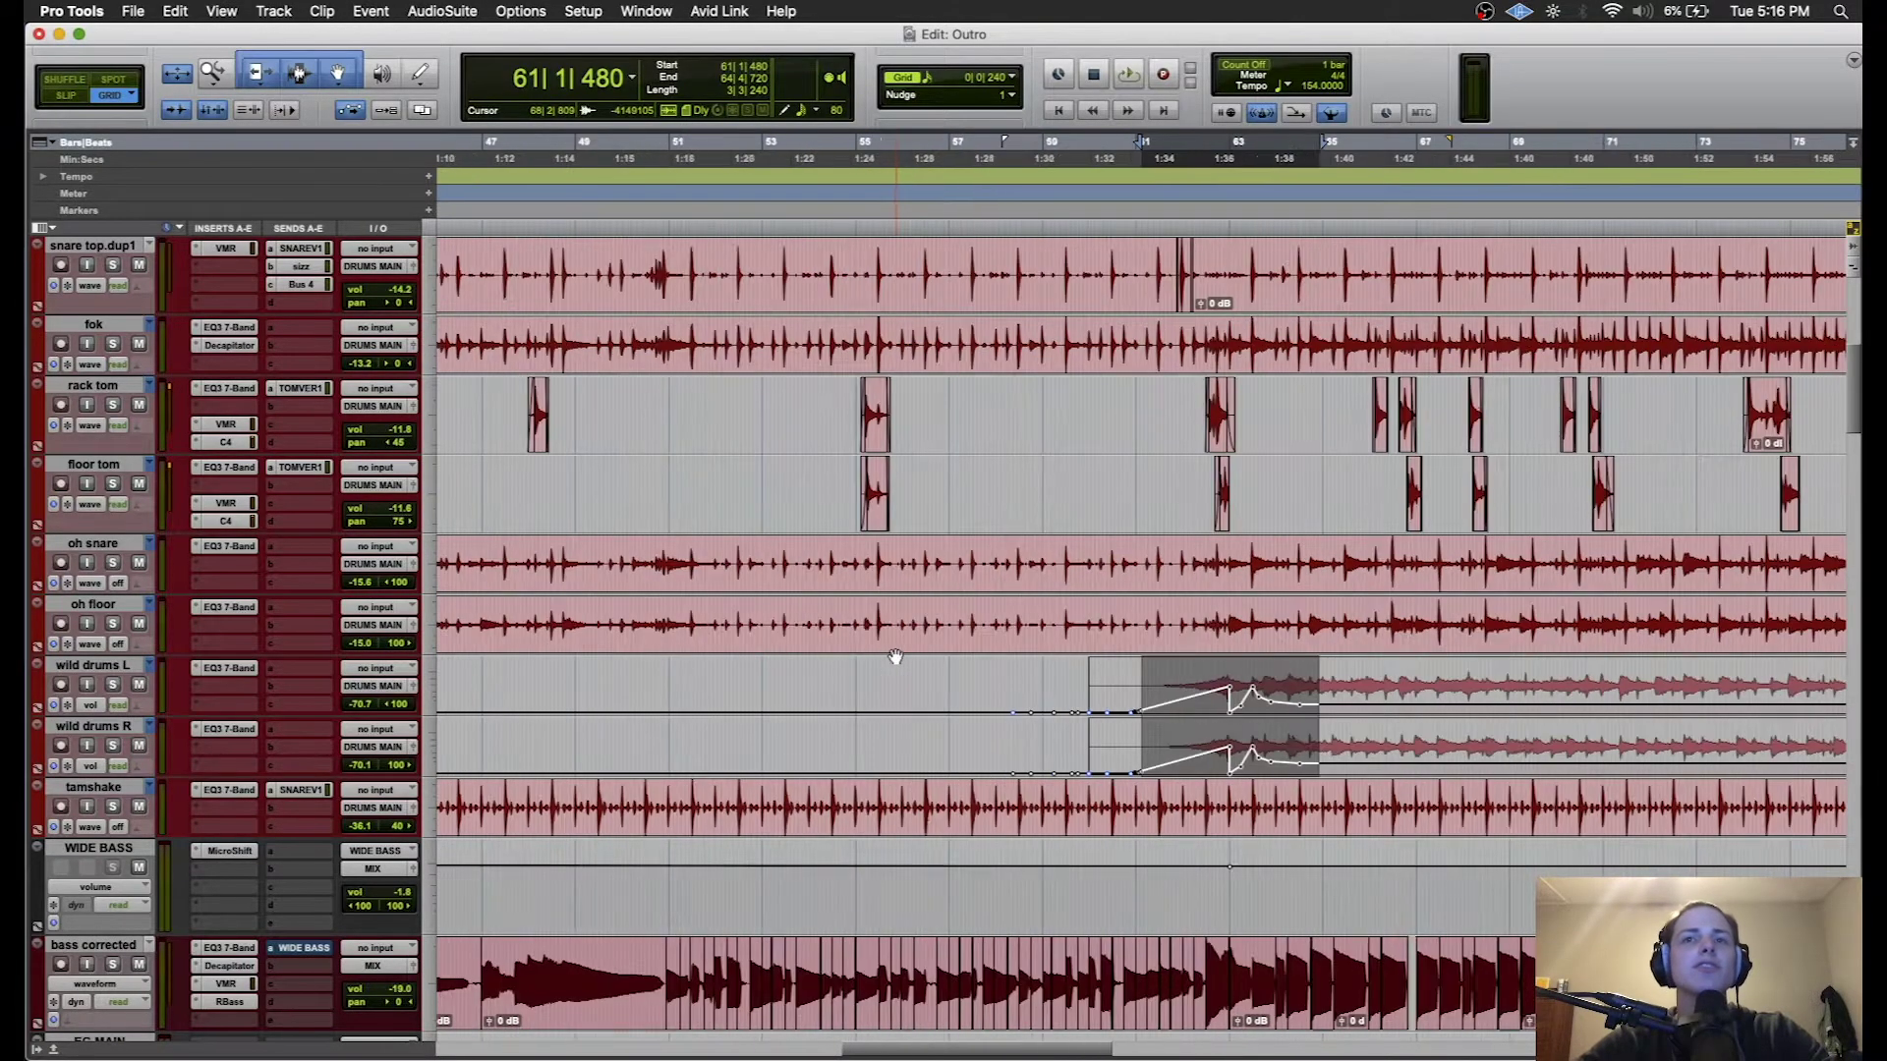
- Play the full mix from 59|4|720 through the wild drums volume build-up, and stop playback
{"action": "left_click", "coordinate": [1125, 409]}
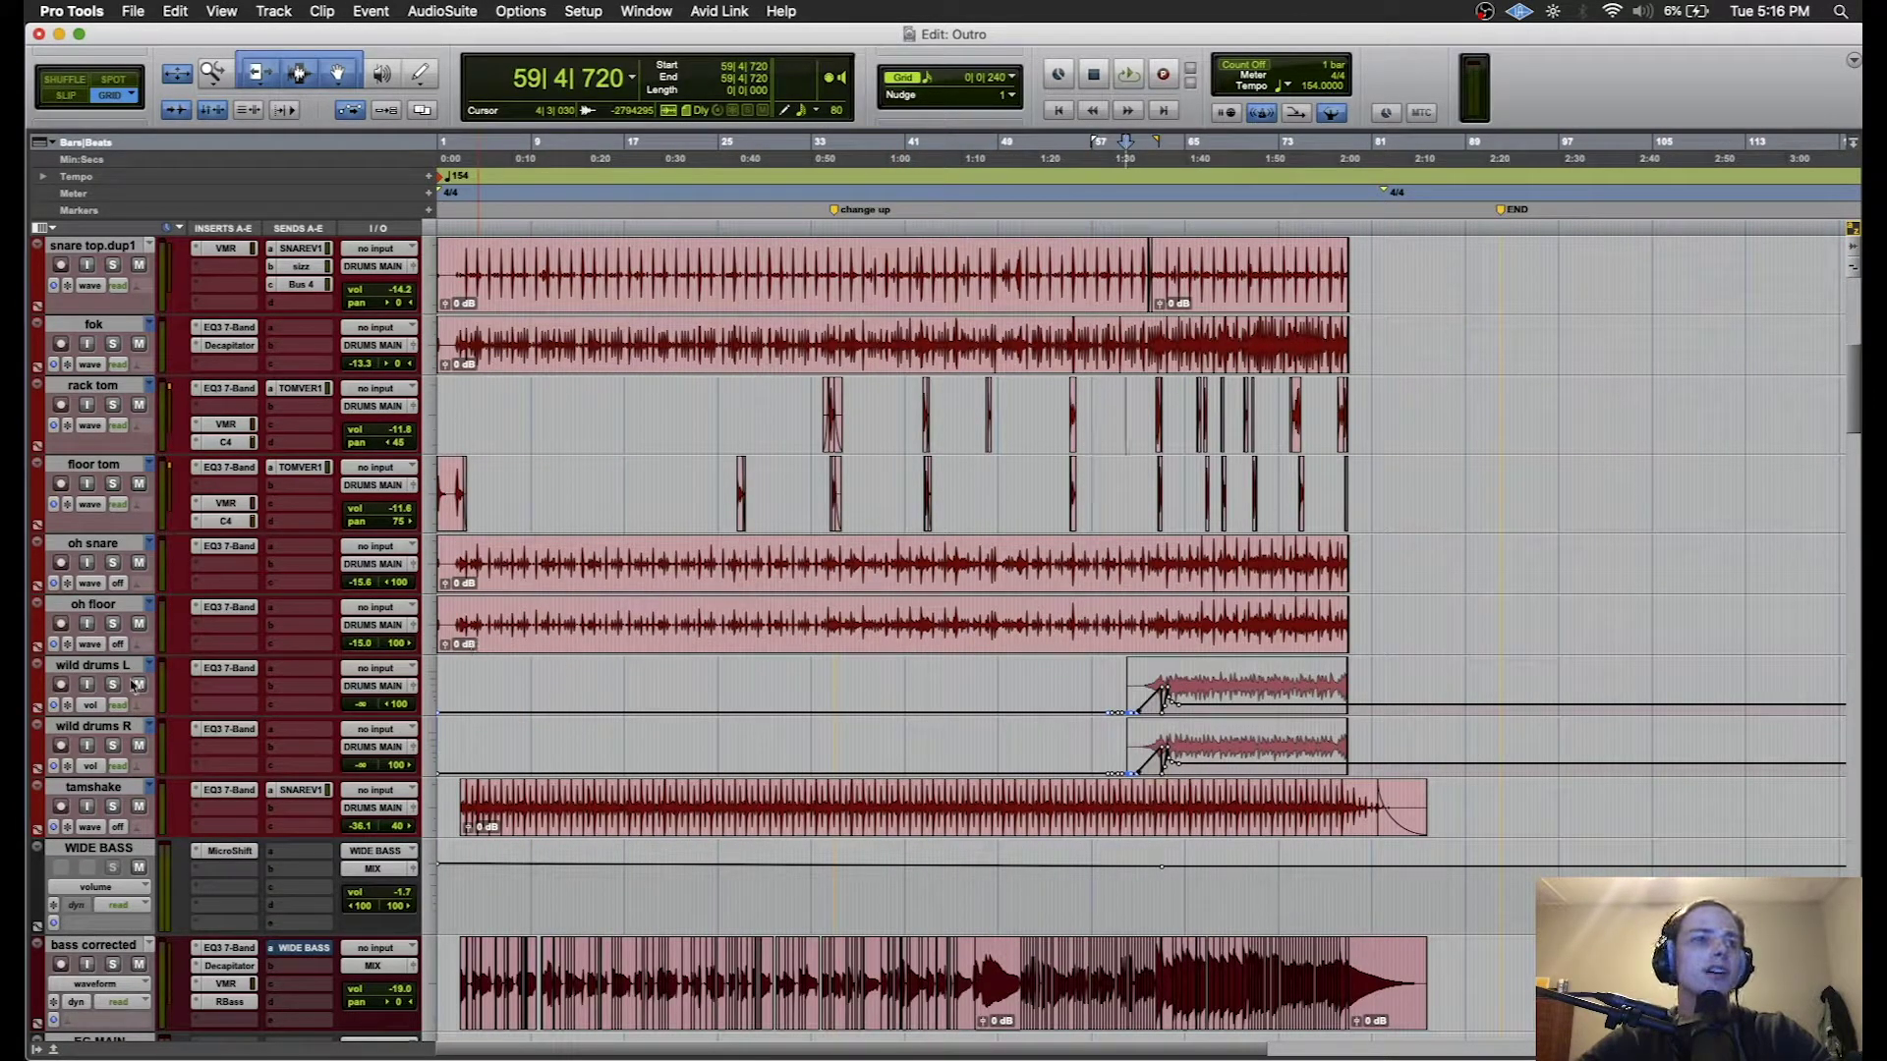
{"action": "key", "text": "space"}
{"action": "key", "text": "r"}
{"action": "key", "text": "r"}
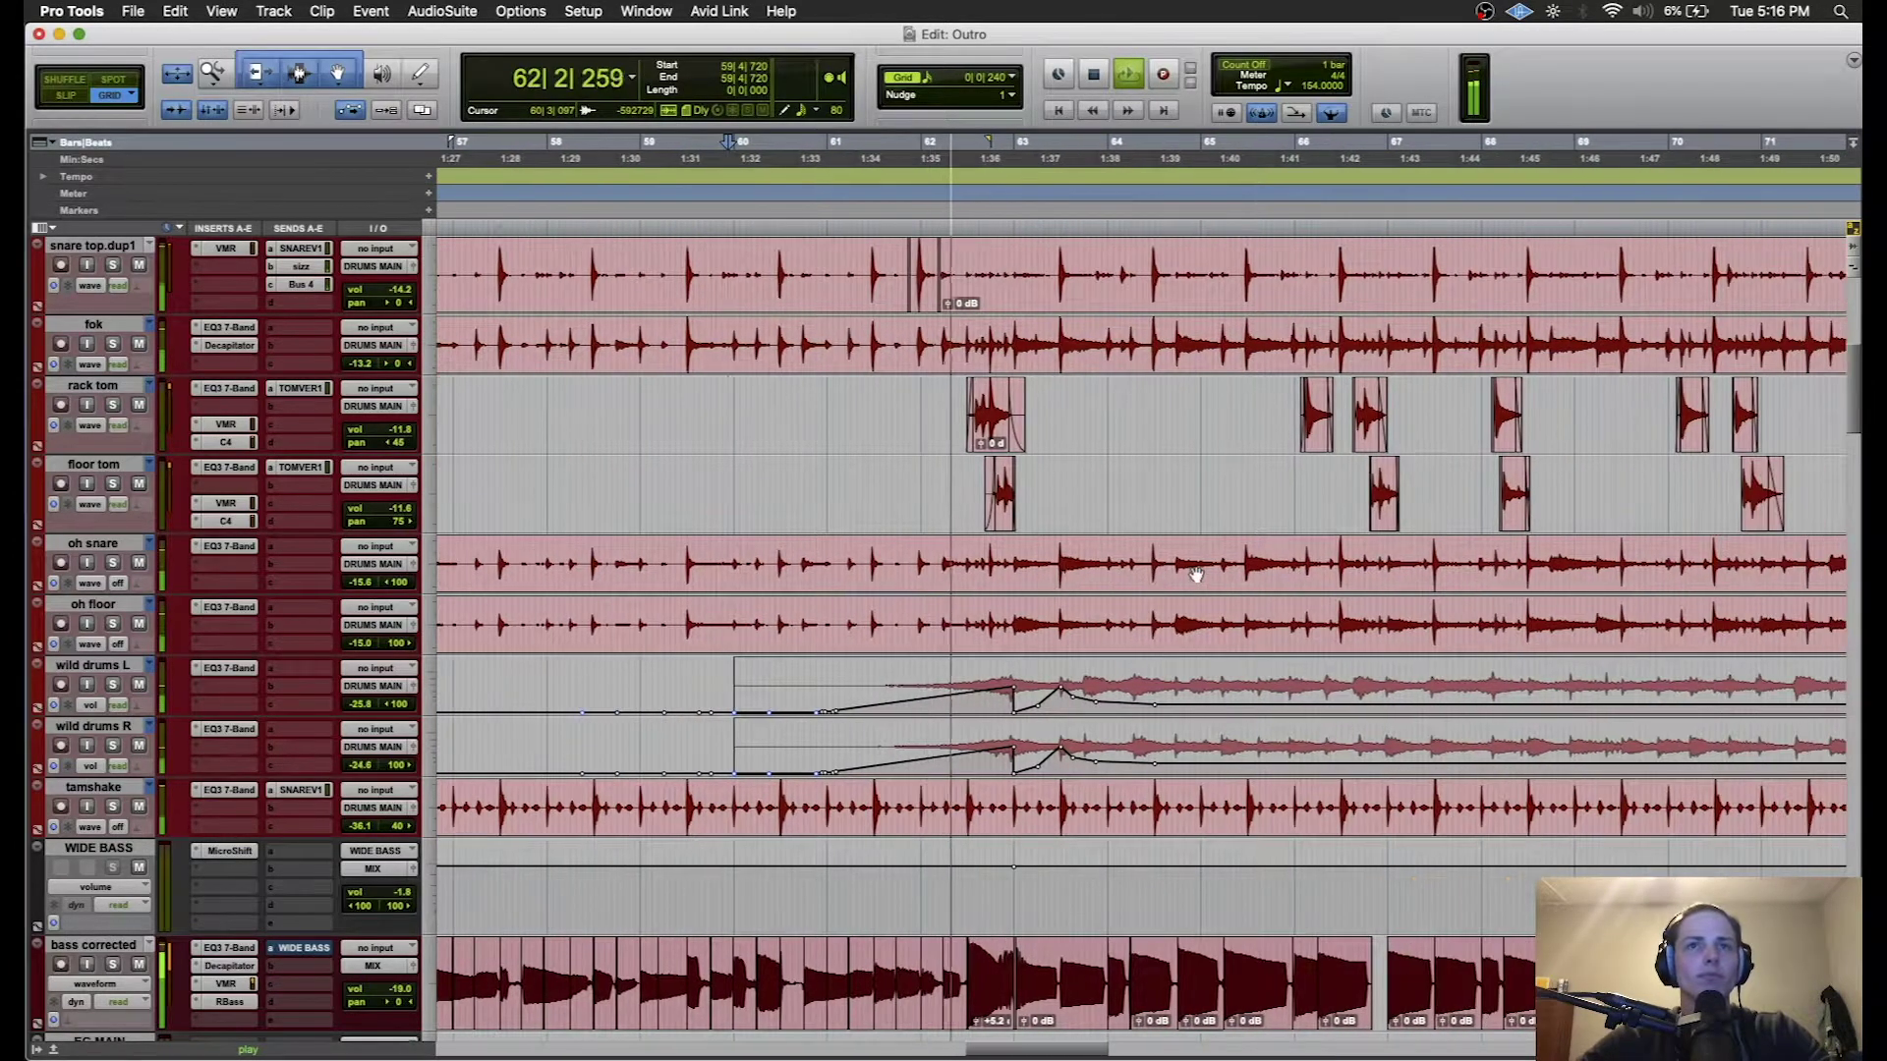
{"action": "scroll", "coordinate": [1107, 446], "scroll_direction": "up", "scroll_amount": 3}
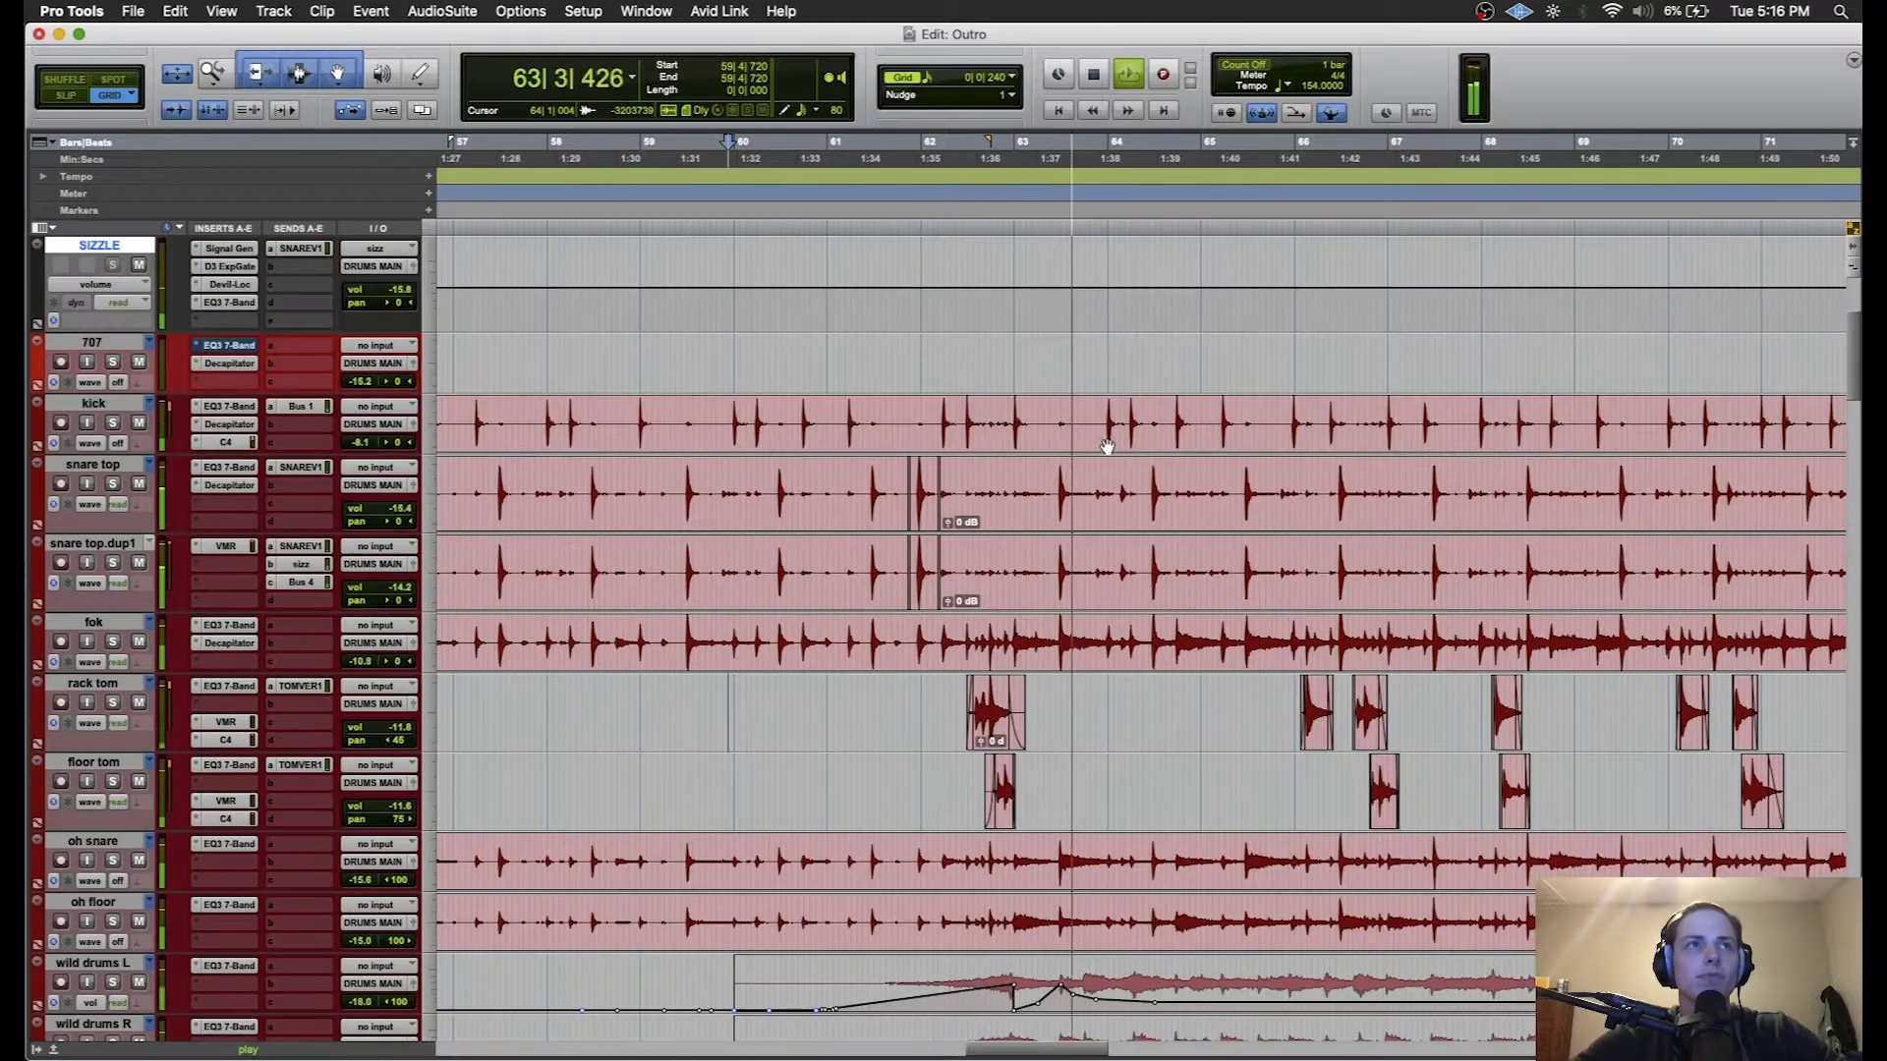
{"action": "scroll", "coordinate": [1108, 446], "scroll_direction": "down", "scroll_amount": 1}
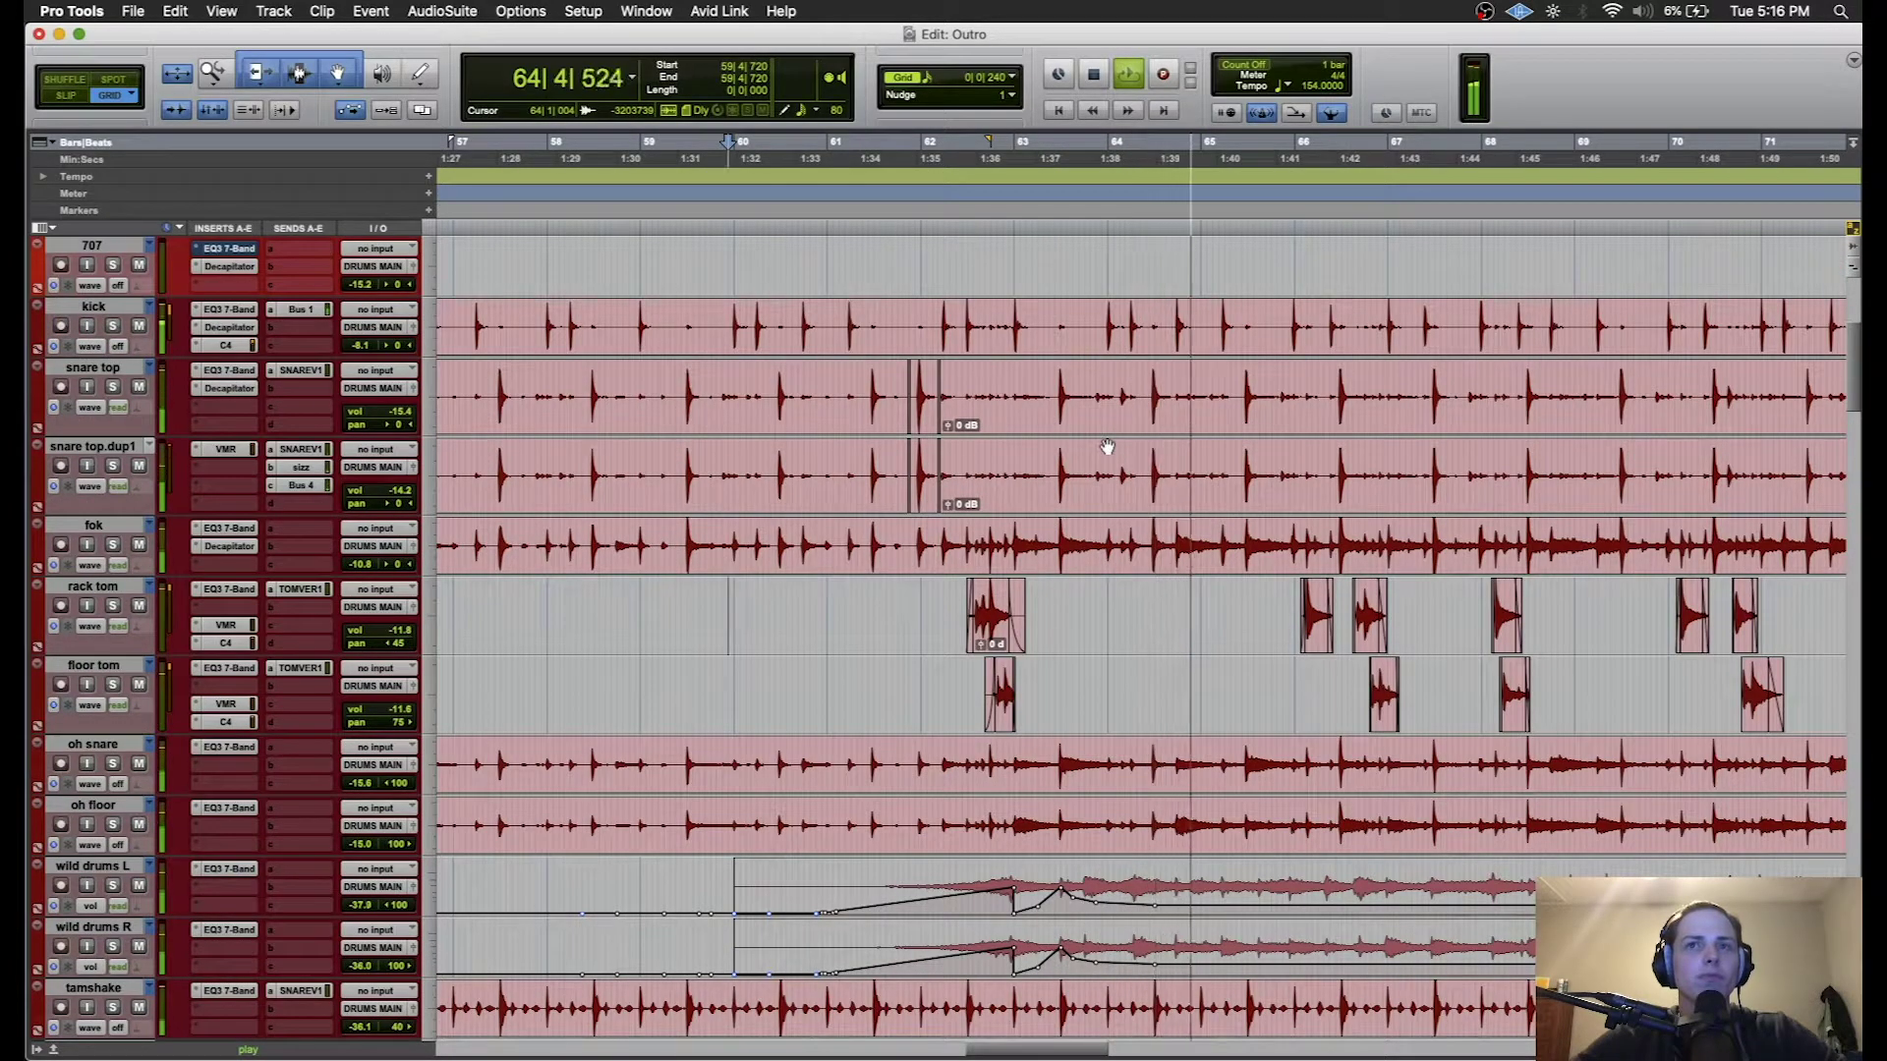
{"action": "key", "text": "space"}
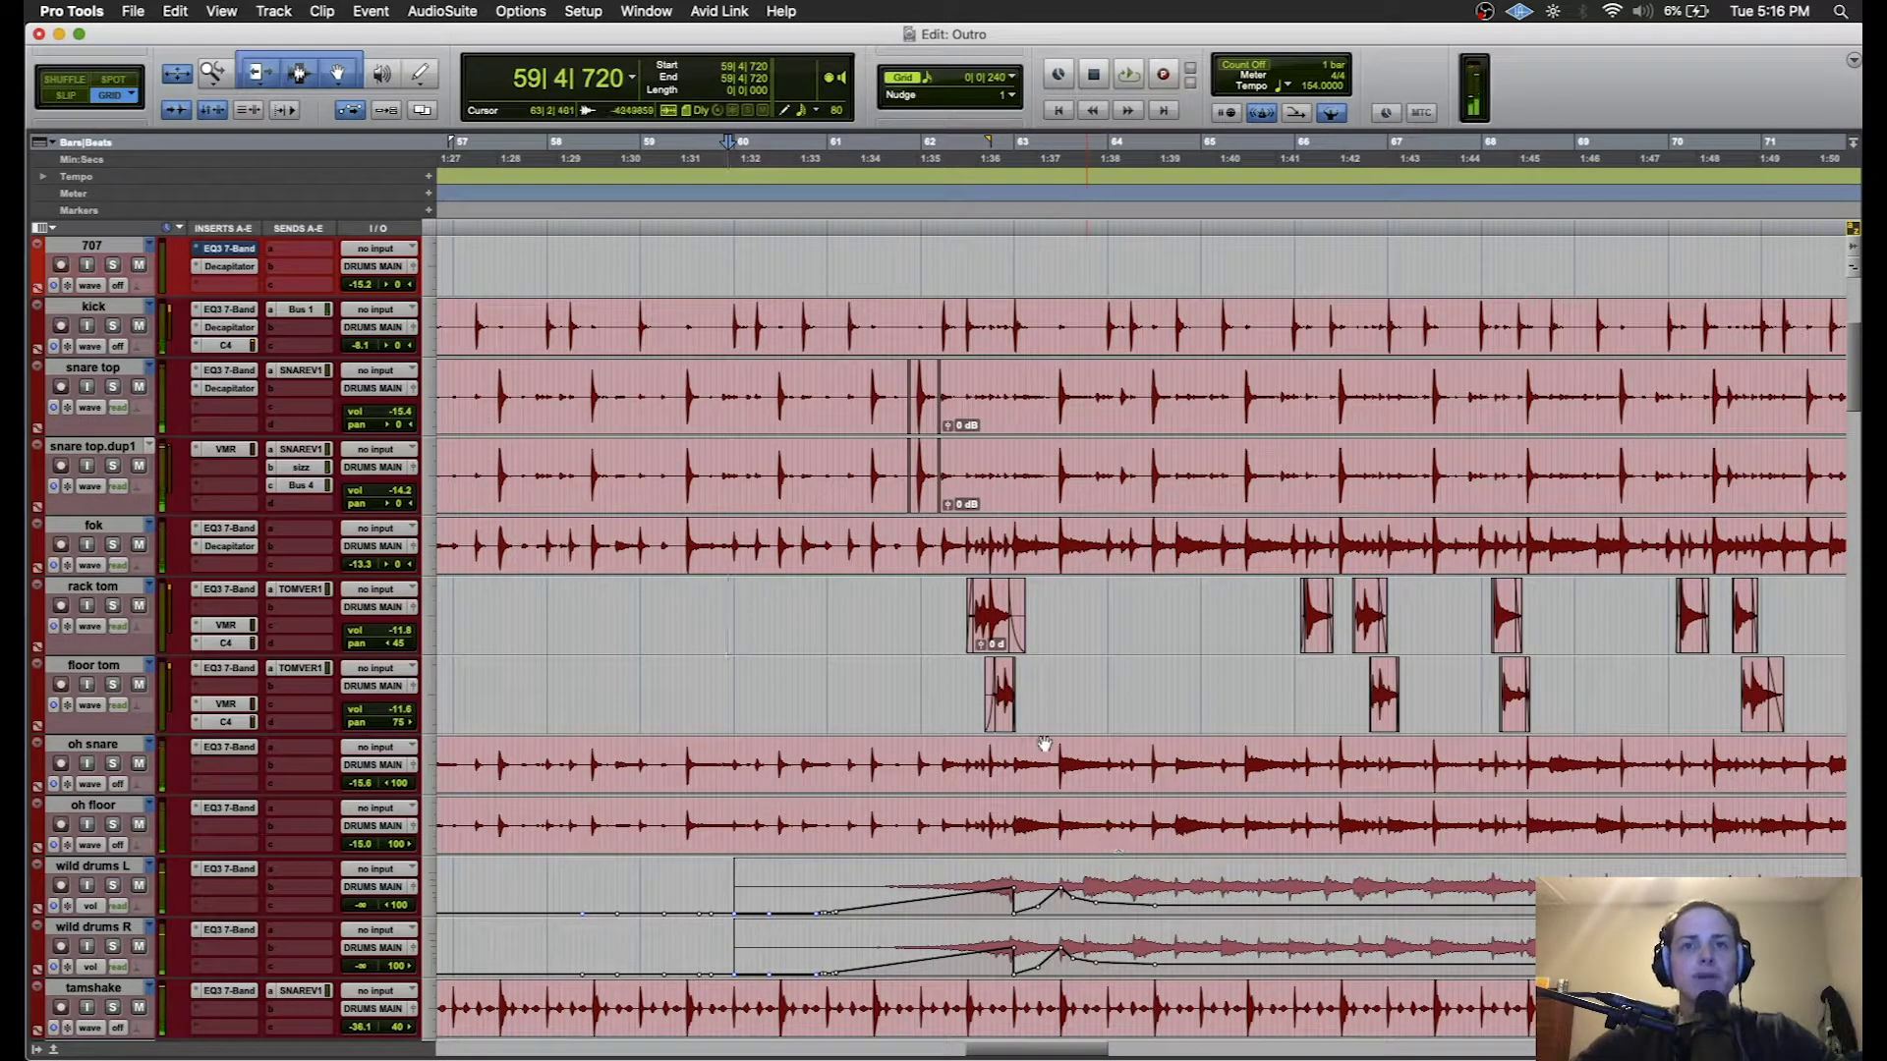
- Audition the full mix briefly from 61|1|480 and from 63|1|000, following the wild drums and bass tracks
{"action": "scroll", "coordinate": [1044, 743], "scroll_direction": "down", "scroll_amount": 3}
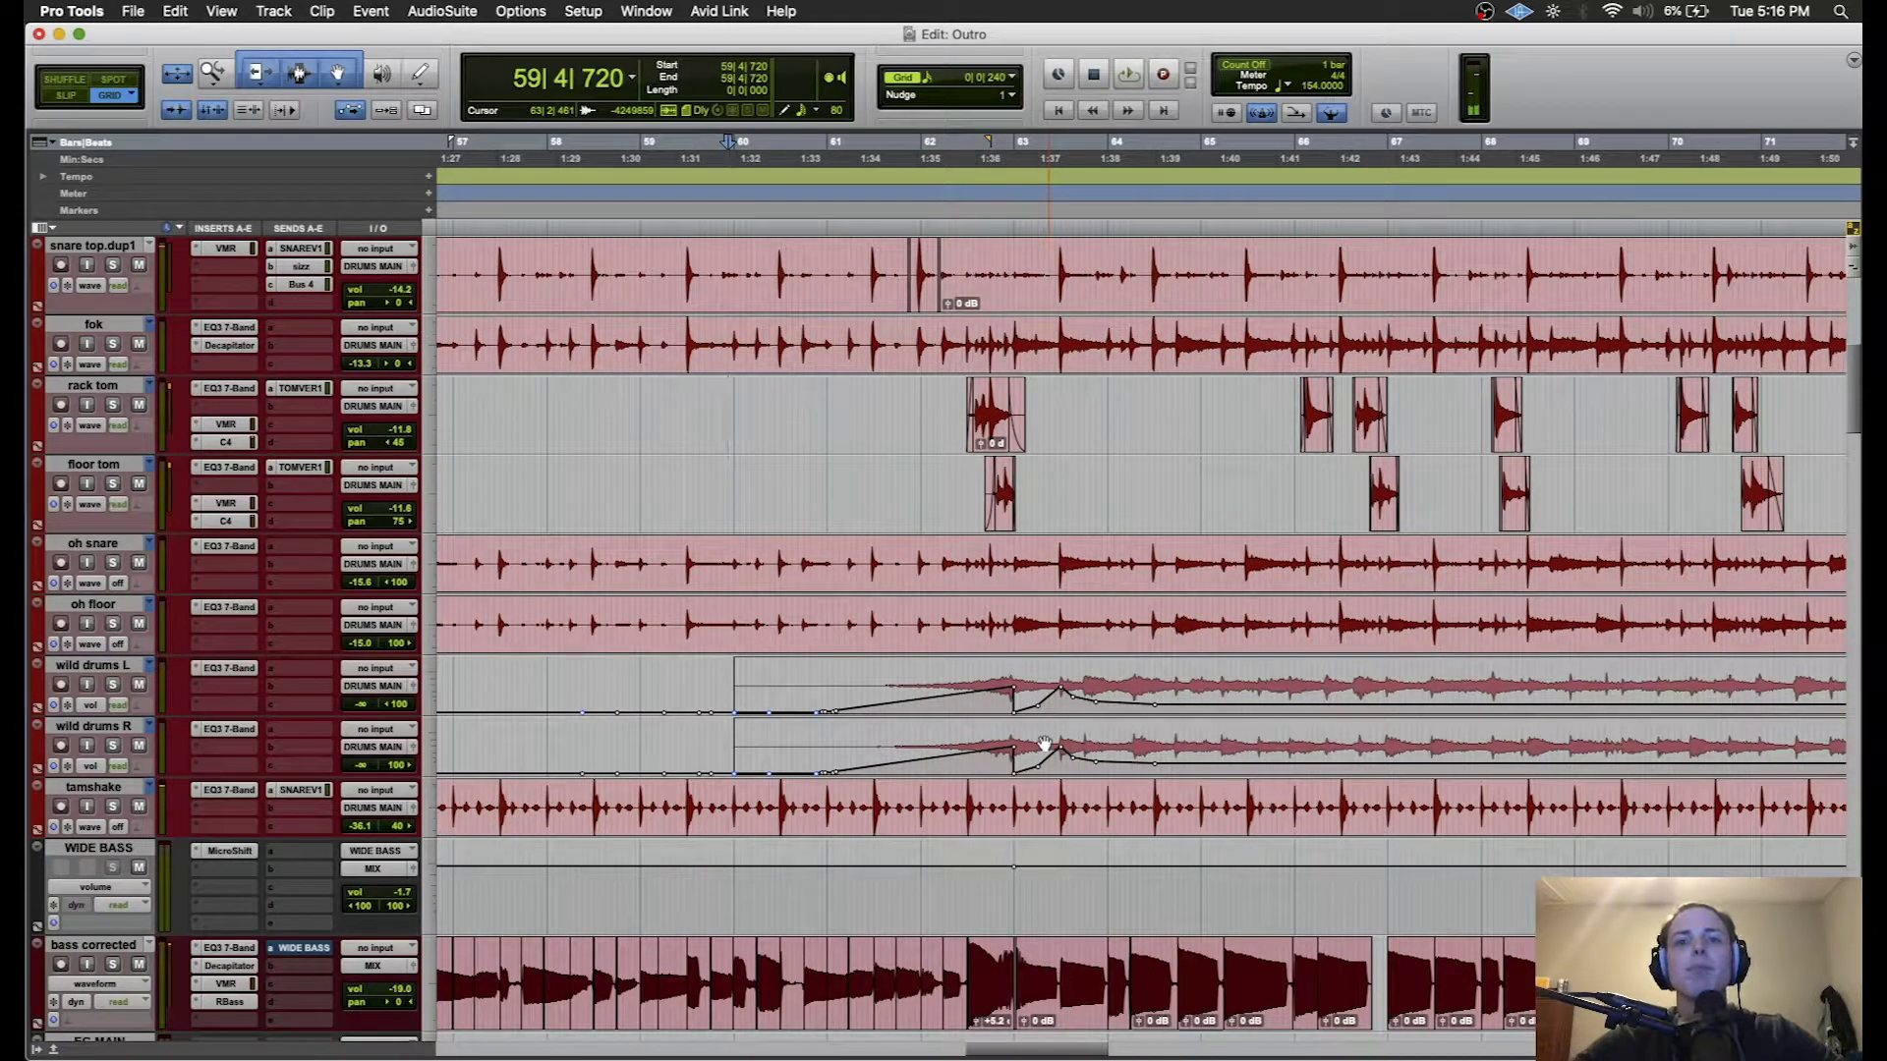
{"action": "scroll", "coordinate": [1044, 744], "scroll_direction": "down", "scroll_amount": 6}
{"action": "left_click", "coordinate": [833, 477]}
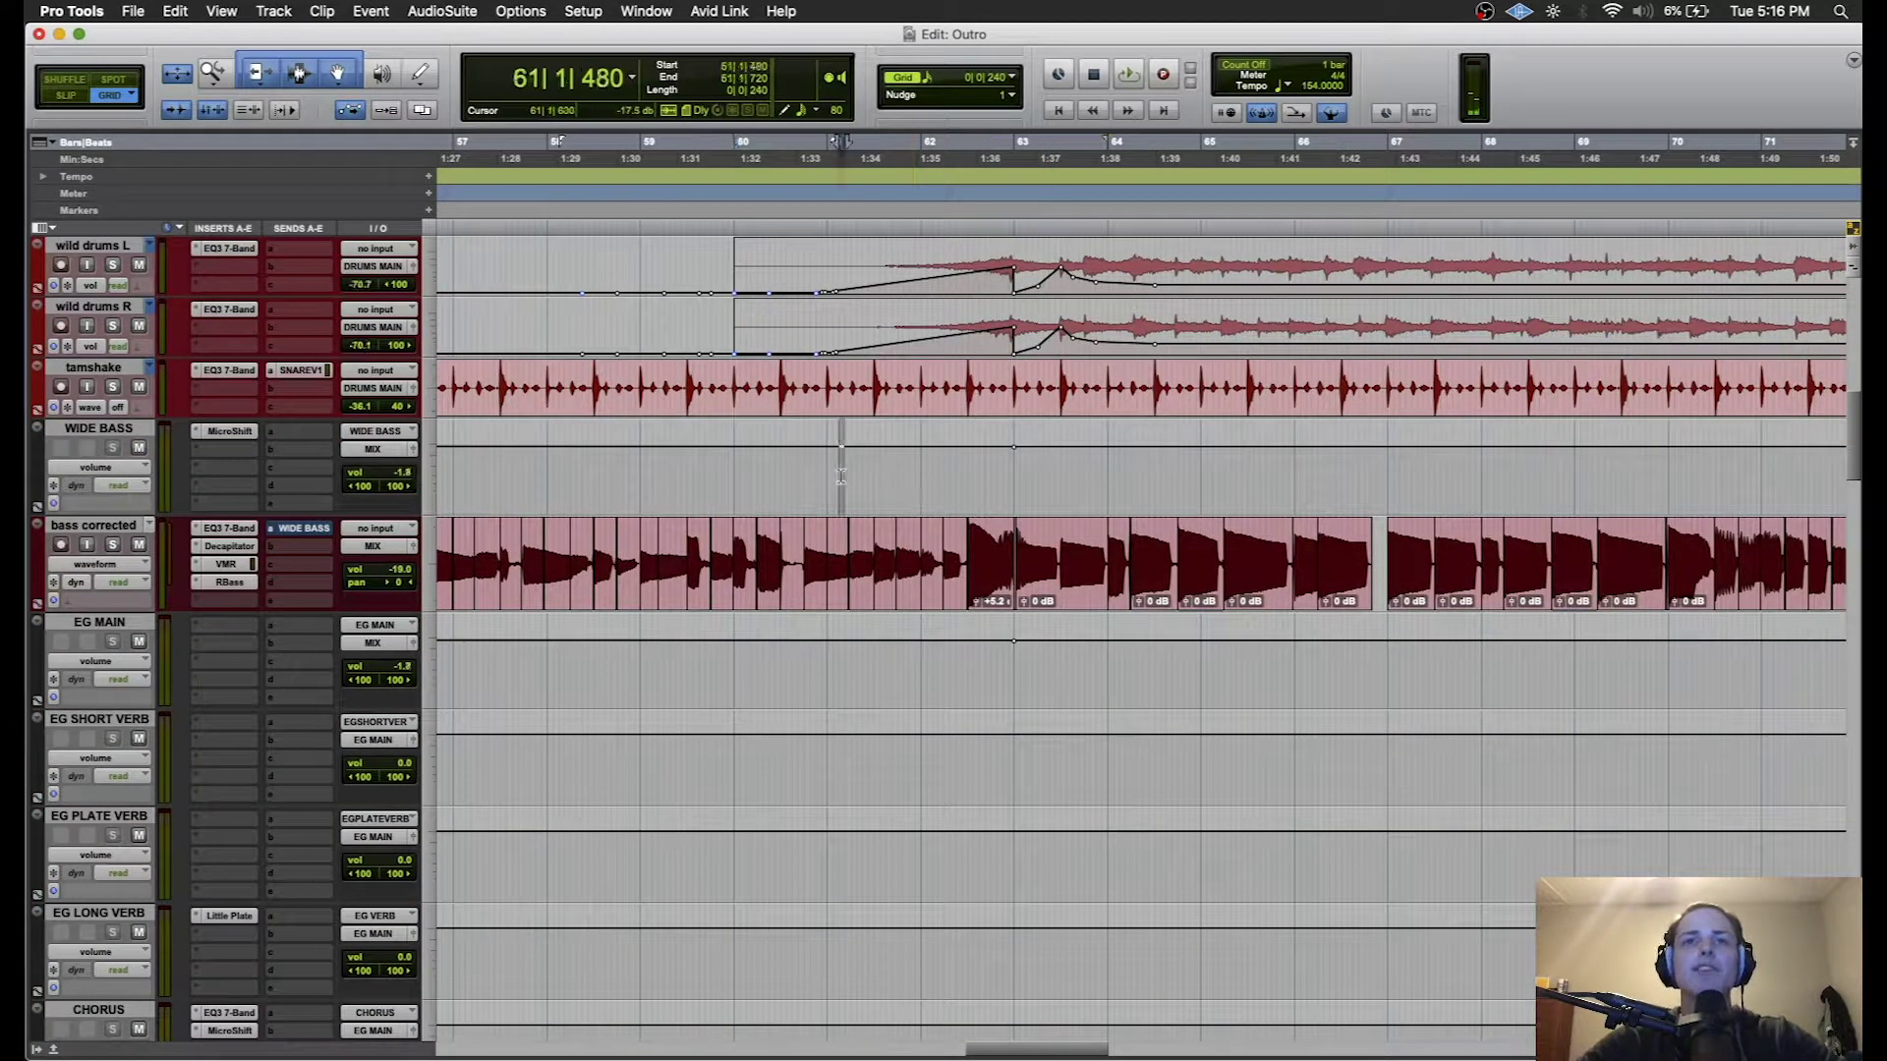
{"action": "key", "text": "space"}
{"action": "key", "text": "space"}
{"action": "left_click", "coordinate": [1013, 471]}
{"action": "key", "text": "space"}
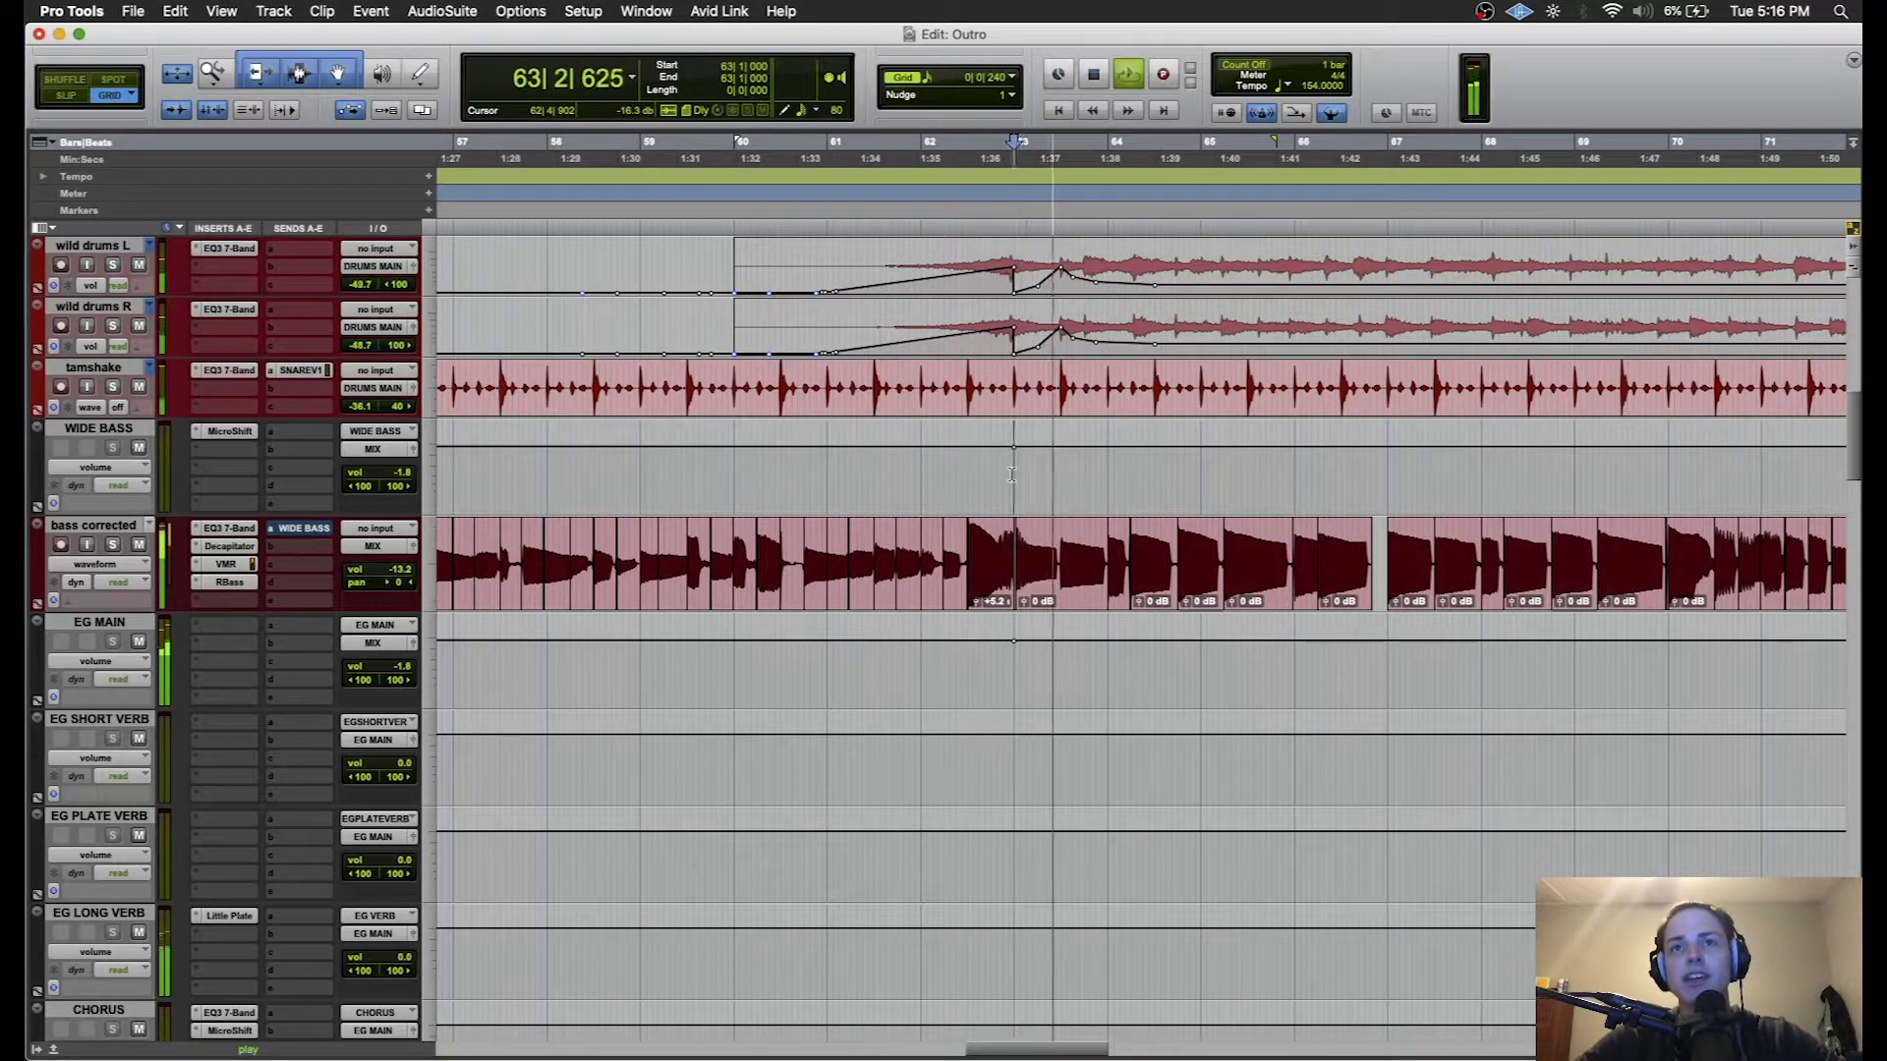
{"action": "key", "text": "space"}
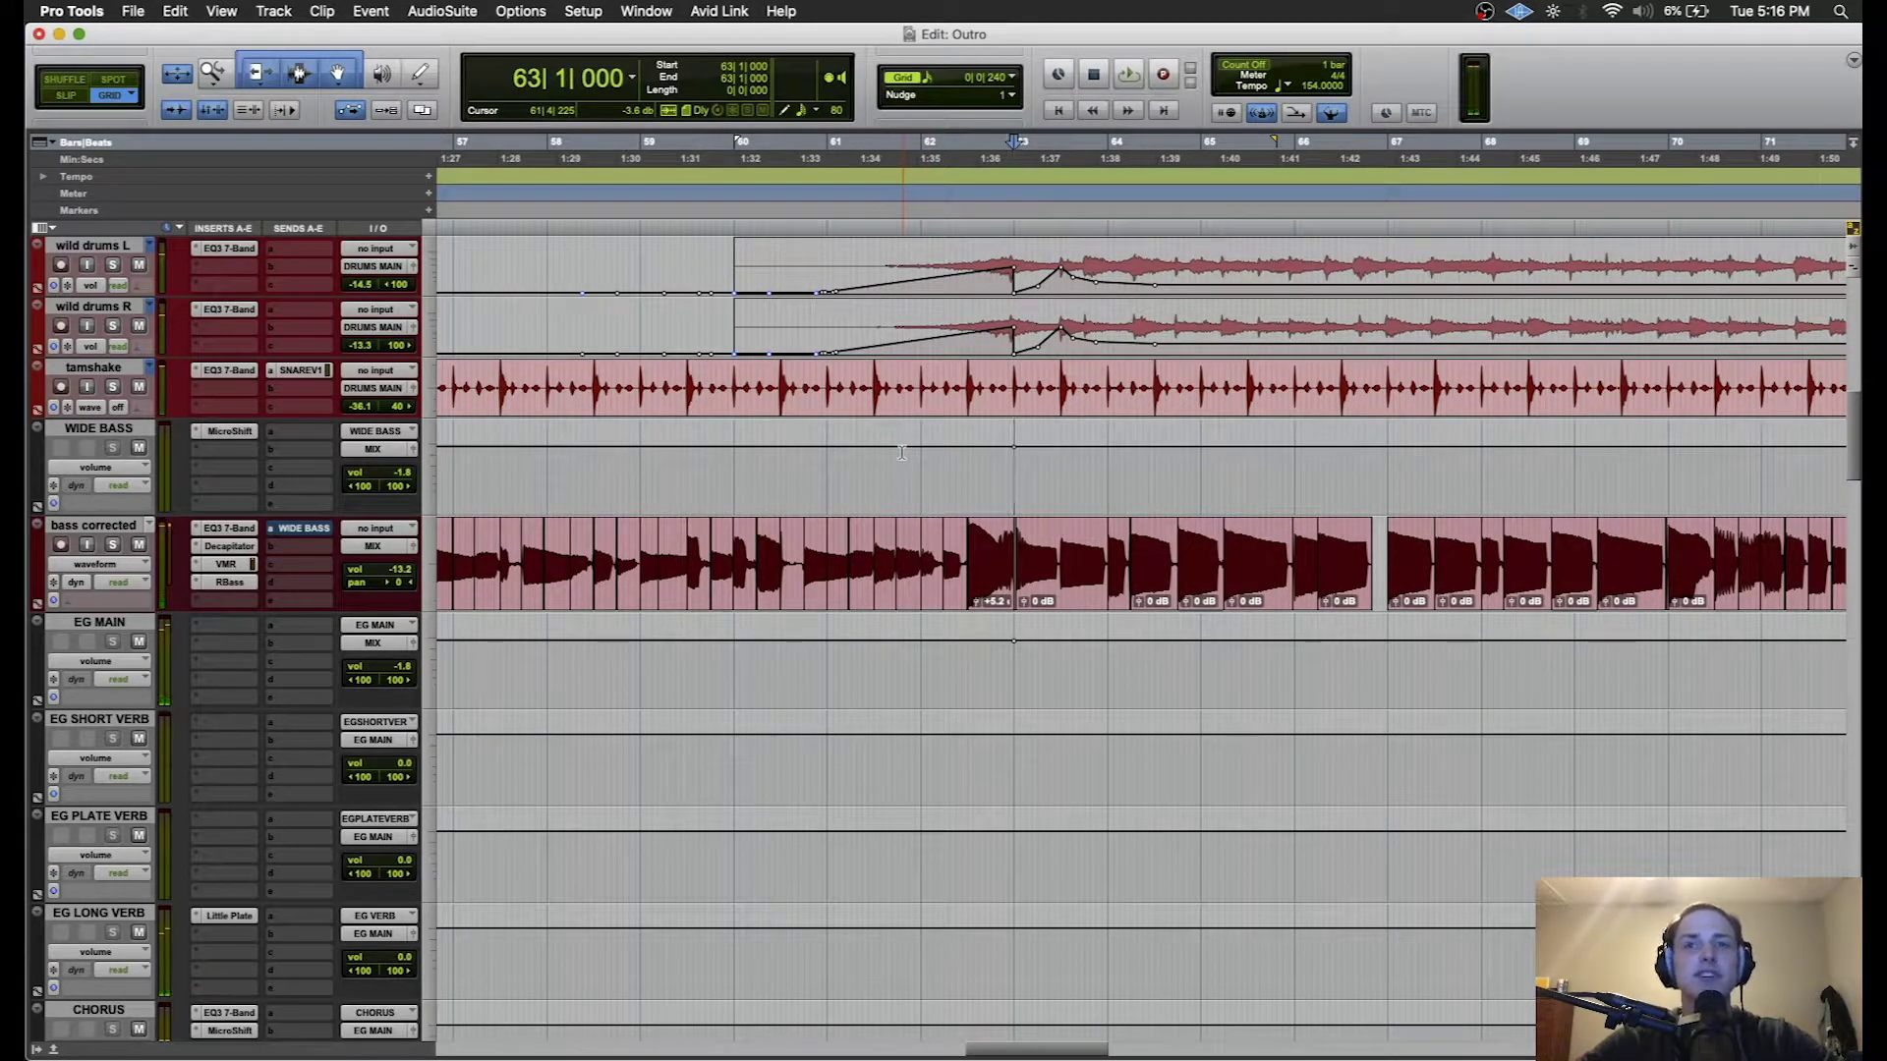
- Mark the build-up on WIDE BASS from 60|1|240 to about bar 63, and place the cursor at 62|4|000
{"action": "left_click", "coordinate": [784, 471]}
{"action": "left_click", "coordinate": [740, 476]}
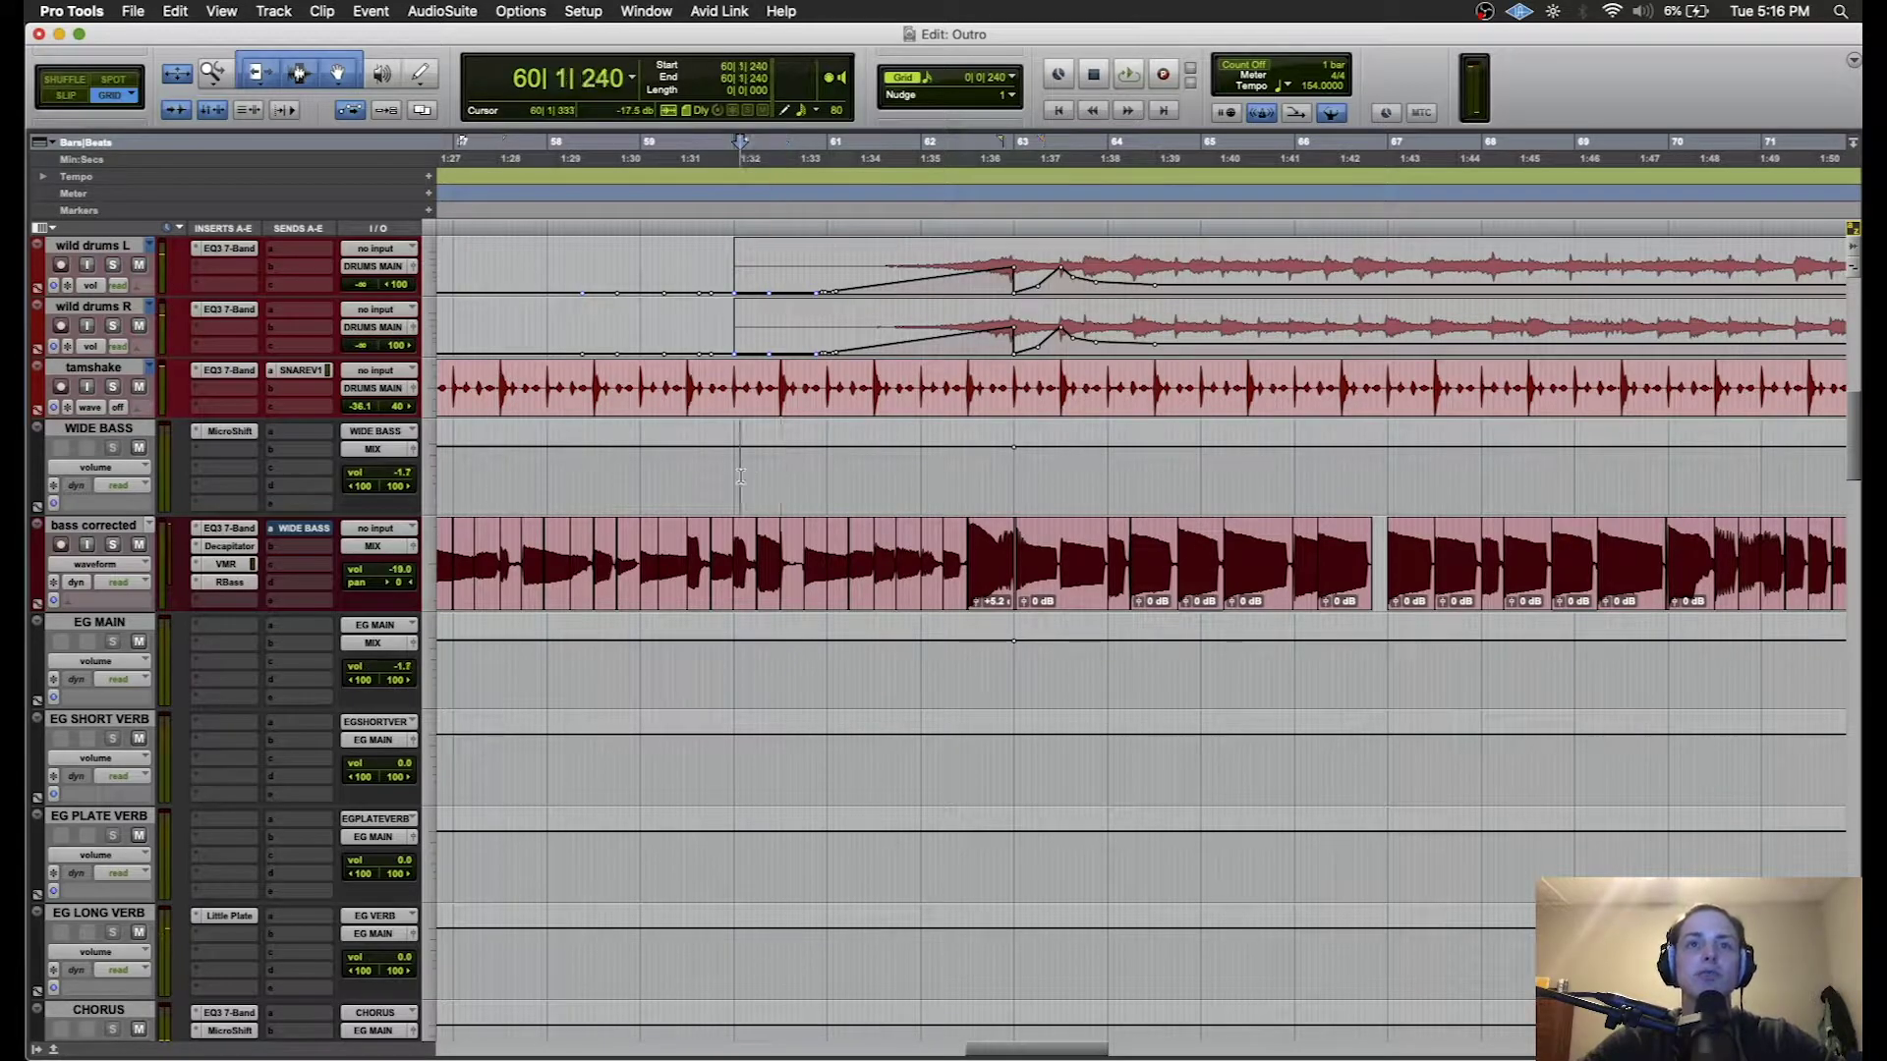
{"action": "left_click_drag", "start_coordinate": [741, 480], "coordinate": [1012, 477]}
{"action": "left_click", "coordinate": [988, 476]}
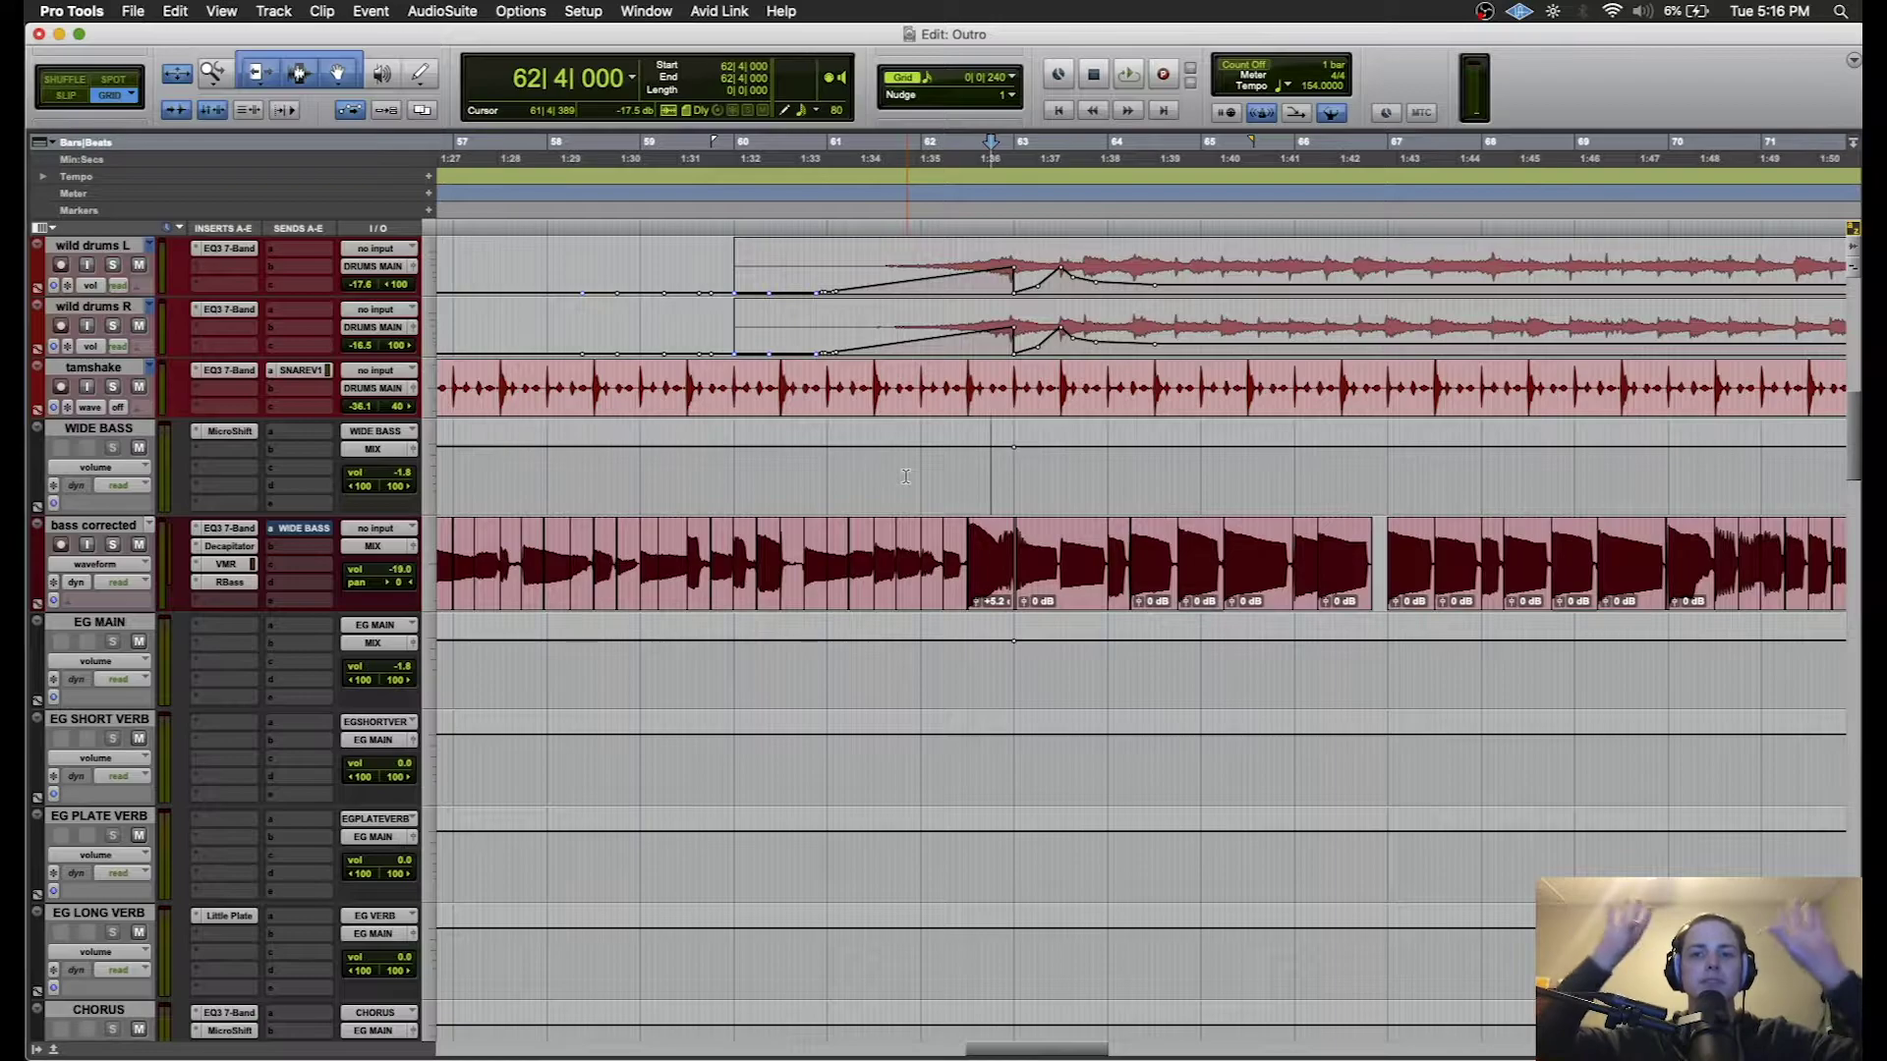
- Select WIDE BASS and bass corrected from 60|3|480 to 63|1|000, audition bass corrected soloed, and unsolo it
{"action": "left_click_drag", "start_coordinate": [792, 498], "coordinate": [1014, 550]}
{"action": "left_click", "coordinate": [112, 544]}
{"action": "key", "text": "space"}
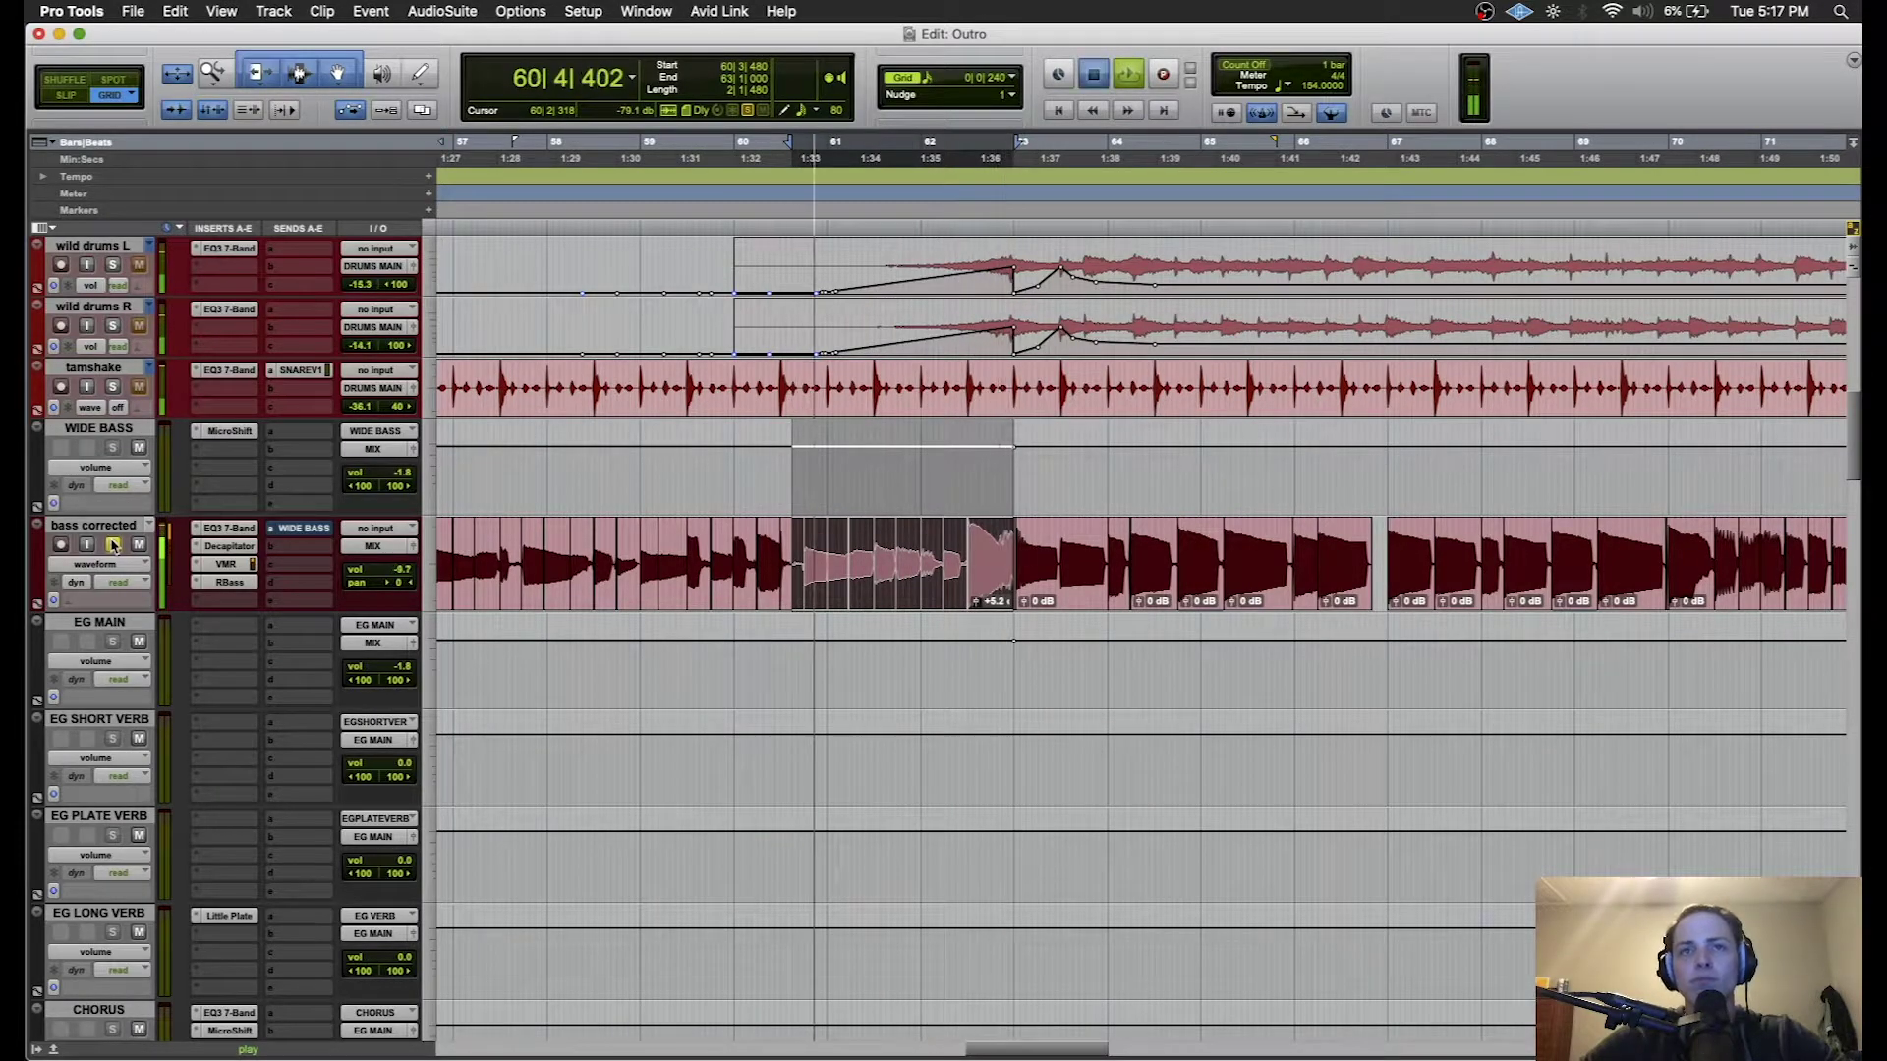
{"action": "key", "text": "space"}
{"action": "left_click", "coordinate": [112, 544]}
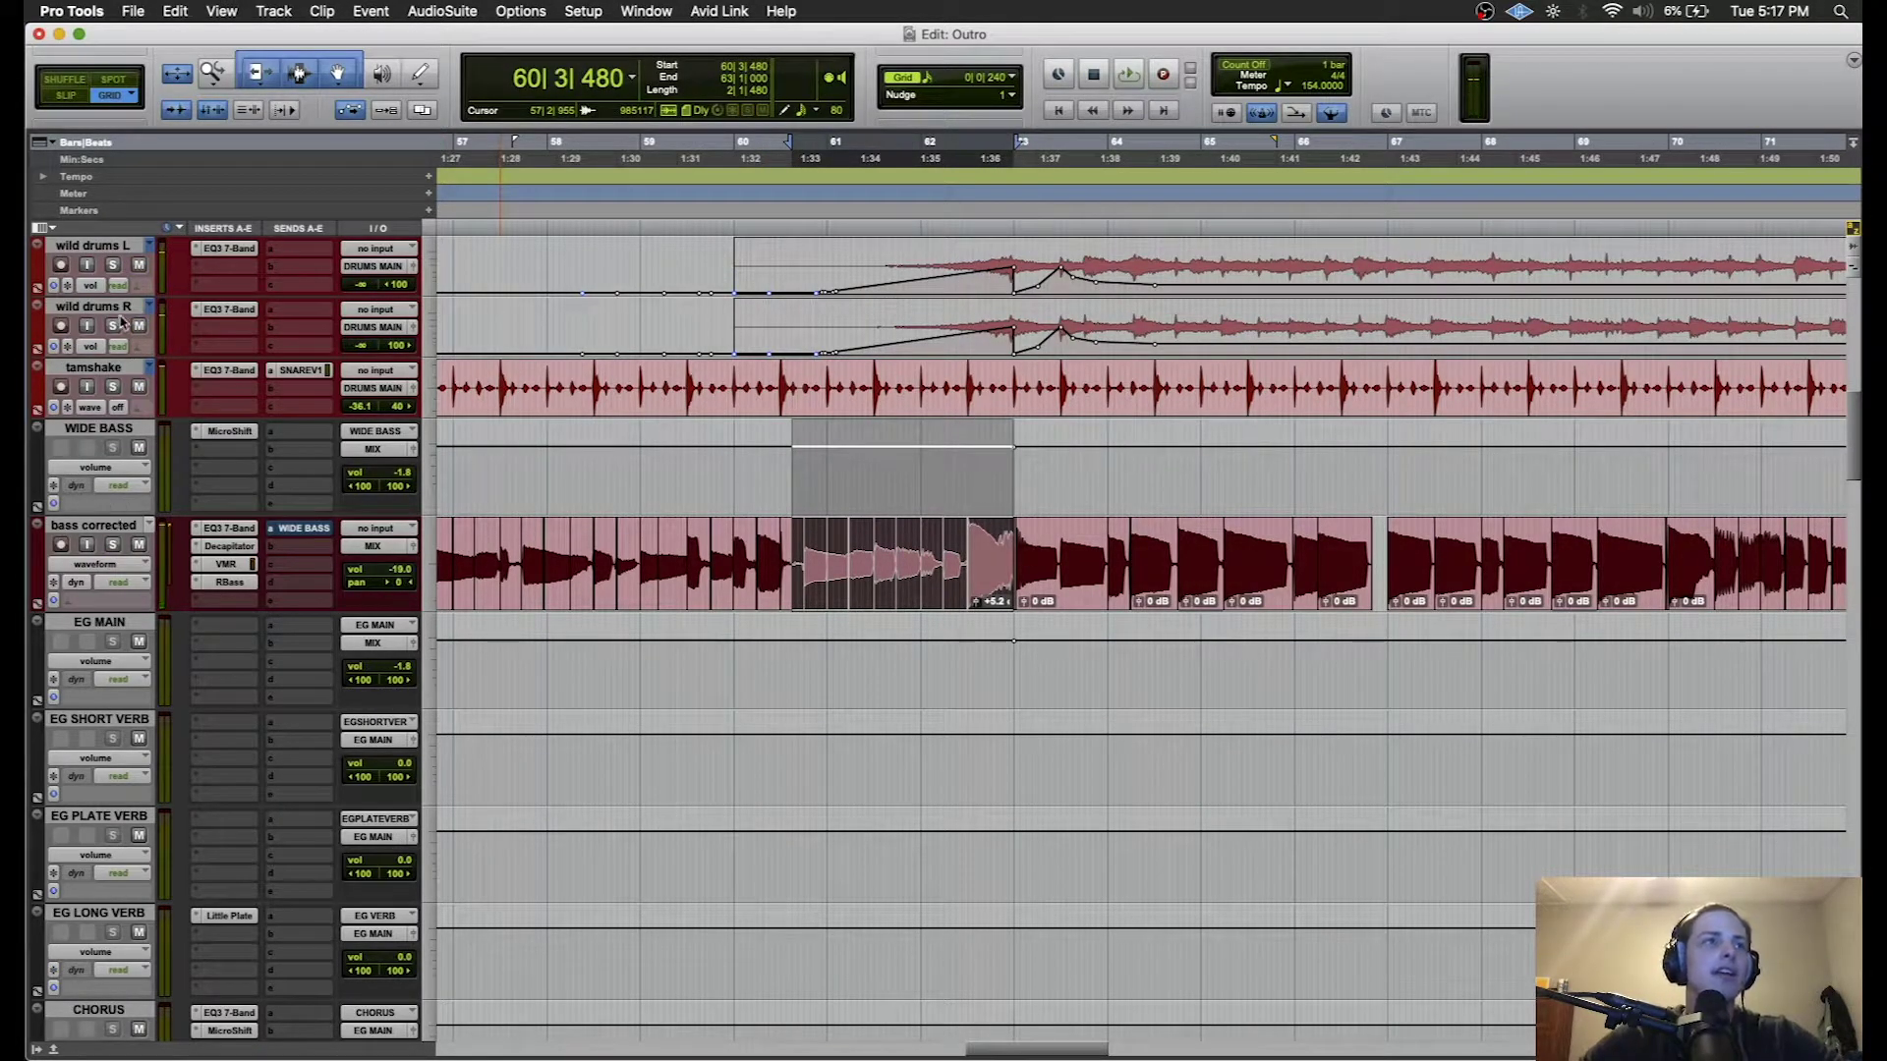
- Solo wild drums L and wild drums R, and audition them from 61|2|720
{"action": "scroll", "coordinate": [453, 374], "scroll_direction": "up", "scroll_amount": 5}
{"action": "left_click_drag", "start_coordinate": [834, 630], "coordinate": [1114, 633]}
{"action": "key", "text": "super+bracketright"}
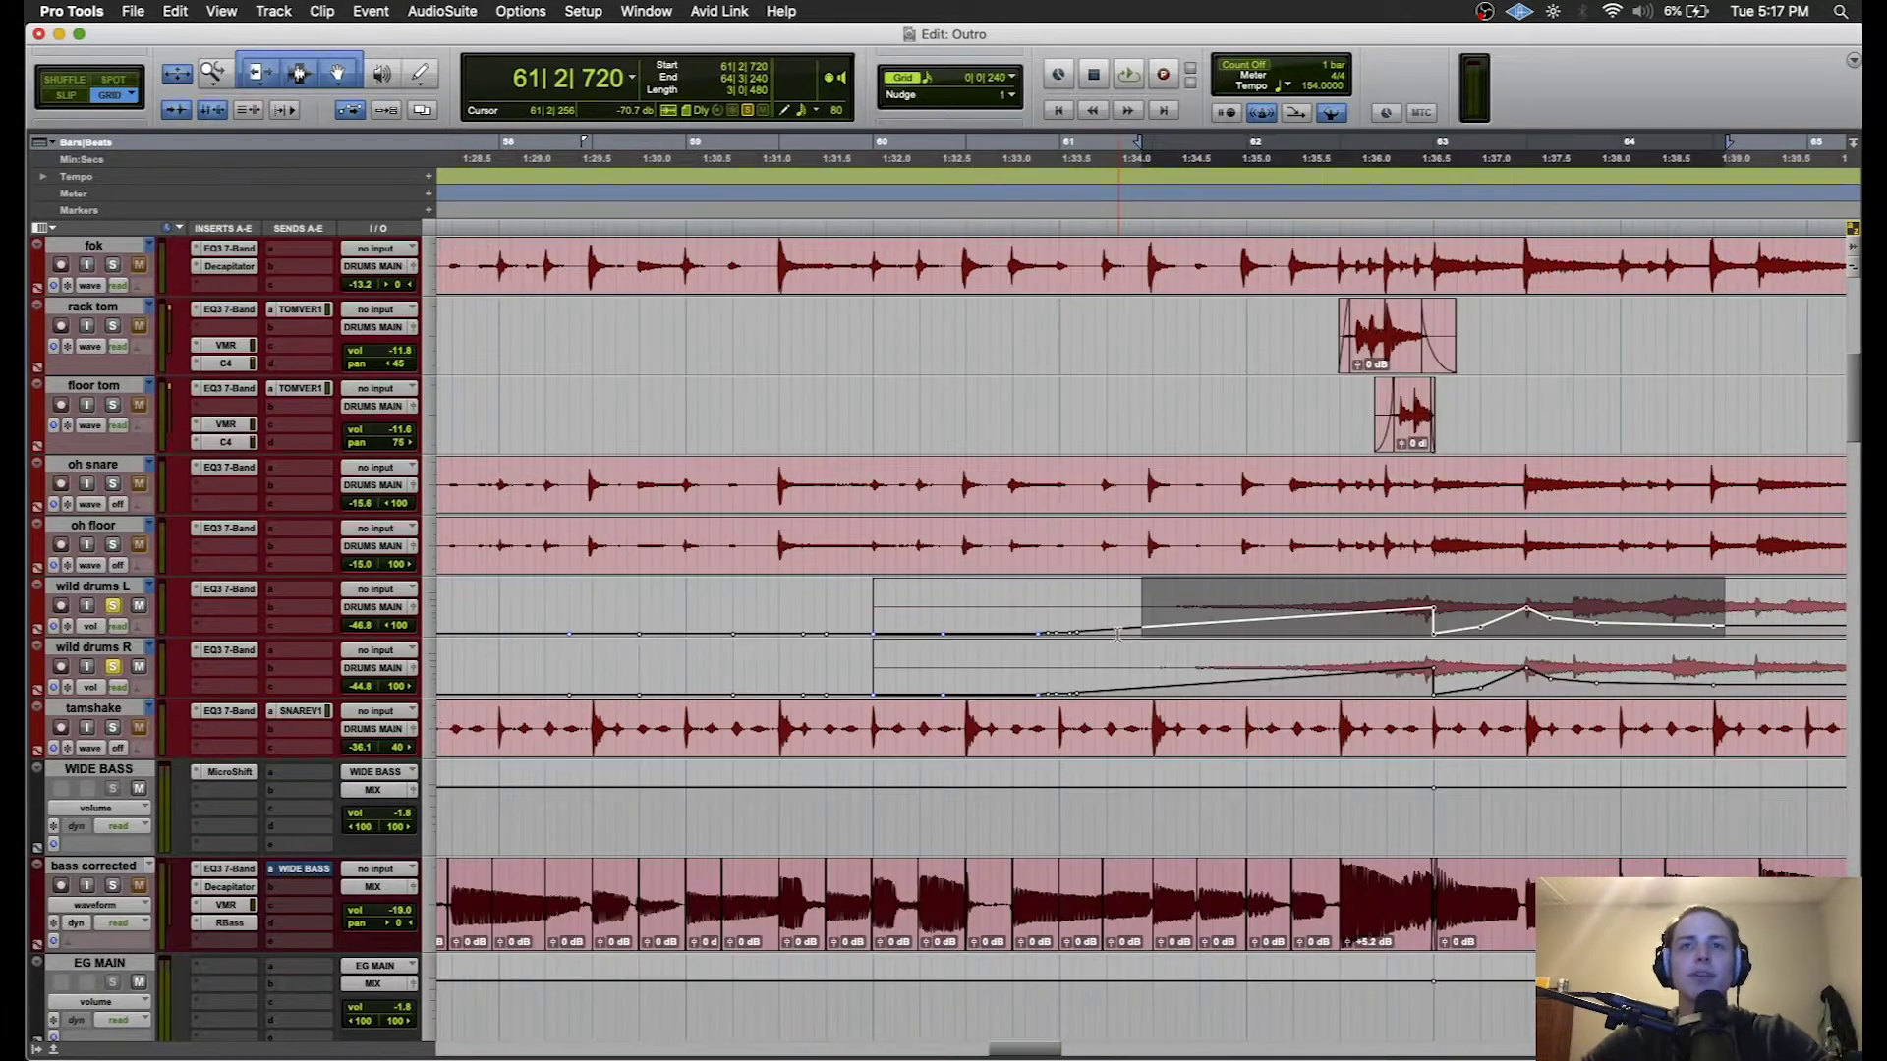
{"action": "left_click", "coordinate": [1142, 578]}
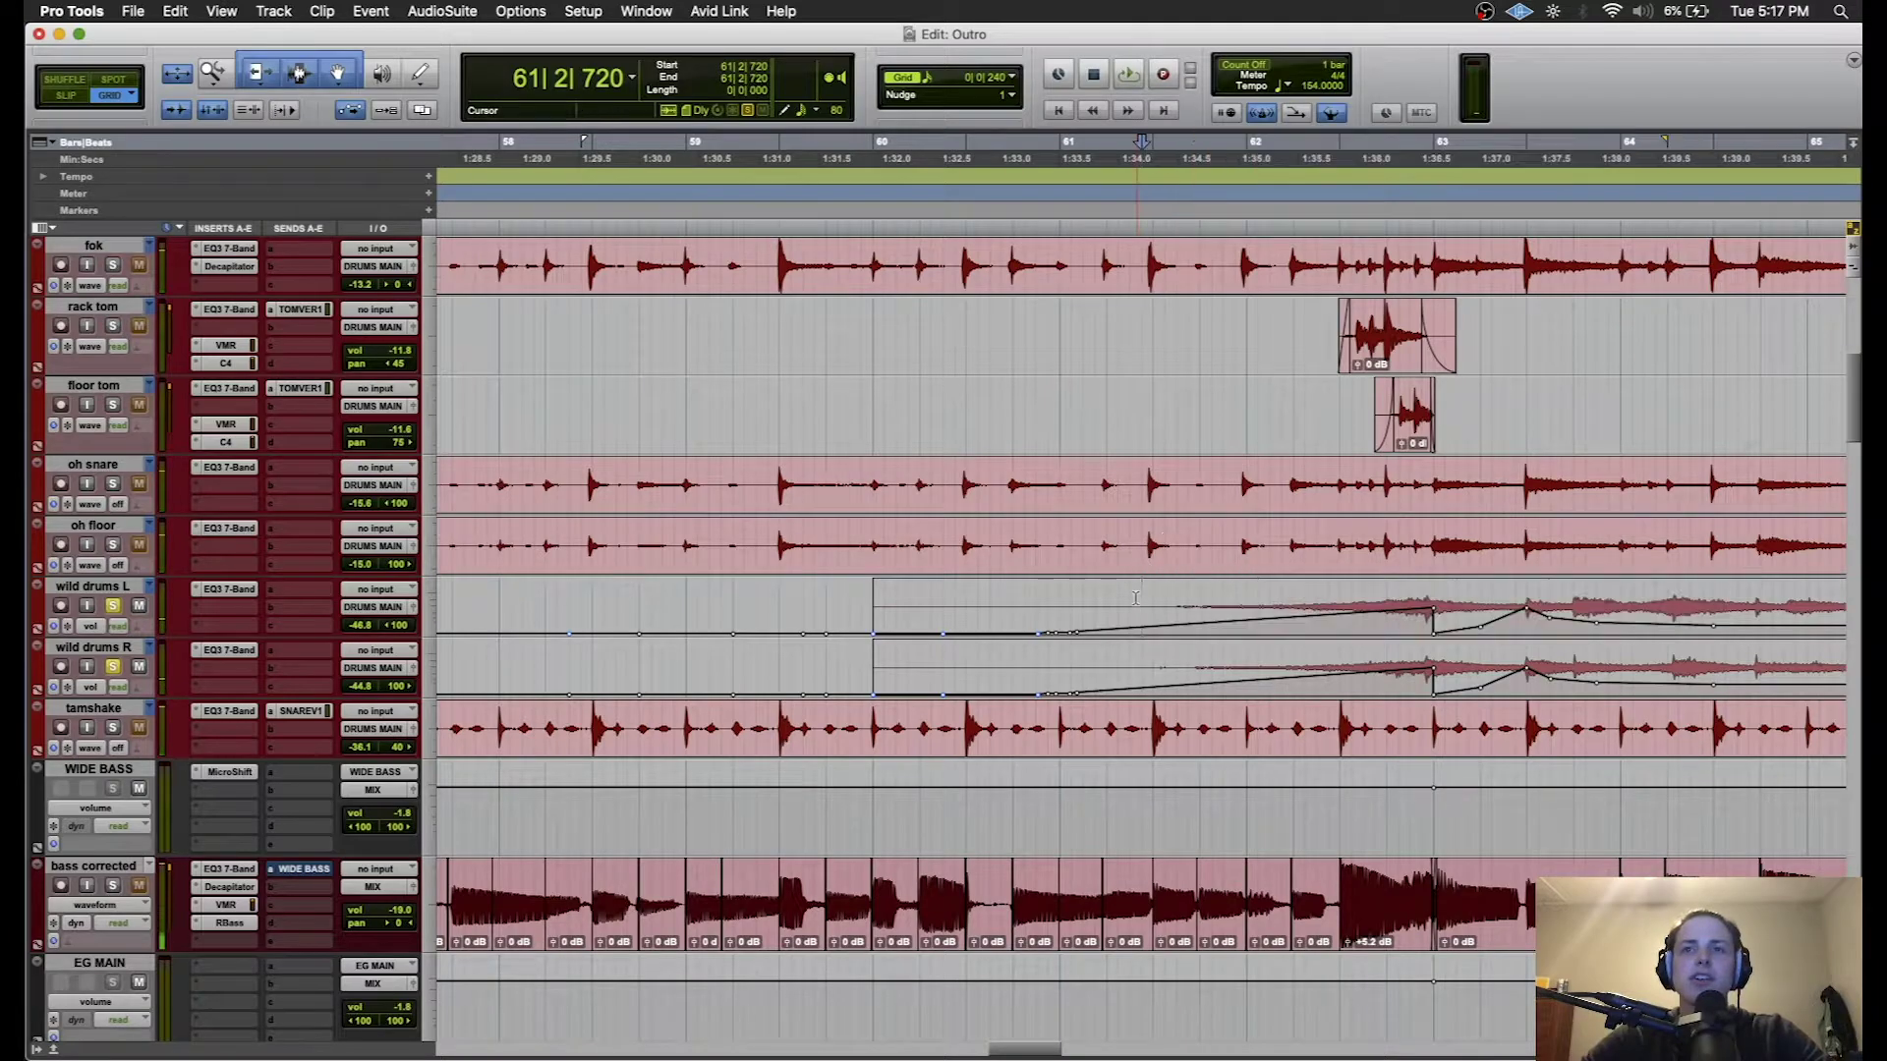
{"action": "key", "text": "space"}
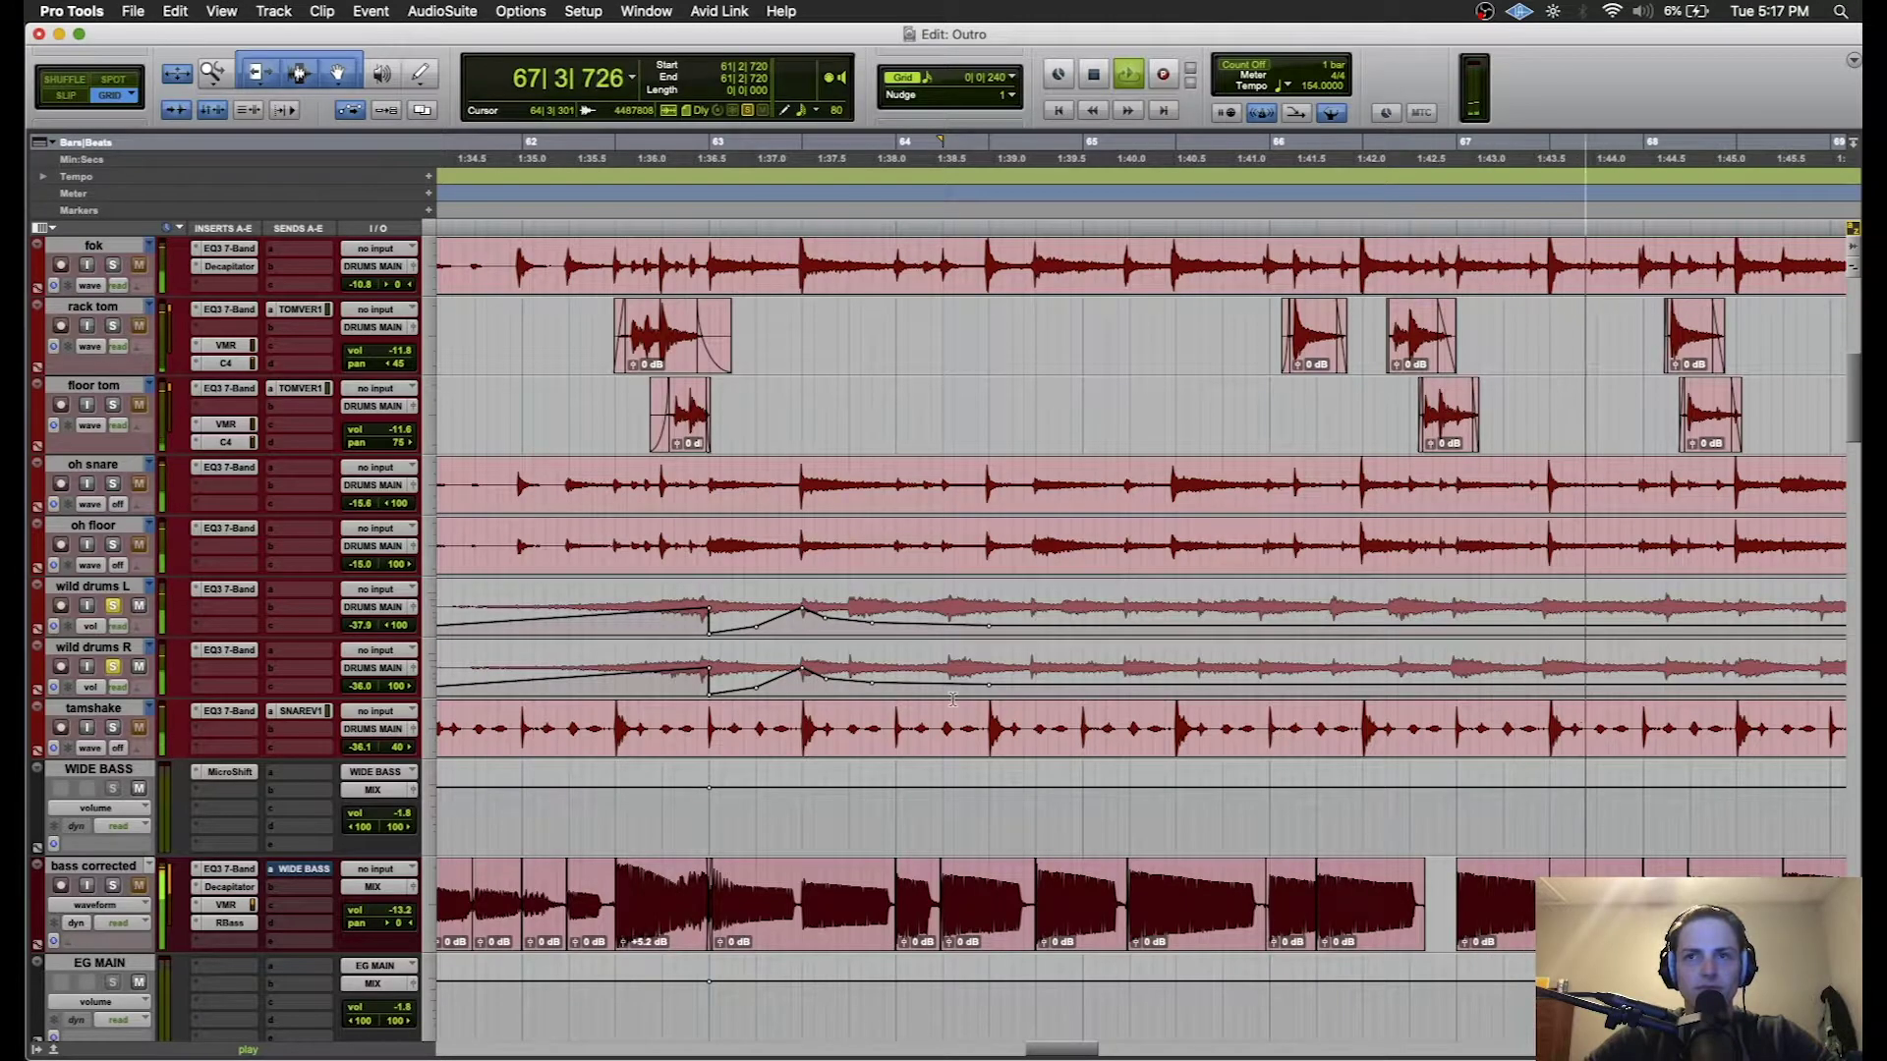
{"action": "key", "text": "space"}
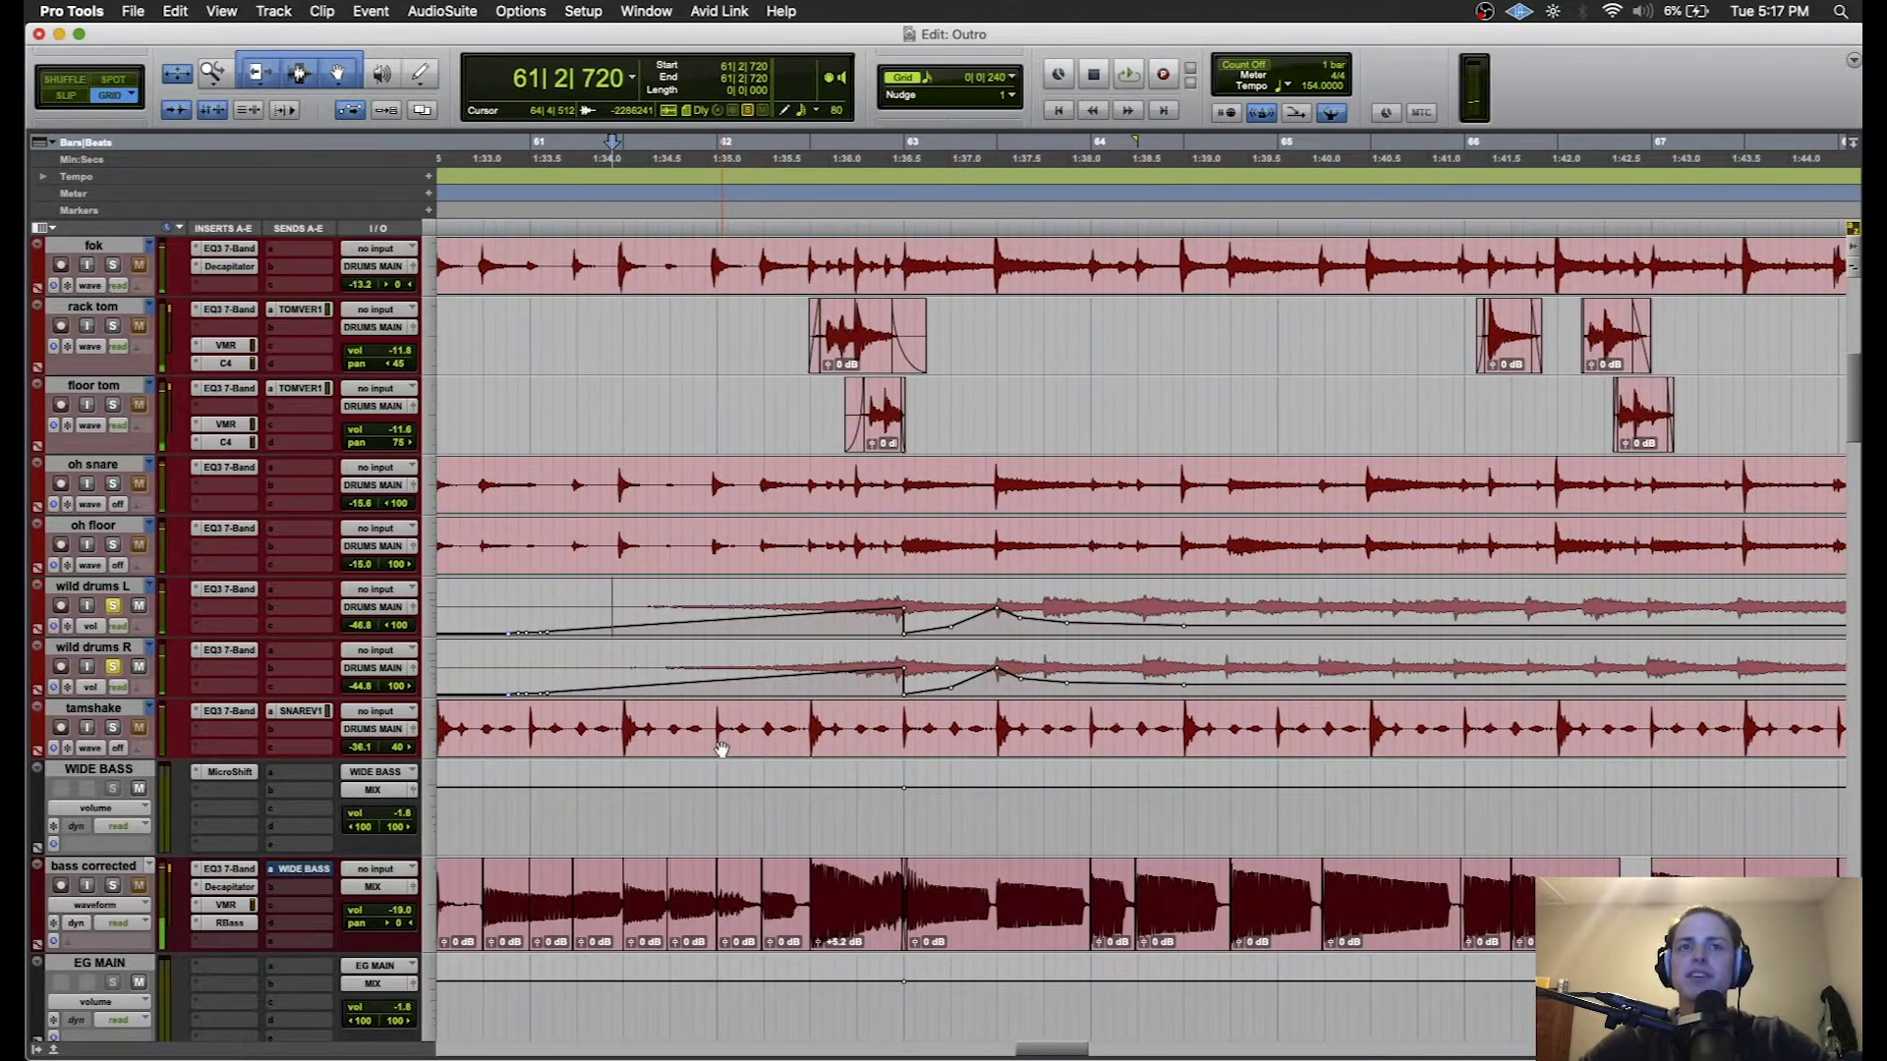
- Audition the soloed wild drums L and R again from 60|4|240 up to bar 63
{"action": "key", "text": "super+s"}
{"action": "scroll", "coordinate": [803, 700], "scroll_direction": "right", "scroll_amount": 2}
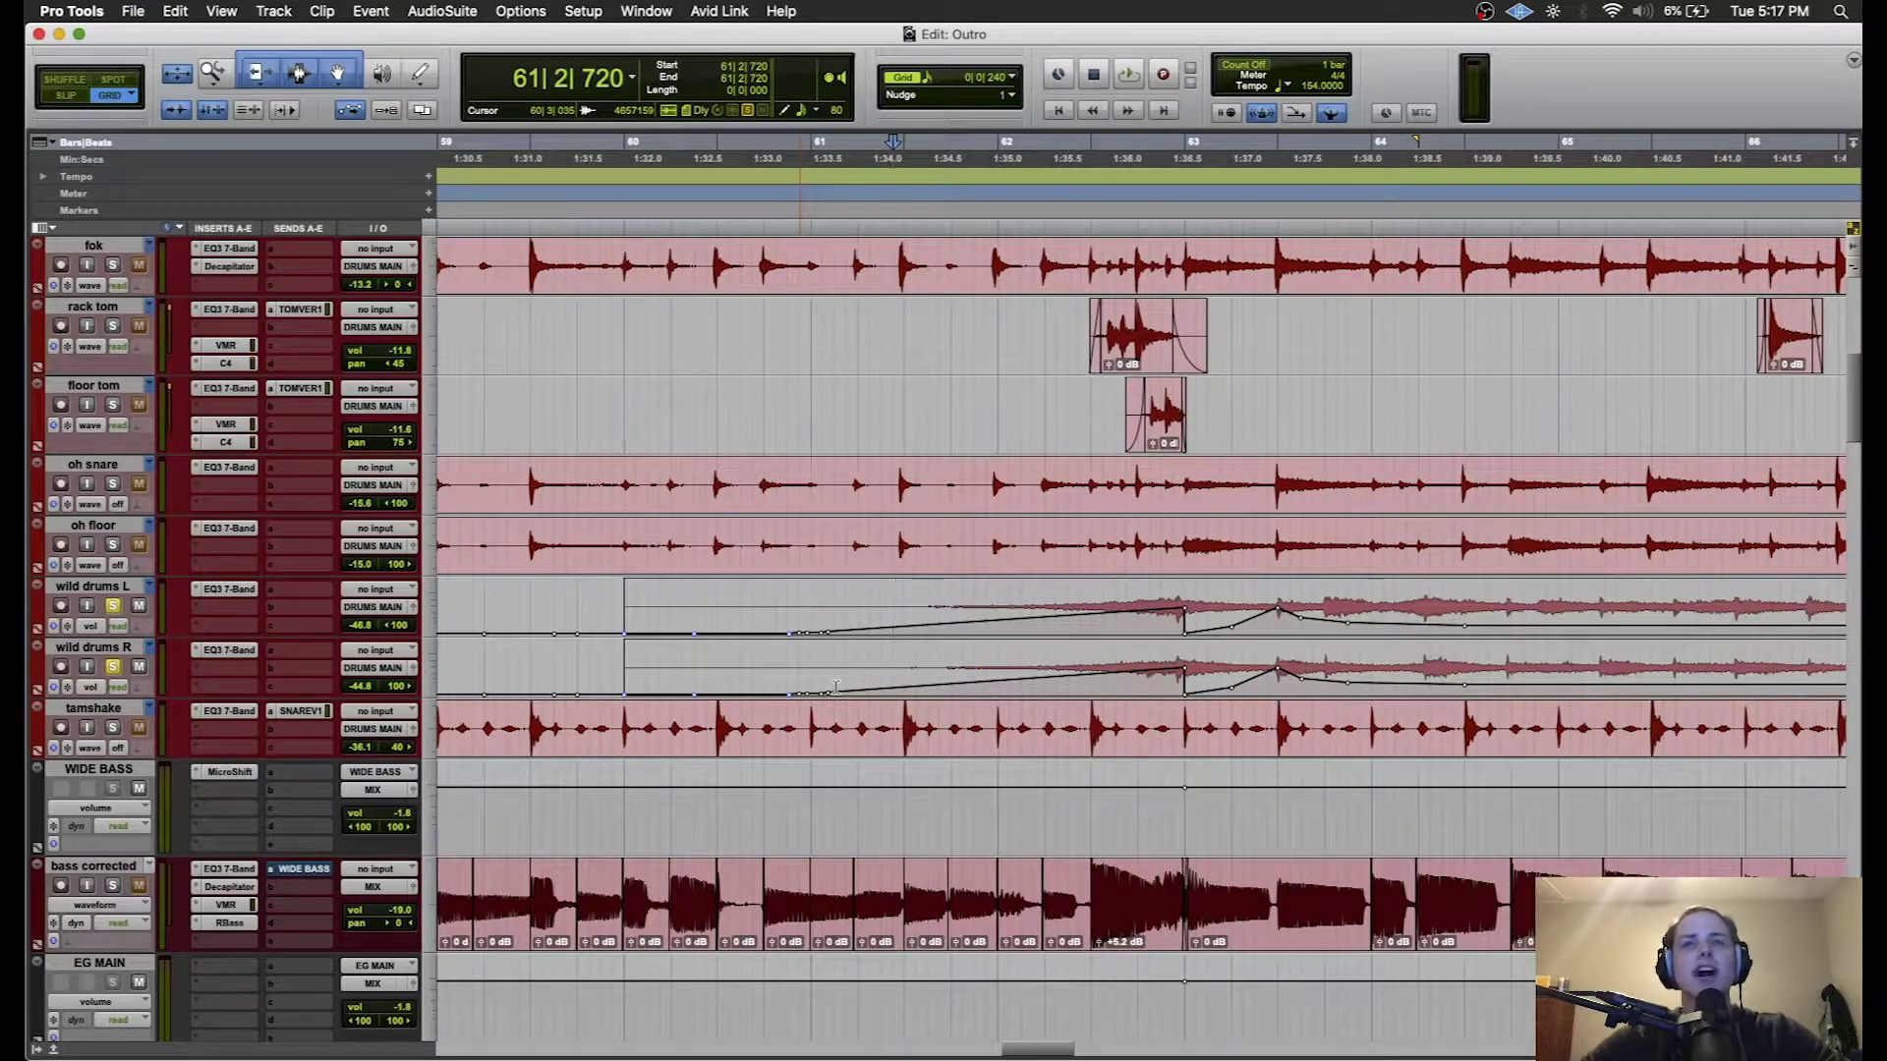
{"action": "left_click", "coordinate": [780, 661]}
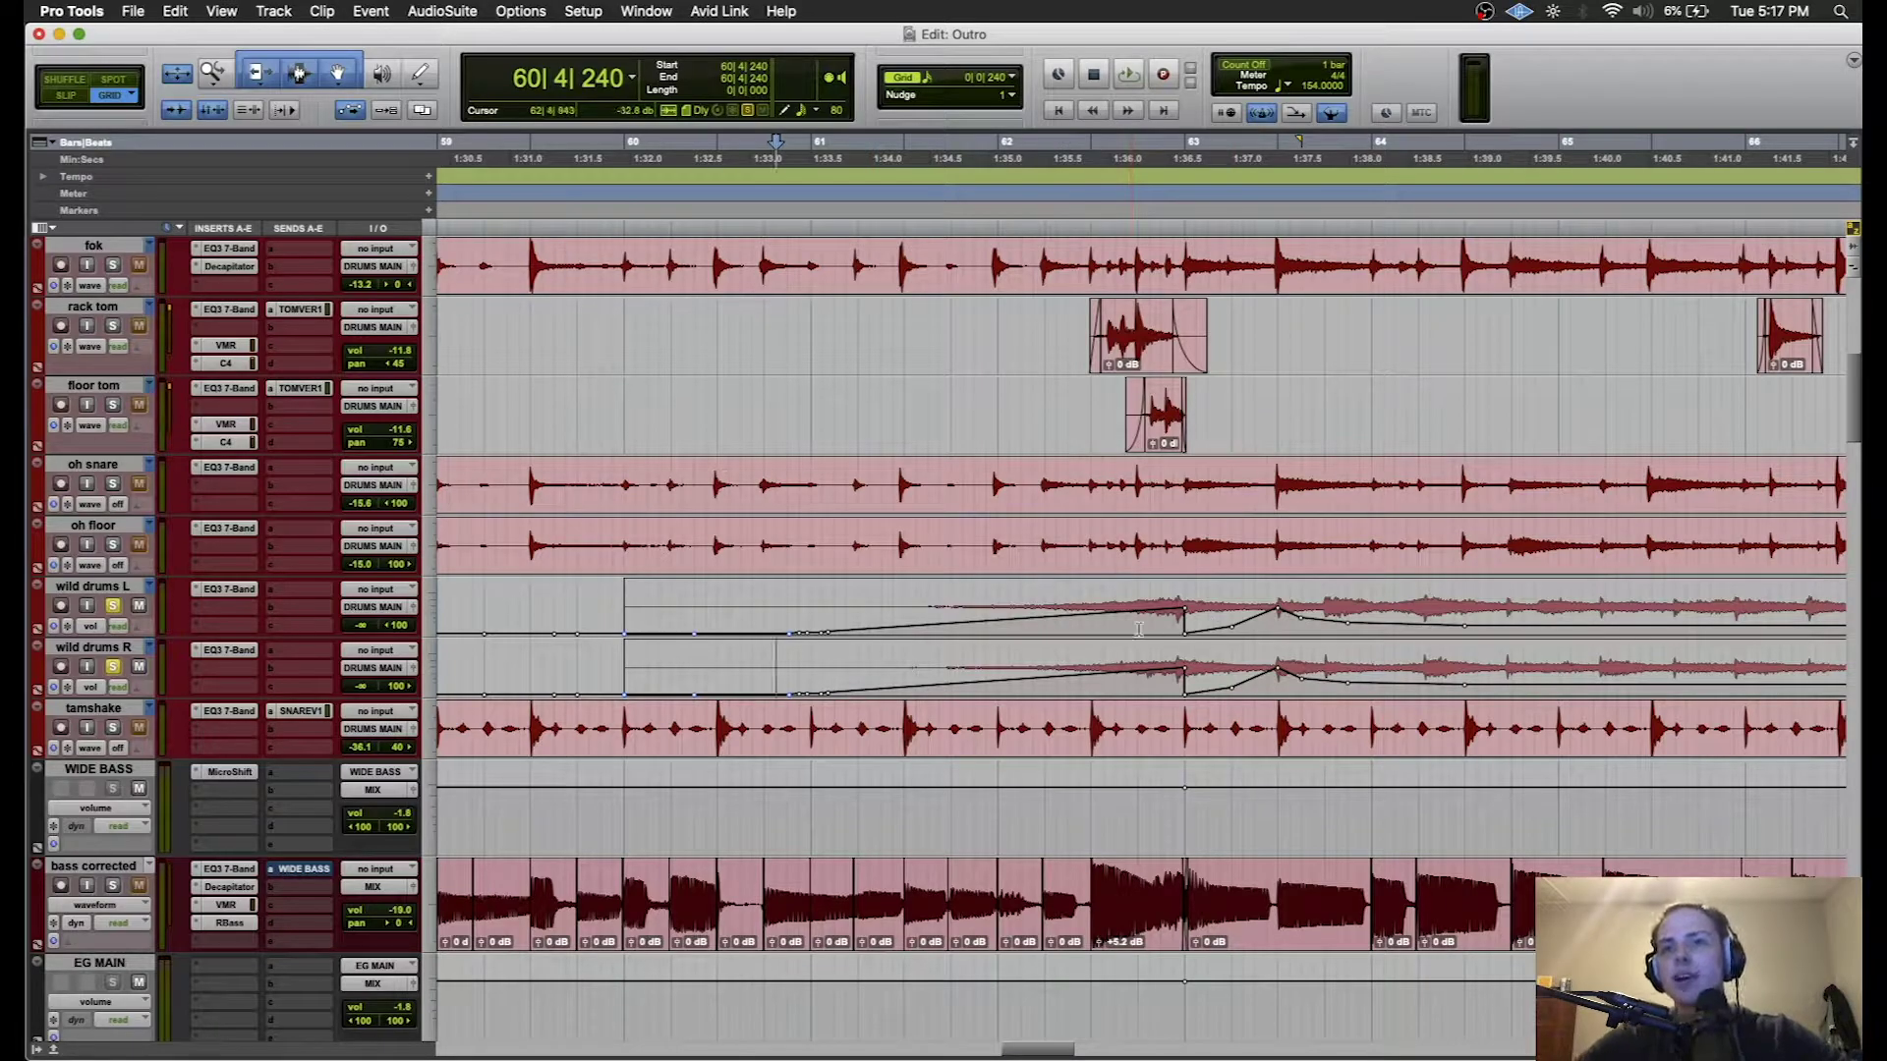
{"action": "key", "text": "space"}
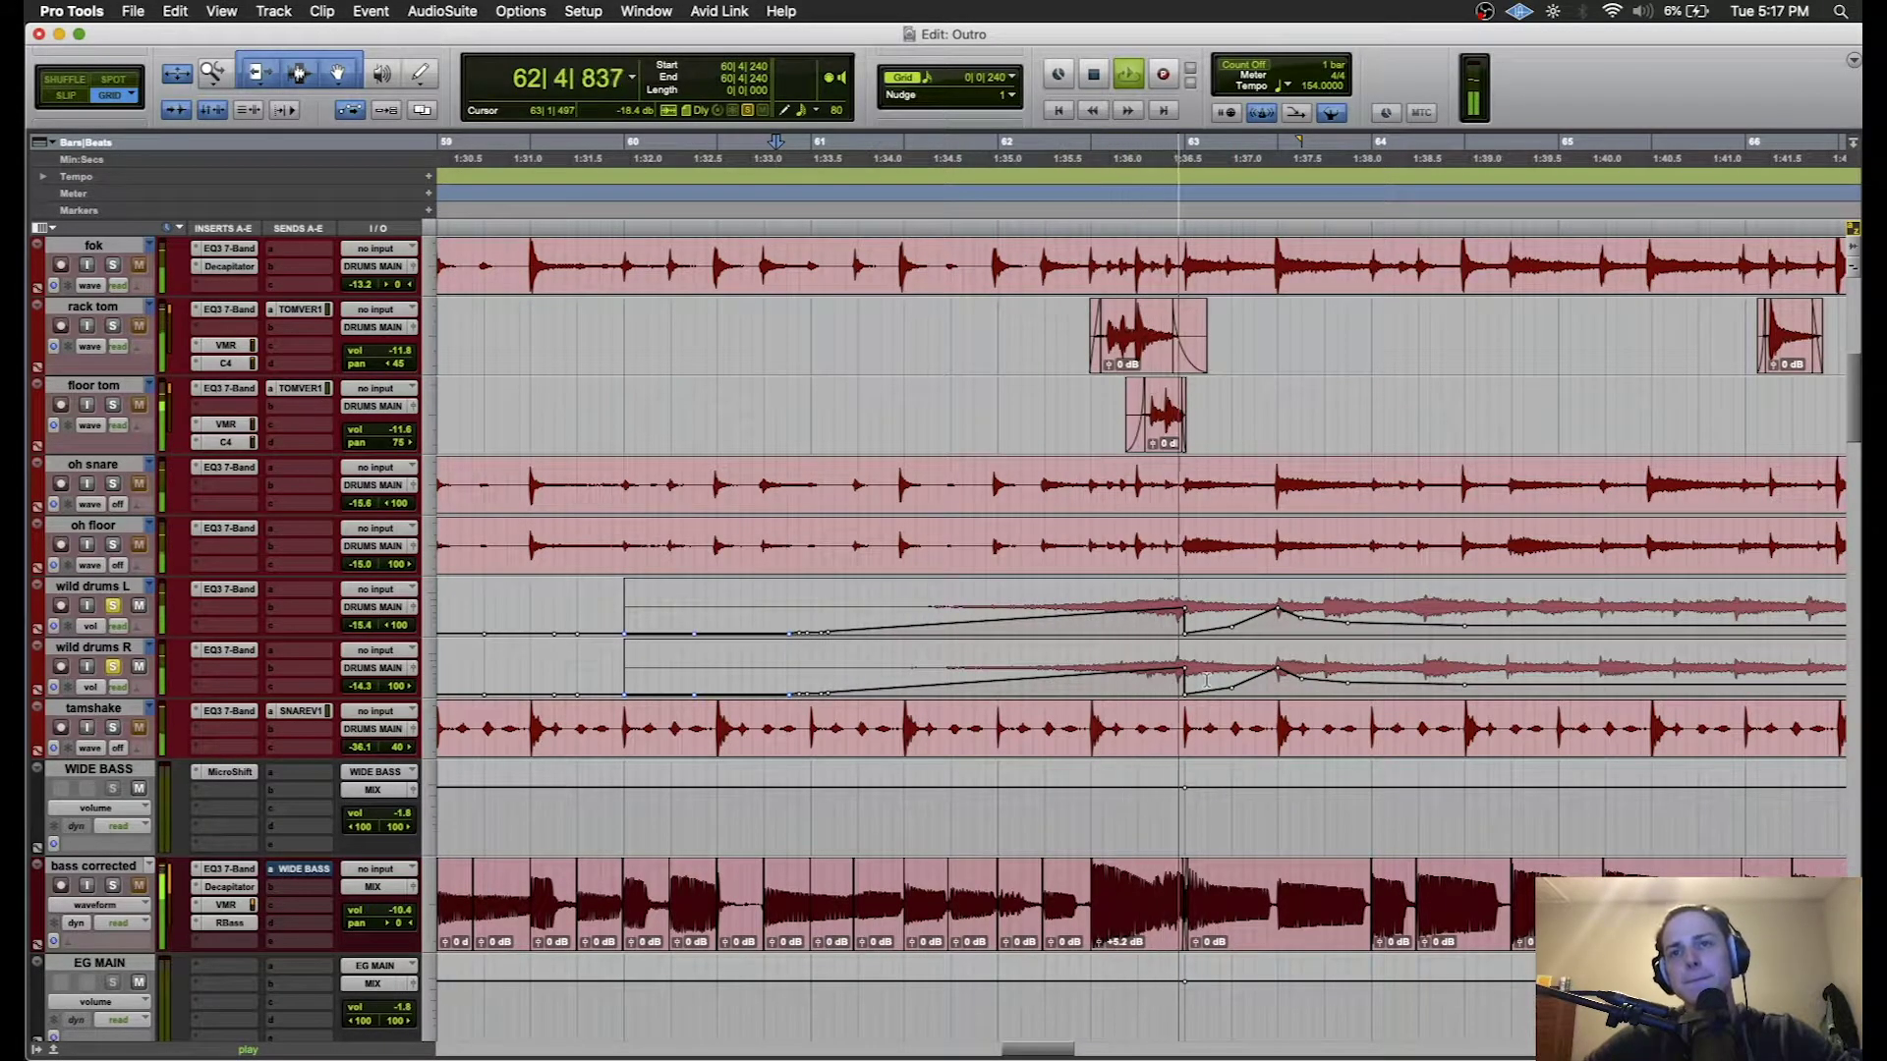
{"action": "key", "text": "space"}
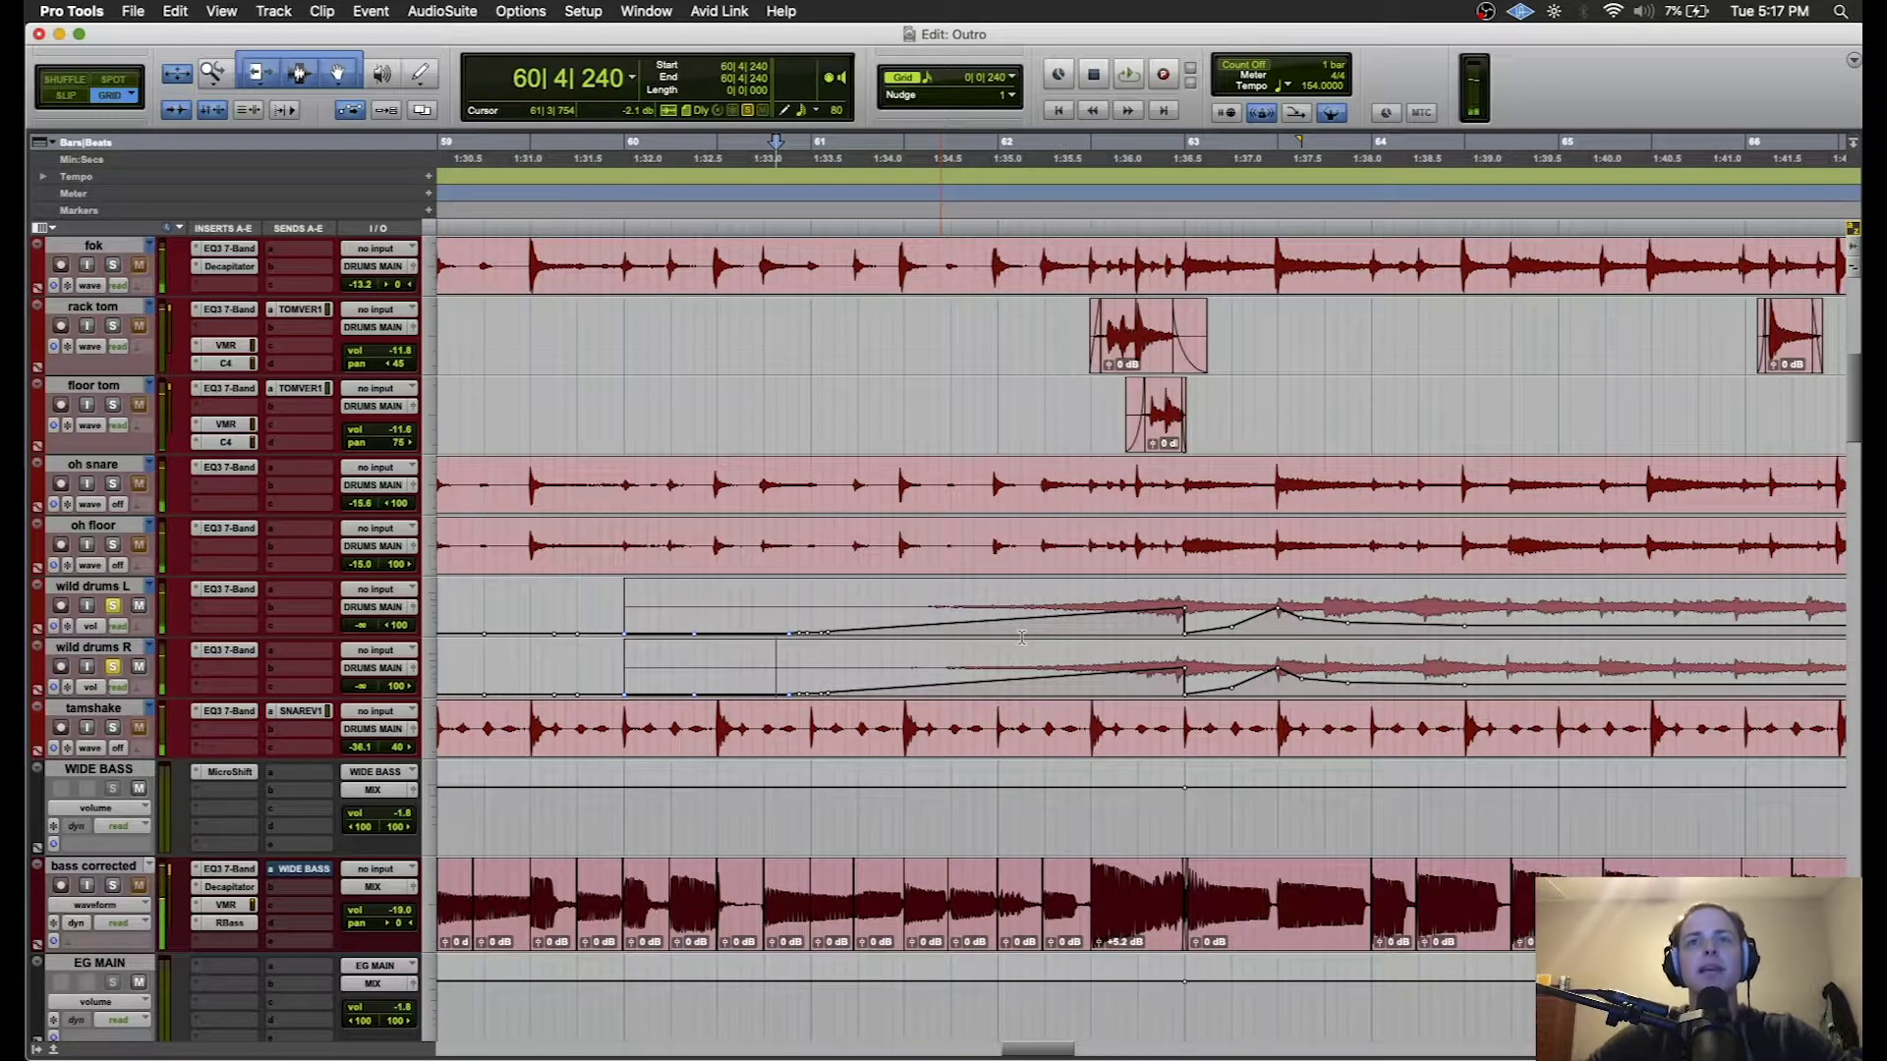
- Solo all the drum tracks, audition them together from 60|3|000, and clear every solo
{"action": "left_click", "coordinate": [113, 545]}
{"action": "left_click", "coordinate": [728, 599]}
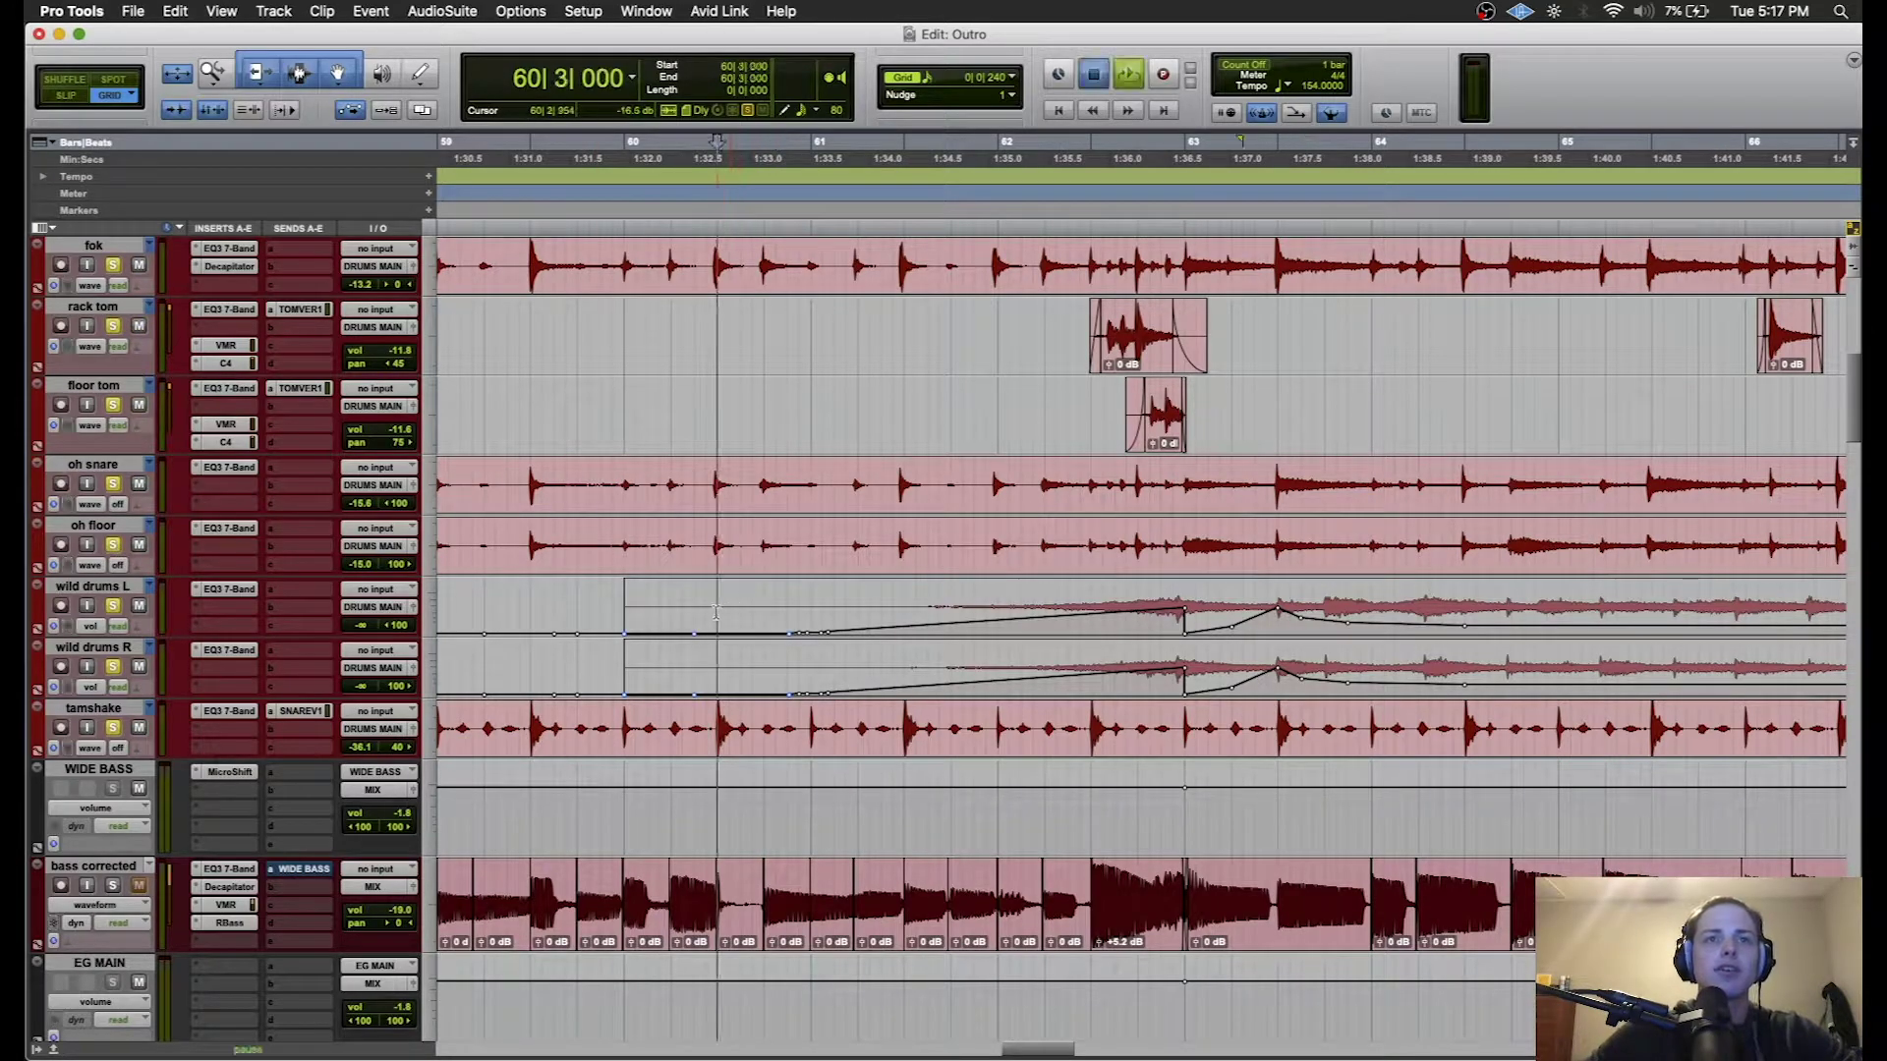
{"action": "key", "text": "space"}
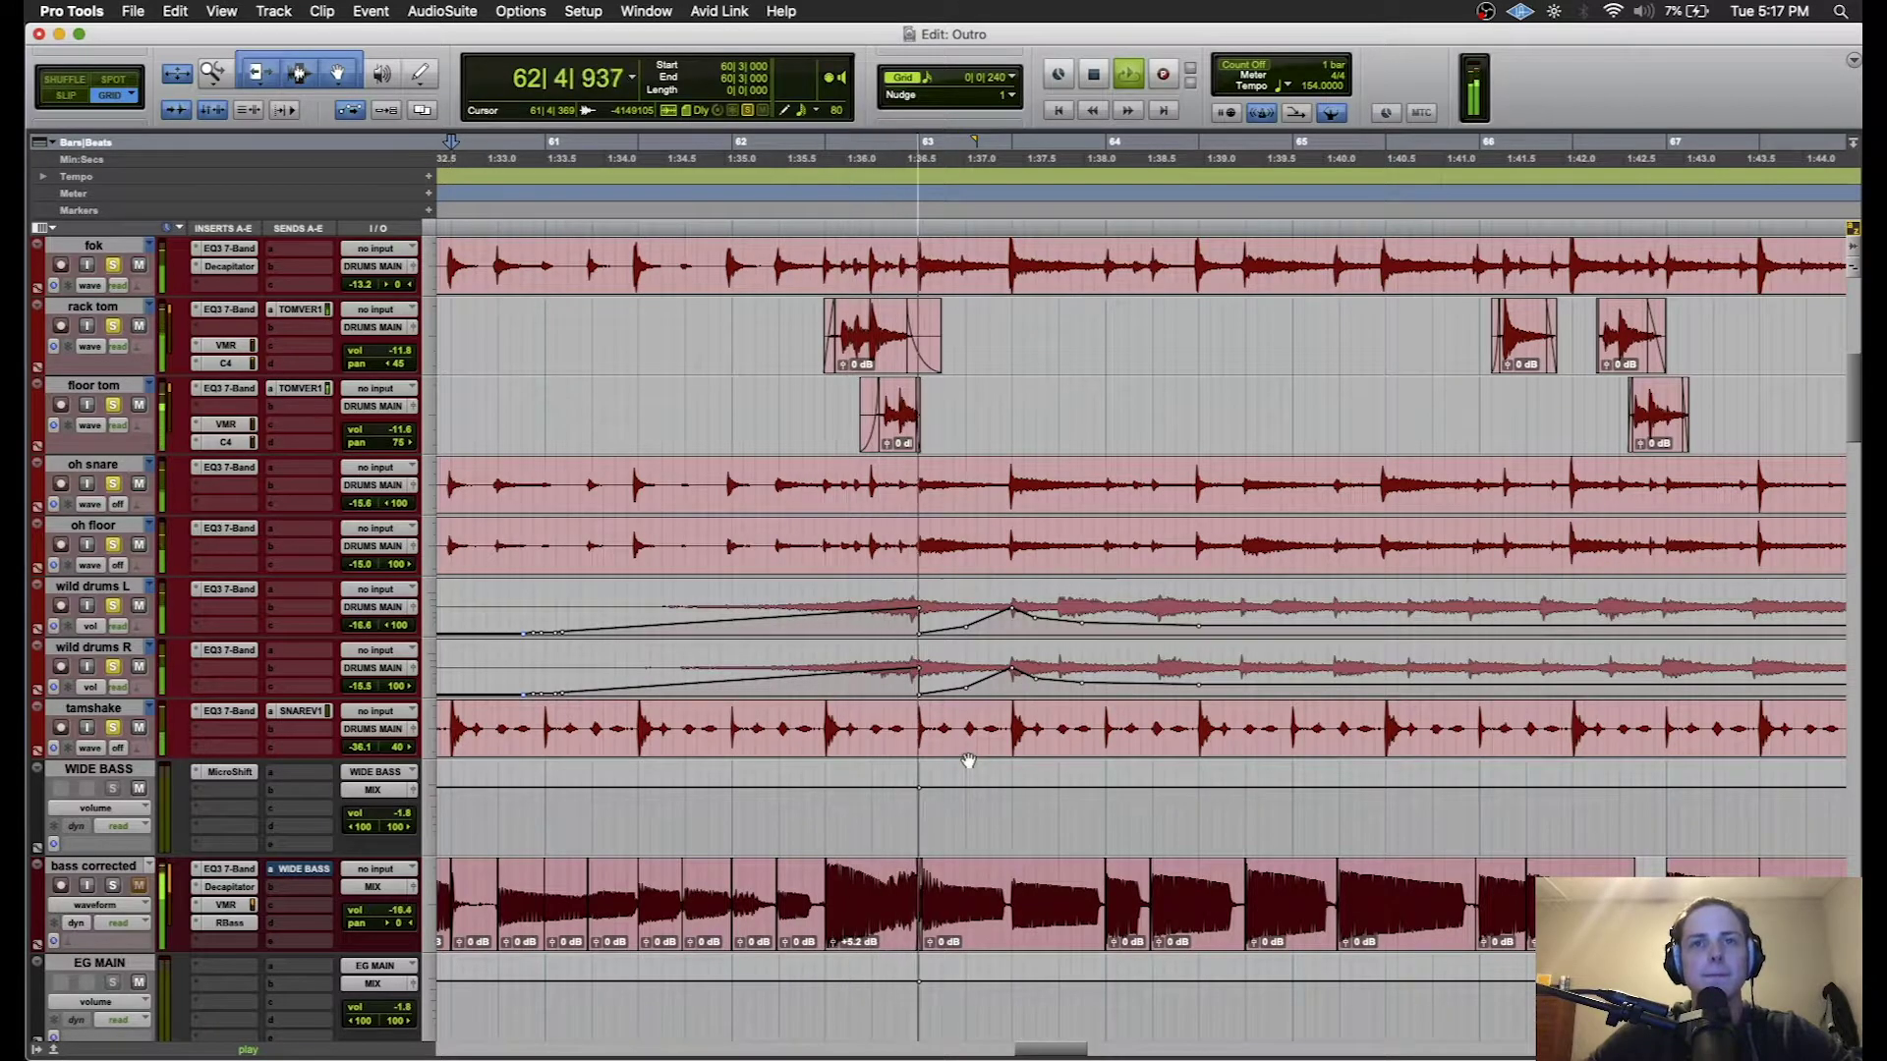
{"action": "key", "text": "space"}
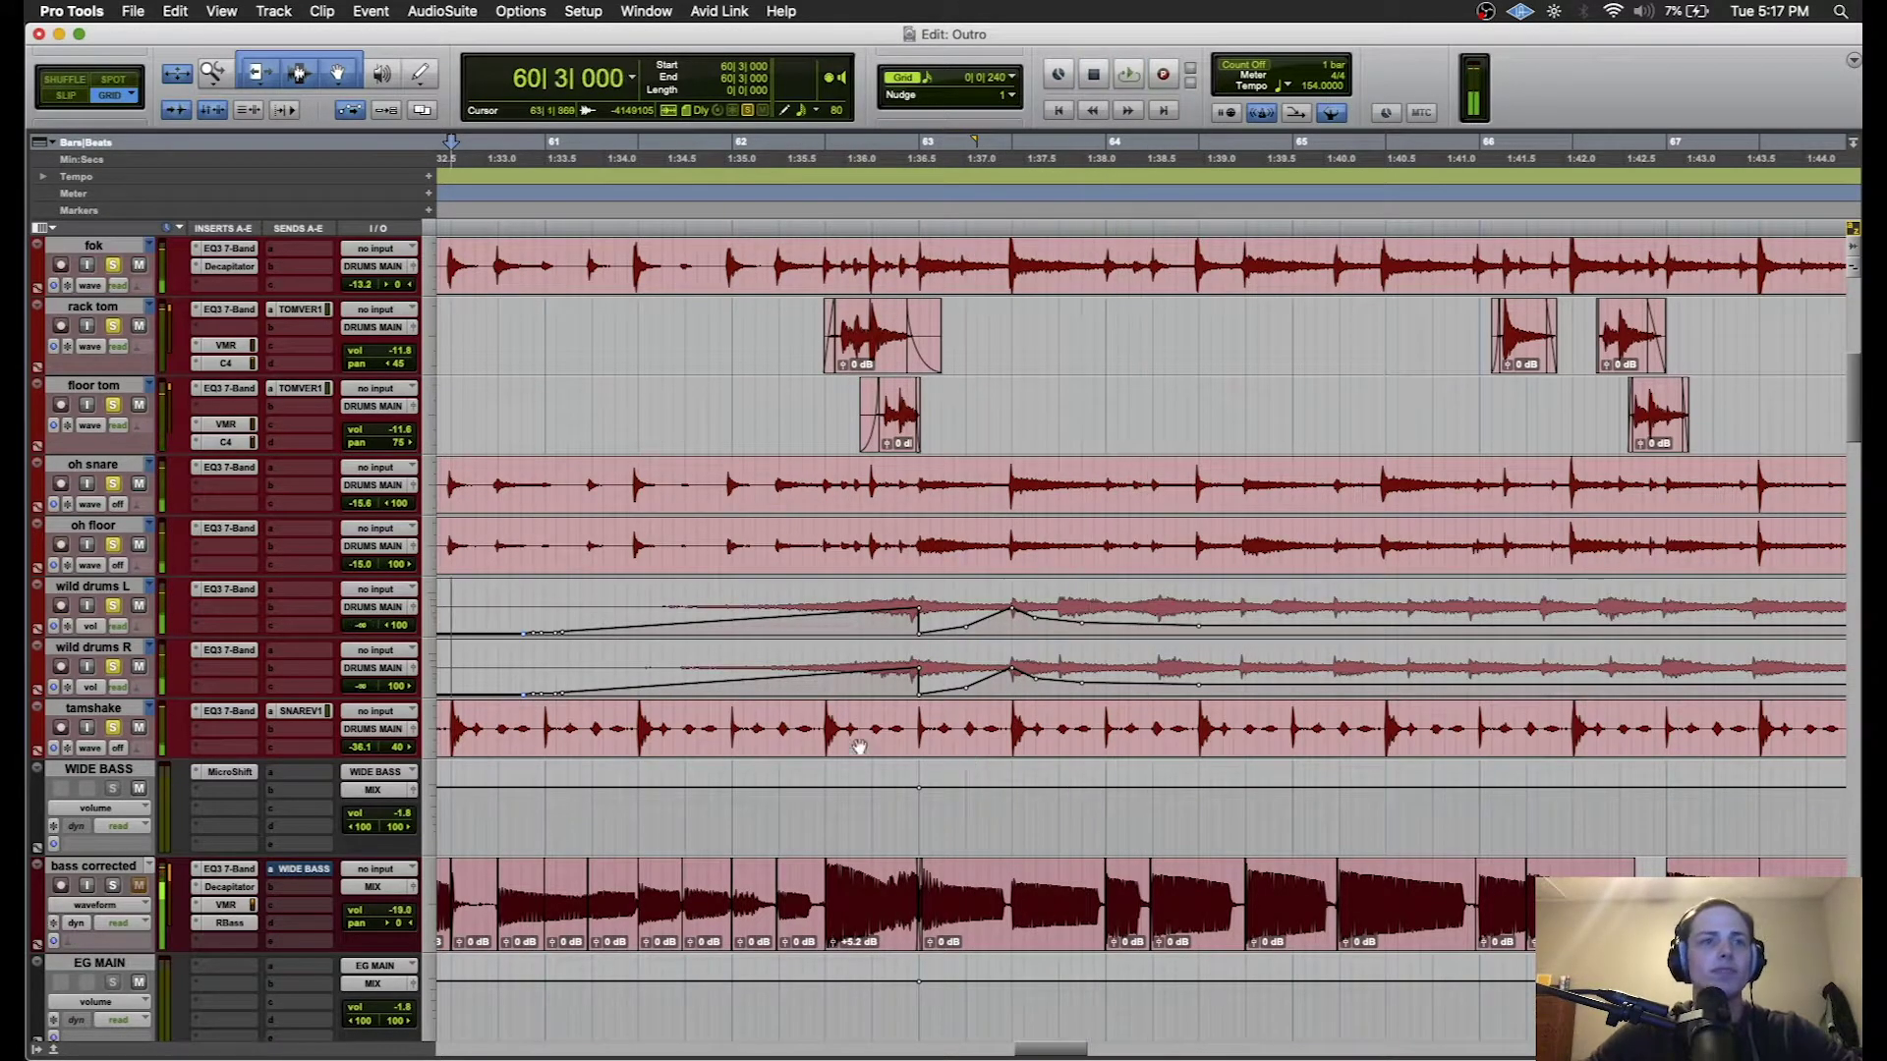
{"action": "left_click", "coordinate": [113, 605], "text": "alt"}
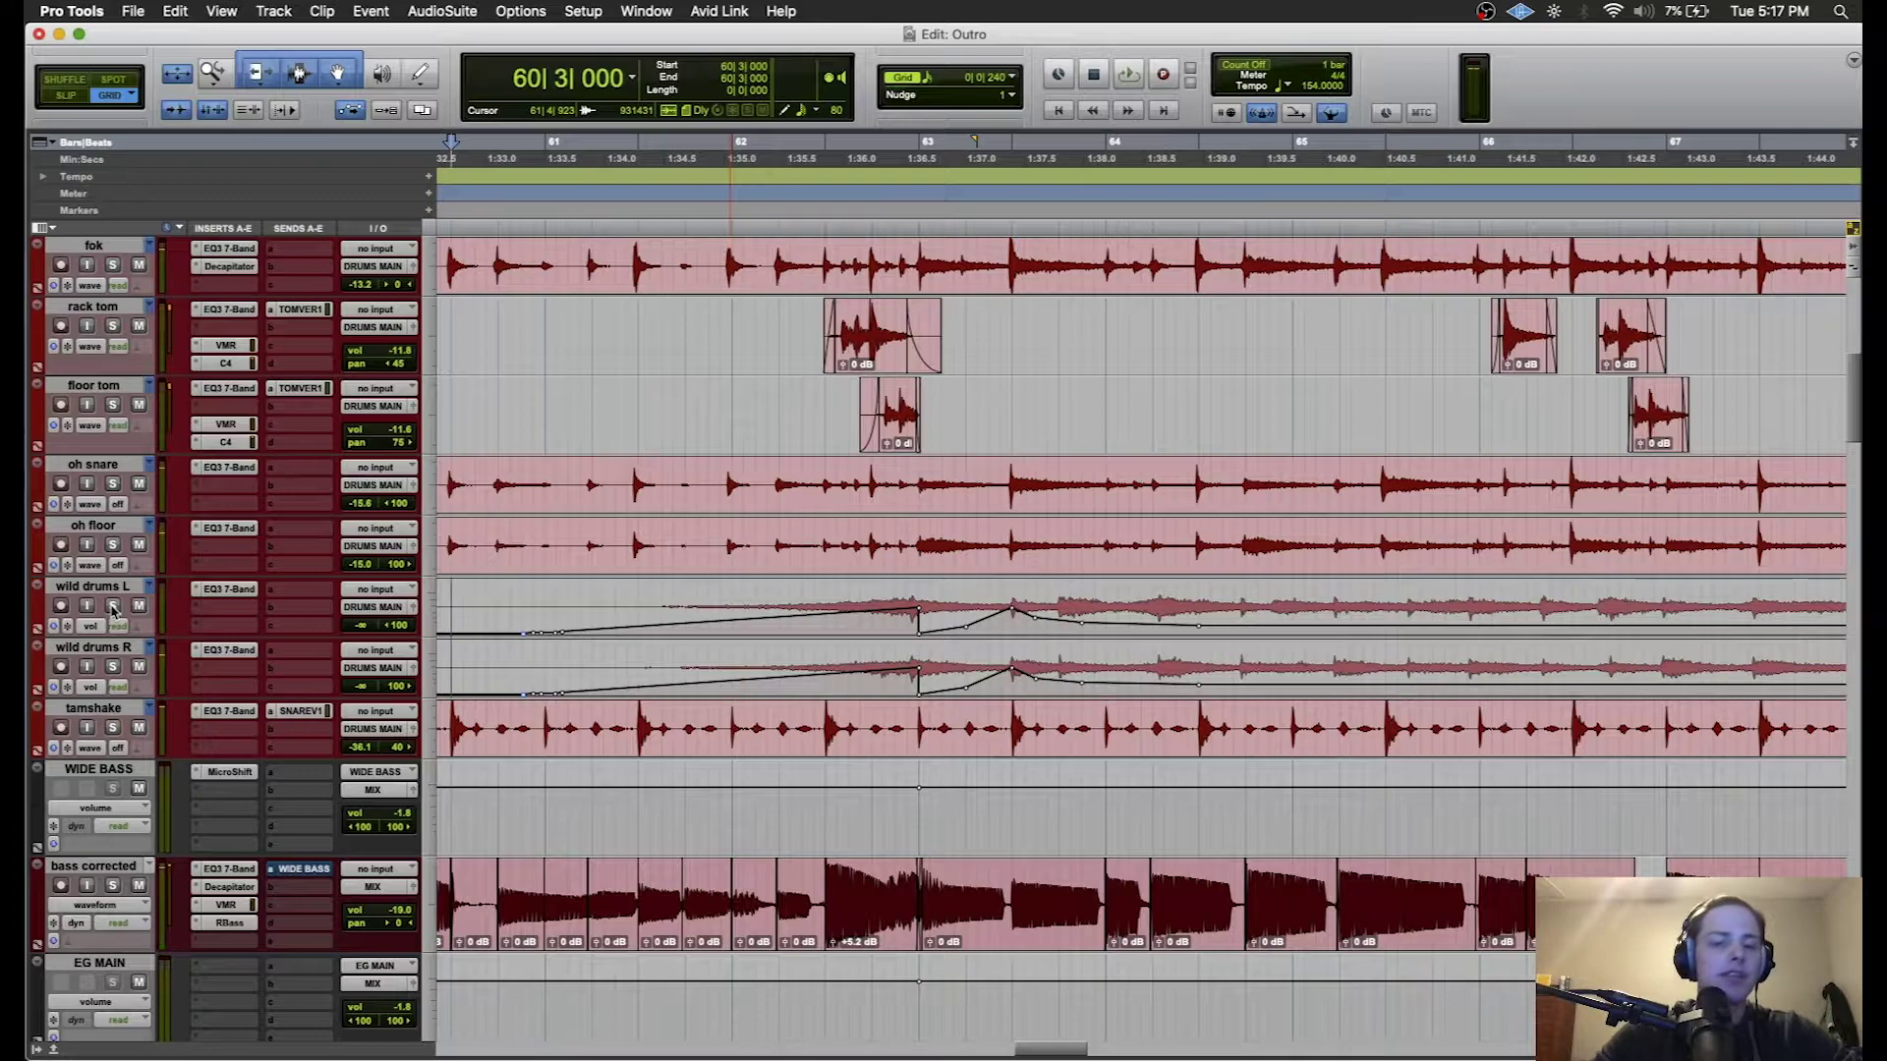
- Solo the tamshake track, and audition it from 61|2|480
{"action": "left_click", "coordinate": [738, 597]}
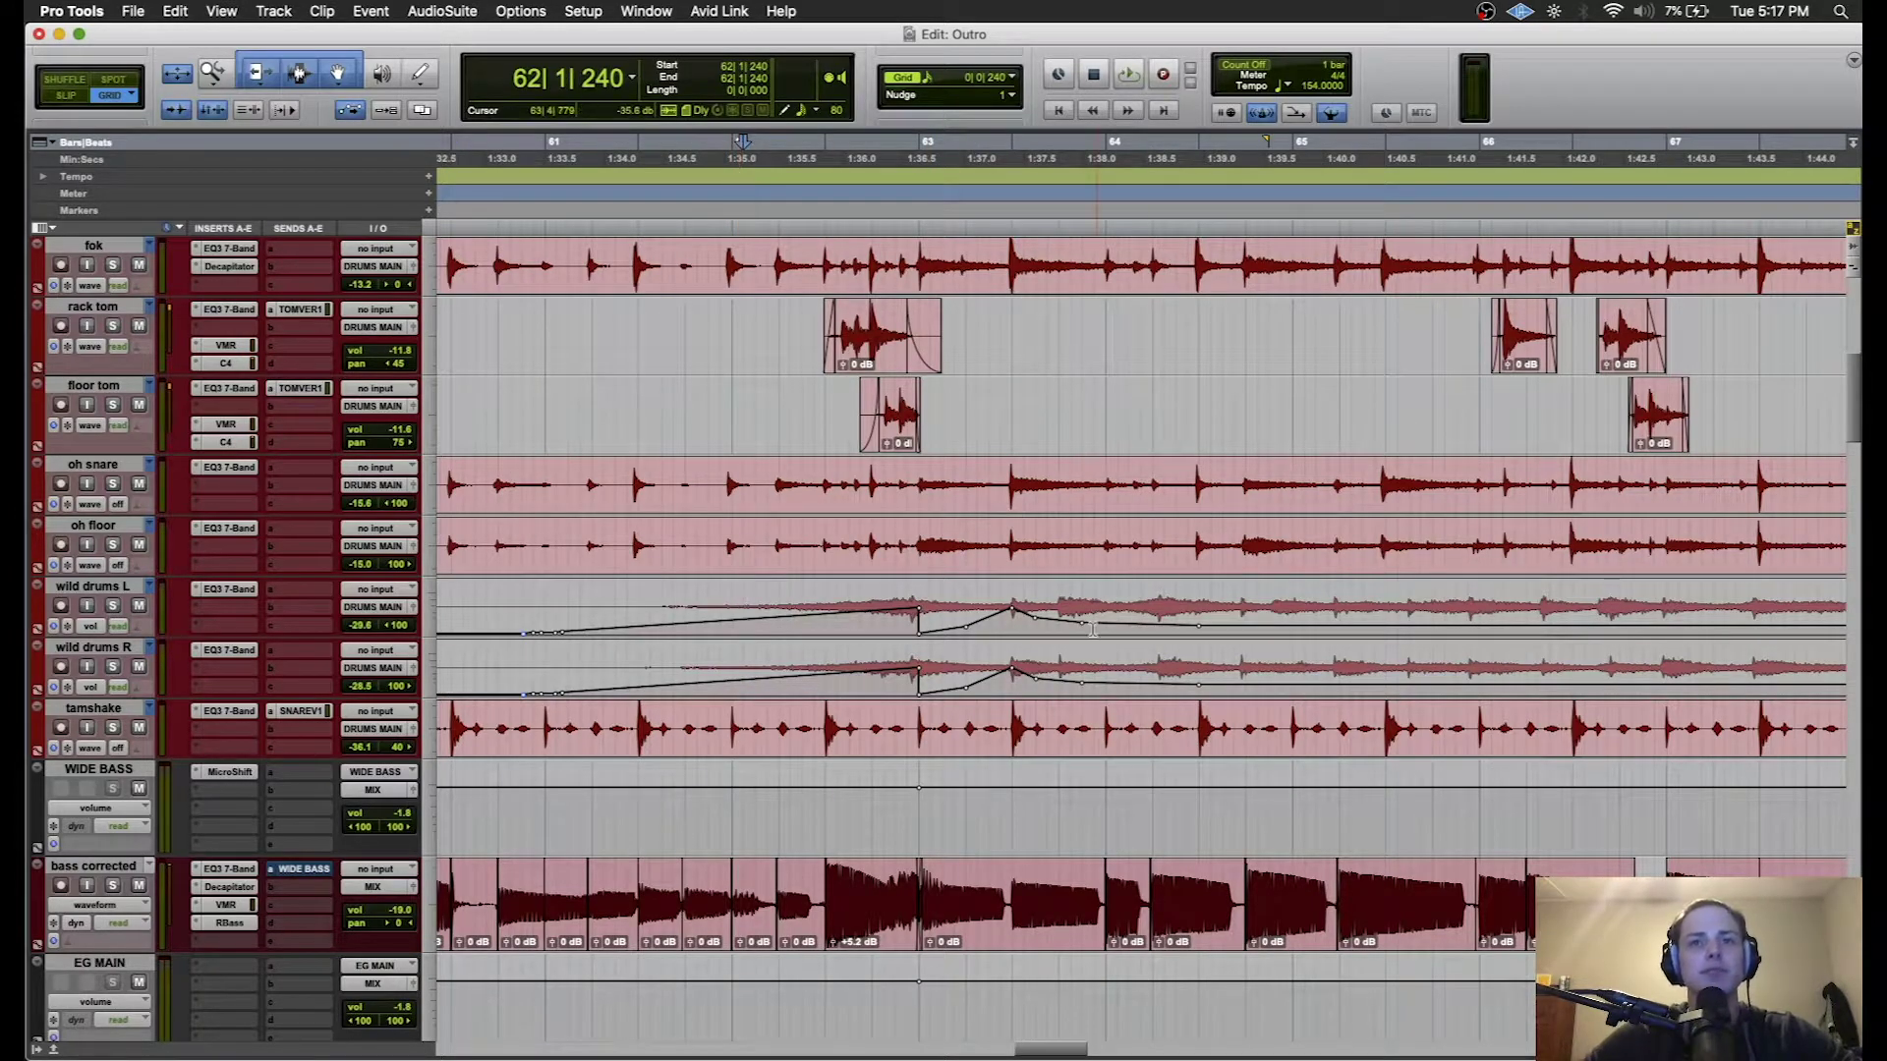
{"action": "left_click", "coordinate": [113, 727]}
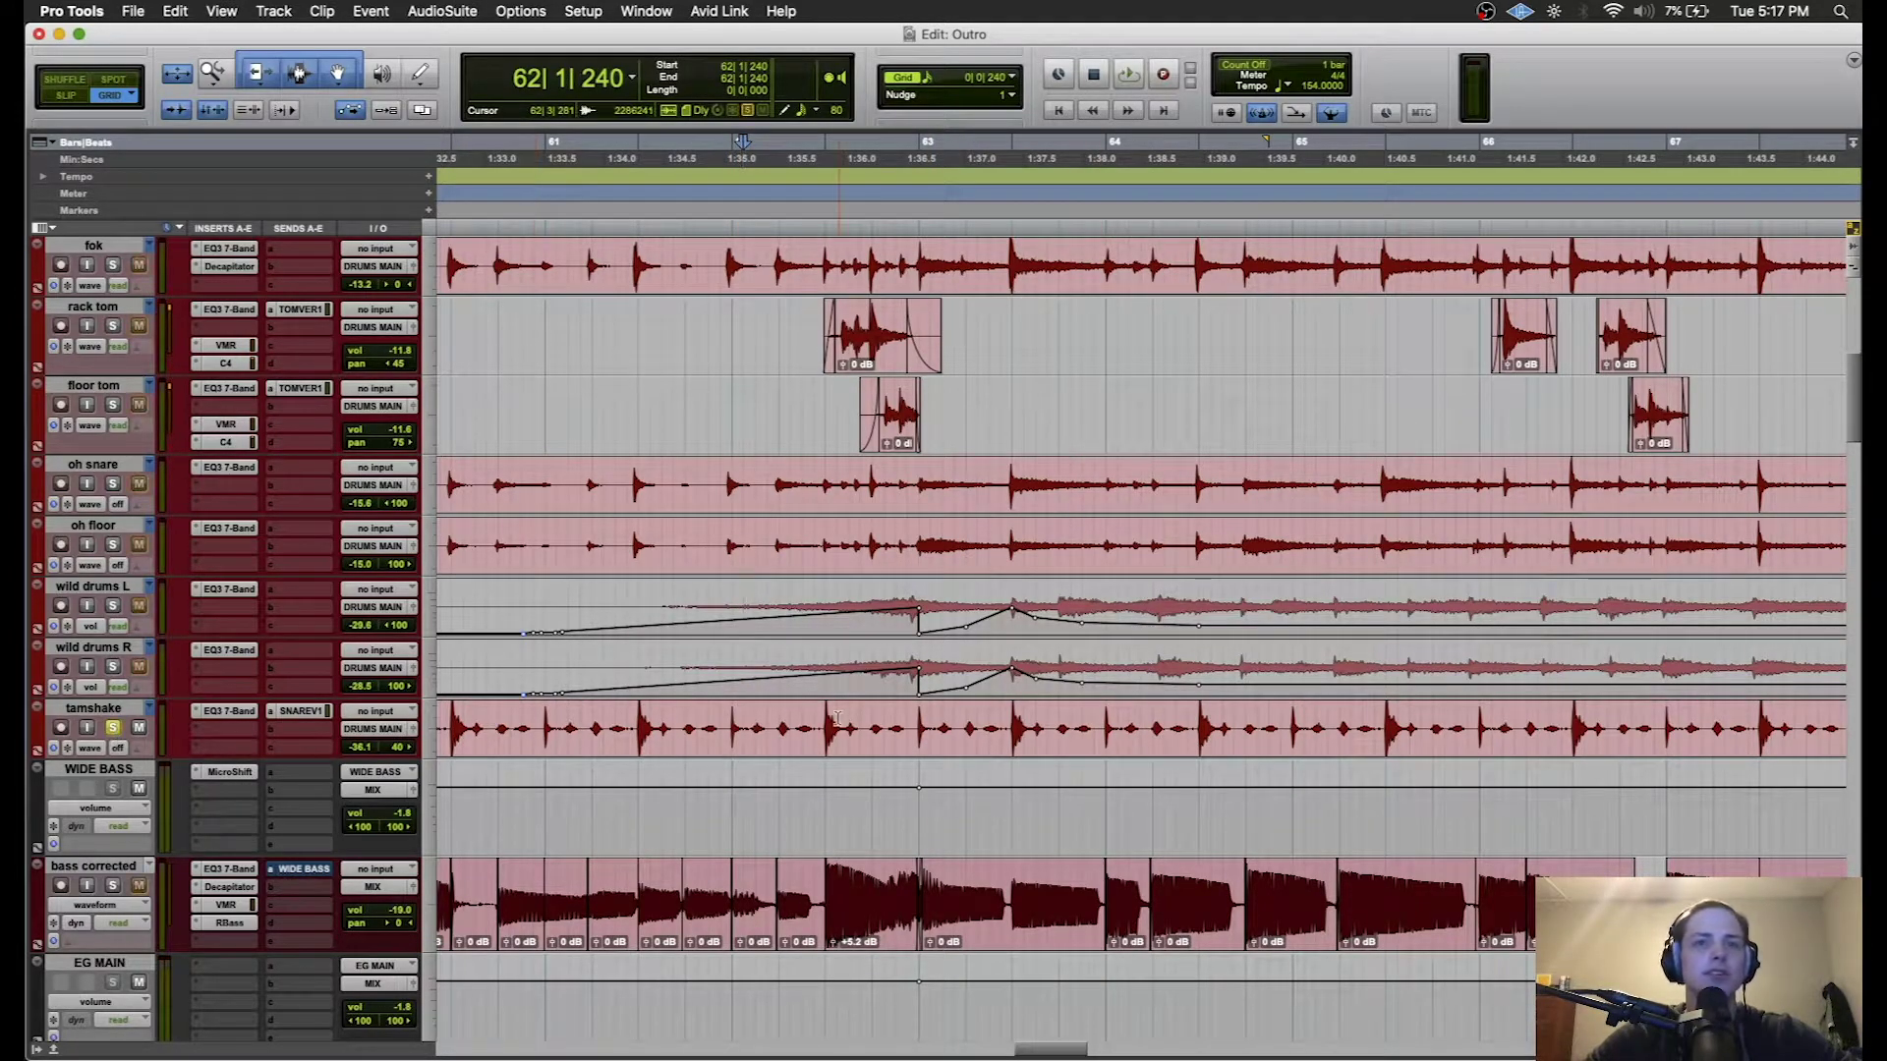
{"action": "left_click", "coordinate": [612, 720]}
{"action": "key", "text": "space"}
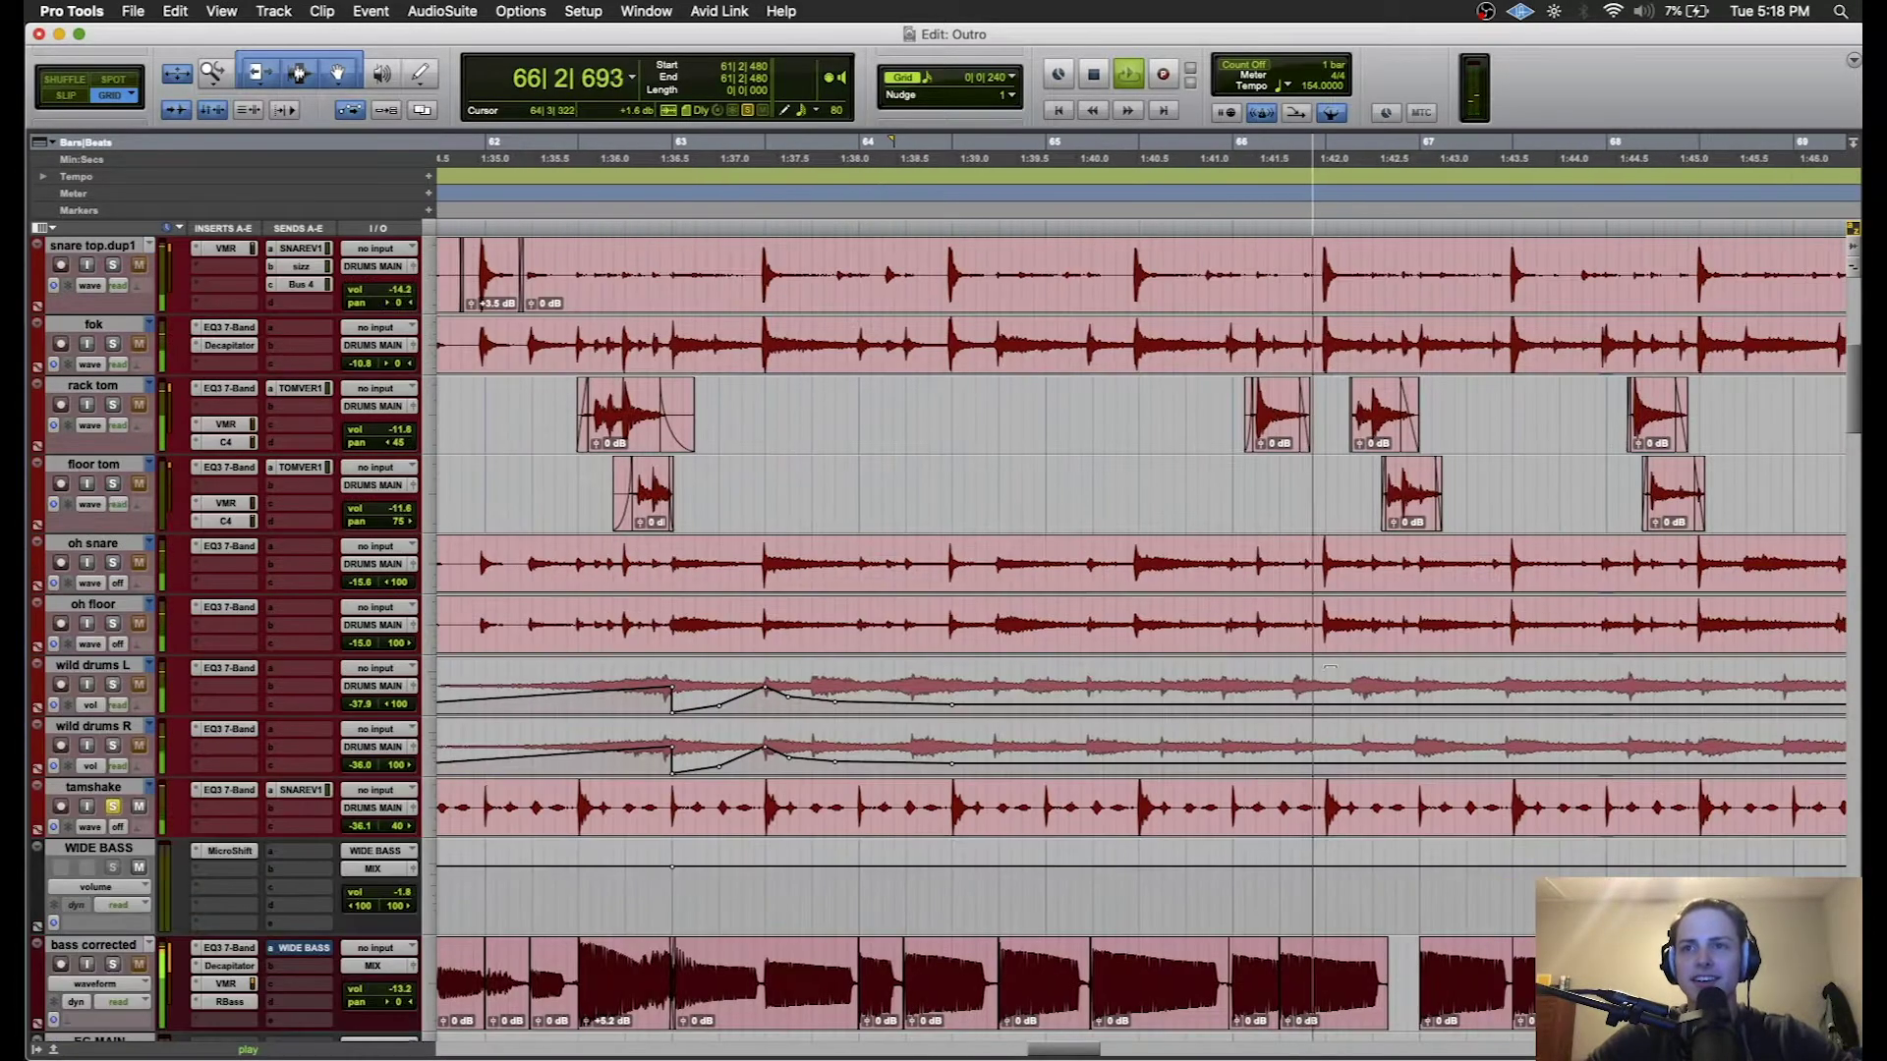
{"action": "key", "text": "space"}
- Audition the soloed tamshake track again, starting playback from 60|2|000
{"action": "scroll", "coordinate": [1234, 648], "scroll_direction": "down", "scroll_amount": 1}
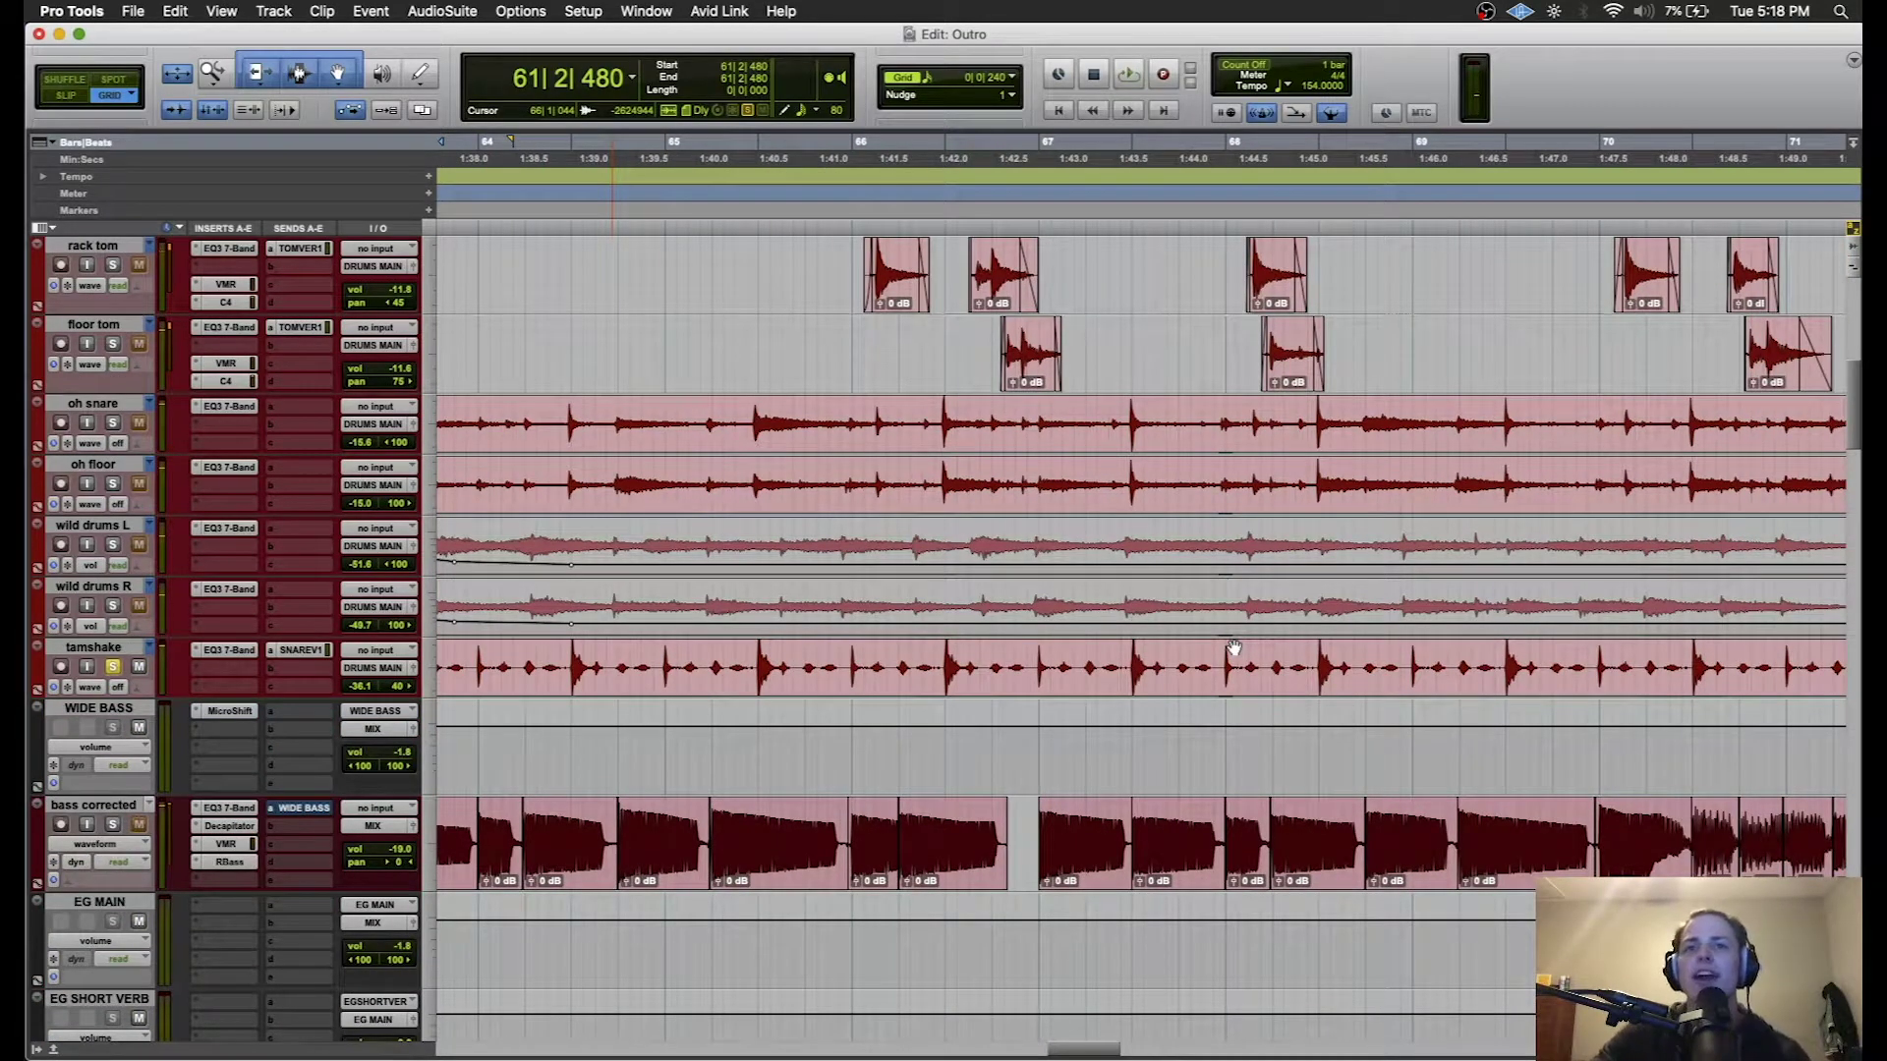
{"action": "scroll", "coordinate": [1234, 648], "scroll_direction": "left", "scroll_amount": 10}
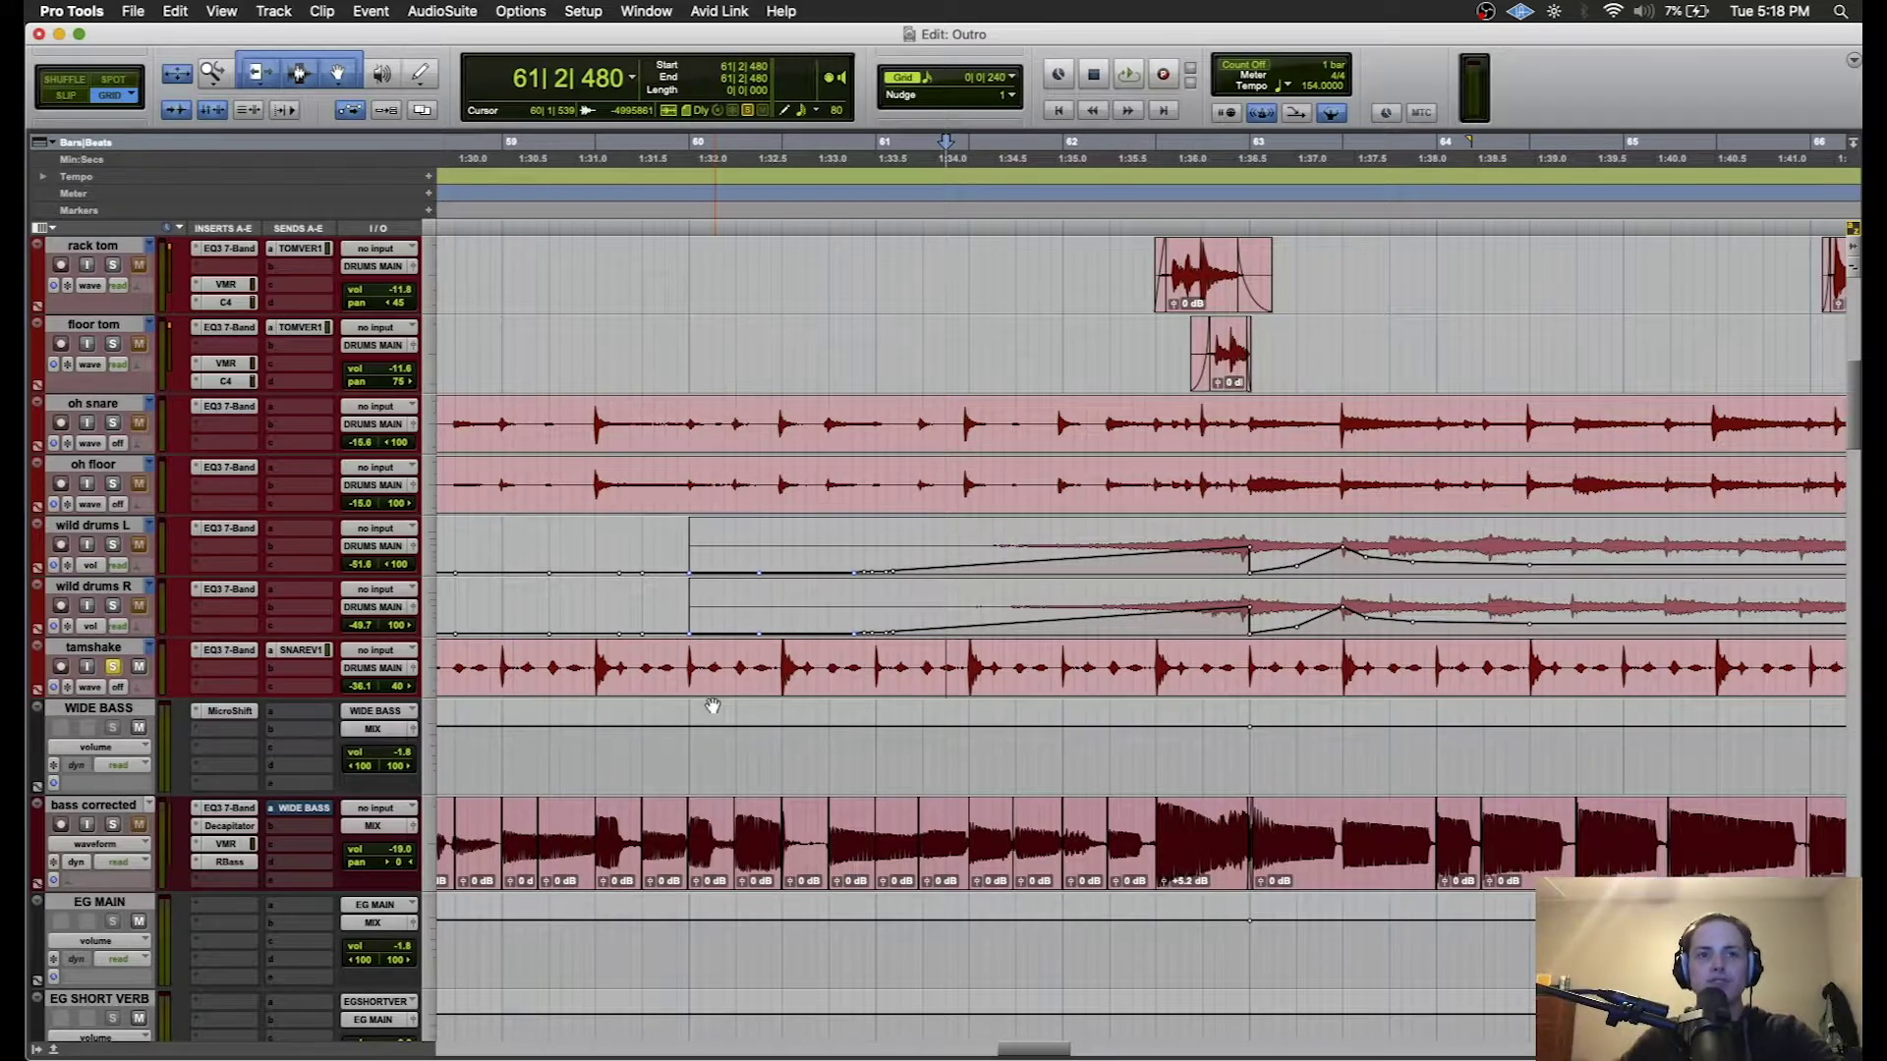
{"action": "double_click", "coordinate": [742, 674]}
{"action": "left_click", "coordinate": [744, 650]}
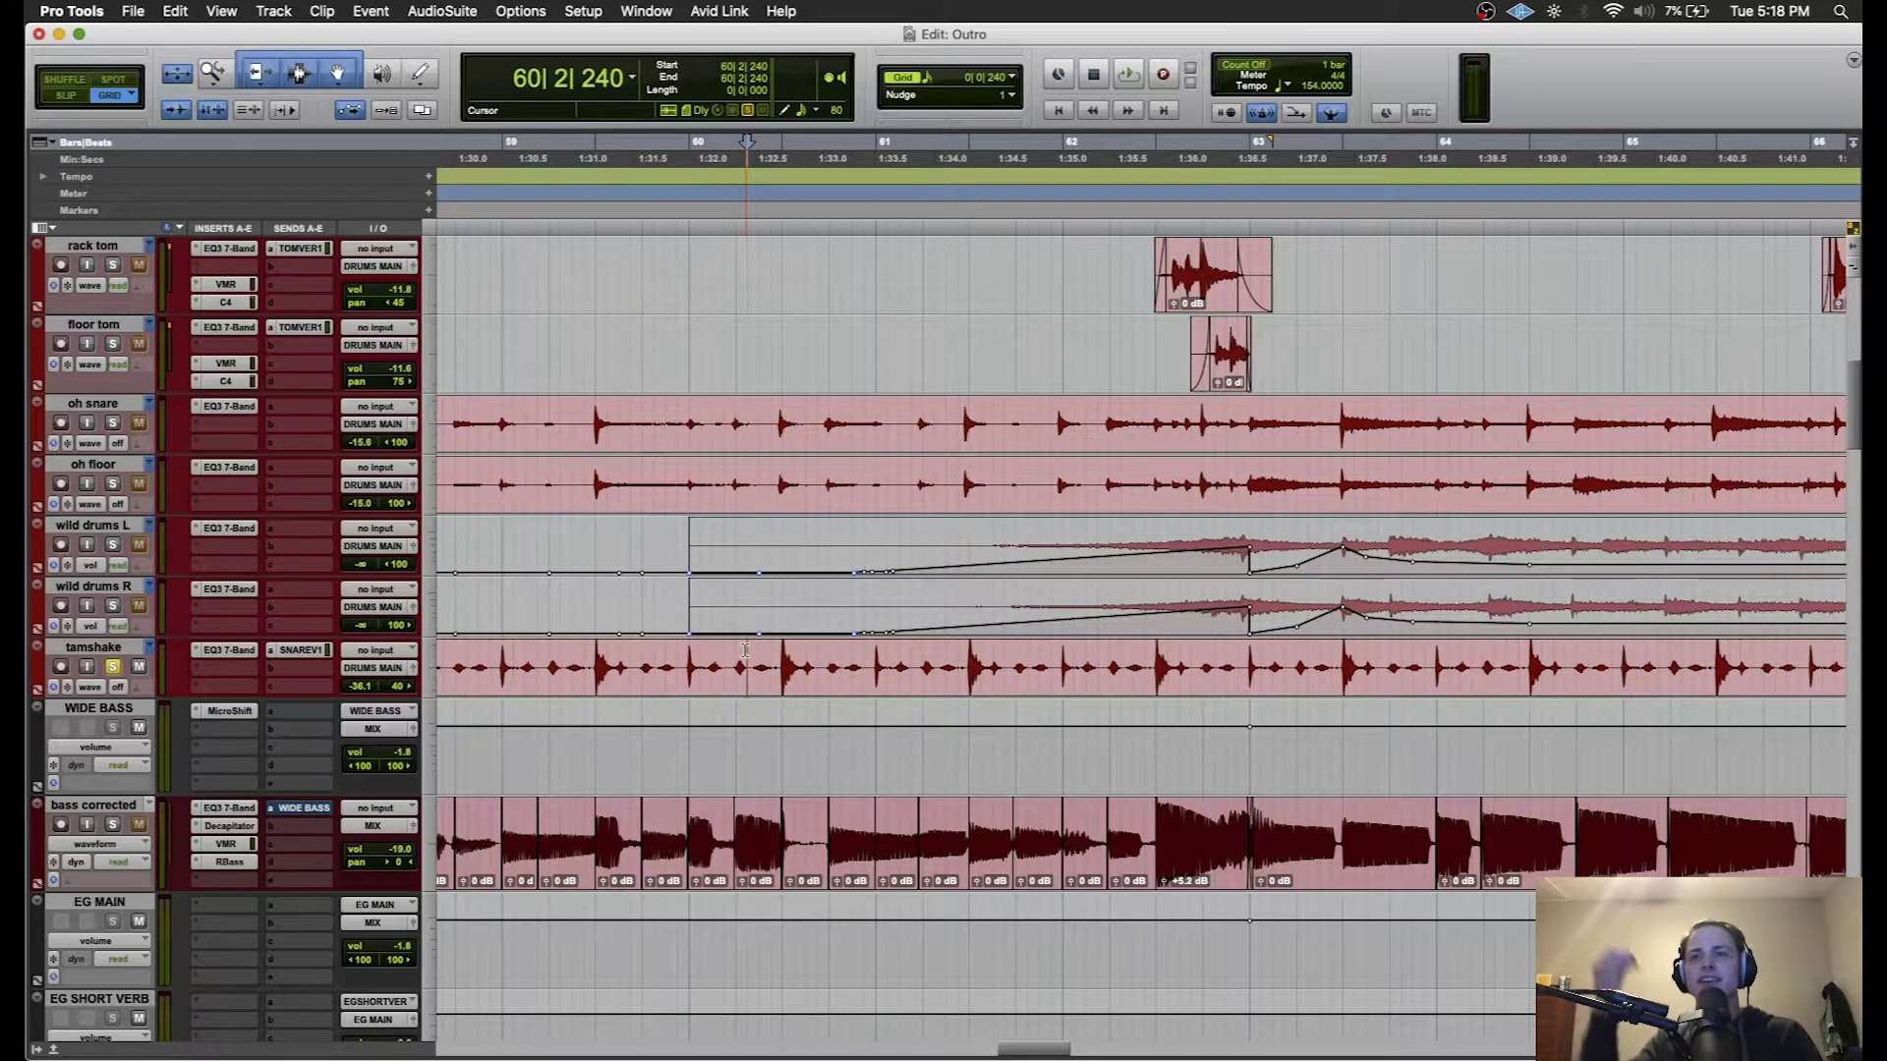
{"action": "left_click", "coordinate": [778, 656]}
{"action": "left_click", "coordinate": [738, 668]}
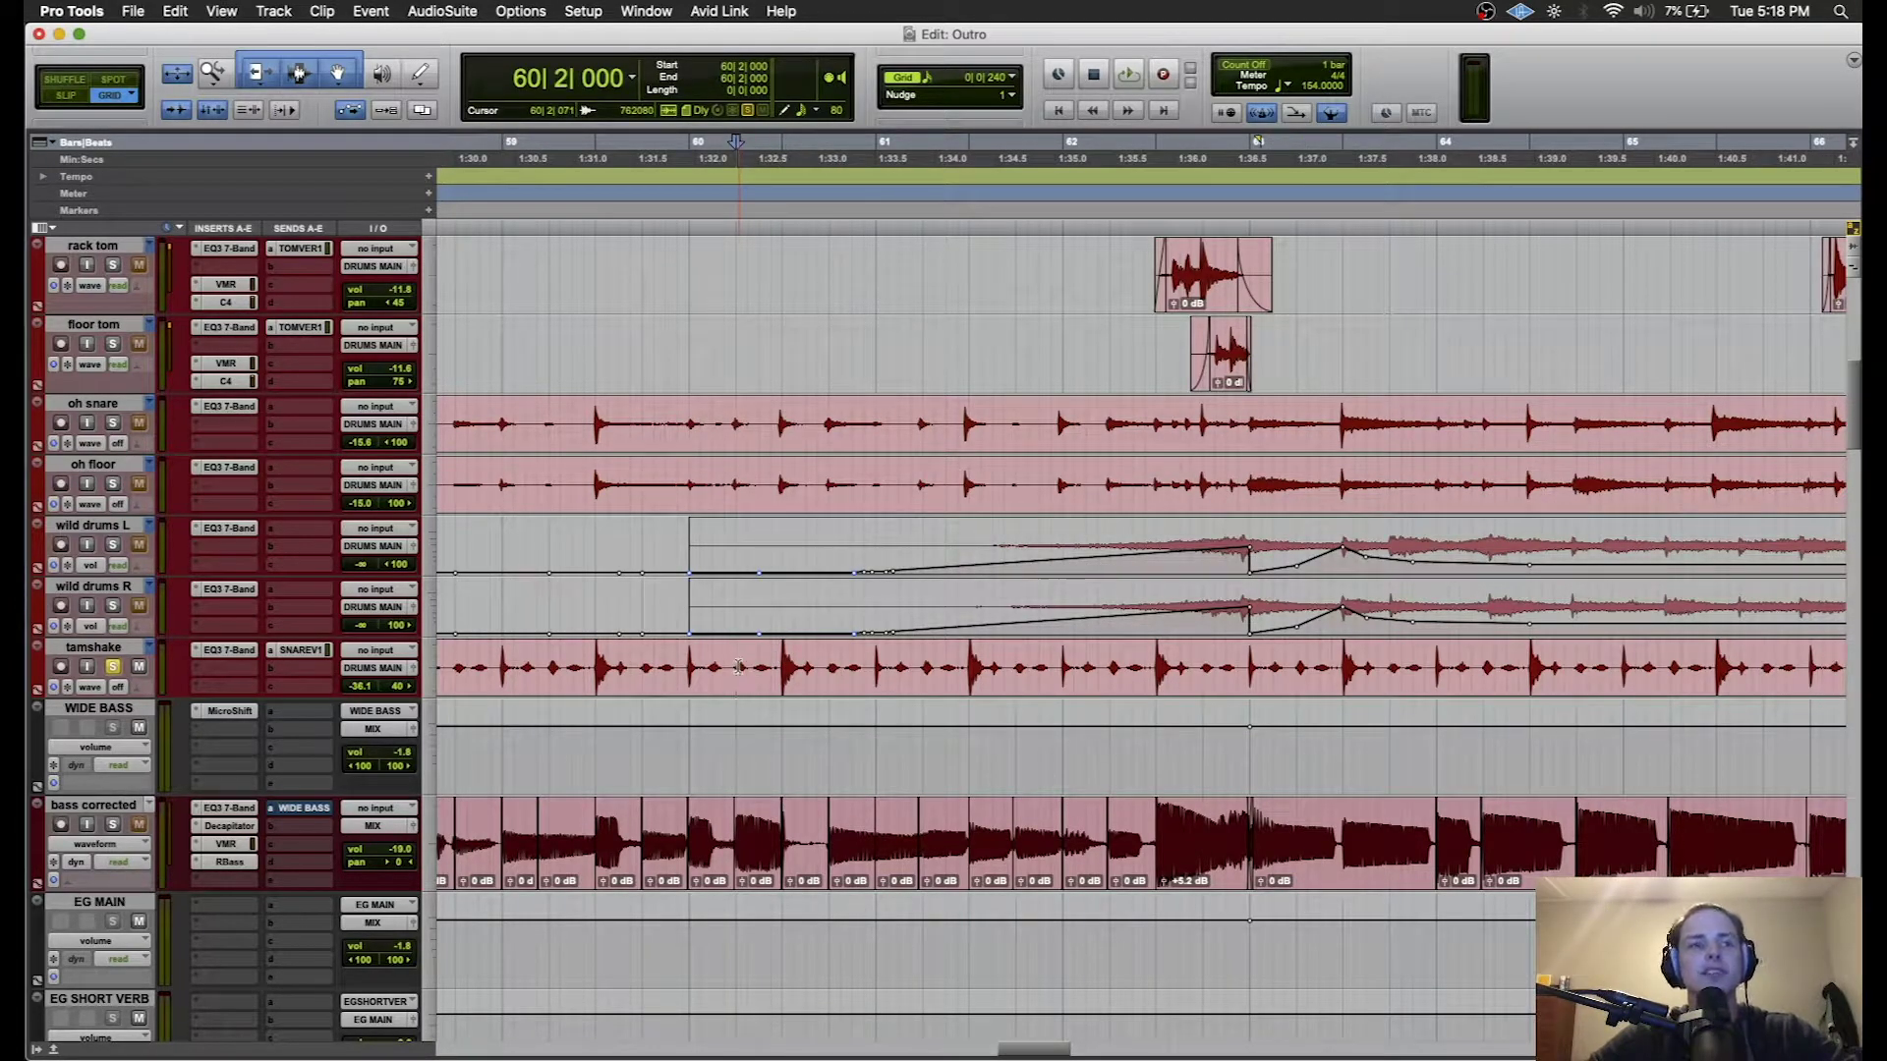
{"action": "key", "text": "space"}
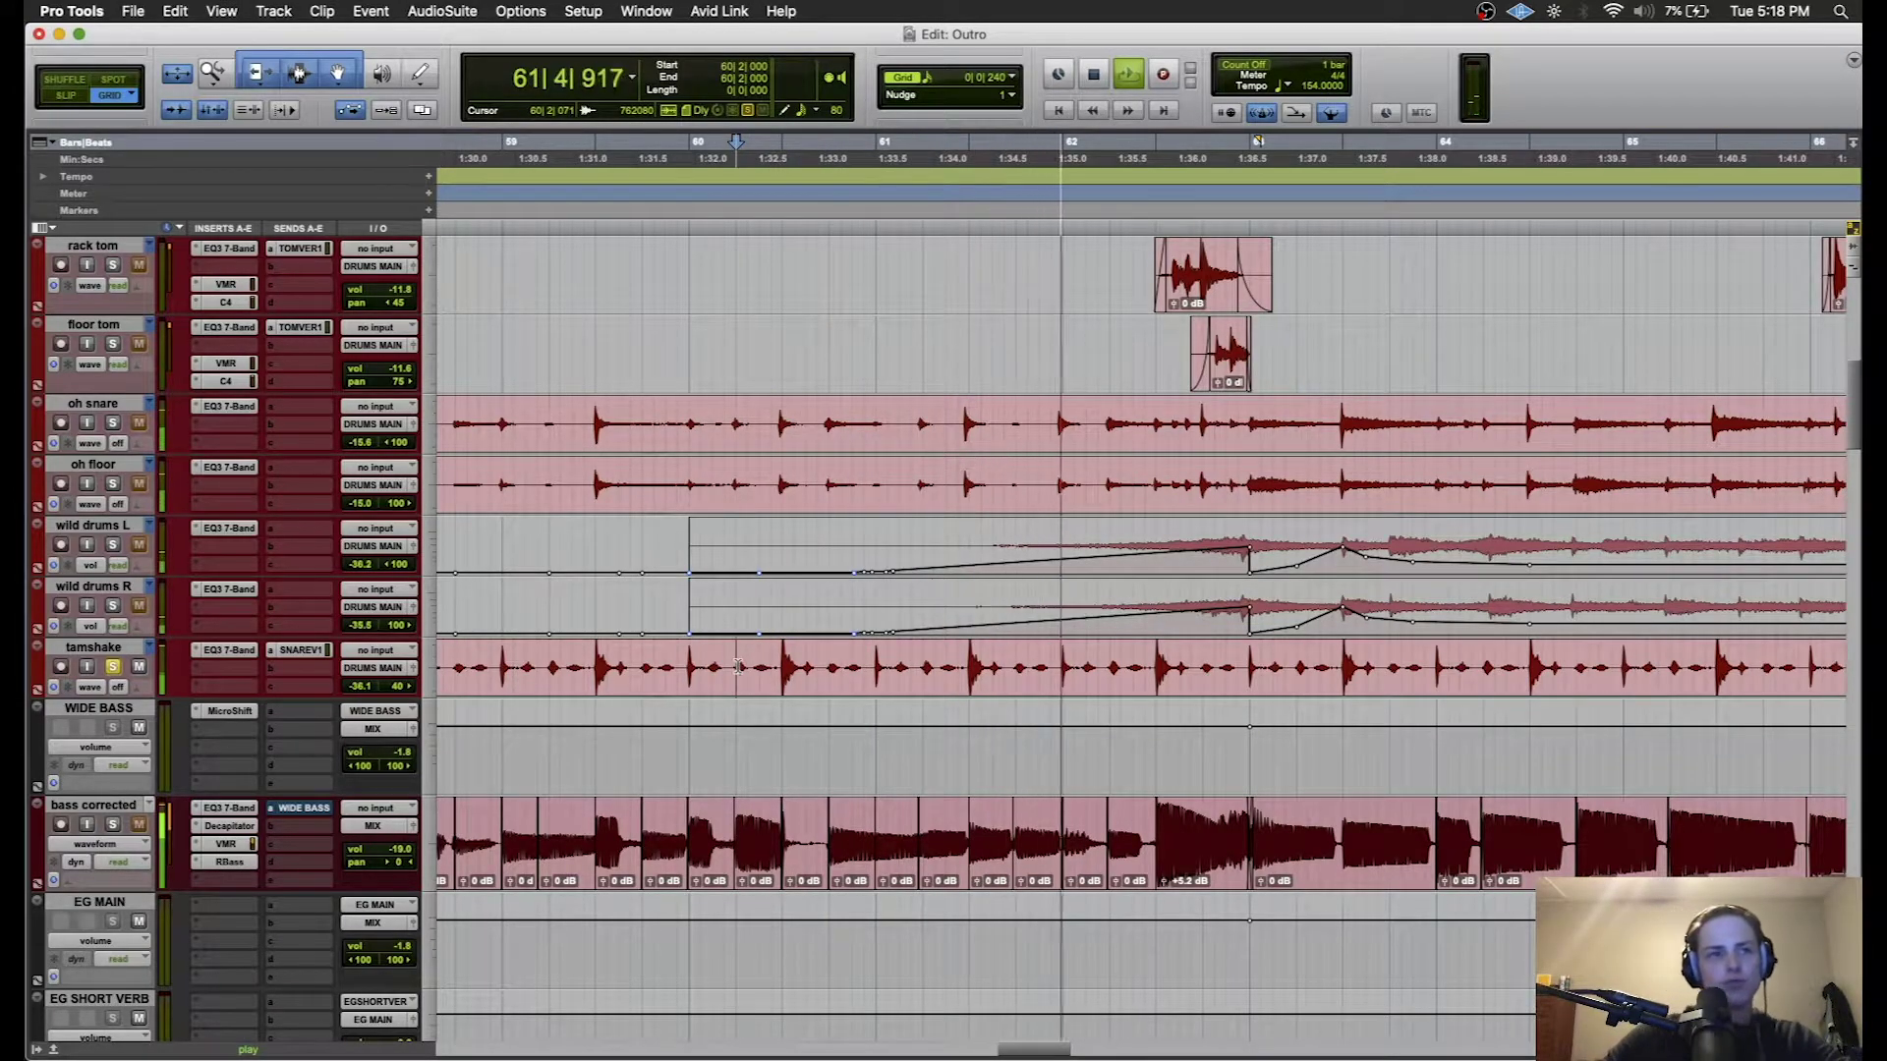
{"action": "key", "text": "space"}
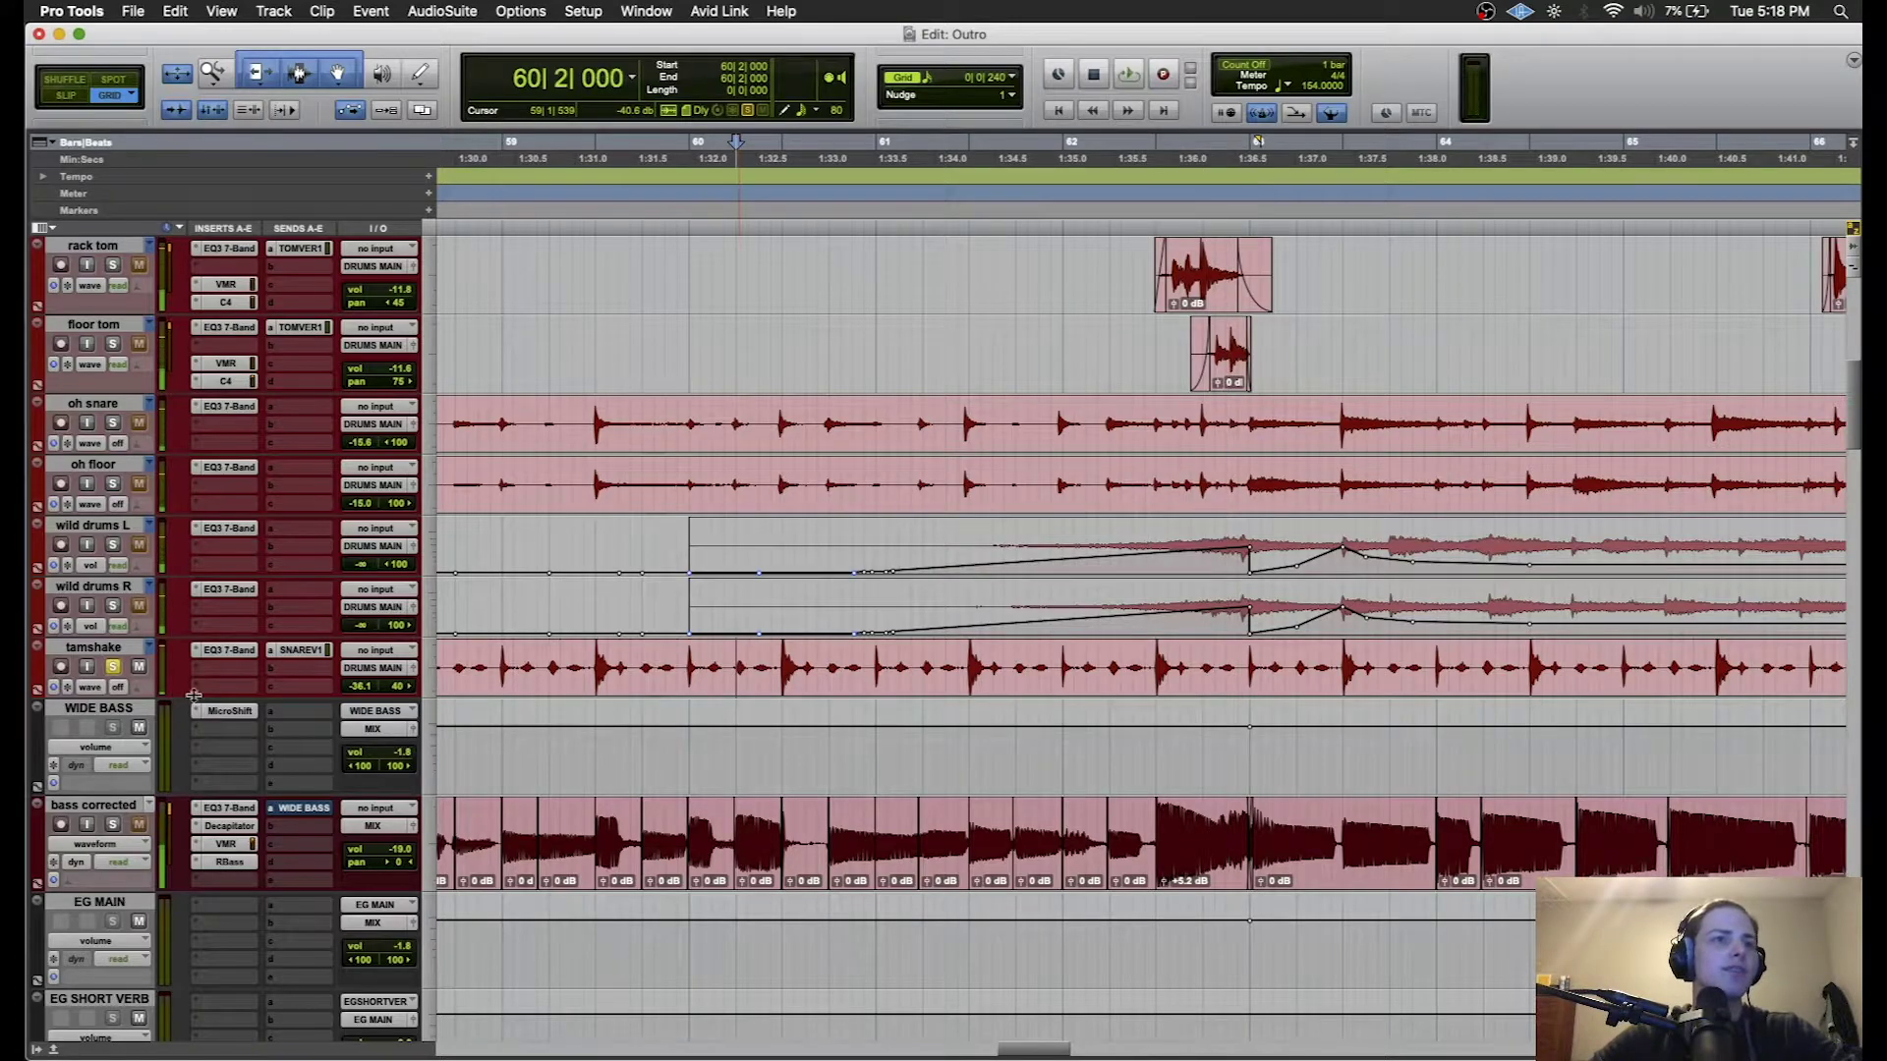
- Show the tamshake track's snare verb send while auditioning from 60|2|000, and close the send window
{"action": "left_click", "coordinate": [302, 651]}
{"action": "key", "text": "space"}
{"action": "left_click", "coordinate": [325, 650], "text": "super"}
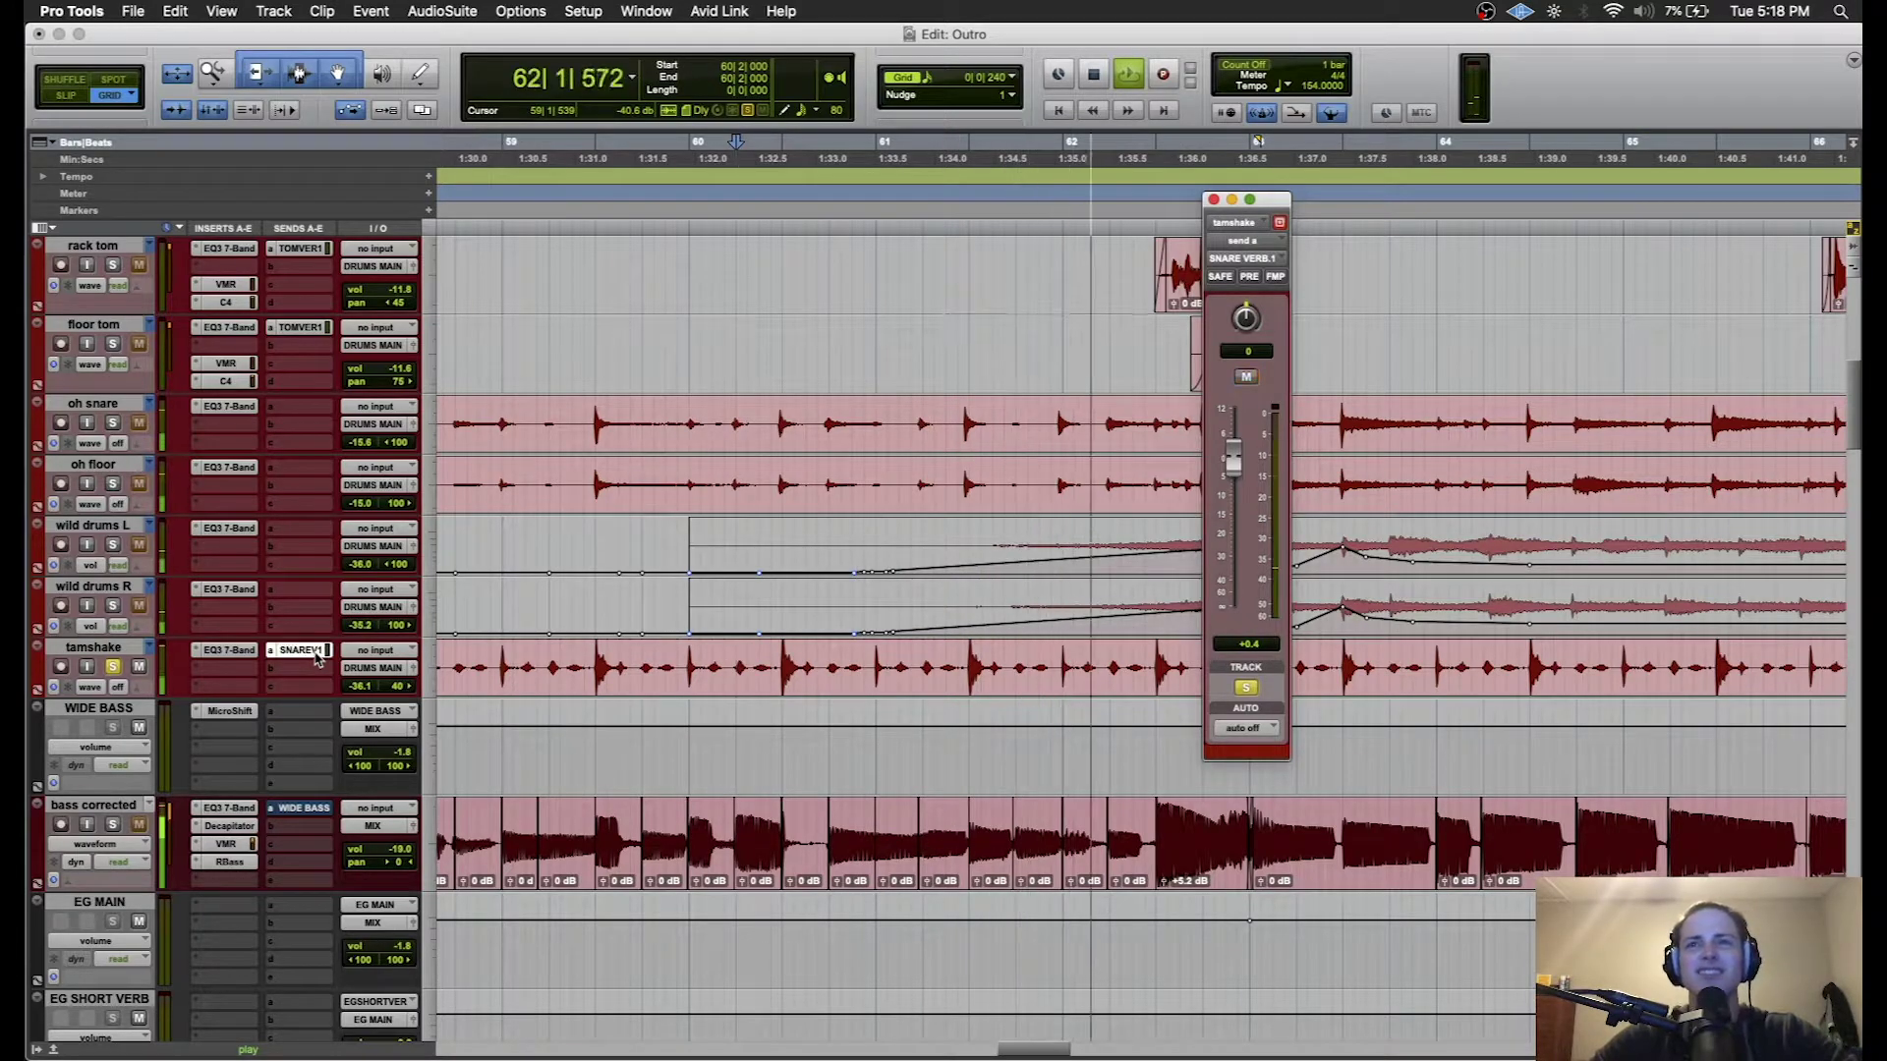
{"action": "left_click", "coordinate": [1213, 200]}
{"action": "key", "text": "space"}
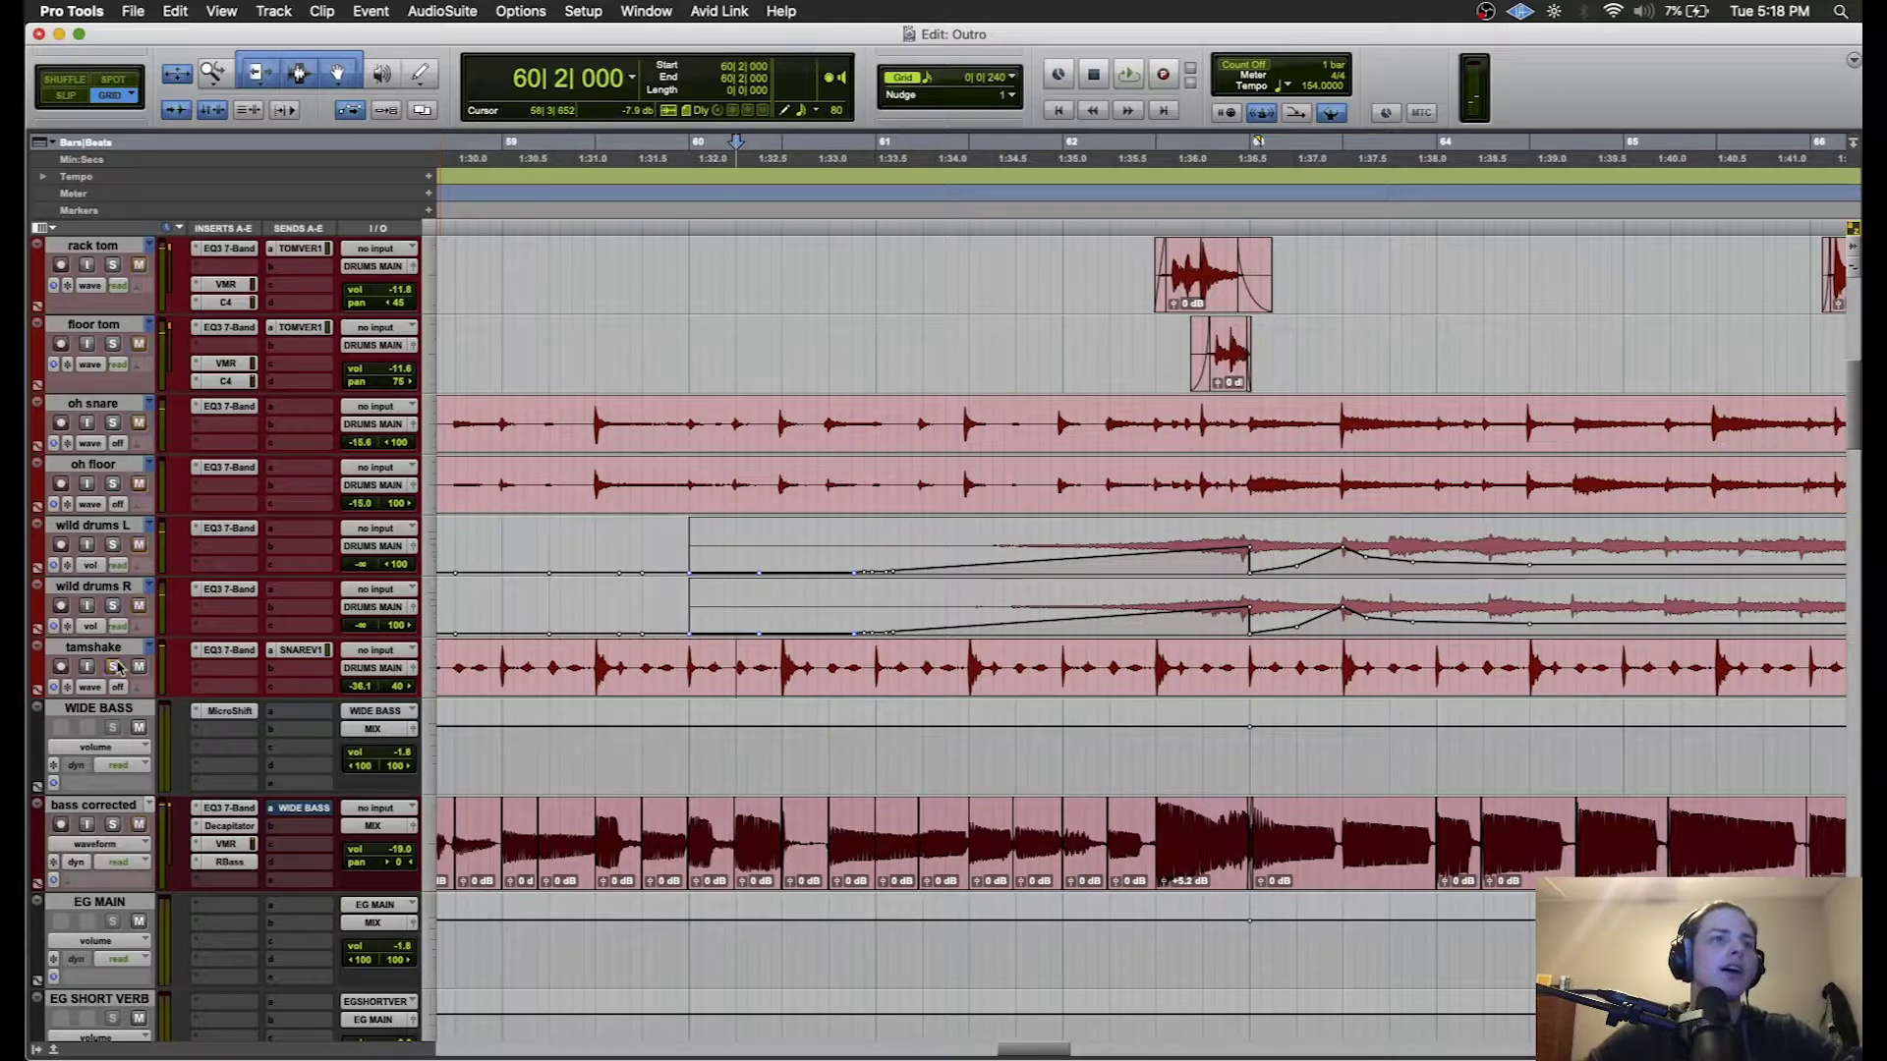
- Solo the 707 track near the end of the song, and start auditioning it from 76|4|240
{"action": "scroll", "coordinate": [123, 663], "scroll_direction": "up", "scroll_amount": 10}
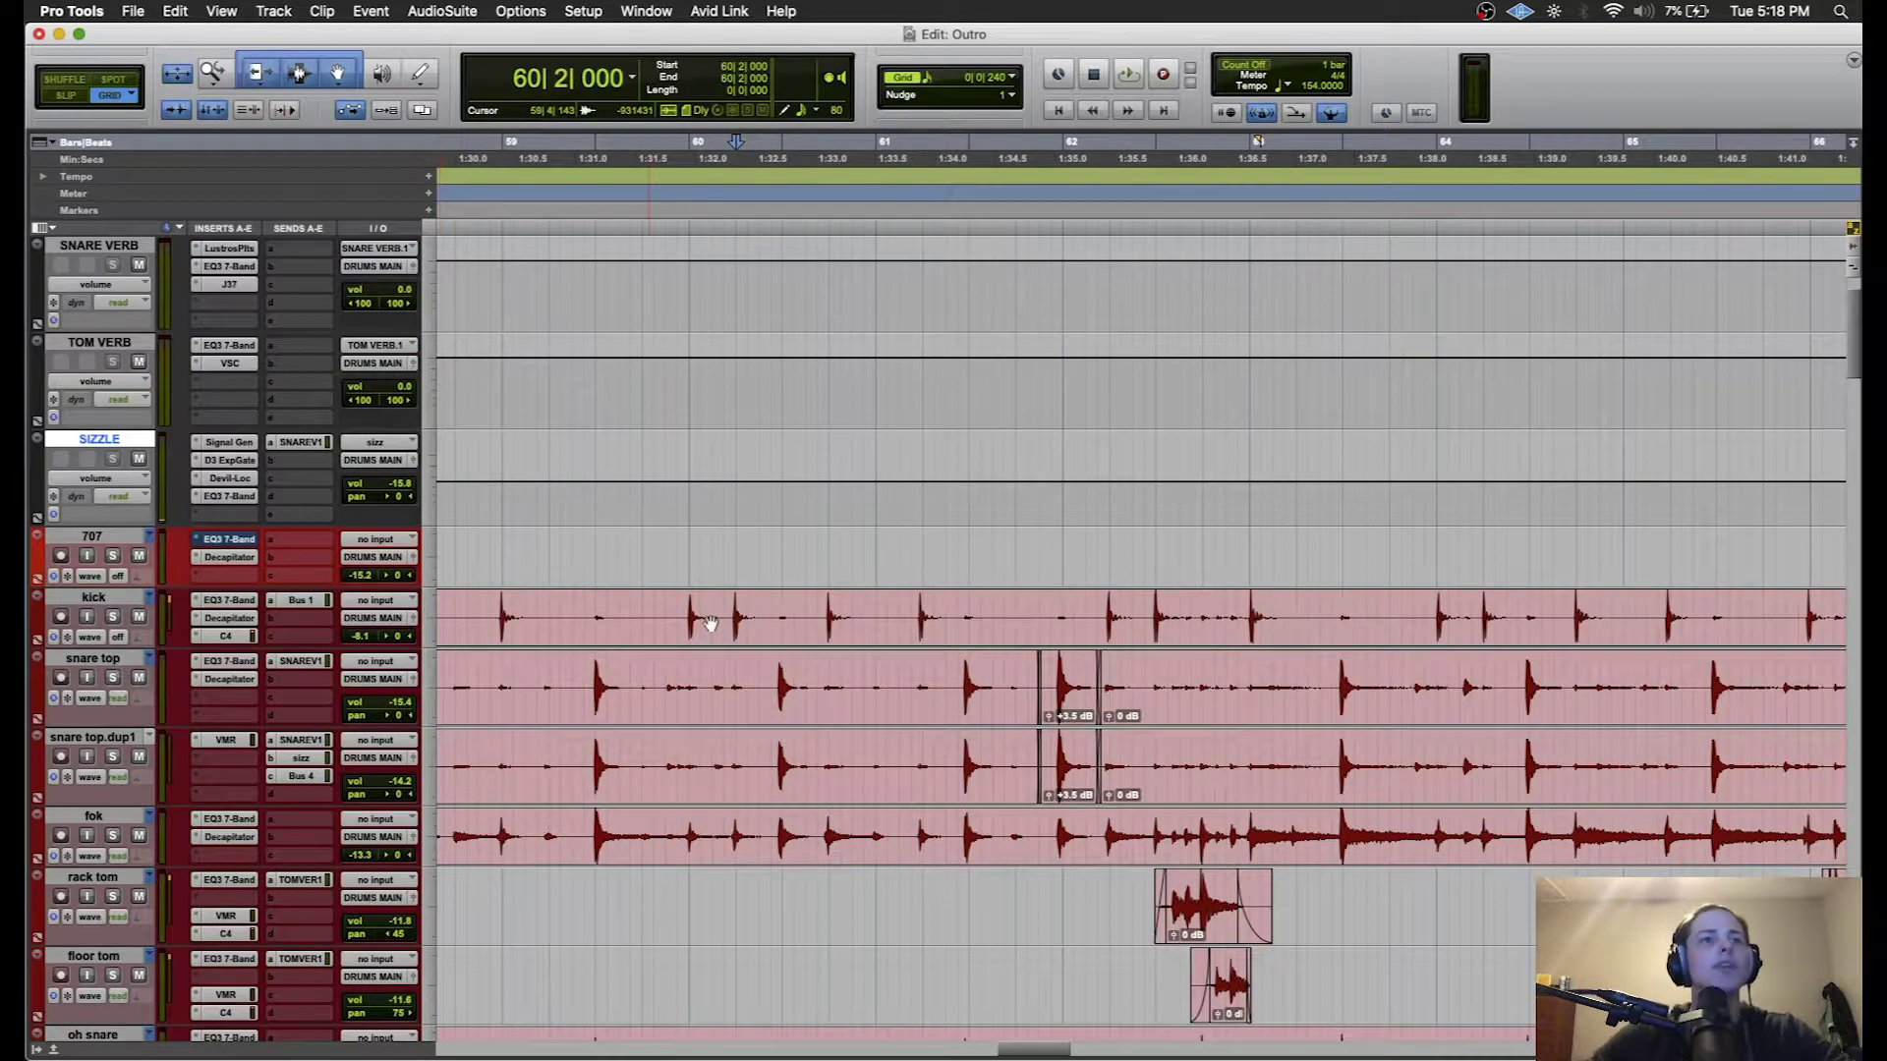
{"action": "scroll", "coordinate": [709, 623], "scroll_direction": "right", "scroll_amount": 15}
{"action": "scroll", "coordinate": [709, 623], "scroll_direction": "down", "scroll_amount": 3}
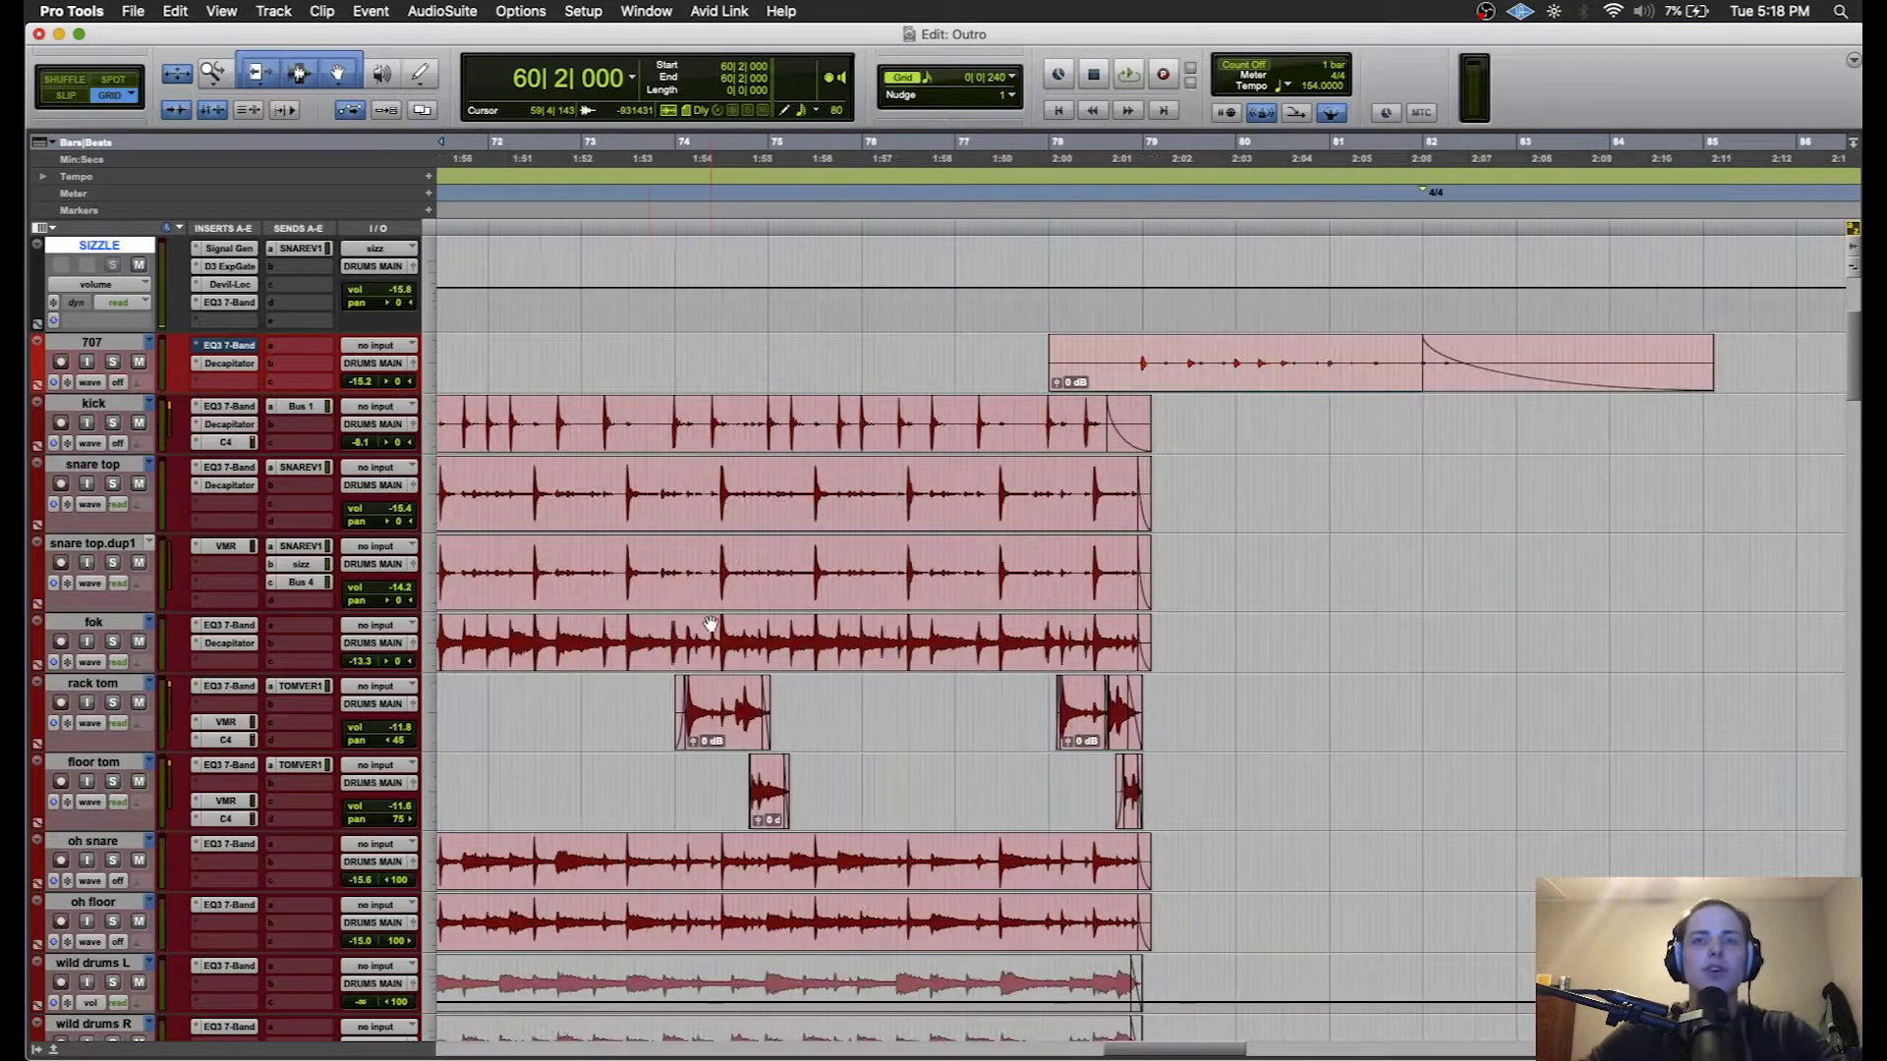
{"action": "left_click", "coordinate": [938, 352]}
{"action": "left_click", "coordinate": [806, 354]}
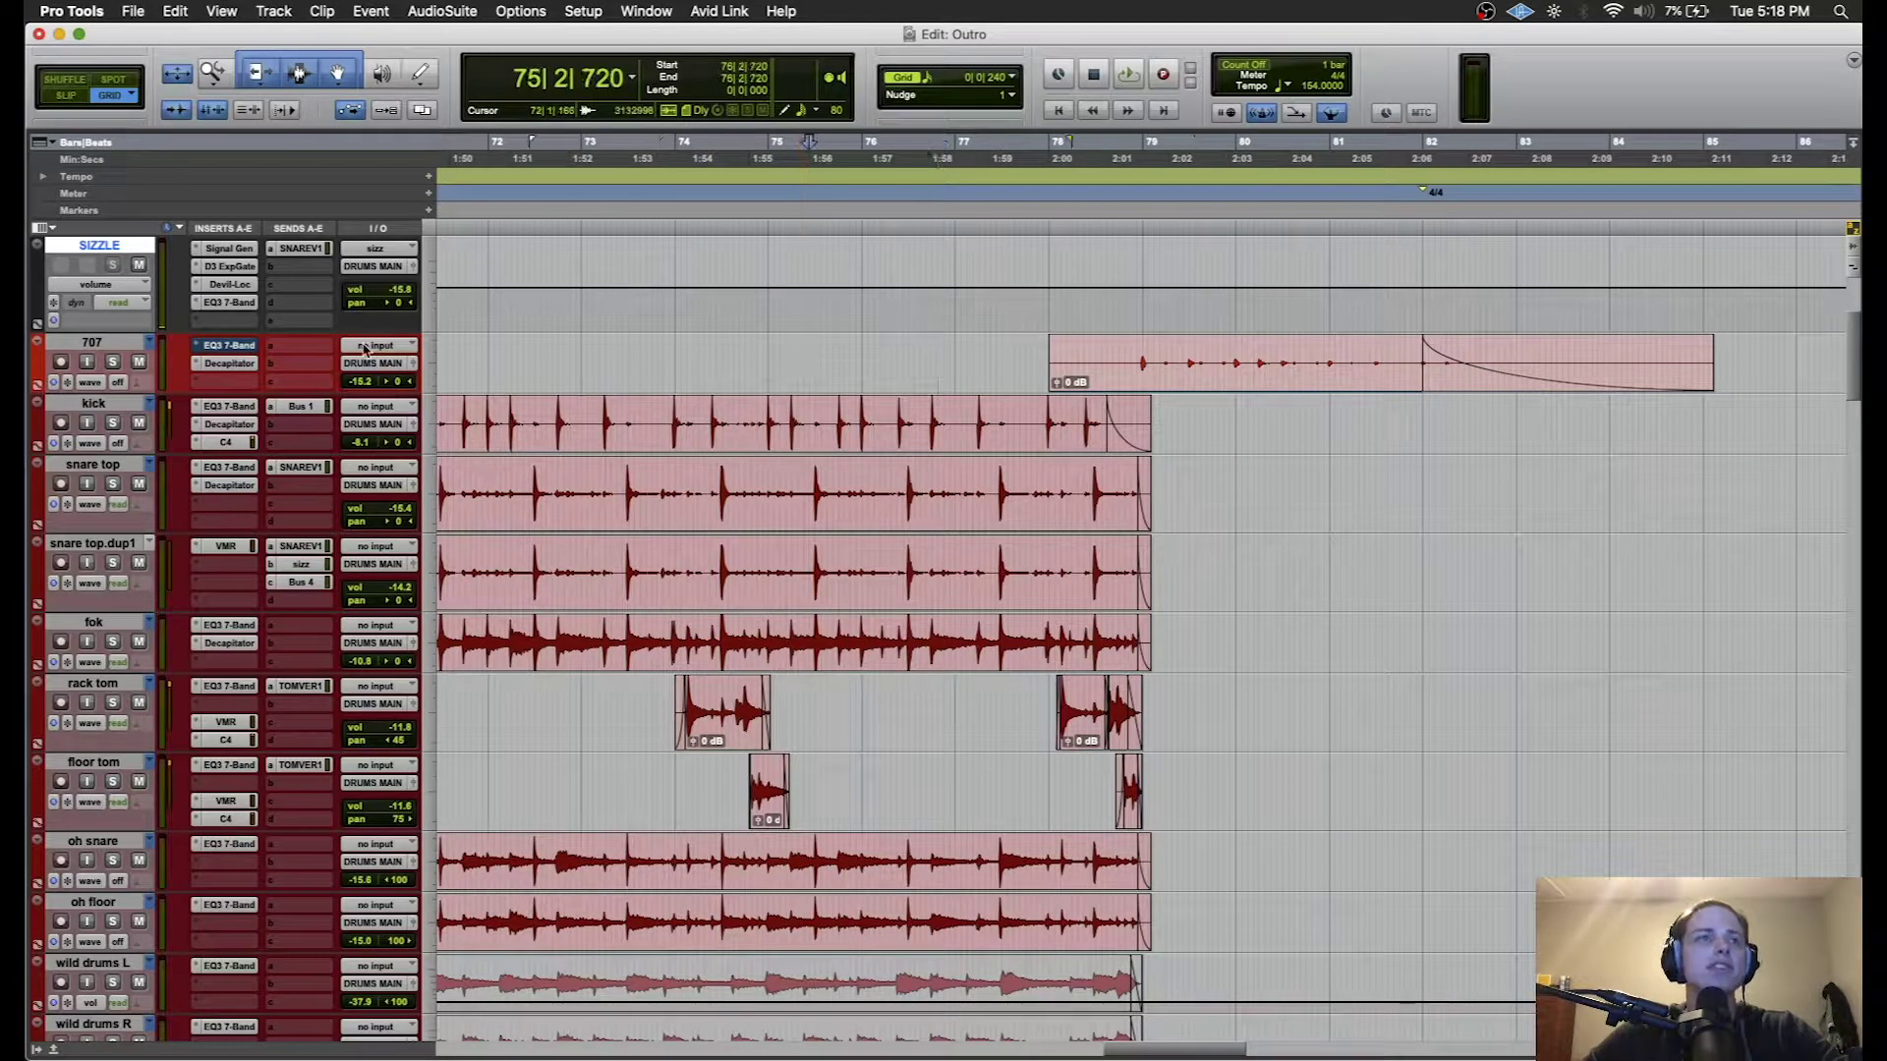
{"action": "left_click", "coordinate": [113, 362]}
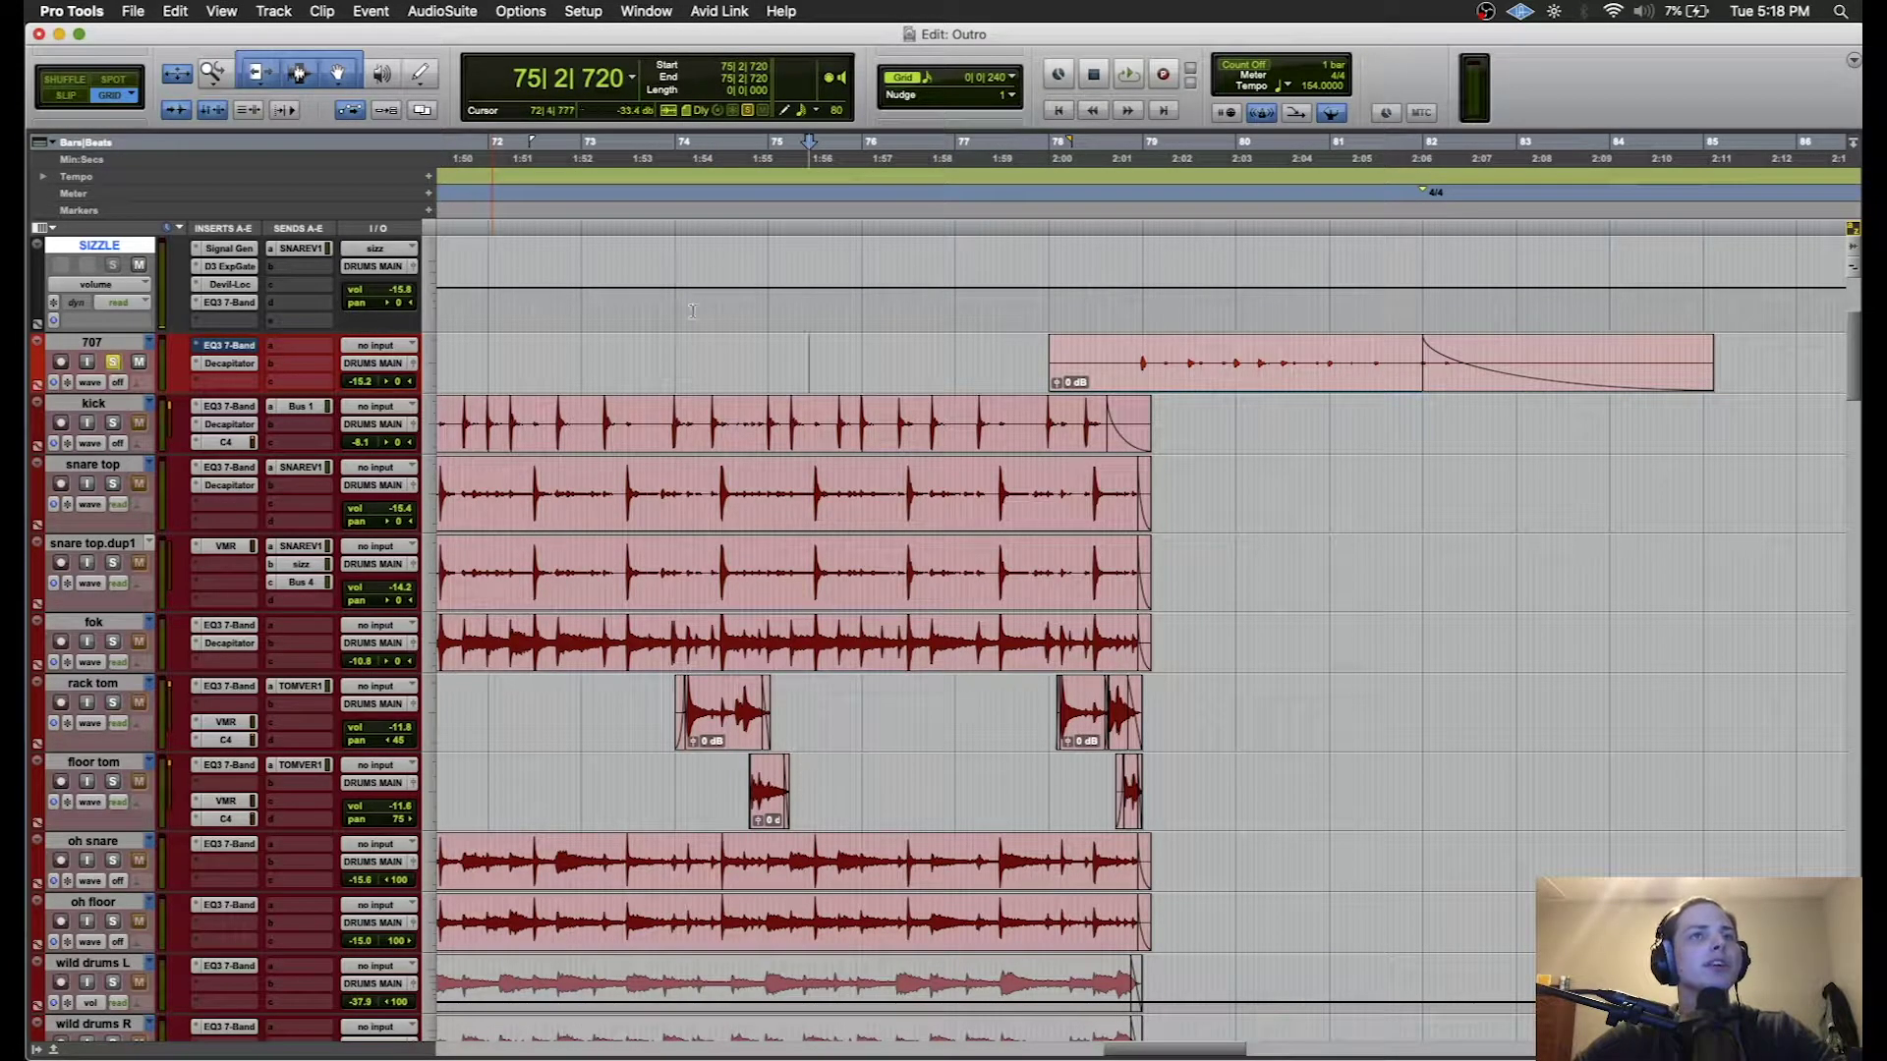
{"action": "scroll", "coordinate": [693, 312], "scroll_direction": "up", "scroll_amount": 3}
{"action": "scroll", "coordinate": [1156, 485], "scroll_direction": "right", "scroll_amount": 2}
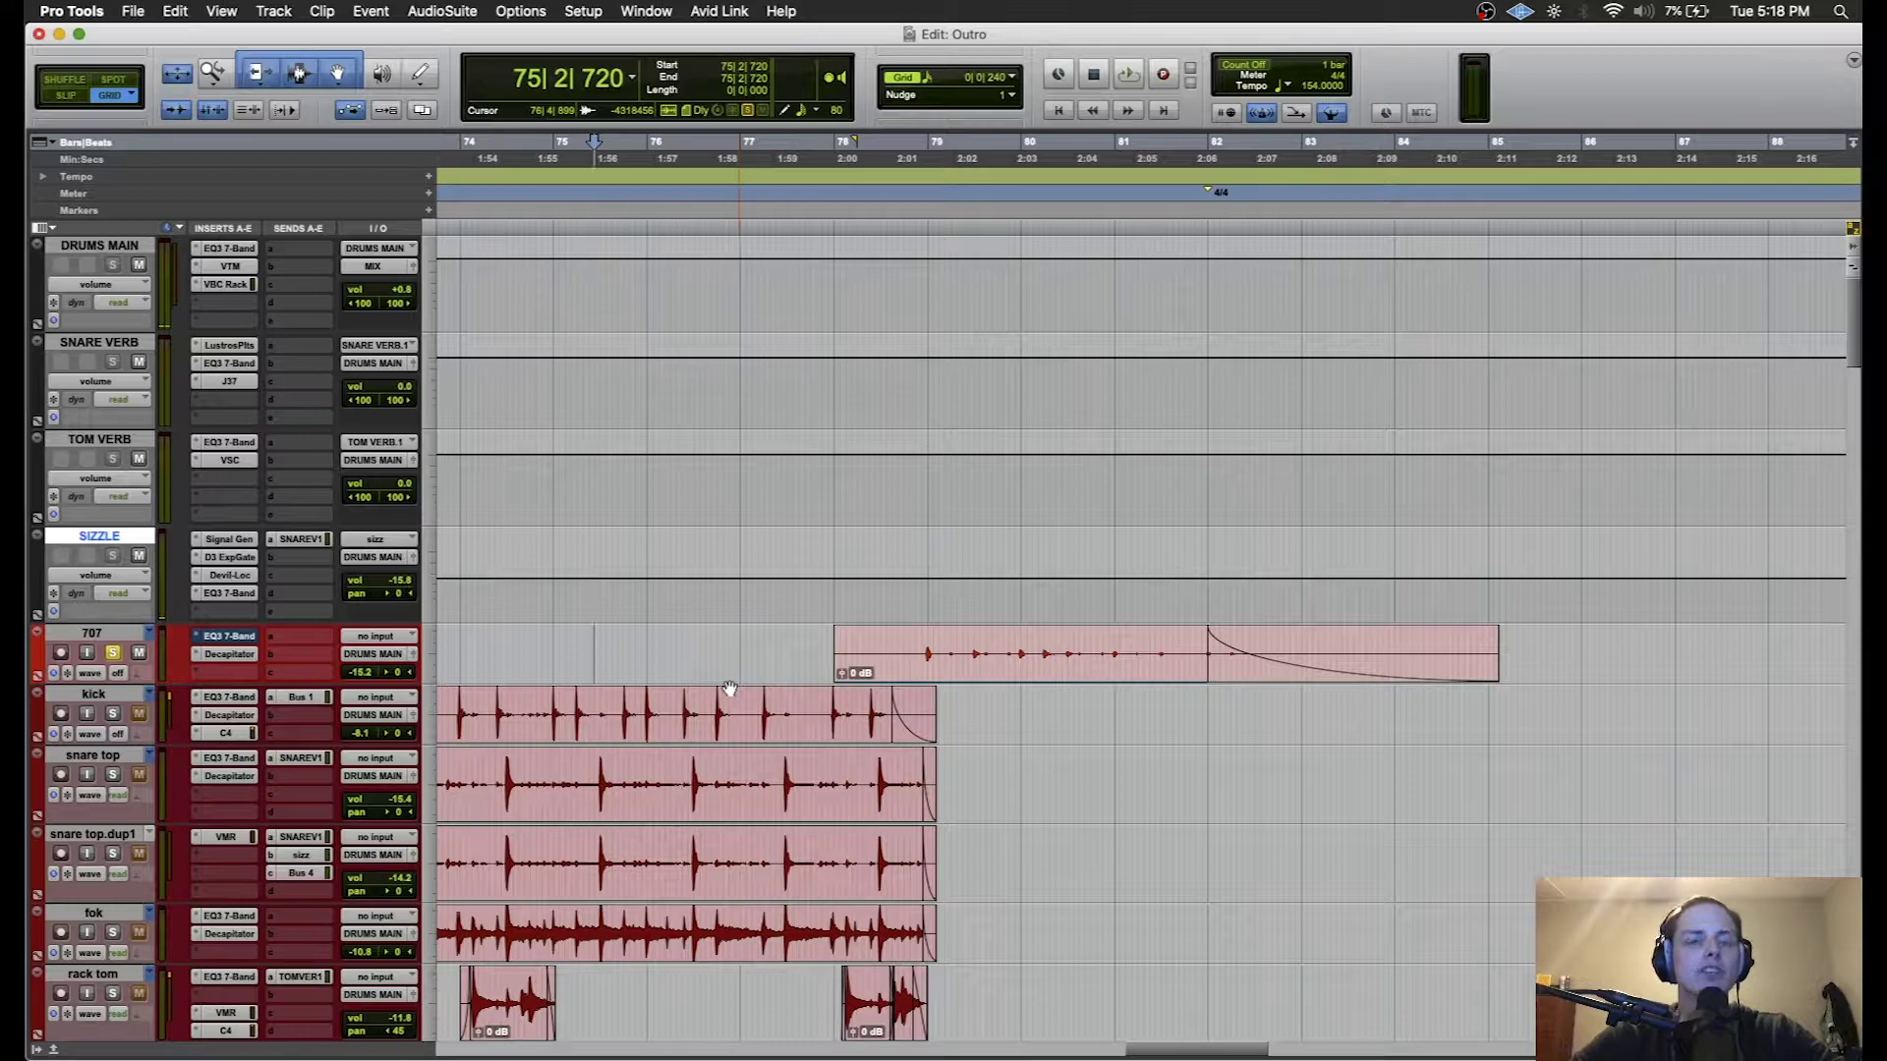
{"action": "key", "text": "r"}
{"action": "left_click", "coordinate": [933, 644]}
{"action": "key", "text": "space"}
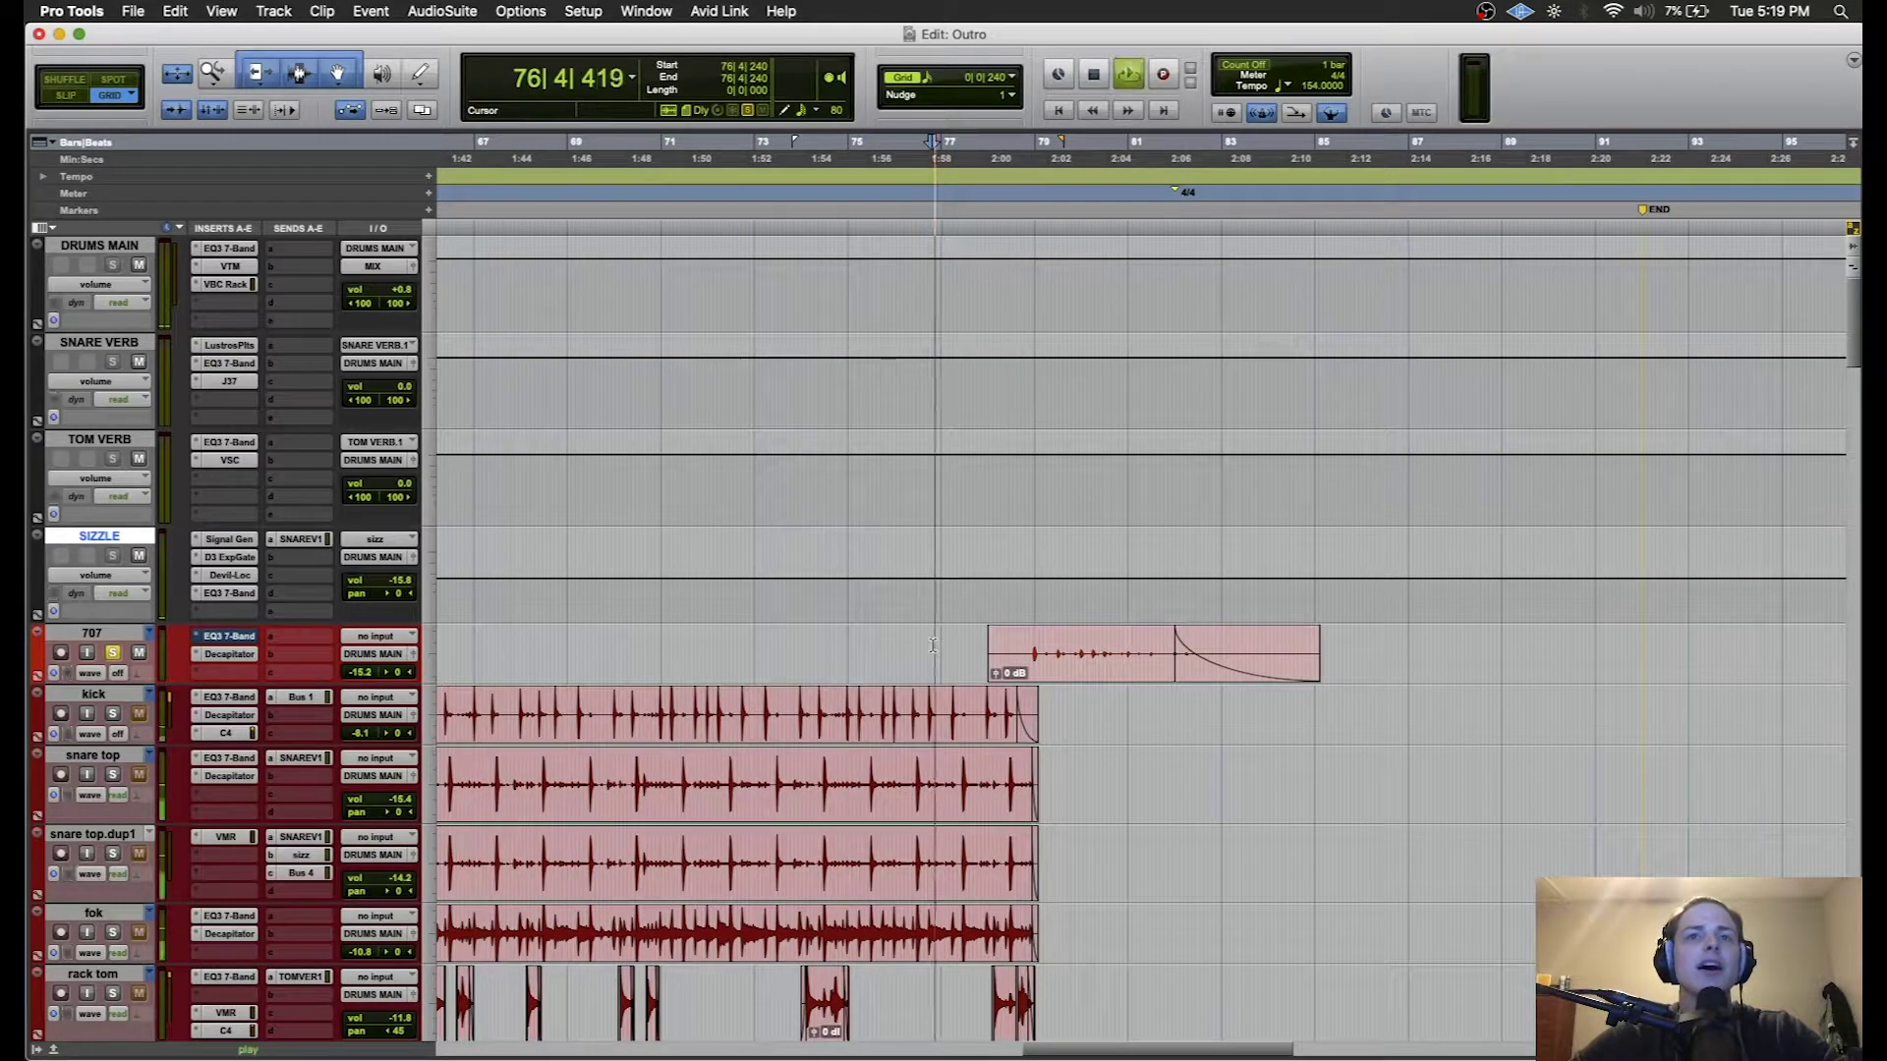
- View the 707 track's EQ3 7-Band and Decapitator settings during playback, close the plug-in window, and stop playback
{"action": "left_click", "coordinate": [244, 640]}
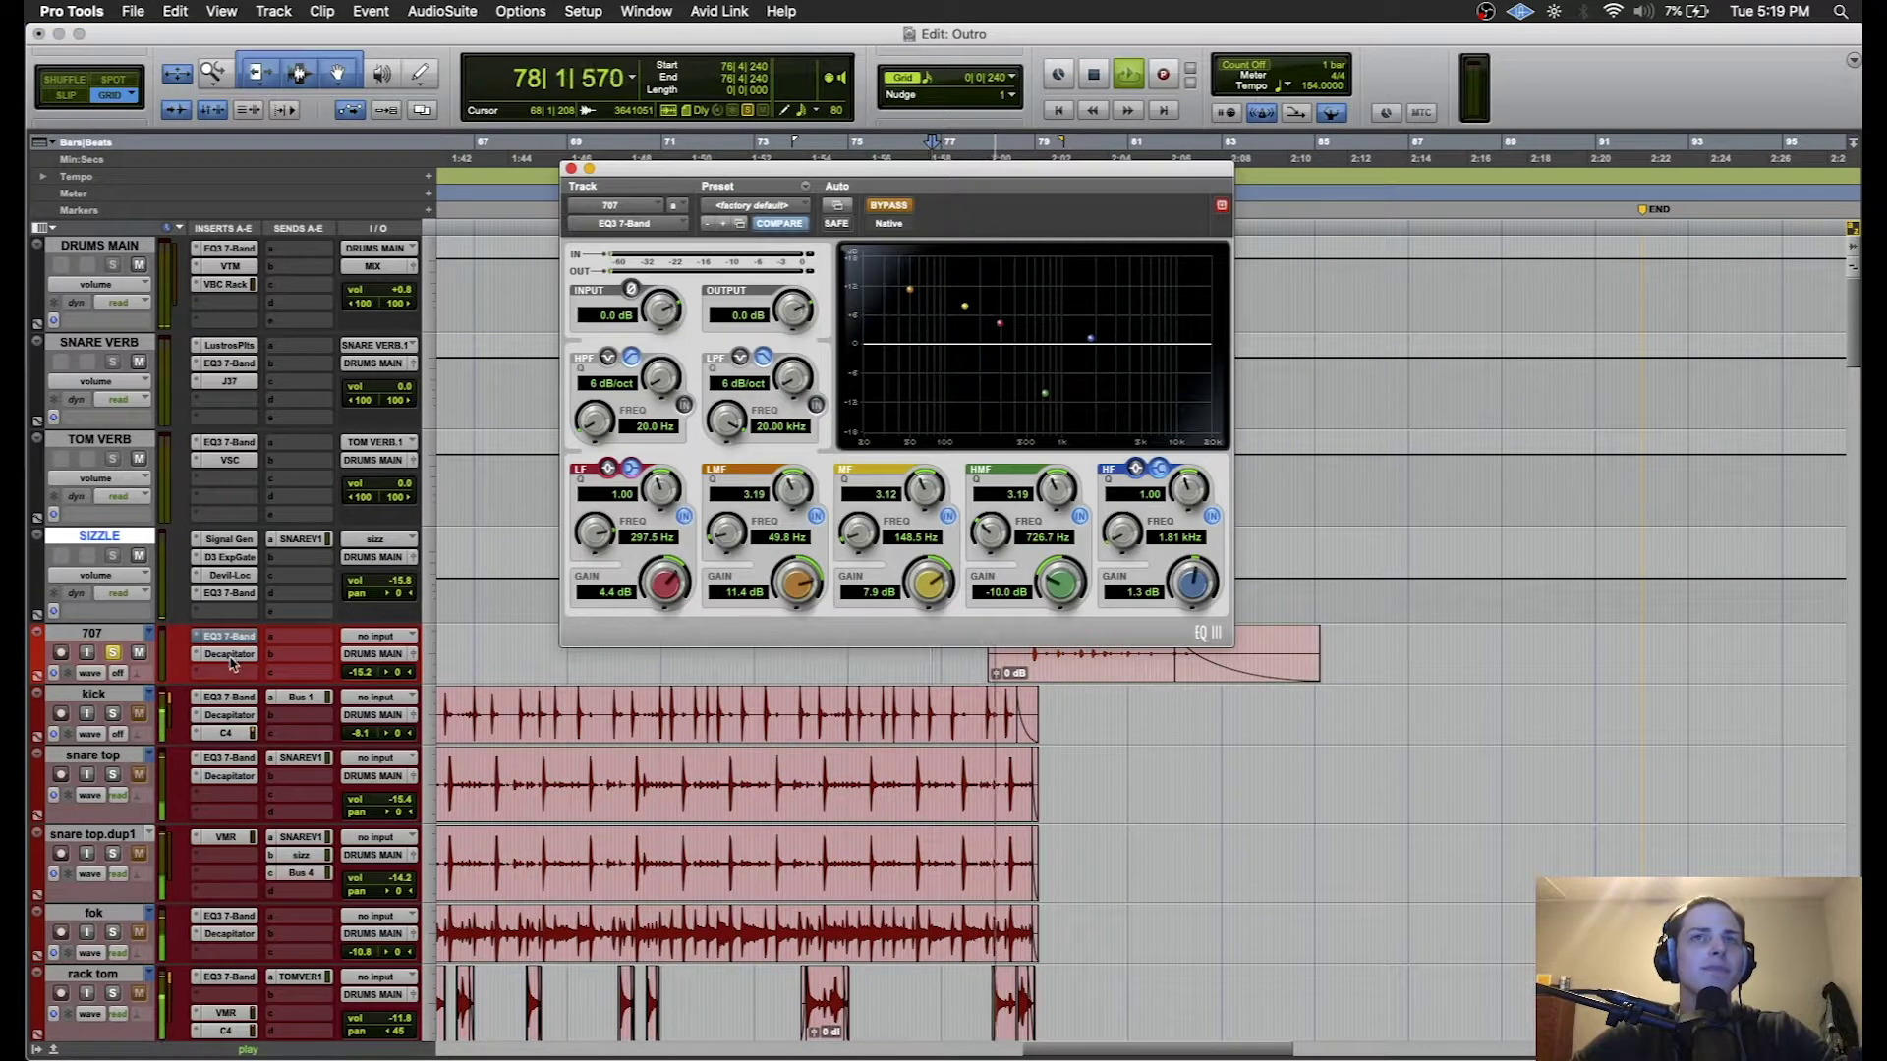
{"action": "left_click", "coordinate": [231, 653]}
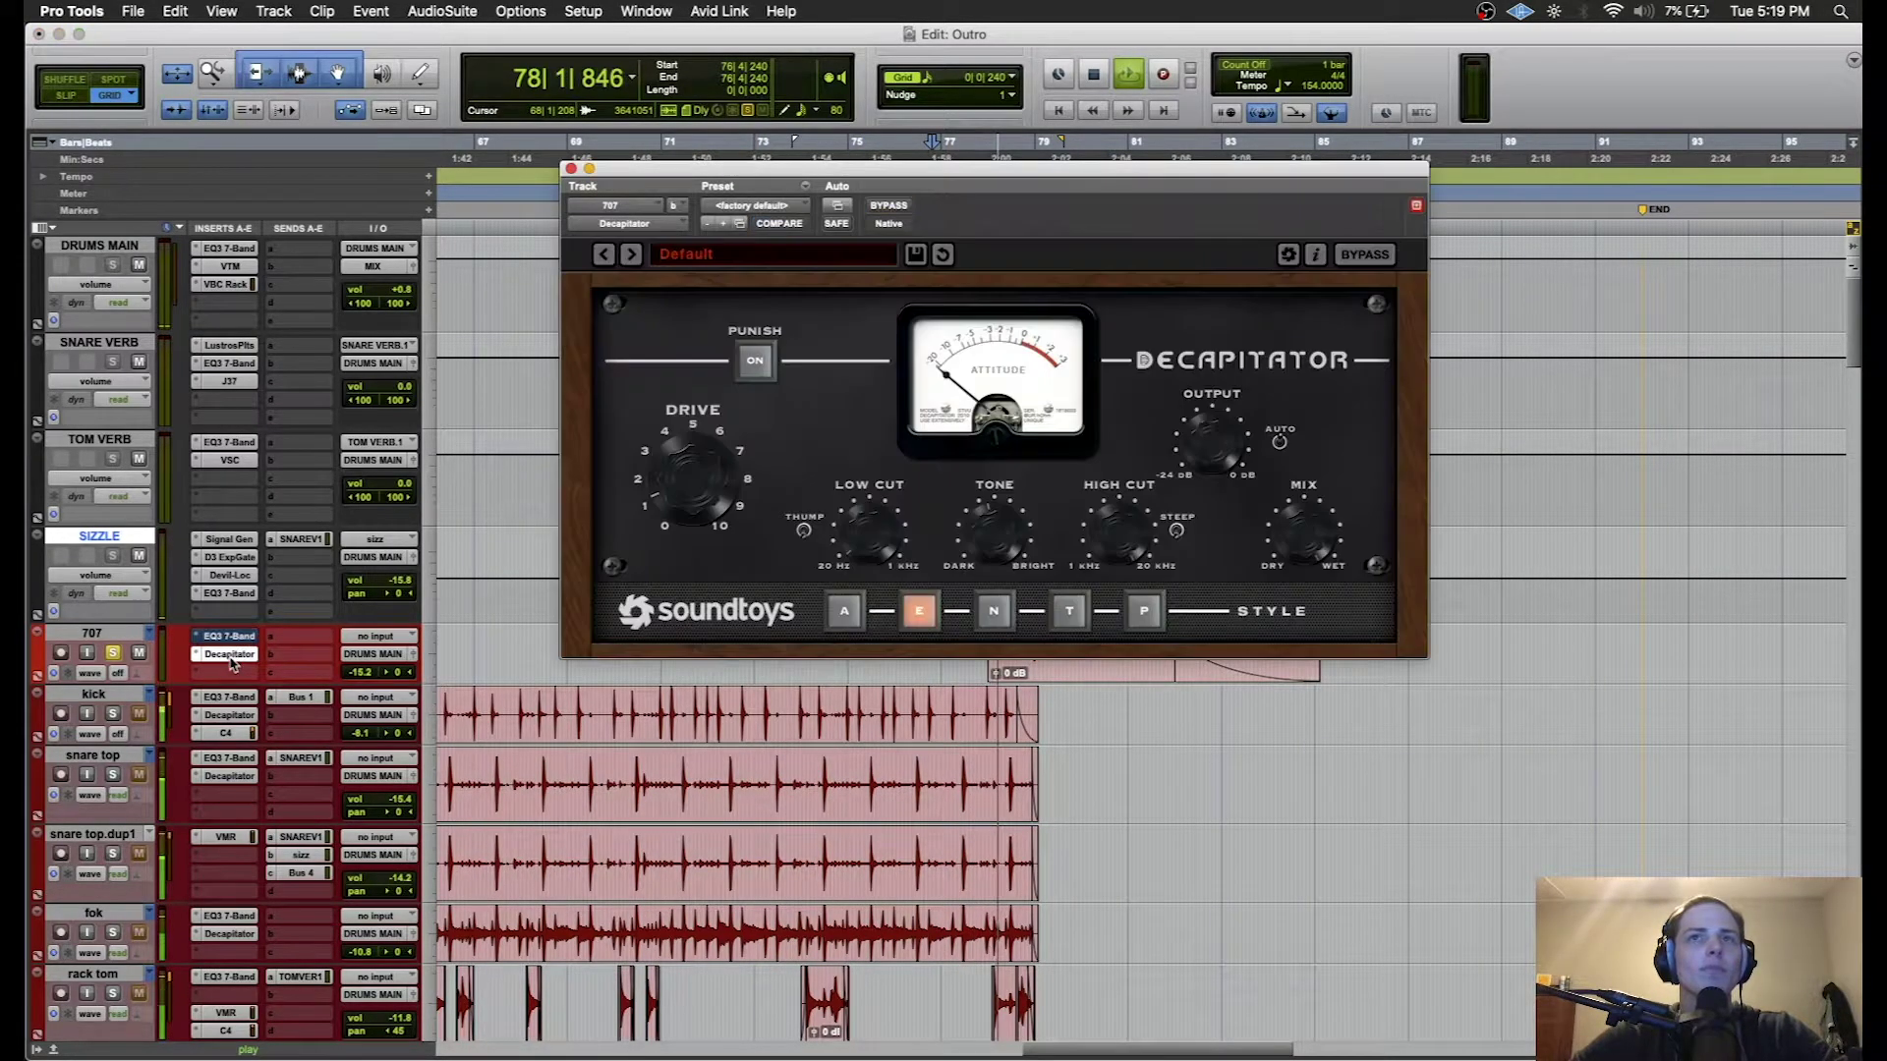
{"action": "left_click", "coordinate": [570, 169]}
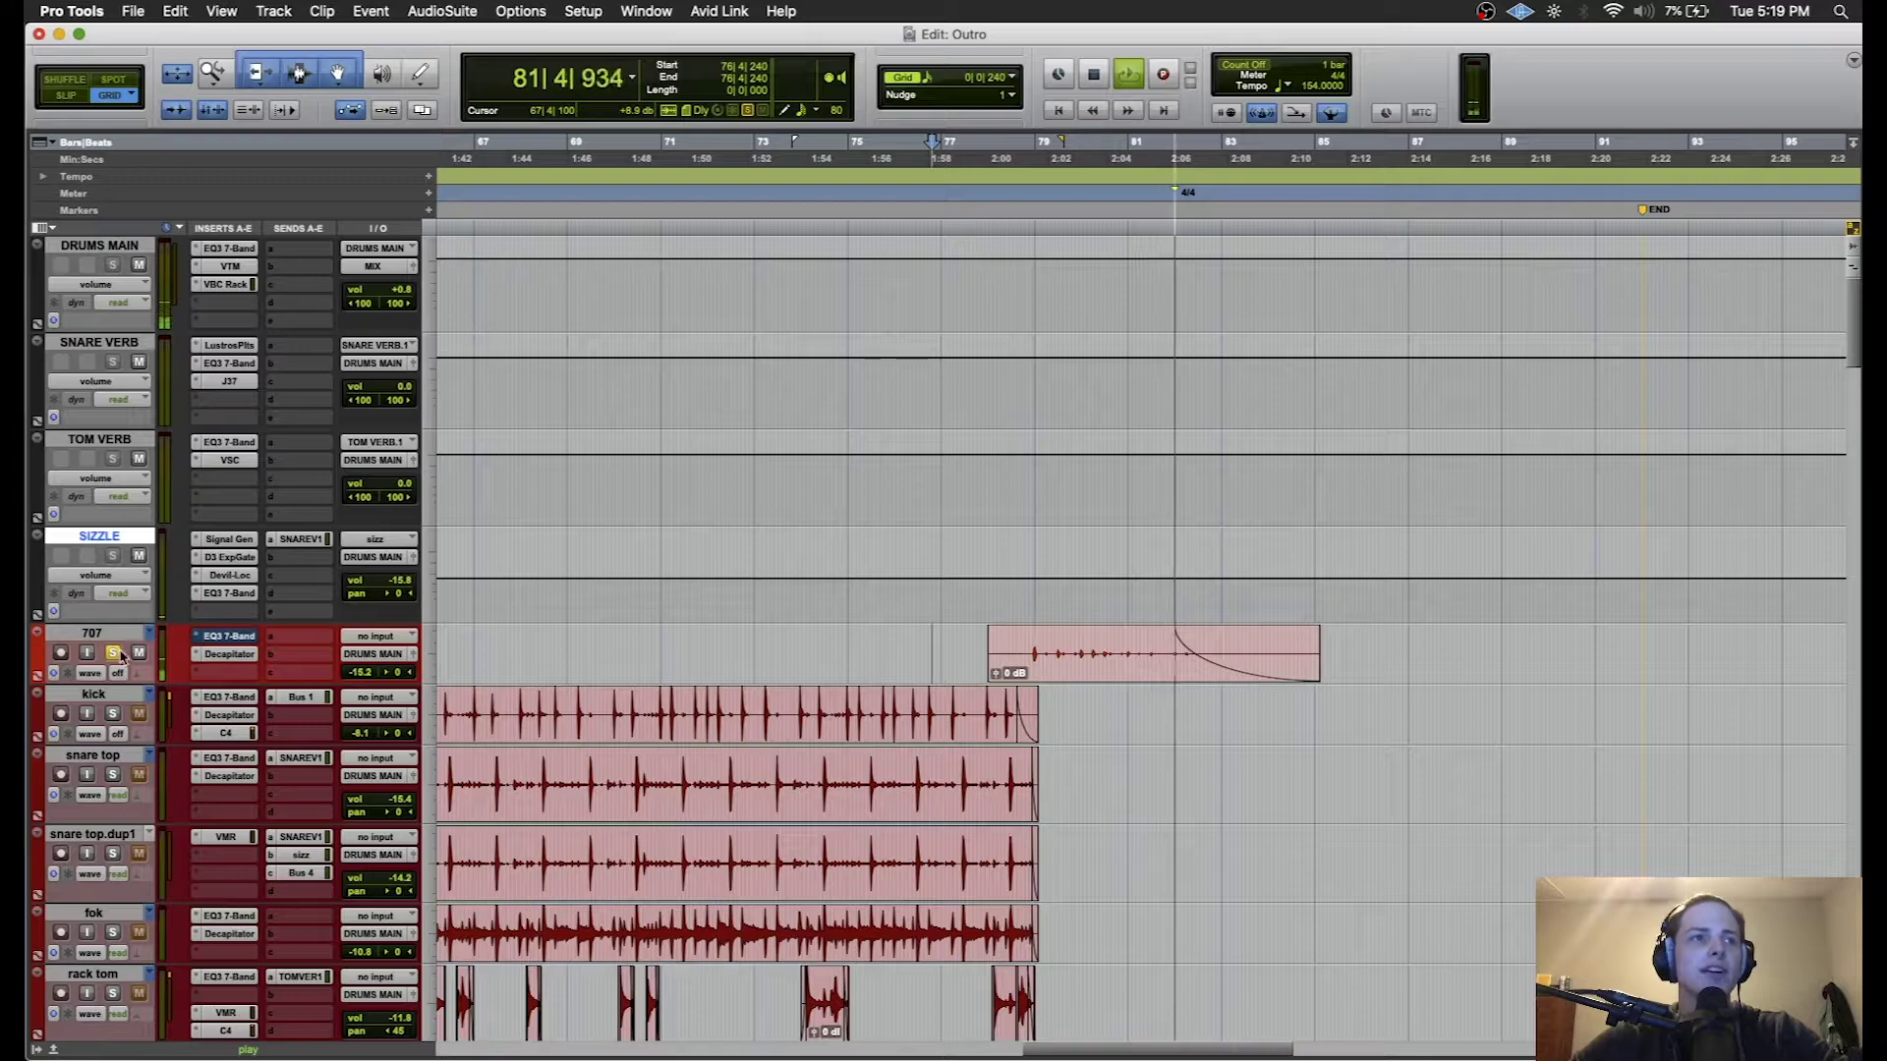
{"action": "key", "text": "space"}
- Solo the bass corrected track and place the playback start at 2|3|000, just before its first clip
{"action": "scroll", "coordinate": [858, 800], "scroll_direction": "down", "scroll_amount": 10}
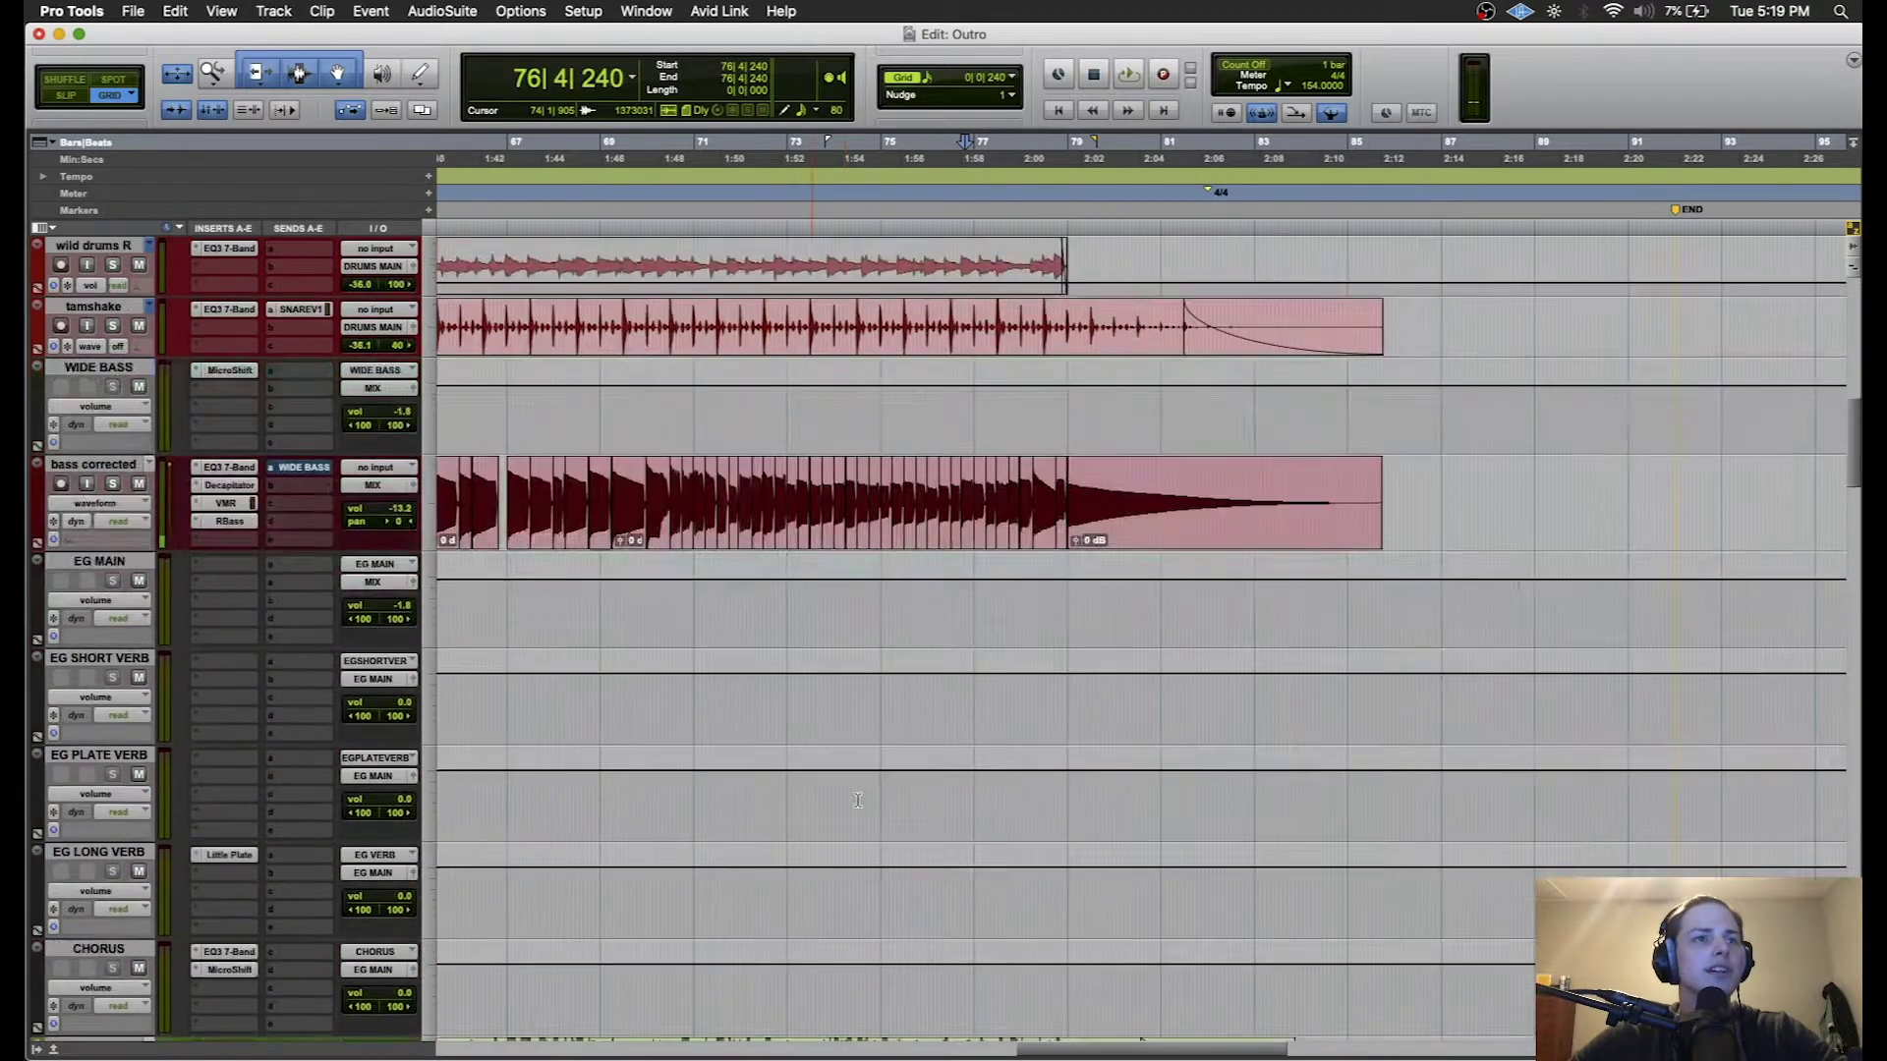
{"action": "scroll", "coordinate": [814, 429], "scroll_direction": "left", "scroll_amount": 15}
{"action": "scroll", "coordinate": [813, 430], "scroll_direction": "up", "scroll_amount": 1}
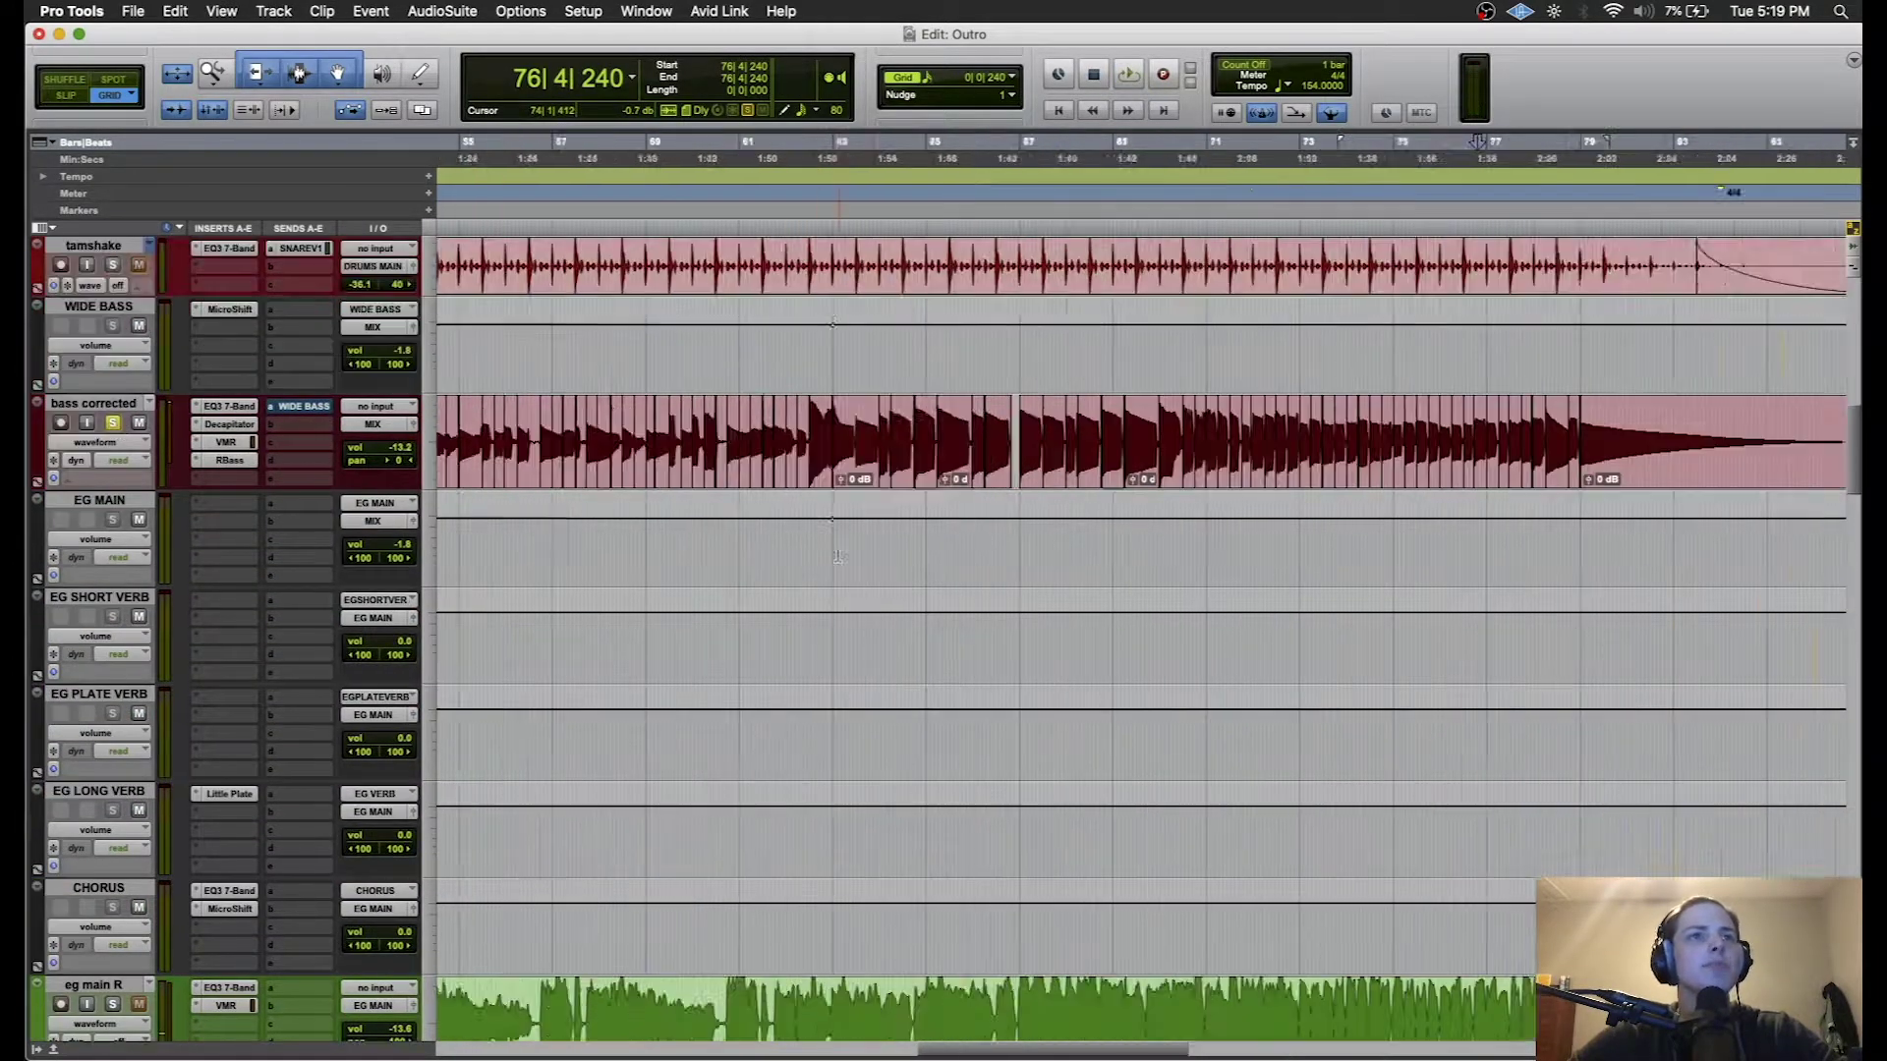
{"action": "left_click", "coordinate": [729, 335]}
{"action": "key", "text": "Return"}
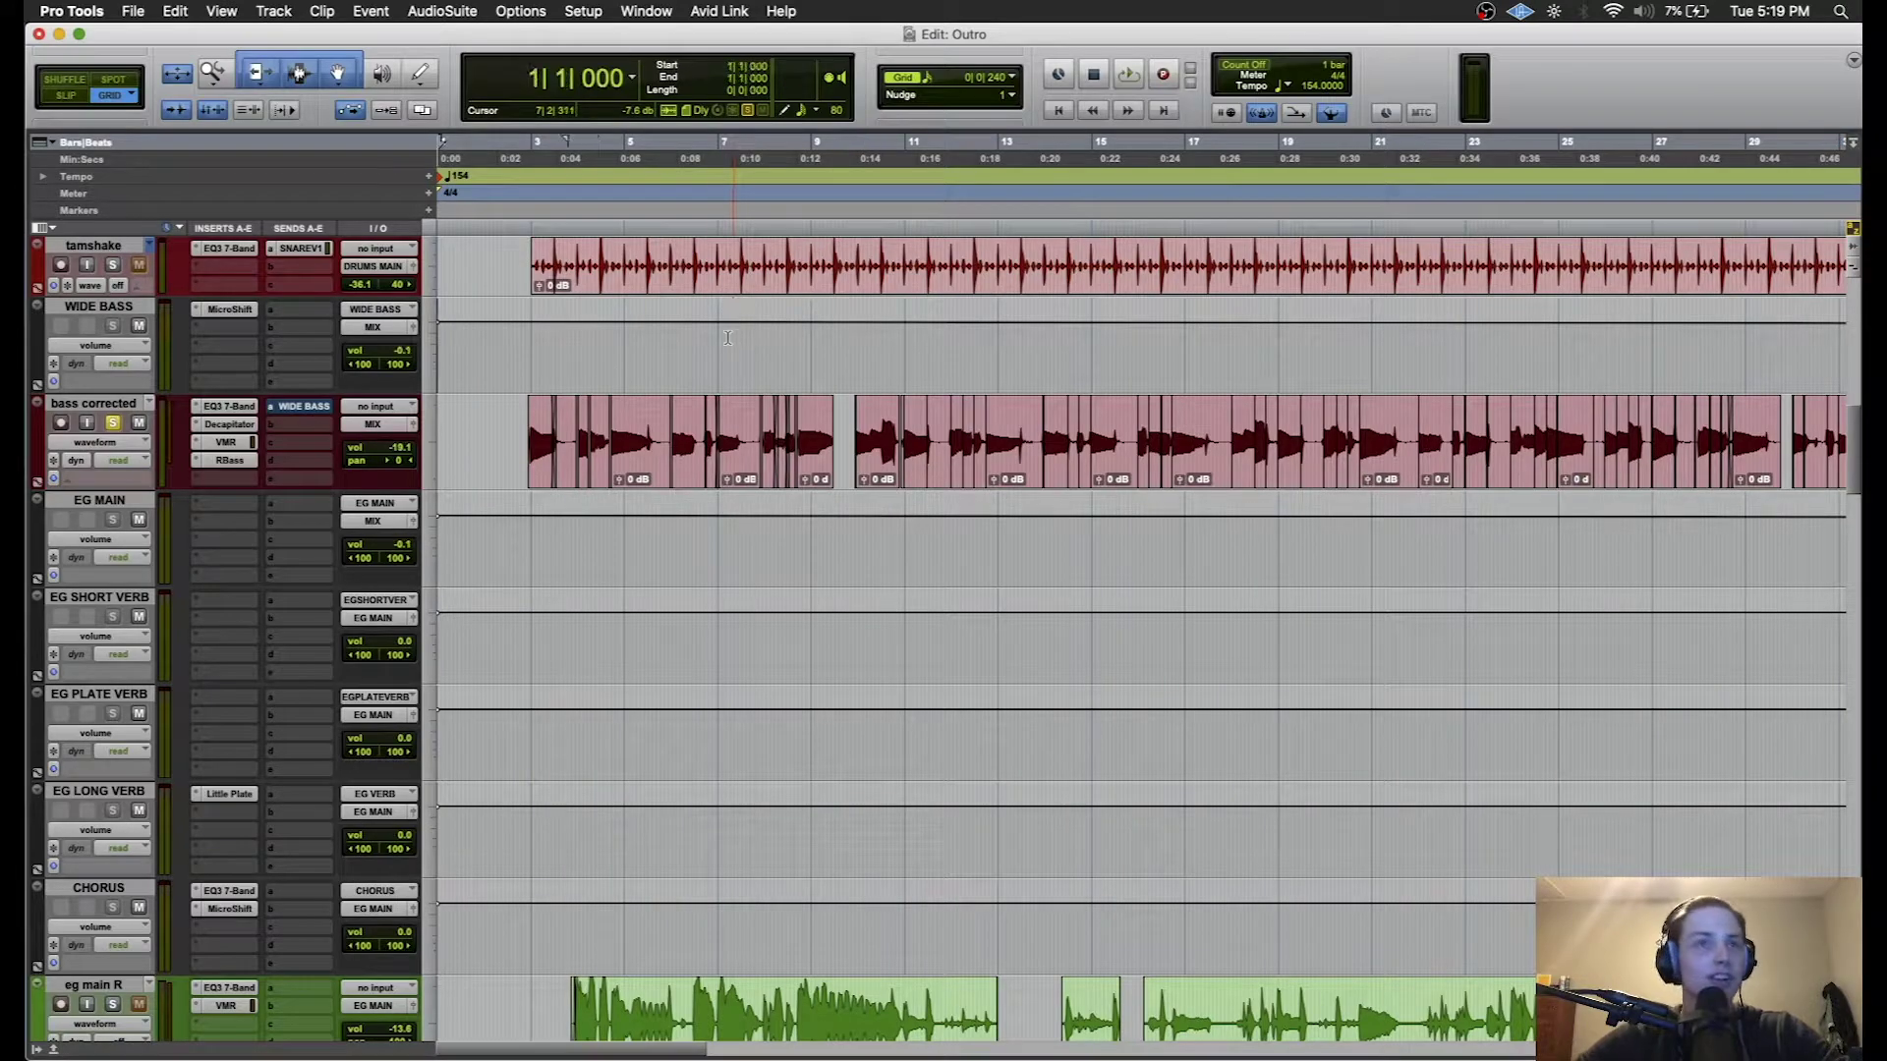
{"action": "key", "text": "t"}
{"action": "key", "text": "t"}
{"action": "left_click", "coordinate": [719, 429]}
{"action": "key", "text": "r"}
{"action": "key", "text": "r"}
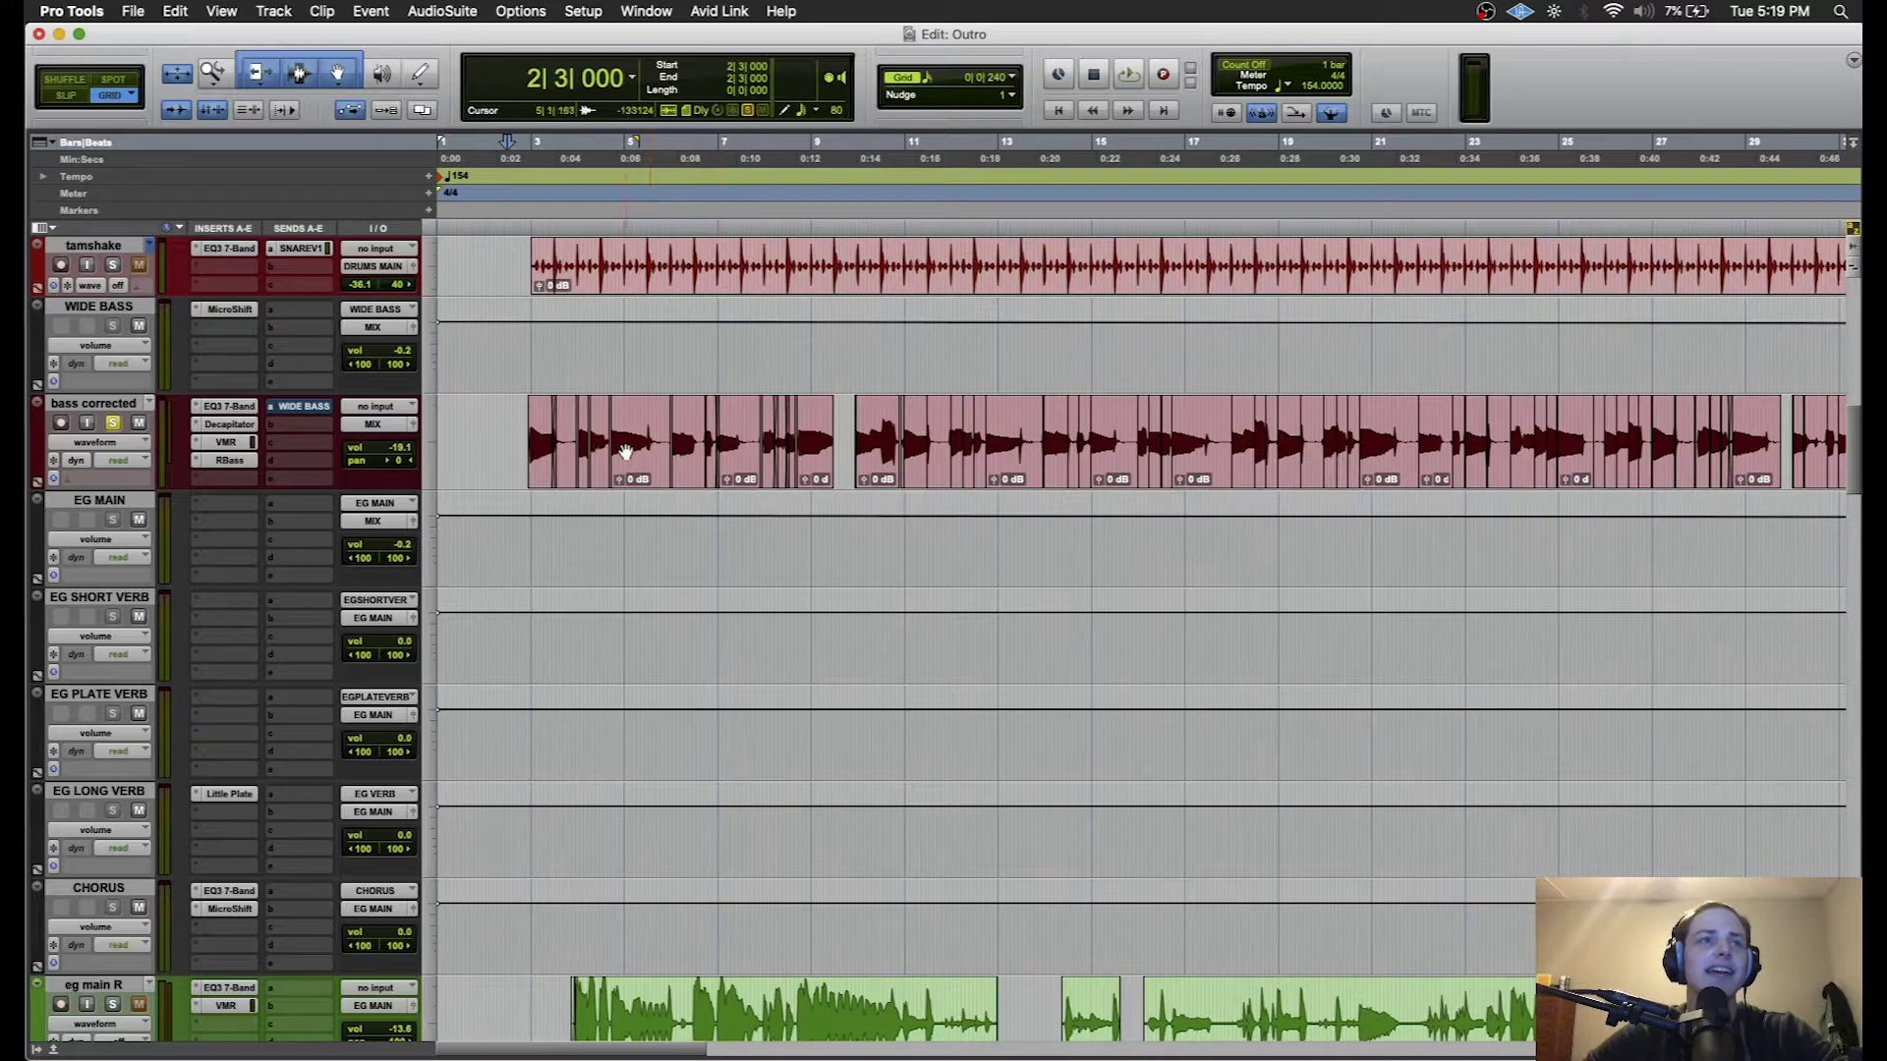
- Bypass all four inserts on the bass corrected track, and audition the unprocessed bass from 2|3|000
{"action": "left_click", "coordinate": [229, 406]}
{"action": "key", "text": "space"}
{"action": "left_click", "coordinate": [236, 408]}
{"action": "key", "text": "space"}
{"action": "left_click_drag", "start_coordinate": [236, 408], "coordinate": [235, 467]}
{"action": "key", "text": "space"}
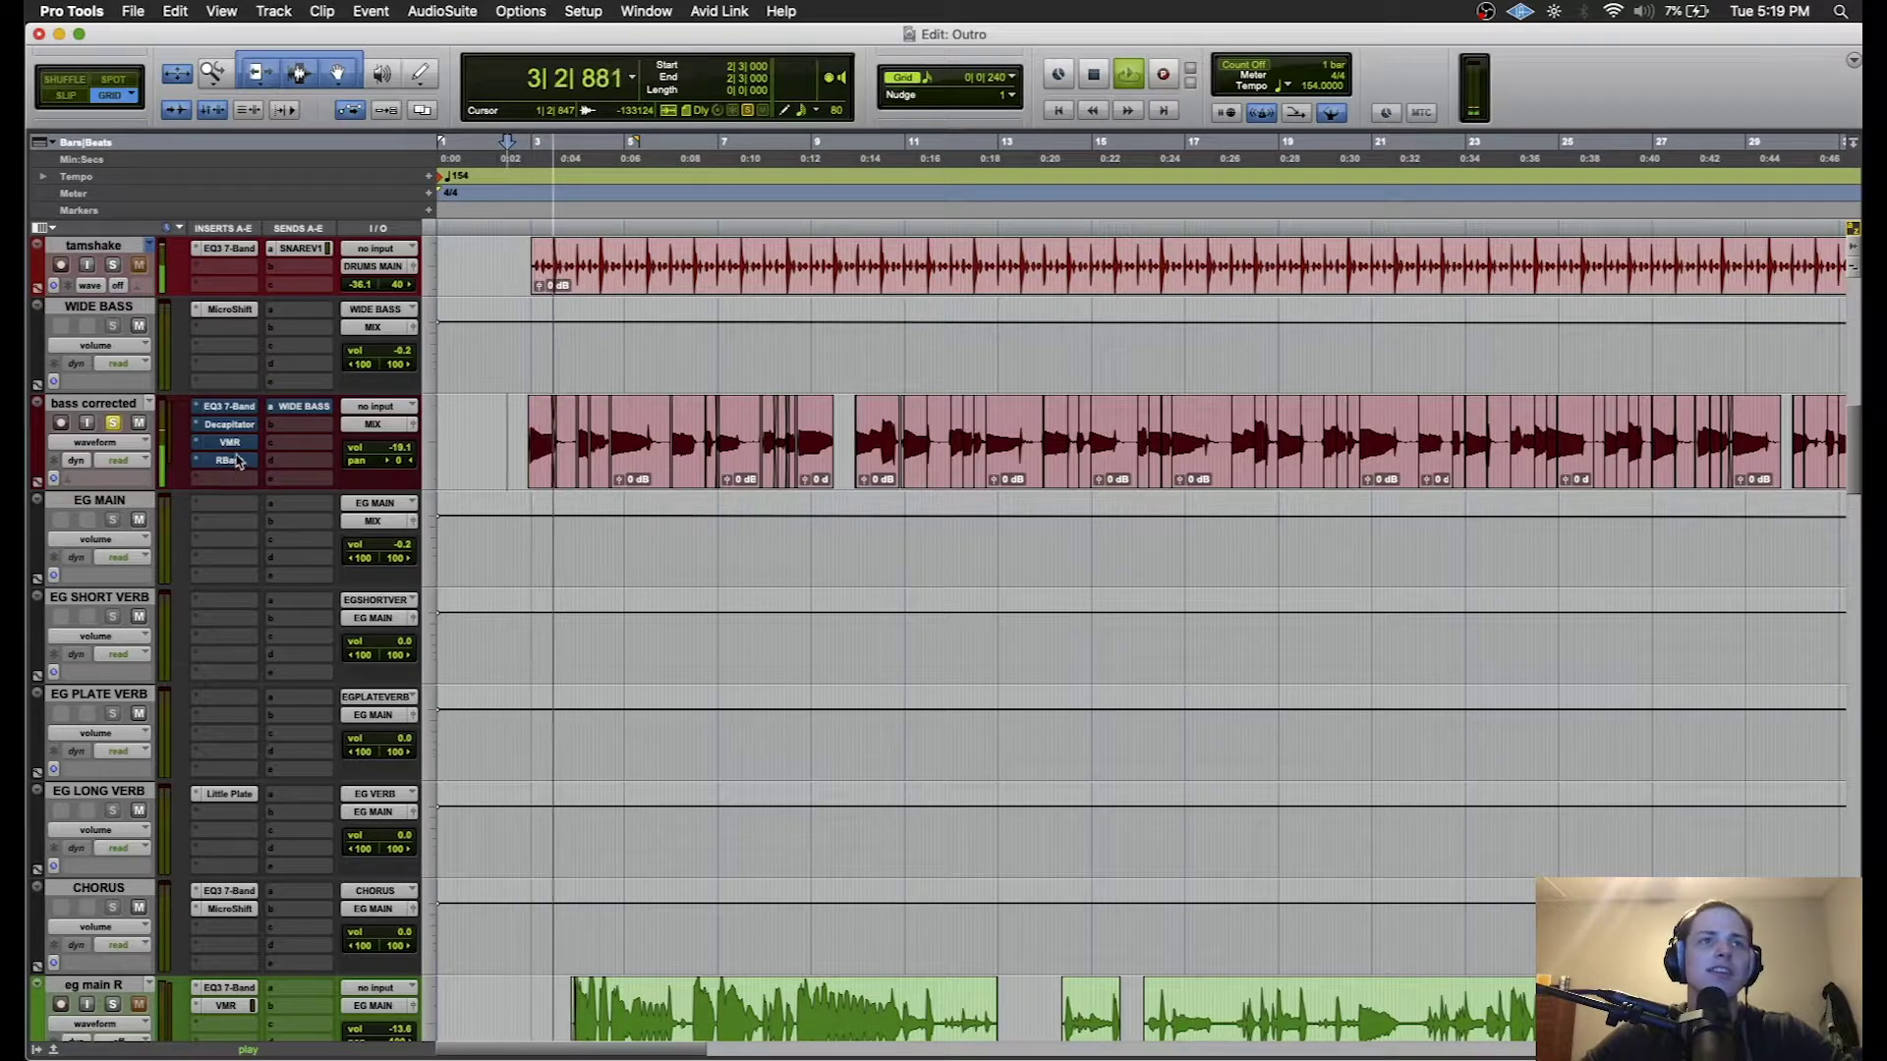
- Re-enable the VMR insert on the bass corrected track, and view its FG-116 compressor settings during playback
{"action": "left_click", "coordinate": [236, 409], "text": "super"}
{"action": "left_click", "coordinate": [236, 409], "text": "super"}
{"action": "left_click", "coordinate": [234, 445], "text": "super"}
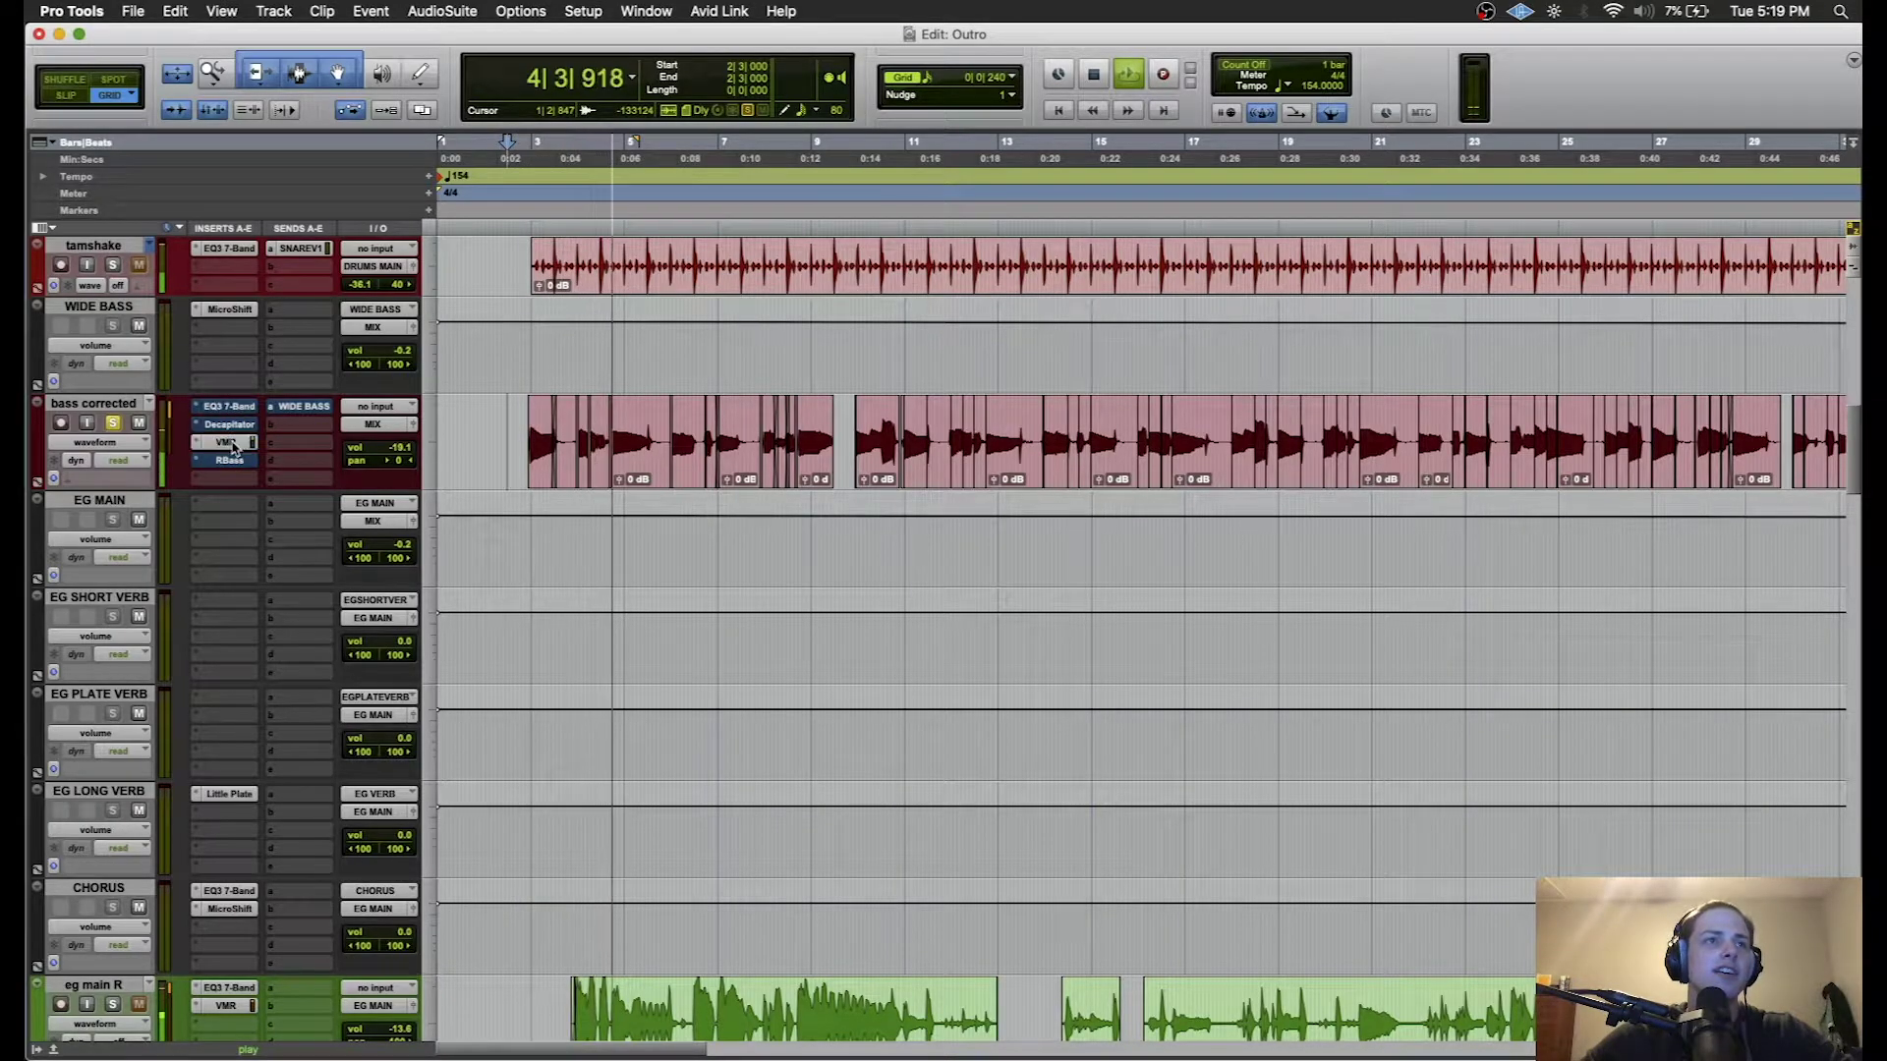
{"action": "left_click", "coordinate": [234, 445]}
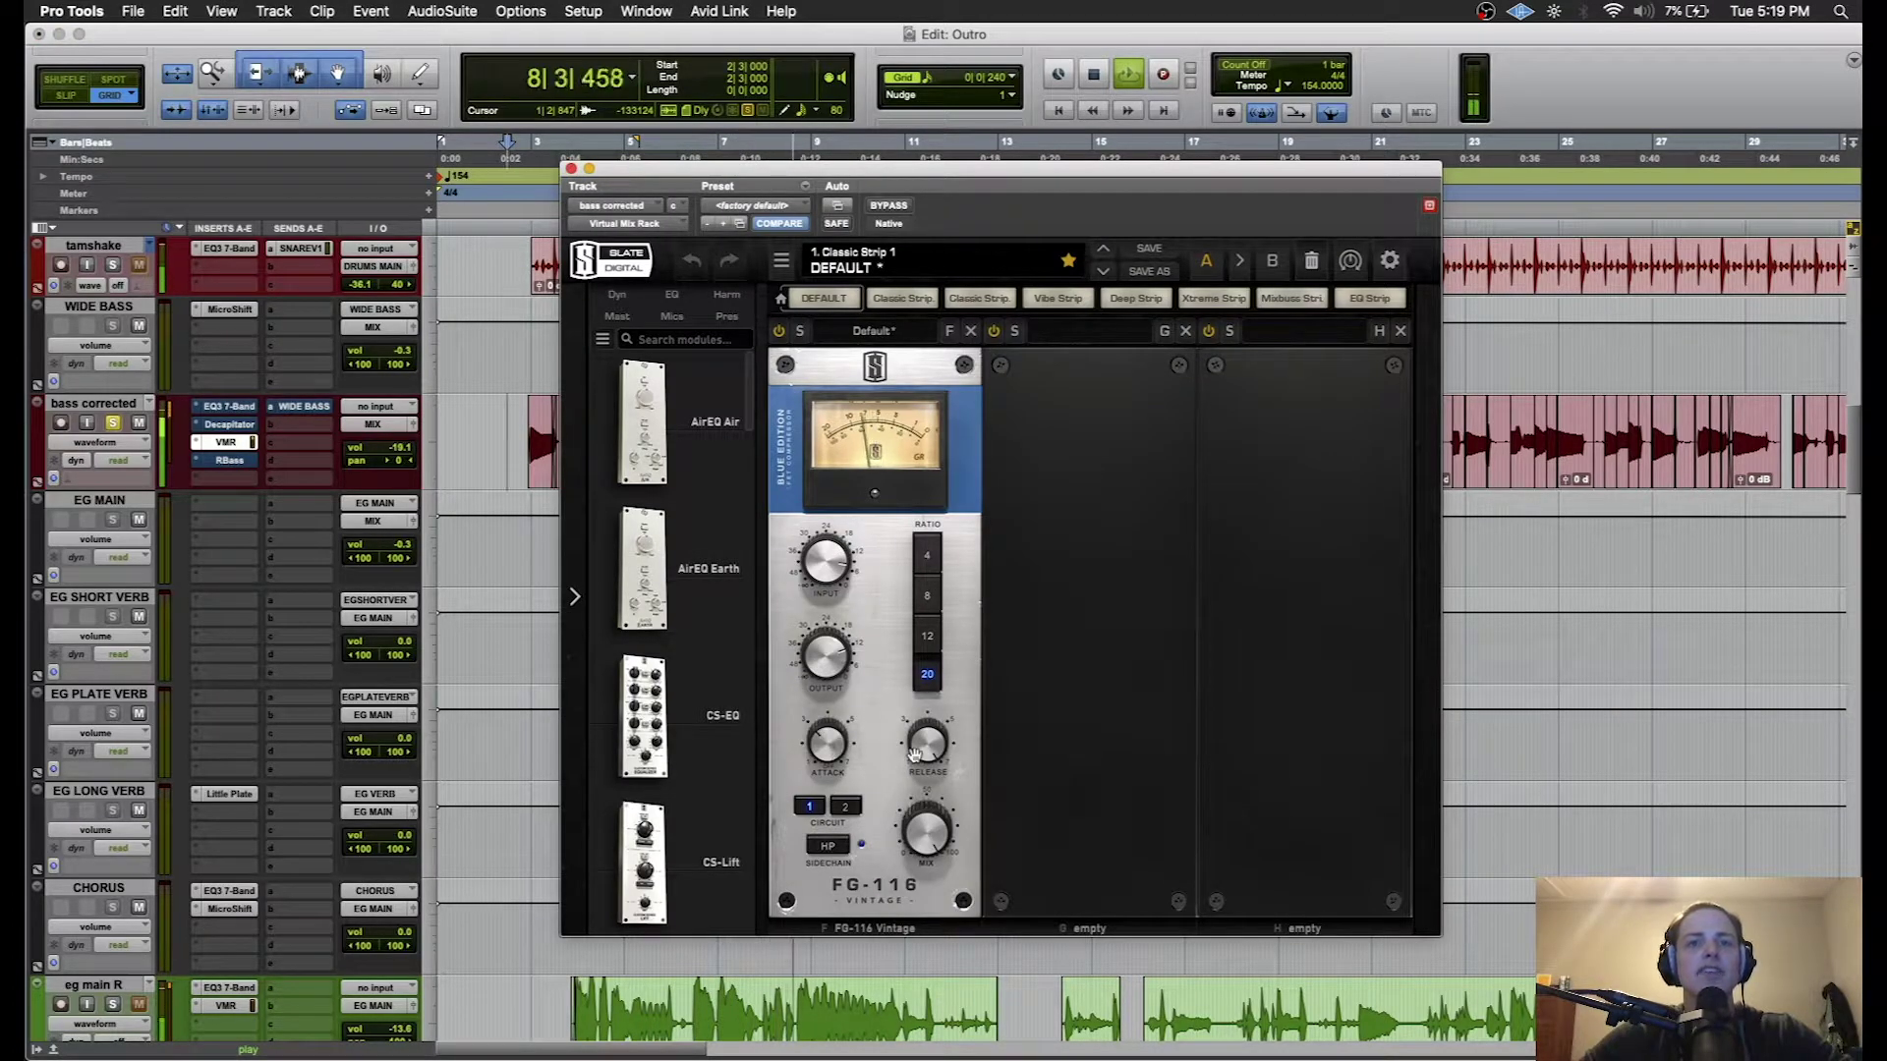
{"action": "left_click", "coordinate": [244, 442]}
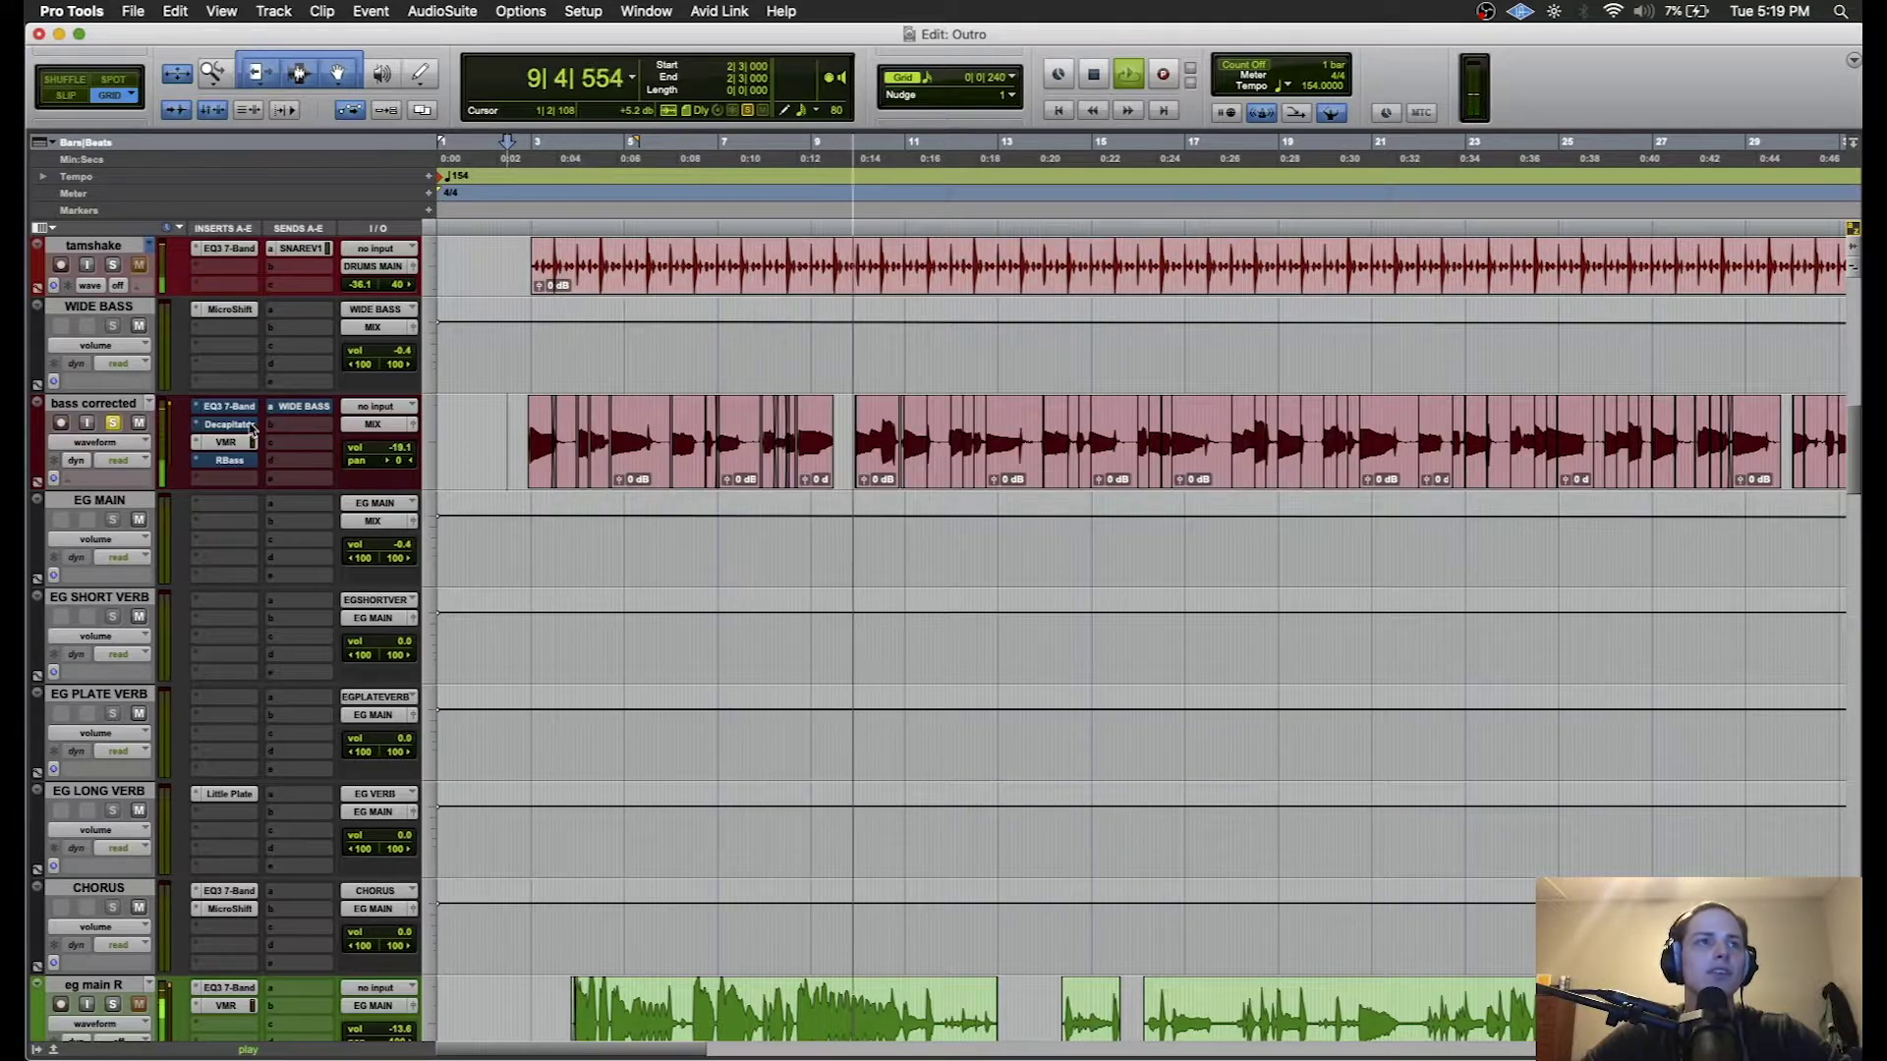
- Open the bass corrected track's EQ3 7-Band, take it out of bypass, and audition the equalized bass
{"action": "left_click", "coordinate": [234, 407]}
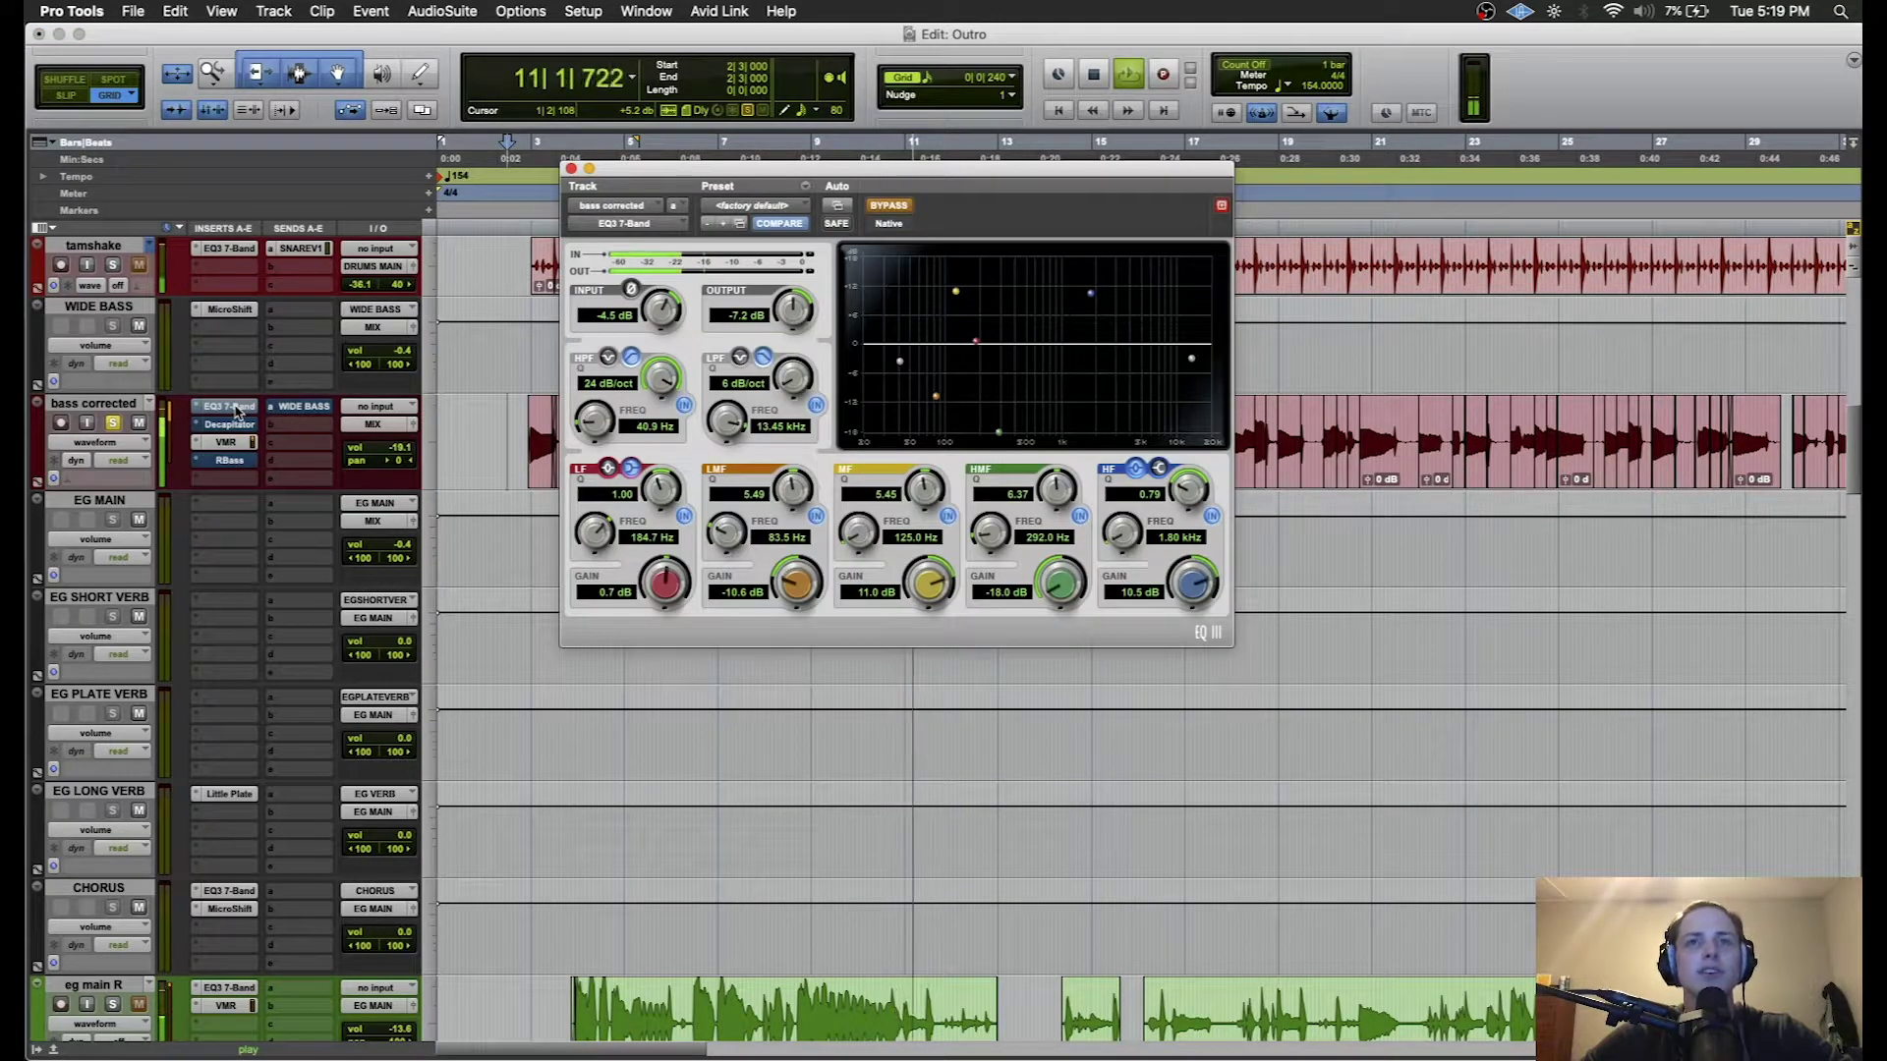
{"action": "left_click", "coordinate": [233, 408], "text": "super"}
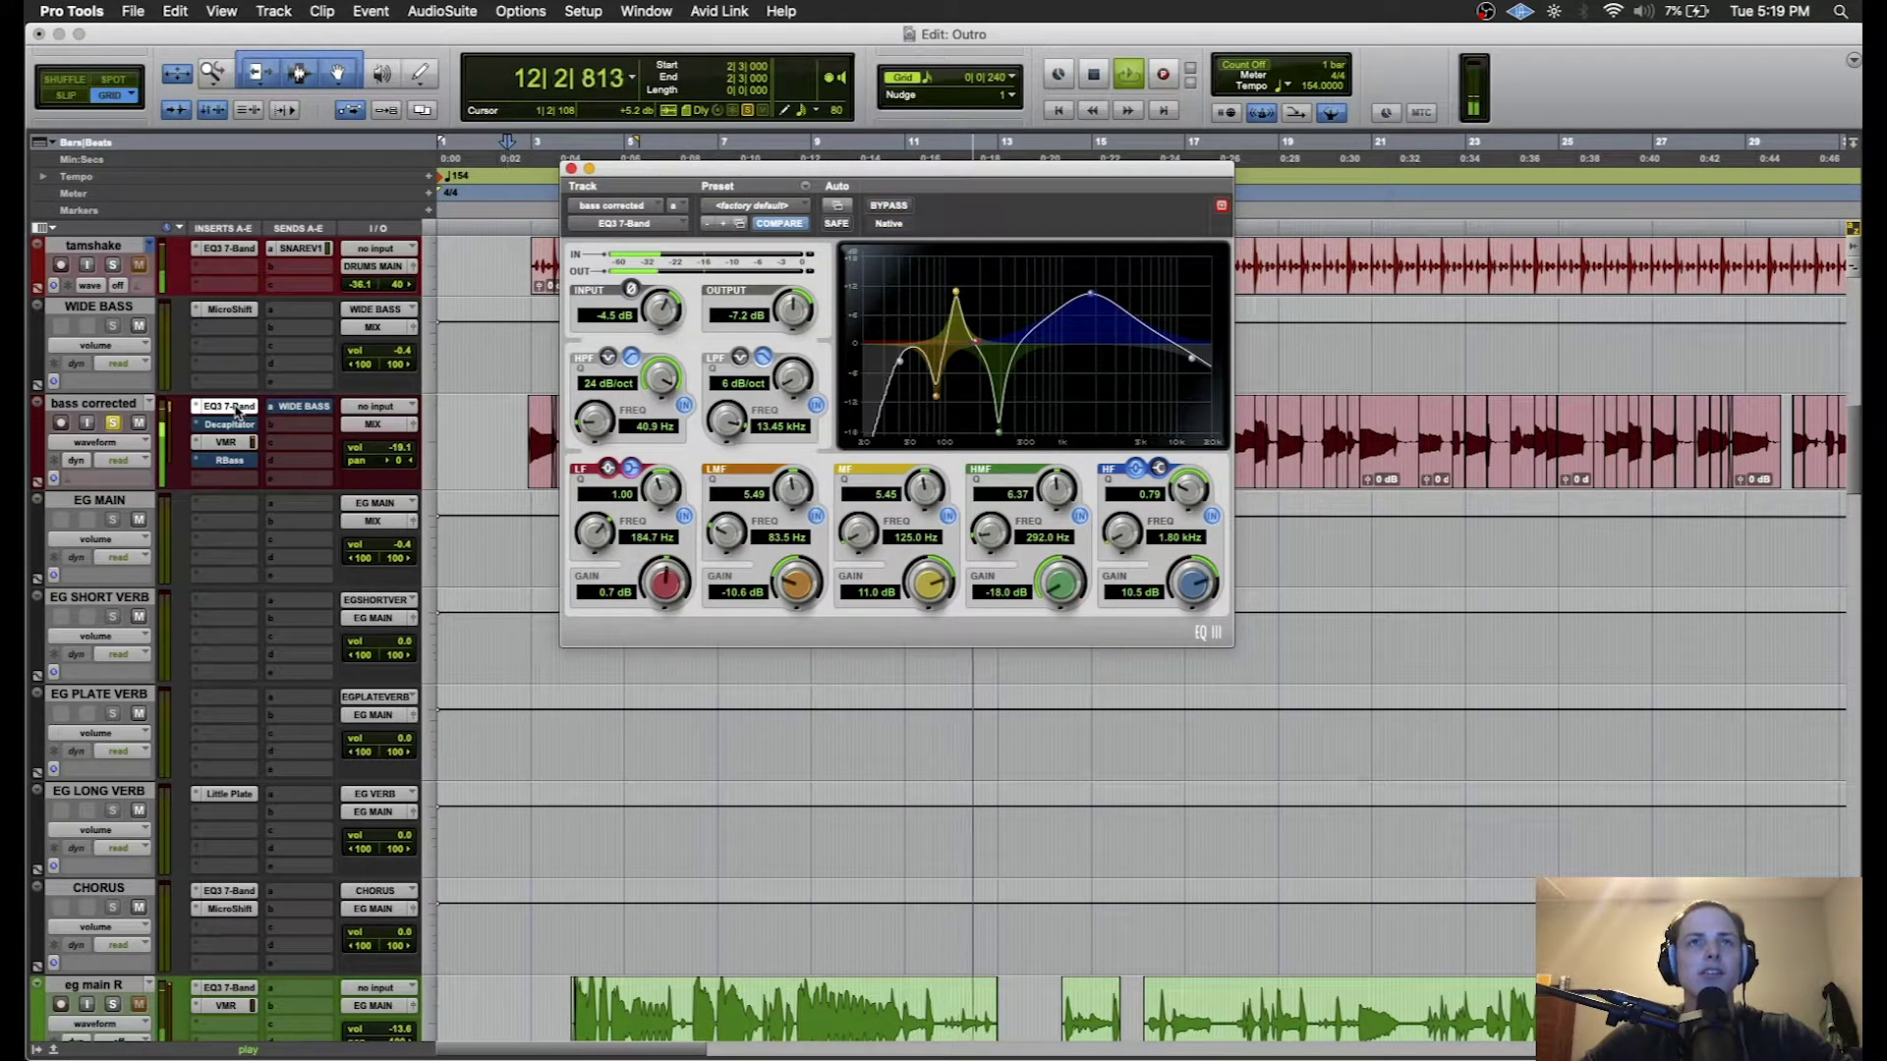
{"action": "key", "text": "space"}
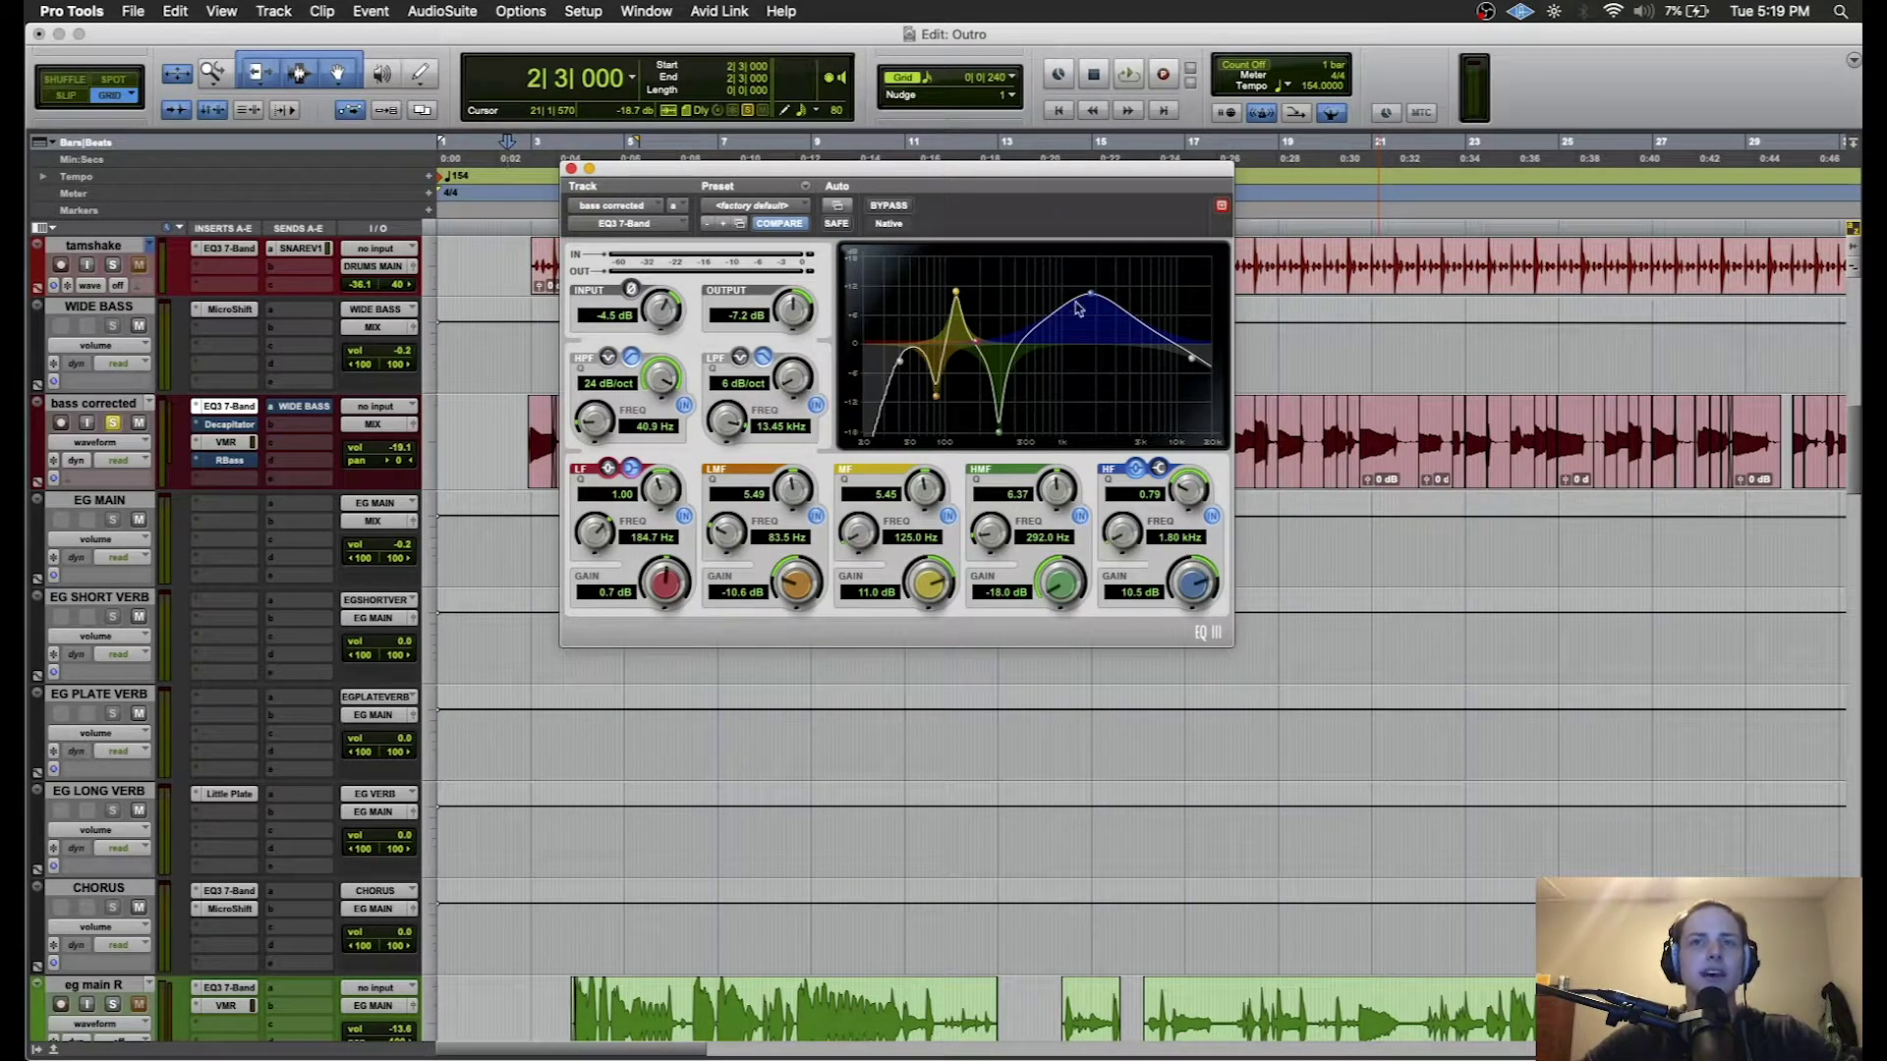
- Re-enable and open the bass corrected track's Decapitator, and compare the bass with it bypassed and active from 2|3|000
{"action": "left_click", "coordinate": [229, 433]}
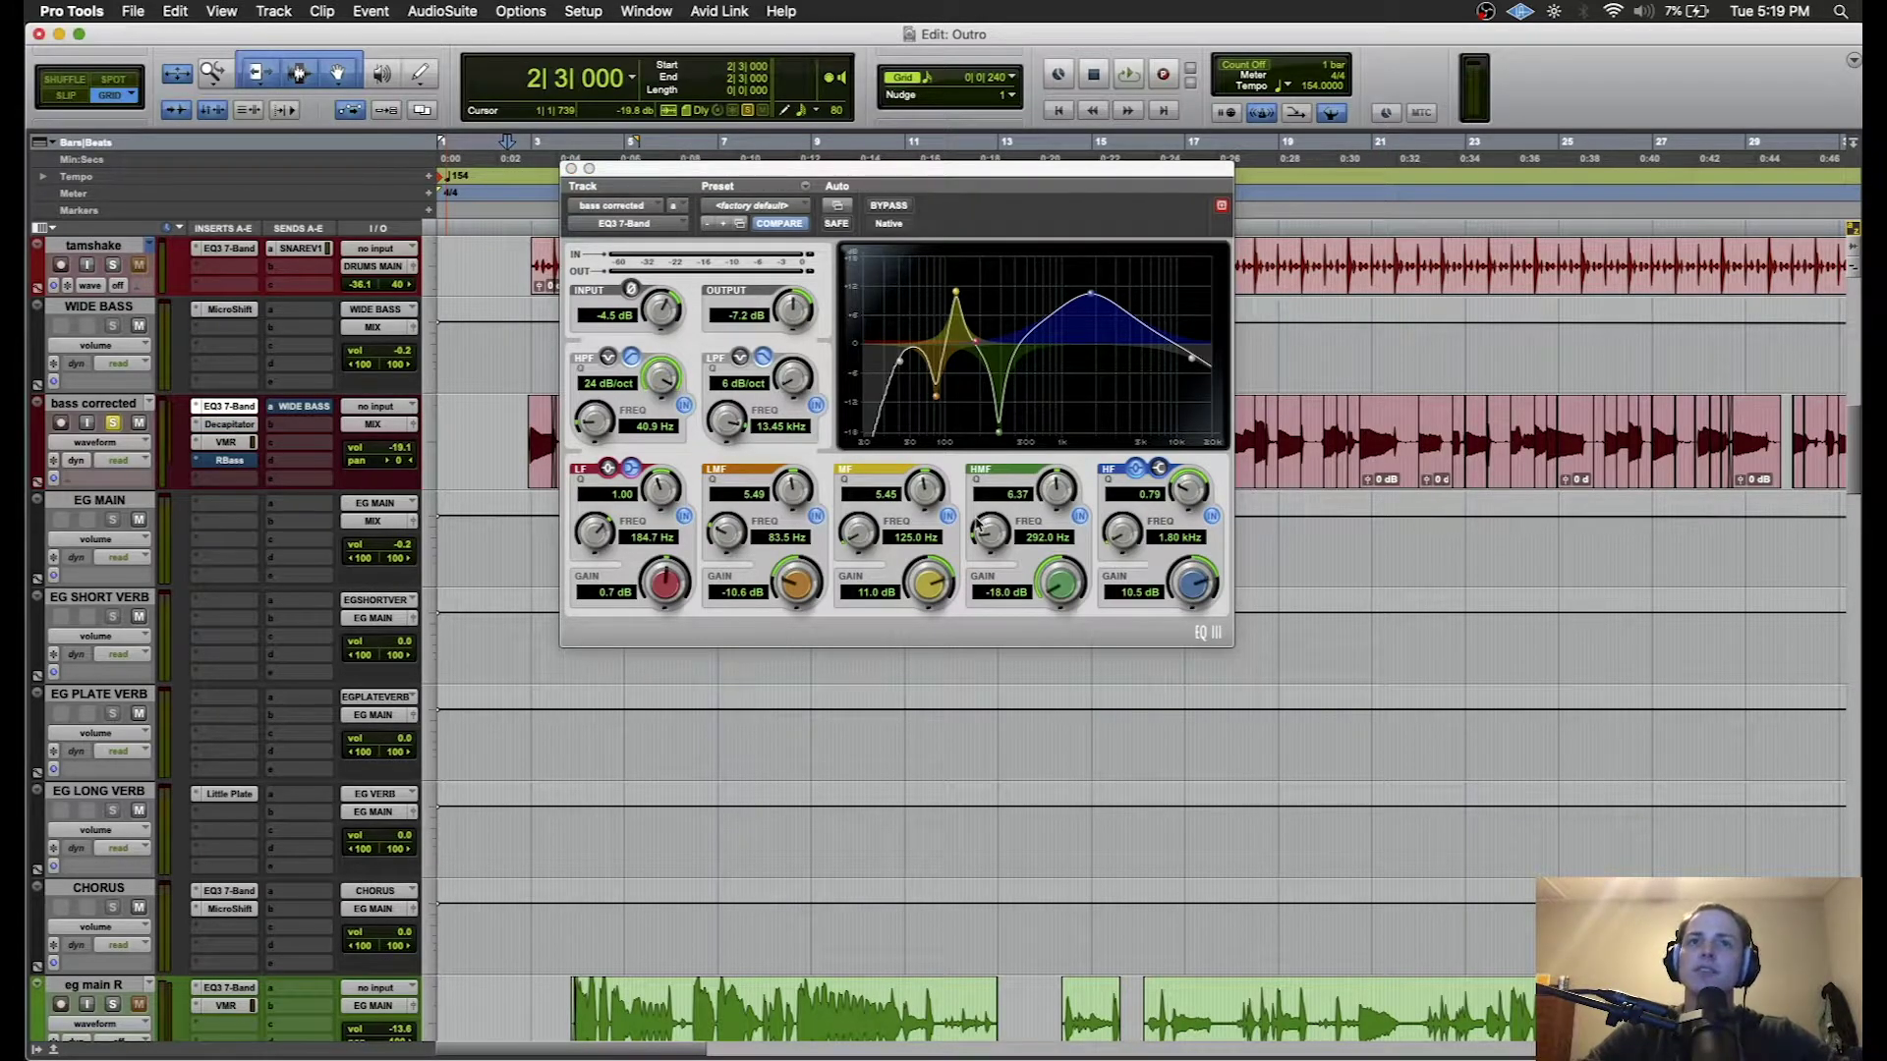
{"action": "left_click", "coordinate": [229, 424]}
{"action": "left_click_drag", "start_coordinate": [1110, 175], "coordinate": [1031, 277]}
{"action": "key", "text": "space"}
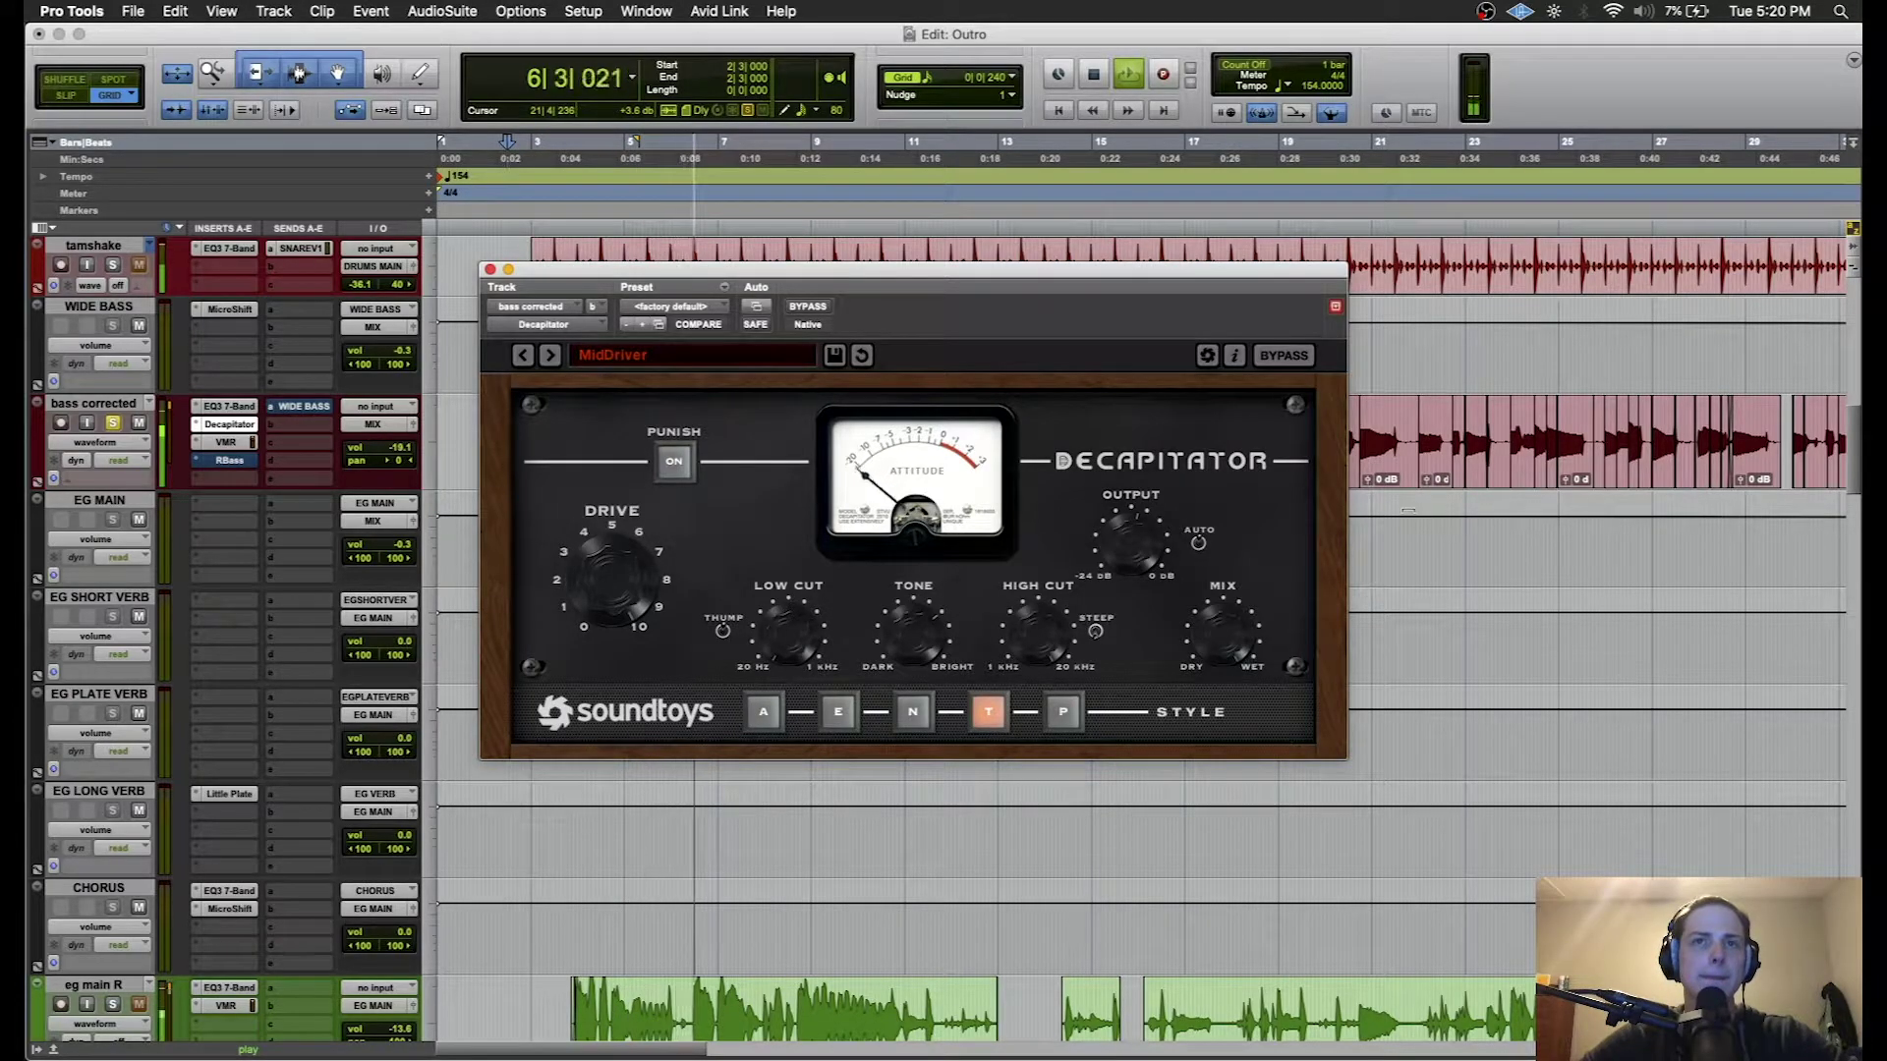
{"action": "left_click", "coordinate": [808, 307]}
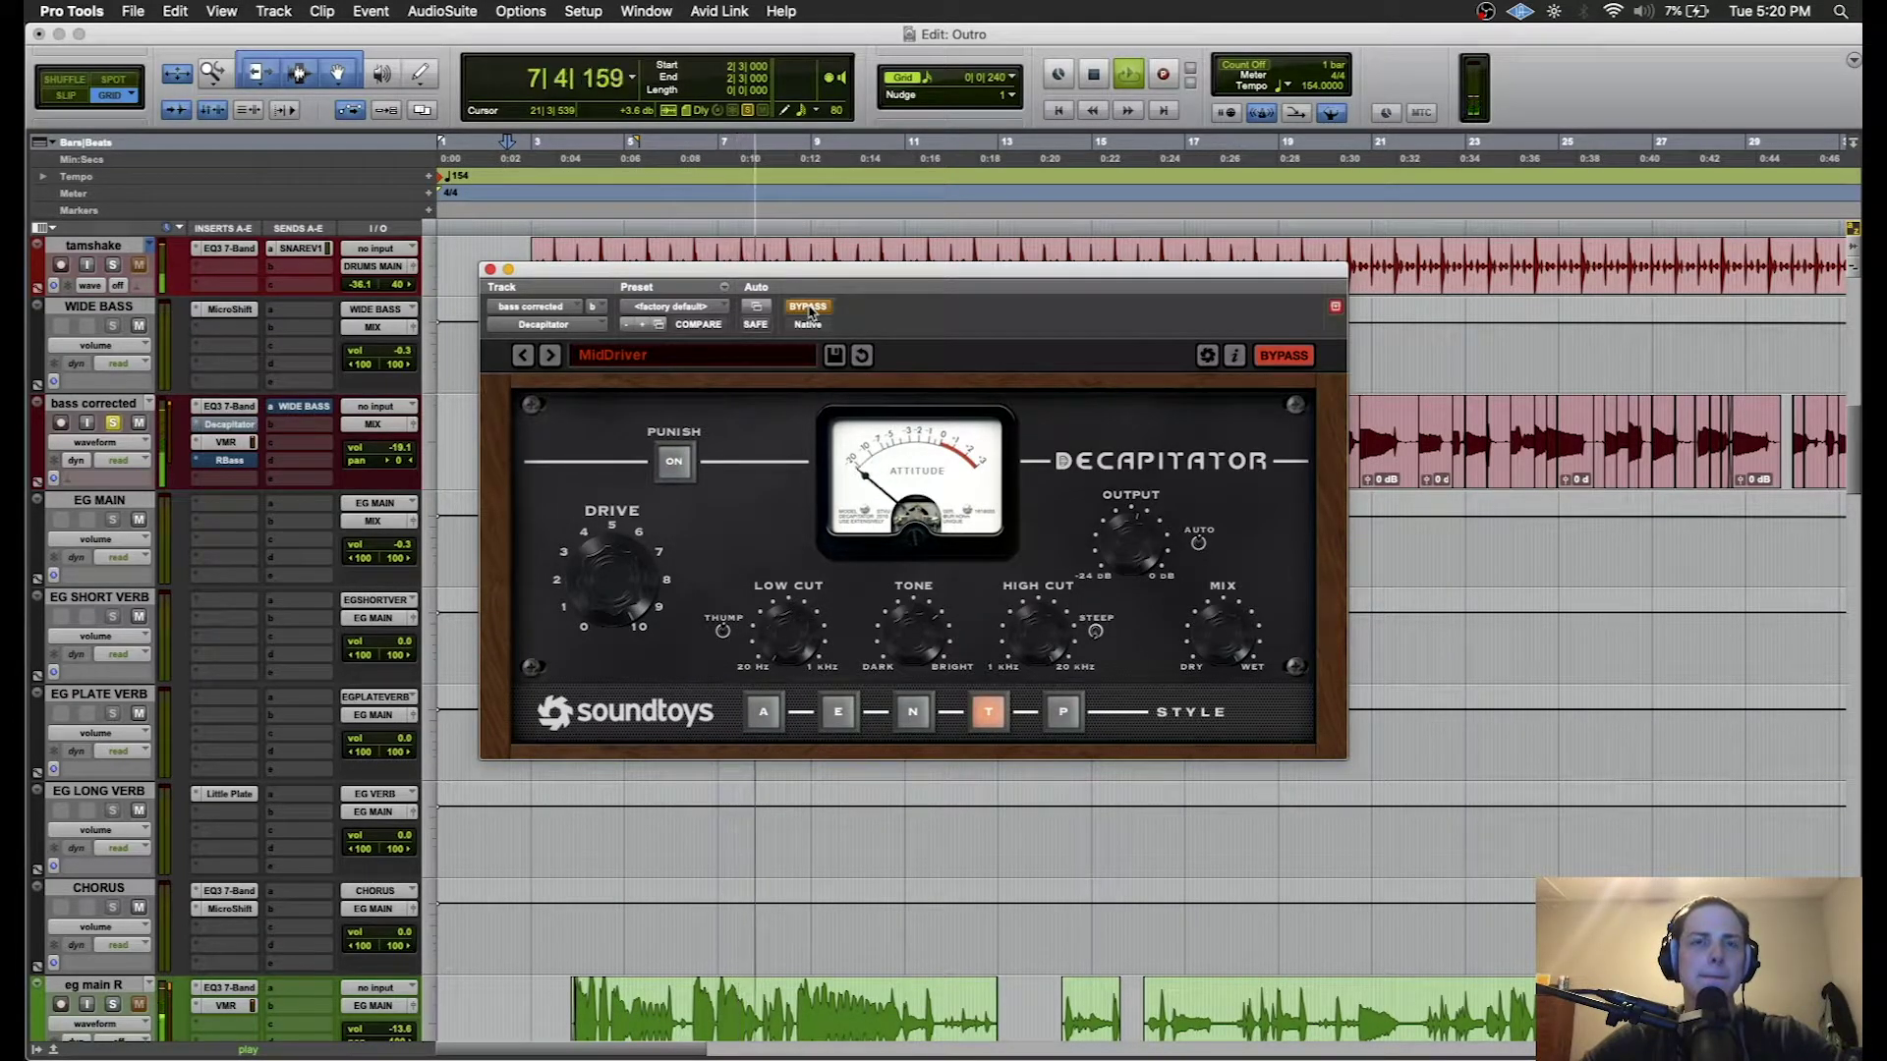
{"action": "left_click", "coordinate": [808, 307]}
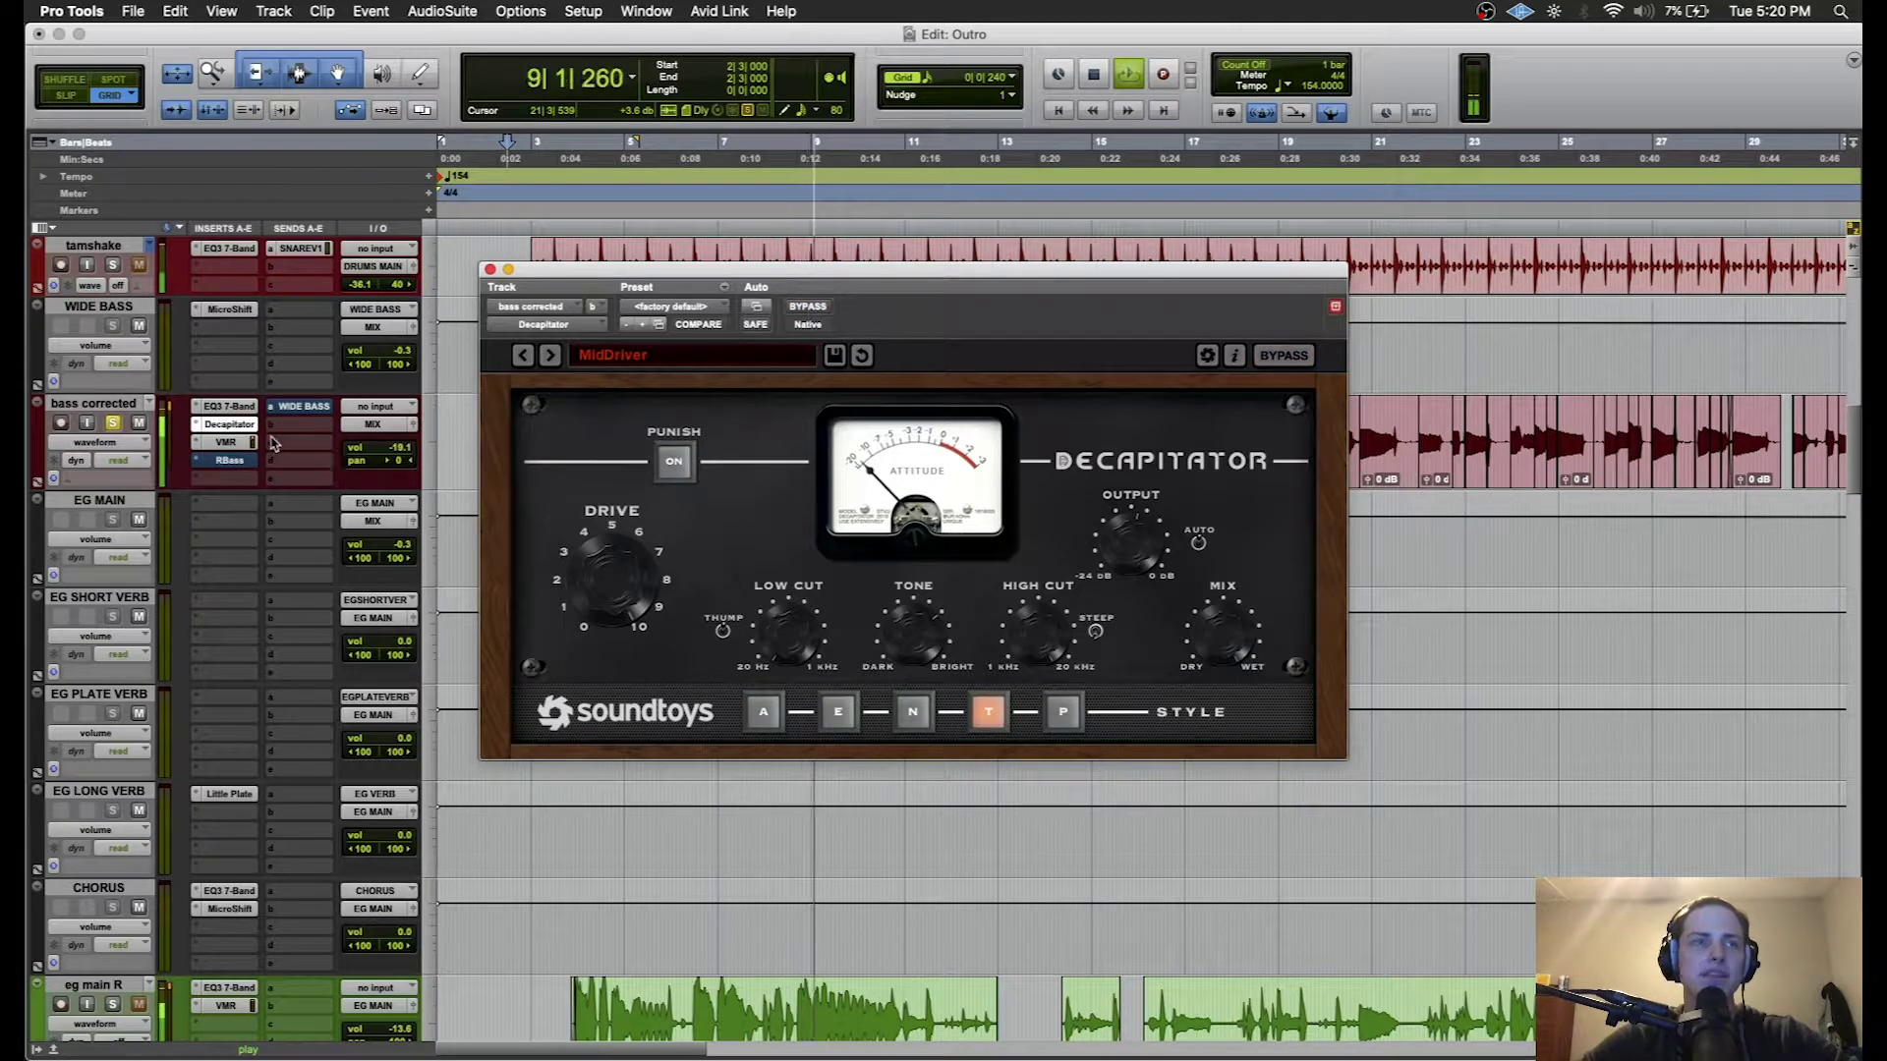
{"action": "key", "text": "space"}
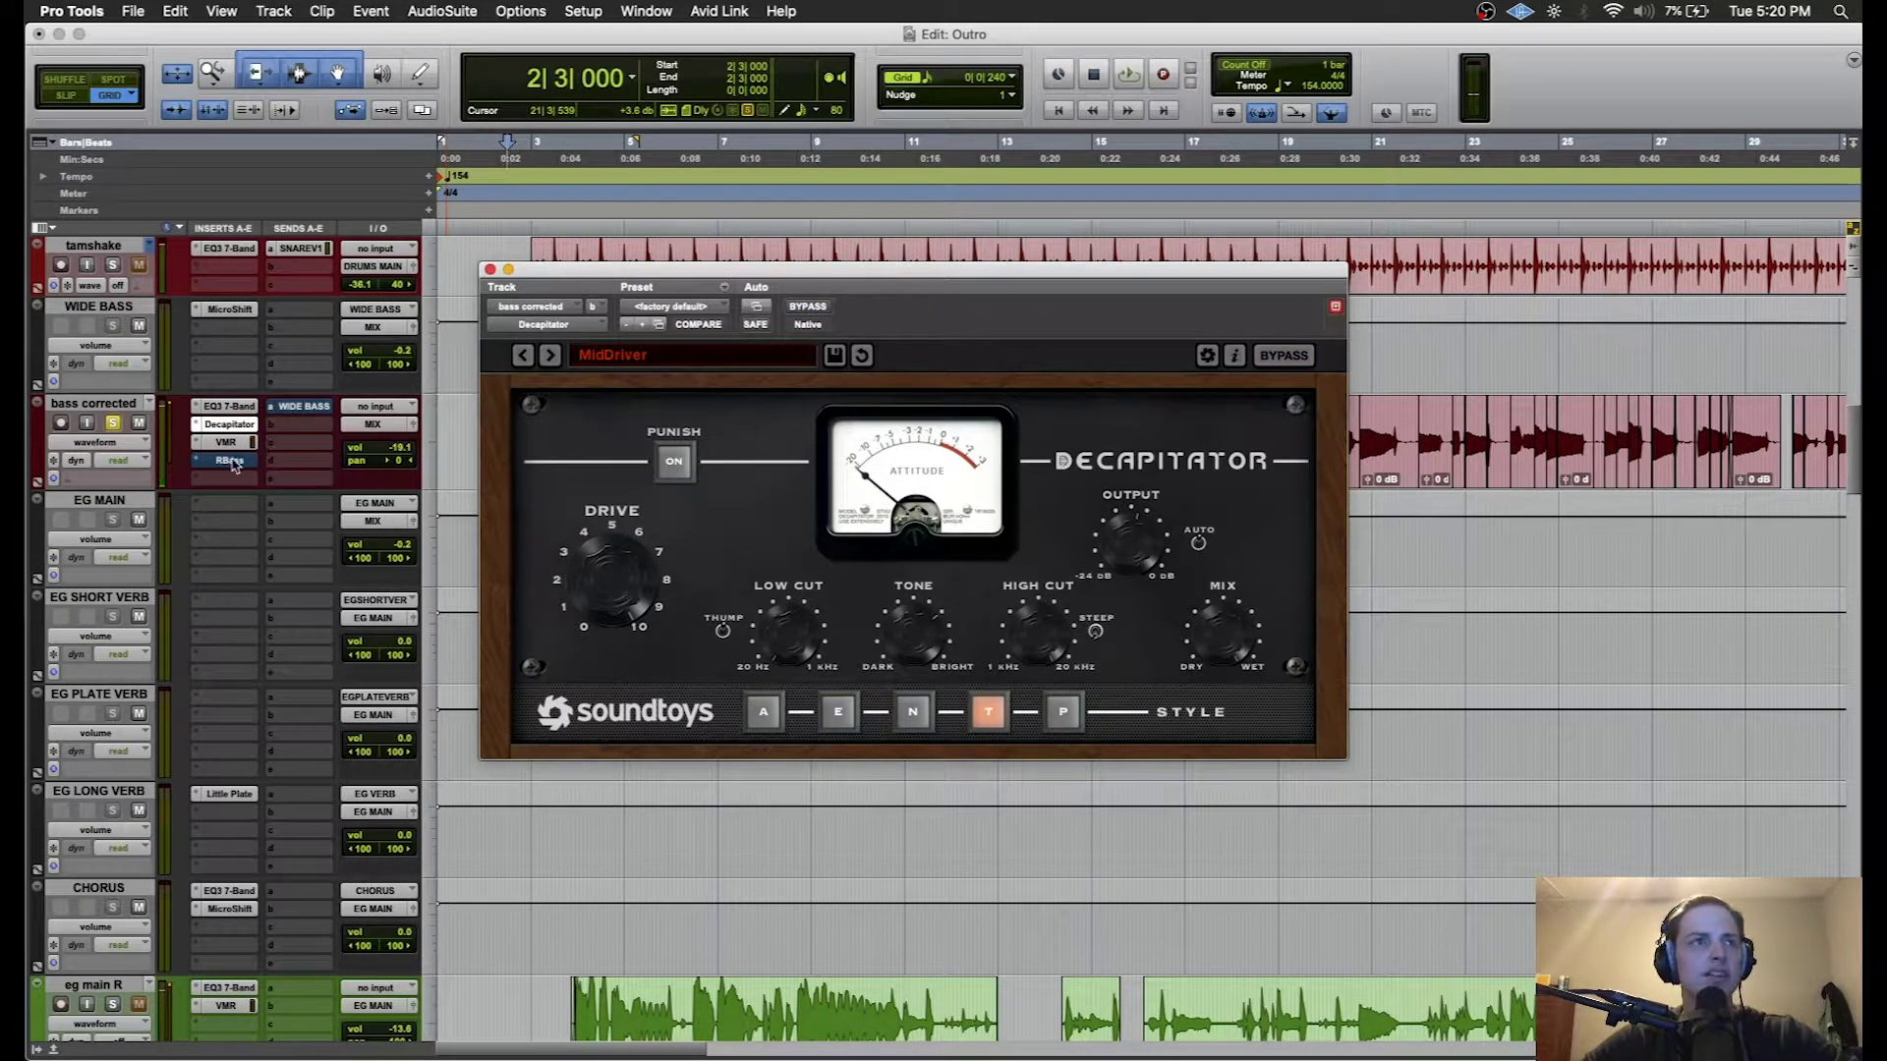
- Open the bass corrected track's RBass, audition the bass with it bypassed, and take it out of bypass during playback
{"action": "left_click", "coordinate": [232, 461]}
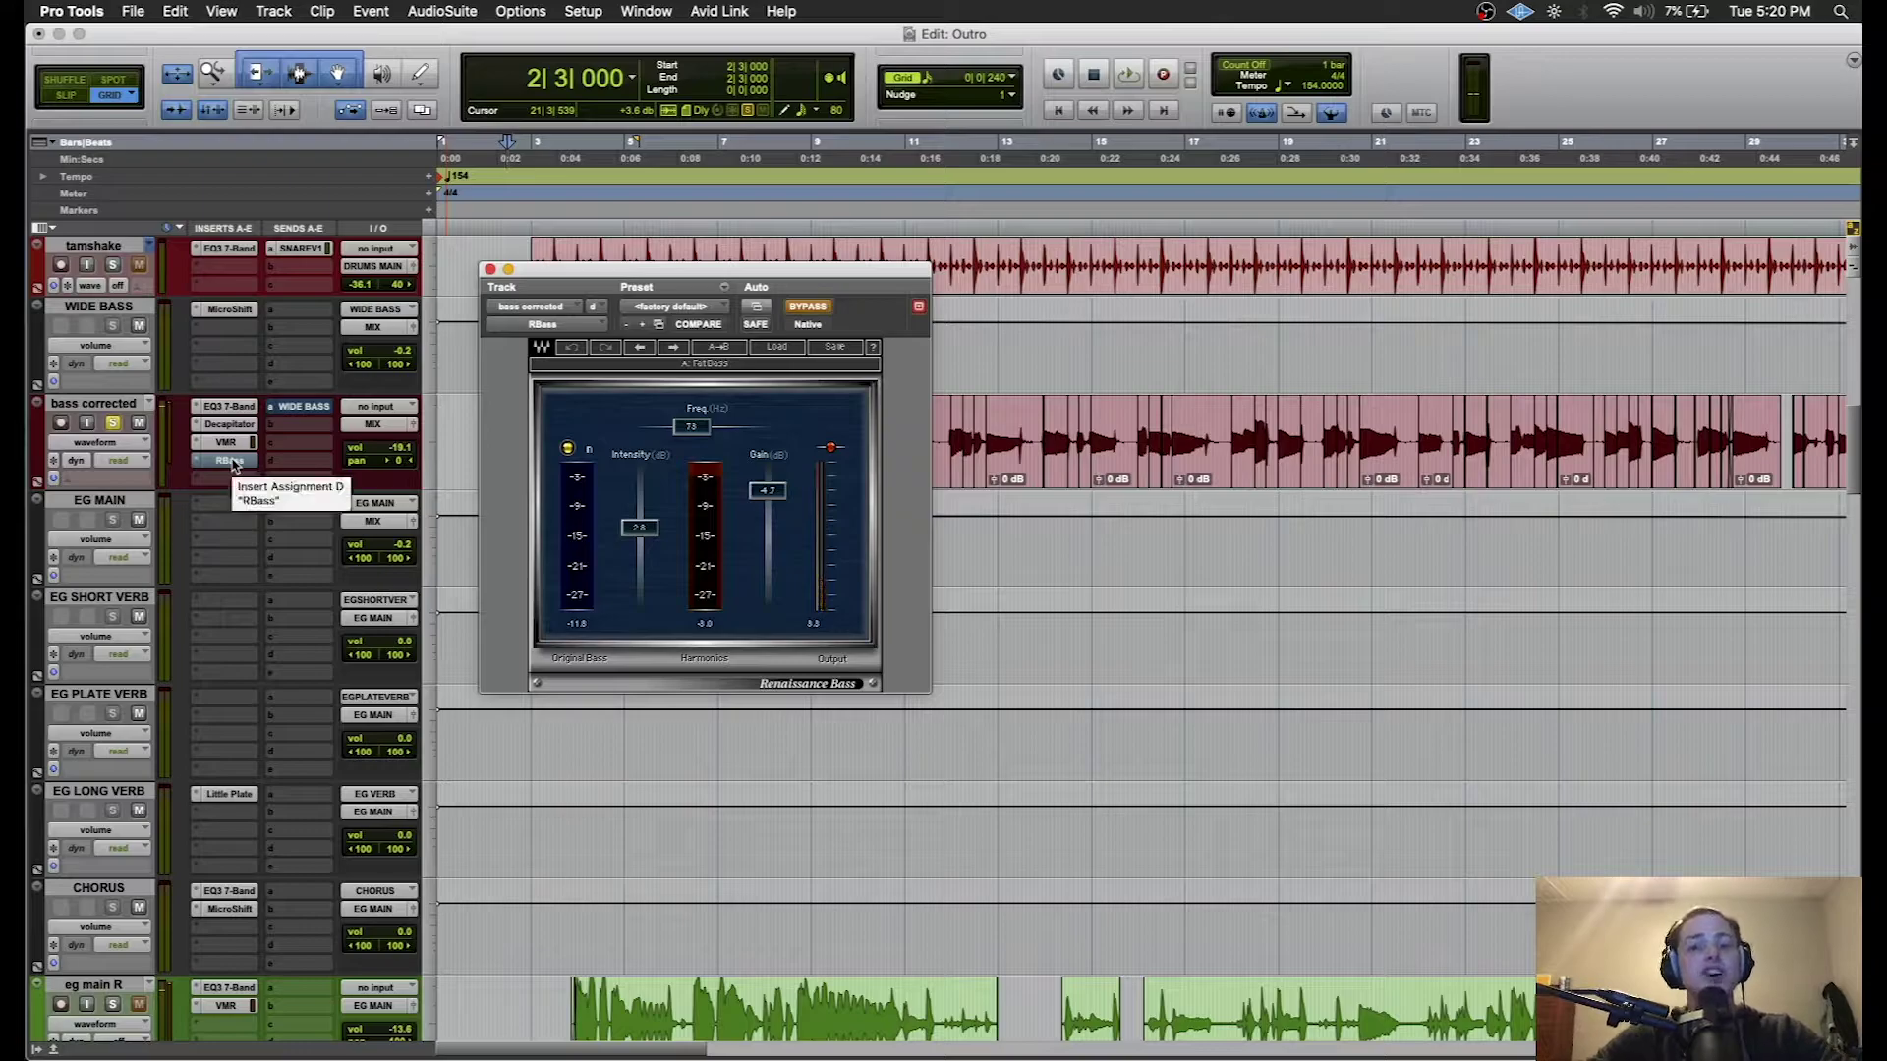
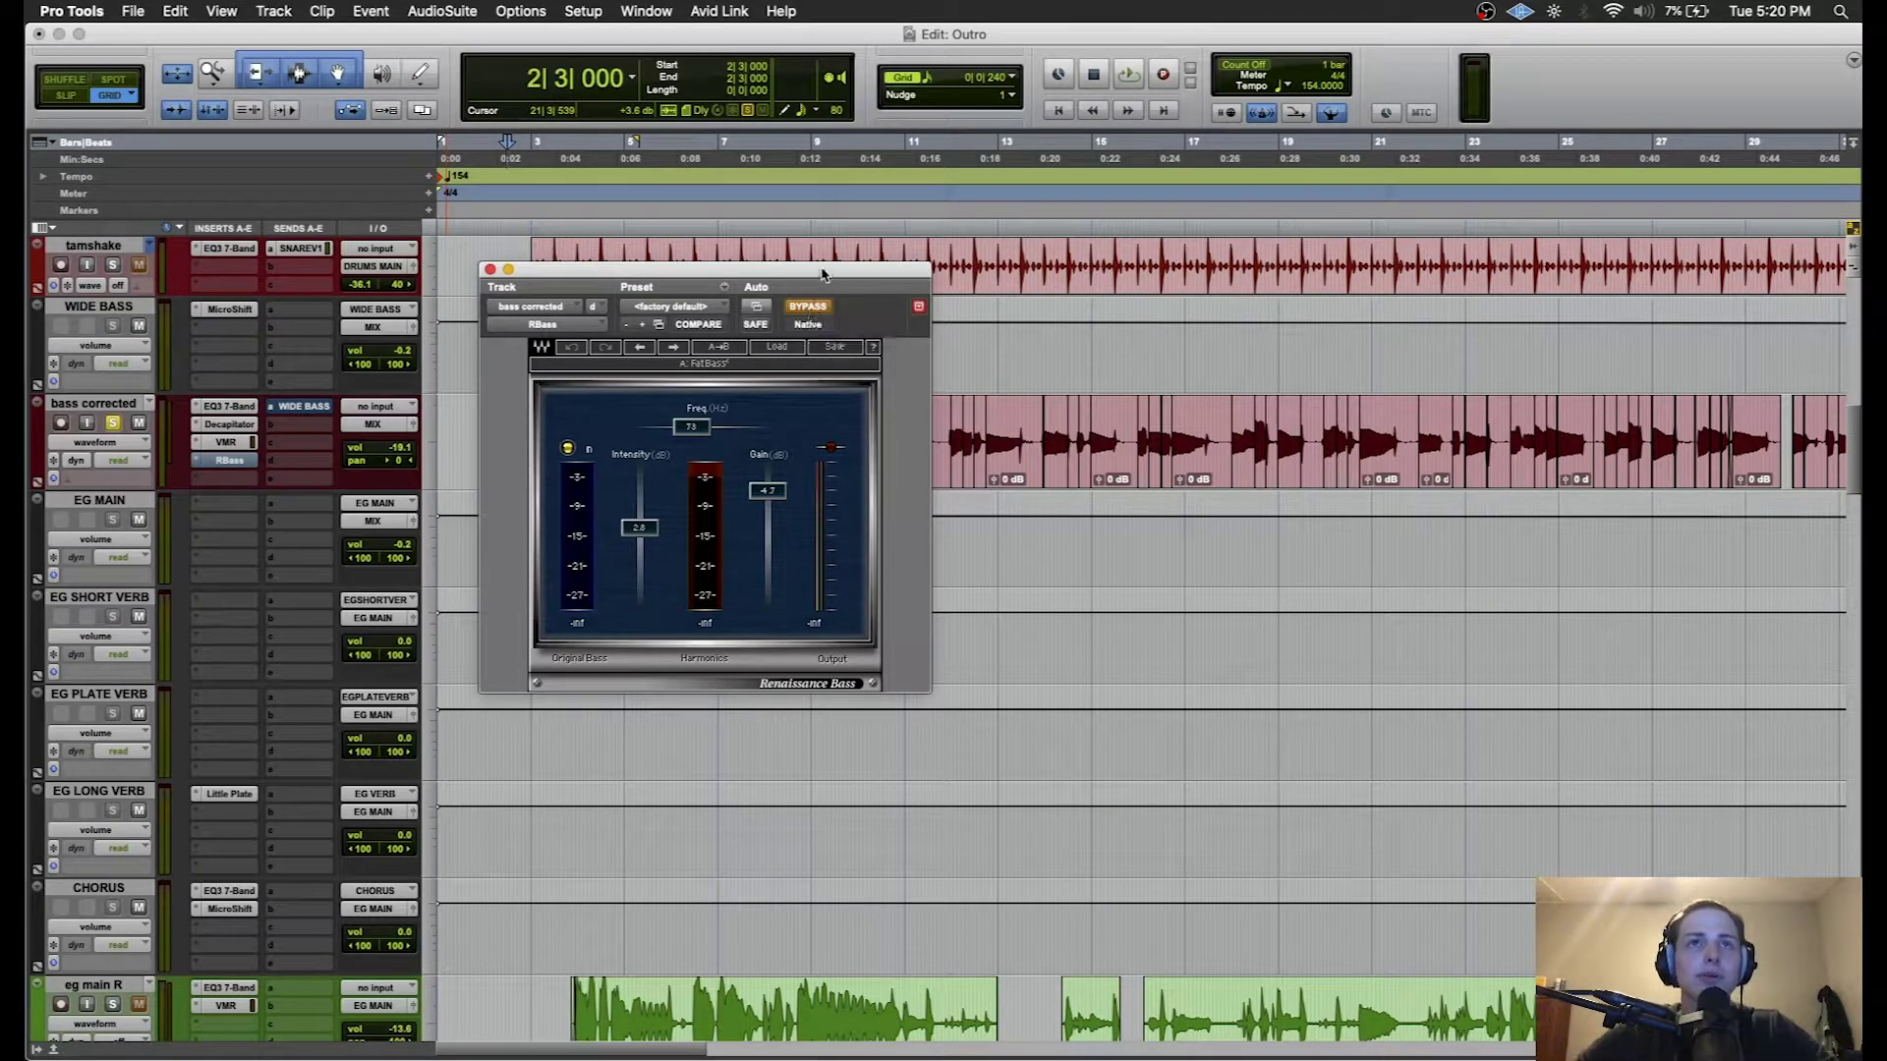
{"action": "left_click_drag", "start_coordinate": [817, 270], "coordinate": [817, 270]}
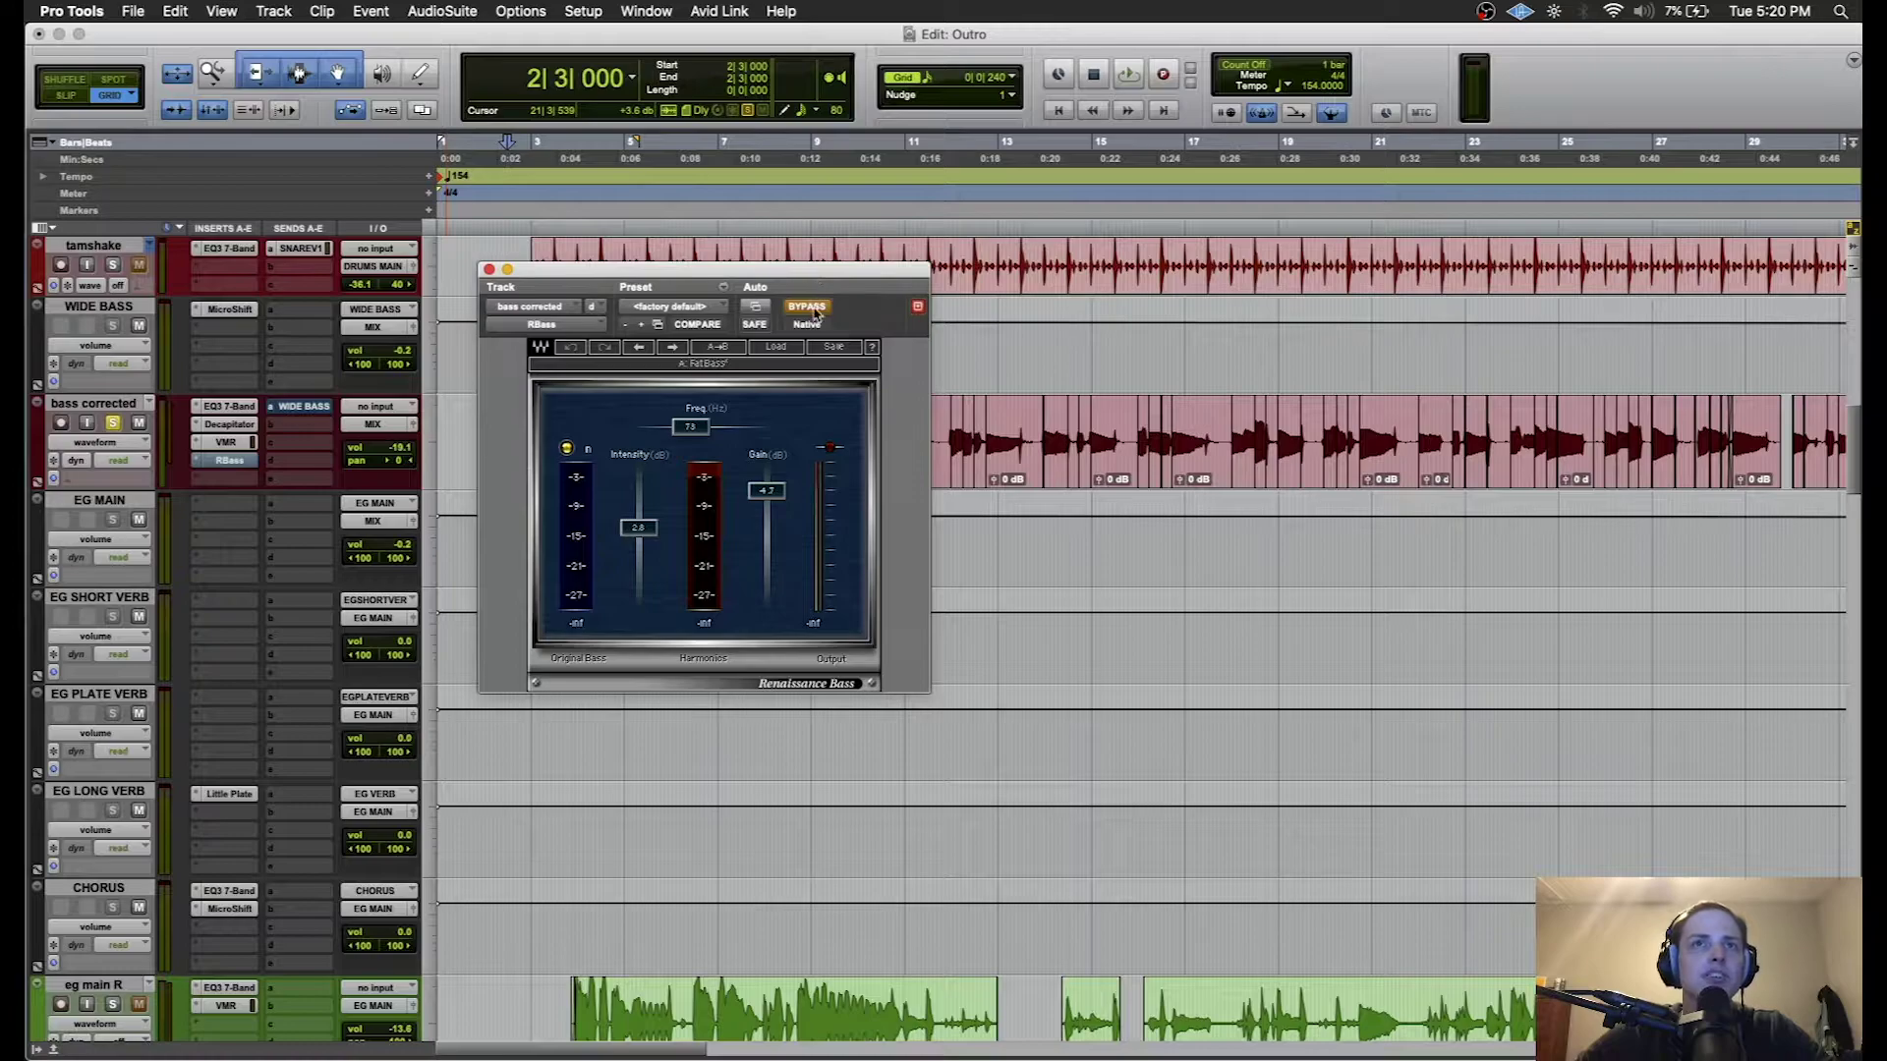
{"action": "key", "text": "space"}
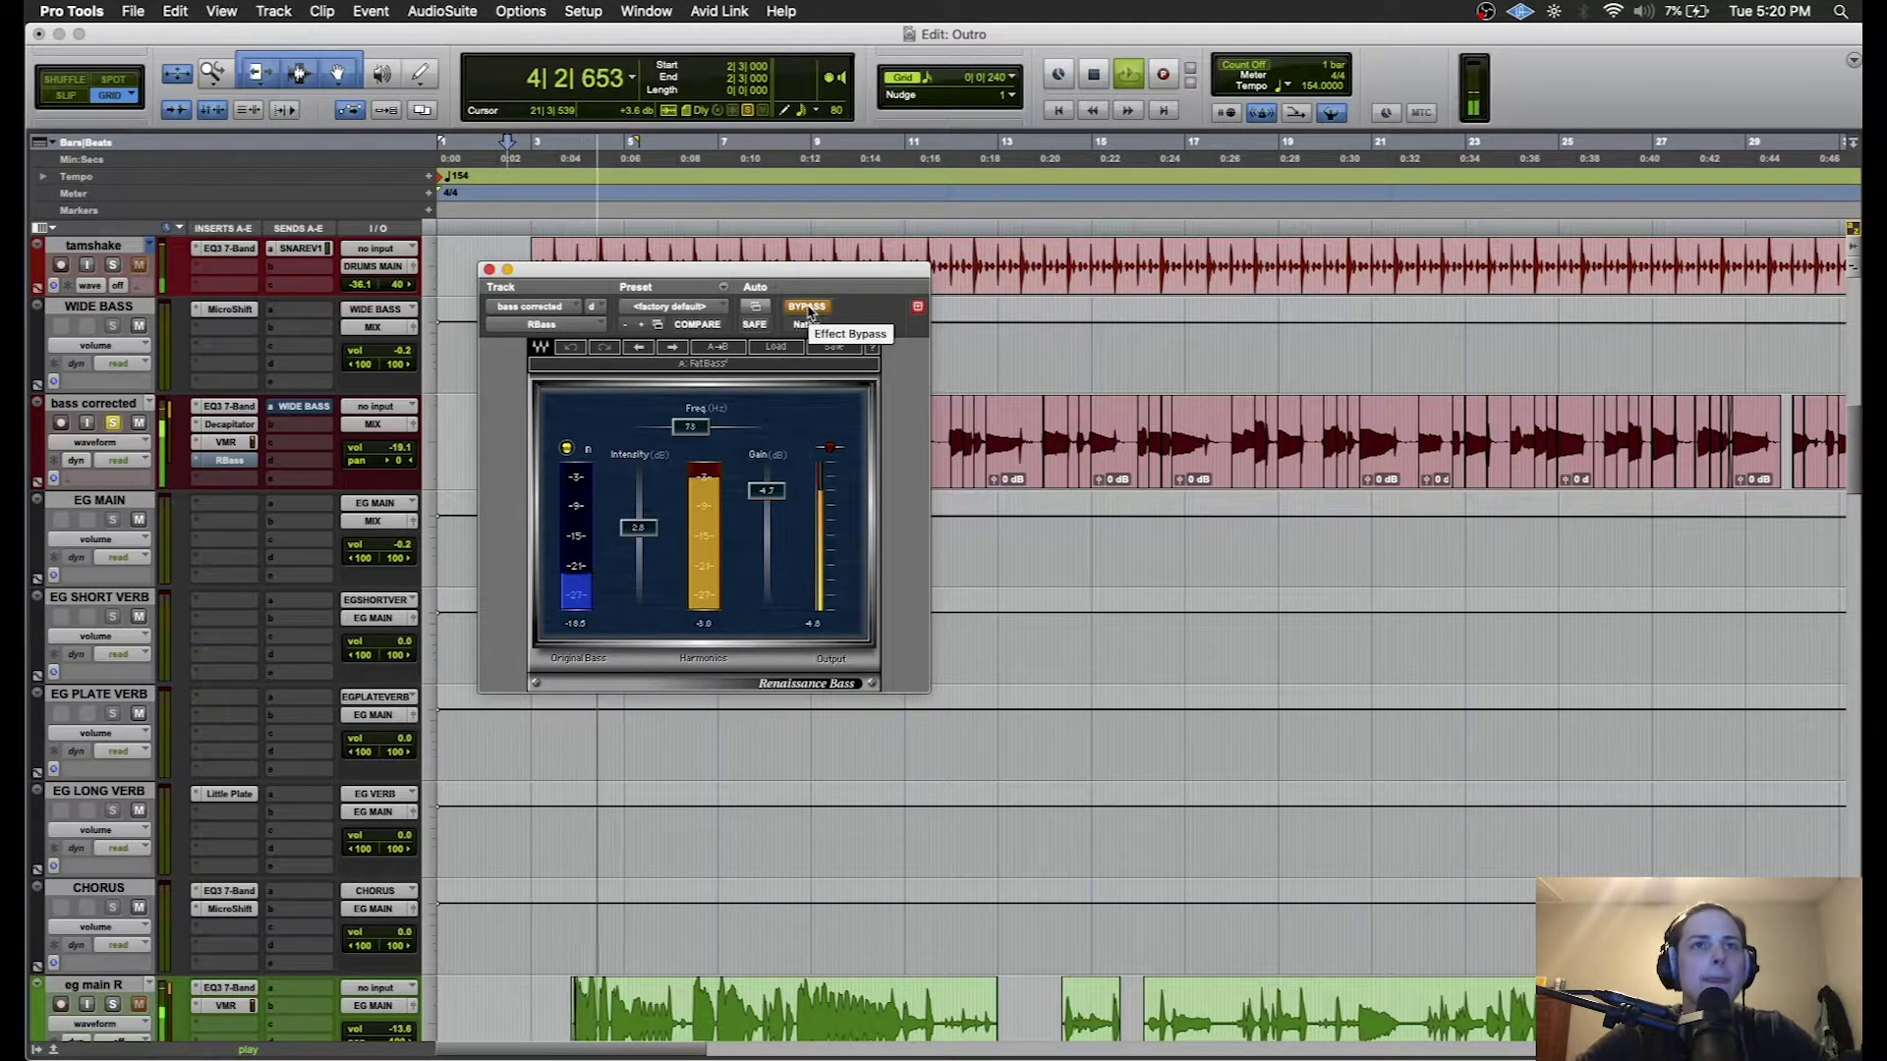
{"action": "left_click", "coordinate": [808, 309]}
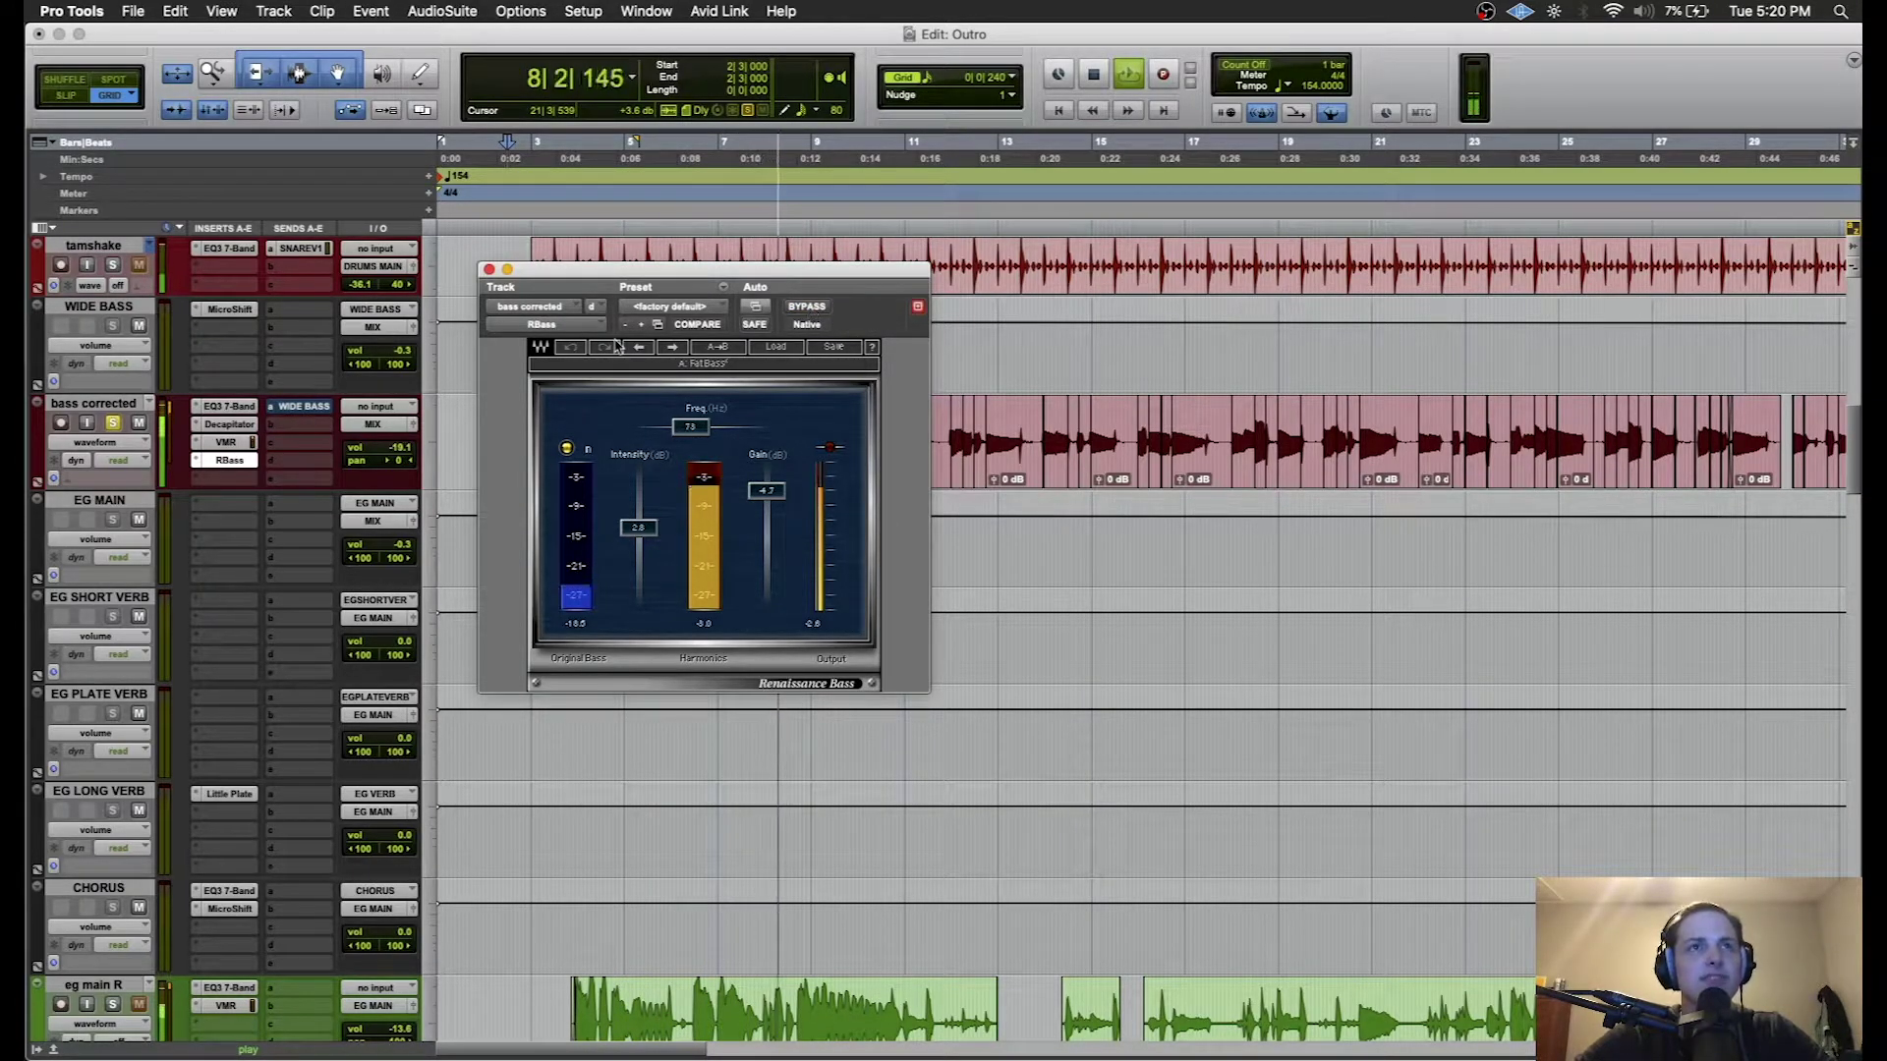
{"action": "left_click", "coordinate": [489, 269]}
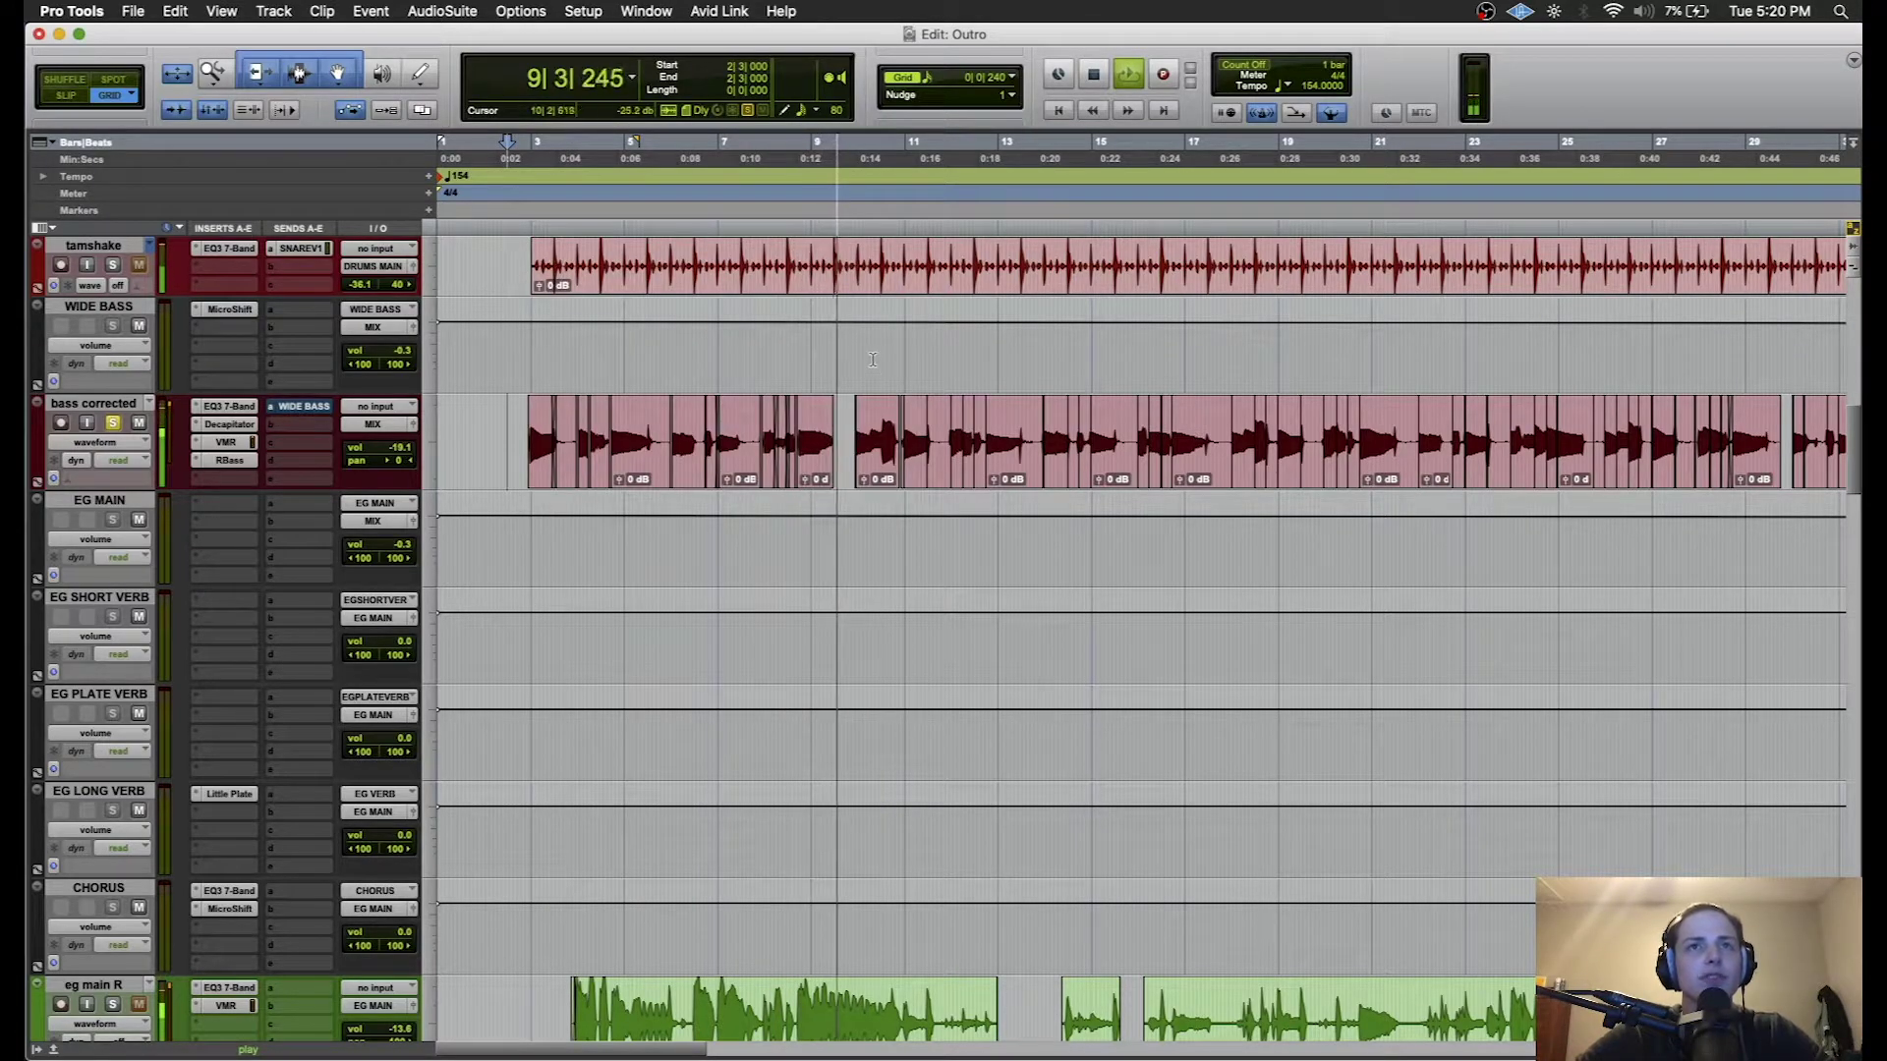
{"action": "key", "text": "space"}
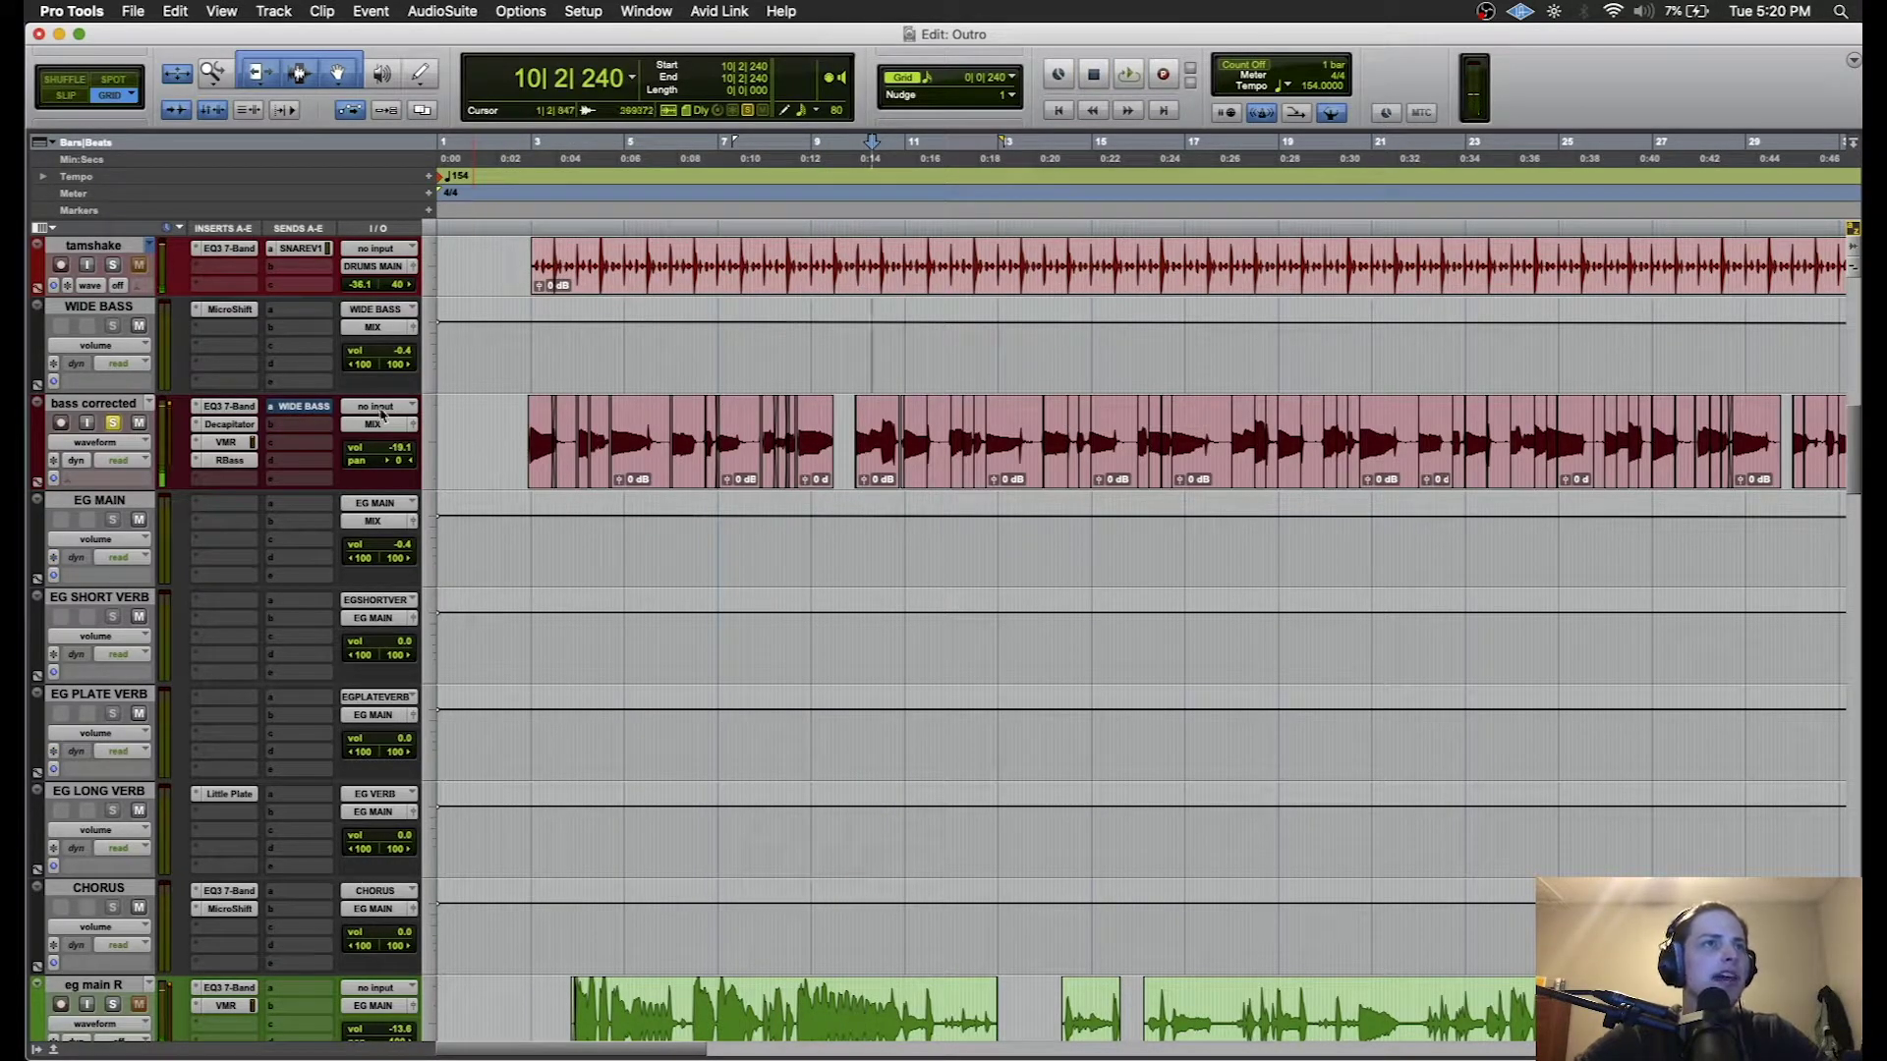
- Open the bass corrected track's WIDE BASS send, and compare the bass with the send unmuted and muted from 9|3|720
{"action": "left_click", "coordinate": [285, 406]}
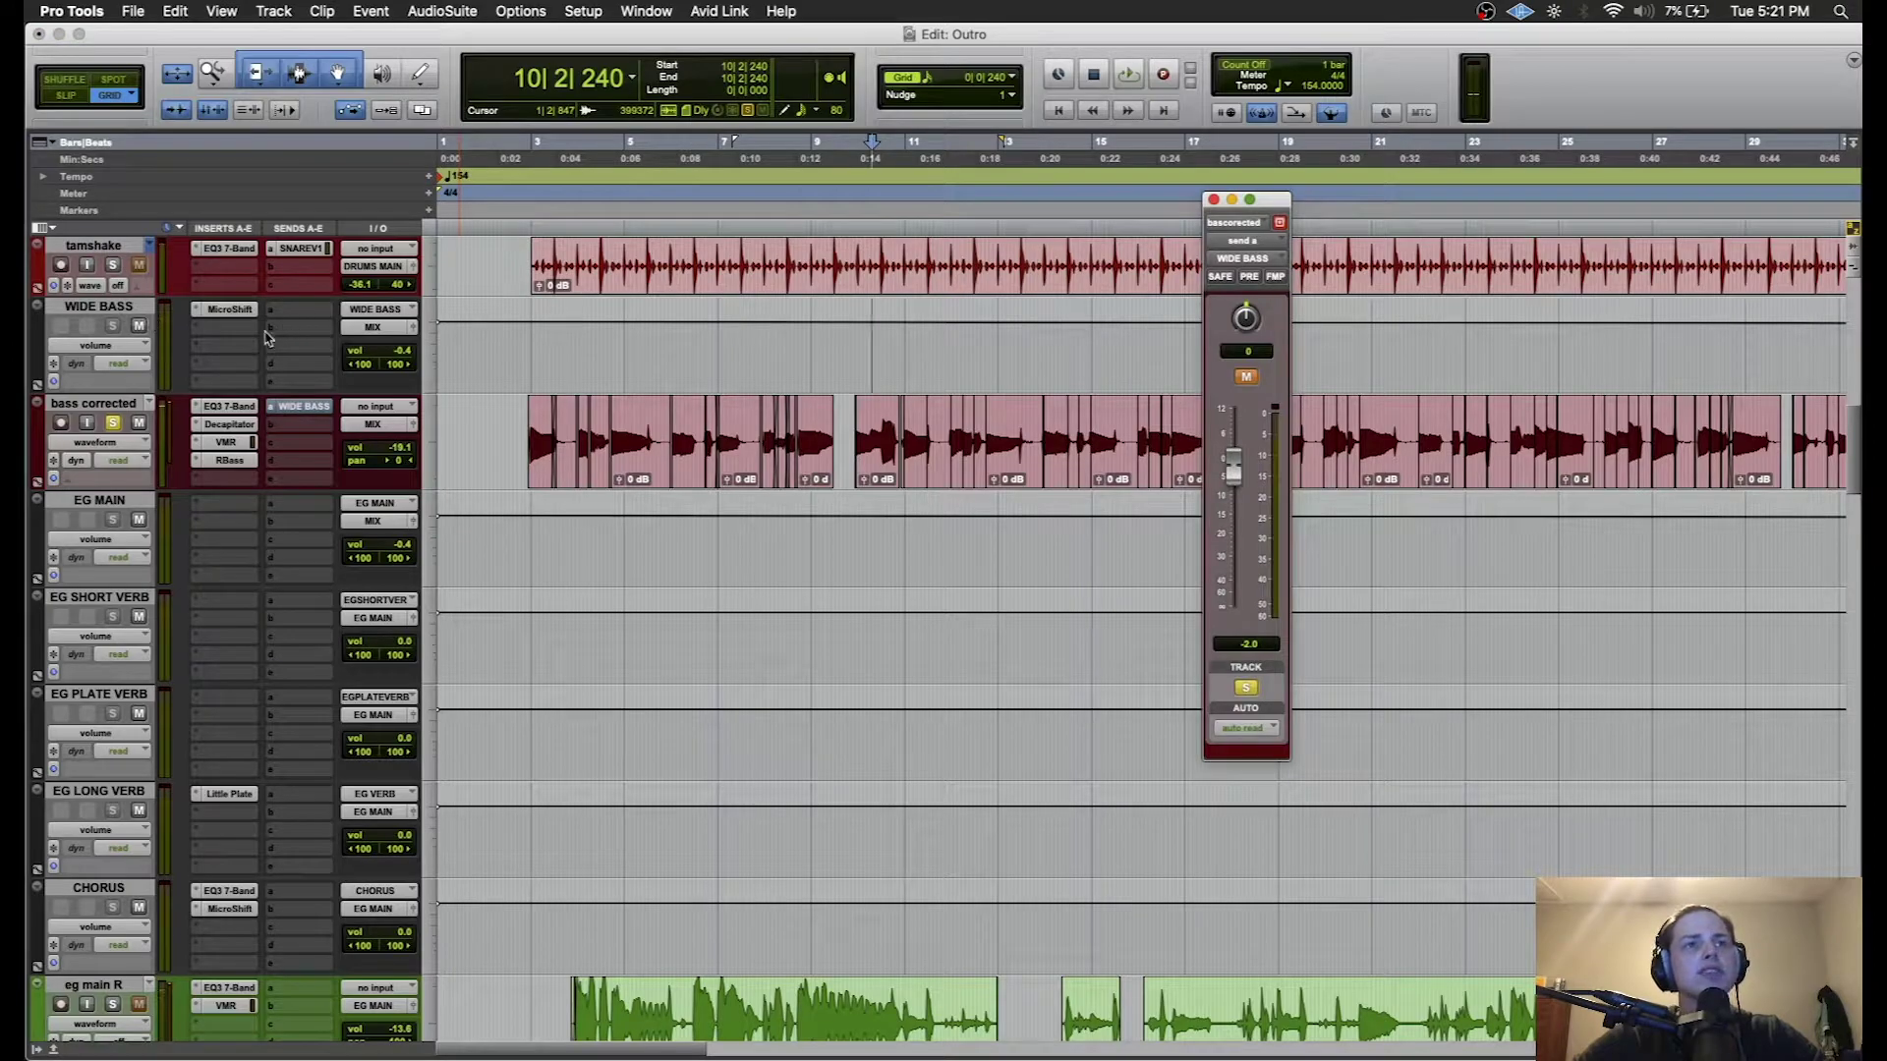
{"action": "left_click", "coordinate": [841, 399]}
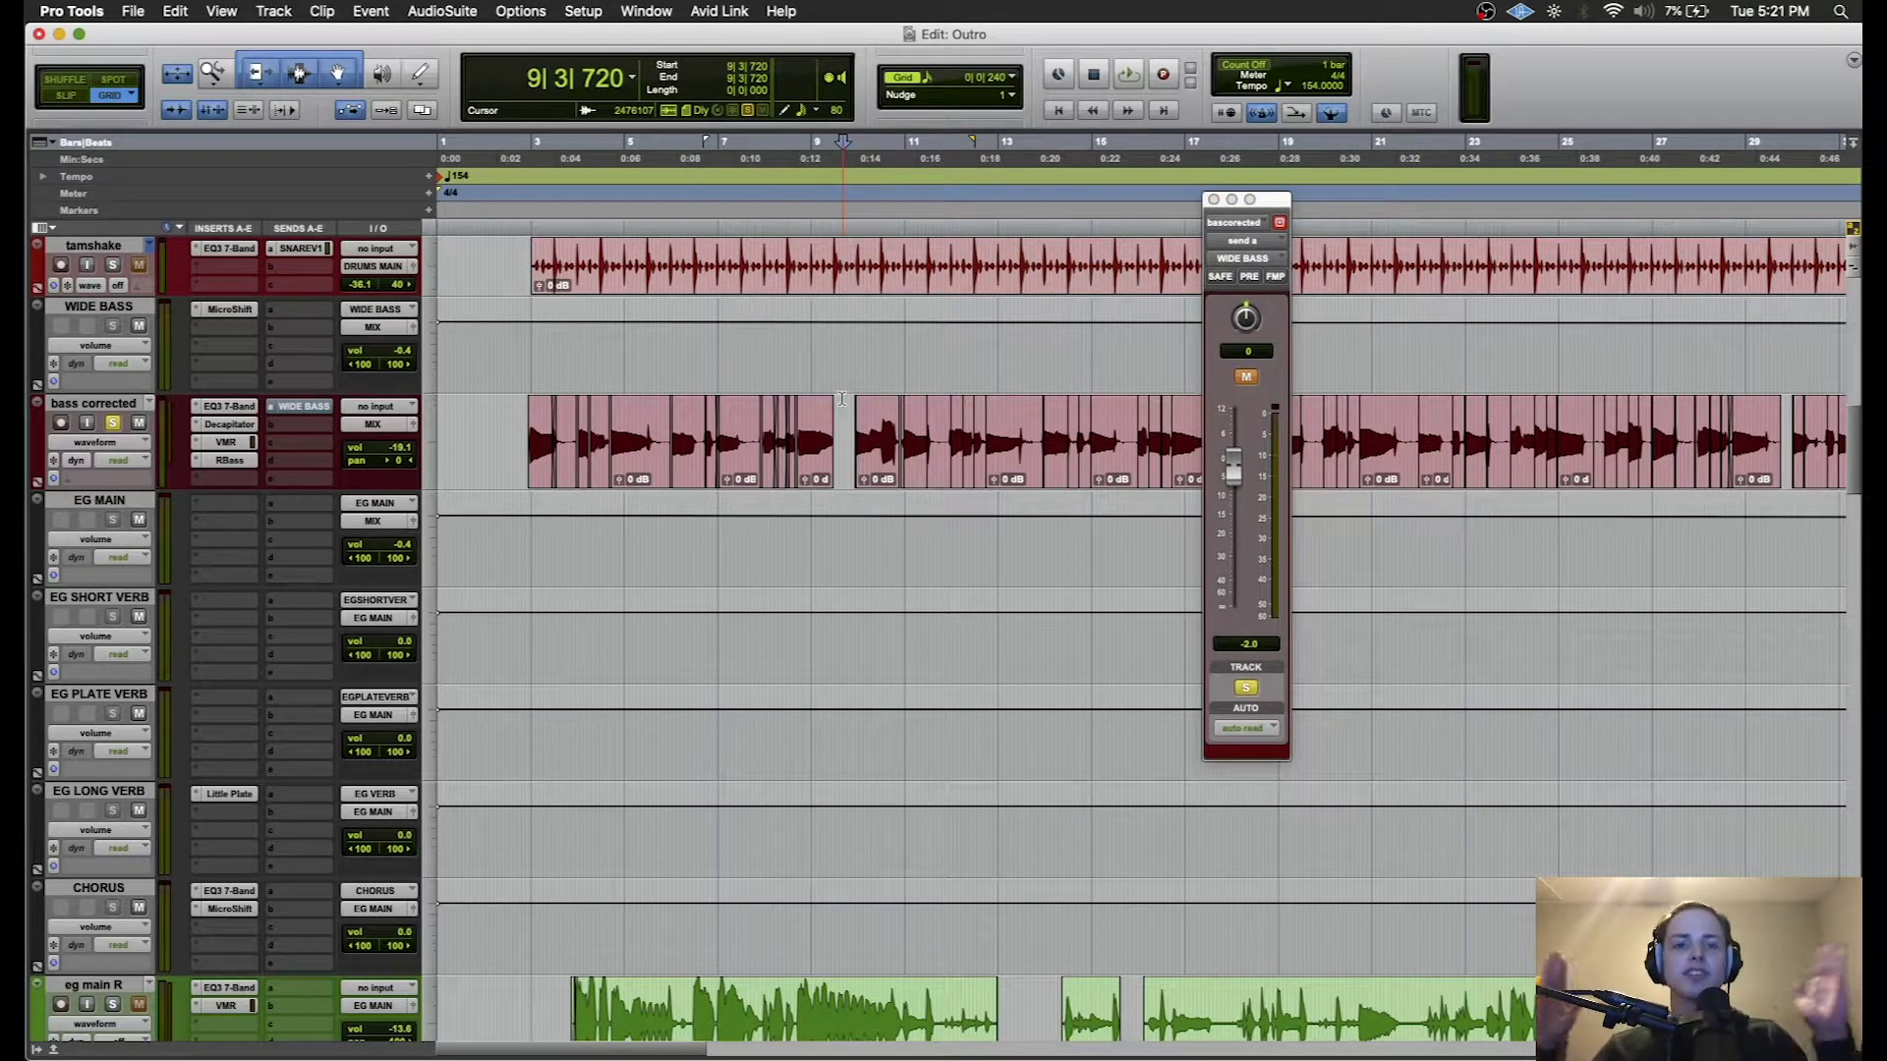
{"action": "key", "text": "space"}
{"action": "left_click", "coordinate": [1246, 377]}
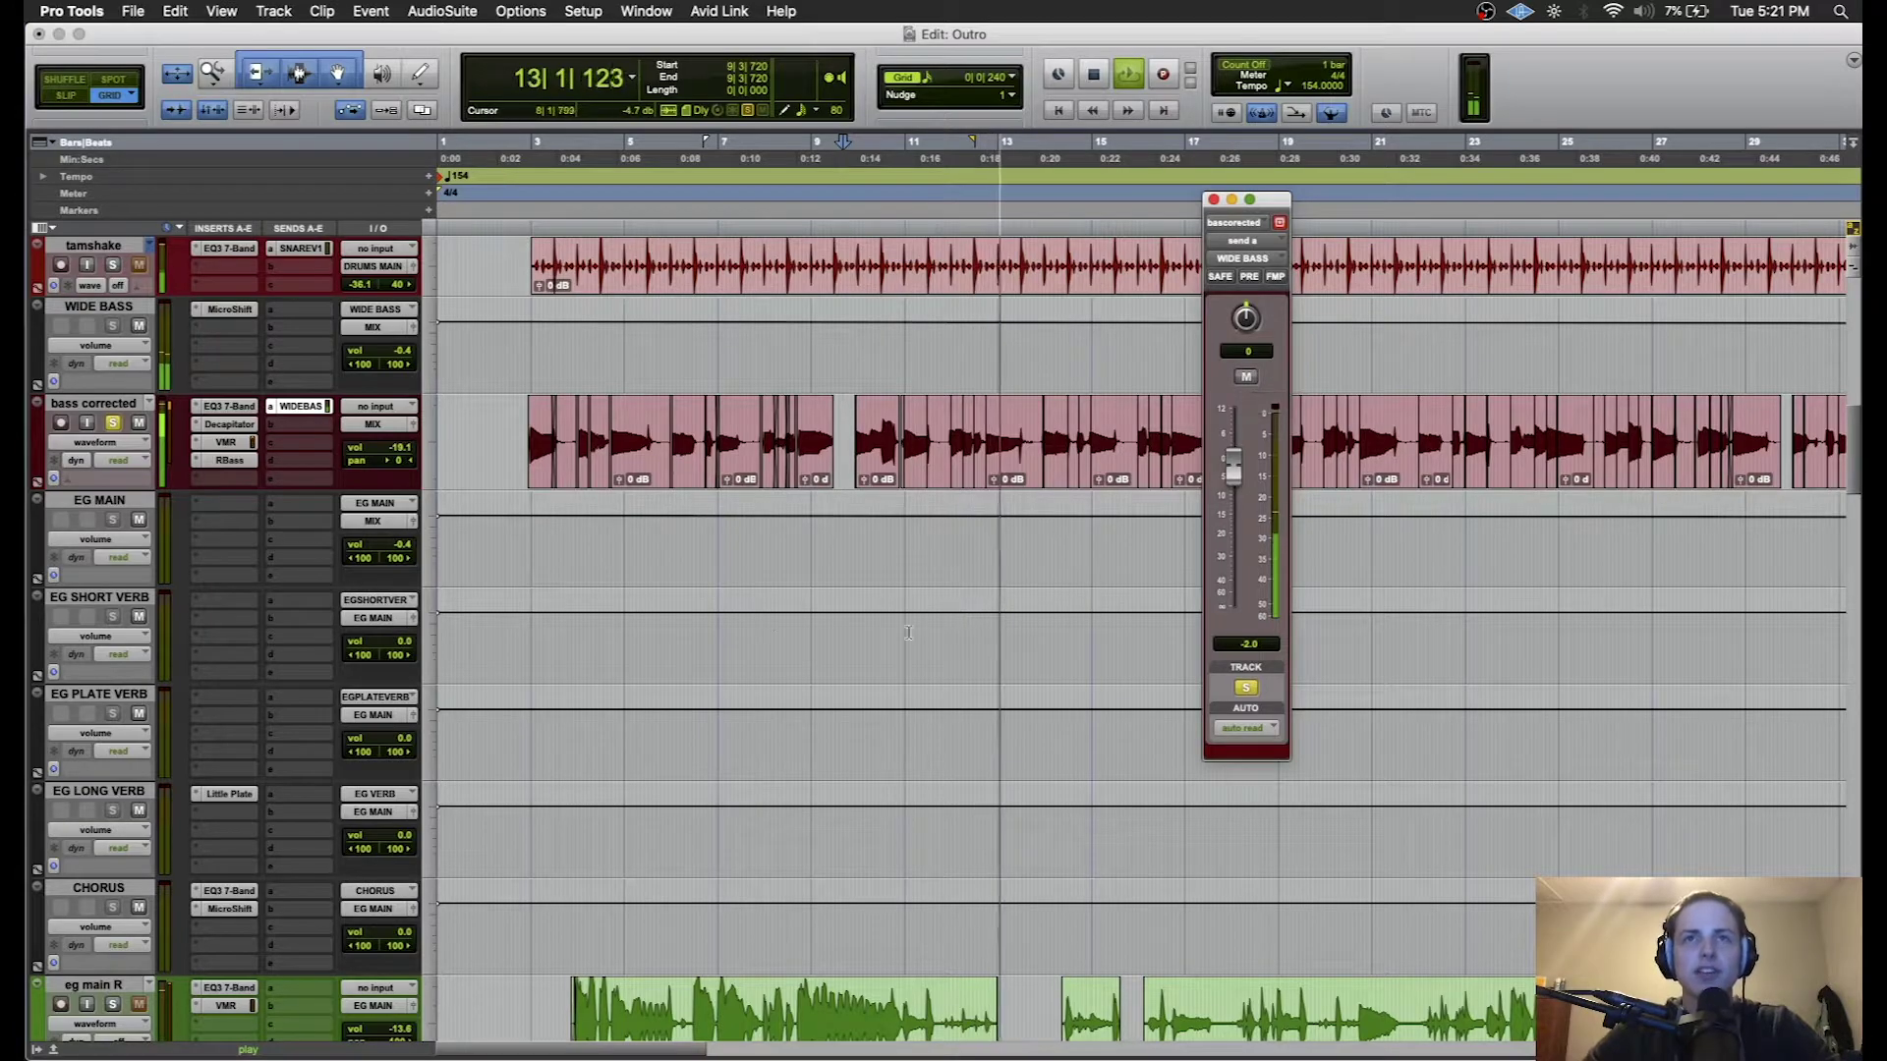
{"action": "left_click", "coordinate": [1249, 379]}
{"action": "left_click", "coordinate": [1249, 379]}
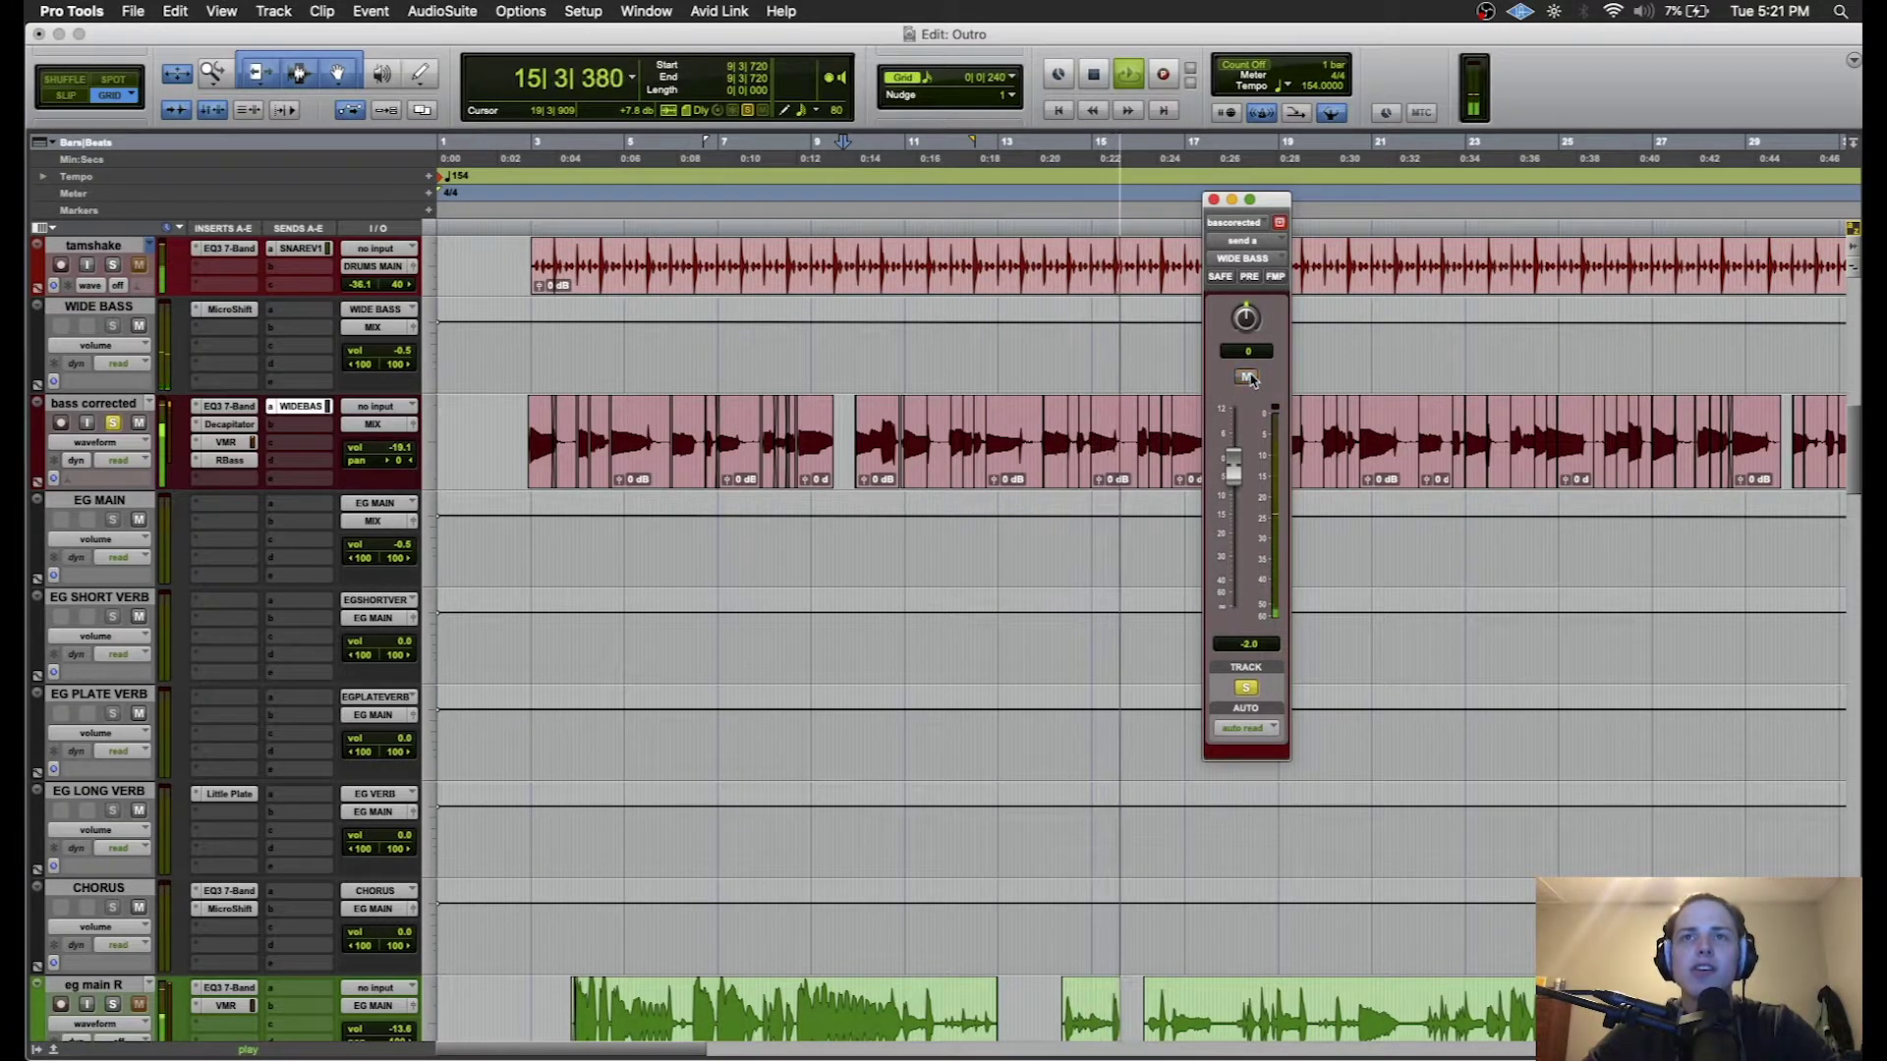
{"action": "key", "text": "space"}
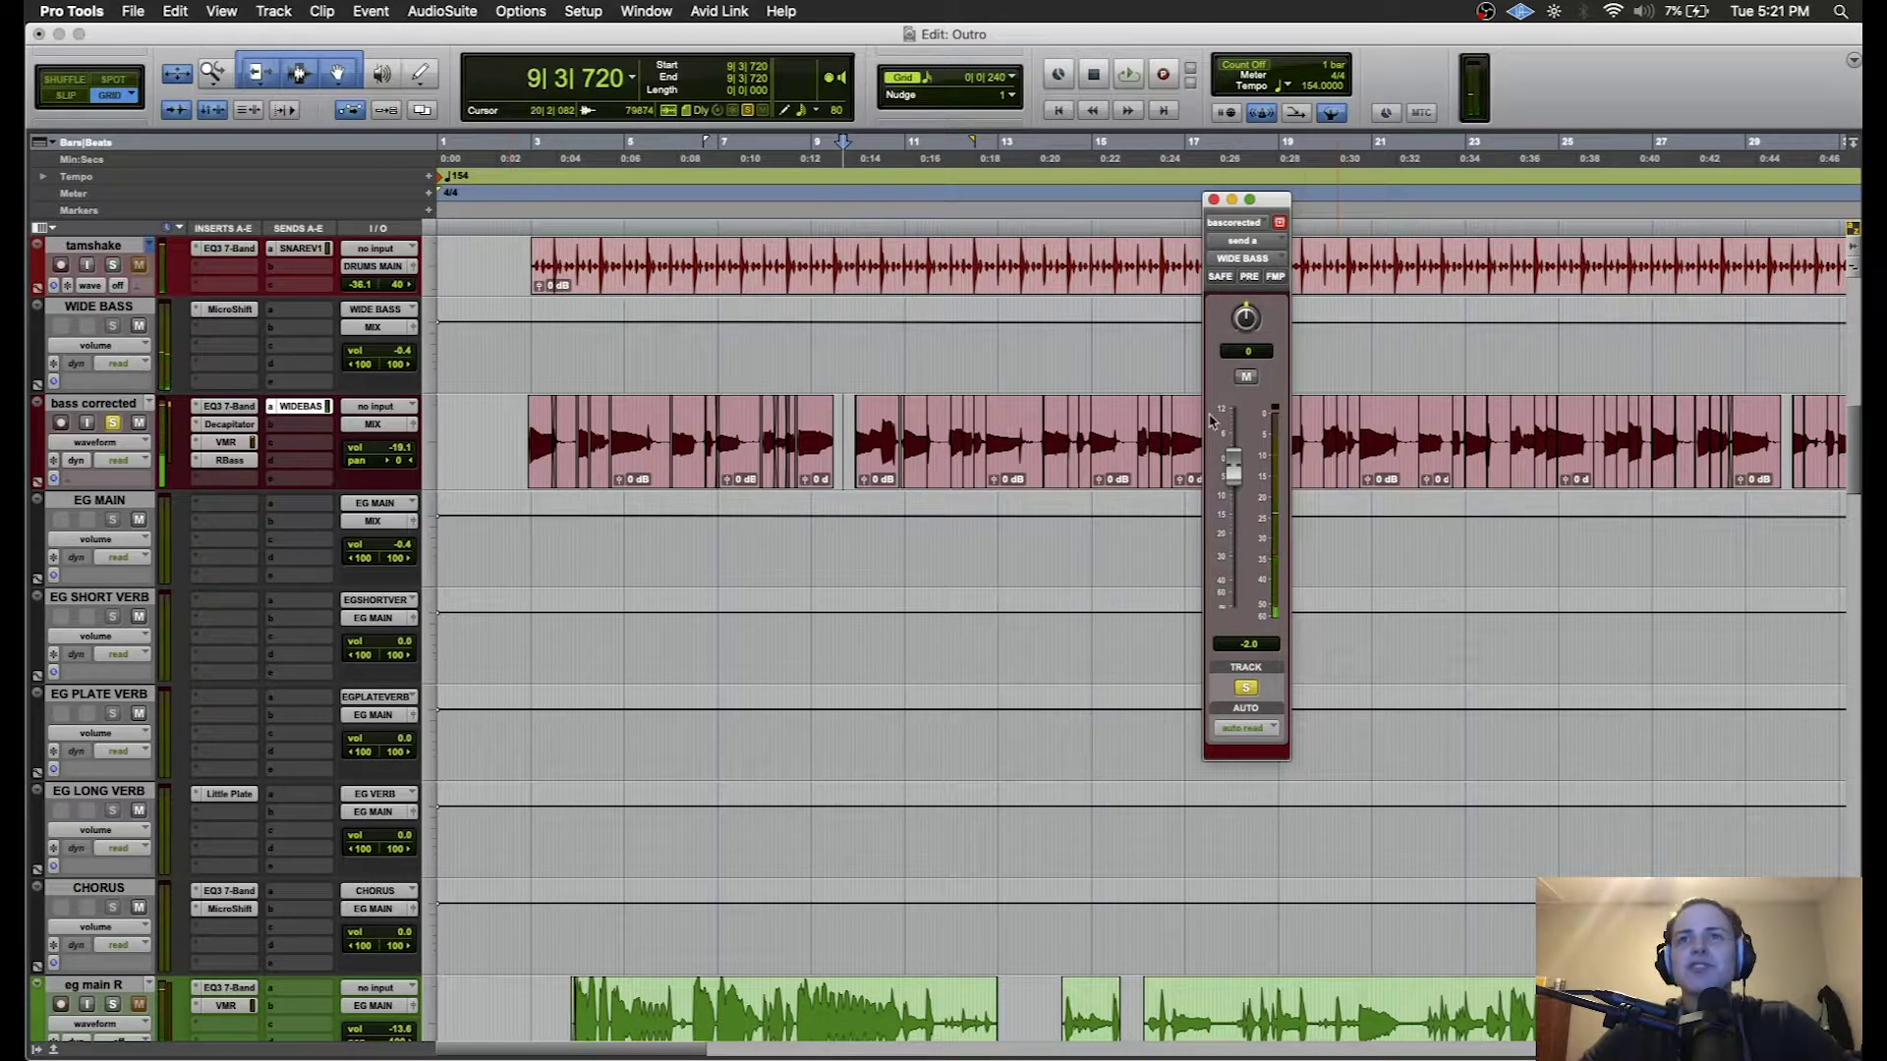
{"action": "left_click", "coordinate": [1250, 377]}
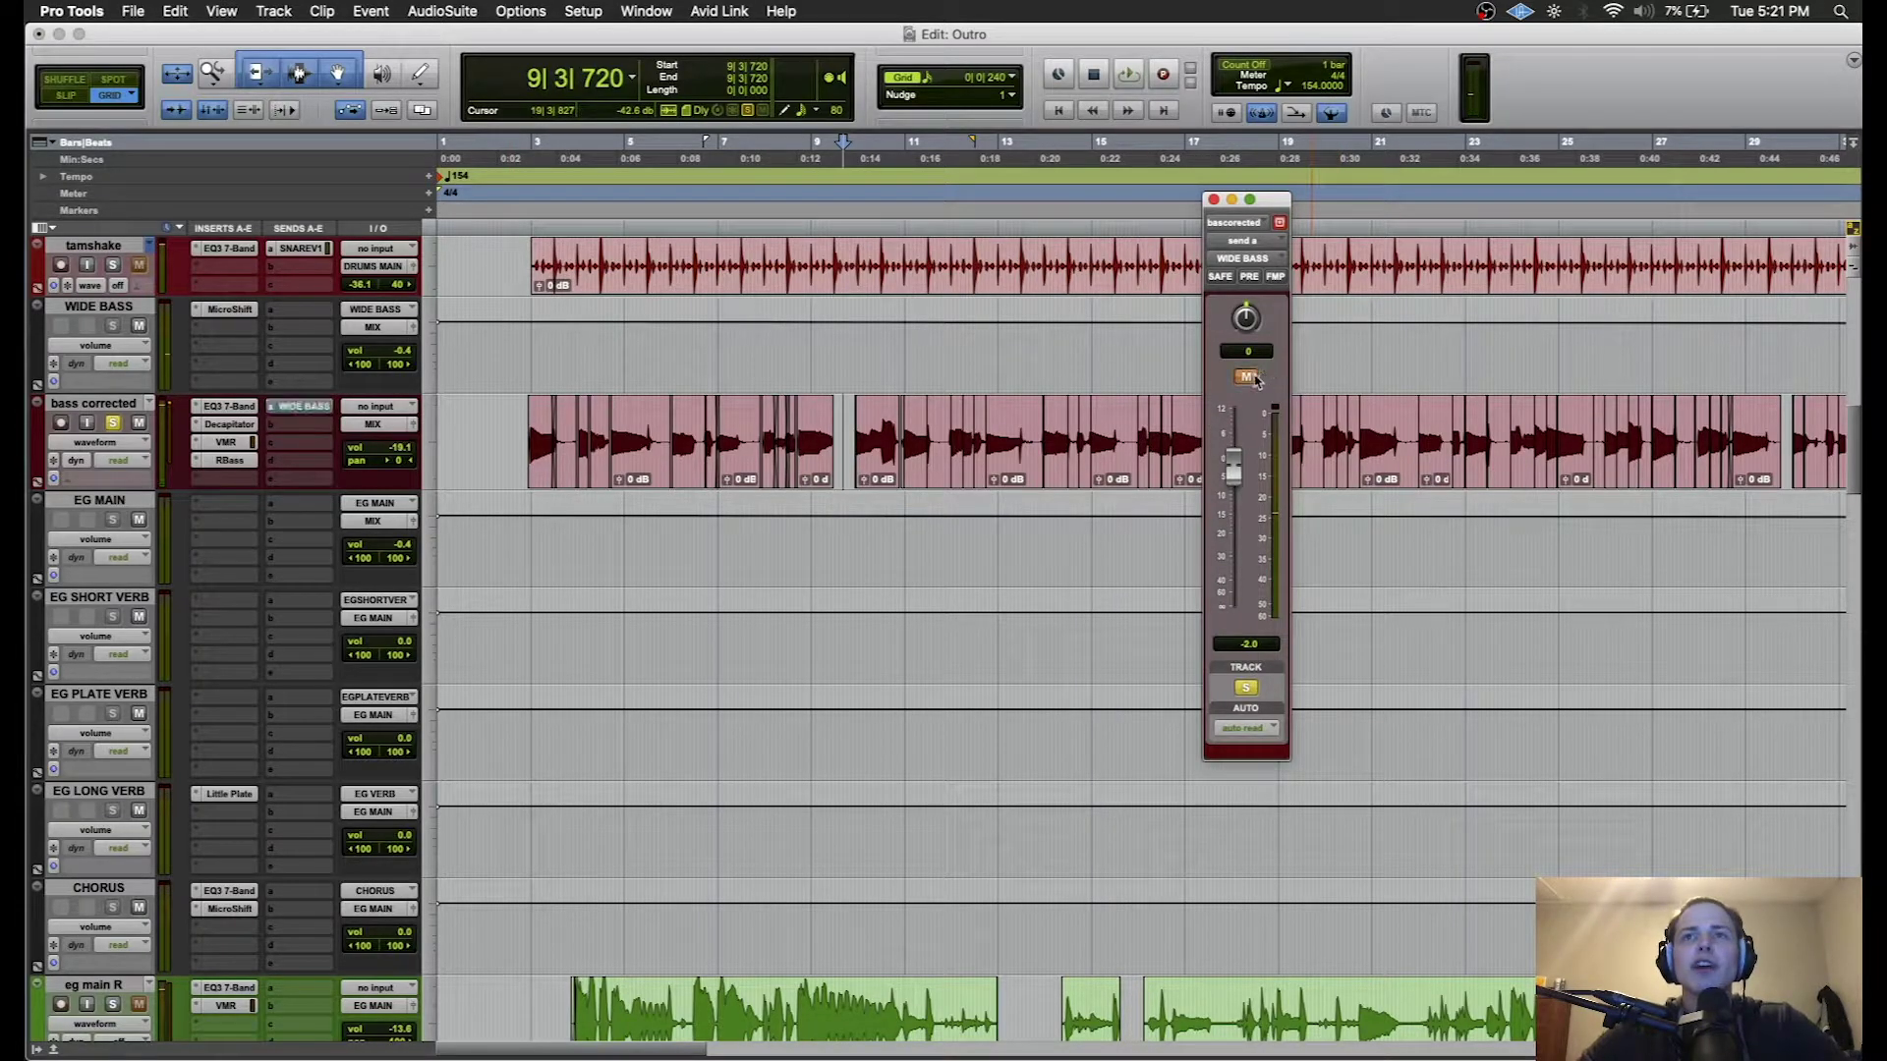
{"action": "left_click", "coordinate": [1213, 199]}
- Switch the solo from the bass corrected track to the drum tracks, with playback starting at 2|2|240
{"action": "left_click", "coordinate": [516, 354]}
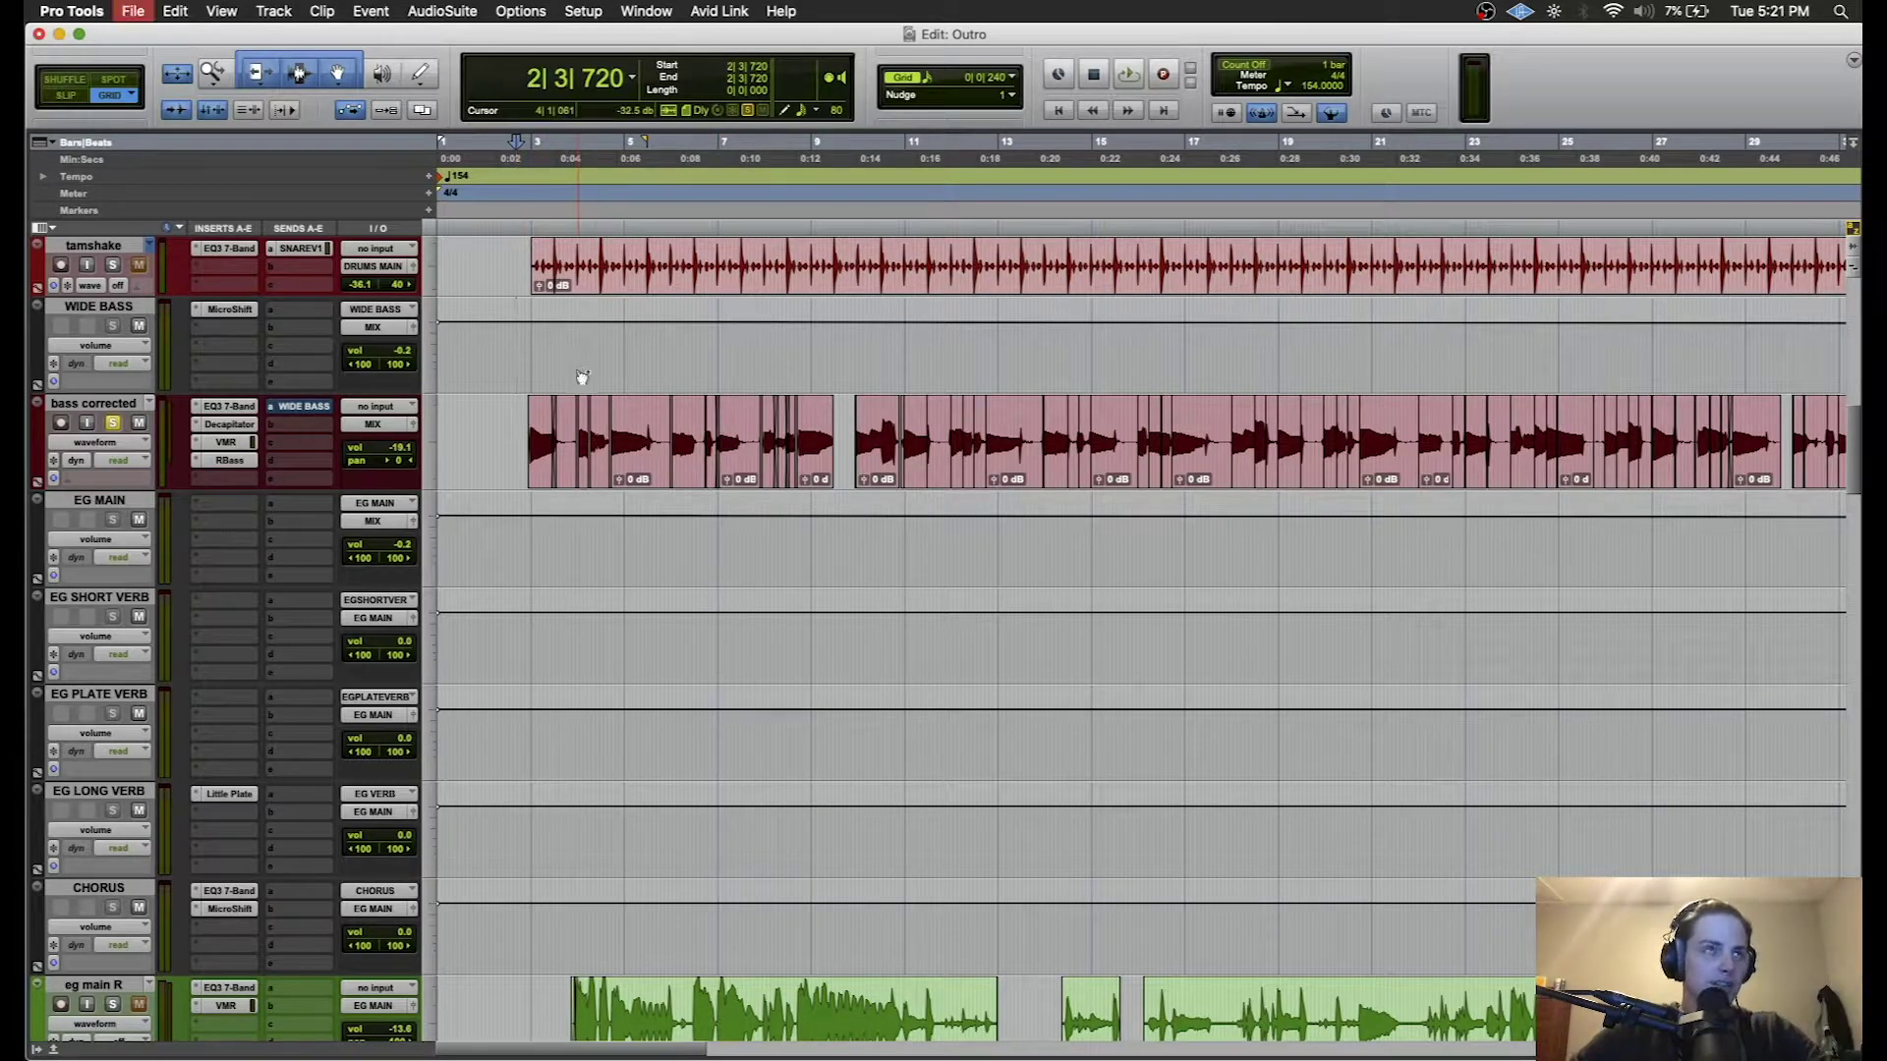
{"action": "left_click", "coordinate": [496, 424]}
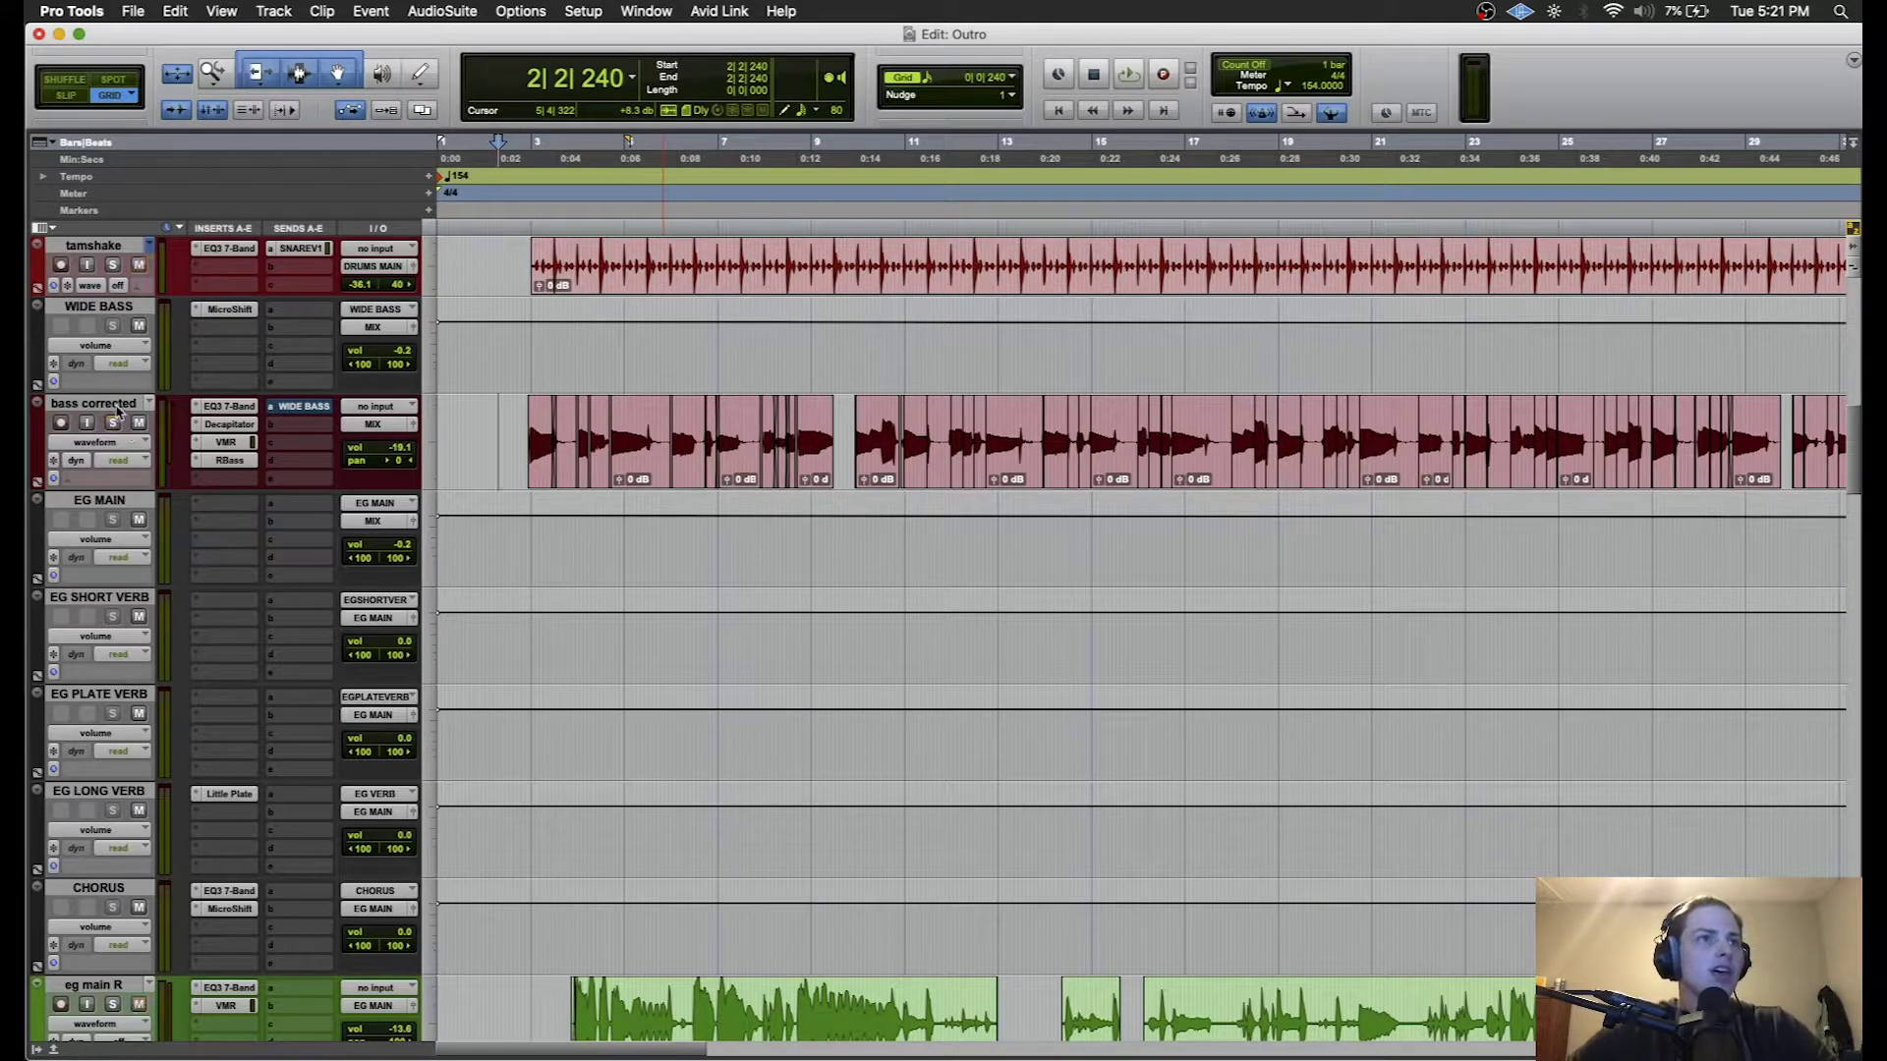
{"action": "scroll", "coordinate": [118, 418], "scroll_direction": "up", "scroll_amount": 10}
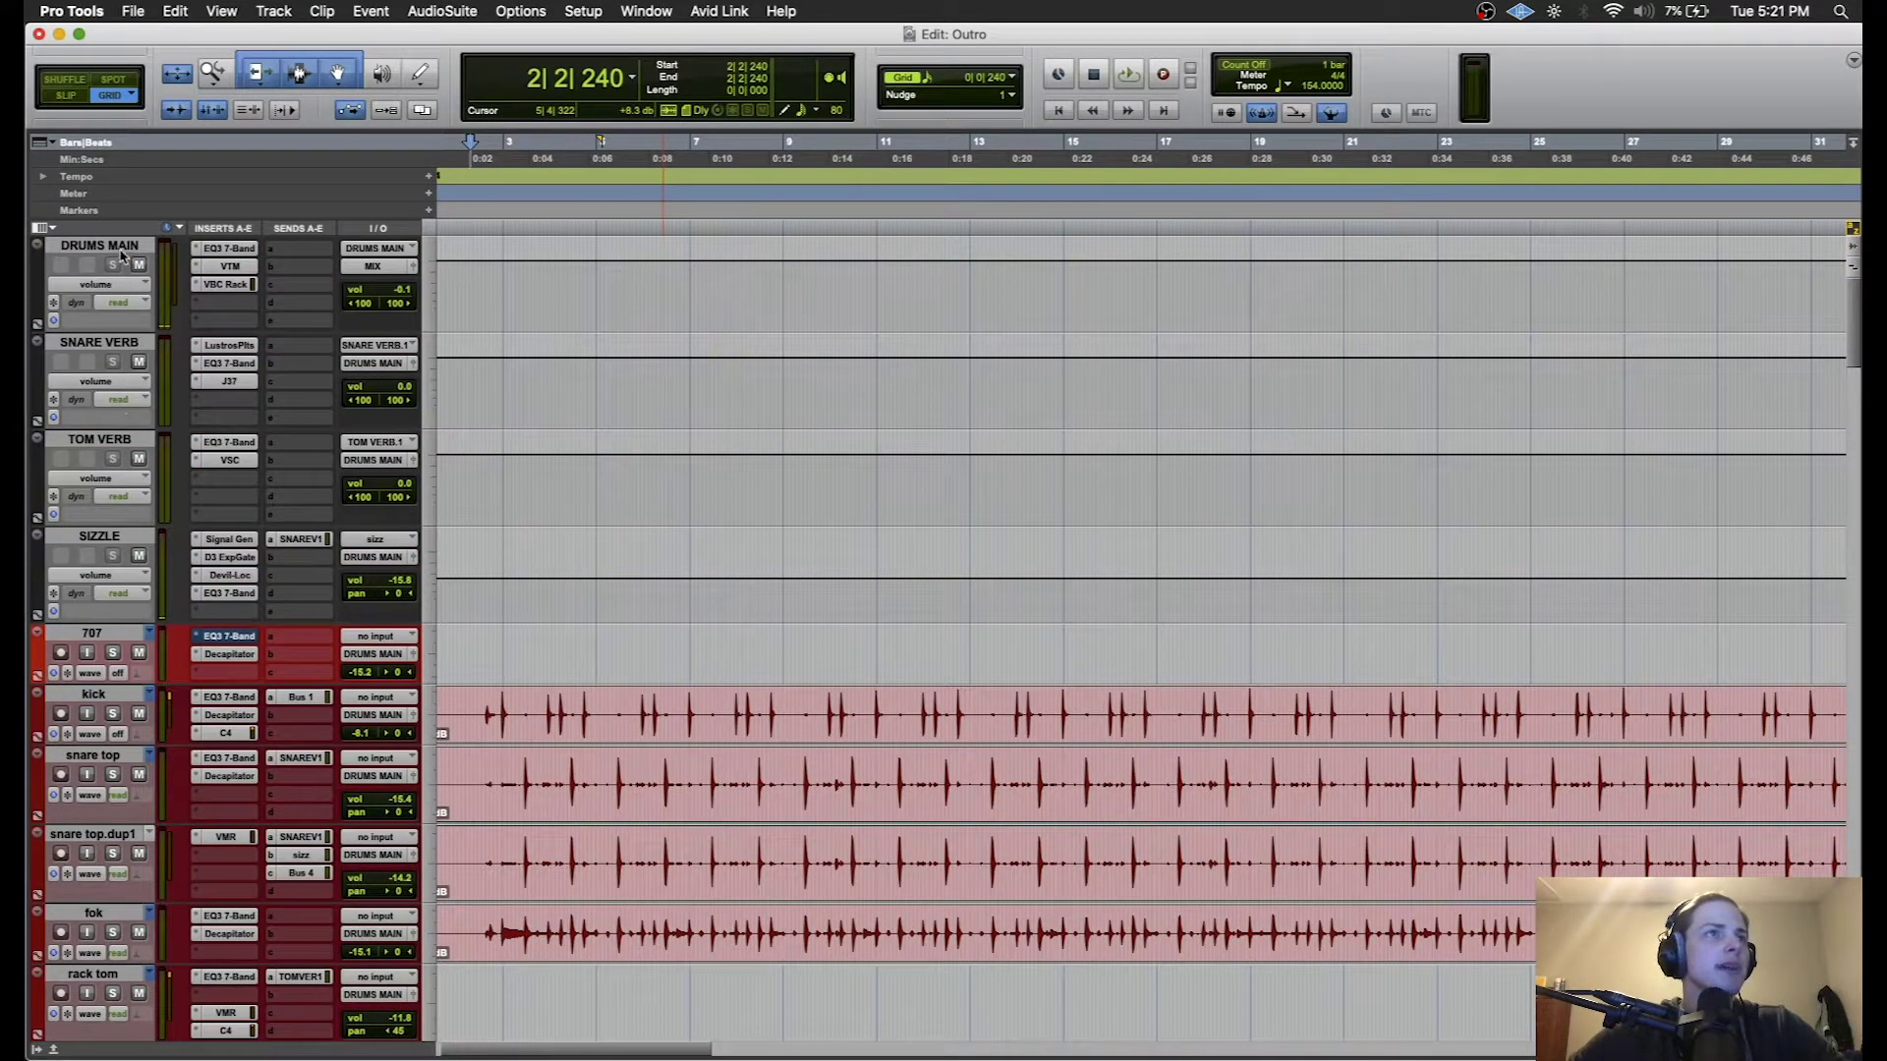
{"action": "left_click", "coordinate": [120, 247]}
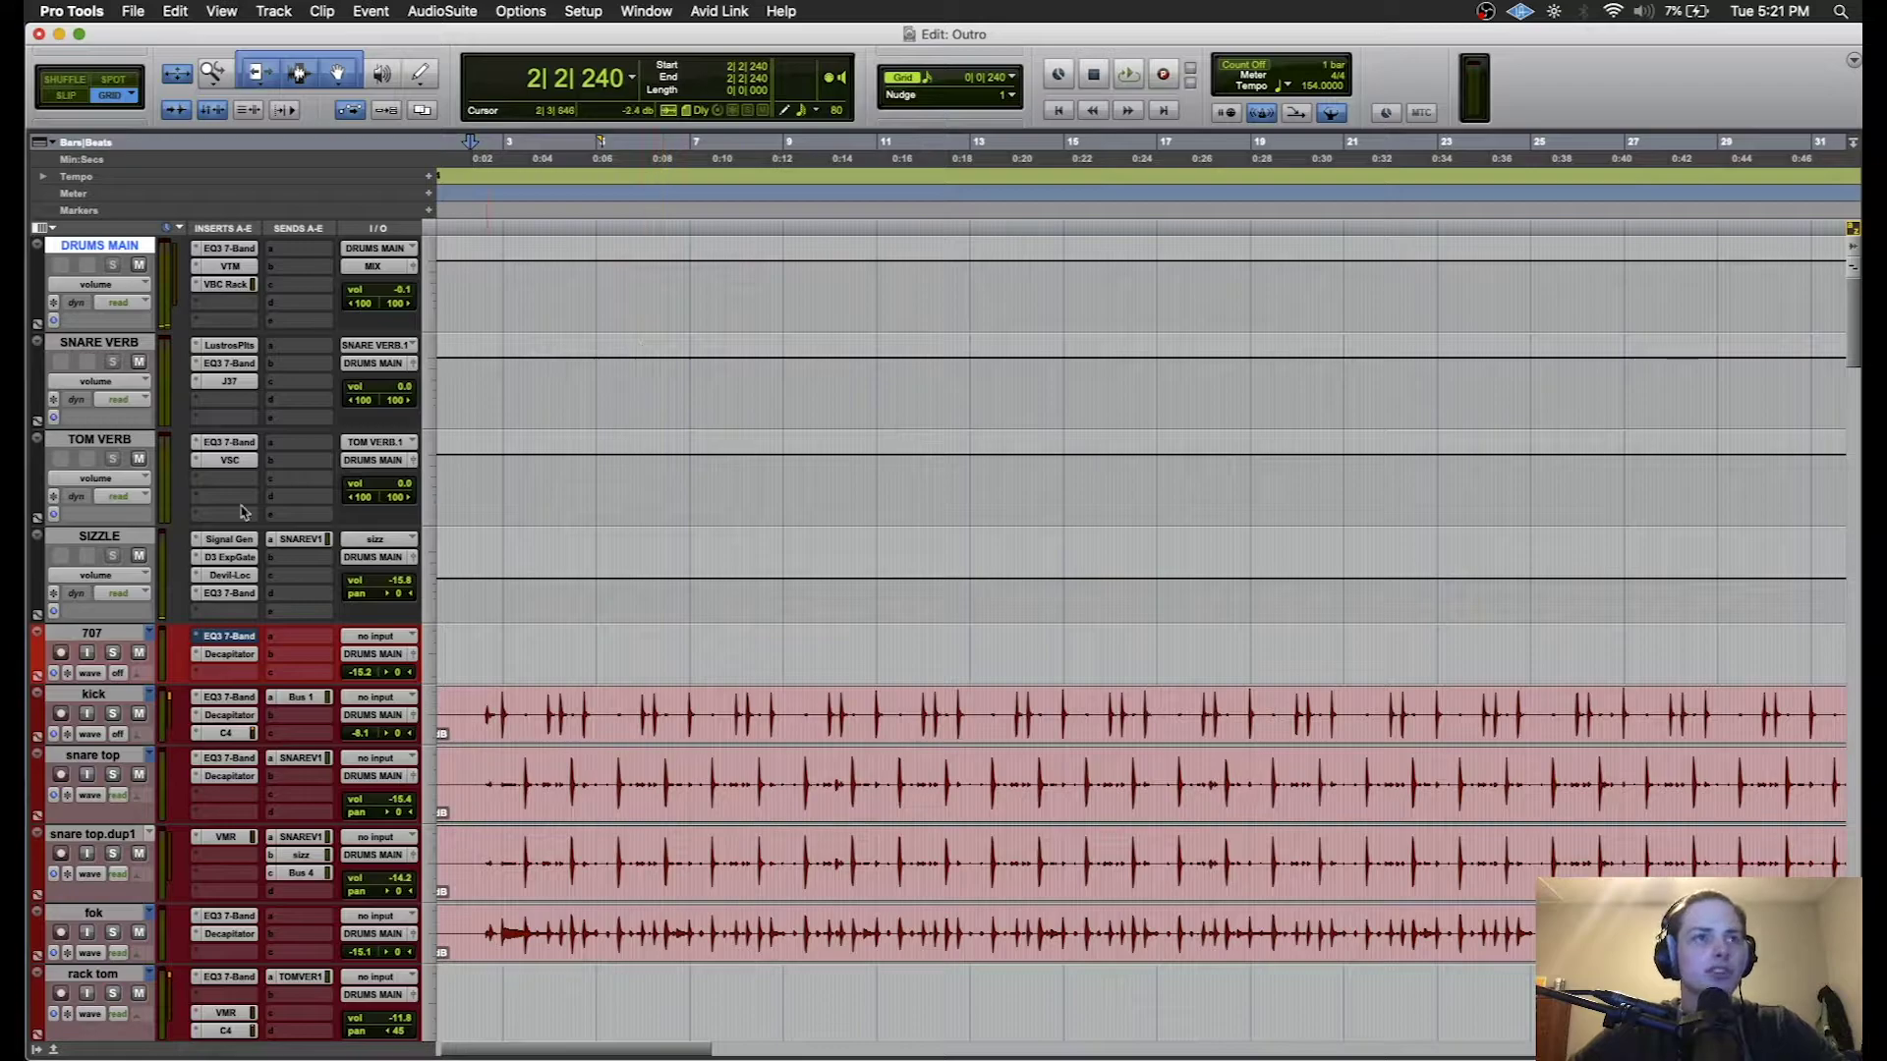
{"action": "left_click", "coordinate": [113, 715]}
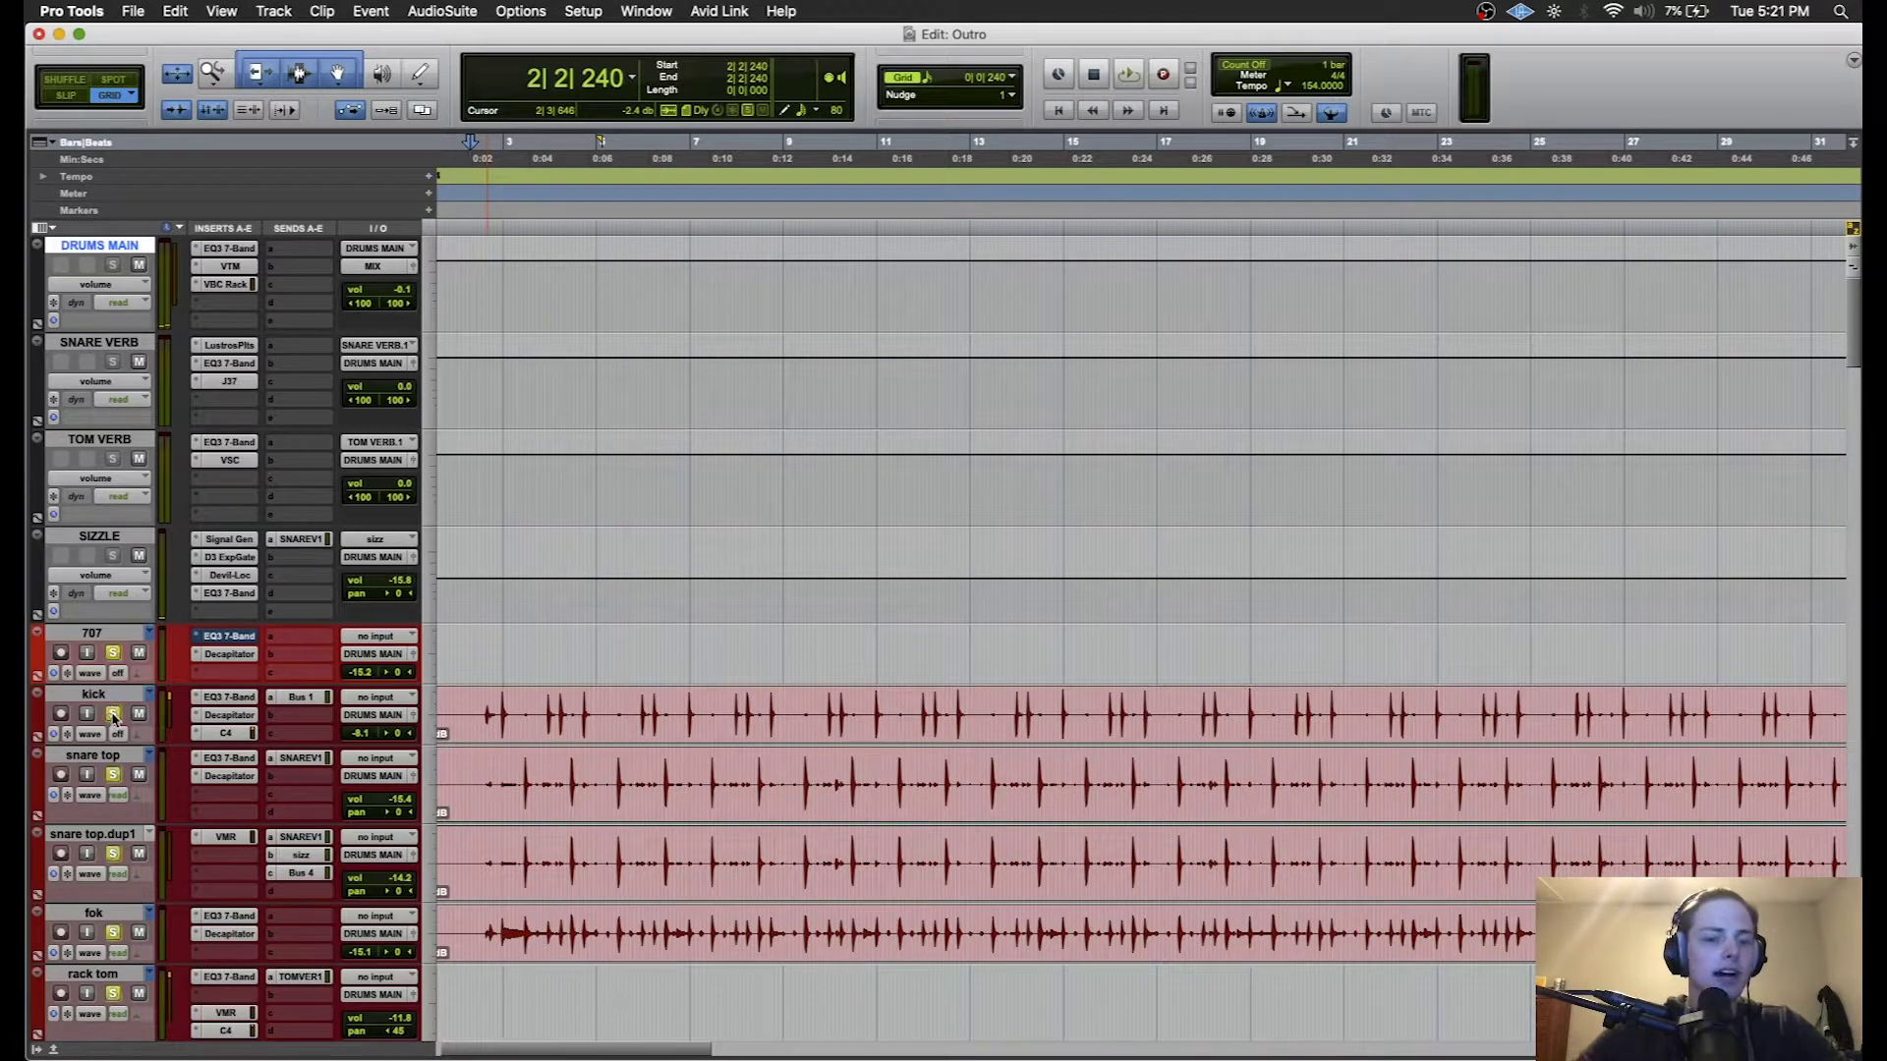
- View the EQ3 7-Band, VTM and VBC Rack inserts on the DRUMS MAIN track in turn
{"action": "left_click", "coordinate": [229, 251]}
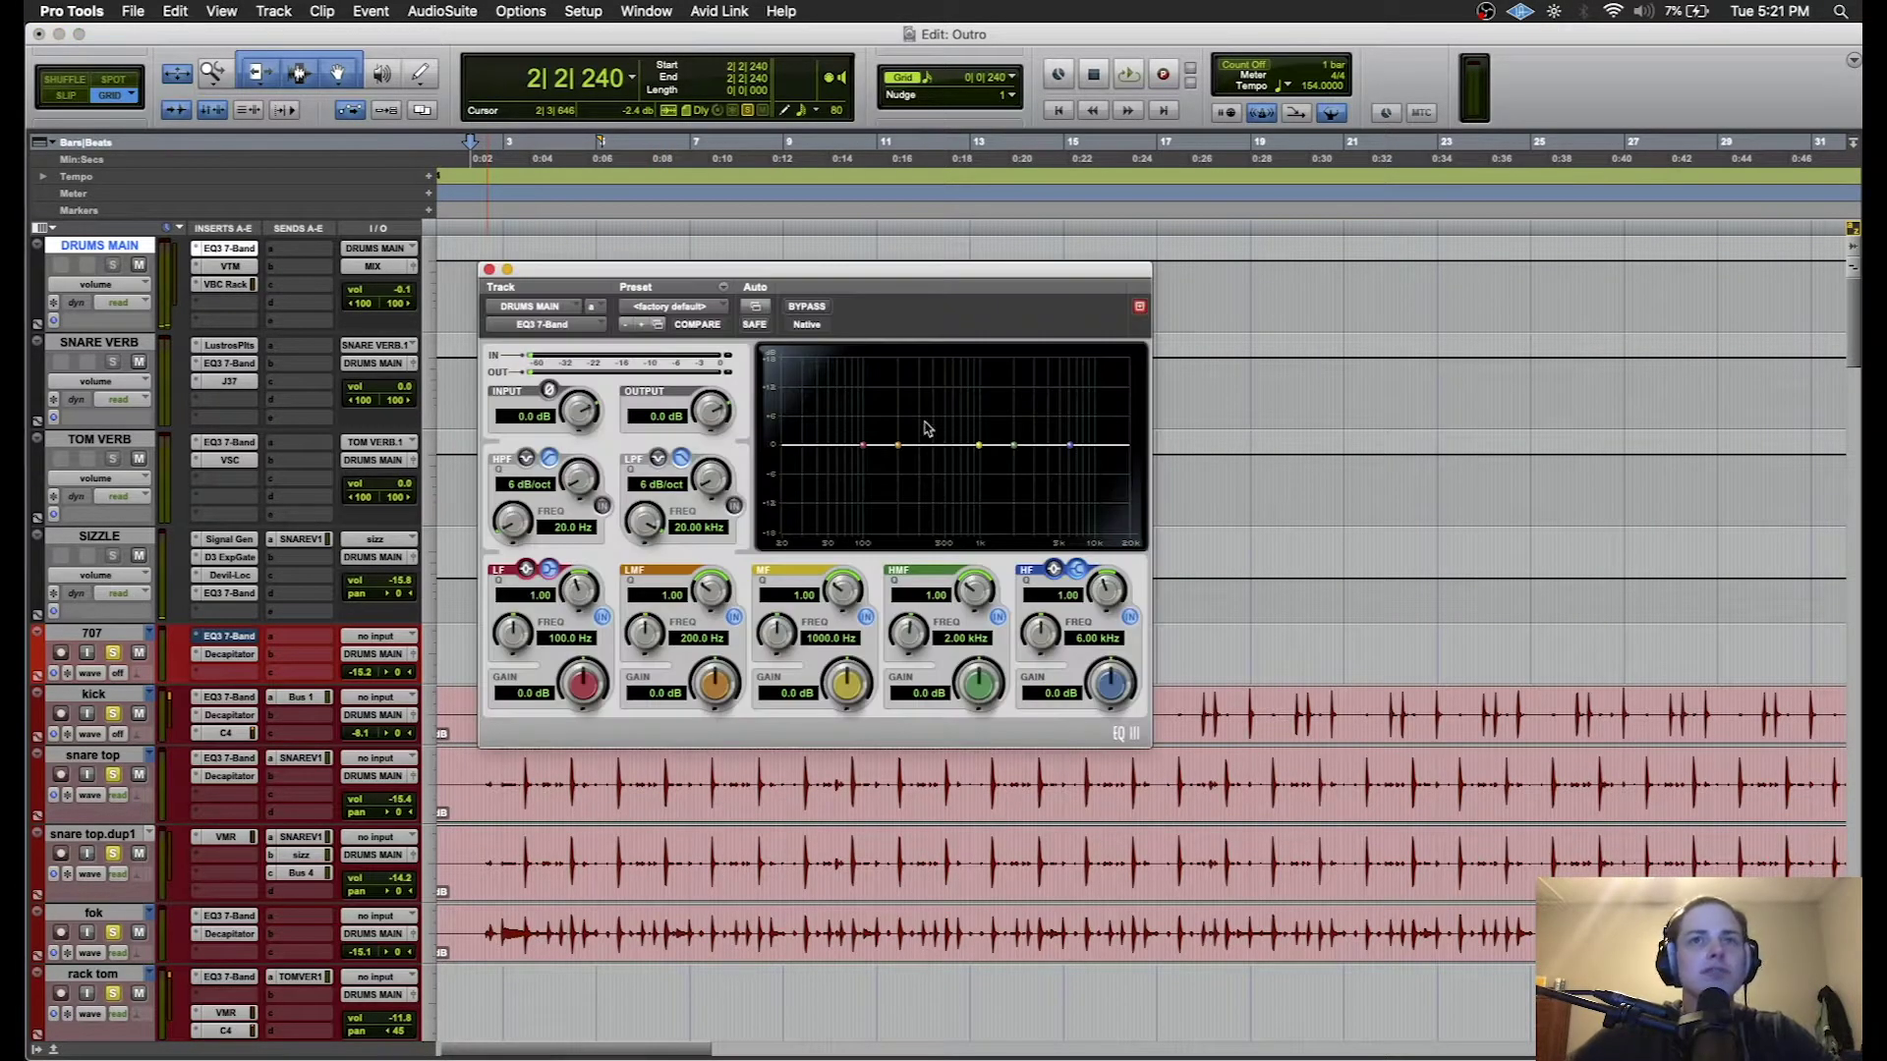
{"action": "left_click", "coordinate": [489, 269]}
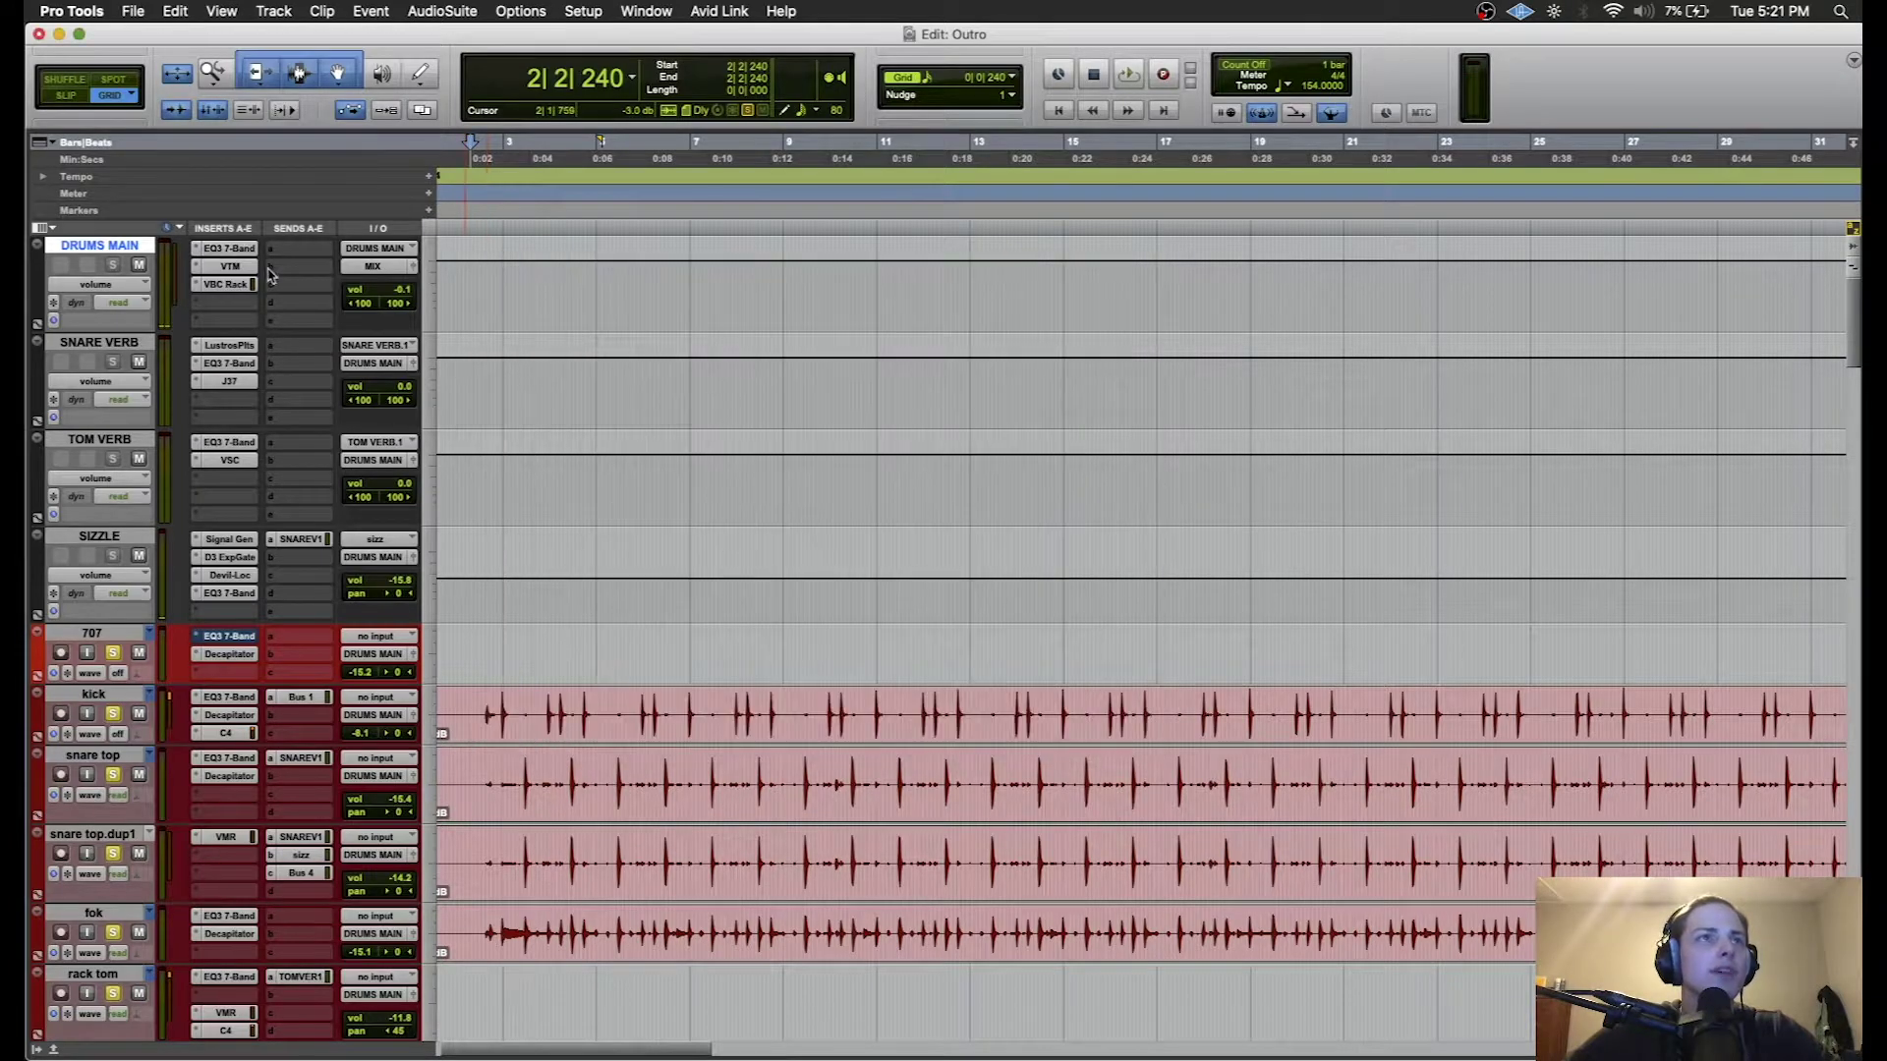
{"action": "left_click", "coordinate": [231, 267]}
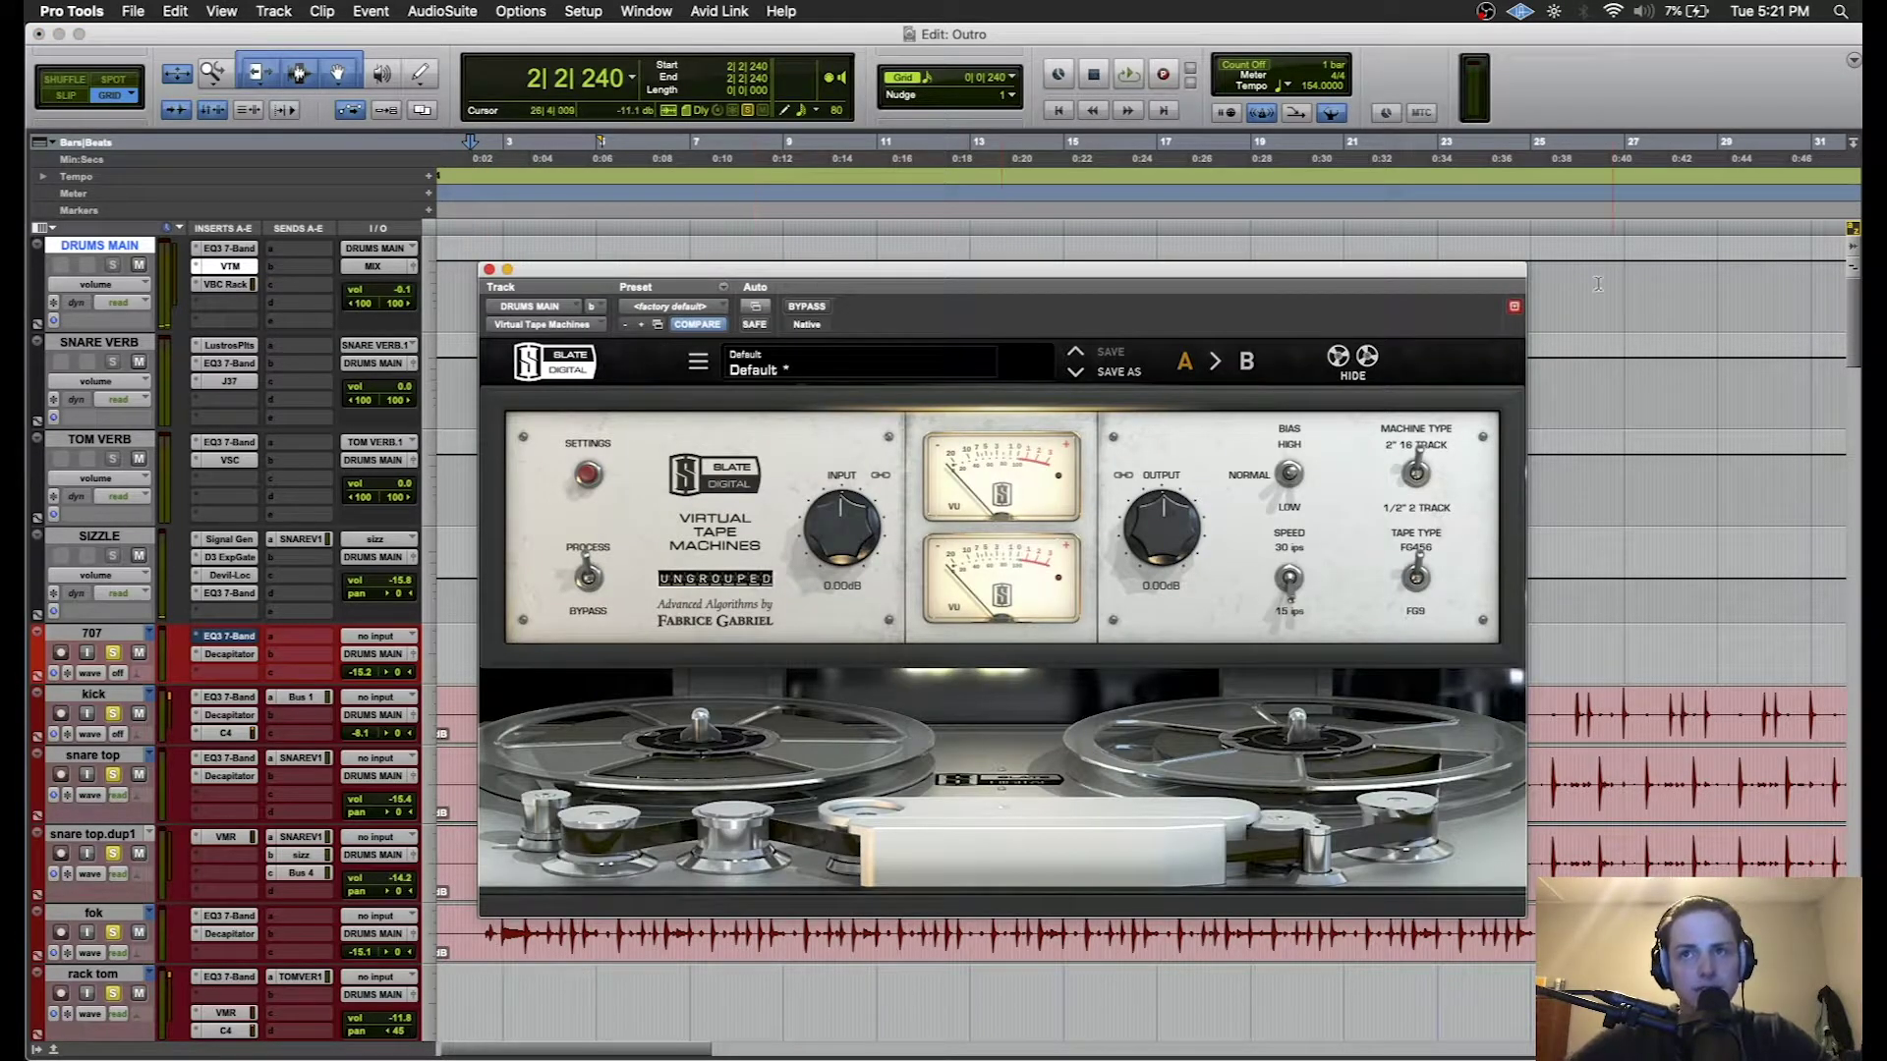
{"action": "left_click", "coordinate": [221, 285]}
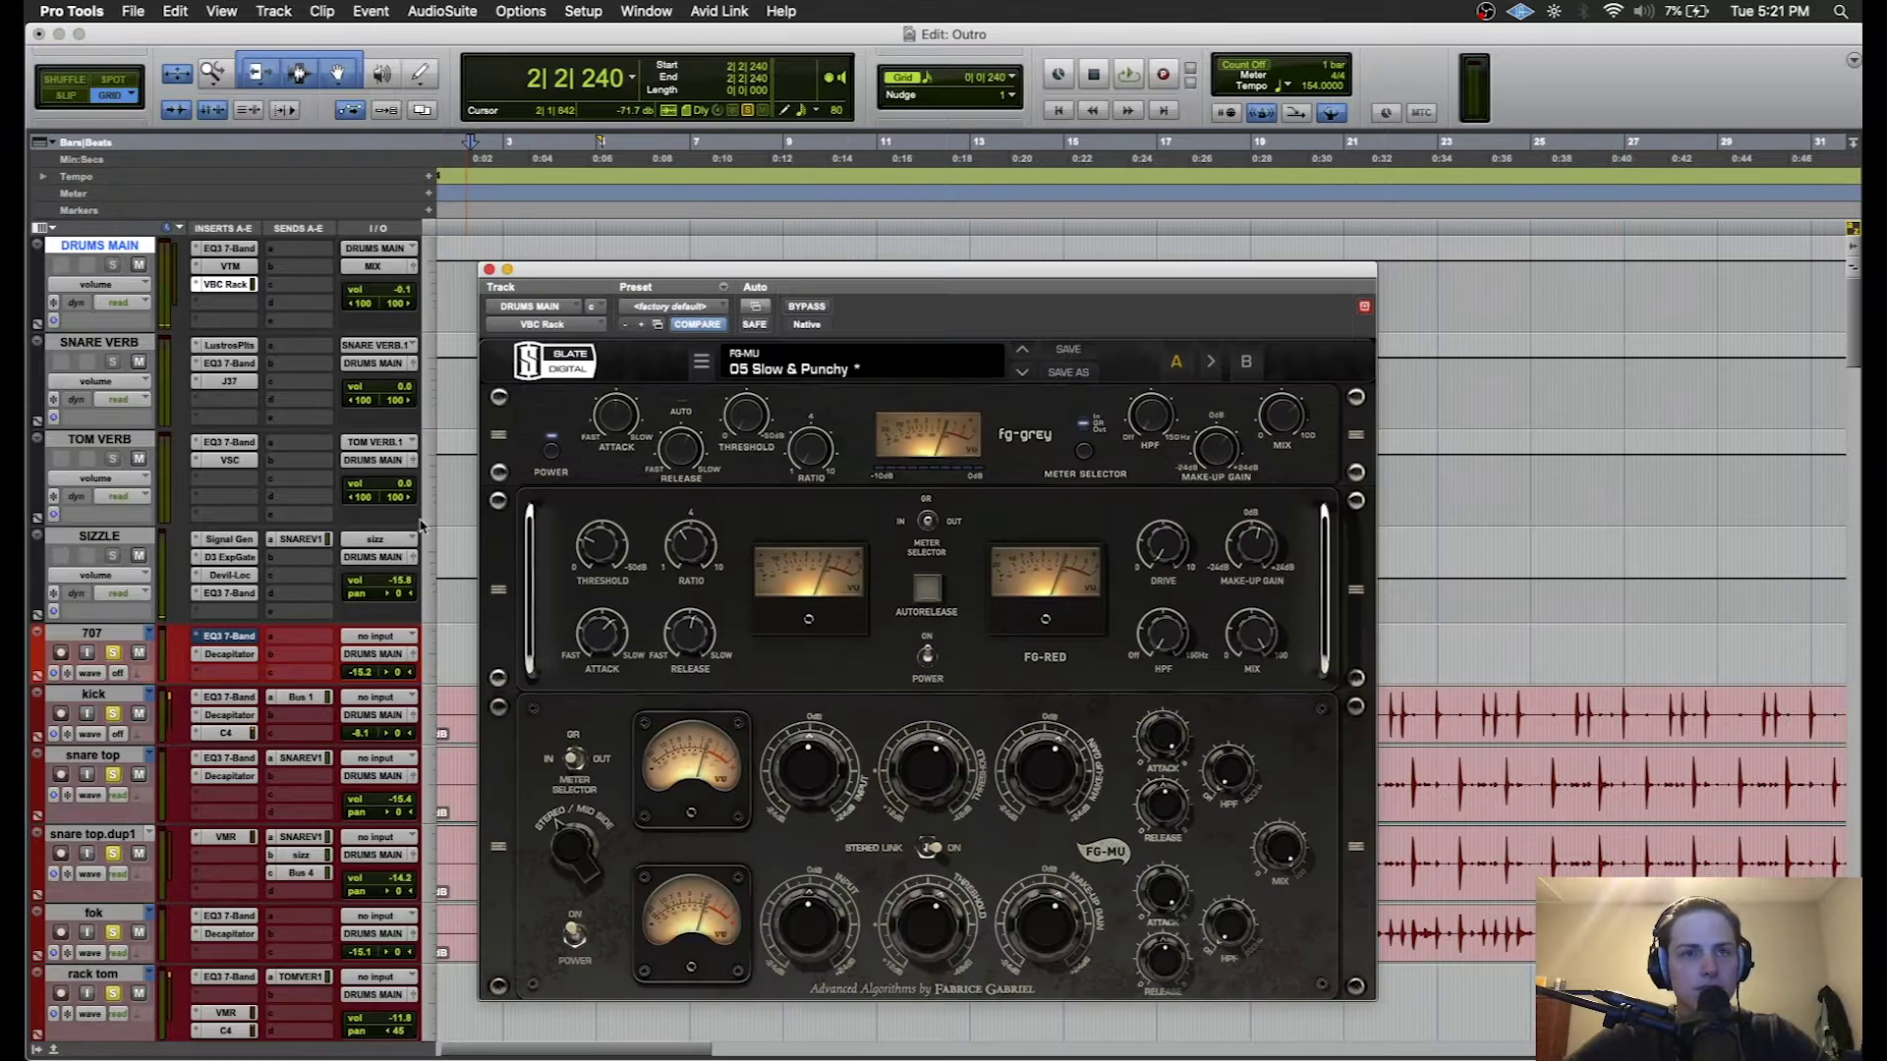
{"action": "left_click_drag", "start_coordinate": [799, 288], "coordinate": [801, 202]}
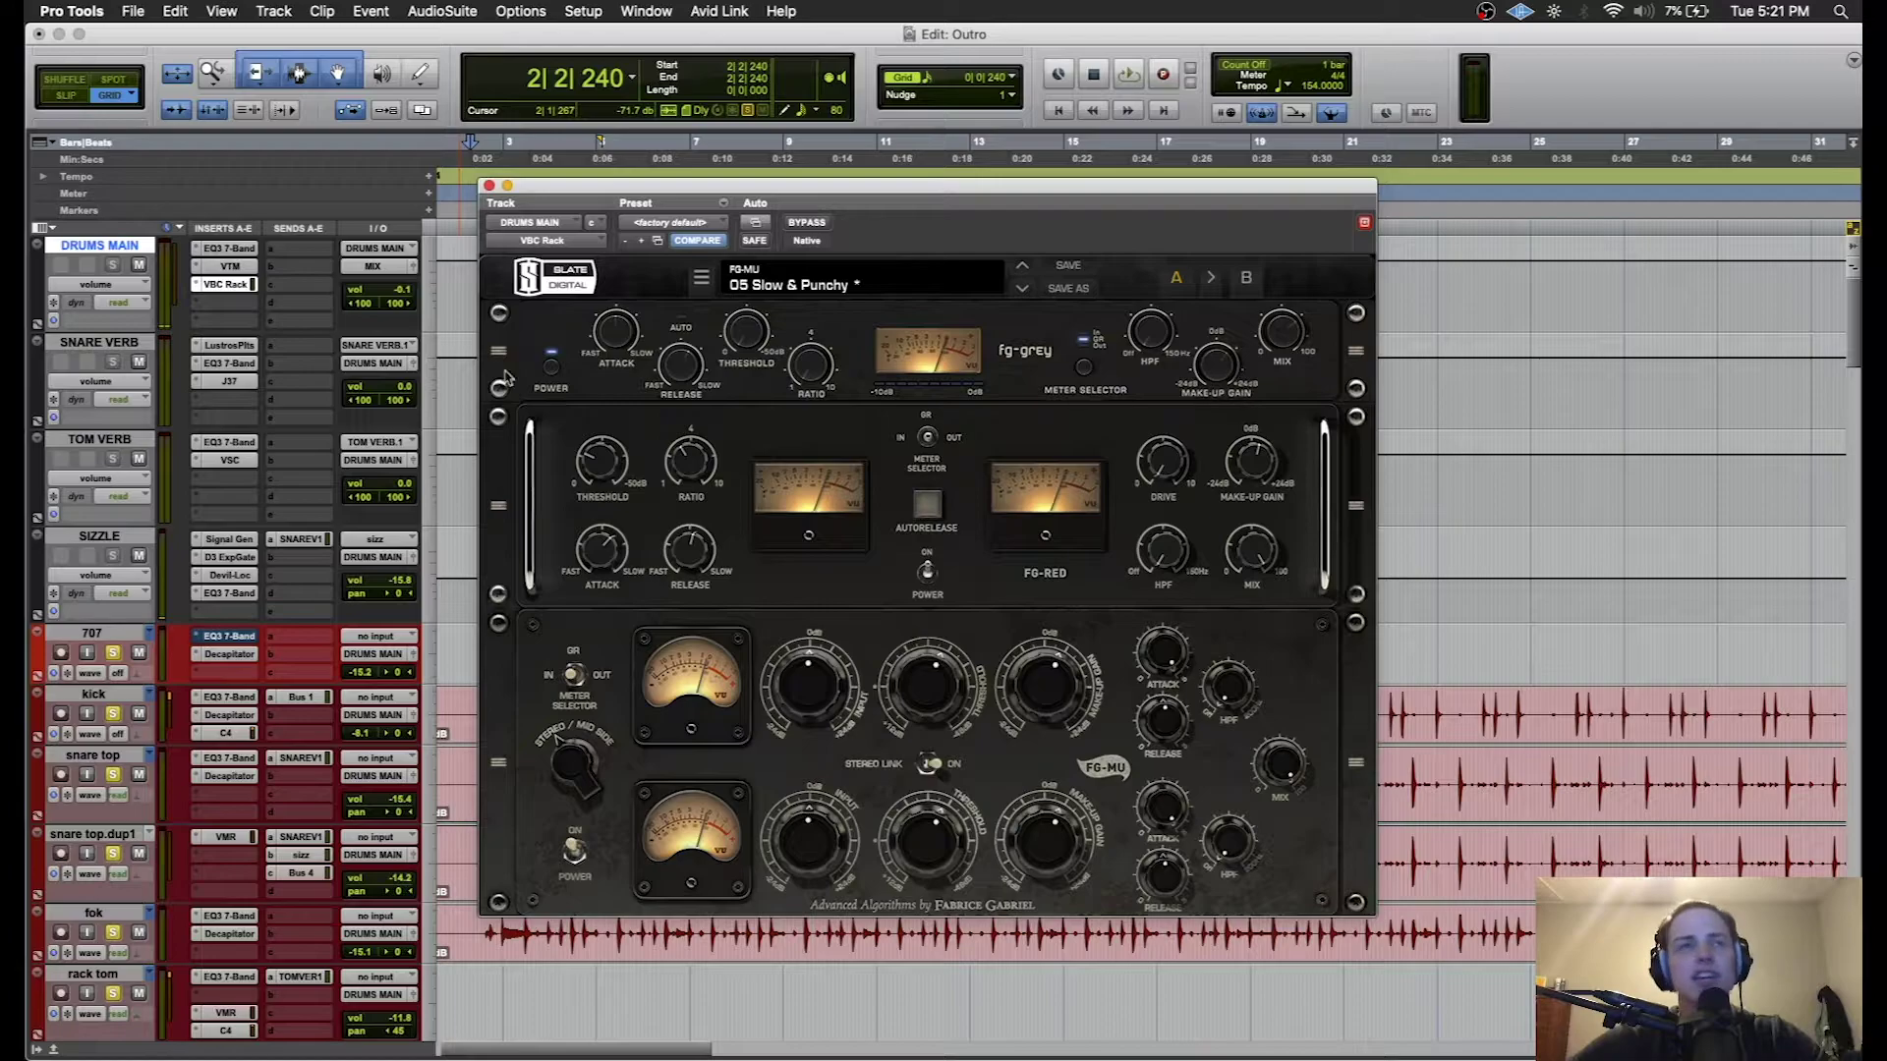
- Compare the soloed drums with the DRUMS MAIN VBC Rack active and bypassed from 2|2|240, and clear the drum solos
{"action": "key", "text": "space"}
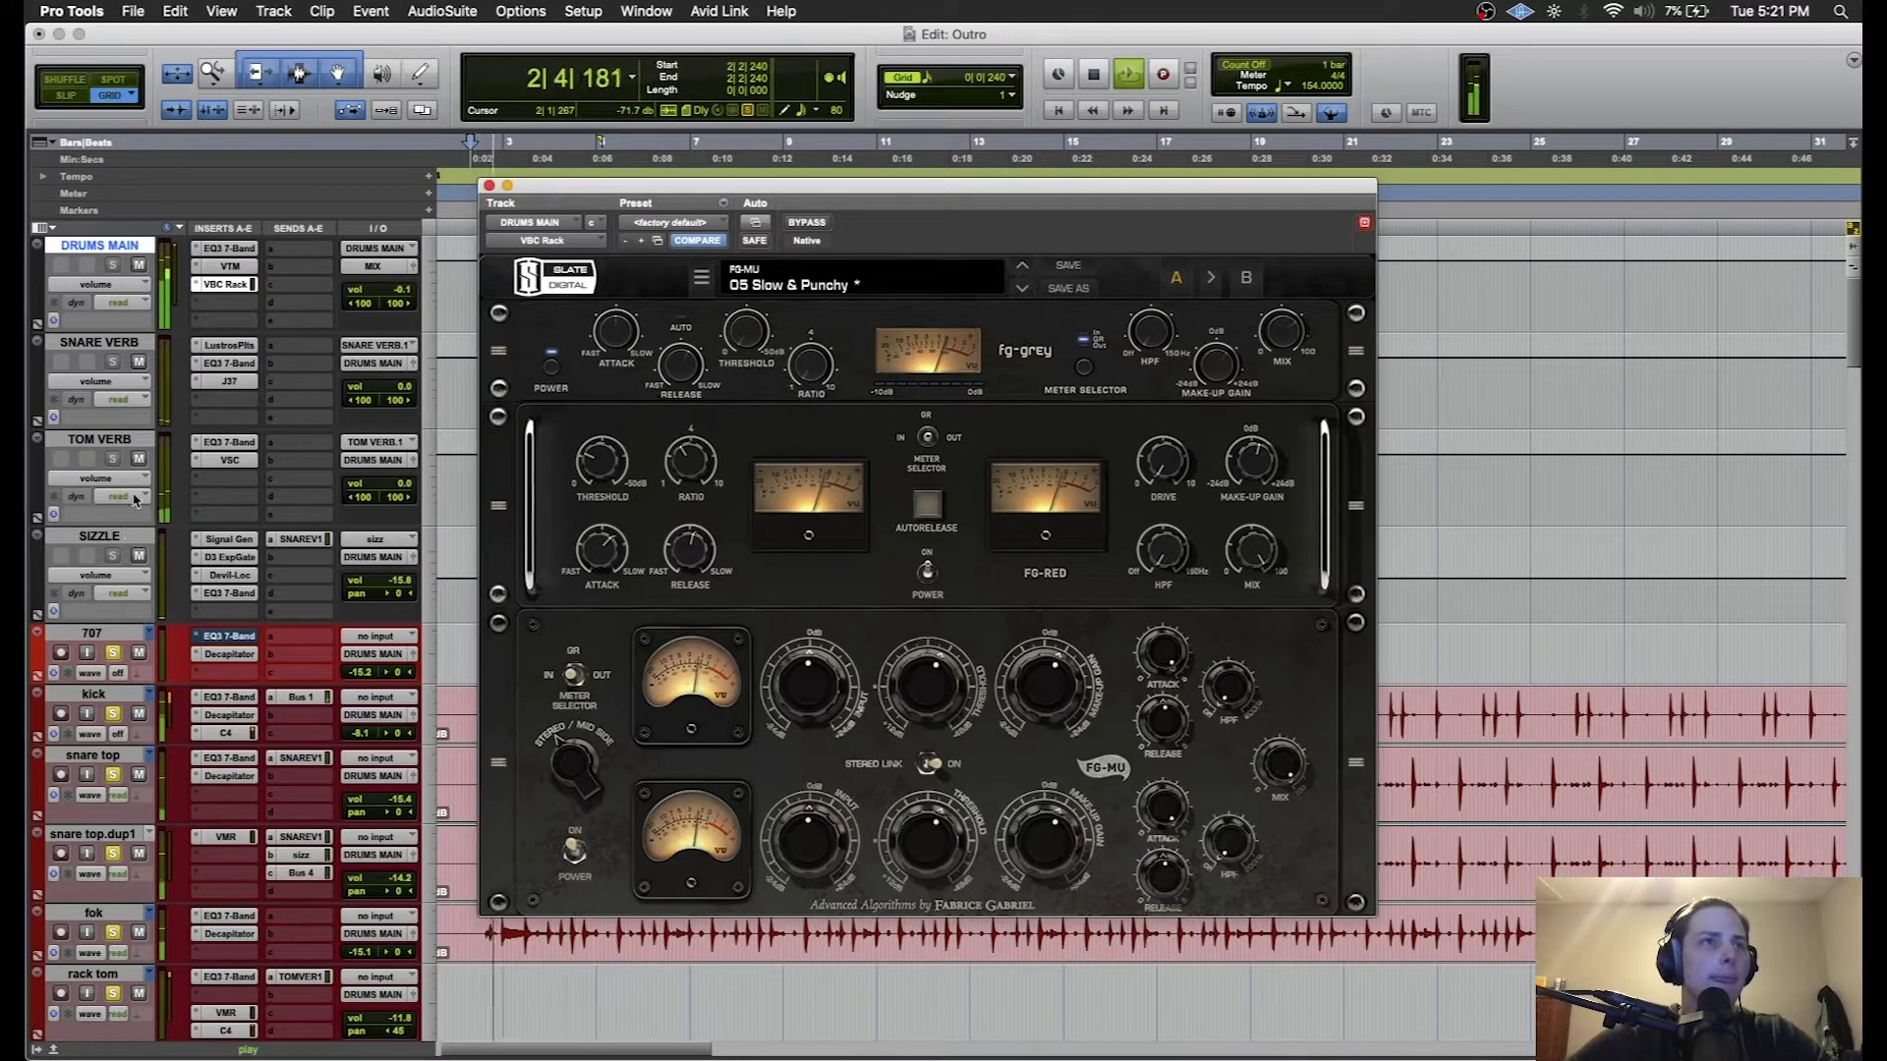
{"action": "left_click", "coordinate": [226, 286], "text": "super"}
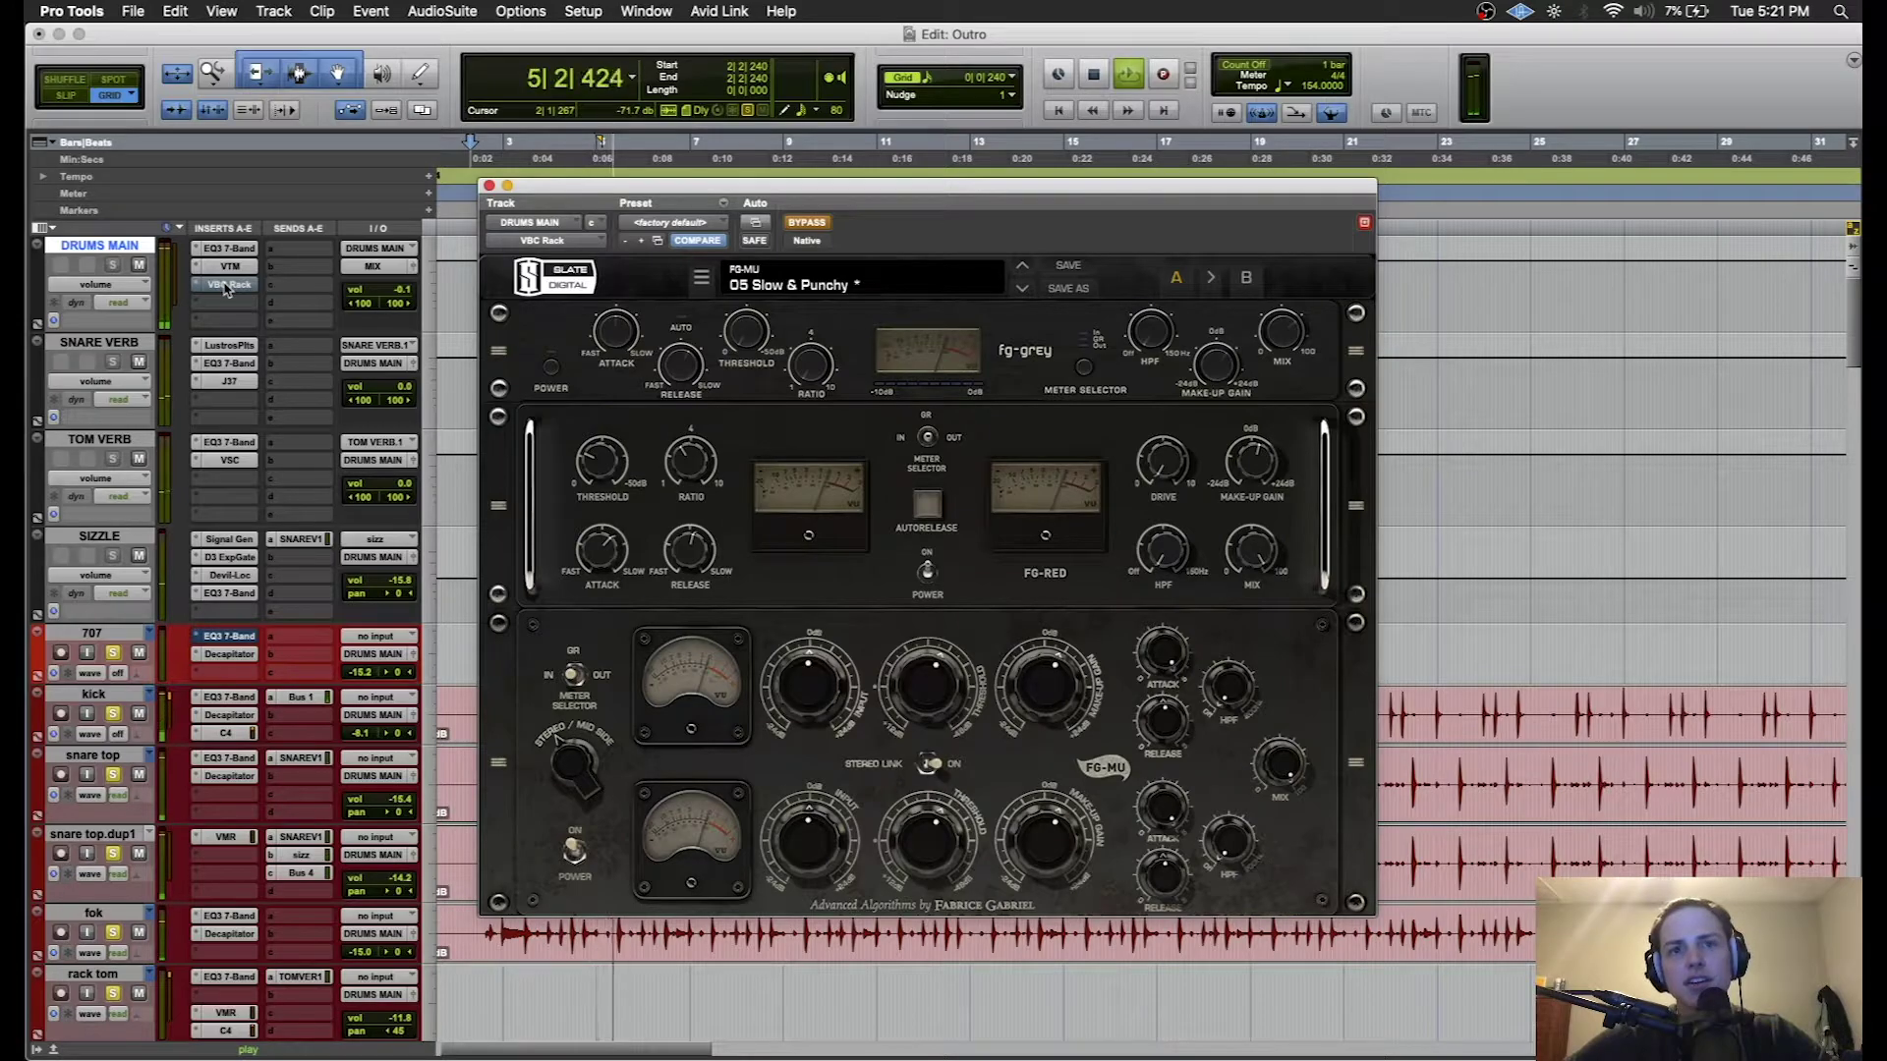
{"action": "left_click", "coordinate": [226, 286], "text": "super"}
{"action": "left_click", "coordinate": [226, 286]}
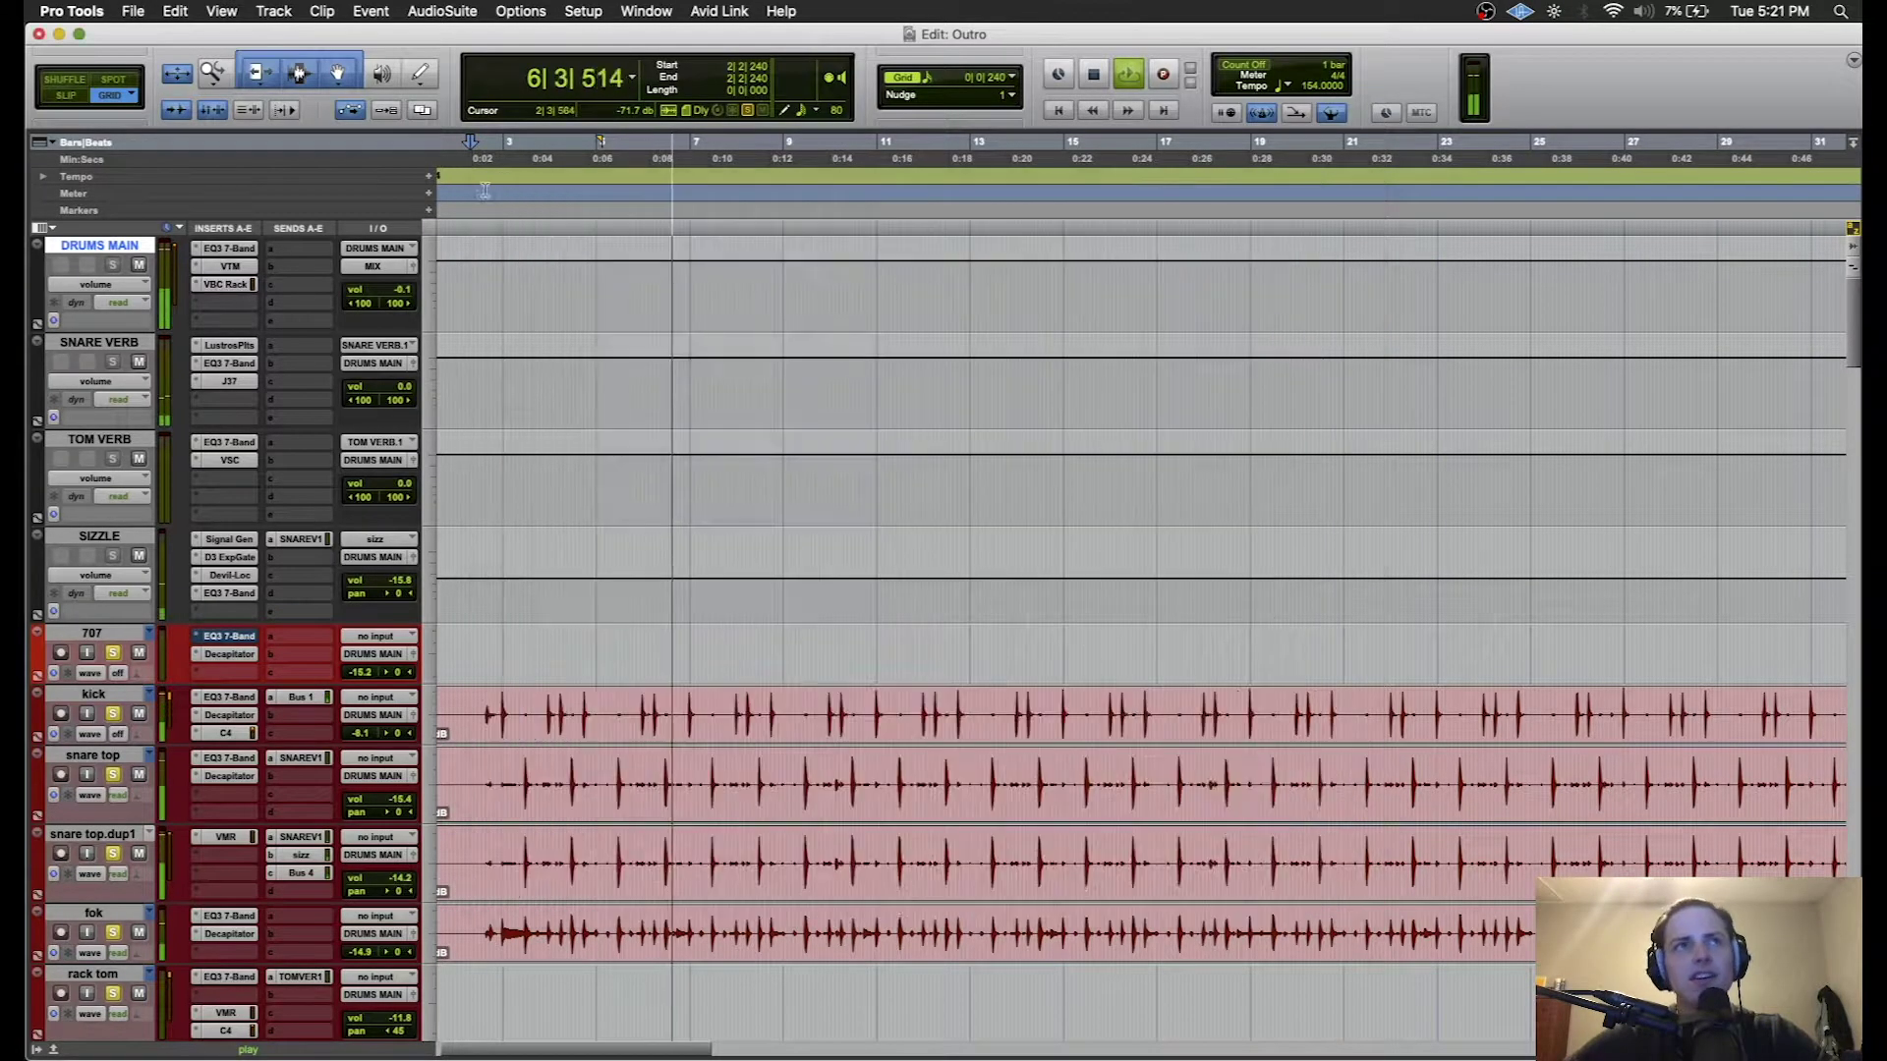
{"action": "key", "text": "space"}
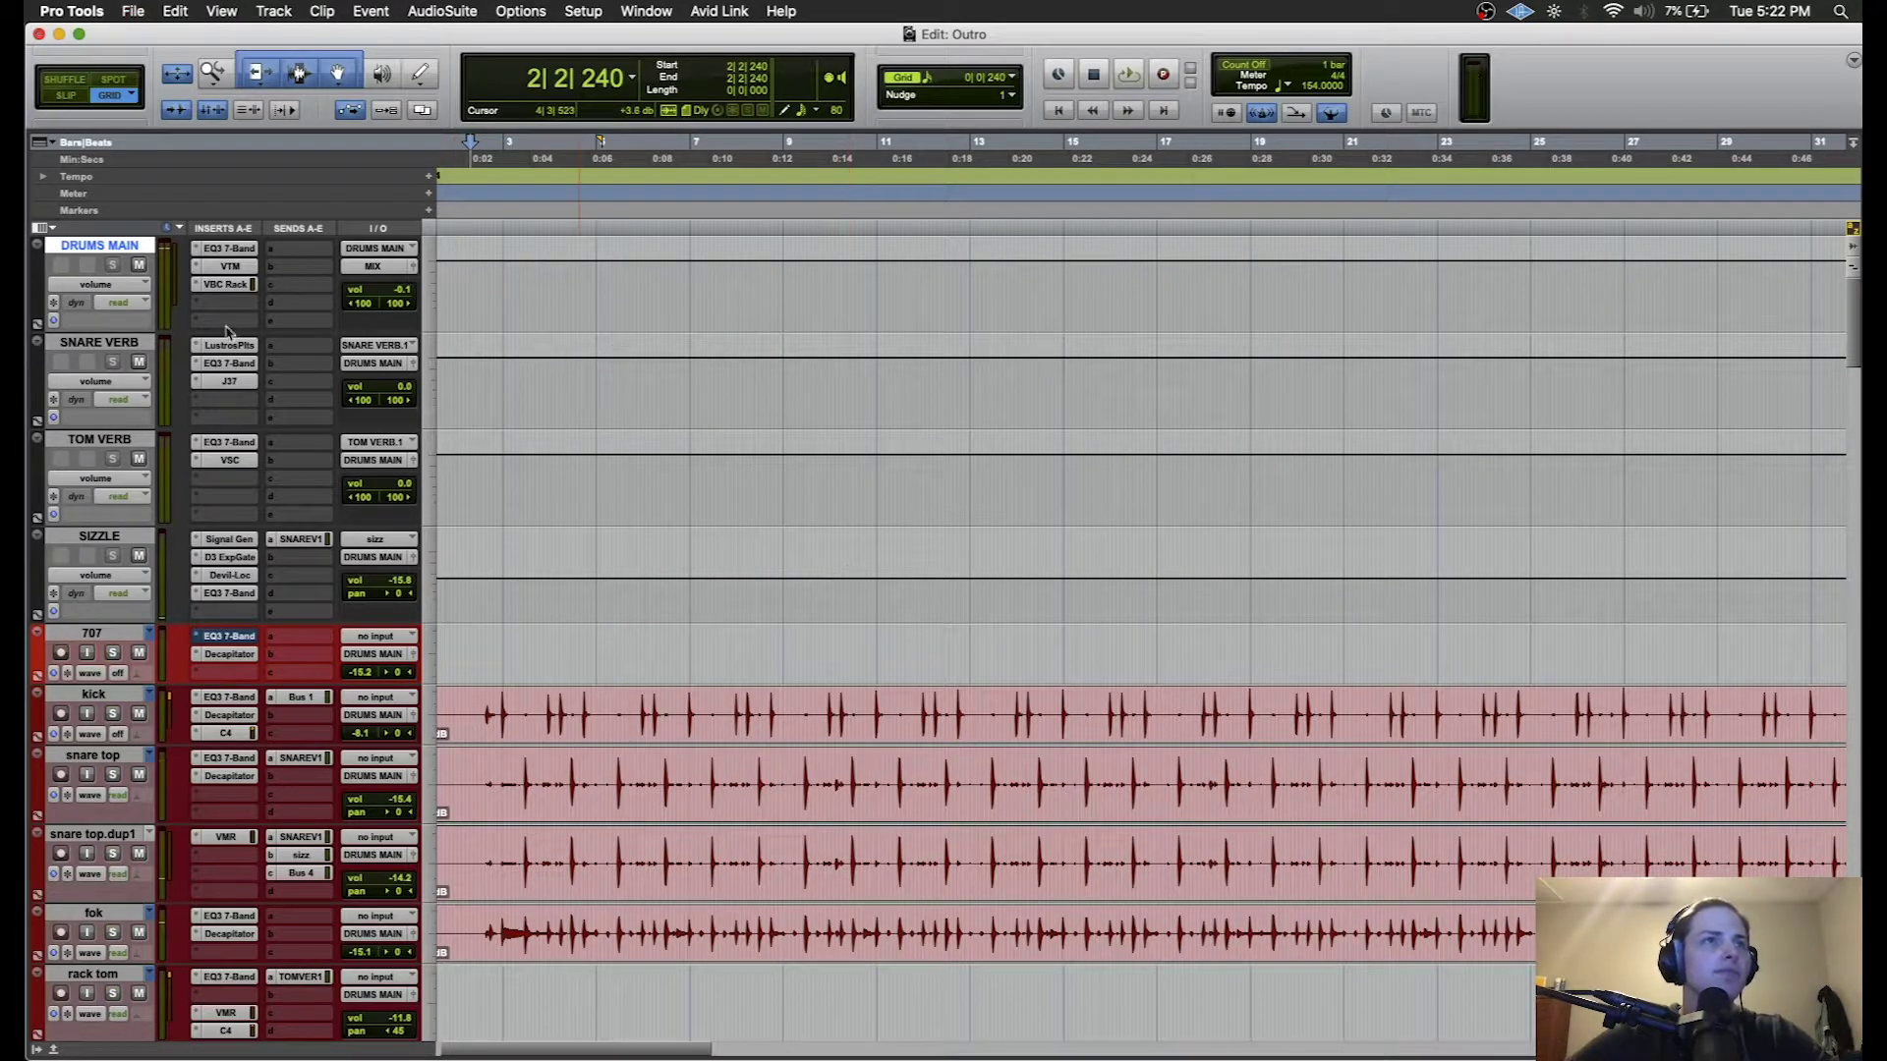
{"action": "left_click", "coordinate": [225, 286]}
{"action": "left_click", "coordinate": [484, 184]}
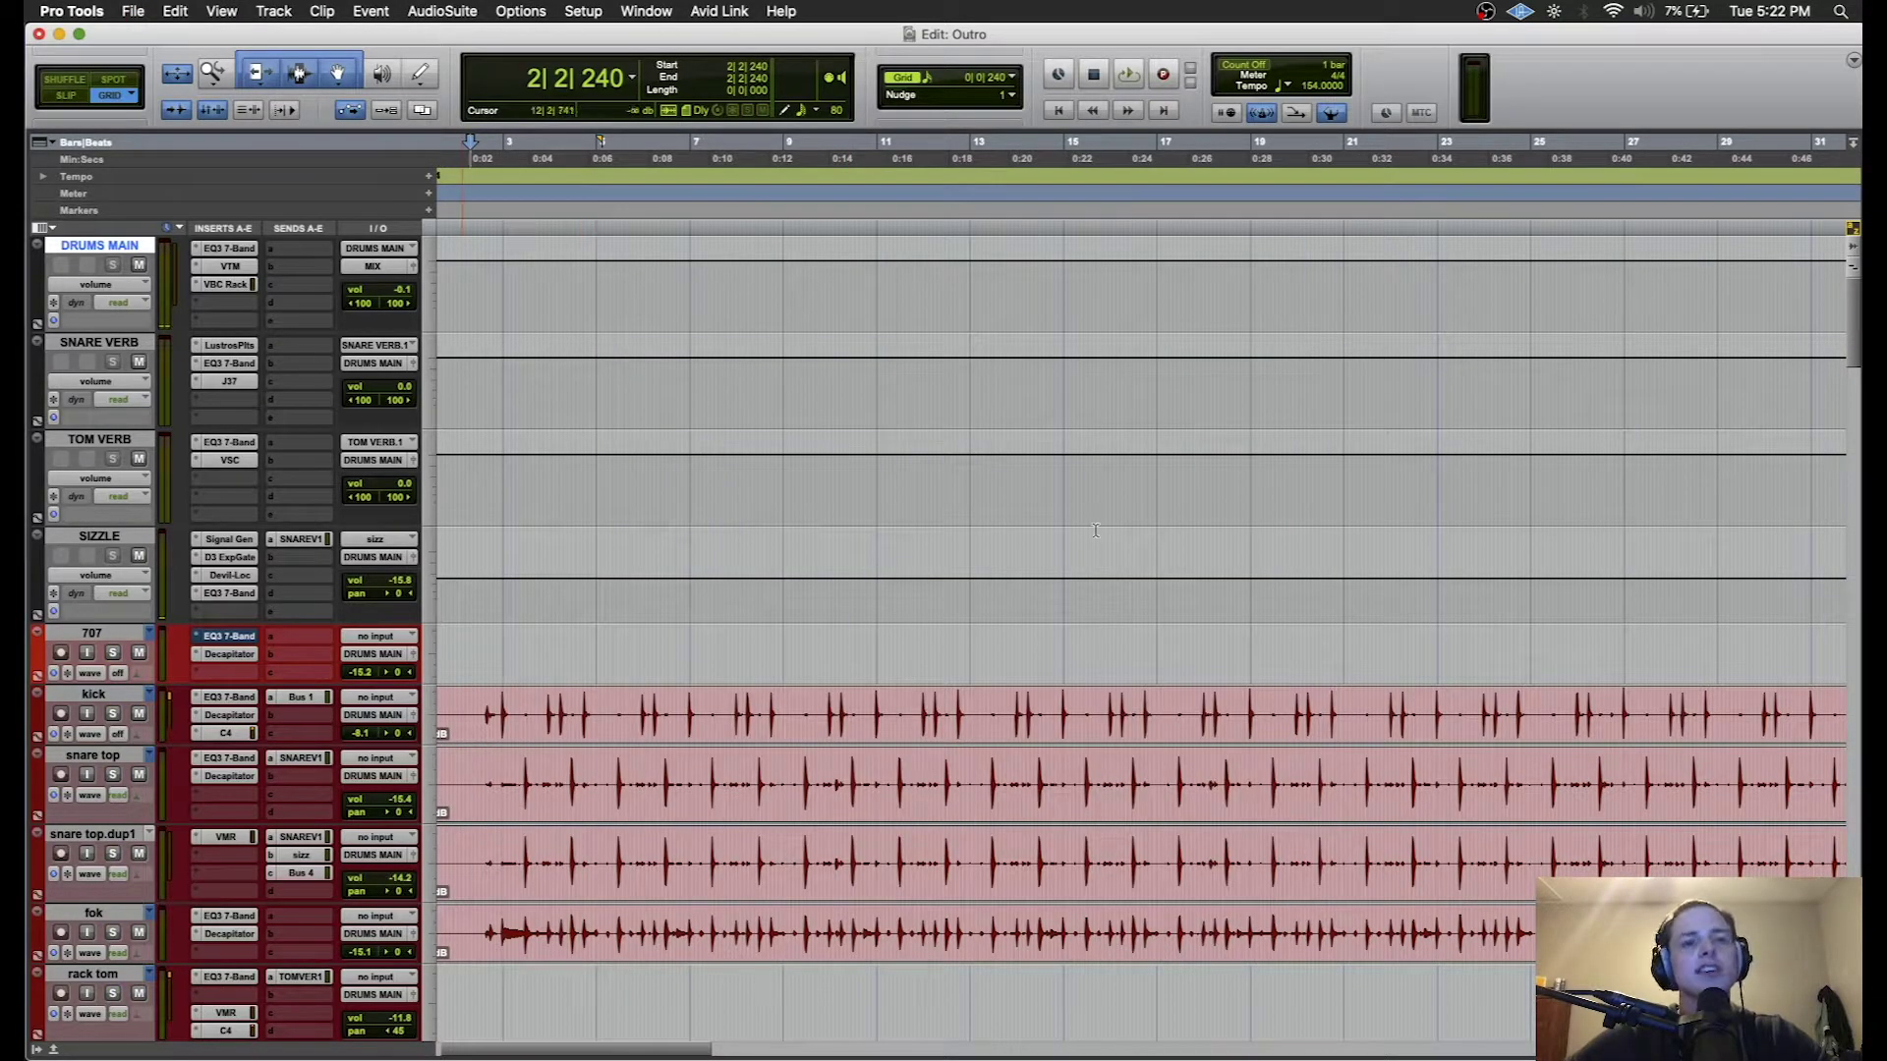
- Select the tracks from DRUMS MAIN through bass corrected, and shrink them to a very small track height
{"action": "scroll", "coordinate": [1095, 530], "scroll_direction": "down", "scroll_amount": 10}
{"action": "scroll", "coordinate": [1095, 531], "scroll_direction": "down", "scroll_amount": 10}
{"action": "scroll", "coordinate": [383, 332], "scroll_direction": "up", "scroll_amount": 15}
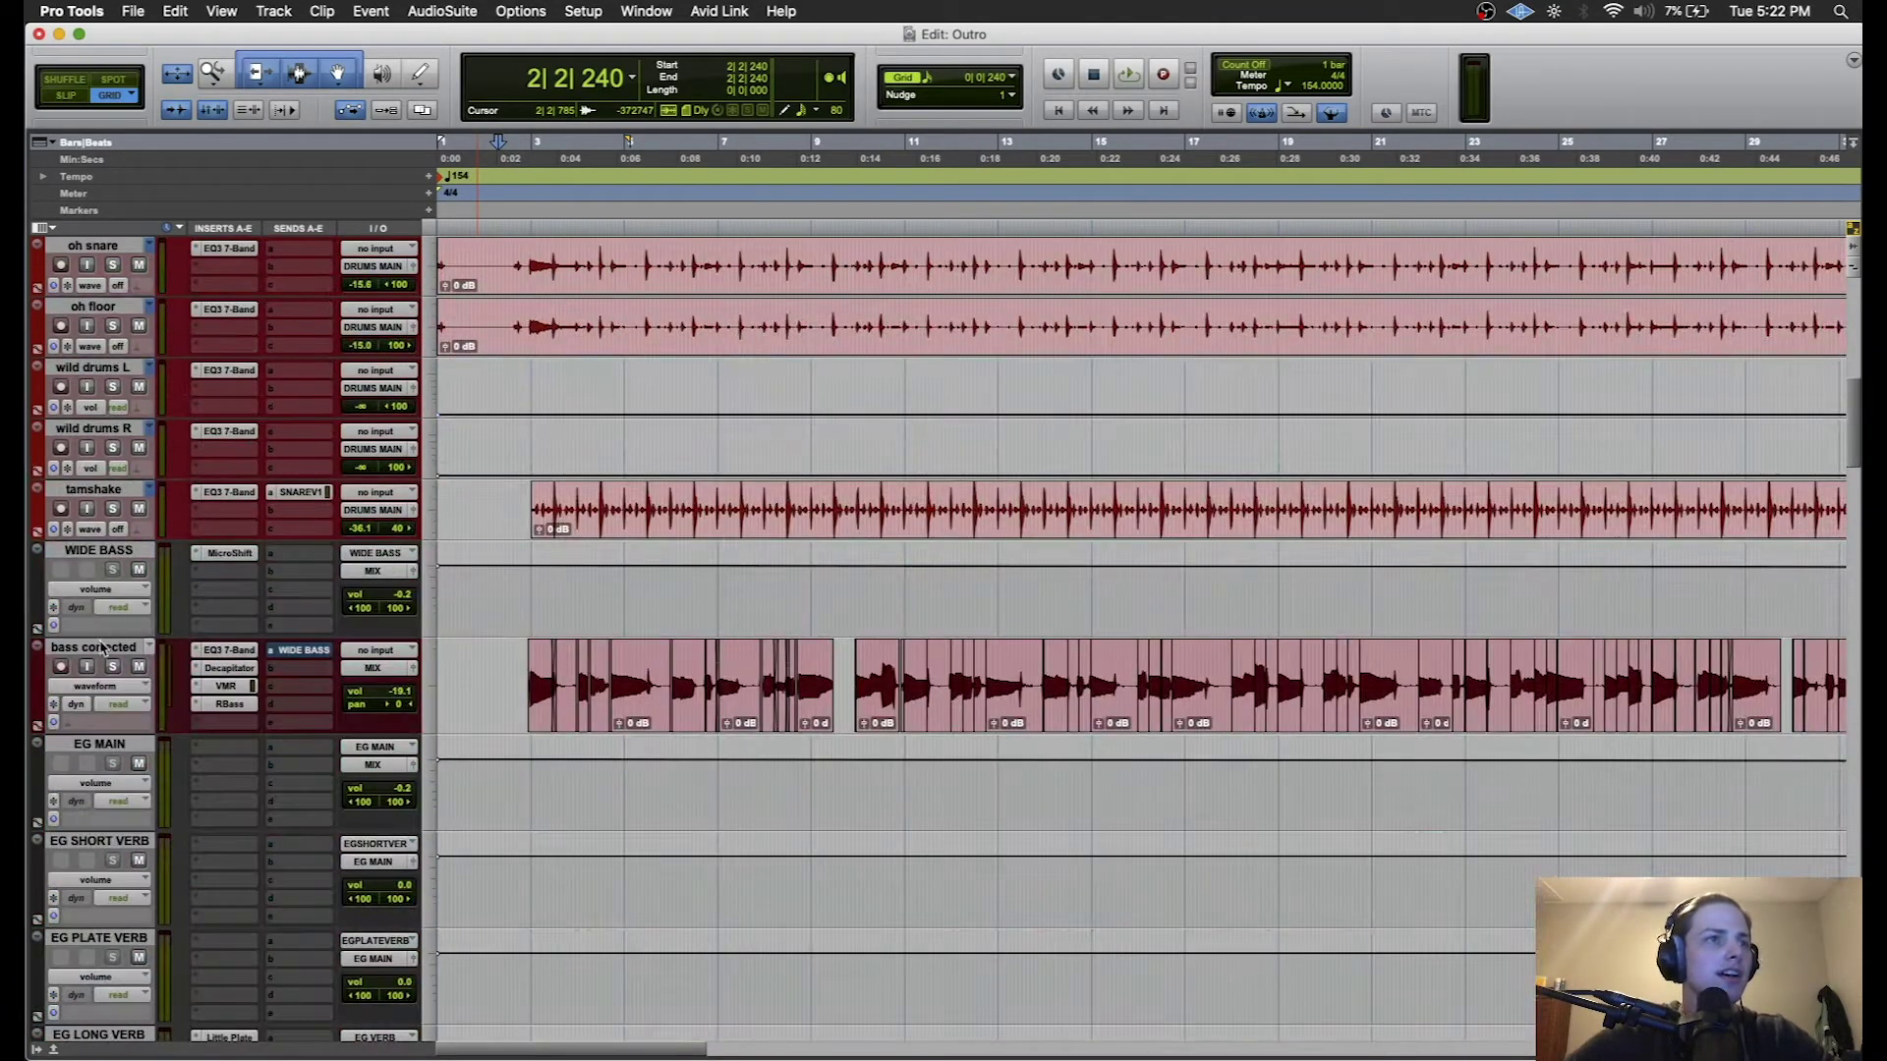
{"action": "scroll", "coordinate": [102, 599], "scroll_direction": "up", "scroll_amount": 10}
{"action": "left_click", "coordinate": [122, 246], "text": "alt"}
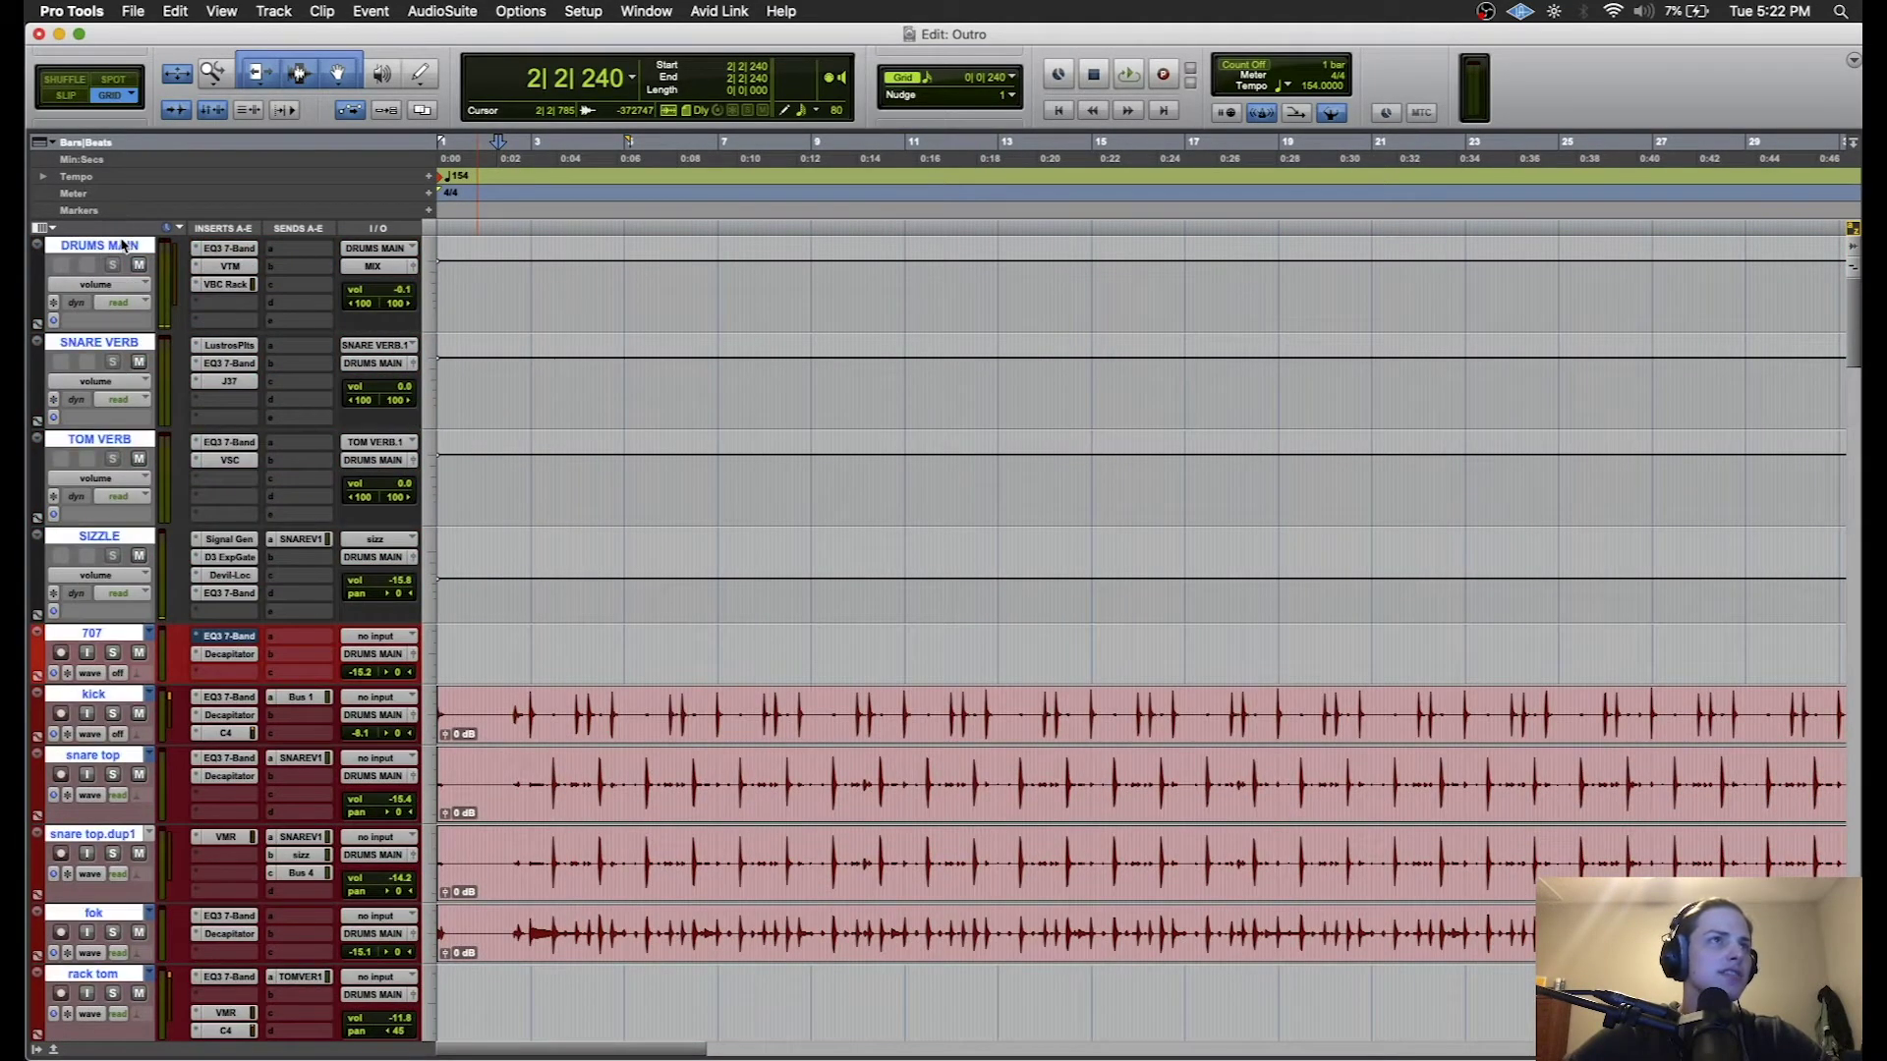
{"action": "left_click_drag", "start_coordinate": [140, 429], "coordinate": [396, 150]}
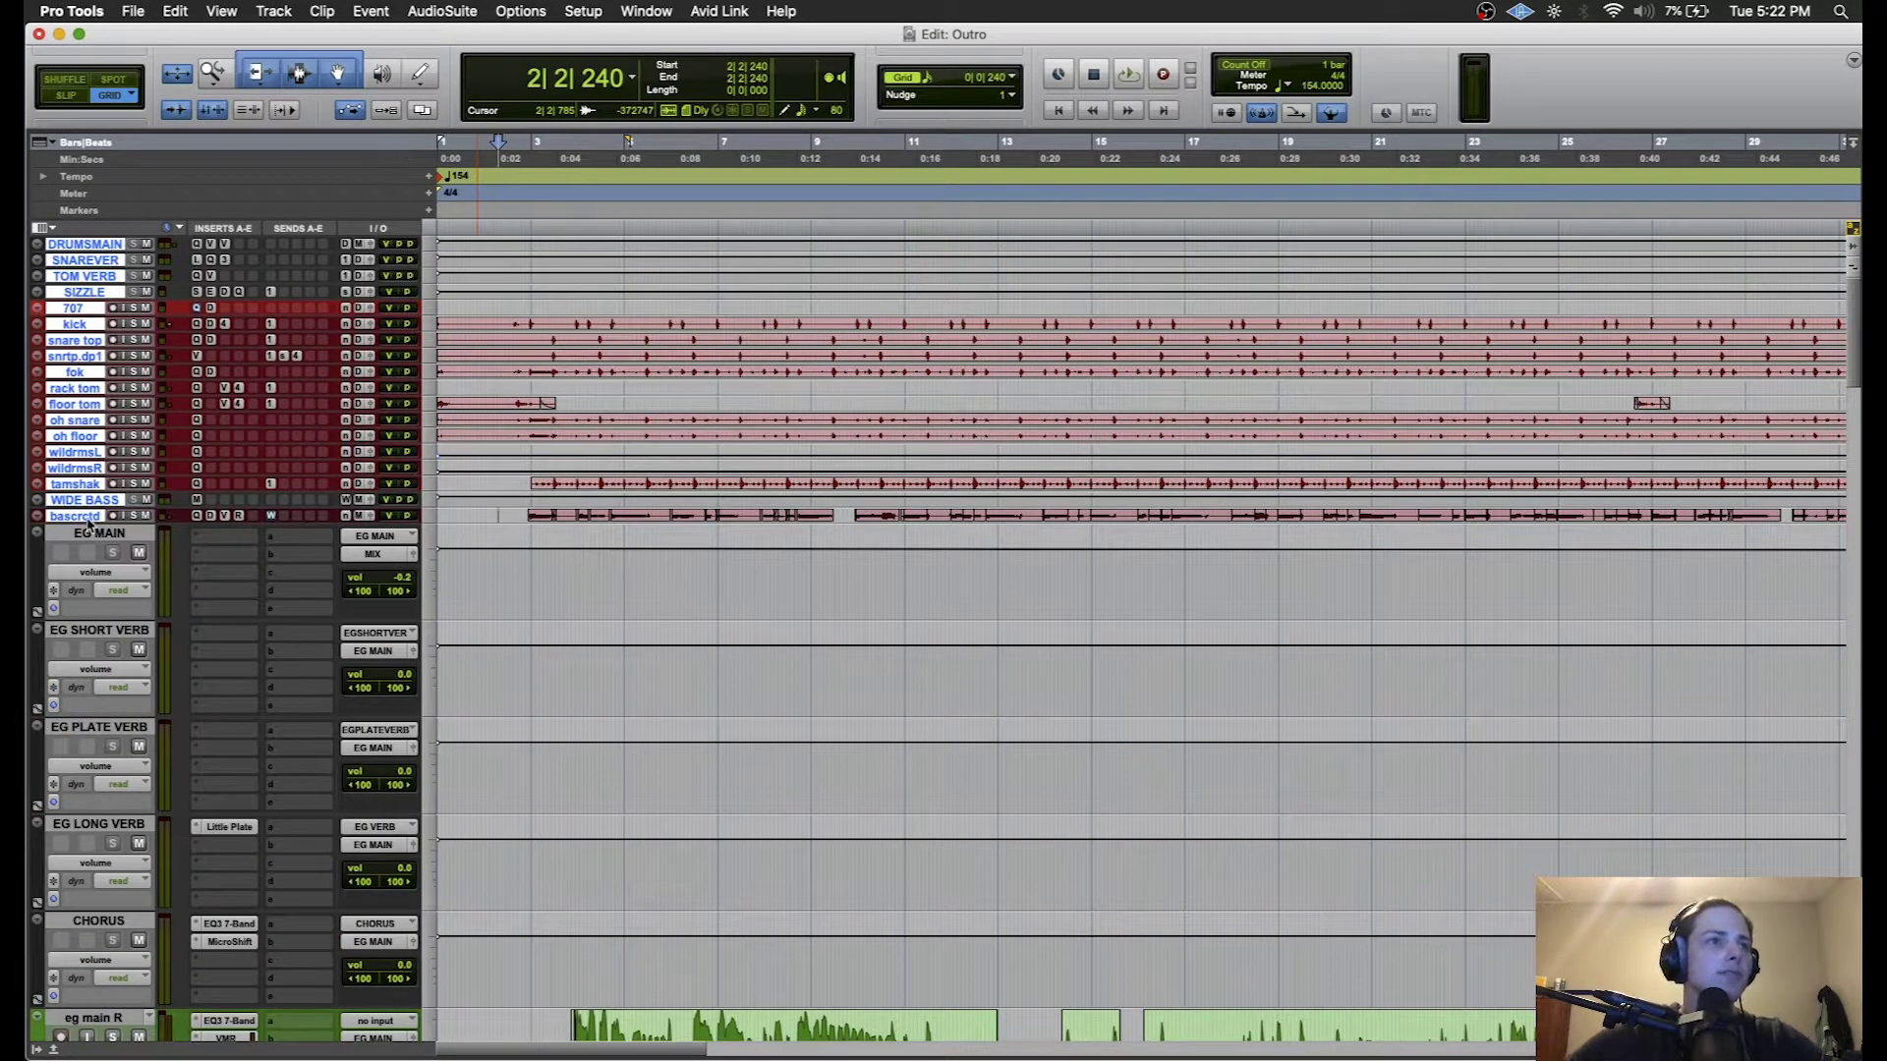
- Select the EG MAIN through CHORUS tracks, and reduce all tracks in the session to a compact height
{"action": "left_click", "coordinate": [96, 533]}
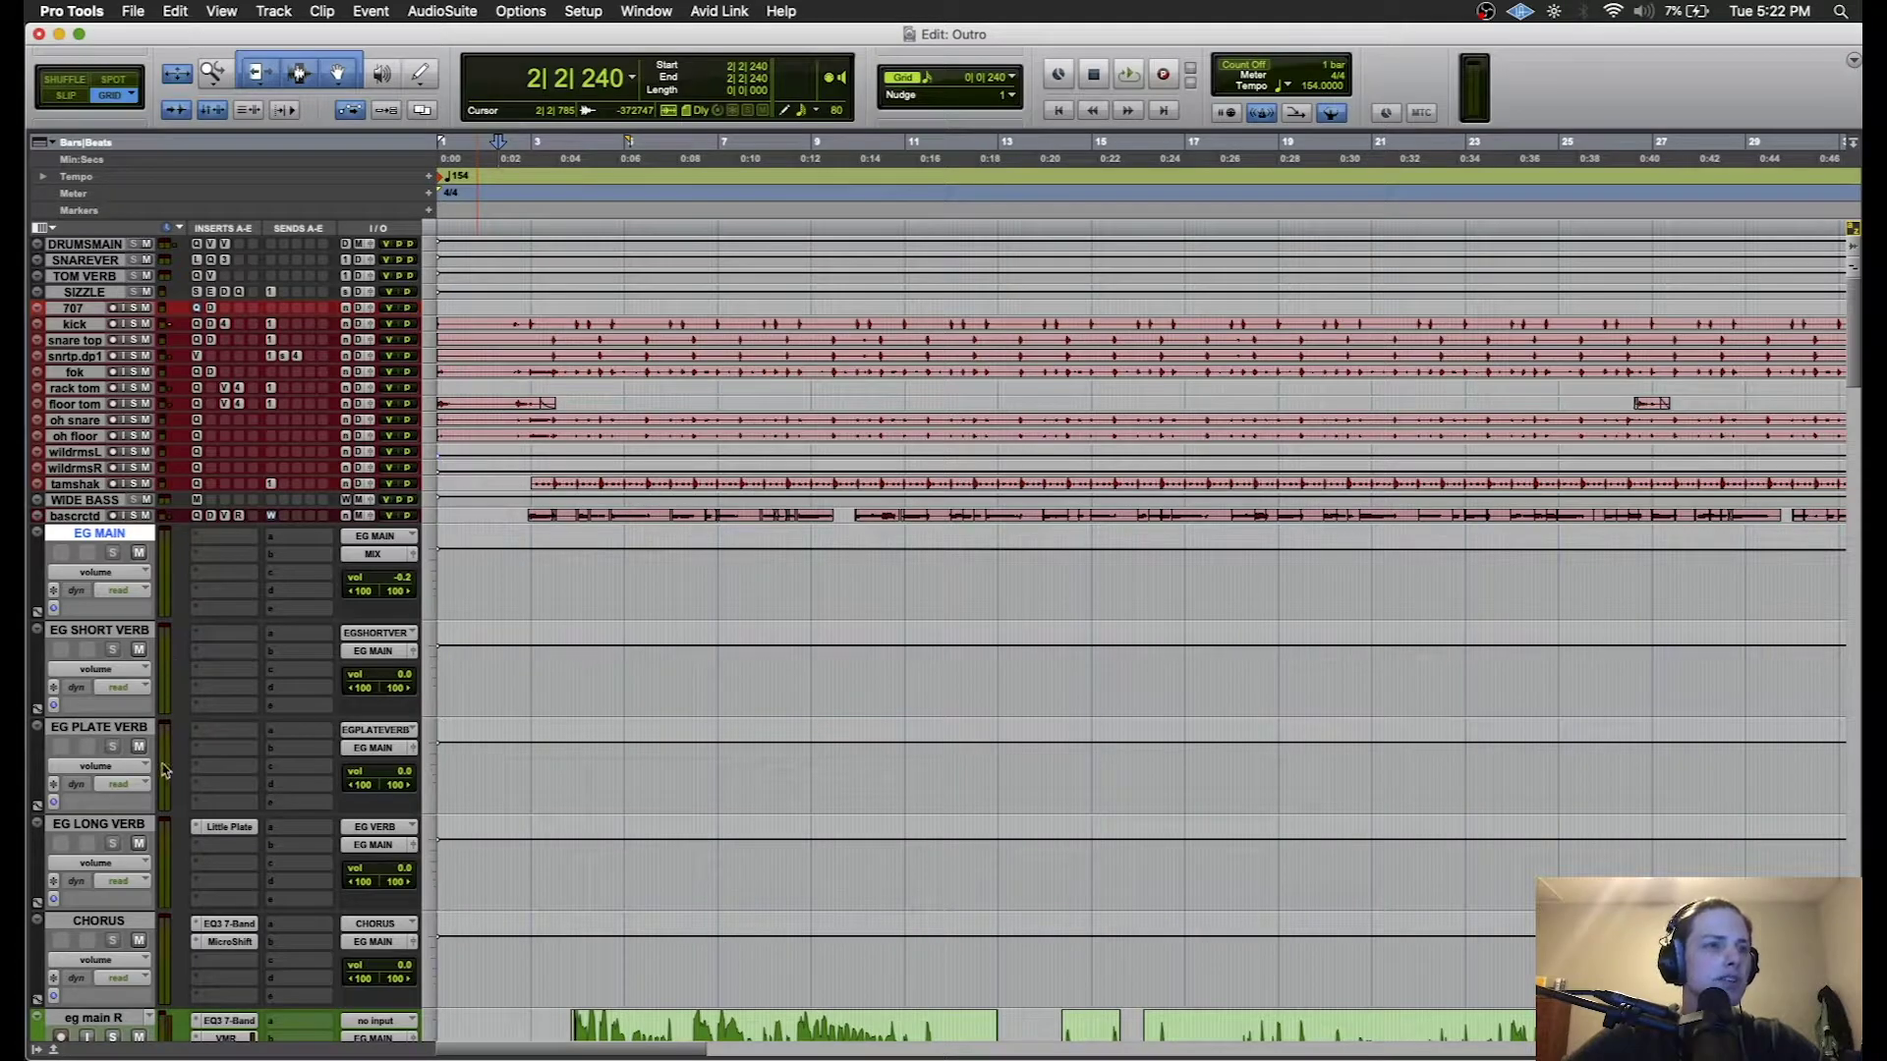
{"action": "left_click", "coordinate": [98, 920], "text": "shift"}
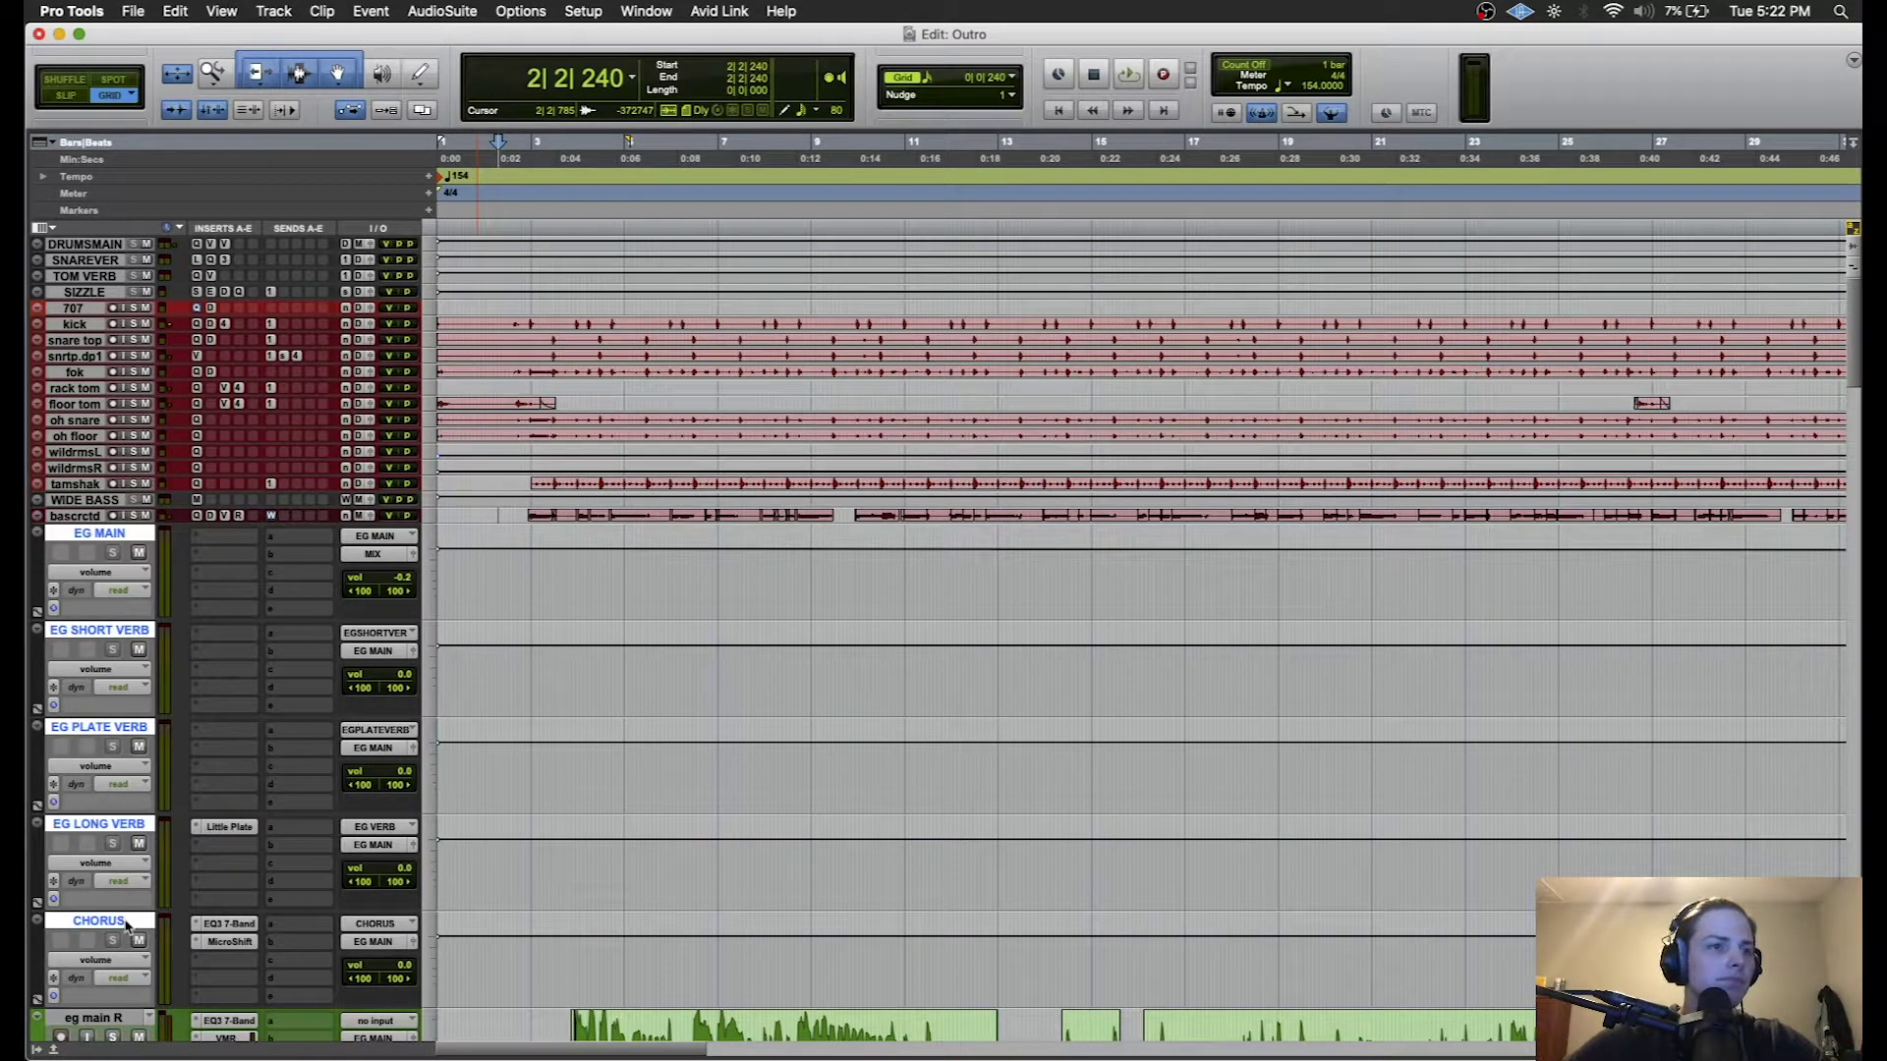
{"action": "left_click", "coordinate": [130, 1009], "text": "alt"}
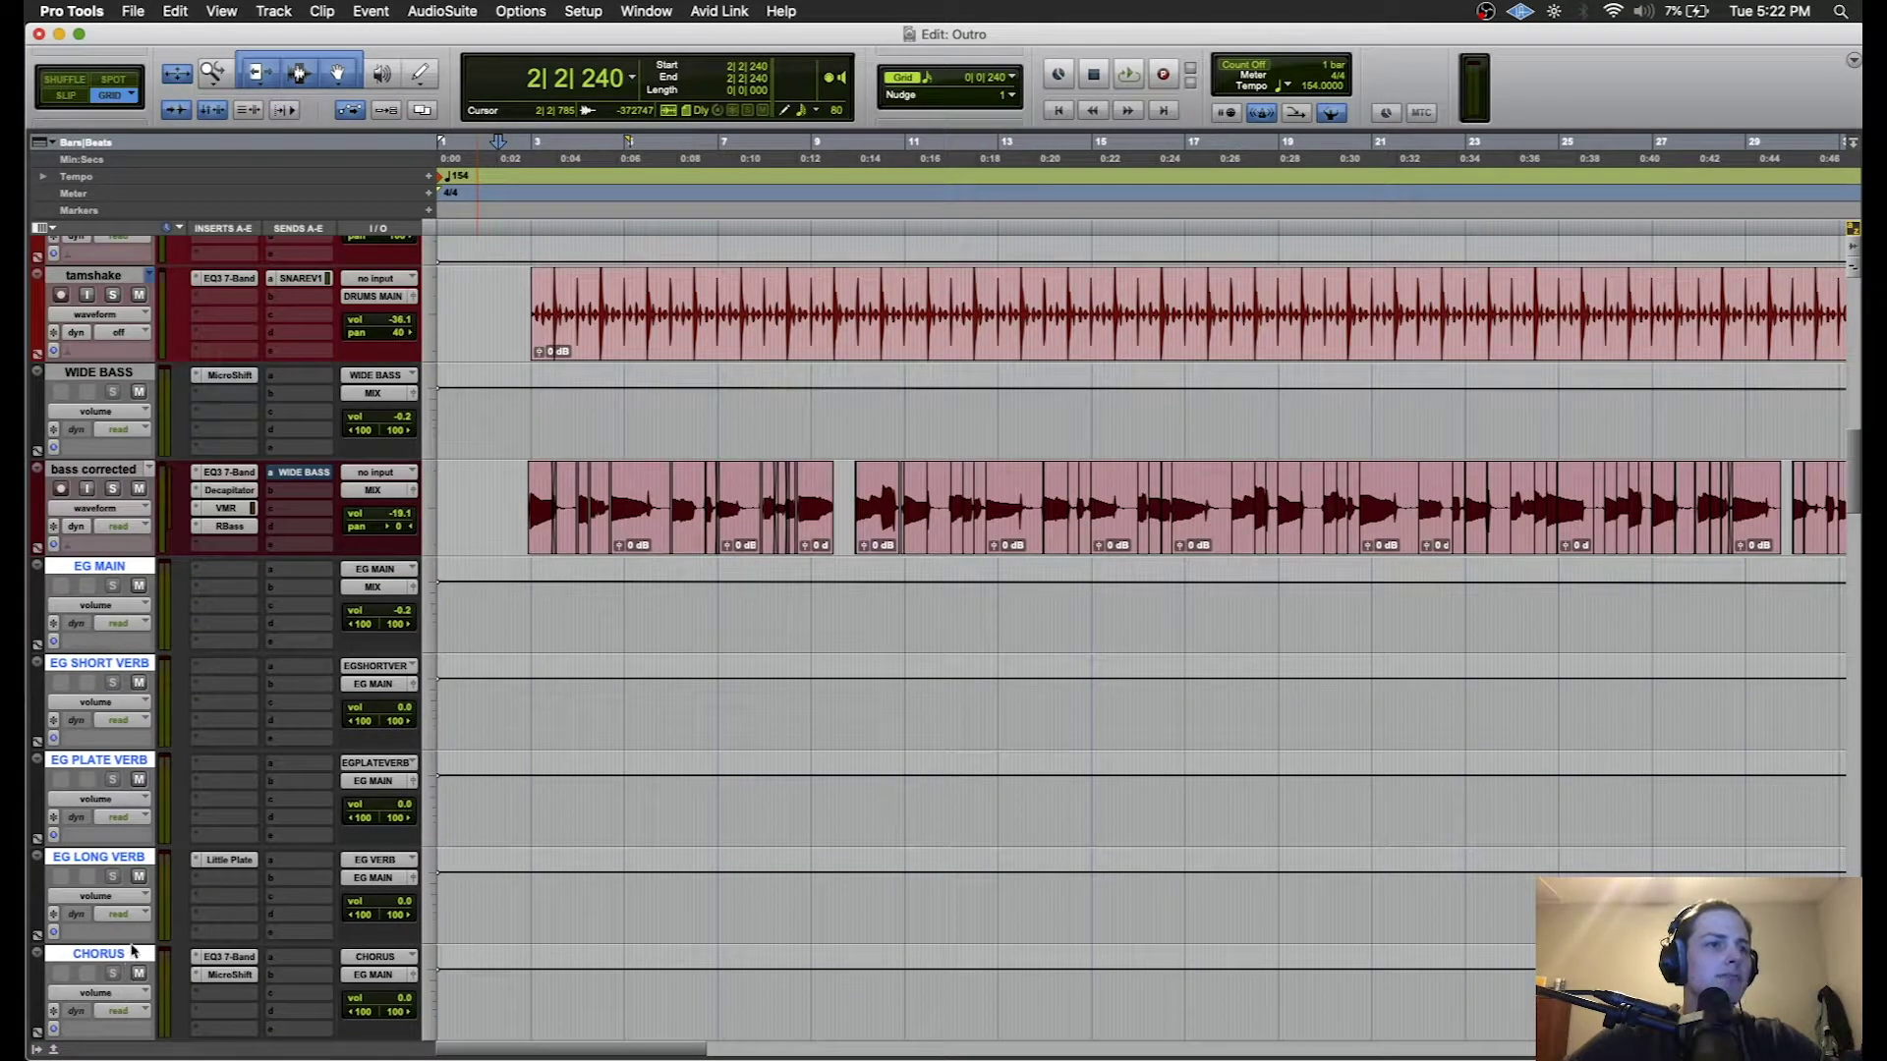
{"action": "left_click_drag", "start_coordinate": [132, 940], "coordinate": [132, 867]}
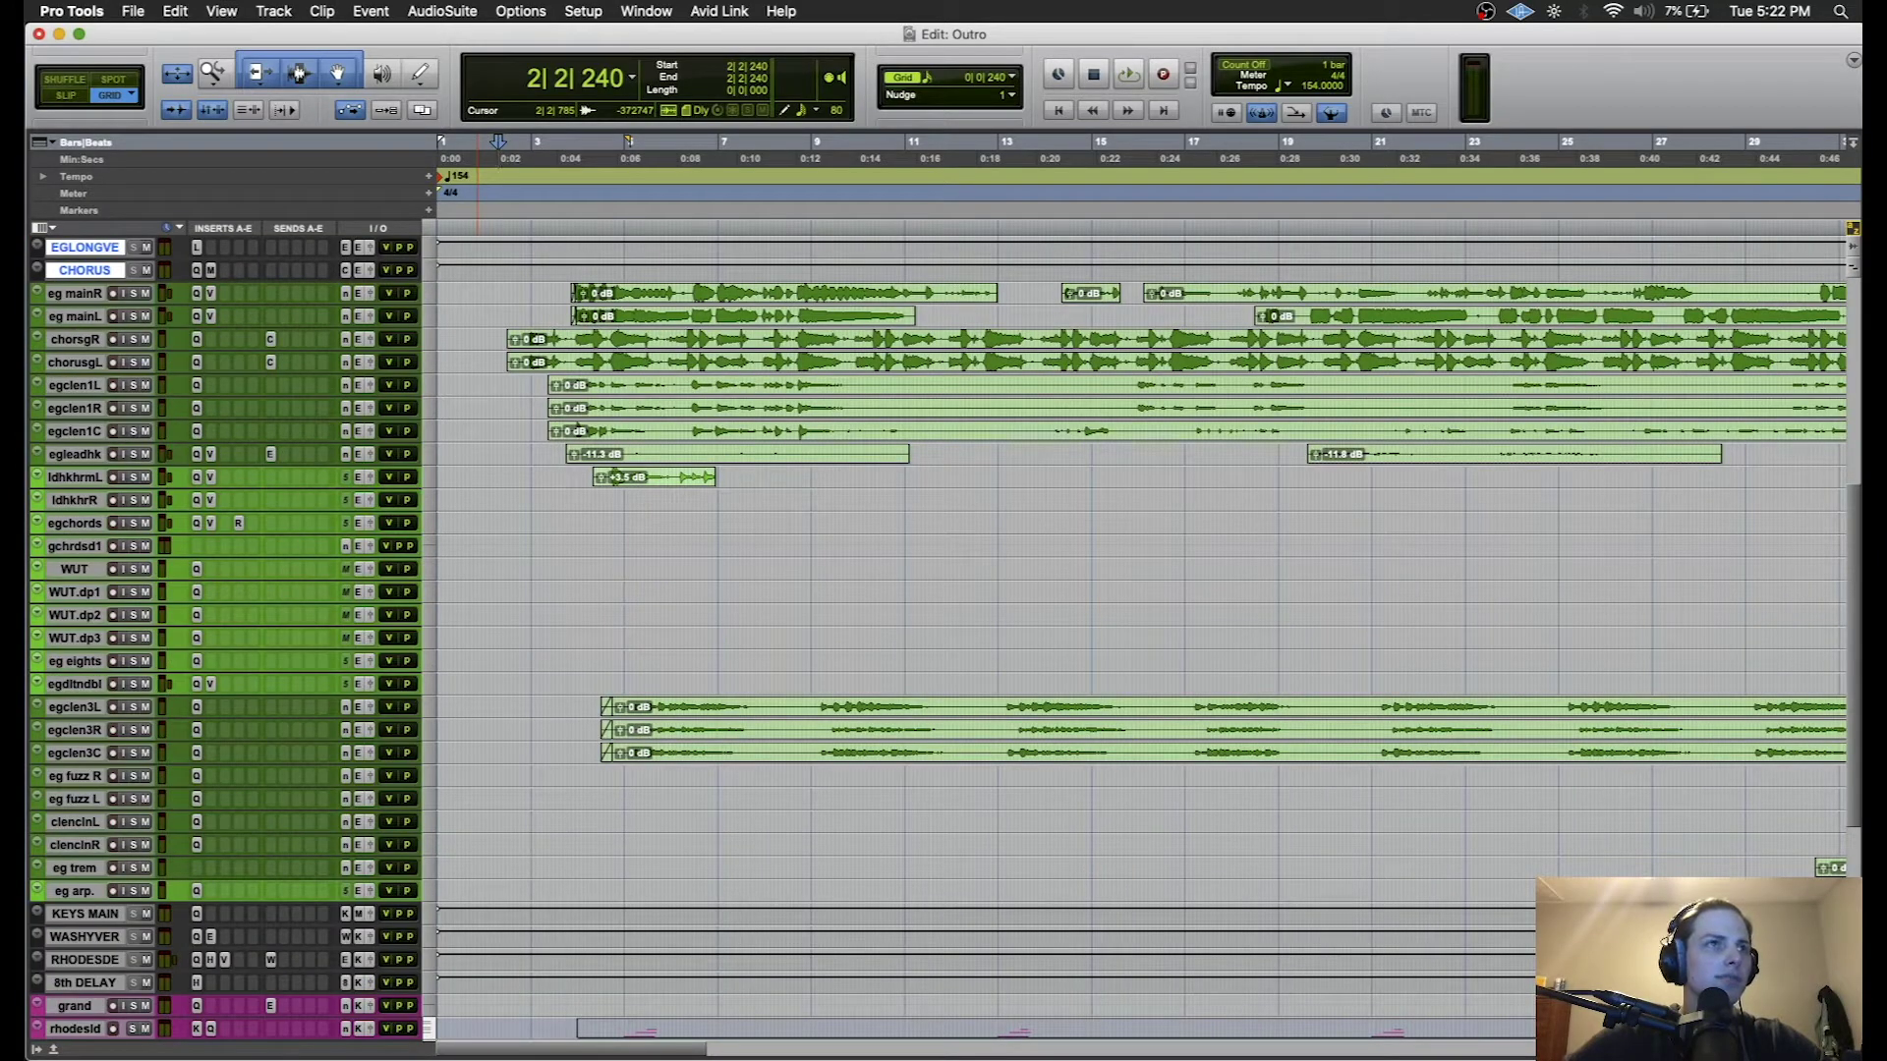
- Select the tracks from EG MAIN through eg arp., enlarge them to a medium height, and clear the track selection
{"action": "scroll", "coordinate": [159, 866], "scroll_direction": "up", "scroll_amount": 5}
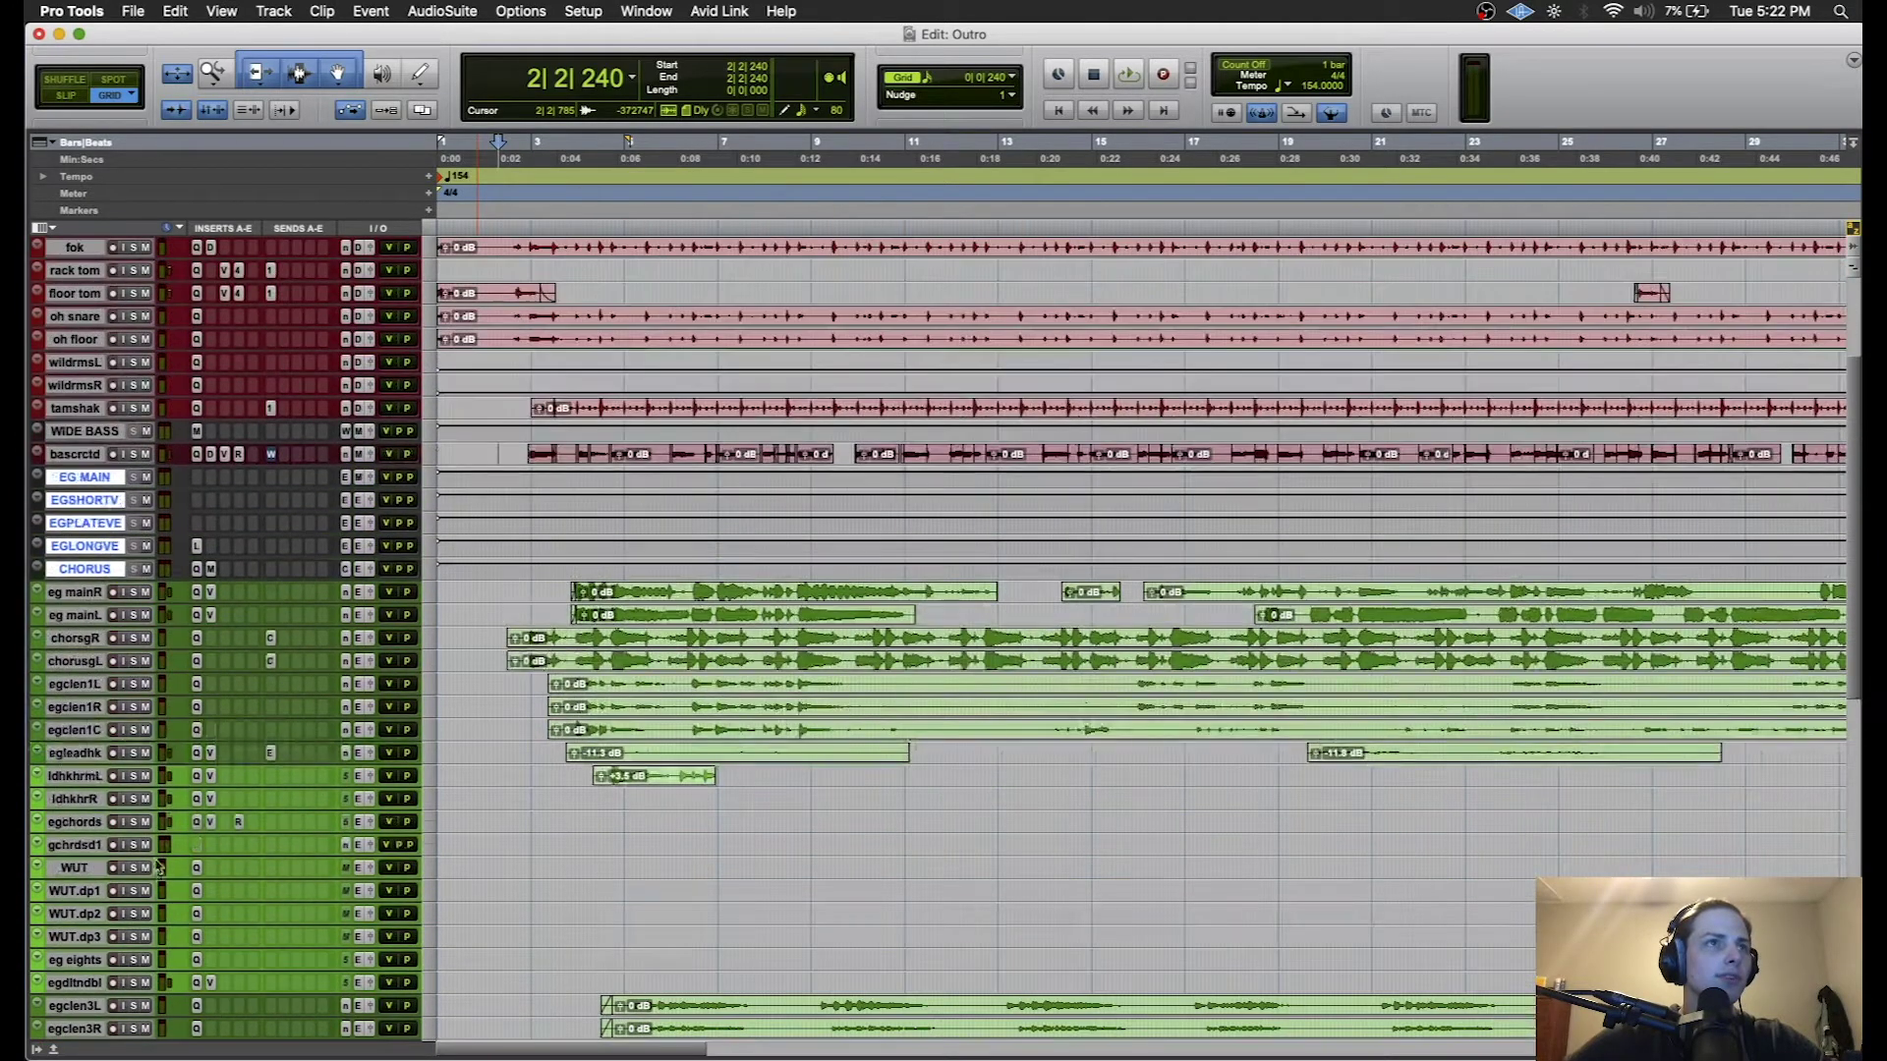
{"action": "left_click", "coordinate": [83, 477]}
{"action": "left_click", "coordinate": [86, 569], "text": "shift"}
{"action": "scroll", "coordinate": [115, 811], "scroll_direction": "down", "scroll_amount": 5}
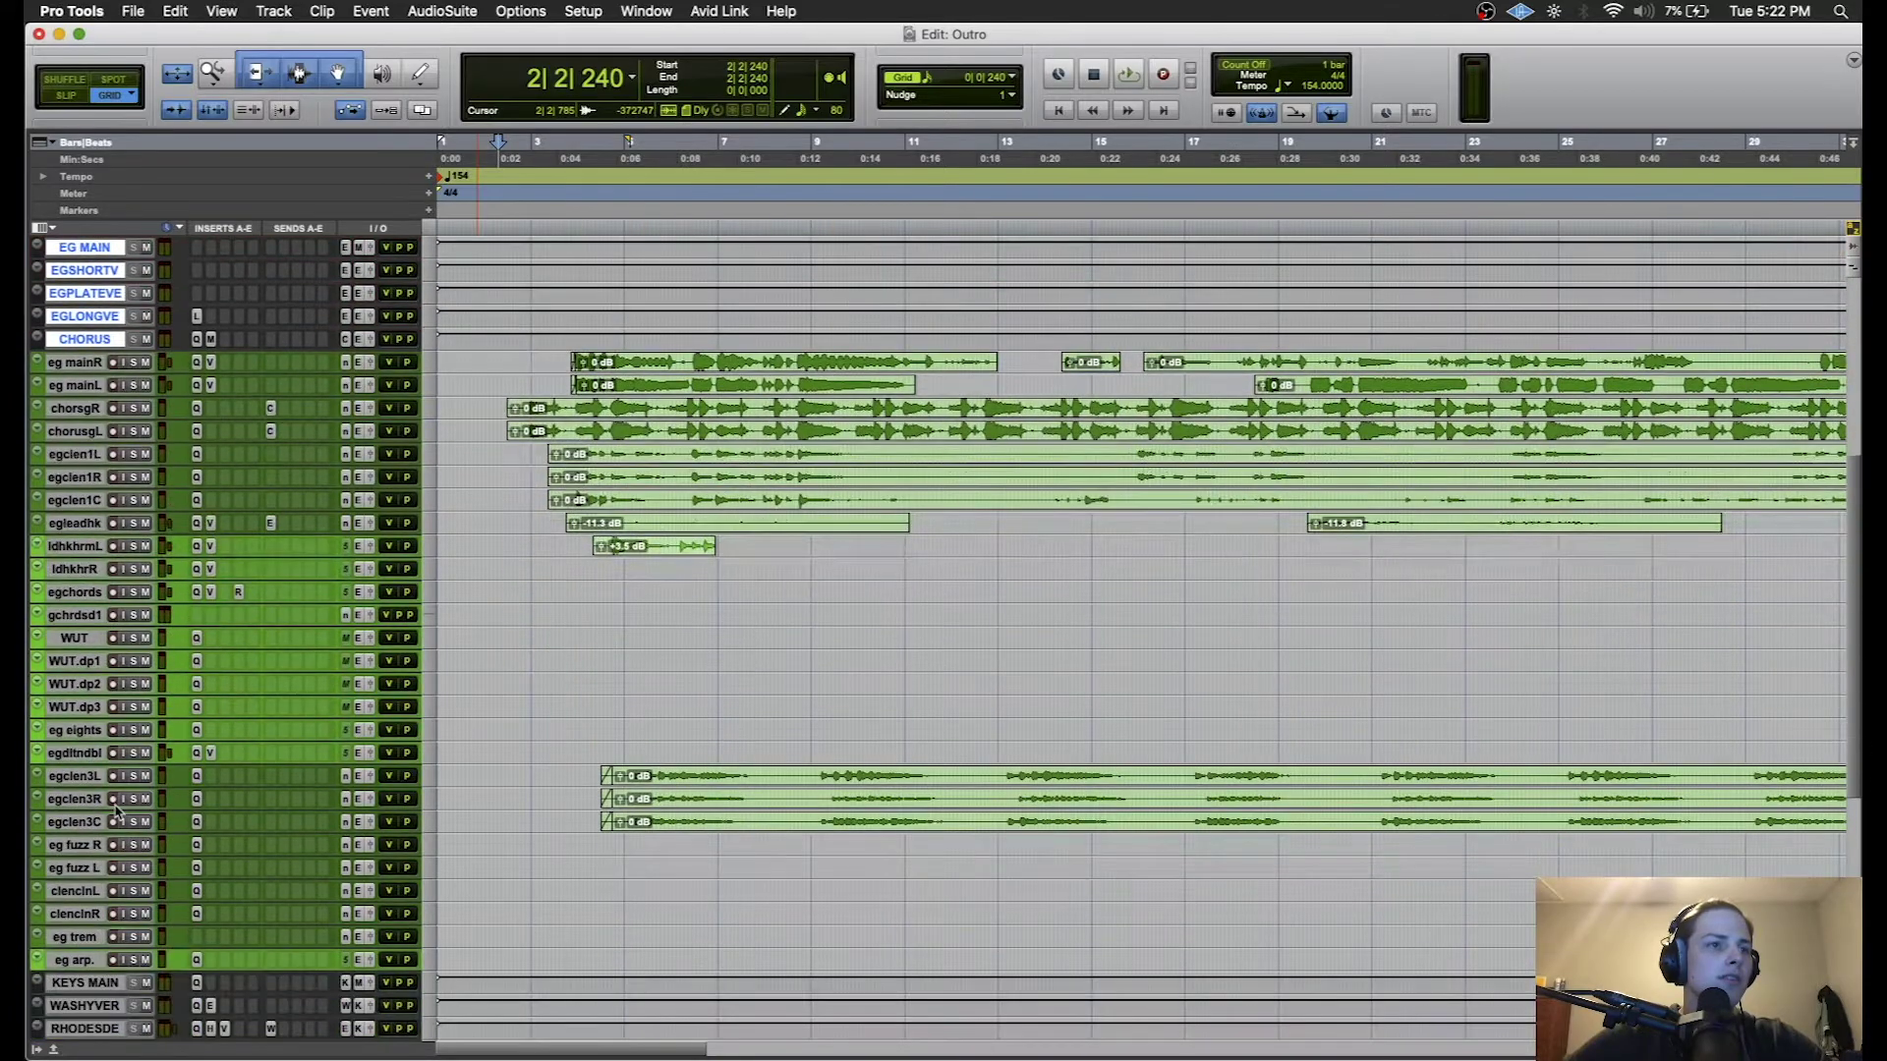
{"action": "left_click", "coordinate": [88, 961], "text": "shift"}
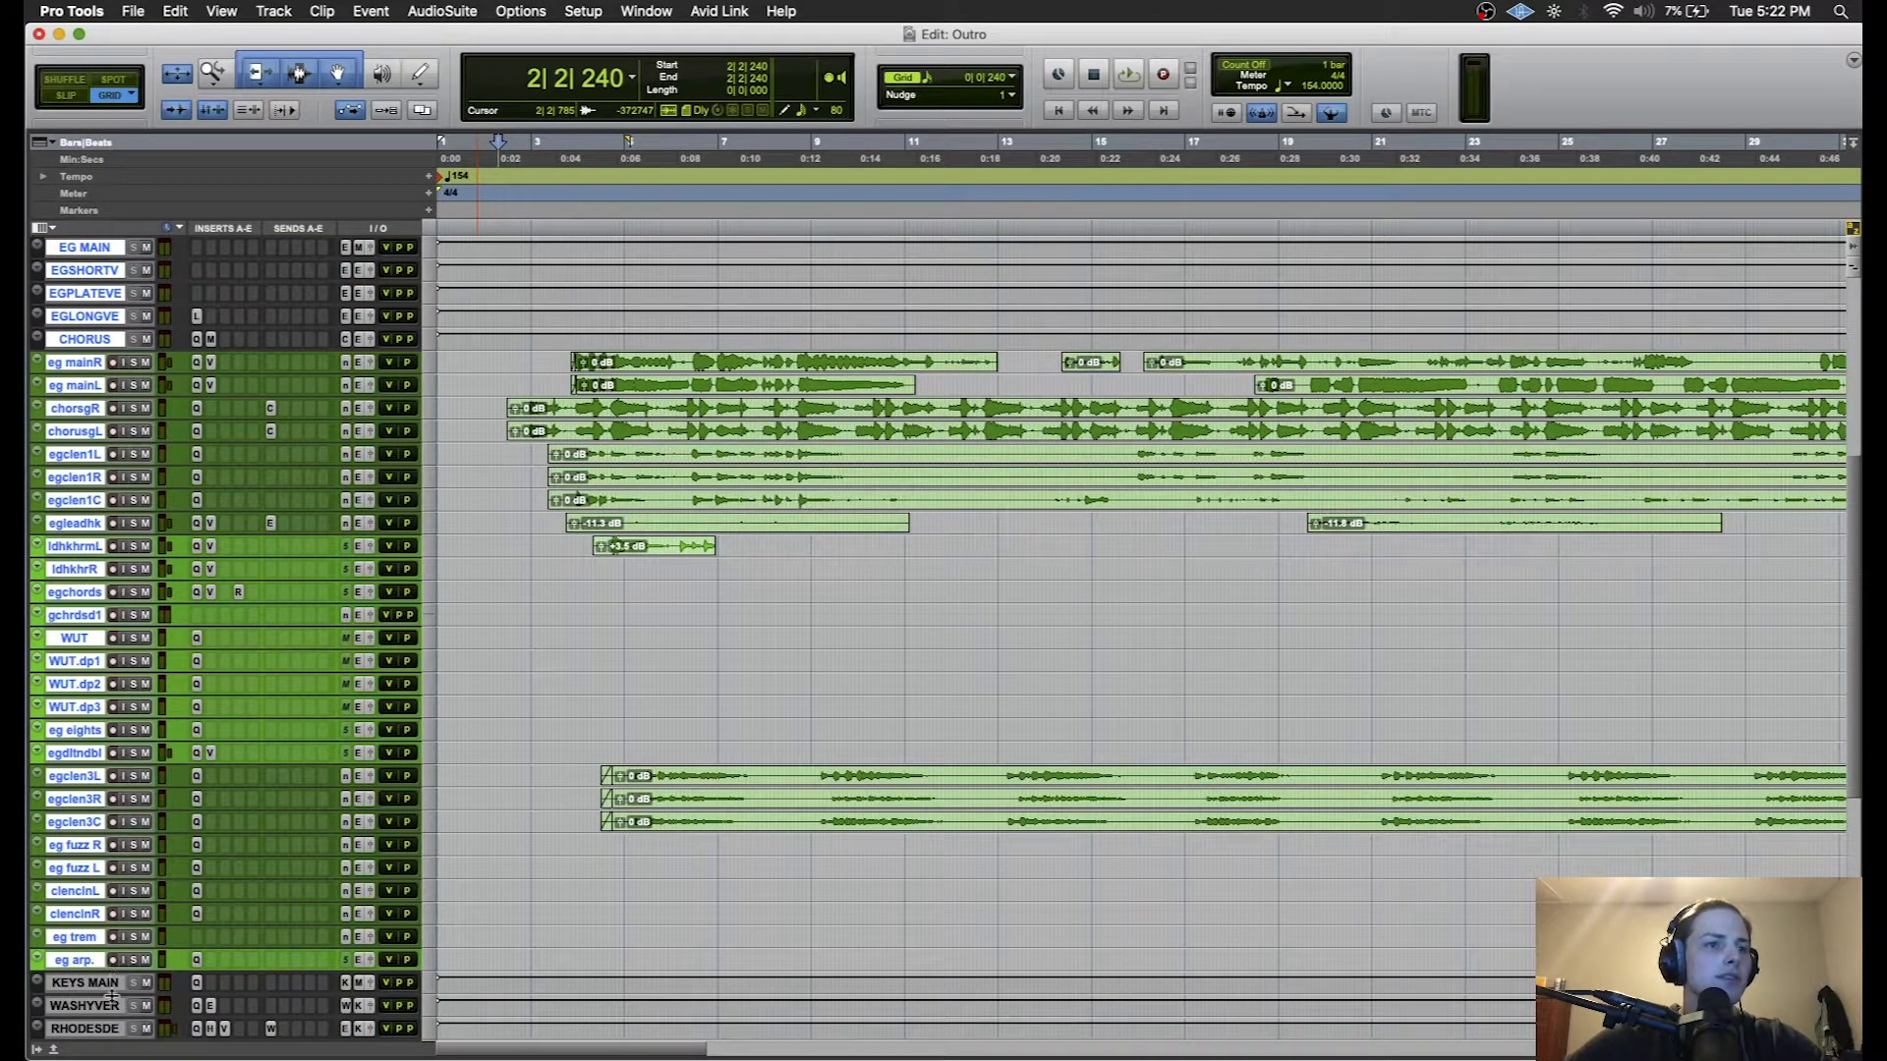
{"action": "left_click_drag", "start_coordinate": [112, 992], "coordinate": [112, 1048]}
{"action": "scroll", "coordinate": [721, 542], "scroll_direction": "up", "scroll_amount": 10}
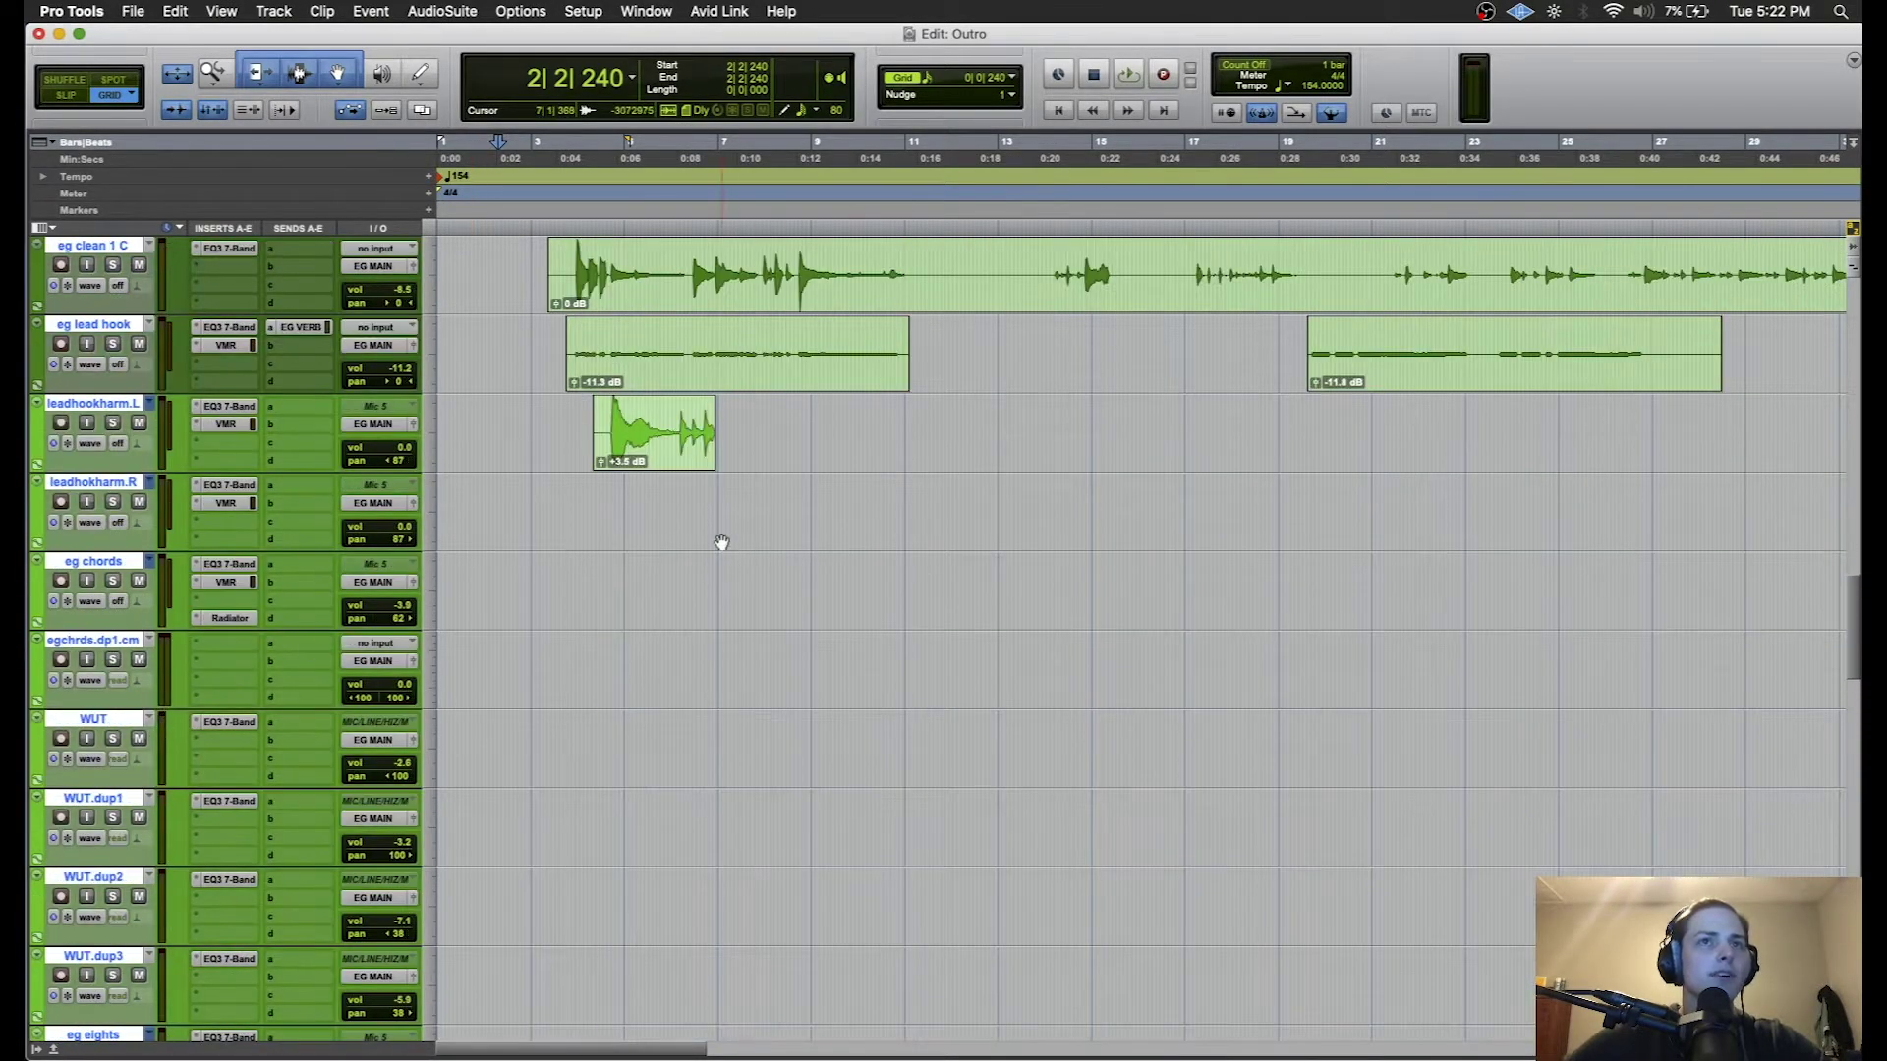
{"action": "scroll", "coordinate": [547, 384], "scroll_direction": "up", "scroll_amount": 3}
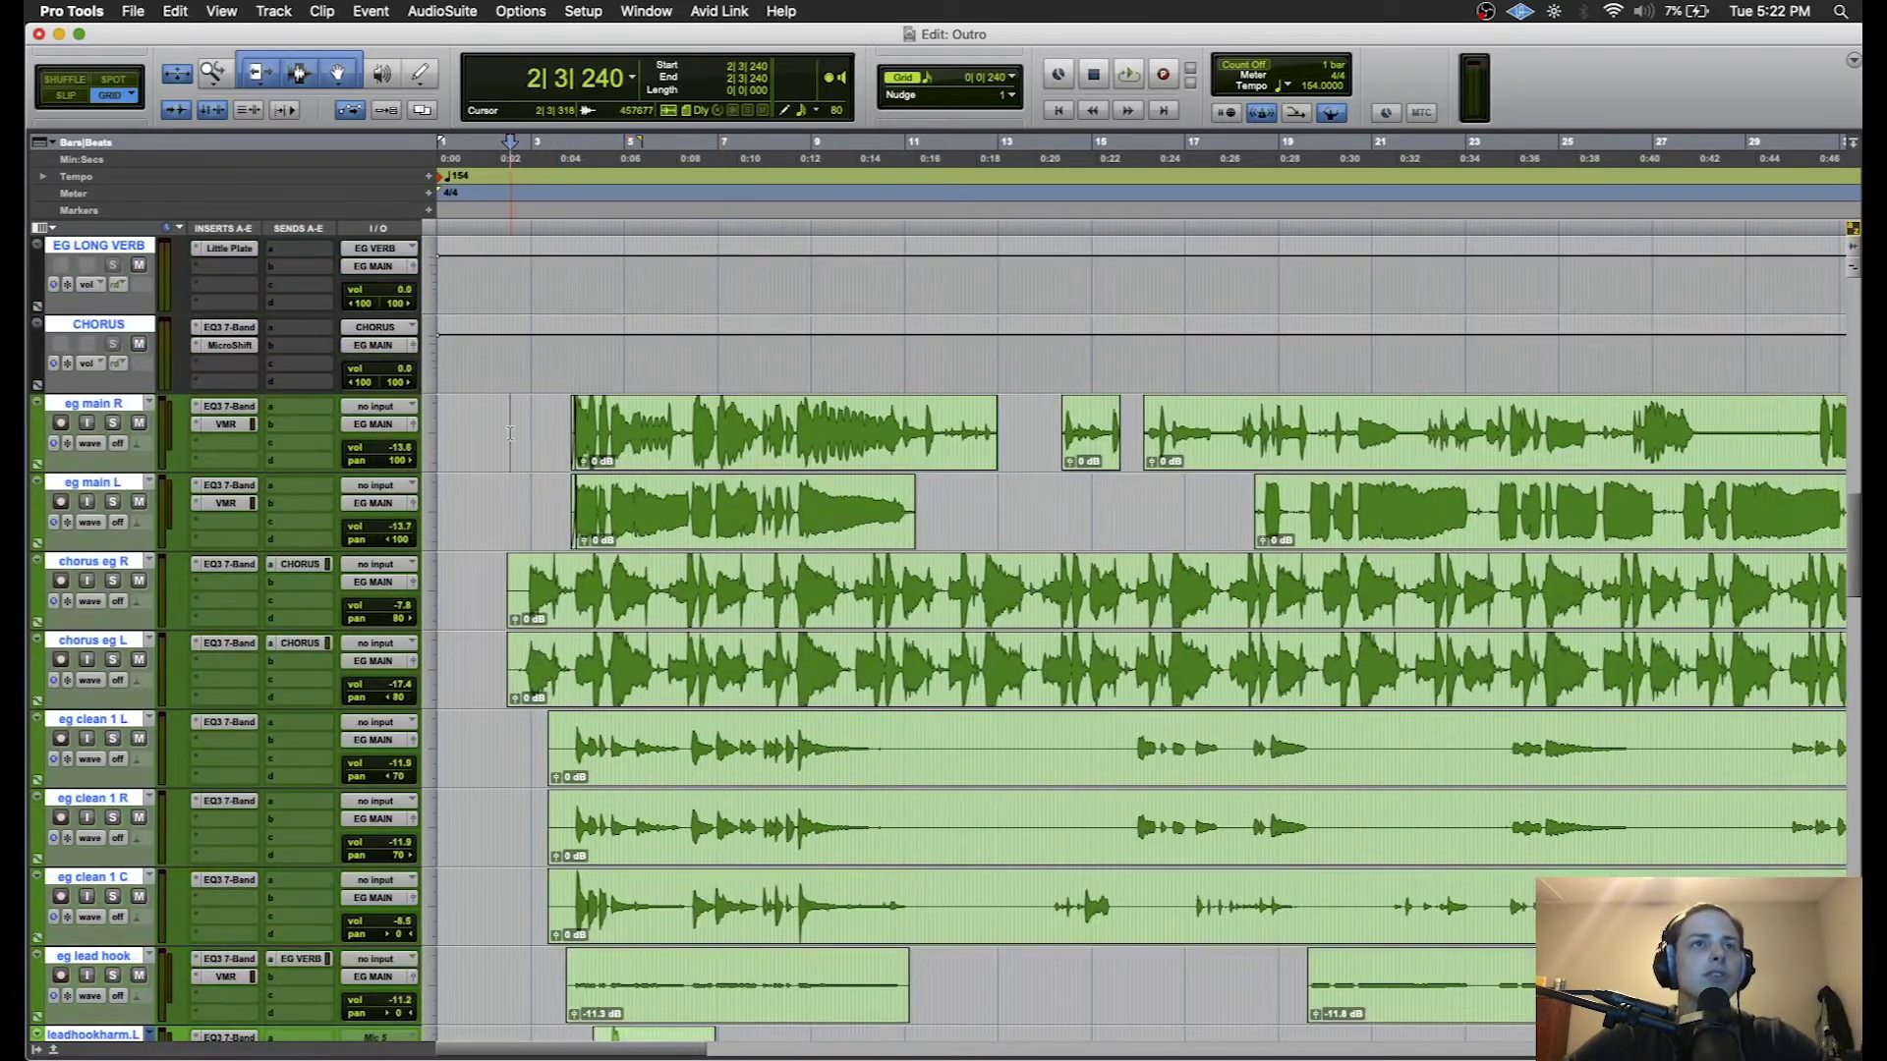
{"action": "left_click", "coordinate": [116, 405], "text": "alt"}
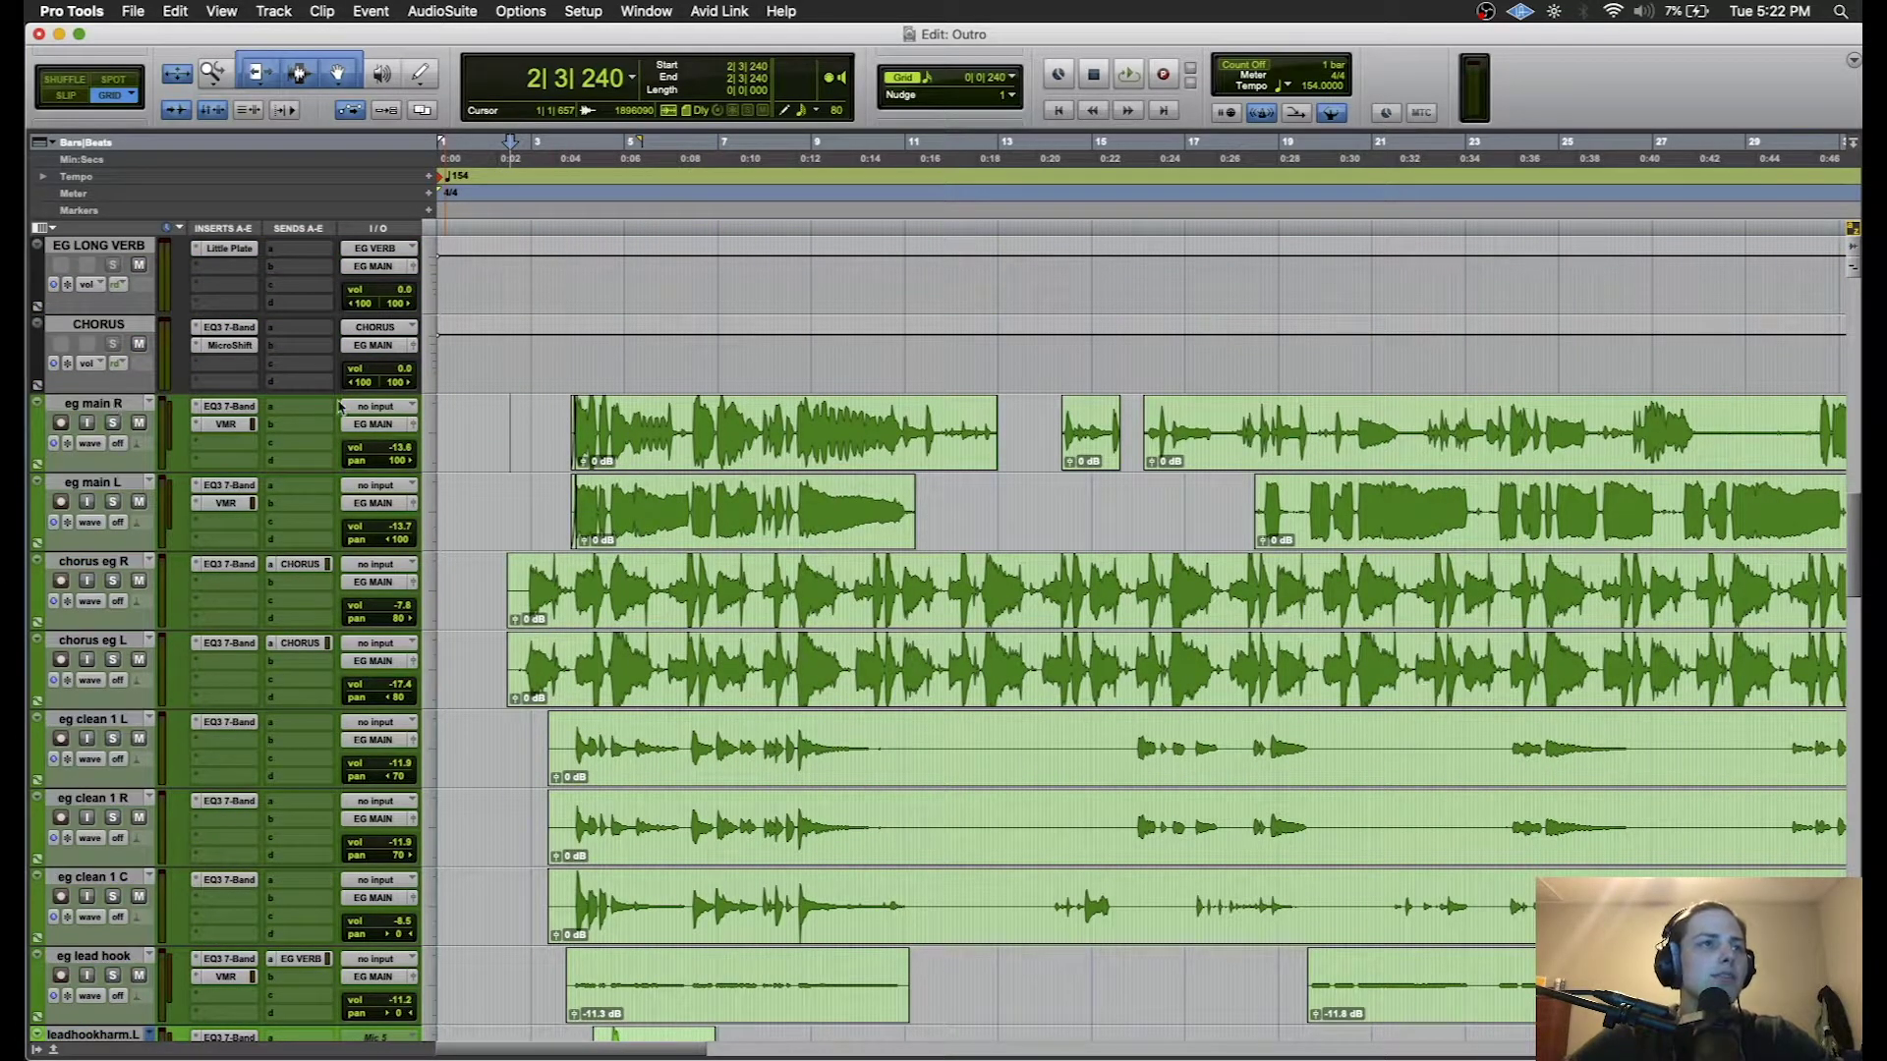
- Solo eg main R and eg main L, and listen to the pair from 2|3|240
{"action": "scroll", "coordinate": [339, 406], "scroll_direction": "up", "scroll_amount": 3}
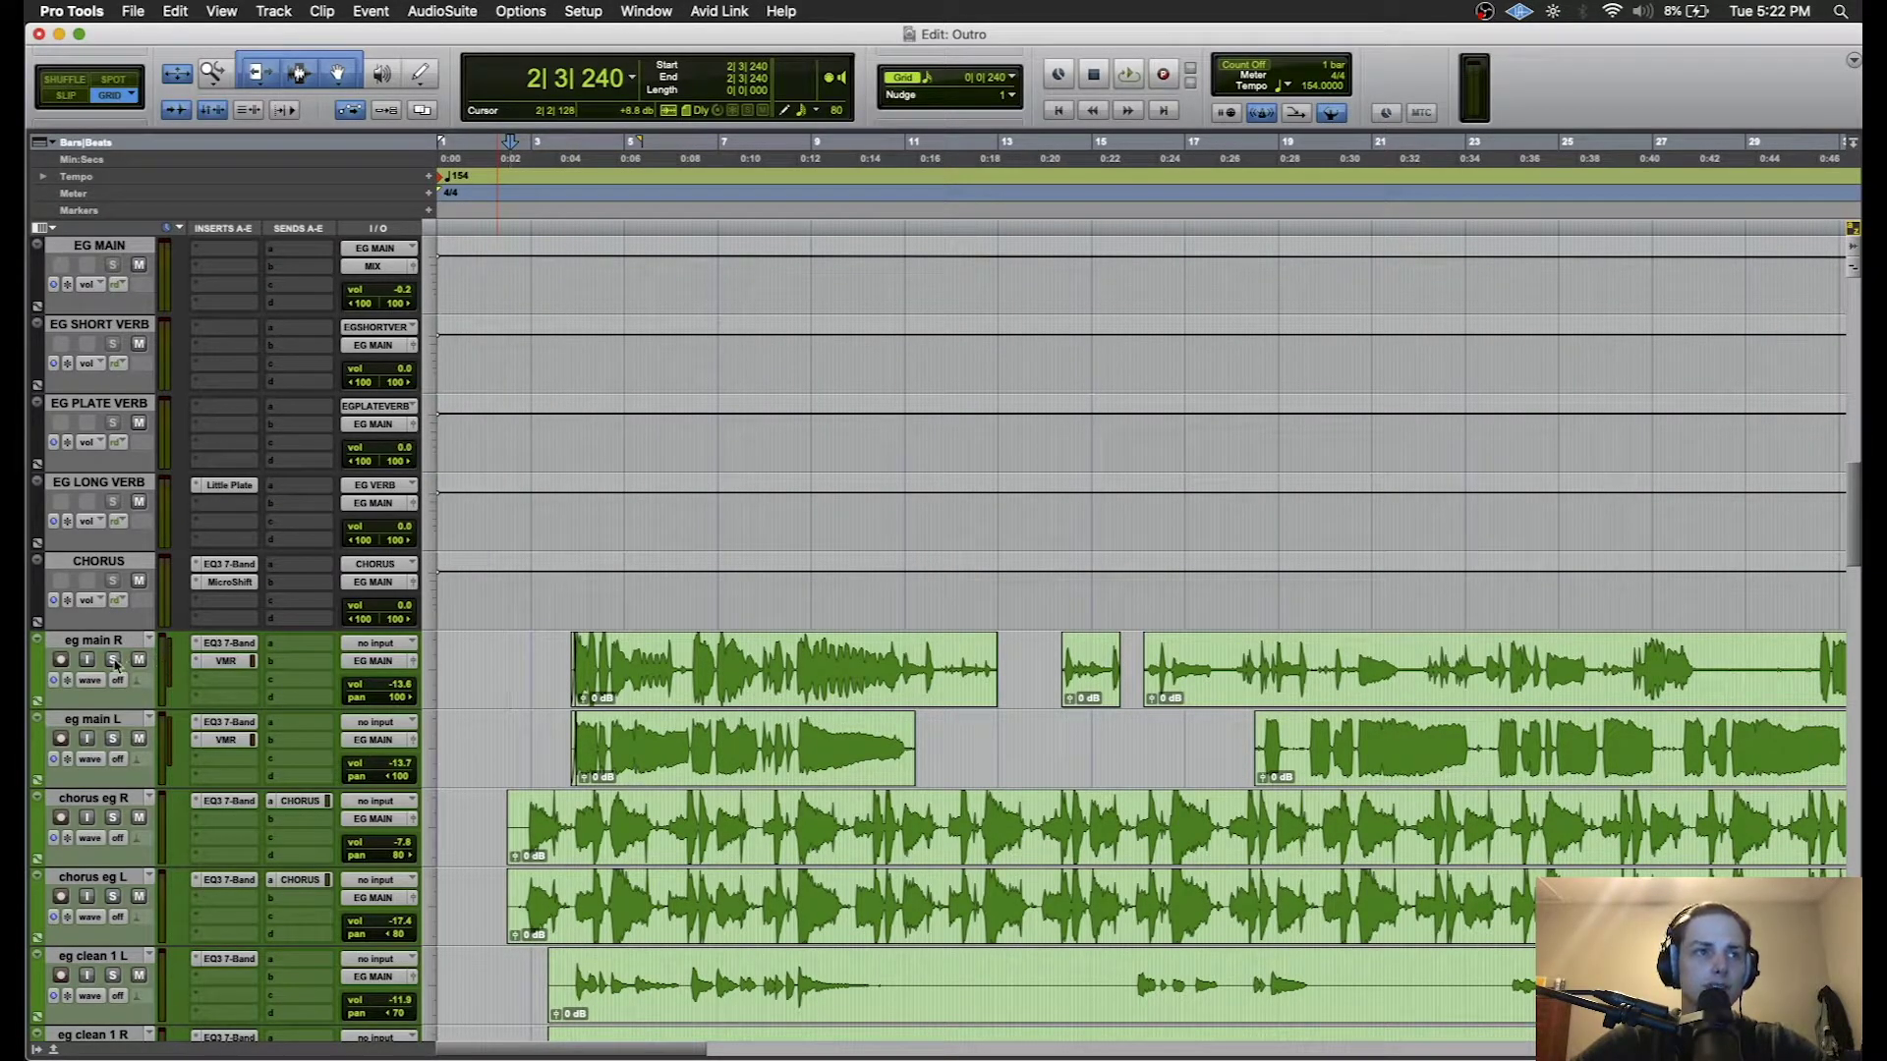
{"action": "key", "text": "space"}
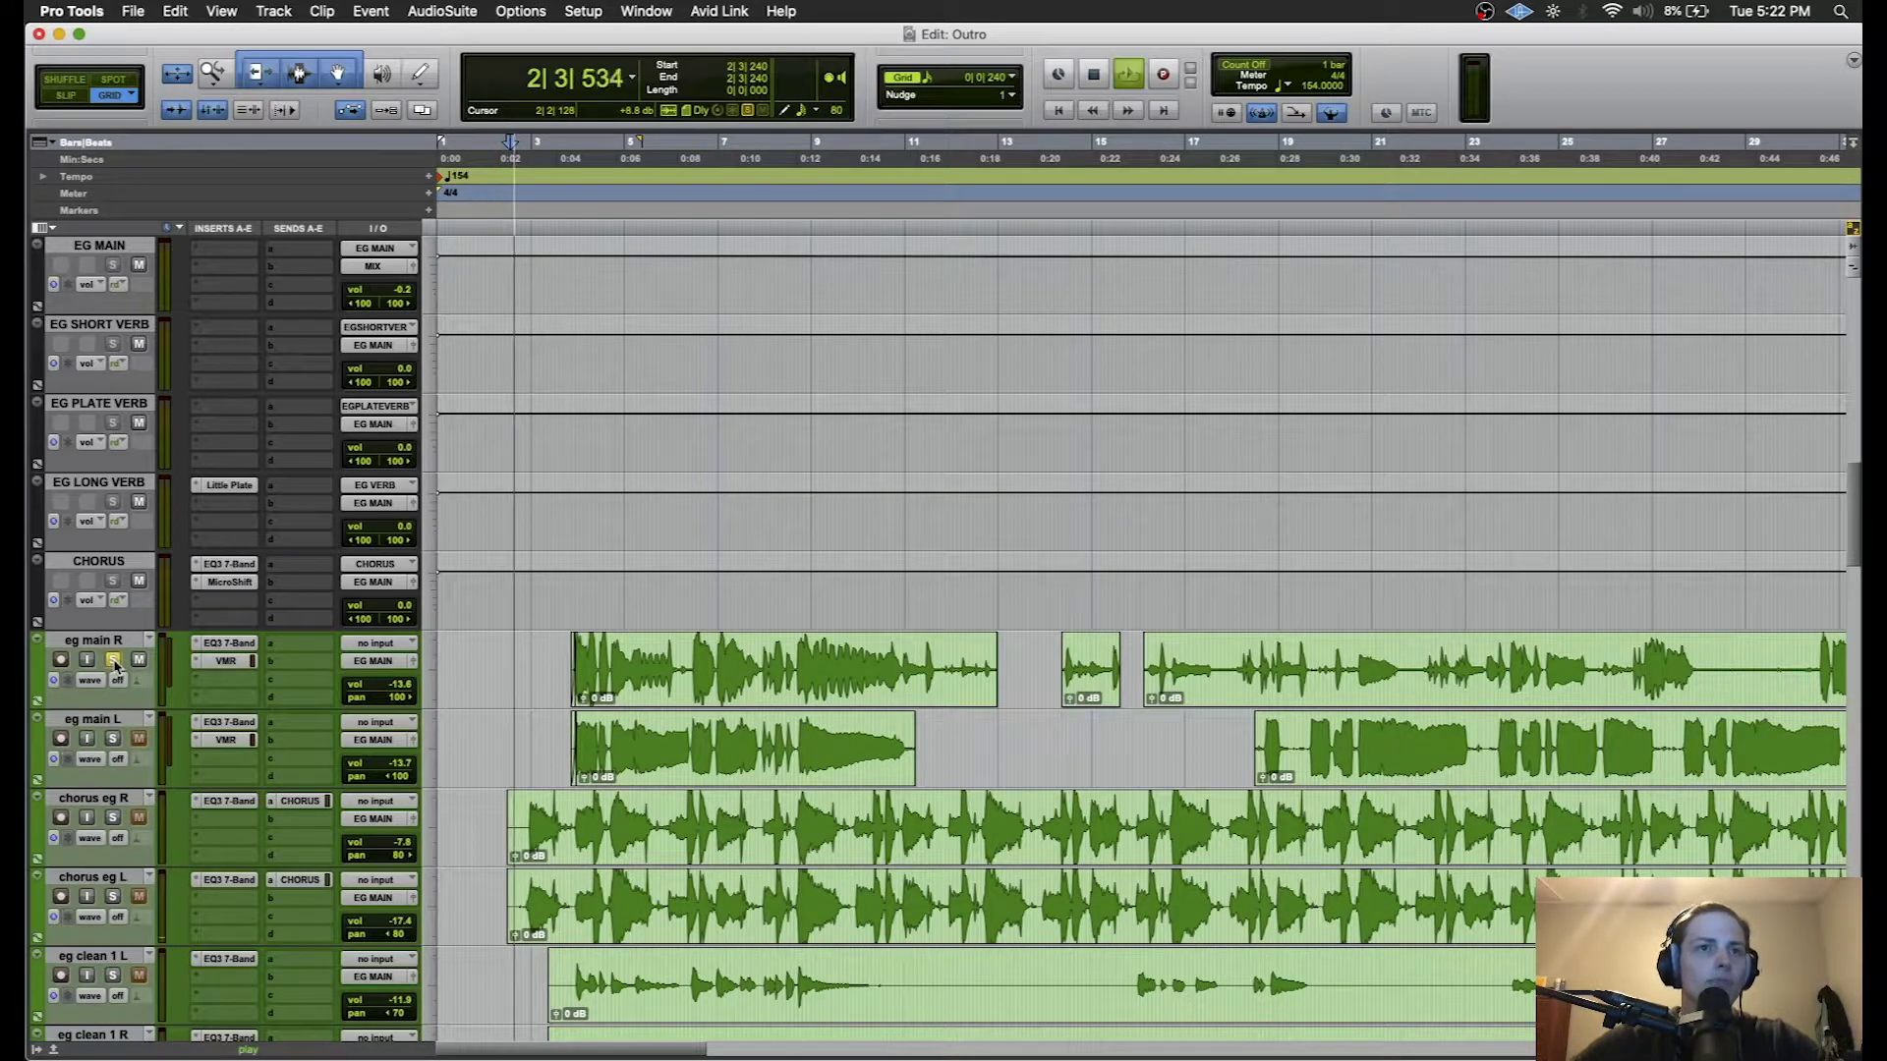
{"action": "left_click", "coordinate": [113, 739]}
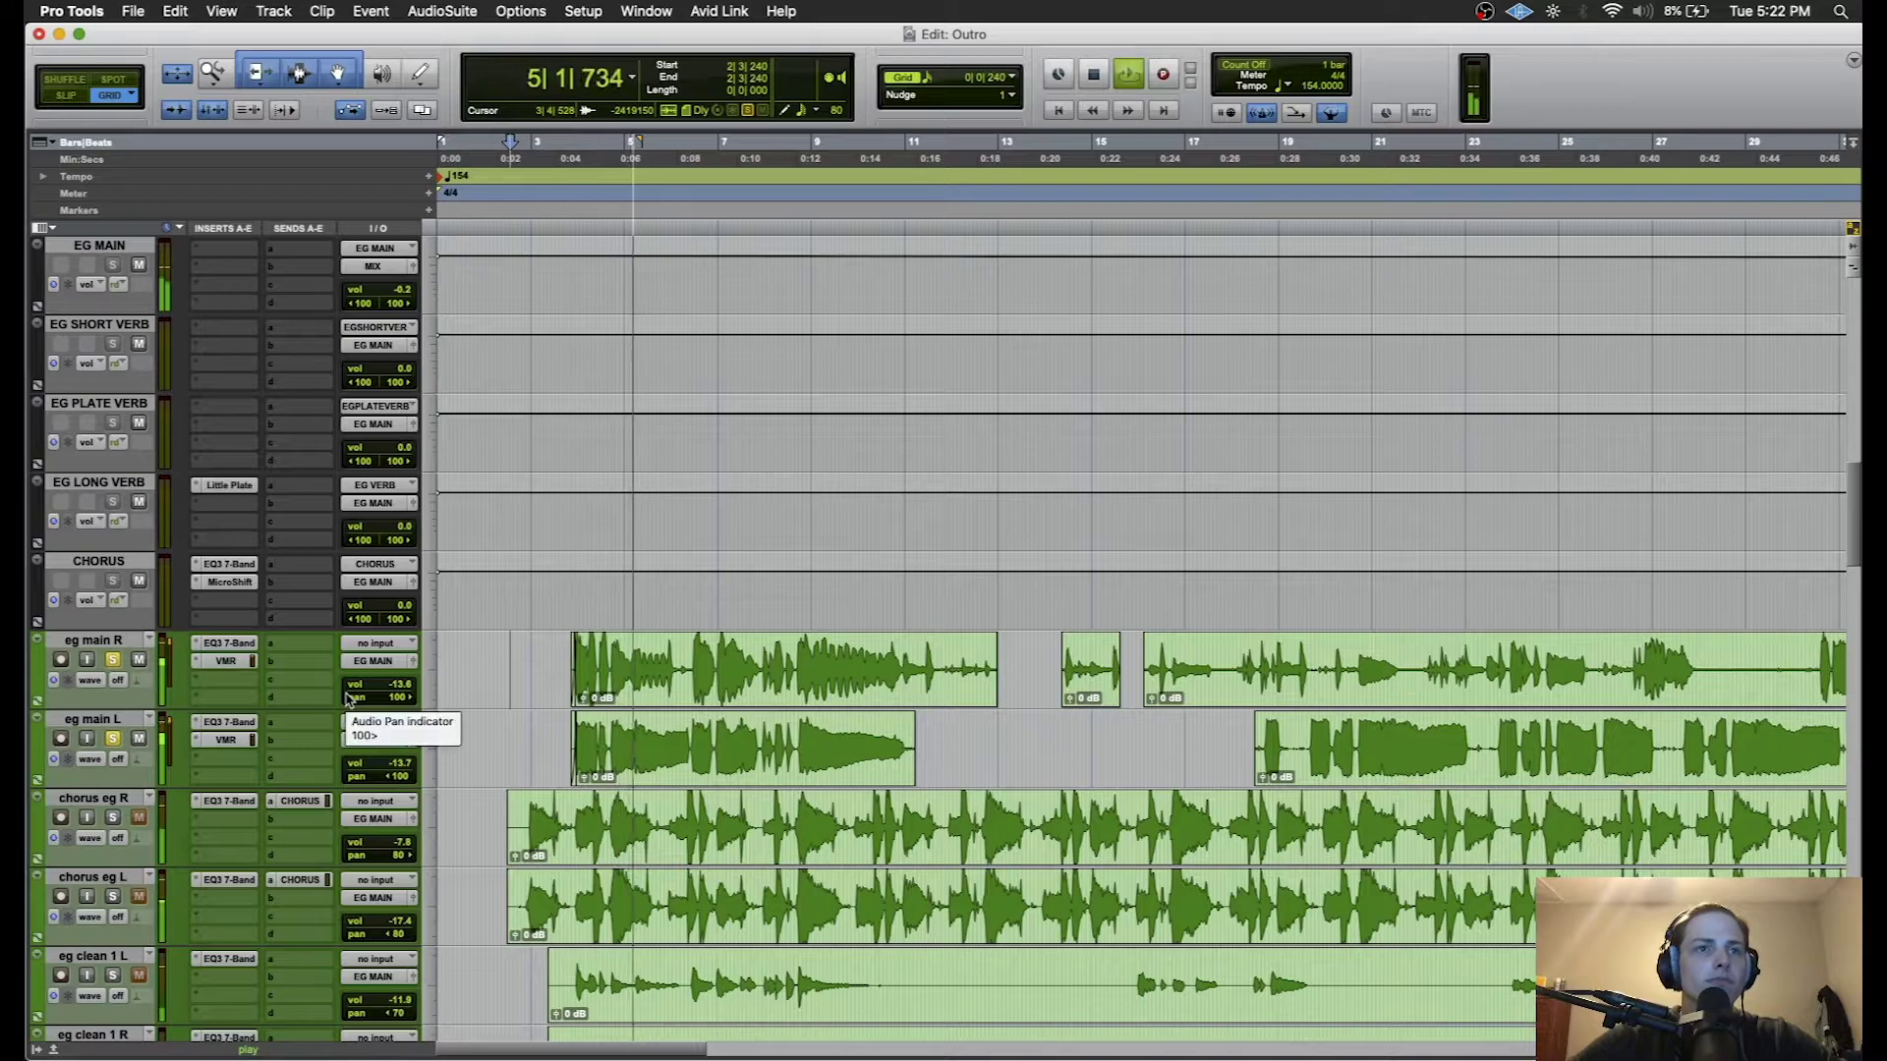
{"action": "scroll", "coordinate": [575, 777], "scroll_direction": "down", "scroll_amount": 2}
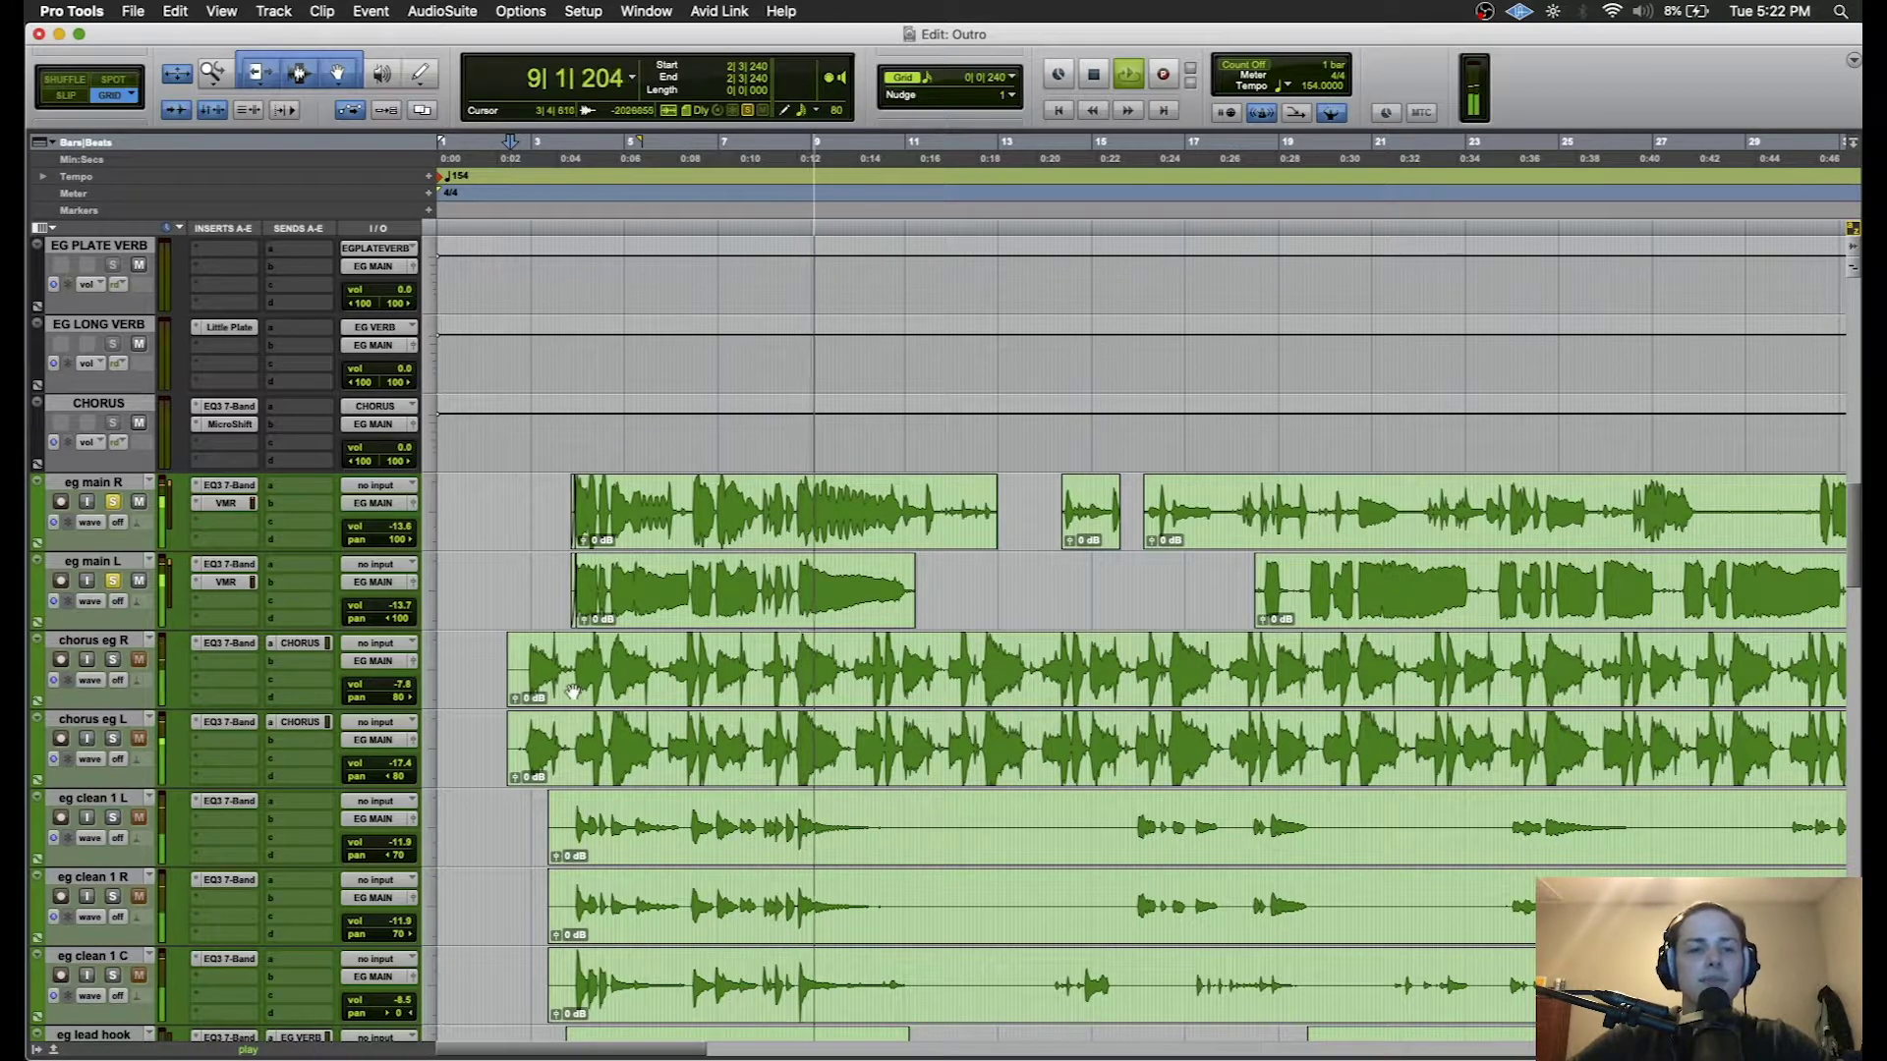
{"action": "key", "text": "space"}
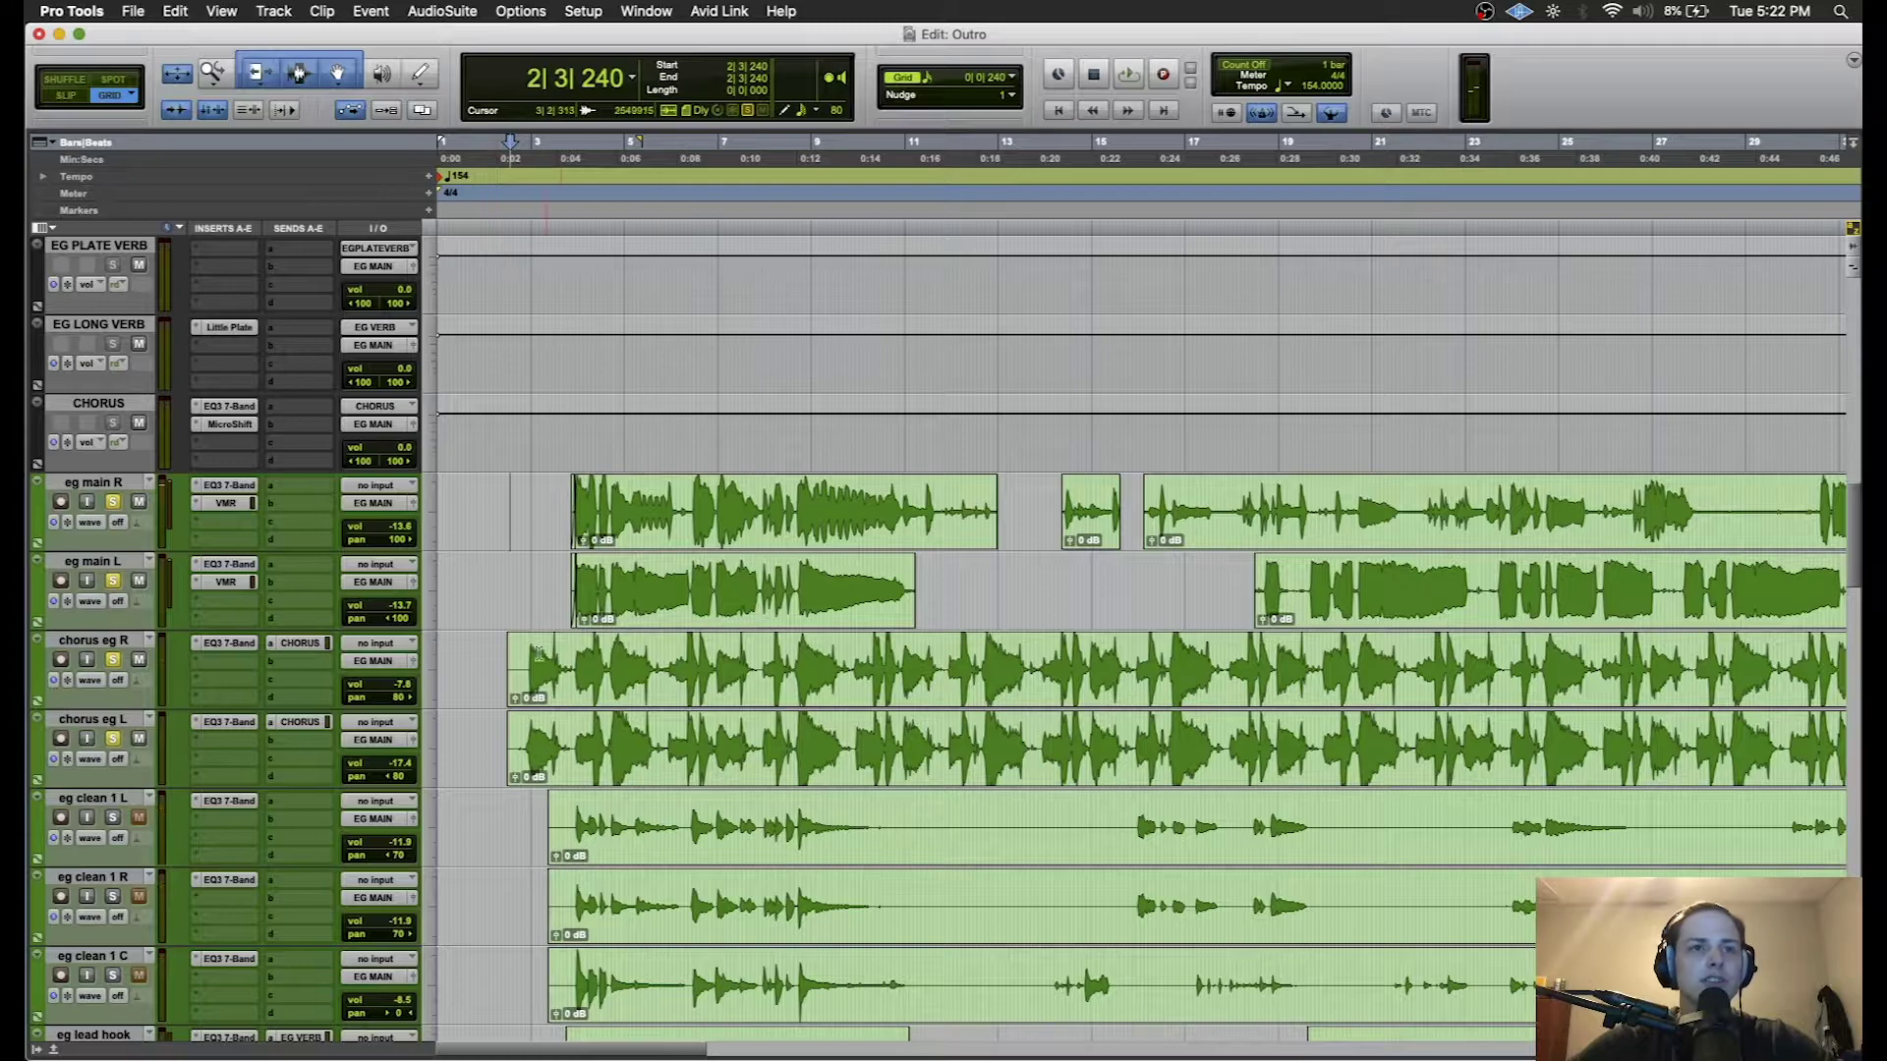
- Leave only chorus eg R and chorus eg L soloed, and listen to them from around 2|4|000
{"action": "key", "text": "space"}
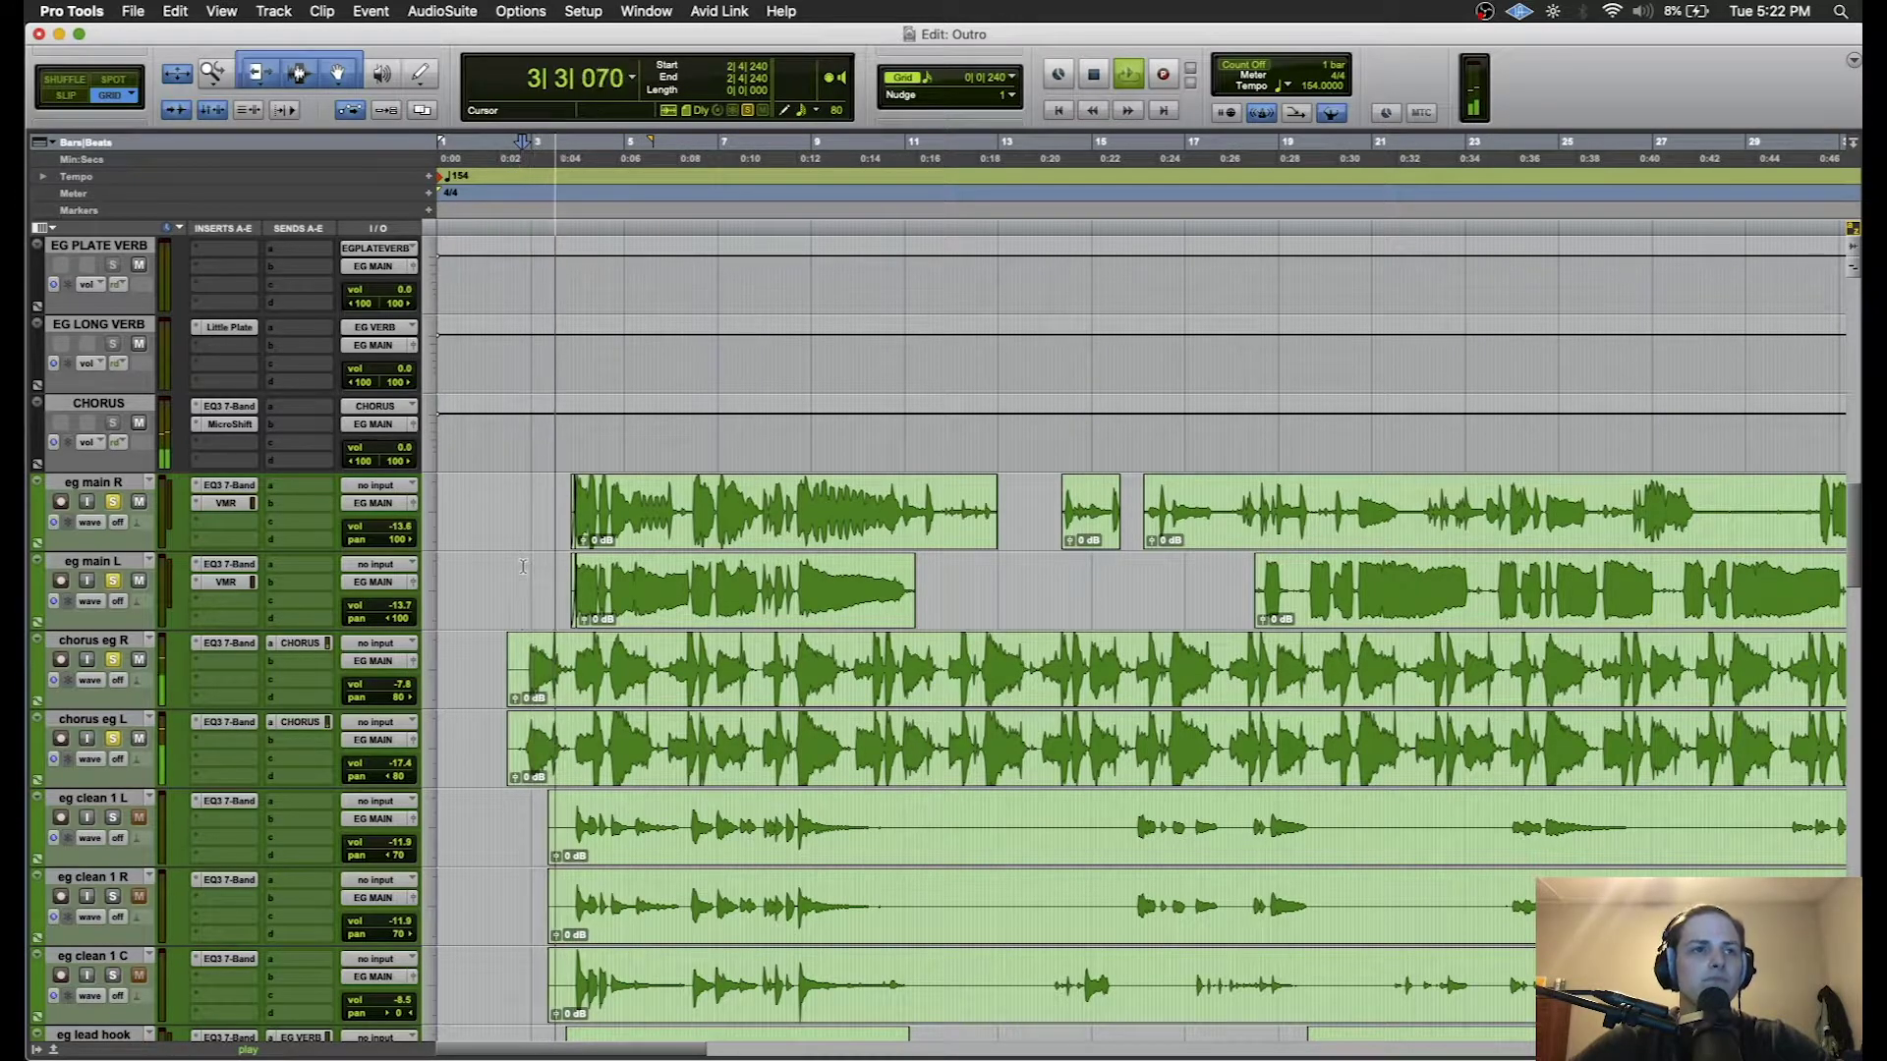
{"action": "left_click", "coordinate": [113, 581]}
{"action": "key", "text": "space"}
{"action": "key", "text": "space"}
{"action": "key", "text": "space"}
{"action": "key", "text": "space"}
- View the MicroShift insert on the CHORUS track during playback, and stop the playback
{"action": "left_click", "coordinate": [229, 425]}
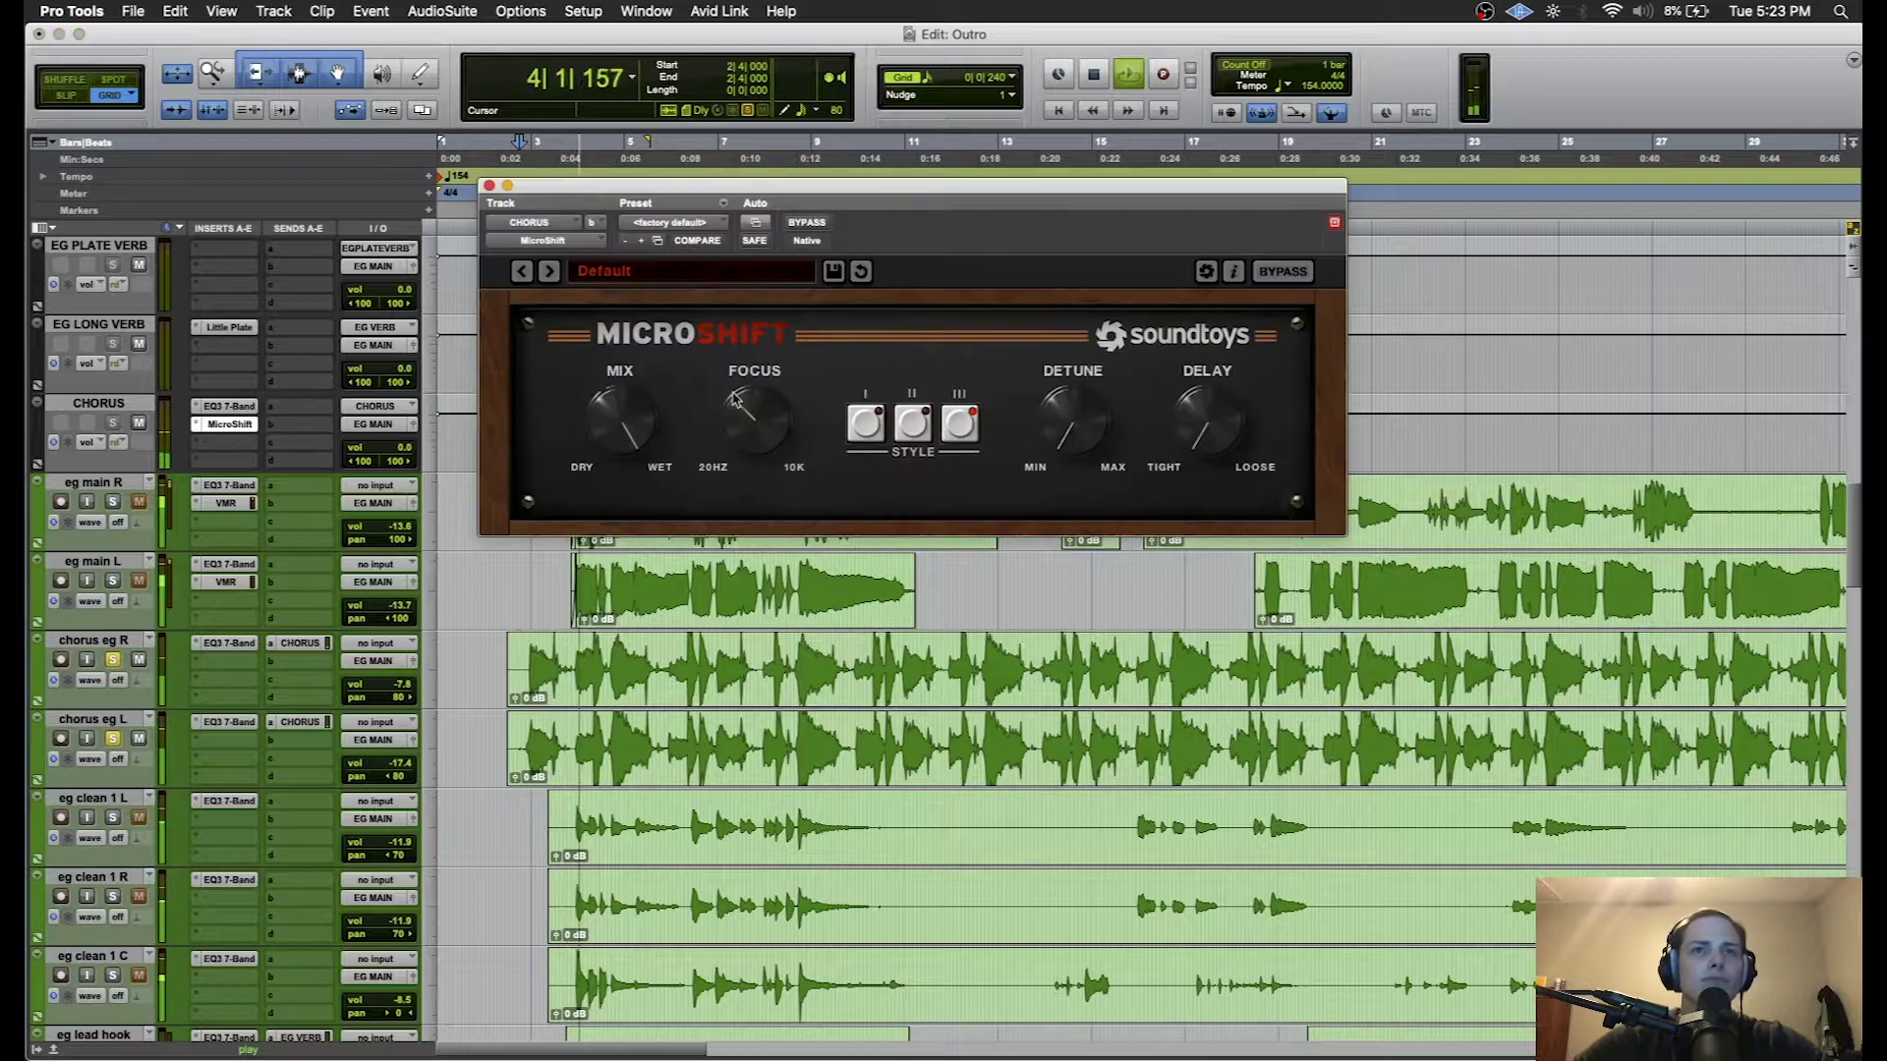
{"action": "key", "text": "space"}
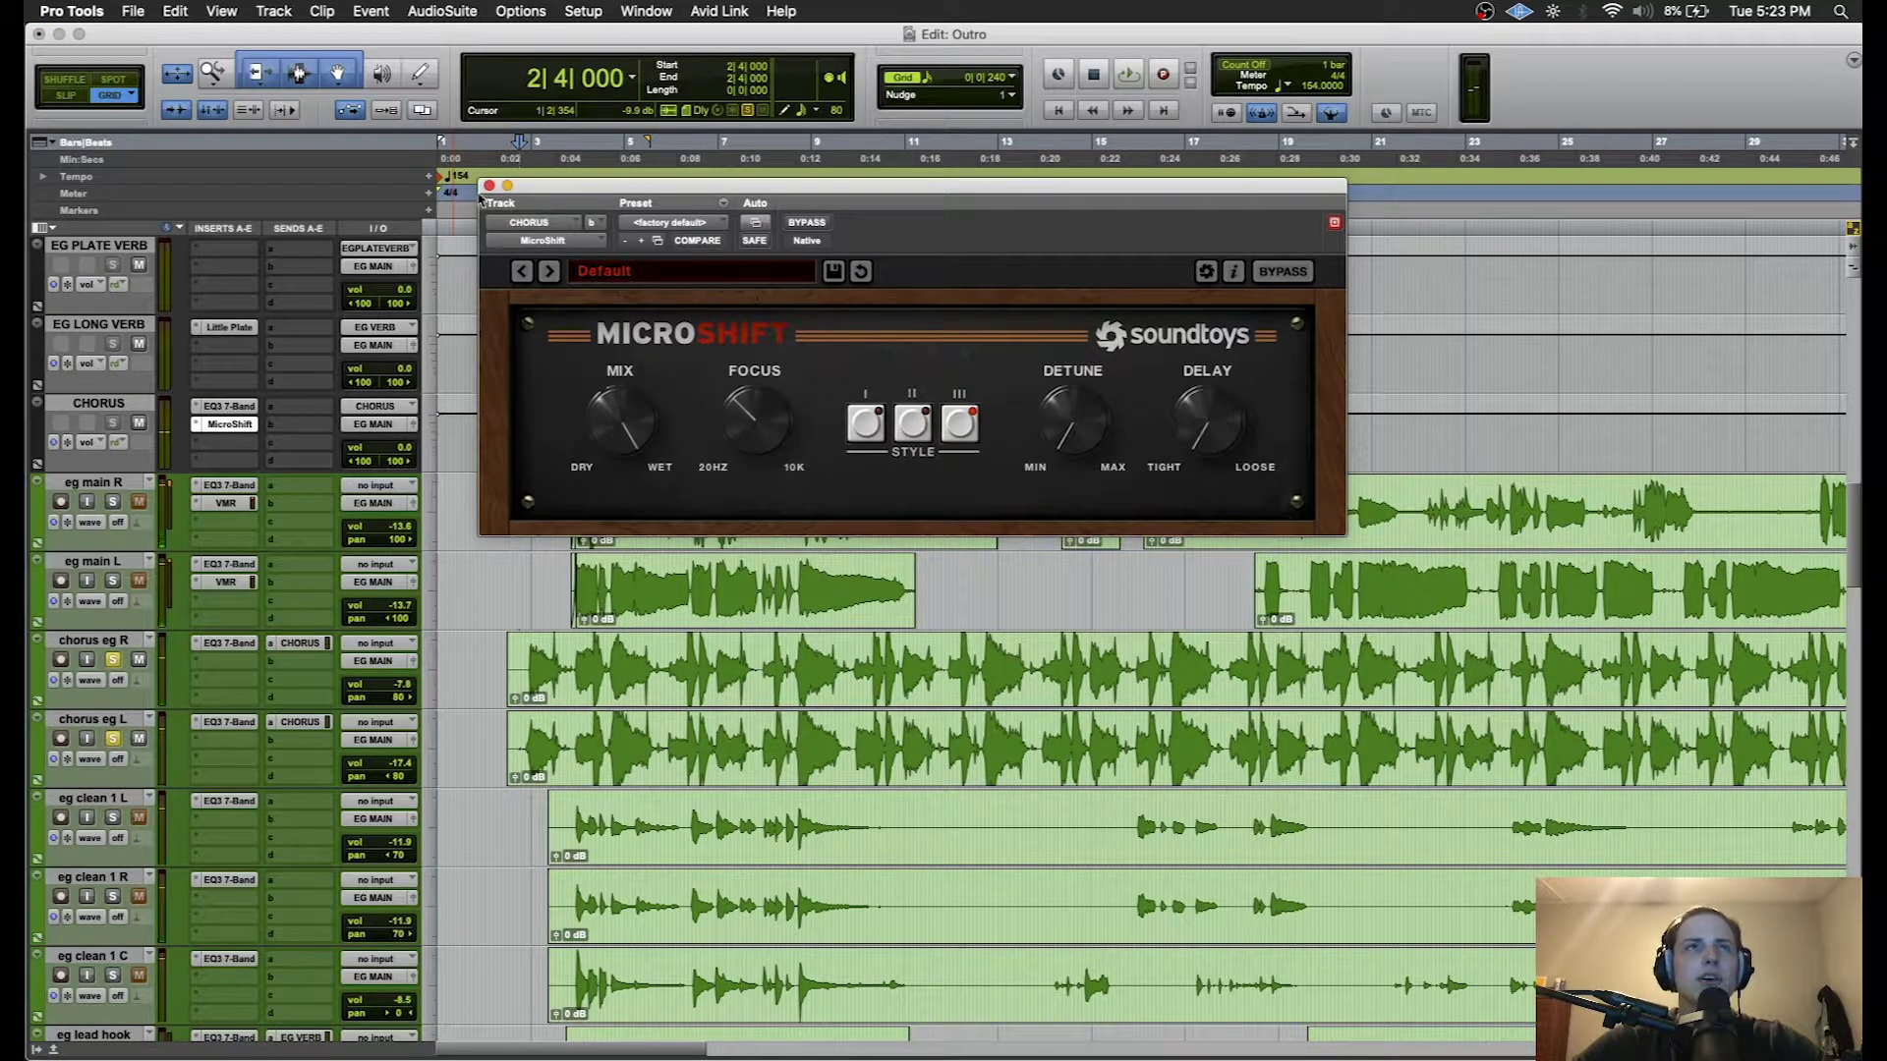
{"action": "left_click_drag", "start_coordinate": [543, 187], "coordinate": [536, 217]}
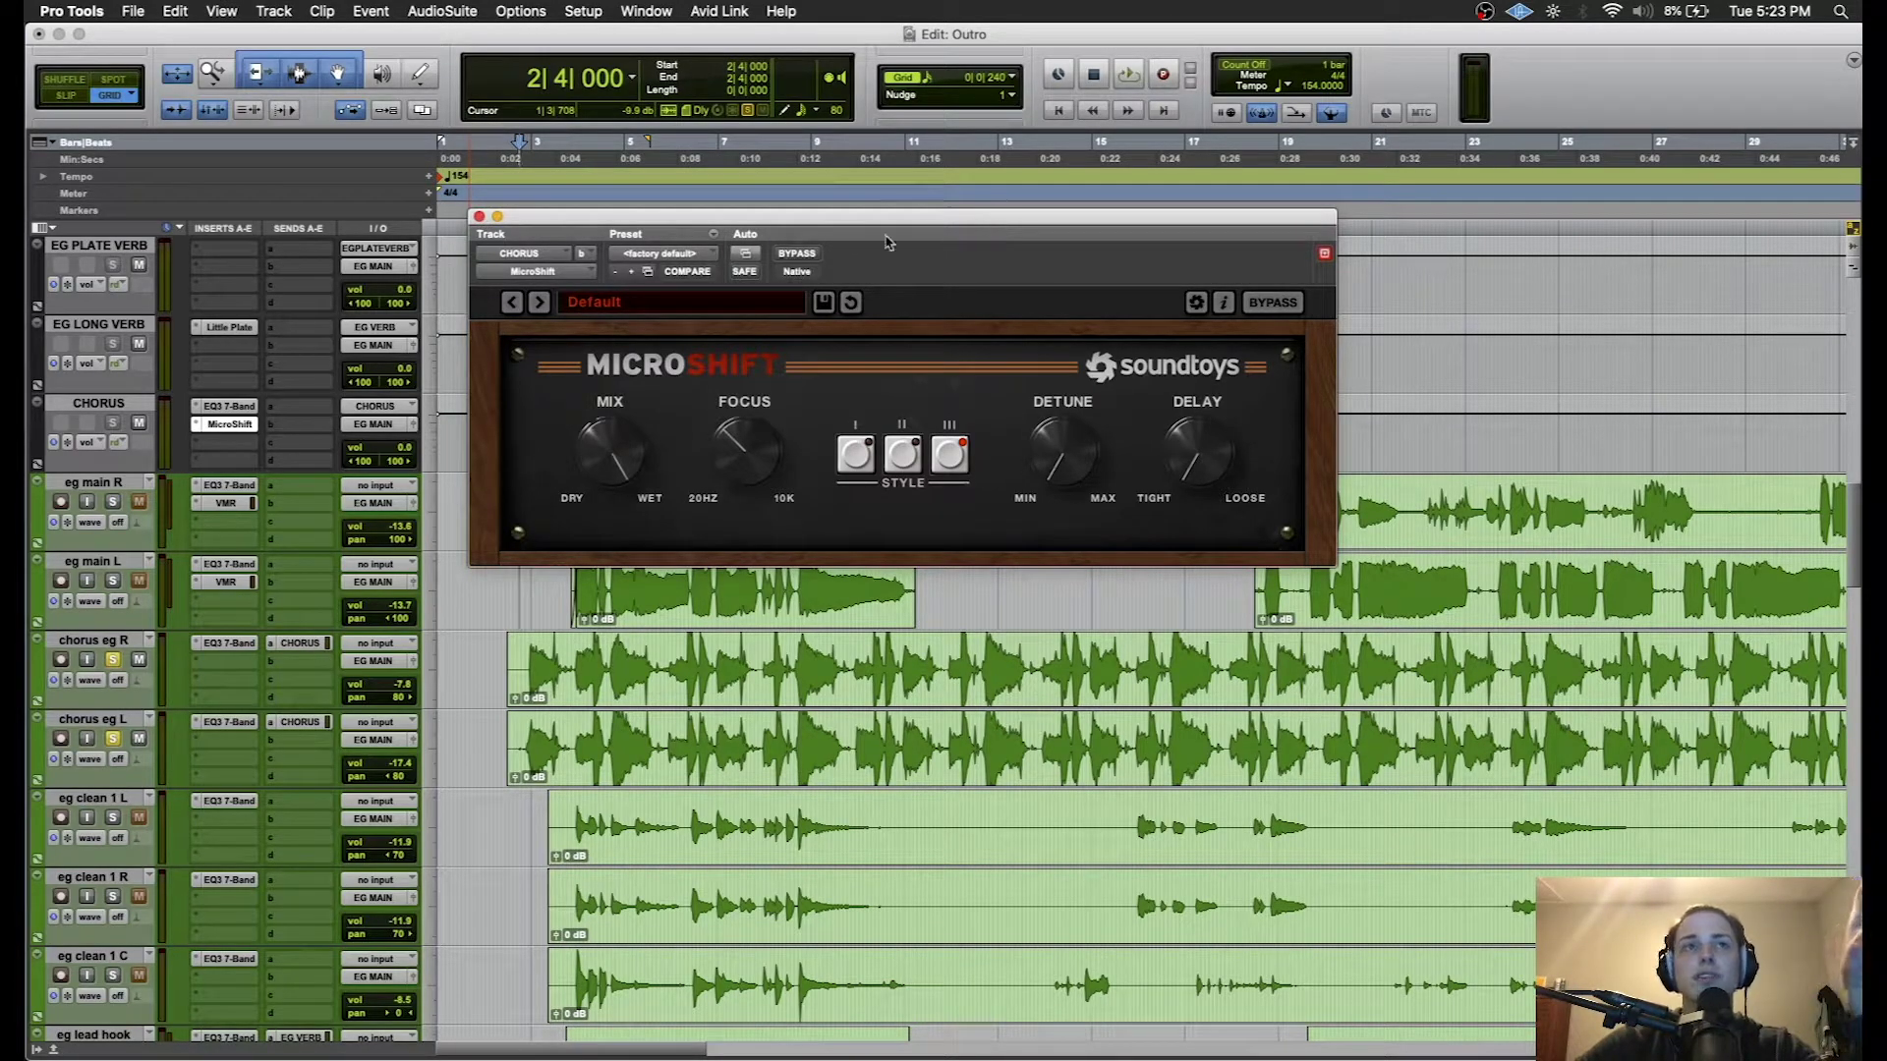
- Browse the SoundToys multichannel plug-ins for an empty insert slot on the CHORUS track without inserting one, keeping MicroShift open
{"action": "left_click", "coordinate": [202, 450]}
{"action": "left_click", "coordinate": [248, 449]}
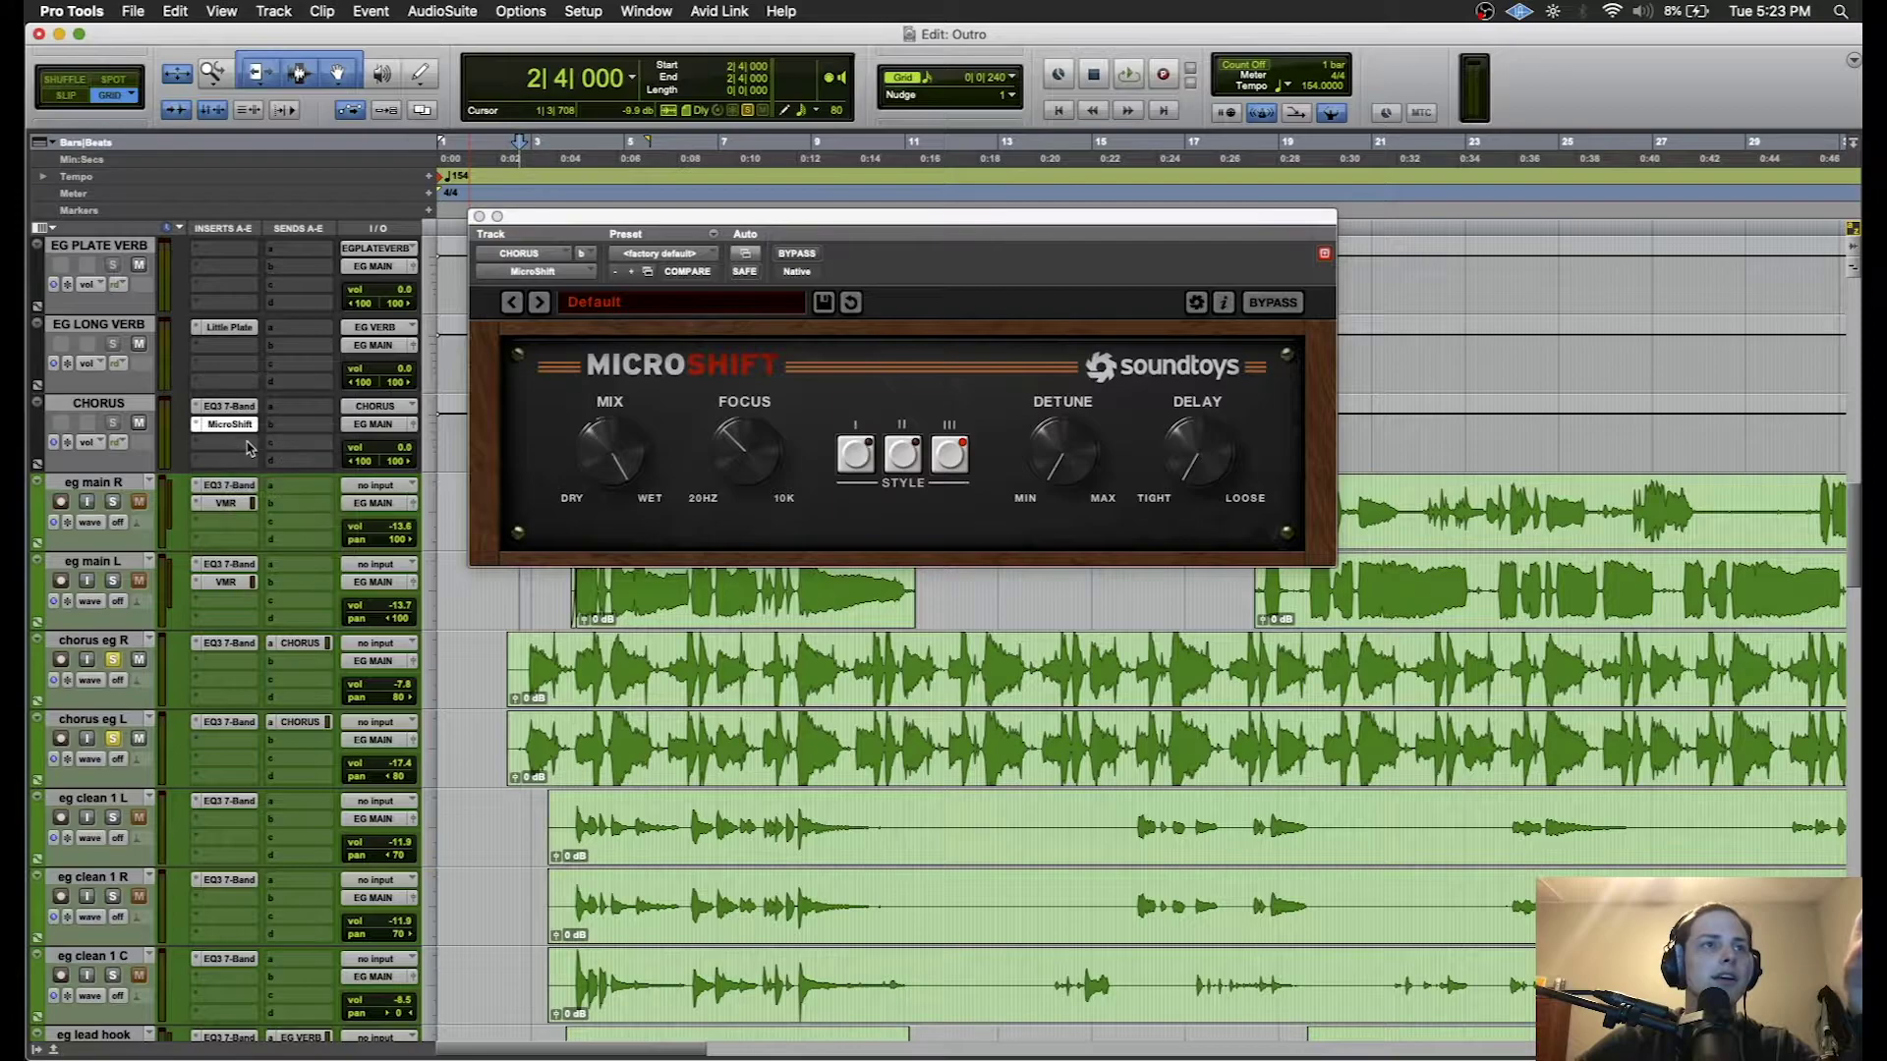
{"action": "left_click", "coordinate": [236, 450]}
{"action": "mouse_move", "coordinate": [290, 443]}
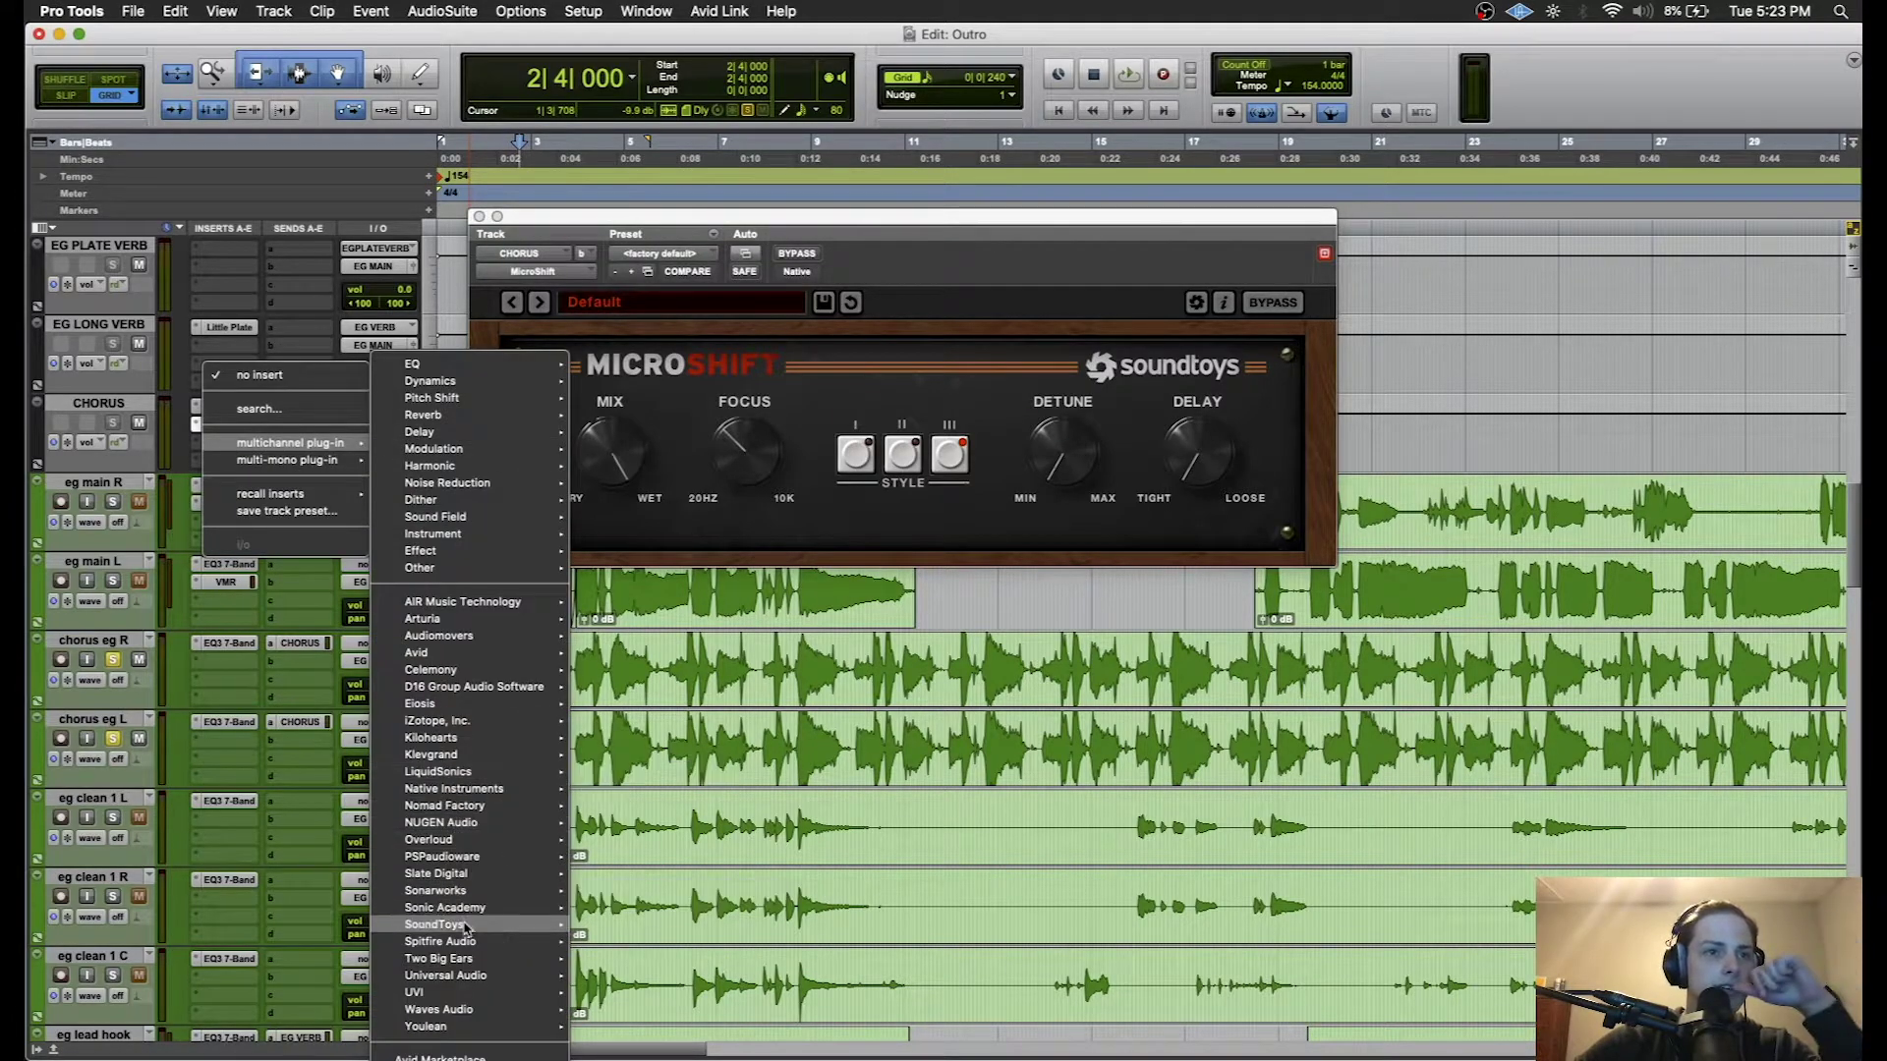
{"action": "mouse_move", "coordinate": [462, 924]}
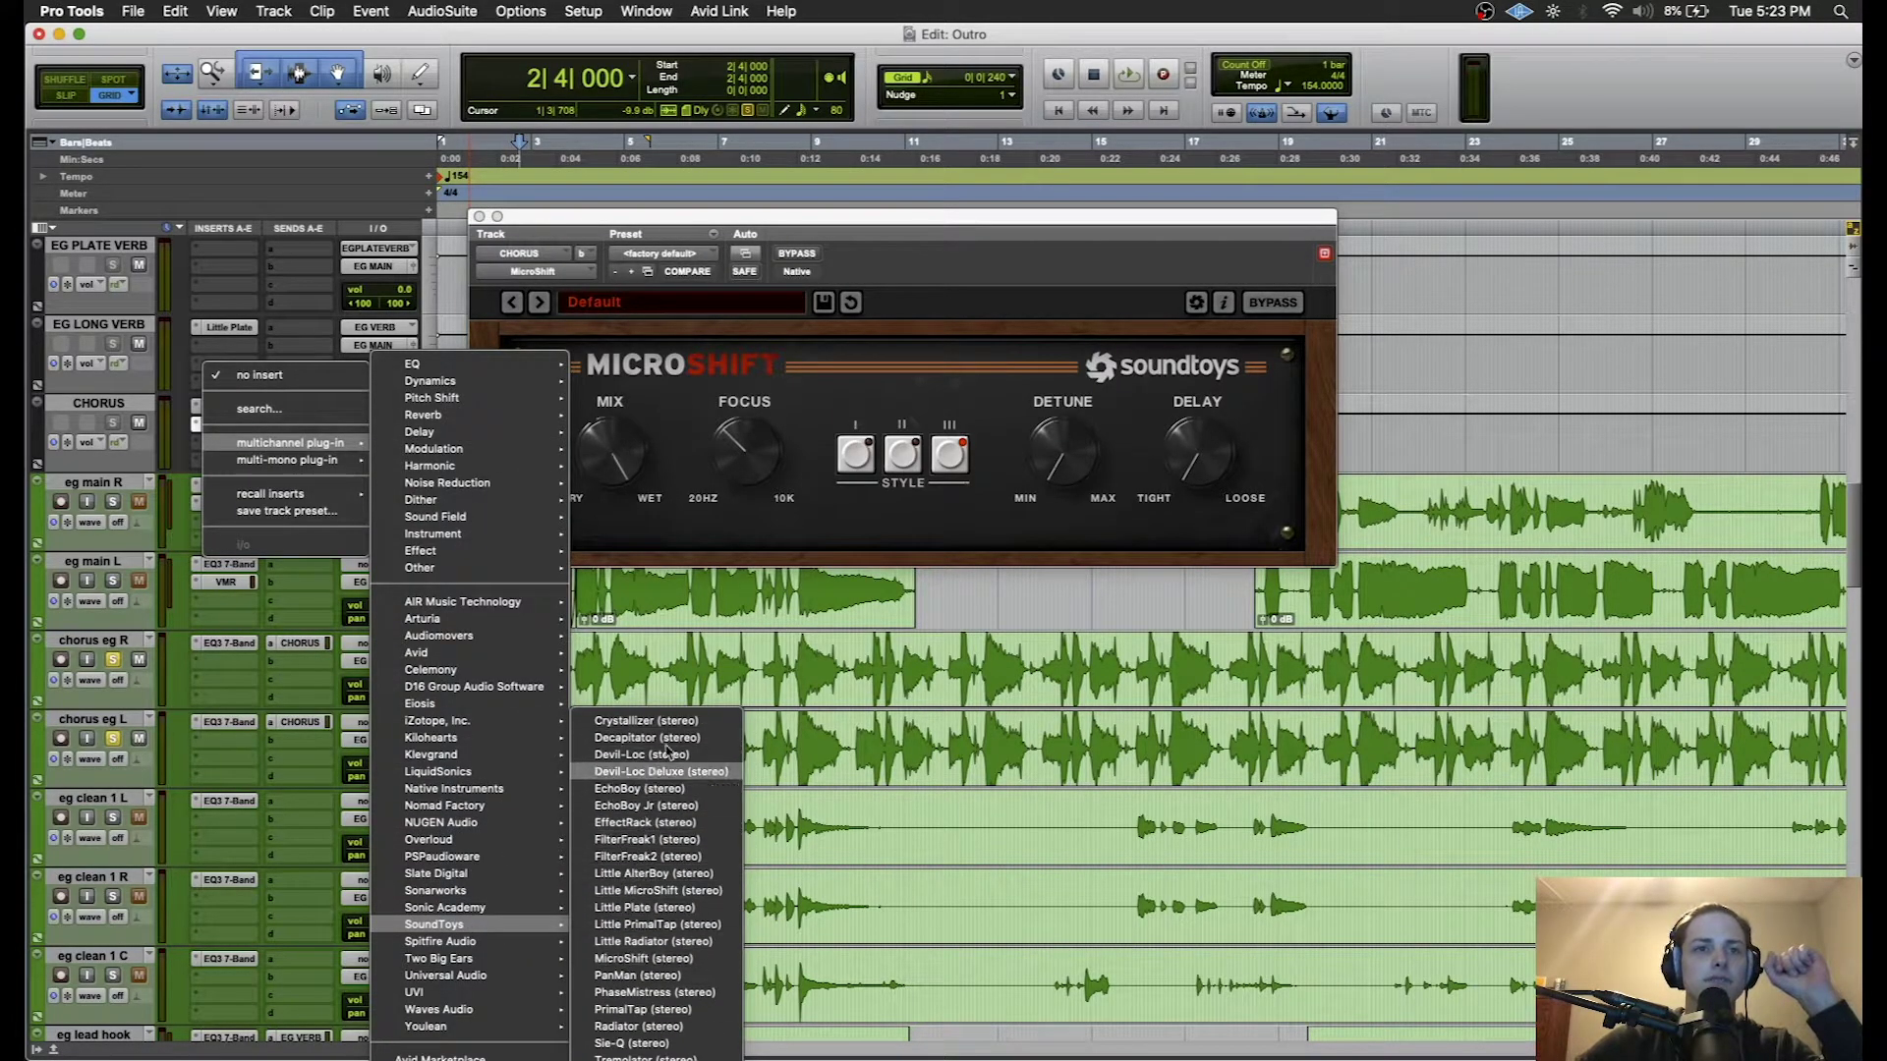
{"action": "left_click", "coordinate": [895, 335]}
{"action": "left_click", "coordinate": [538, 218]}
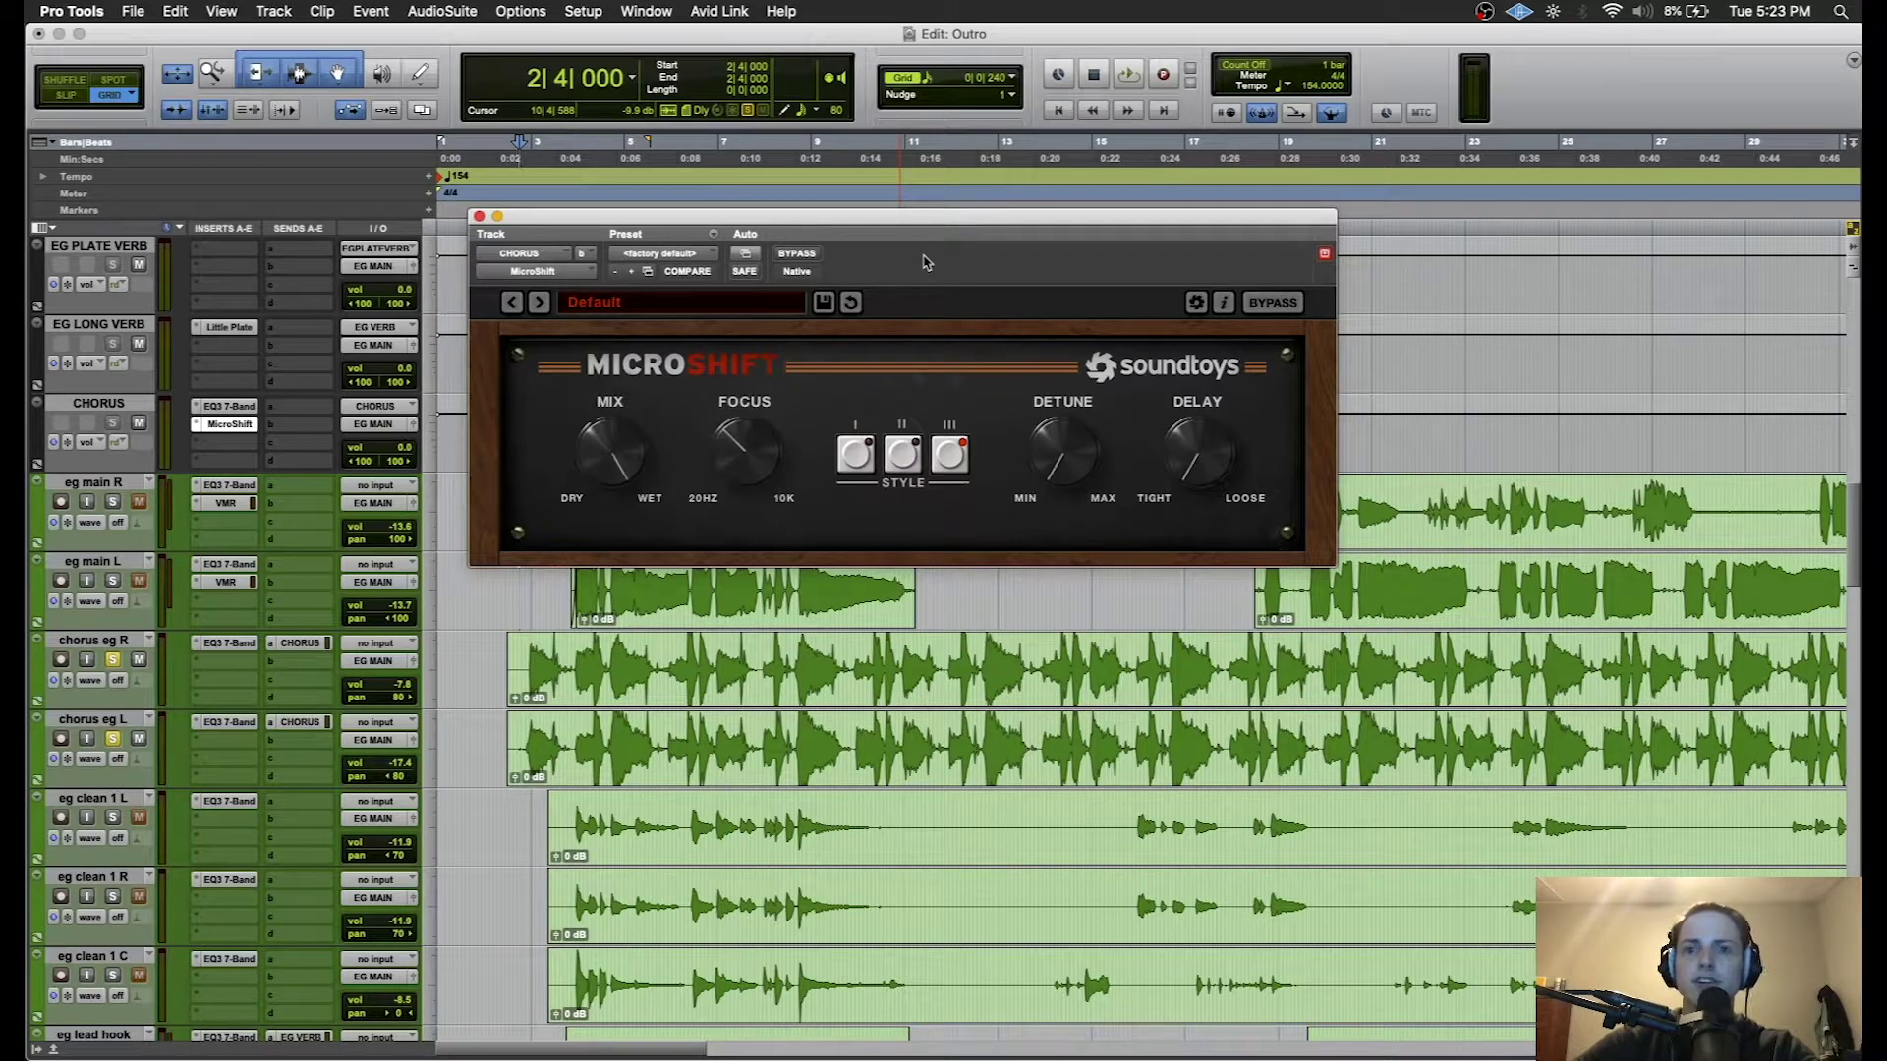
{"action": "left_click_drag", "start_coordinate": [555, 217], "coordinate": [507, 216]}
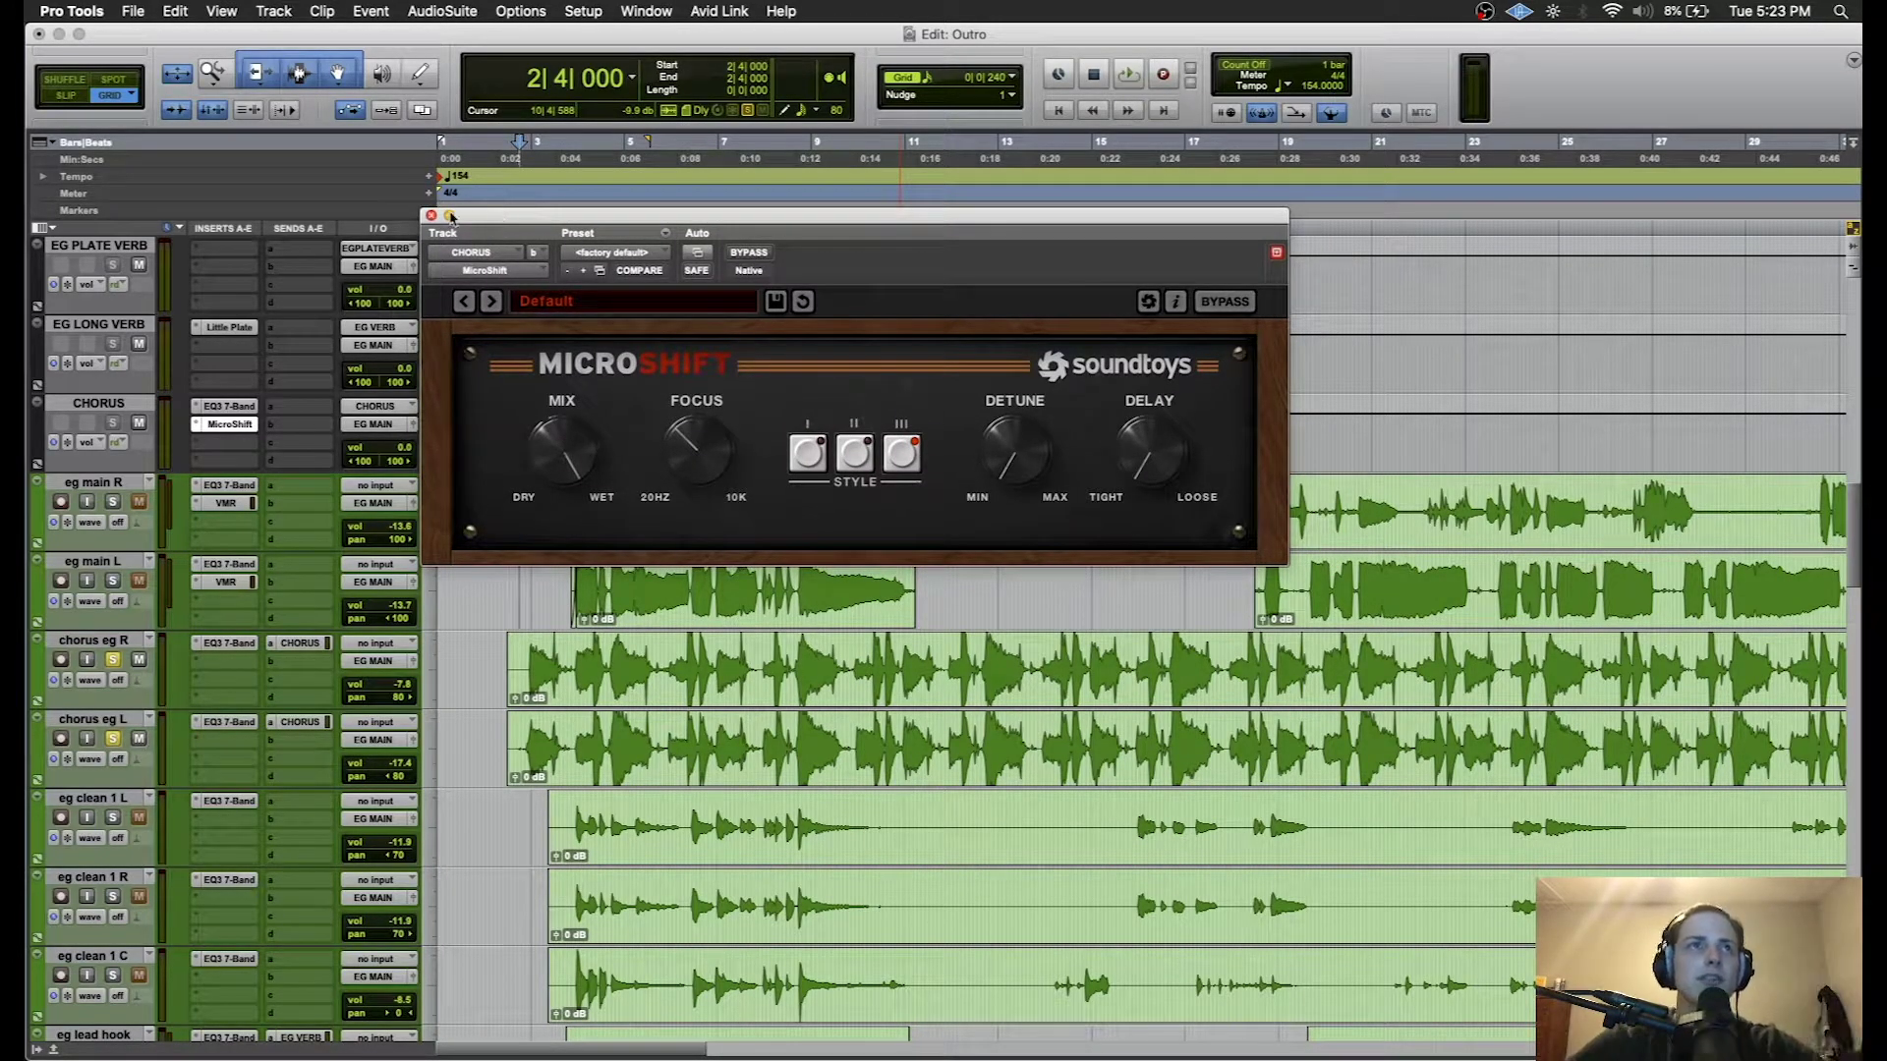
- Audition the soloed chorus guitars, comparing the CHORUS track's EQ3 7-Band bypassed and active
{"action": "key", "text": "space"}
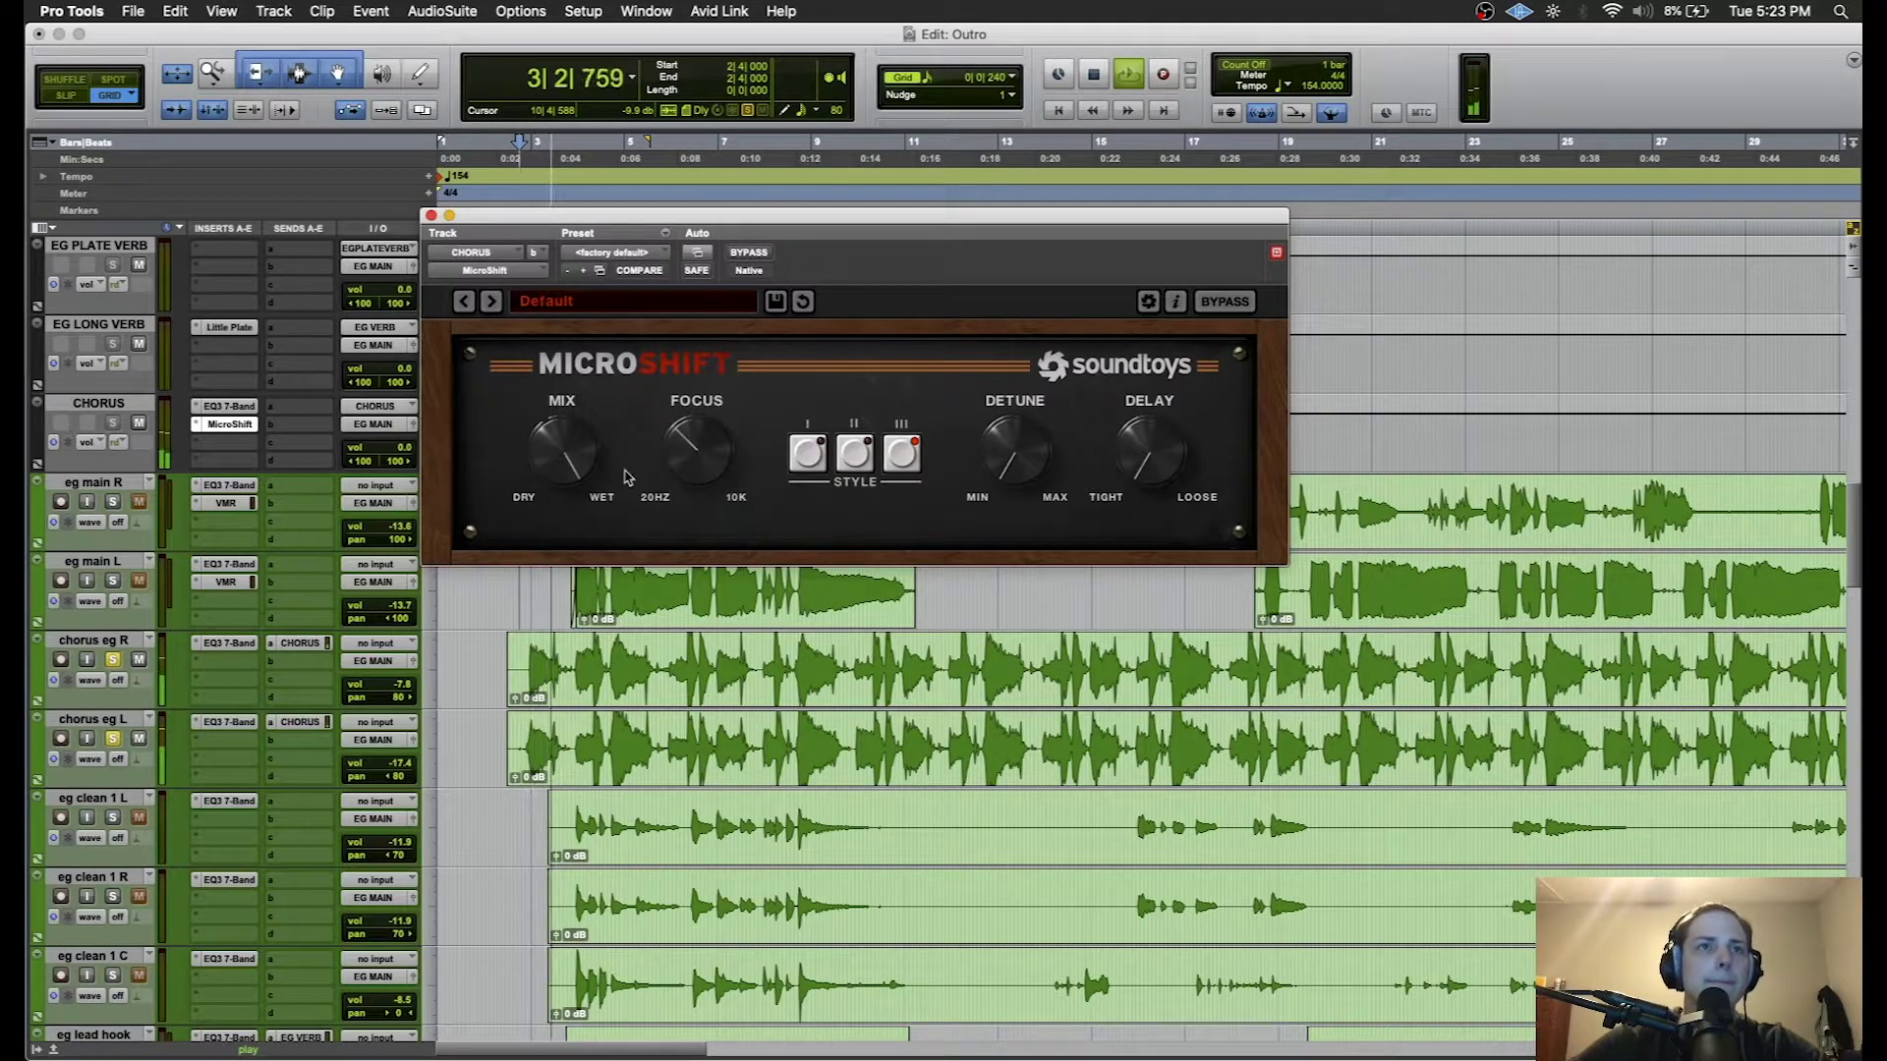
{"action": "left_click", "coordinate": [229, 406]}
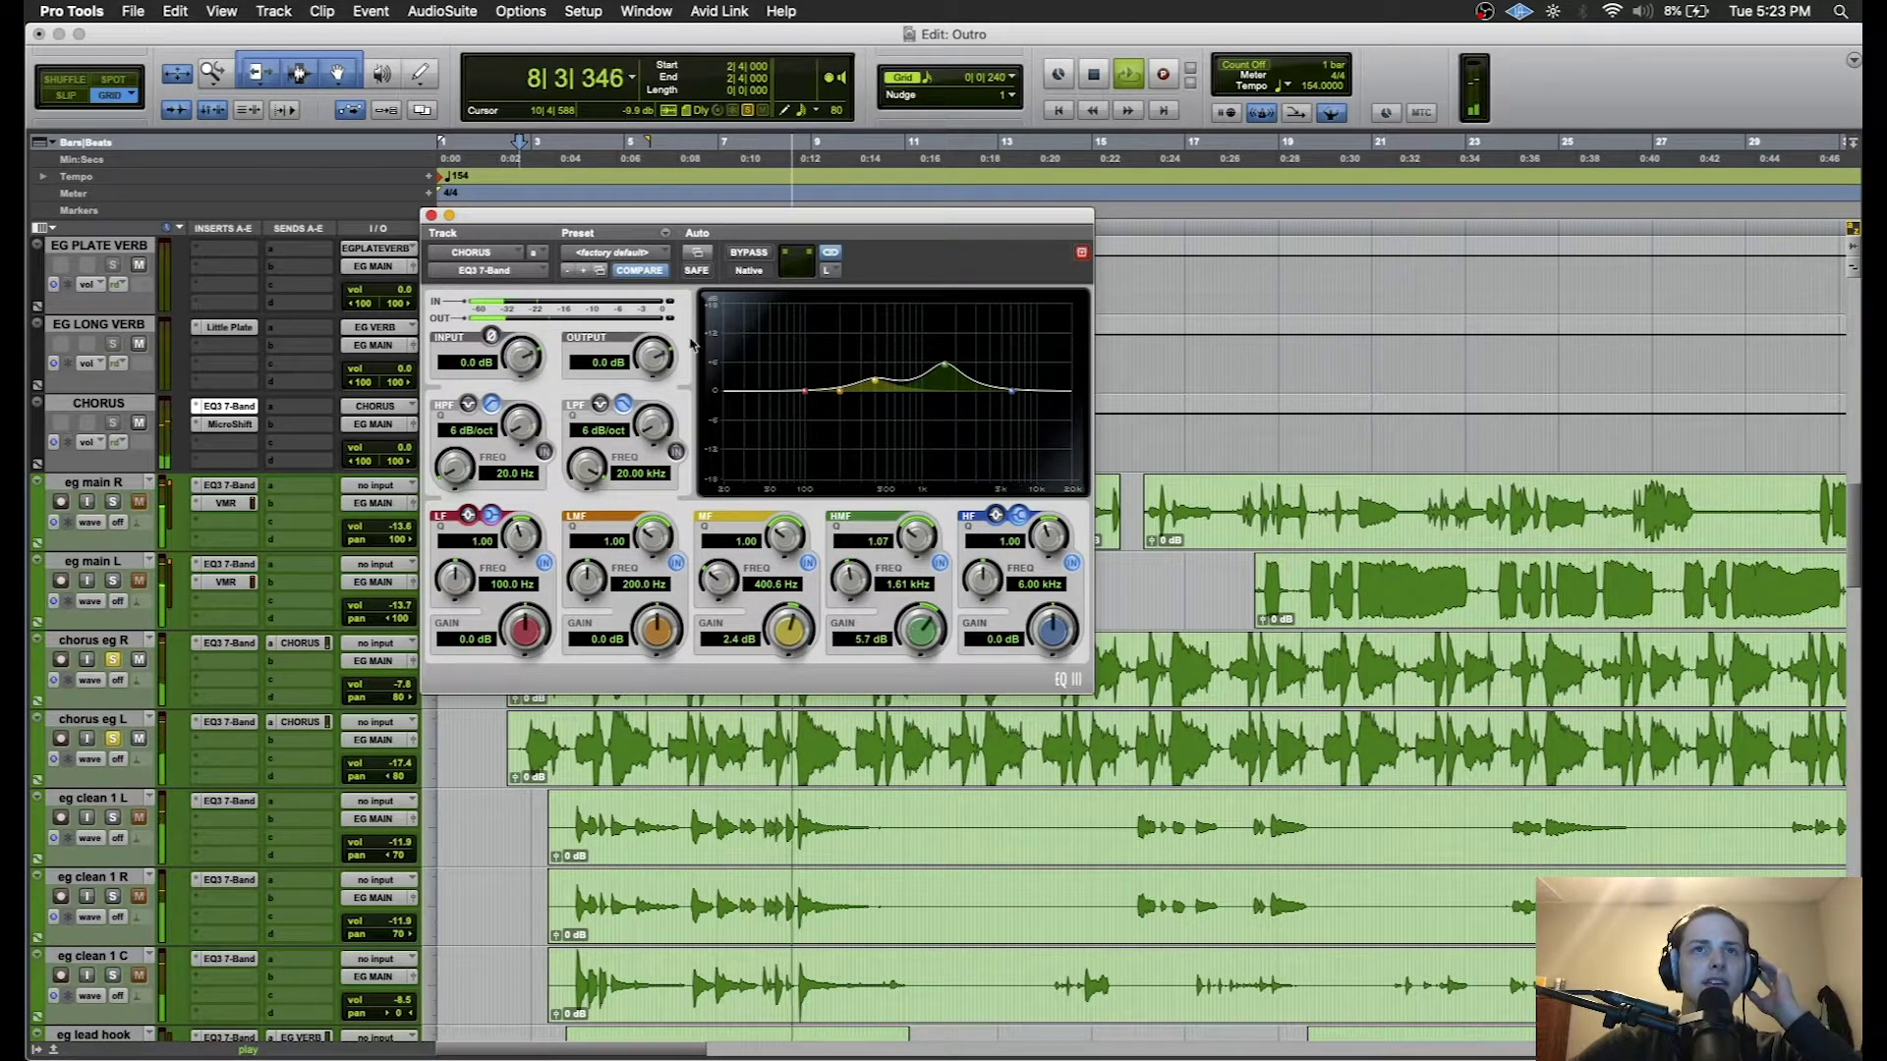
{"action": "left_click", "coordinate": [752, 254]}
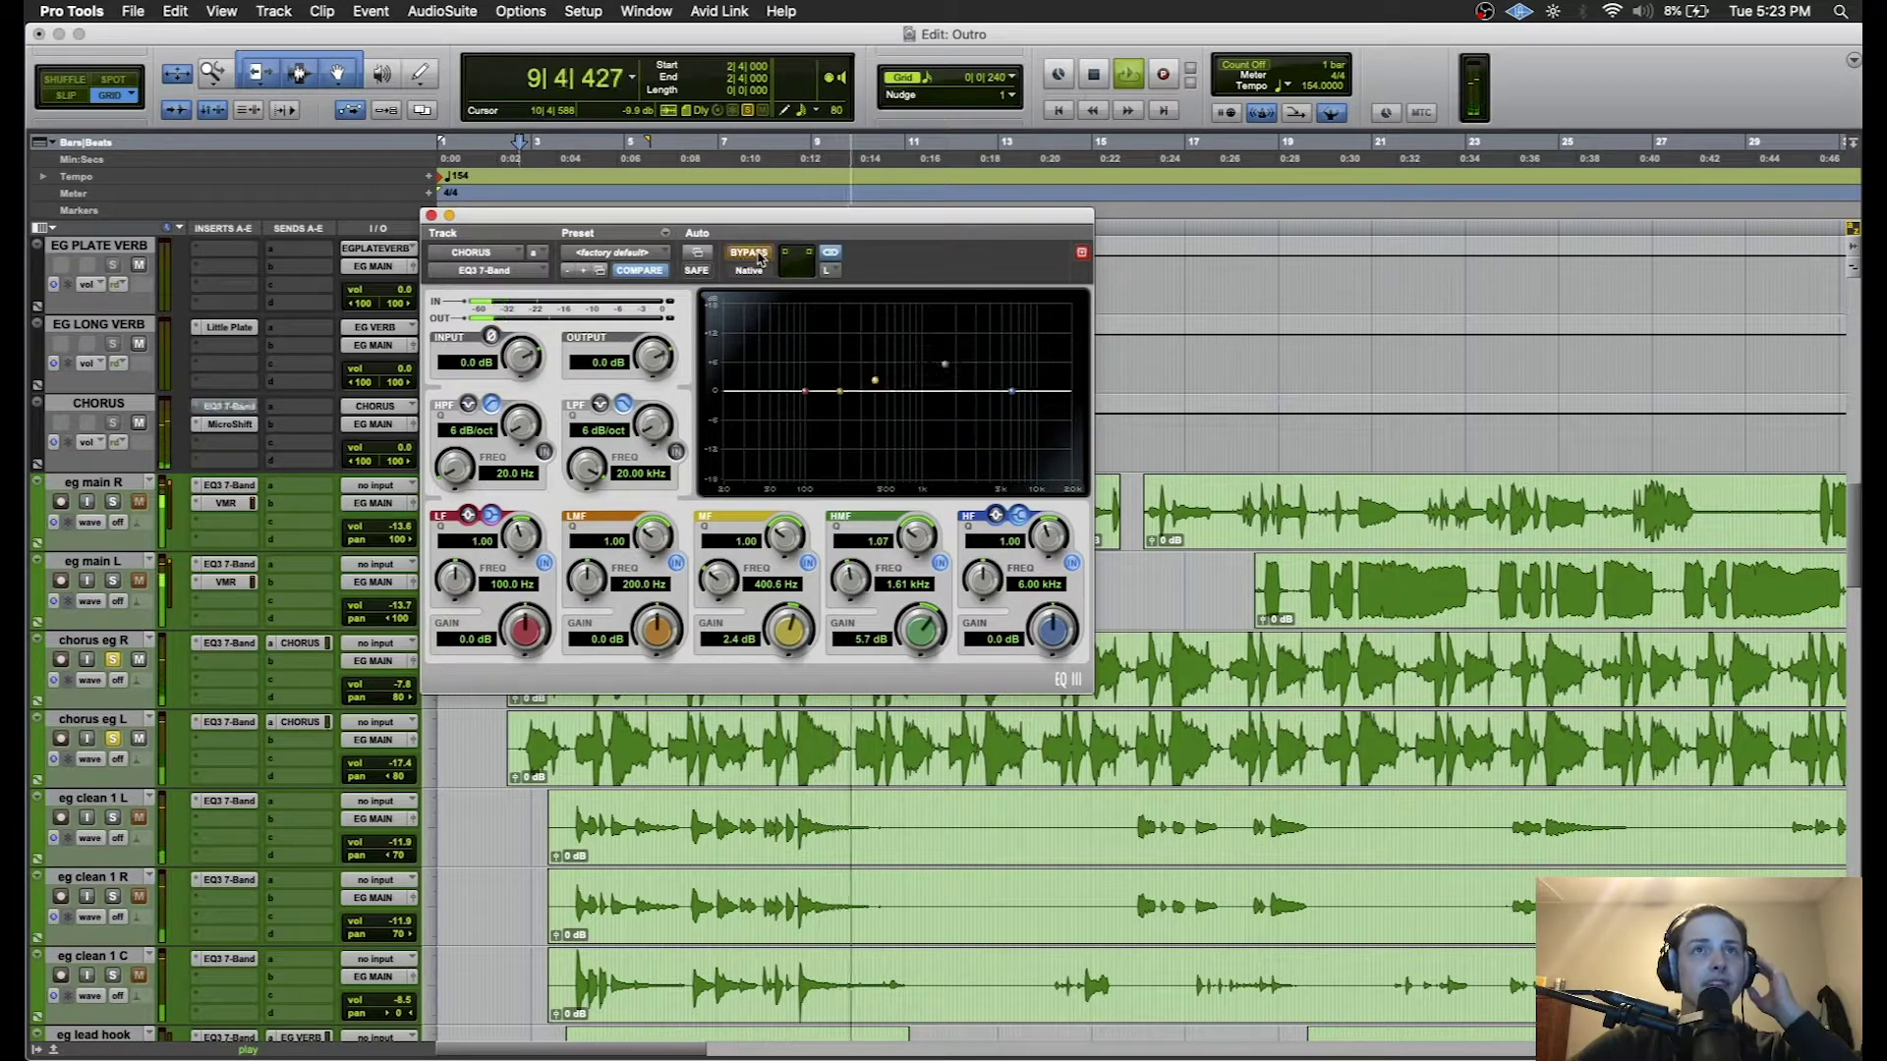
{"action": "left_click", "coordinate": [751, 253]}
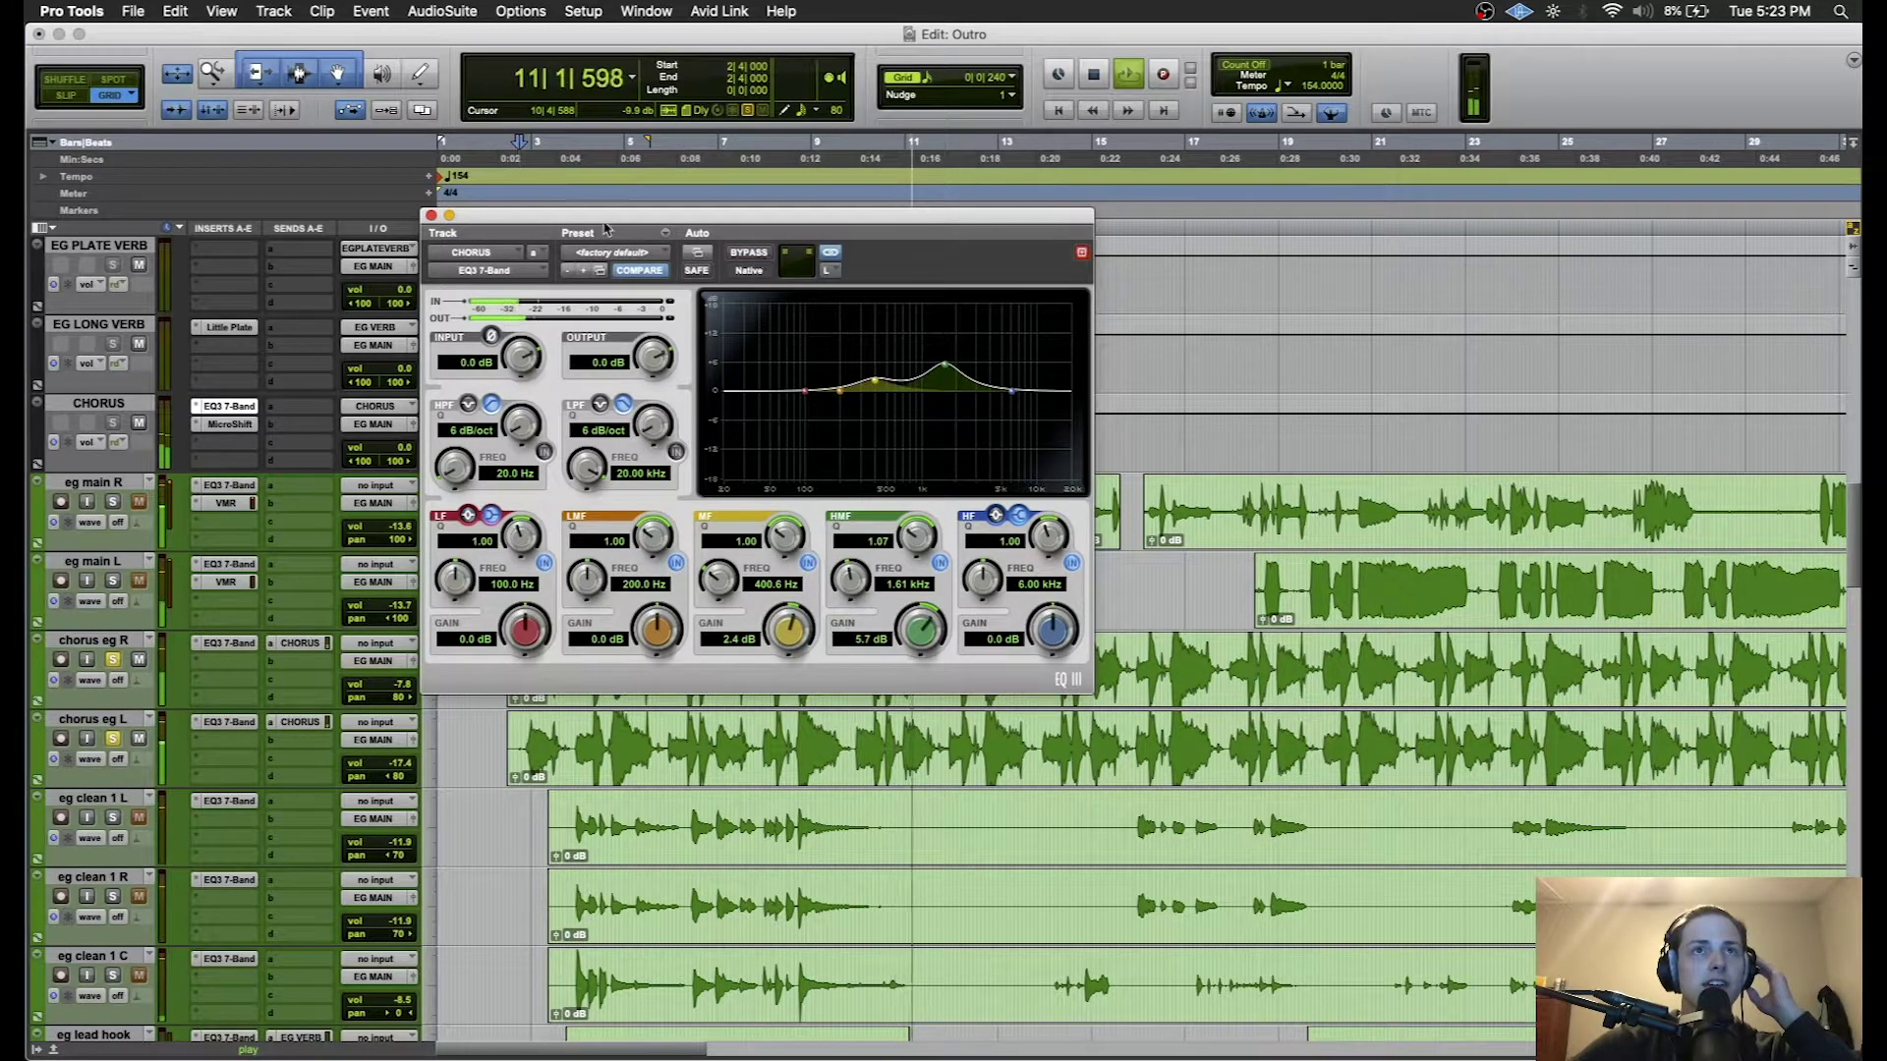
{"action": "left_click", "coordinate": [432, 215]}
{"action": "key", "text": "space"}
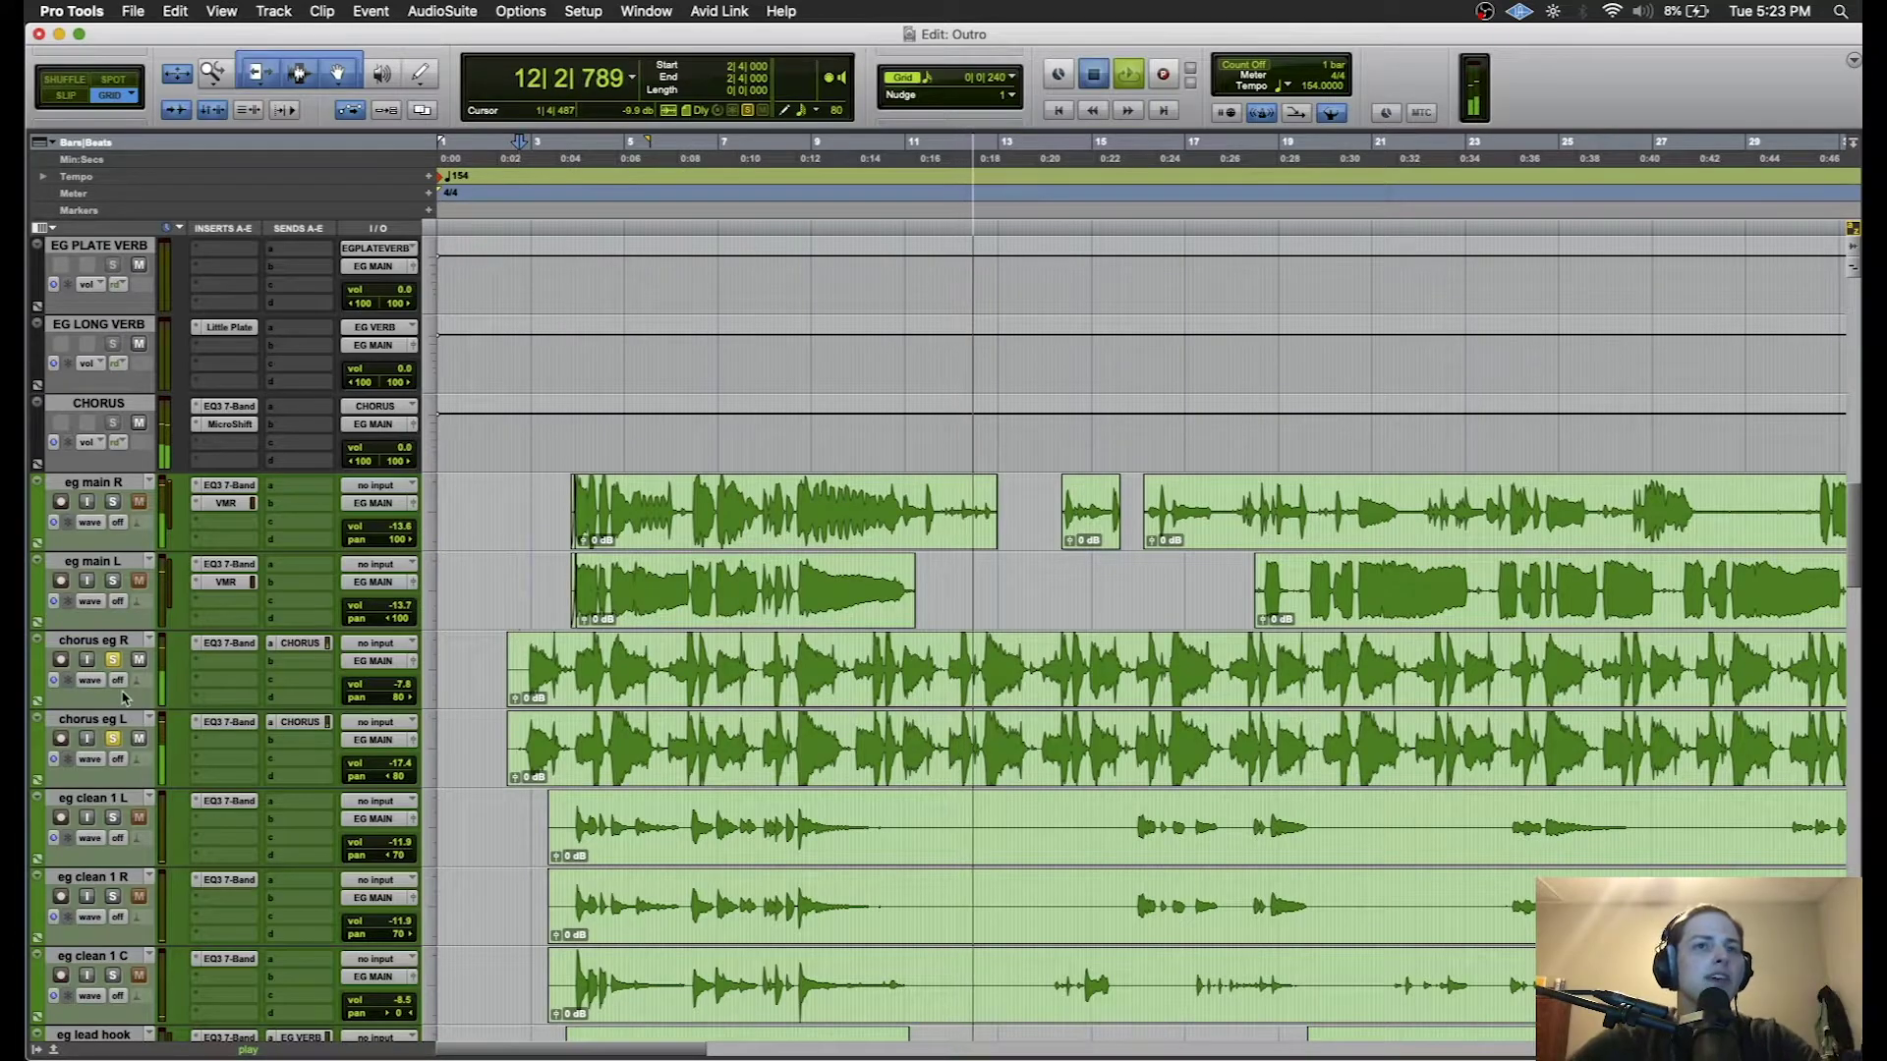
- Solo the three eg clean 1 tracks and inspect the EQ3 7-Band settings on the side tracks
{"action": "scroll", "coordinate": [114, 667], "scroll_direction": "down", "scroll_amount": 3}
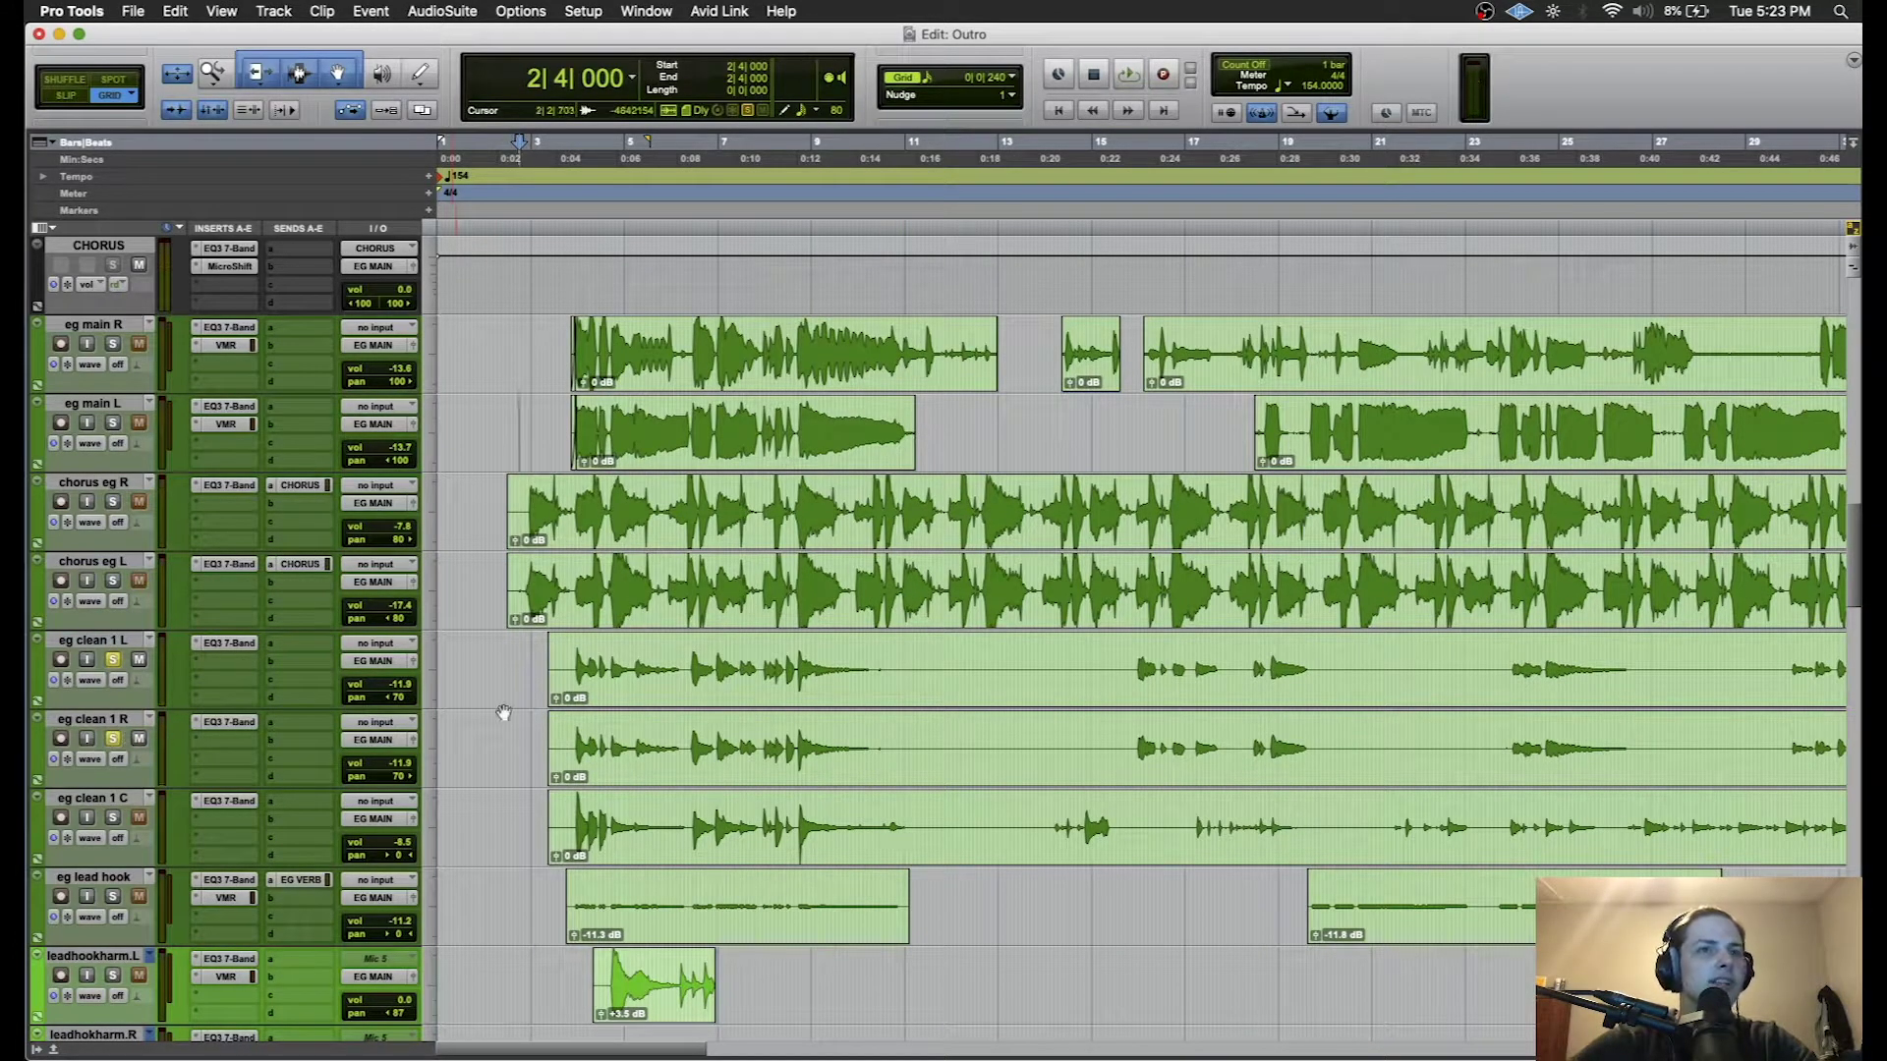
{"action": "left_click", "coordinate": [243, 645]}
{"action": "left_click", "coordinate": [237, 723]}
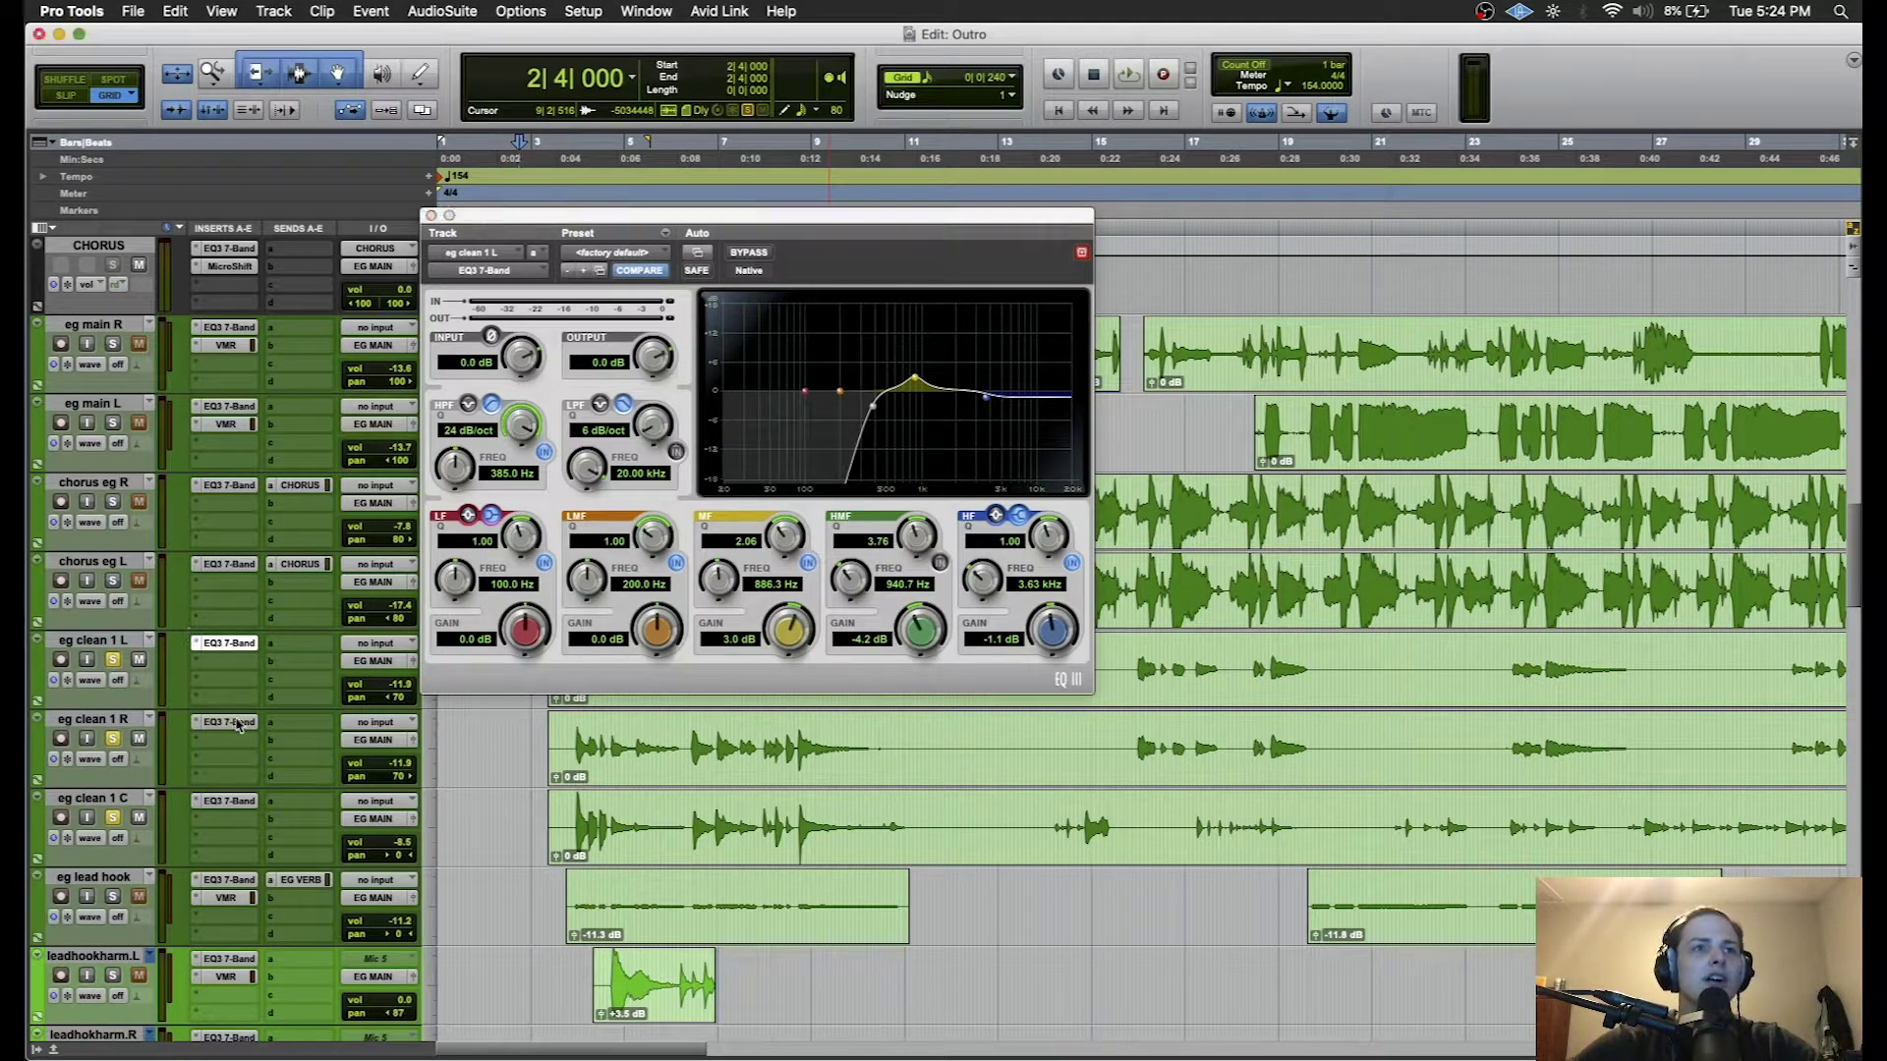
{"action": "left_click", "coordinate": [430, 217]}
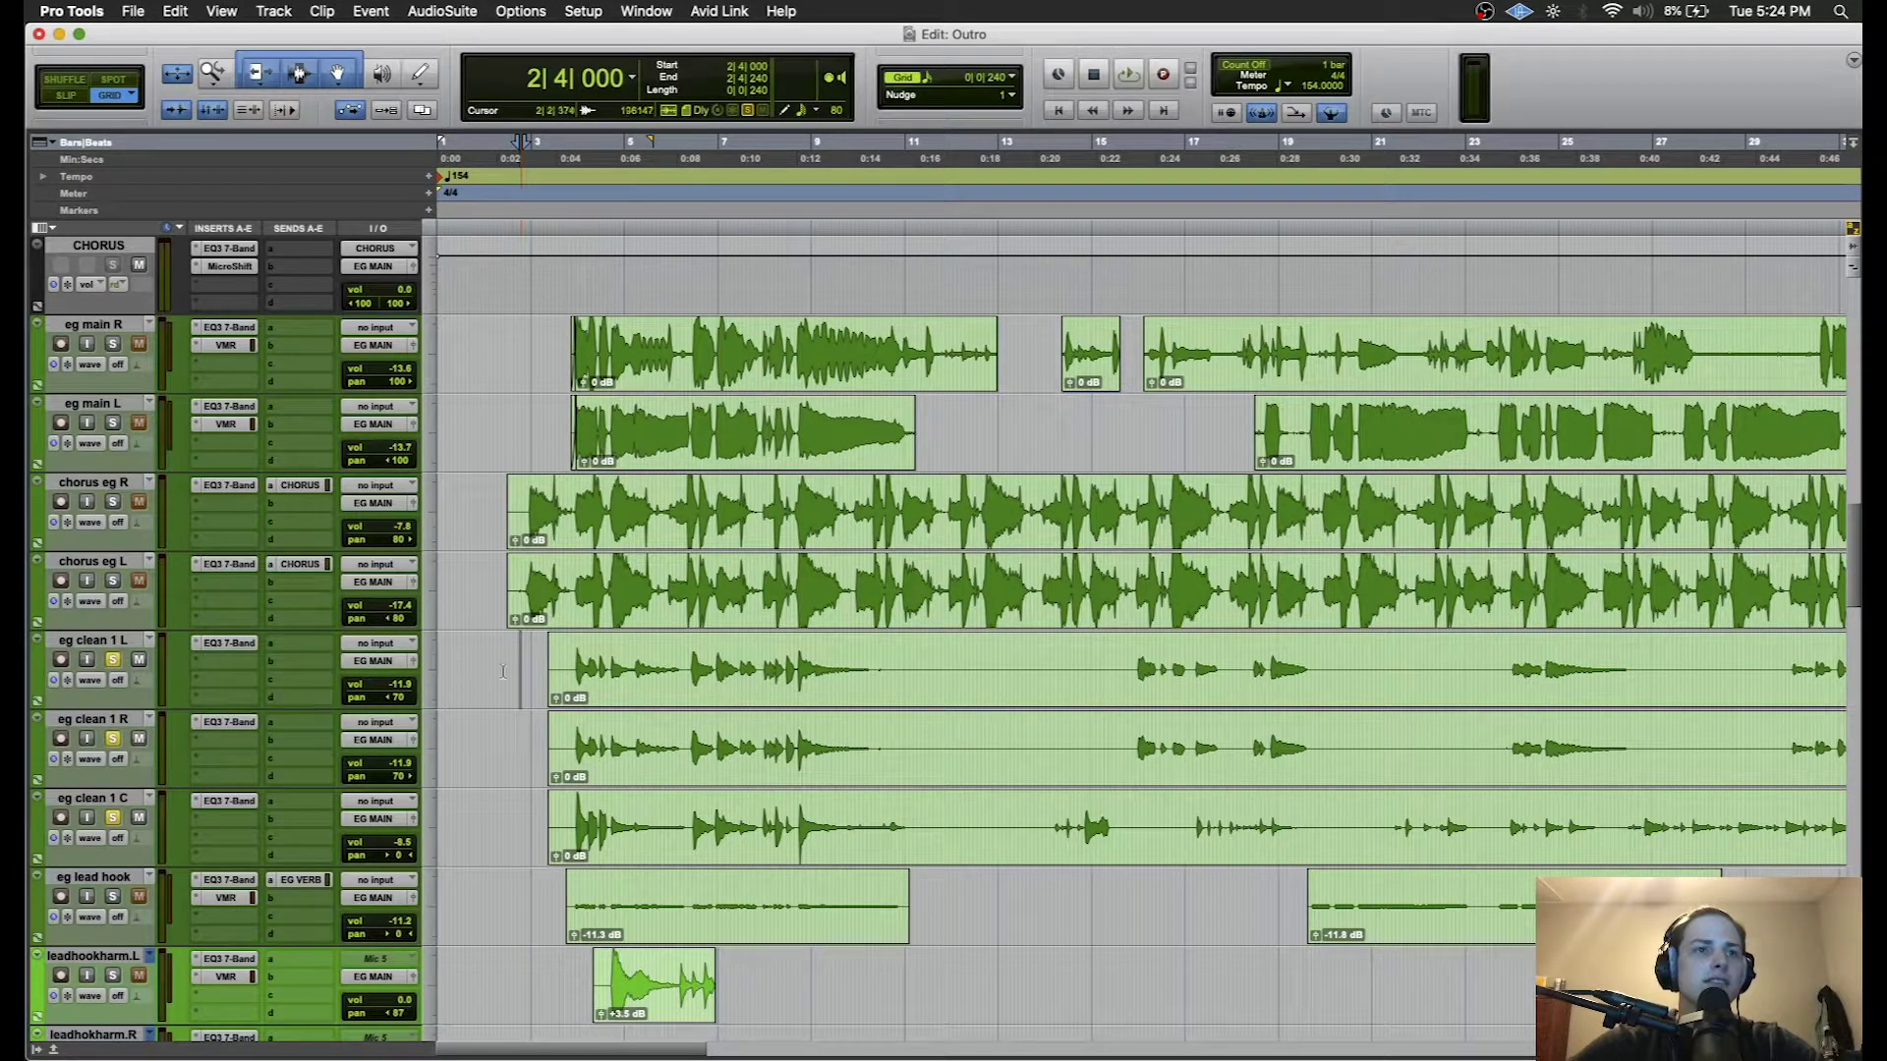
- Play the three eg clean 1 guitars, bypassing and re-enabling their EQ3 7-Band inserts to compare the sound
{"action": "key", "text": "space"}
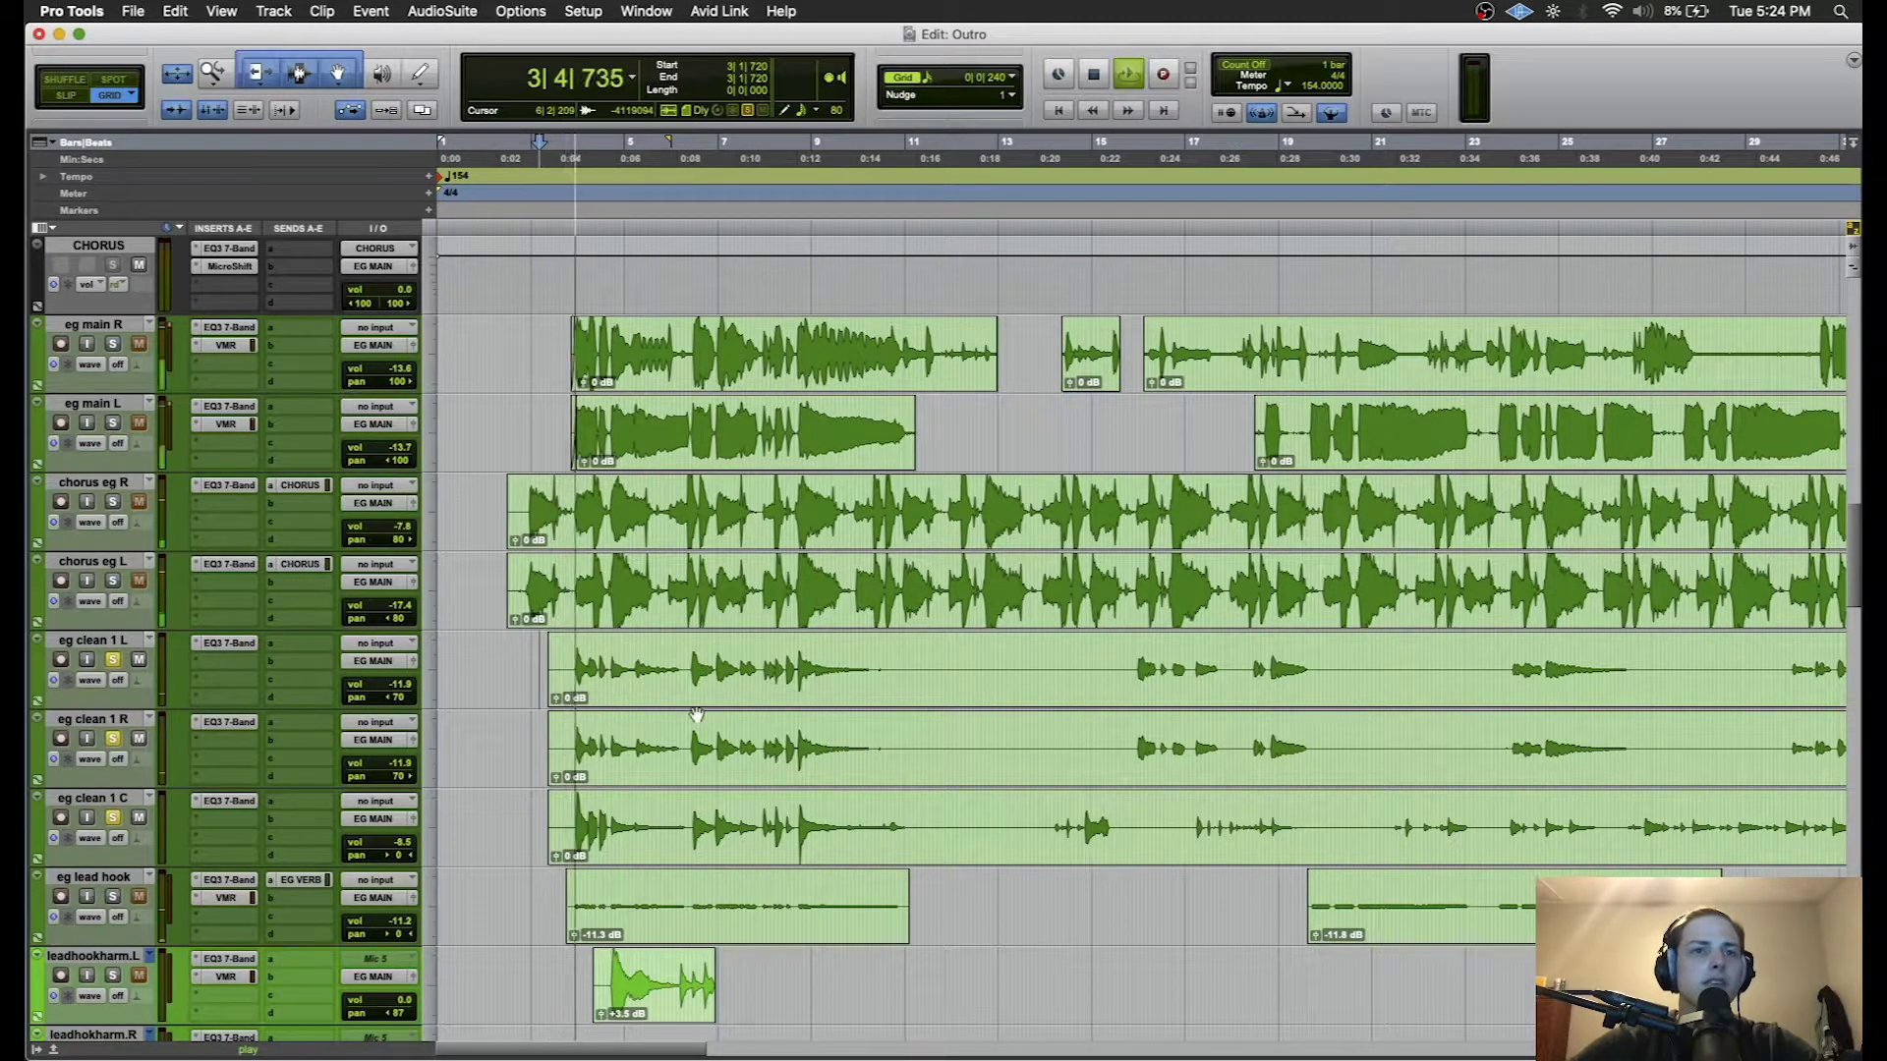
{"action": "left_click", "coordinate": [229, 642], "text": "super"}
{"action": "left_click", "coordinate": [228, 722], "text": "super"}
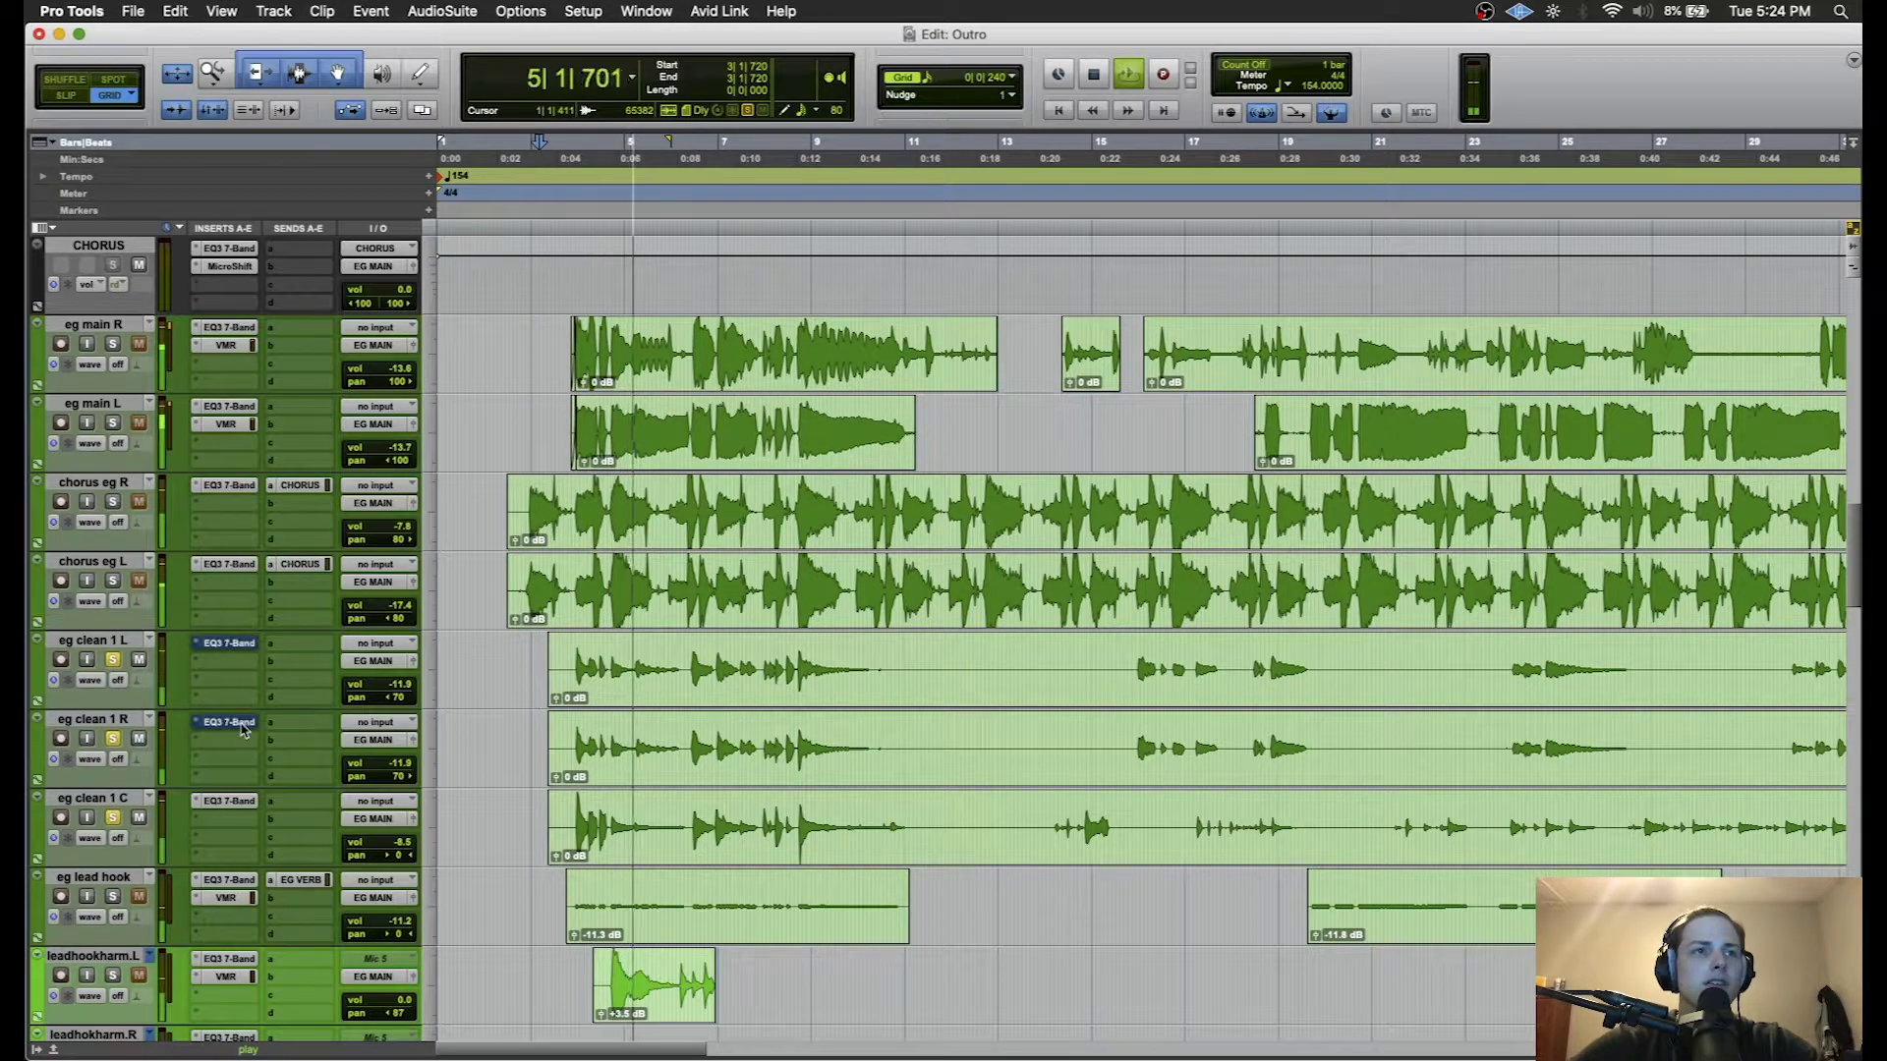
{"action": "left_click", "coordinate": [233, 801], "text": "super"}
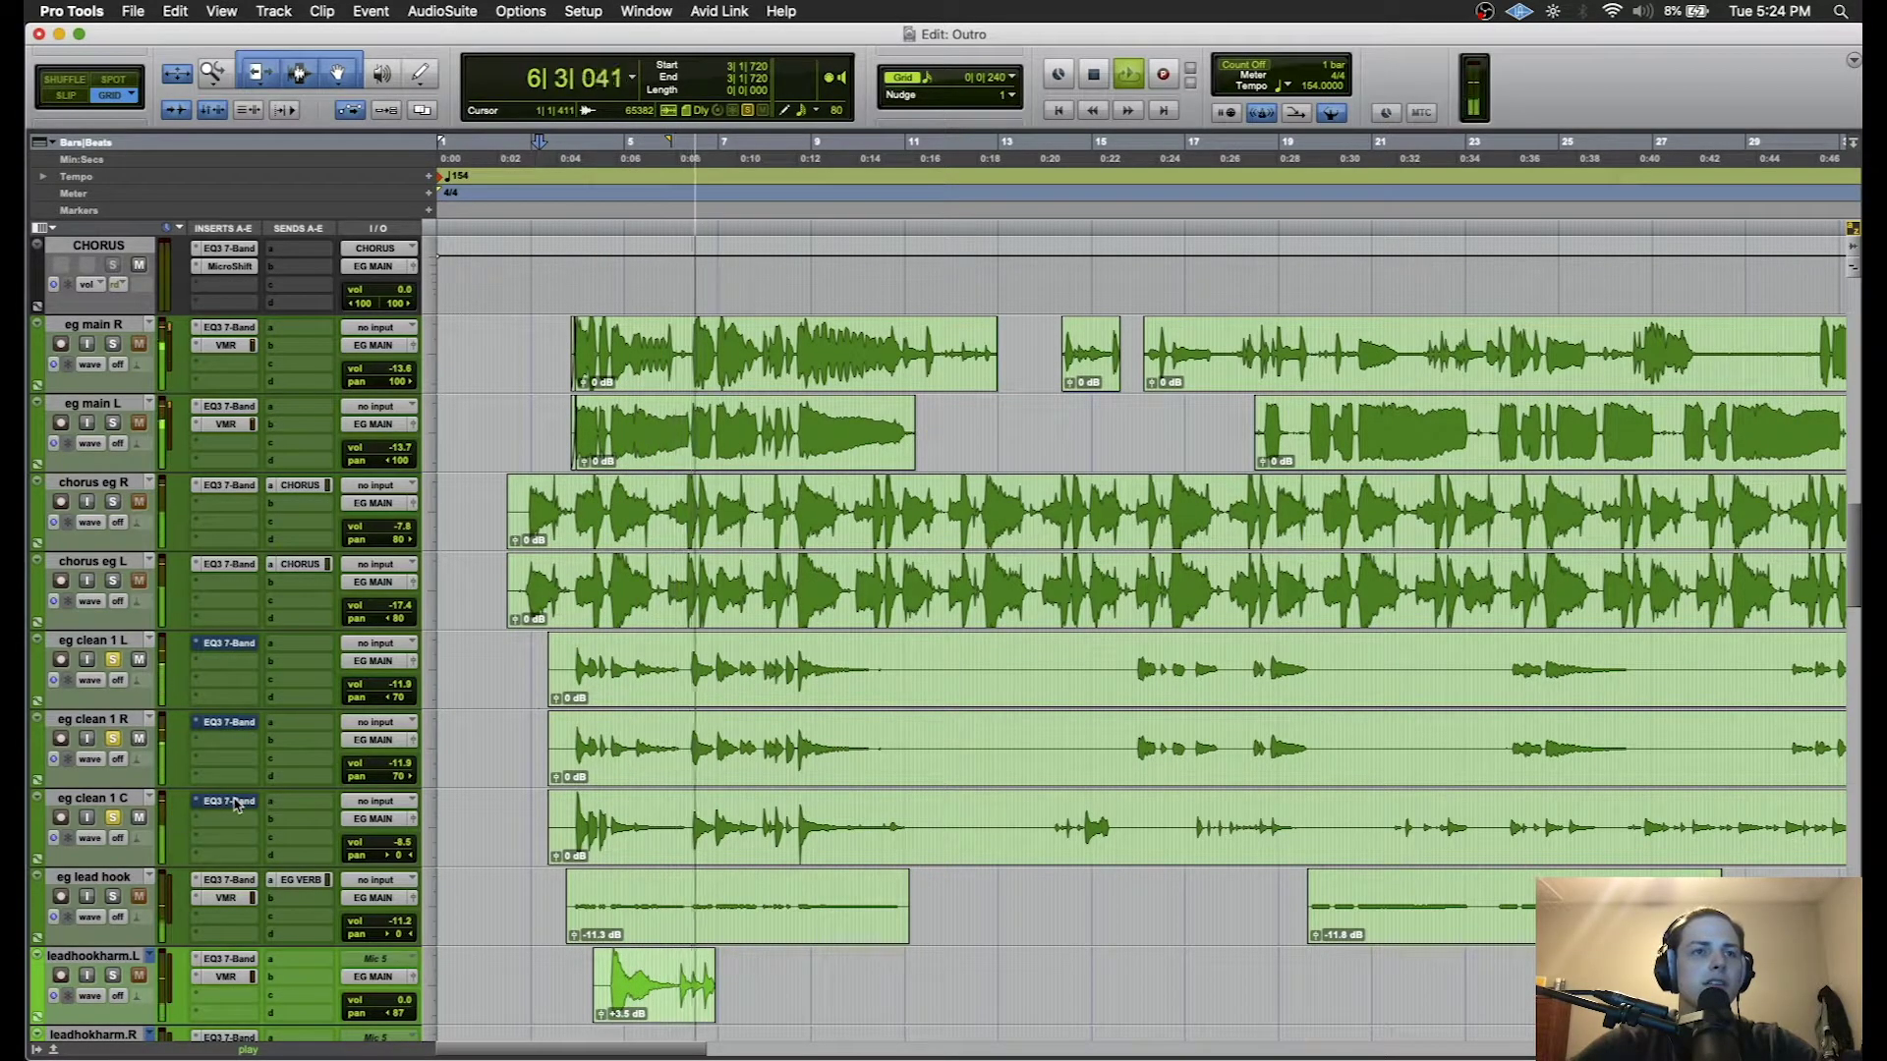
{"action": "left_click", "coordinate": [233, 801], "text": "super"}
{"action": "left_click", "coordinate": [233, 722], "text": "super"}
{"action": "left_click", "coordinate": [229, 643], "text": "super"}
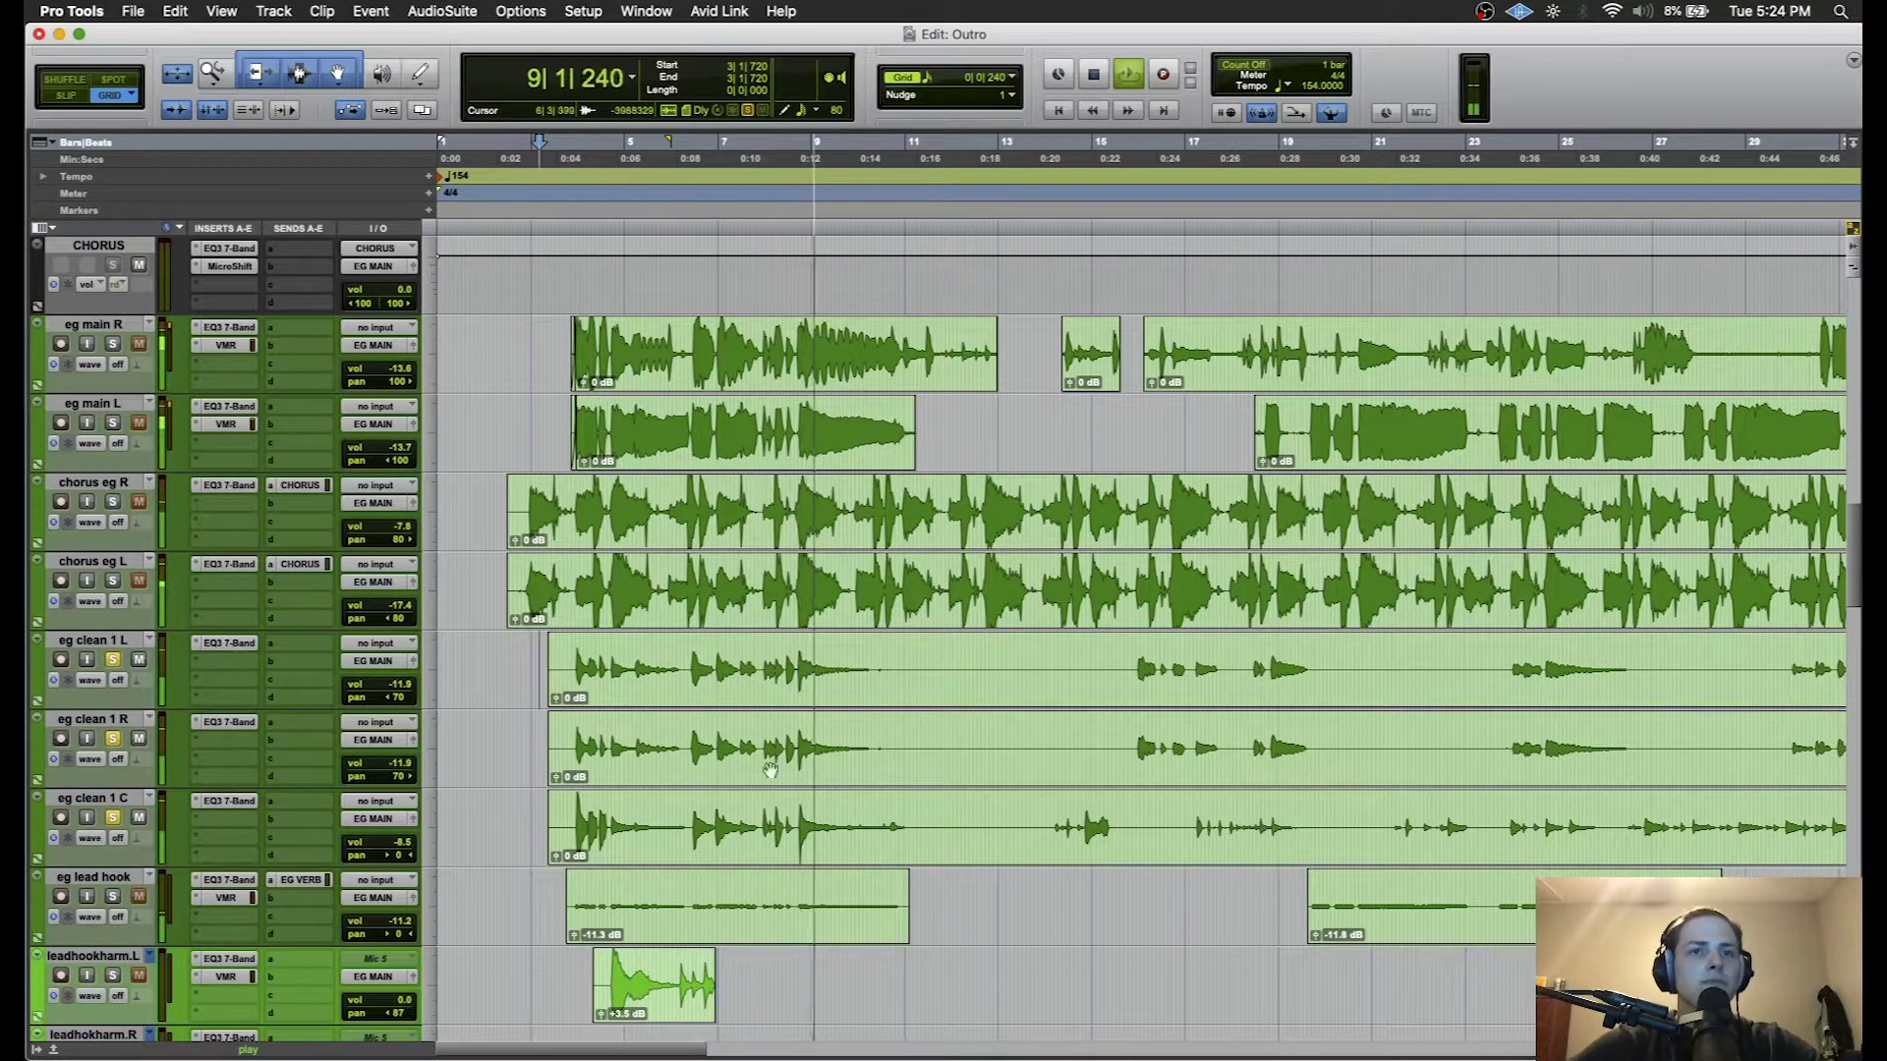
{"action": "key", "text": "space"}
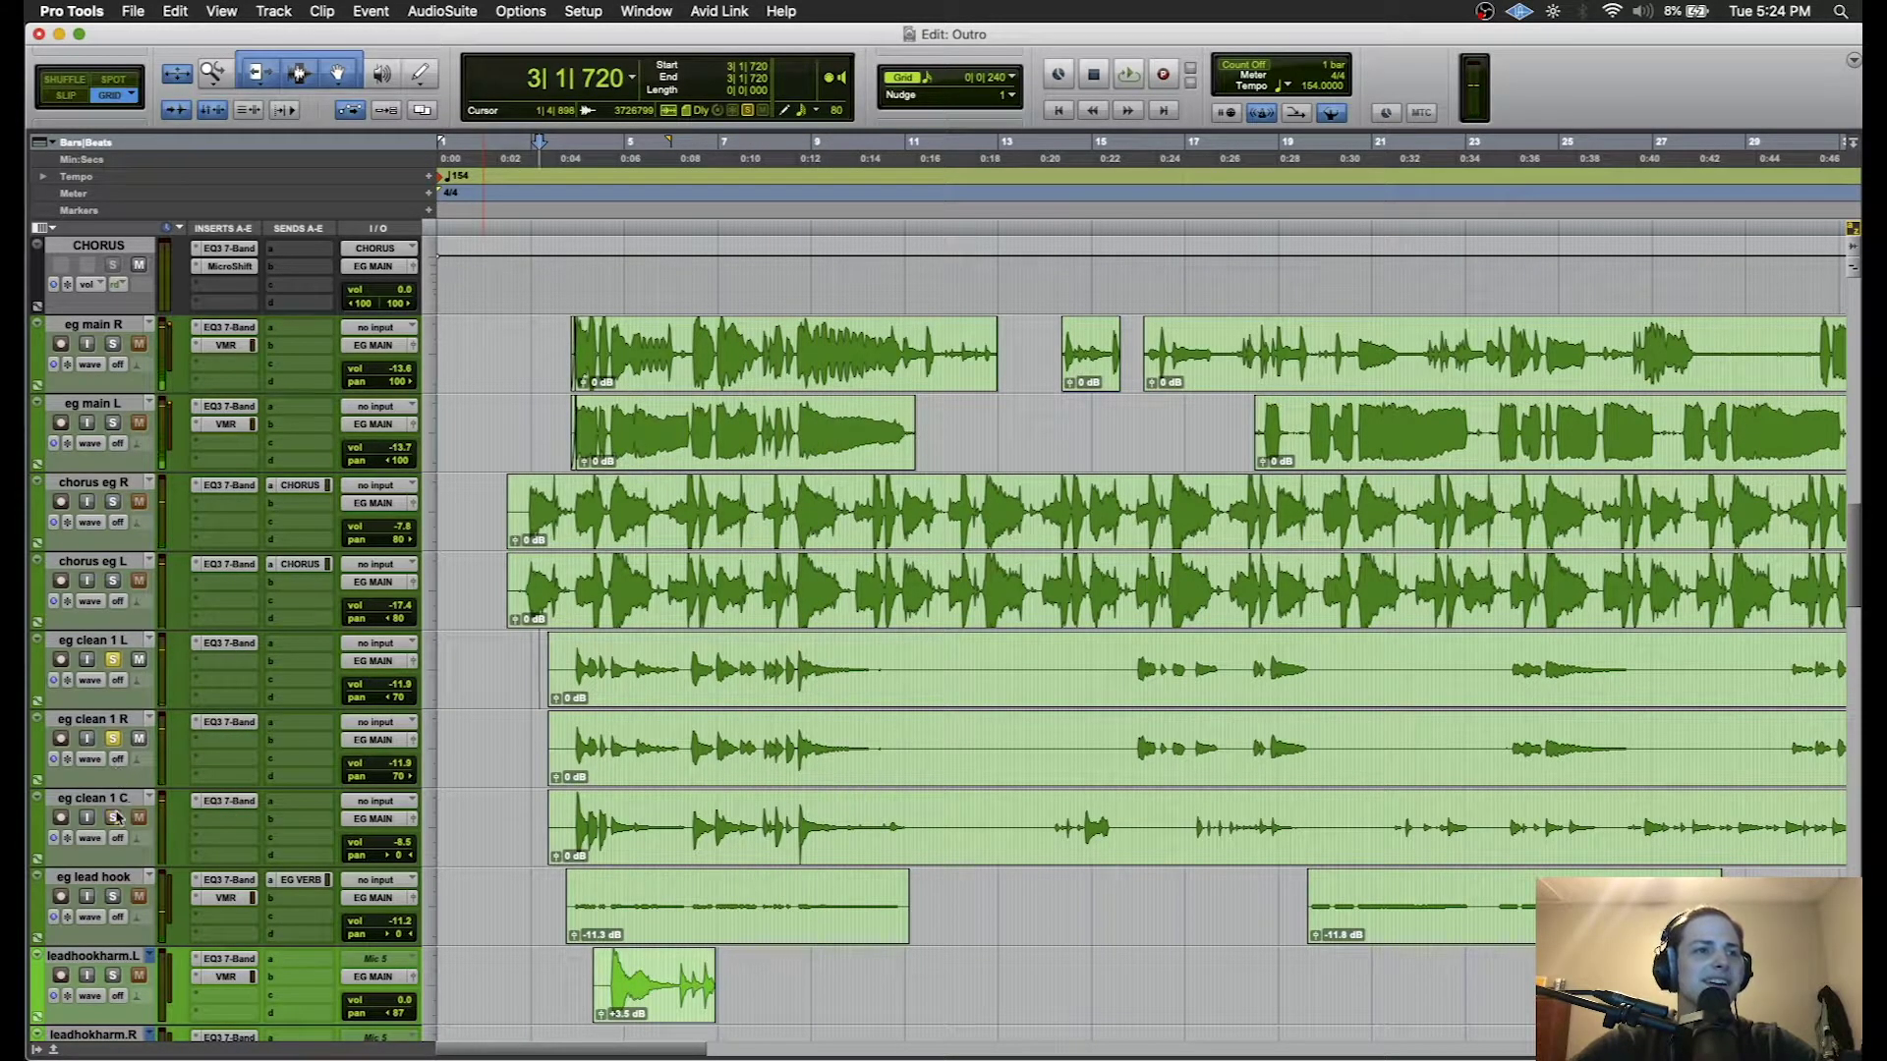
- Play the eg lead hook track in solo and inspect its EG VERB send
{"action": "scroll", "coordinate": [645, 836], "scroll_direction": "down", "scroll_amount": 2}
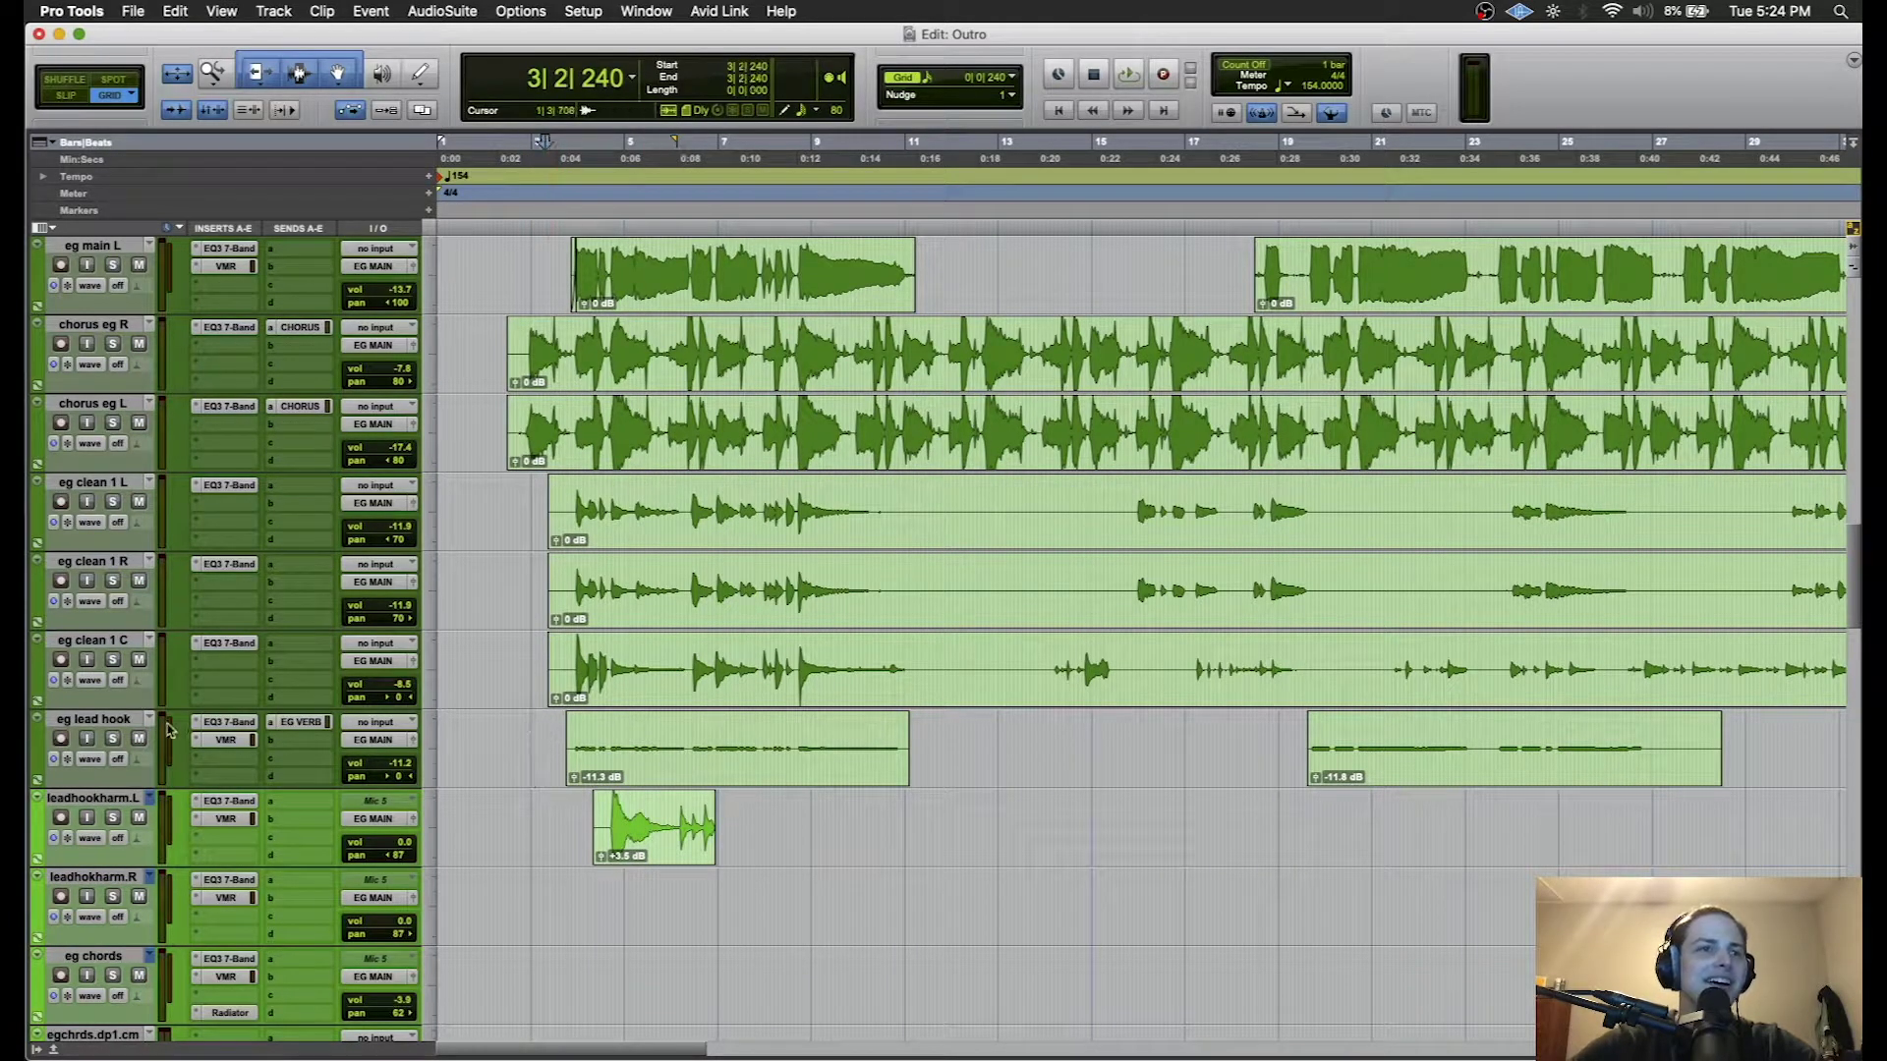
{"action": "key", "text": "space"}
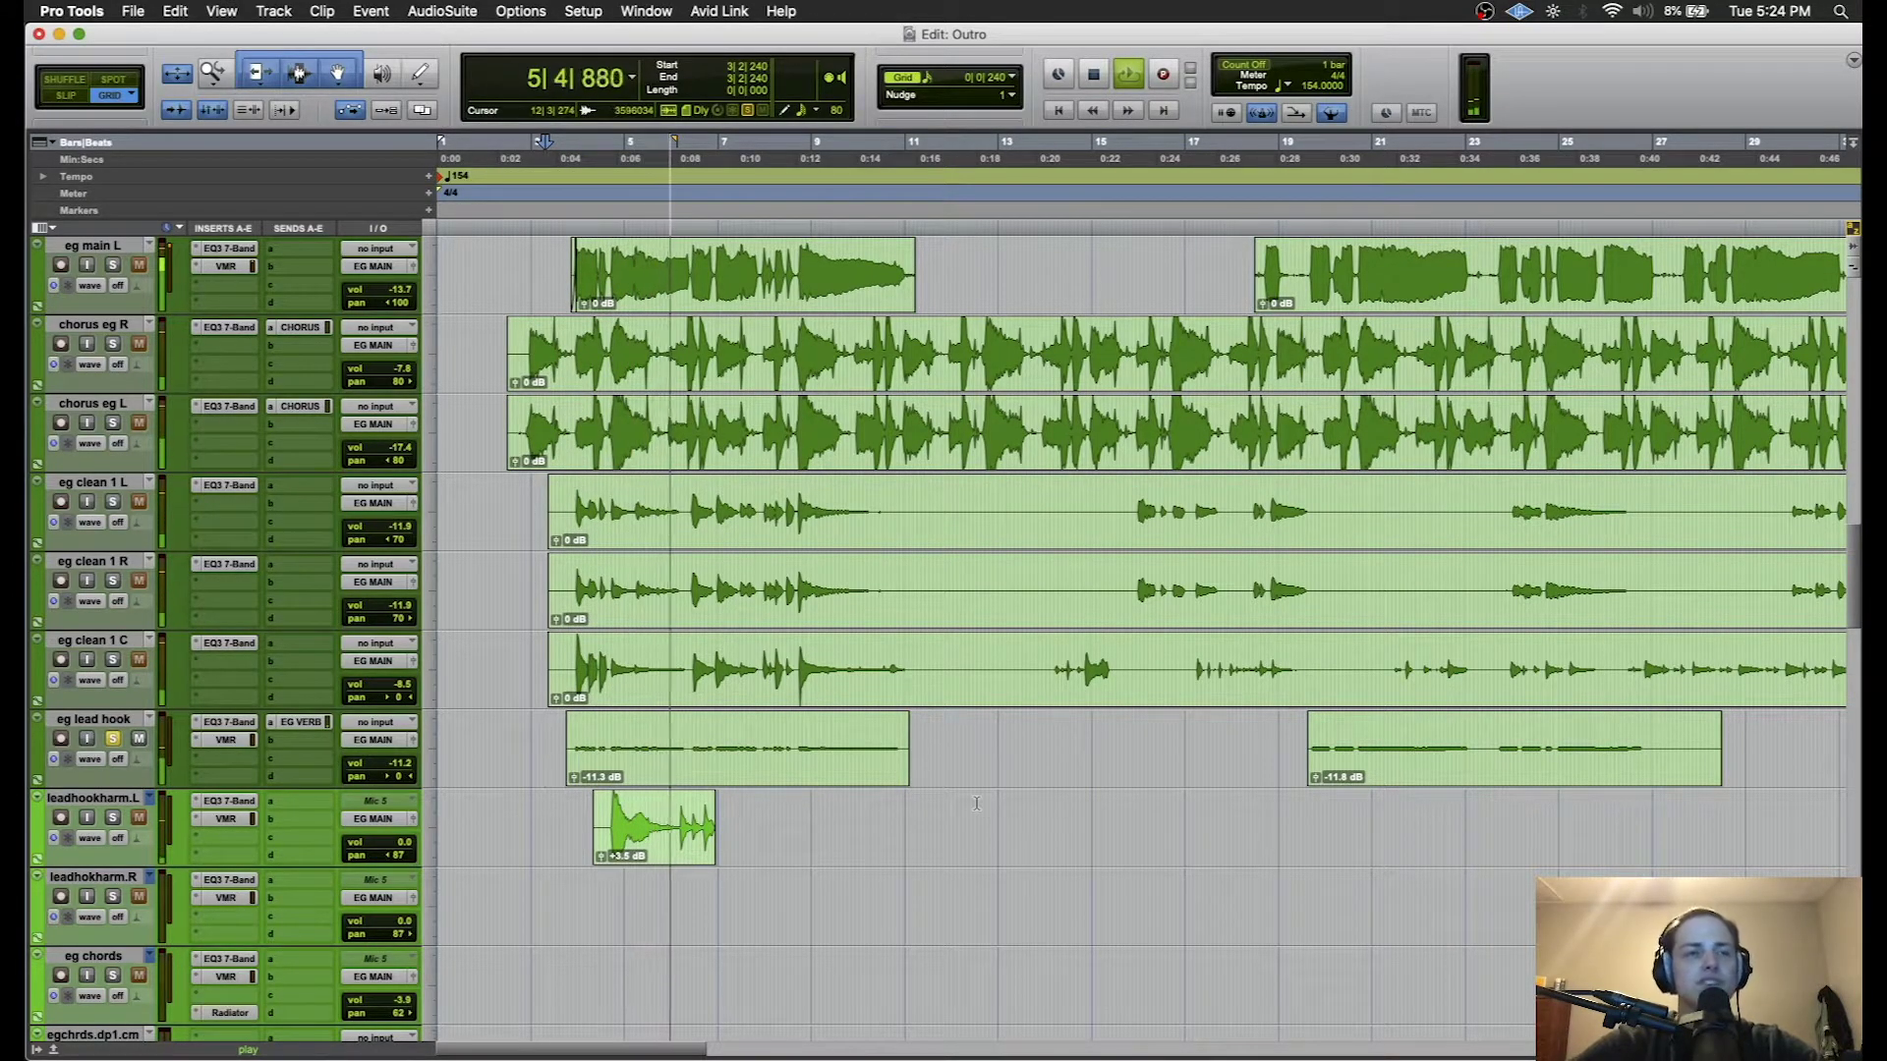
{"action": "left_click", "coordinate": [303, 721]}
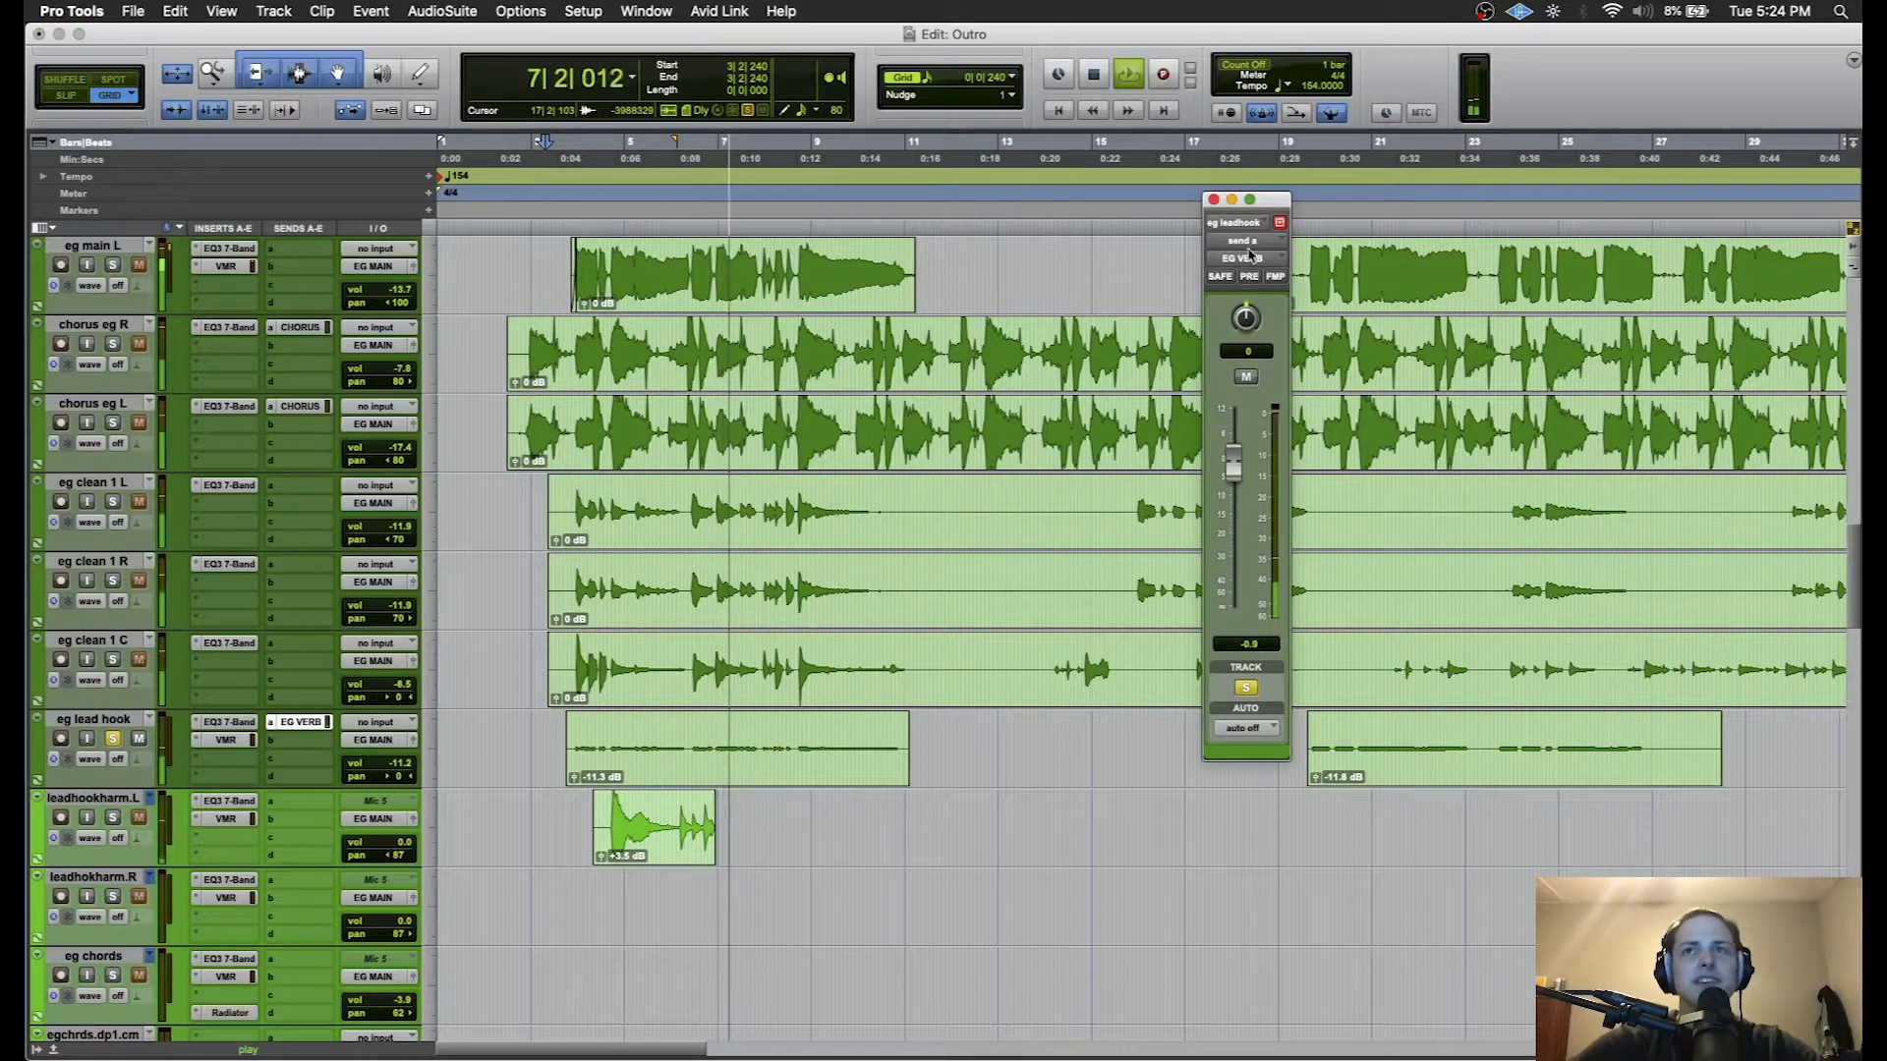
{"action": "left_click", "coordinate": [1213, 200]}
{"action": "scroll", "coordinate": [397, 561], "scroll_direction": "up", "scroll_amount": 7}
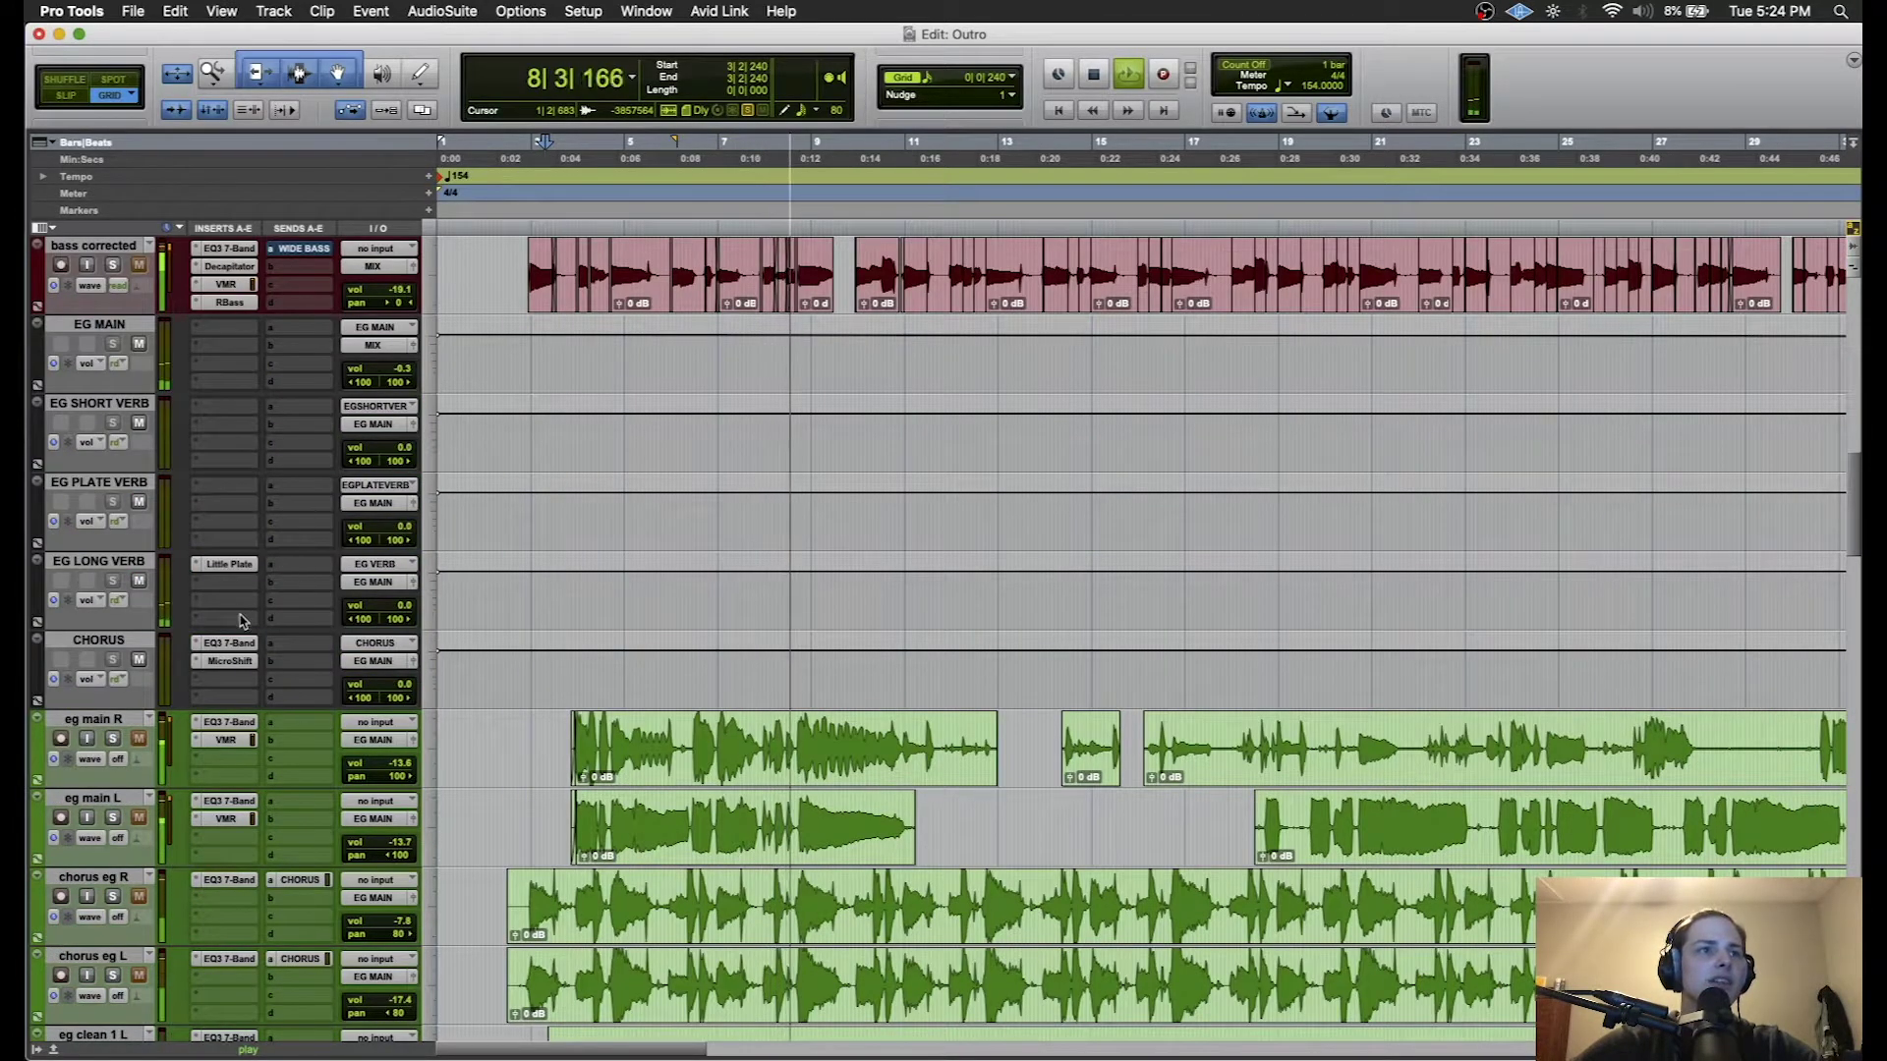
- Examine the Little Plate reverb on EG LONG VERB and compare it bypassed and active during lead hook playback
{"action": "left_click", "coordinate": [229, 564]}
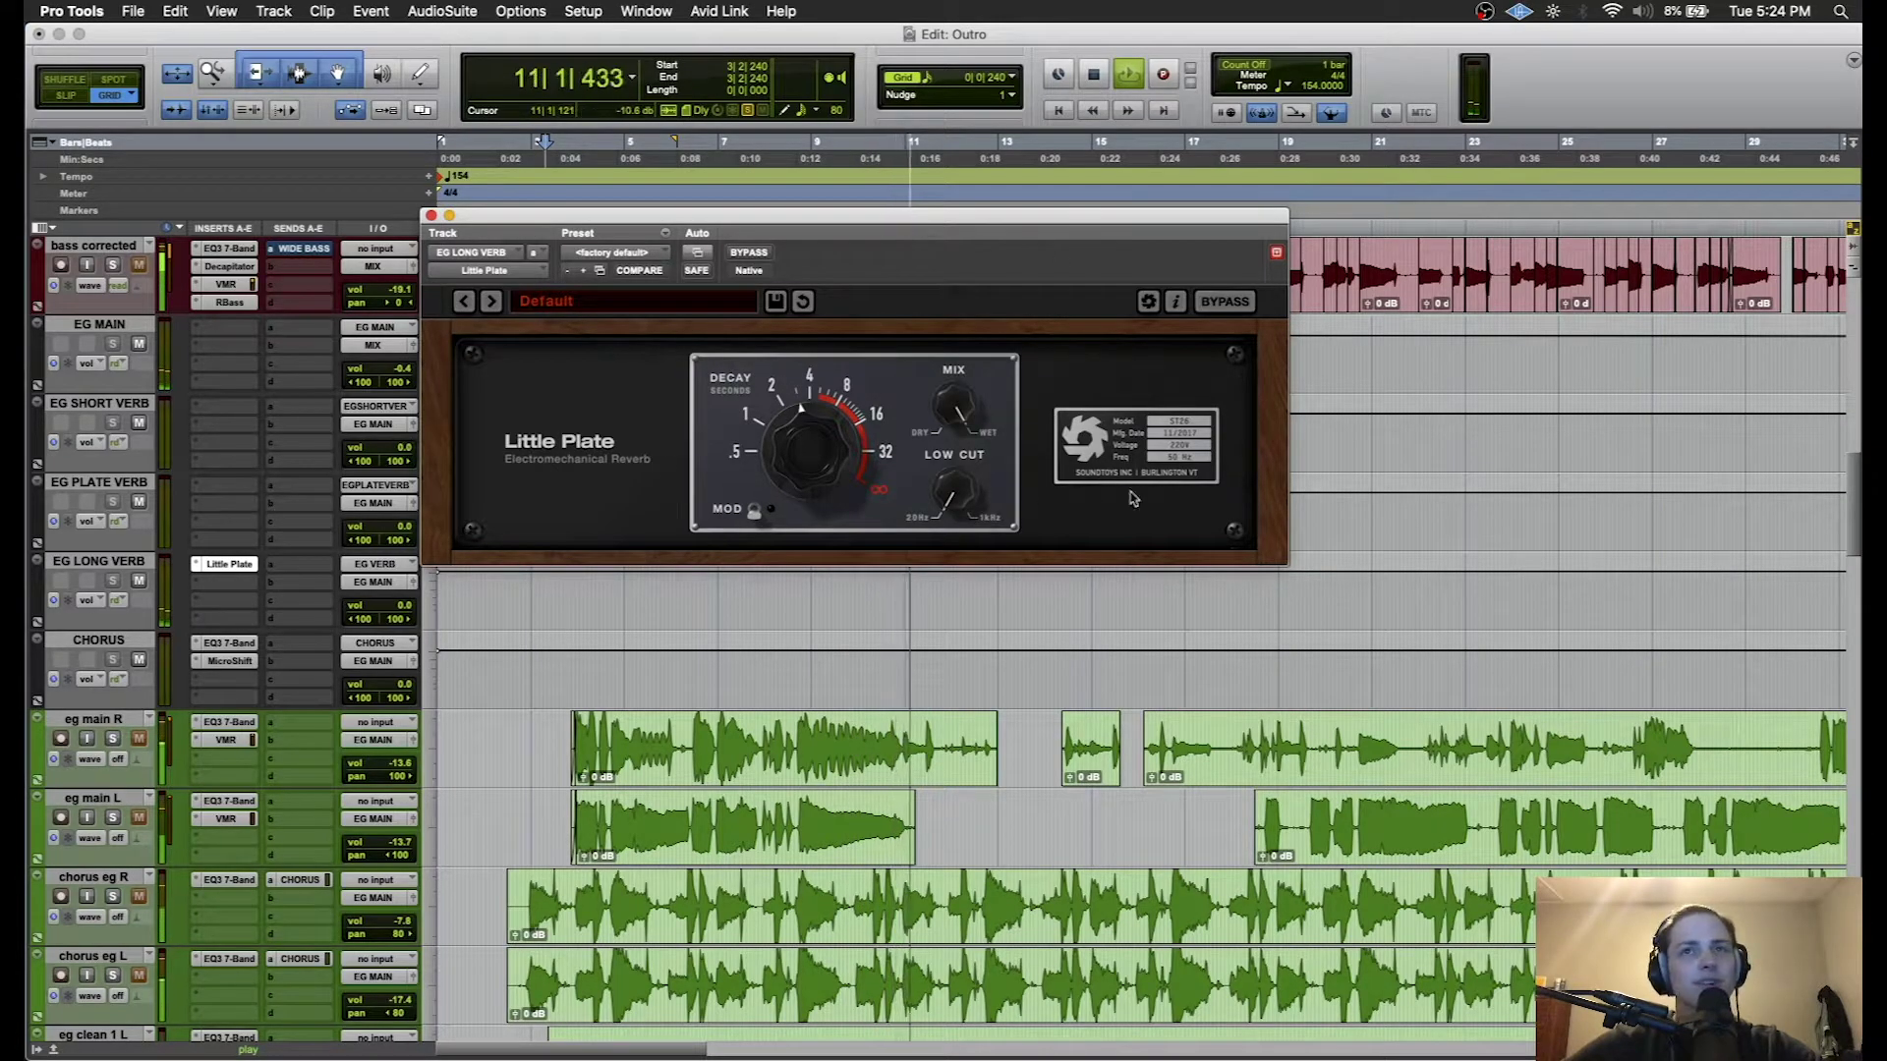
{"action": "key", "text": "space"}
{"action": "key", "text": "space"}
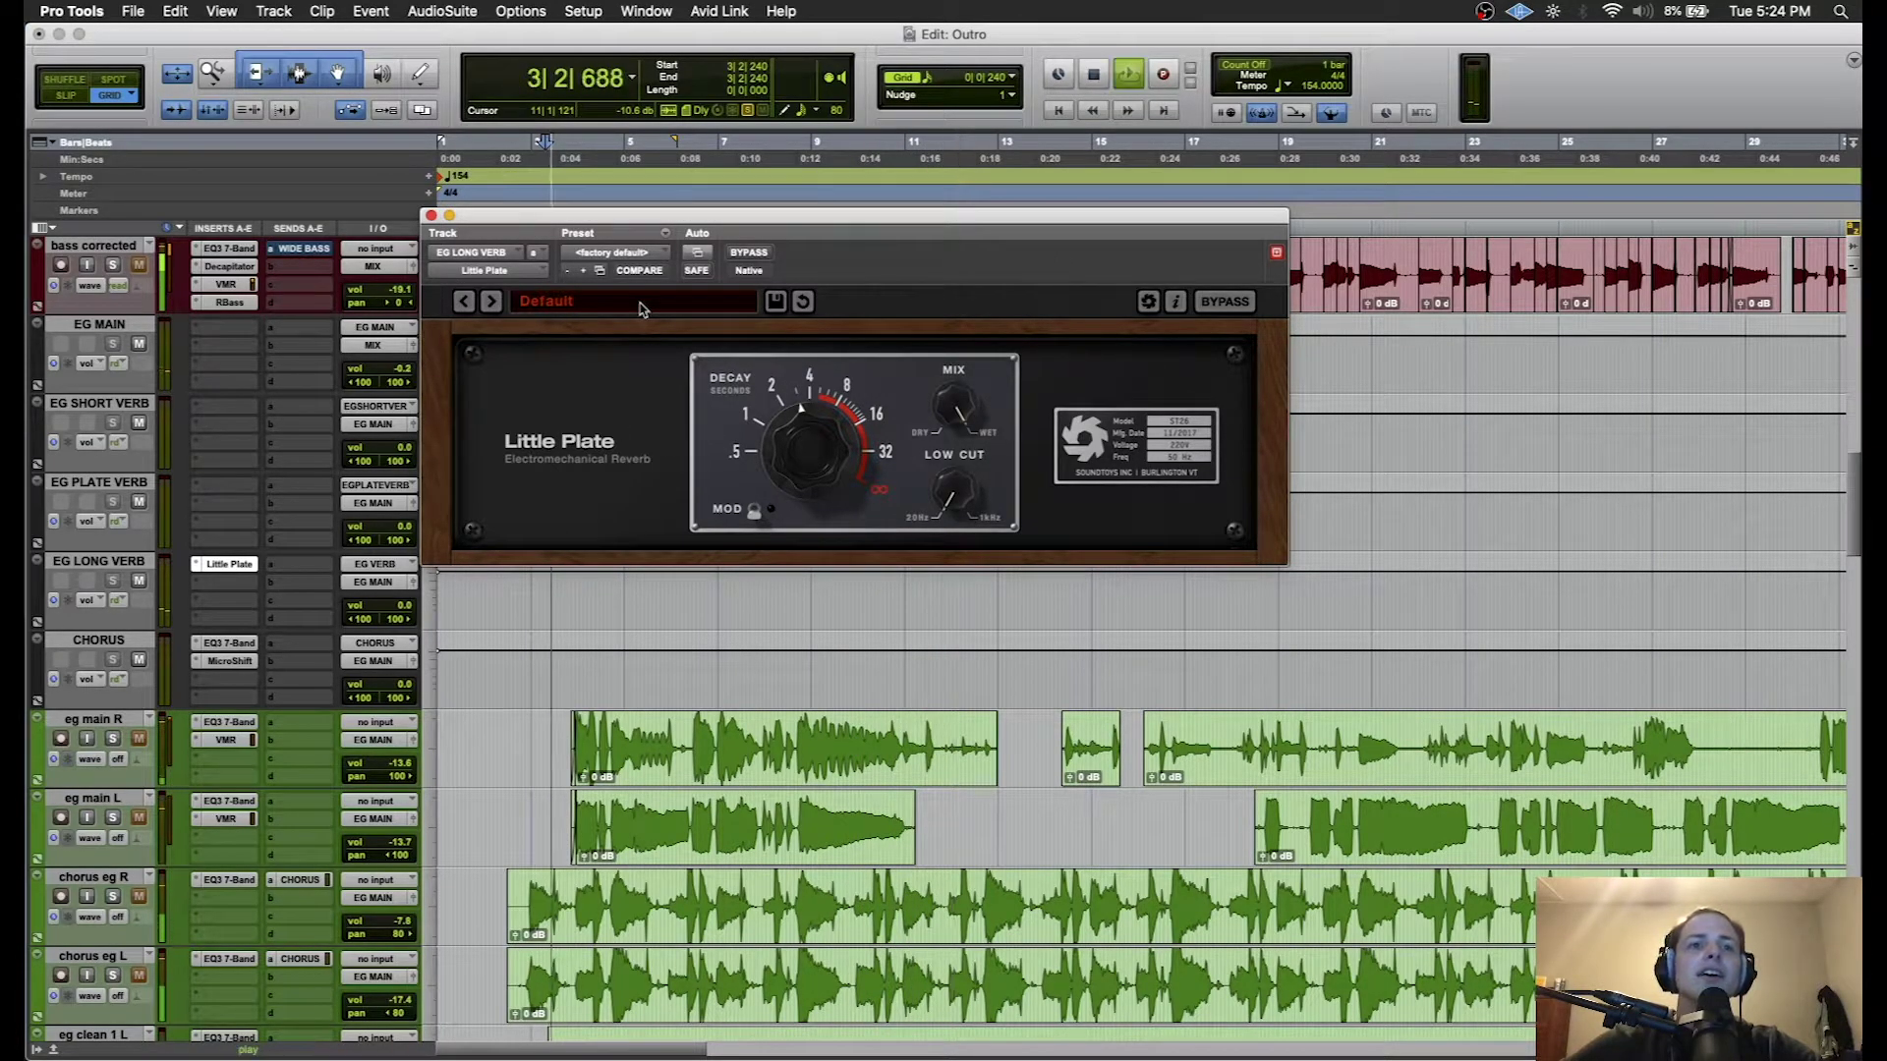
{"action": "left_click", "coordinate": [750, 254]}
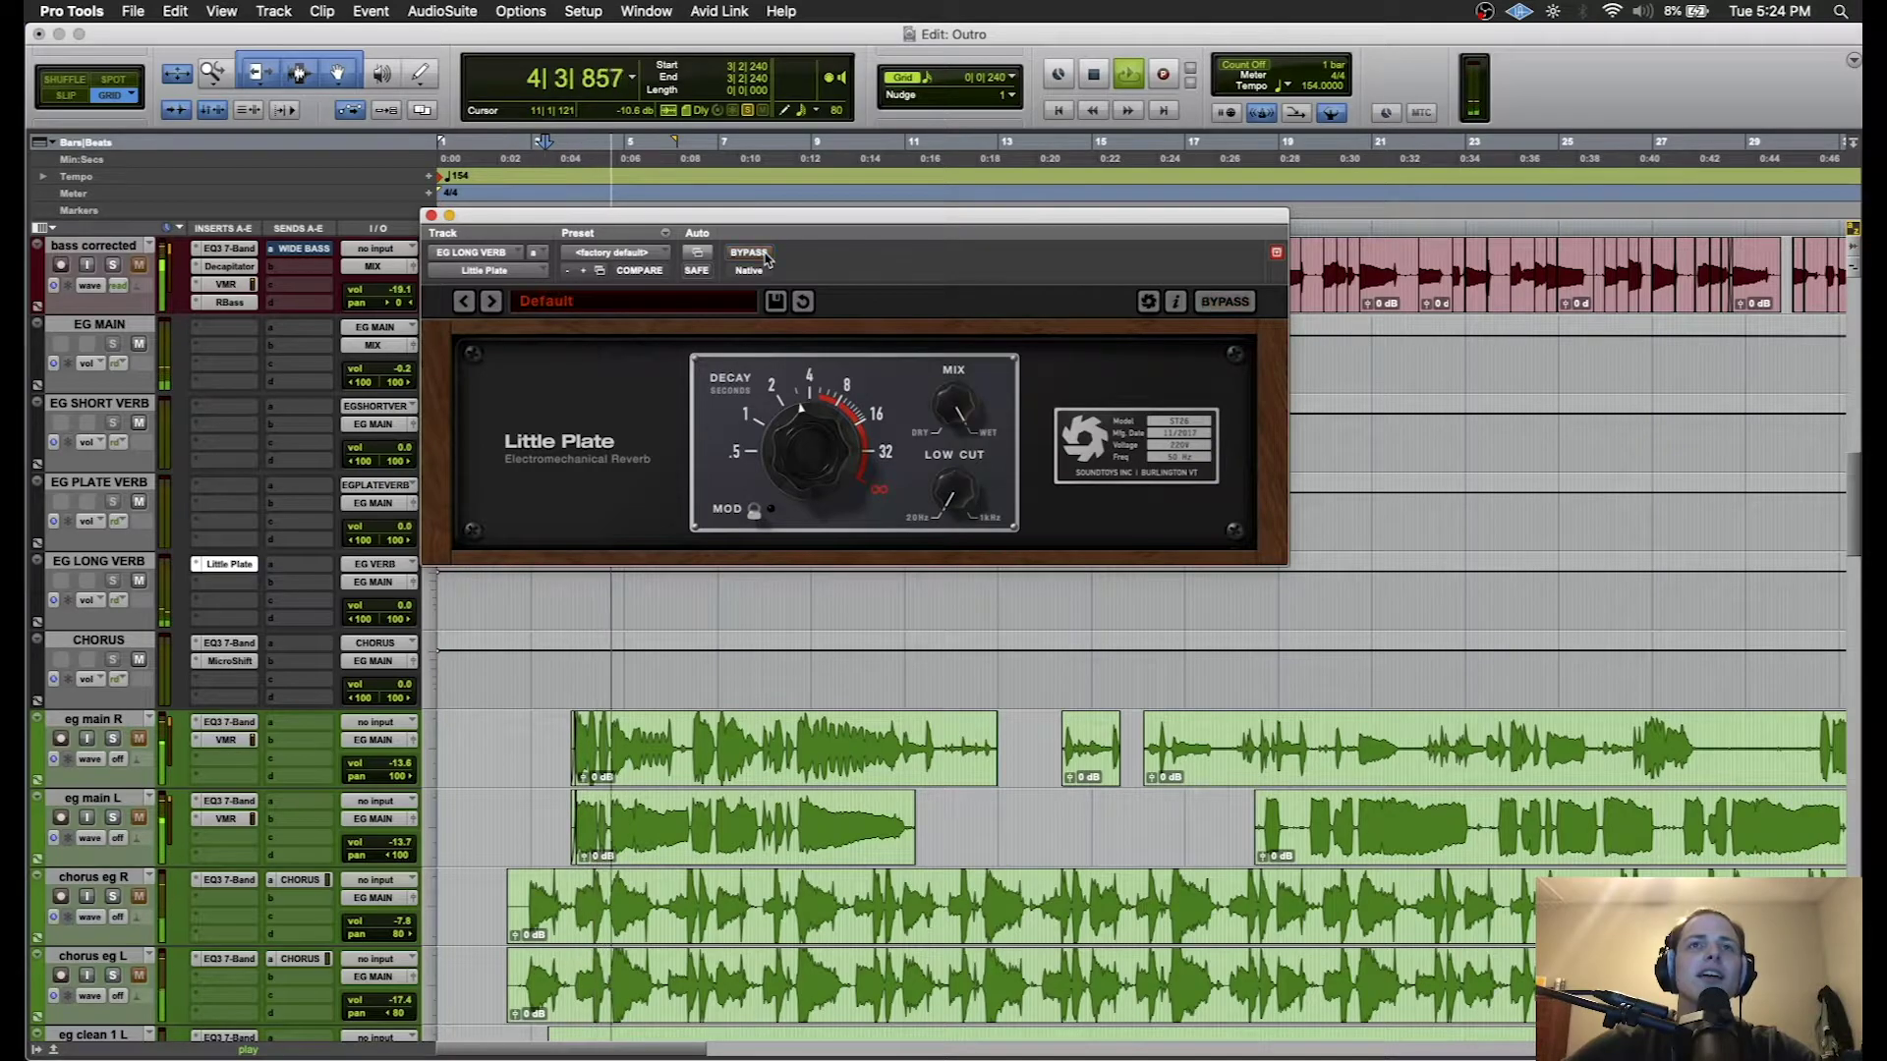
{"action": "left_click", "coordinate": [229, 564]}
{"action": "key", "text": "space"}
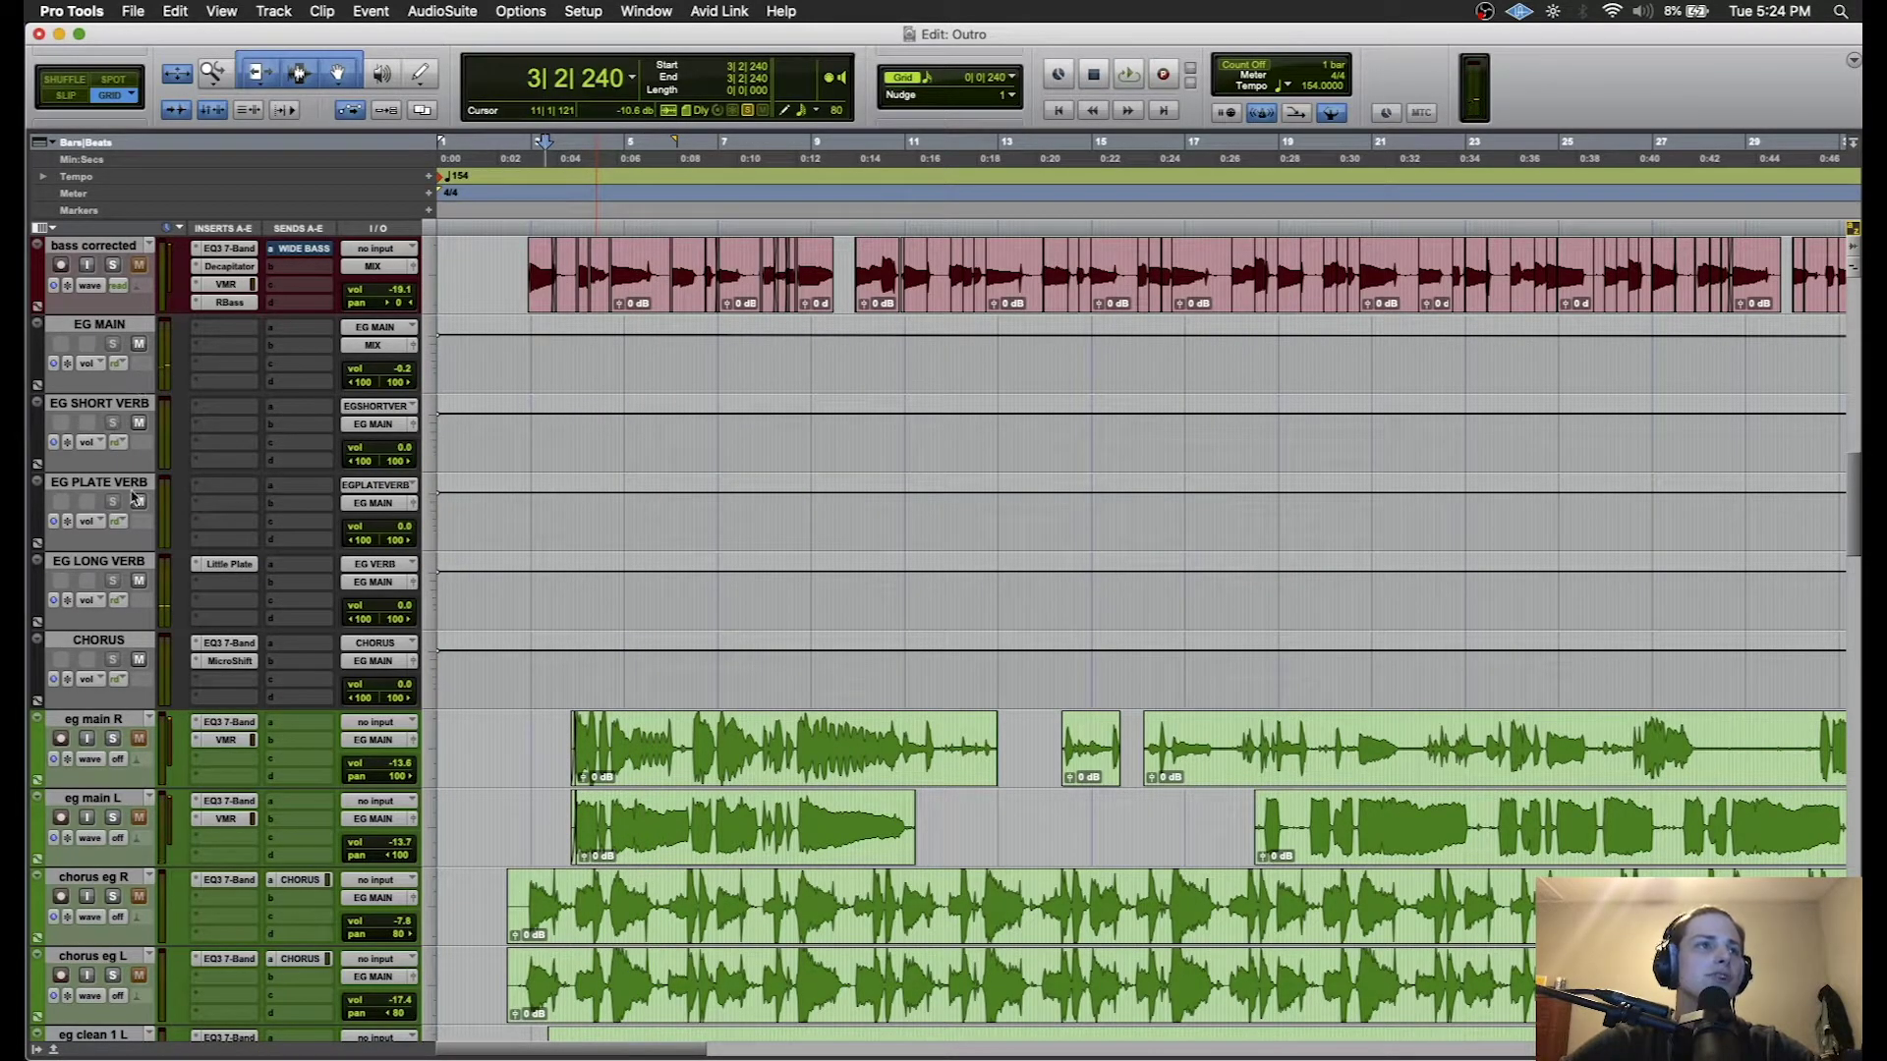
- Solo eg lead hook and audition its second clip from 19|3|480 and from 23|3|480
{"action": "scroll", "coordinate": [543, 696], "scroll_direction": "down", "scroll_amount": 10}
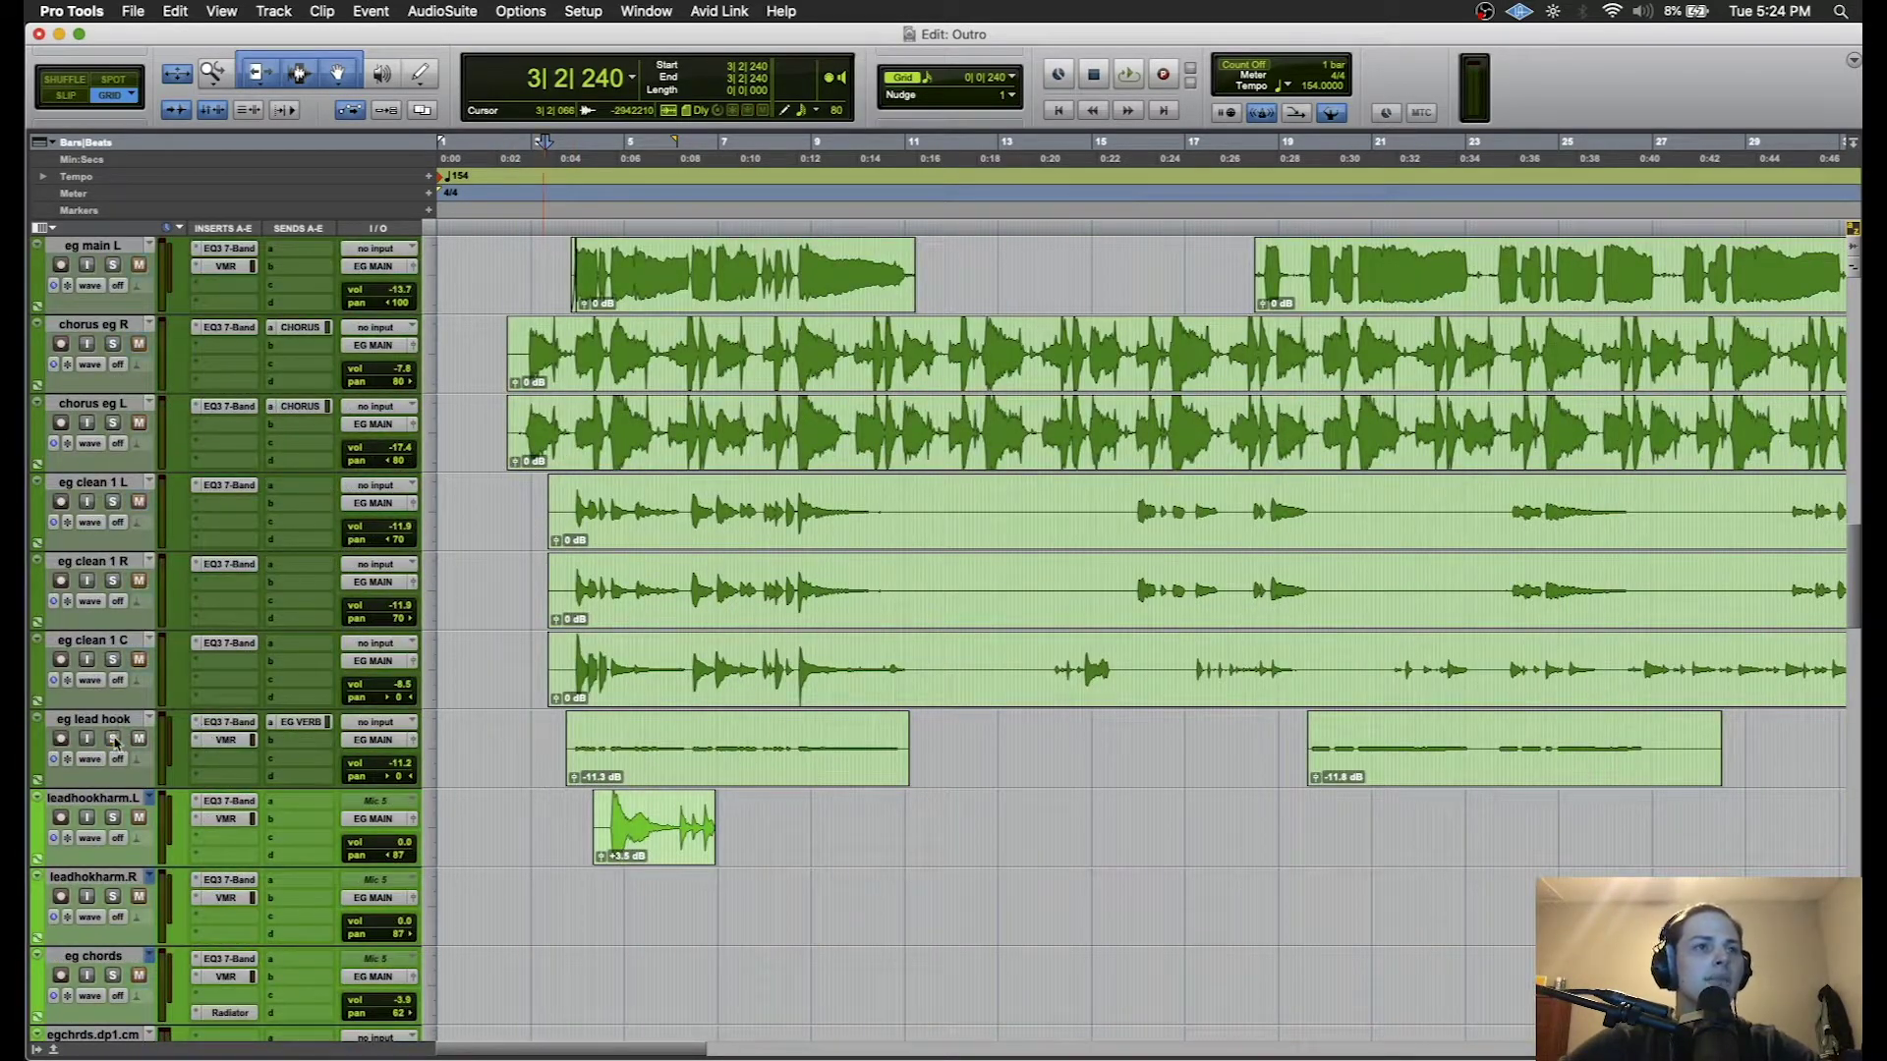
{"action": "left_click", "coordinate": [1309, 654]}
{"action": "key", "text": "space"}
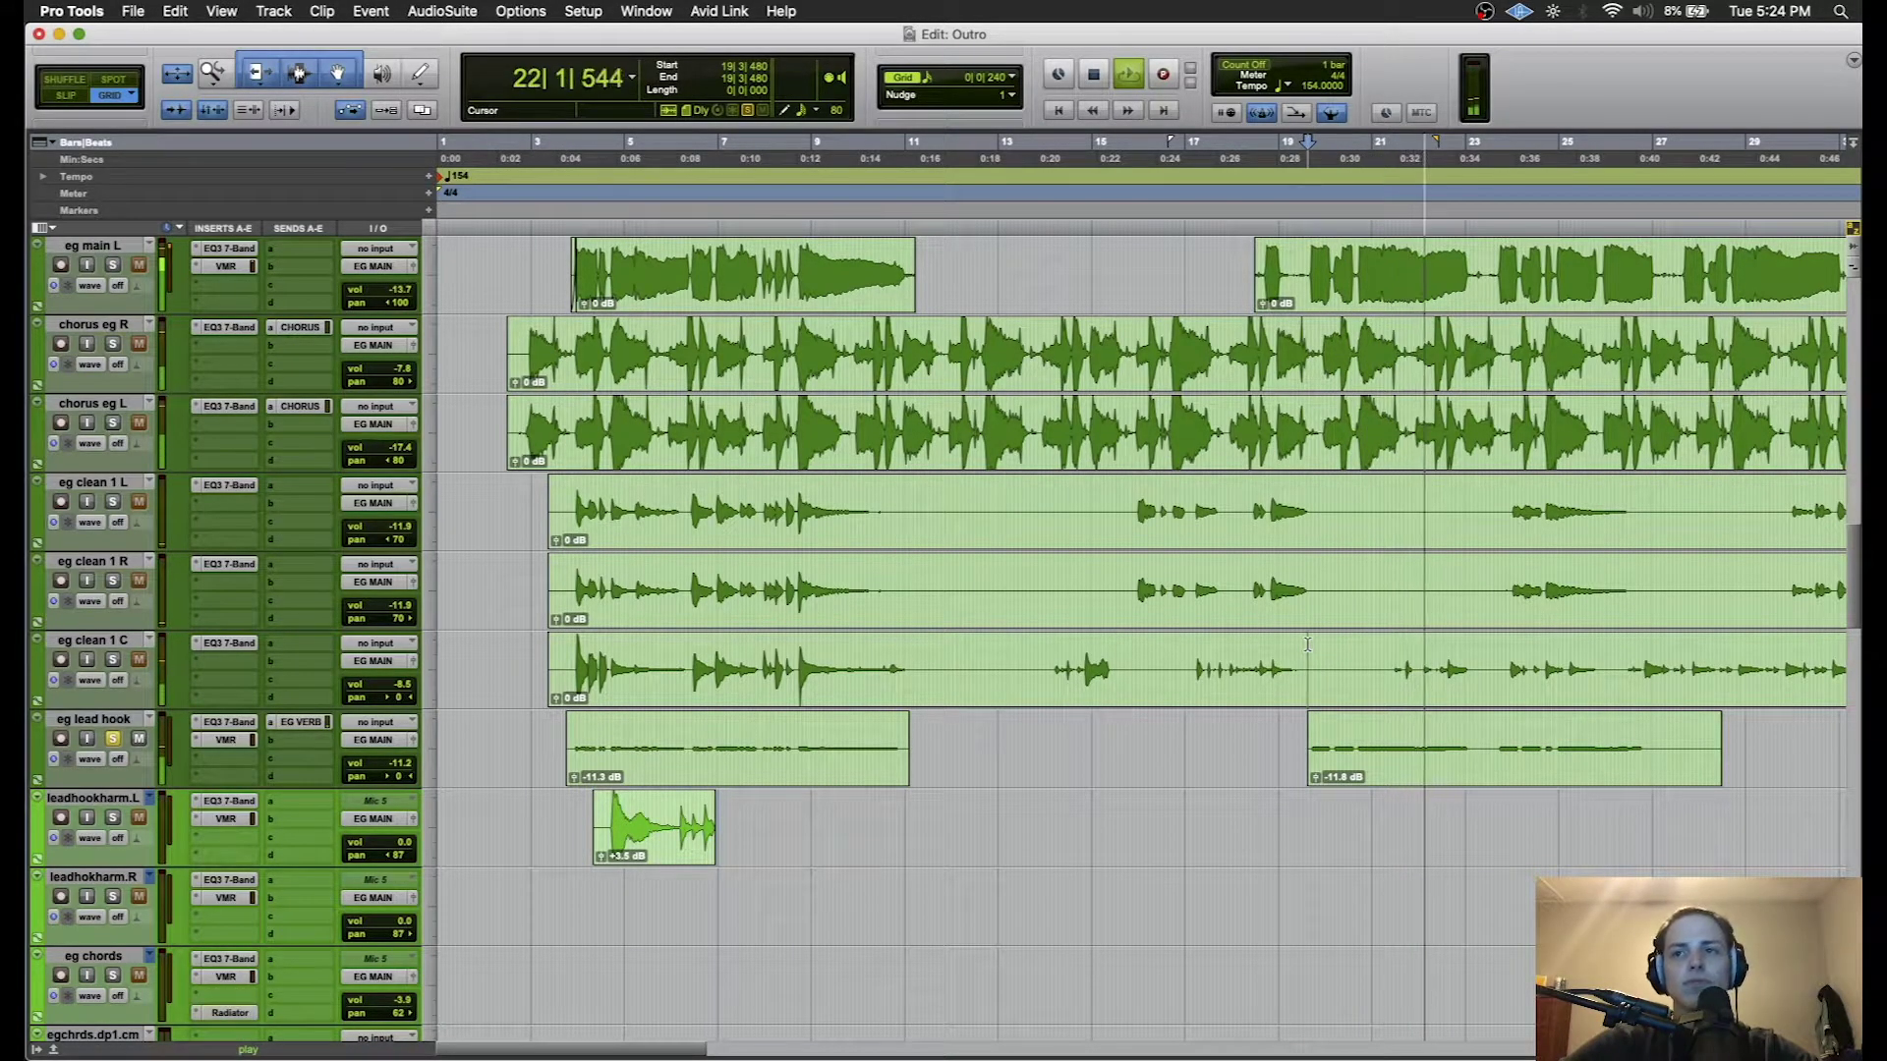
{"action": "key", "text": "space"}
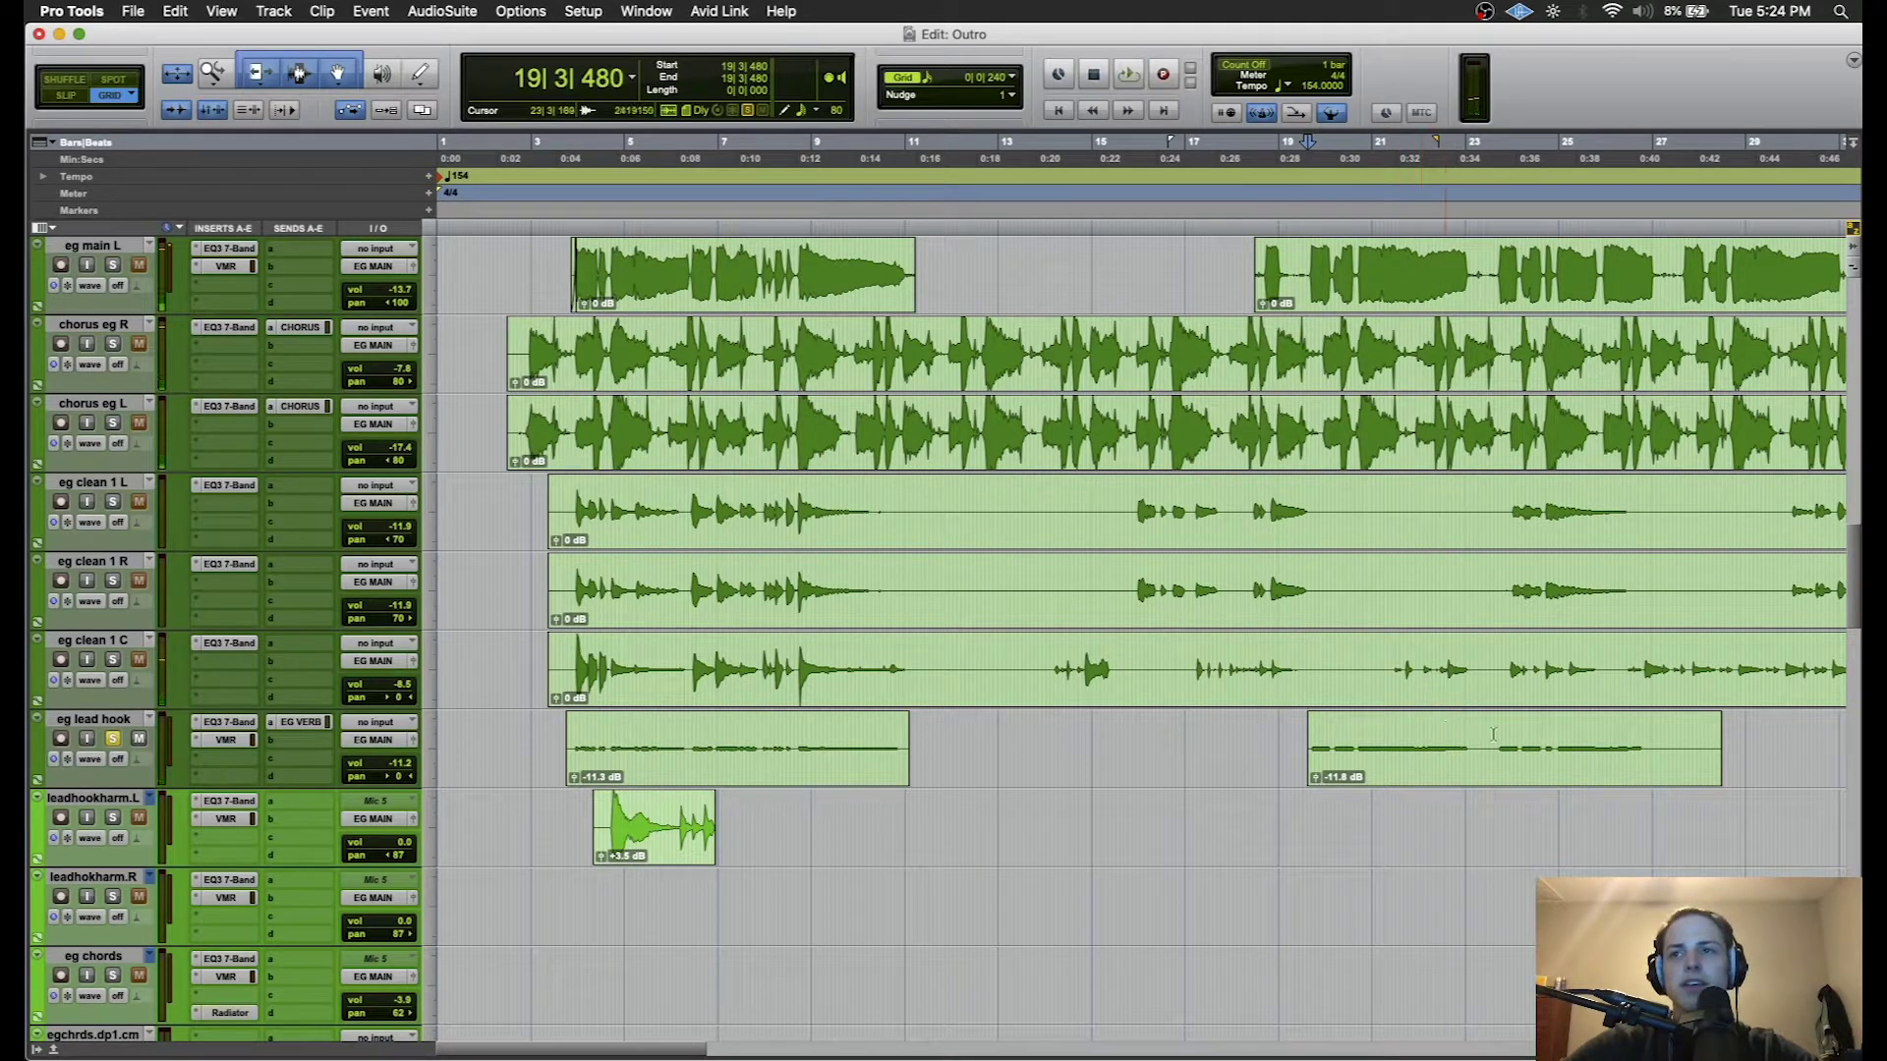
{"action": "left_click", "coordinate": [1490, 733]}
{"action": "key", "text": "space"}
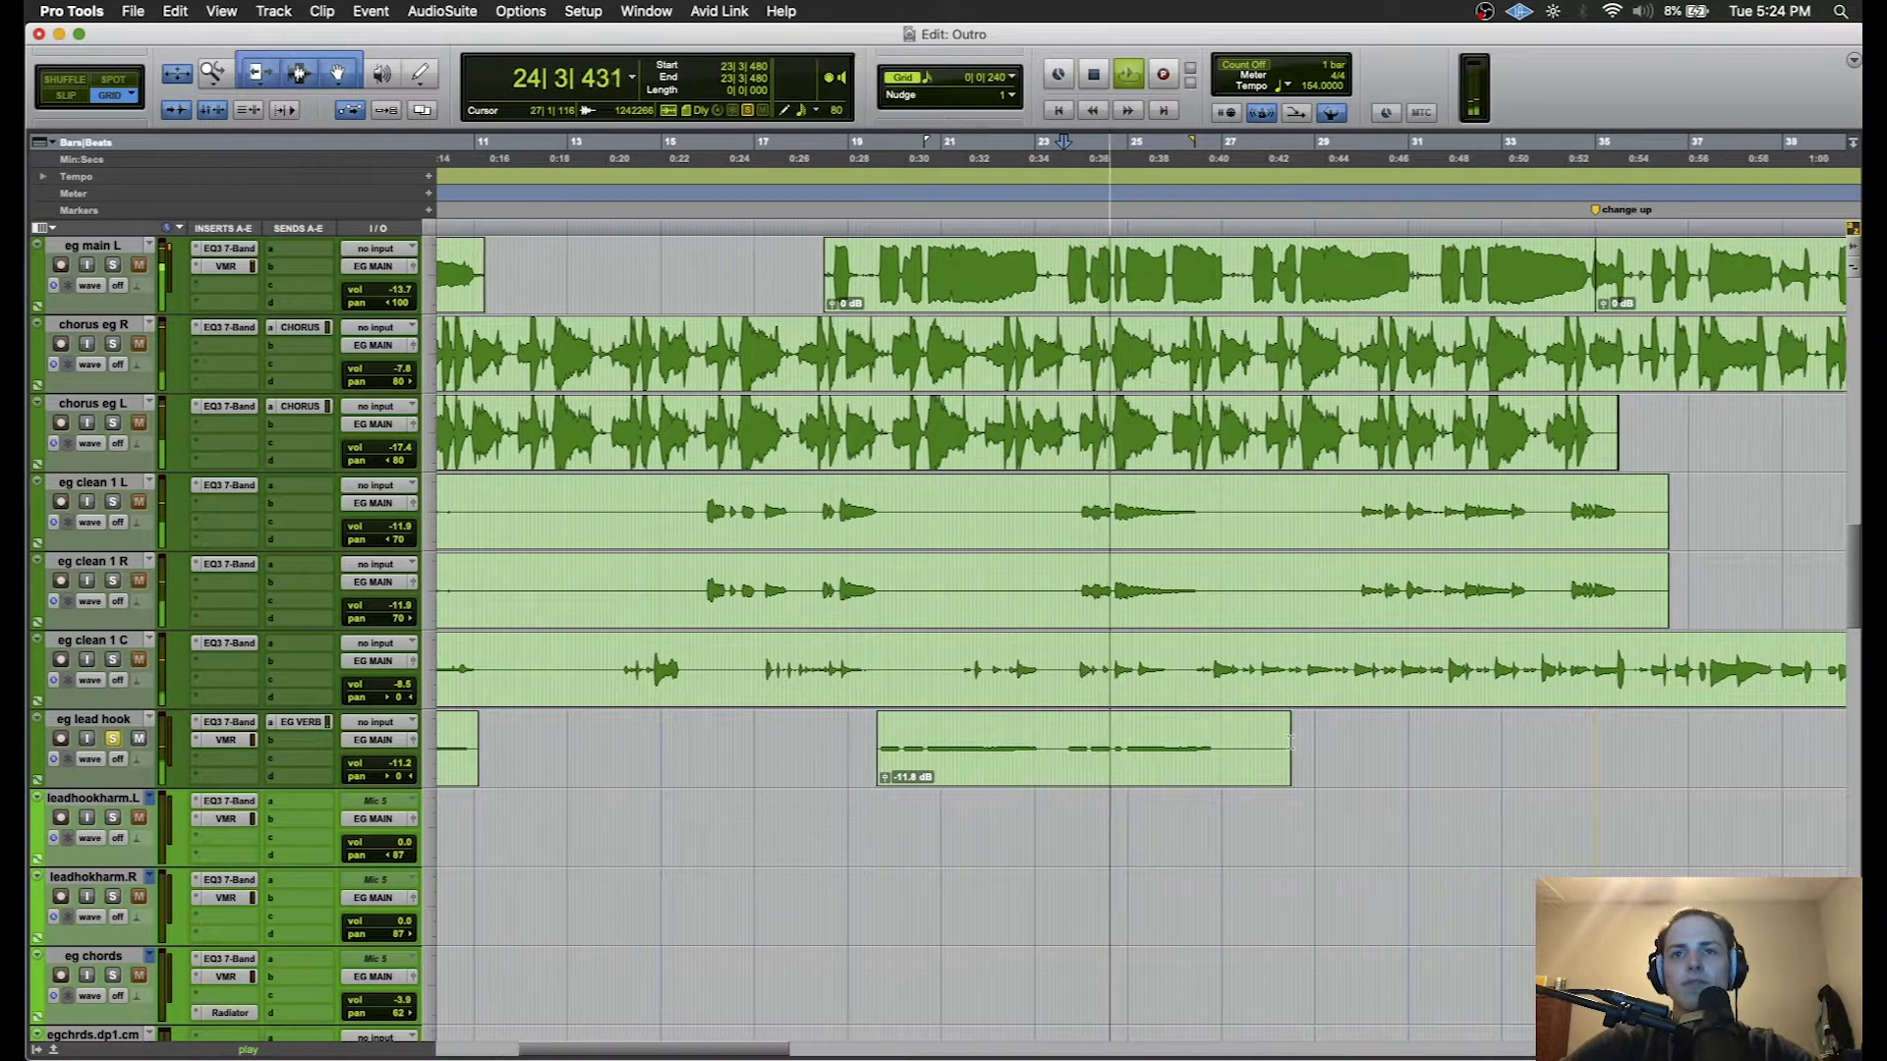
- Inspect the eg lead hook's EQ3 7-Band and toggle its bypass while replaying the passage from bar 23
{"action": "left_click", "coordinate": [242, 726]}
{"action": "key", "text": "space"}
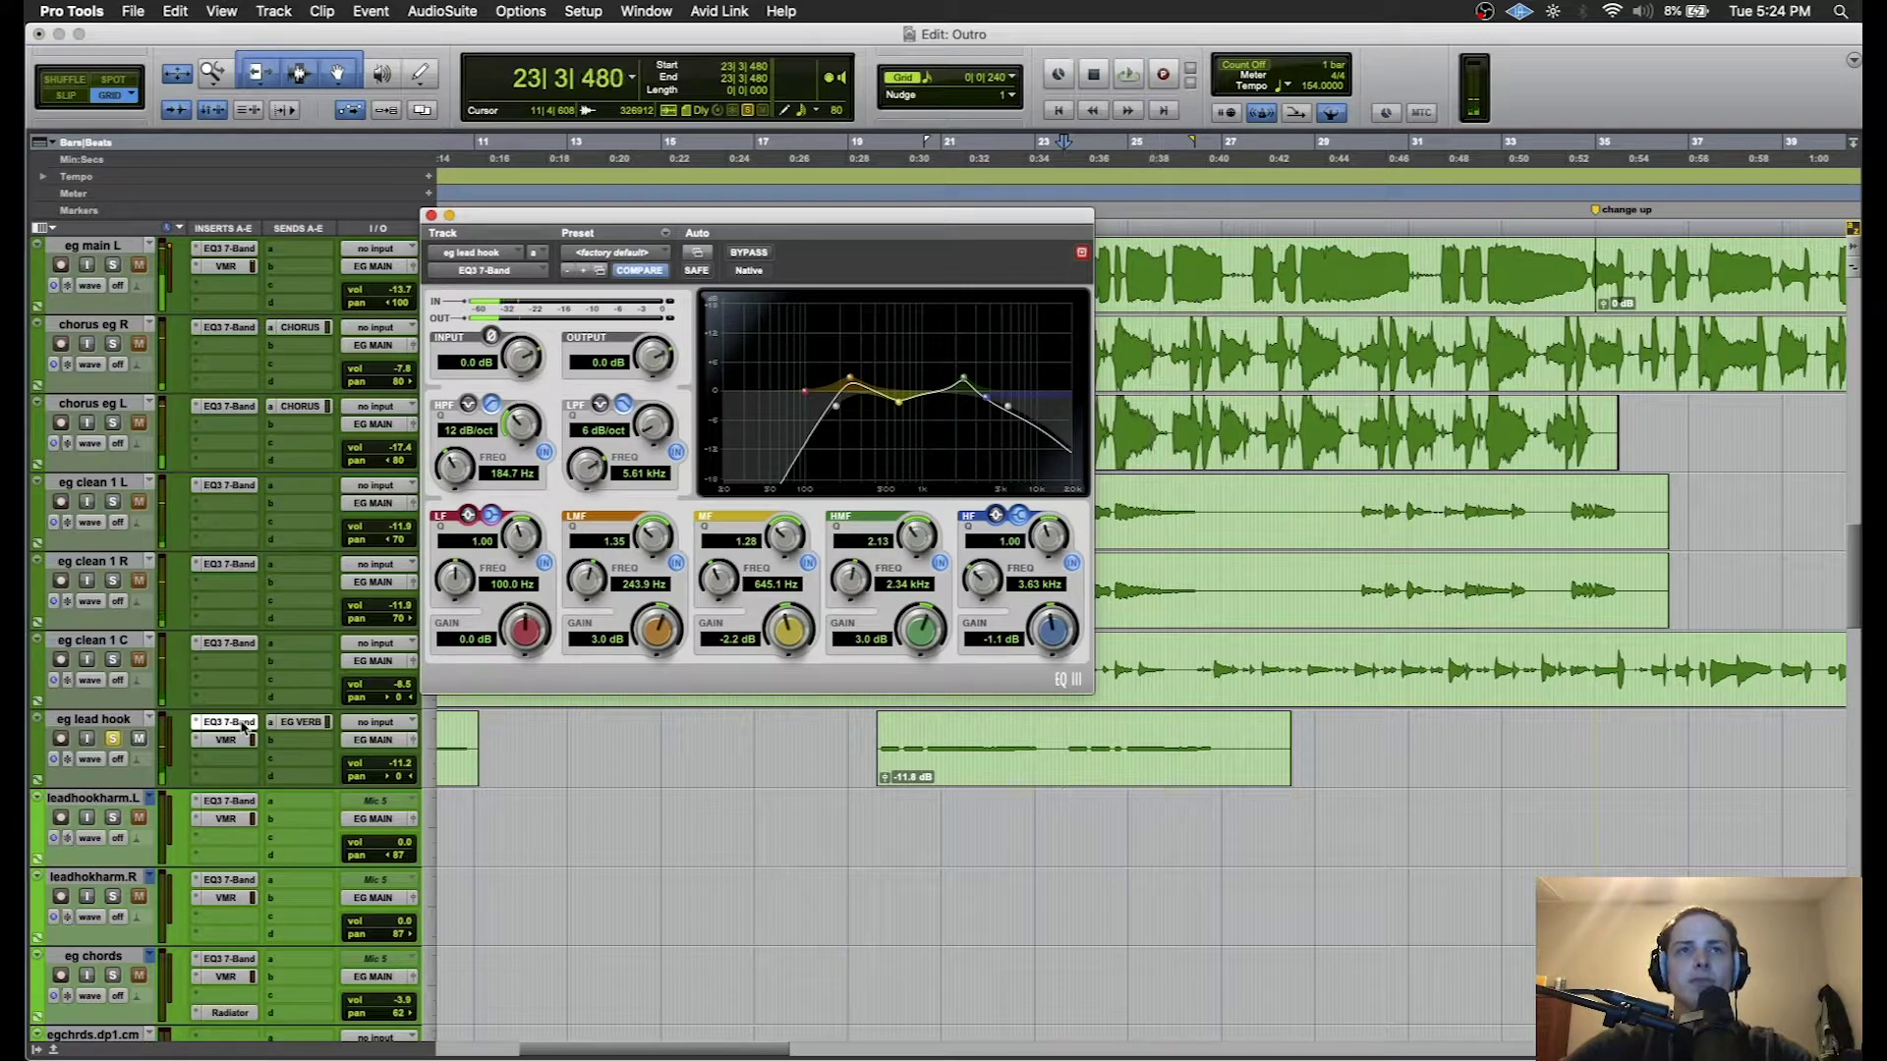
{"action": "key", "text": "space"}
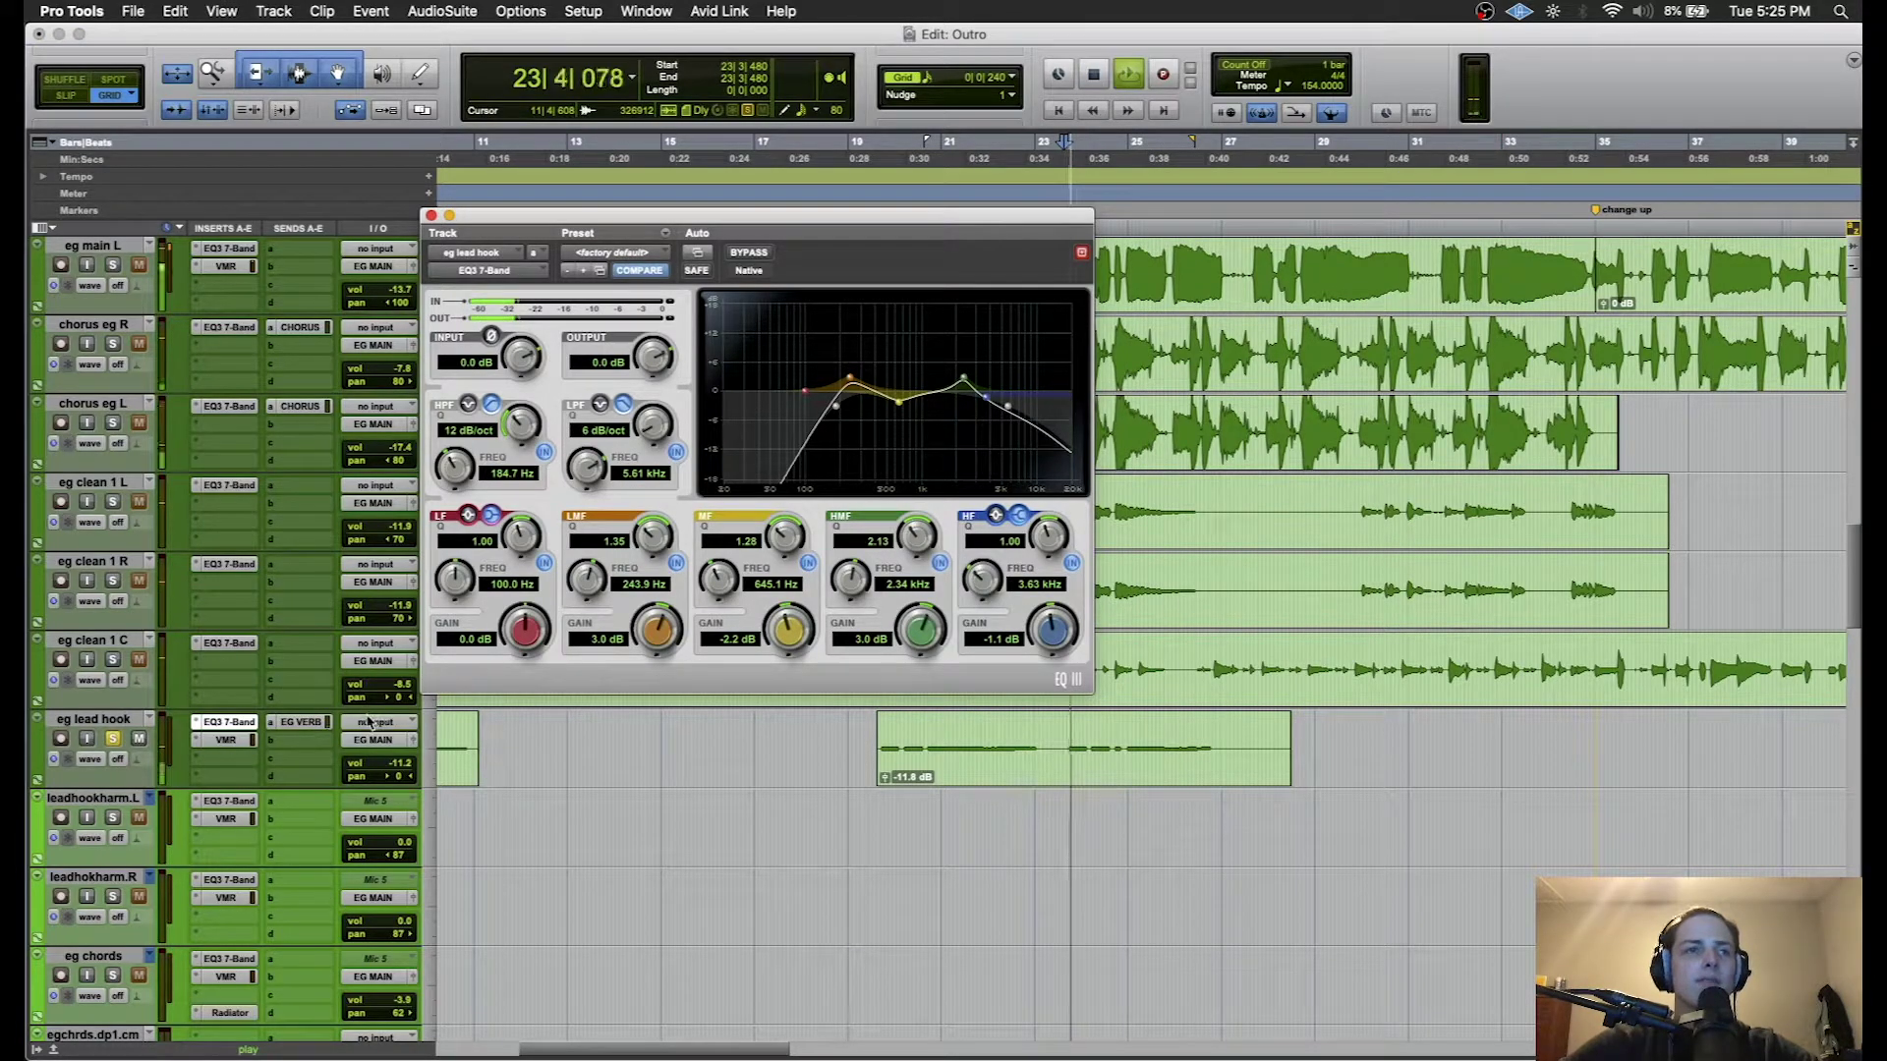
{"action": "left_click", "coordinate": [243, 725], "text": "super"}
{"action": "left_click", "coordinate": [242, 726], "text": "super"}
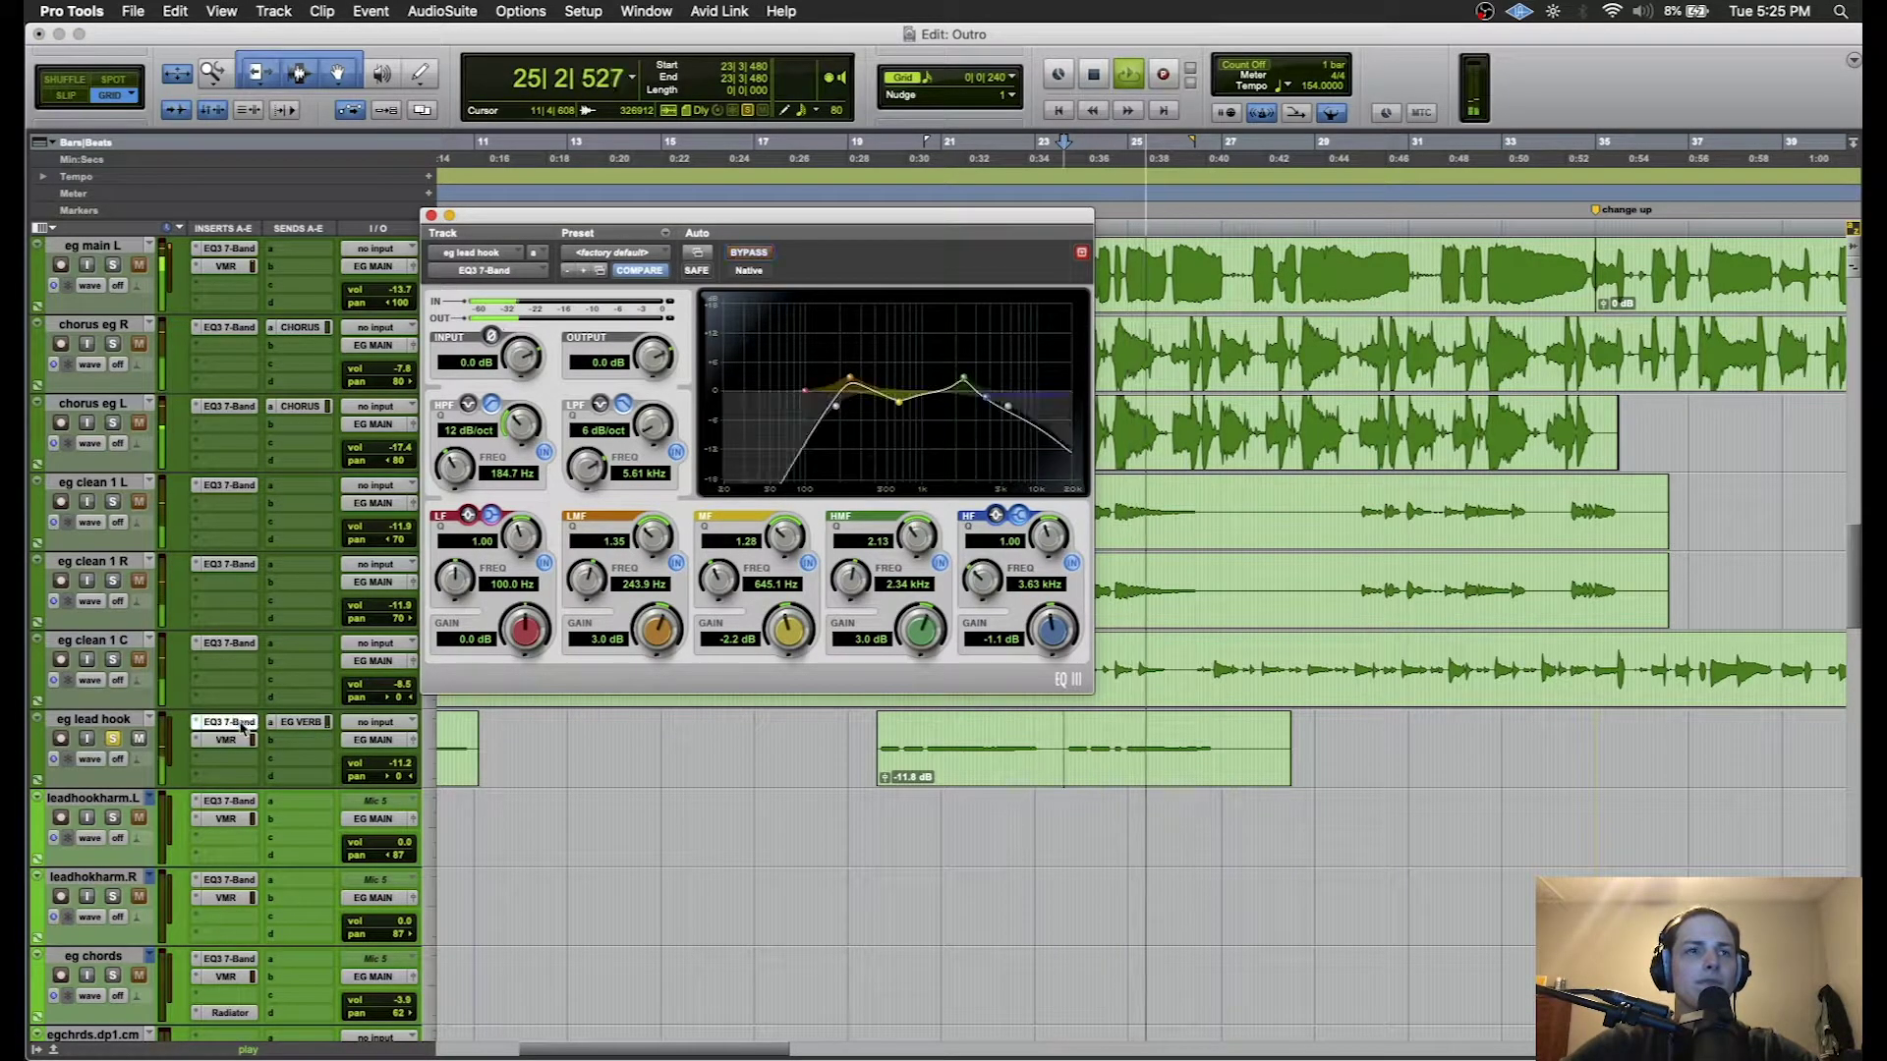
- Inspect the eg lead hook's VMR compressor, bypass its EQ and VMR inserts, and mute its EG VERB send during playback
{"action": "left_click", "coordinate": [225, 740]}
{"action": "key", "text": "space"}
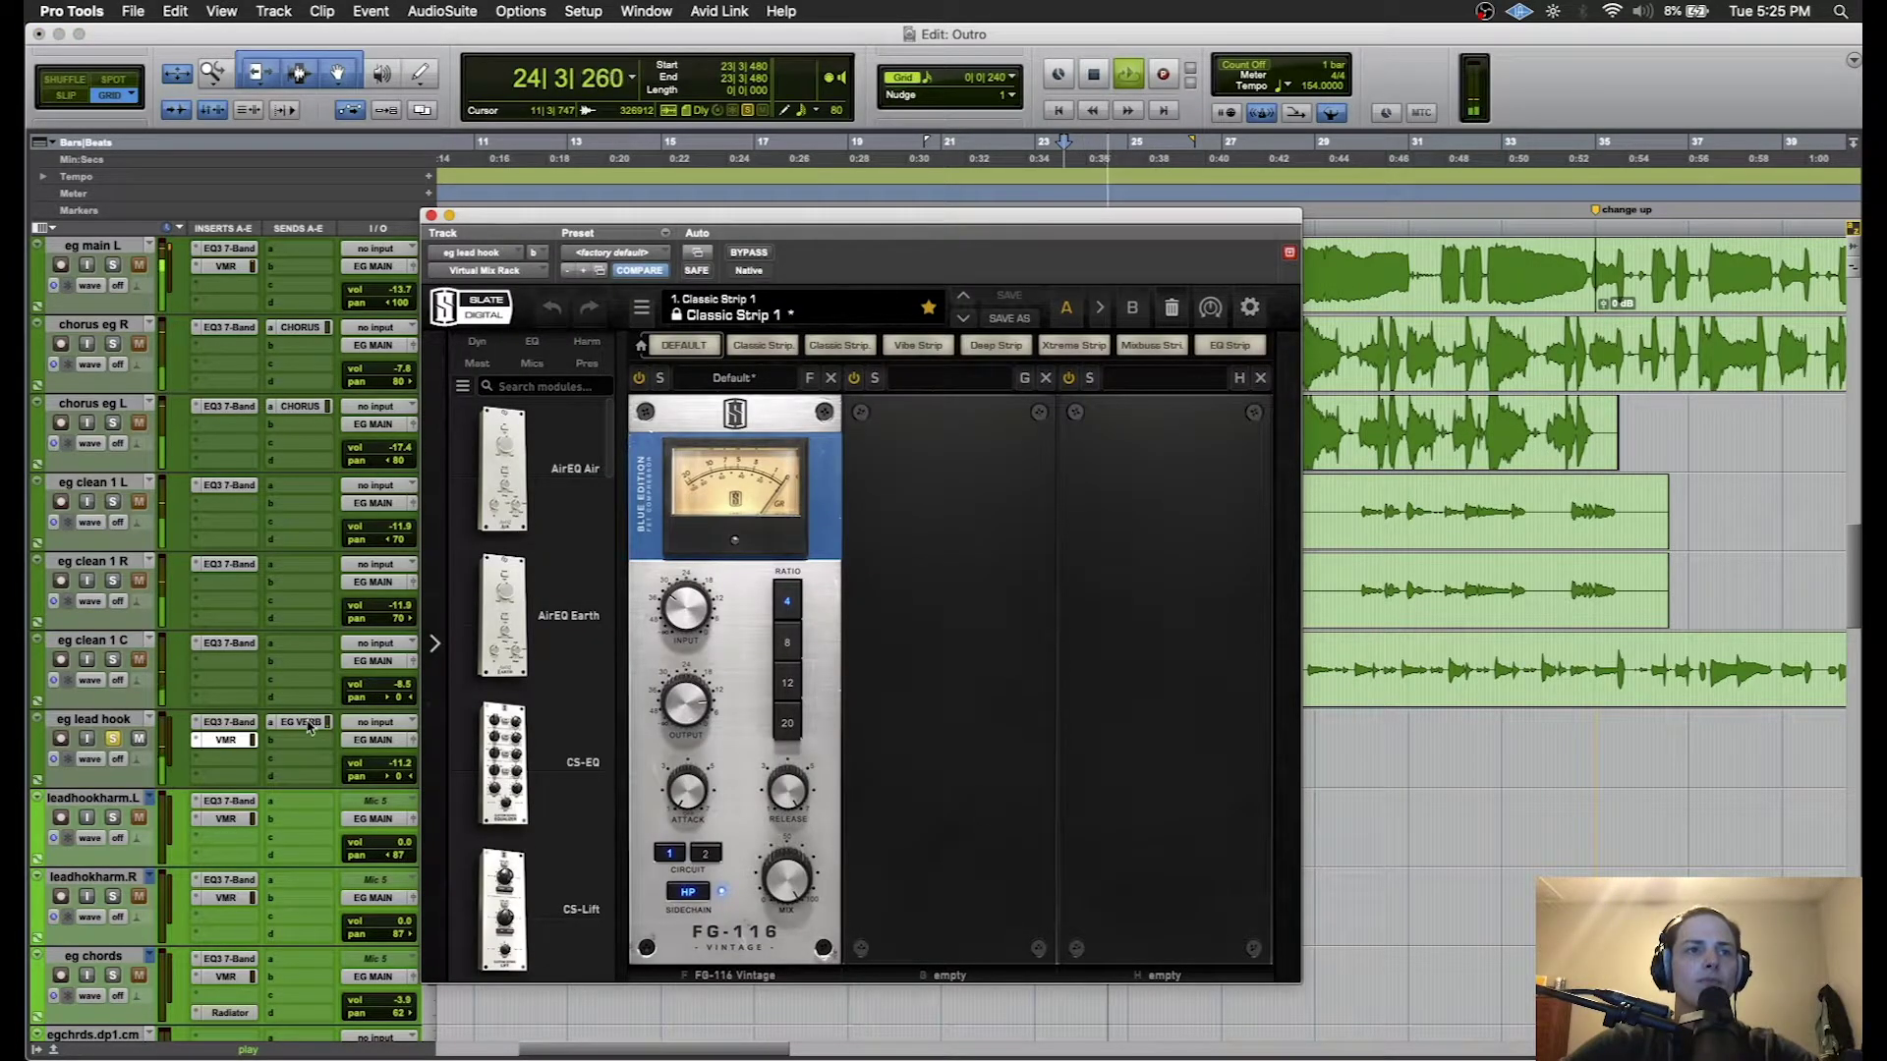
{"action": "left_click", "coordinate": [243, 743], "text": "super"}
{"action": "key", "text": "space"}
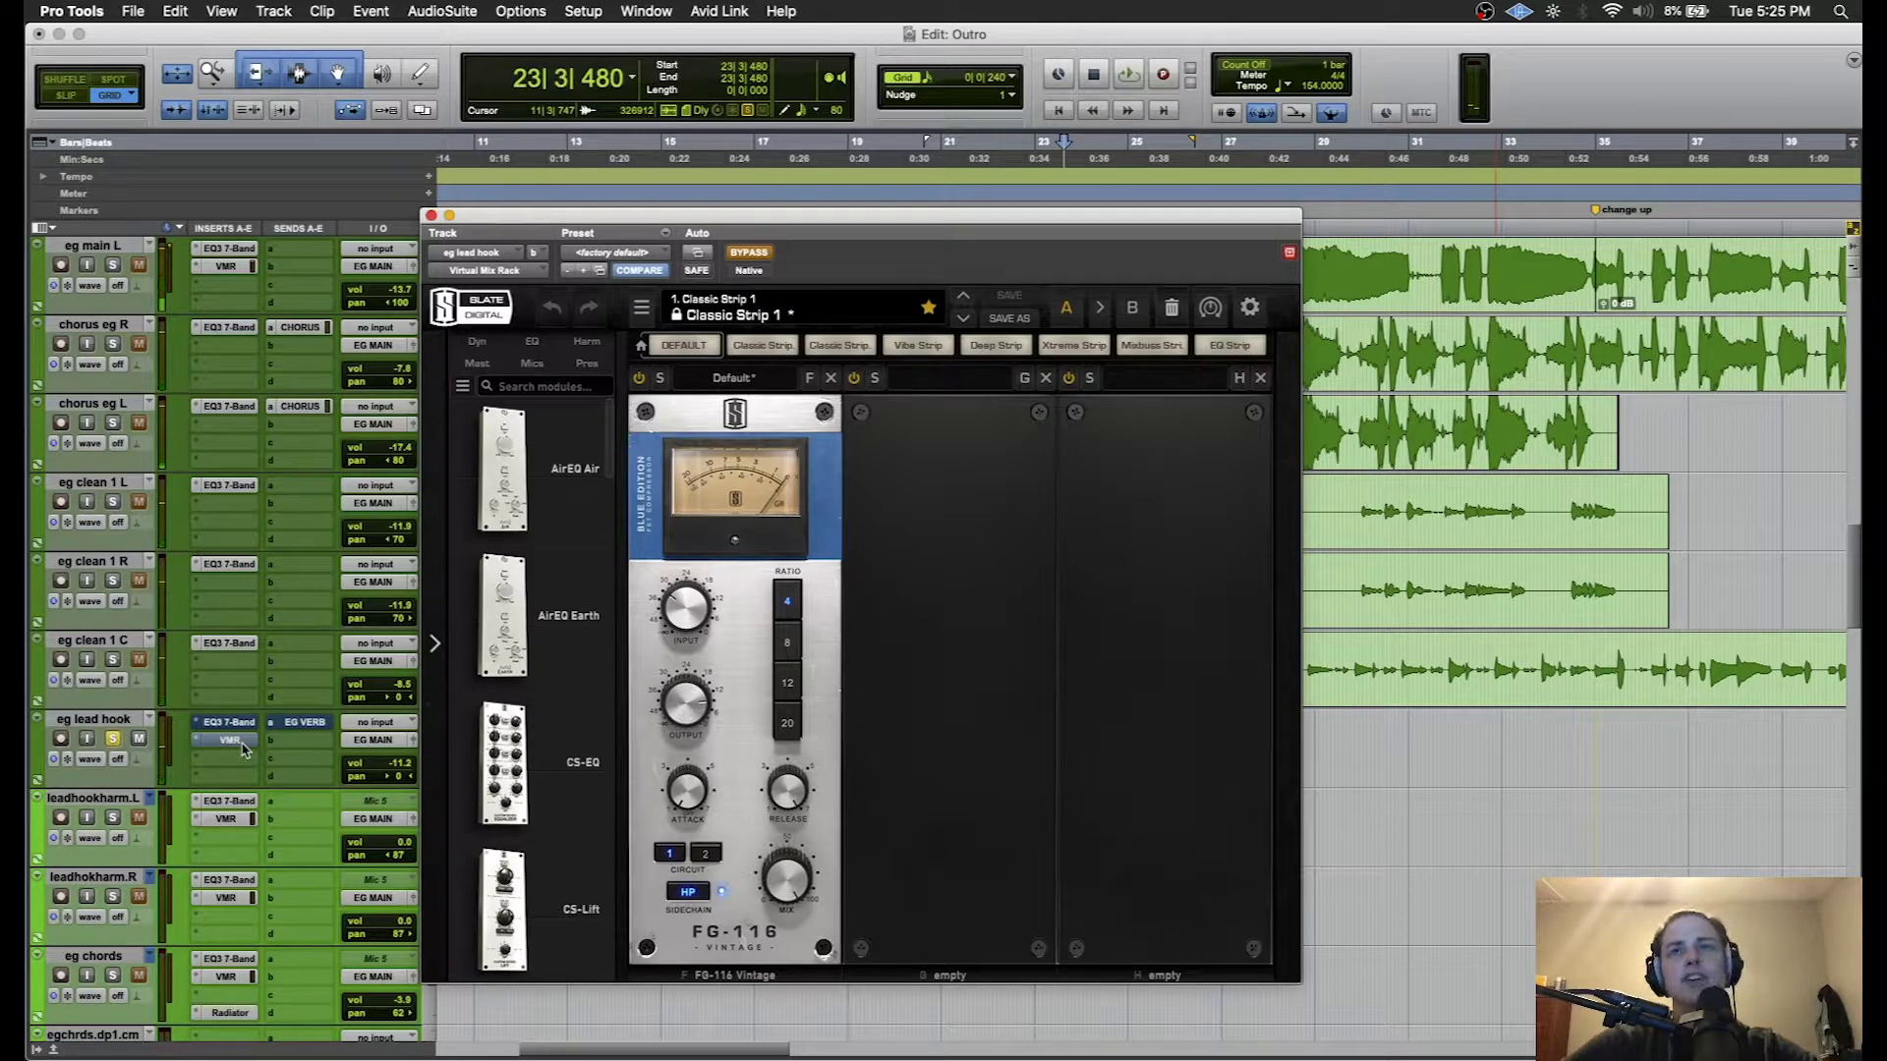
{"action": "left_click", "coordinate": [431, 216]}
- Select the short eg lead hook clip around bars 61 to 64 and audition it with its processing bypassed
{"action": "scroll", "coordinate": [1121, 556], "scroll_direction": "right", "scroll_amount": 15}
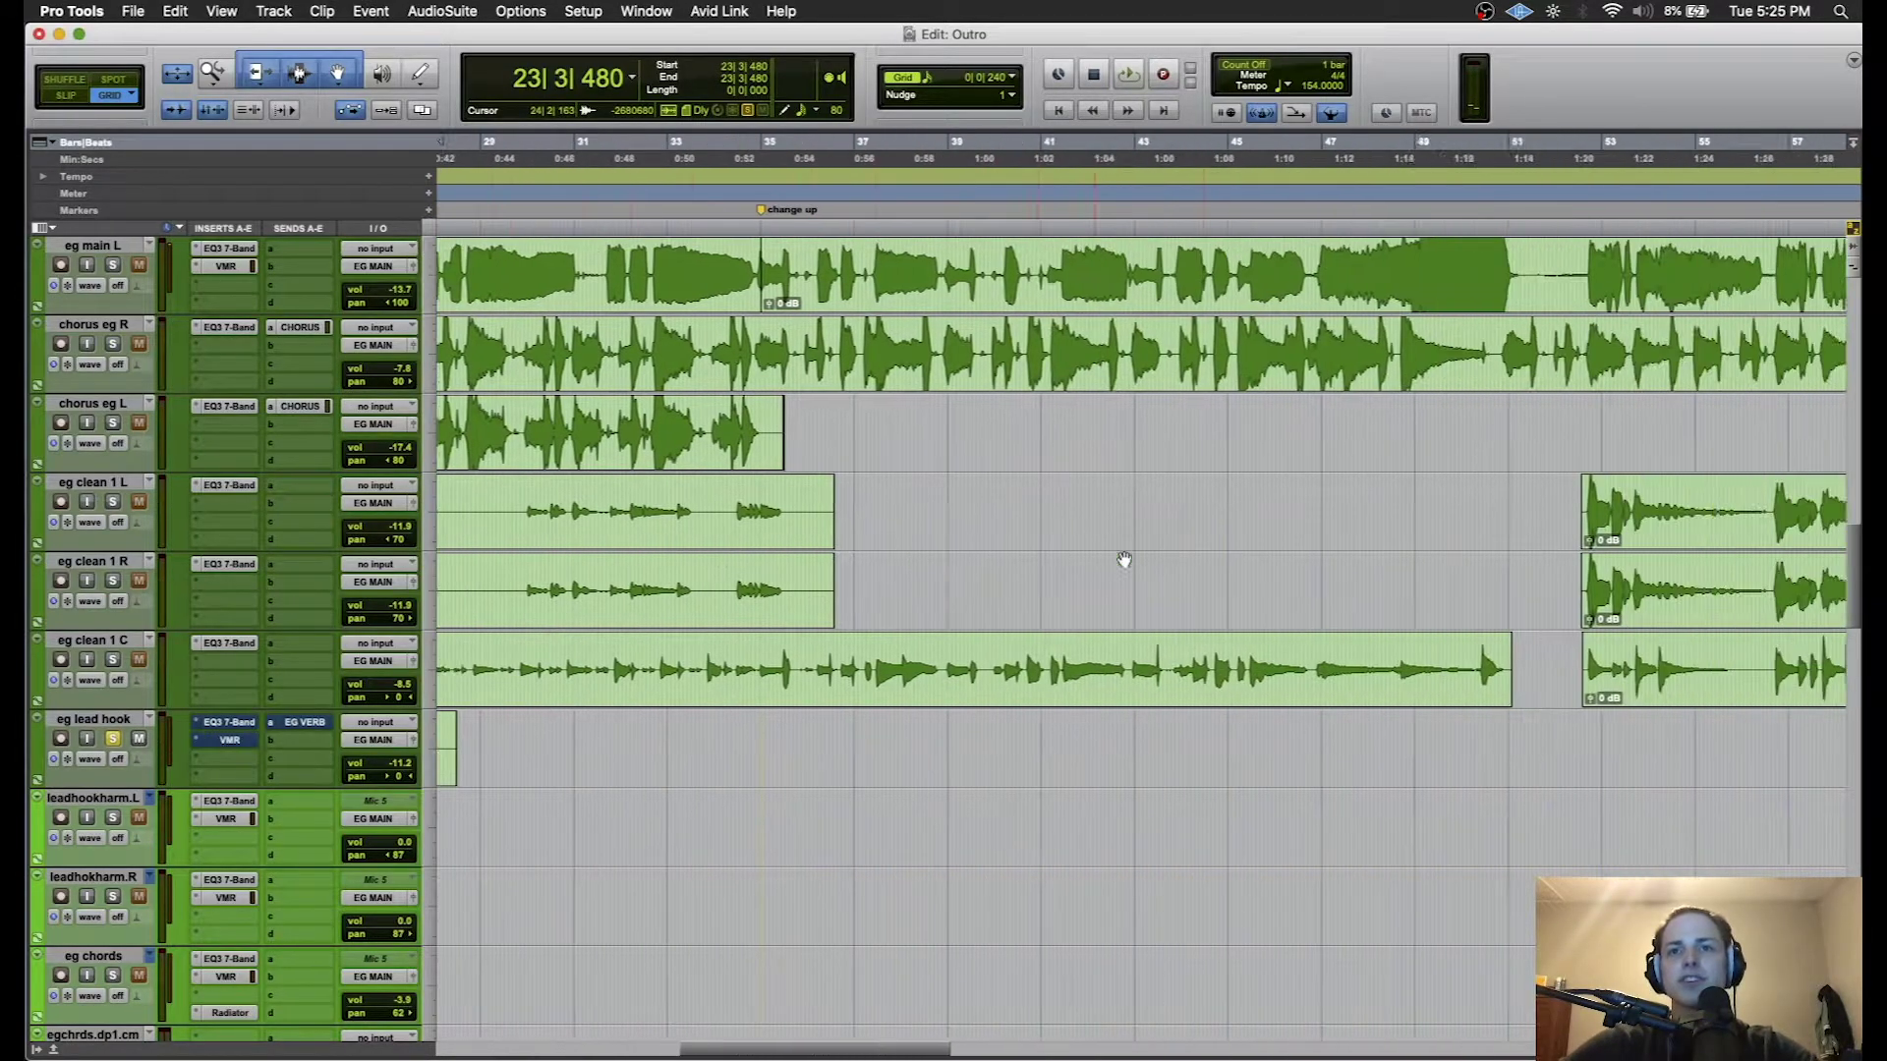
{"action": "scroll", "coordinate": [1120, 556], "scroll_direction": "down", "scroll_amount": 3}
{"action": "left_click_drag", "start_coordinate": [1266, 571], "coordinate": [1381, 572]}
{"action": "scroll", "coordinate": [976, 597], "scroll_direction": "right", "scroll_amount": 5}
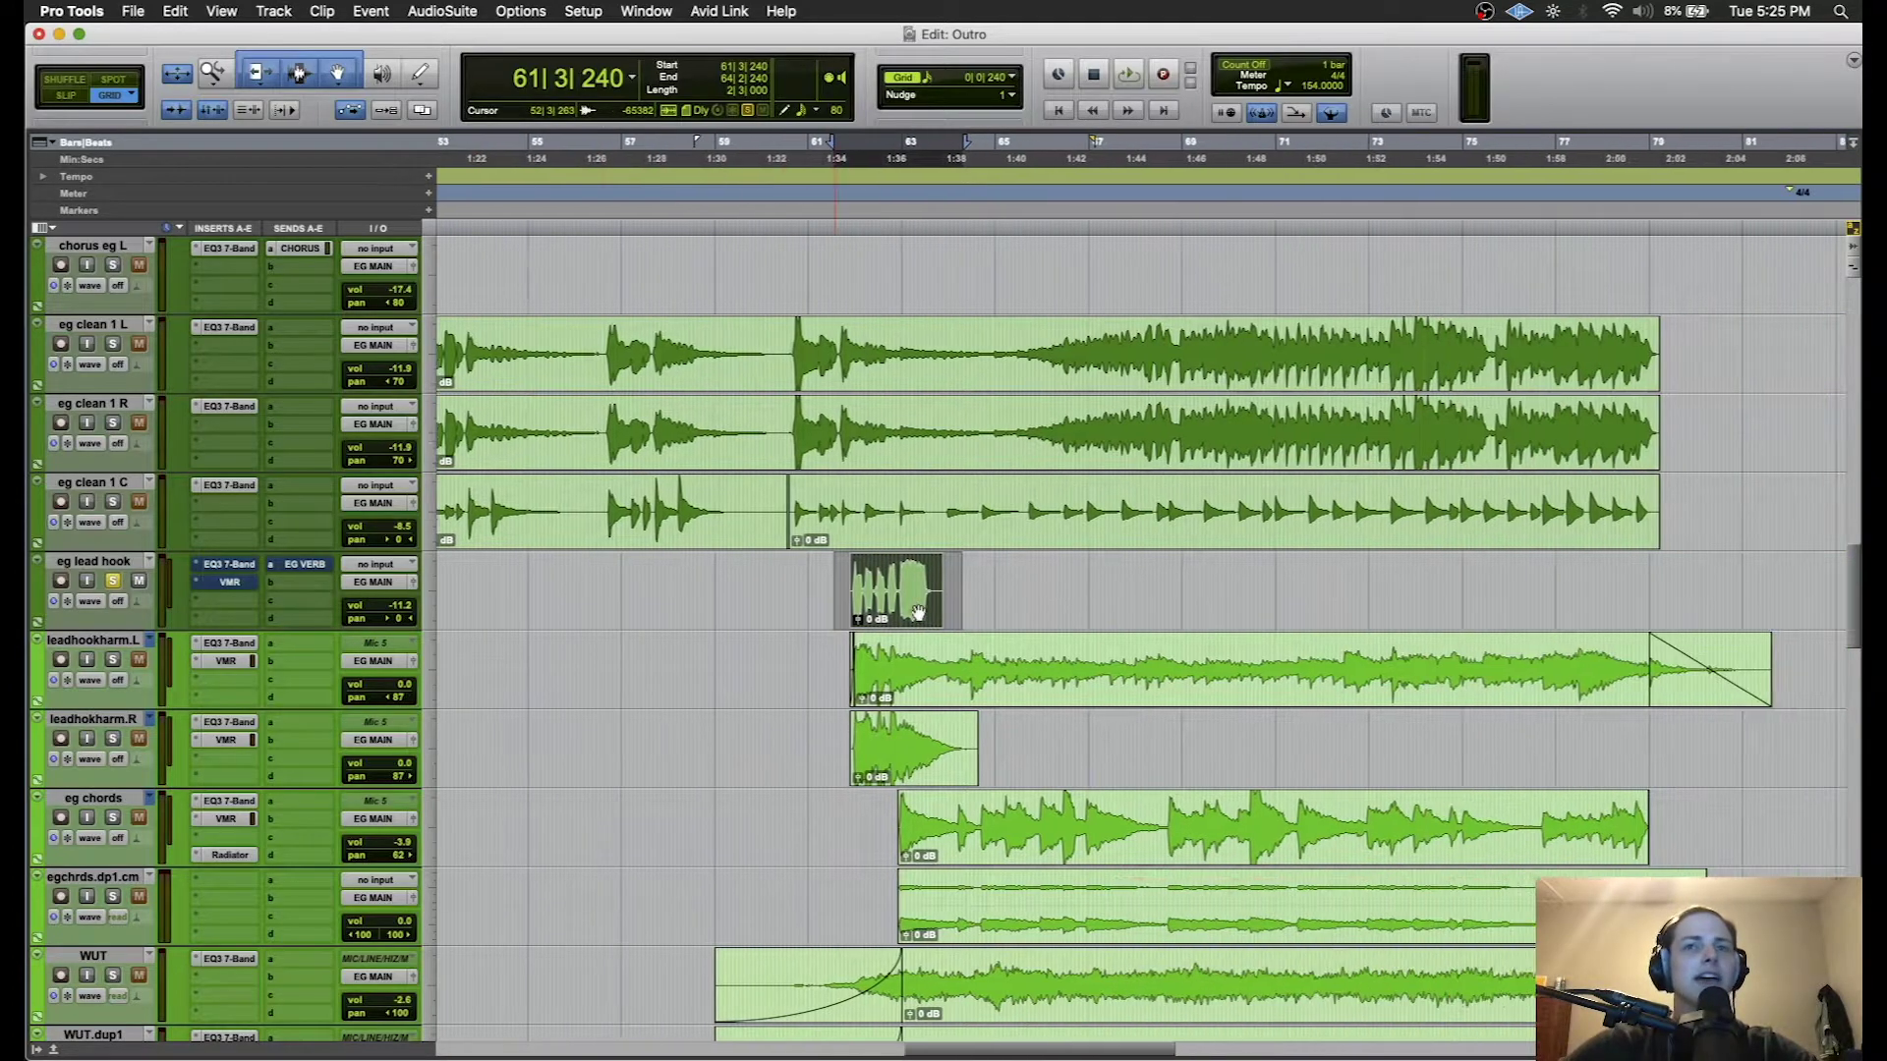
{"action": "key", "text": "space"}
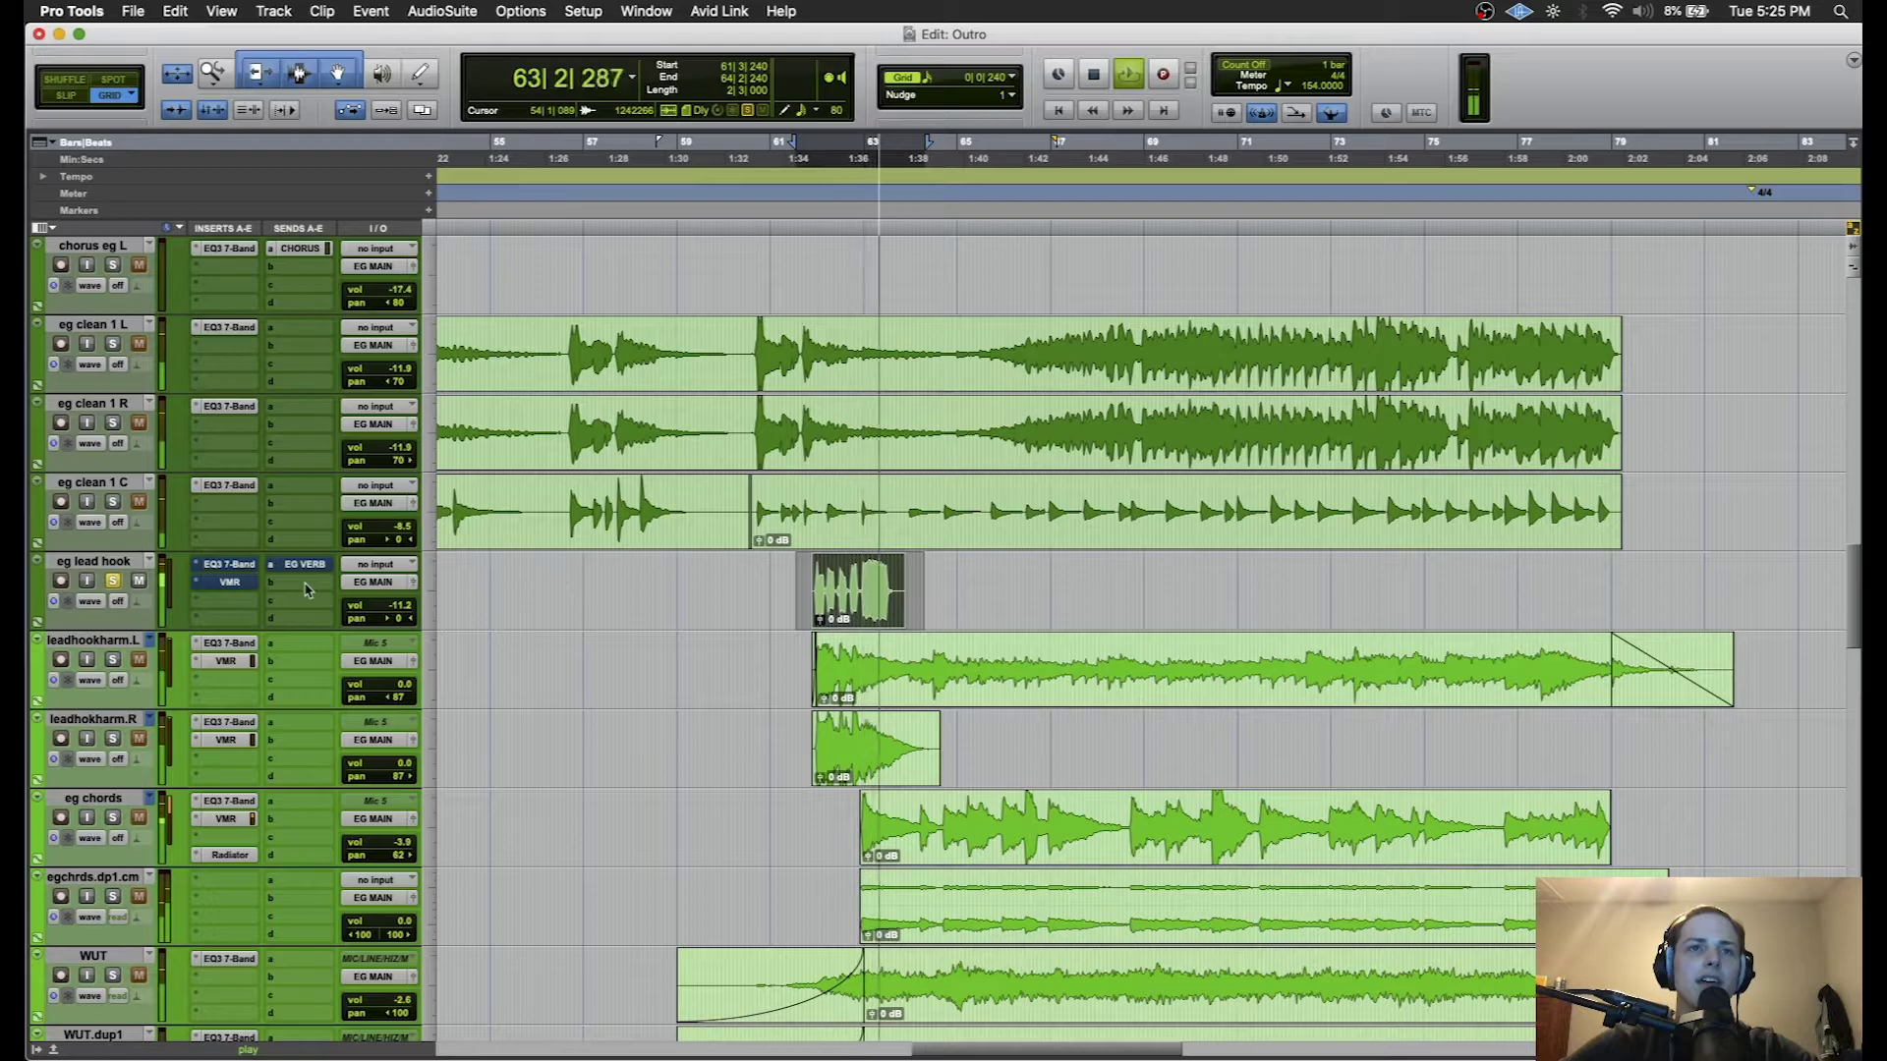
{"action": "key", "text": "space"}
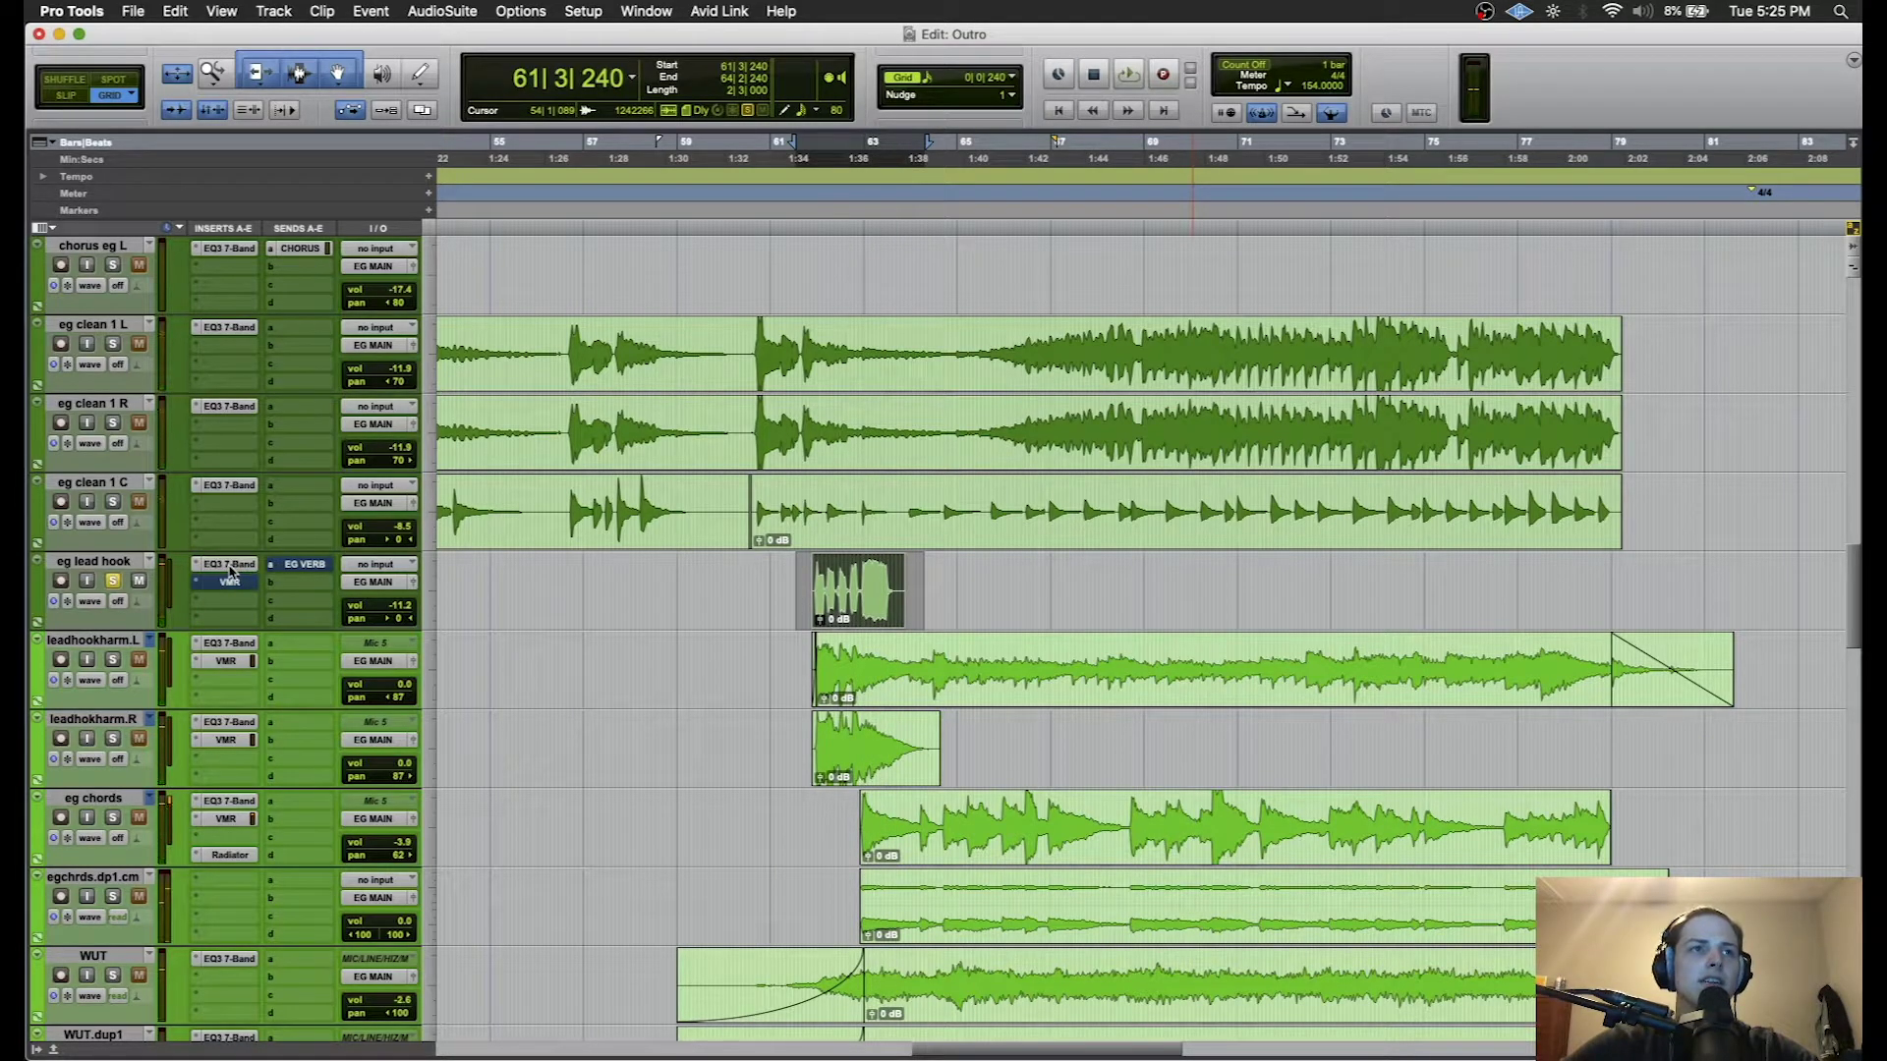
- Replay the short eg lead hook clip while toggling the bypass of its EQ3 7-Band
{"action": "key", "text": "space"}
{"action": "left_click", "coordinate": [228, 566]}
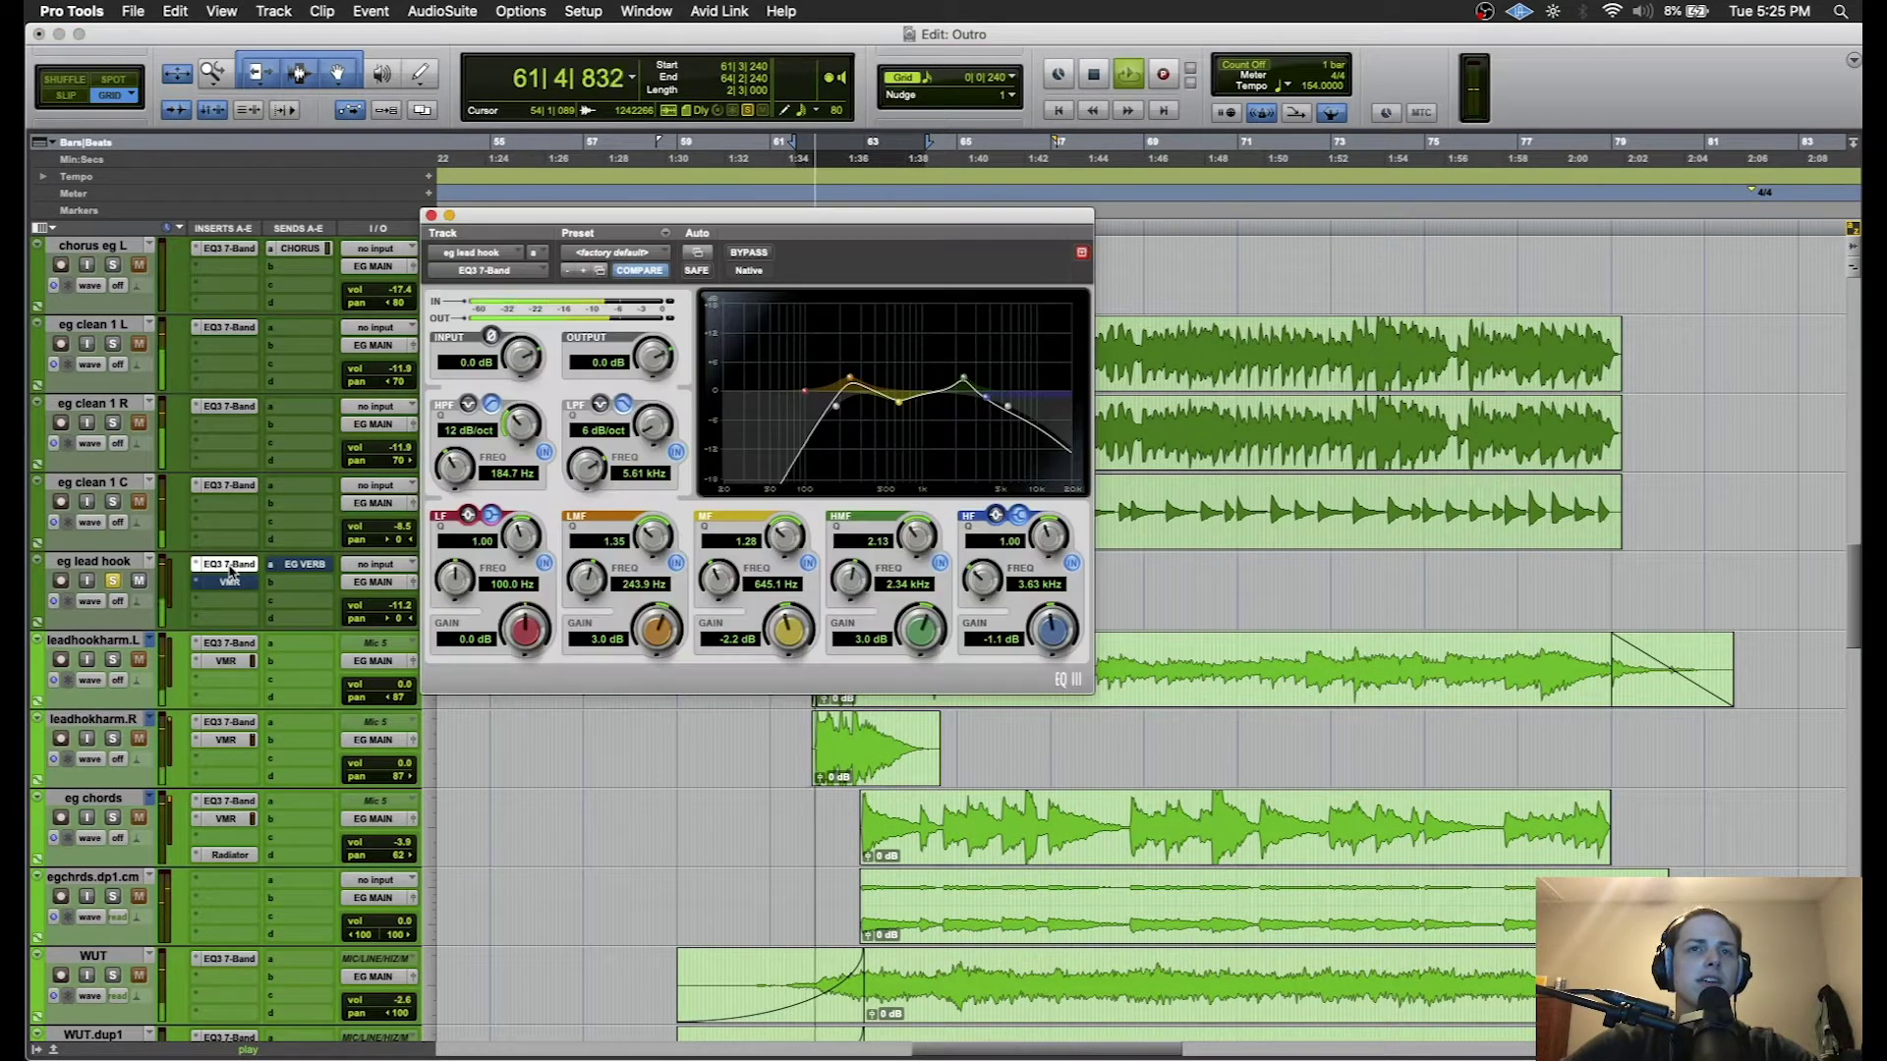
{"action": "left_click", "coordinate": [749, 254]}
{"action": "left_click", "coordinate": [749, 253]}
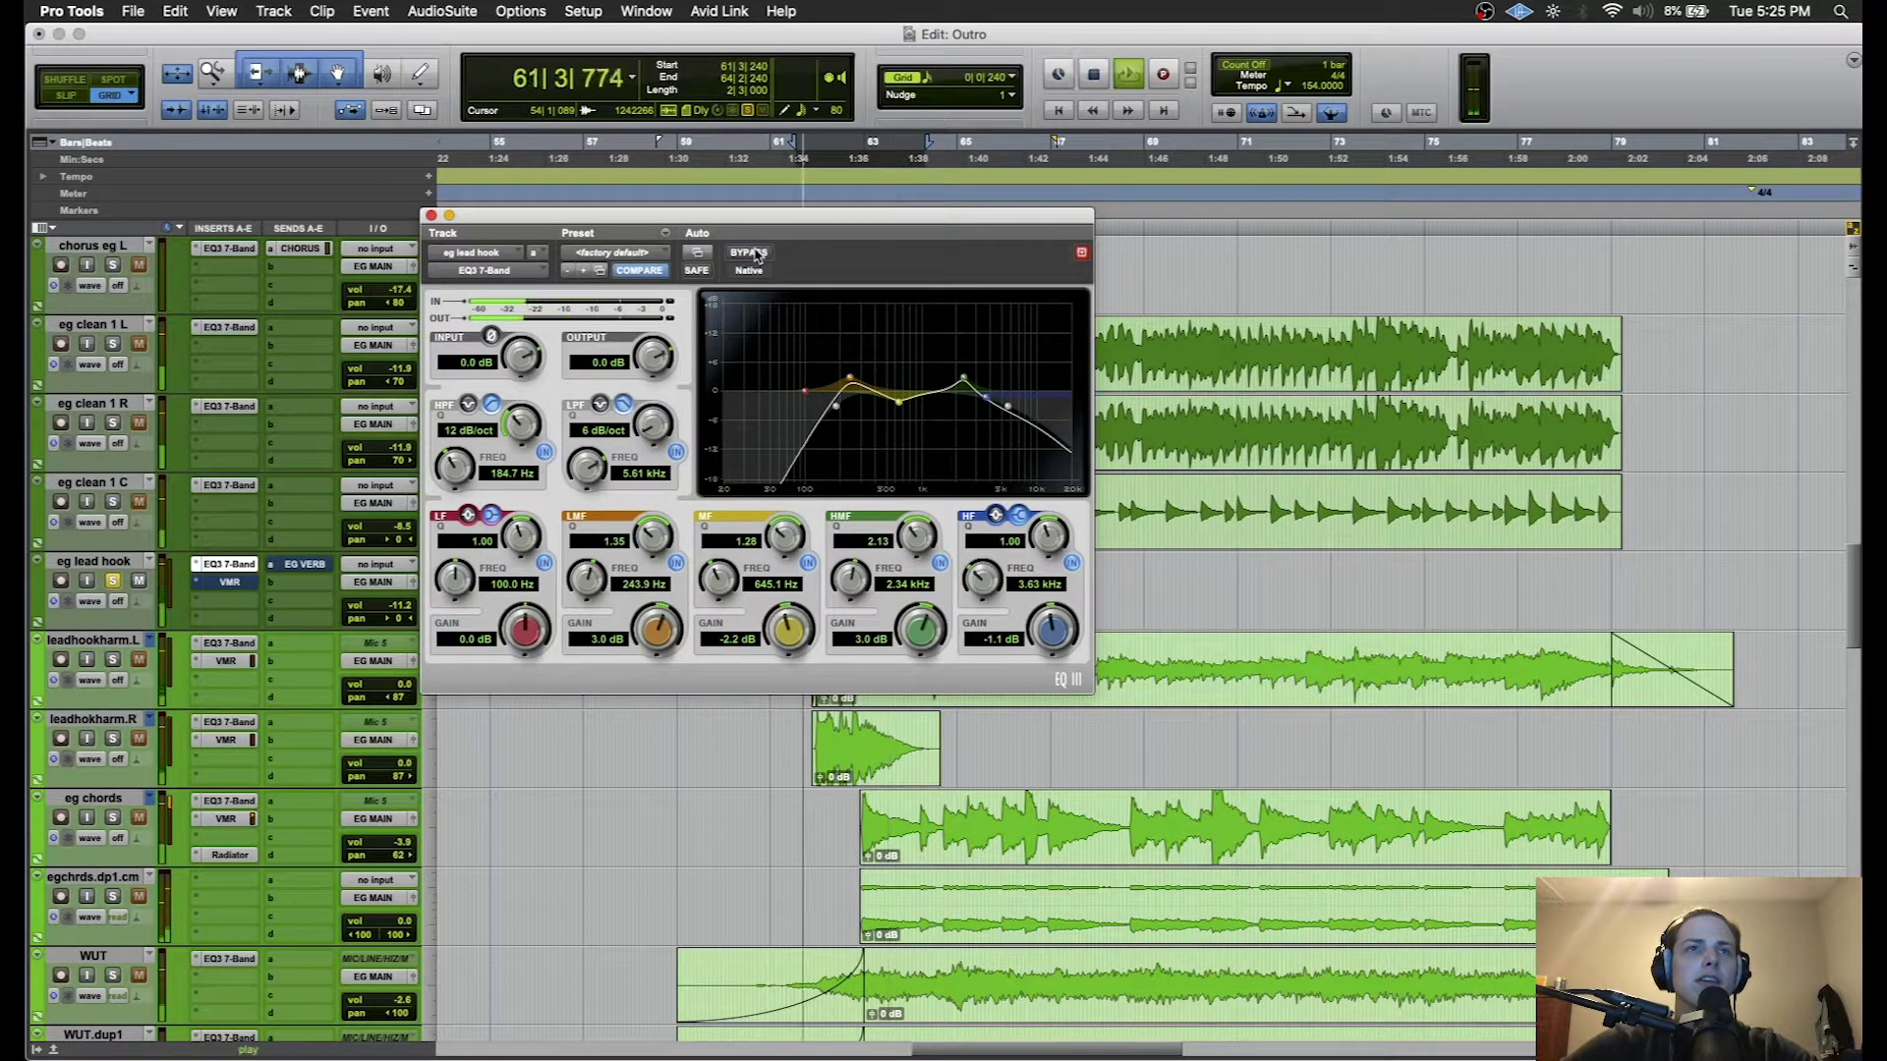
- Reactivate the eg lead hook's VMR insert and EG VERB send, inspect its FG-116 compressor, and replay the clip
{"action": "left_click", "coordinate": [228, 583]}
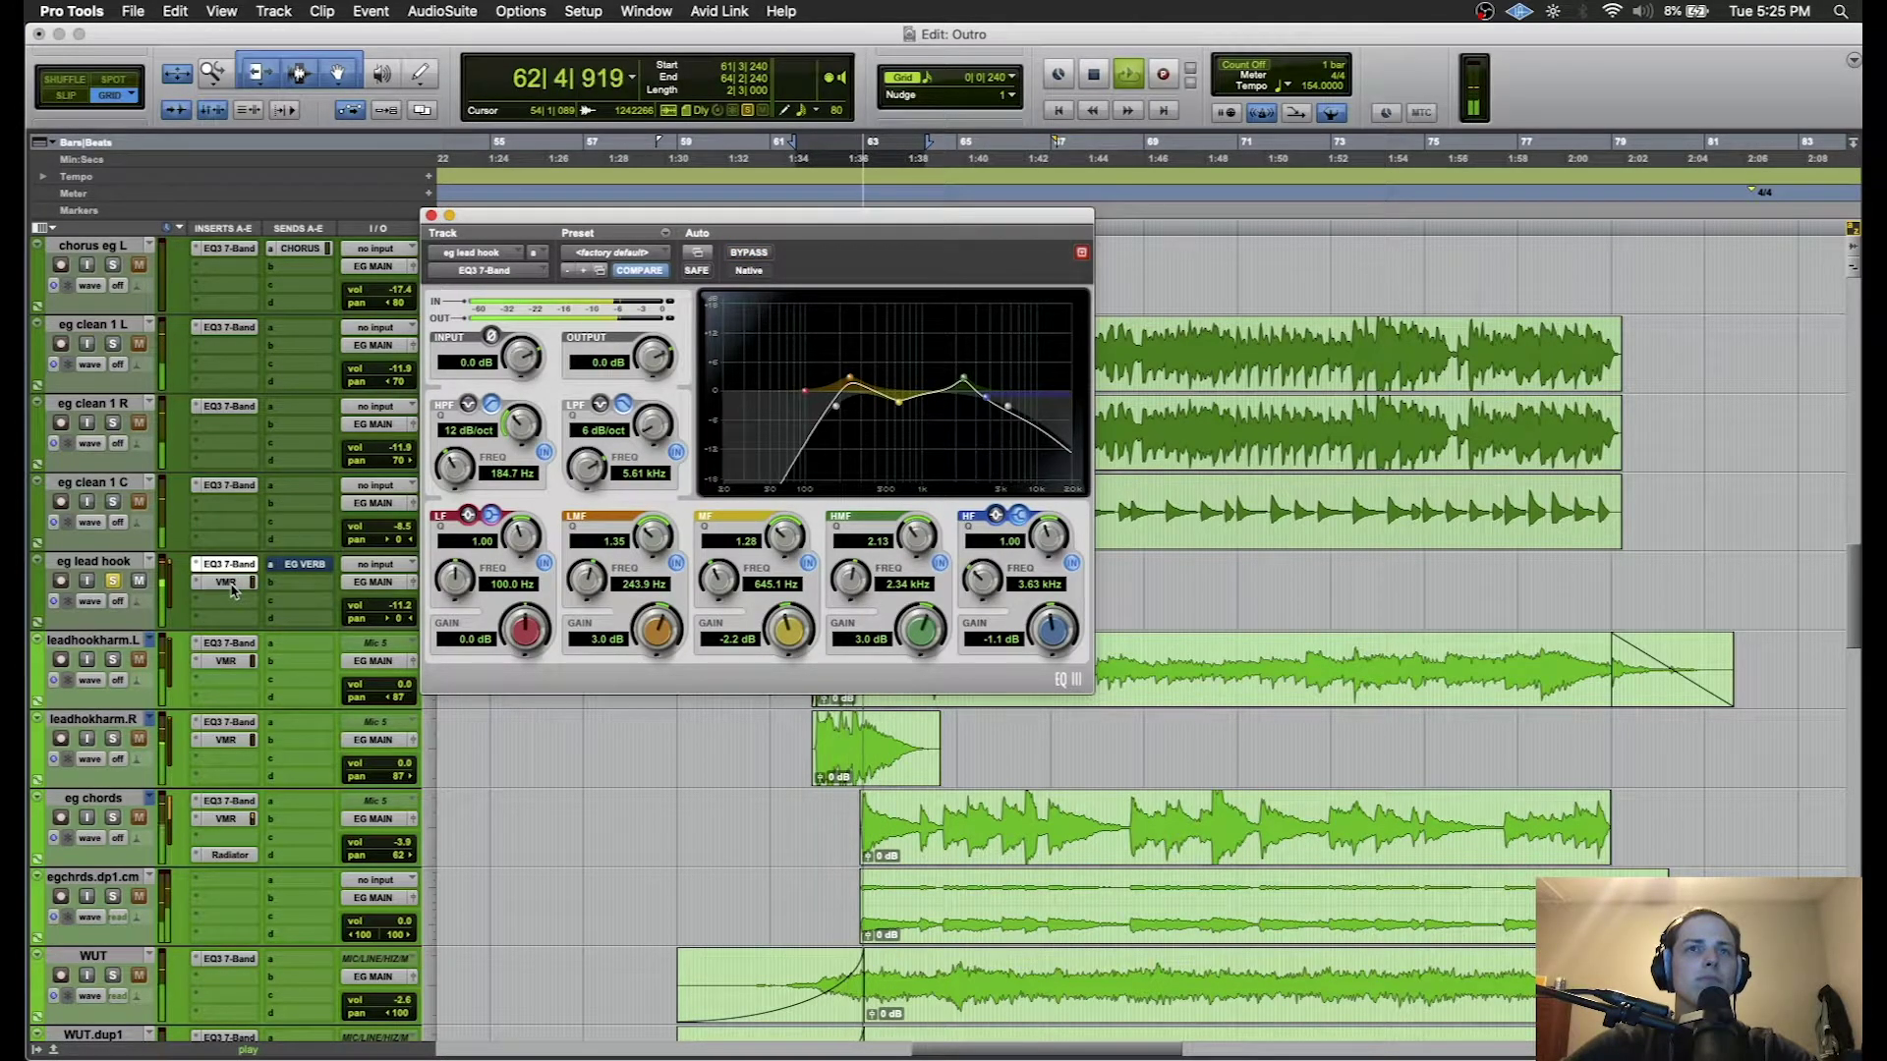
{"action": "left_click", "coordinate": [229, 584]}
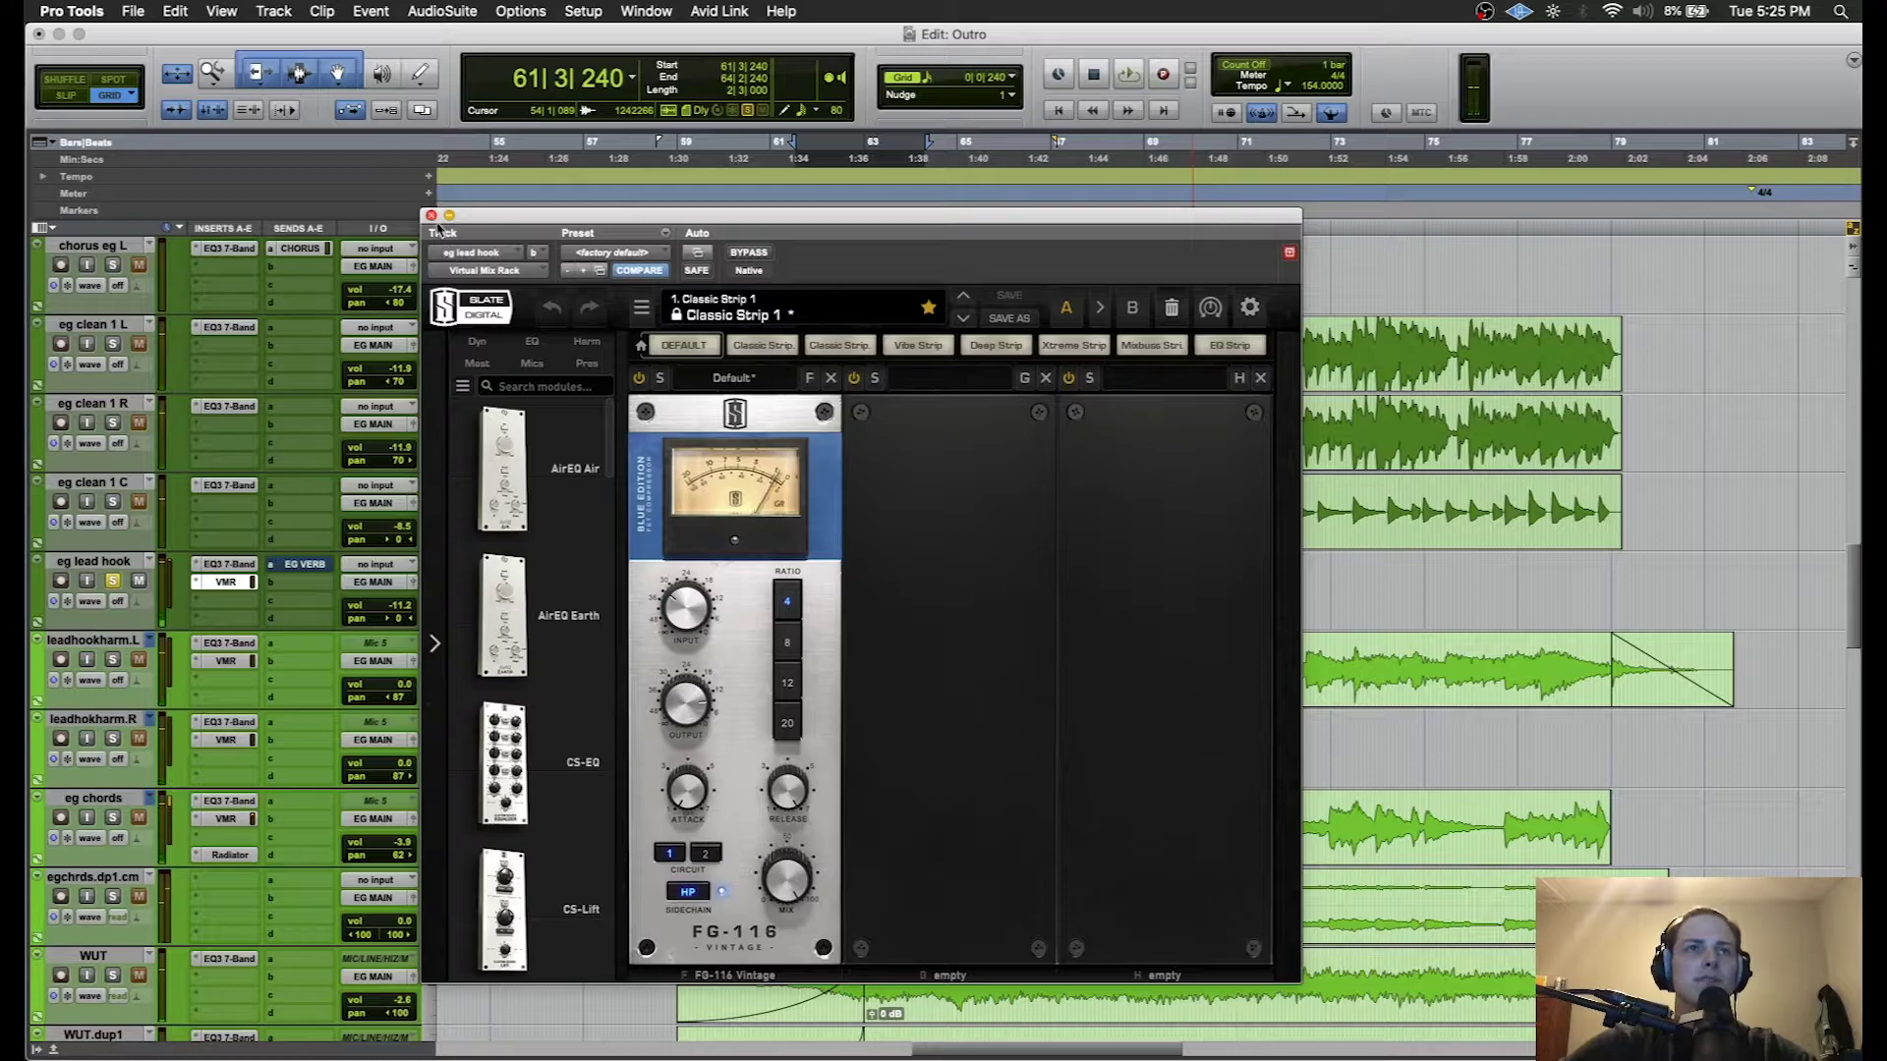
{"action": "left_click", "coordinate": [431, 215]}
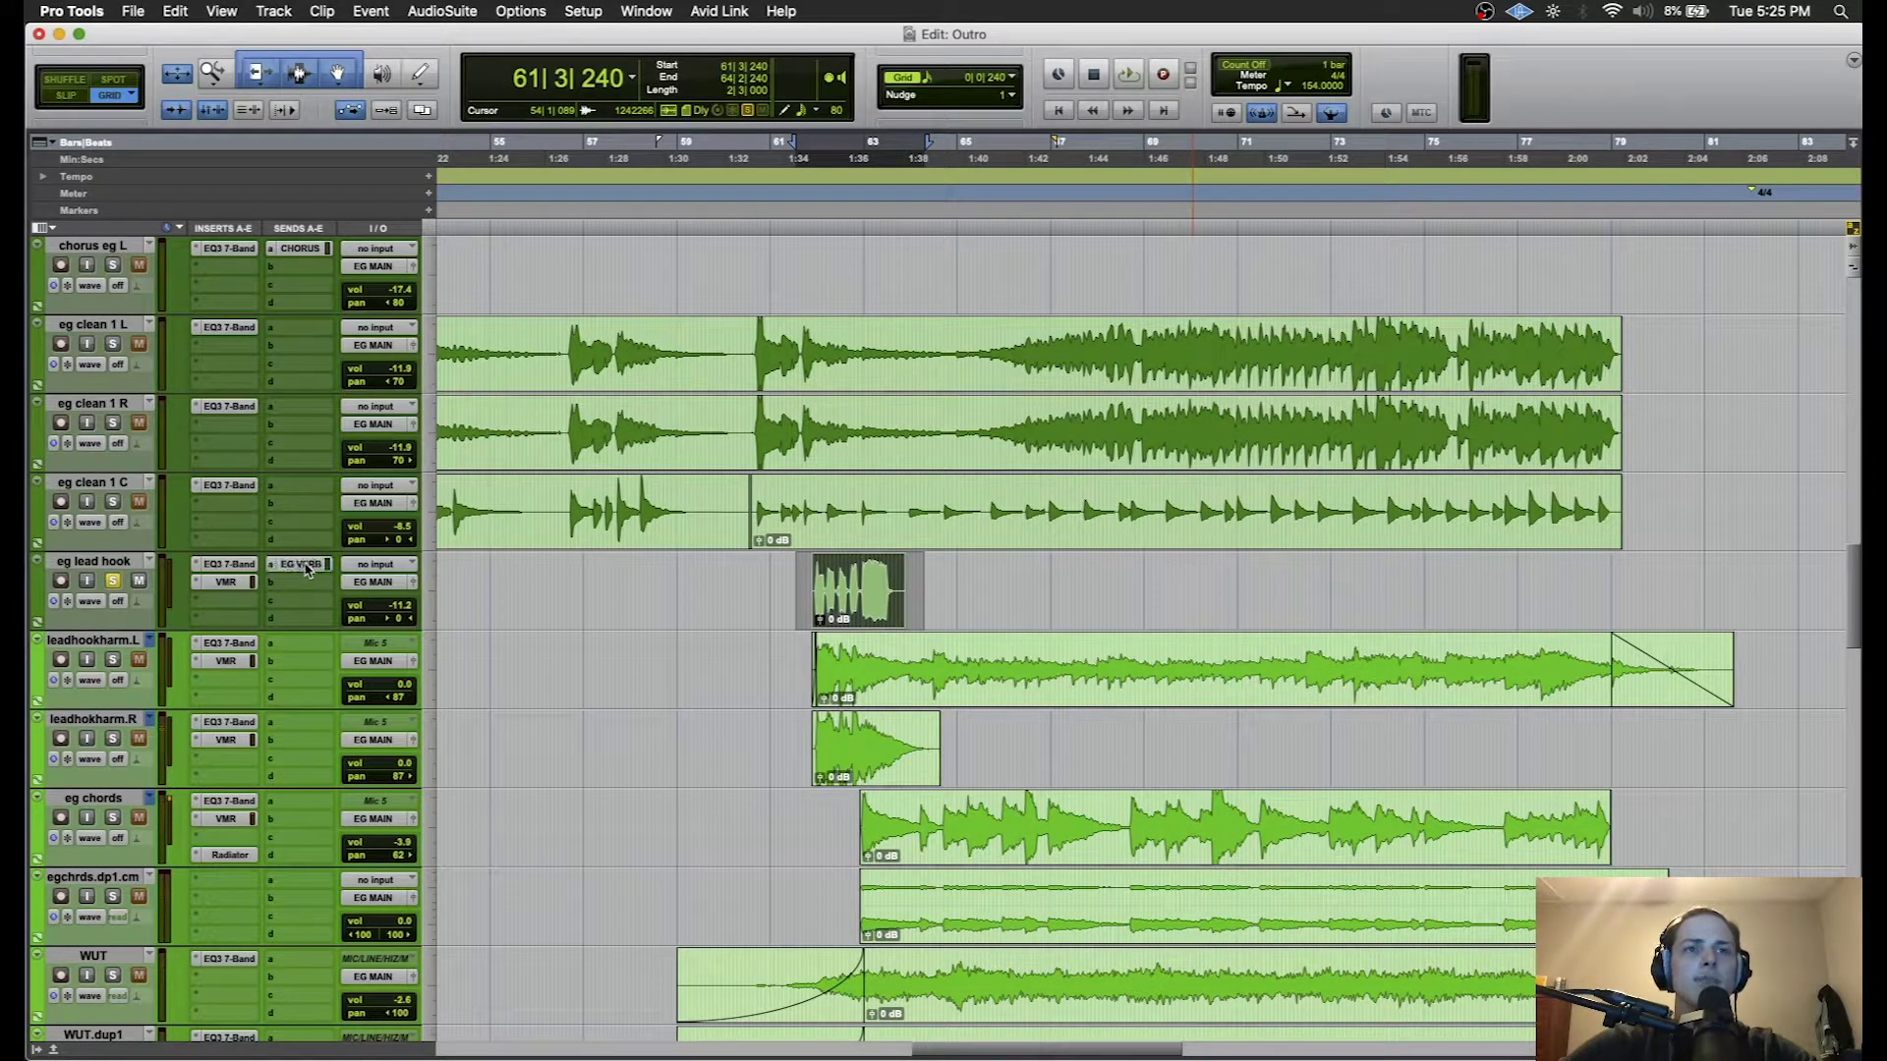
{"action": "key", "text": "space"}
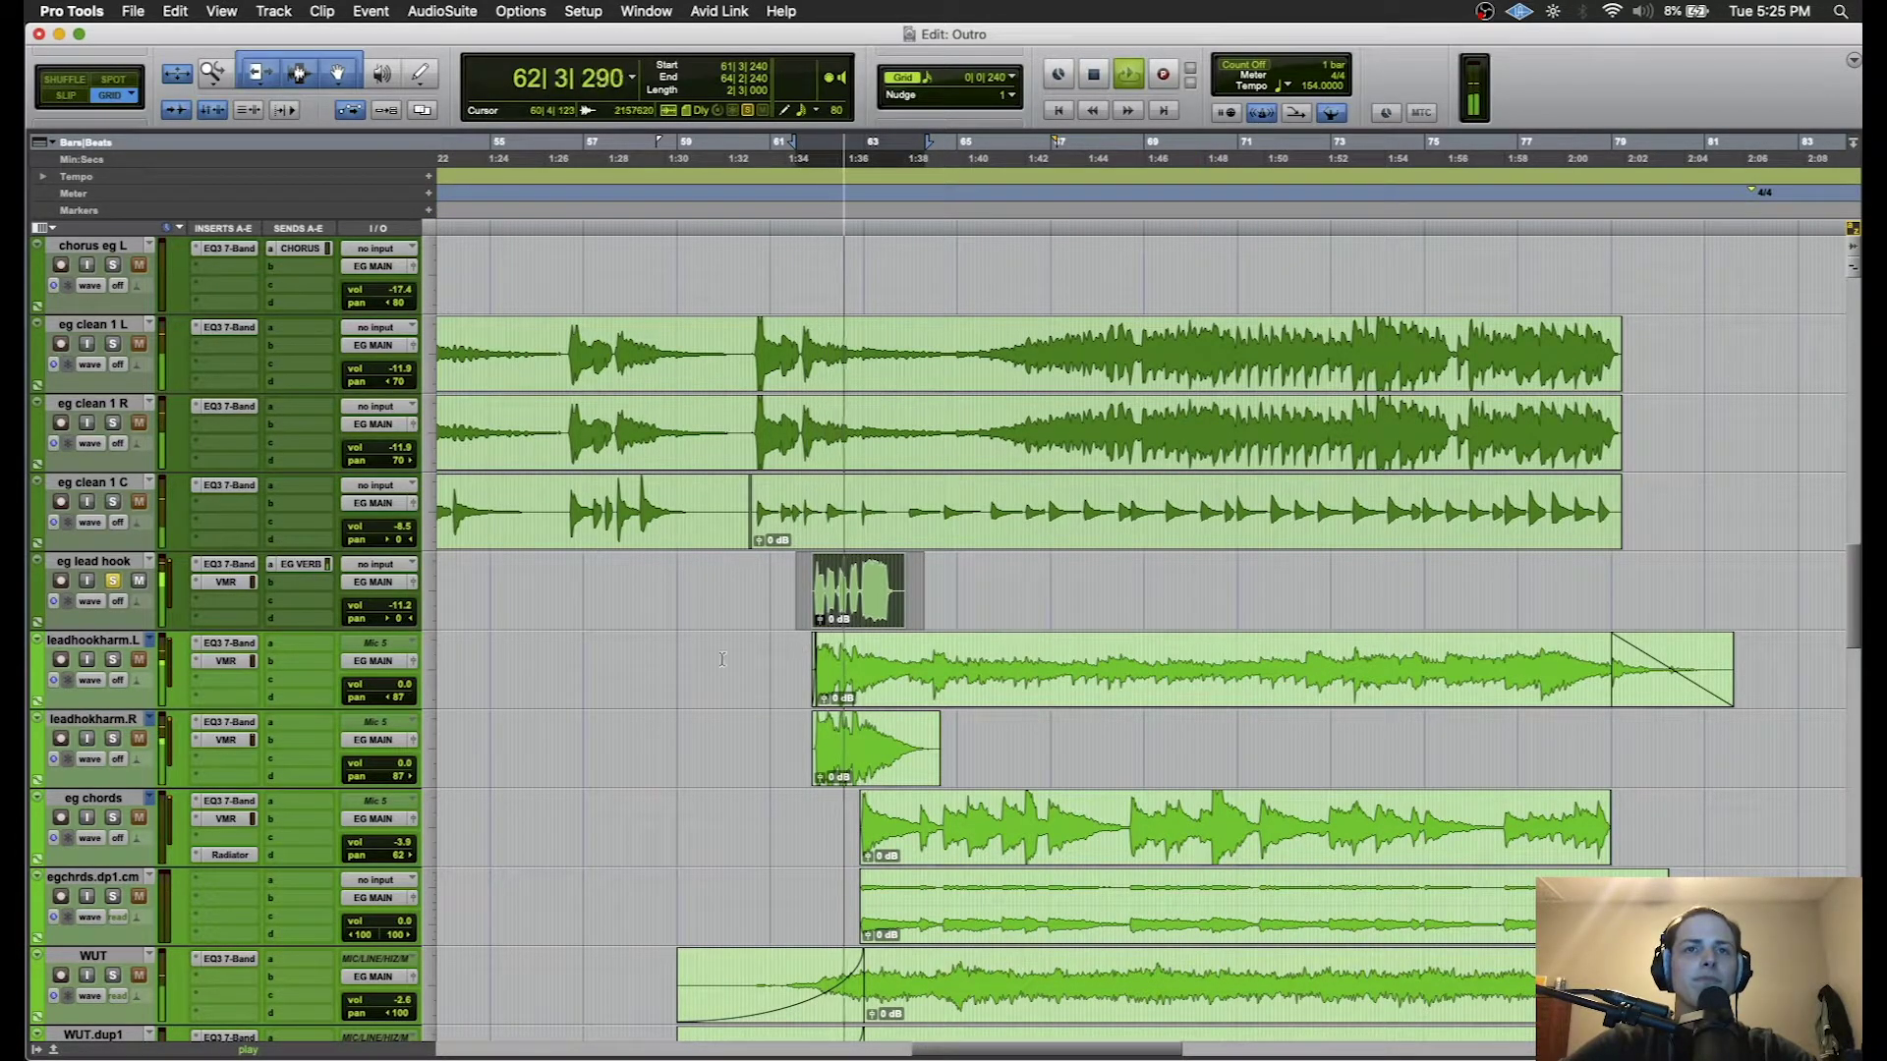
{"action": "key", "text": "space"}
- Select the clips on eg main L, both chorus eg tracks and the three eg clean 1 tracks, and clear the selection
{"action": "scroll", "coordinate": [701, 661], "scroll_direction": "up", "scroll_amount": 10}
{"action": "scroll", "coordinate": [694, 667], "scroll_direction": "down", "scroll_amount": 10}
{"action": "left_click", "coordinate": [802, 582]}
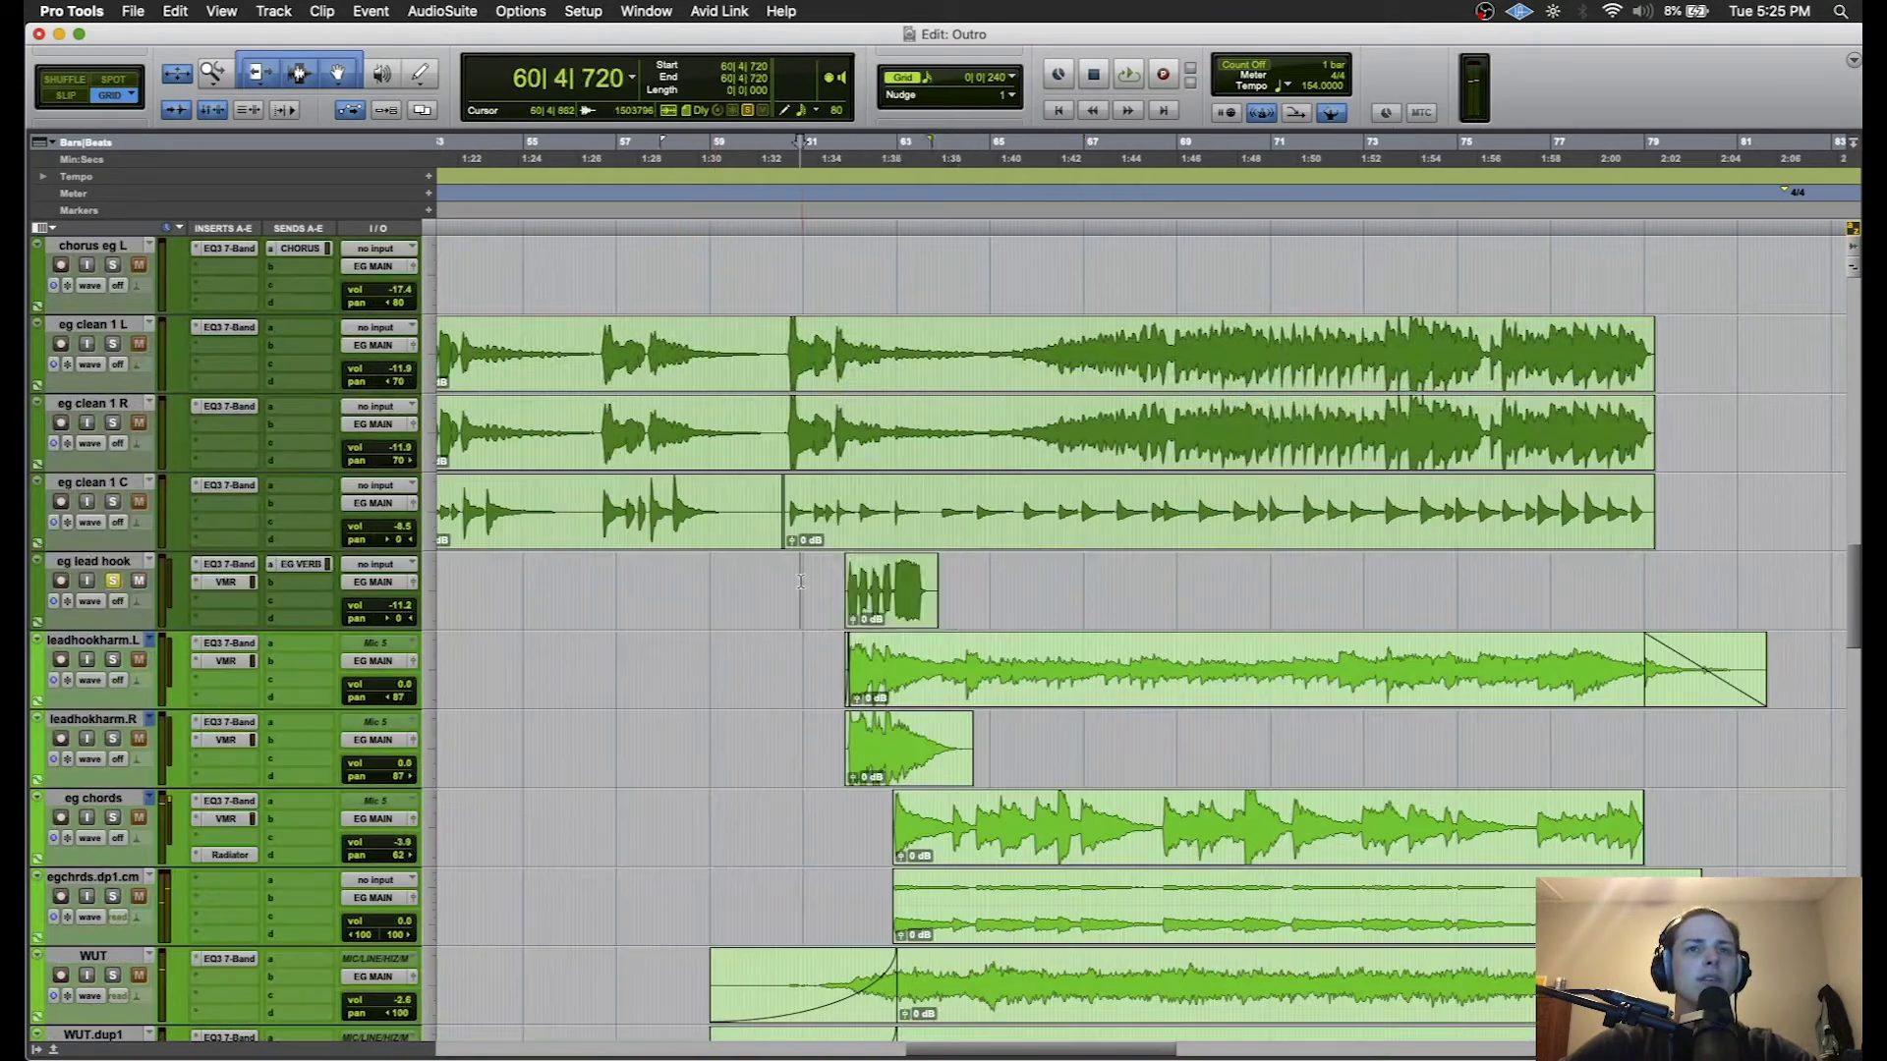
{"action": "scroll", "coordinate": [801, 582], "scroll_direction": "left", "scroll_amount": 15}
{"action": "scroll", "coordinate": [819, 636], "scroll_direction": "up", "scroll_amount": 10}
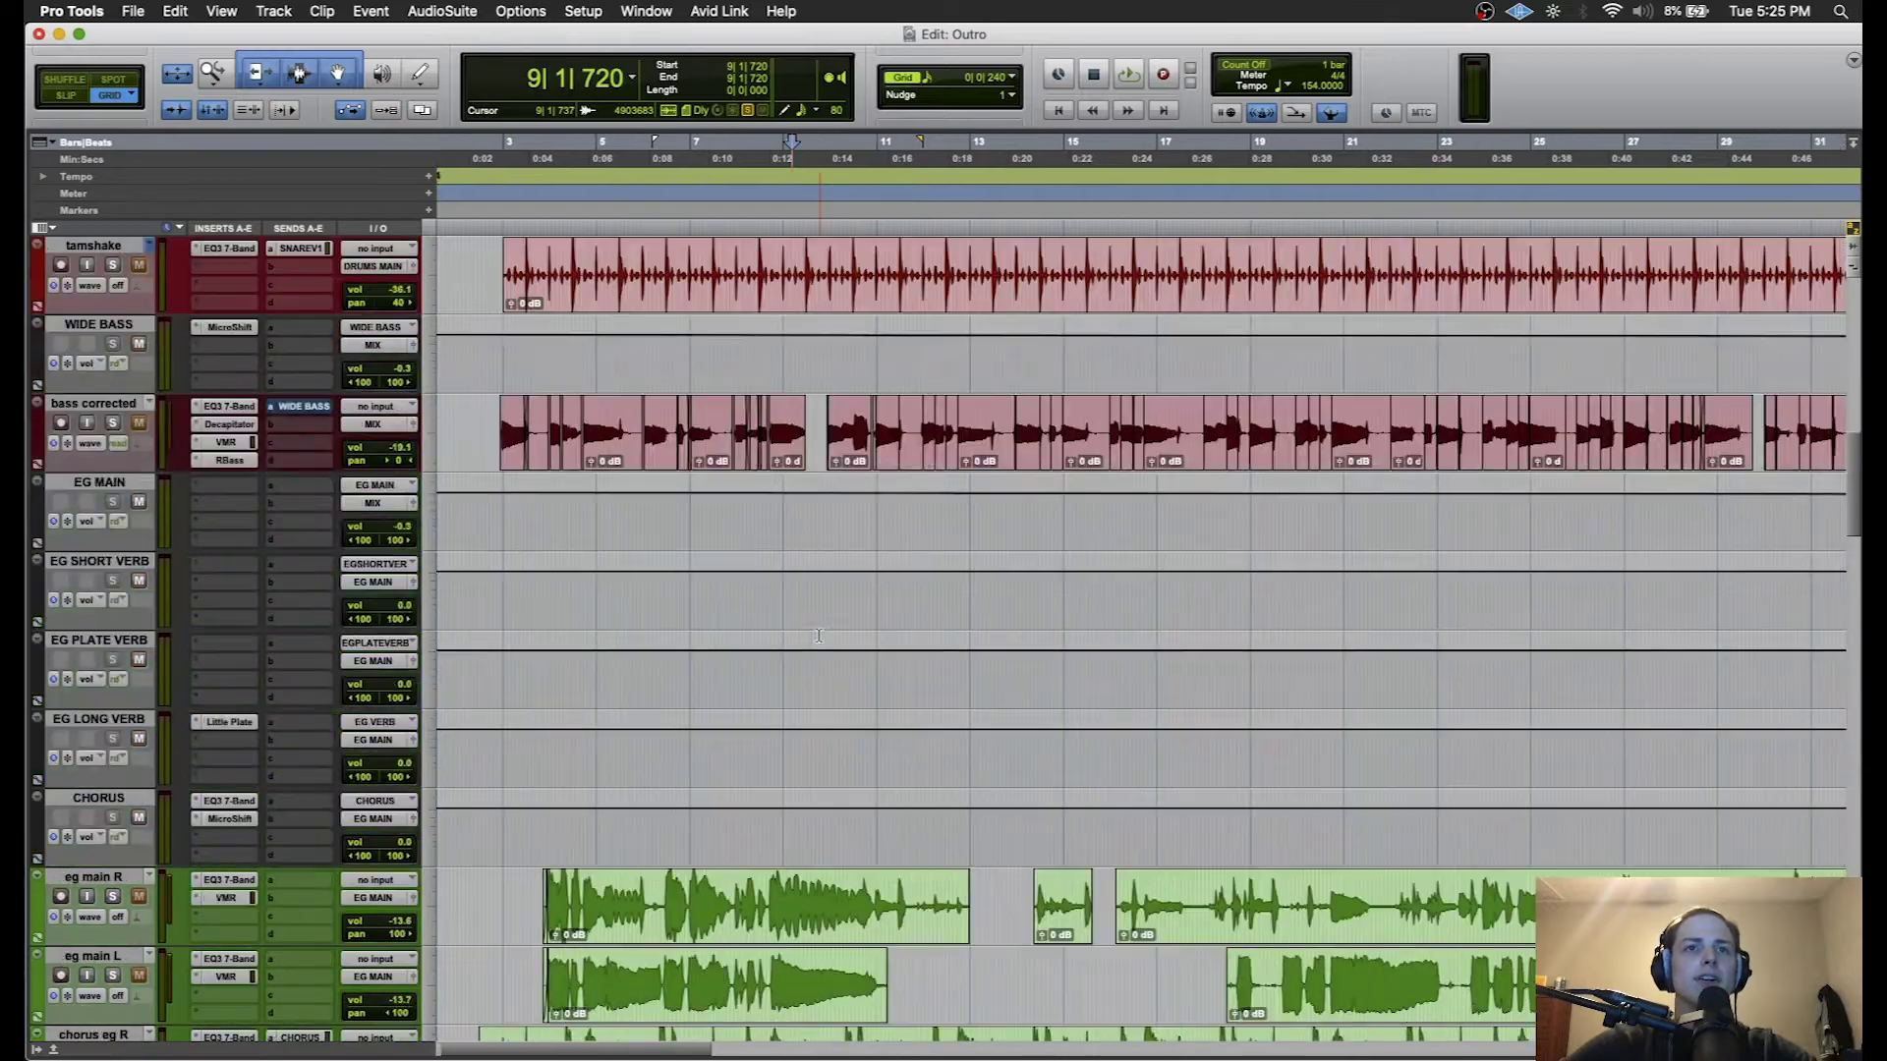
{"action": "scroll", "coordinate": [818, 636], "scroll_direction": "down", "scroll_amount": 8}
{"action": "scroll", "coordinate": [818, 636], "scroll_direction": "right", "scroll_amount": 4}
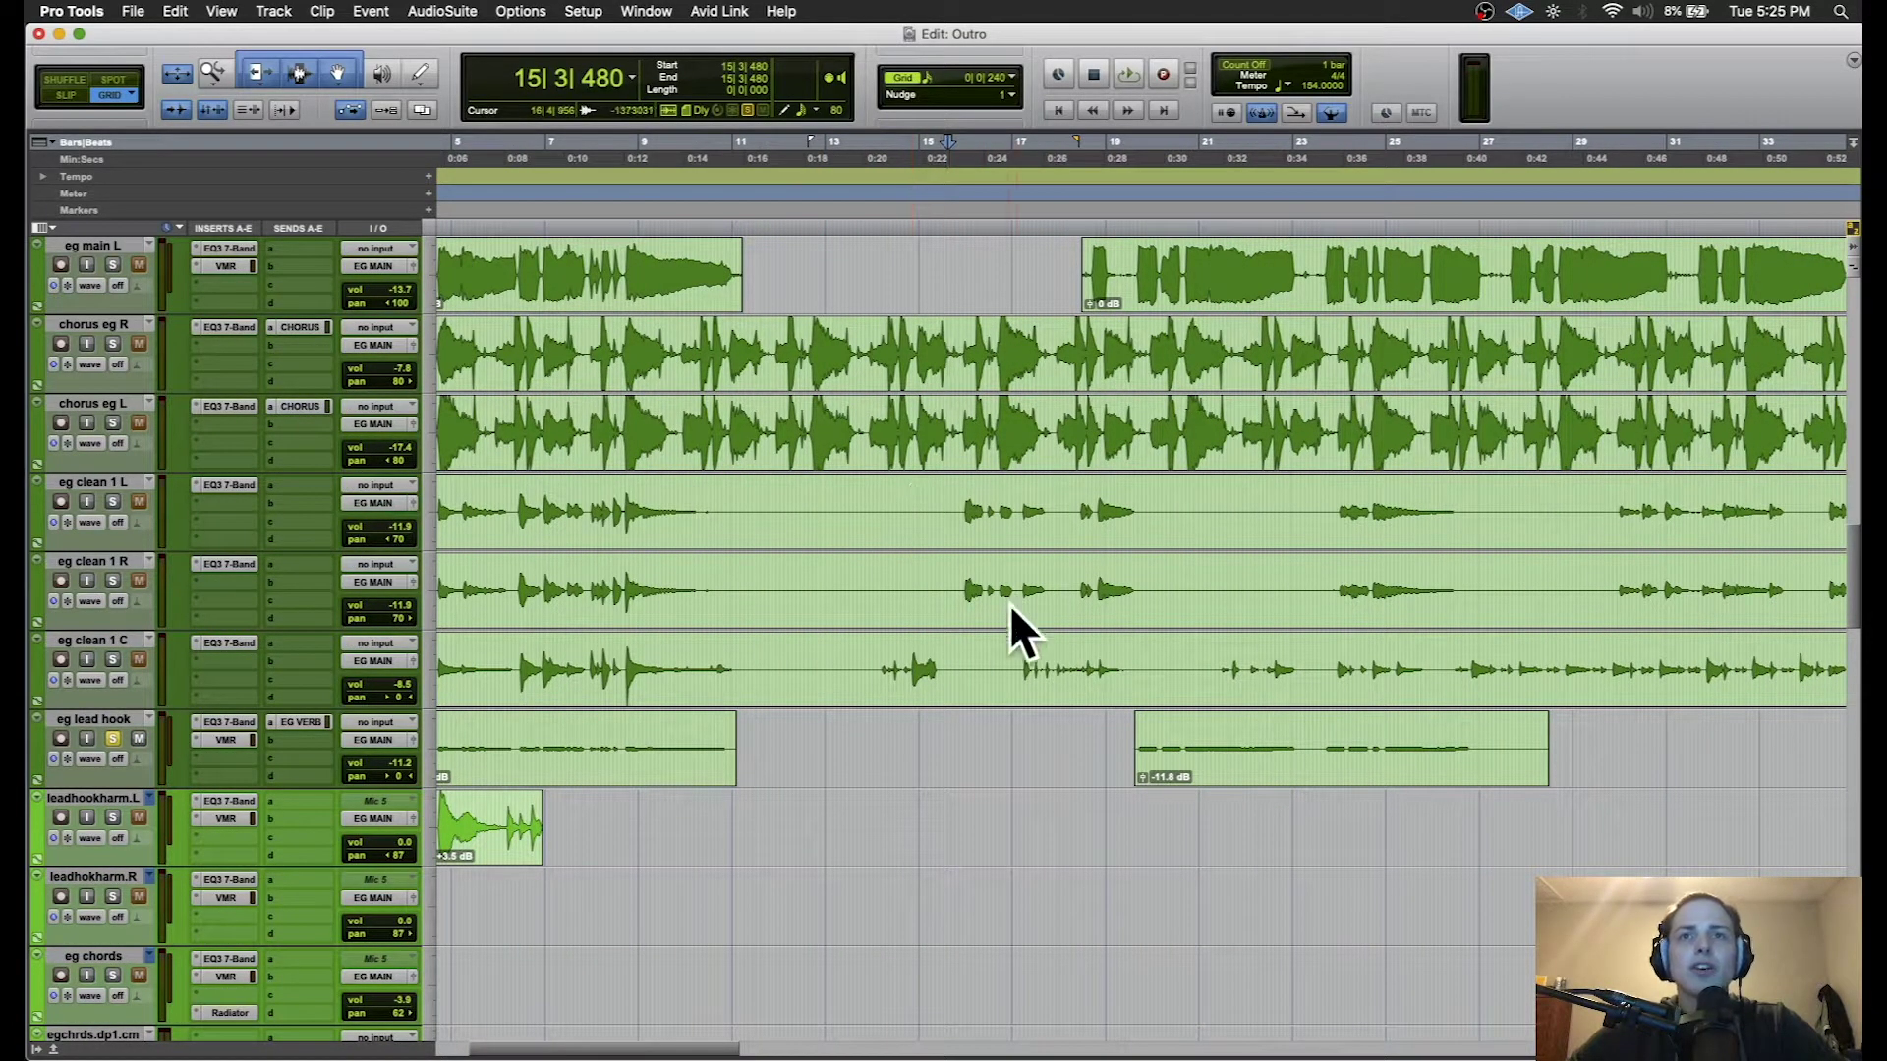
{"action": "left_click", "coordinate": [1004, 679]}
{"action": "left_click", "coordinate": [1127, 297], "text": "shift"}
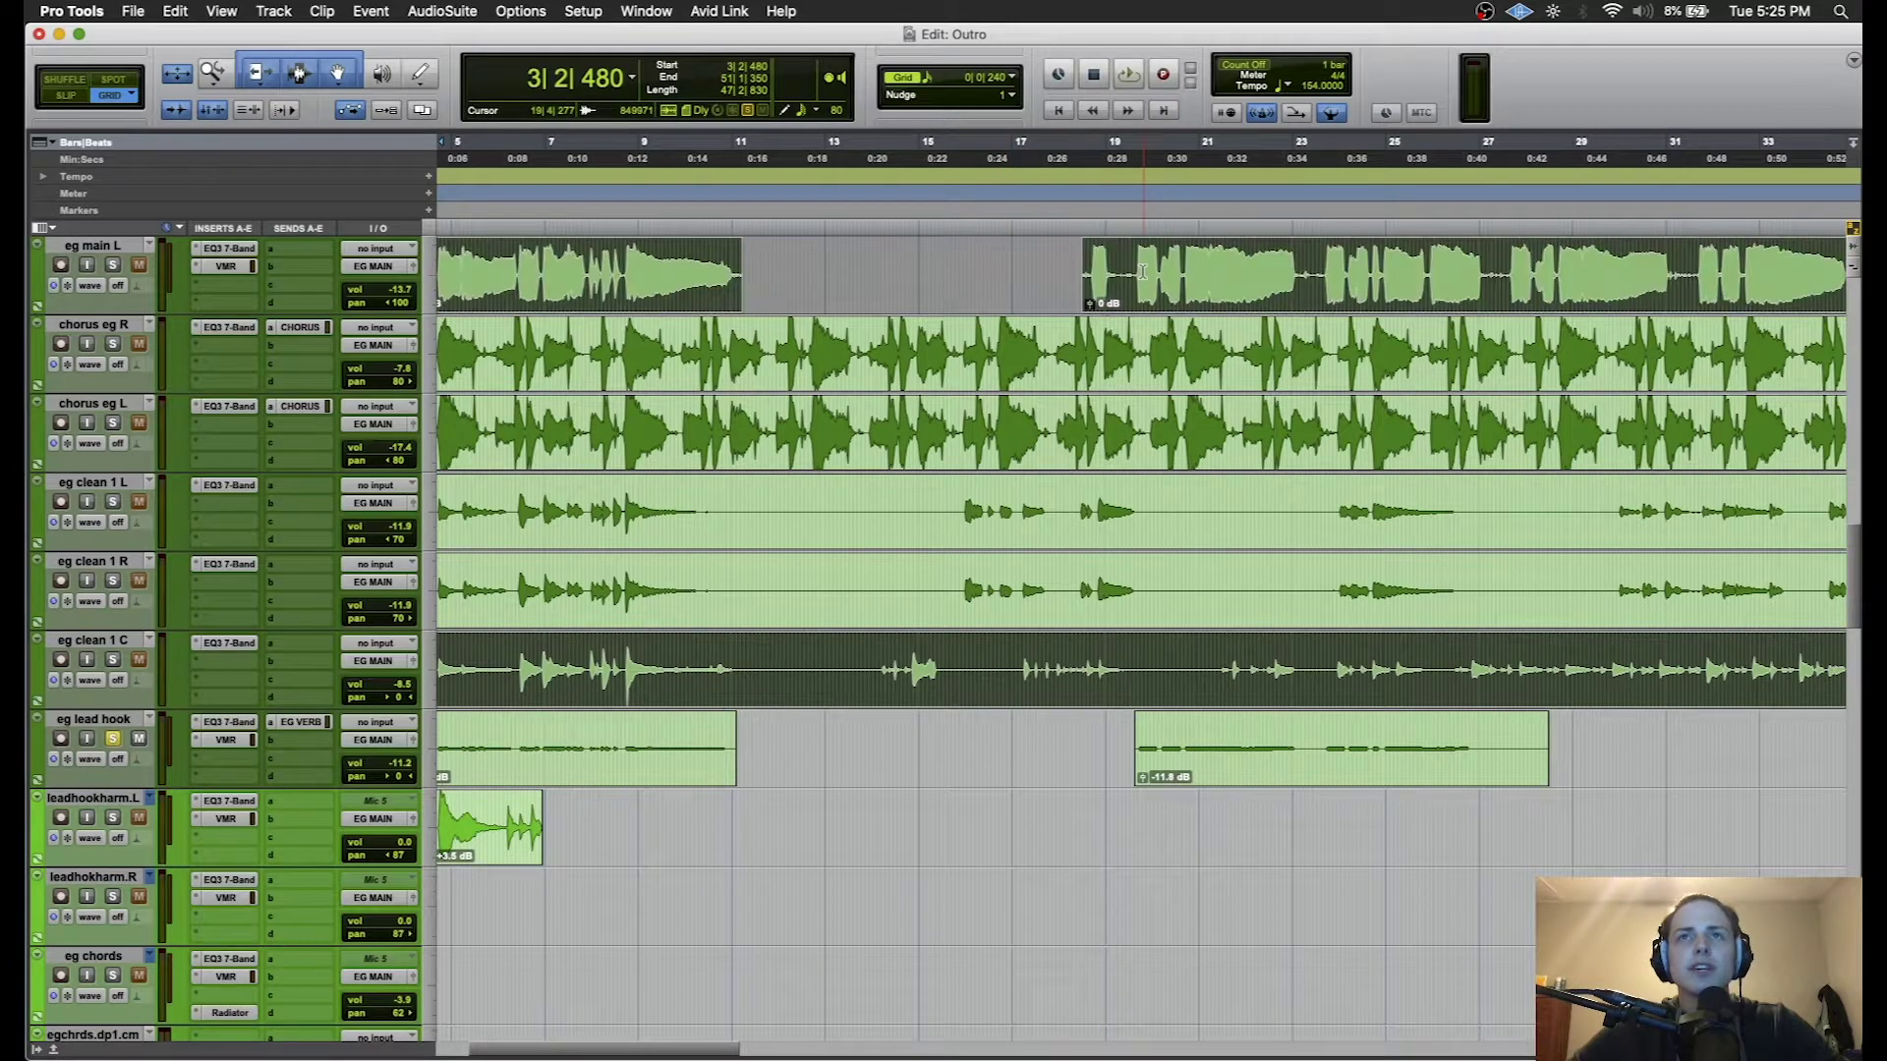
{"action": "left_click", "coordinate": [1138, 373], "text": "shift"}
{"action": "left_click", "coordinate": [1138, 435], "text": "shift"}
{"action": "left_click", "coordinate": [1138, 531], "text": "shift"}
{"action": "left_click", "coordinate": [1138, 609], "text": "shift"}
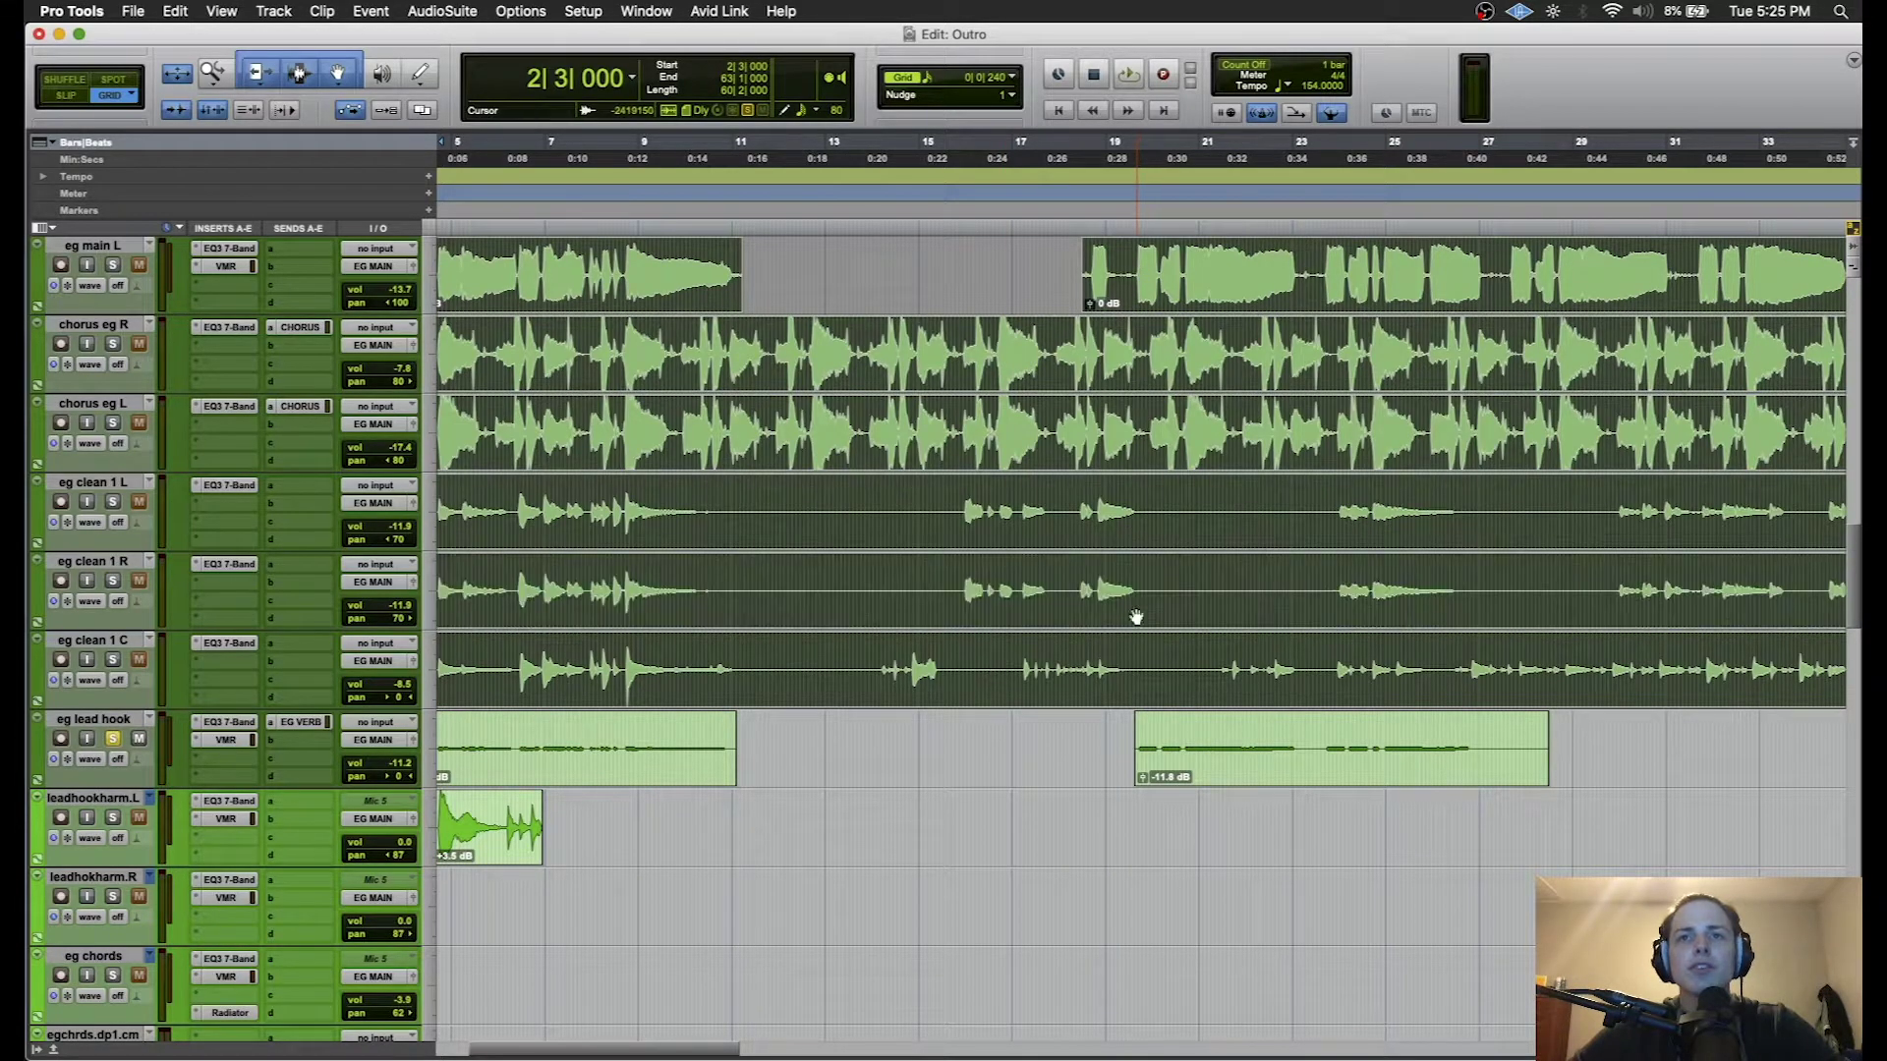
{"action": "left_click", "coordinate": [1099, 776]}
- Play from 29|3|240 with eg main R, eg main L and both chorus eg tracks soloed
{"action": "scroll", "coordinate": [1102, 748], "scroll_direction": "right", "scroll_amount": 10}
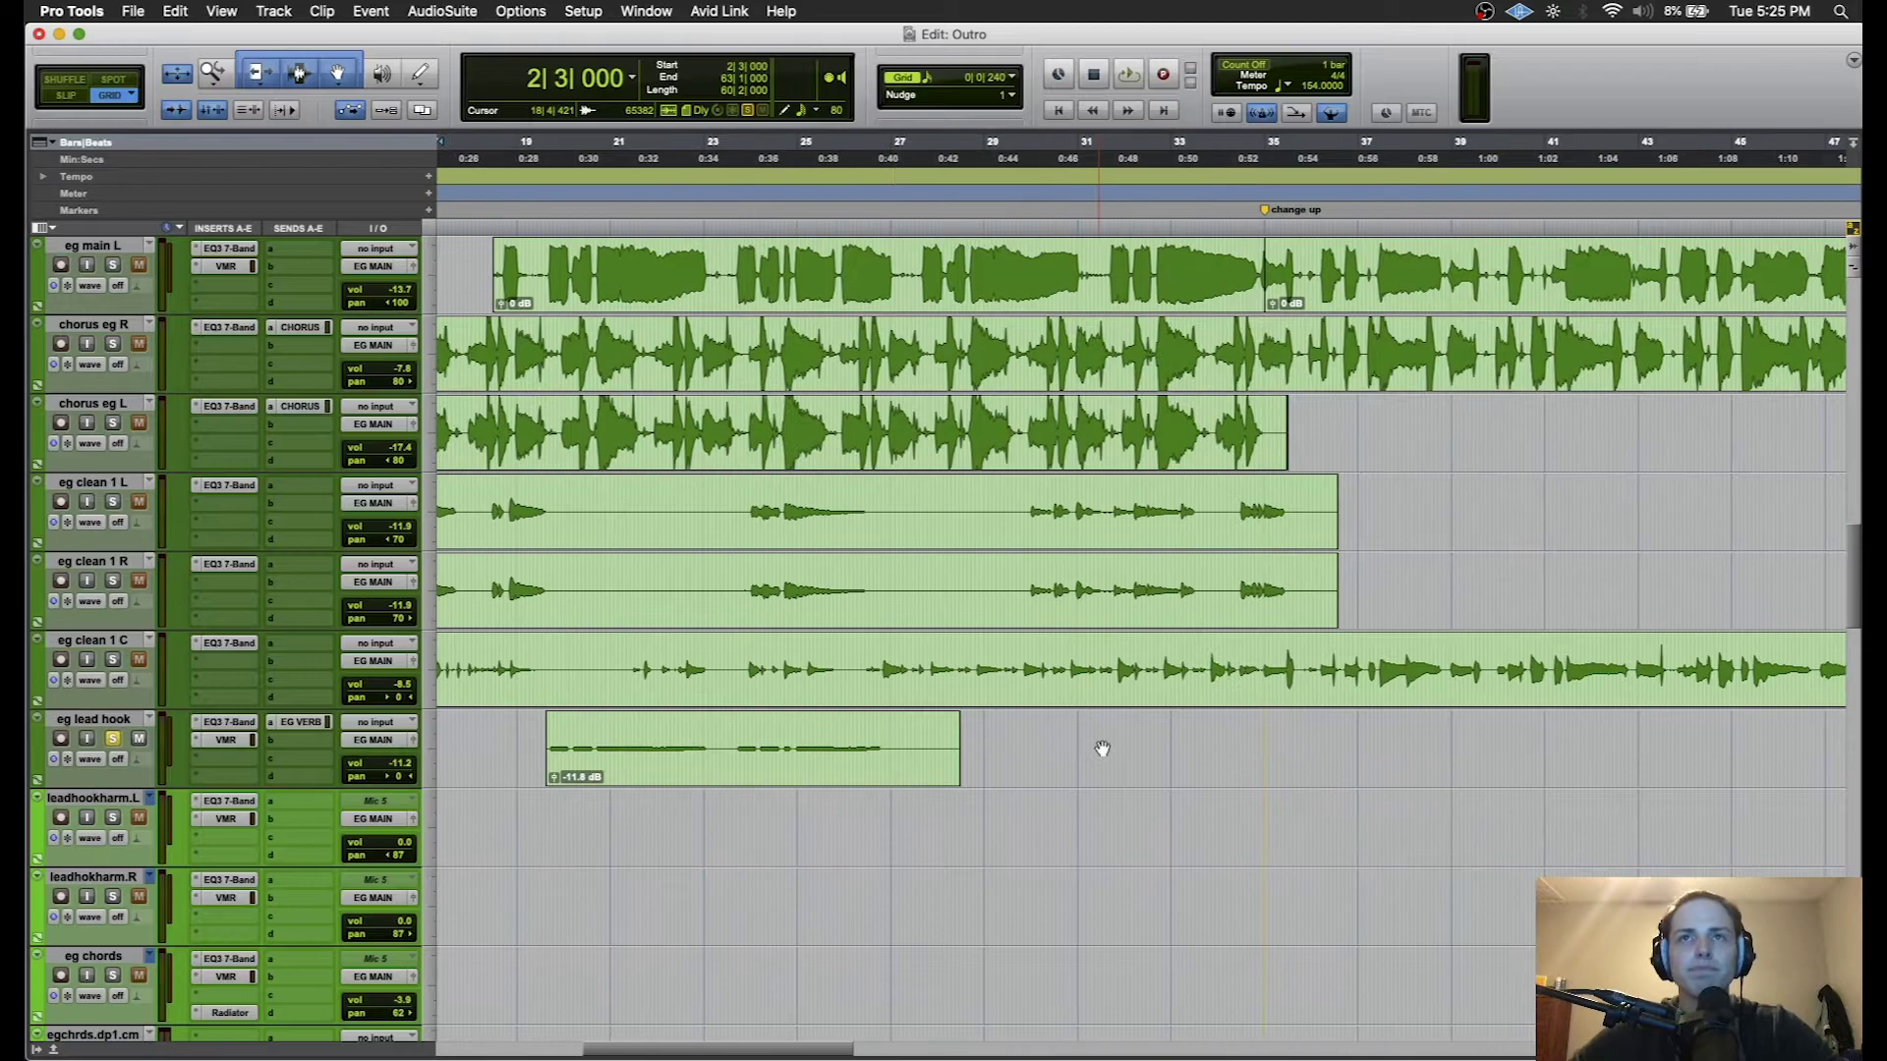
{"action": "scroll", "coordinate": [988, 457], "scroll_direction": "up", "scroll_amount": 2}
{"action": "scroll", "coordinate": [987, 457], "scroll_direction": "left", "scroll_amount": 2}
{"action": "left_click", "coordinate": [986, 227]}
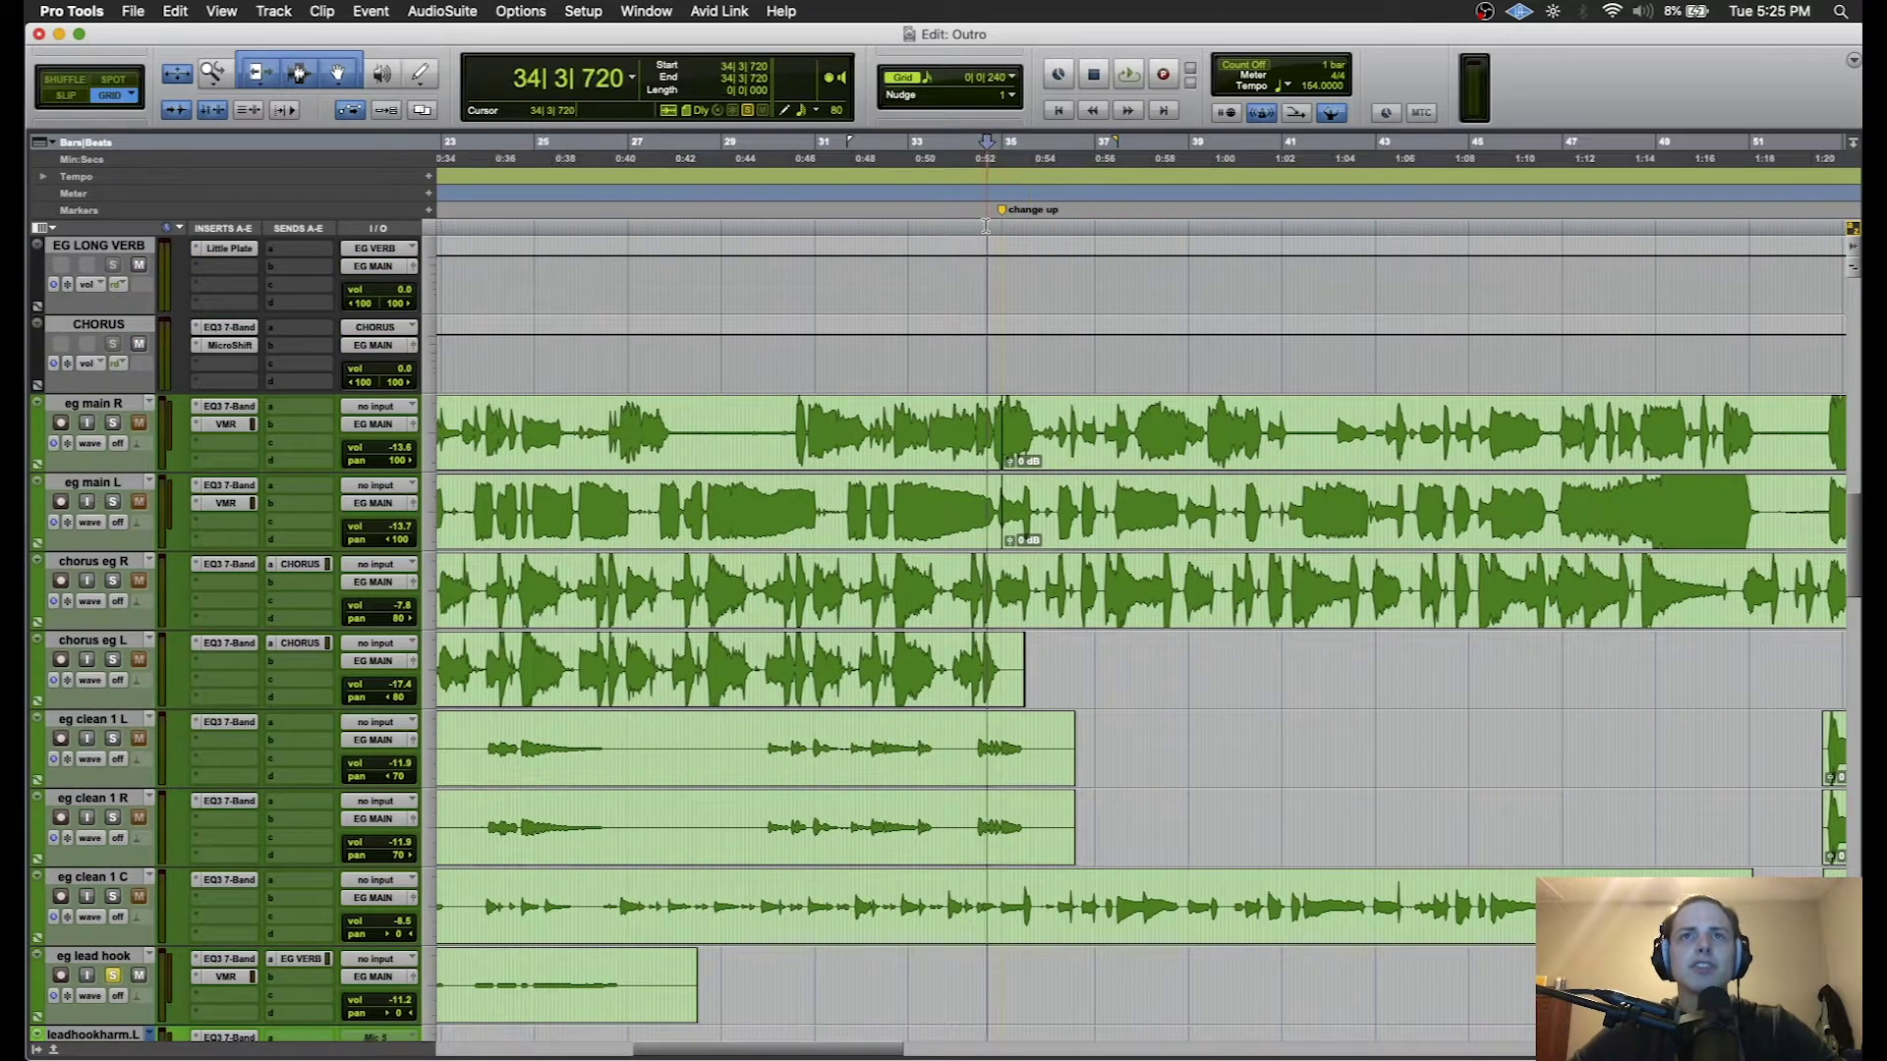
{"action": "left_click", "coordinate": [753, 227]}
{"action": "left_click", "coordinate": [746, 215]}
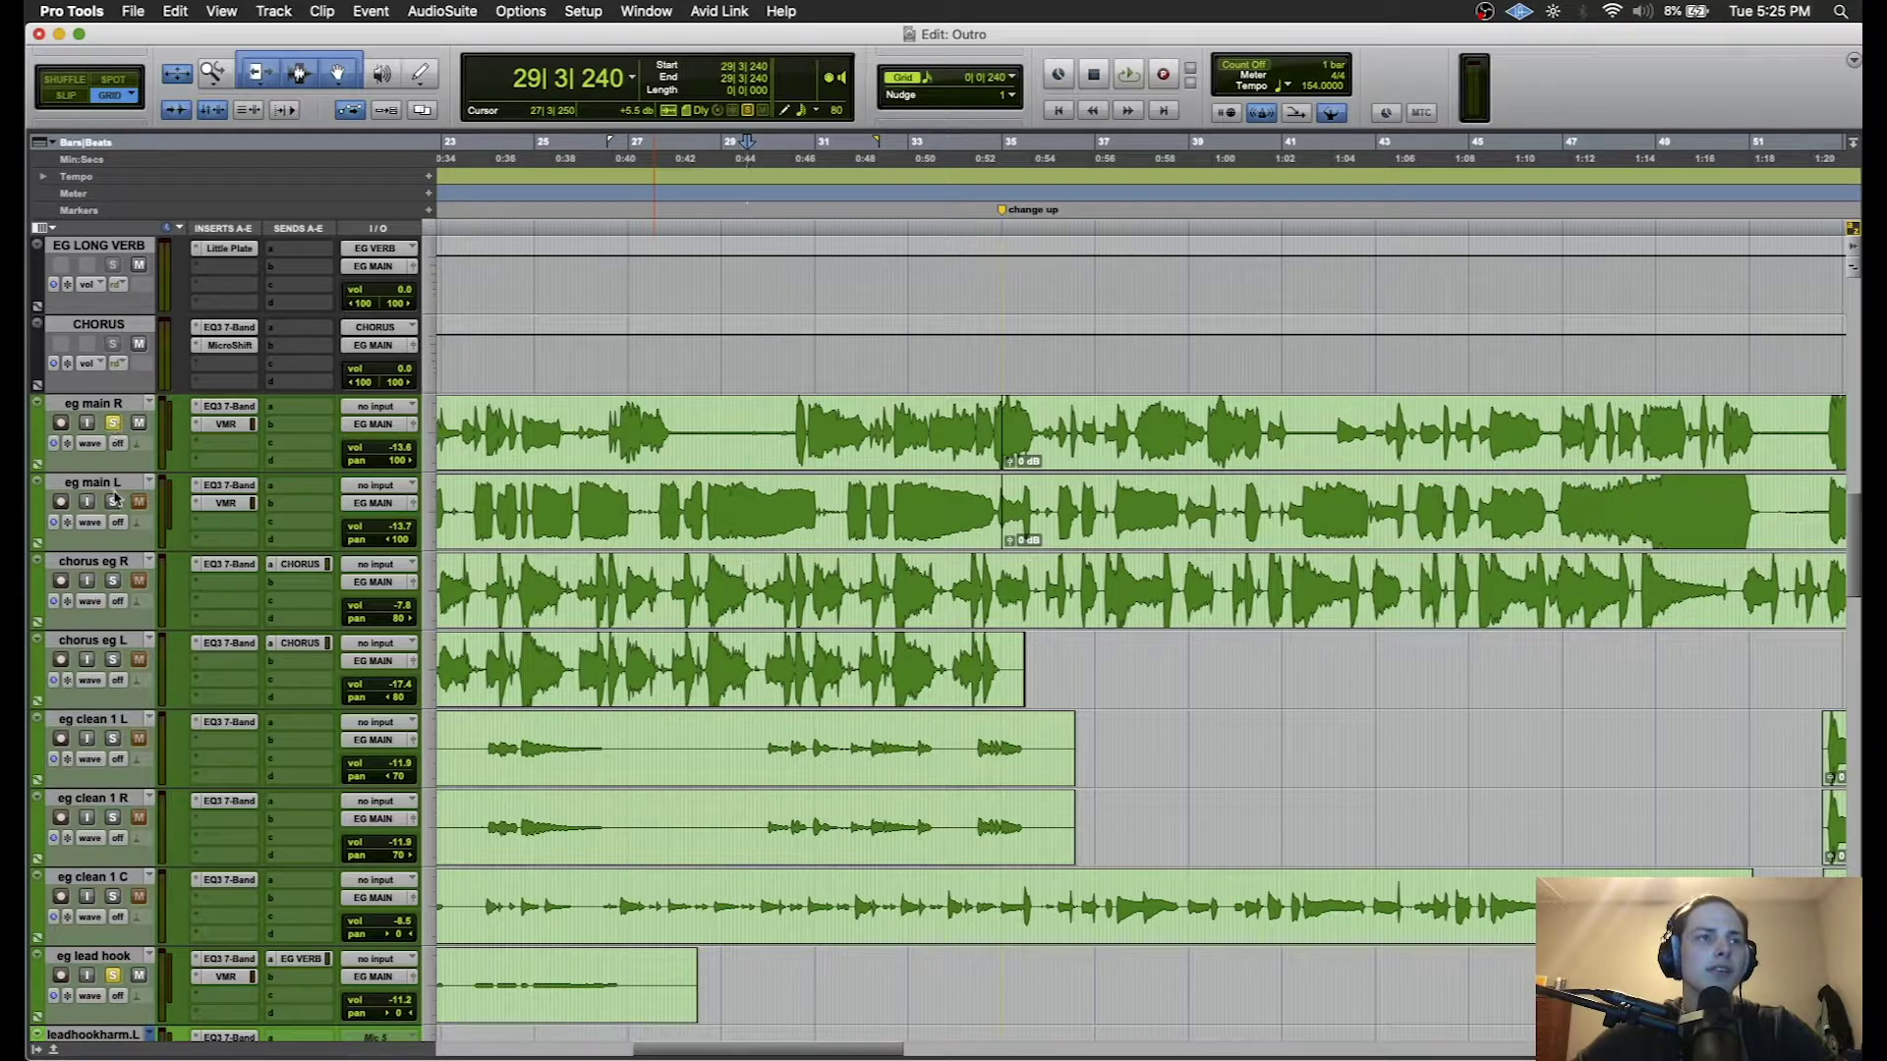
{"action": "key", "text": "space"}
{"action": "left_click", "coordinate": [113, 582]}
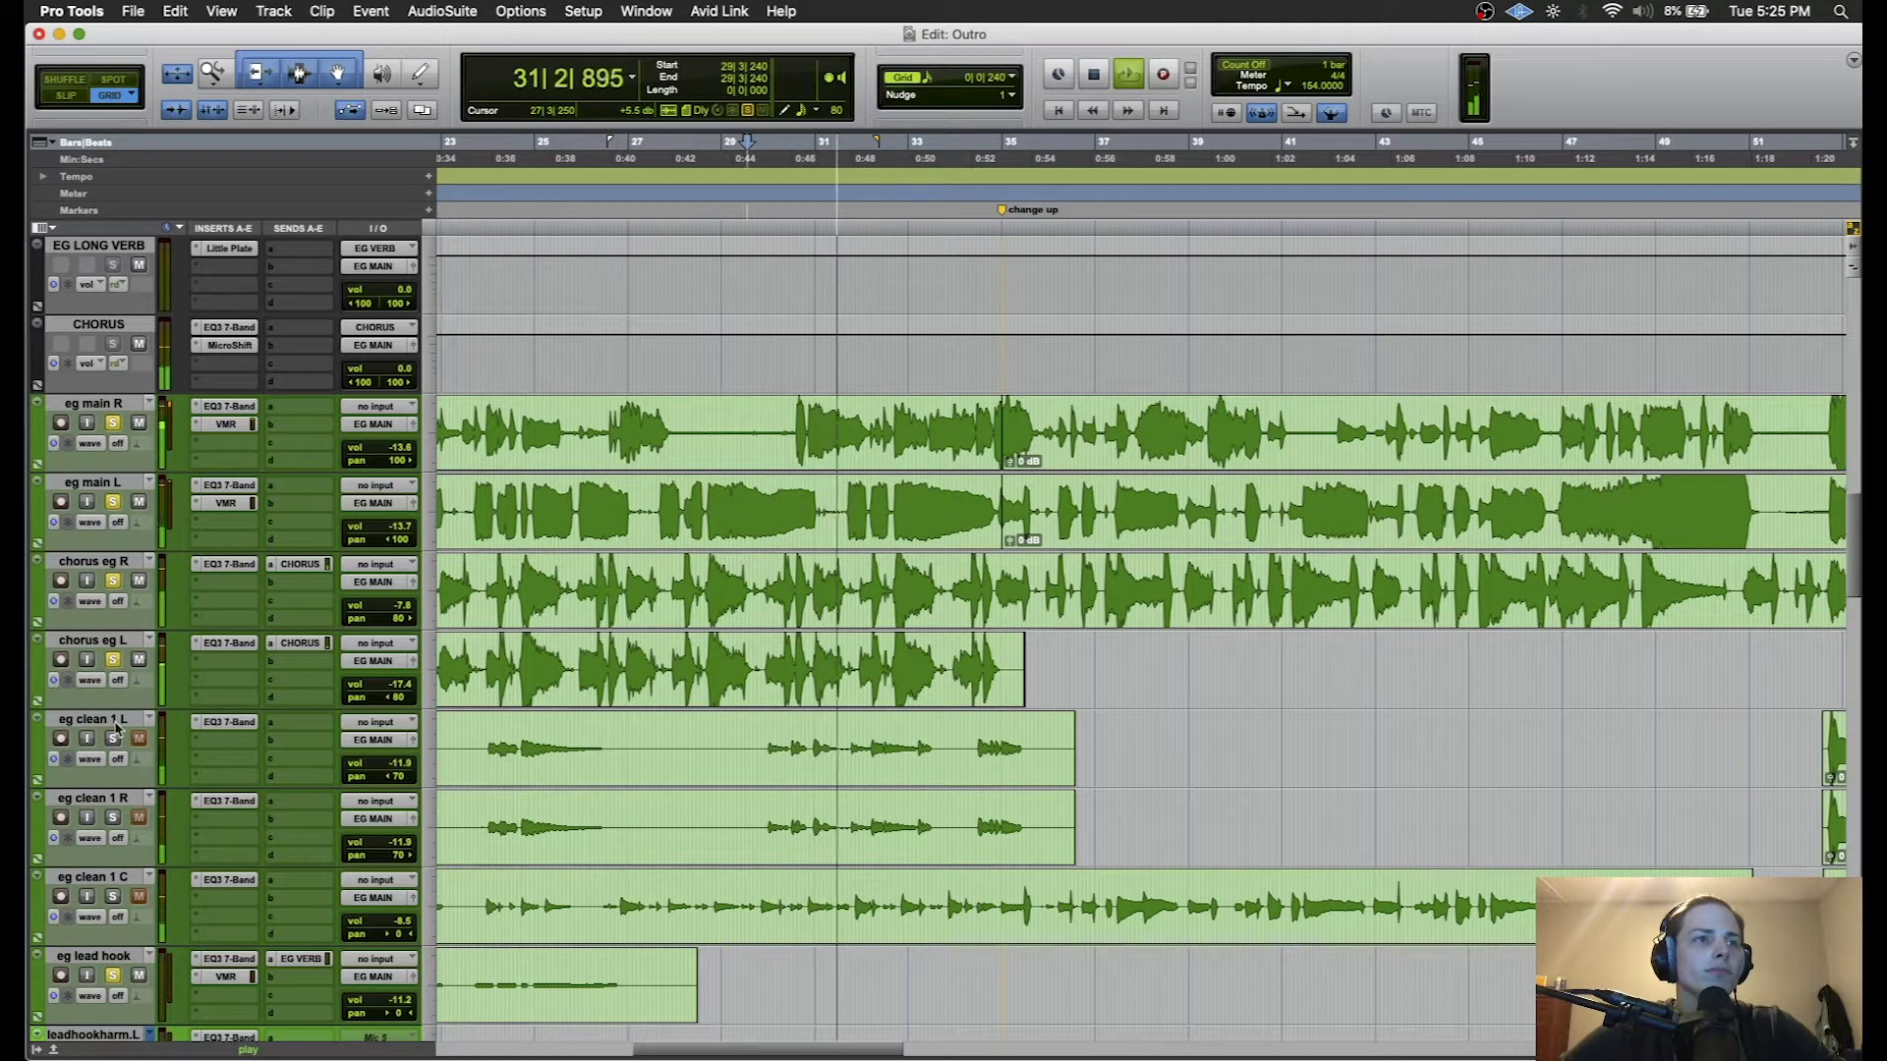
- Add eg clean 1 L, R and C and eg lead hook to the solo and listen past the change up marker
{"action": "scroll", "coordinate": [118, 786], "scroll_direction": "down", "scroll_amount": 3}
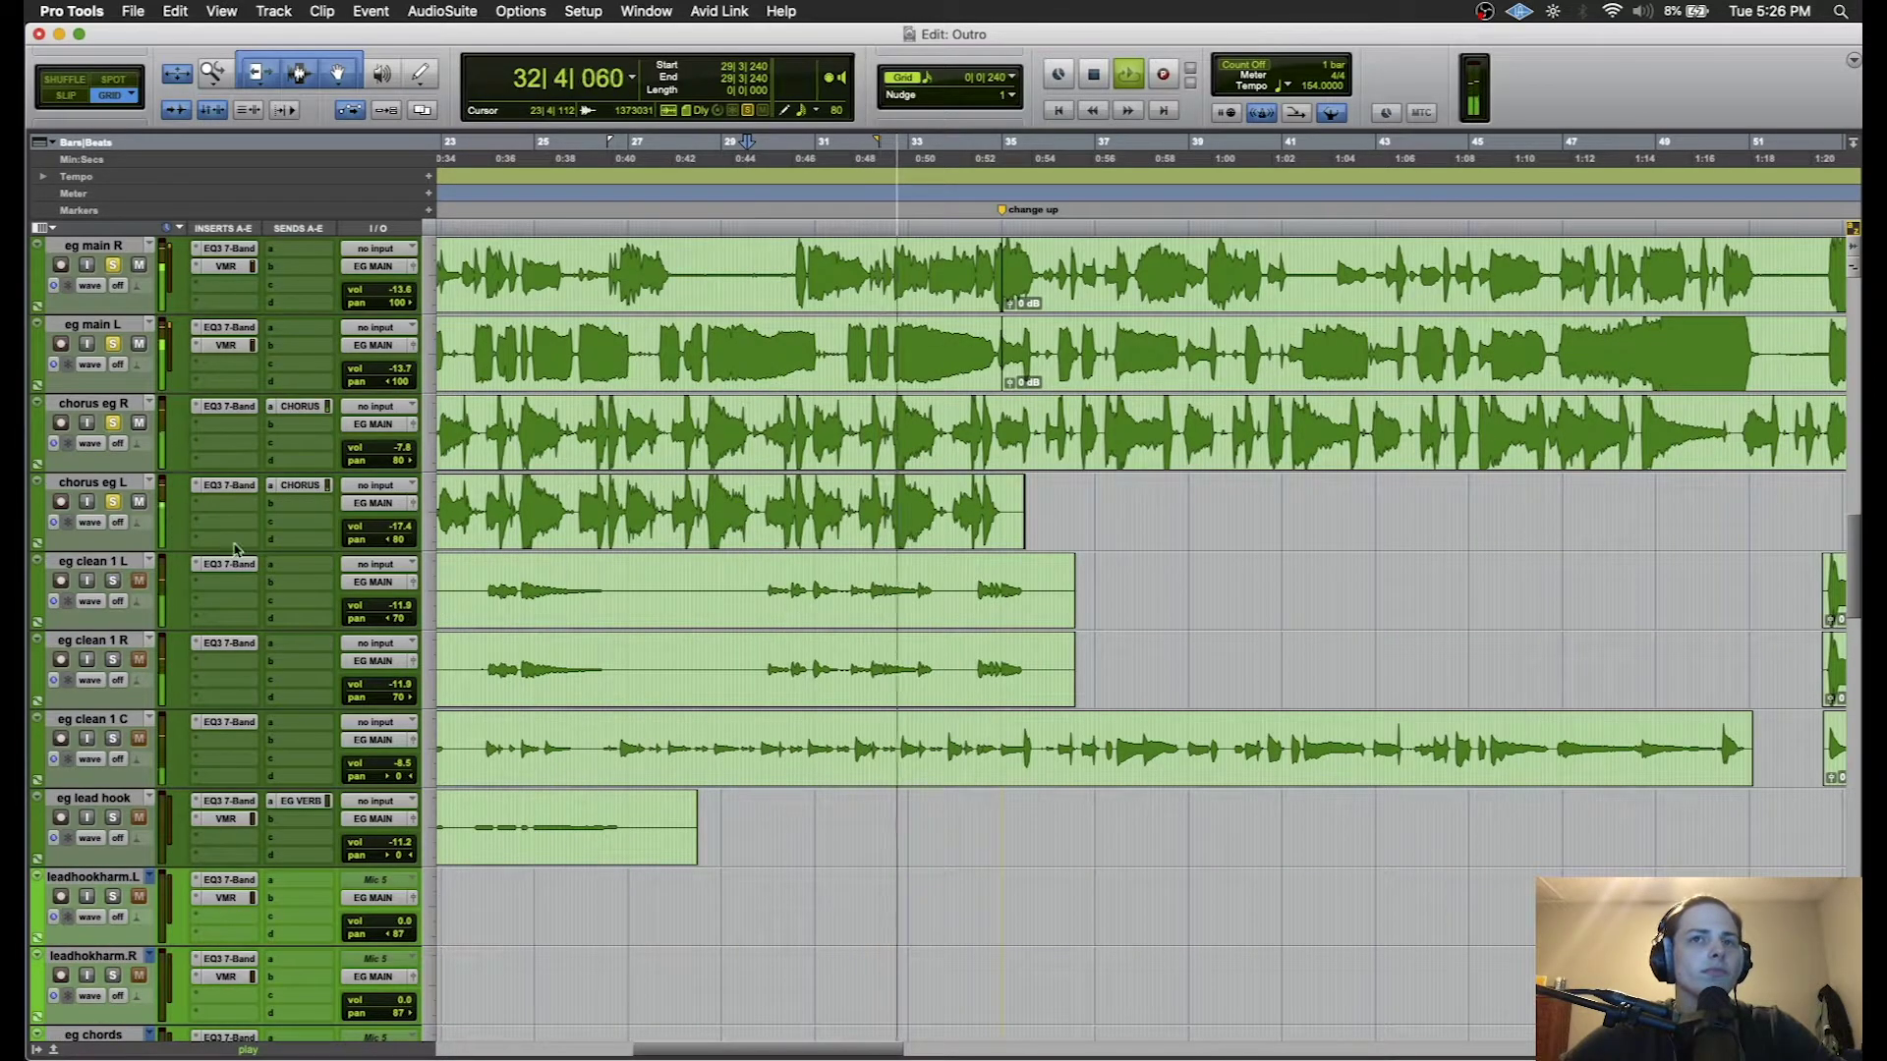
{"action": "left_click", "coordinate": [114, 582]}
{"action": "left_click", "coordinate": [113, 660]}
{"action": "left_click", "coordinate": [113, 739]}
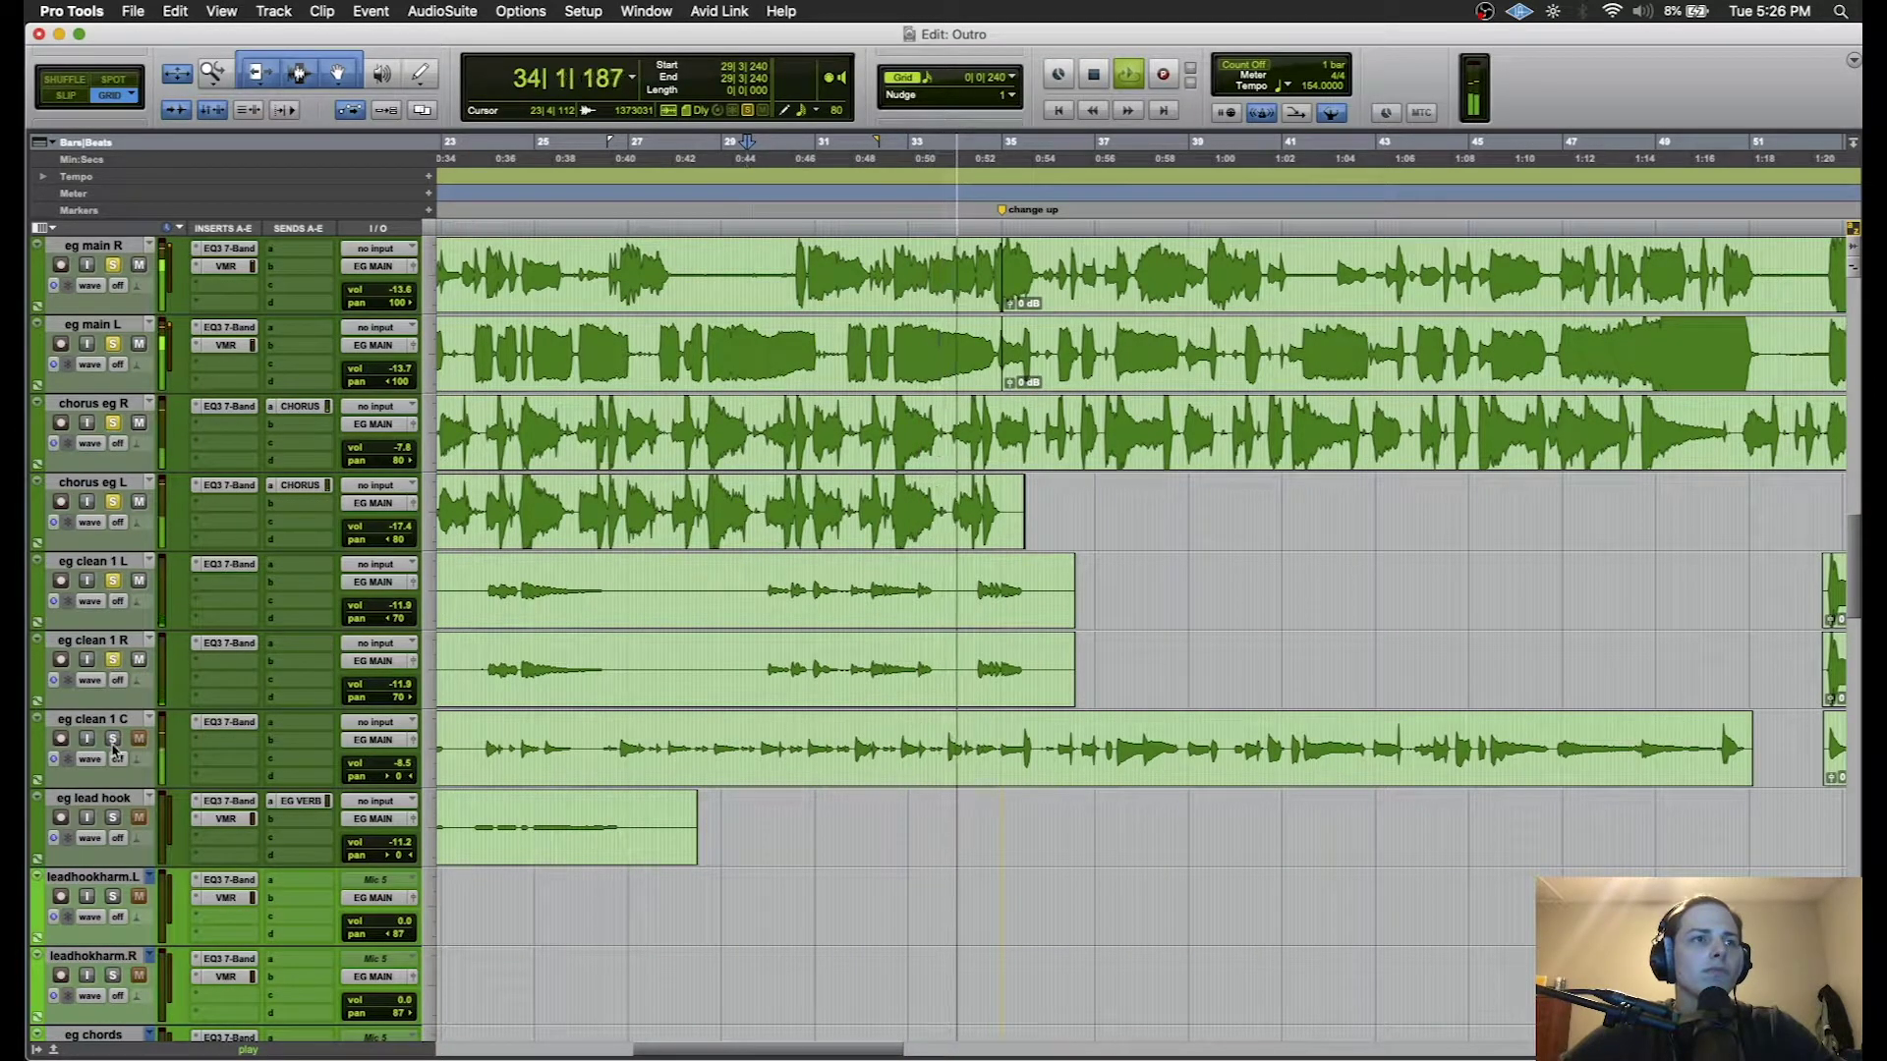
{"action": "left_click", "coordinate": [113, 816]}
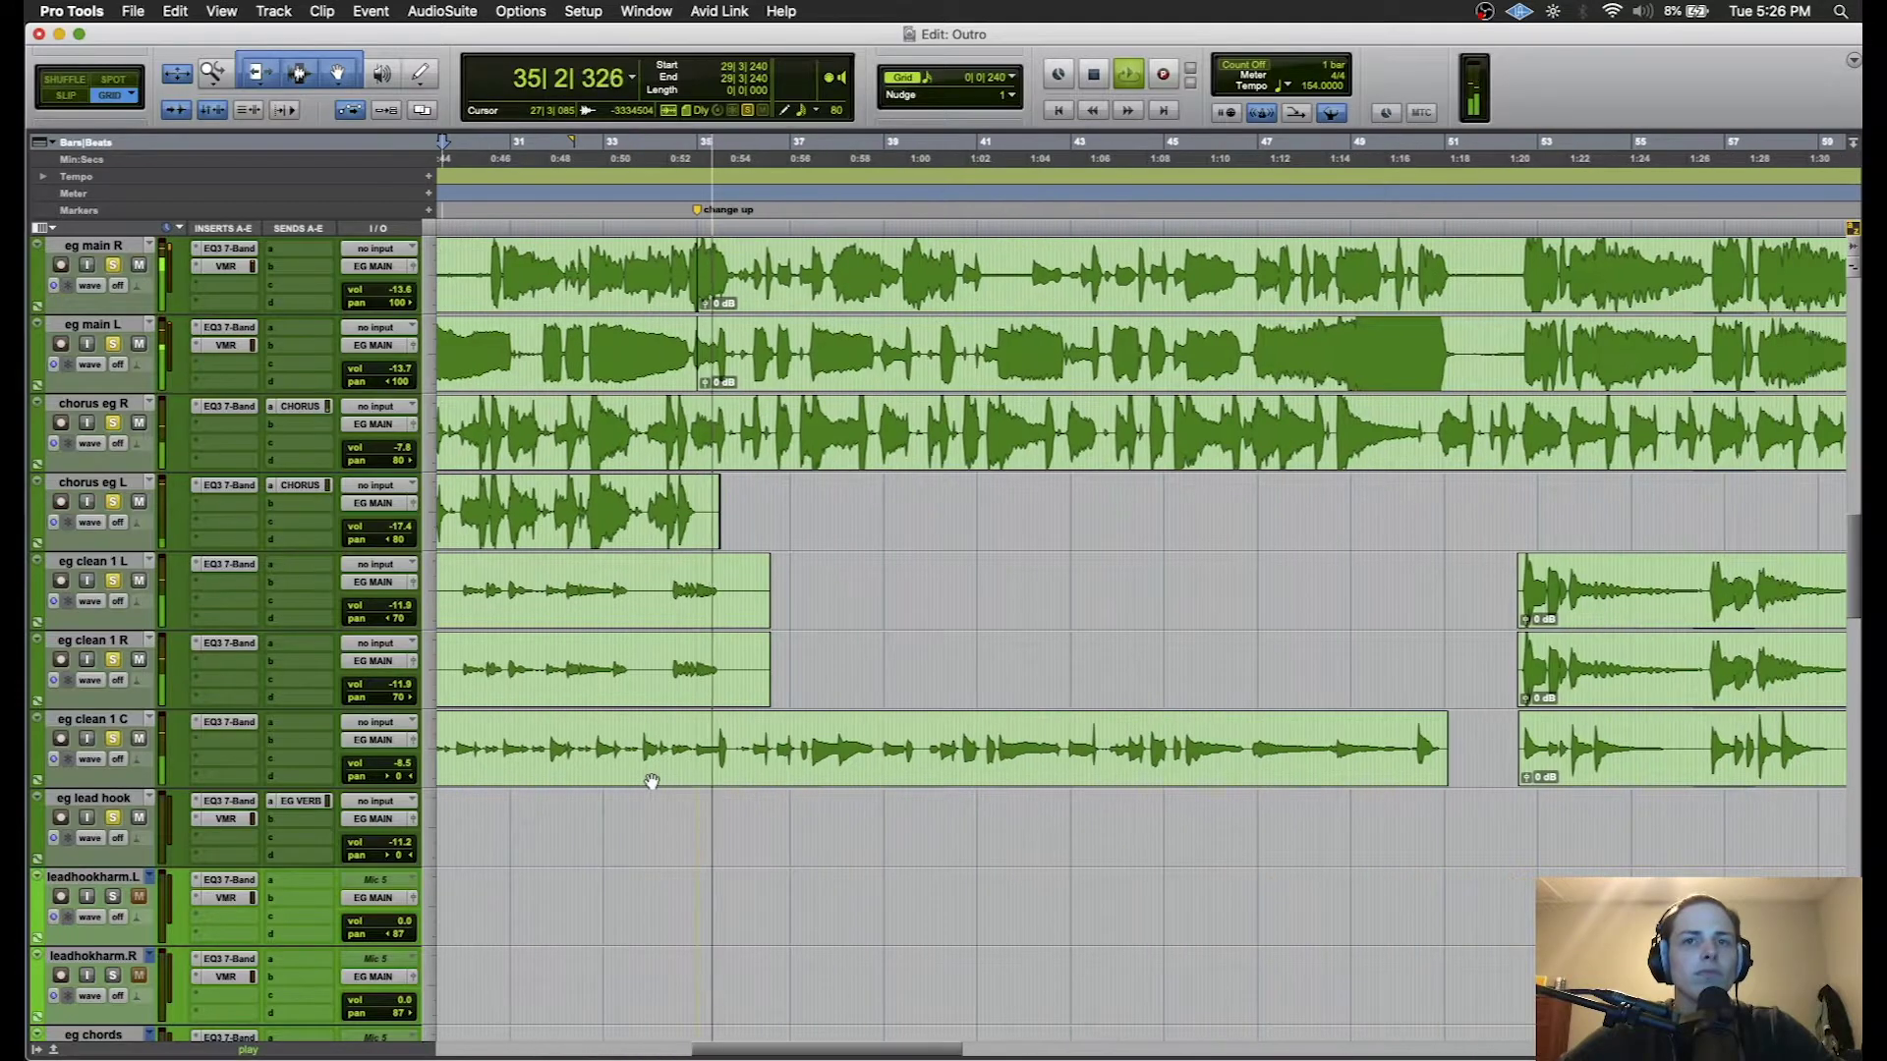
{"action": "scroll", "coordinate": [906, 676], "scroll_direction": "up", "scroll_amount": 5}
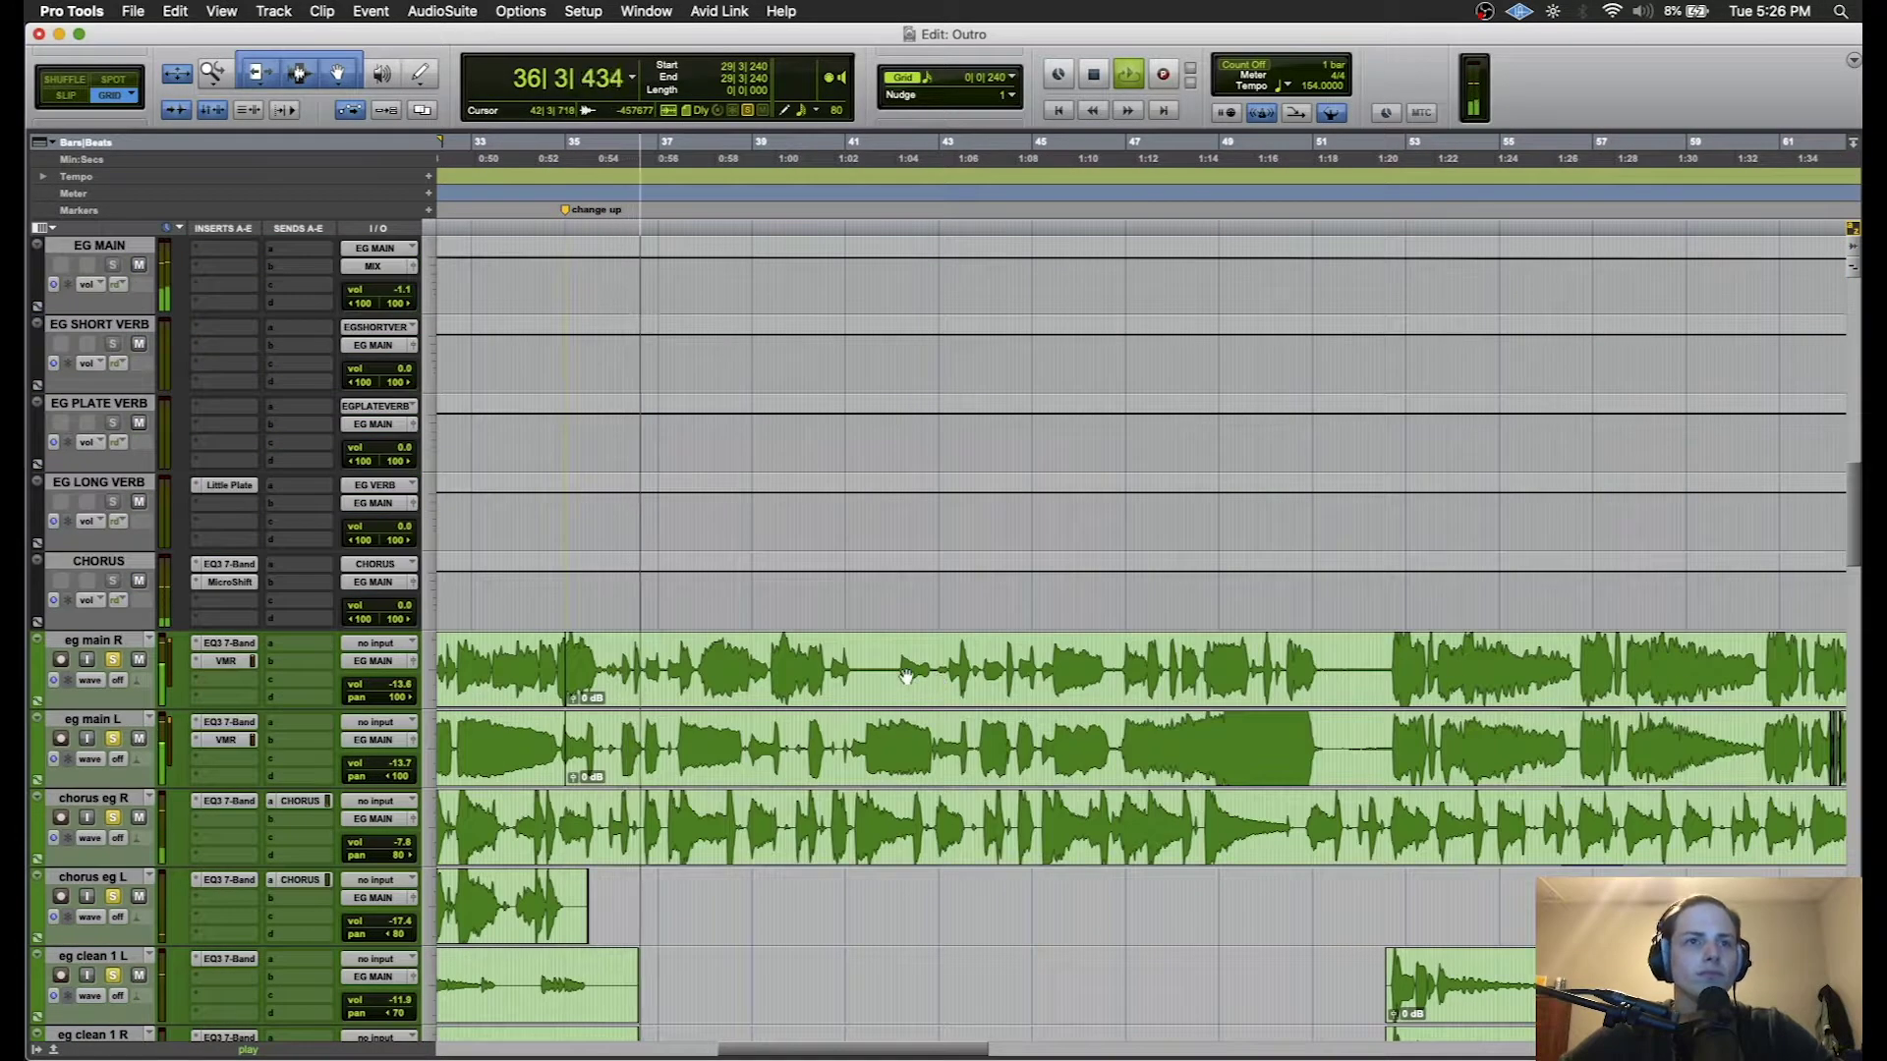
{"action": "scroll", "coordinate": [906, 676], "scroll_direction": "down", "scroll_amount": 4}
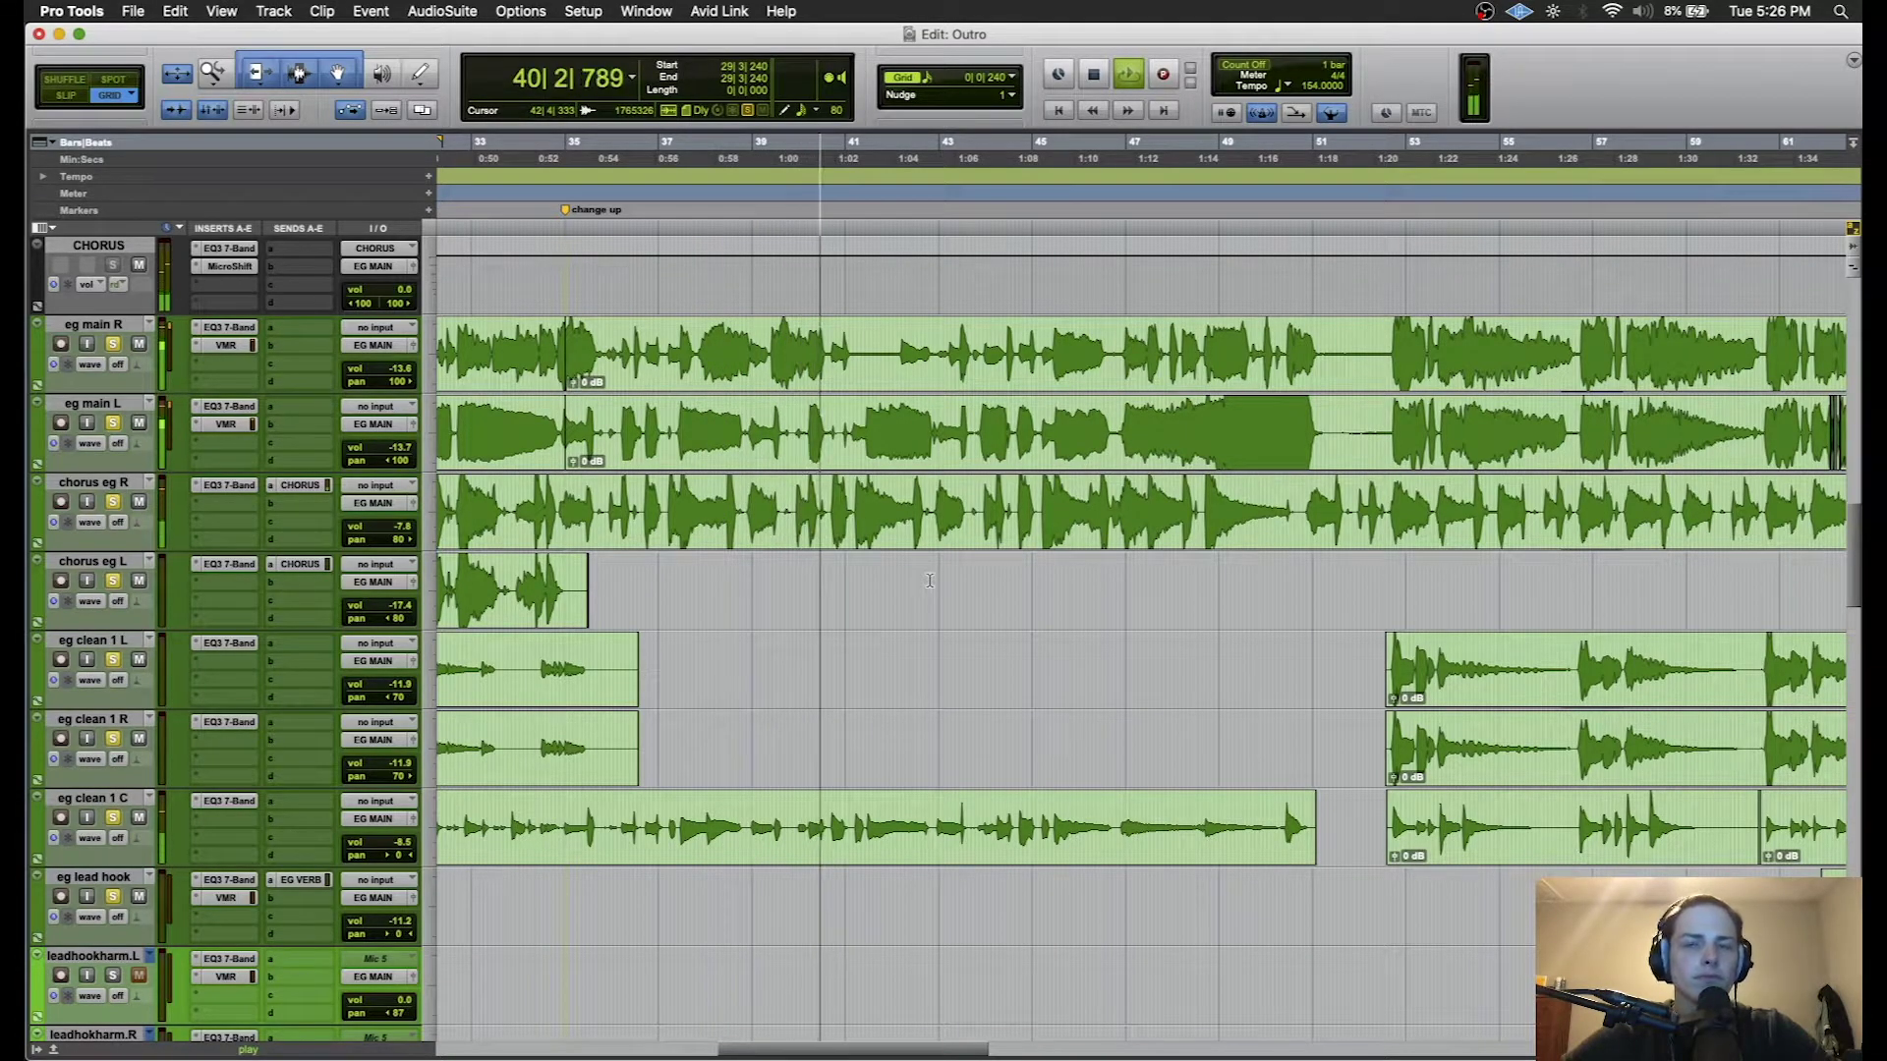
{"action": "key", "text": "space"}
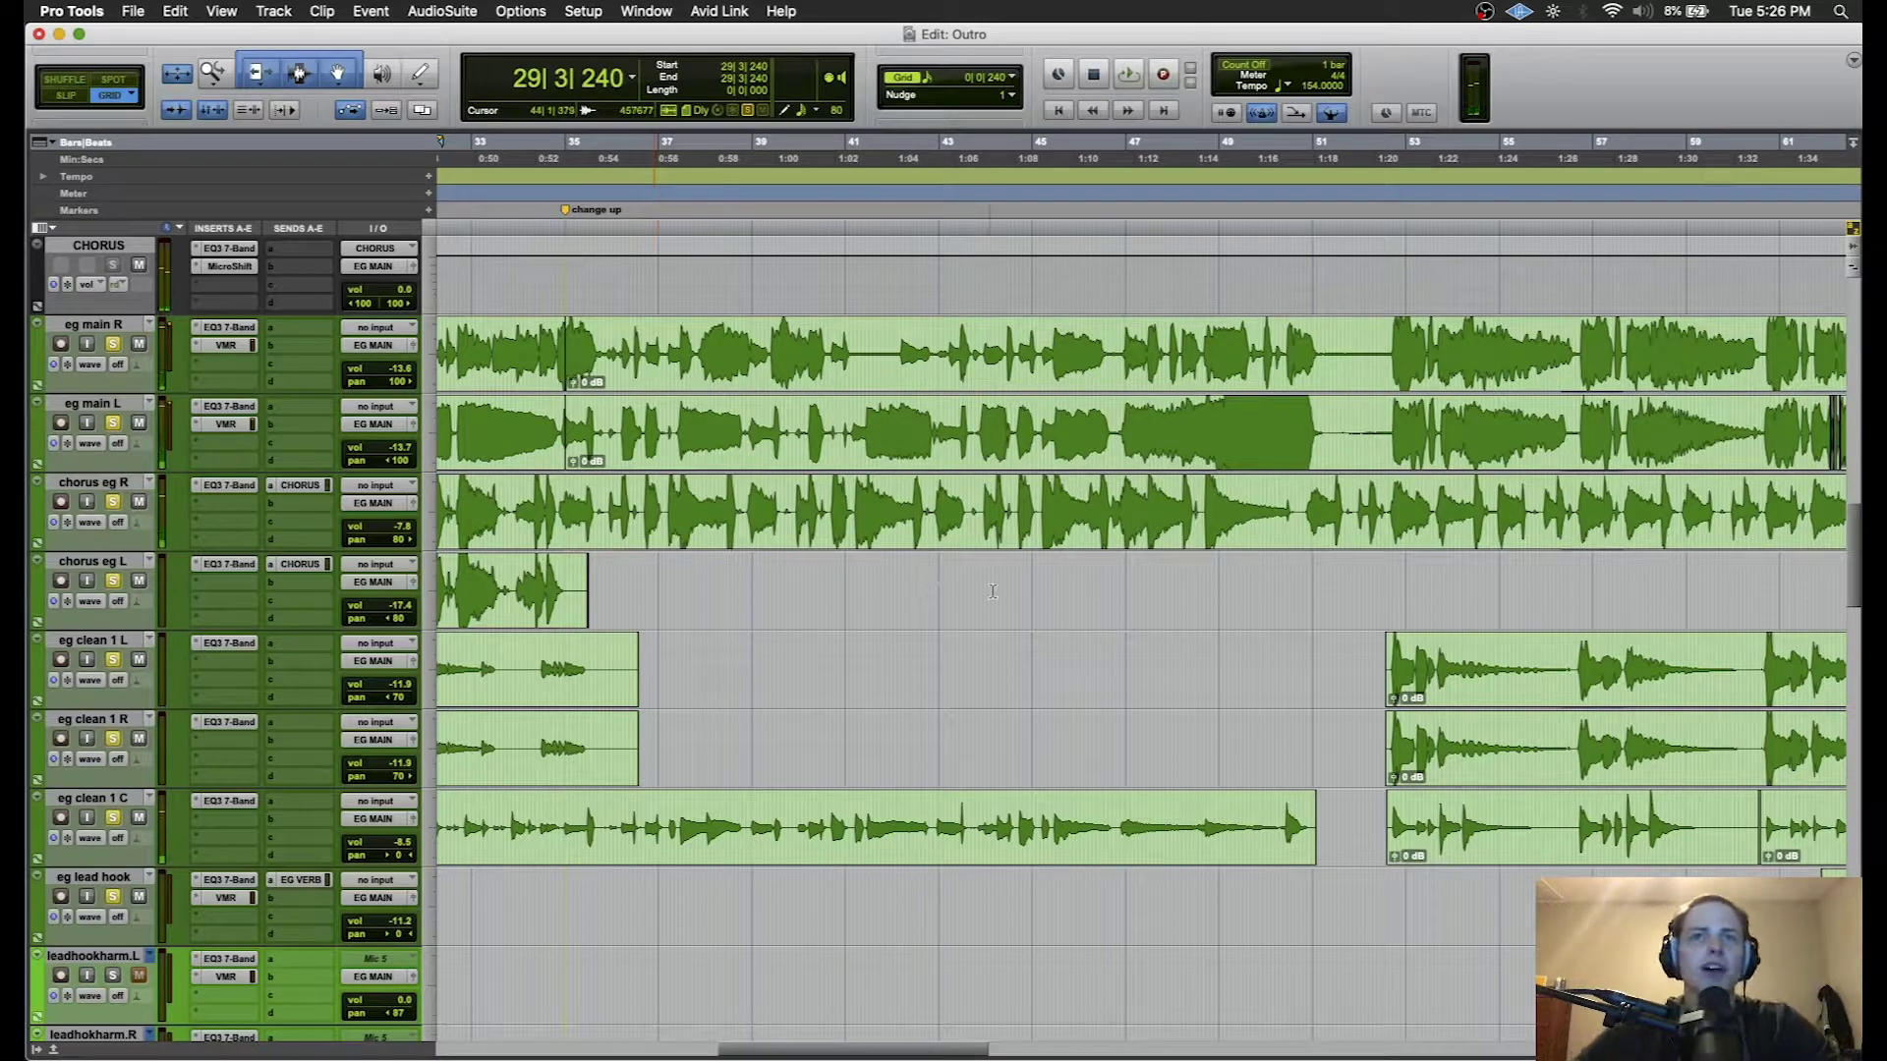
- Audition the soloed guitars together from 46|4|240 into the section starting around bar 53
{"action": "key", "text": "space"}
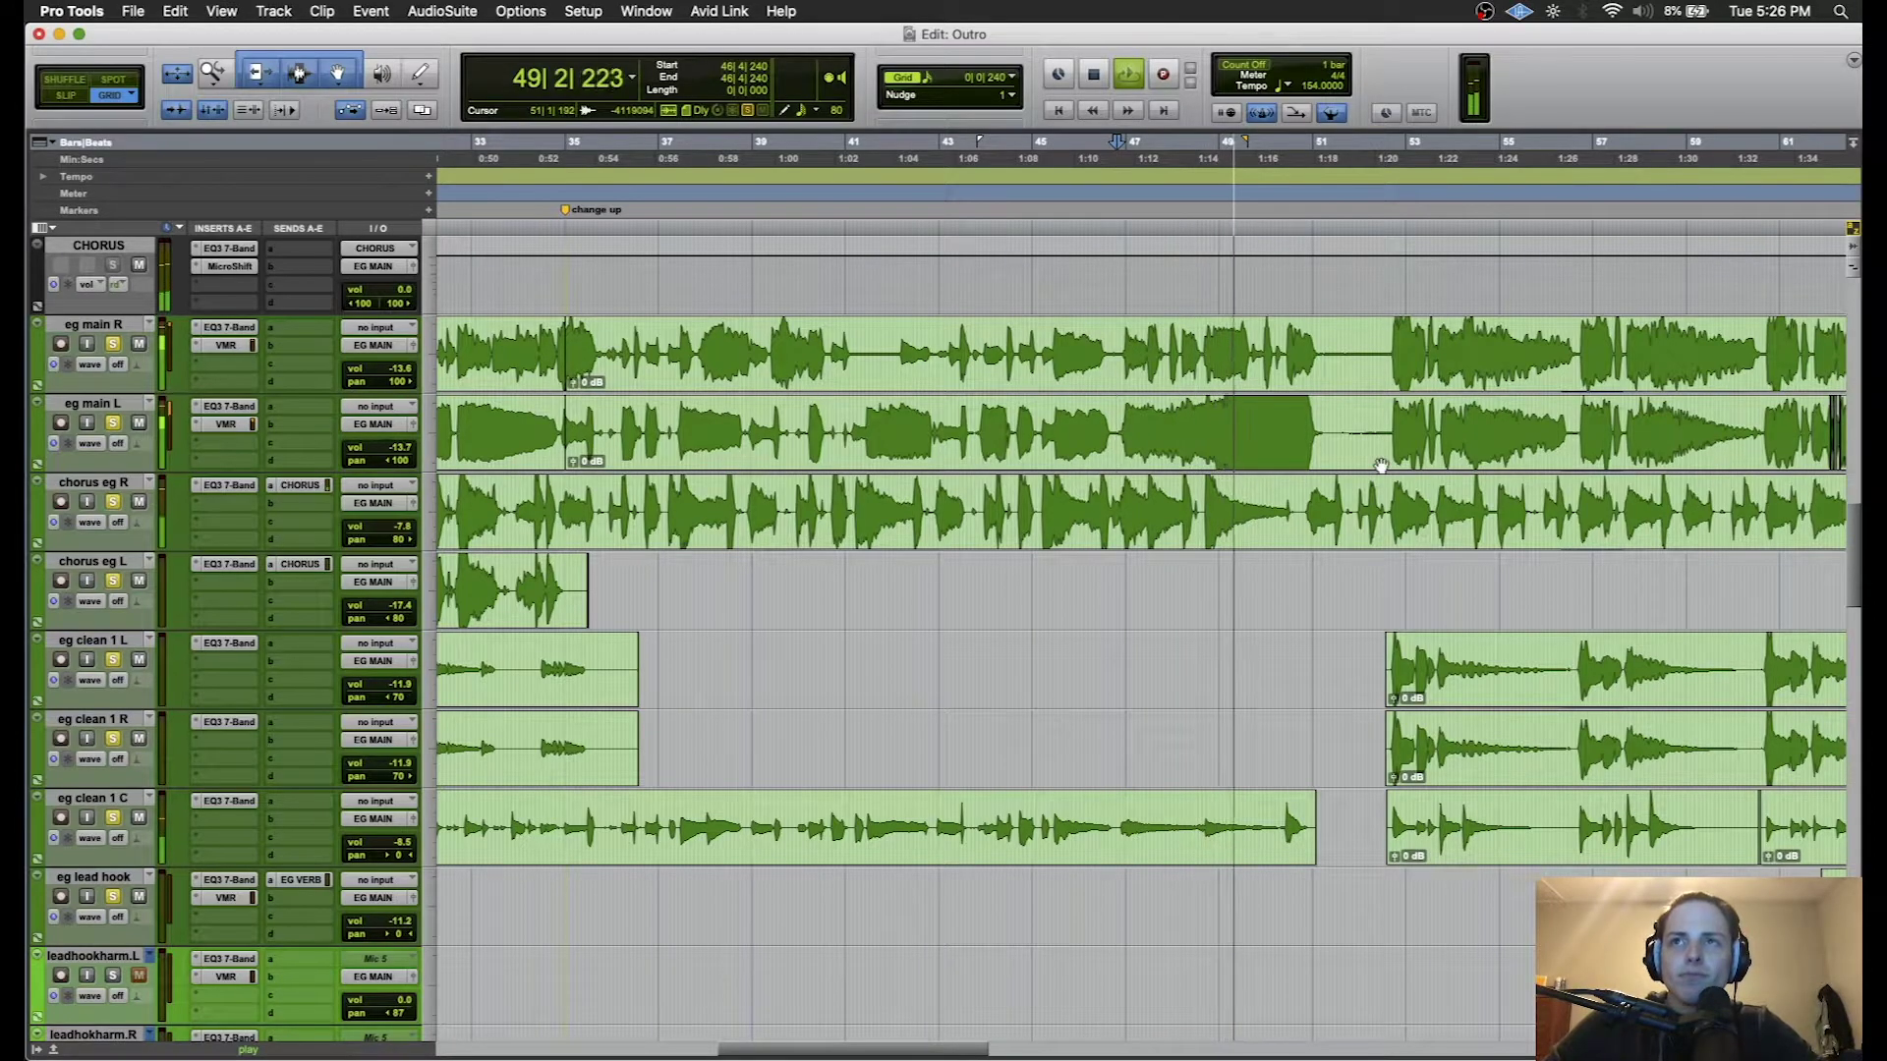
{"action": "scroll", "coordinate": [1376, 468], "scroll_direction": "right", "scroll_amount": 3}
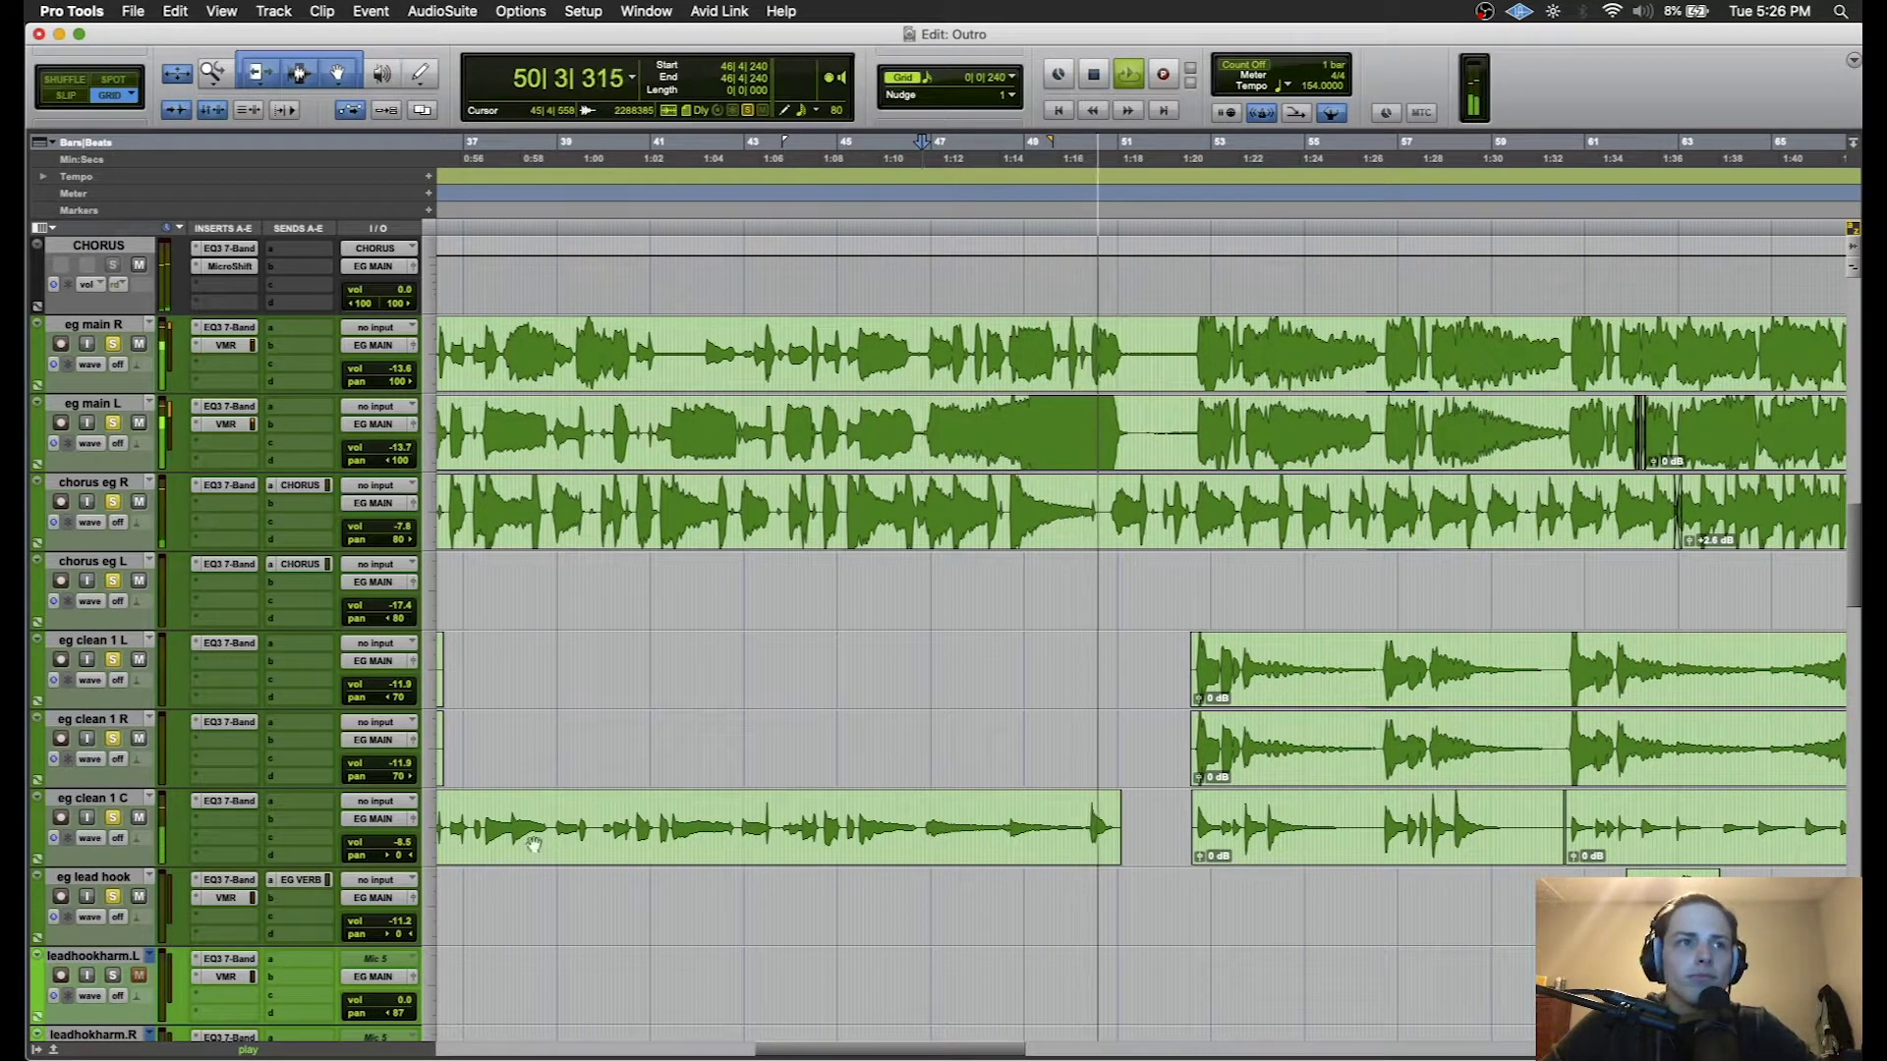
{"action": "scroll", "coordinate": [603, 875], "scroll_direction": "down", "scroll_amount": 9}
{"action": "scroll", "coordinate": [604, 873], "scroll_direction": "up", "scroll_amount": 6}
{"action": "scroll", "coordinate": [603, 873], "scroll_direction": "right", "scroll_amount": 6}
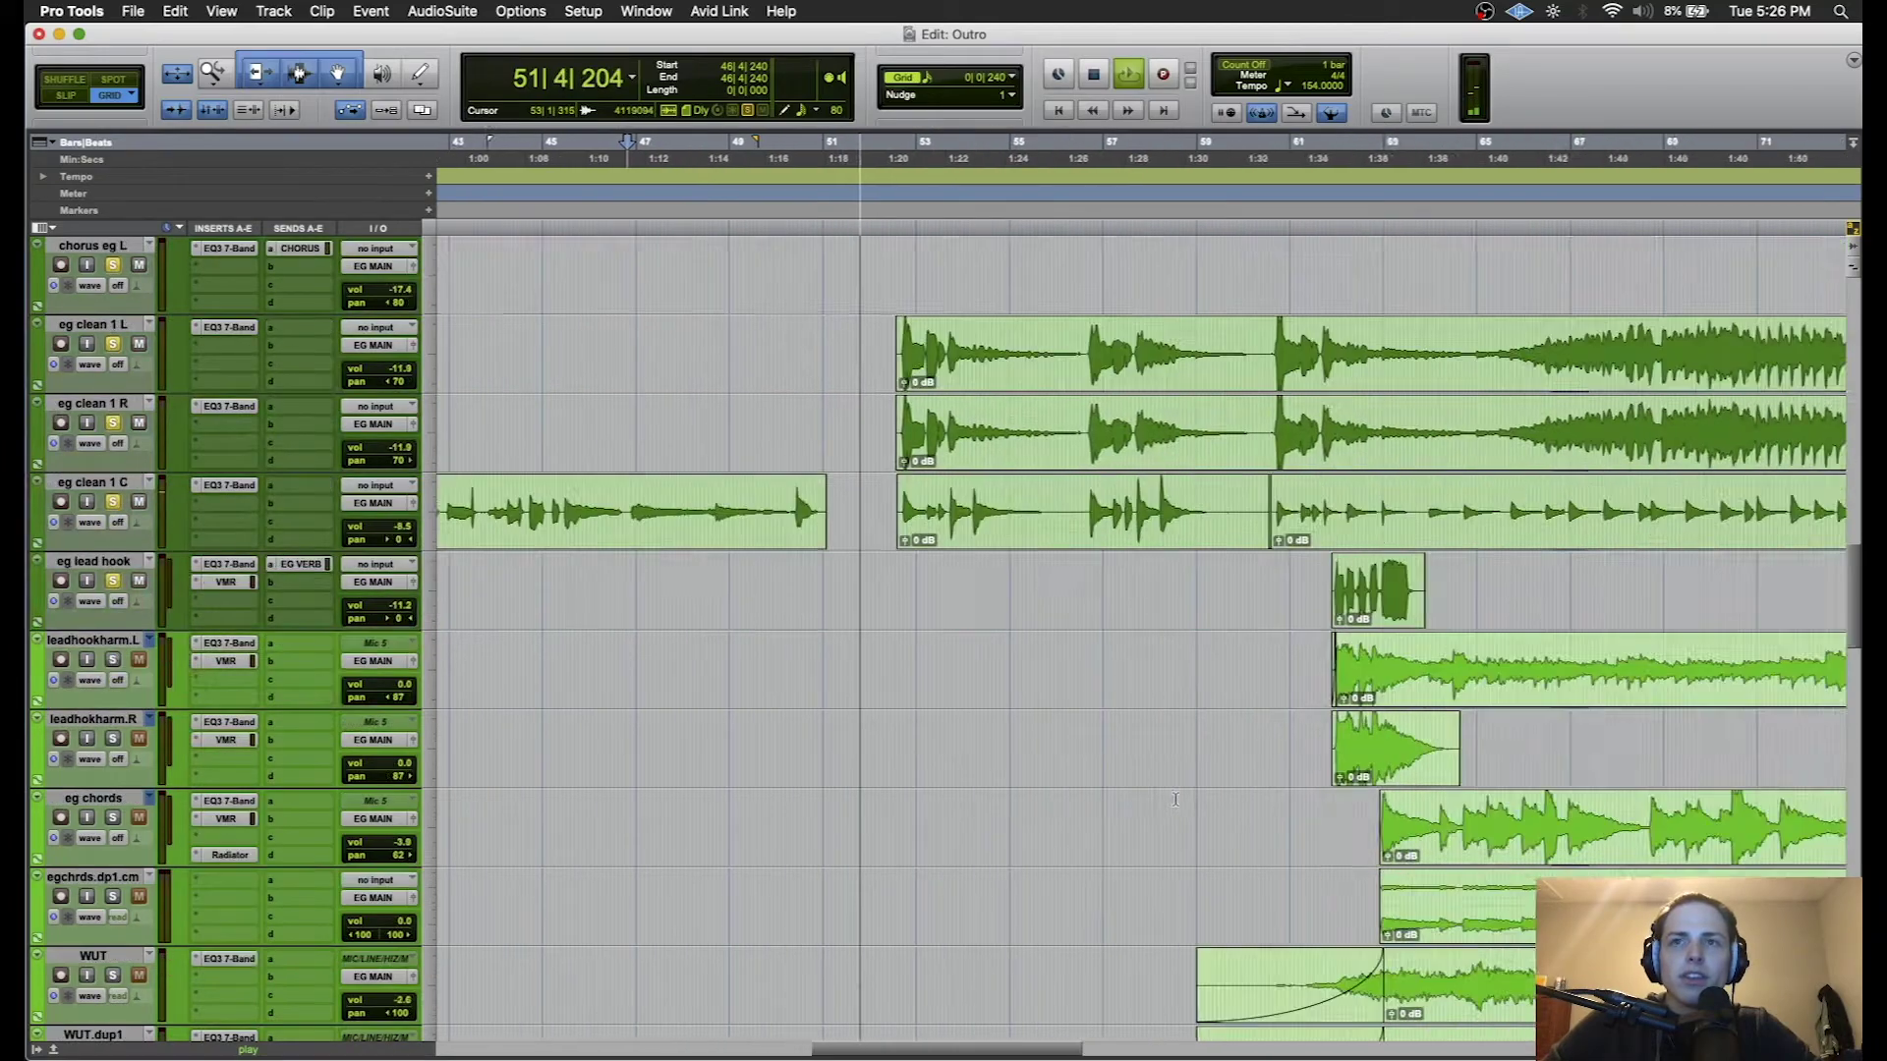
{"action": "scroll", "coordinate": [892, 542], "scroll_direction": "up", "scroll_amount": 8}
{"action": "scroll", "coordinate": [892, 541], "scroll_direction": "down", "scroll_amount": 2}
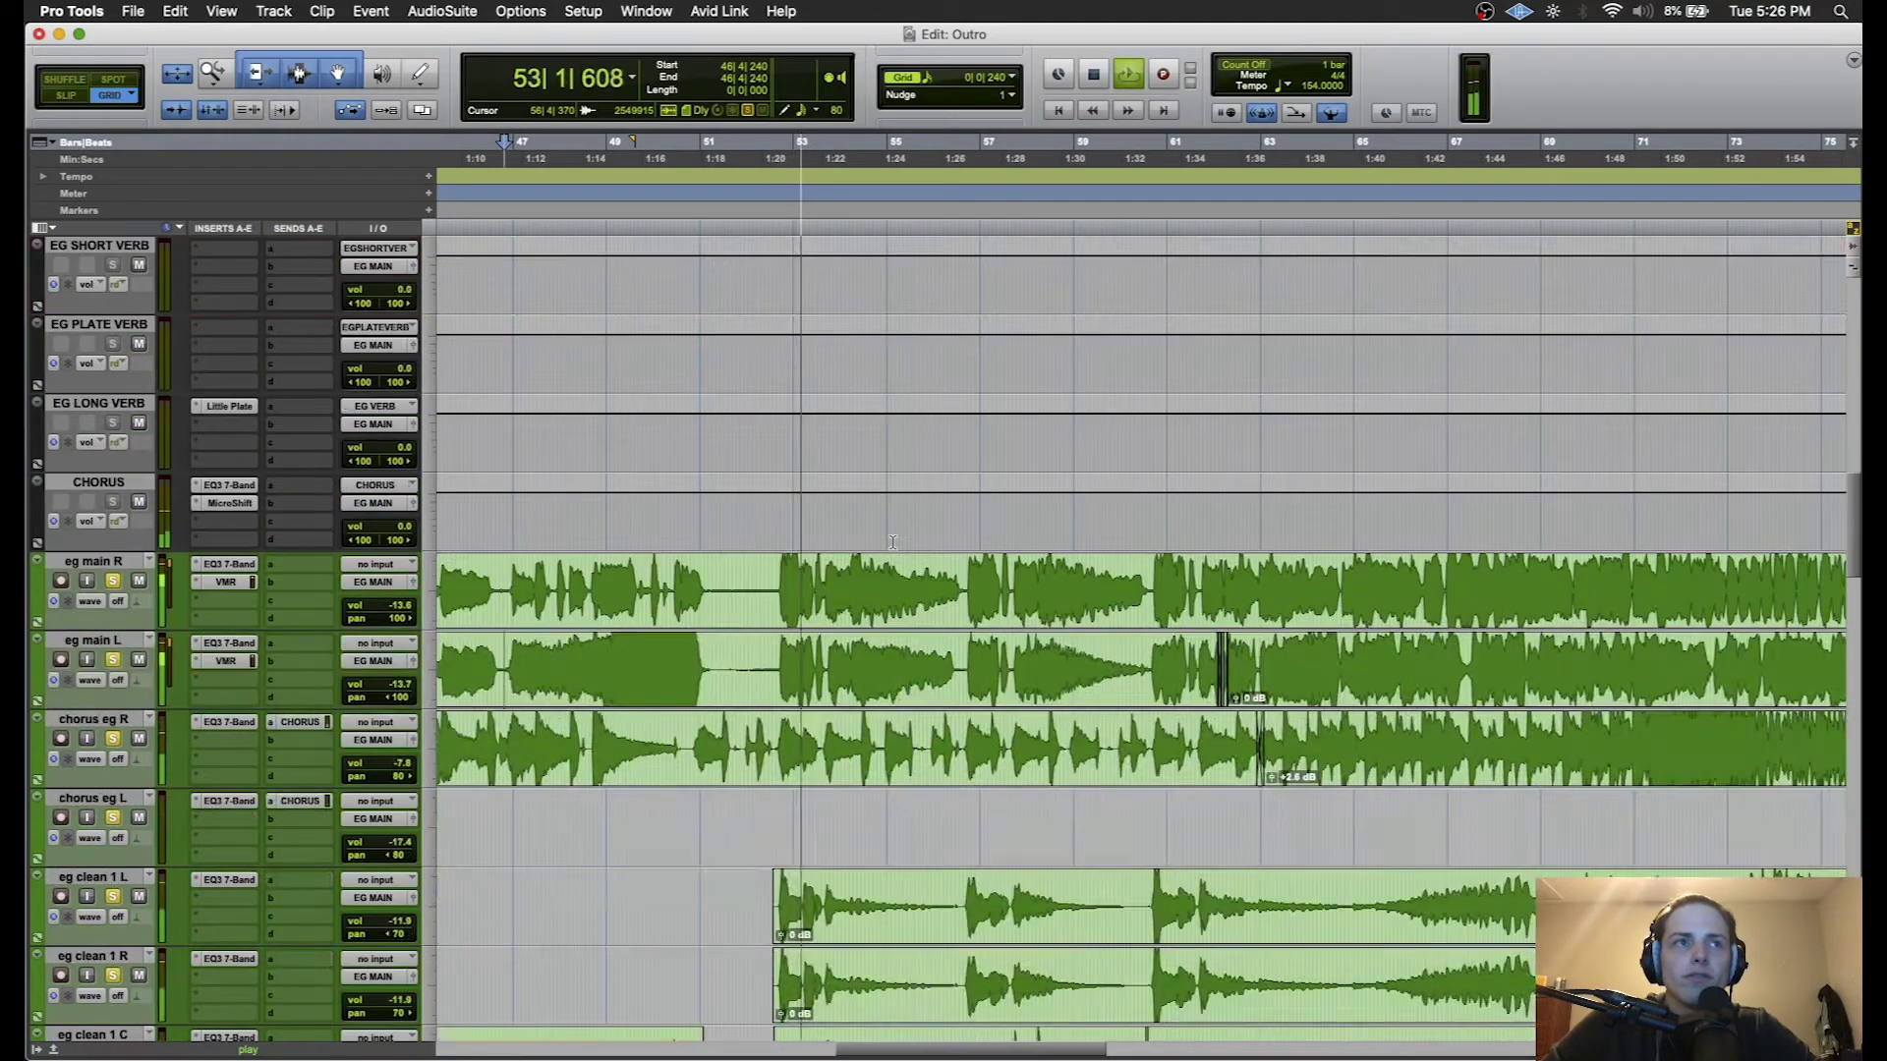
- Clear all solos, solo only eg main R and eg main L, and listen to them past bar 63
{"action": "left_click", "coordinate": [113, 581], "text": "alt"}
{"action": "left_click", "coordinate": [113, 580]}
{"action": "left_click", "coordinate": [113, 659]}
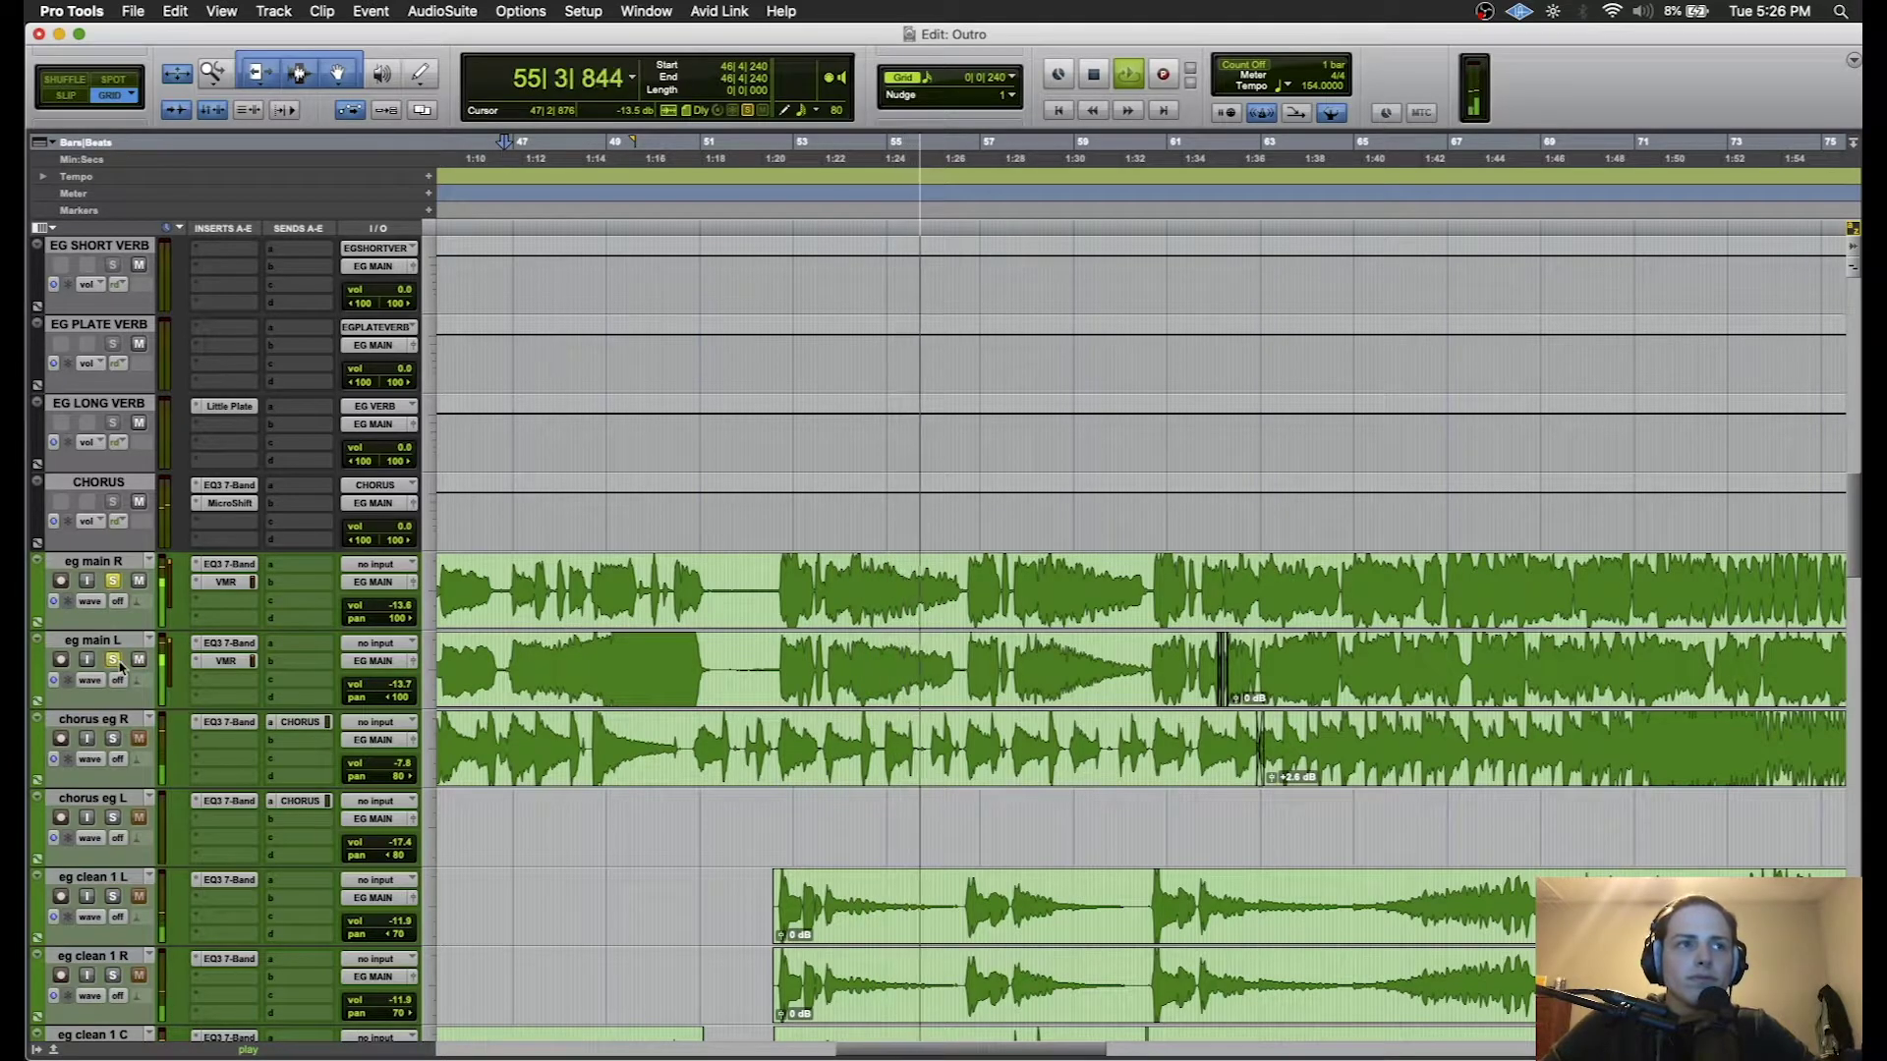
{"action": "scroll", "coordinate": [966, 803], "scroll_direction": "right", "scroll_amount": 3}
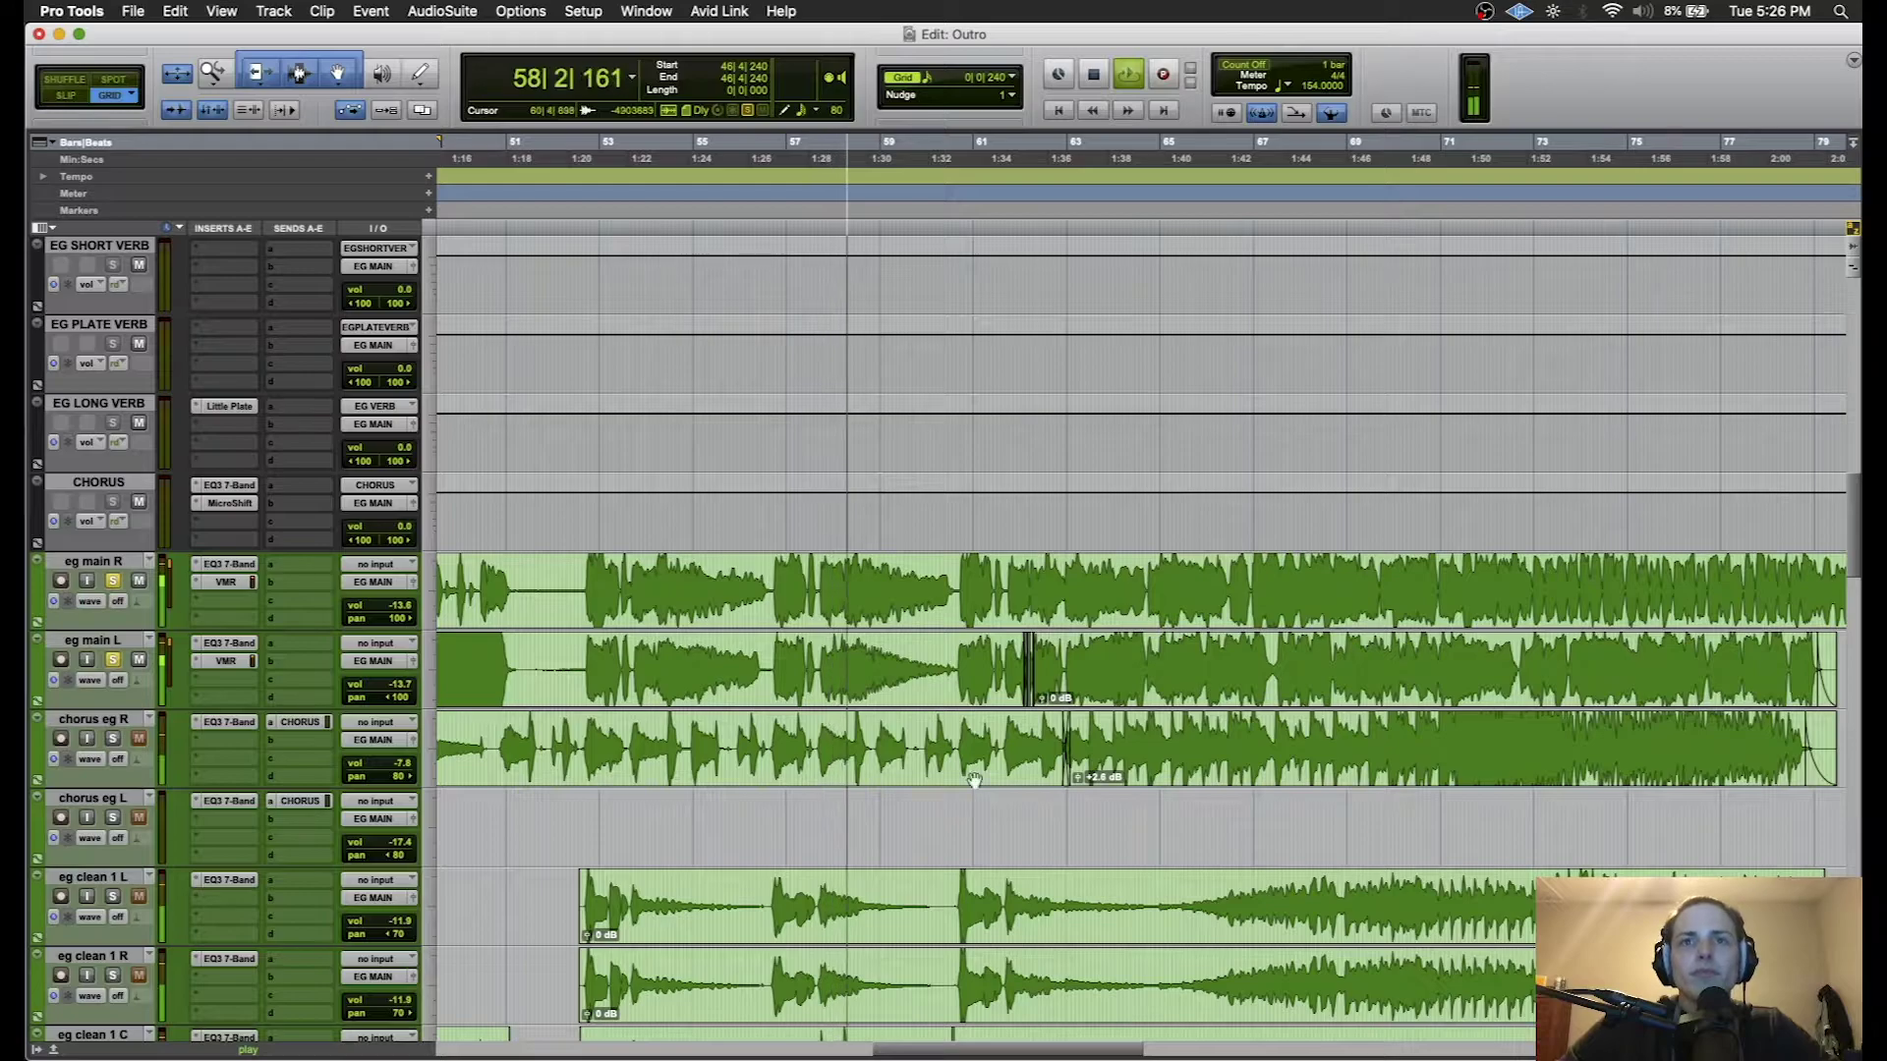
{"action": "scroll", "coordinate": [967, 800], "scroll_direction": "down", "scroll_amount": 3}
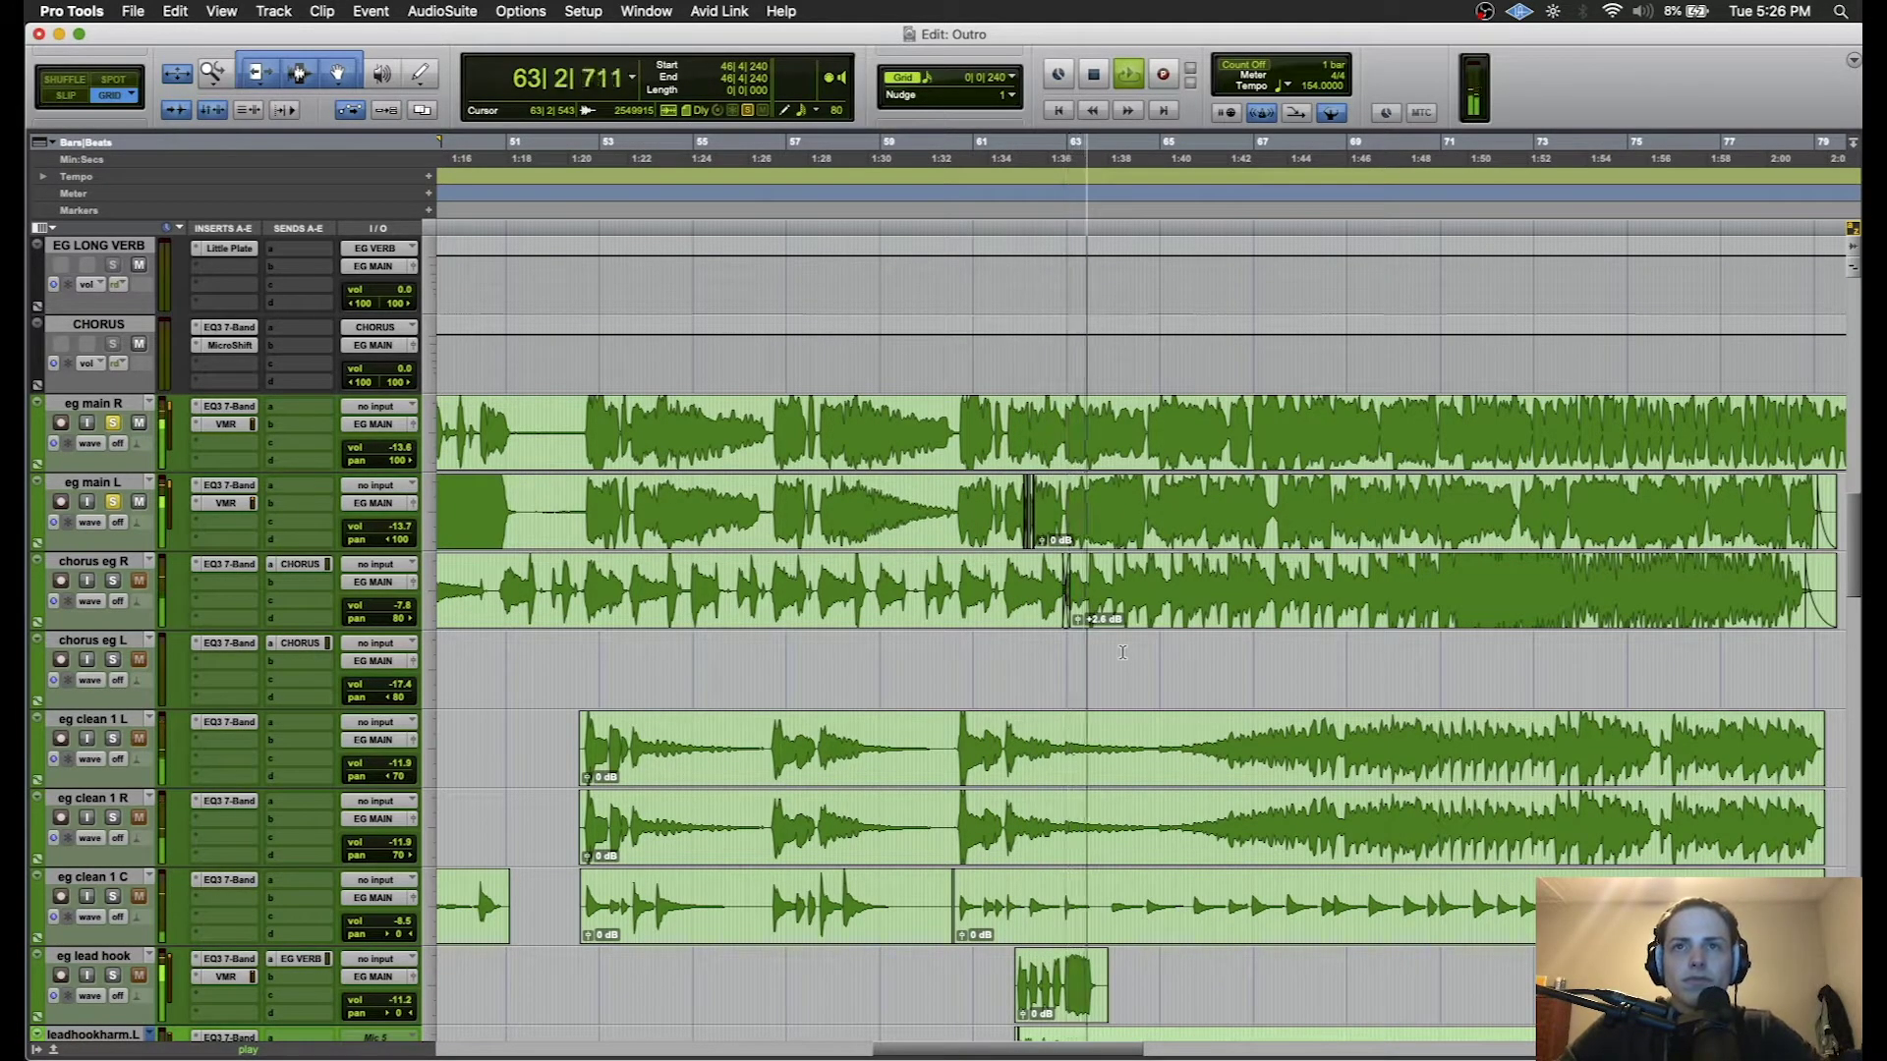
{"action": "key", "text": "space"}
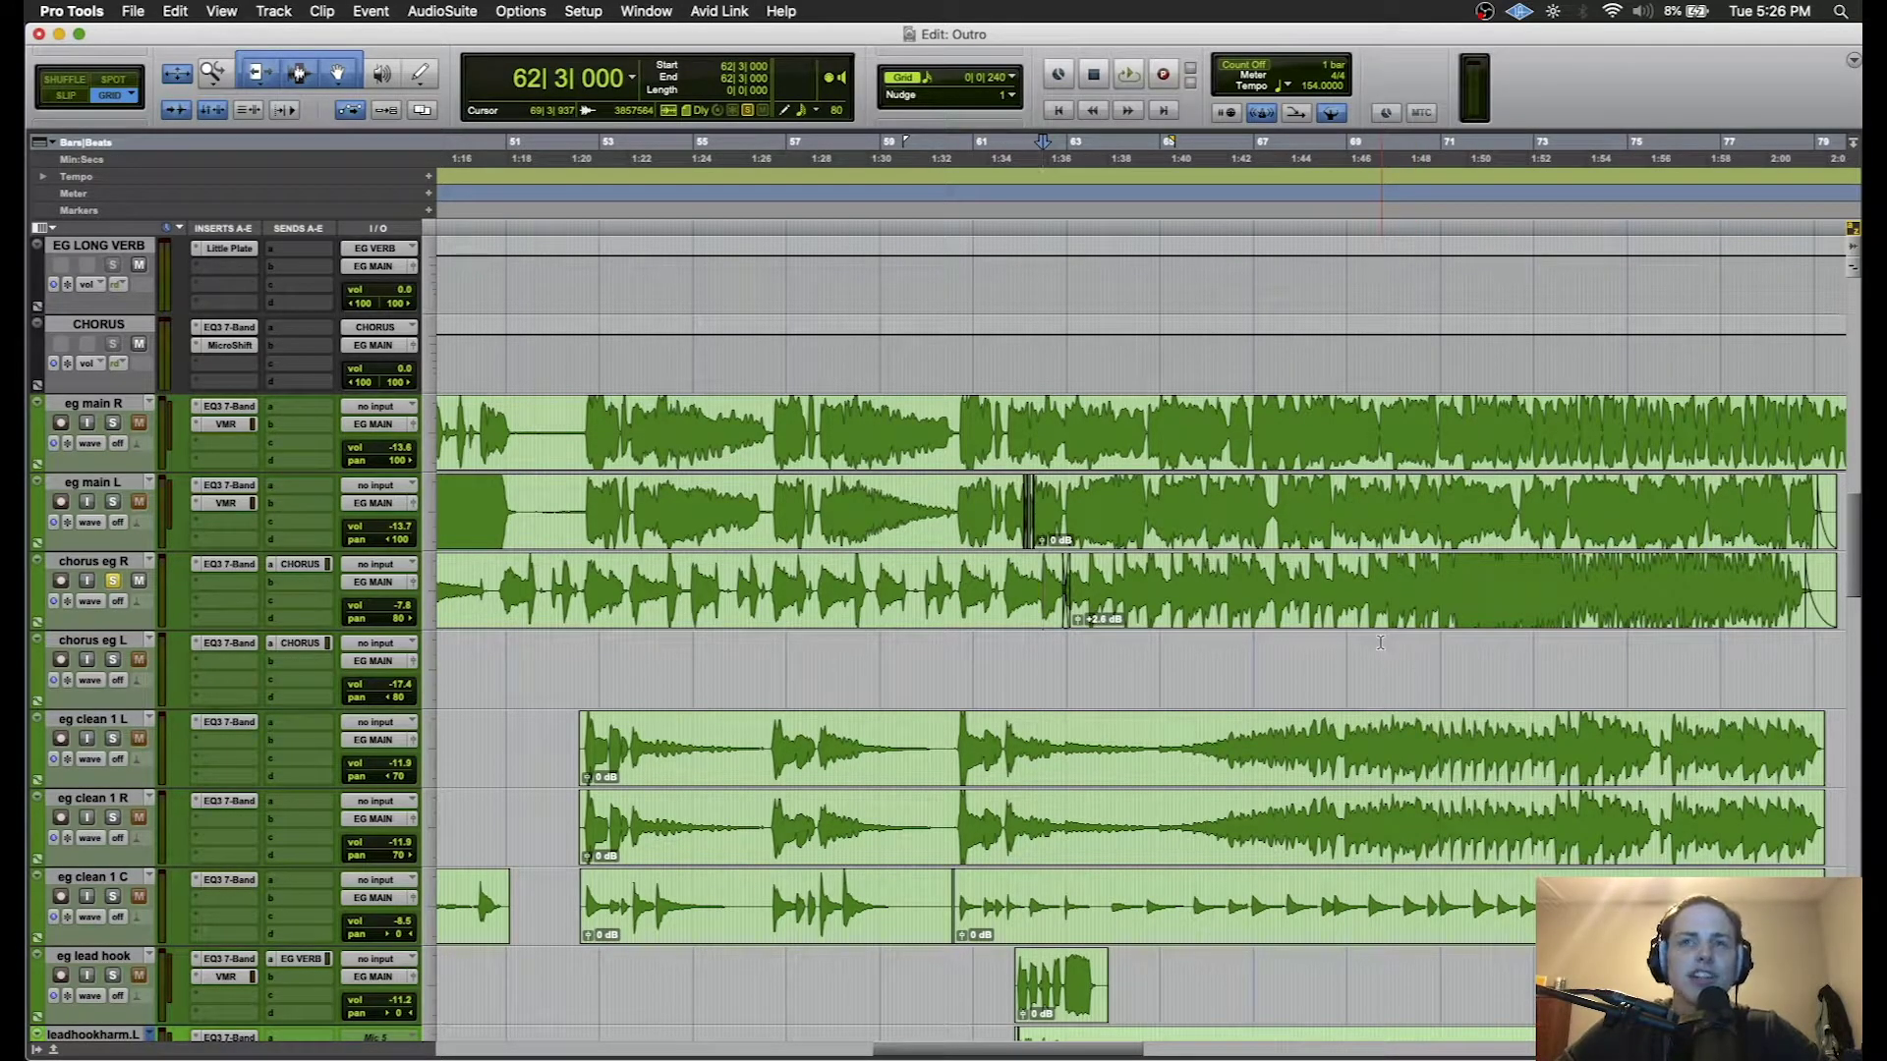
- Audition chorus eg R in solo from 62|3|000 and from 65|2|240, saving the session during playback
{"action": "key", "text": "space"}
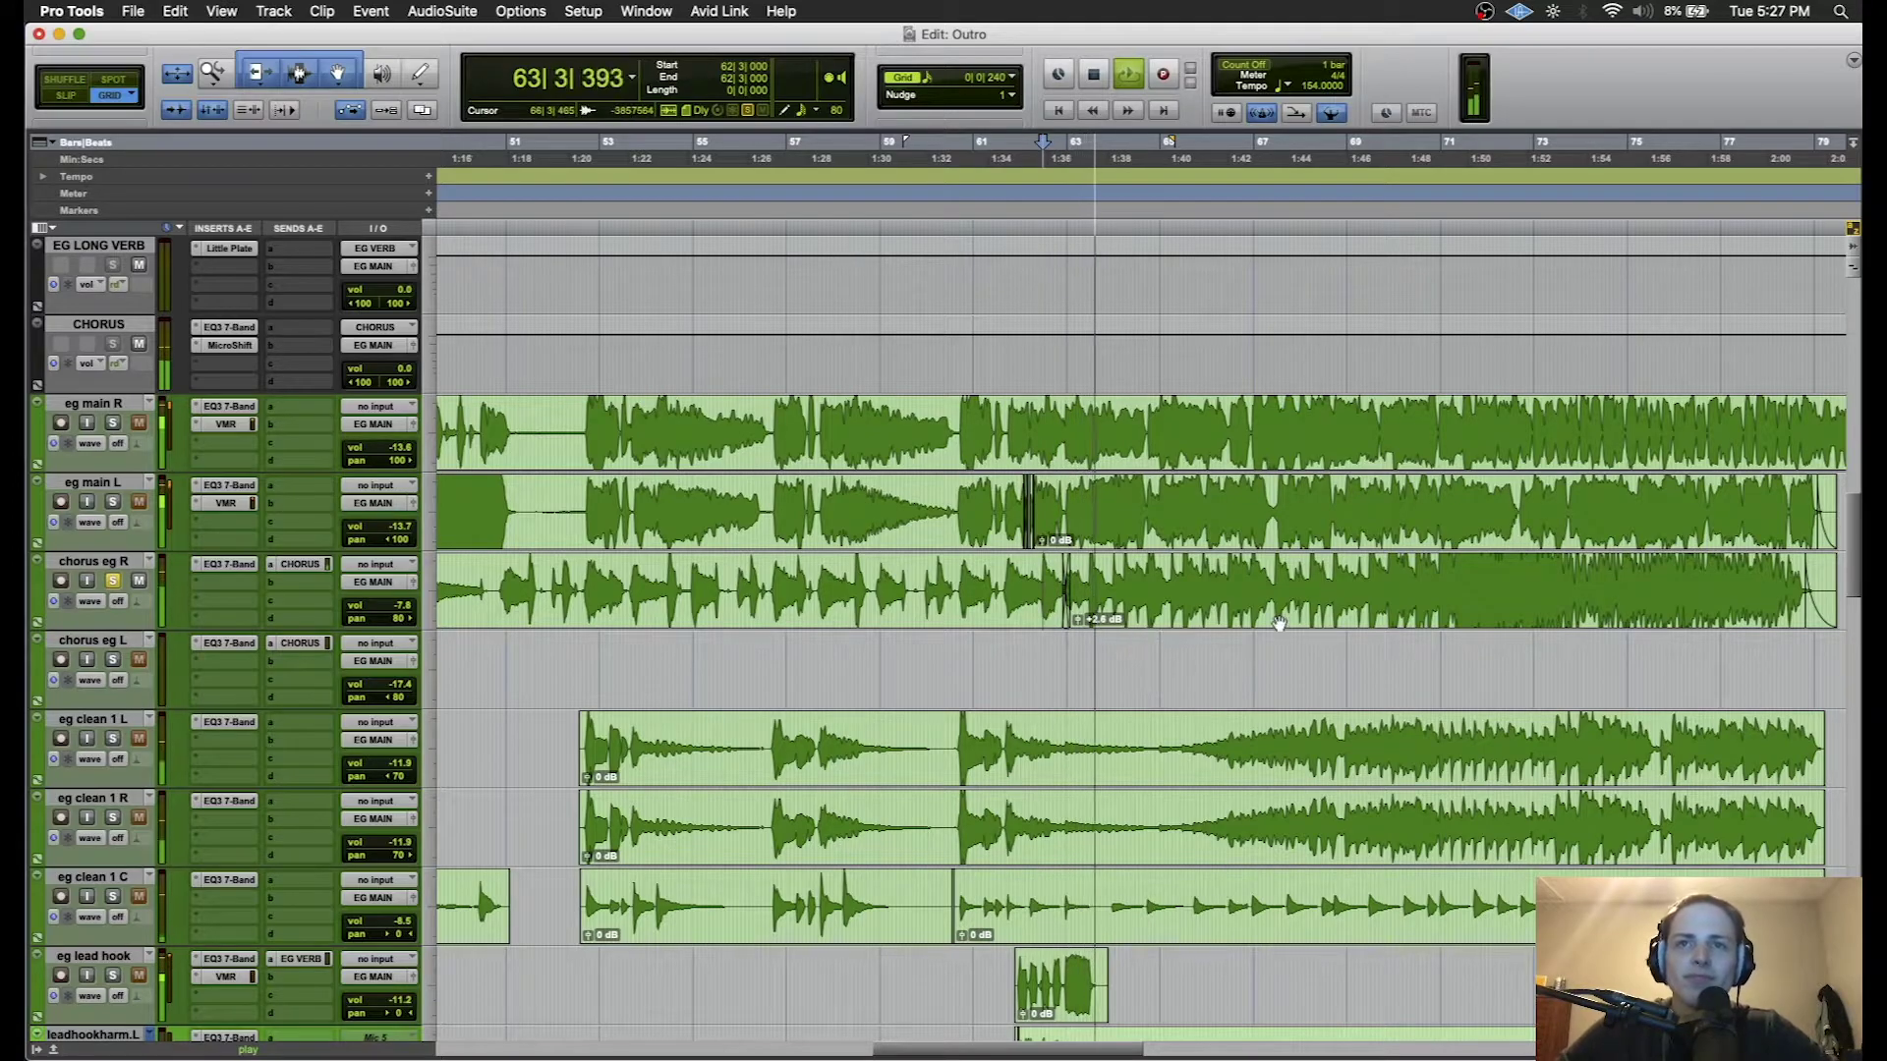
{"action": "key", "text": "super+s"}
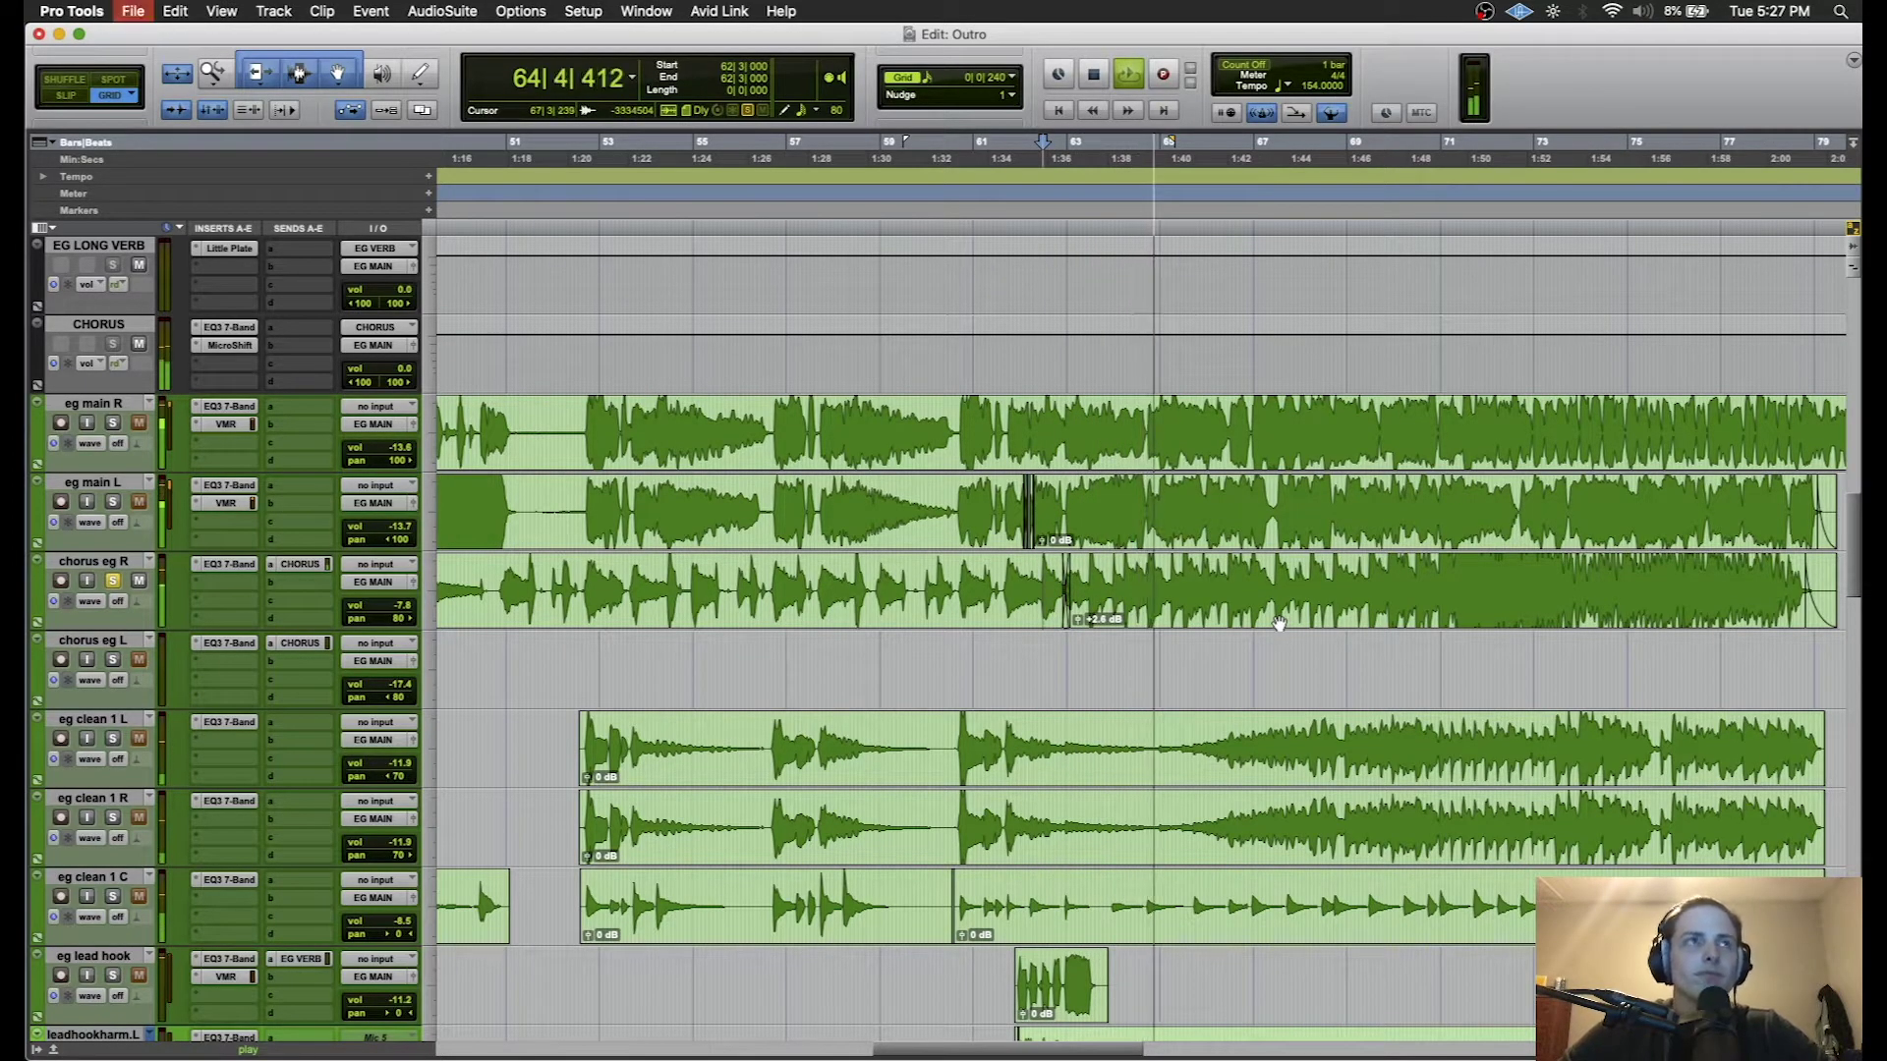
{"action": "key", "text": "space"}
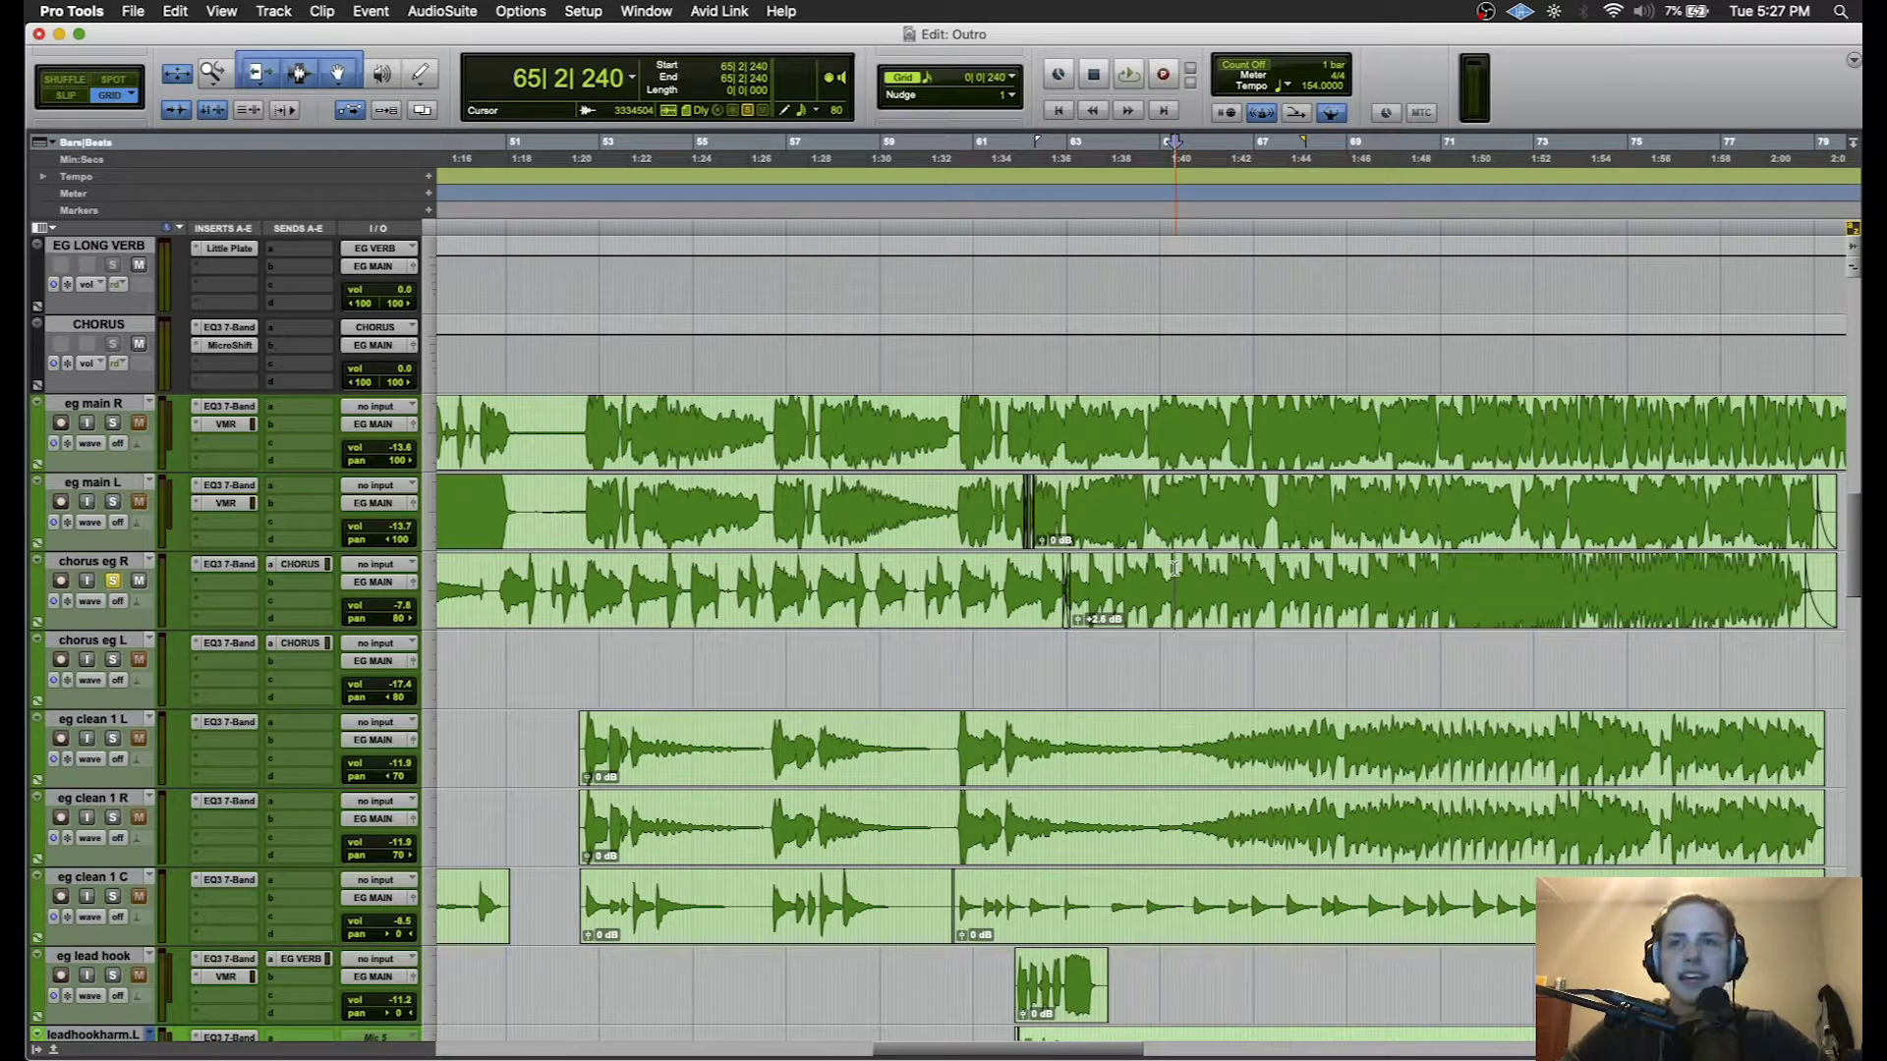
{"action": "key", "text": "space"}
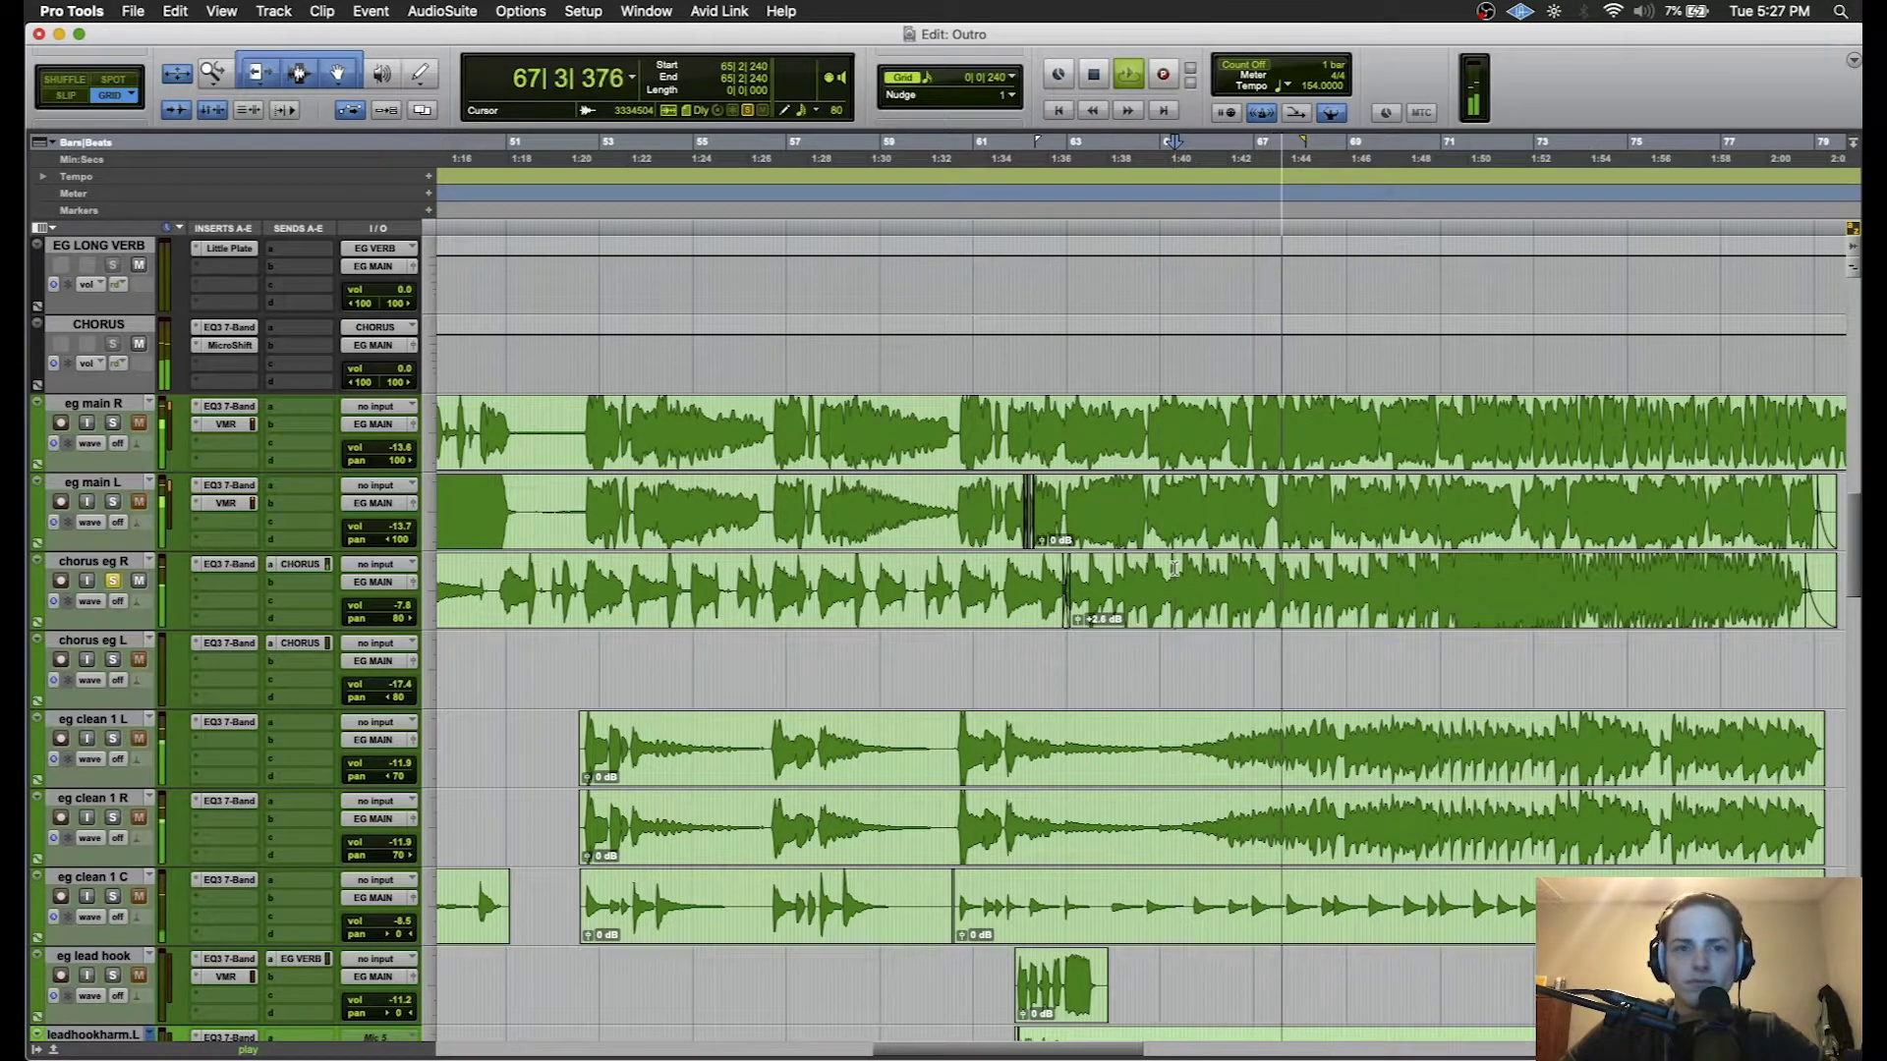
{"action": "scroll", "coordinate": [1174, 568], "scroll_direction": "down", "scroll_amount": 3}
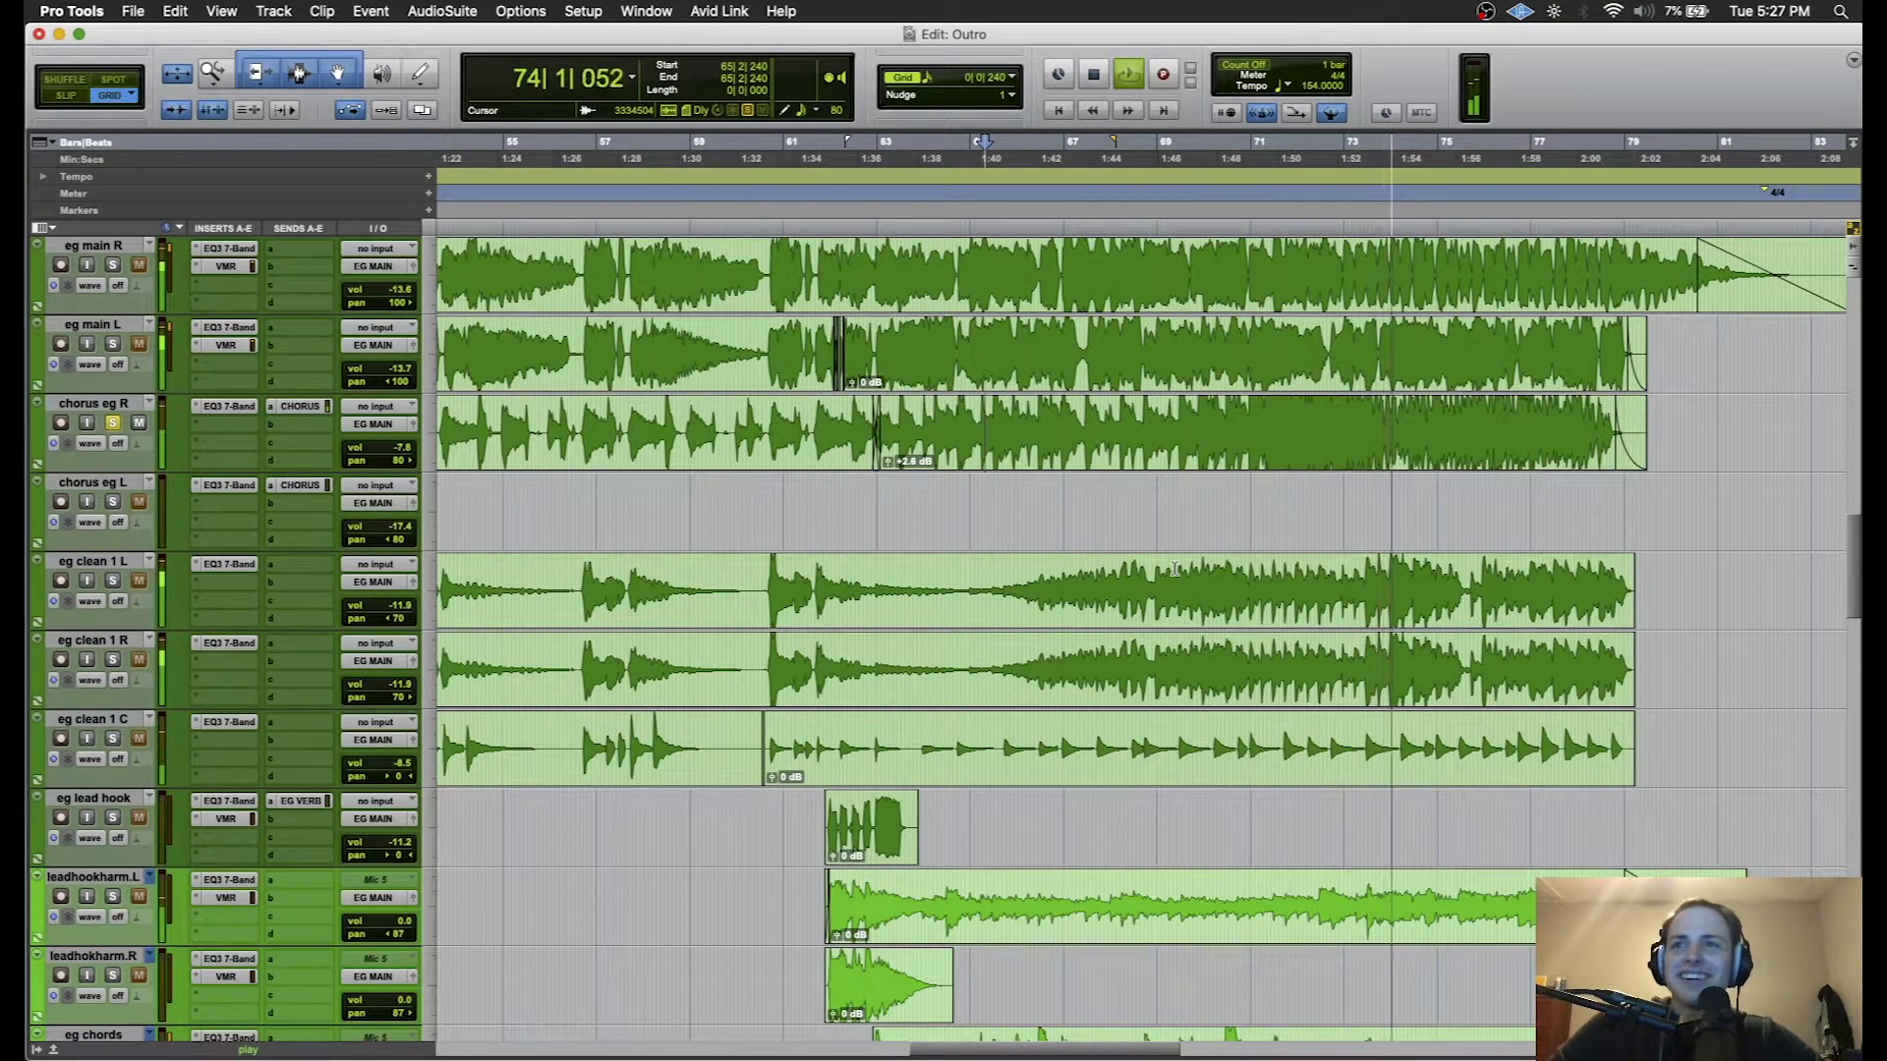
{"action": "key", "text": "space"}
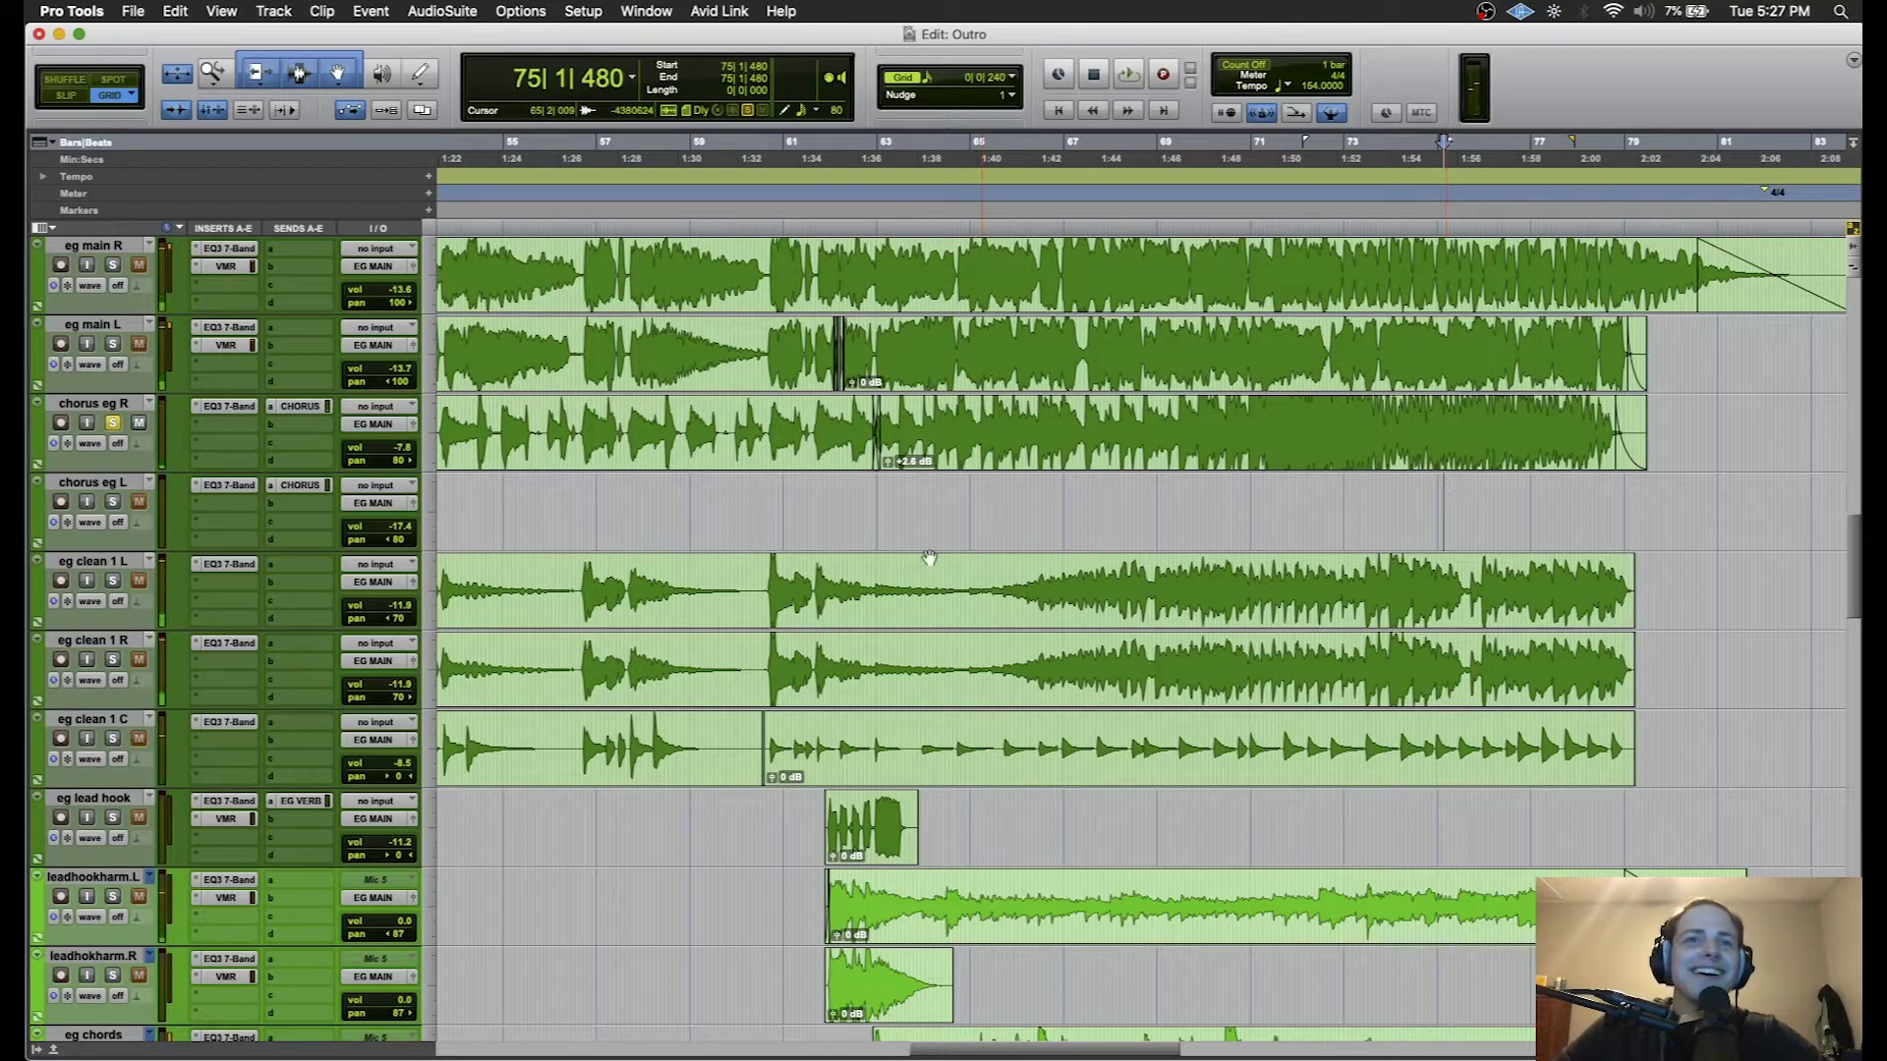
- Replace the chorus eg R solo with eg clean 1 L, R and C, and audition them from 67|4|720
{"action": "scroll", "coordinate": [930, 558], "scroll_direction": "left", "scroll_amount": 2}
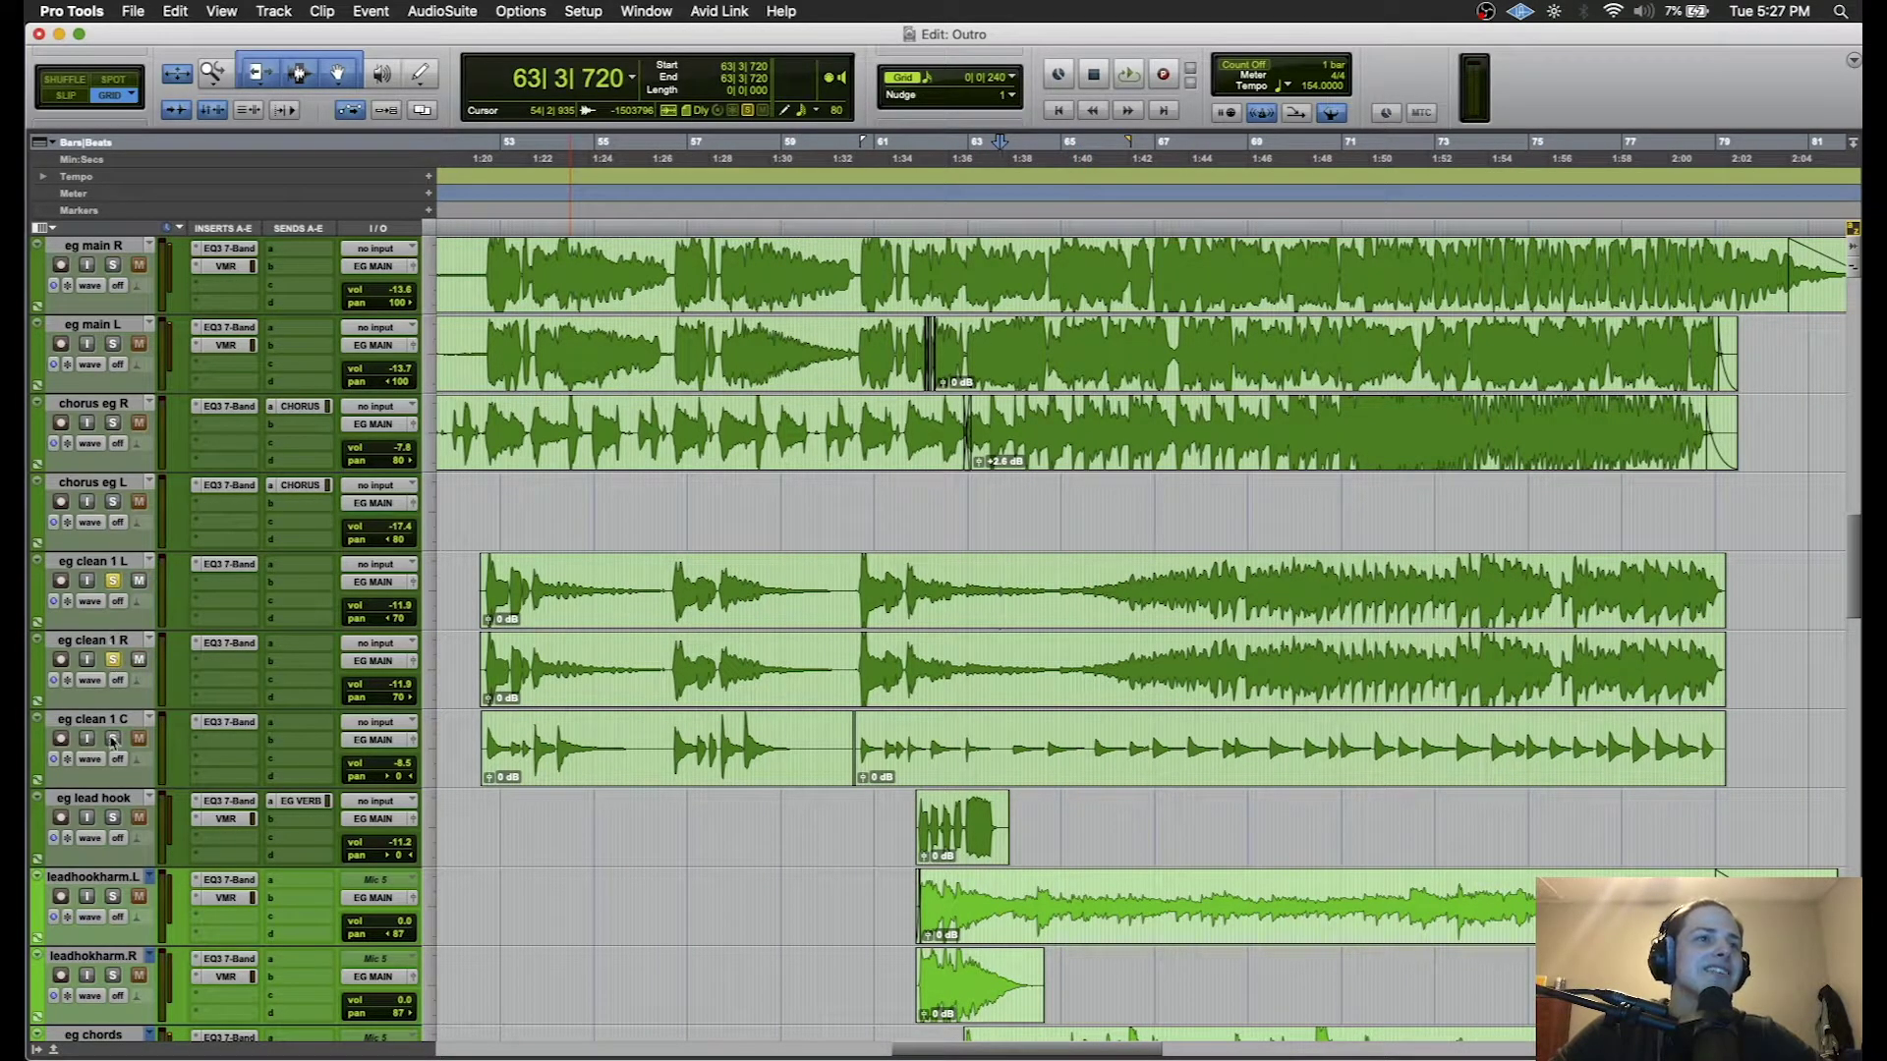
{"action": "key", "text": "space"}
{"action": "left_click", "coordinate": [1200, 555]}
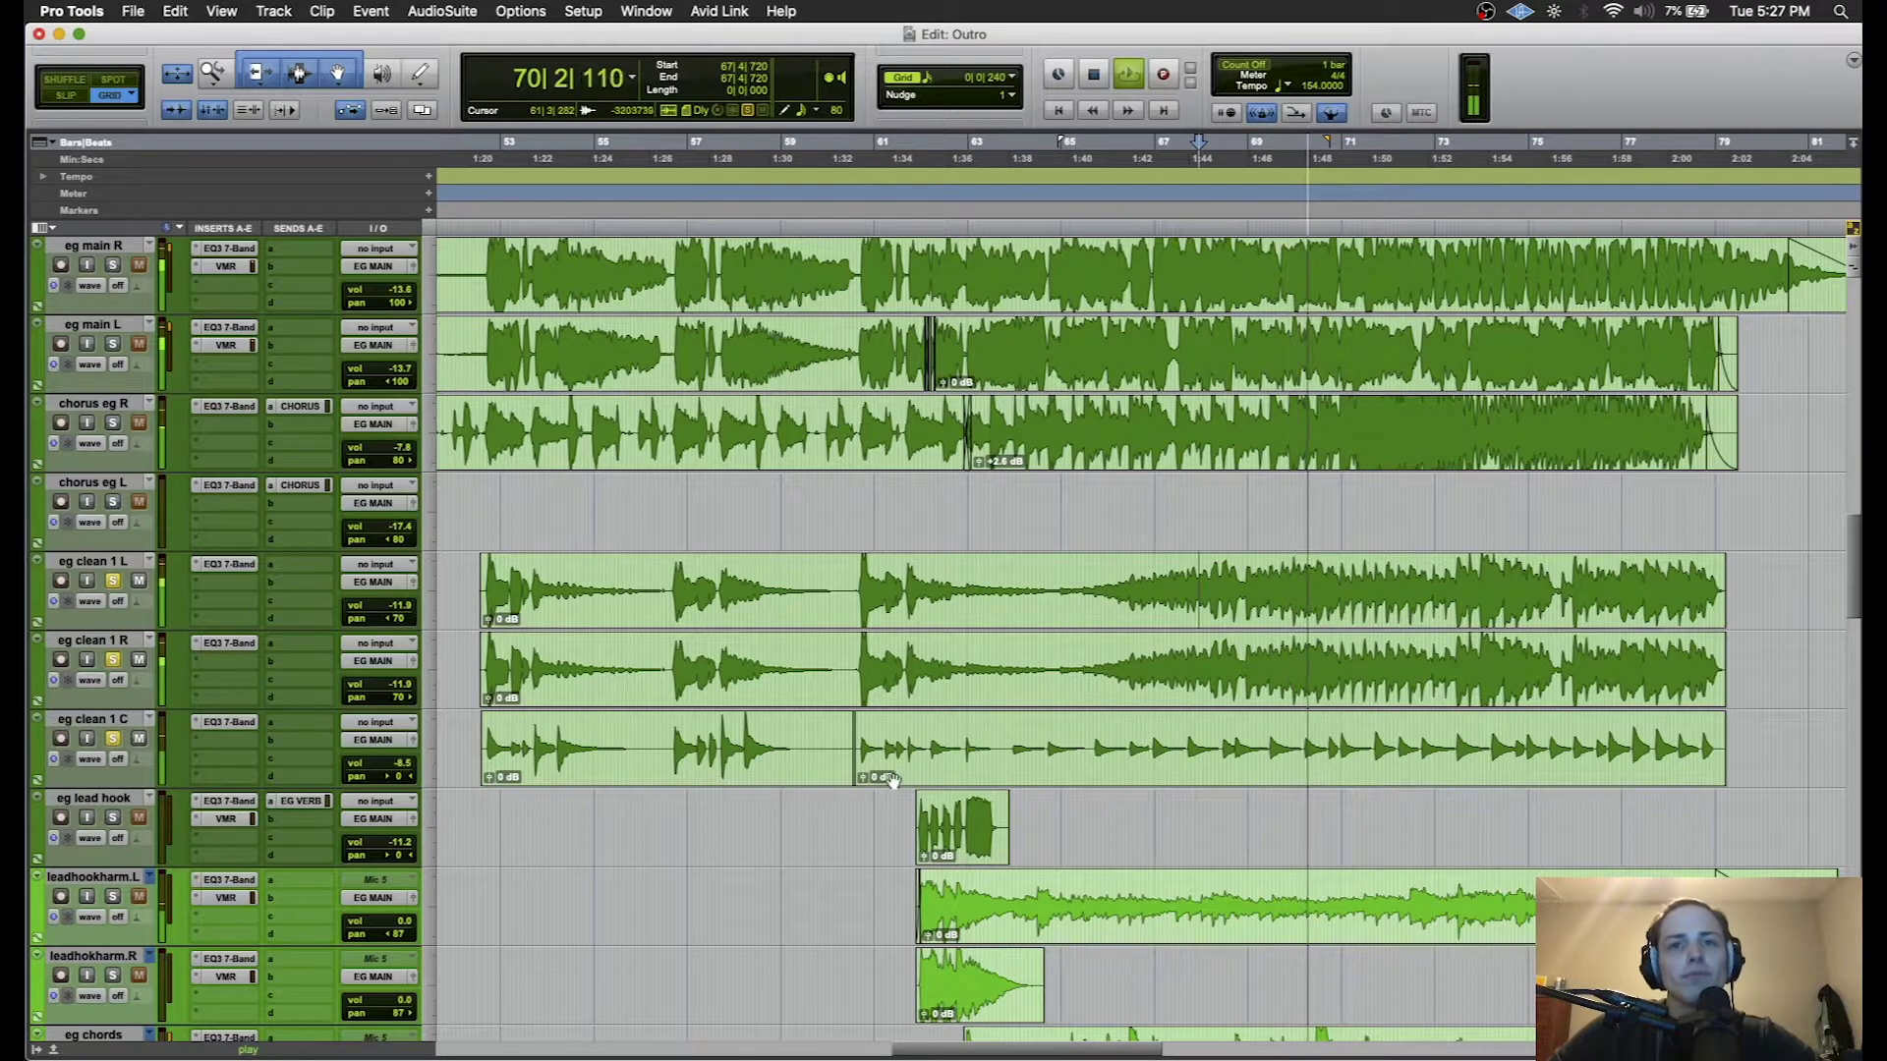
{"action": "scroll", "coordinate": [883, 813], "scroll_direction": "down", "scroll_amount": 5}
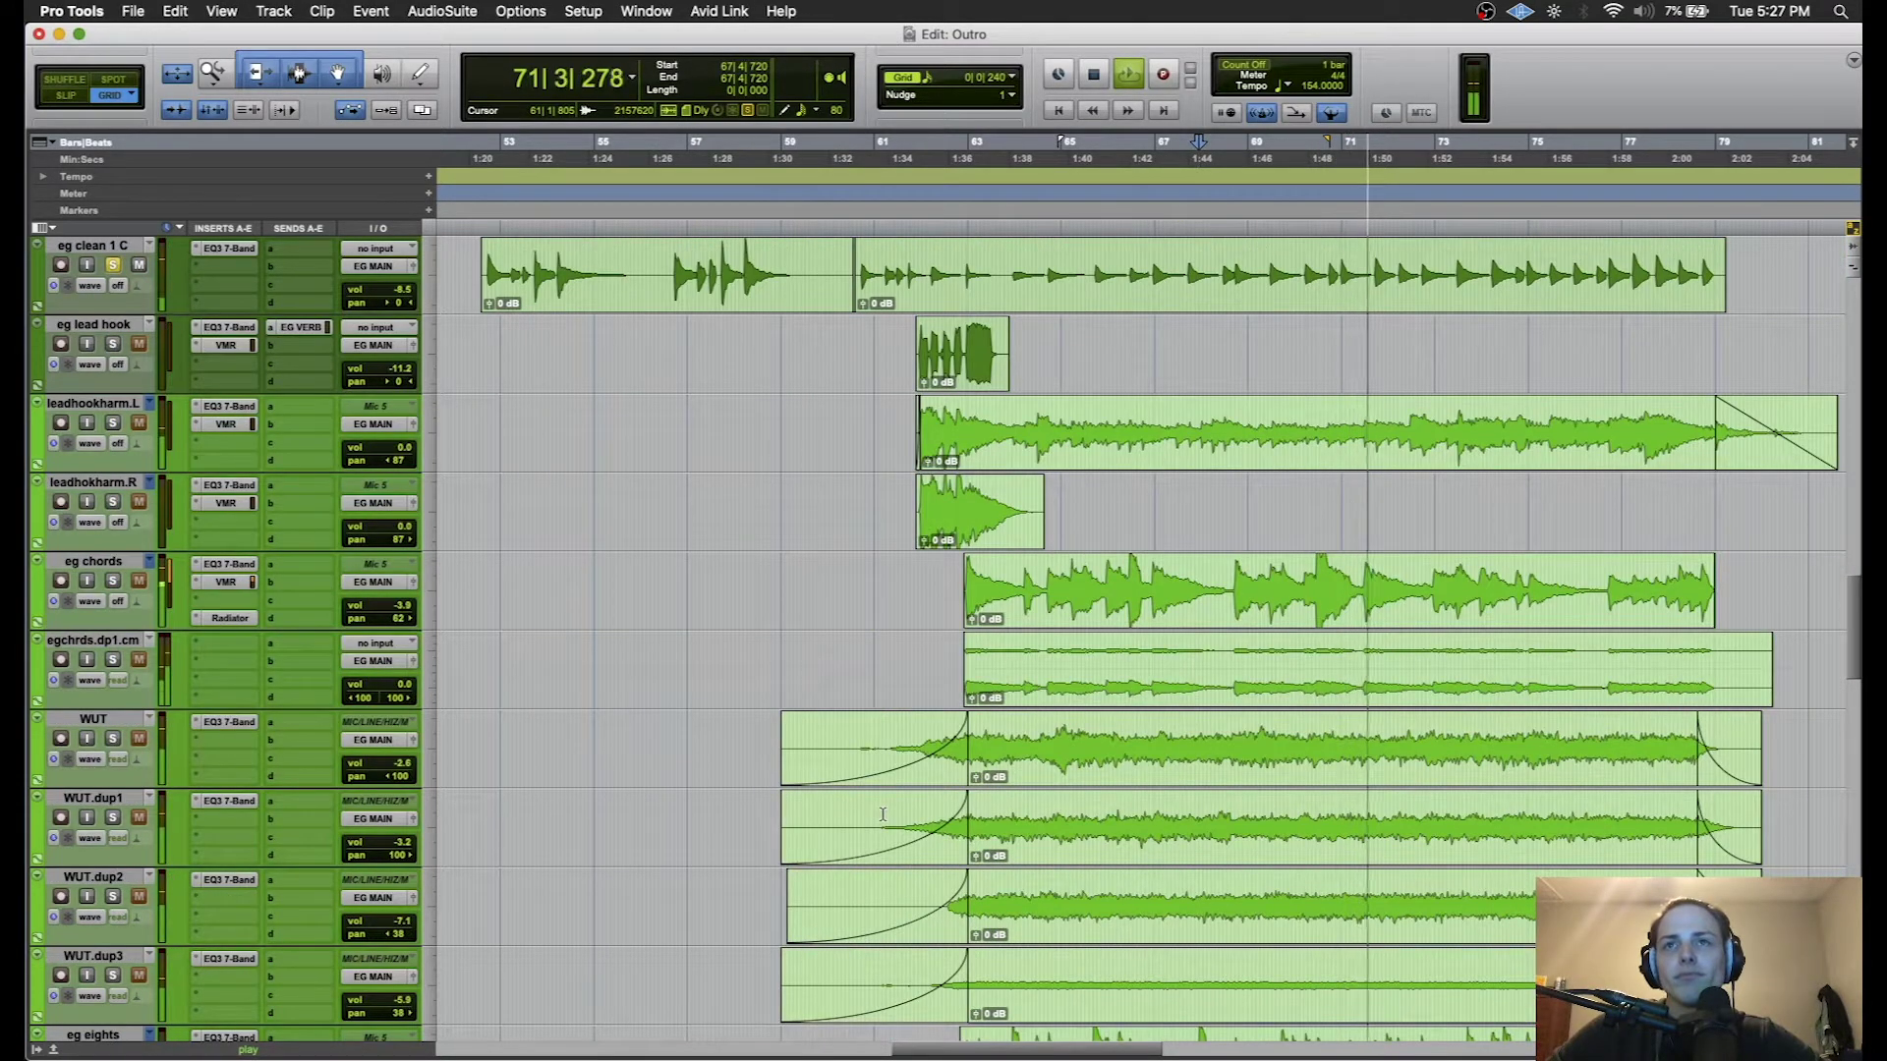
{"action": "scroll", "coordinate": [883, 813], "scroll_direction": "up", "scroll_amount": 3}
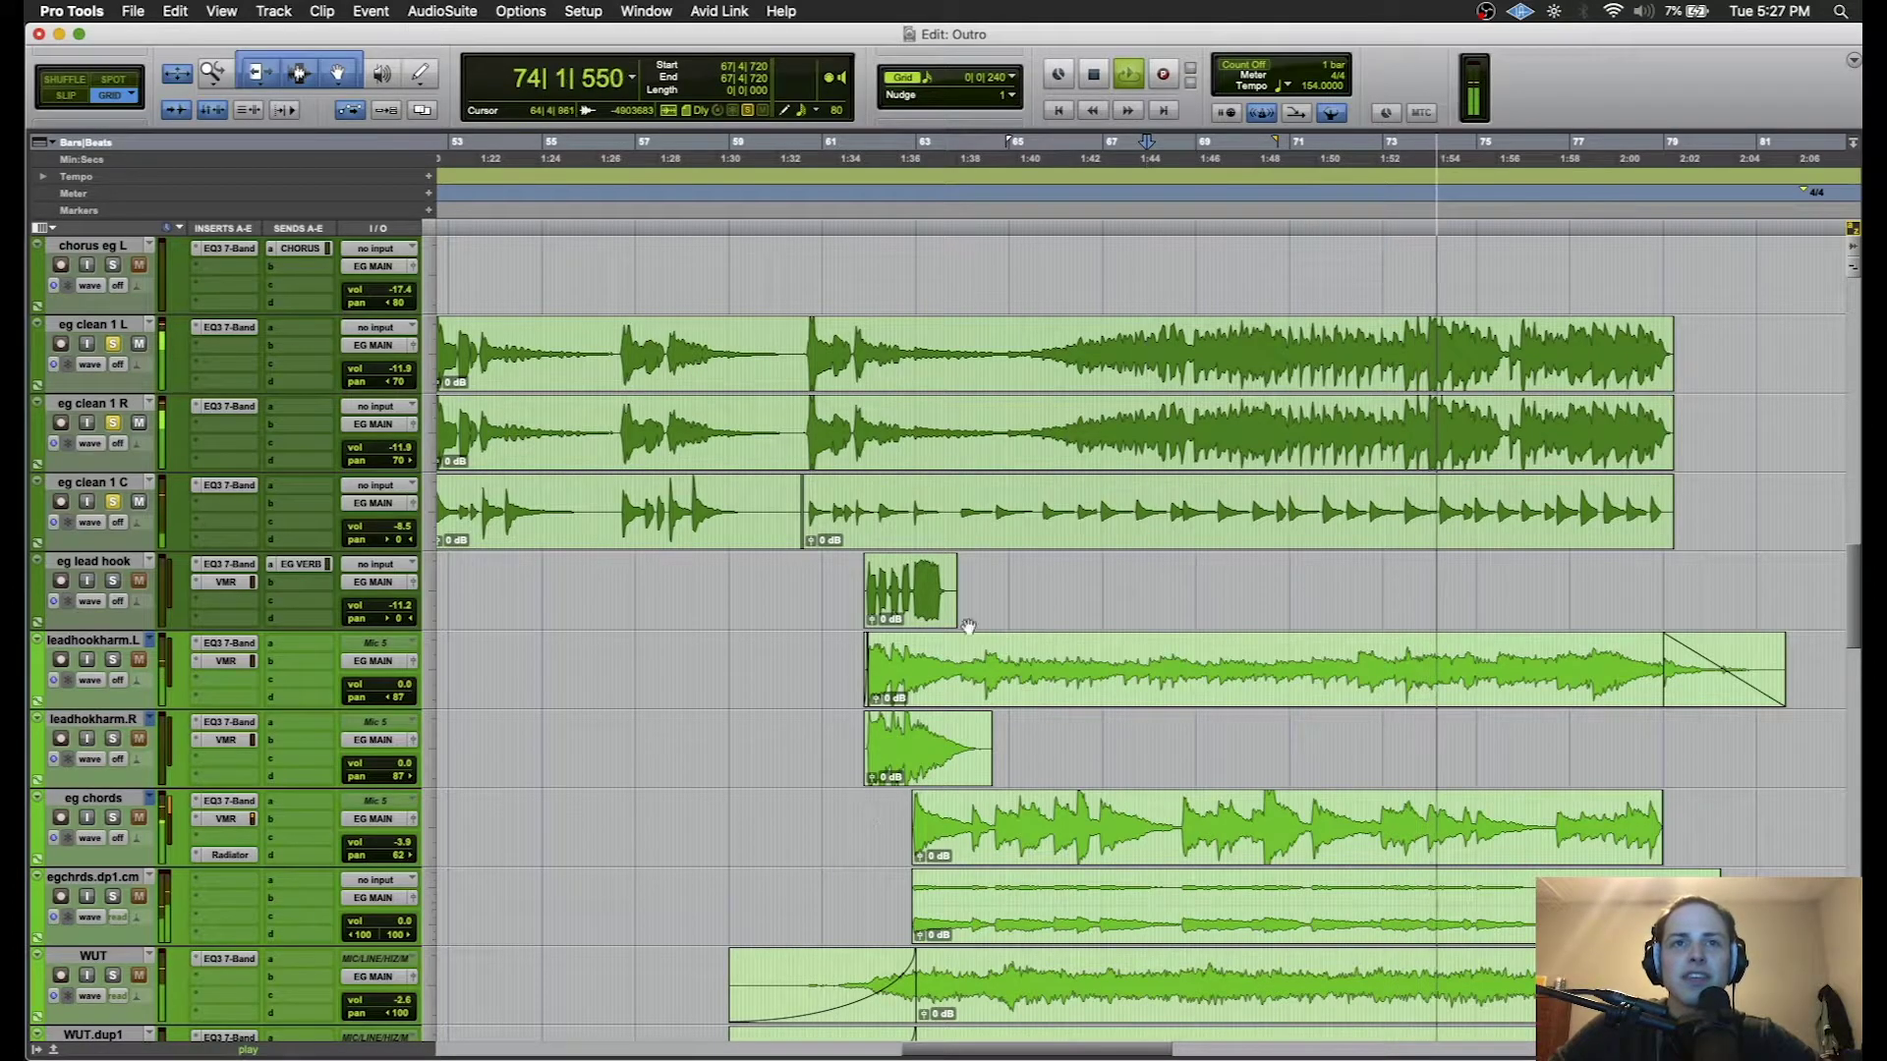
{"action": "key", "text": "space"}
- Solo only leadhookharm.L and leadhookharm.R and audition the harmony parts from 61|2|000
{"action": "left_click", "coordinate": [830, 573]}
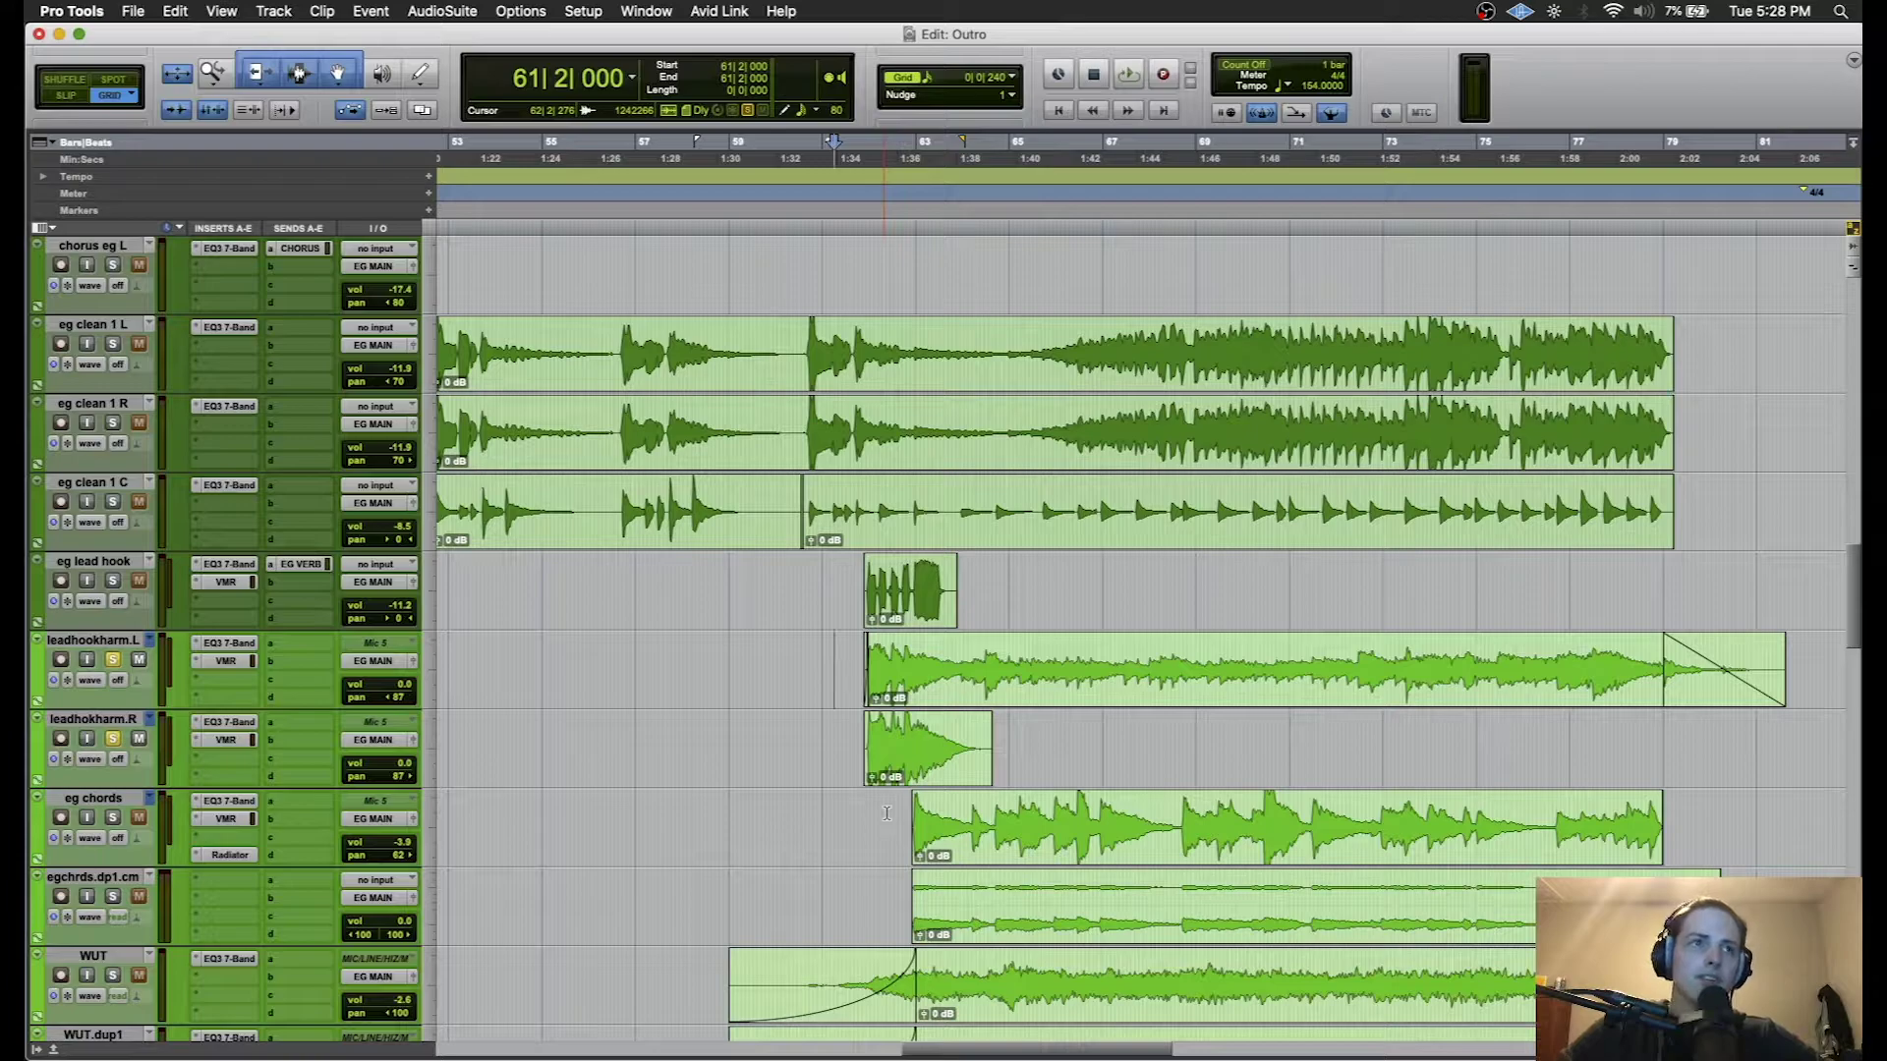
{"action": "key", "text": "space"}
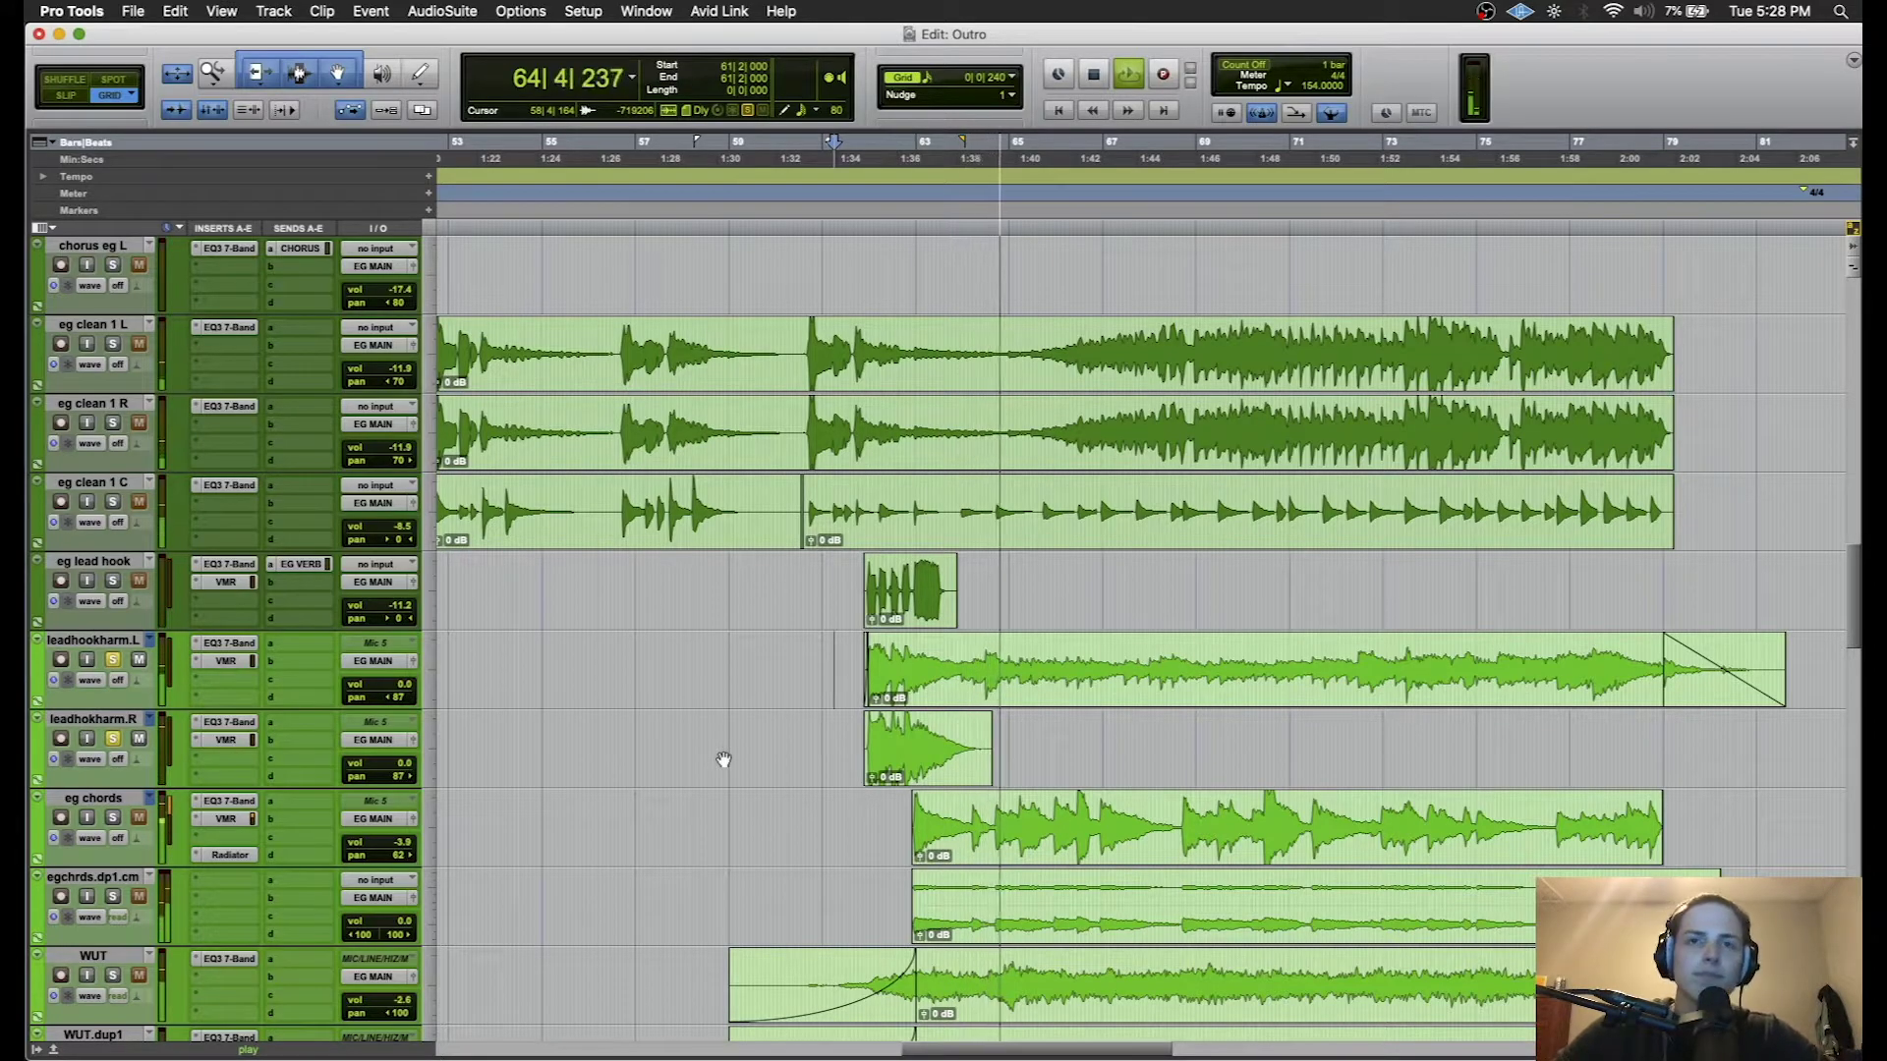
{"action": "key", "text": "space"}
{"action": "key", "text": "space"}
{"action": "key", "text": "space"}
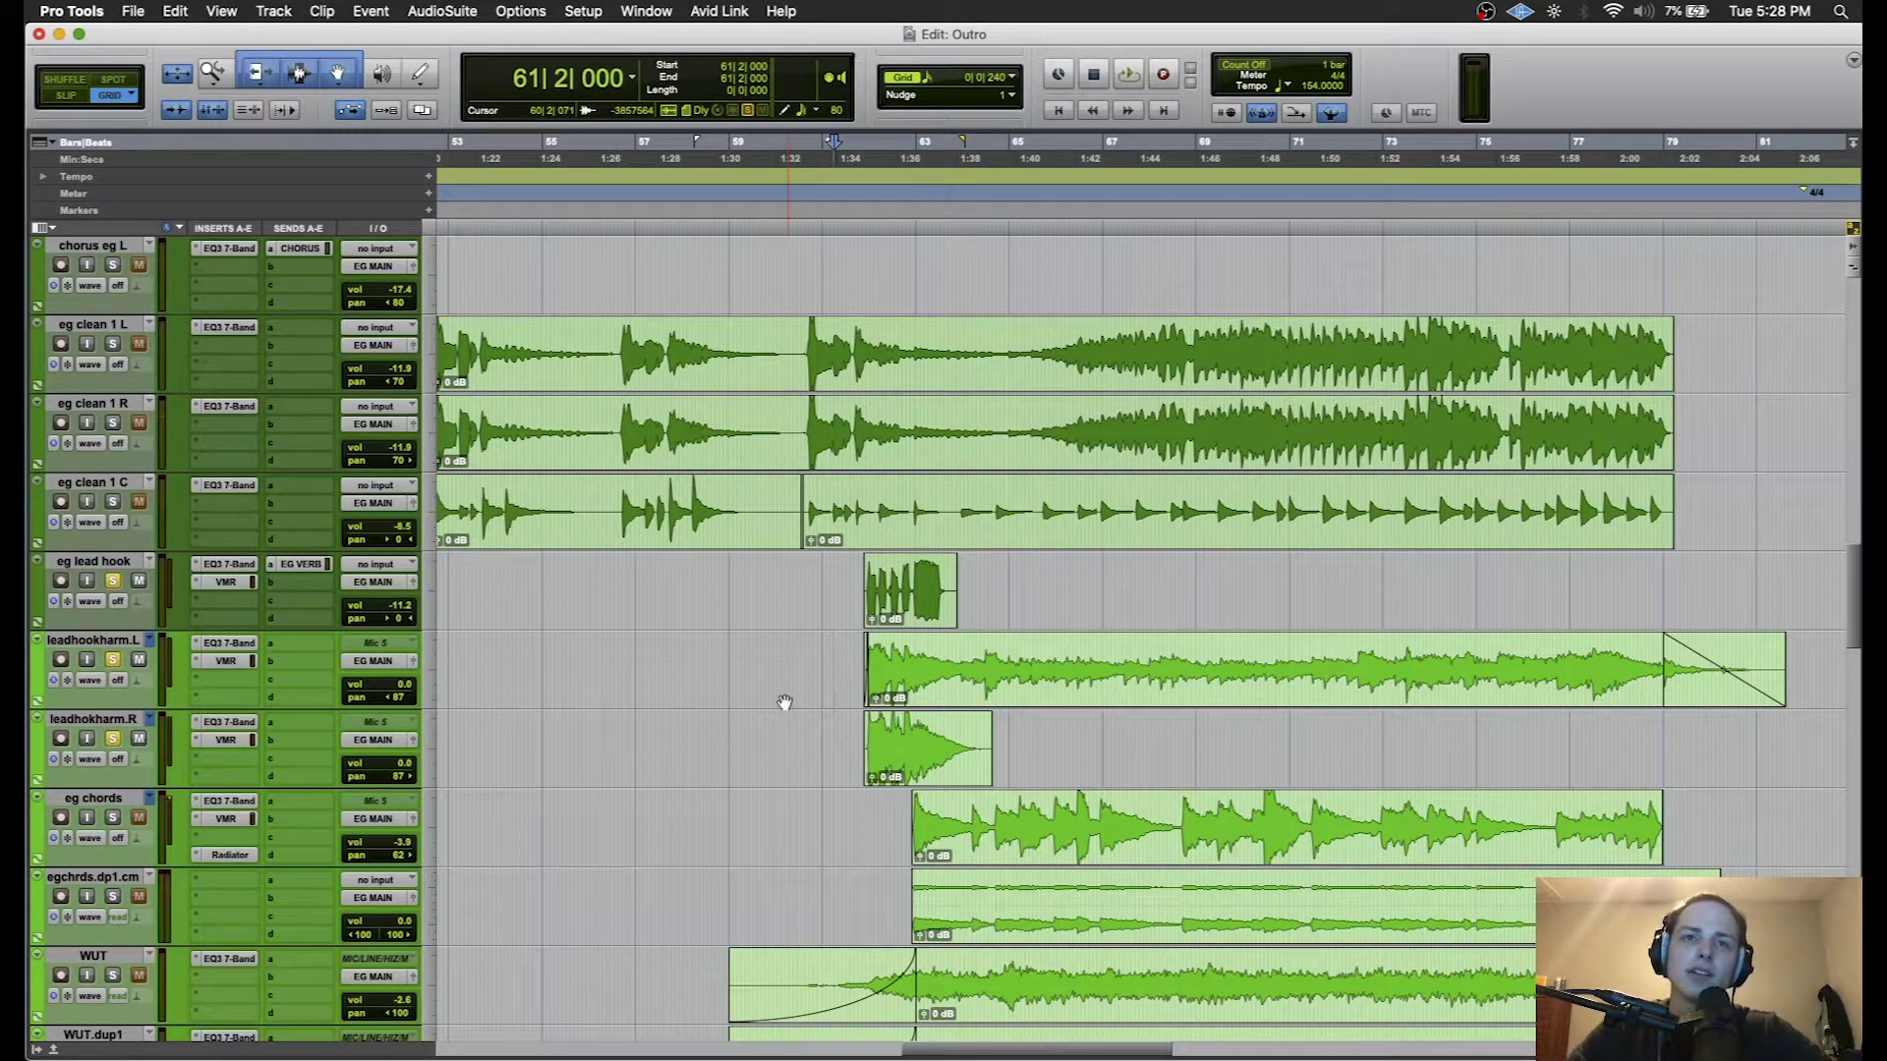
- Audition eg lead hook soloed together with both leadhookharm tracks, replaying the hook from 61|2|000
{"action": "key", "text": "space"}
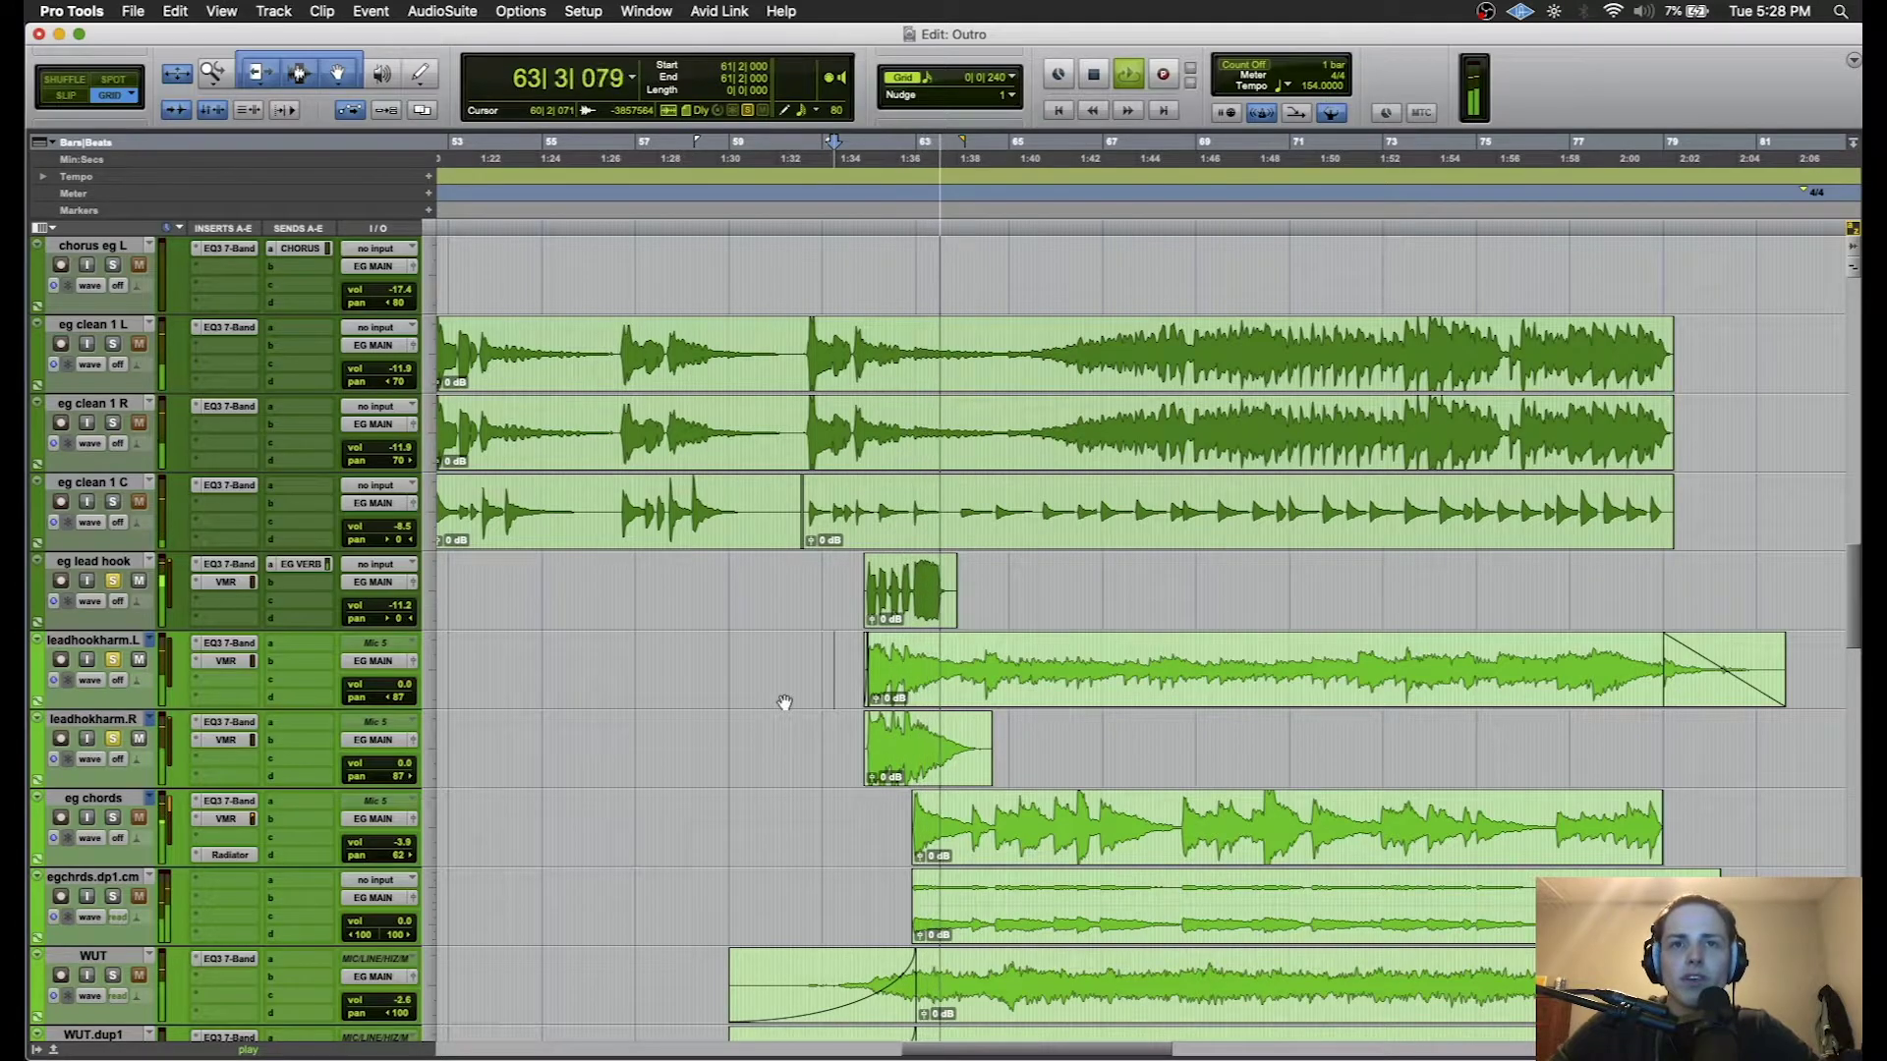
{"action": "key", "text": "space"}
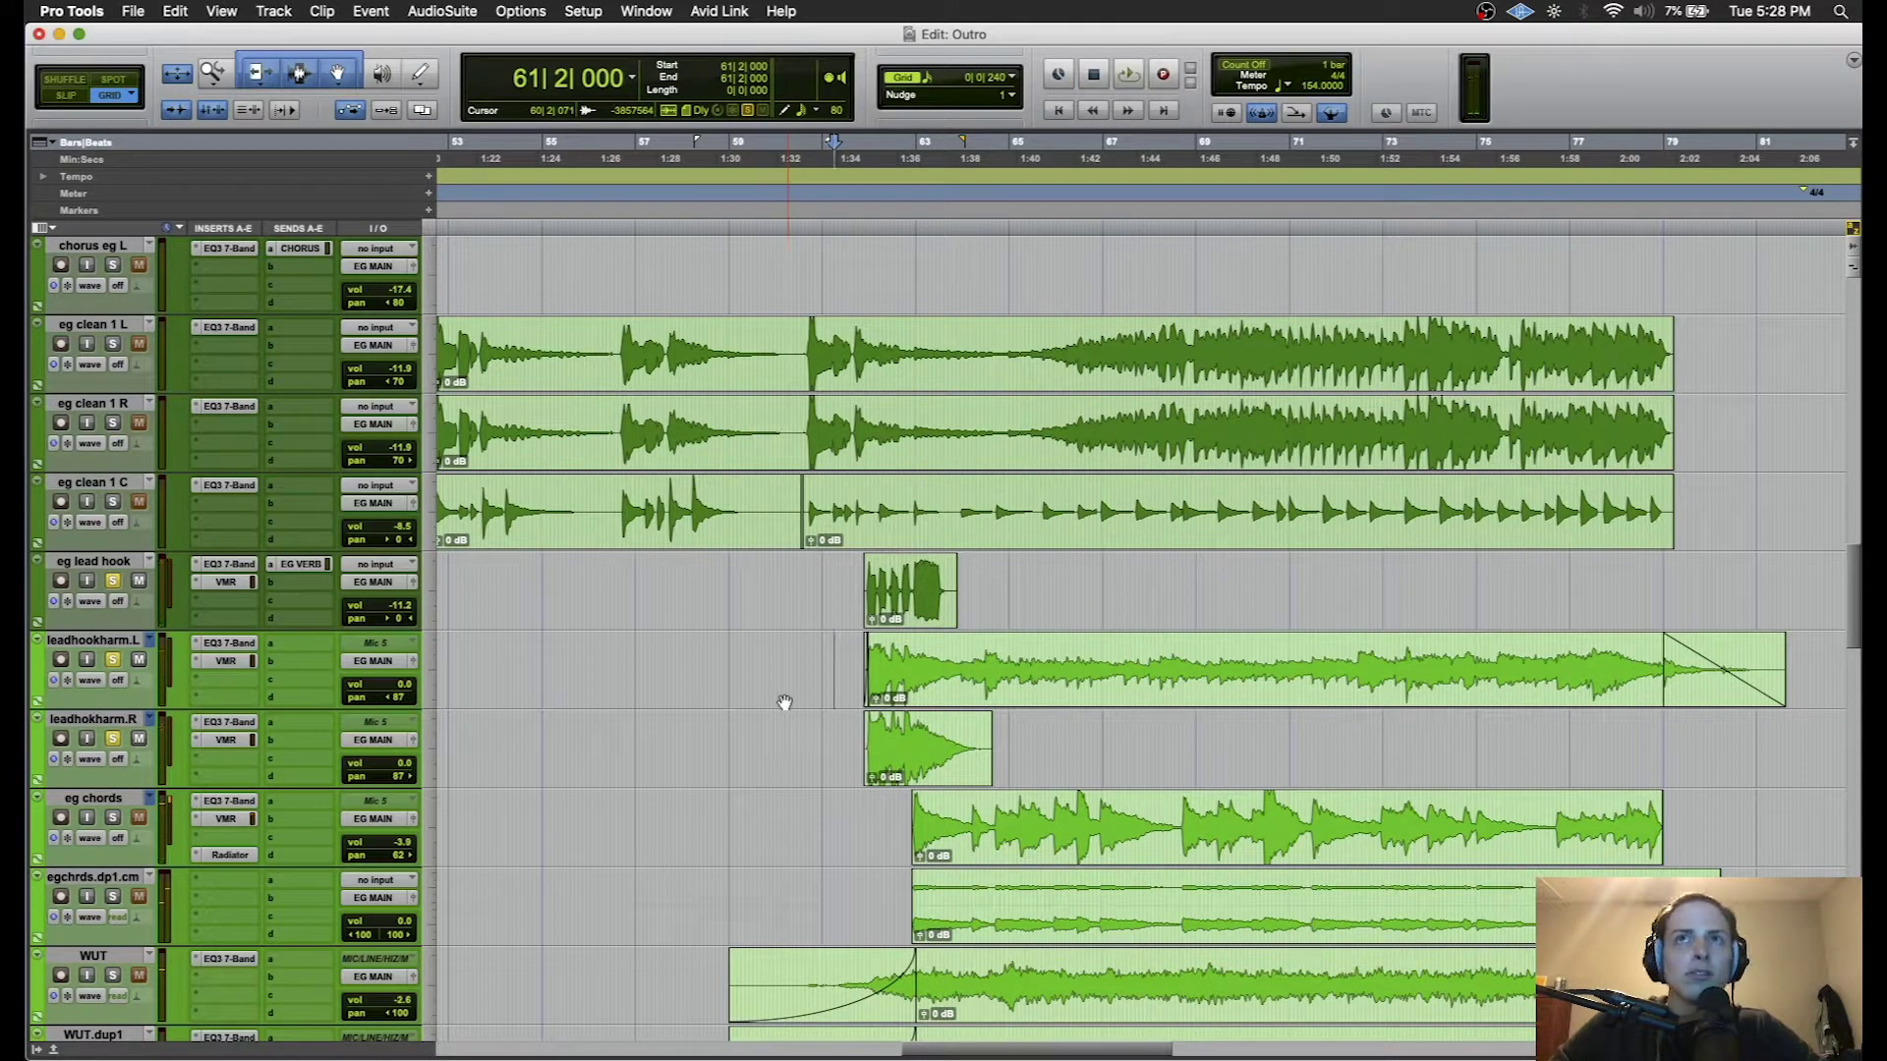
{"action": "key", "text": "space"}
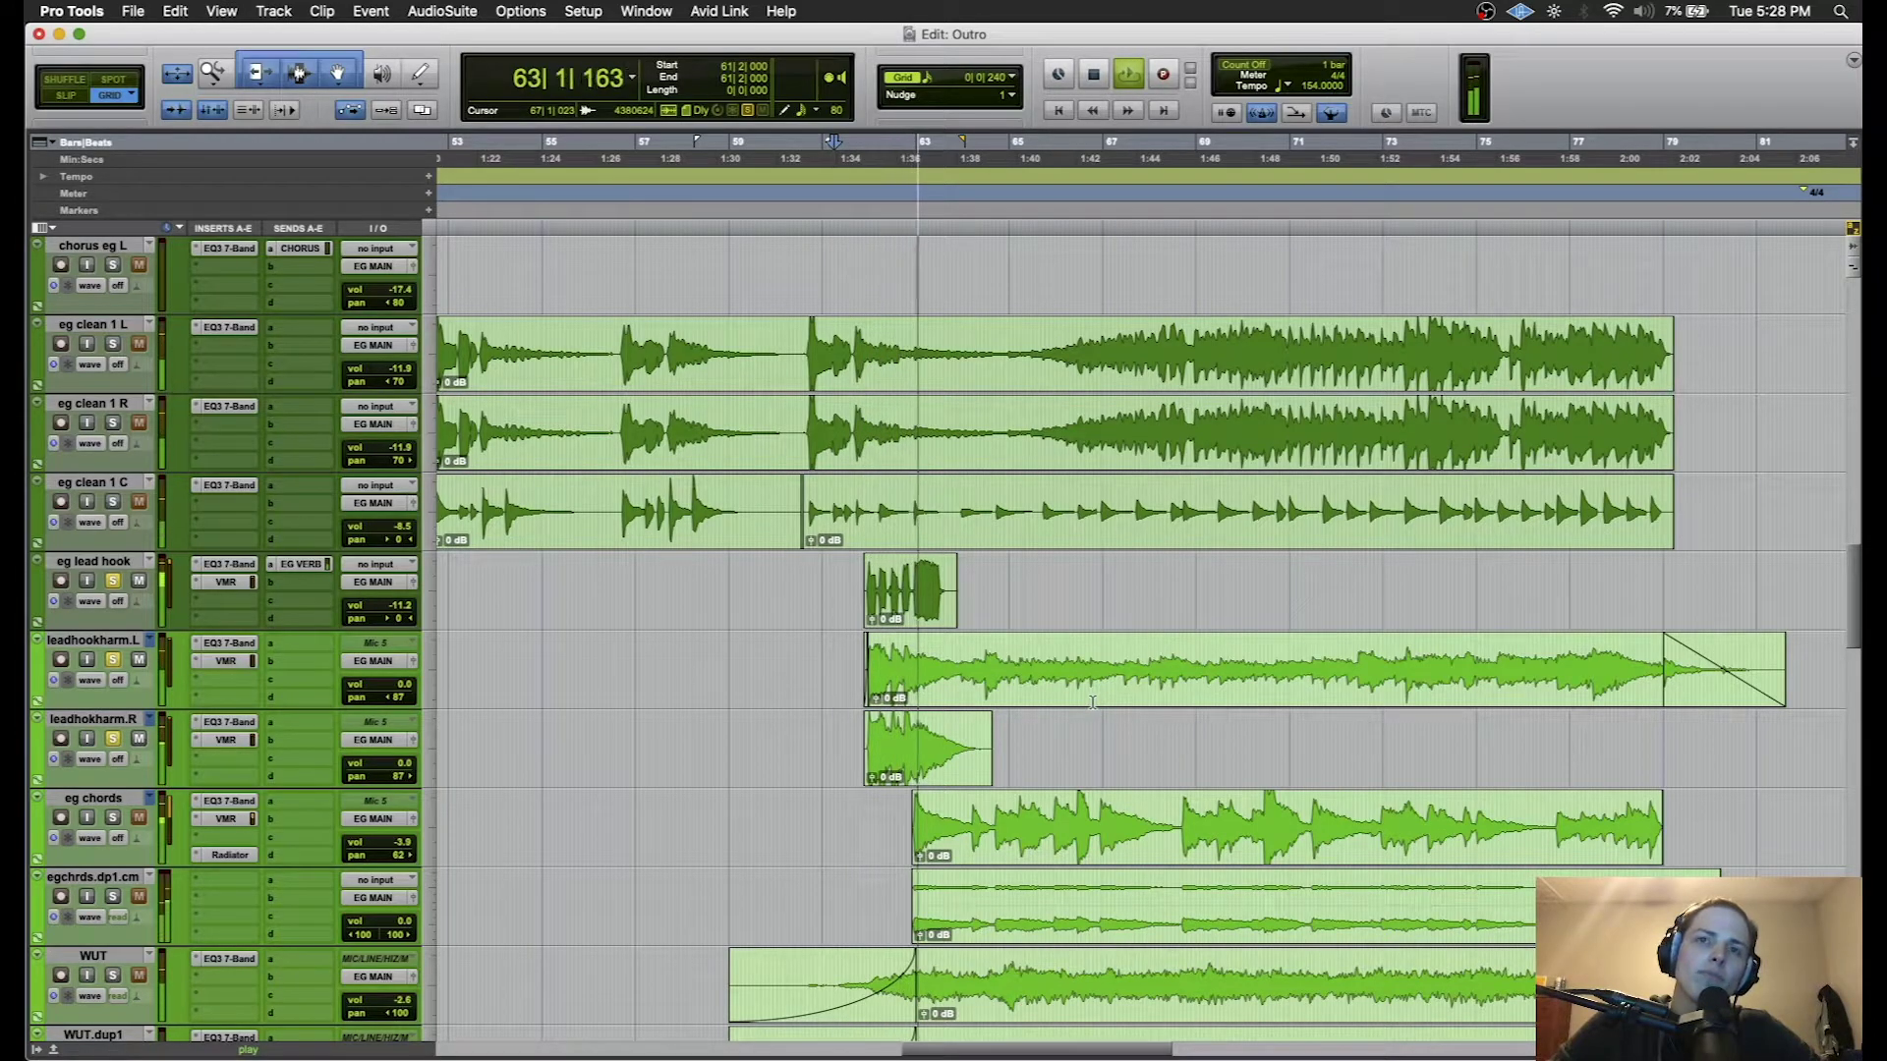
{"action": "key", "text": "space"}
{"action": "key", "text": "space"}
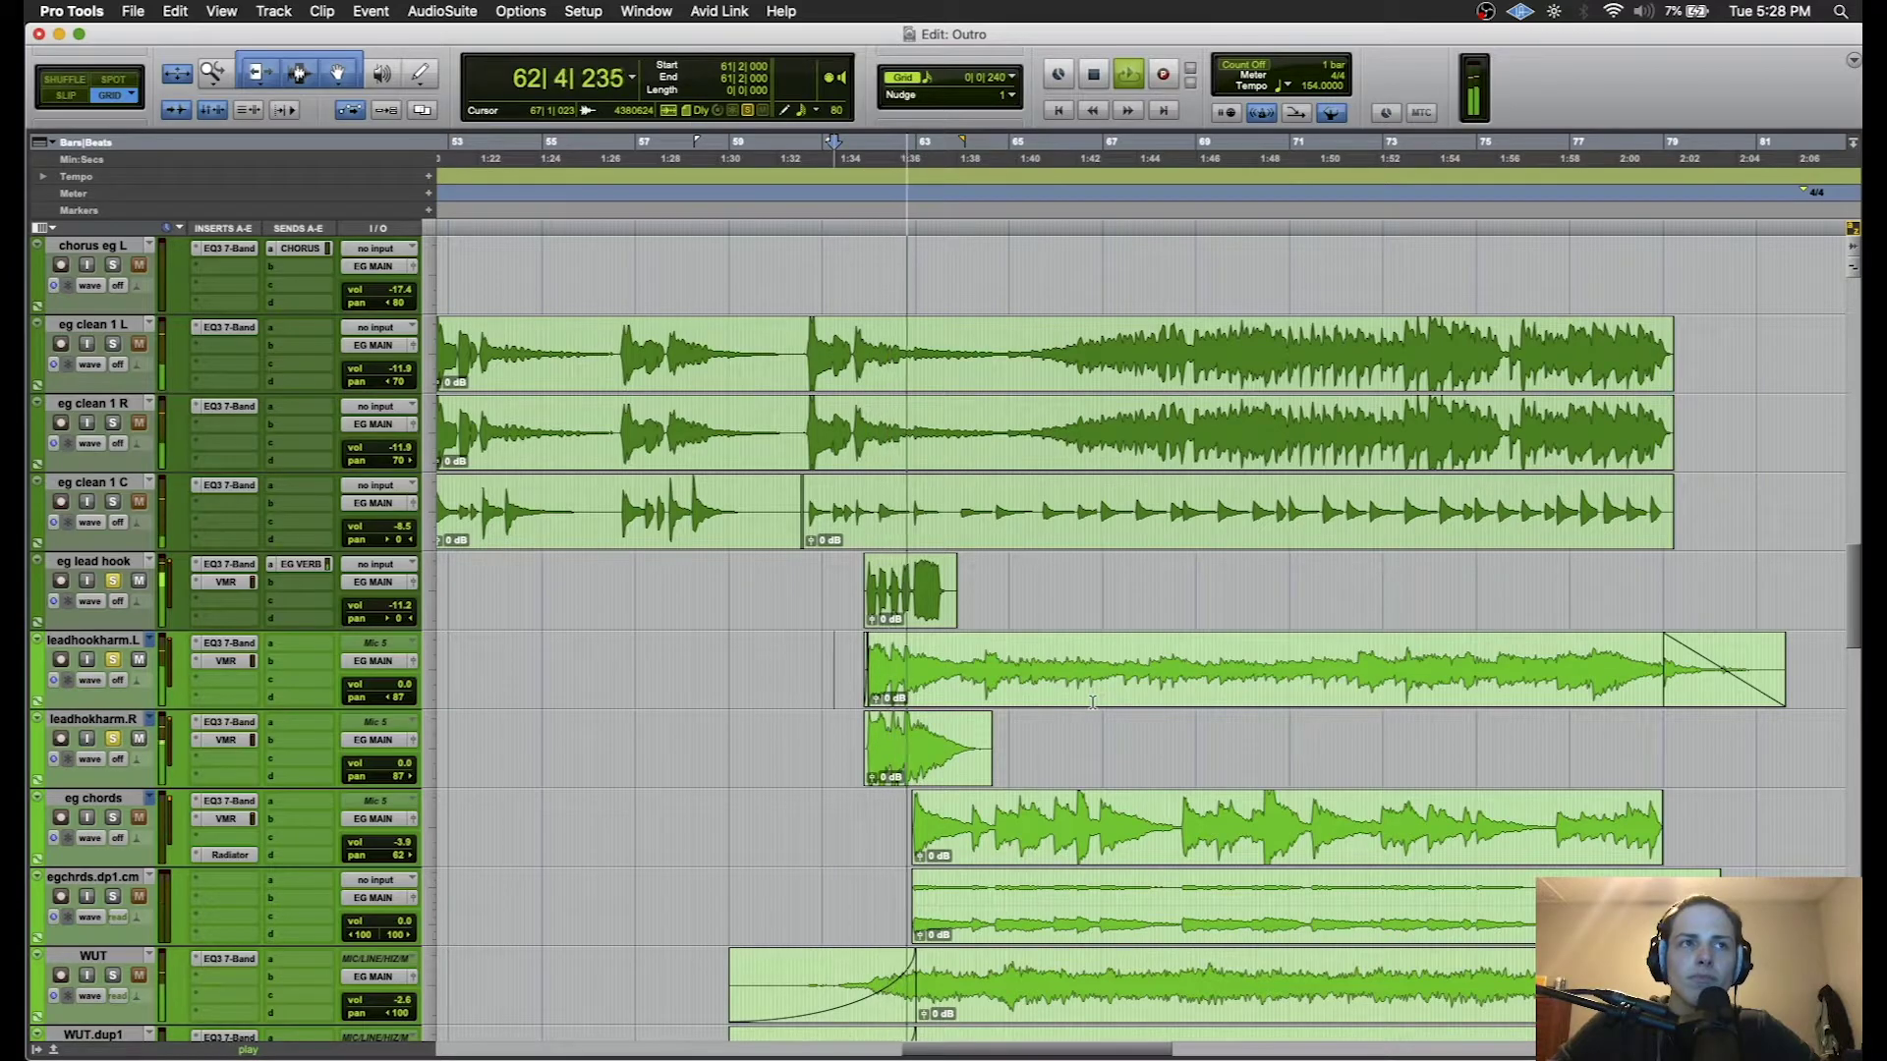
{"action": "key", "text": "space"}
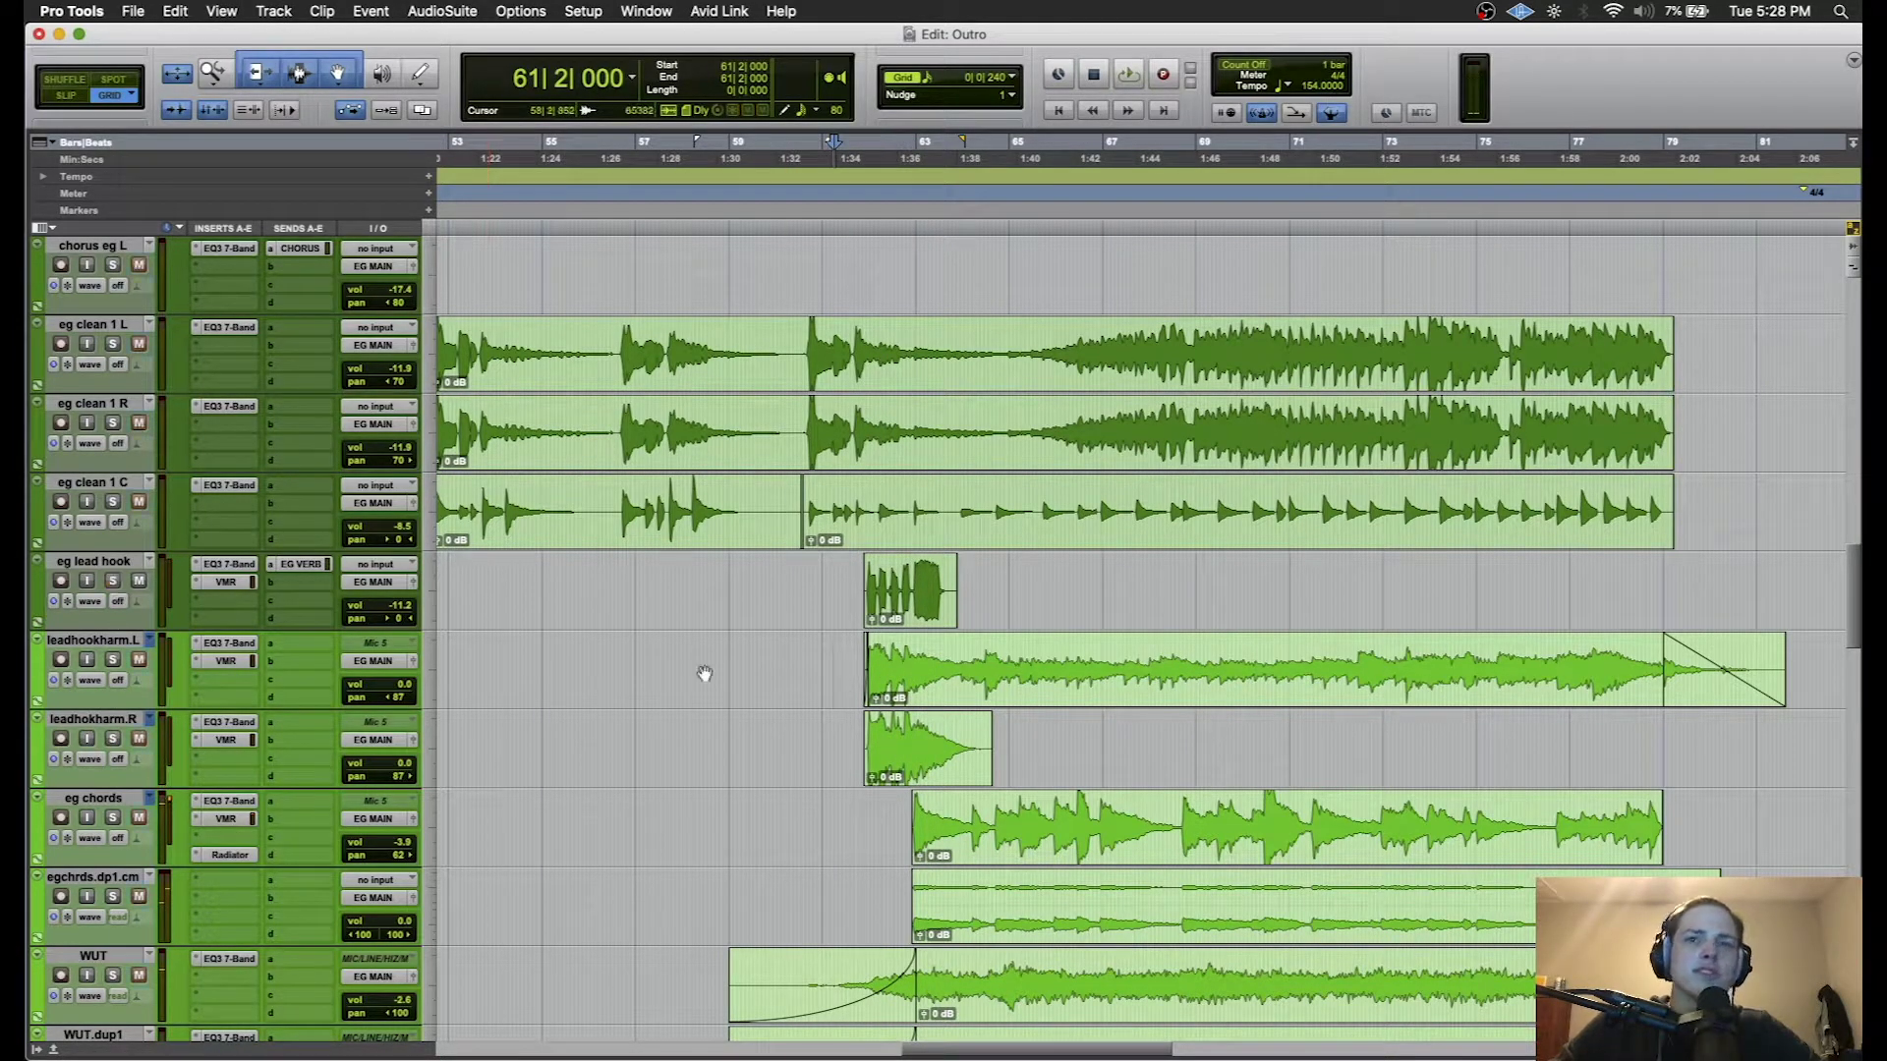
- Clear the lead hook solos and listen to the full arrangement from 61|1|000 past bar 68
{"action": "scroll", "coordinate": [852, 588], "scroll_direction": "down", "scroll_amount": 6}
{"action": "scroll", "coordinate": [852, 588], "scroll_direction": "up", "scroll_amount": 1}
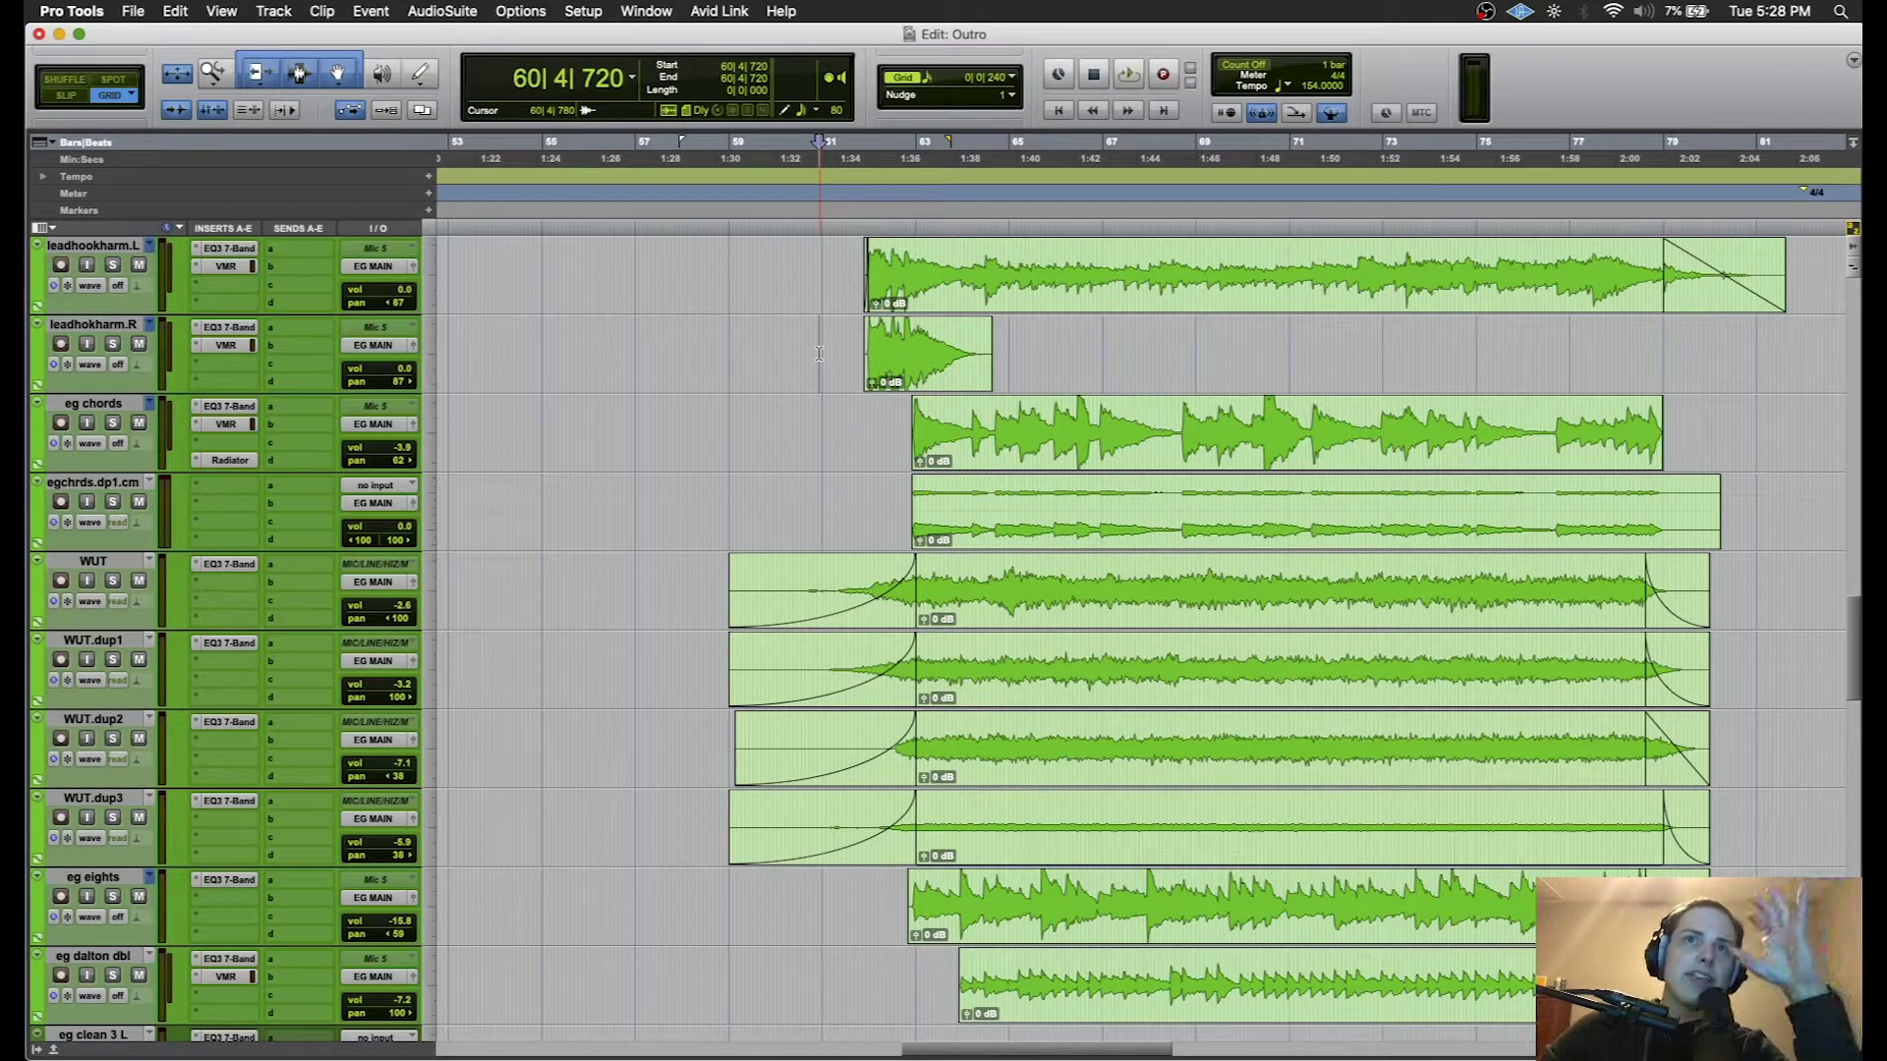
{"action": "scroll", "coordinate": [194, 451], "scroll_direction": "up", "scroll_amount": 5}
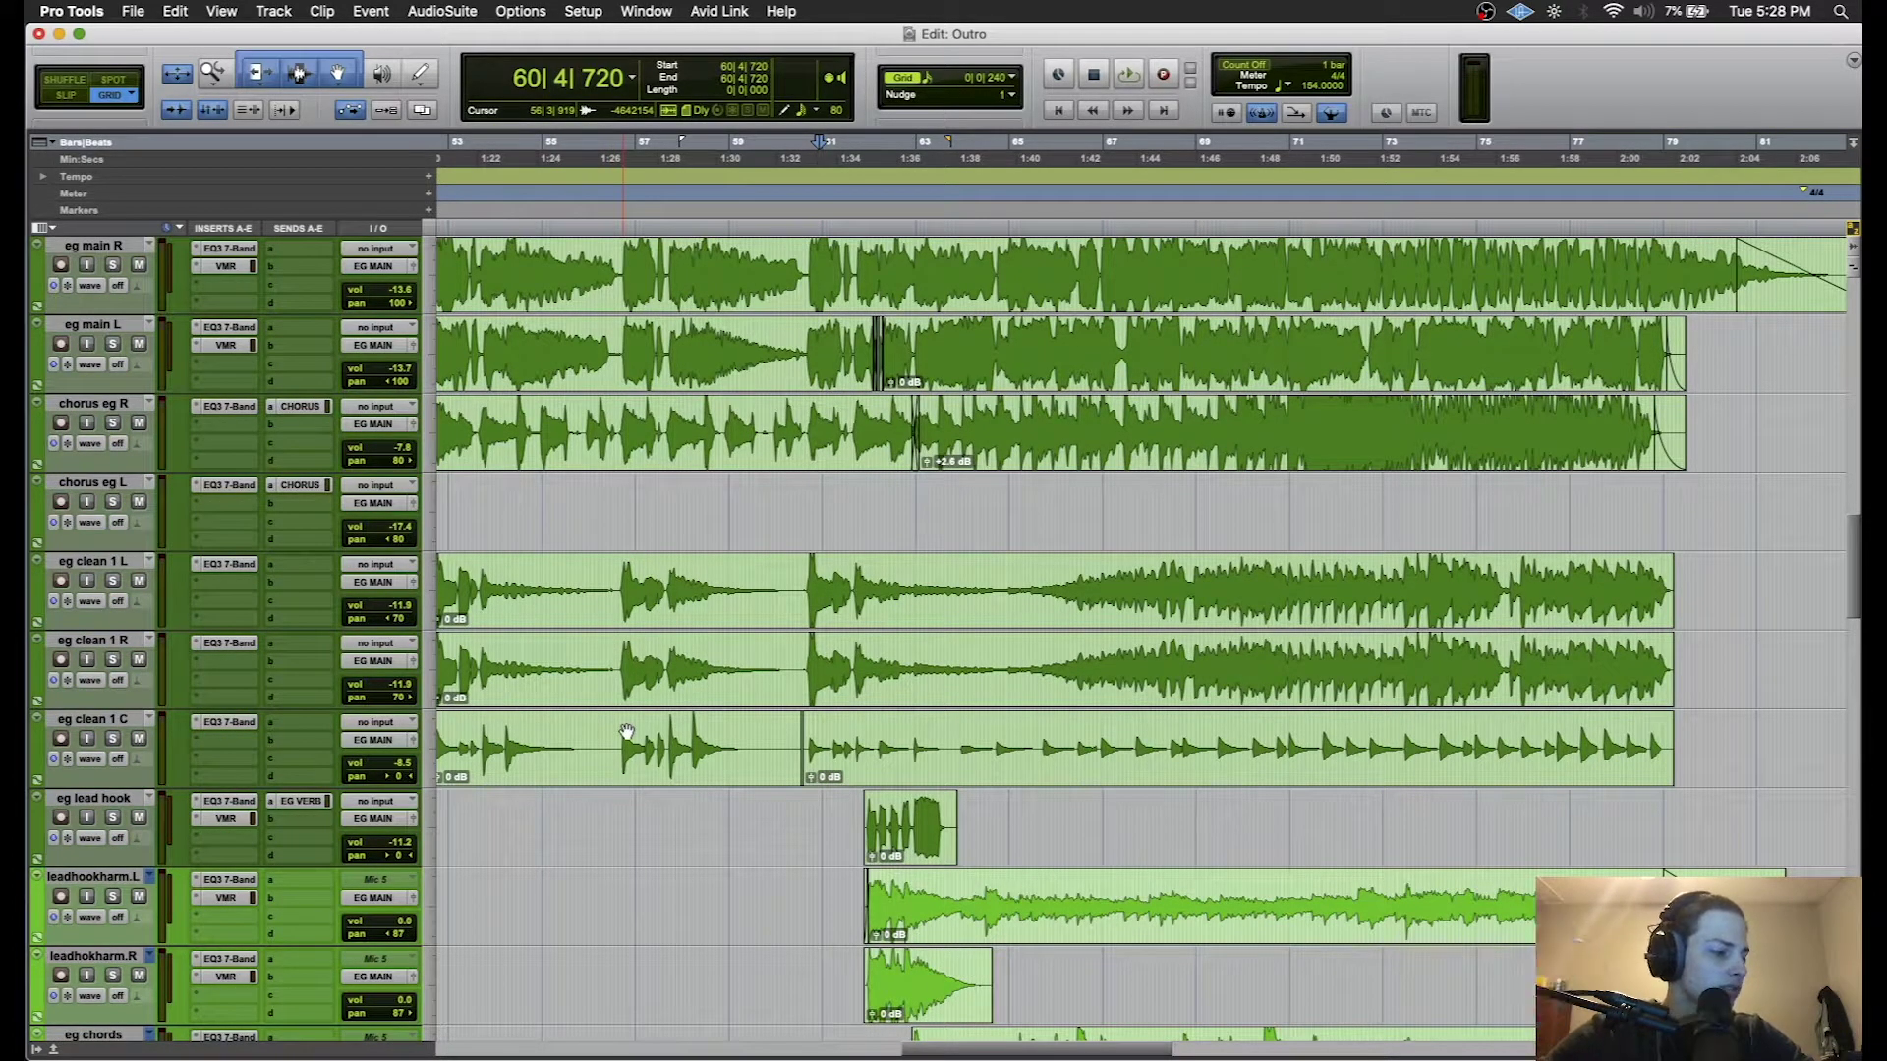
{"action": "key", "text": "space"}
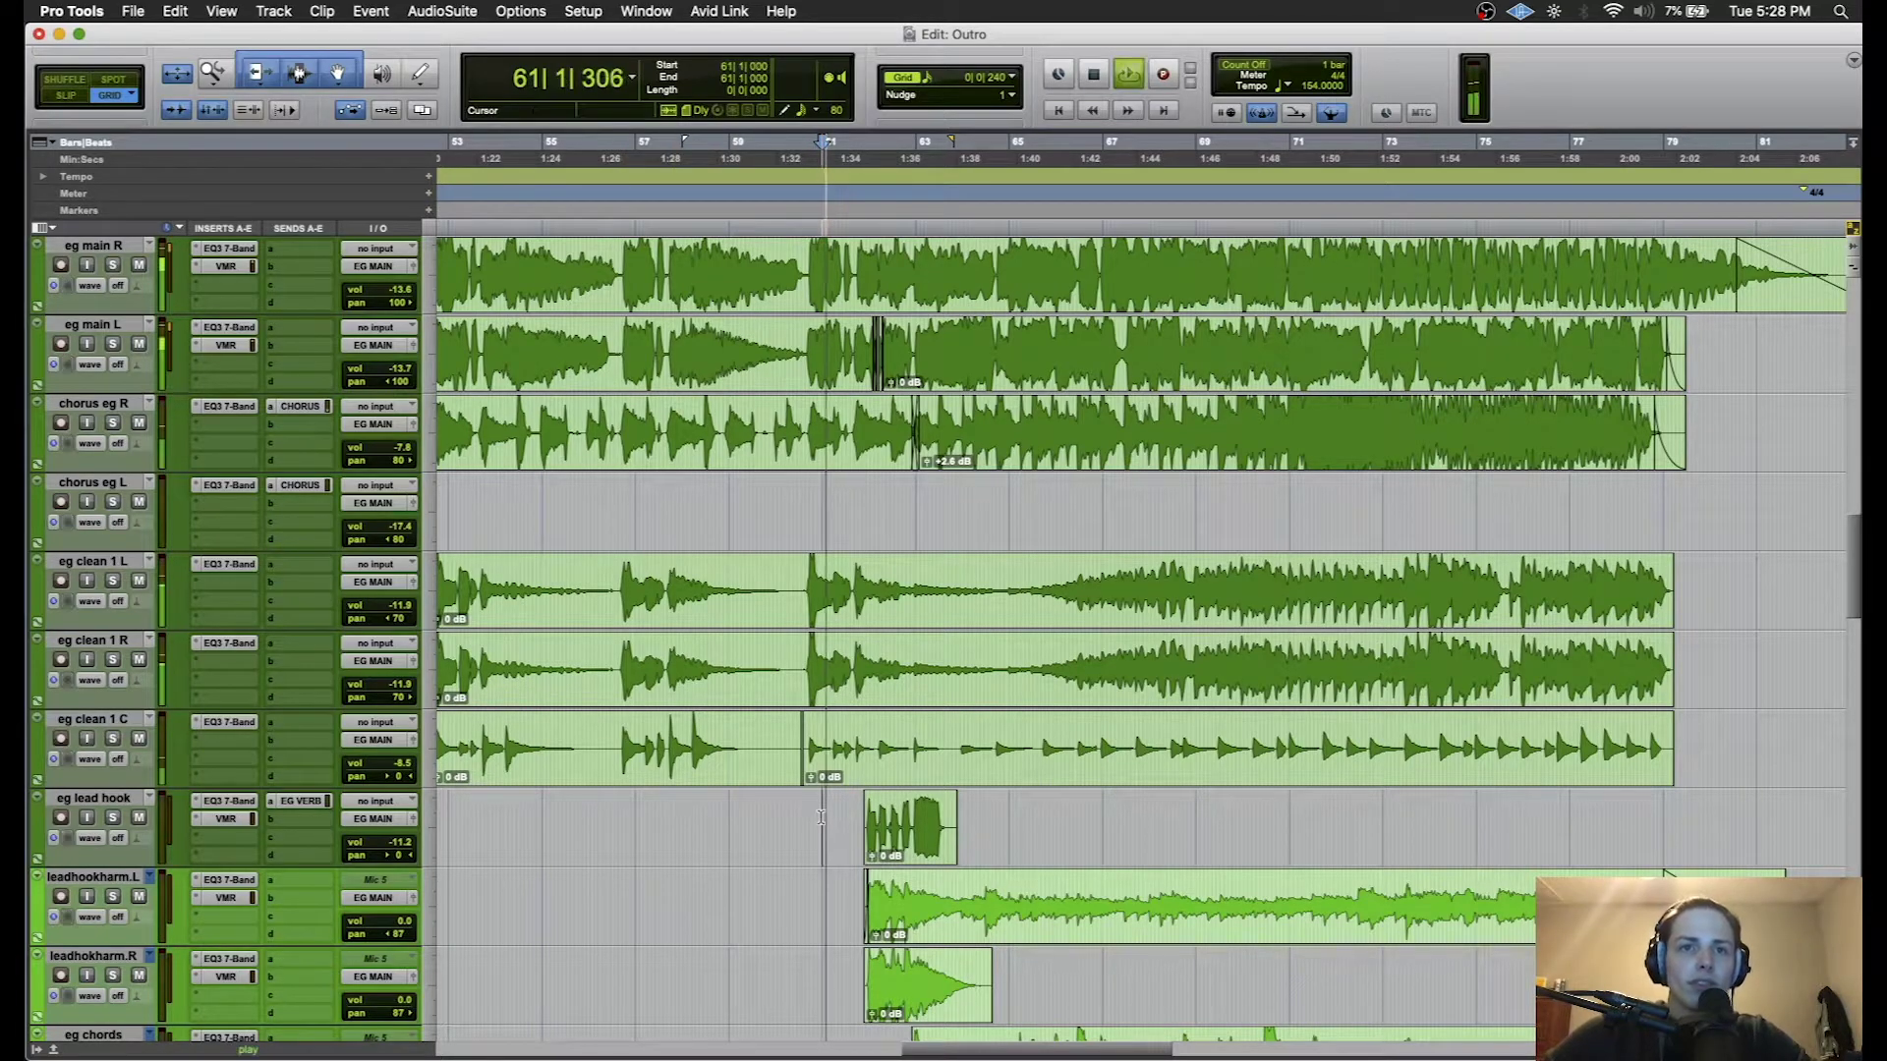
{"action": "scroll", "coordinate": [821, 817], "scroll_direction": "down", "scroll_amount": 2}
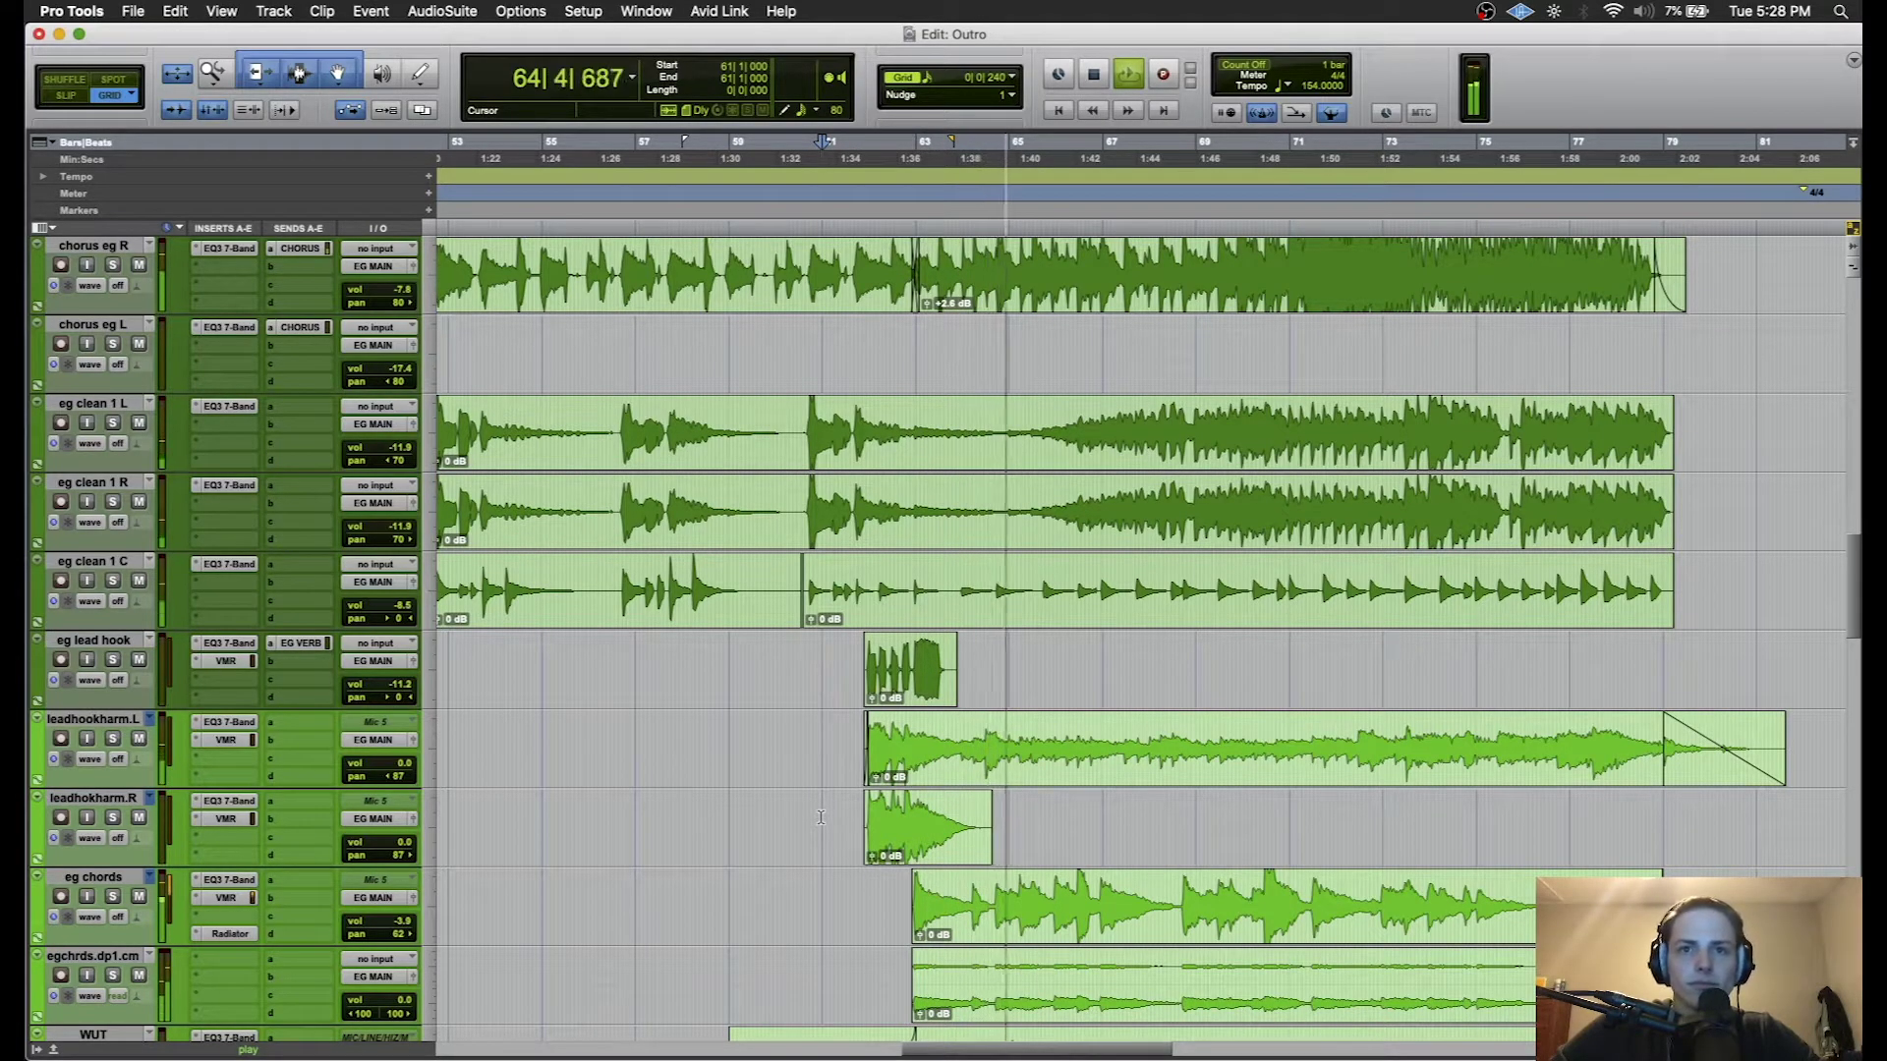
{"action": "scroll", "coordinate": [820, 817], "scroll_direction": "down", "scroll_amount": 3}
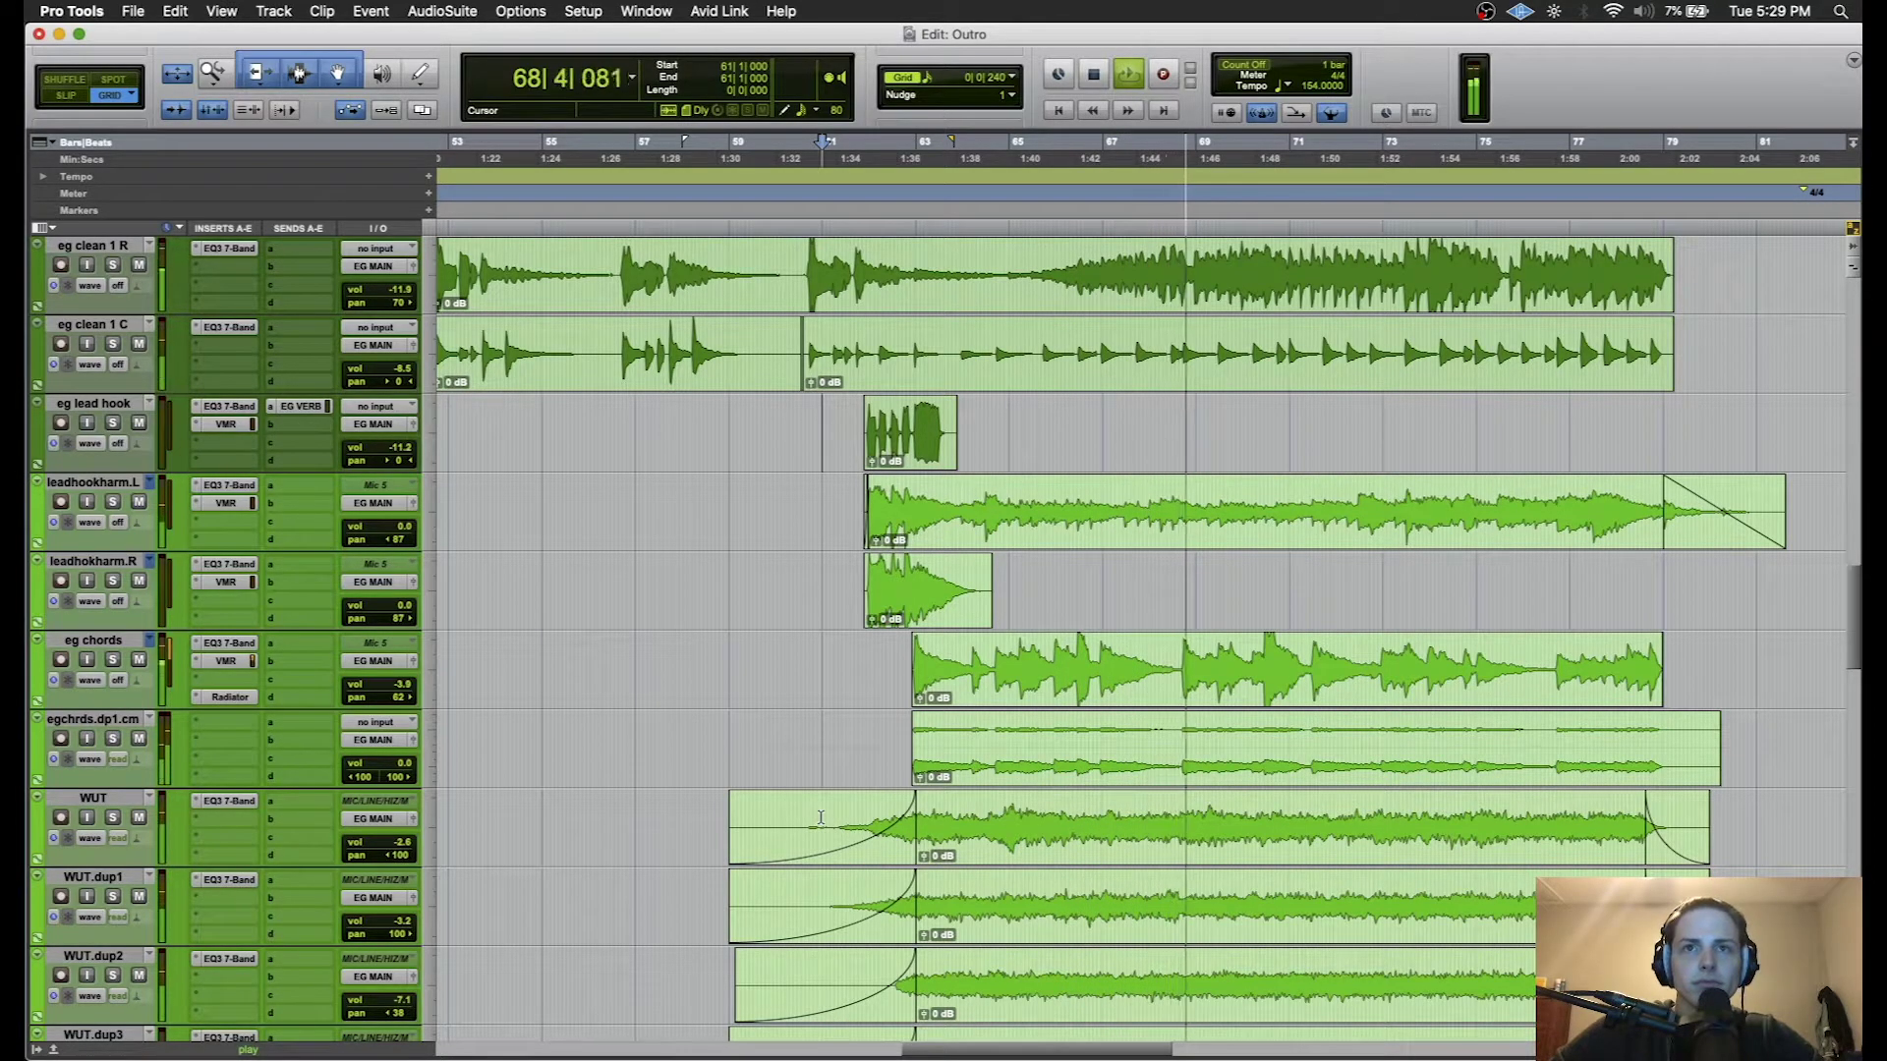
{"action": "key", "text": "space"}
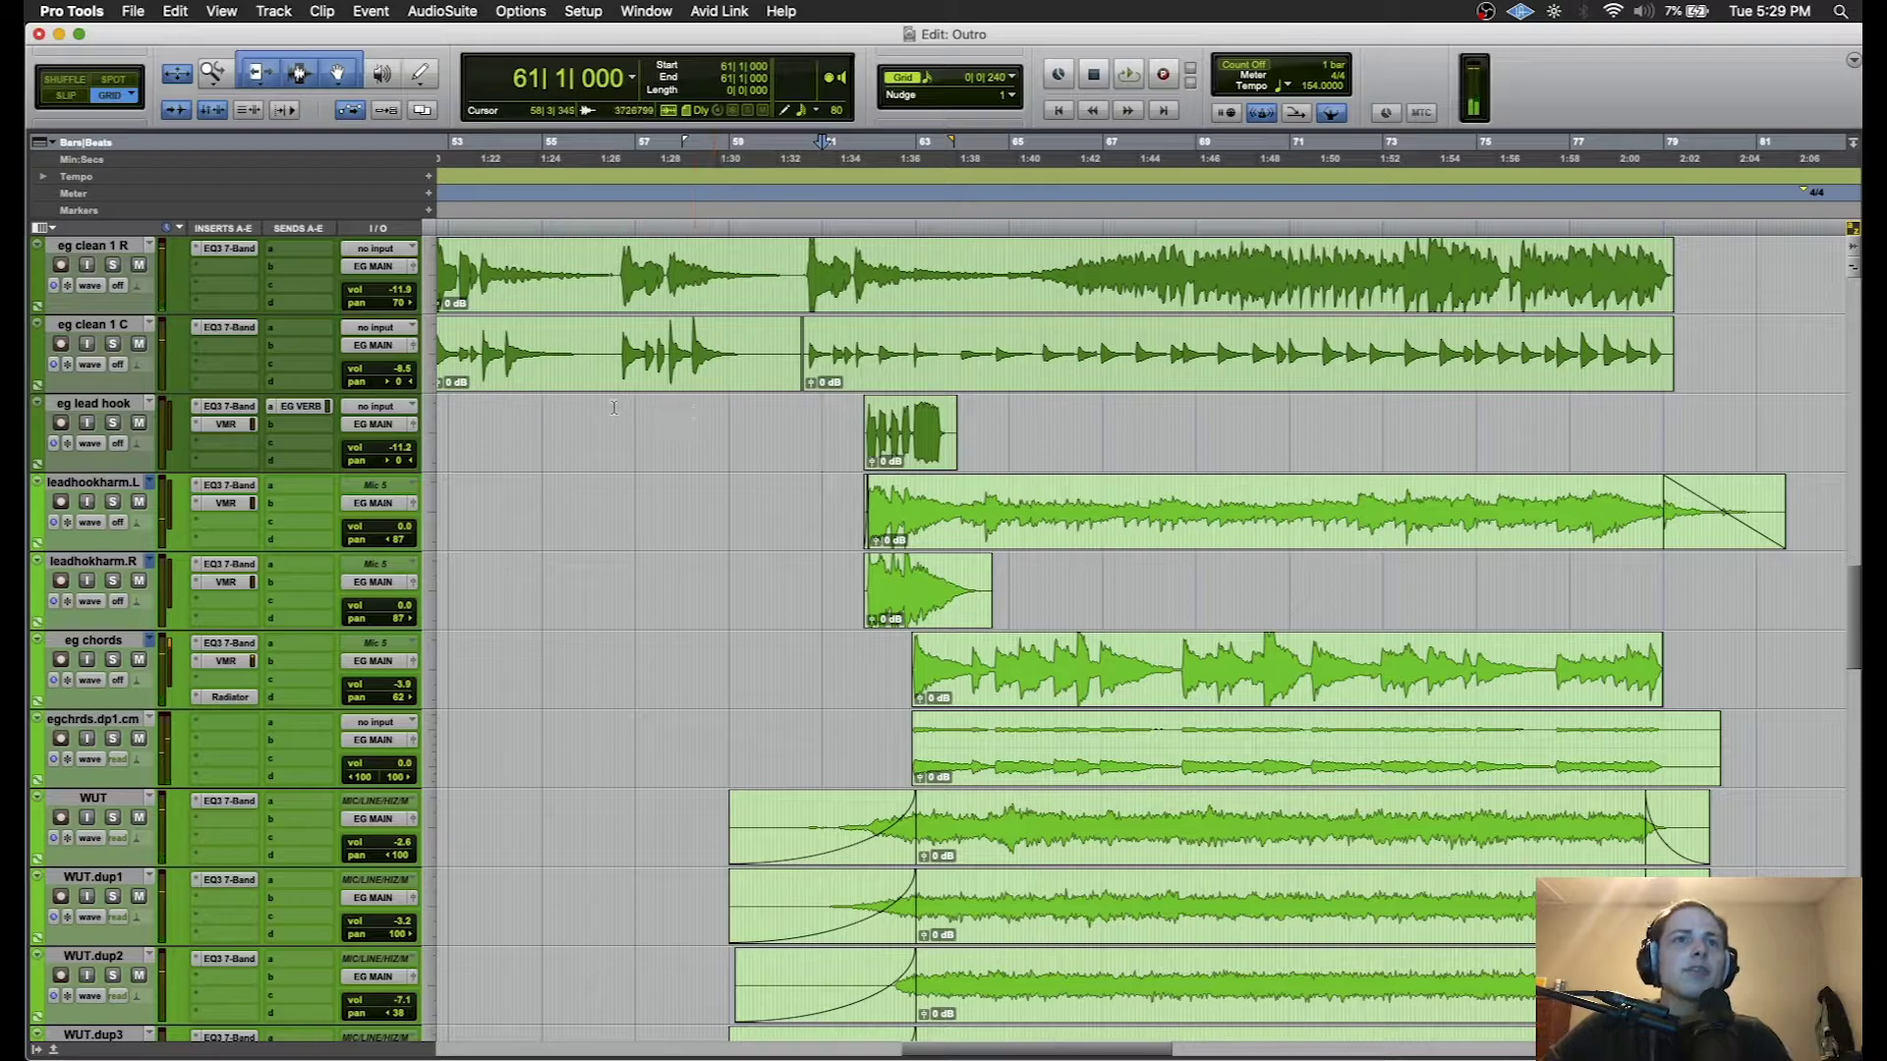
- Listen to the unsoloed mix through the lead hook entry, starting from 56|3|000, from bar 61 and from bar 55
{"action": "key", "text": "space"}
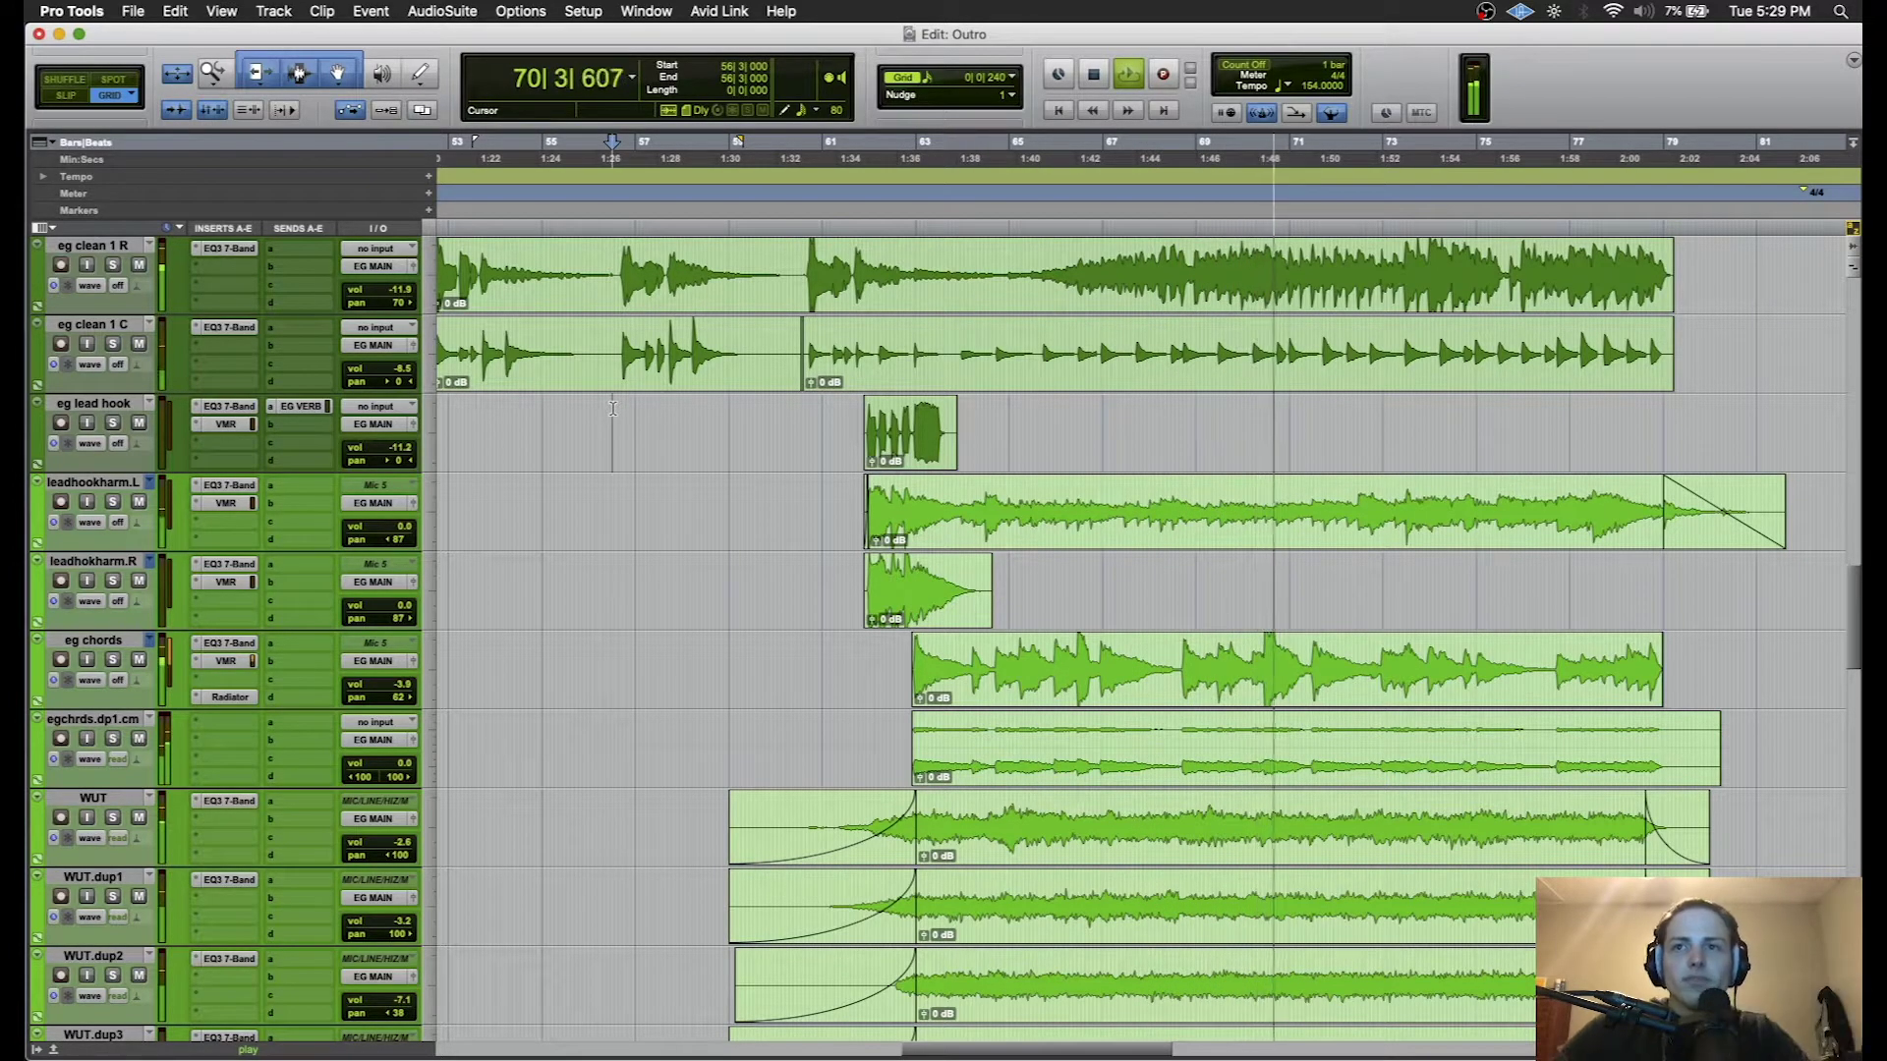
{"action": "key", "text": "space"}
{"action": "key", "text": "space"}
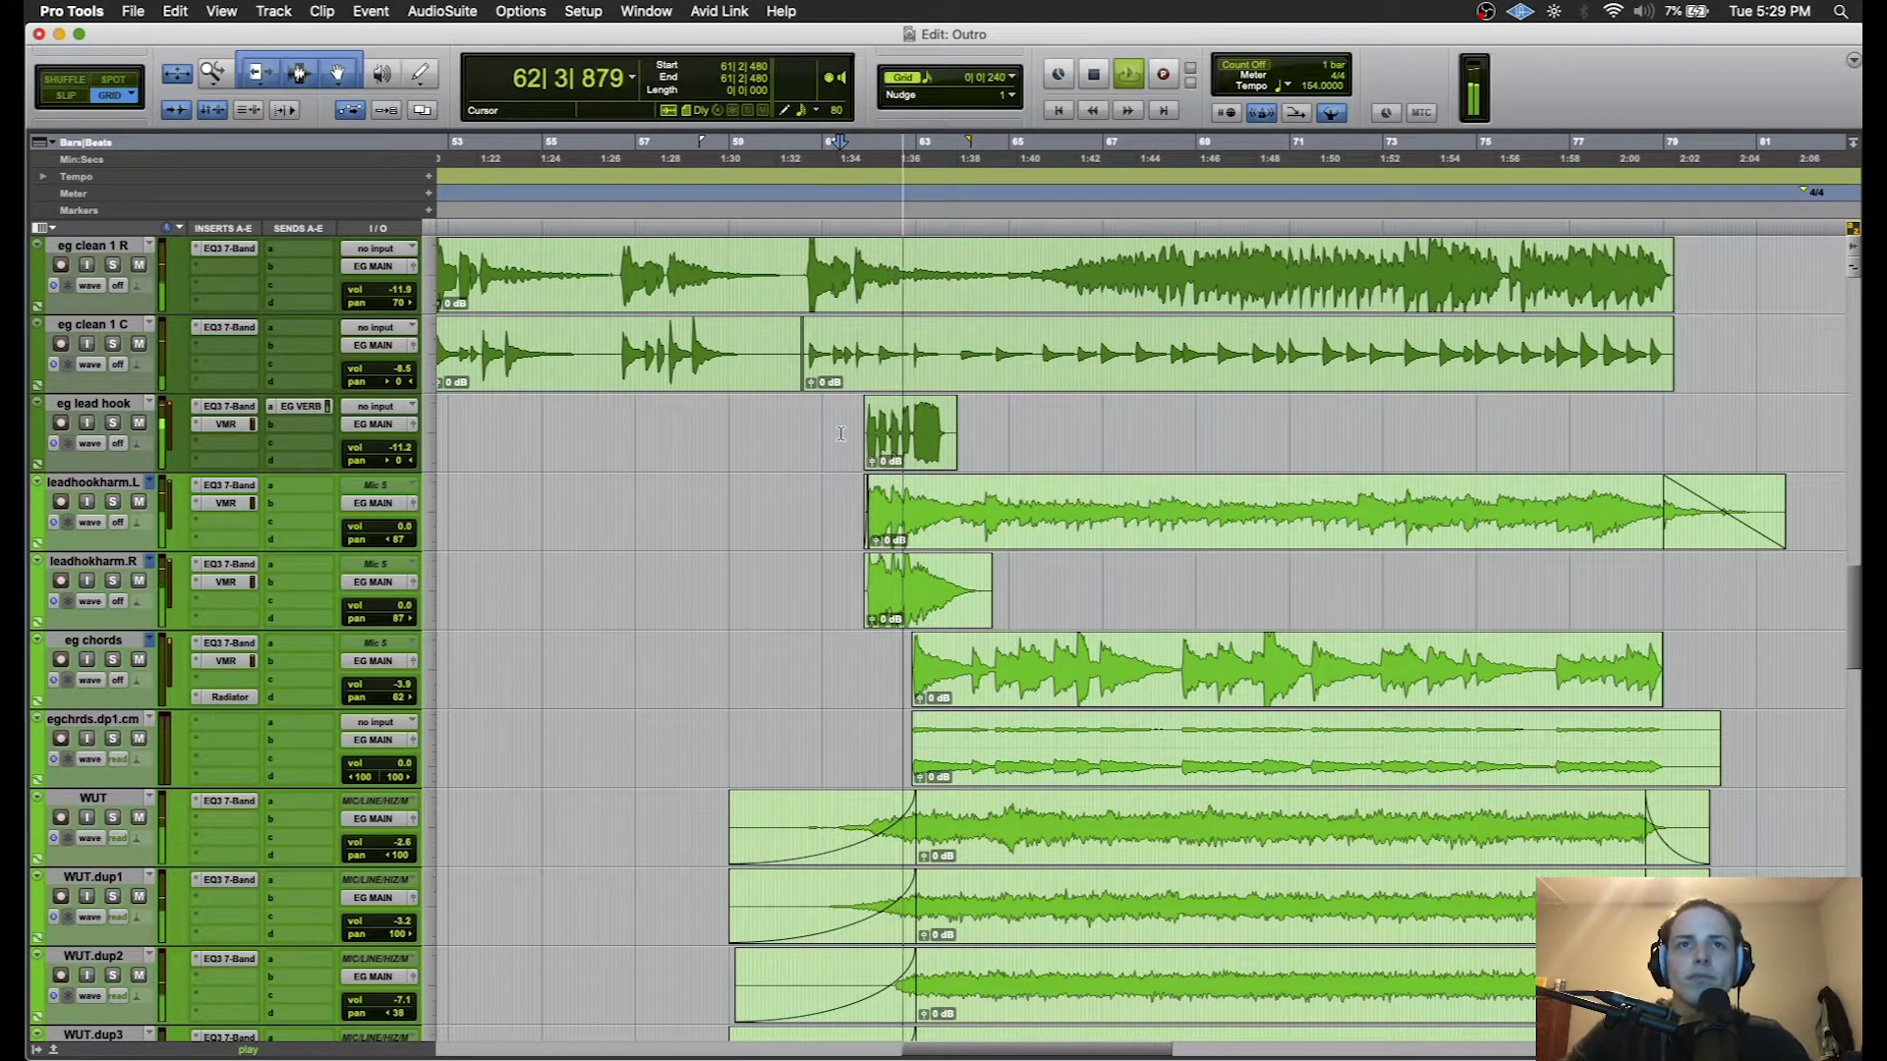
{"action": "key", "text": "space"}
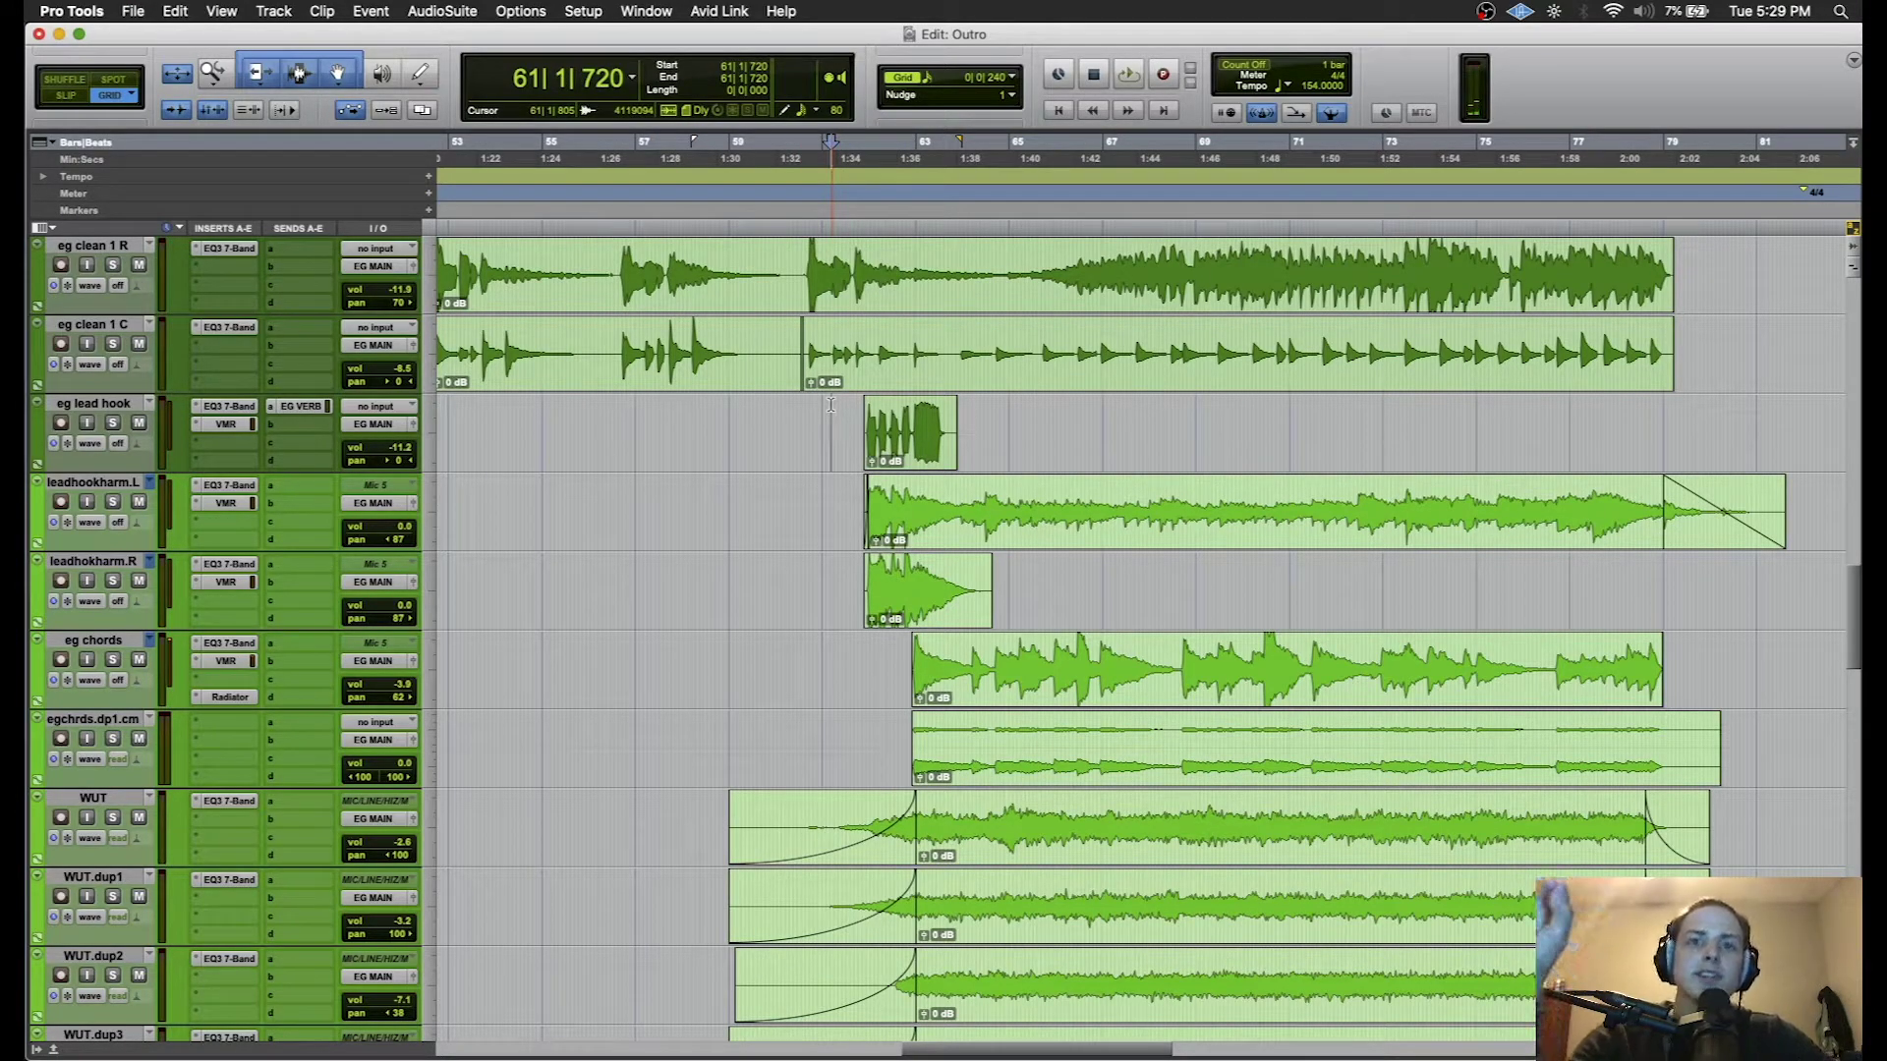
{"action": "left_click", "coordinate": [580, 411]}
{"action": "key", "text": "space"}
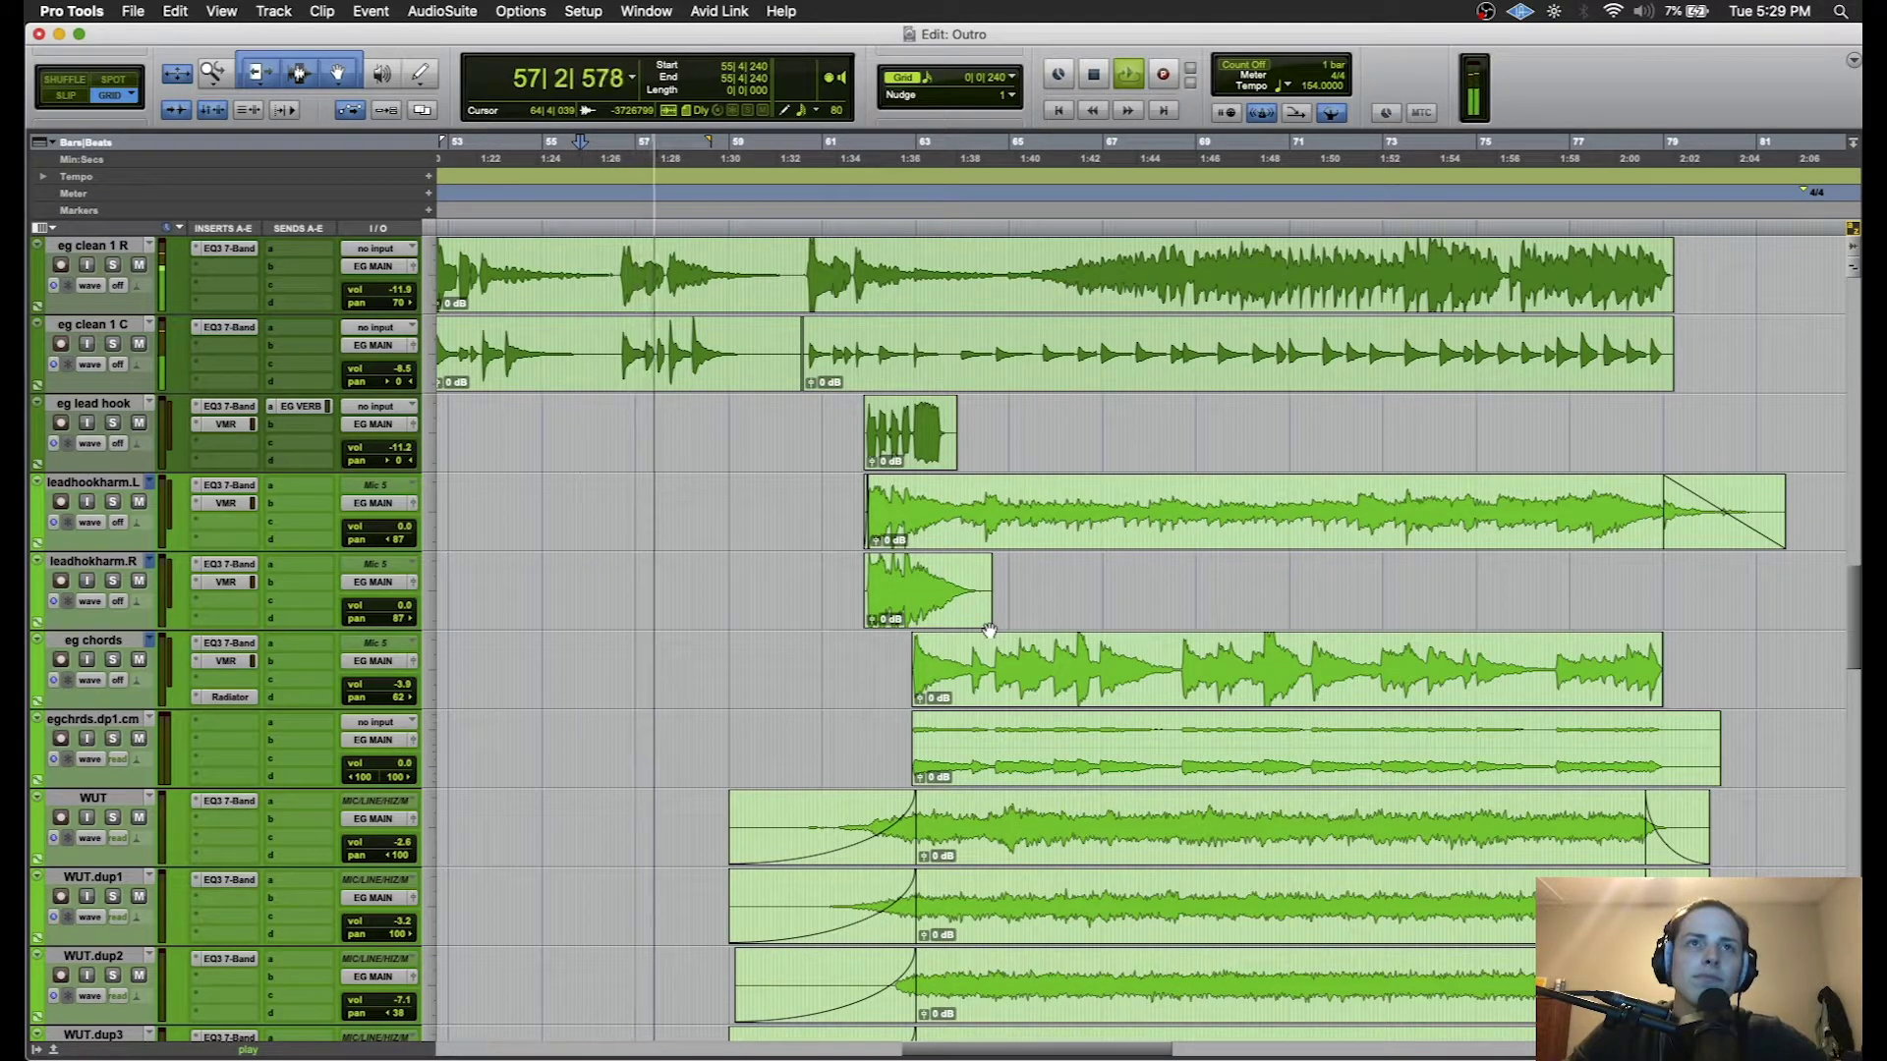
{"action": "key", "text": "space"}
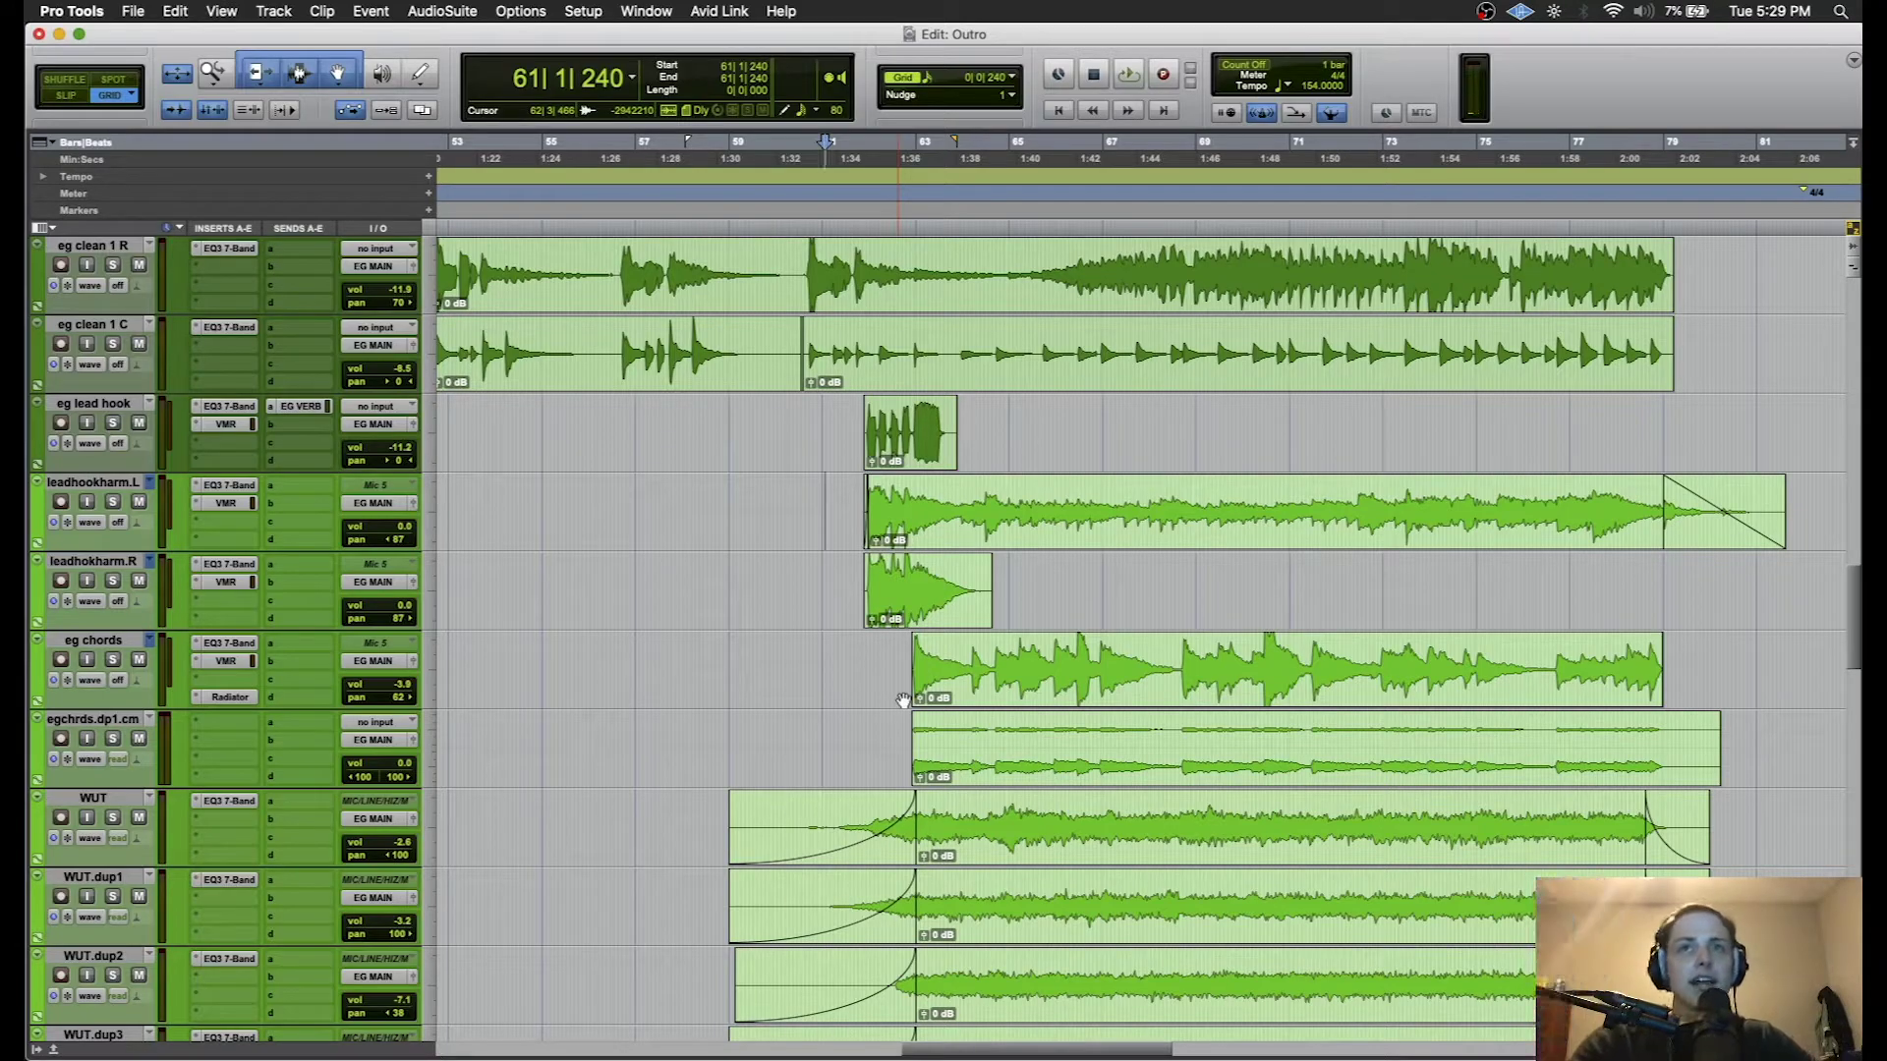
- Solo eg chords and audition it from 61|1|240 past bar 67
{"action": "left_click", "coordinate": [820, 563]}
{"action": "scroll", "coordinate": [819, 563], "scroll_direction": "down", "scroll_amount": 2}
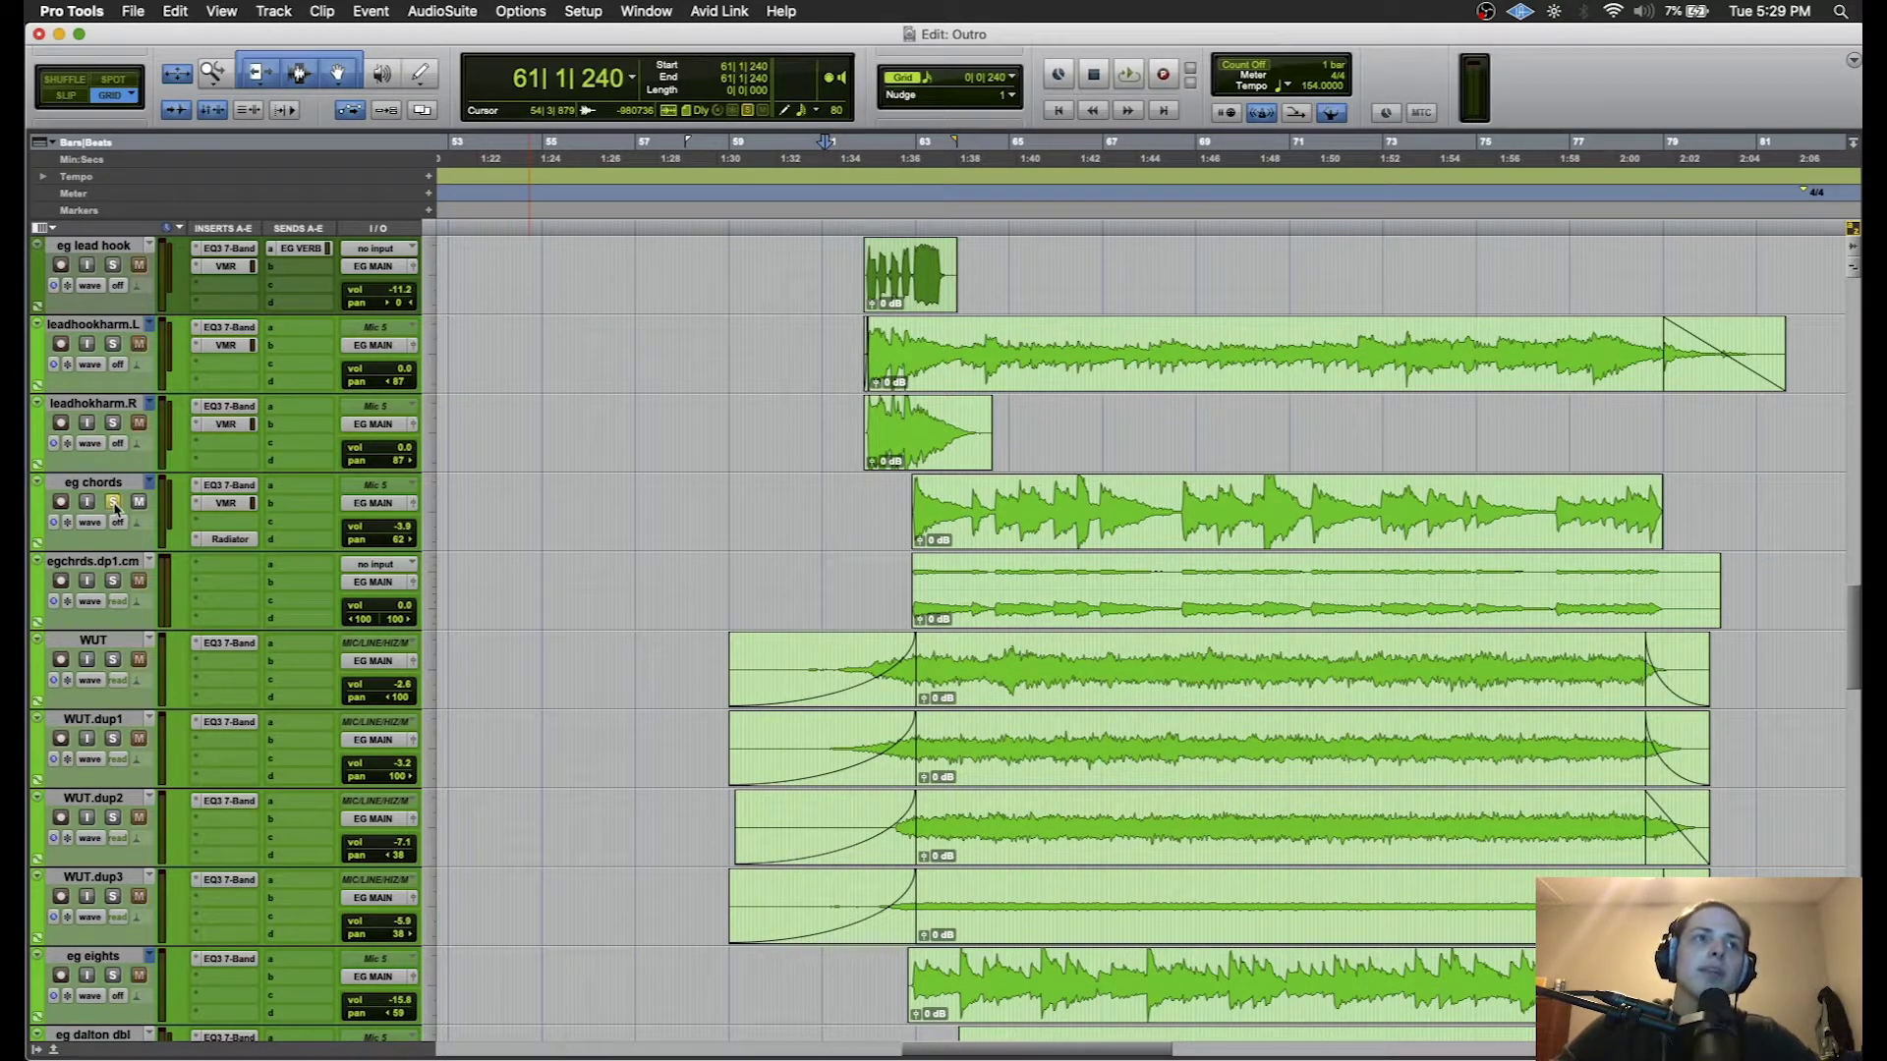
{"action": "key", "text": "space"}
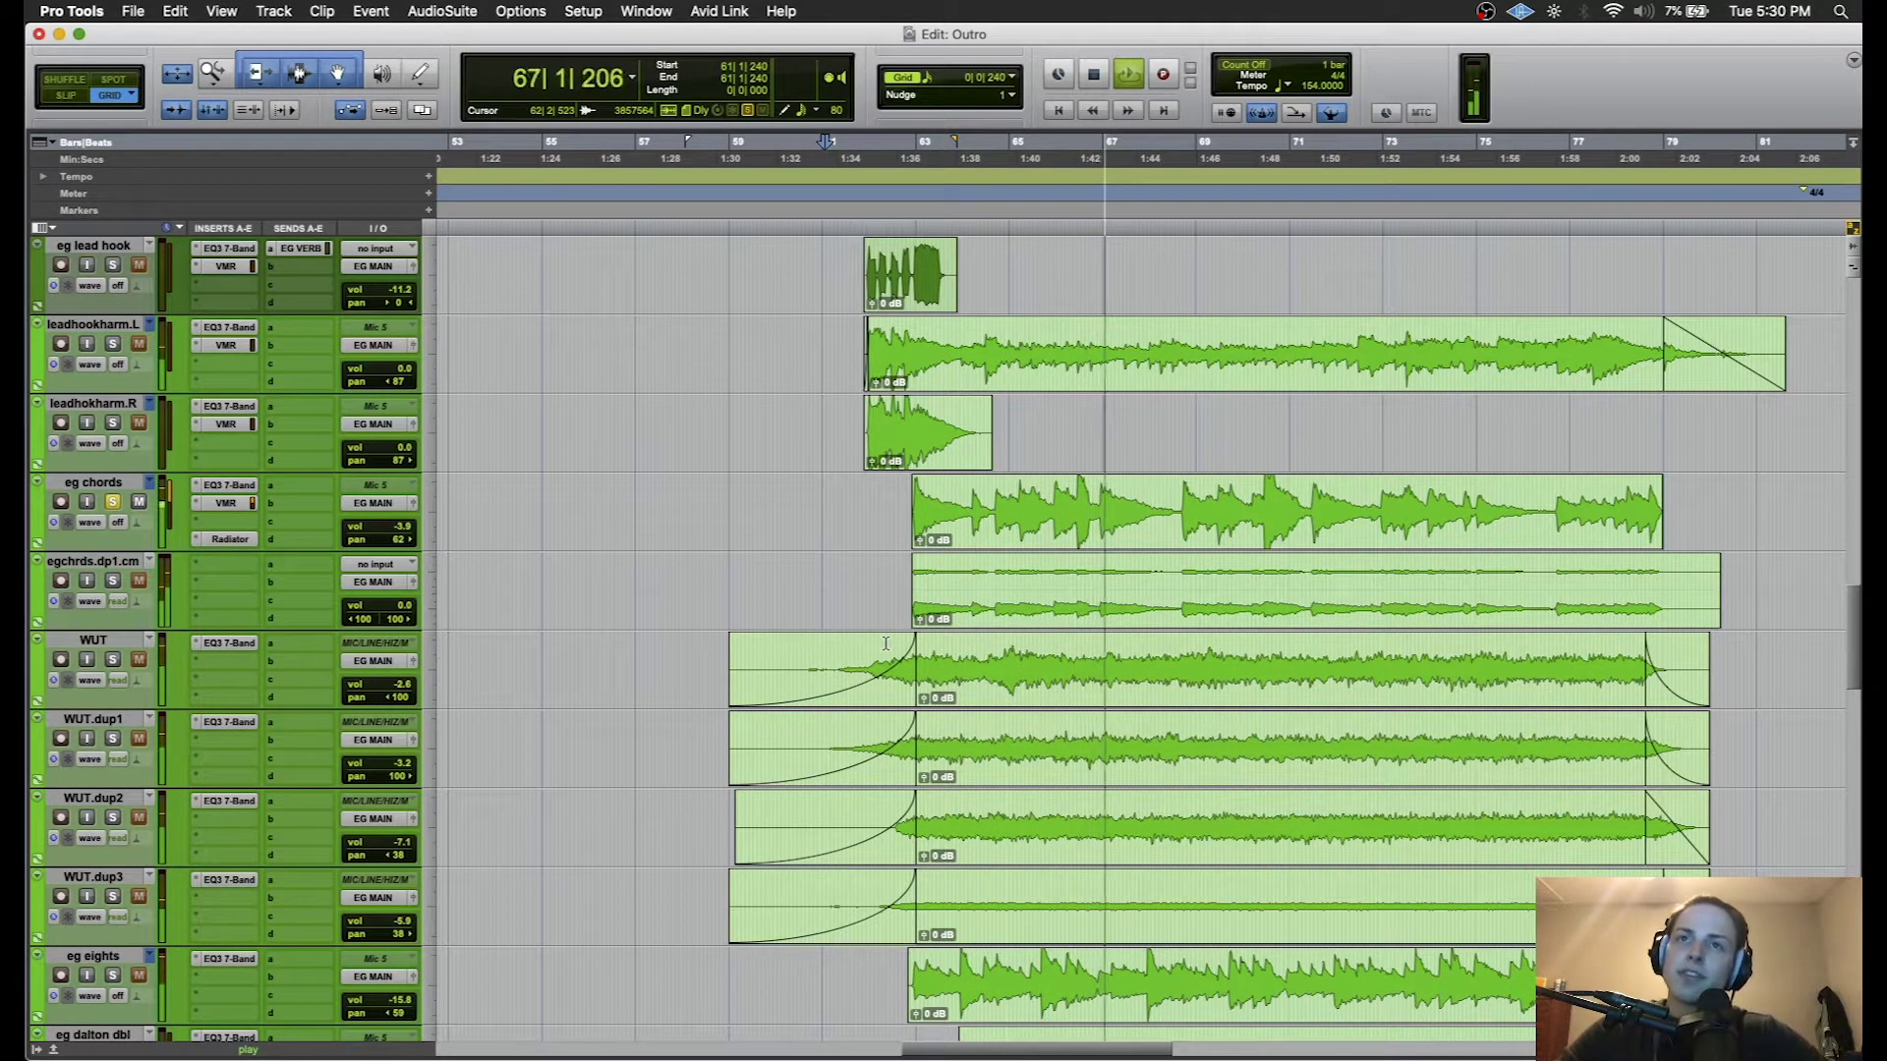
{"action": "key", "text": "space"}
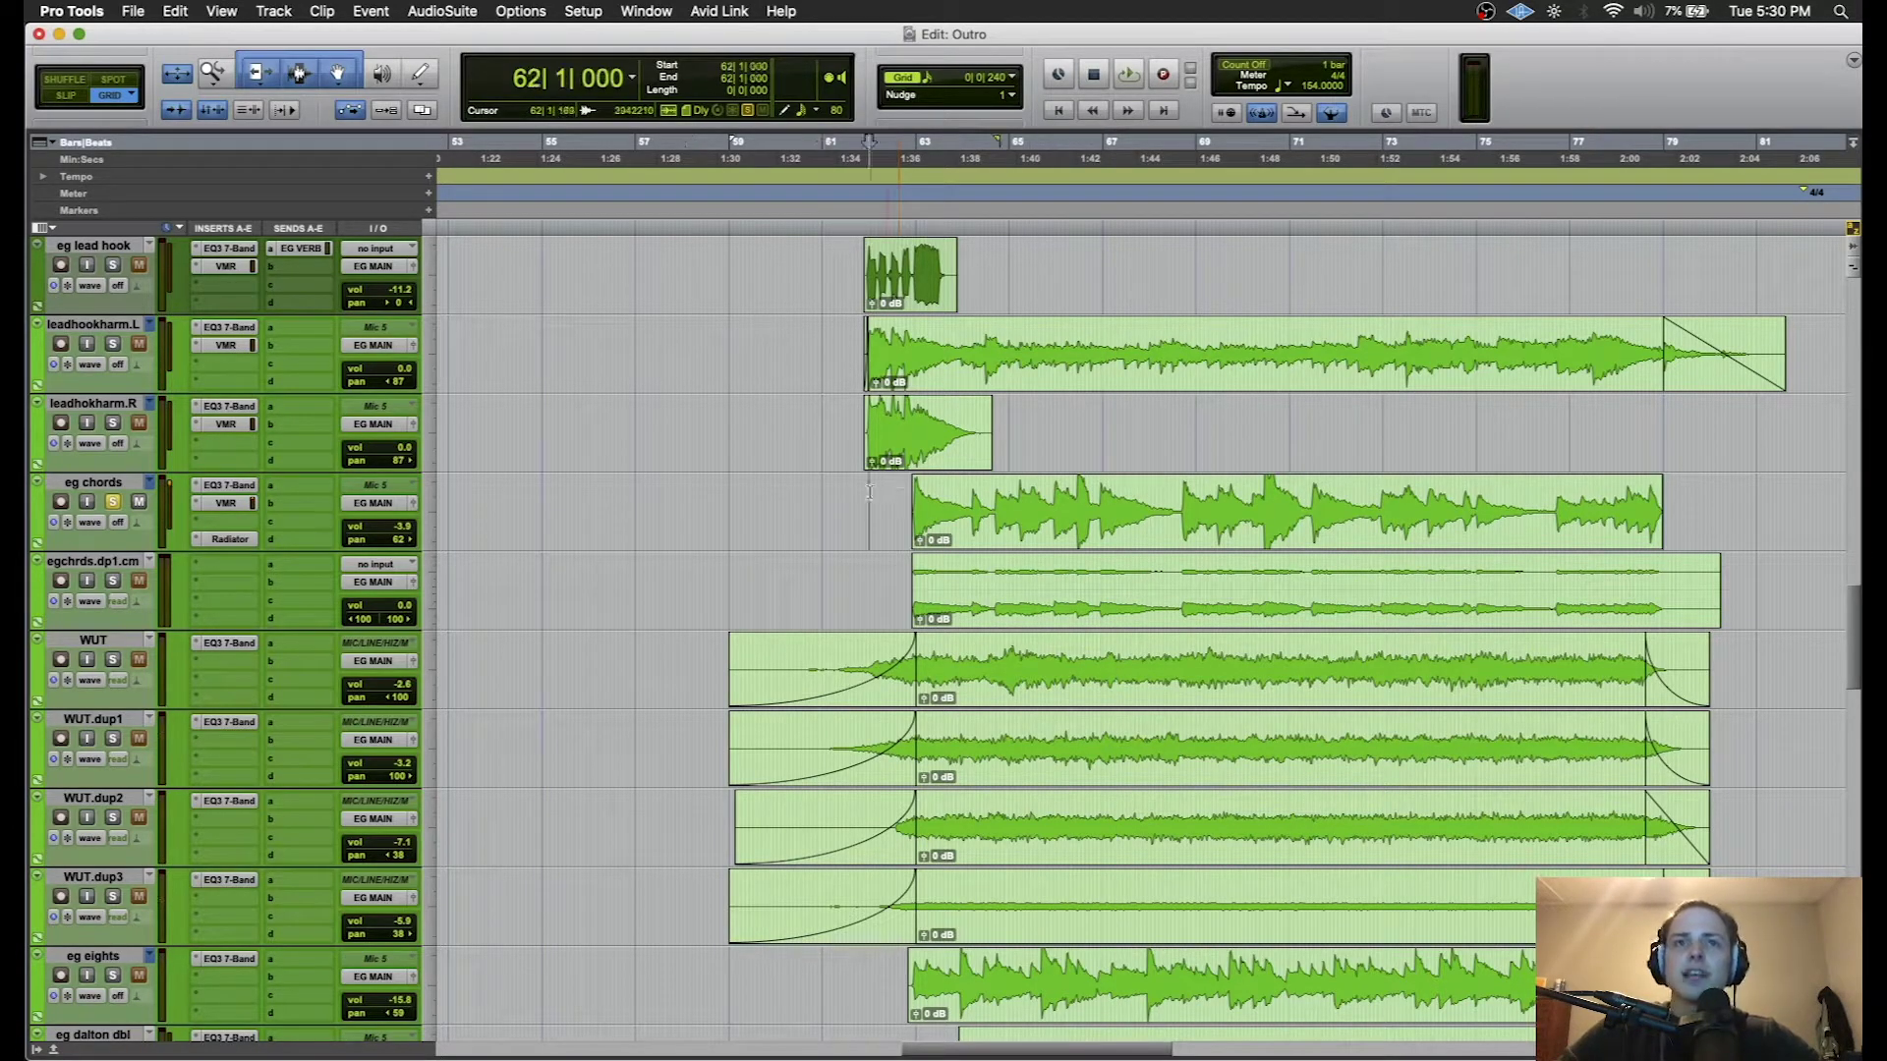
- Unsolo eg chords and listen to it within the mix from 62|1|000, 64|1|720 and 62|3|720
{"action": "left_click", "coordinate": [112, 501]}
{"action": "key", "text": "space"}
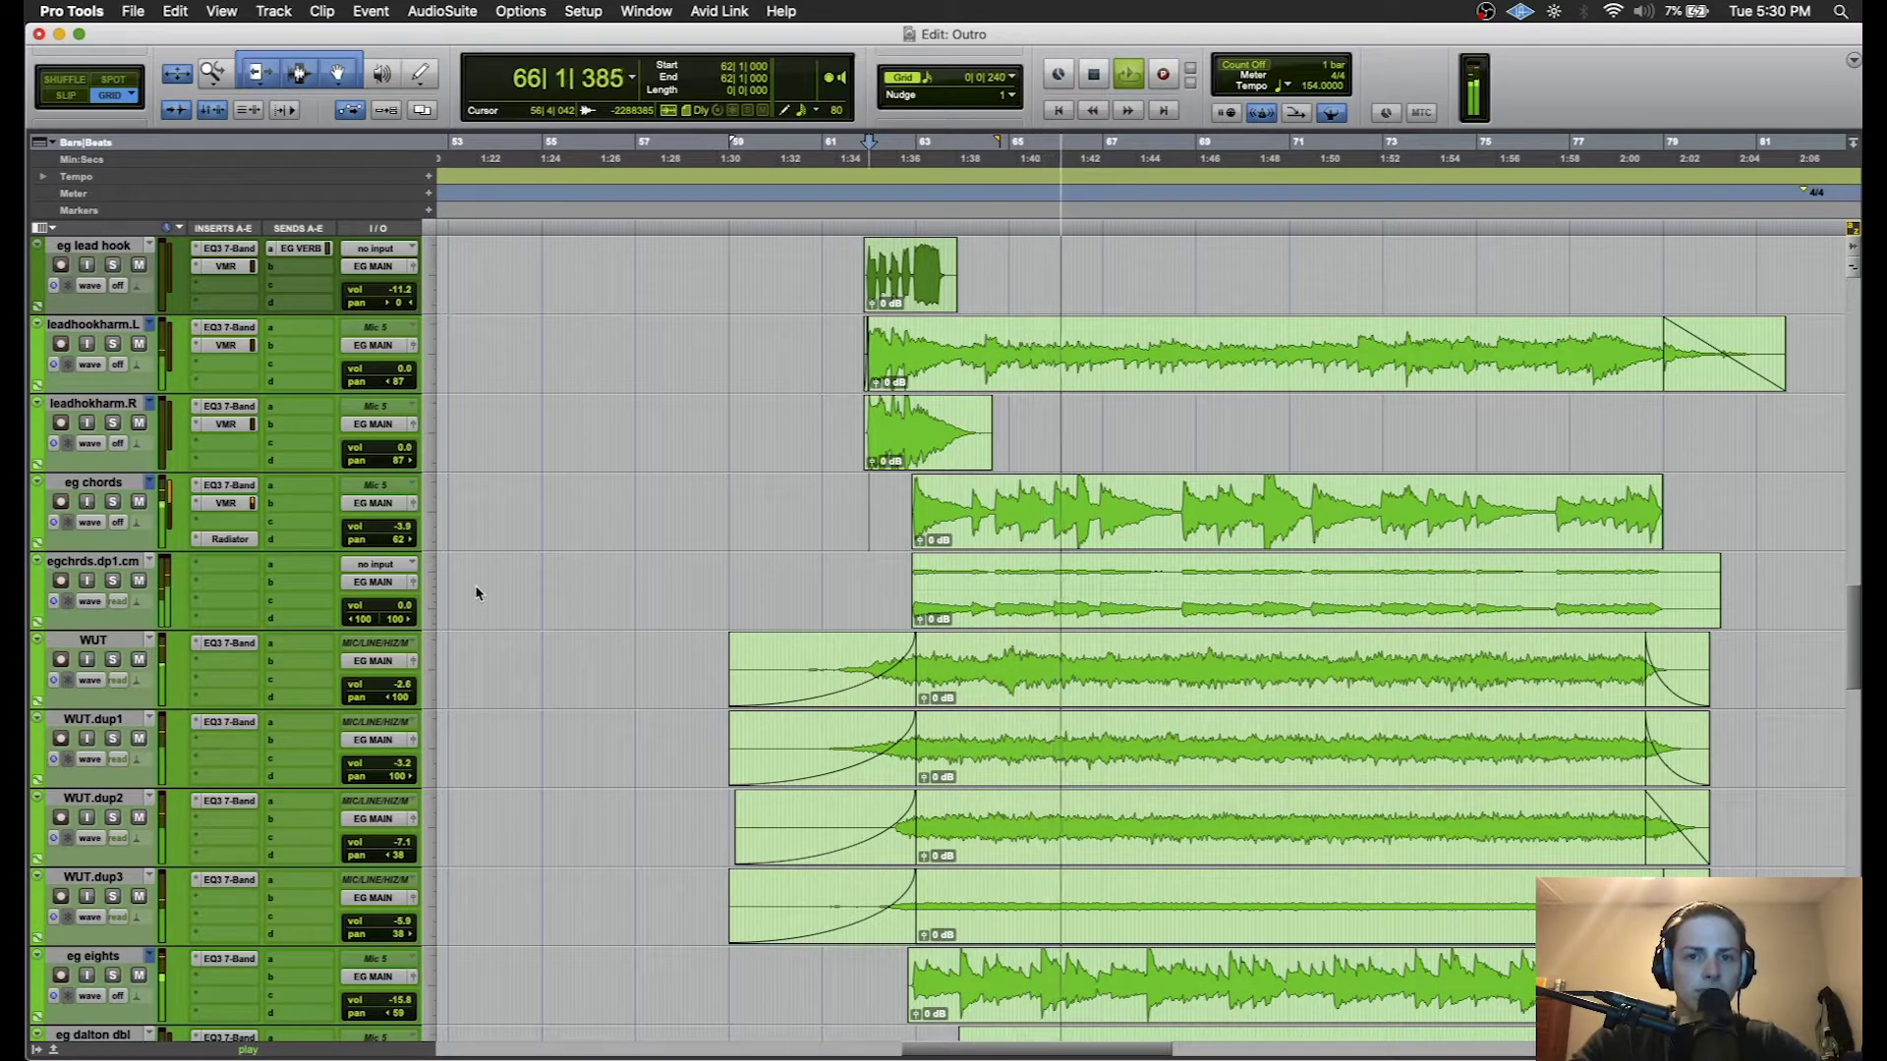
{"action": "key", "text": "space"}
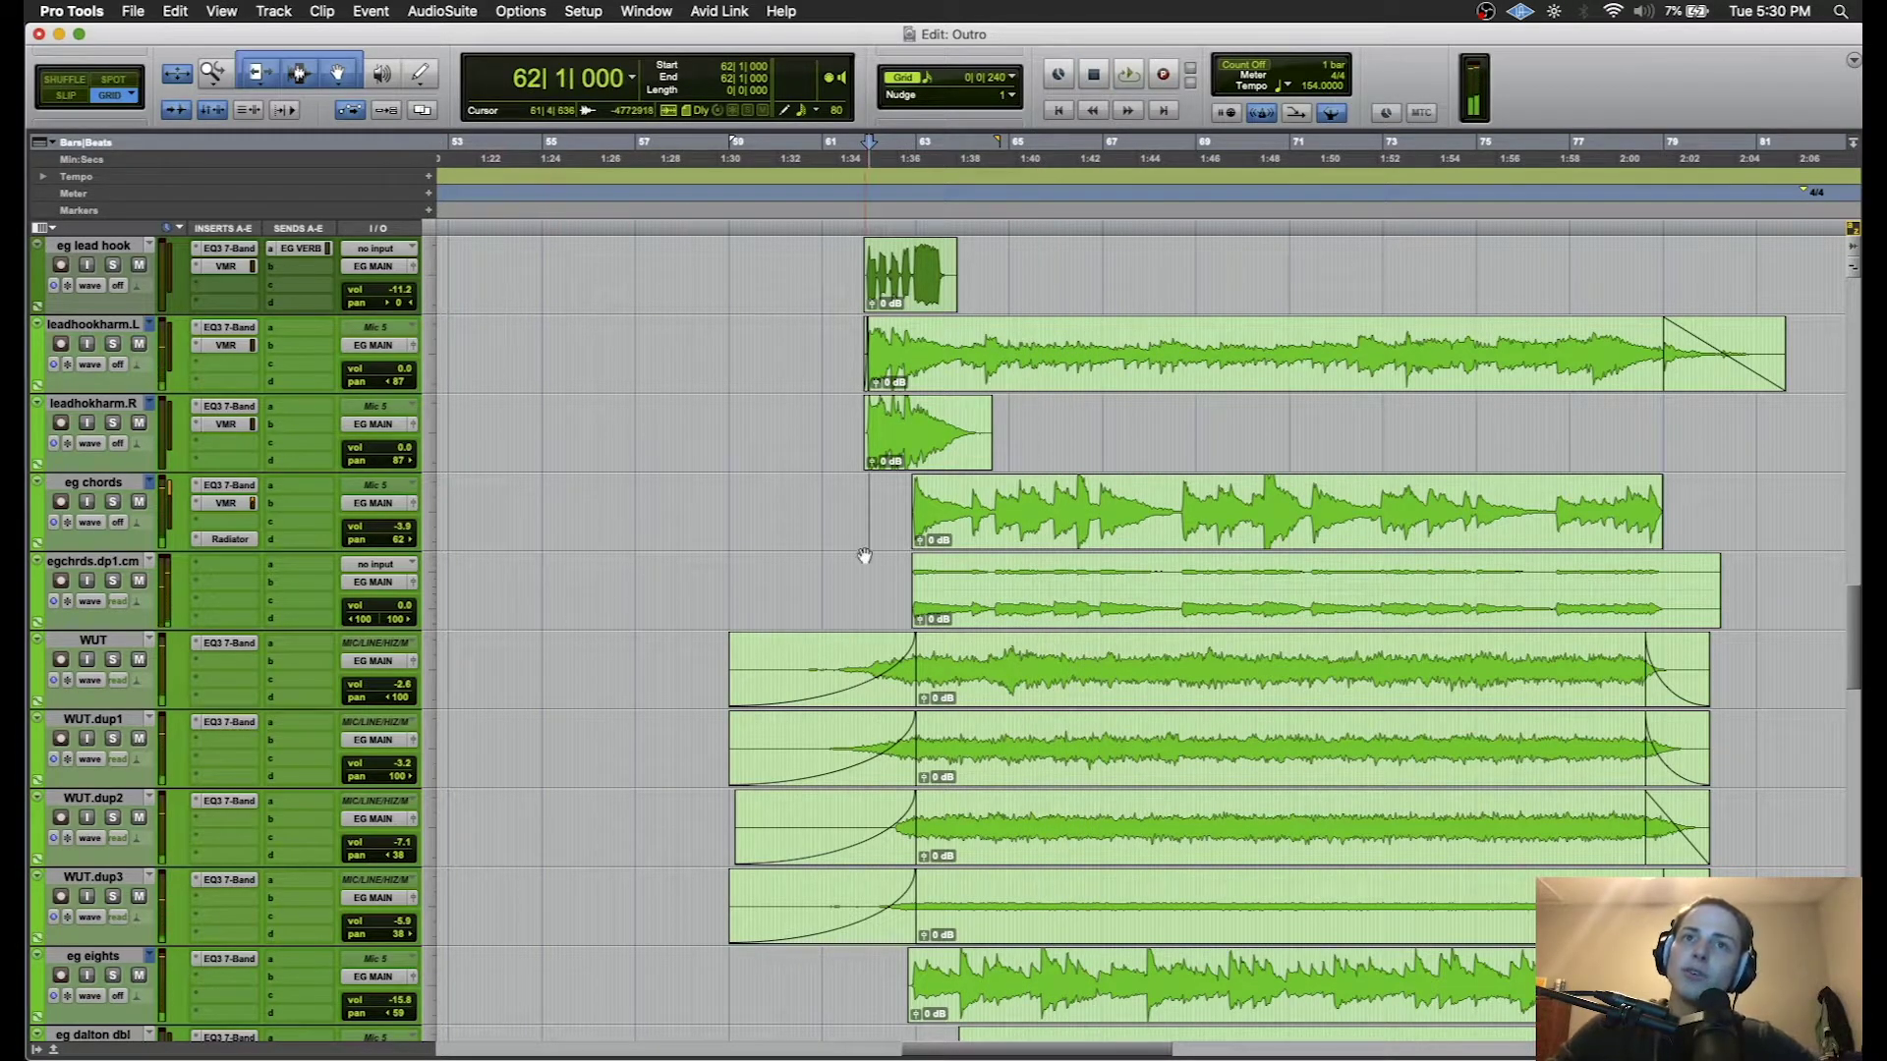
{"action": "key", "text": "space"}
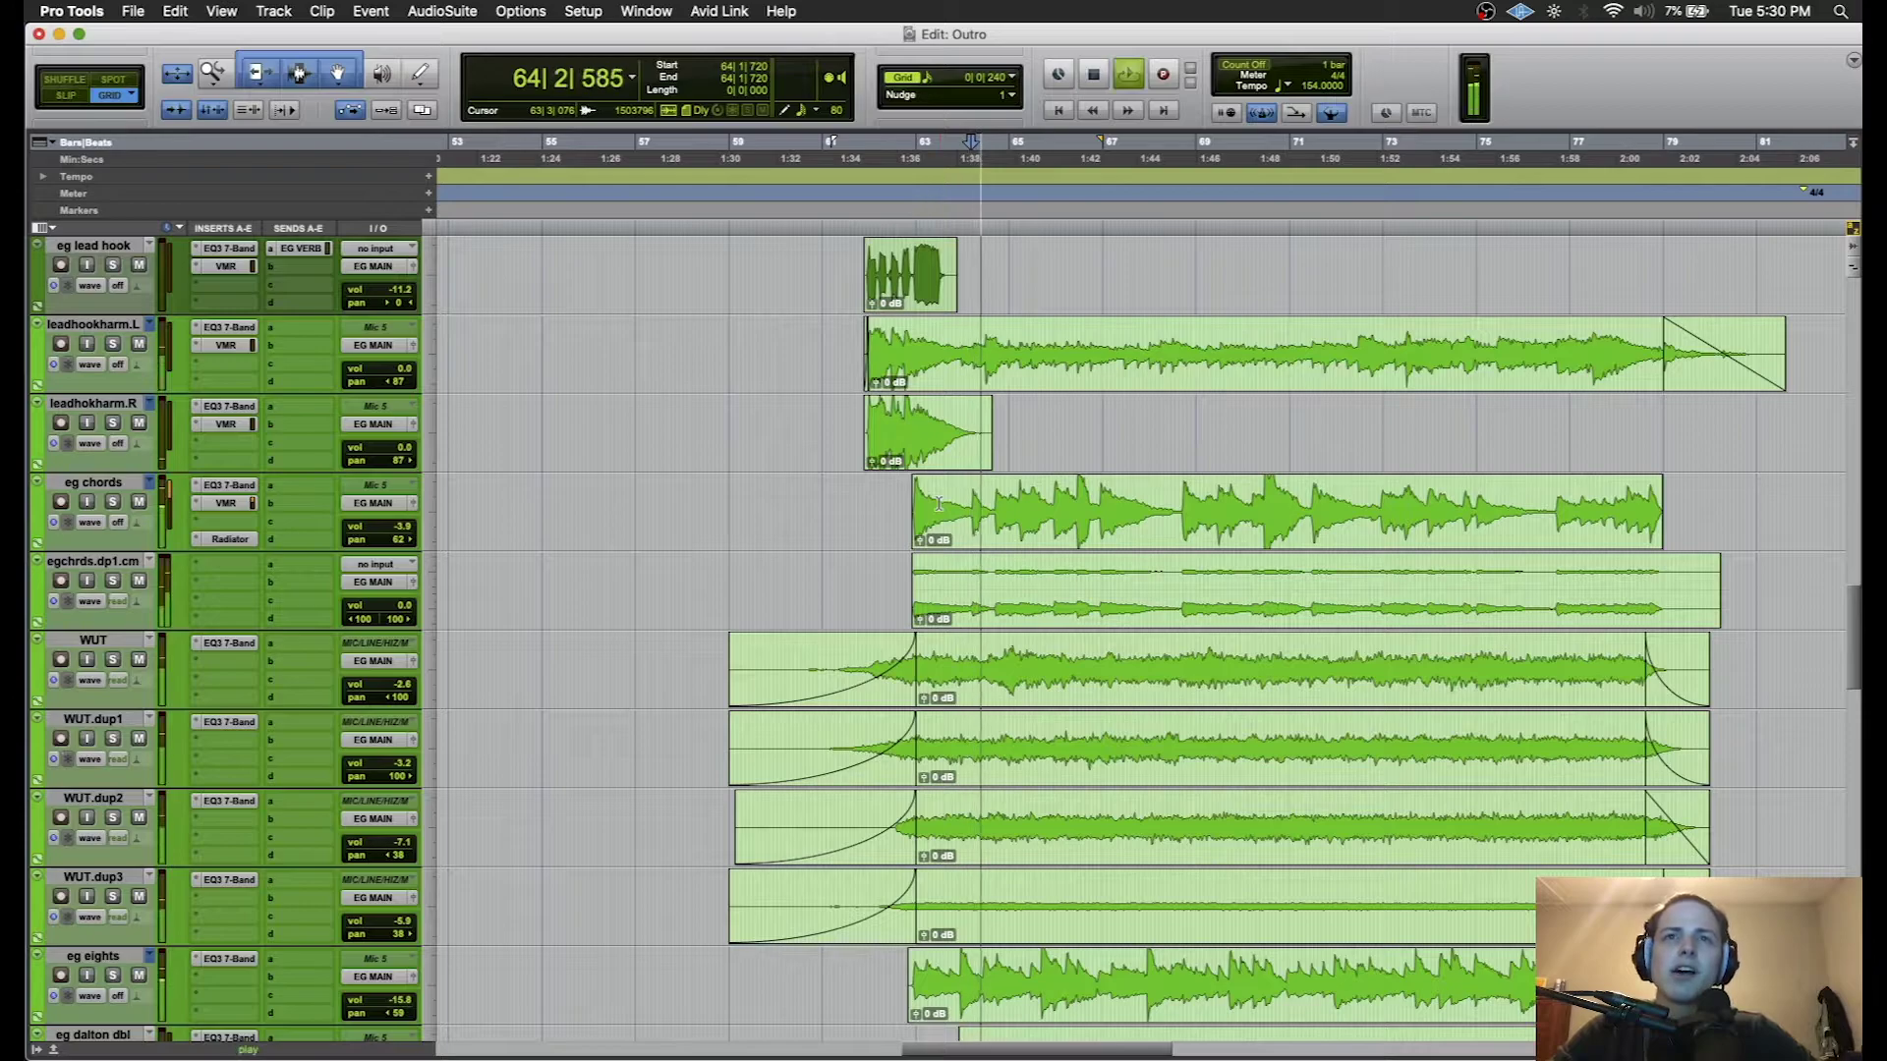
{"action": "key", "text": "space"}
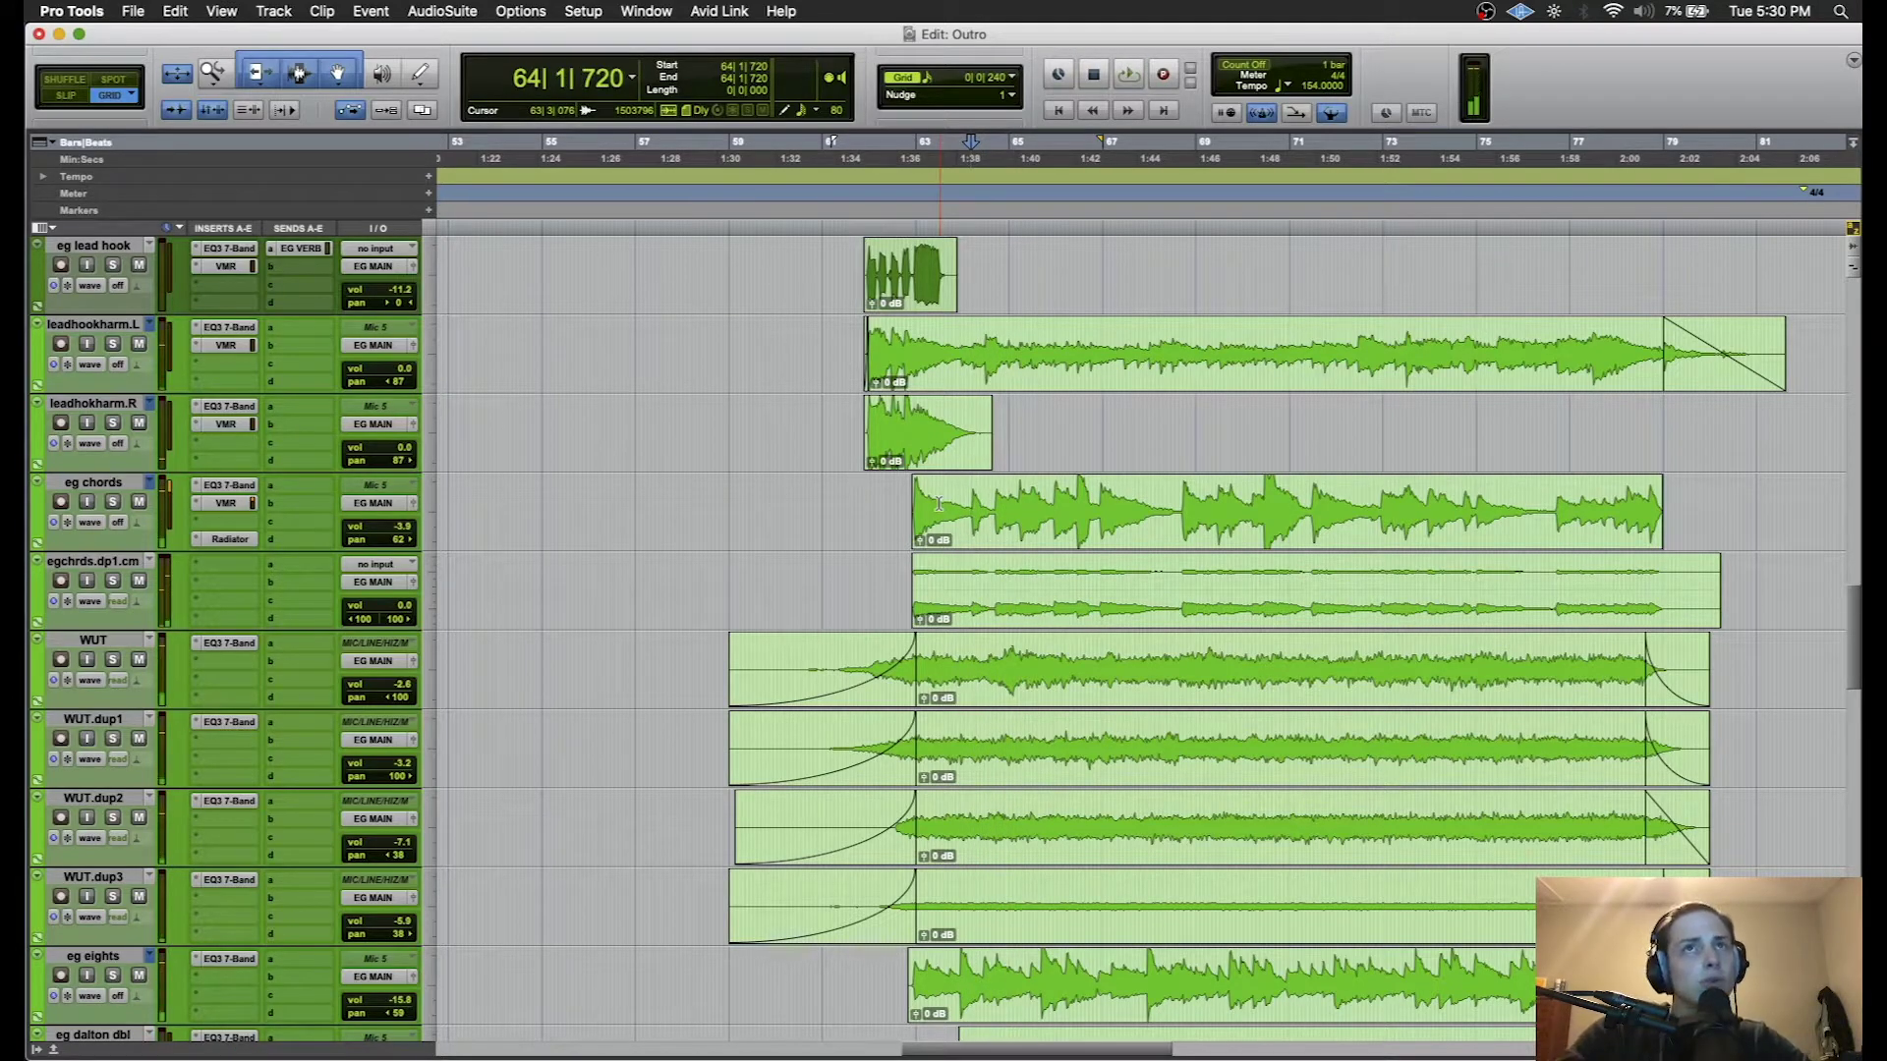
{"action": "key", "text": "space"}
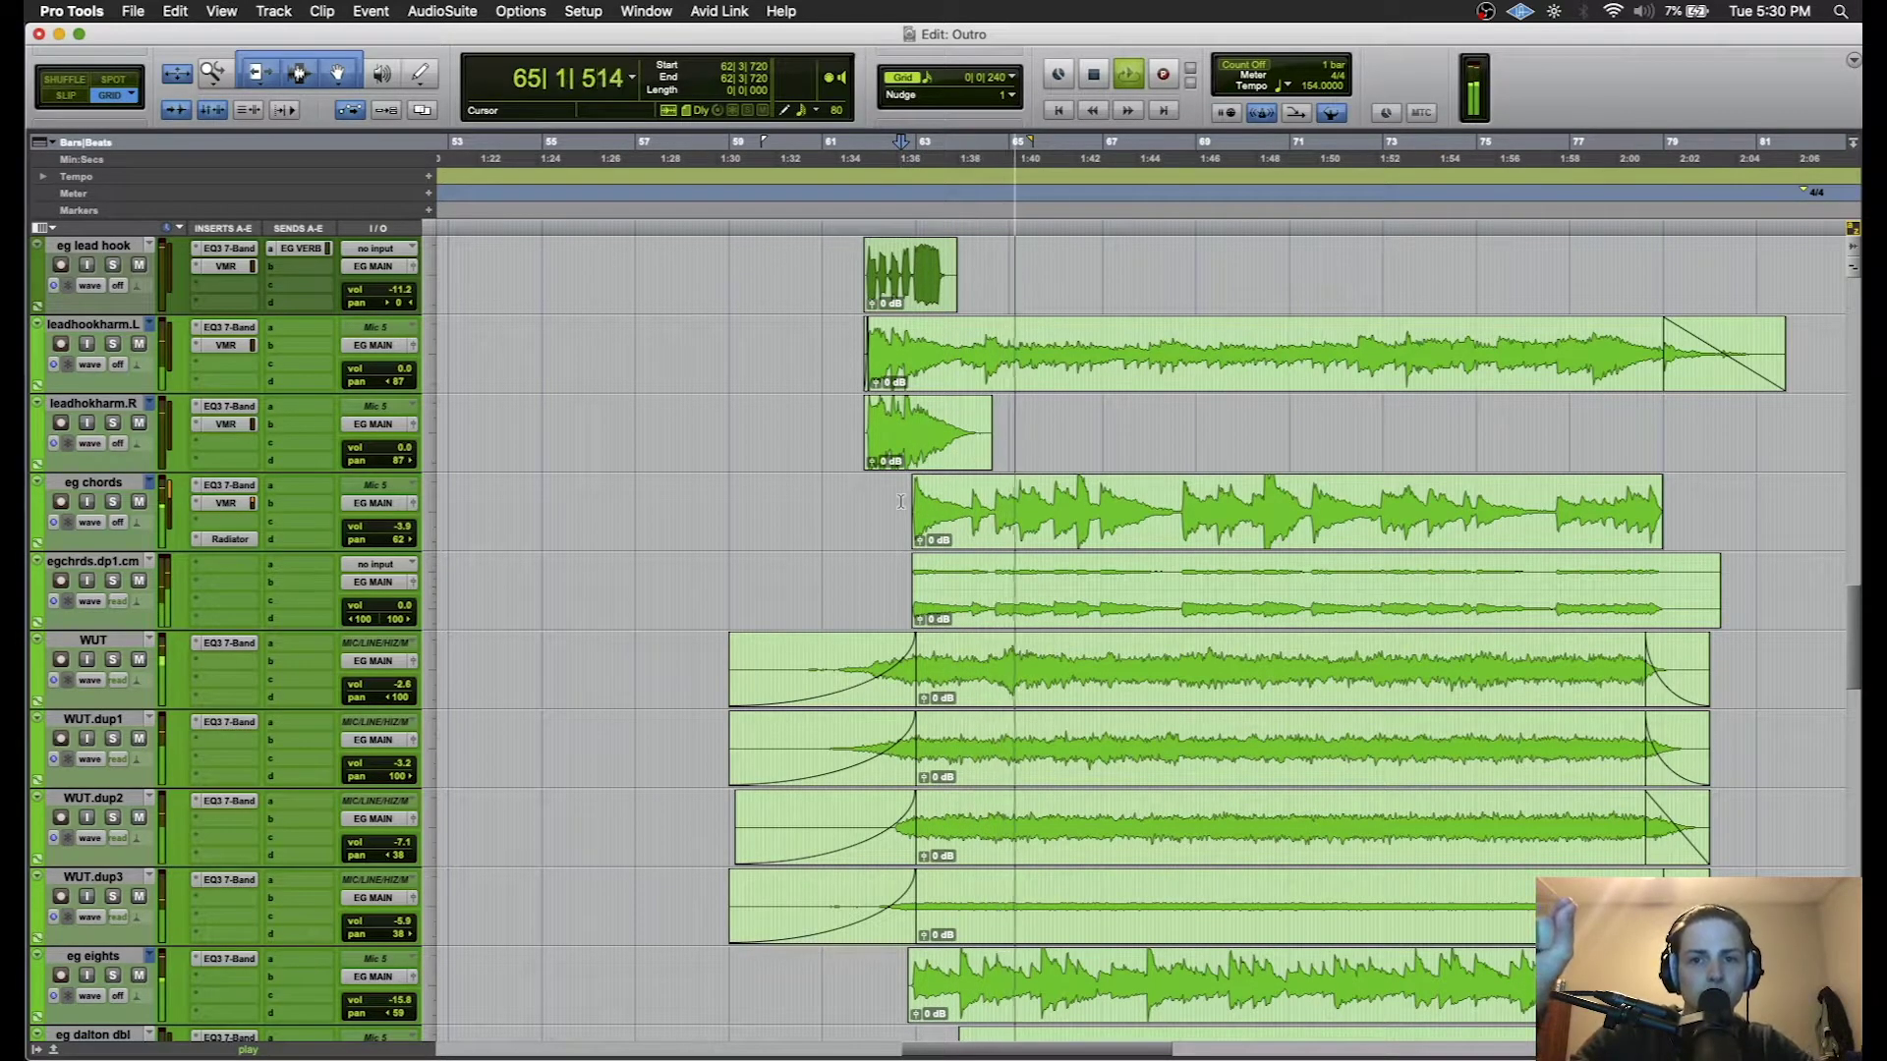
{"action": "key", "text": "space"}
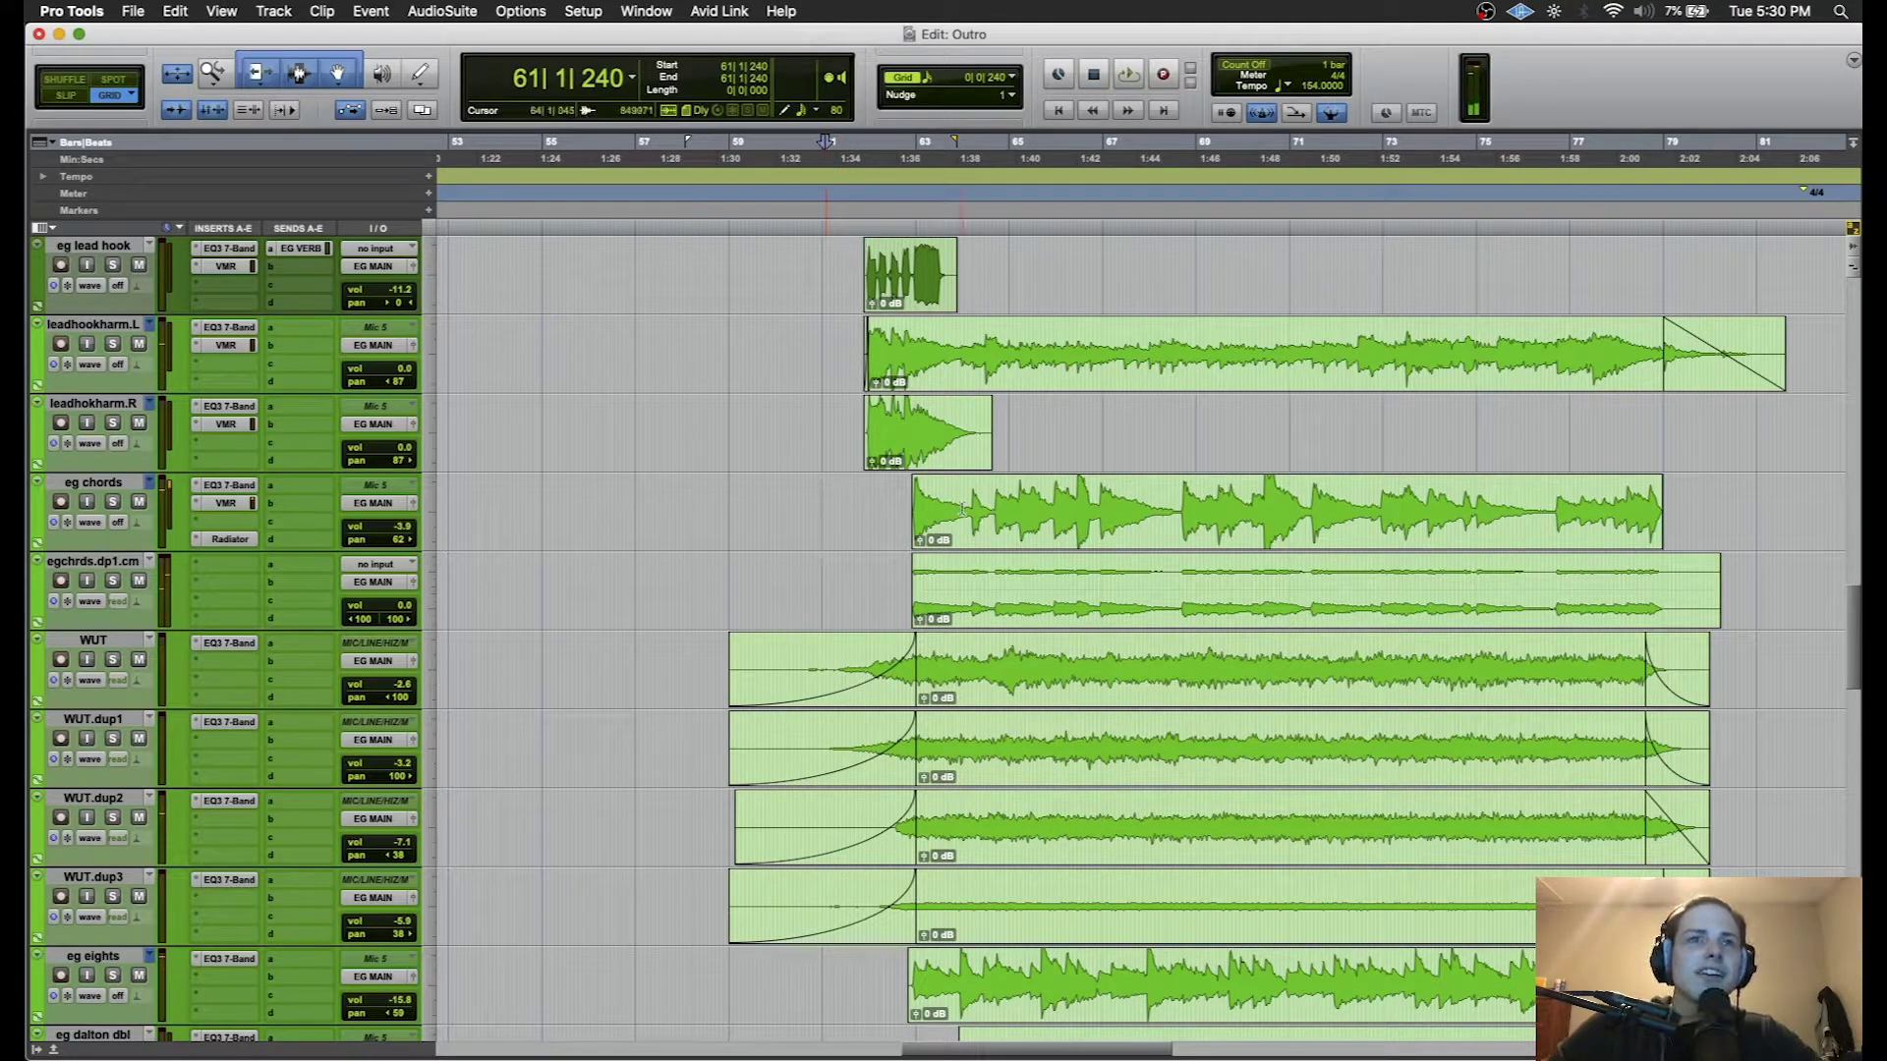
- Listen to eg chords within the full mix from 62|2|240 past bar 66
{"action": "left_click", "coordinate": [883, 503]}
{"action": "key", "text": "space"}
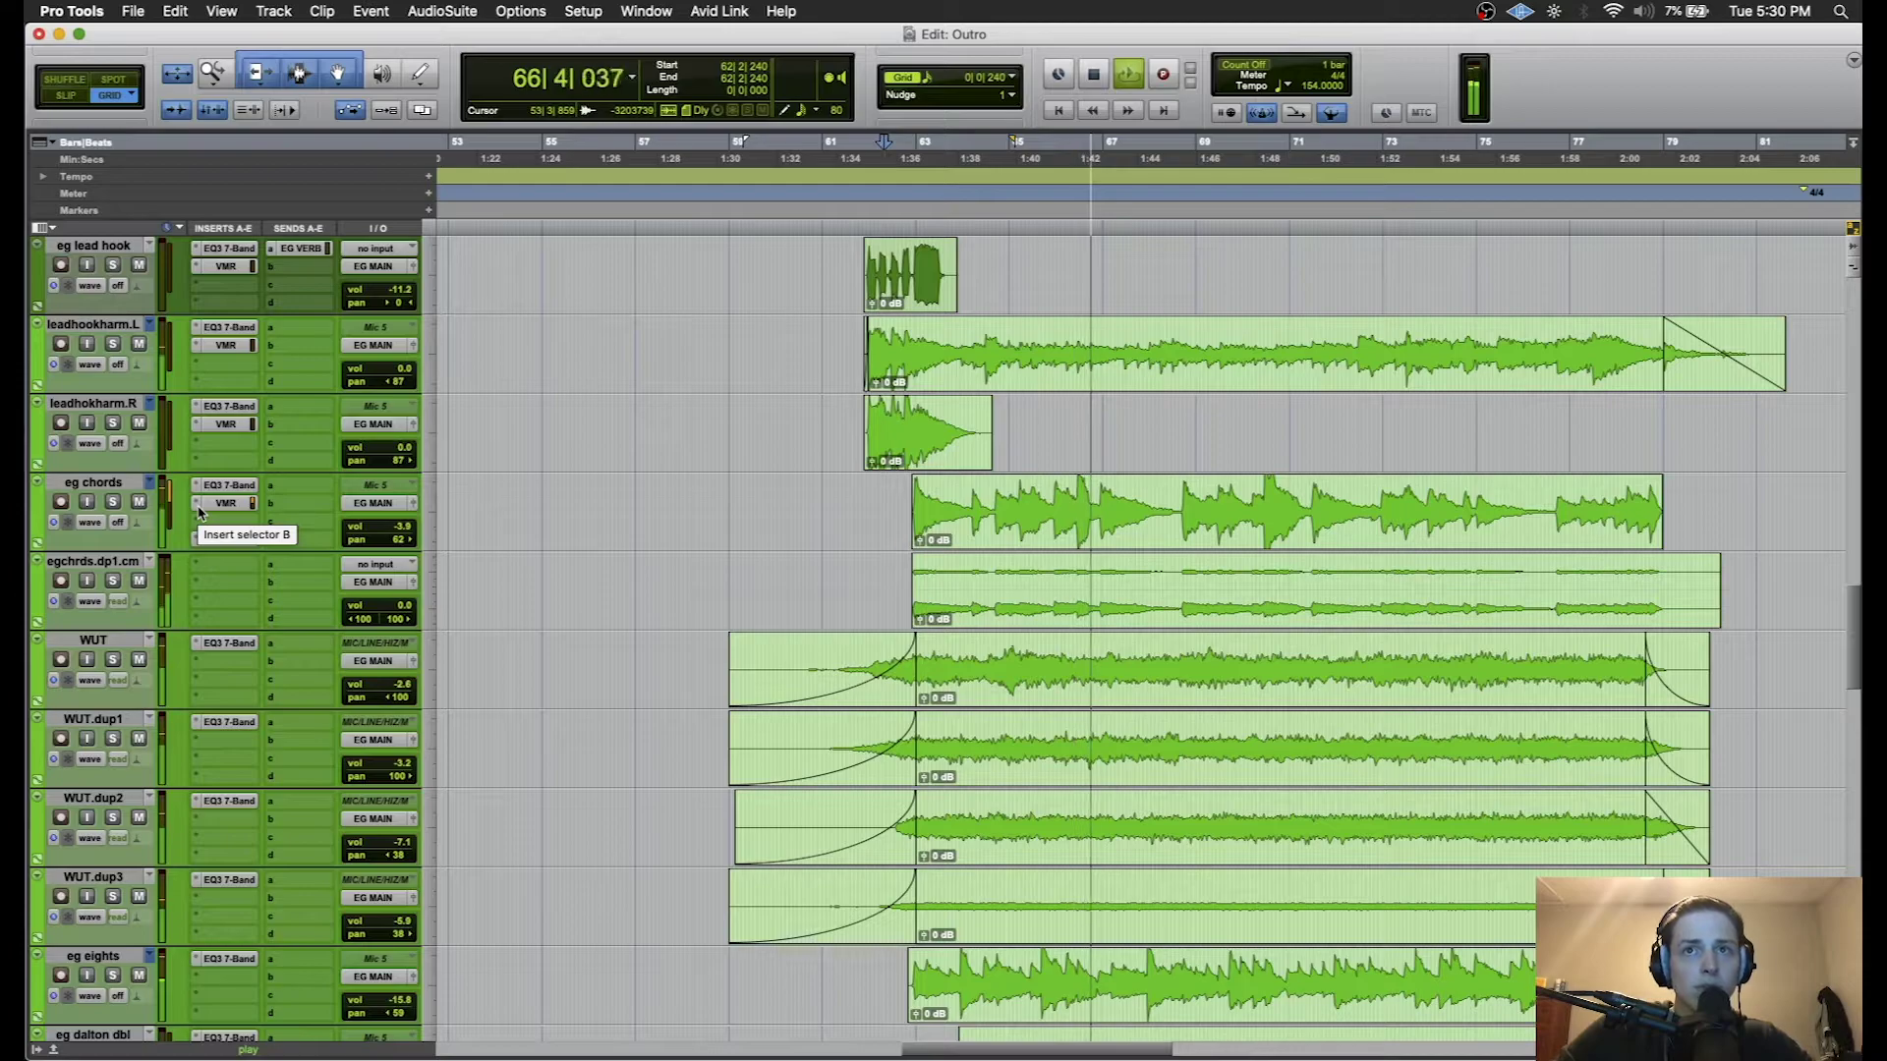
{"action": "key", "text": "space"}
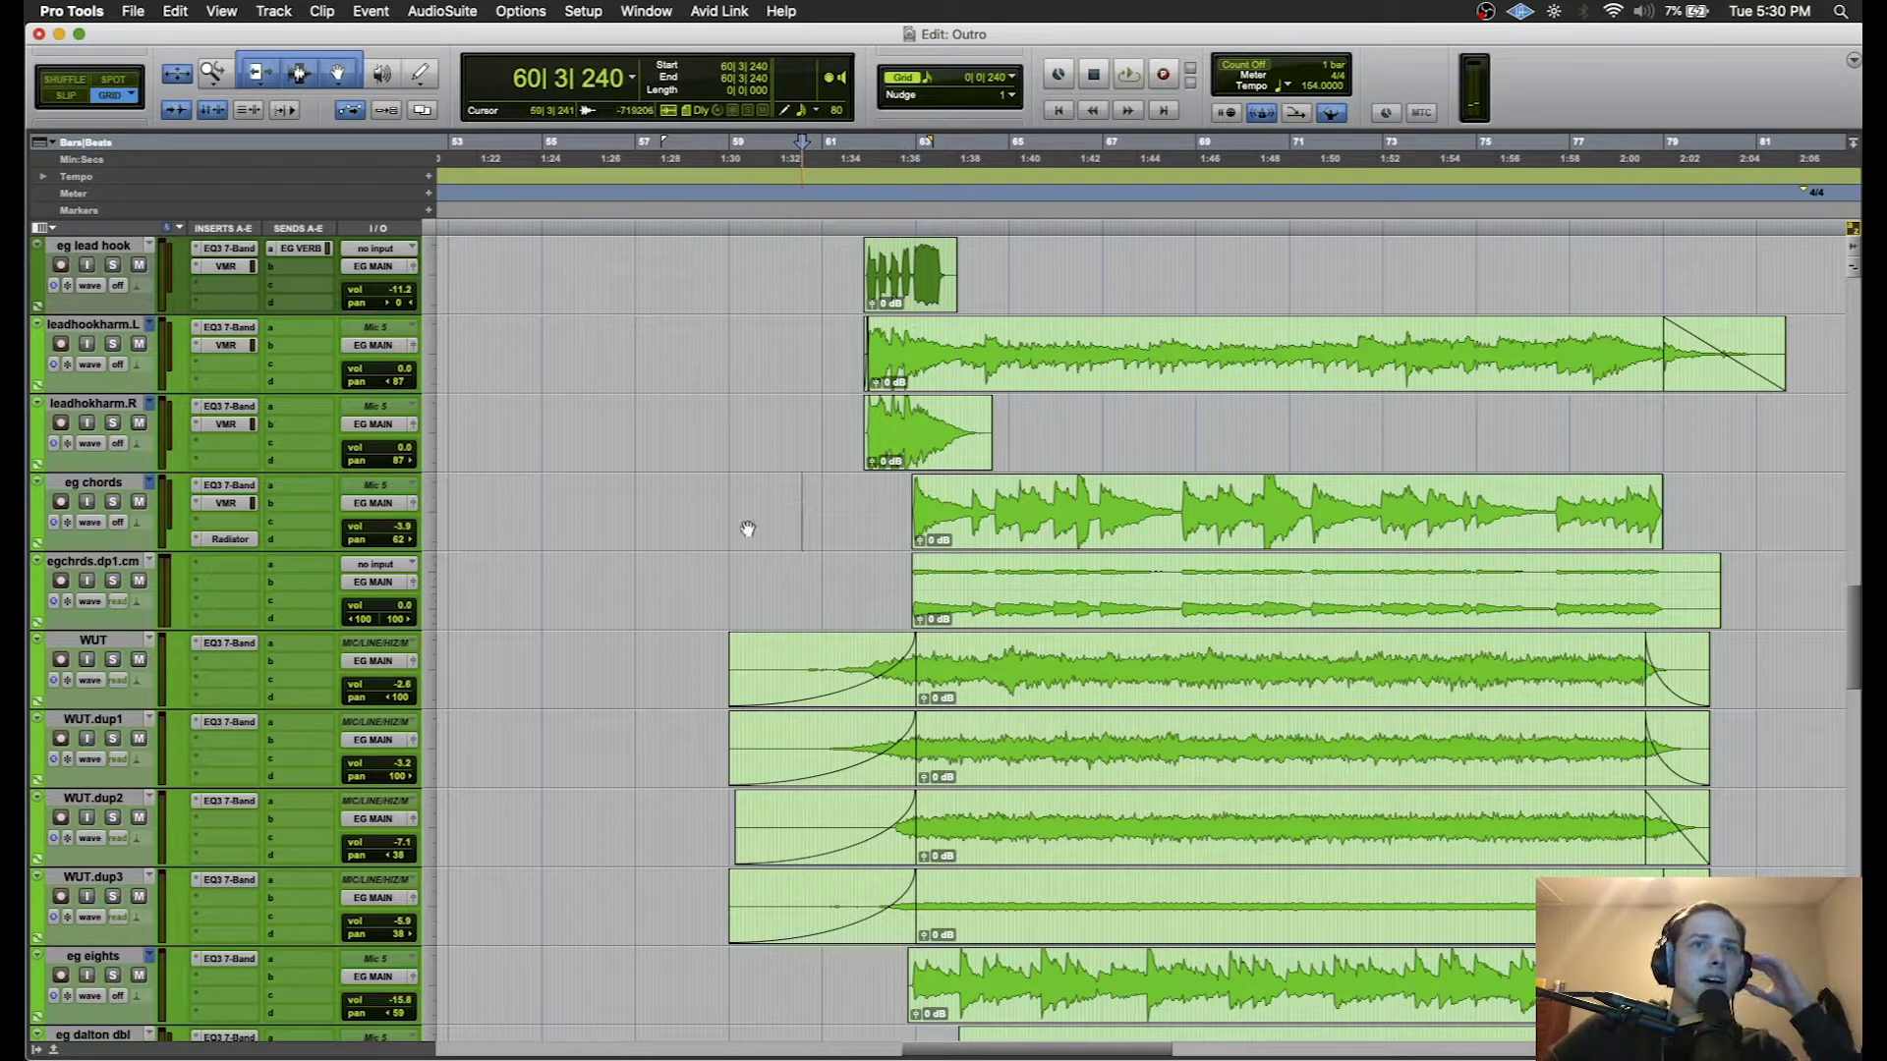
- Compare eg chords soloed and within the unsoloed mix, playing from 62|2|480 past bar 66
{"action": "key", "text": "space"}
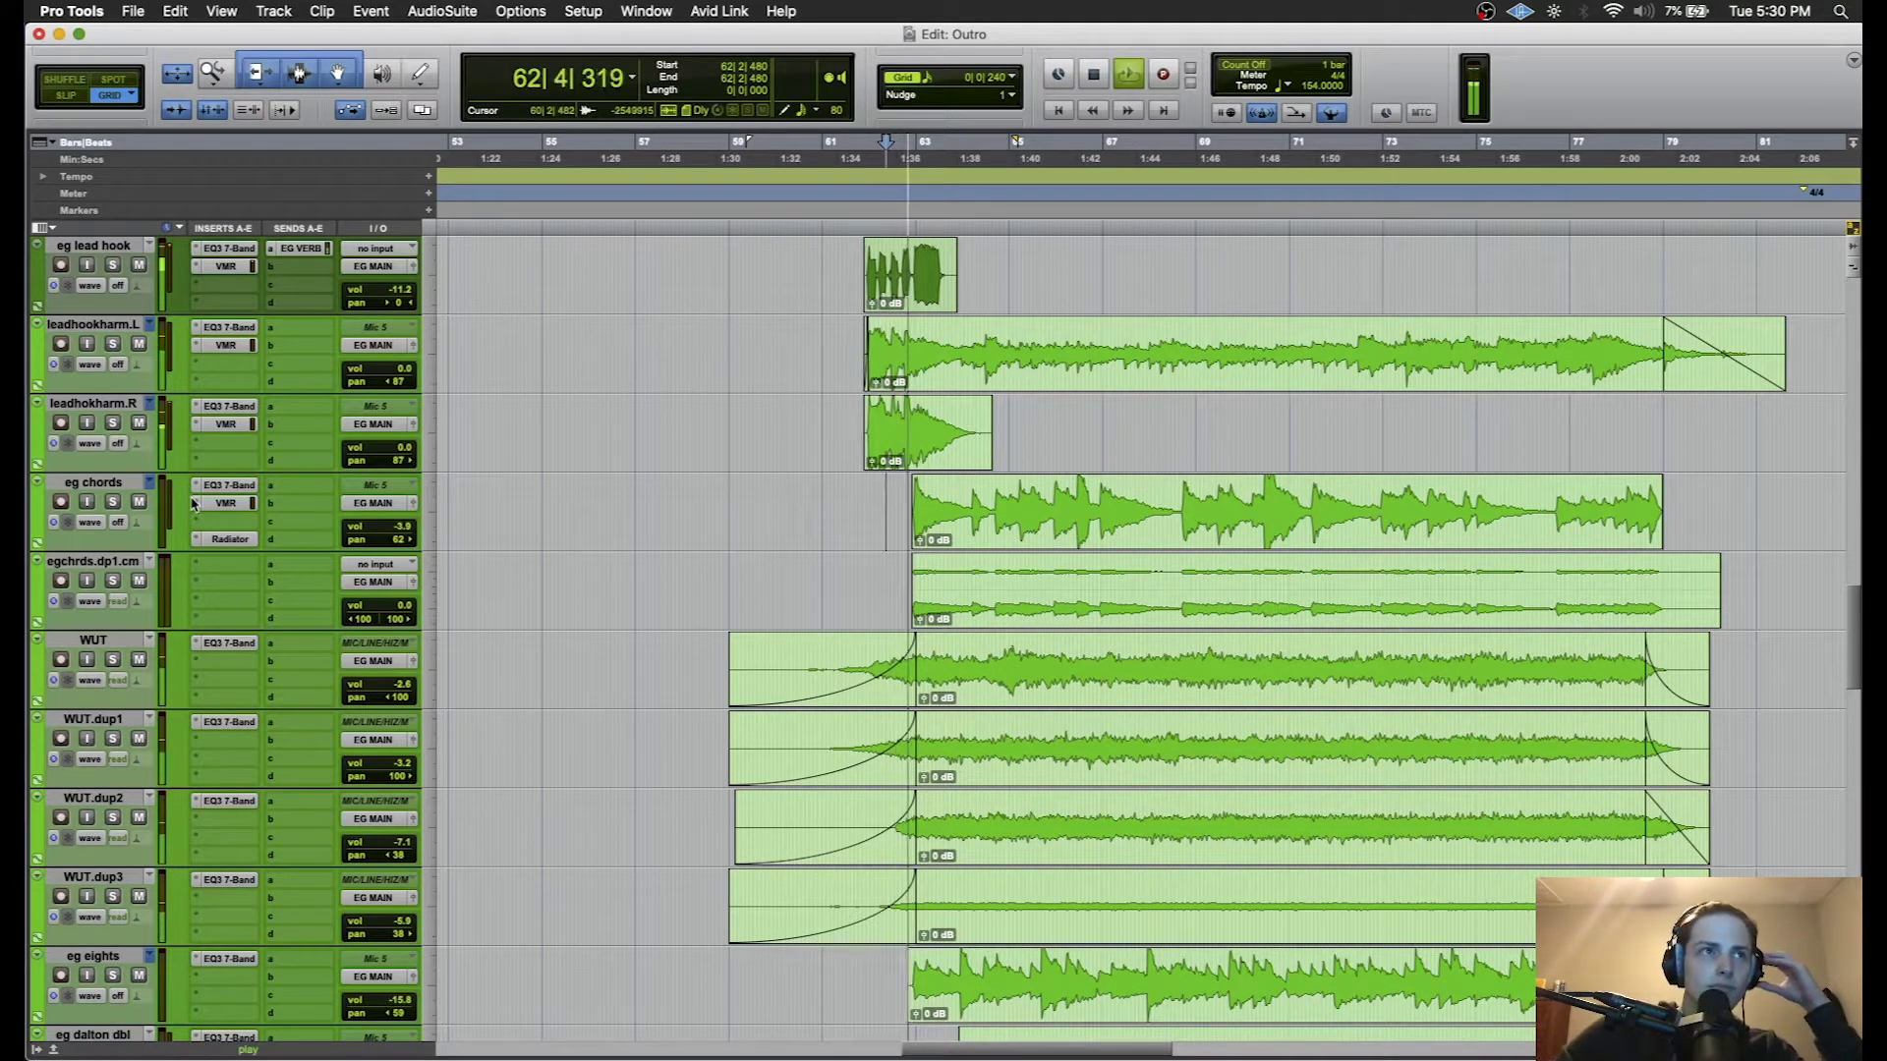
{"action": "left_click", "coordinate": [113, 502]}
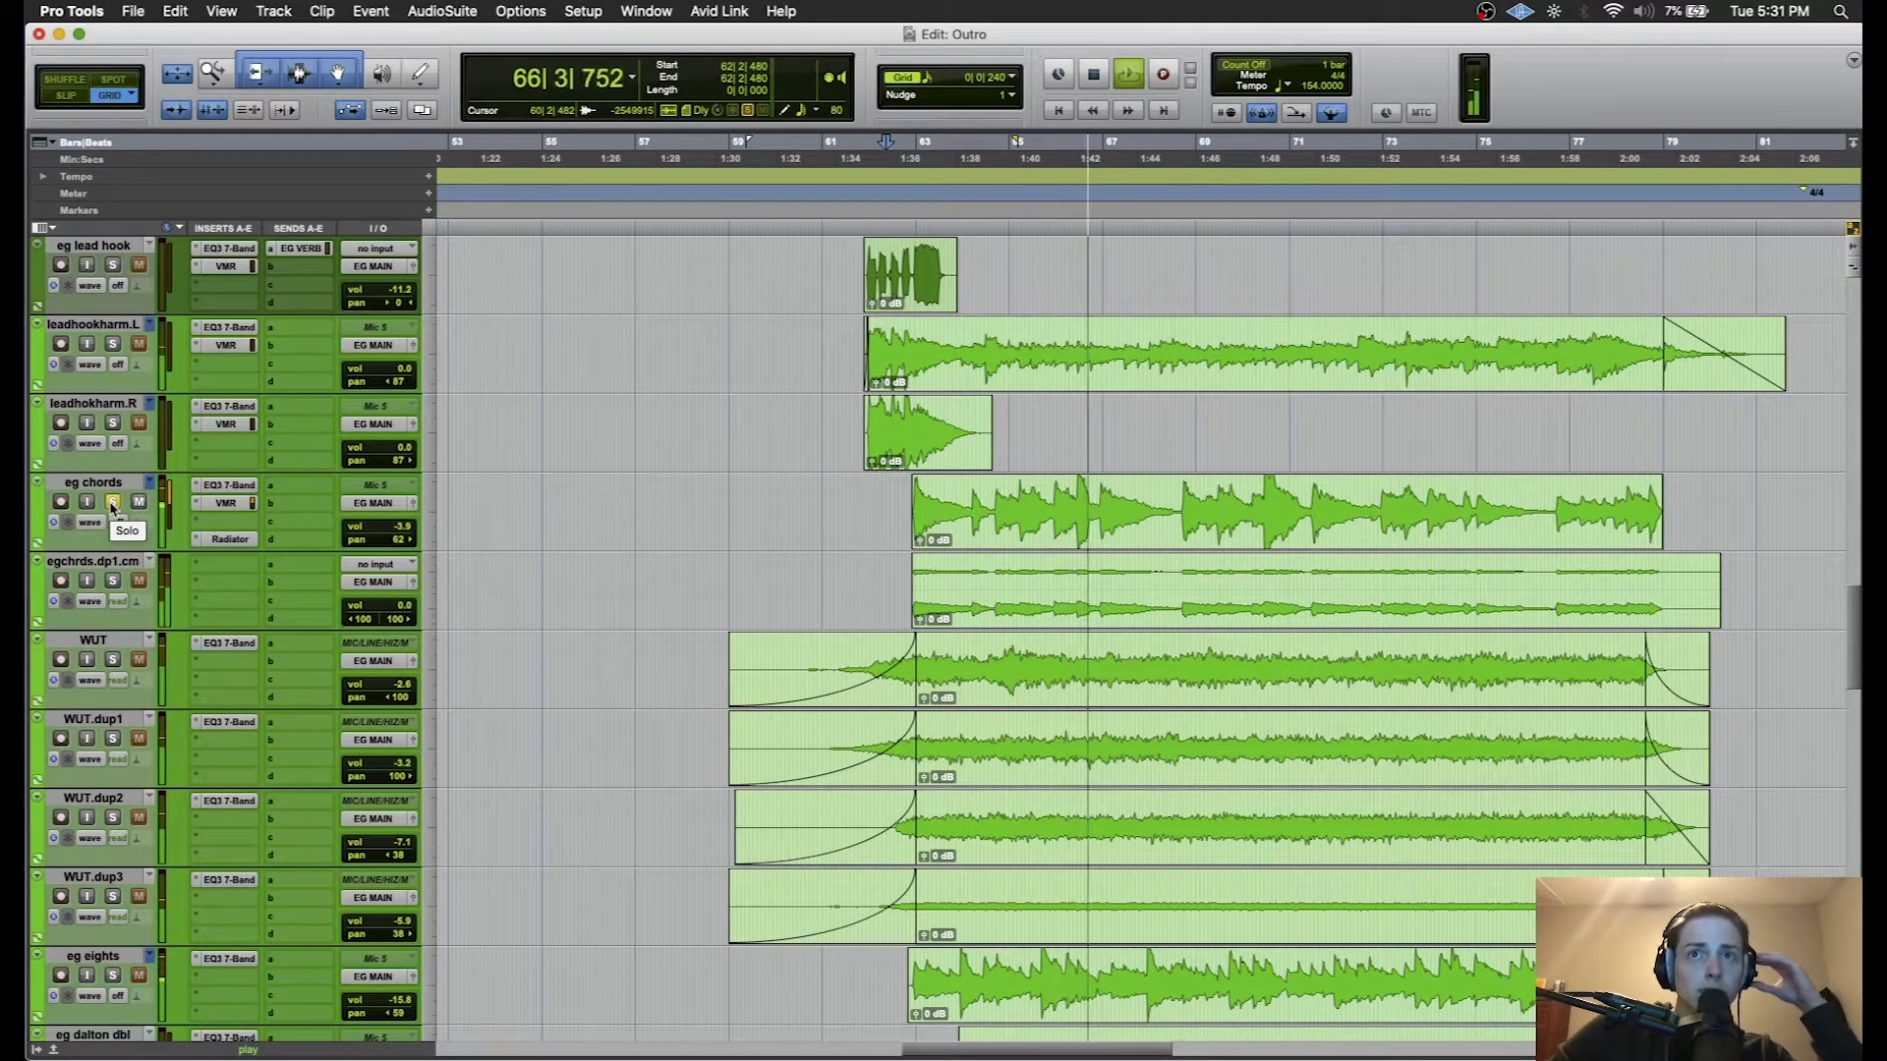
{"action": "key", "text": "space"}
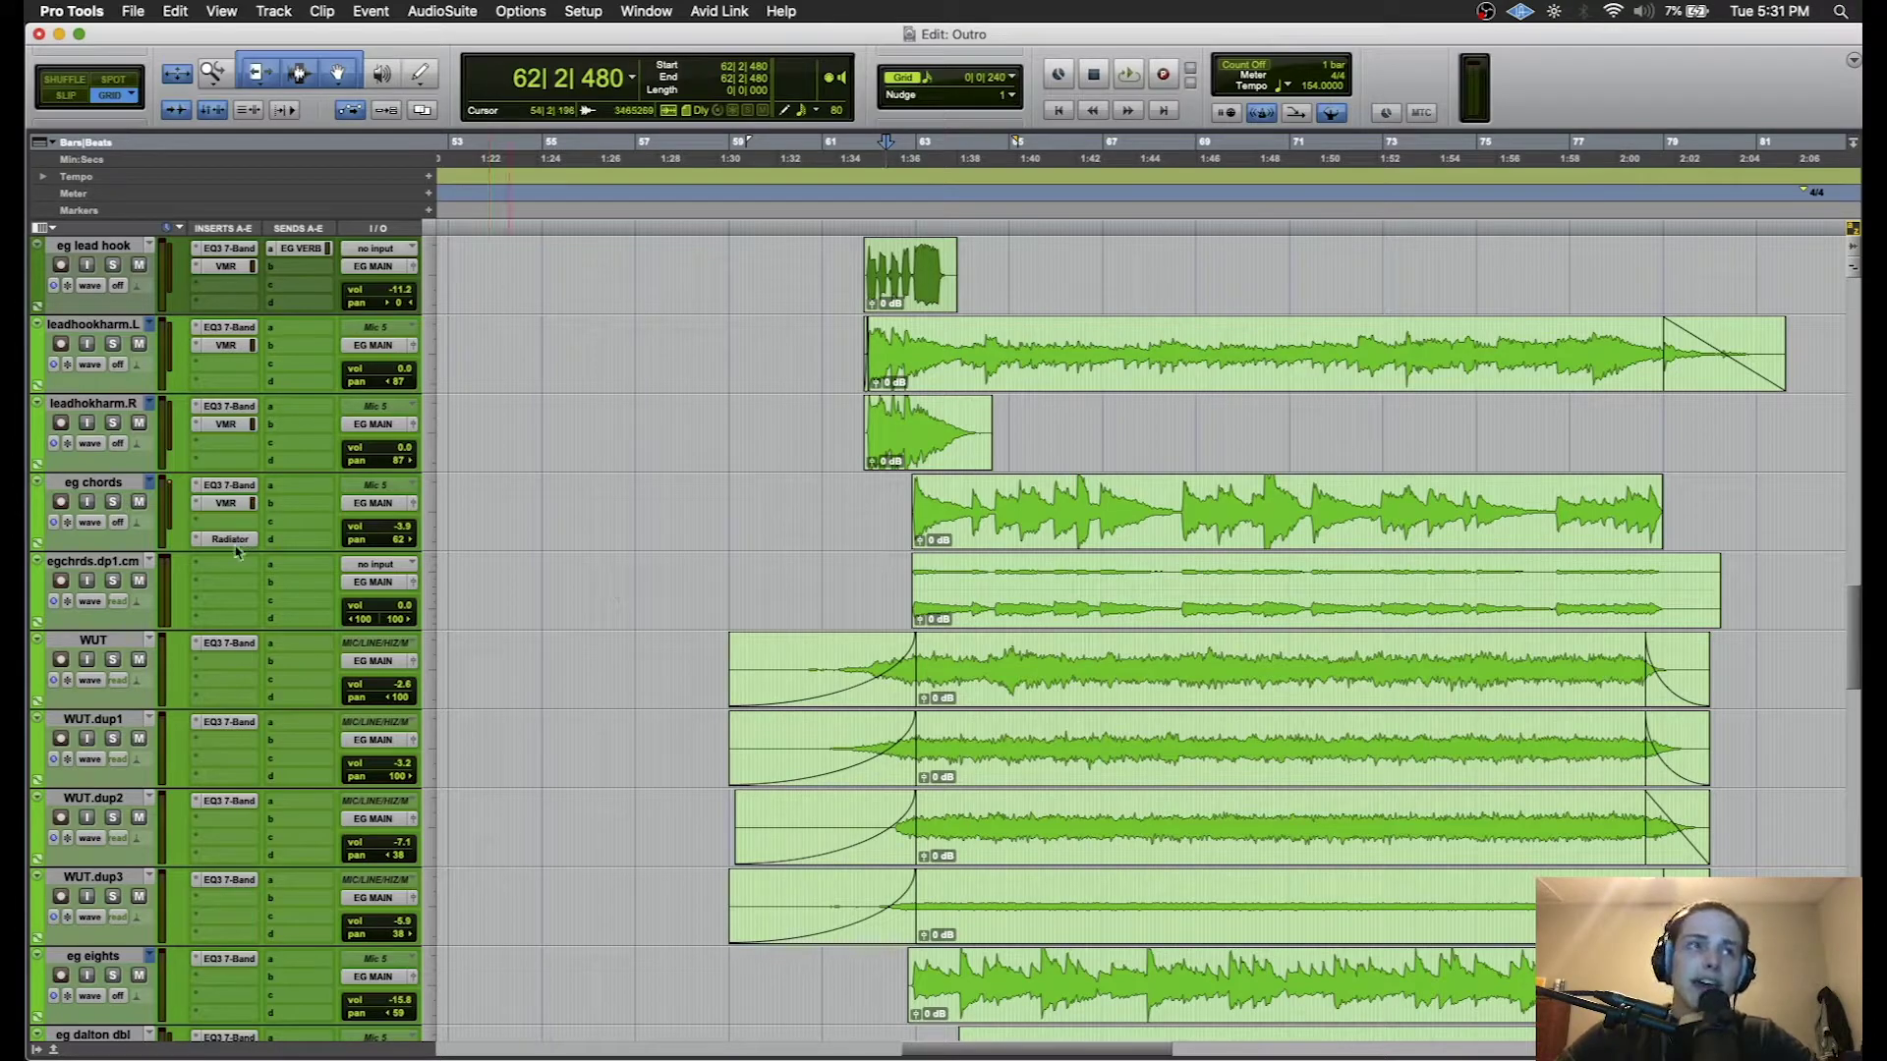
{"action": "key", "text": "space"}
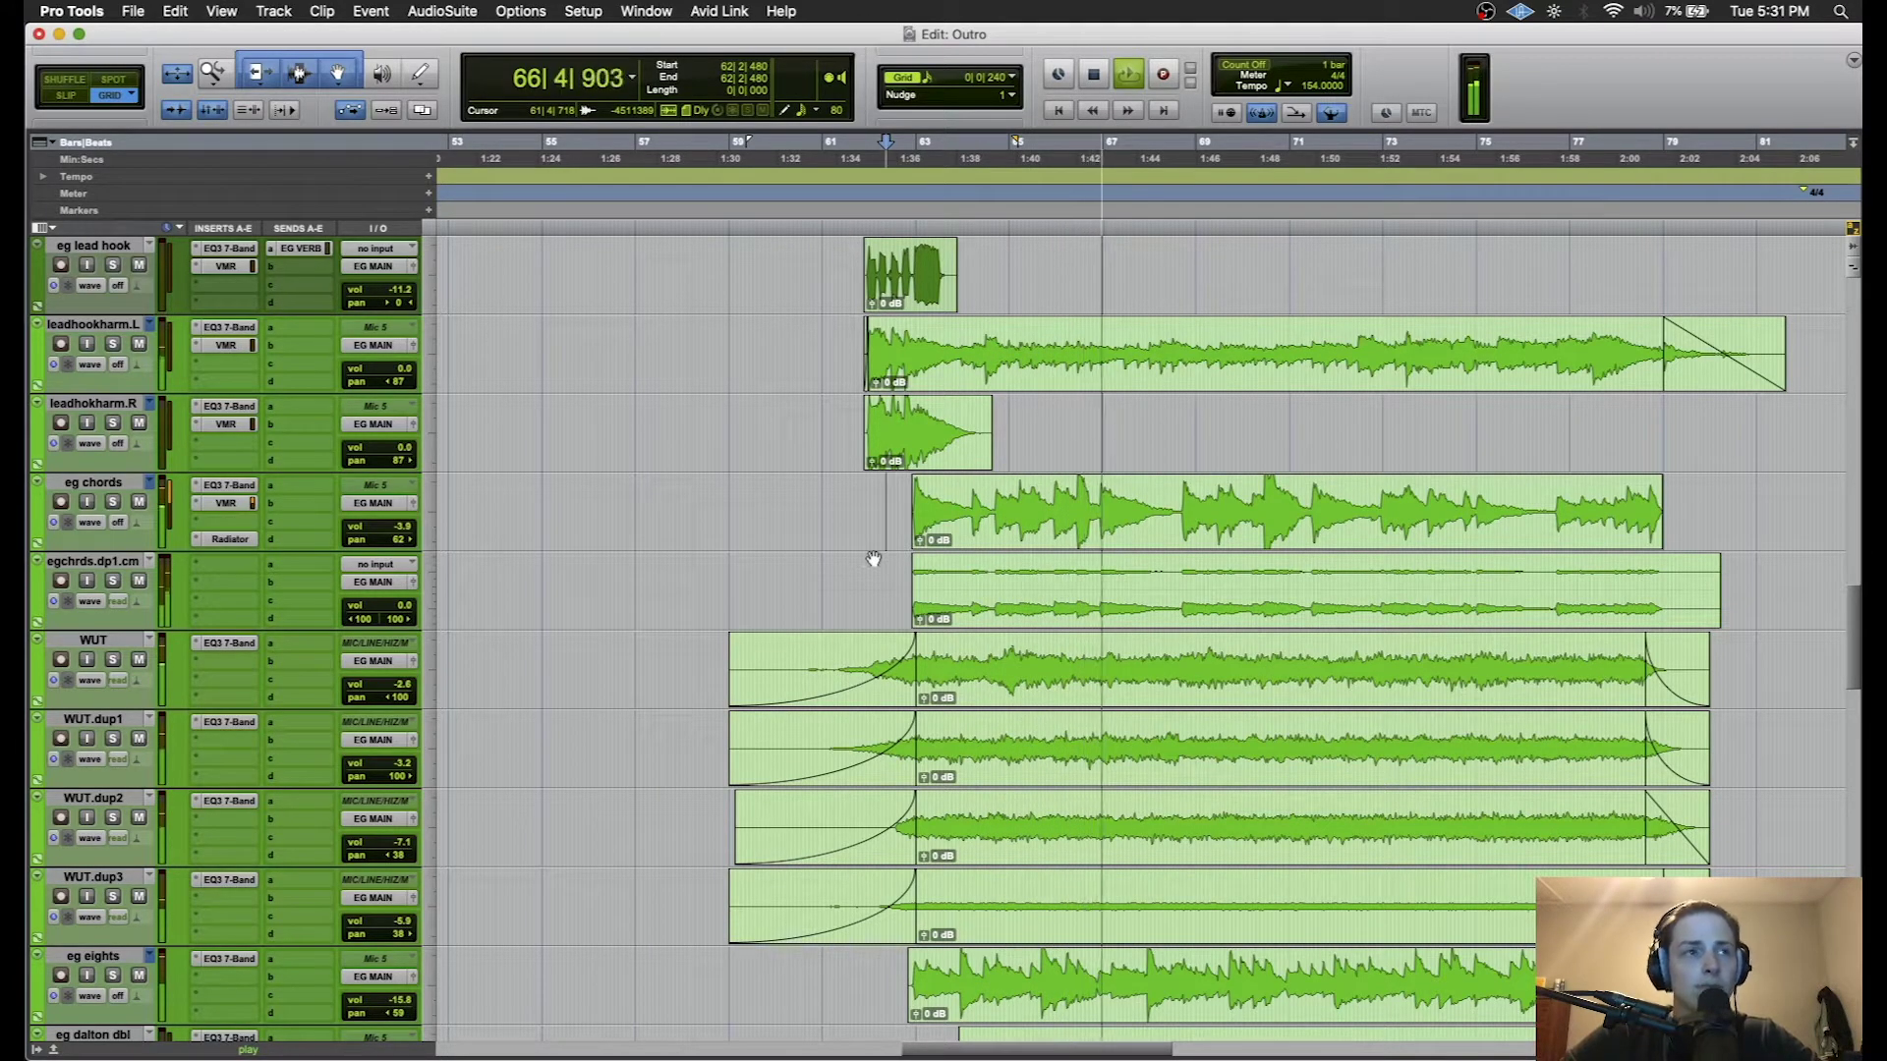
{"action": "key", "text": "space"}
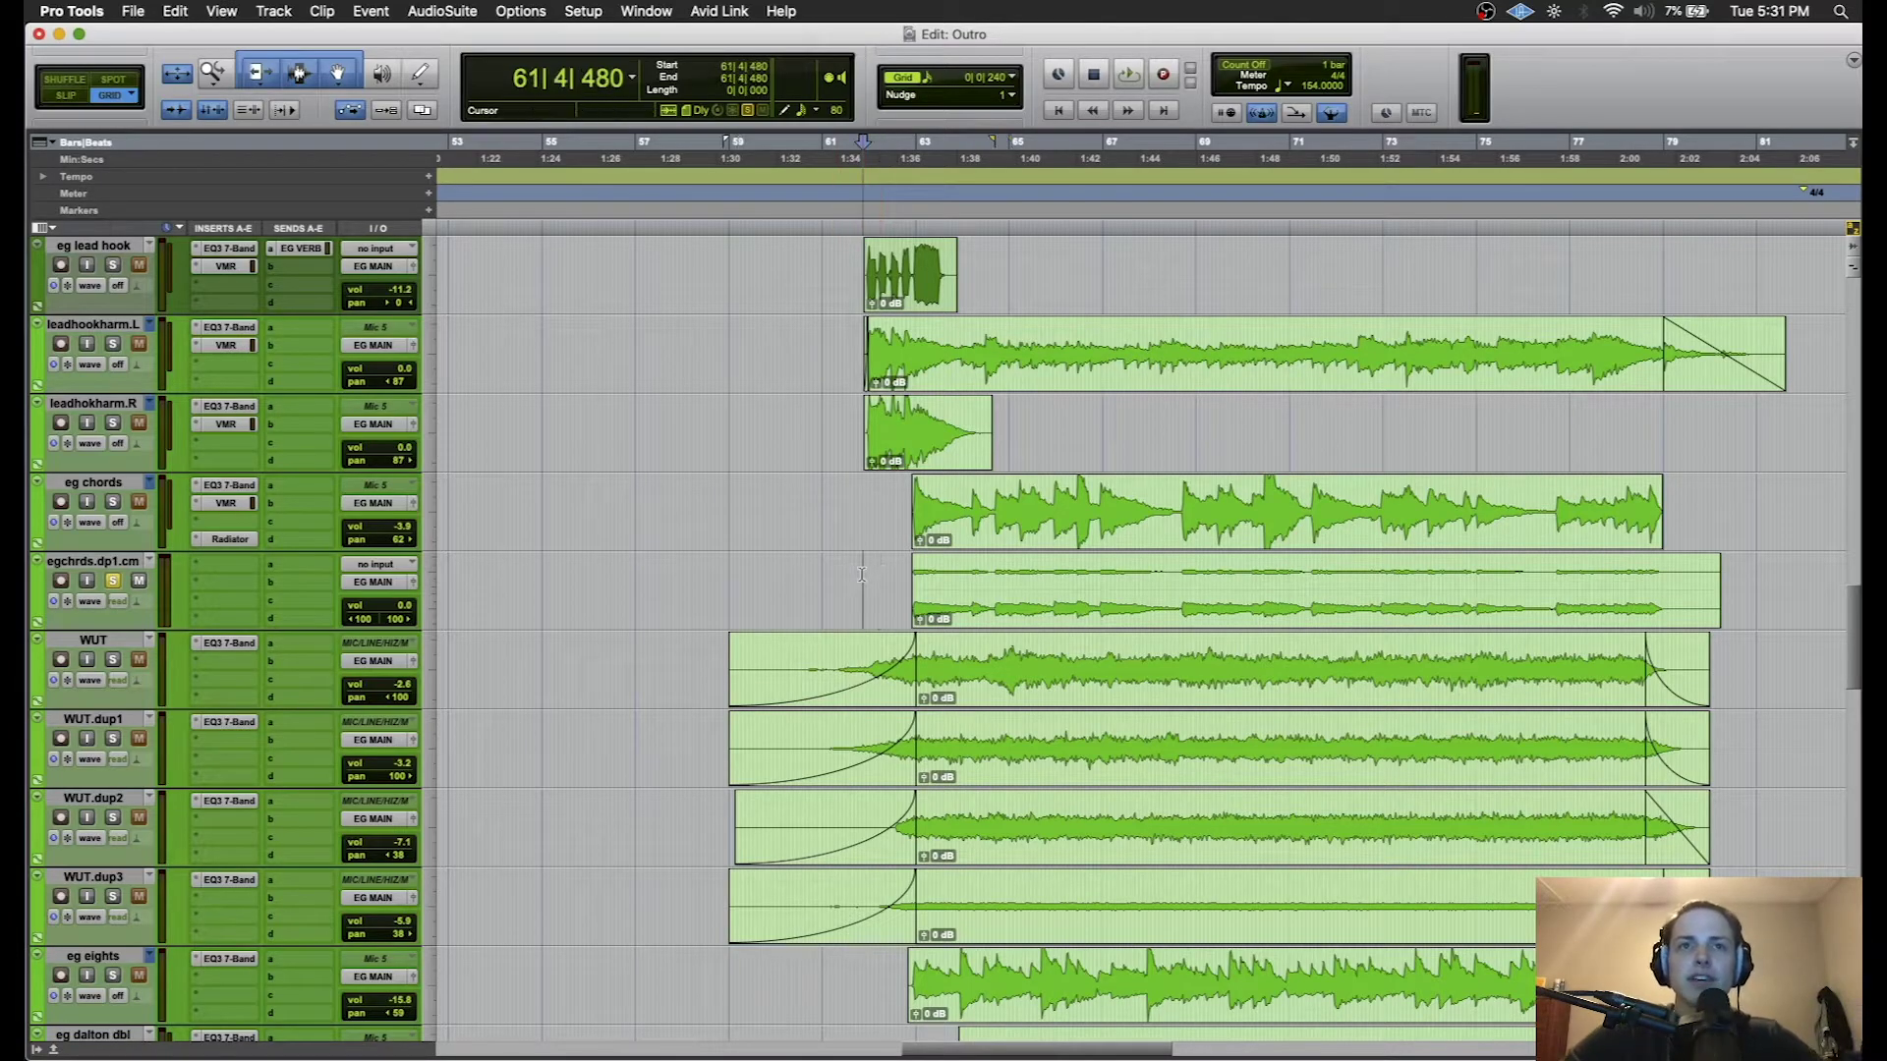
- Audition egchrds.dp1.cm soloed from 61|4|480, and unsolo it during playback to hear it in the mix
{"action": "key", "text": "space"}
{"action": "left_click", "coordinate": [113, 580]}
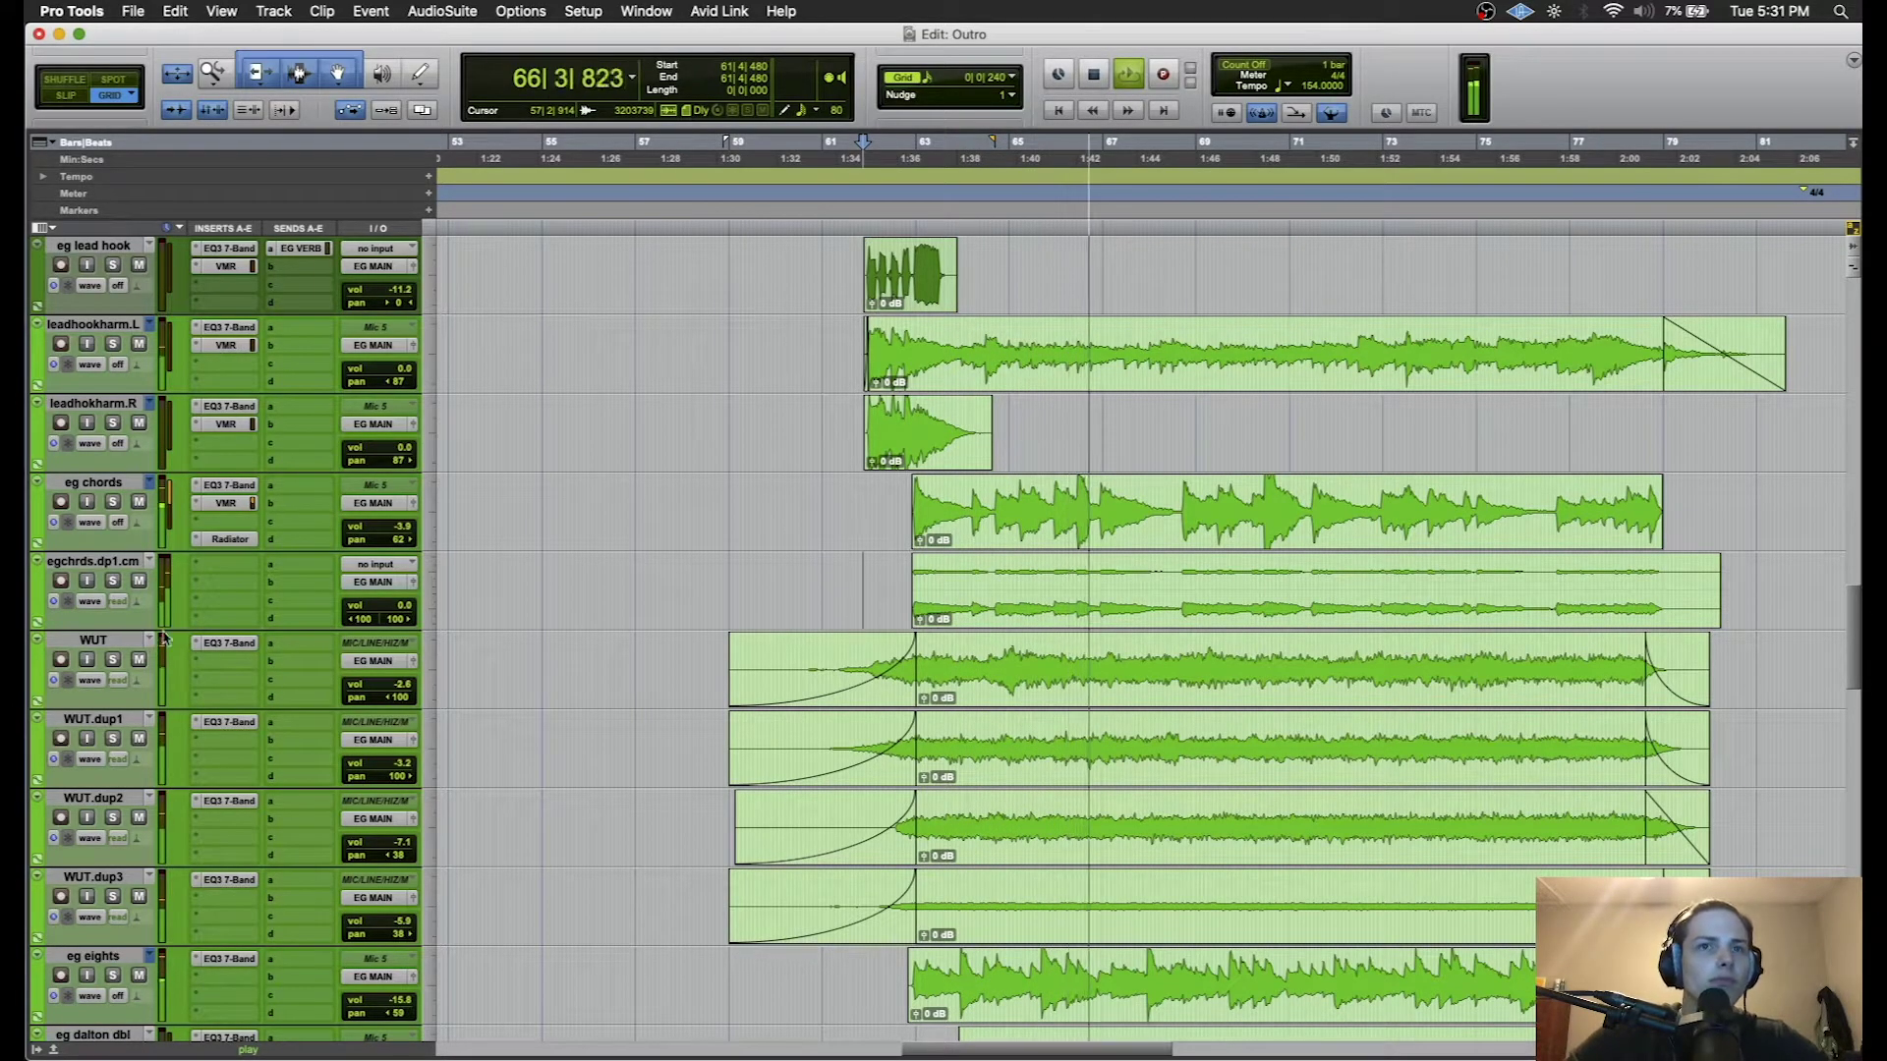
{"action": "key", "text": "space"}
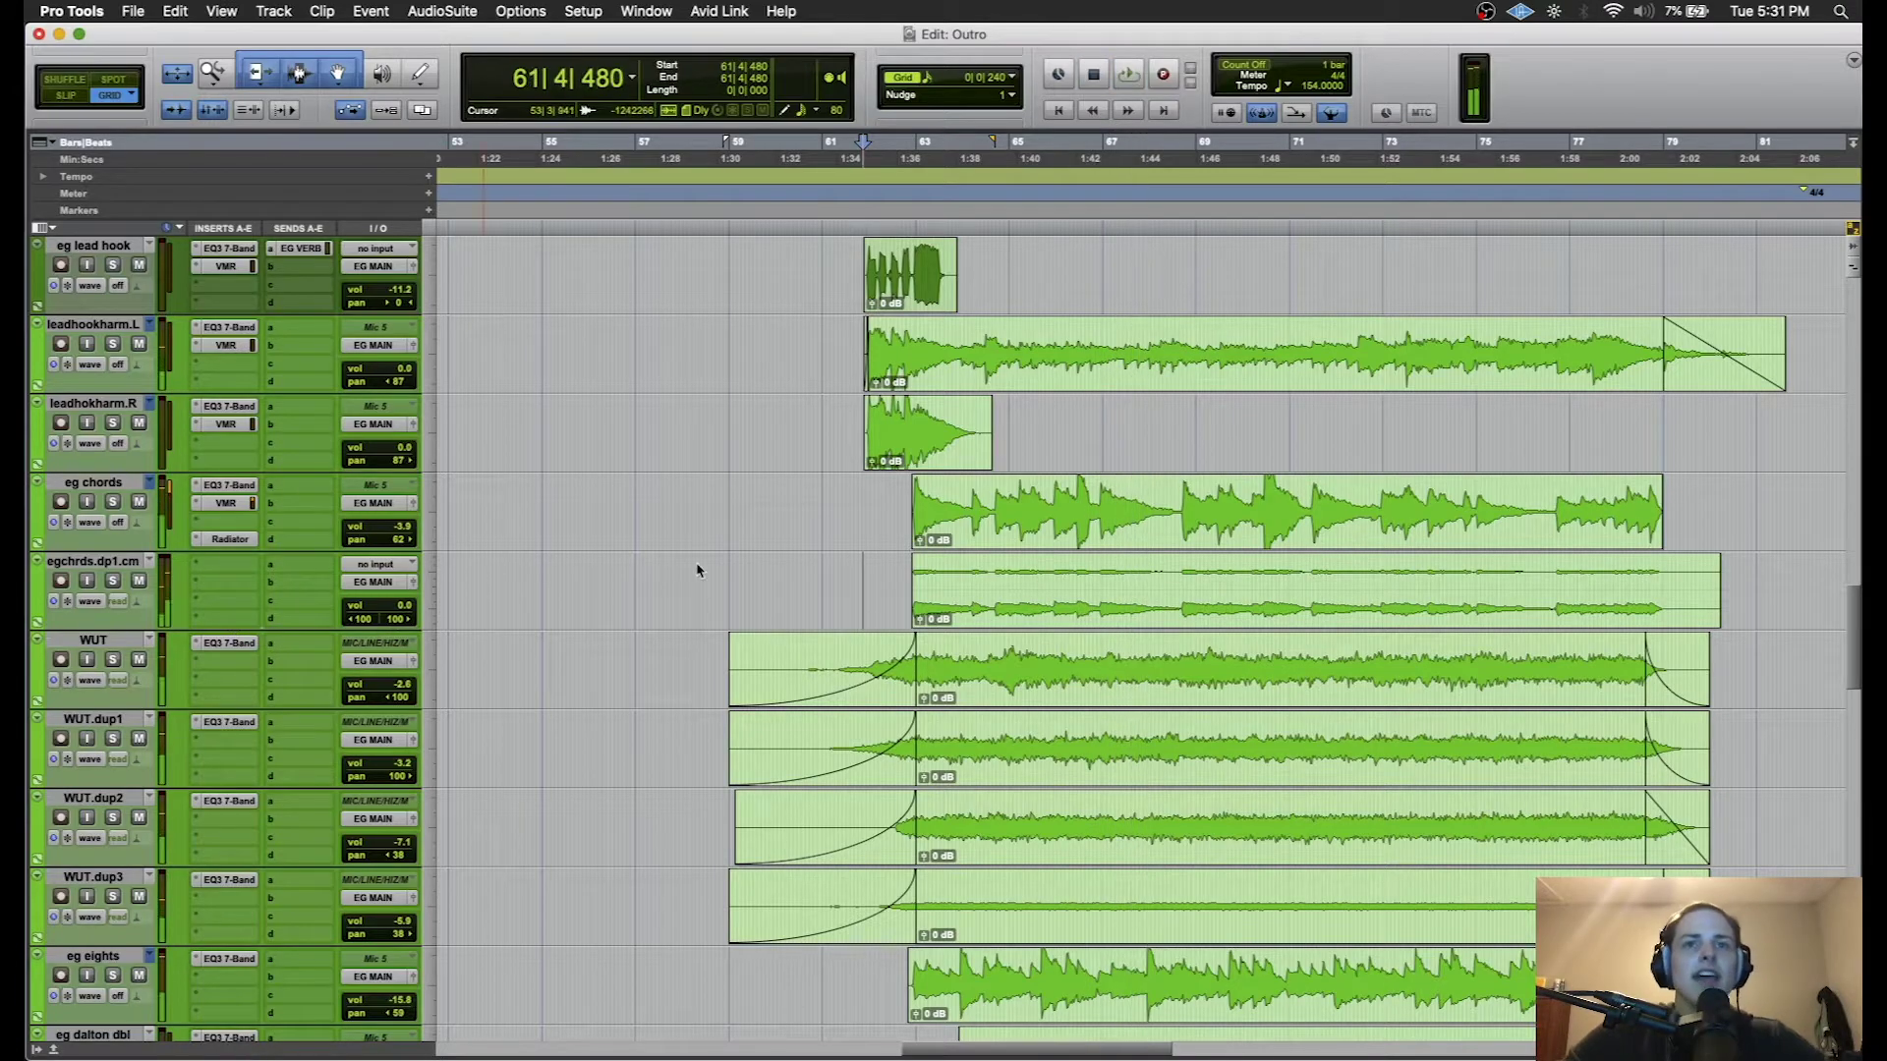
- Select and solo WUT, WUT.dup1, WUT.dup2 and WUT.dup3, and audition them from 61|1|720 past bar 77
{"action": "scroll", "coordinate": [111, 818], "scroll_direction": "down", "scroll_amount": 3}
{"action": "left_click", "coordinate": [110, 643], "text": "shift"}
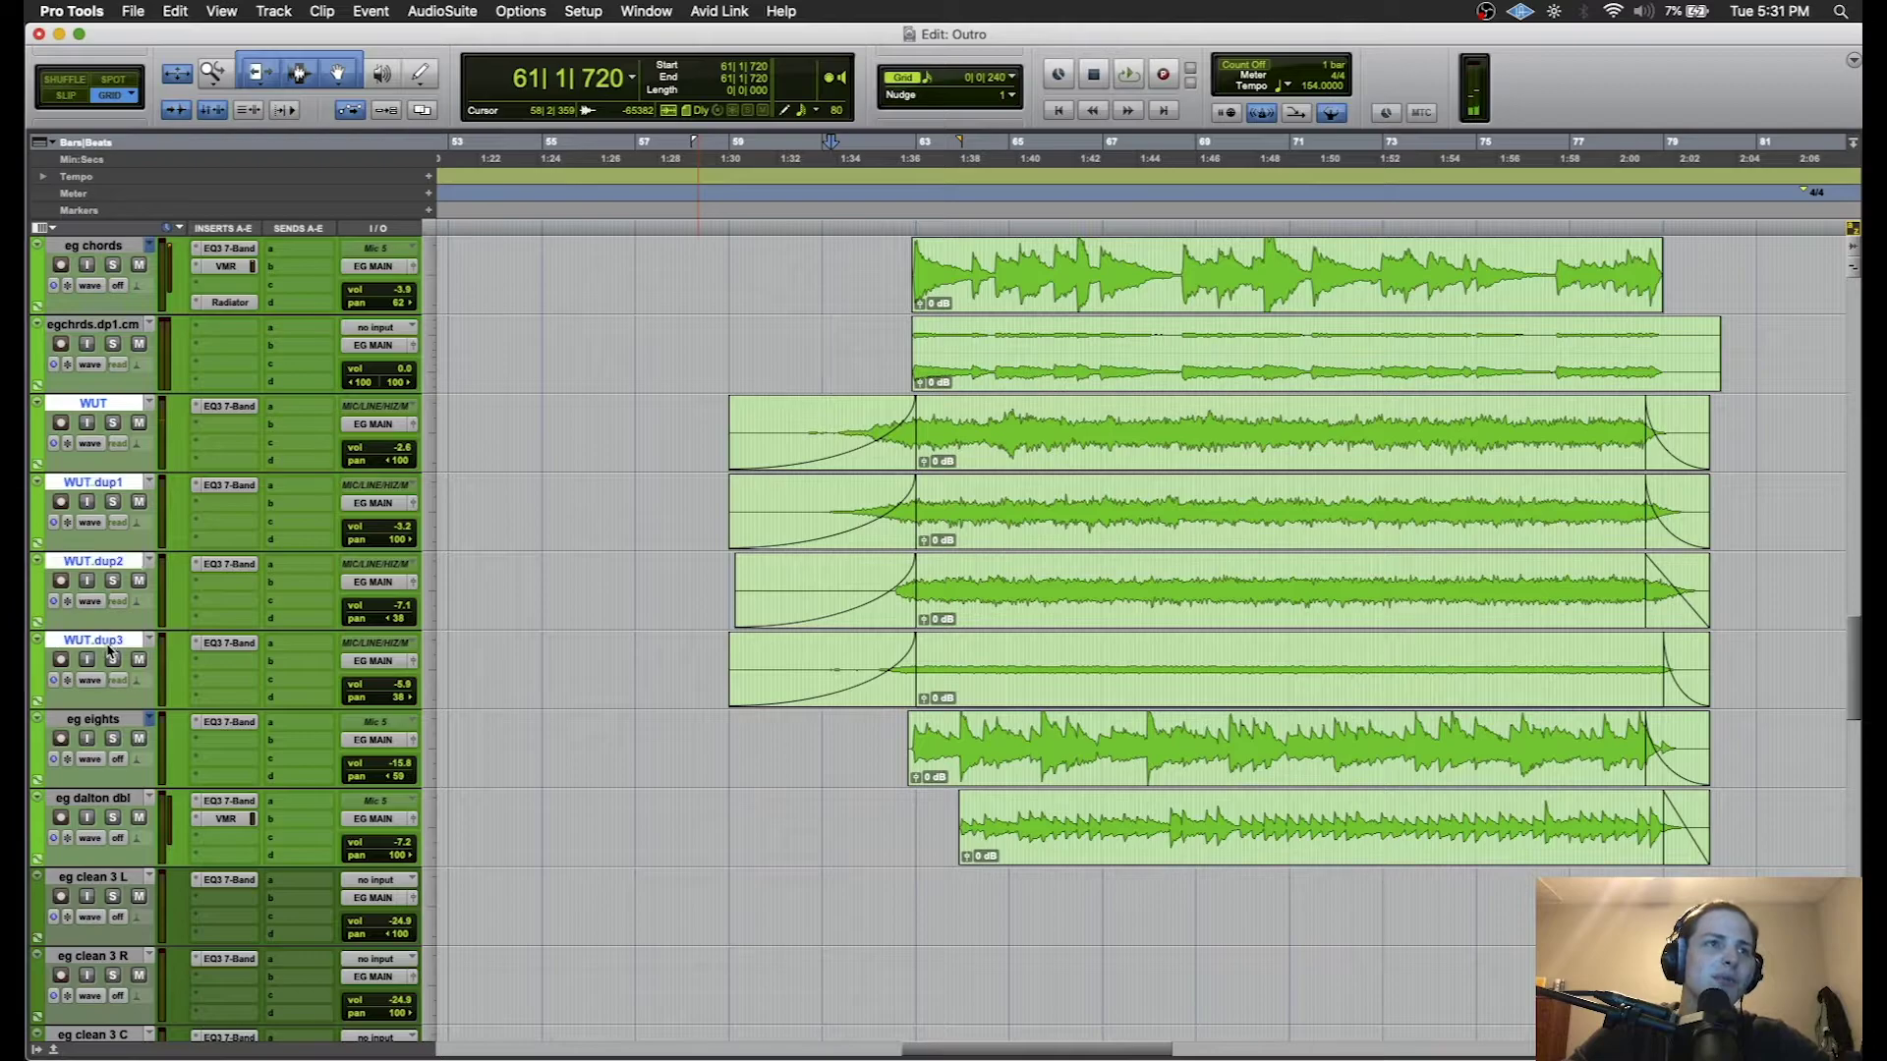
{"action": "key", "text": "space"}
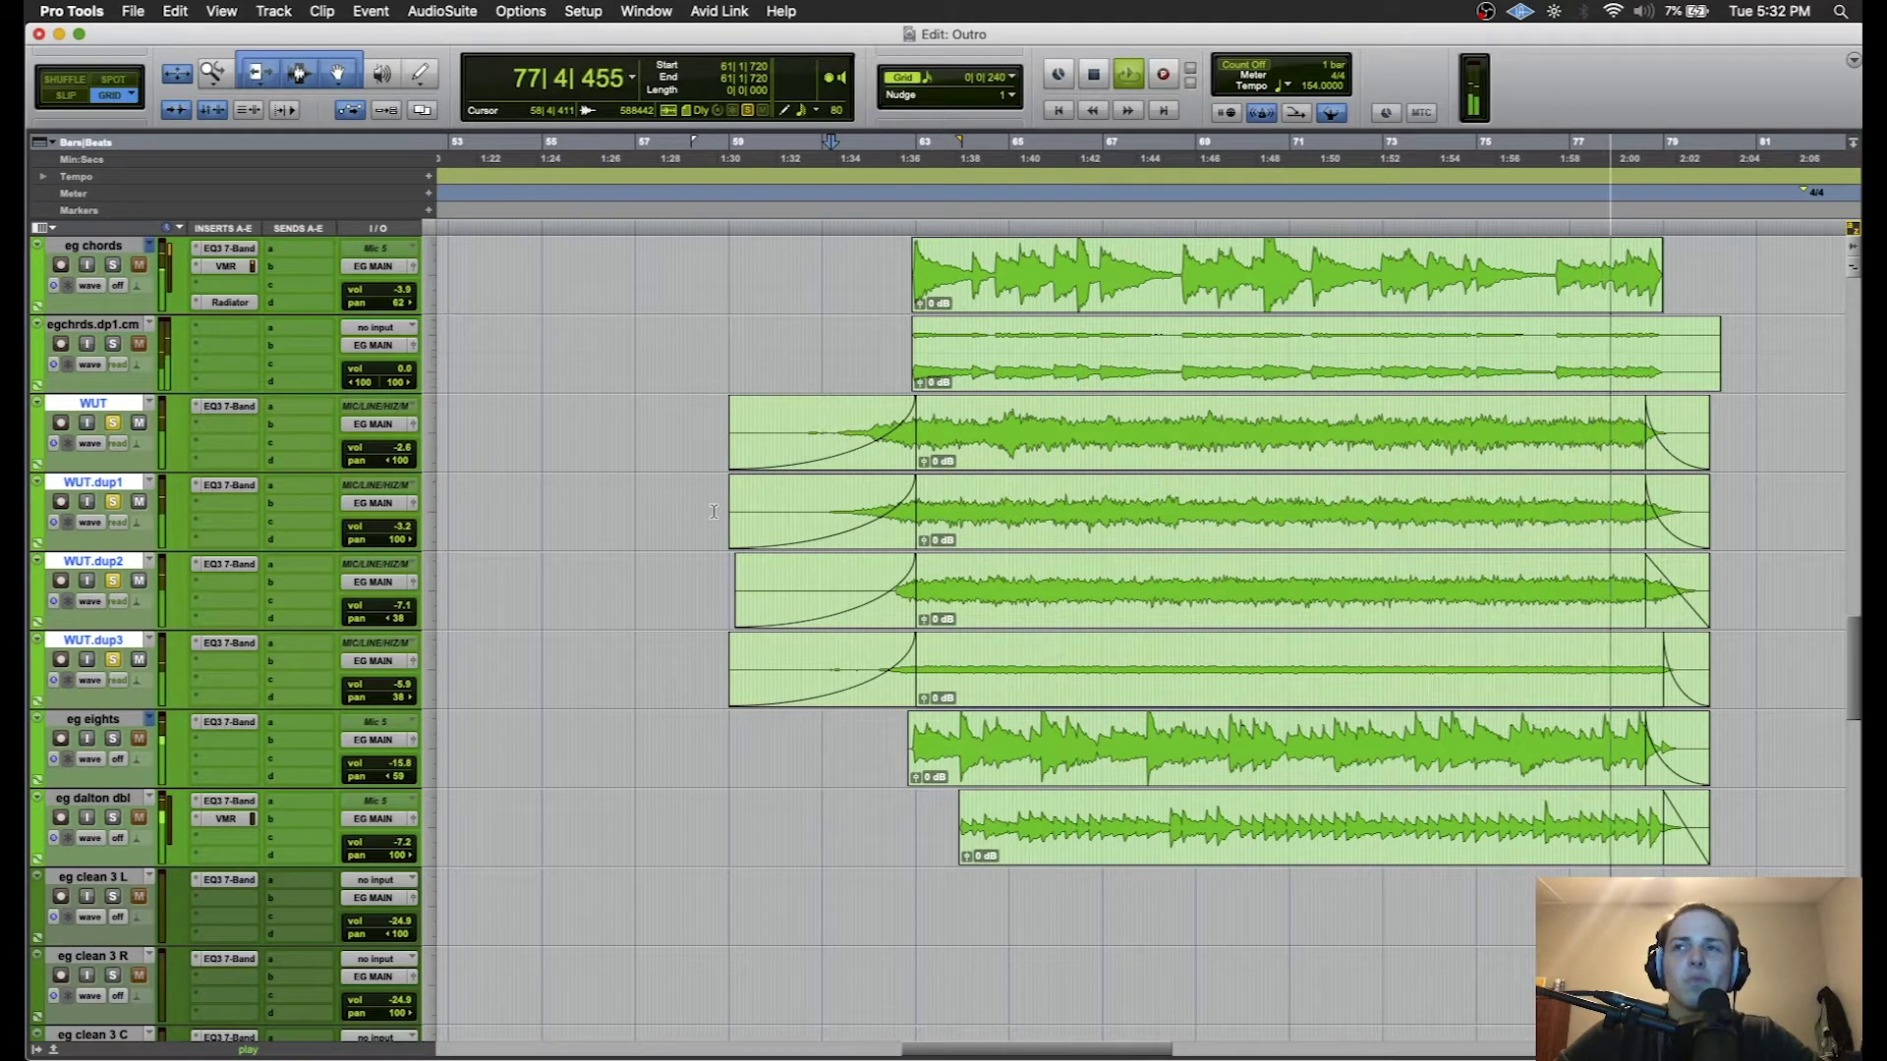
{"action": "key", "text": "space"}
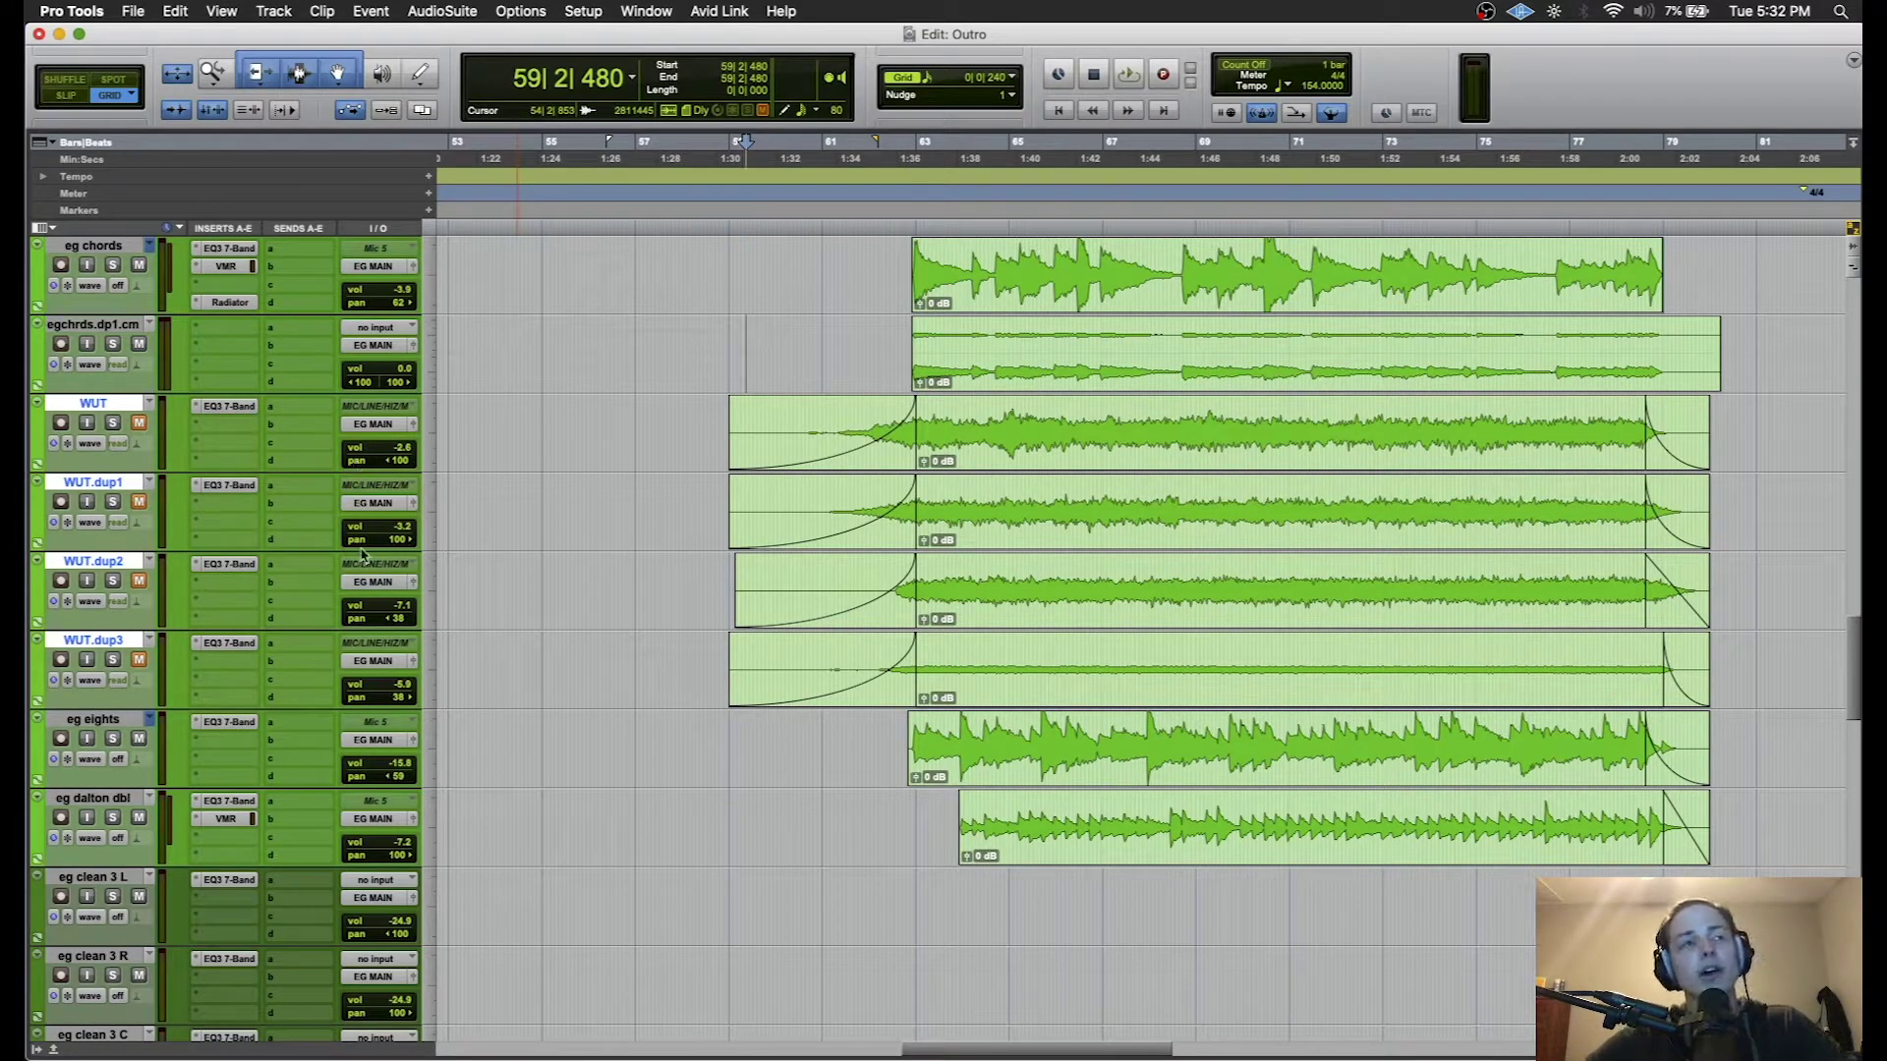
- Compare the mix with the four WUT tracks muted and unmuted from 59|2|480, leave them unmuted, and deselect them
{"action": "key", "text": "space"}
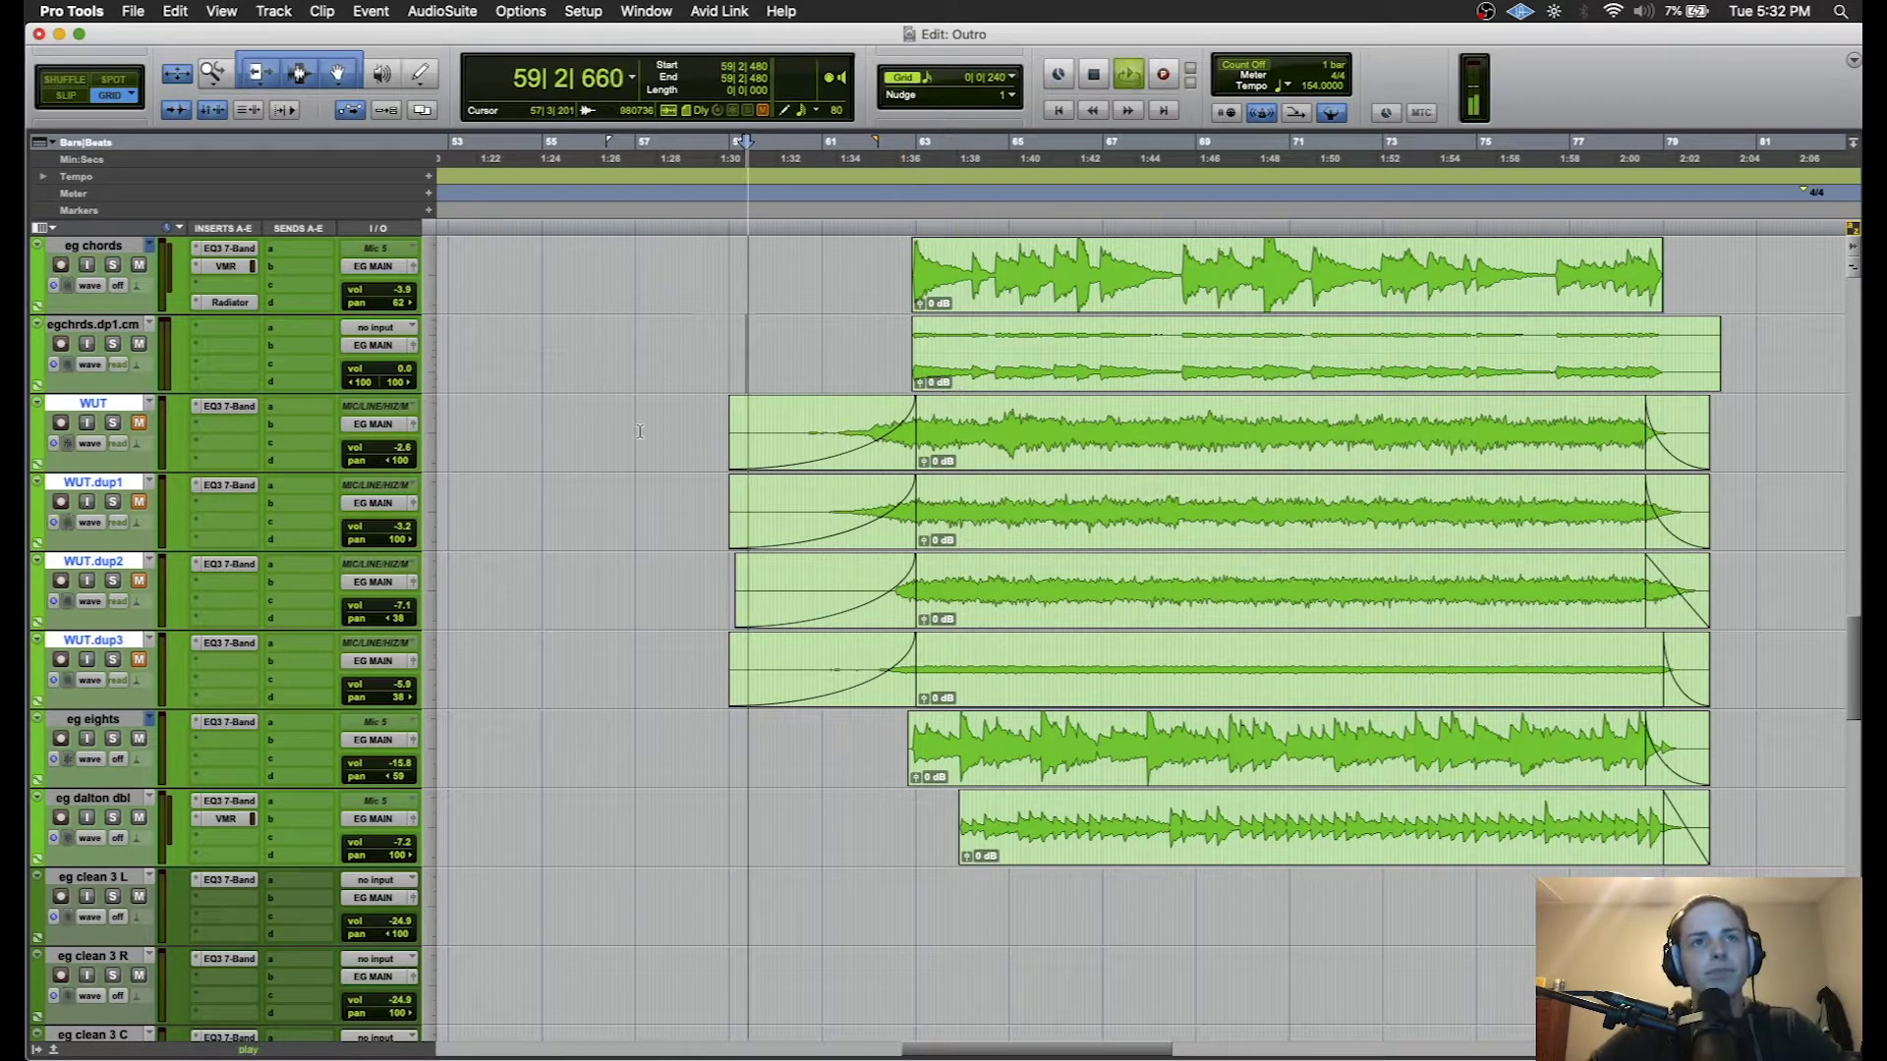
{"action": "left_click", "coordinate": [138, 660]}
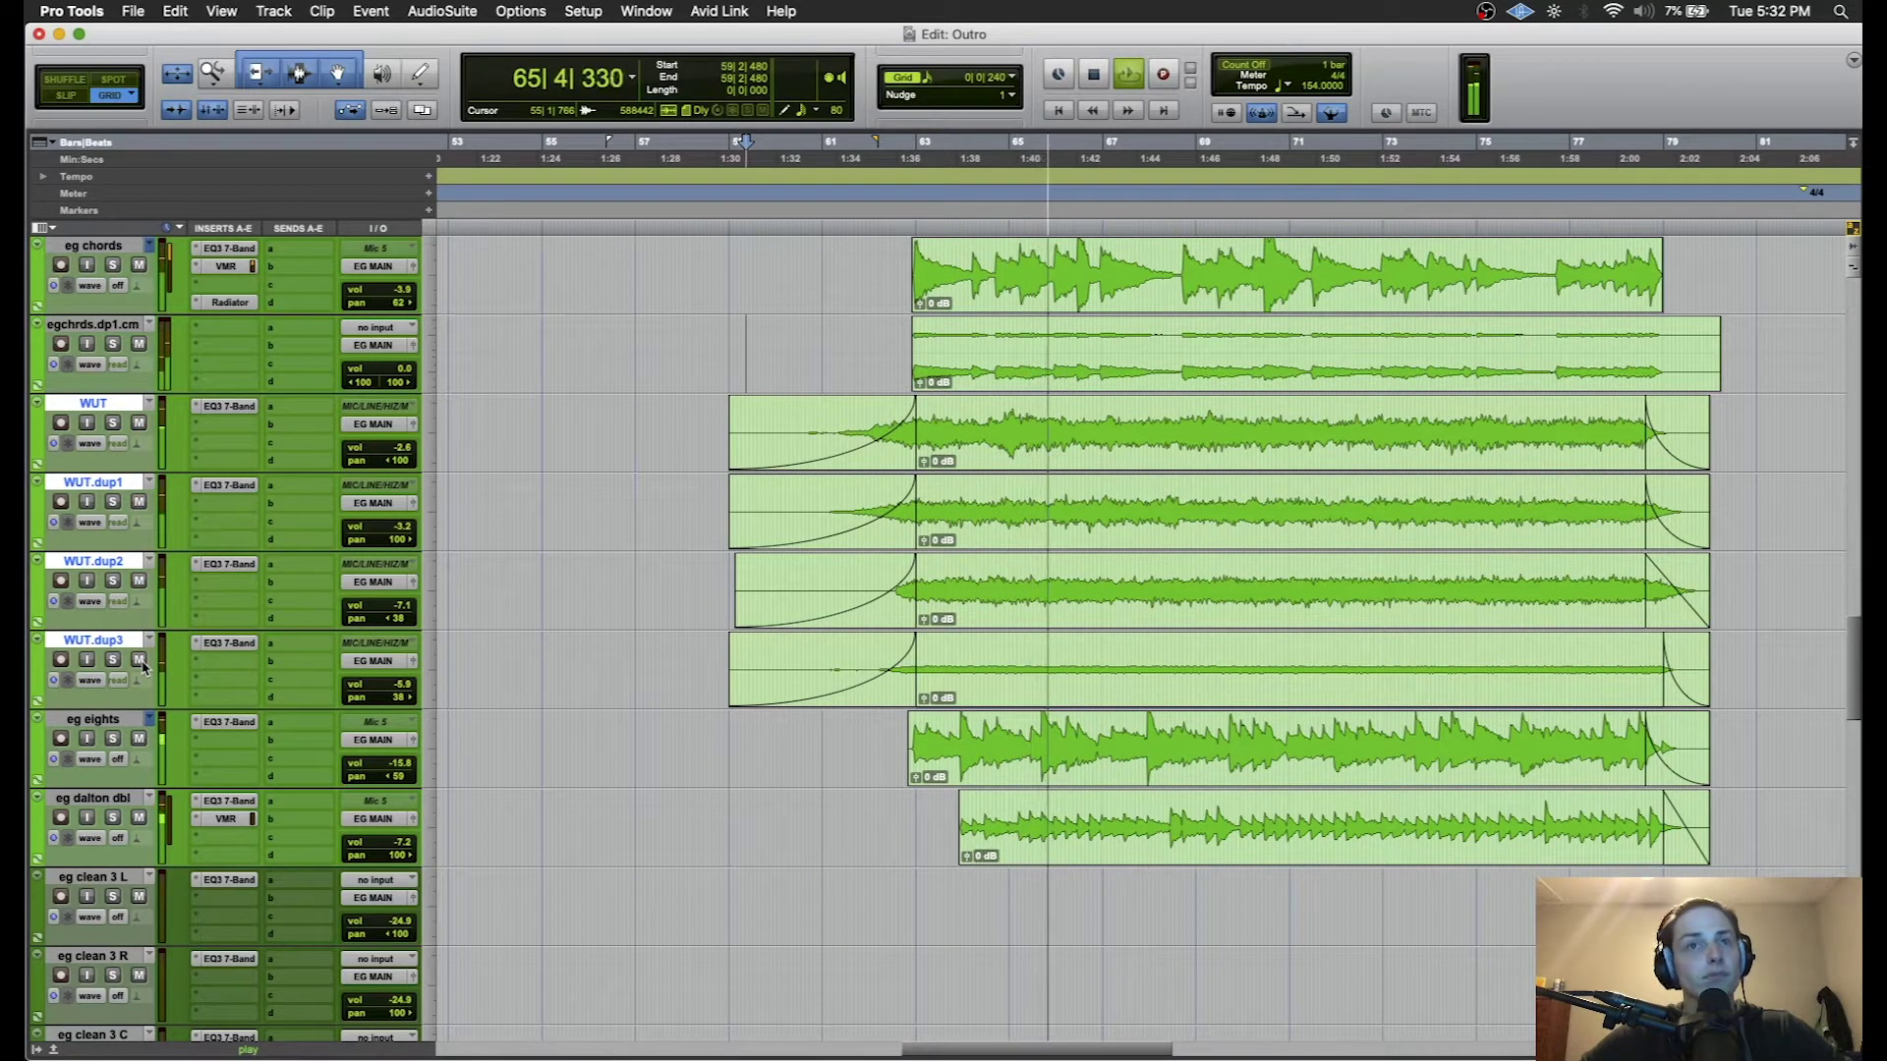
{"action": "left_click", "coordinate": [139, 659]}
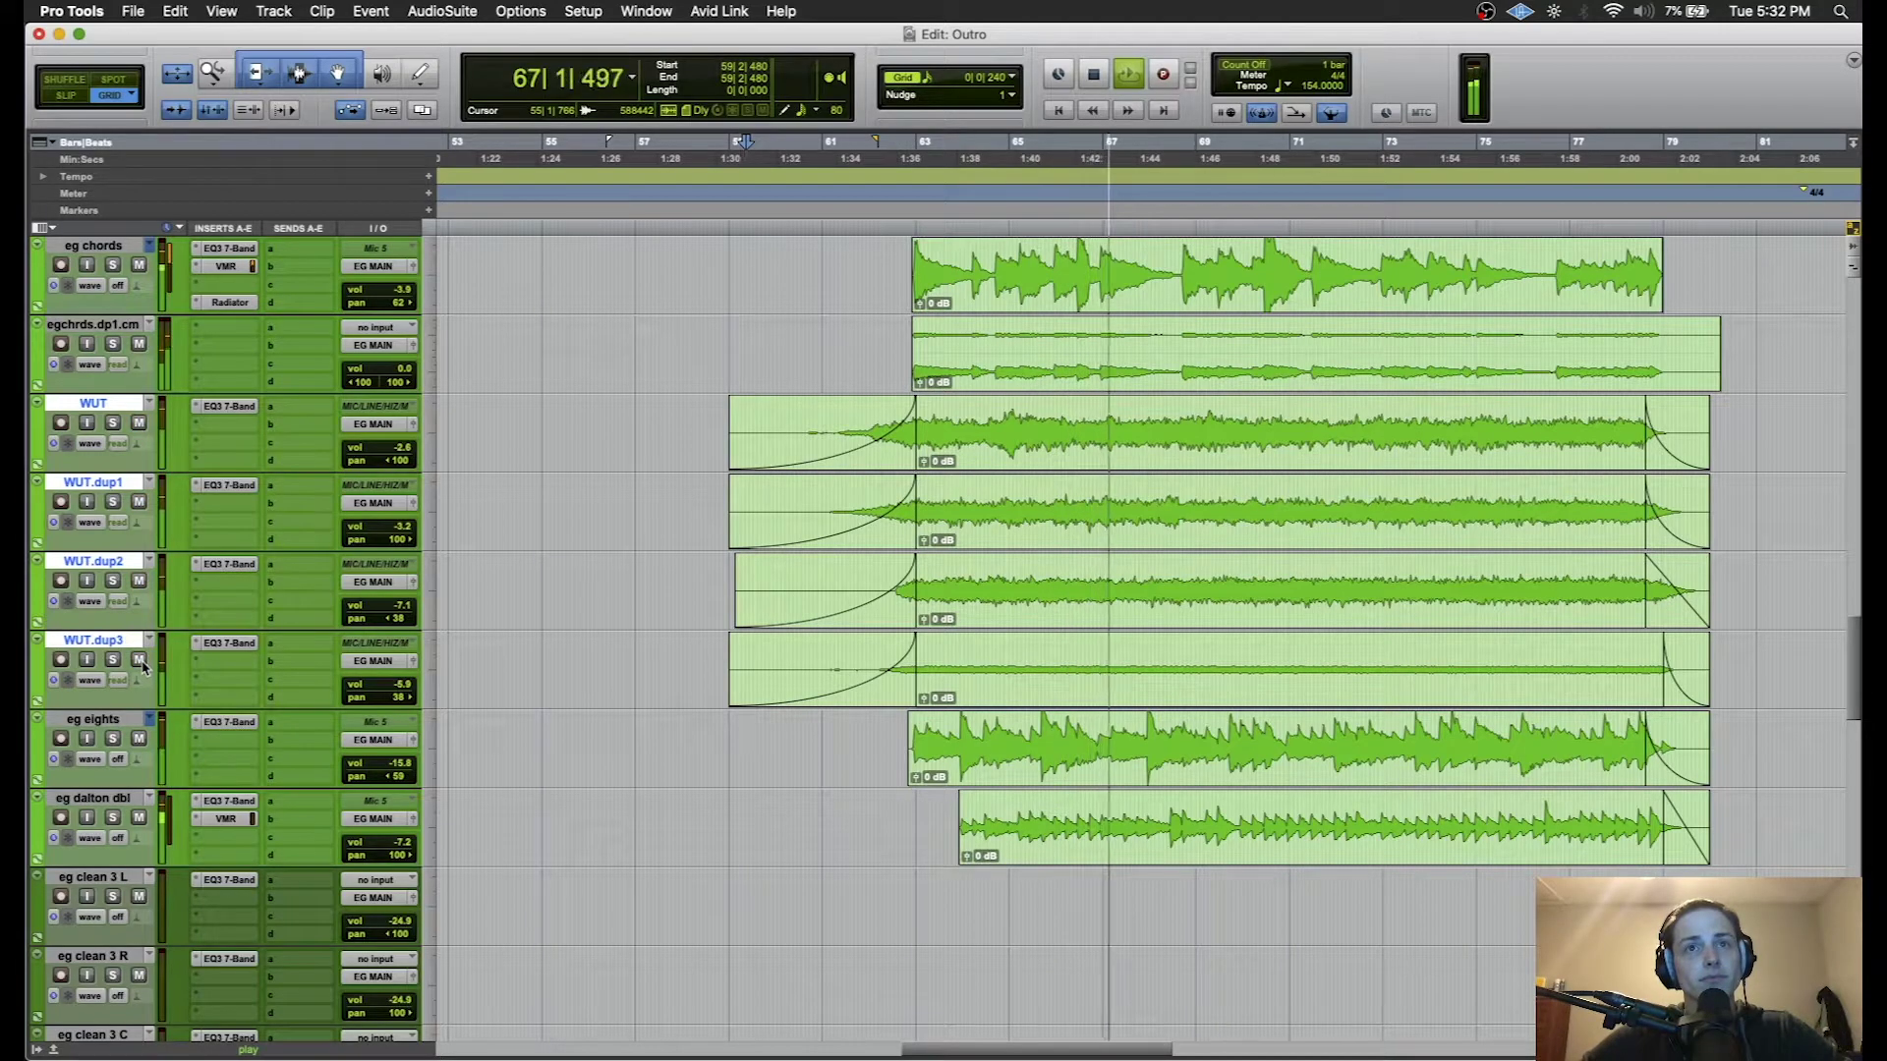
{"action": "left_click", "coordinate": [138, 659]}
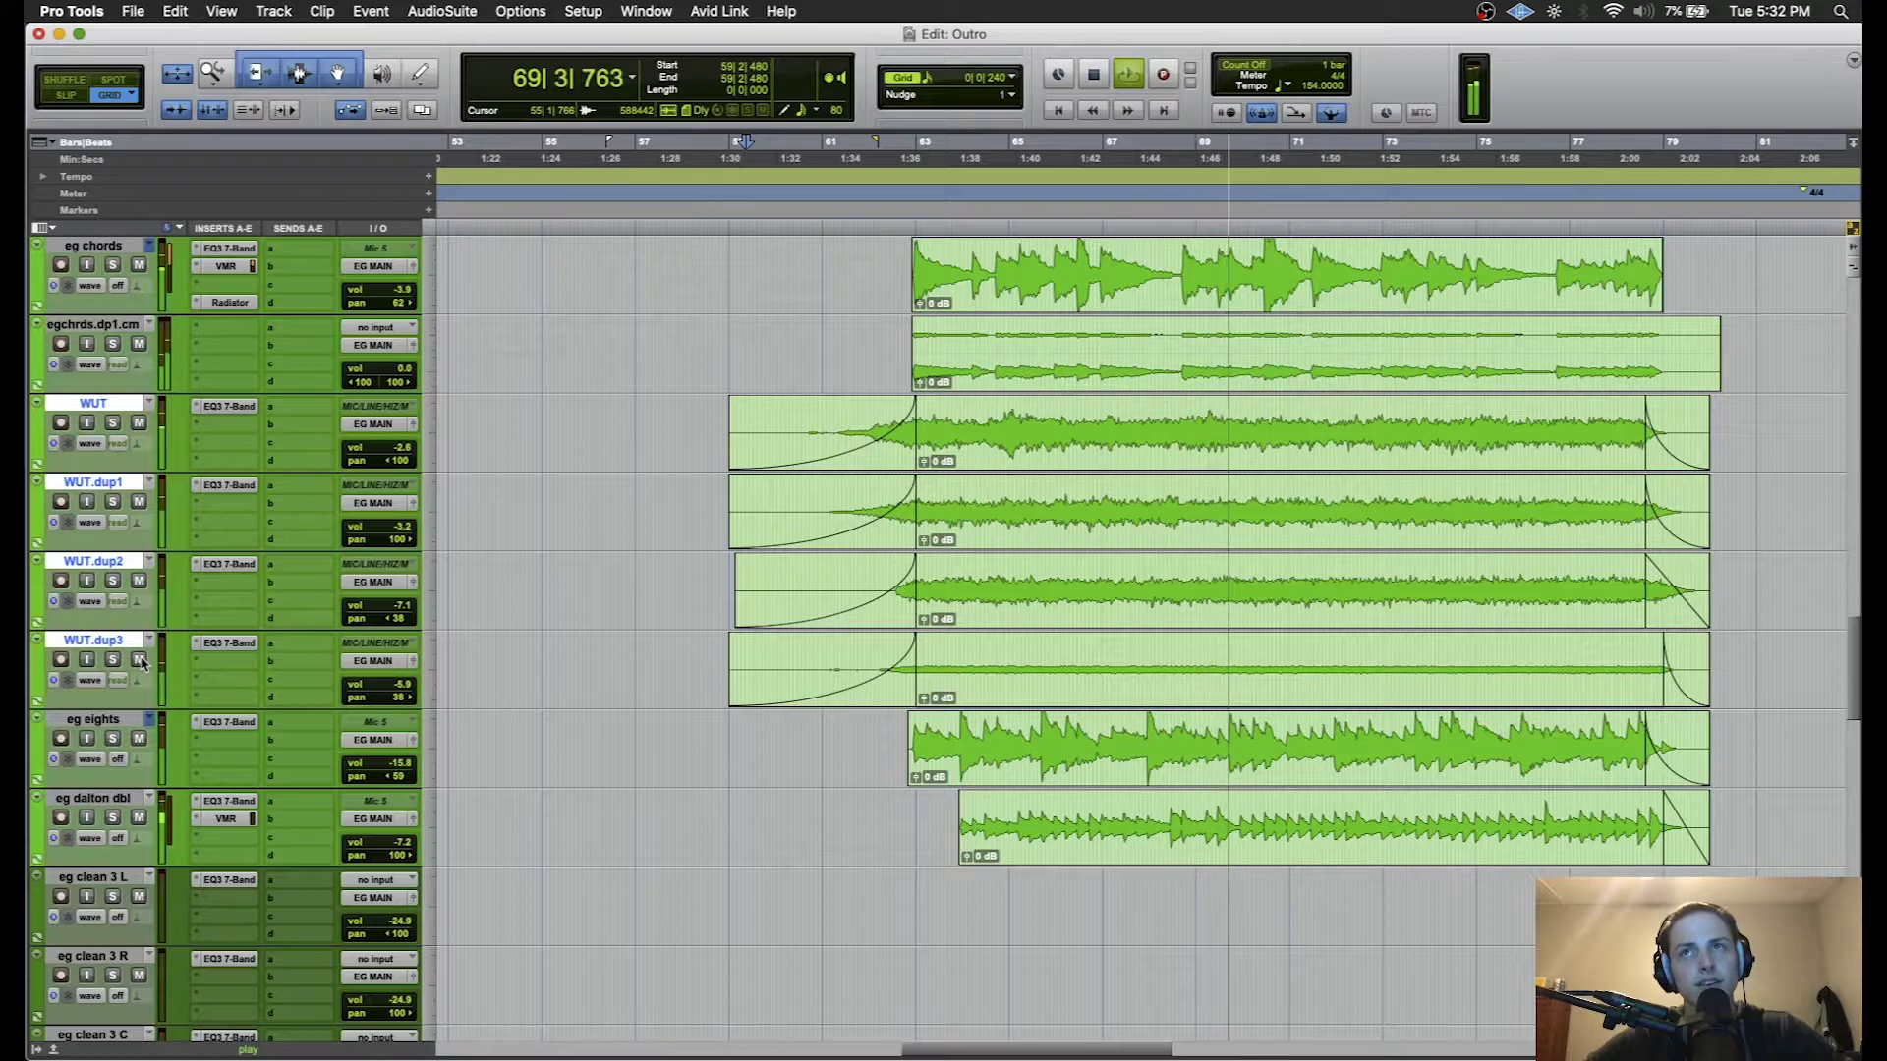
{"action": "key", "text": "space"}
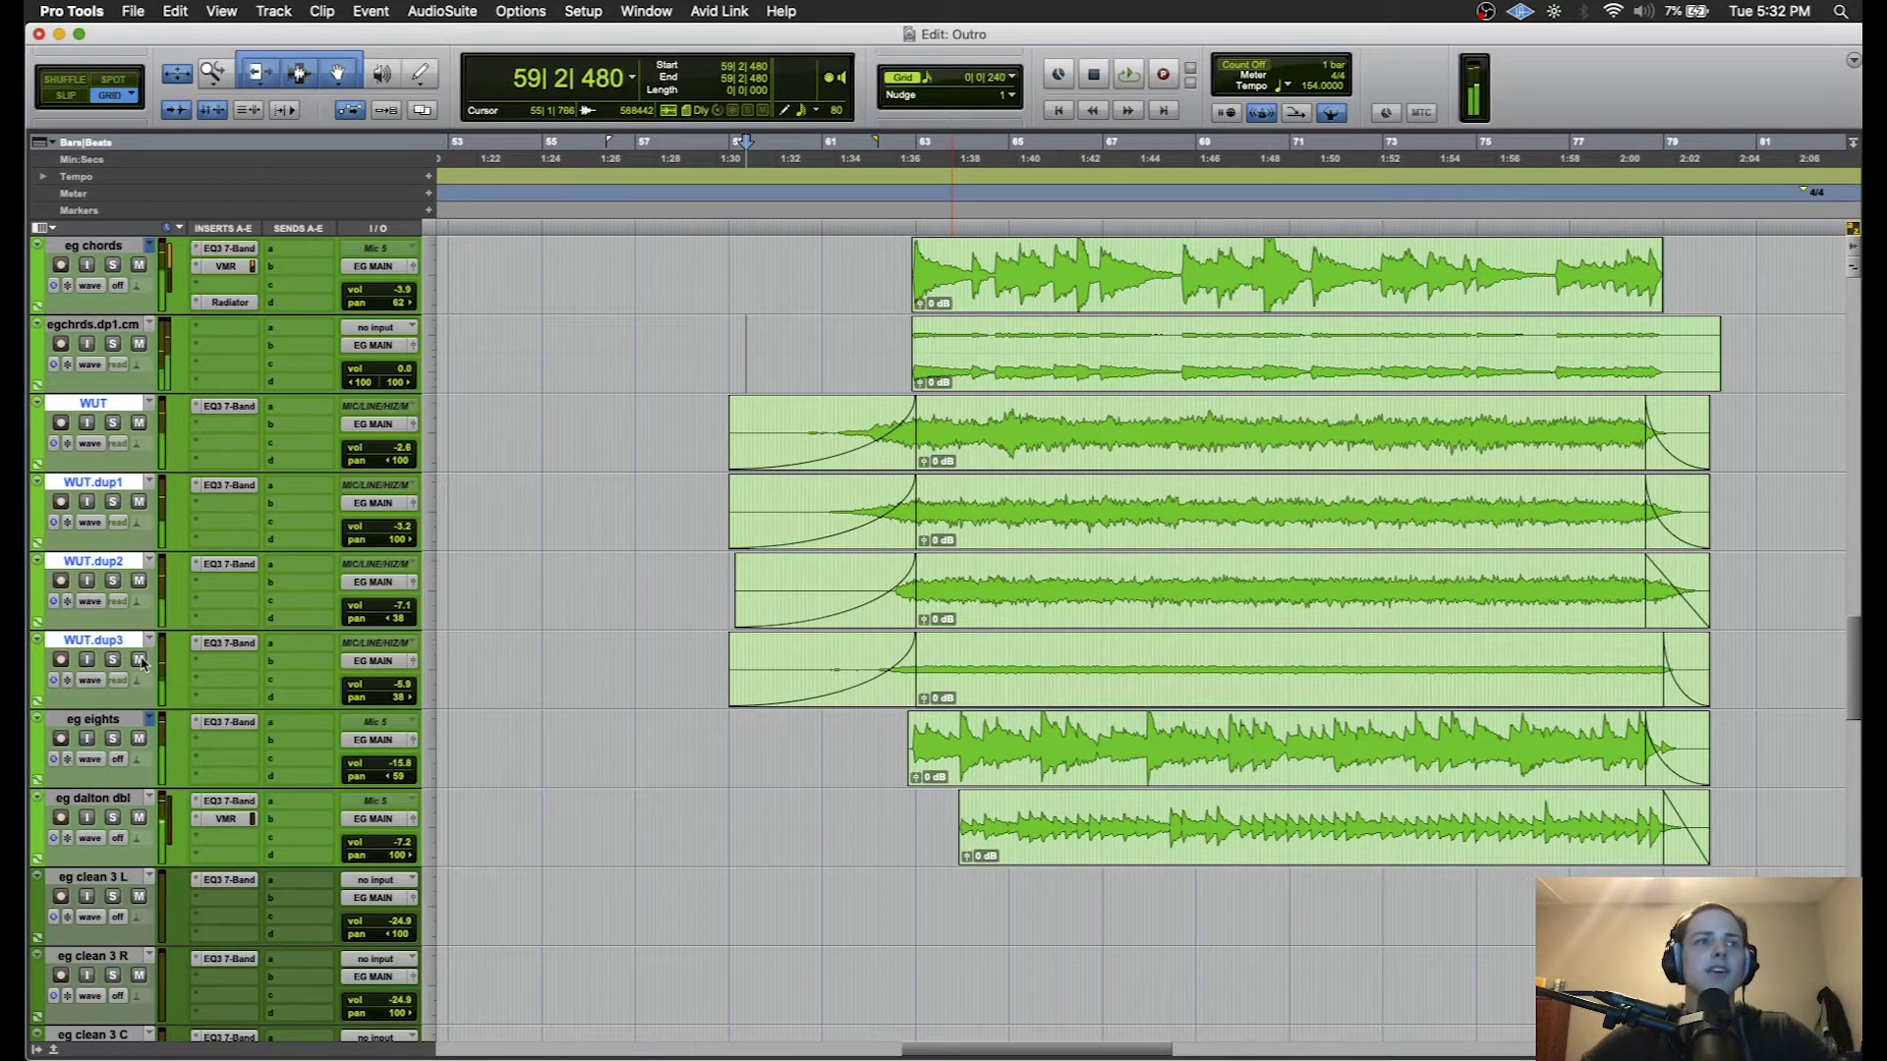
{"action": "left_click", "coordinate": [119, 560]}
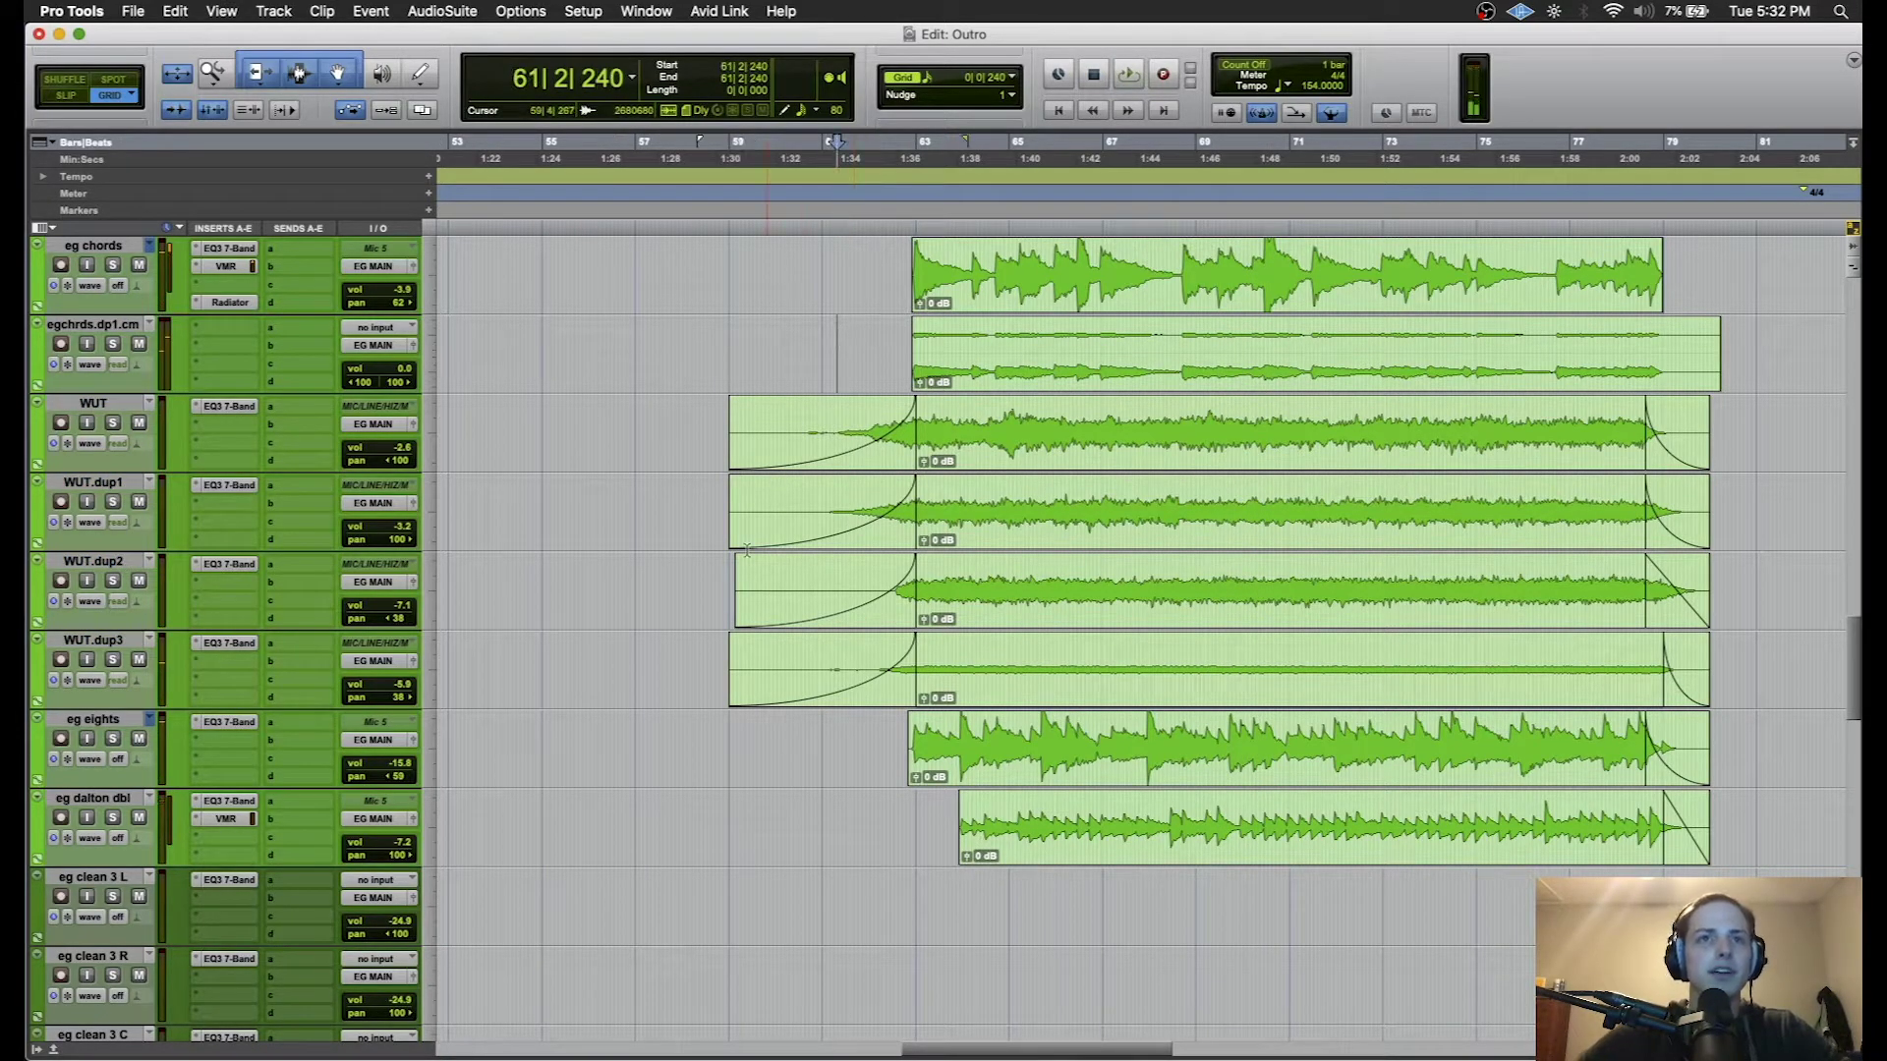
- Audition eg eights soloed from 61|4|240, add eg dalton dbl to the solo, and clear both solos
{"action": "scroll", "coordinate": [786, 734], "scroll_direction": "down", "scroll_amount": 3}
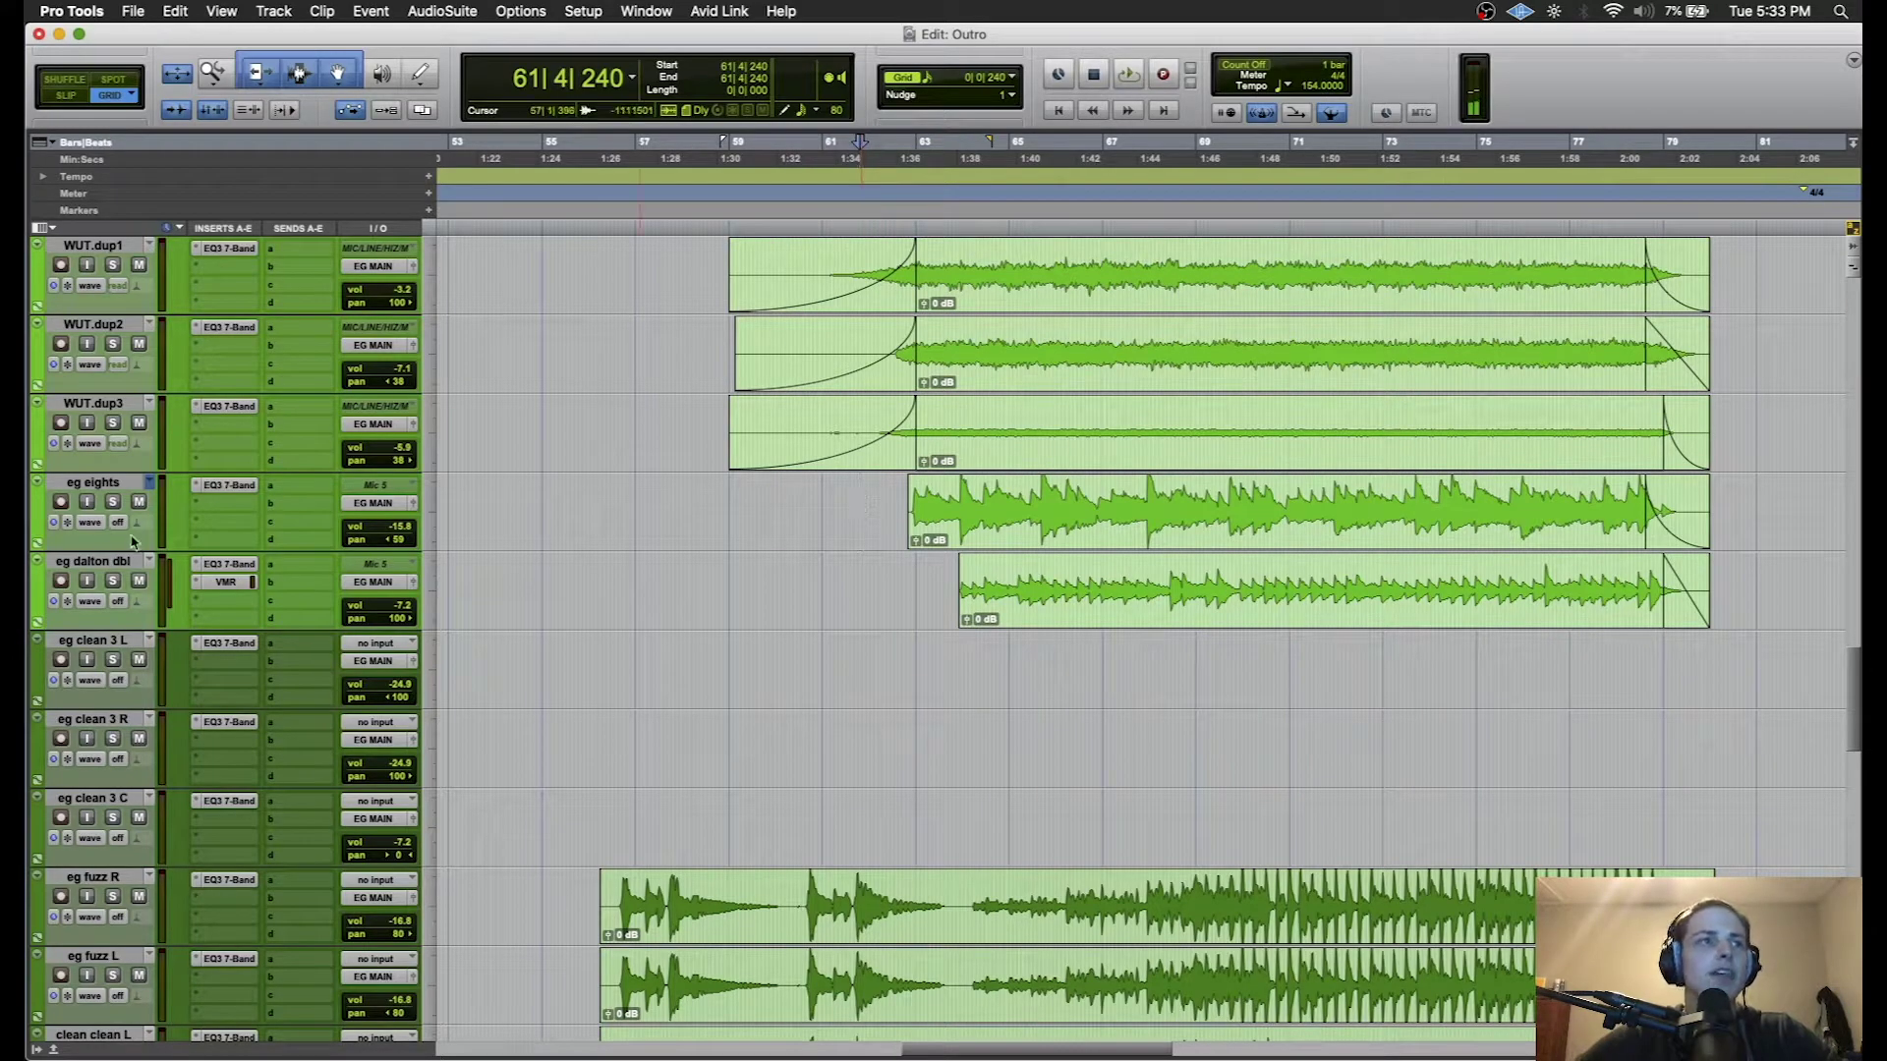
{"action": "key", "text": "space"}
{"action": "left_click", "coordinate": [112, 503]}
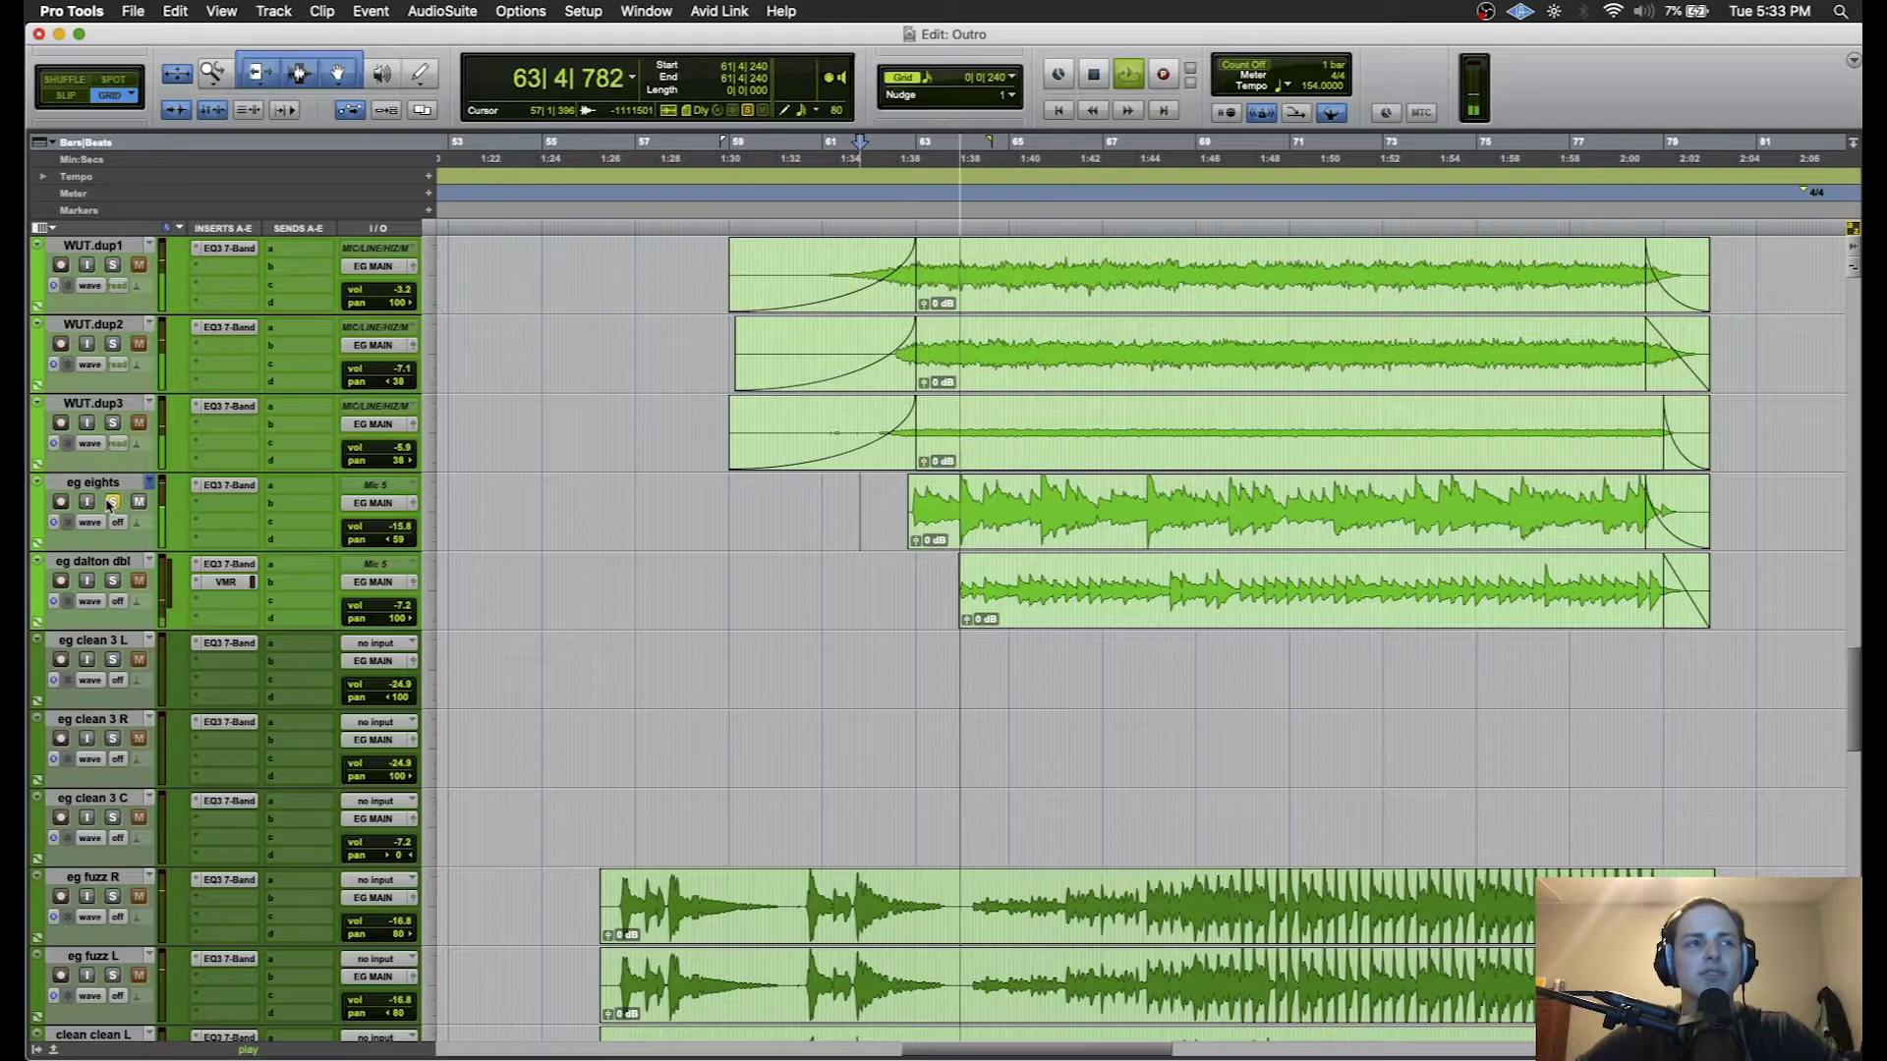
{"action": "left_click", "coordinate": [113, 581]}
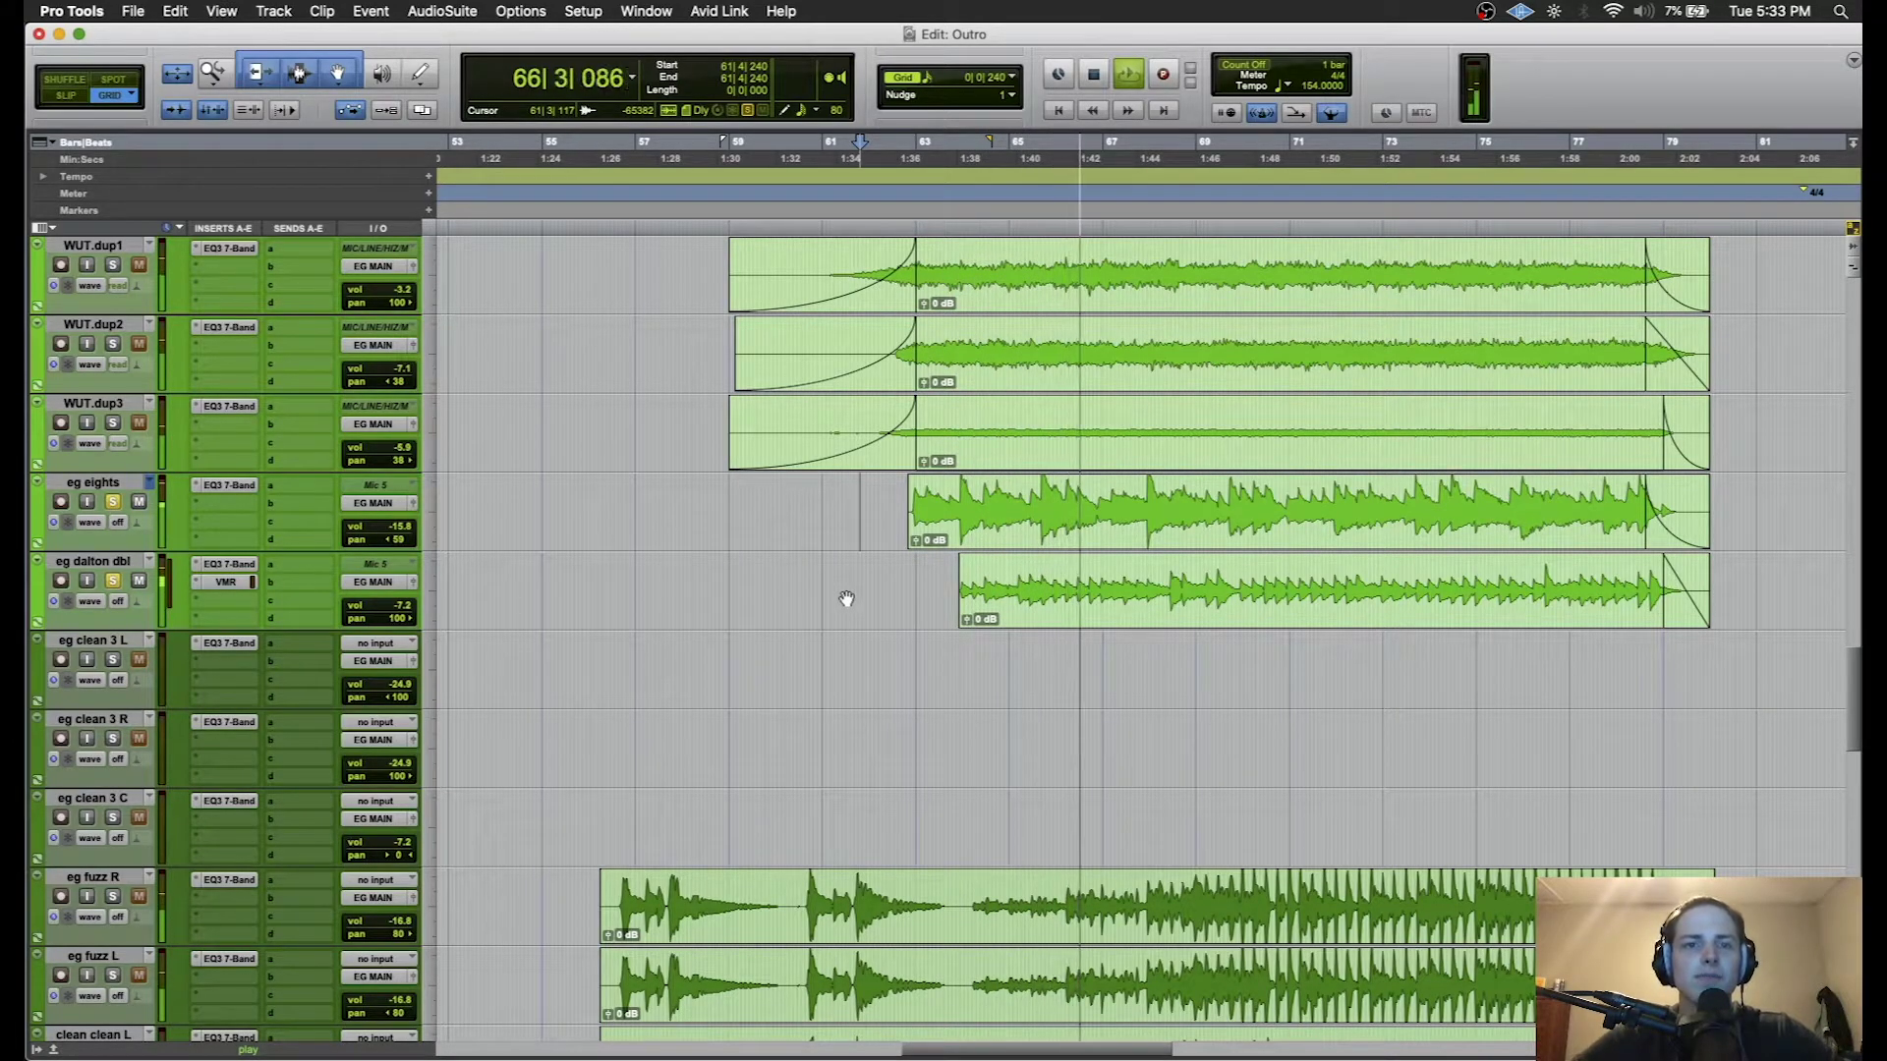
{"action": "scroll", "coordinate": [846, 599], "scroll_direction": "down", "scroll_amount": 3}
{"action": "scroll", "coordinate": [960, 522], "scroll_direction": "up", "scroll_amount": 3}
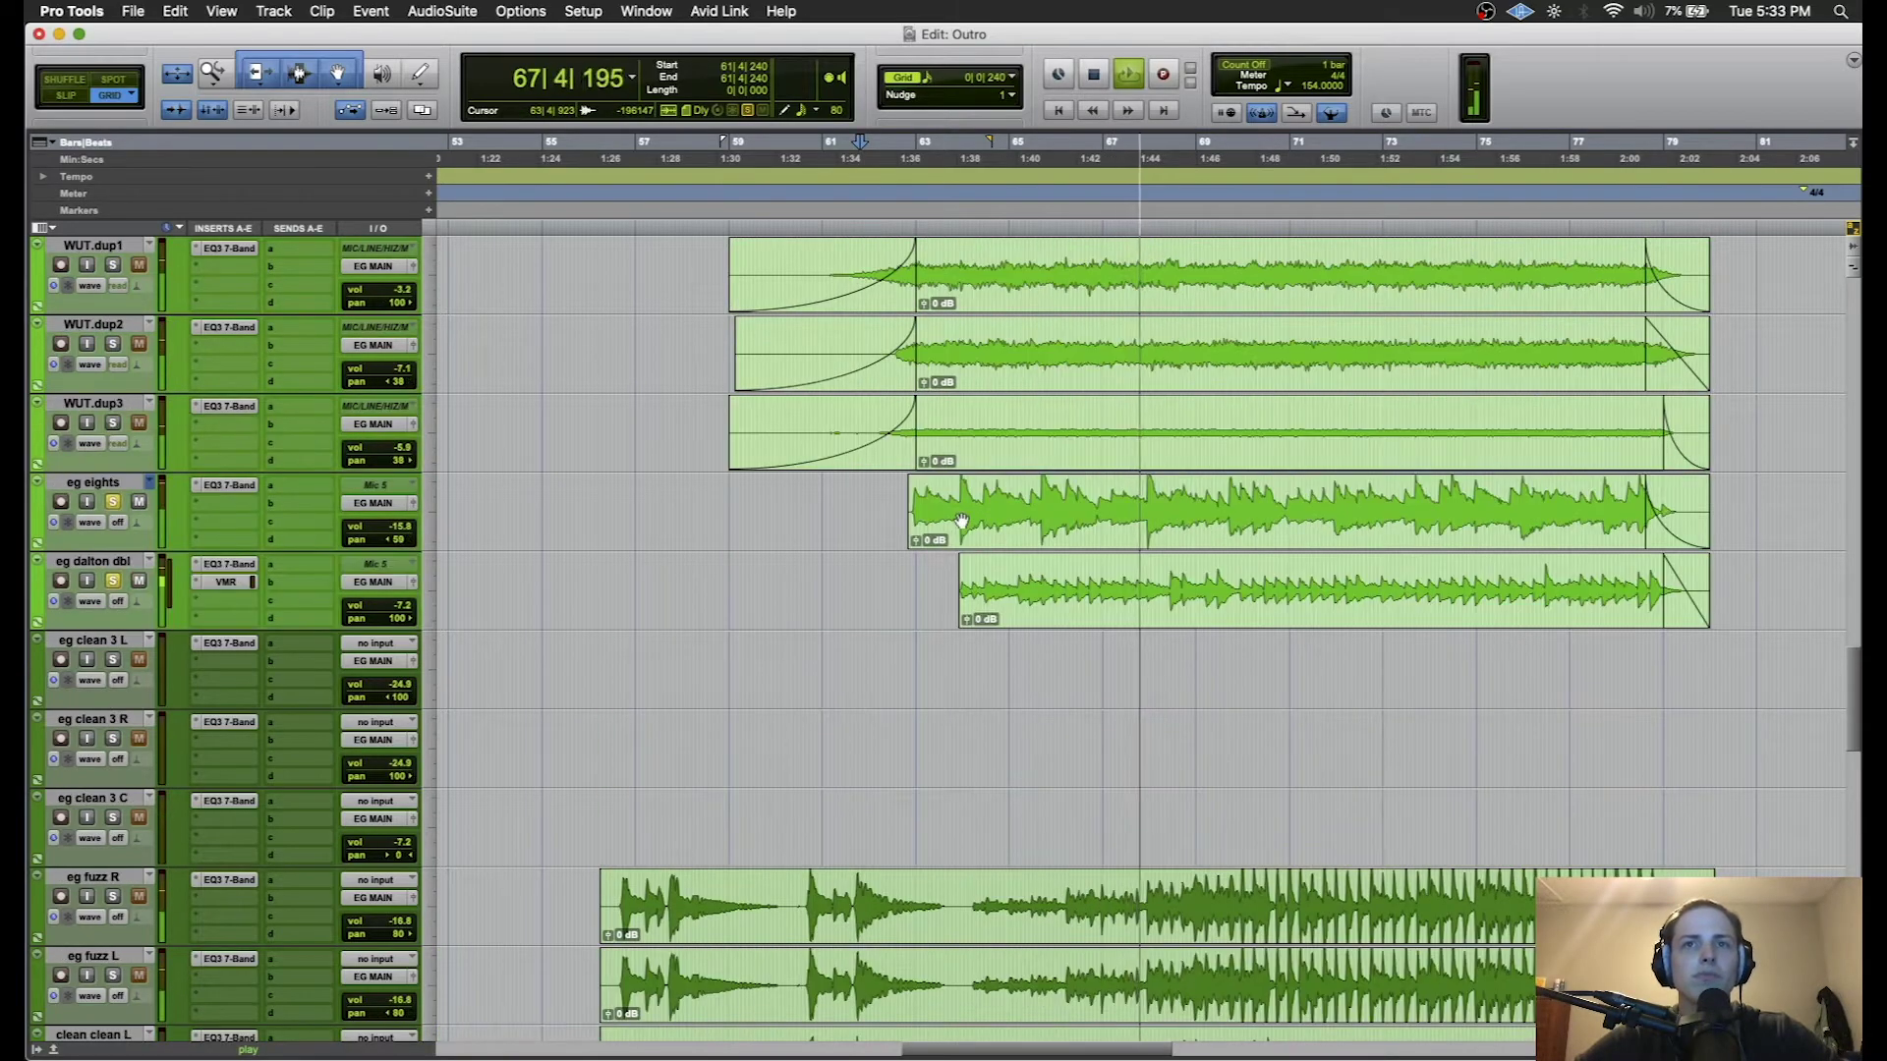
{"action": "left_click", "coordinate": [114, 501]}
{"action": "left_click", "coordinate": [114, 581]}
{"action": "key", "text": "space"}
- Look over the remaining electric guitar tracks and find where the eg clean 3 parts begin
{"action": "scroll", "coordinate": [750, 583], "scroll_direction": "down", "scroll_amount": 10}
{"action": "scroll", "coordinate": [750, 583], "scroll_direction": "left", "scroll_amount": 15}
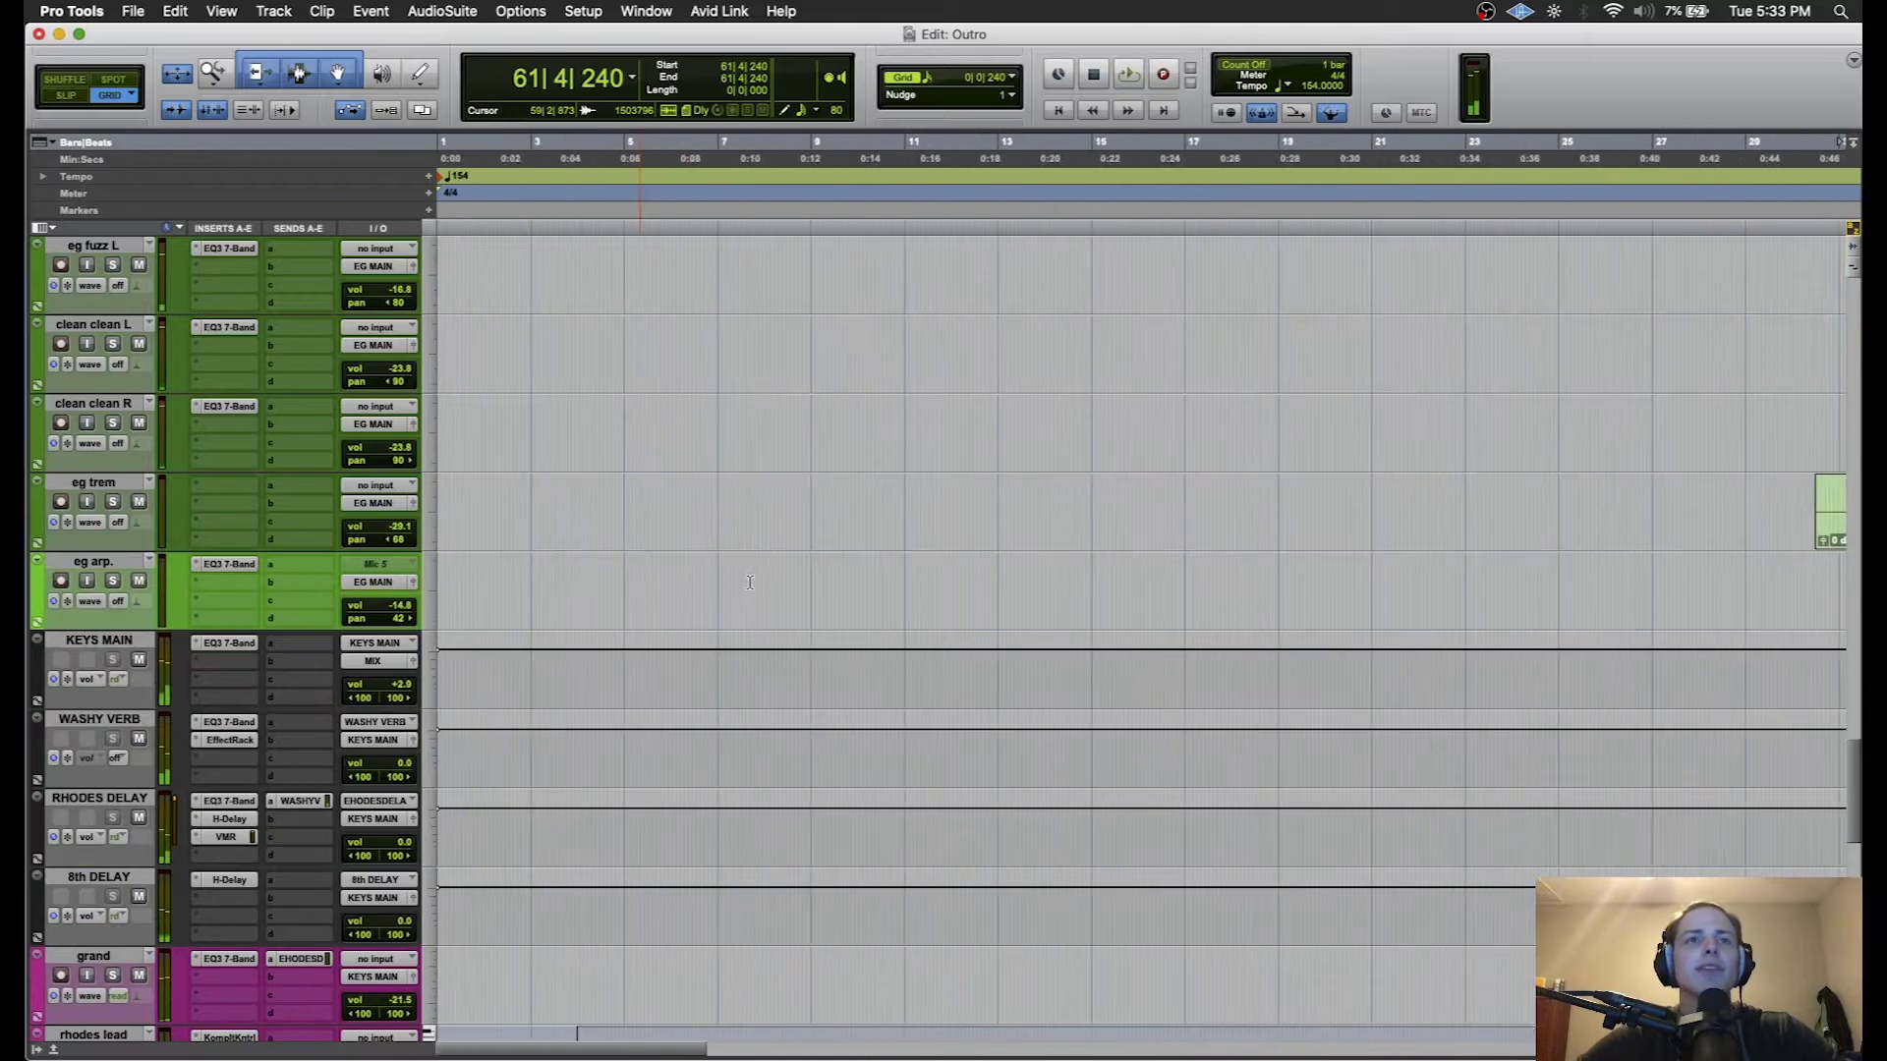
{"action": "scroll", "coordinate": [750, 583], "scroll_direction": "up", "scroll_amount": 5}
{"action": "scroll", "coordinate": [749, 582], "scroll_direction": "right", "scroll_amount": 11}
{"action": "scroll", "coordinate": [749, 583], "scroll_direction": "left", "scroll_amount": 7}
{"action": "scroll", "coordinate": [749, 582], "scroll_direction": "down", "scroll_amount": 1}
{"action": "scroll", "coordinate": [750, 583], "scroll_direction": "up", "scroll_amount": 9}
{"action": "scroll", "coordinate": [749, 582], "scroll_direction": "down", "scroll_amount": 7}
{"action": "scroll", "coordinate": [750, 583], "scroll_direction": "left", "scroll_amount": 4}
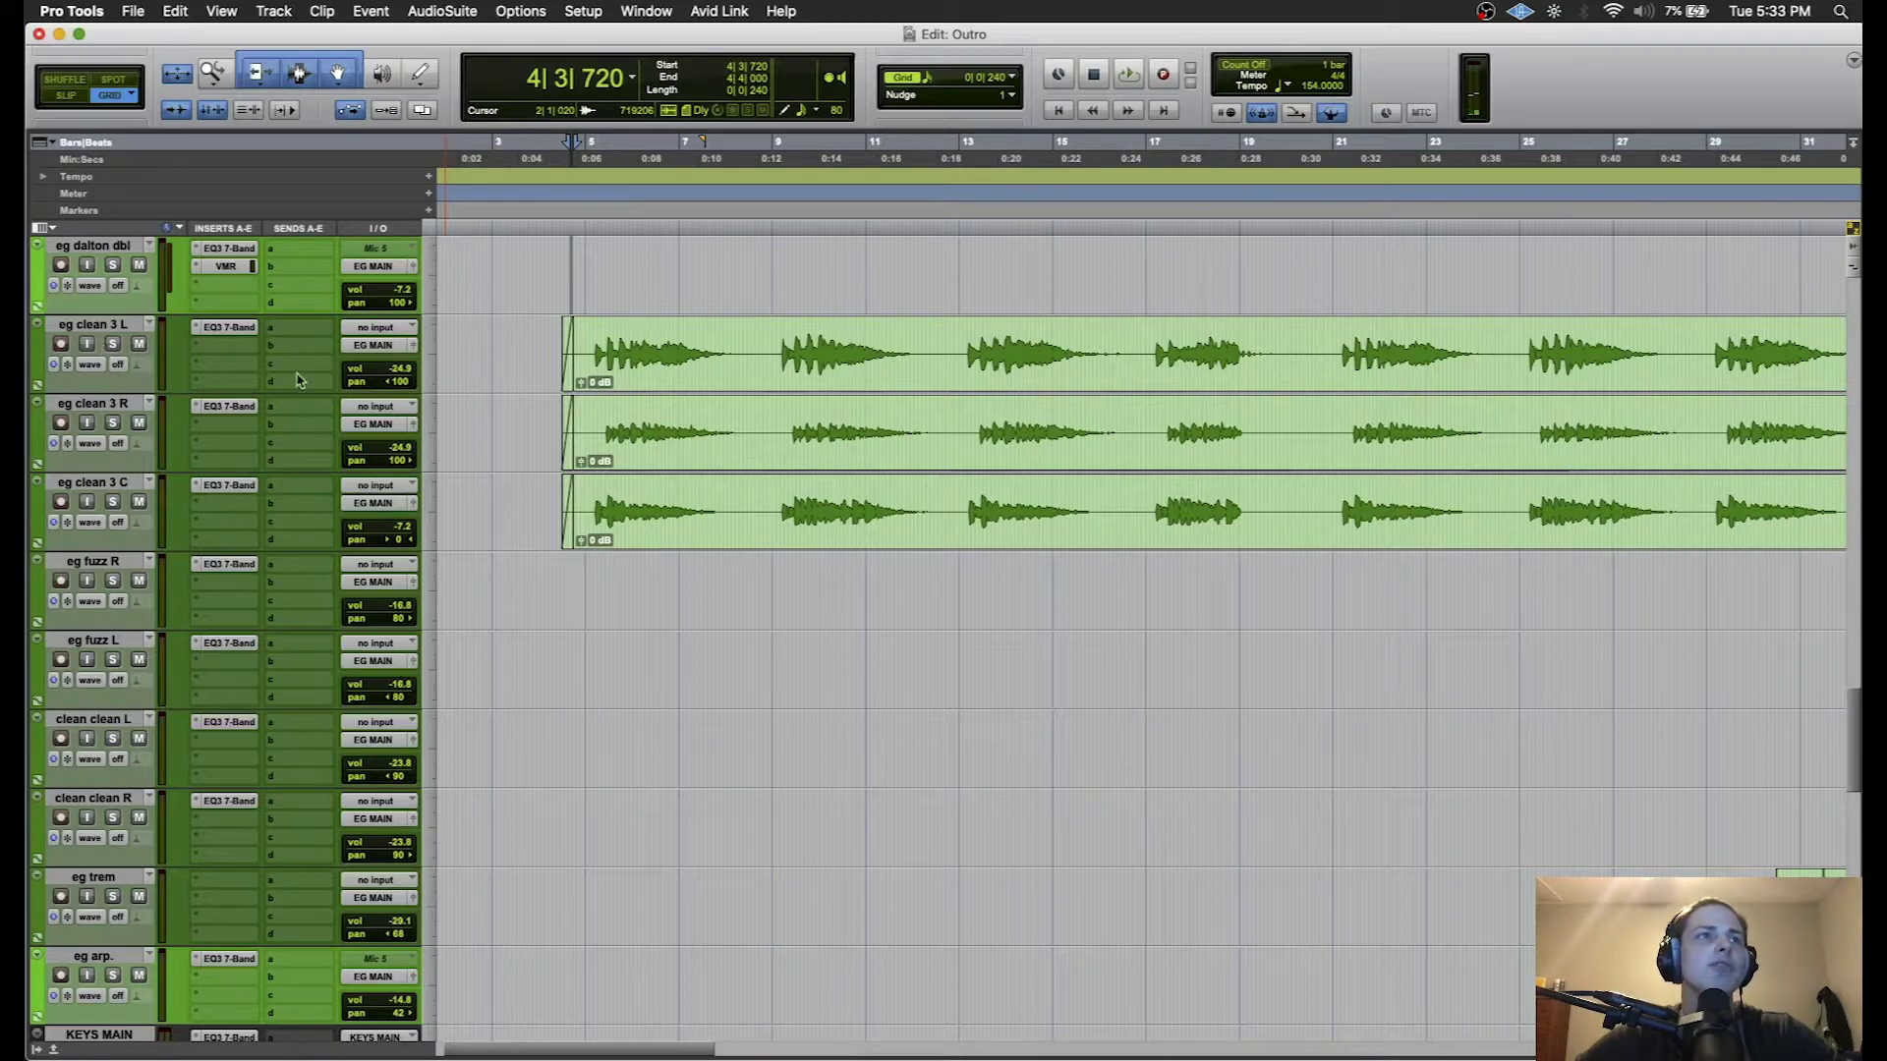
- Listen to the eg clean 3 L, R and C parts within the mix from 4|4|000
{"action": "key", "text": "space"}
{"action": "key", "text": "space"}
{"action": "left_click", "coordinate": [573, 260]}
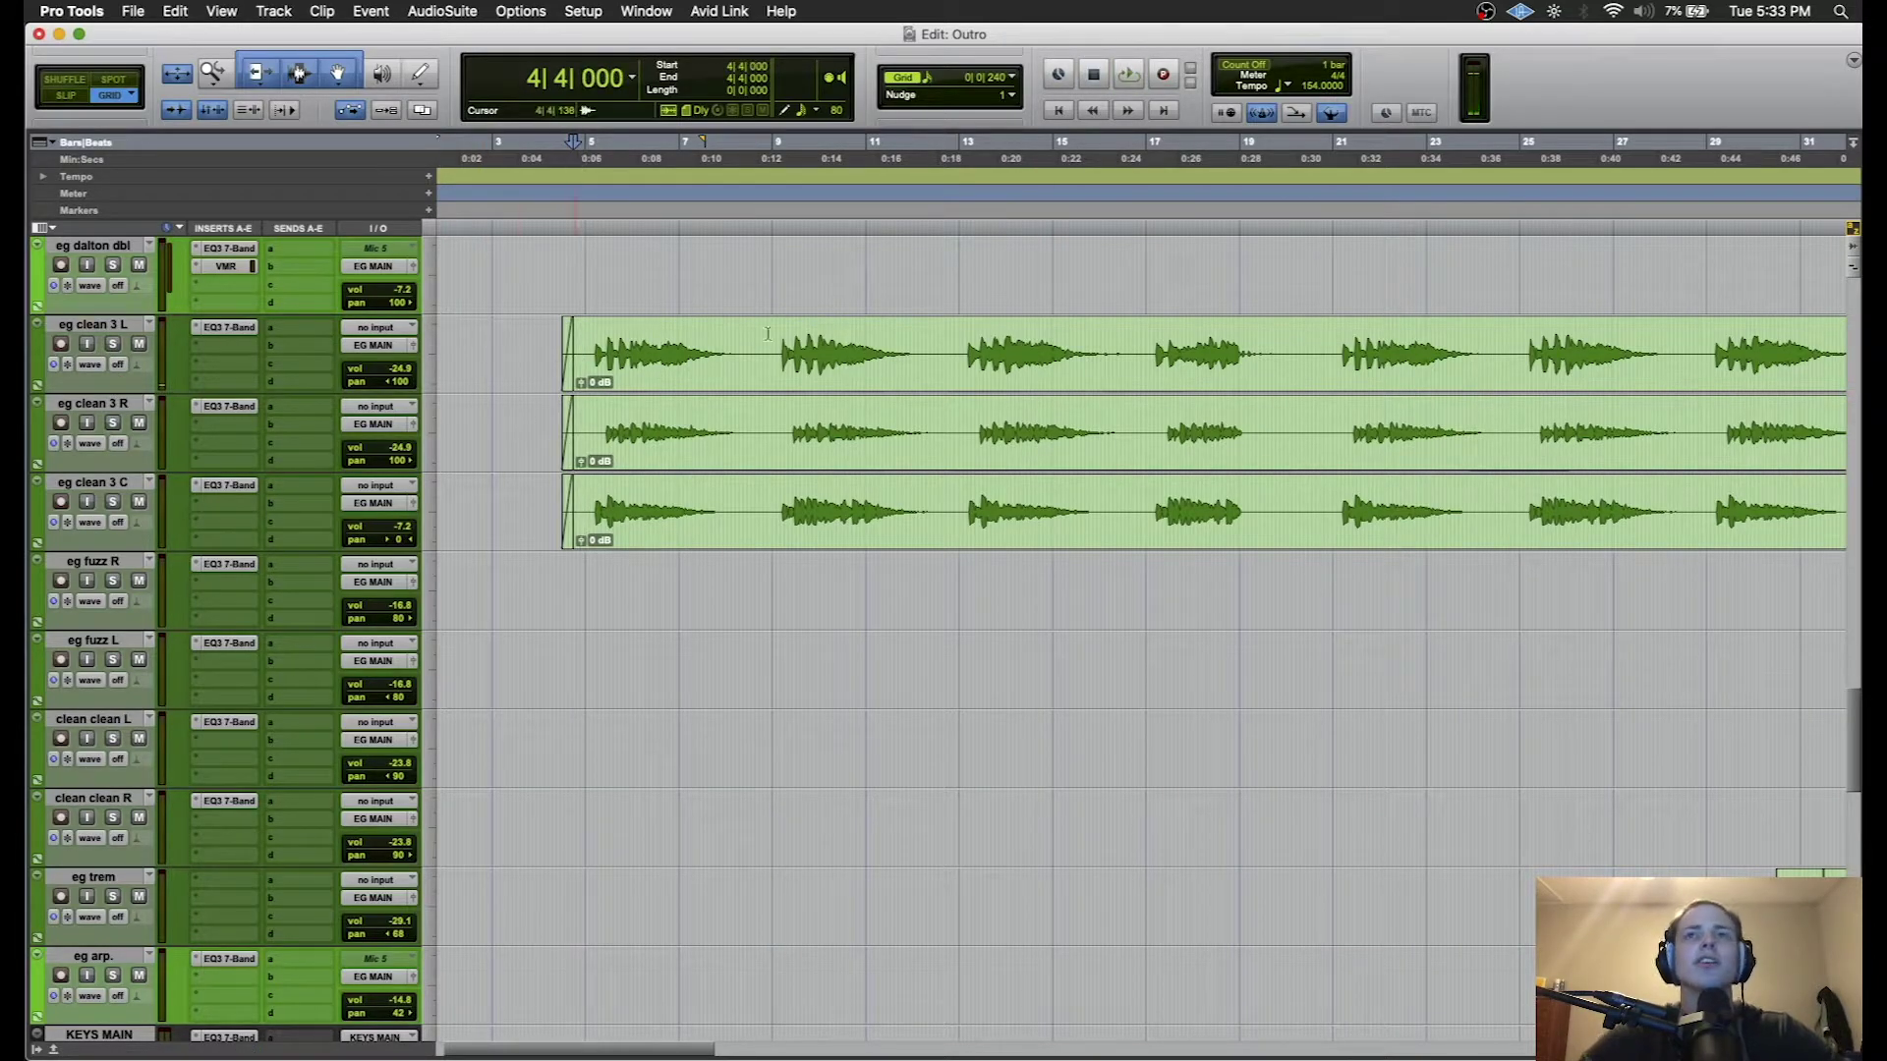
{"action": "key", "text": "space"}
{"action": "scroll", "coordinate": [970, 582], "scroll_direction": "up", "scroll_amount": 3}
{"action": "scroll", "coordinate": [970, 583], "scroll_direction": "left", "scroll_amount": 1}
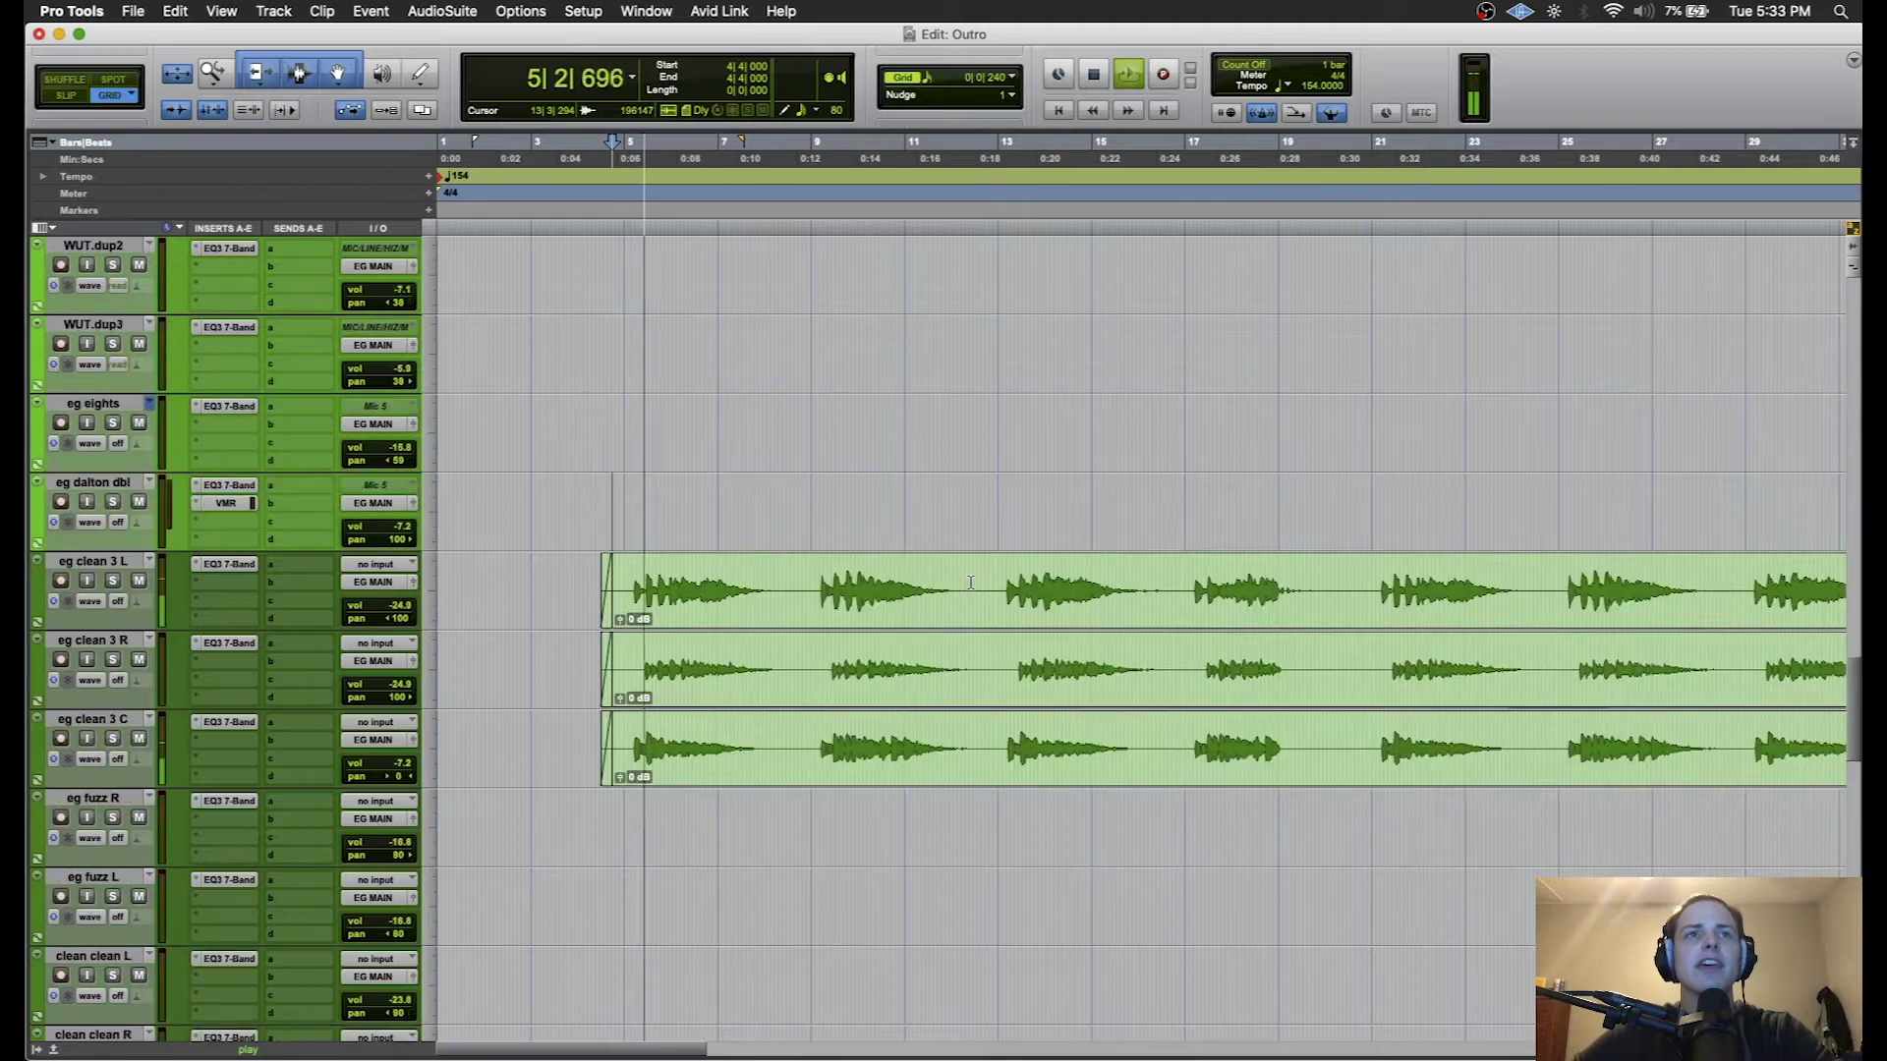
{"action": "key", "text": "space"}
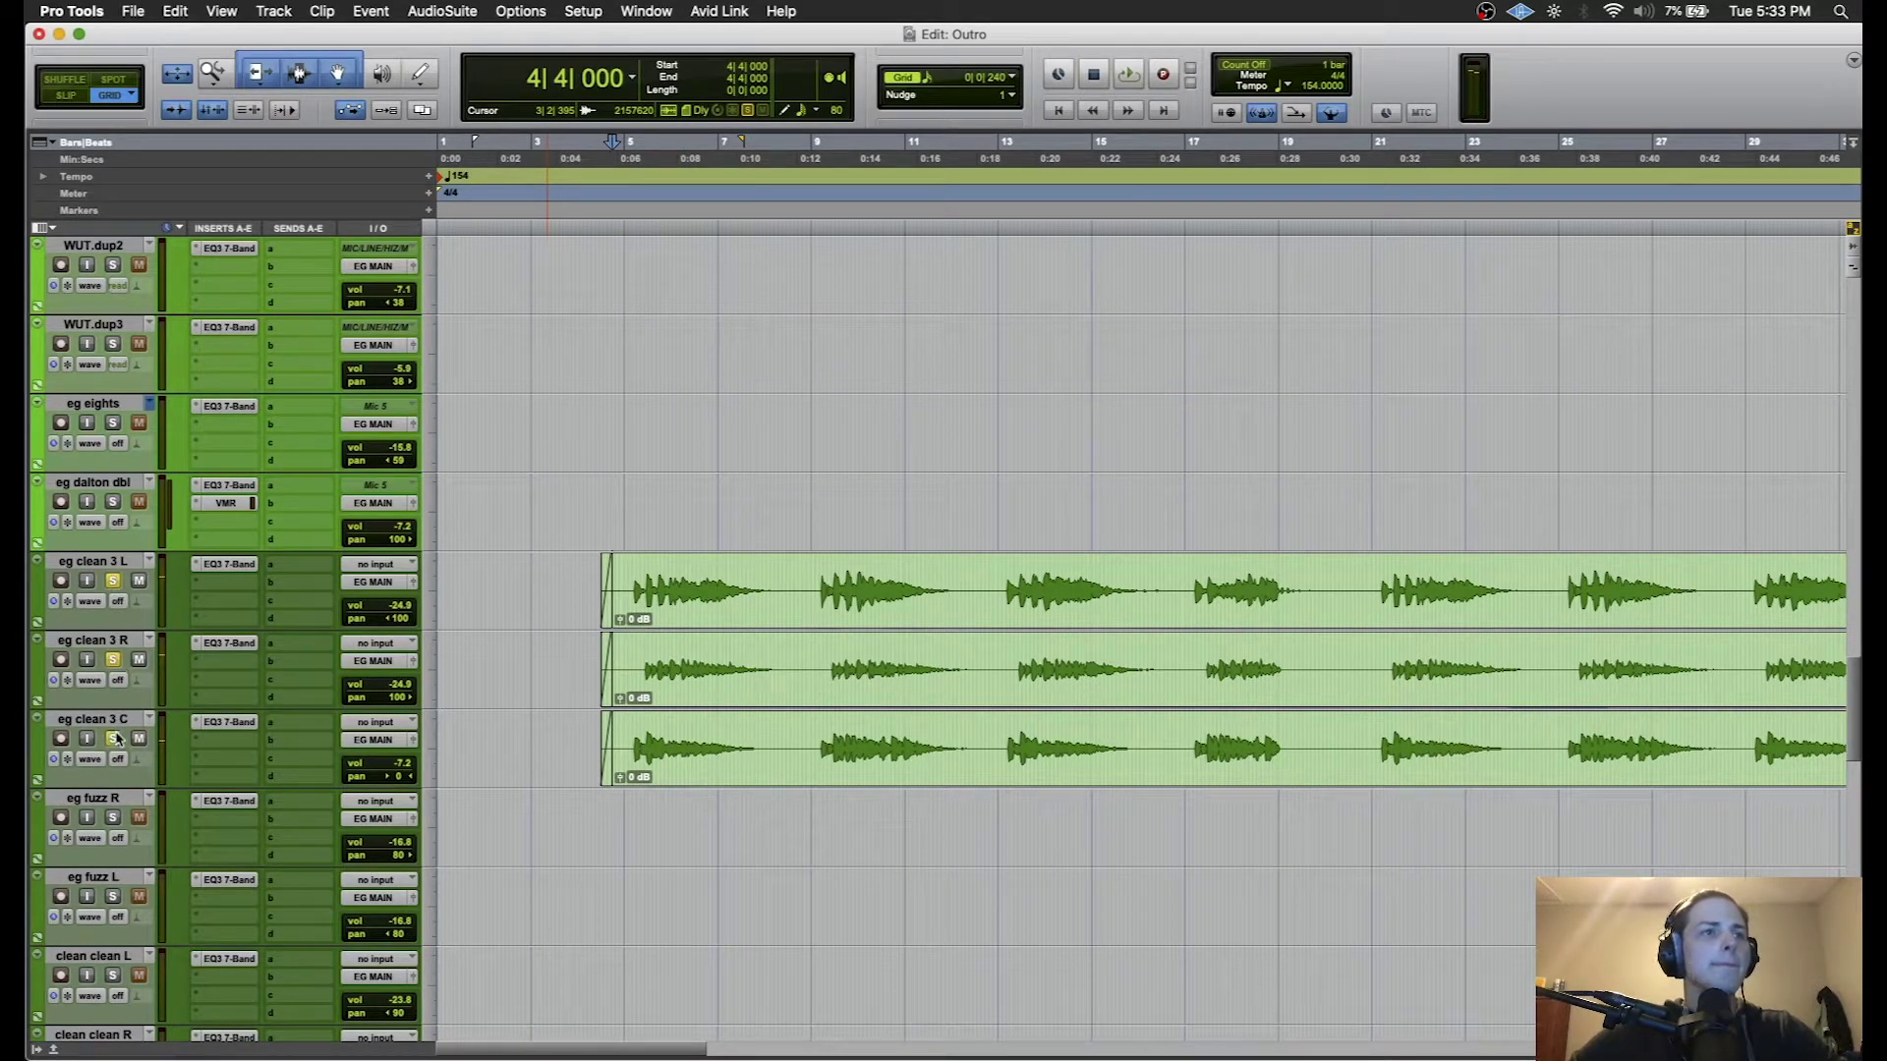
- Audition eg clean 3 L, R and C soloed together from 4|4|000 and from 8|4|720
{"action": "key", "text": "space"}
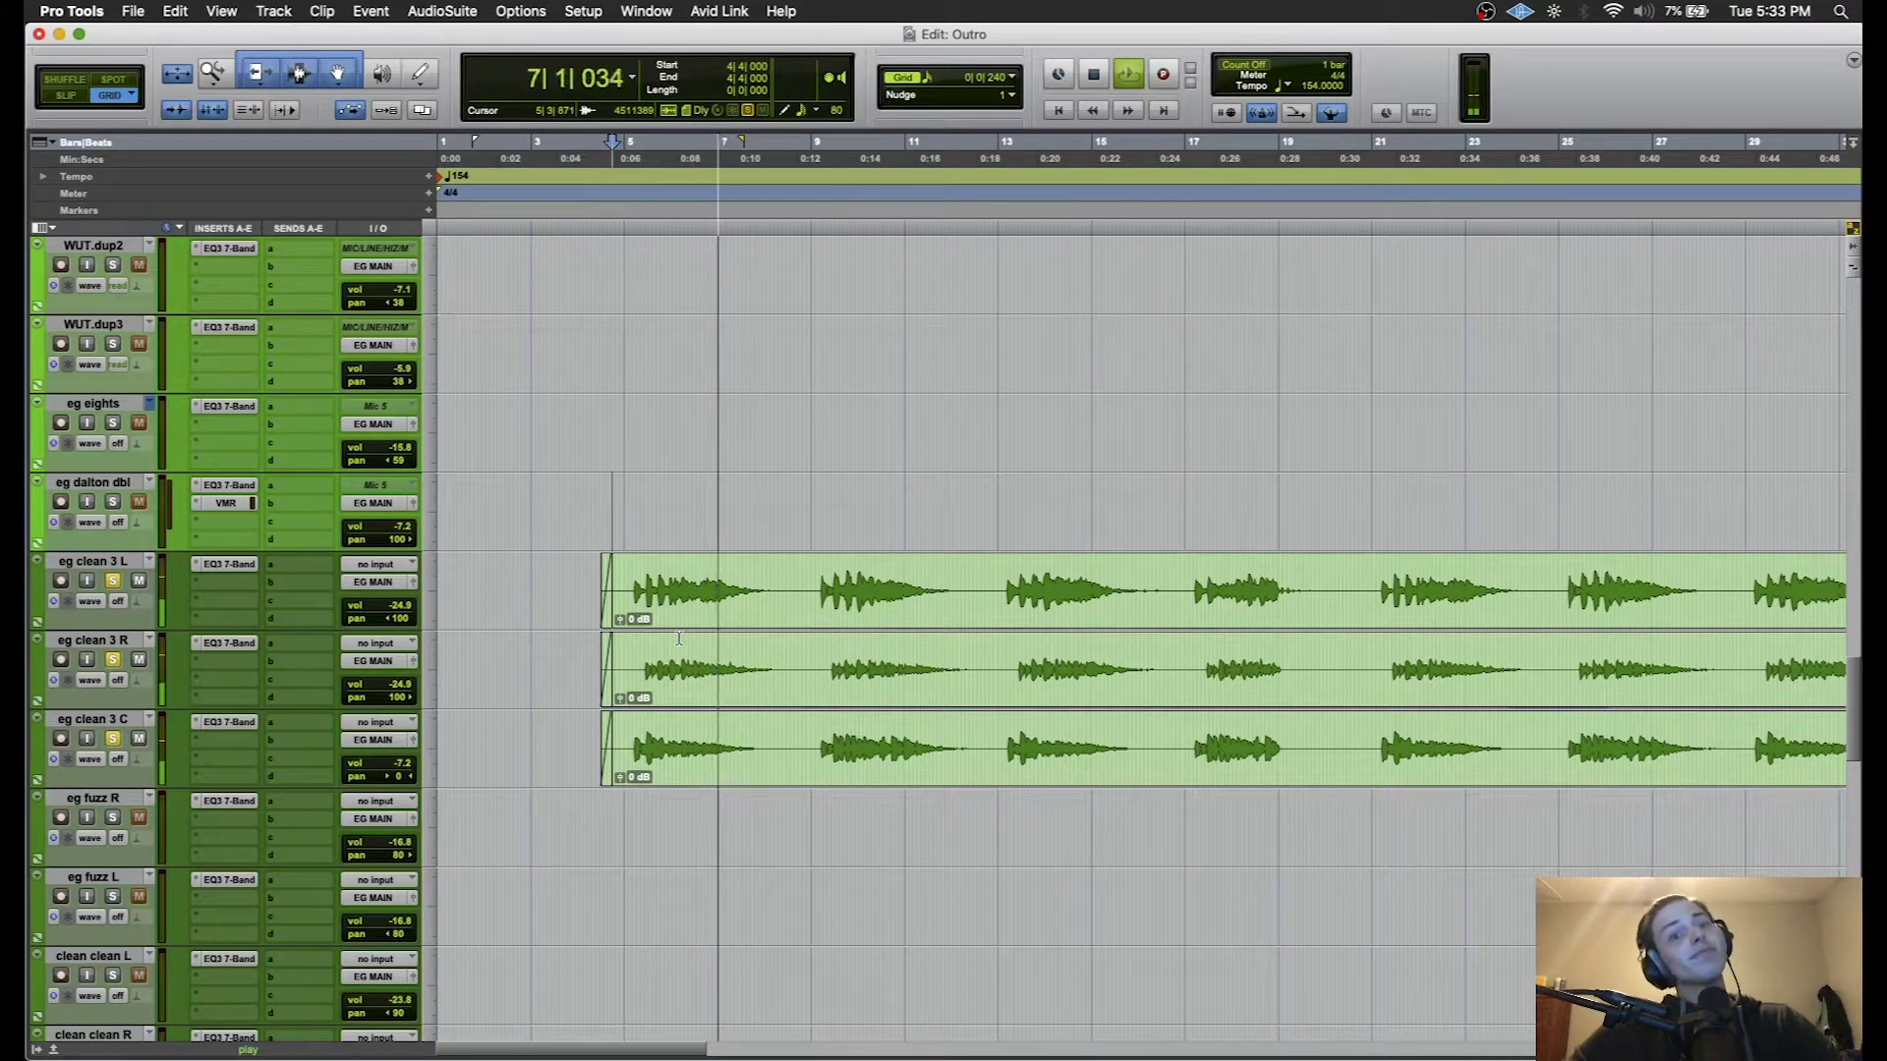
{"action": "key", "text": "space"}
{"action": "left_click", "coordinate": [809, 572]}
{"action": "key", "text": "space"}
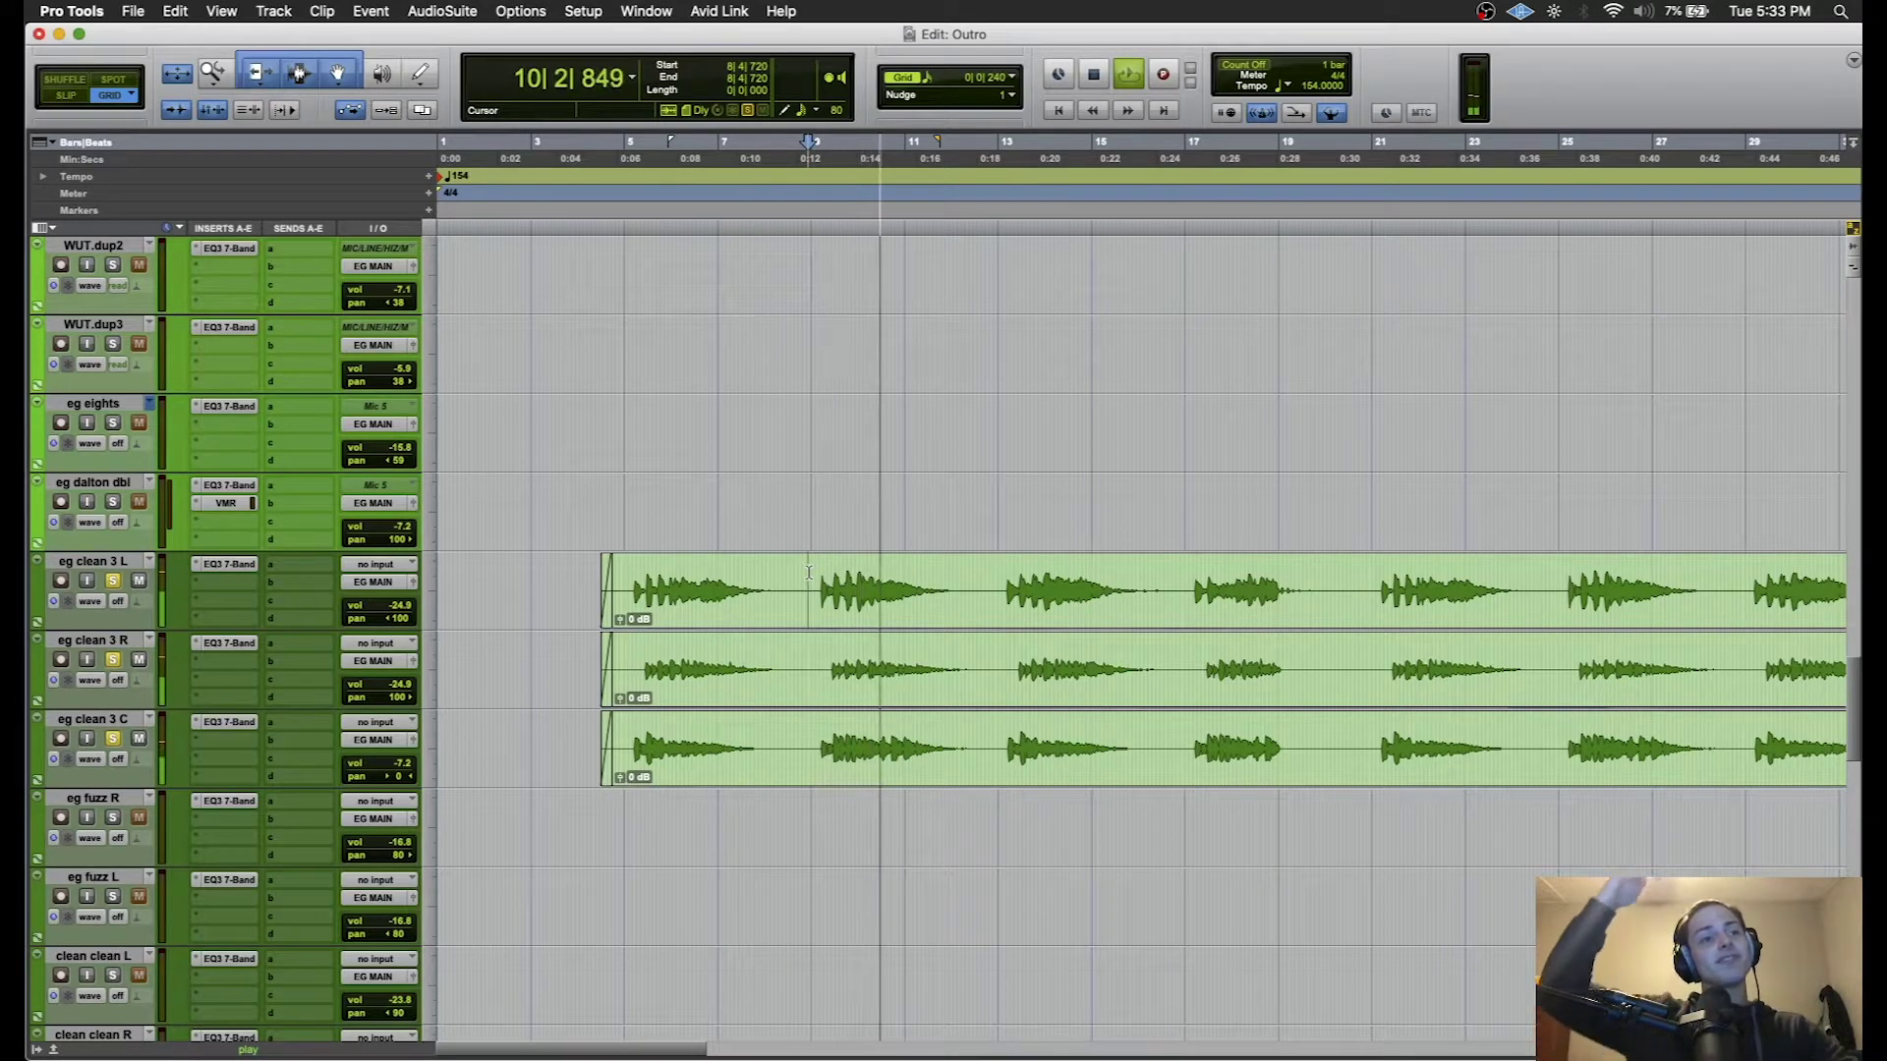
{"action": "key", "text": "space"}
- Solo eg trem and eg arp. and audition them from 34|2|480 across the change up marker
{"action": "scroll", "coordinate": [1326, 611], "scroll_direction": "down", "scroll_amount": 3}
{"action": "scroll", "coordinate": [1327, 611], "scroll_direction": "right", "scroll_amount": 10}
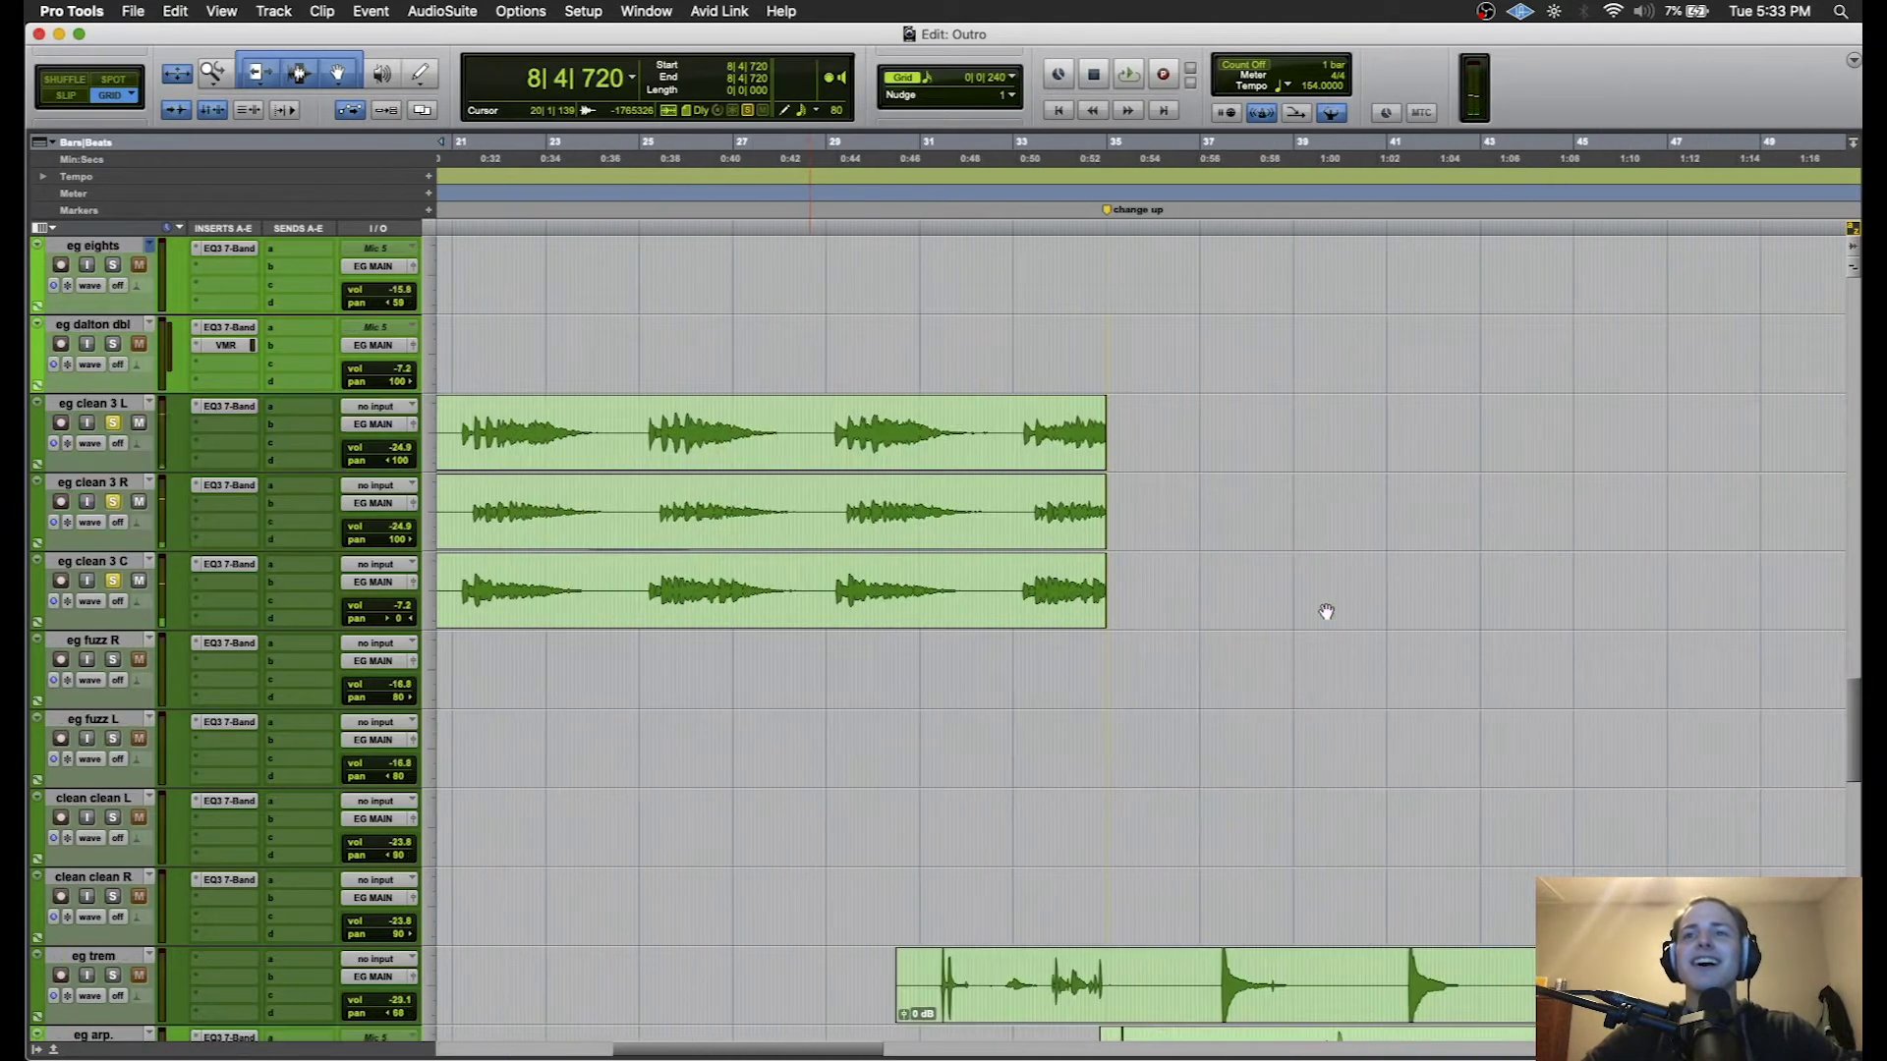
{"action": "scroll", "coordinate": [1327, 611], "scroll_direction": "down", "scroll_amount": 4}
{"action": "scroll", "coordinate": [1327, 612], "scroll_direction": "right", "scroll_amount": 5}
{"action": "scroll", "coordinate": [1326, 612], "scroll_direction": "down", "scroll_amount": 2}
{"action": "scroll", "coordinate": [1326, 611], "scroll_direction": "left", "scroll_amount": 2}
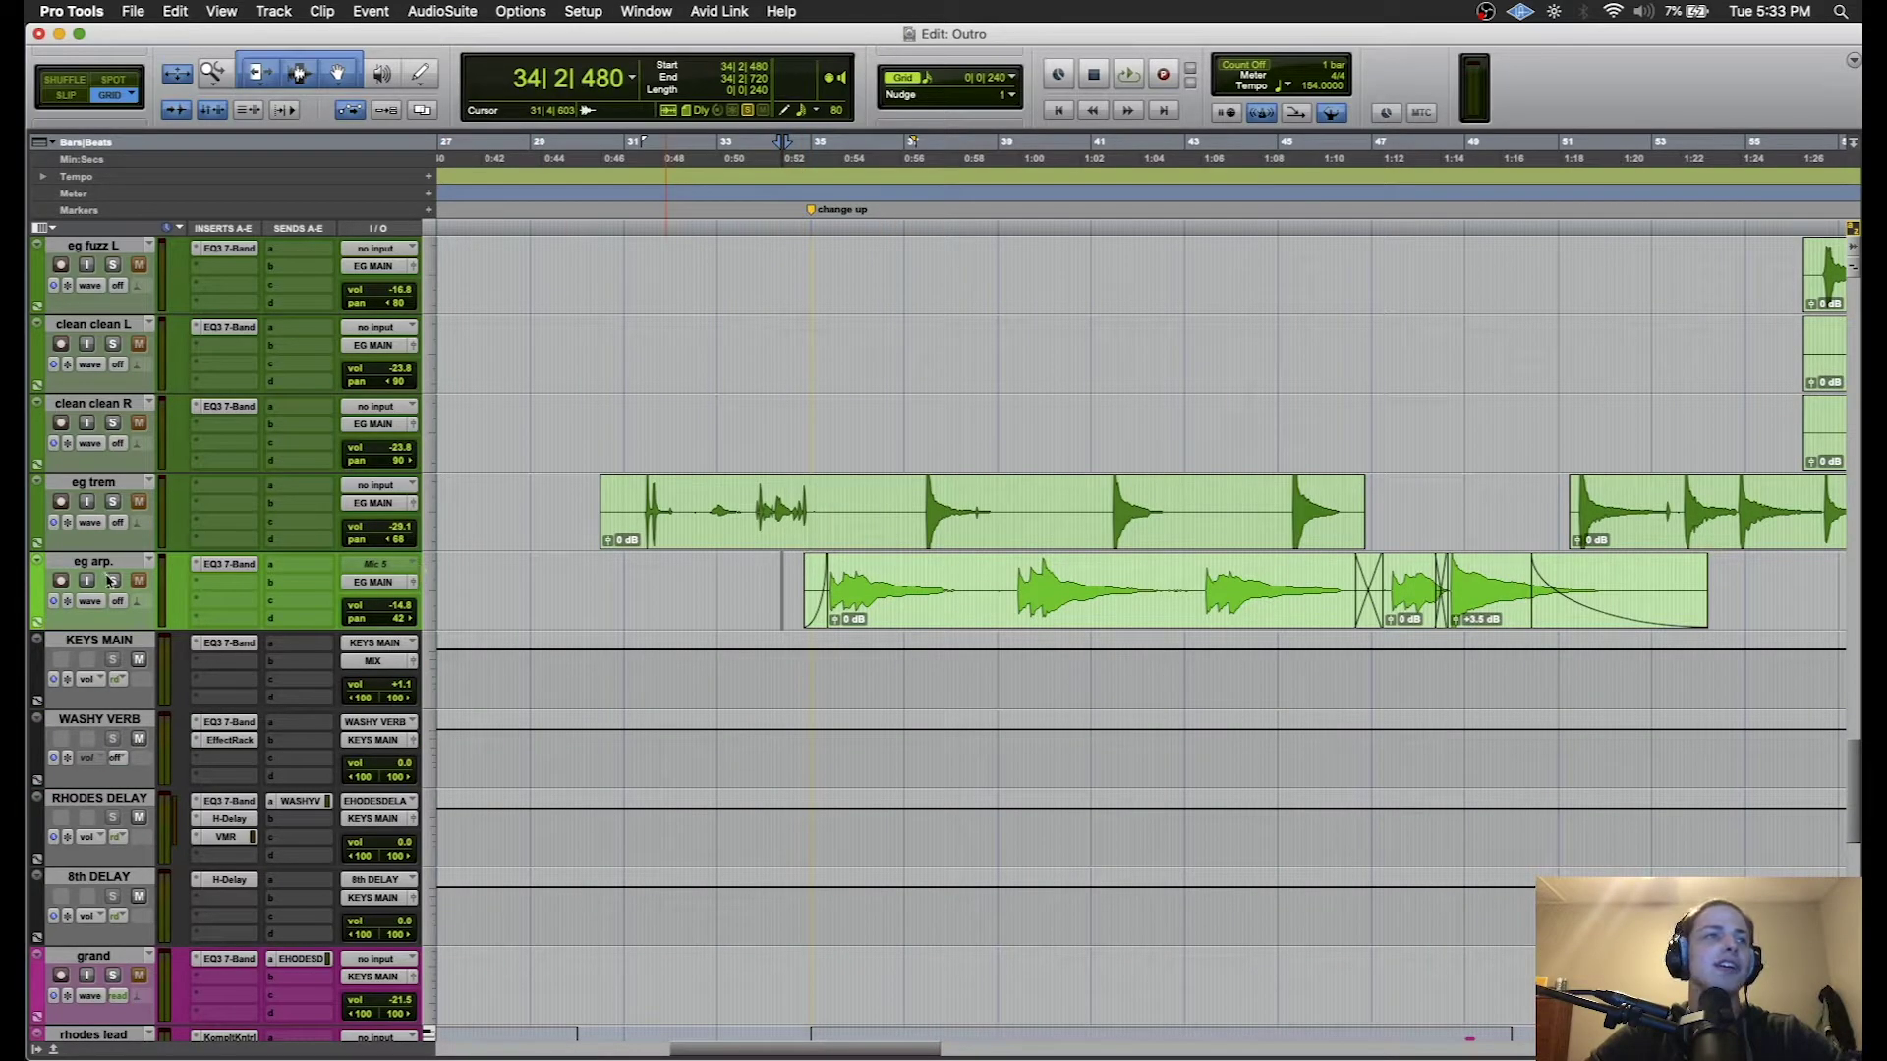
{"action": "left_click", "coordinate": [112, 505]}
{"action": "key", "text": "space"}
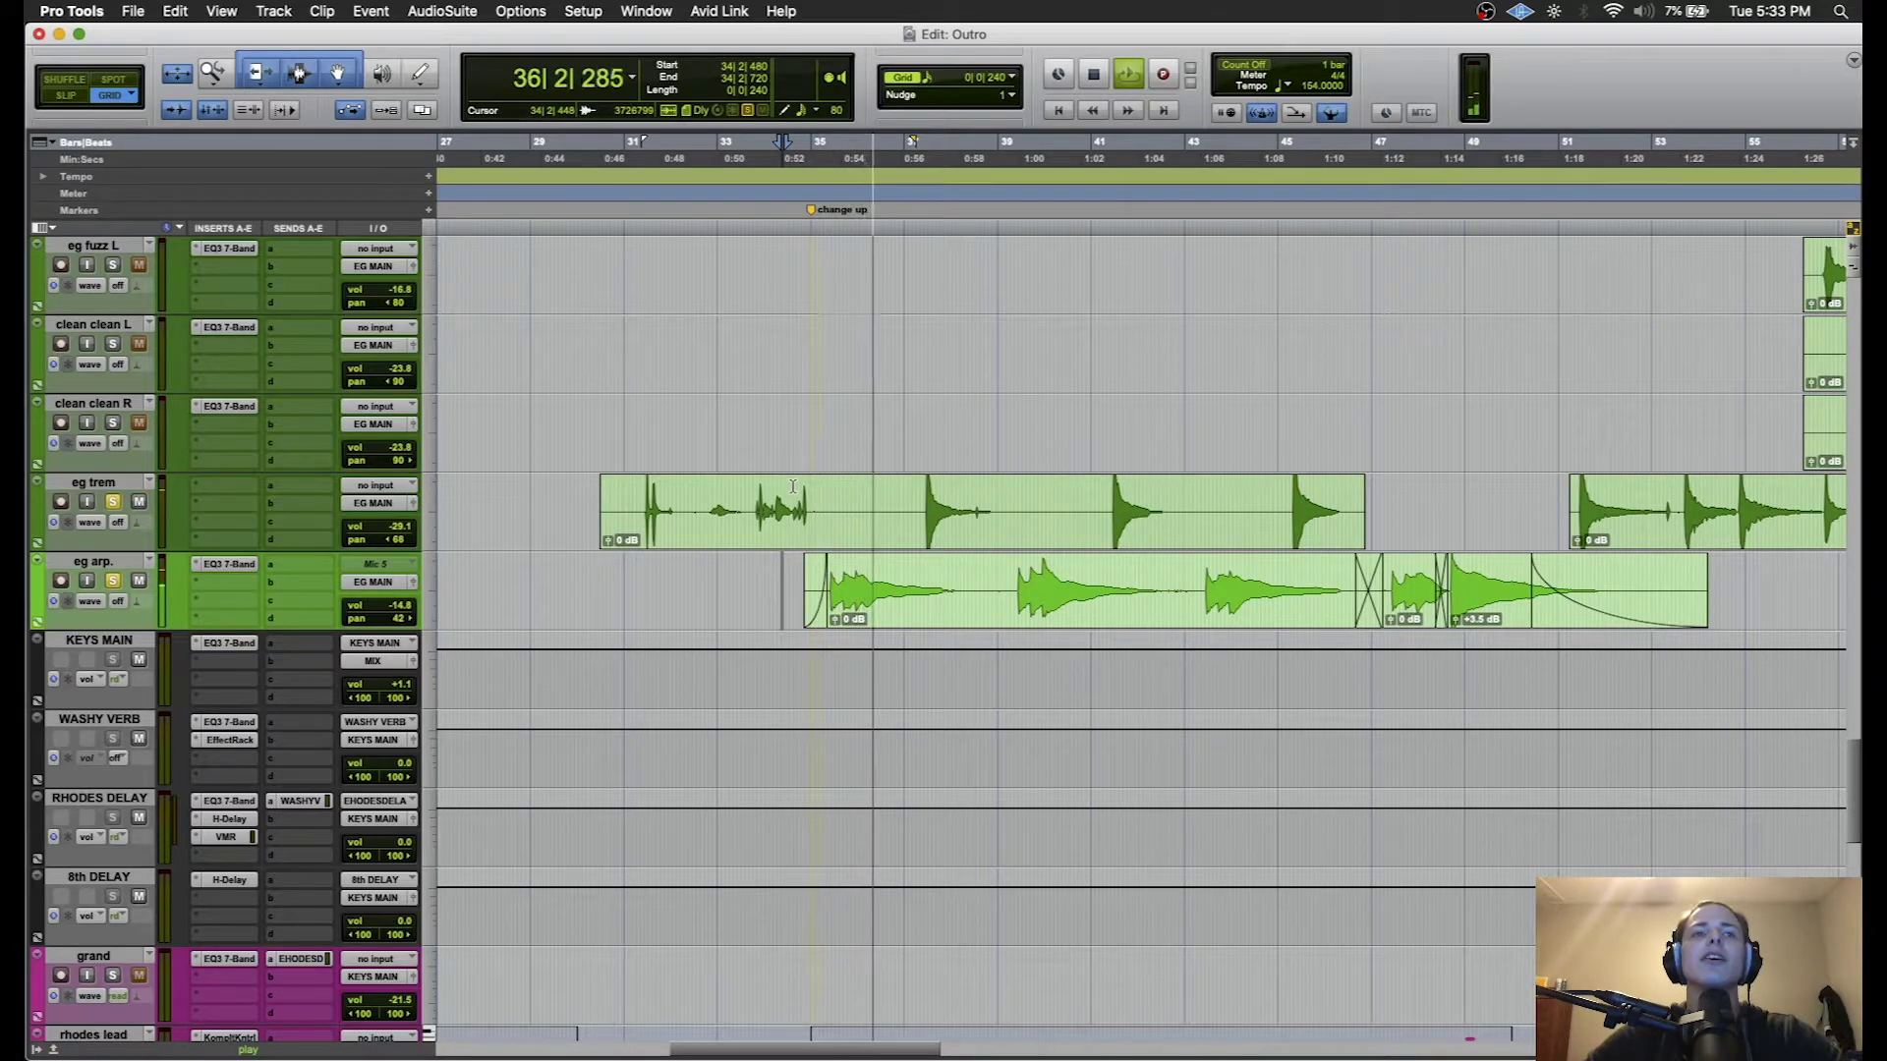
{"action": "key", "text": "space"}
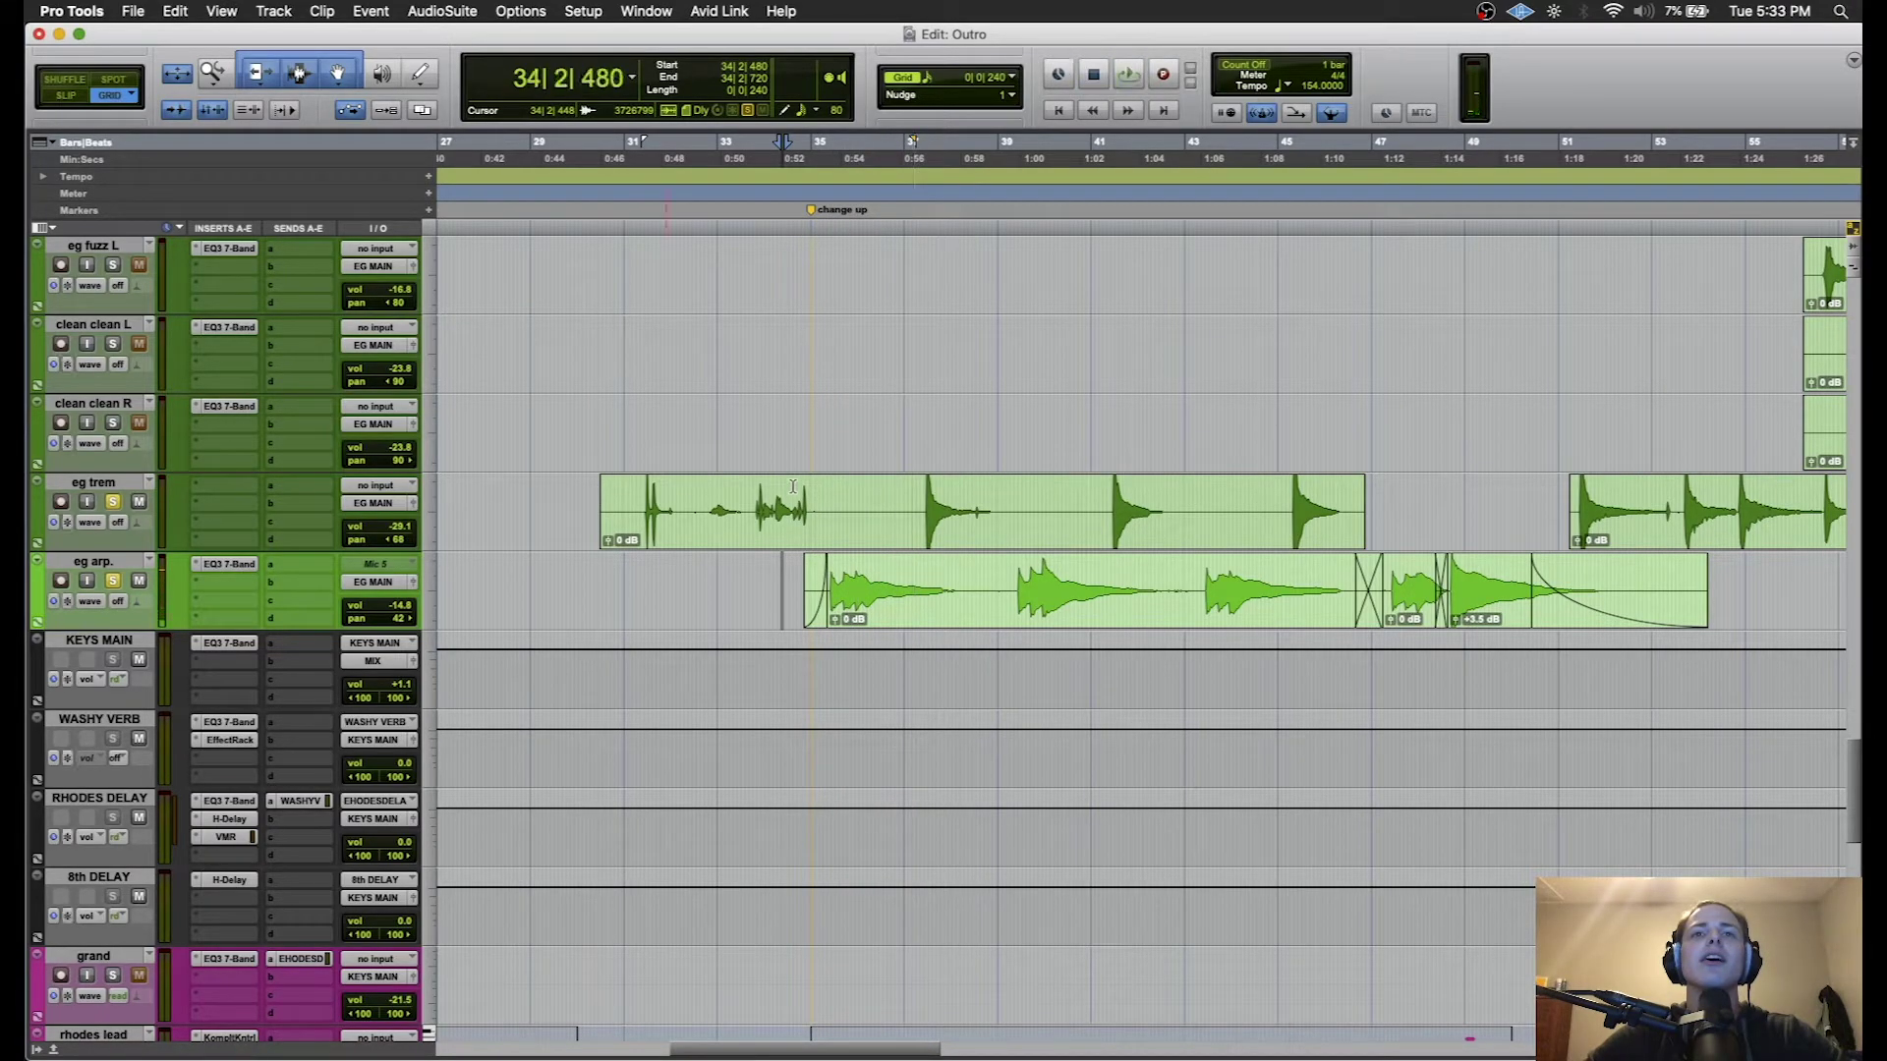
- Audition the soloed eg trem and eg arp. parts from 37|1|720 past bar 40
{"action": "left_click", "coordinate": [915, 490]}
{"action": "key", "text": "space"}
{"action": "key", "text": "space"}
{"action": "key", "text": "space"}
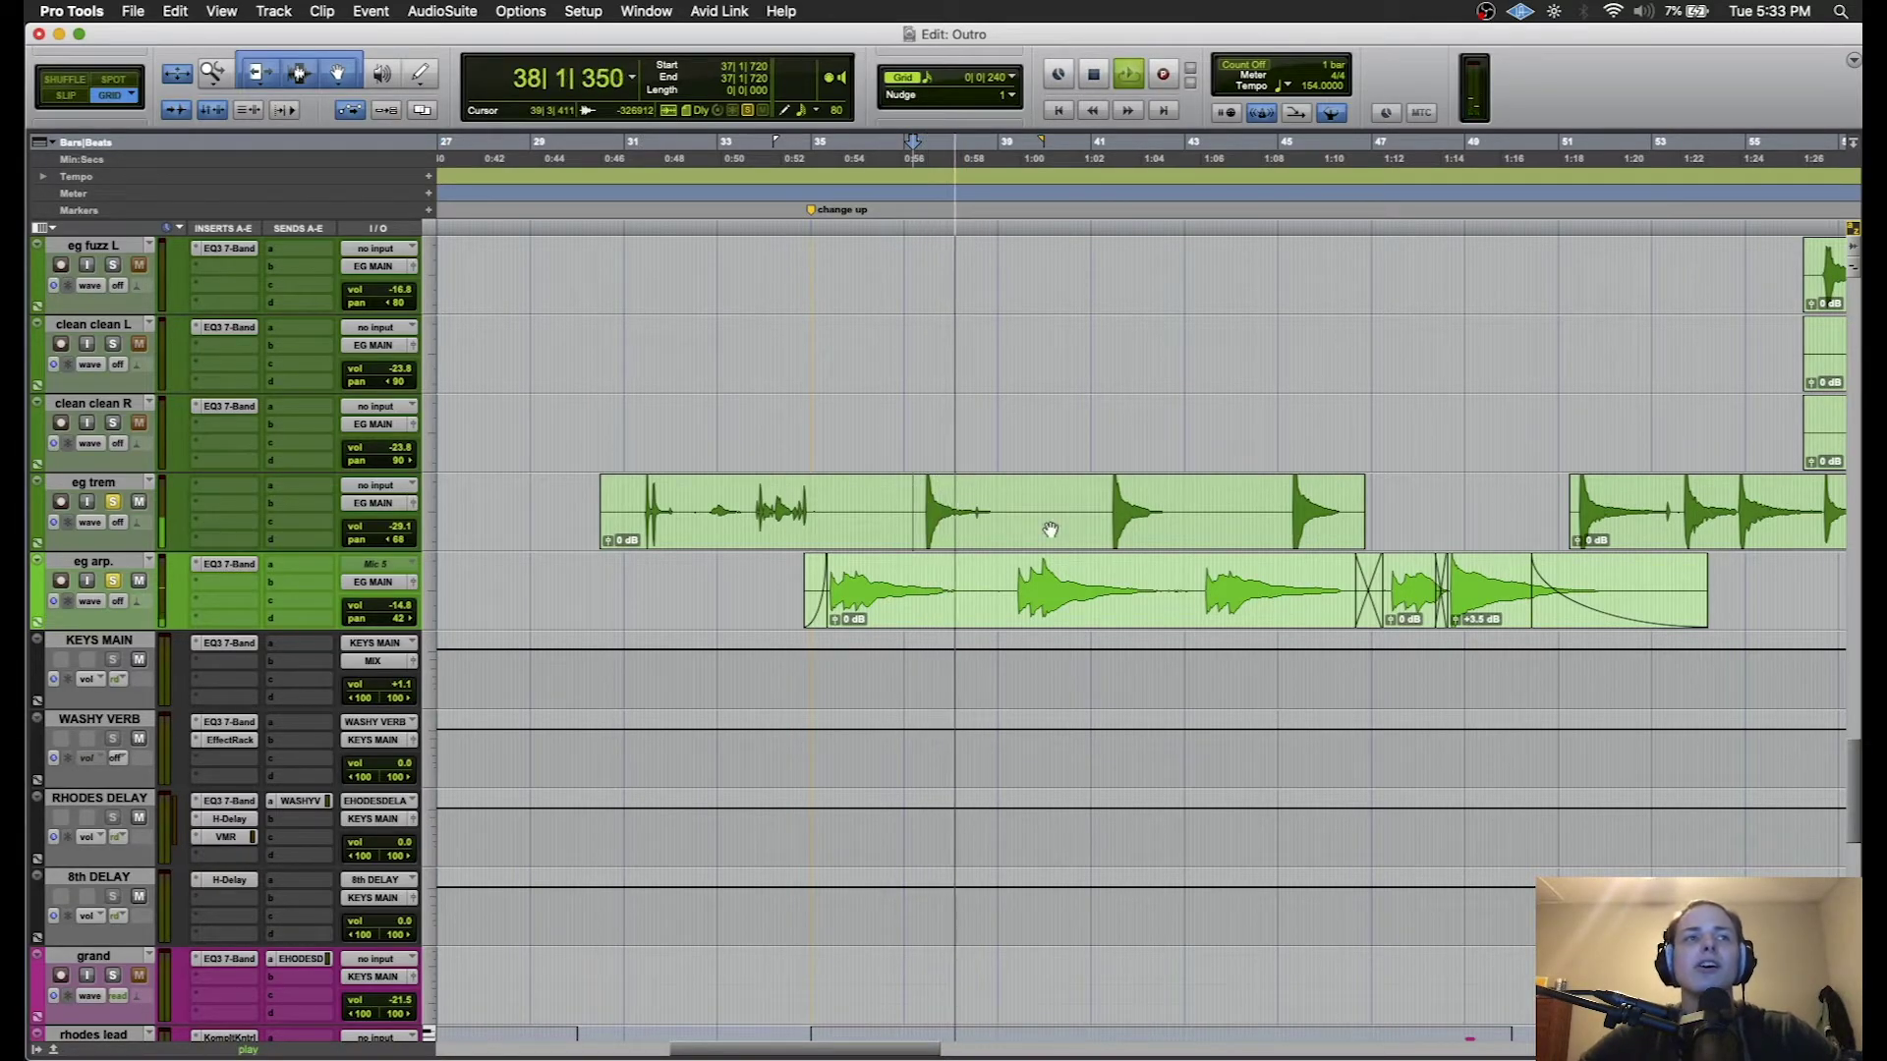
{"action": "scroll", "coordinate": [985, 521], "scroll_direction": "up", "scroll_amount": 10}
{"action": "scroll", "coordinate": [984, 521], "scroll_direction": "down", "scroll_amount": 7}
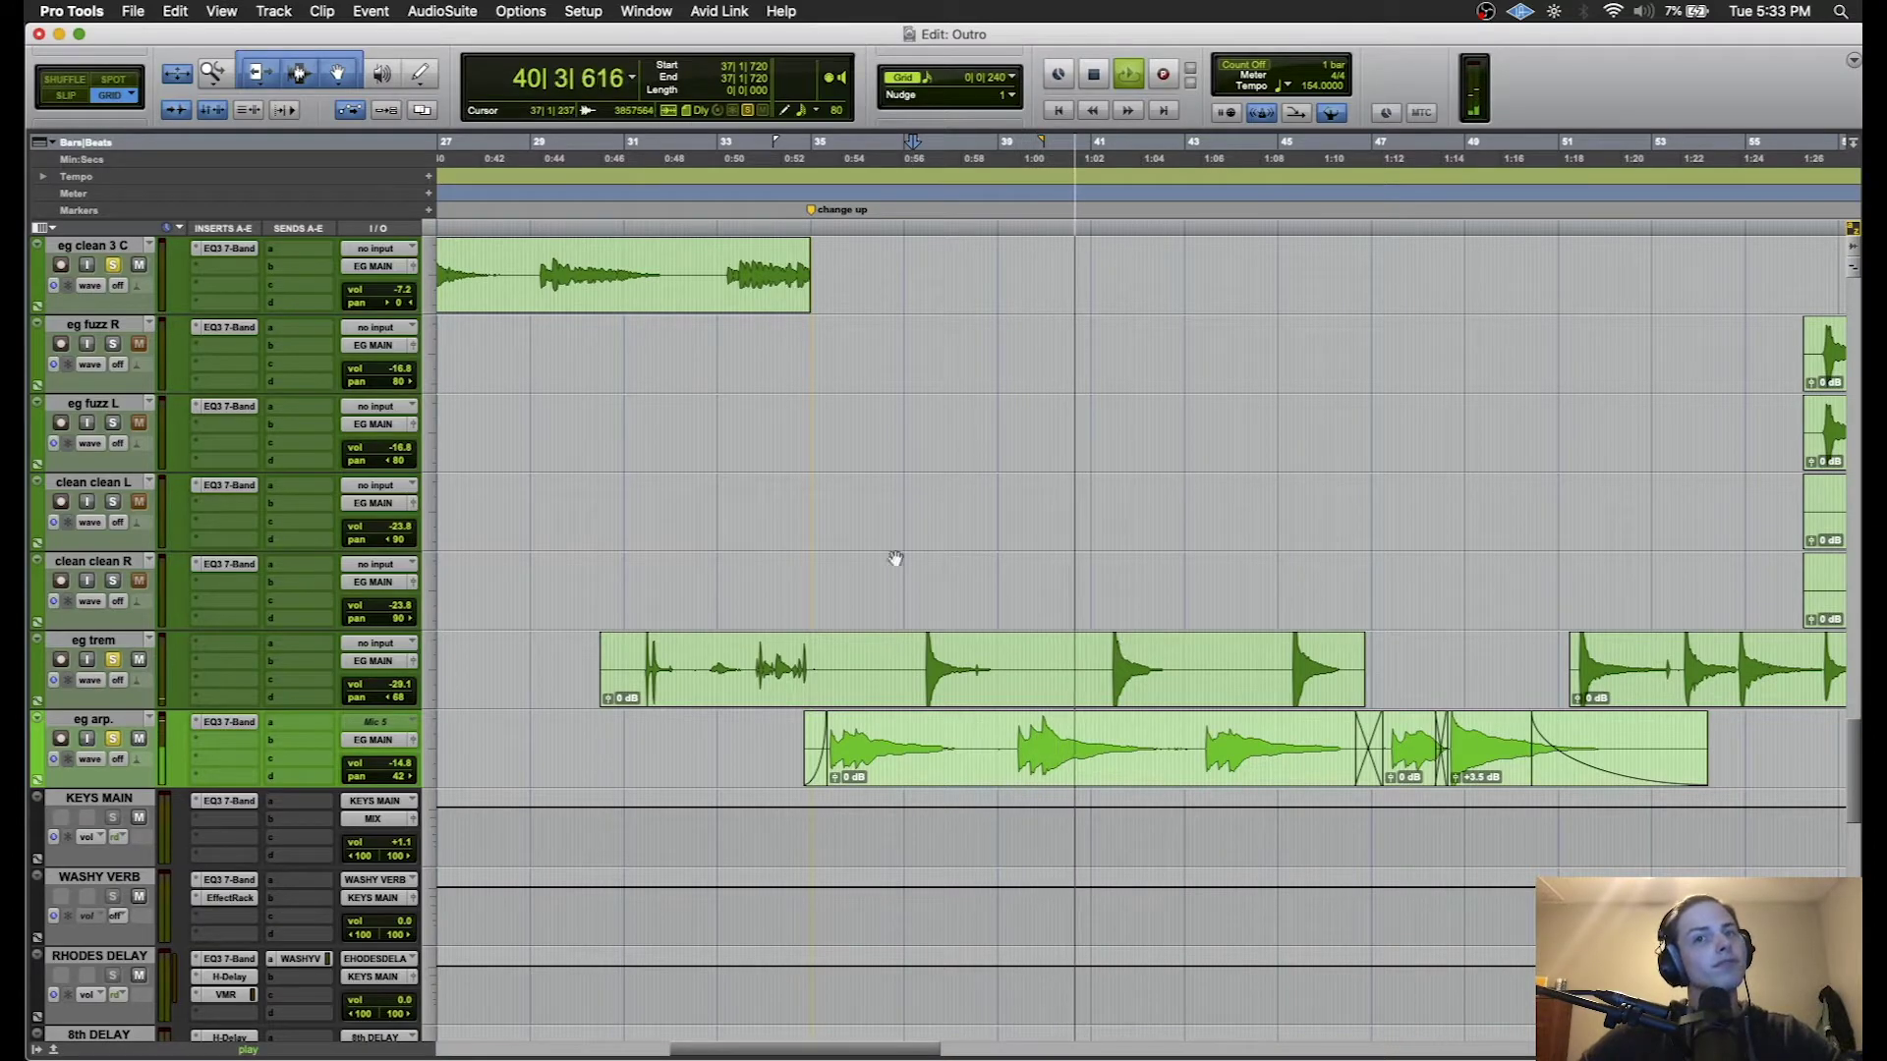
- Audition the eg arp. part from 46|4|240 with the track soloed, and clear its solo
{"action": "key", "text": "space"}
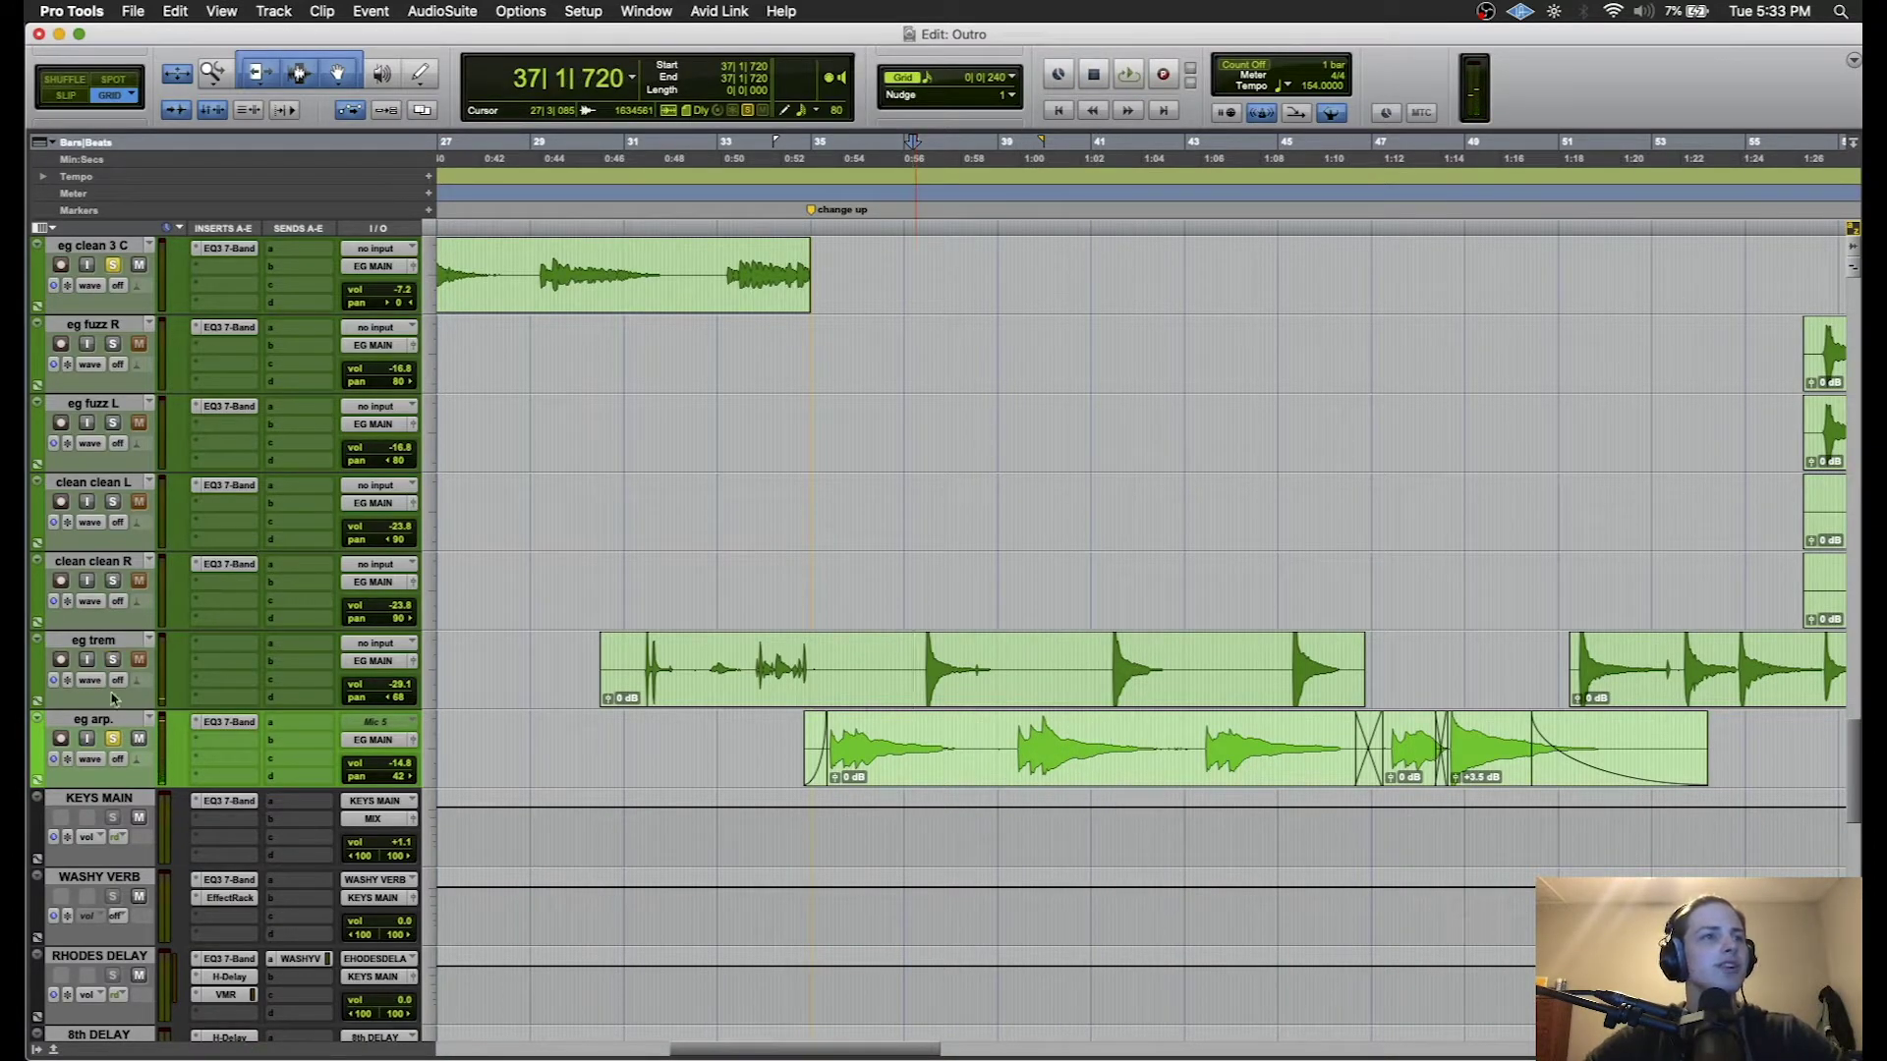
{"action": "scroll", "coordinate": [816, 661], "scroll_direction": "right", "scroll_amount": 5}
{"action": "scroll", "coordinate": [868, 525], "scroll_direction": "down", "scroll_amount": 1}
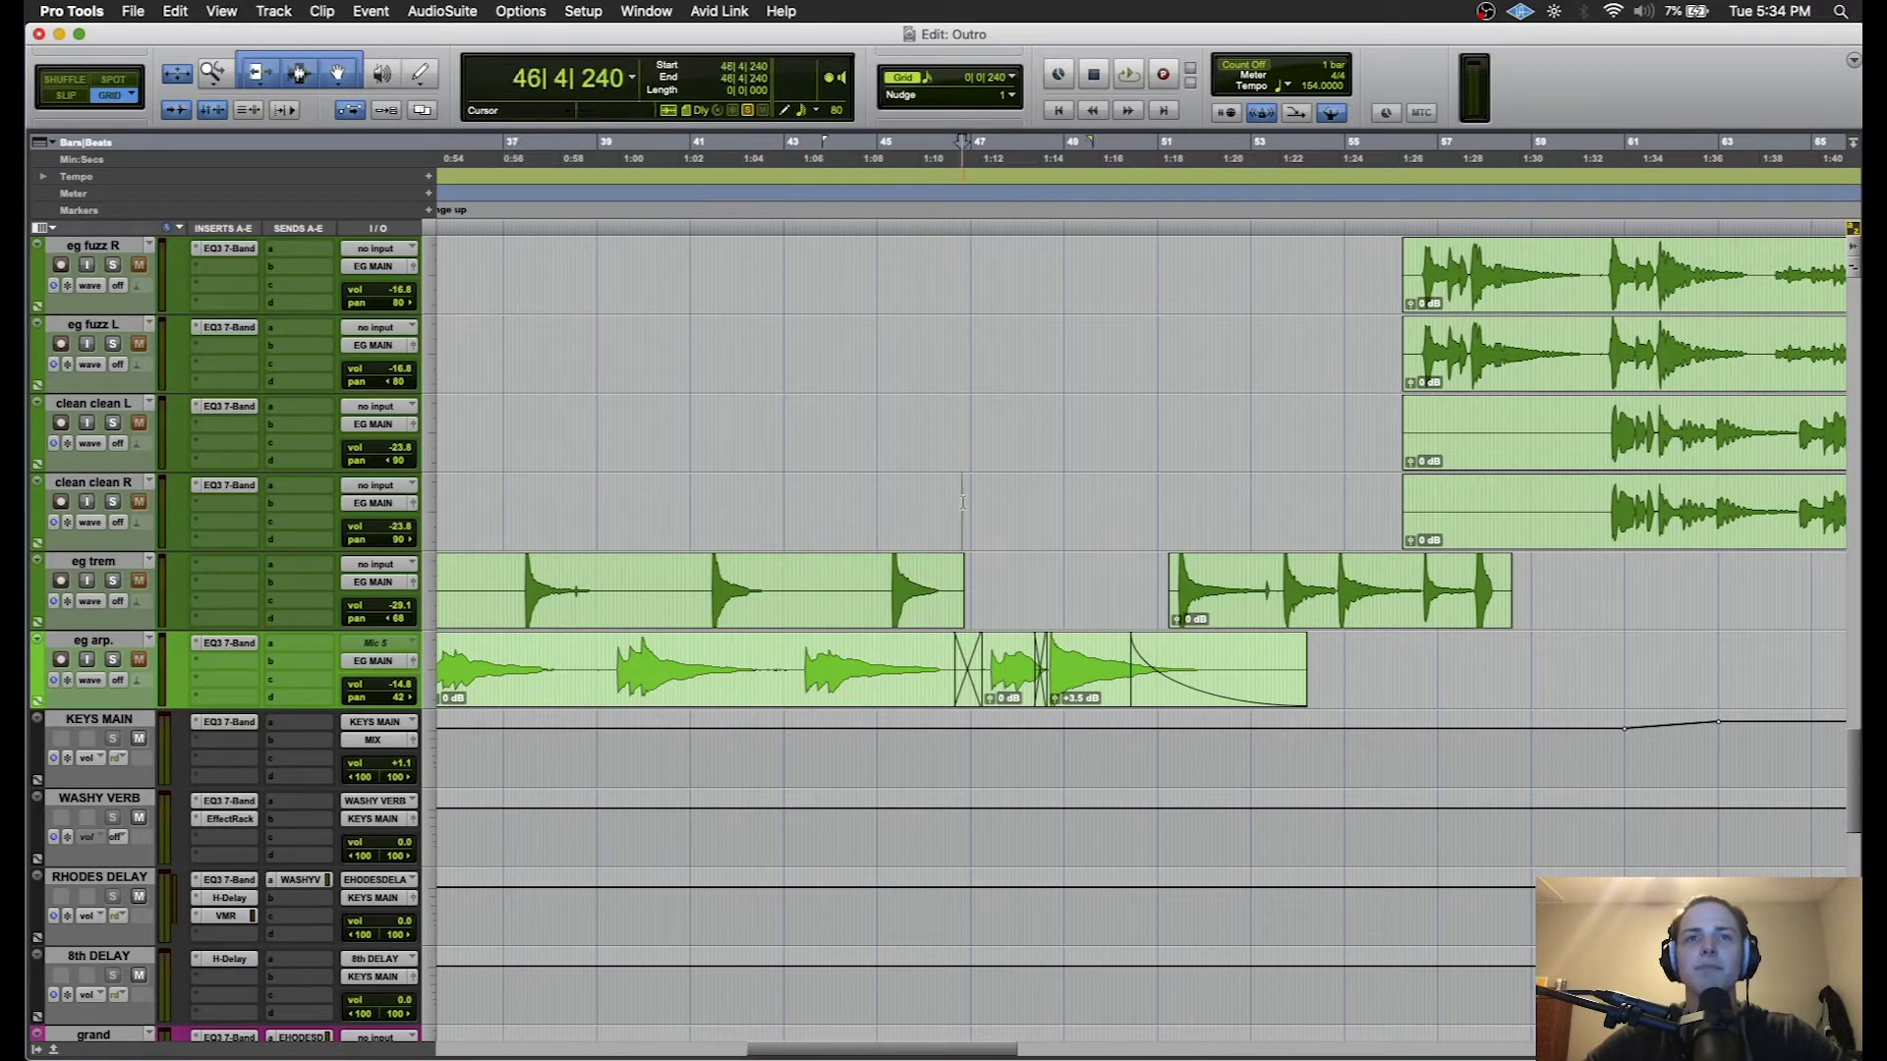
{"action": "key", "text": "space"}
{"action": "left_click", "coordinate": [114, 659]}
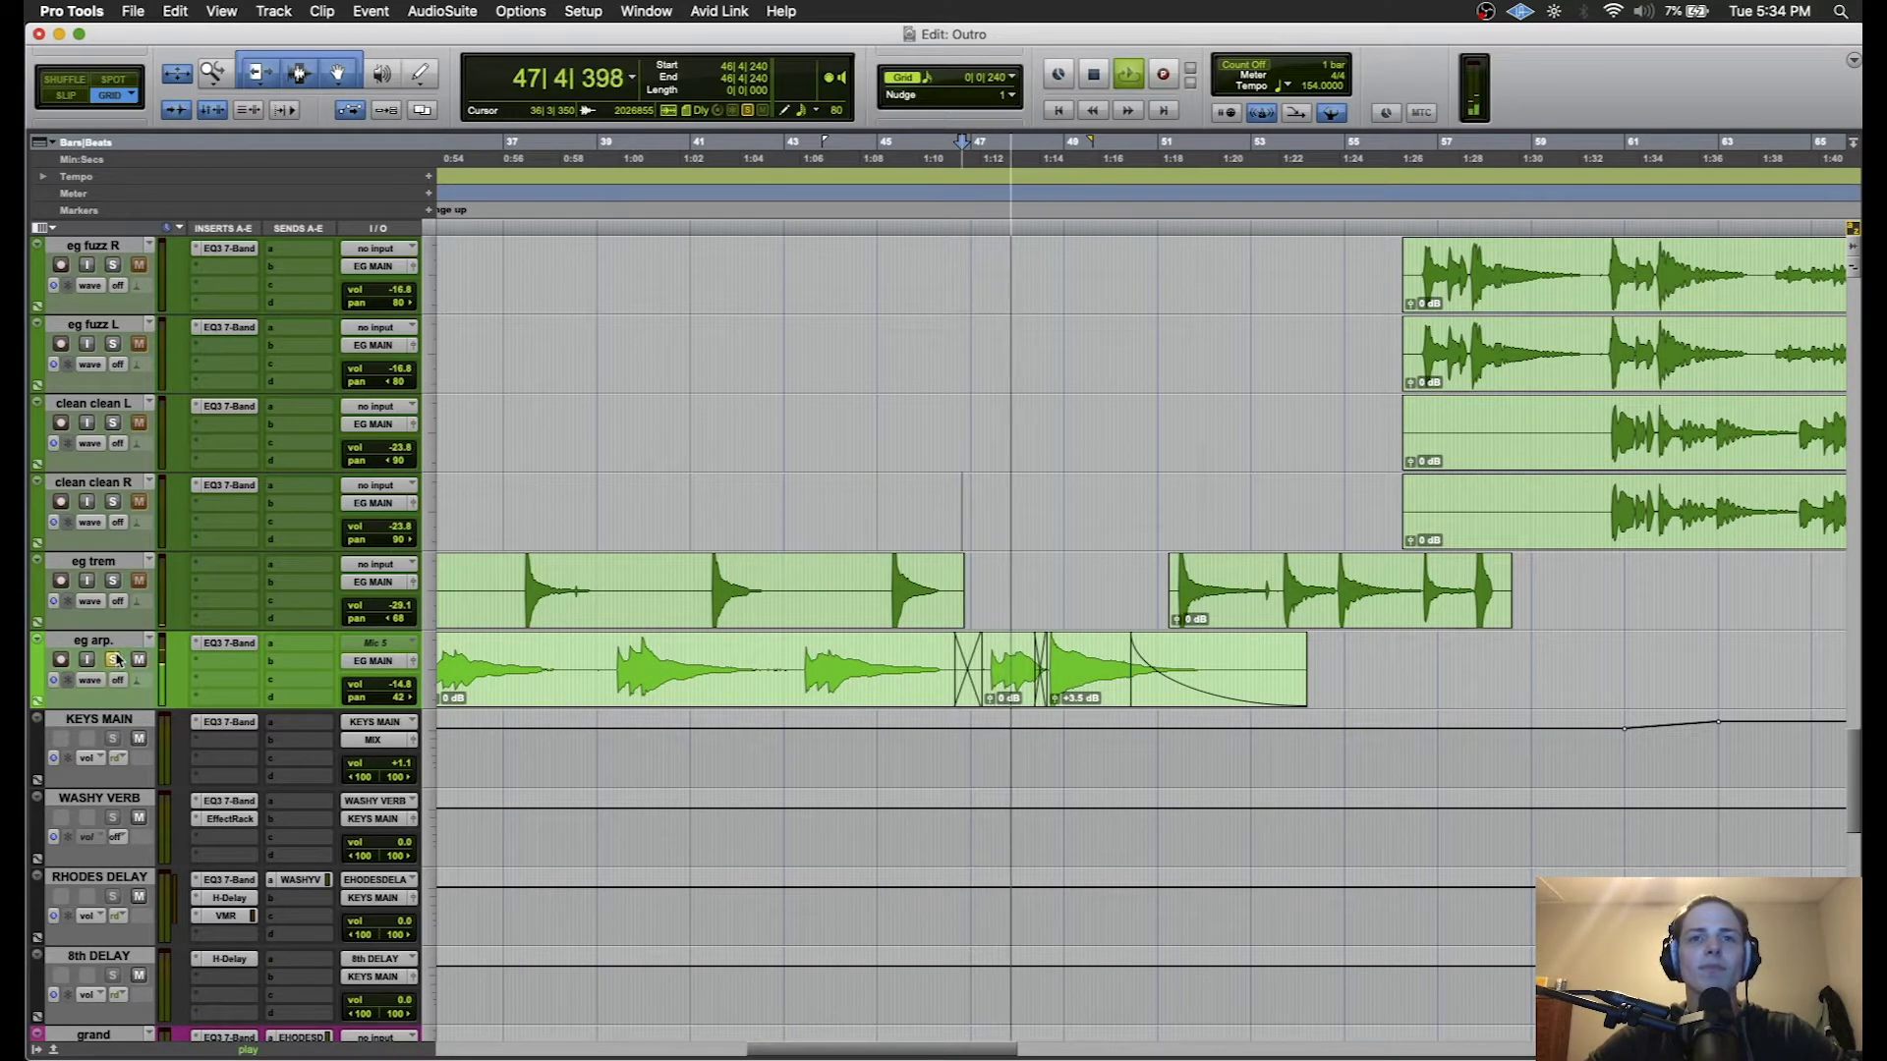
{"action": "left_click", "coordinate": [114, 659]}
{"action": "key", "text": "space"}
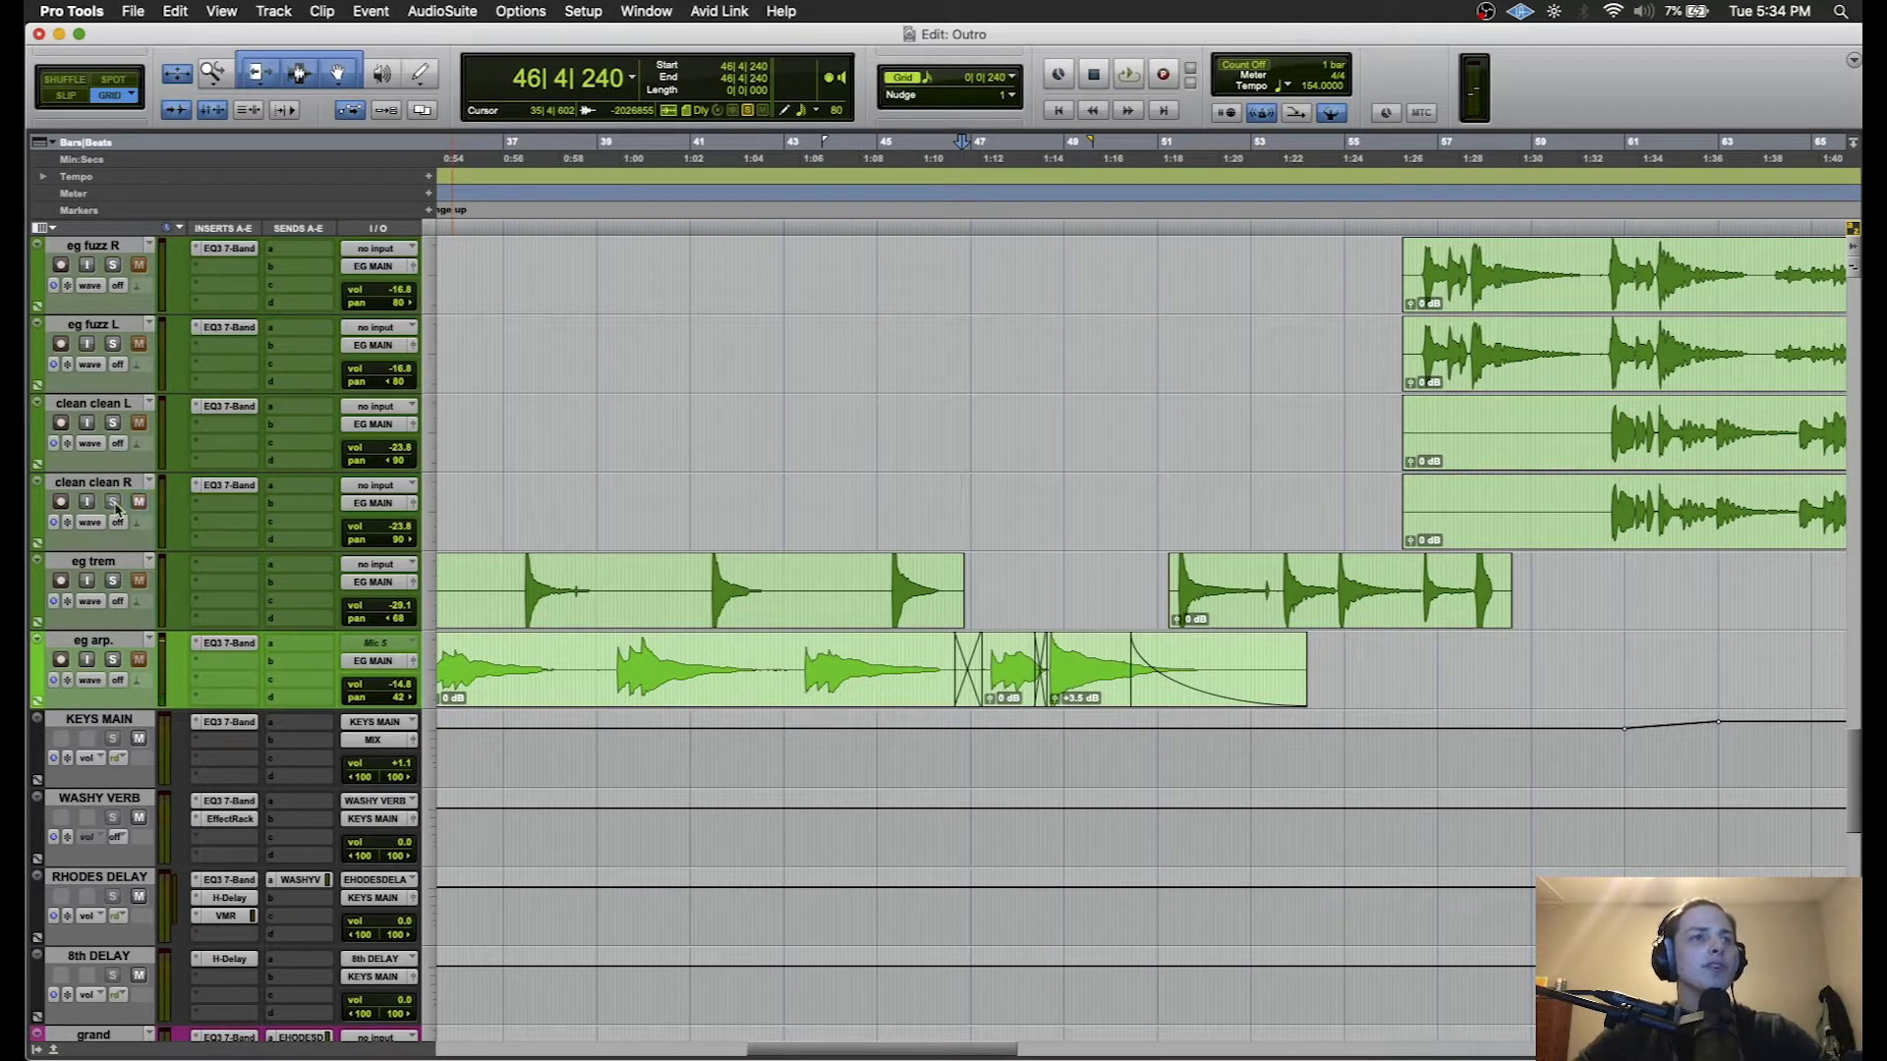
- Select the eg fuzz and clean clean parts from 55|4|720 to 73|1|480 and look over the other electric guitar tracks
{"action": "scroll", "coordinate": [1377, 425], "scroll_direction": "up", "scroll_amount": 5}
{"action": "scroll", "coordinate": [1244, 549], "scroll_direction": "right", "scroll_amount": 5}
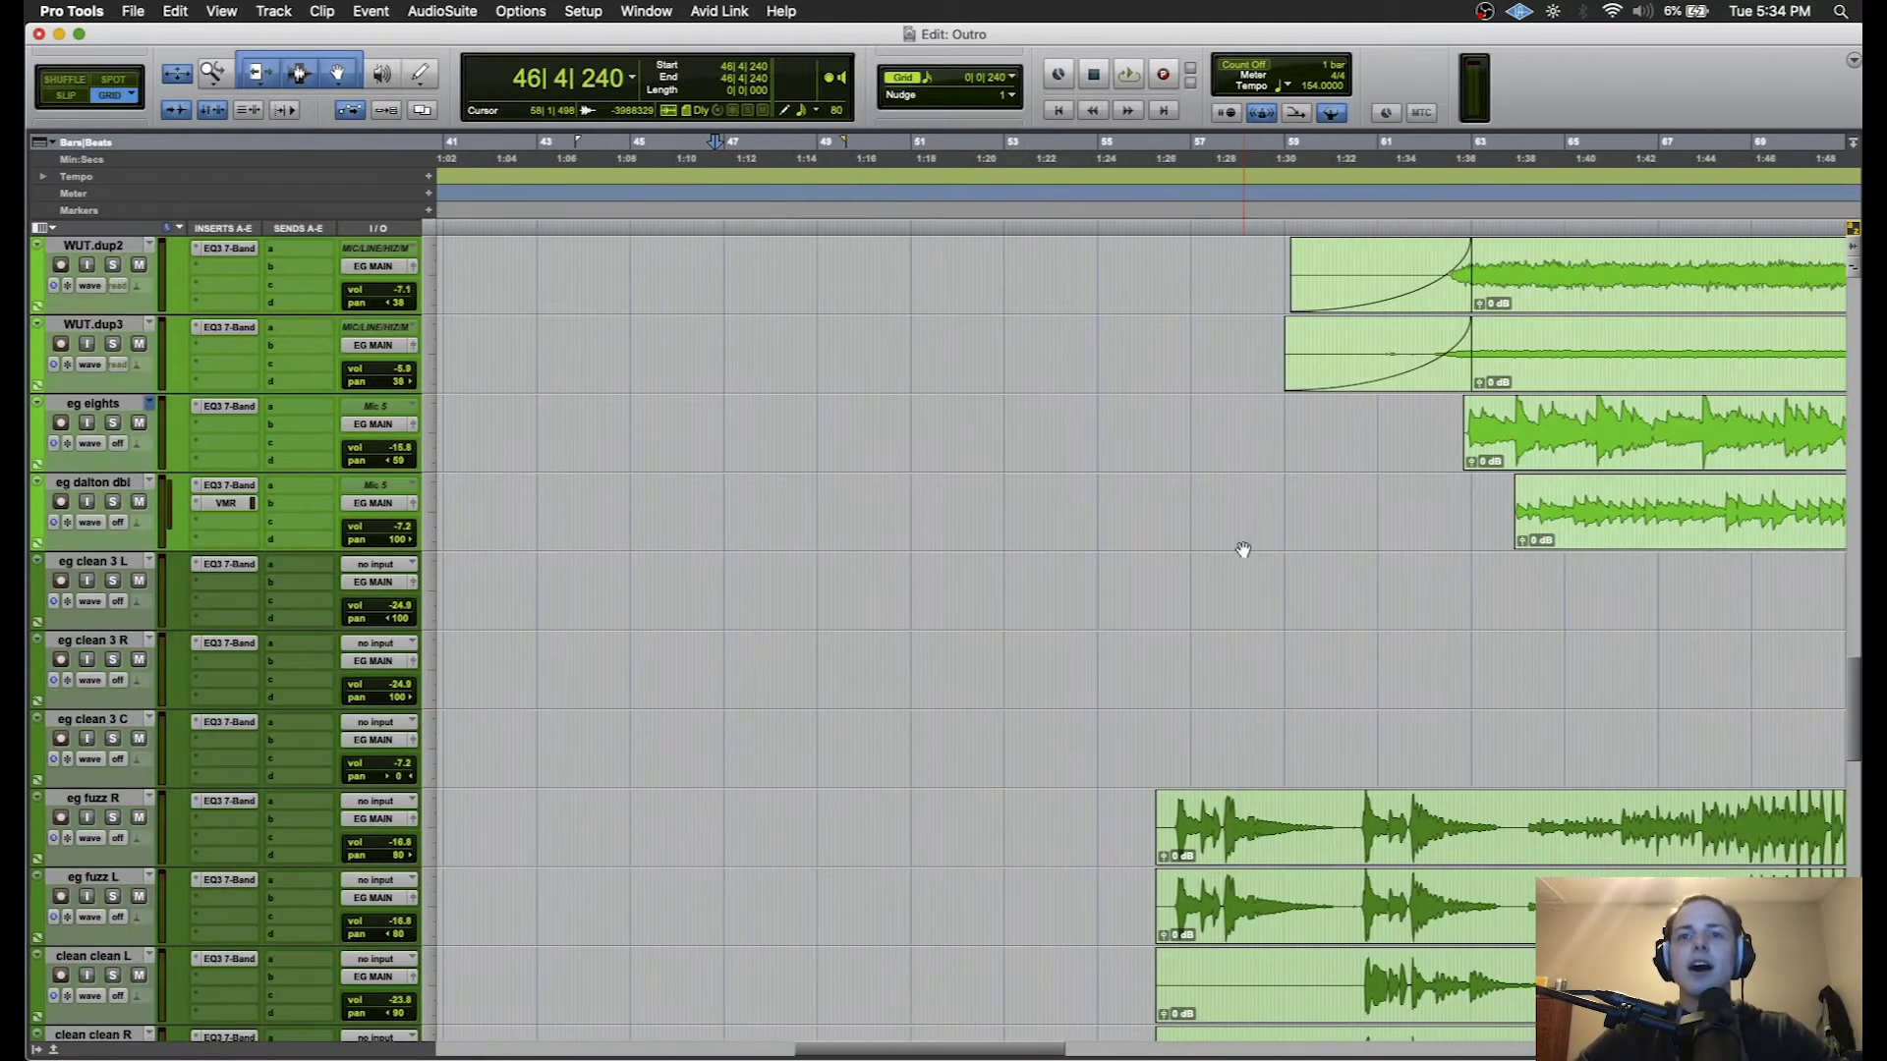
{"action": "left_click_drag", "start_coordinate": [998, 580], "coordinate": [1801, 814]}
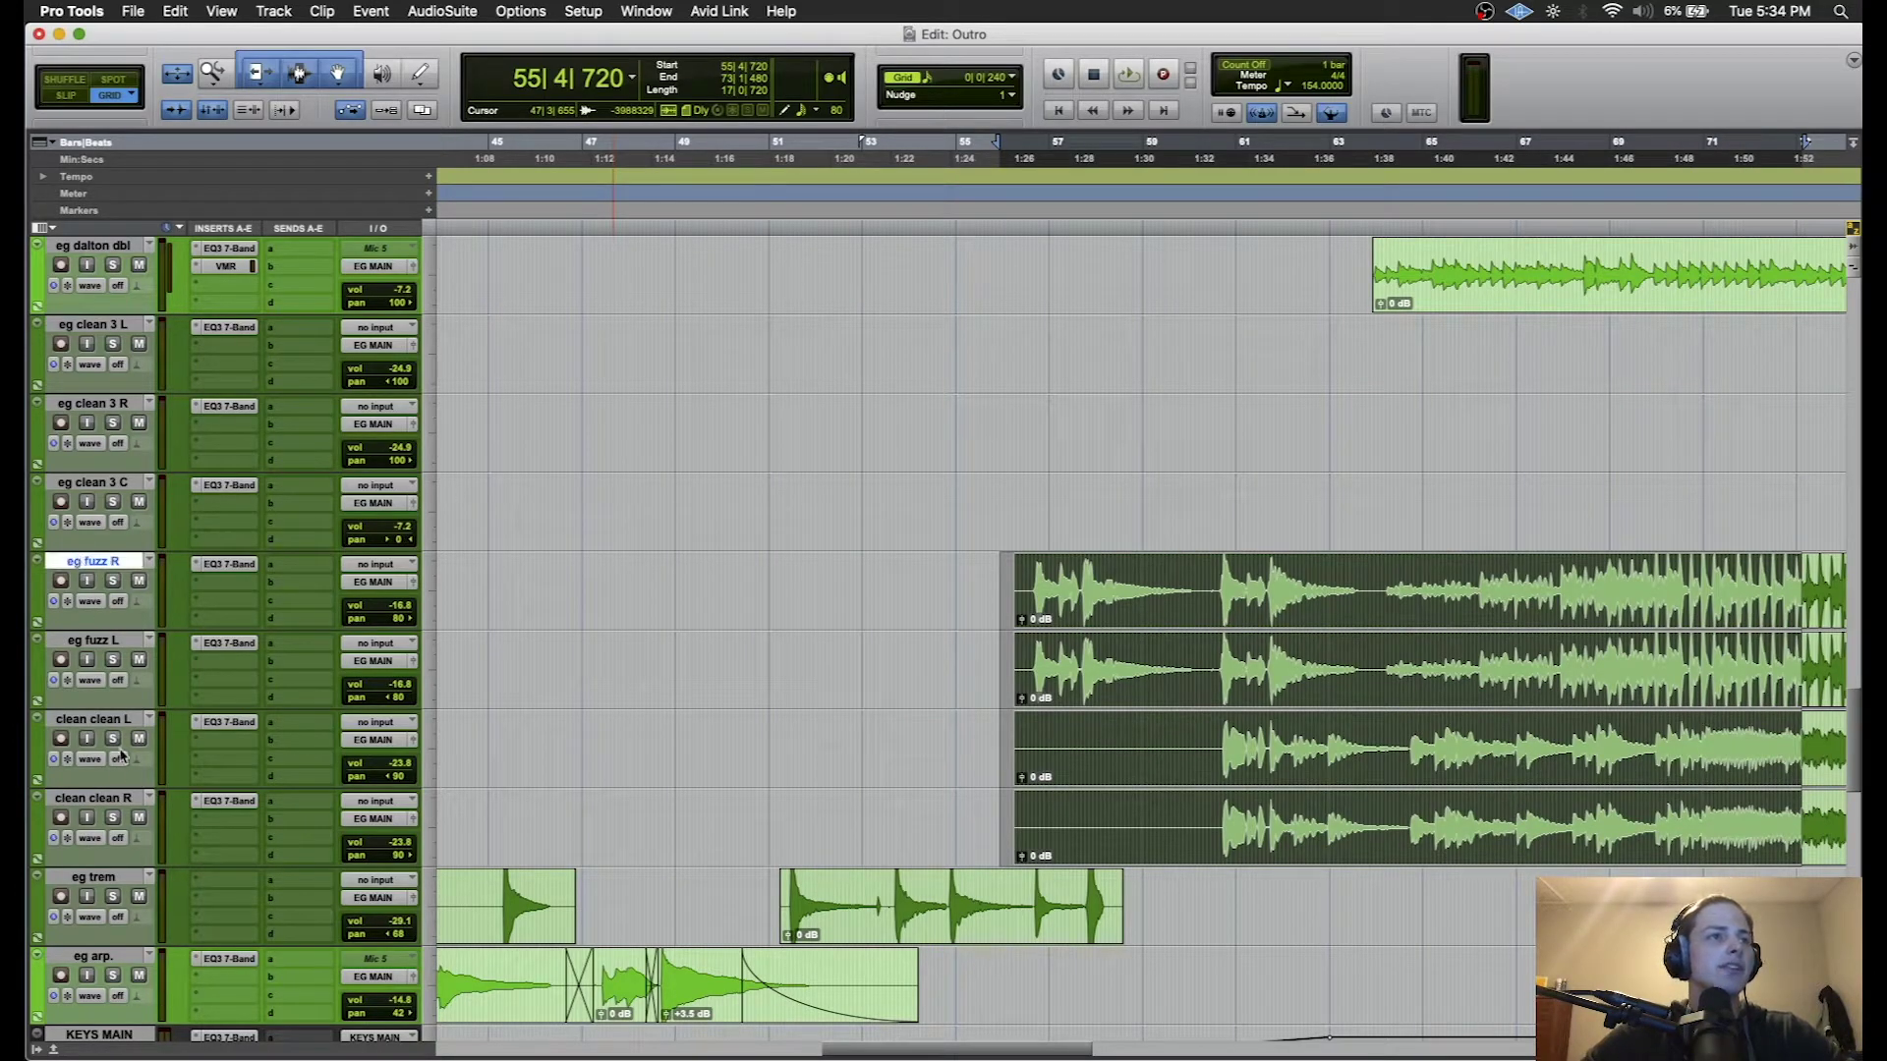
{"action": "scroll", "coordinate": [247, 629], "scroll_direction": "up", "scroll_amount": 10}
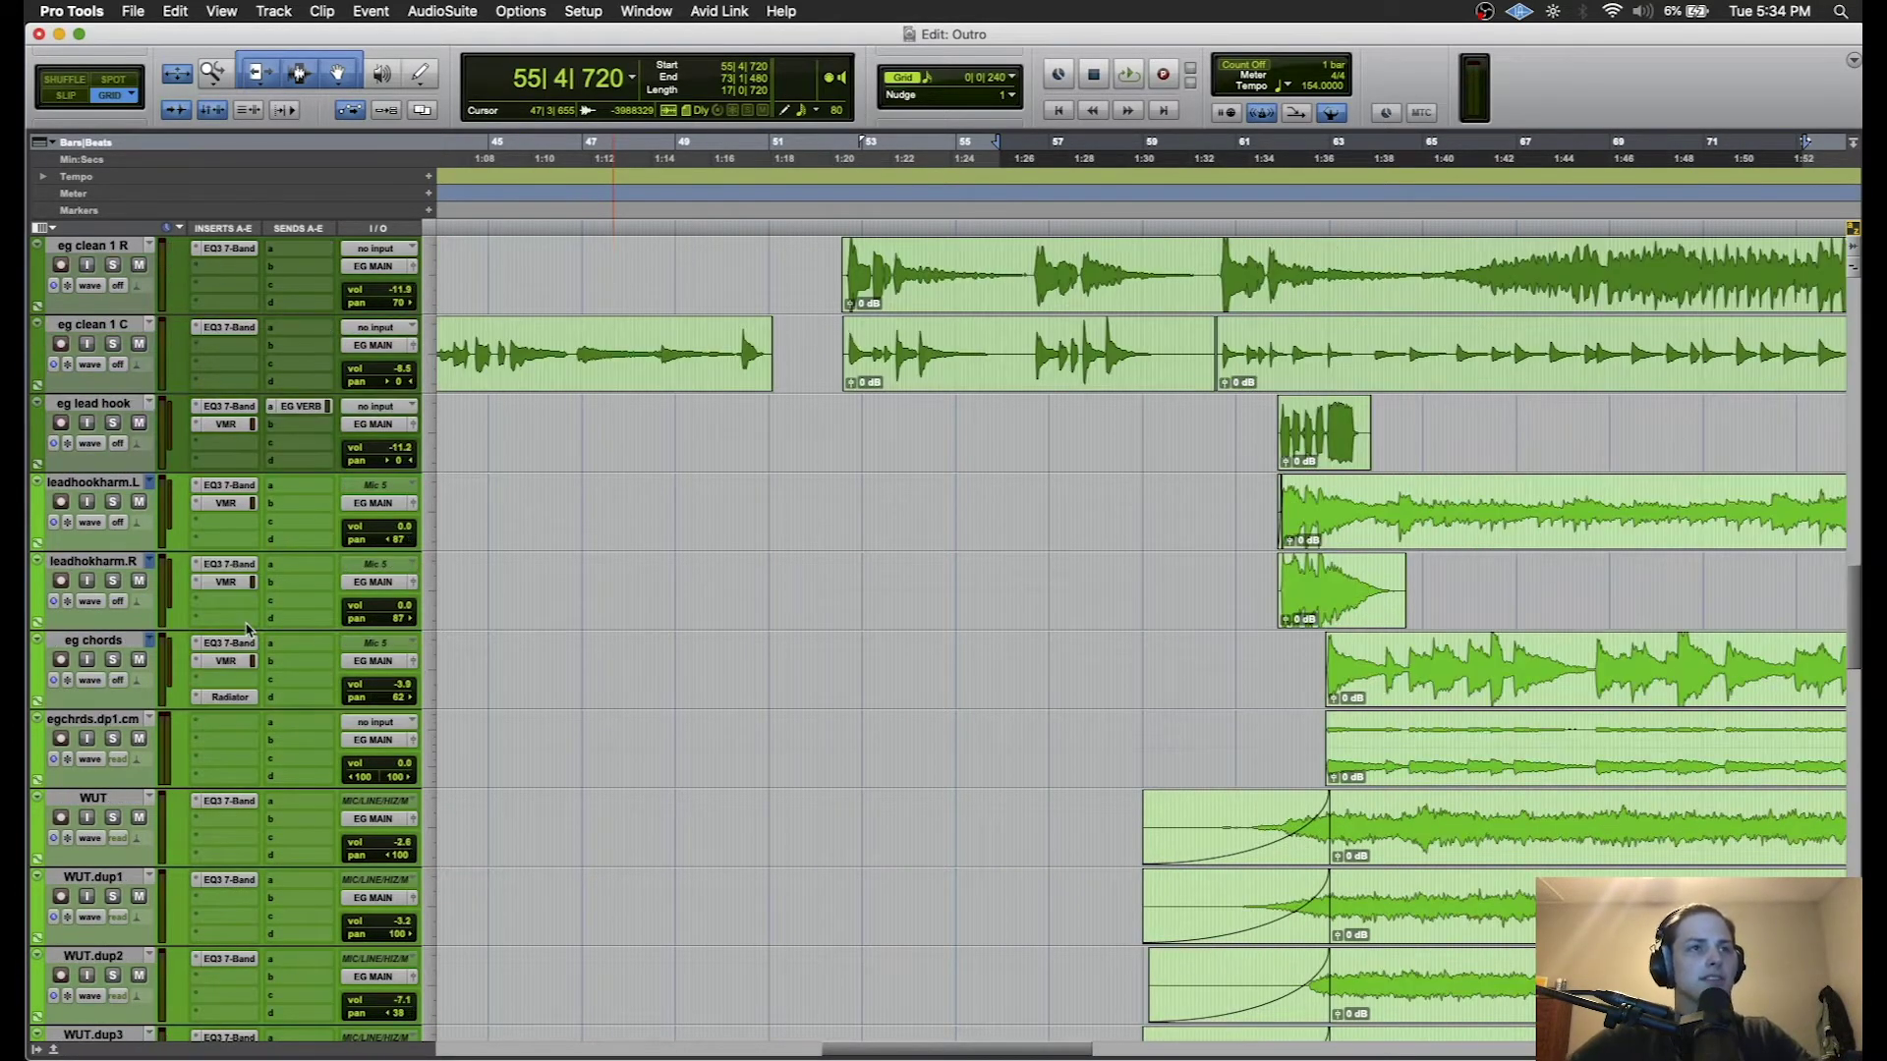
{"action": "scroll", "coordinate": [254, 648], "scroll_direction": "up", "scroll_amount": 7}
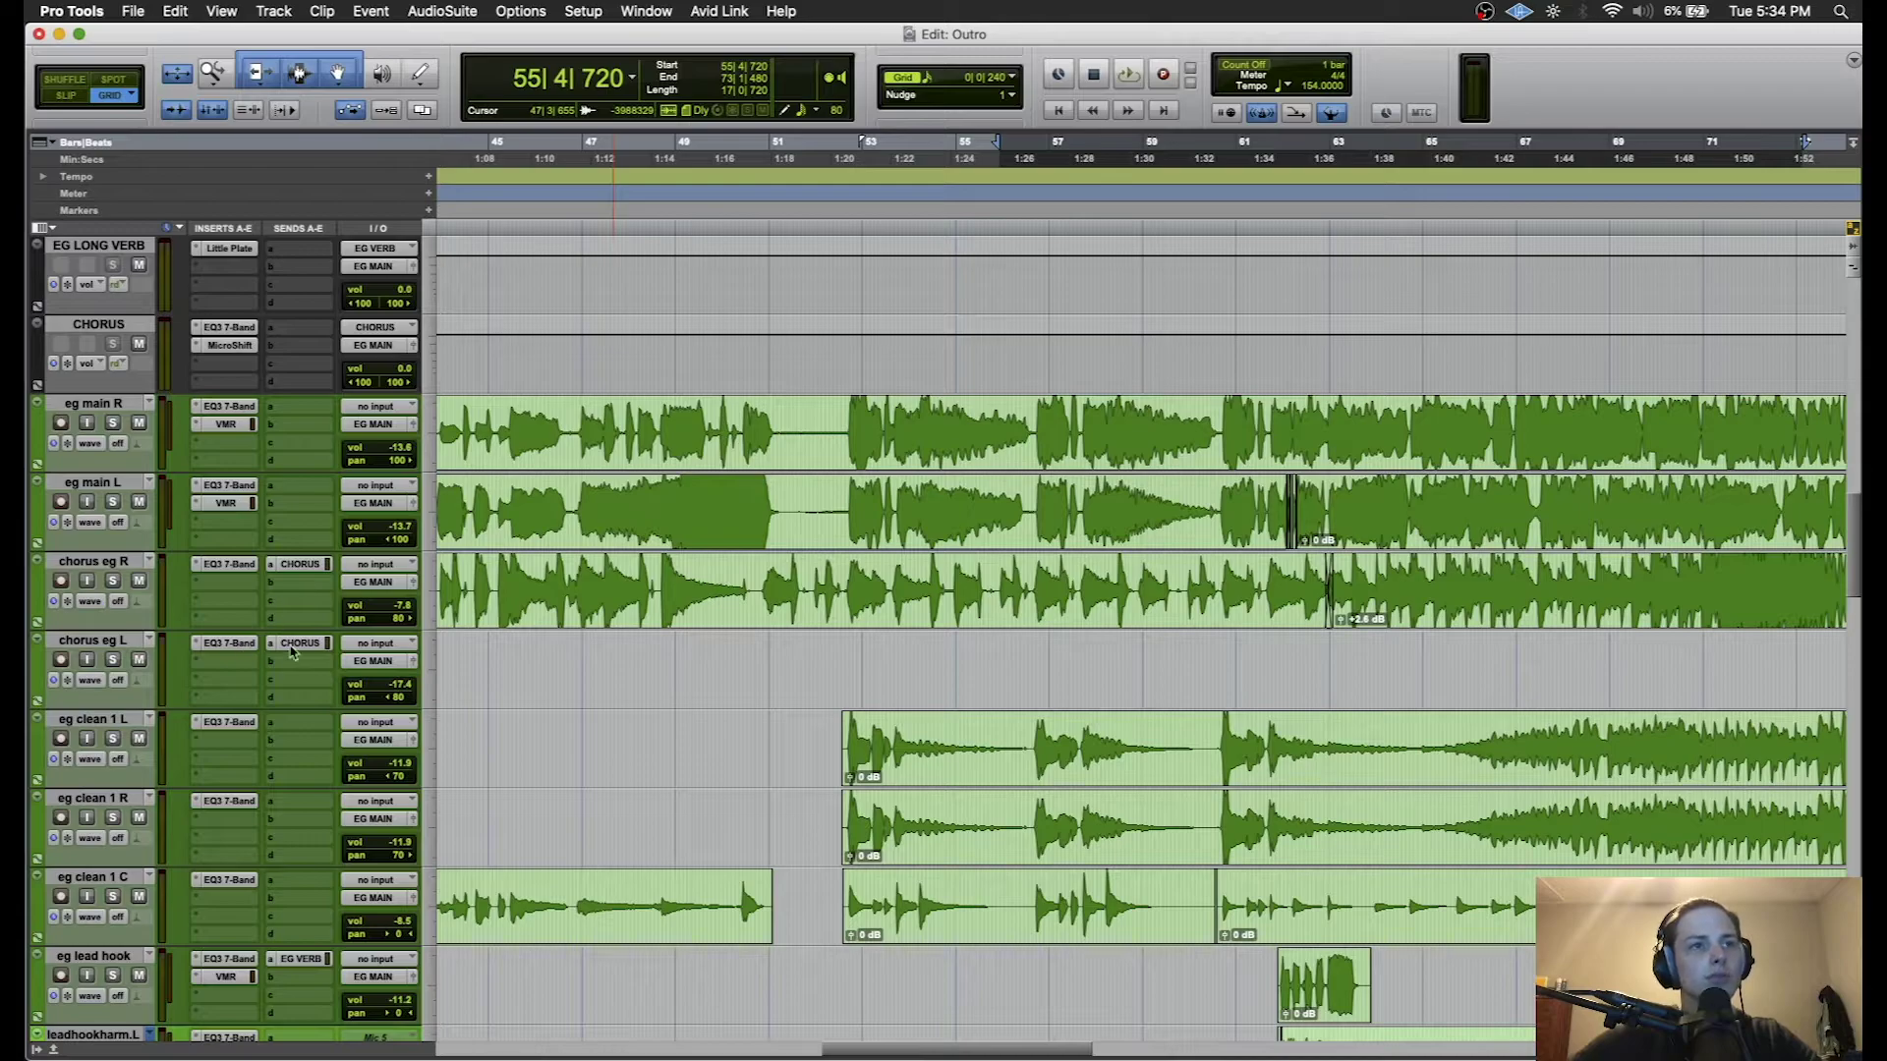
{"action": "scroll", "coordinate": [247, 904], "scroll_direction": "down", "scroll_amount": 2}
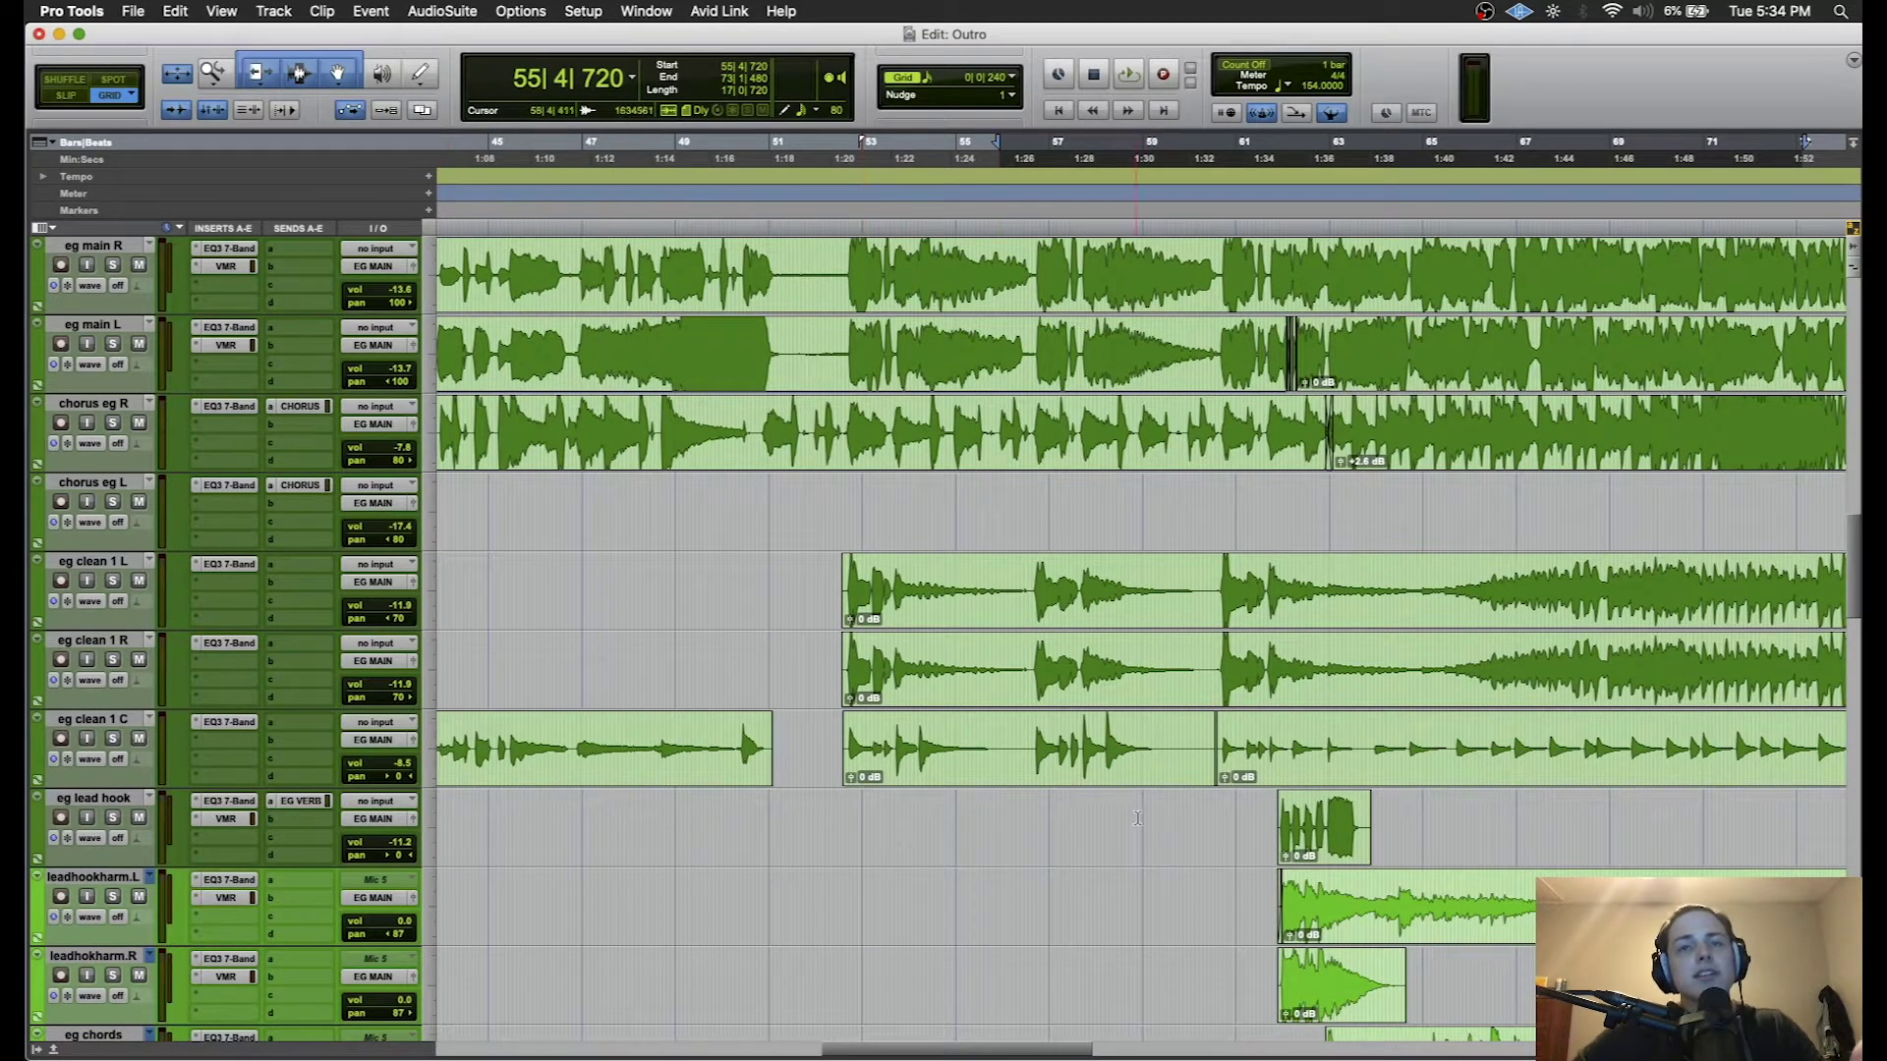
{"action": "scroll", "coordinate": [1137, 818], "scroll_direction": "down", "scroll_amount": 10}
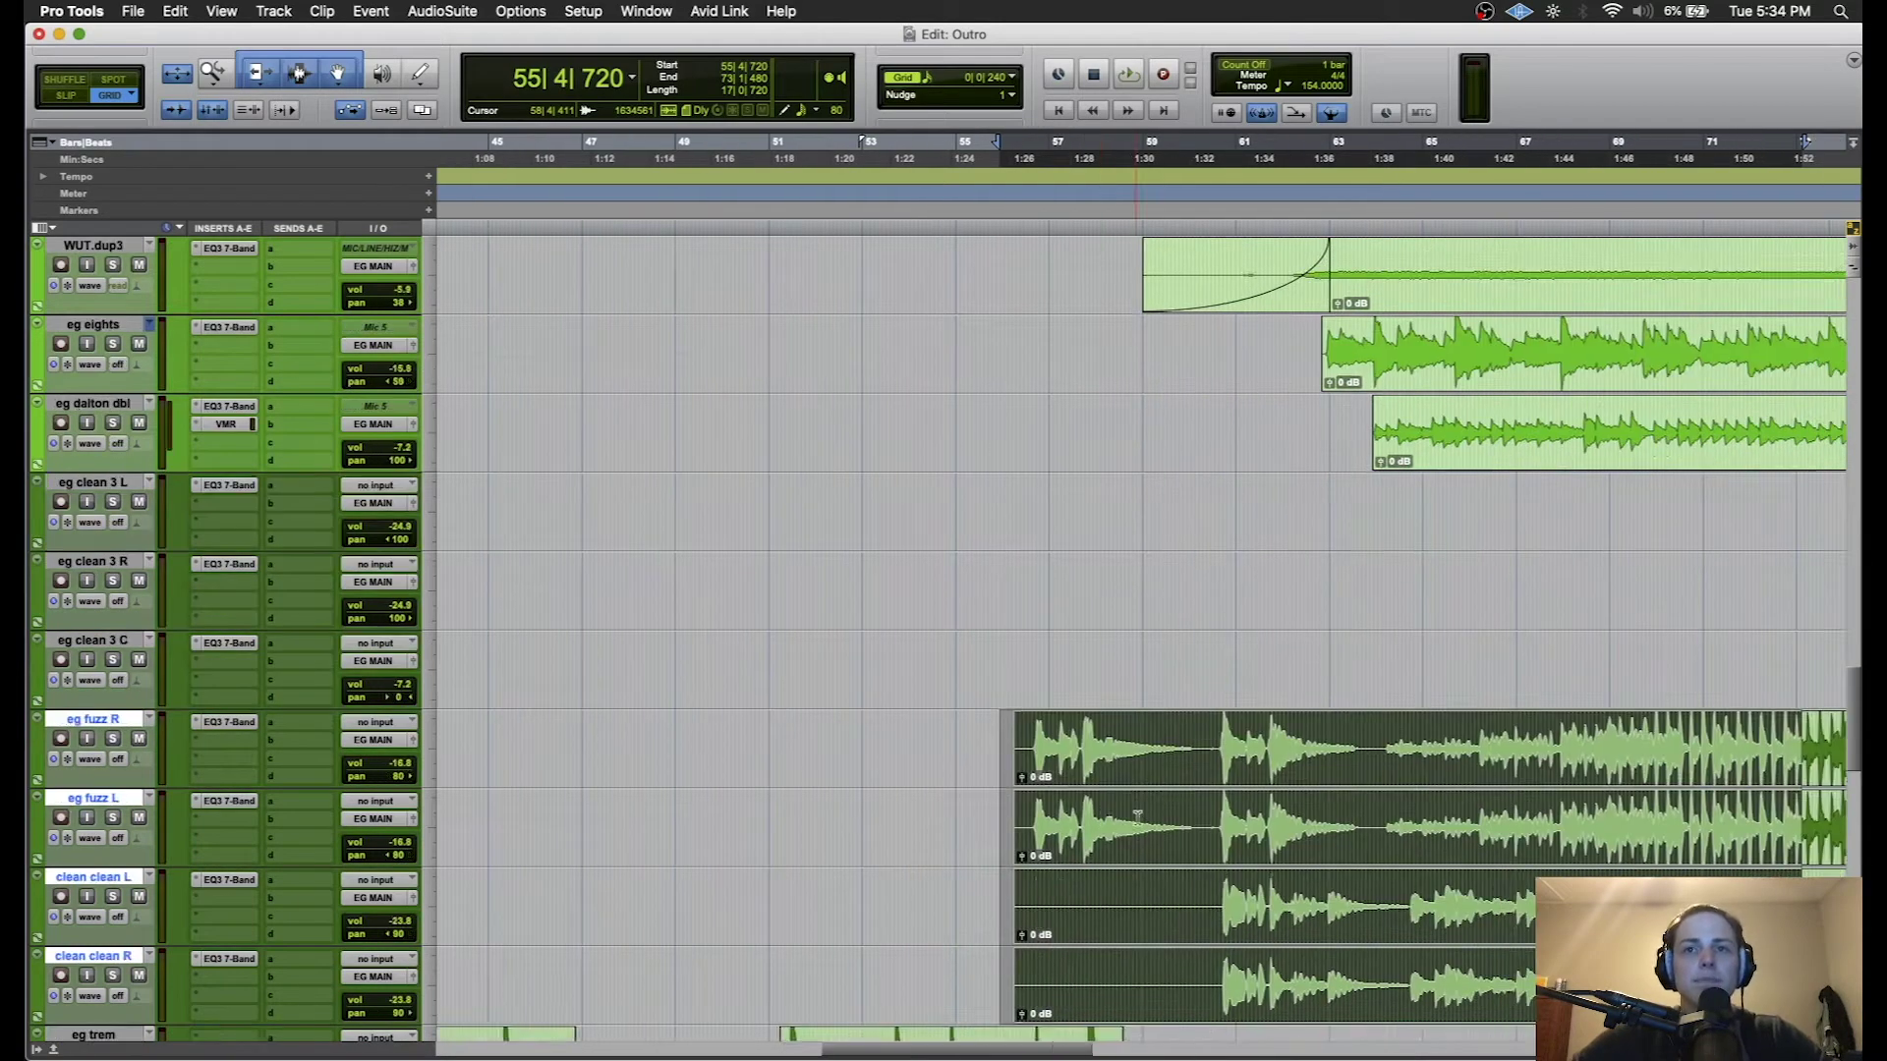
- Audition the selected eg fuzz and clean clean parts from 55|4|720, in the mix and soloed together, and place the cursor at 56|2|720
{"action": "scroll", "coordinate": [1137, 817], "scroll_direction": "right", "scroll_amount": 4}
{"action": "scroll", "coordinate": [1137, 818], "scroll_direction": "down", "scroll_amount": 1}
{"action": "scroll", "coordinate": [1130, 806], "scroll_direction": "right", "scroll_amount": 3}
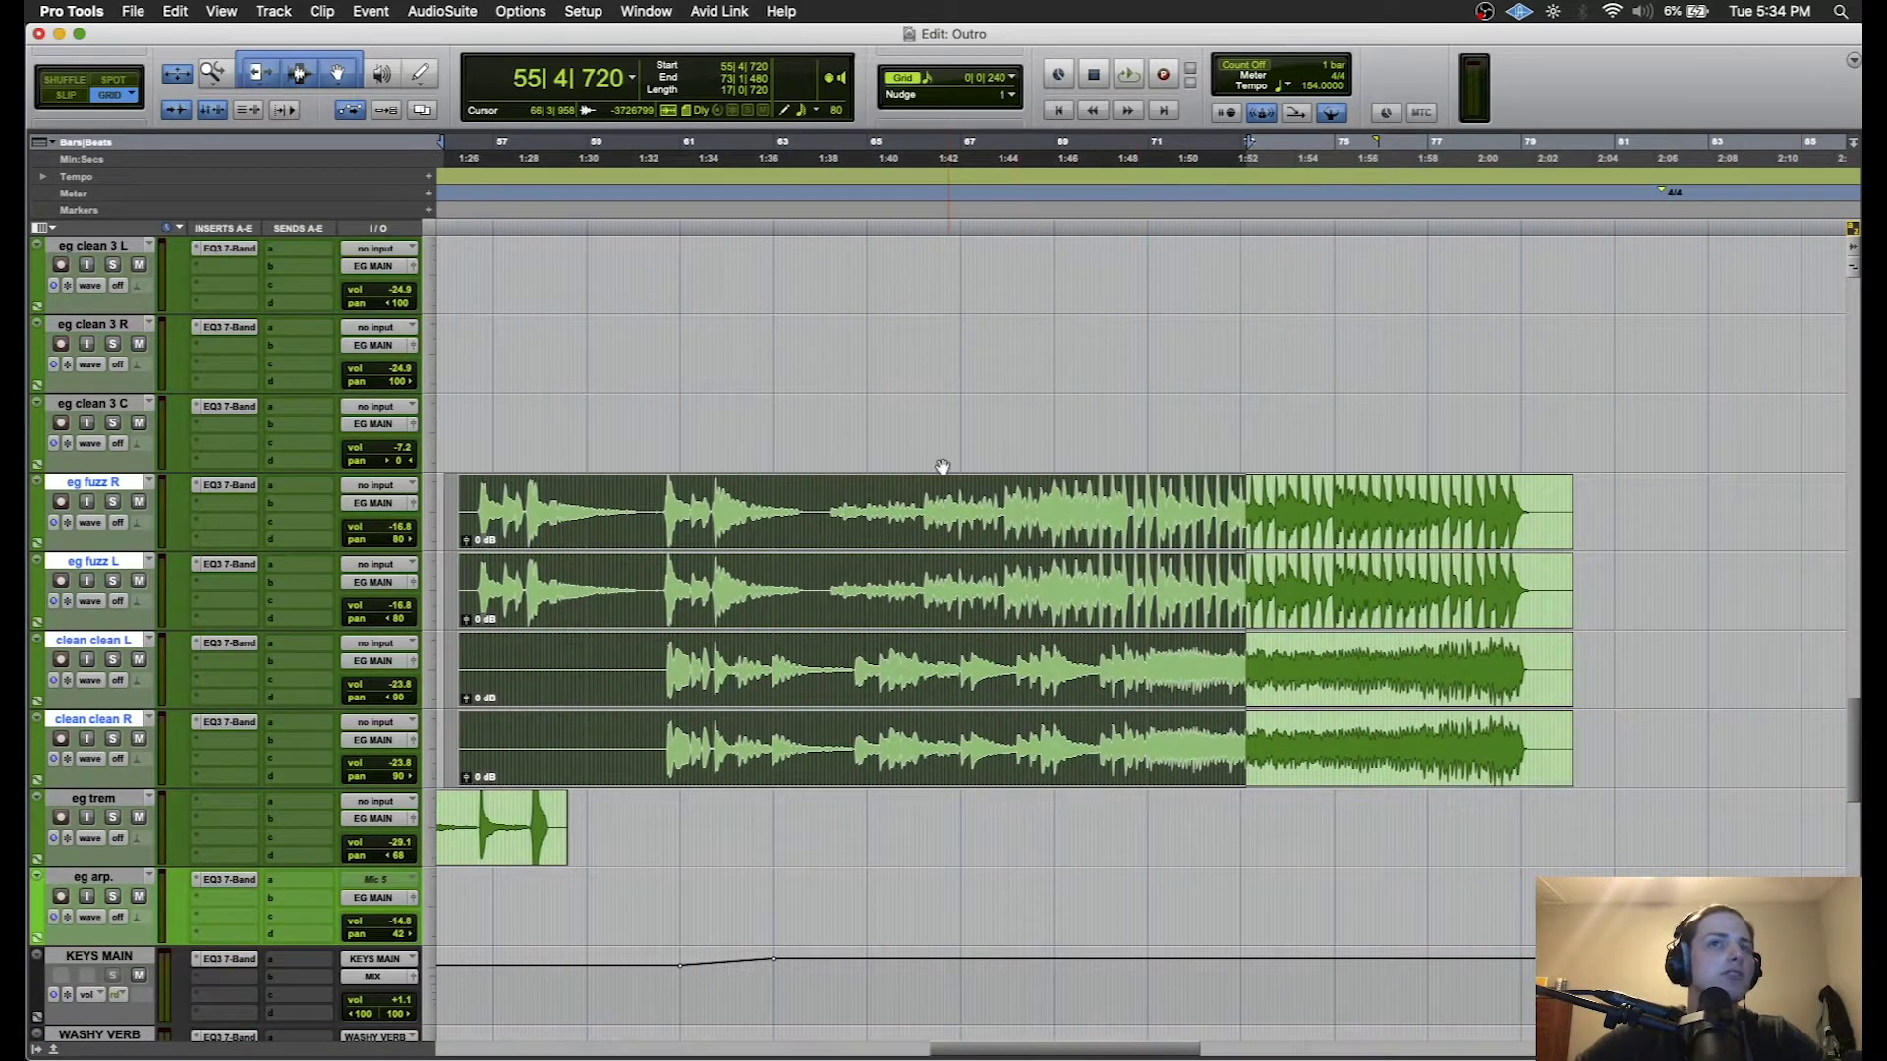
{"action": "key", "text": "space"}
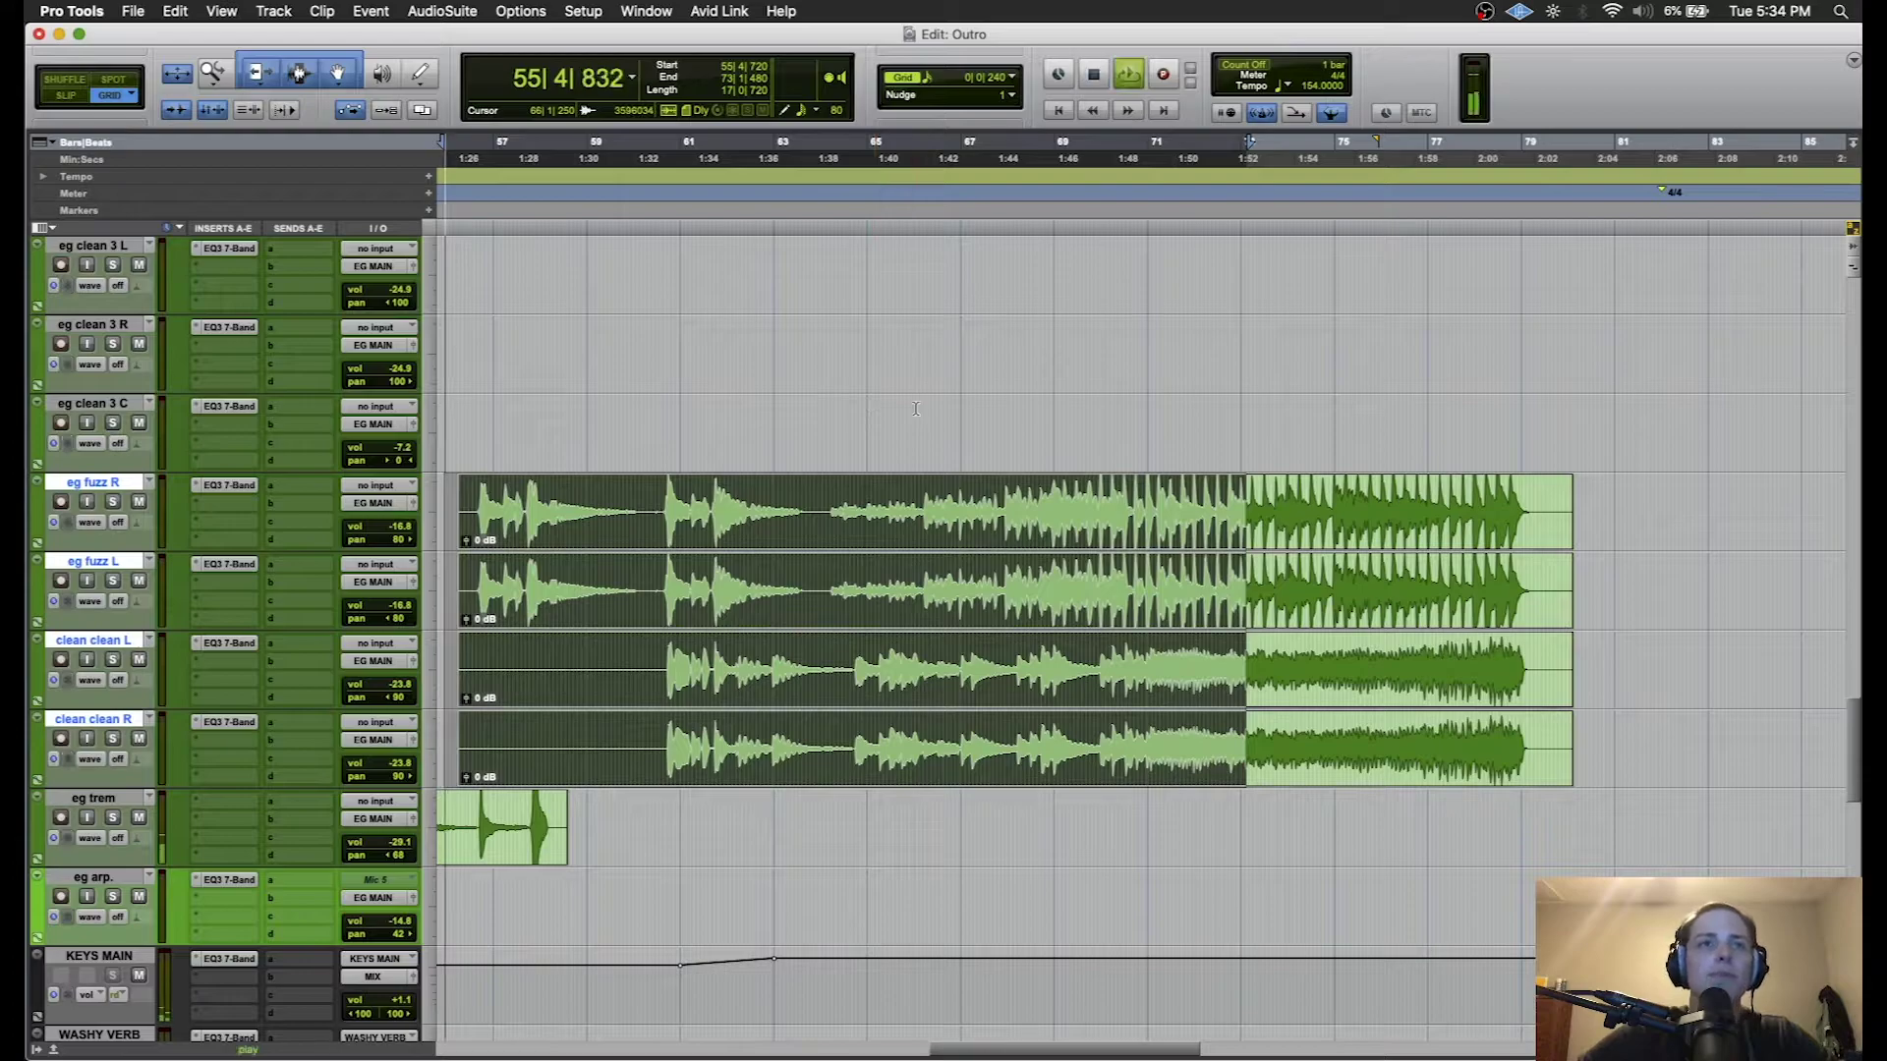
{"action": "left_click", "coordinate": [113, 502]}
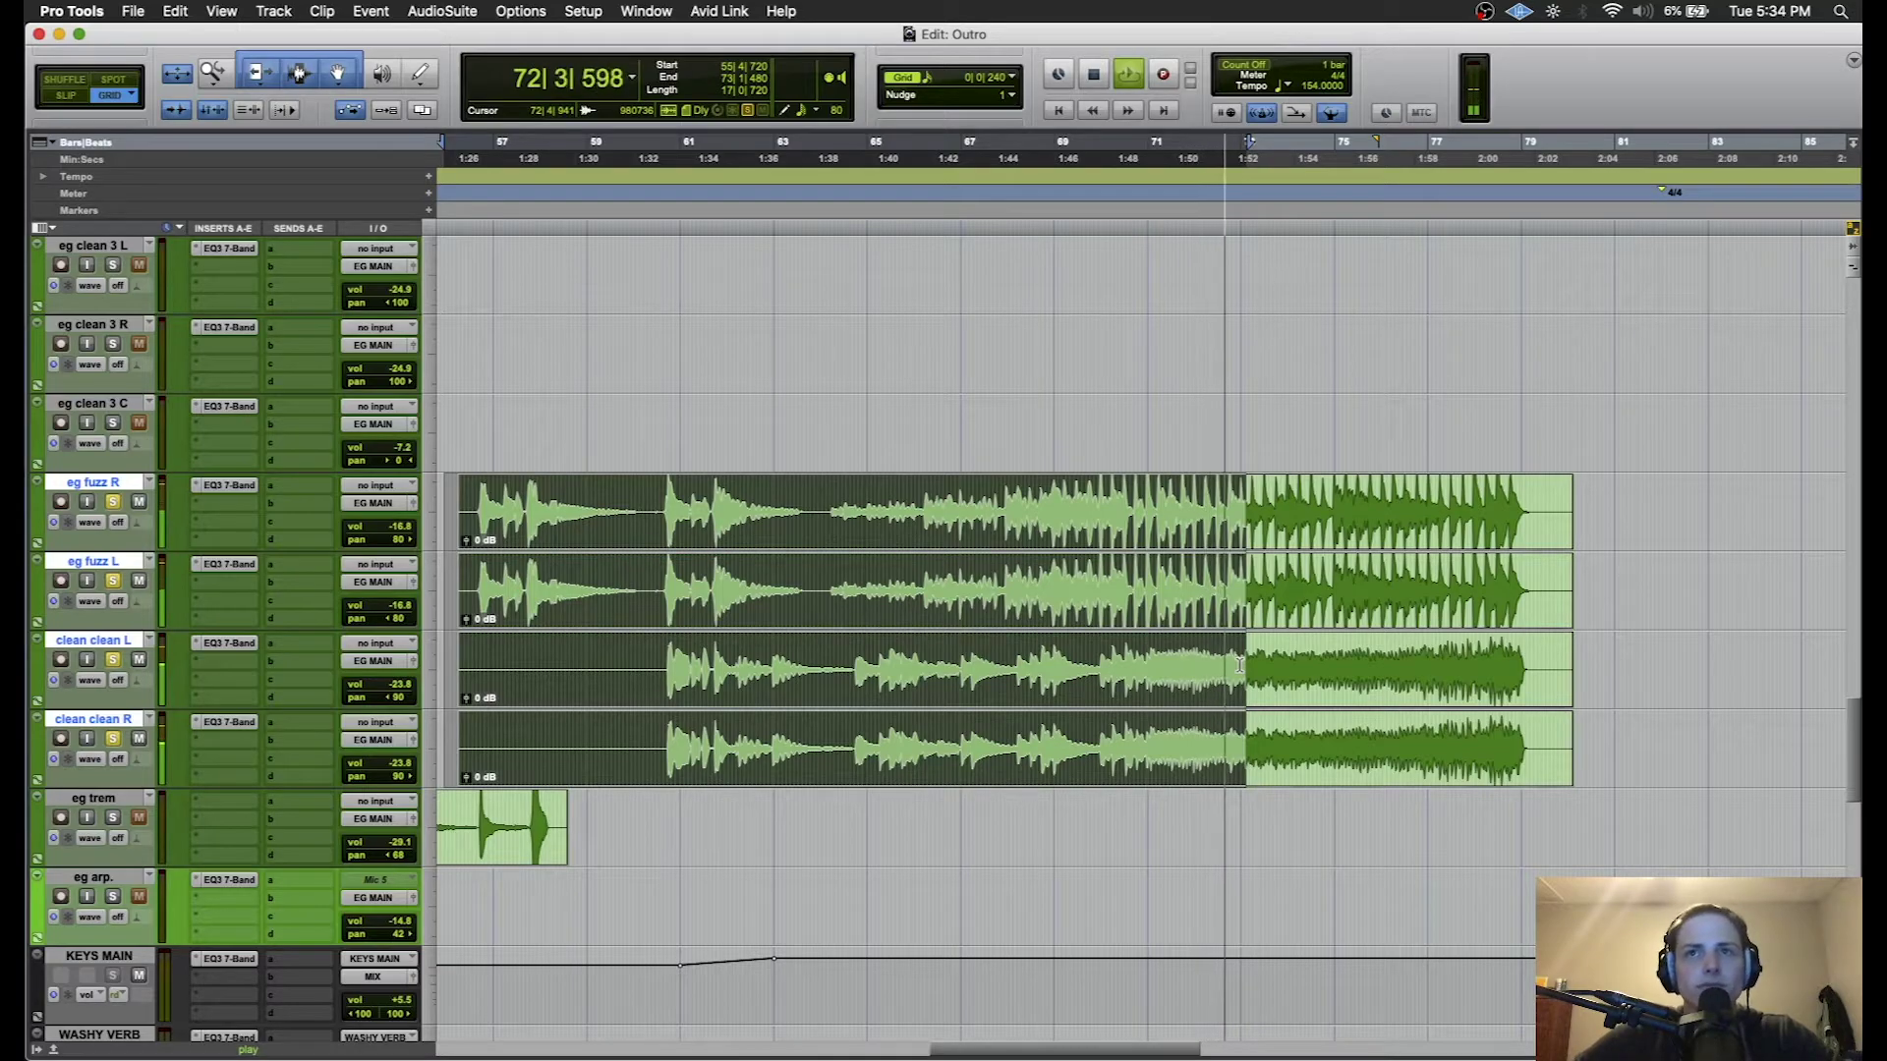
{"action": "key", "text": "space"}
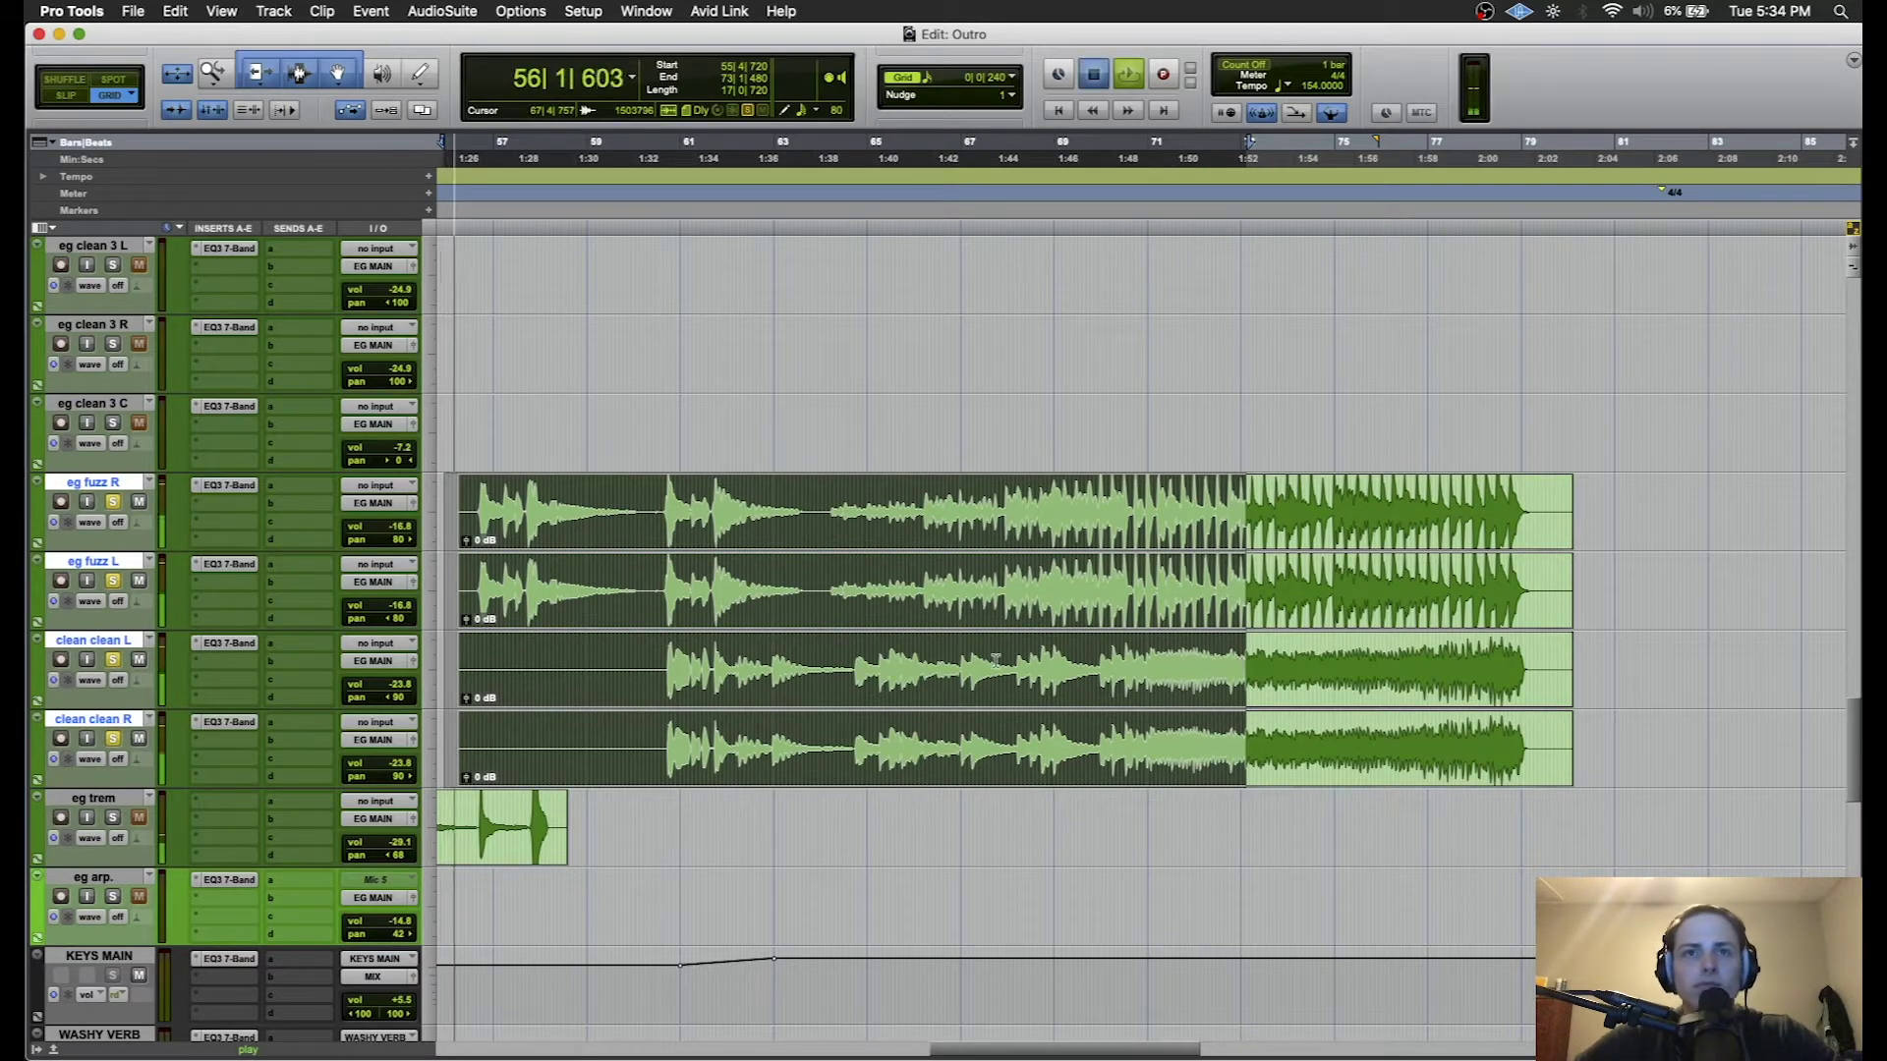
{"action": "left_click", "coordinate": [468, 419]}
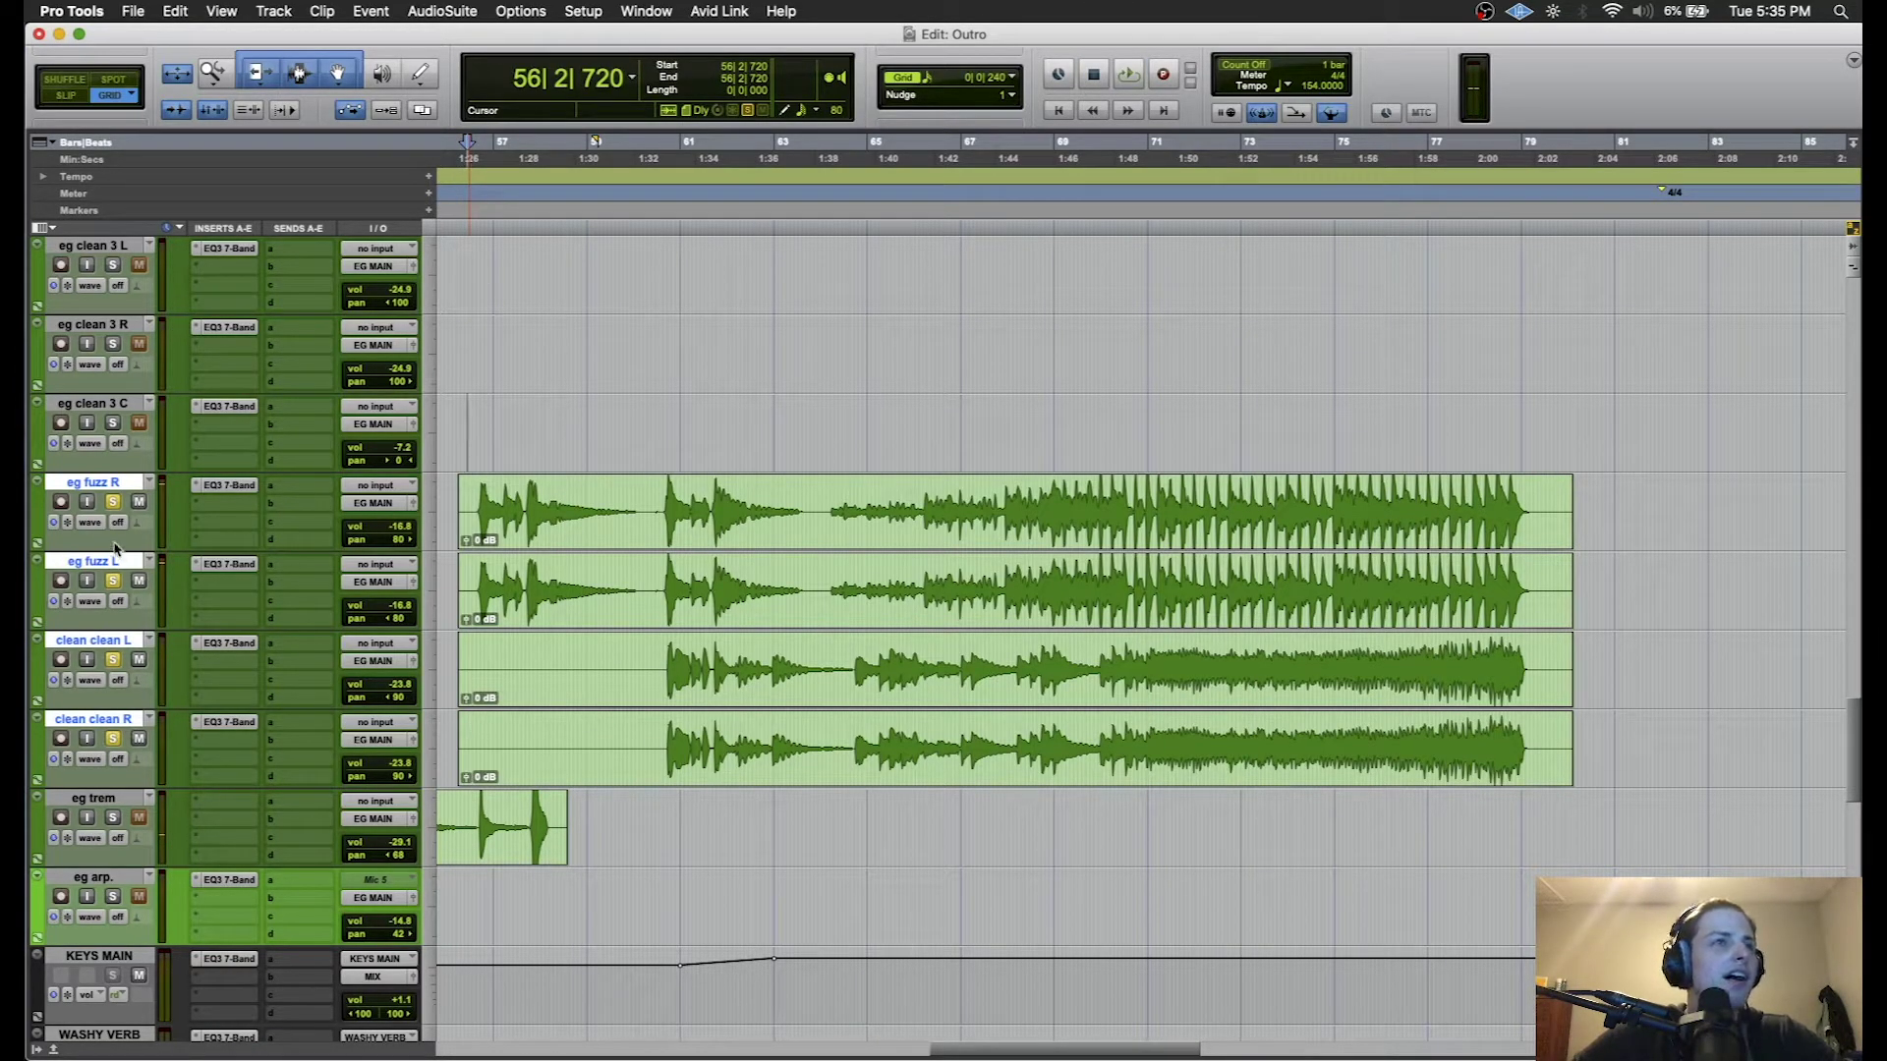
- Look through the session's keys, electric guitar and drum tracks around bar 61
{"action": "scroll", "coordinate": [603, 619], "scroll_direction": "down", "scroll_amount": 10}
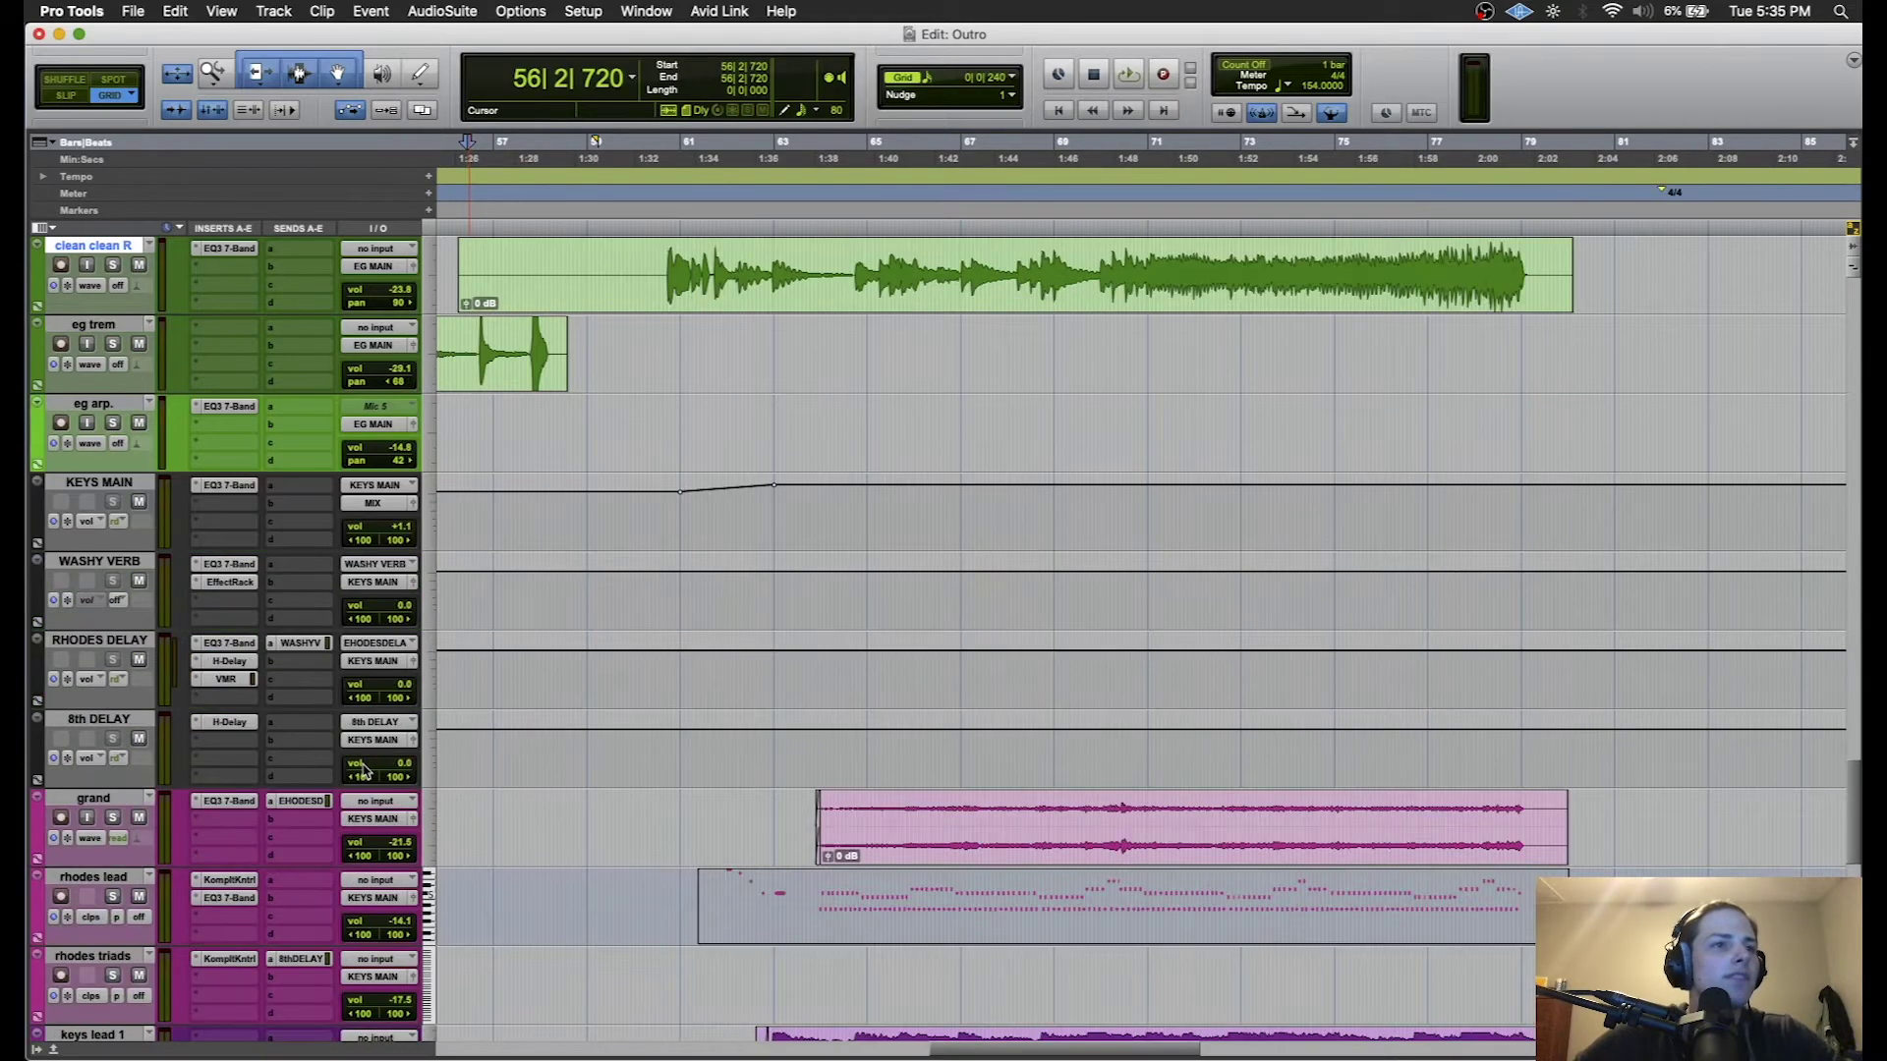
{"action": "scroll", "coordinate": [719, 657], "scroll_direction": "down", "scroll_amount": 2}
{"action": "scroll", "coordinate": [719, 657], "scroll_direction": "right", "scroll_amount": 2}
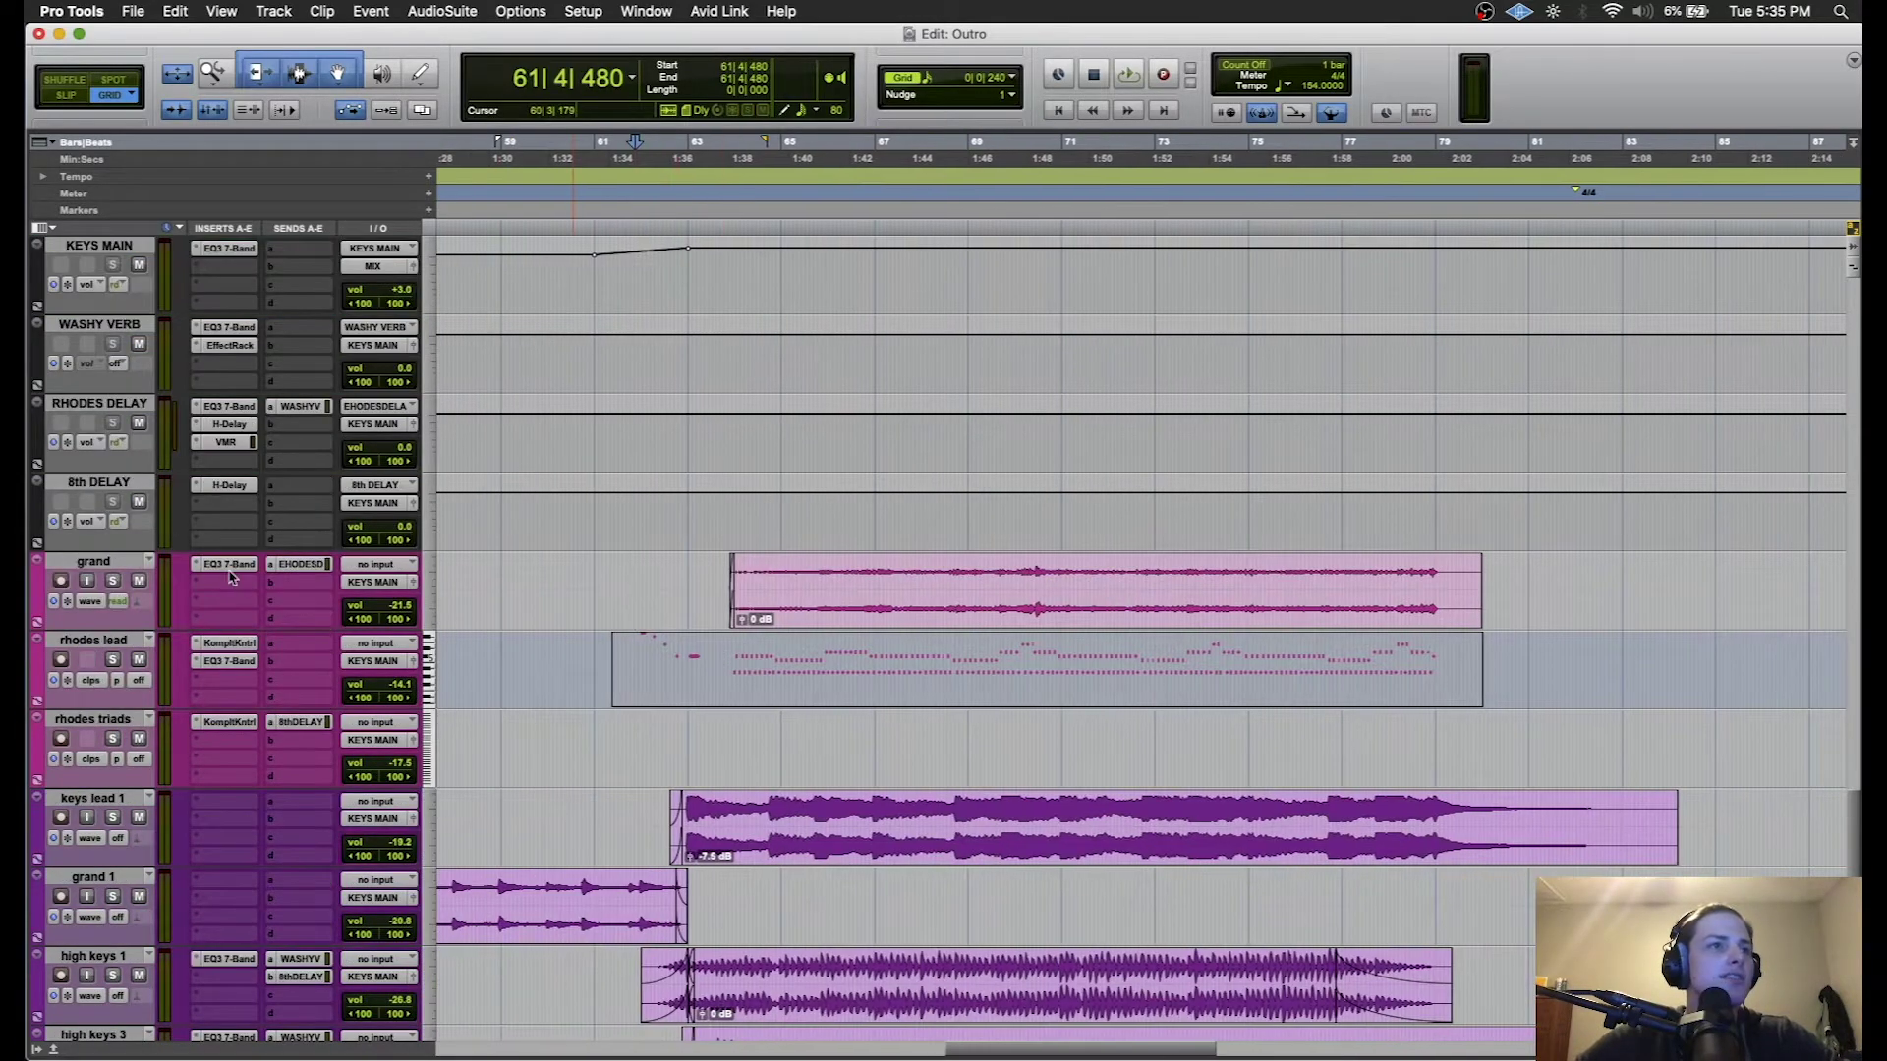
{"action": "scroll", "coordinate": [116, 562], "scroll_direction": "down", "scroll_amount": 15}
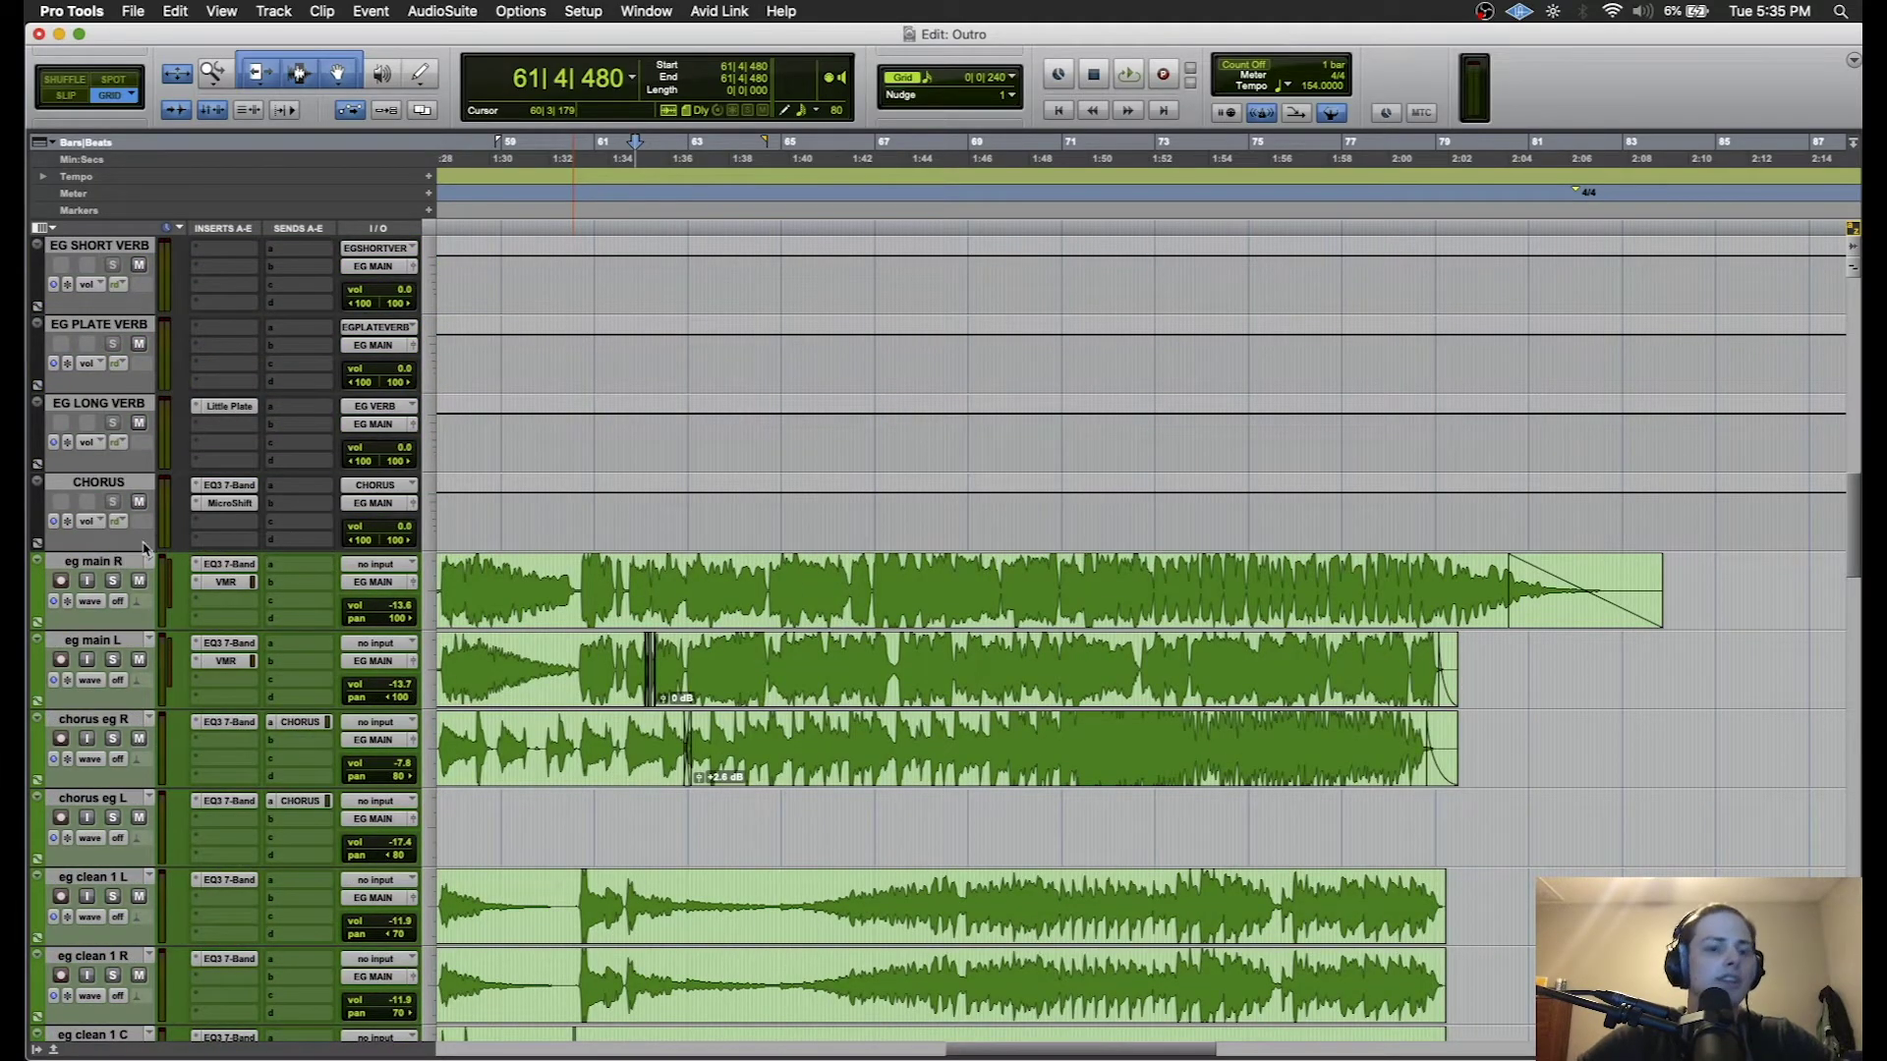
{"action": "scroll", "coordinate": [337, 432], "scroll_direction": "up", "scroll_amount": 20}
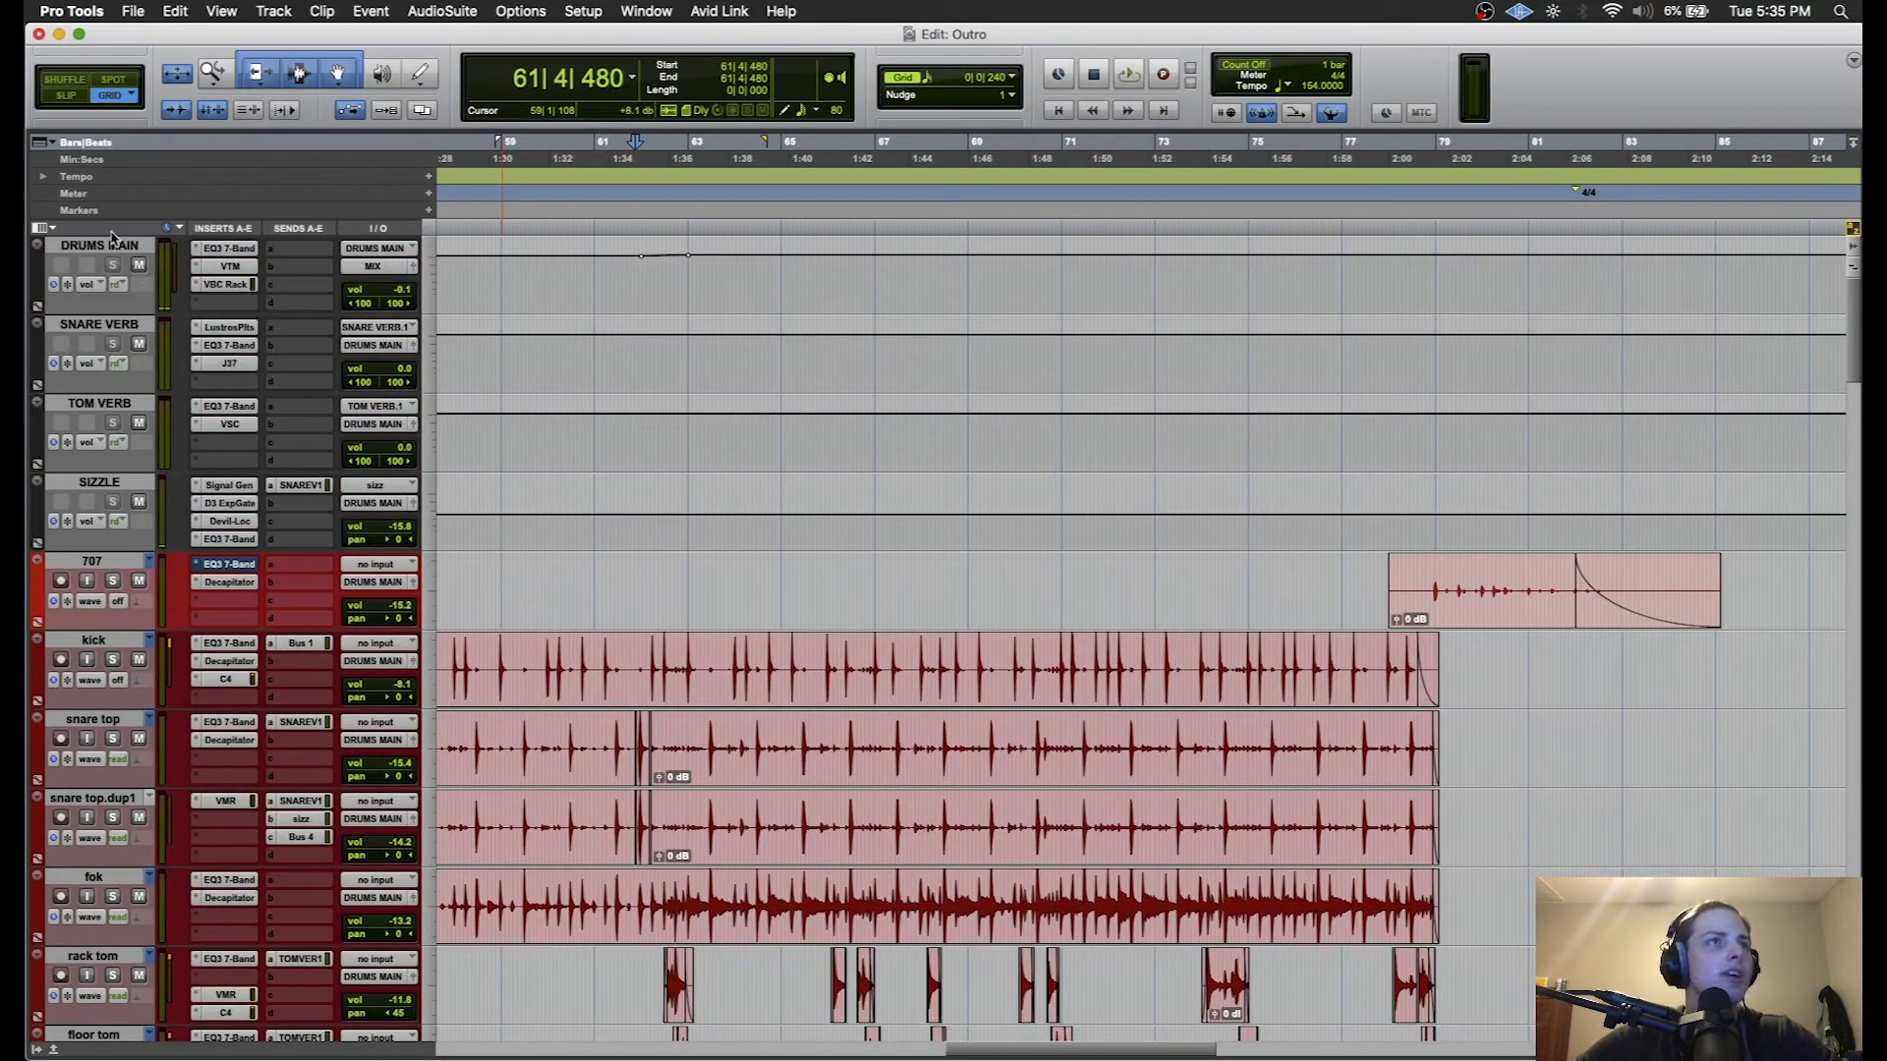
{"action": "scroll", "coordinate": [122, 331], "scroll_direction": "down", "scroll_amount": 20}
{"action": "scroll", "coordinate": [122, 330], "scroll_direction": "left", "scroll_amount": 1}
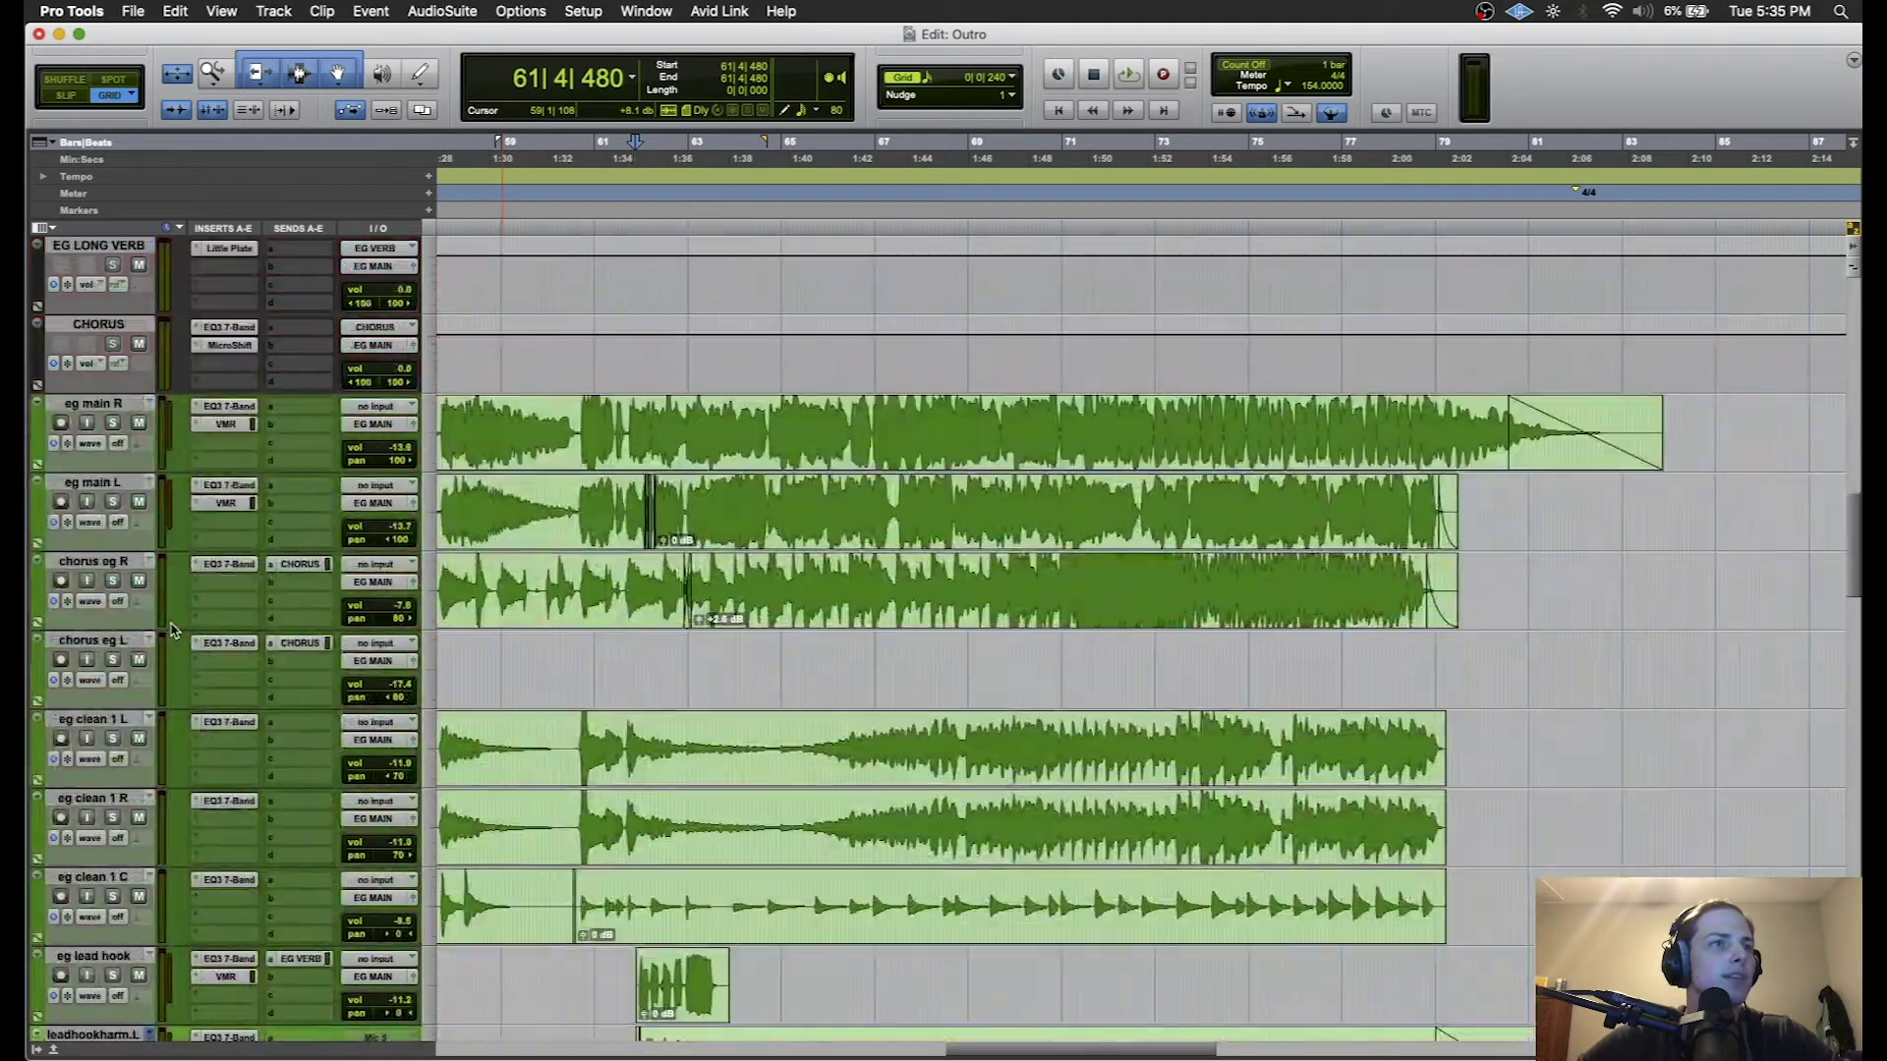
- Shrink the electric guitar tracks to a minimal height and reduce the height of the KEYS MAIN through 8th DELAY tracks
{"action": "scroll", "coordinate": [172, 630], "scroll_direction": "down", "scroll_amount": 10}
{"action": "scroll", "coordinate": [172, 630], "scroll_direction": "left", "scroll_amount": 1}
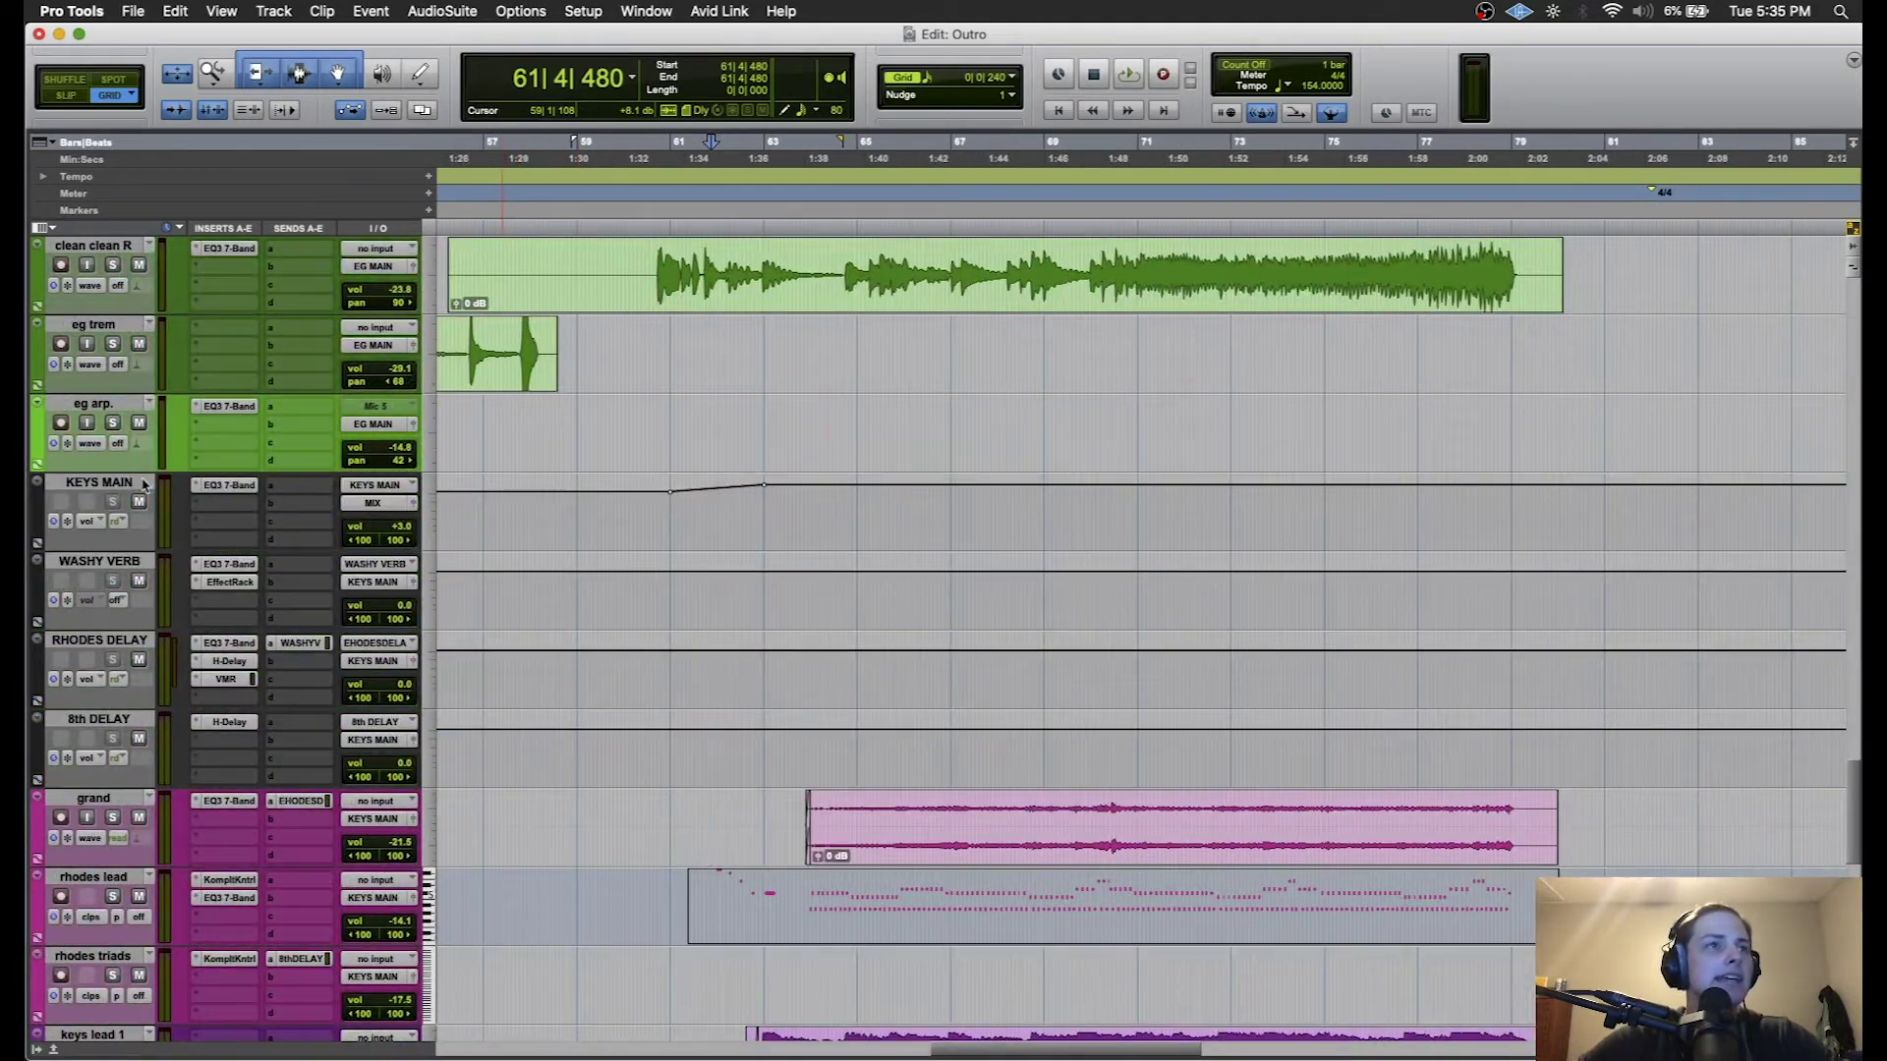
{"action": "left_click", "coordinate": [104, 410]}
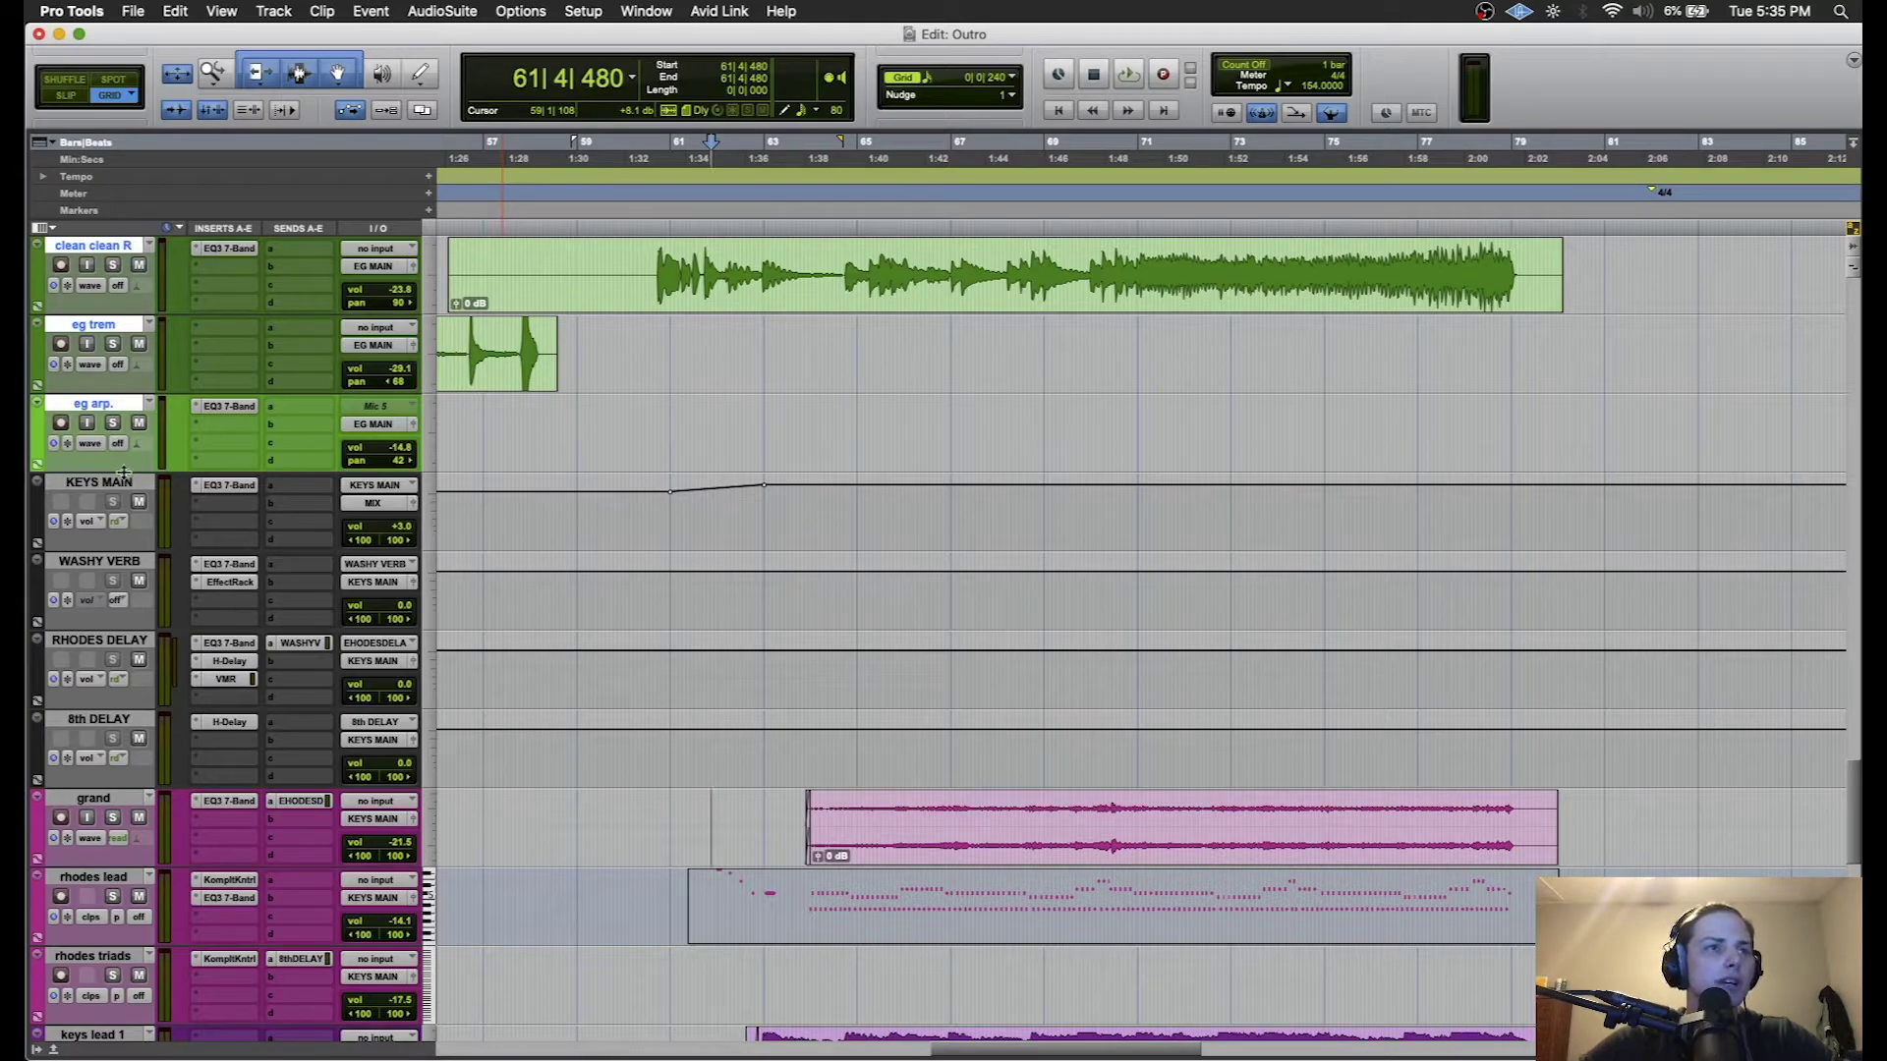
{"action": "scroll", "coordinate": [123, 473], "scroll_direction": "down", "scroll_amount": 3}
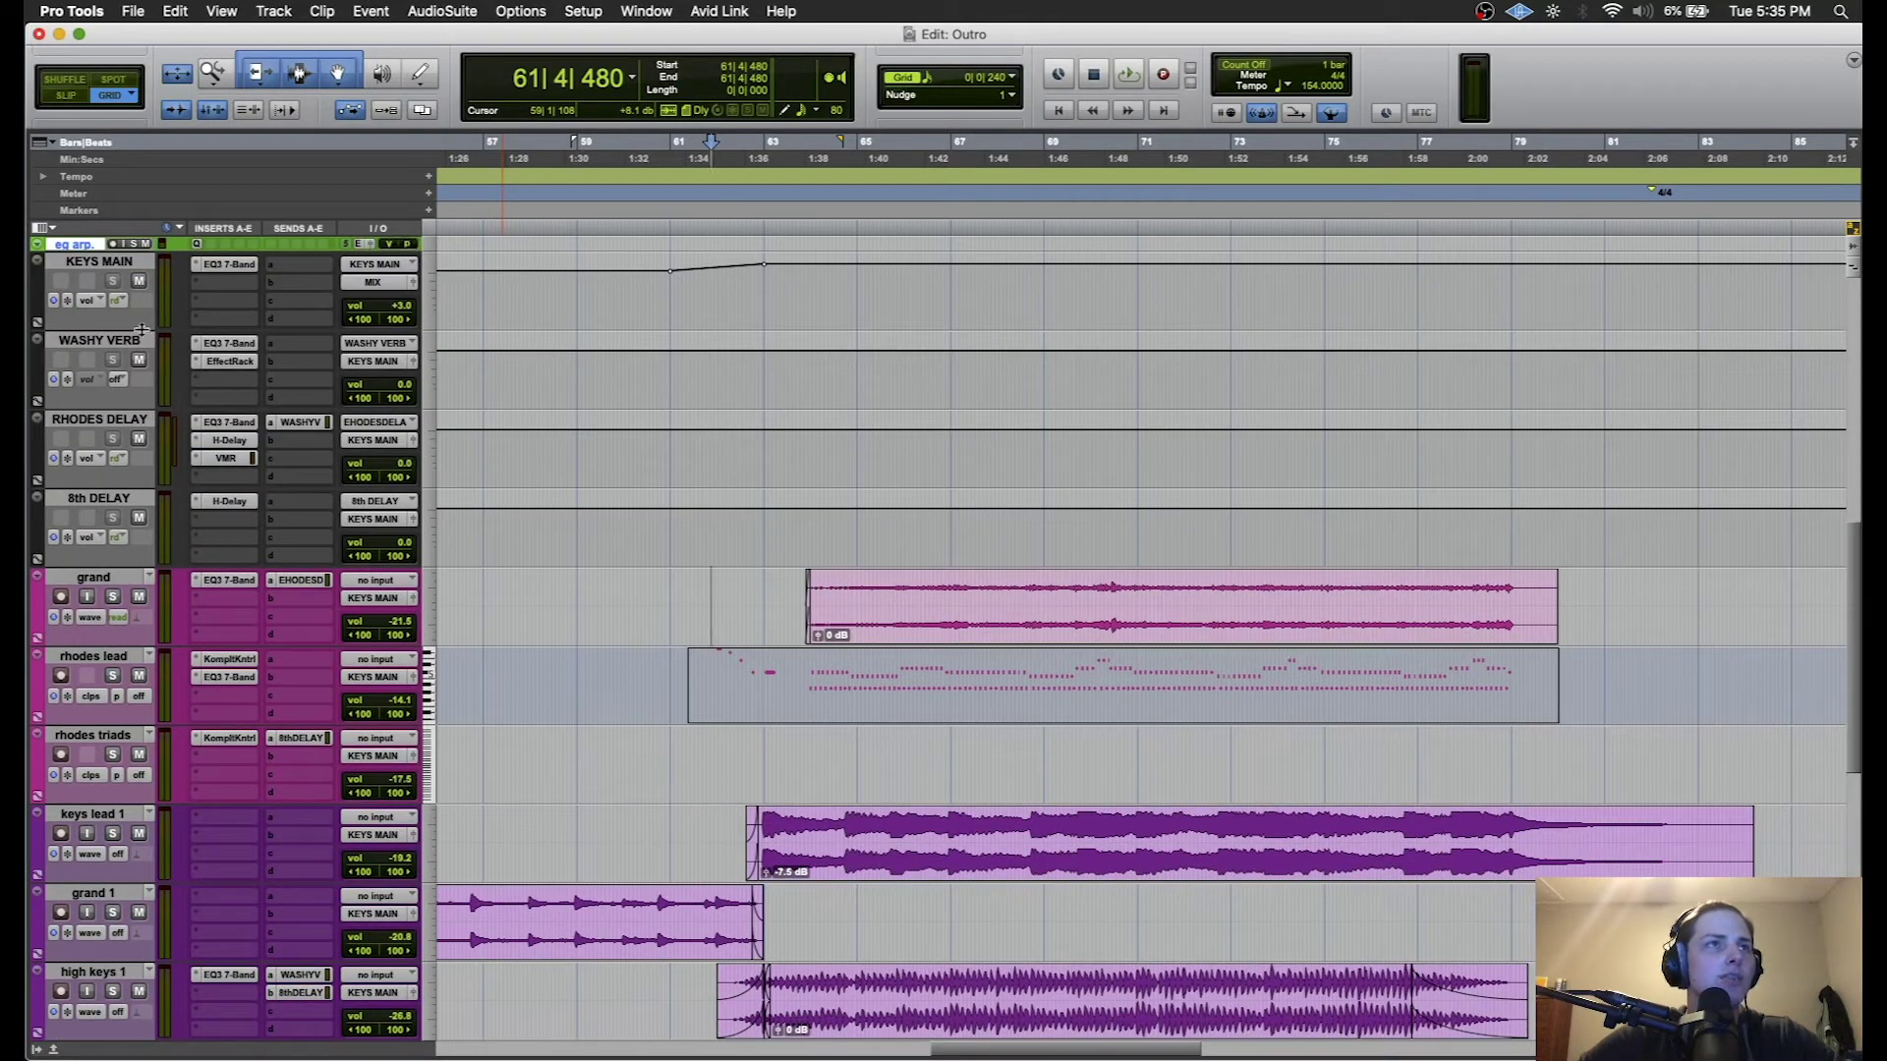
{"action": "left_click", "coordinate": [116, 501], "text": "shift"}
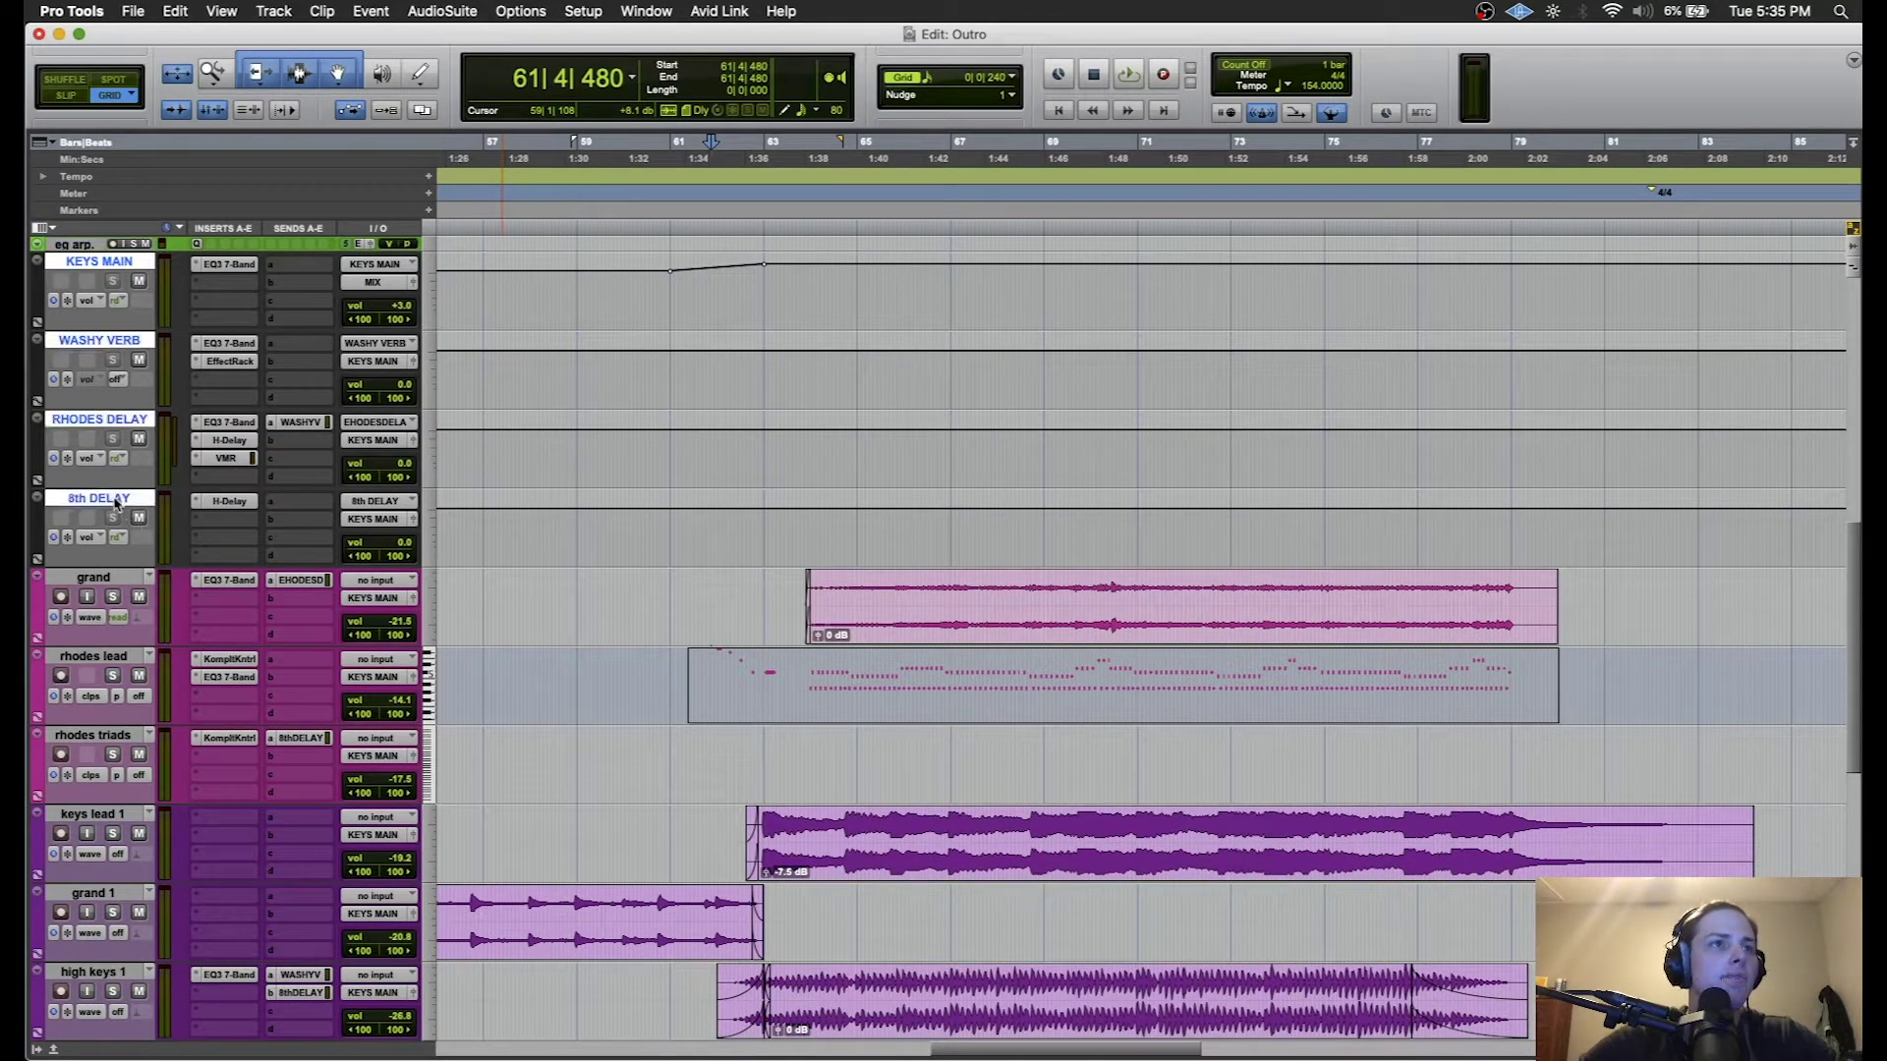
{"action": "mouse_move", "coordinate": [132, 543]}
{"action": "left_mouse_down"}
{"action": "mouse_move", "coordinate": [131, 525]}
{"action": "mouse_move", "coordinate": [132, 544]}
{"action": "left_mouse_up"}
- Check the rhodes lead track's Komplete Kontrol instrument, solo the track and audition it from 61|2|480
{"action": "left_click", "coordinate": [691, 579]}
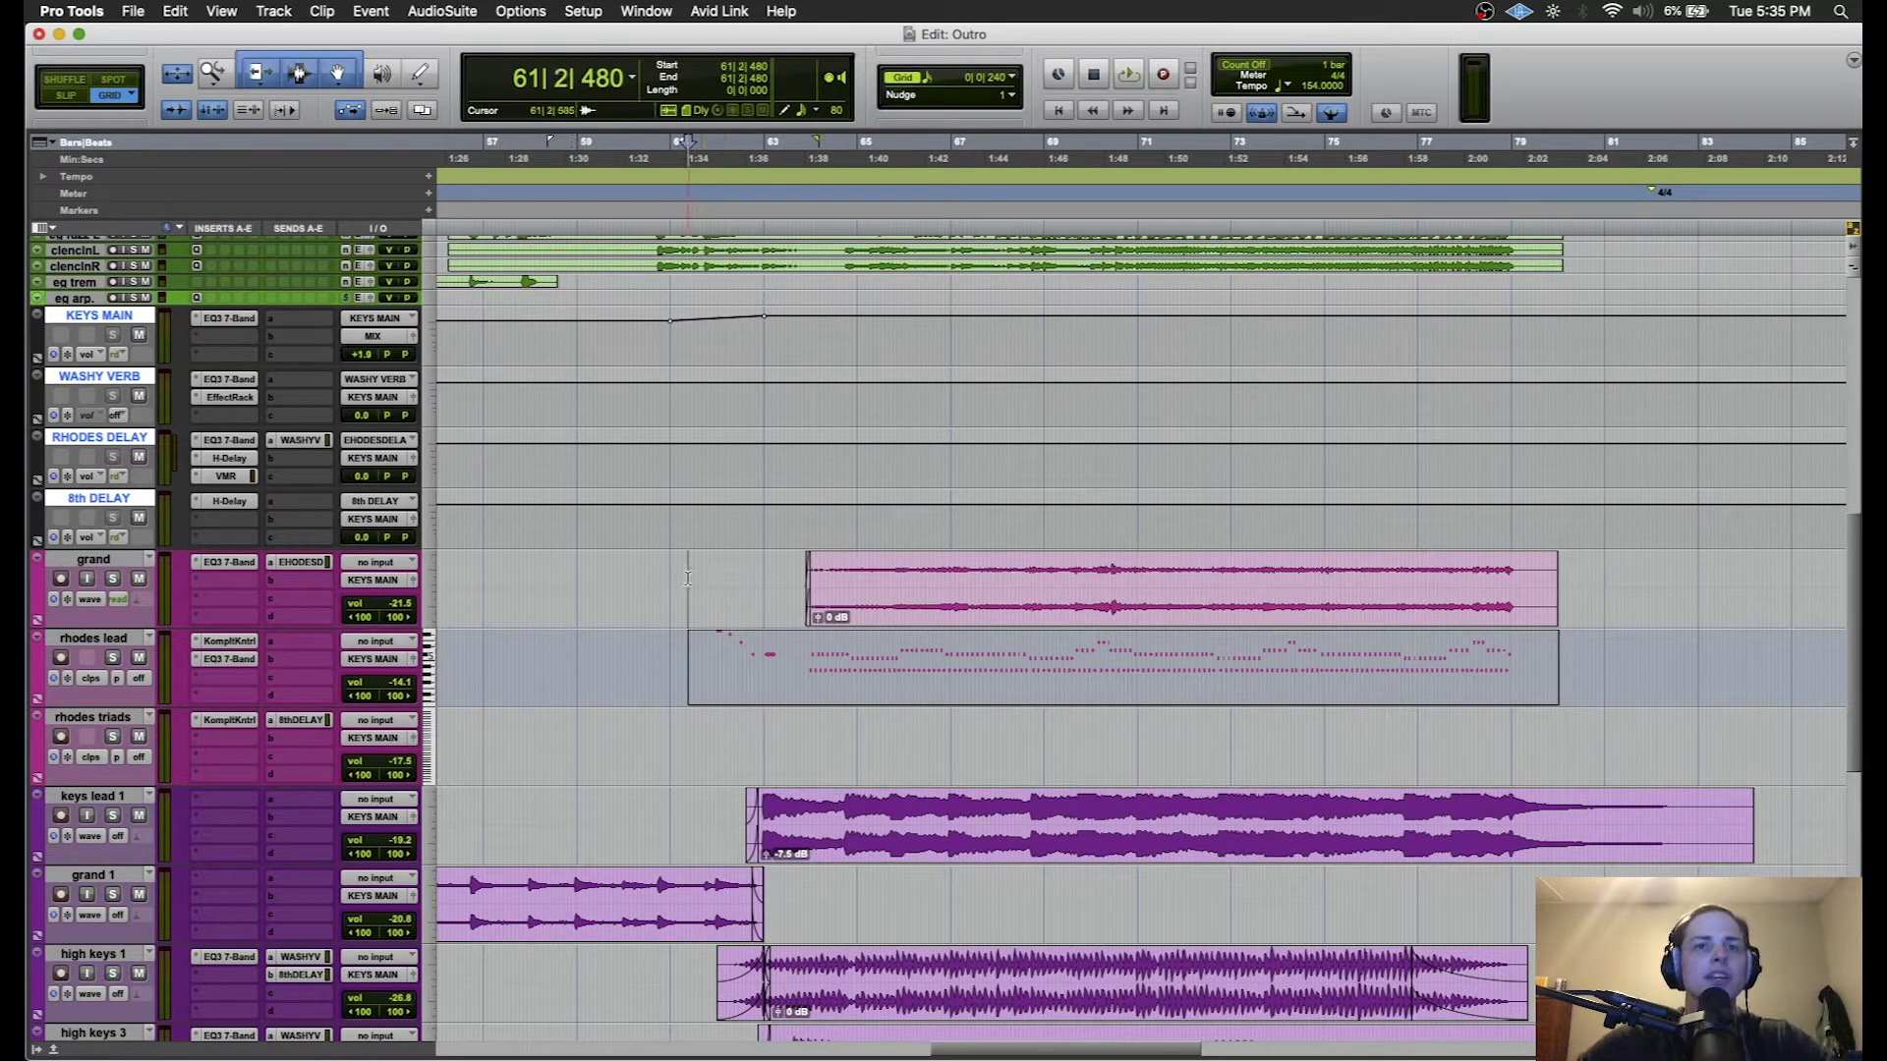
{"action": "left_click", "coordinate": [229, 641]}
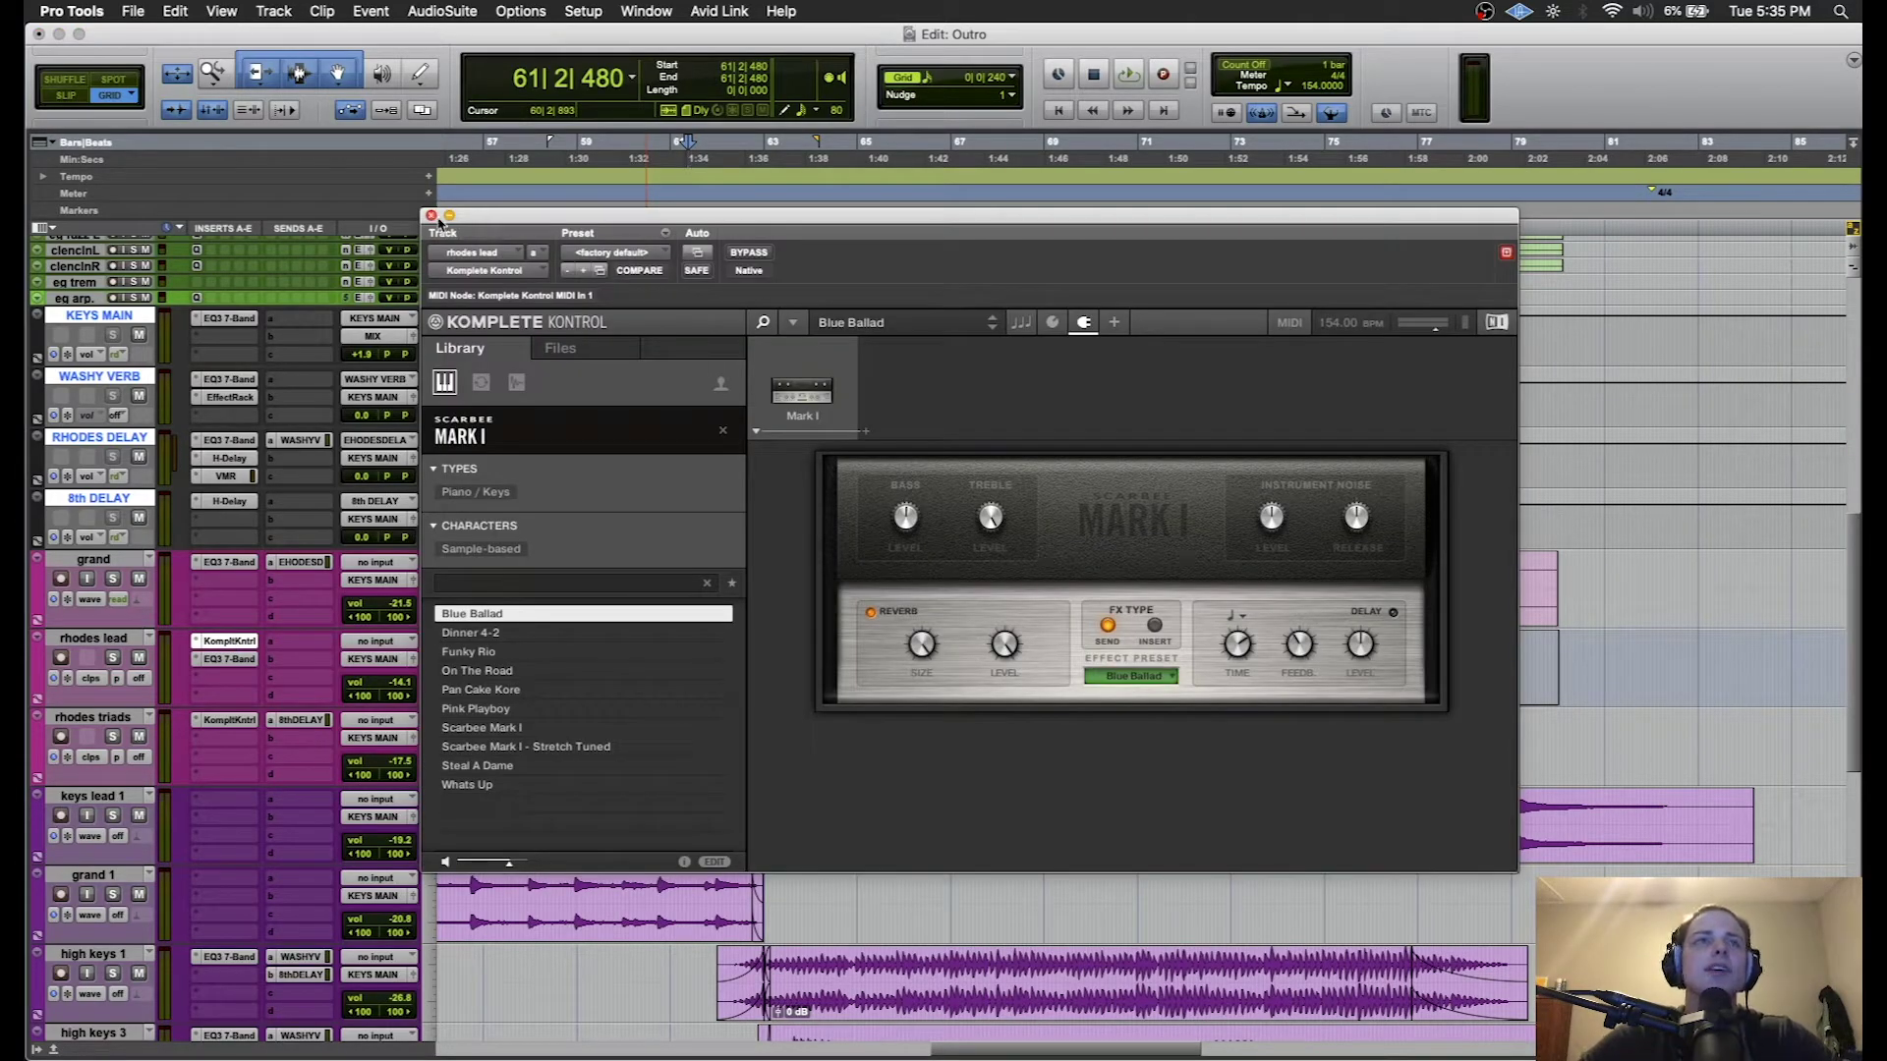
{"action": "left_click", "coordinate": [431, 215]}
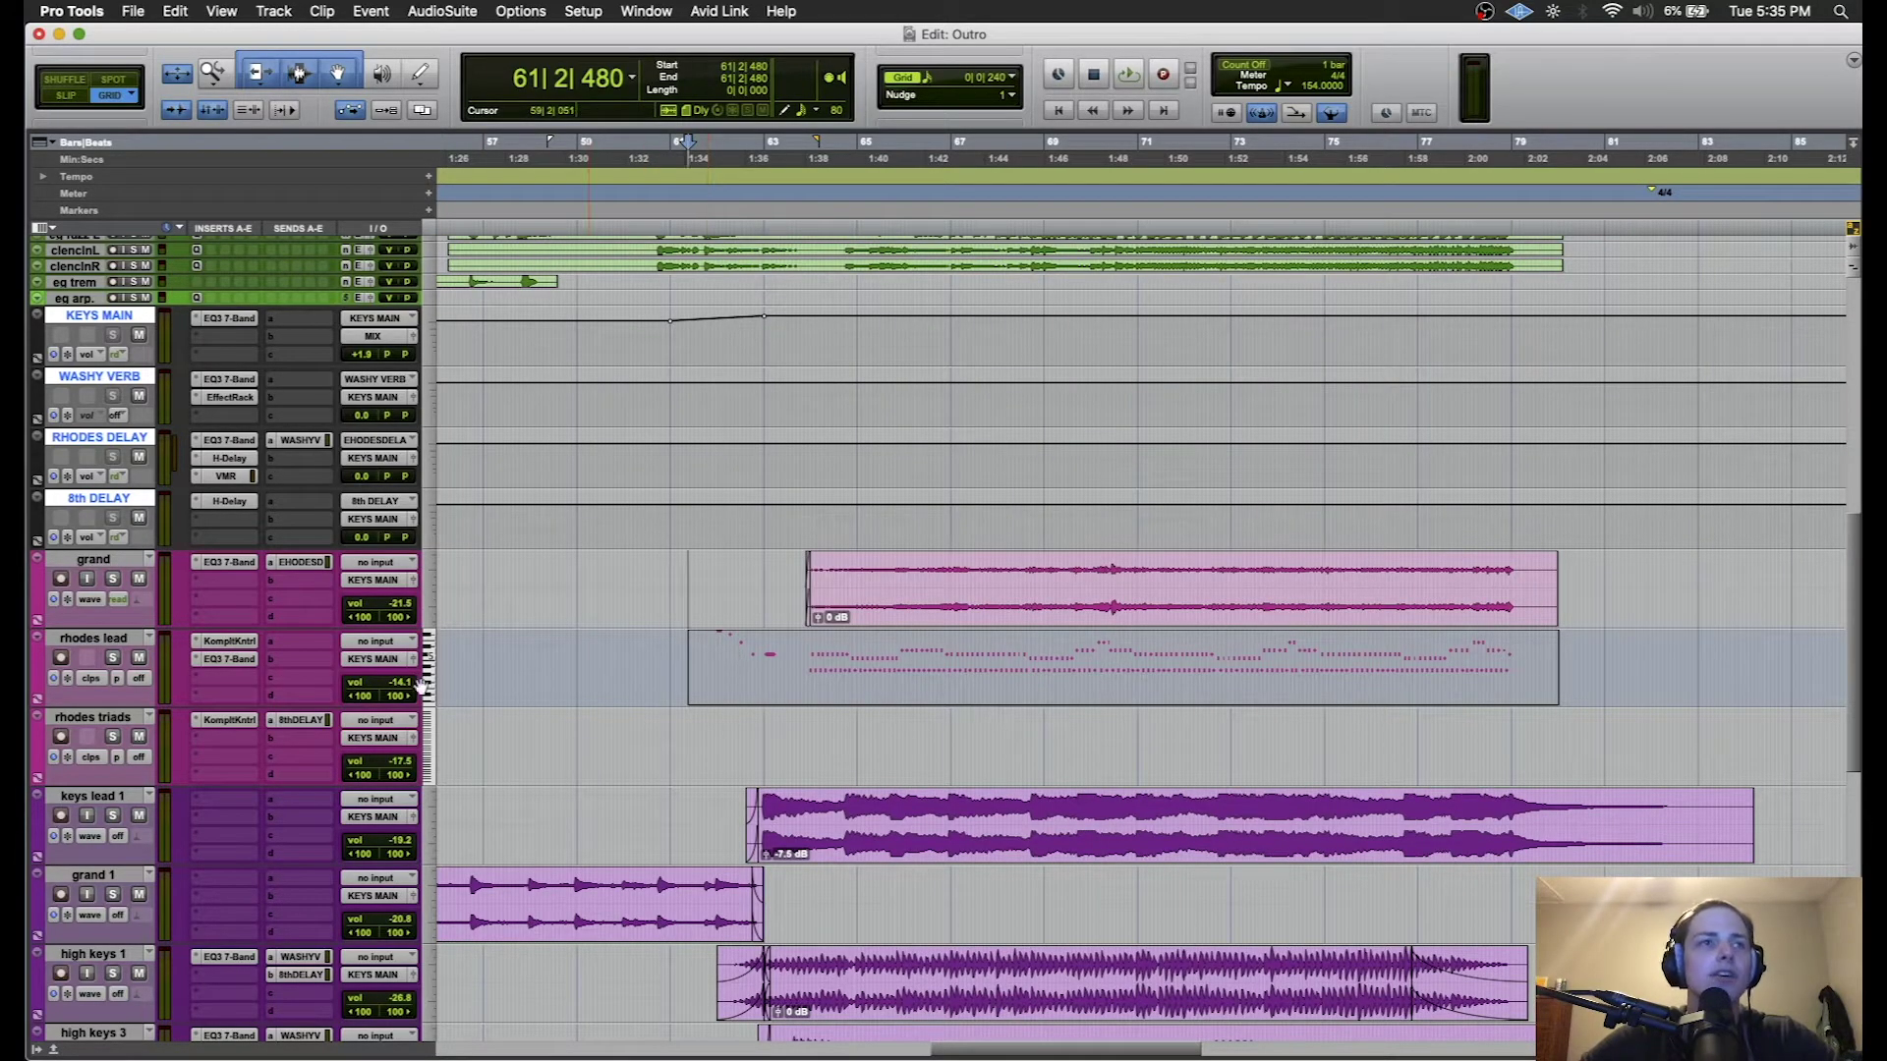
{"action": "left_click", "coordinate": [113, 659]}
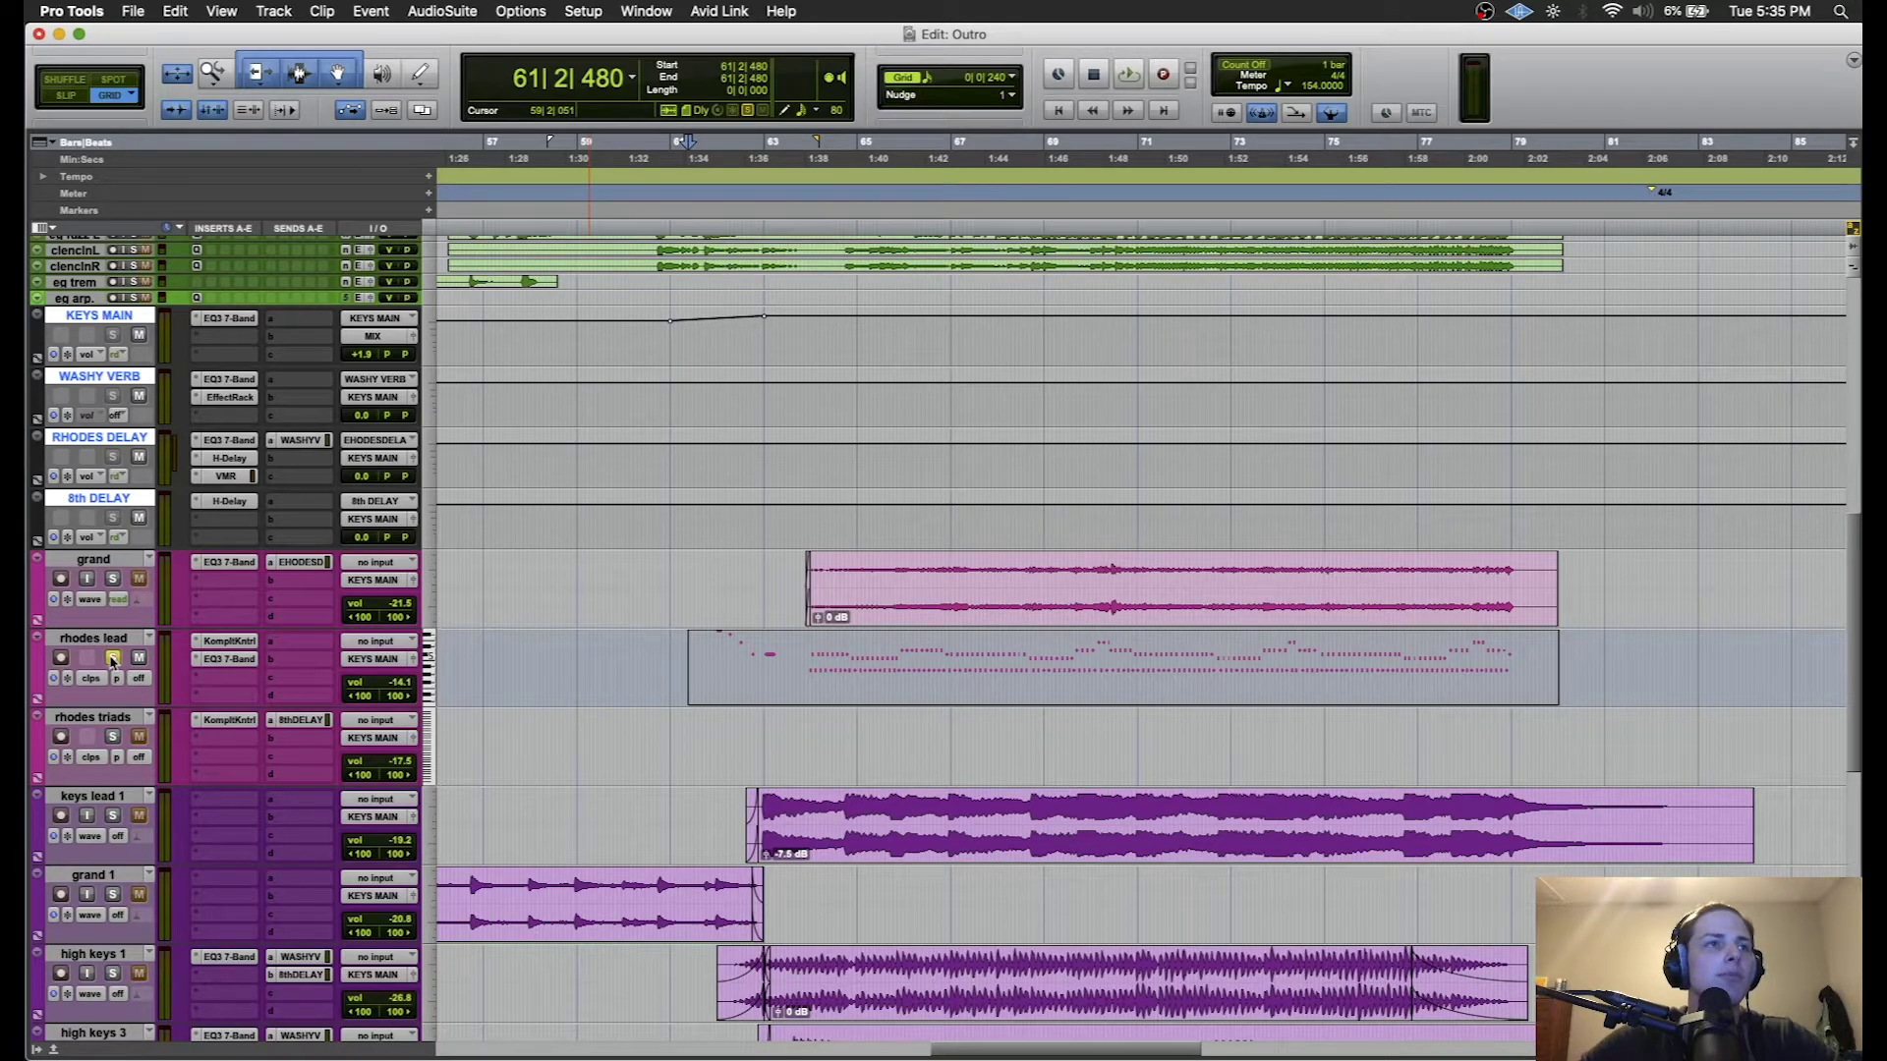
{"action": "left_click", "coordinate": [101, 500]}
{"action": "key", "text": "space"}
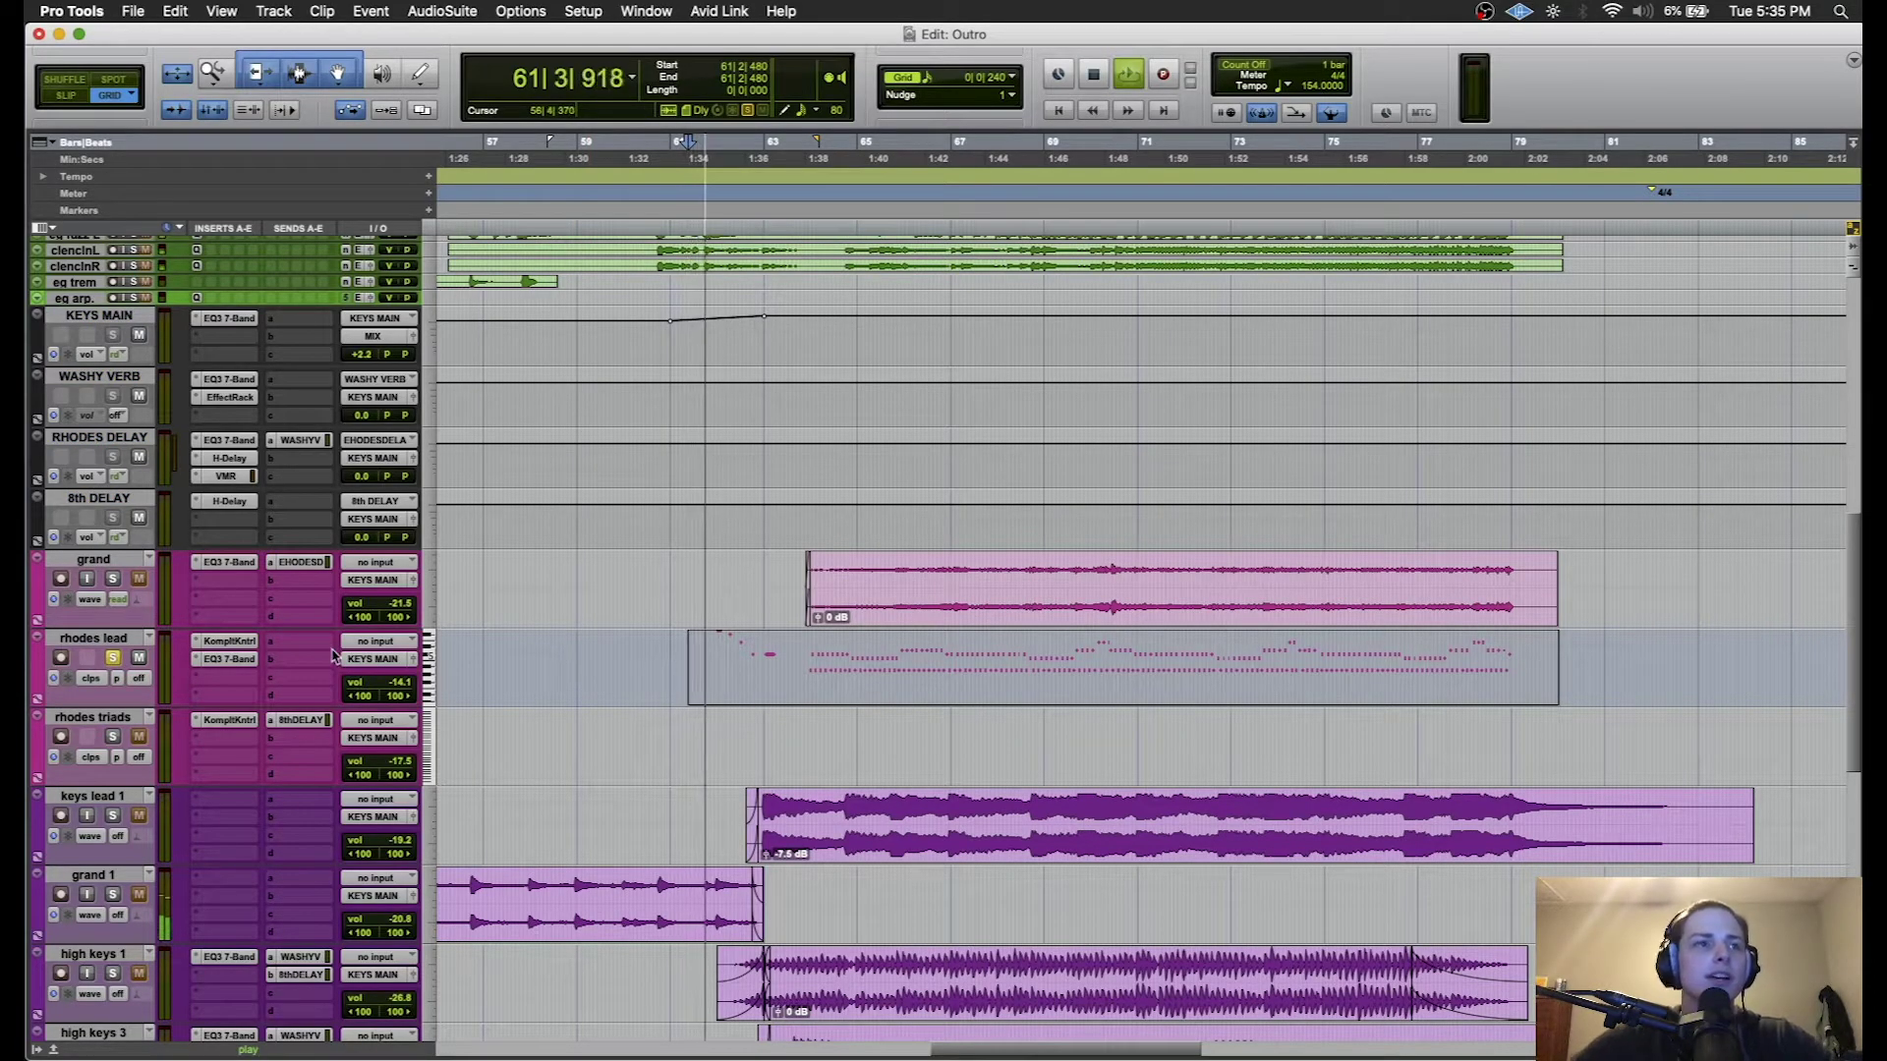
{"action": "key", "text": "space"}
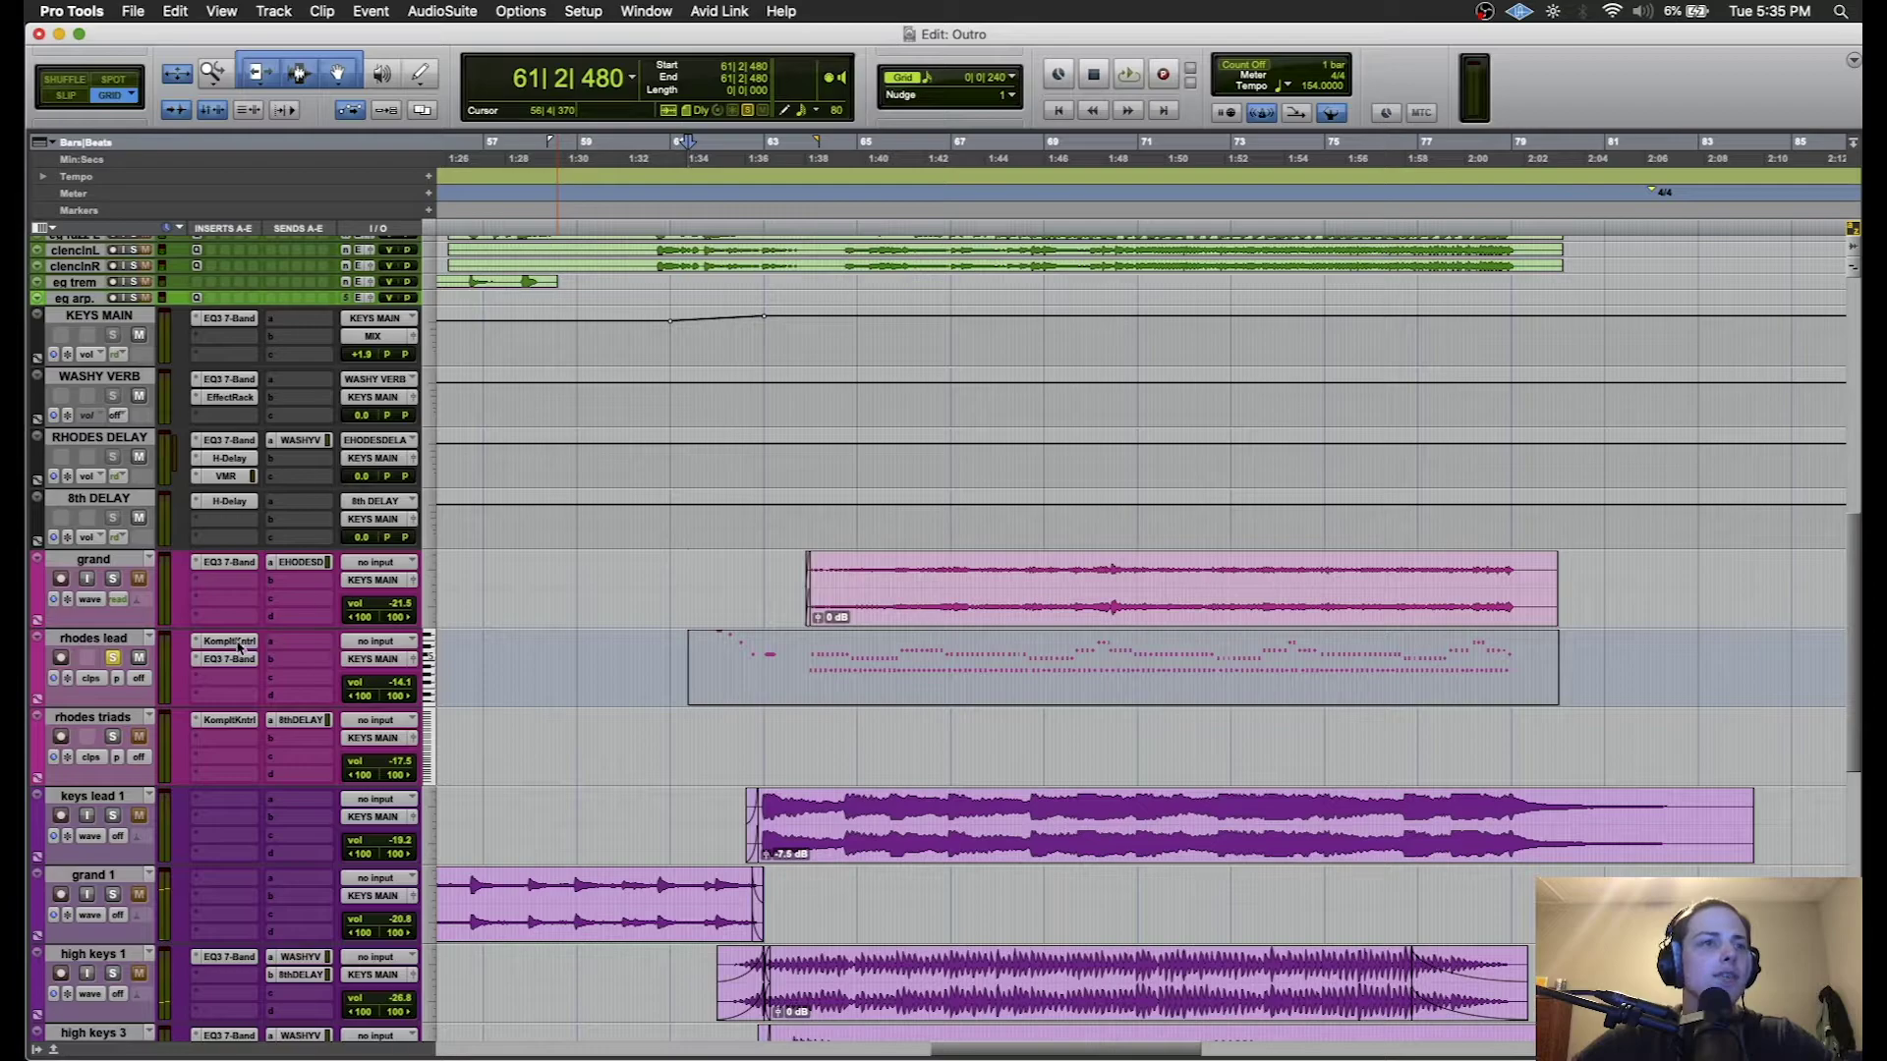
- Reload the Blue Ballad preset in the rhodes lead's Komplete Kontrol, replay the part from 61|2|480 and select the track
{"action": "left_click", "coordinate": [239, 646]}
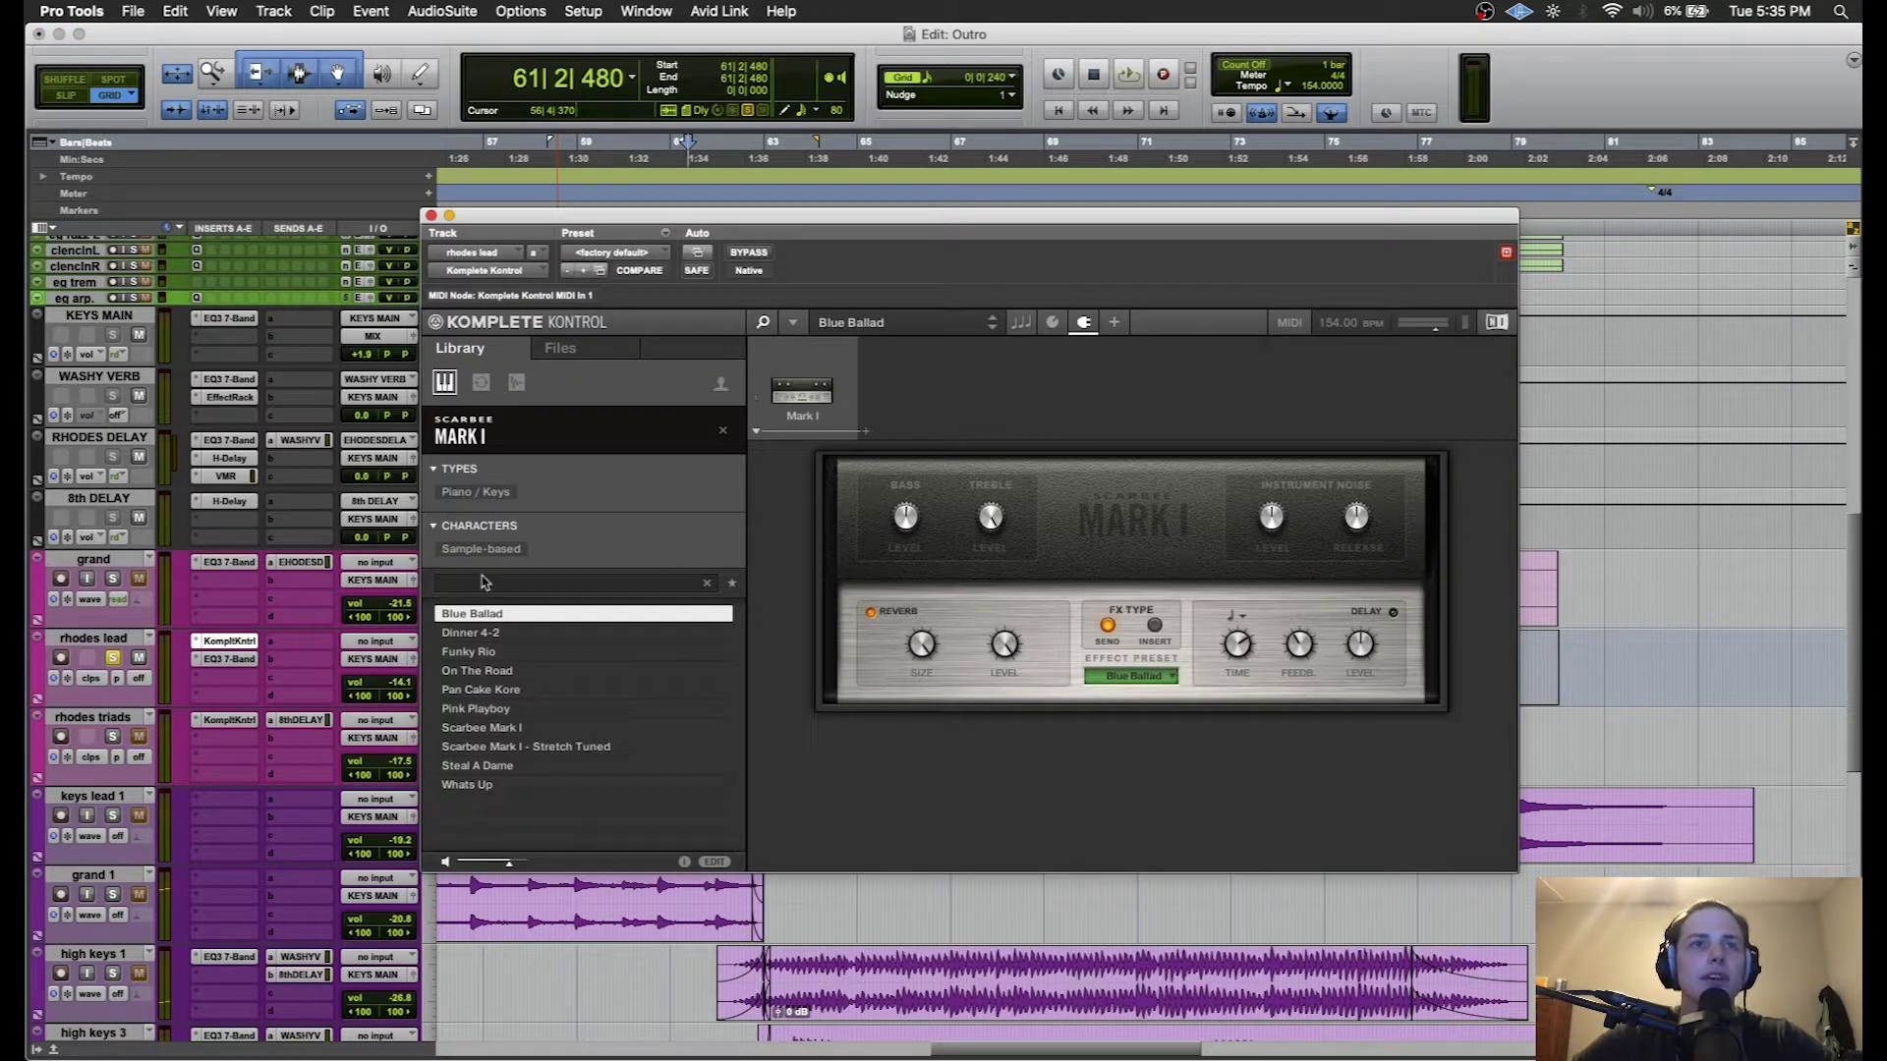
{"action": "double_click", "coordinate": [598, 620]}
{"action": "key", "text": "space"}
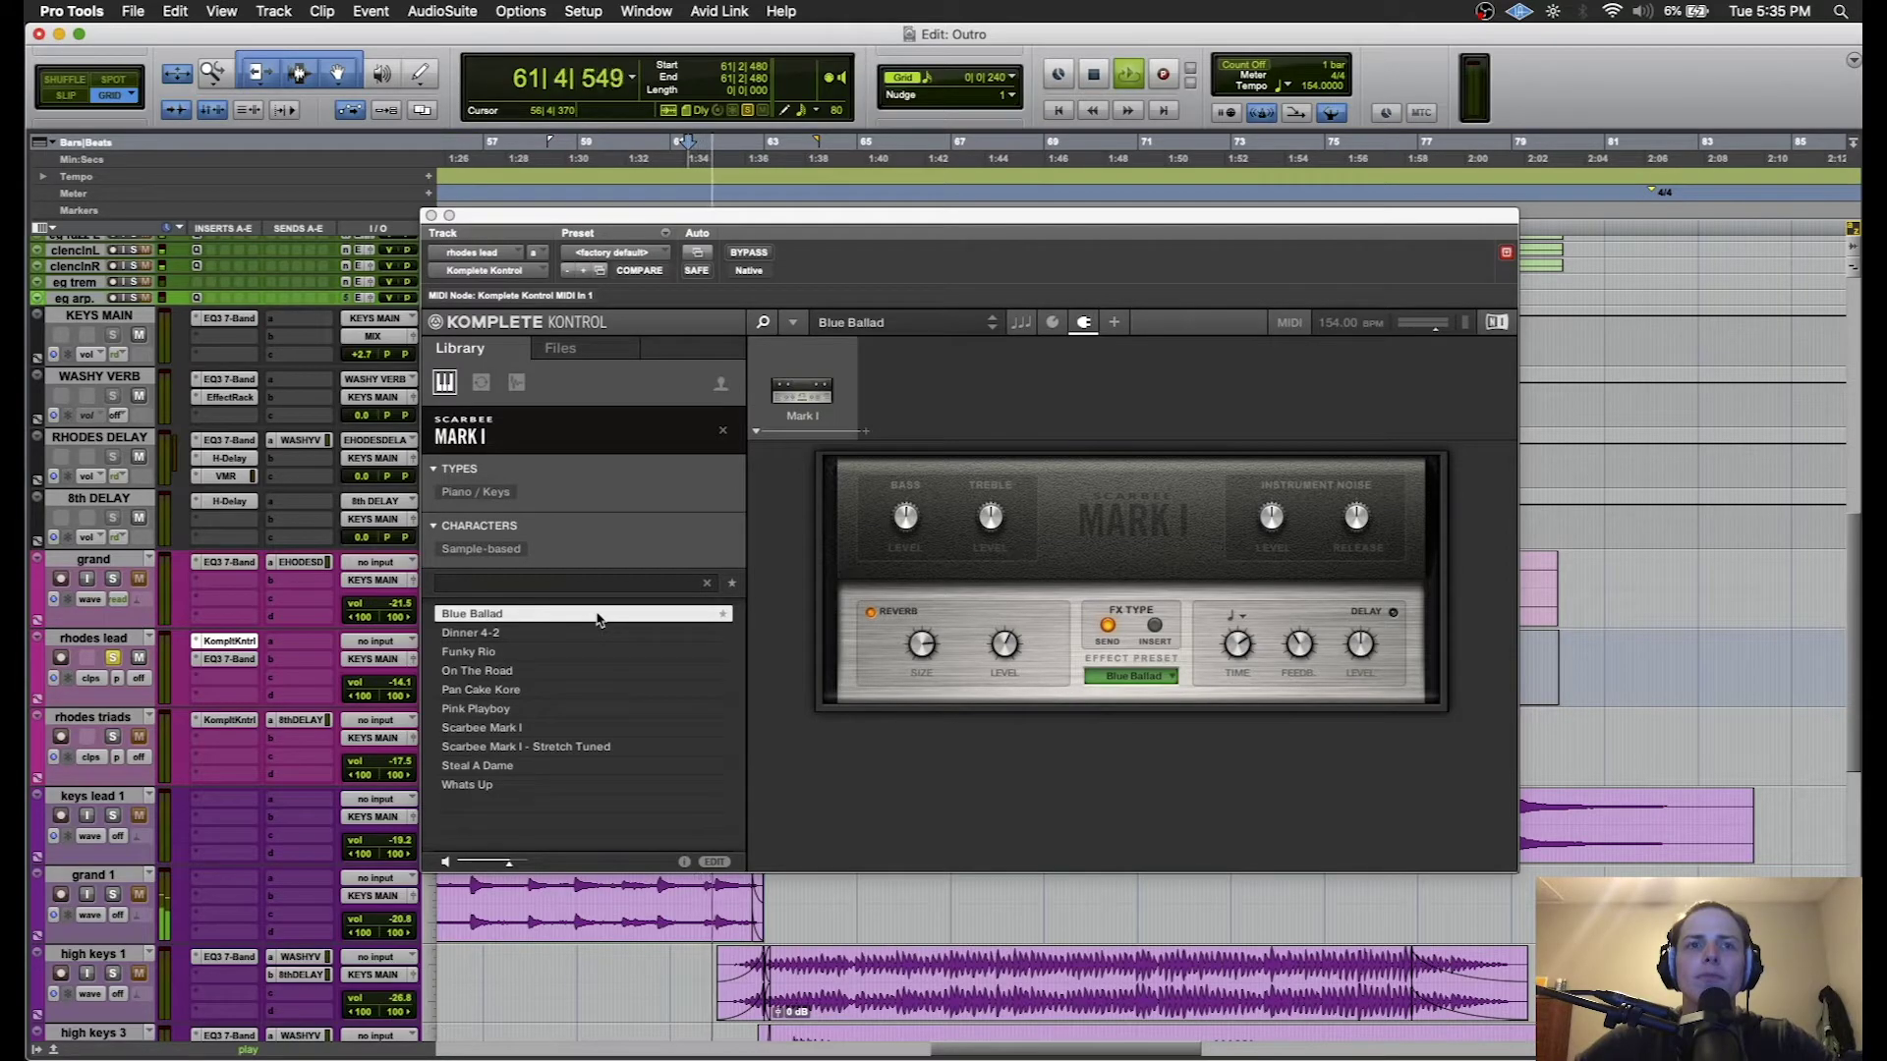
{"action": "left_click", "coordinate": [431, 215]}
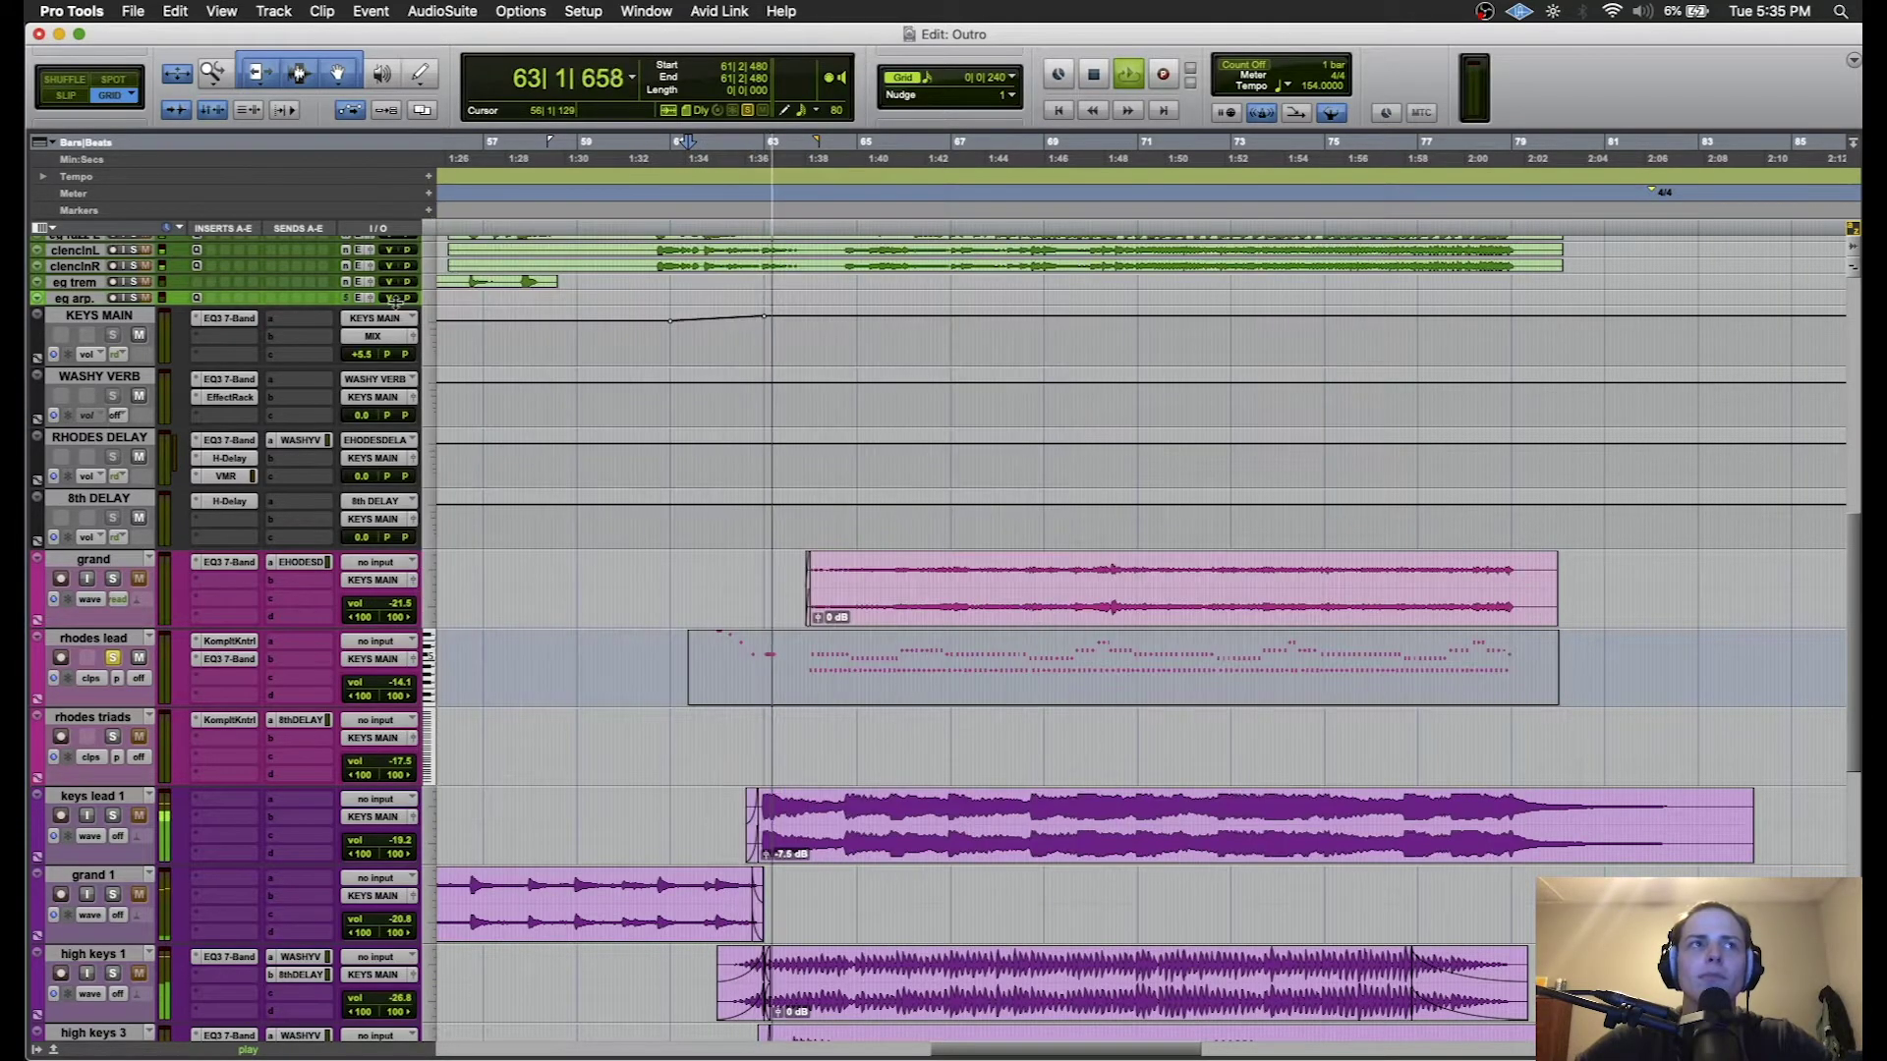
{"action": "key", "text": "space"}
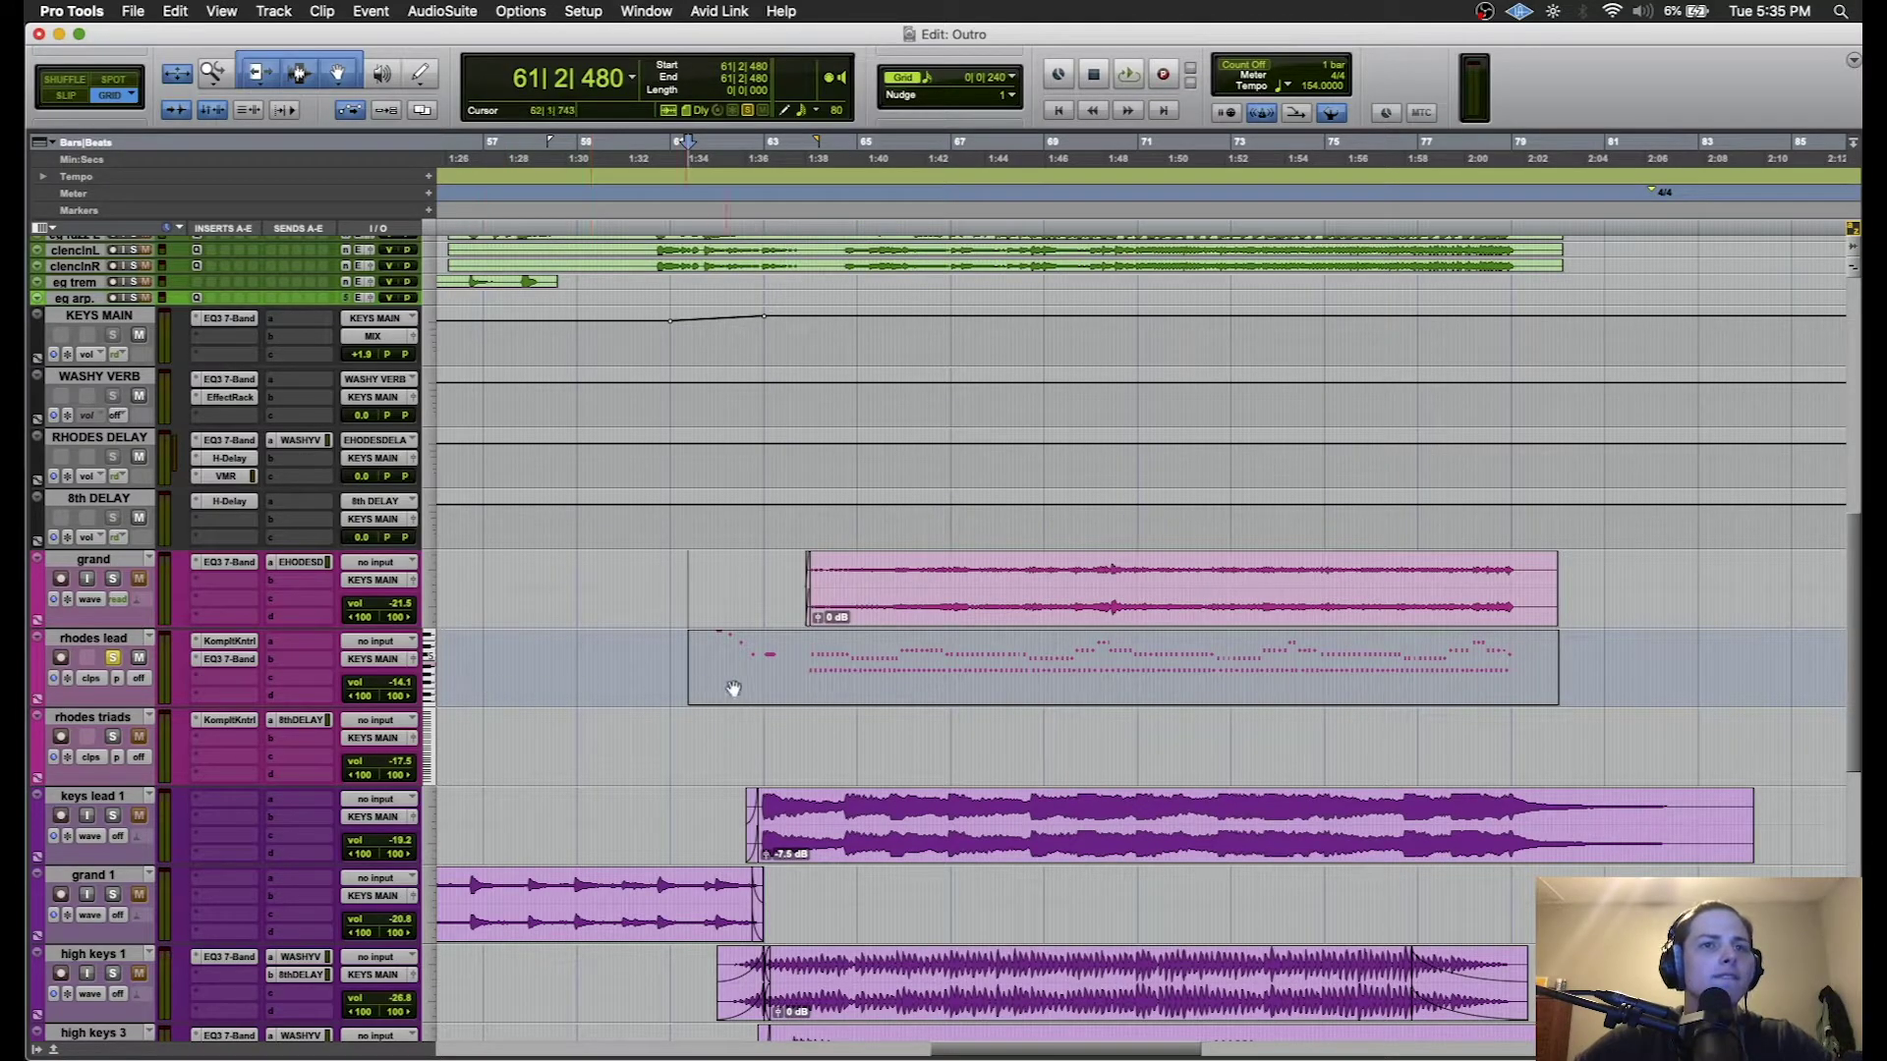
{"action": "left_click", "coordinate": [123, 644]}
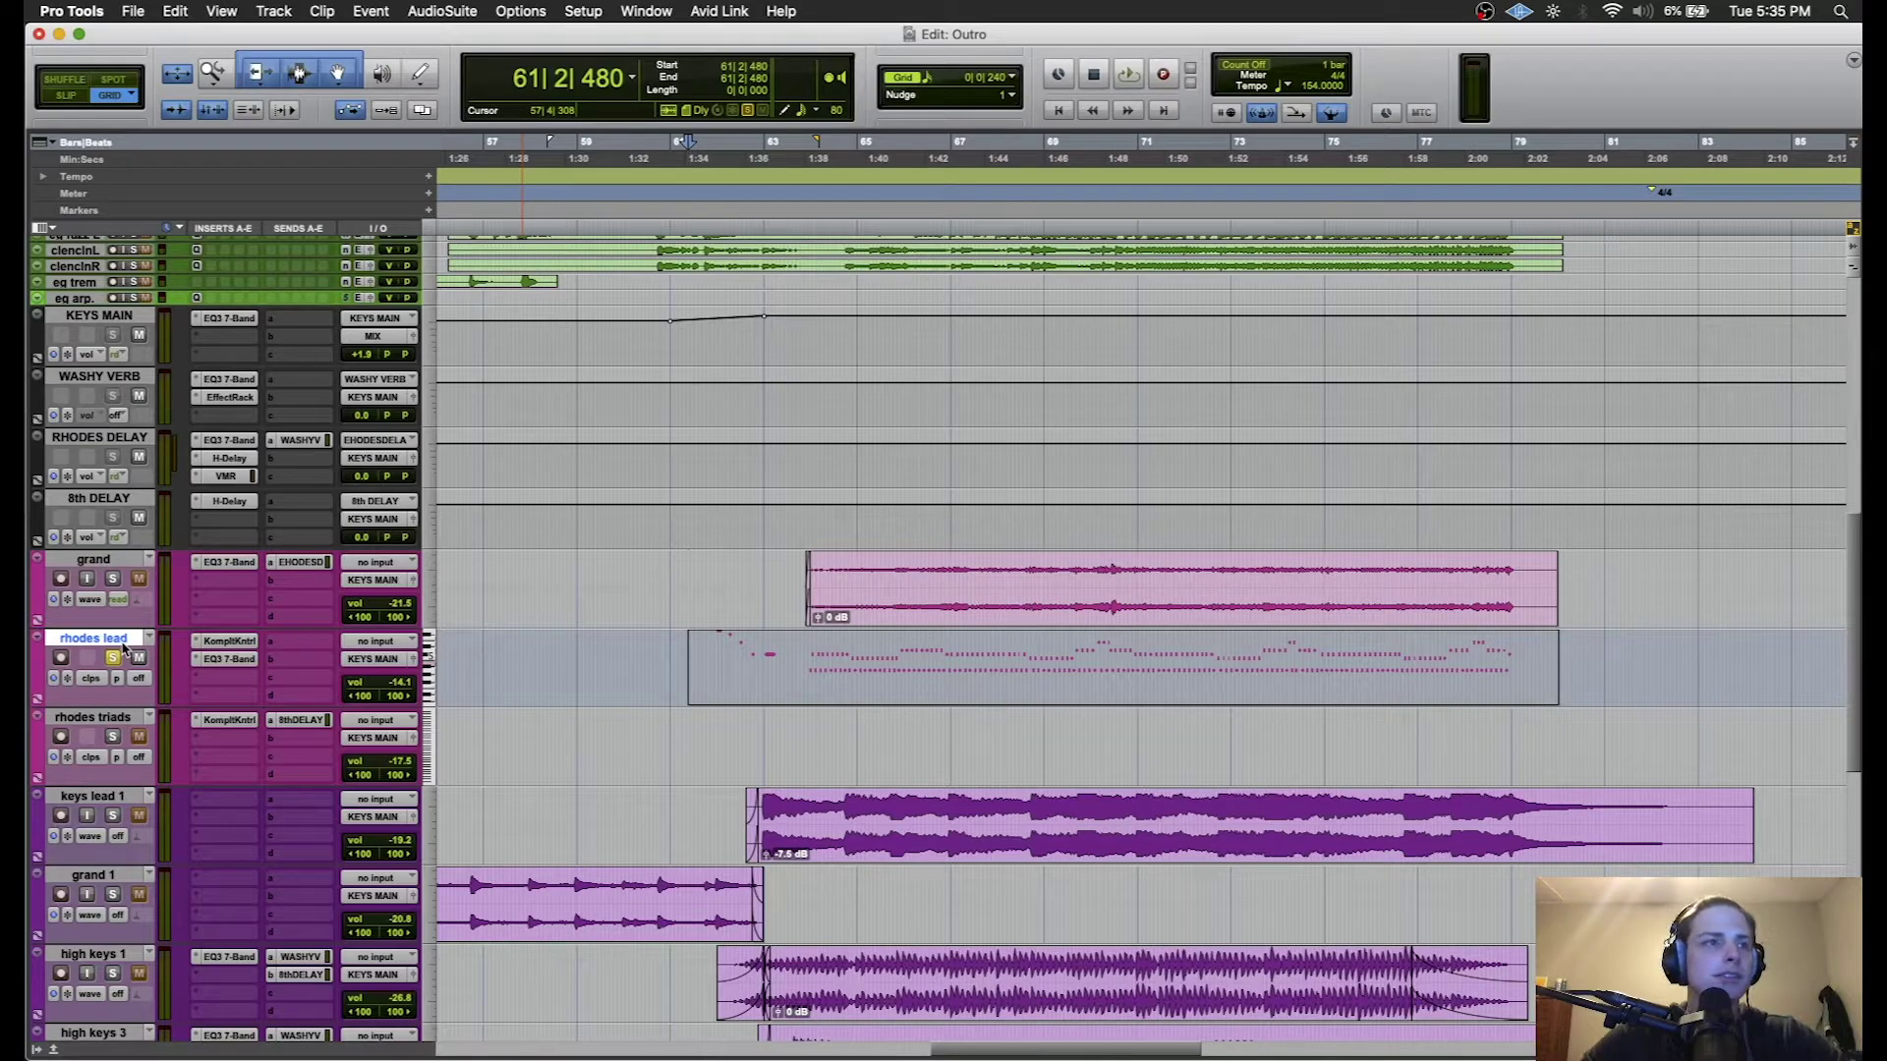
{"action": "scroll", "coordinate": [123, 648], "scroll_direction": "left", "scroll_amount": 10}
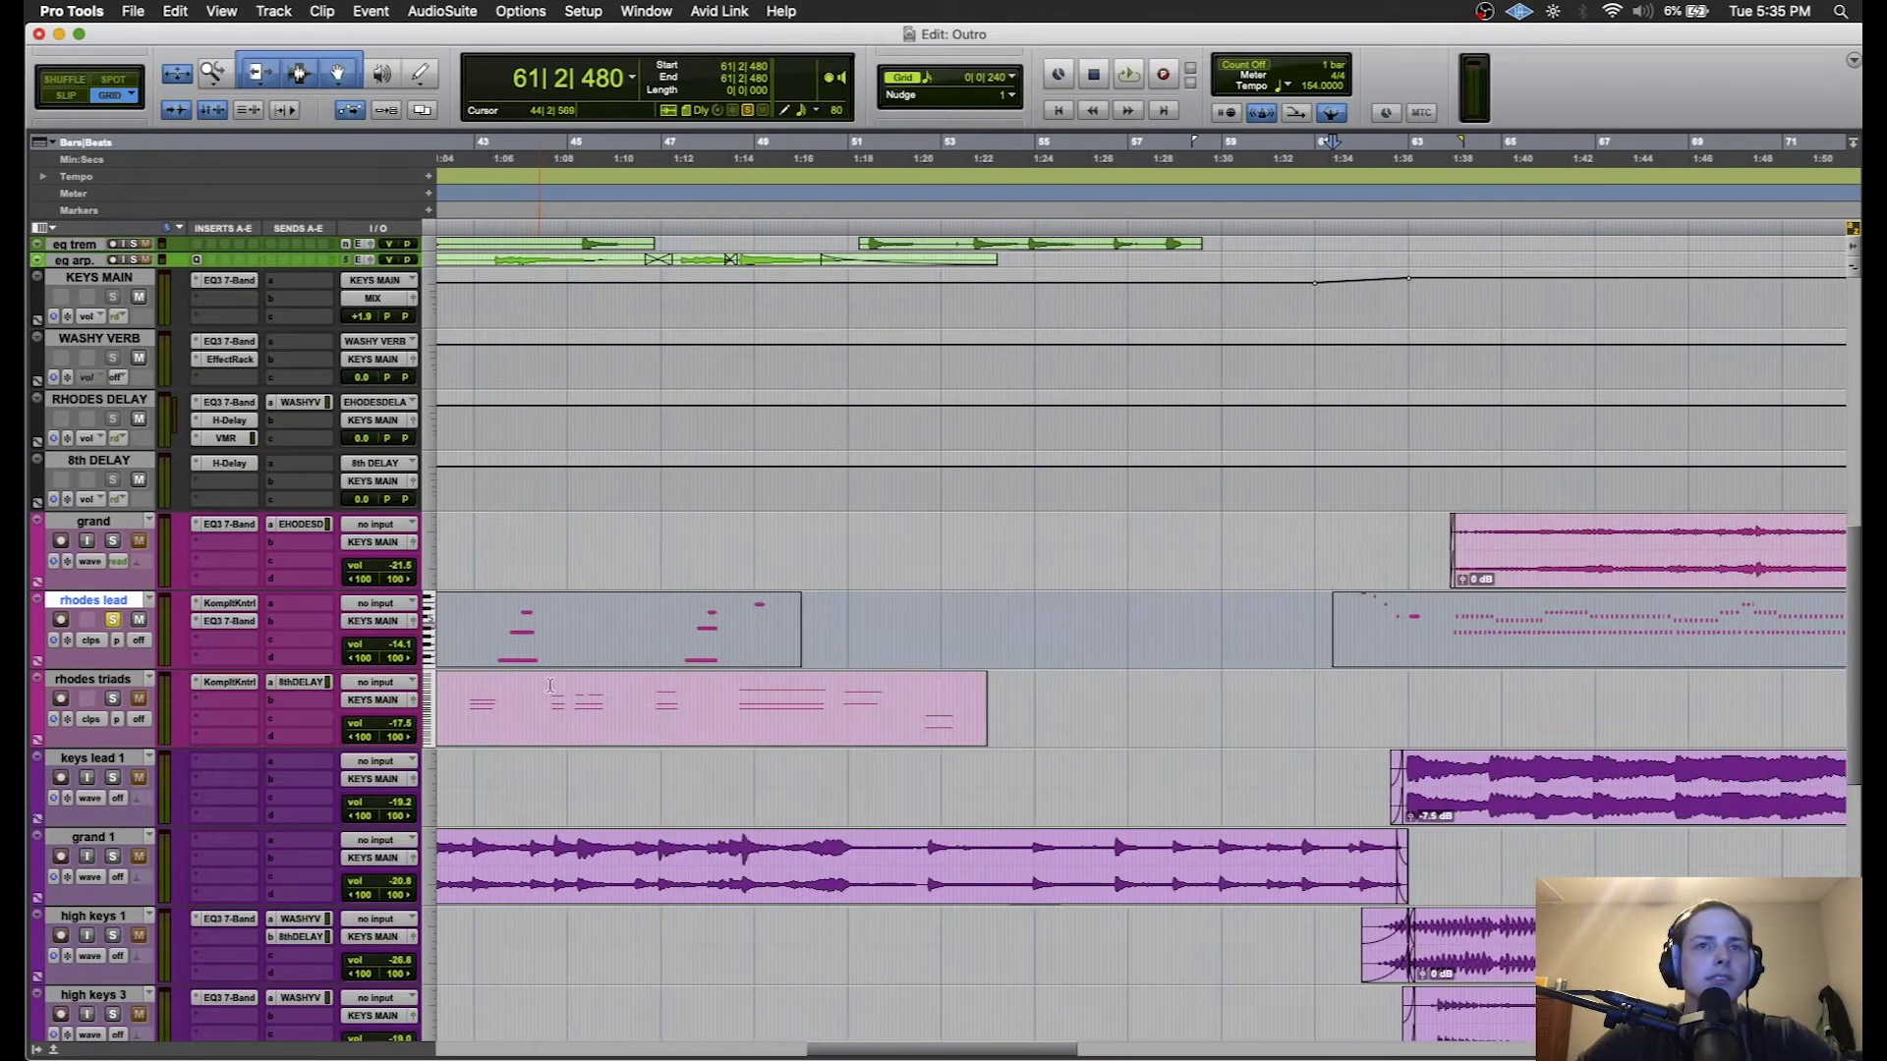
{"action": "scroll", "coordinate": [1049, 678], "scroll_direction": "right", "scroll_amount": 6}
{"action": "right_click", "coordinate": [123, 592]}
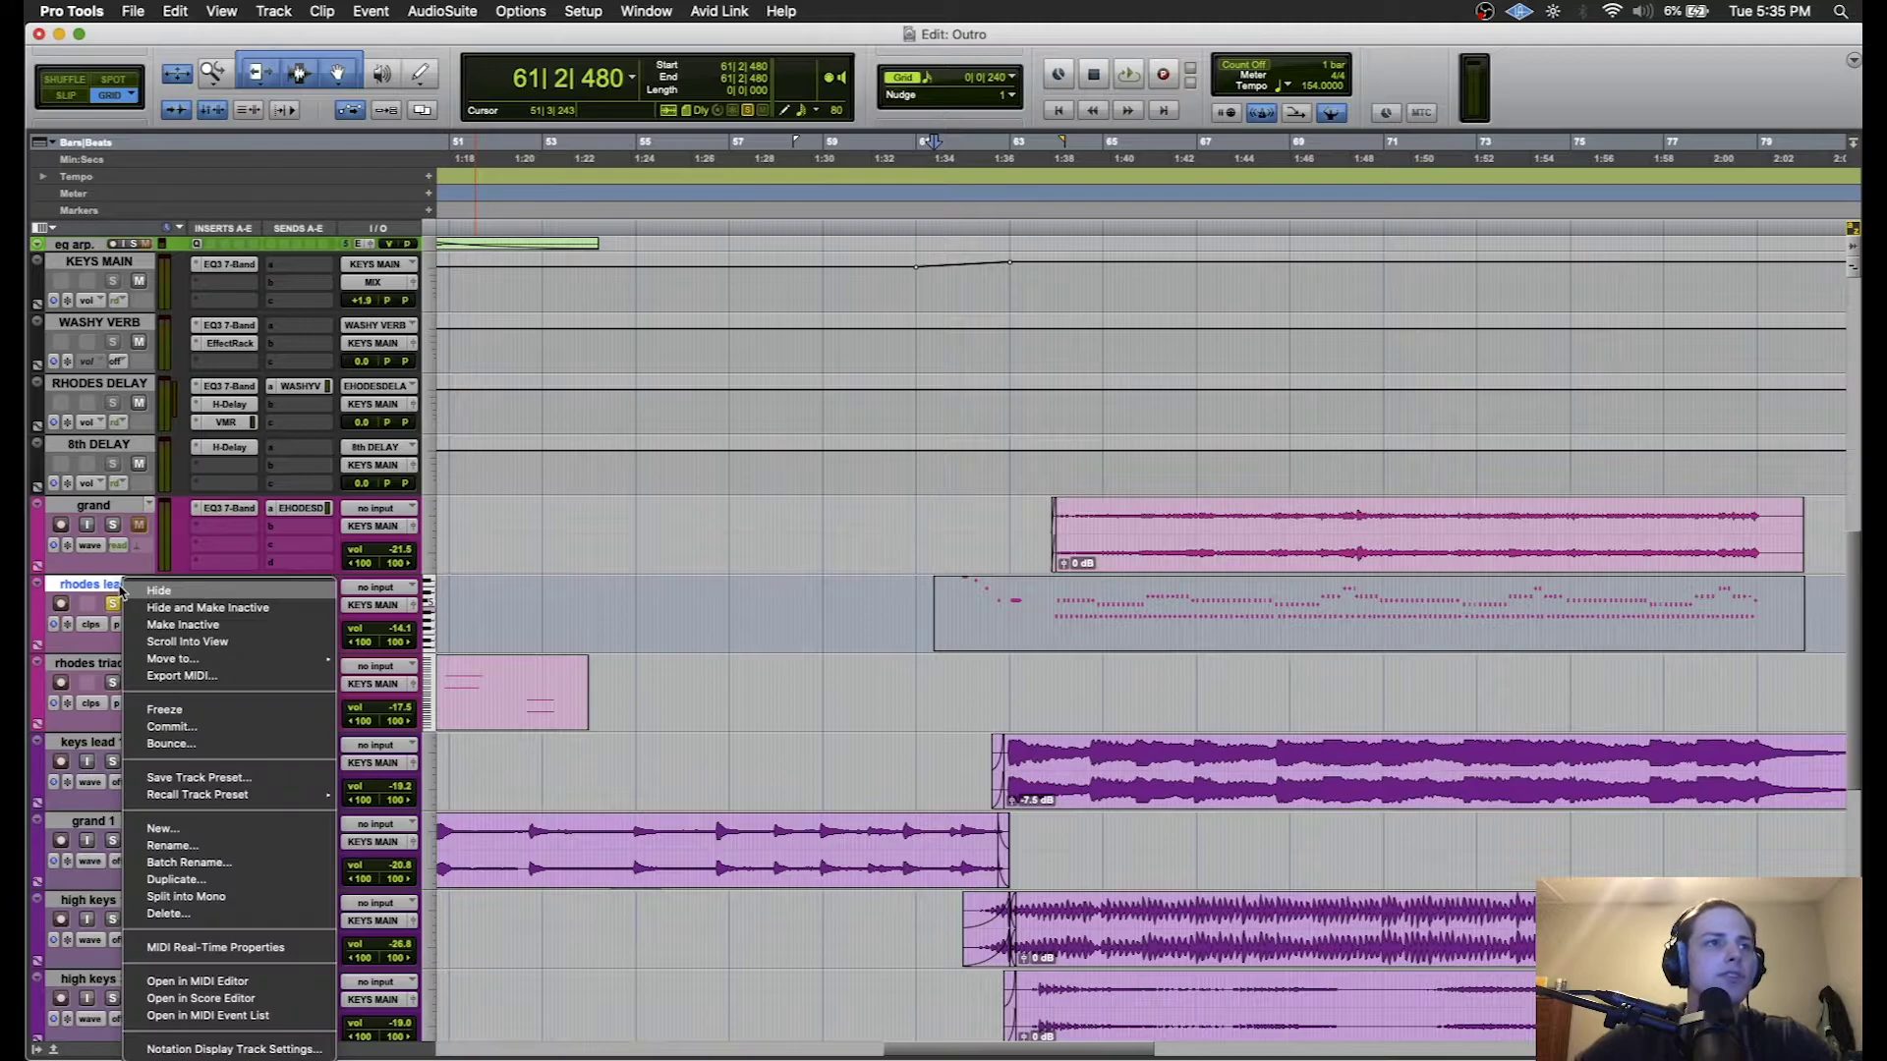
{"action": "left_click", "coordinate": [695, 621]}
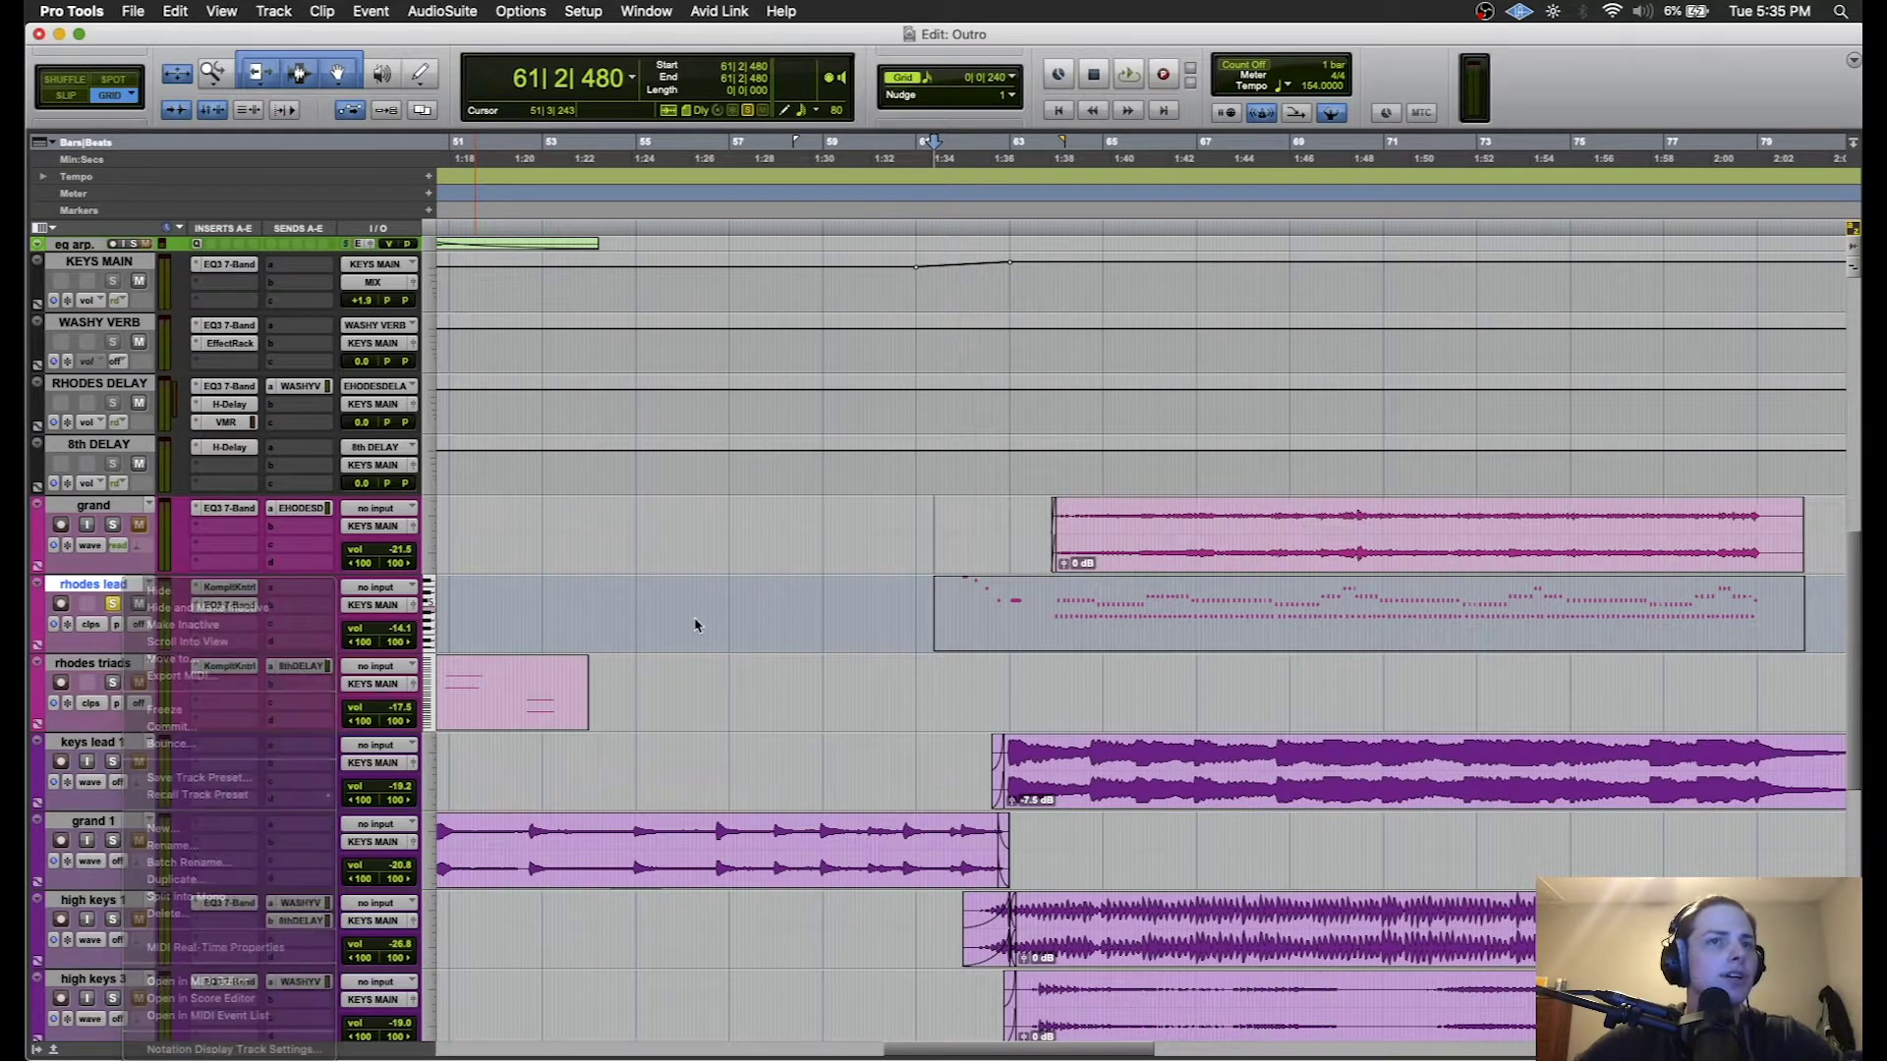
- Duplicate the rhodes triads track and rename the duplicate "rhodes lead"
{"action": "right_click", "coordinate": [111, 659]}
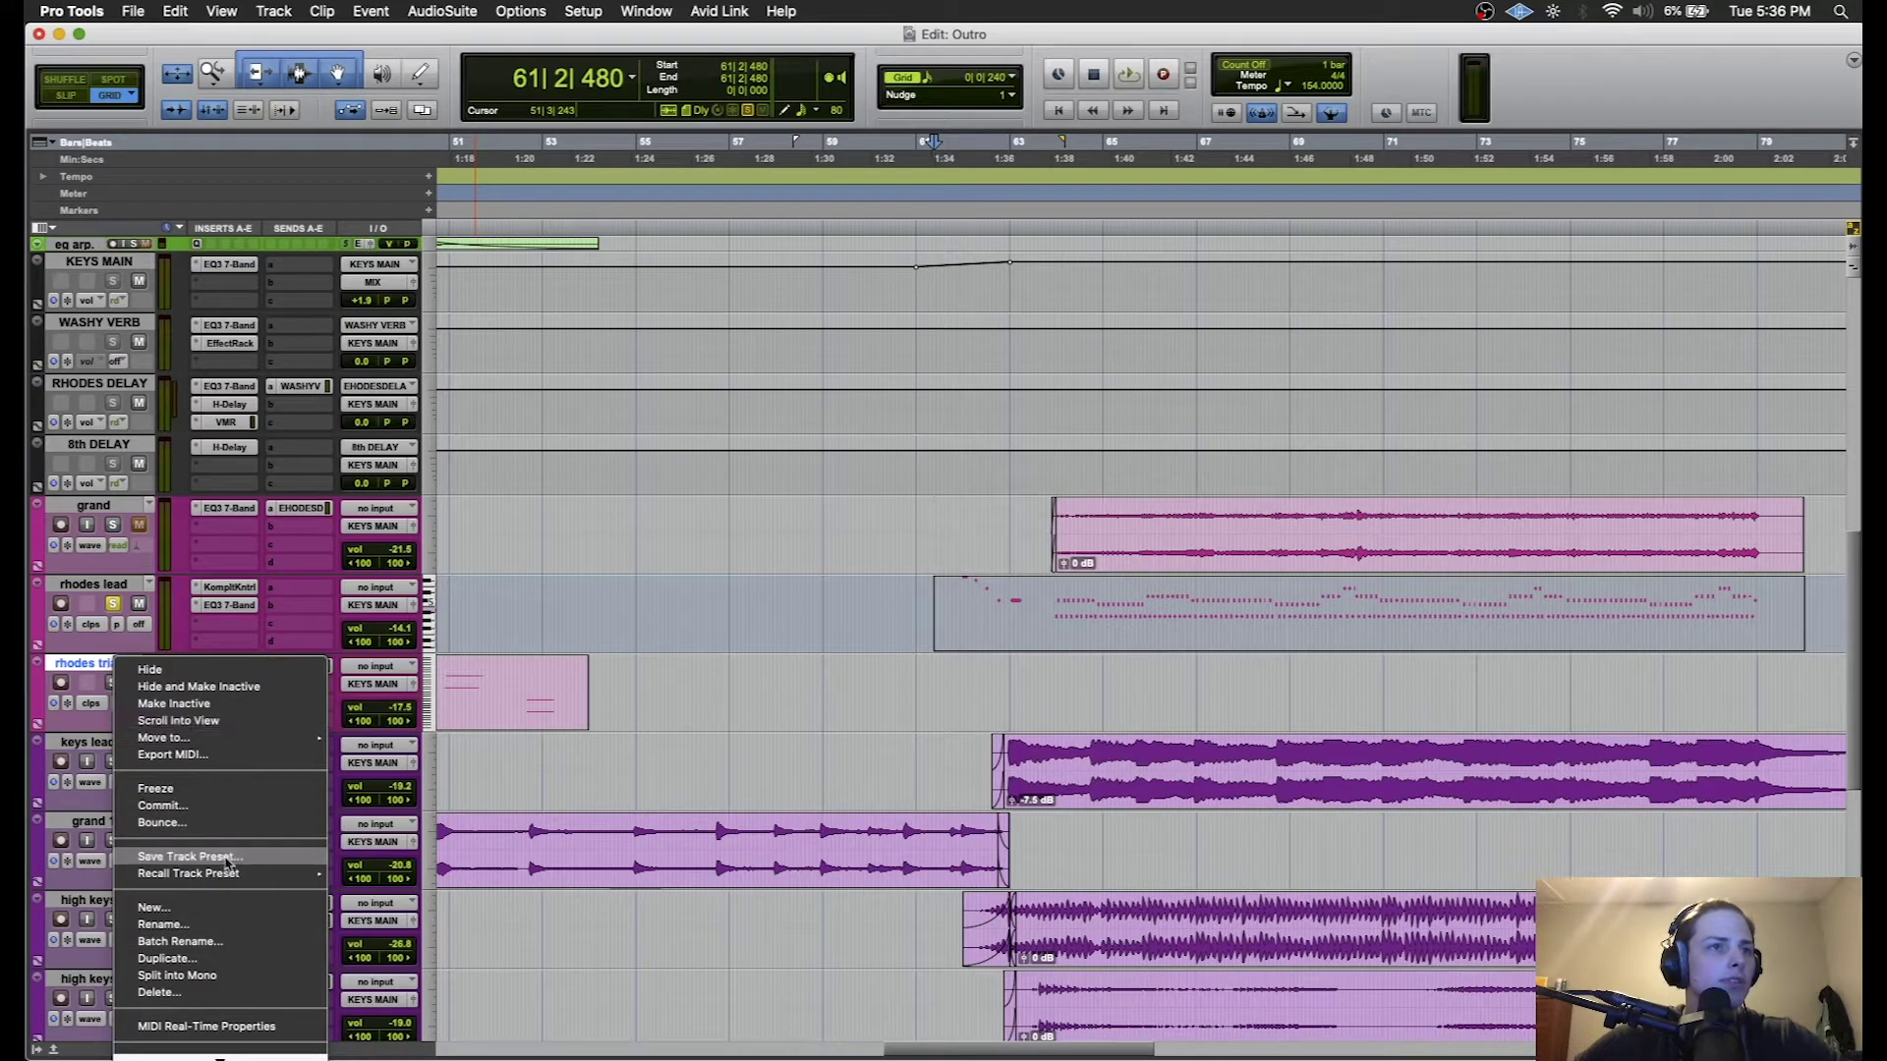
{"action": "left_click", "coordinate": [222, 960]}
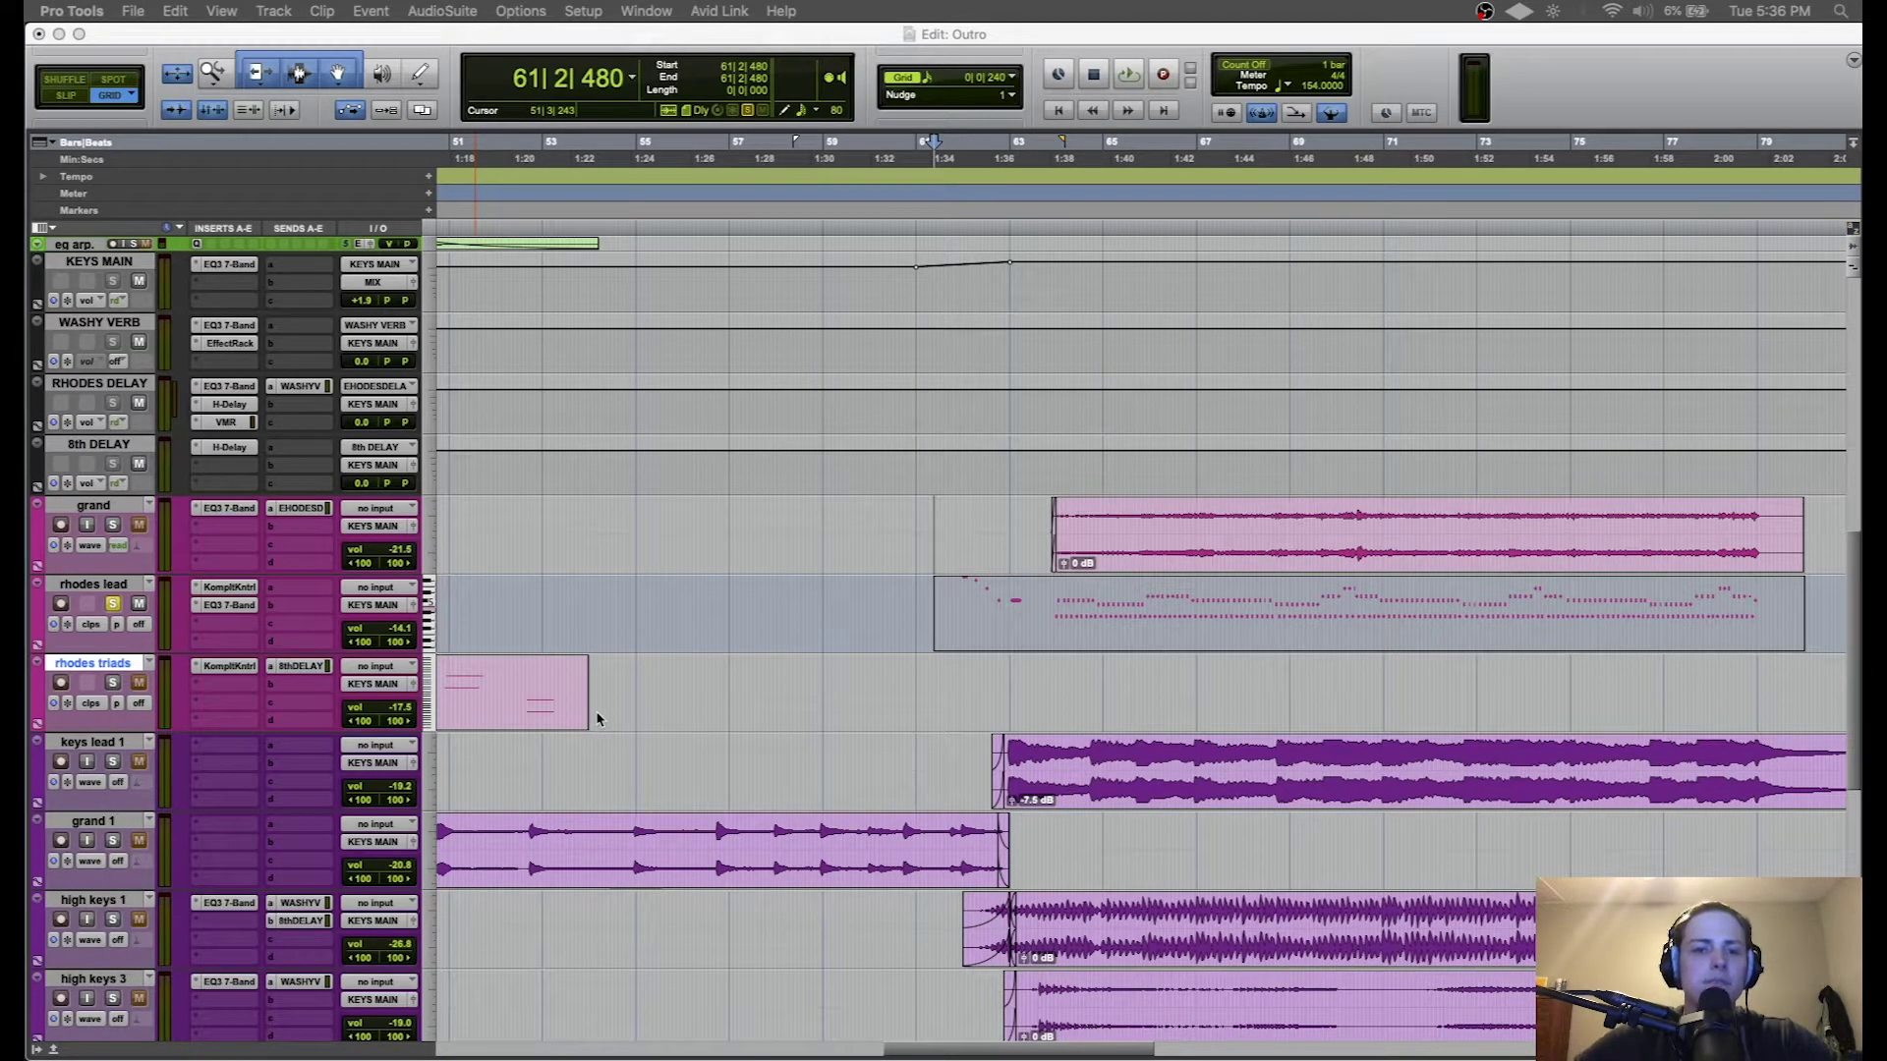
{"action": "key", "text": "Return"}
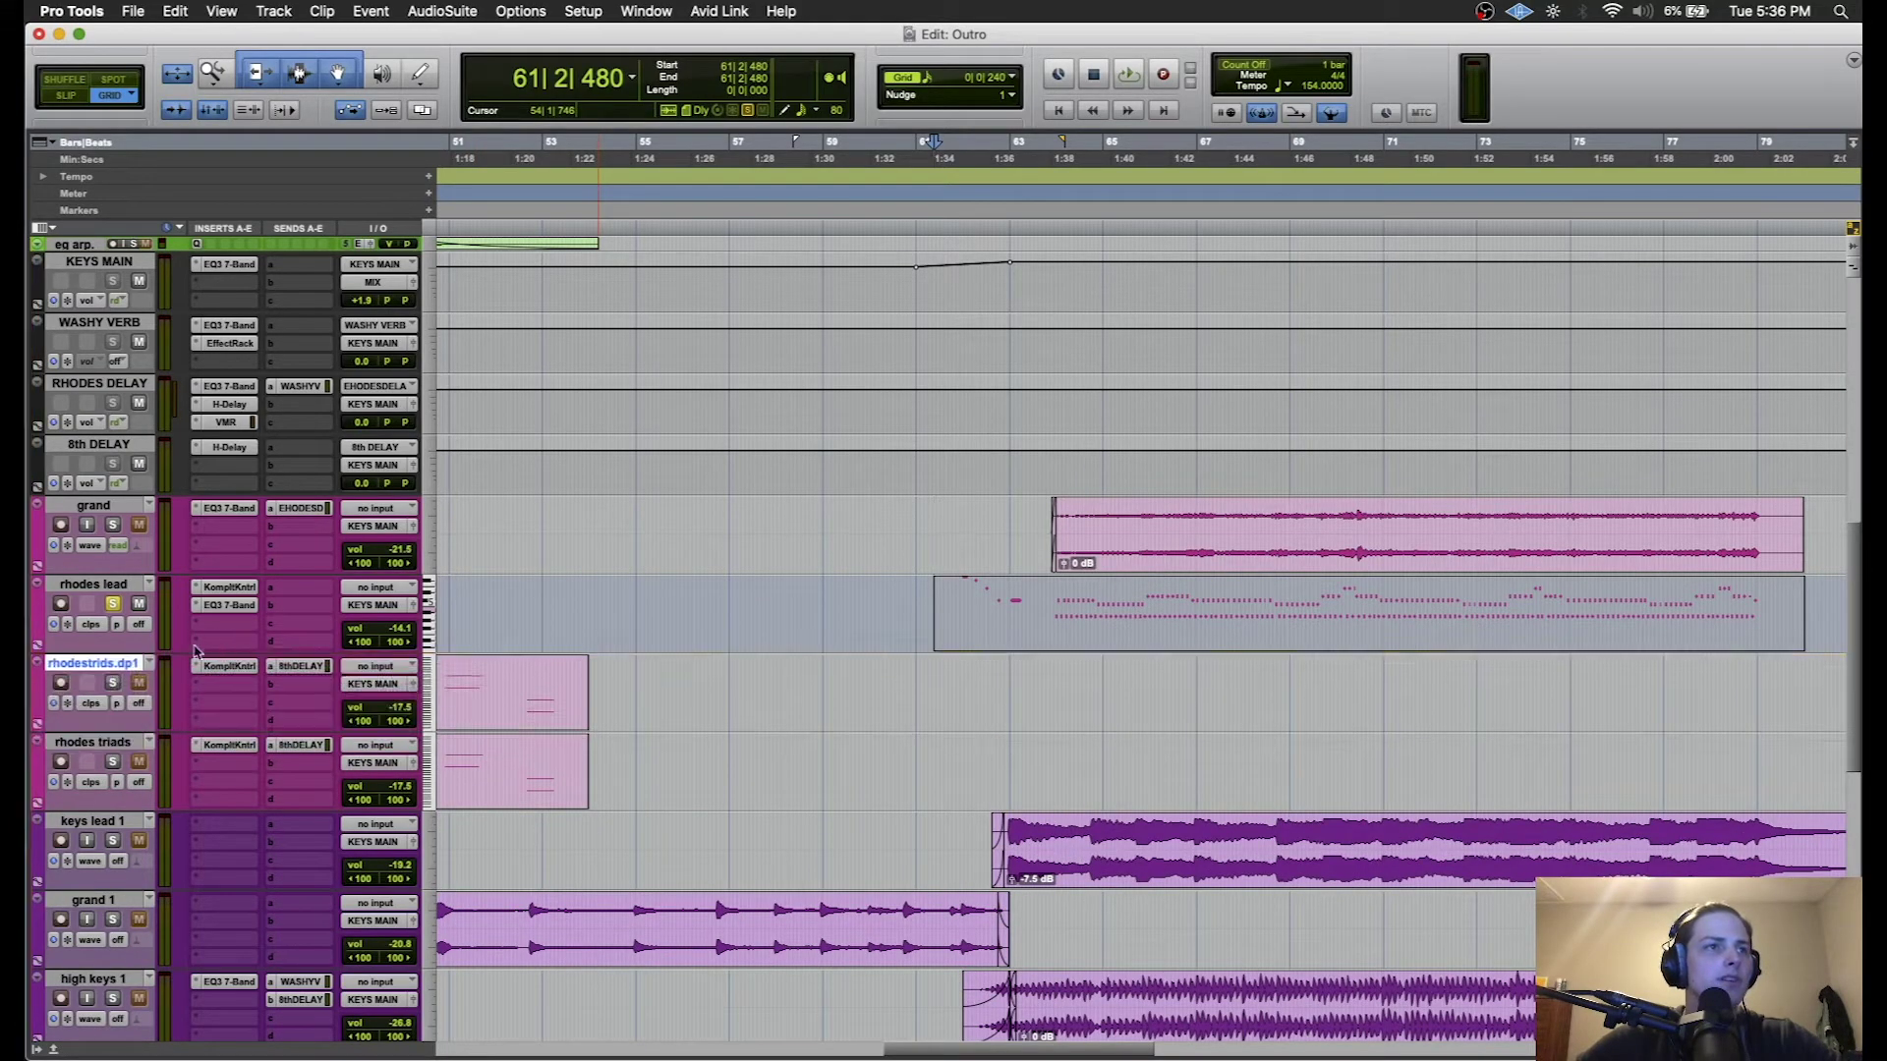
{"action": "double_click", "coordinate": [113, 666]}
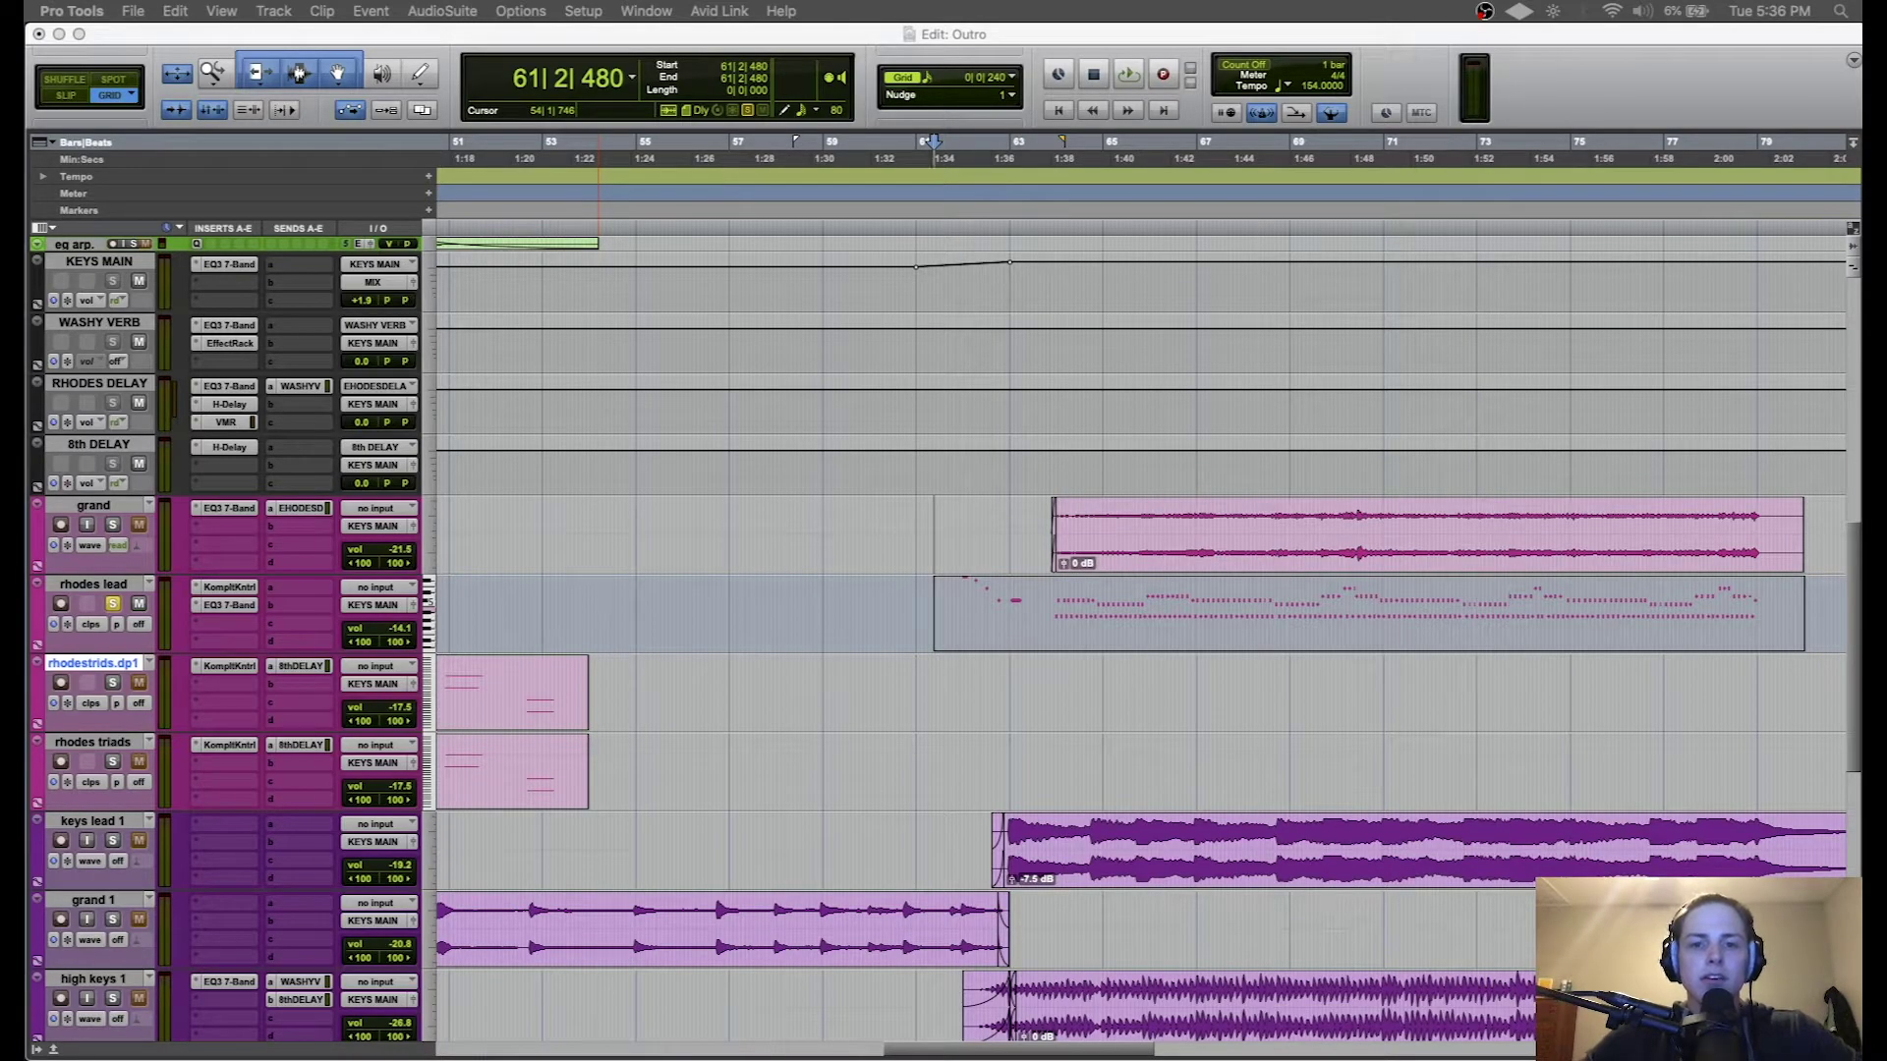
{"action": "left_click_drag", "start_coordinate": [1853, 128], "coordinate": [1215, 200]}
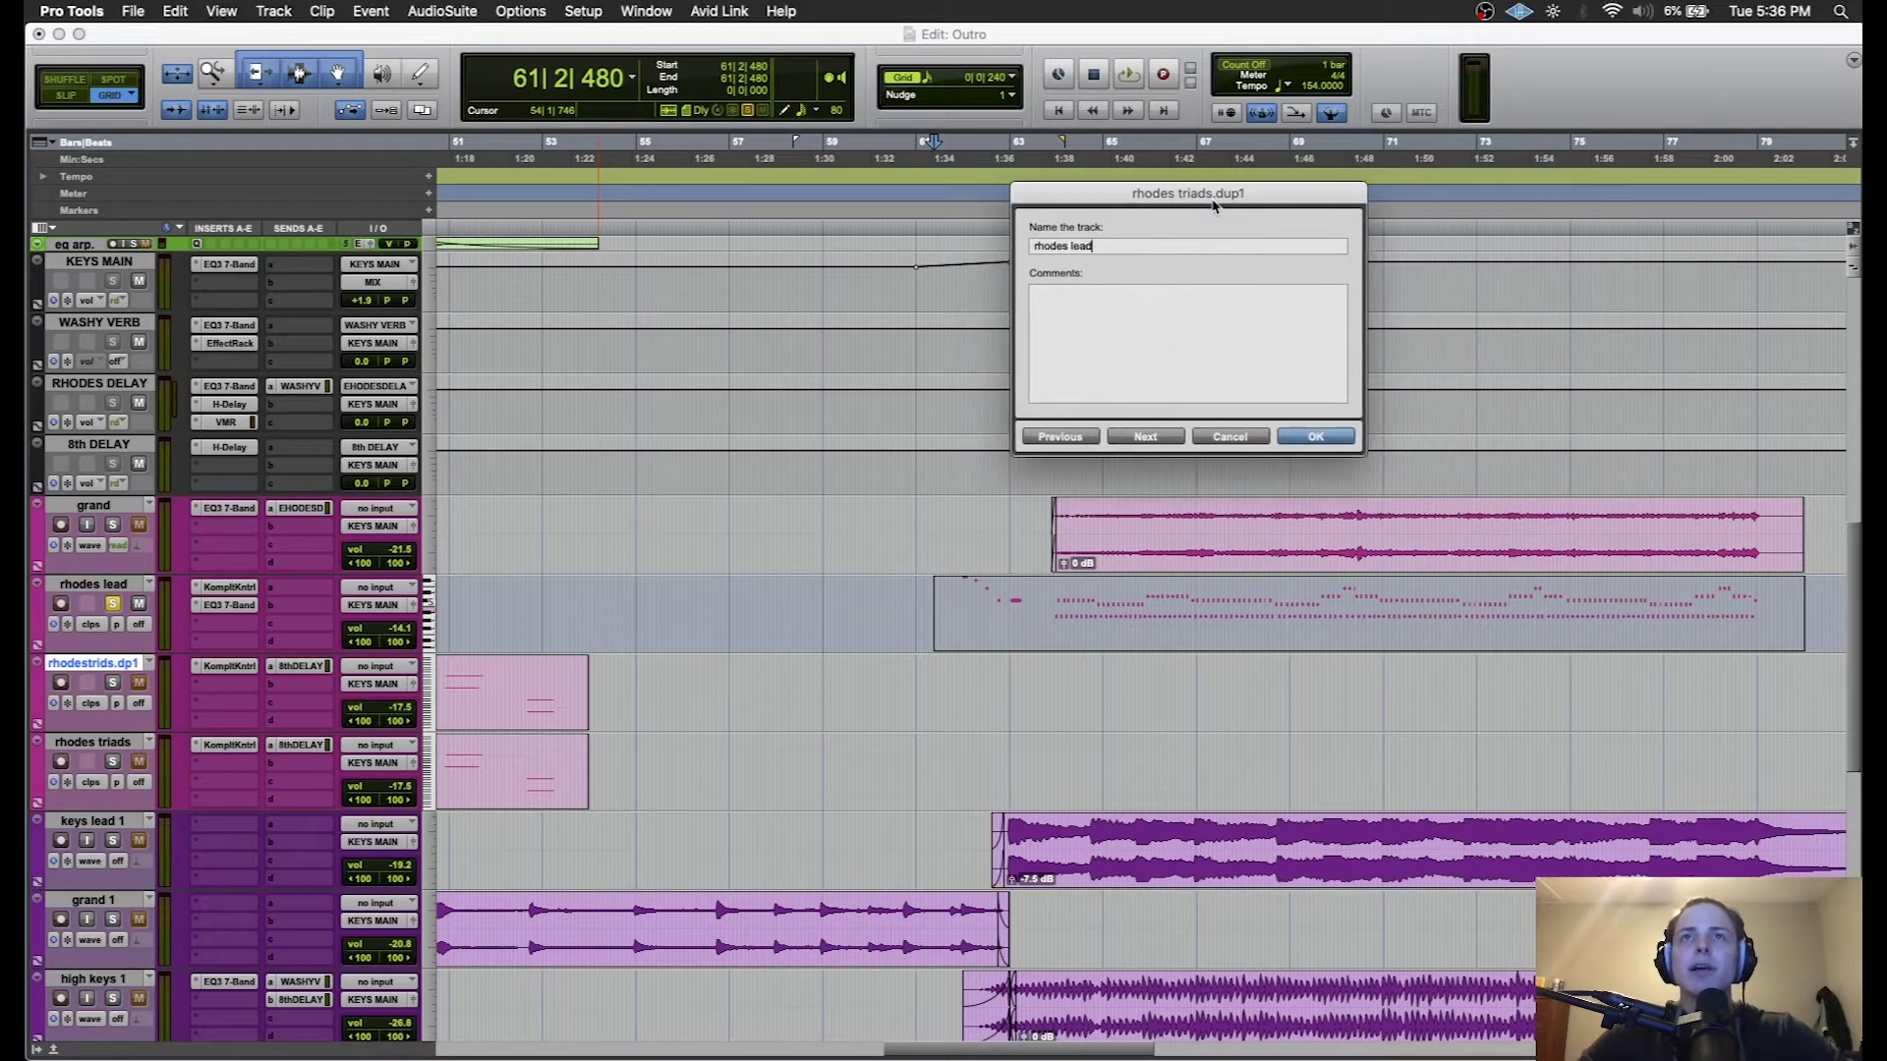
{"action": "left_click", "coordinate": [1315, 437]}
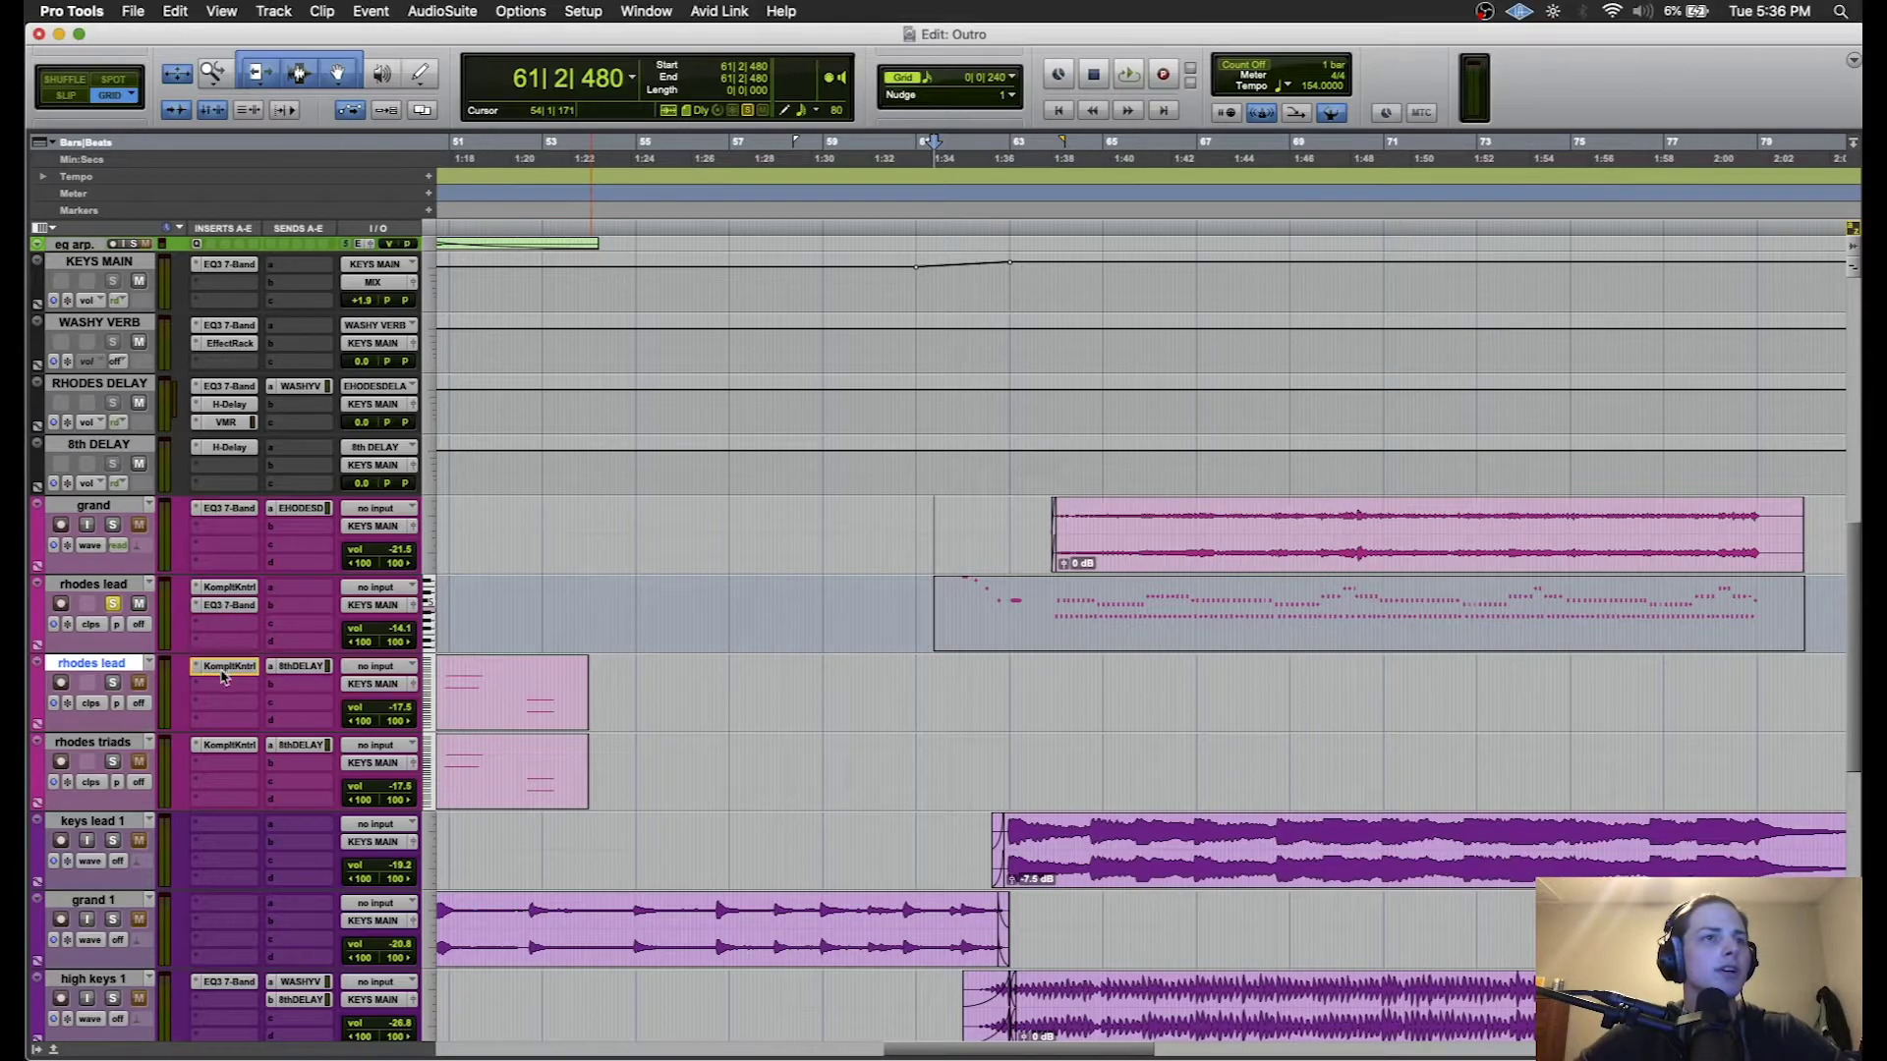
- Copy the original rhodes lead's EQ3 7-Band insert to the new rhodes lead track and remove the new track's 8th DELAY send
{"action": "left_click_drag", "start_coordinate": [224, 688], "coordinate": [225, 688]}
{"action": "left_click", "coordinate": [272, 668]}
{"action": "left_click", "coordinate": [295, 595]}
- Move the original rhodes lead's clip starting at bar 61 onto the new rhodes lead track and delete that track's duplicated triads clip
{"action": "left_click", "coordinate": [116, 587]}
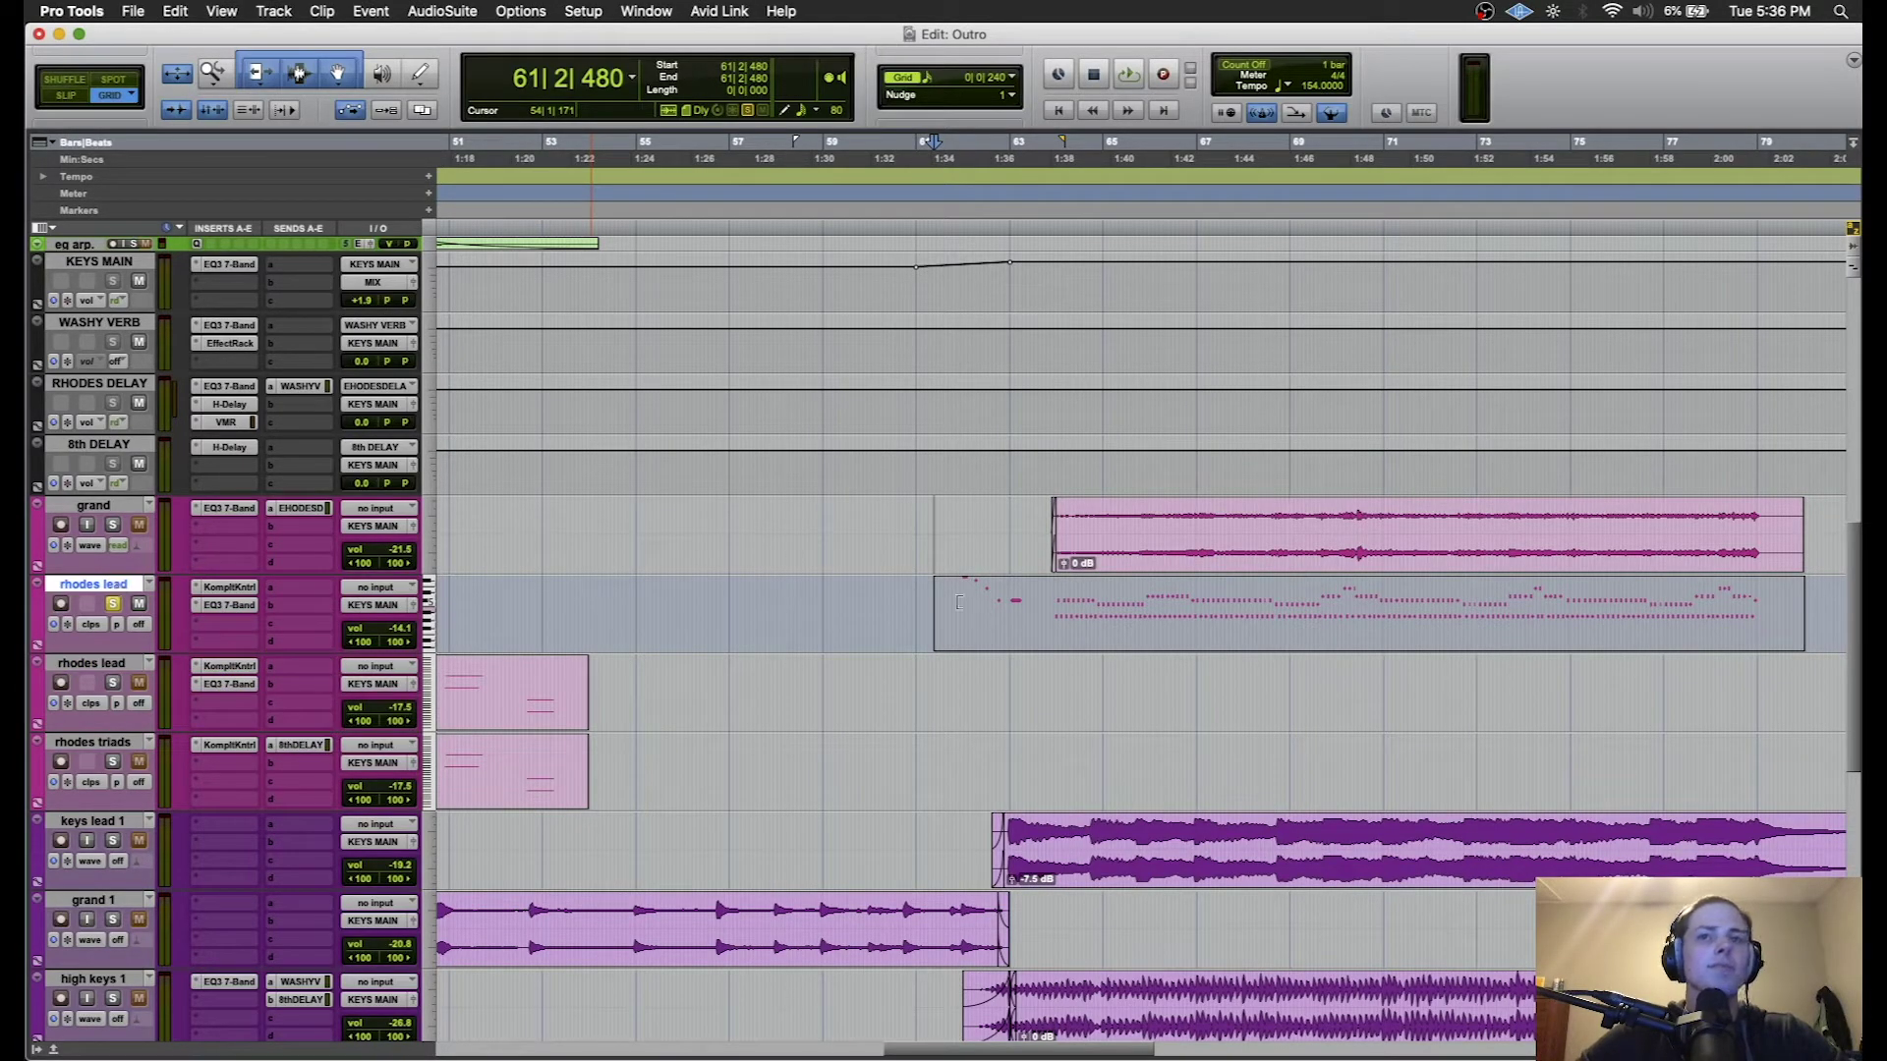
{"action": "left_click_drag", "start_coordinate": [1028, 644], "coordinate": [1029, 677]}
{"action": "scroll", "coordinate": [1028, 677], "scroll_direction": "left", "scroll_amount": 5}
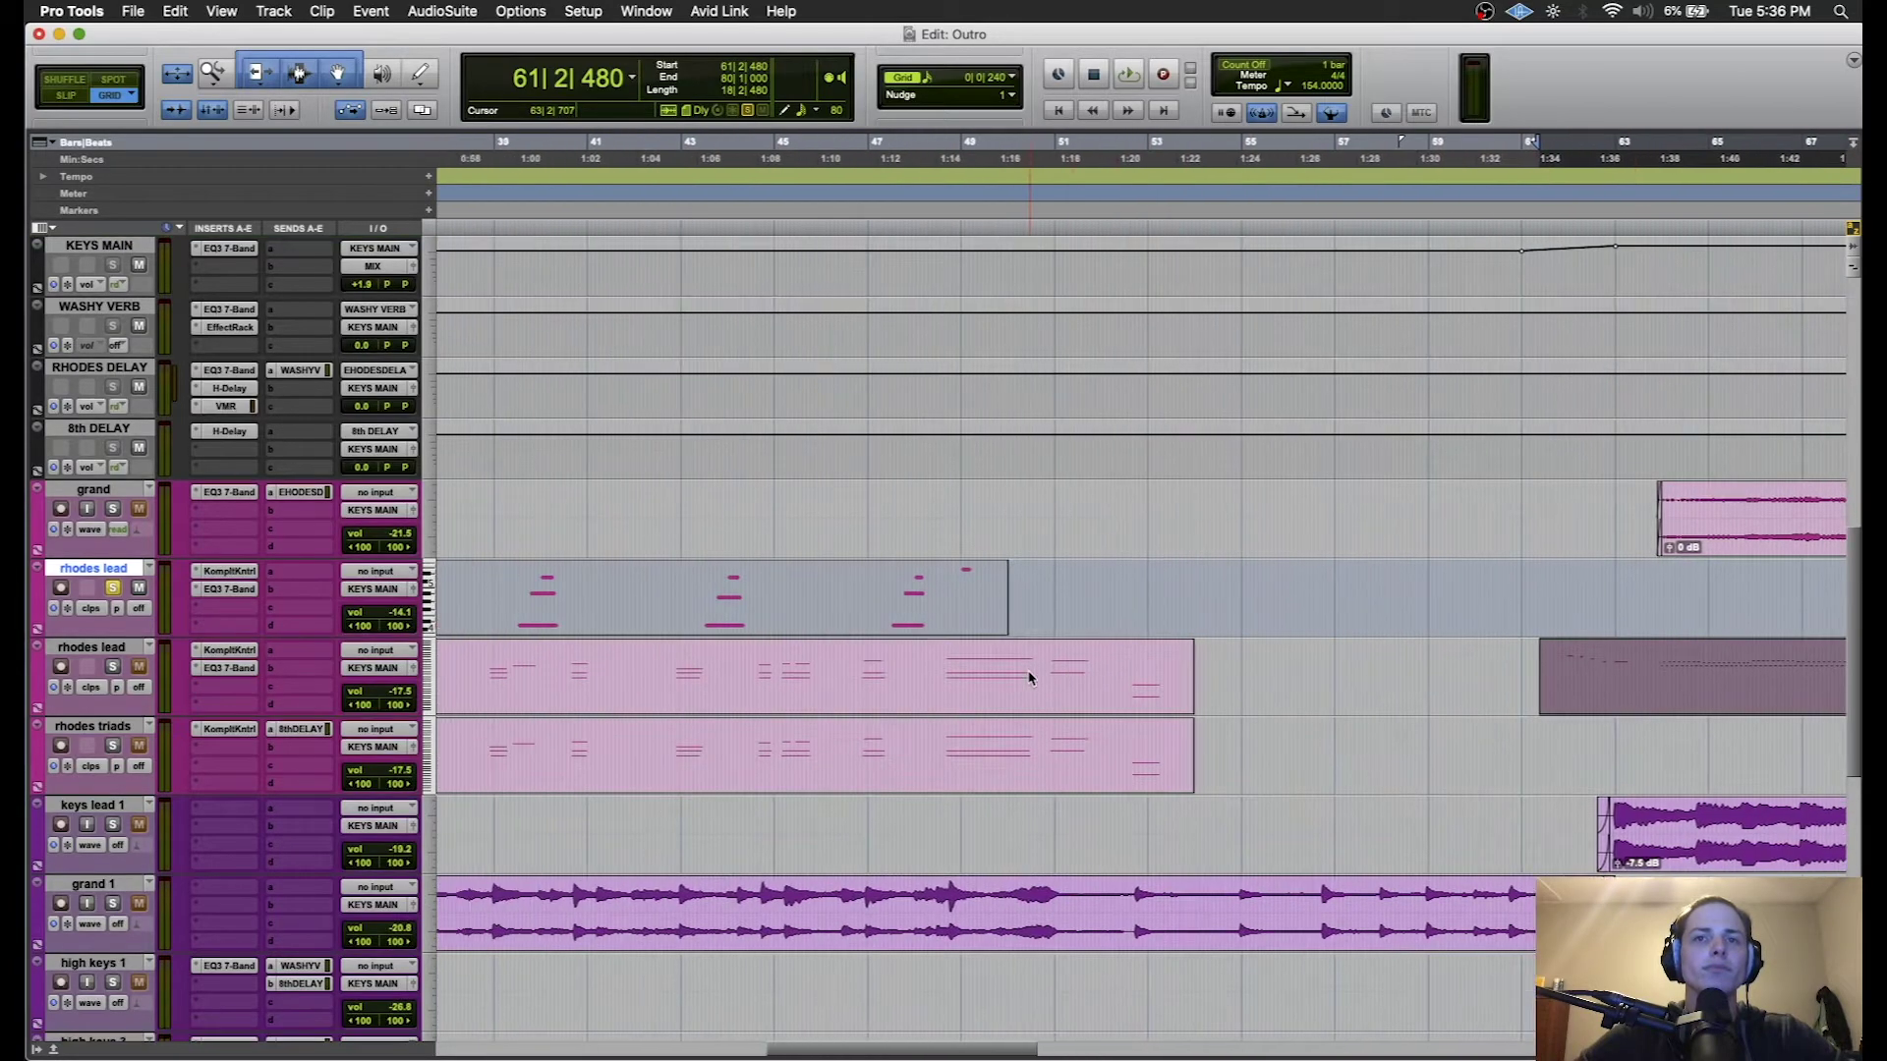
{"action": "left_click", "coordinate": [1264, 686]}
{"action": "left_click", "coordinate": [1152, 701]}
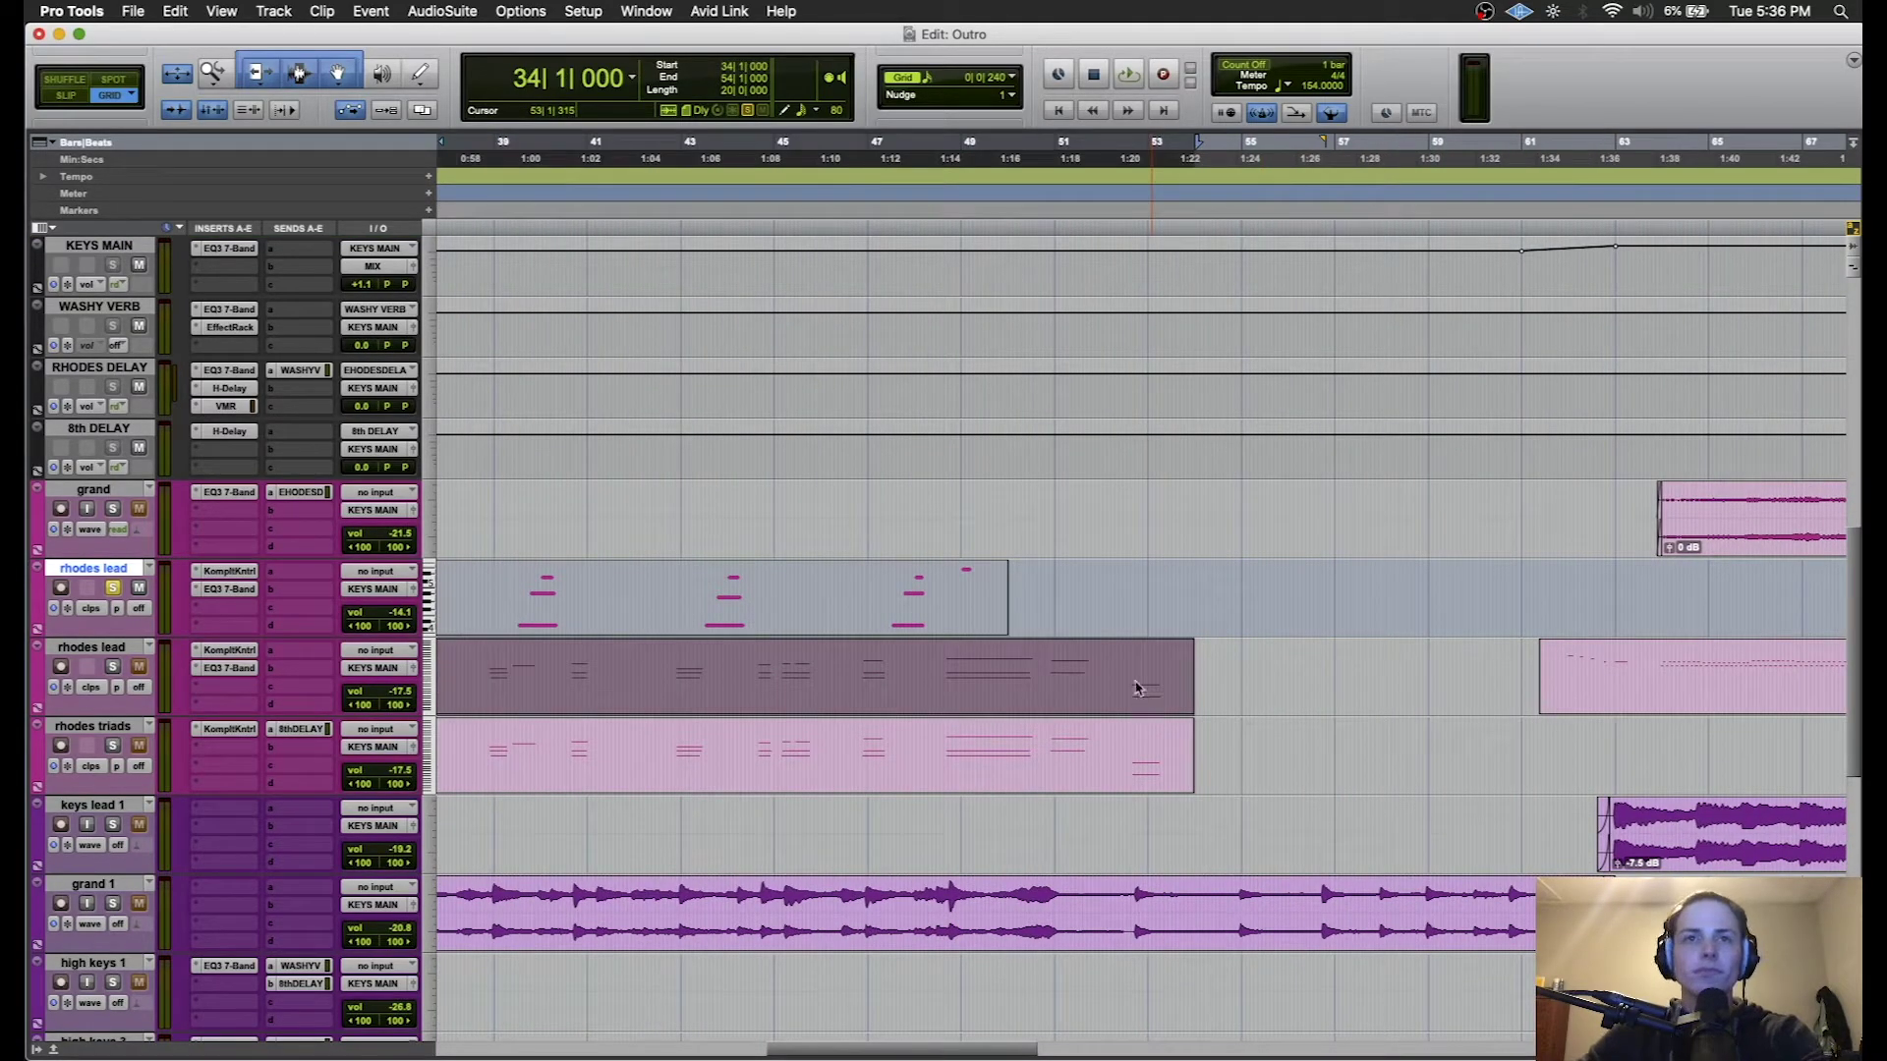
{"action": "key", "text": "Delete"}
- Move the two earlier rhodes lead clips onto the new rhodes lead track and delete the emptied original track
{"action": "scroll", "coordinate": [931, 614], "scroll_direction": "left", "scroll_amount": 9}
{"action": "left_click_drag", "start_coordinate": [1245, 632], "coordinate": [1246, 666]}
{"action": "scroll", "coordinate": [875, 620], "scroll_direction": "left", "scroll_amount": 5}
{"action": "left_click_drag", "start_coordinate": [875, 620], "coordinate": [874, 646]}
{"action": "scroll", "coordinate": [876, 648], "scroll_direction": "left", "scroll_amount": 3}
{"action": "left_click", "coordinate": [531, 678]}
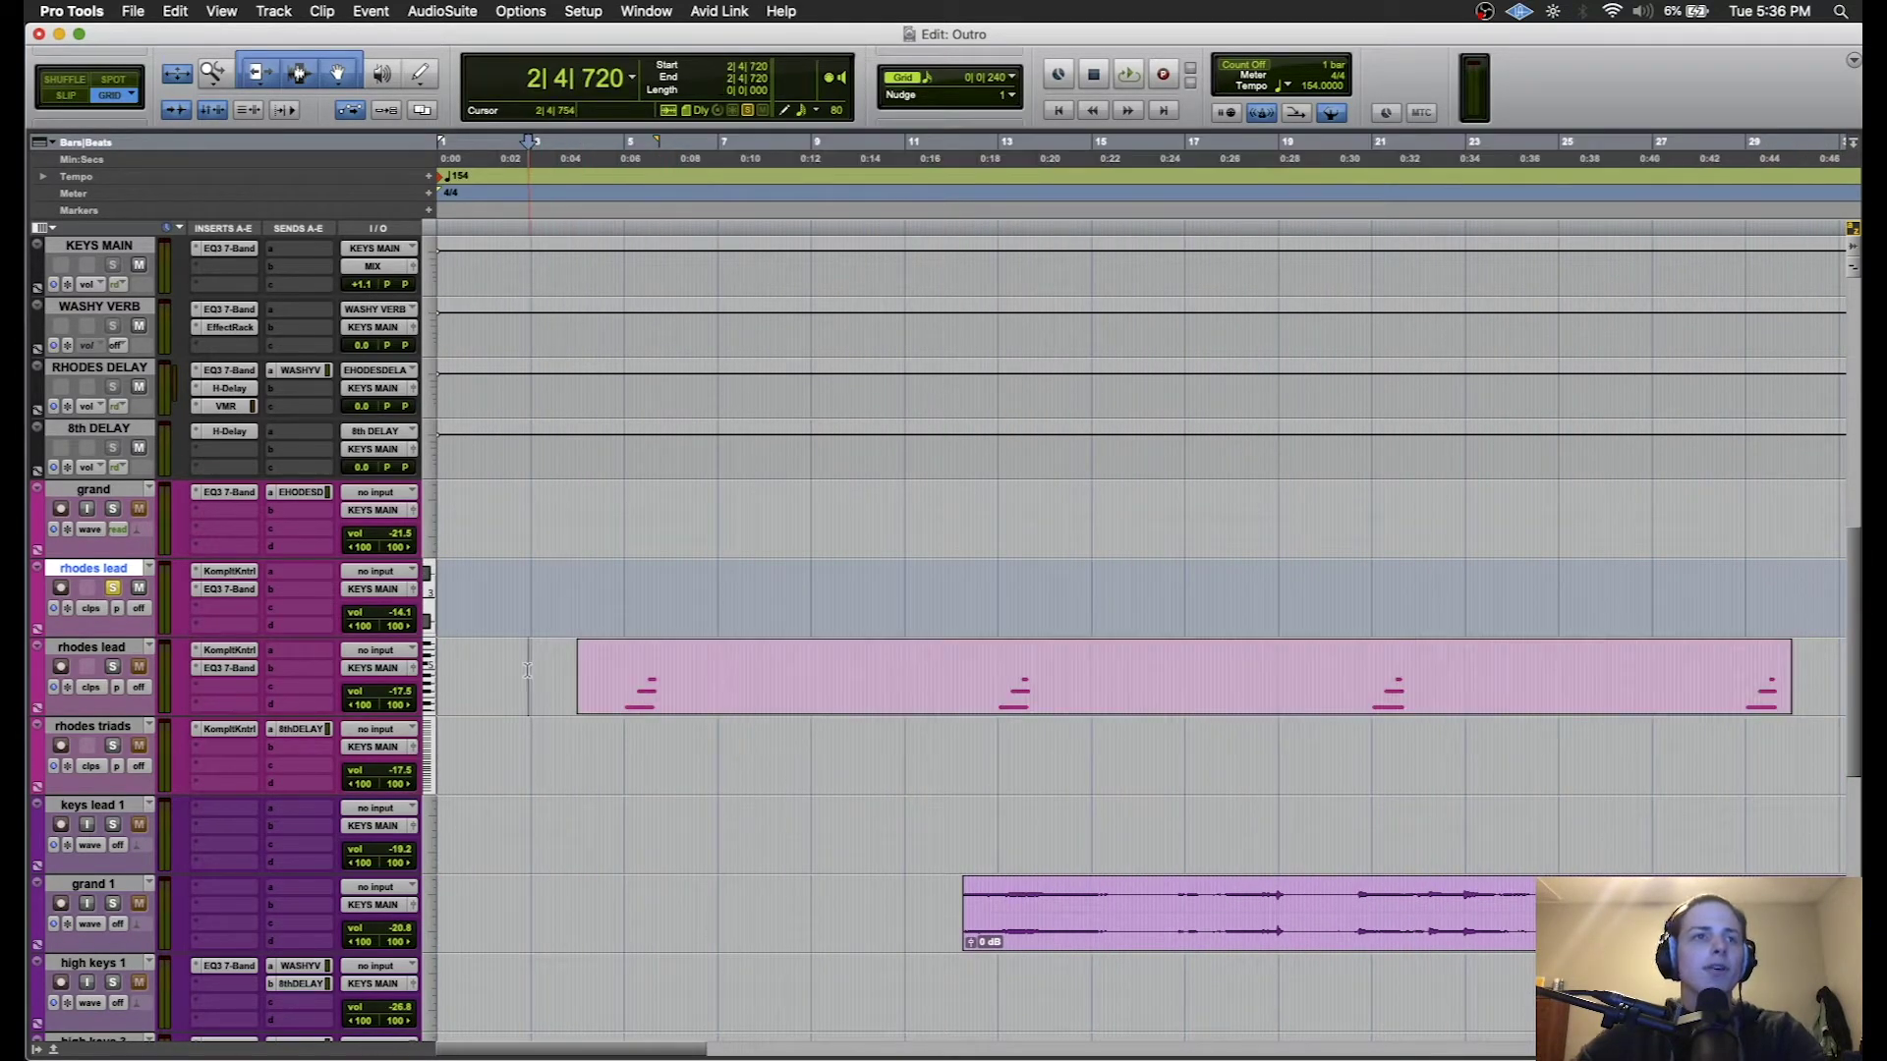
{"action": "right_click", "coordinate": [121, 568]}
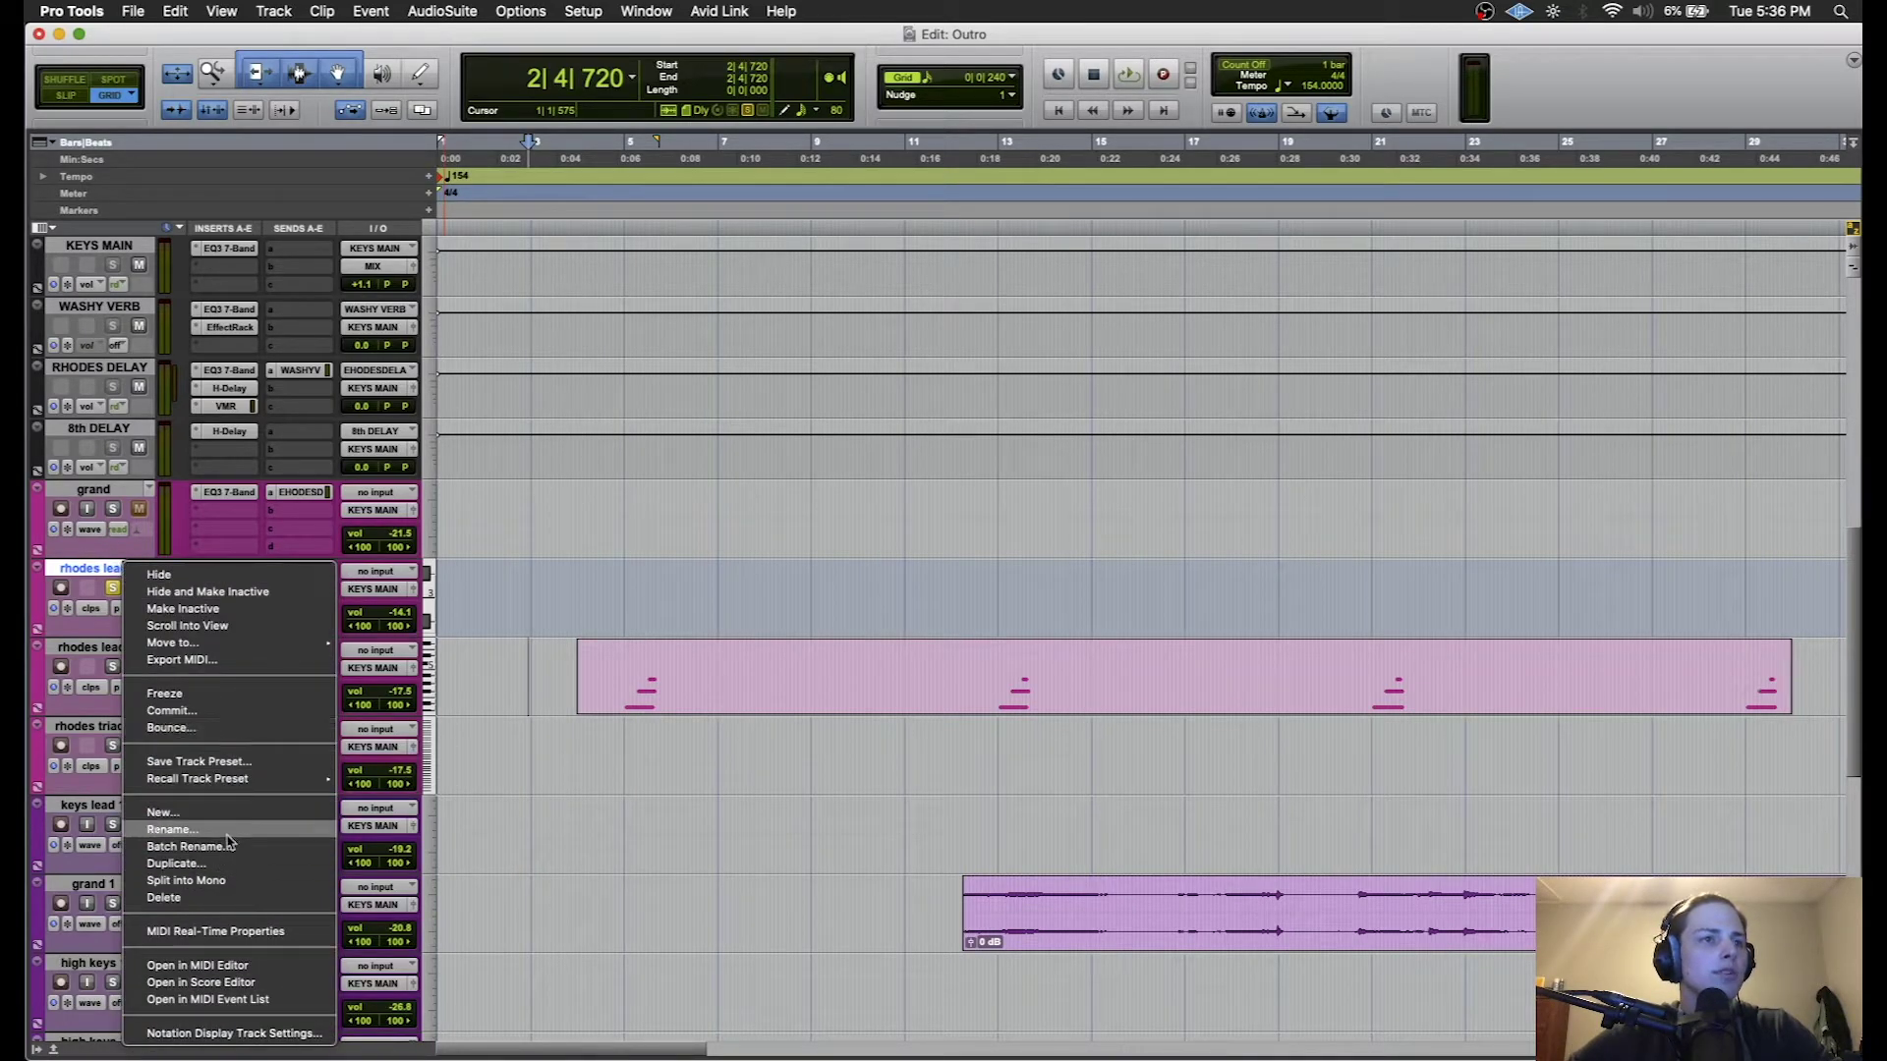
{"action": "left_click", "coordinate": [234, 897]}
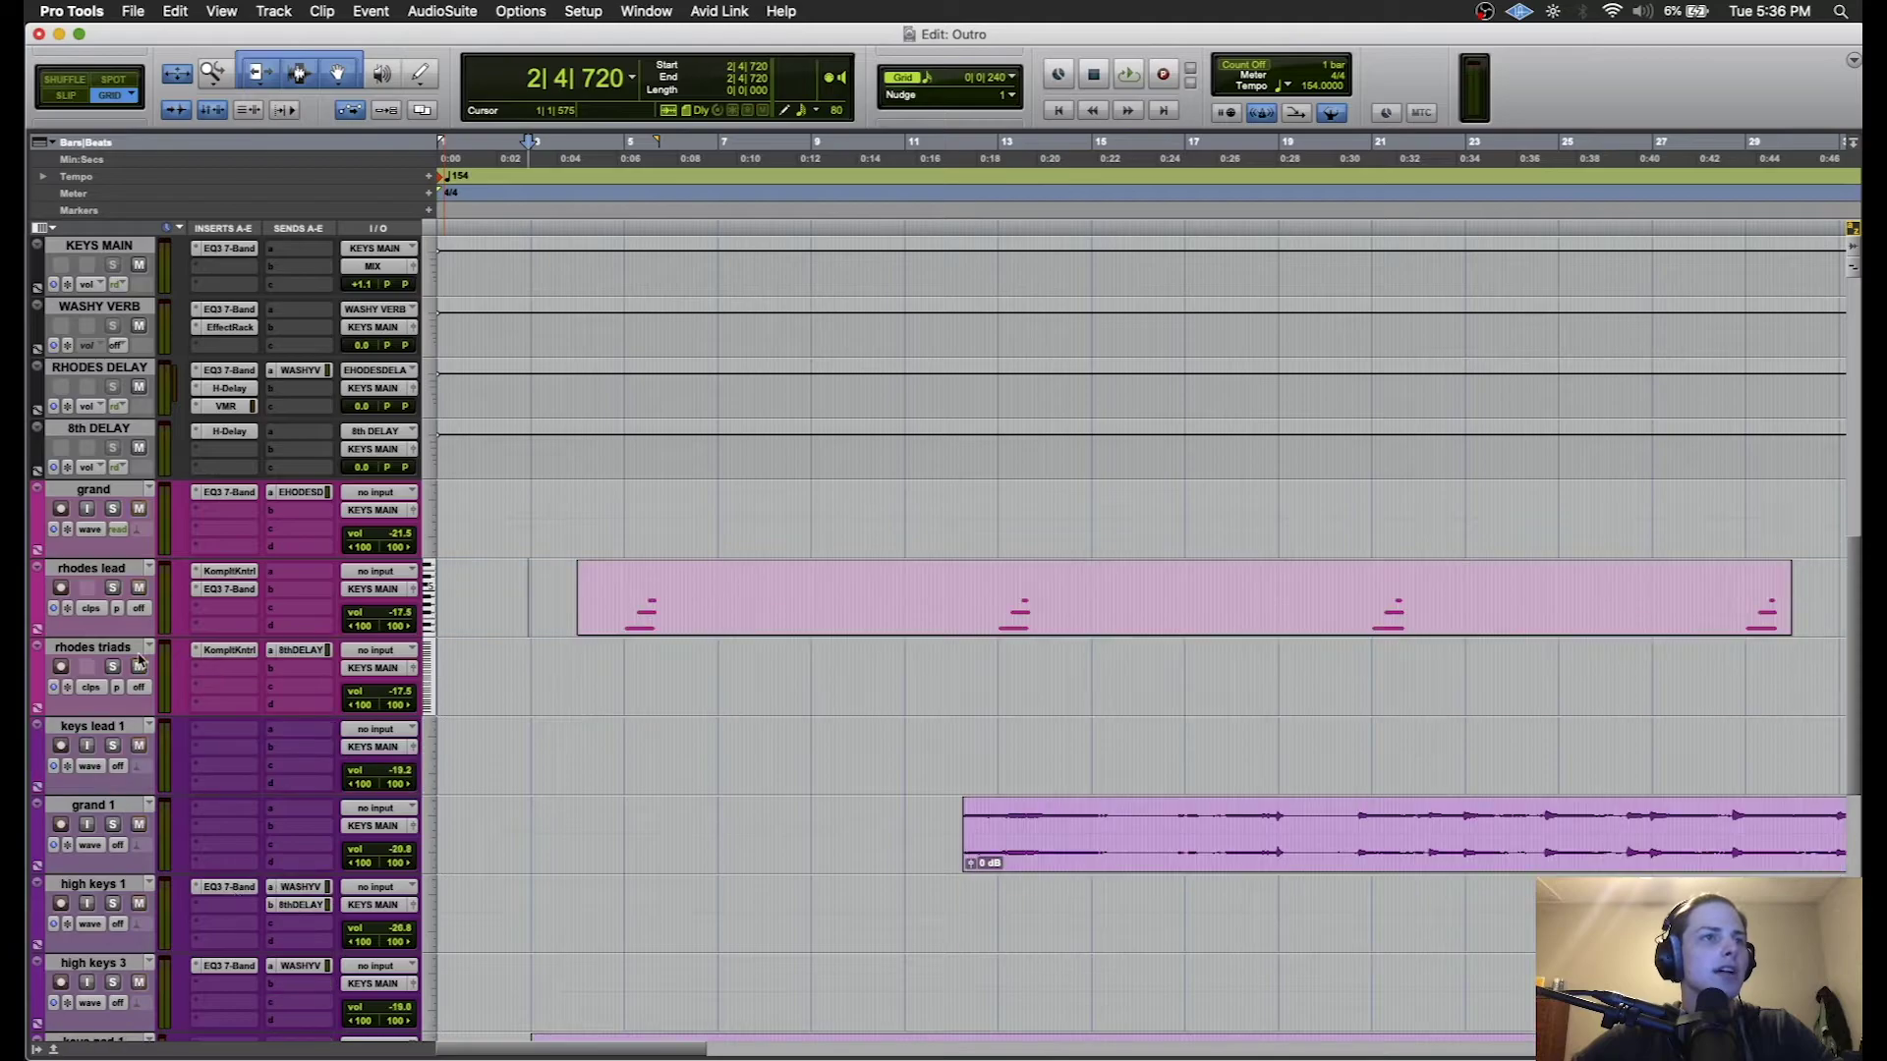
- Solo the new rhodes lead track, audition its first clip from 4|3|720 and check its Komplete Kontrol instrument
{"action": "left_click", "coordinate": [112, 588]}
{"action": "left_click", "coordinate": [609, 585]}
{"action": "key", "text": "space"}
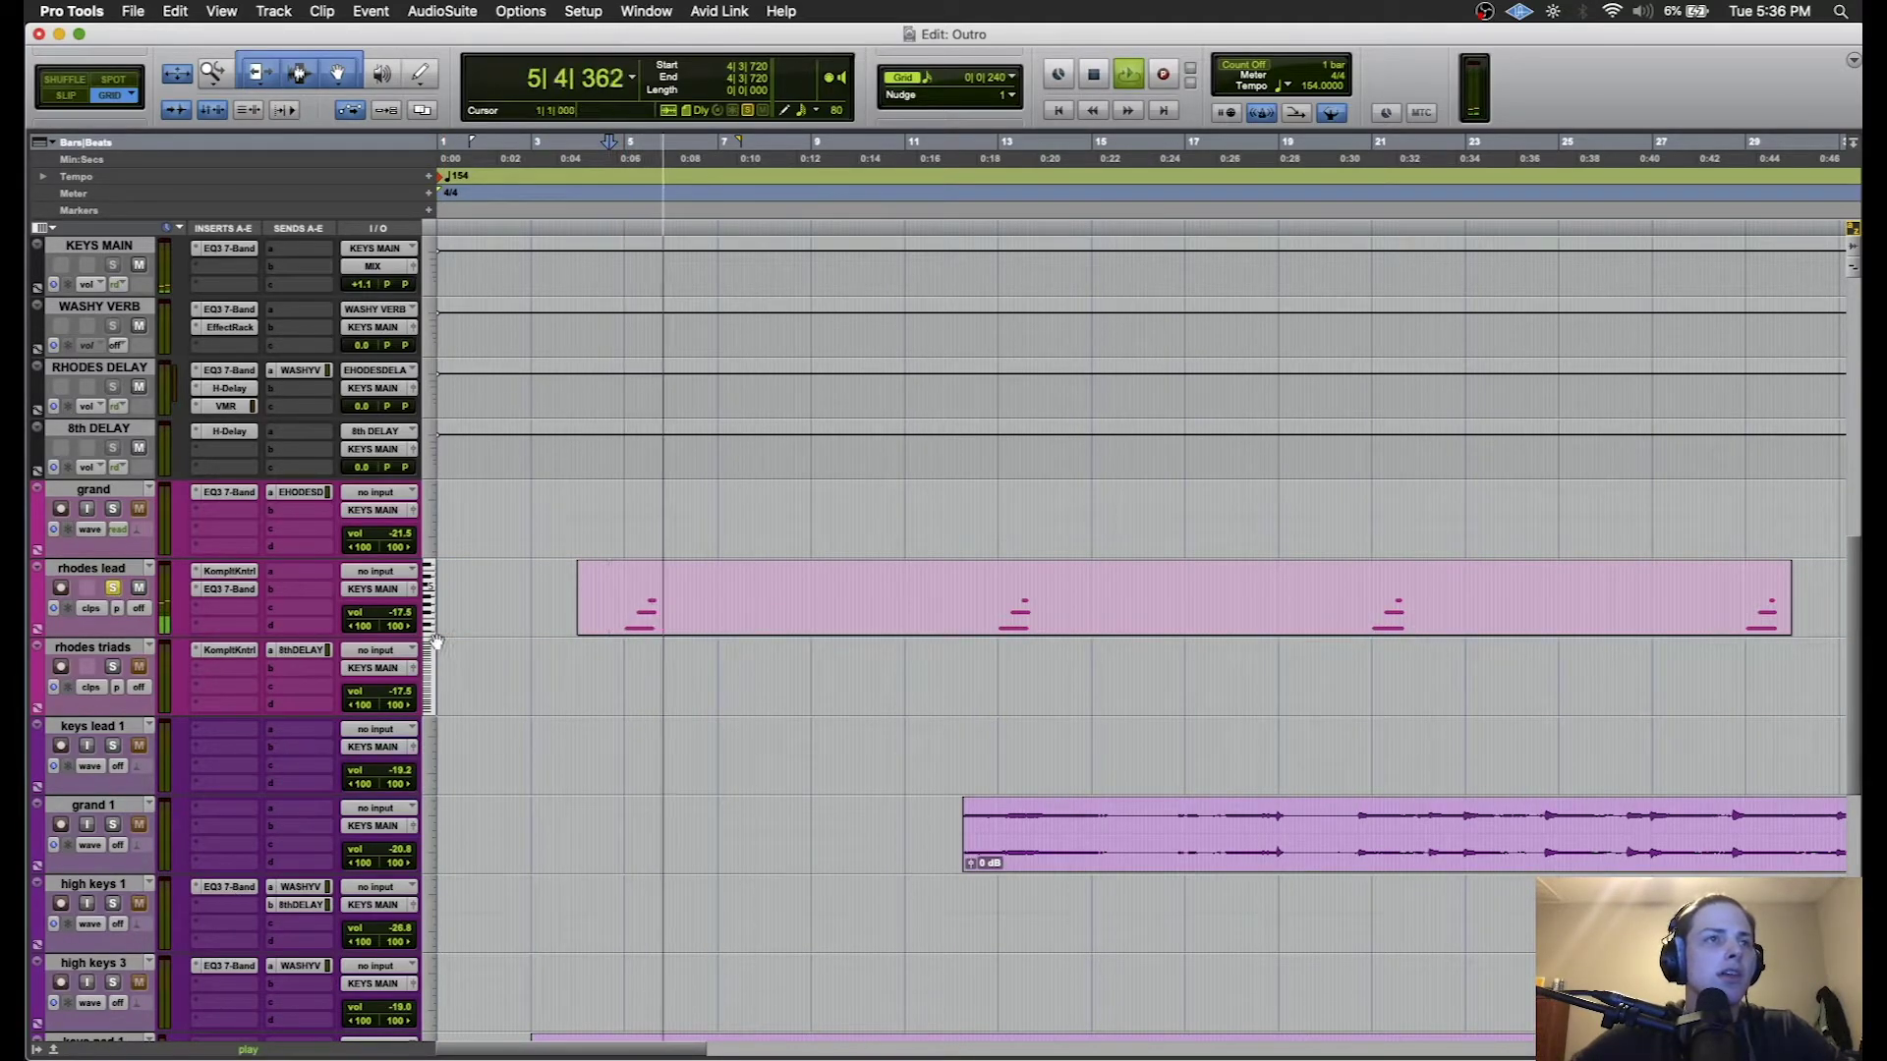
{"action": "left_click", "coordinate": [229, 571]}
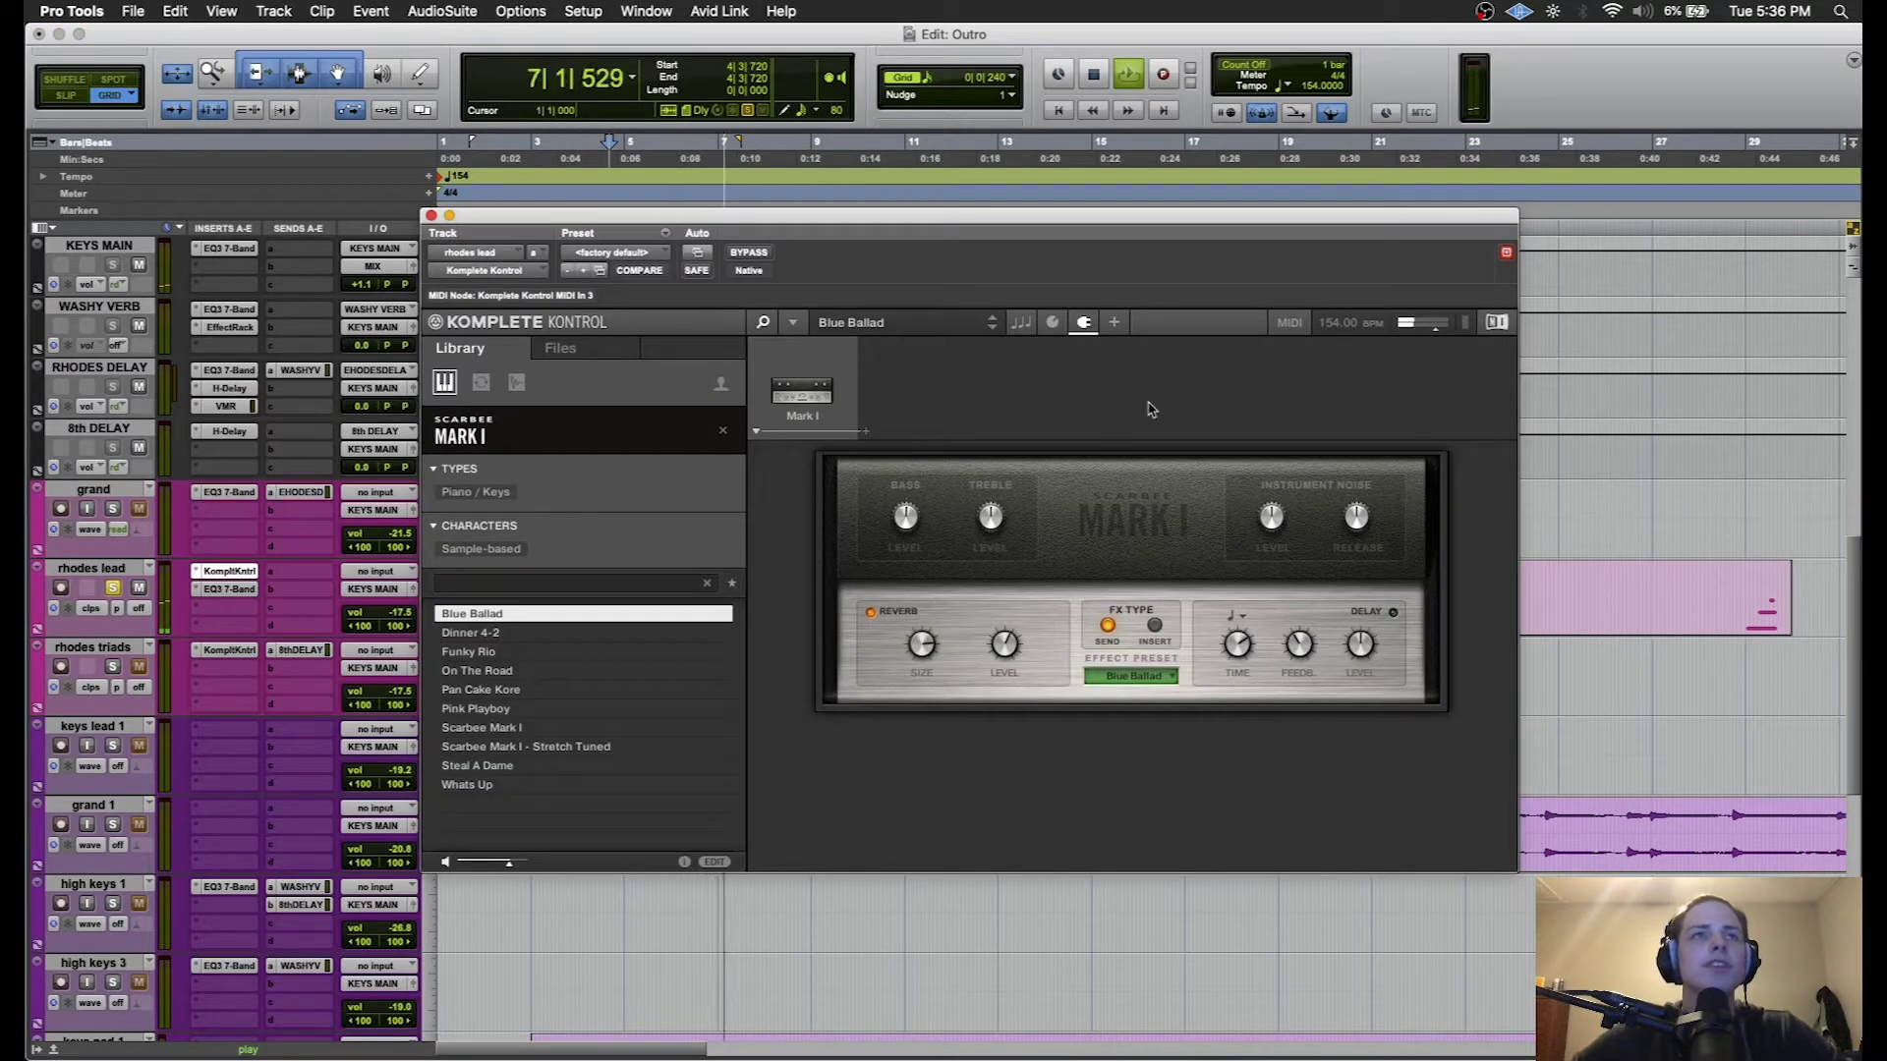
{"action": "left_click", "coordinate": [431, 215]}
{"action": "left_click", "coordinate": [976, 648]}
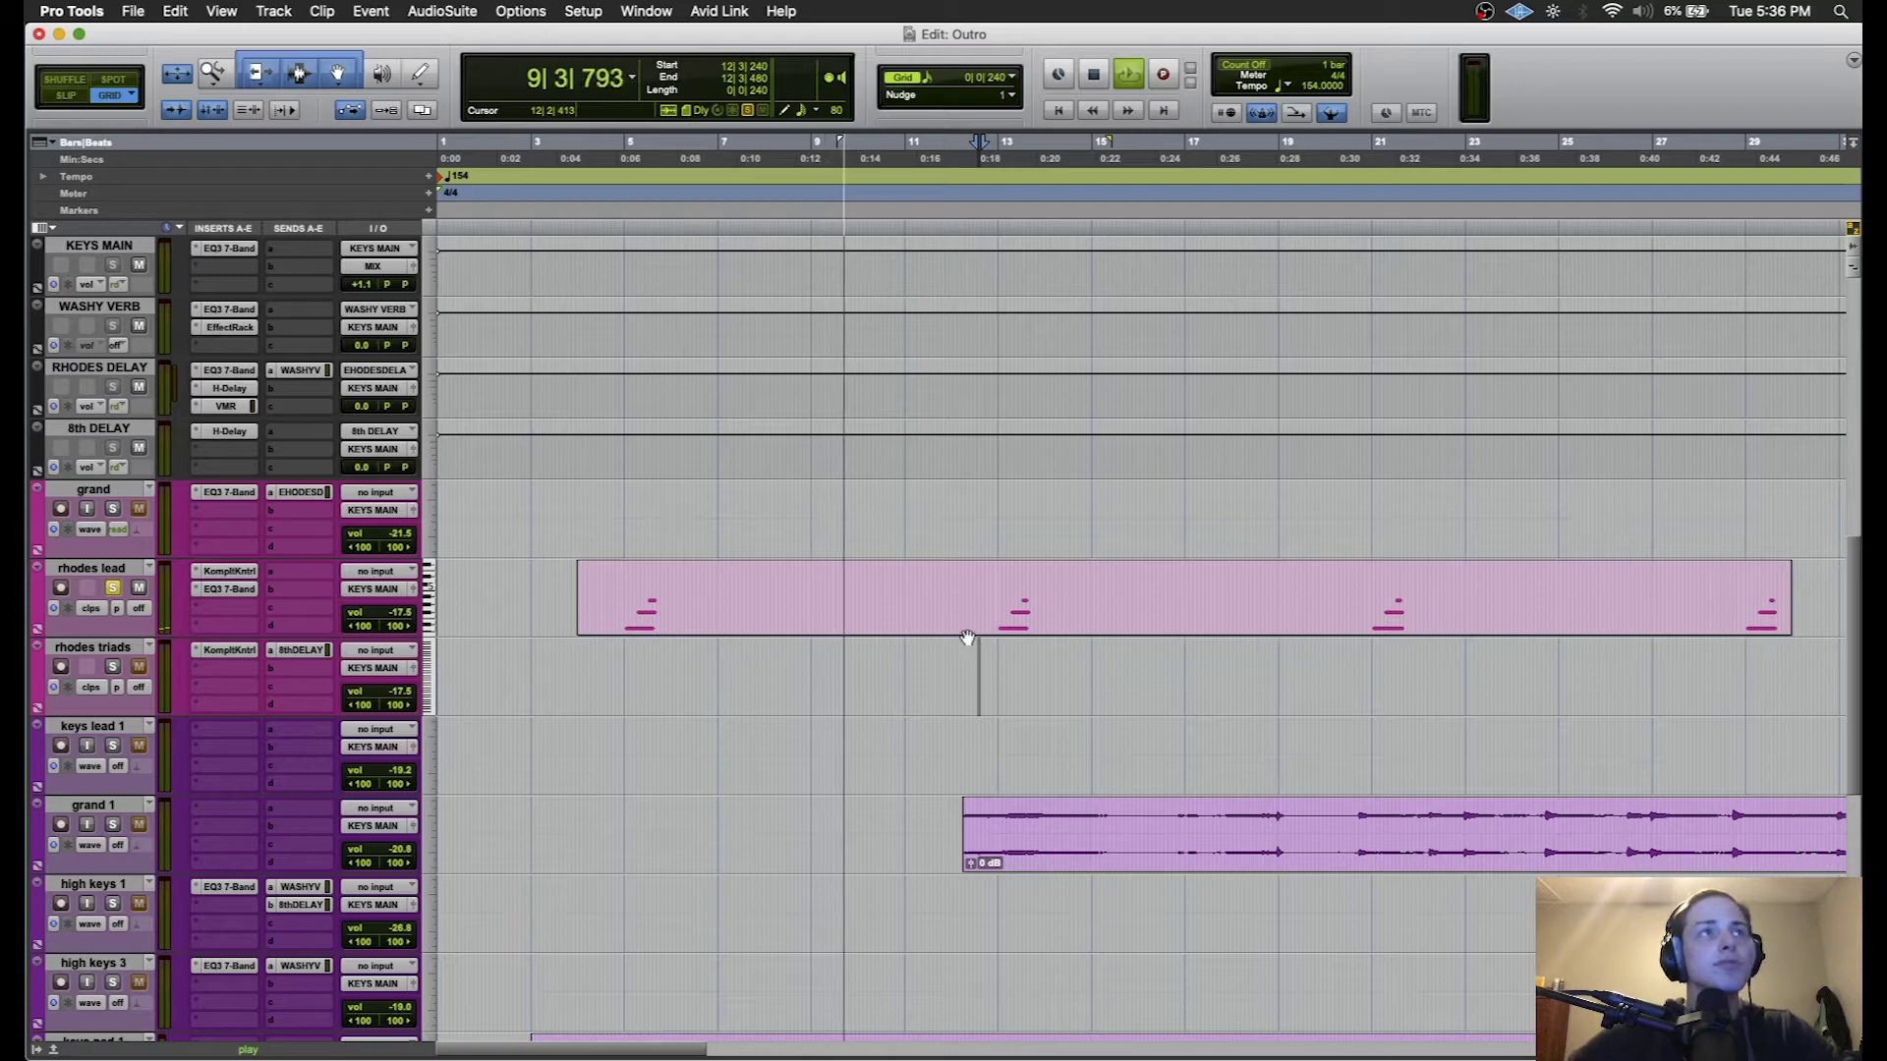
{"action": "key", "text": "space"}
{"action": "left_click", "coordinate": [981, 662]}
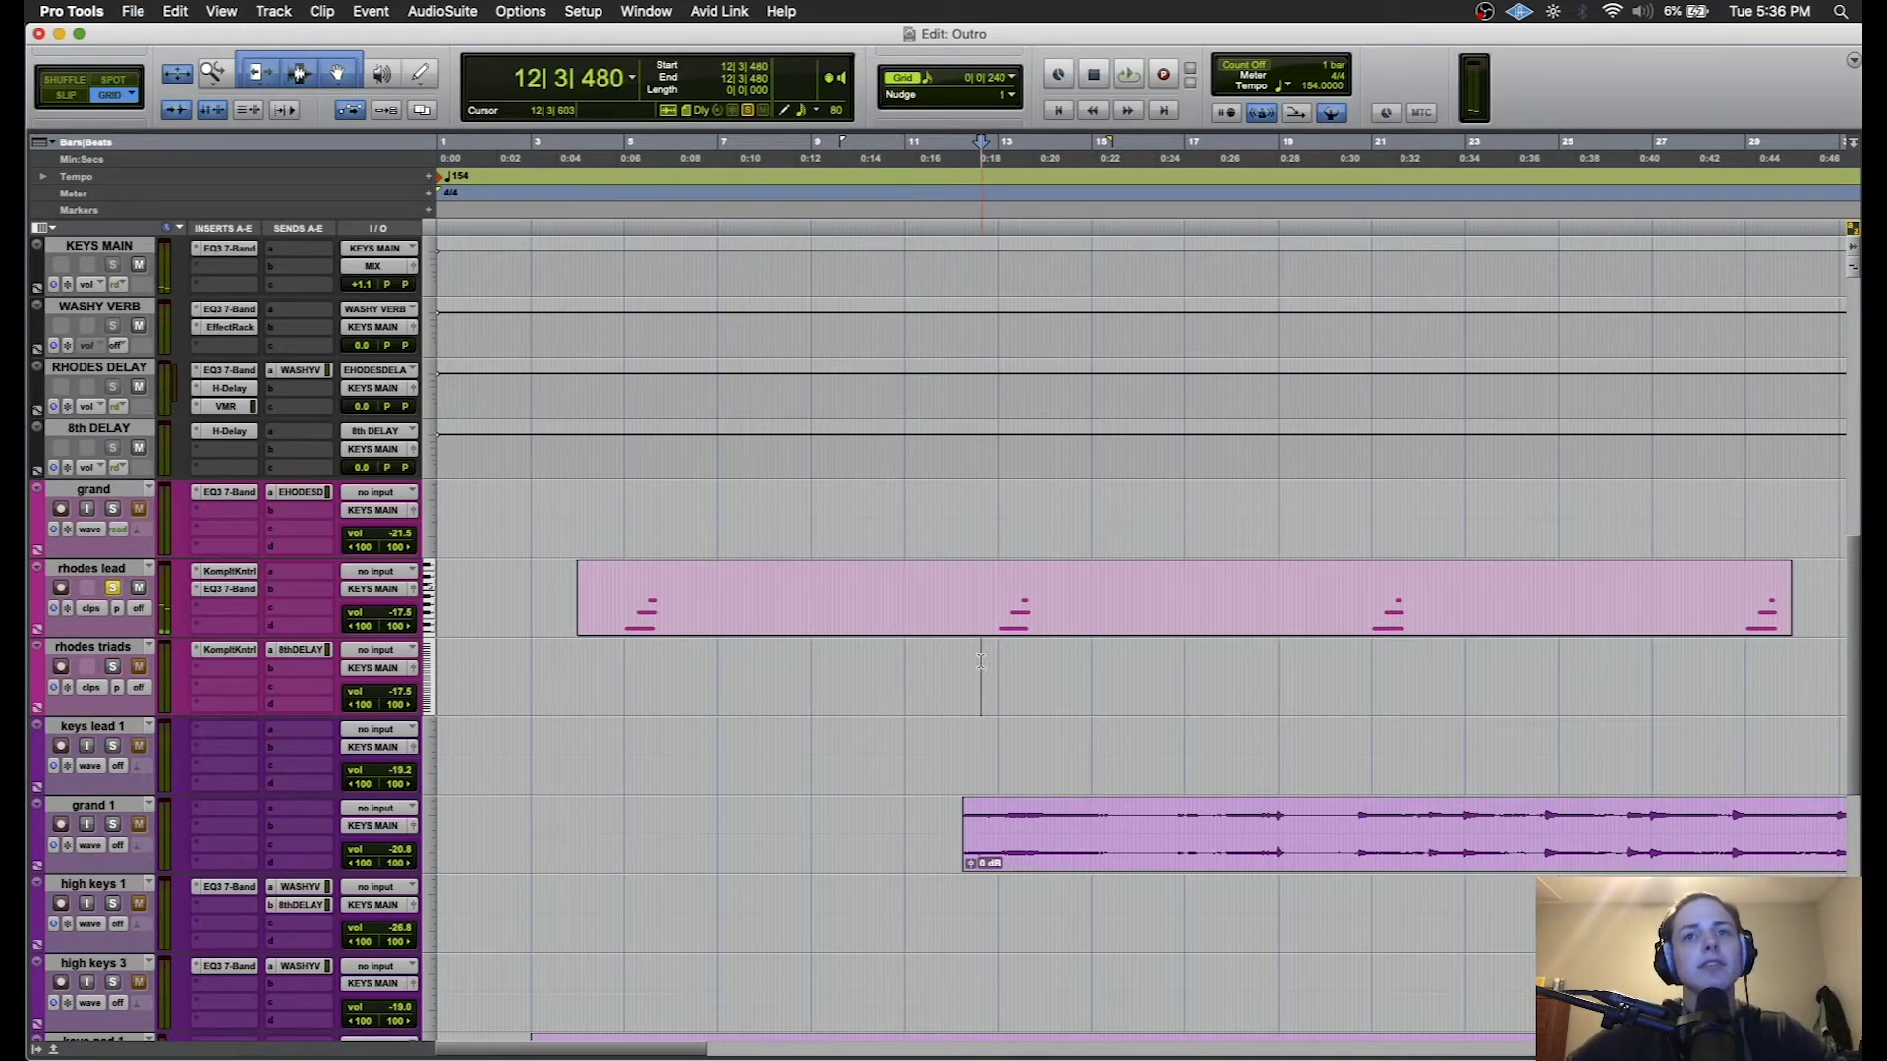
{"action": "left_click", "coordinate": [947, 659]}
- Audition the soloed rhodes lead in the change up section from 35|2|480
{"action": "scroll", "coordinate": [947, 659], "scroll_direction": "right", "scroll_amount": 10}
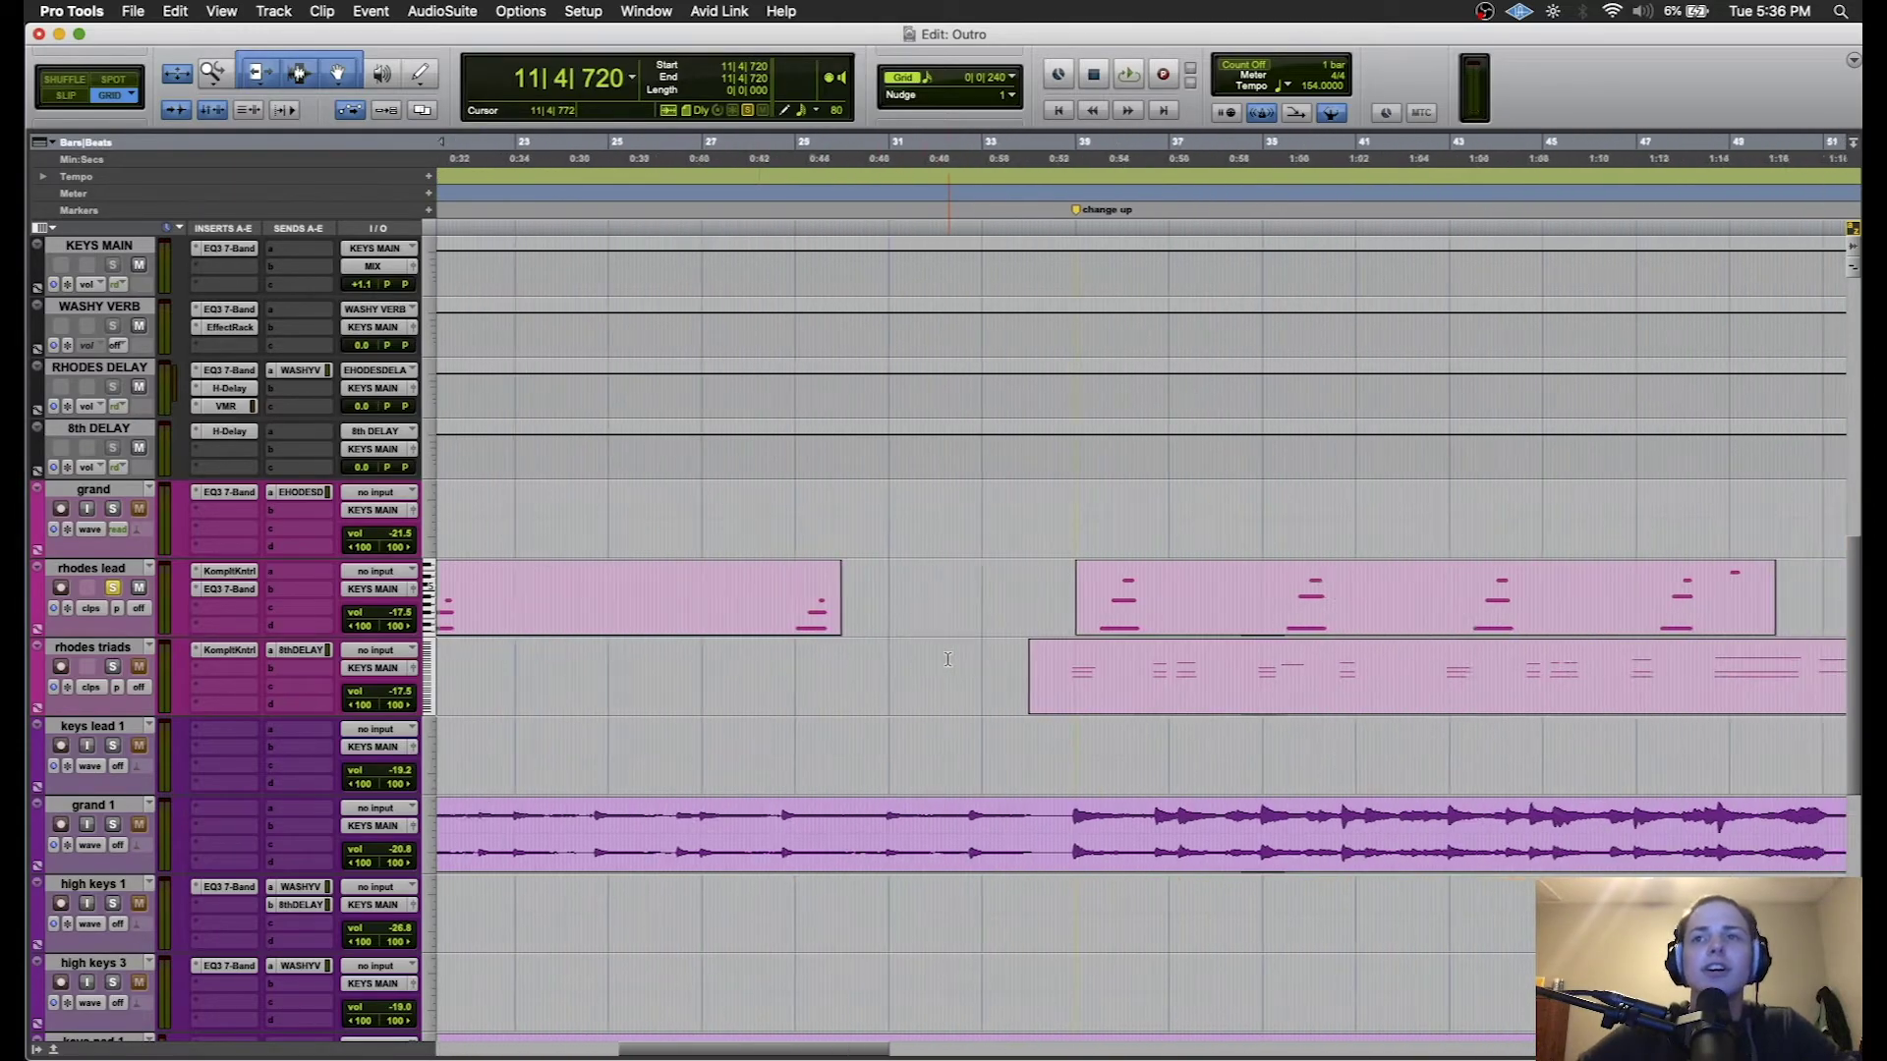
{"action": "left_click", "coordinate": [916, 515]}
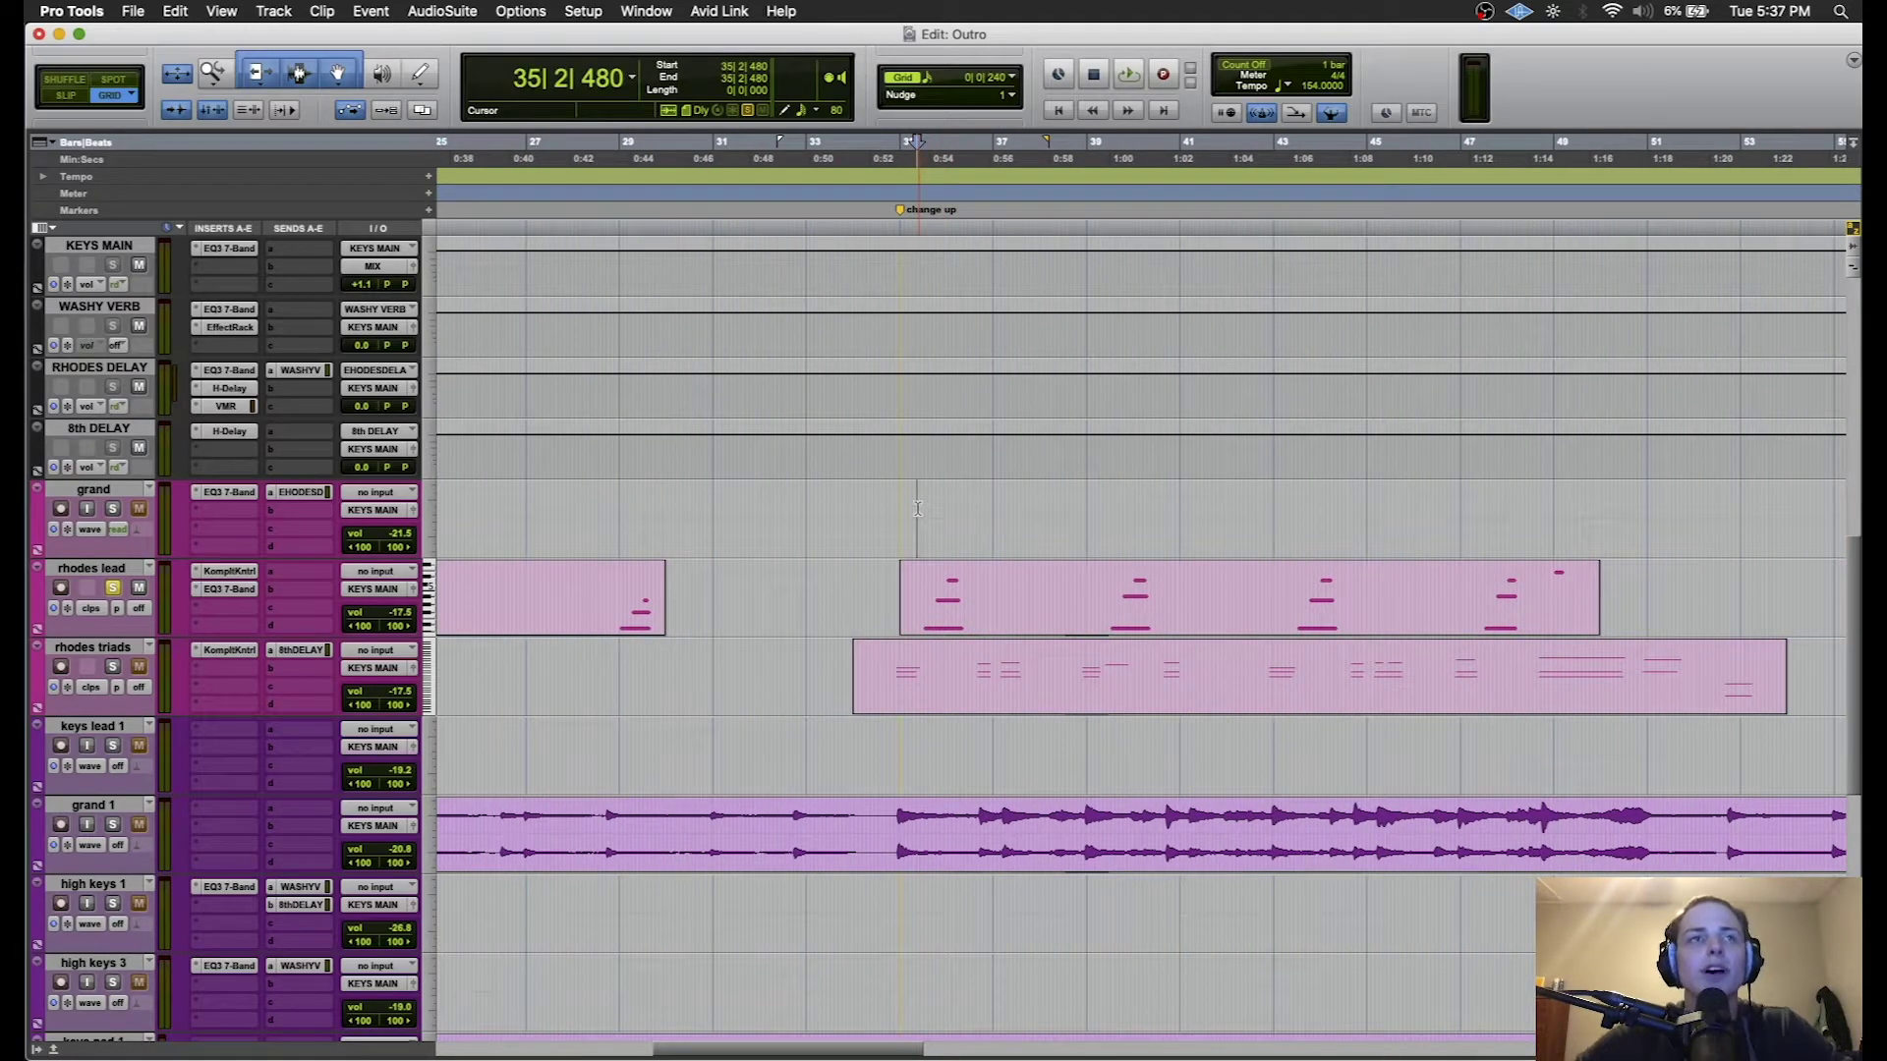
{"action": "key", "text": "space"}
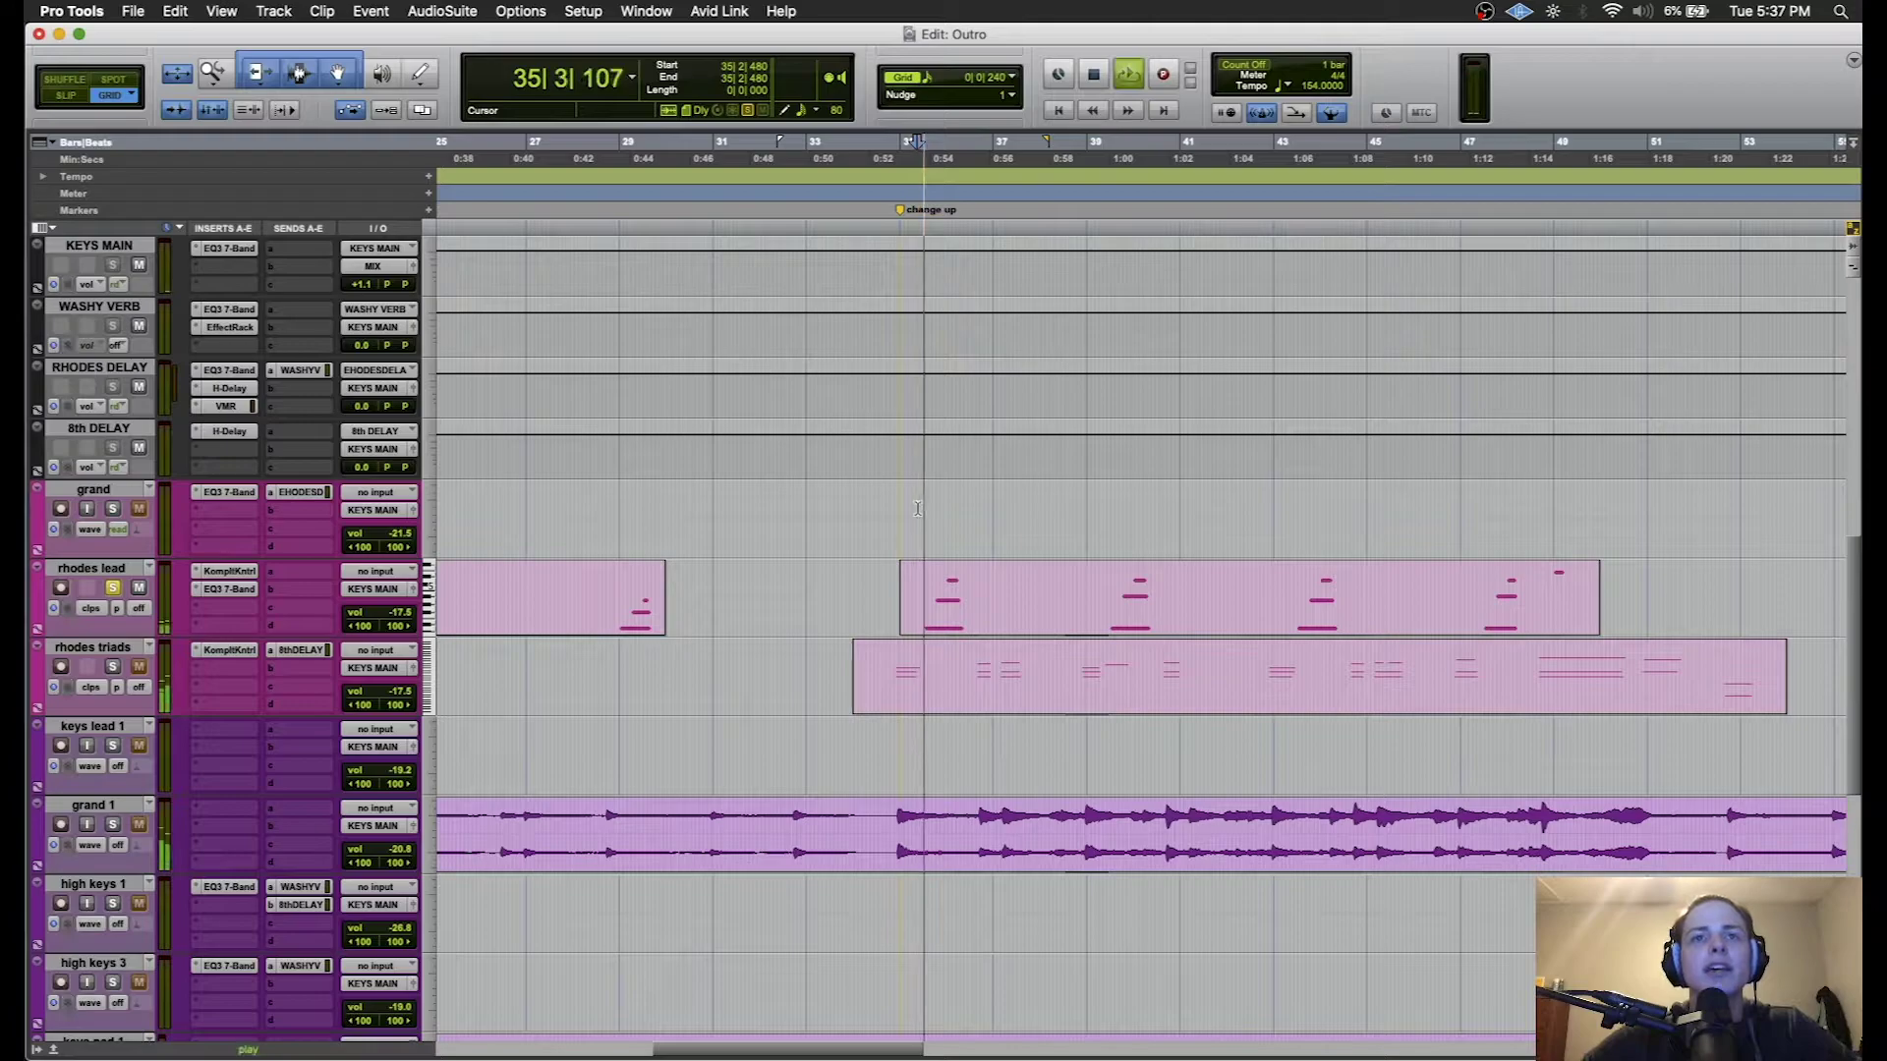
{"action": "left_click", "coordinate": [1101, 585]}
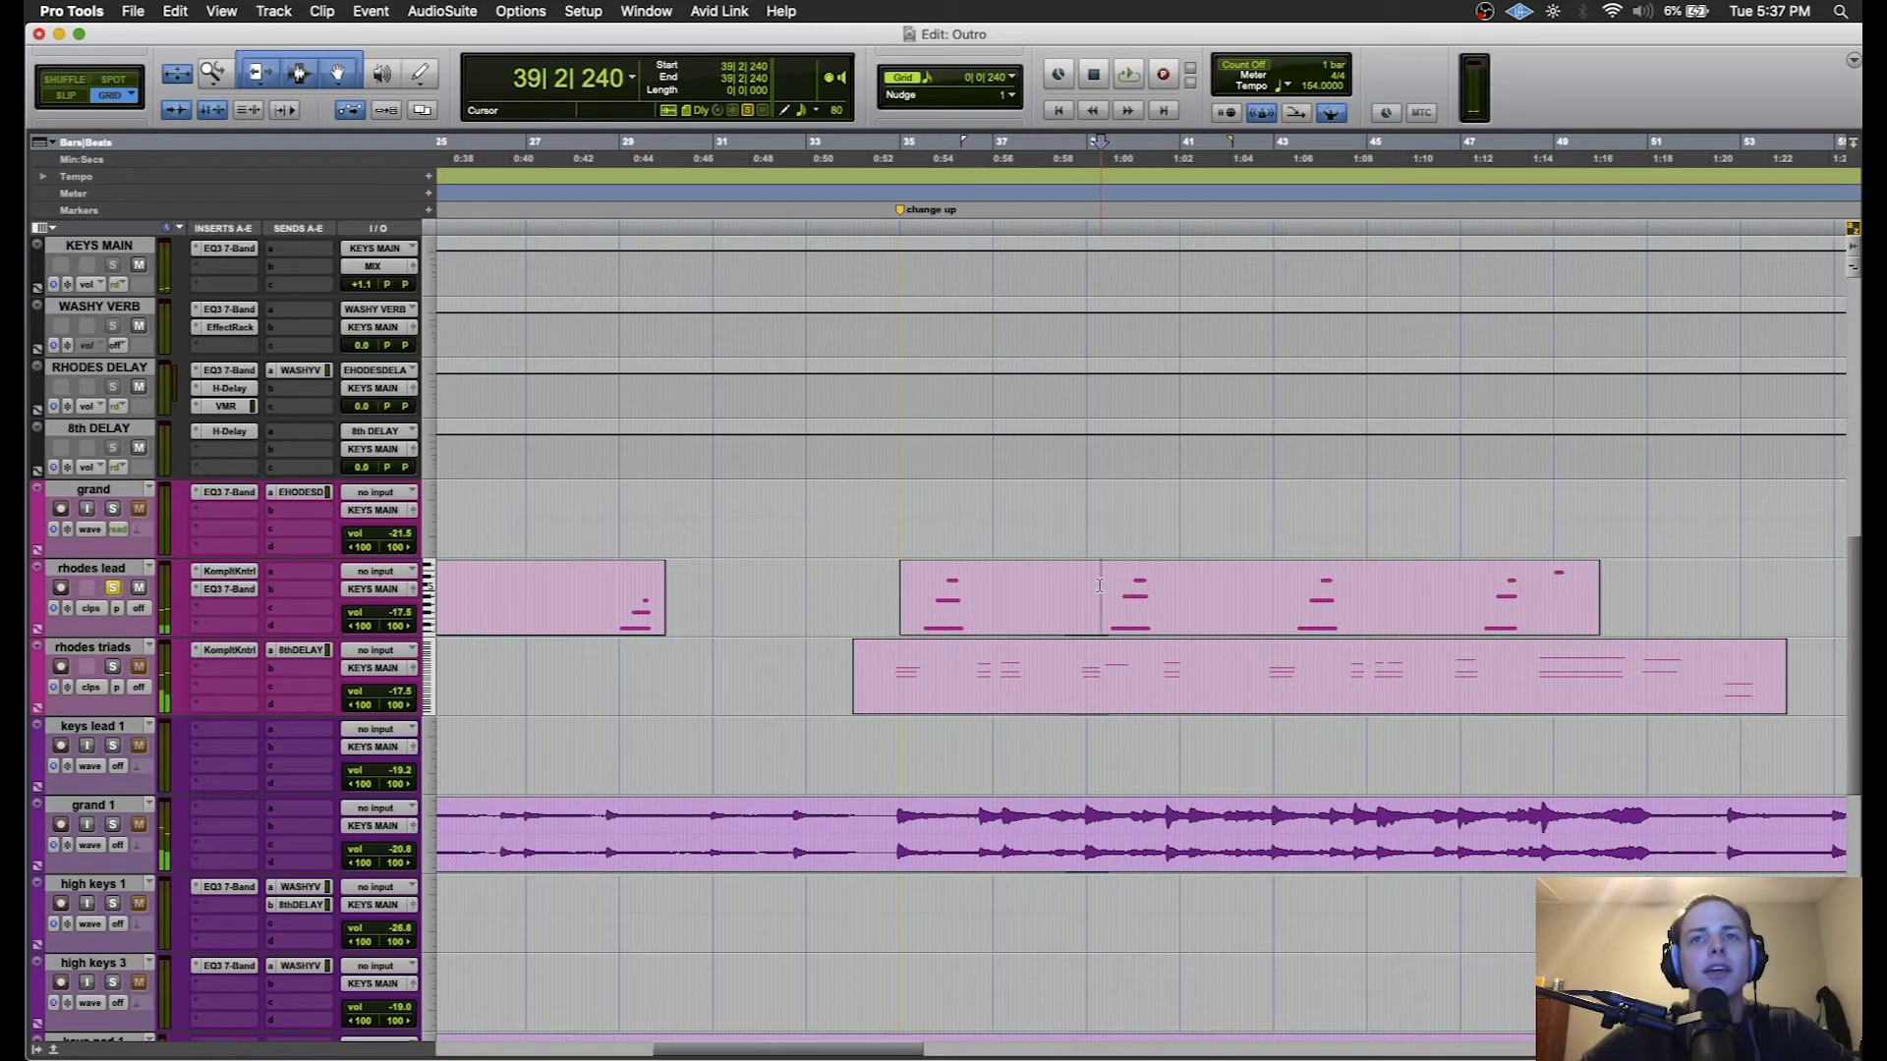
{"action": "key", "text": "space"}
- Audition the rhodes lead's closing clip from 61|3|480, stop playback and take the track out of solo
{"action": "scroll", "coordinate": [1102, 586], "scroll_direction": "right", "scroll_amount": 10}
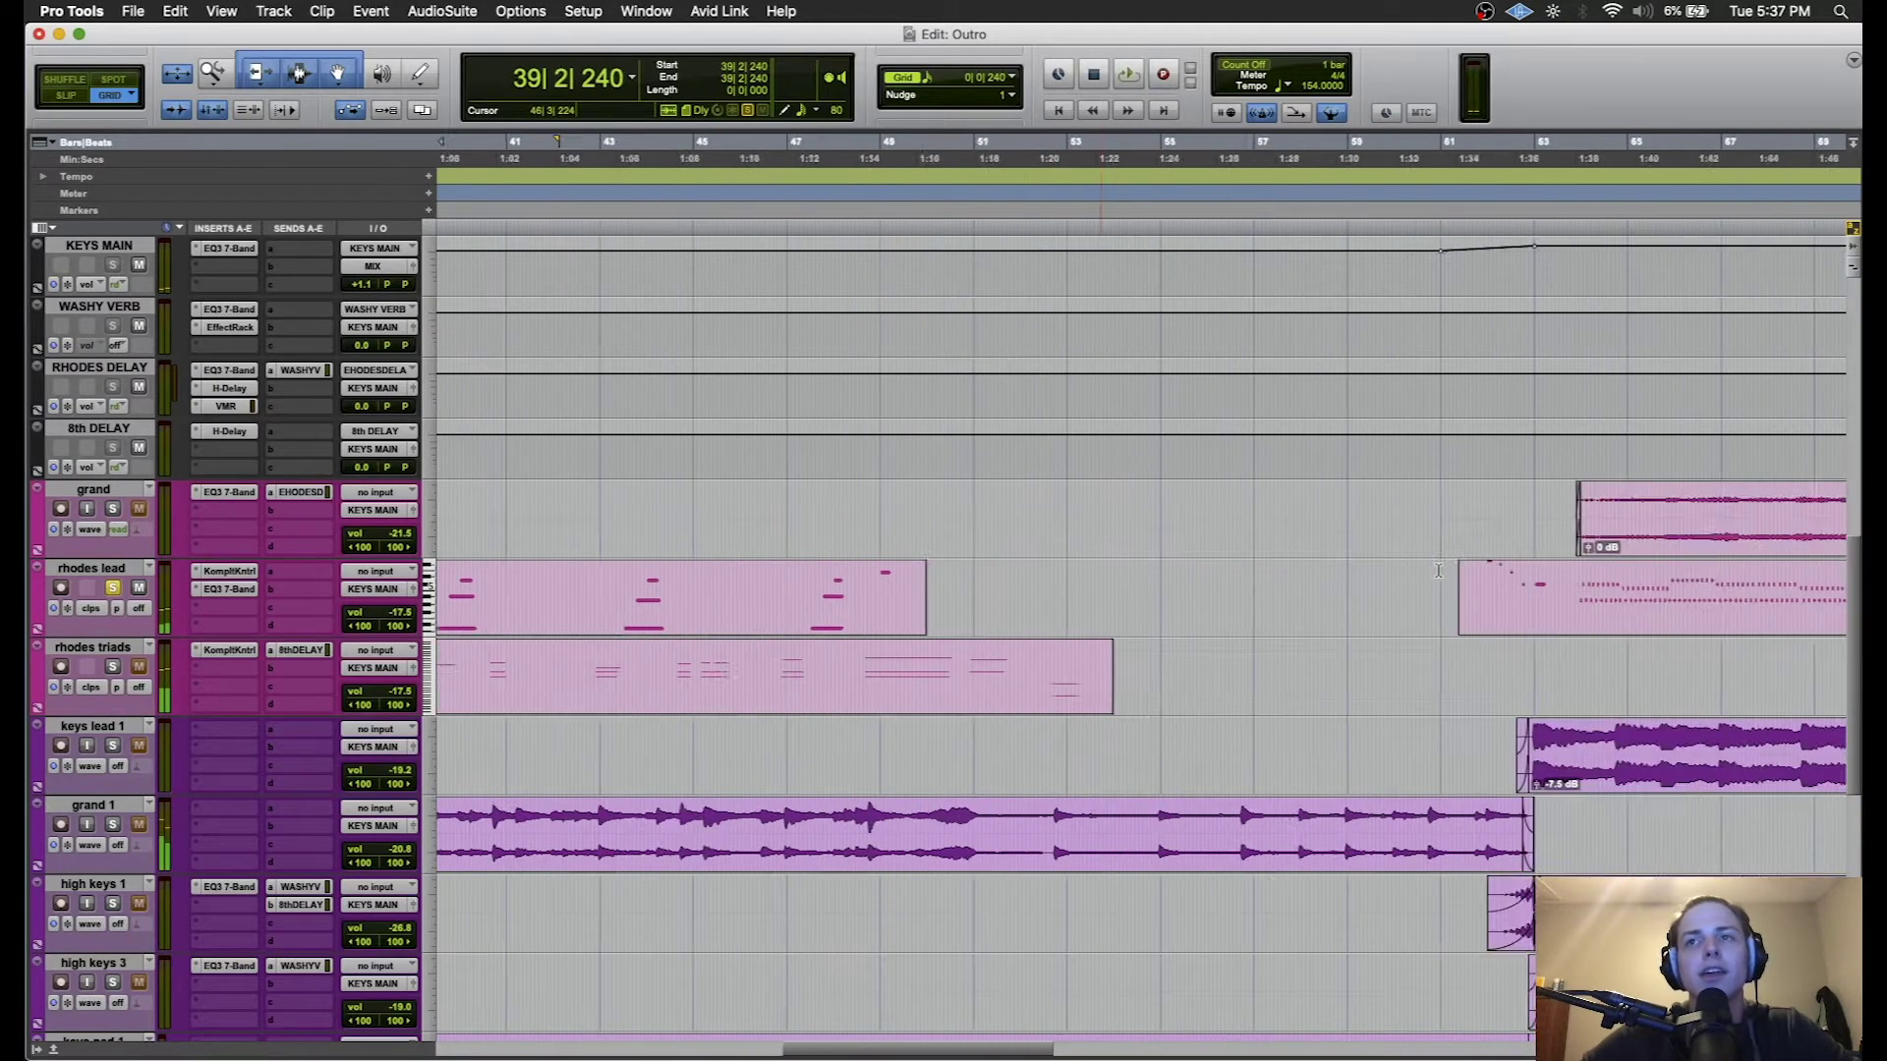
{"action": "left_click", "coordinate": [1141, 491]}
{"action": "scroll", "coordinate": [1141, 491], "scroll_direction": "right", "scroll_amount": 10}
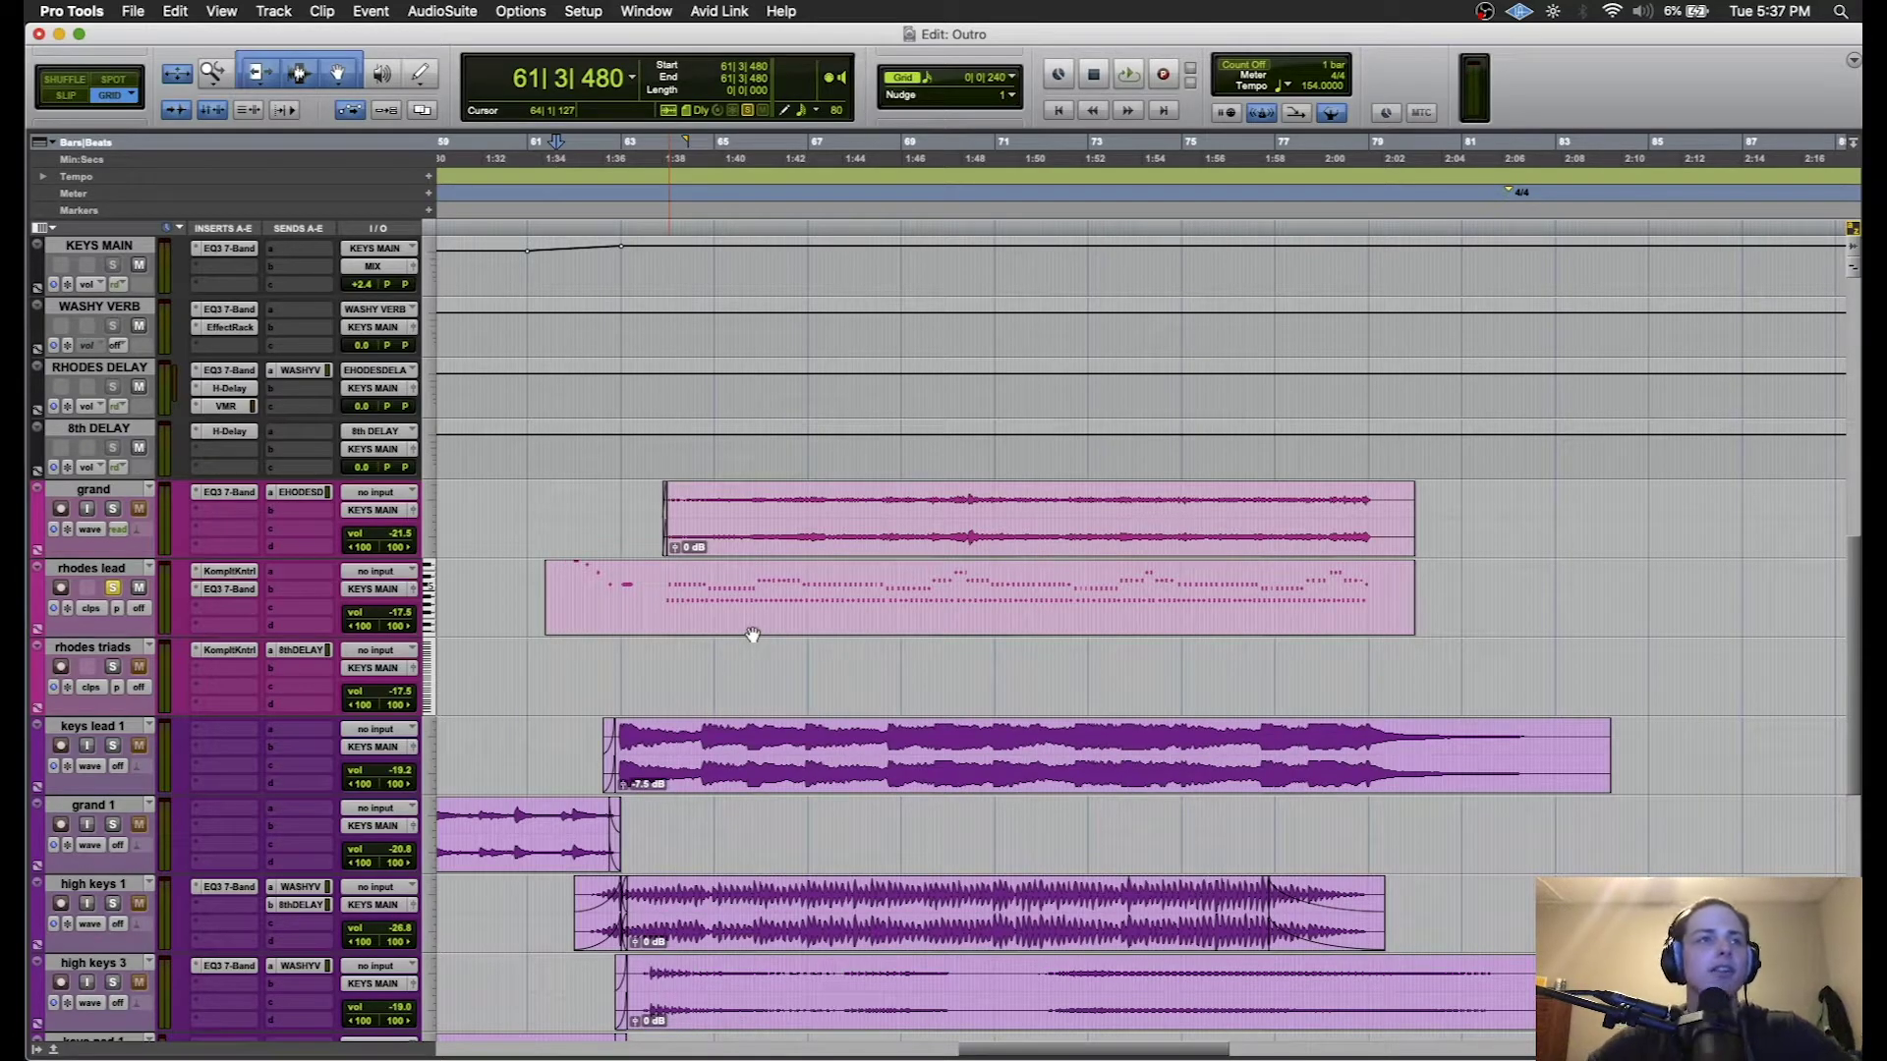
{"action": "key", "text": "space"}
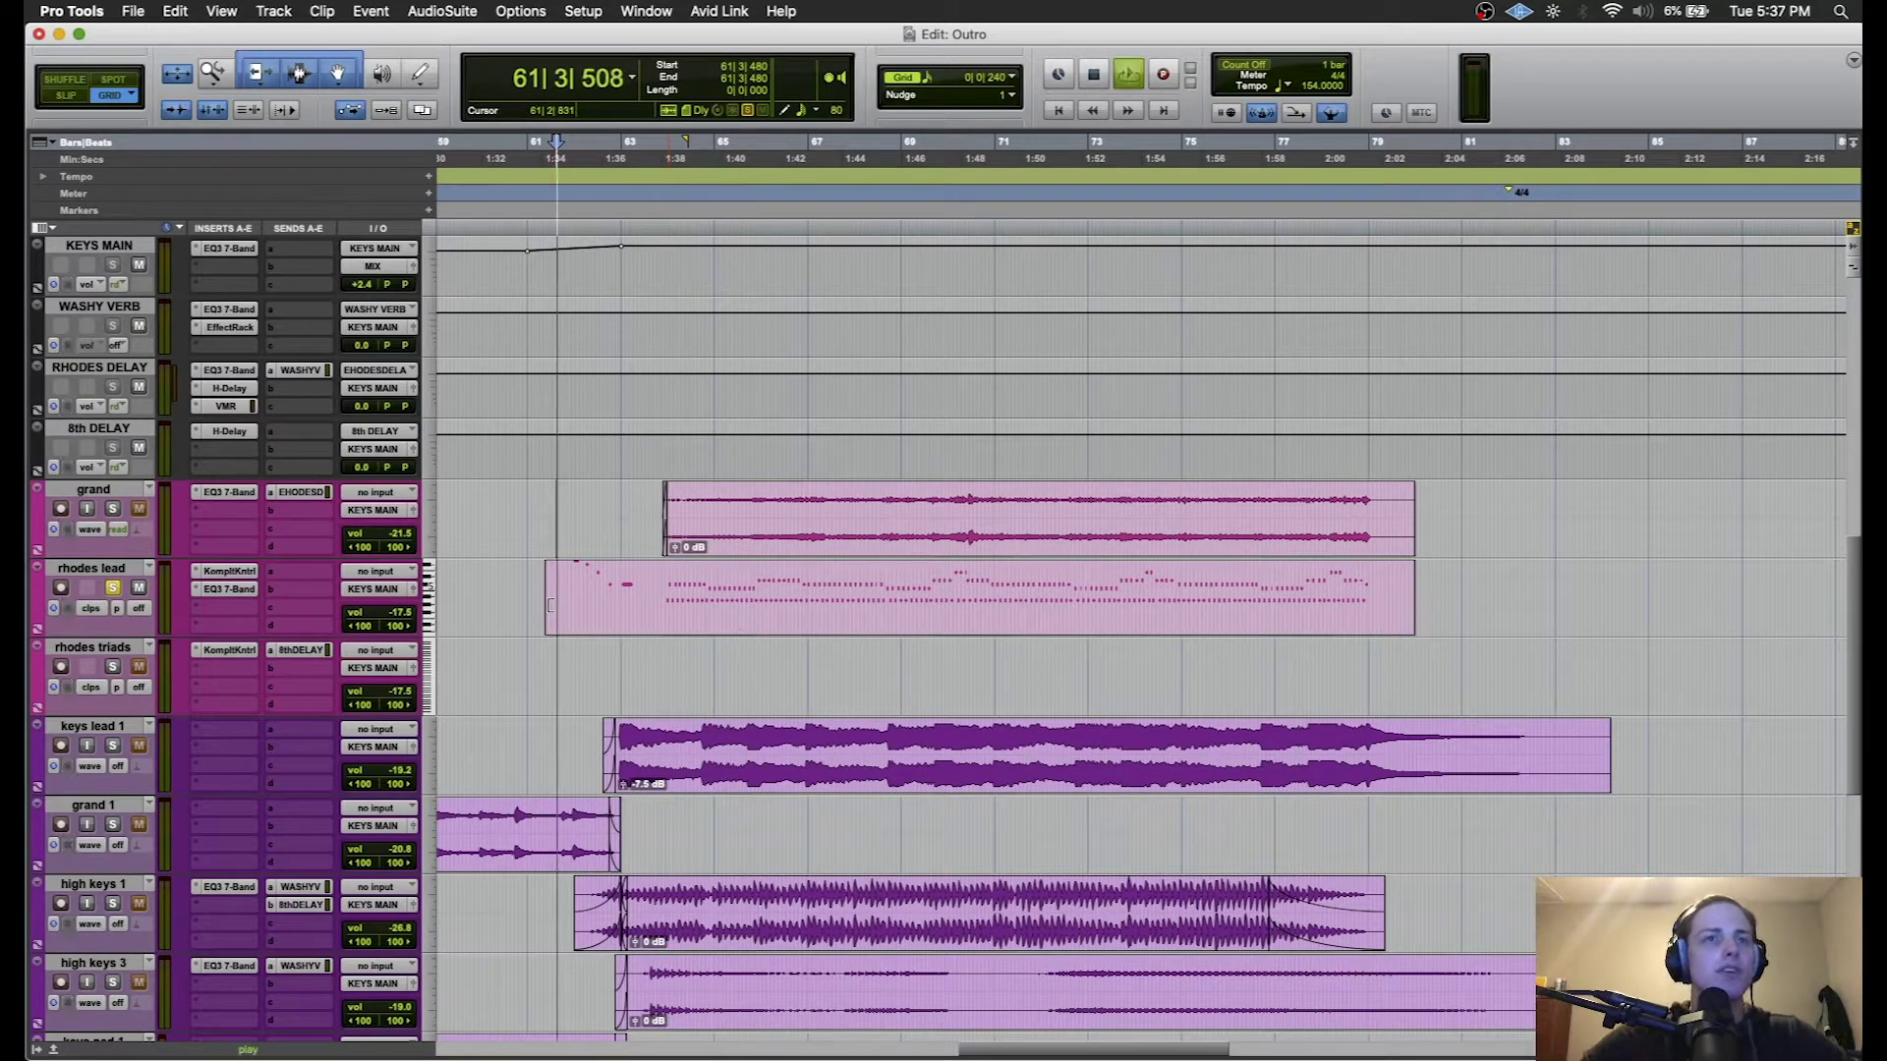
{"action": "key", "text": "space"}
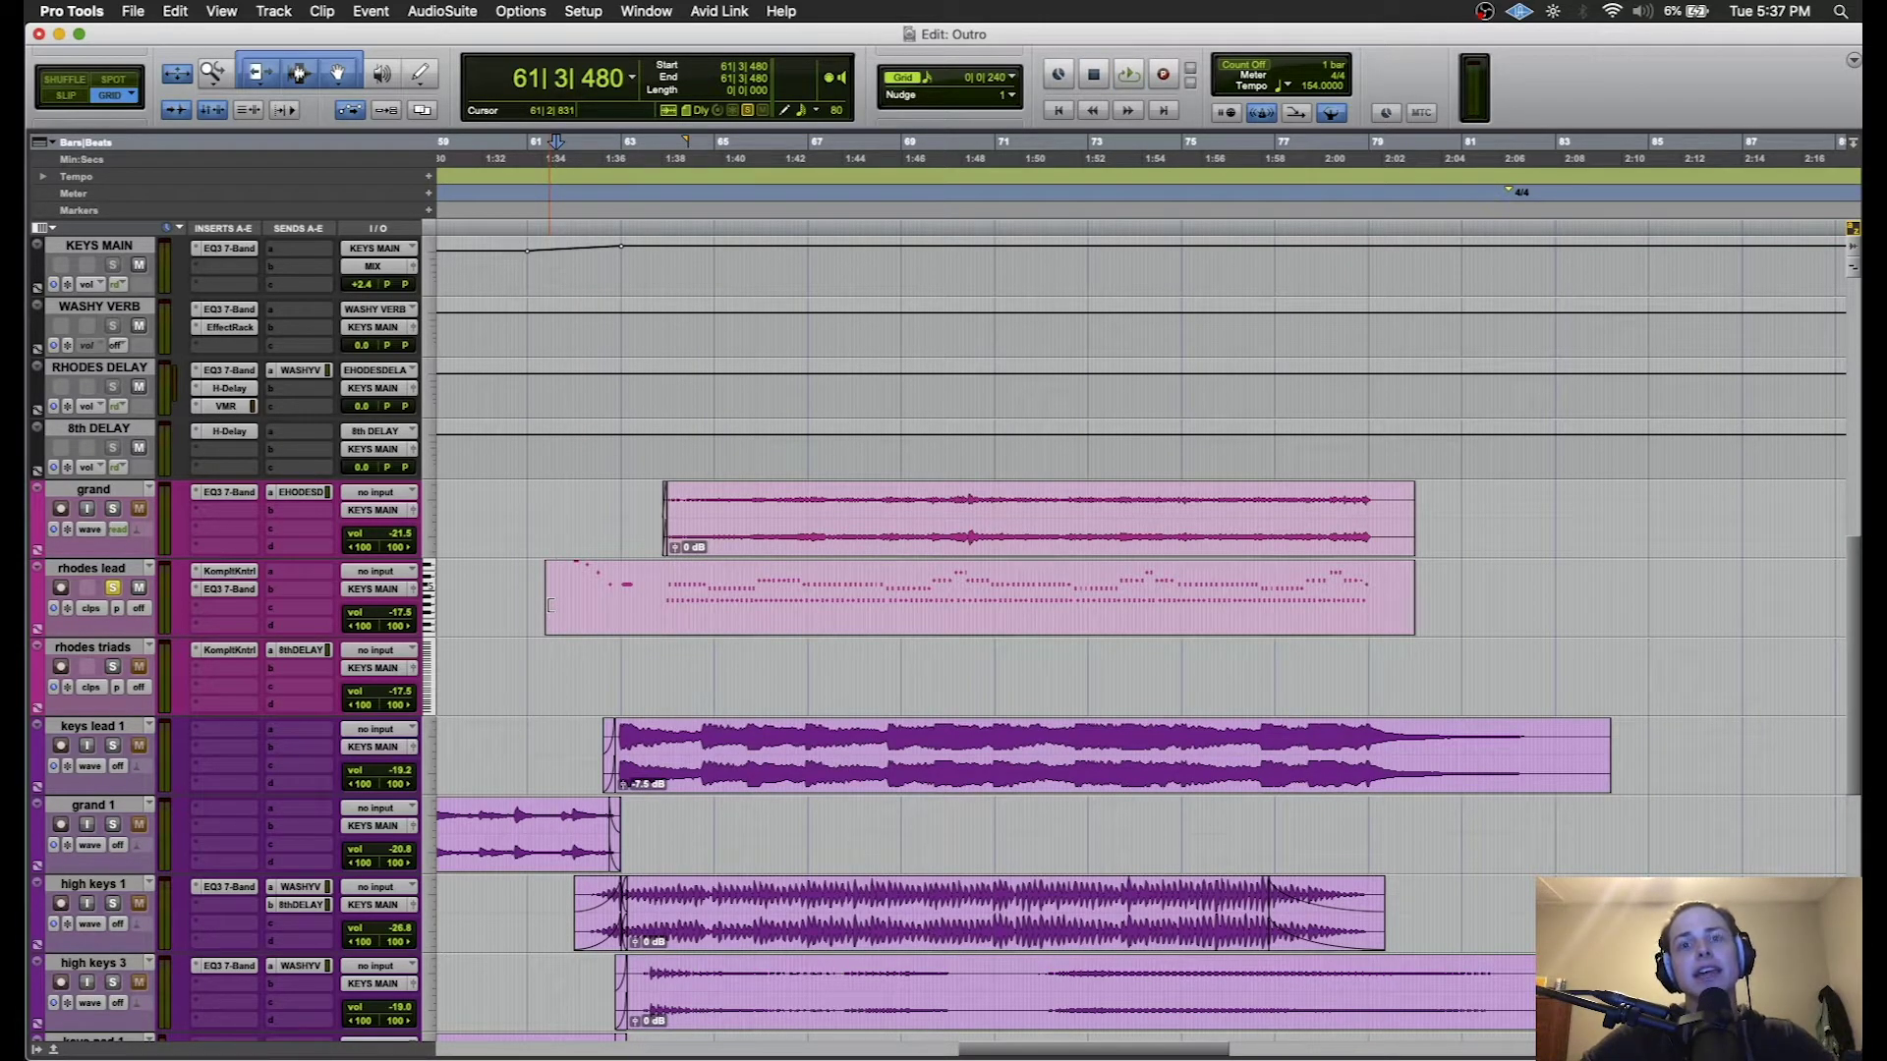
{"action": "key", "text": "space"}
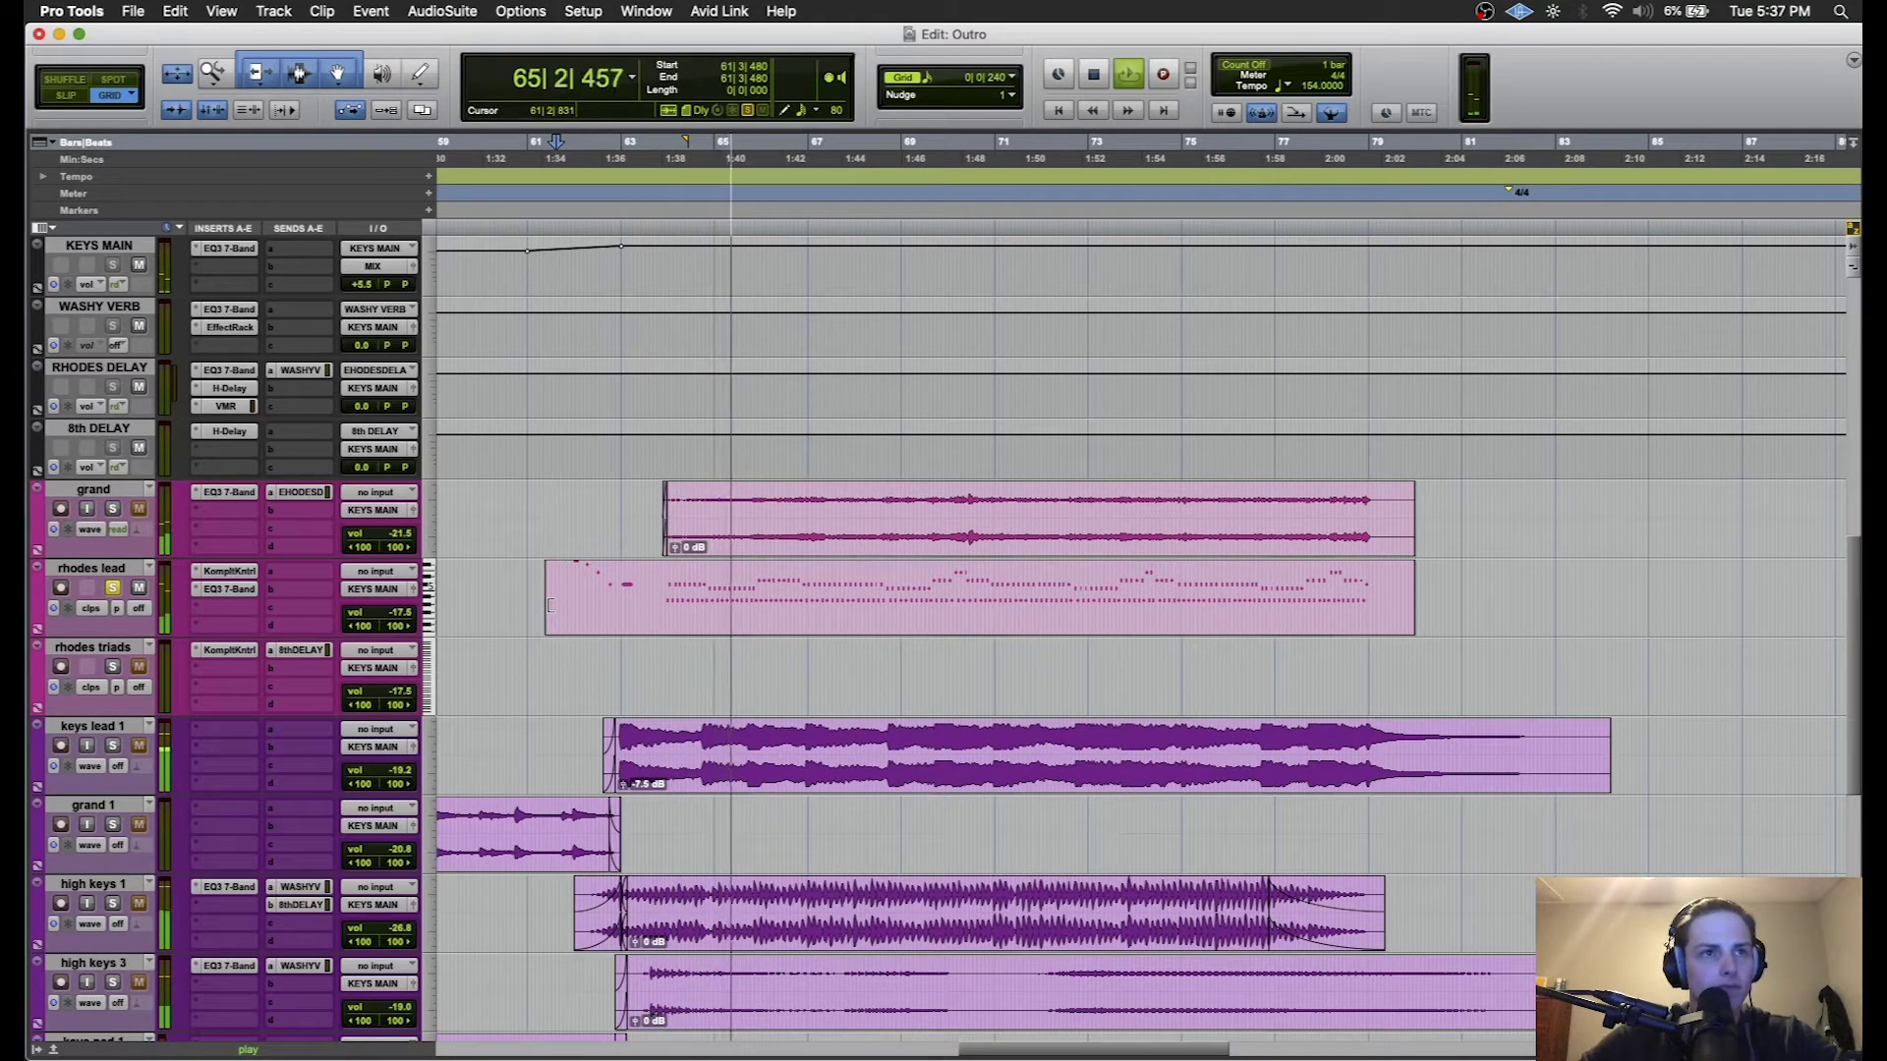
{"action": "left_click_drag", "start_coordinate": [400, 620], "coordinate": [412, 598]}
{"action": "key", "text": "space"}
{"action": "left_click", "coordinate": [629, 678]}
{"action": "left_click", "coordinate": [112, 588]}
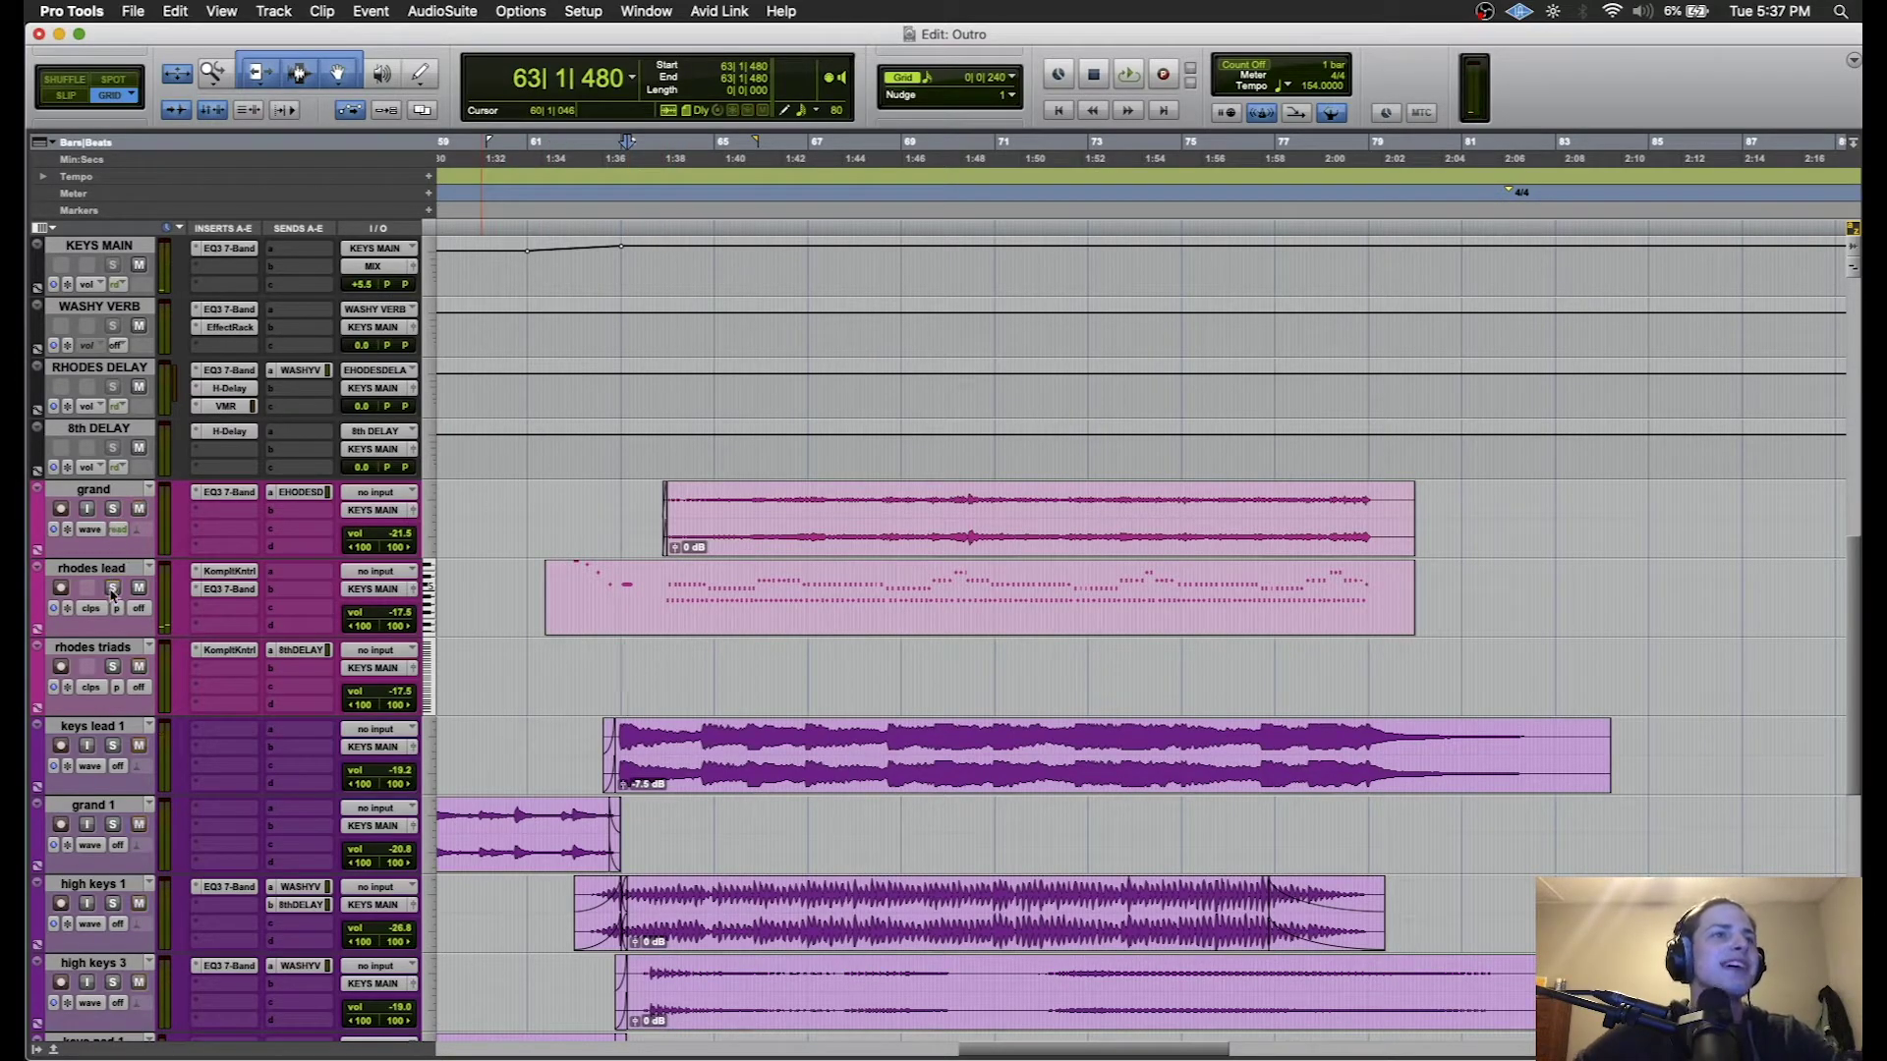
- Solo the grand track, set the playback start to 63|2|720 and inspect the track's EQ3 7-Band settings
{"action": "left_click", "coordinate": [112, 510]}
{"action": "left_click", "coordinate": [658, 494]}
{"action": "left_click", "coordinate": [640, 494]}
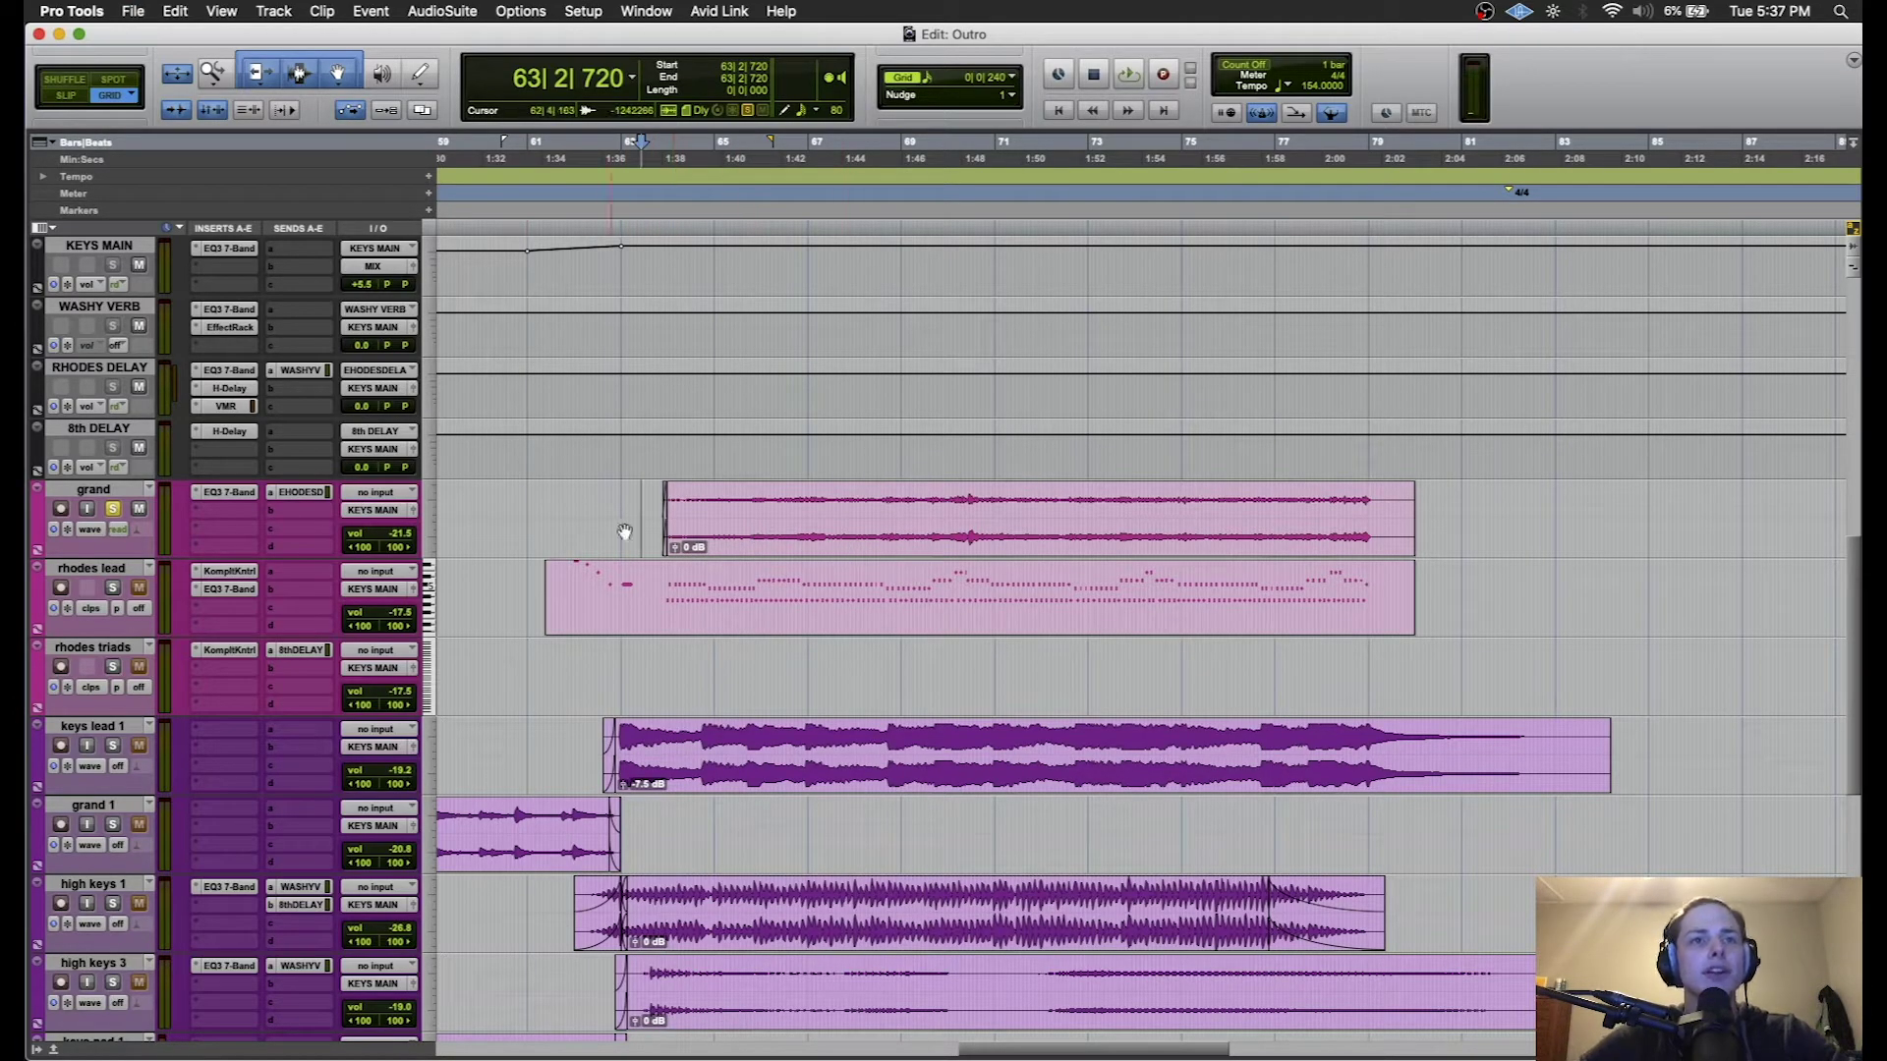
{"action": "left_click", "coordinate": [86, 490]}
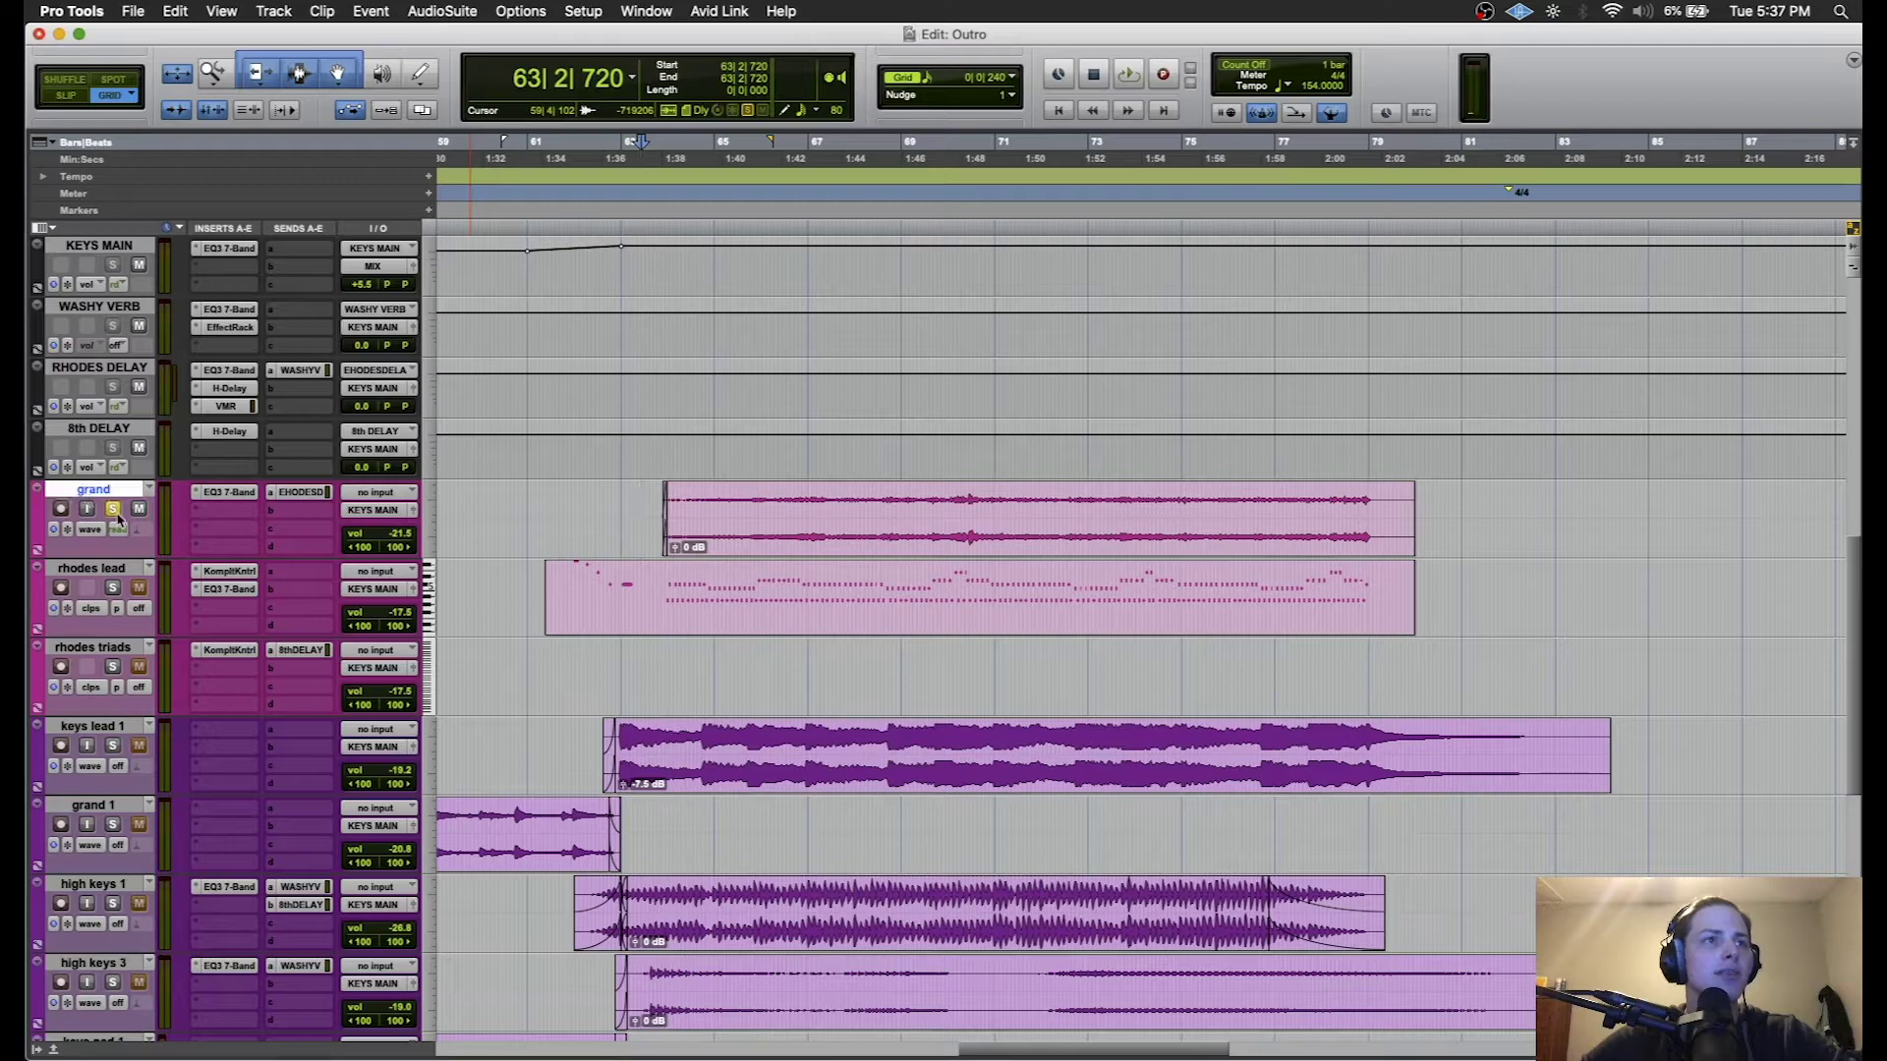
{"action": "left_click", "coordinate": [231, 492]}
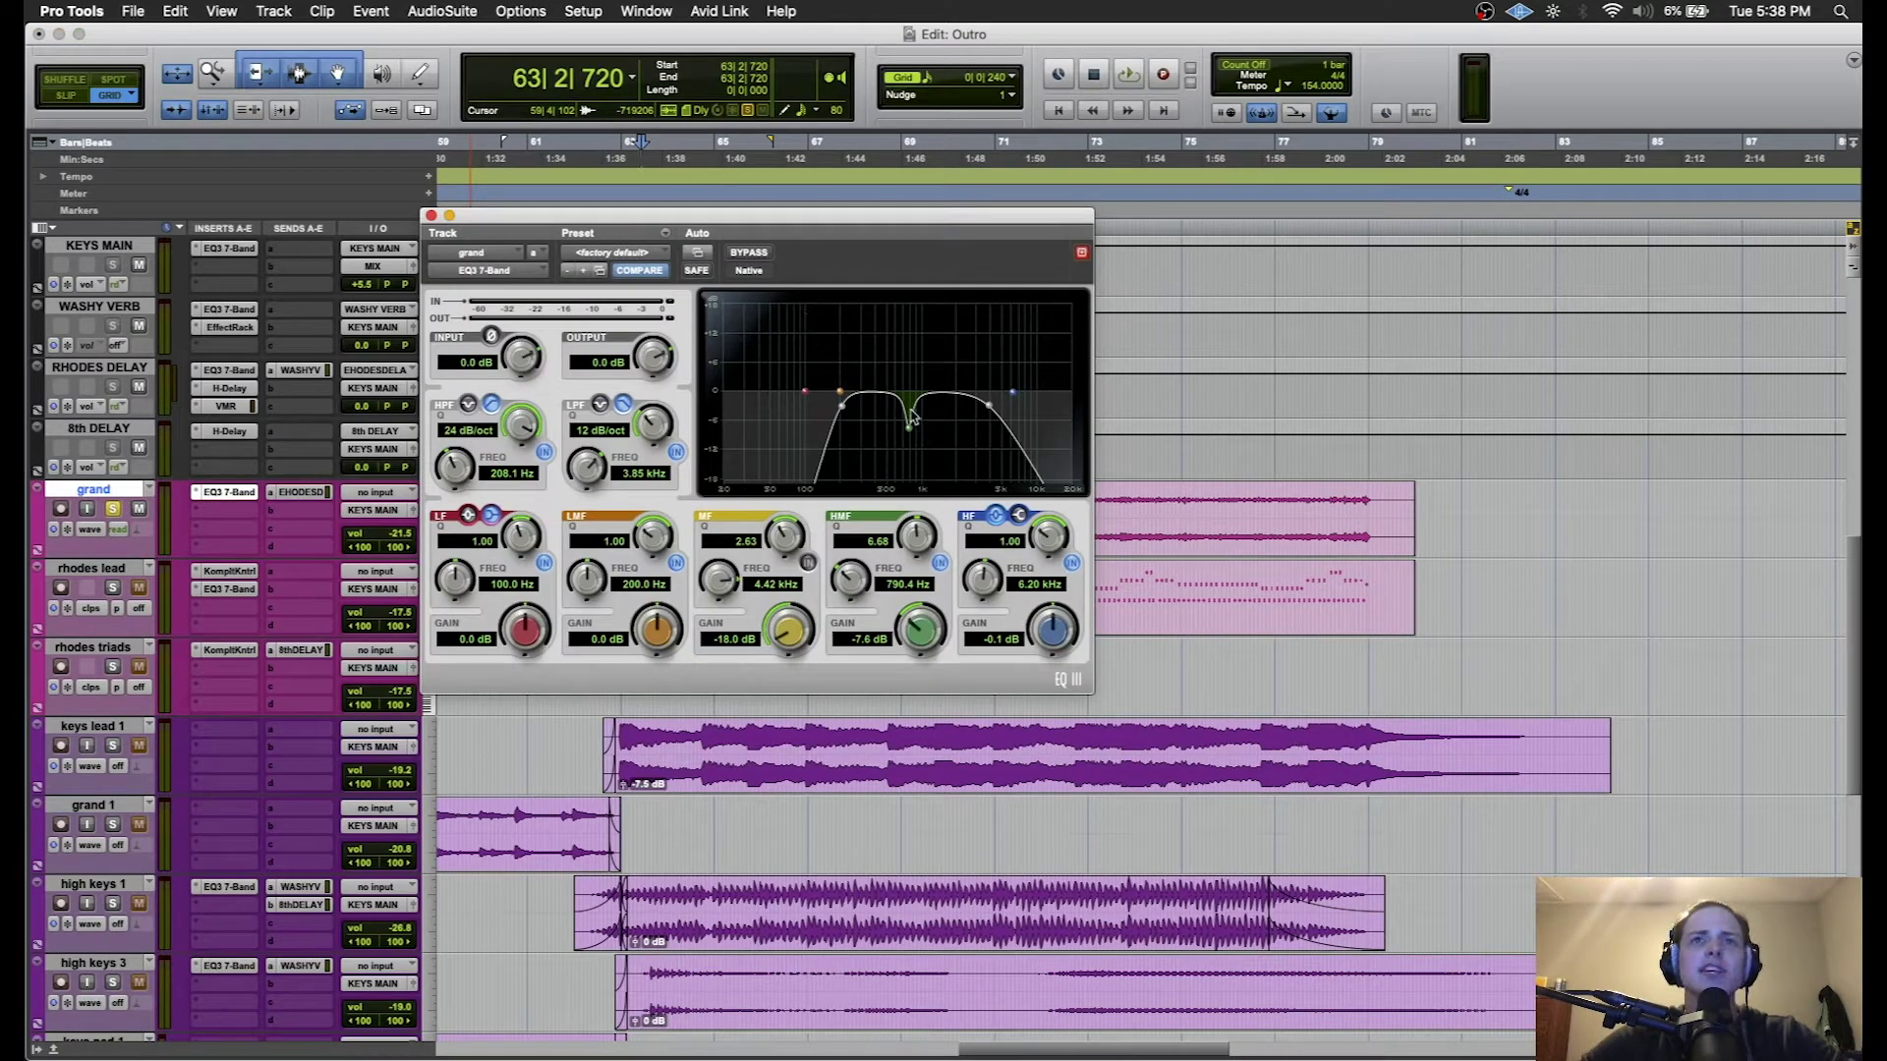
{"action": "left_click", "coordinate": [432, 216]}
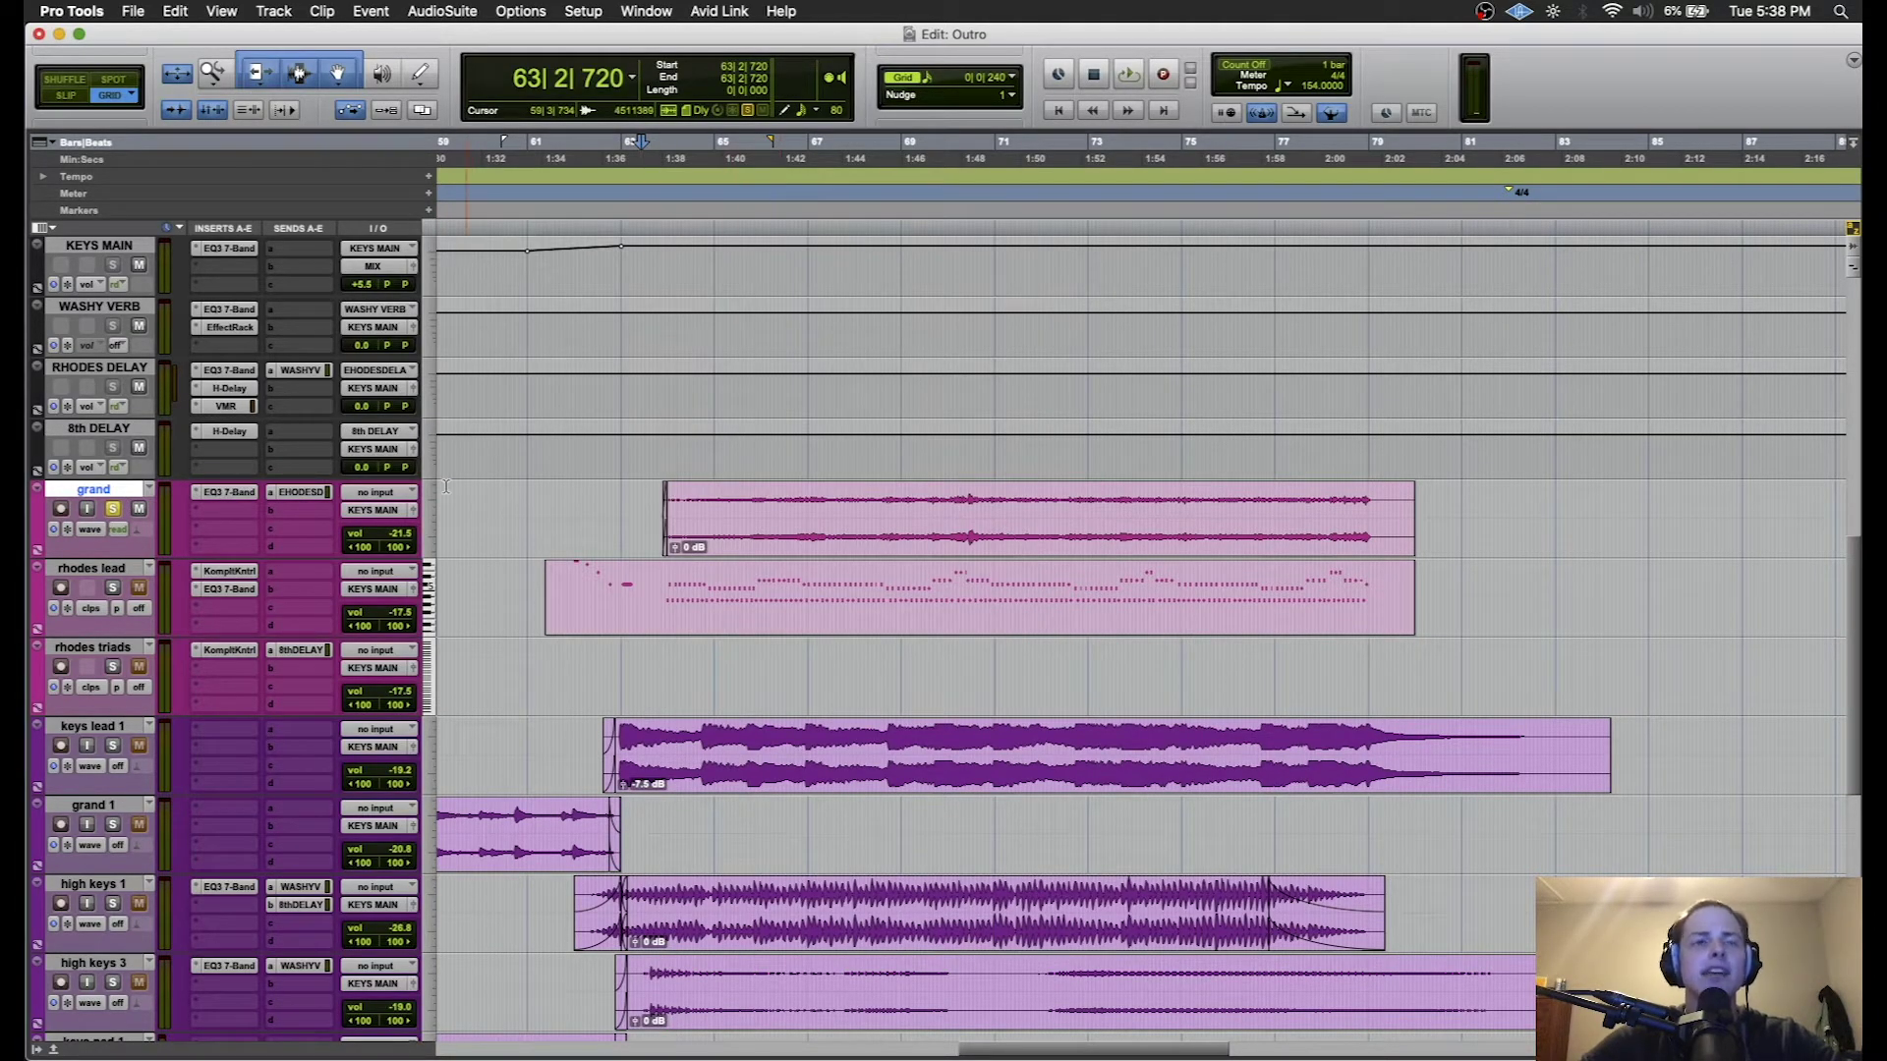
- Open the grand track's send to the rhodes delay and audition the soloed track from 63|2|720, toggling the RHODES DELAY mute for comparison
{"action": "left_click", "coordinate": [299, 492]}
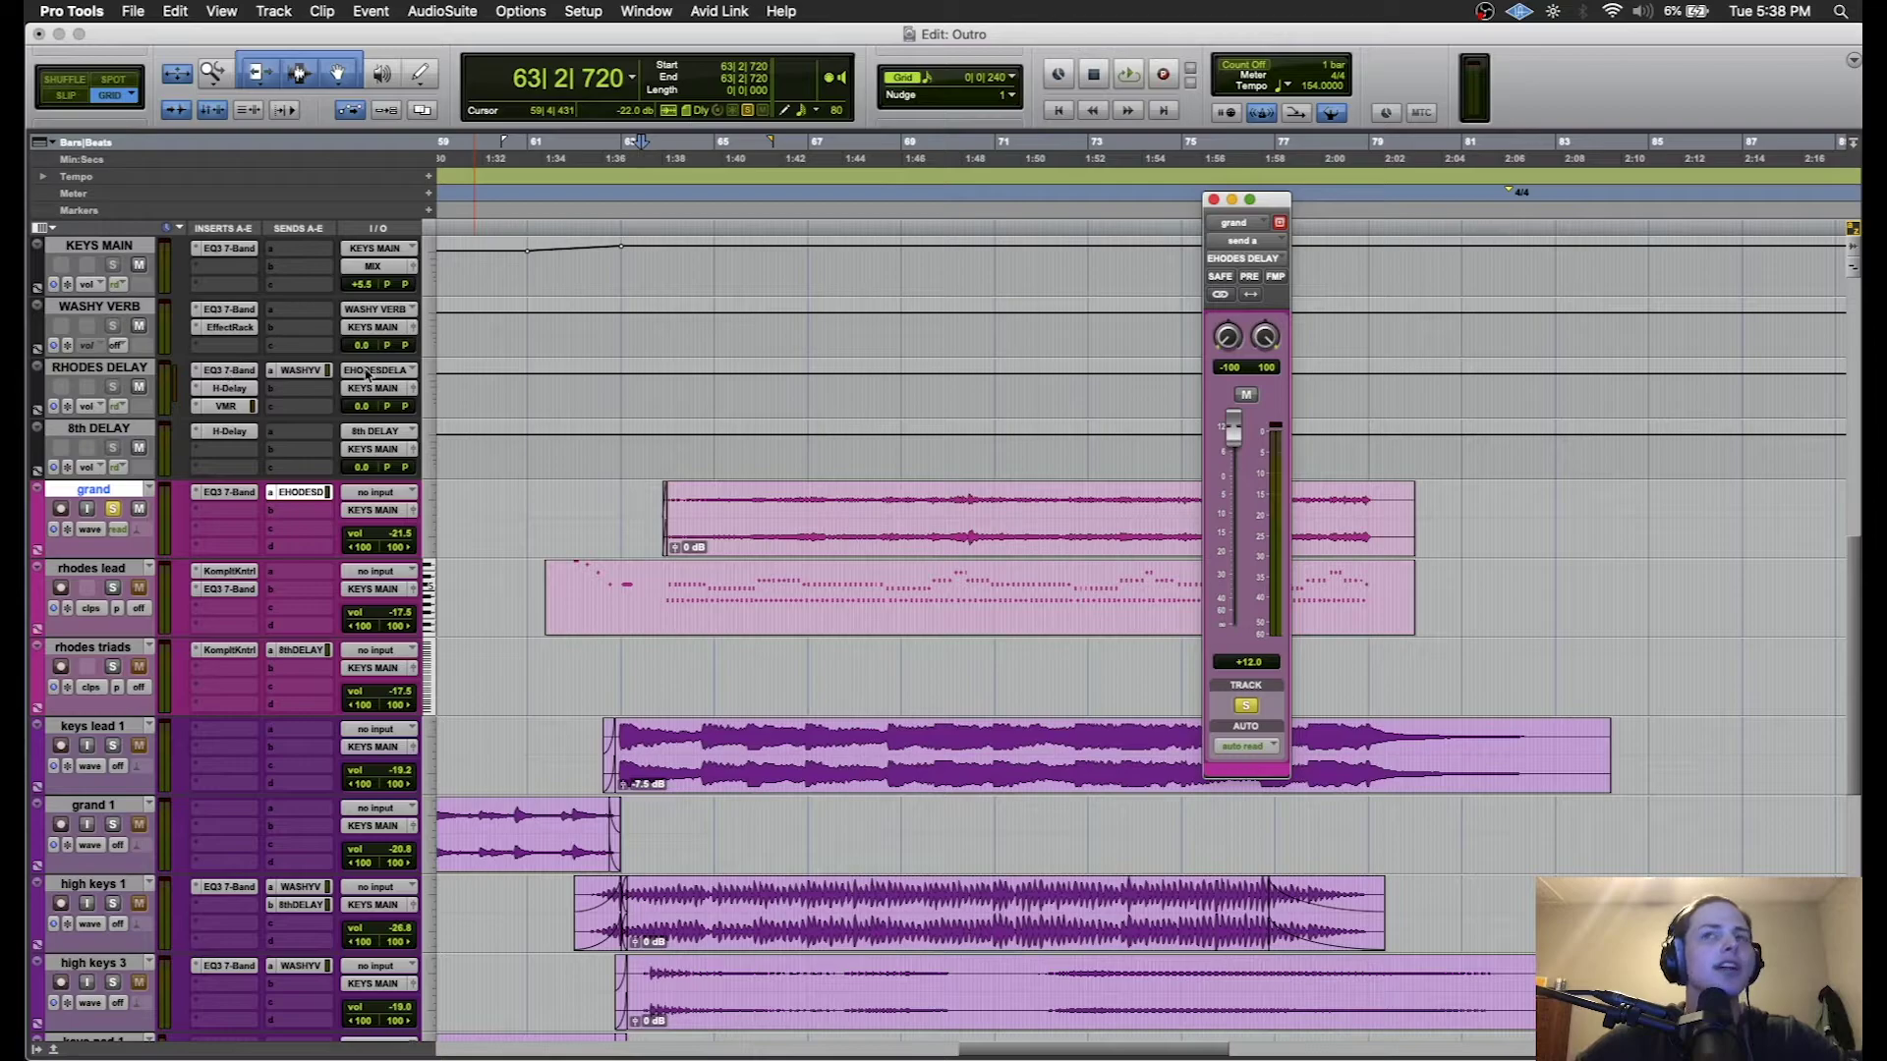
{"action": "key", "text": "space"}
{"action": "left_click", "coordinate": [136, 388]}
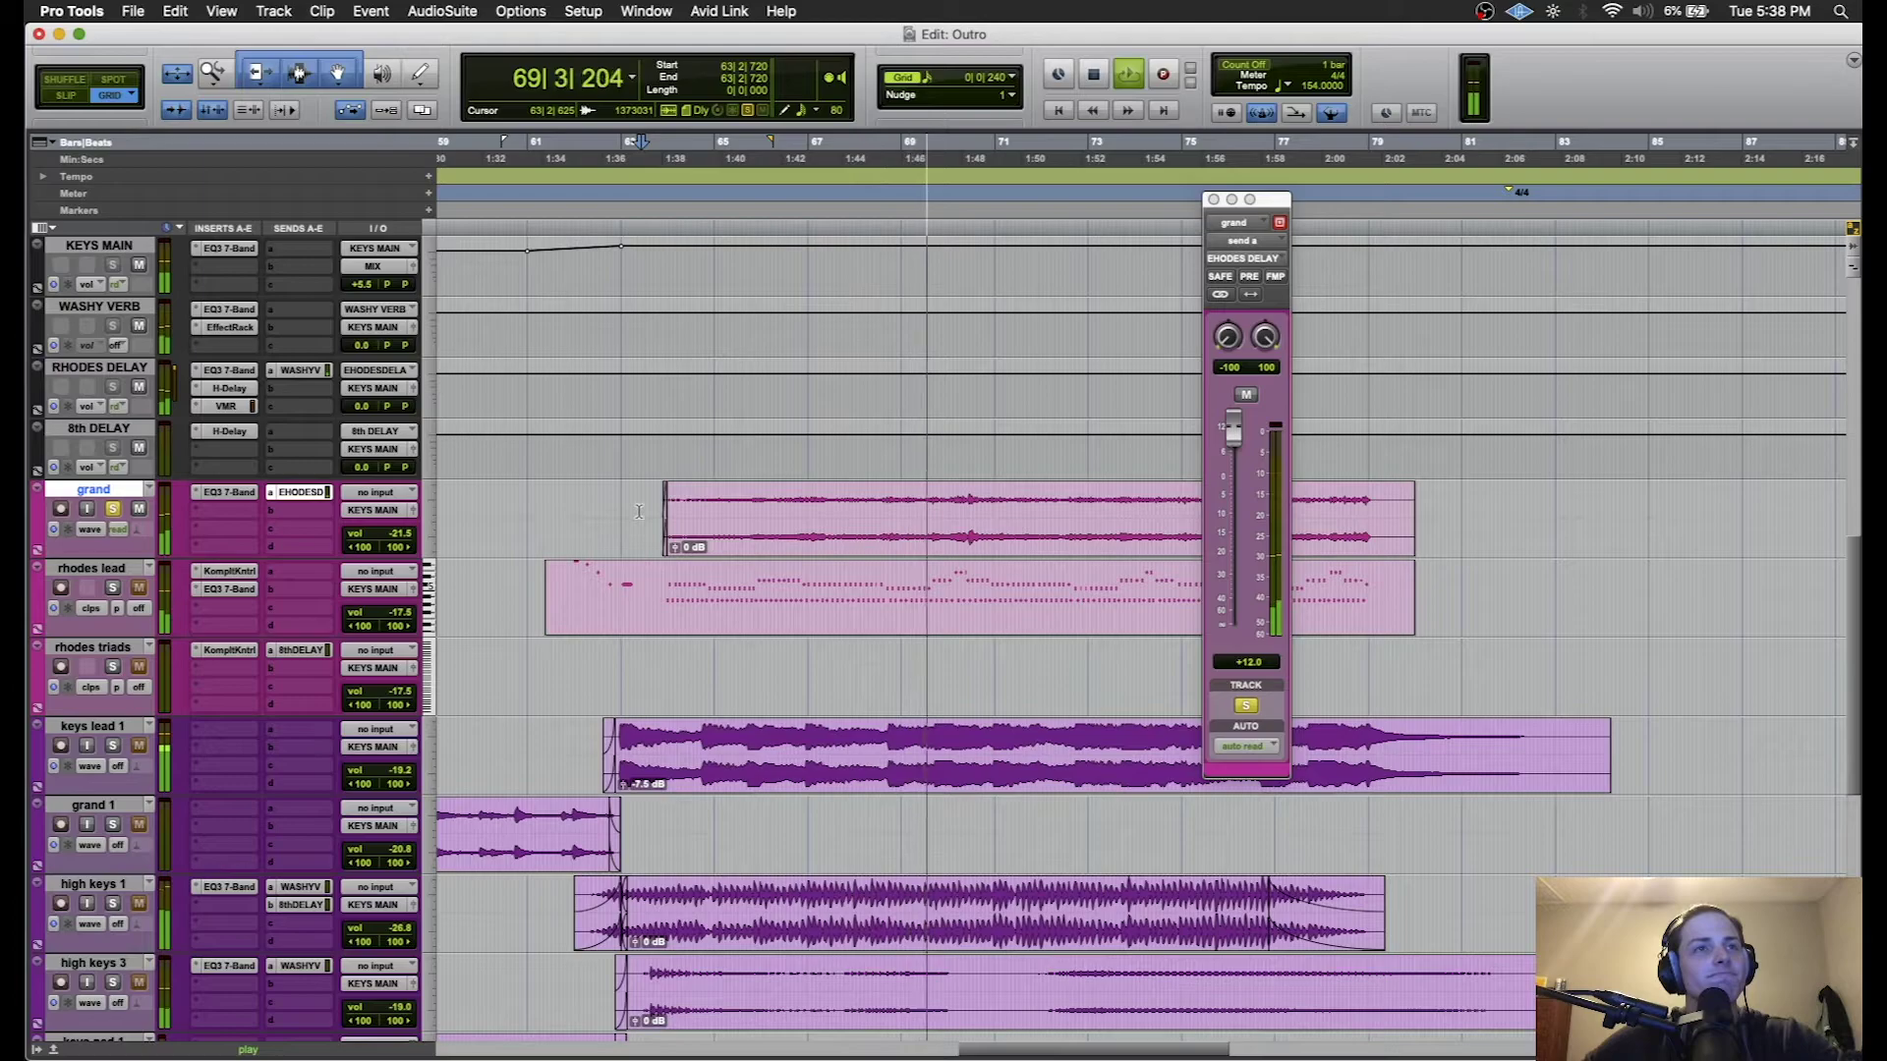
{"action": "key", "text": "space"}
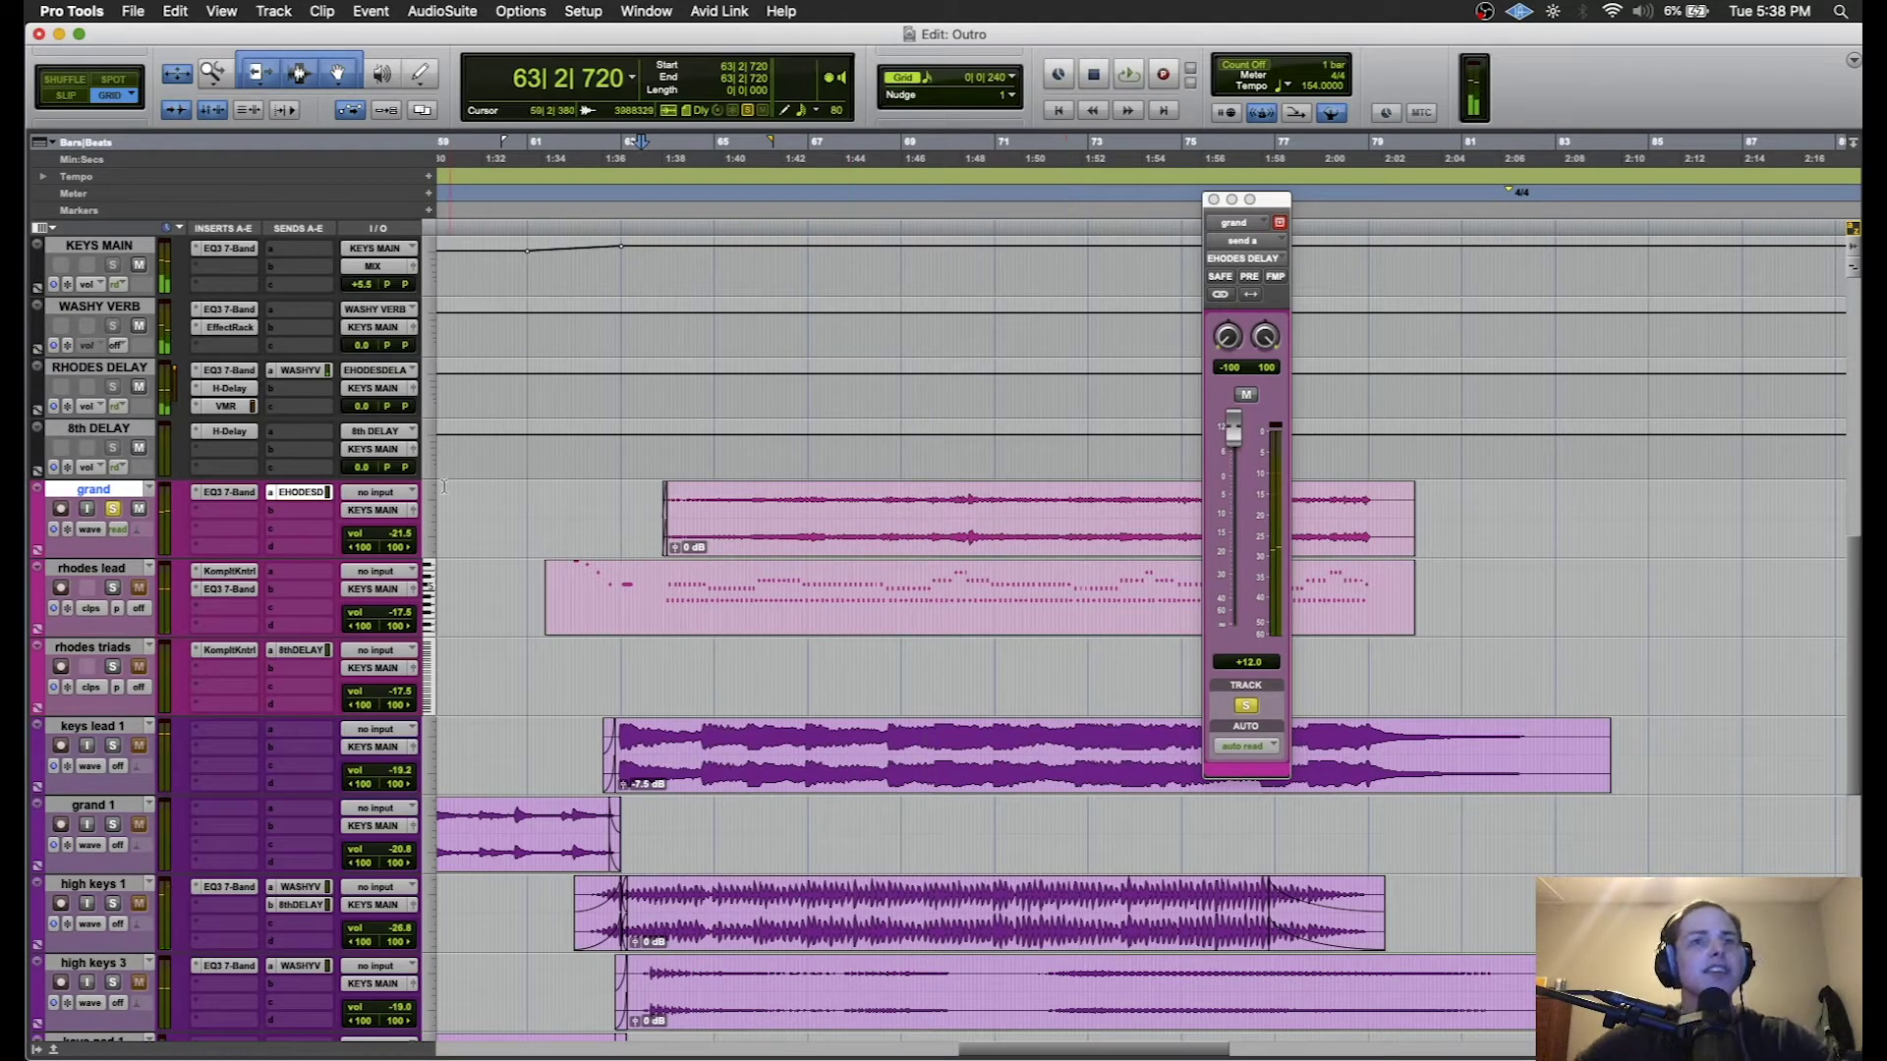
- Inspect the EQ3 7-Band on the RHODES DELAY track and compare its bypassed and active sound during playback from 63|2|720
{"action": "left_click", "coordinate": [231, 372]}
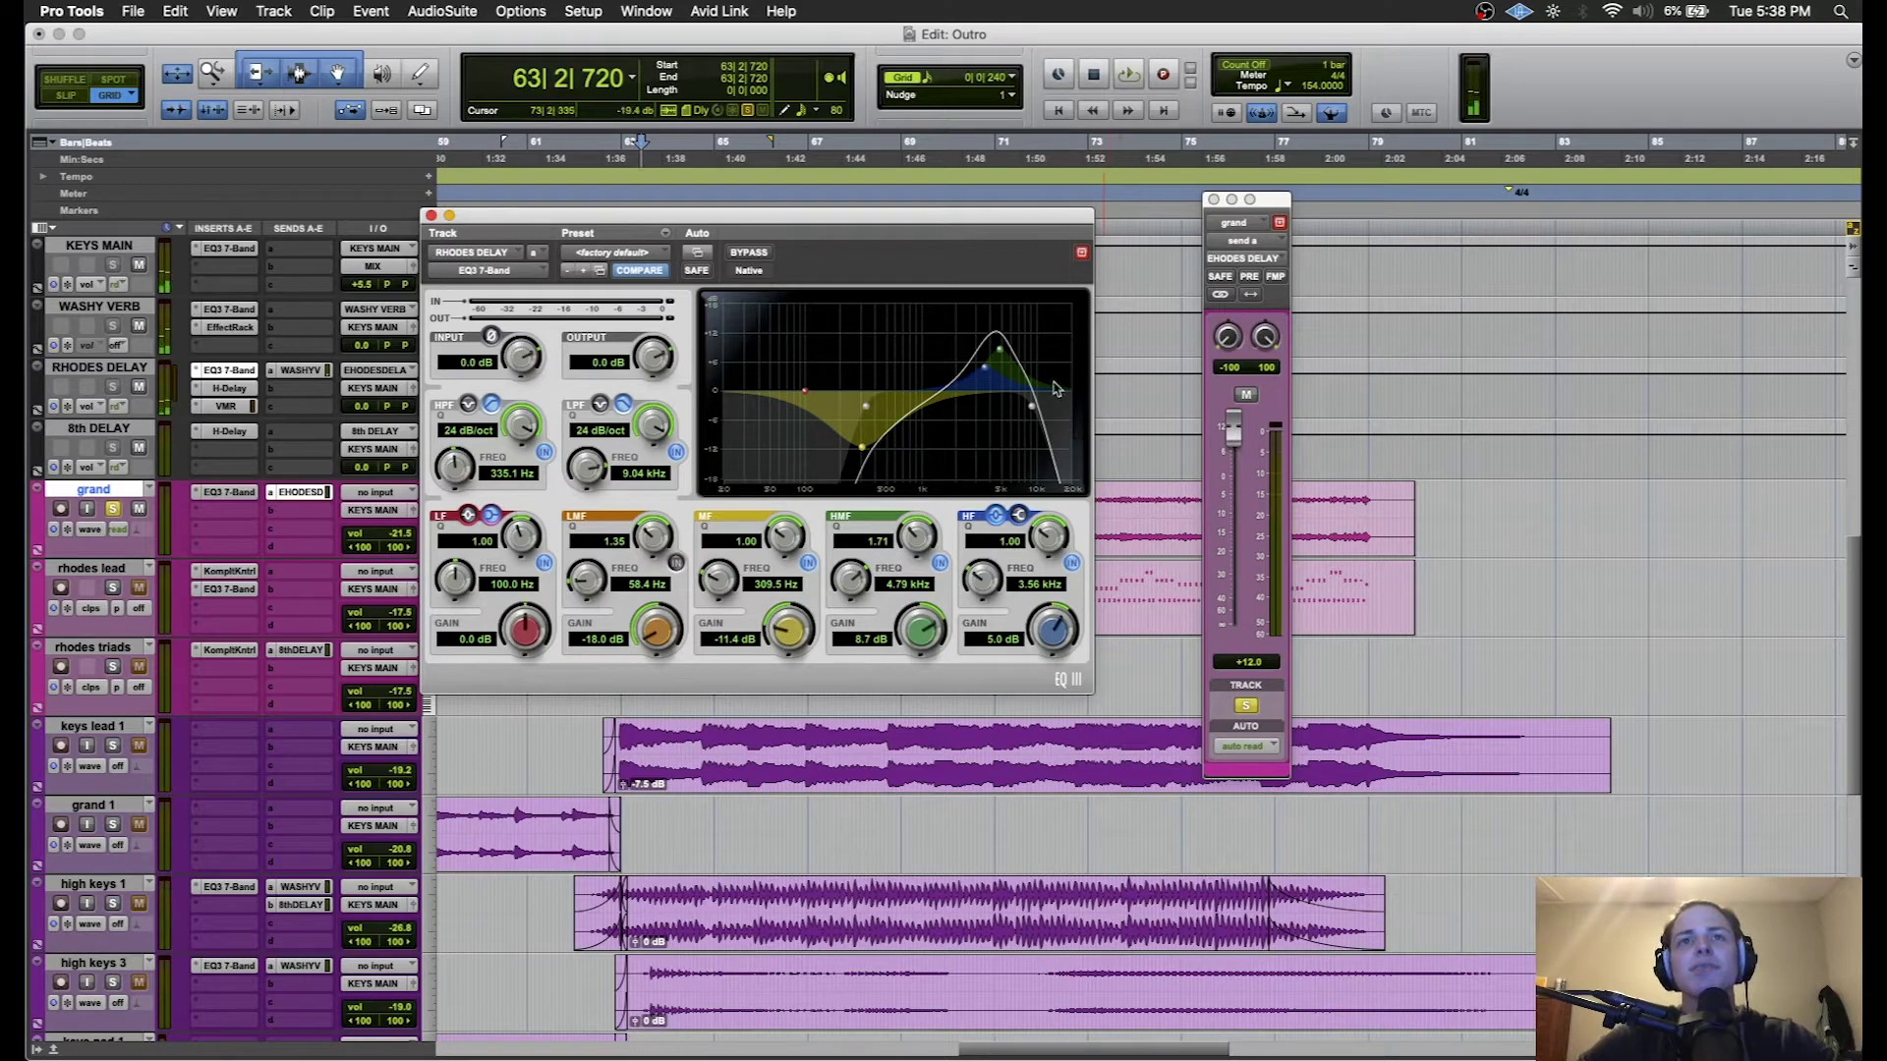
{"action": "key", "text": "space"}
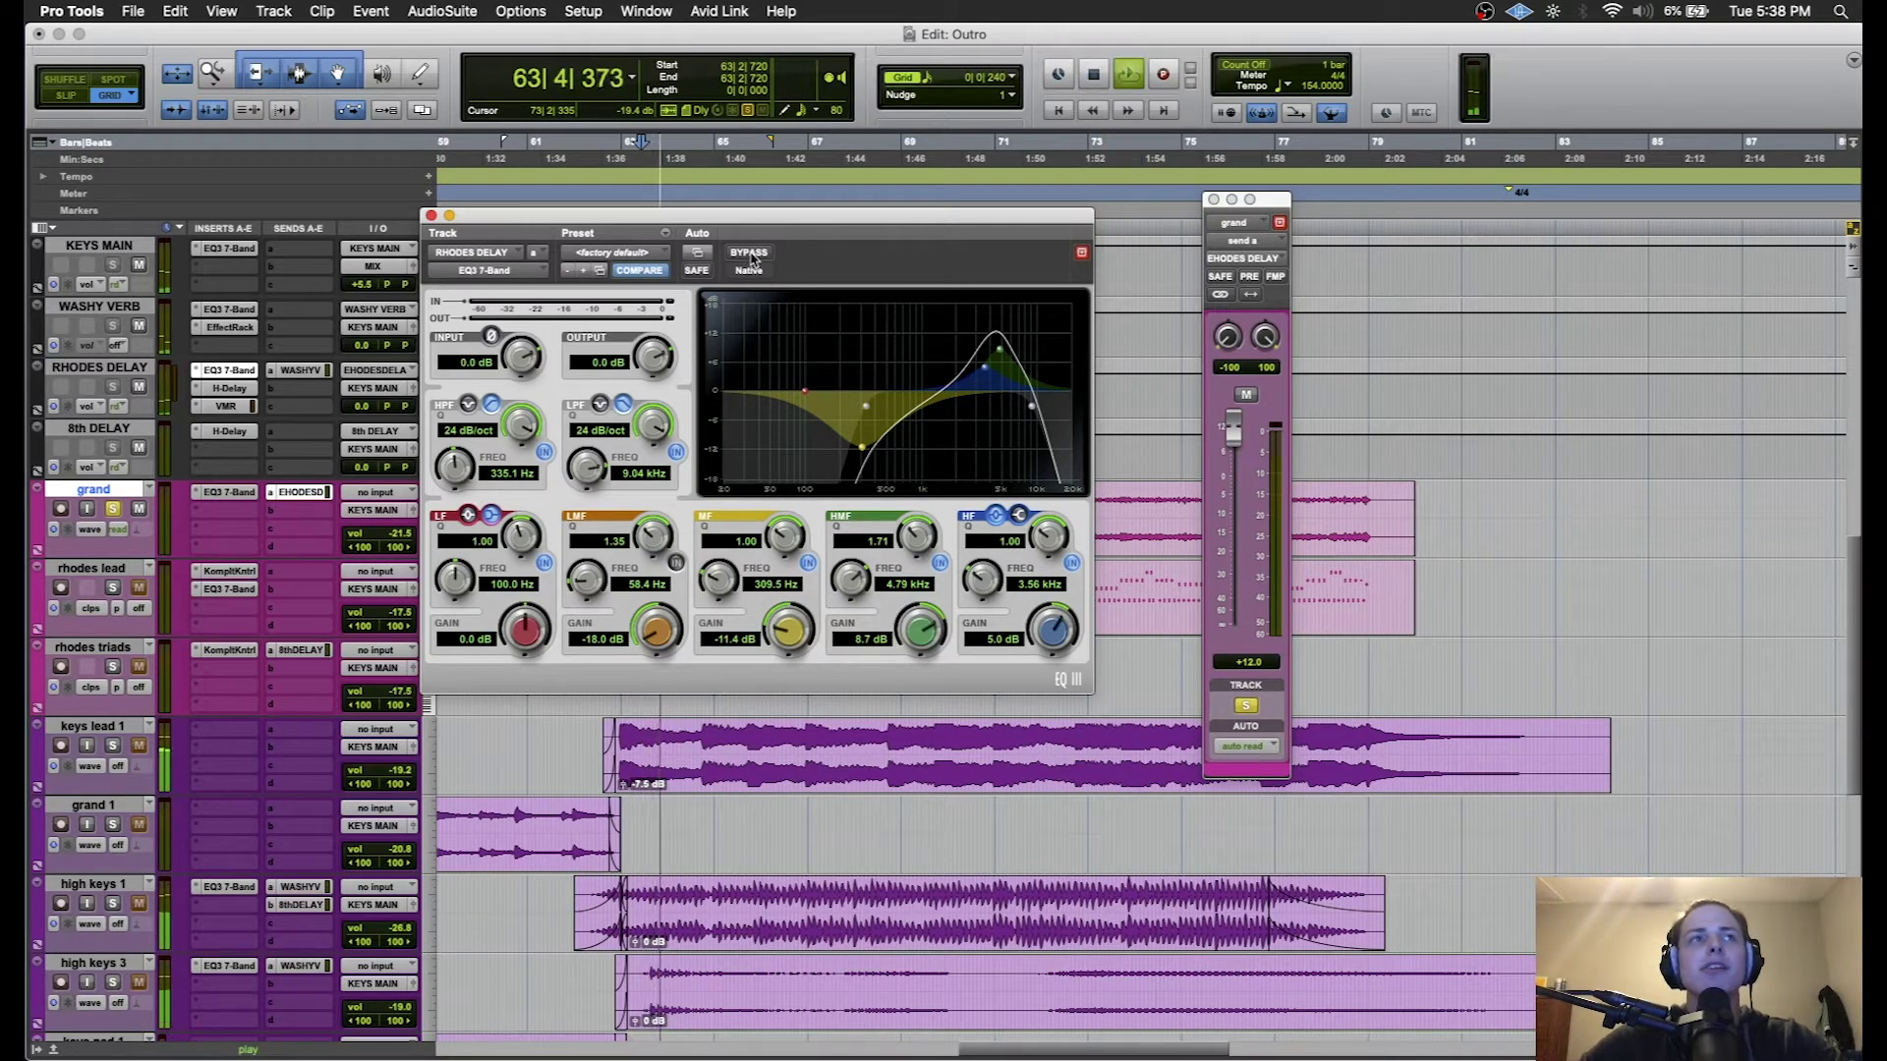
{"action": "left_click", "coordinate": [749, 253]}
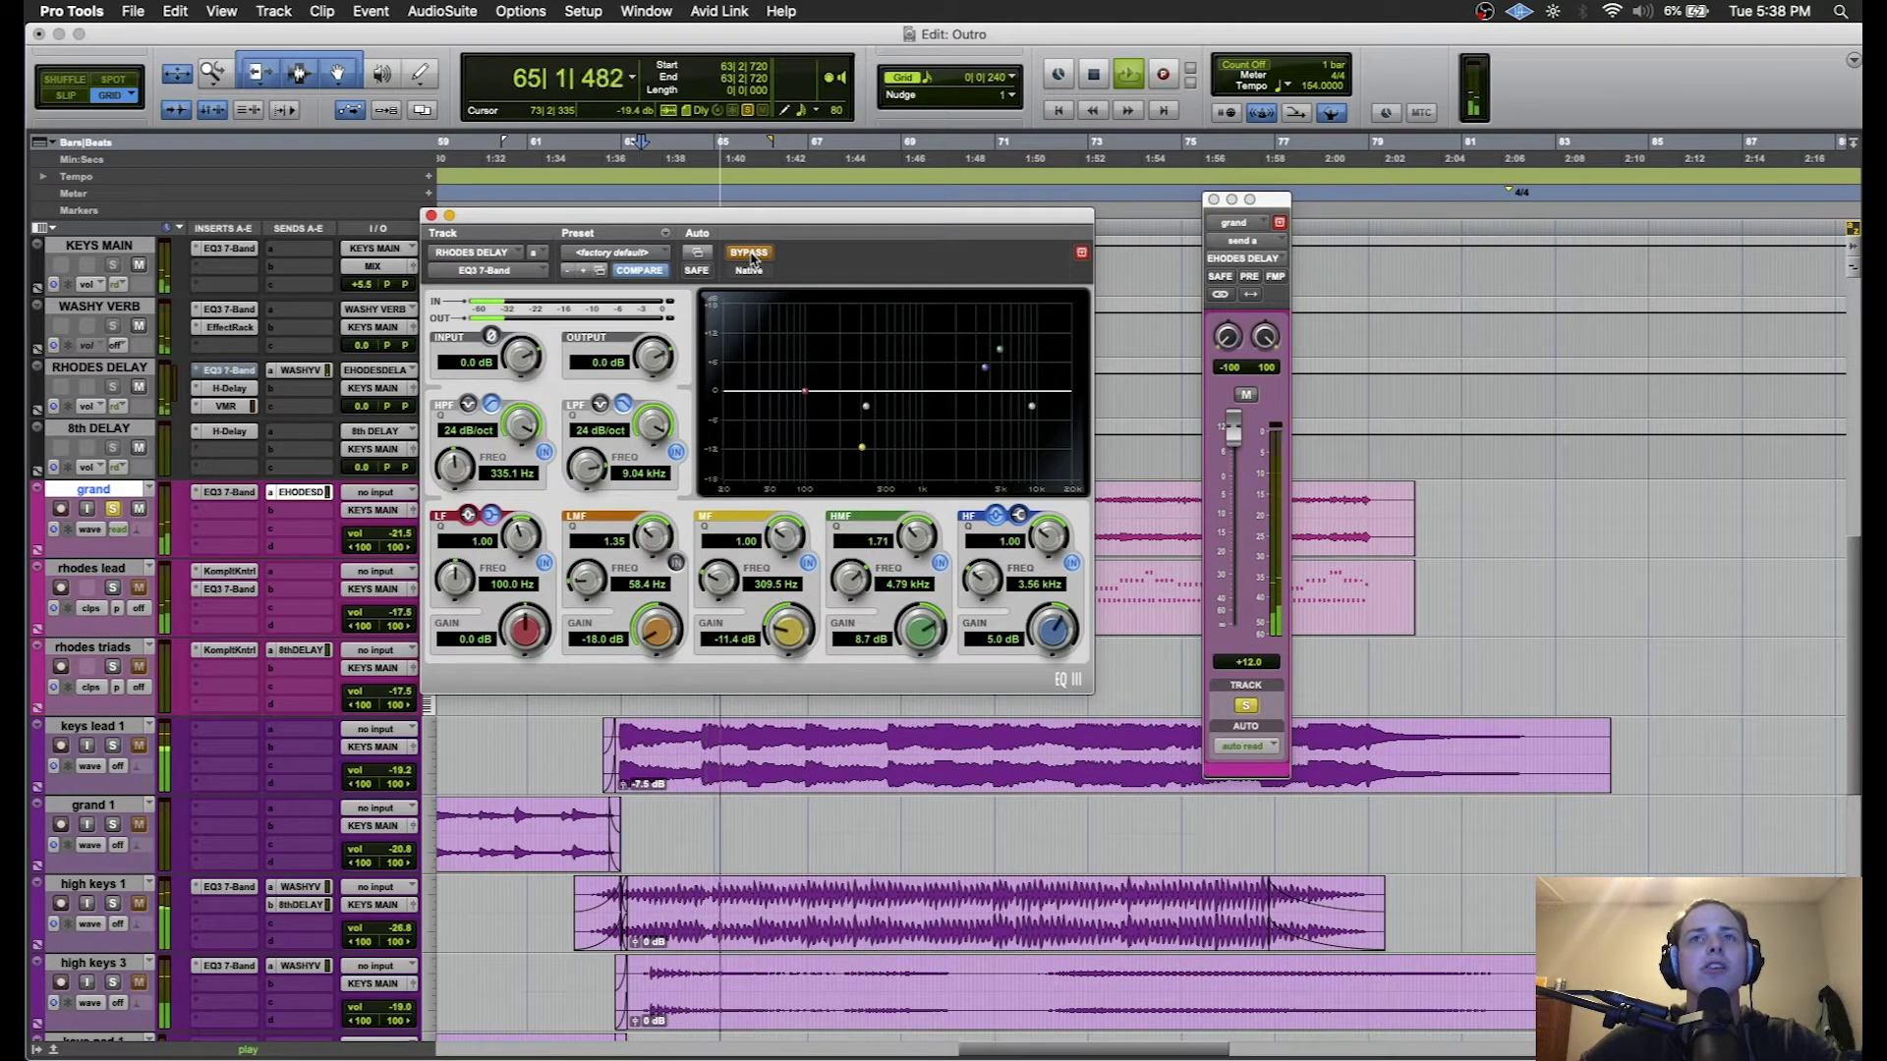
{"action": "left_click", "coordinate": [750, 254]}
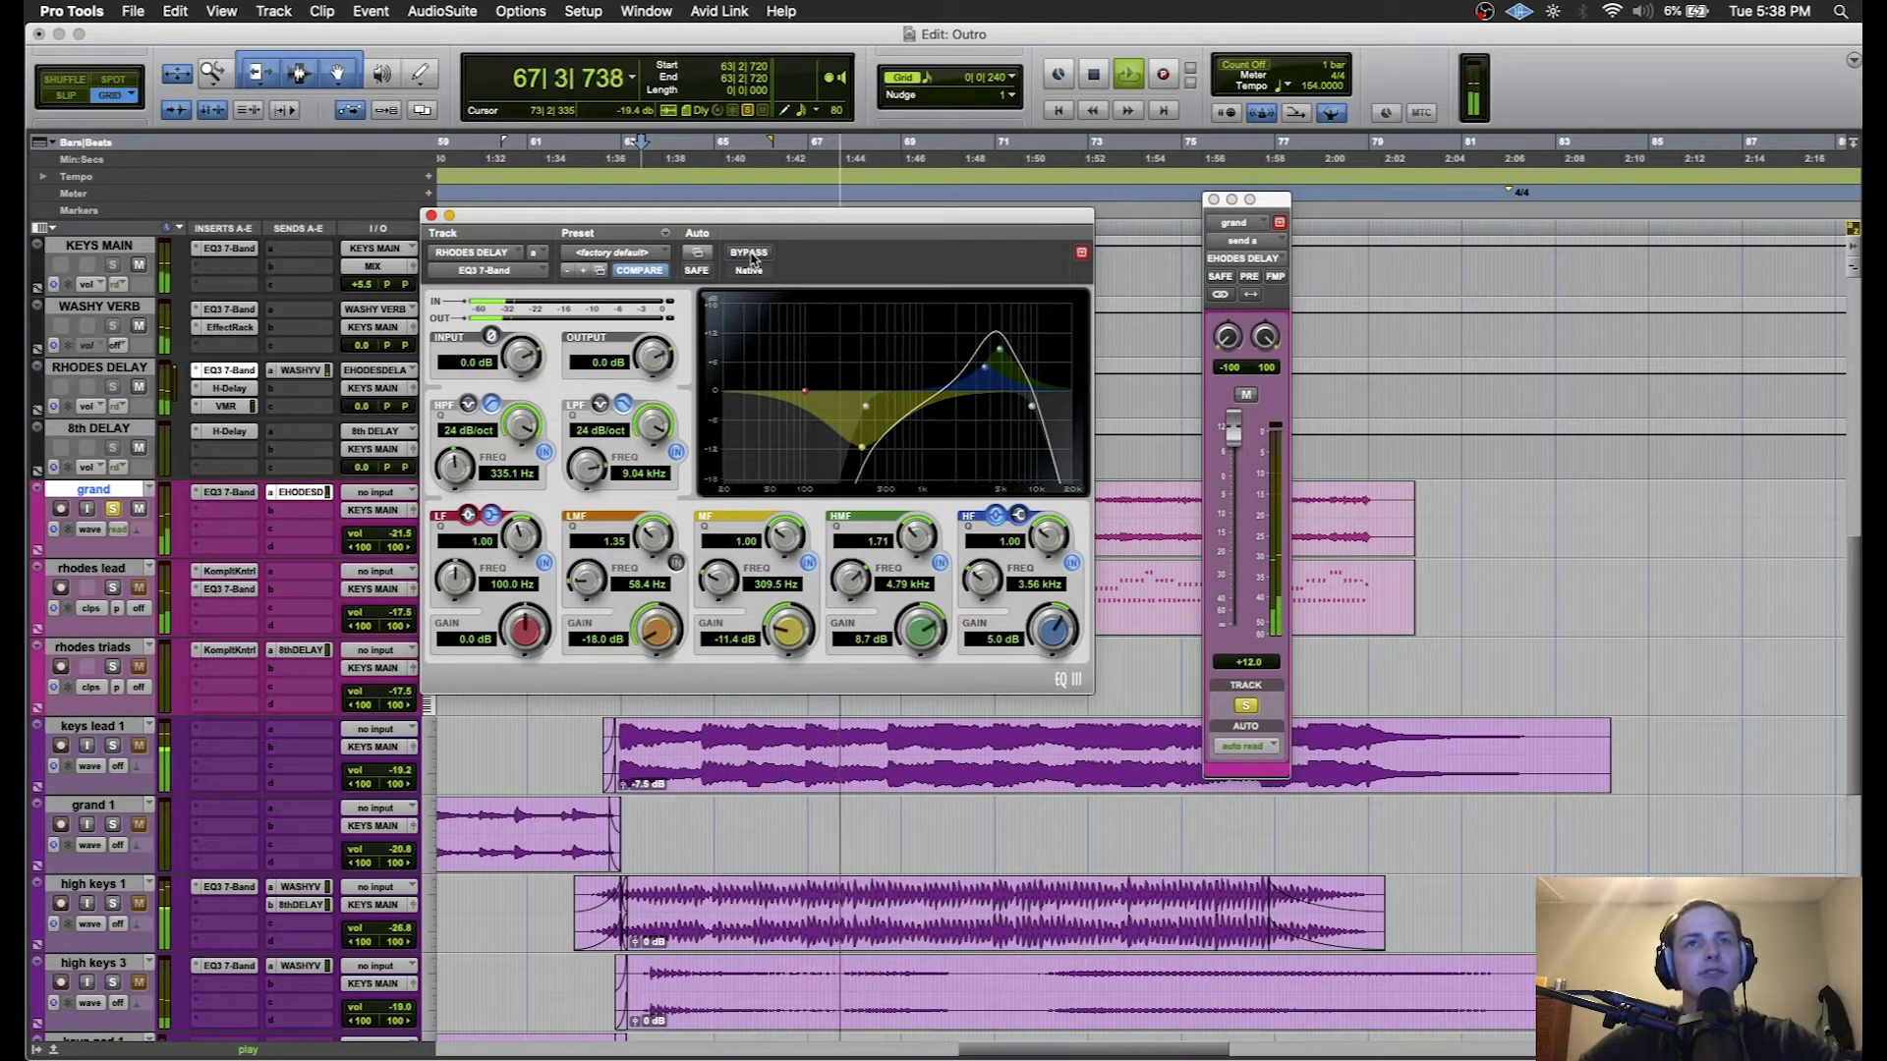
{"action": "key", "text": "space"}
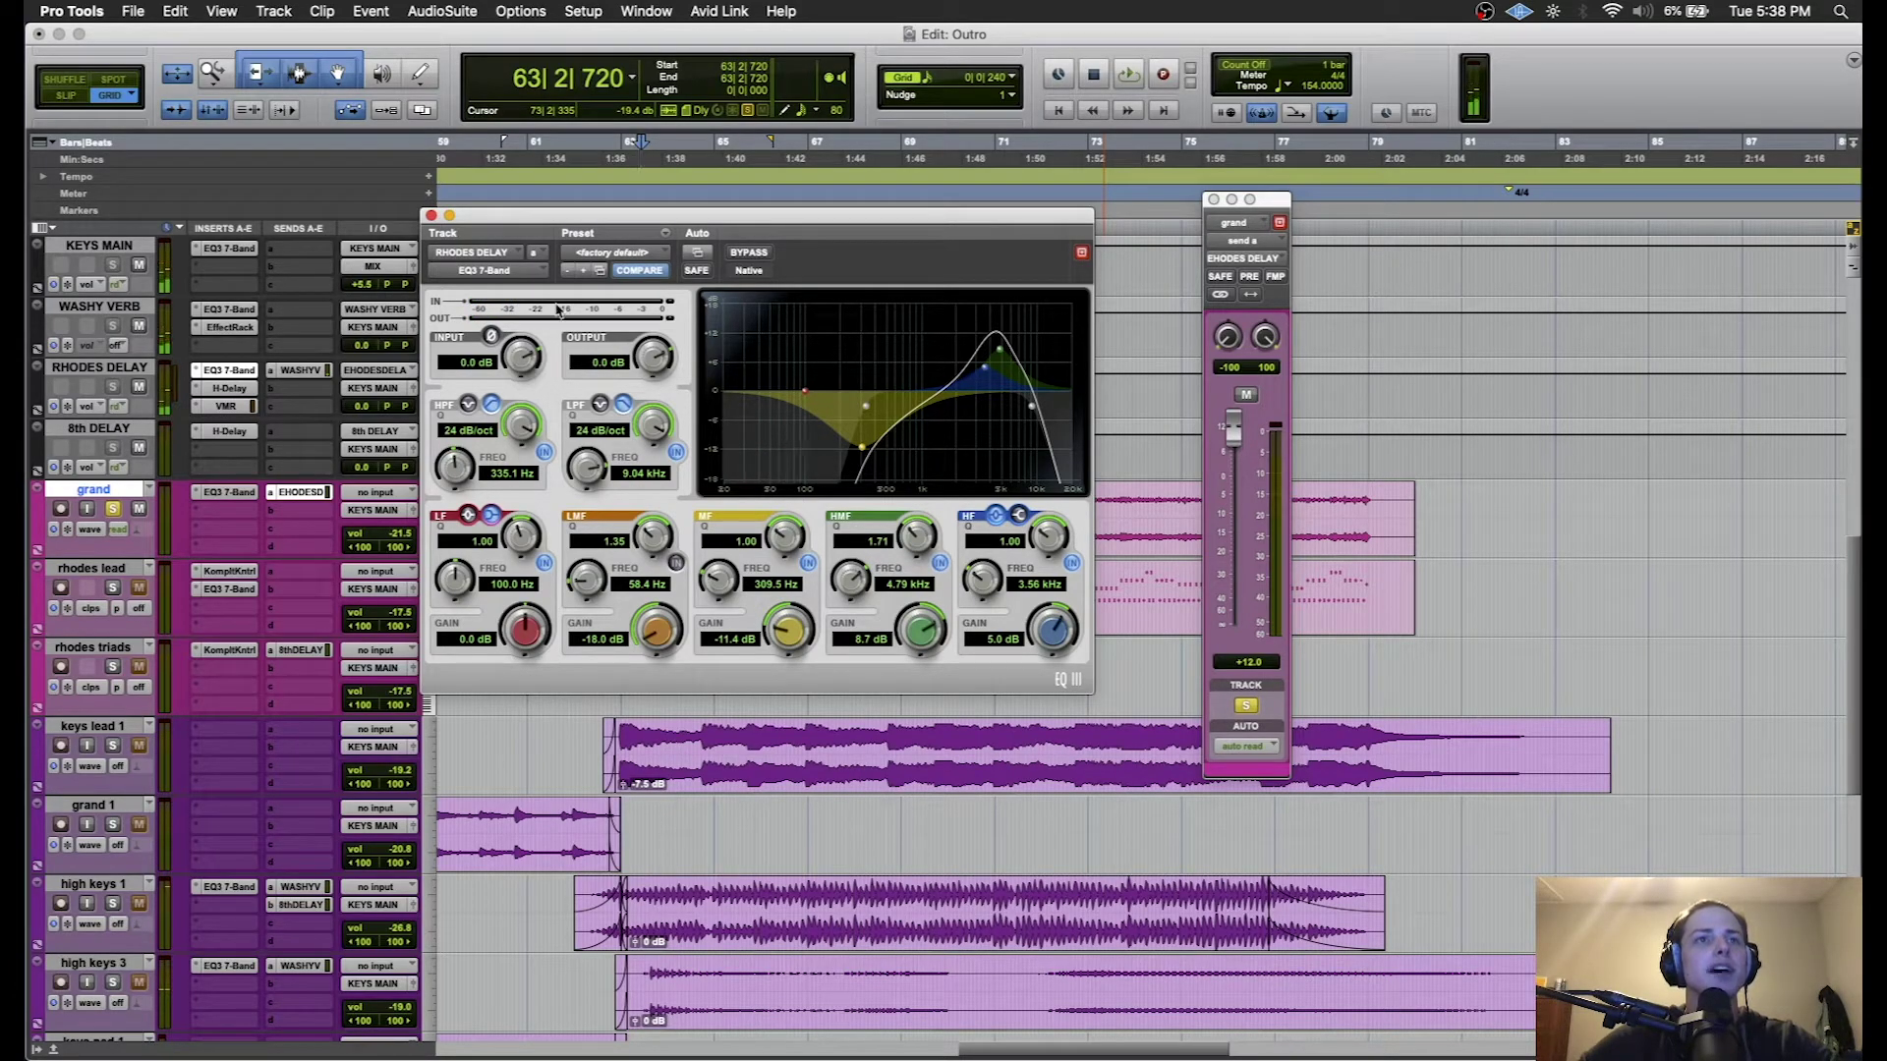
- Inspect the RHODES DELAY track's H-Delay settings and start playback of the soloed grand track
{"action": "left_click", "coordinate": [230, 388]}
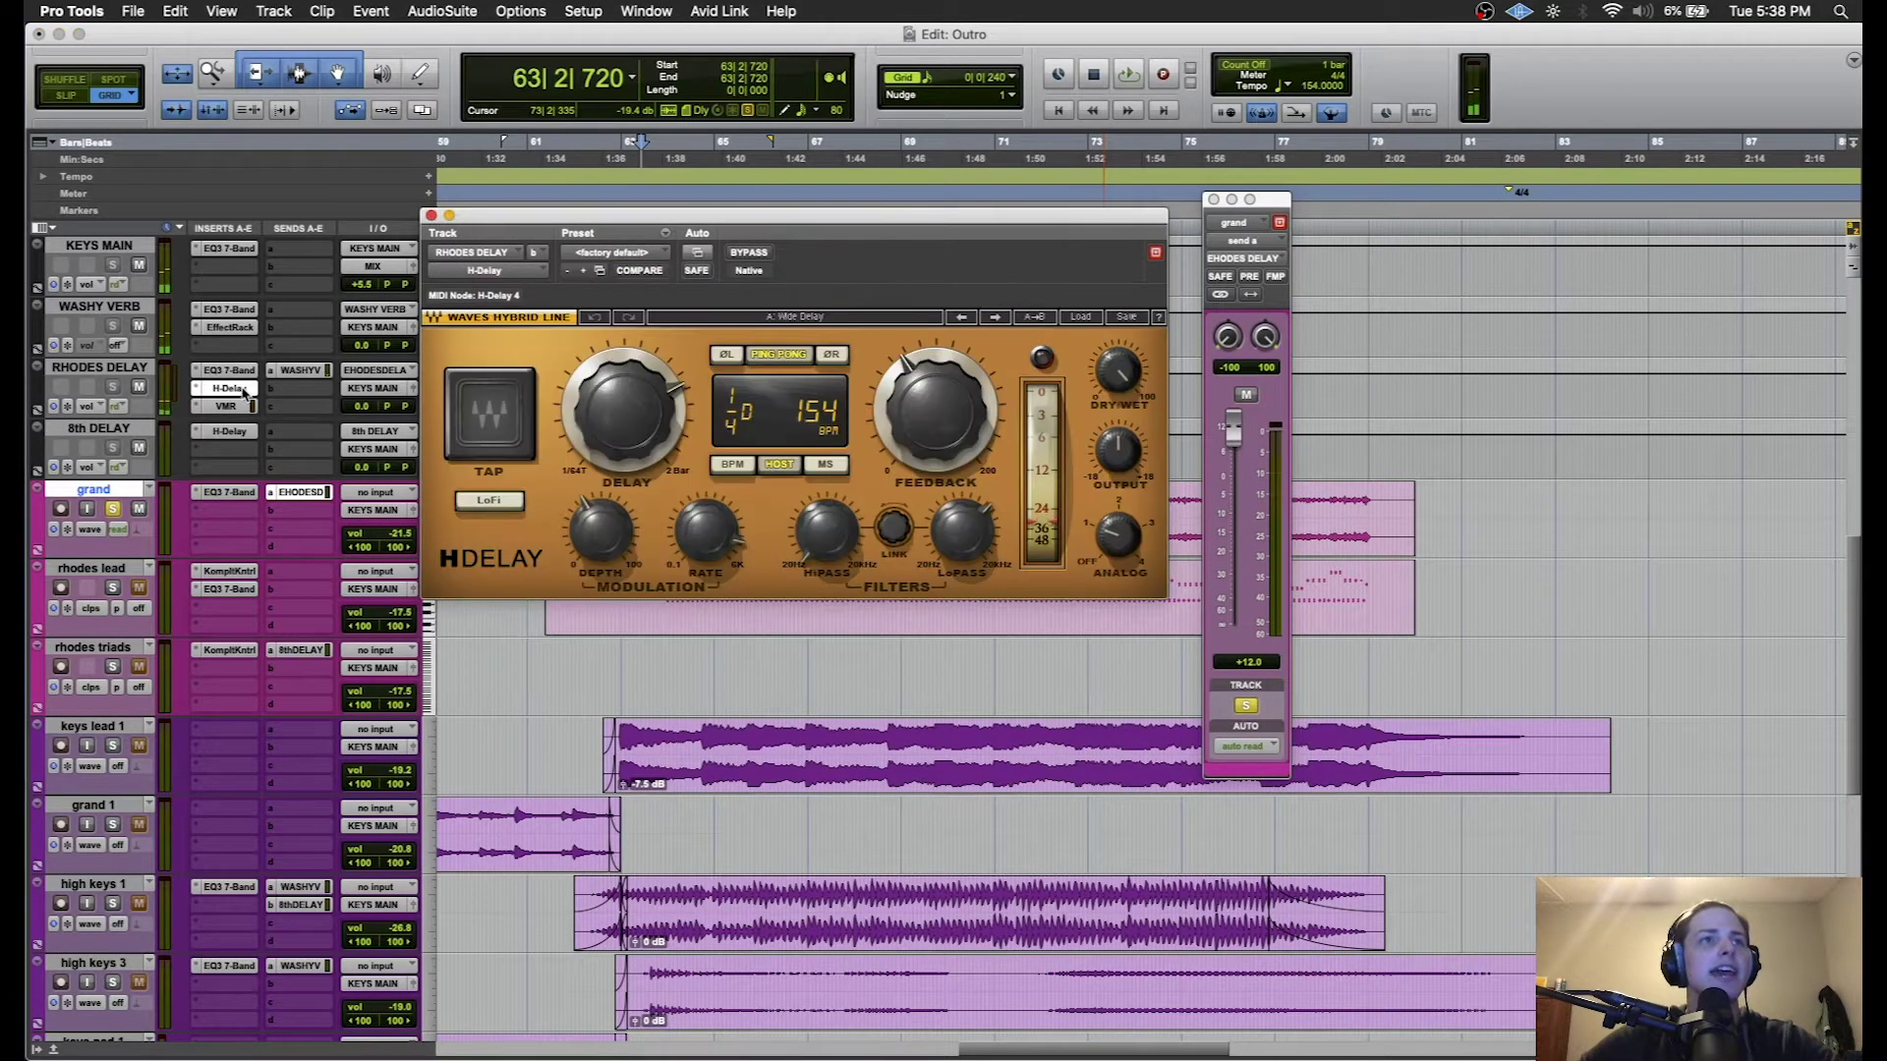
{"action": "left_click_drag", "start_coordinate": [881, 212], "coordinate": [897, 271]}
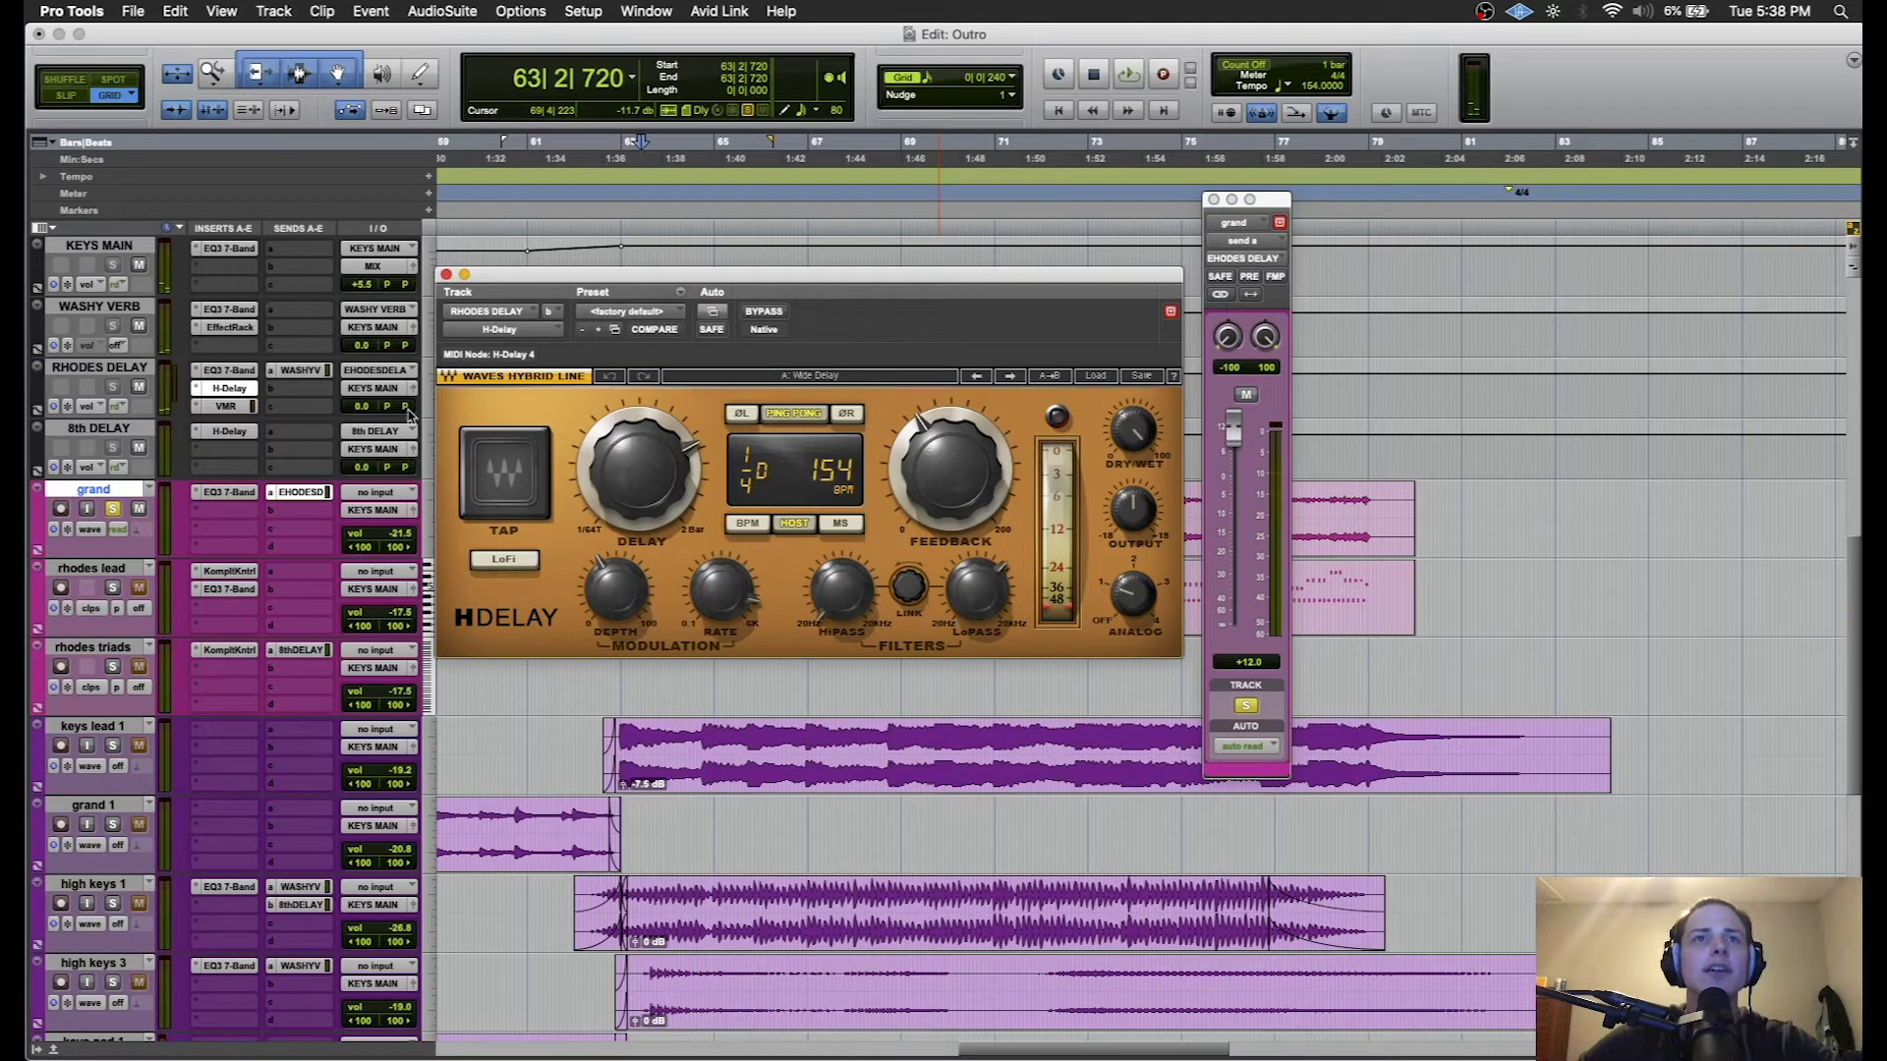
{"action": "key", "text": "space"}
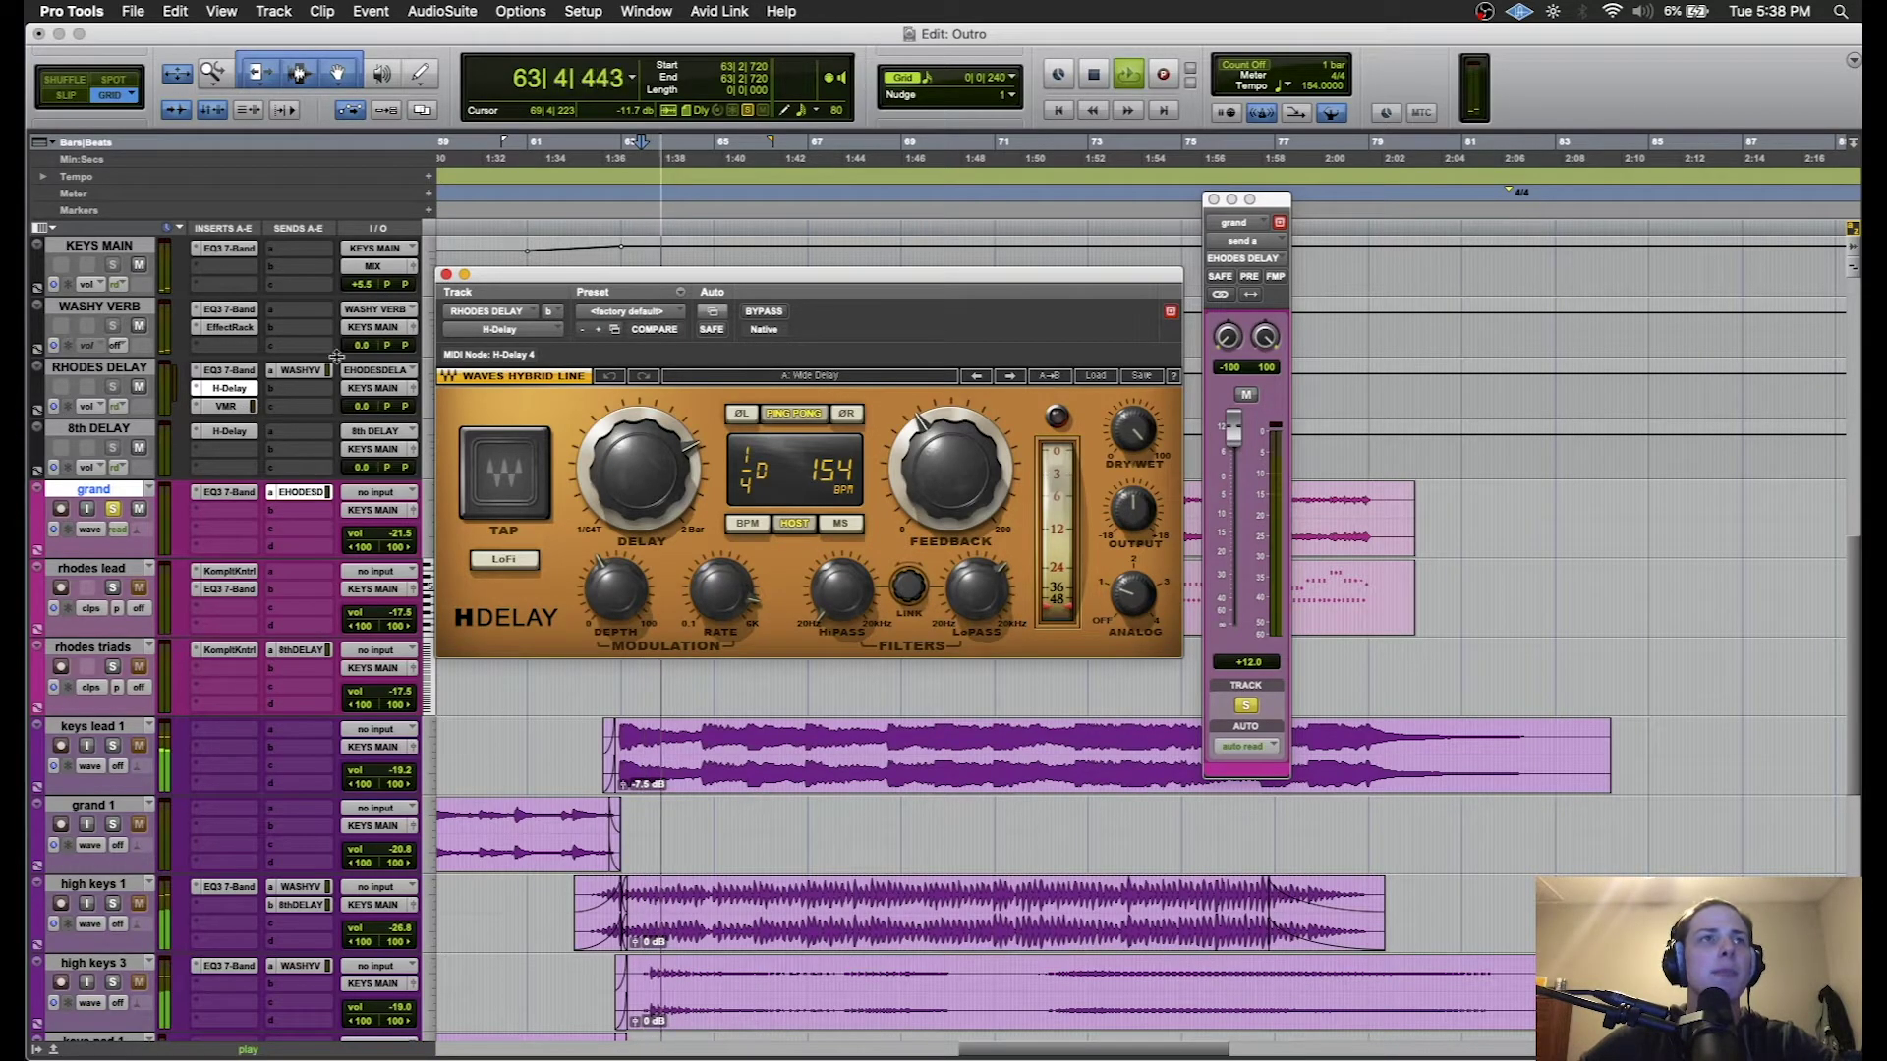
- Examine the Virtual Mix Rack on the RHODES DELAY track, compare it bypassed and active during playback, then stop and close it
{"action": "left_click", "coordinate": [235, 407]}
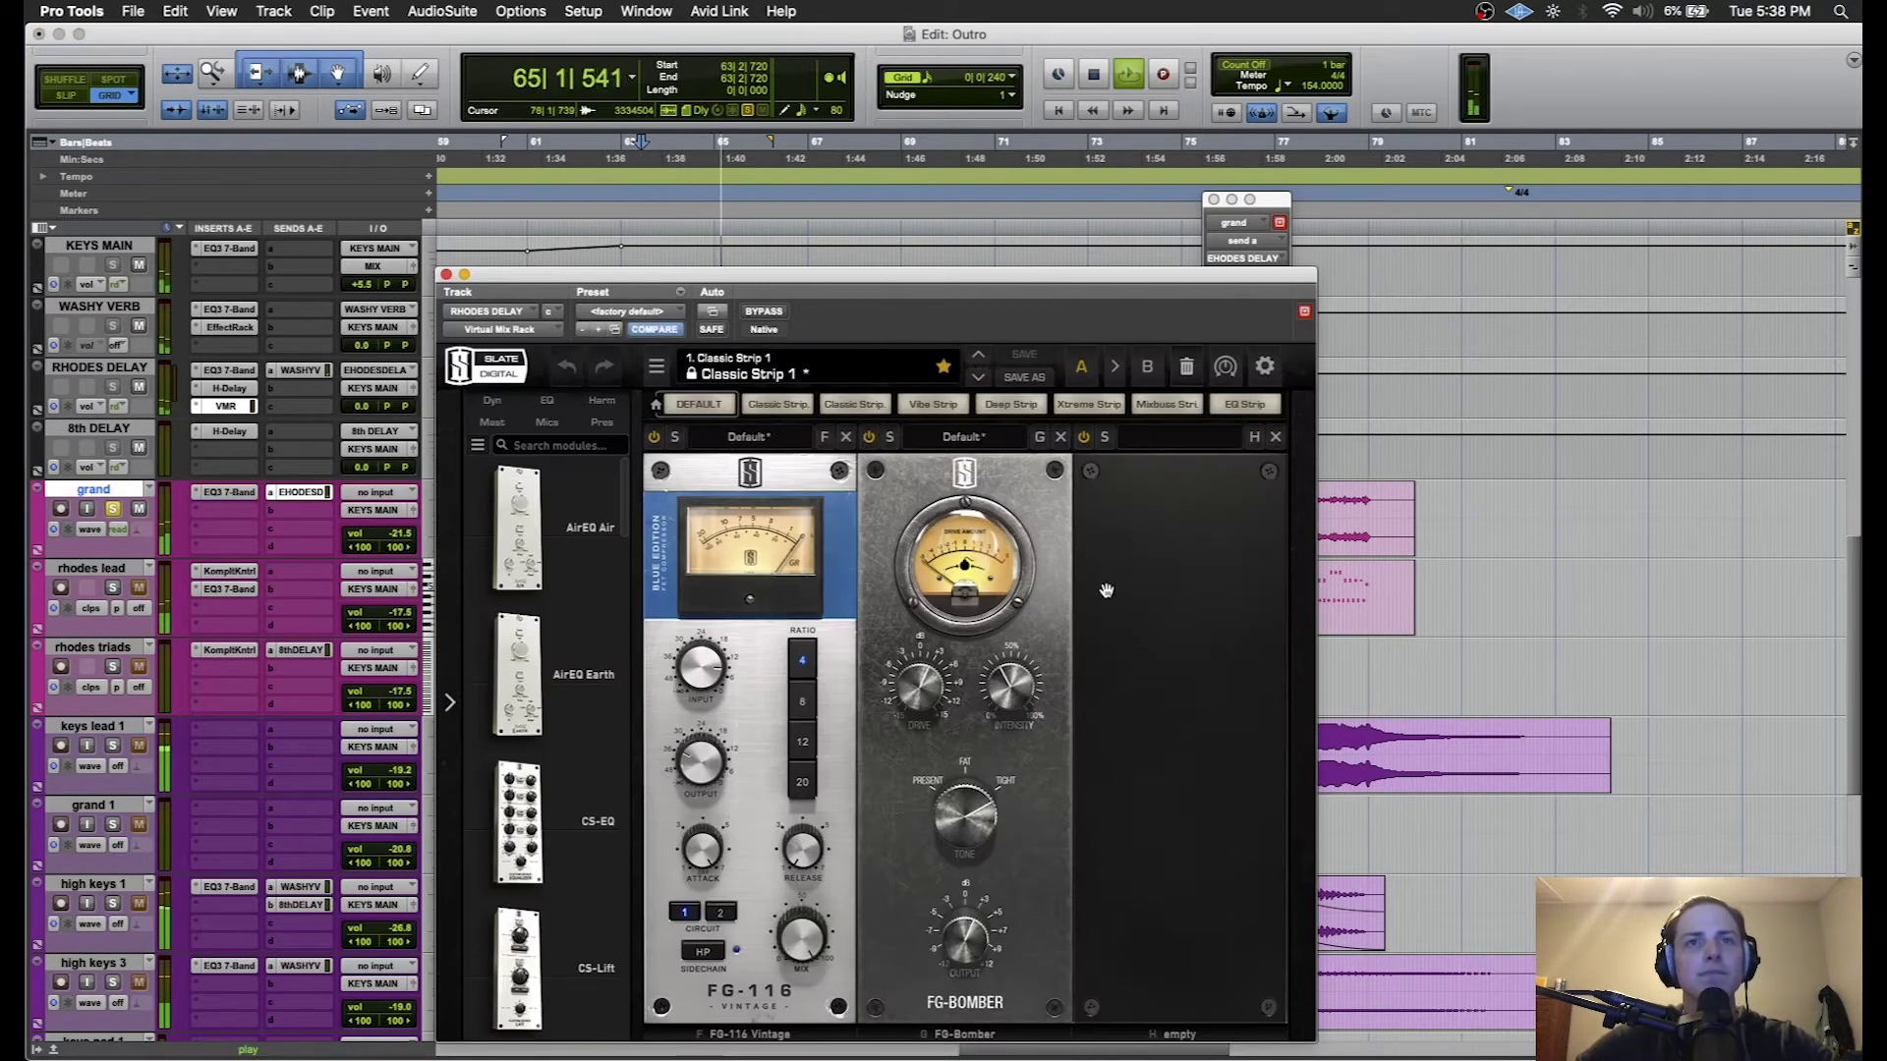
{"action": "left_click", "coordinate": [1056, 282]}
{"action": "left_click_drag", "start_coordinate": [1056, 284], "coordinate": [1055, 138]}
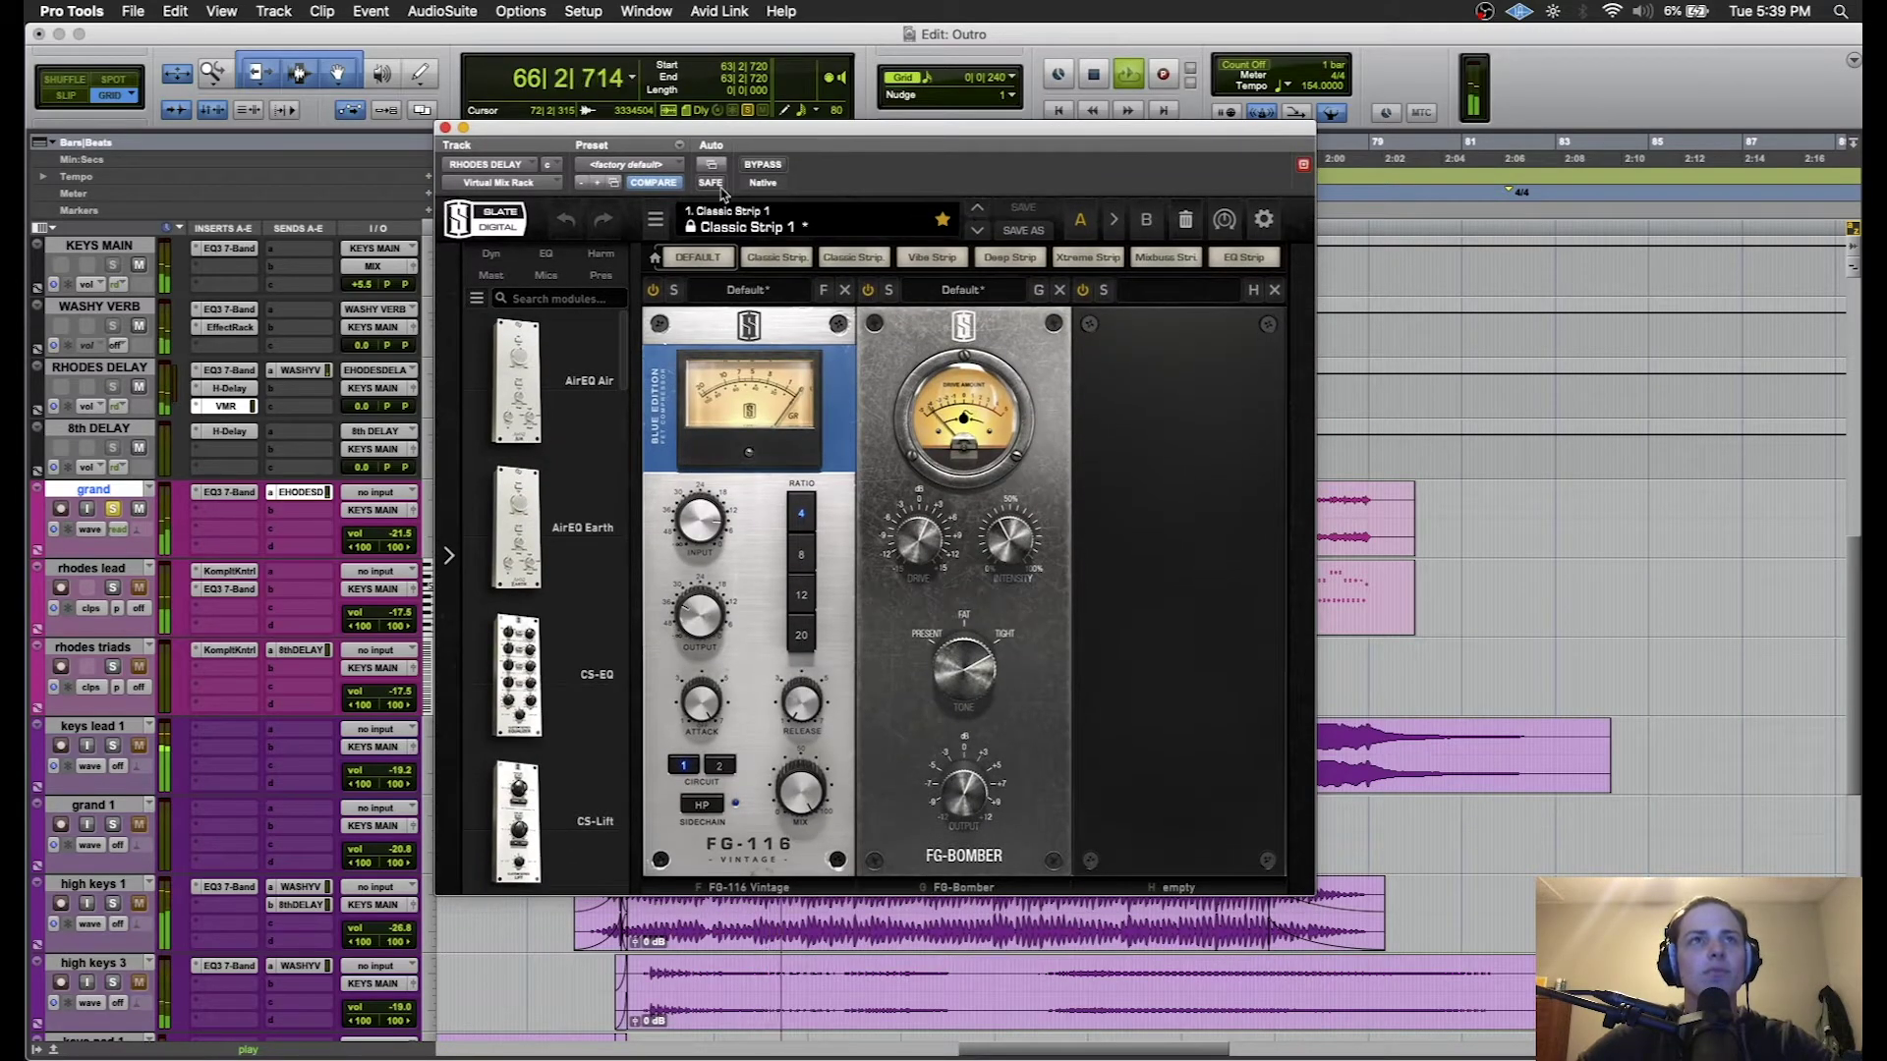
{"action": "left_click", "coordinate": [772, 164]}
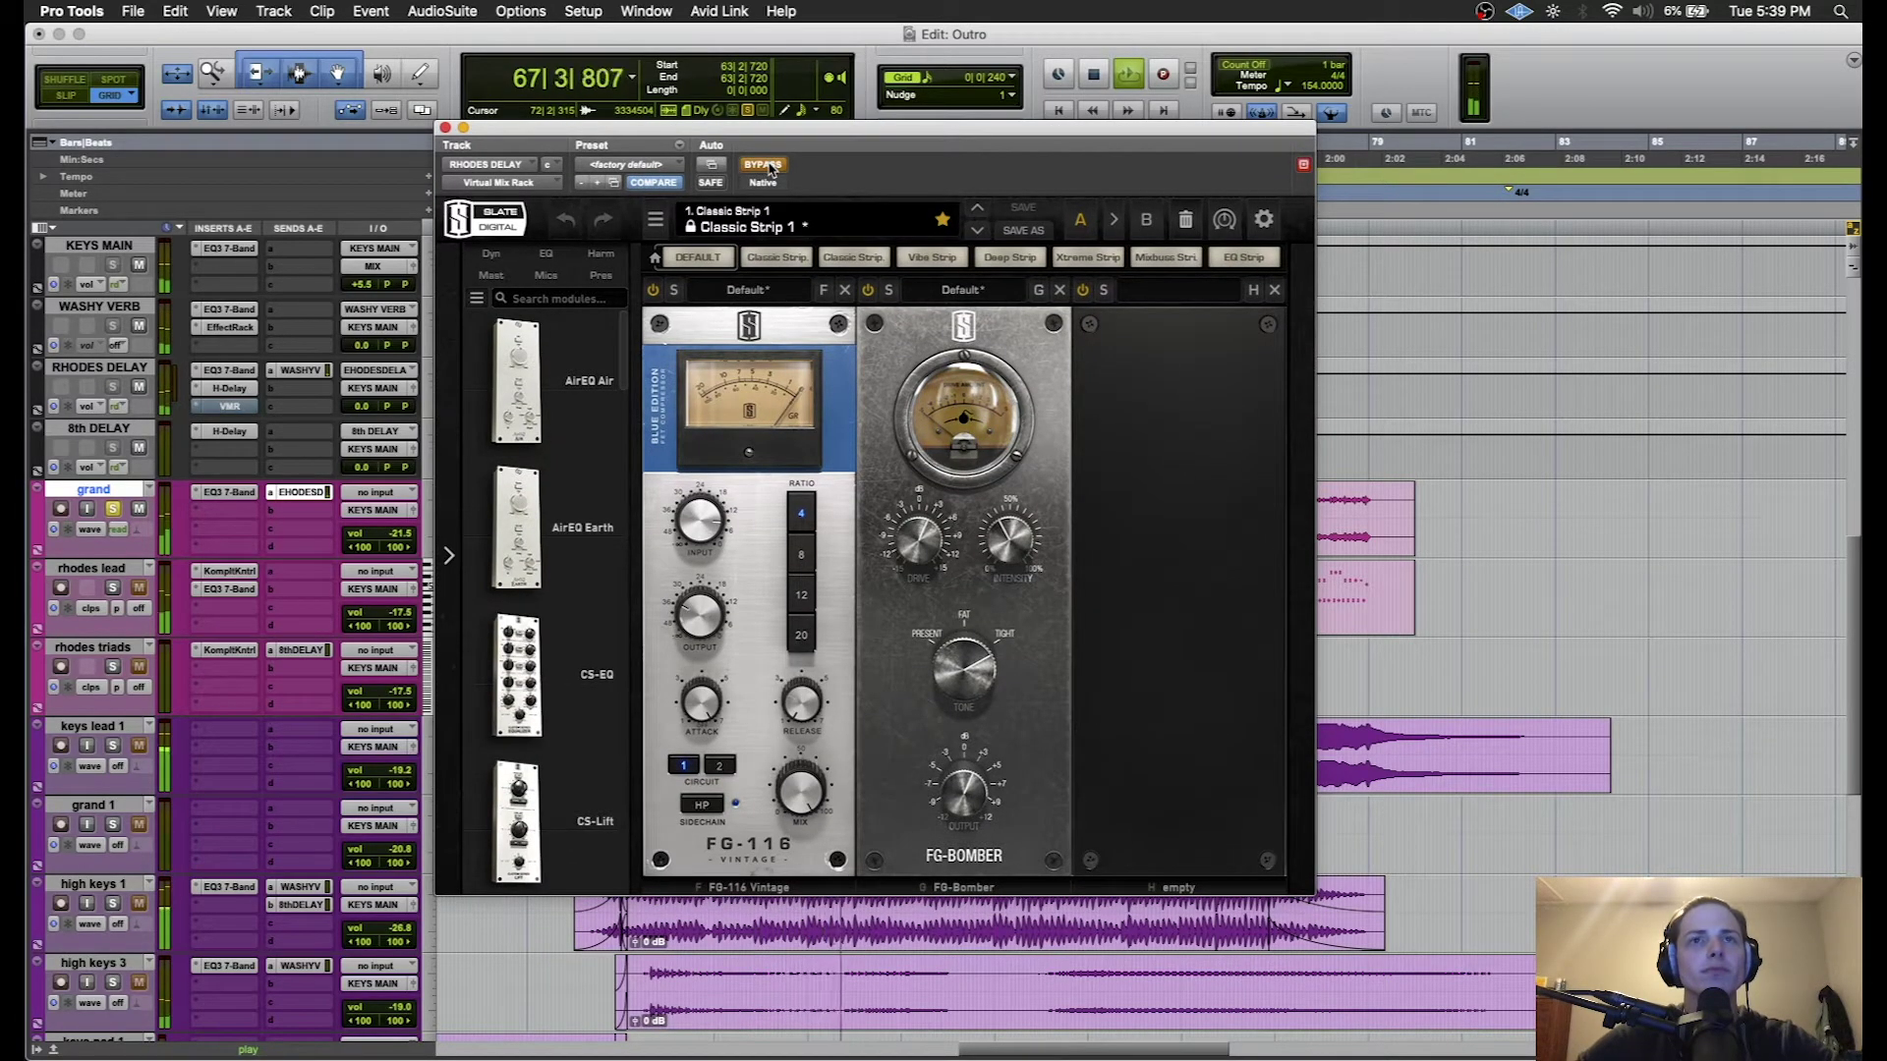
{"action": "left_click", "coordinate": [765, 164]}
{"action": "key", "text": "space"}
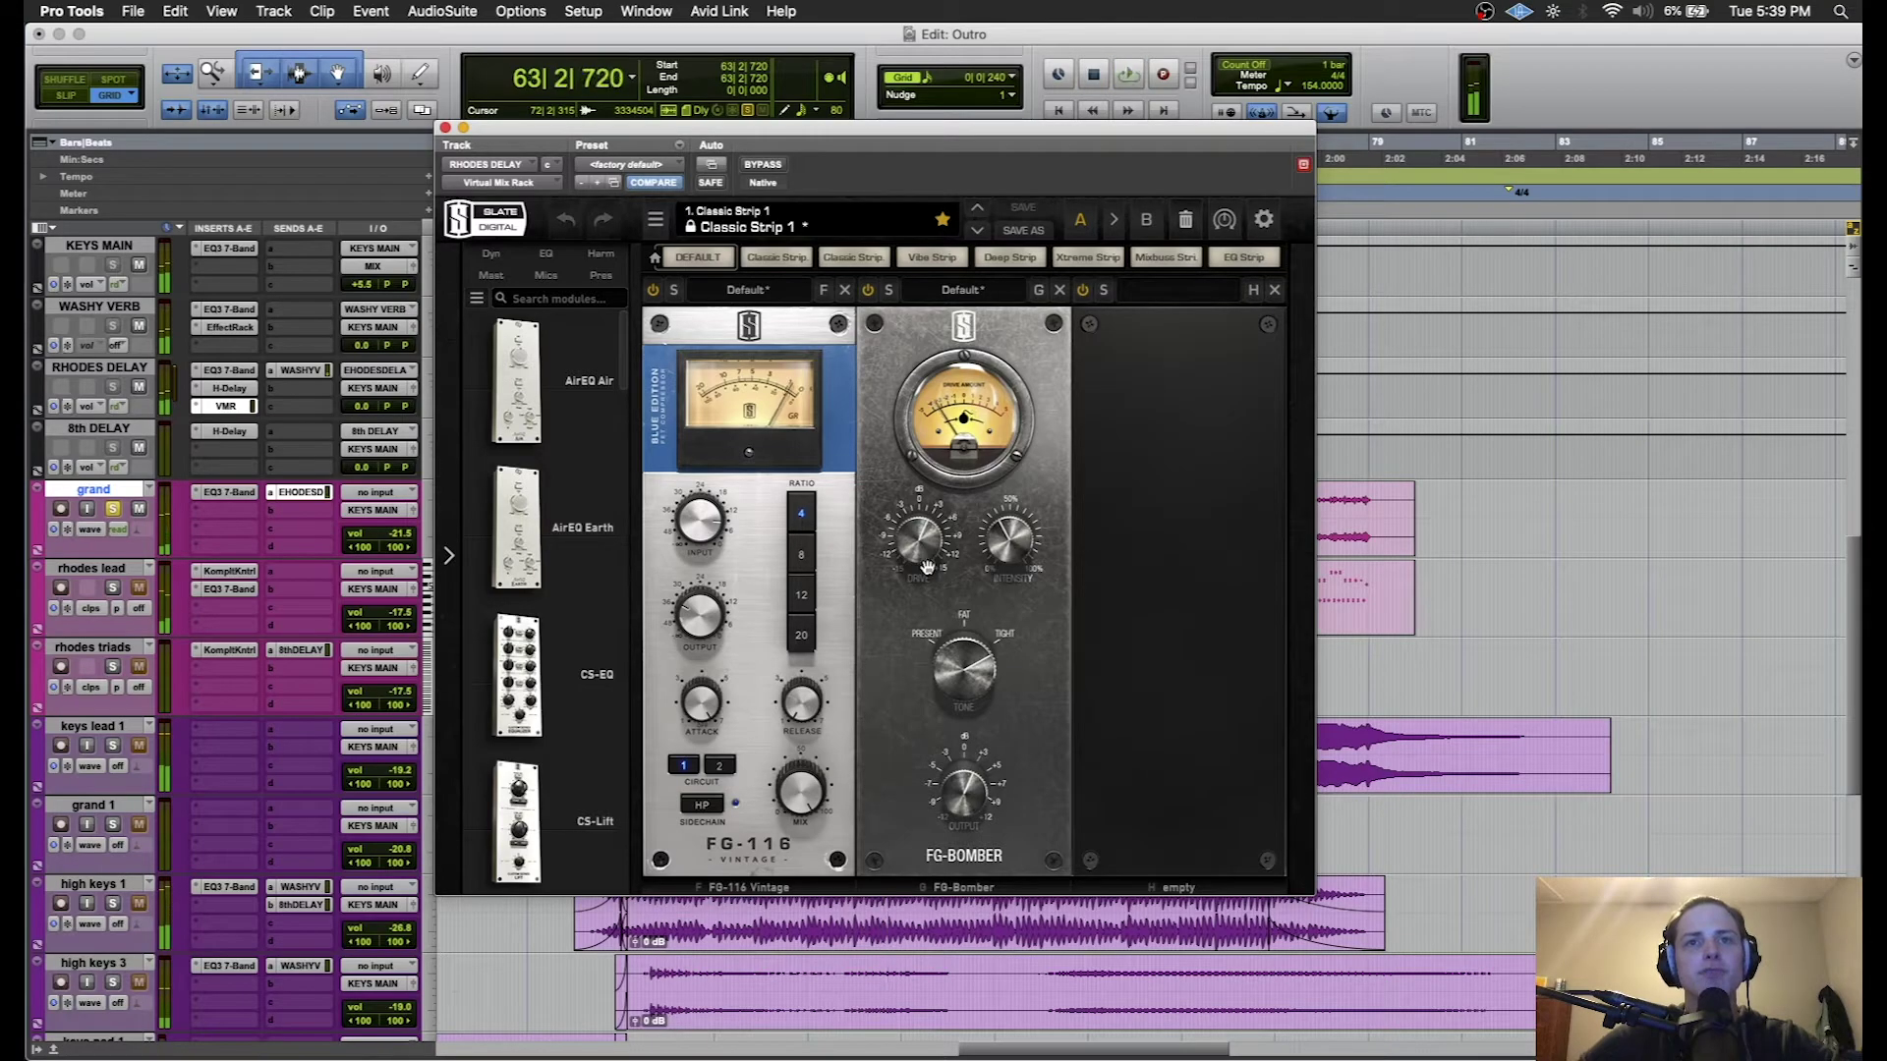
{"action": "left_click", "coordinate": [444, 128]}
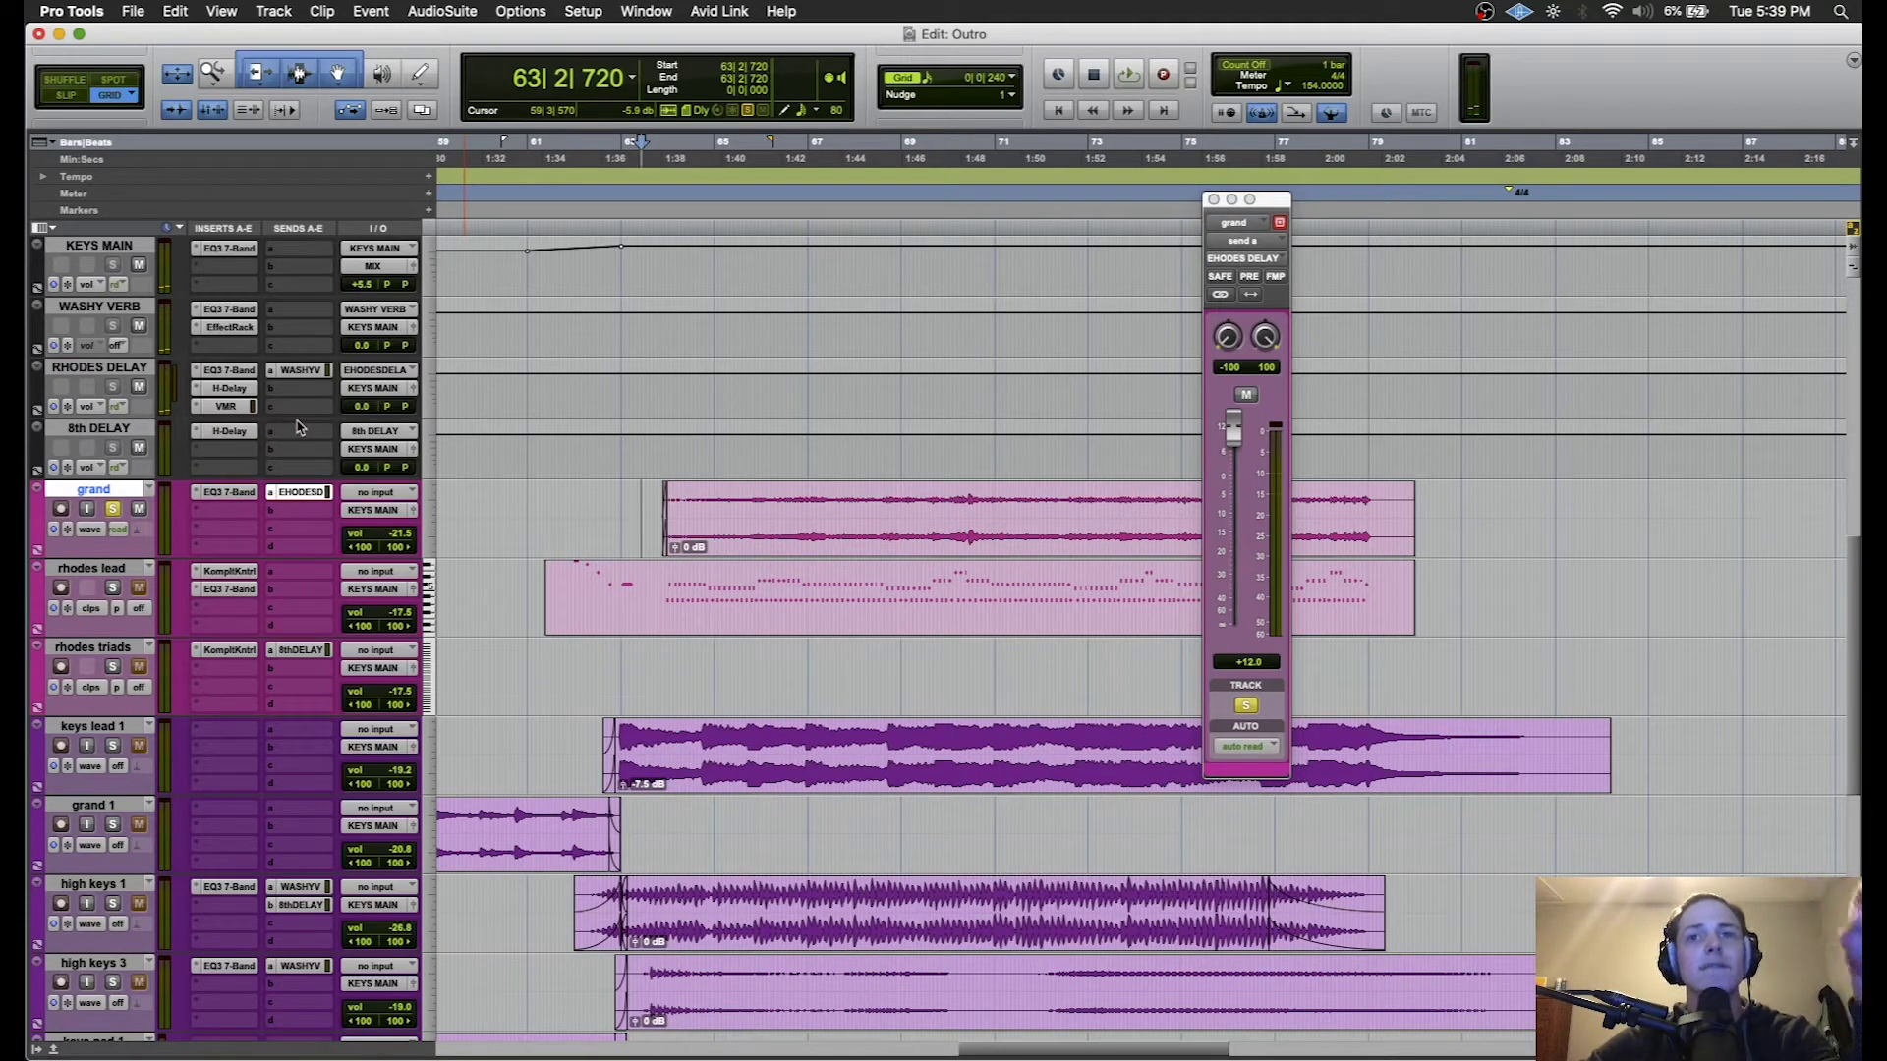
- Compare the RHODES DELAY track's WASHY VERB send muted and unmuted while playing from 63|2|720, then stop and close the send window
{"action": "left_click", "coordinate": [299, 370]}
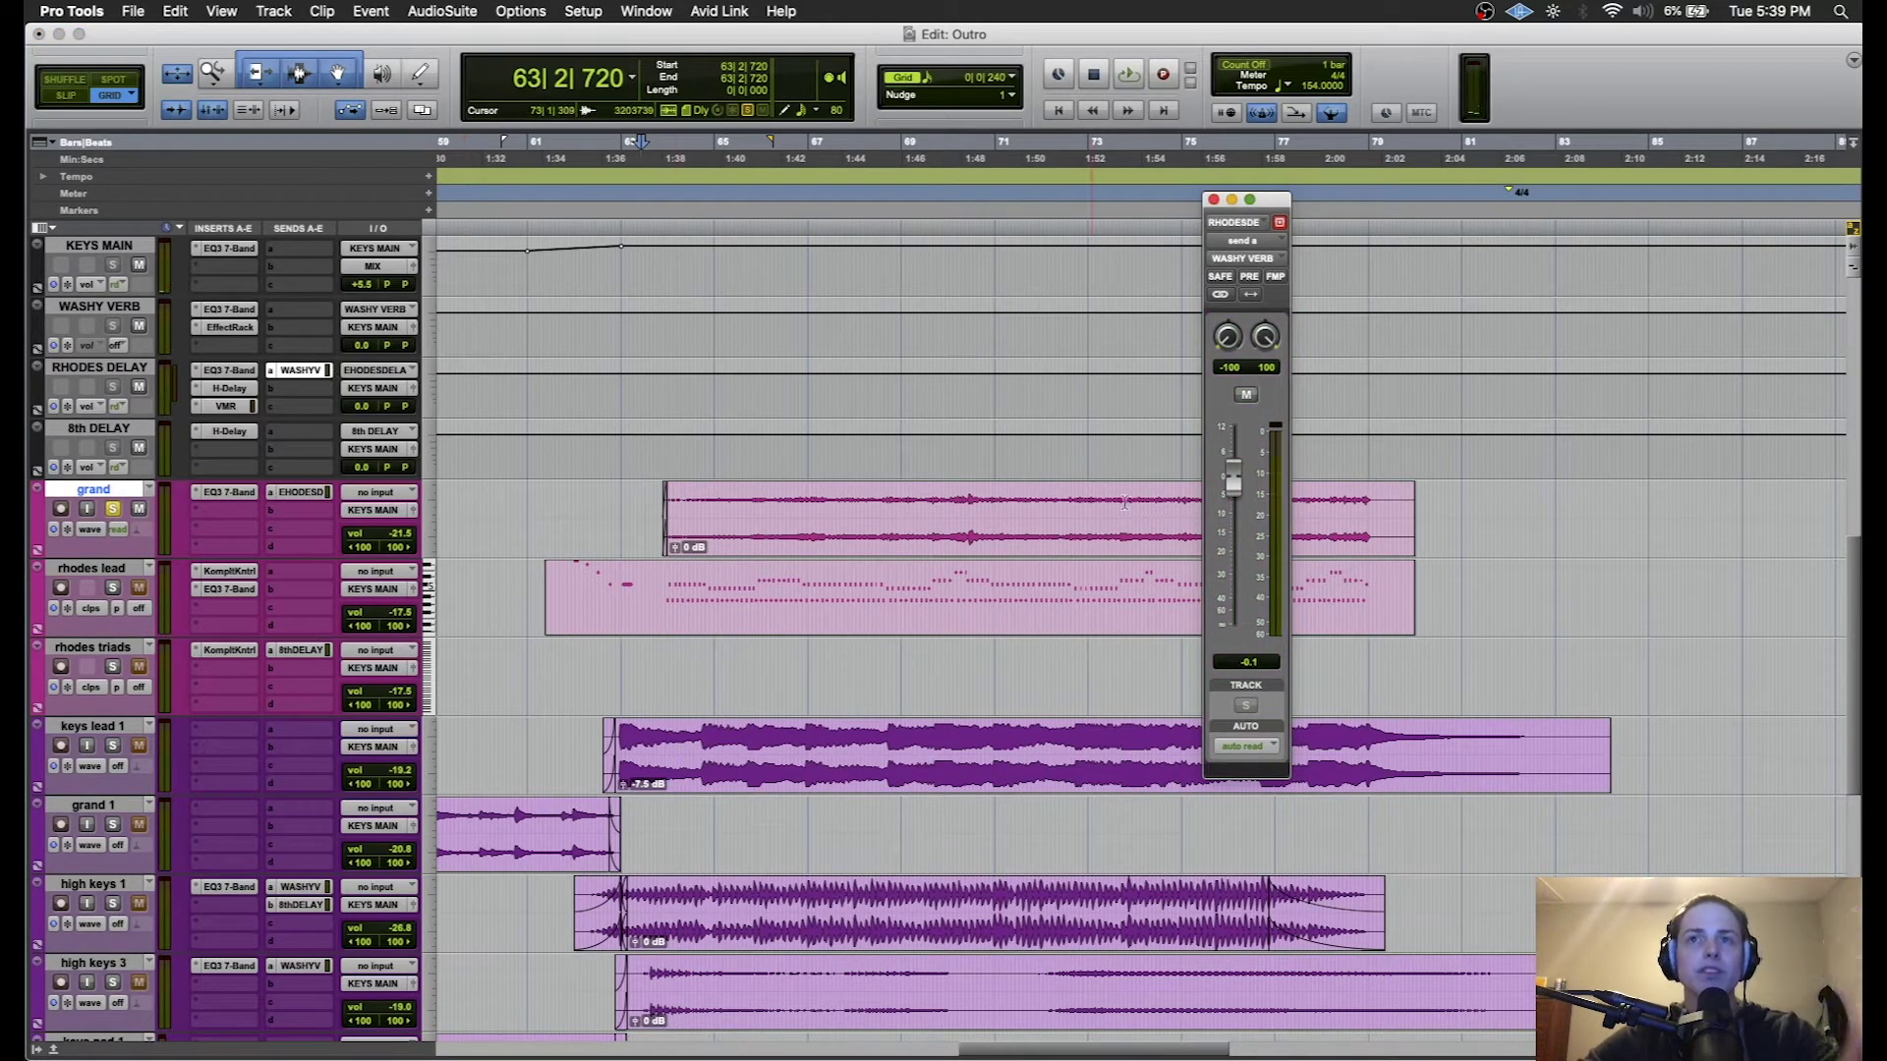
{"action": "left_click", "coordinate": [300, 374], "text": "super"}
{"action": "key", "text": "space"}
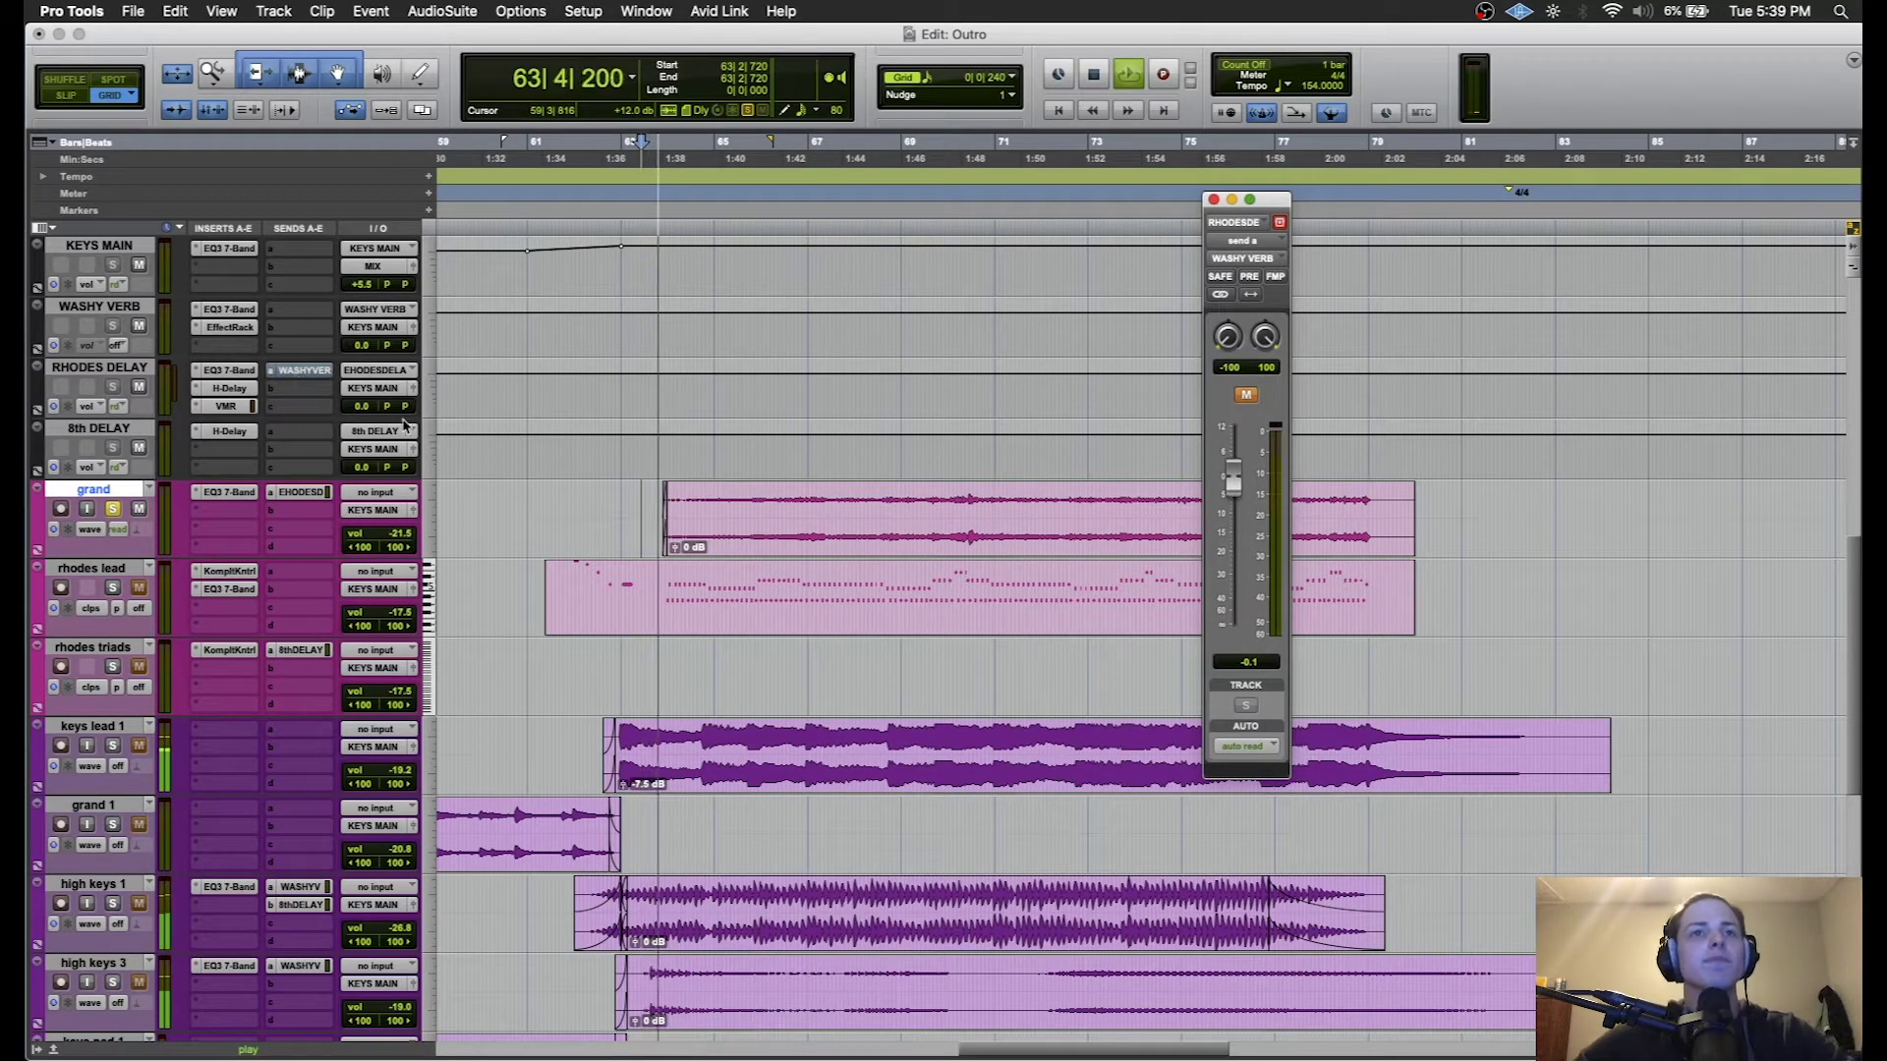
{"action": "left_click", "coordinate": [300, 371], "text": "super"}
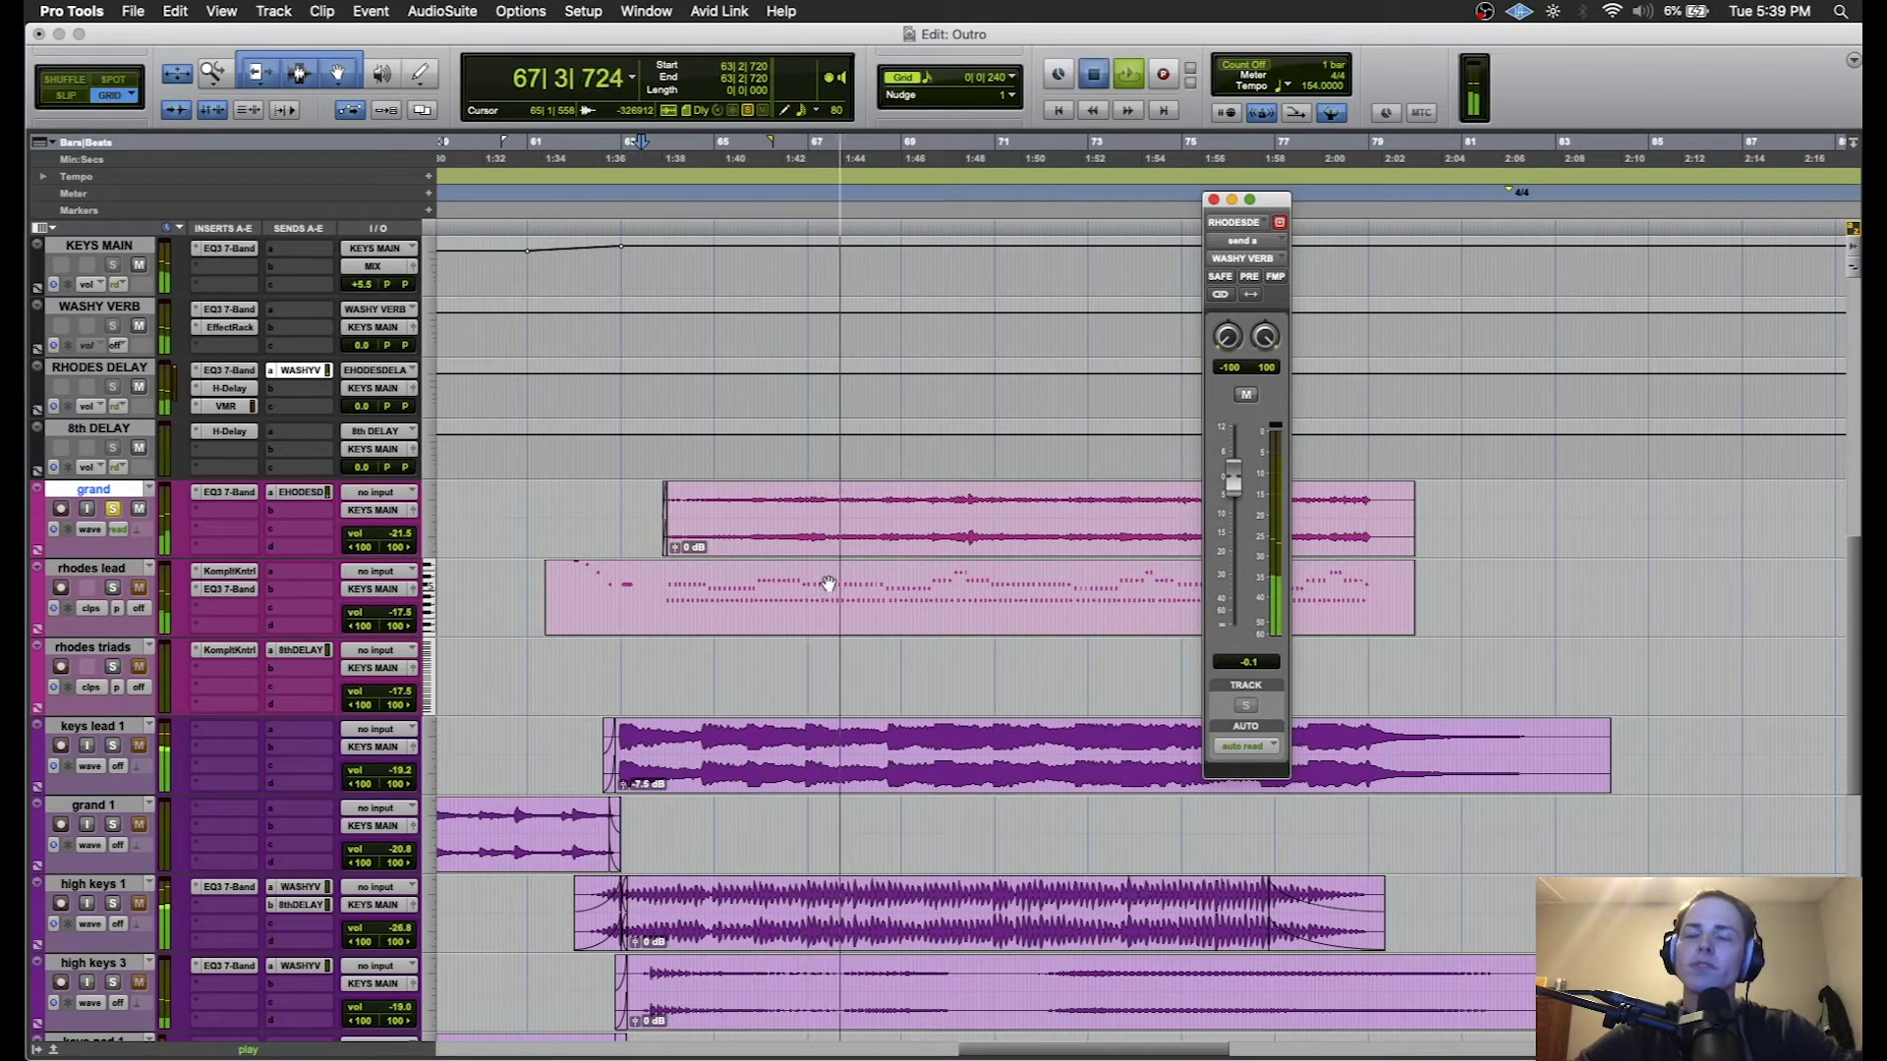
{"action": "key", "text": "space"}
{"action": "left_click", "coordinate": [1213, 200]}
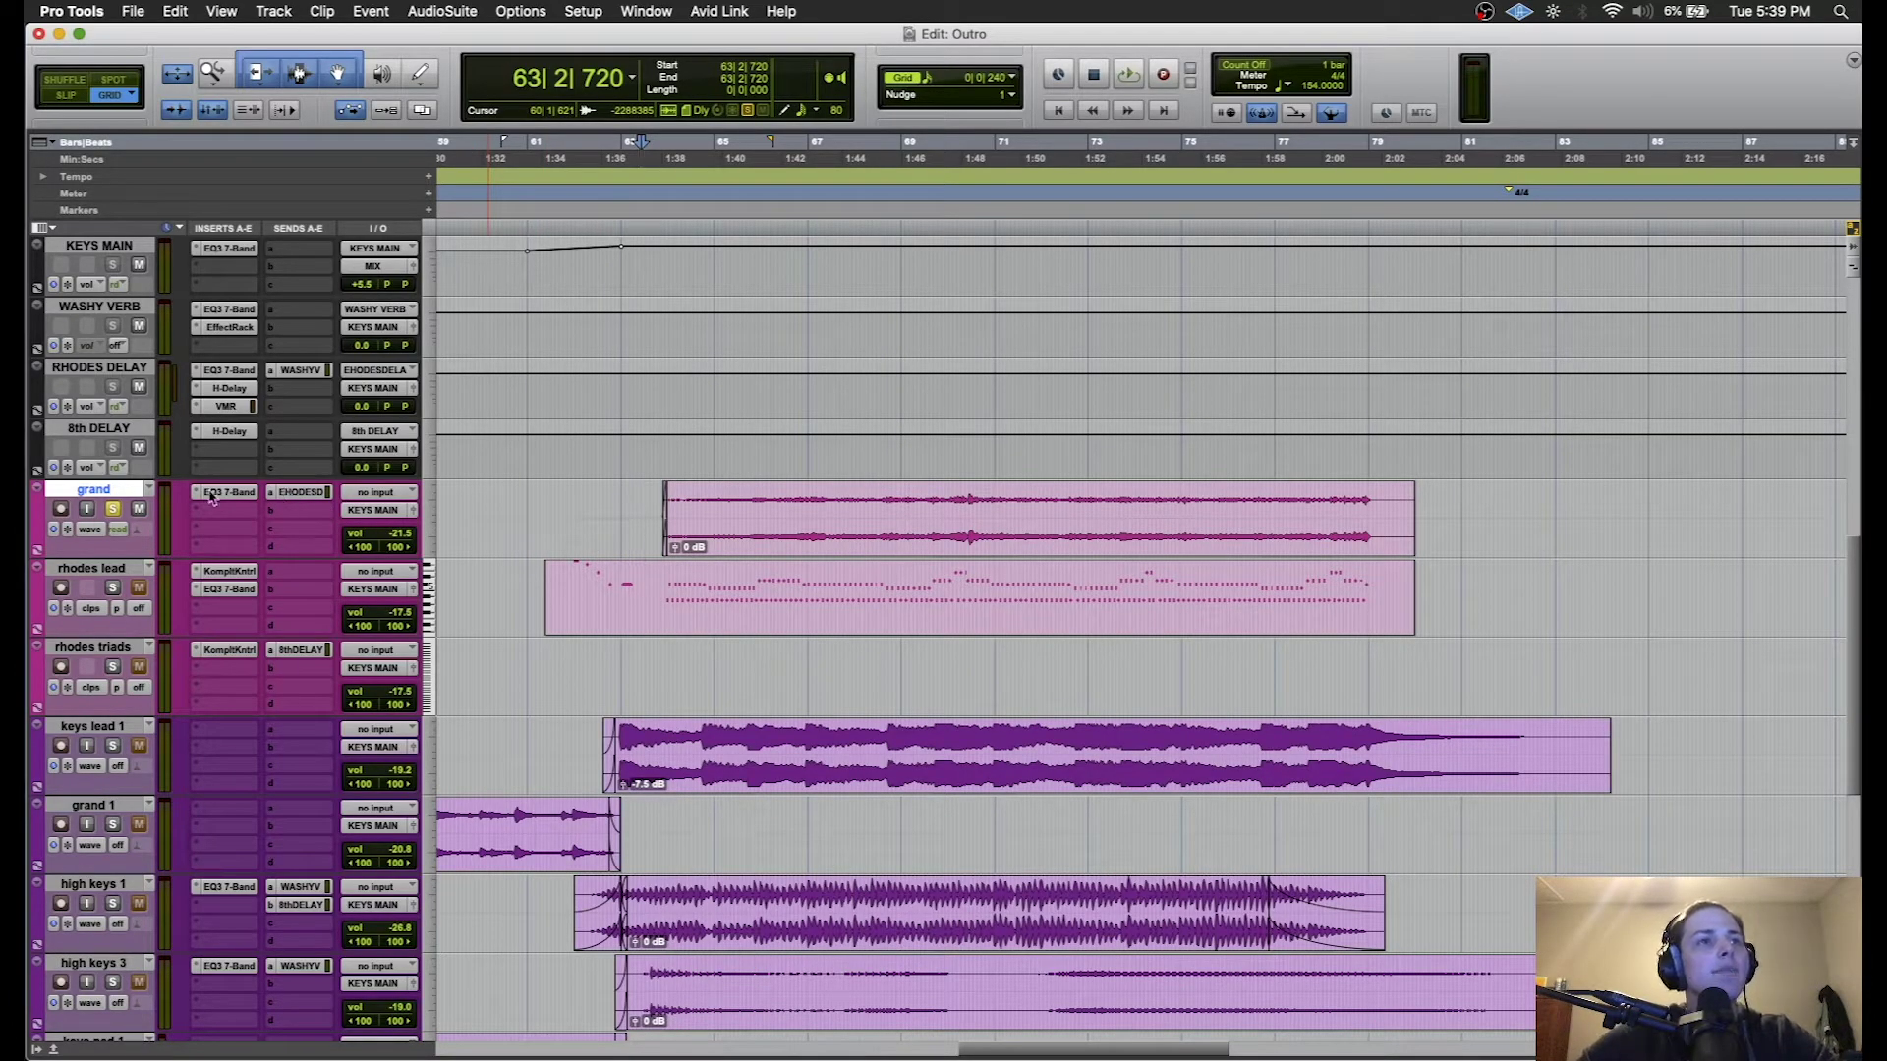
- Recheck the grand track's send to the rhodes delay, close its window and take the track out of solo
{"action": "left_click", "coordinate": [311, 494]}
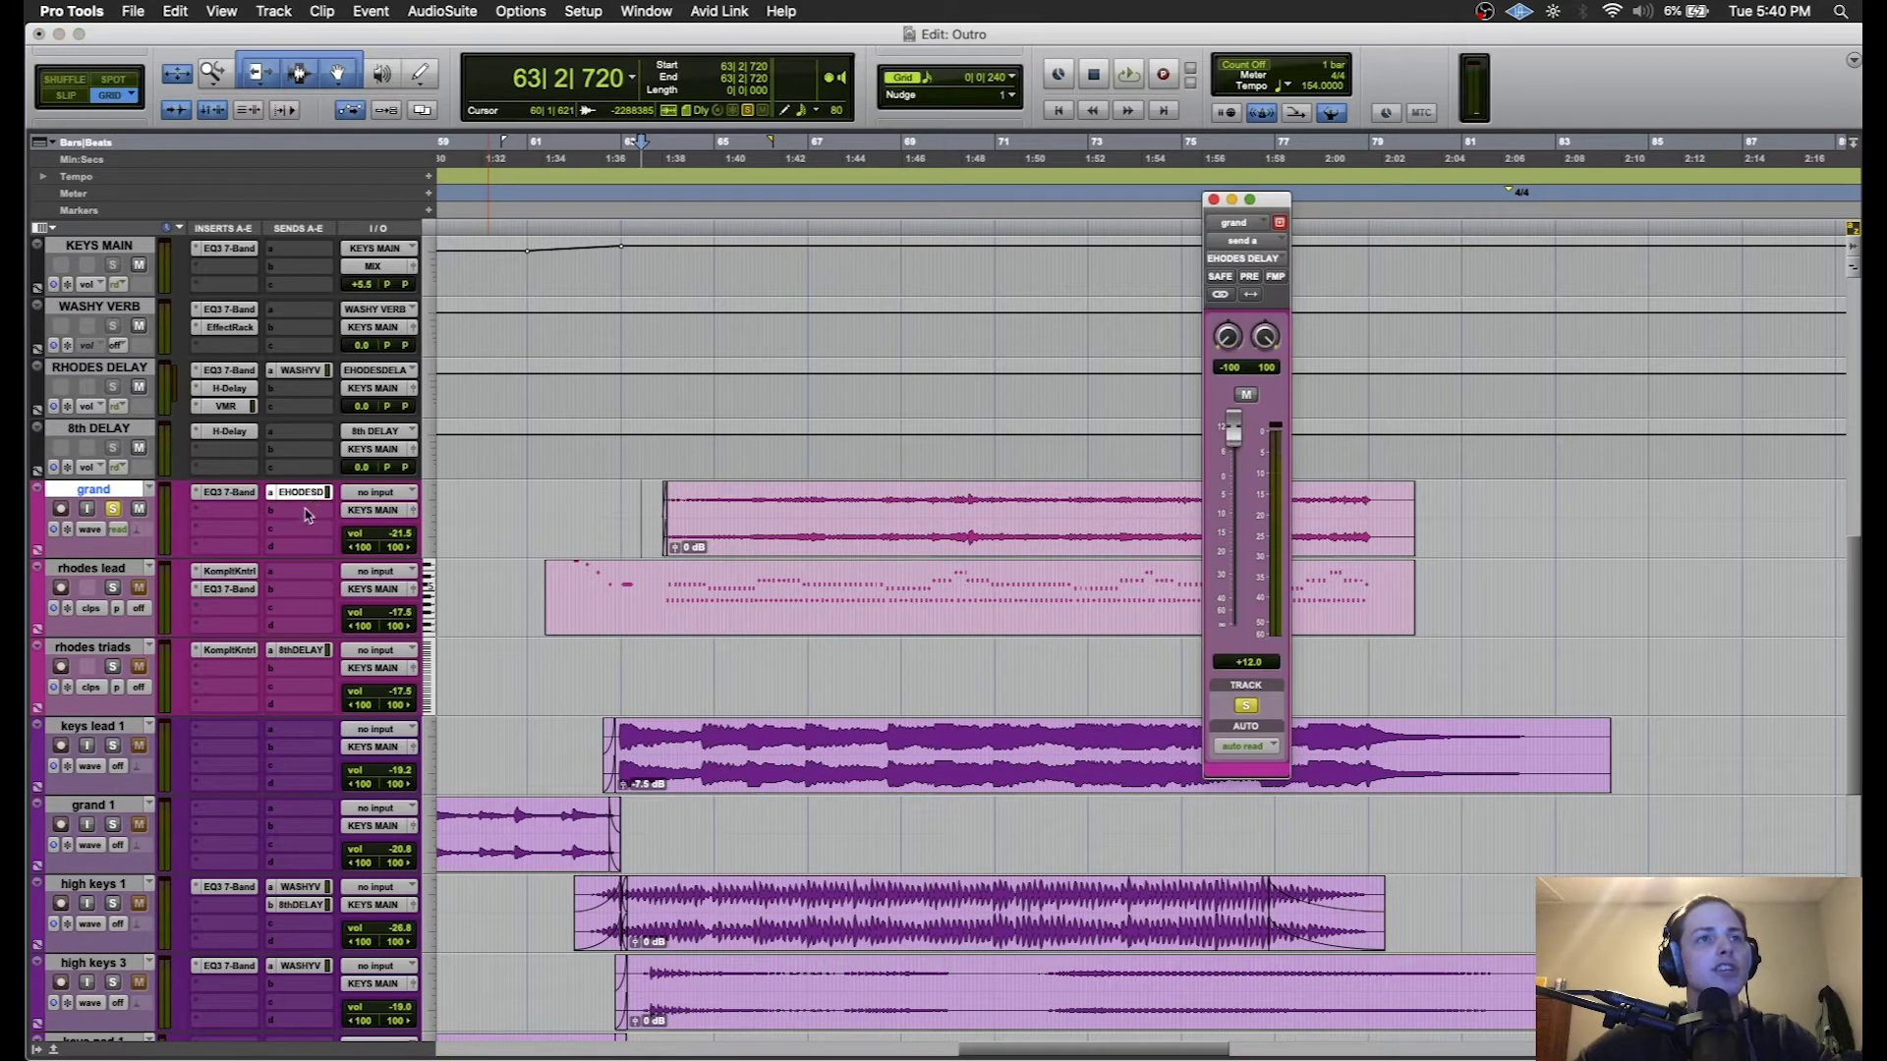
{"action": "left_click_drag", "start_coordinate": [1268, 209], "coordinate": [1036, 209]}
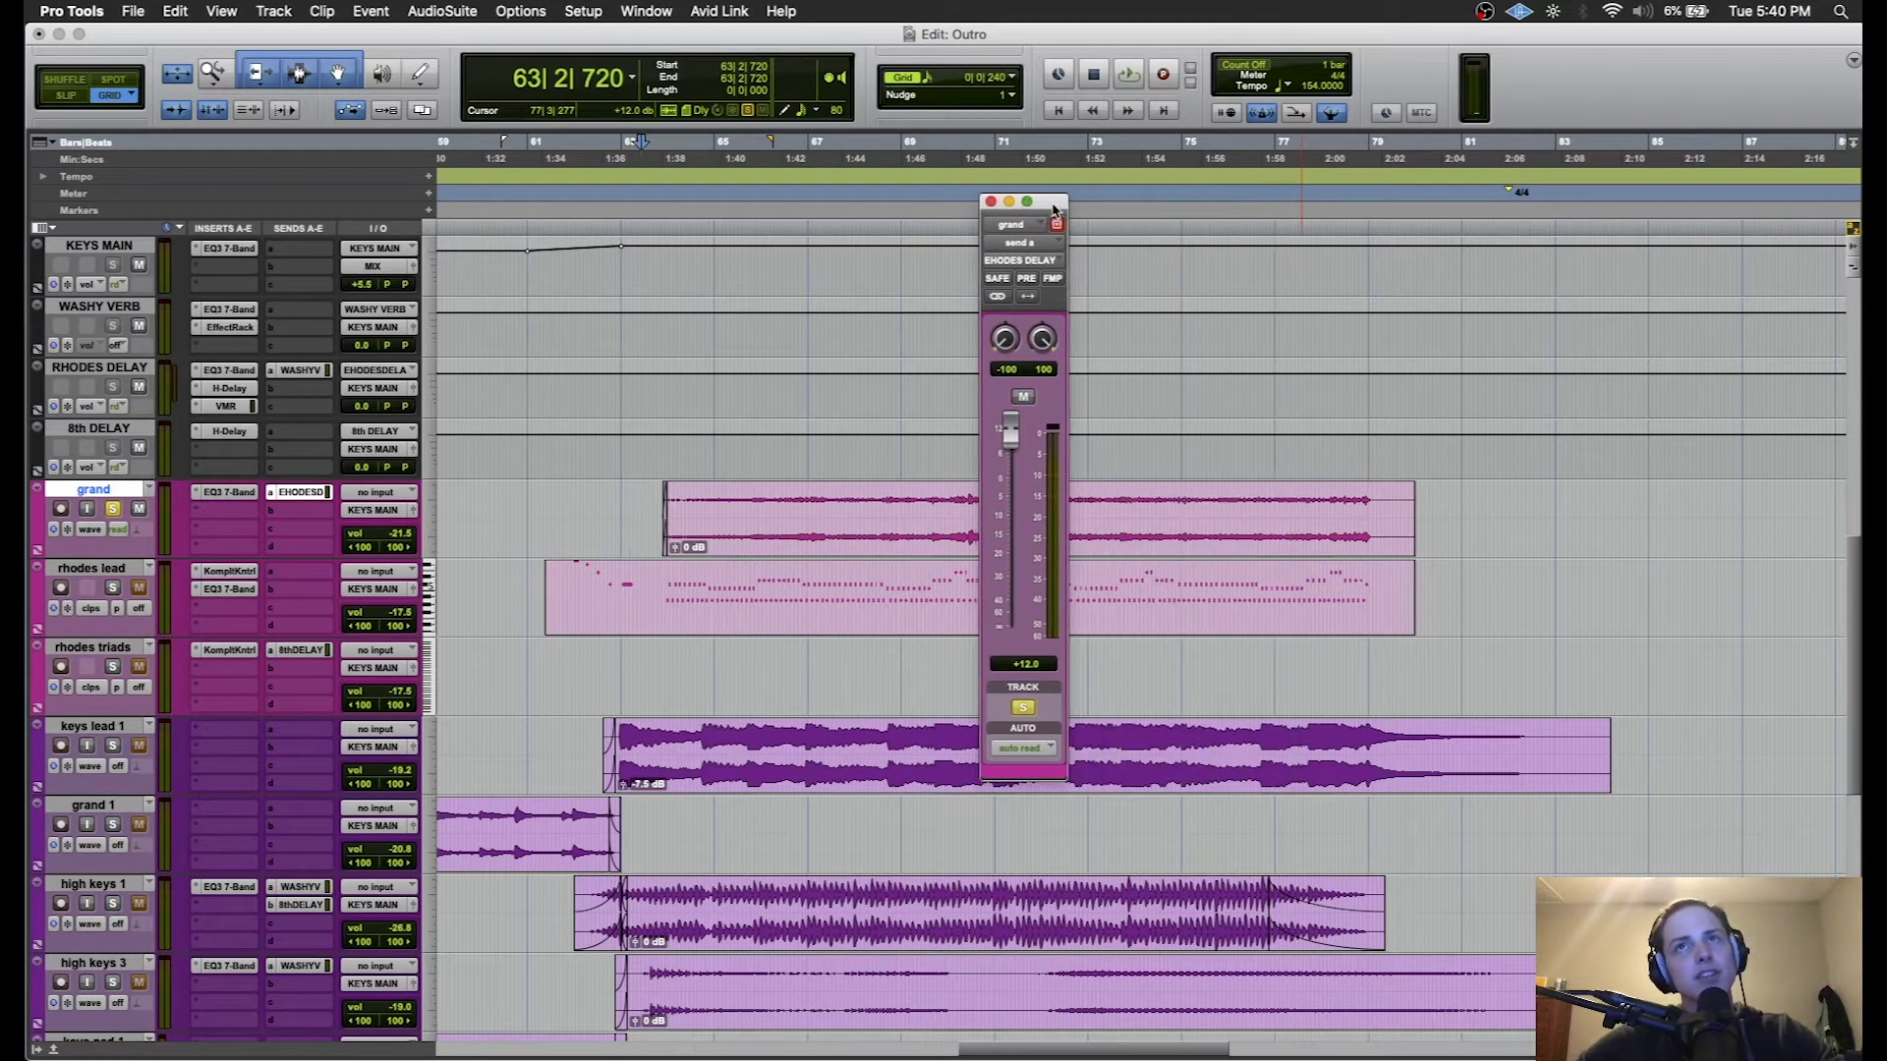
{"action": "left_click", "coordinate": [984, 201]}
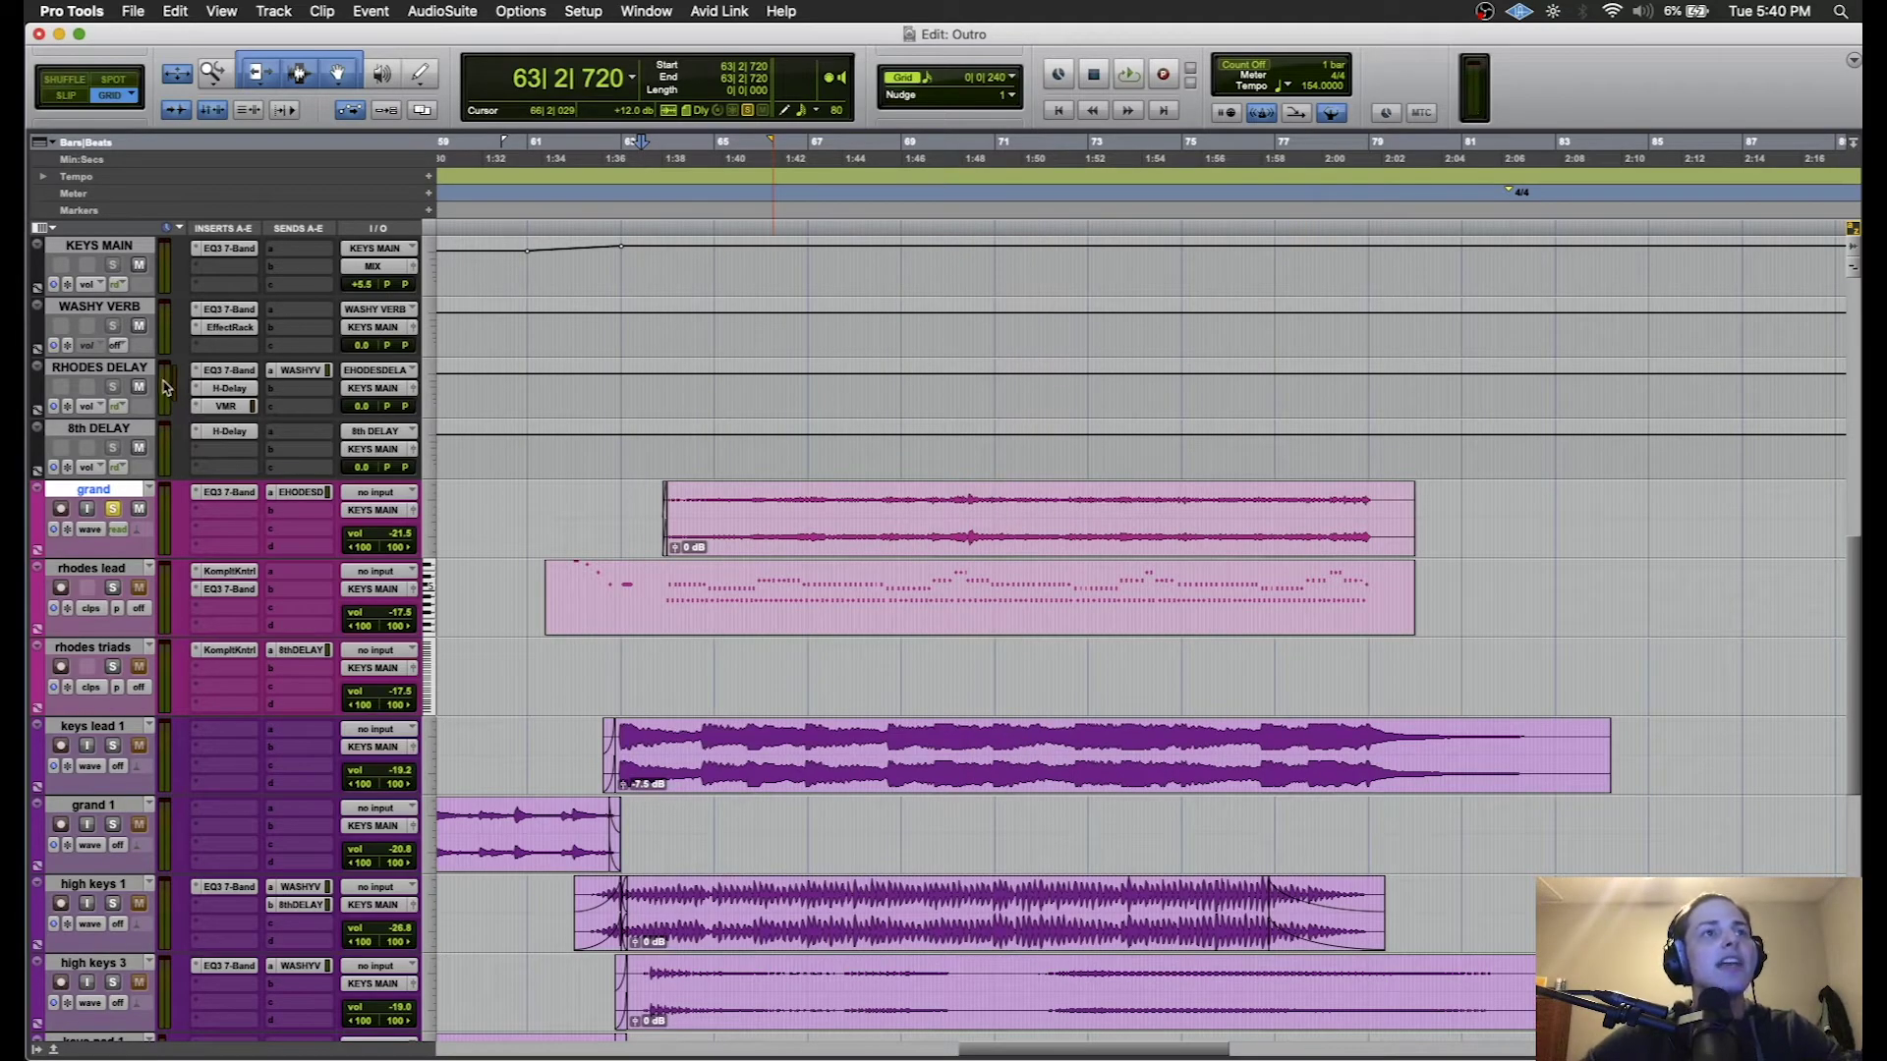
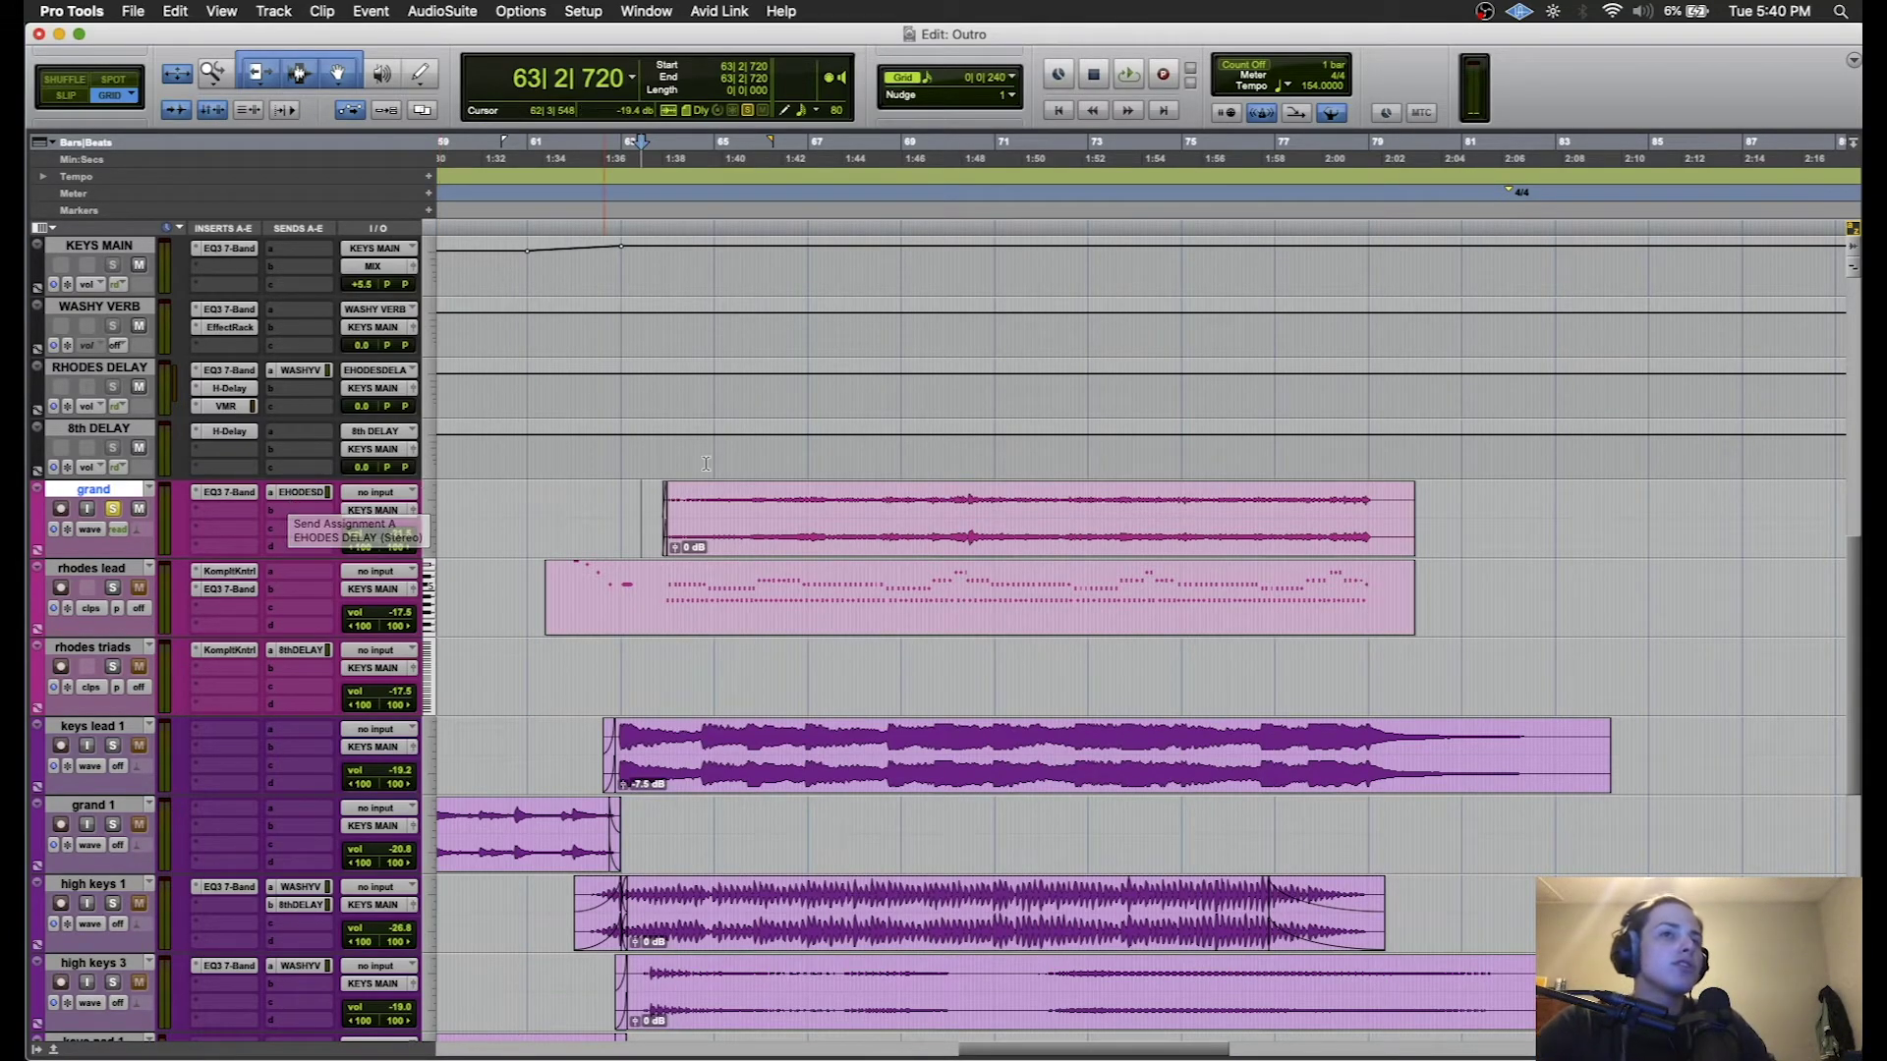
{"action": "left_click", "coordinate": [112, 509]}
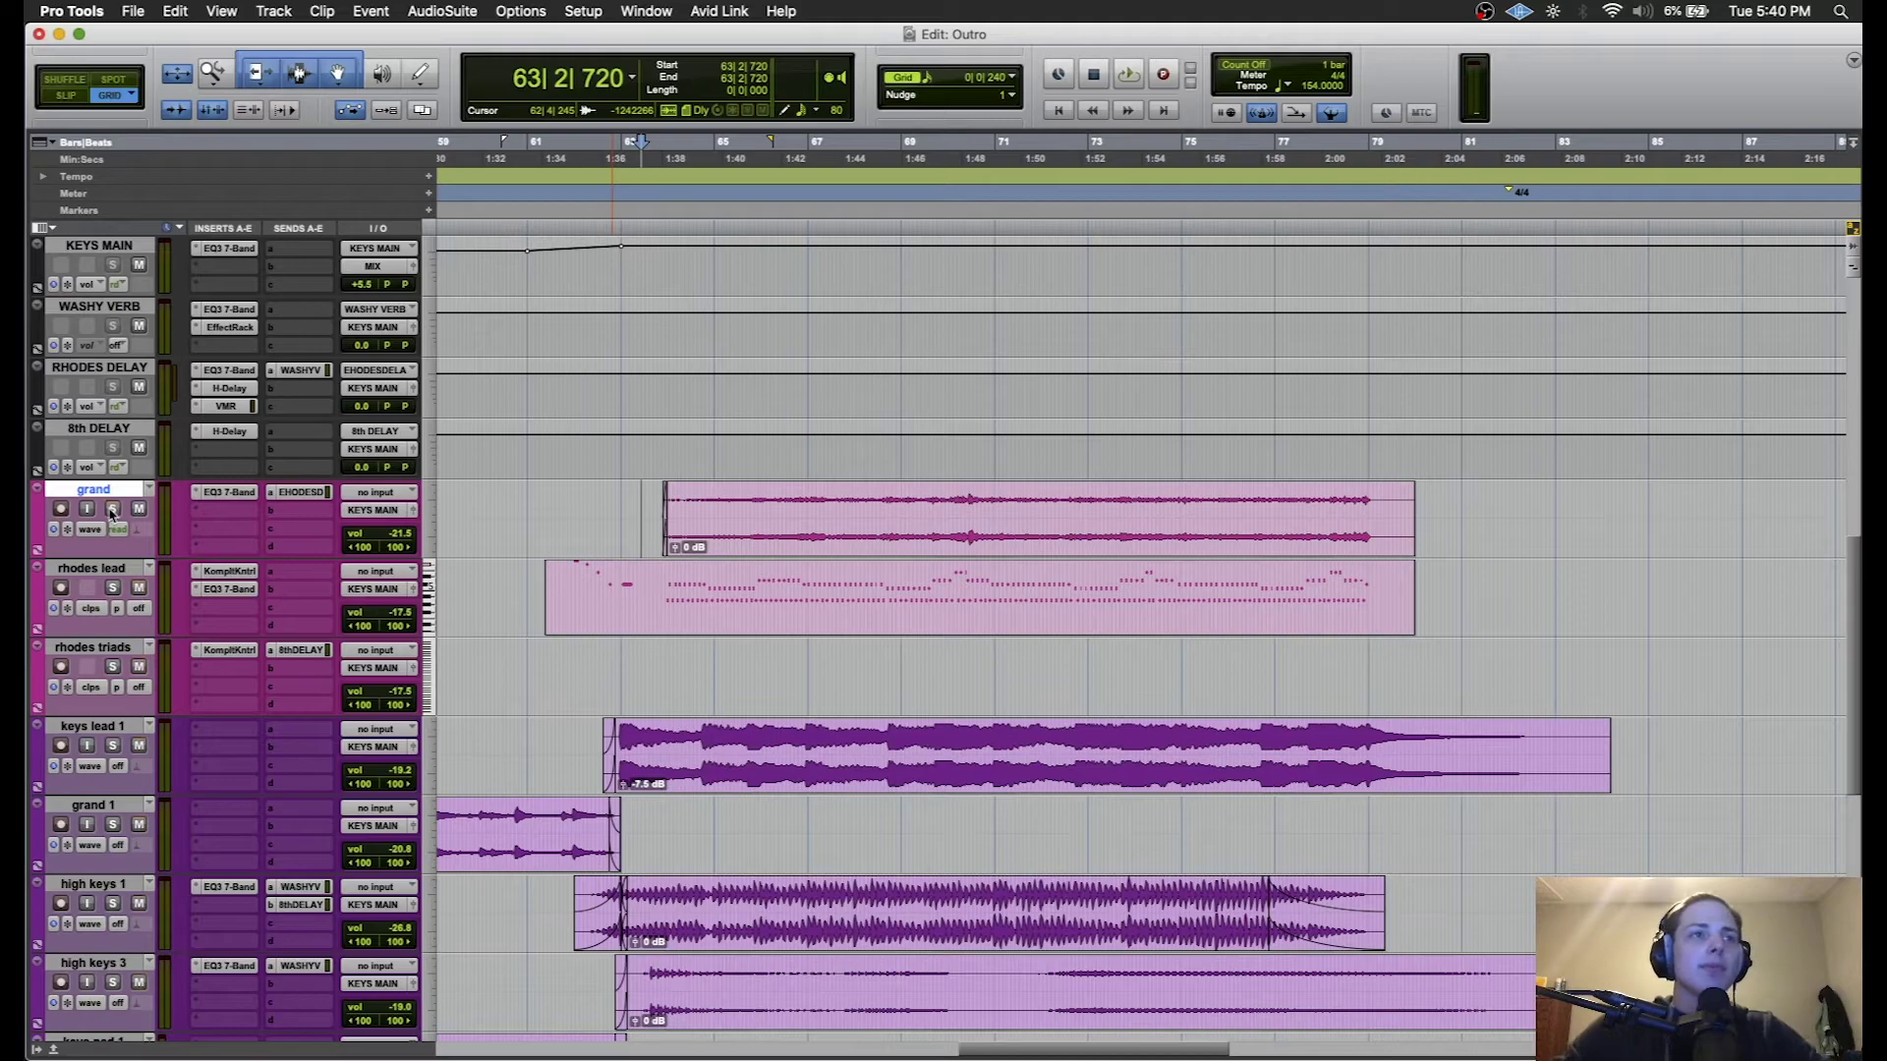
- Set the playback start to 2|2|000 and briefly play the song's opening with all unmuted tracks
{"action": "scroll", "coordinate": [668, 578], "scroll_direction": "down", "scroll_amount": 3}
{"action": "scroll", "coordinate": [668, 578], "scroll_direction": "left", "scroll_amount": 5}
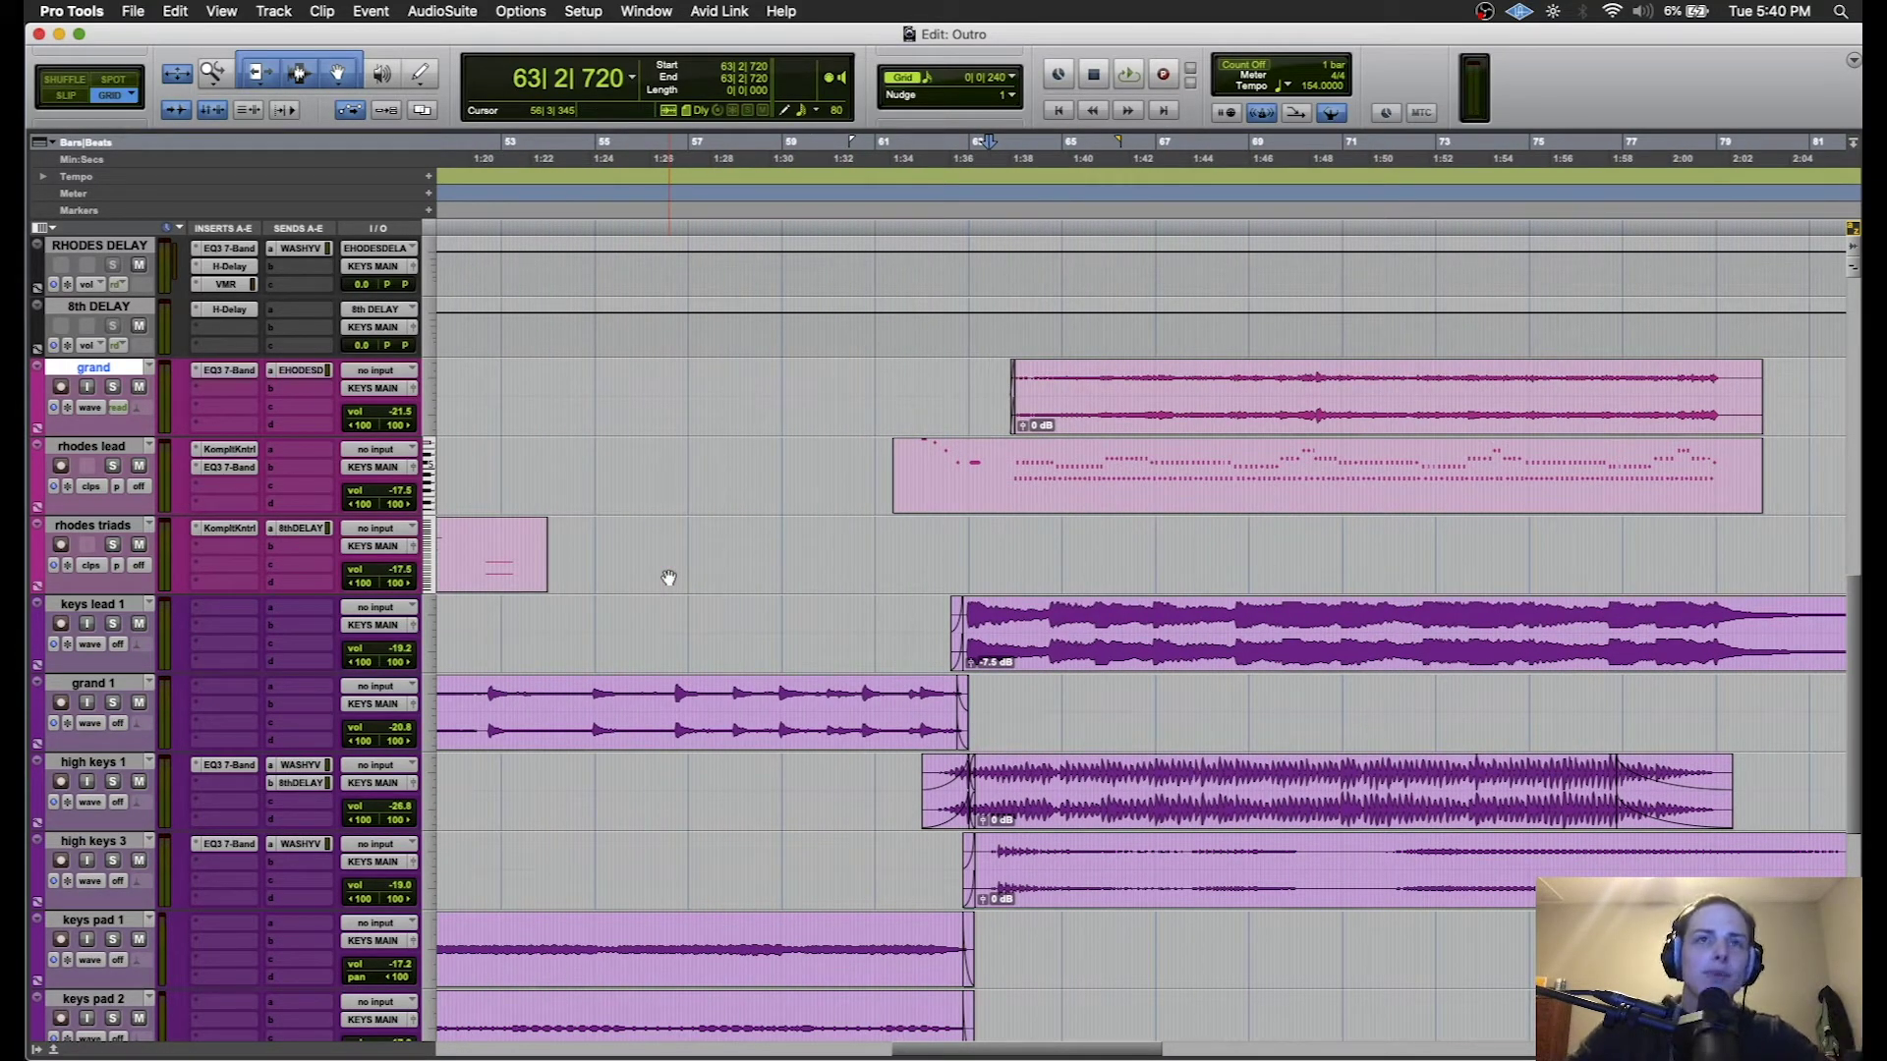
{"action": "left_click", "coordinate": [896, 544]}
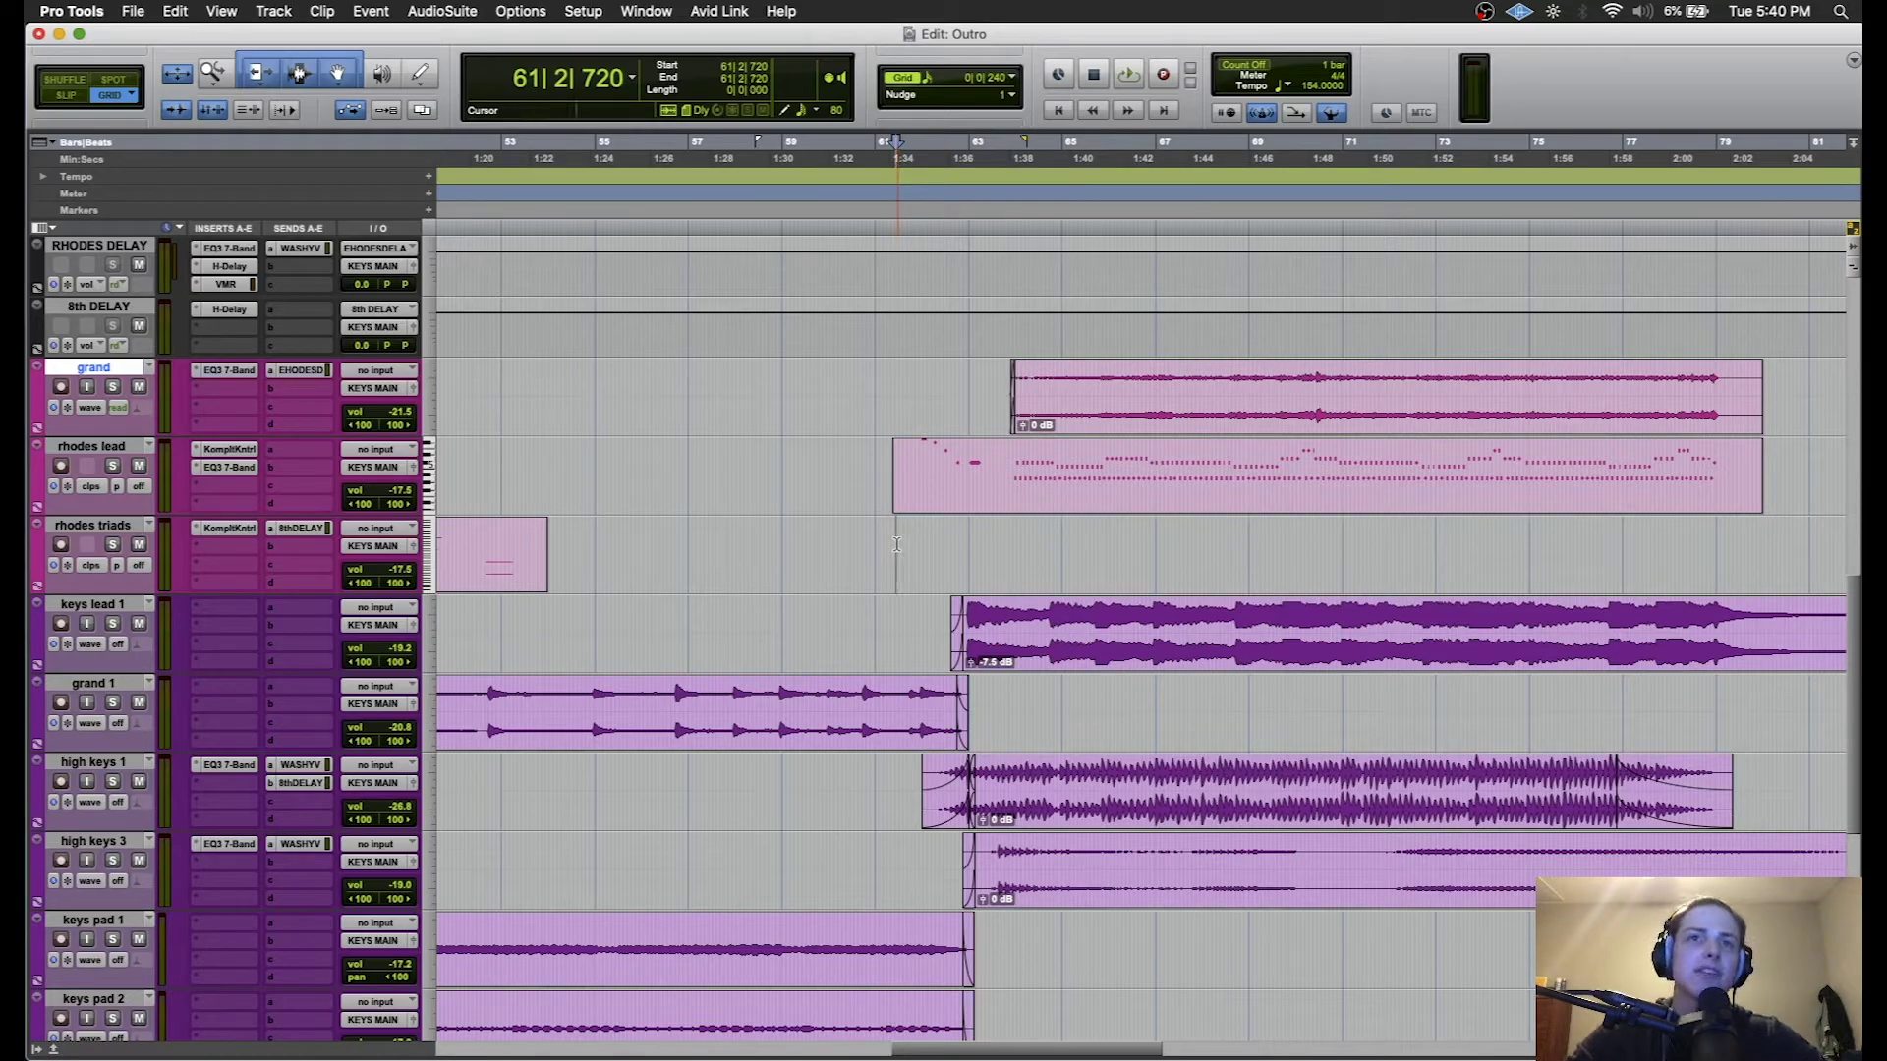
{"action": "key", "text": "Return"}
{"action": "scroll", "coordinate": [817, 615], "scroll_direction": "down", "scroll_amount": 1}
{"action": "scroll", "coordinate": [818, 615], "scroll_direction": "right", "scroll_amount": 2}
{"action": "left_click", "coordinate": [810, 639]}
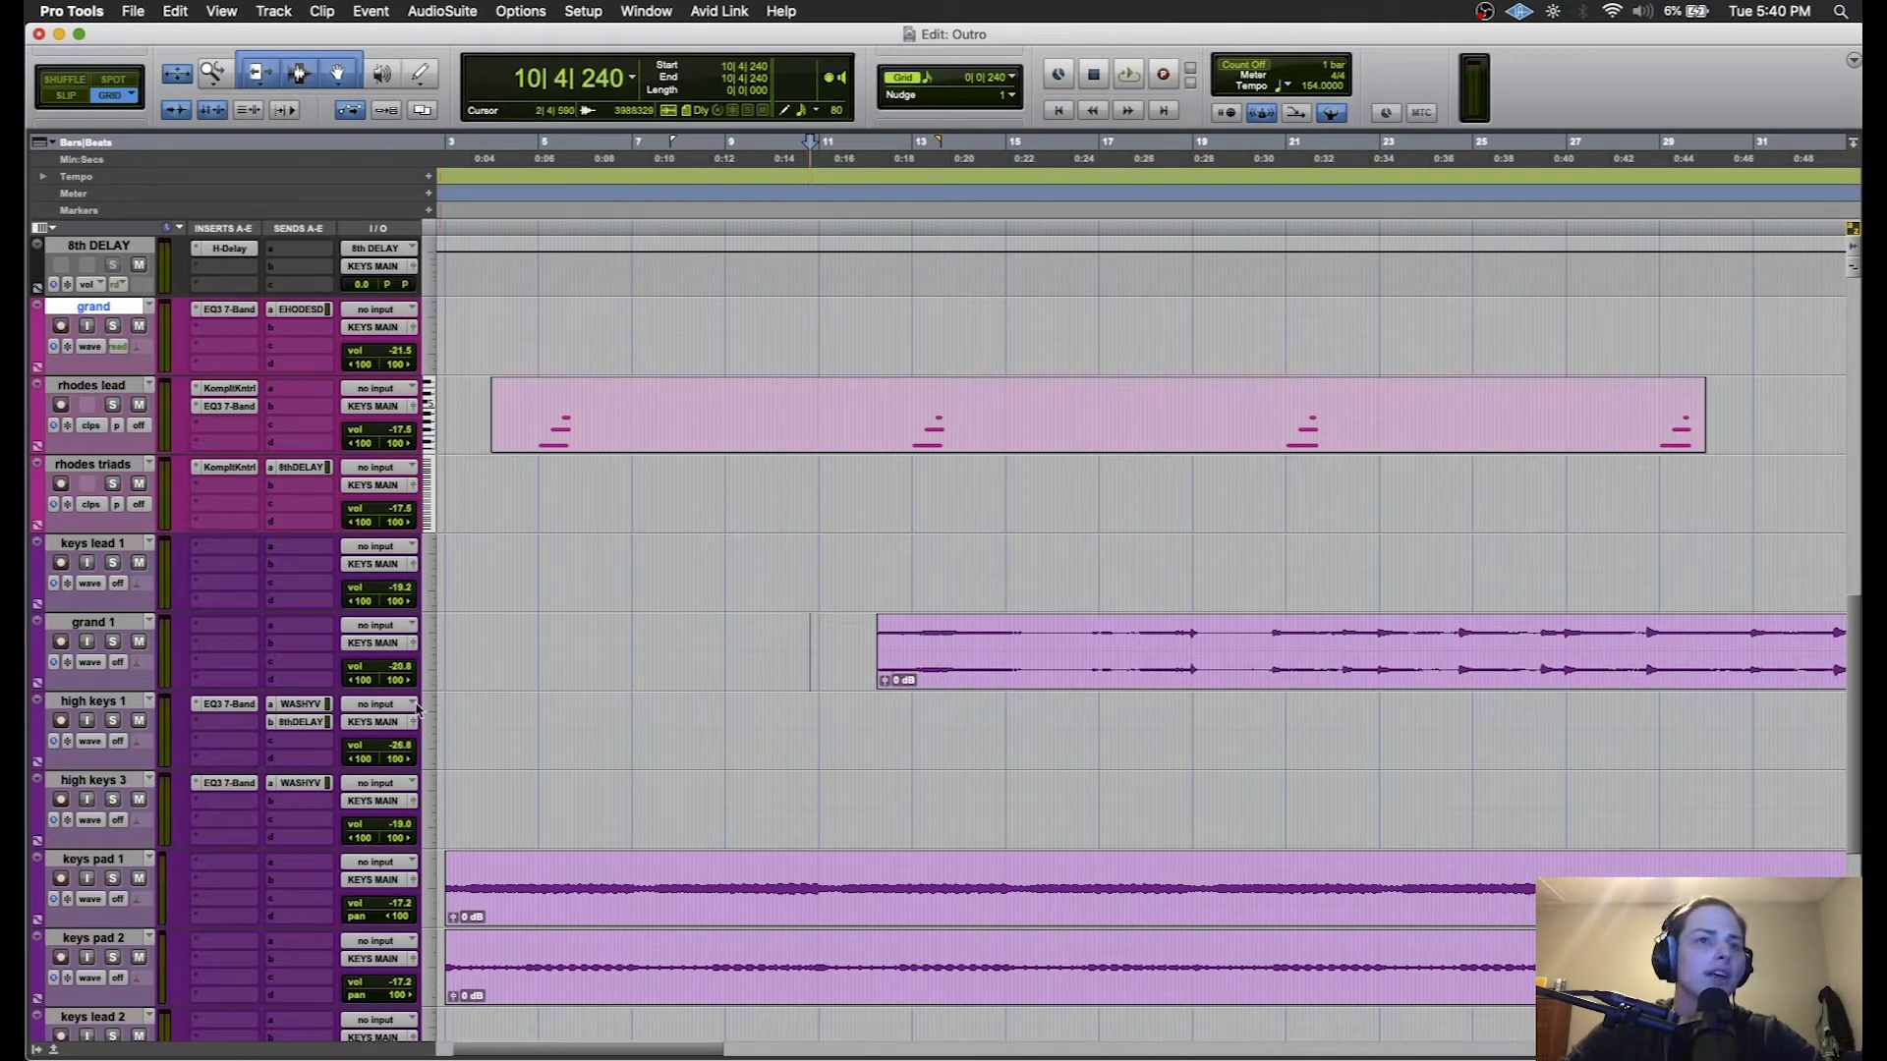
{"action": "scroll", "coordinate": [417, 709], "scroll_direction": "down", "scroll_amount": 1}
{"action": "scroll", "coordinate": [418, 710], "scroll_direction": "left", "scroll_amount": 2}
{"action": "left_click", "coordinate": [496, 611]}
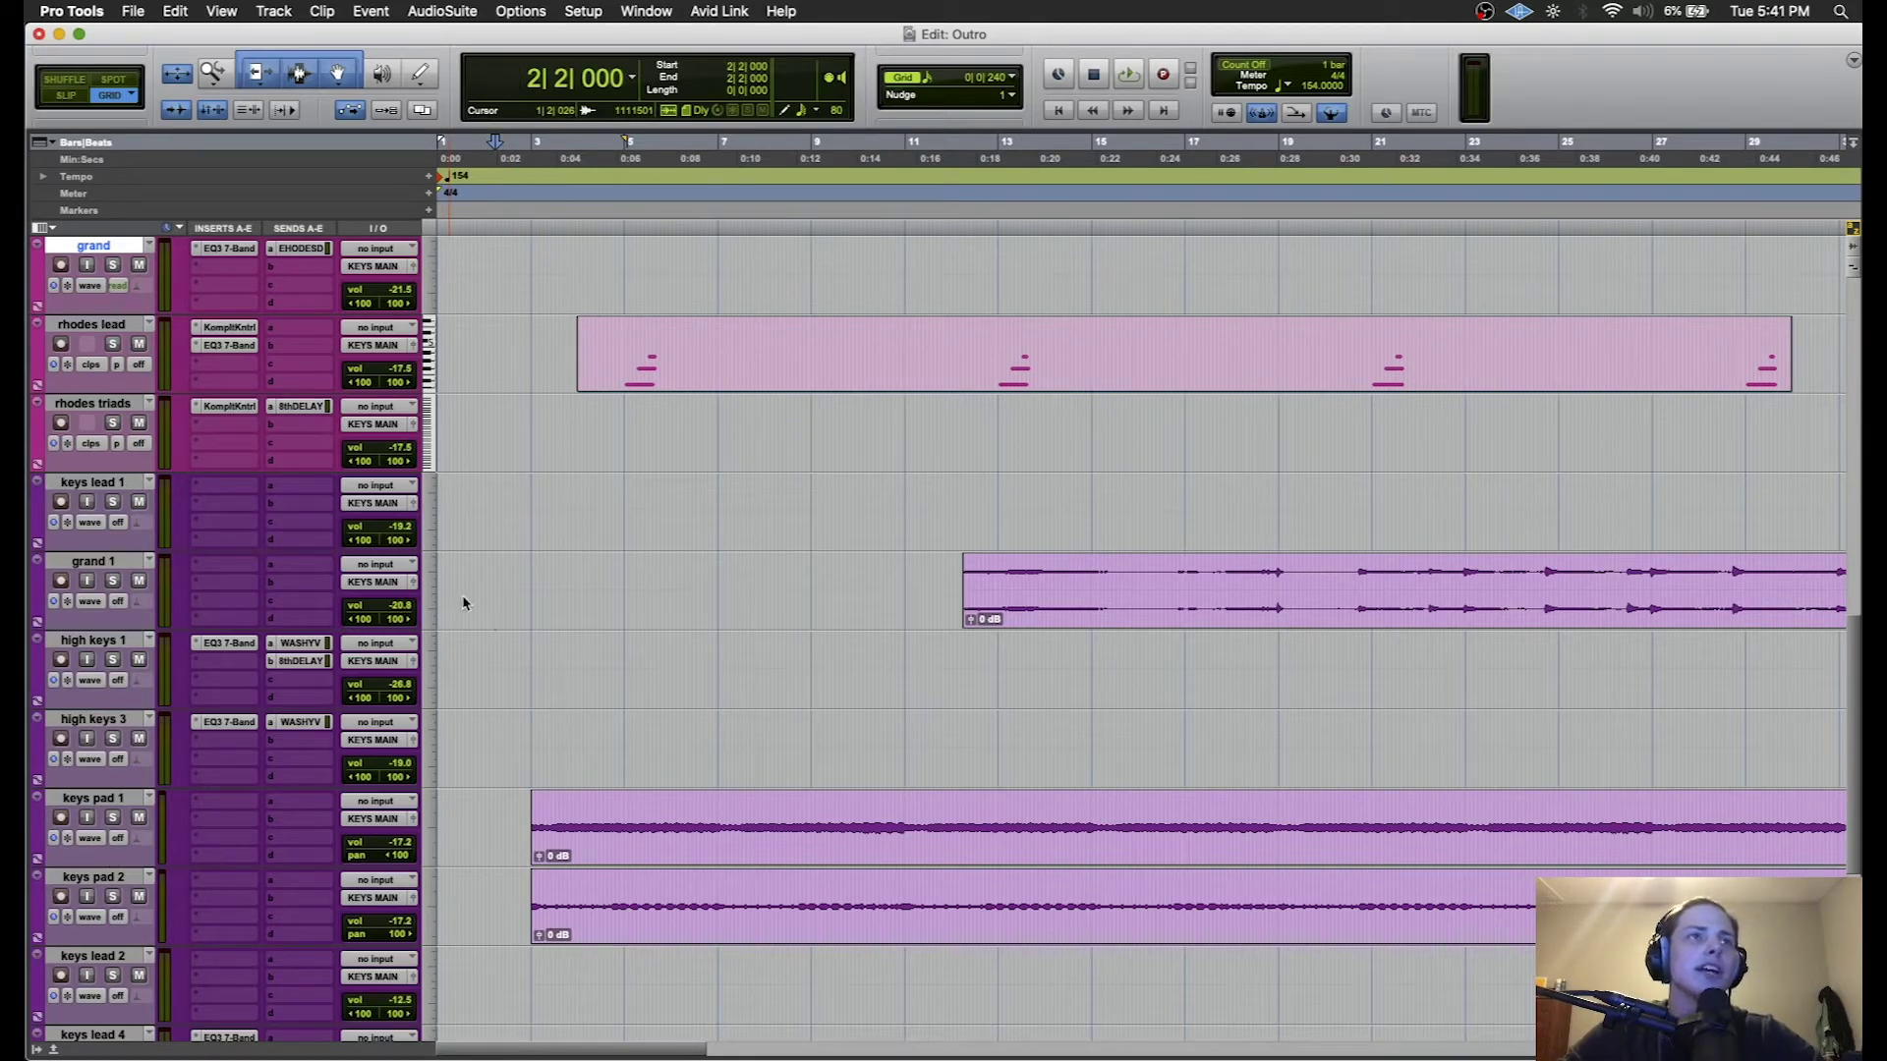
{"action": "key", "text": "space"}
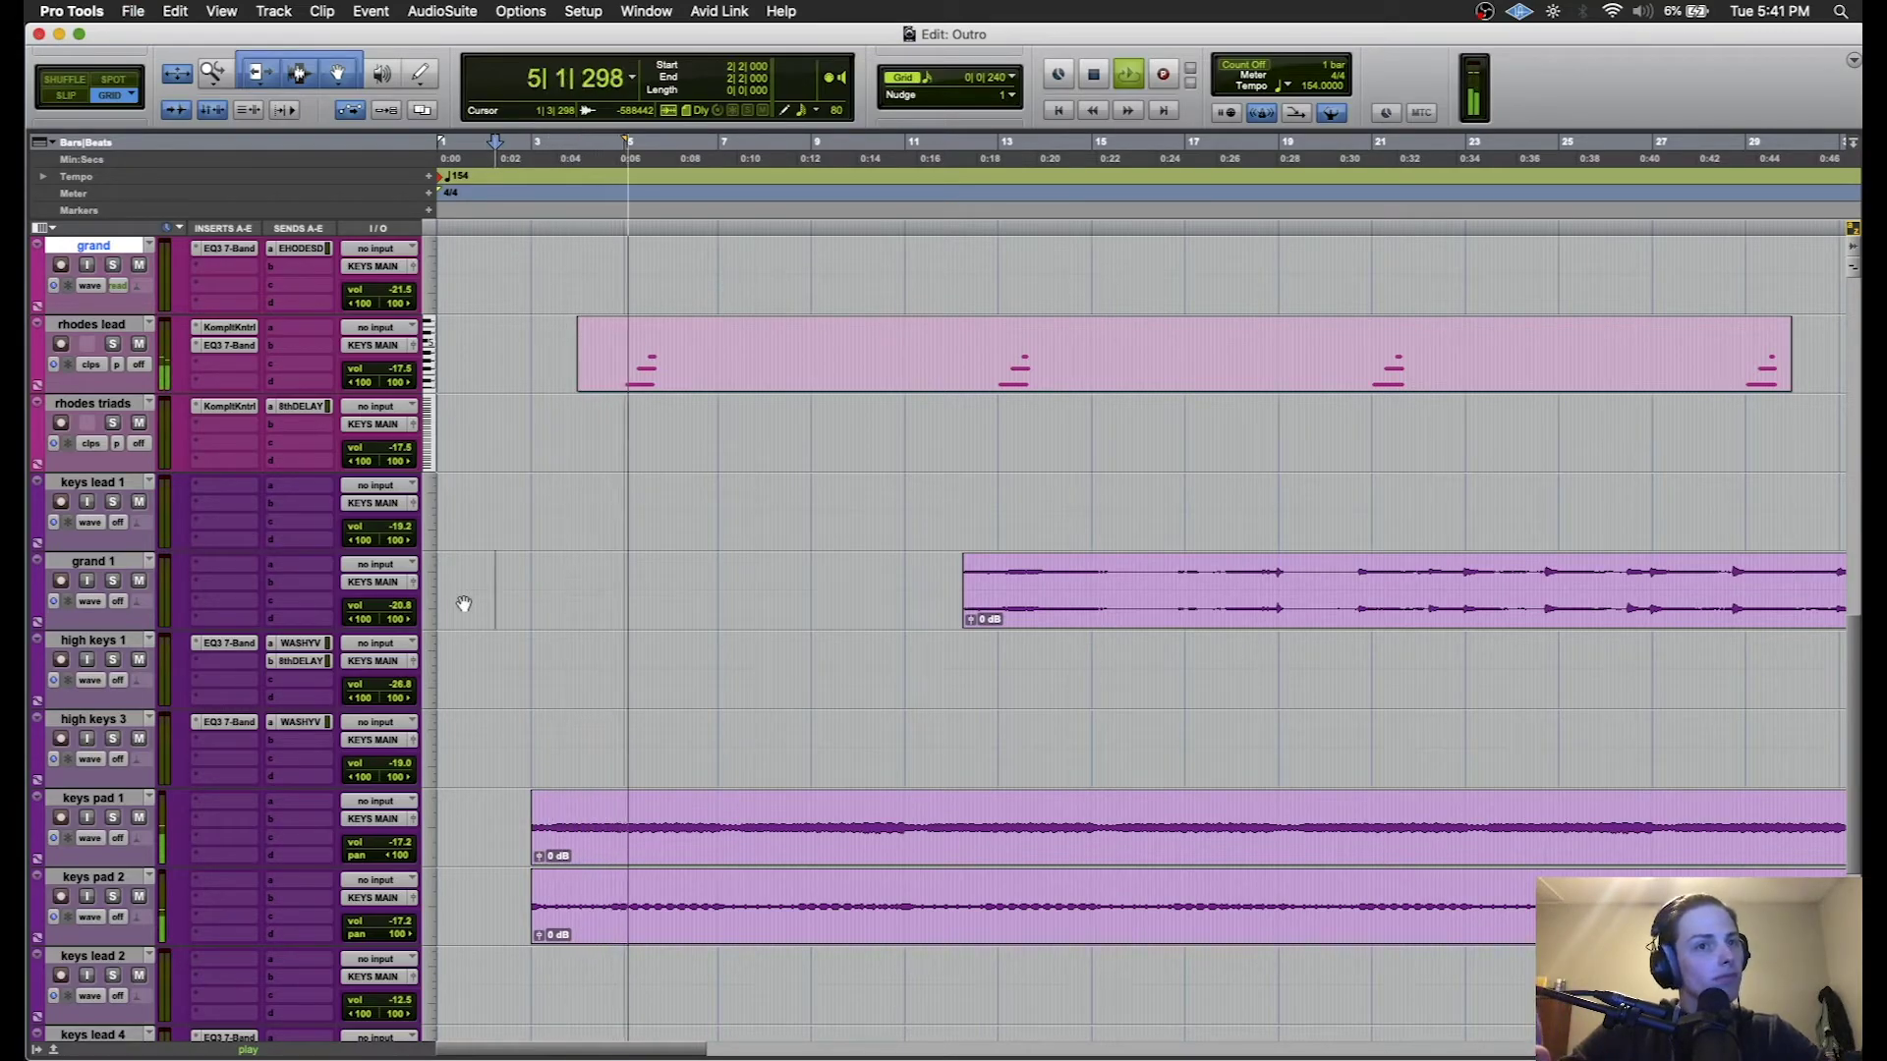
{"action": "key", "text": "space"}
- Solo keys pad 1 and keys pad 2, audition them together from 2|2|000, stop playback and take both out of solo
{"action": "left_click", "coordinate": [112, 817]}
{"action": "left_click", "coordinate": [113, 896]}
{"action": "key", "text": "space"}
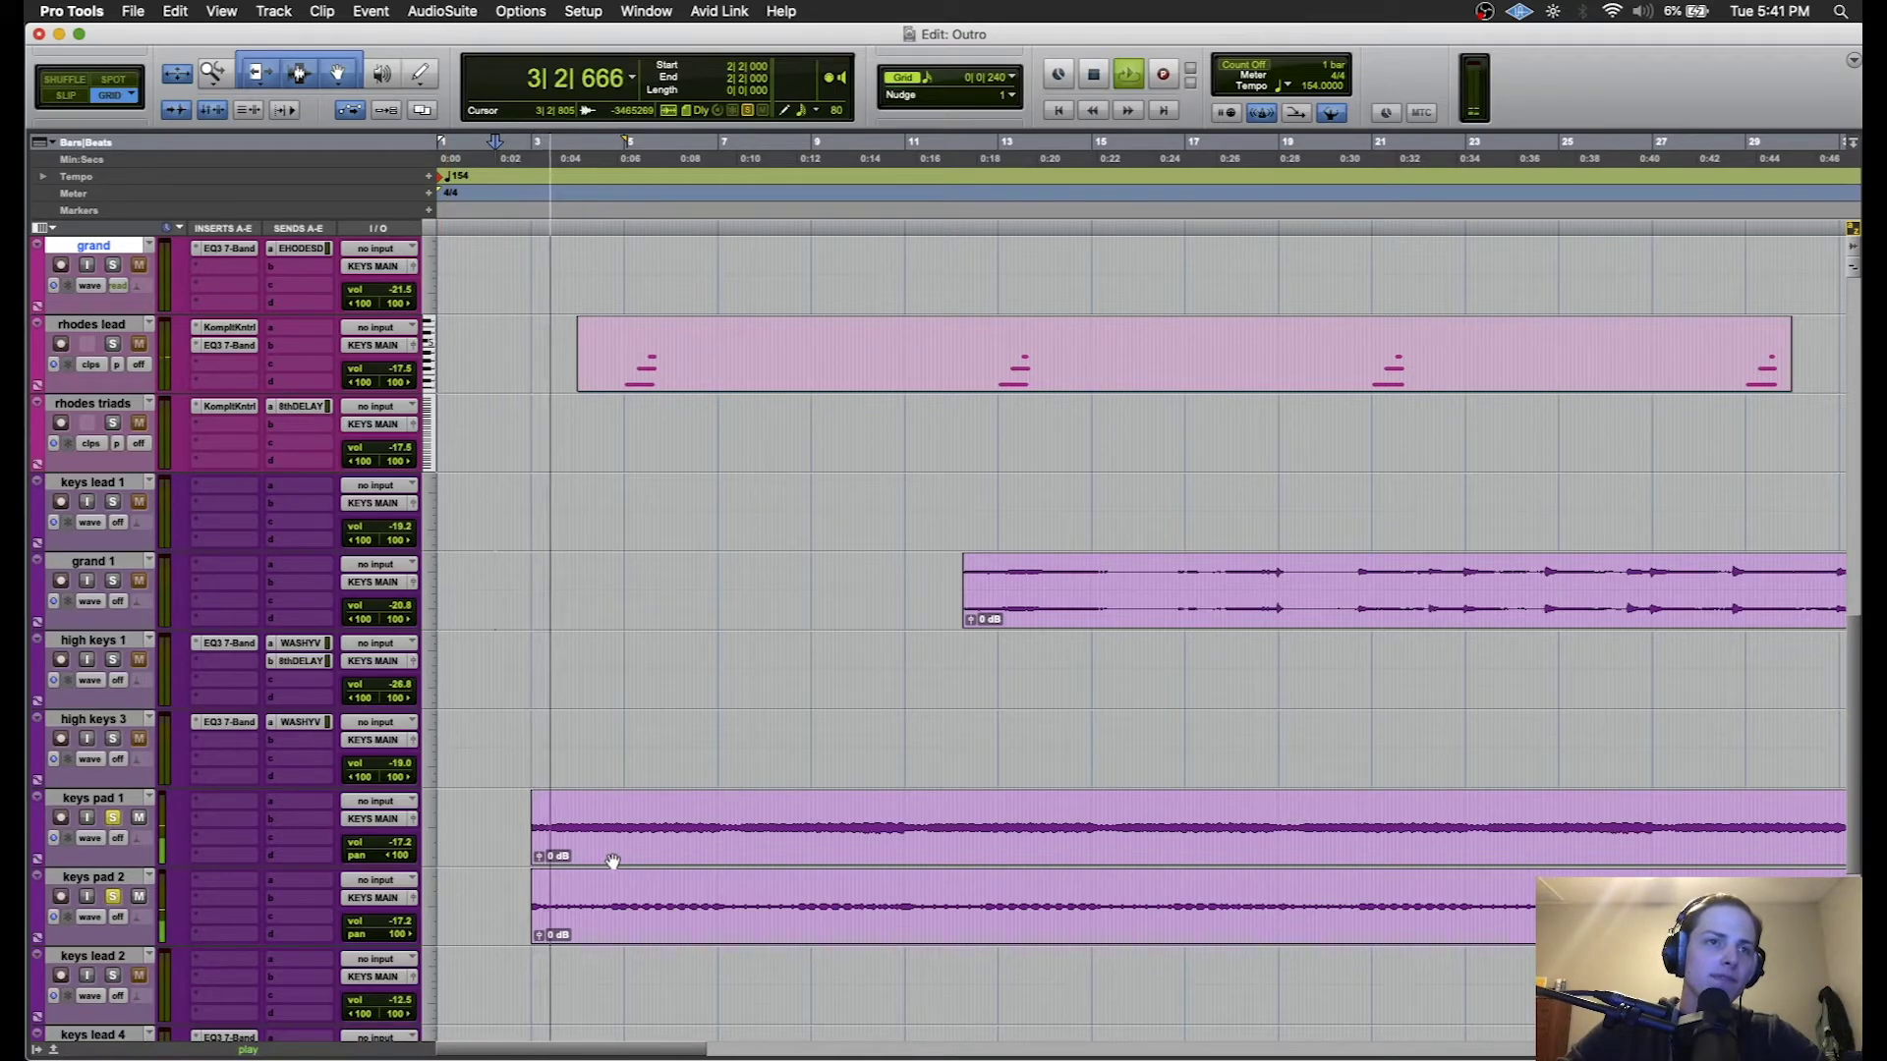
{"action": "scroll", "coordinate": [612, 862], "scroll_direction": "down", "scroll_amount": 1}
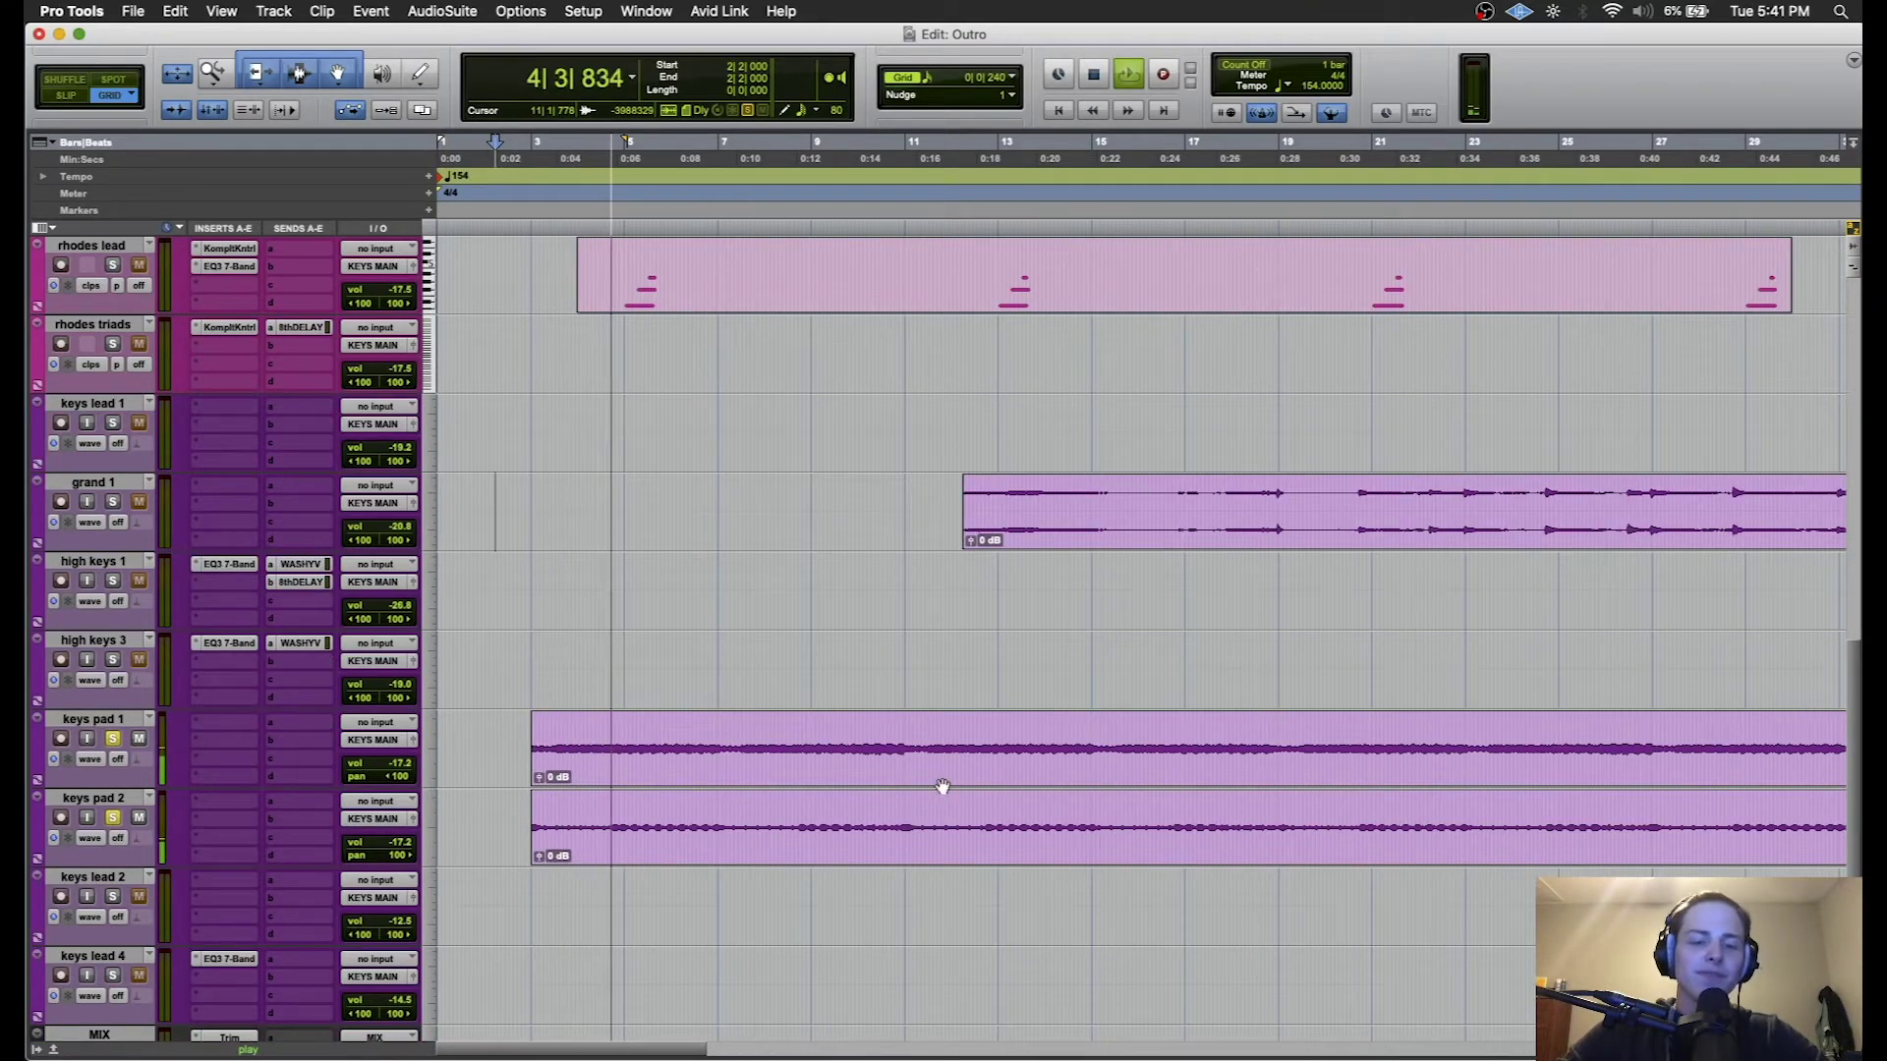
{"action": "key", "text": "r"}
{"action": "key", "text": "r"}
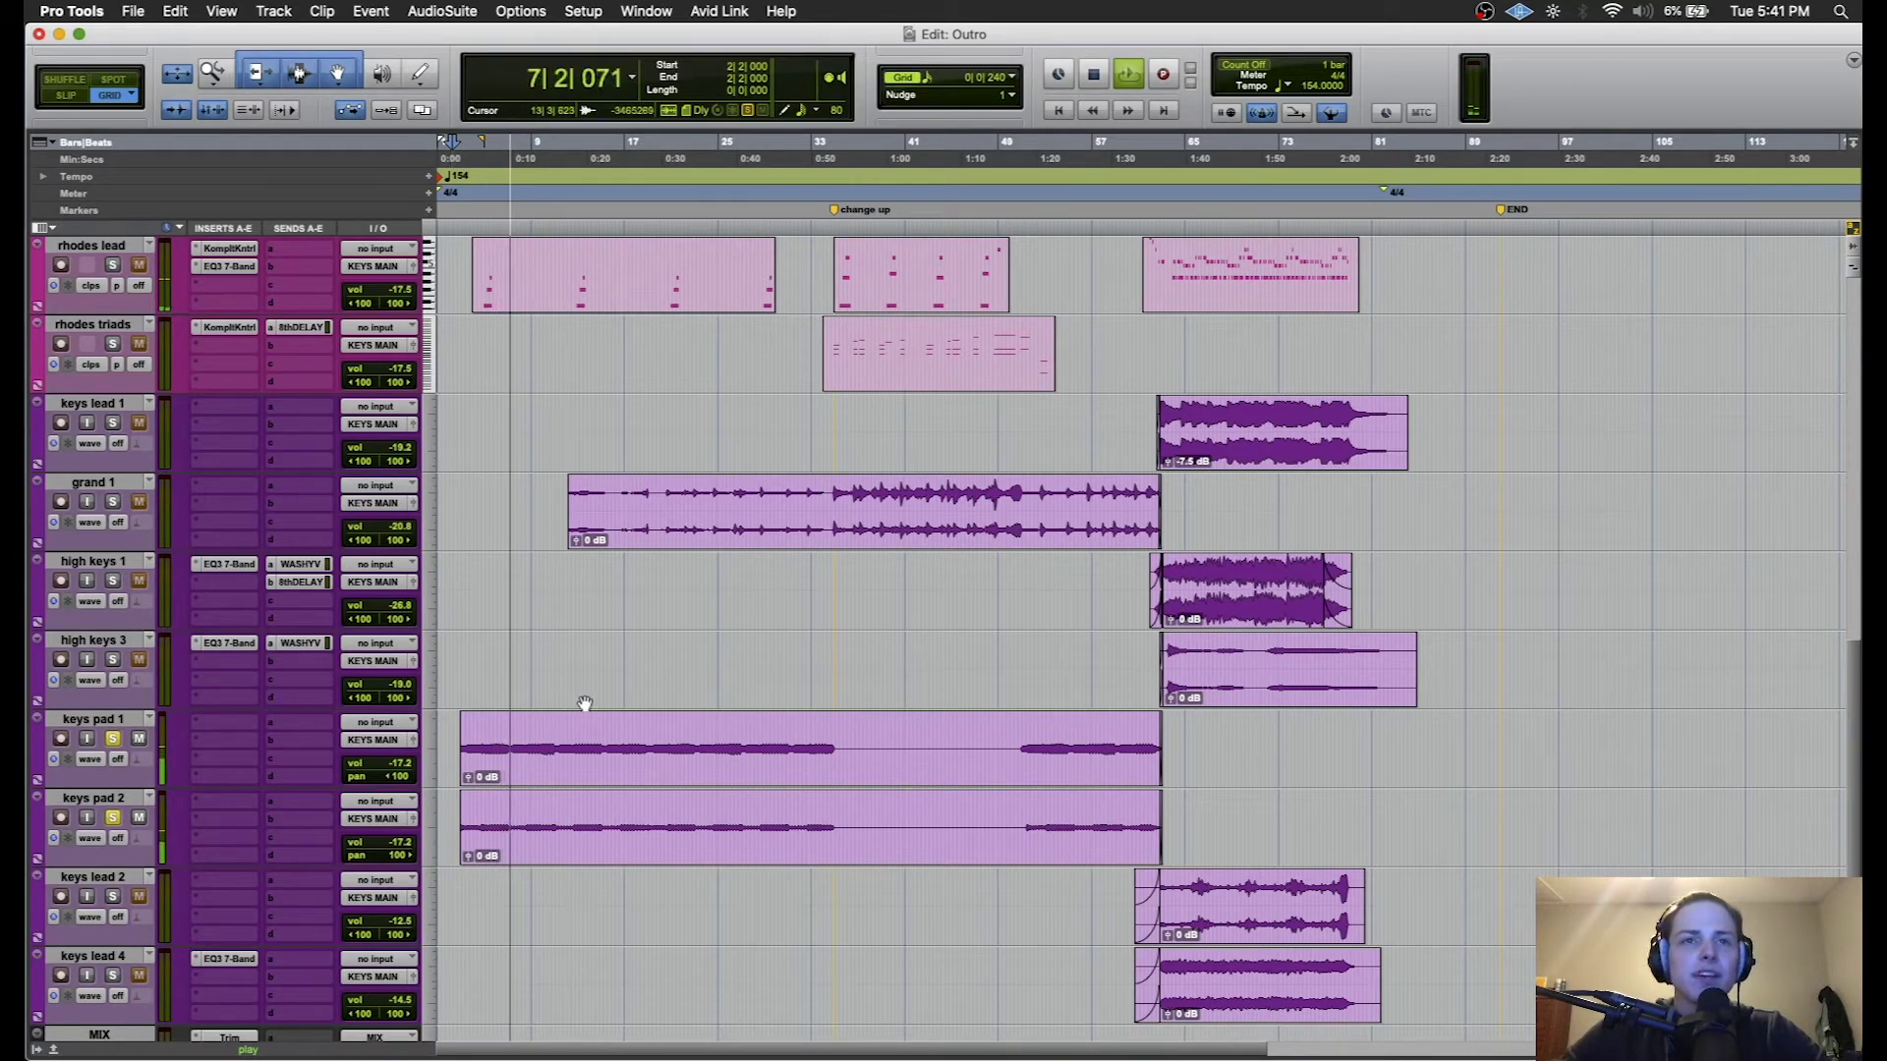
{"action": "key", "text": "space"}
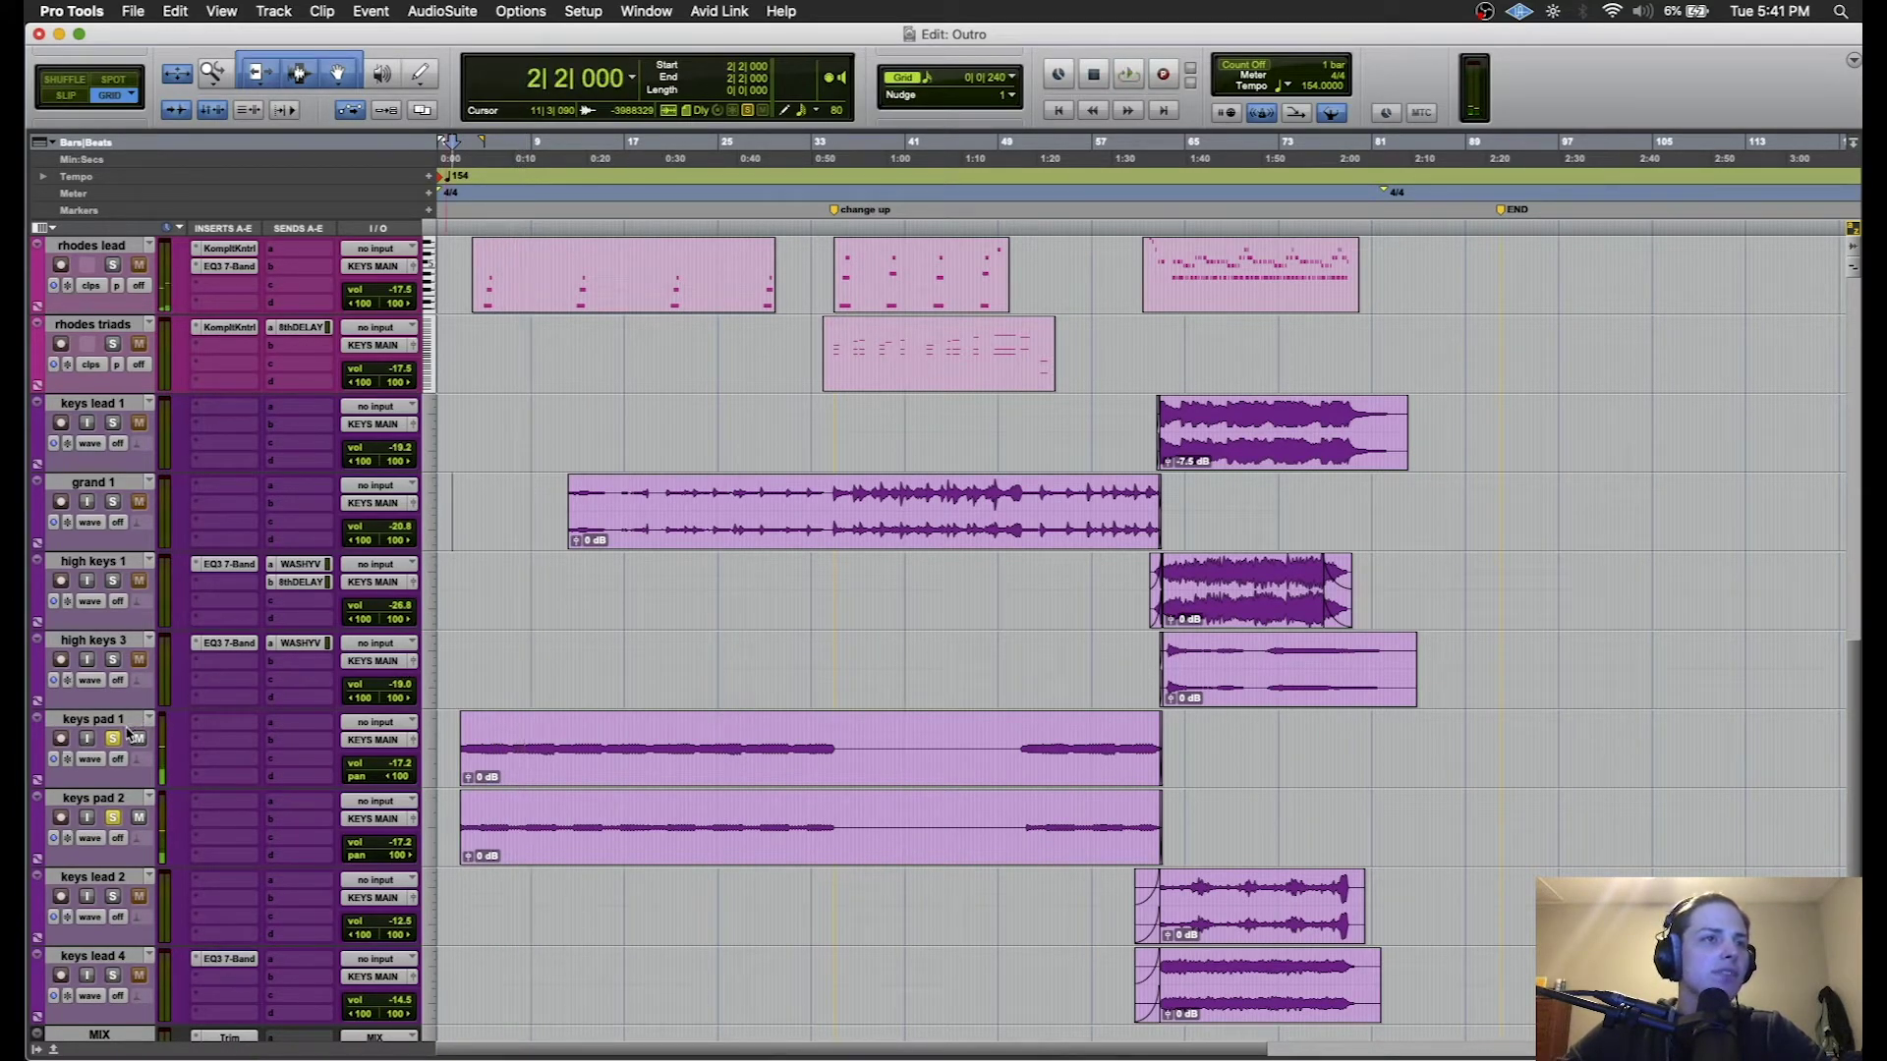
{"action": "left_click", "coordinate": [113, 817]}
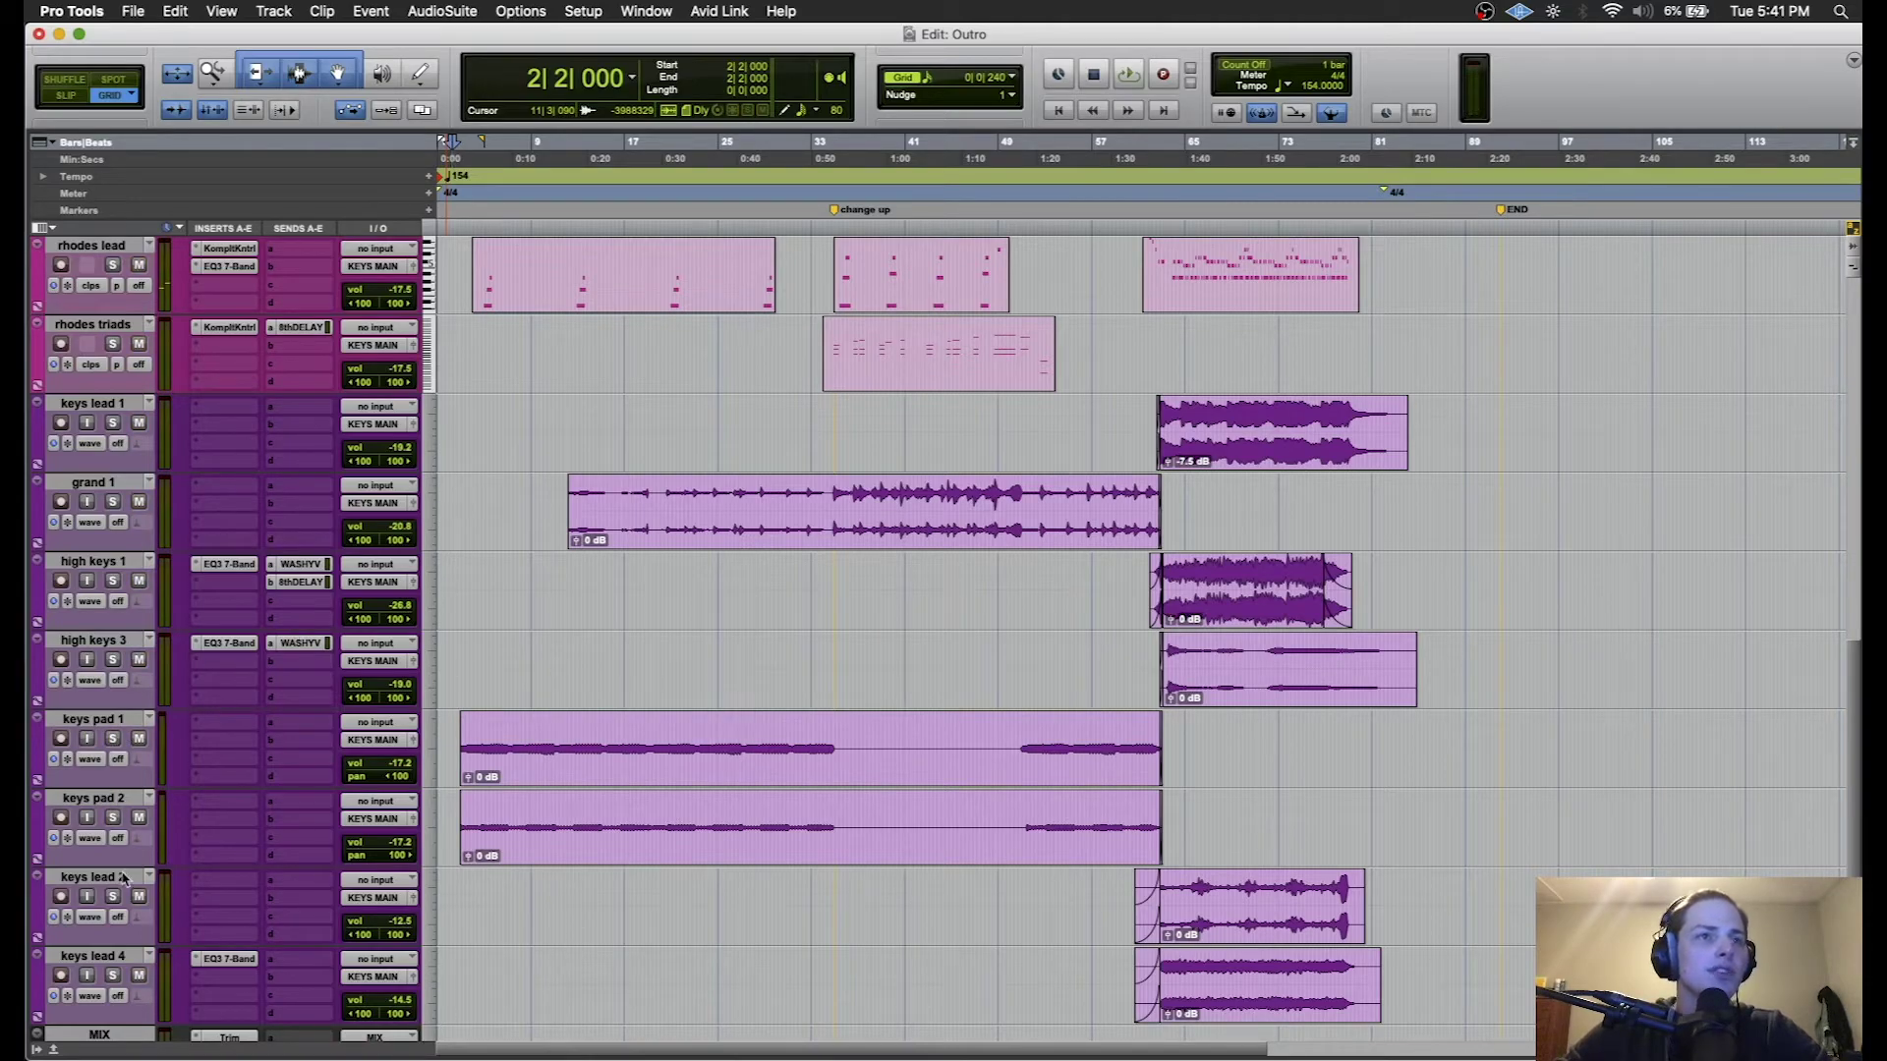
- Solo keys lead 1 and start auditioning it from 61|2|480
{"action": "left_click", "coordinate": [112, 404]}
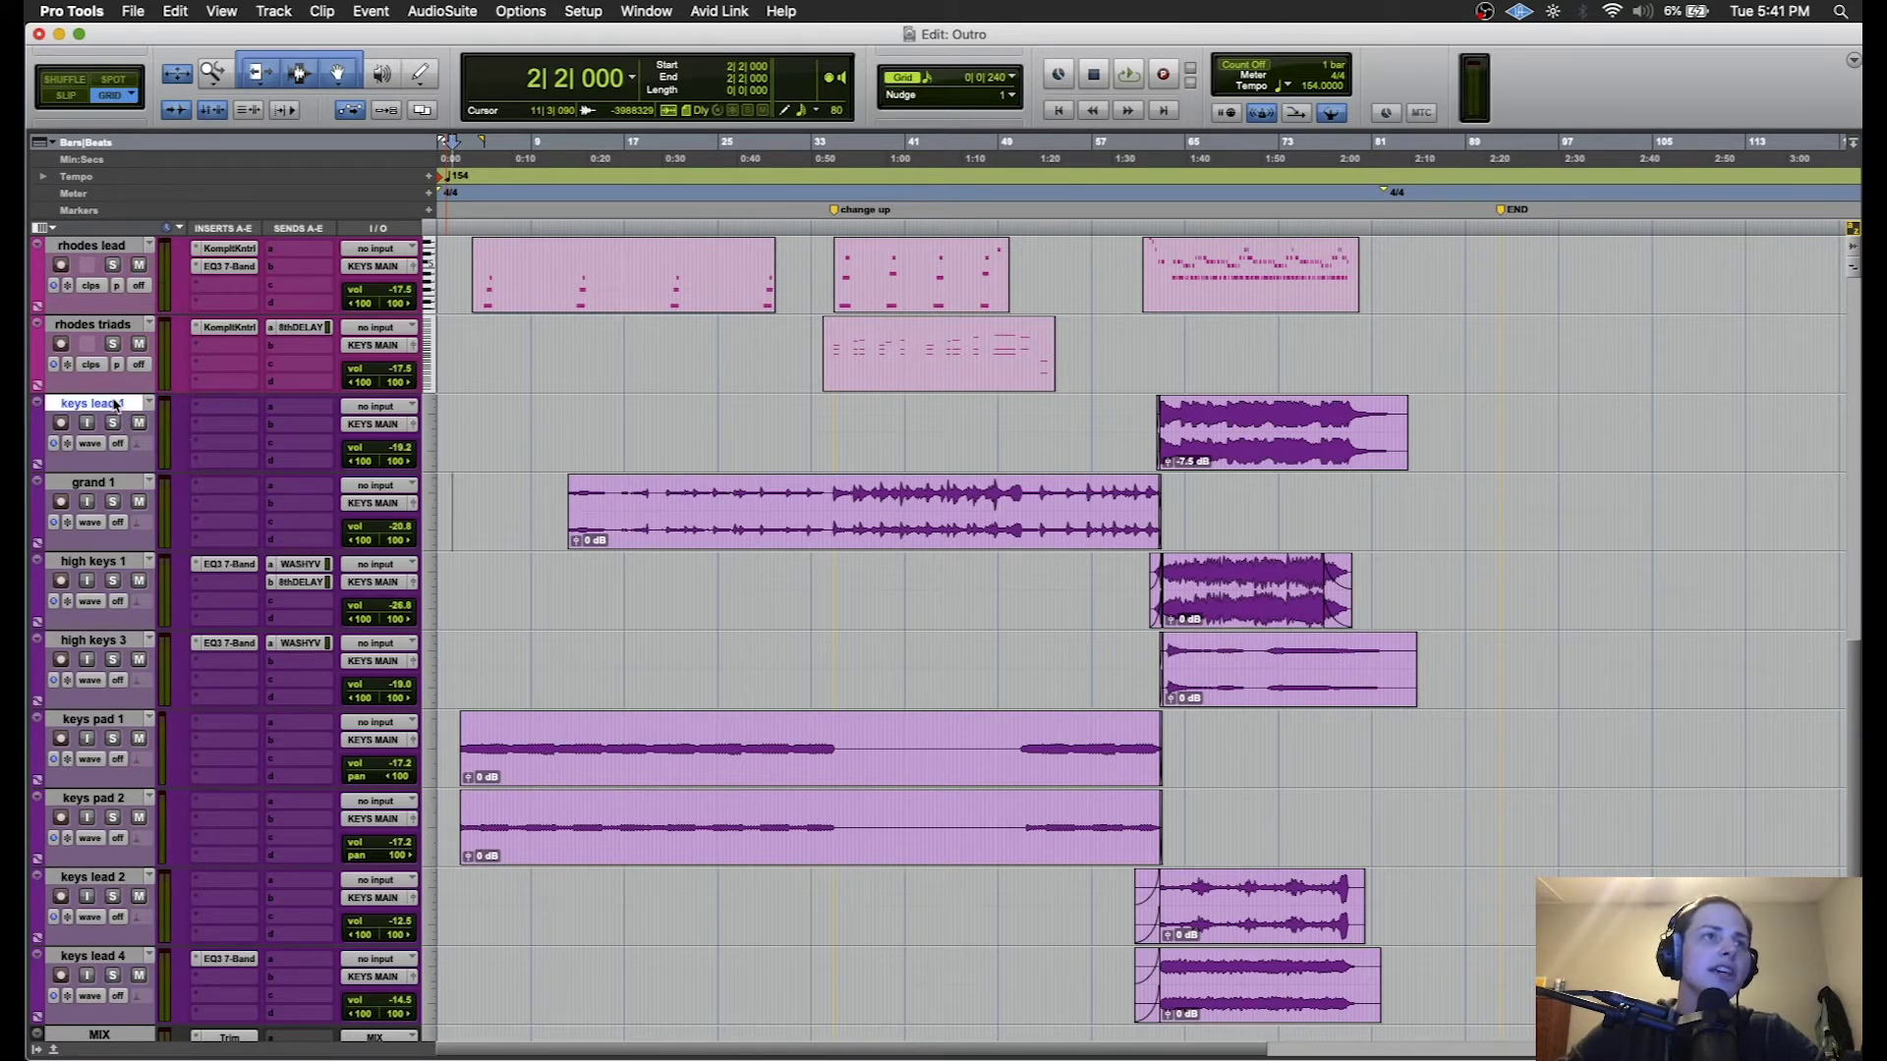
{"action": "left_click", "coordinate": [1143, 412]}
{"action": "left_click", "coordinate": [113, 422]}
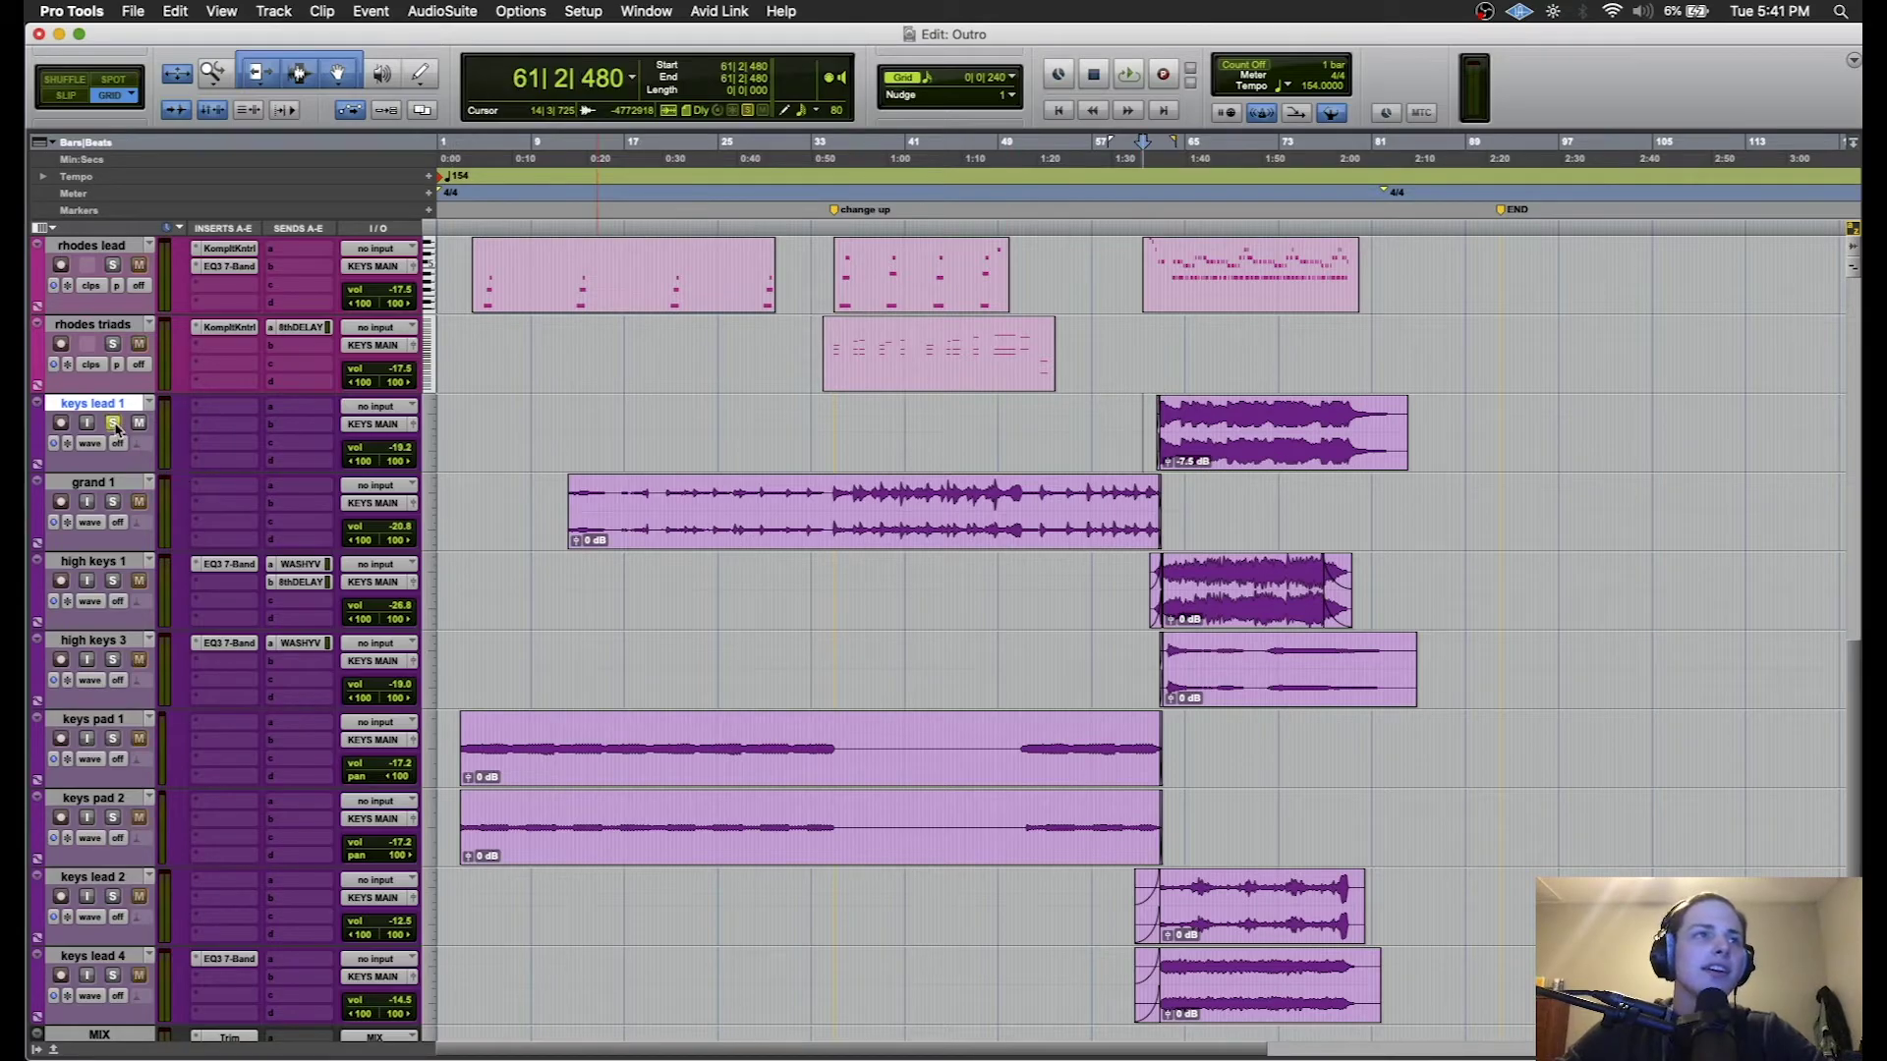
{"action": "key", "text": "space"}
{"action": "key", "text": "t"}
{"action": "key", "text": "t"}
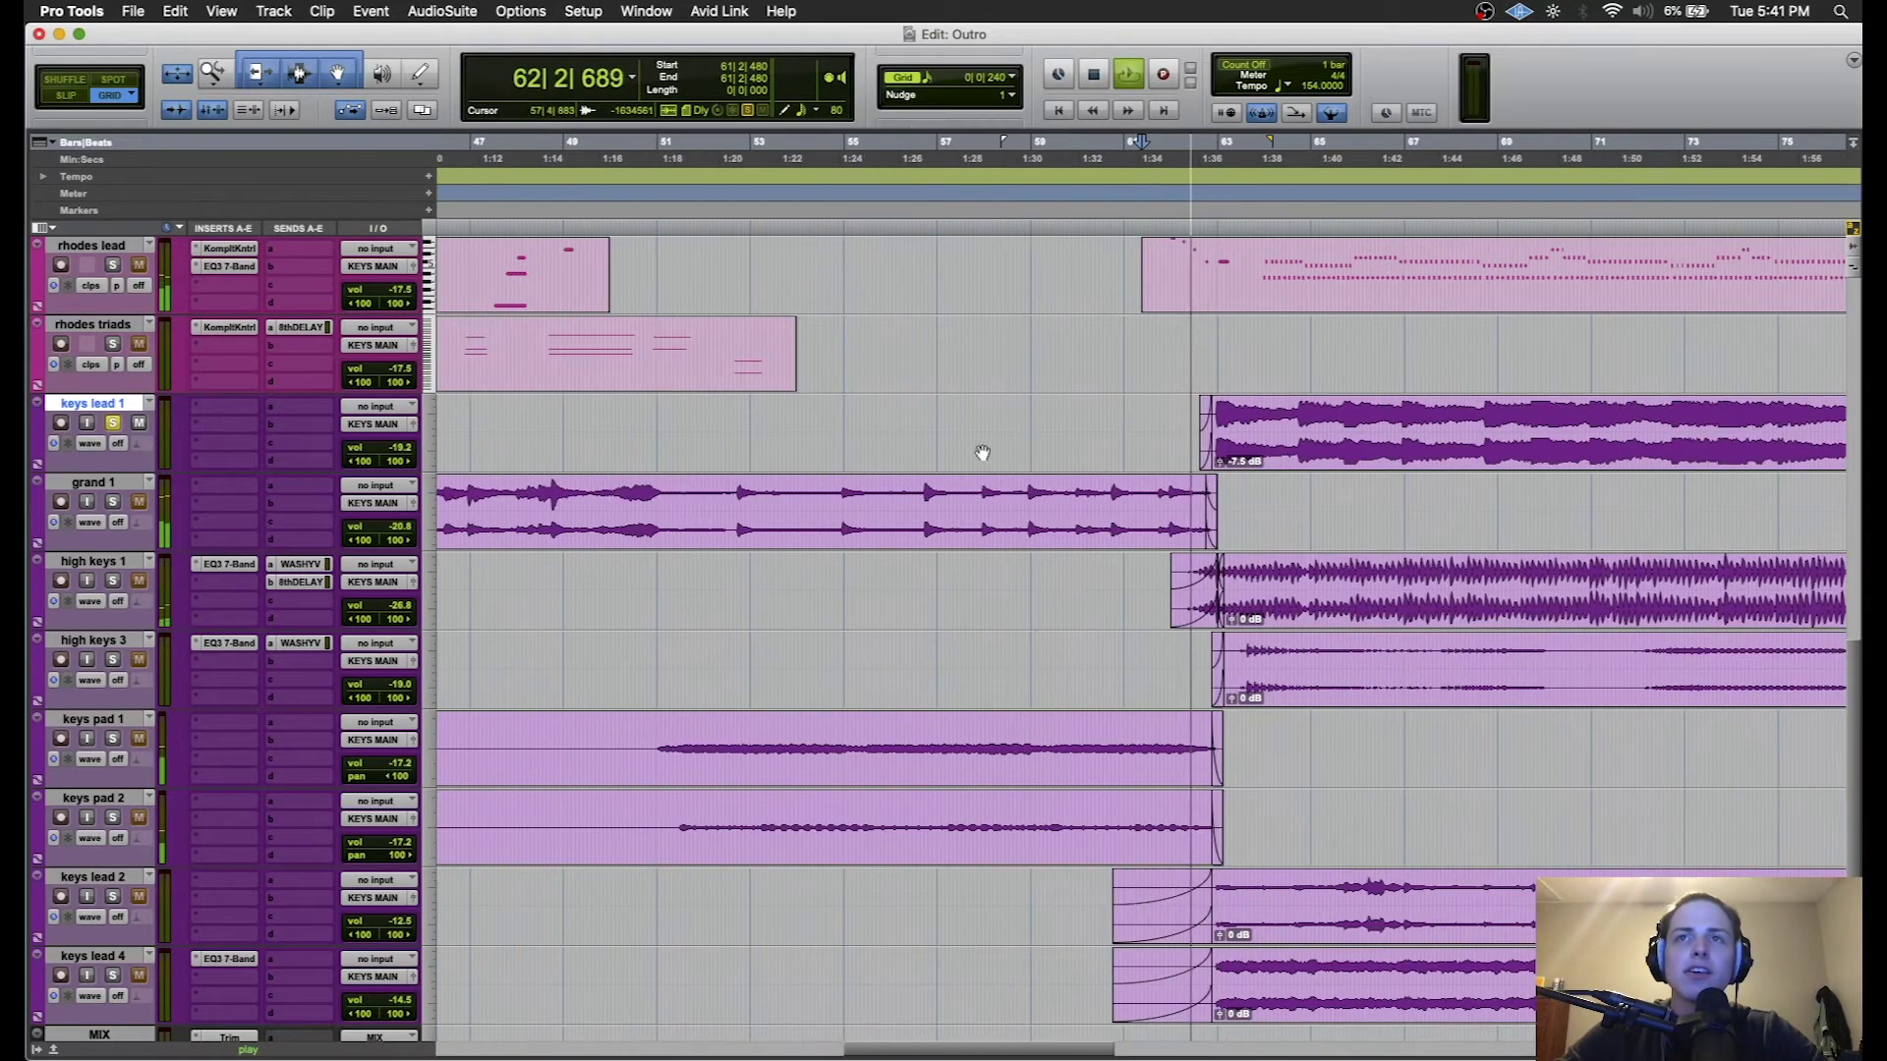
{"action": "scroll", "coordinate": [983, 451], "scroll_direction": "right", "scroll_amount": 5}
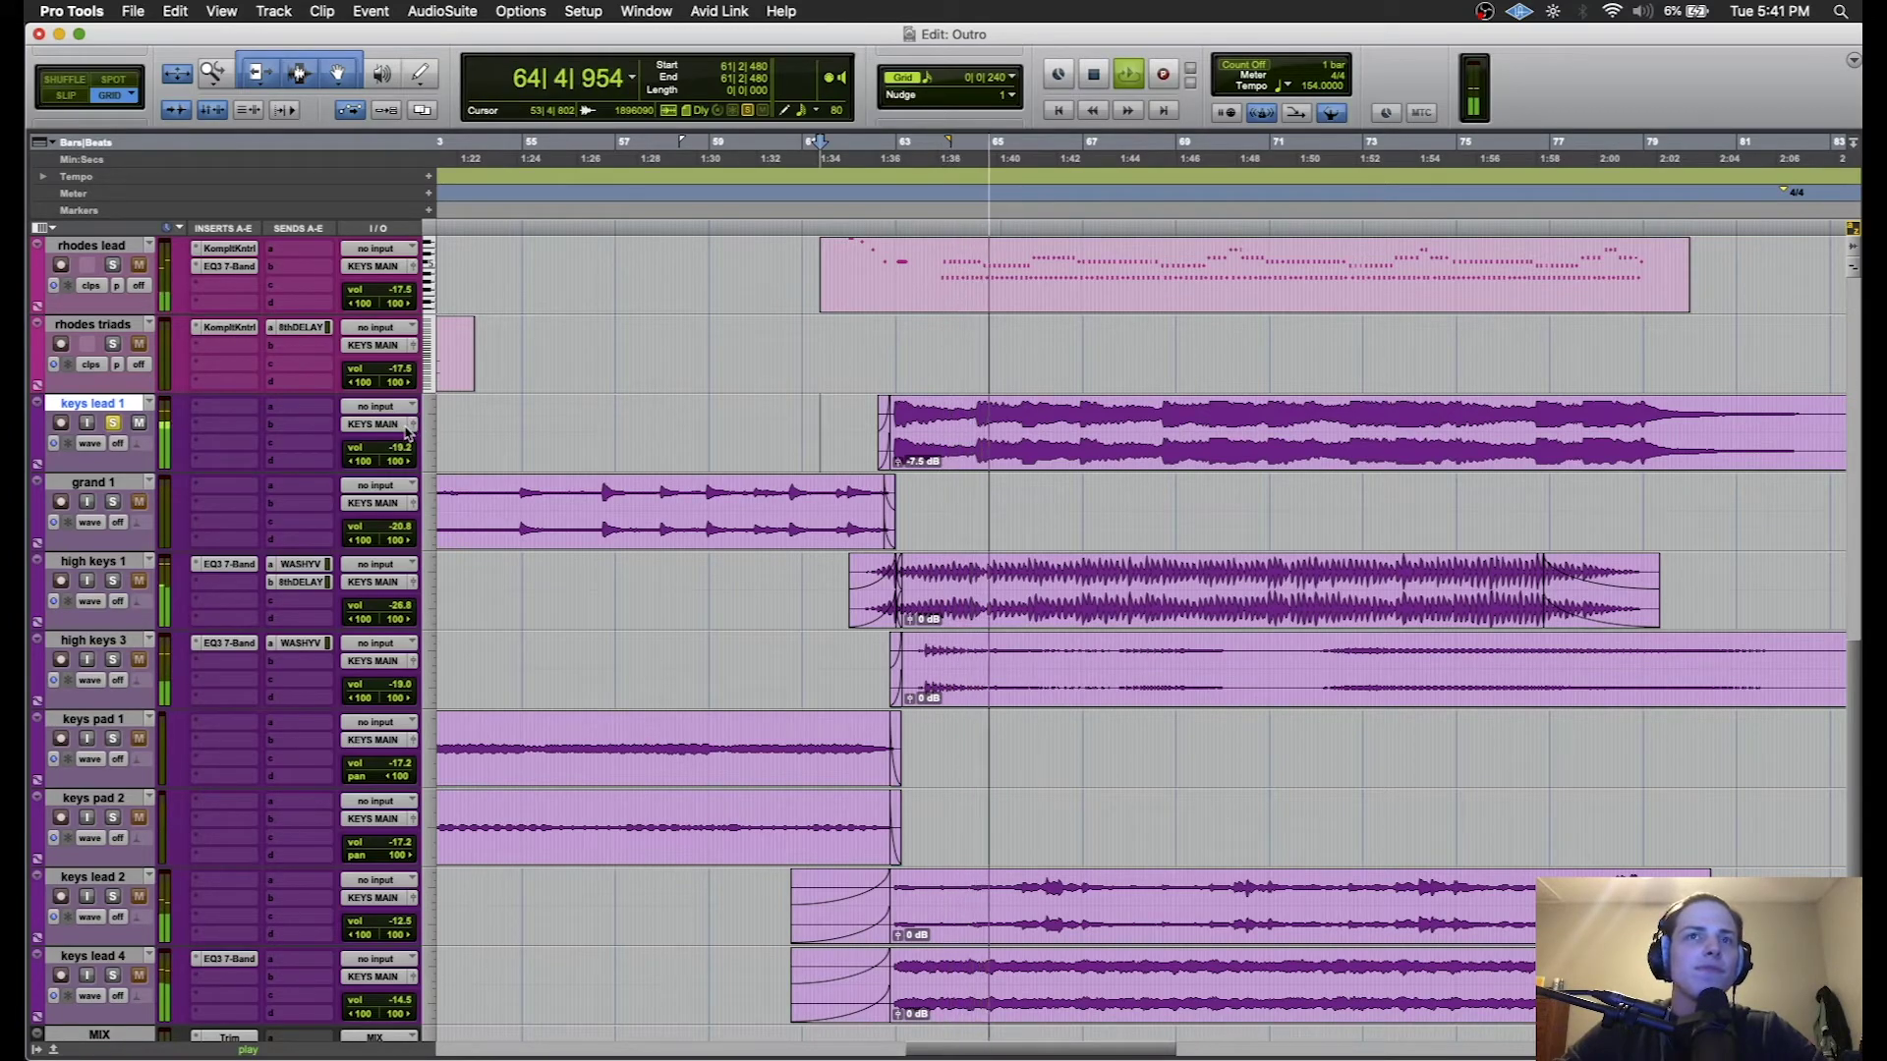
- Add high keys 1, high keys 3, keys lead 2 and keys lead 4 to the soloed playback, then clear all solos and stop
{"action": "left_click", "coordinate": [112, 579]}
{"action": "left_click", "coordinate": [112, 660]}
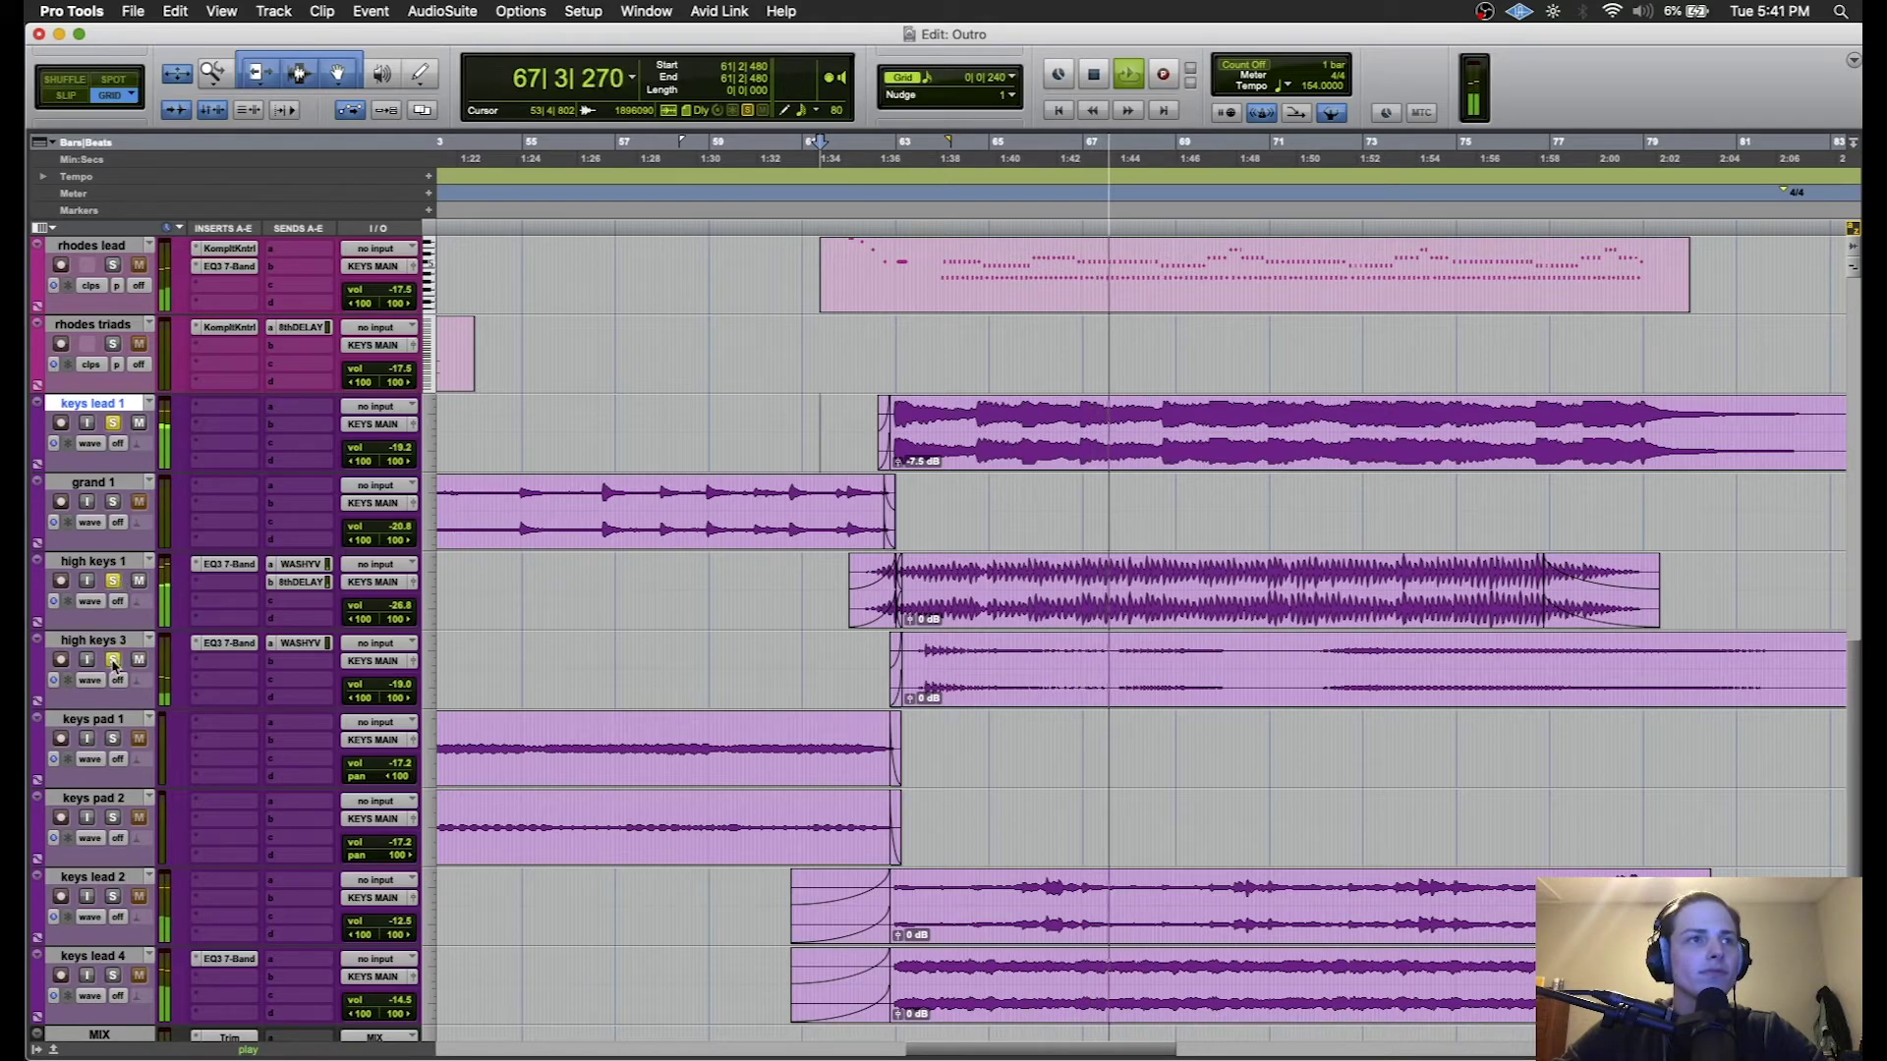
{"action": "scroll", "coordinate": [177, 767], "scroll_direction": "down", "scroll_amount": 3}
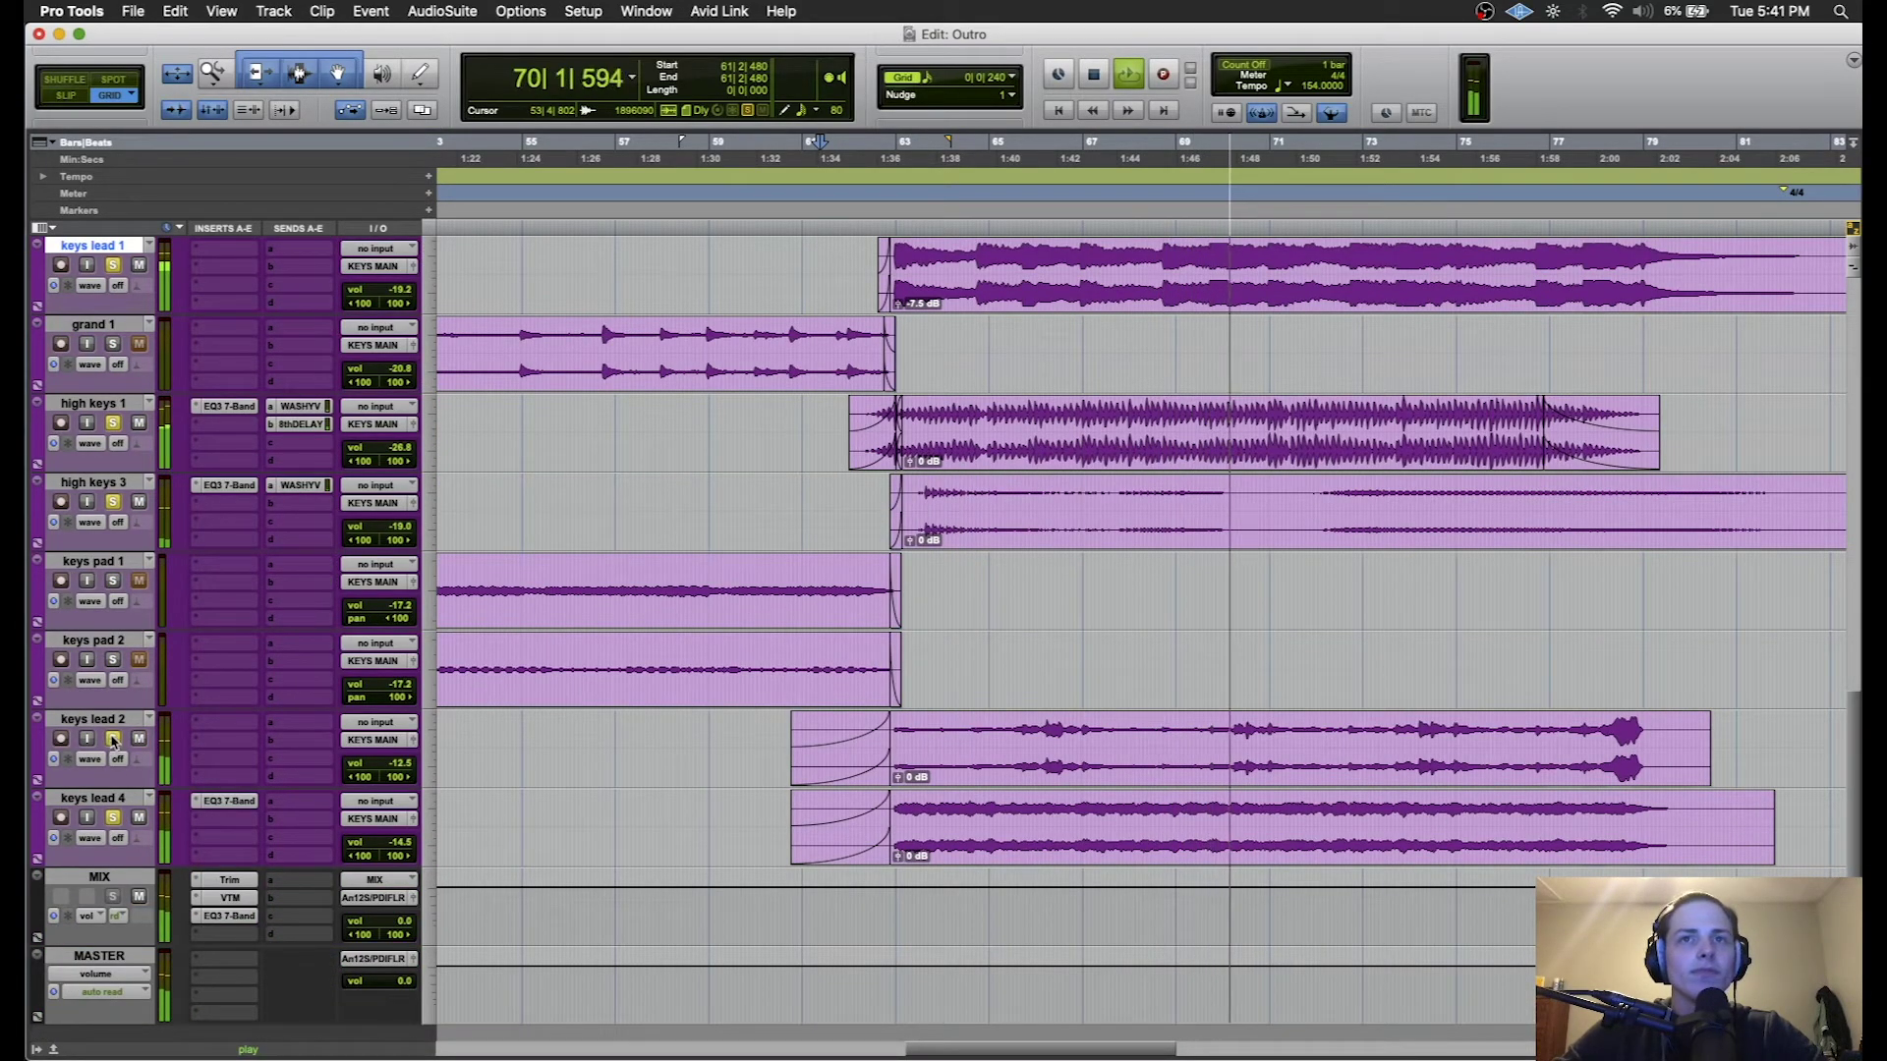
{"action": "scroll", "coordinate": [820, 578], "scroll_direction": "up", "scroll_amount": 3}
{"action": "key", "text": "space"}
{"action": "key", "text": "space"}
{"action": "left_click", "coordinate": [113, 504], "text": "alt"}
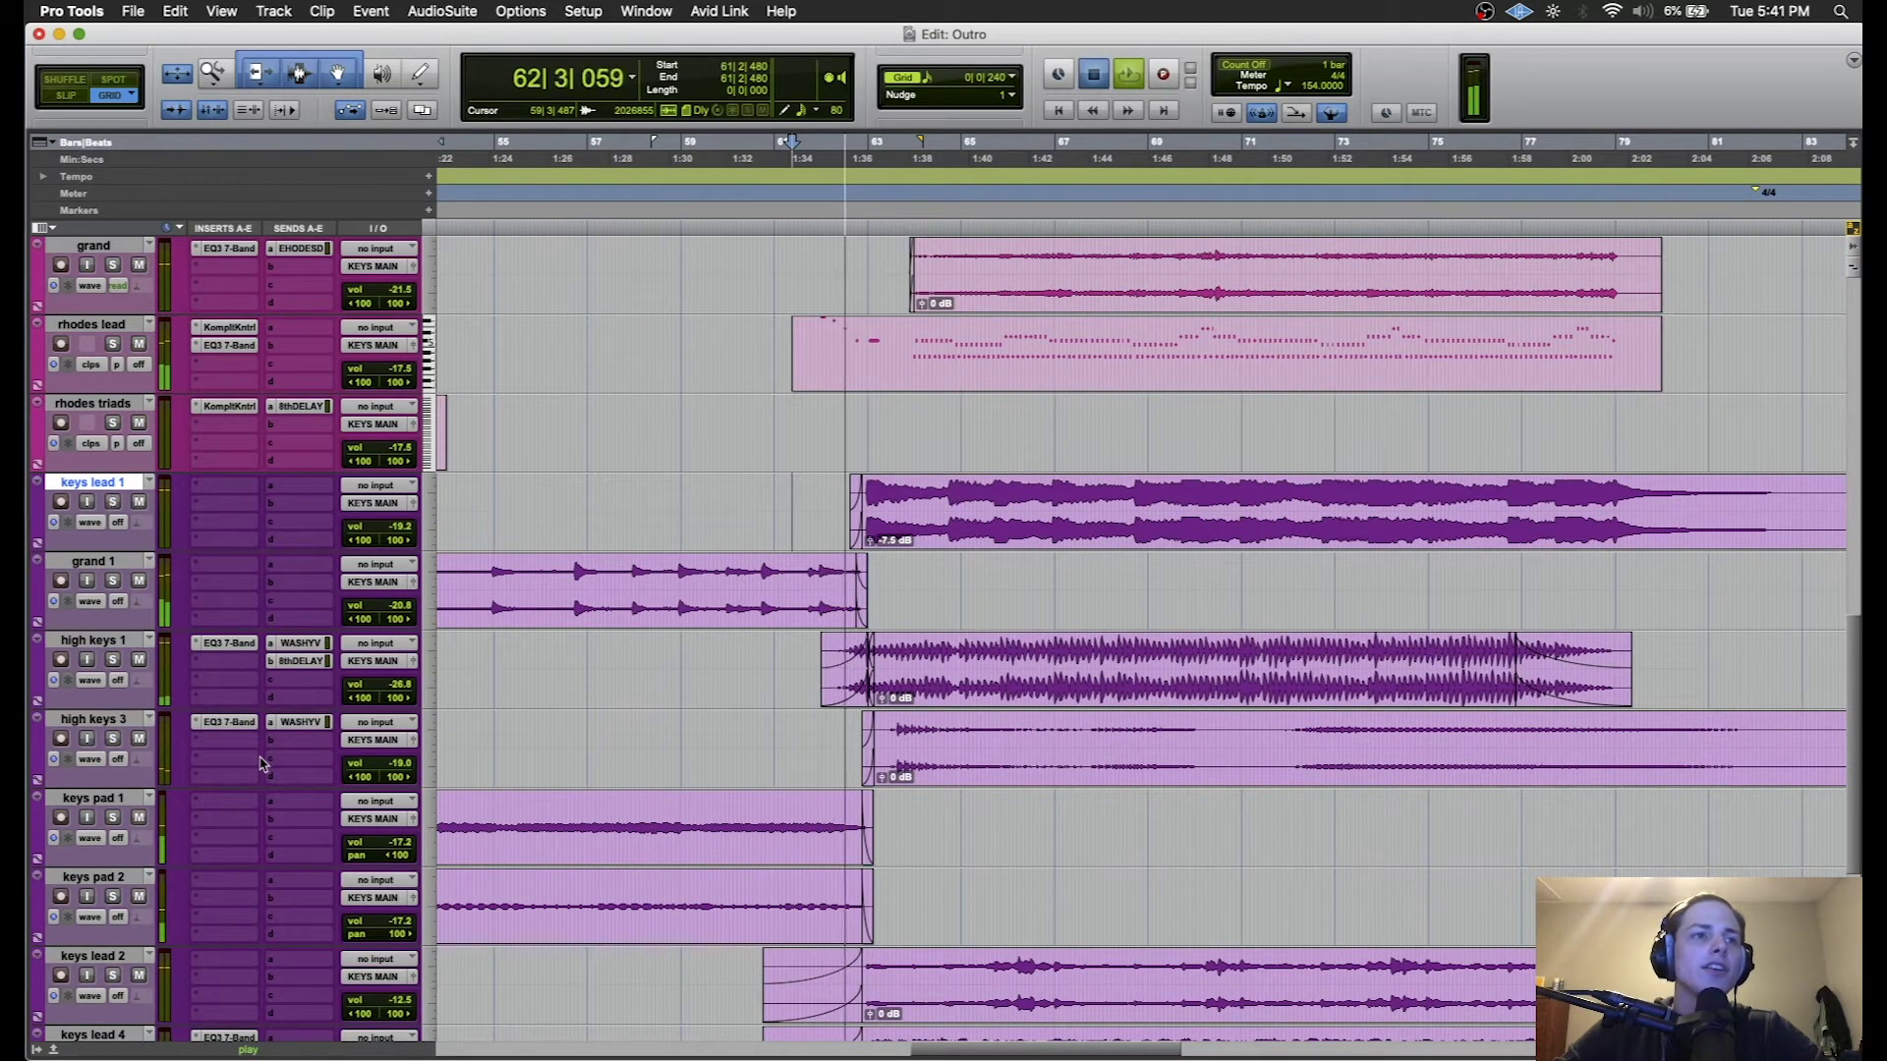
{"action": "key", "text": "space"}
- Inspect the EQ3 7-Band settings on the keys lead 4 track and close the plug-in window
{"action": "scroll", "coordinate": [236, 896], "scroll_direction": "down", "scroll_amount": 1}
{"action": "scroll", "coordinate": [235, 896], "scroll_direction": "down", "scroll_amount": 3}
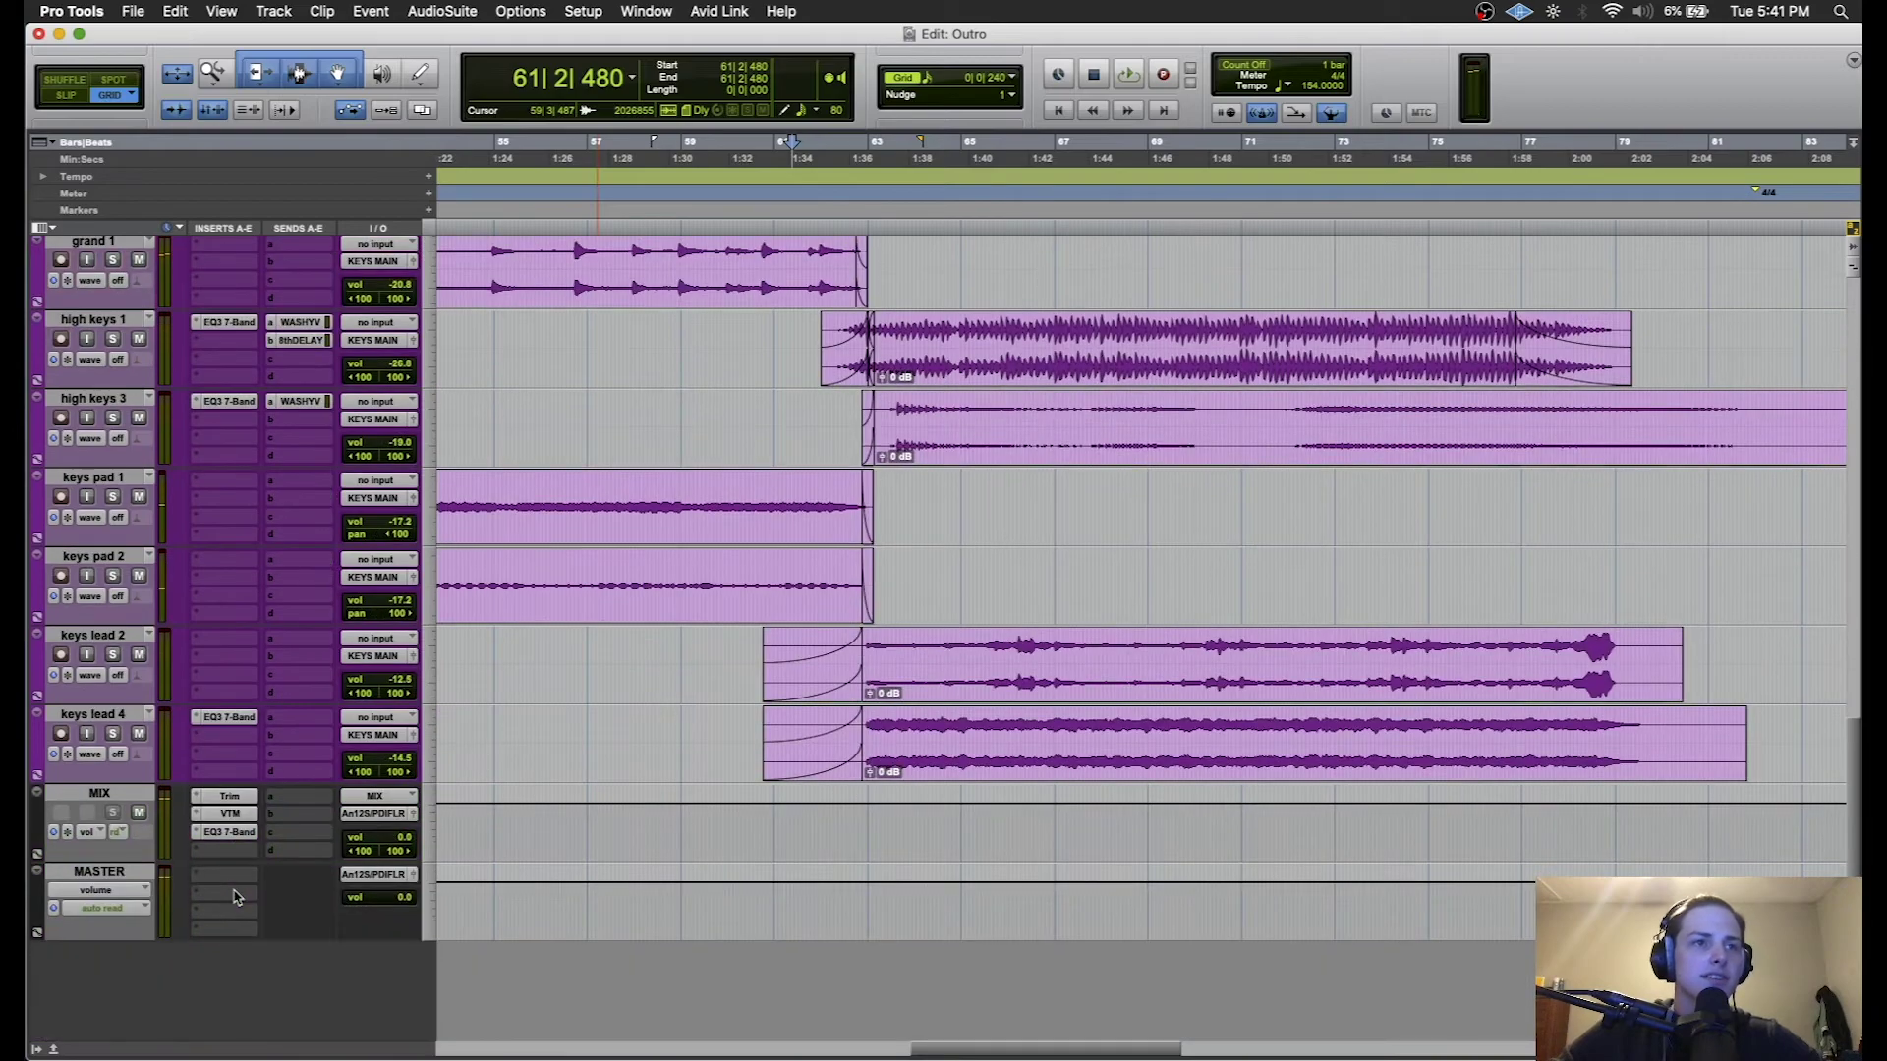
{"action": "left_click", "coordinate": [230, 718]}
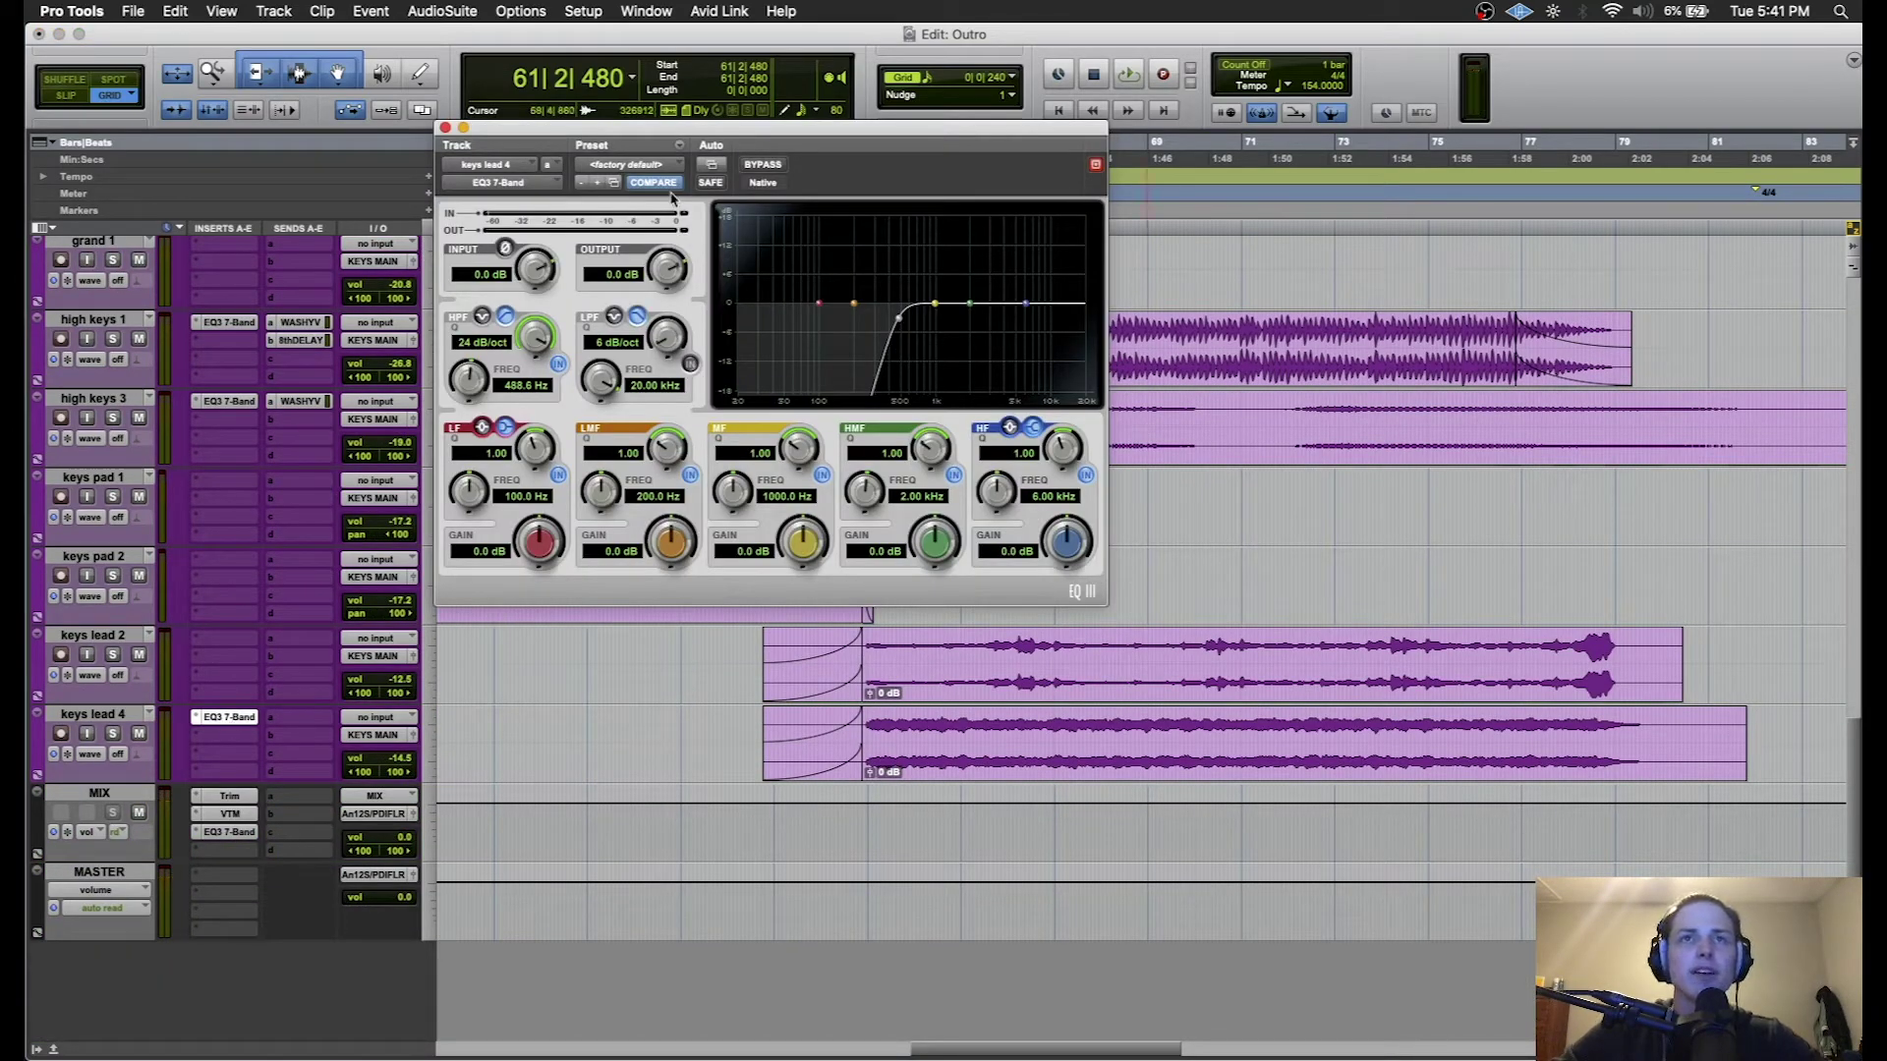
{"action": "left_click_drag", "start_coordinate": [469, 130], "coordinate": [429, 238]}
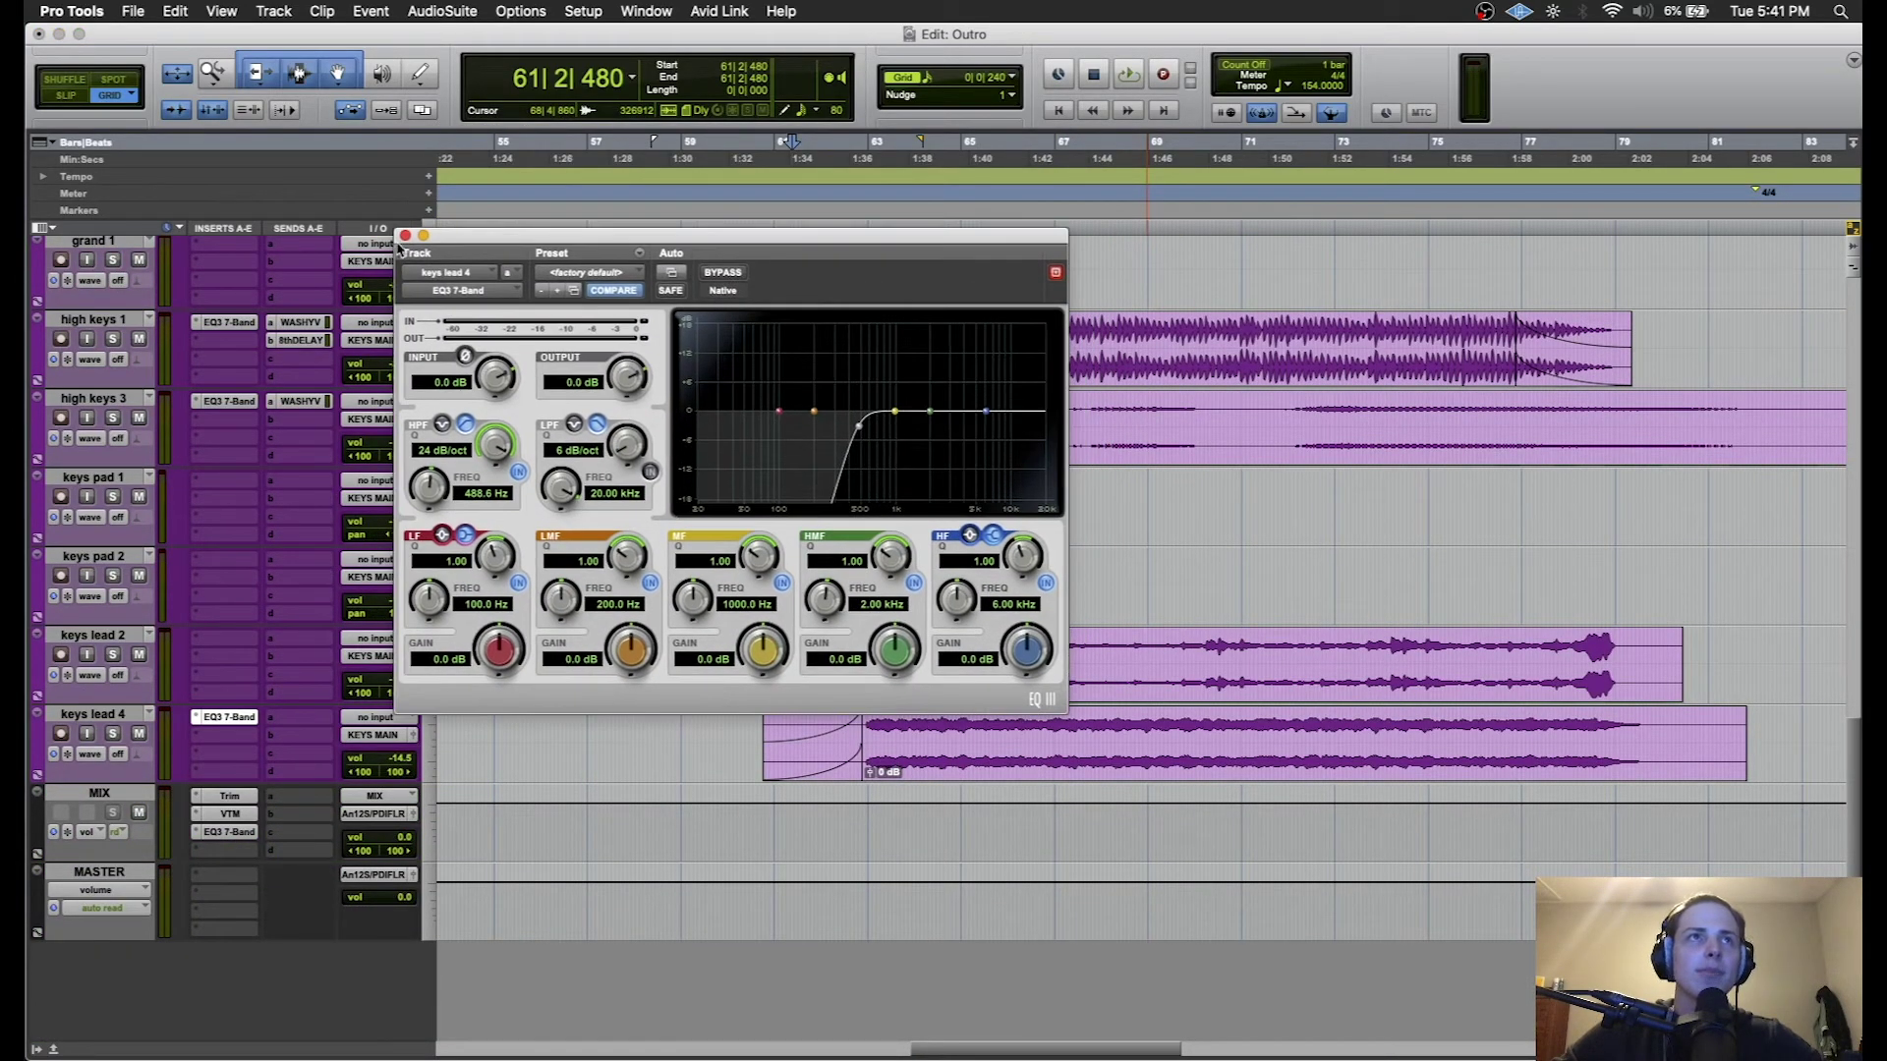
{"action": "left_click", "coordinate": [405, 236]}
{"action": "left_click", "coordinate": [689, 730]}
{"action": "left_click", "coordinate": [823, 423]}
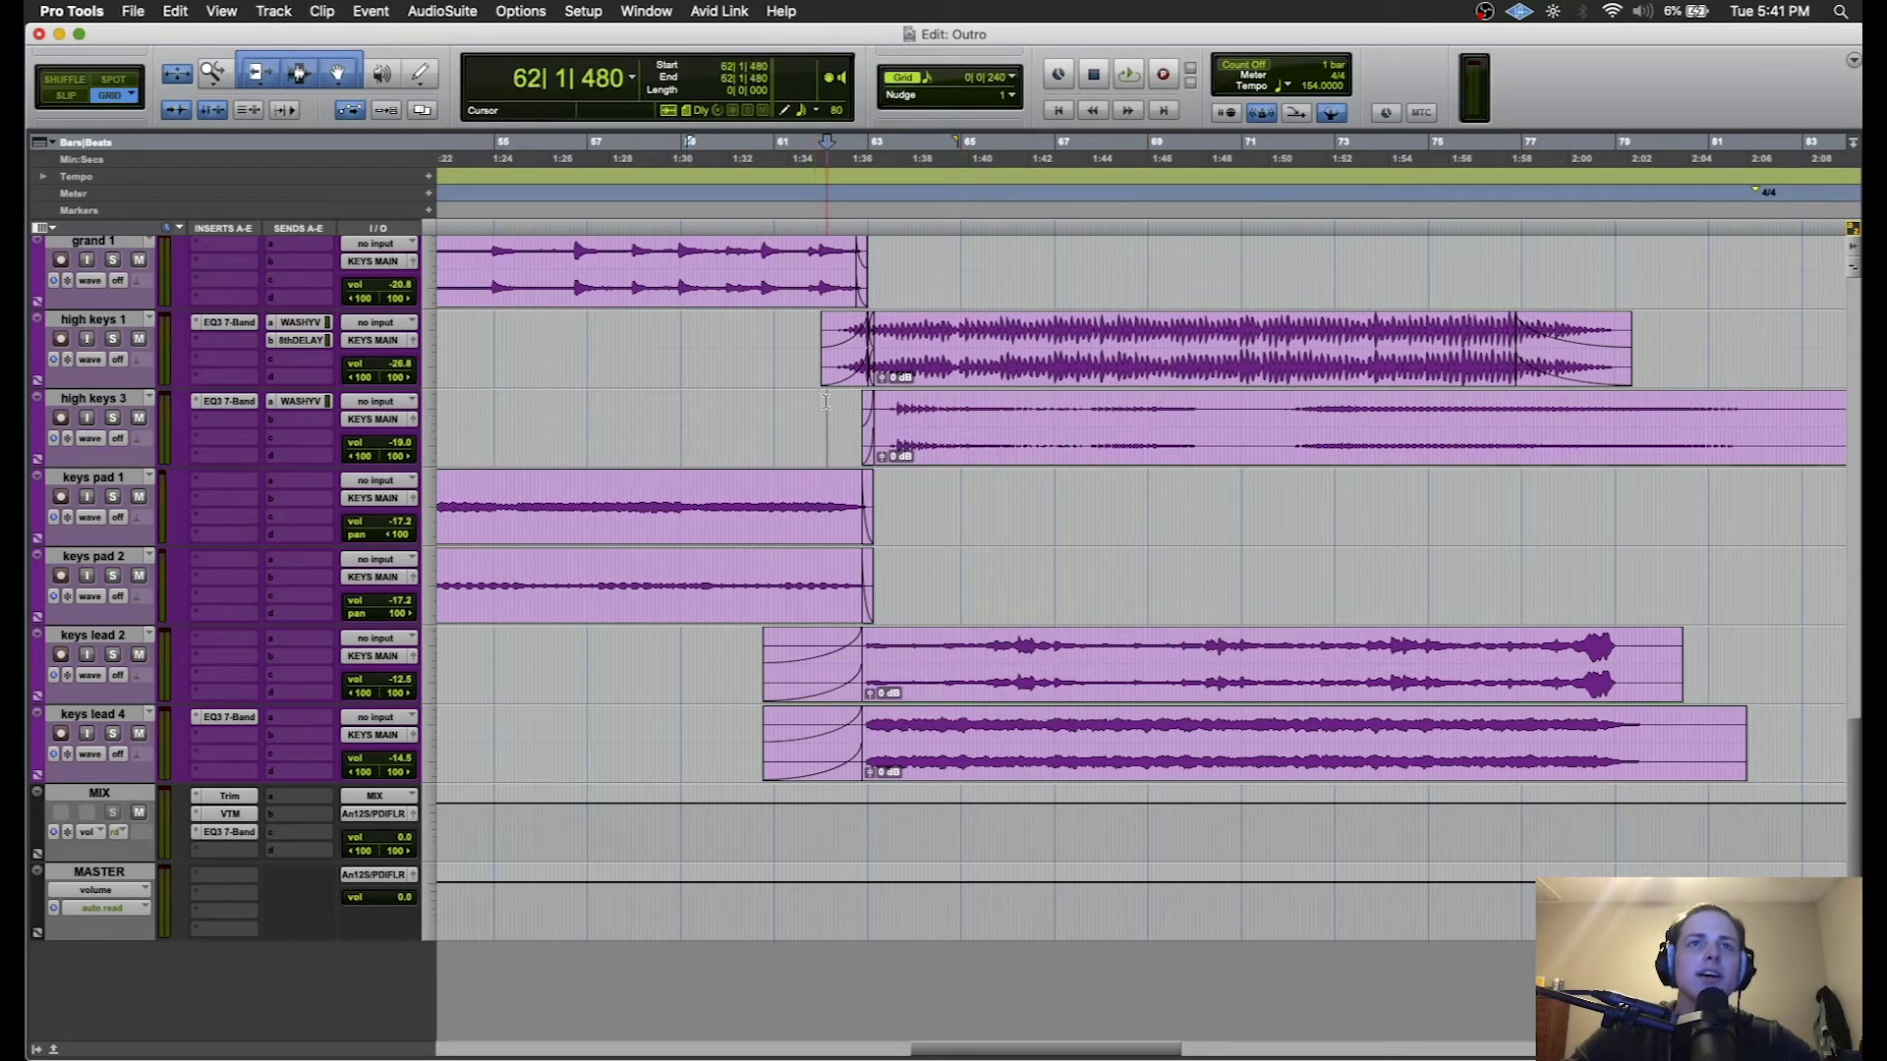
{"action": "left_click", "coordinate": [126, 714]}
{"action": "scroll", "coordinate": [358, 588], "scroll_direction": "up", "scroll_amount": 5}
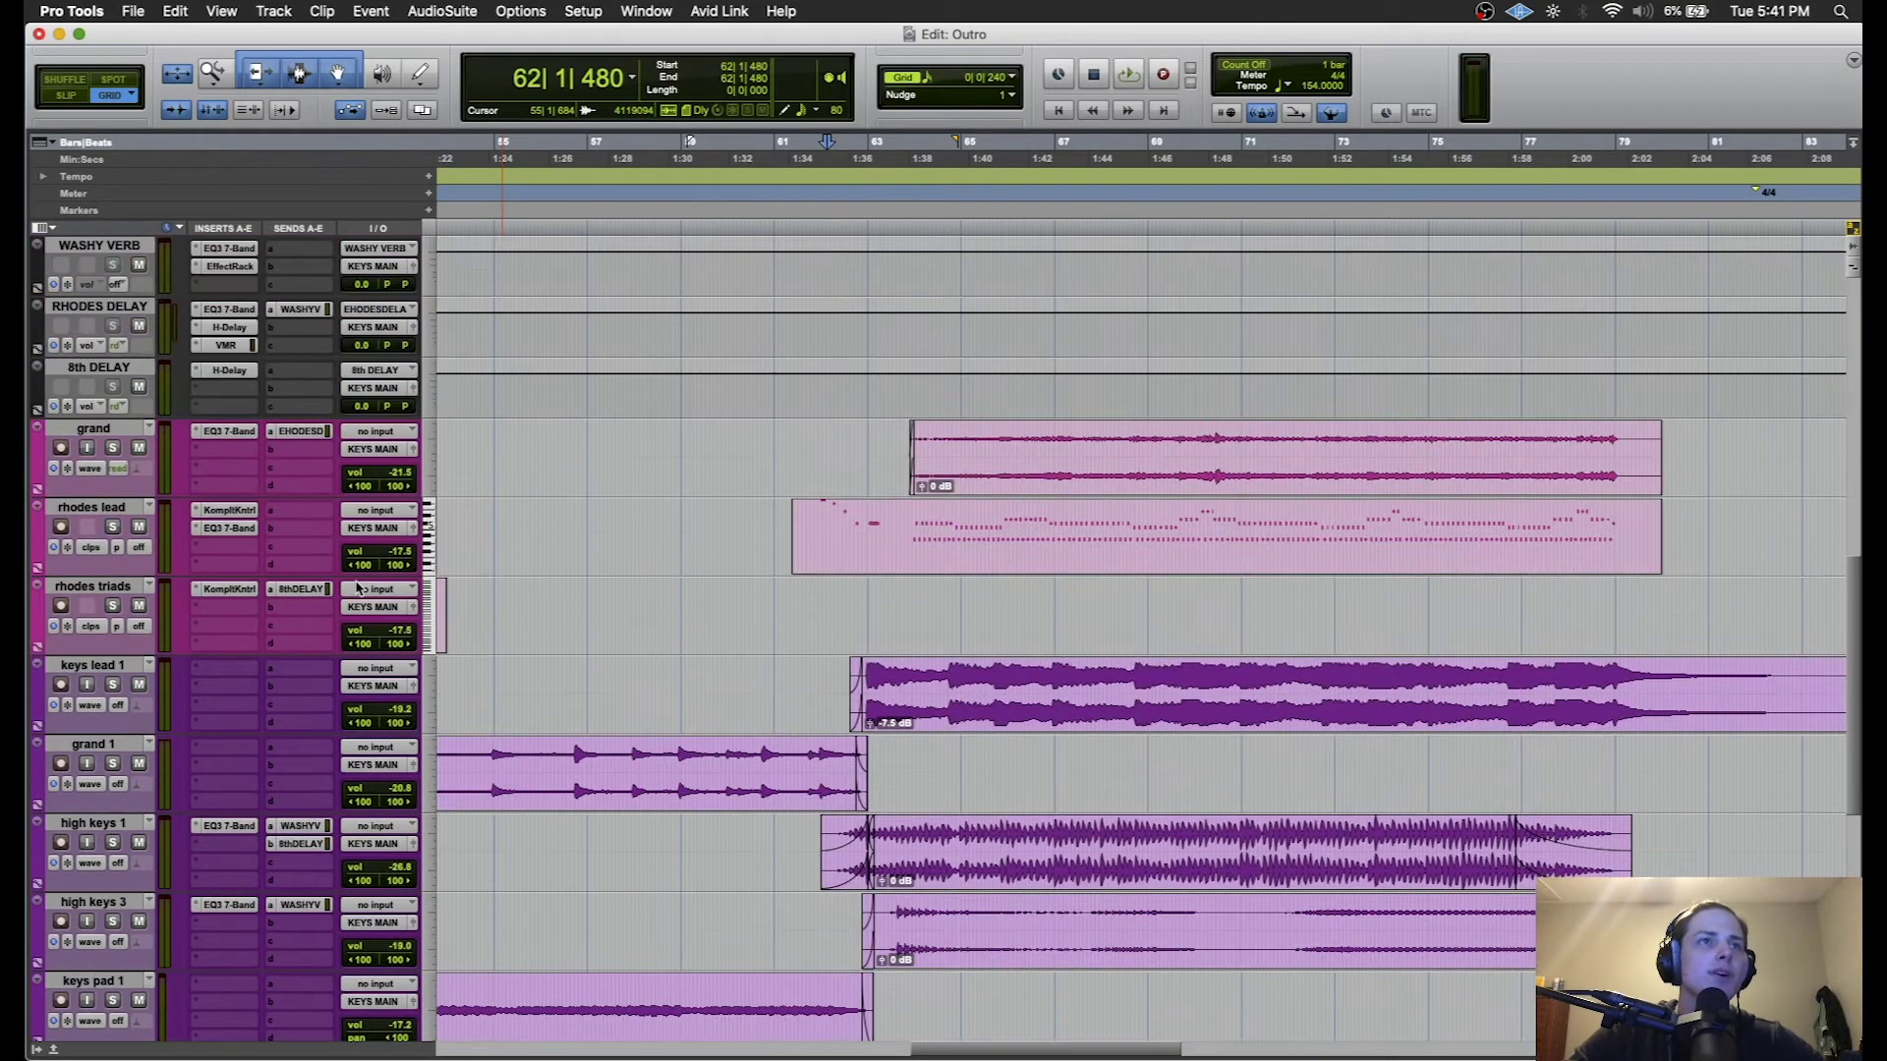
{"action": "scroll", "coordinate": [359, 588], "scroll_direction": "up", "scroll_amount": 2}
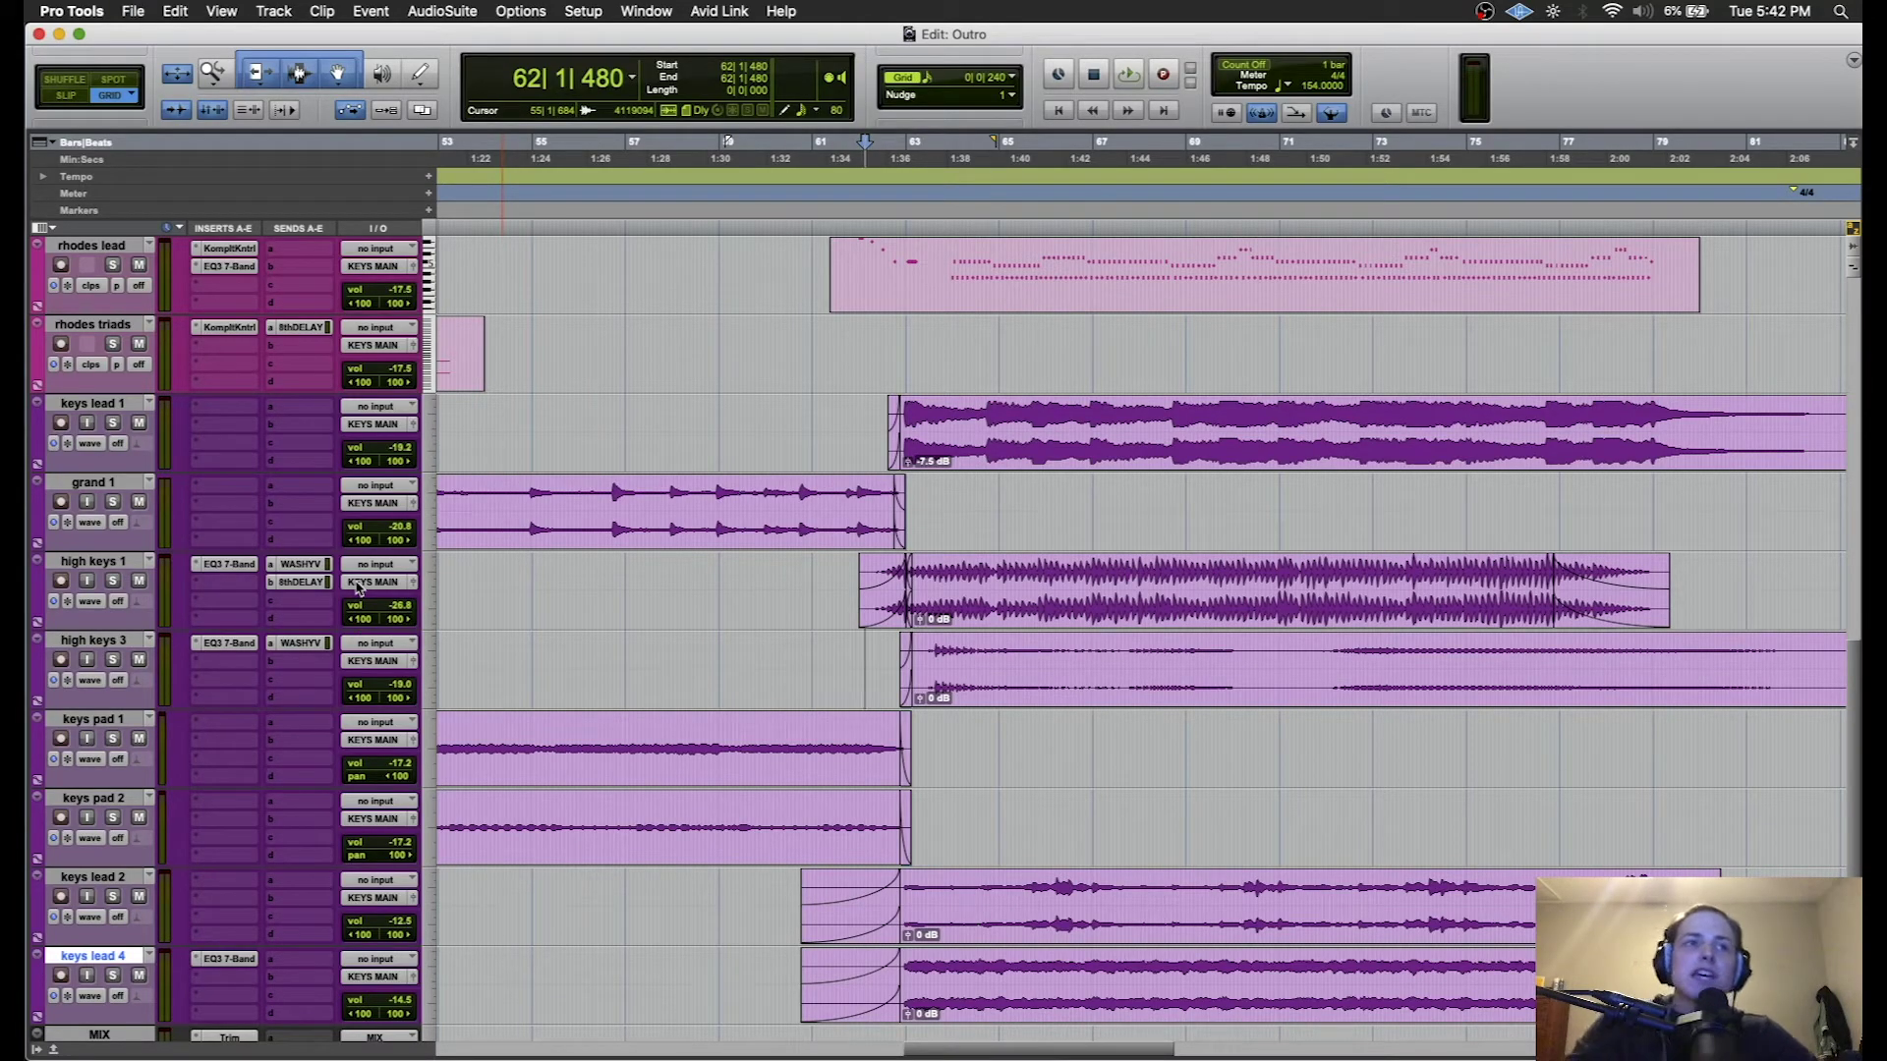
{"action": "left_click", "coordinate": [767, 582]}
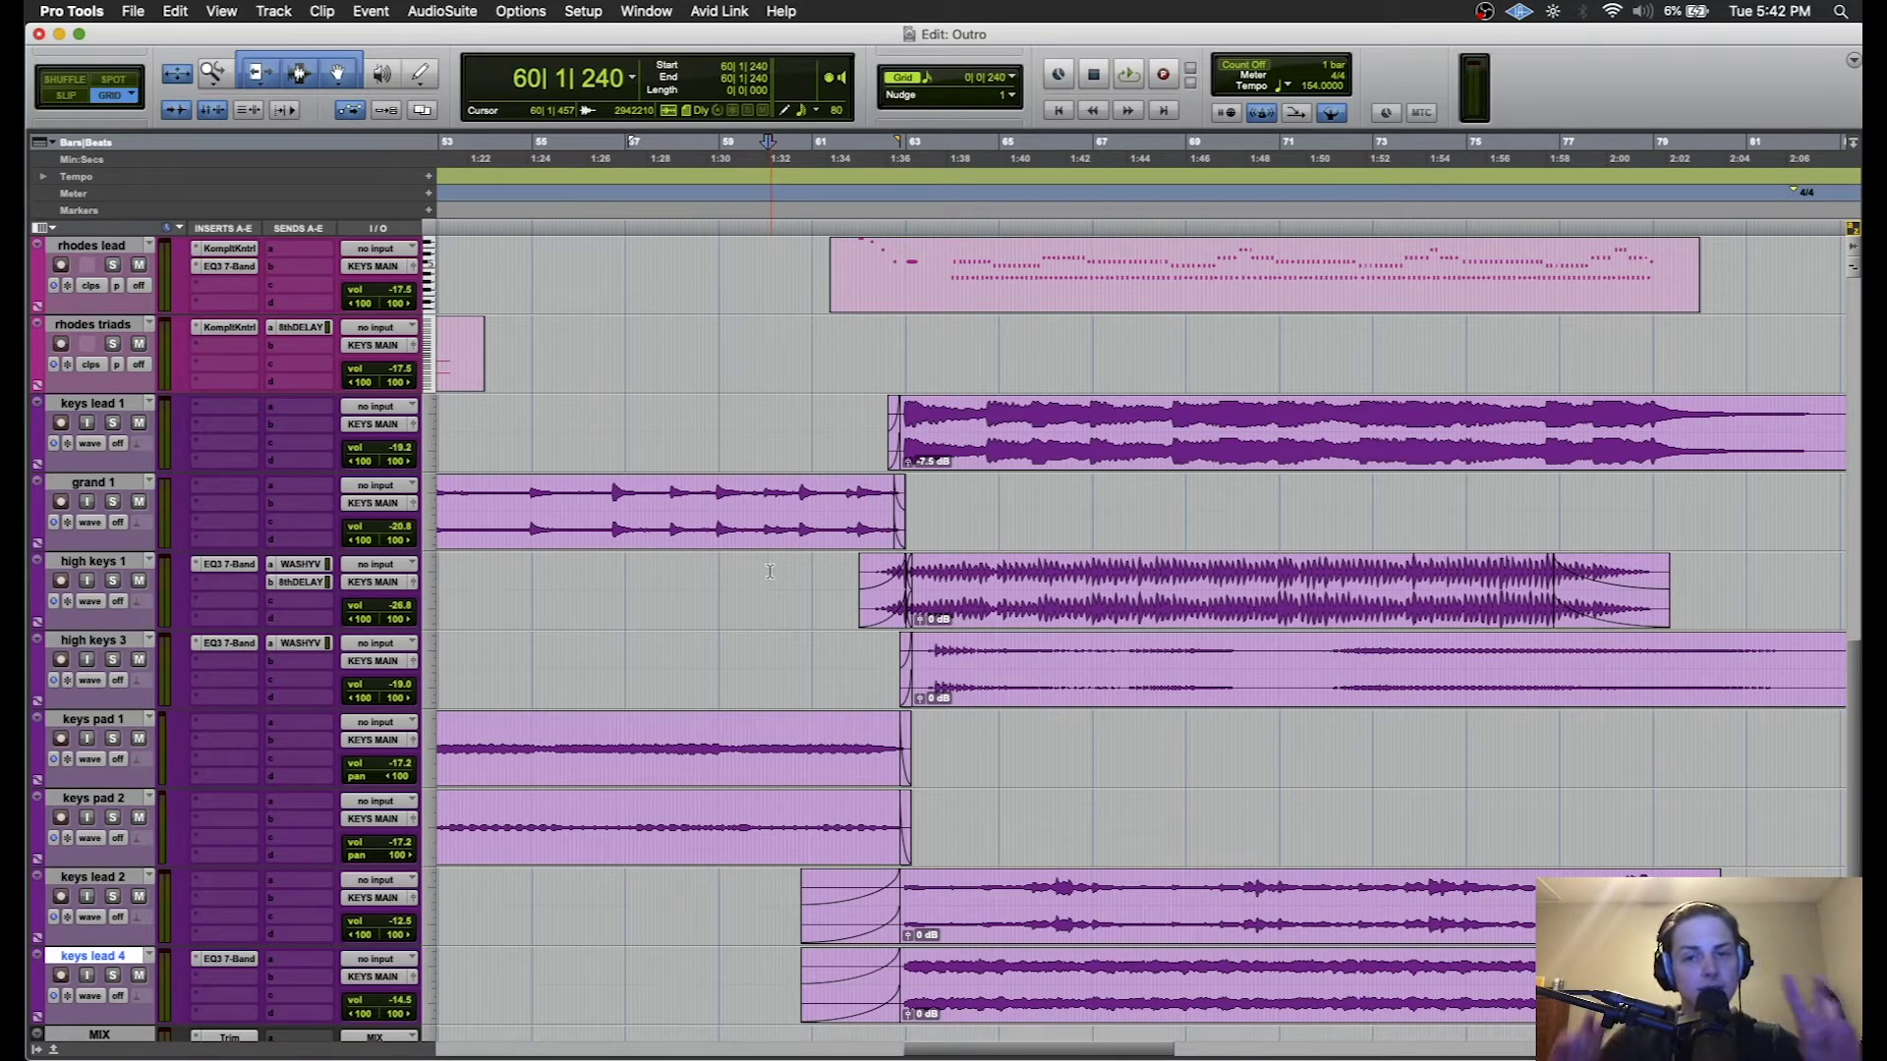
{"action": "left_click", "coordinate": [761, 567]}
{"action": "left_click", "coordinate": [764, 567]}
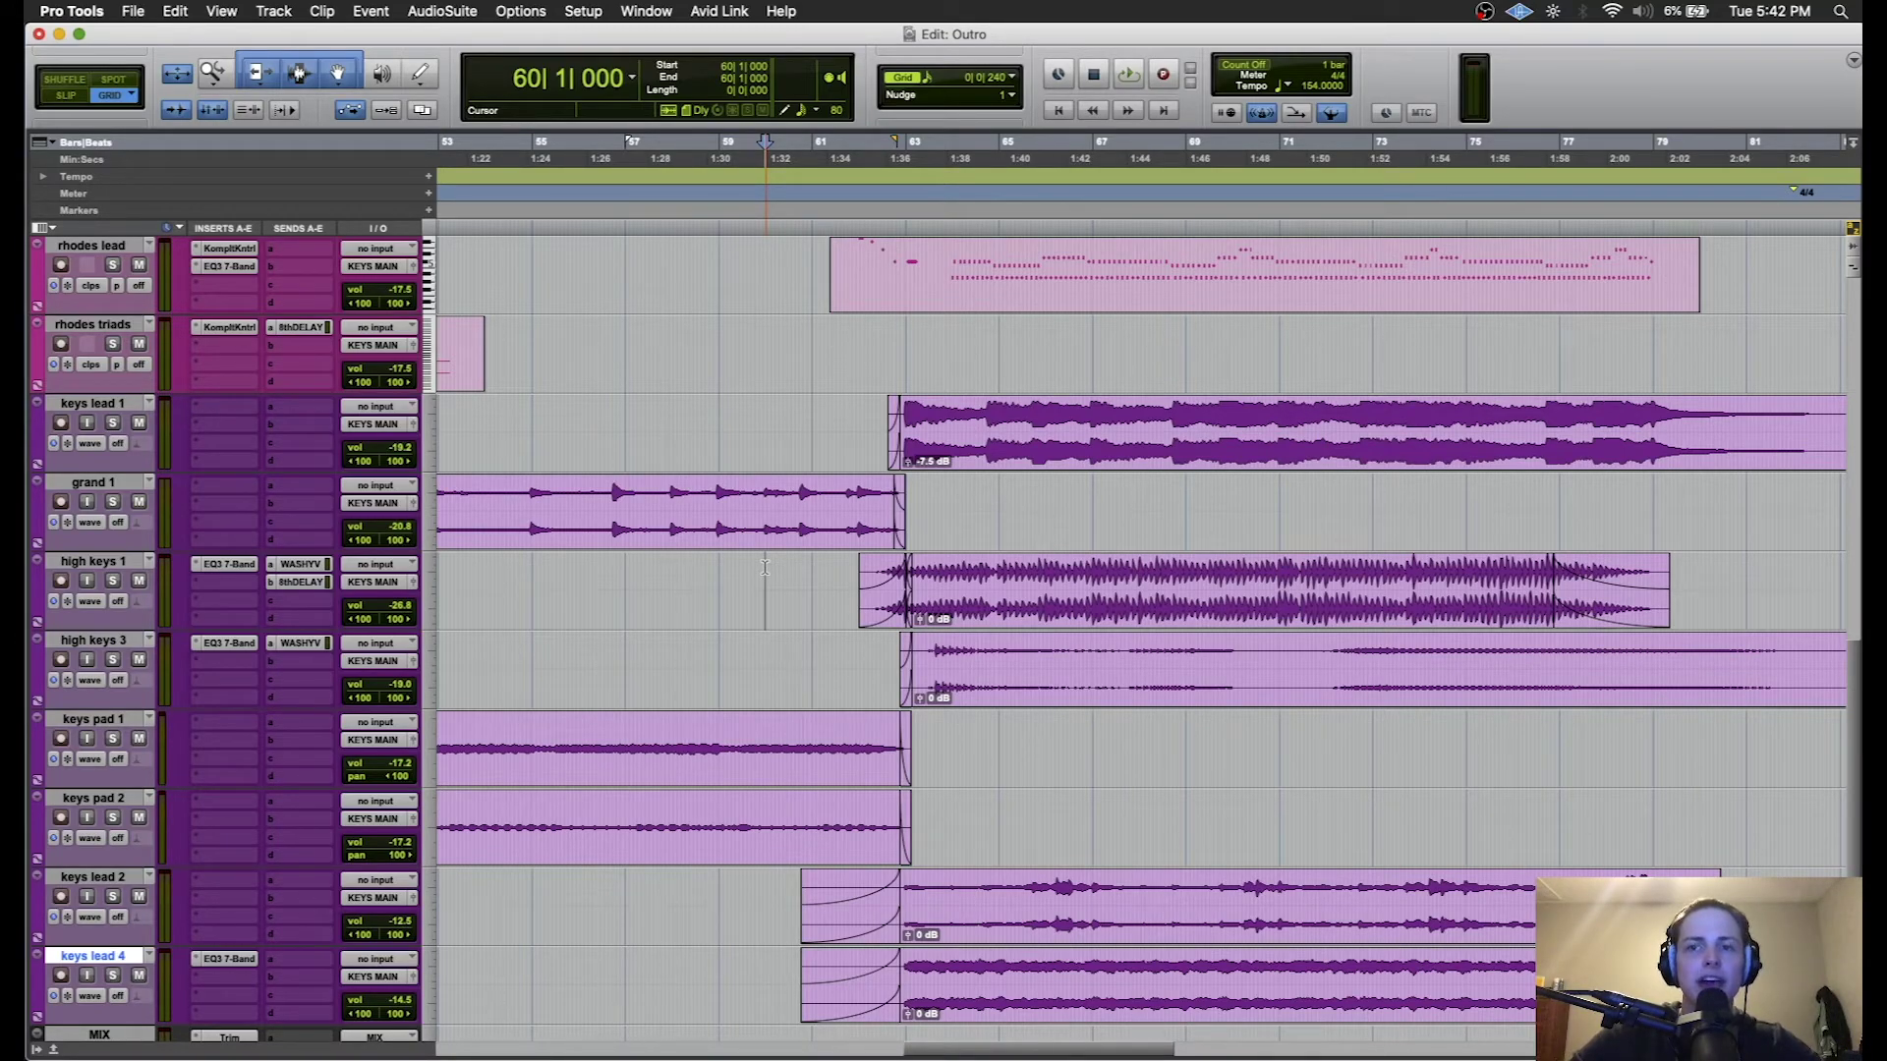
{"action": "left_click", "coordinate": [768, 423]}
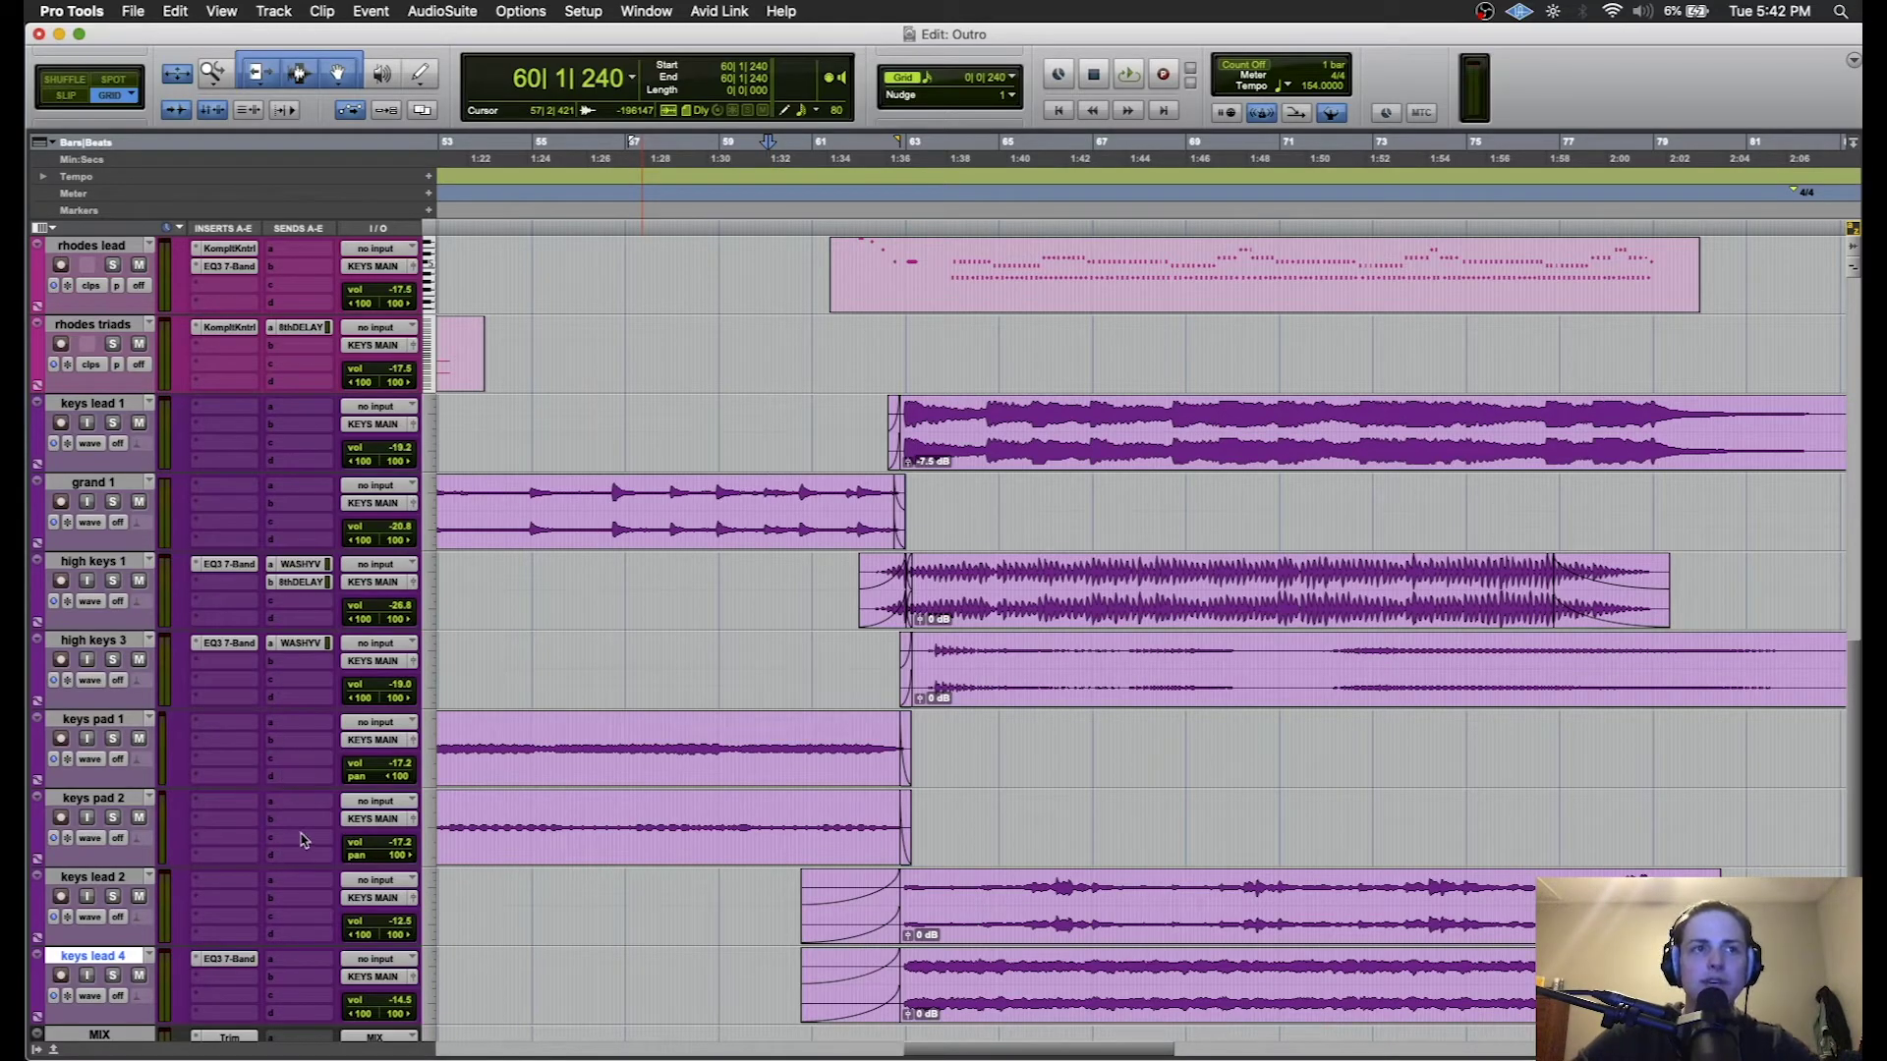
- Select the keys lead 2 track and briefly play all unmuted tracks from 60|2|480
{"action": "left_click", "coordinate": [102, 878]}
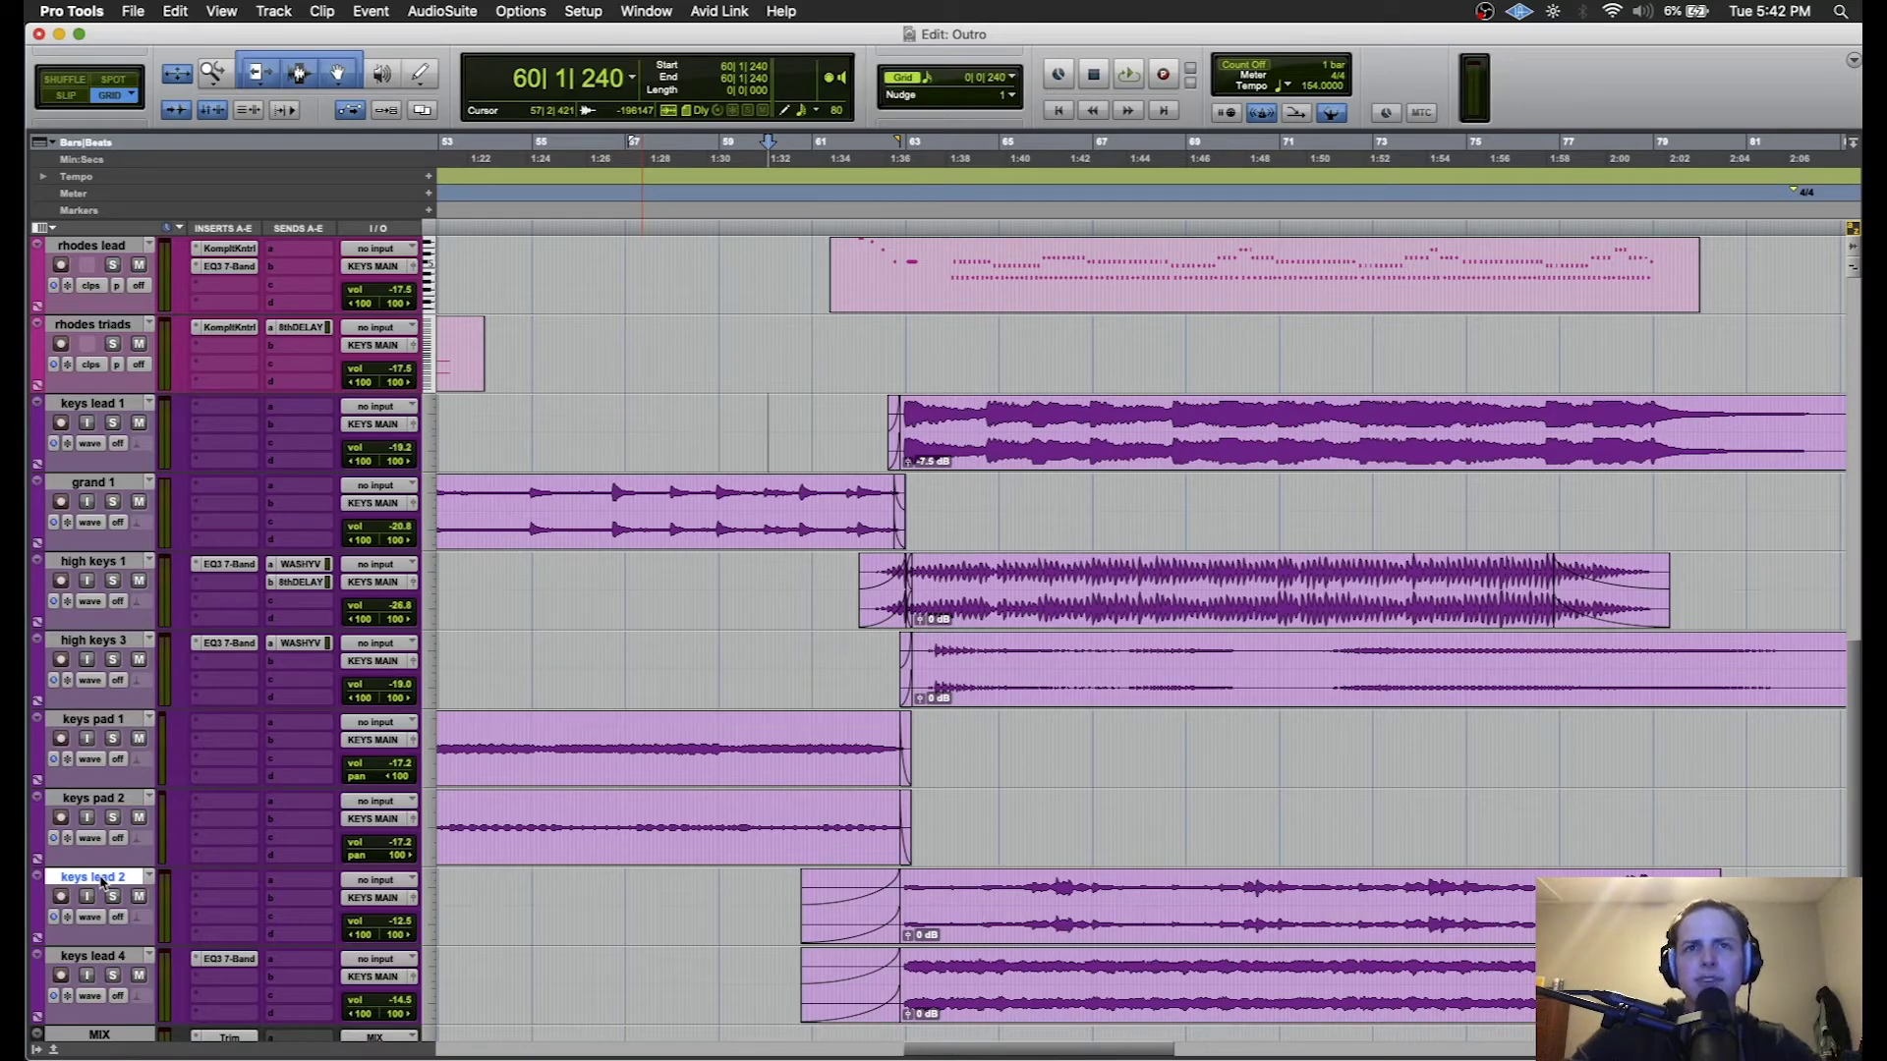
{"action": "left_click", "coordinate": [770, 582]}
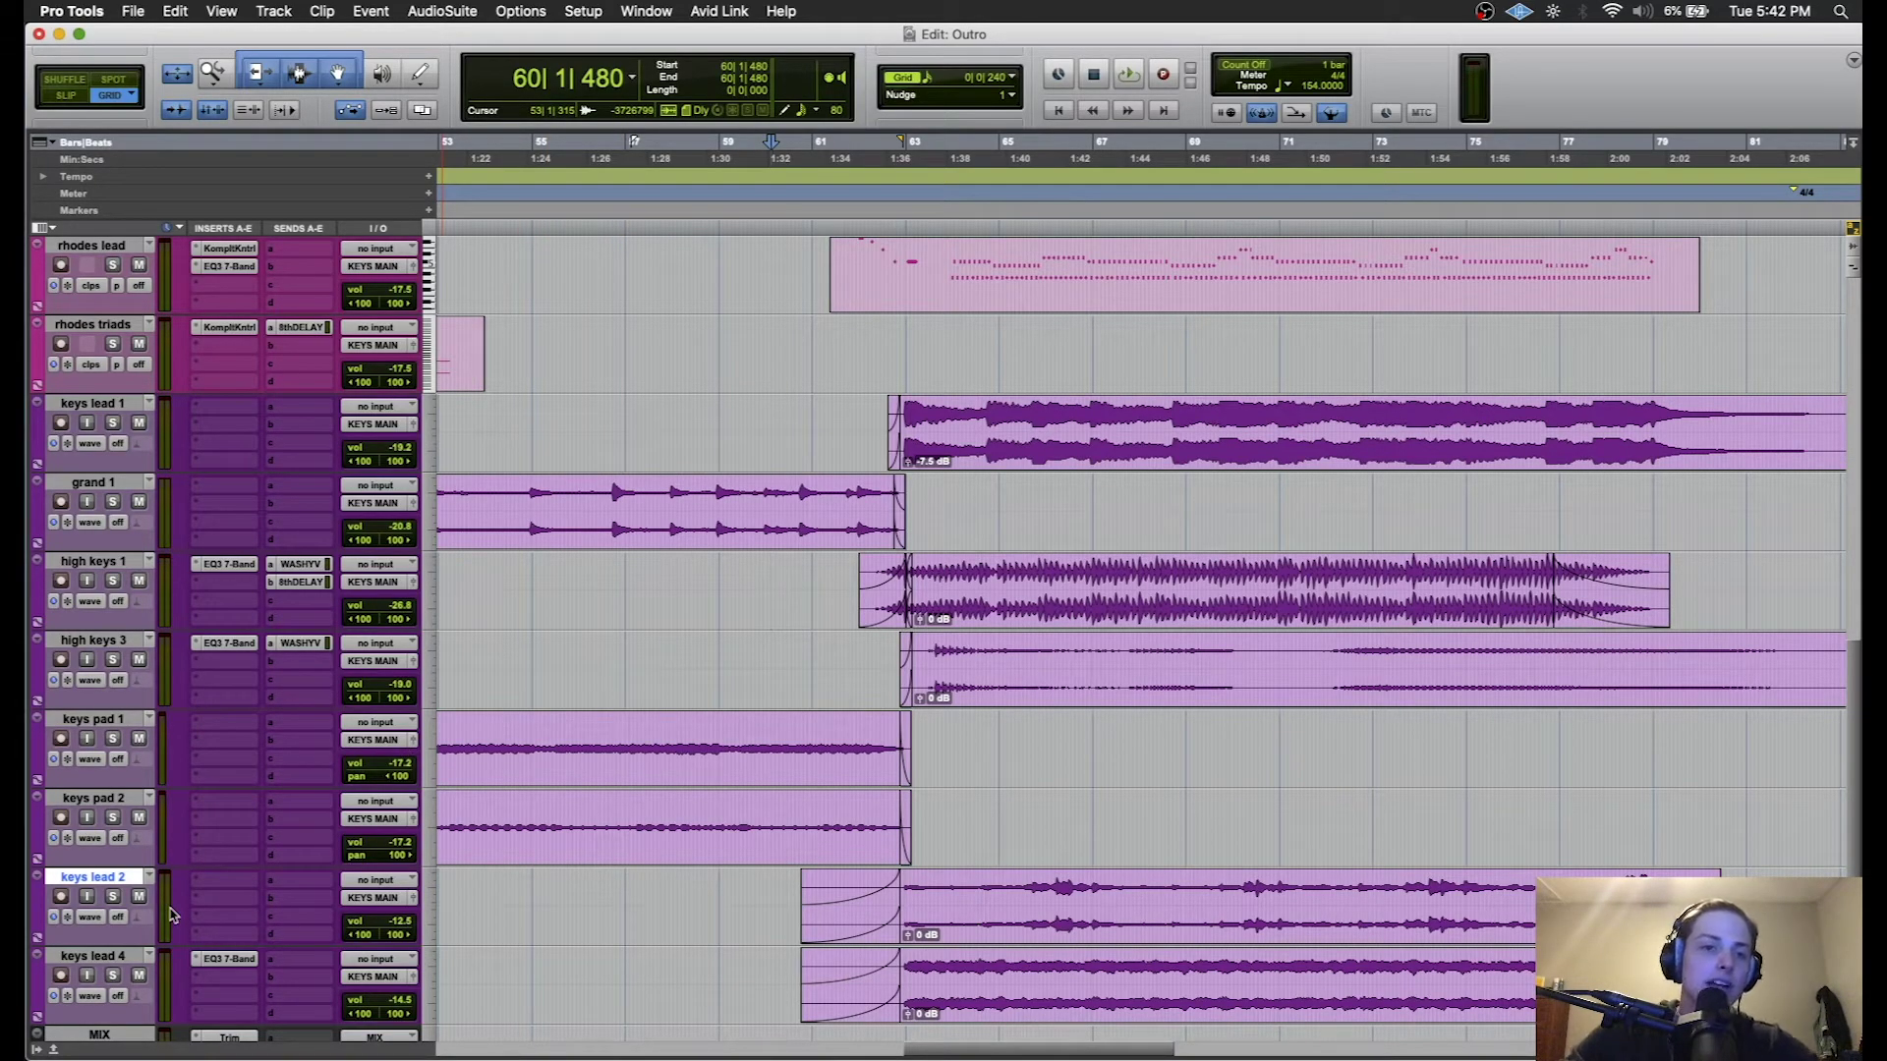
{"action": "left_click", "coordinate": [783, 430]}
{"action": "key", "text": "space"}
{"action": "key", "text": "space"}
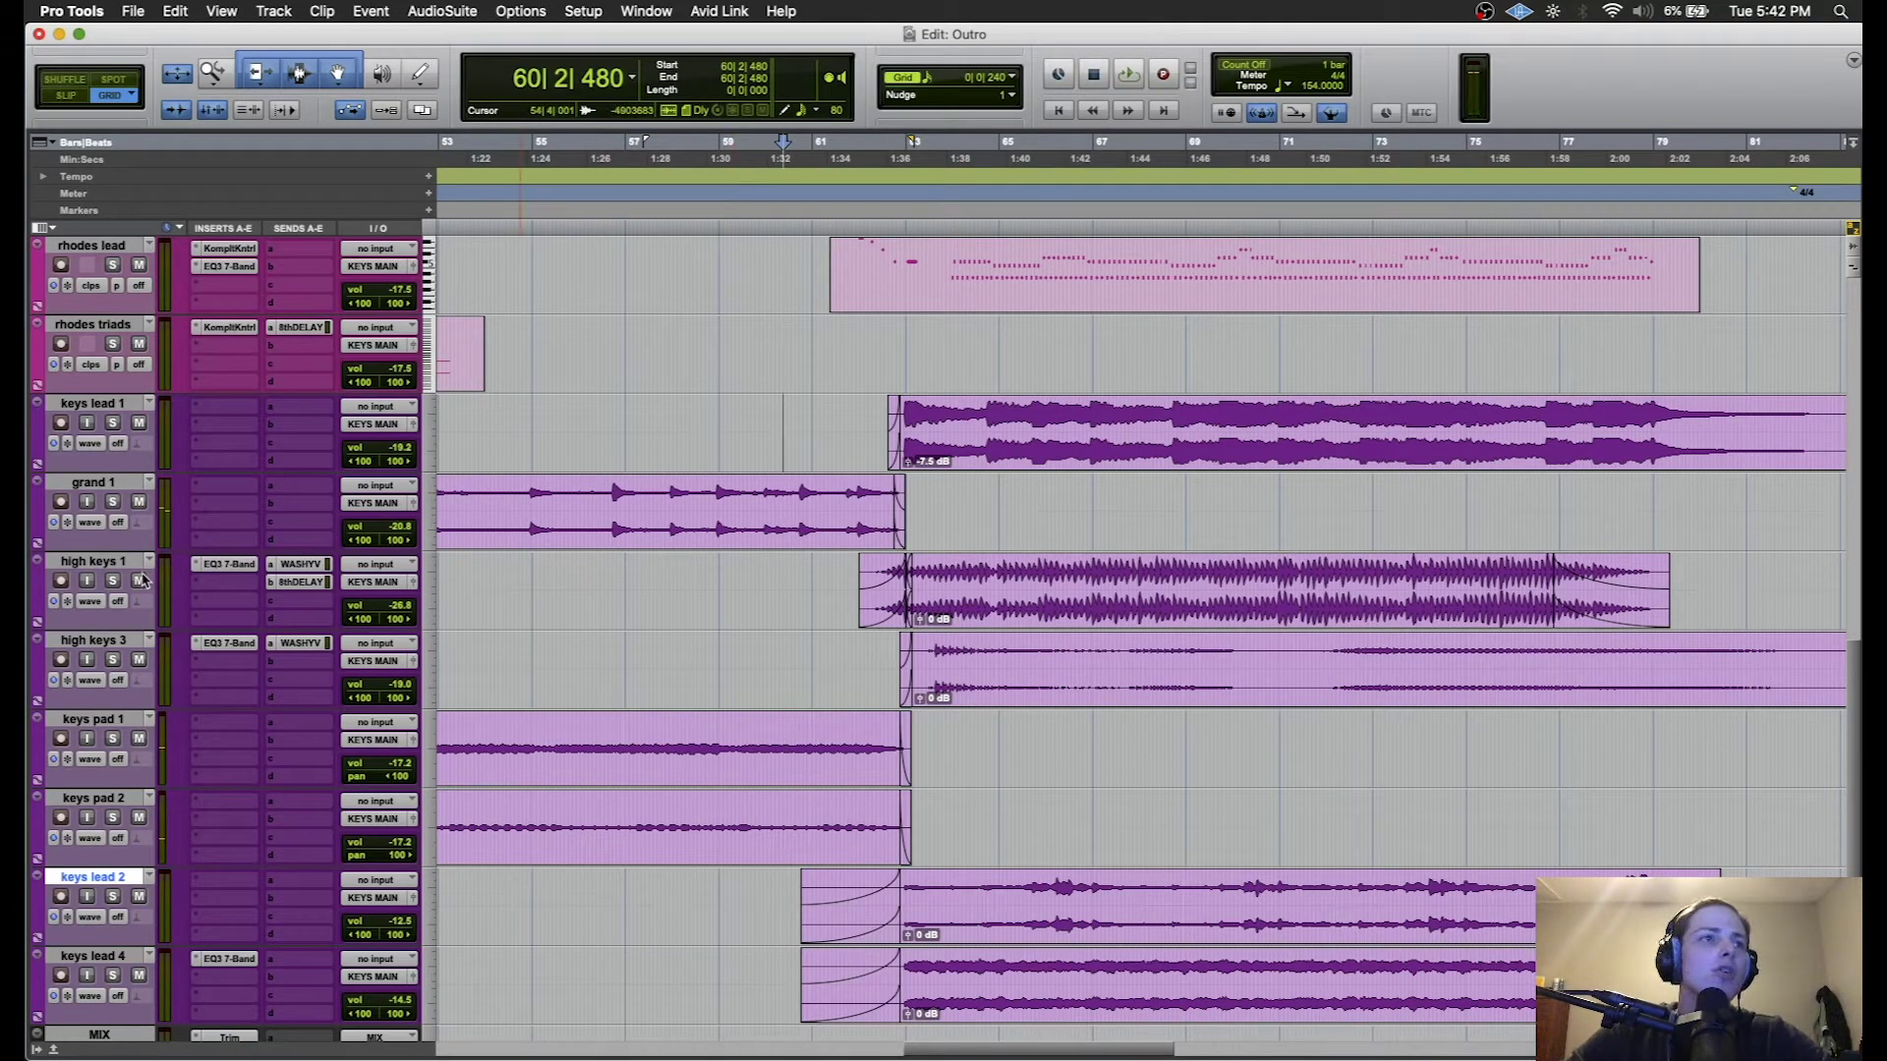
- Solo high keys 1 and audition it from 61|3|240 with the timeline enlarged around its entrance
{"action": "left_click", "coordinate": [114, 581]}
{"action": "key", "text": "space"}
{"action": "key", "text": "space"}
{"action": "left_click", "coordinate": [840, 614]}
{"action": "key", "text": "space"}
{"action": "key", "text": "t"}
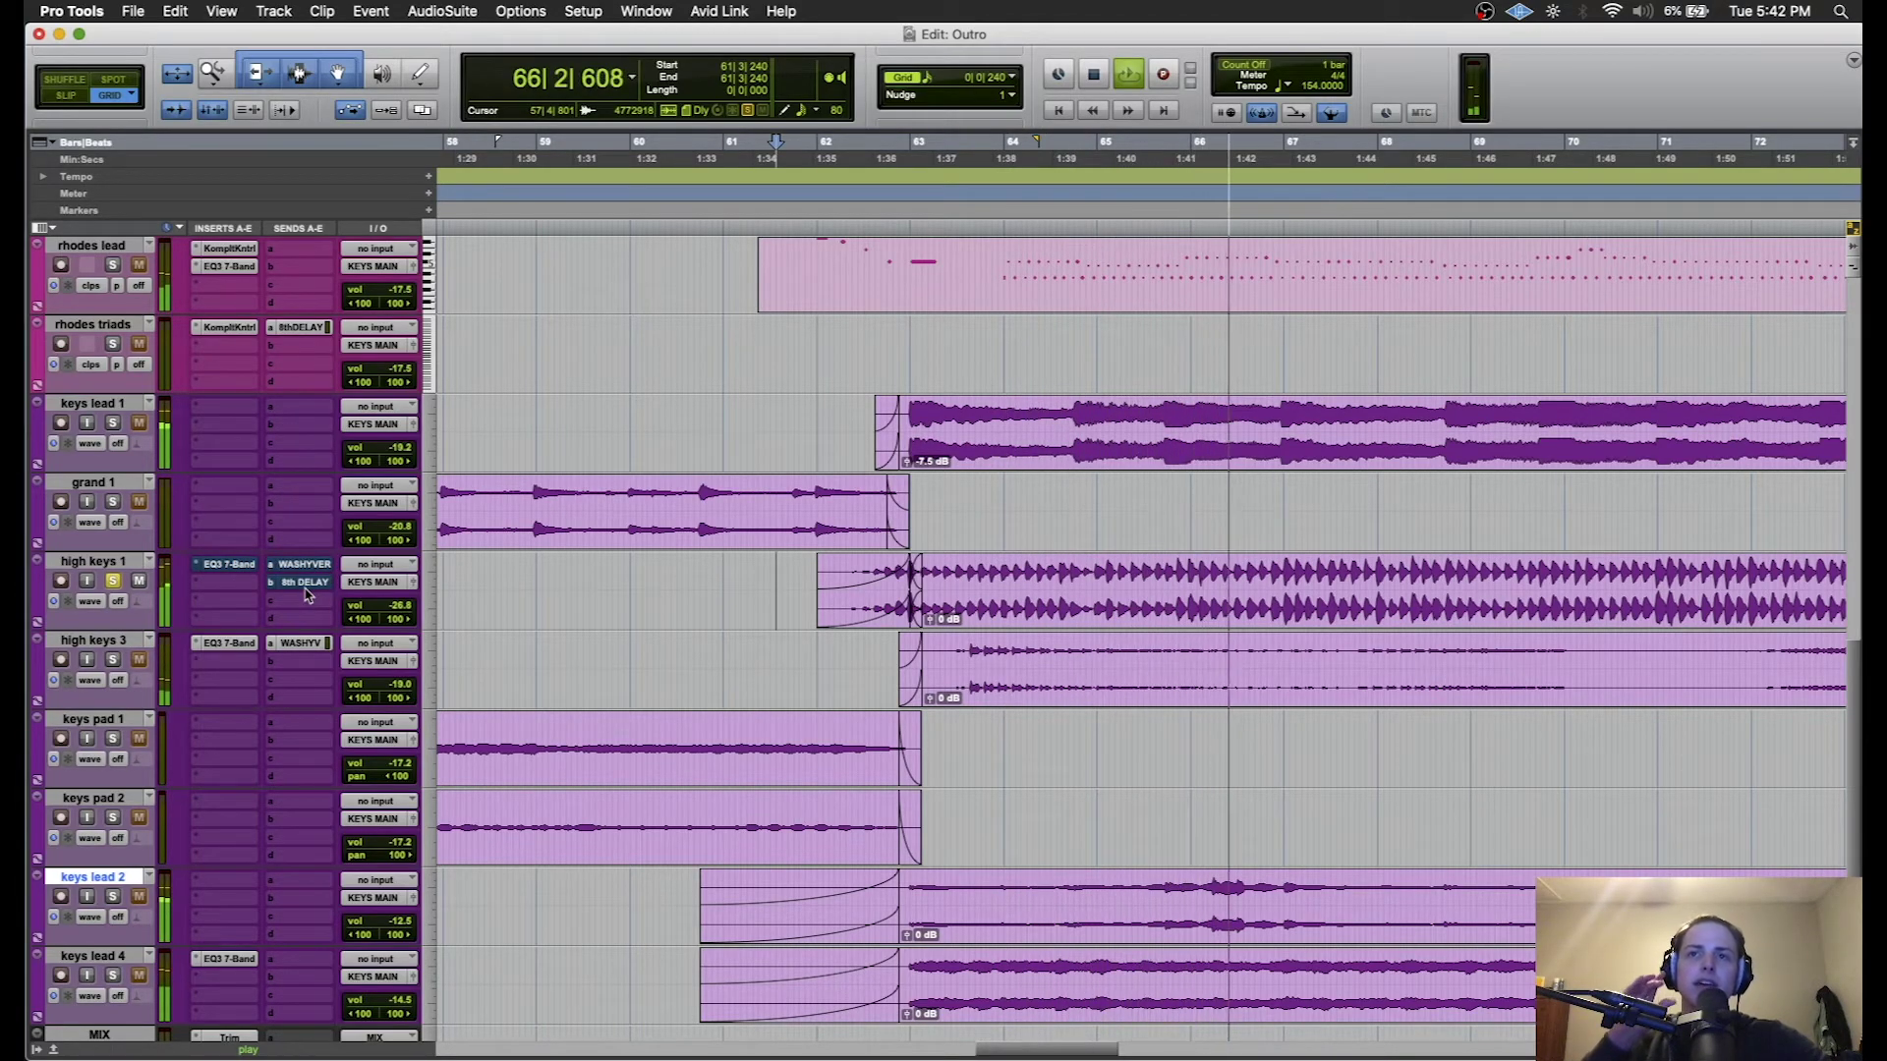
- Inspect high keys 1's EQ3 7-Band and WASHY VERB send during playback, then stop and close both windows
{"action": "left_click", "coordinate": [241, 566]}
{"action": "left_click", "coordinate": [240, 566]}
{"action": "left_click", "coordinate": [238, 566]}
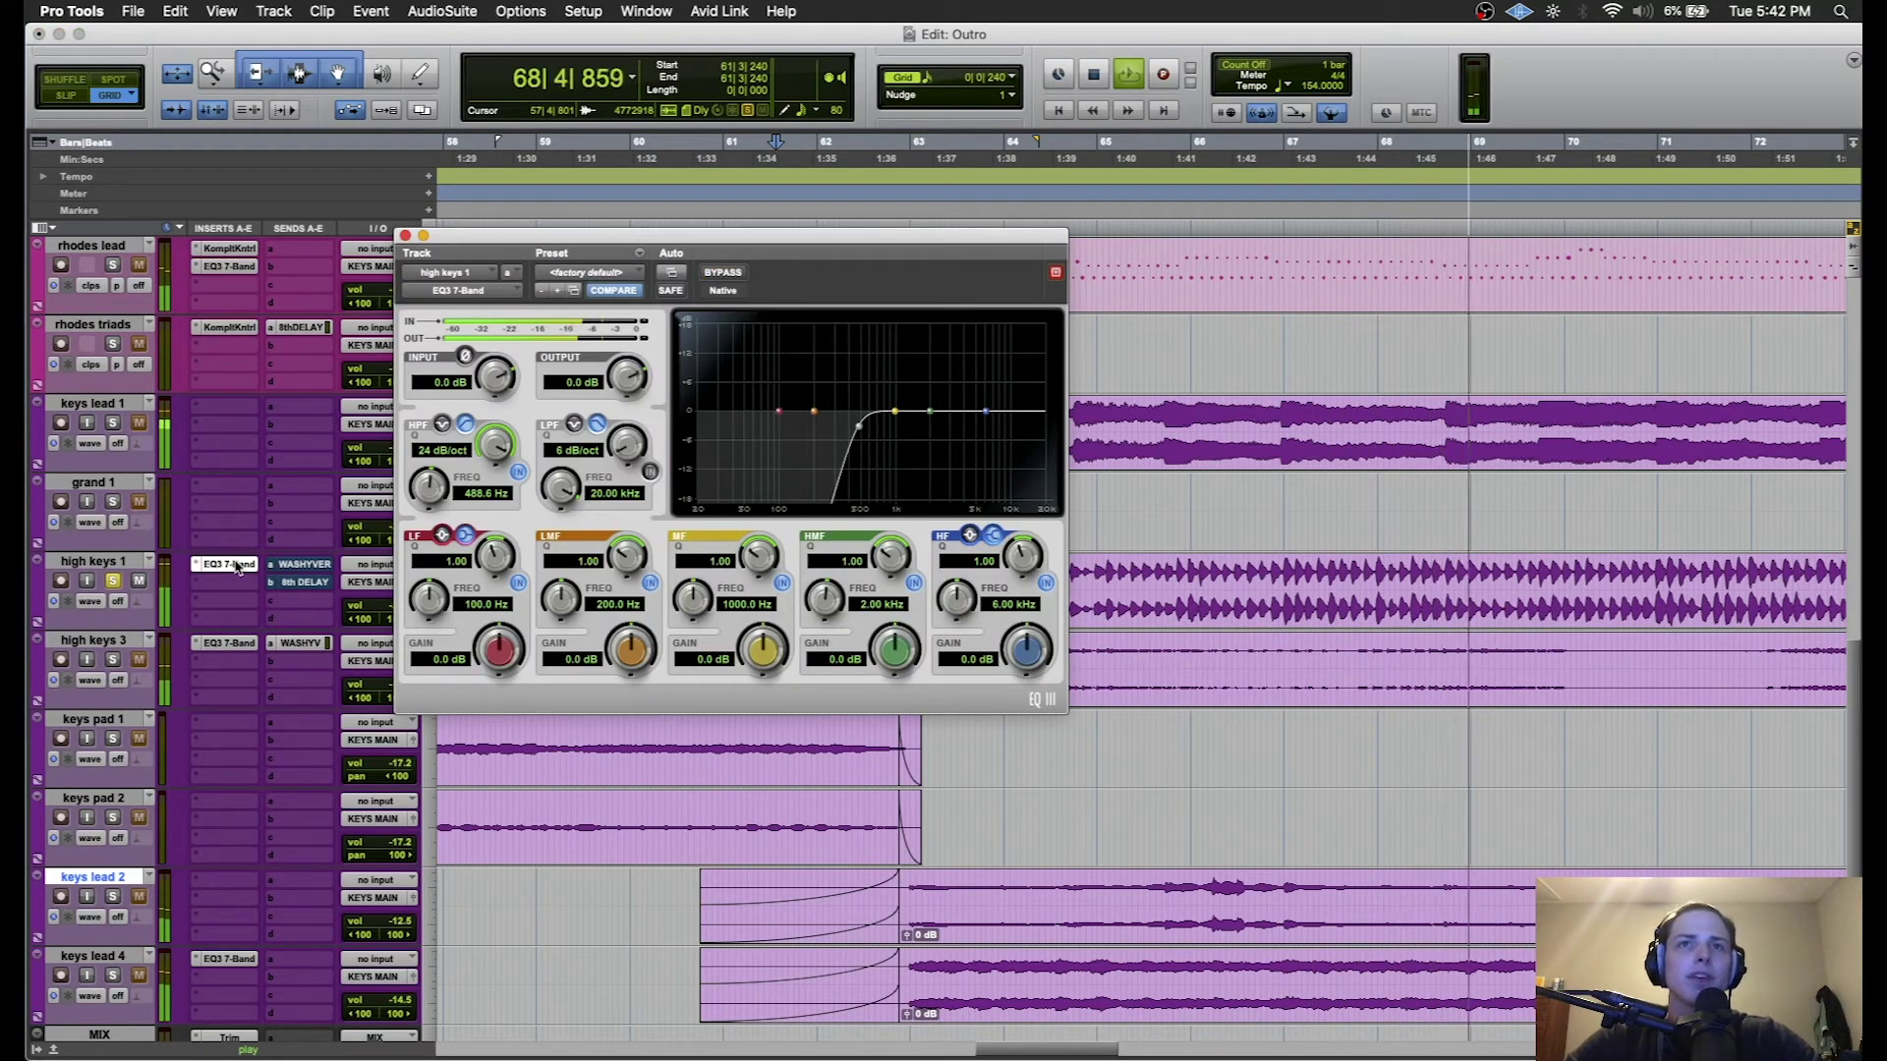
{"action": "left_click", "coordinate": [306, 566]}
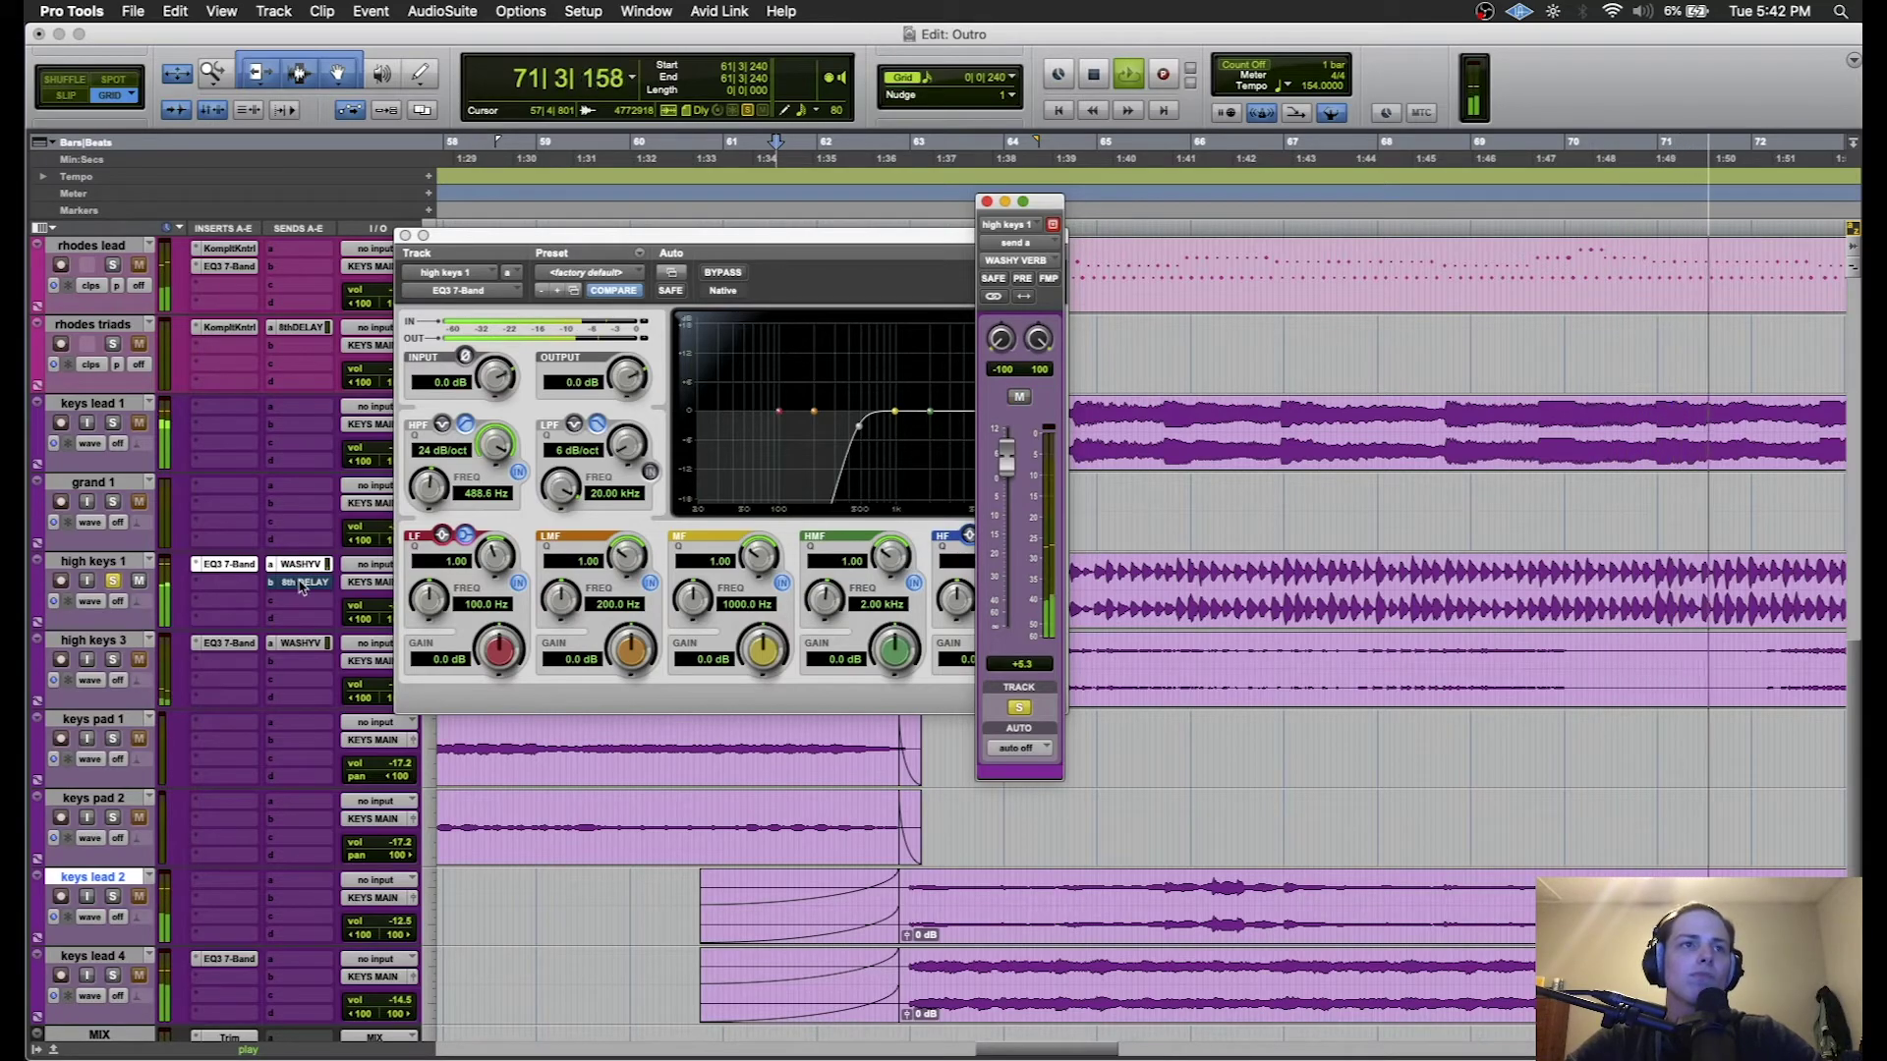
{"action": "key", "text": "space"}
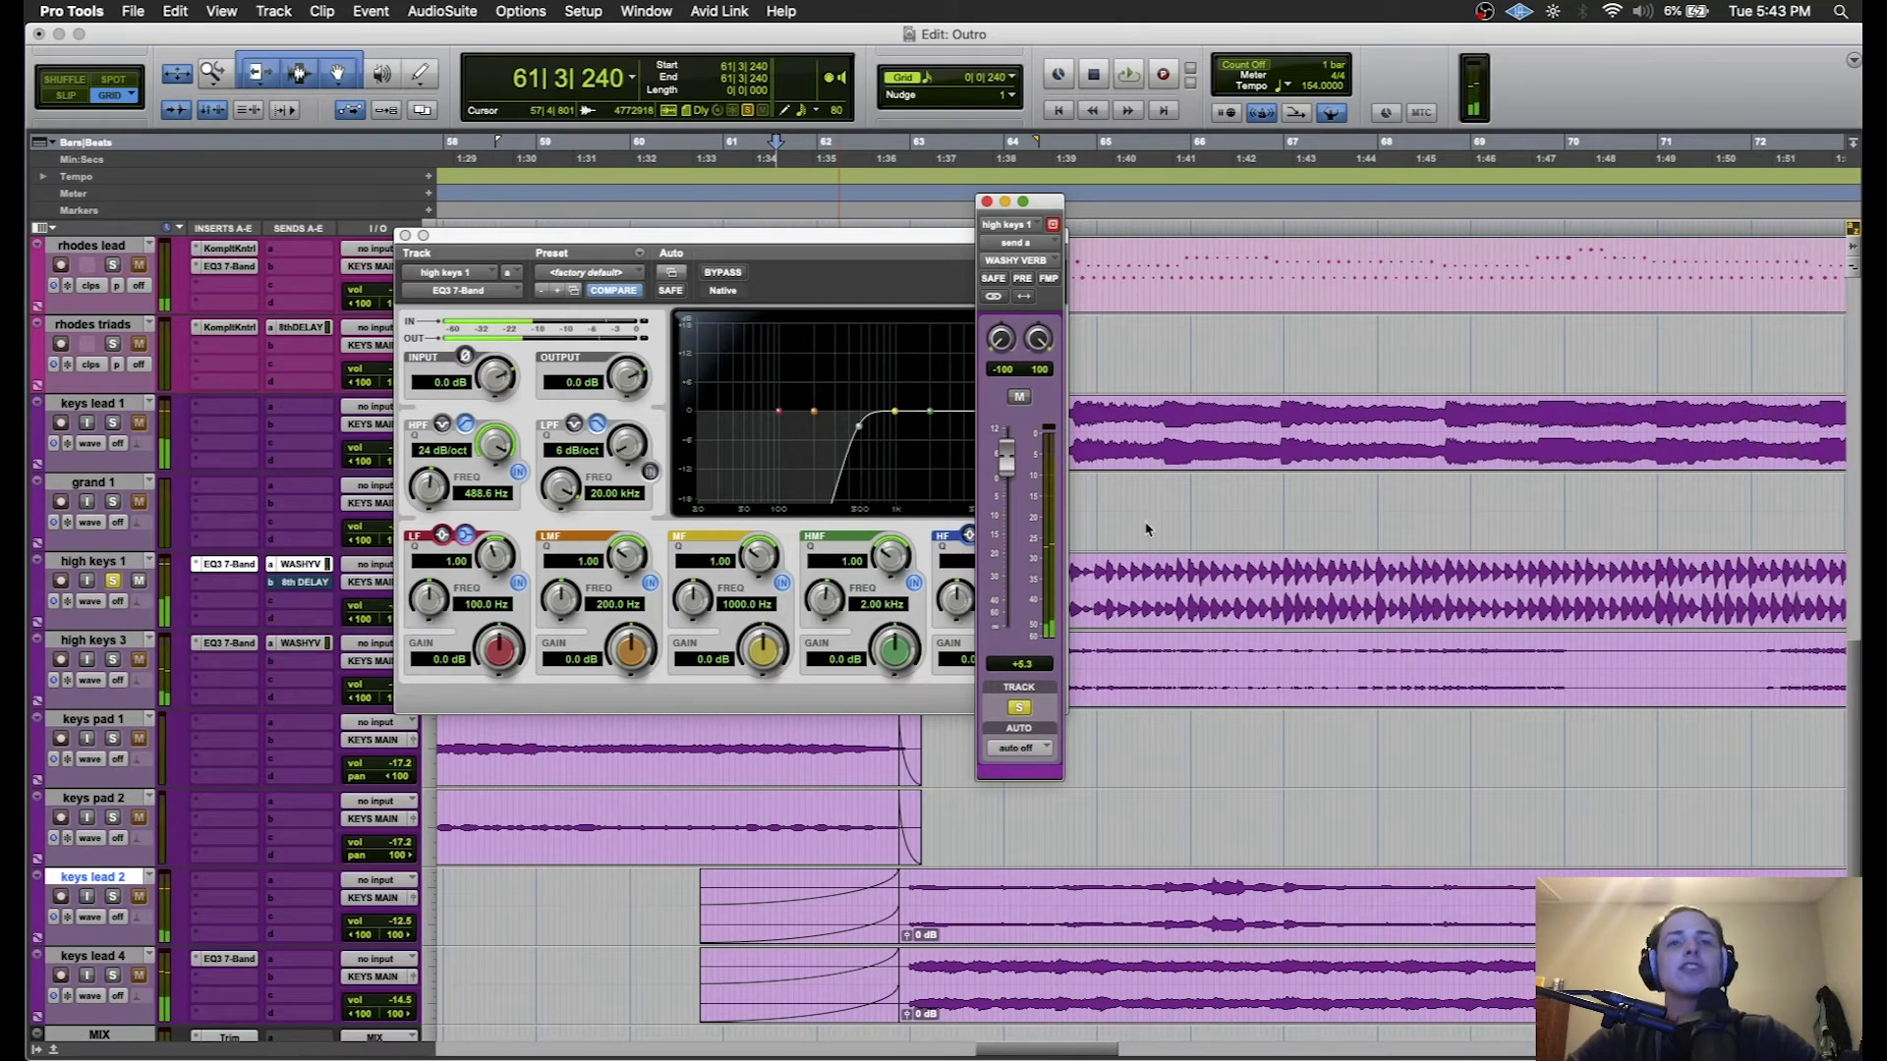
{"action": "left_click", "coordinate": [988, 202]}
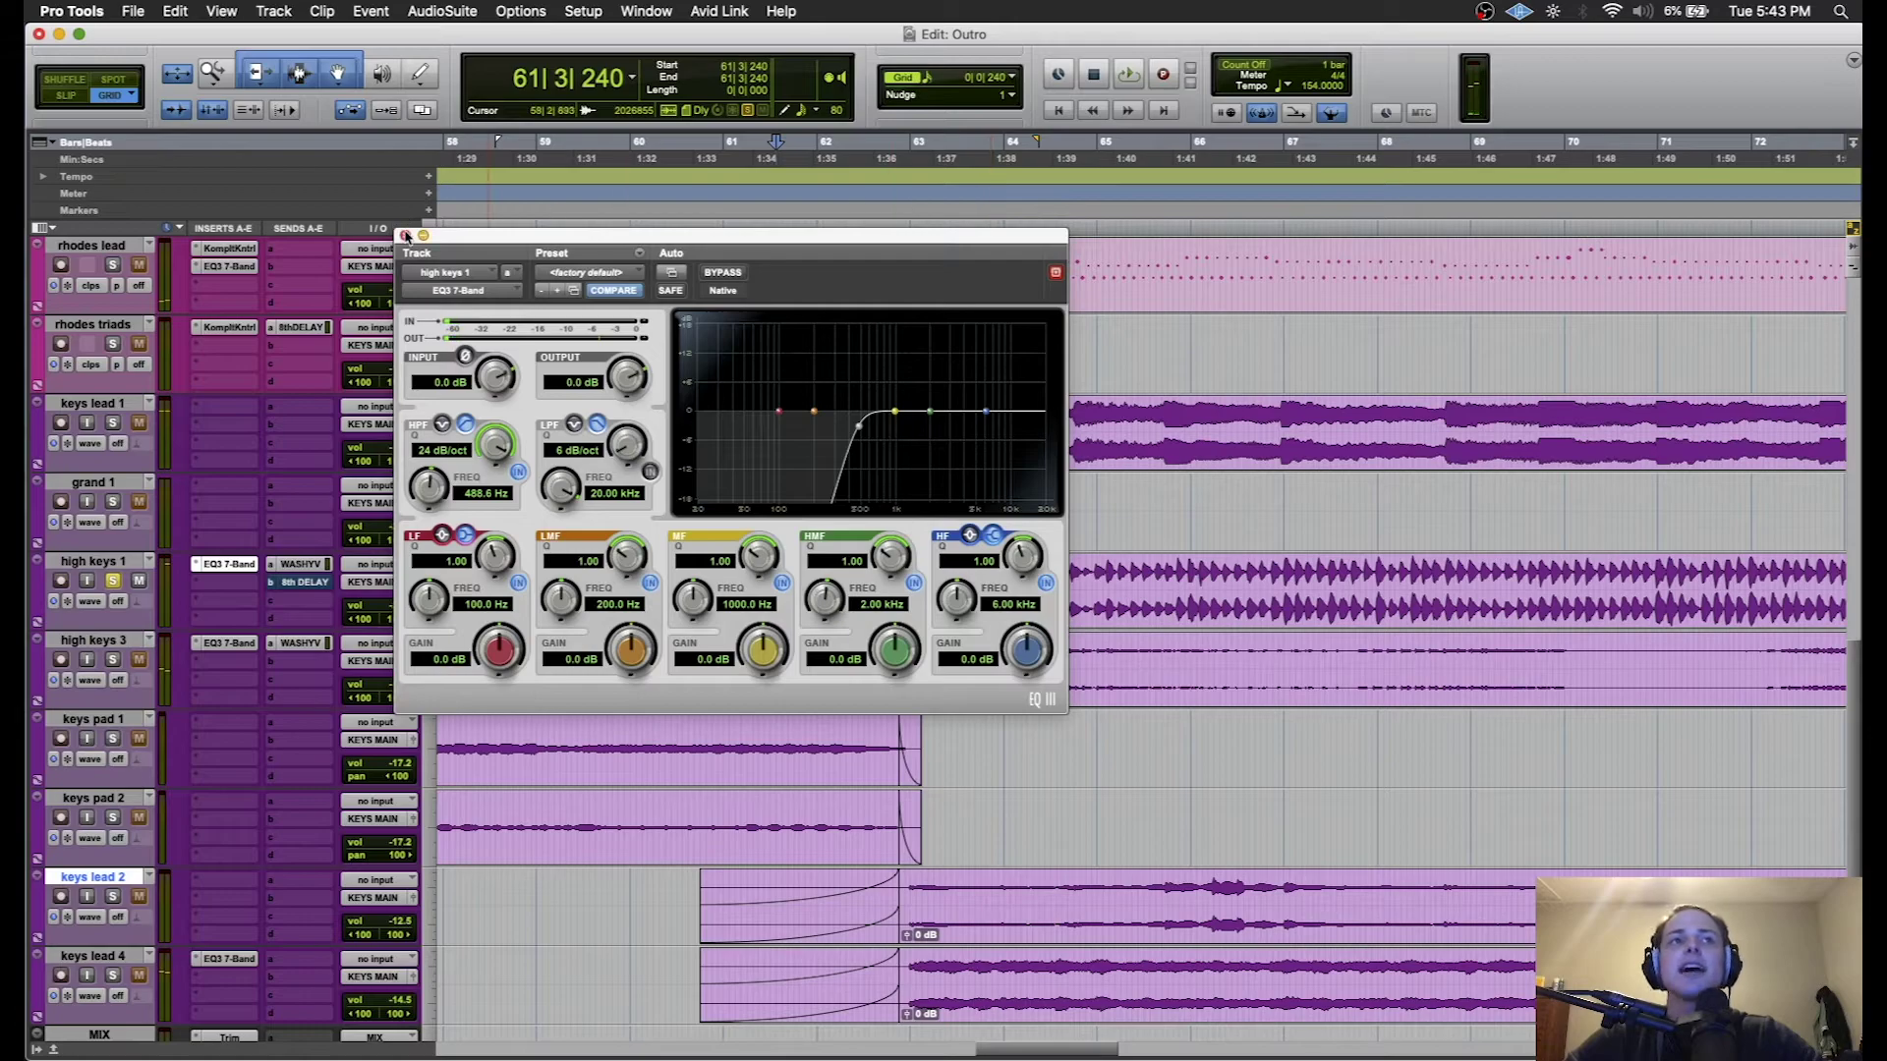
{"action": "left_click", "coordinate": [405, 236]}
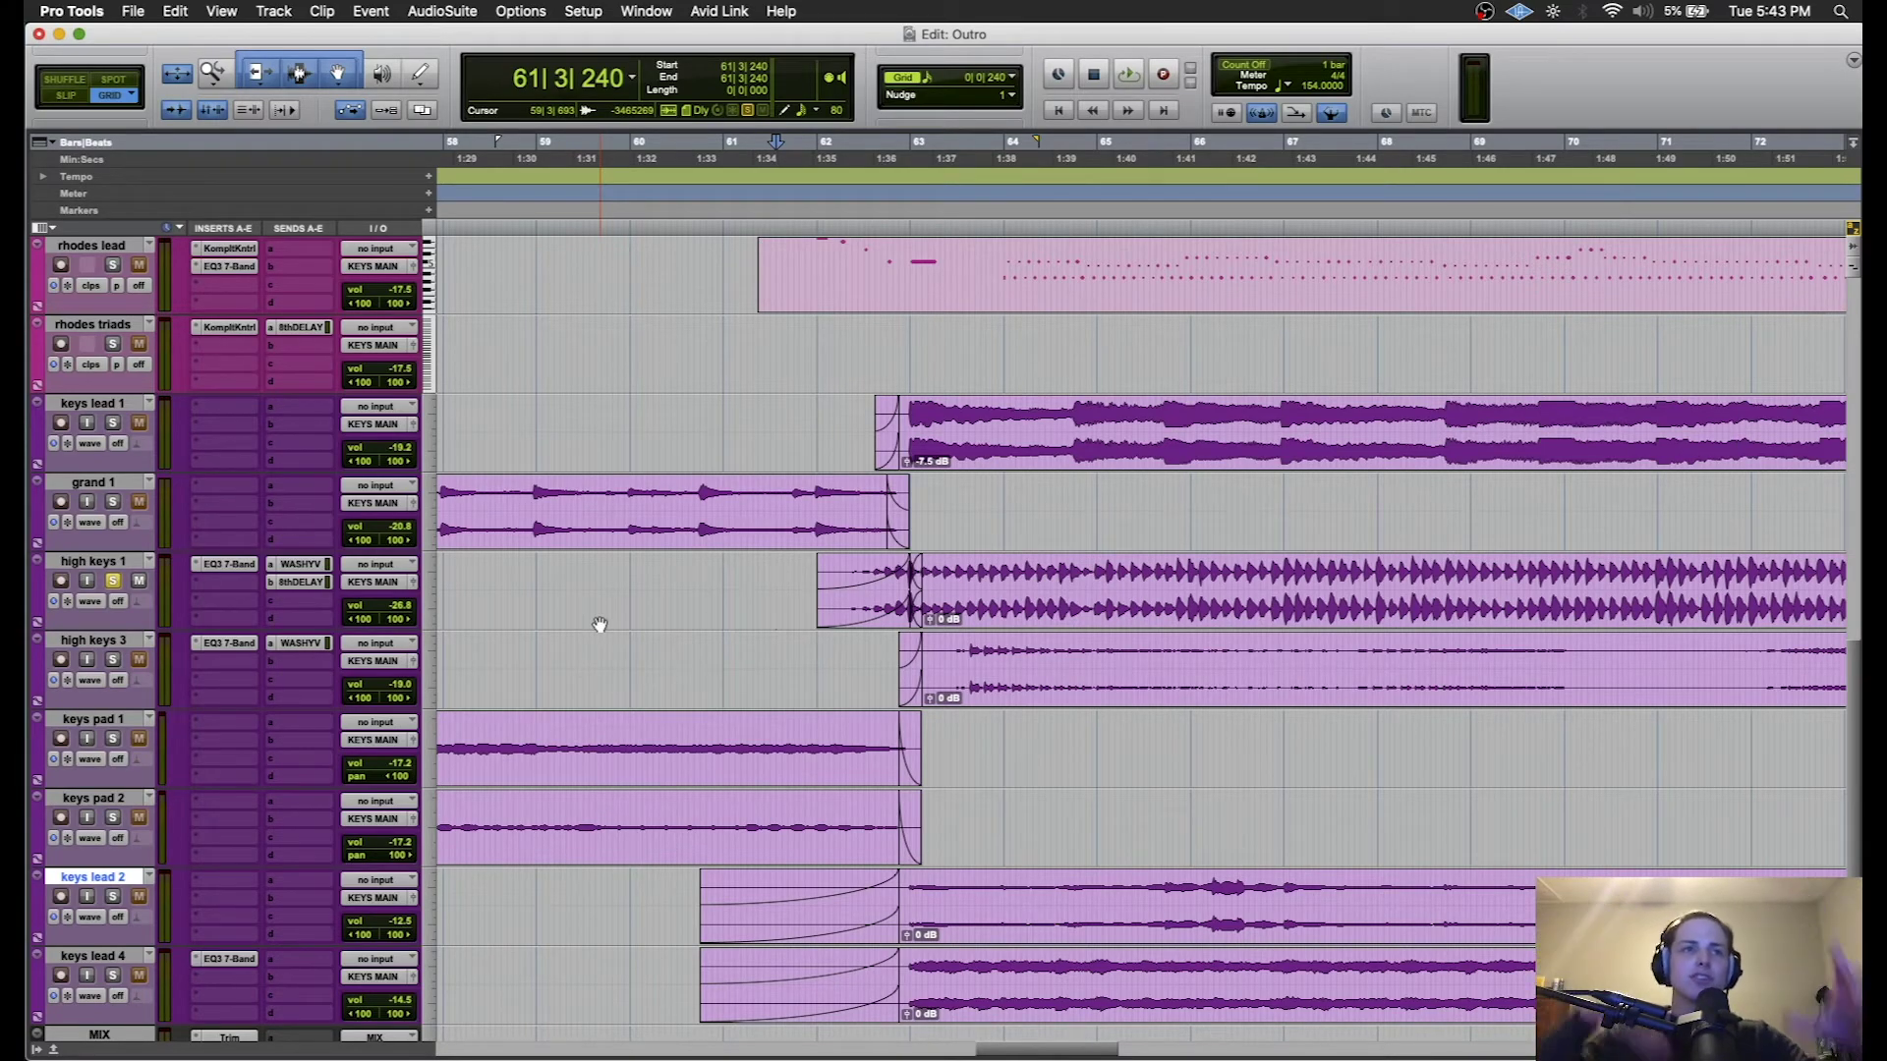
- Replay the soloed high keys 1 track from 61|3|000 and stop playback
{"action": "left_click", "coordinate": [800, 576]}
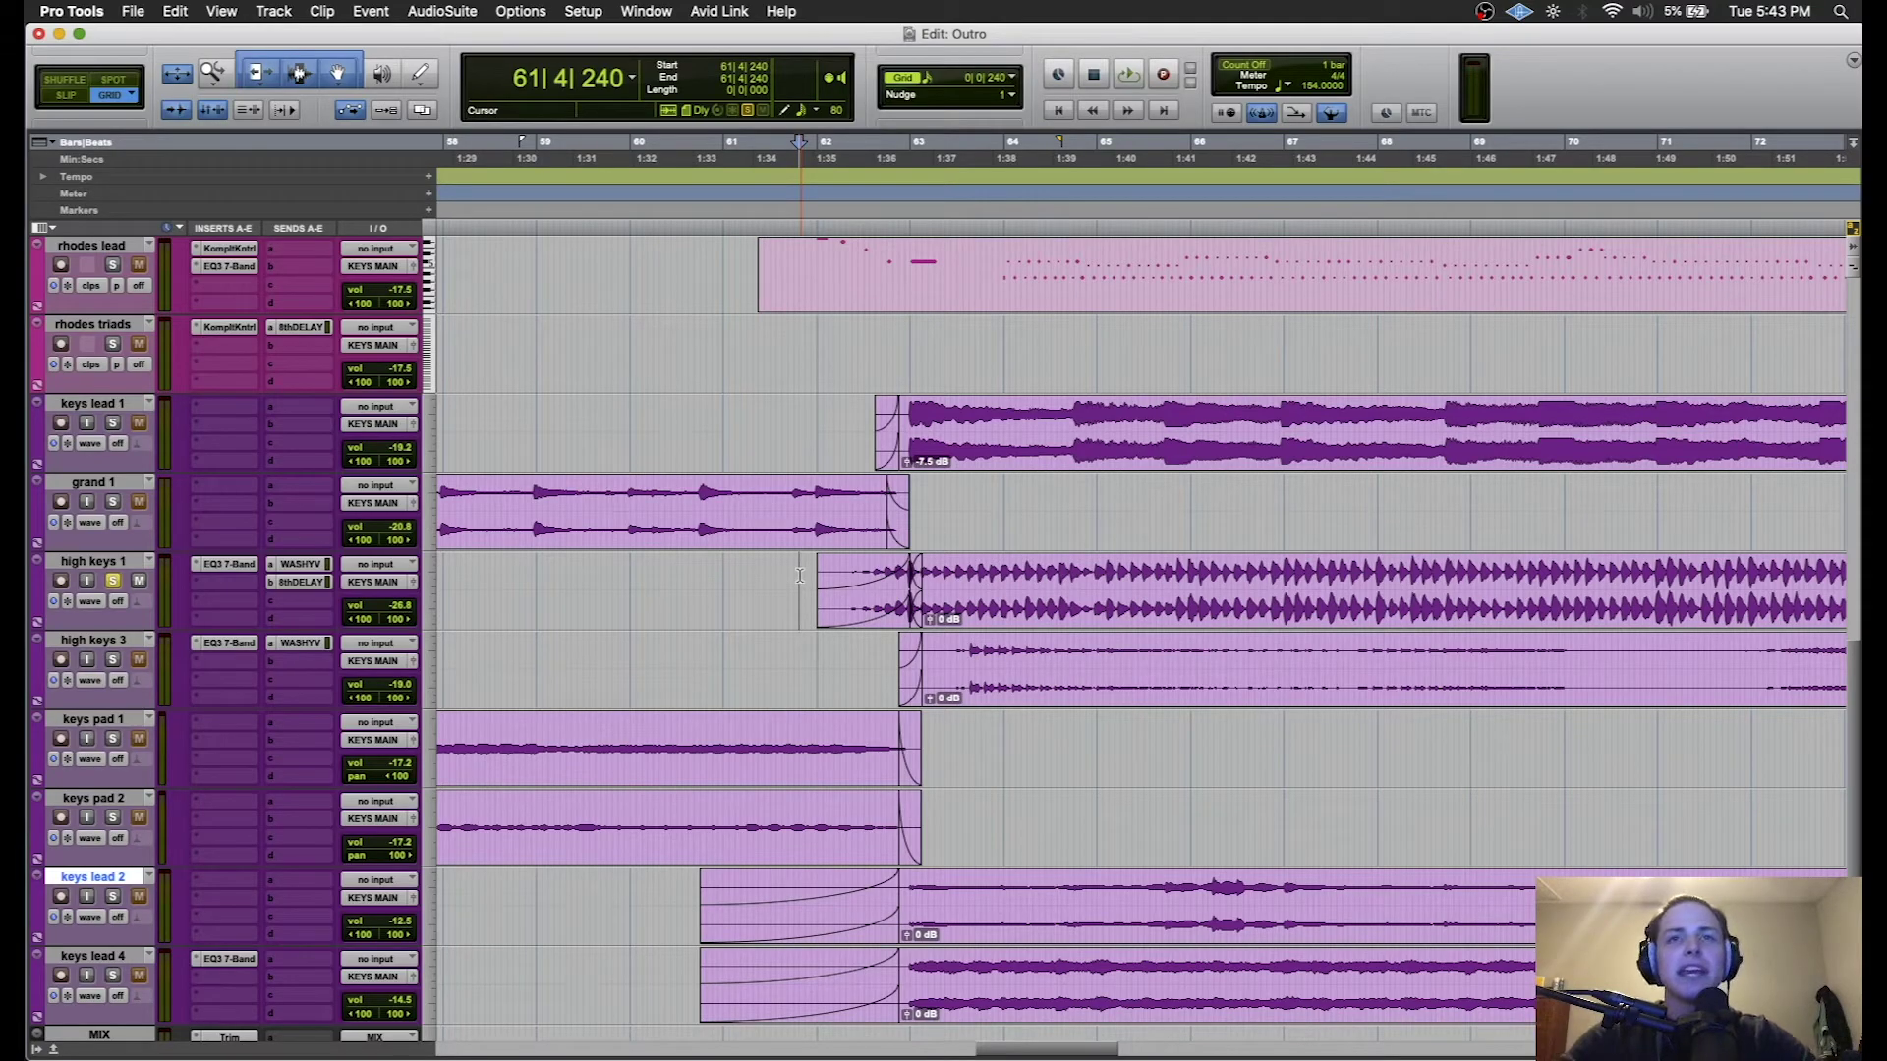
{"action": "left_click", "coordinate": [768, 578]}
{"action": "key", "text": "space"}
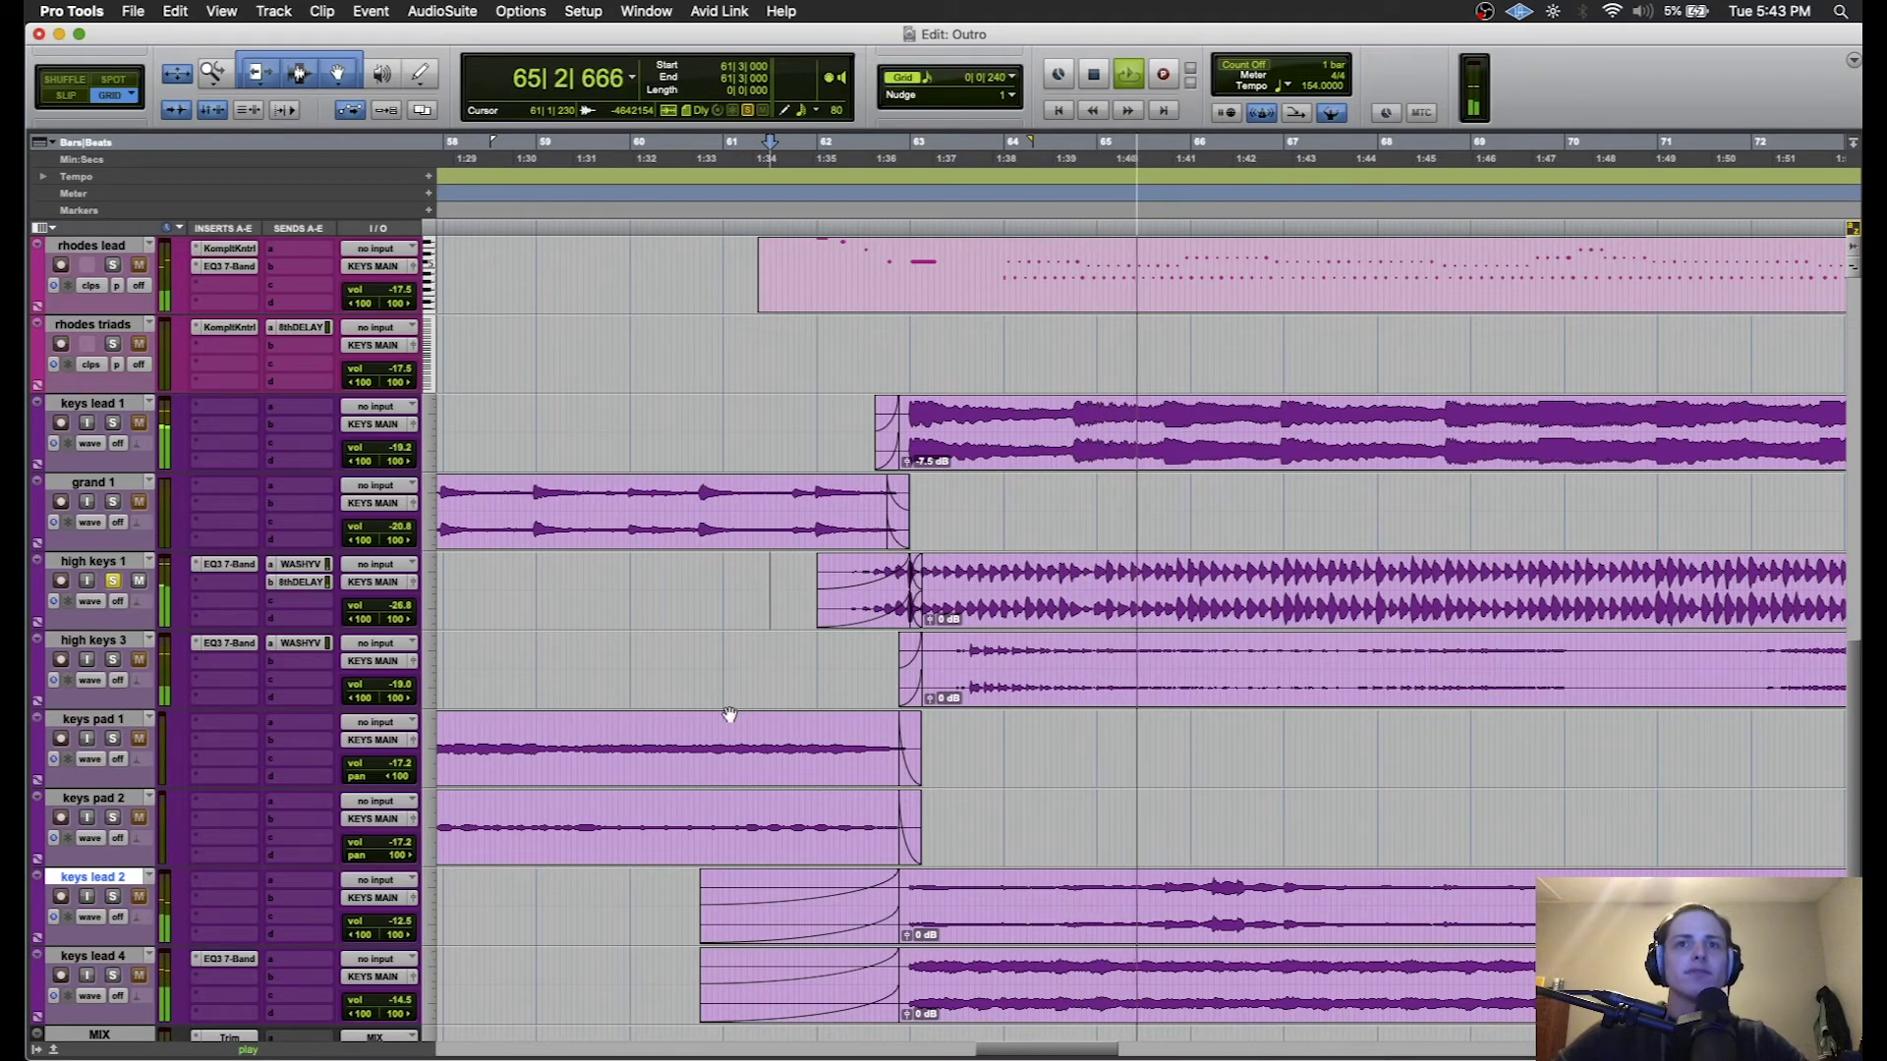
{"action": "key", "text": "space"}
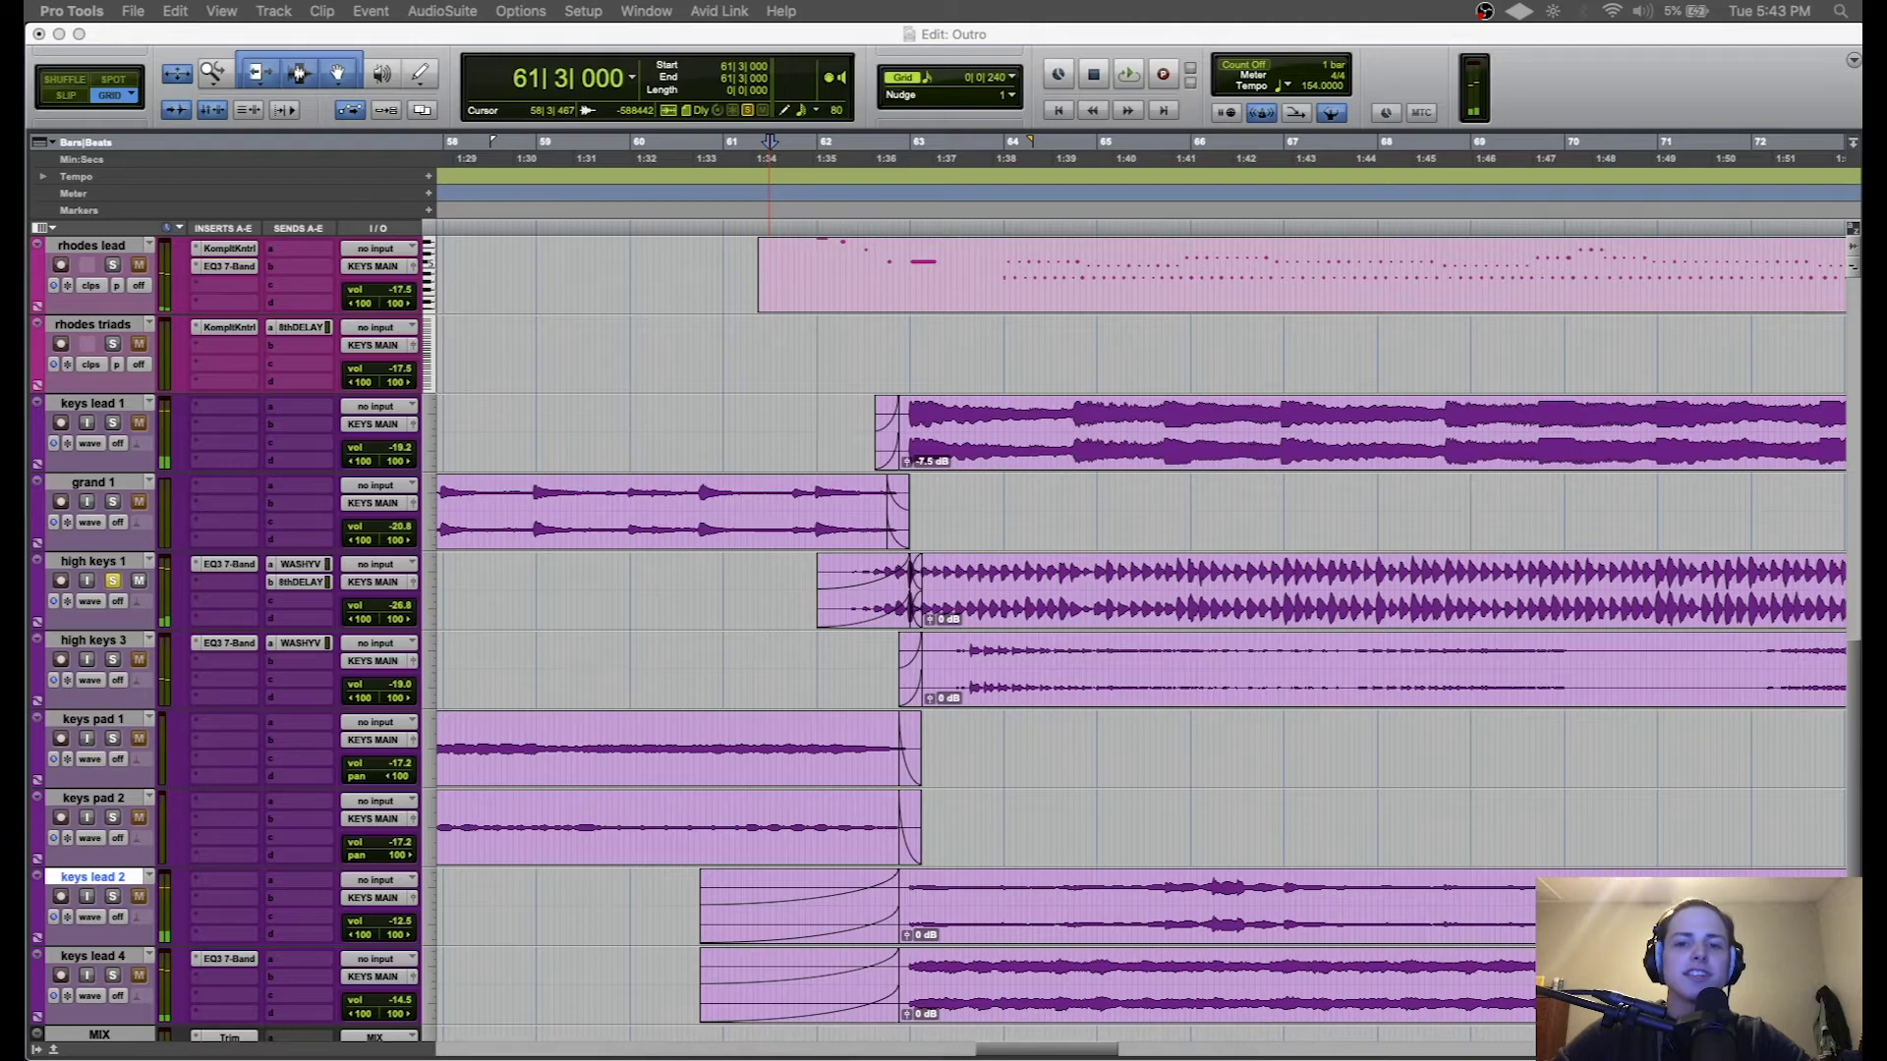
- Solo high keys 3 in place of high keys 1 and start playback from 60|4|000
{"action": "key", "text": "super+Tab"}
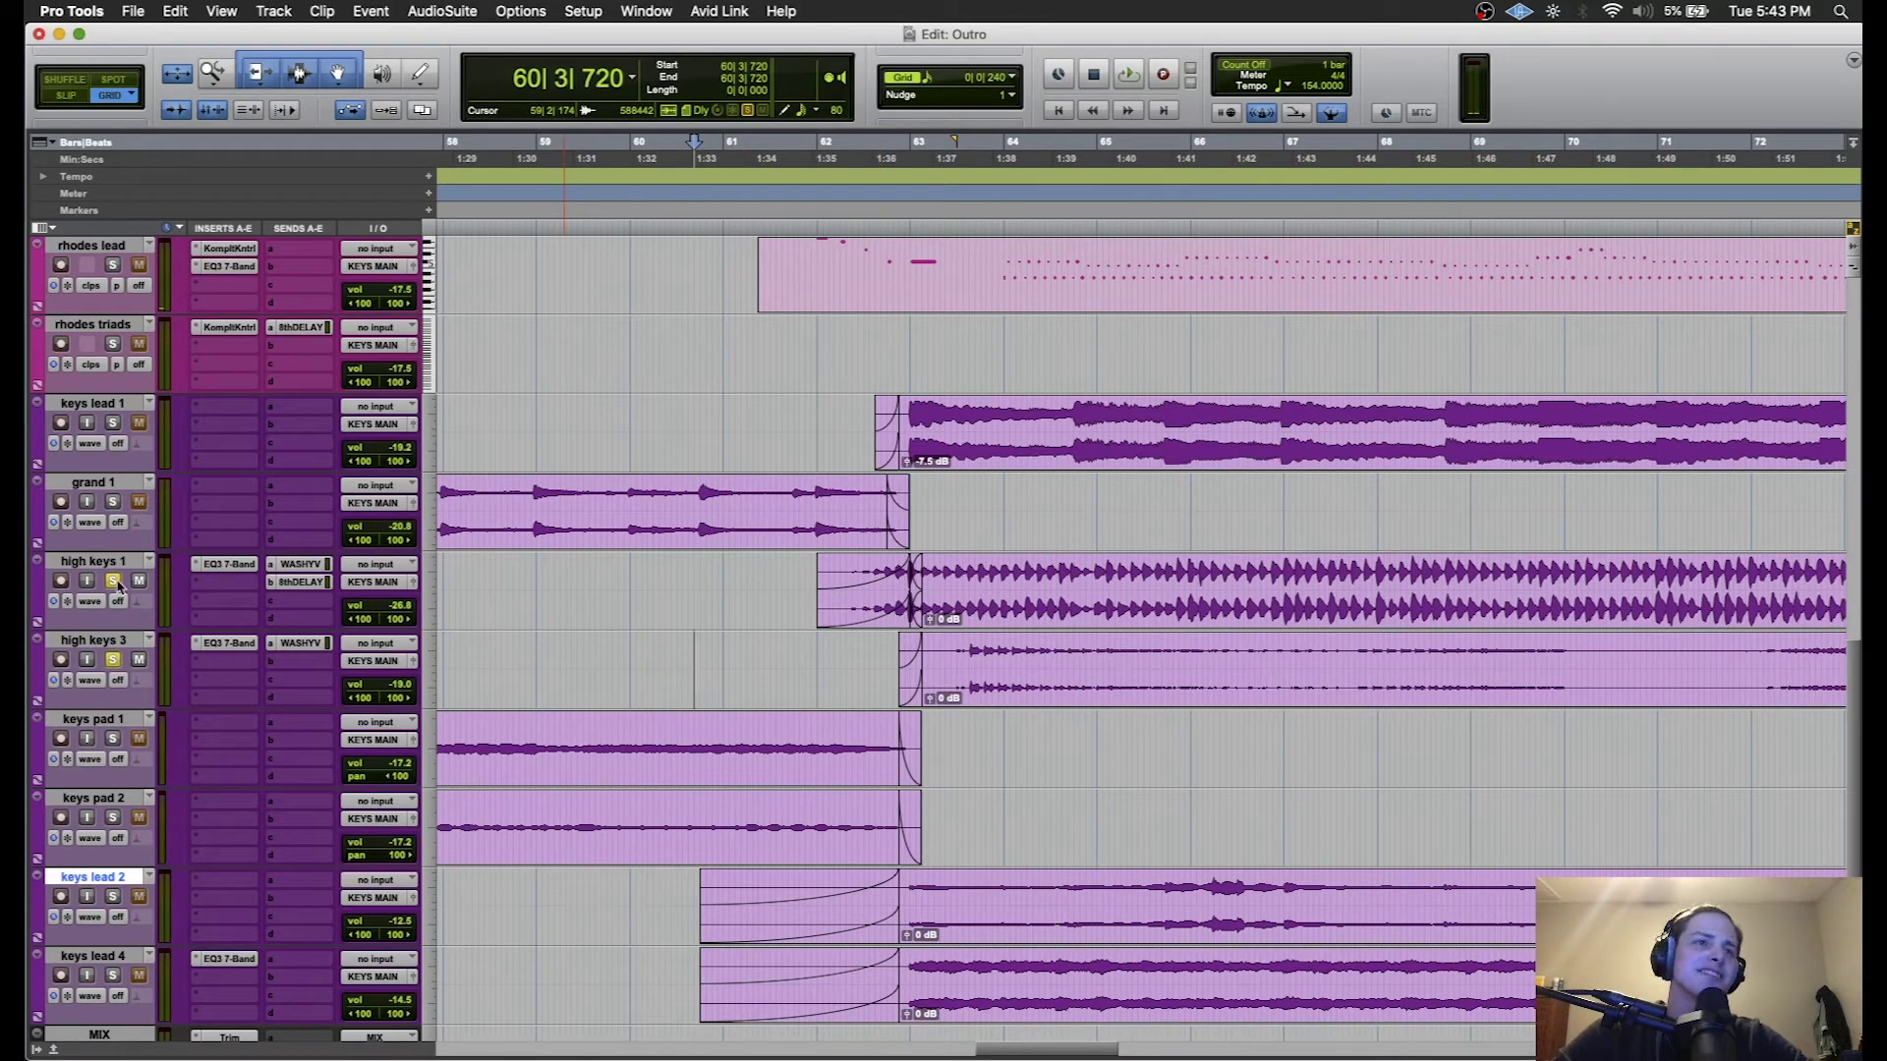
{"action": "left_click", "coordinate": [544, 656]}
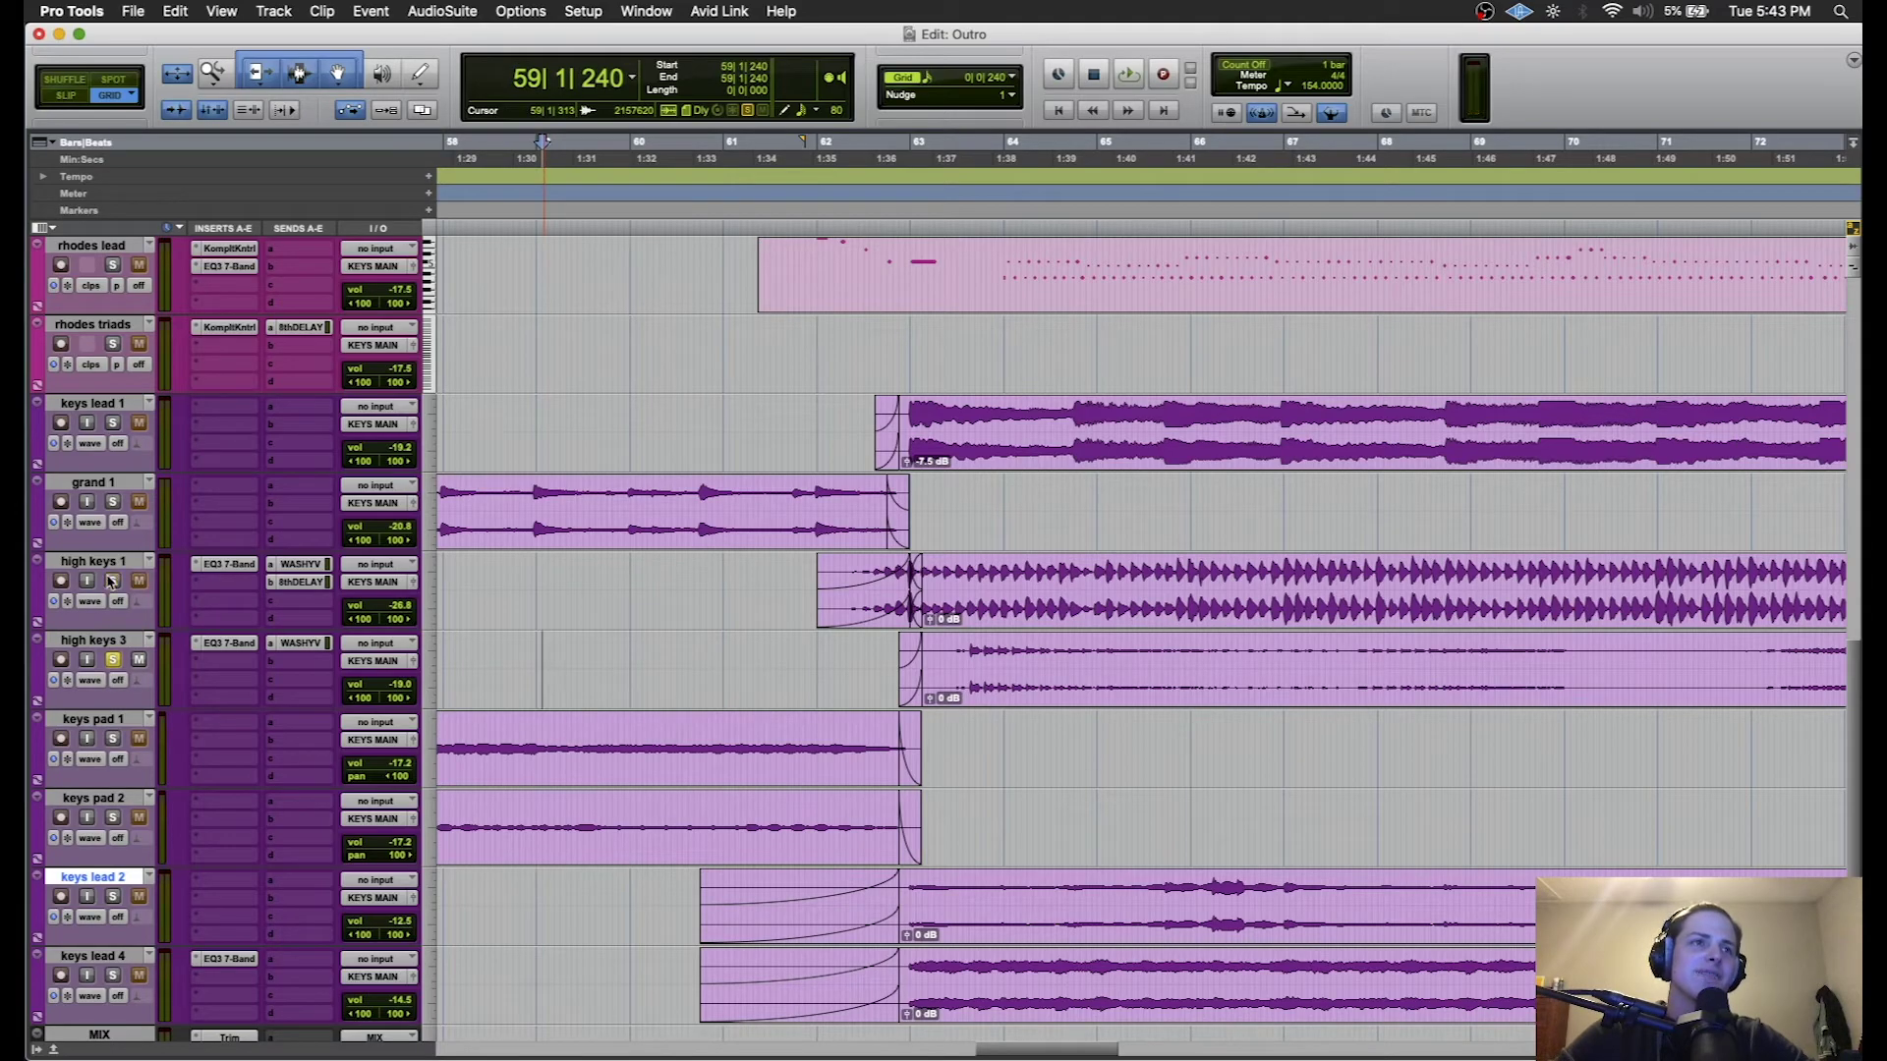
{"action": "left_click", "coordinate": [694, 655]}
{"action": "left_click", "coordinate": [700, 648]}
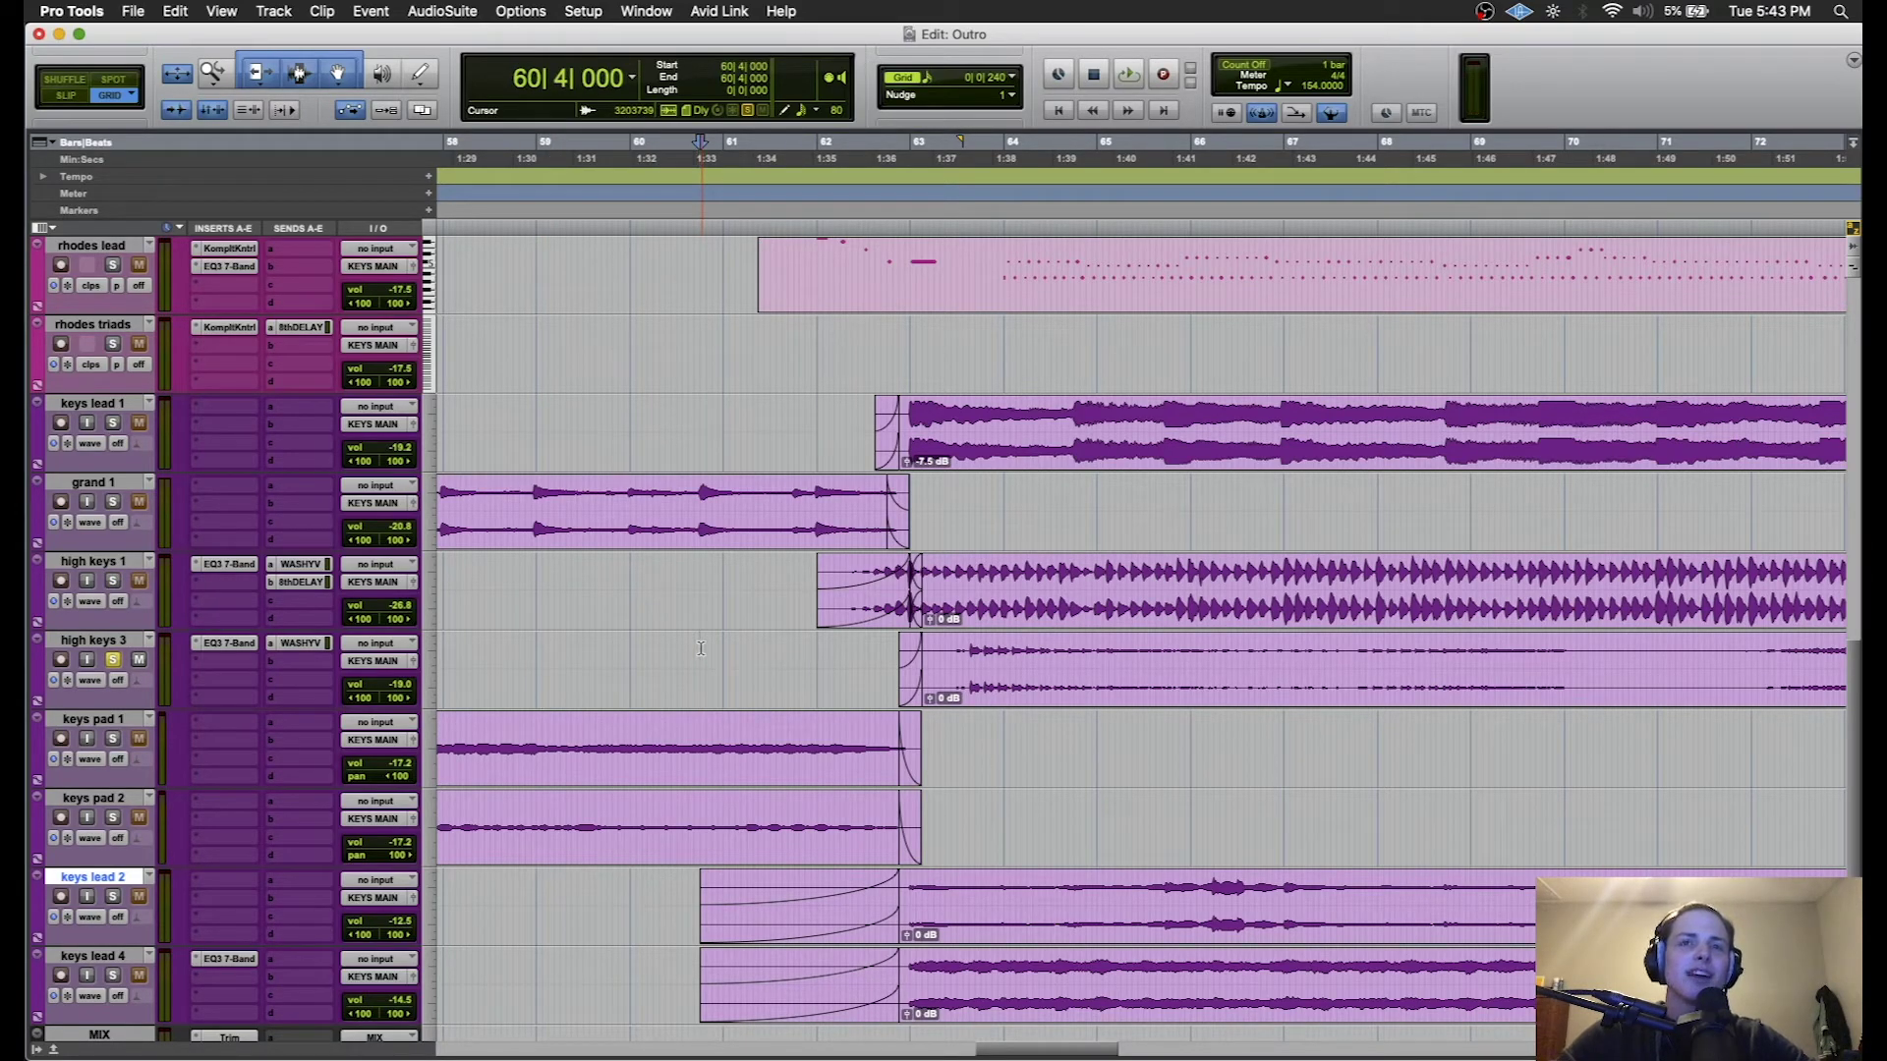
{"action": "key", "text": "space"}
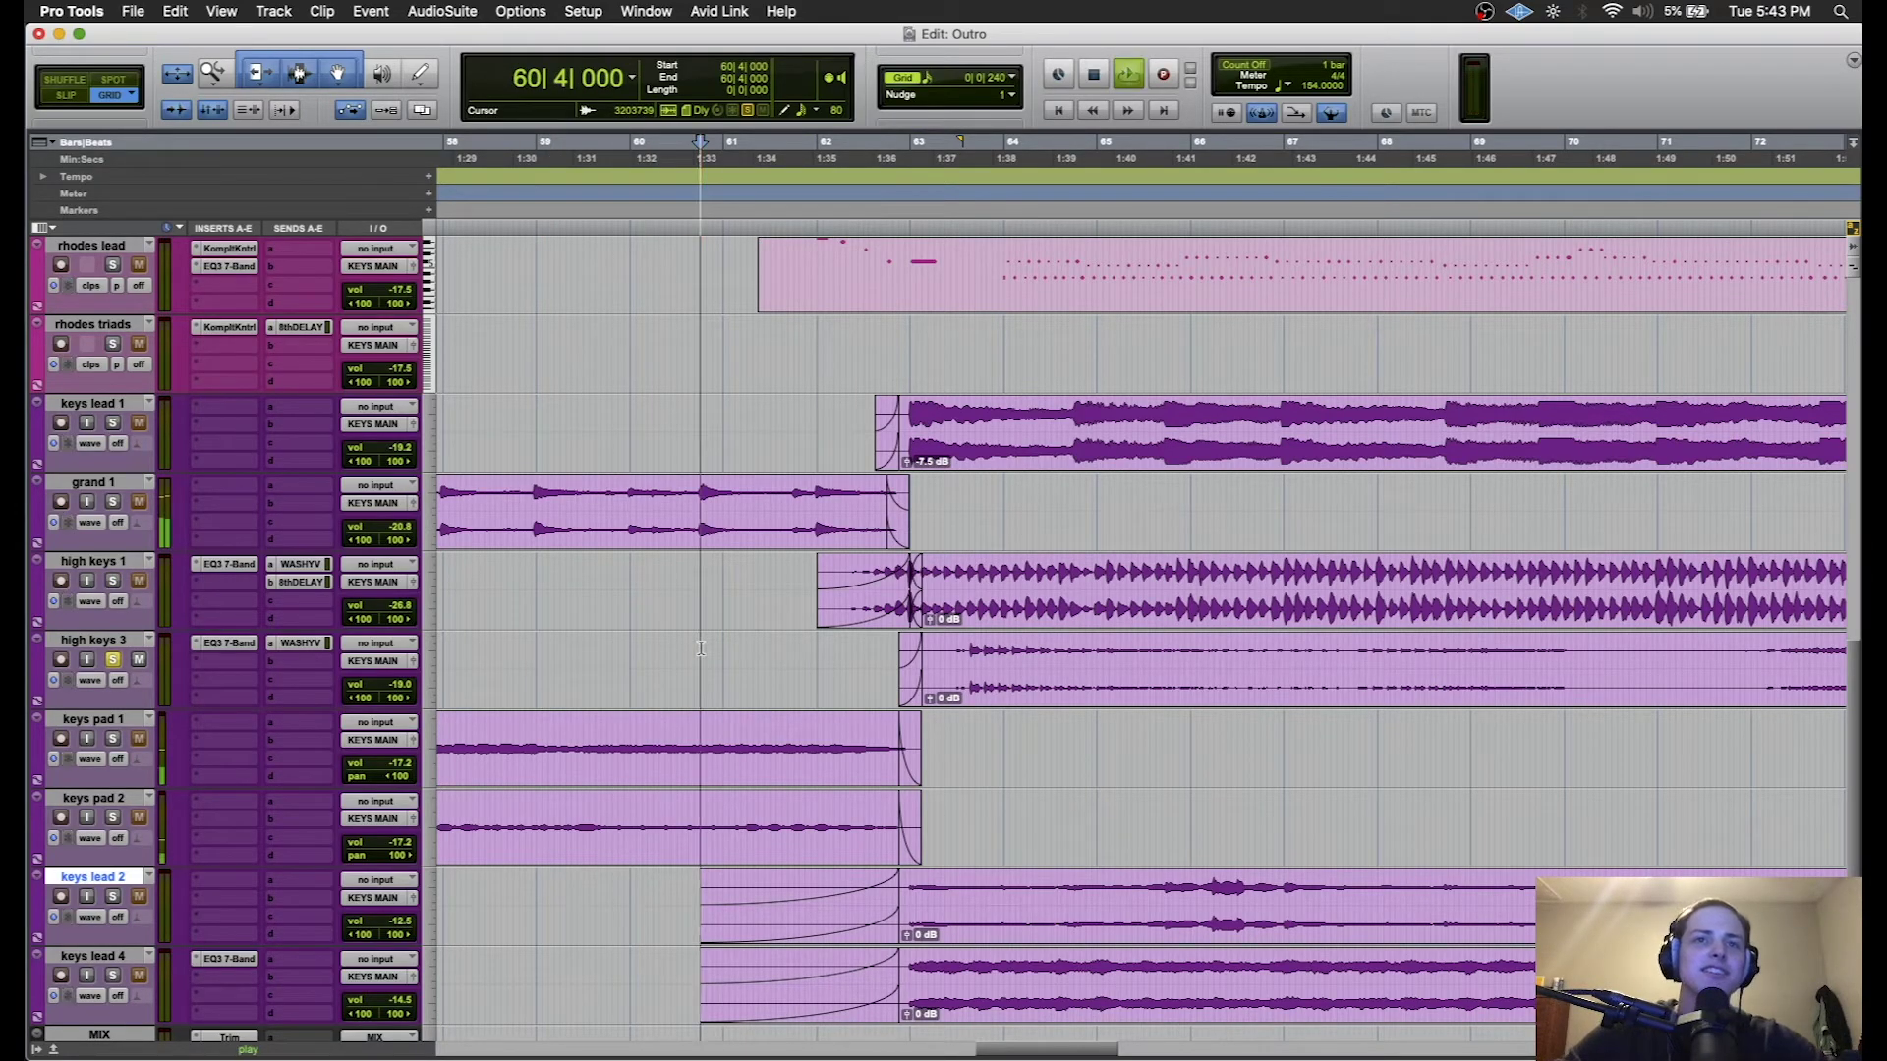
- Check high keys 3's WASHY VERB send during playback, close its window and stop
{"action": "left_click", "coordinate": [325, 644]}
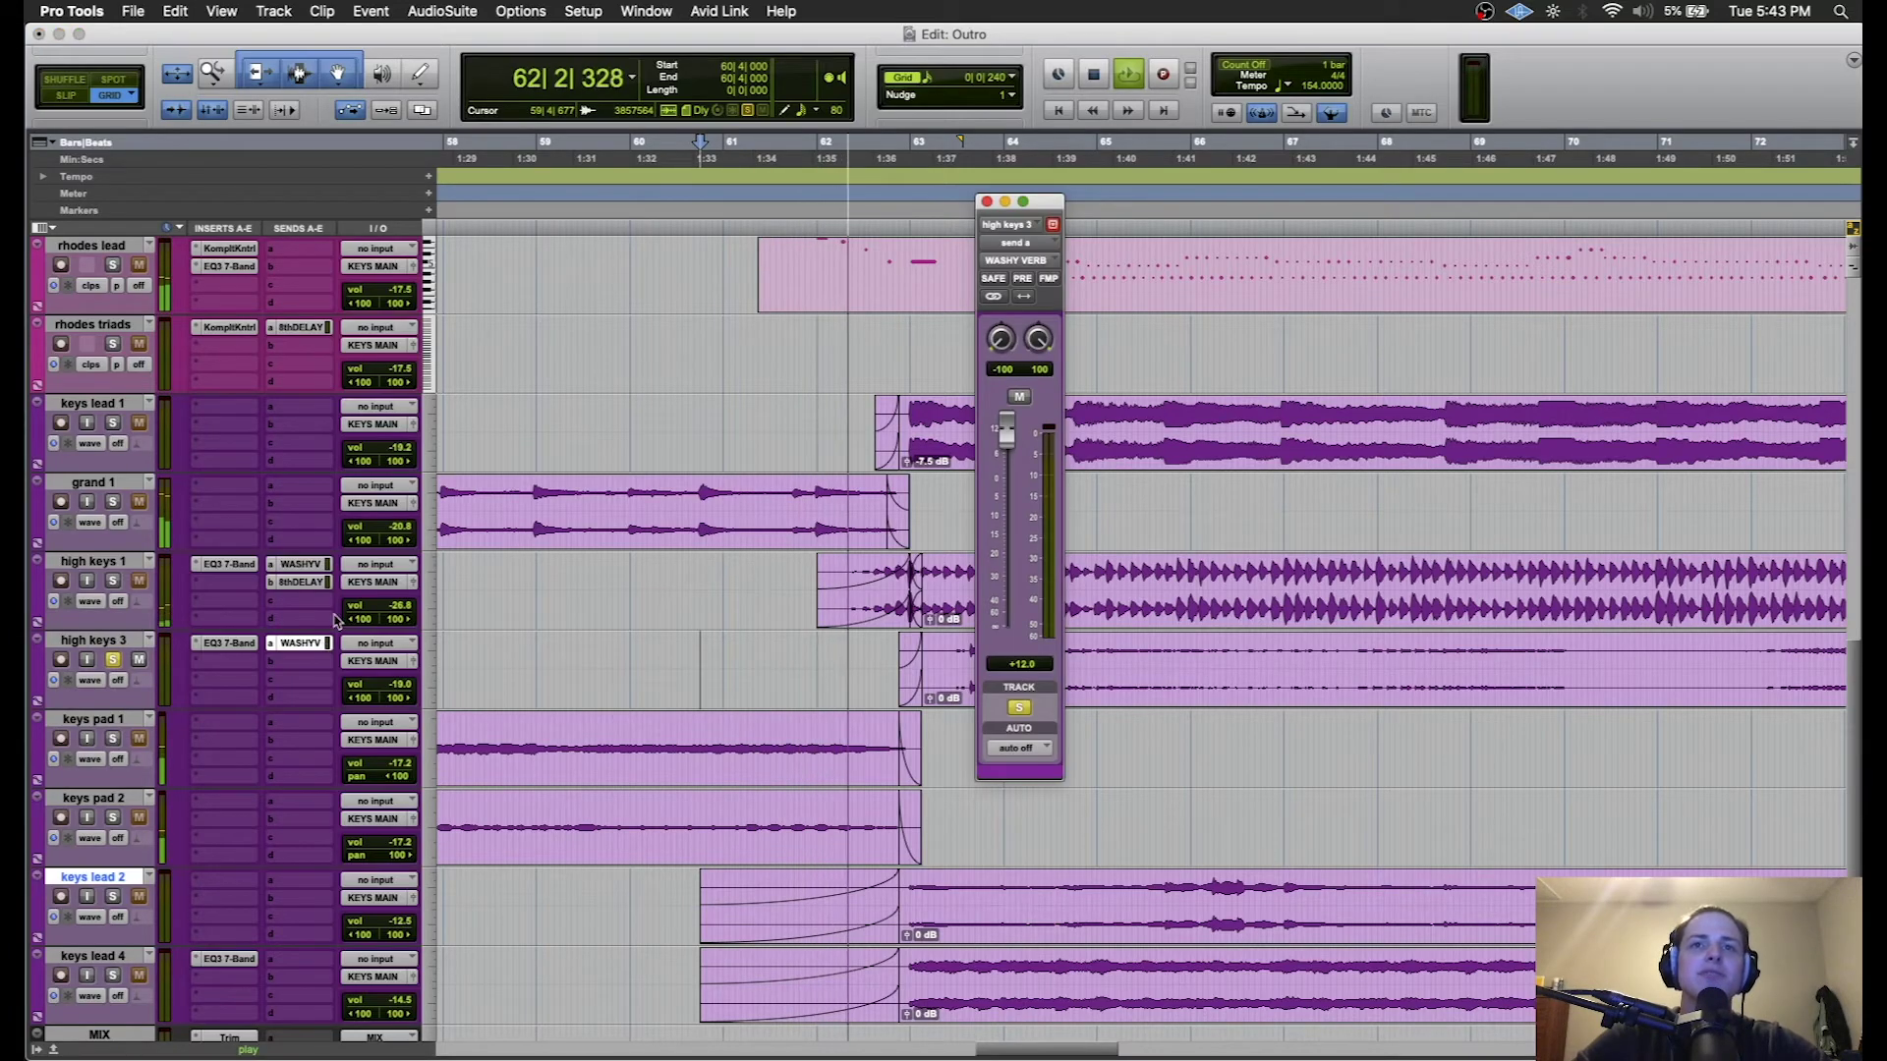
{"action": "left_click", "coordinate": [986, 202]}
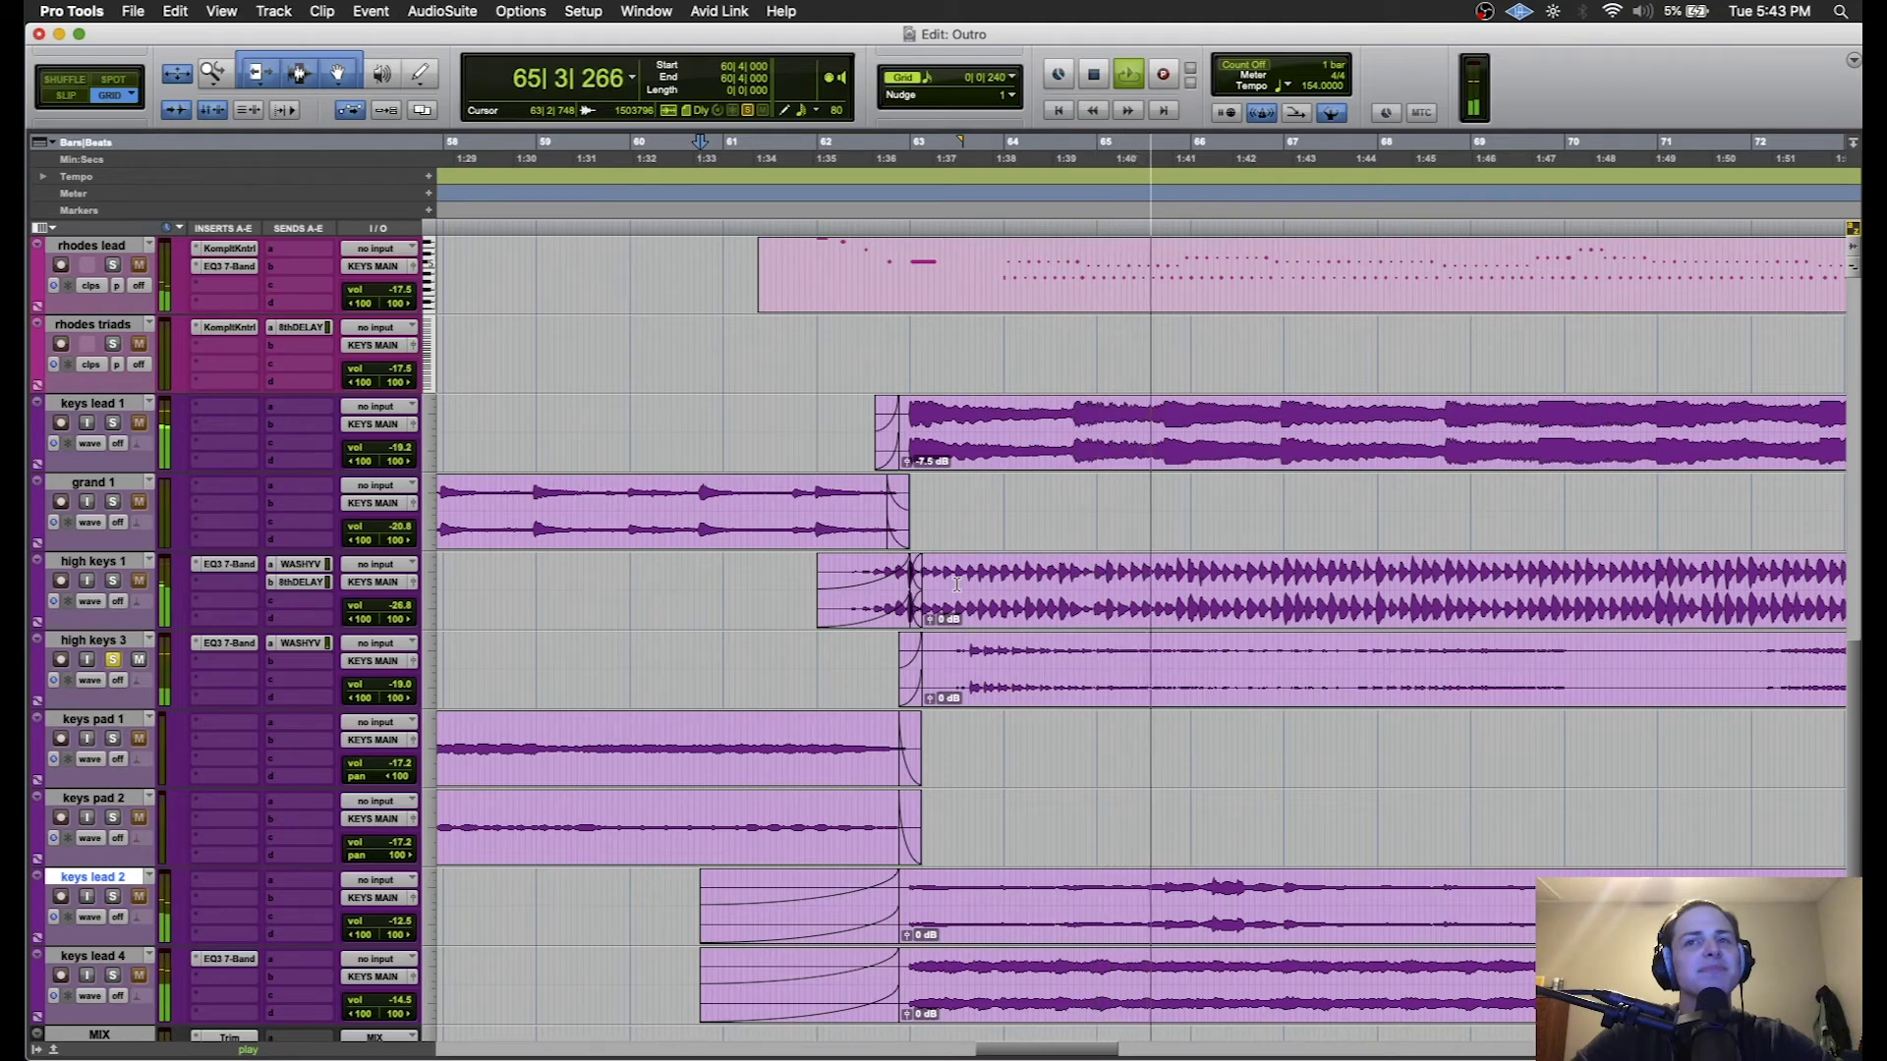
{"action": "key", "text": "space"}
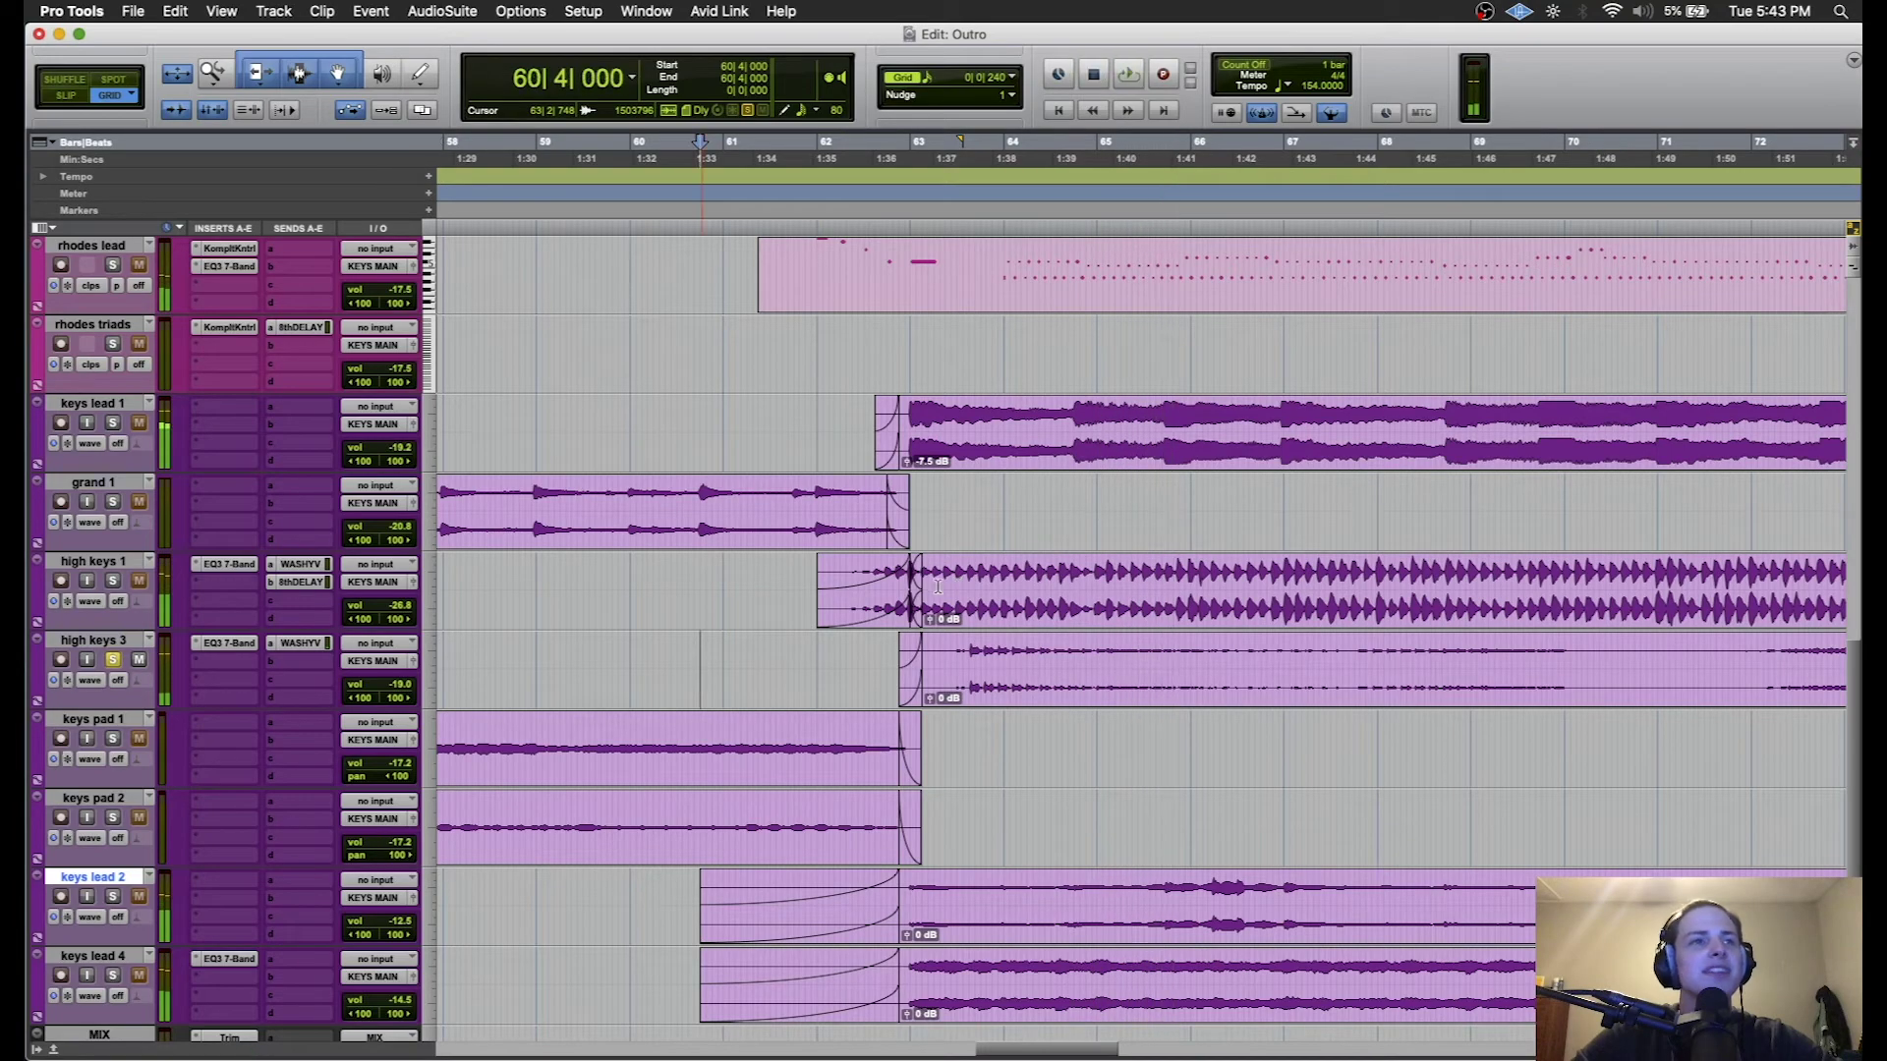
- Solo all the tracks, play the mix from 61|2|000 and stop playback
{"action": "left_click", "coordinate": [113, 659], "text": "alt"}
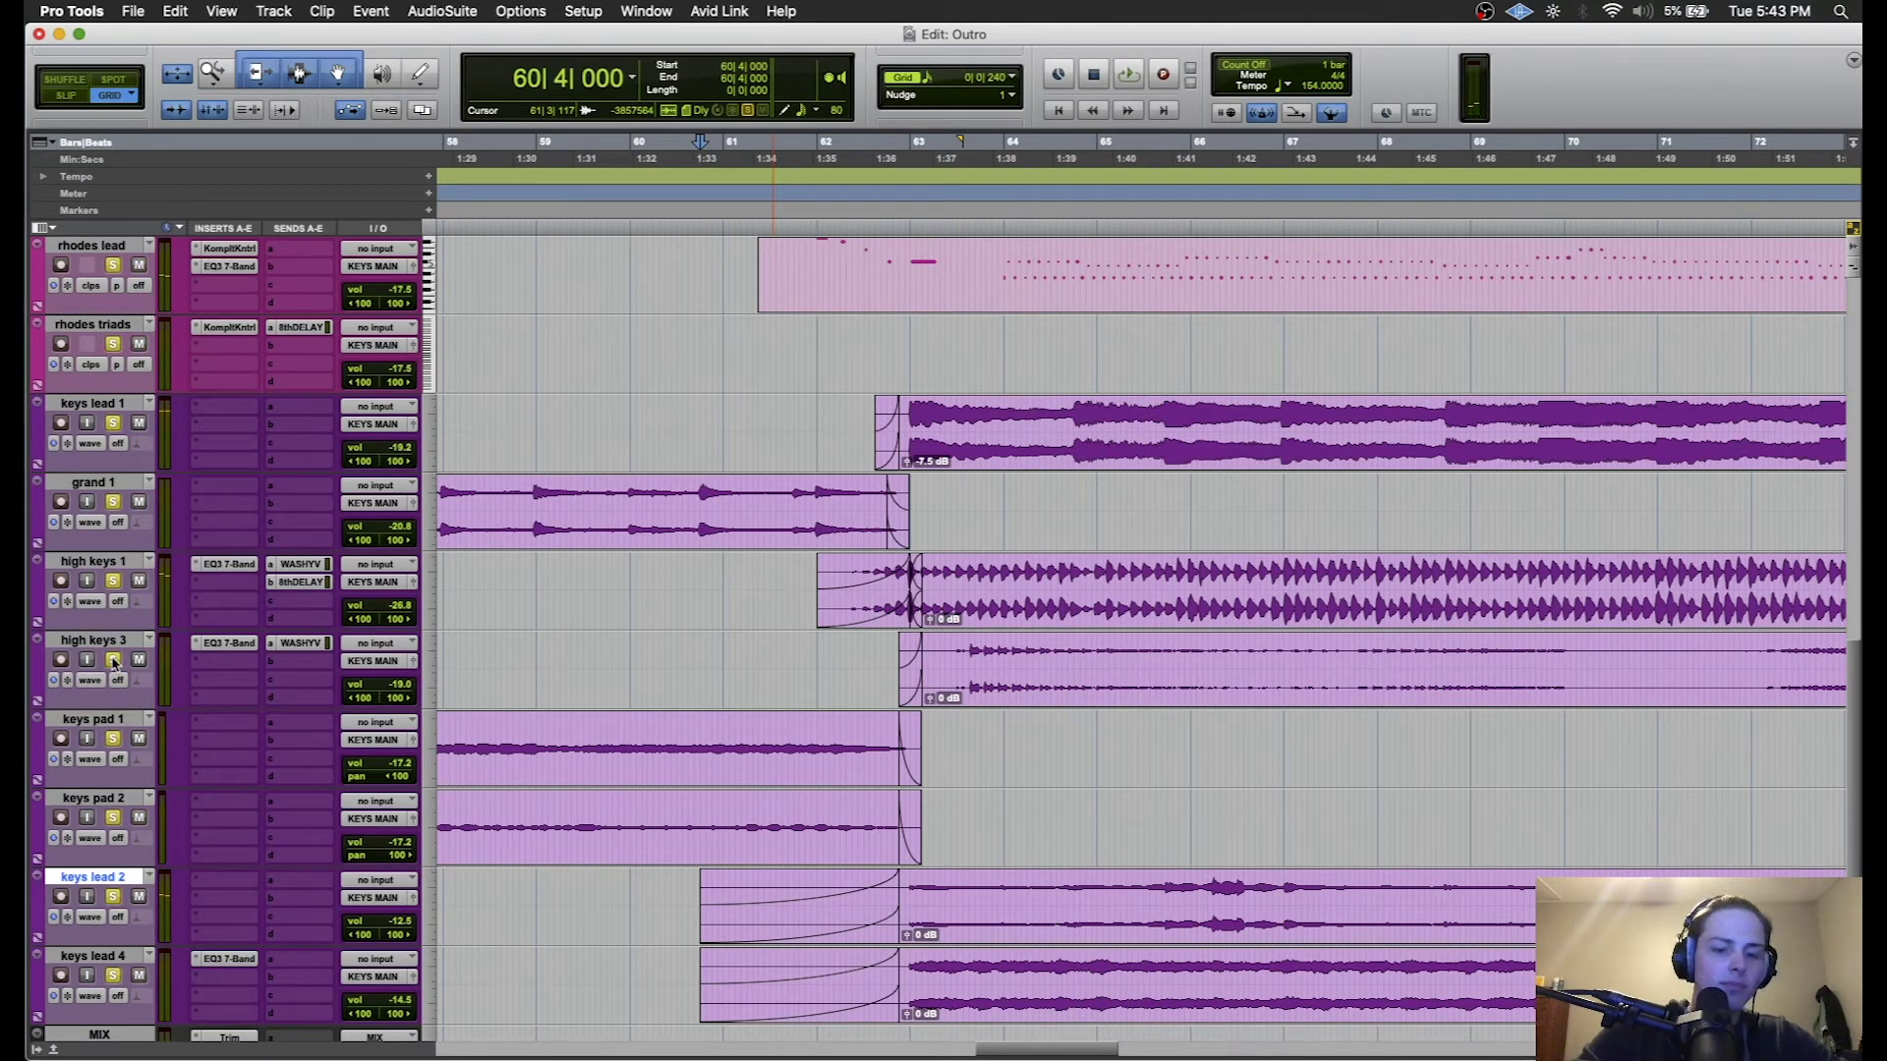
{"action": "left_click", "coordinate": [747, 668]}
{"action": "key", "text": "space"}
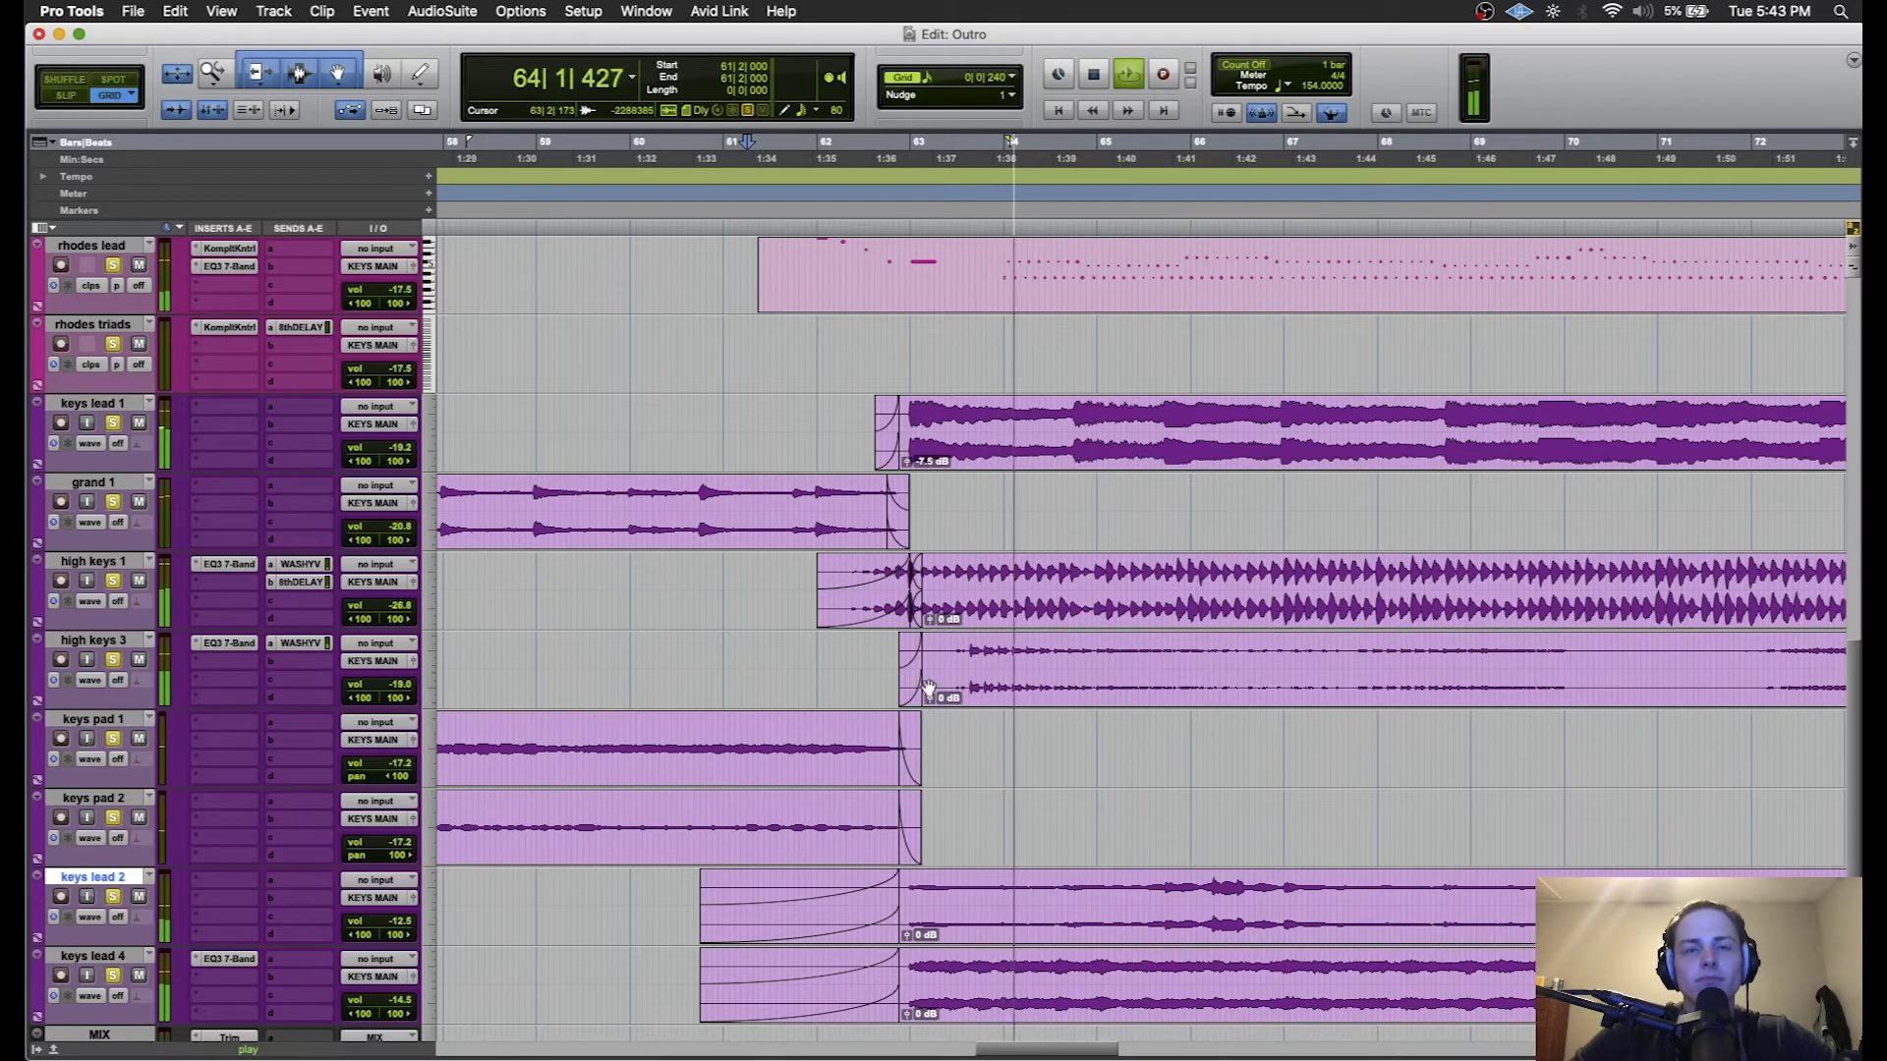
{"action": "scroll", "coordinate": [783, 678], "scroll_direction": "down", "scroll_amount": 2}
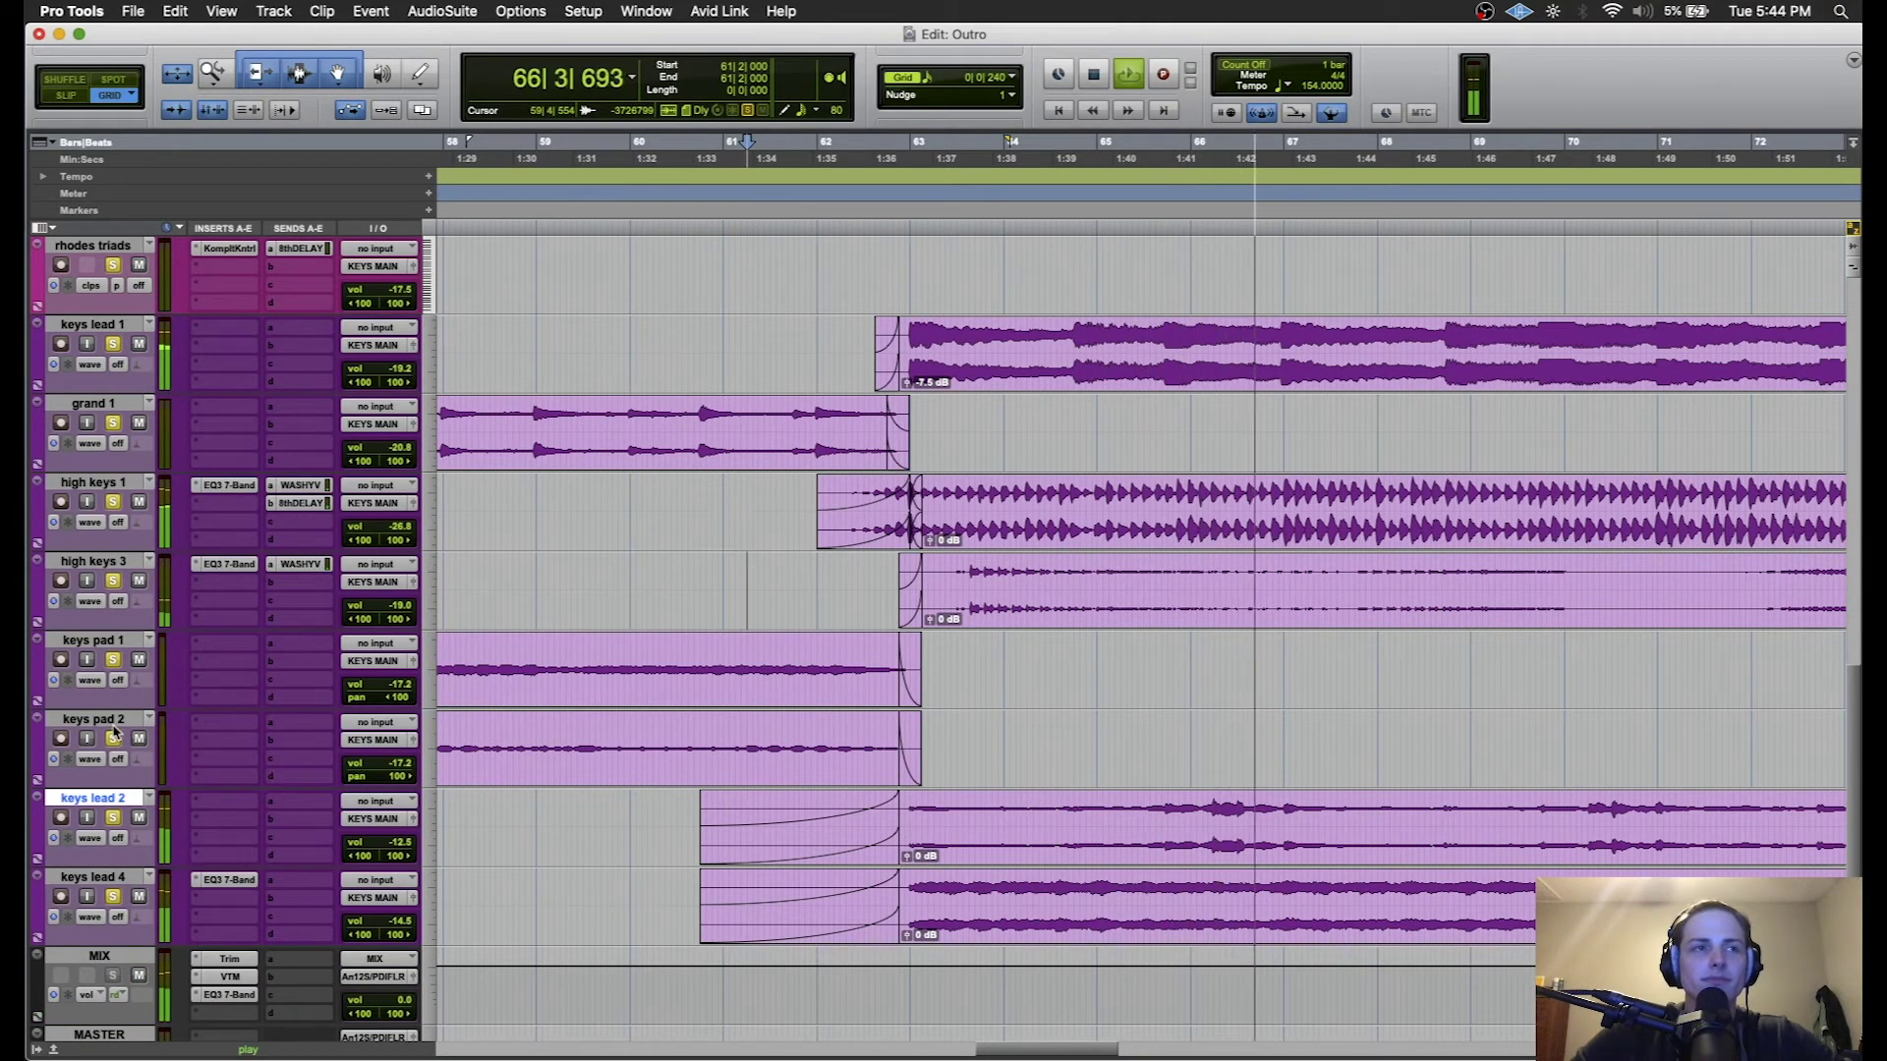
{"action": "key", "text": "space"}
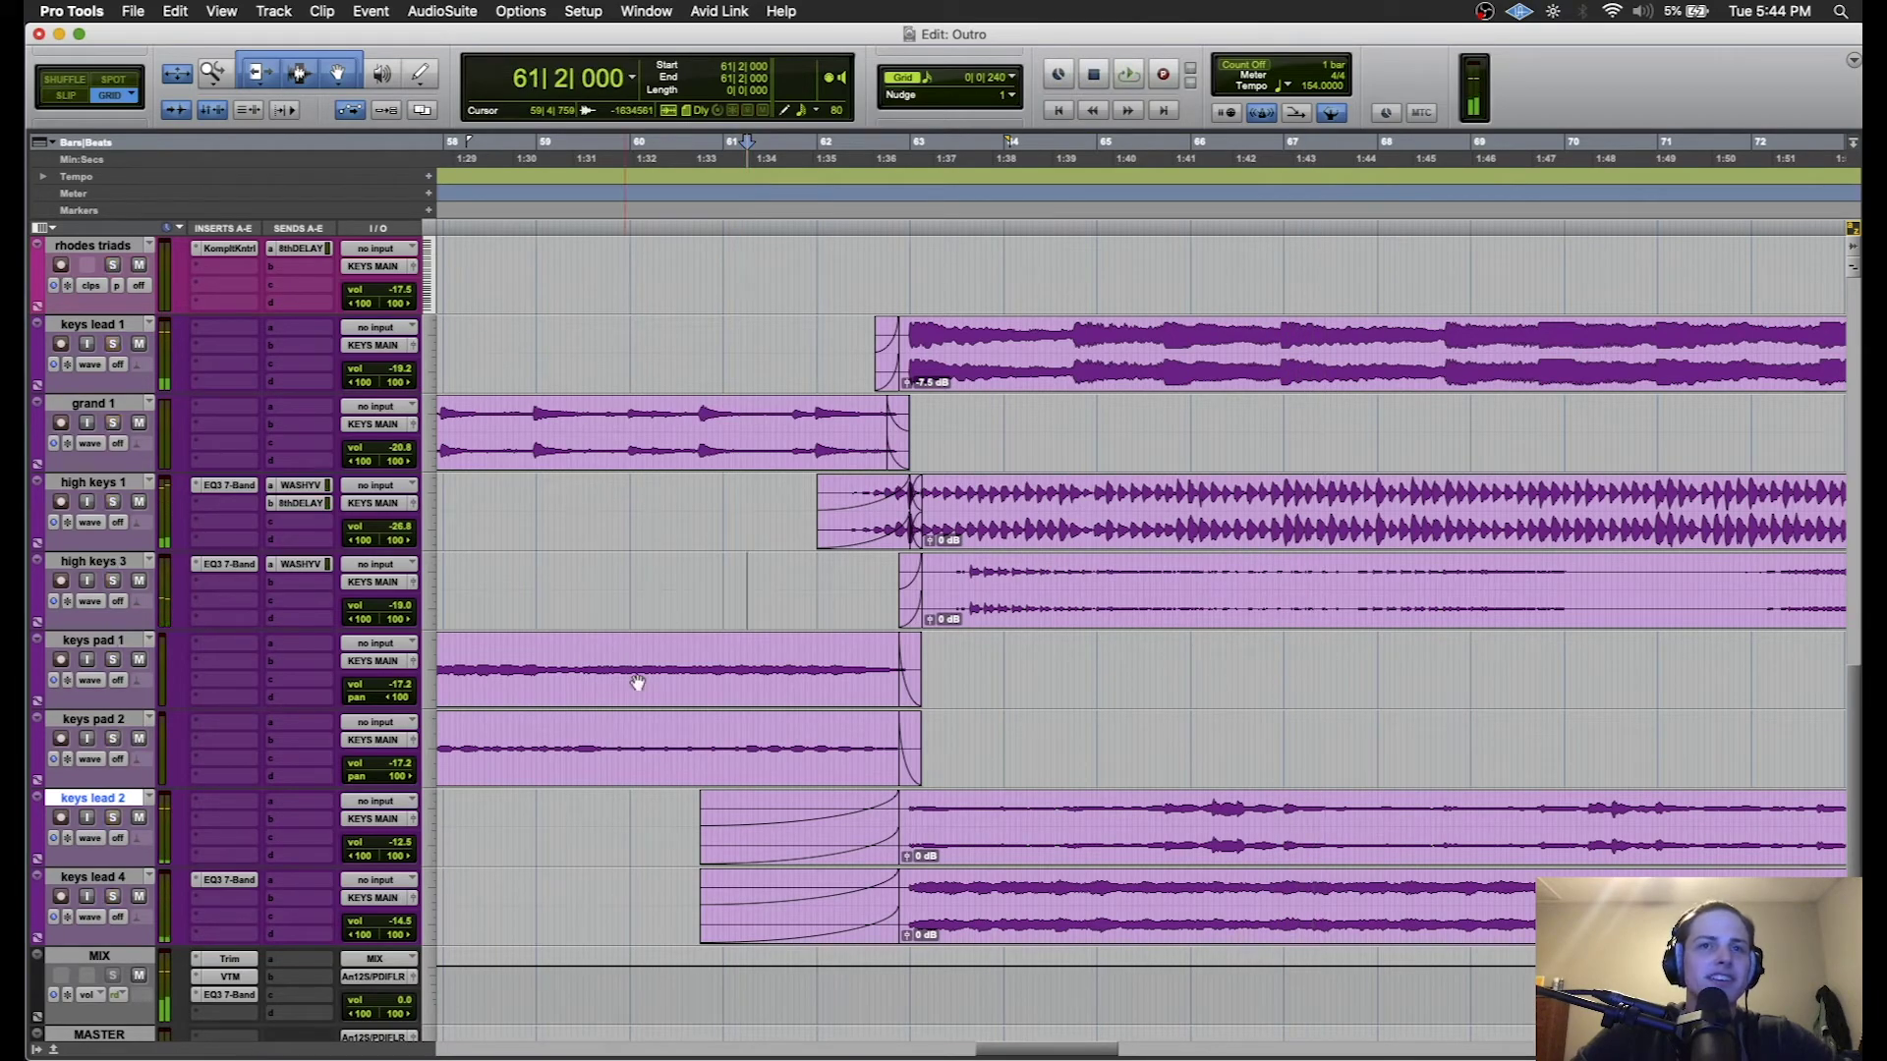
- Solo keys lead 2 and play it from 62|2|240, then replay it with keys lead 4 soloed too and stop
{"action": "left_click", "coordinate": [115, 818]}
{"action": "left_click", "coordinate": [846, 802]}
{"action": "key", "text": "space"}
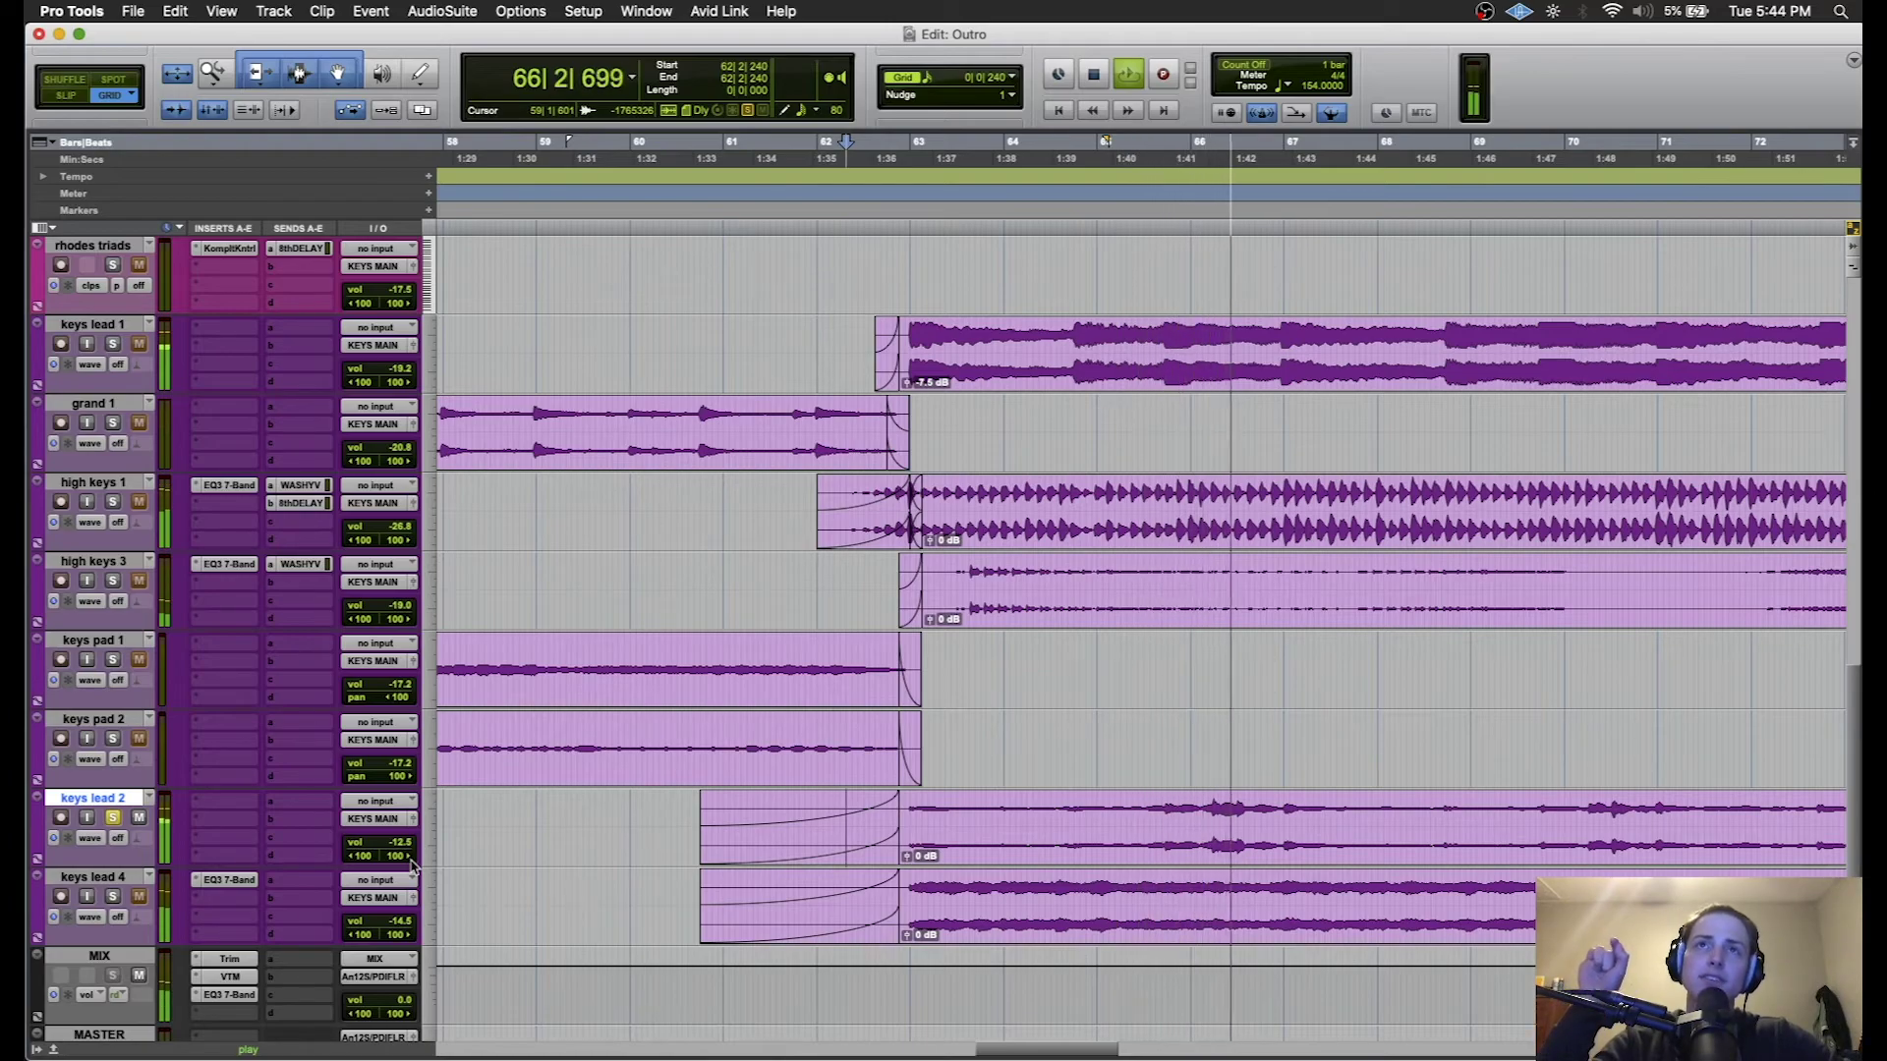
{"action": "key", "text": "space"}
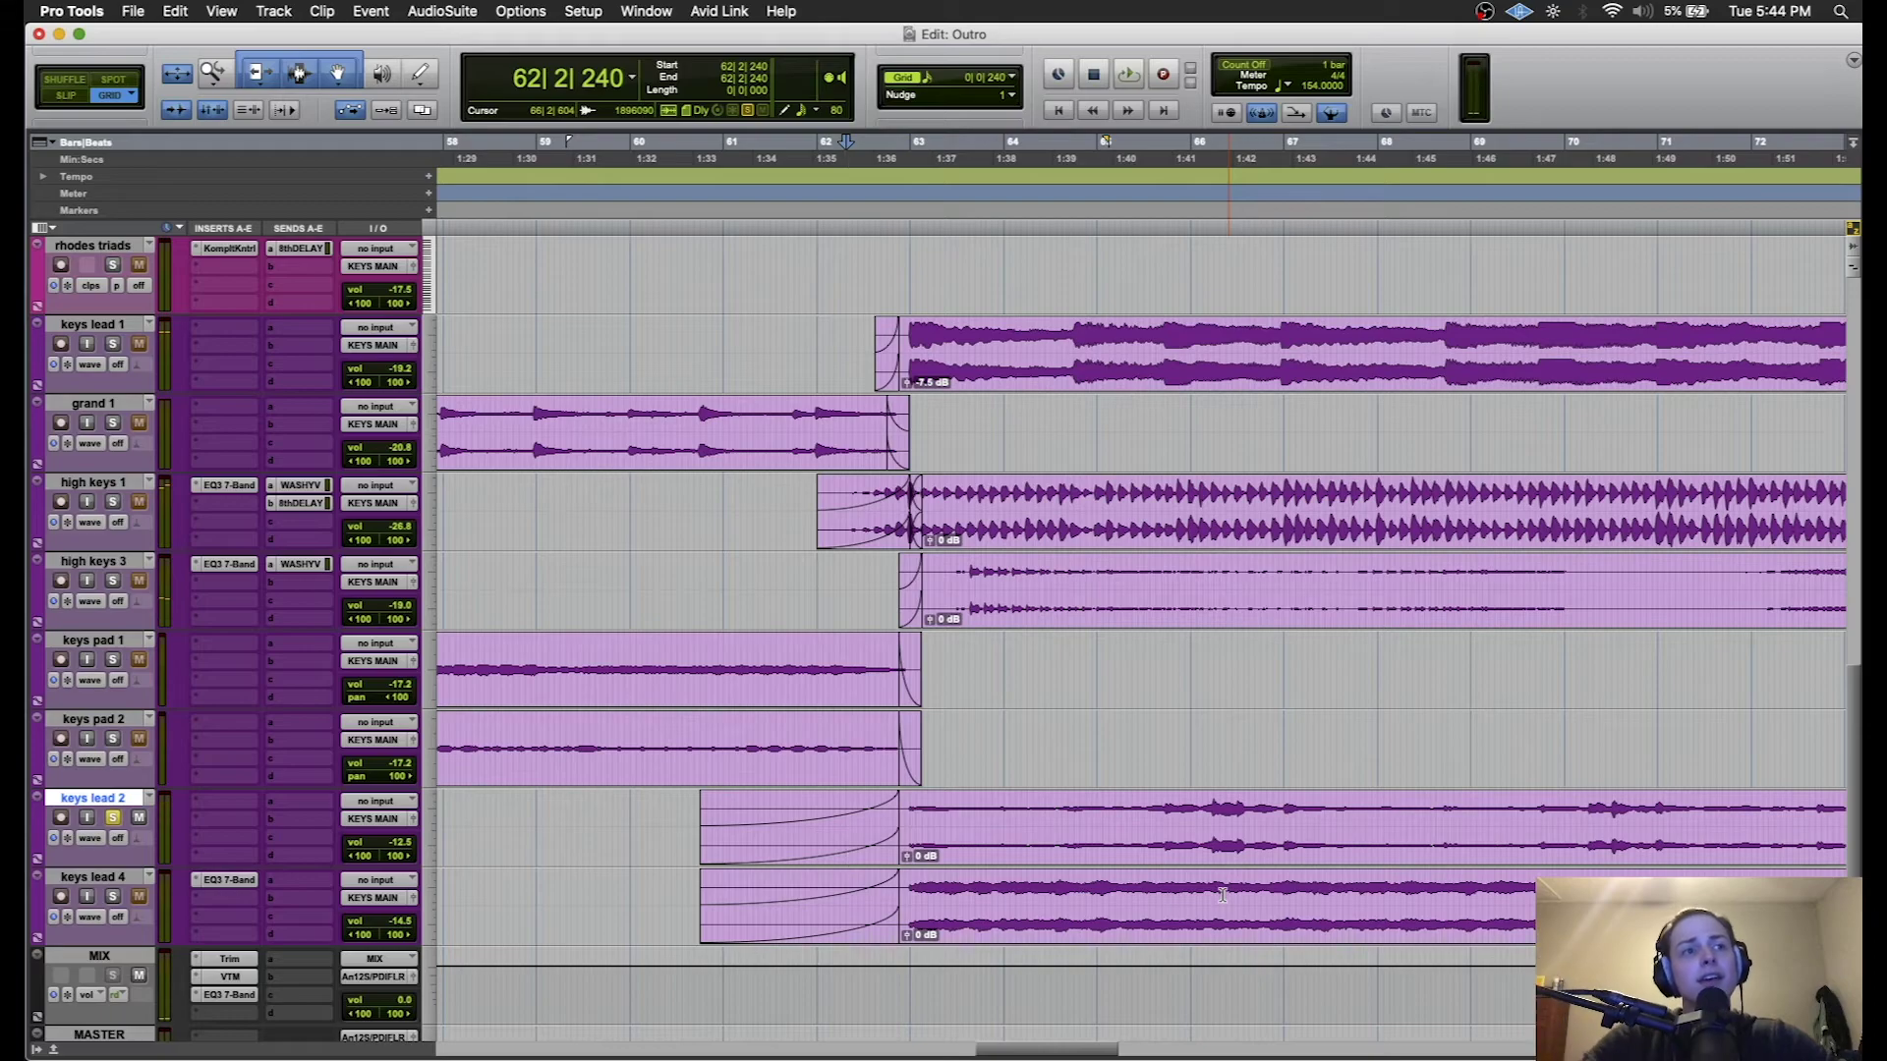
{"action": "key", "text": "space"}
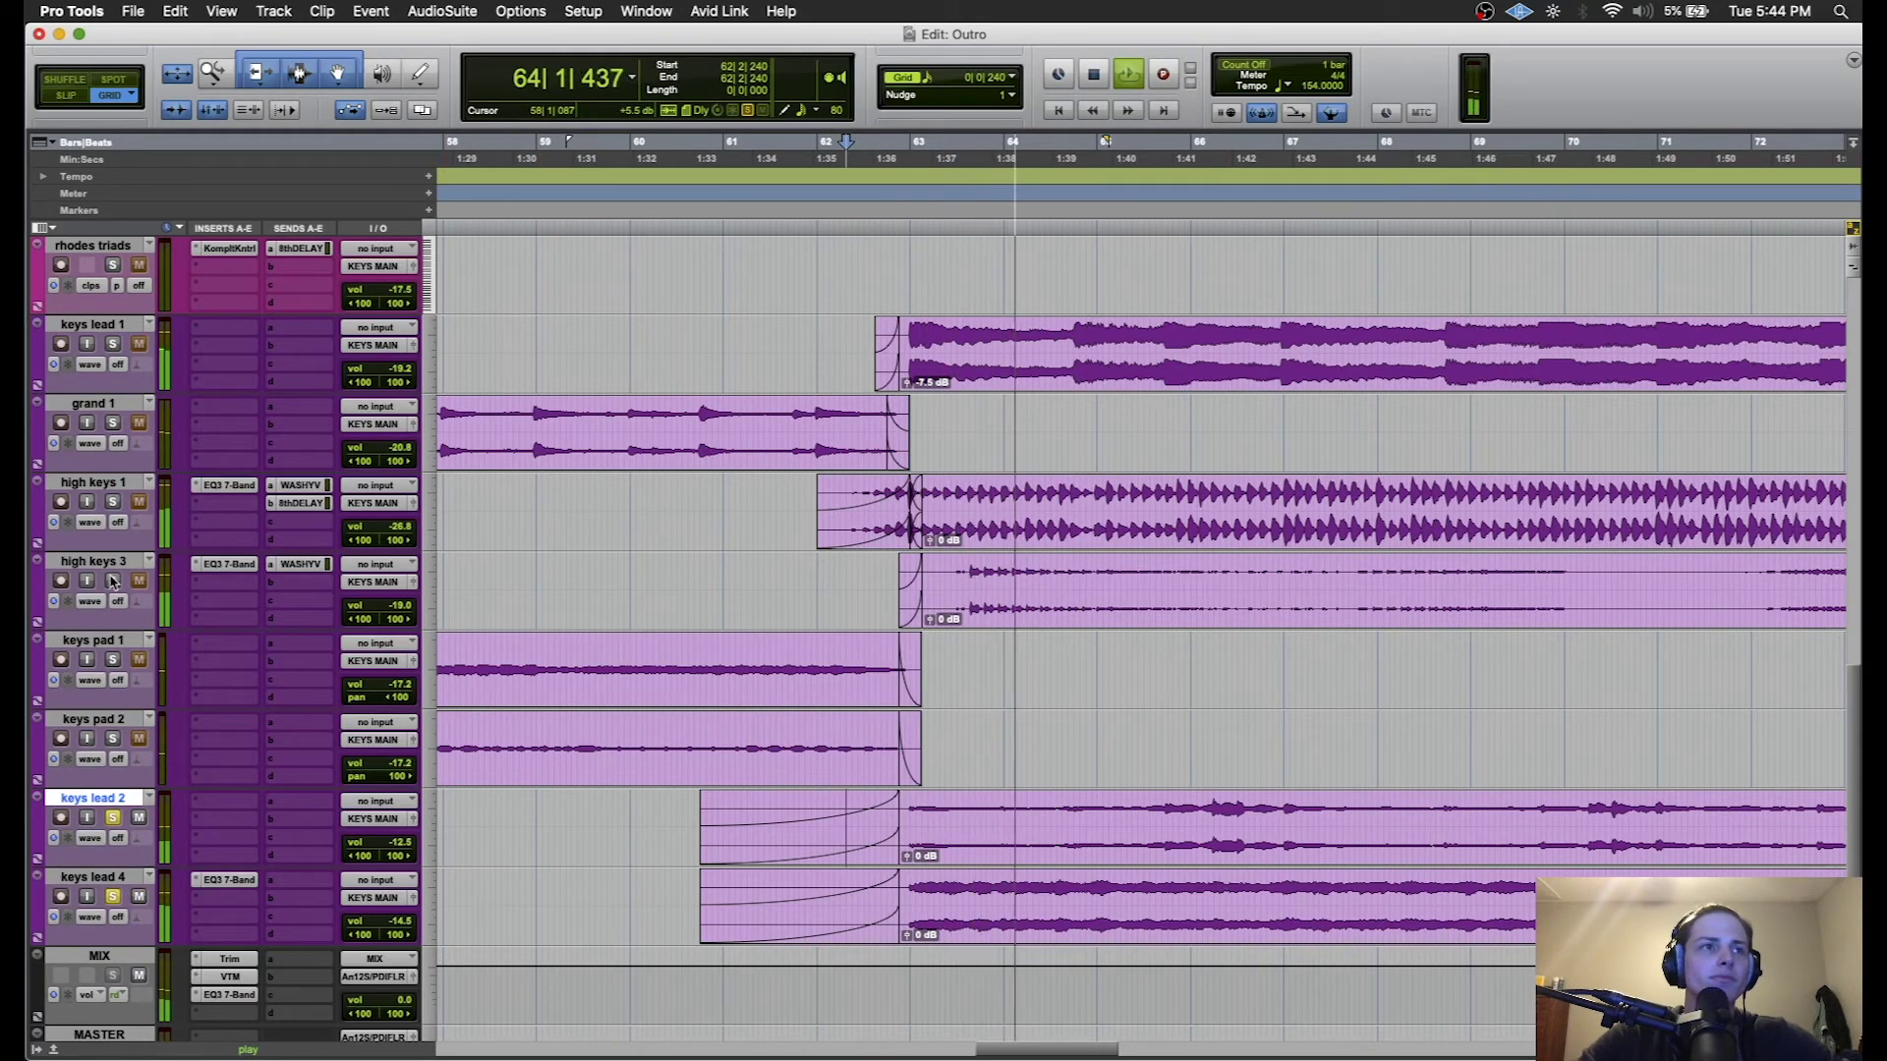
{"action": "key", "text": "space"}
- Add the other keys, high keys, rhodes and grand tracks to the solo and start playback from 62|2|480
{"action": "left_click", "coordinate": [113, 817]}
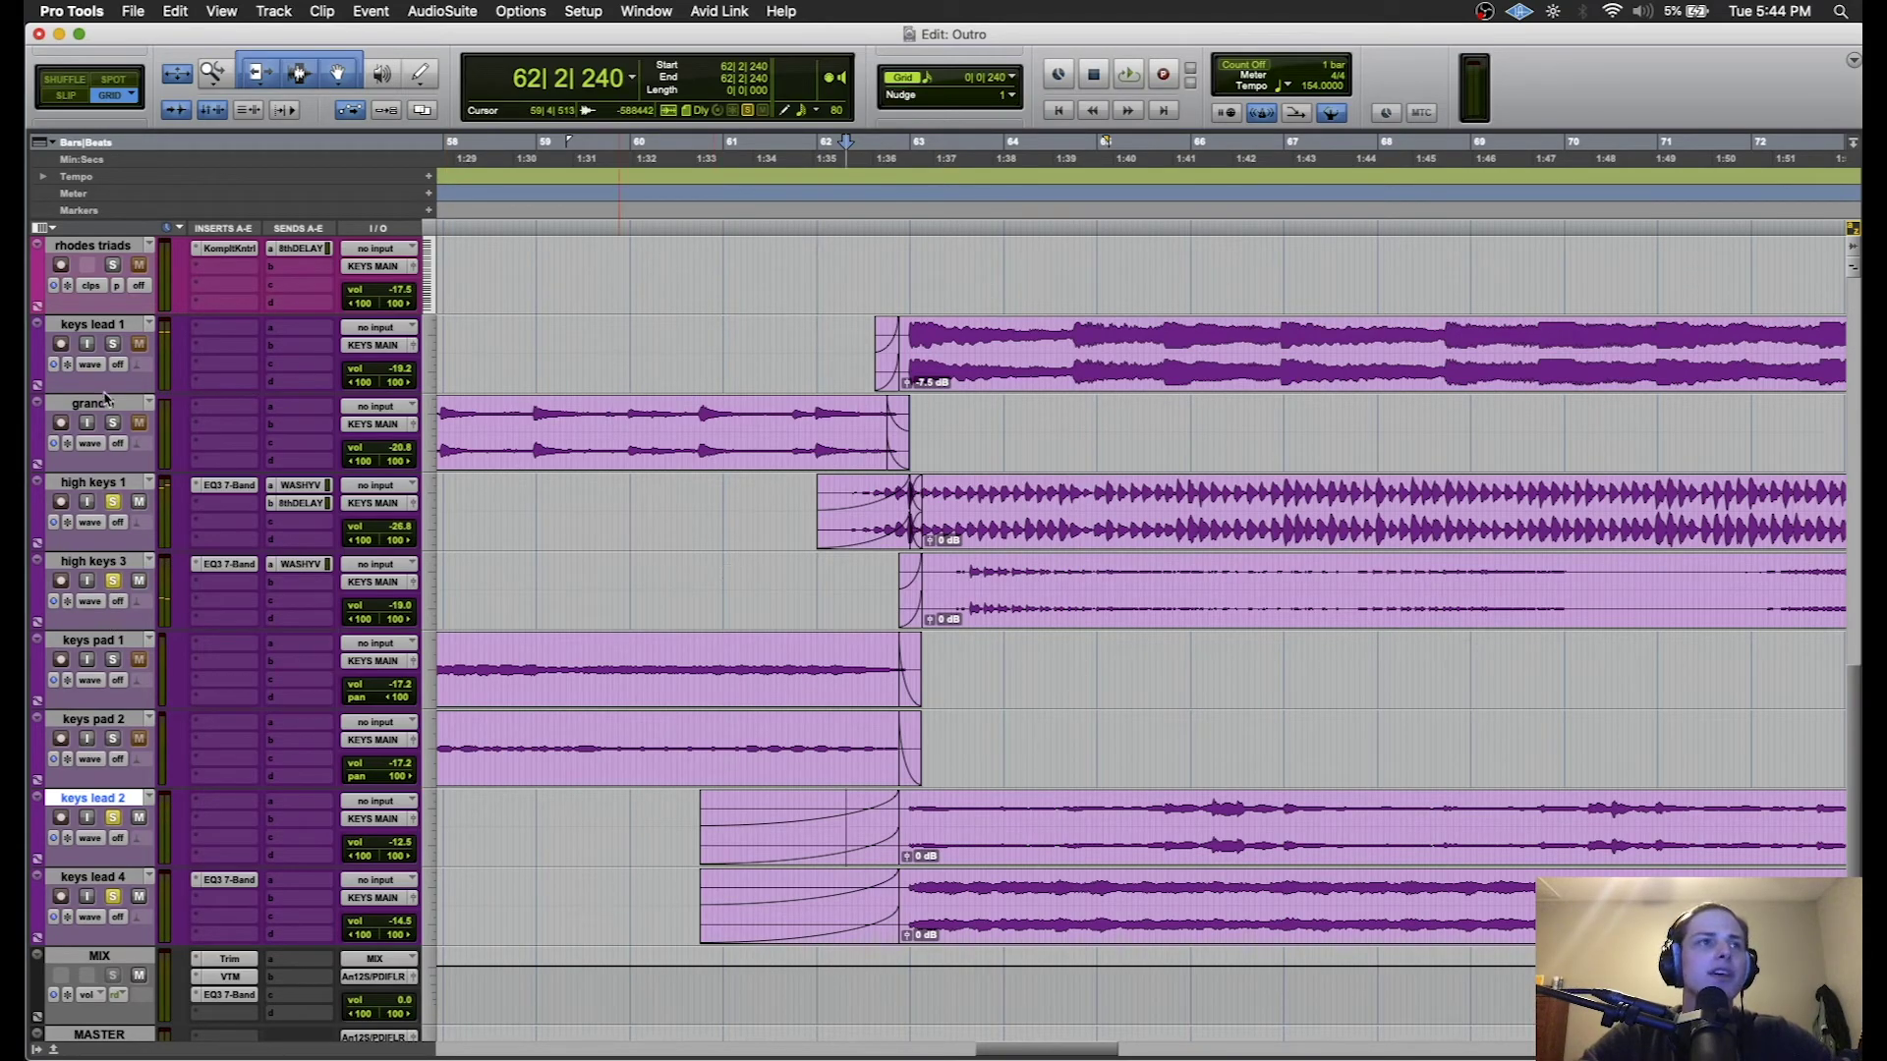
{"action": "left_click_drag", "start_coordinate": [851, 358], "coordinate": [857, 359]}
{"action": "scroll", "coordinate": [853, 341], "scroll_direction": "up", "scroll_amount": 3}
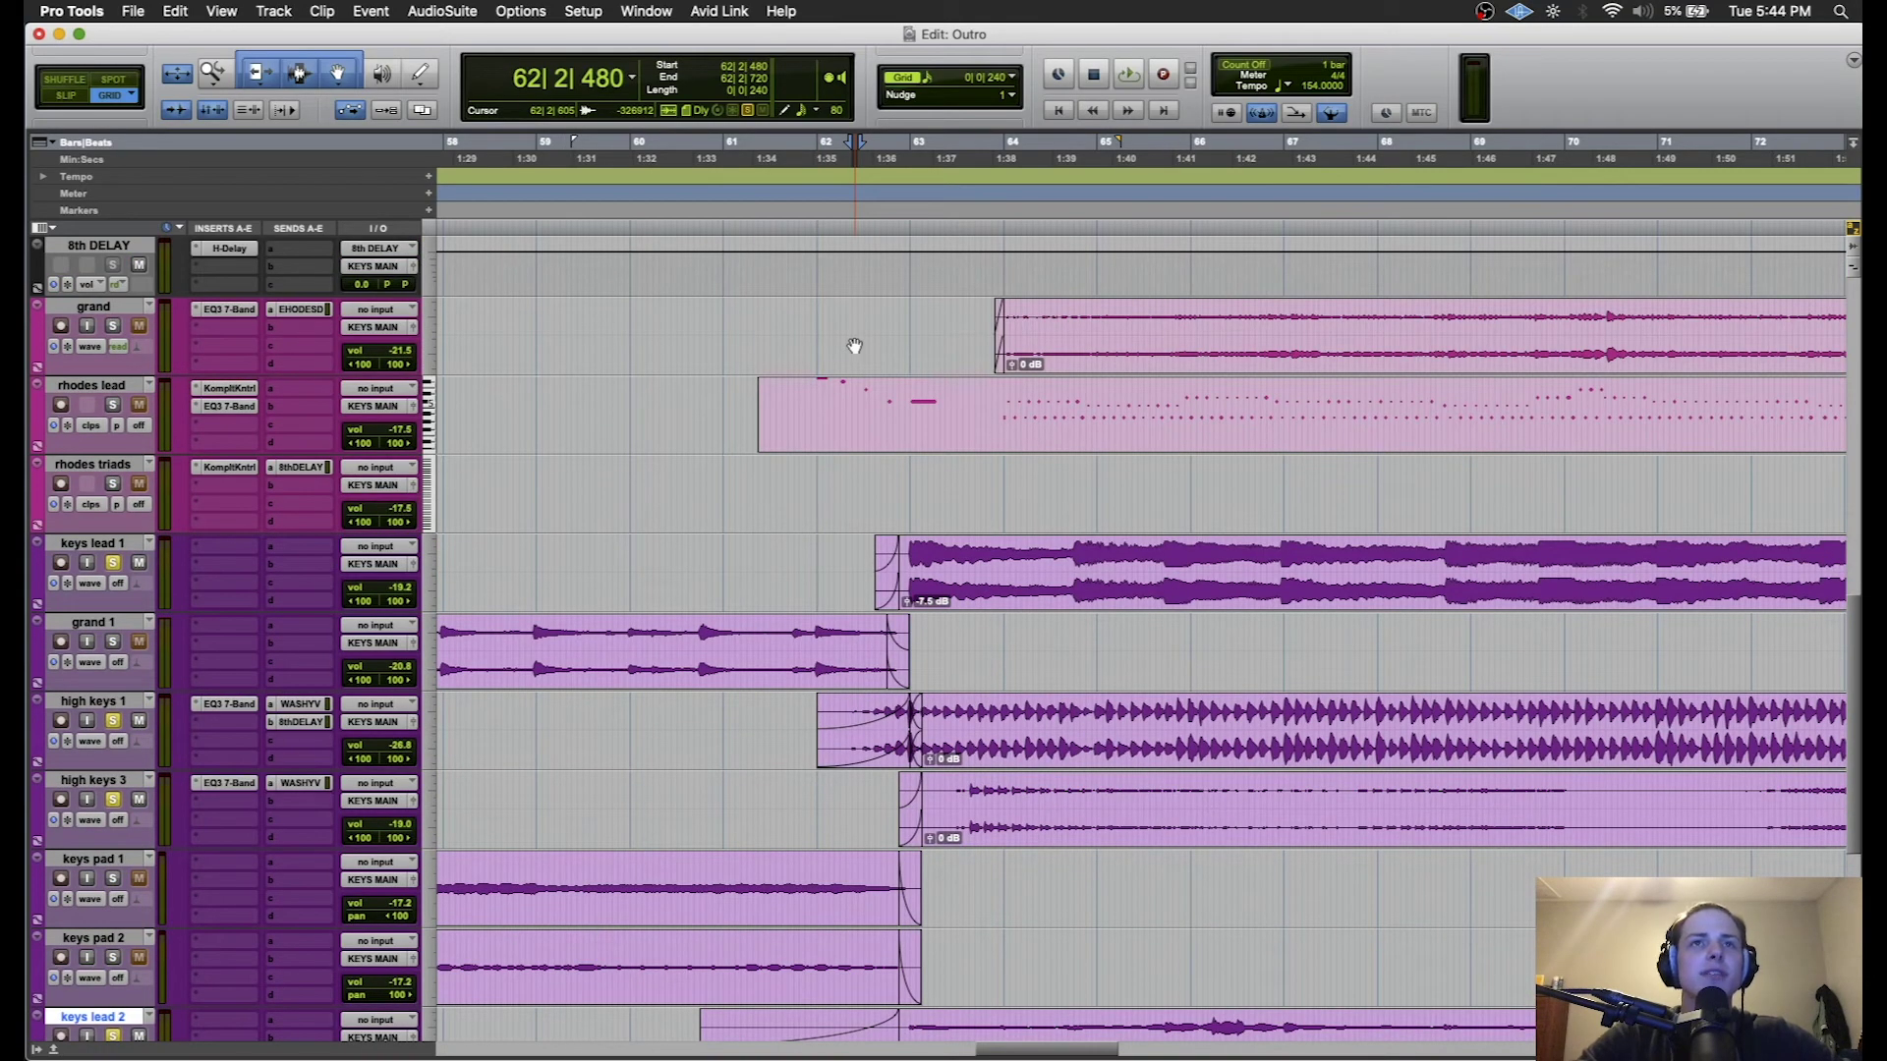
{"action": "left_click", "coordinate": [110, 406]}
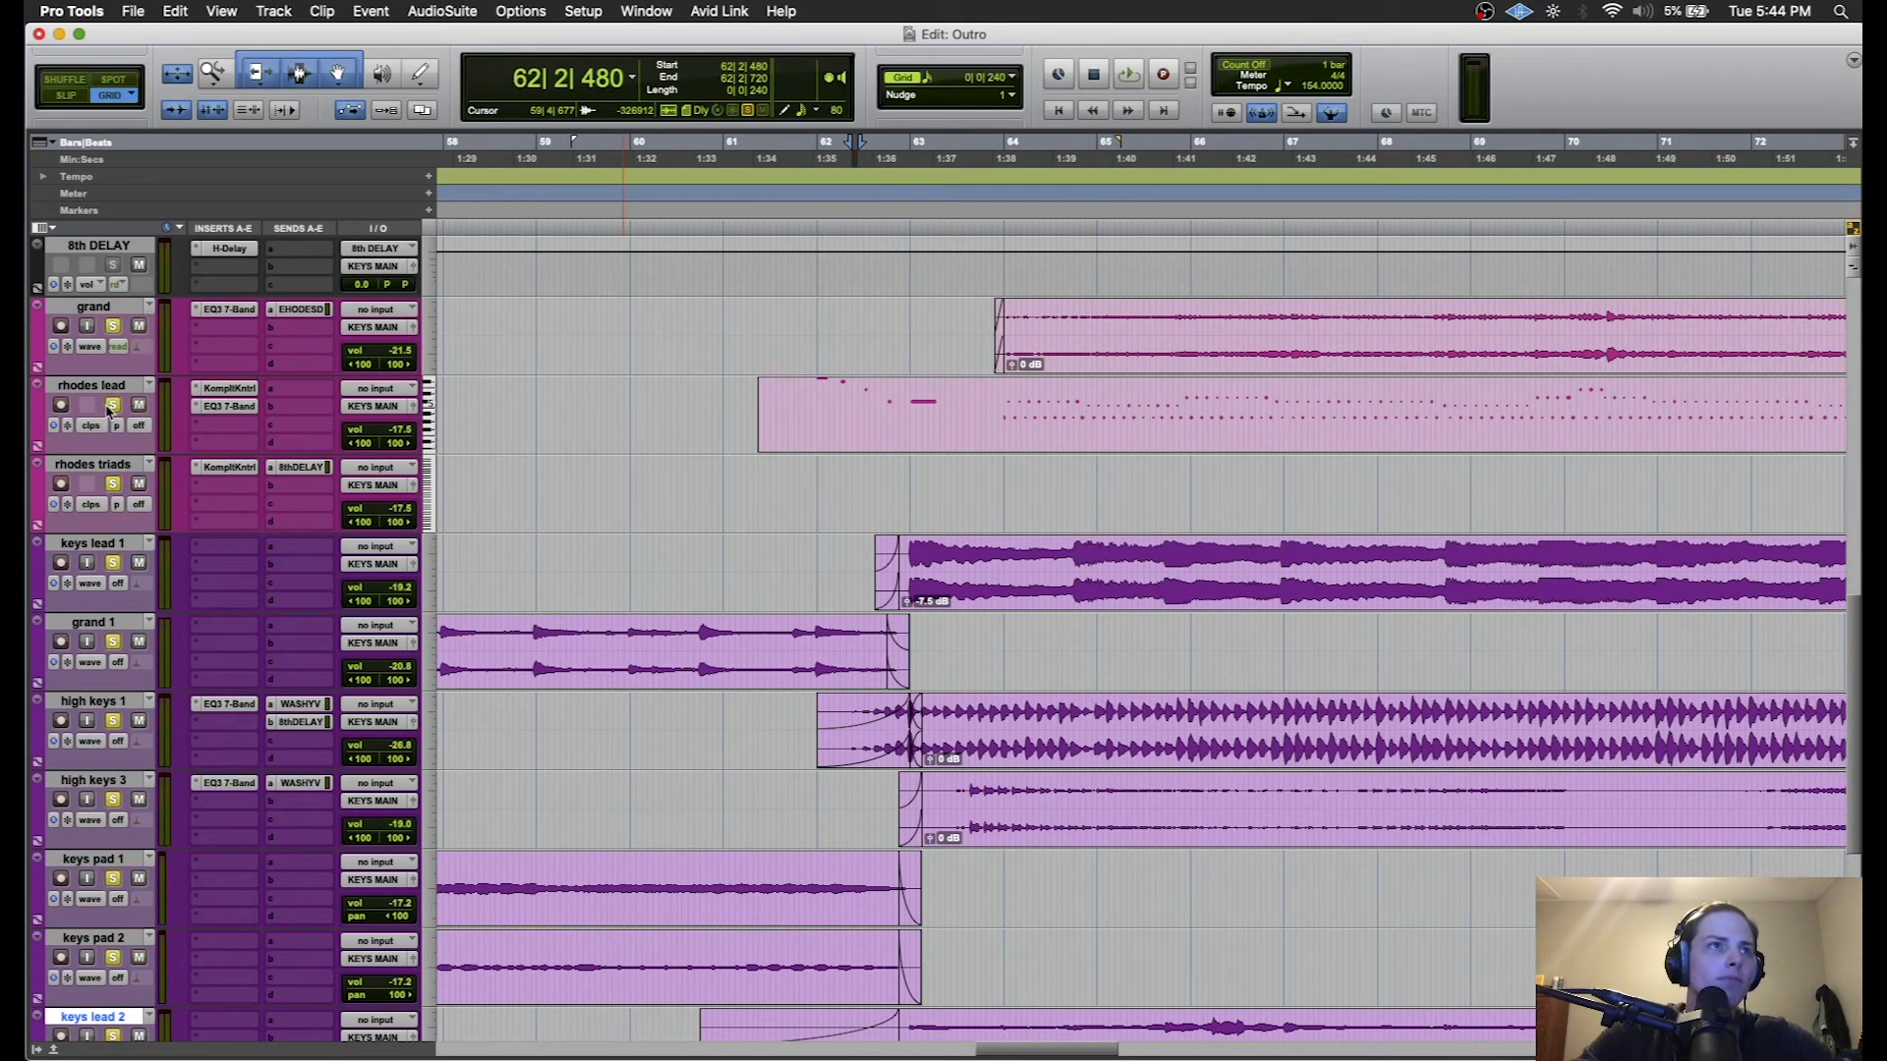
{"action": "key", "text": "space"}
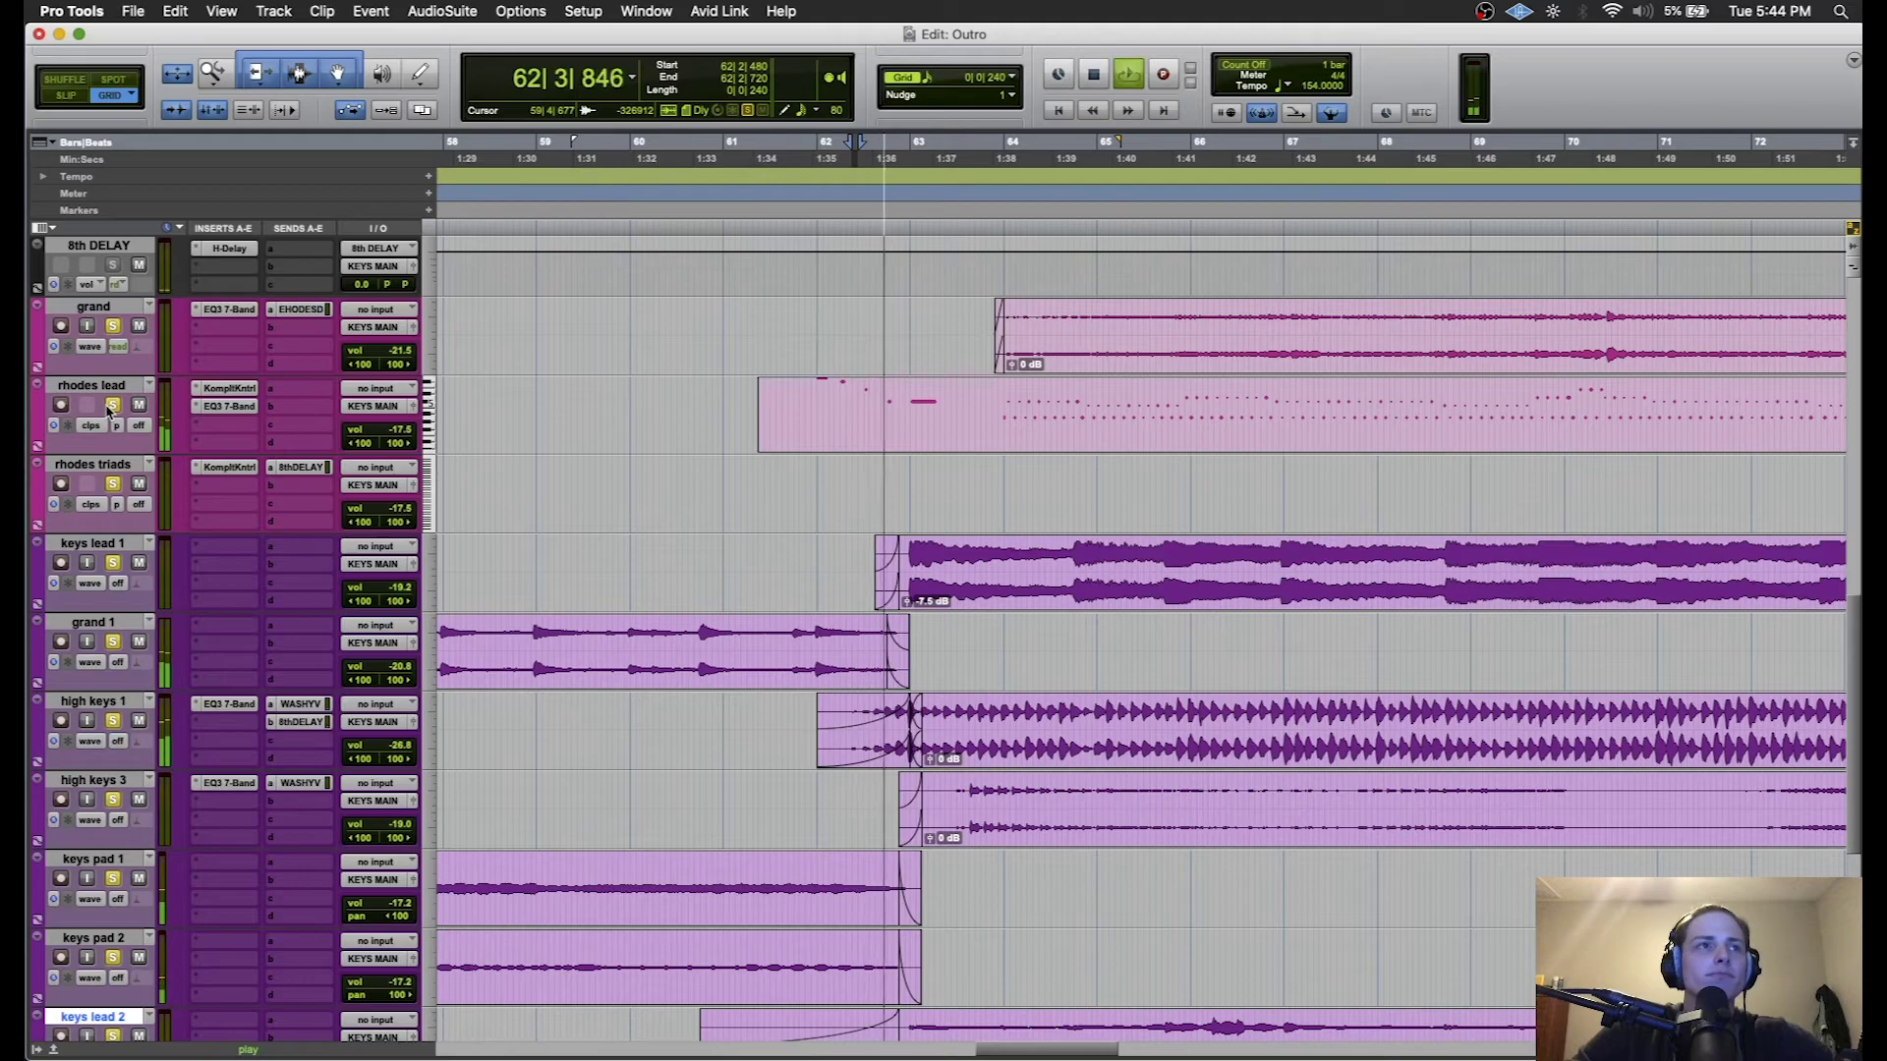
- Restart playback of the soloed keys tracks from 61|3|720
{"action": "left_click", "coordinate": [27, 388]}
{"action": "key", "text": "space"}
{"action": "left_click", "coordinate": [1025, 330]}
{"action": "key", "text": "space"}
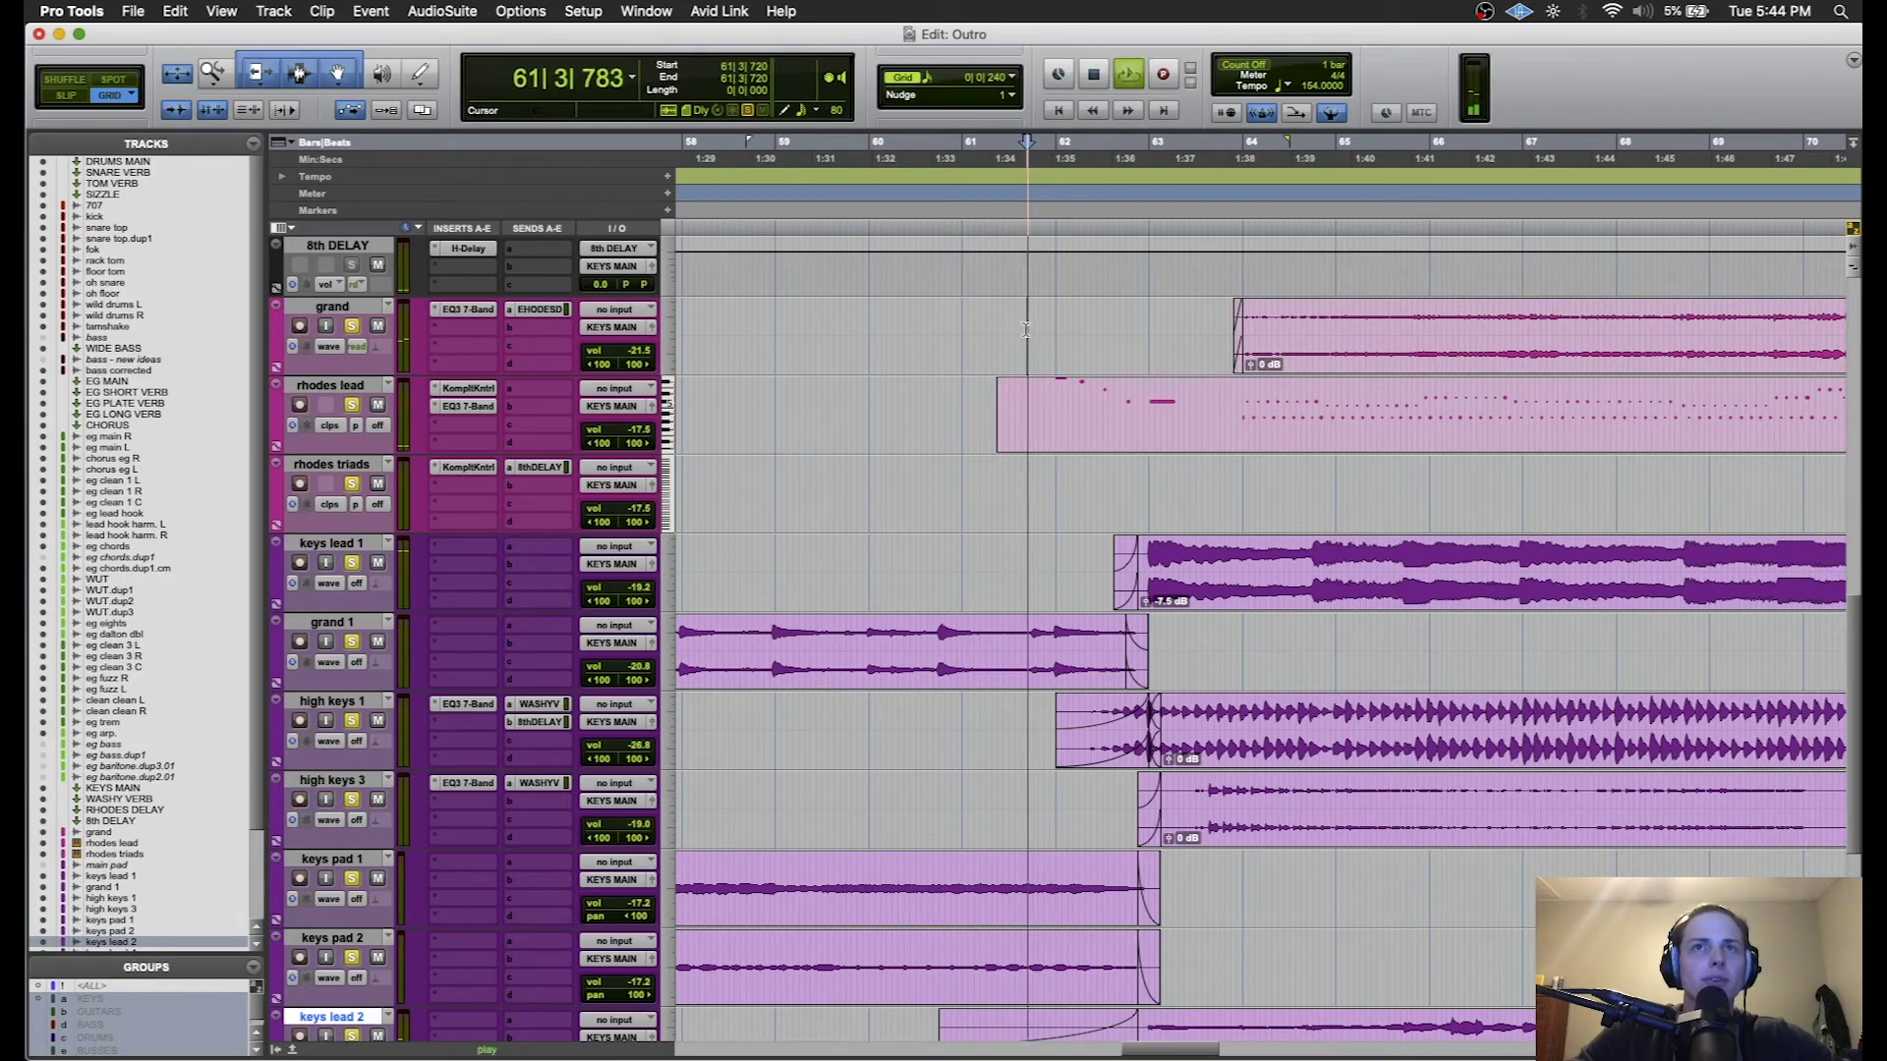
{"action": "left_click", "coordinate": [265, 439]}
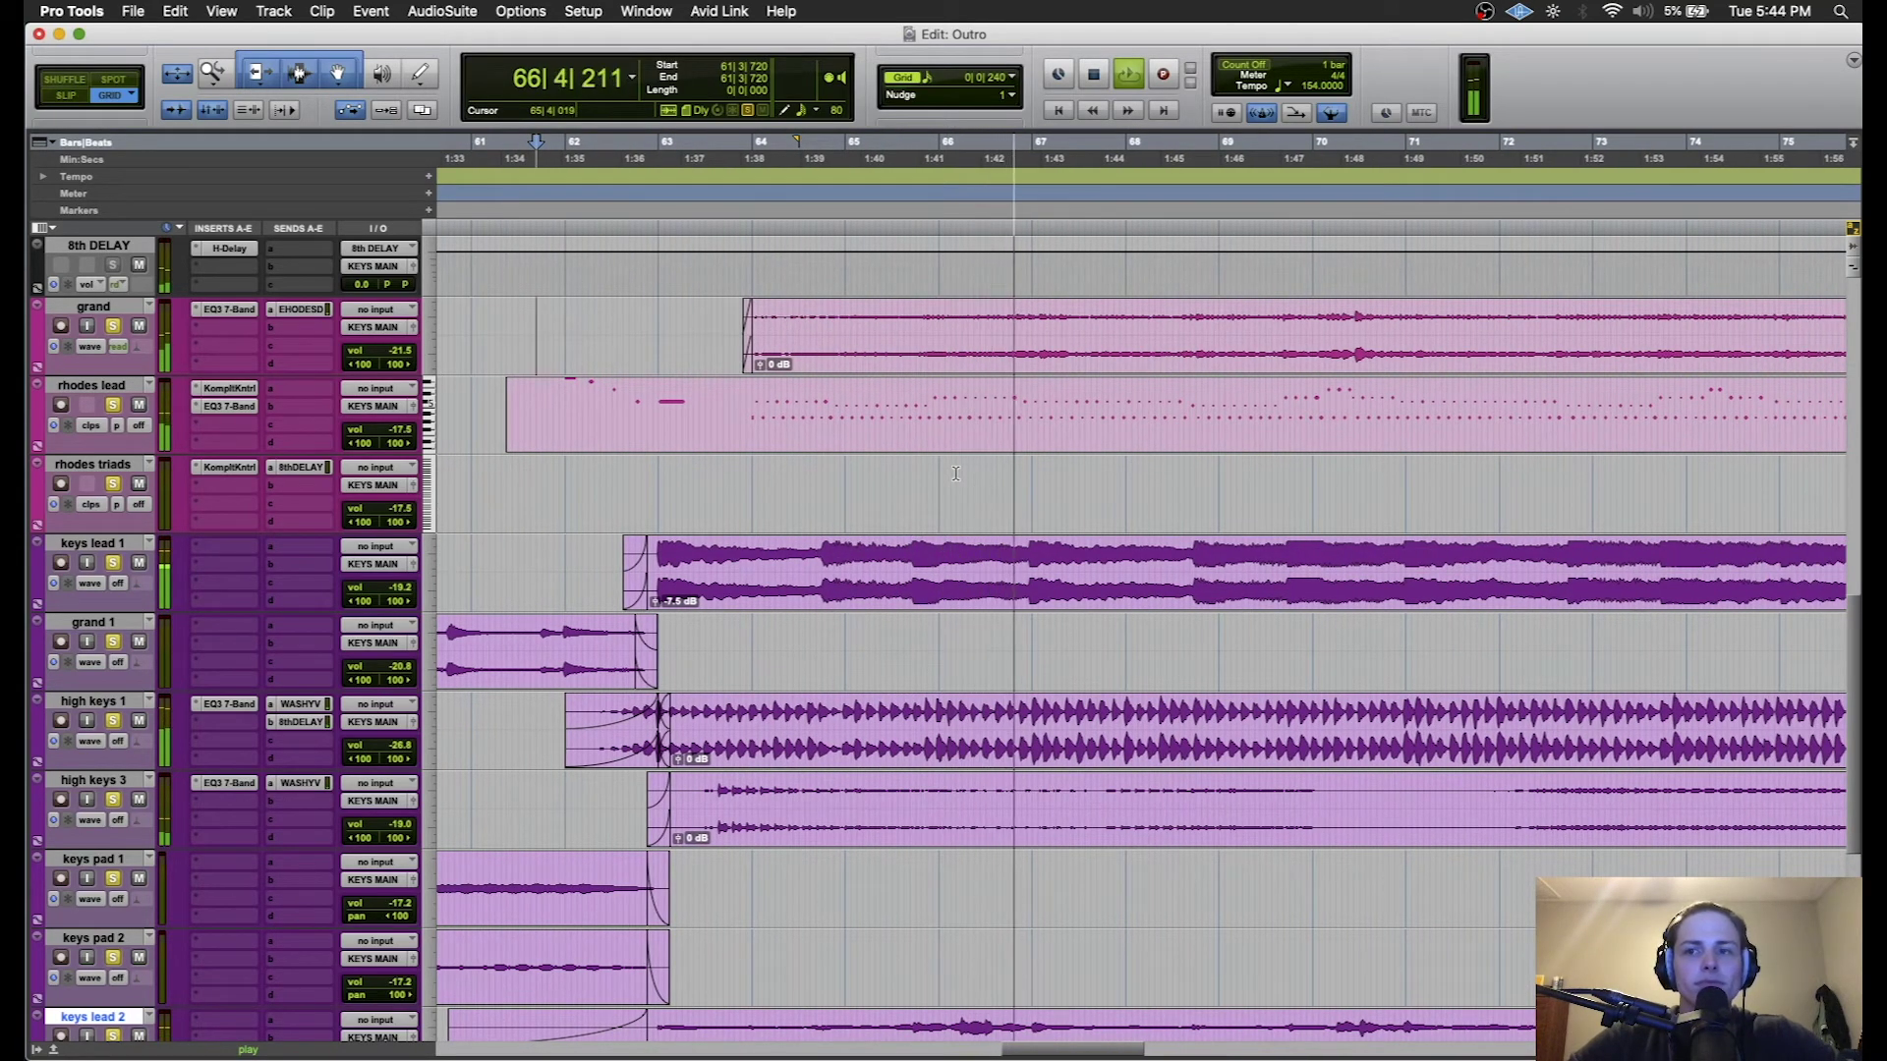
- Clear all solos, replay the full mix from 61|3|720, stop and place the cursor at 62|4|000
{"action": "left_click", "coordinate": [115, 485], "text": "alt"}
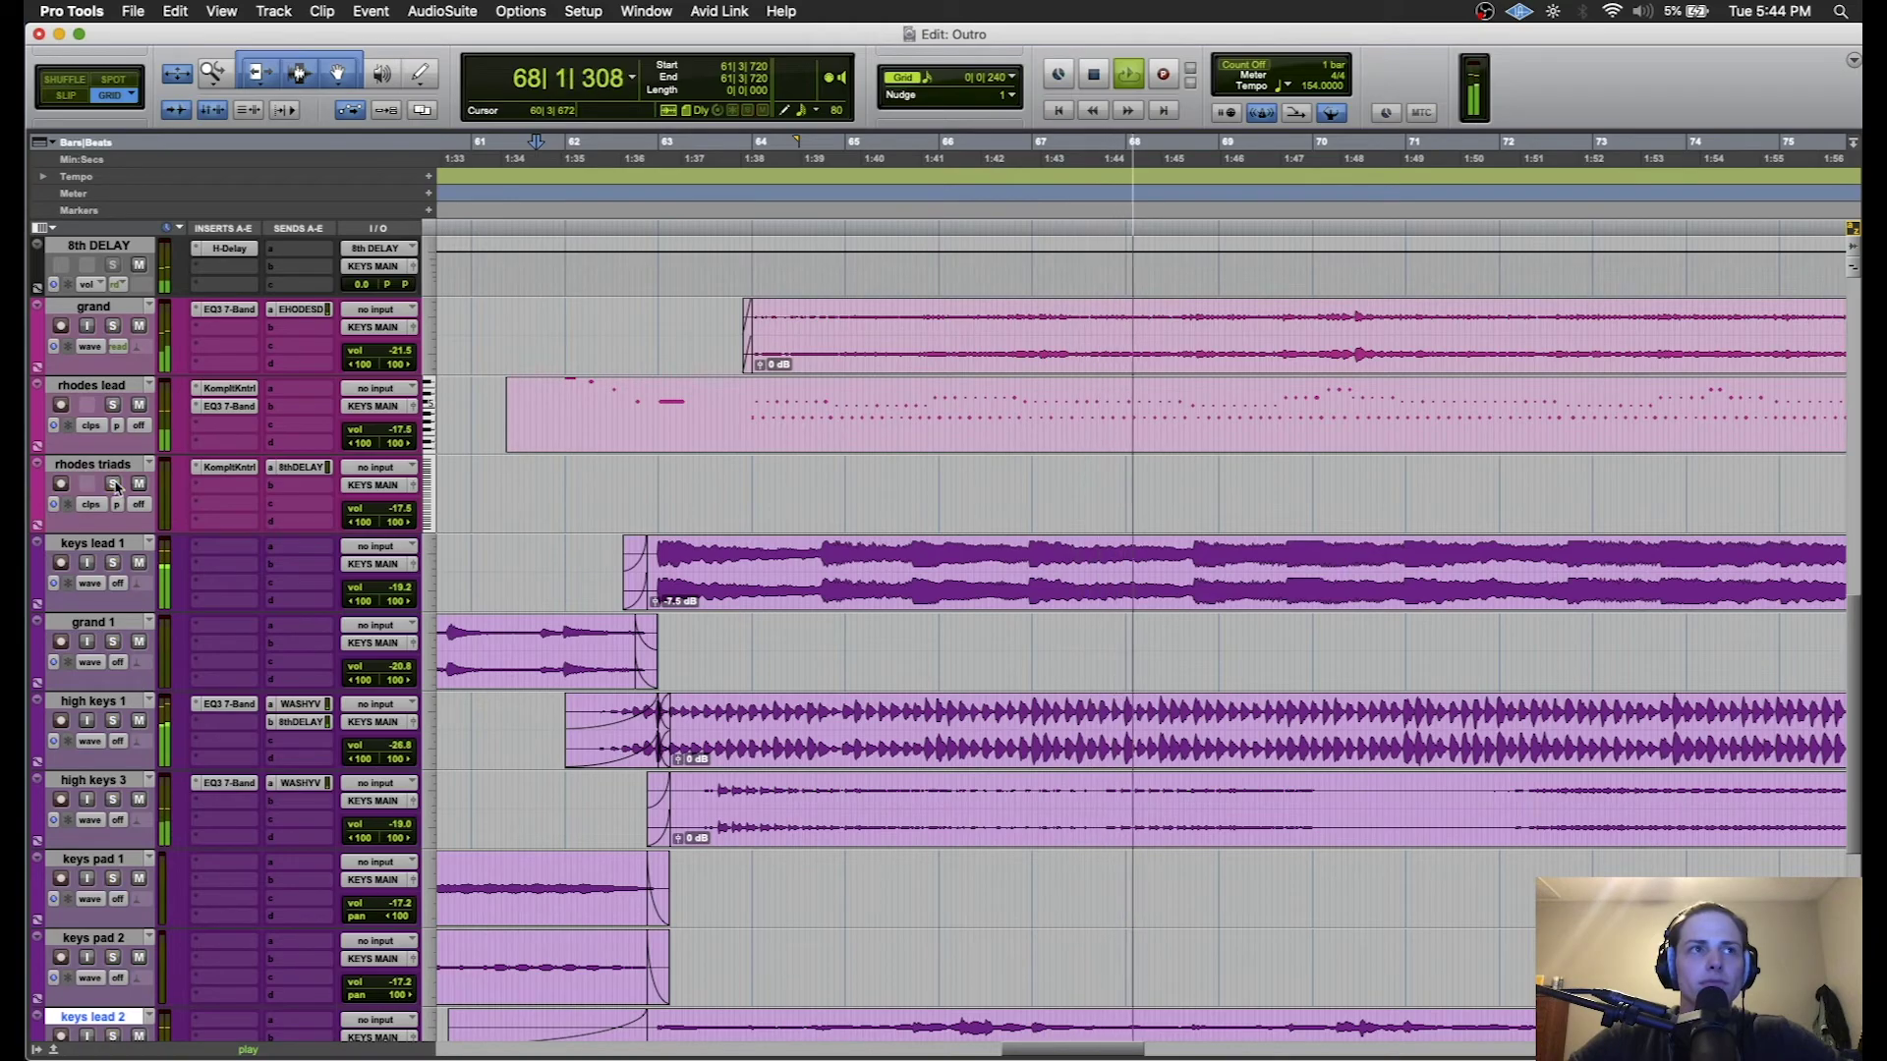
{"action": "key", "text": "space"}
{"action": "key", "text": "space"}
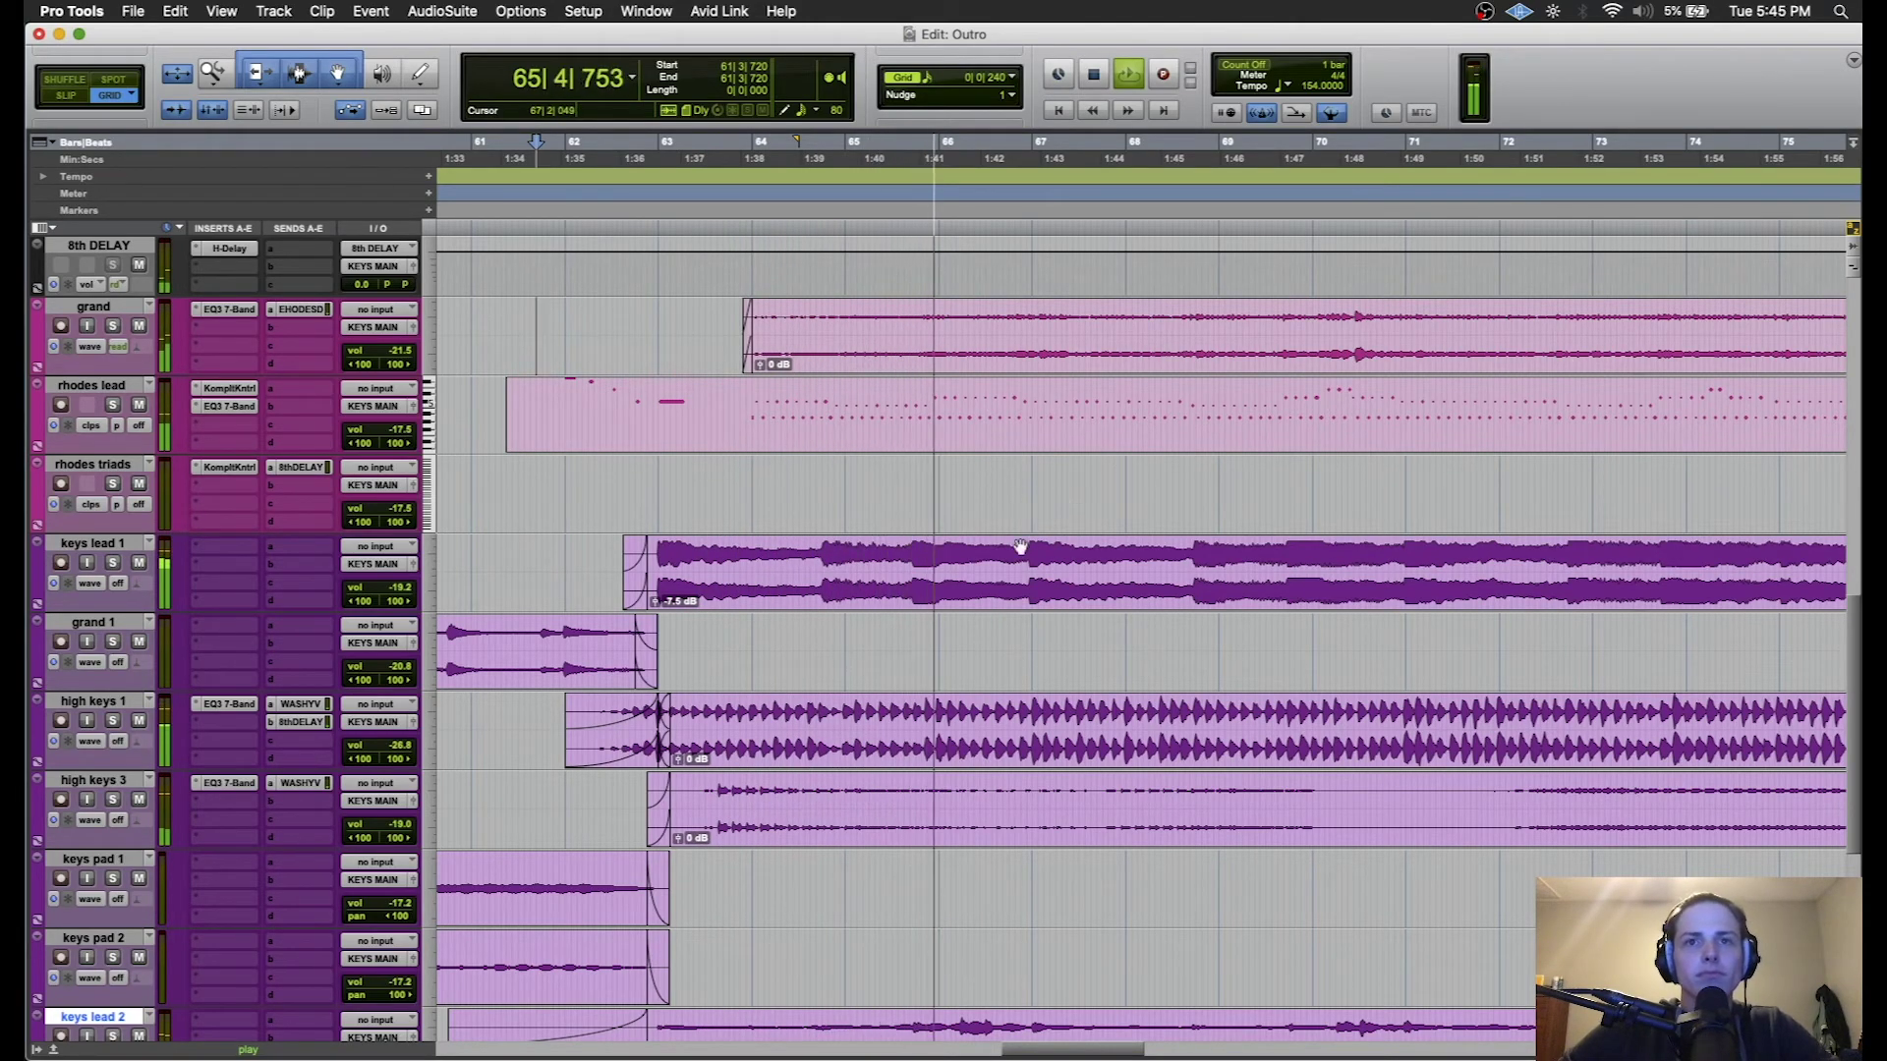
{"action": "key", "text": "space"}
{"action": "left_click", "coordinate": [919, 477]}
{"action": "left_click", "coordinate": [636, 479]}
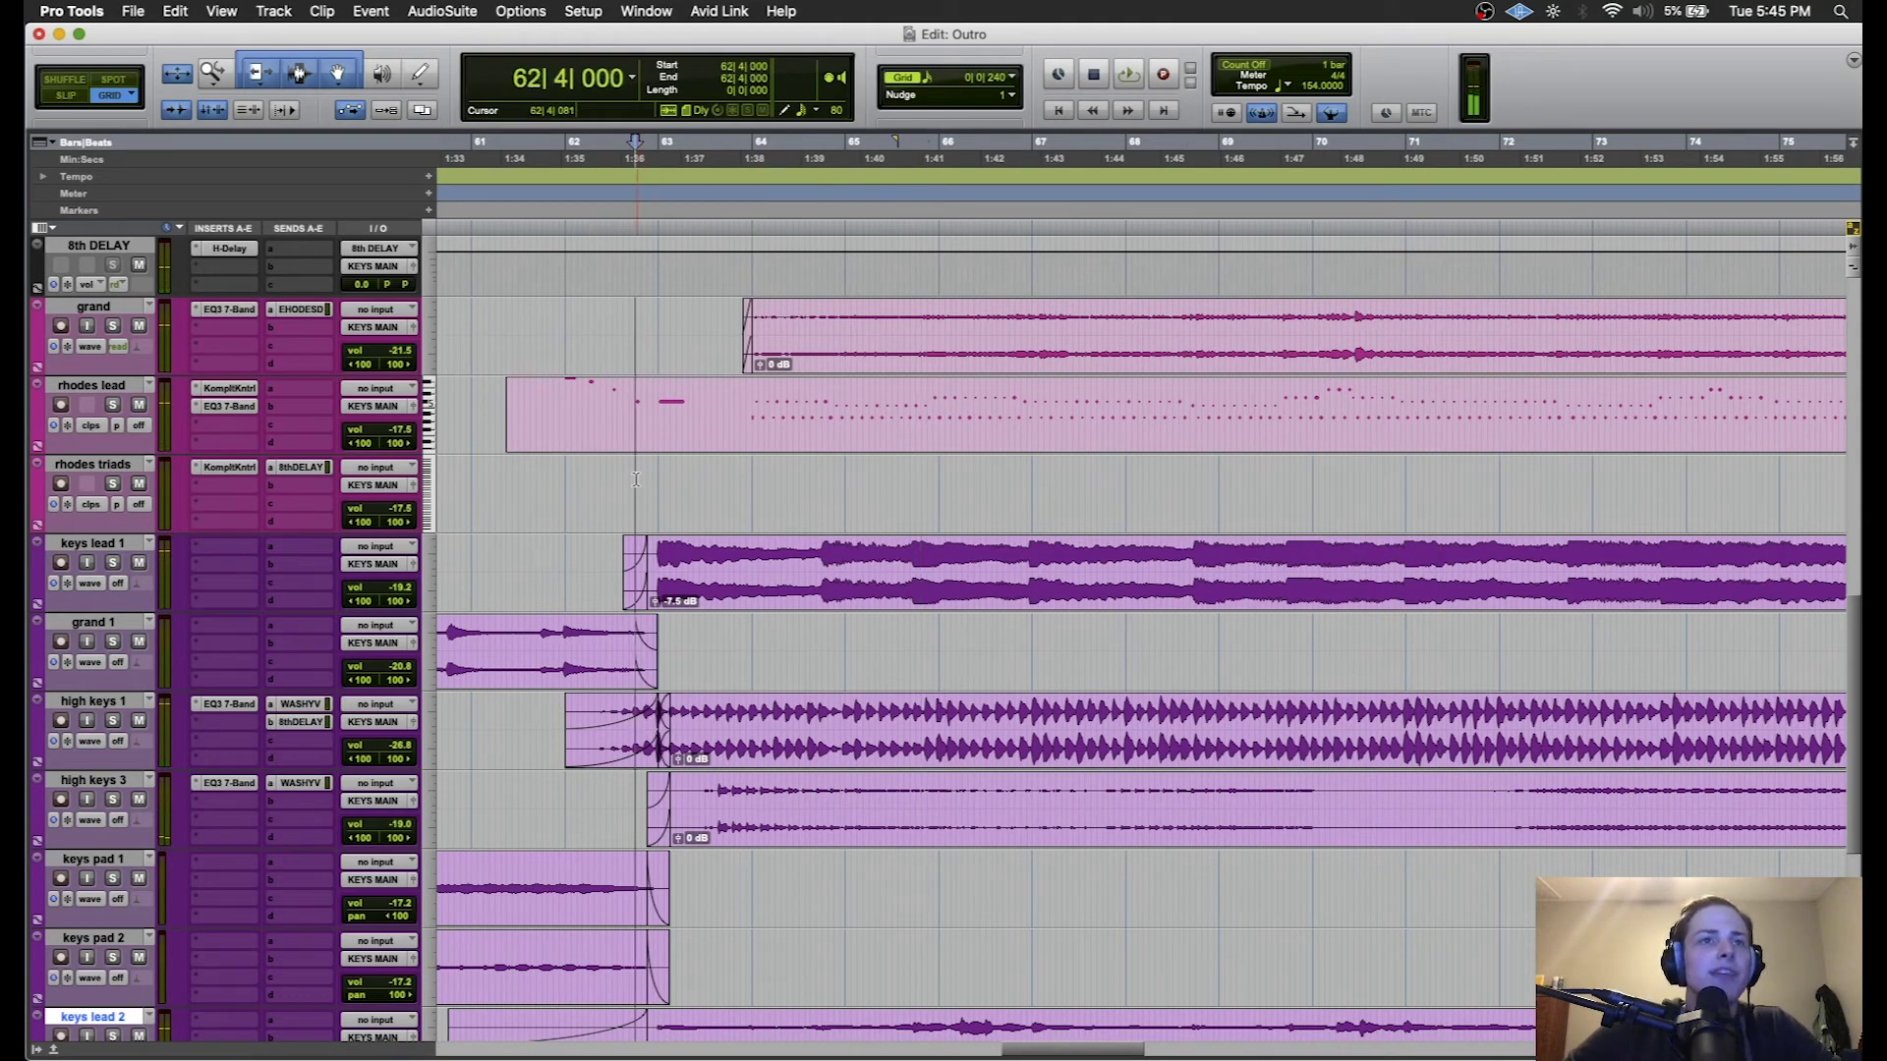
- Inspect the VTM and EQ3 7-Band inserts on the MIX track, closing each plug-in window
{"action": "scroll", "coordinate": [116, 558], "scroll_direction": "down", "scroll_amount": 5}
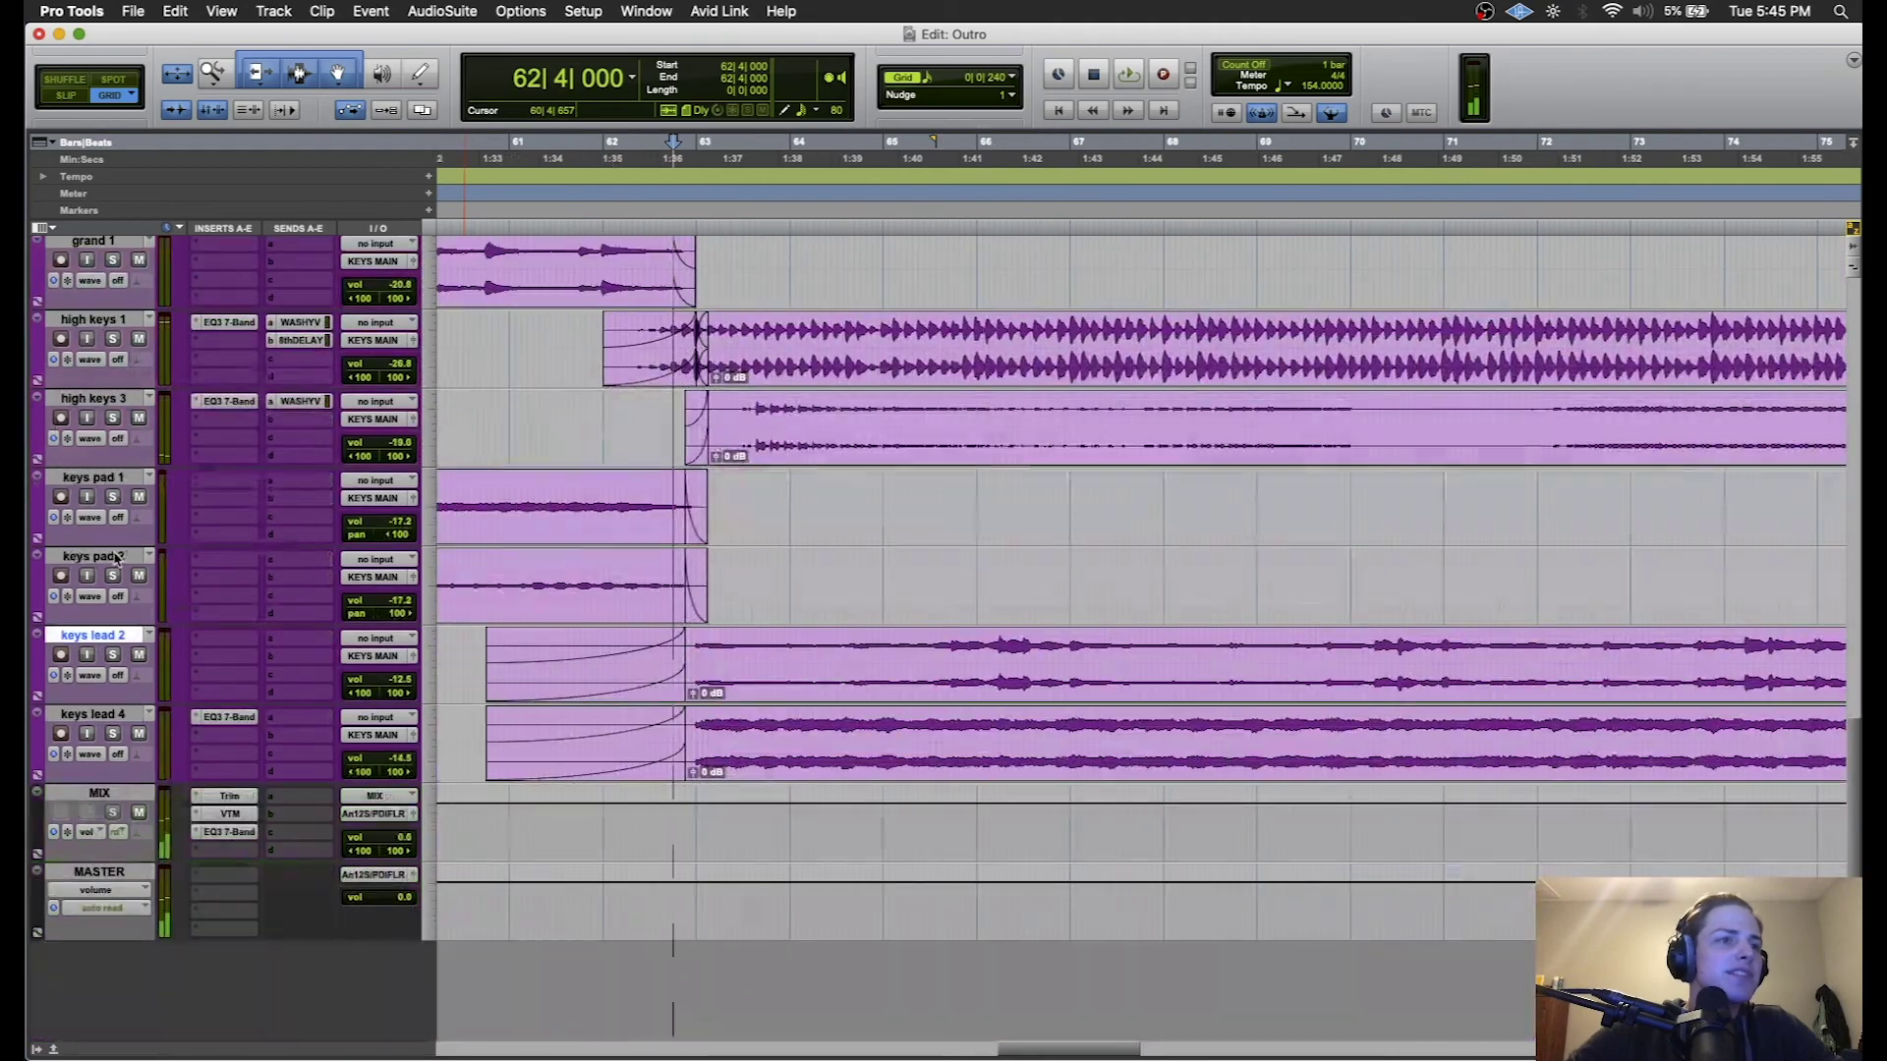
{"action": "left_click", "coordinate": [125, 716]}
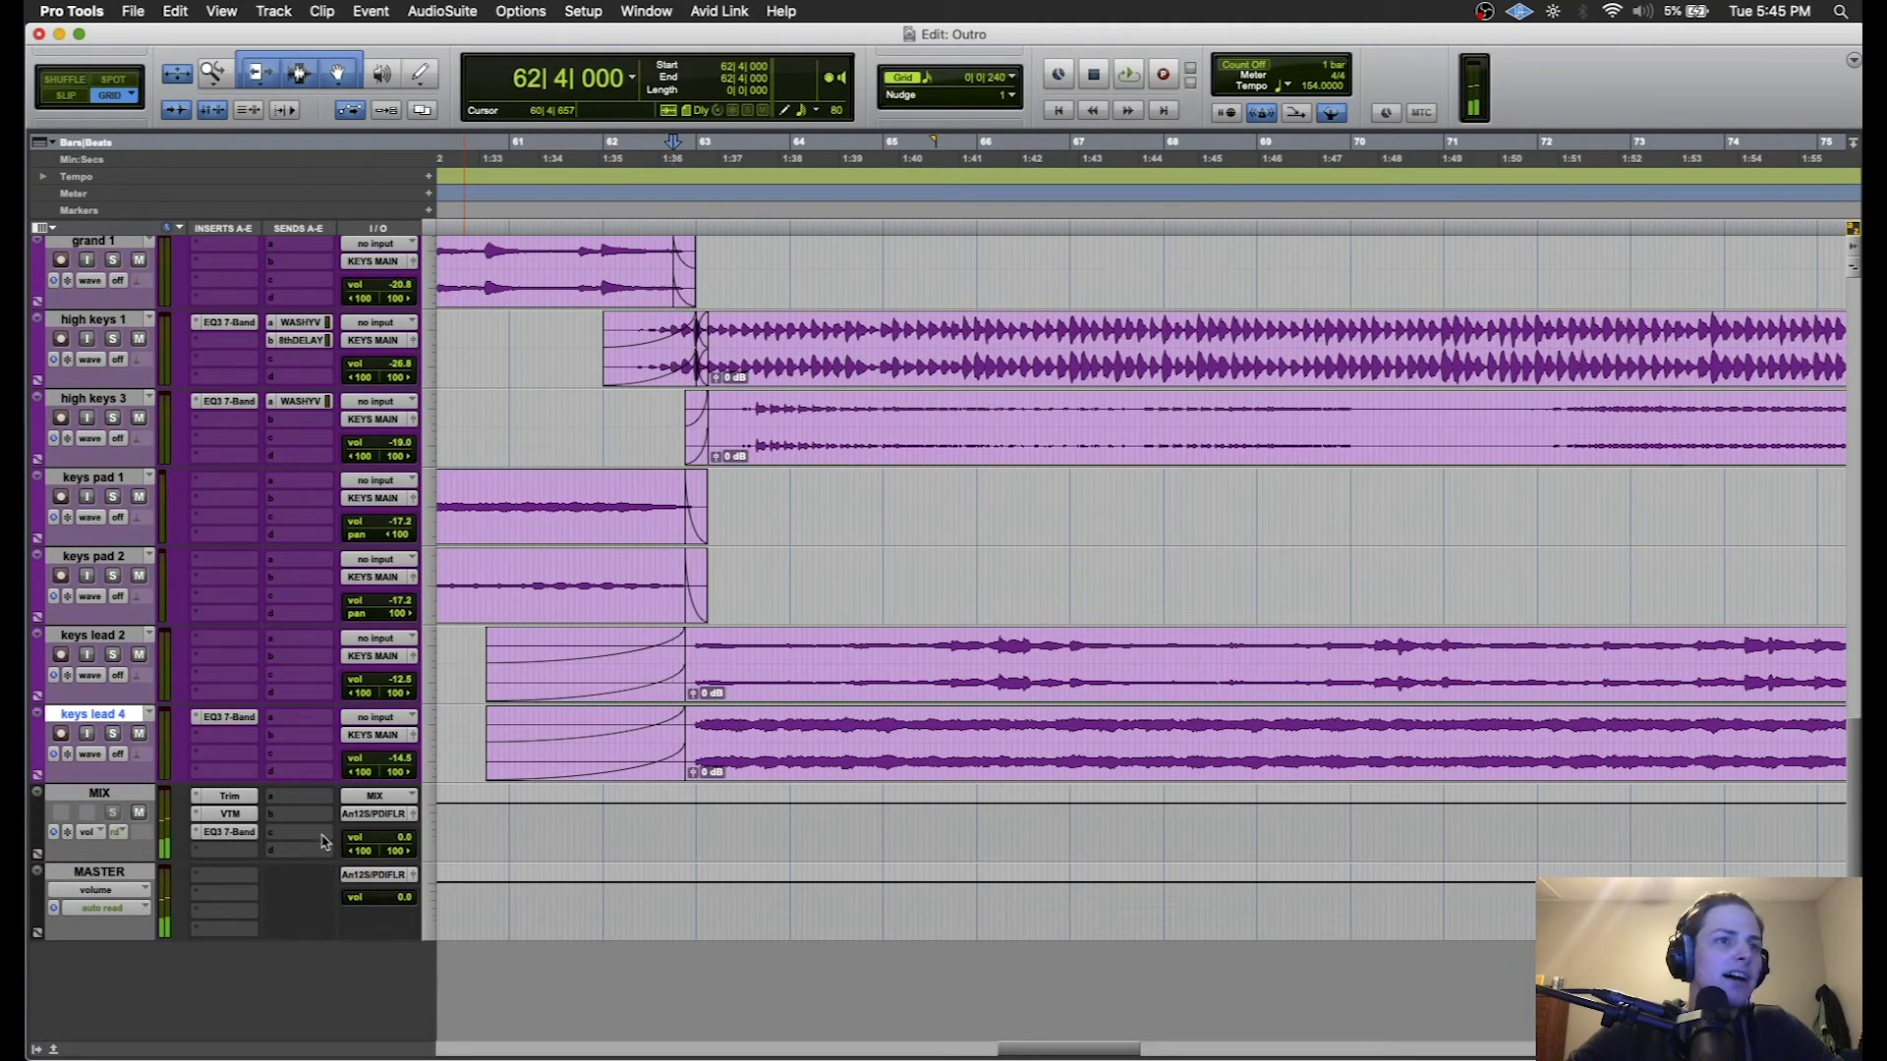
{"action": "left_click", "coordinate": [228, 816]}
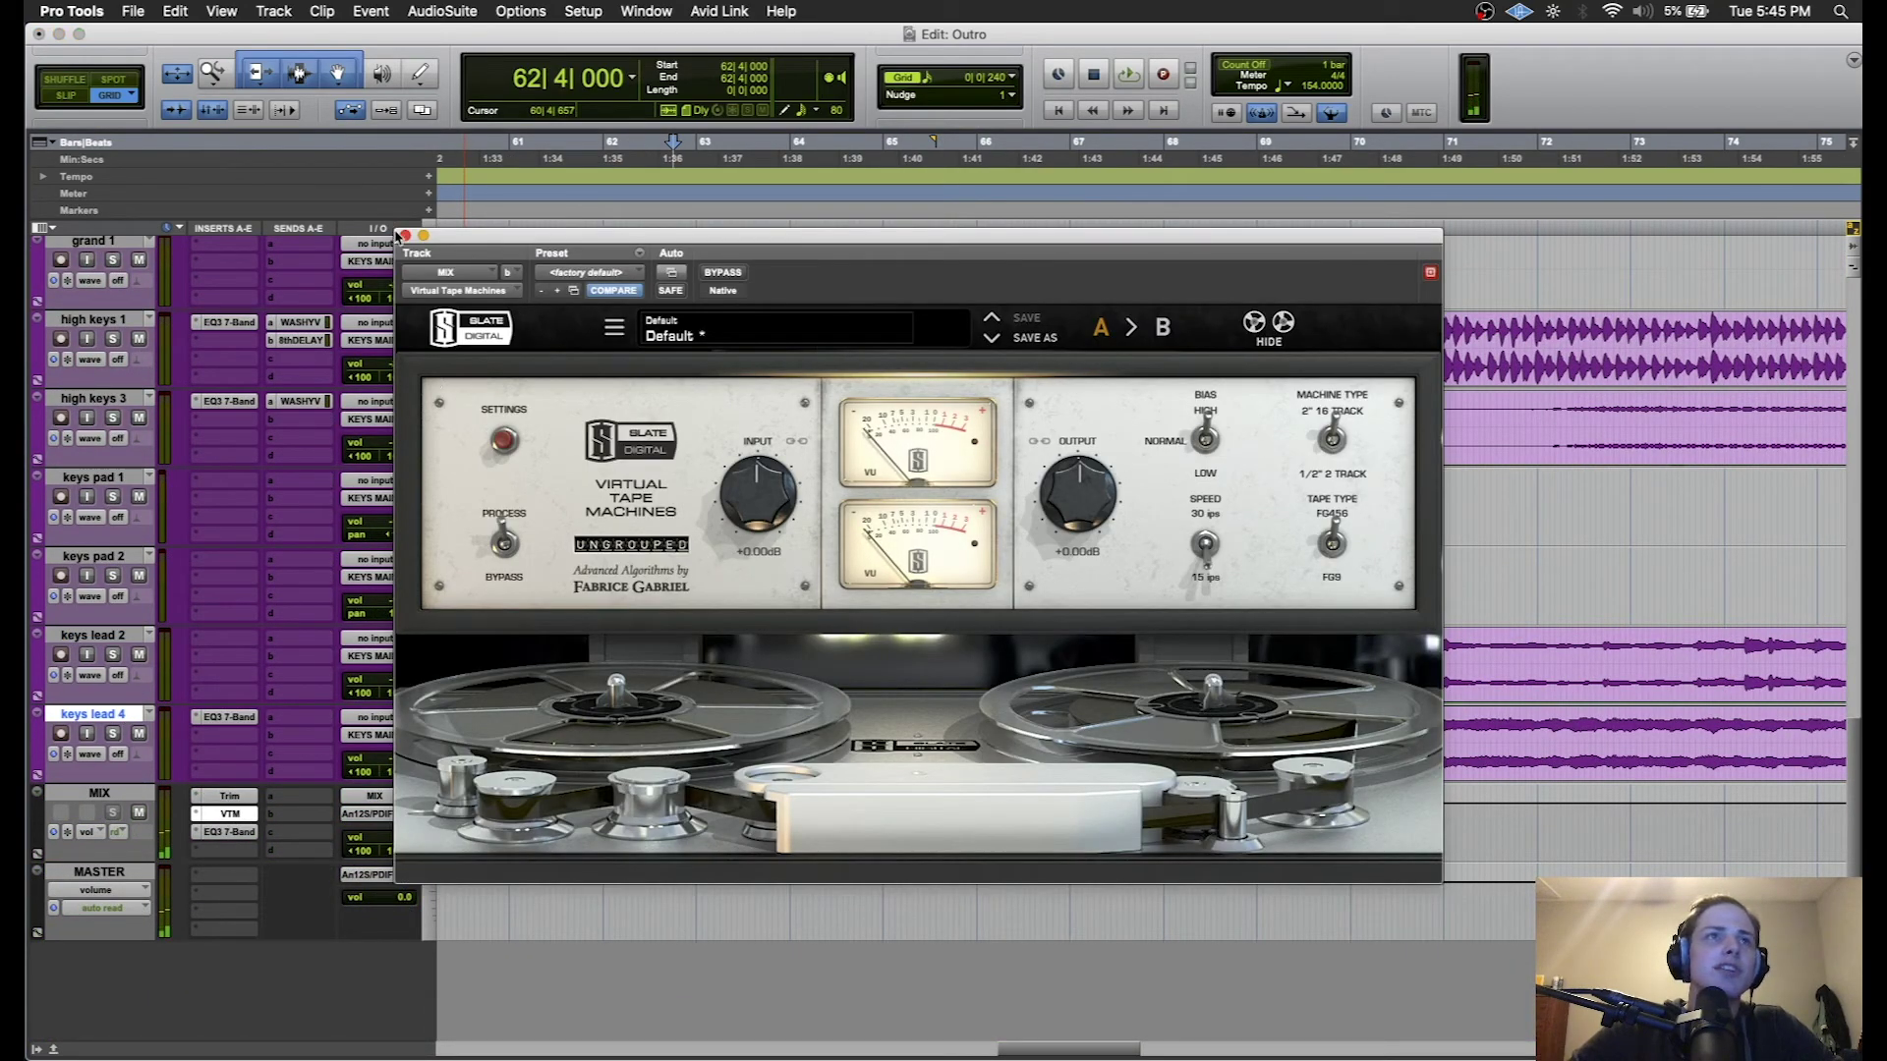
{"action": "left_click", "coordinate": [406, 237]}
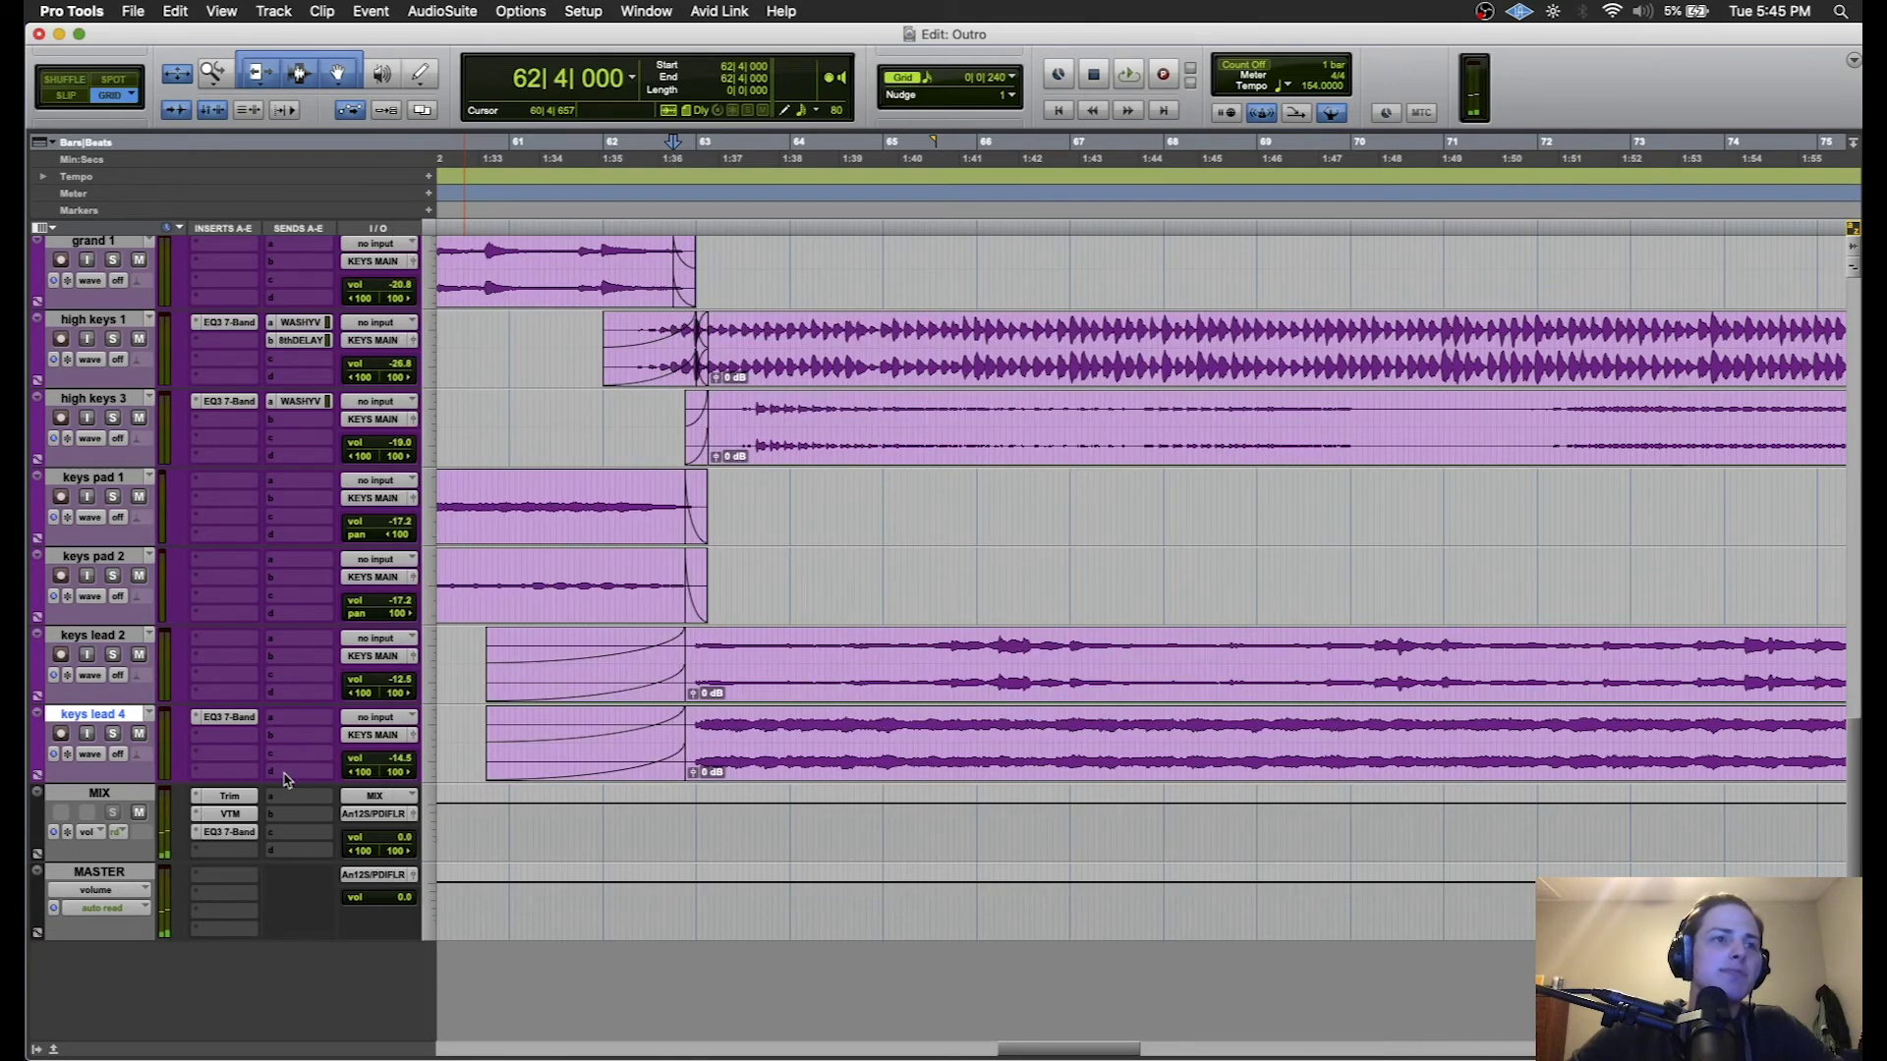
{"action": "left_click", "coordinate": [242, 834]}
{"action": "left_click", "coordinate": [405, 236]}
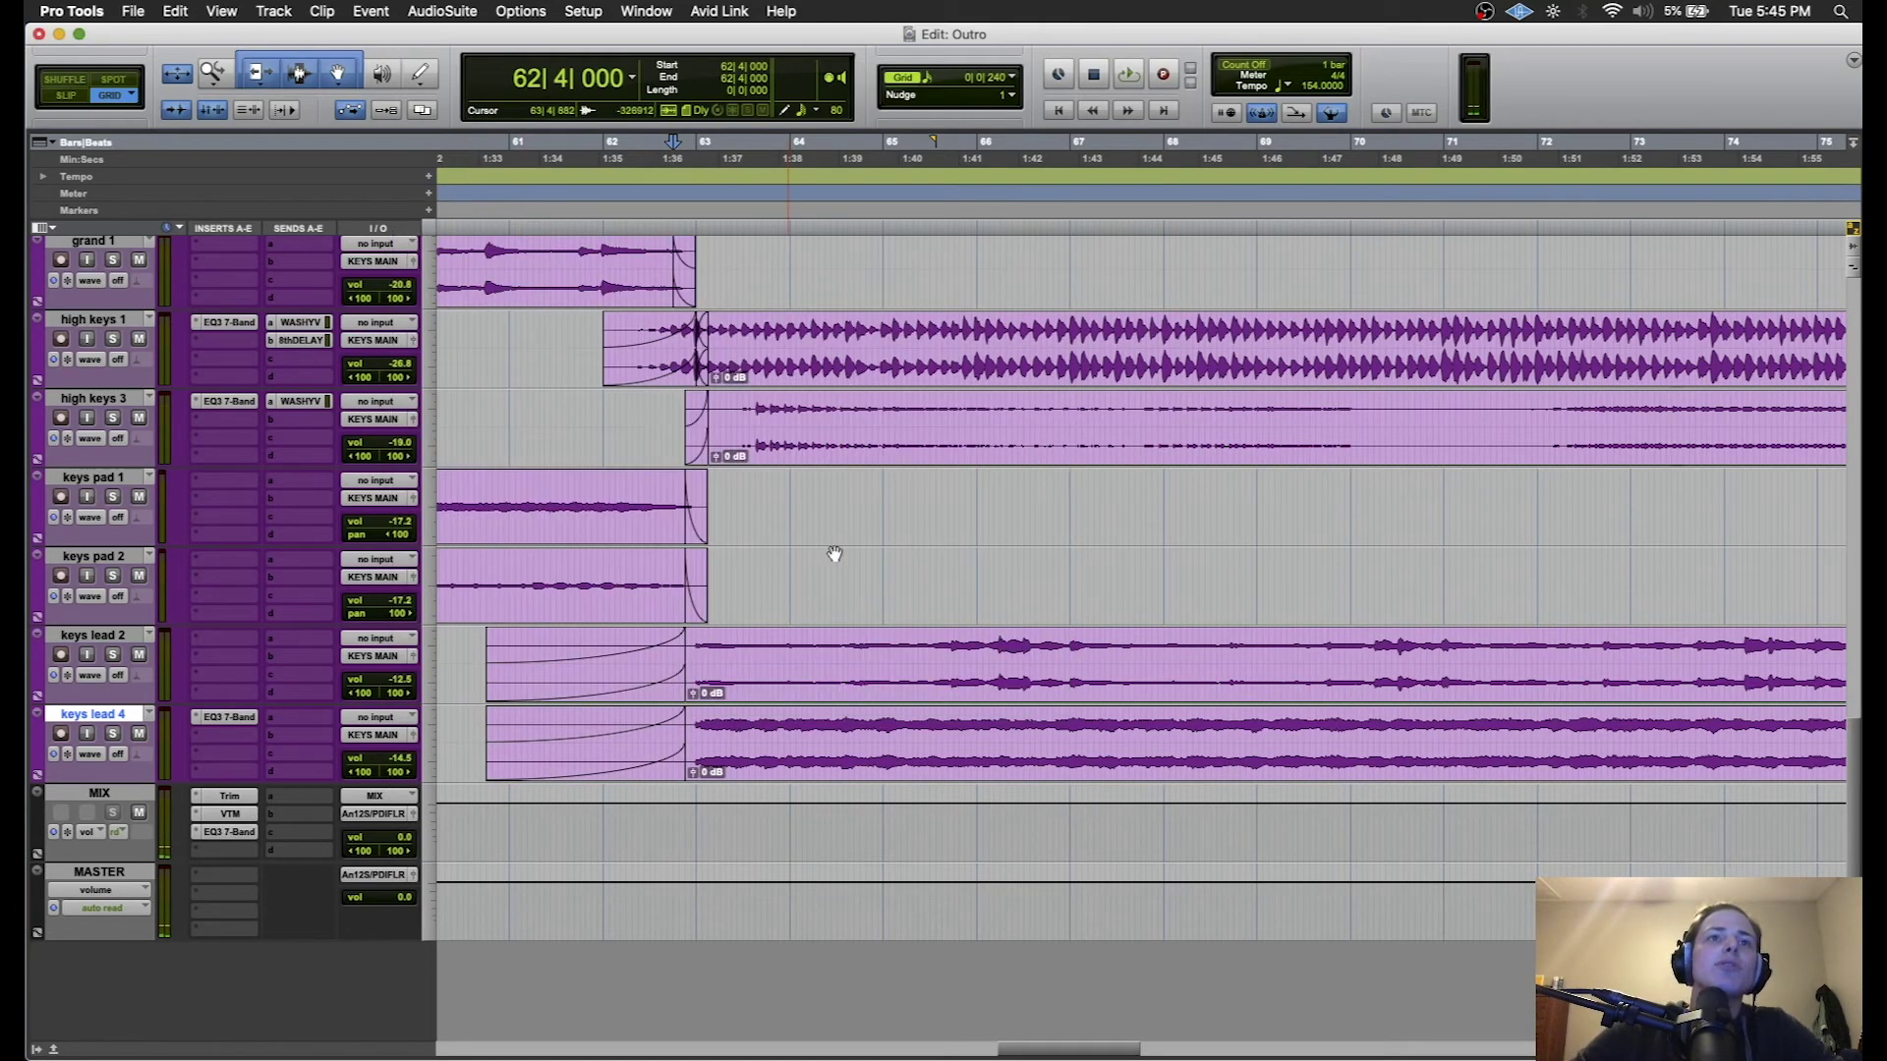
- Return the playback position to the session start and zoom the timeline out to show the whole song
{"action": "left_click", "coordinate": [849, 494]}
{"action": "key", "text": "Return"}
{"action": "key", "text": "r"}
{"action": "key", "text": "r"}
{"action": "key", "text": "r"}
{"action": "key", "text": "r"}
{"action": "key", "text": "r"}
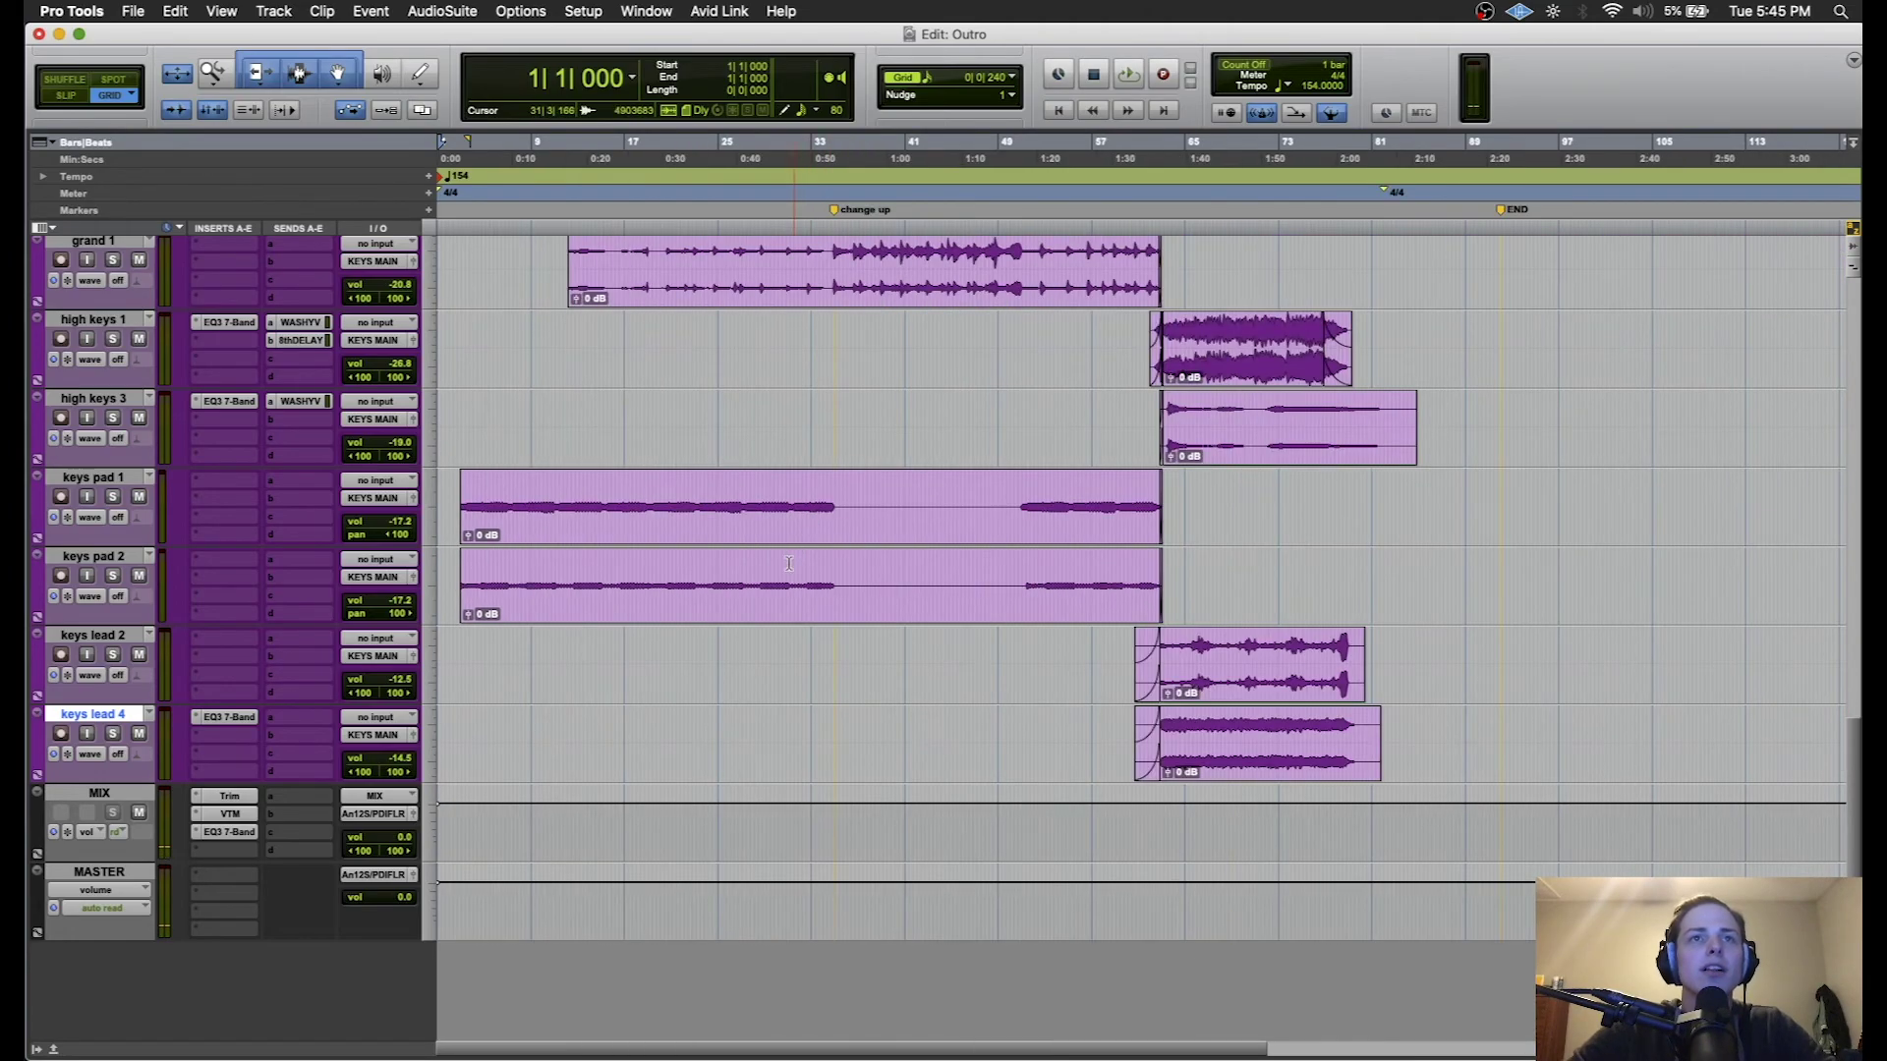
{"action": "left_click", "coordinate": [568, 734]}
{"action": "key", "text": "Return"}
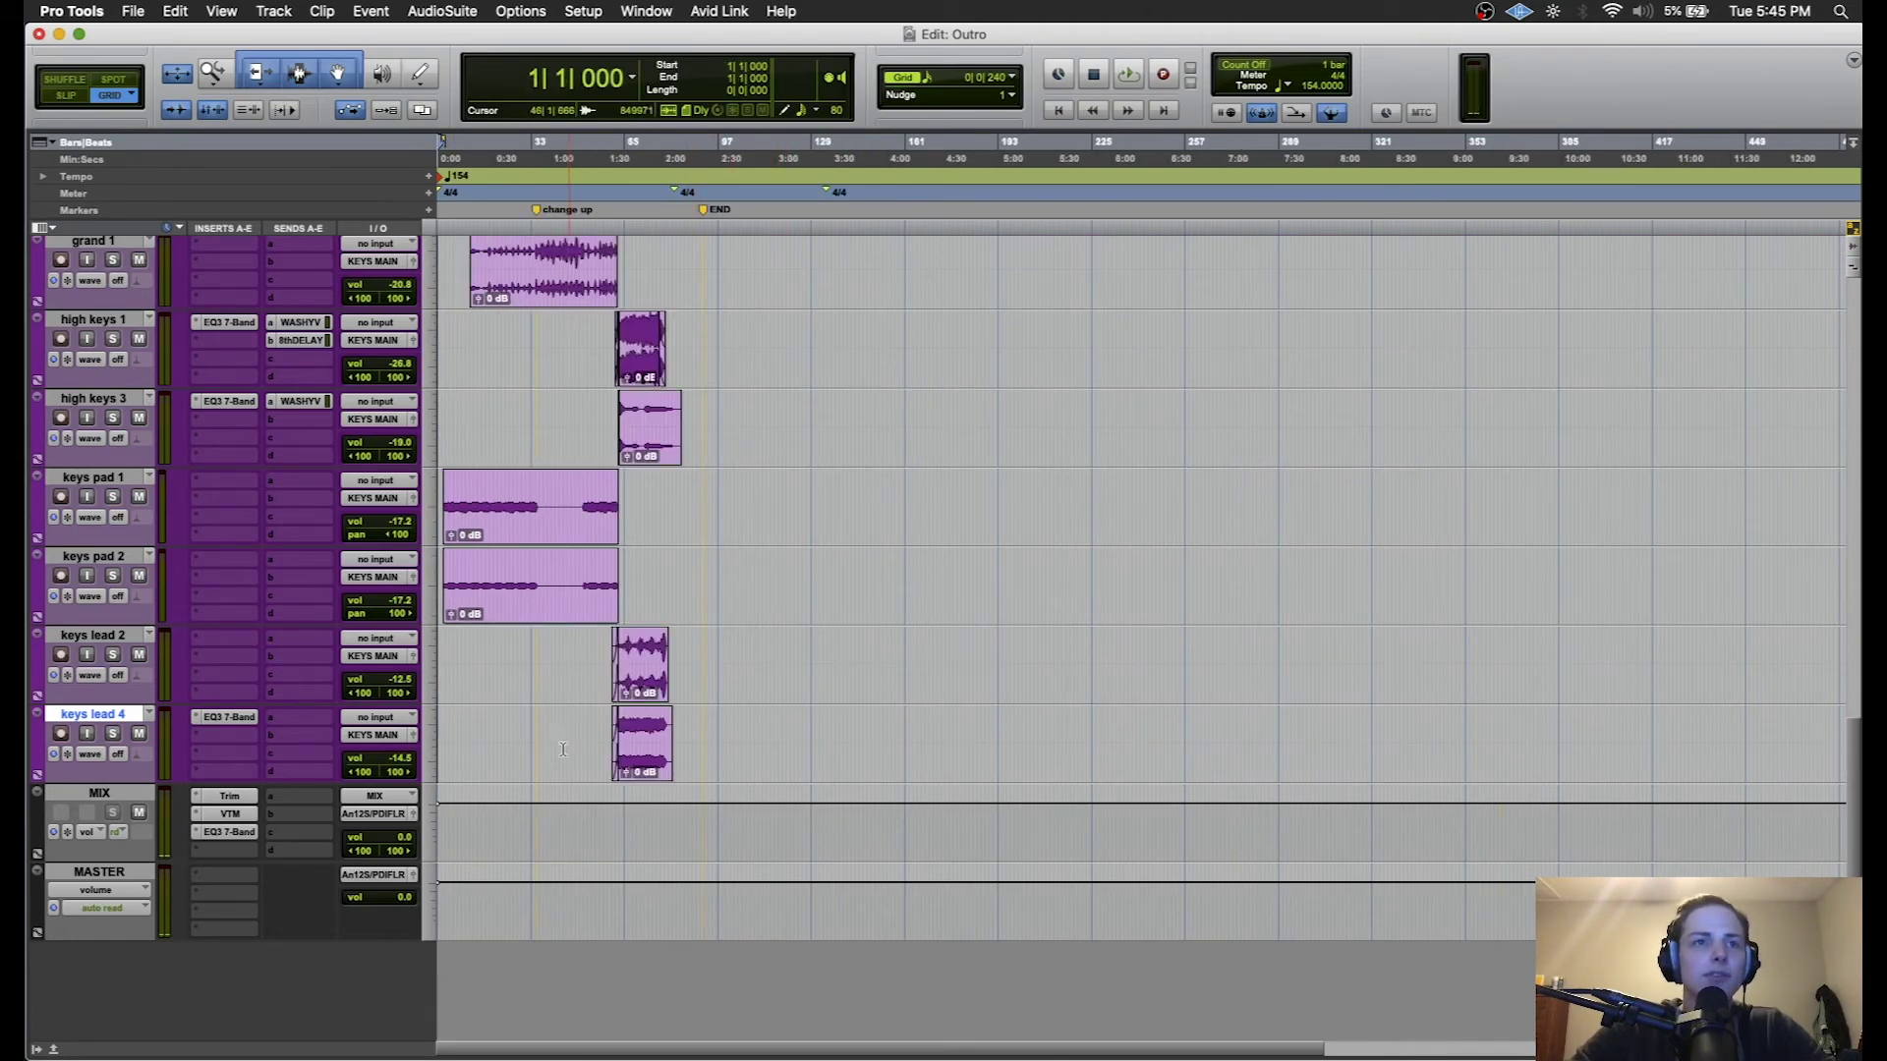
- Show the EQ3 7-Band Low-Pass Freq automation on the MIX track
{"action": "left_click", "coordinate": [91, 835]}
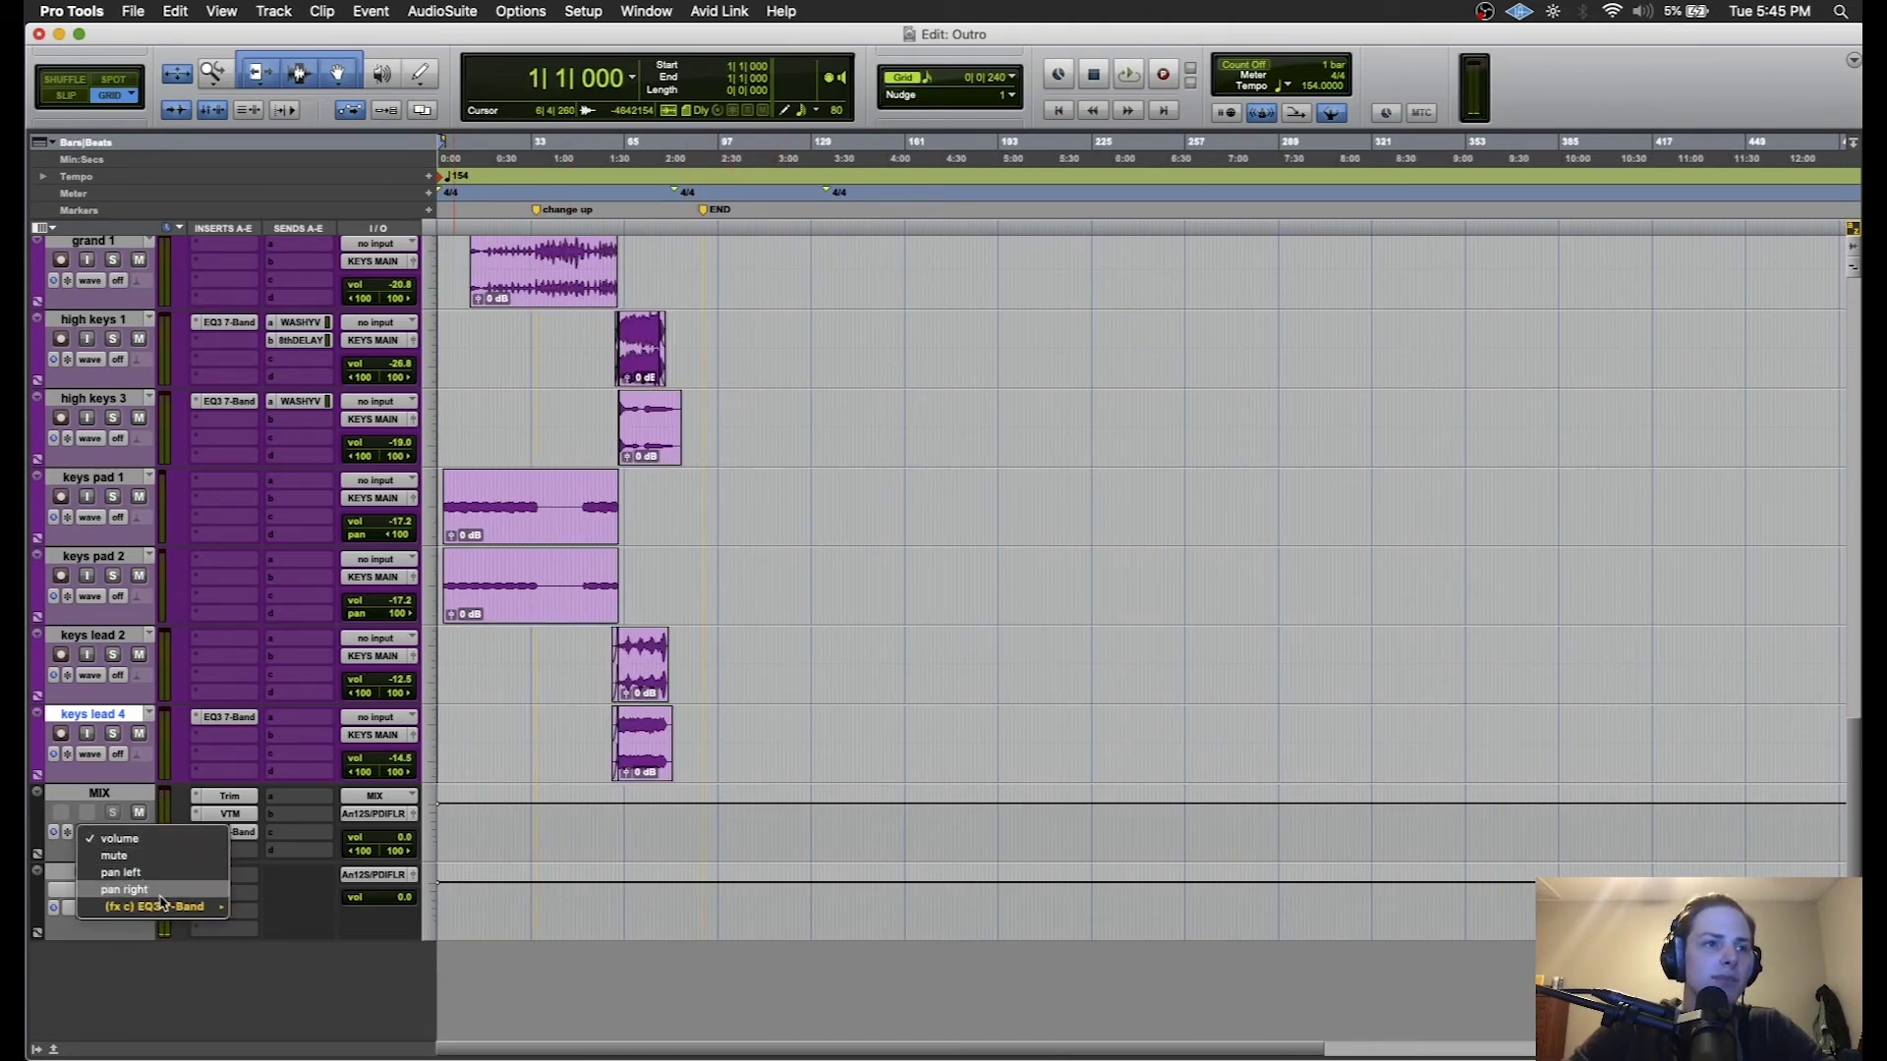
{"action": "mouse_move", "coordinate": [162, 906]}
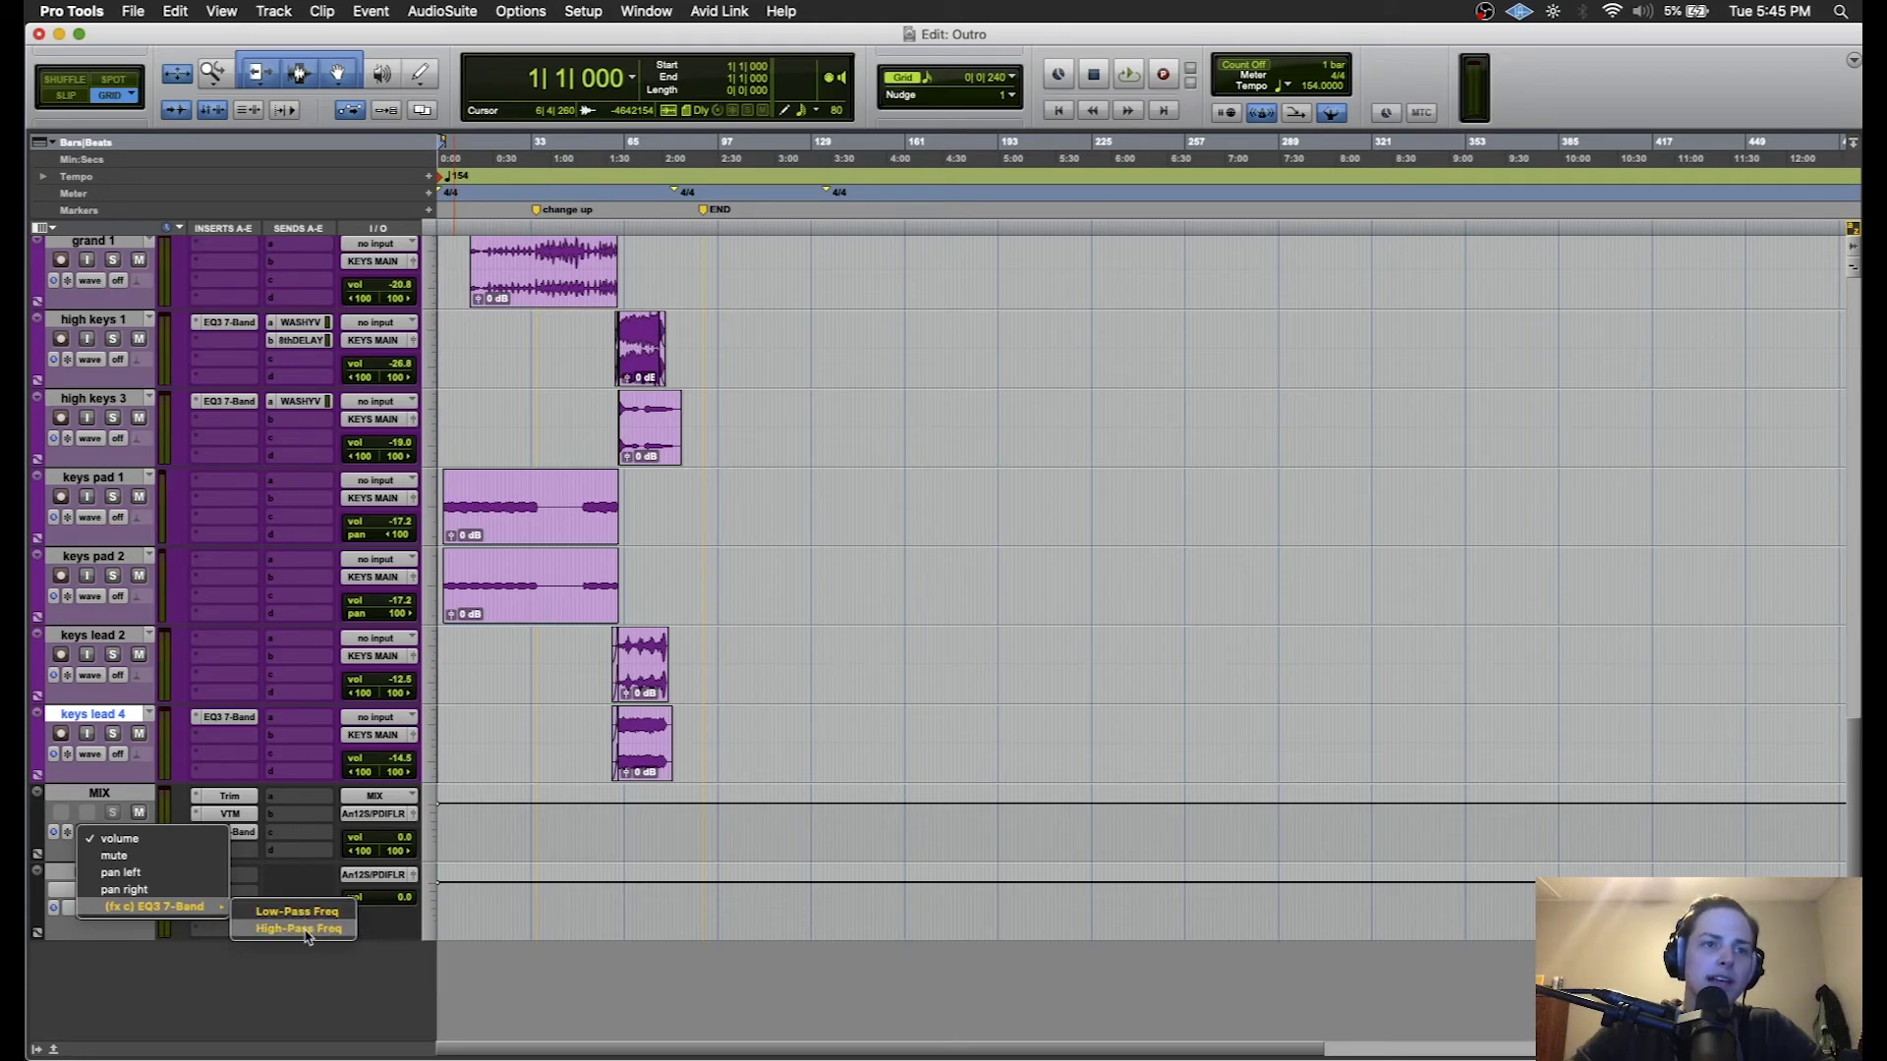
{"action": "left_click", "coordinate": [690, 816]}
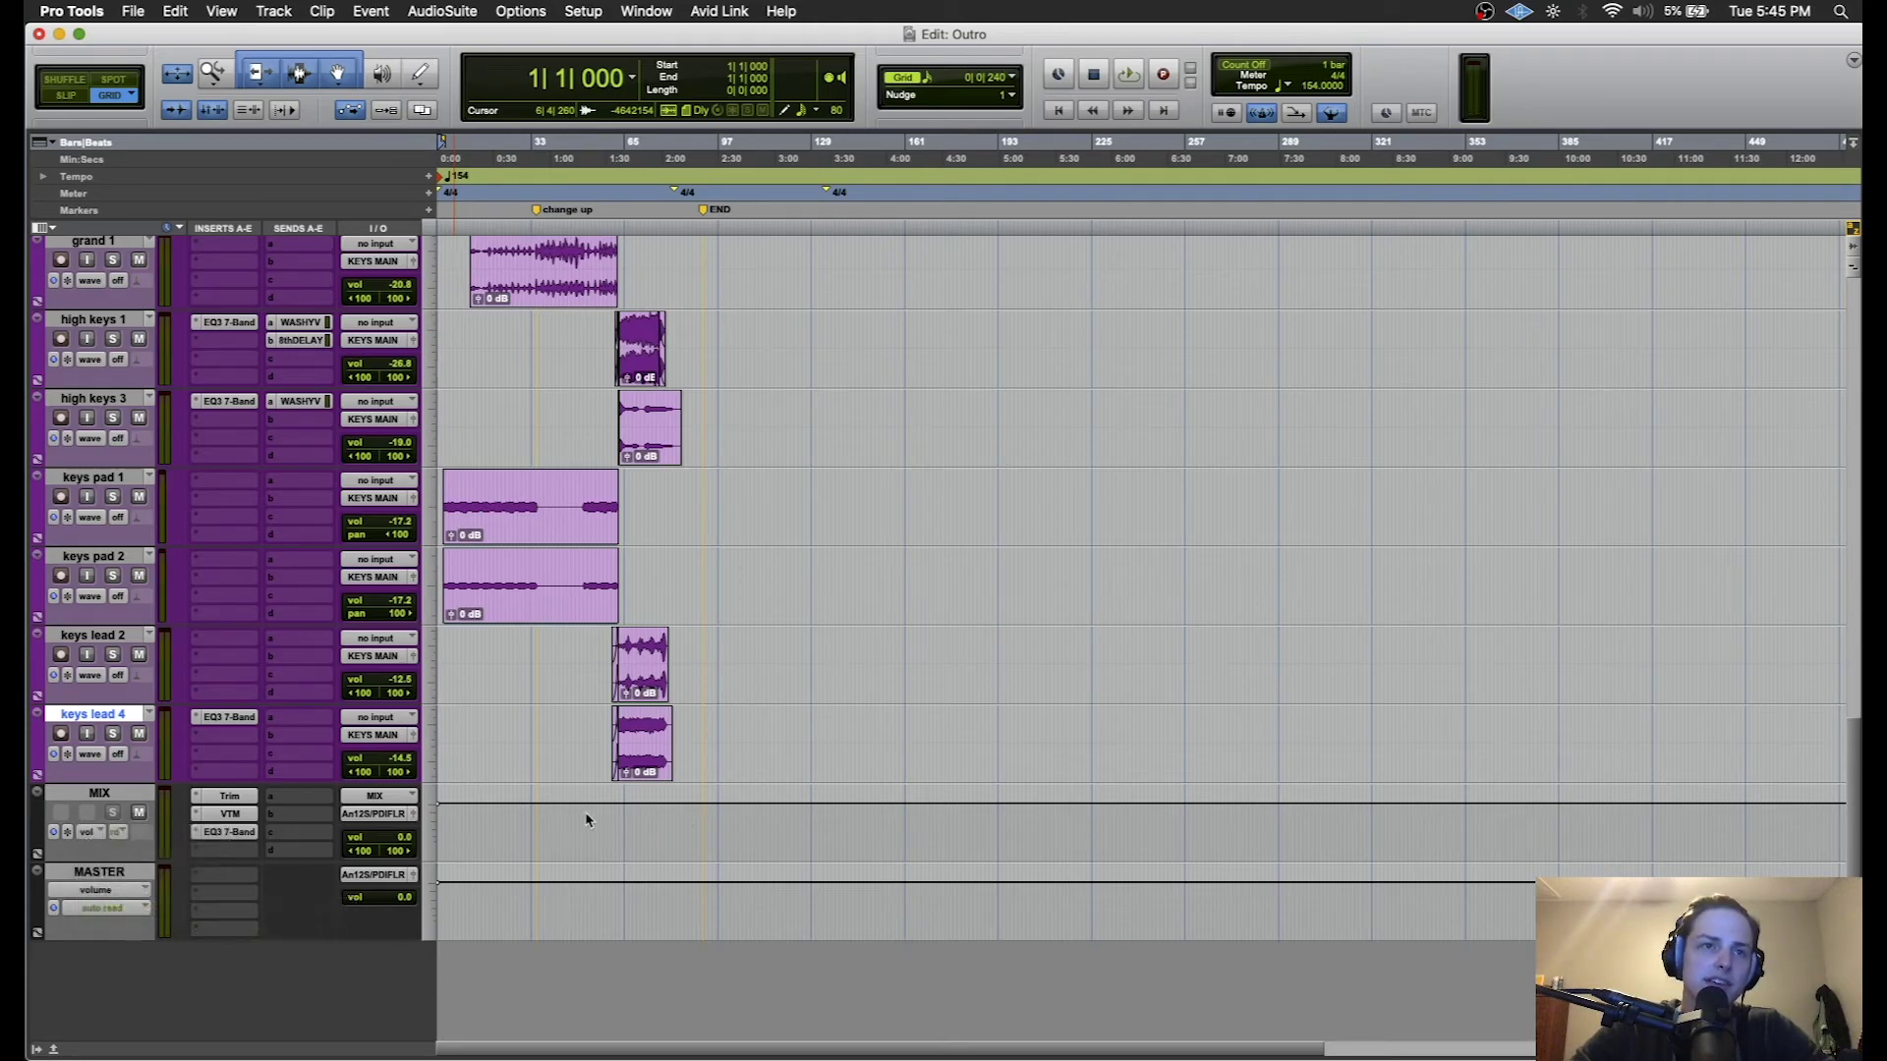
{"action": "left_click", "coordinate": [94, 834]}
{"action": "mouse_move", "coordinate": [166, 906]}
{"action": "left_click", "coordinate": [272, 913]}
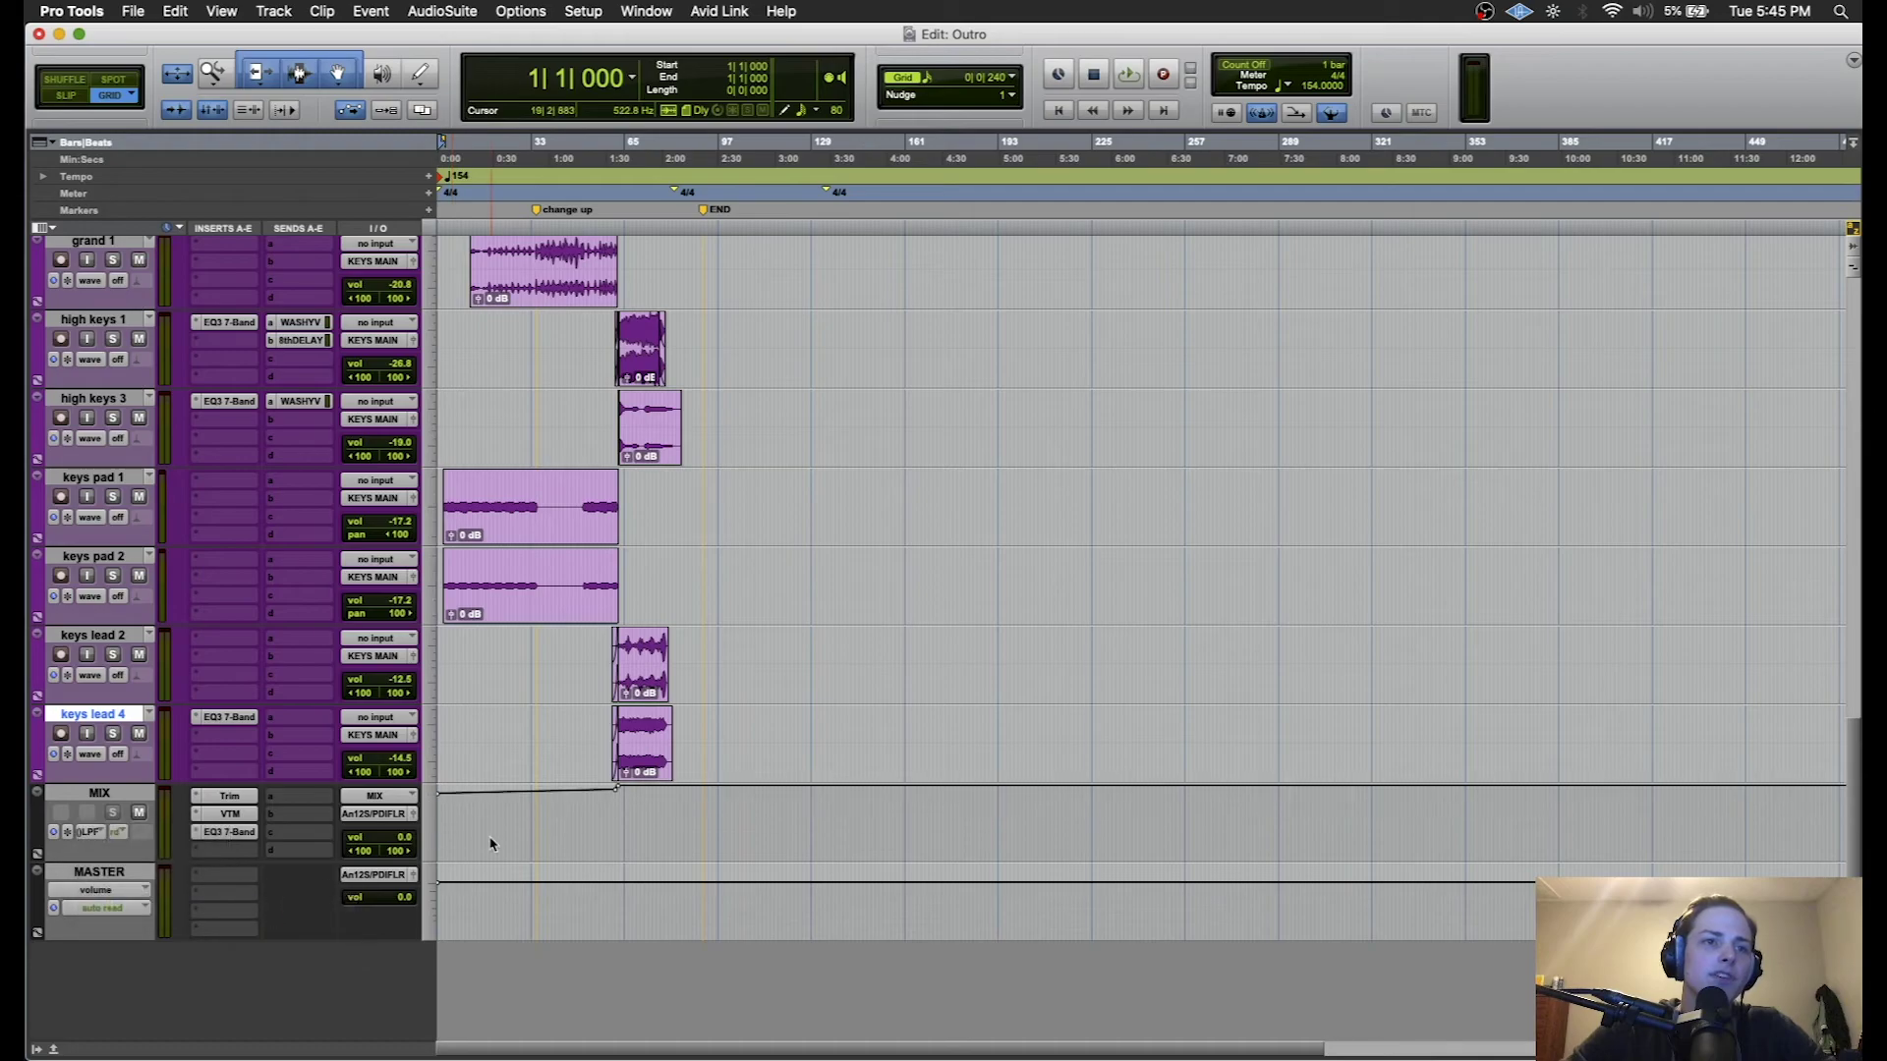
- Examine the MIX track's low-pass automation around 59|3|000, then switch the track back to its volume view
{"action": "left_click", "coordinate": [622, 794]}
{"action": "key", "text": "super+bracketright"}
{"action": "key", "text": "super+bracketright"}
{"action": "key", "text": "super+bracketright"}
{"action": "key", "text": "super+bracketright"}
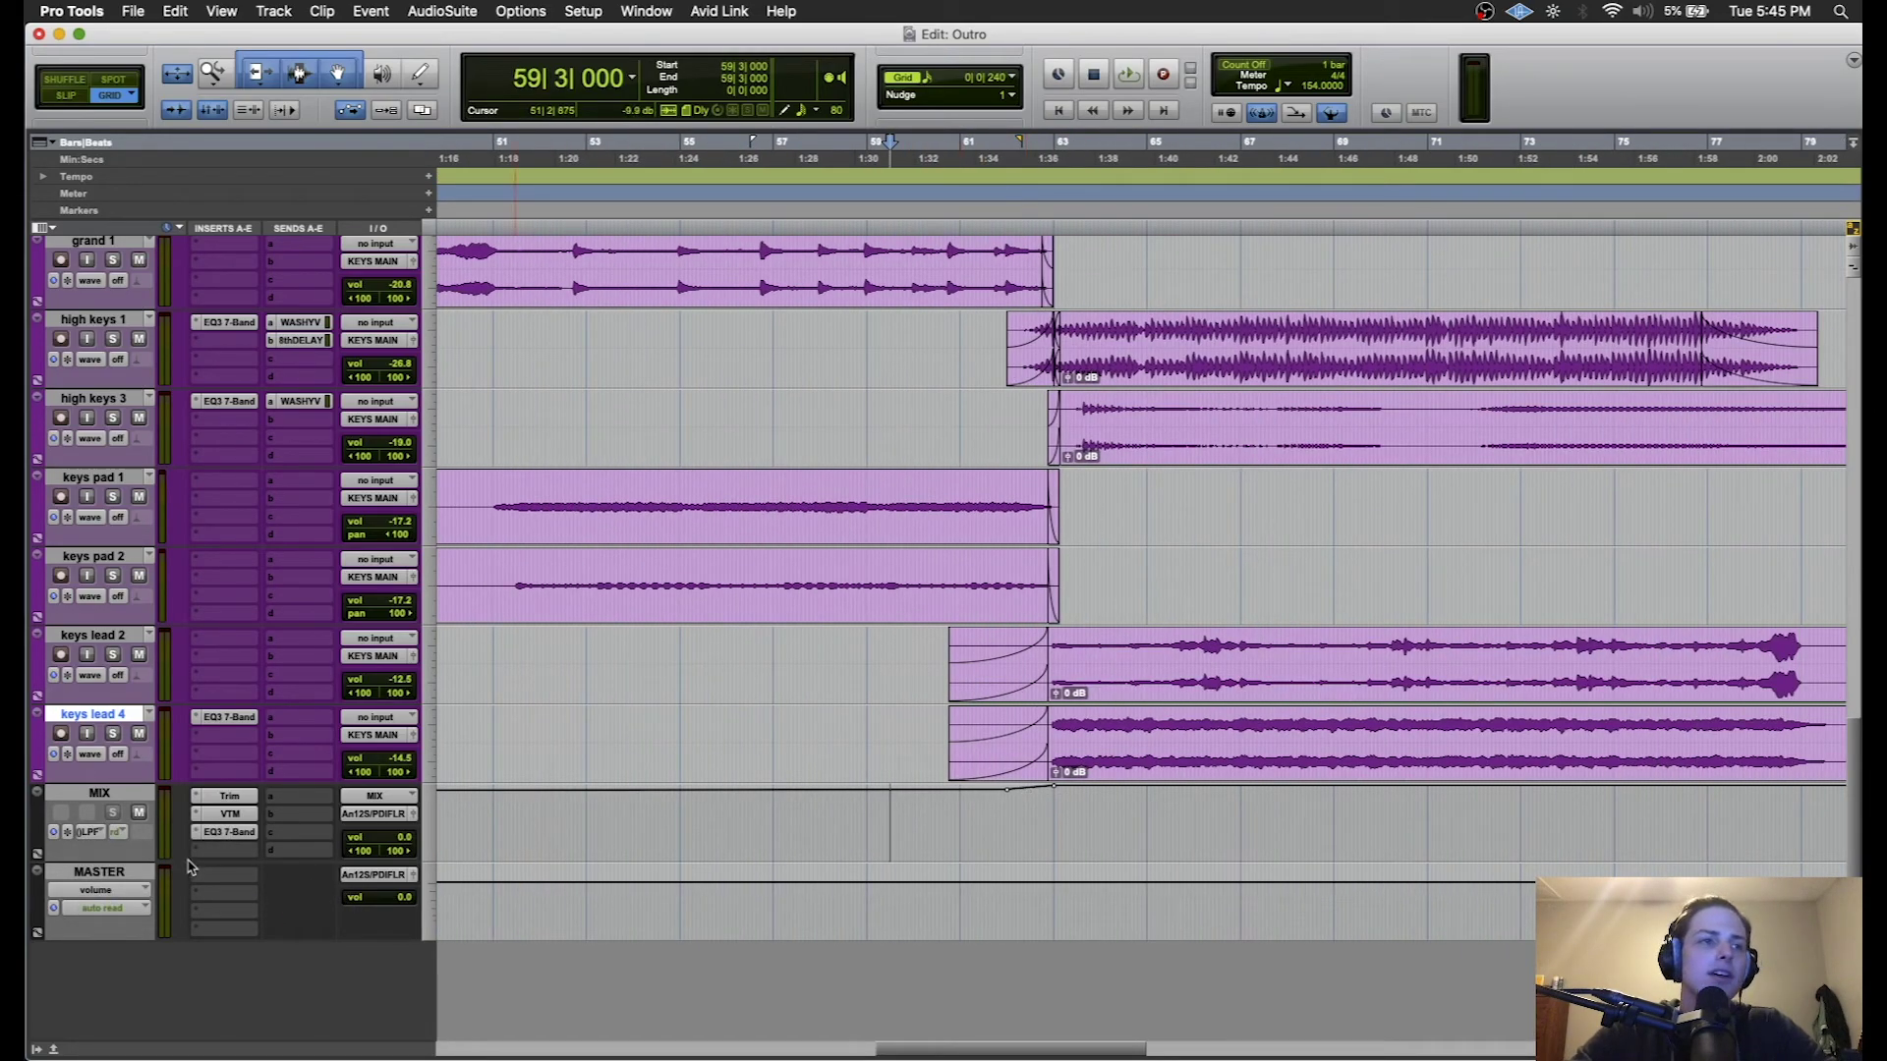
{"action": "left_click", "coordinate": [110, 841]}
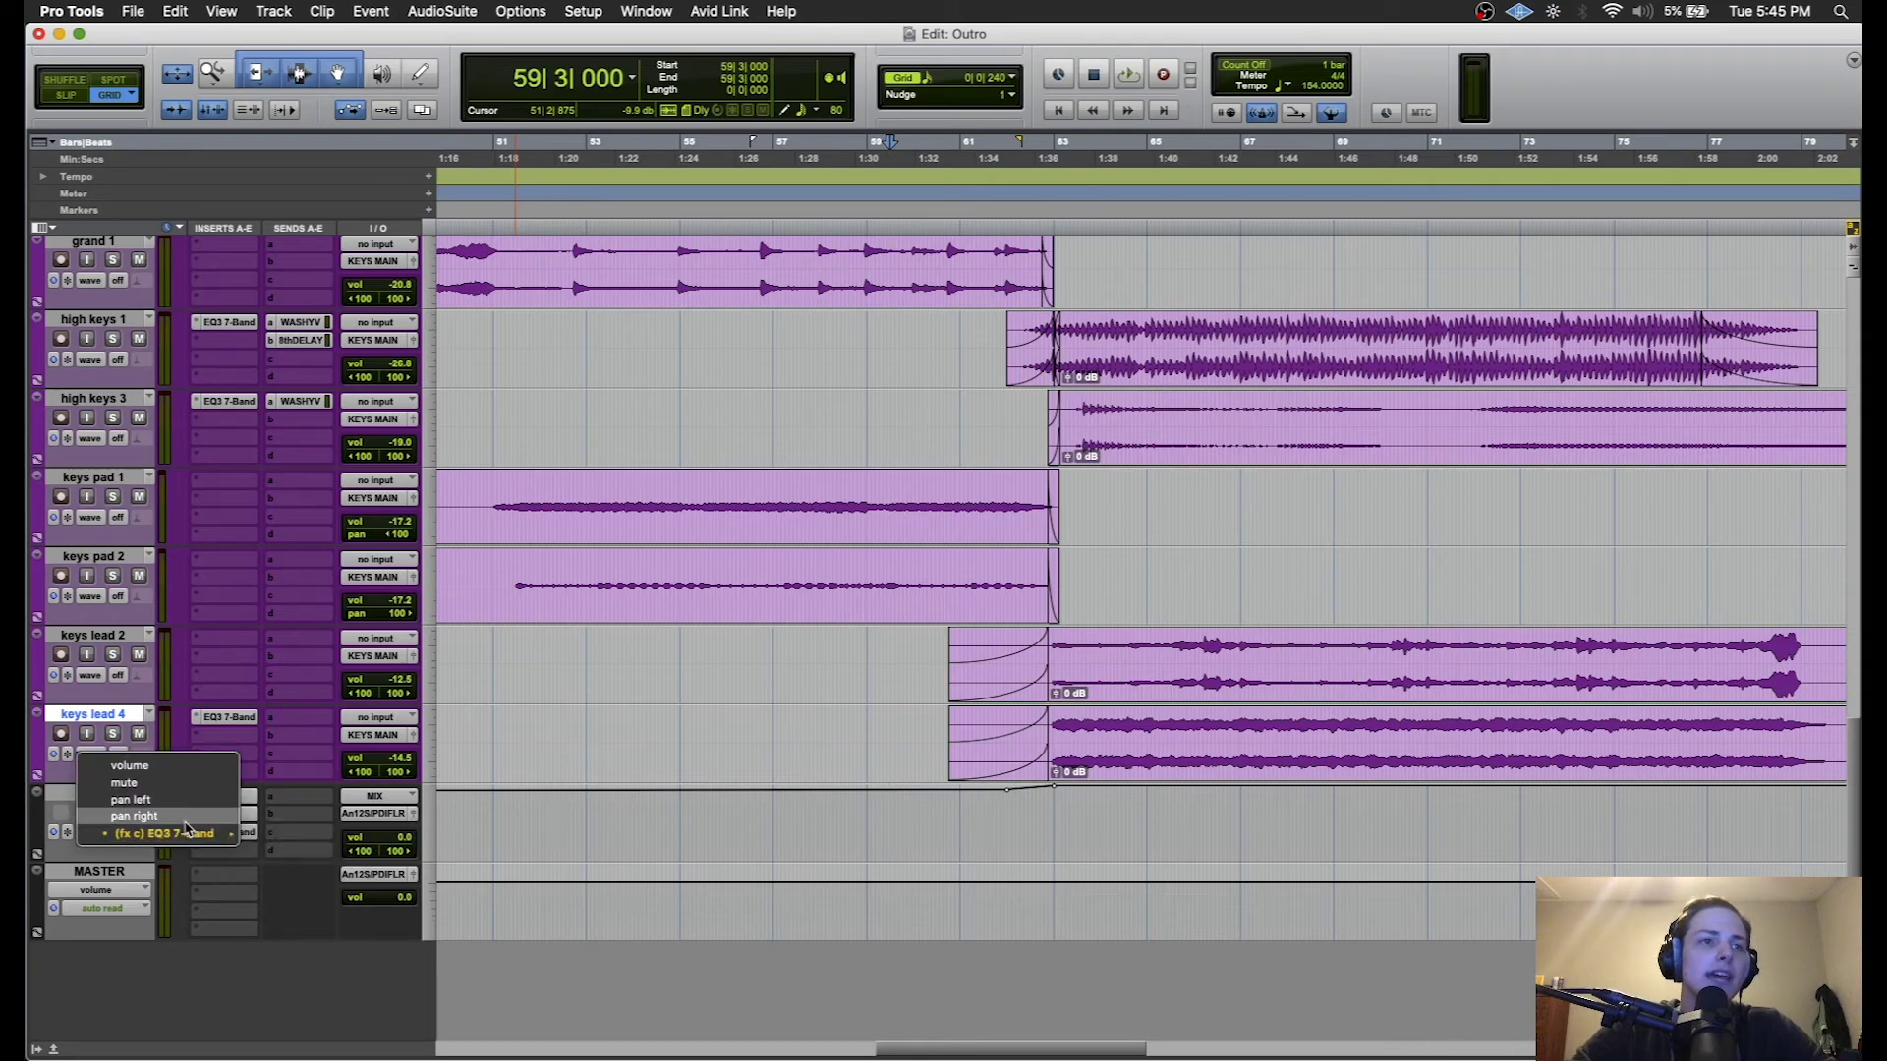
{"action": "left_click", "coordinate": [167, 768]}
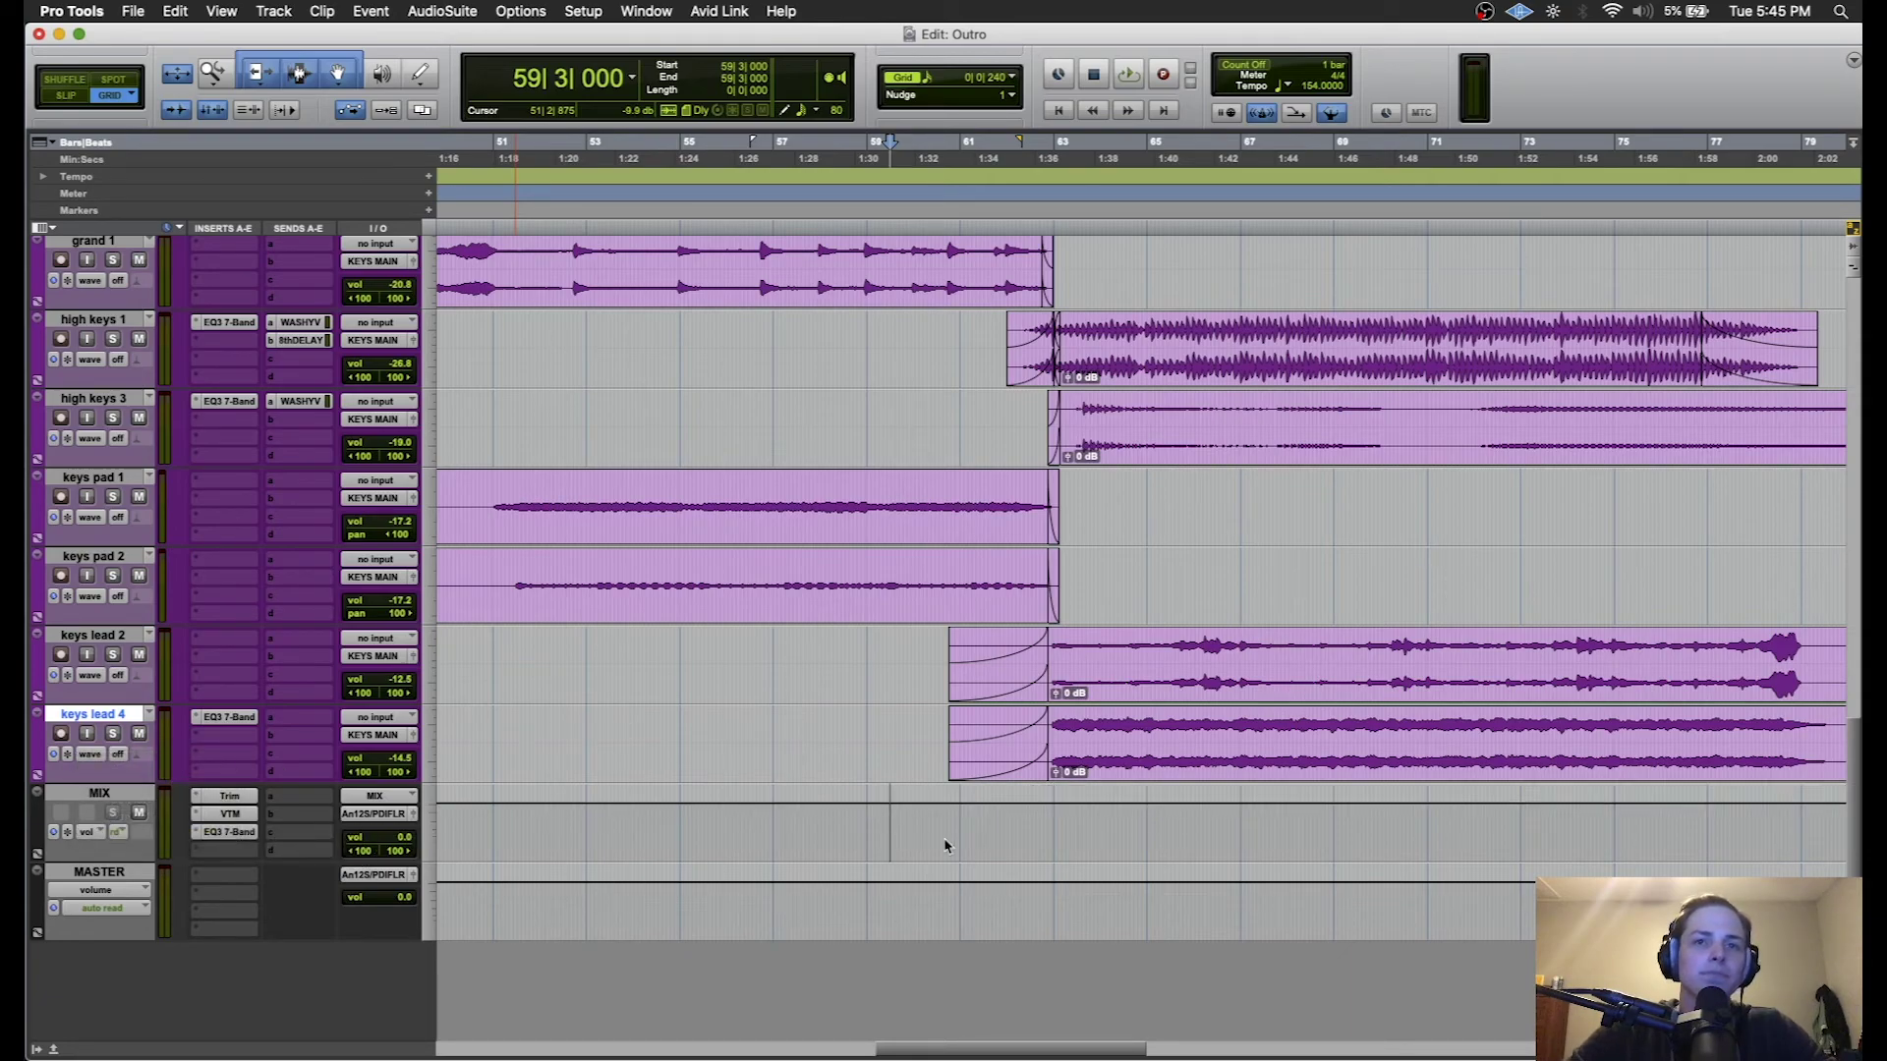
- Open the MIX track's EQ3 7-Band and watch its high-pass and low-pass filters during playback from 59|3|000, then stop
{"action": "left_click", "coordinate": [232, 833]}
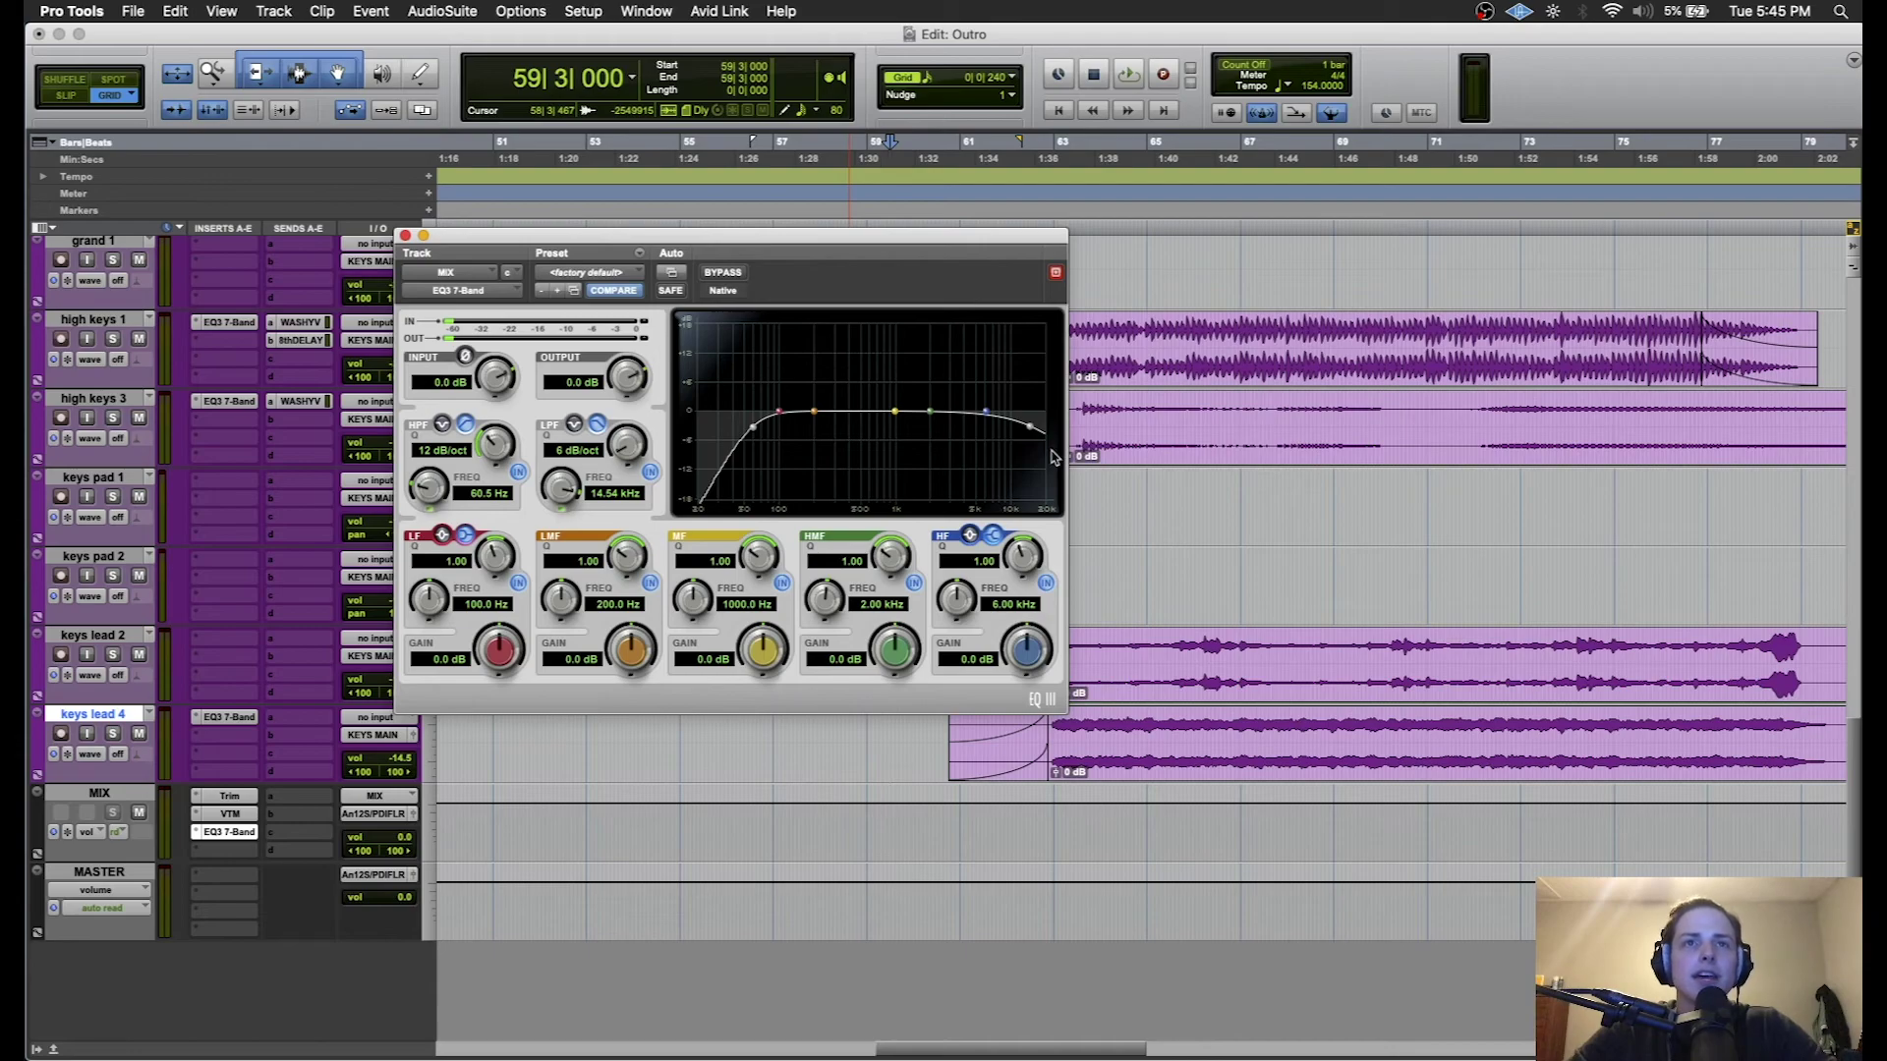
{"action": "key", "text": "space"}
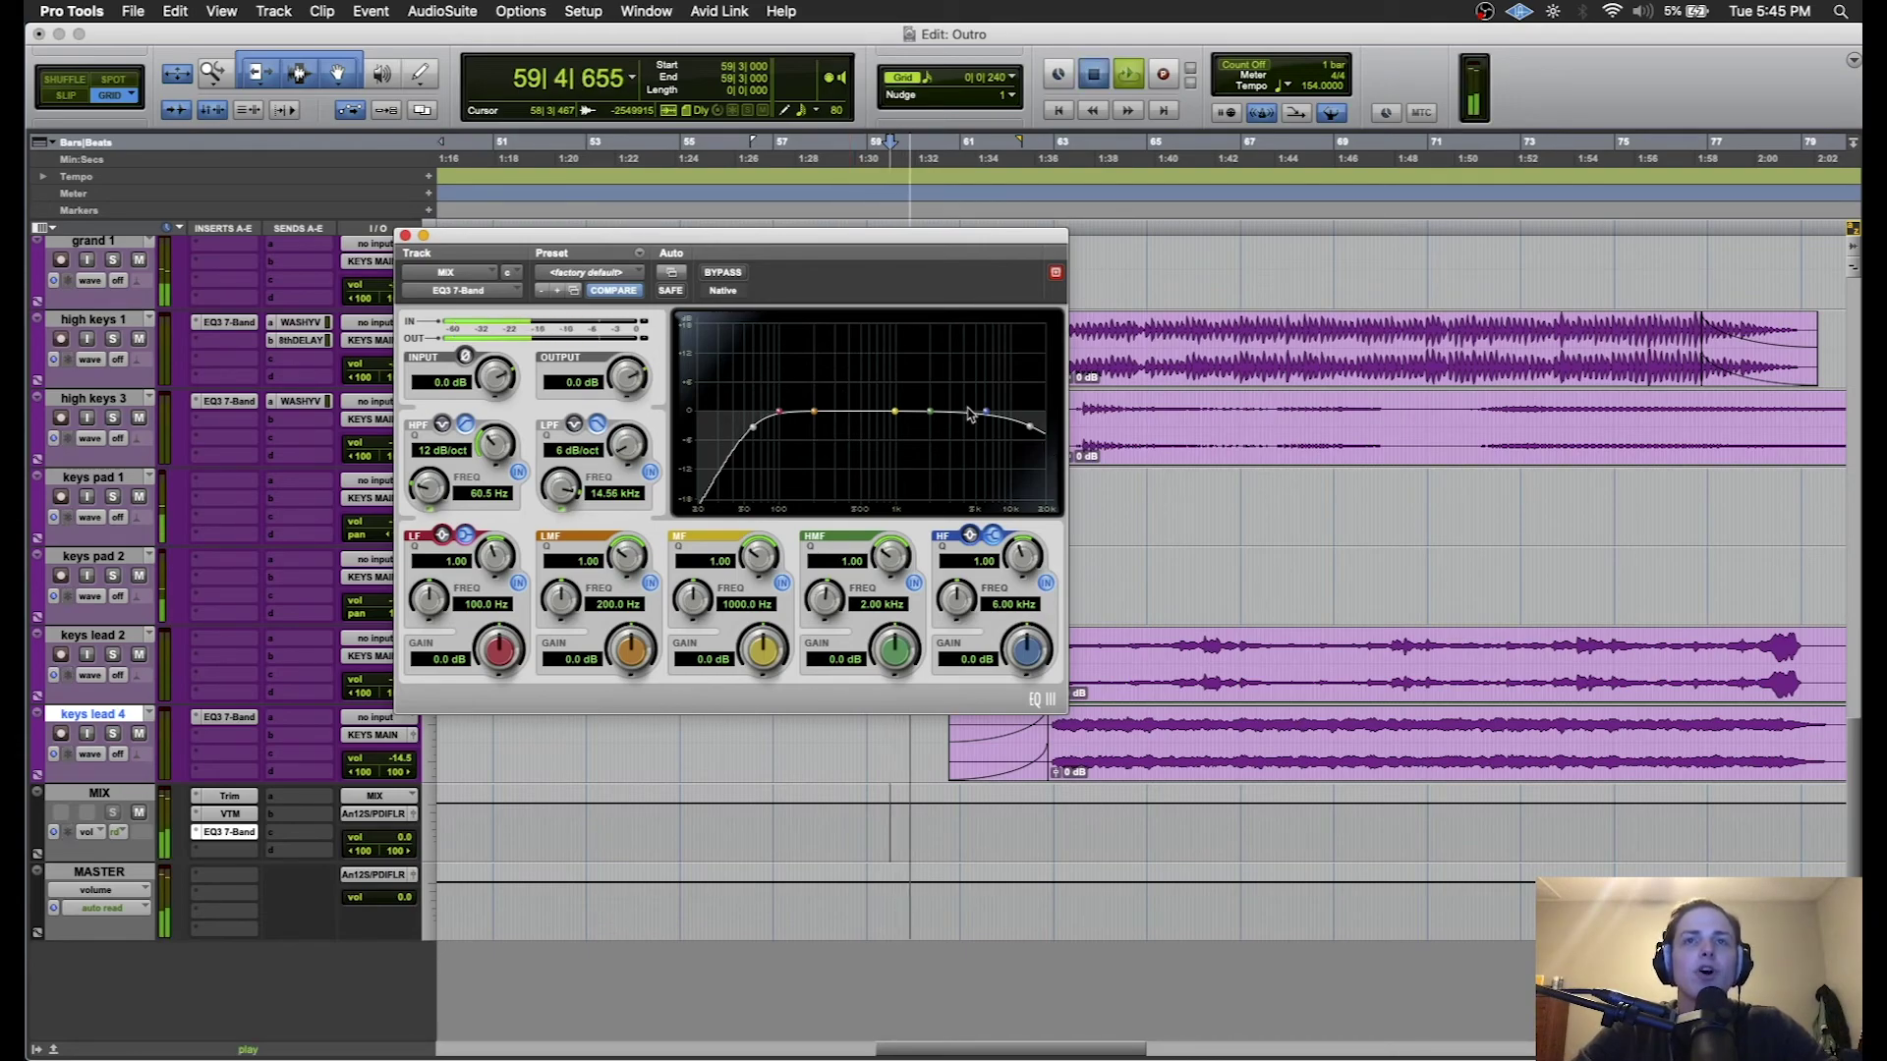
{"action": "key", "text": "space"}
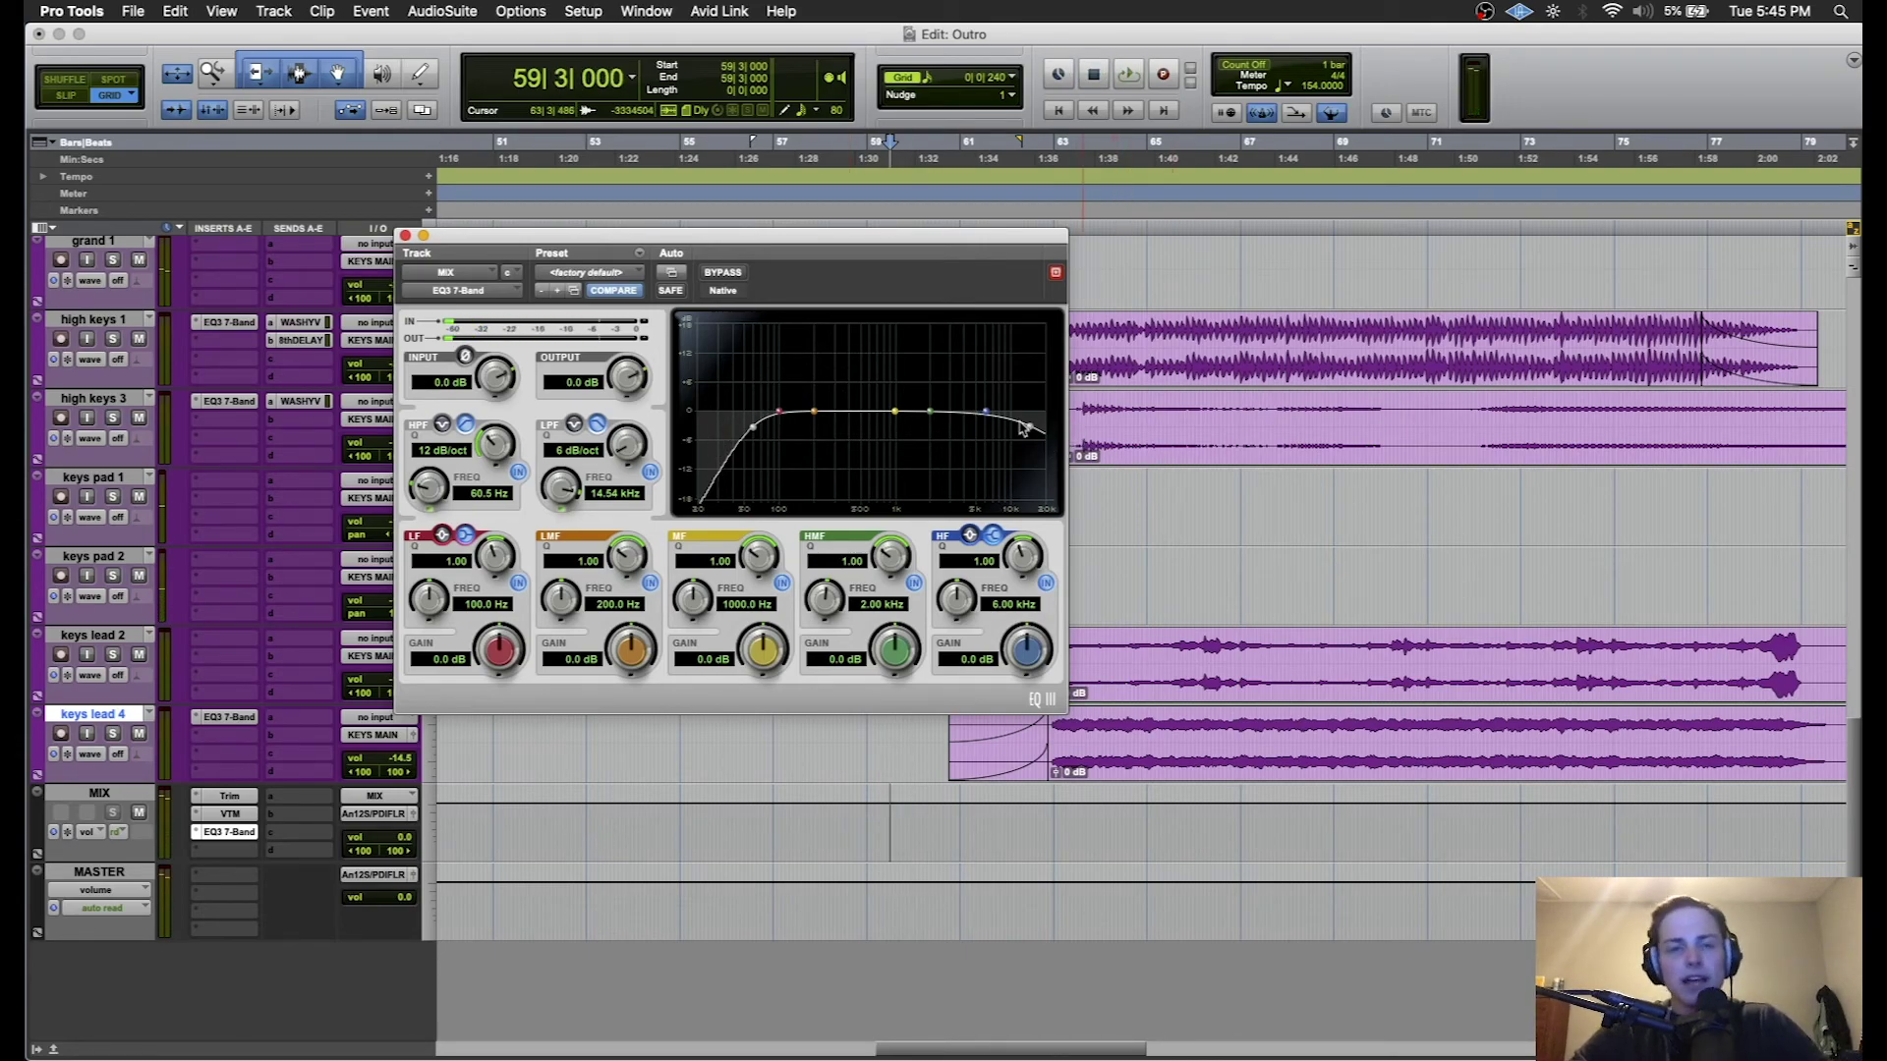
{"action": "key", "text": "space"}
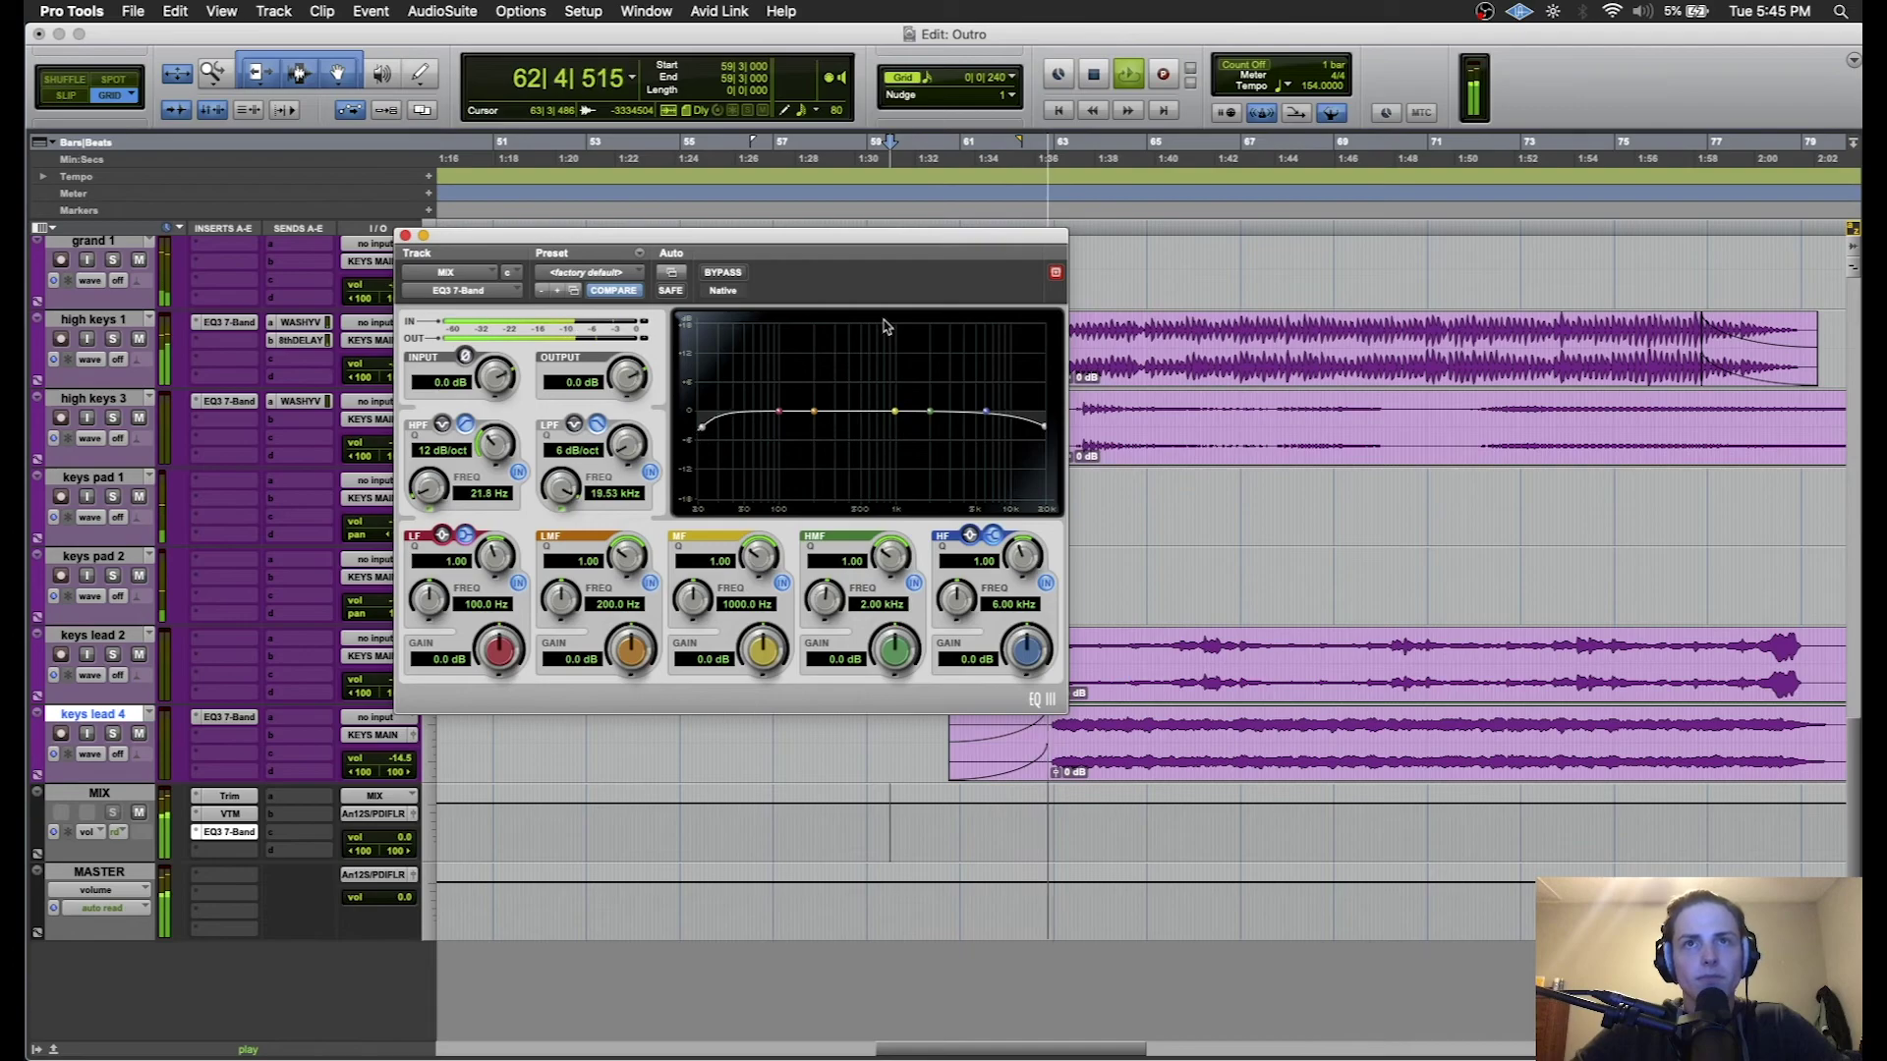
{"action": "key", "text": "space"}
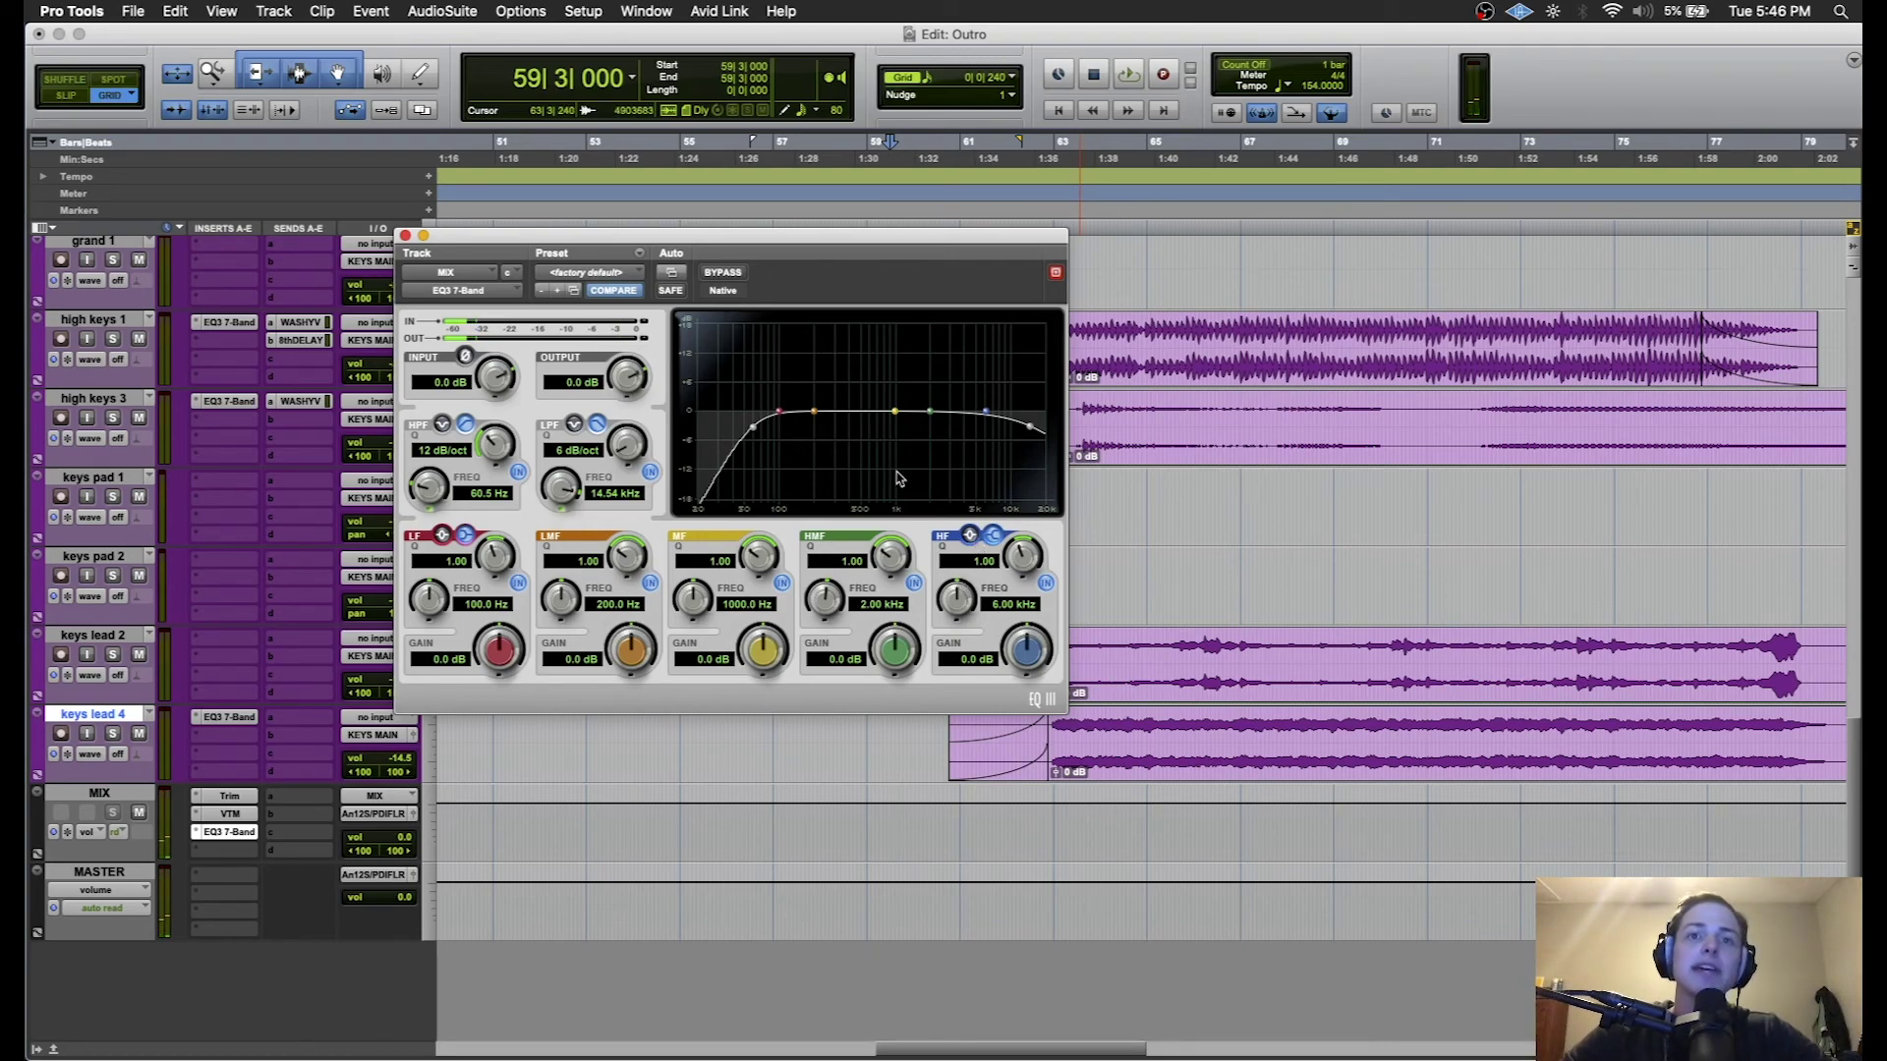
- Play from 62|1|240 while watching the MIX track's EQ3 7-Band filters, stop playback, and close the plug-in window
{"action": "left_click", "coordinate": [1010, 823]}
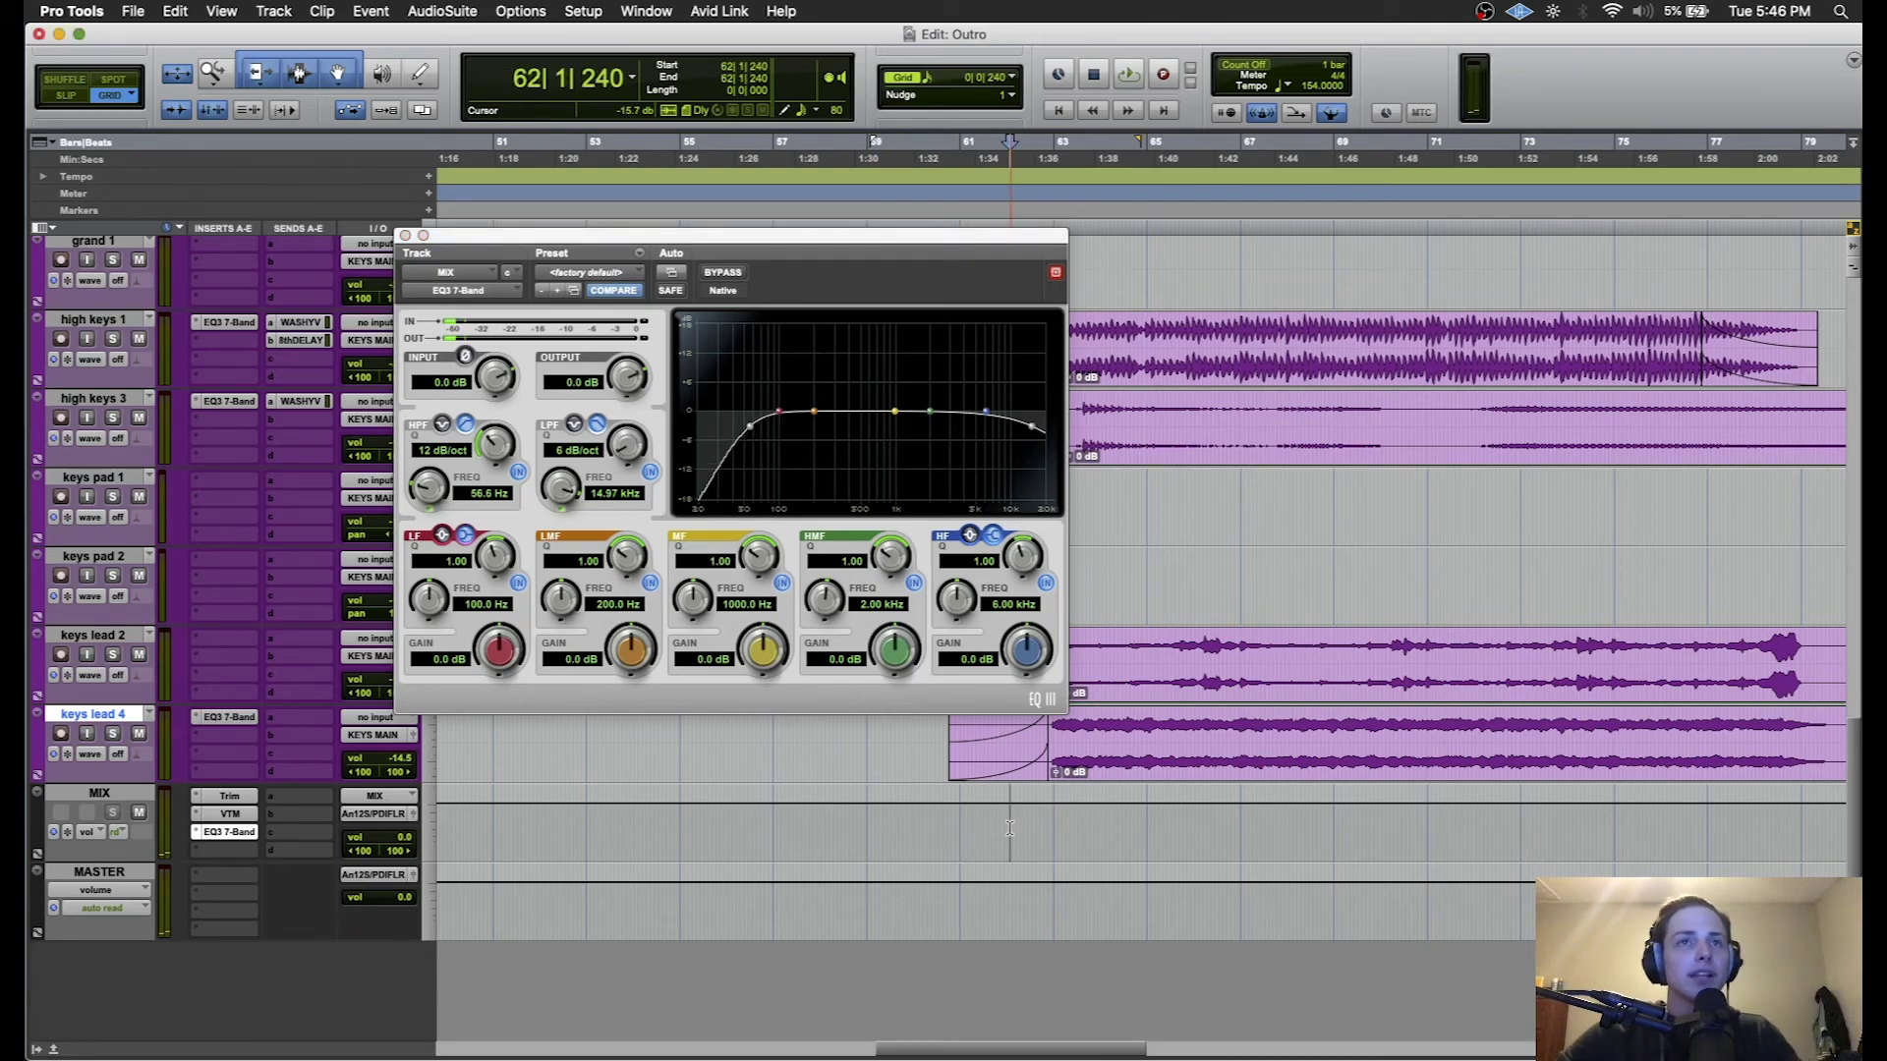
{"action": "key", "text": "space"}
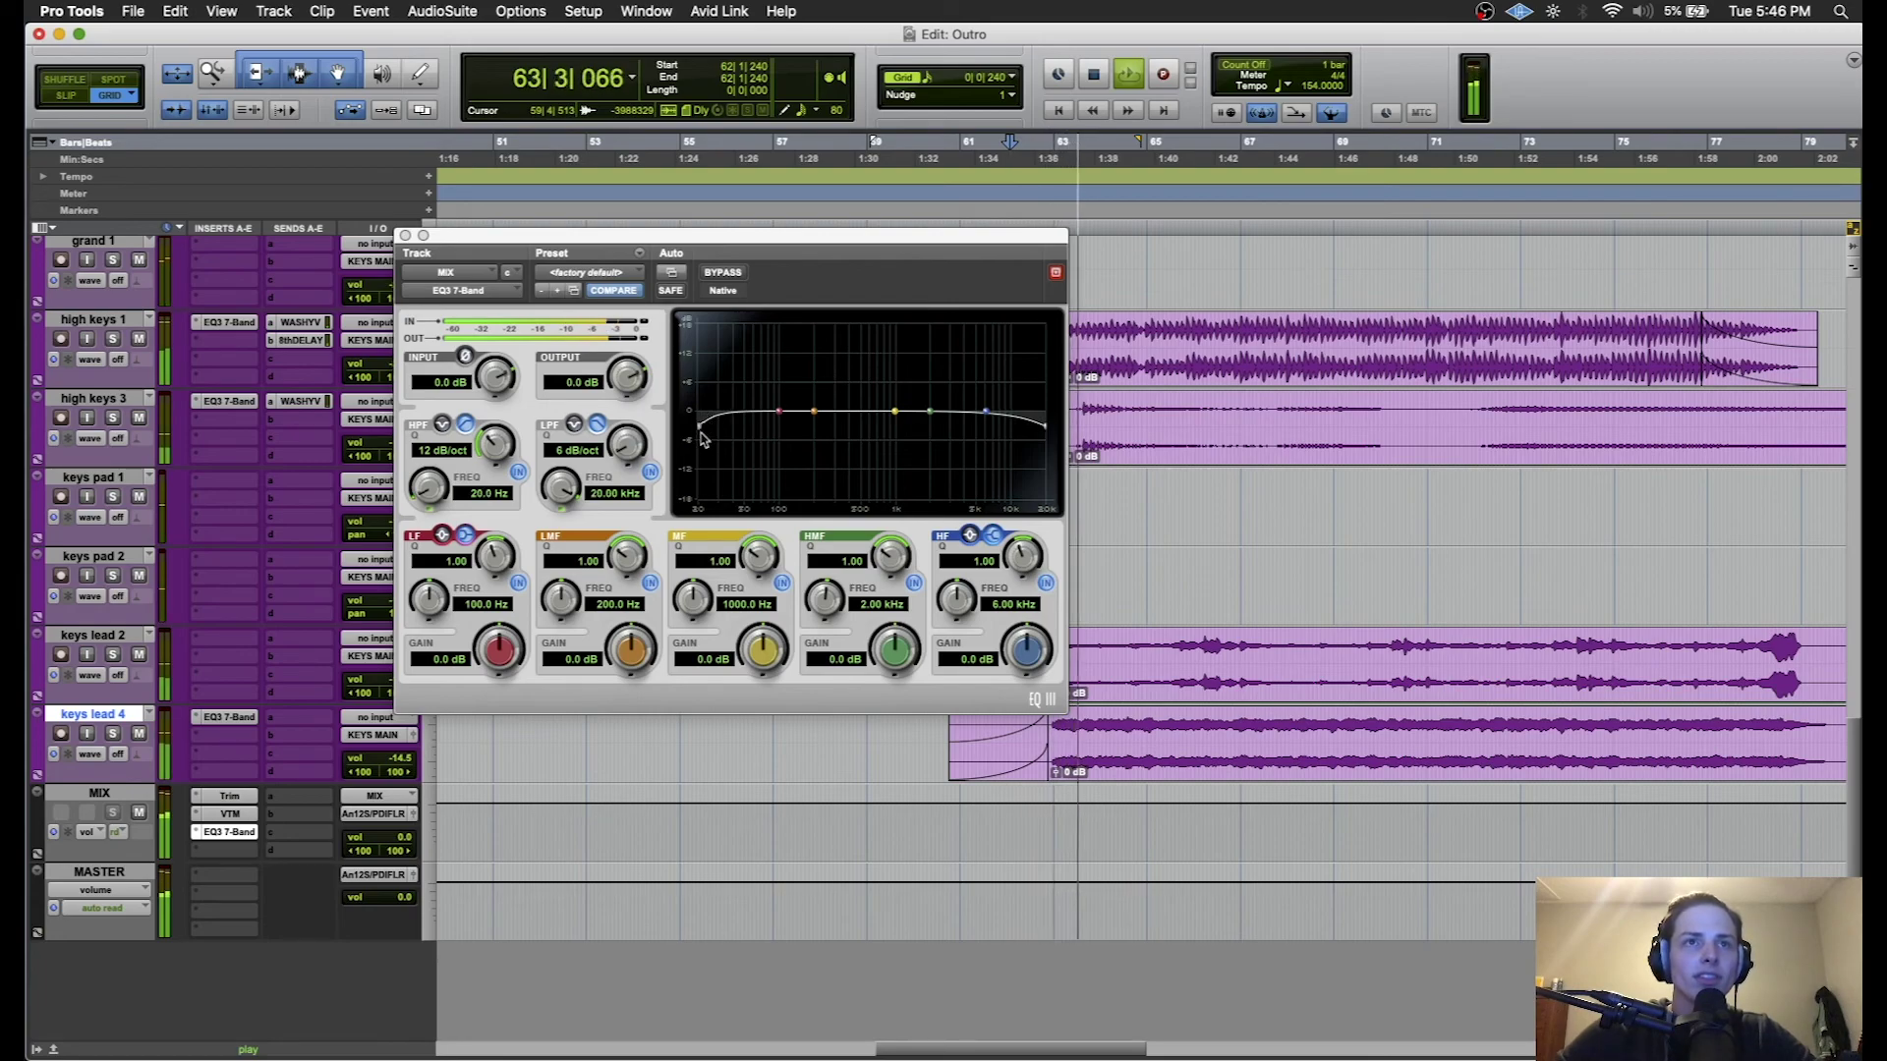
{"action": "key", "text": "space"}
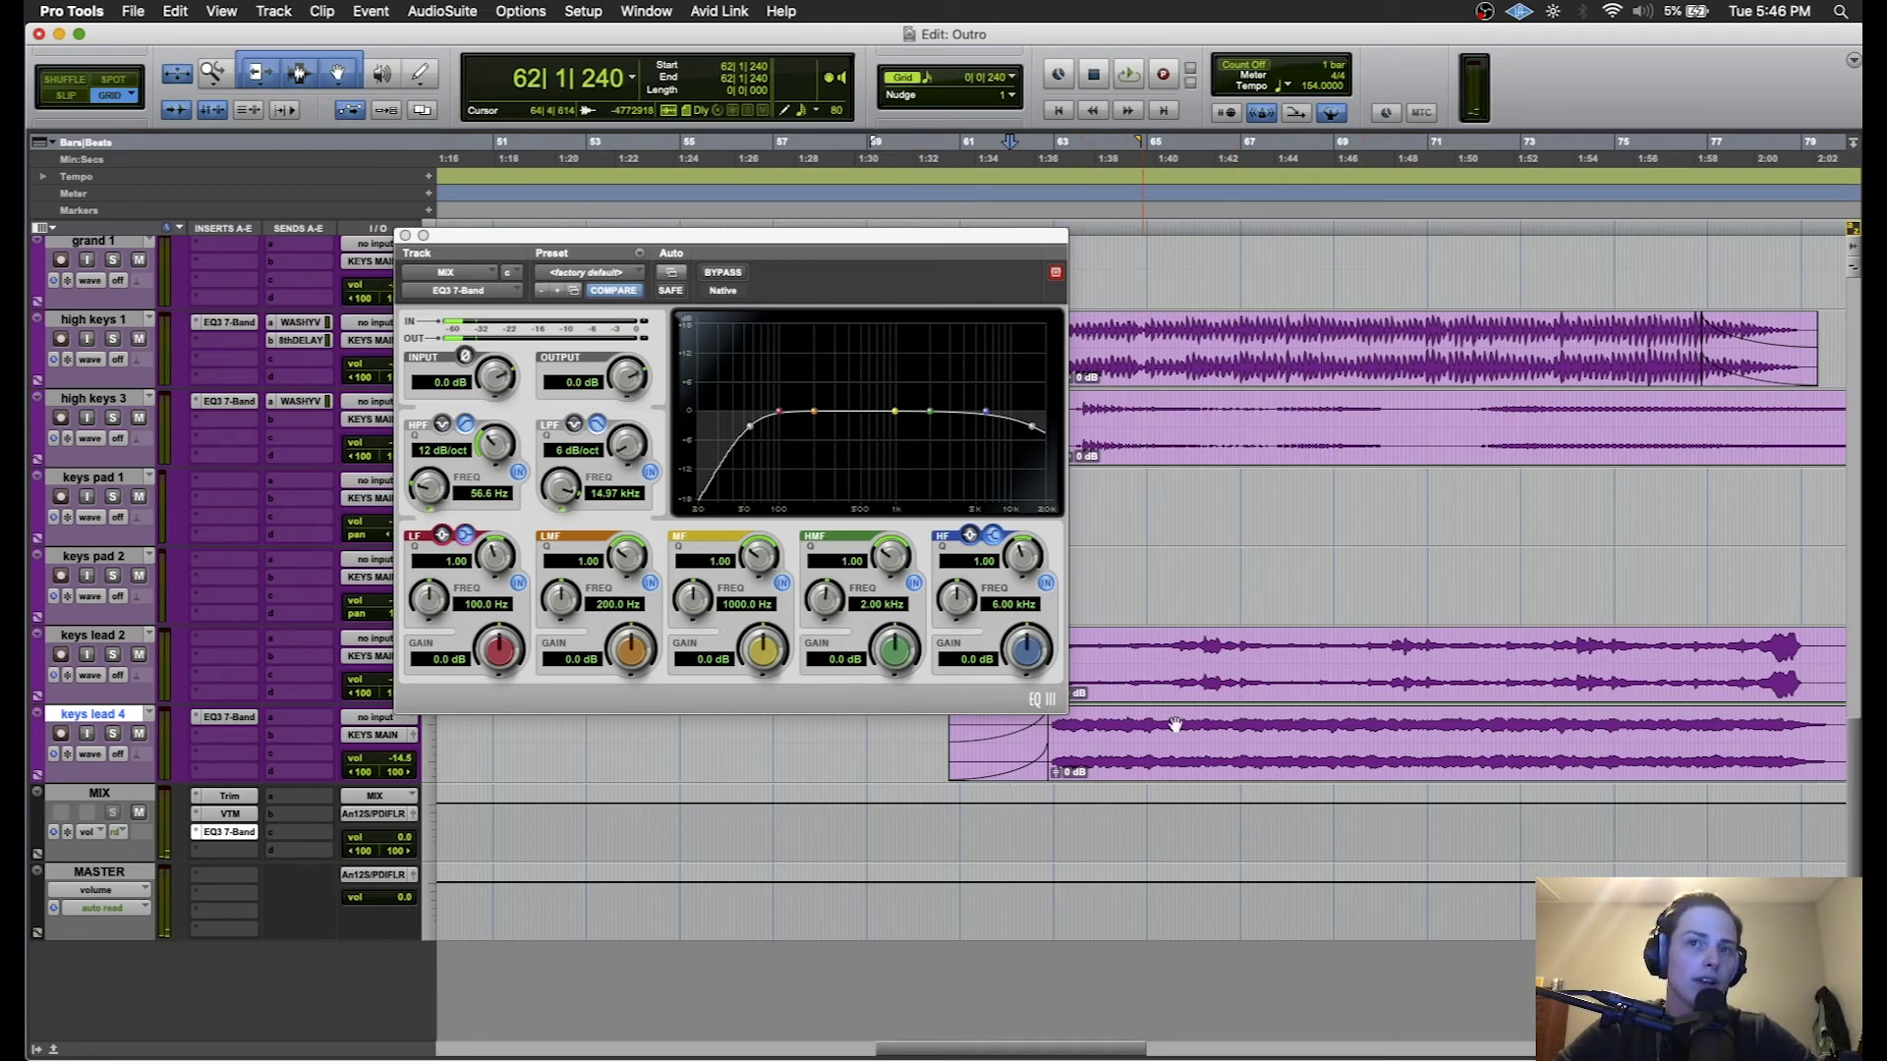
{"action": "left_click", "coordinate": [405, 236]}
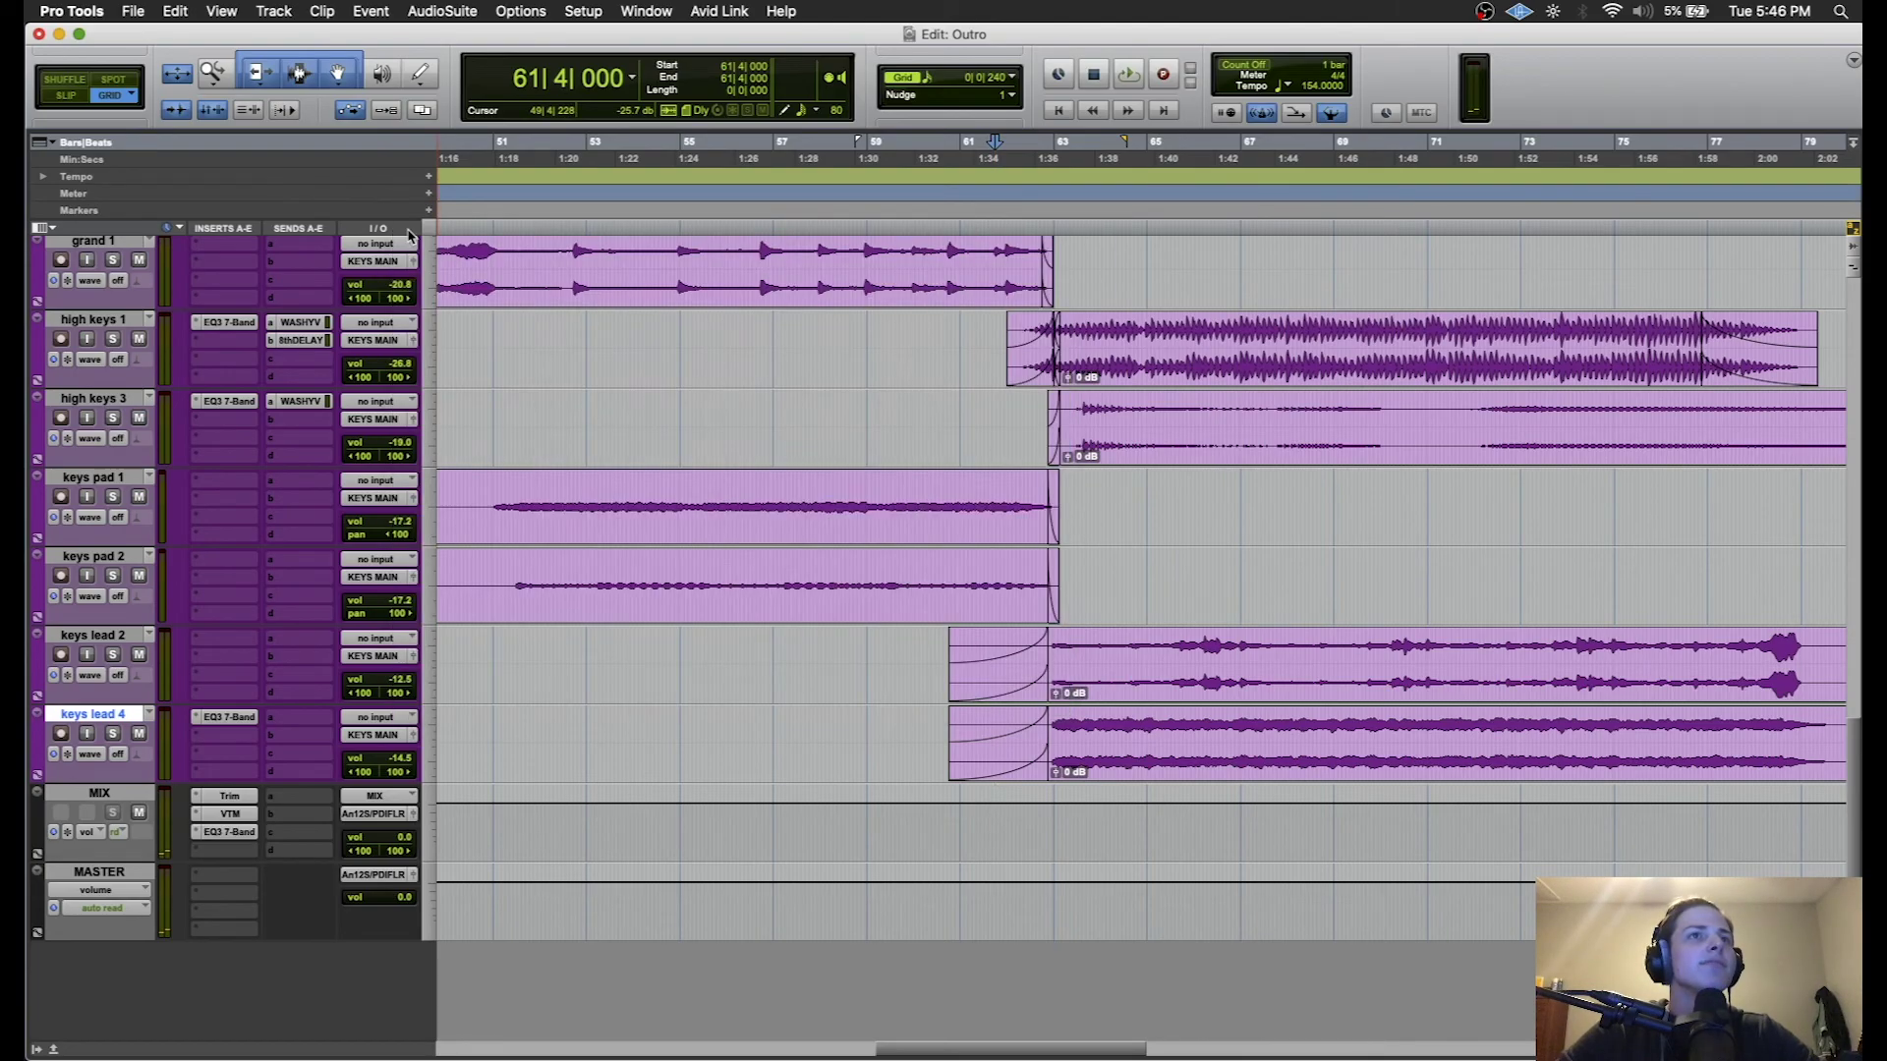
- Select the keys tracks from KEYS MAIN downward and shrink them to the same small height as the guitar tracks
{"action": "left_click", "coordinate": [922, 753]}
{"action": "key", "text": "r"}
{"action": "key", "text": "r"}
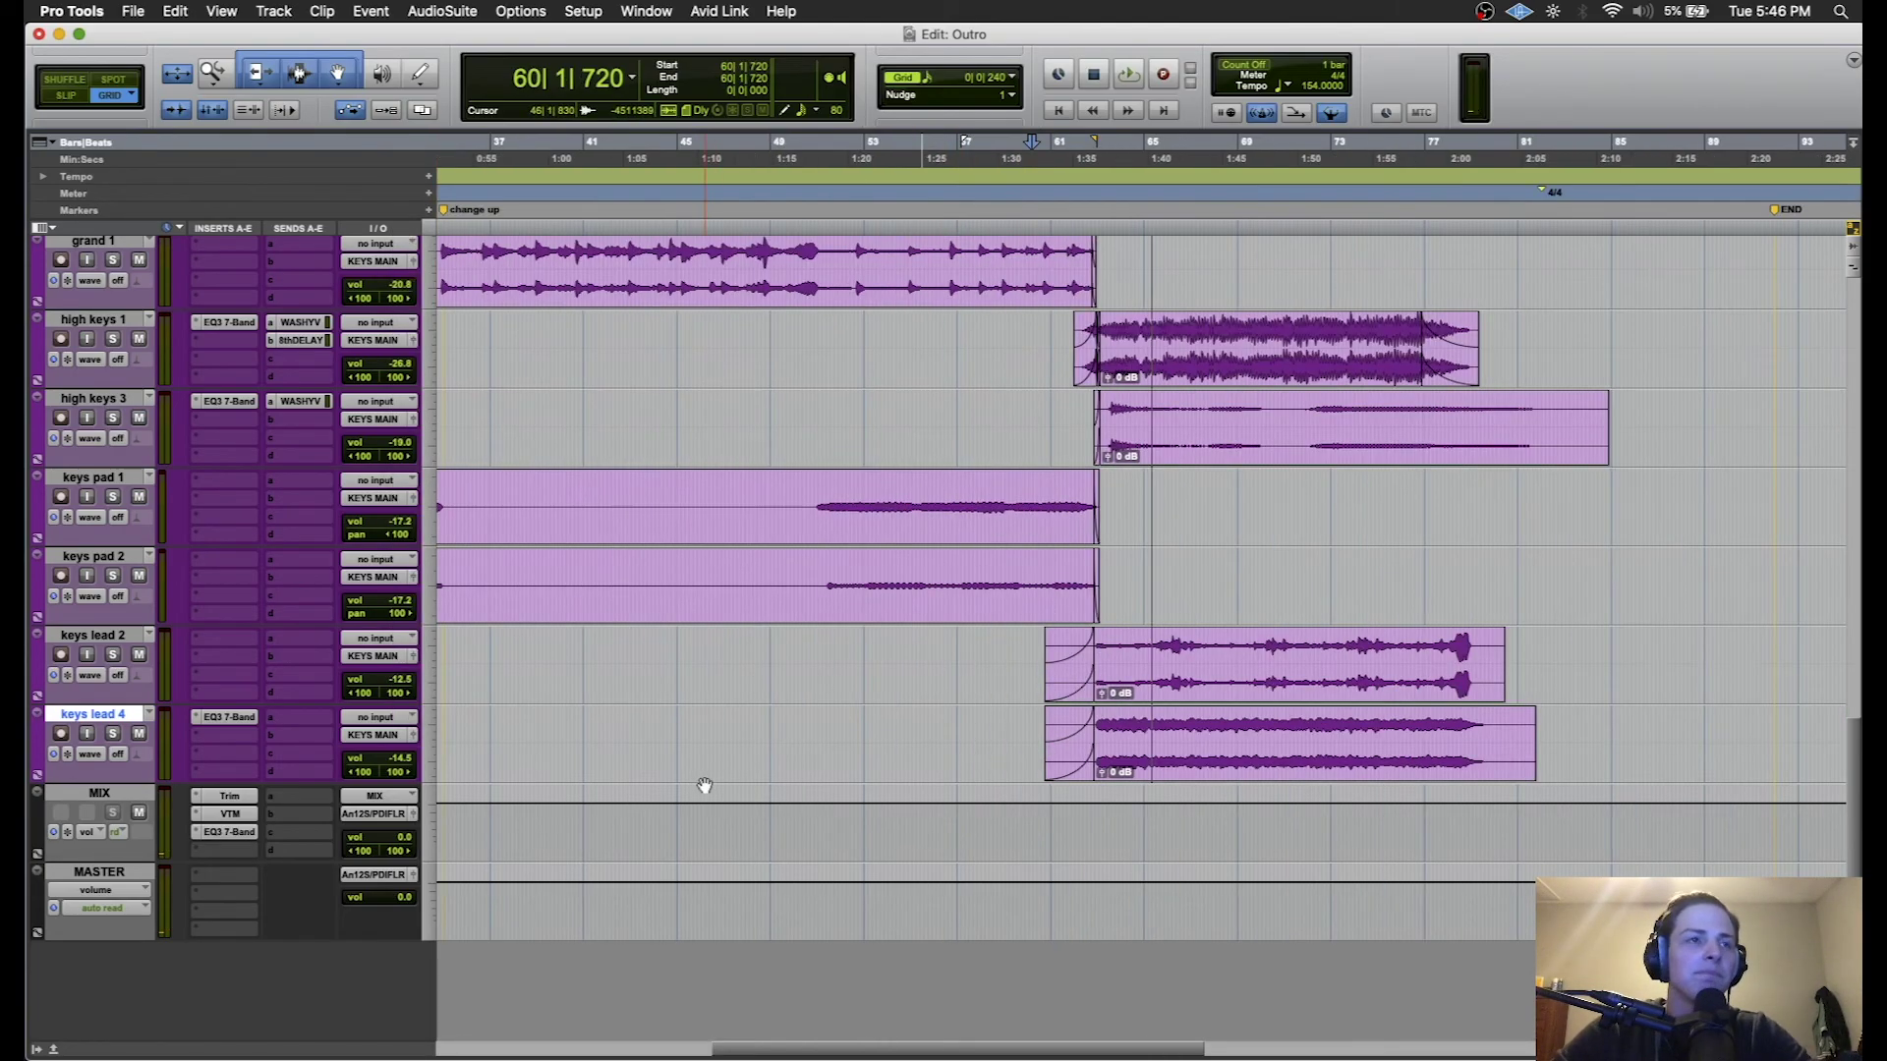
{"action": "scroll", "coordinate": [210, 701], "scroll_direction": "up", "scroll_amount": 12}
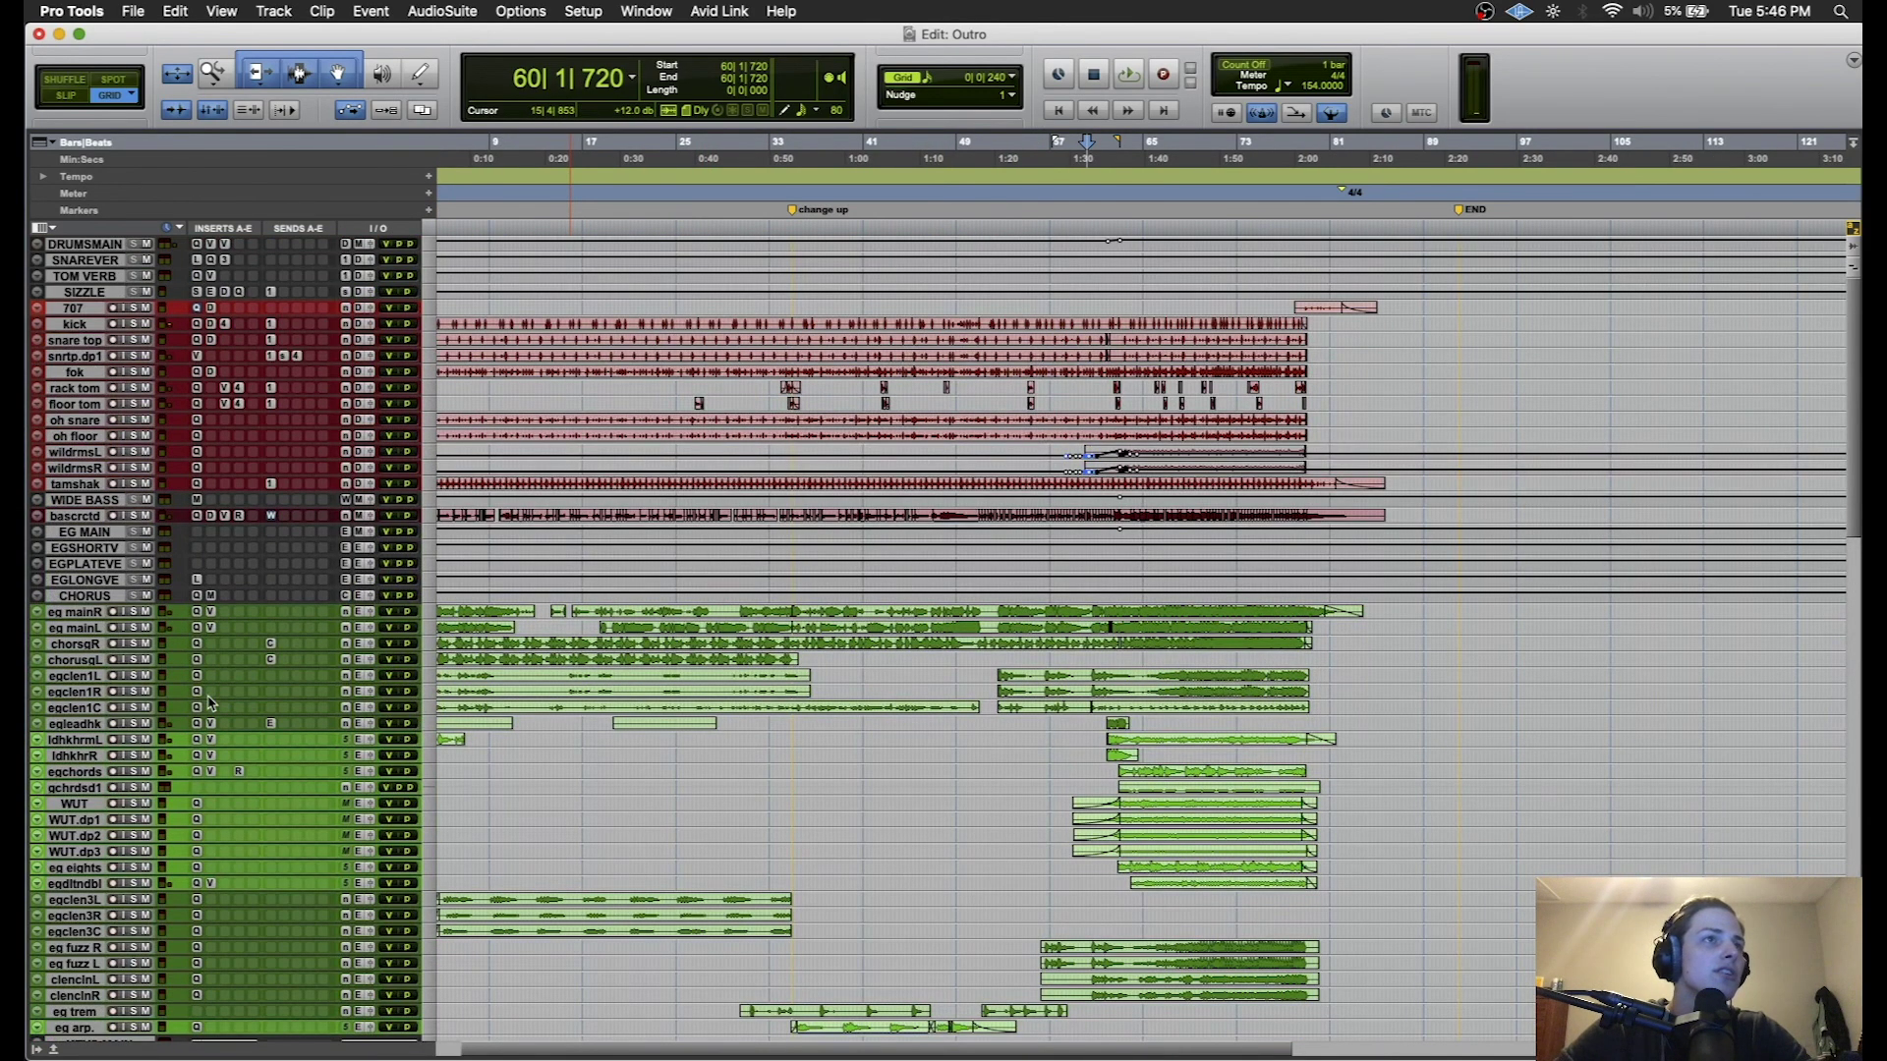
{"action": "scroll", "coordinate": [126, 812], "scroll_direction": "down", "scroll_amount": 2}
{"action": "left_click", "coordinate": [99, 915]}
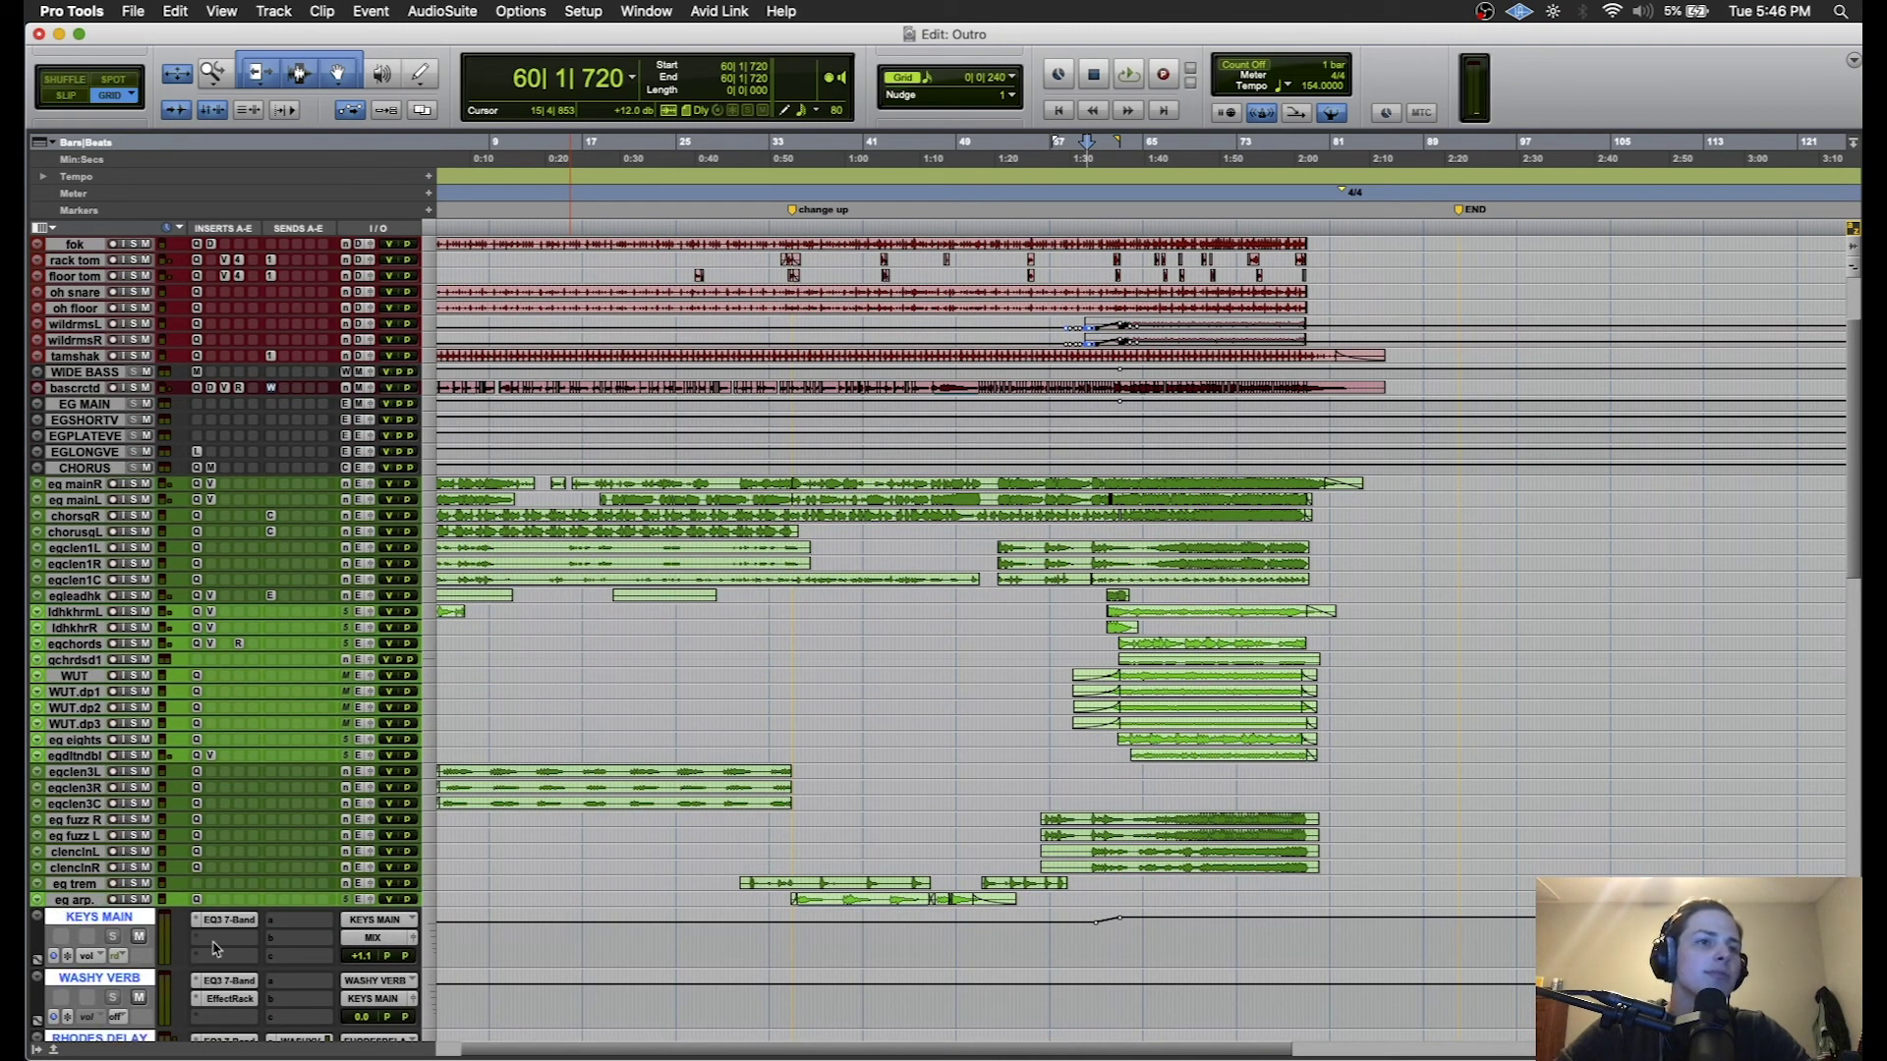
{"action": "left_click_drag", "start_coordinate": [240, 965], "coordinate": [239, 923]}
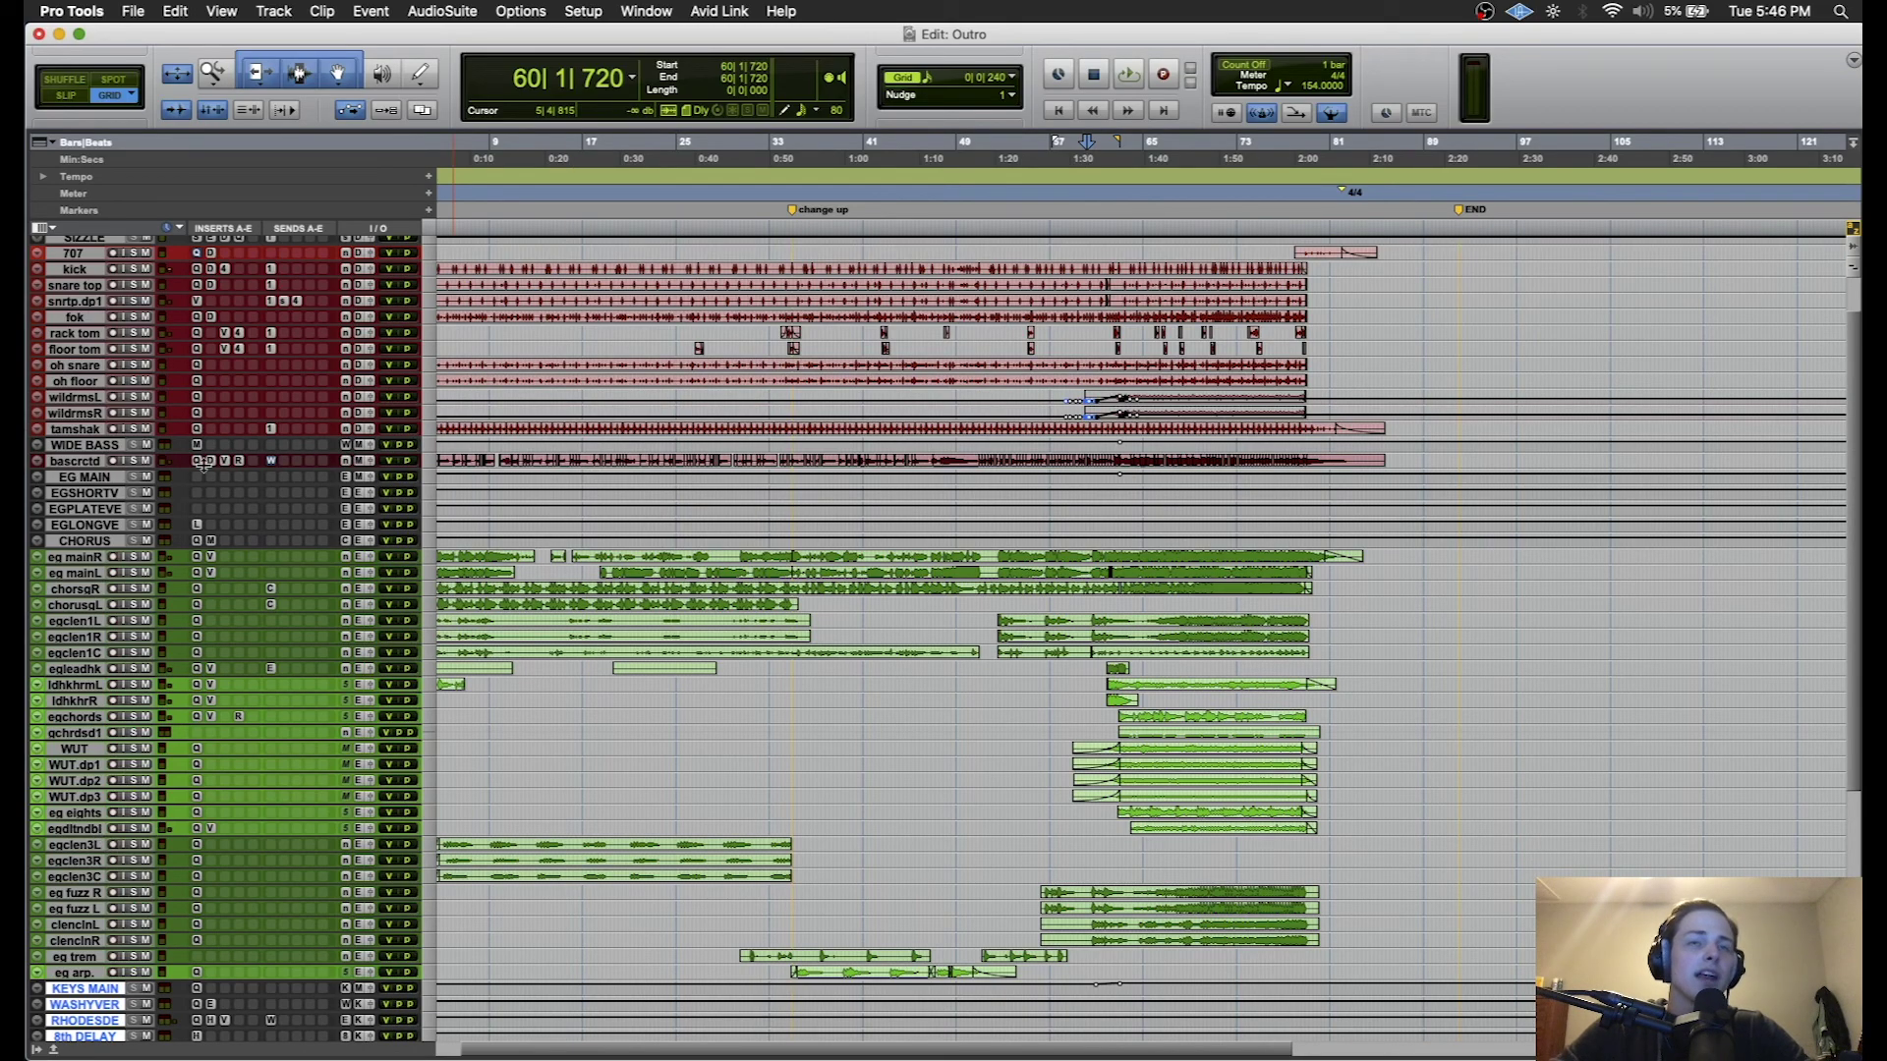
- Return the playback position to the session start and fit the timeline view from bar 1 past the END marker
{"action": "left_click", "coordinate": [898, 685]}
{"action": "key", "text": "Return"}
{"action": "key", "text": "r"}
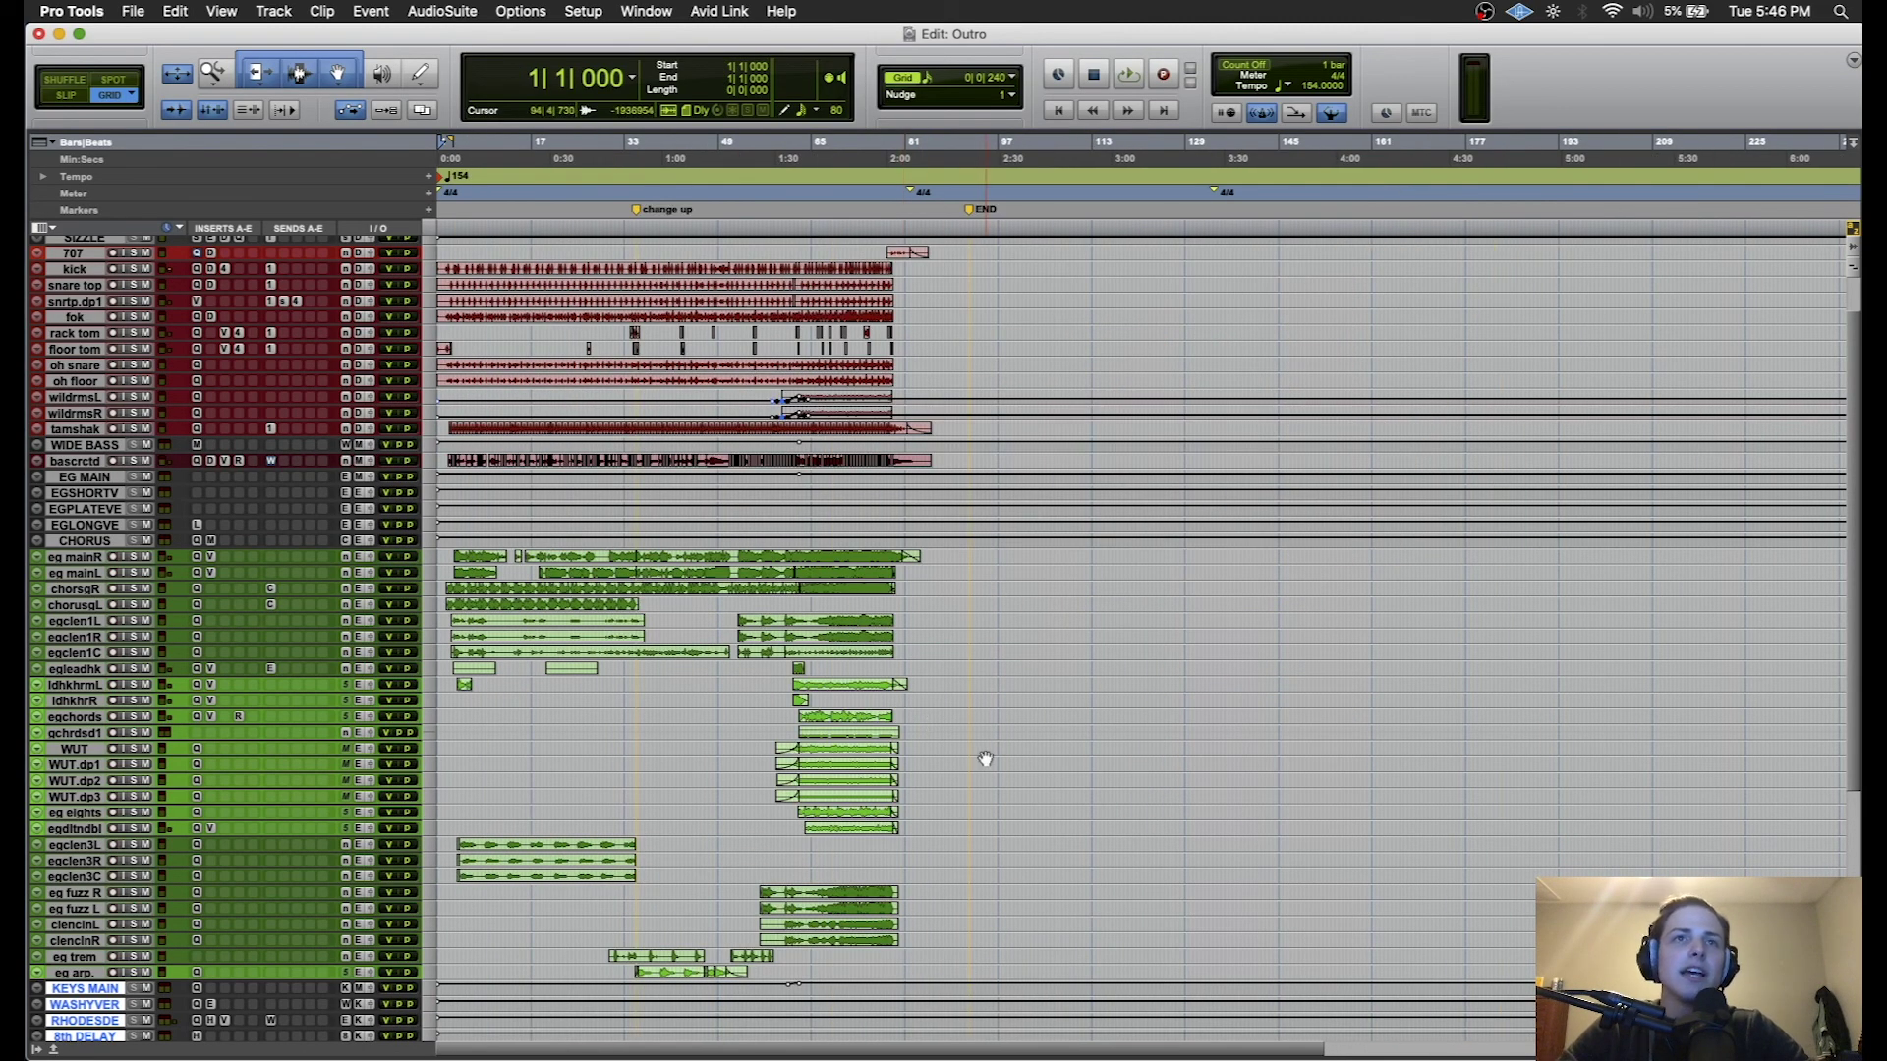
{"action": "key", "text": "t"}
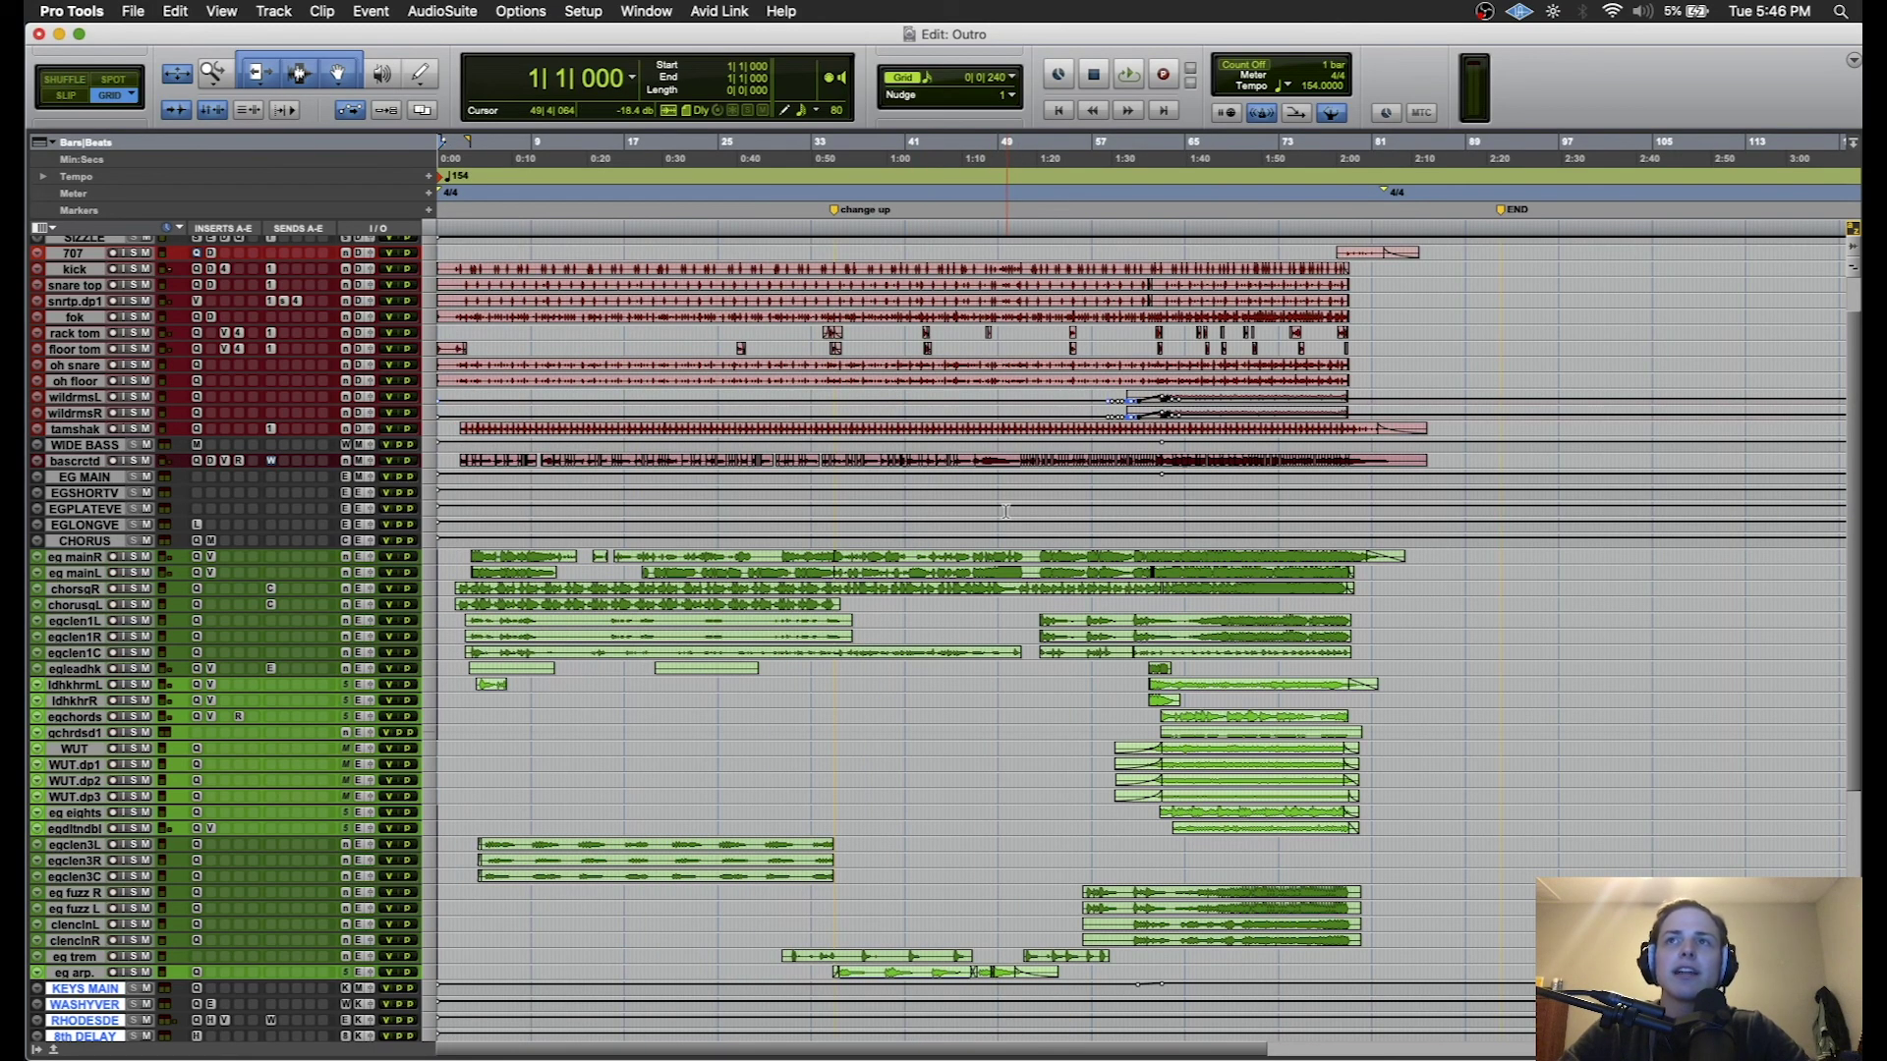
{"action": "left_click", "coordinate": [731, 228]}
{"action": "scroll", "coordinate": [582, 607], "scroll_direction": "up", "scroll_amount": 1}
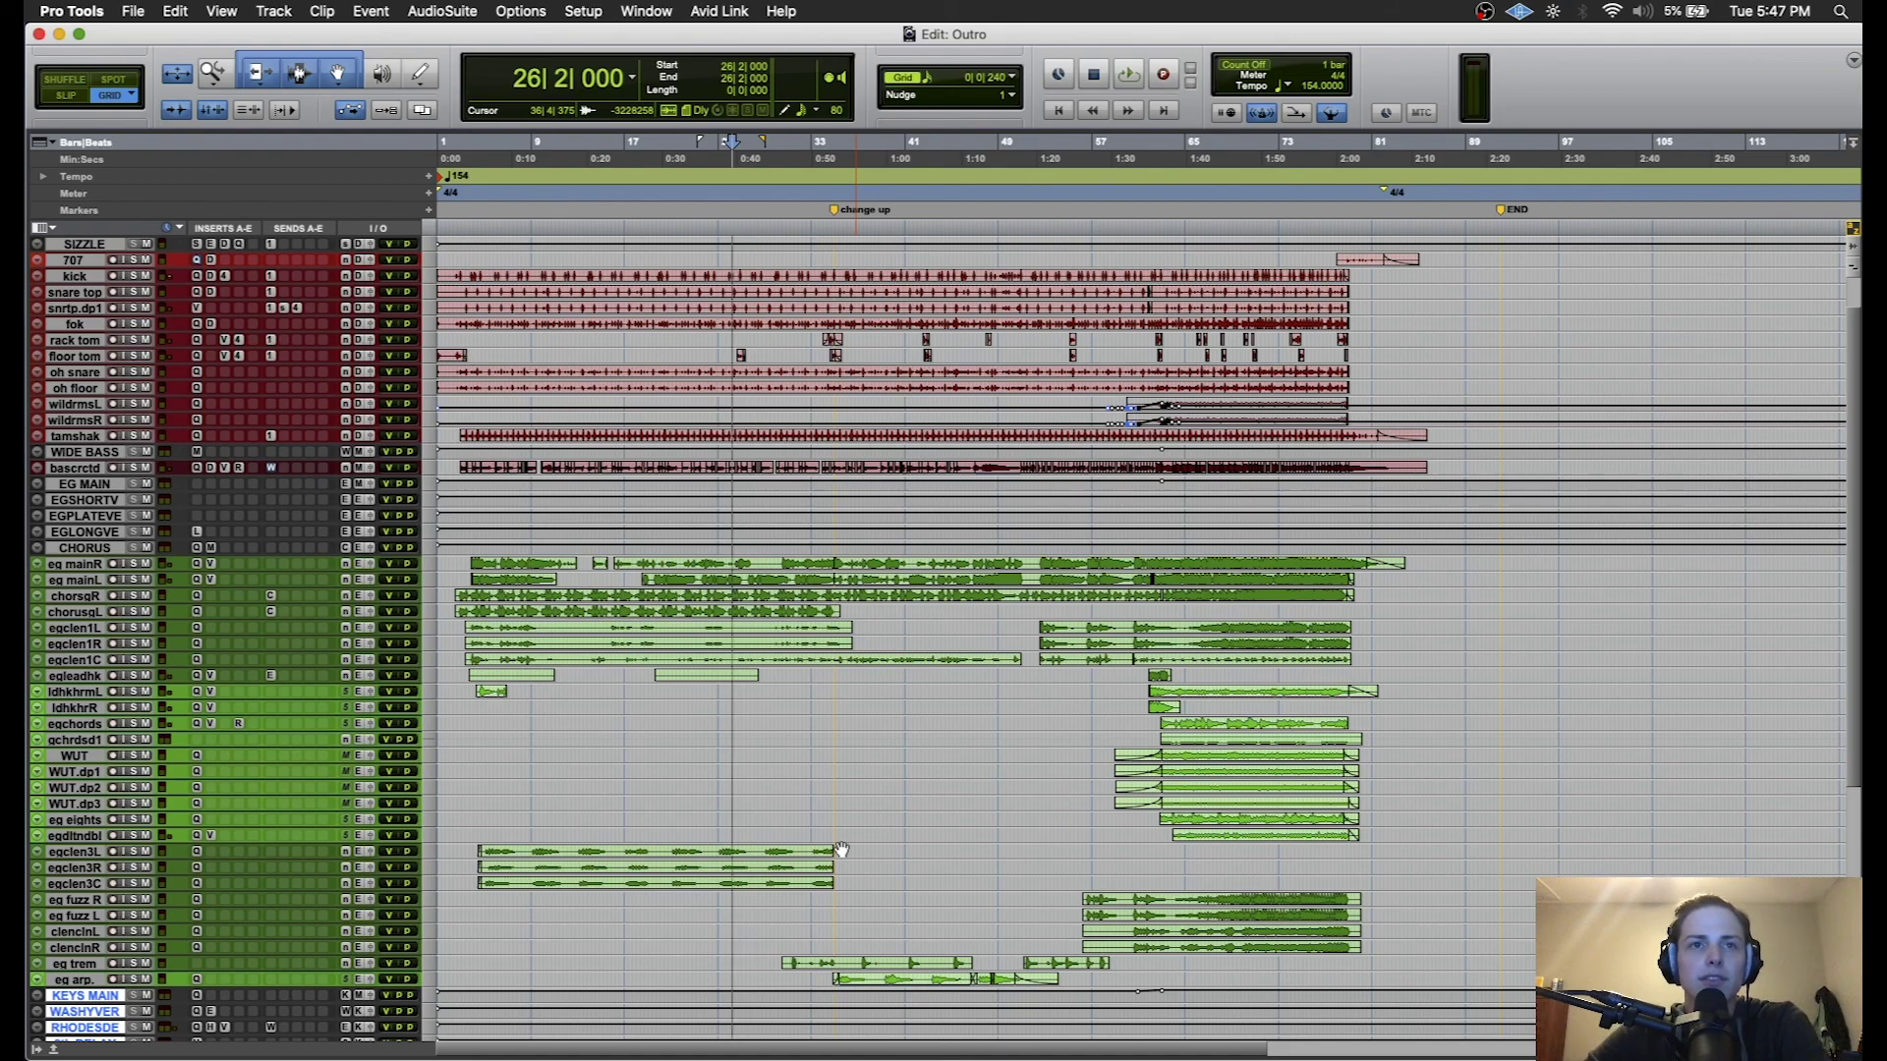
{"action": "left_click", "coordinate": [672, 693]}
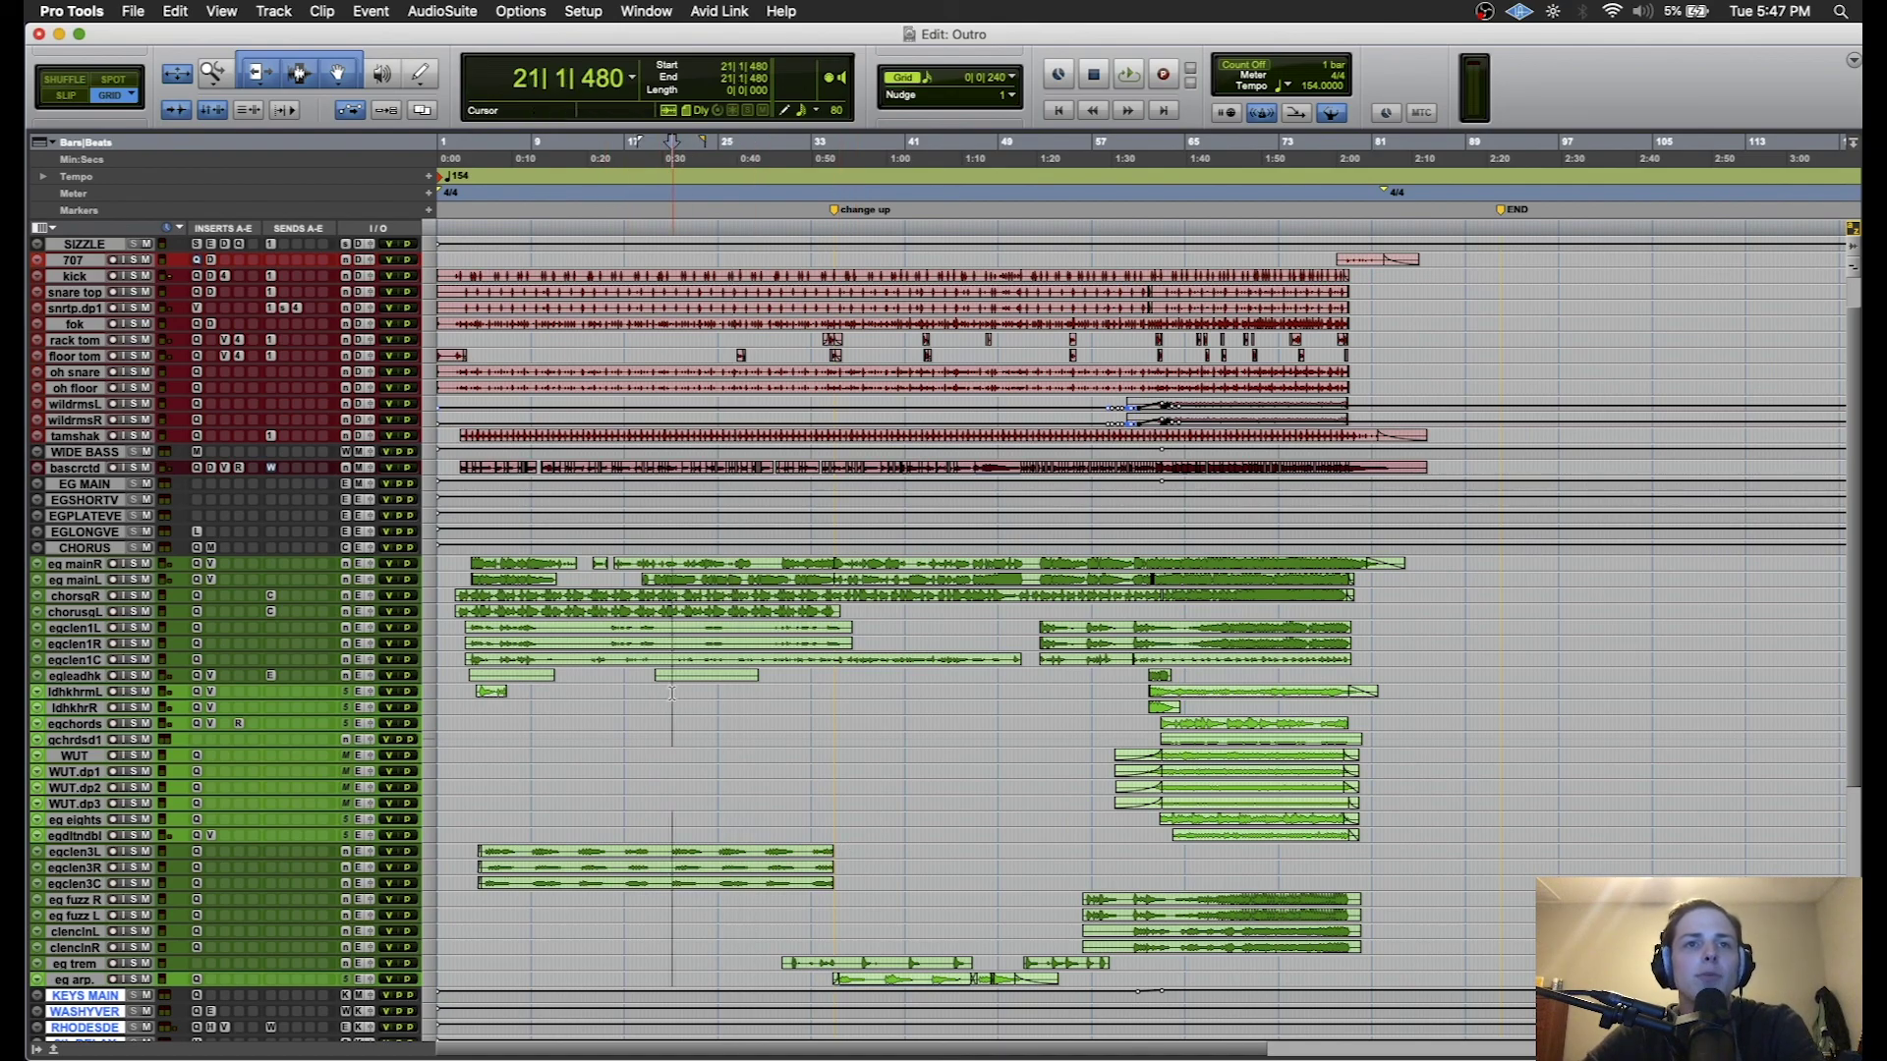
{"action": "left_click", "coordinate": [670, 693]}
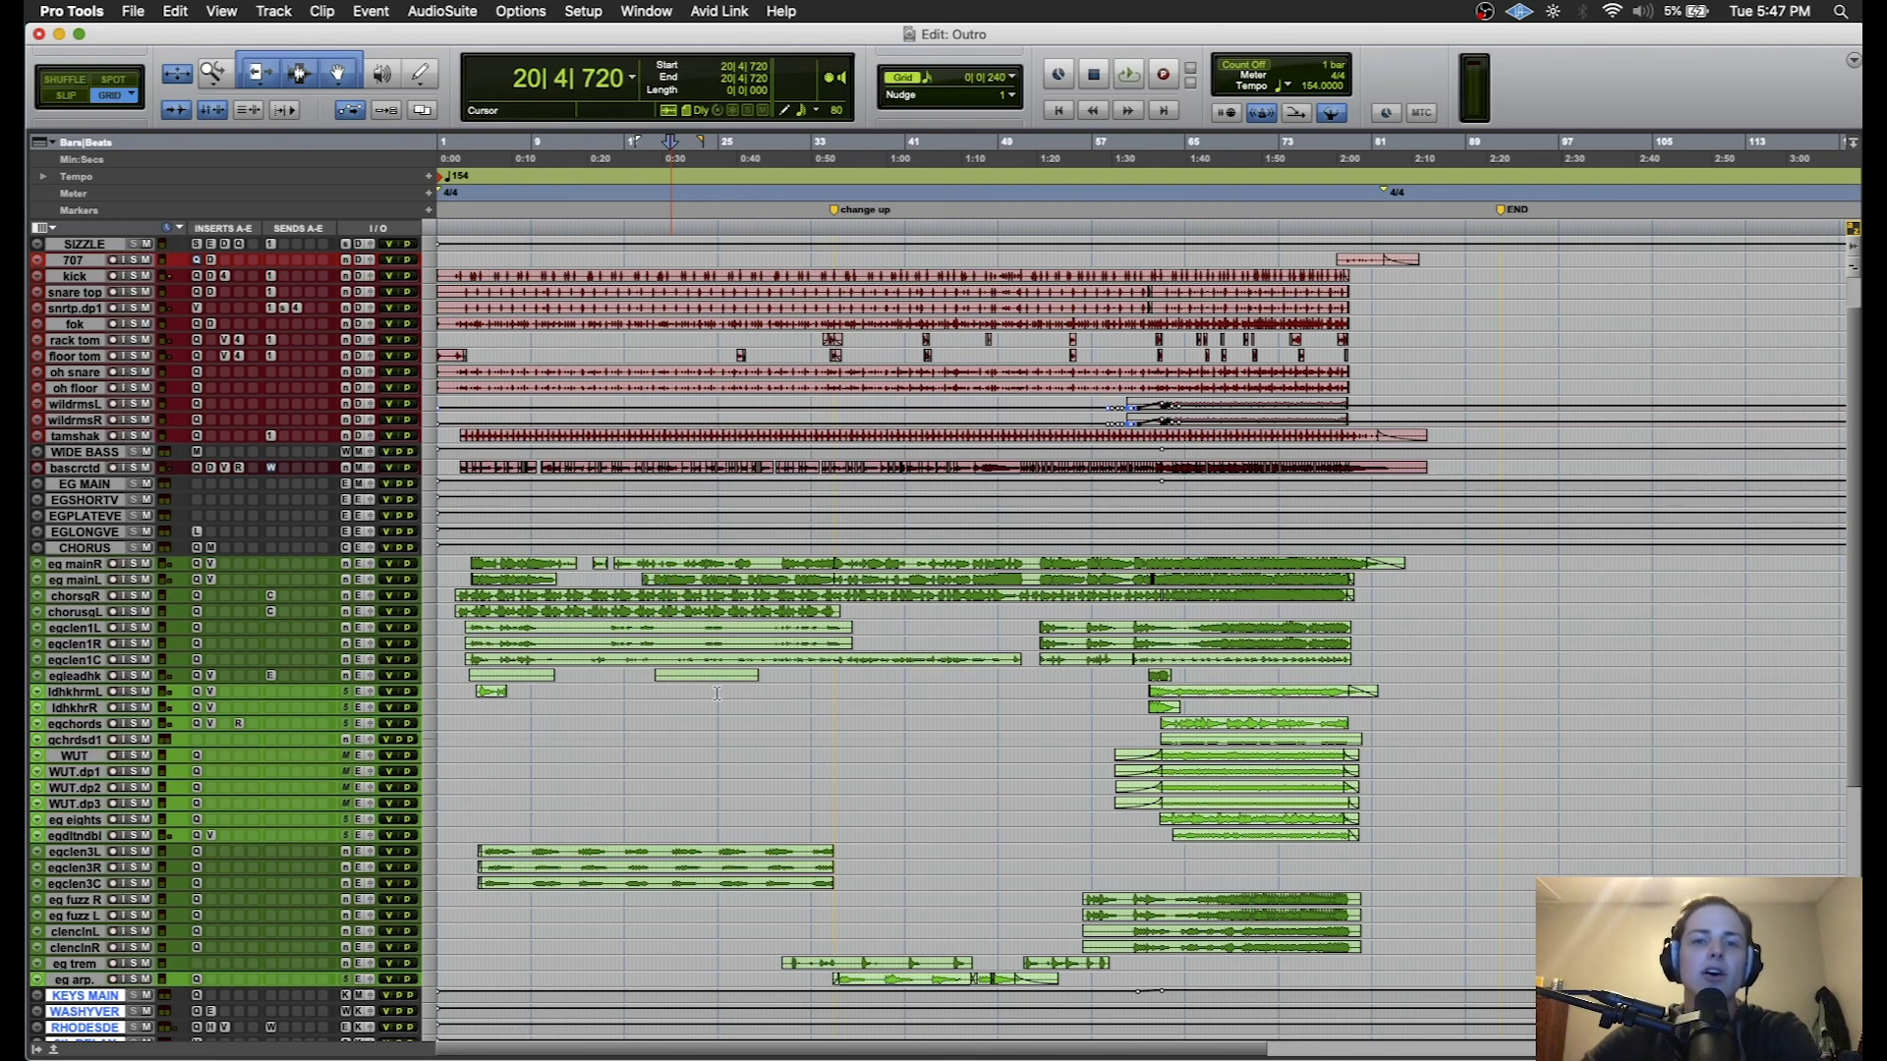
{"action": "left_click", "coordinate": [948, 693]}
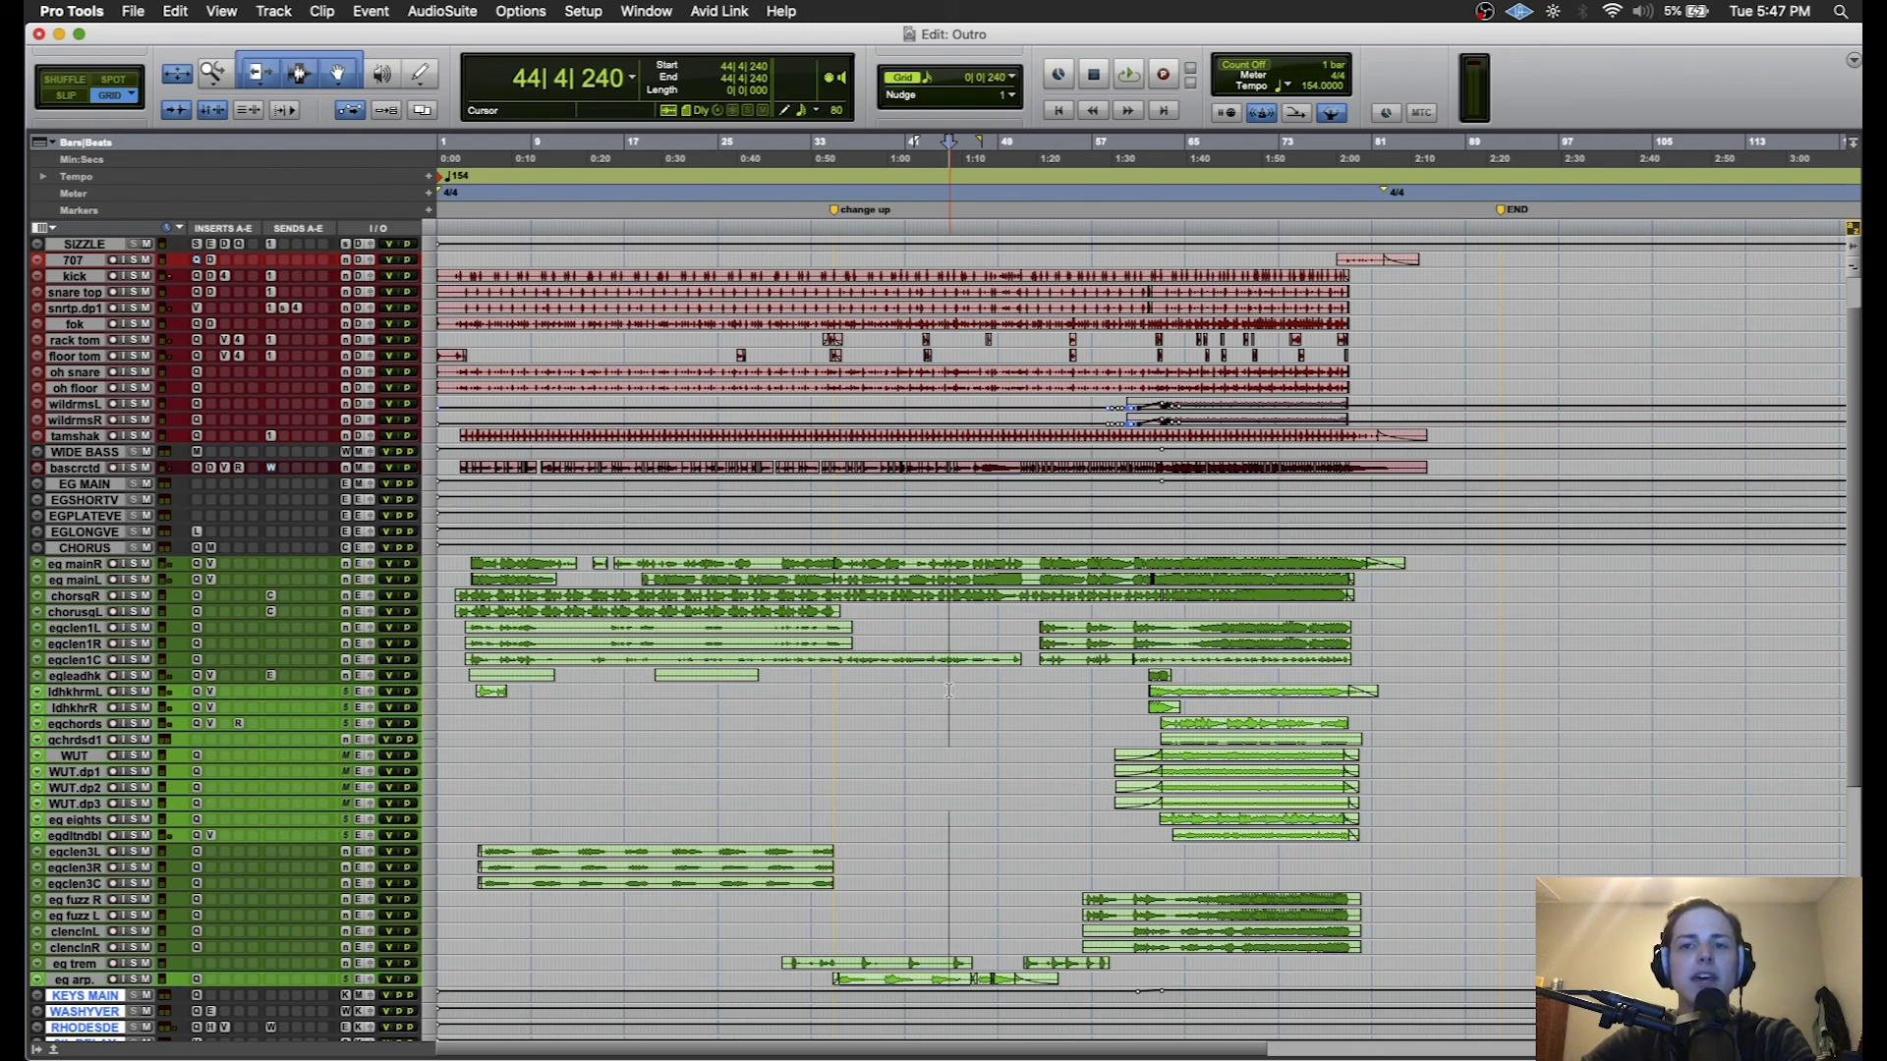
{"action": "left_click", "coordinate": [669, 707]}
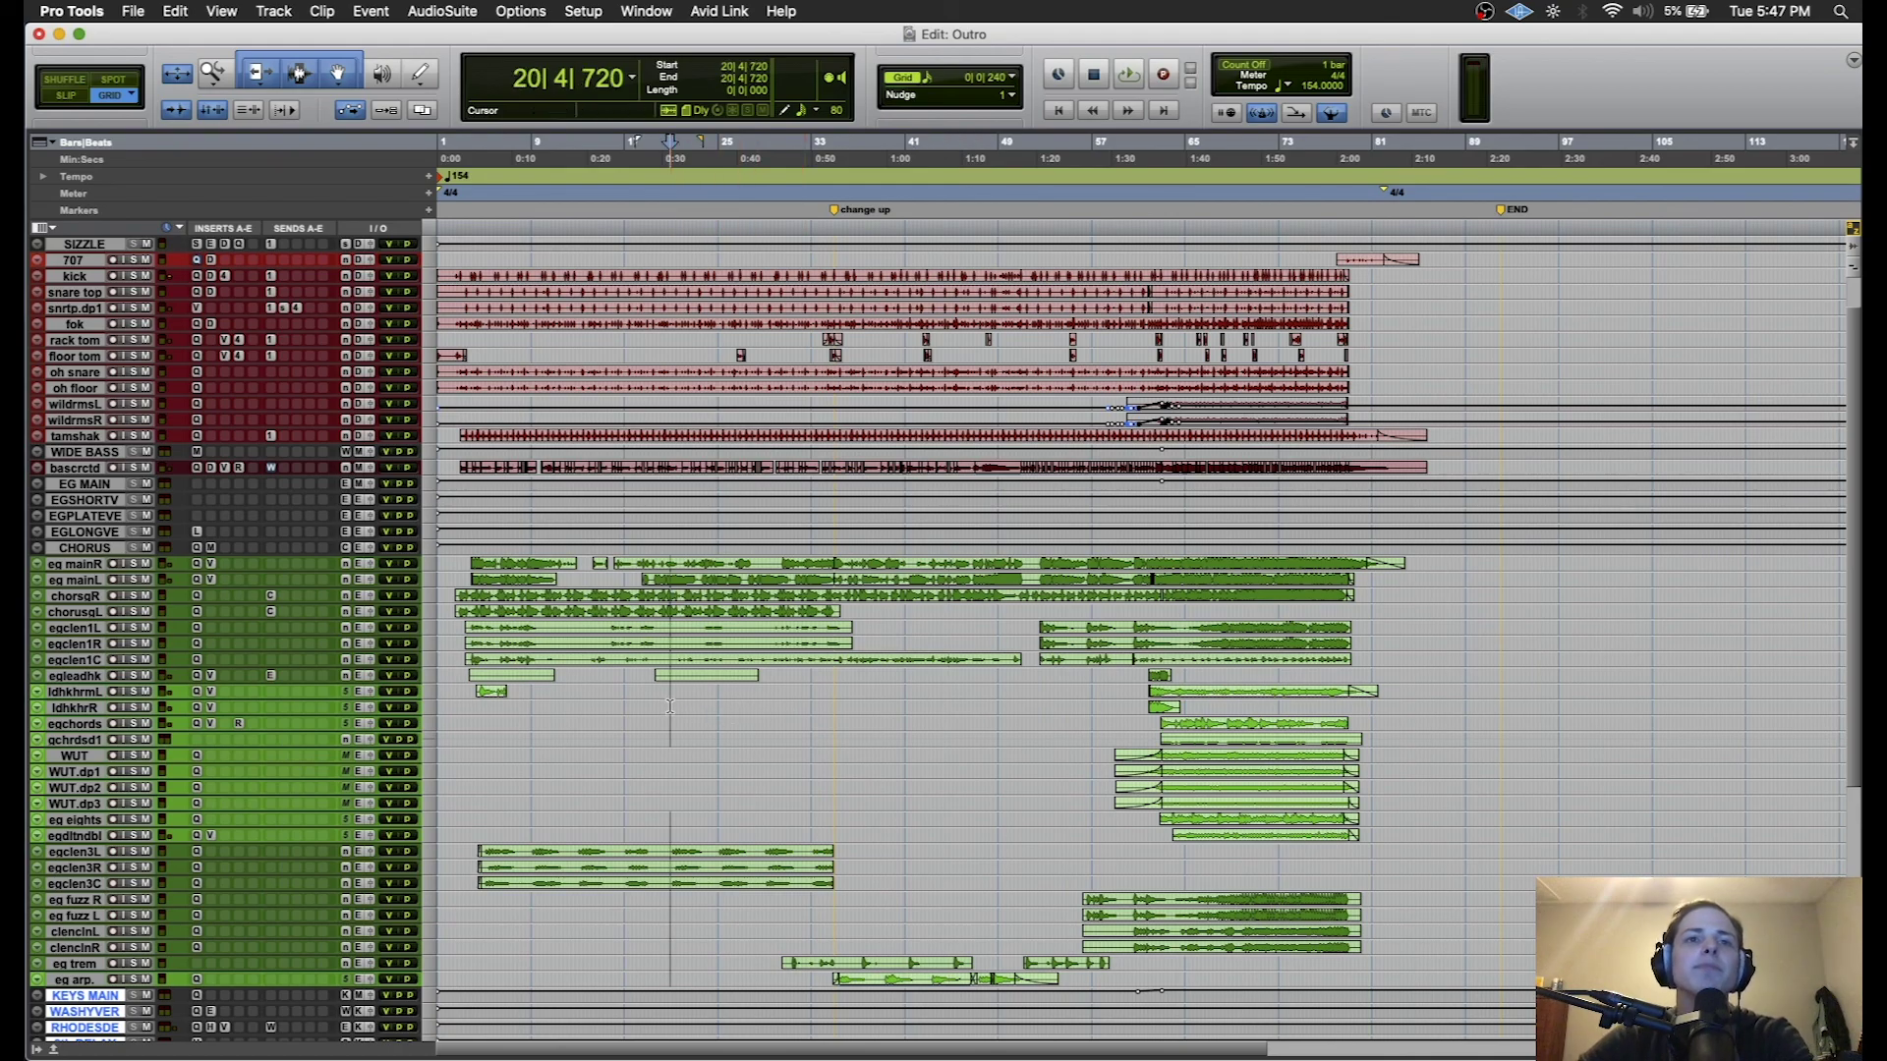
{"action": "left_click", "coordinate": [1499, 742]}
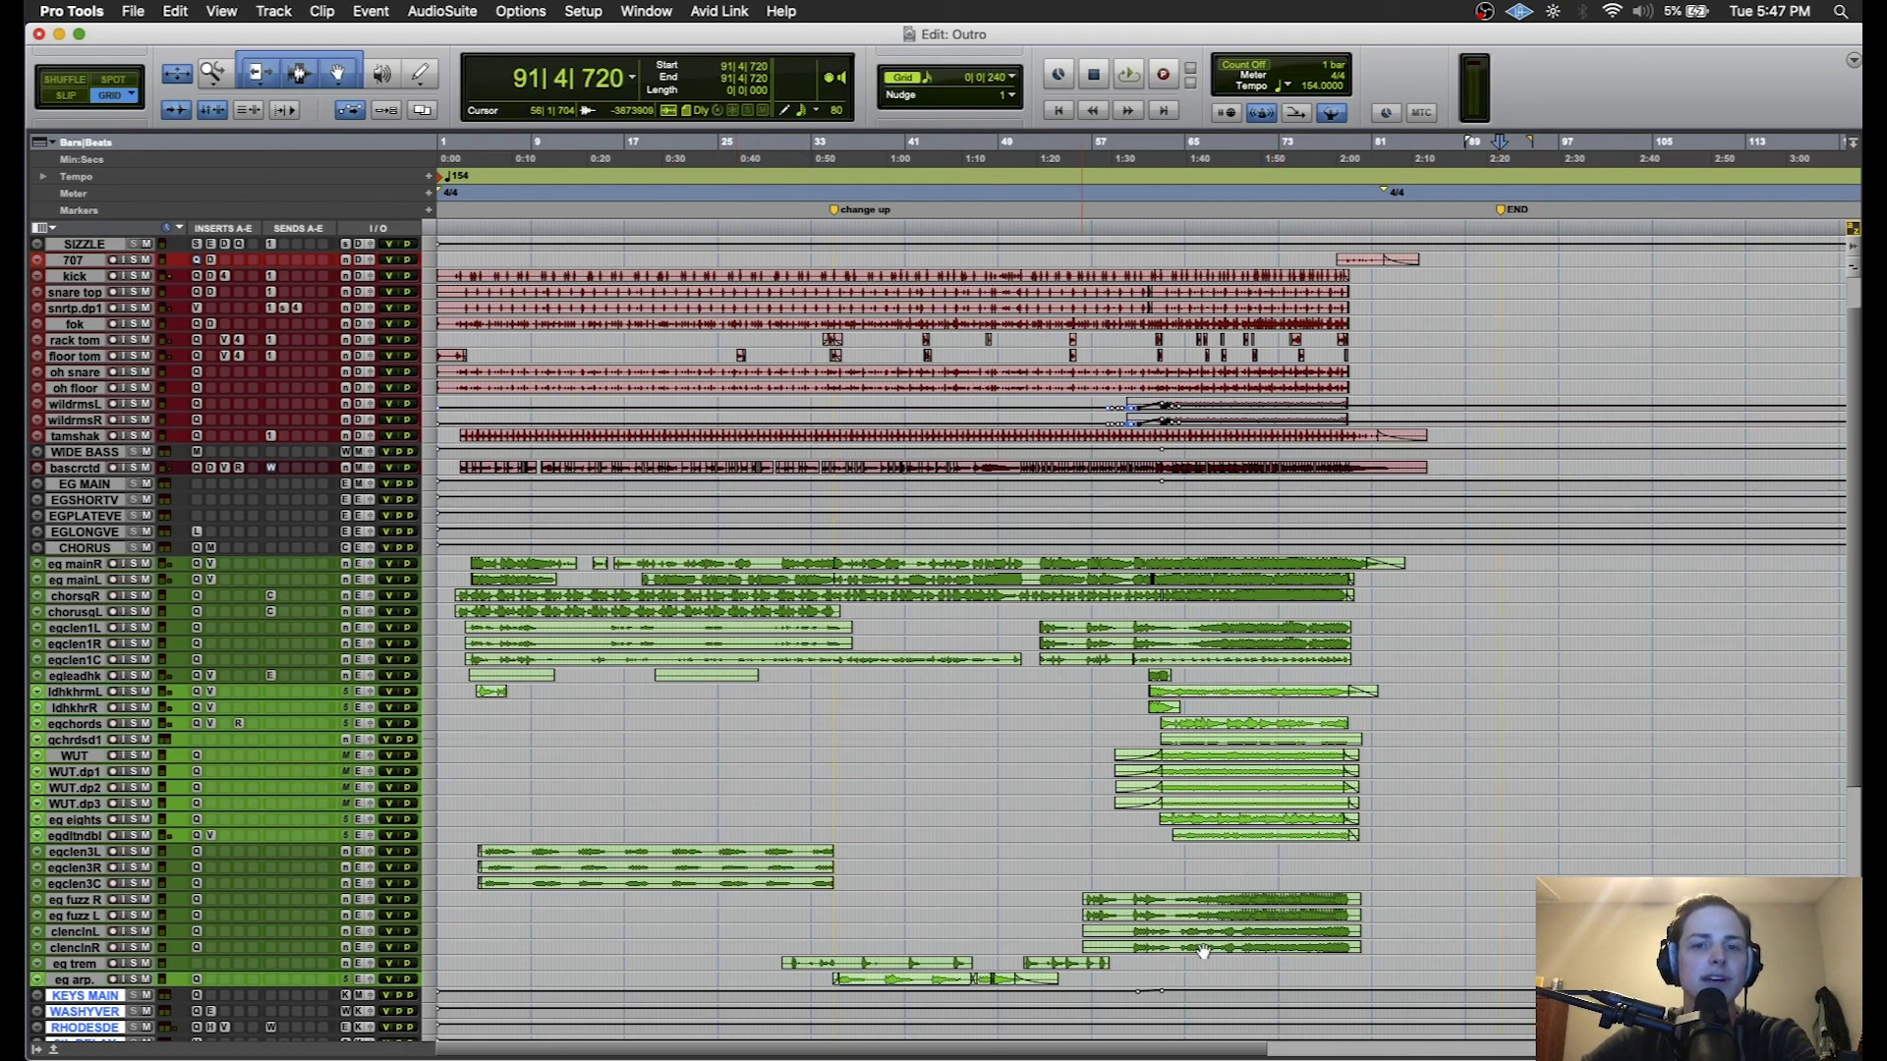